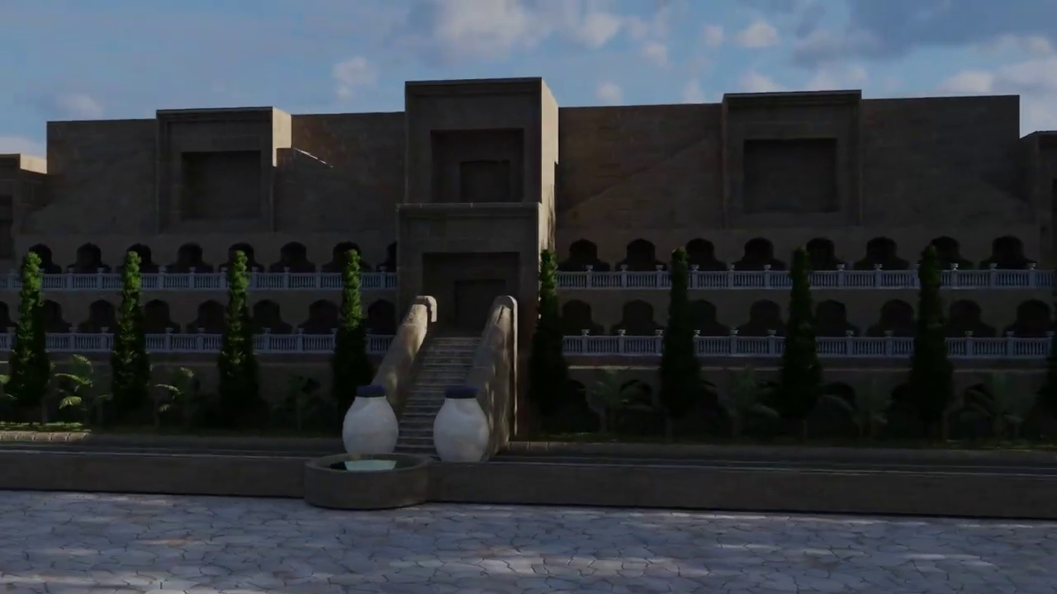
# Step: Delete the default cube to empty the scene, then call up the Add menu
pyautogui.press('Delete')
pyautogui.hotkey('shift', 'a')
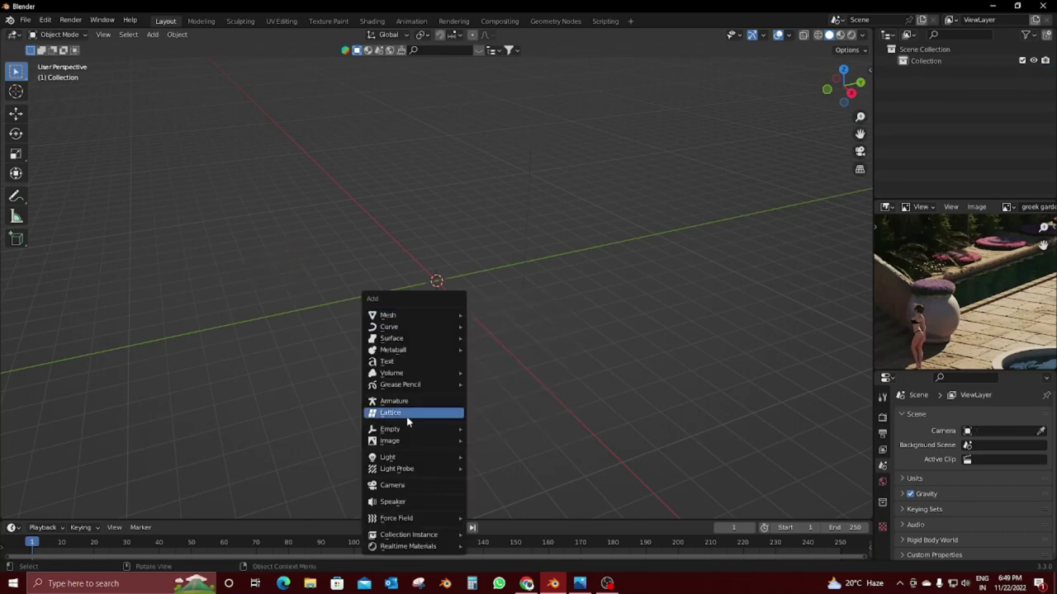
# Step: Add a plane and scale it up 8 times to serve as the ground
pyautogui.click(512, 315)
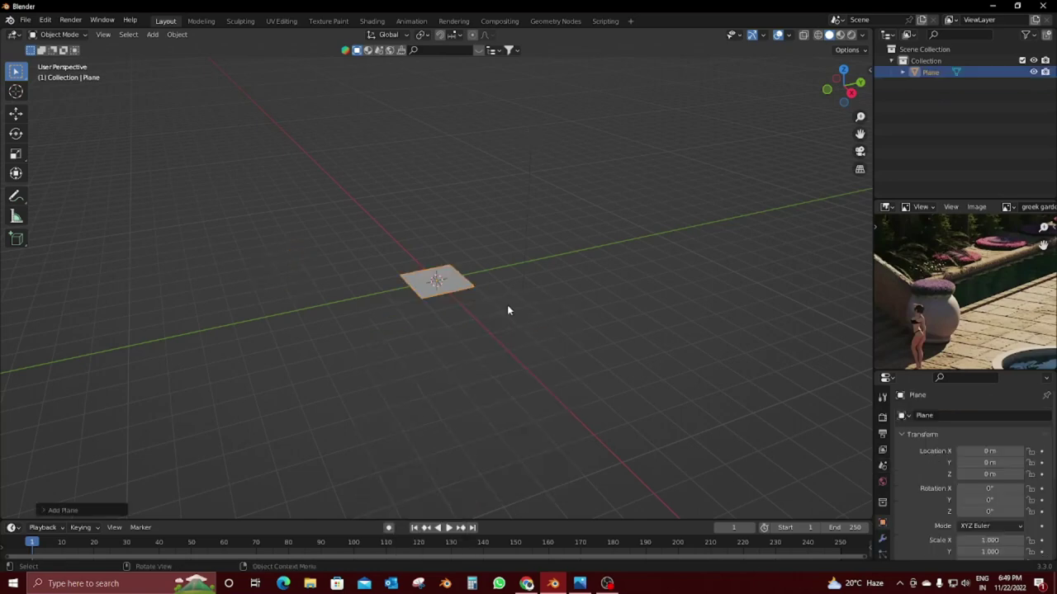
pyautogui.write('s8')
pyautogui.press('Return')
pyautogui.moveTo(507, 306); pyautogui.dragTo(633, 329, button='middle')
pyautogui.click(633, 329)
pyautogui.scroll(3, 598, 296)
pyautogui.moveTo(599, 296)
pyautogui.mouseDown(button='middle')
pyautogui.moveTo(420, 276)
pyautogui.moveTo(424, 295)
pyautogui.moveTo(413, 293)
pyautogui.mouseUp(button='middle')
# Step: Add a trial Archimesh staircase, then undo it so only the plane remains
pyautogui.hotkey('shift', 'a')
pyautogui.moveTo(496, 418)
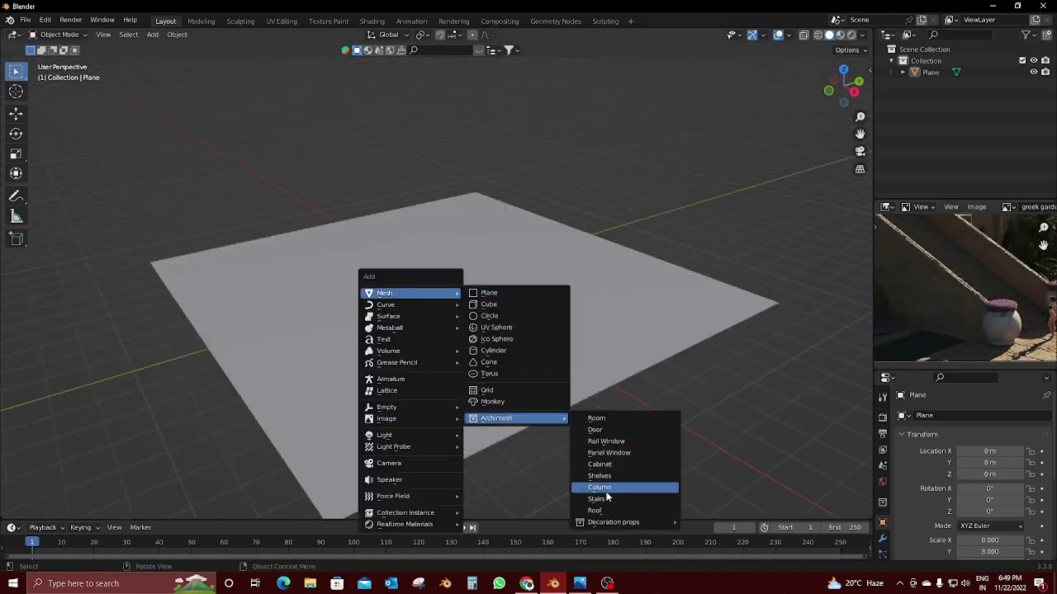
pyautogui.click(596, 499)
pyautogui.moveTo(596, 499); pyautogui.dragTo(474, 304, button='middle')
pyautogui.hotkey('ctrl', 'z')
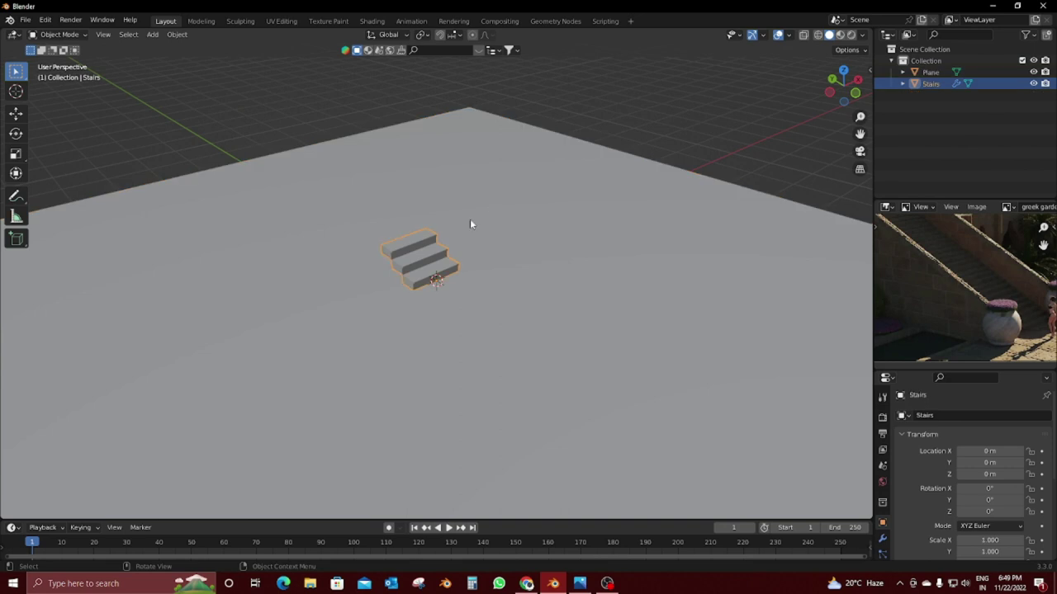
pyautogui.hotkey('ctrl', 'z')
pyautogui.hotkey('shift', 'a')
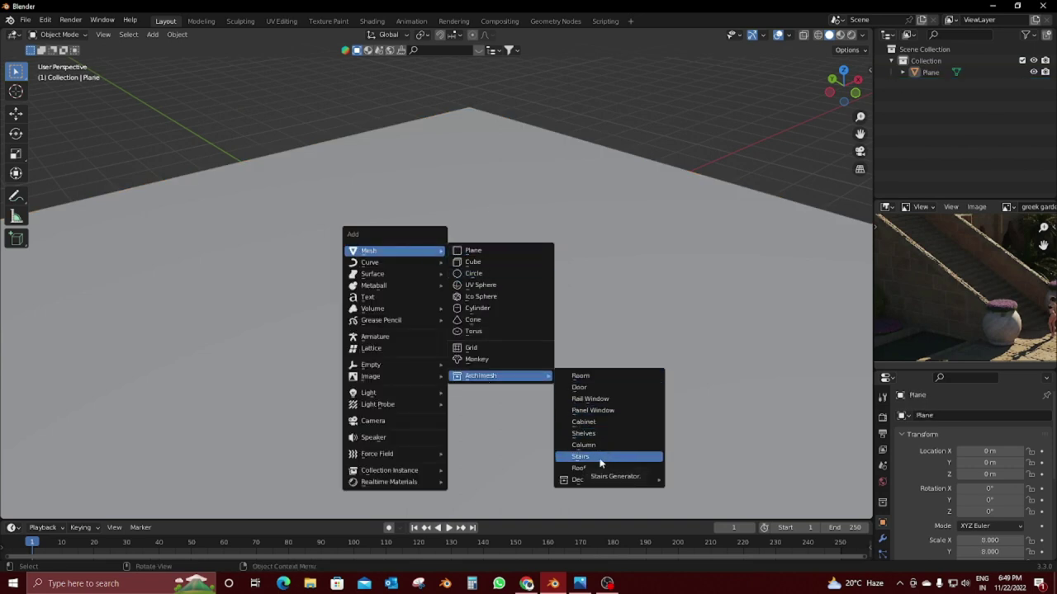
pyautogui.scroll(-4, 672, 262)
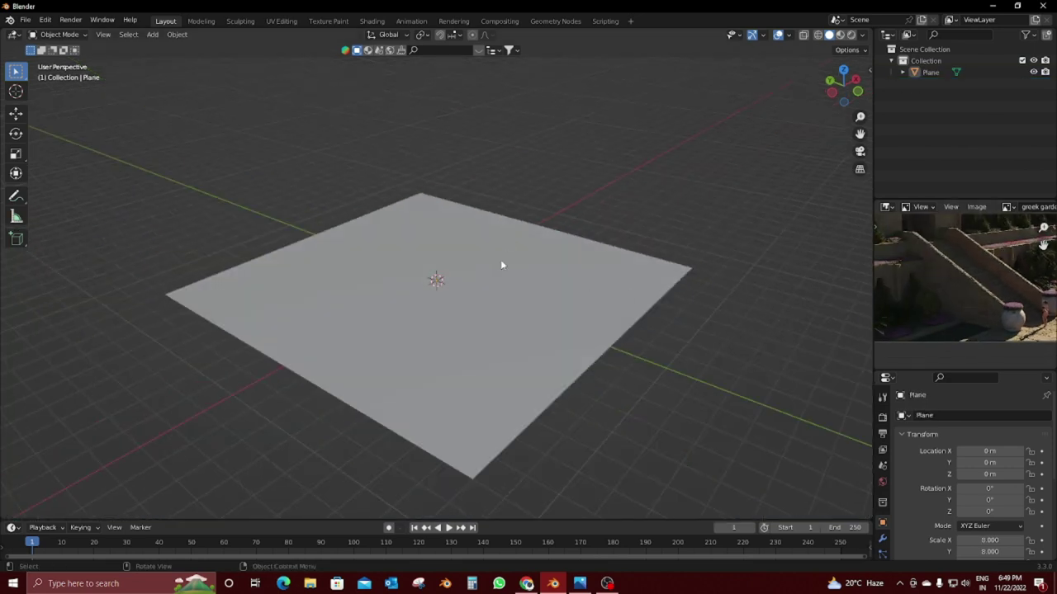
pyautogui.hotkey('shift', 'a')
# Step: Add a cube, move it back along Y and stretch it along X into a long box
pyautogui.click(509, 279)
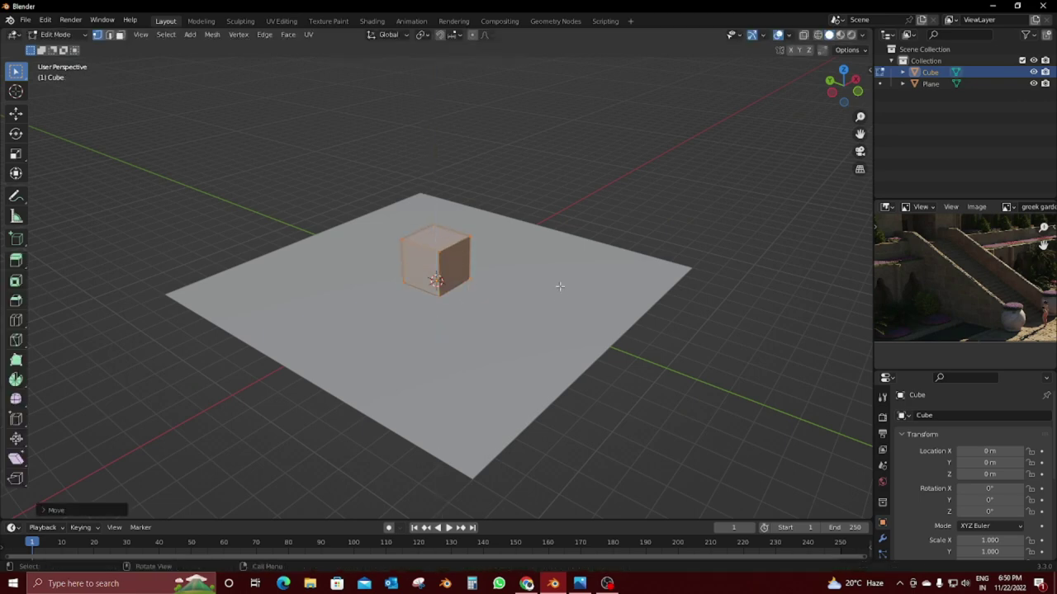
pyautogui.moveTo(560, 285)
pyautogui.mouseDown(button='middle')
pyautogui.moveTo(515, 304)
pyautogui.moveTo(553, 314)
pyautogui.moveTo(517, 309)
pyautogui.mouseUp(button='middle')
pyautogui.press('g')
pyautogui.press('y')
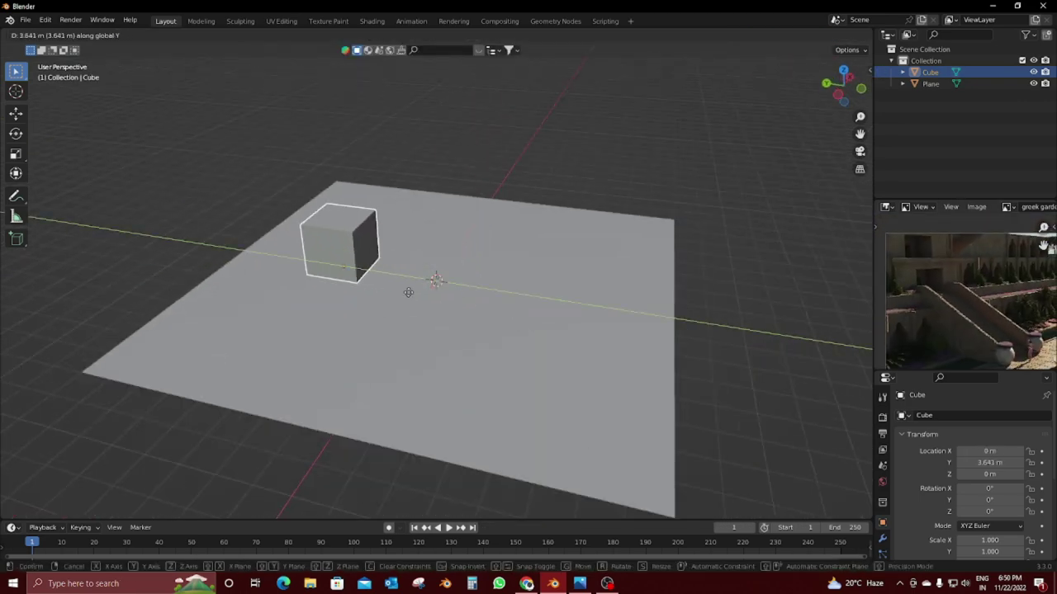
pyautogui.click(427, 280)
pyautogui.moveTo(426, 281); pyautogui.dragTo(560, 328, button='middle')
pyautogui.press('s')
pyautogui.press('x')
pyautogui.click(732, 470)
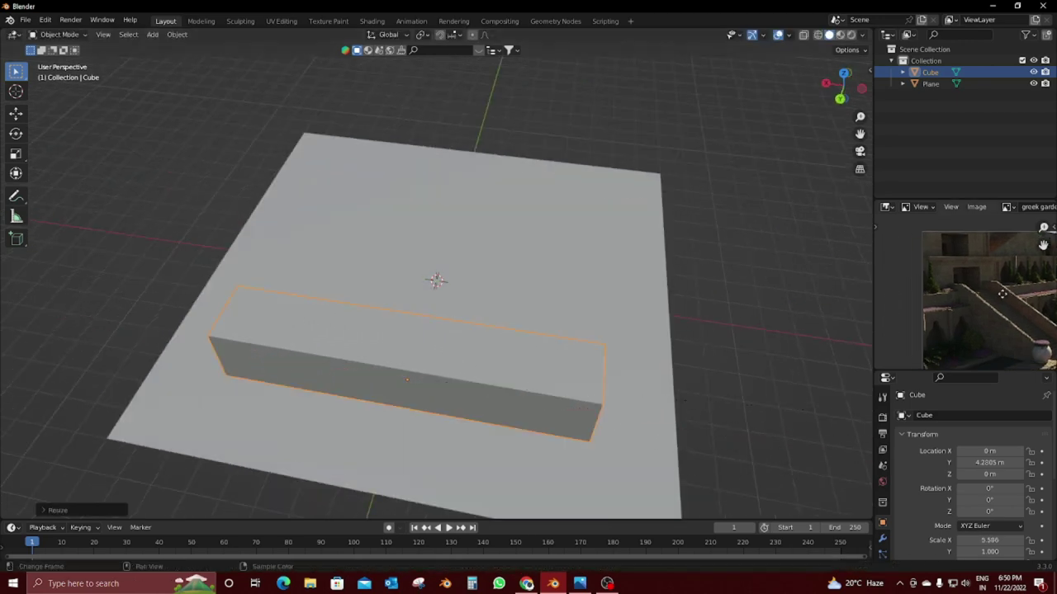
pyautogui.moveTo(731, 471)
pyautogui.mouseDown(button='middle')
pyautogui.moveTo(429, 356)
pyautogui.moveTo(336, 302)
pyautogui.moveTo(401, 281)
pyautogui.mouseUp(button='middle')
# Step: Duplicate the box forward along Y, then scale the copy thinner in Y and lower in Z
pyautogui.hotkey('shift', 'd')
pyautogui.press('y')
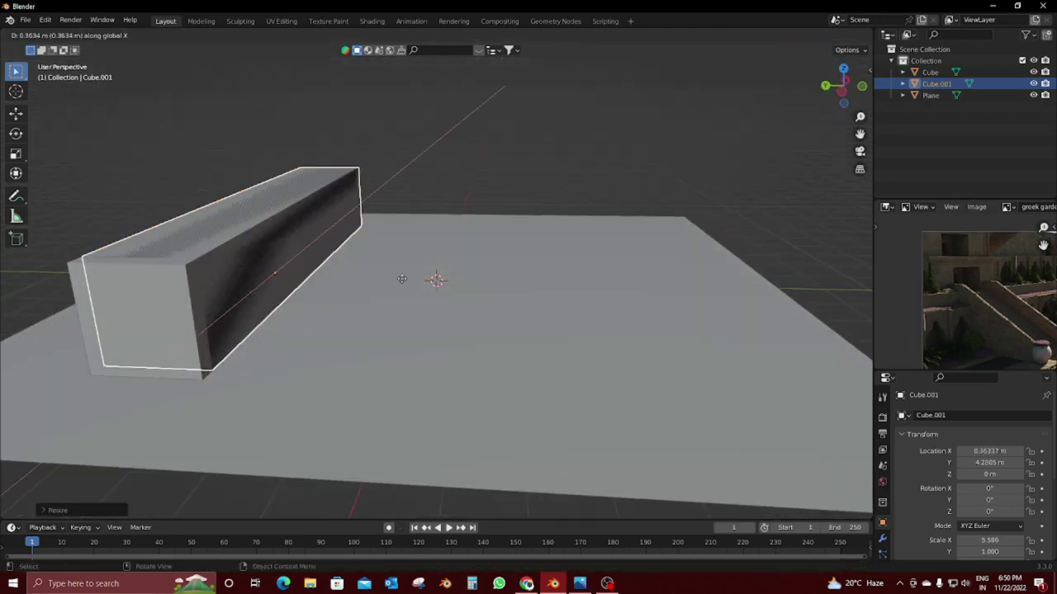
pyautogui.click(478, 300)
pyautogui.press('s')
pyautogui.press('Escape')
pyautogui.press('s')
pyautogui.press('y')
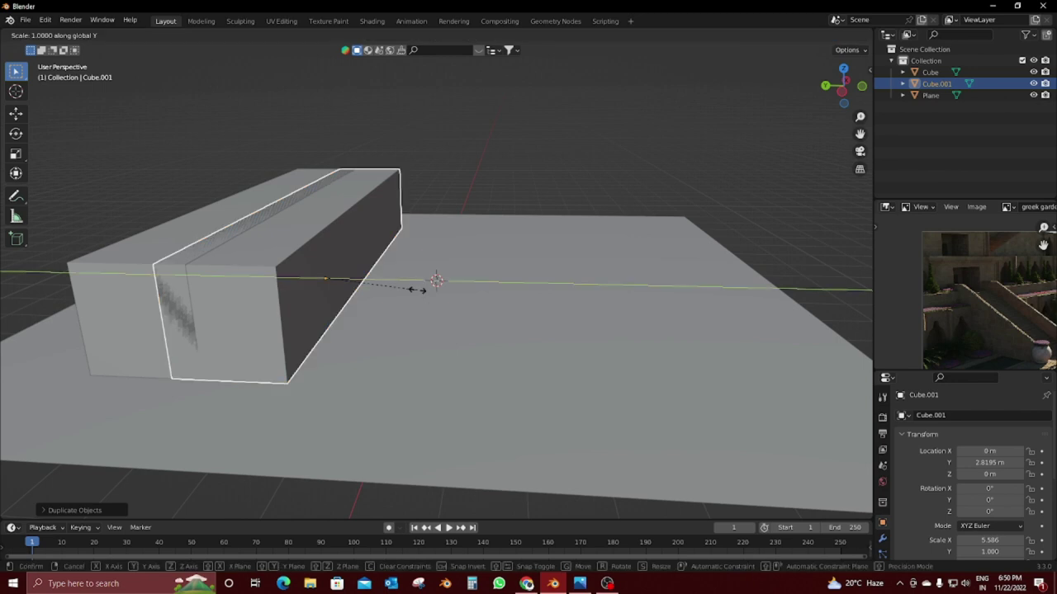
pyautogui.click(364, 268)
pyautogui.press('s')
pyautogui.press('z')
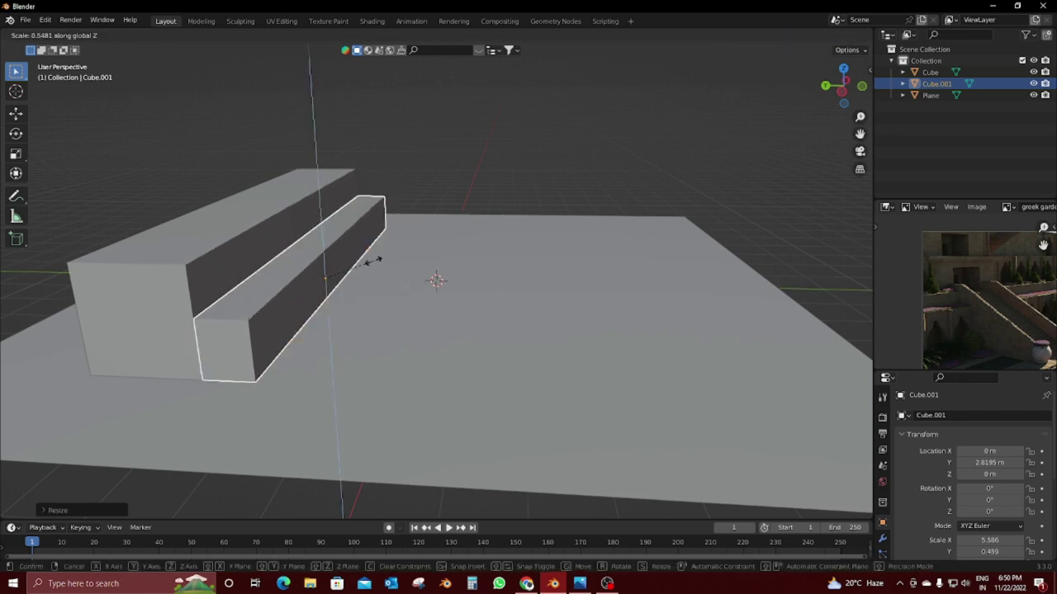
pyautogui.click(373, 261)
pyautogui.moveTo(373, 261)
pyautogui.mouseDown(button='middle')
pyautogui.moveTo(514, 327)
pyautogui.moveTo(484, 297)
pyautogui.mouseUp(button='middle')
pyautogui.scroll(2, 1012, 311)
pyautogui.moveTo(1008, 310)
pyautogui.mouseDown(button='middle')
pyautogui.moveTo(967, 322)
pyautogui.moveTo(981, 262)
pyautogui.moveTo(970, 298)
pyautogui.moveTo(991, 273)
pyautogui.mouseUp(button='middle')
pyautogui.scroll(2, 485, 252)
pyautogui.moveTo(627, 264)
pyautogui.mouseDown(button='middle')
pyautogui.moveTo(577, 272)
pyautogui.moveTo(519, 331)
pyautogui.moveTo(495, 314)
pyautogui.mouseUp(button='middle')
pyautogui.hotkey('shift', 'a')
# Step: Add a new cube at the 3D cursor, cancelling a trial edit and checking it from top view
pyautogui.press('Escape')
pyautogui.click(252, 241)
pyautogui.hotkey('shift', 'a')
pyautogui.click(545, 326)
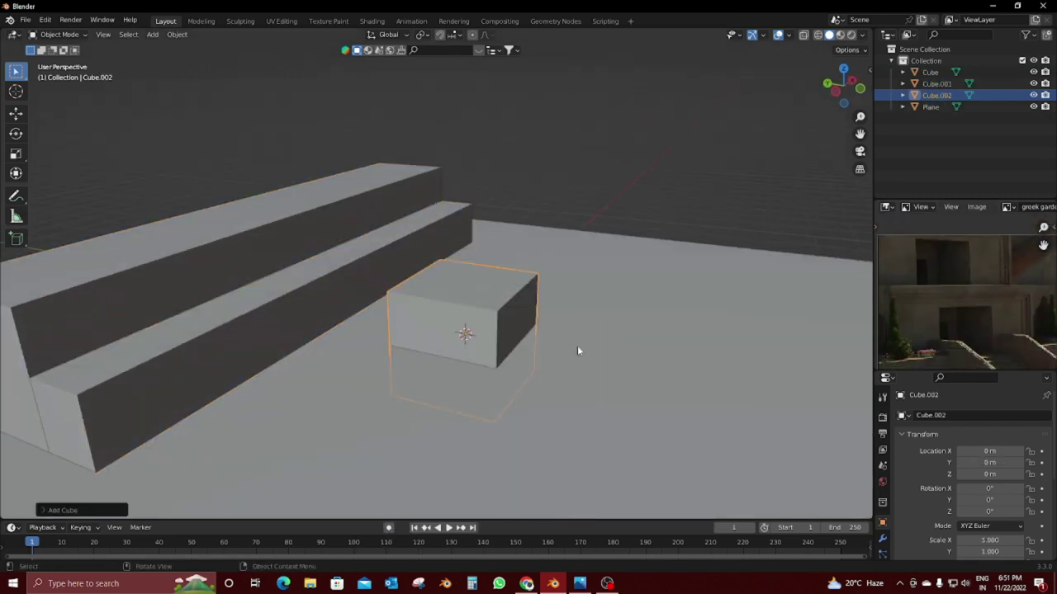
pyautogui.press('Tab')
pyautogui.press('s')
pyautogui.click(577, 347)
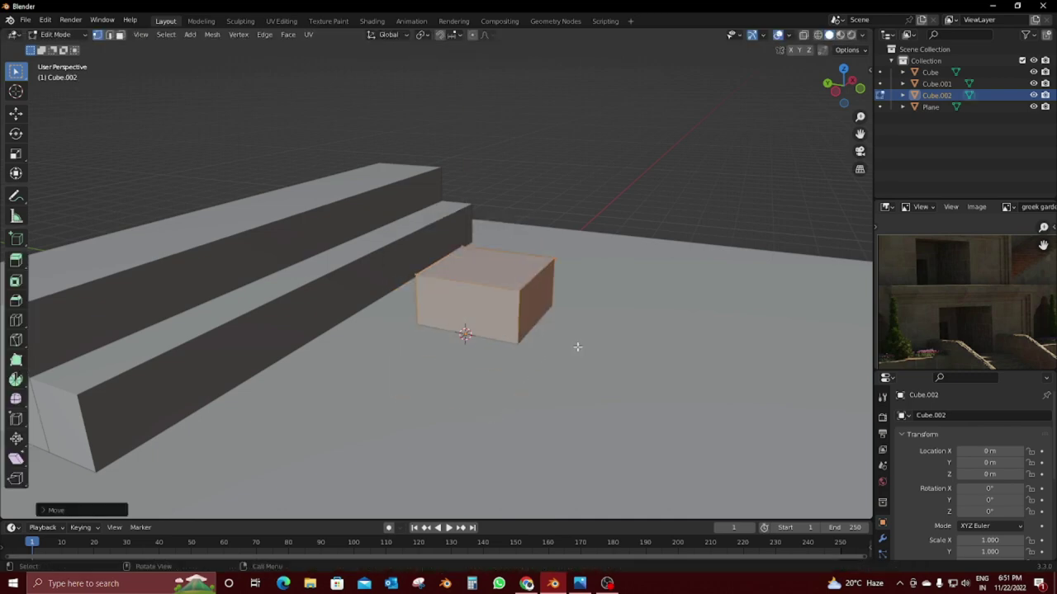
pyautogui.press('Escape')
pyautogui.moveTo(577, 349)
pyautogui.mouseDown(button='middle')
pyautogui.moveTo(620, 358)
pyautogui.moveTo(559, 365)
pyautogui.mouseUp(button='middle')
pyautogui.press('KP_7')
pyautogui.scroll(-3, 636, 381)
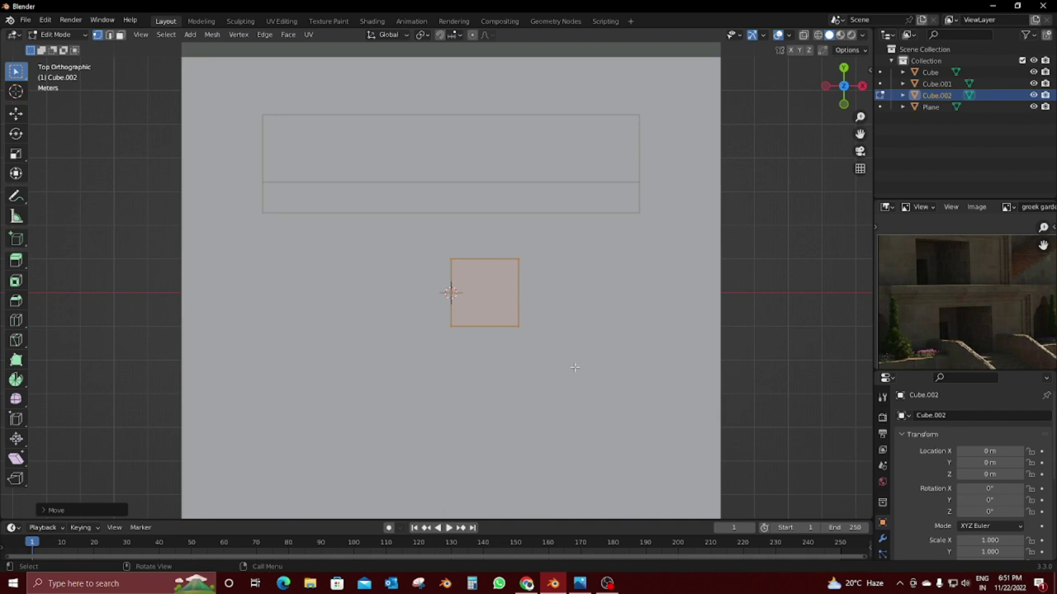
pyautogui.press('Escape')
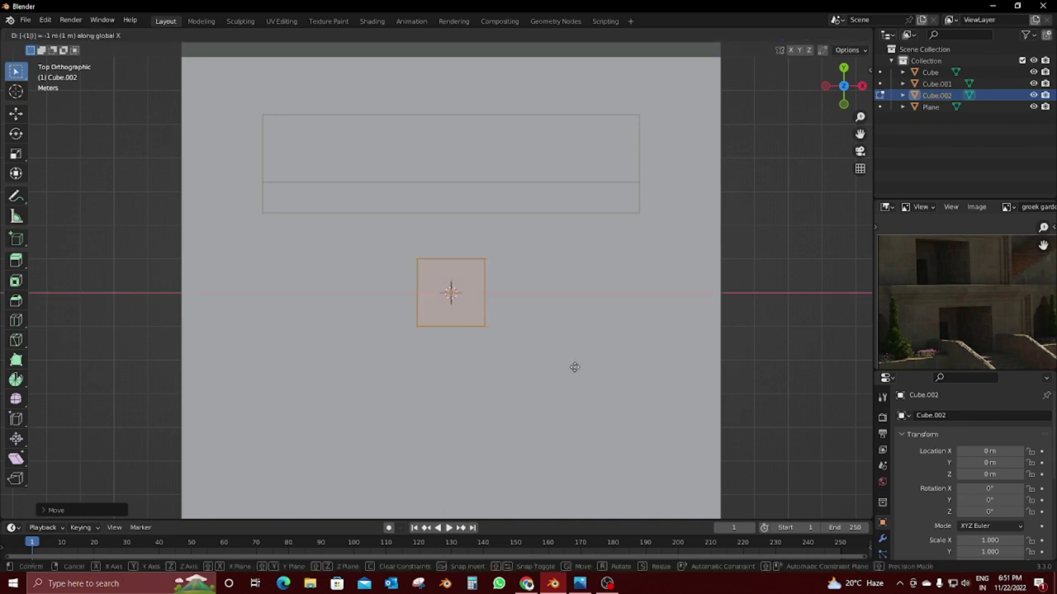
pyautogui.press('Escape')
pyautogui.moveTo(575, 367); pyautogui.dragTo(573, 309, button='middle')
# Step: Move the cube along Y over the rear terrace centre and raise and resize it into a block
pyautogui.press('Tab')
pyautogui.press('g')
pyautogui.press('y')
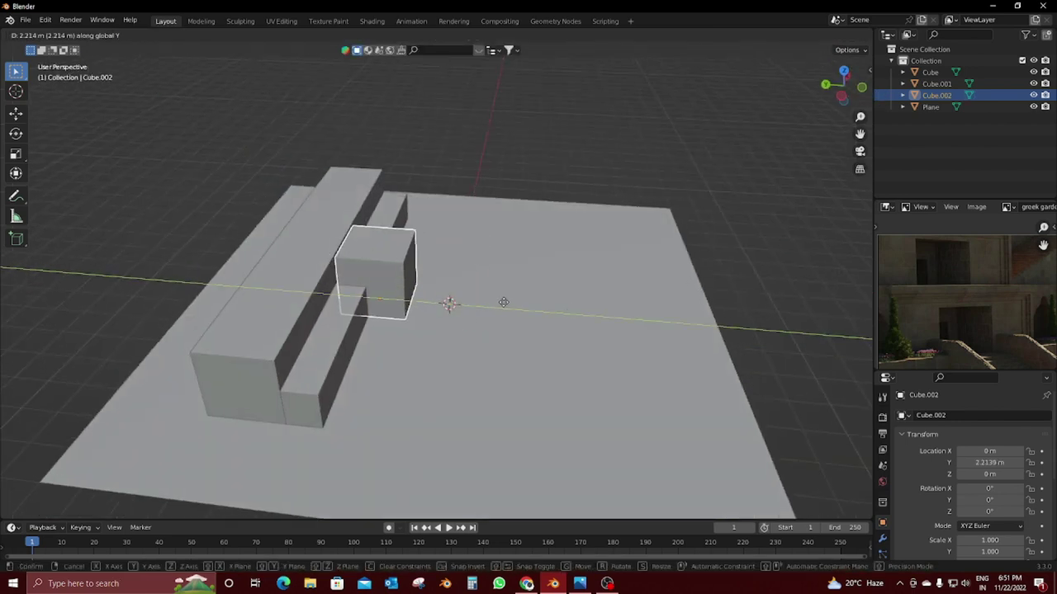
pyautogui.click(446, 306)
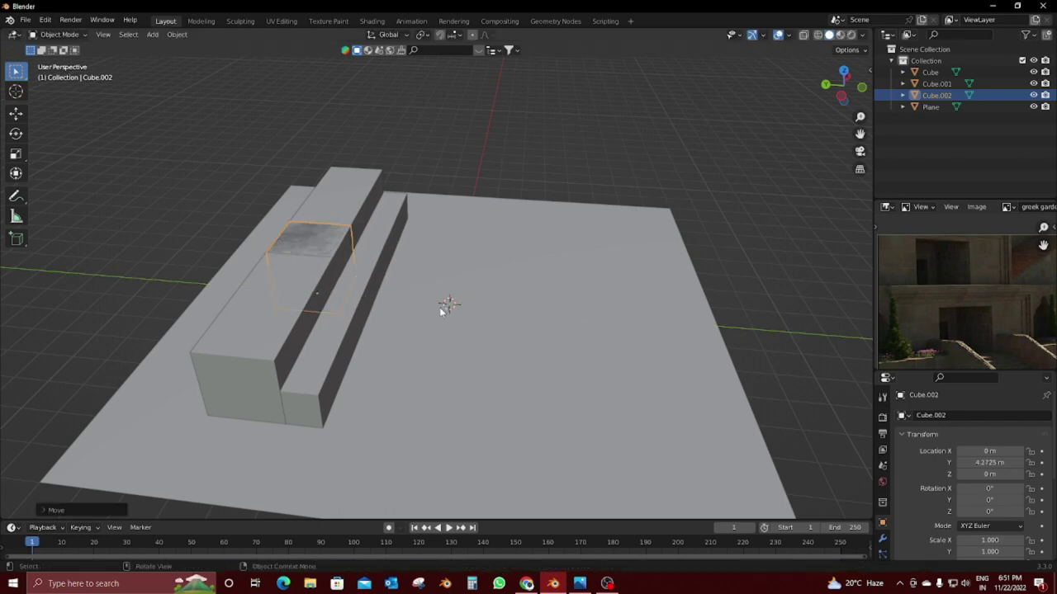
pyautogui.press('KP_7')
pyautogui.click(478, 329)
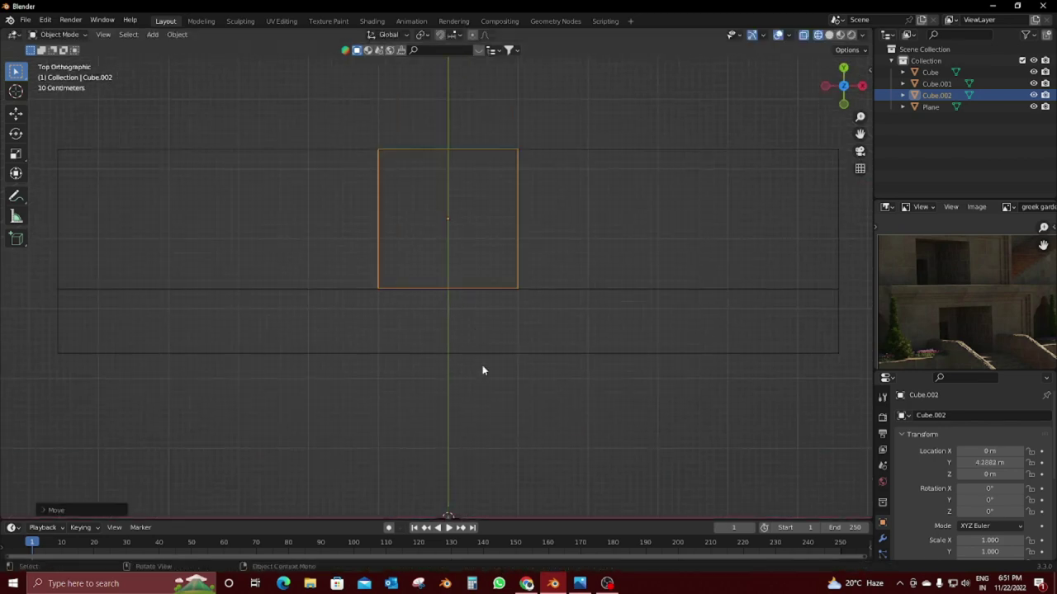
pyautogui.moveTo(481, 368); pyautogui.dragTo(474, 302, button='middle')
pyautogui.press('g')
pyautogui.press('z')
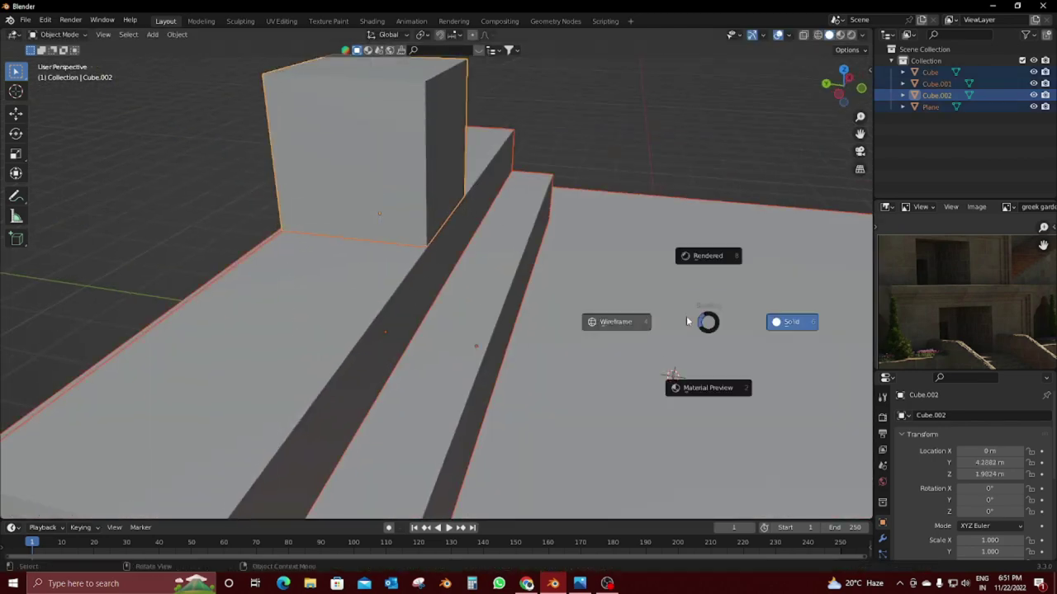
pyautogui.click(687, 321)
pyautogui.hotkey('shift', 'z')
pyautogui.click(739, 311)
pyautogui.moveTo(739, 310)
pyautogui.mouseDown(button='middle')
pyautogui.moveTo(570, 274)
pyautogui.moveTo(607, 290)
pyautogui.mouseUp(button='middle')
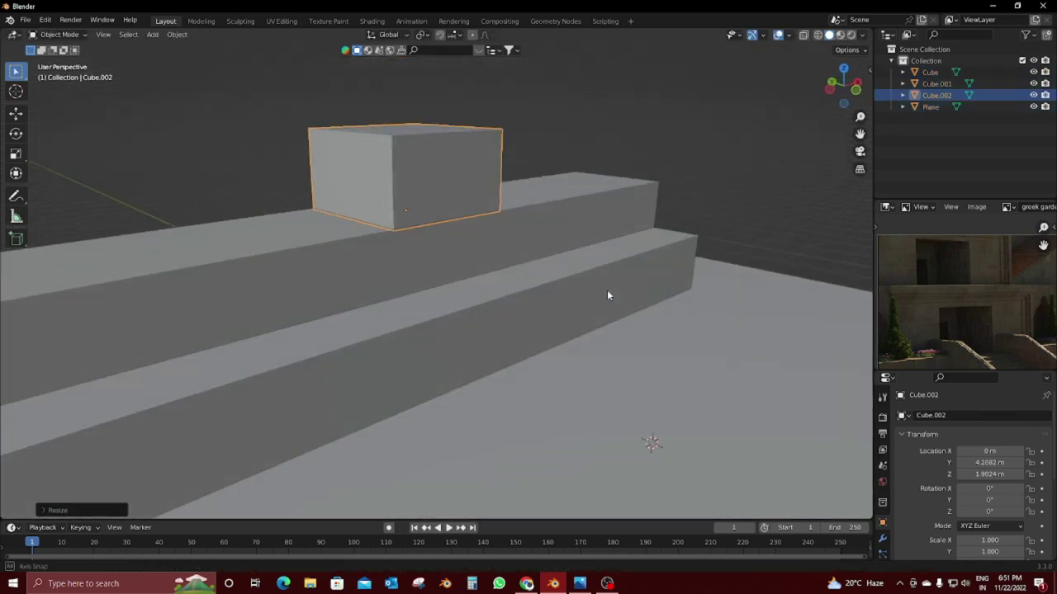
# Step: Duplicate the raised block forward along Y and lower the copy onto the front step centre
pyautogui.hotkey('shift', 'd')
pyautogui.press('z')
pyautogui.press('y')
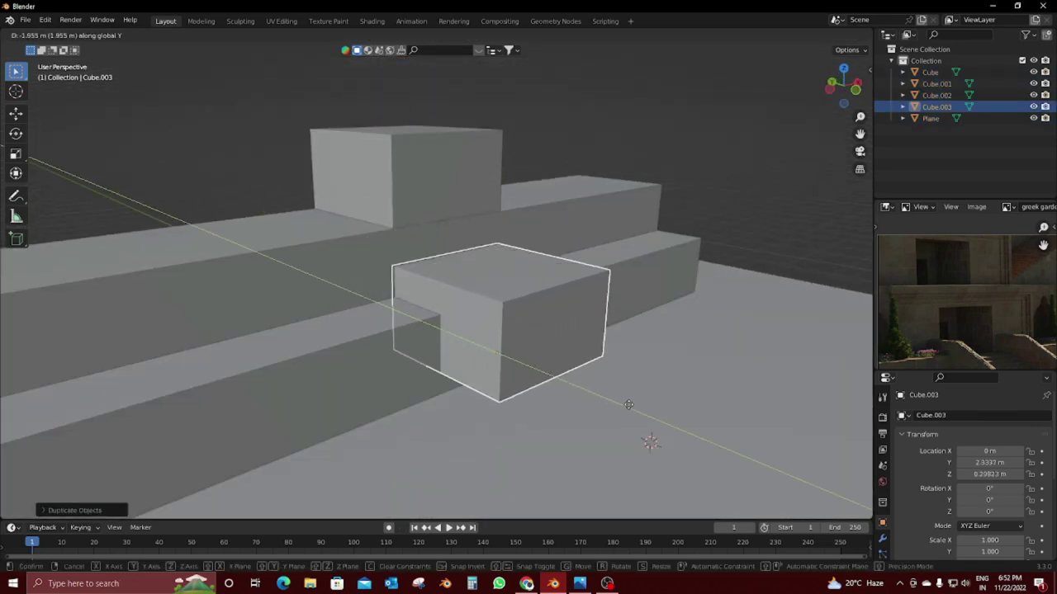
pyautogui.click(576, 400)
pyautogui.moveTo(611, 349); pyautogui.dragTo(539, 337, button='middle')
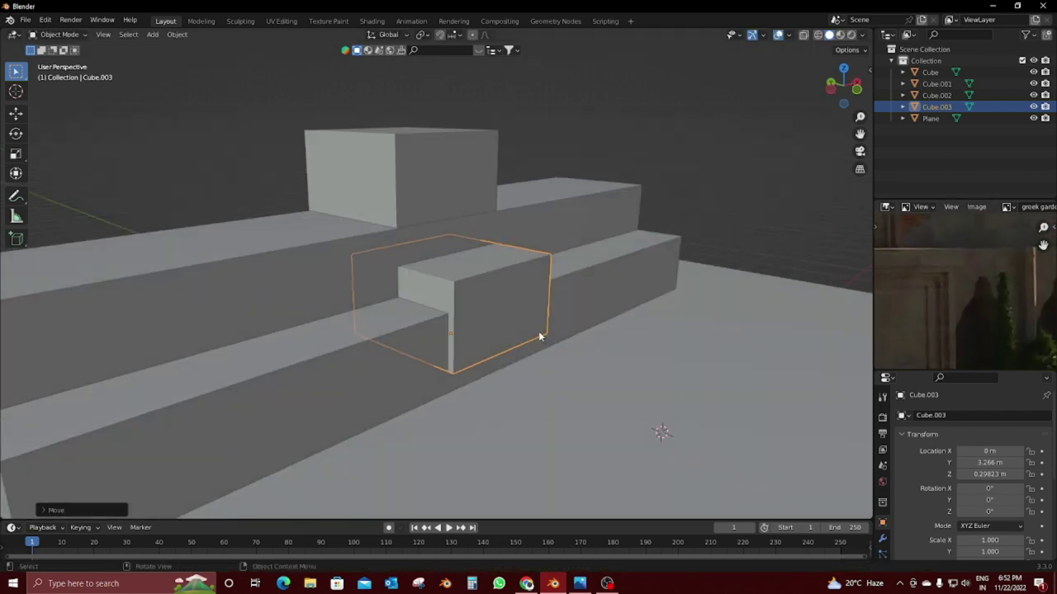
pyautogui.press('g')
pyautogui.press('z')
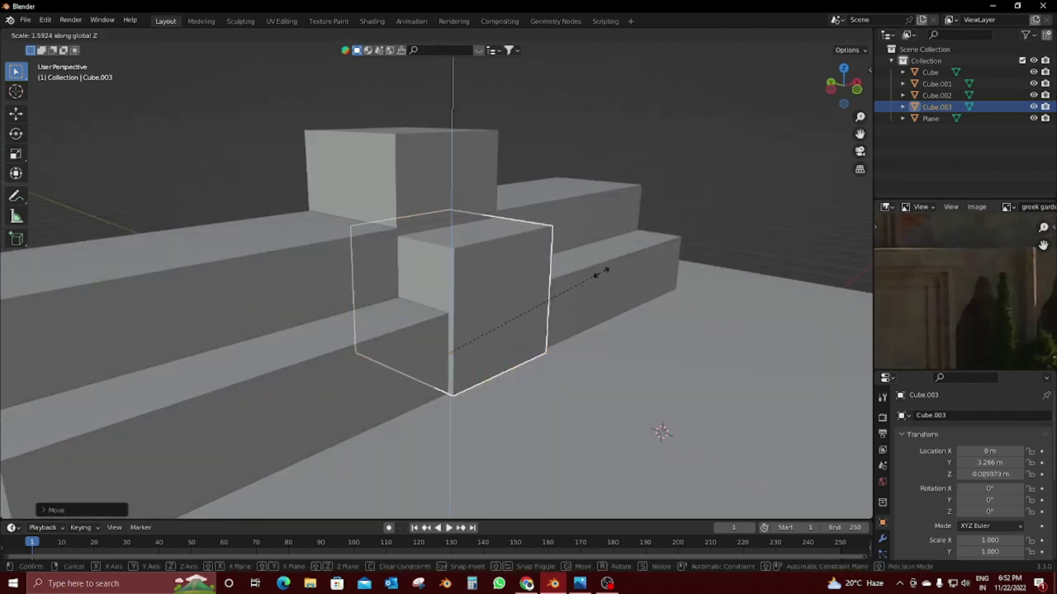
pyautogui.click(570, 272)
pyautogui.moveTo(572, 269)
pyautogui.mouseDown(button='middle')
pyautogui.moveTo(546, 262)
pyautogui.moveTo(616, 263)
pyautogui.mouseUp(button='middle')
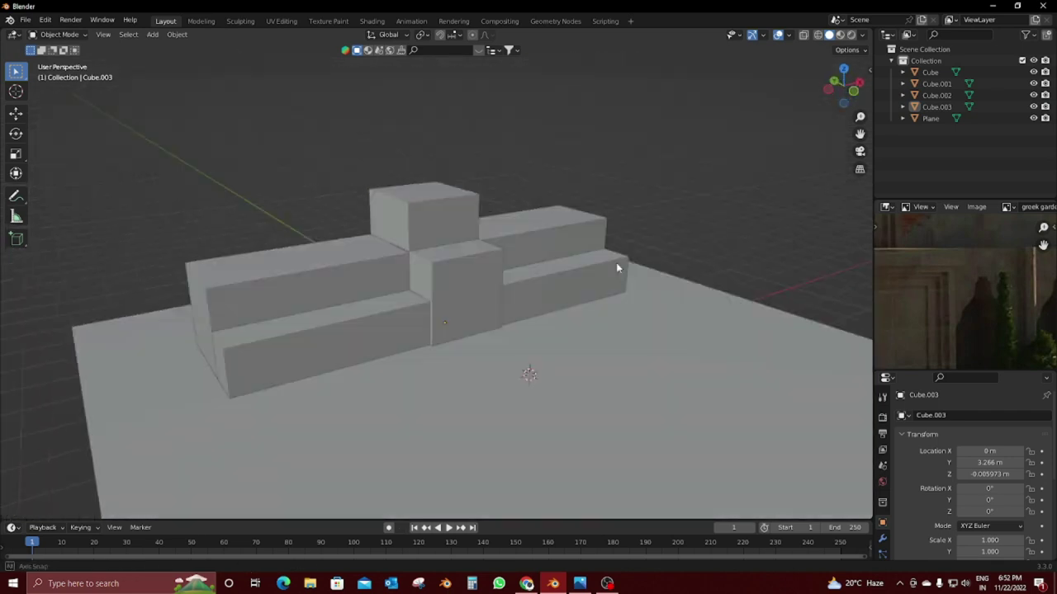
pyautogui.scroll(-5, 616, 262)
pyautogui.scroll(3, 959, 297)
pyautogui.moveTo(540, 350); pyautogui.dragTo(540, 347, button='middle')
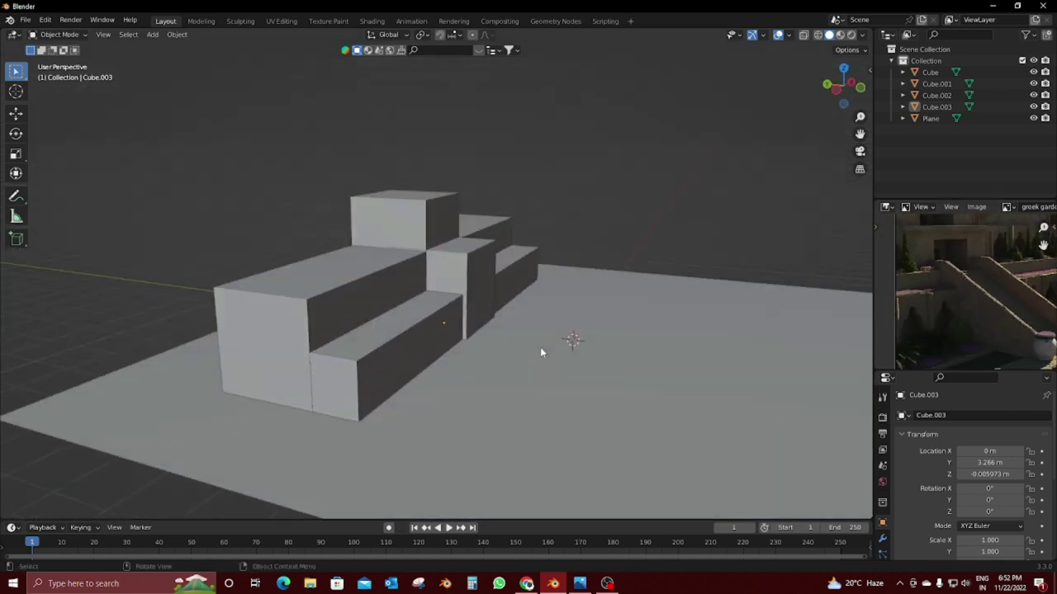
pyautogui.scroll(3, 583, 335)
# Step: Add an Archimesh staircase at the front block, scale it to 0.457, then stretch it along X
pyautogui.click(468, 306)
pyautogui.hotkey('shift', 'a')
pyautogui.moveTo(445, 327)
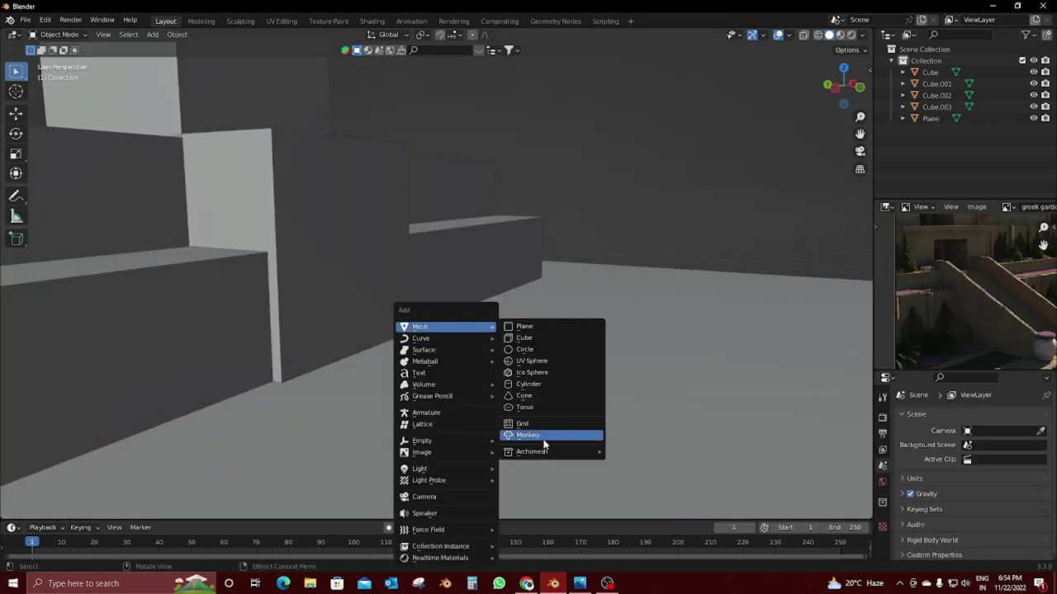
pyautogui.moveTo(545, 451)
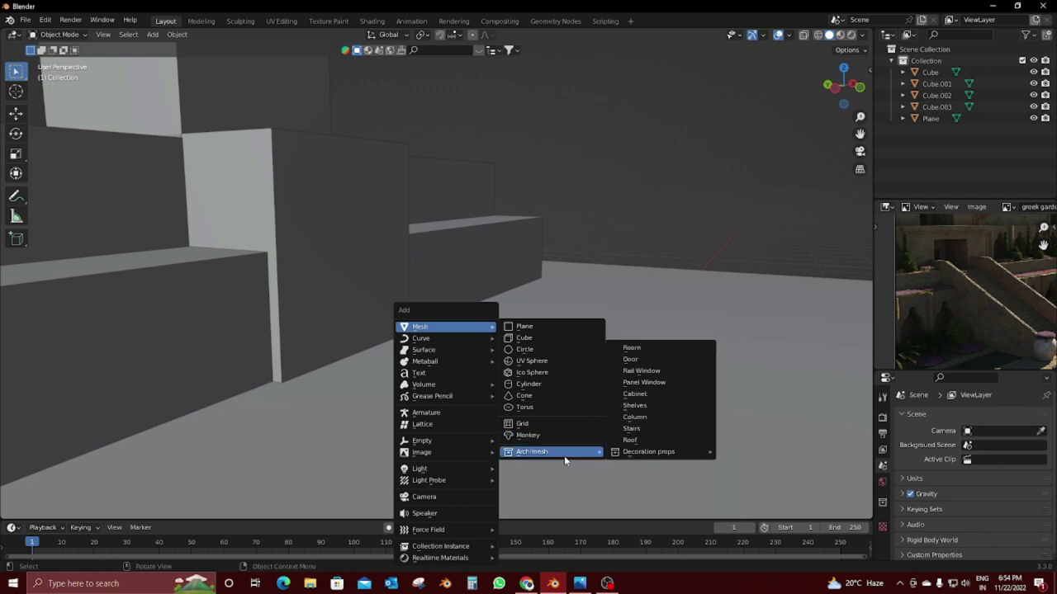
pyautogui.click(643, 429)
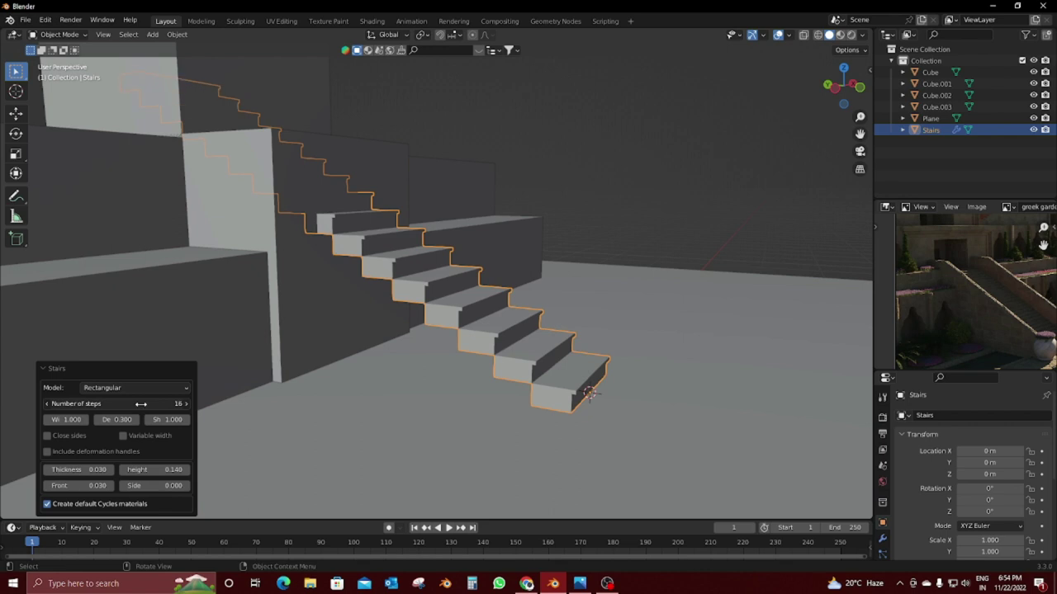
pyautogui.moveTo(597, 452); pyautogui.dragTo(633, 441, button='middle')
pyautogui.press('s')
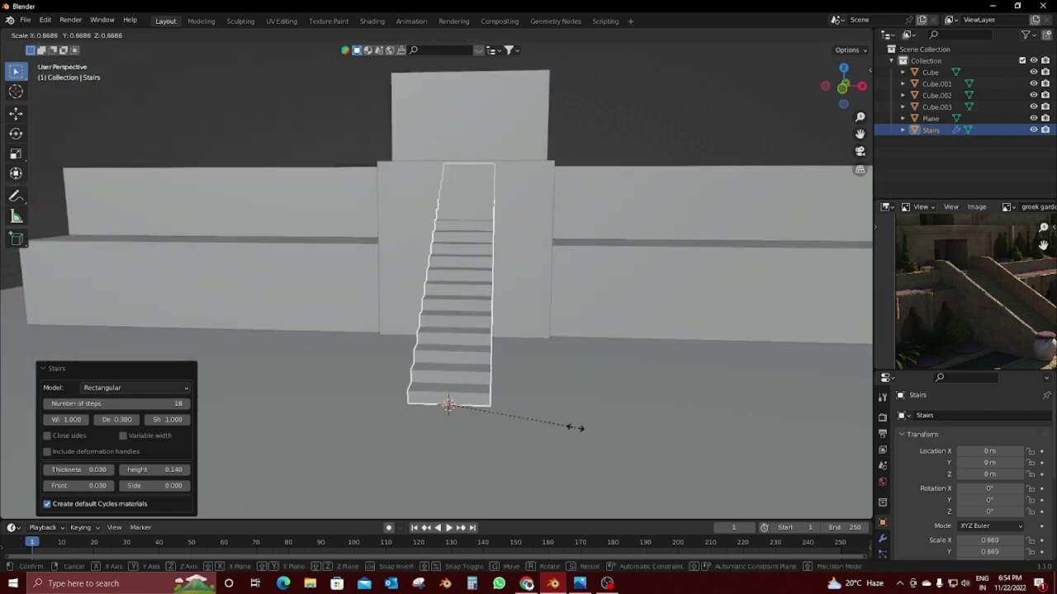
pyautogui.click(484, 417)
pyautogui.moveTo(484, 417)
pyautogui.mouseDown(button='middle')
pyautogui.moveTo(587, 402)
pyautogui.moveTo(467, 400)
pyautogui.moveTo(559, 412)
pyautogui.mouseUp(button='middle')
pyautogui.press('s')
pyautogui.press('x')
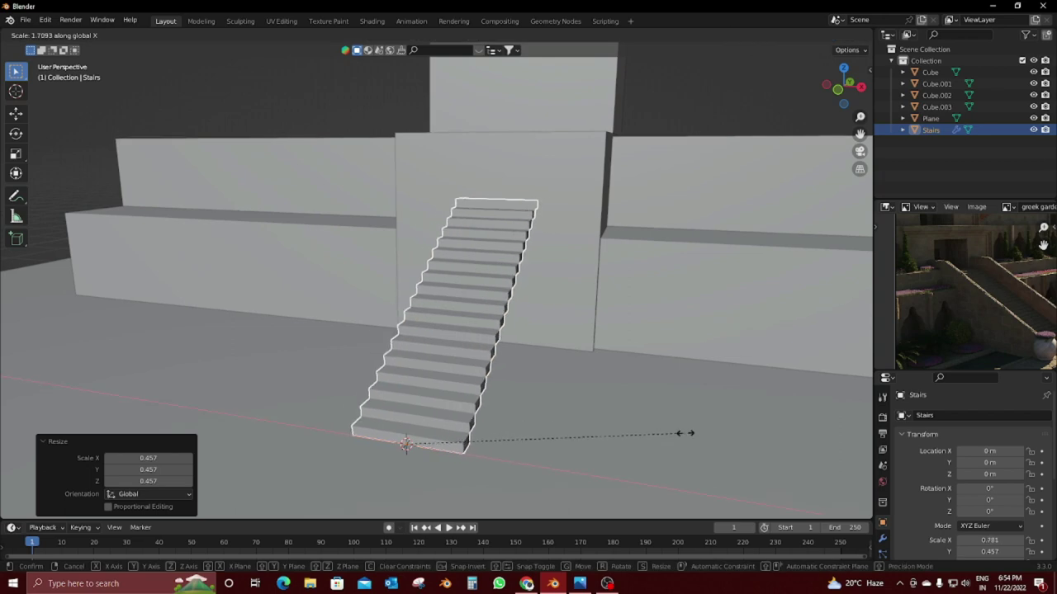
pyautogui.click(685, 432)
pyautogui.moveTo(685, 433)
pyautogui.mouseDown(button='middle')
pyautogui.moveTo(706, 391)
pyautogui.moveTo(661, 412)
pyautogui.moveTo(435, 404)
pyautogui.moveTo(597, 378)
pyautogui.moveTo(558, 389)
pyautogui.mouseUp(button='middle')
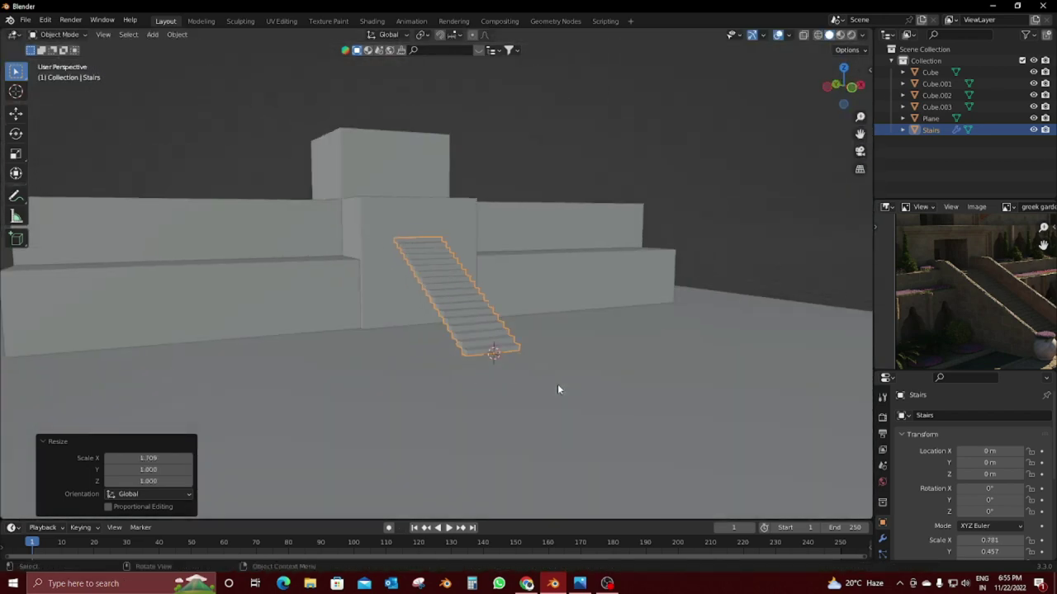
# Step: Switch viewport shading to MatCap and try the red, then a white matcap
pyautogui.click(862, 35)
pyautogui.click(852, 90)
pyautogui.click(852, 117)
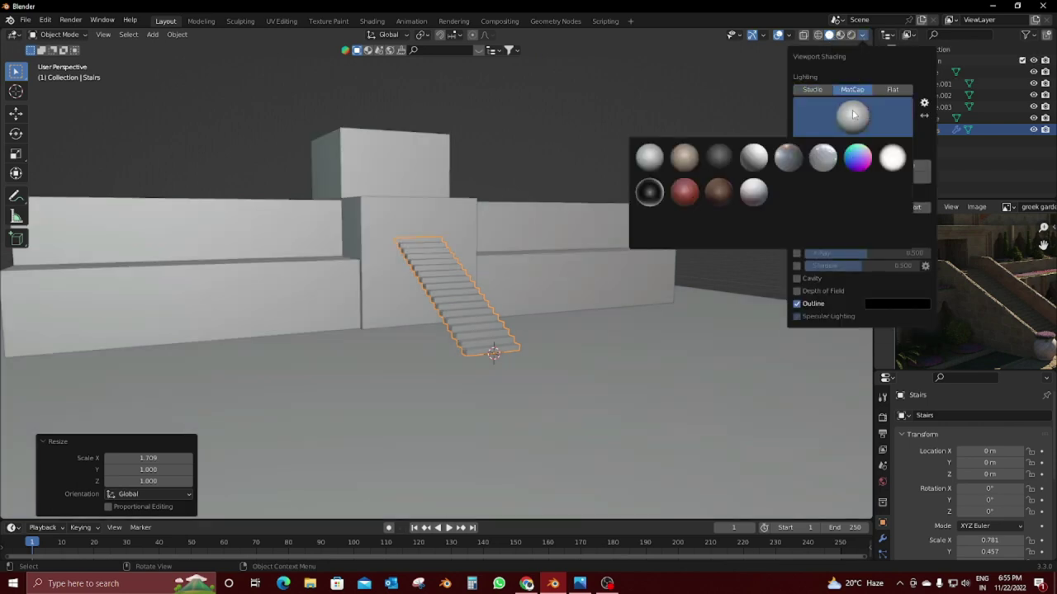
pyautogui.click(898, 160)
pyautogui.click(861, 128)
pyautogui.click(704, 192)
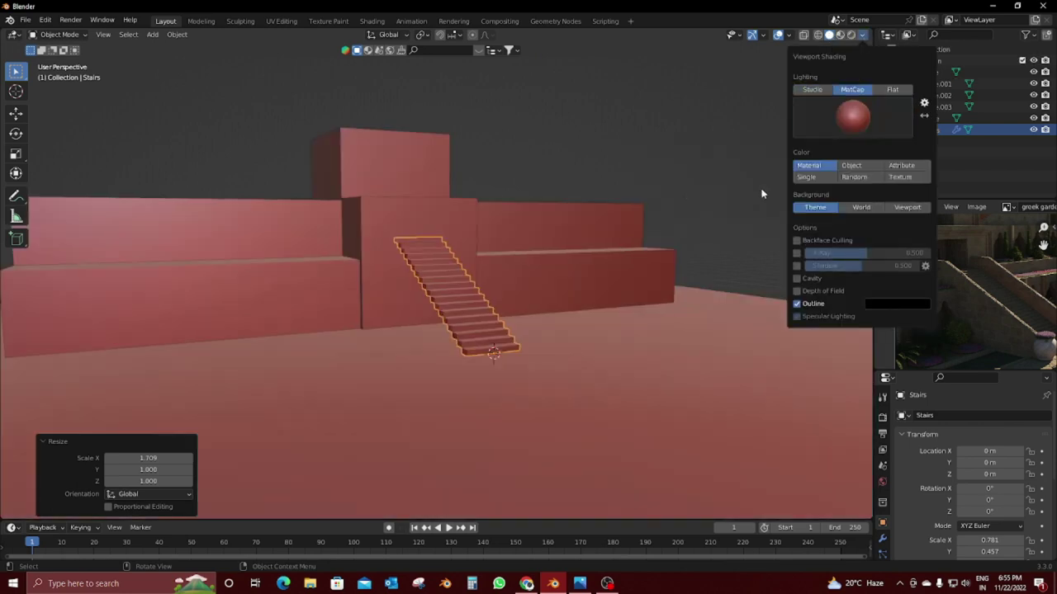
pyautogui.click(851, 118)
pyautogui.click(651, 220)
# Step: Change the viewport lighting to Studio with a bright light and orbit in toward the stairs
pyautogui.click(862, 35)
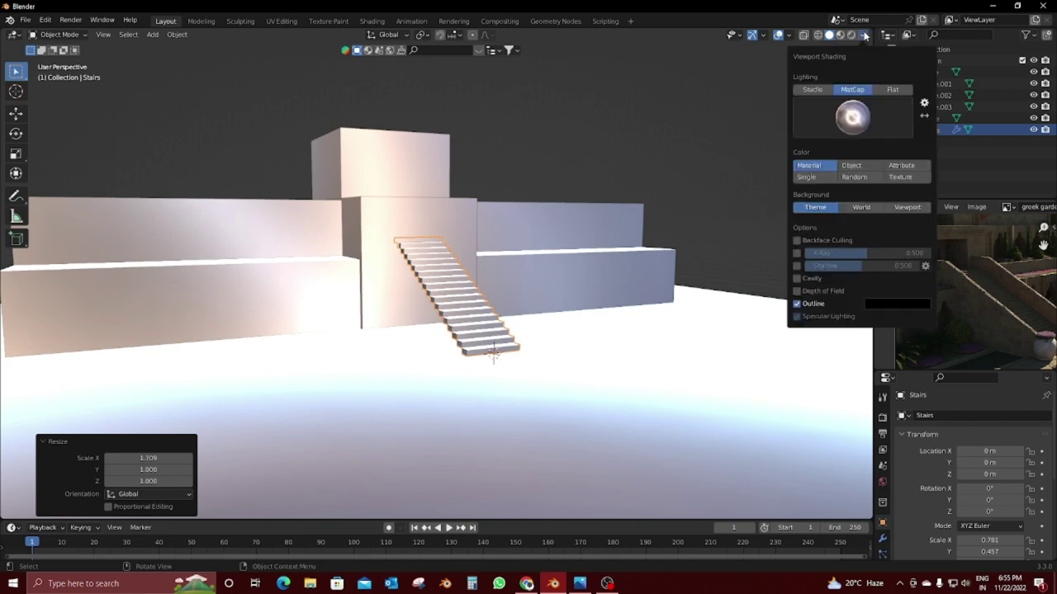
pyautogui.click(859, 95)
pyautogui.click(858, 120)
pyautogui.click(823, 157)
pyautogui.scroll(-3, 517, 142)
pyautogui.scroll(3, 605, 190)
pyautogui.moveTo(518, 142); pyautogui.dragTo(614, 186, button='middle')
pyautogui.scroll(2, 613, 185)
pyautogui.moveTo(696, 158); pyautogui.dragTo(826, 247, button='middle')
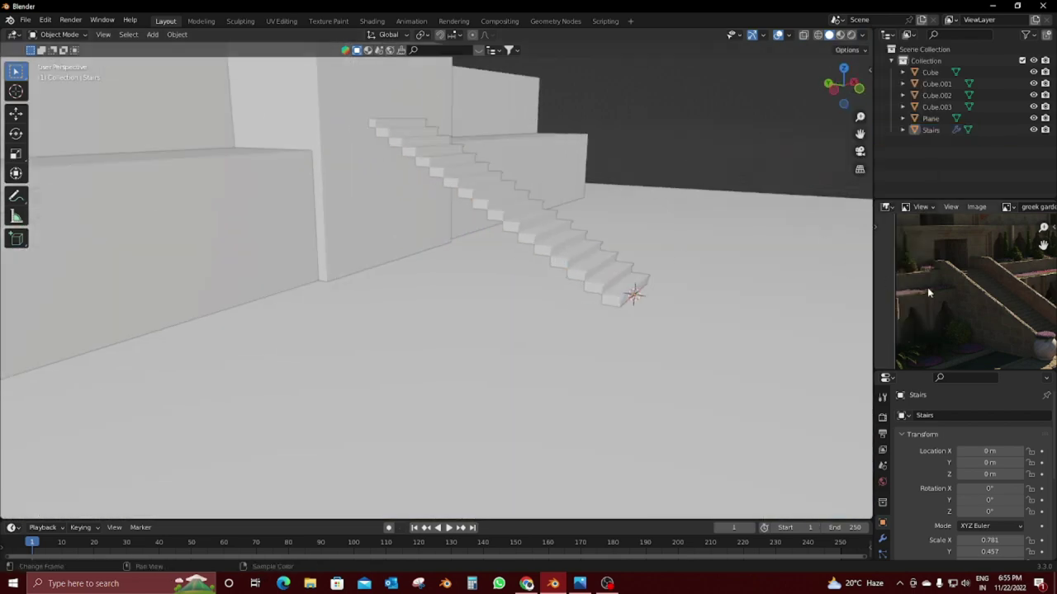
pyautogui.scroll(2, 927, 287)
pyautogui.scroll(2, 927, 287)
pyautogui.scroll(2, 487, 193)
pyautogui.scroll(-3, 490, 186)
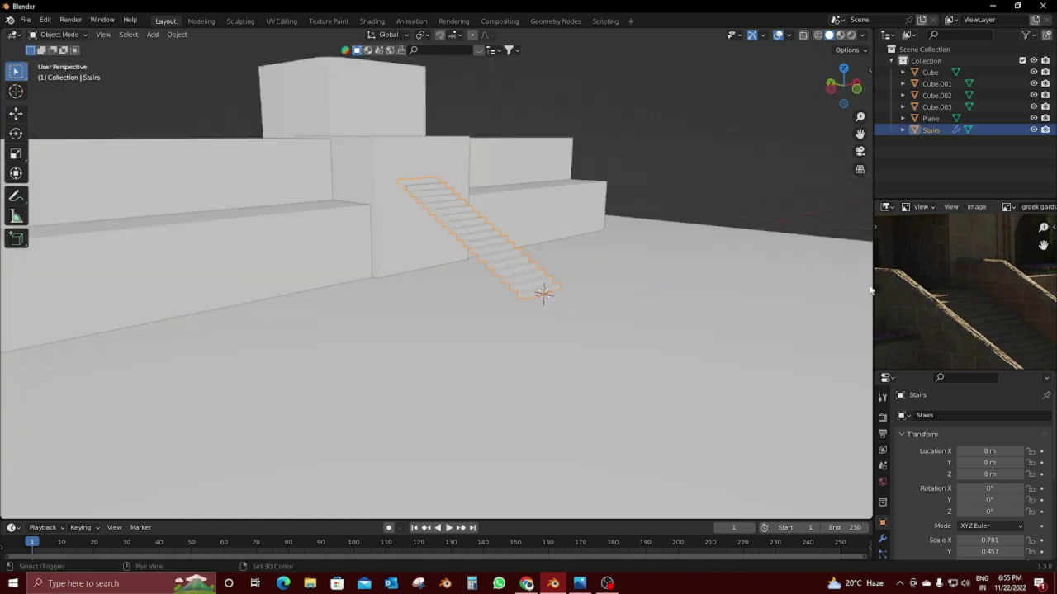
pyautogui.moveTo(490, 186); pyautogui.dragTo(480, 296, button='middle')
pyautogui.scroll(4, 479, 295)
pyautogui.hotkey('shift', 'a')
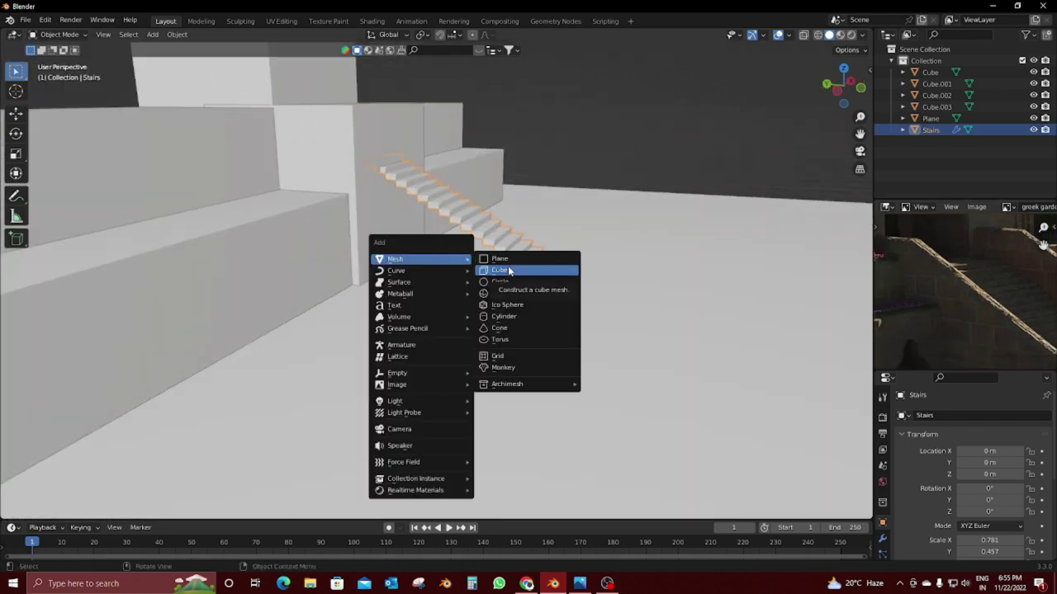
# Step: Add a cube and raise its geometry 1 m along Z in Edit Mode
pyautogui.click(509, 271)
pyautogui.moveTo(537, 274)
pyautogui.mouseDown(button='middle')
pyautogui.moveTo(481, 270)
pyautogui.moveTo(625, 264)
pyautogui.mouseUp(button='middle')
pyautogui.press('Tab')
pyautogui.press('g')
pyautogui.press('z')
pyautogui.press('1')
pyautogui.press('Return')
pyautogui.press('Tab')
# Step: In right orthographic wireframe view, place the cube at the stairs' foot and stretch it along Y to 1.197
pyautogui.press('KP_1')
pyautogui.hotkey('shift', 'z')
pyautogui.press('KP_3')
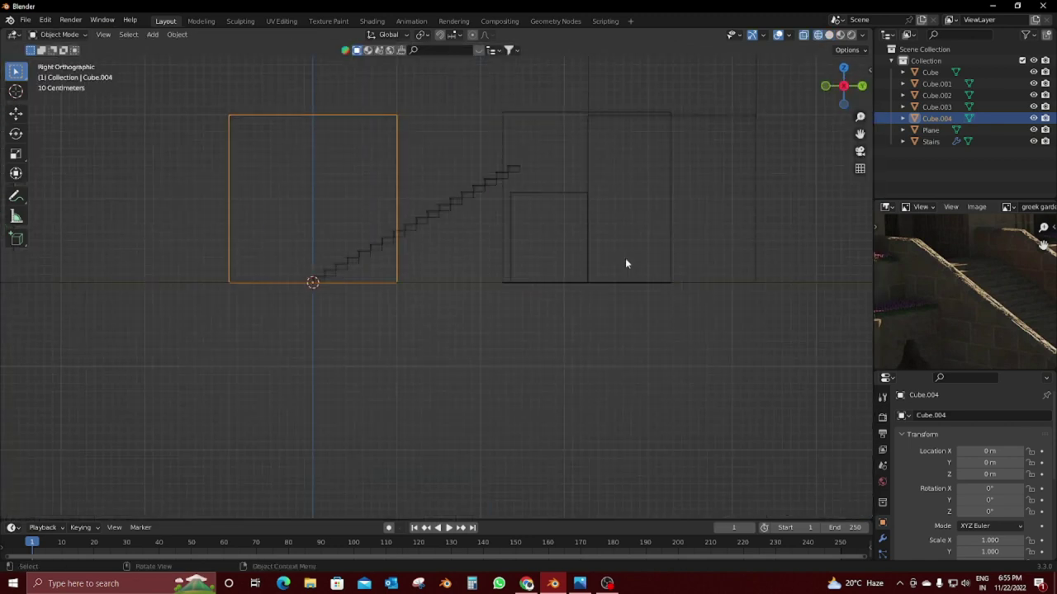
pyautogui.keyDown('ctrl'); pyautogui.scroll(2, 521, 221); pyautogui.keyUp('ctrl')
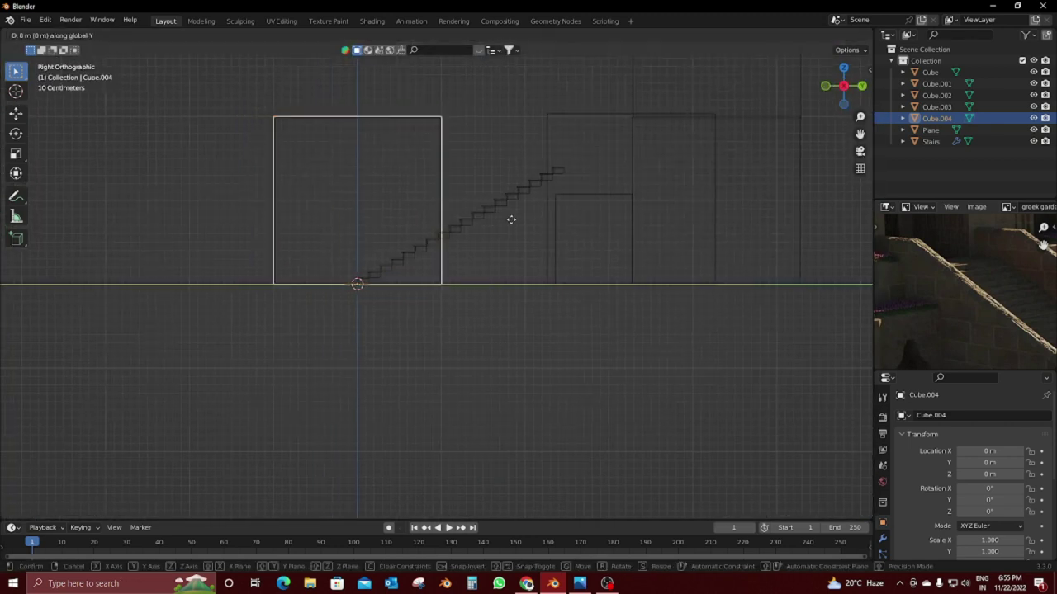
pyautogui.click(611, 216)
pyautogui.press('s')
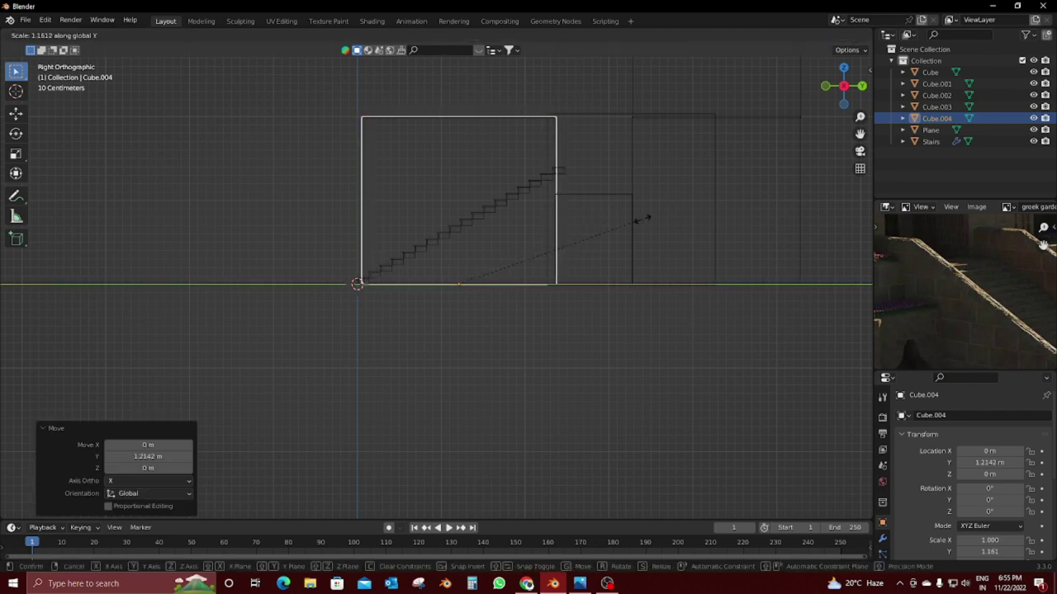
pyautogui.rightClick(641, 218)
pyautogui.scroll(2, 577, 236)
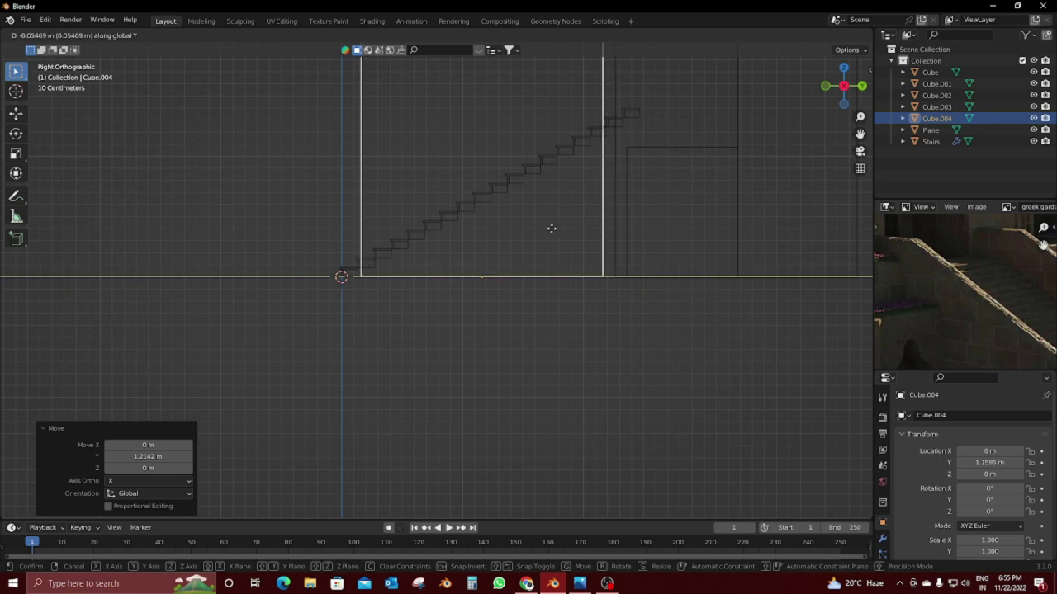
pyautogui.click(552, 228)
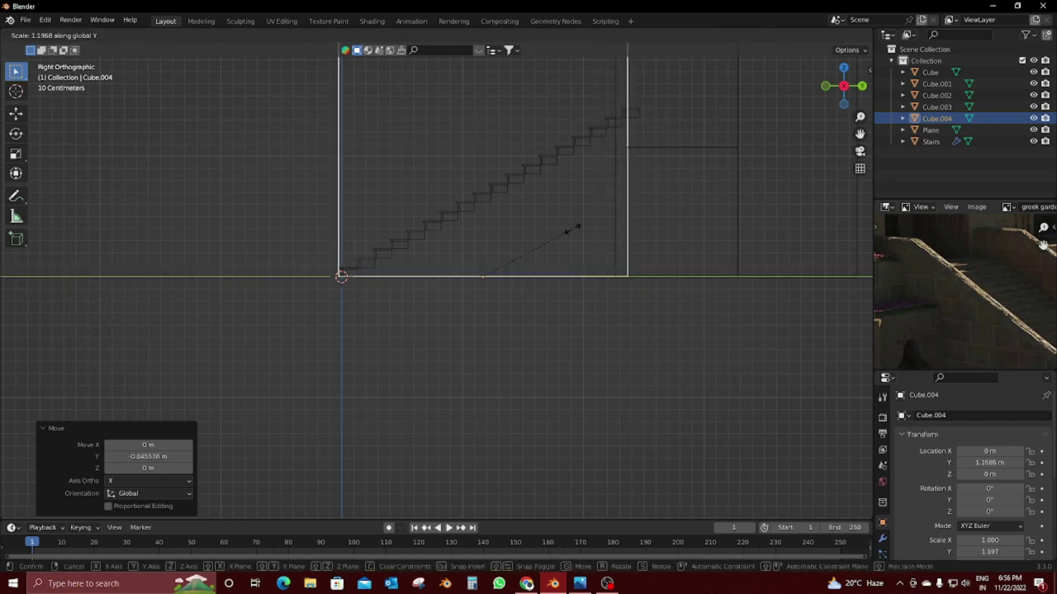
pyautogui.click(571, 229)
pyautogui.scroll(-3, 548, 223)
pyautogui.scroll(2, 701, 288)
# Step: Lower the cube's height, then drop its top corner along Z to match the stair slope
pyautogui.press('s')
pyautogui.press('z')
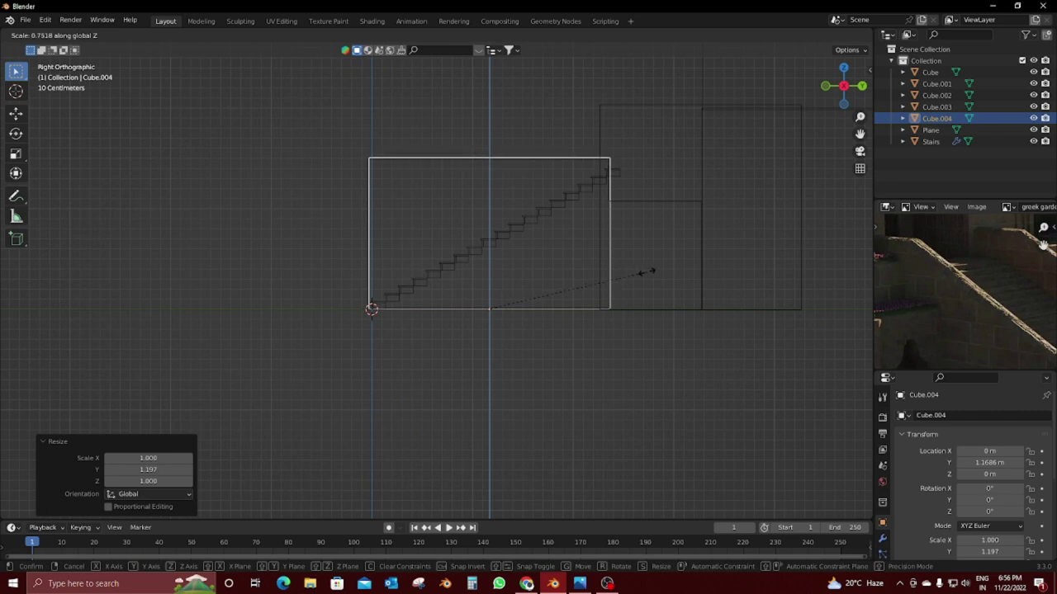
pyautogui.click(647, 272)
pyautogui.scroll(2, 534, 229)
pyautogui.press('Tab')
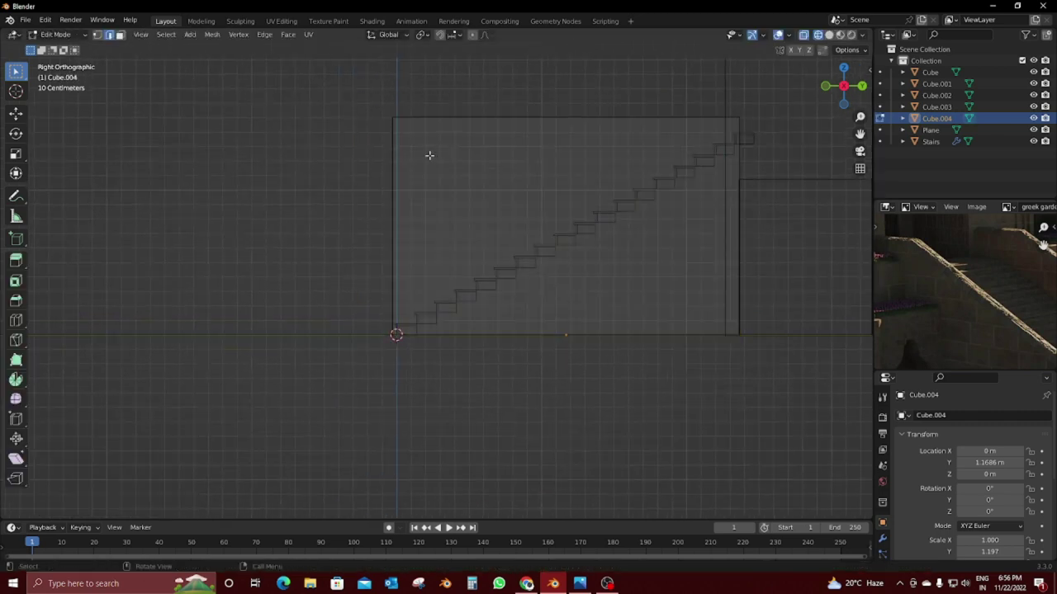
pyautogui.press('g')
pyautogui.press('z')
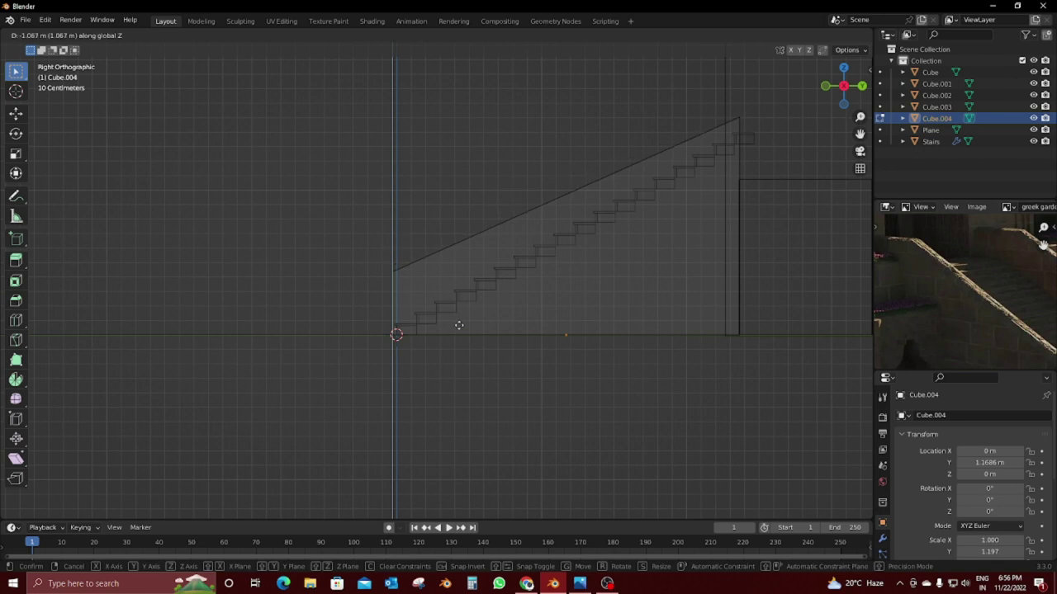
pyautogui.click(459, 347)
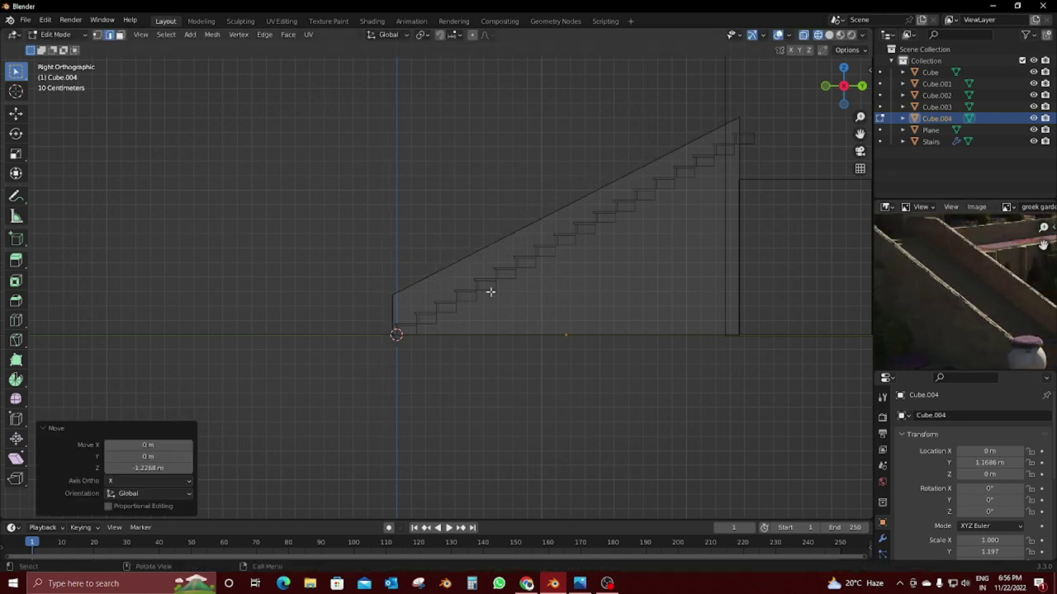
pyautogui.scroll(1, 488, 288)
pyautogui.moveTo(510, 258)
pyautogui.keyDown('shift'); pyautogui.mouseDown(button='middle')
pyautogui.moveTo(513, 274)
pyautogui.moveTo(566, 292)
pyautogui.moveTo(563, 311)
pyautogui.moveTo(436, 255)
pyautogui.moveTo(530, 264)
pyautogui.mouseUp(button='middle'); pyautogui.keyUp('shift')
pyautogui.press('Tab')
pyautogui.hotkey('shift', 'z')
# Step: Narrow the wedge along X to 0.653 to match the stair width
pyautogui.hotkey('shift', 'z')
pyautogui.press('s')
pyautogui.press('x')
pyautogui.click(538, 326)
pyautogui.hotkey('shift', 'z')
pyautogui.hotkey('shift', 'z')
pyautogui.press('Tab')
# Step: Add two lengthwise loop cuts to the wedge and spread them outward along X
pyautogui.click(529, 264)
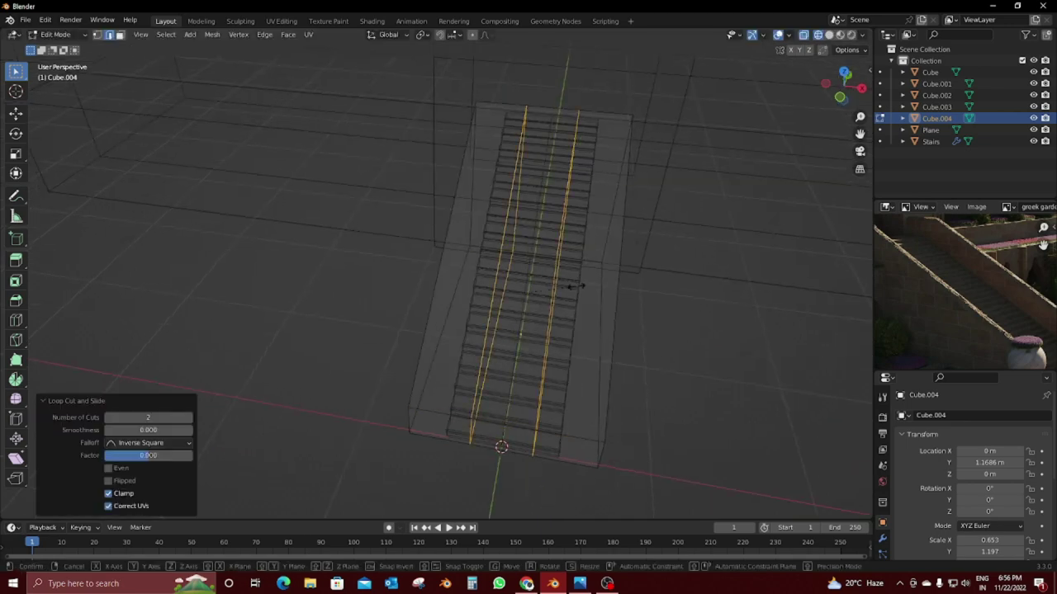
pyautogui.press('s')
pyautogui.press('x')
pyautogui.click(617, 294)
# Step: Delete the wedge's middle top face to expose the stairs
pyautogui.press('KP_7')
pyautogui.scroll(6, 628, 289)
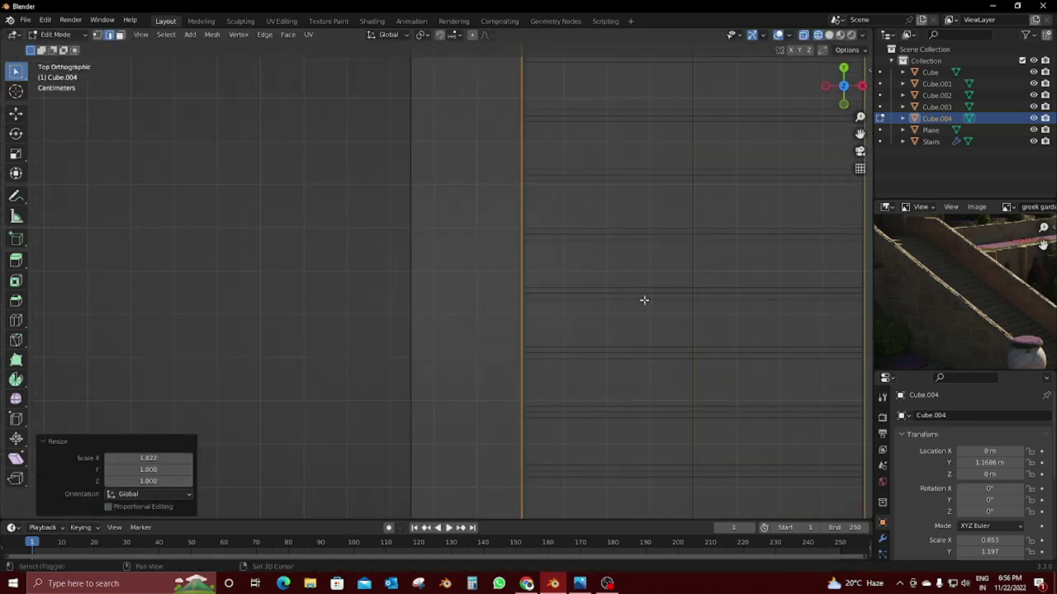
pyautogui.keyDown('ctrl'); pyautogui.scroll(-2, 647, 305); pyautogui.keyUp('ctrl')
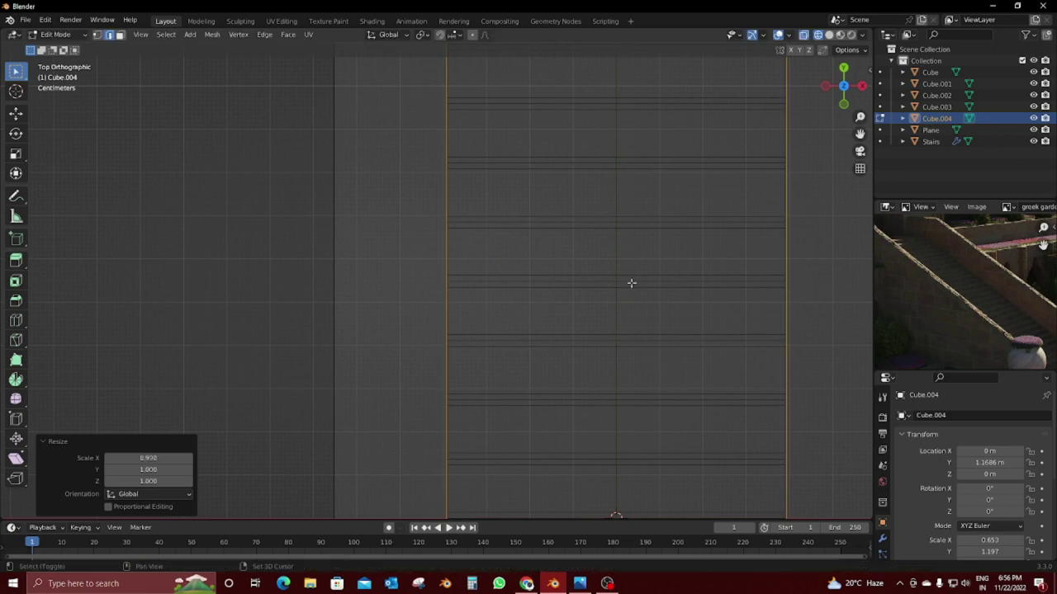
pyautogui.hotkey('shift', 'z')
pyautogui.moveTo(631, 283); pyautogui.dragTo(544, 372, button='middle')
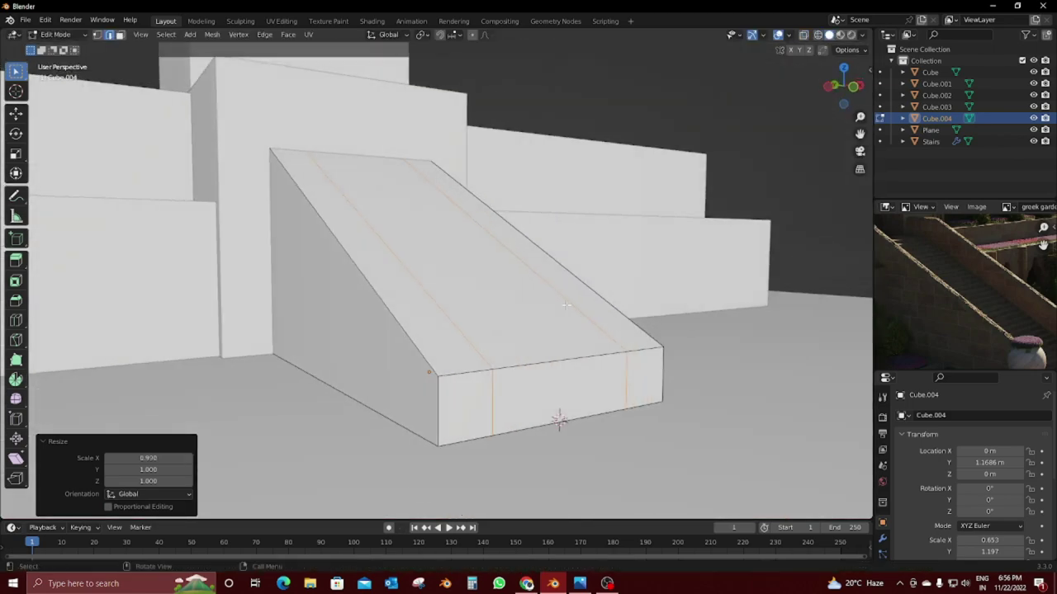
pyautogui.press('x')
pyautogui.click(553, 415)
# Step: Isolate the wedge in local view and inspect its inner faces
pyautogui.moveTo(554, 409)
pyautogui.mouseDown(button='middle')
pyautogui.moveTo(402, 328)
pyautogui.moveTo(448, 328)
pyautogui.moveTo(454, 298)
pyautogui.mouseUp(button='middle')
pyautogui.press('KP_Divide')
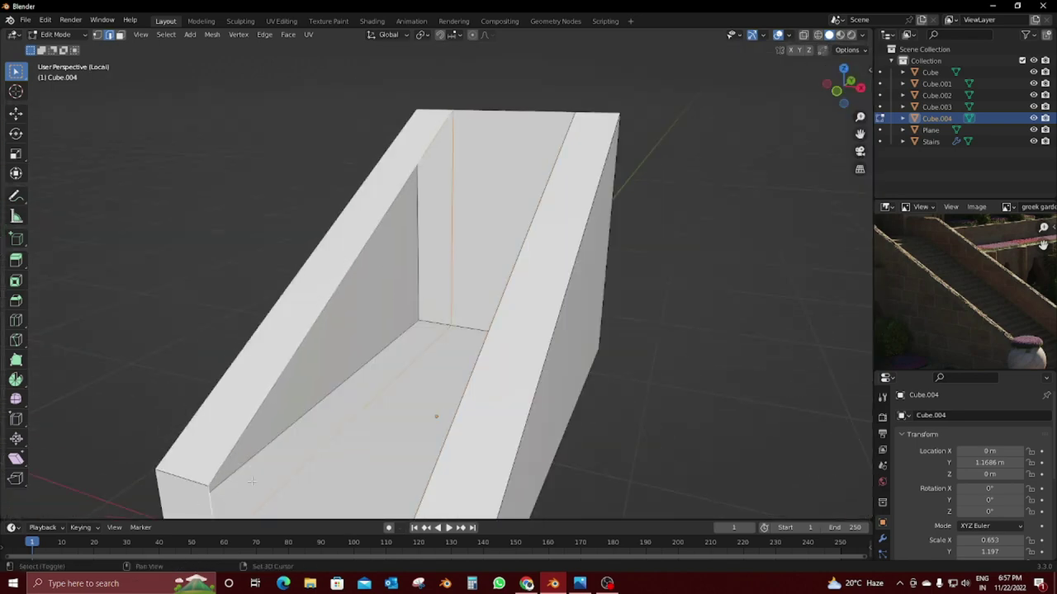
pyautogui.moveTo(251, 481)
pyautogui.mouseDown(button='middle')
pyautogui.moveTo(378, 439)
pyautogui.moveTo(437, 328)
pyautogui.moveTo(531, 313)
pyautogui.mouseUp(button='middle')
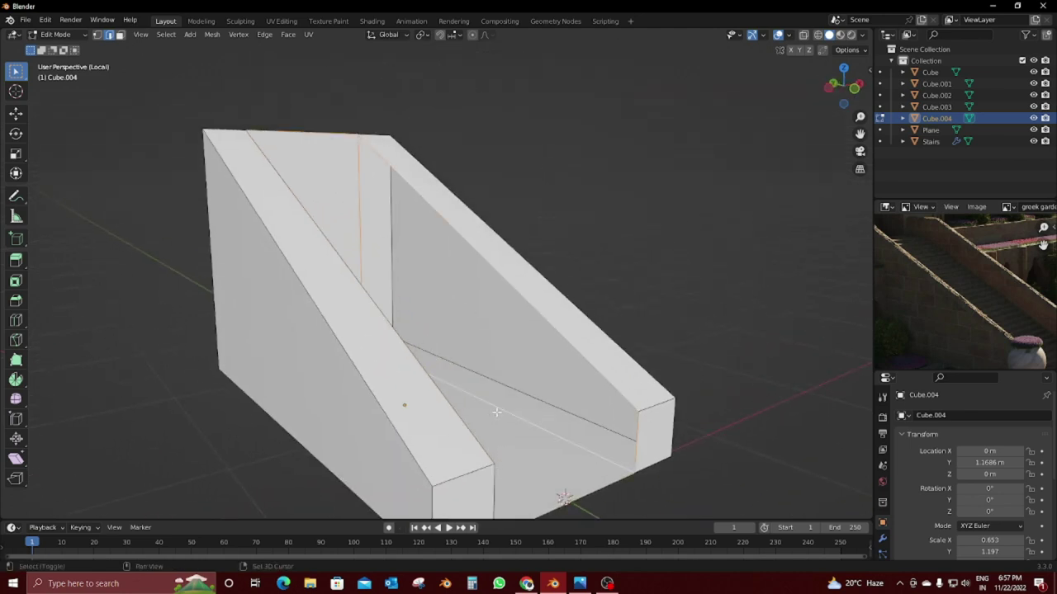
pyautogui.press('Escape')
pyautogui.press('Tab')
pyautogui.click(512, 392)
pyautogui.hotkey('alt', 'a')
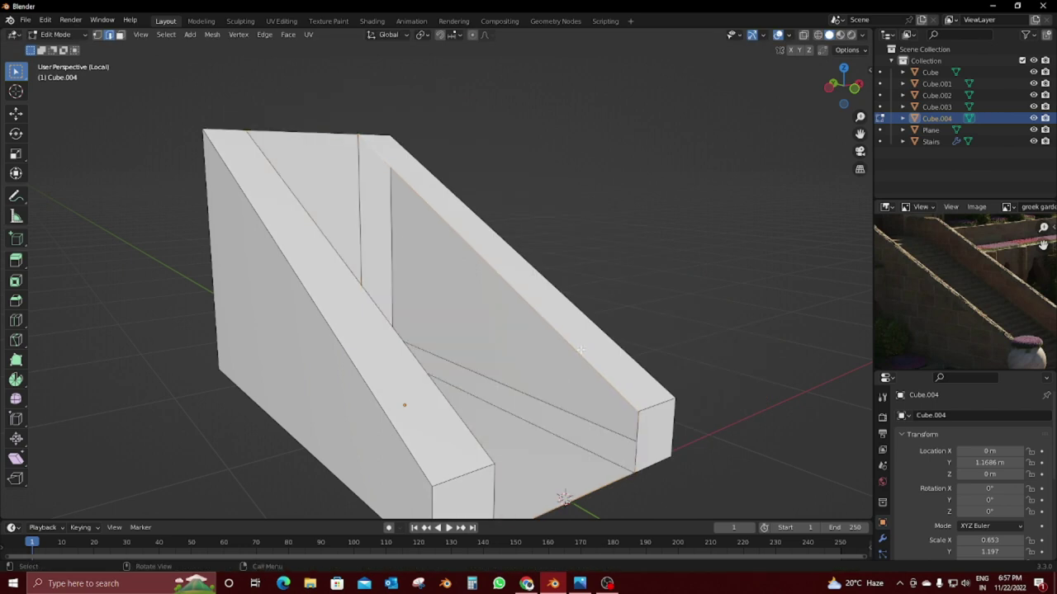
# Step: Toggle X-ray to check the wedge's hidden faces, then return to editing its geometry
pyautogui.hotkey('alt', 'z')
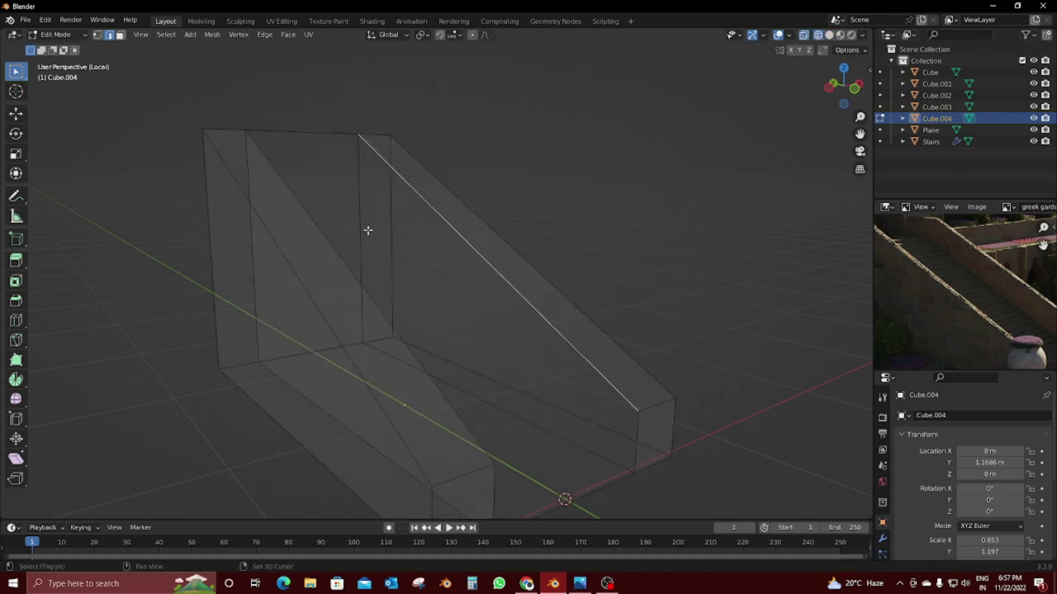
pyautogui.press('Tab')
pyautogui.hotkey('alt', 'z')
pyautogui.moveTo(636, 440)
pyautogui.mouseDown(button='middle')
pyautogui.moveTo(587, 396)
pyautogui.moveTo(466, 329)
pyautogui.moveTo(473, 434)
pyautogui.moveTo(437, 380)
pyautogui.mouseUp(button='middle')
pyautogui.press('Tab')
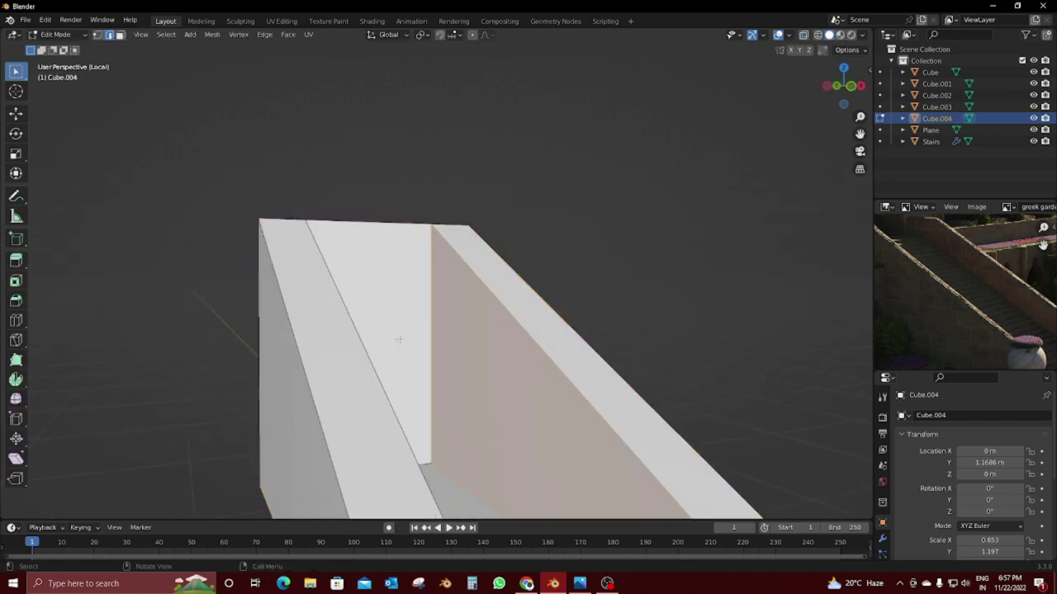
pyautogui.rightClick(397, 338)
# Step: Exit local view and narrow the side-wall block slightly along X
pyautogui.press('Tab')
pyautogui.scroll(-5, 446, 355)
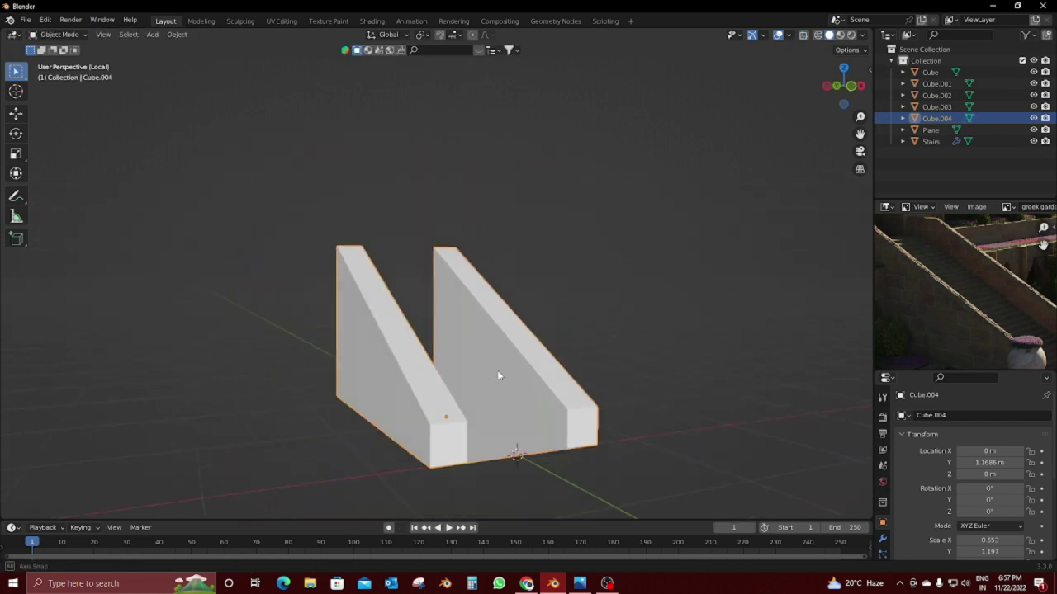
pyautogui.moveTo(497, 370)
pyautogui.mouseDown(button='middle')
pyautogui.moveTo(446, 449)
pyautogui.moveTo(697, 473)
pyautogui.mouseUp(button='middle')
pyautogui.press('KP_Divide')
pyautogui.scroll(4, 530, 460)
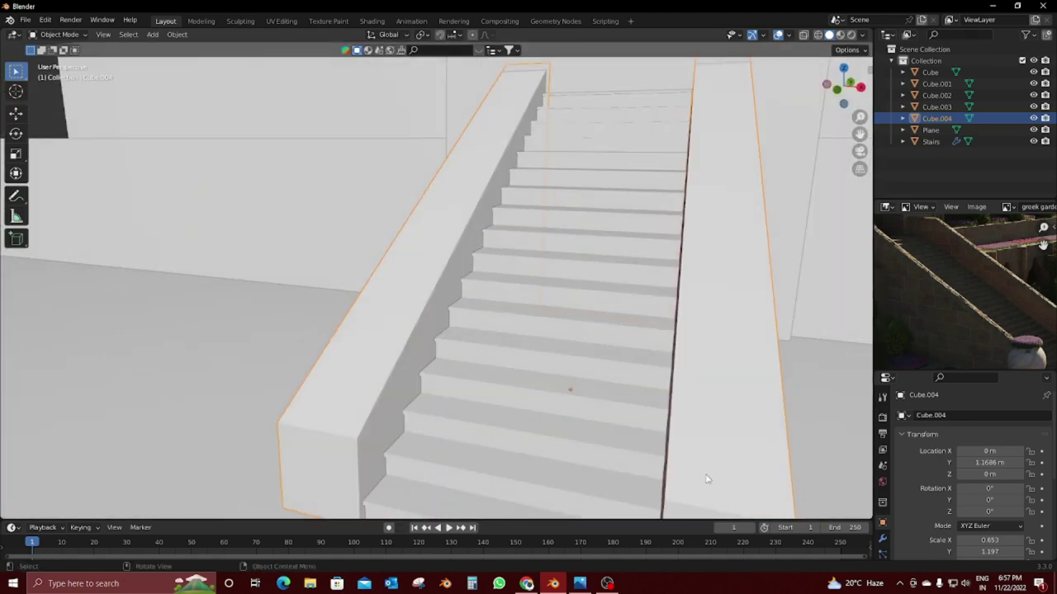
pyautogui.press('s')
pyautogui.press('x')
pyautogui.click(685, 468)
pyautogui.scroll(-4, 649, 413)
# Step: Select the stair side-wall block instead of the terrace blocks or steps
pyautogui.moveTo(649, 412); pyautogui.dragTo(737, 155, button='middle')
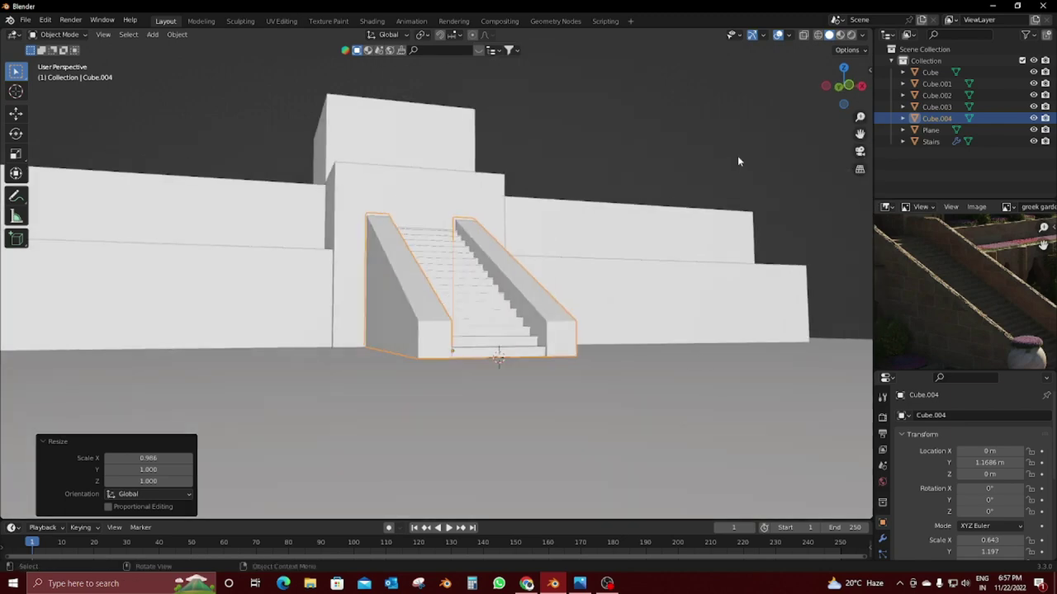
pyautogui.moveTo(1044, 324)
pyautogui.mouseDown(button='middle')
pyautogui.moveTo(1000, 267)
pyautogui.moveTo(987, 272)
pyautogui.mouseUp(button='middle')
pyautogui.moveTo(493, 415)
pyautogui.mouseDown(button='middle')
pyautogui.moveTo(553, 401)
pyautogui.moveTo(512, 363)
pyautogui.mouseUp(button='middle')
pyautogui.scroll(-4, 553, 400)
pyautogui.scroll(3, 966, 281)
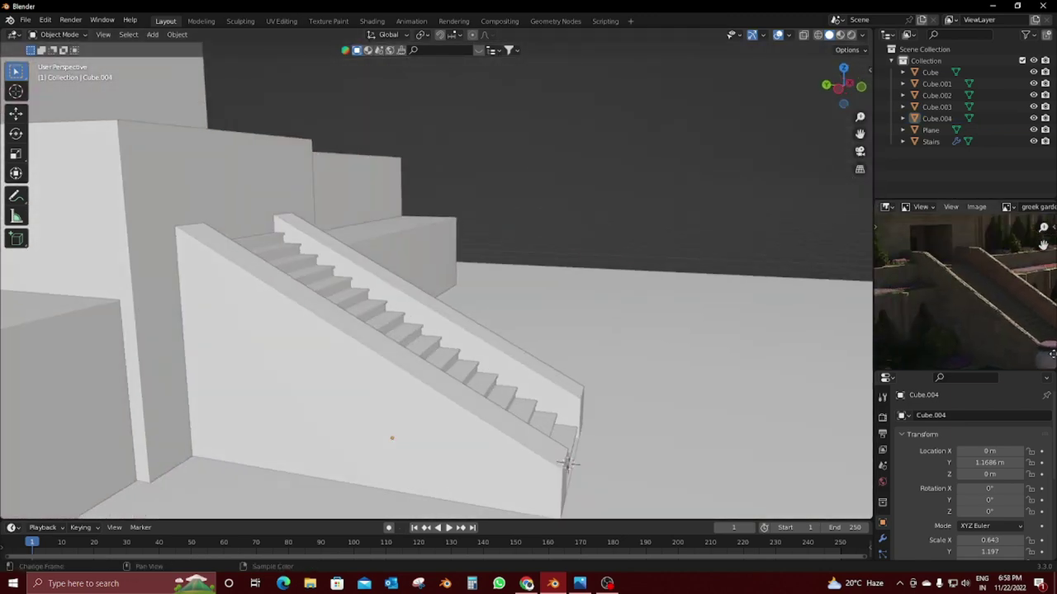
pyautogui.moveTo(965, 281); pyautogui.dragTo(984, 286, button='middle')
pyautogui.moveTo(512, 363); pyautogui.dragTo(145, 280, button='middle')
pyautogui.click(353, 318)
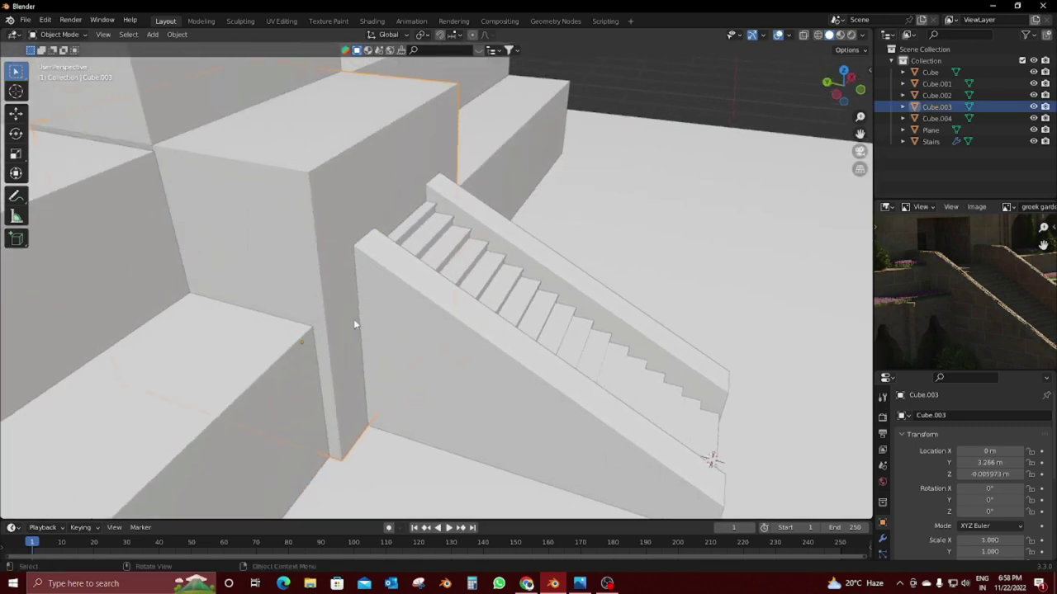
pyautogui.scroll(-3, 352, 321)
pyautogui.moveTo(196, 180); pyautogui.dragTo(321, 378)
pyautogui.scroll(2, 690, 404)
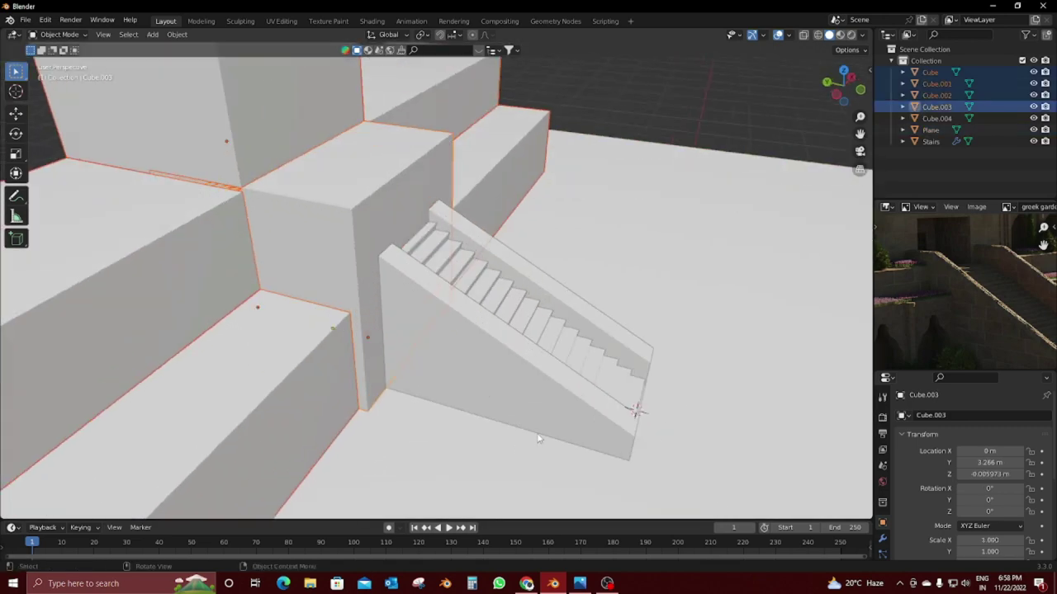
pyautogui.click(480, 384)
pyautogui.scroll(2, 479, 384)
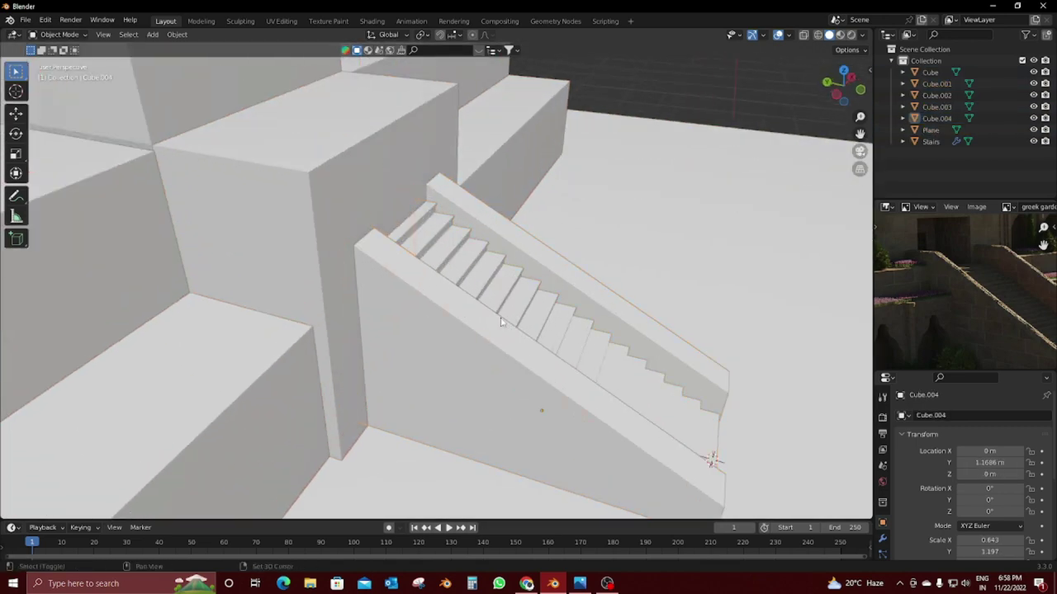
pyautogui.click(488, 332)
# Step: Slide the side walls back −0.26488 m to line up with the stair flight
pyautogui.press('g')
pyautogui.press('x')
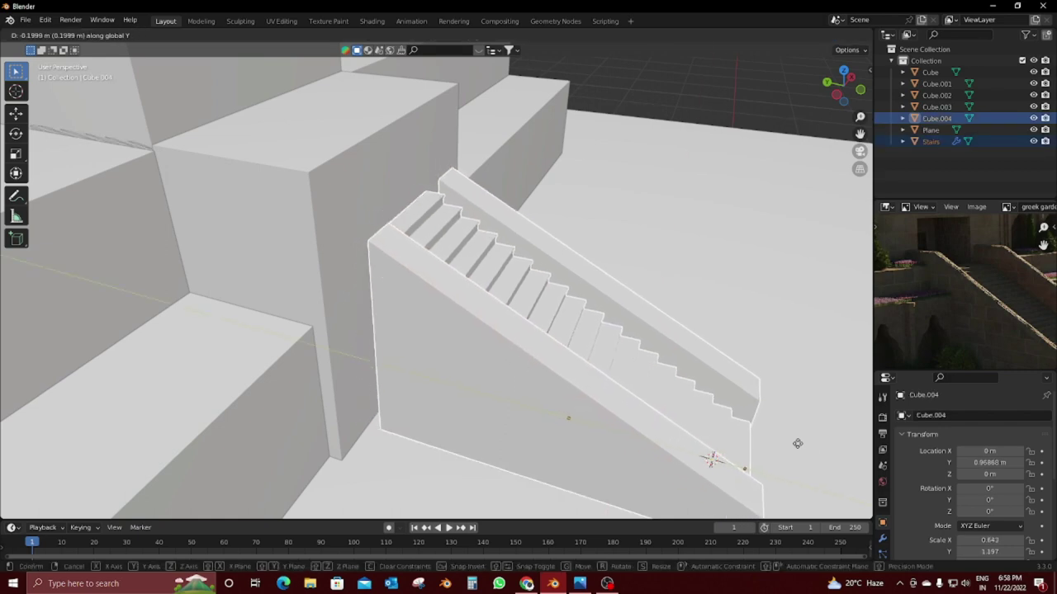
pyautogui.click(18, 461)
pyautogui.moveTo(599, 385)
pyautogui.mouseDown(button='middle')
pyautogui.moveTo(839, 404)
pyautogui.moveTo(555, 221)
pyautogui.moveTo(445, 285)
pyautogui.moveTo(603, 336)
pyautogui.moveTo(638, 216)
pyautogui.mouseUp(button='middle')
# Step: Edit the Stairs mesh isolated in local view
pyautogui.press('KP_7')
pyautogui.scroll(-2, 608, 331)
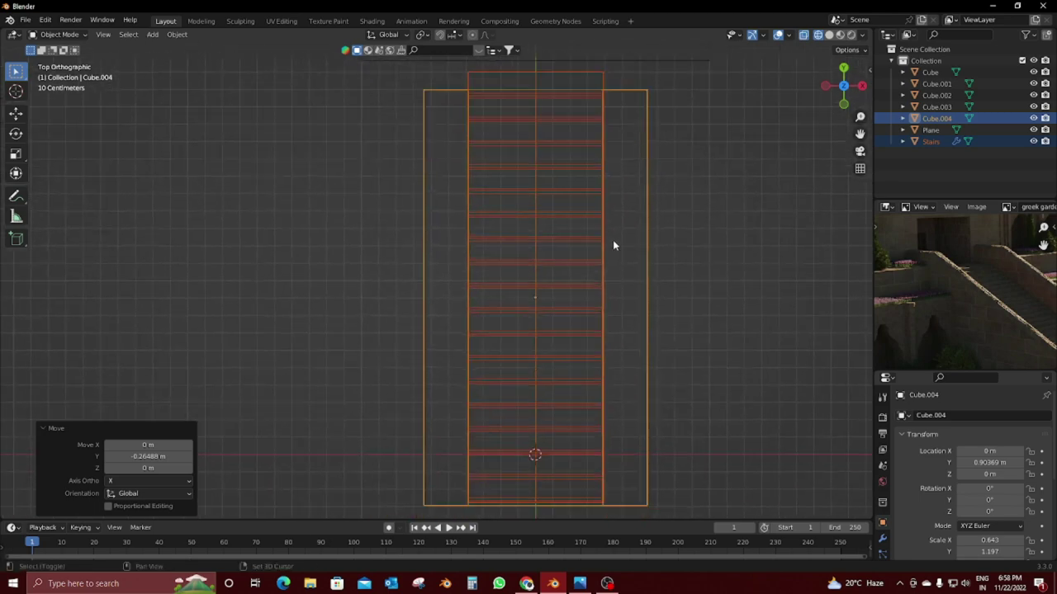
pyautogui.scroll(3, 614, 341)
pyautogui.keyDown('shift'); pyautogui.moveTo(614, 347); pyautogui.dragTo(565, 227, button='middle'); pyautogui.keyUp('shift')
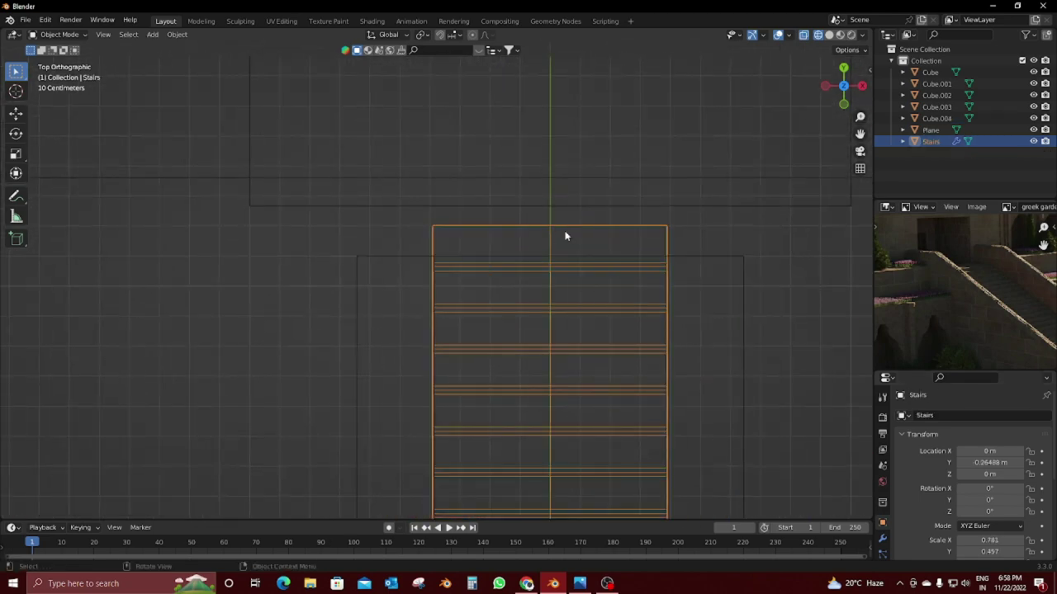
pyautogui.press('Tab')
pyautogui.moveTo(554, 264); pyautogui.dragTo(451, 255, button='middle')
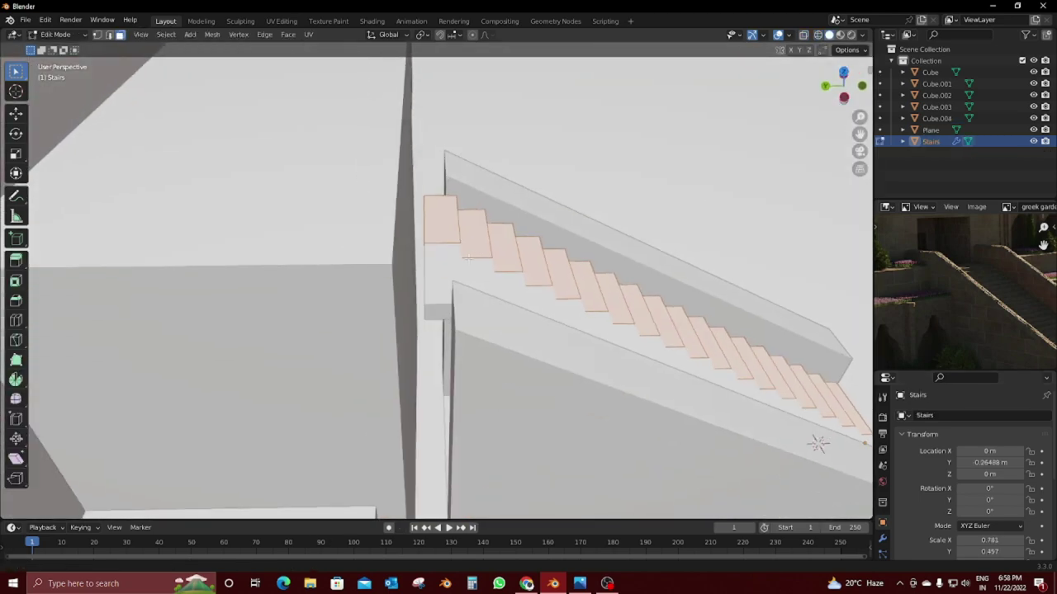
pyautogui.press('/')
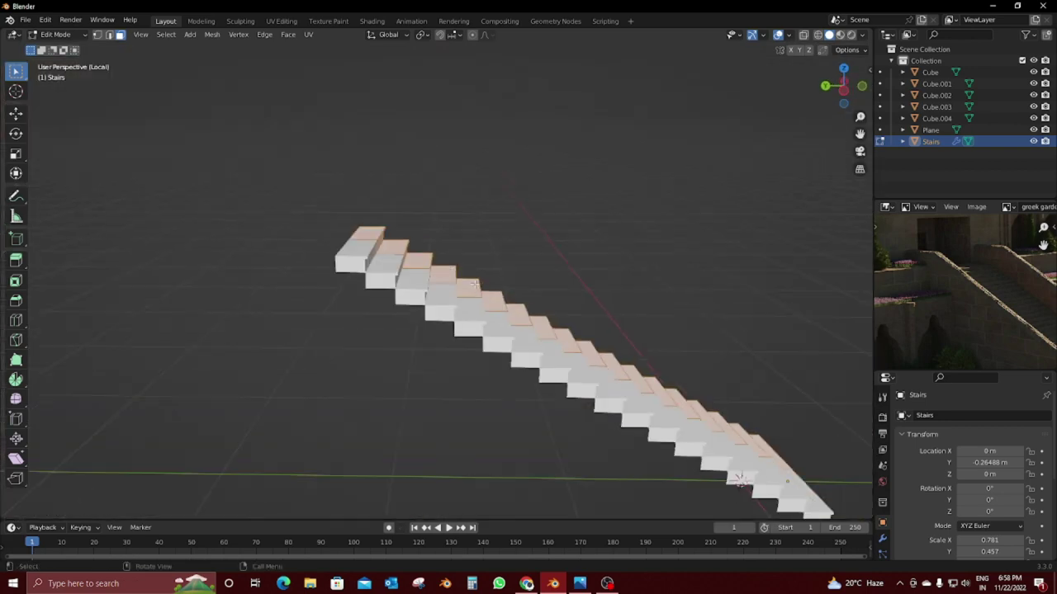
pyautogui.moveTo(472, 283)
pyautogui.mouseDown(button='middle')
pyautogui.moveTo(570, 302)
pyautogui.moveTo(479, 285)
pyautogui.moveTo(360, 314)
pyautogui.moveTo(460, 220)
pyautogui.mouseUp(button='middle')
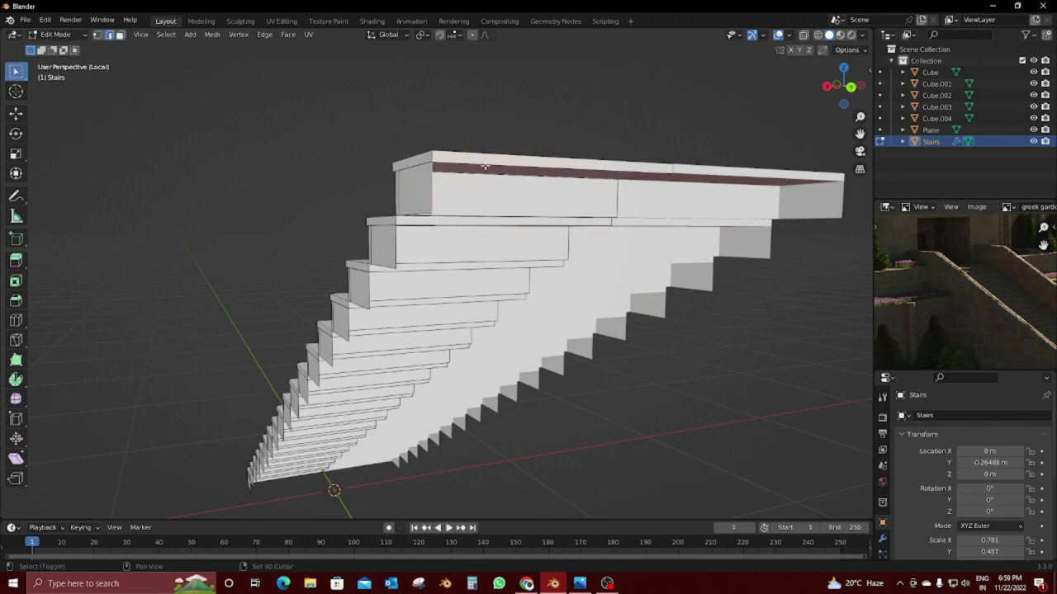
# Step: Raise the selected stair faces and merge the underside vertices at center
pyautogui.moveTo(605, 198); pyautogui.dragTo(599, 203, button='middle')
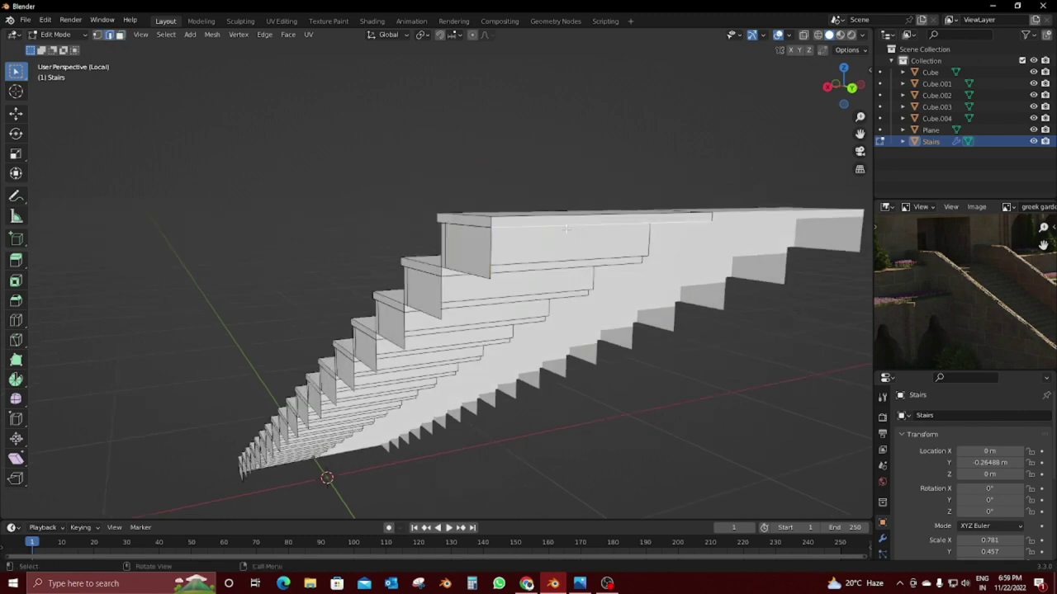
pyautogui.click(564, 278)
pyautogui.scroll(3, 577, 297)
pyautogui.scroll(2, 595, 314)
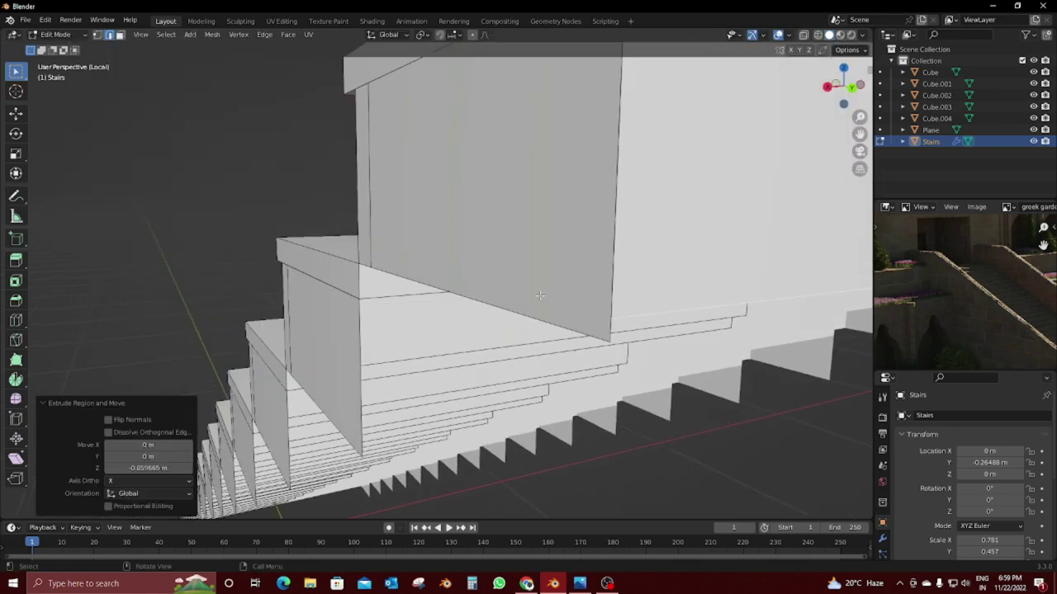
pyautogui.click(608, 324)
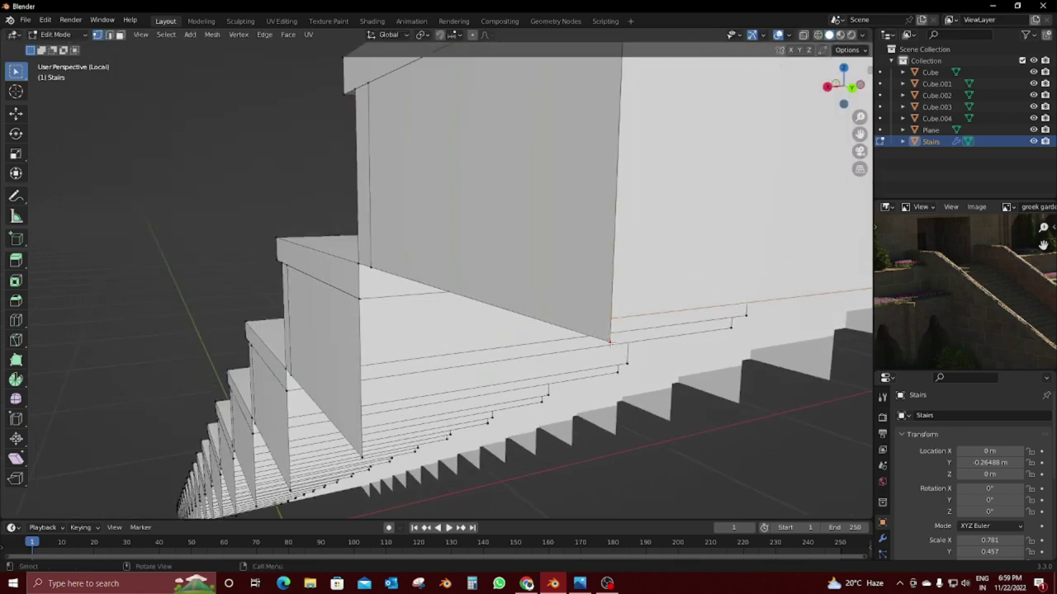
pyautogui.press('m')
pyautogui.click(615, 347)
# Step: Flatten the selected stair geometry to zero height along Z
pyautogui.moveTo(615, 346)
pyautogui.mouseDown(button='middle')
pyautogui.moveTo(435, 253)
pyautogui.moveTo(462, 267)
pyautogui.mouseUp(button='middle')
pyautogui.press('2')
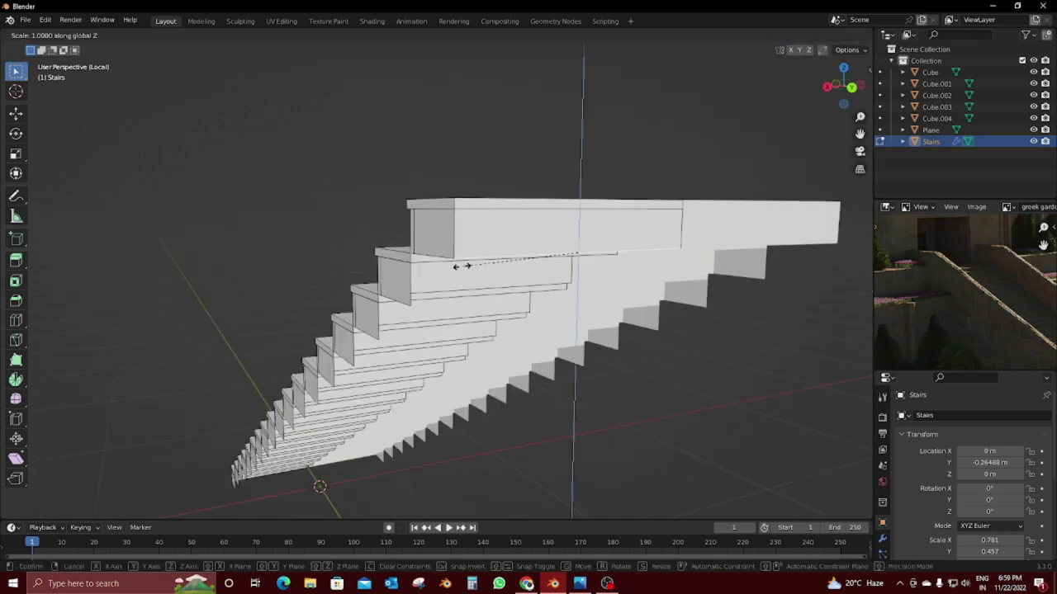
pyautogui.press('Return')
pyautogui.click(580, 234)
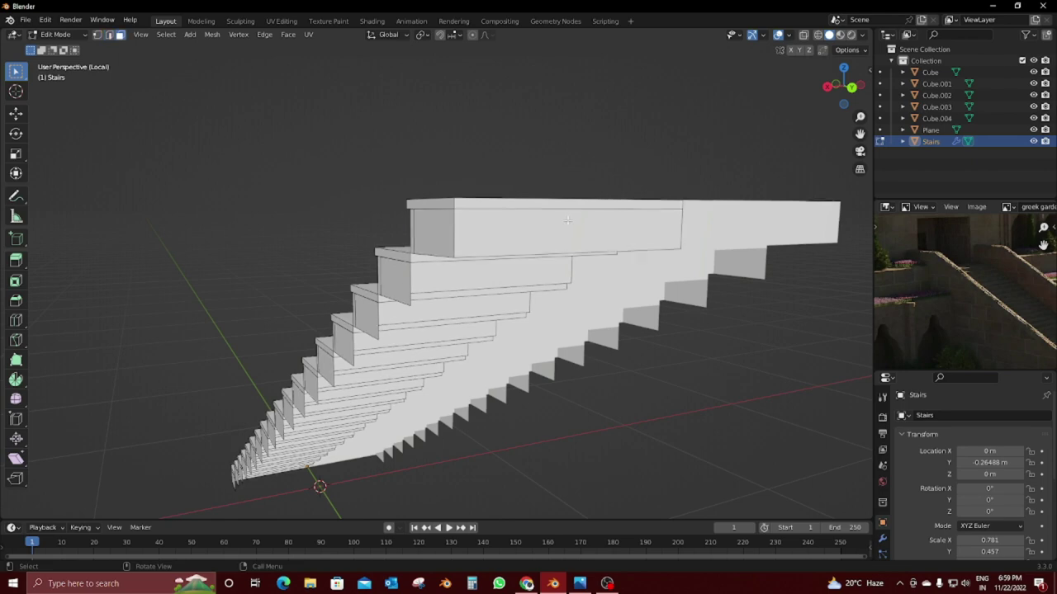
# Step: Move the stairs' top face back along Y, then exit Edit Mode and local view
pyautogui.moveTo(547, 229)
pyautogui.mouseDown(button='middle')
pyautogui.moveTo(587, 253)
pyautogui.moveTo(573, 315)
pyautogui.mouseUp(button='middle')
pyautogui.press('g')
pyautogui.press('y')
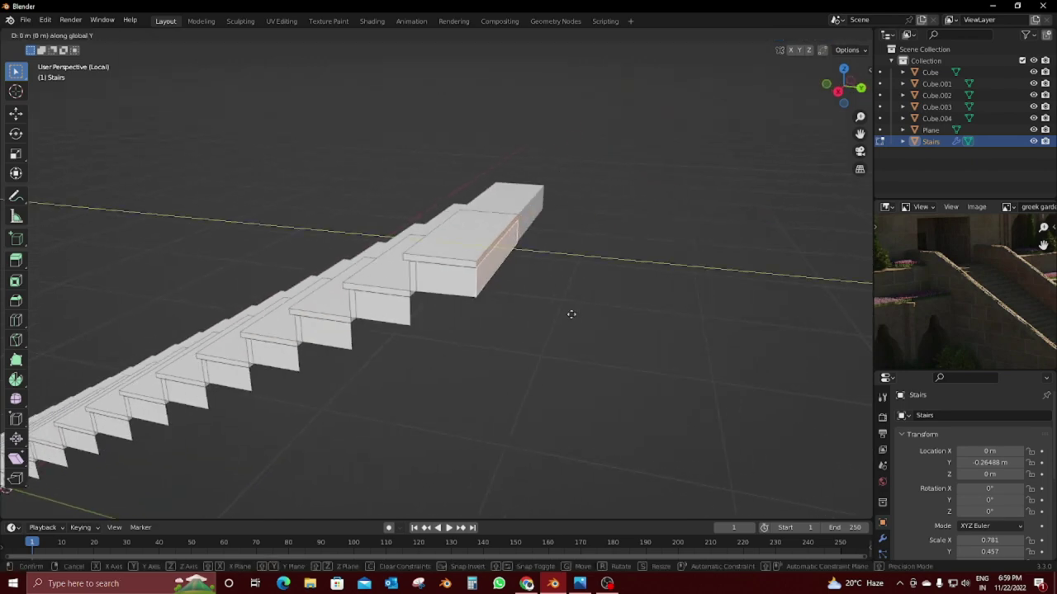
pyautogui.click(707, 358)
pyautogui.moveTo(707, 358)
pyautogui.mouseDown(button='middle')
pyautogui.moveTo(696, 370)
pyautogui.moveTo(599, 382)
pyautogui.moveTo(572, 350)
pyautogui.mouseUp(button='middle')
pyautogui.press('Tab')
pyautogui.press('KP_Divide')
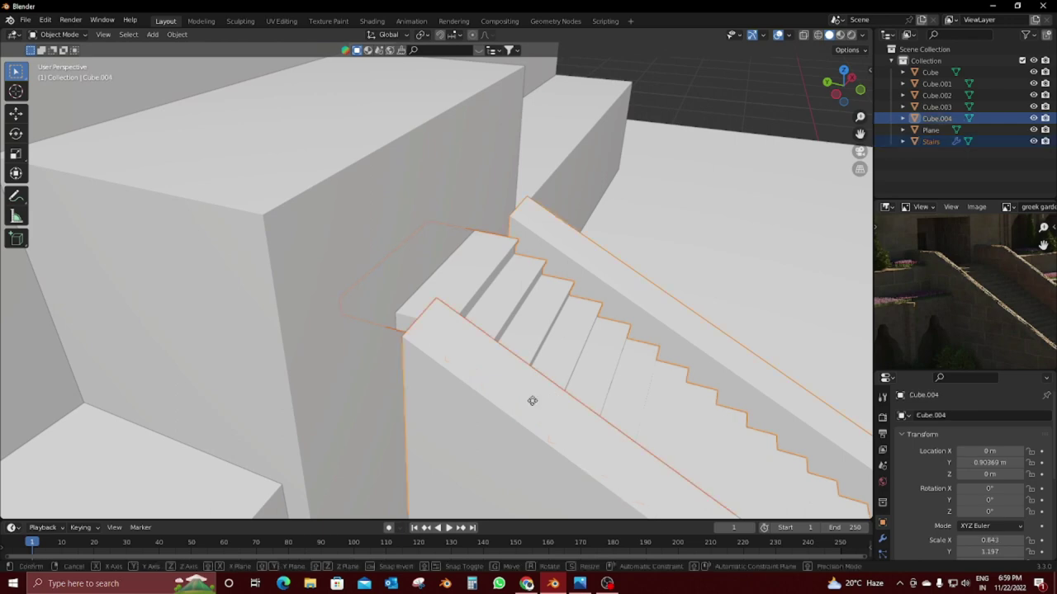
# Step: Move the side walls −0.12177 m along Y to 0.78193 m
pyautogui.click(563, 415)
pyautogui.scroll(5, 488, 402)
pyautogui.moveTo(488, 402)
pyautogui.mouseDown(button='middle')
pyautogui.moveTo(533, 327)
pyautogui.moveTo(344, 378)
pyautogui.moveTo(397, 217)
pyautogui.moveTo(434, 245)
pyautogui.mouseUp(button='middle')
pyautogui.press('Tab')
pyautogui.press('KP_Divide')
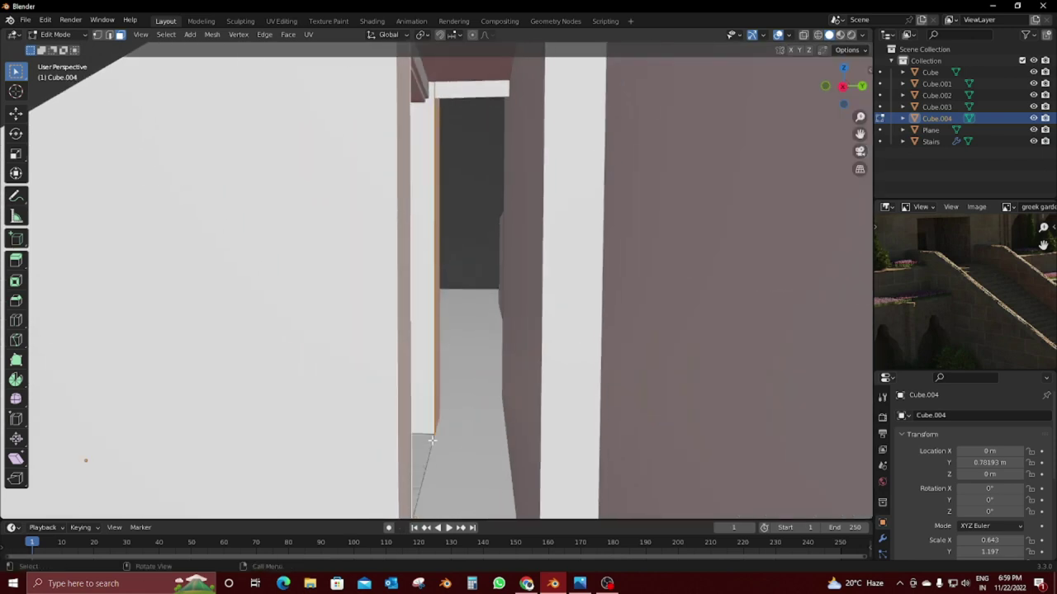
# Step: Extrude the side walls' upper end edges into a short flat cap in right orthographic view
pyautogui.keyDown('shift'); pyautogui.click(422, 477); pyautogui.keyUp('shift')
pyautogui.press('g')
pyautogui.press('y')
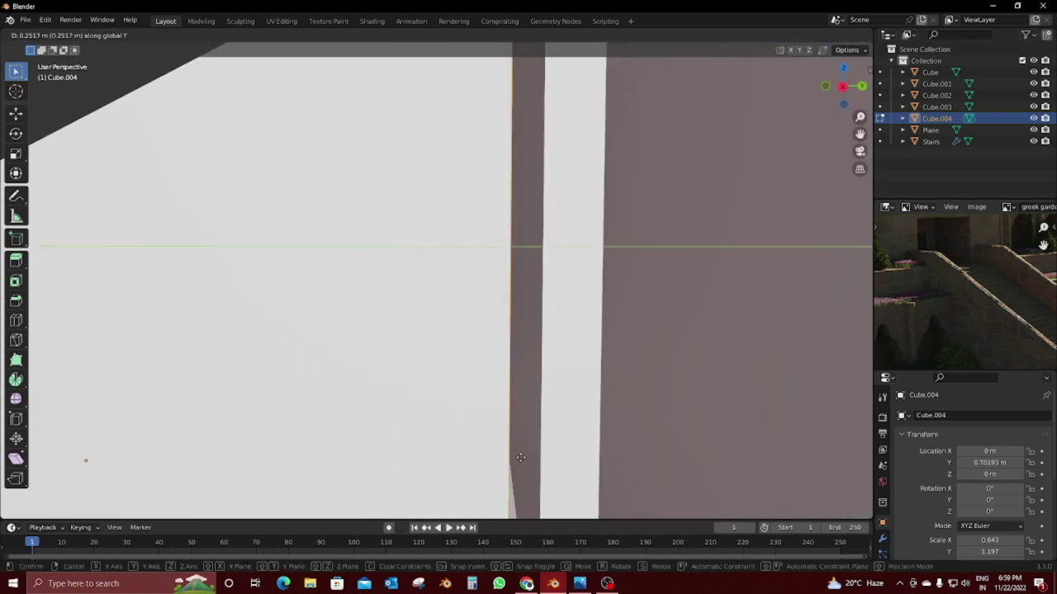
pyautogui.press('Escape')
pyautogui.press('e')
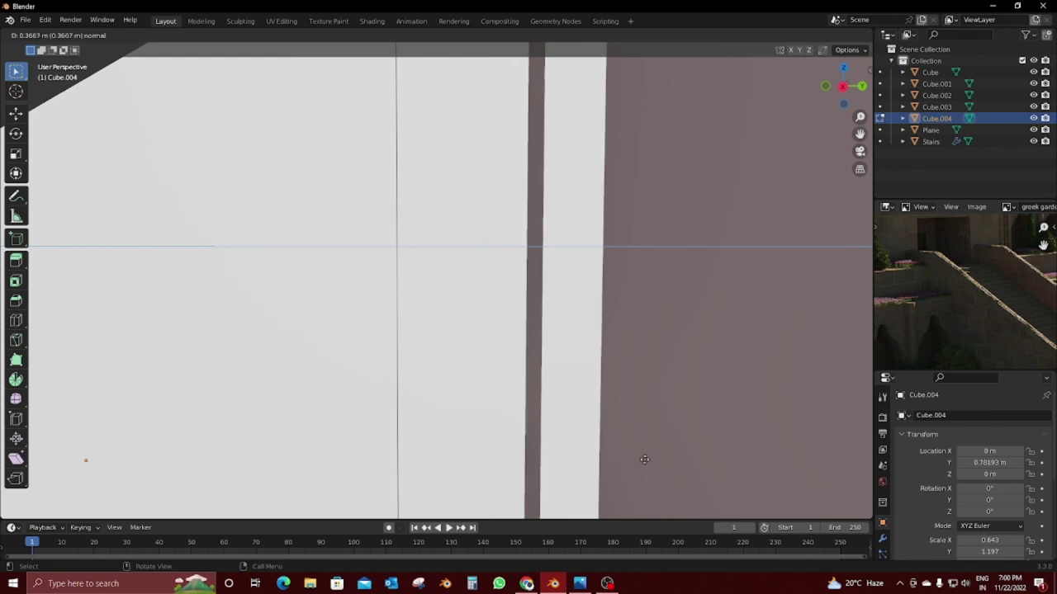
pyautogui.press('Escape')
pyautogui.press('KP_3')
pyautogui.press('e')
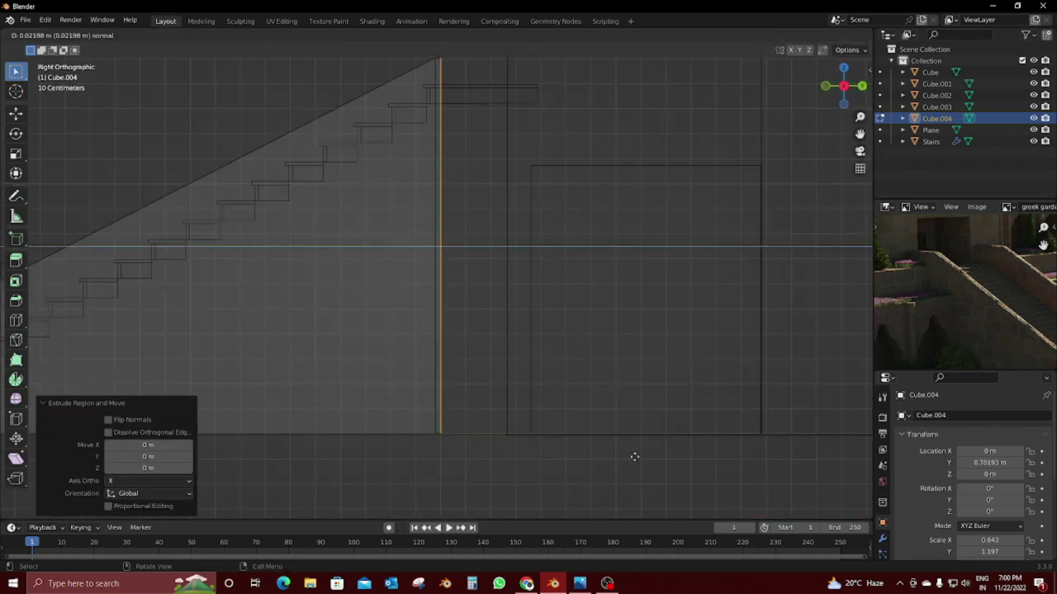
pyautogui.press('Tab')
pyautogui.scroll(-2, 644, 383)
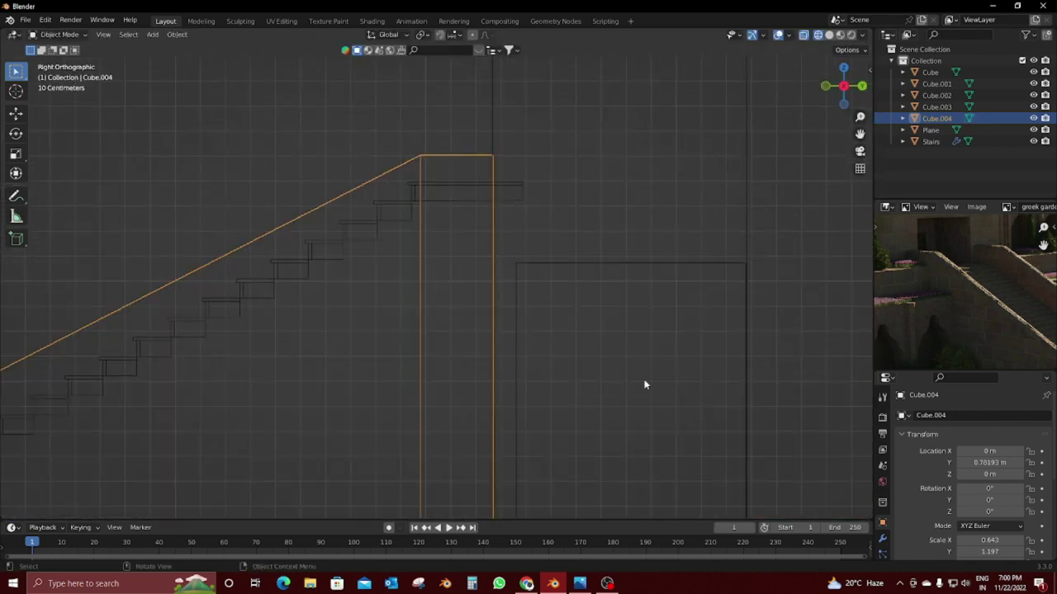
pyautogui.click(511, 182)
pyautogui.hotkey('ctrl', 'Tab')
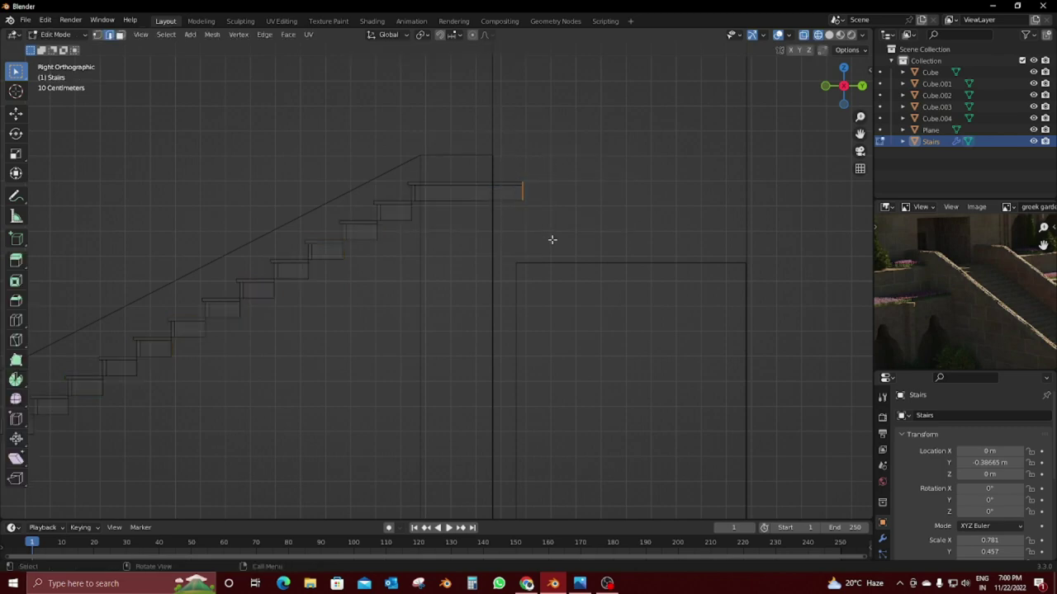
# Step: Extrude the stairs' top step edge outward to extend the top step
pyautogui.press('e')
pyautogui.click(523, 239)
pyautogui.moveTo(523, 239)
pyautogui.mouseDown(button='middle')
pyautogui.moveTo(578, 298)
pyautogui.moveTo(464, 344)
pyautogui.mouseUp(button='middle')
pyautogui.press('Tab')
# Step: Raise the top faces of the Cube.004 side walls 0.26657 m along Z
pyautogui.scroll(3, 584, 307)
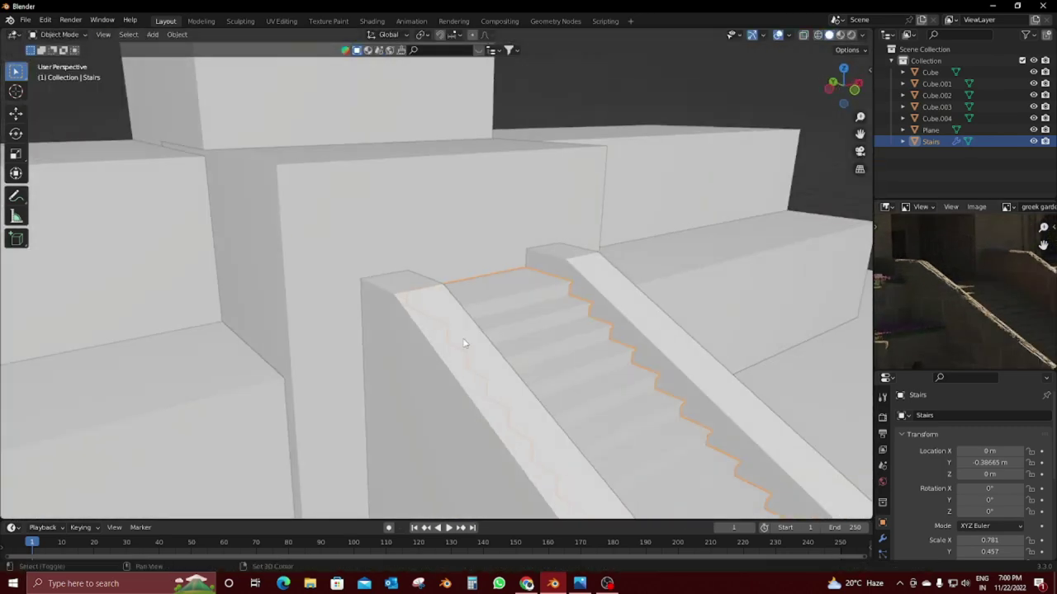
pyautogui.click(436, 337)
pyautogui.press('Tab')
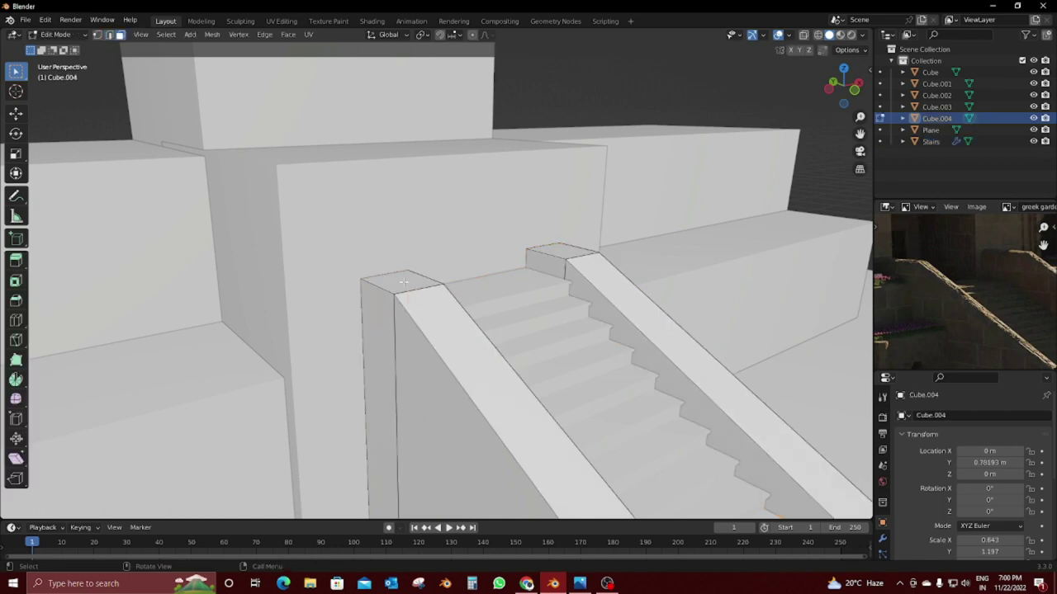
pyautogui.press('g')
pyautogui.press('z')
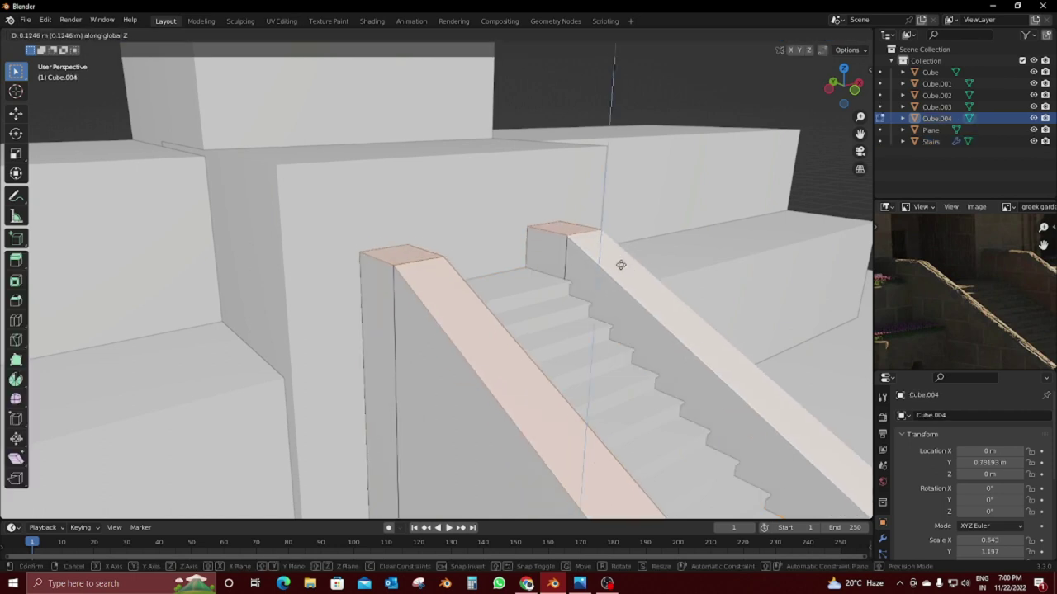
pyautogui.click(620, 236)
pyautogui.moveTo(620, 236)
pyautogui.mouseDown(button='middle')
pyautogui.moveTo(611, 186)
pyautogui.moveTo(578, 248)
pyautogui.mouseUp(button='middle')
pyautogui.scroll(3, 990, 342)
pyautogui.moveTo(991, 343); pyautogui.dragTo(933, 381, button='middle')
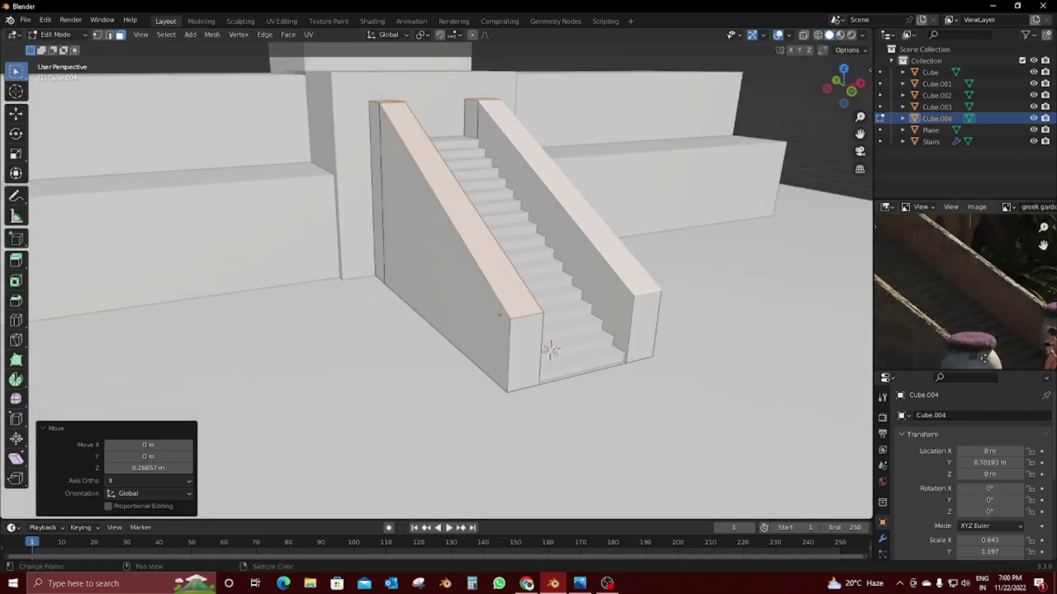
pyautogui.moveTo(578, 248)
pyautogui.mouseDown(button='middle')
pyautogui.moveTo(611, 286)
pyautogui.moveTo(506, 317)
pyautogui.moveTo(627, 355)
pyautogui.mouseUp(button='middle')
pyautogui.press('Tab')
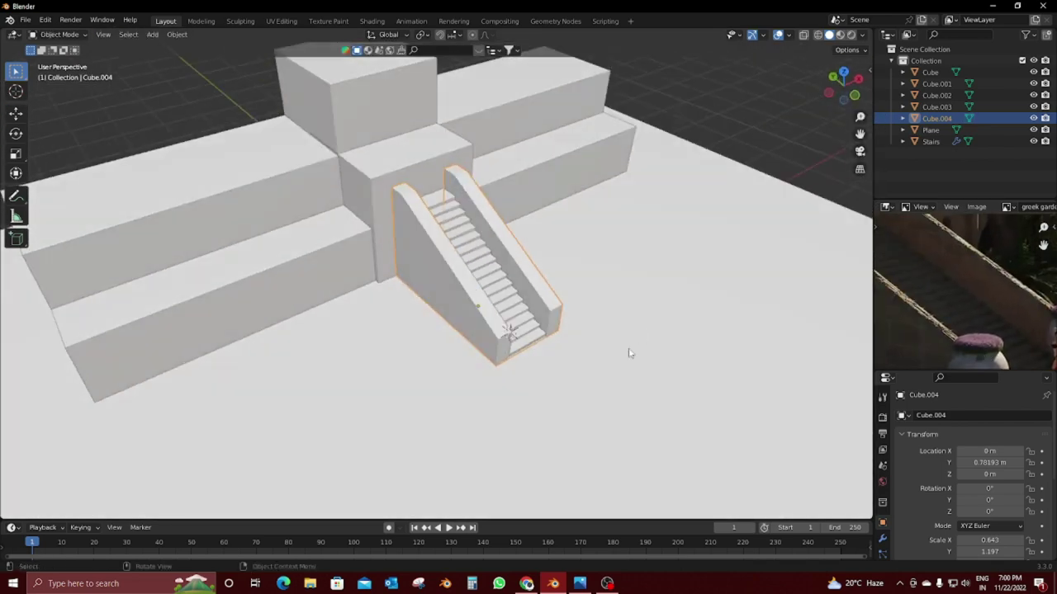
pyautogui.scroll(2, 618, 297)
pyautogui.moveTo(619, 298)
pyautogui.mouseDown(button='middle')
pyautogui.moveTo(580, 305)
pyautogui.moveTo(603, 325)
pyautogui.moveTo(577, 318)
pyautogui.moveTo(582, 309)
pyautogui.moveTo(627, 329)
pyautogui.moveTo(383, 228)
pyautogui.mouseUp(button='middle')
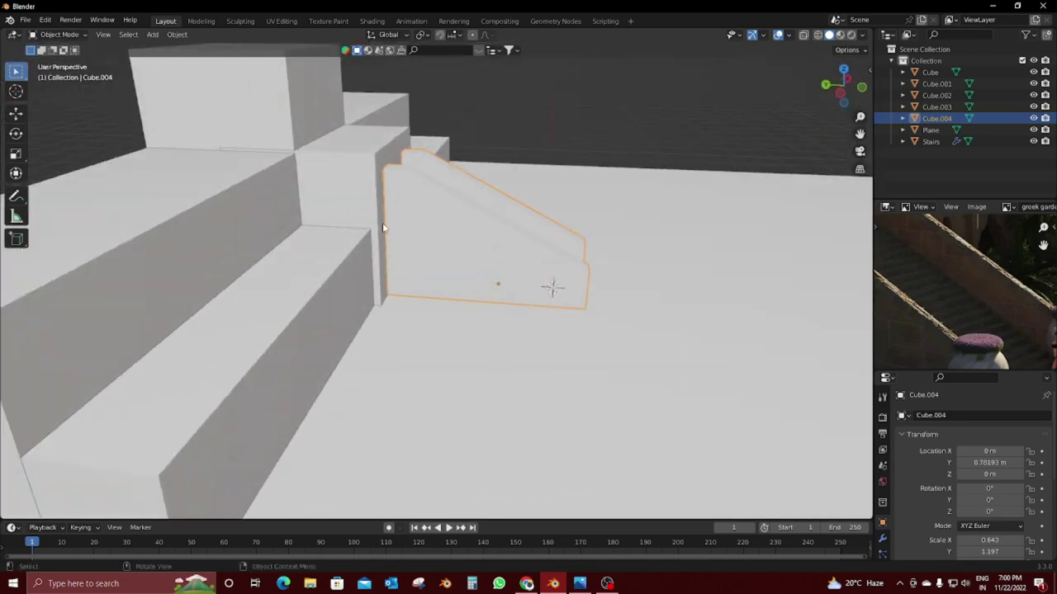
pyautogui.moveTo(911, 294); pyautogui.dragTo(1011, 268, button='middle')
pyautogui.scroll(-2, 1011, 268)
pyautogui.moveTo(600, 296); pyautogui.dragTo(495, 268, button='middle')
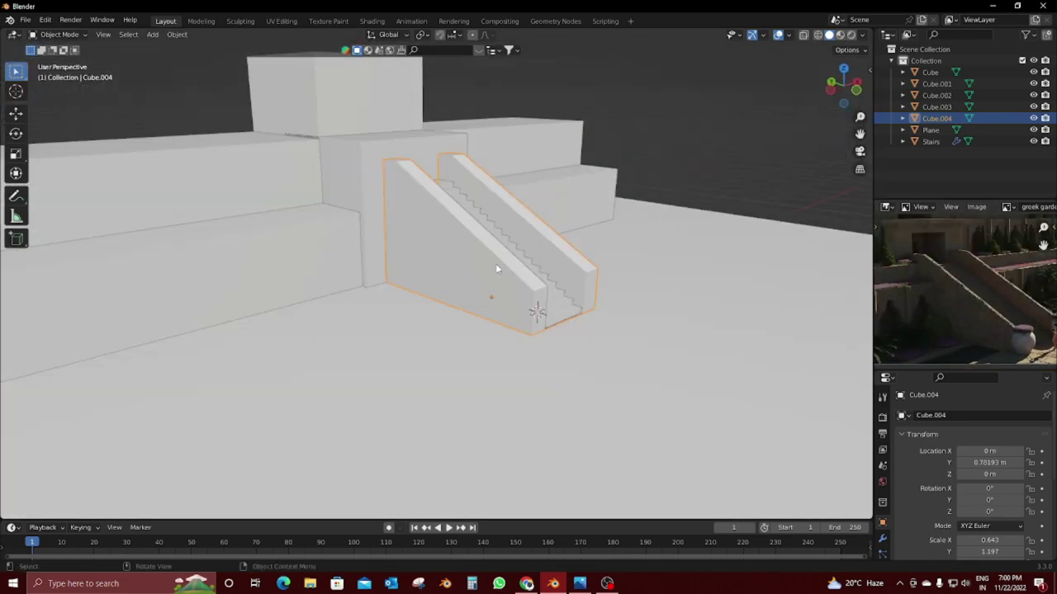
pyautogui.scroll(-2, 958, 299)
pyautogui.moveTo(883, 329)
pyautogui.mouseDown(button='middle')
pyautogui.moveTo(578, 302)
pyautogui.moveTo(592, 275)
pyautogui.moveTo(538, 279)
pyautogui.moveTo(722, 289)
pyautogui.moveTo(451, 279)
pyautogui.moveTo(552, 308)
pyautogui.mouseUp(button='middle')
pyautogui.scroll(2, 981, 301)
pyautogui.scroll(-3, 552, 309)
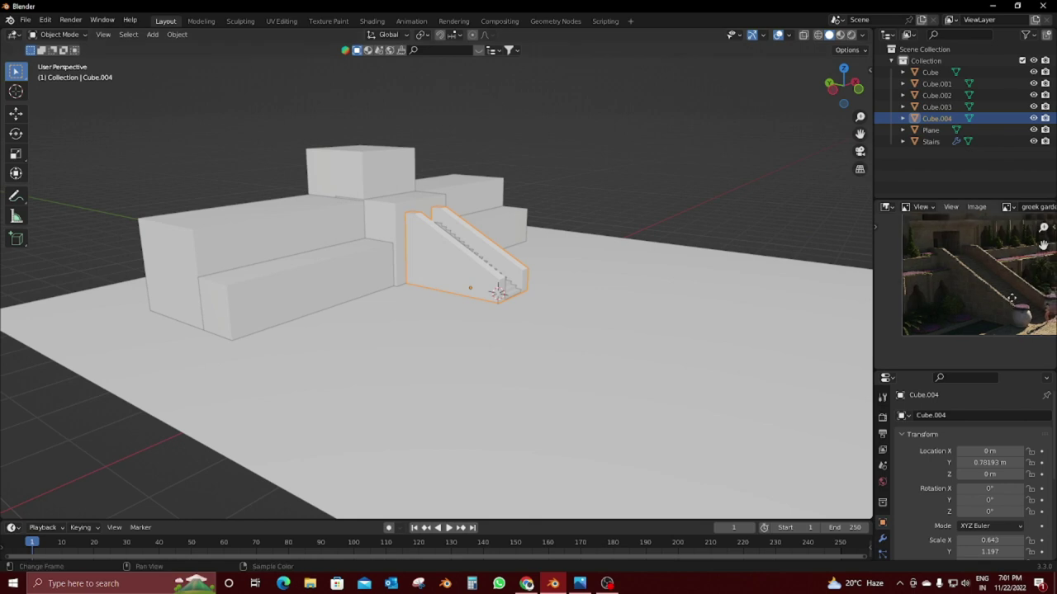
pyautogui.scroll(4, 533, 349)
pyautogui.scroll(2, 958, 281)
pyautogui.moveTo(958, 280)
pyautogui.mouseDown(button='middle')
pyautogui.moveTo(891, 277)
pyautogui.moveTo(933, 297)
pyautogui.mouseUp(button='middle')
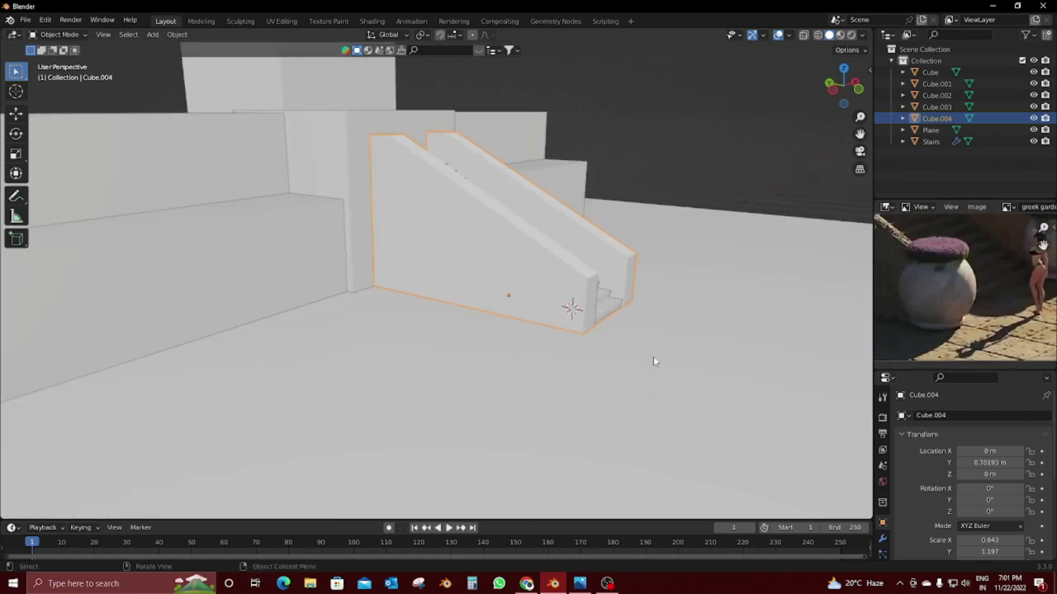
# Step: Add a UV sphere and view it from the front in wireframe
pyautogui.moveTo(653, 356)
pyautogui.mouseDown(button='middle')
pyautogui.moveTo(534, 330)
pyautogui.moveTo(566, 350)
pyautogui.mouseUp(button='middle')
pyautogui.hotkey('shift', 'a')
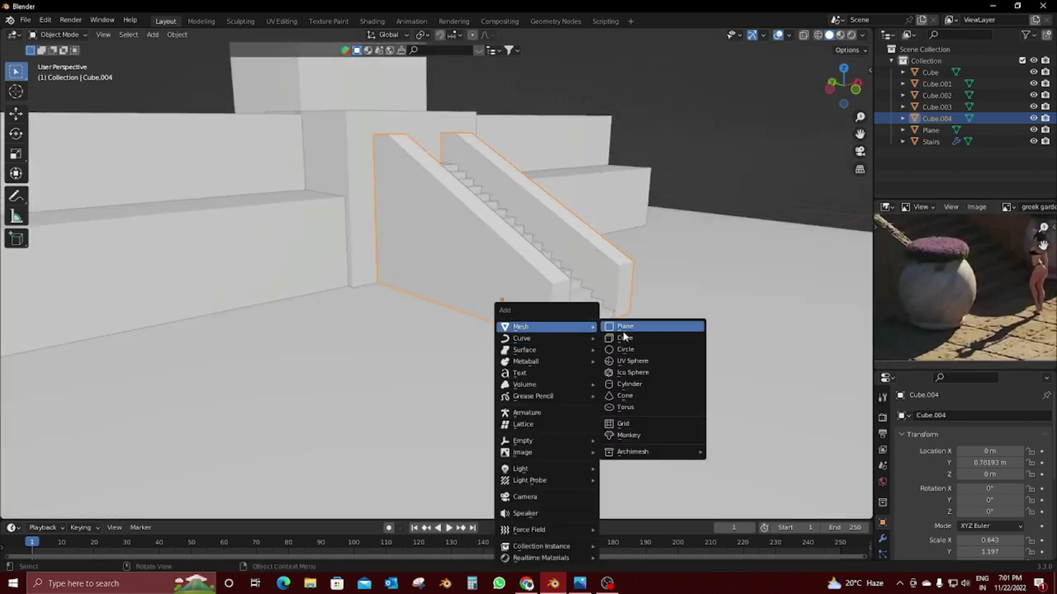
pyautogui.click(632, 361)
pyautogui.press('KP_1')
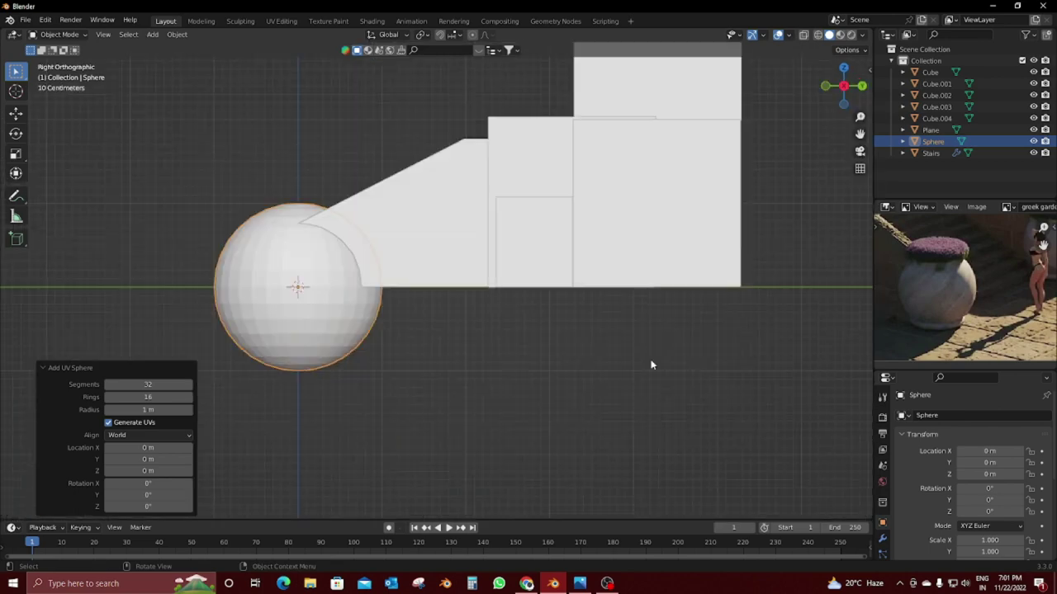
pyautogui.hotkey('shift', 'z')
pyautogui.scroll(4, 635, 363)
# Step: Move the sphere left along X, shrink it, and raise it onto the ground
pyautogui.press('g')
pyautogui.press('x')
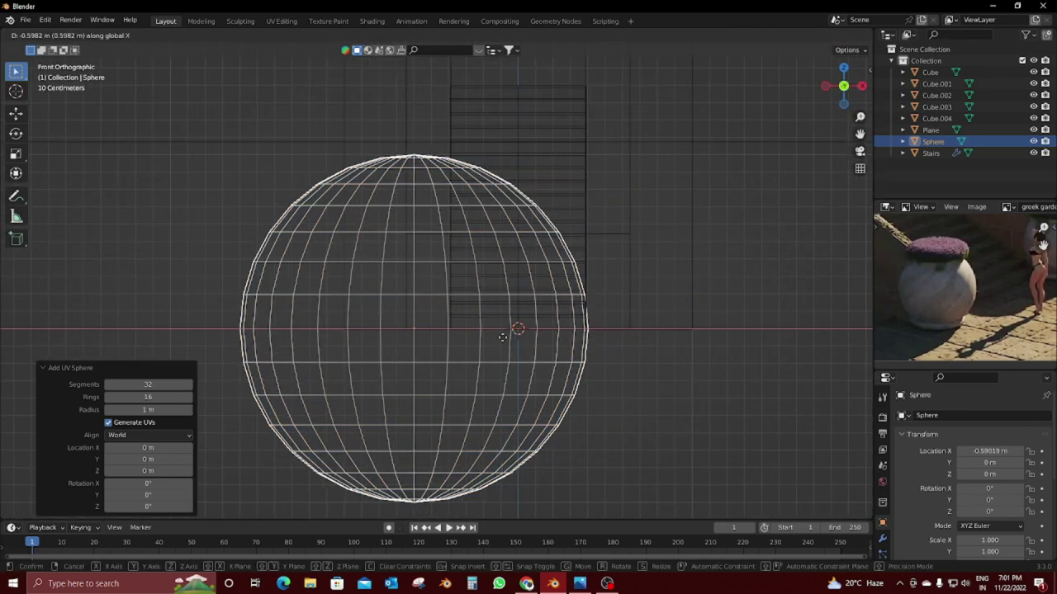
pyautogui.click(654, 425)
pyautogui.press('s')
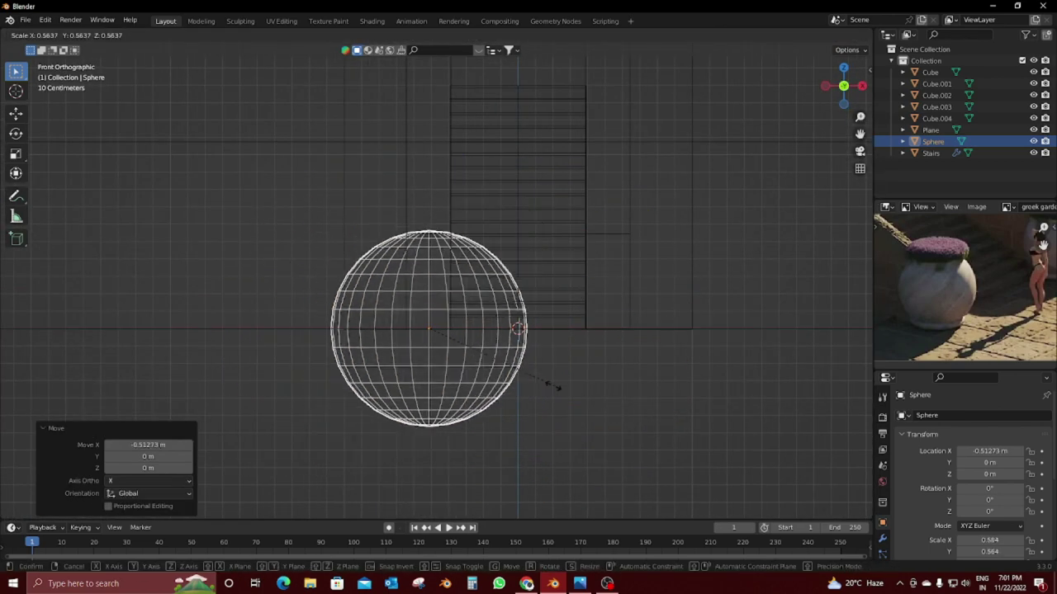
pyautogui.click(510, 379)
pyautogui.press('g')
pyautogui.press('z')
pyautogui.click(502, 323)
pyautogui.press('s')
pyautogui.click(528, 341)
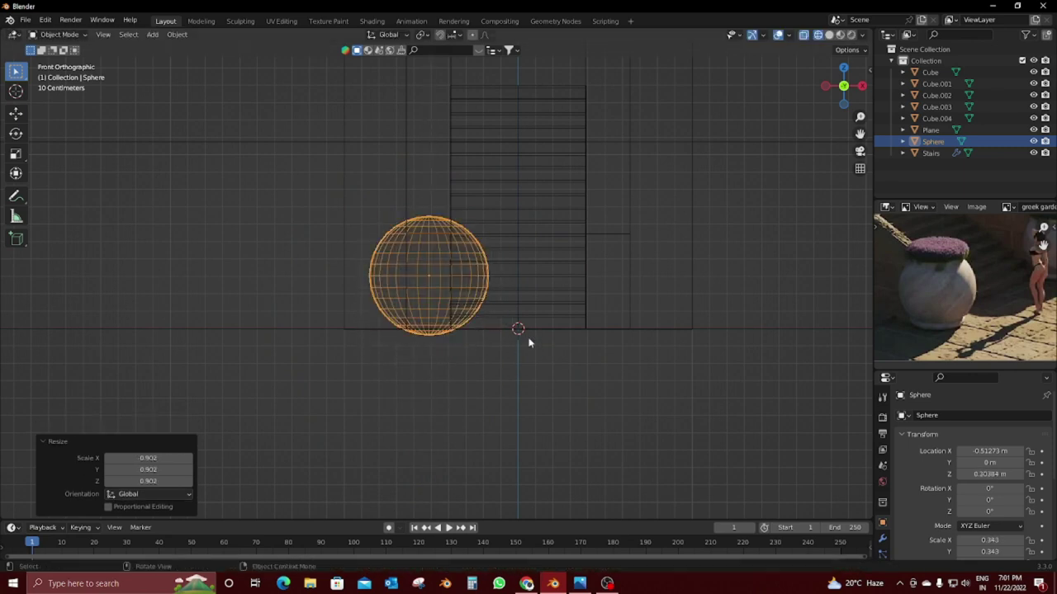
pyautogui.hotkey('shift', 'z')
# Step: Slide the sphere along Y to the stairs' foot, shrink it to 0.31, and enter Edit Mode
pyautogui.moveTo(494, 330); pyautogui.dragTo(570, 359, button='middle')
pyautogui.press('g')
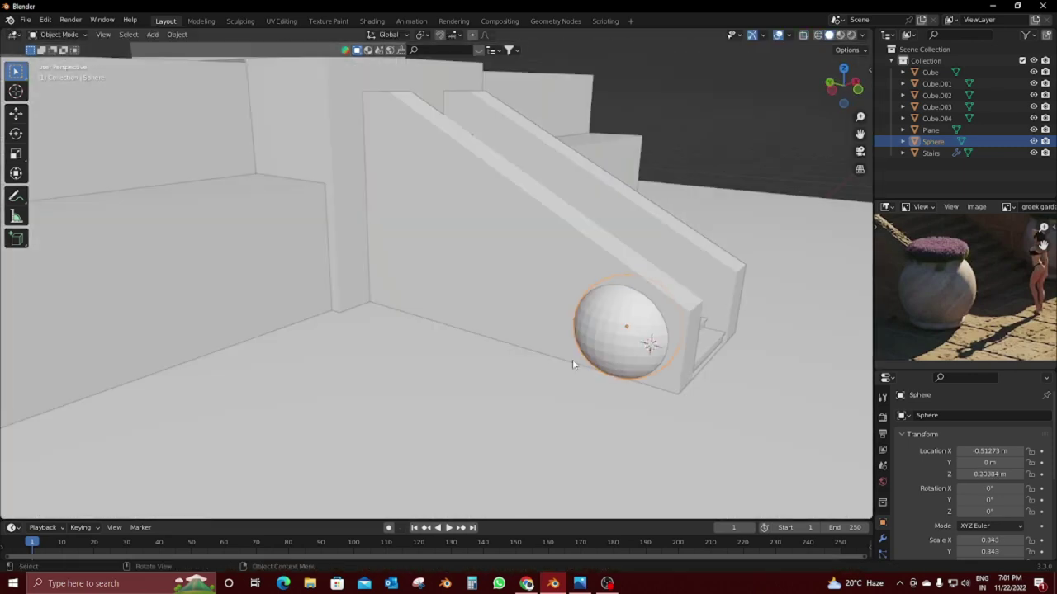
pyautogui.press('y')
pyautogui.click(684, 410)
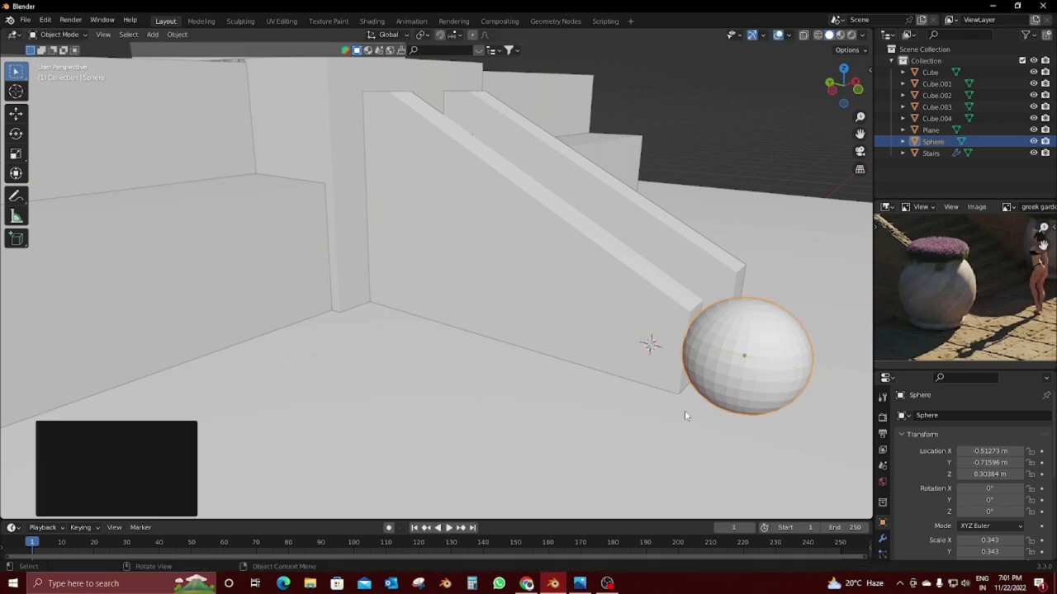
pyautogui.press('s')
pyautogui.click(728, 425)
pyautogui.moveTo(728, 426)
pyautogui.mouseDown(button='middle')
pyautogui.moveTo(656, 429)
pyautogui.moveTo(606, 302)
pyautogui.mouseUp(button='middle')
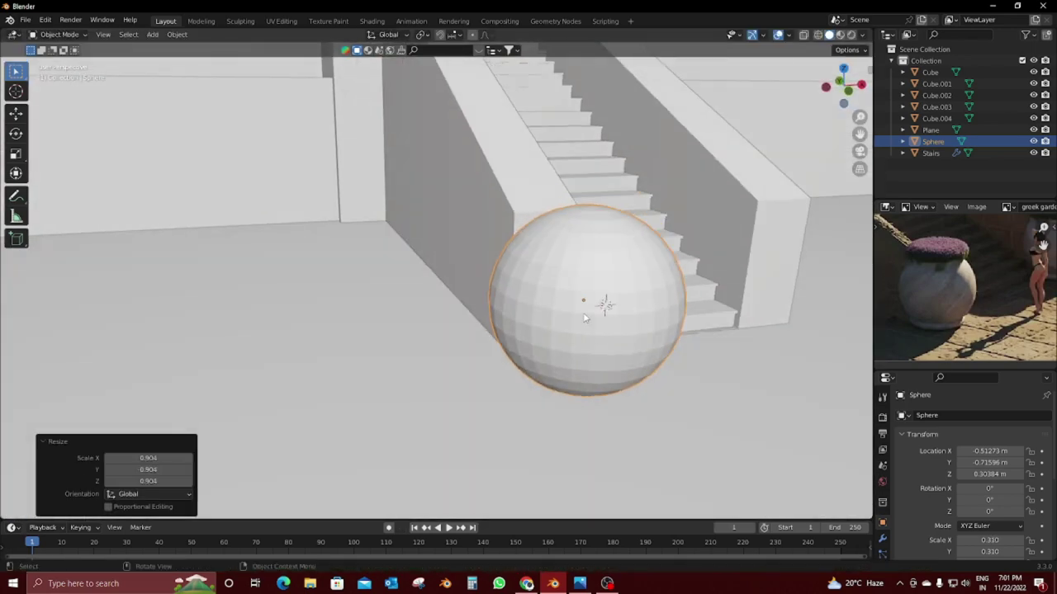
pyautogui.press('Tab')
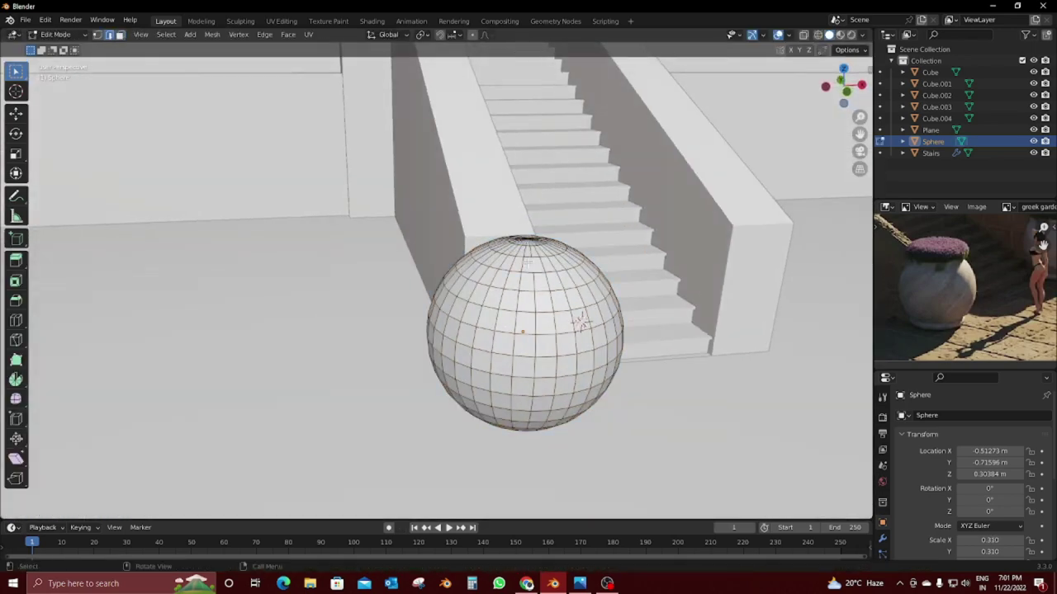
# Step: Flatten the sphere's top cap to zero height in front wireframe view
pyautogui.hotkey('shift', 'z')
pyautogui.hotkey('shift', 'z')
pyautogui.moveTo(533, 321)
pyautogui.mouseDown(button='middle')
pyautogui.moveTo(413, 373)
pyautogui.moveTo(568, 375)
pyautogui.mouseUp(button='middle')
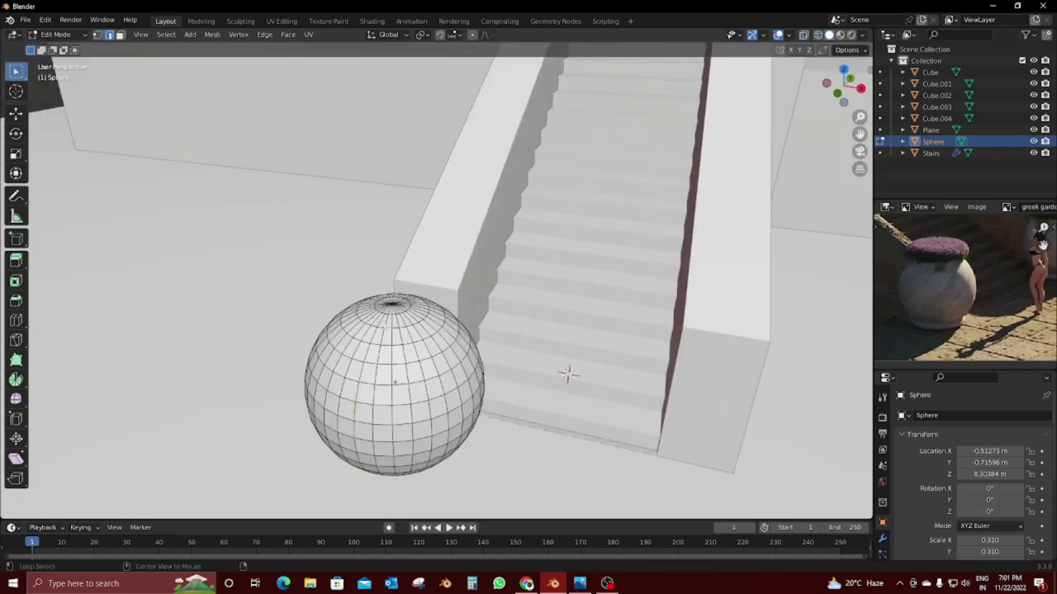
pyautogui.hotkey('shift', 'z')
pyautogui.press('KP_1')
pyautogui.scroll(3, 525, 312)
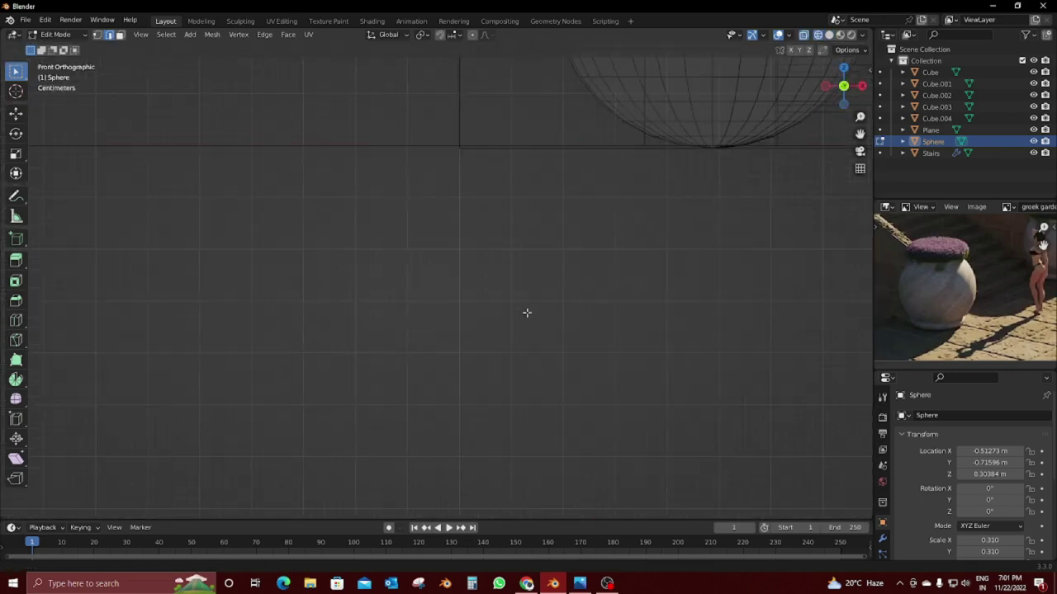
pyautogui.moveTo(526, 311)
pyautogui.keyDown('shift'); pyautogui.mouseDown(button='middle')
pyautogui.moveTo(356, 85)
pyautogui.moveTo(388, 72)
pyautogui.mouseUp(button='middle'); pyautogui.keyUp('shift')
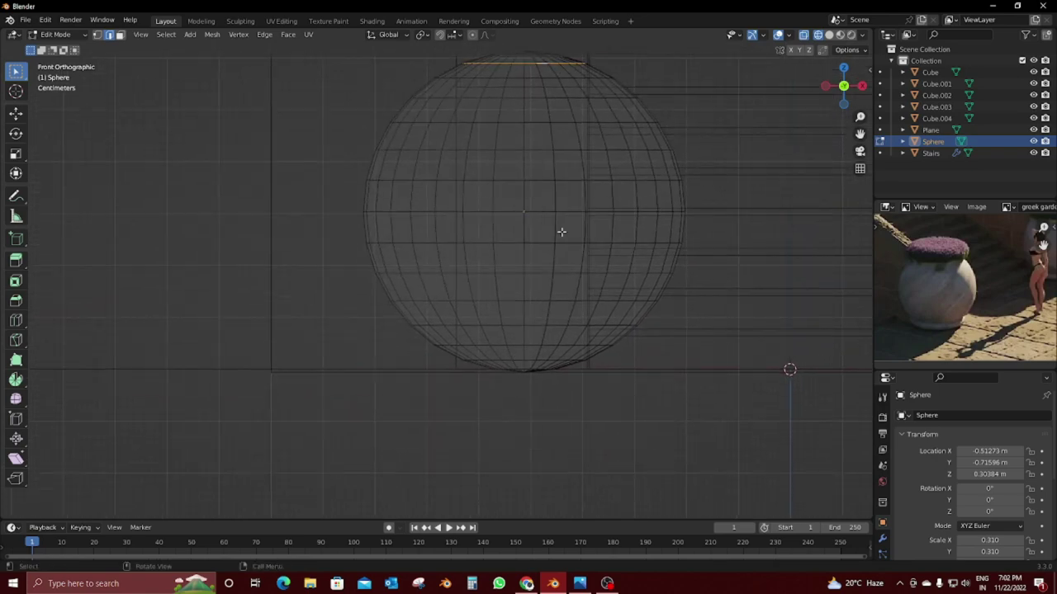
pyautogui.keyDown('shift'); pyautogui.moveTo(560, 232); pyautogui.dragTo(466, 135, button='middle'); pyautogui.keyUp('shift')
pyautogui.moveTo(592, 139); pyautogui.dragTo(592, 140)
pyautogui.keyDown('shift'); pyautogui.scroll(-2, 636, 253); pyautogui.keyUp('shift')
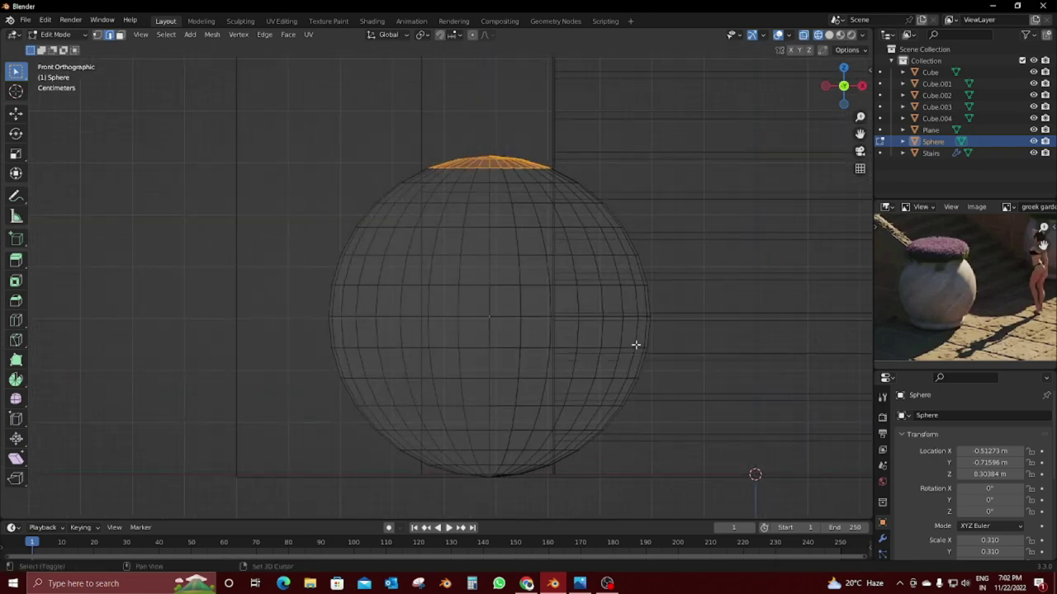
pyautogui.keyDown('shift'); pyautogui.scroll(-1, 634, 347); pyautogui.keyUp('shift')
pyautogui.moveTo(406, 414); pyautogui.dragTo(614, 492)
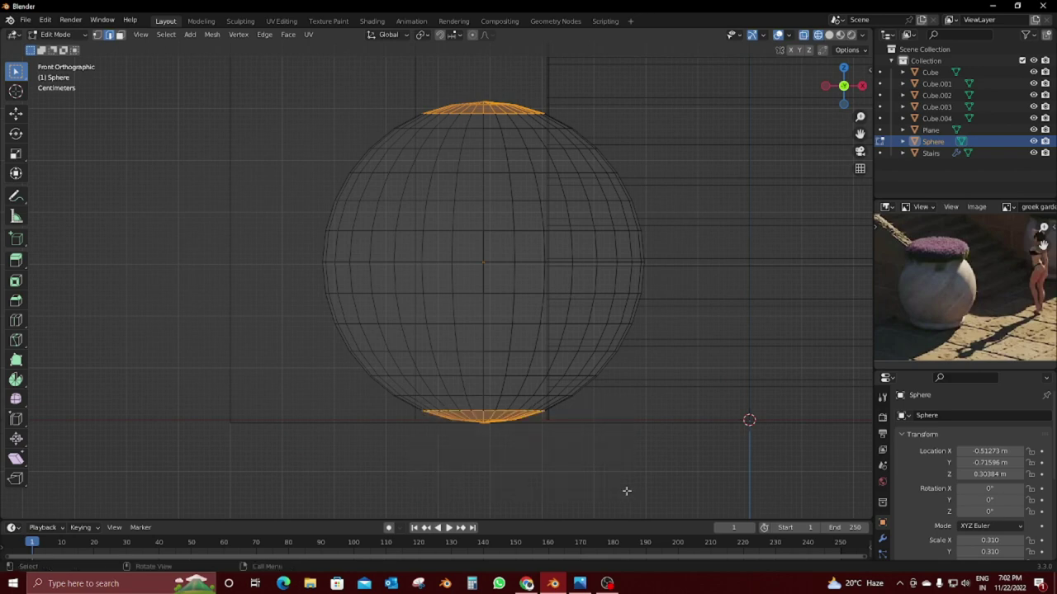
pyautogui.press('s')
pyautogui.press('z')
pyautogui.write('0')
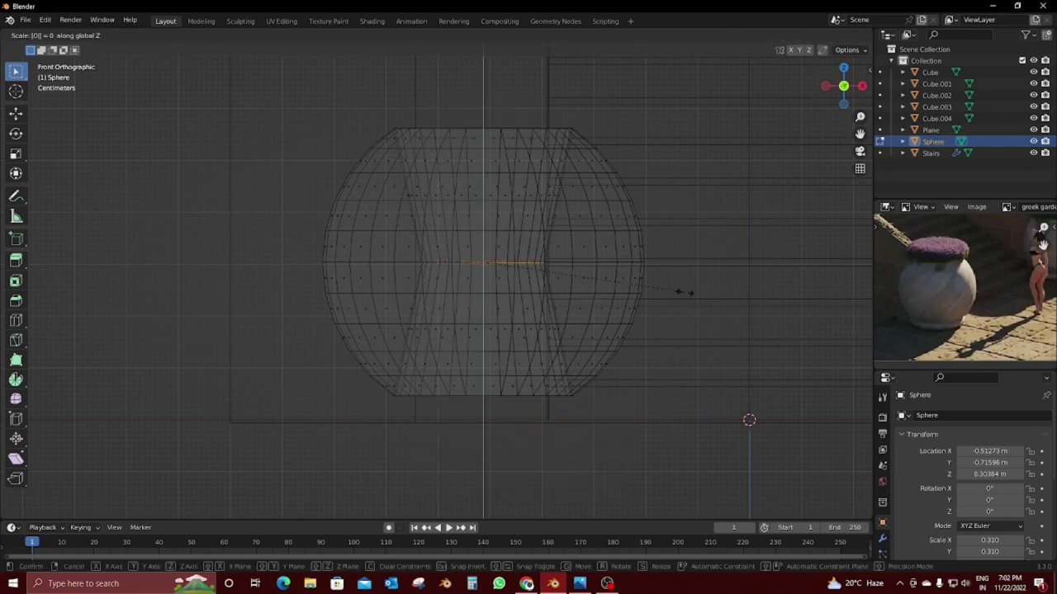
pyautogui.press('Escape')
pyautogui.moveTo(601, 120); pyautogui.dragTo(598, 122)
pyautogui.write('0')
pyautogui.press('Return')
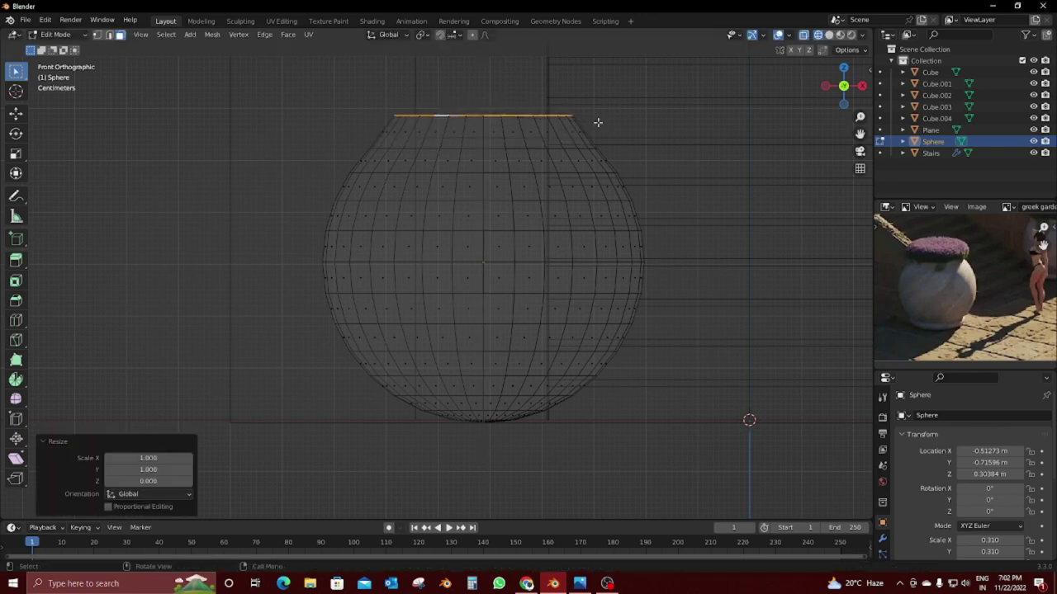
# Step: Flatten the sphere's bottom cap with S Z 0
pyautogui.keyDown('shift'); pyautogui.scroll(-2, 601, 293); pyautogui.keyUp('shift')
pyautogui.moveTo(390, 351); pyautogui.dragTo(634, 415)
pyautogui.write('sz')
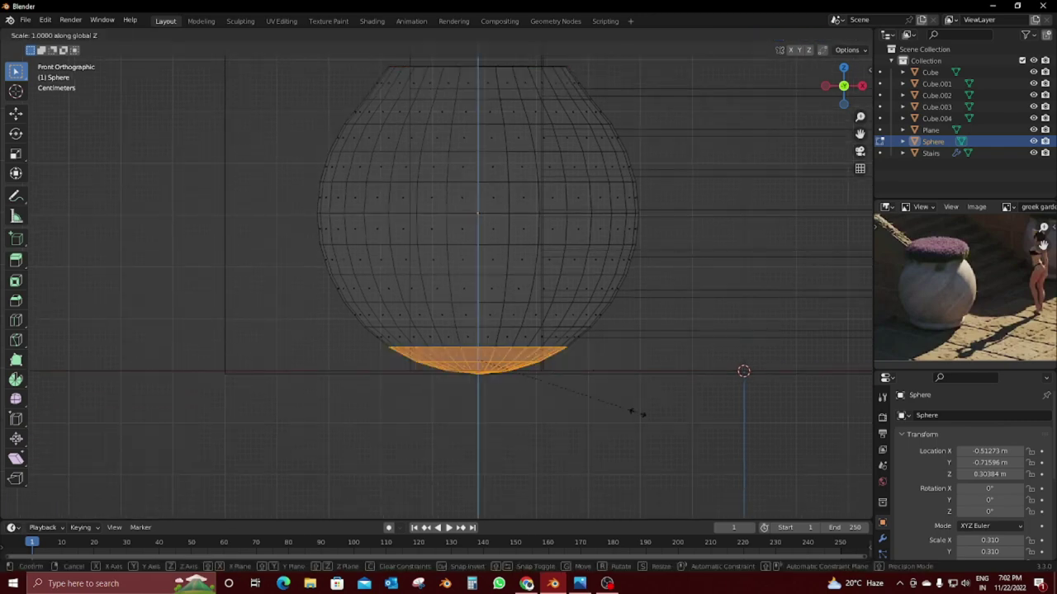
pyautogui.write('0')
pyautogui.press('Return')
# Step: Extrude the top and bottom edge loops along their normals into thick rims
pyautogui.keyDown('shift'); pyautogui.scroll(3, 344, 185); pyautogui.keyUp('shift')
pyautogui.keyDown('shift'); pyautogui.moveTo(604, 143); pyautogui.dragTo(605, 144); pyautogui.keyUp('shift')
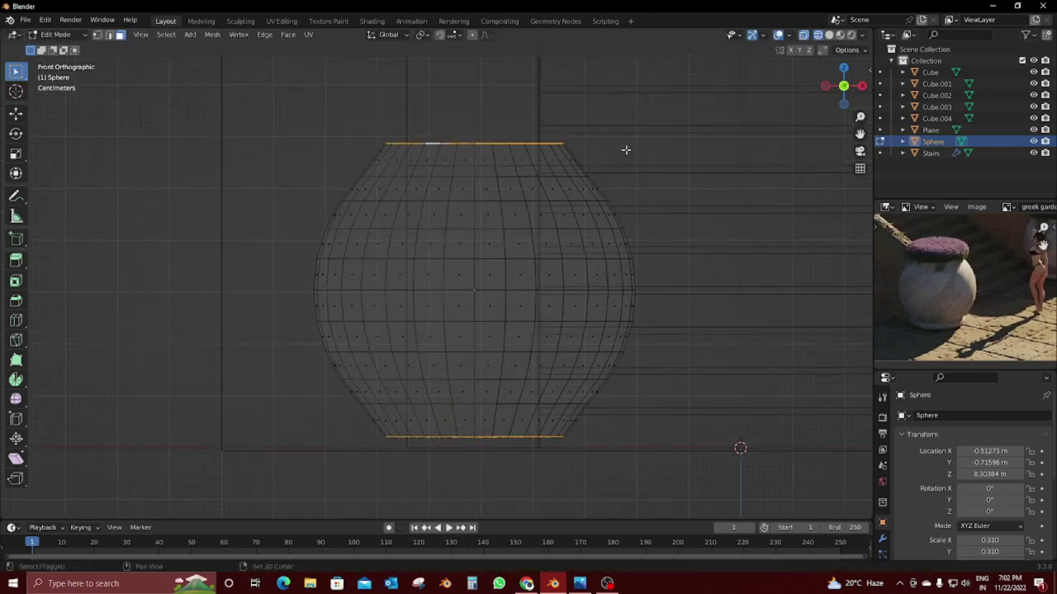
pyautogui.hotkey('alt', 'e')
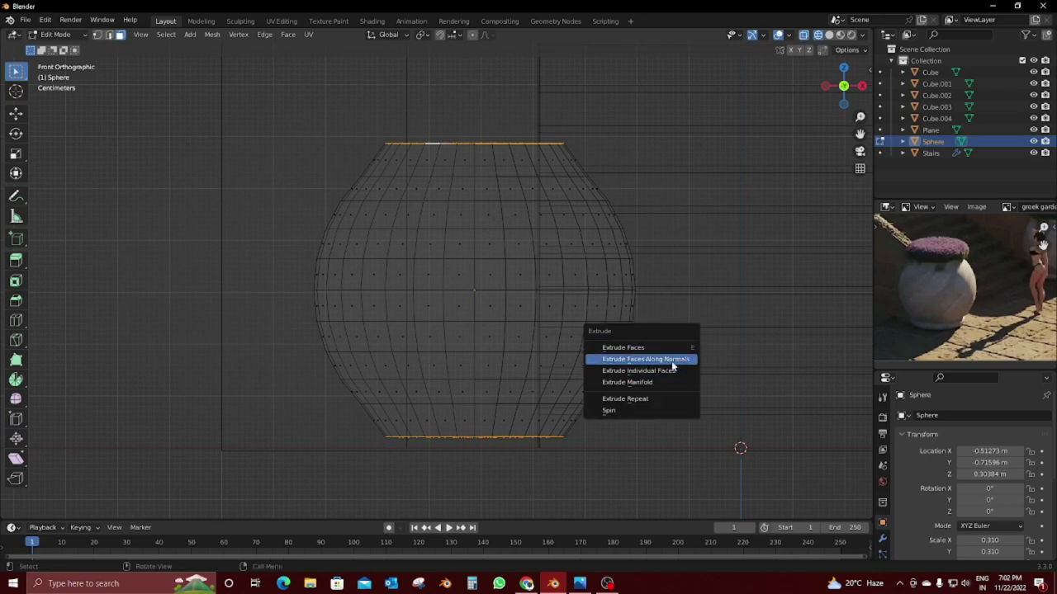
pyautogui.click(672, 363)
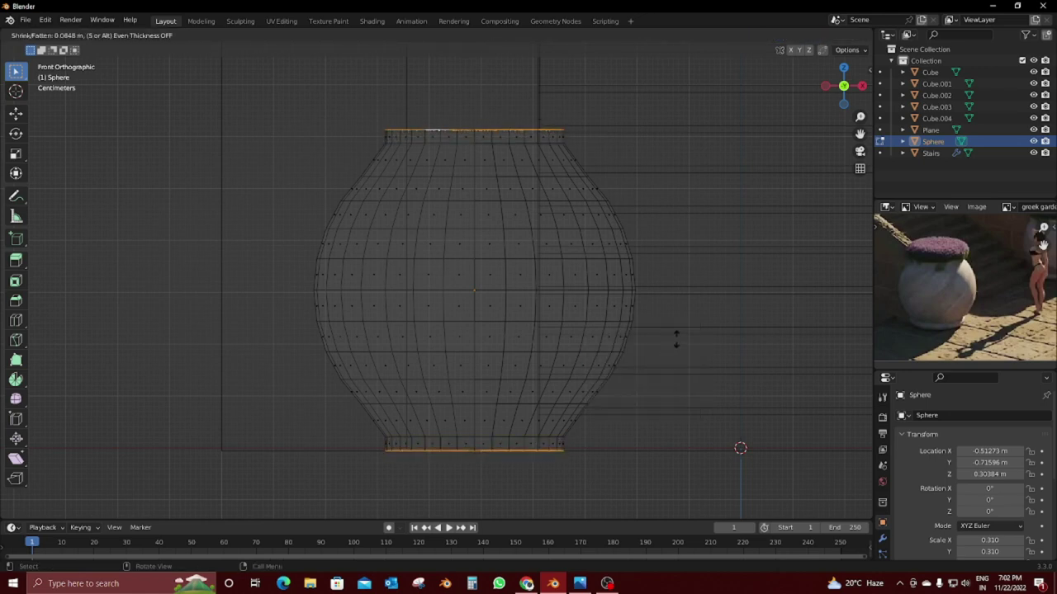
pyautogui.click(677, 337)
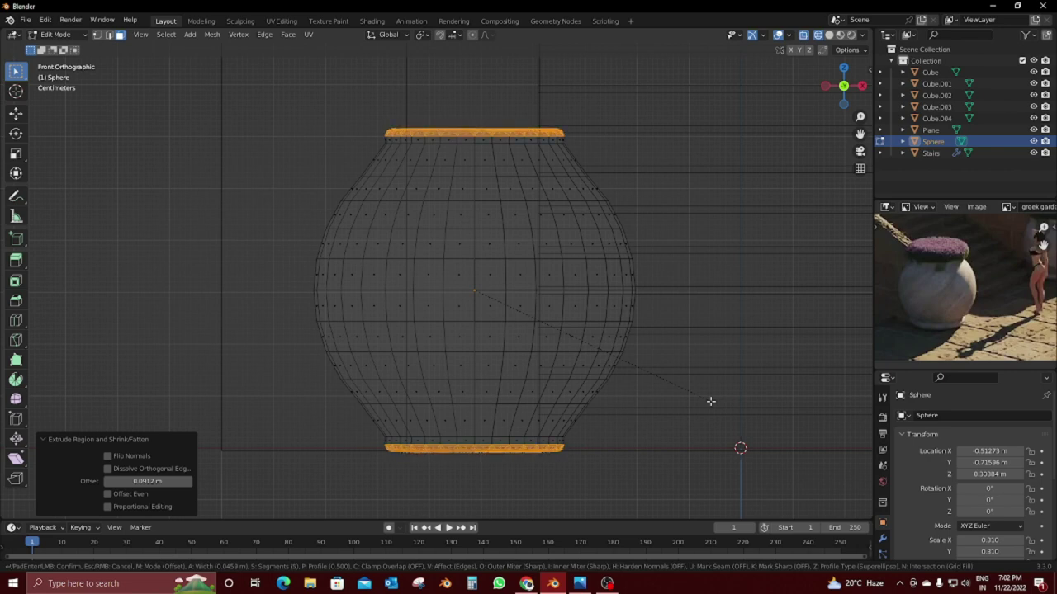
# Step: Shade the pot smooth in Object Mode
pyautogui.press('Tab')
pyautogui.hotkey('shift', 'z')
pyautogui.moveTo(710, 401)
pyautogui.mouseDown(button='middle')
pyautogui.moveTo(549, 258)
pyautogui.moveTo(499, 303)
pyautogui.moveTo(549, 339)
pyautogui.mouseUp(button='middle')
pyautogui.rightClick(498, 303)
pyautogui.click(501, 339)
pyautogui.scroll(3, 495, 313)
pyautogui.scroll(4, 487, 282)
# Step: Bevel the pot's rim edges and reapply smooth shading
pyautogui.press('Tab')
pyautogui.press('Tab')
pyautogui.press('Tab')
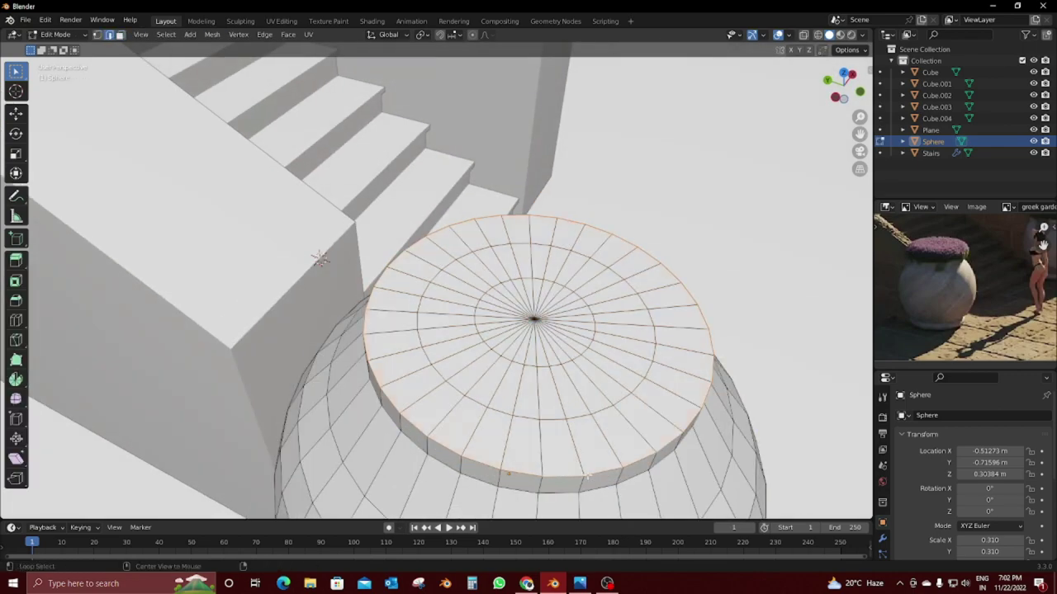
pyautogui.moveTo(321, 258); pyautogui.dragTo(595, 306, button='middle')
pyautogui.moveTo(378, 133); pyautogui.dragTo(541, 233, button='middle')
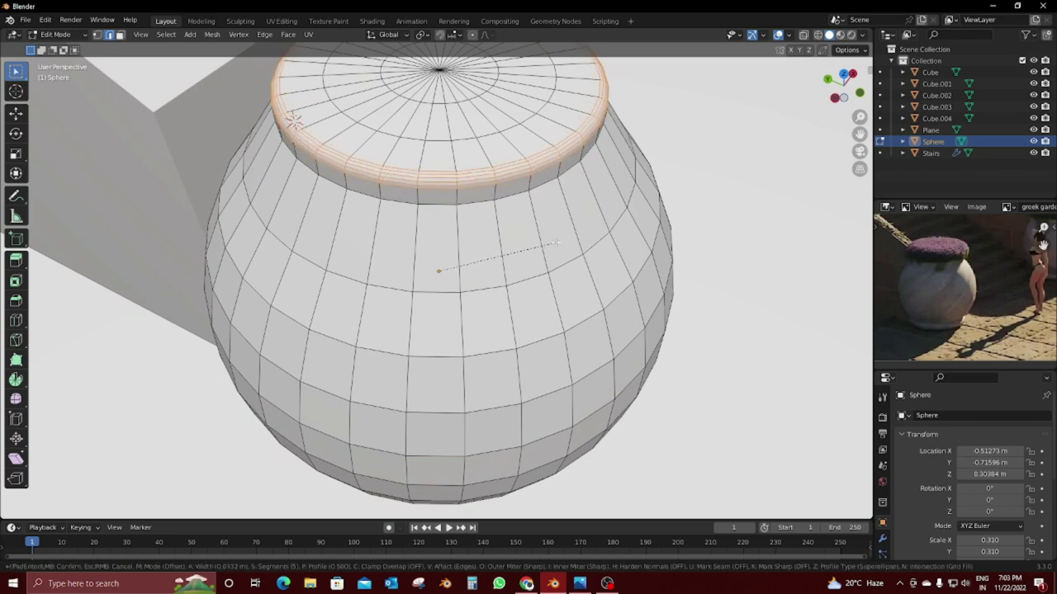
pyautogui.click(557, 244)
pyautogui.press('Tab')
pyautogui.rightClick(537, 239)
pyautogui.click(505, 234)
pyautogui.scroll(-5, 507, 229)
pyautogui.moveTo(507, 229)
pyautogui.mouseDown(button='middle')
pyautogui.moveTo(460, 258)
pyautogui.moveTo(464, 278)
pyautogui.mouseUp(button='middle')
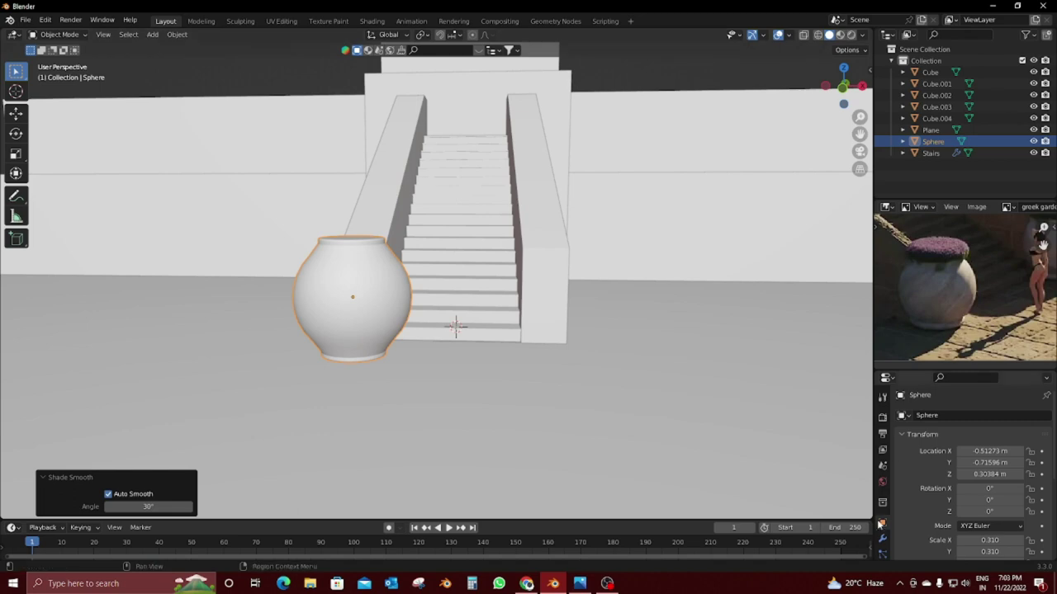
# Step: Add a Mirror modifier to the pot with Cube.004 as the mirror object
pyautogui.click(882, 537)
pyautogui.click(949, 415)
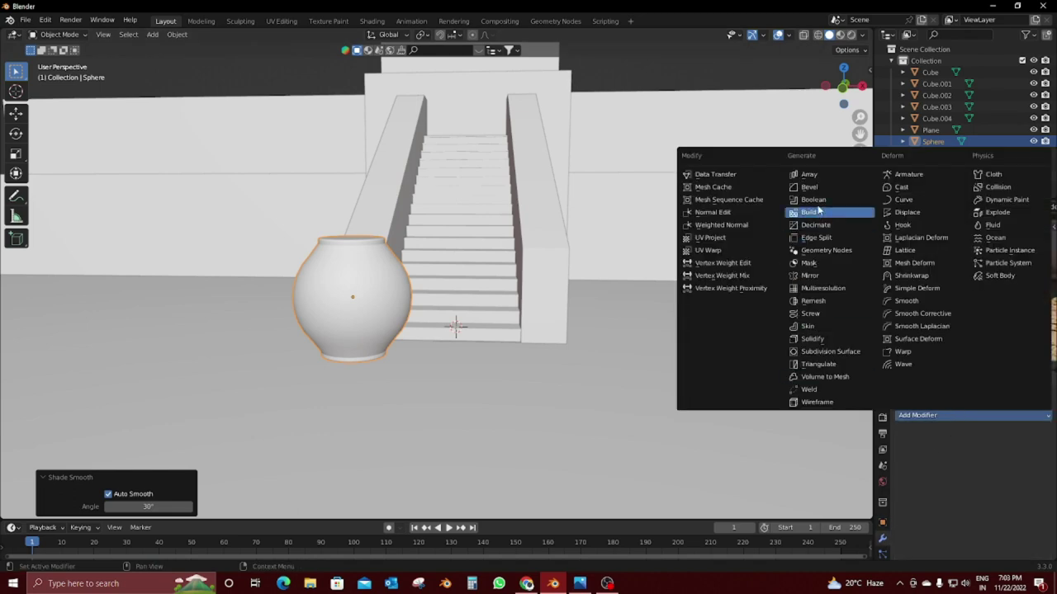
pyautogui.click(815, 279)
pyautogui.click(553, 275)
# Step: Raise the pot along Z in a right-side wireframe view
pyautogui.moveTo(563, 305); pyautogui.dragTo(435, 345, button='middle')
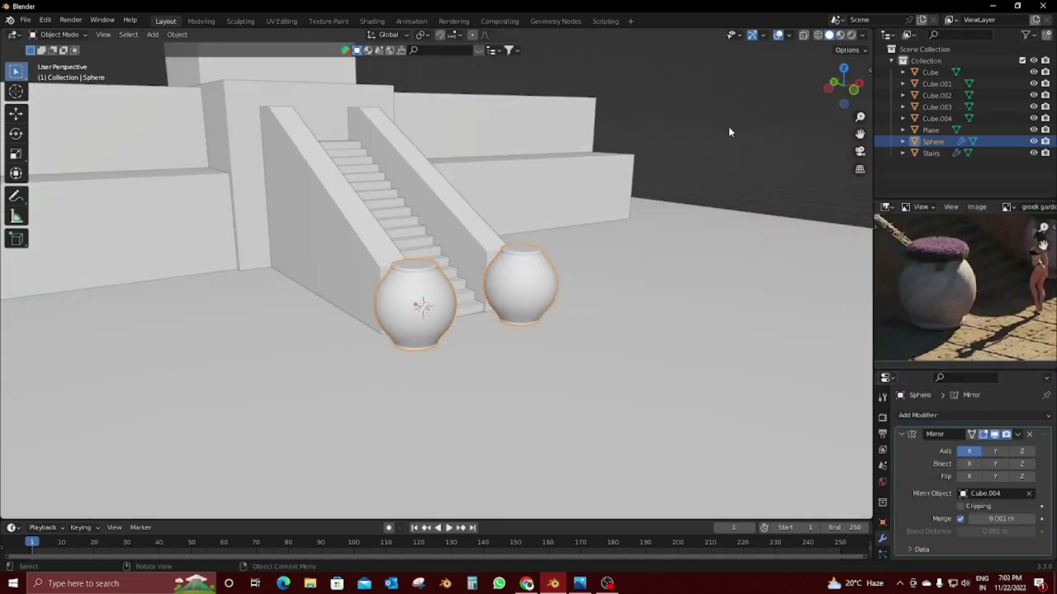
pyautogui.press('KP_3')
pyautogui.hotkey('shift', 'z')
pyautogui.scroll(4, 433, 339)
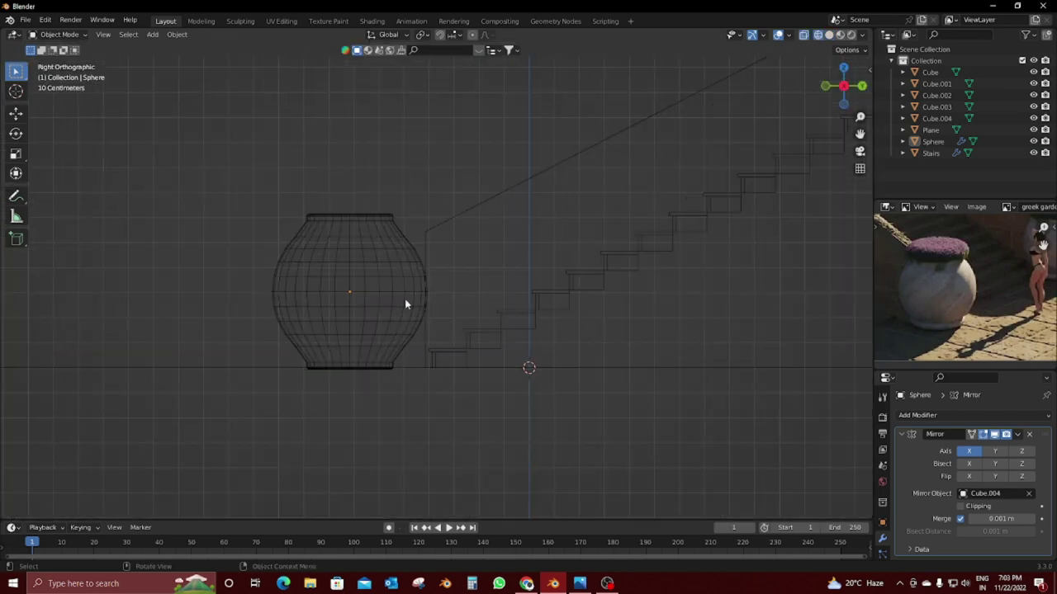
pyautogui.scroll(3, 404, 299)
pyautogui.click(343, 308)
pyautogui.press('g')
pyautogui.press('z')
pyautogui.click(347, 273)
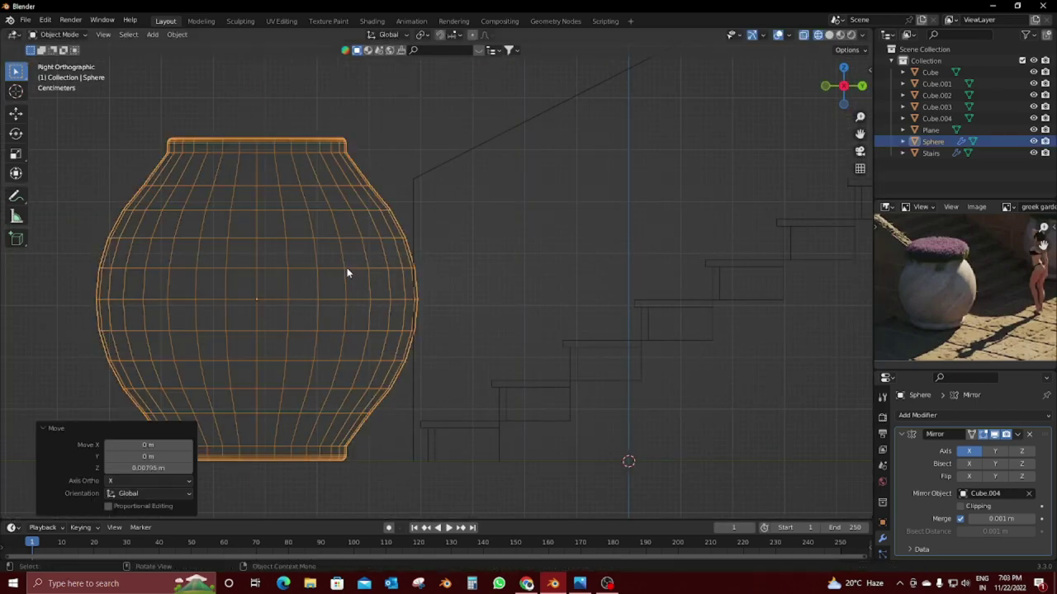
# Step: Nudge the pot along Y into place beside the stairs
pyautogui.hotkey('shift', 'z')
pyautogui.moveTo(347, 273); pyautogui.dragTo(455, 306, button='middle')
pyautogui.scroll(-3, 635, 312)
pyautogui.scroll(3, 635, 313)
pyautogui.moveTo(635, 313); pyautogui.dragTo(529, 334, button='middle')
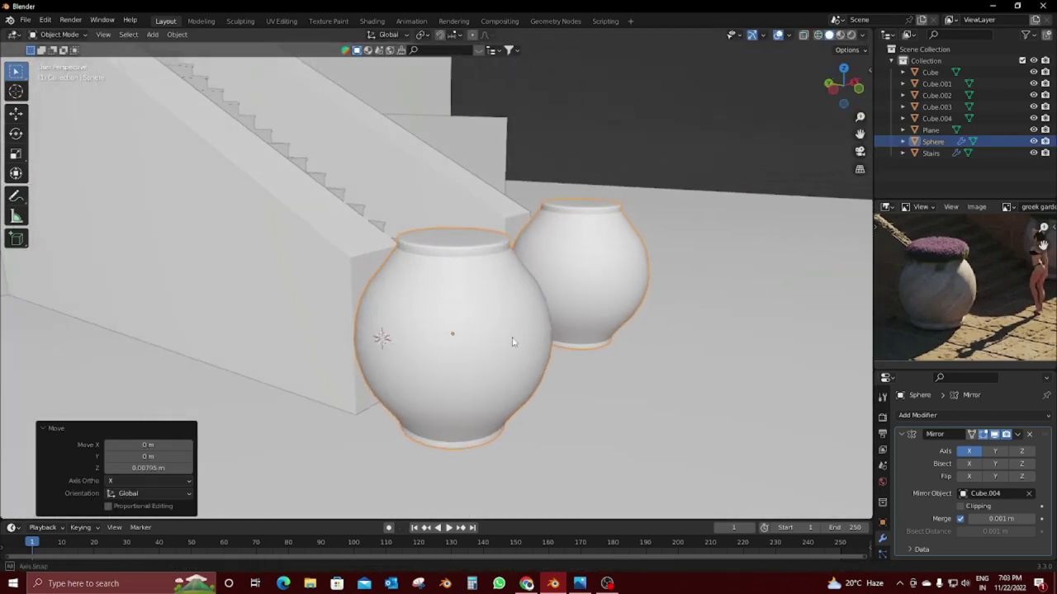
pyautogui.press('g')
pyautogui.press('y')
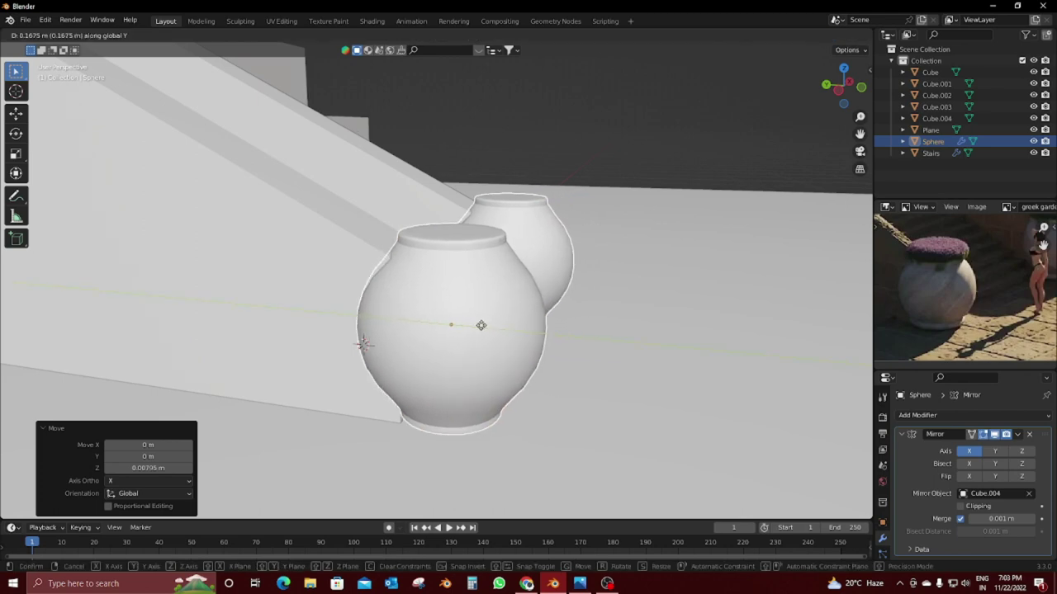
pyautogui.click(491, 300)
# Step: Deselect the pot and orbit the terrace to inspect both pots by the stairs
pyautogui.click(632, 121)
pyautogui.moveTo(632, 121)
pyautogui.mouseDown(button='middle')
pyautogui.moveTo(357, 167)
pyautogui.moveTo(550, 192)
pyautogui.mouseUp(button='middle')
pyautogui.scroll(-3, 550, 191)
pyautogui.scroll(2, 551, 319)
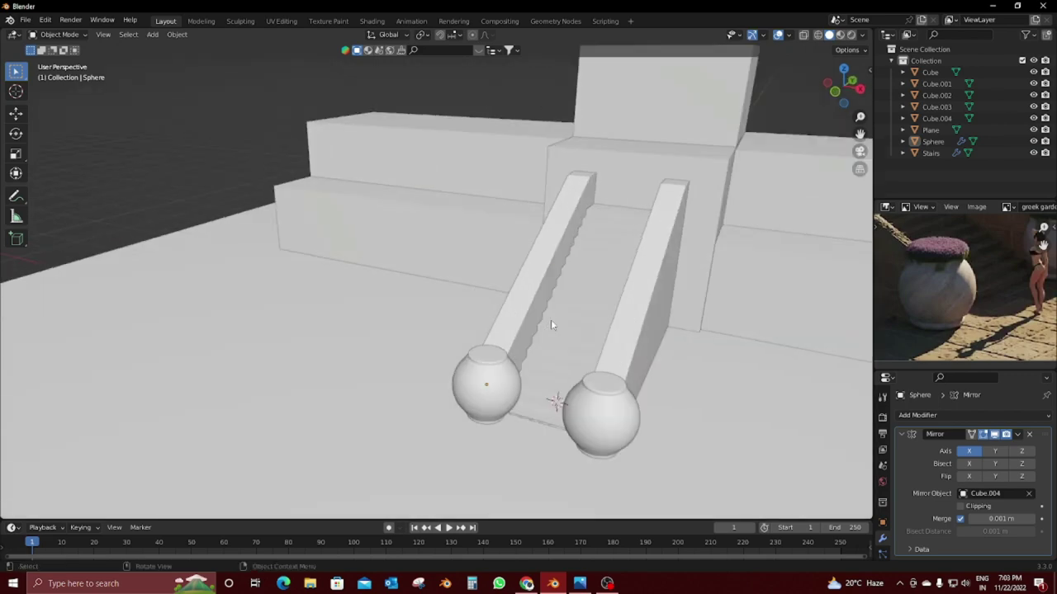
pyautogui.moveTo(551, 319)
pyautogui.mouseDown(button='middle')
pyautogui.moveTo(495, 271)
pyautogui.moveTo(618, 274)
pyautogui.mouseUp(button='middle')
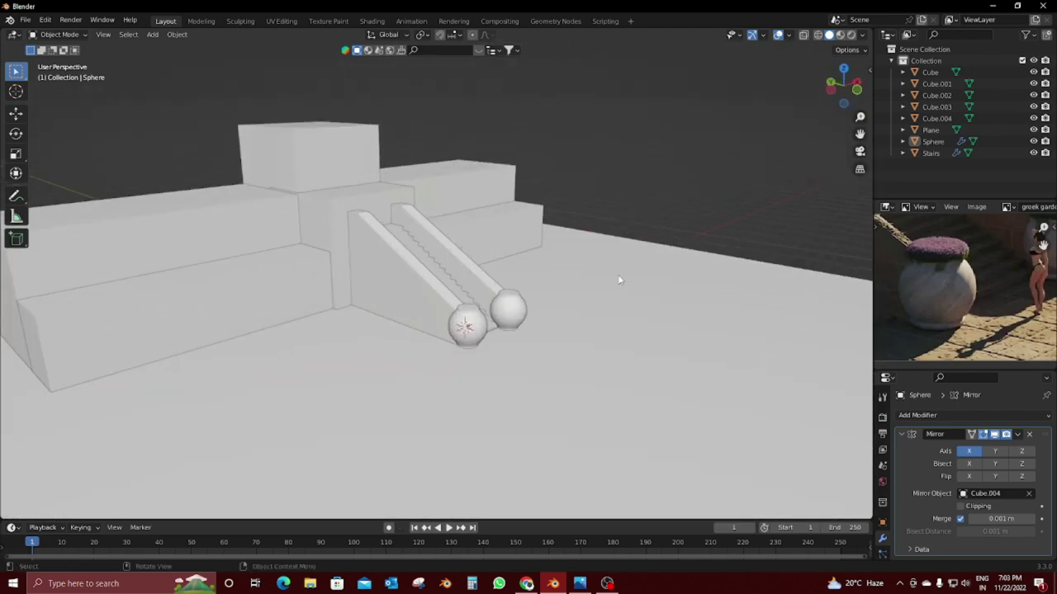
pyautogui.scroll(-1, 989, 309)
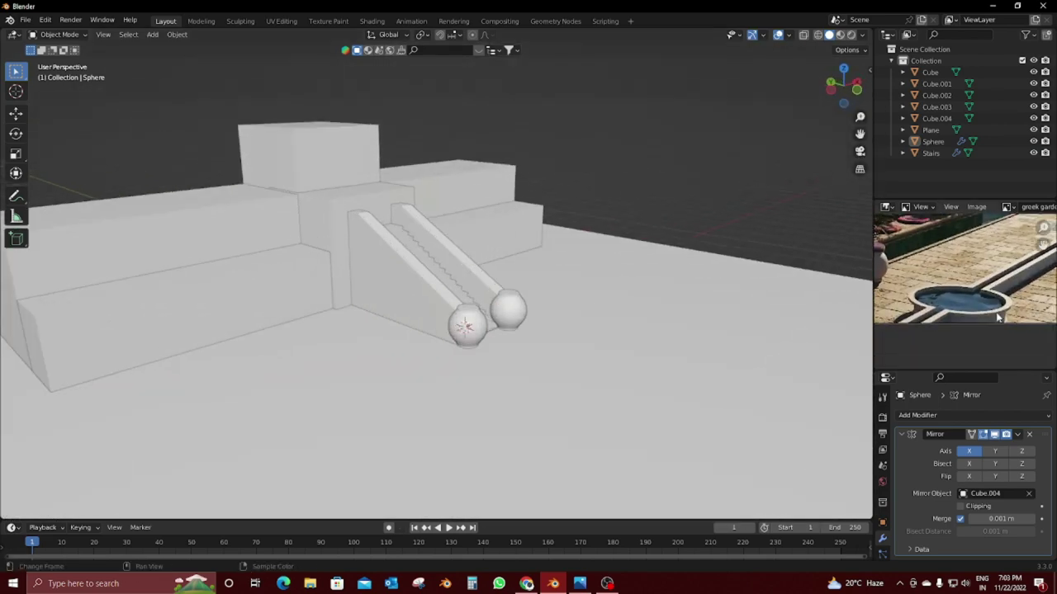
pyautogui.scroll(2, 949, 347)
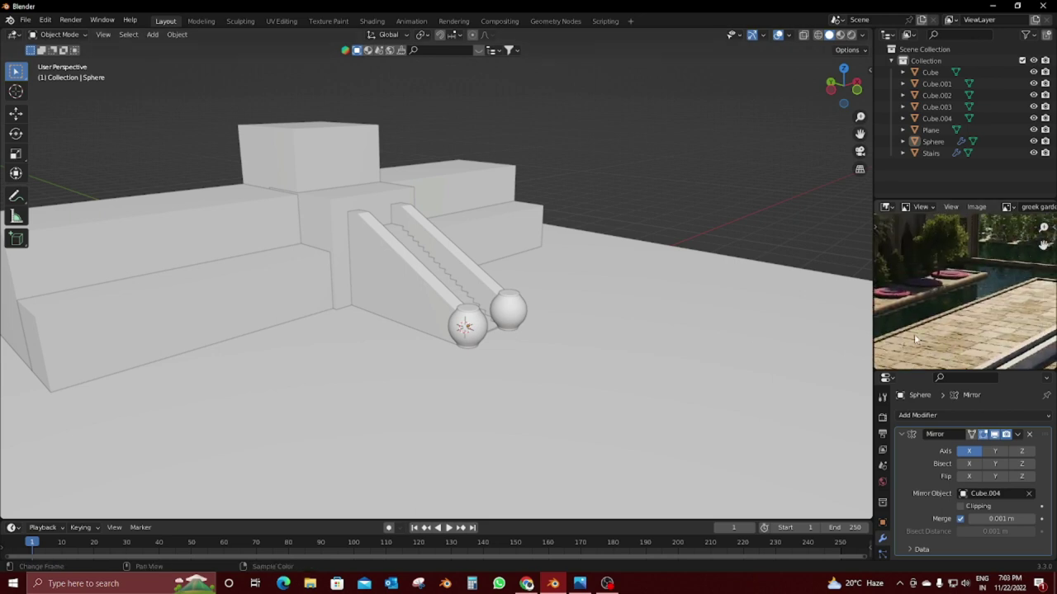
pyautogui.scroll(-3, 577, 370)
pyautogui.scroll(3, 594, 359)
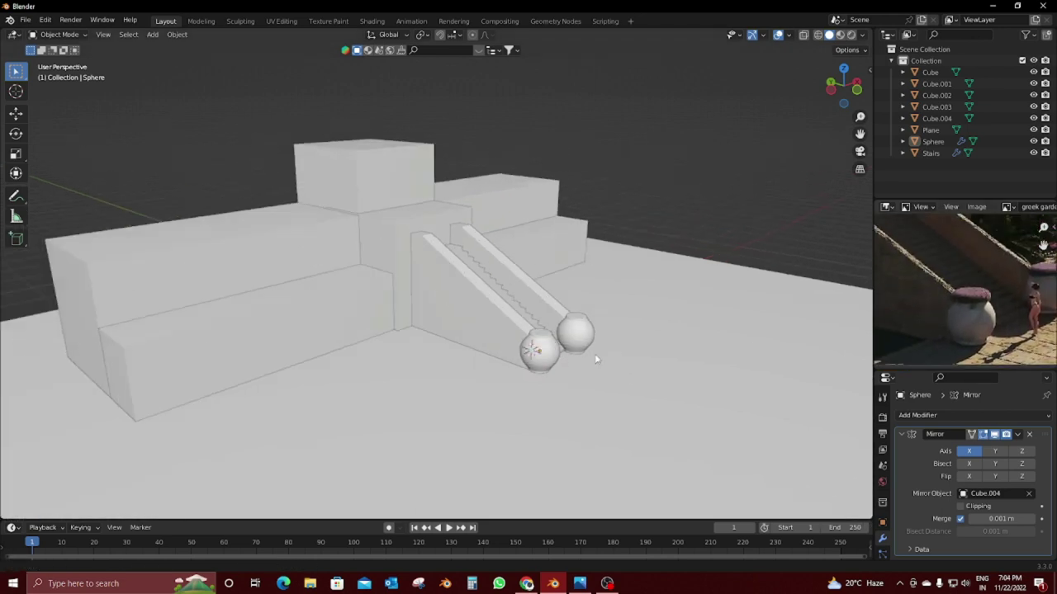
pyautogui.moveTo(595, 360)
pyautogui.mouseDown(button='middle')
pyautogui.moveTo(429, 393)
pyautogui.moveTo(319, 328)
pyautogui.mouseUp(button='middle')
pyautogui.scroll(1, 340, 329)
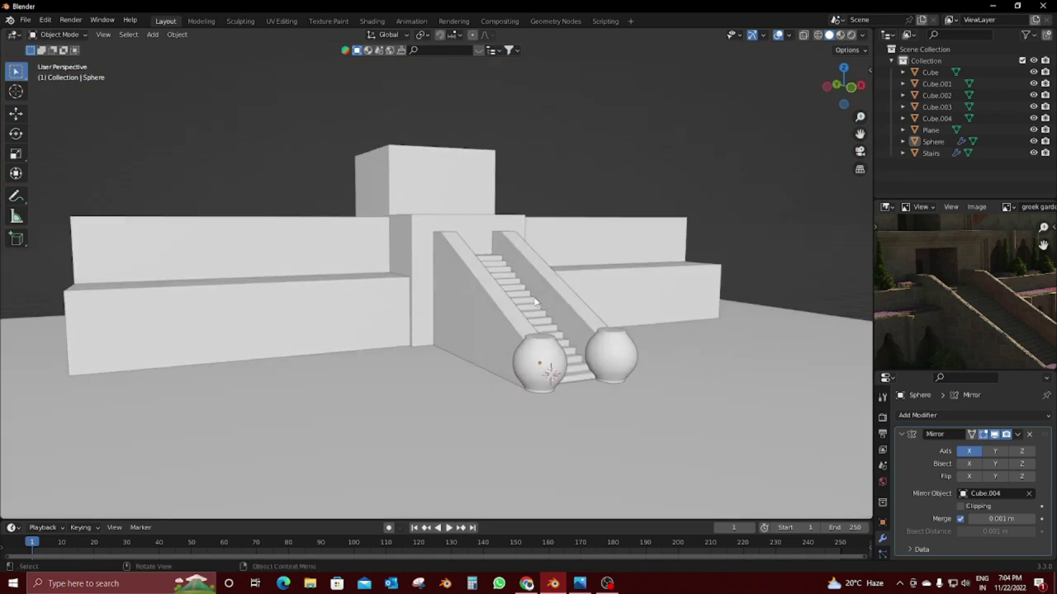
pyautogui.hotkey('shift', 'a')
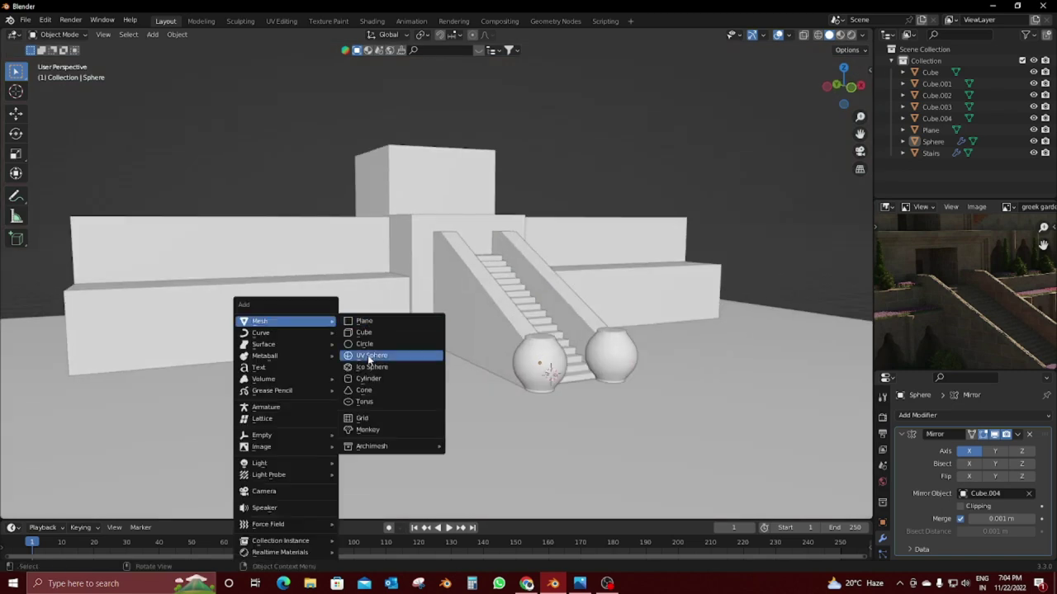
# Step: Add a plane, stand it upright at 90 degrees, and move it left of the stairs along X
pyautogui.click(368, 325)
pyautogui.press('r')
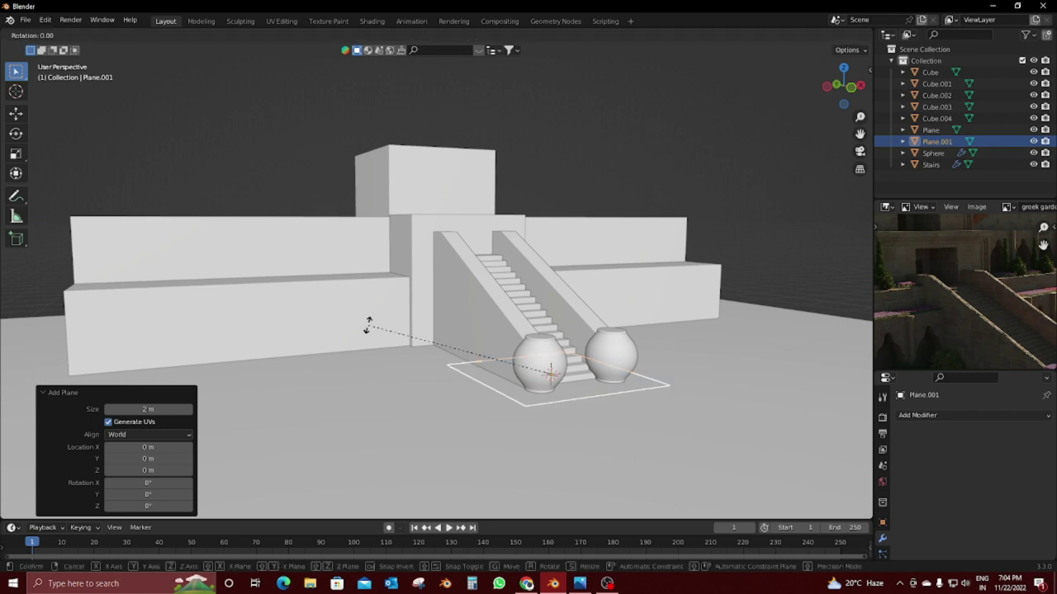
pyautogui.press('Return')
pyautogui.press('Tab')
pyautogui.press('g')
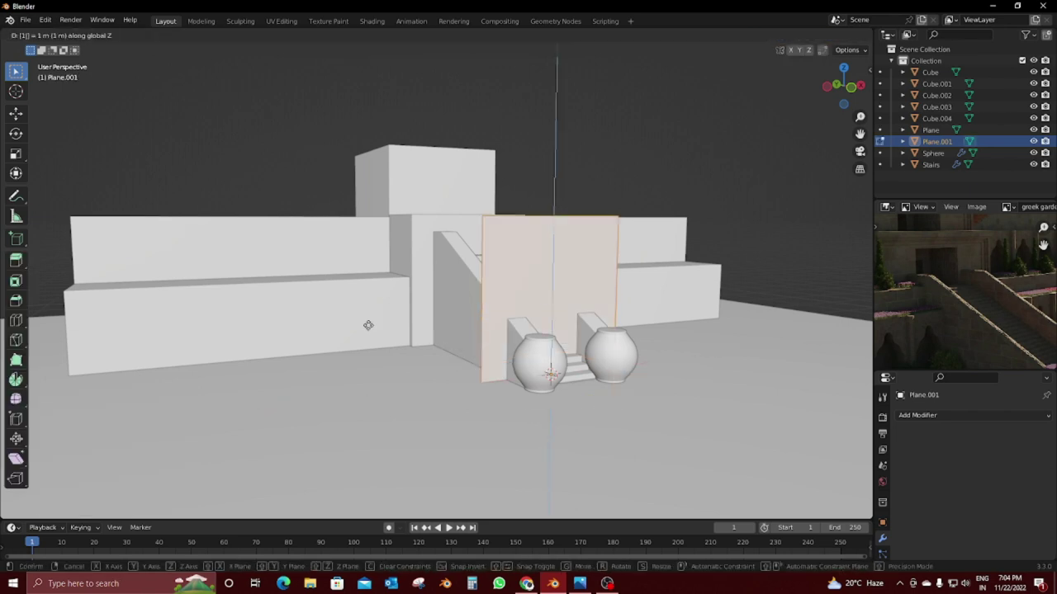
pyautogui.press('Return')
pyautogui.press('Tab')
pyautogui.moveTo(368, 325); pyautogui.dragTo(523, 318, button='middle')
pyautogui.press('g')
pyautogui.press('x')
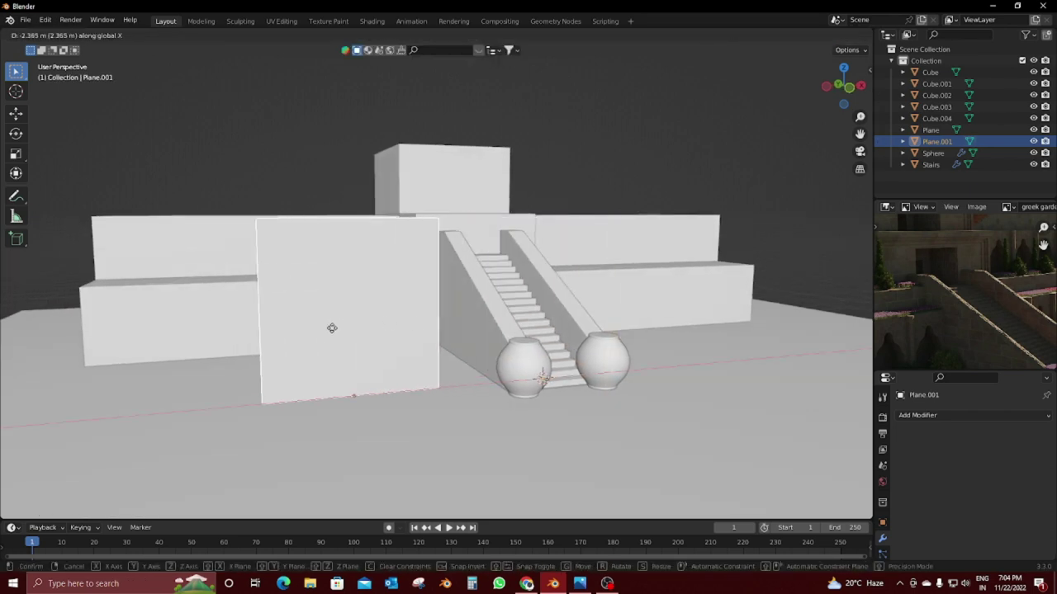
pyautogui.press('Return')
# Step: Isolate the plane in a local front view and add a centred vertical loop cut
pyautogui.press('KP_Divide')
pyautogui.press('KP_1')
pyautogui.press('Tab')
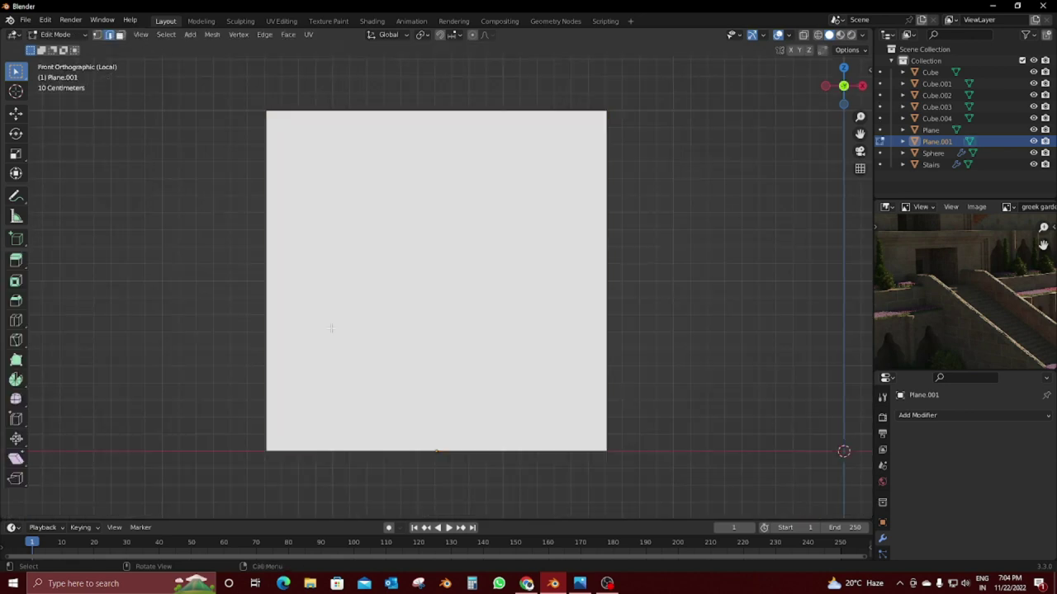
pyautogui.scroll(-2, 445, 269)
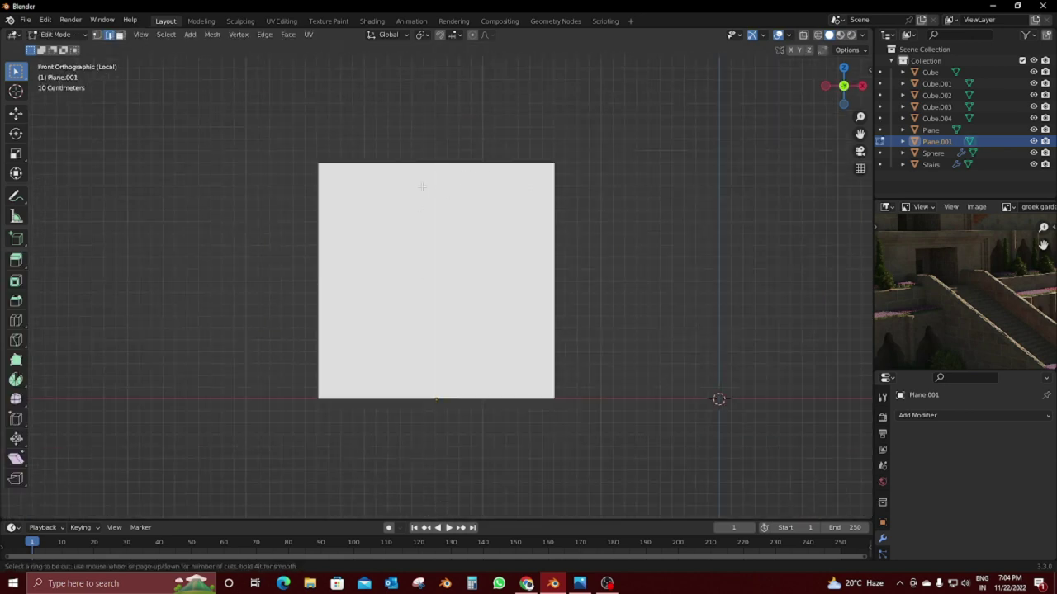
pyautogui.rightClick(441, 146)
# Step: Recentre the view on the plane and select its right-half face in see-through mode
pyautogui.press('a')
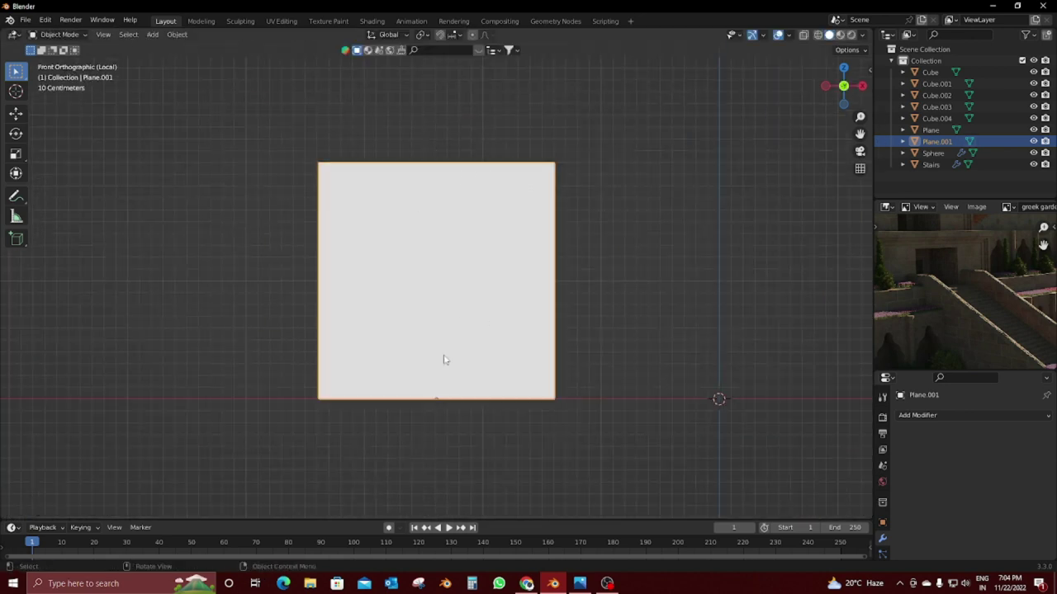
pyautogui.hotkey('shift', 's')
pyautogui.press('KP_Decimal')
pyautogui.hotkey('shift', 'z')
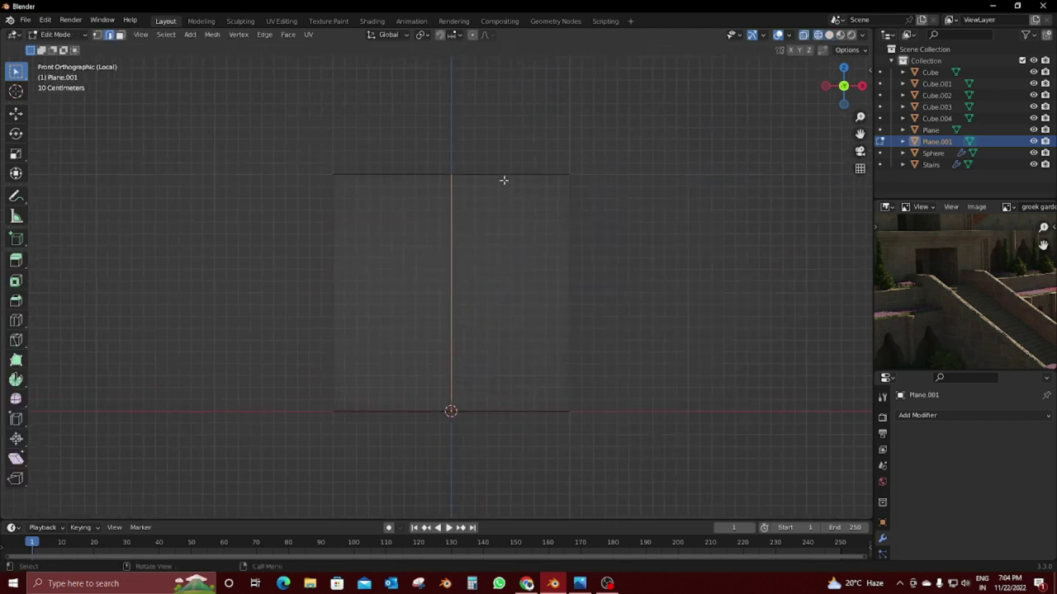
pyautogui.rightClick(503, 179)
pyautogui.click(607, 434)
pyautogui.press('3')
pyautogui.click(525, 304)
# Step: Delete the right half face of Plane.001 and add a Mirror modifier to mirror the left half
pyautogui.press('x')
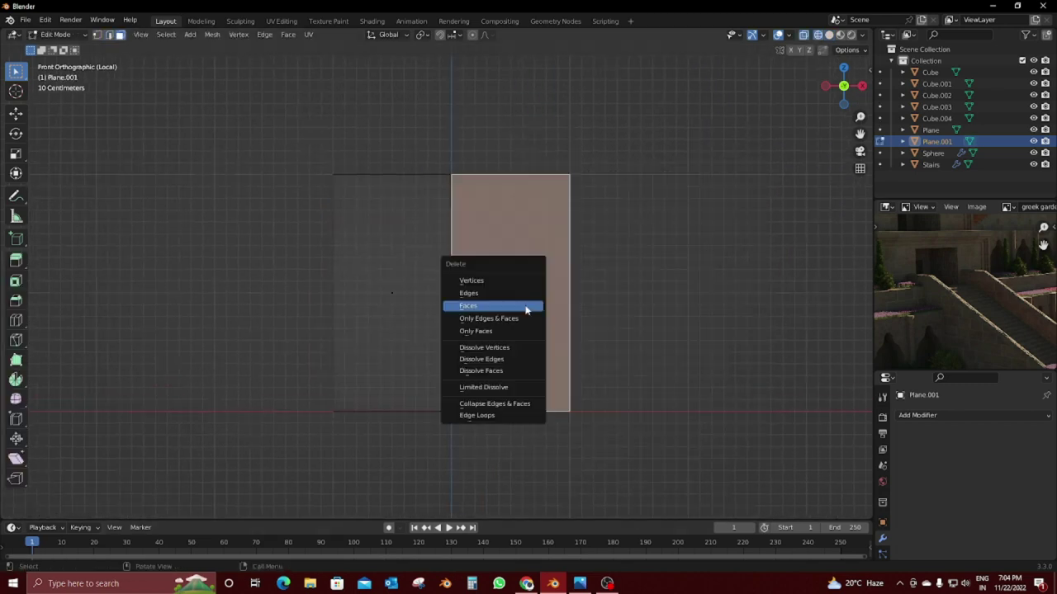
pyautogui.click(525, 304)
pyautogui.click(975, 415)
pyautogui.click(828, 275)
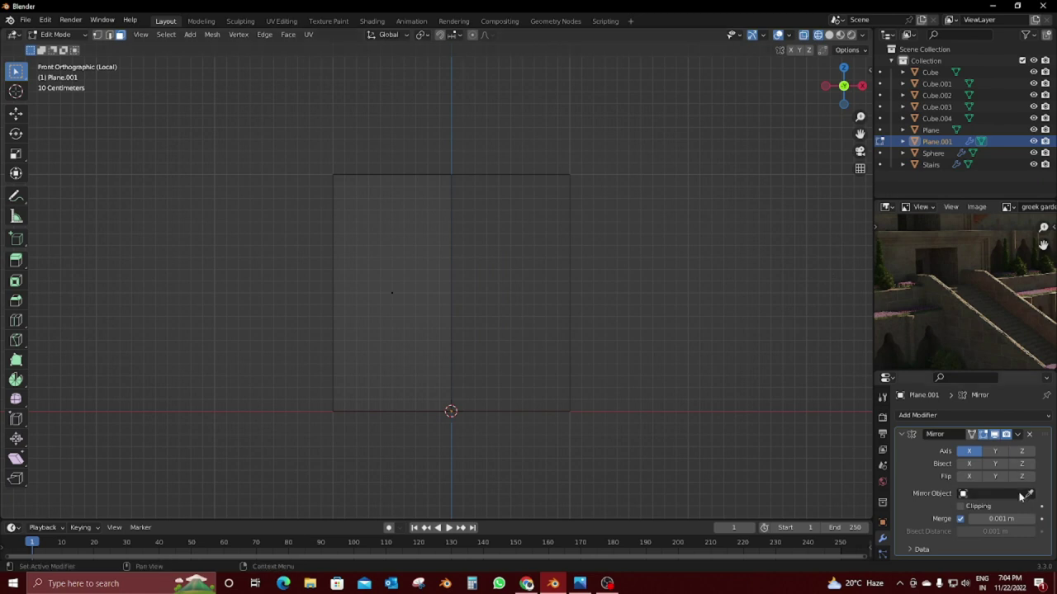
# Step: Add a horizontal cut and drop the outer corner to give the mirrored plane a sloped, peaked top
pyautogui.rightClick(545, 405)
pyautogui.press('Tab')
pyautogui.scroll(2, 477, 320)
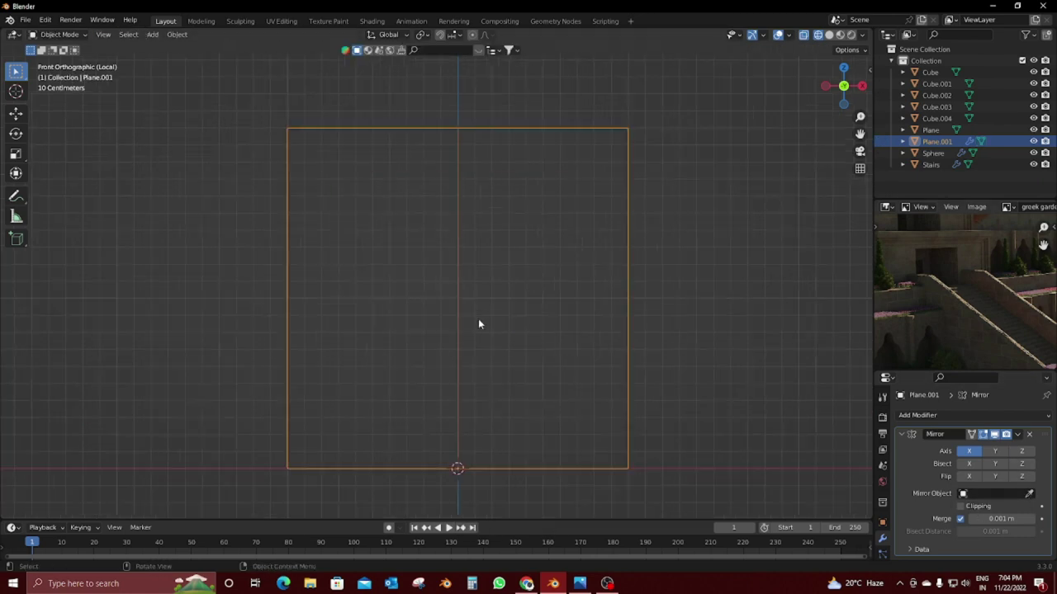
pyautogui.scroll(-1, 526, 290)
pyautogui.press('Tab')
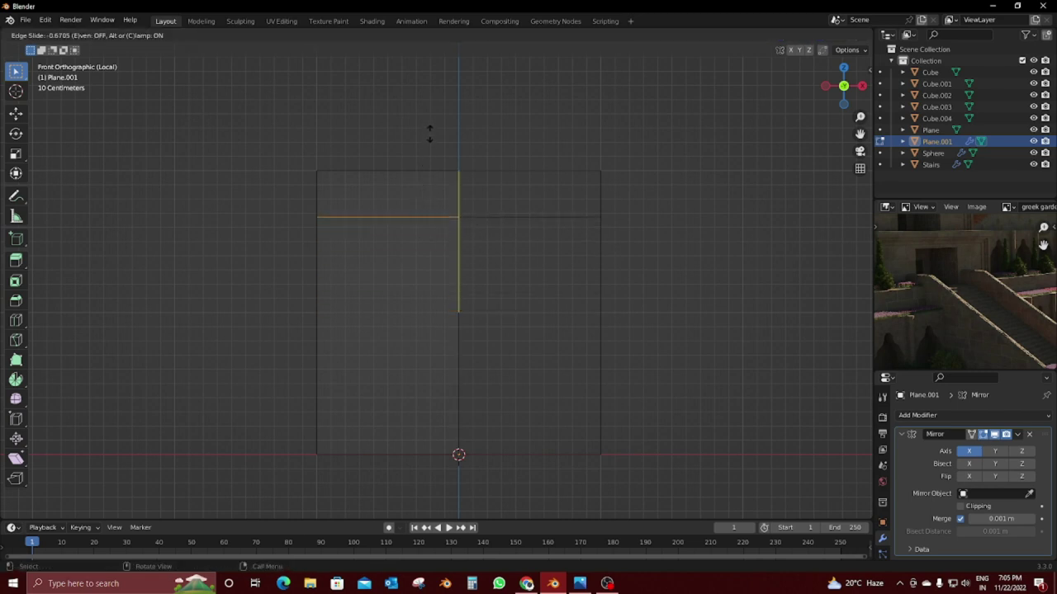
pyautogui.click(316, 240)
pyautogui.click(348, 283)
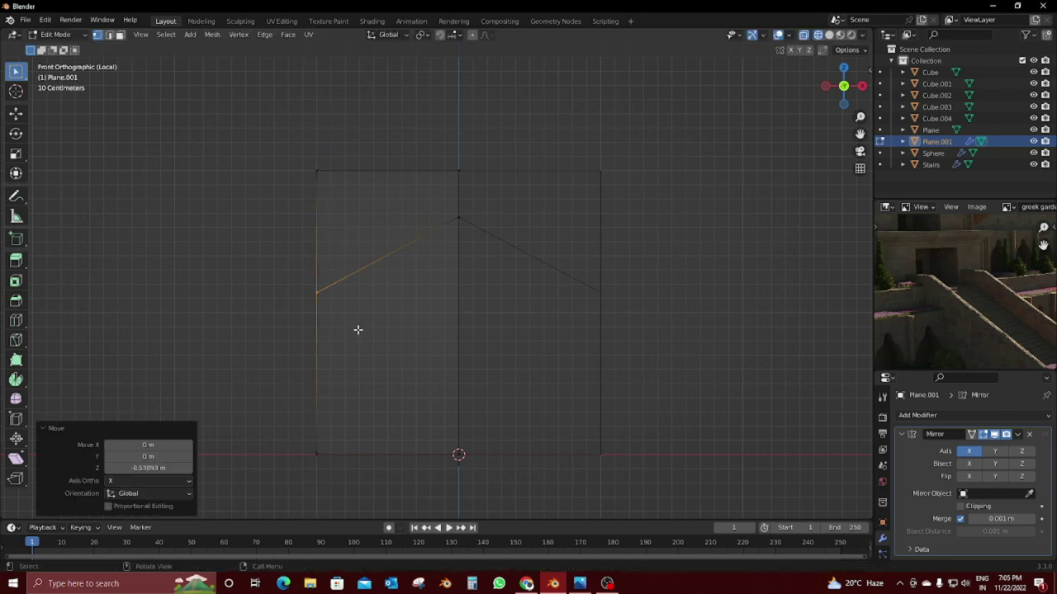
pyautogui.moveTo(439, 209); pyautogui.dragTo(548, 299)
# Step: Cancel the ridge bevel, undo the slope and delete Plane.001, bringing up the Add menu
pyautogui.hotkey('ctrl', 'b')
pyautogui.press('Escape')
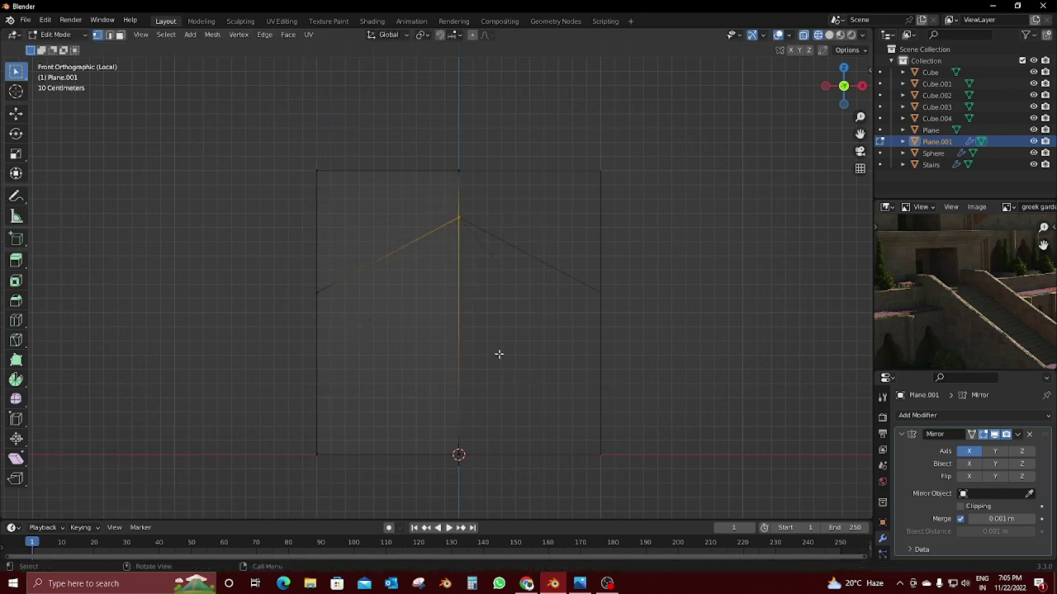
pyautogui.hotkey('ctrl', 'z')
pyautogui.hotkey('ctrl', 'z')
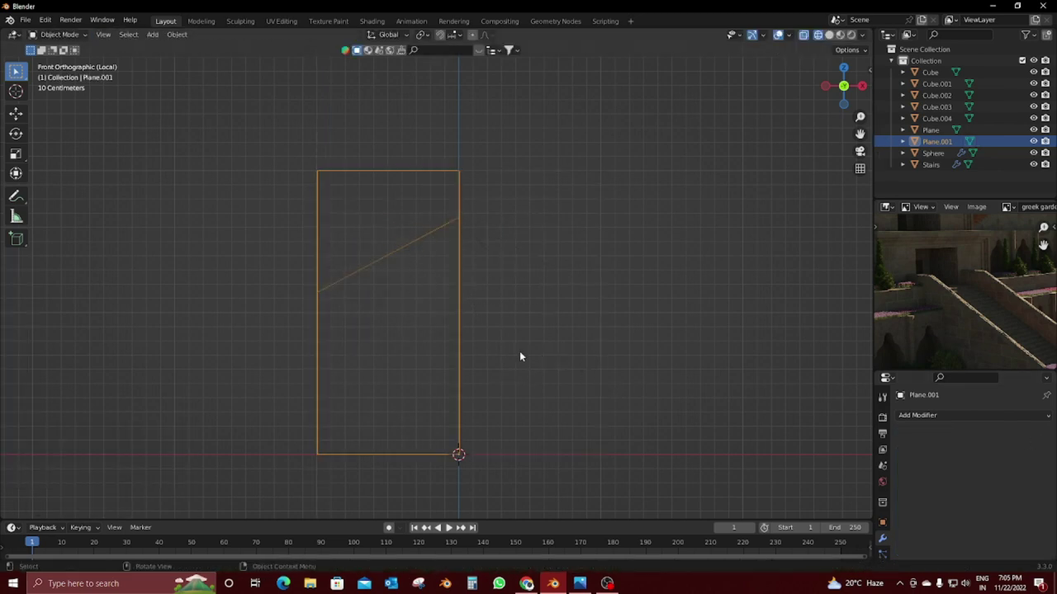
pyautogui.hotkey('ctrl', 'z')
pyautogui.press('Tab')
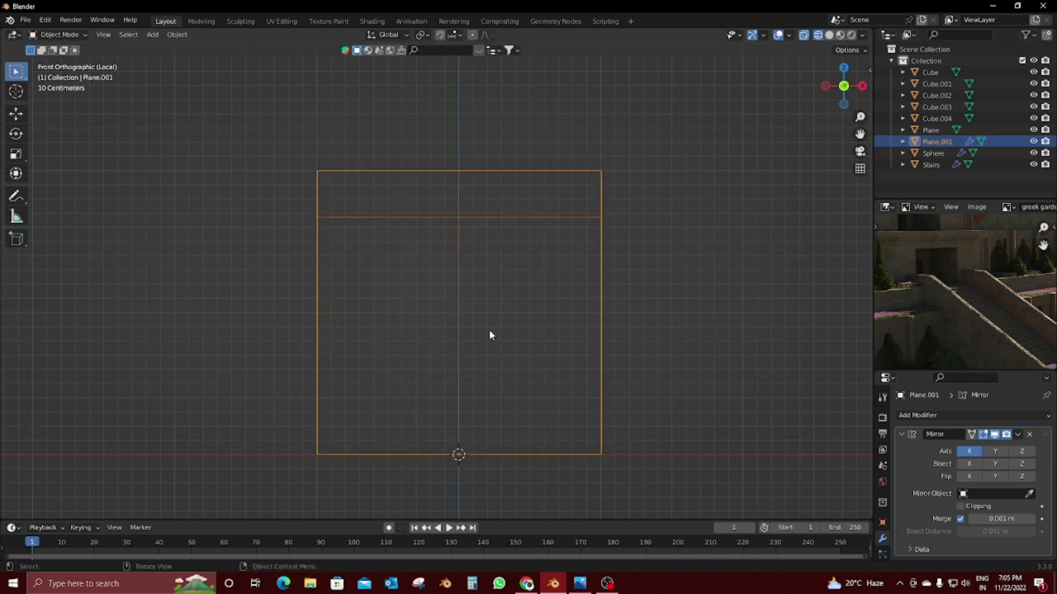
pyautogui.press('Delete')
pyautogui.hotkey('shift', 'a')
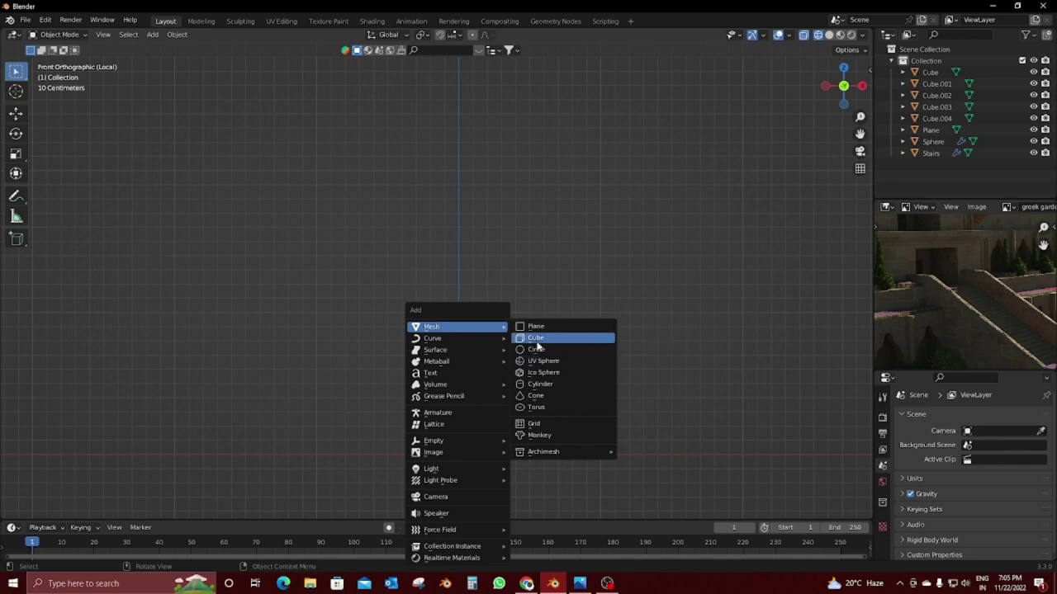
# Step: Add a plane, rotate it 90° about X, and raise its mesh 1 unit to rest on the ground
pyautogui.click(525, 327)
pyautogui.press('r')
pyautogui.press('x')
pyautogui.press('9')
pyautogui.press('0')
pyautogui.press('Return')
pyautogui.press('Tab')
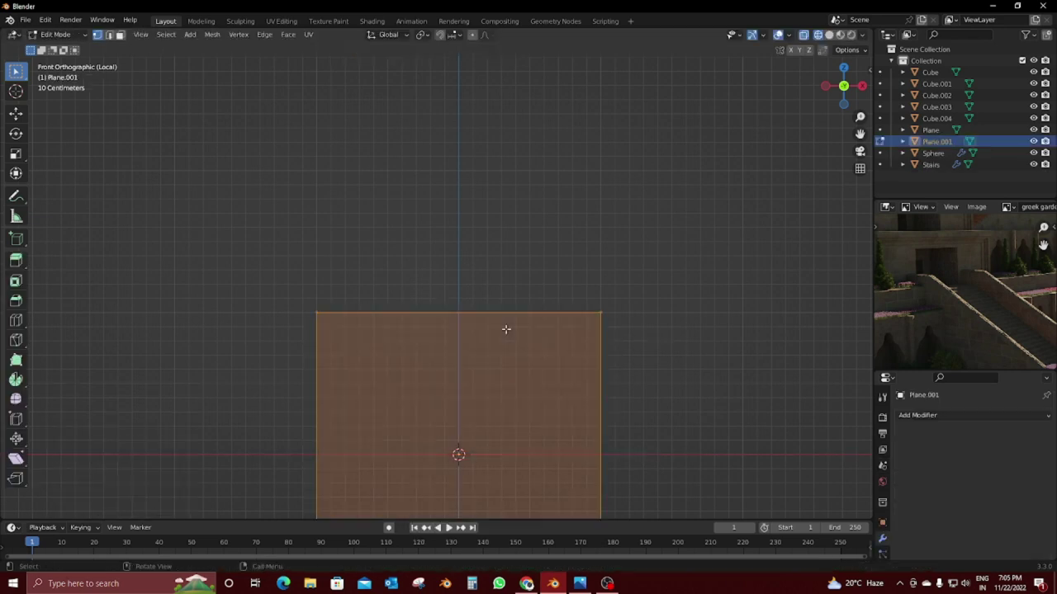
pyautogui.press('g')
pyautogui.press('z')
pyautogui.press('1')
pyautogui.press('Return')
pyautogui.press('Tab')
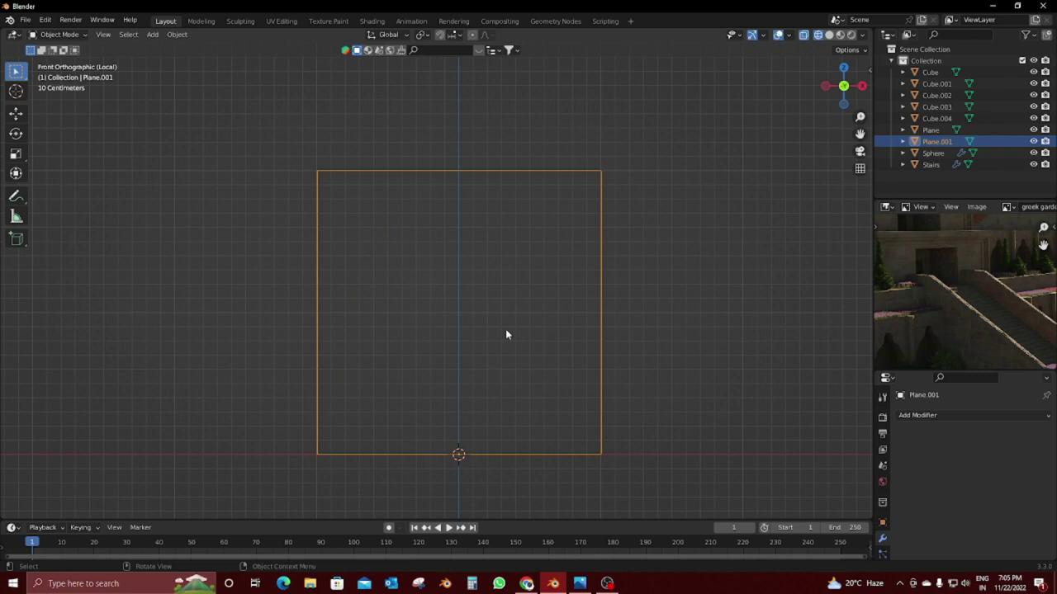
# Step: Extrude the plane into a thick slab and start bevelling its top edge in front view
pyautogui.press('Tab')
pyautogui.moveTo(506, 335); pyautogui.dragTo(486, 264, button='middle')
pyautogui.press('e')
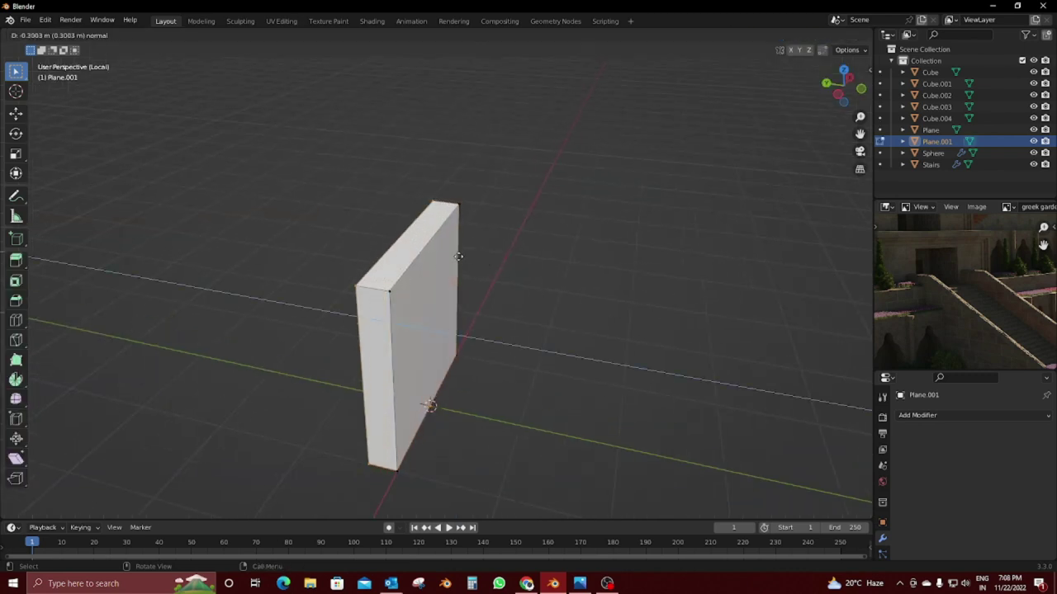
pyautogui.click(458, 257)
pyautogui.click(372, 289)
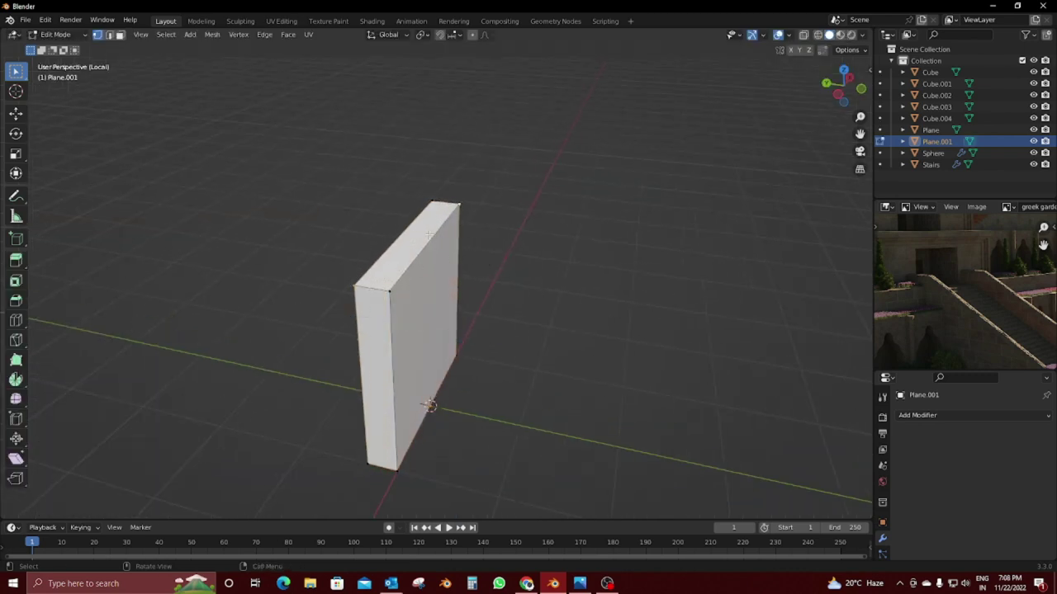
pyautogui.press('KP_3')
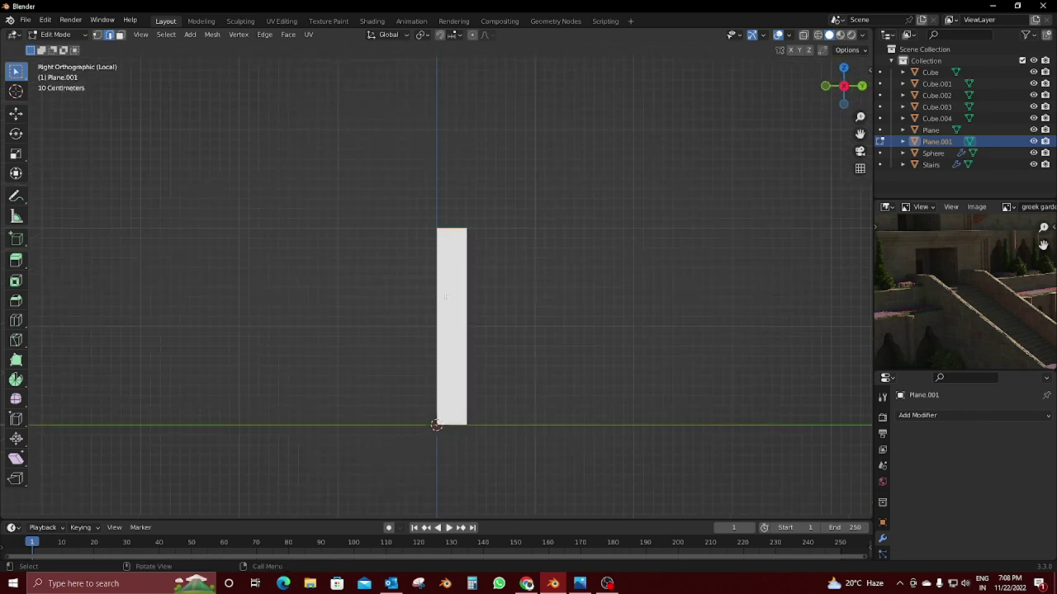
pyautogui.press('KP_1')
pyautogui.hotkey('ctrl', 'shift', 'b')
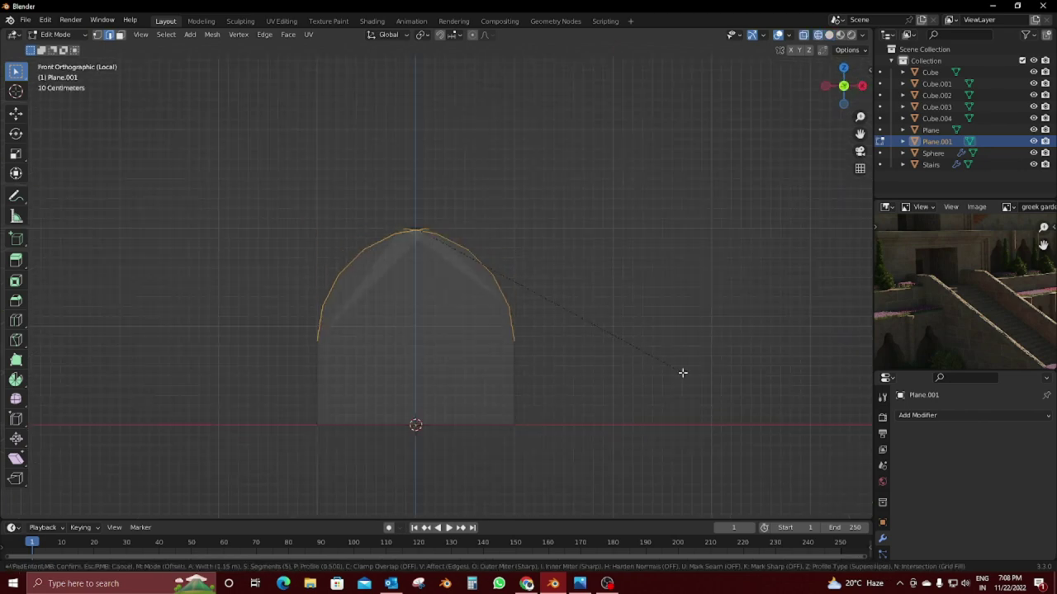
# Step: Set the bevel options to Offset width, Sharp outer miter, Grid Fill intersection and no face strength
pyautogui.click(699, 388)
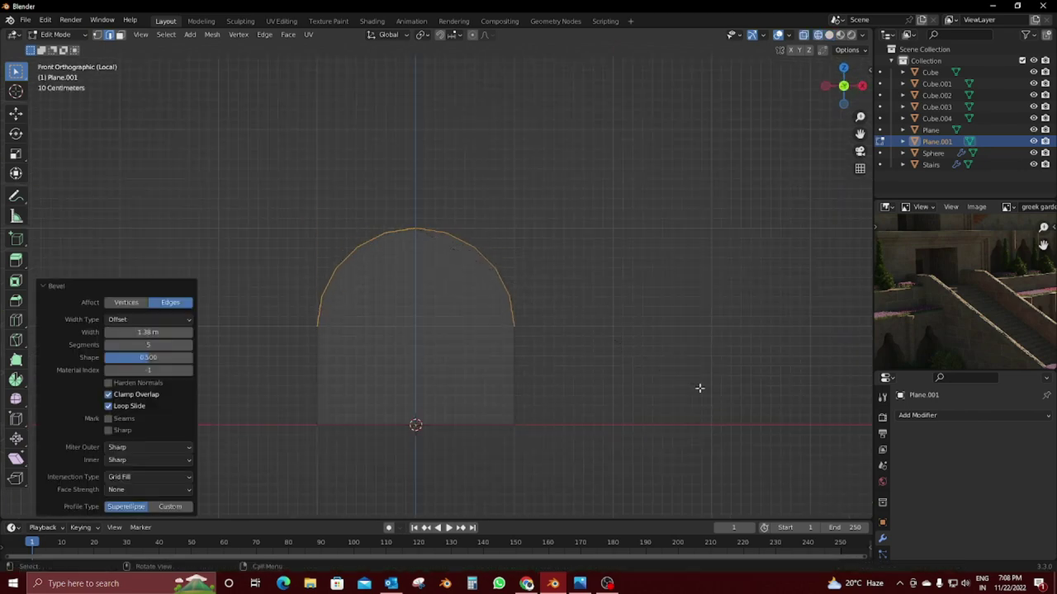
pyautogui.click(156, 322)
pyautogui.click(157, 331)
pyautogui.click(151, 321)
pyautogui.click(149, 447)
pyautogui.click(149, 449)
pyautogui.click(149, 449)
pyautogui.click(142, 492)
pyautogui.click(142, 447)
pyautogui.click(138, 473)
pyautogui.click(145, 477)
pyautogui.click(148, 478)
pyautogui.click(152, 490)
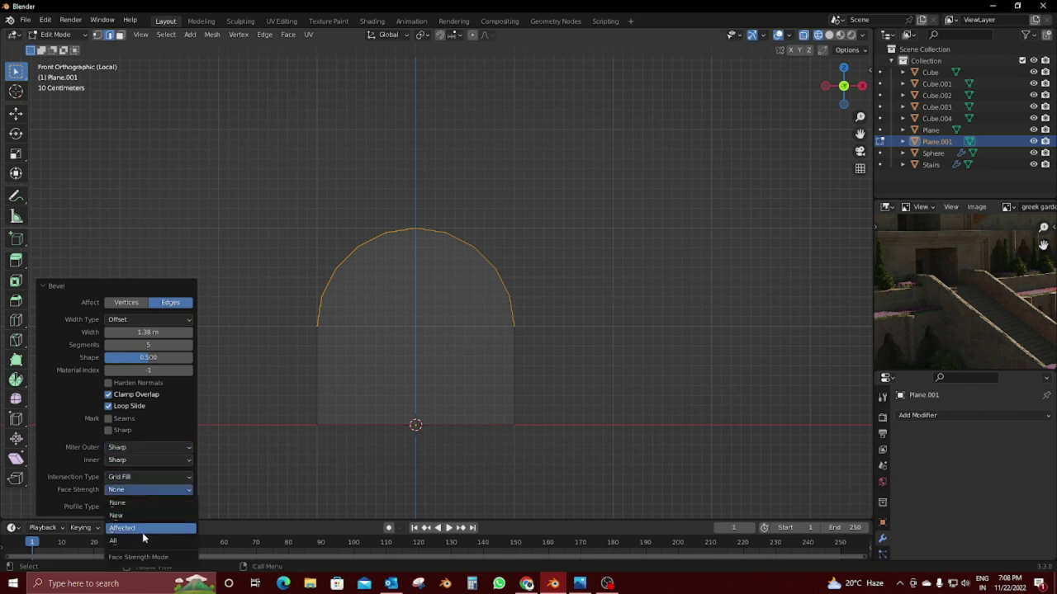
pyautogui.click(147, 497)
# Step: Switch to a Custom profile, bend its curve into an S shape and raise segments to 53
pyautogui.click(171, 506)
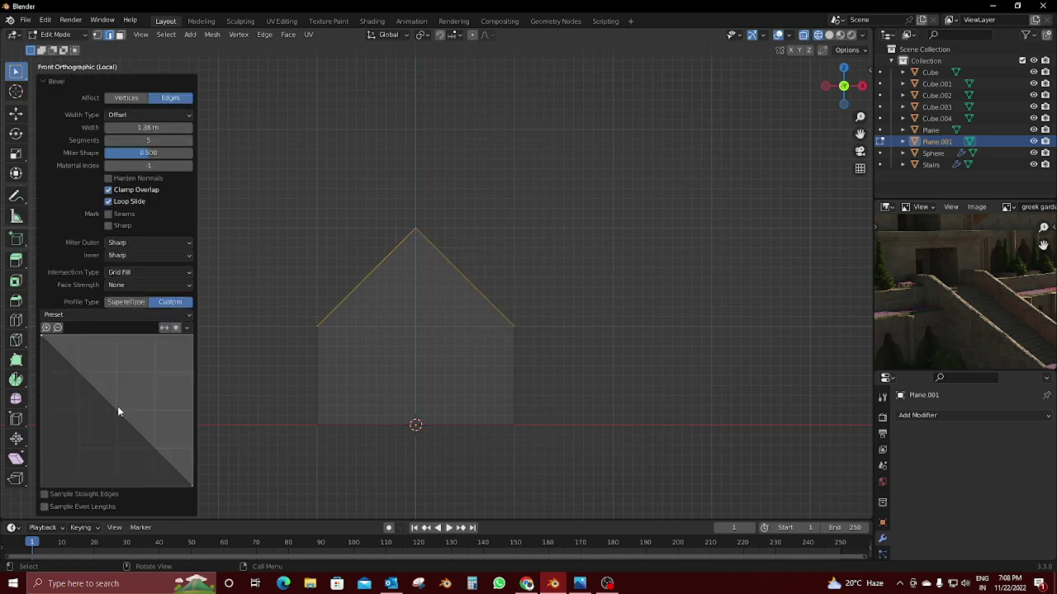
pyautogui.scroll(-1, 79, 377)
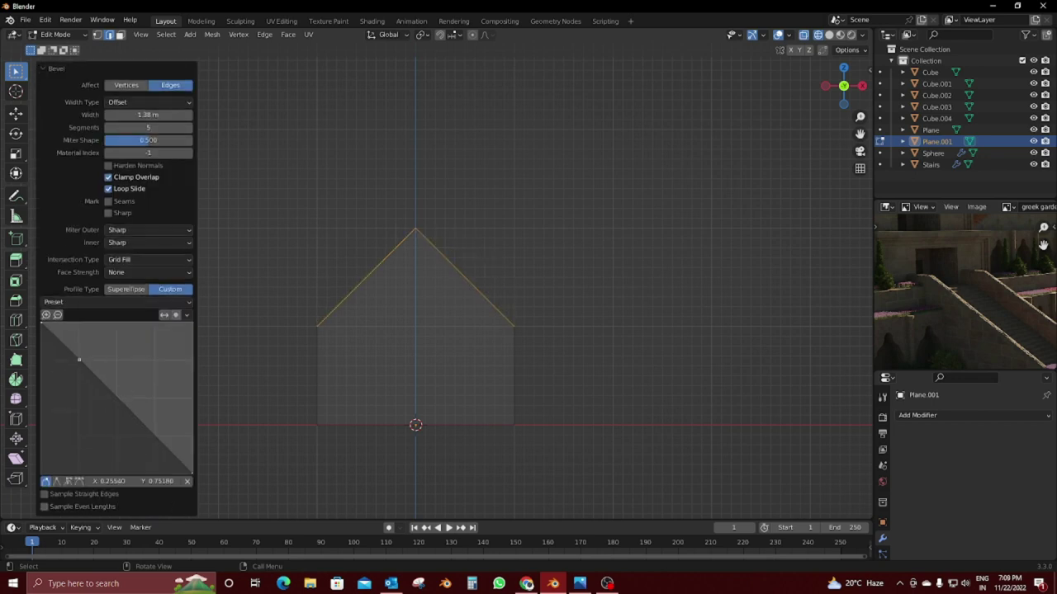
pyautogui.moveTo(77, 359); pyautogui.dragTo(118, 362)
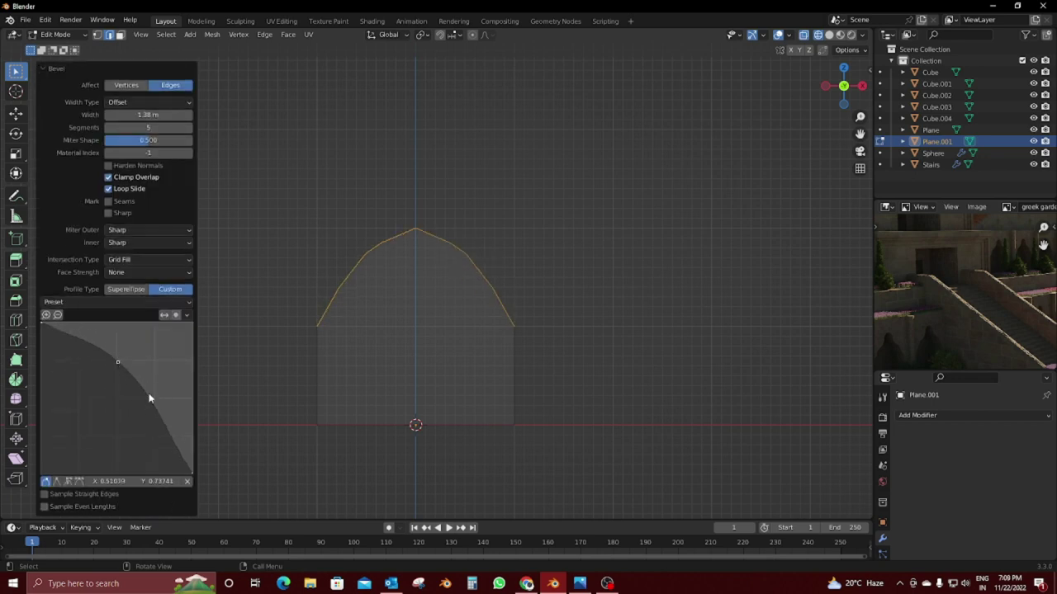
pyautogui.moveTo(150, 402); pyautogui.dragTo(126, 439)
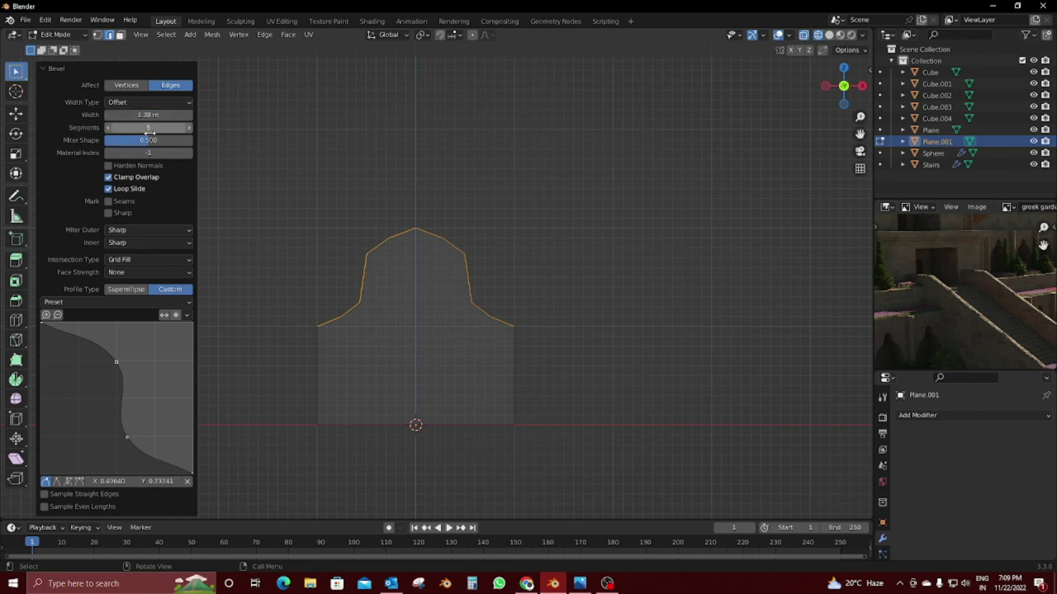
pyautogui.moveTo(143, 128); pyautogui.dragTo(178, 128)
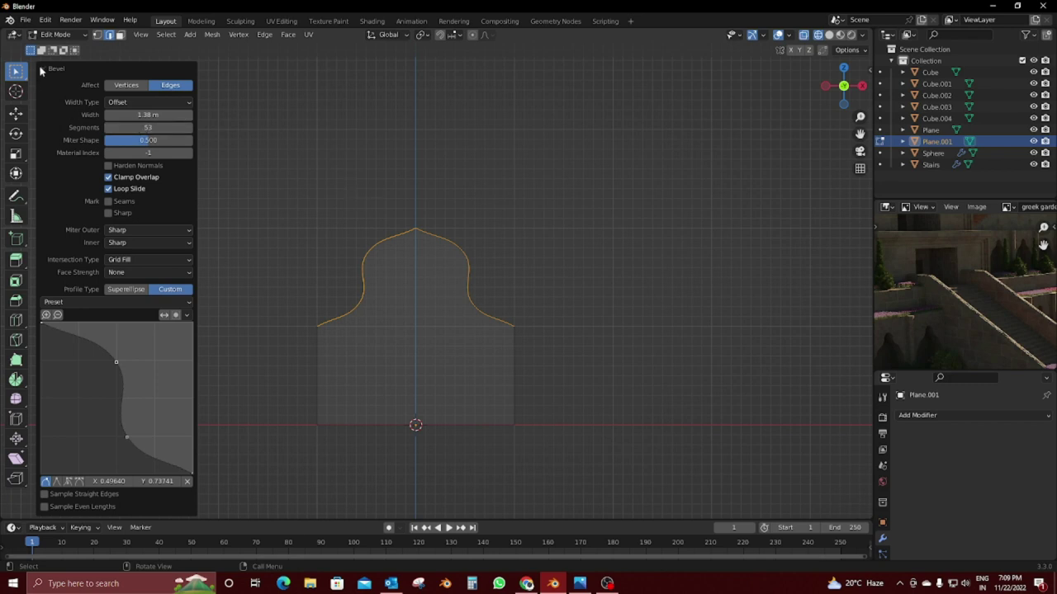
pyautogui.moveTo(248, 247); pyautogui.dragTo(418, 293, button='middle')
pyautogui.press('Tab')
pyautogui.hotkey('alt', 'z')
# Step: Apply smooth shading to the arch slab Plane.001
pyautogui.scroll(3, 380, 346)
pyautogui.moveTo(380, 347); pyautogui.dragTo(606, 339, button='middle')
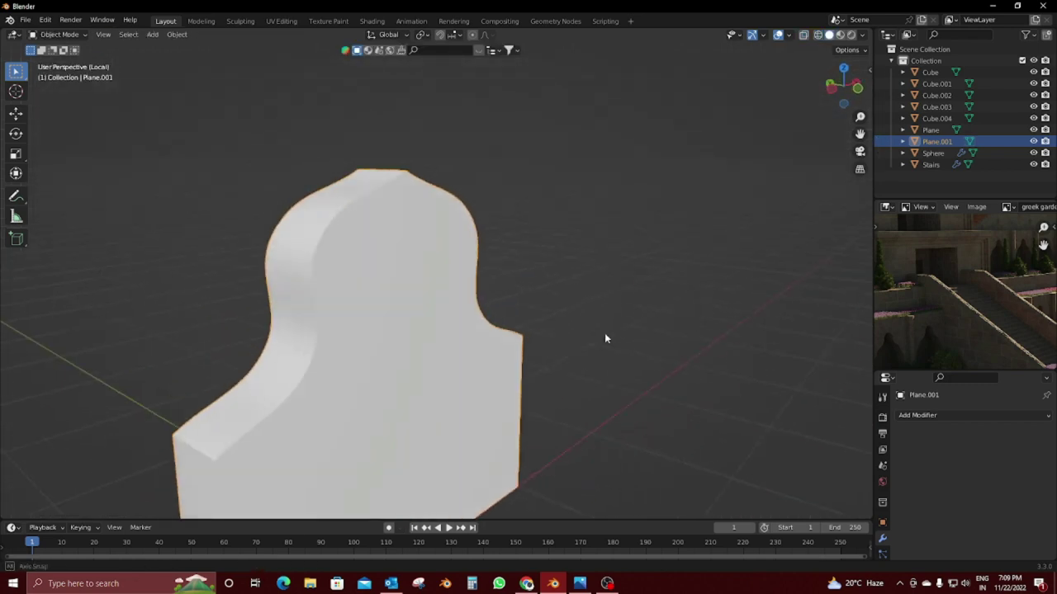
pyautogui.rightClick(390, 280)
pyautogui.click(384, 274)
pyautogui.scroll(-3, 384, 275)
pyautogui.moveTo(384, 274)
pyautogui.mouseDown(button='middle')
pyautogui.moveTo(484, 286)
pyautogui.moveTo(432, 274)
pyautogui.moveTo(449, 327)
pyautogui.moveTo(385, 302)
pyautogui.moveTo(458, 302)
pyautogui.moveTo(411, 282)
pyautogui.moveTo(195, 255)
pyautogui.moveTo(392, 314)
pyautogui.moveTo(414, 300)
pyautogui.mouseUp(button='middle')
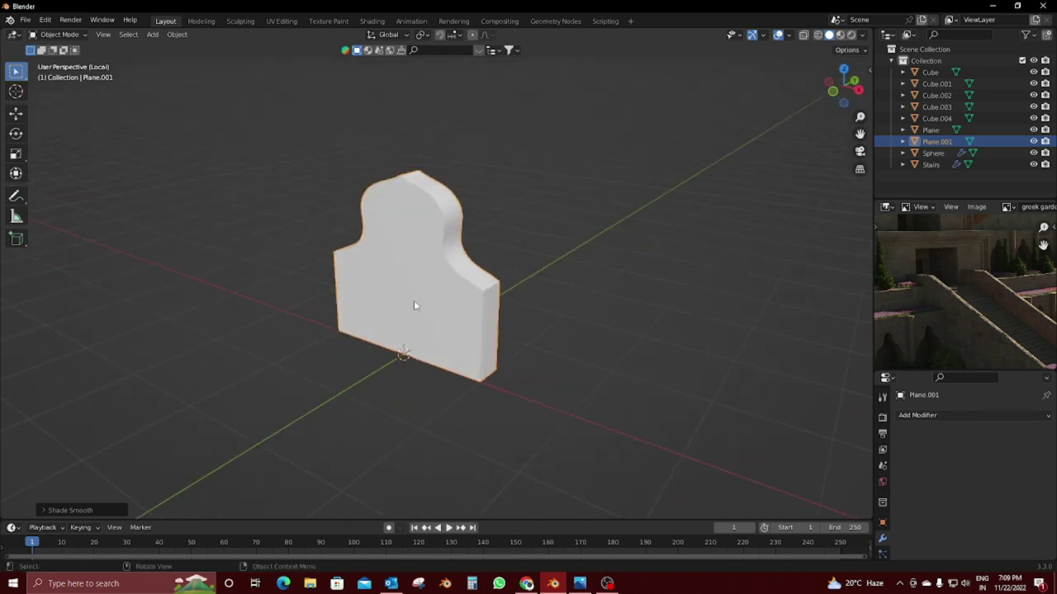
# Step: Add an upright plane rotated 90° on X, then delete the old Plane.002
pyautogui.hotkey('shift', 'a')
pyautogui.click(462, 303)
pyautogui.write('rx90')
pyautogui.press('Return')
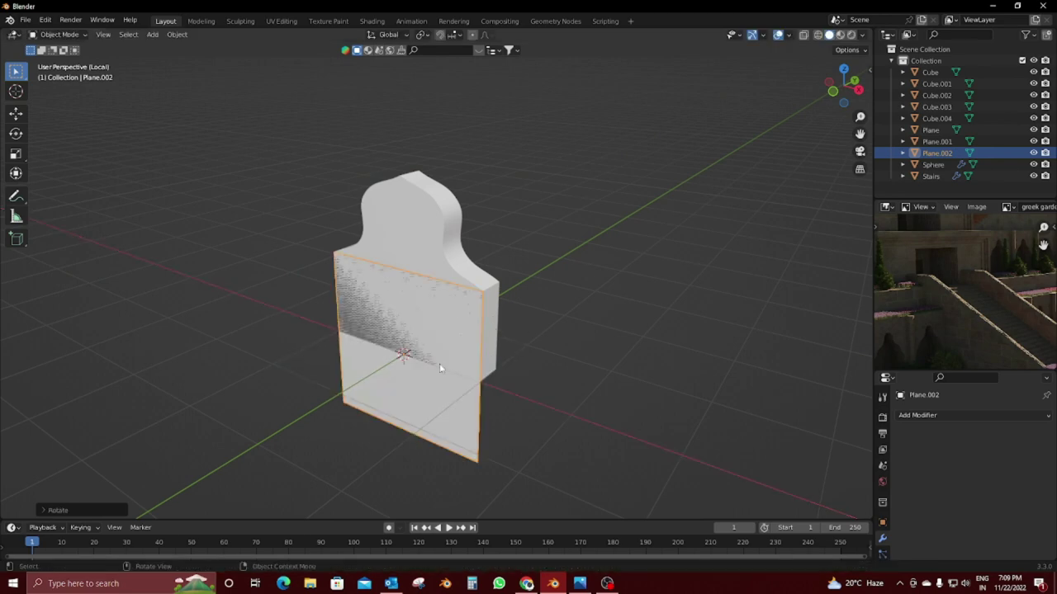
pyautogui.press('Delete')
# Step: Add a cube, raise its mesh 1 unit and scale it thinner along Y
pyautogui.hotkey('shift', 'a')
pyautogui.click(493, 338)
pyautogui.press('Tab')
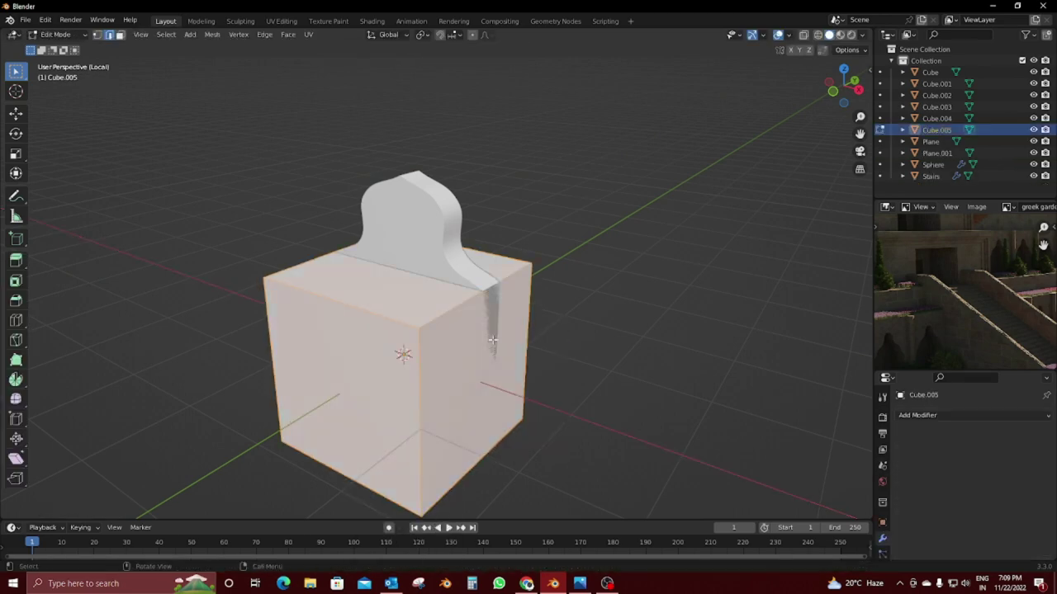
pyautogui.write('gz1')
pyautogui.press('Return')
pyautogui.press('Tab')
pyautogui.hotkey('shift', 'z')
pyautogui.moveTo(492, 344); pyautogui.dragTo(419, 342, button='middle')
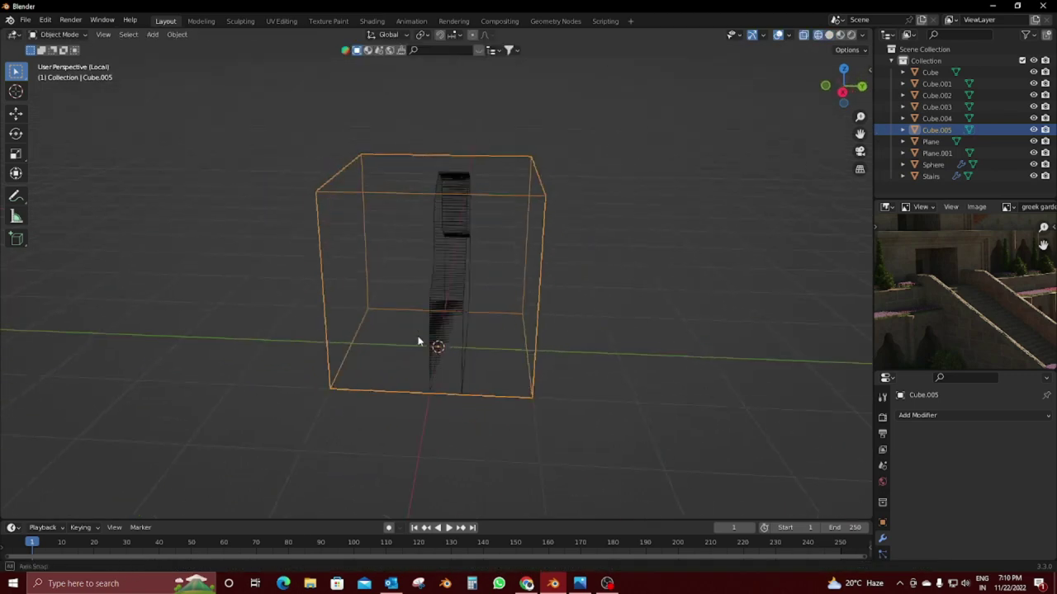
pyautogui.press('s')
pyautogui.press('y')
pyautogui.click(512, 345)
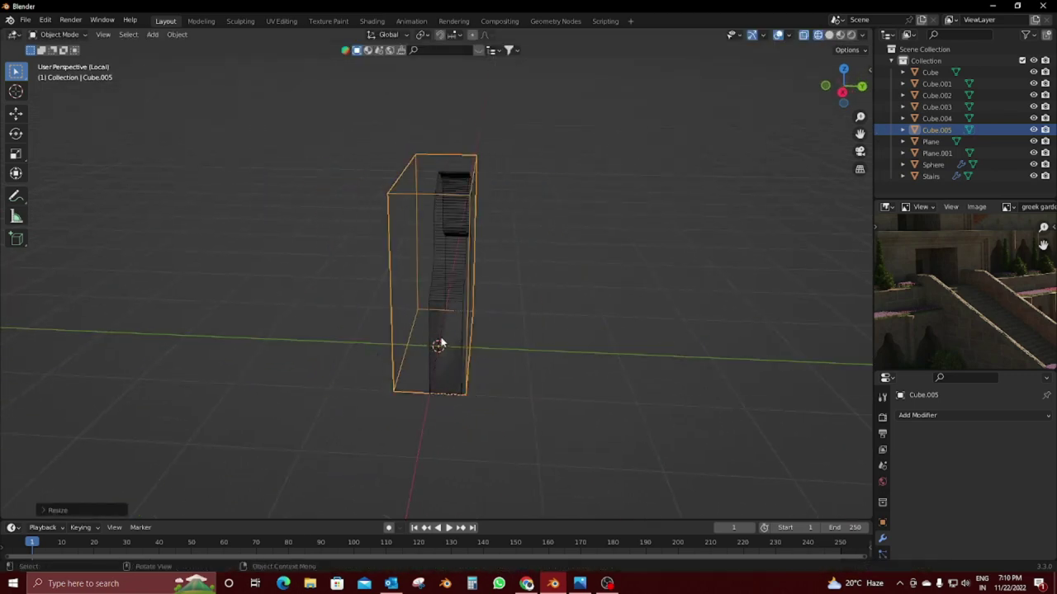
# Step: Reset Plane.001's origin and enter its edit mode with solid shading
pyautogui.click(462, 304)
pyautogui.click(177, 34)
pyautogui.moveTo(196, 58)
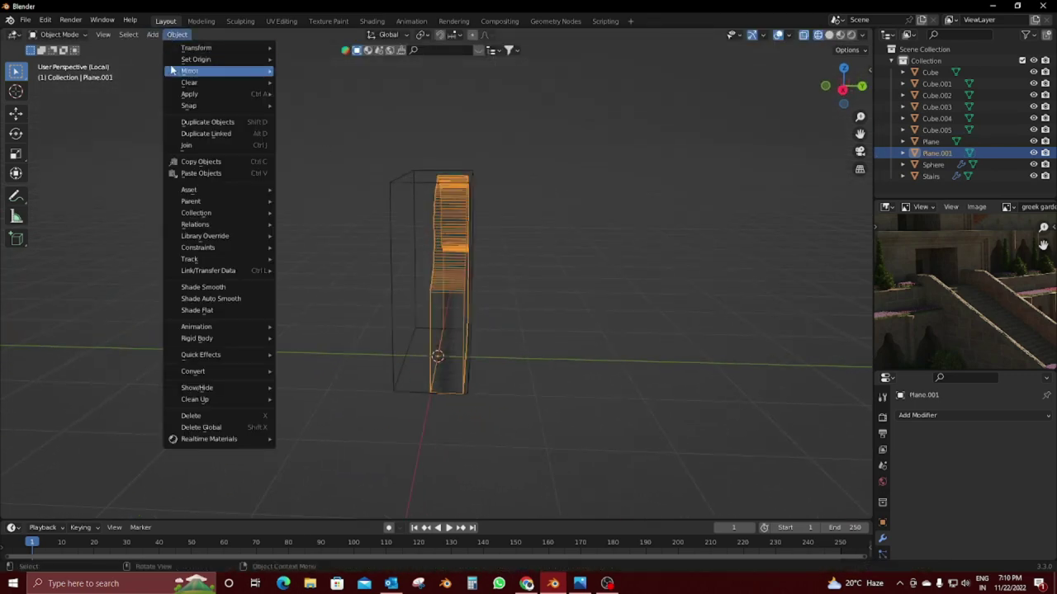
pyautogui.click(321, 82)
pyautogui.press('Tab')
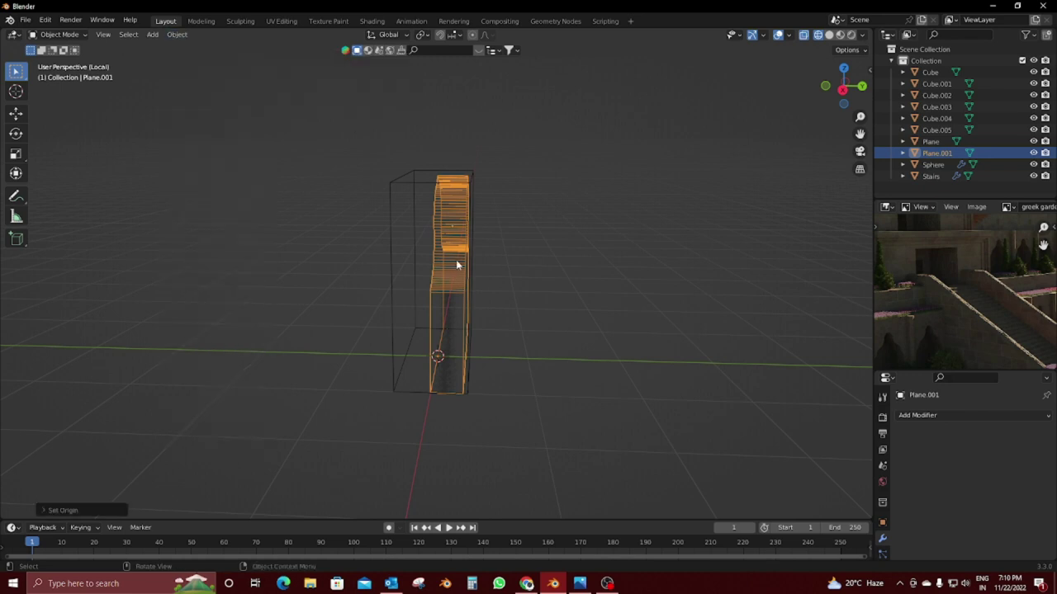
pyautogui.moveTo(455, 259); pyautogui.dragTo(455, 341, button='middle')
pyautogui.hotkey('shift', 'z')
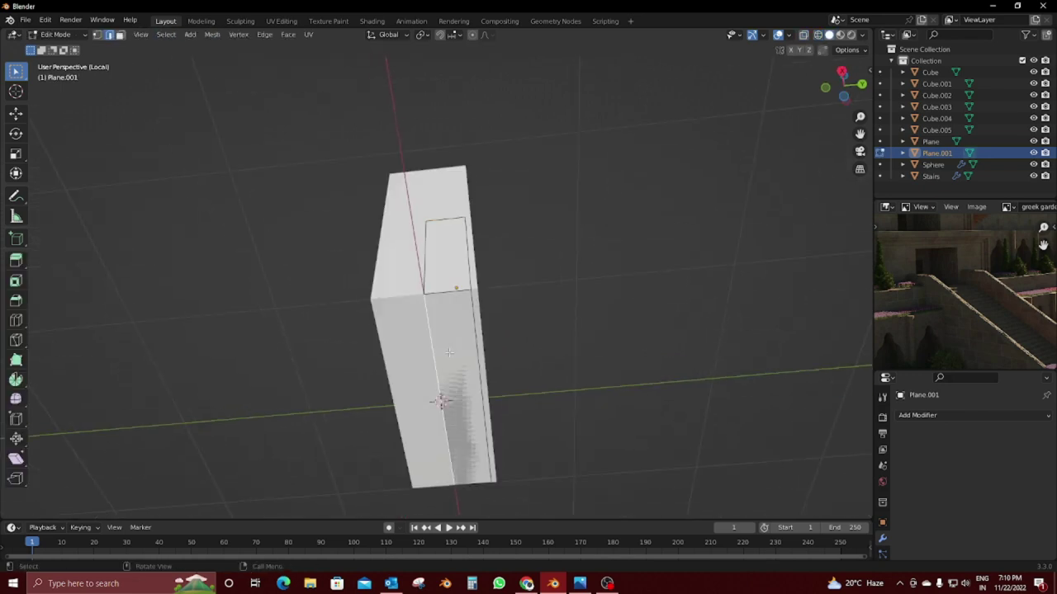
# Step: Snap the 3D cursor to a face of Plane.001 and set the object's origin there
pyautogui.press('3')
pyautogui.hotkey('shift', 's')
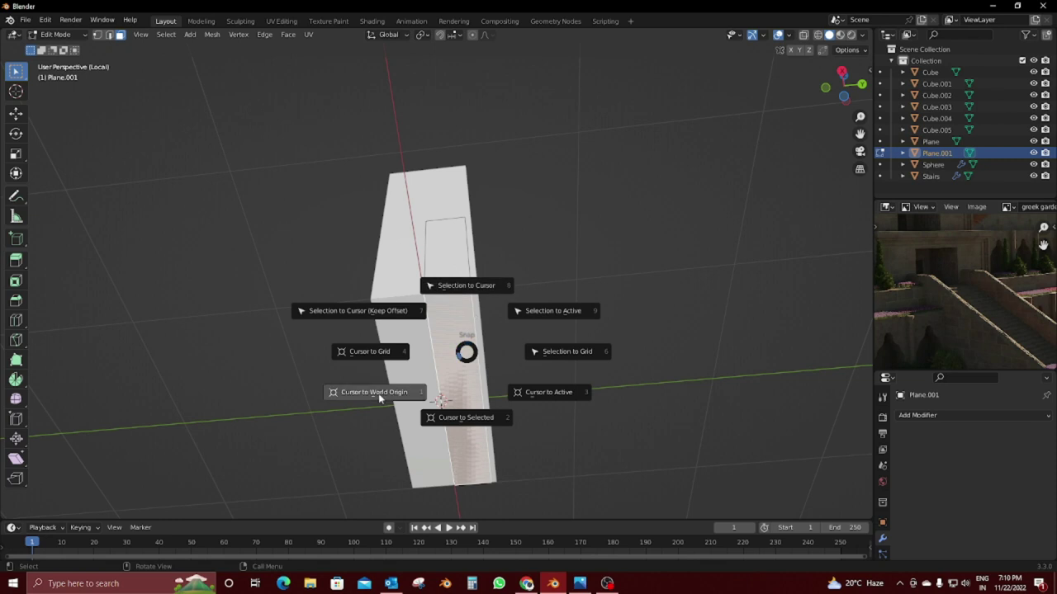
pyautogui.click(379, 398)
pyautogui.click(471, 341)
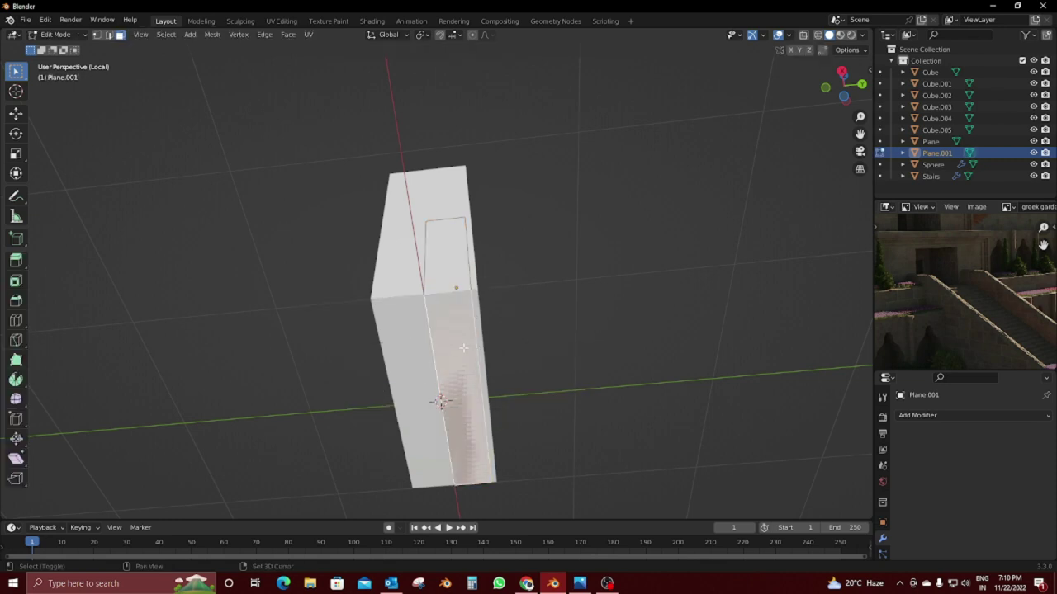
pyautogui.hotkey('shift', 's')
pyautogui.click(460, 414)
pyautogui.press('Tab')
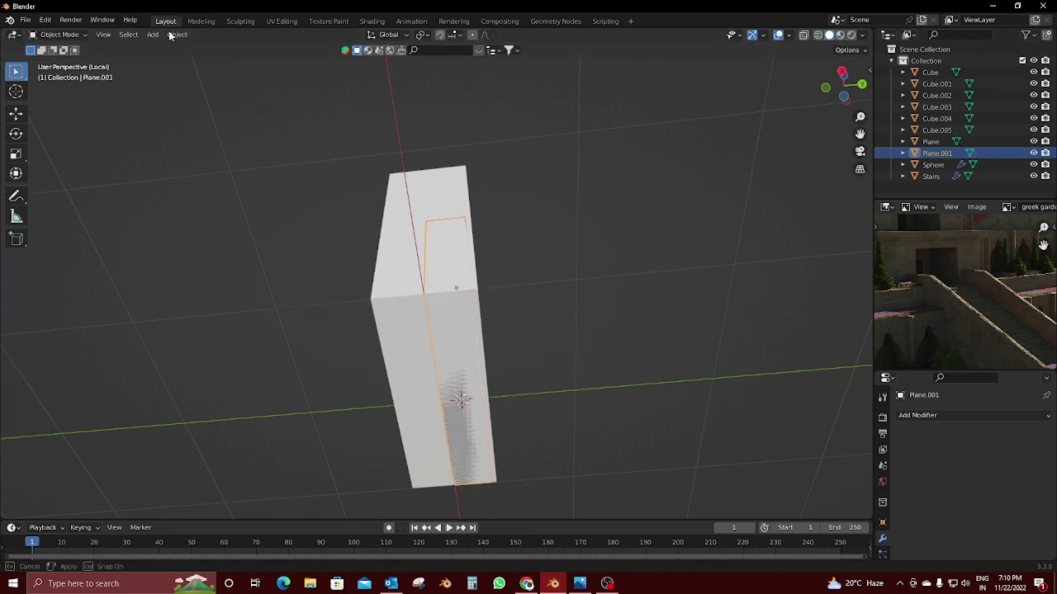
pyautogui.click(176, 34)
pyautogui.click(330, 84)
# Step: Reset the 3D cursor to the world origin and clear Plane.001's location back to it
pyautogui.moveTo(463, 347)
pyautogui.mouseDown(button='middle')
pyautogui.moveTo(470, 333)
pyautogui.moveTo(158, 371)
pyautogui.moveTo(501, 354)
pyautogui.mouseUp(button='middle')
pyautogui.press('g')
pyautogui.click(501, 336)
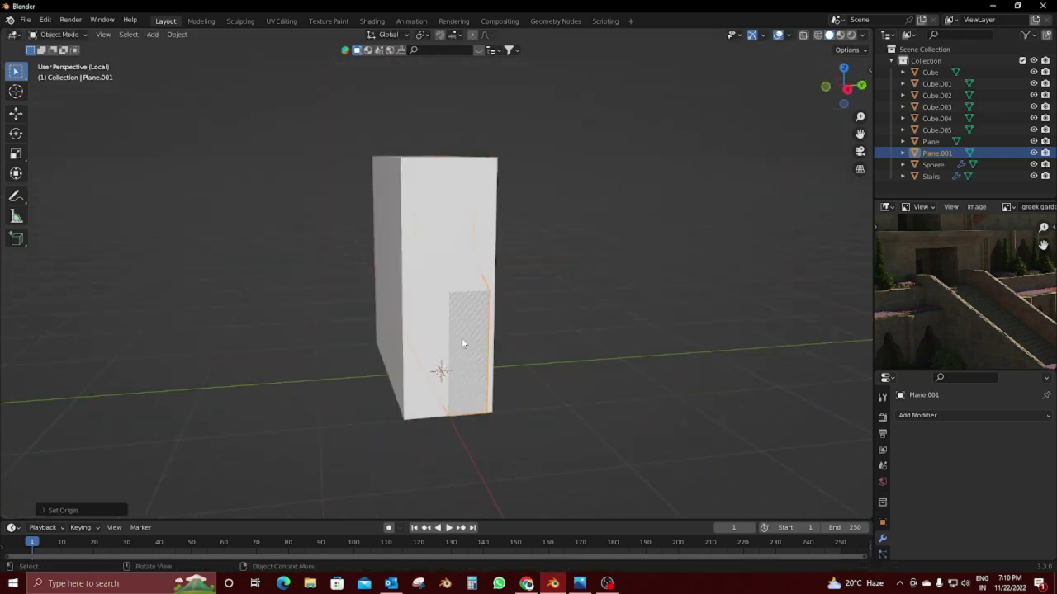
pyautogui.hotkey('shift', 's')
pyautogui.click(461, 374)
pyautogui.hotkey('alt', 'g')
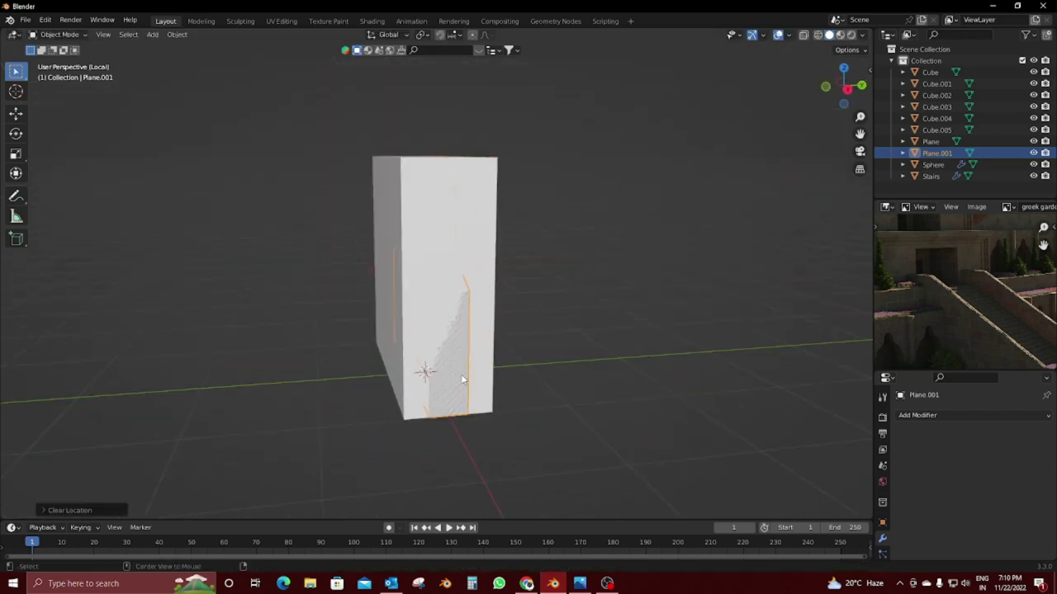
# Step: Scale the wall cube Cube.005 taller and wider to enclose the arch slab
pyautogui.moveTo(545, 385); pyautogui.dragTo(494, 208, button='middle')
pyautogui.click(495, 208)
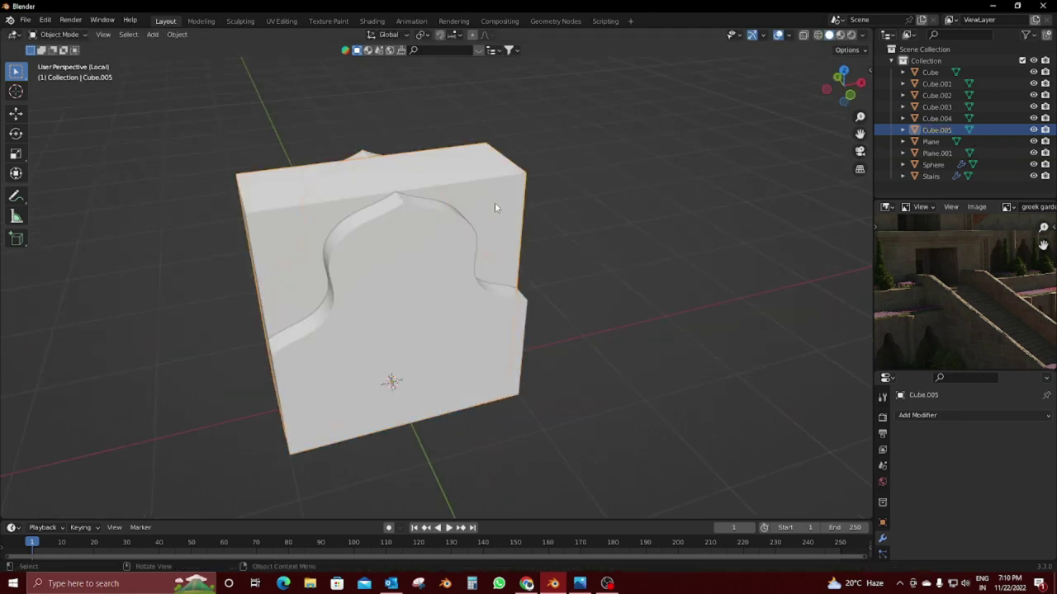
pyautogui.press('s')
pyautogui.press('z')
pyautogui.click(578, 201)
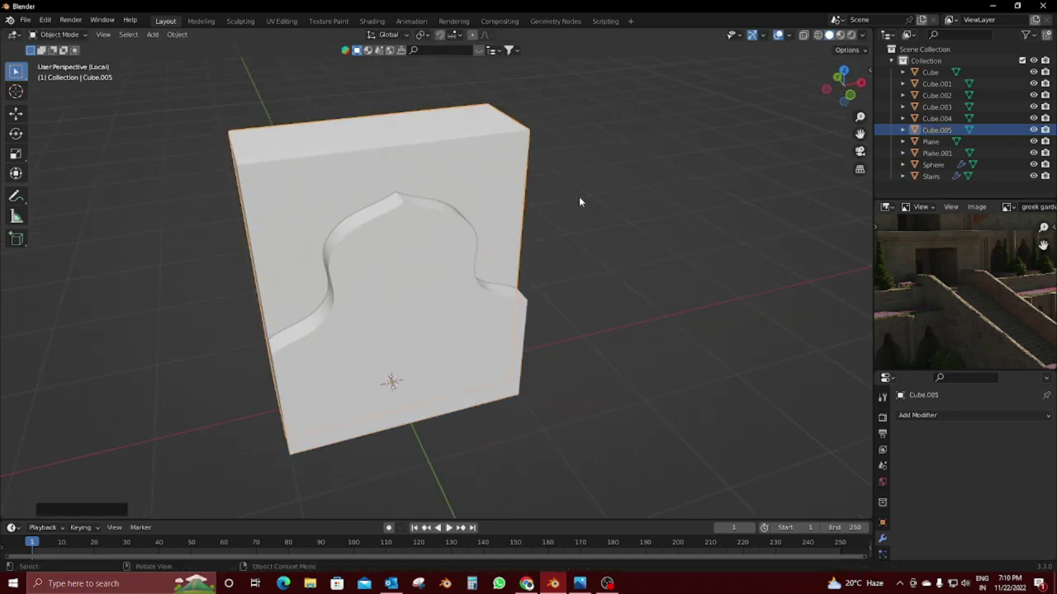
pyautogui.moveTo(558, 262)
pyautogui.mouseDown(button='middle')
pyautogui.moveTo(543, 237)
pyautogui.moveTo(620, 218)
pyautogui.moveTo(700, 267)
pyautogui.moveTo(540, 247)
pyautogui.moveTo(490, 259)
pyautogui.moveTo(195, 201)
pyautogui.moveTo(326, 171)
pyautogui.moveTo(529, 236)
pyautogui.moveTo(523, 199)
pyautogui.moveTo(591, 344)
pyautogui.moveTo(643, 339)
pyautogui.mouseUp(button='middle')
pyautogui.press('s')
pyautogui.click(558, 236)
# Step: Add a Boolean modifier to the slab with Plane.001 as its cutting object
pyautogui.click(920, 415)
pyautogui.click(816, 203)
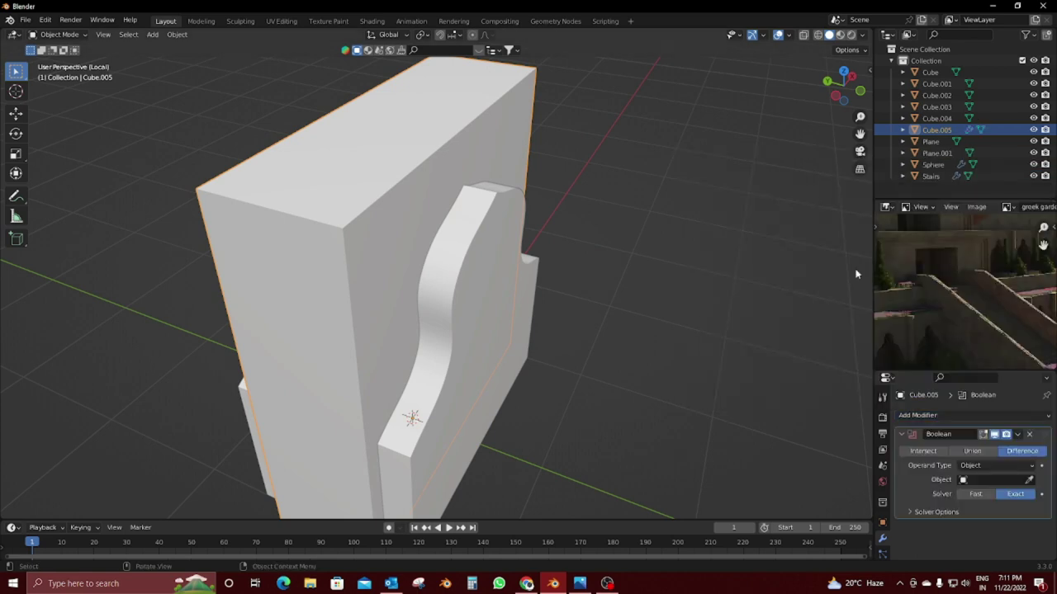
pyautogui.click(1028, 479)
pyautogui.click(477, 348)
# Step: Hide and unhide the arch piece Plane.001 to inspect the opening cut through the slab
pyautogui.moveTo(477, 348)
pyautogui.mouseDown(button='middle')
pyautogui.moveTo(402, 319)
pyautogui.moveTo(353, 276)
pyautogui.mouseUp(button='middle')
pyautogui.click(353, 276)
pyautogui.press('h')
pyautogui.moveTo(413, 259); pyautogui.dragTo(494, 270, button='middle')
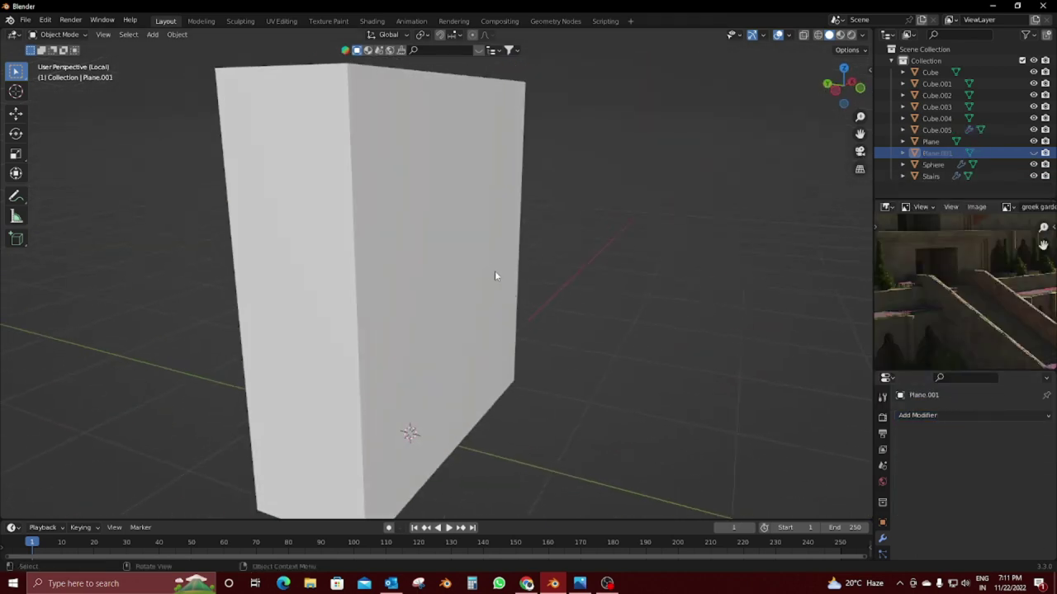
pyautogui.click(491, 270)
pyautogui.hotkey('alt', 'h')
pyautogui.moveTo(644, 372); pyautogui.dragTo(561, 359, button='middle')
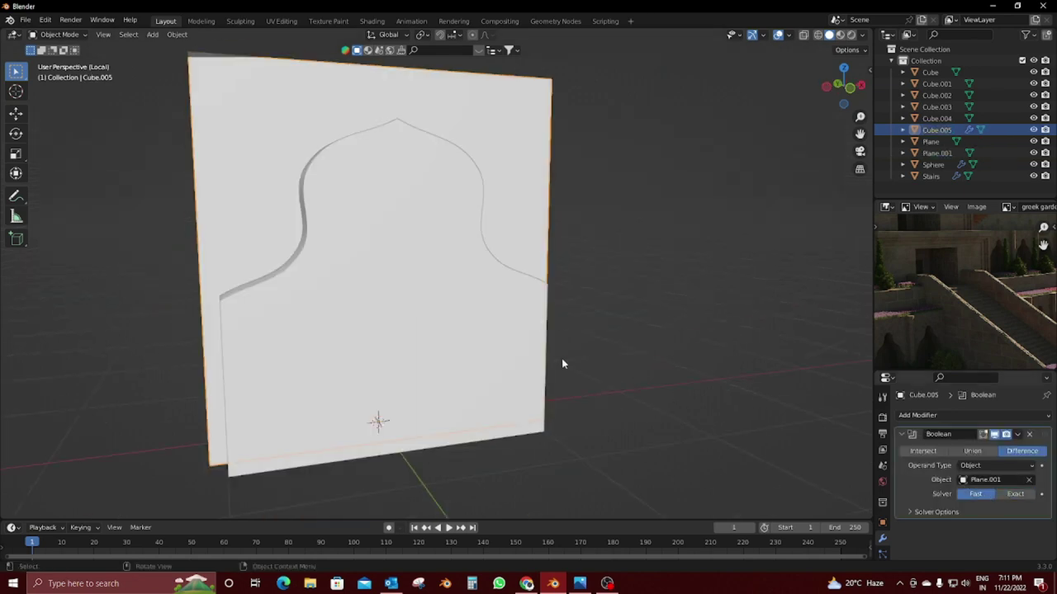
pyautogui.click(403, 306)
pyautogui.press('h')
pyautogui.moveTo(403, 306)
pyautogui.mouseDown(button='middle')
pyautogui.moveTo(499, 323)
pyautogui.moveTo(444, 239)
pyautogui.moveTo(432, 342)
pyautogui.moveTo(465, 314)
pyautogui.moveTo(401, 424)
pyautogui.mouseUp(button='middle')
pyautogui.scroll(-3, 499, 329)
# Step: Move Plane.001 vertically along Z to adjust the arch's height
pyautogui.hotkey('alt', 'h')
pyautogui.press('g')
pyautogui.press('z')
pyautogui.click(432, 339)
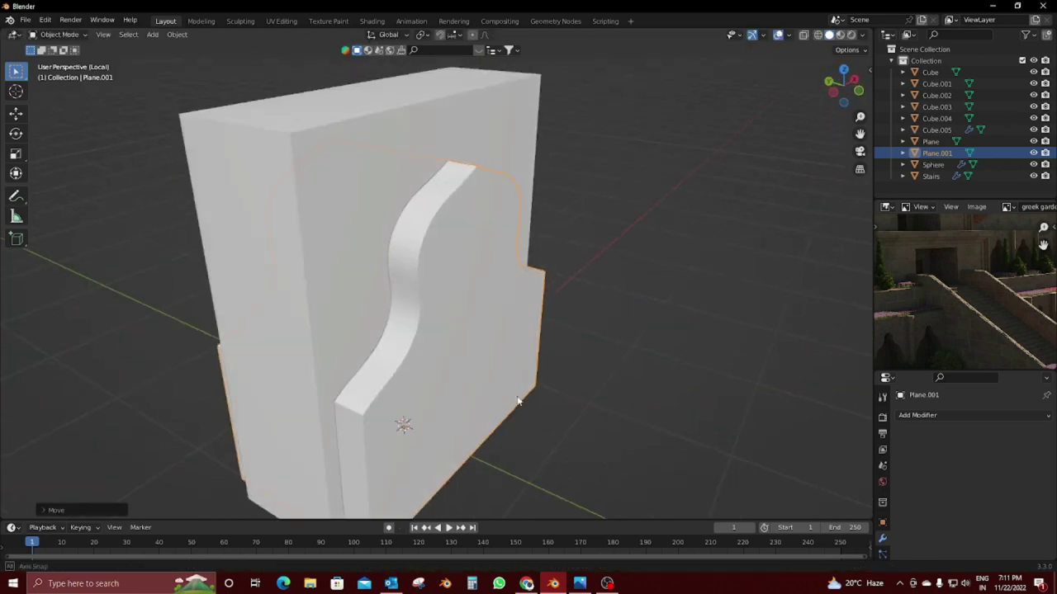
# Step: Hide Plane.001 again to check the adjusted arch opening up close, then unhide it
pyautogui.click(279, 246)
pyautogui.moveTo(523, 354)
pyautogui.mouseDown(button='middle')
pyautogui.moveTo(532, 324)
pyautogui.moveTo(479, 330)
pyautogui.mouseUp(button='middle')
pyautogui.click(497, 319)
pyautogui.press('h')
pyautogui.scroll(5, 415, 250)
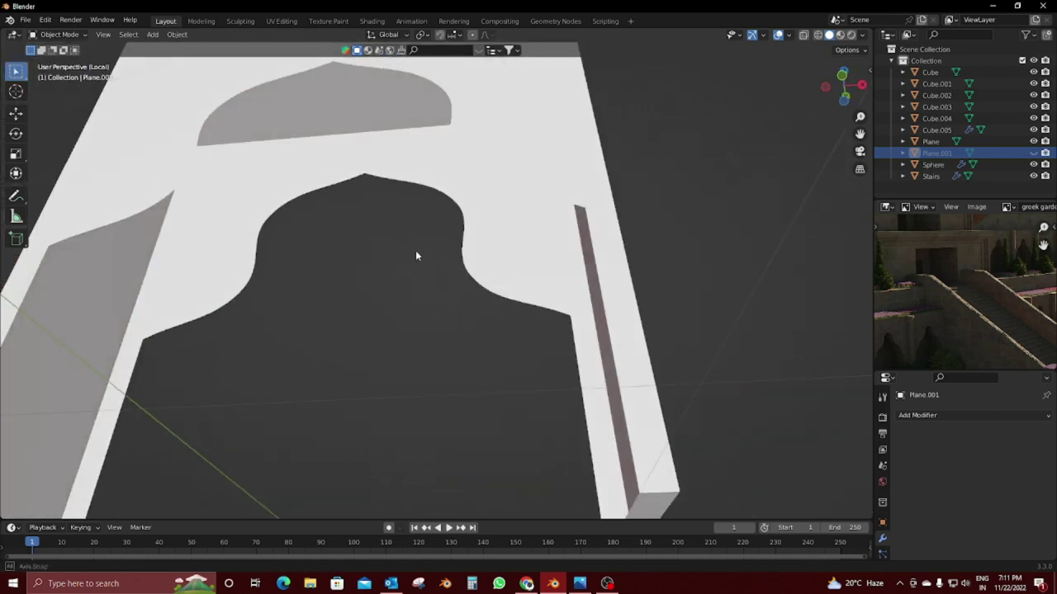
pyautogui.moveTo(415, 250); pyautogui.dragTo(439, 306, button='middle')
pyautogui.scroll(-5, 439, 306)
pyautogui.moveTo(528, 267)
pyautogui.mouseDown(button='middle')
pyautogui.moveTo(510, 315)
pyautogui.moveTo(463, 296)
pyautogui.moveTo(545, 360)
pyautogui.moveTo(243, 345)
pyautogui.moveTo(540, 408)
pyautogui.moveTo(696, 352)
pyautogui.moveTo(740, 318)
pyautogui.moveTo(721, 357)
pyautogui.mouseUp(button='middle')
pyautogui.scroll(-3, 492, 308)
pyautogui.scroll(2, 696, 351)
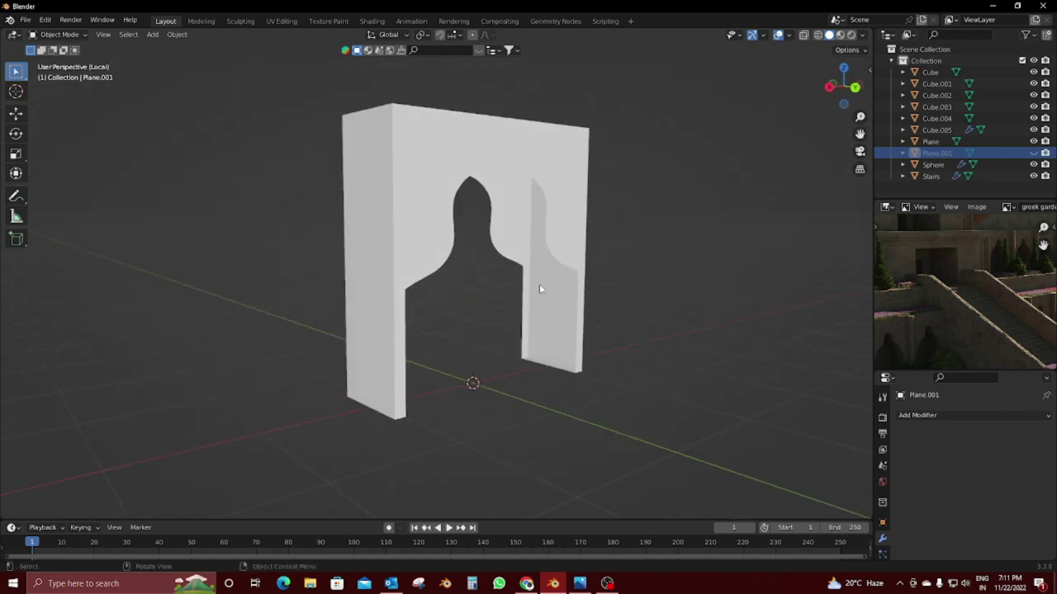
pyautogui.click(411, 226)
pyautogui.hotkey('alt', 'h')
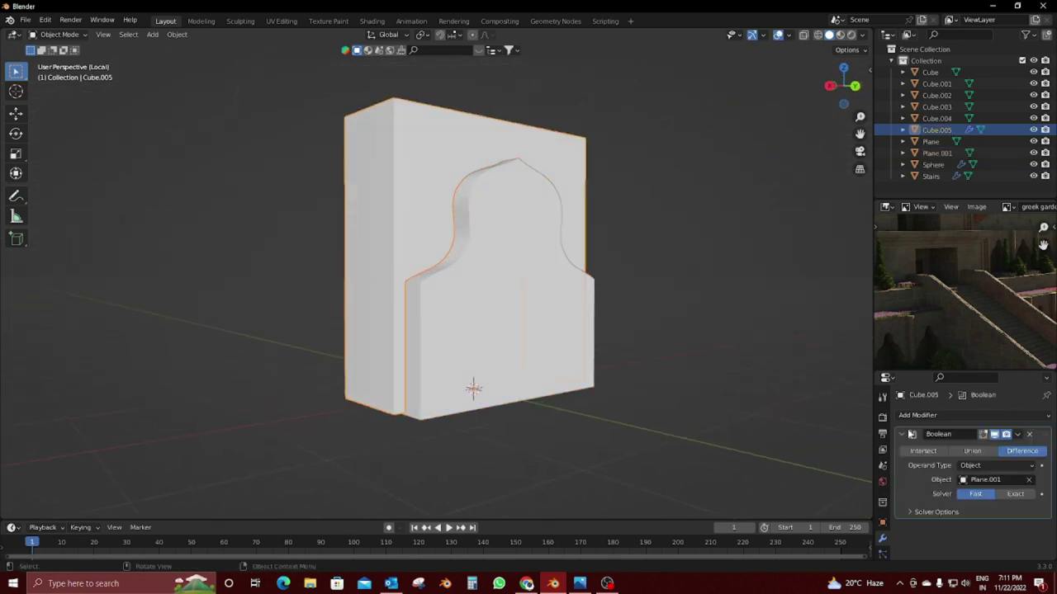
# Step: Apply the Boolean on Cube.005, move Plane.001 into a new 'rough' collection, and hide that collection
pyautogui.hotkey('ctrl', 'a')
pyautogui.click(517, 301)
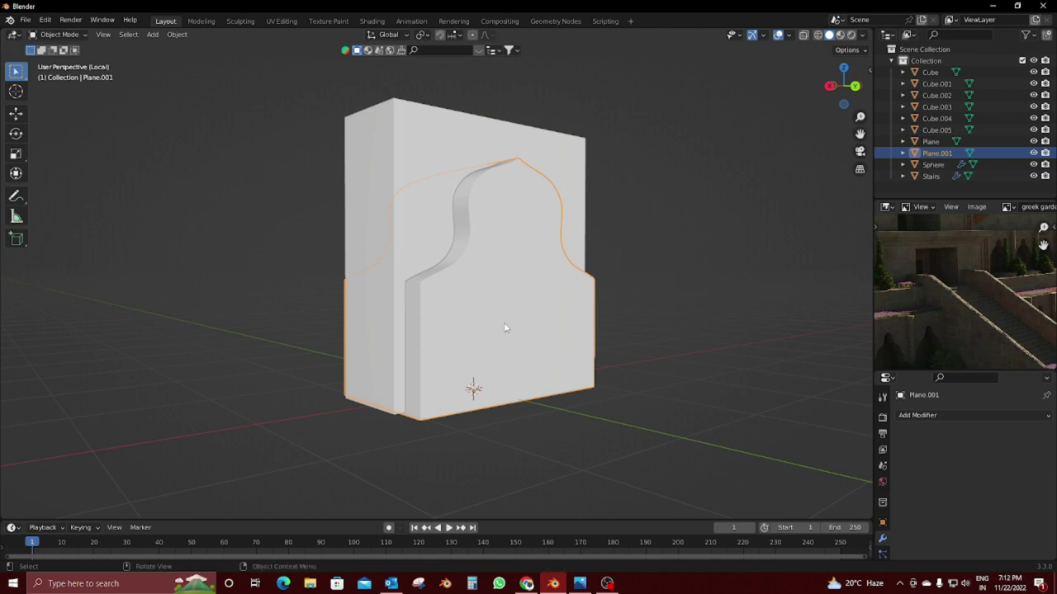
pyautogui.press('m')
pyautogui.click(499, 351)
pyautogui.write('rough')
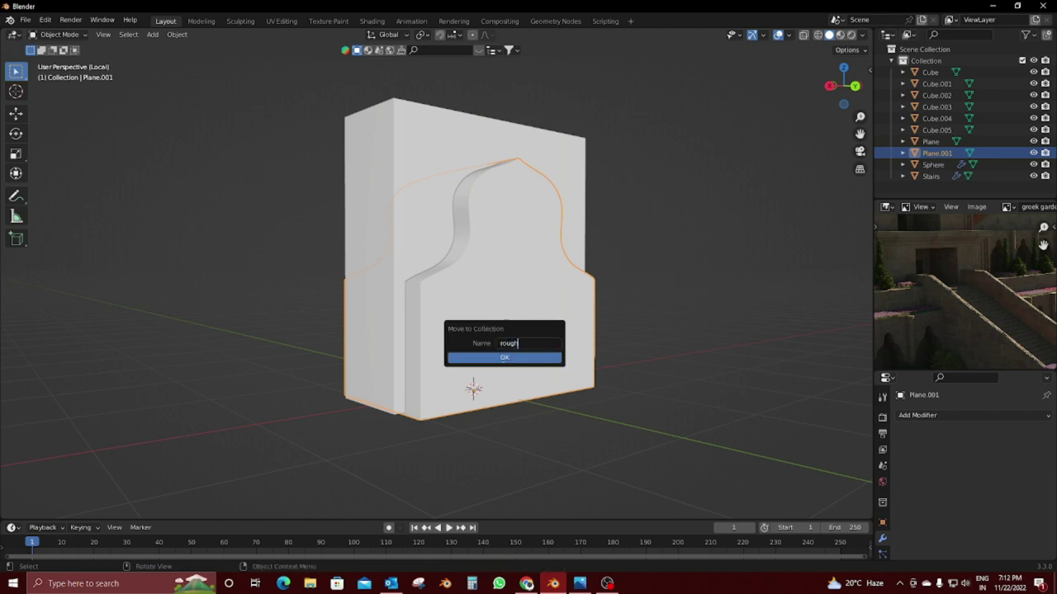
pyautogui.click(504, 358)
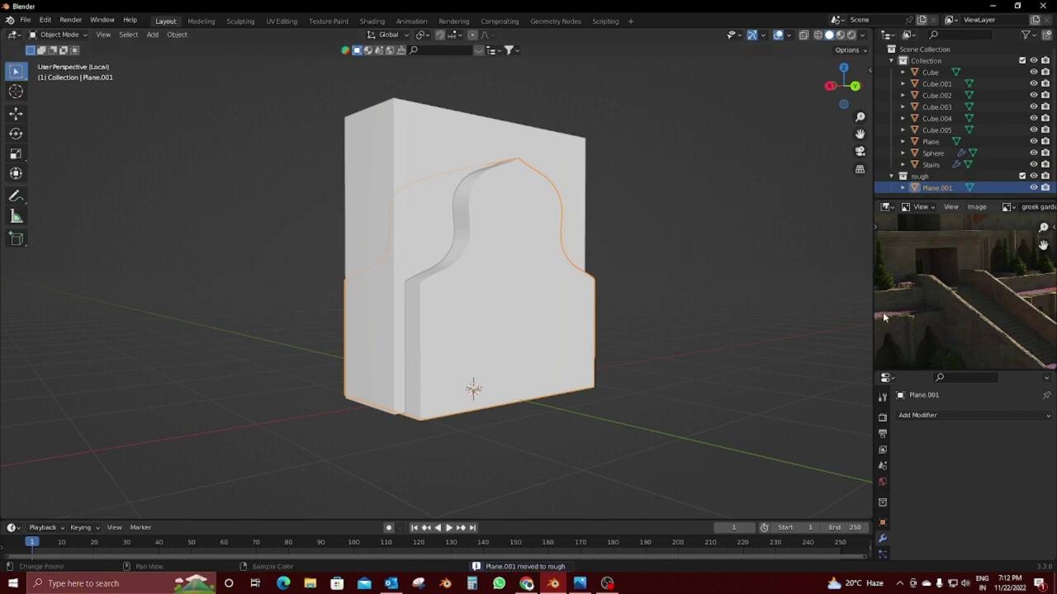
pyautogui.click(1032, 176)
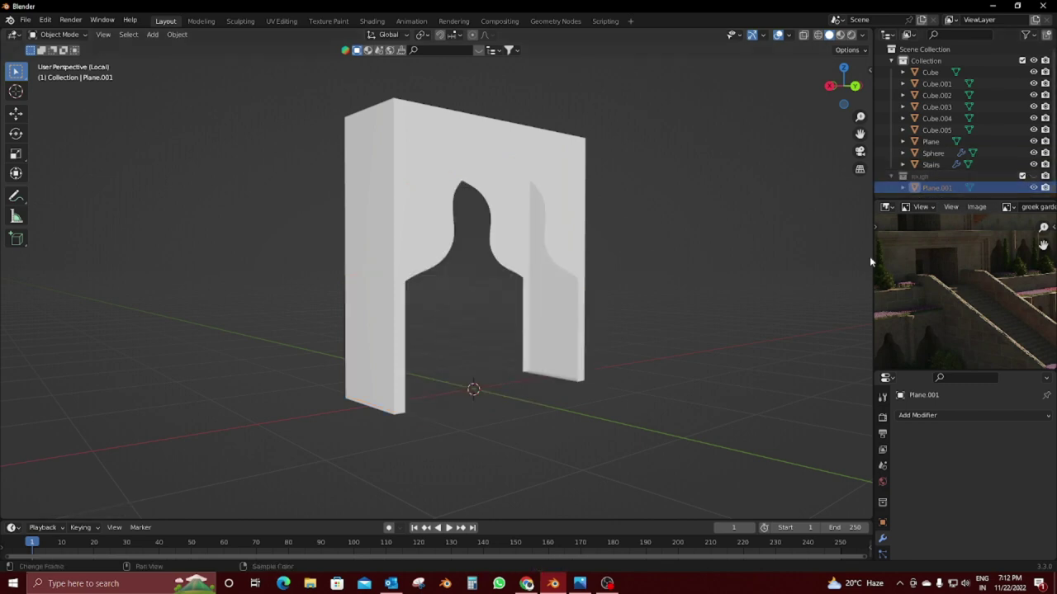
# Step: Edit the arch slab's mesh in edge select mode with X-ray on, viewing the arch front-on
pyautogui.scroll(3, 624, 270)
pyautogui.click(624, 270)
pyautogui.press('Tab')
pyautogui.moveTo(624, 270); pyautogui.dragTo(642, 233, button='middle')
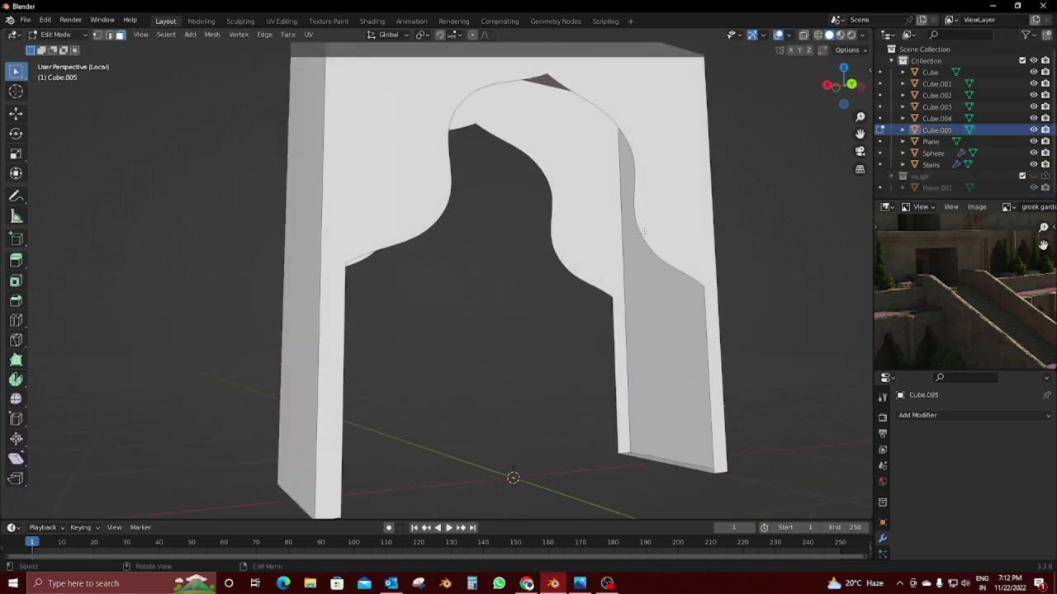
pyautogui.press('a')
pyautogui.hotkey('alt', 'a')
pyautogui.press('2')
pyautogui.keyDown('alt'); pyautogui.click(644, 238); pyautogui.keyUp('alt')
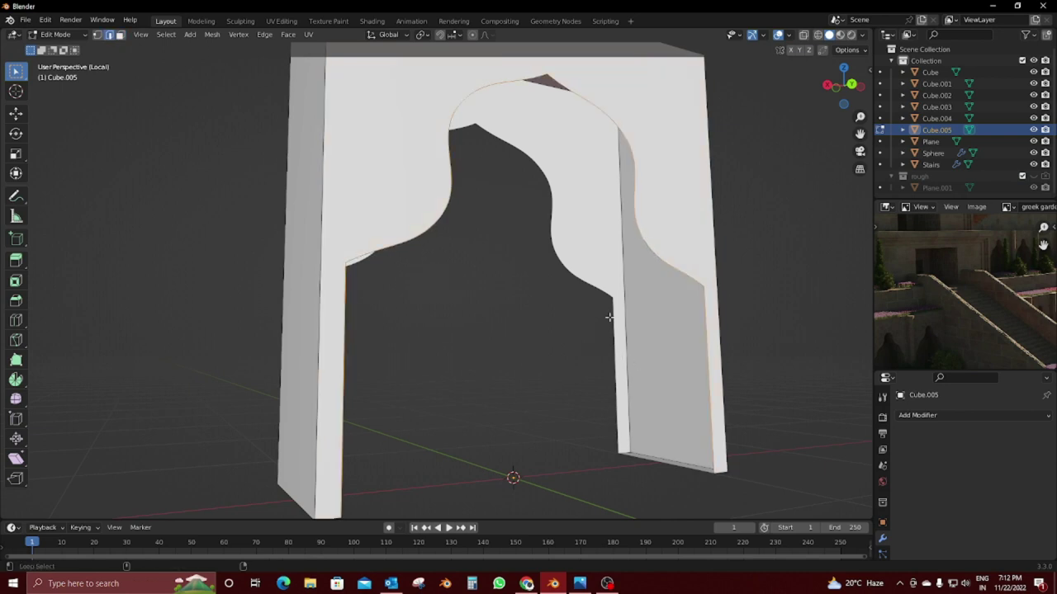
pyautogui.hotkey('alt', 'z')
pyautogui.moveTo(639, 415); pyautogui.dragTo(660, 405, button='middle')
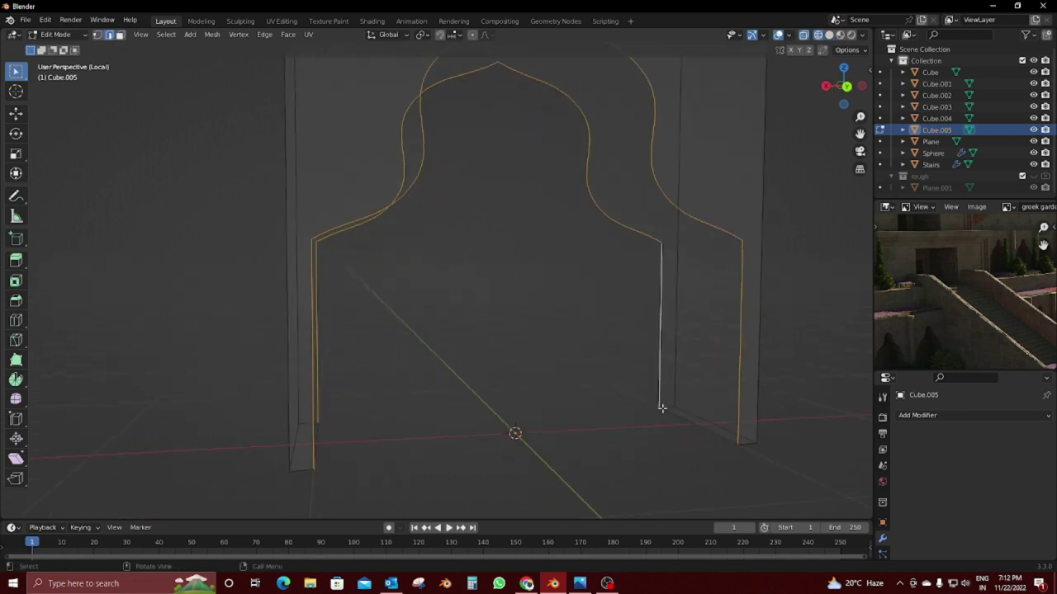
# Step: Fill a face between the two edges on the right side of the doorway
pyautogui.click(658, 334)
pyautogui.hotkey('ctrl', 'z')
pyautogui.click(738, 330)
pyautogui.keyDown('shift'); pyautogui.click(664, 392); pyautogui.keyUp('shift')
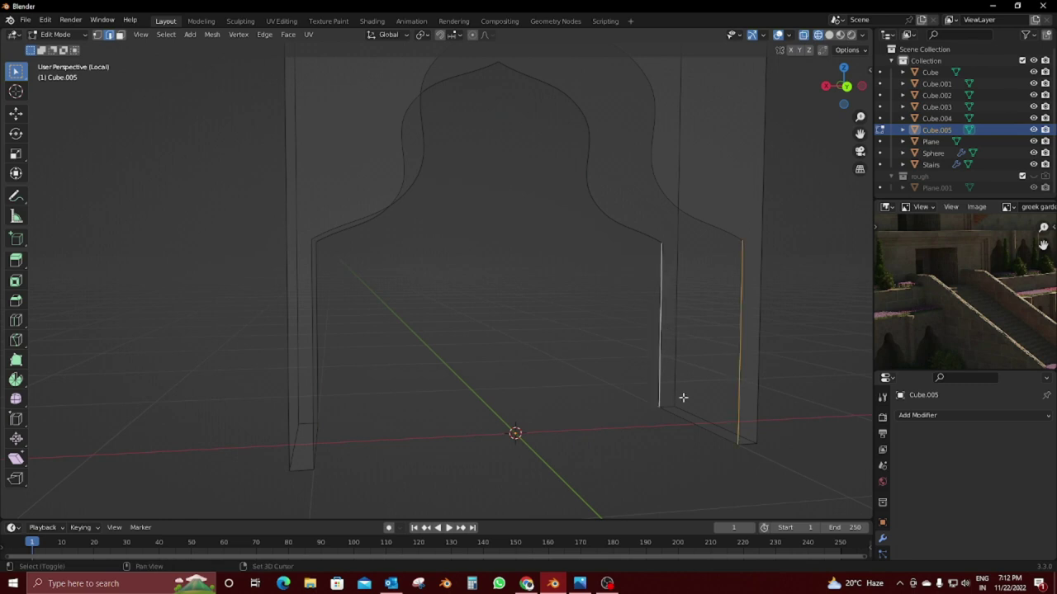
pyautogui.press('f')
# Step: Fill a face between the two edges on the left side of the doorway
pyautogui.moveTo(625, 416); pyautogui.dragTo(370, 368, button='middle')
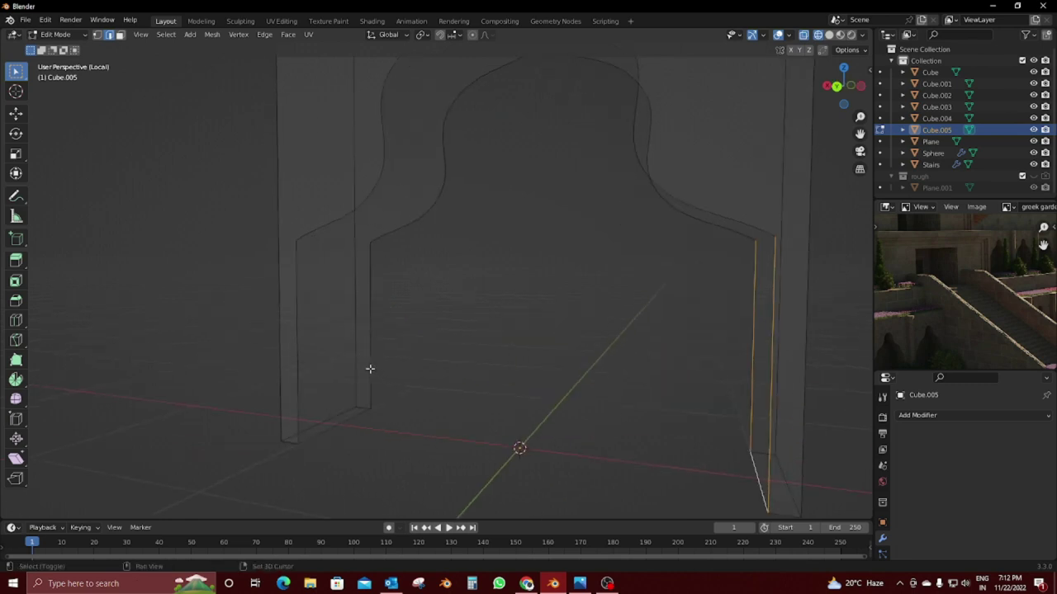
pyautogui.keyDown('shift'); pyautogui.click(297, 370); pyautogui.keyUp('shift')
pyautogui.press('f')
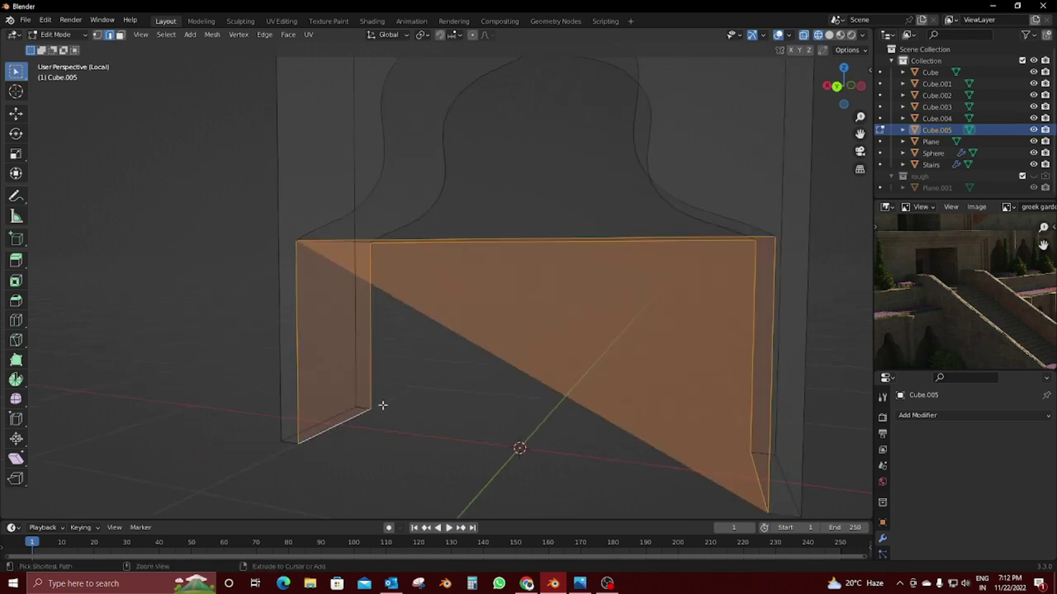
pyautogui.hotkey('ctrl', 'z')
pyautogui.click(363, 371)
pyautogui.keyDown('shift'); pyautogui.click(299, 364); pyautogui.keyUp('shift')
pyautogui.press('f')
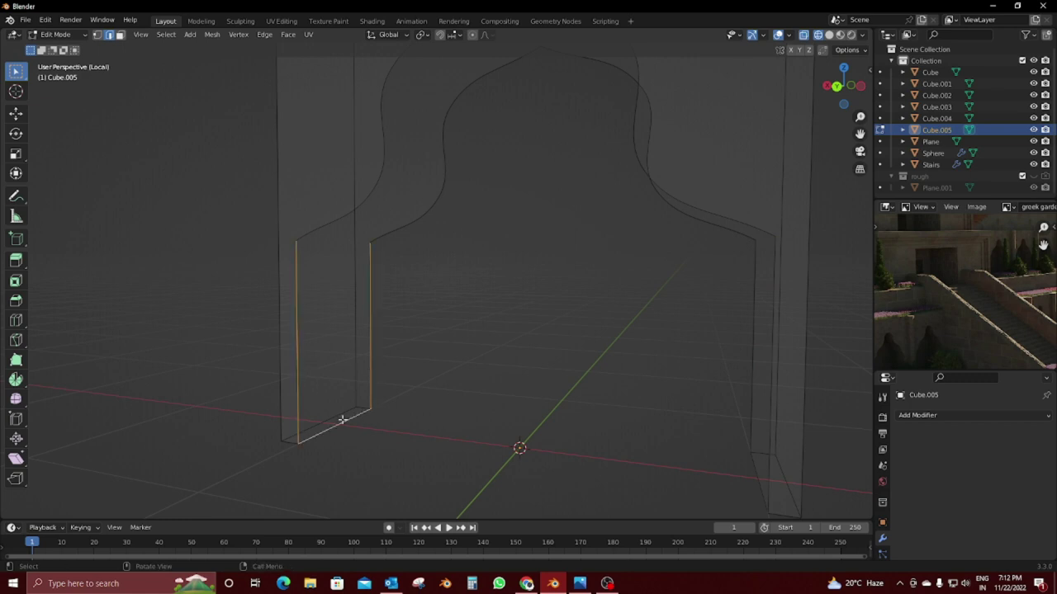
# Step: Fill another face between matching edges at the side of the opening
pyautogui.moveTo(343, 421); pyautogui.dragTo(553, 334, button='middle')
pyautogui.click(543, 313)
pyautogui.click(541, 314)
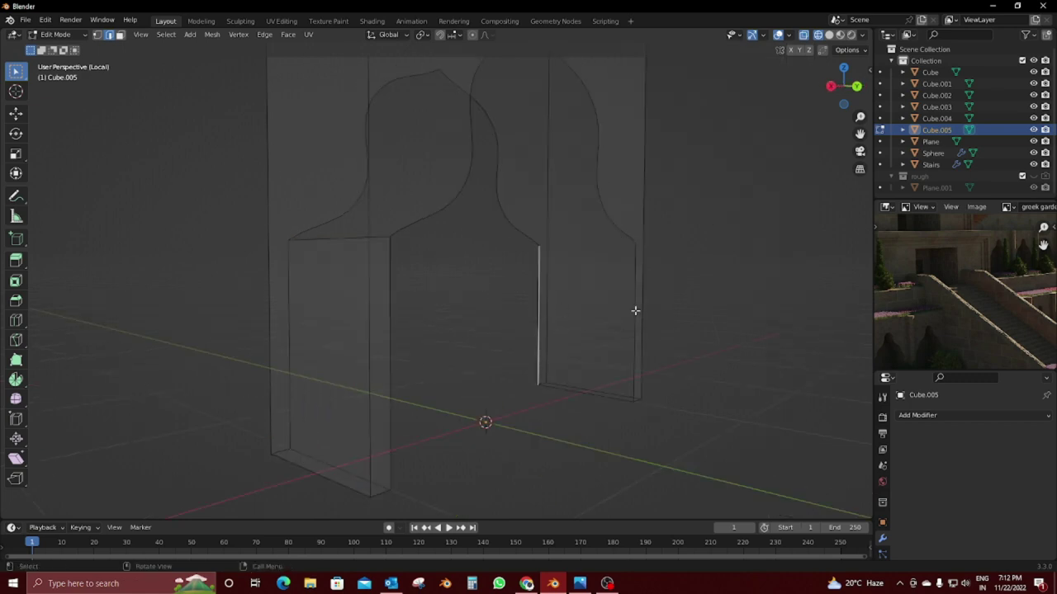
pyautogui.keyDown('shift'); pyautogui.click(634, 311); pyautogui.keyUp('shift')
pyautogui.moveTo(566, 424)
pyautogui.mouseDown(button='middle')
pyautogui.moveTo(611, 313)
pyautogui.moveTo(632, 290)
pyautogui.mouseUp(button='middle')
pyautogui.press('f')
pyautogui.scroll(2, 590, 331)
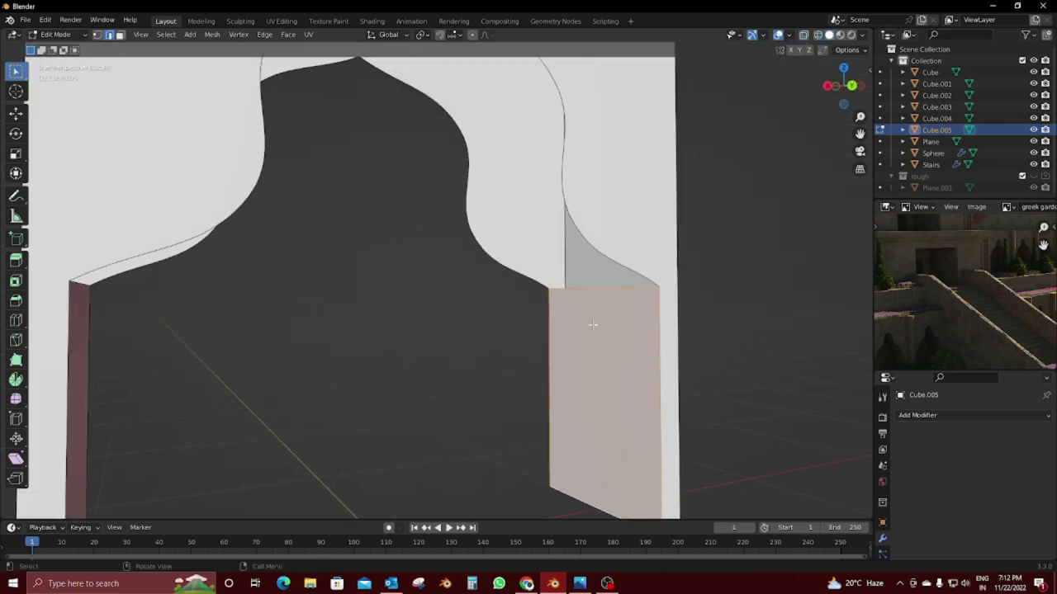
pyautogui.press('KP_1')
pyautogui.scroll(1, 463, 353)
pyautogui.scroll(1, 396, 323)
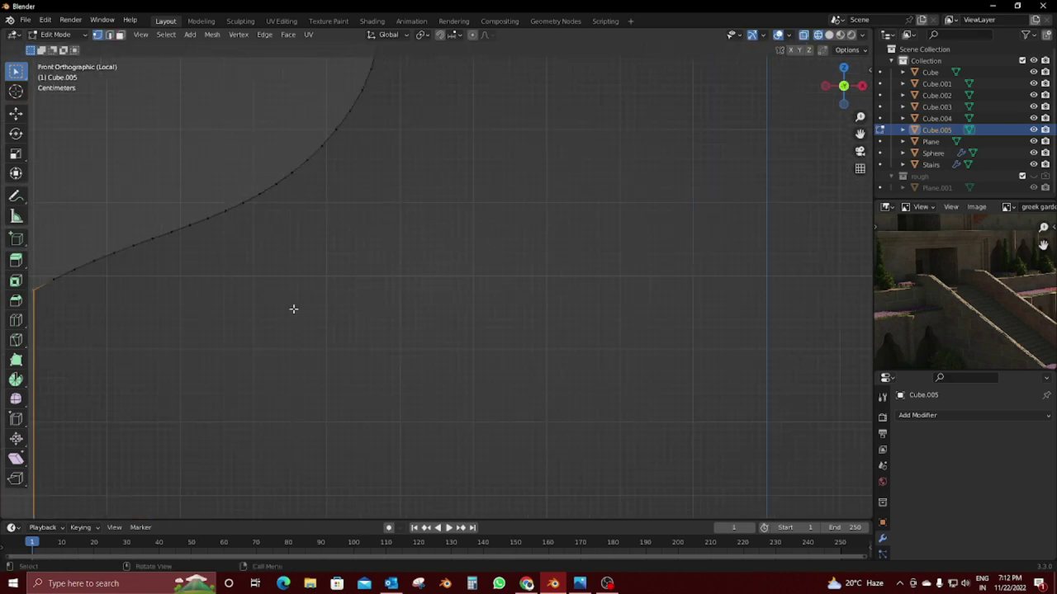
pyautogui.keyDown('ctrl'); pyautogui.scroll(3, 248, 289); pyautogui.keyUp('ctrl')
pyautogui.moveTo(186, 274); pyautogui.dragTo(216, 293)
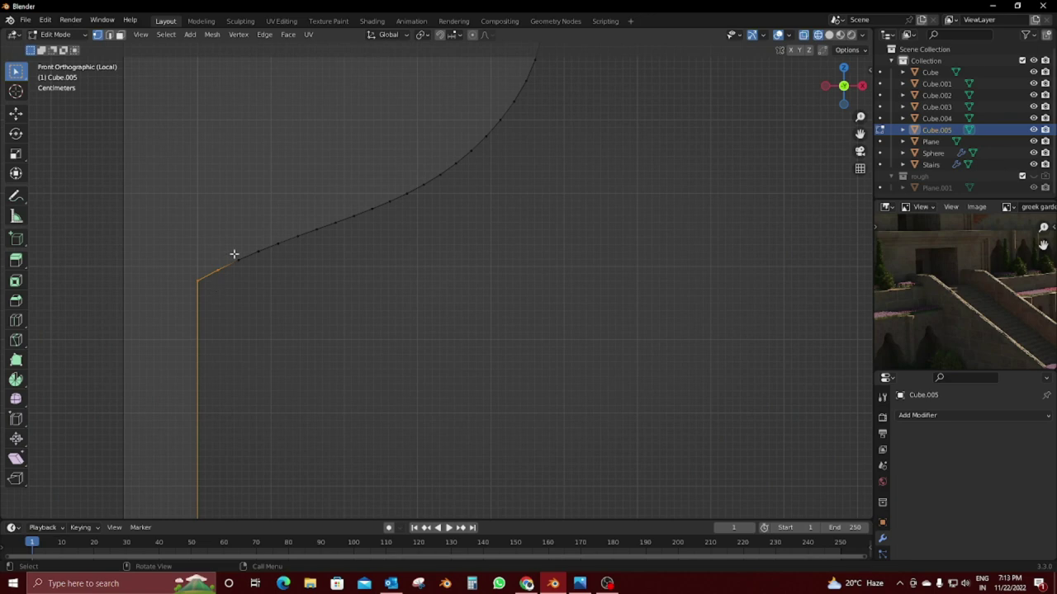
pyautogui.moveTo(234, 254)
pyautogui.mouseDown()
pyautogui.moveTo(254, 276)
pyautogui.moveTo(231, 286)
pyautogui.mouseUp()
pyautogui.moveTo(255, 246); pyautogui.dragTo(272, 271)
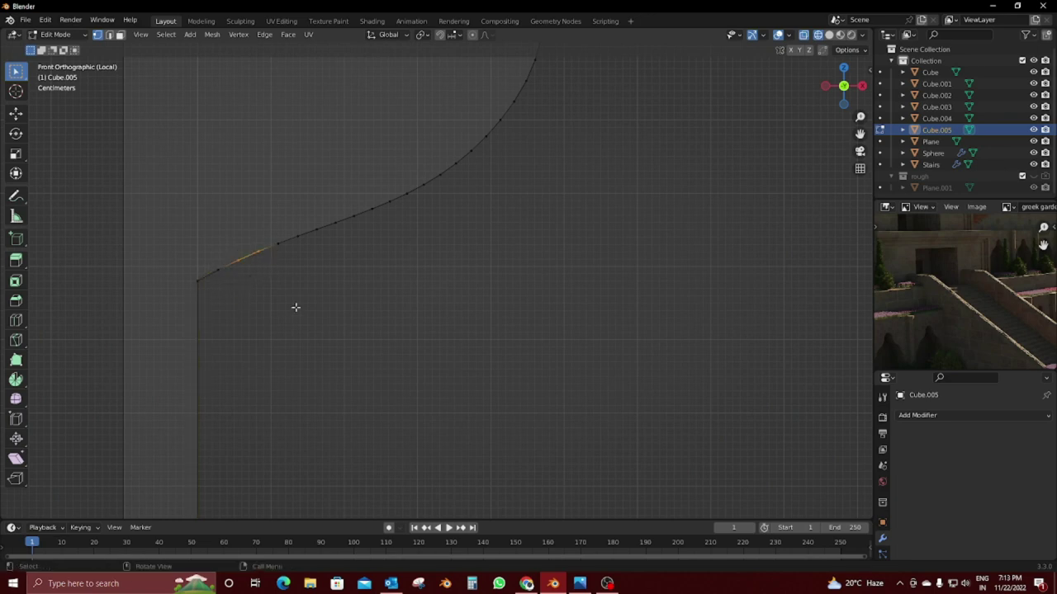
pyautogui.scroll(10, 283, 295)
pyautogui.scroll(-10, 284, 295)
pyautogui.scroll(5, 447, 352)
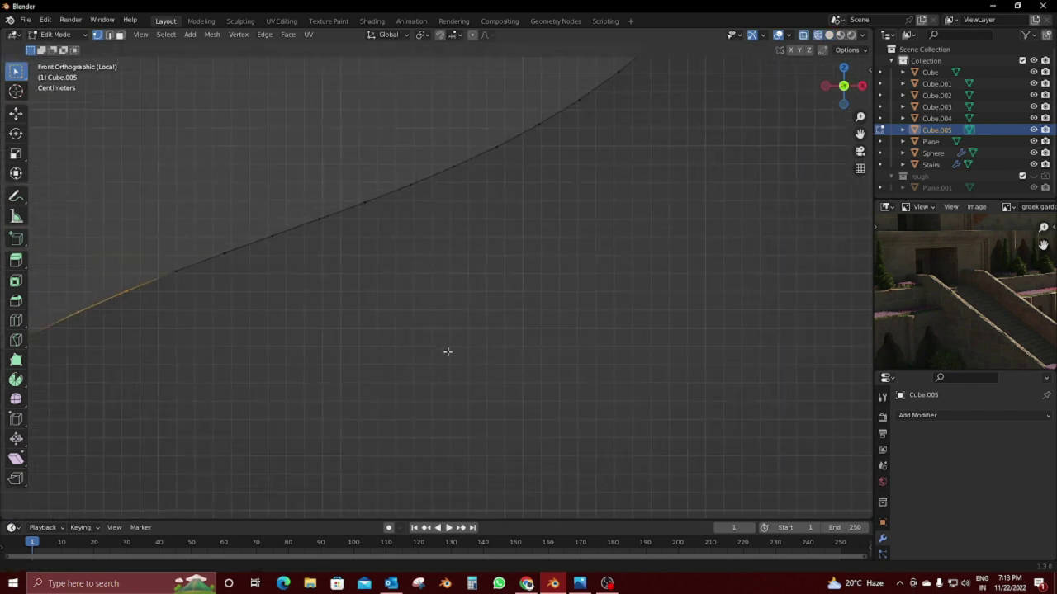
pyautogui.keyDown('shift'); pyautogui.scroll(3, 312, 303); pyautogui.keyUp('shift')
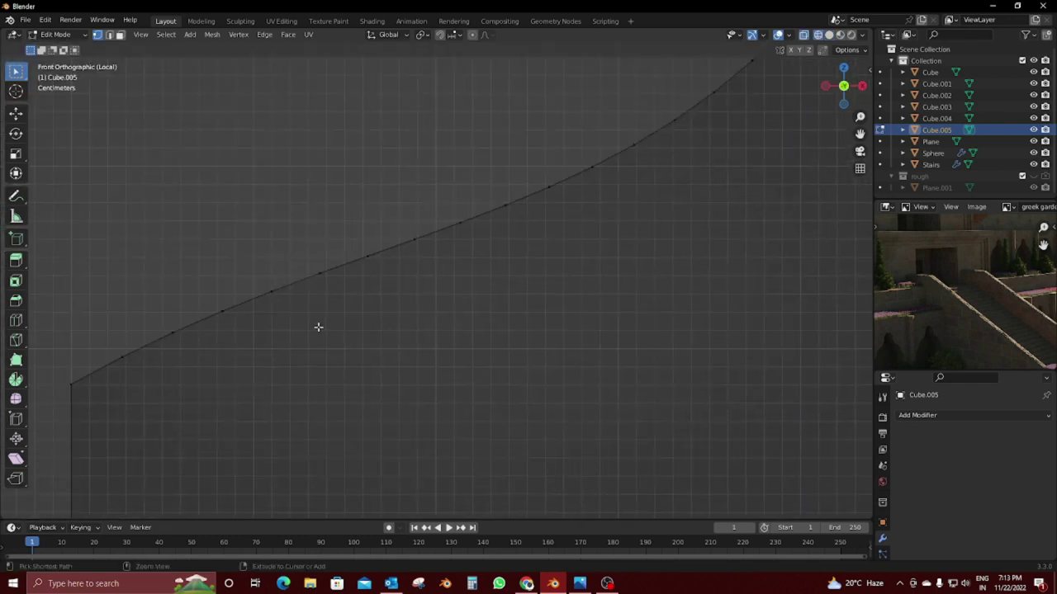
pyautogui.keyDown('shift'); pyautogui.click(273, 299); pyautogui.keyUp('shift')
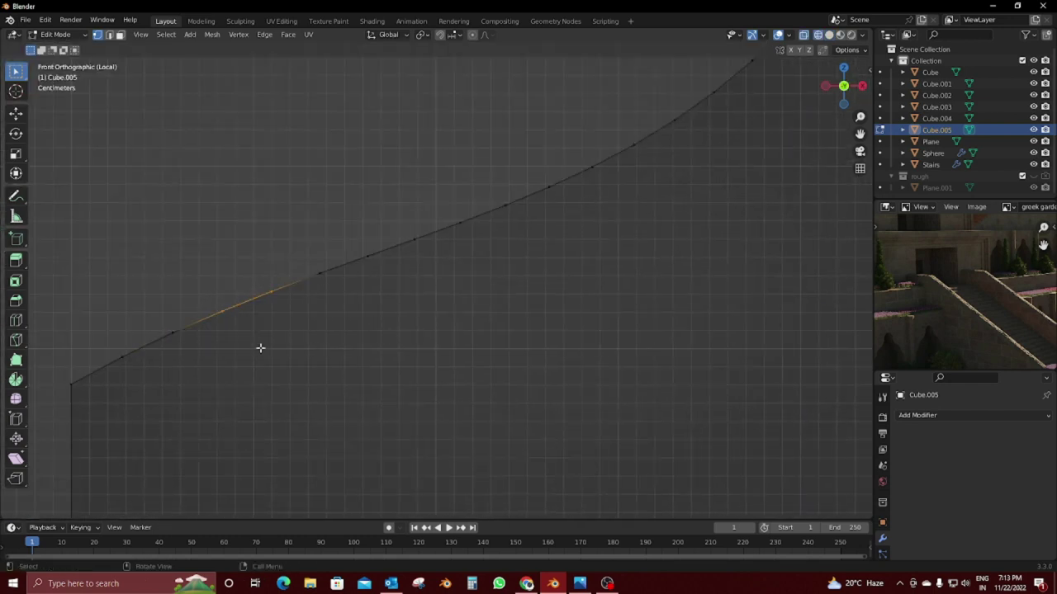
pyautogui.moveTo(256, 281); pyautogui.dragTo(296, 320)
pyautogui.keyDown('shift'); pyautogui.scroll(1, 323, 288); pyautogui.keyUp('shift')
pyautogui.moveTo(276, 302); pyautogui.dragTo(311, 342)
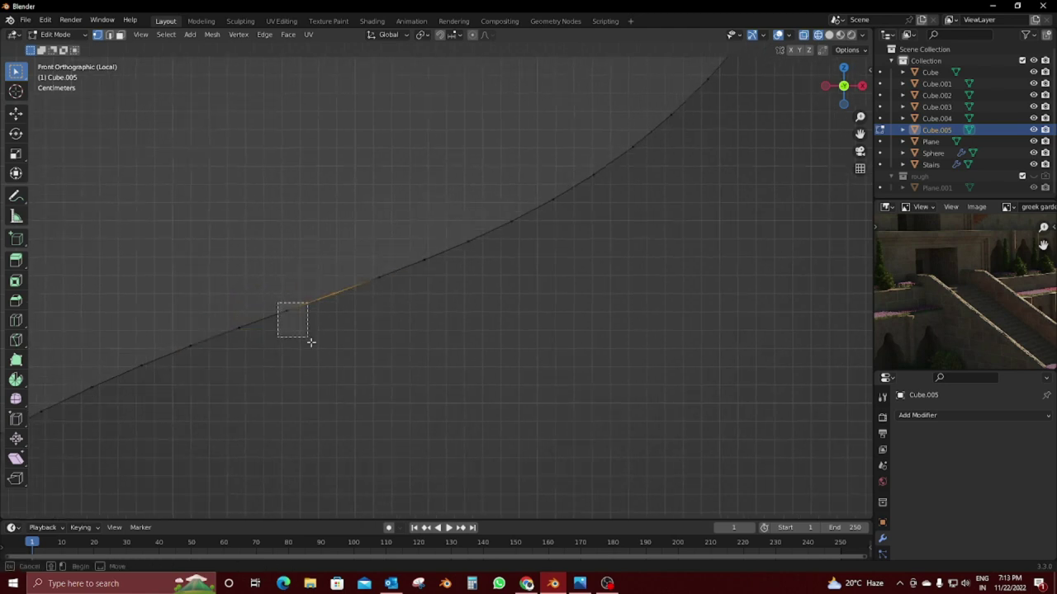
pyautogui.keyDown('shift'); pyautogui.scroll(1, 321, 371); pyautogui.keyUp('shift')
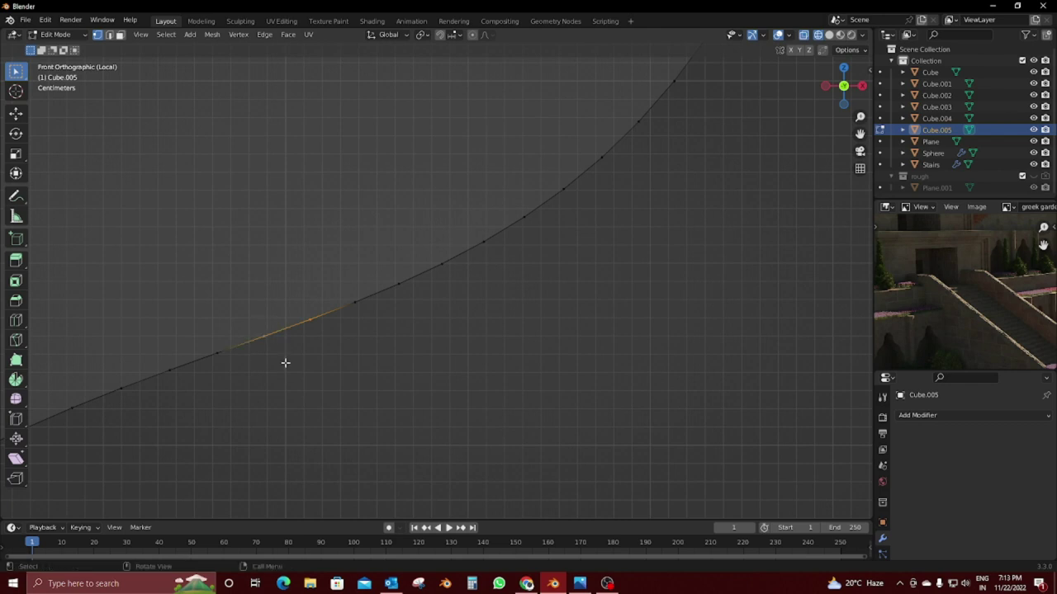
pyautogui.keyDown('shift'); pyautogui.moveTo(378, 365); pyautogui.dragTo(303, 409, button='middle'); pyautogui.keyUp('shift')
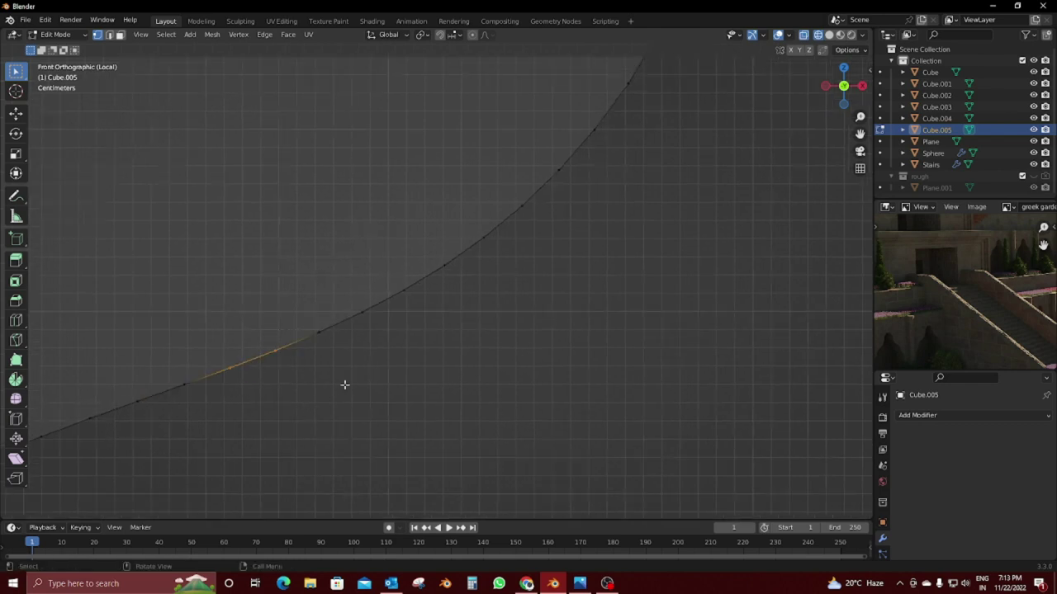
pyautogui.keyDown('shift'); pyautogui.scroll(1, 345, 384); pyautogui.keyUp('shift')
pyautogui.moveTo(345, 397)
pyautogui.keyDown('shift'); pyautogui.mouseDown(button='middle')
pyautogui.moveTo(302, 421)
pyautogui.moveTo(325, 411)
pyautogui.mouseUp(button='middle'); pyautogui.keyUp('shift')
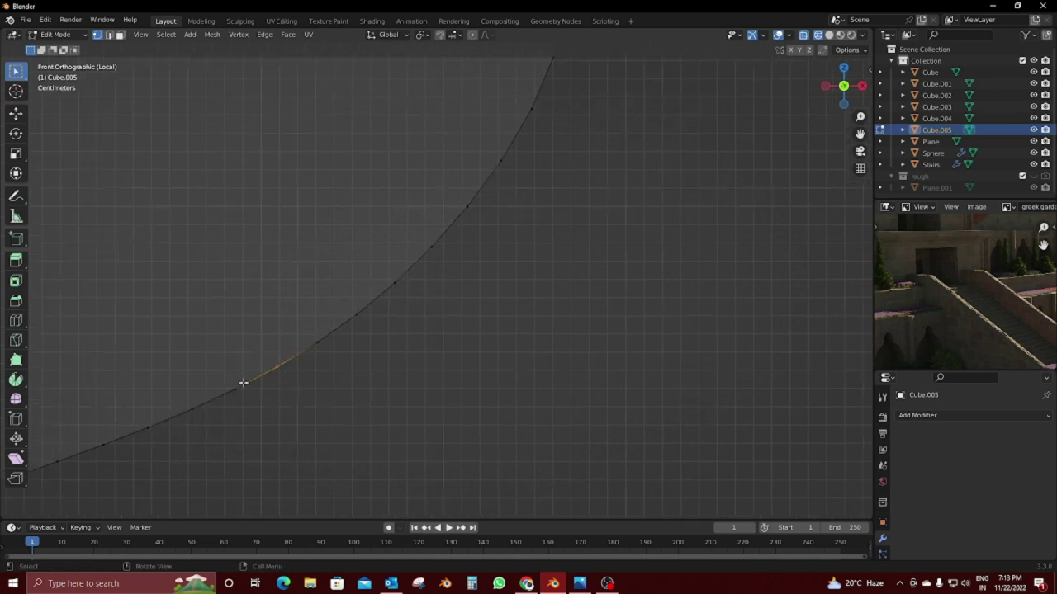
pyautogui.moveTo(248, 410)
pyautogui.keyDown('shift'); pyautogui.mouseDown(button='middle')
pyautogui.moveTo(337, 417)
pyautogui.moveTo(243, 391)
pyautogui.moveTo(259, 422)
pyautogui.moveTo(319, 422)
pyautogui.moveTo(266, 394)
pyautogui.moveTo(375, 434)
pyautogui.moveTo(323, 382)
pyautogui.mouseUp(button='middle'); pyautogui.keyUp('shift')
pyautogui.keyDown('shift'); pyautogui.click(252, 386); pyautogui.keyUp('shift')
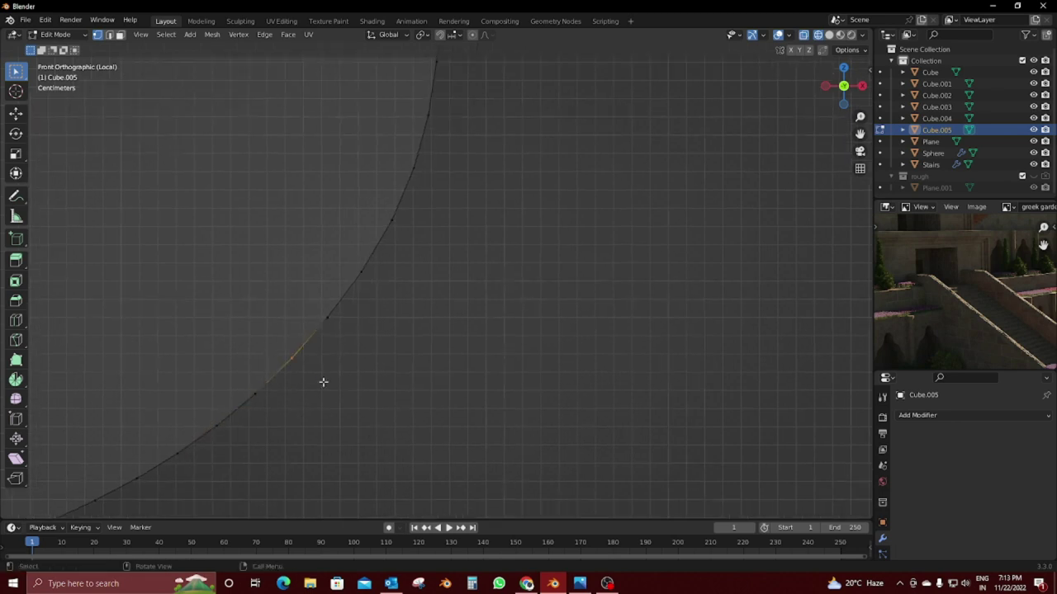
pyautogui.keyDown('shift'); pyautogui.moveTo(292, 418); pyautogui.dragTo(340, 425, button='middle'); pyautogui.keyUp('shift')
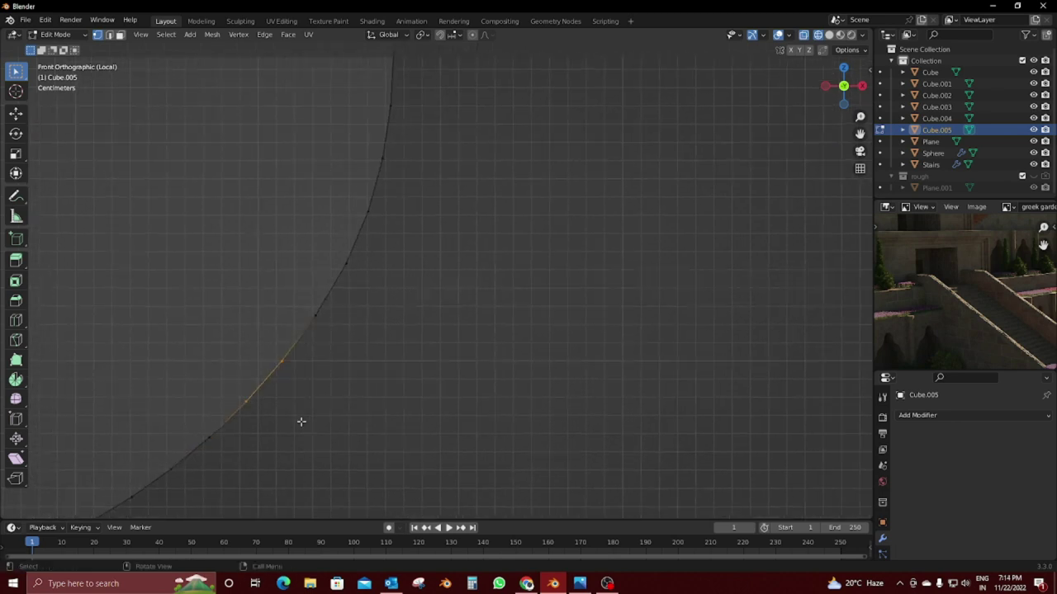
pyautogui.moveTo(288, 373); pyautogui.dragTo(363, 414)
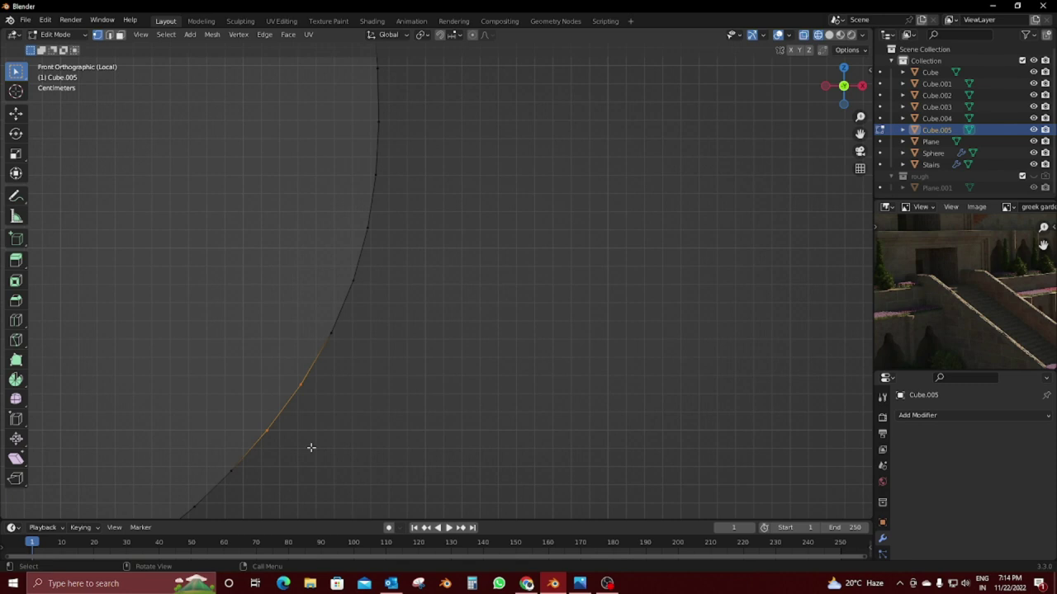
pyautogui.click(331, 340)
pyautogui.moveTo(342, 403)
pyautogui.keyDown('shift'); pyautogui.mouseDown(button='middle')
pyautogui.moveTo(389, 405)
pyautogui.moveTo(402, 375)
pyautogui.mouseUp(button='middle'); pyautogui.keyUp('shift')
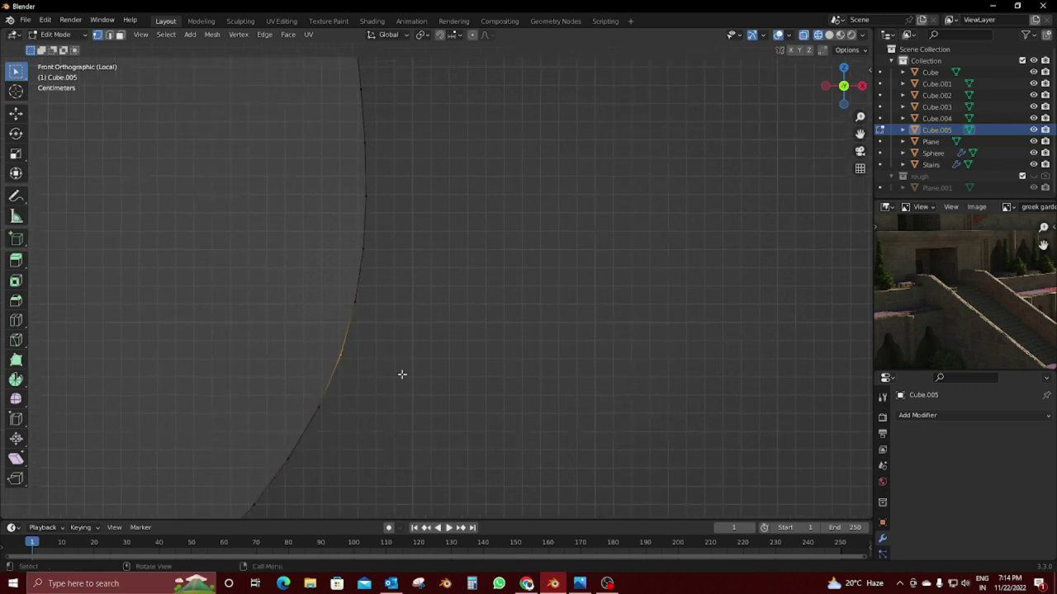
pyautogui.moveTo(327, 349)
pyautogui.mouseDown()
pyautogui.moveTo(397, 378)
pyautogui.moveTo(400, 432)
pyautogui.mouseUp()
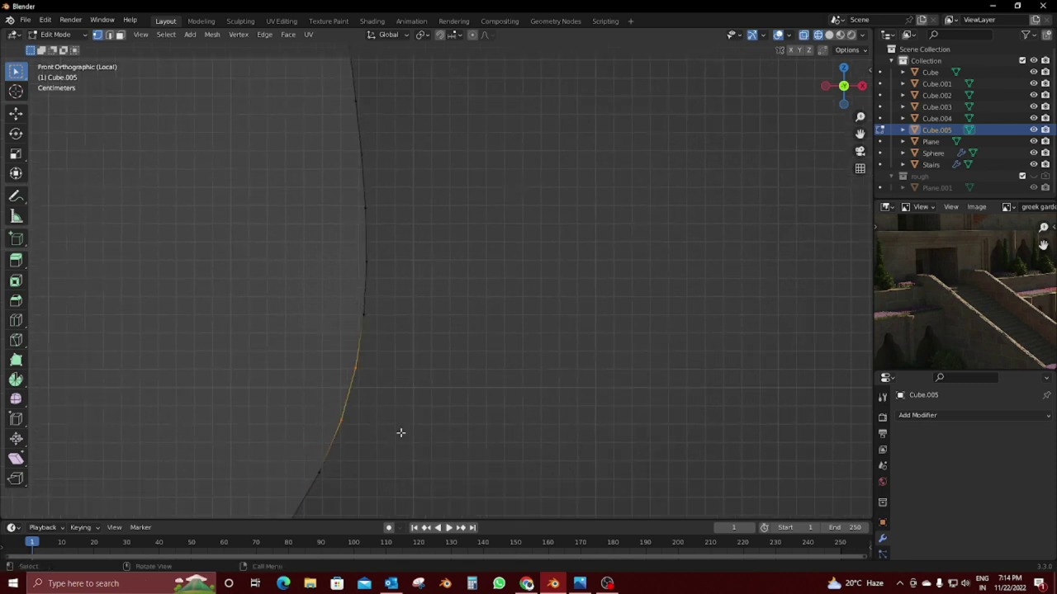
pyautogui.keyDown('shift'); pyautogui.moveTo(474, 360); pyautogui.dragTo(341, 371, button='middle'); pyautogui.keyUp('shift')
pyautogui.moveTo(342, 371); pyautogui.dragTo(432, 415)
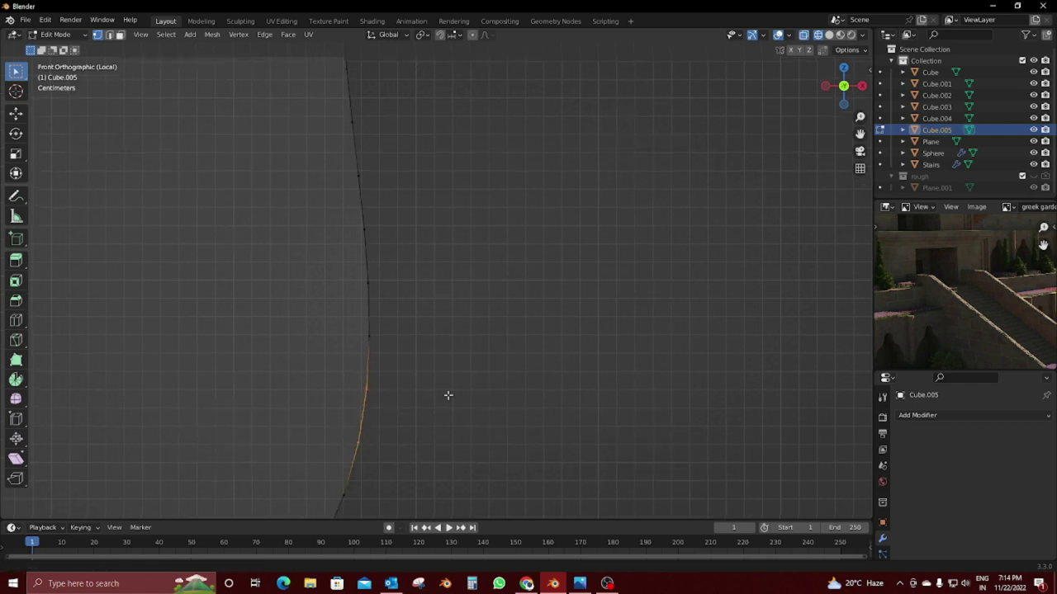
pyautogui.keyDown('shift'); pyautogui.moveTo(448, 393); pyautogui.dragTo(424, 415, button='middle'); pyautogui.keyUp('shift')
pyautogui.keyDown('shift'); pyautogui.moveTo(462, 343); pyautogui.dragTo(476, 412, button='middle'); pyautogui.keyUp('shift')
pyautogui.moveTo(363, 399); pyautogui.dragTo(424, 421)
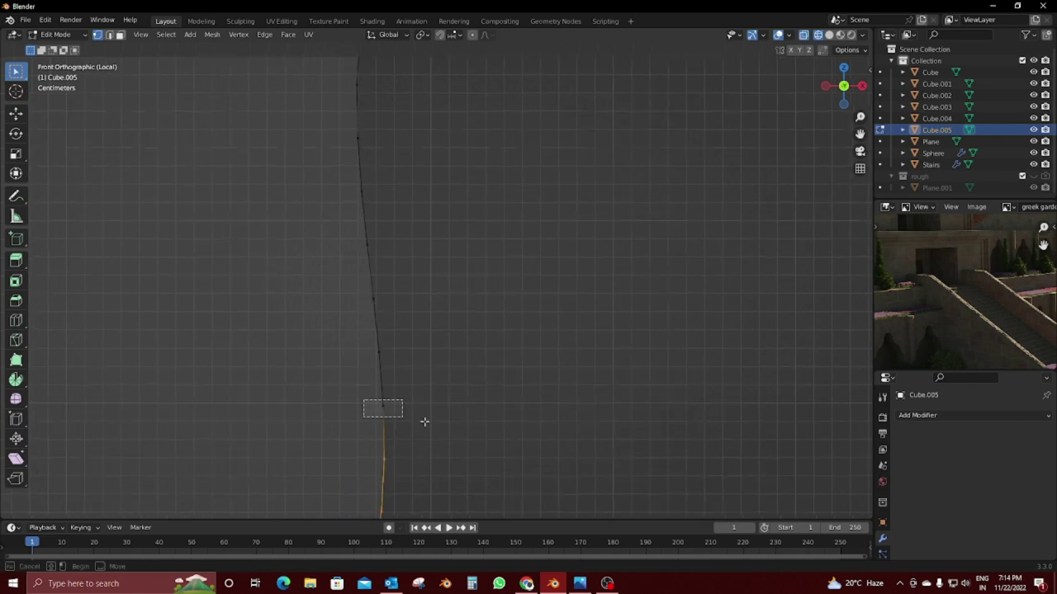
pyautogui.keyDown('shift'); pyautogui.moveTo(463, 344); pyautogui.dragTo(482, 419, button='middle'); pyautogui.keyUp('shift')
pyautogui.moveTo(381, 379); pyautogui.dragTo(440, 403)
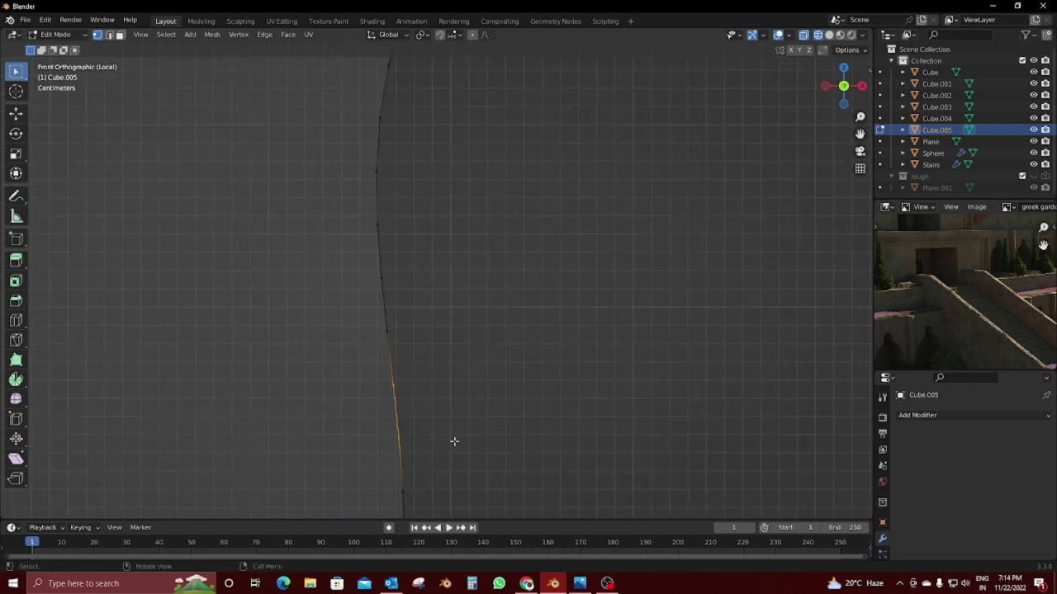
pyautogui.moveTo(467, 436); pyautogui.dragTo(472, 321, button='middle')
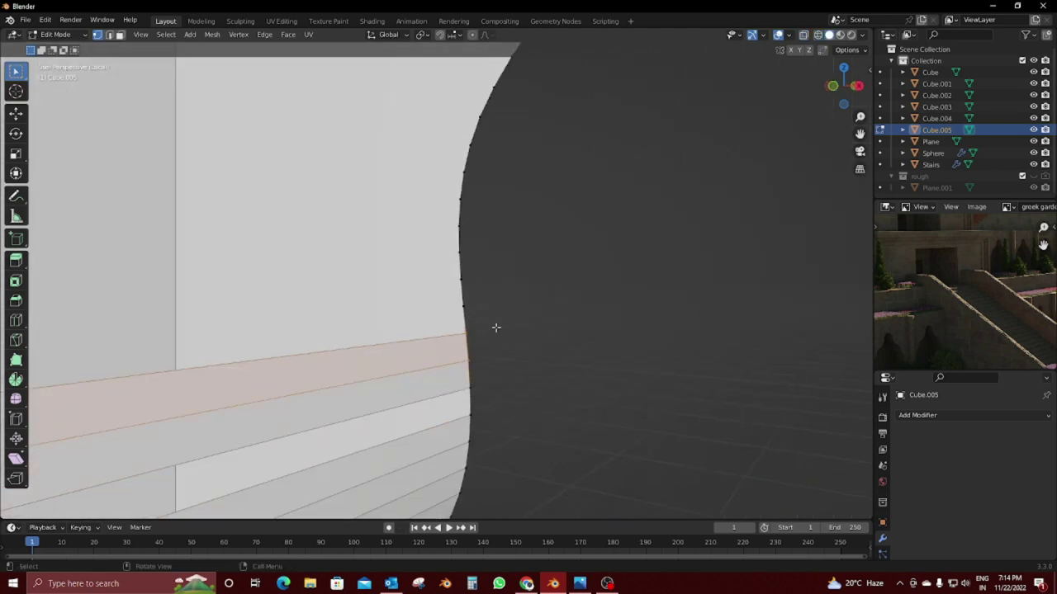
pyautogui.press('KP_1')
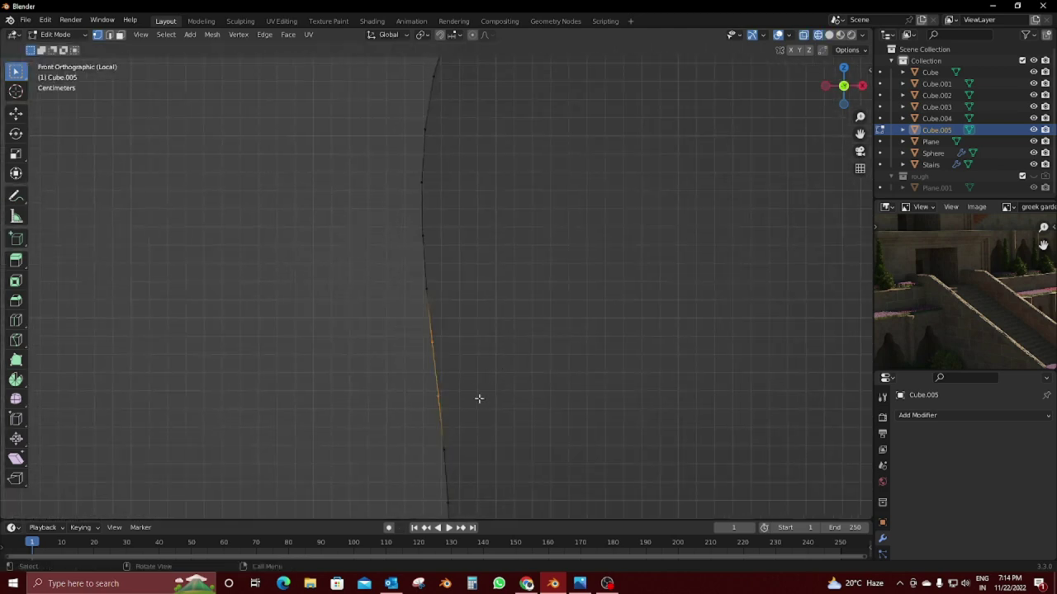
pyautogui.moveTo(479, 398)
pyautogui.keyDown('shift'); pyautogui.mouseDown(button='middle')
pyautogui.moveTo(486, 383)
pyautogui.moveTo(417, 370)
pyautogui.mouseUp(button='middle'); pyautogui.keyUp('shift')
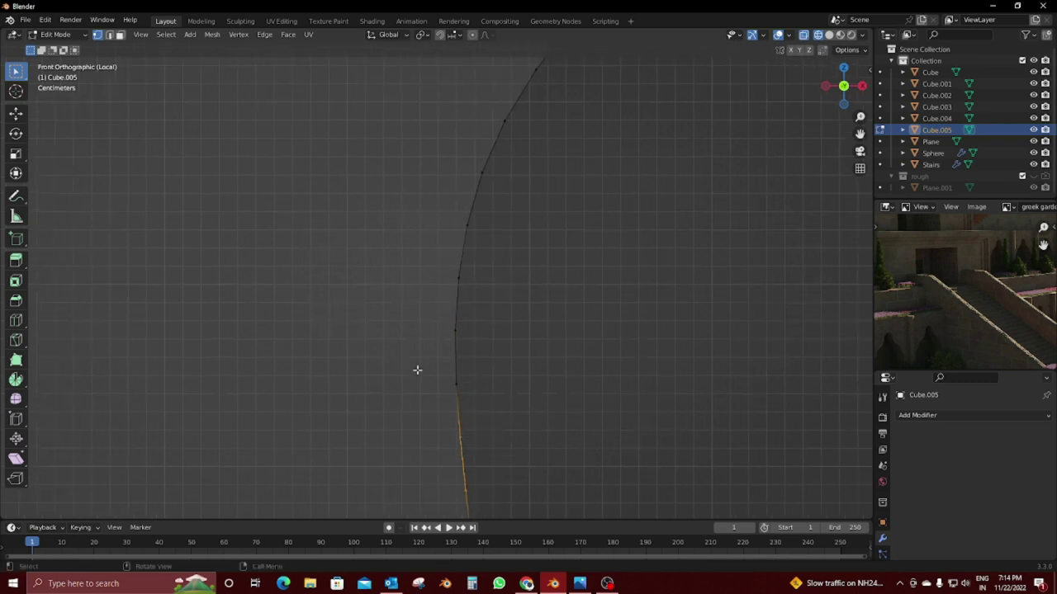
pyautogui.keyDown('shift'); pyautogui.moveTo(469, 429); pyautogui.dragTo(483, 445, button='middle'); pyautogui.keyUp('shift')
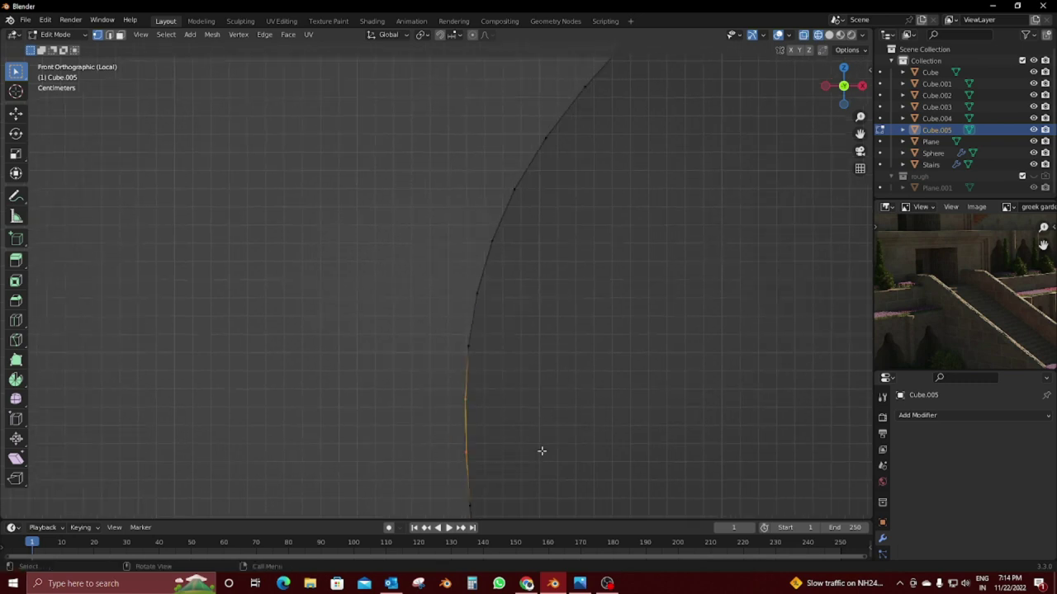
pyautogui.keyDown('shift'); pyautogui.moveTo(540, 406); pyautogui.dragTo(560, 419, button='middle'); pyautogui.keyUp('shift')
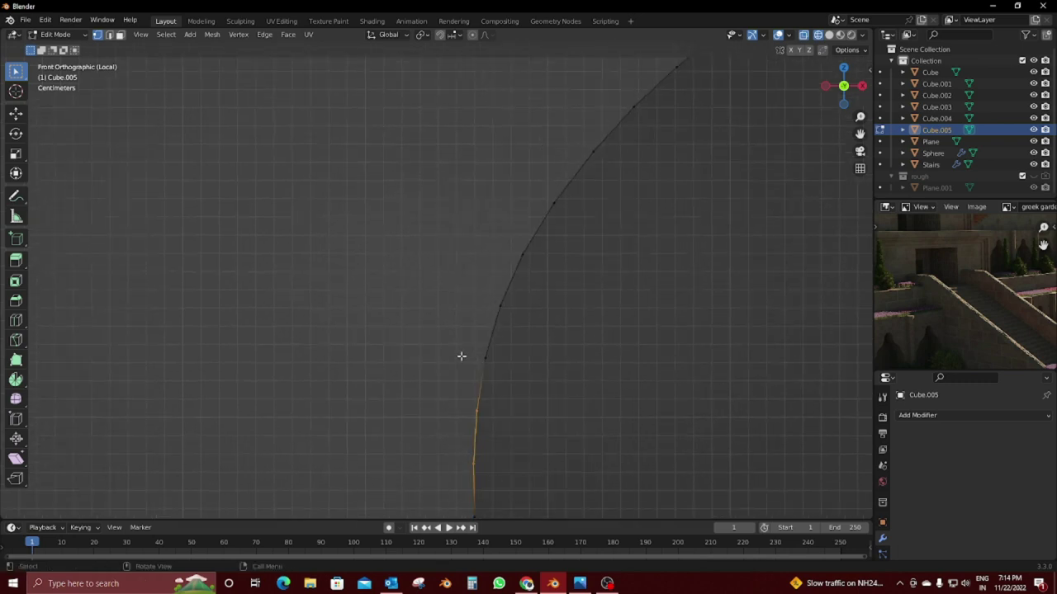
pyautogui.moveTo(450, 282); pyautogui.dragTo(551, 373)
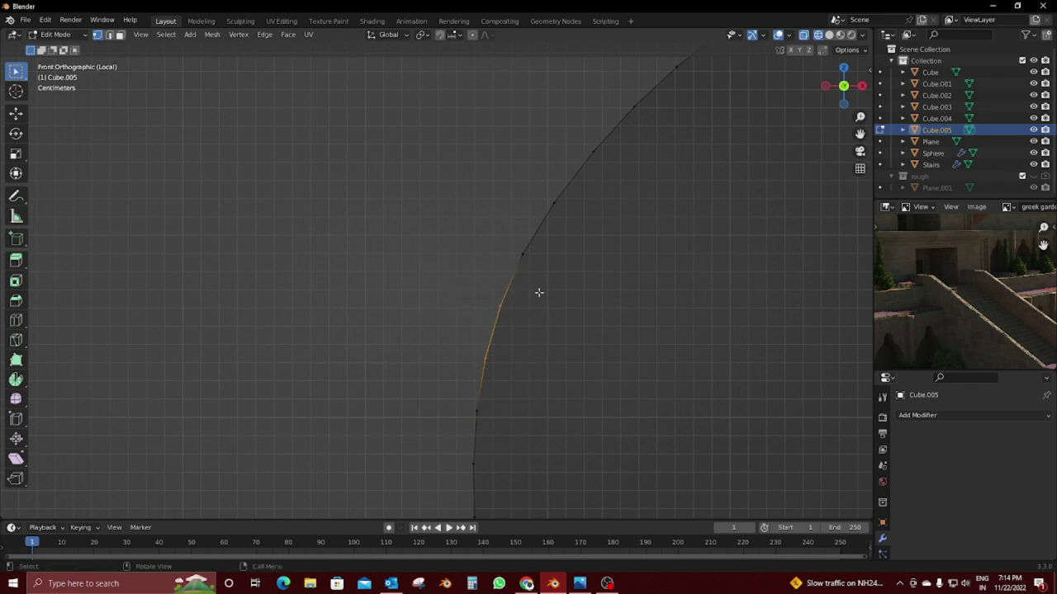
pyautogui.moveTo(543, 281); pyautogui.dragTo(601, 340)
pyautogui.moveTo(494, 179); pyautogui.dragTo(585, 257)
pyautogui.moveTo(538, 134); pyautogui.dragTo(642, 213)
pyautogui.moveTo(658, 153); pyautogui.dragTo(661, 162)
pyautogui.keyDown('shift'); pyautogui.moveTo(661, 163); pyautogui.dragTo(549, 268, button='middle'); pyautogui.keyUp('shift')
pyautogui.moveTo(448, 171); pyautogui.dragTo(553, 256)
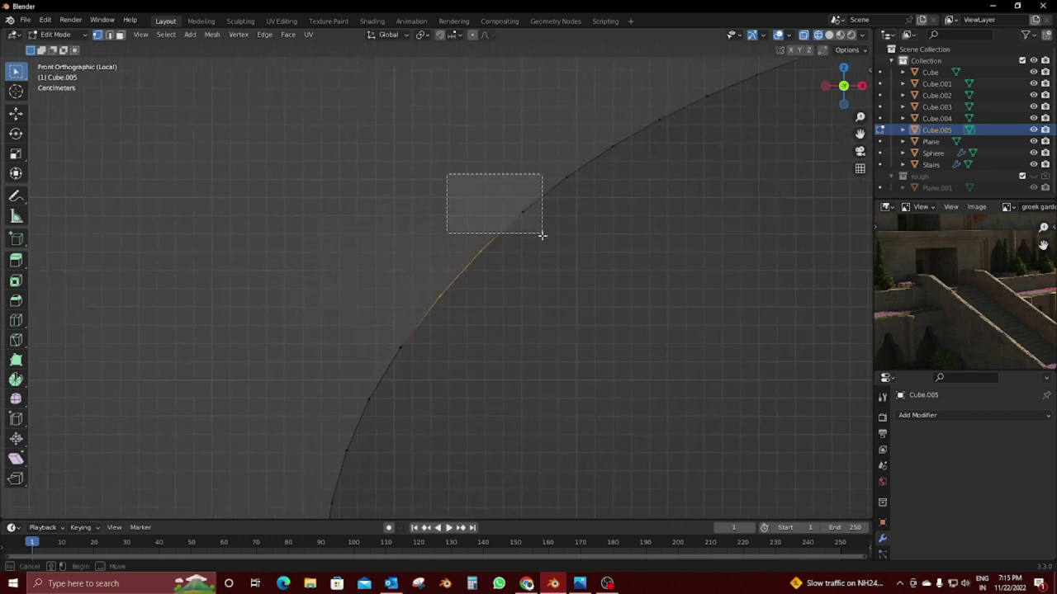
pyautogui.moveTo(502, 149); pyautogui.dragTo(588, 226)
pyautogui.moveTo(539, 118); pyautogui.dragTo(634, 188)
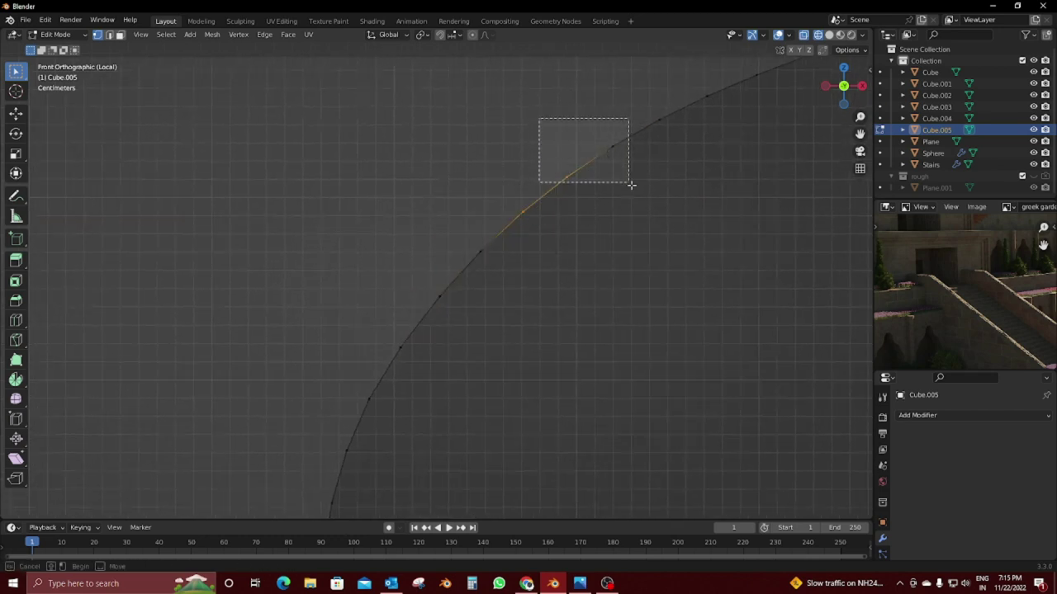
pyautogui.moveTo(606, 99); pyautogui.dragTo(693, 172)
pyautogui.moveTo(720, 137); pyautogui.dragTo(720, 137)
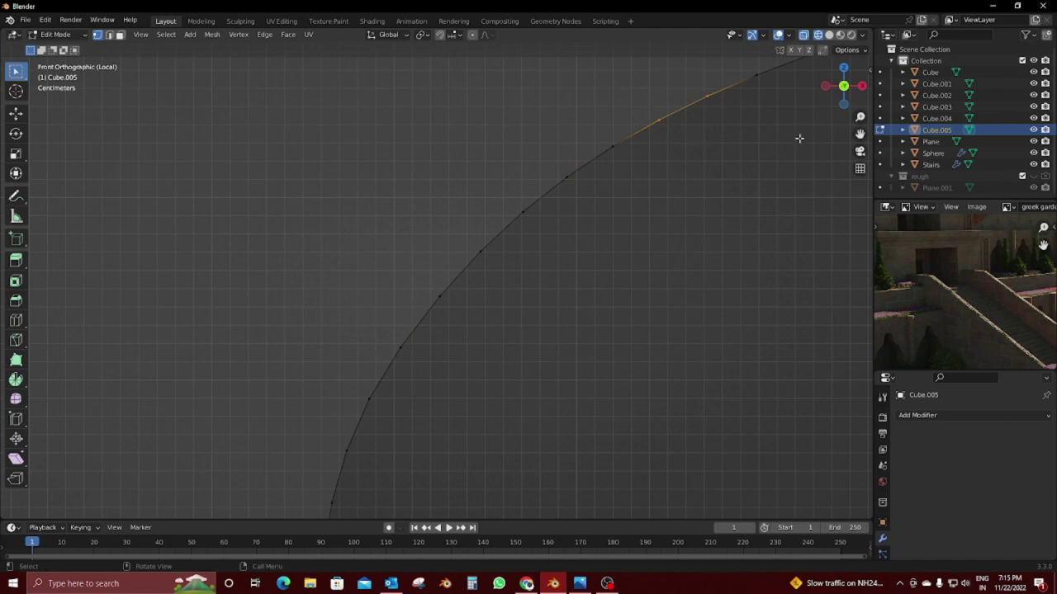
pyautogui.keyDown('shift'); pyautogui.moveTo(798, 137); pyautogui.dragTo(620, 243, button='middle'); pyautogui.keyUp('shift')
pyautogui.moveTo(507, 192); pyautogui.dragTo(569, 236)
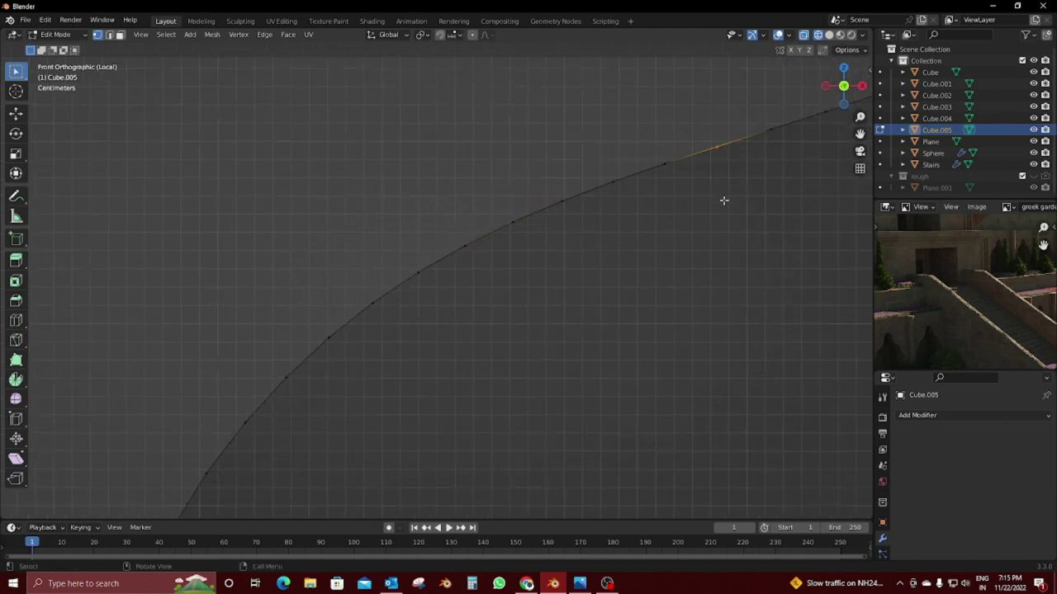
# Step: Select stretches of the arch curve toward its peak and orbit to view the whole arch
pyautogui.press('ctrl+KP_Add')
pyautogui.moveTo(688, 114); pyautogui.dragTo(795, 172)
pyautogui.keyDown('shift'); pyautogui.moveTo(795, 173); pyautogui.dragTo(656, 219, button='middle'); pyautogui.keyUp('shift')
pyautogui.moveTo(525, 187); pyautogui.dragTo(577, 243)
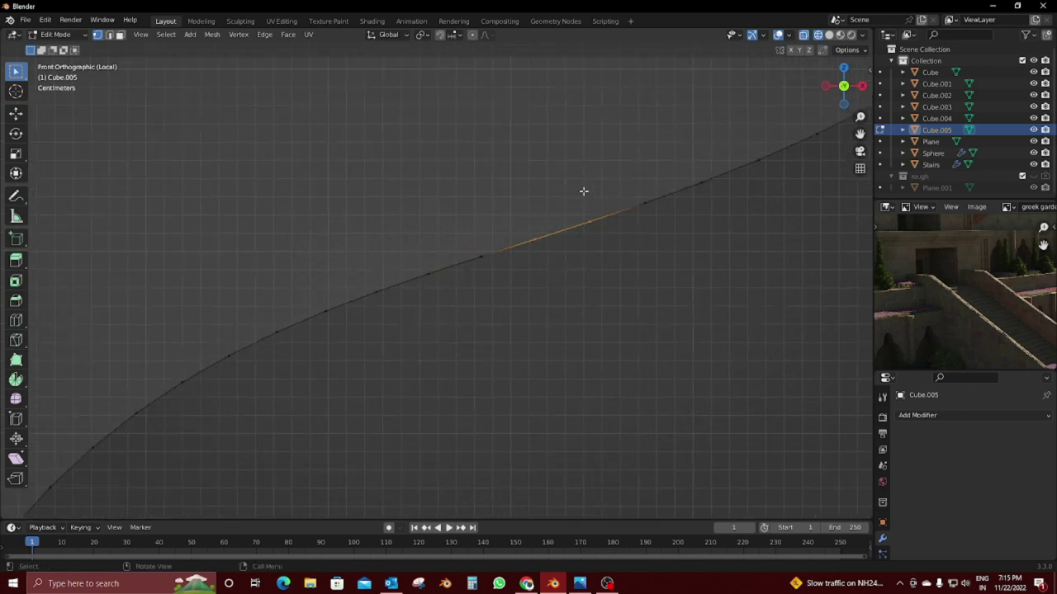
pyautogui.moveTo(660, 184); pyautogui.dragTo(729, 225)
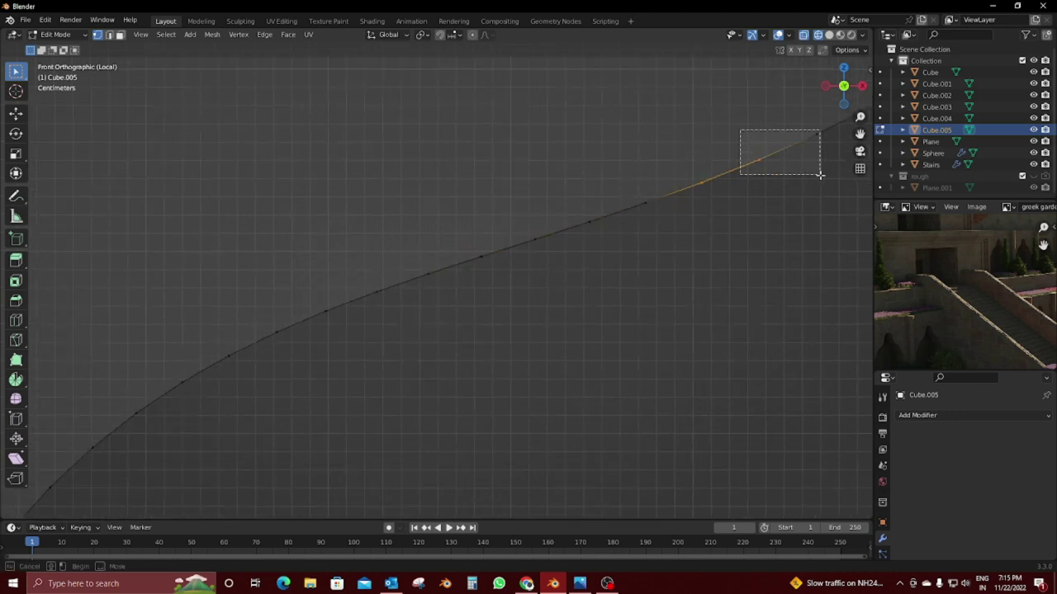
pyautogui.moveTo(740, 130); pyautogui.dragTo(820, 175)
pyautogui.keyDown('shift'); pyautogui.moveTo(735, 226); pyautogui.dragTo(604, 290, button='middle'); pyautogui.keyUp('shift')
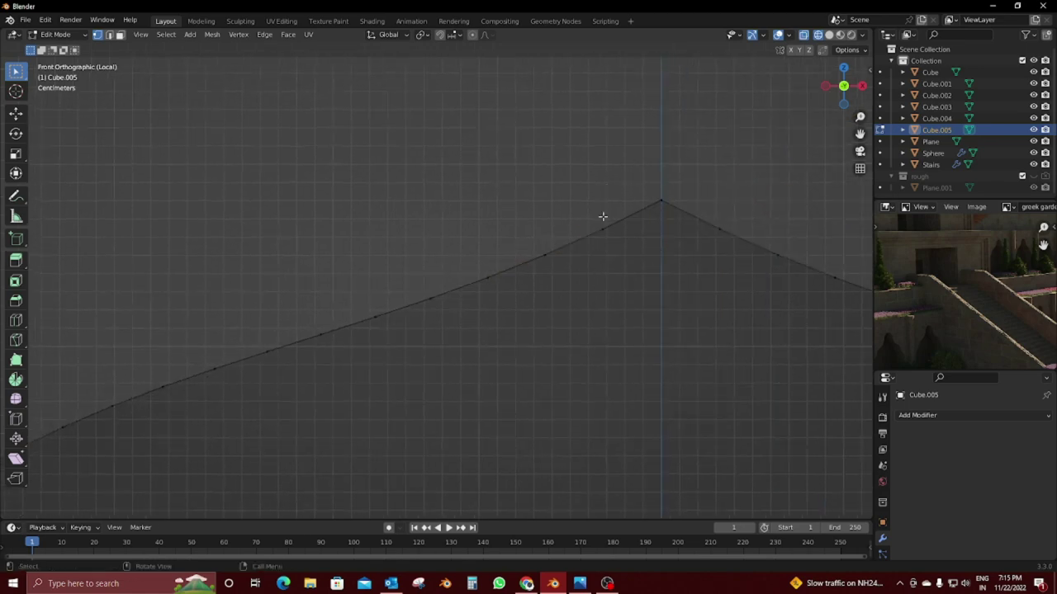
pyautogui.moveTo(587, 188); pyautogui.dragTo(685, 256)
pyautogui.moveTo(669, 252); pyautogui.dragTo(541, 335, button='middle')
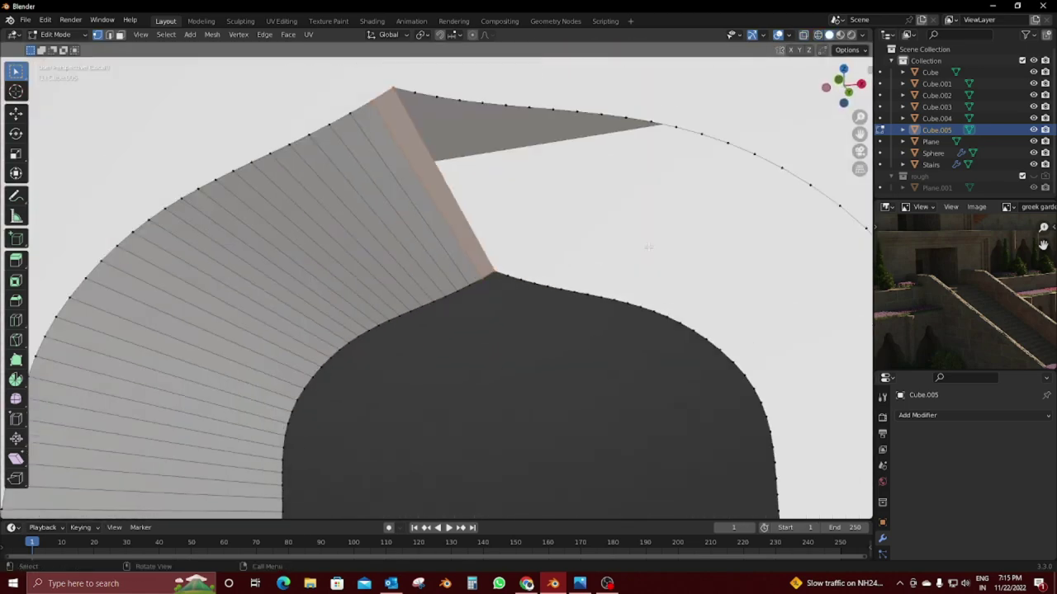
pyautogui.scroll(5, 541, 336)
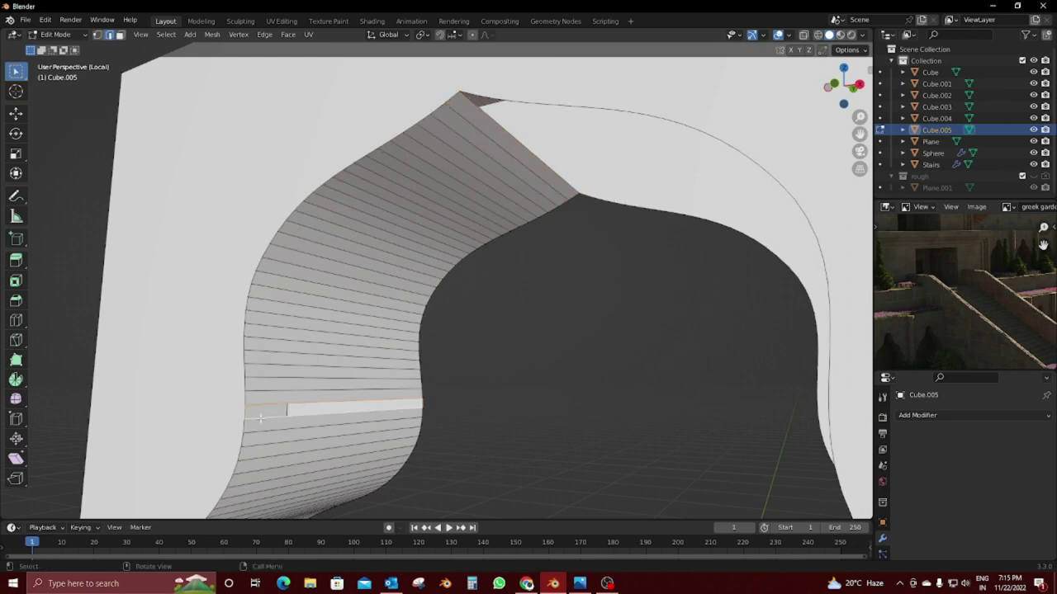
pyautogui.scroll(-5, 260, 418)
pyautogui.scroll(-3, 545, 372)
pyautogui.moveTo(545, 372); pyautogui.dragTo(799, 401, button='middle')
# Step: In front orthographic see-through view, select the arch's right half, then narrow to its top
pyautogui.press('Tab')
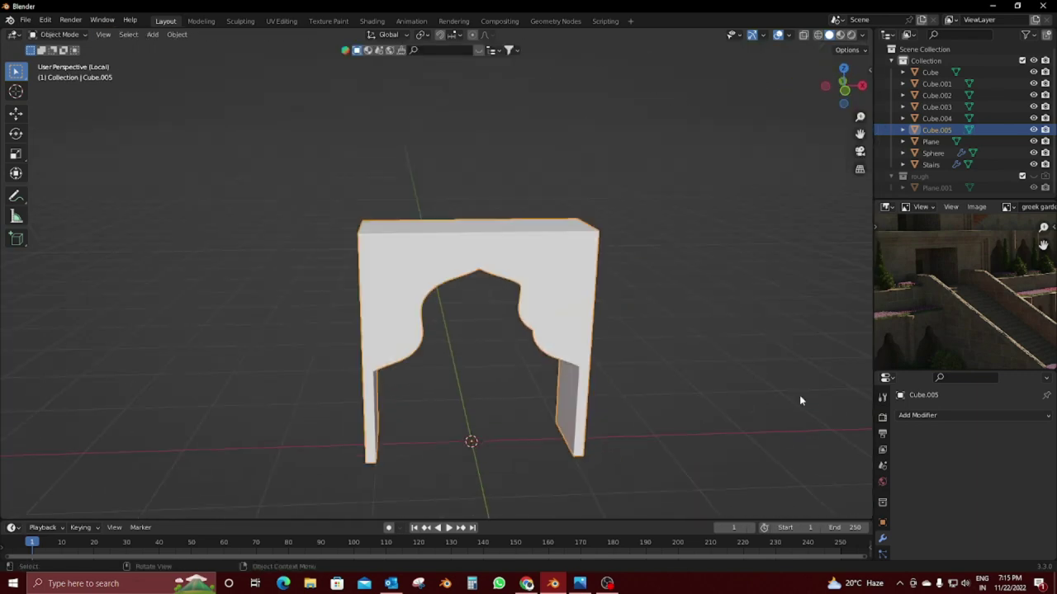
pyautogui.press('KP_1')
pyautogui.hotkey('shift', 'z')
pyautogui.hotkey('ctrl', 'Tab')
pyautogui.click(599, 391)
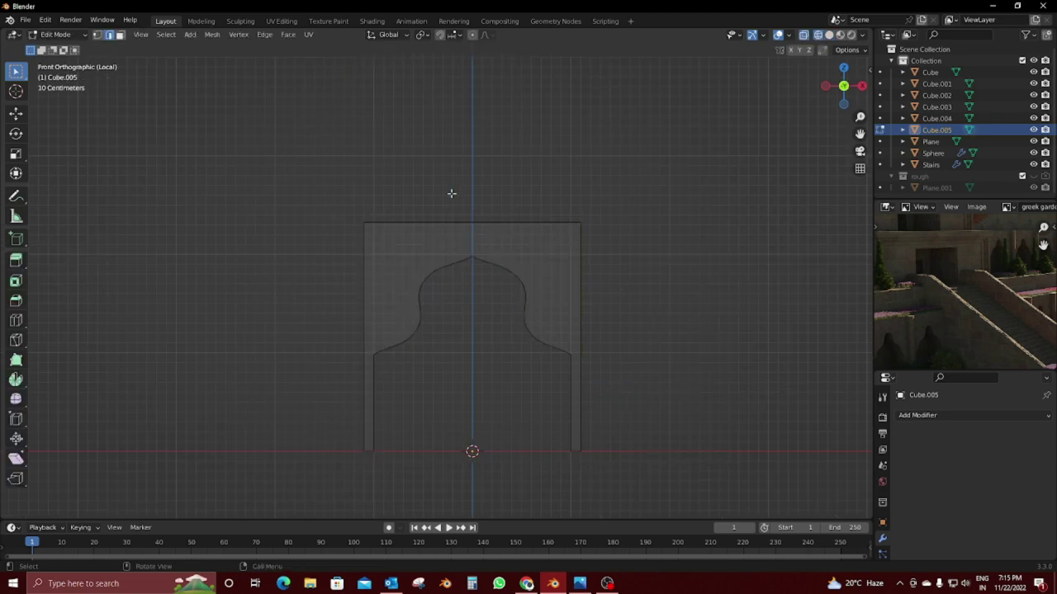
pyautogui.moveTo(477, 195); pyautogui.dragTo(705, 491)
pyautogui.scroll(5, 632, 356)
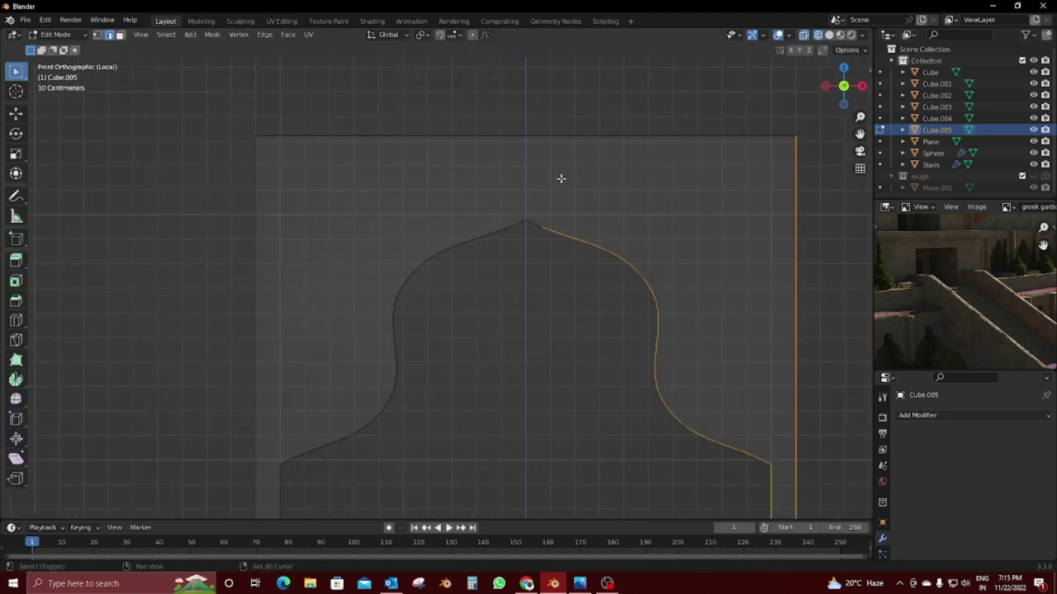
pyautogui.moveTo(561, 206); pyautogui.dragTo(578, 243)
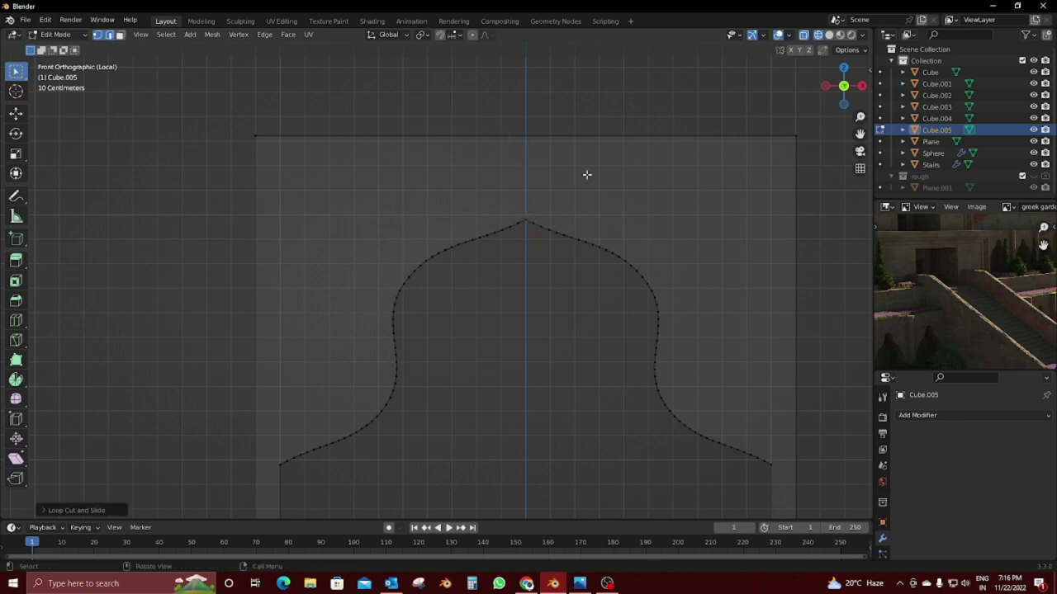
# Step: Make a knife cut from the top edge to the arch peak and check it
pyautogui.press('k')
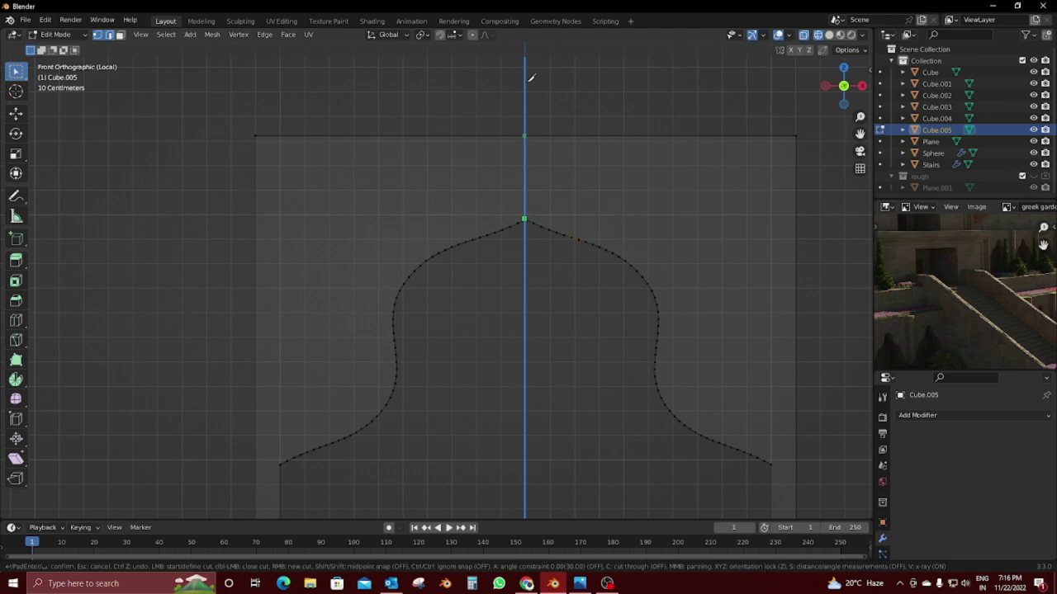
pyautogui.press('Return')
pyautogui.moveTo(710, 227); pyautogui.dragTo(679, 240, button='middle')
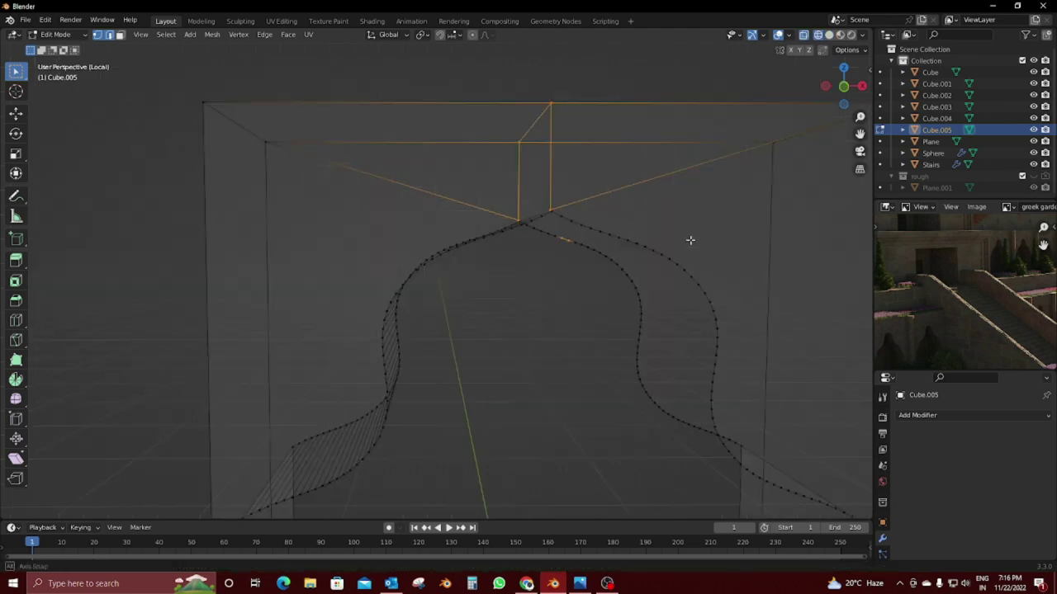
pyautogui.press('KP_1')
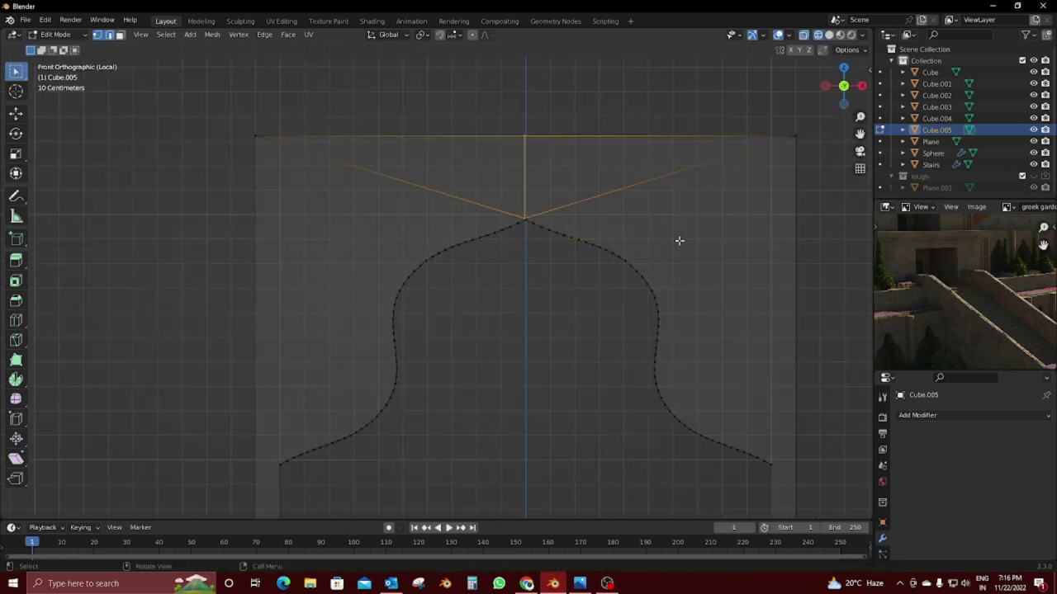
pyautogui.scroll(-3, 481, 152)
# Step: Select the upper-right face and right half of the arch, delete them, then undo
pyautogui.press('3')
pyautogui.moveTo(502, 149); pyautogui.dragTo(735, 517)
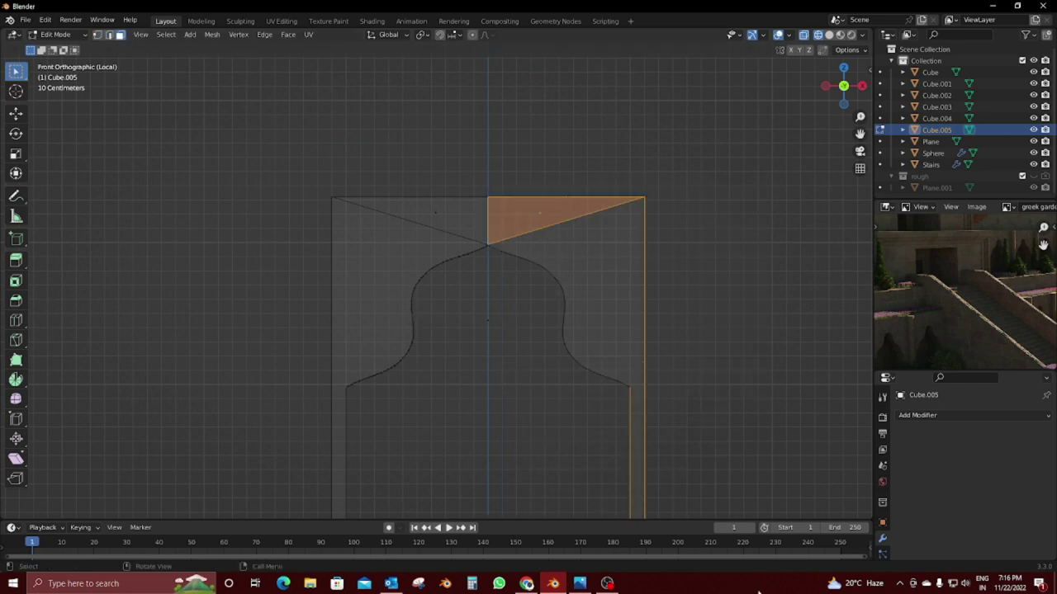
pyautogui.scroll(-4, 565, 284)
pyautogui.scroll(4, 566, 284)
pyautogui.press('1')
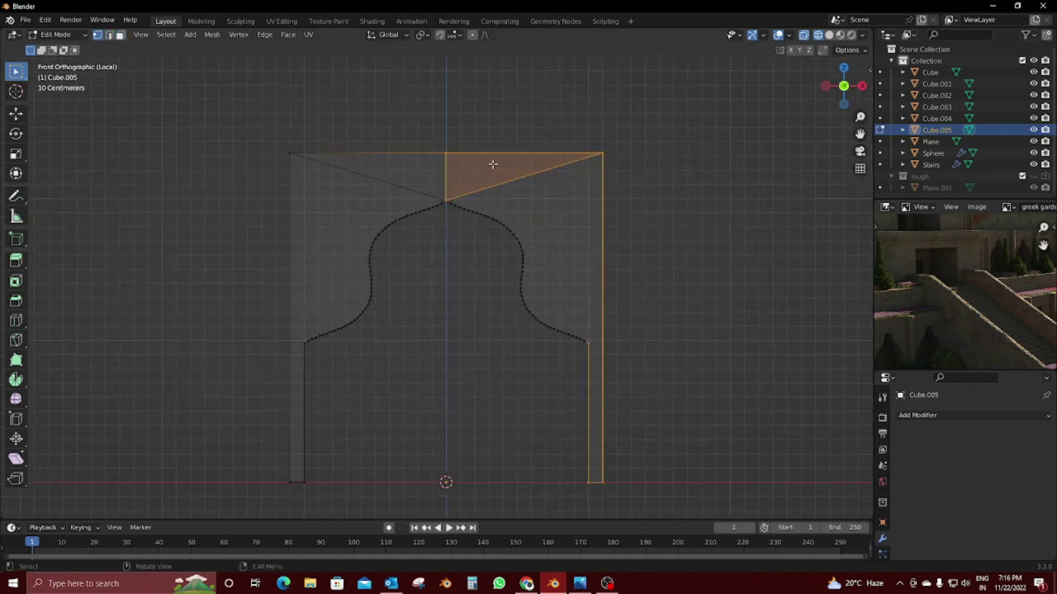
pyautogui.keyDown('shift'); pyautogui.moveTo(453, 115); pyautogui.dragTo(769, 520); pyautogui.keyUp('shift')
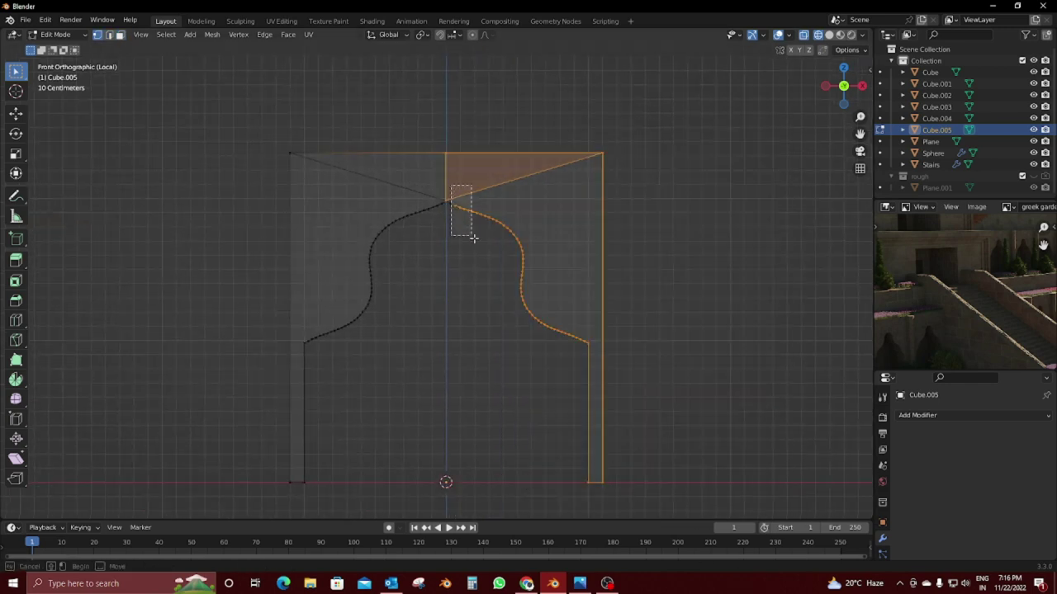
pyautogui.press('x')
pyautogui.click(534, 210)
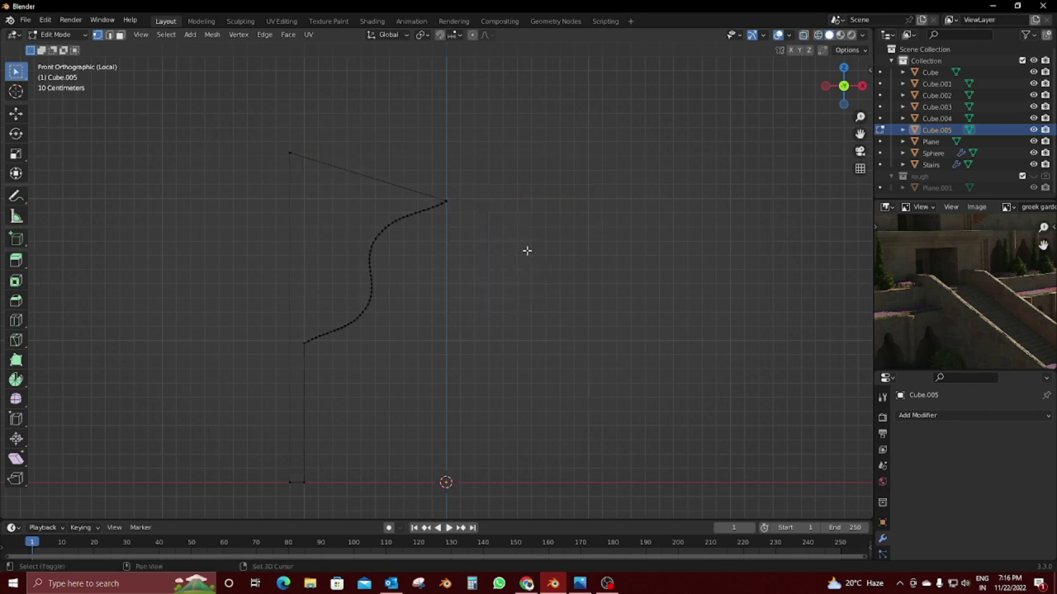
pyautogui.hotkey('ctrl', 'z')
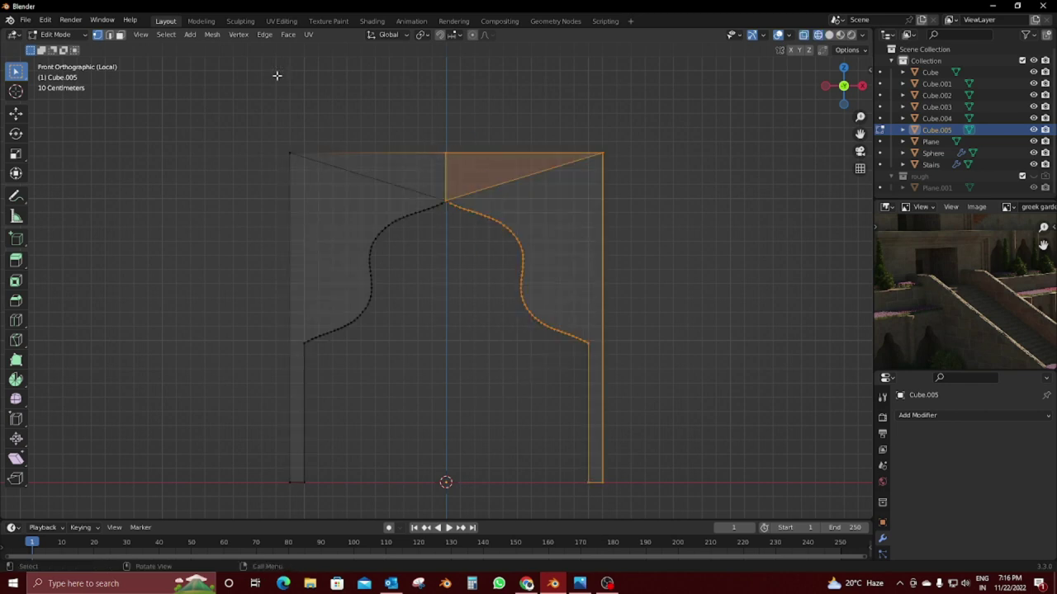
# Step: Delete the right half of the arch again, undo it, and orbit to see the arch in 3D
pyautogui.press('x')
pyautogui.click(507, 224)
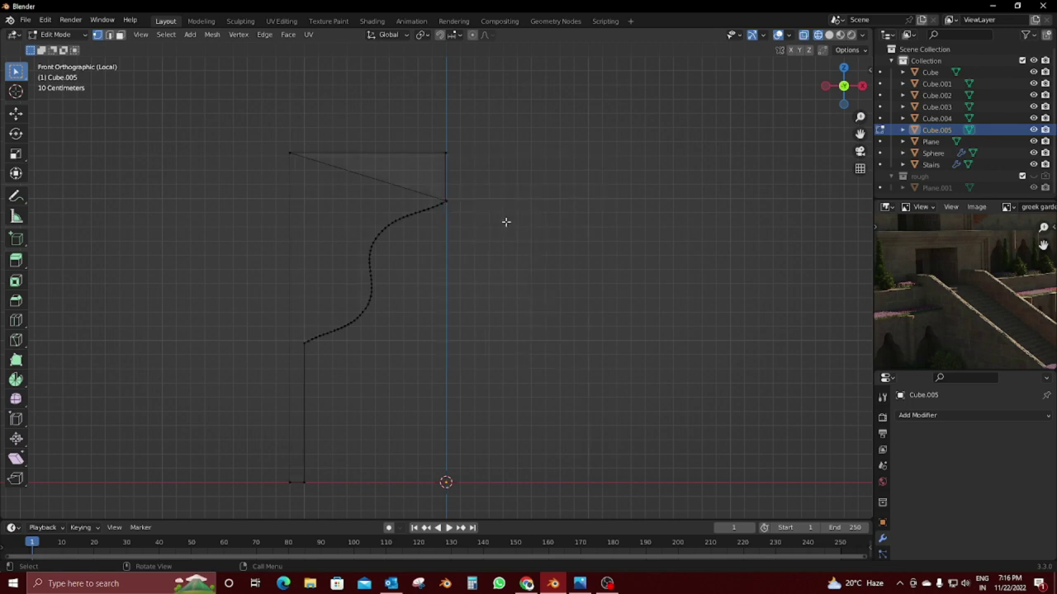
pyautogui.scroll(3, 469, 226)
pyautogui.scroll(1, 469, 225)
pyautogui.hotkey('ctrl', 'z')
pyautogui.scroll(-3, 470, 223)
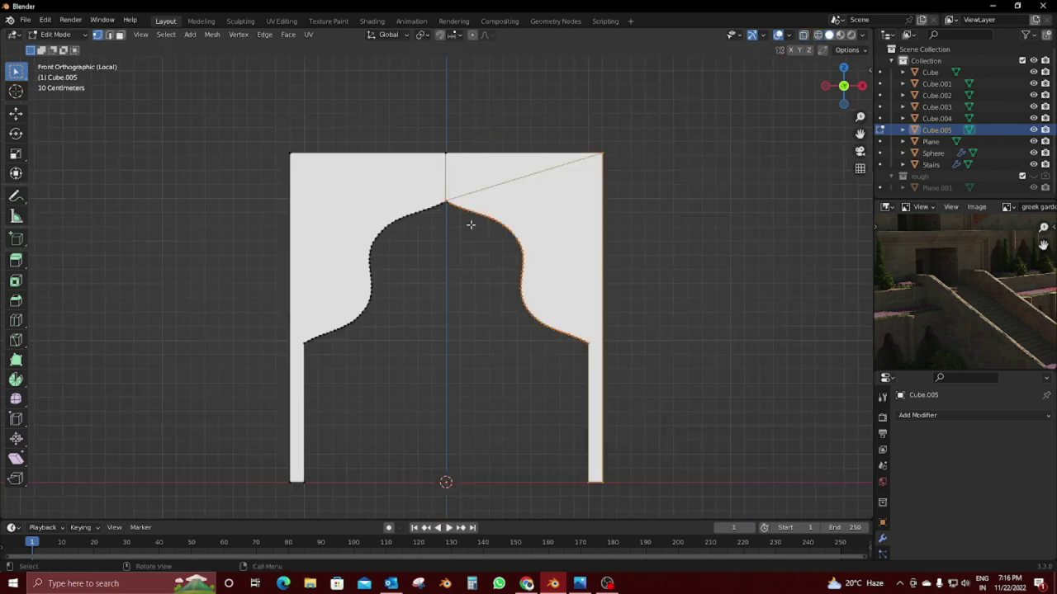
pyautogui.scroll(1, 473, 224)
pyautogui.moveTo(474, 226)
pyautogui.mouseDown(button='middle')
pyautogui.moveTo(630, 304)
pyautogui.moveTo(606, 265)
pyautogui.moveTo(412, 323)
pyautogui.moveTo(462, 325)
pyautogui.moveTo(446, 335)
pyautogui.mouseUp(button='middle')
# Step: Try deleting only faces, then the selected vertices, and undo the removal
pyautogui.press('x')
pyautogui.click(409, 326)
pyautogui.press('x')
pyautogui.click(401, 316)
pyautogui.press('x')
pyautogui.click(435, 311)
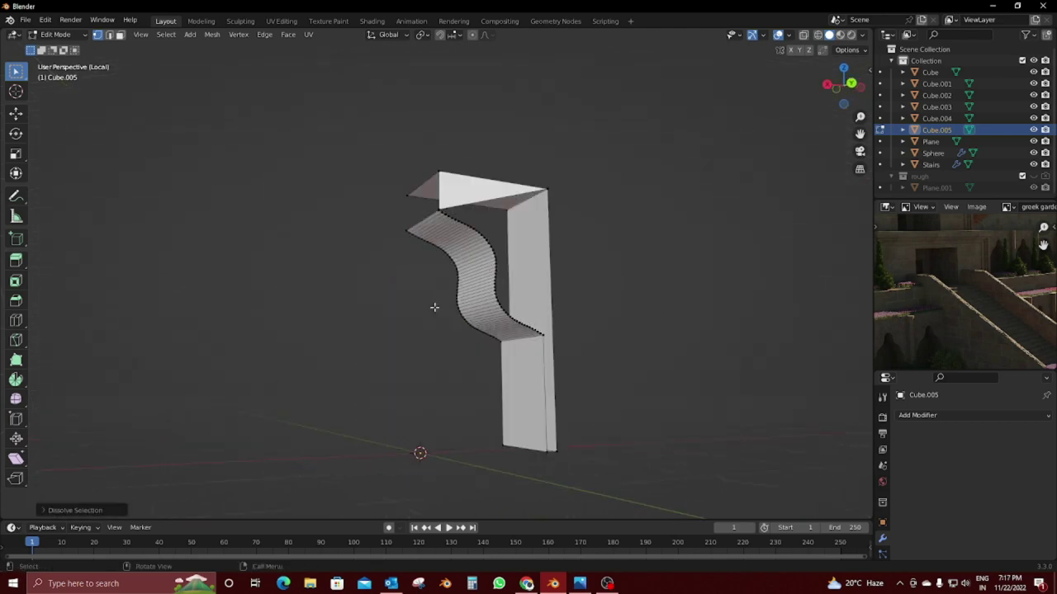
pyautogui.hotkey('ctrl', 'z')
# Step: Switch to edge selection and select the entire mesh in front orthographic view
pyautogui.press('2')
pyautogui.moveTo(434, 307)
pyautogui.mouseDown(button='middle')
pyautogui.moveTo(470, 362)
pyautogui.moveTo(538, 394)
pyautogui.moveTo(455, 319)
pyautogui.mouseUp(button='middle')
pyautogui.hotkey('ctrl', 'c')
pyautogui.hotkey('ctrl', 'x')
pyautogui.hotkey('shift', 'z')
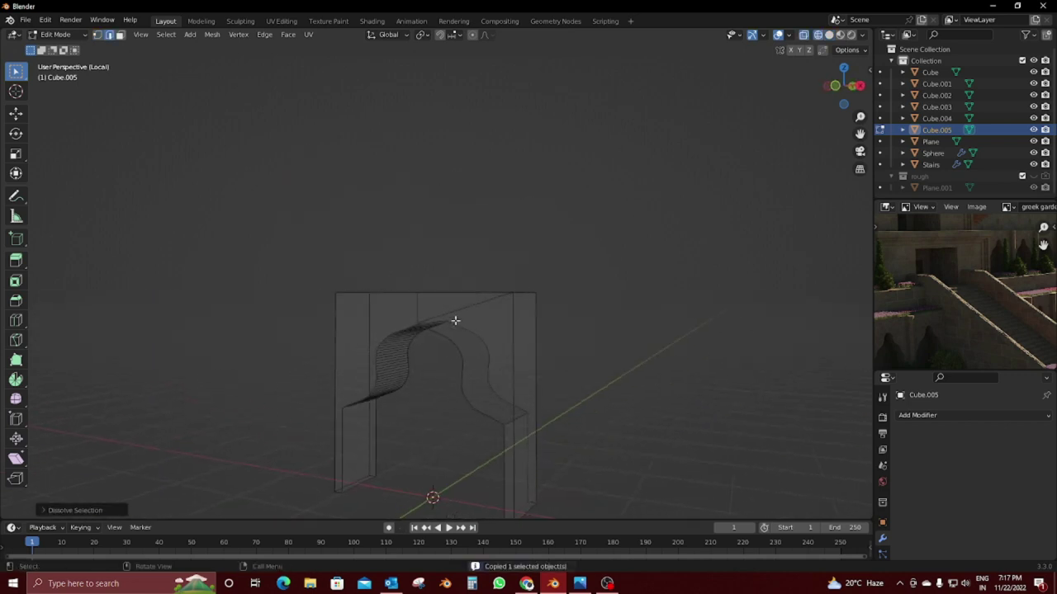
pyautogui.press('a')
pyautogui.press('KP_1')
pyautogui.hotkey('shift', 'z')
# Step: Zoom in on the arch, clear the selection and switch to vertex selection
pyautogui.scroll(2, 528, 371)
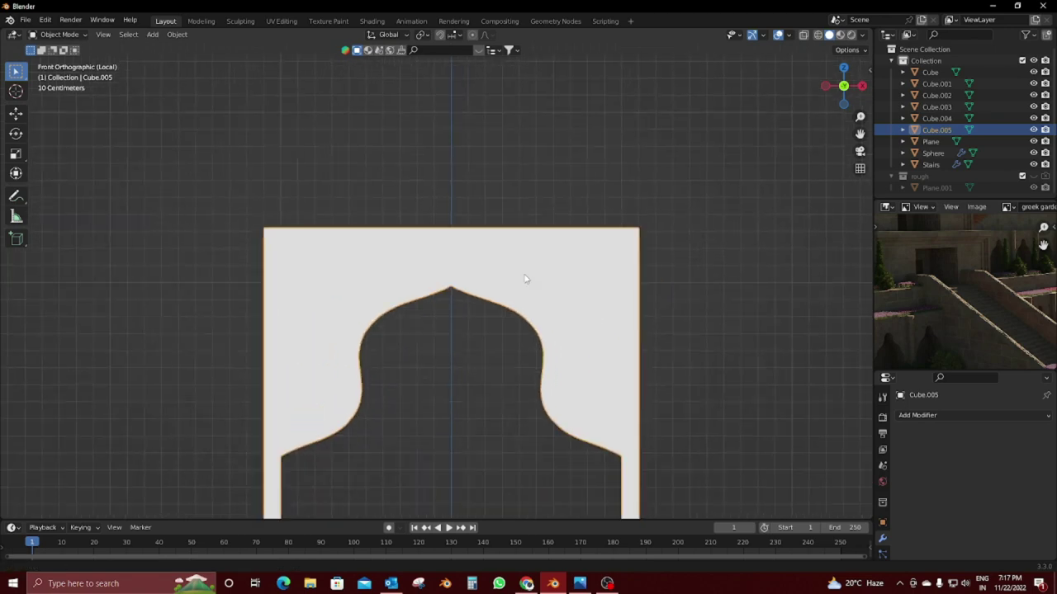
pyautogui.scroll(2, 523, 279)
pyautogui.hotkey('alt', 'a')
pyautogui.scroll(1, 561, 343)
pyautogui.scroll(4, 556, 314)
pyautogui.scroll(-4, 519, 371)
pyautogui.press('1')
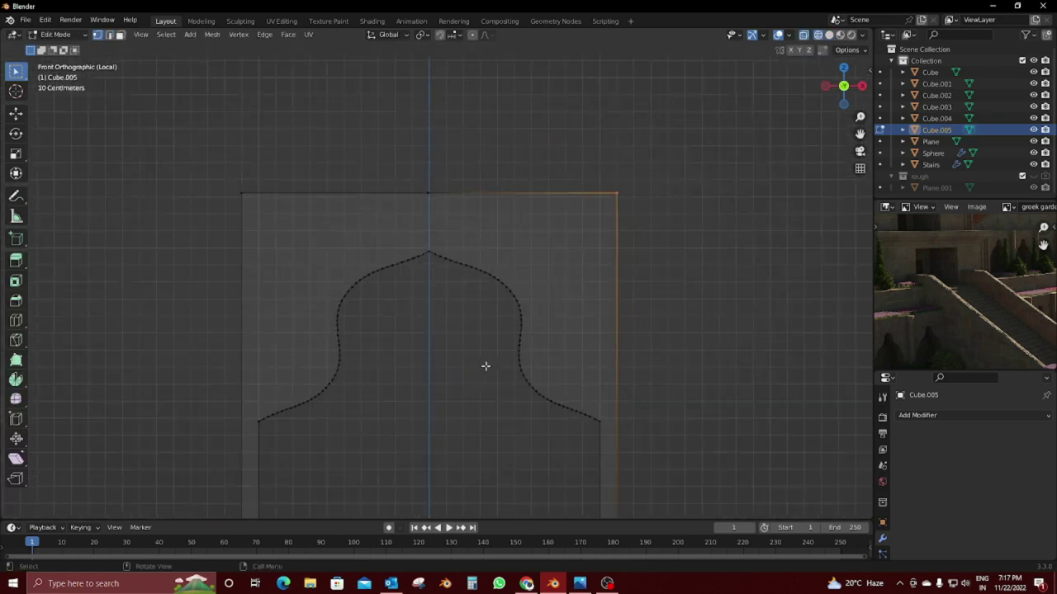
pyautogui.scroll(2, 484, 366)
pyautogui.scroll(1, 506, 321)
# Step: Knife a vertical cut on the front face from the top edge down to the arch peak
pyautogui.press('k')
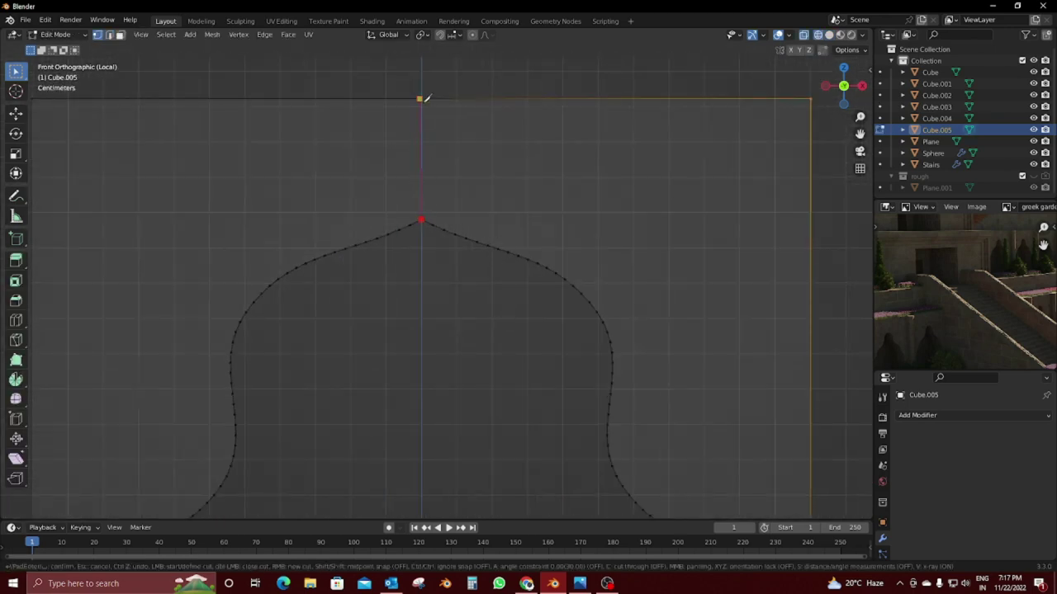
pyautogui.click(421, 96)
pyautogui.click(421, 219)
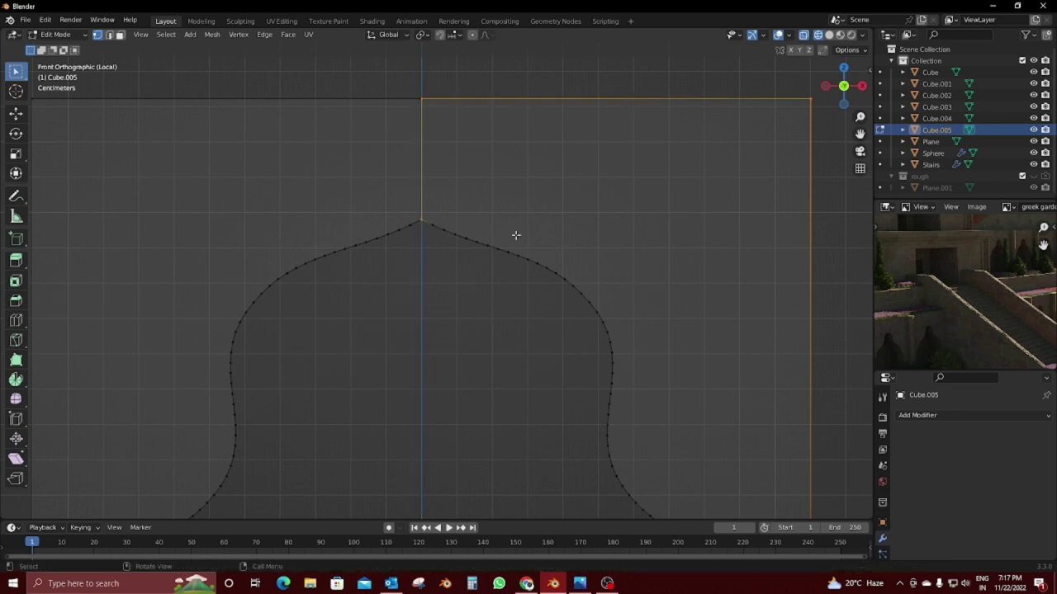
pyautogui.press('Return')
pyautogui.moveTo(507, 236)
pyautogui.mouseDown(button='middle')
pyautogui.moveTo(501, 285)
pyautogui.moveTo(441, 311)
pyautogui.mouseUp(button='middle')
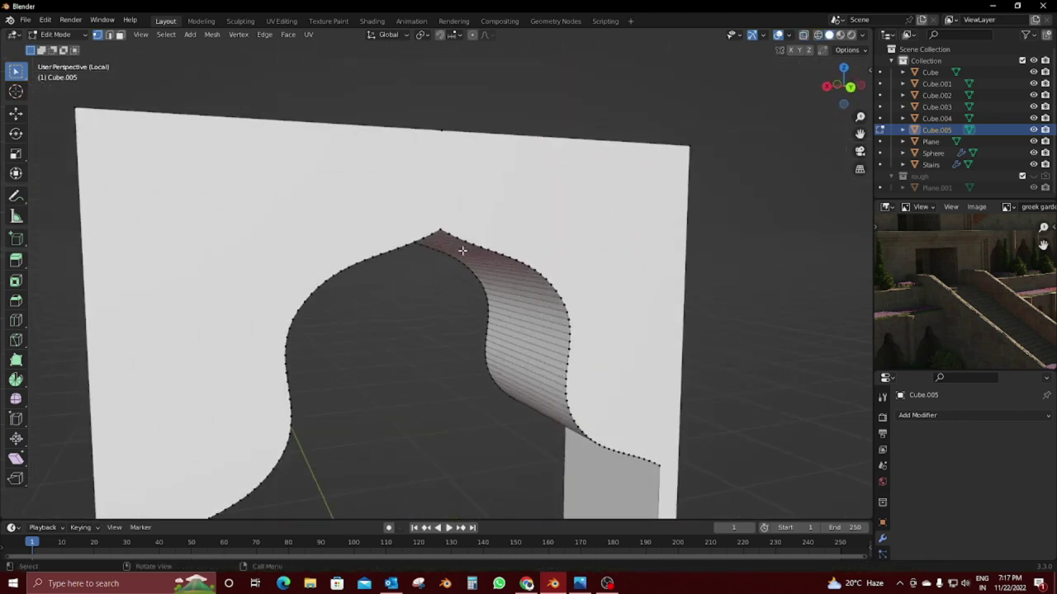
# Step: Make the matching vertical cut on the back face and orbit to inspect the arch opening
pyautogui.press('k')
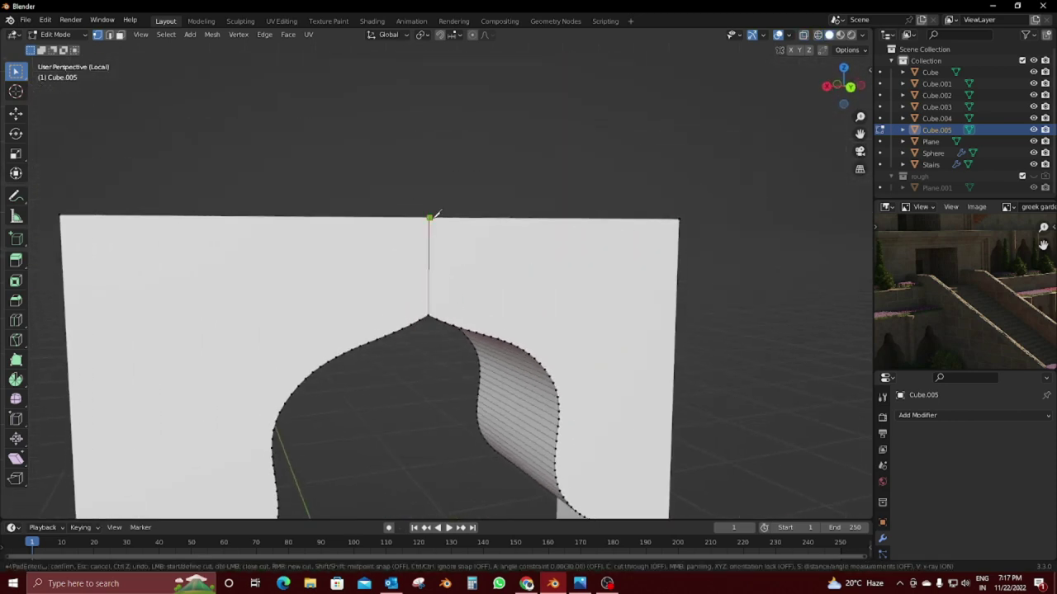
pyautogui.press('Return')
pyautogui.scroll(-3, 336, 312)
pyautogui.moveTo(308, 332); pyautogui.dragTo(324, 349, button='middle')
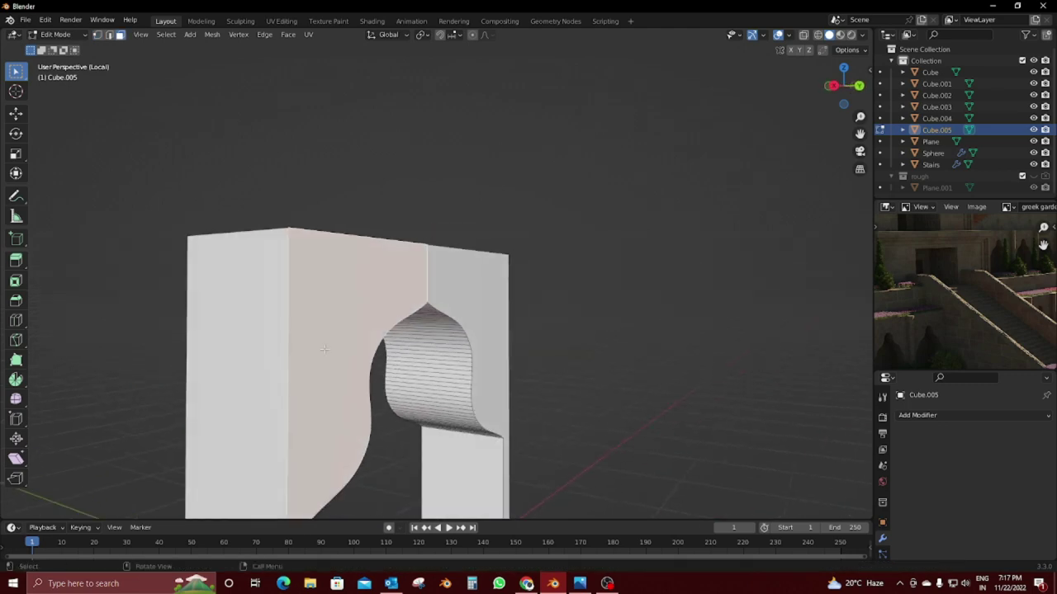
pyautogui.moveTo(258, 351)
pyautogui.mouseDown(button='middle')
pyautogui.moveTo(642, 304)
pyautogui.moveTo(685, 437)
pyautogui.mouseUp(button='middle')
# Step: Delete the faces of the arch's right half and leave Edit Mode, keeping a half arch
pyautogui.press('x')
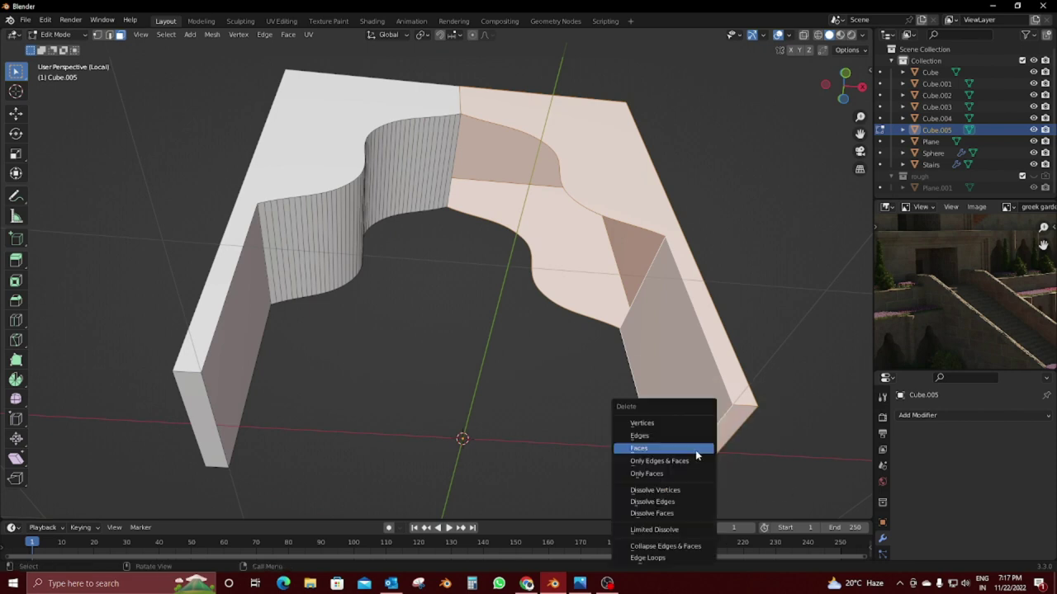
pyautogui.click(697, 450)
pyautogui.press('Tab')
pyautogui.moveTo(577, 309)
pyautogui.mouseDown(button='middle')
pyautogui.moveTo(519, 387)
pyautogui.moveTo(531, 448)
pyautogui.moveTo(524, 414)
pyautogui.mouseUp(button='middle')
# Step: Add a Mirror modifier to mirror the half arch into a full arch
pyautogui.click(946, 419)
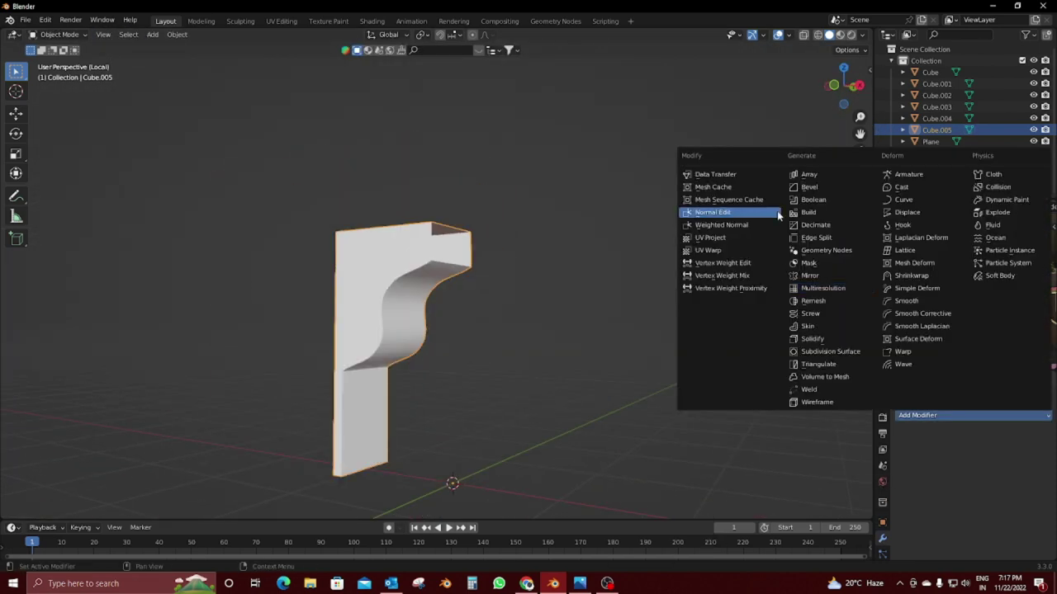
pyautogui.click(825, 276)
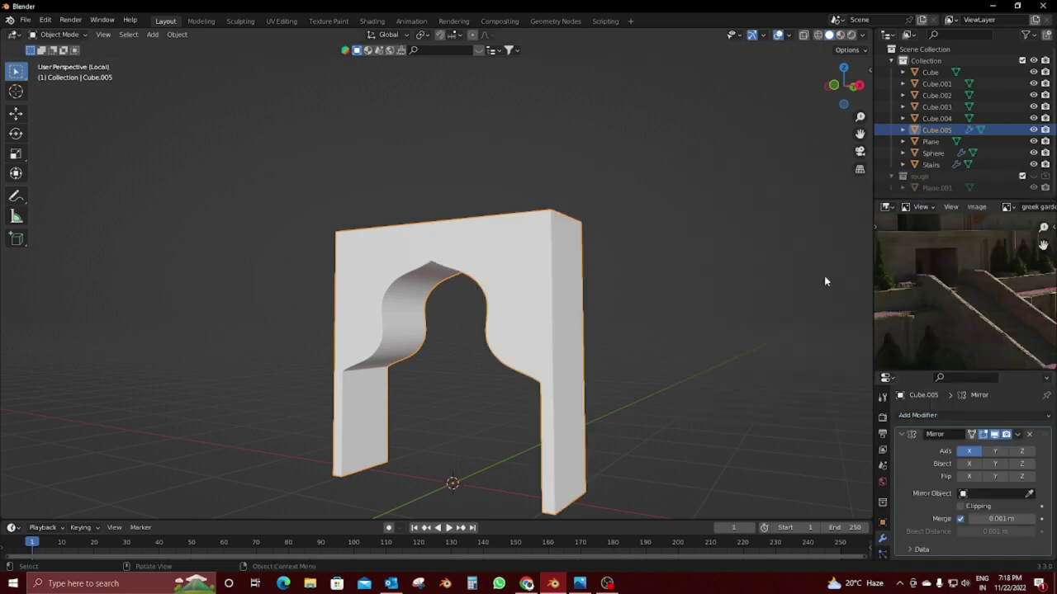
pyautogui.hotkey('shift', 'a')
pyautogui.moveTo(551, 388)
pyautogui.mouseDown(button='middle')
pyautogui.moveTo(638, 264)
pyautogui.moveTo(828, 291)
pyautogui.moveTo(545, 313)
pyautogui.moveTo(599, 314)
pyautogui.mouseUp(button='middle')
pyautogui.scroll(3, 545, 312)
pyautogui.scroll(3, 592, 330)
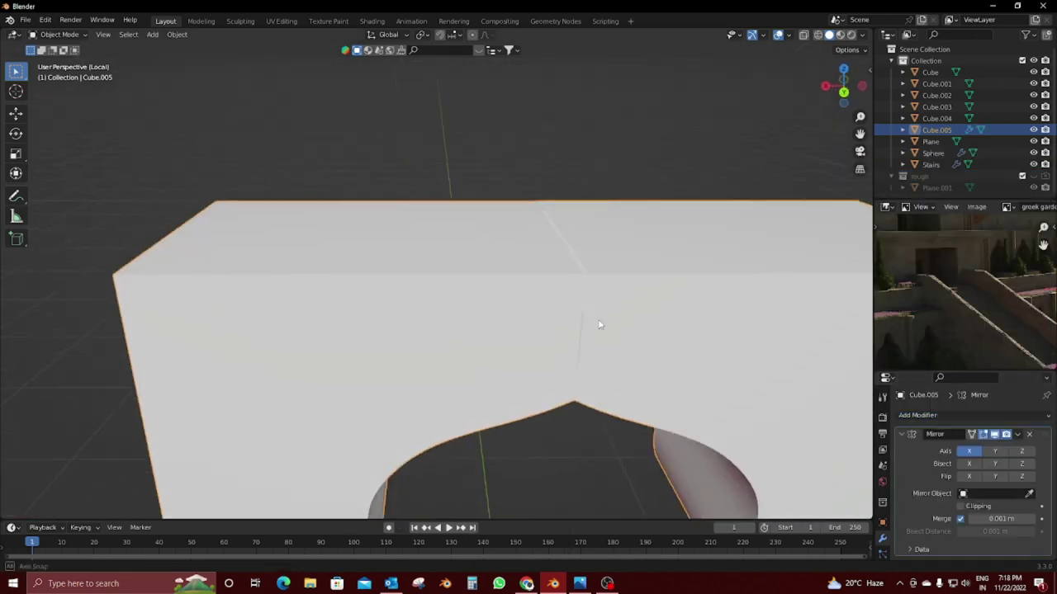
# Step: Check the mirrored arch mesh in front see-through view, then return to solid Object Mode
pyautogui.press('KP_1')
pyautogui.hotkey('shift', 'z')
pyautogui.scroll(3, 597, 312)
pyautogui.press('Tab')
pyautogui.scroll(3, 561, 267)
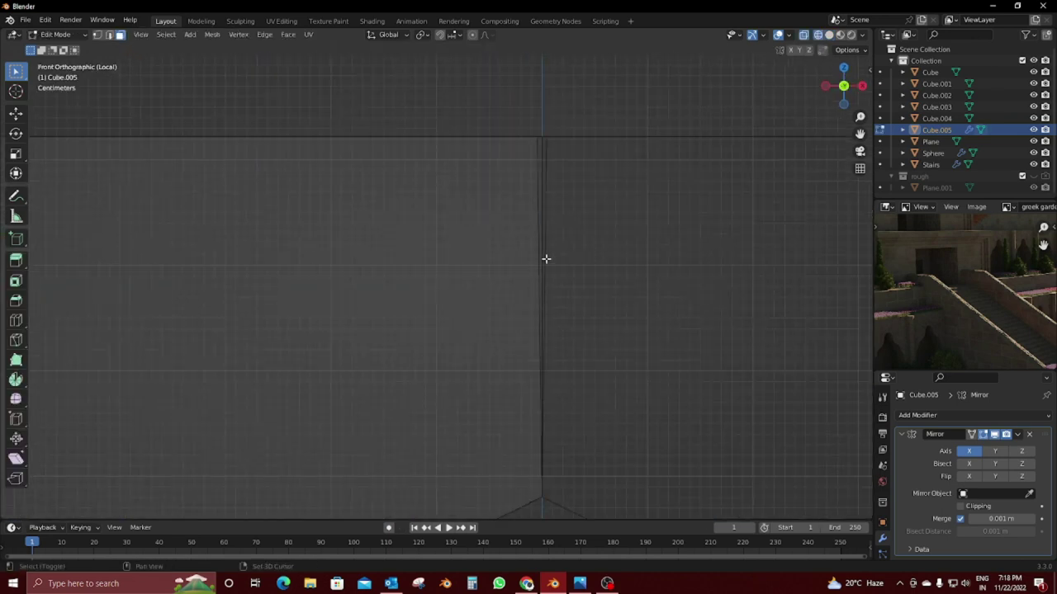
pyautogui.scroll(2, 544, 259)
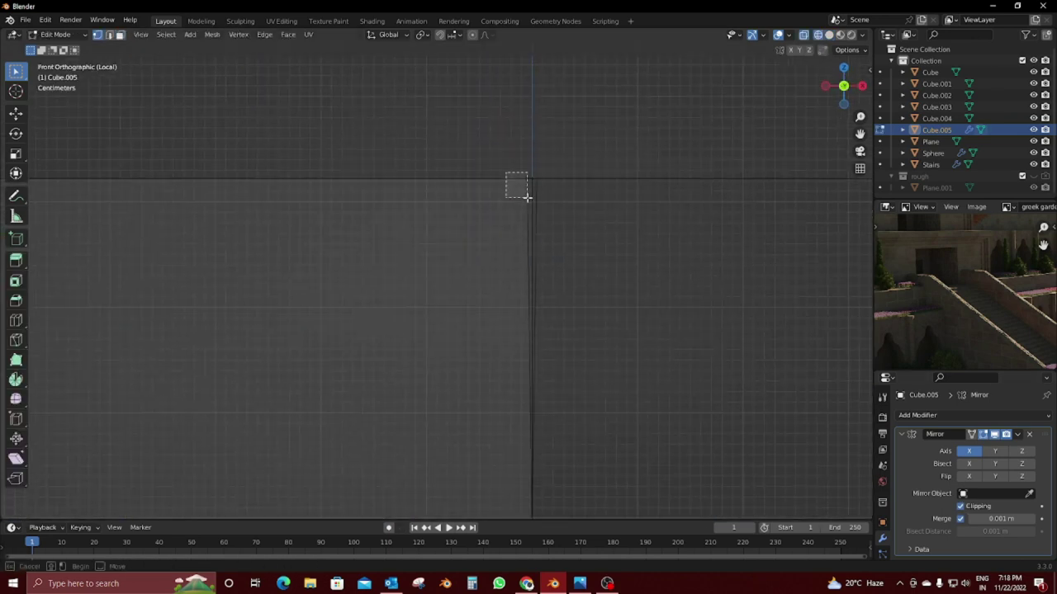
pyautogui.hotkey('alt', 'a')
pyautogui.moveTo(580, 198)
pyautogui.mouseDown(button='middle')
pyautogui.moveTo(493, 139)
pyautogui.moveTo(511, 224)
pyautogui.mouseUp(button='middle')
pyautogui.press('Tab')
pyautogui.hotkey('shift', 'z')
pyautogui.moveTo(533, 261); pyautogui.dragTo(519, 181, button='middle')
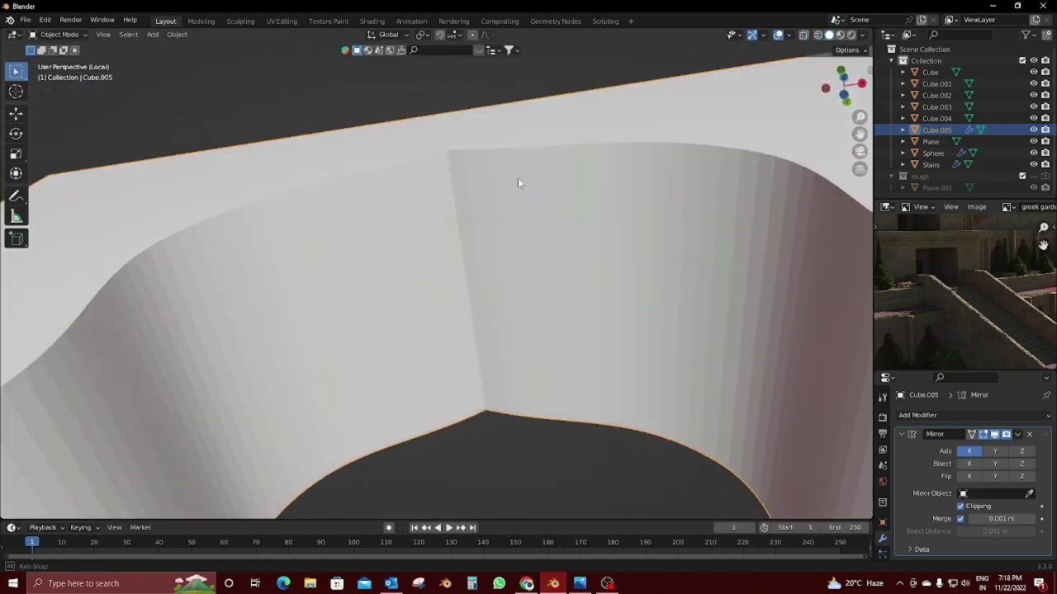
pyautogui.scroll(-4, 528, 219)
# Step: Apply Shade Smooth to the arch and orbit to inspect the smoothed curve
pyautogui.rightClick(536, 253)
pyautogui.click(536, 248)
pyautogui.moveTo(535, 248); pyautogui.dragTo(528, 278, button='middle')
pyautogui.scroll(3, 528, 278)
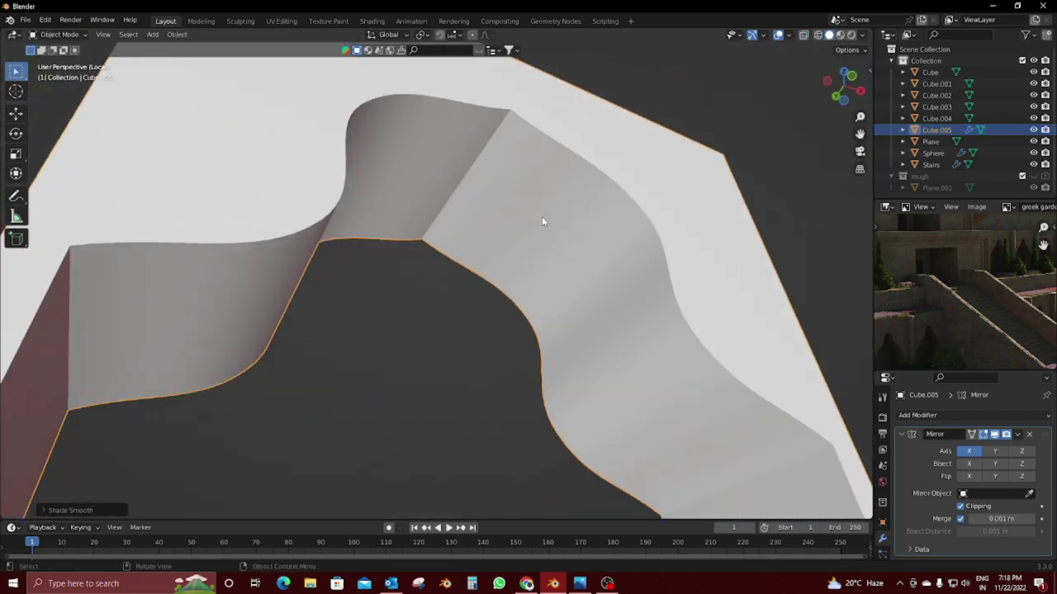
pyautogui.moveTo(542, 216)
pyautogui.mouseDown(button='middle')
pyautogui.moveTo(568, 263)
pyautogui.moveTo(485, 234)
pyautogui.moveTo(468, 241)
pyautogui.mouseUp(button='middle')
pyautogui.scroll(-6, 467, 241)
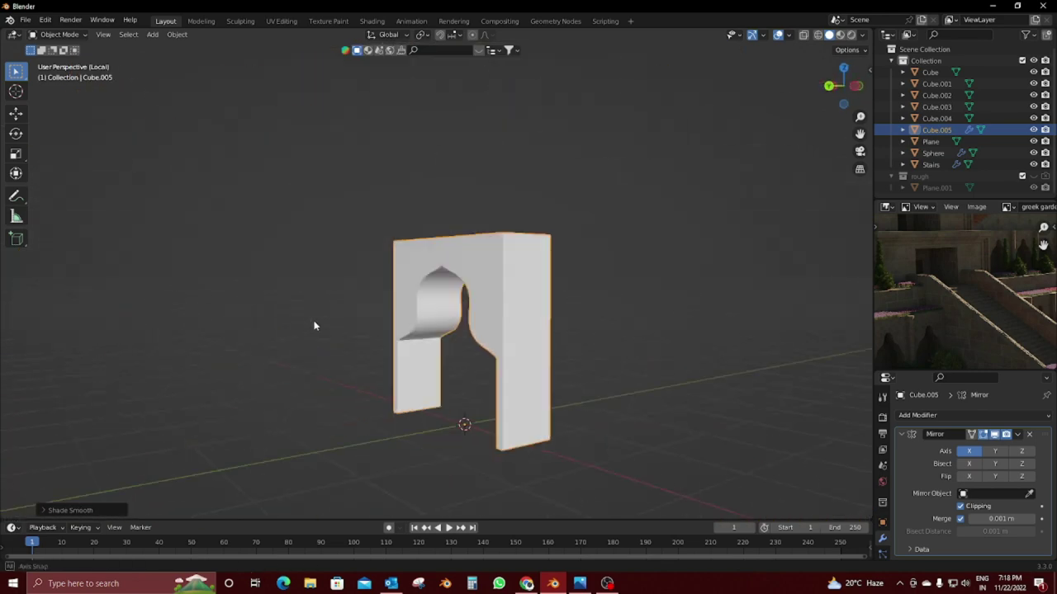
pyautogui.moveTo(313, 325)
pyautogui.mouseDown(button='middle')
pyautogui.moveTo(401, 352)
pyautogui.moveTo(598, 330)
pyautogui.mouseUp(button='middle')
pyautogui.scroll(2, 402, 351)
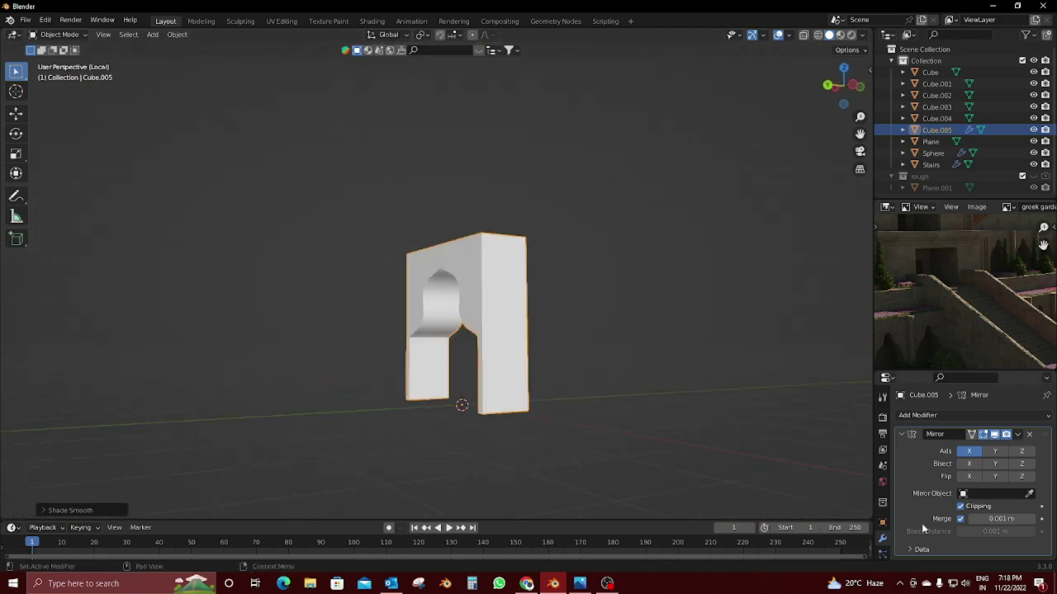
# Step: Apply the Mirror modifier with Ctrl+A and bring the rest of the scene back into view
pyautogui.hotkey('ctrl', 'a')
pyautogui.moveTo(743, 430)
pyautogui.mouseDown(button='middle')
pyautogui.moveTo(596, 402)
pyautogui.moveTo(468, 359)
pyautogui.mouseUp(button='middle')
pyautogui.scroll(3, 469, 359)
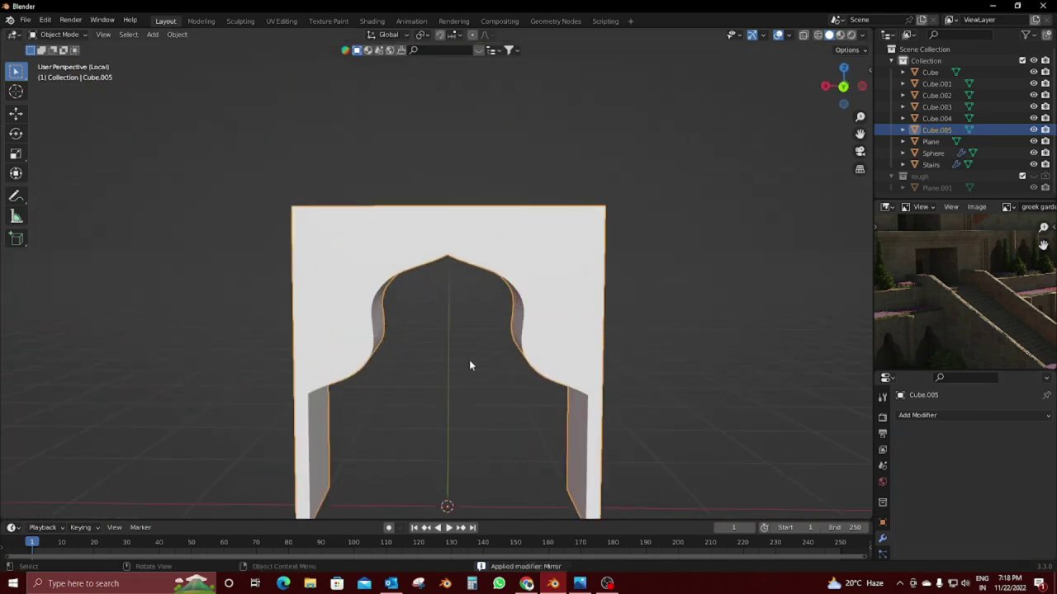
pyautogui.press('KP_Divide')
# Step: In front view, shrink the arch and move it left of the stairs, then reset its location and scale
pyautogui.press('KP_1')
pyautogui.press('s')
pyautogui.click(529, 375)
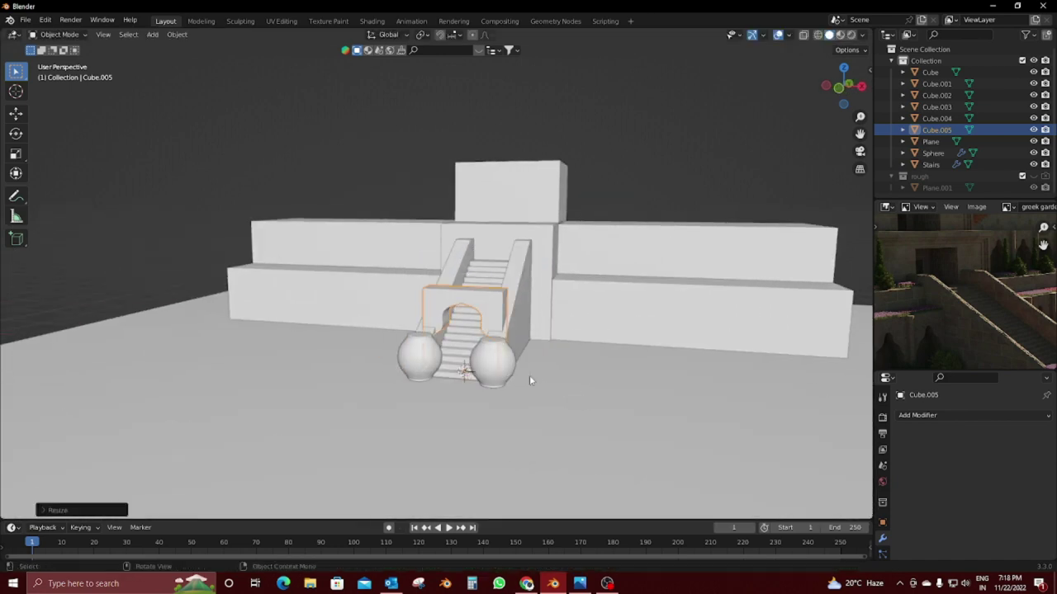
pyautogui.press('KP_5')
pyautogui.hotkey('shift', 'z')
pyautogui.scroll(3, 514, 354)
pyautogui.scroll(3, 583, 320)
pyautogui.press('g')
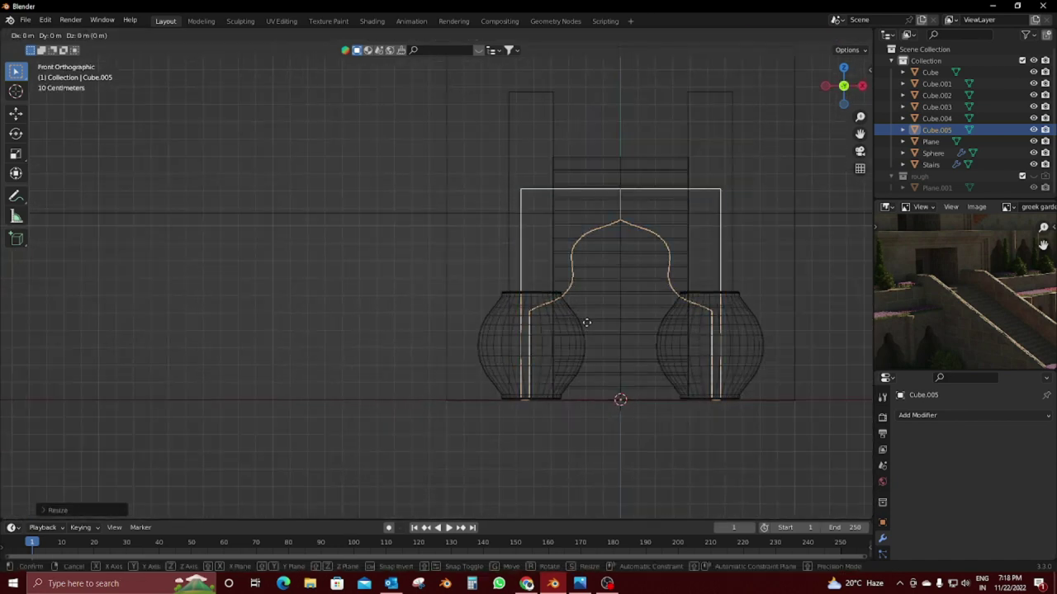
pyautogui.press('x')
pyautogui.click(312, 329)
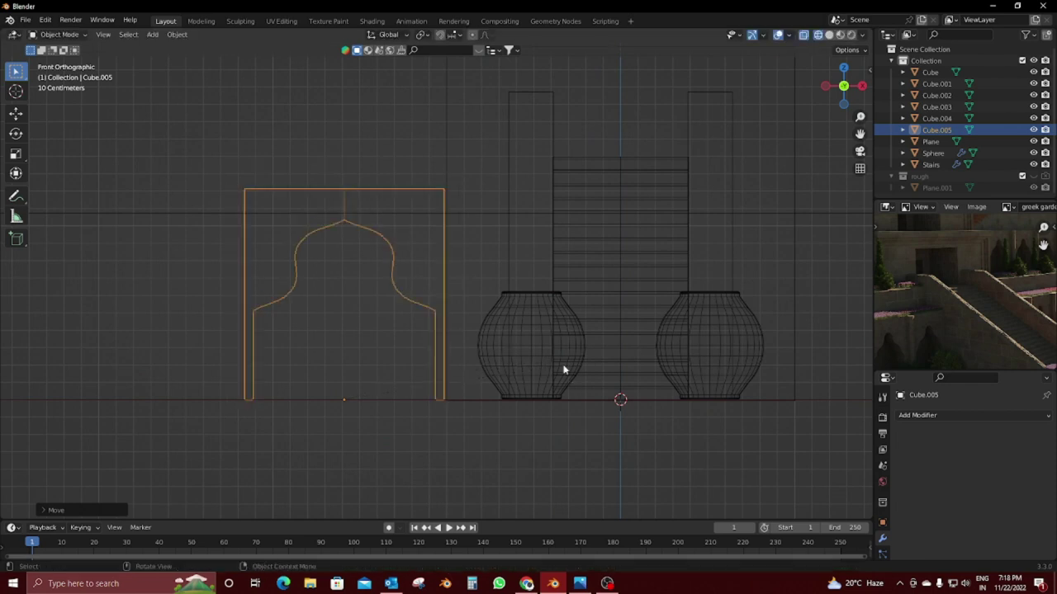
pyautogui.hotkey('alt', 'g')
pyautogui.hotkey('alt', 's')
# Step: Slide the arch along X and resize it beside the staircase
pyautogui.press('g')
pyautogui.press('x')
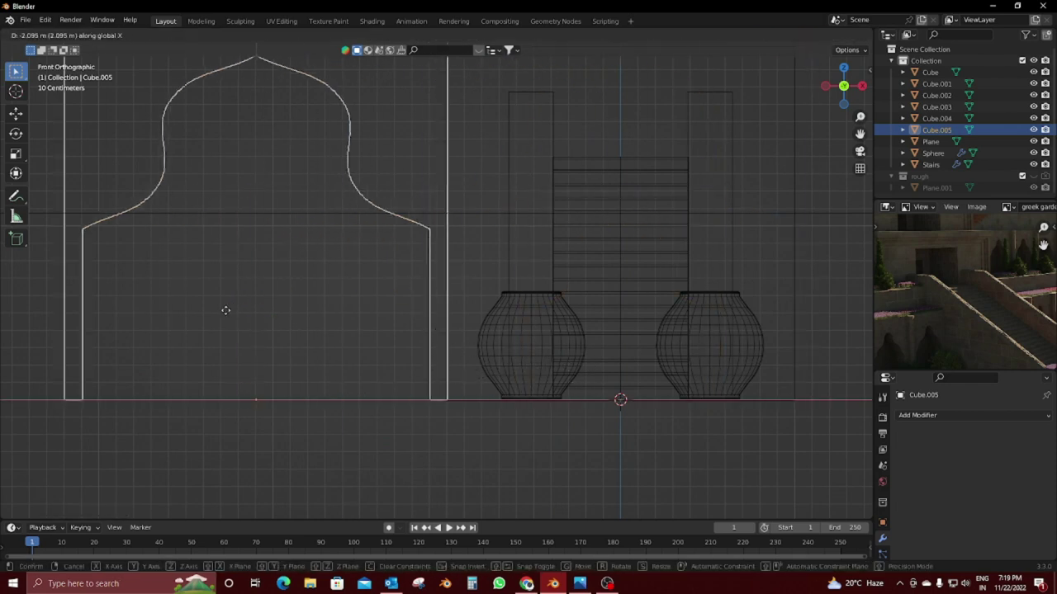
pyautogui.click(229, 314)
pyautogui.press('s')
pyautogui.click(540, 331)
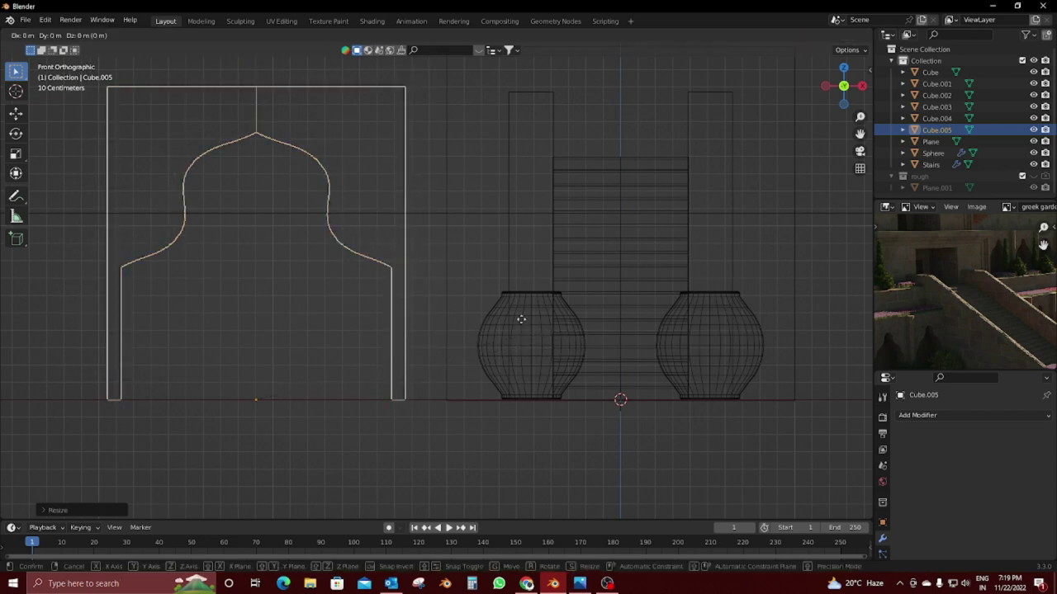
pyautogui.press('g')
pyautogui.press('x')
pyautogui.click(561, 324)
pyautogui.press('s')
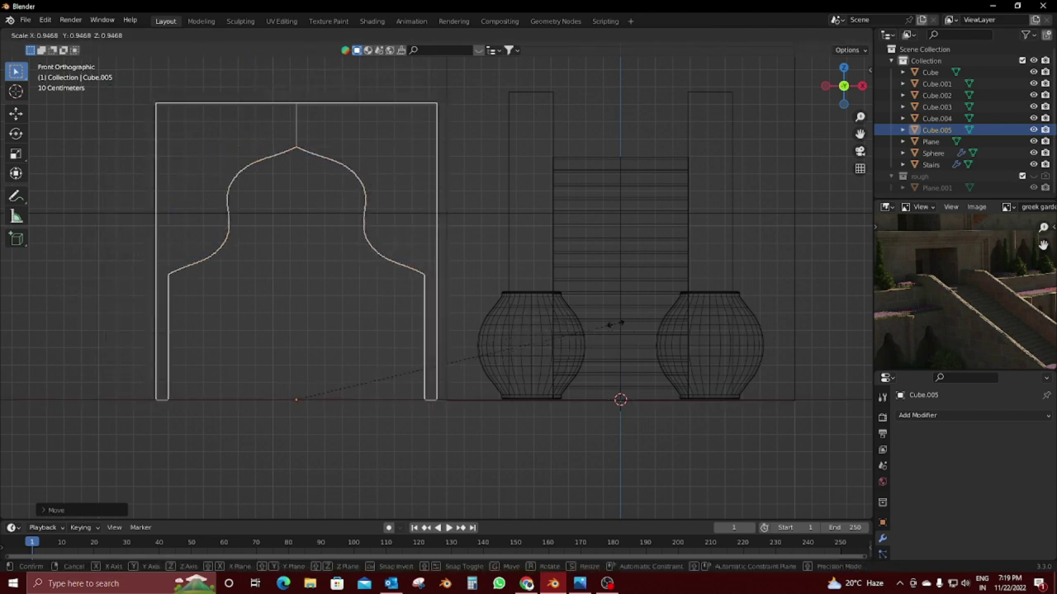
pyautogui.rightClick(615, 323)
# Step: Shrink the arch further and nudge it into place, then check it in solid shading
pyautogui.press('s')
pyautogui.click(585, 327)
pyautogui.press('g')
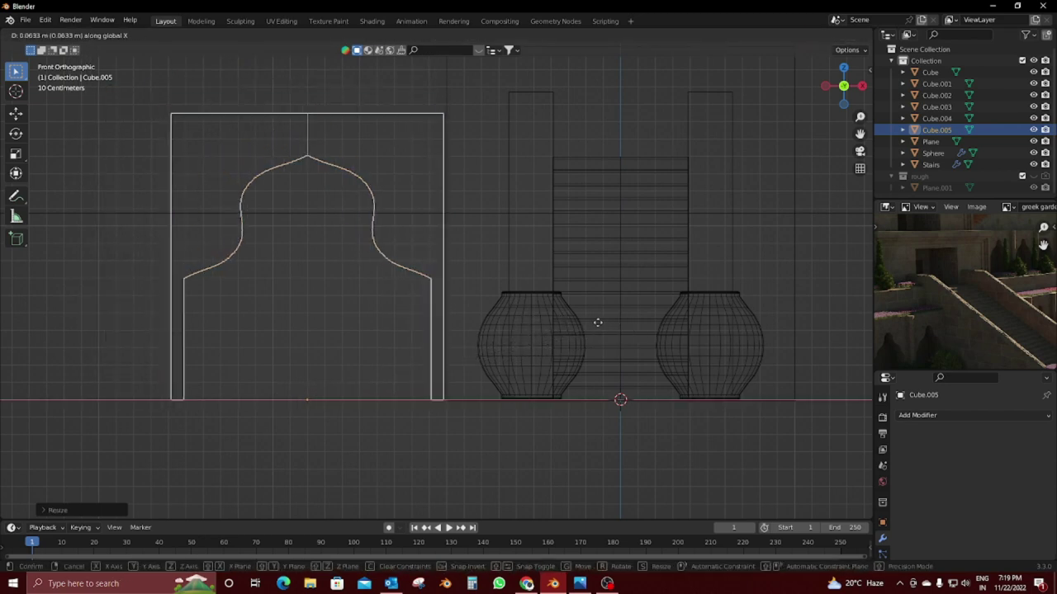
pyautogui.click(587, 323)
pyautogui.press('s')
pyautogui.click(561, 321)
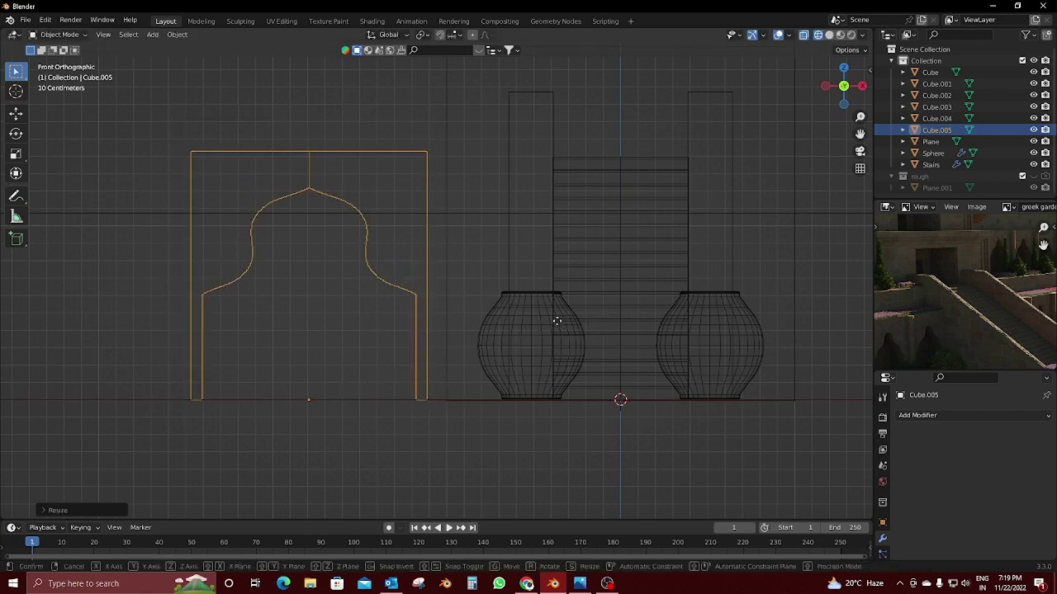
pyautogui.press('g')
pyautogui.click(573, 322)
pyautogui.hotkey('shift', 'z')
pyautogui.moveTo(496, 324); pyautogui.dragTo(554, 336, button='middle')
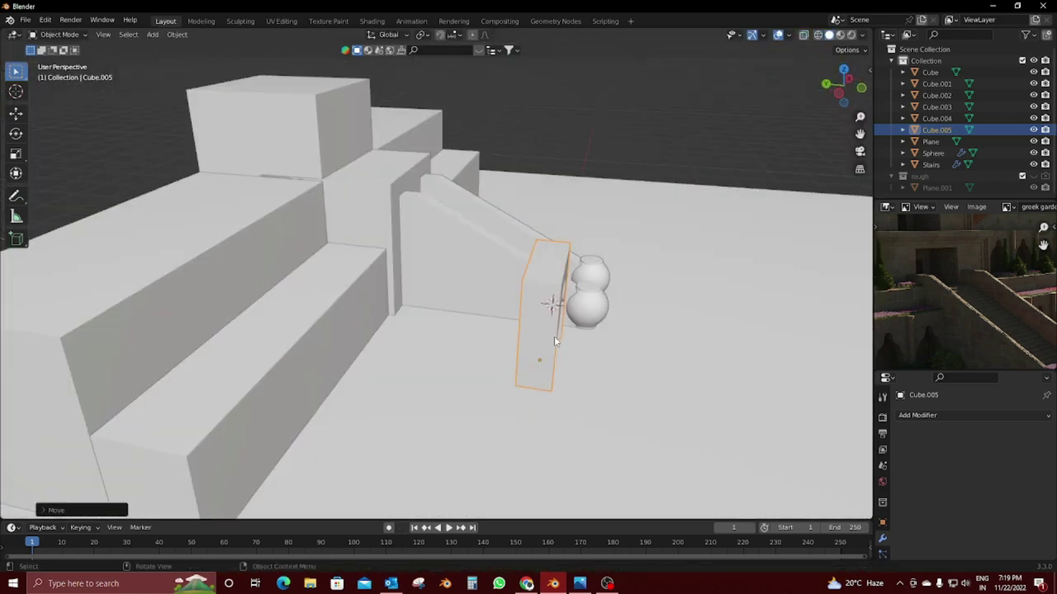
pyautogui.press('KP_1')
# Step: In right-side wireframe view, move the arch along Y against the terrace wall beside the stairs
pyautogui.press('KP_3')
pyautogui.hotkey('shift', 'z')
pyautogui.press('g')
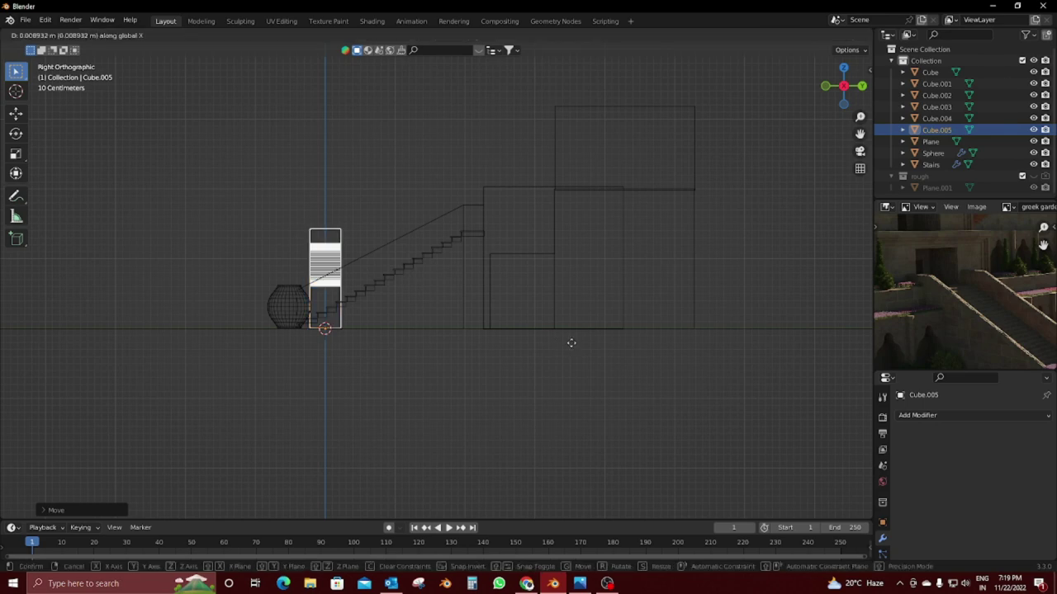
pyautogui.press('y')
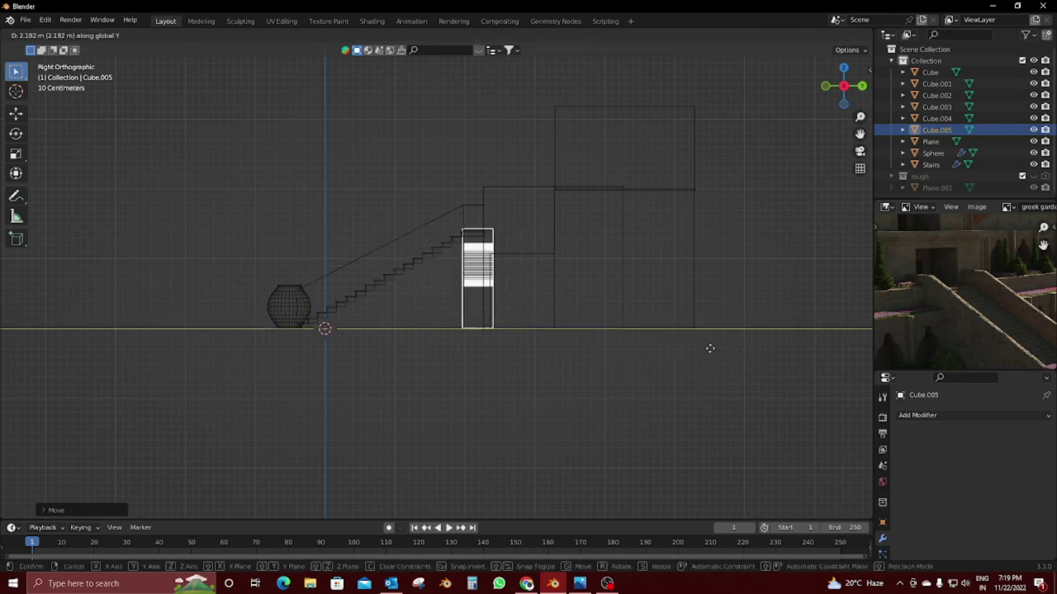
pyautogui.click(705, 347)
pyautogui.hotkey('shift', 'z')
pyautogui.moveTo(545, 340)
pyautogui.mouseDown(button='middle')
pyautogui.moveTo(528, 346)
pyautogui.moveTo(638, 351)
pyautogui.mouseUp(button='middle')
pyautogui.scroll(3, 533, 350)
# Step: Scale the arch along Y to make it much thinner front to back
pyautogui.press('s')
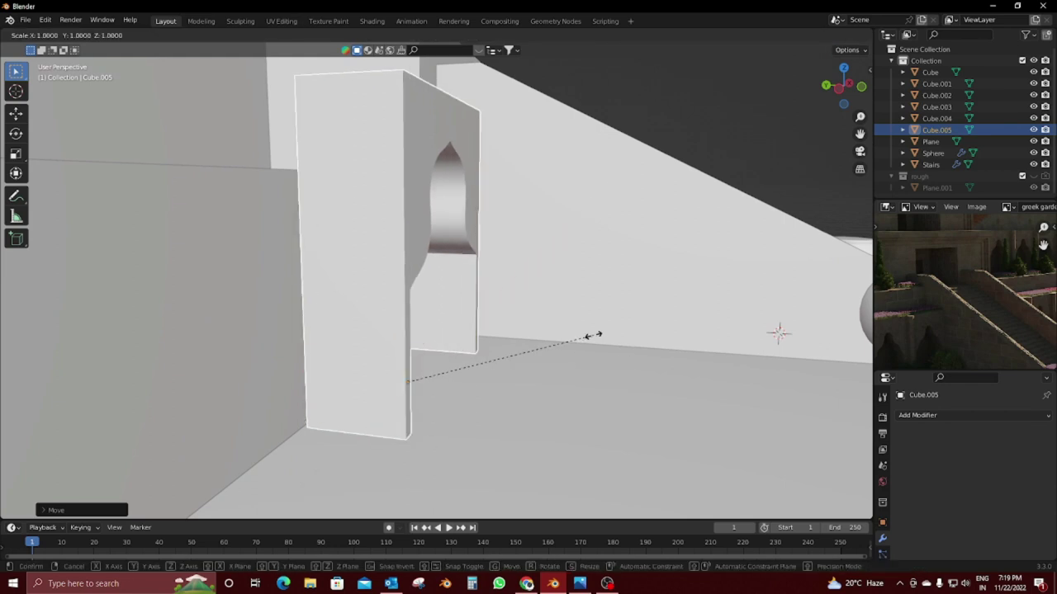
pyautogui.press('y')
pyautogui.click(405, 311)
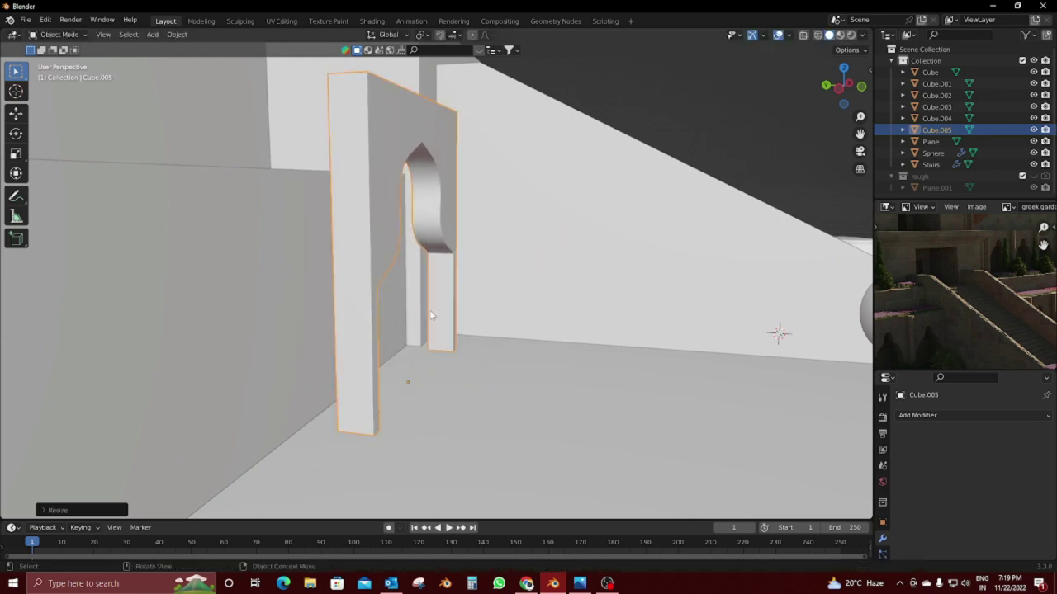
pyautogui.press('KP_7')
pyautogui.hotkey('shift', 'z')
pyautogui.scroll(2, 459, 322)
# Step: In top view, push the arch against the wall along Y and shift wall block Cube.001 back along Y
pyautogui.press('g')
pyautogui.press('y')
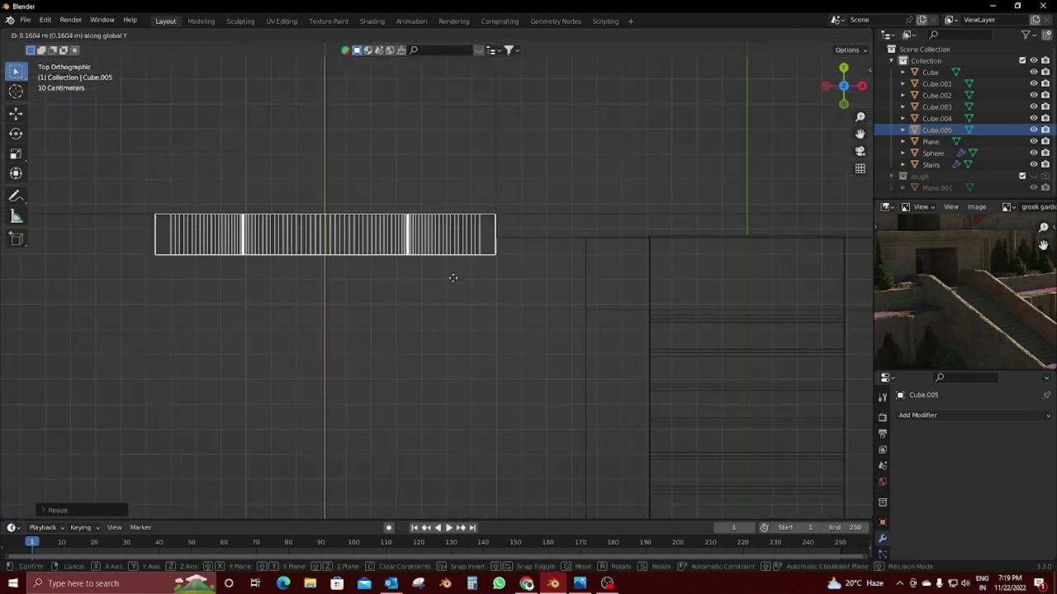
pyautogui.click(457, 262)
pyautogui.click(89, 214)
pyautogui.scroll(-1, 85, 219)
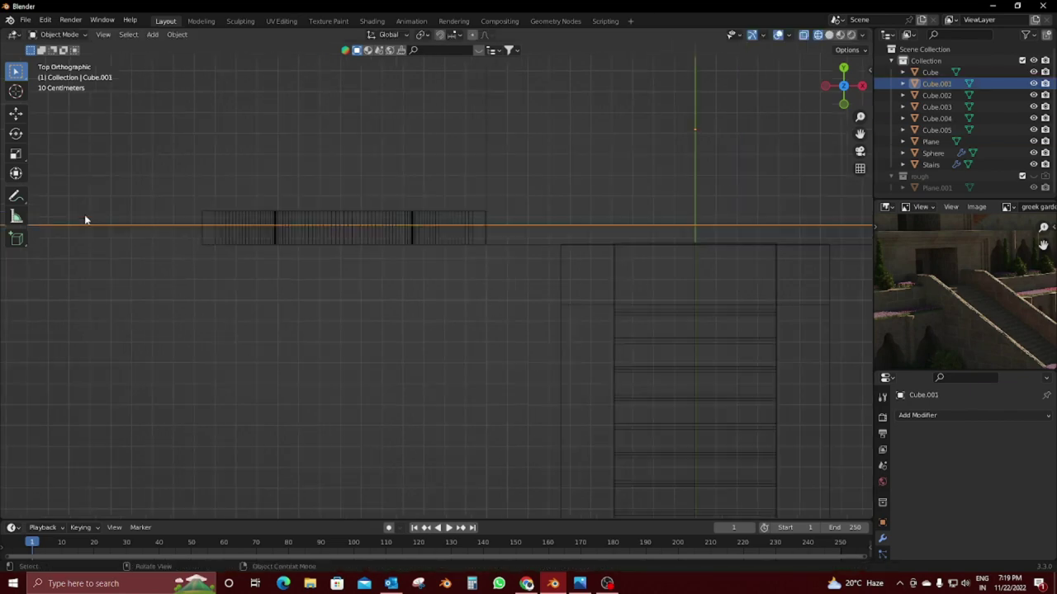
pyautogui.scroll(-4, 176, 233)
pyautogui.press('g')
pyautogui.press('y')
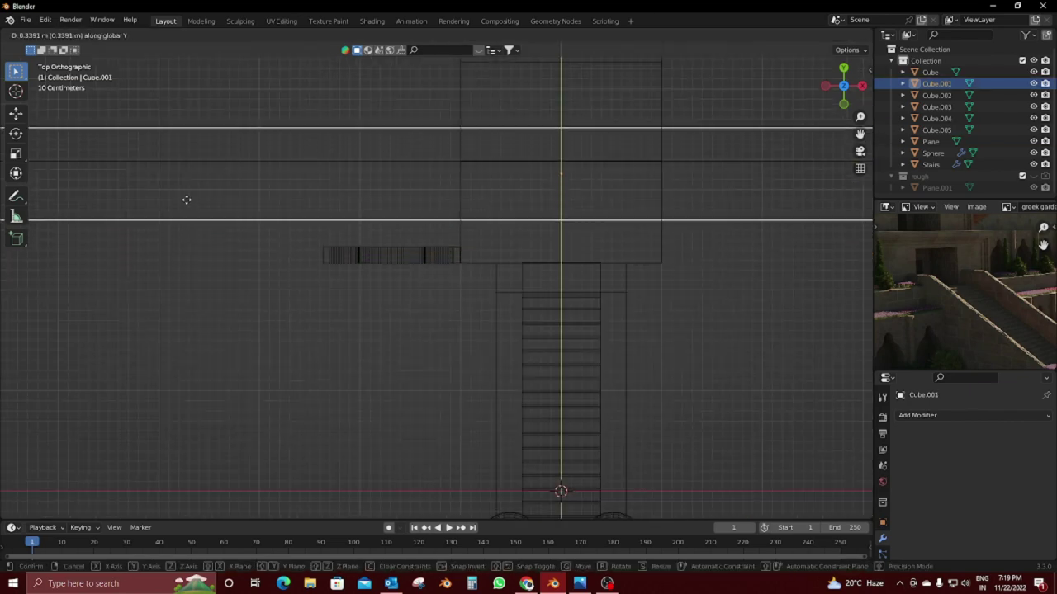
pyautogui.click(186, 198)
# Step: Orbit to a solid perspective view and select the arch and the terrace block
pyautogui.moveTo(186, 198)
pyautogui.mouseDown(button='middle')
pyautogui.moveTo(321, 272)
pyautogui.moveTo(379, 287)
pyautogui.mouseUp(button='middle')
pyautogui.hotkey('shift', 'z')
pyautogui.scroll(4, 413, 273)
pyautogui.scroll(3, 379, 231)
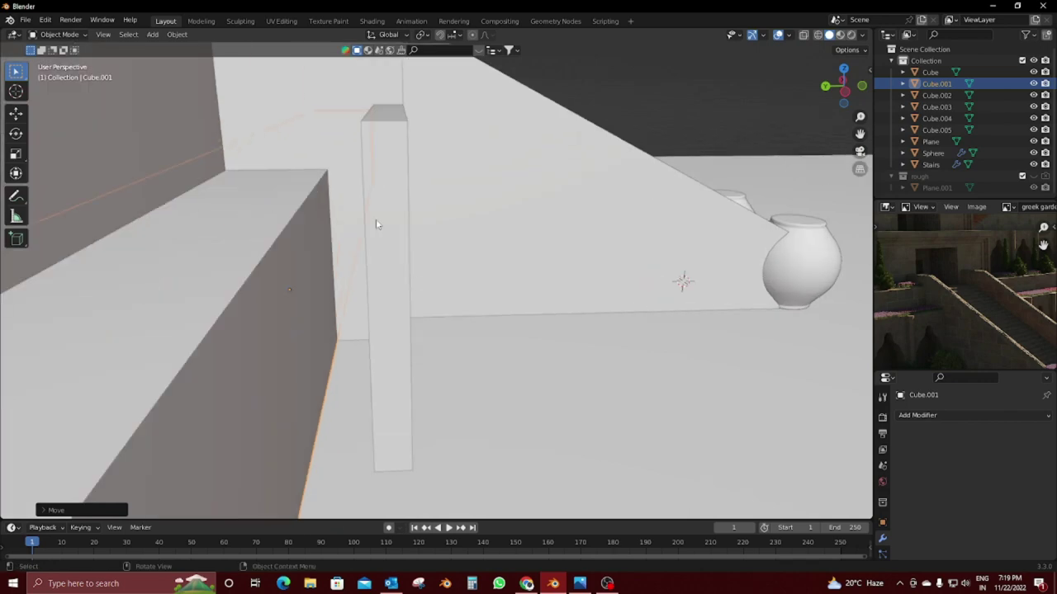
pyautogui.click(388, 225)
pyautogui.scroll(3, 409, 230)
pyautogui.scroll(-4, 429, 233)
pyautogui.scroll(-1, 452, 237)
pyautogui.scroll(-6, 259, 322)
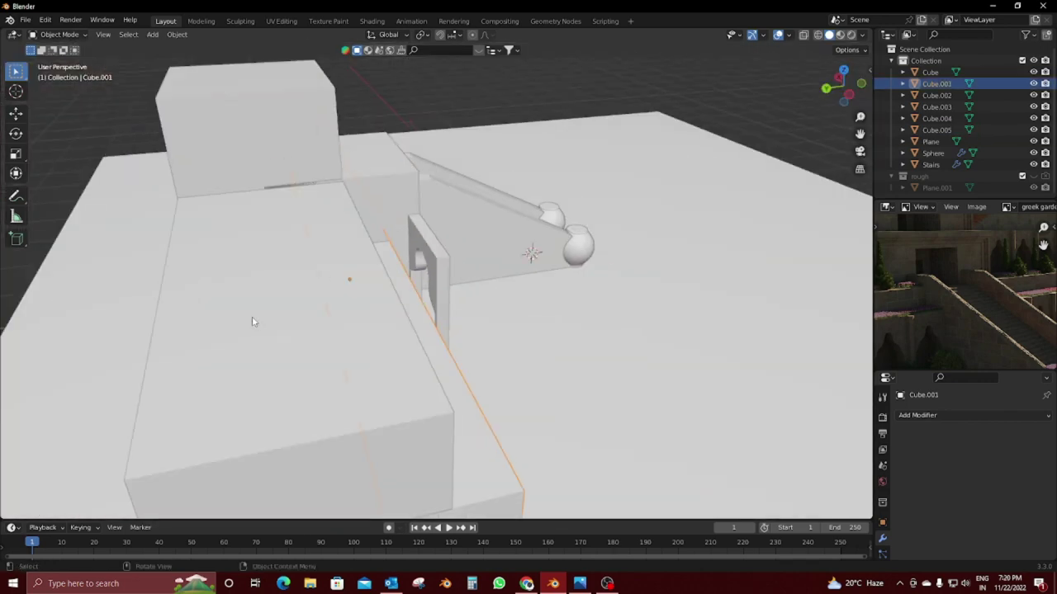
pyautogui.click(284, 346)
pyautogui.press('g')
pyautogui.press('Escape')
# Step: Duplicate the arch, slide the copy along X beside the original, and select both arches
pyautogui.moveTo(283, 343); pyautogui.dragTo(417, 315, button='middle')
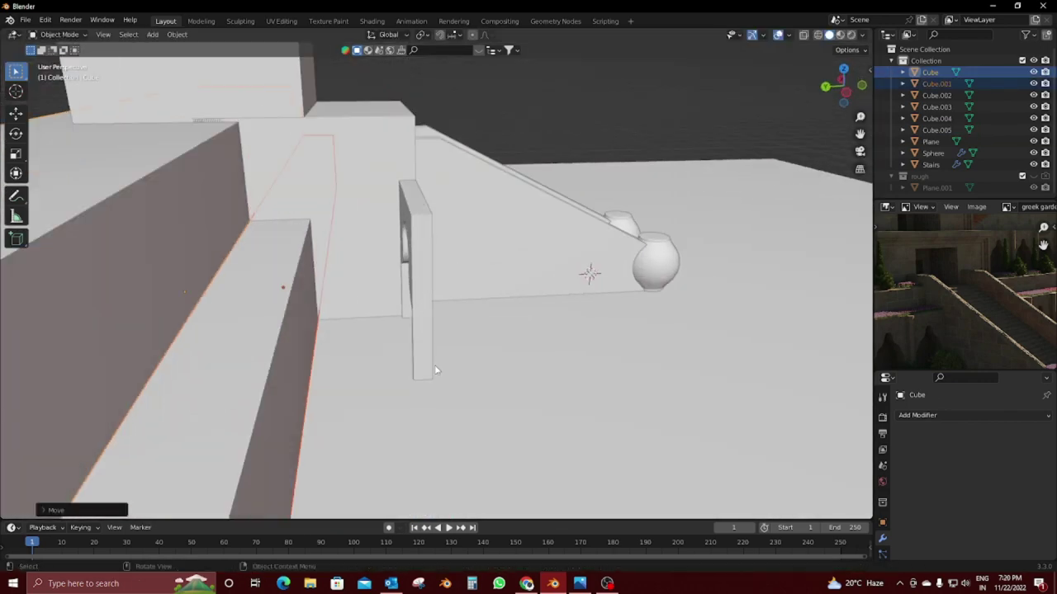
pyautogui.click(416, 315)
pyautogui.hotkey('shift', 'd')
pyautogui.press('x')
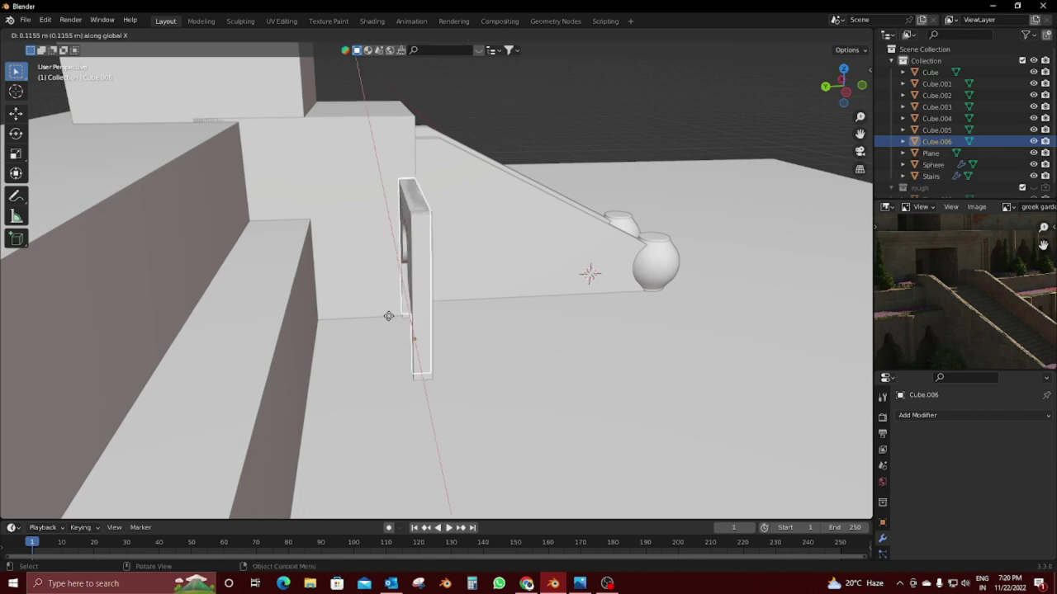
pyautogui.click(404, 342)
pyautogui.scroll(5, 403, 343)
pyautogui.moveTo(396, 336)
pyautogui.mouseDown(button='middle')
pyautogui.moveTo(394, 320)
pyautogui.moveTo(414, 315)
pyautogui.mouseUp(button='middle')
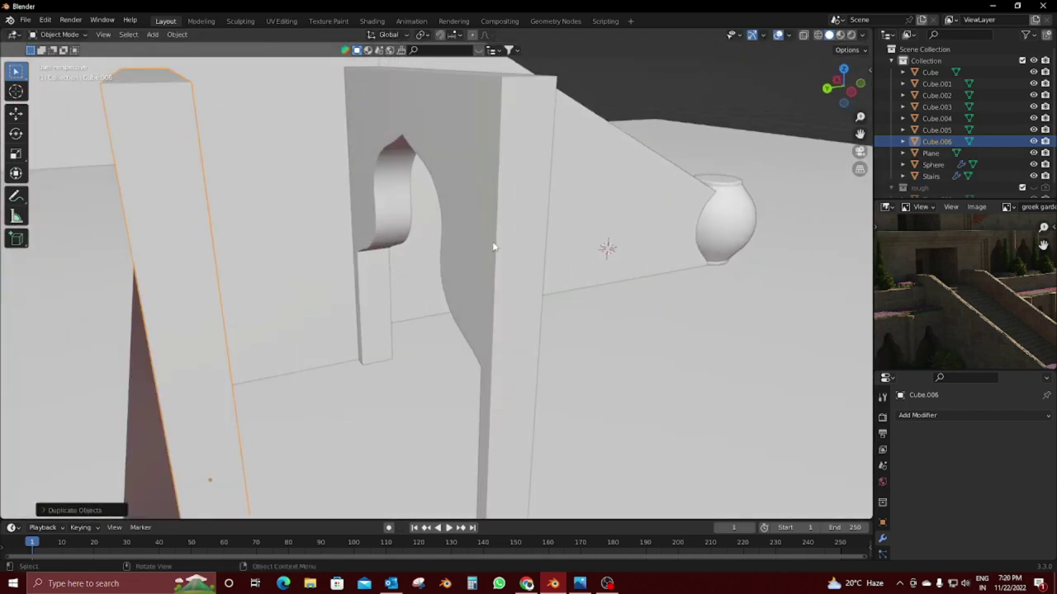
pyautogui.scroll(-4, 493, 247)
pyautogui.scroll(-2, 448, 273)
pyautogui.keyDown('shift'); pyautogui.click(440, 272); pyautogui.keyUp('shift')
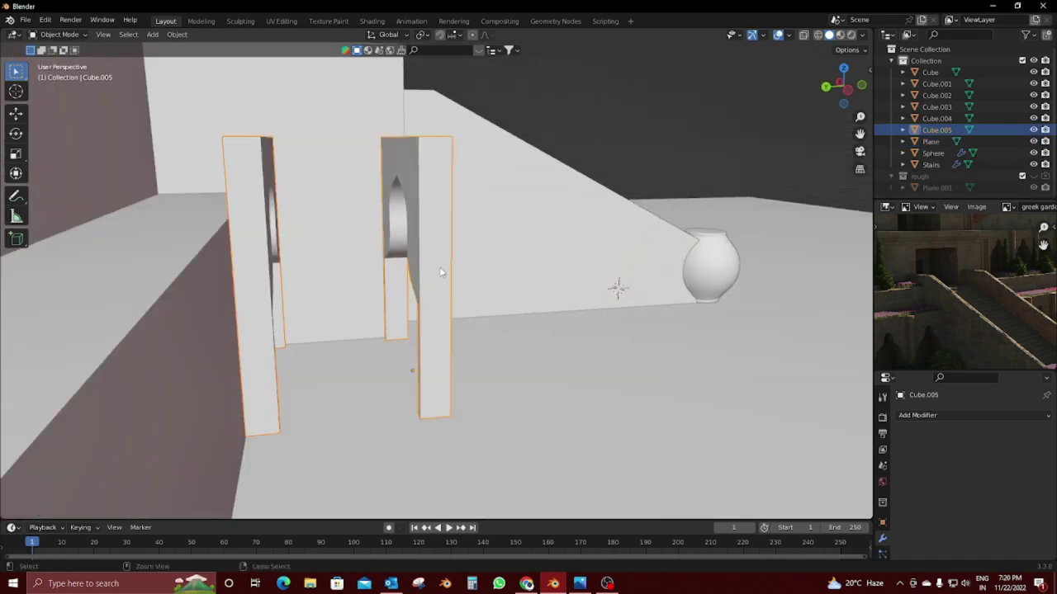
pyautogui.scroll(2, 440, 273)
# Step: Isolate both slabs in a local right-side wireframe view and knife-cut a line across their upper part
pyautogui.press('KP_Divide')
pyautogui.press('KP_3')
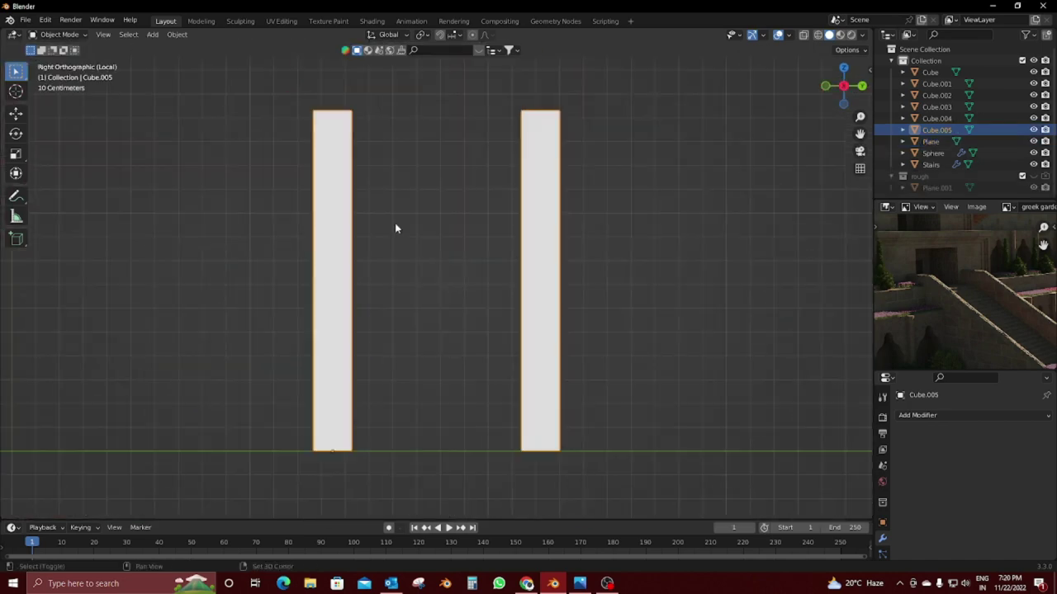
pyautogui.hotkey('shift', 'z')
pyautogui.scroll(2, 395, 222)
pyautogui.keyDown('shift'); pyautogui.moveTo(423, 211); pyautogui.dragTo(387, 324, button='middle'); pyautogui.keyUp('shift')
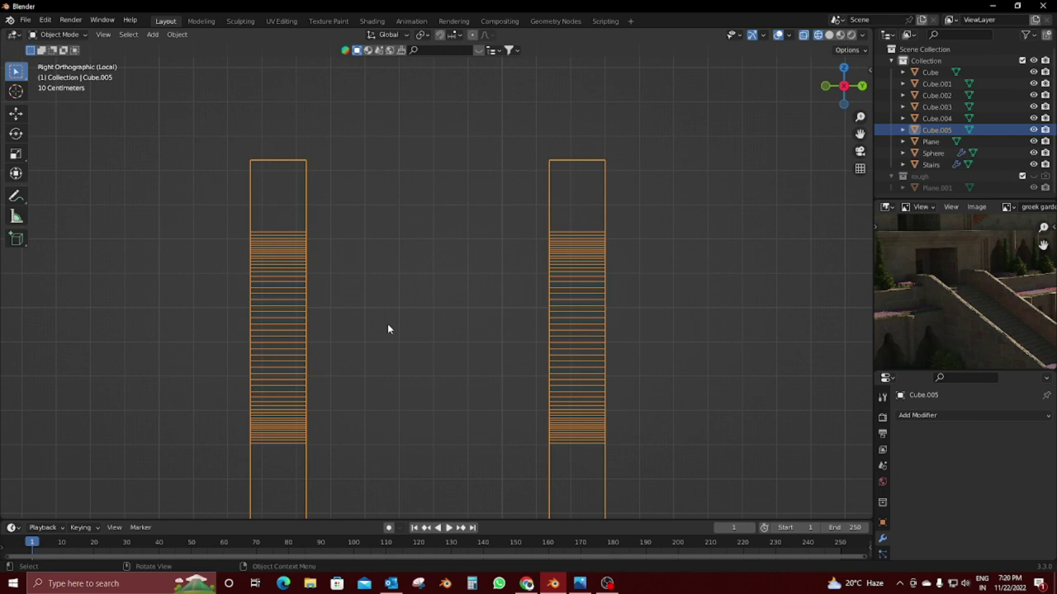
pyautogui.press('Tab')
pyautogui.press('k')
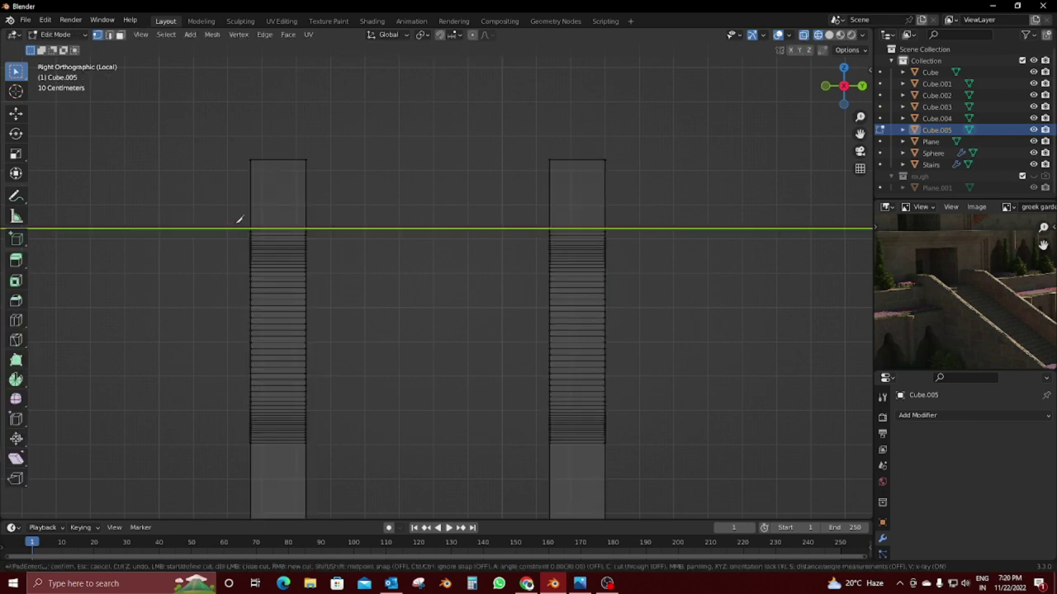
pyautogui.press('Return')
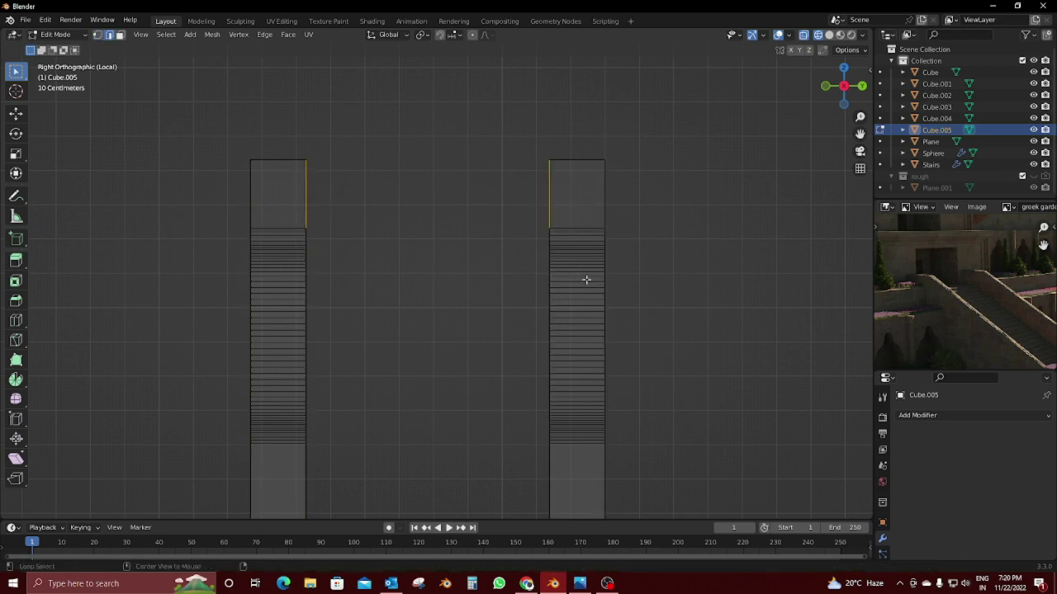
# Step: Box-select the right slab and delete its faces, then return to Object Mode
pyautogui.press('e')
pyautogui.rightClick(500, 280)
pyautogui.press('g')
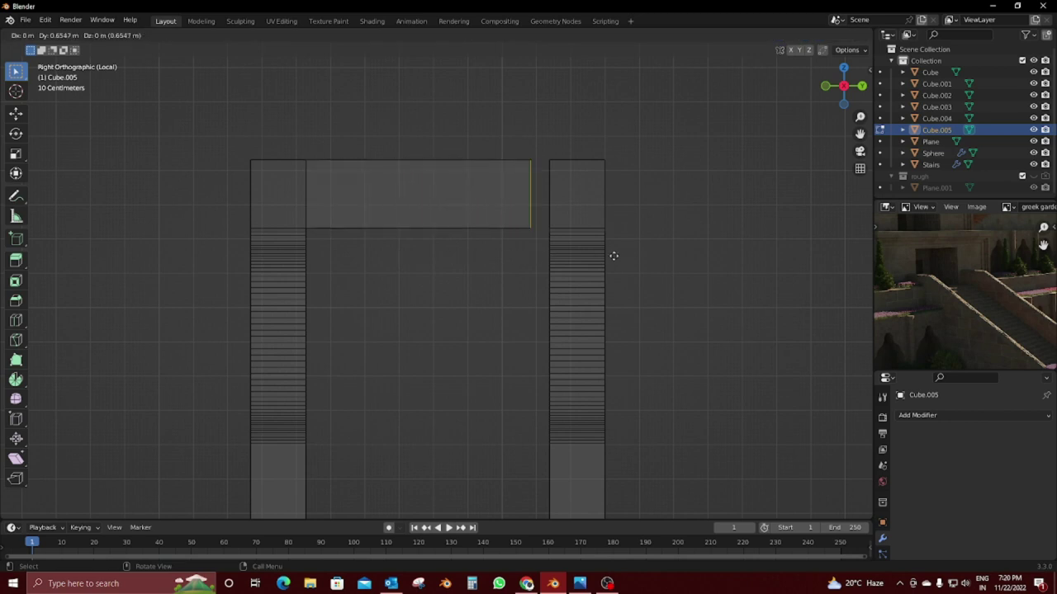
pyautogui.rightClick(613, 255)
pyautogui.scroll(-4, 525, 260)
pyautogui.scroll(-1, 525, 259)
pyautogui.moveTo(433, 207); pyautogui.dragTo(632, 501)
pyautogui.press('x')
pyautogui.click(608, 373)
pyautogui.scroll(5, 457, 371)
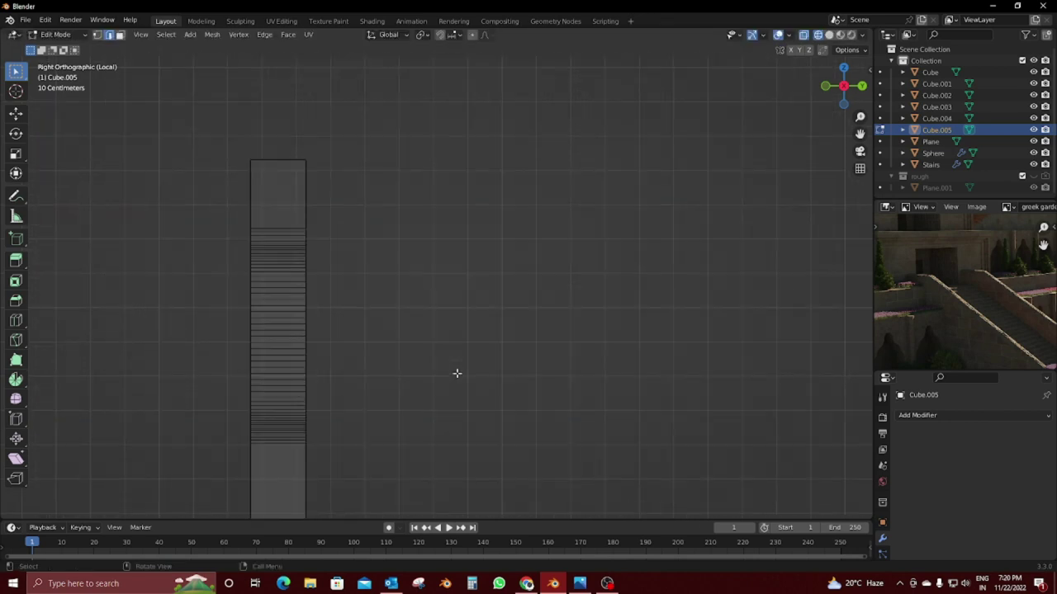
pyautogui.press('Tab')
pyautogui.click(917, 415)
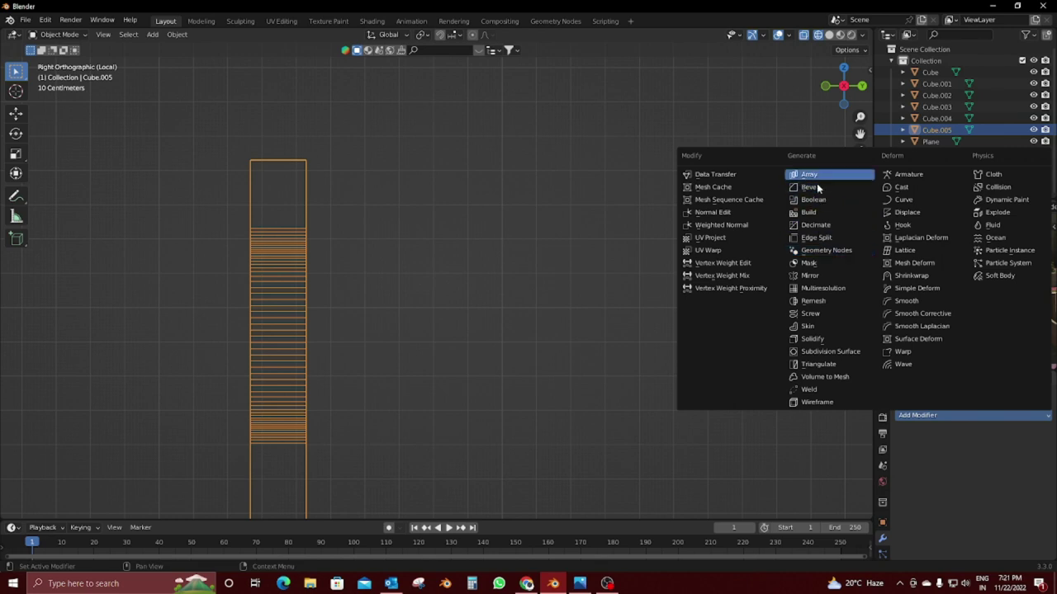
# Step: Add a Mirror modifier to the slab, mirroring on the Y axis only
pyautogui.click(817, 278)
pyautogui.click(964, 455)
pyautogui.scroll(-3, 587, 370)
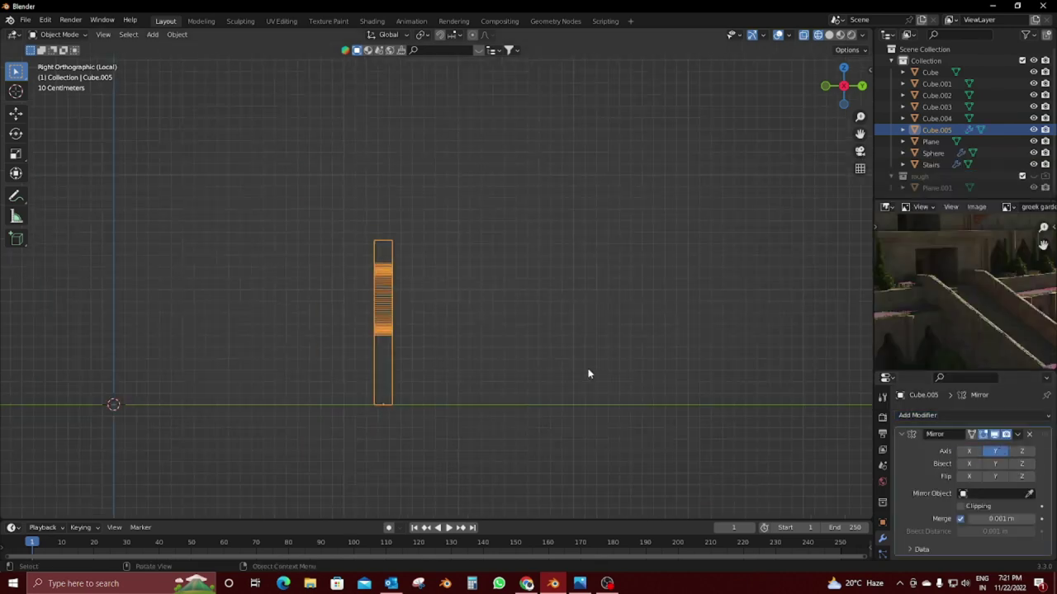
pyautogui.scroll(1, 587, 370)
pyautogui.hotkey('shift', 'z')
# Step: Add a Plain Axes empty and move it along Y beside the slab
pyautogui.hotkey('shift', 'a')
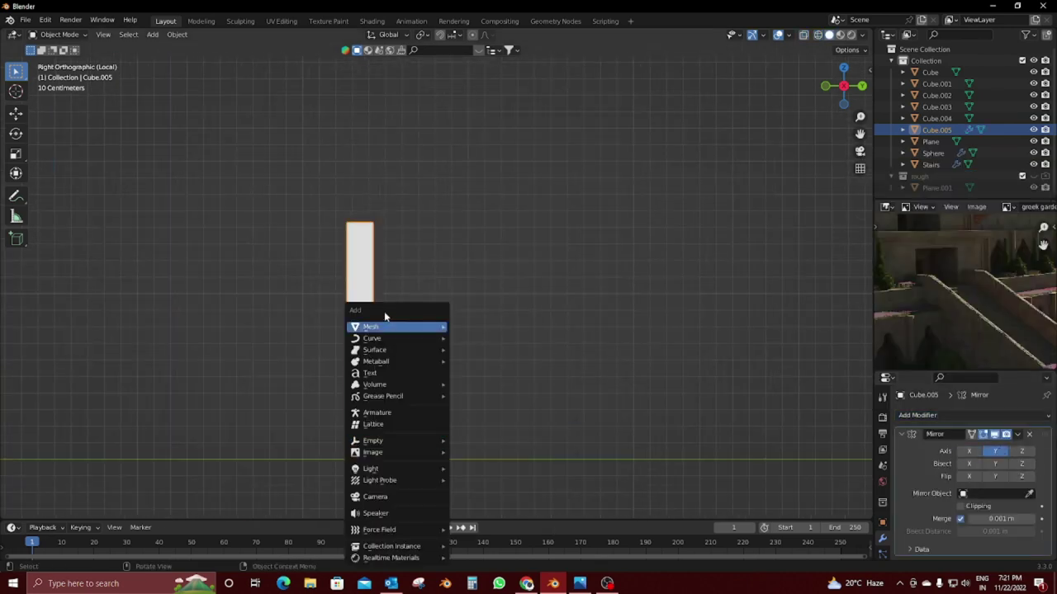
pyautogui.hotkey('shift', 'a')
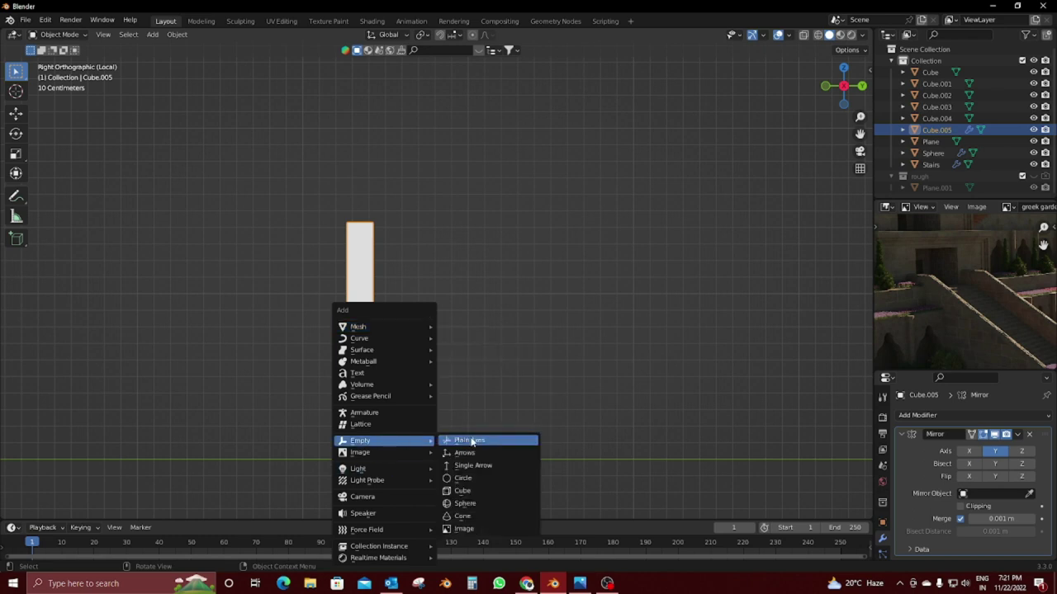
pyautogui.click(483, 439)
pyautogui.press('g')
pyautogui.press('x')
pyautogui.press('y')
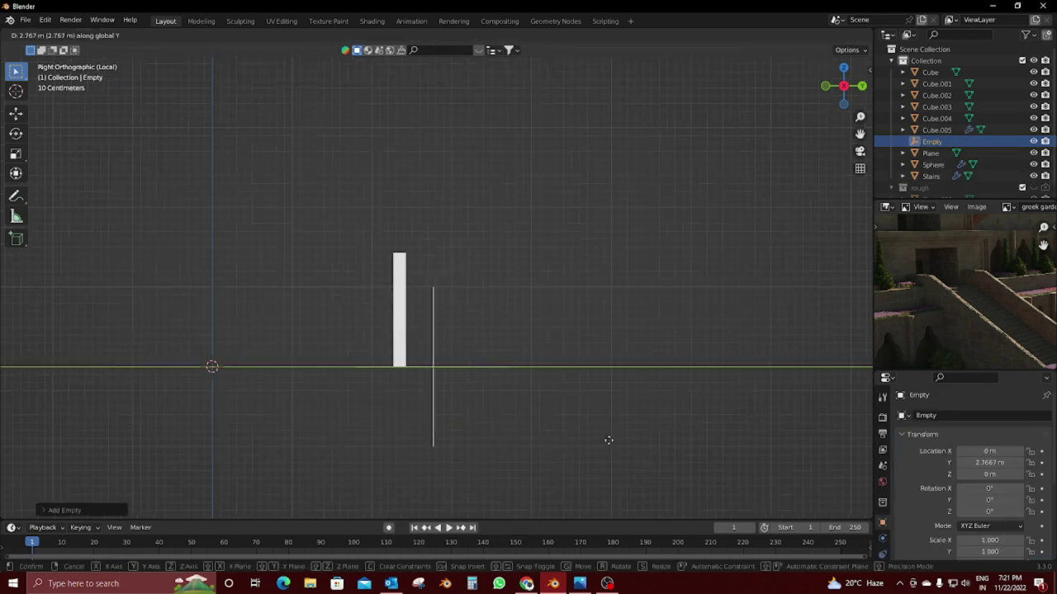
pyautogui.click(569, 435)
pyautogui.scroll(4, 545, 421)
pyautogui.hotkey('shift', 'a')
pyautogui.press('Escape')
# Step: Rename the empty to A.empty and set it as the slab's Mirror Object
pyautogui.press('F2')
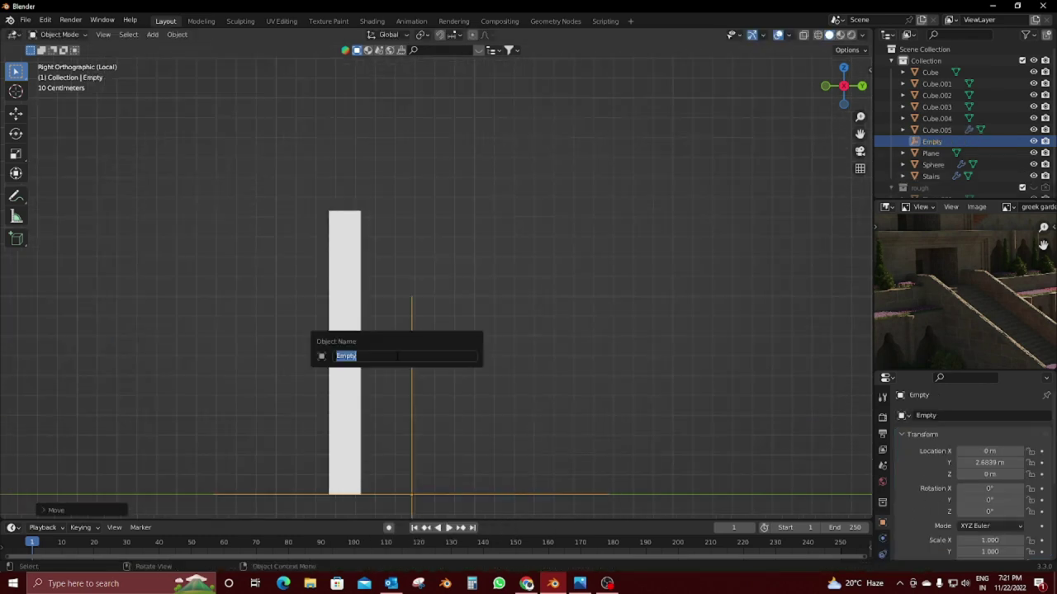
pyautogui.write('y')
pyautogui.press('Return')
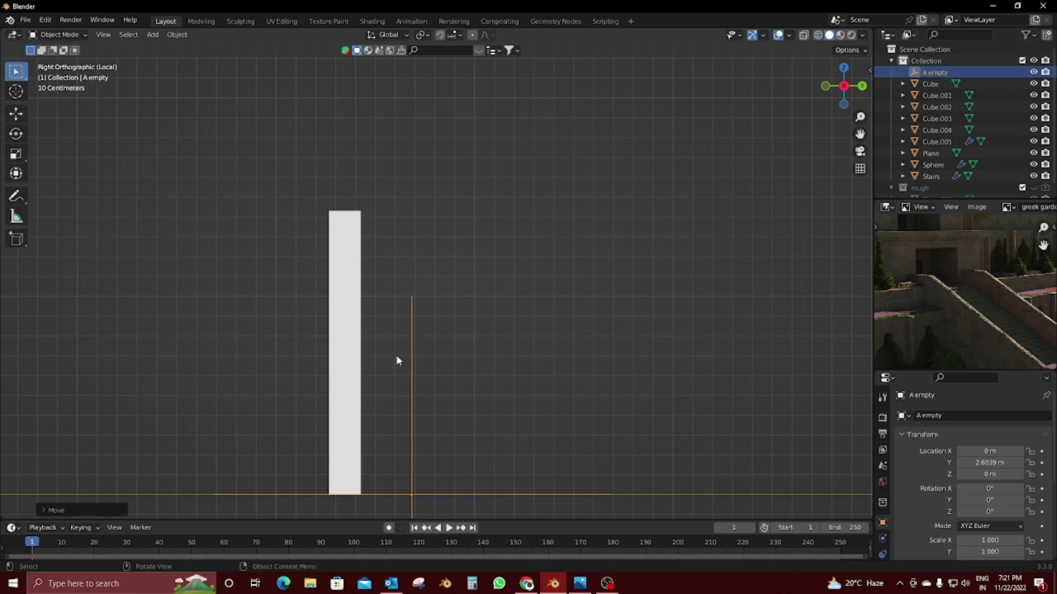
pyautogui.click(350, 350)
pyautogui.click(994, 493)
pyautogui.click(916, 381)
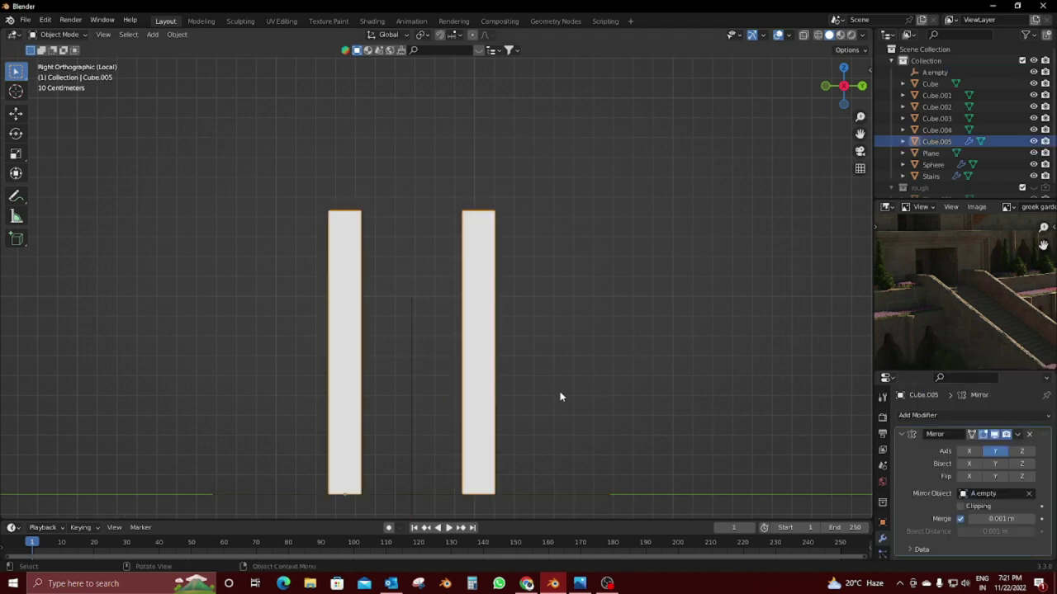
pyautogui.press('Tab')
pyautogui.scroll(5, 460, 382)
# Step: Extrude the slab's top inner edge across to the mirror plane
pyautogui.hotkey('alt', 'a')
pyautogui.press('e')
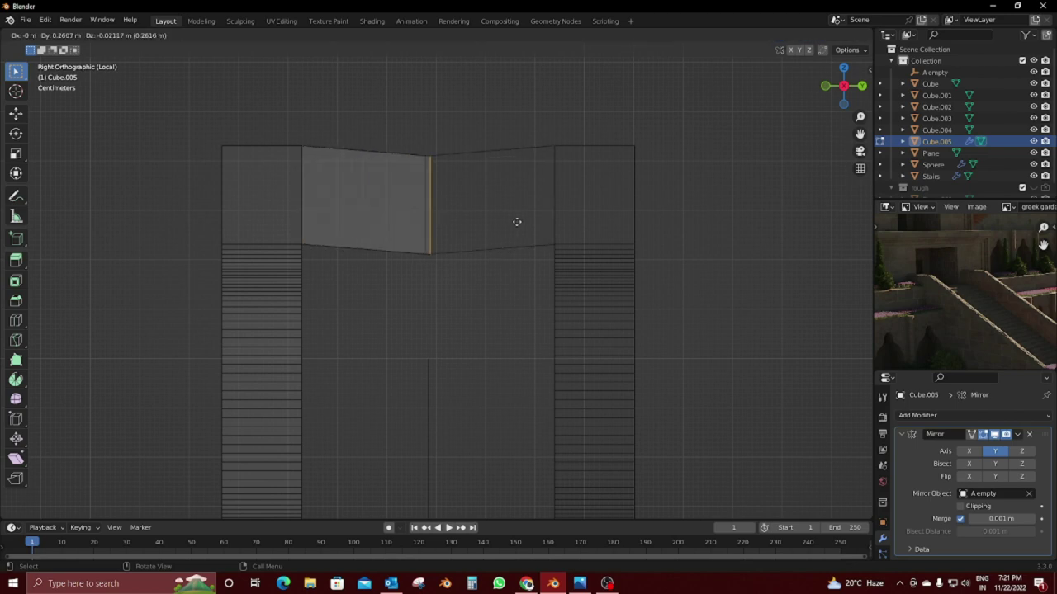
pyautogui.press('Escape')
pyautogui.press('e')
pyautogui.click(564, 237)
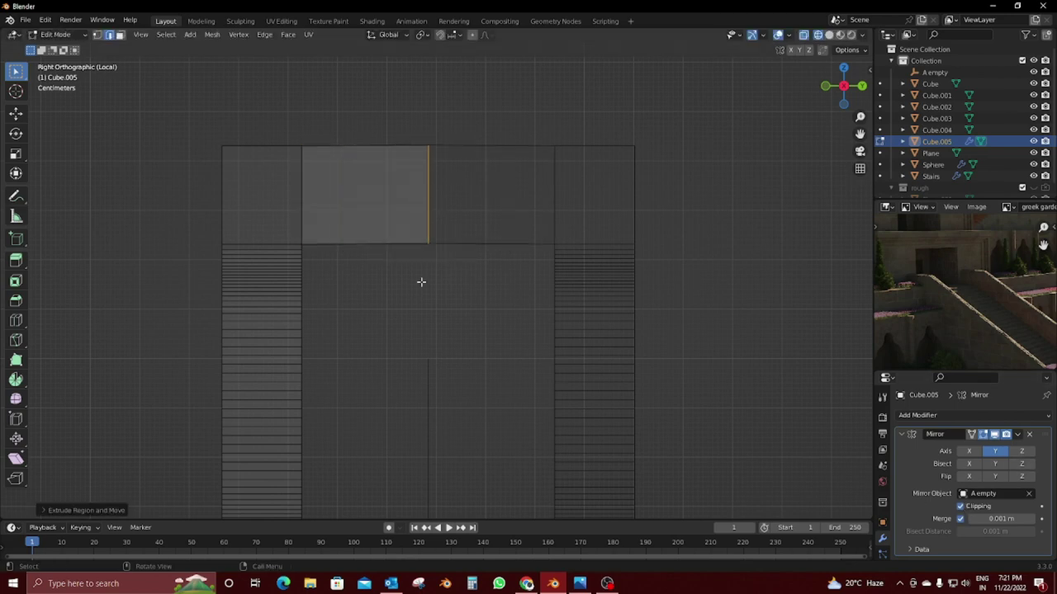
pyautogui.press('Tab')
# Step: Select both top faces and join the two arch halves into one roof at the mirror plane
pyautogui.moveTo(434, 267)
pyautogui.mouseDown(button='middle')
pyautogui.moveTo(625, 349)
pyautogui.moveTo(506, 347)
pyautogui.moveTo(569, 331)
pyautogui.moveTo(606, 246)
pyautogui.mouseUp(button='middle')
pyautogui.press('Tab')
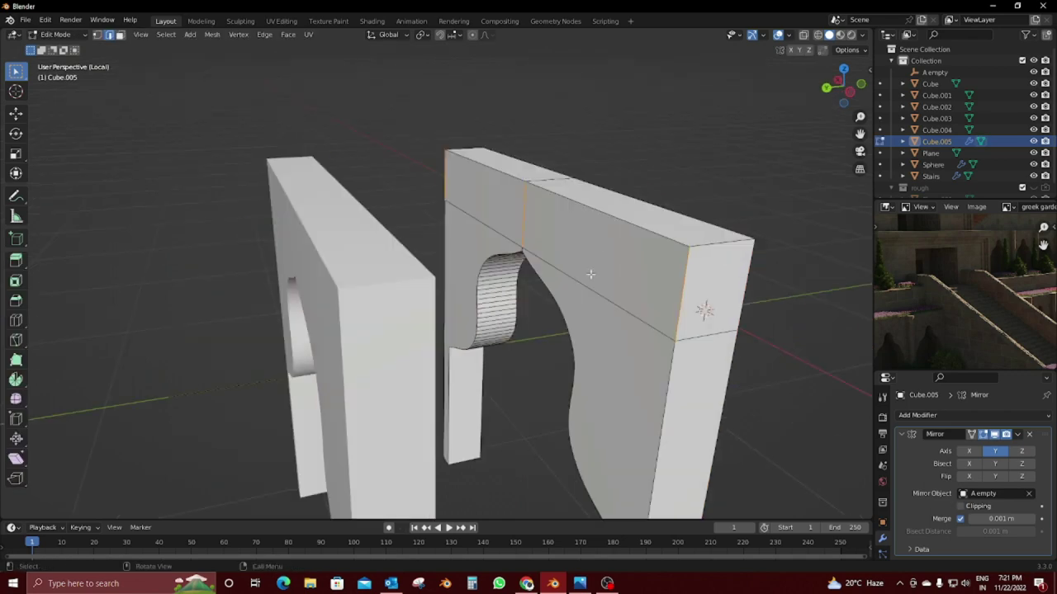
pyautogui.keyDown('shift'); pyautogui.click(591, 274); pyautogui.keyUp('shift')
pyautogui.keyDown('shift'); pyautogui.click(446, 198); pyautogui.keyUp('shift')
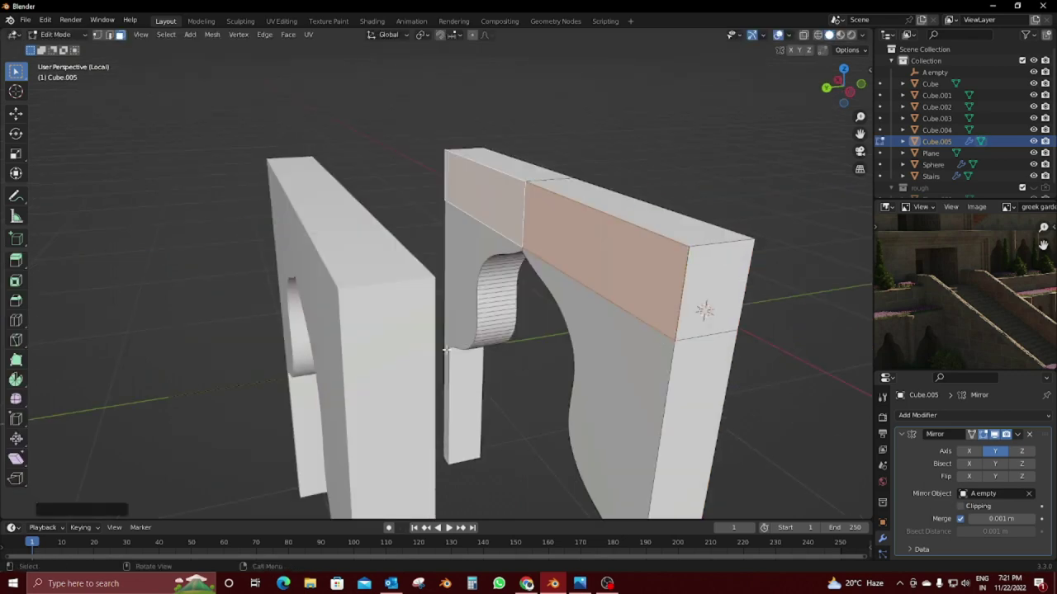
pyautogui.click(960, 506)
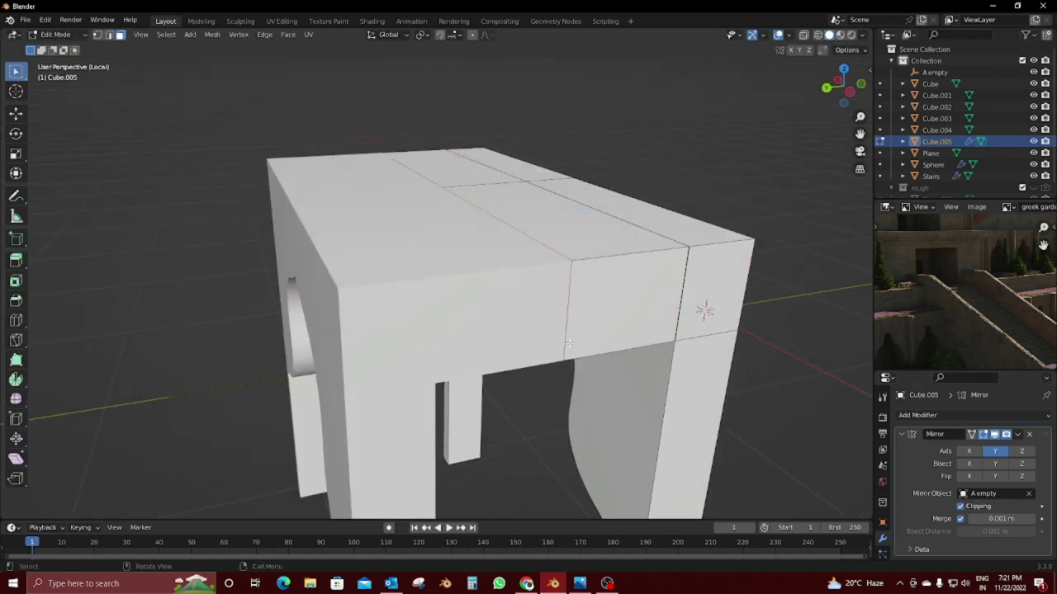
pyautogui.moveTo(591, 267); pyautogui.dragTo(483, 233, button='middle')
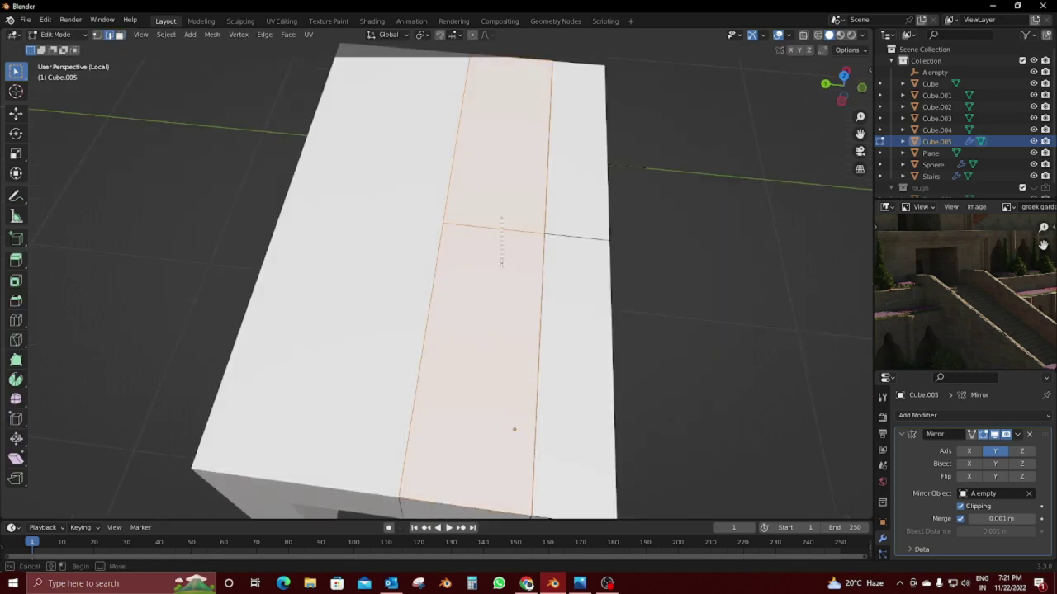
pyautogui.moveTo(525, 293); pyautogui.dragTo(516, 194, button='middle')
pyautogui.moveTo(484, 267)
pyautogui.mouseDown(button='middle')
pyautogui.moveTo(469, 307)
pyautogui.moveTo(463, 289)
pyautogui.mouseUp(button='middle')
# Step: Apply the Mirror modifier to the arch and delete the empty helper object
pyautogui.press('Tab')
pyautogui.scroll(-5, 462, 288)
pyautogui.moveTo(401, 302)
pyautogui.mouseDown(button='middle')
pyautogui.moveTo(486, 308)
pyautogui.moveTo(886, 488)
pyautogui.mouseUp(button='middle')
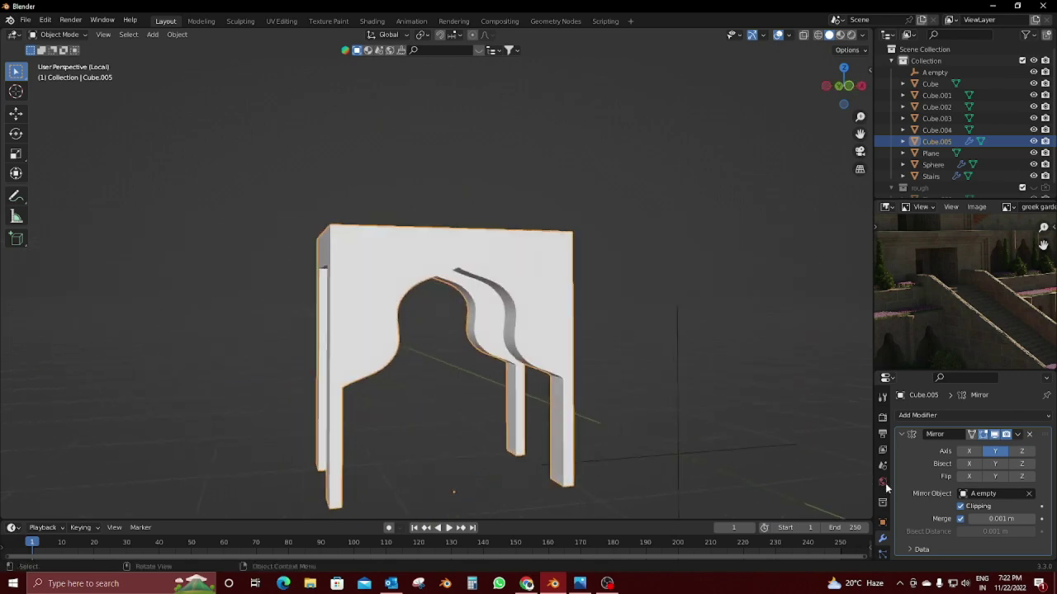
pyautogui.hotkey('ctrl', 'a')
pyautogui.click(615, 451)
pyautogui.press('Delete')
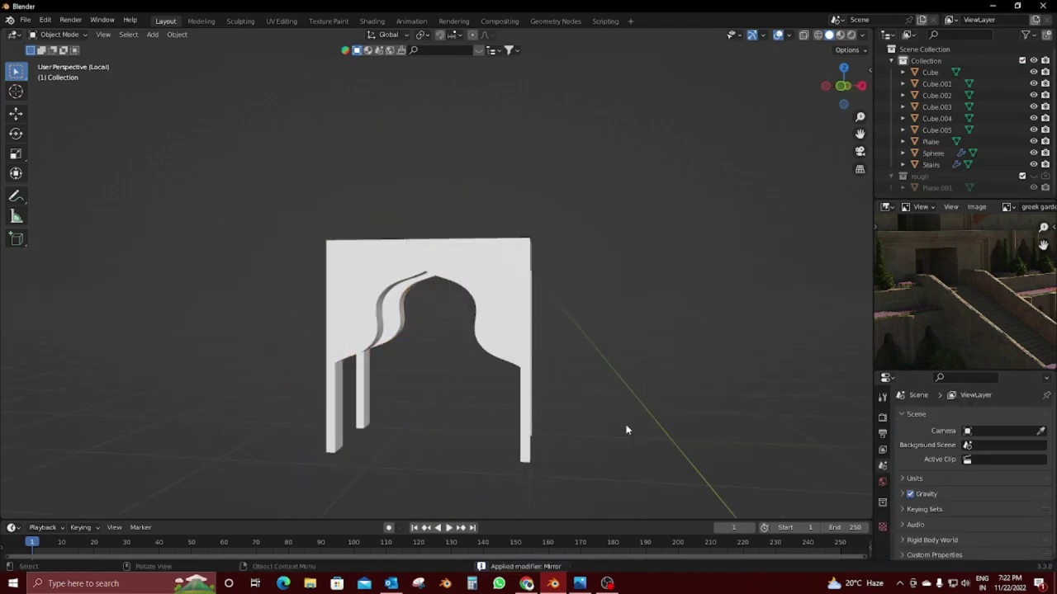
pyautogui.moveTo(624, 430)
pyautogui.mouseDown(button='middle')
pyautogui.moveTo(499, 389)
pyautogui.moveTo(448, 420)
pyautogui.mouseUp(button='middle')
pyautogui.press('`')
# Step: Back in the full scene, give the arch an Array modifier with relative offset X -1
pyautogui.click(498, 387)
pyautogui.click(212, 389)
pyautogui.moveTo(212, 389); pyautogui.dragTo(408, 366, button='middle')
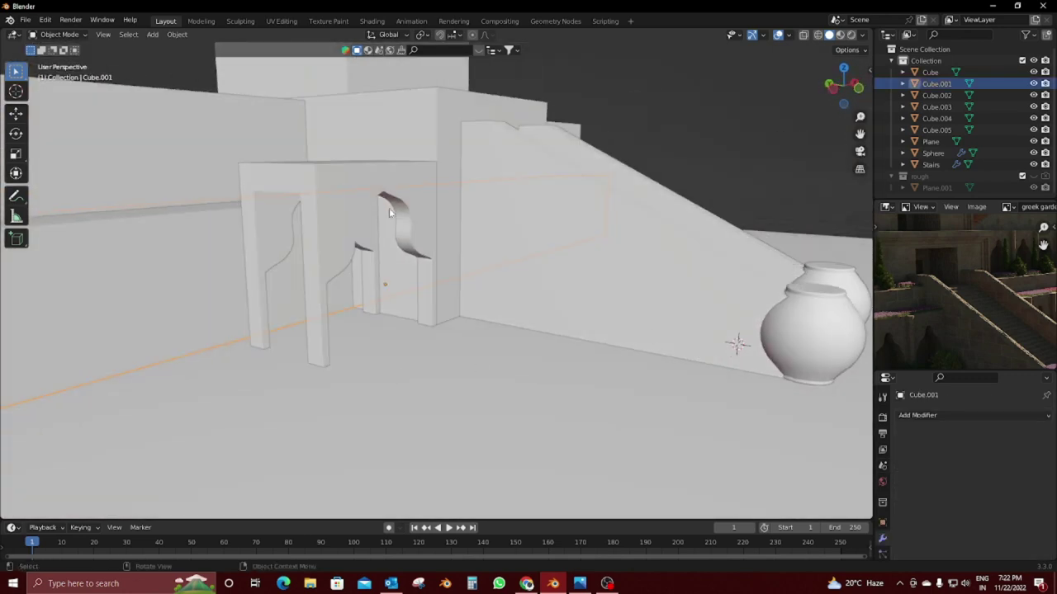
pyautogui.click(390, 213)
pyautogui.click(1005, 415)
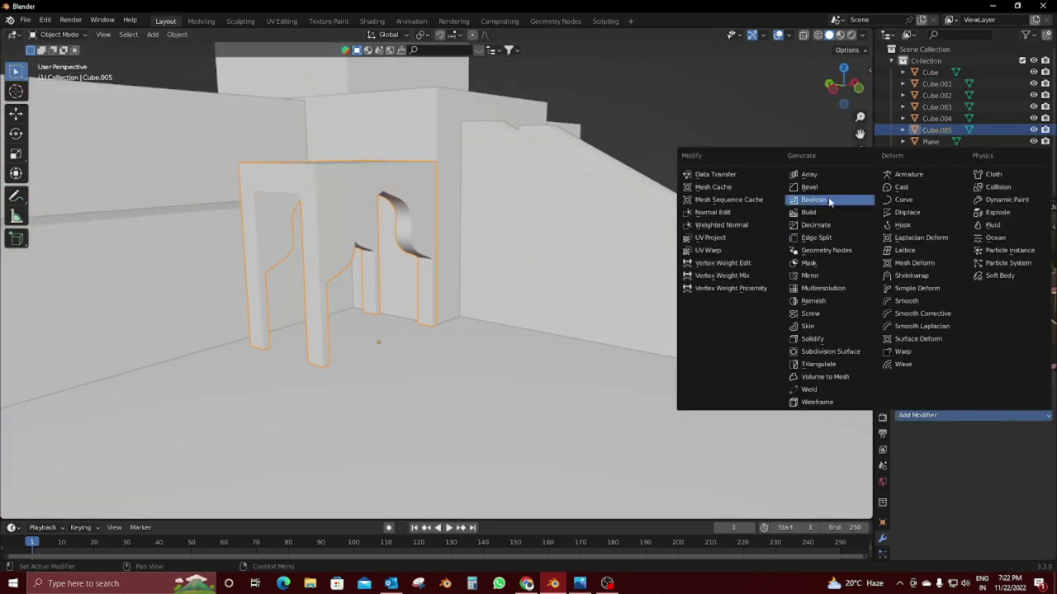
pyautogui.click(825, 175)
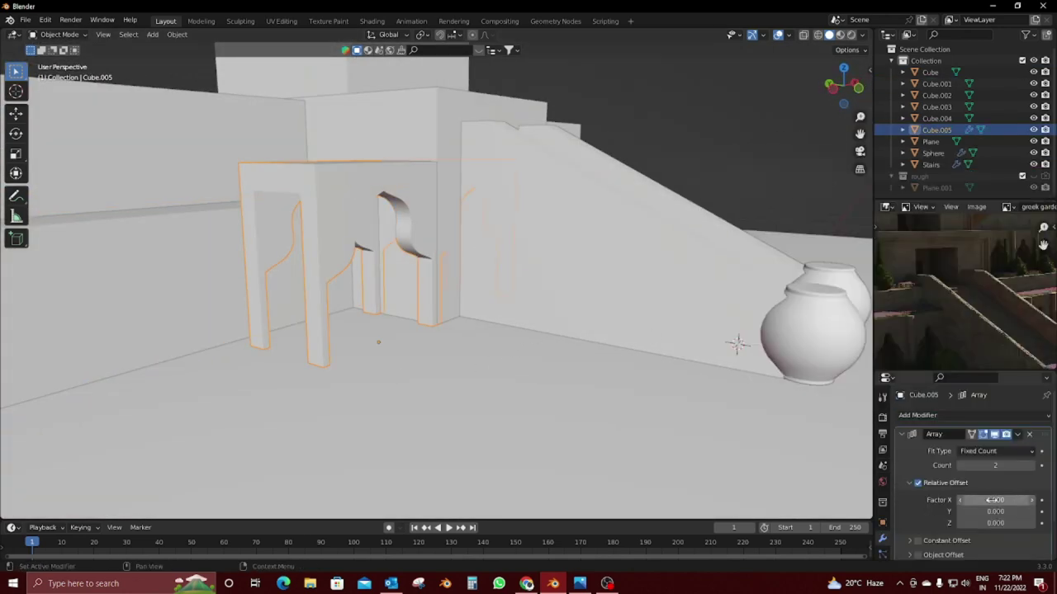
pyautogui.write('-1')
pyautogui.press('Return')
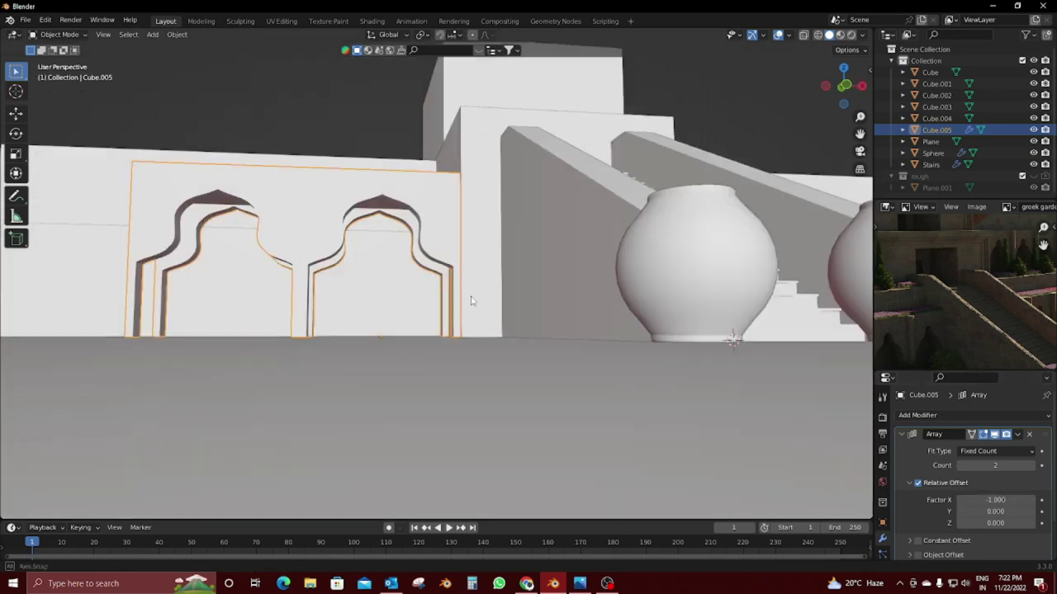
# Step: Raise the Array count to 5 for a row of five arches
pyautogui.moveTo(618, 352); pyautogui.dragTo(618, 353, button='middle')
pyautogui.scroll(5, 618, 352)
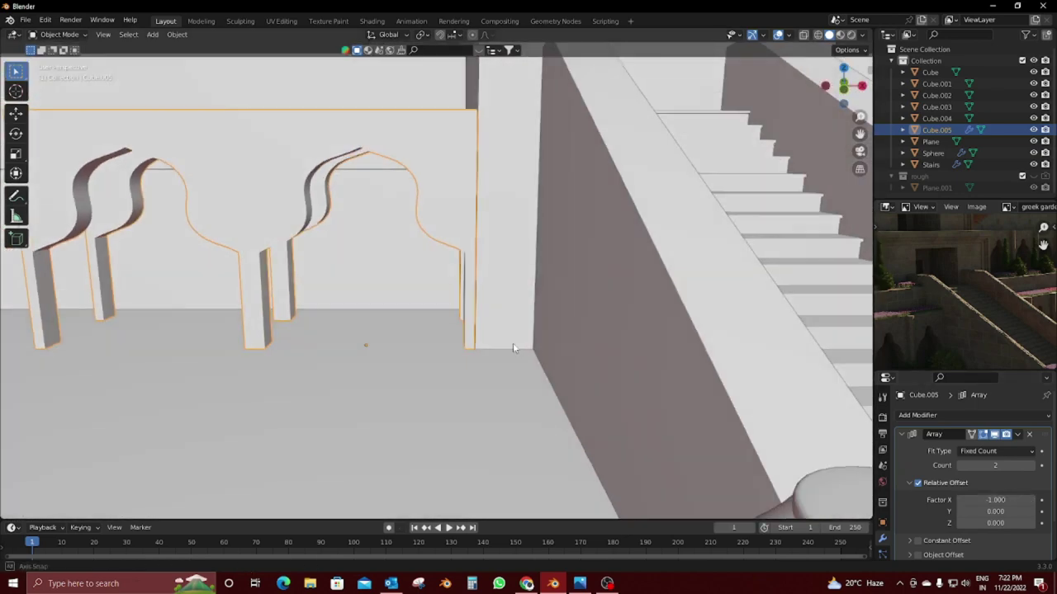
pyautogui.moveTo(513, 343)
pyautogui.mouseDown(button='middle')
pyautogui.moveTo(408, 322)
pyautogui.moveTo(435, 296)
pyautogui.moveTo(531, 323)
pyautogui.moveTo(438, 314)
pyautogui.moveTo(459, 316)
pyautogui.moveTo(366, 335)
pyautogui.mouseUp(button='middle')
pyautogui.scroll(-4, 371, 322)
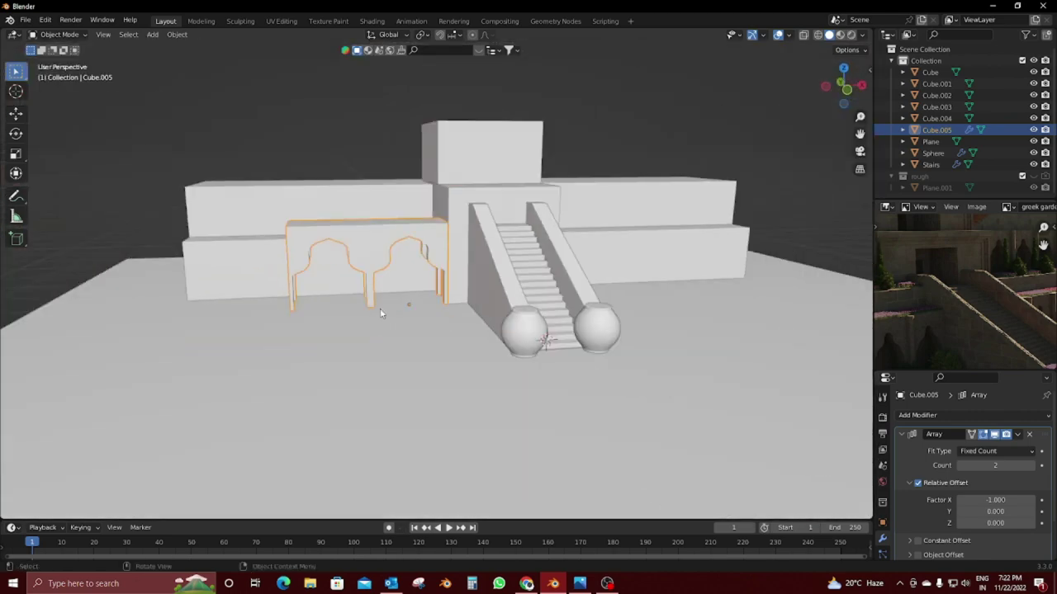
pyautogui.click(1040, 465)
pyautogui.click(1040, 465)
pyautogui.click(1040, 465)
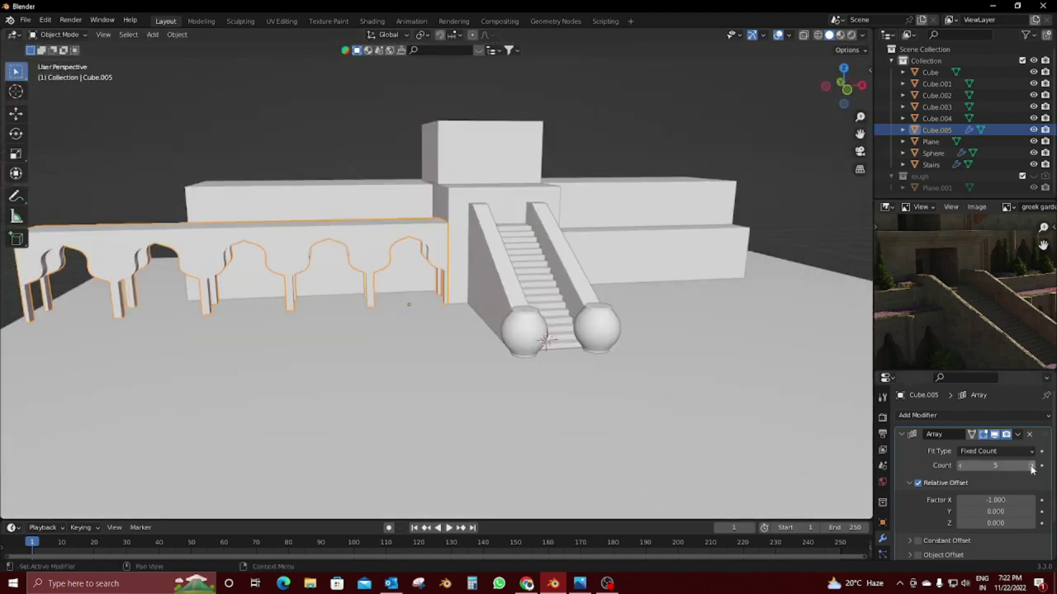
pyautogui.moveTo(462, 322)
pyautogui.mouseDown(button='middle')
pyautogui.moveTo(502, 305)
pyautogui.moveTo(505, 322)
pyautogui.moveTo(537, 324)
pyautogui.mouseUp(button='middle')
# Step: Resize the arcade and shift it along X in a top-down wireframe view
pyautogui.press('s')
pyautogui.click(513, 319)
pyautogui.scroll(2, 541, 329)
pyautogui.press('KP_7')
pyautogui.hotkey('shift', 'z')
pyautogui.press('g')
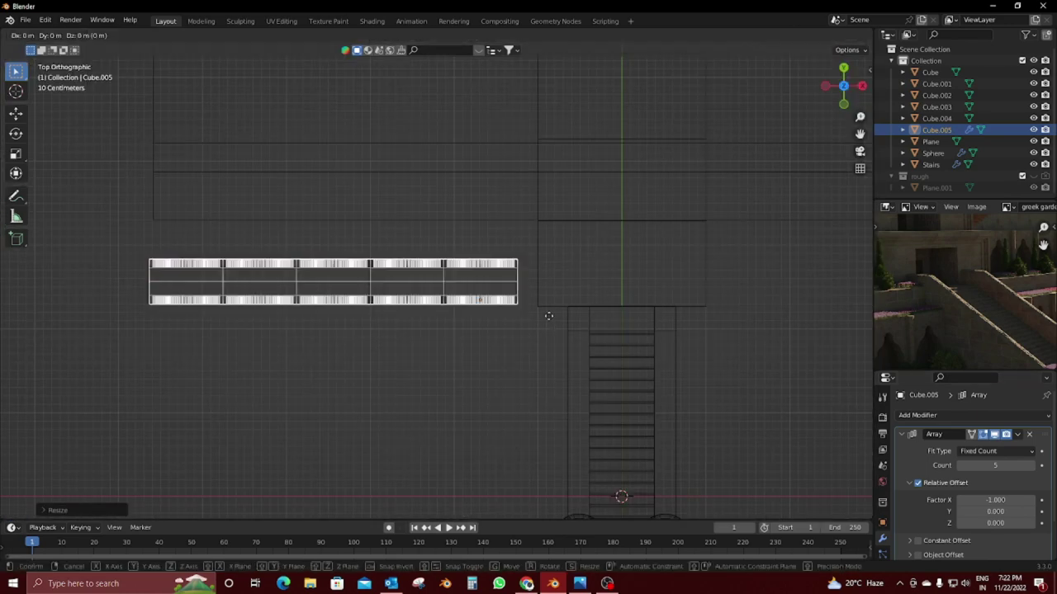
pyautogui.press('x')
pyautogui.click(568, 314)
pyautogui.hotkey('shift', 'z')
pyautogui.moveTo(567, 321)
pyautogui.mouseDown(button='middle')
pyautogui.moveTo(583, 277)
pyautogui.moveTo(625, 292)
pyautogui.moveTo(605, 365)
pyautogui.moveTo(307, 309)
pyautogui.mouseUp(button='middle')
pyautogui.scroll(3, 625, 292)
# Step: Move the long wall block along Y into line with the arcade, then reselect the arches
pyautogui.click(135, 196)
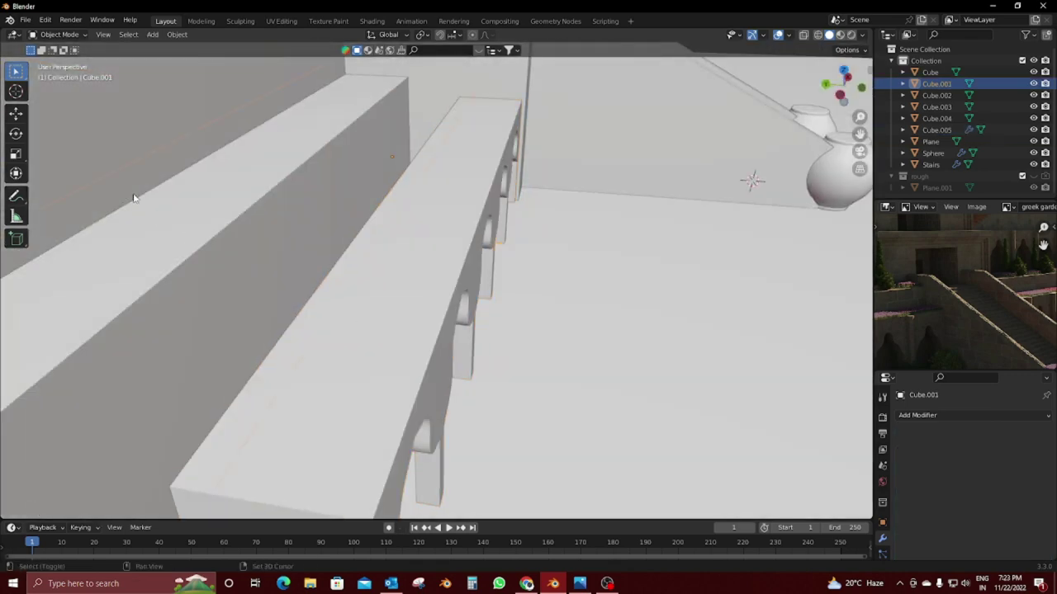
pyautogui.press('g')
pyautogui.press('y')
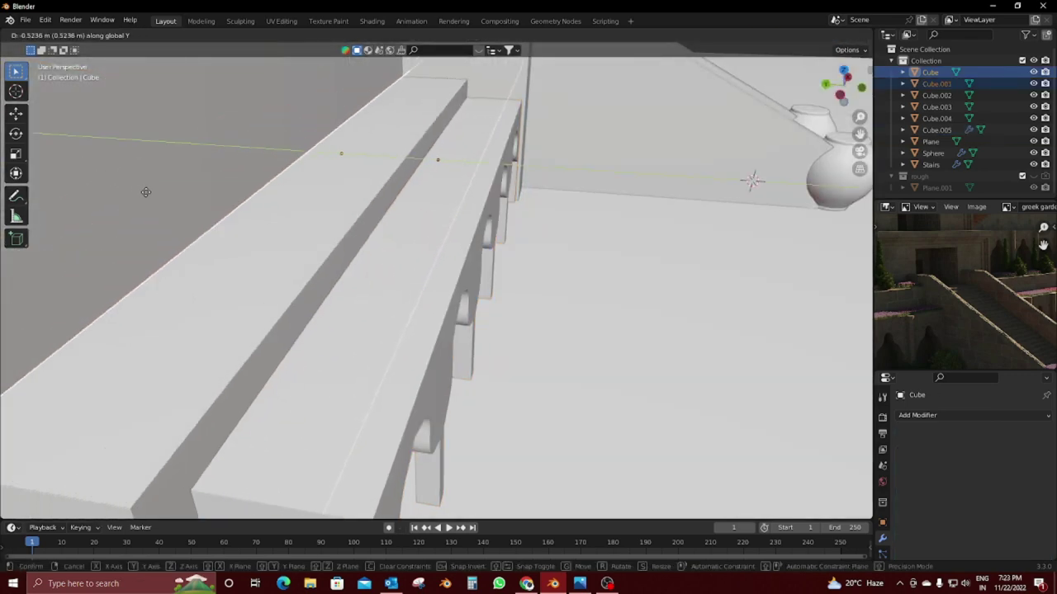
pyautogui.click(146, 189)
pyautogui.moveTo(147, 189)
pyautogui.mouseDown(button='middle')
pyautogui.moveTo(391, 302)
pyautogui.moveTo(485, 309)
pyautogui.mouseUp(button='middle')
pyautogui.scroll(-5, 601, 371)
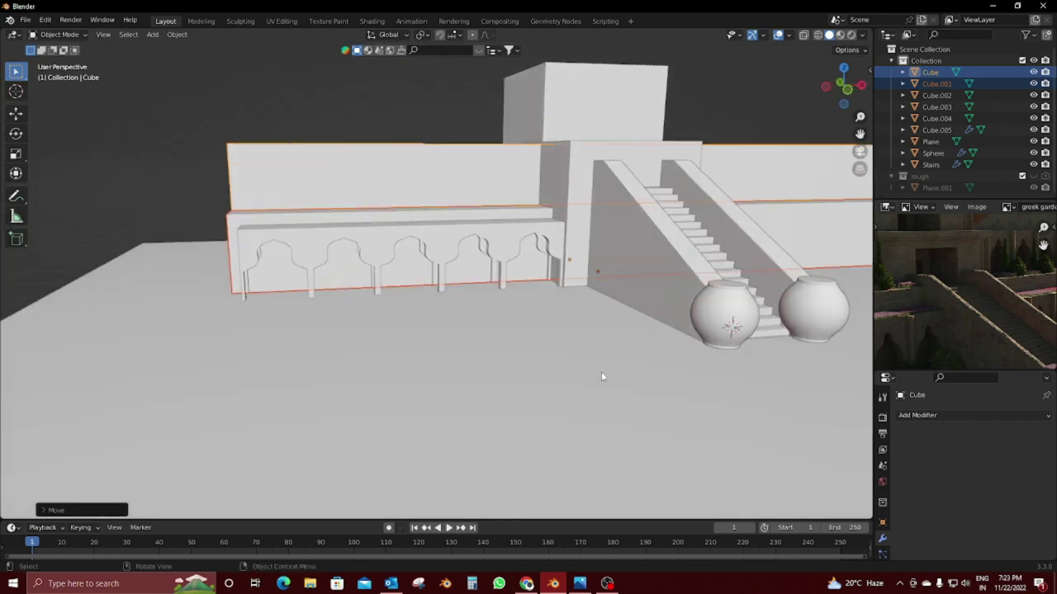
pyautogui.scroll(2, 965, 289)
pyautogui.moveTo(476, 394); pyautogui.dragTo(502, 299, button='middle')
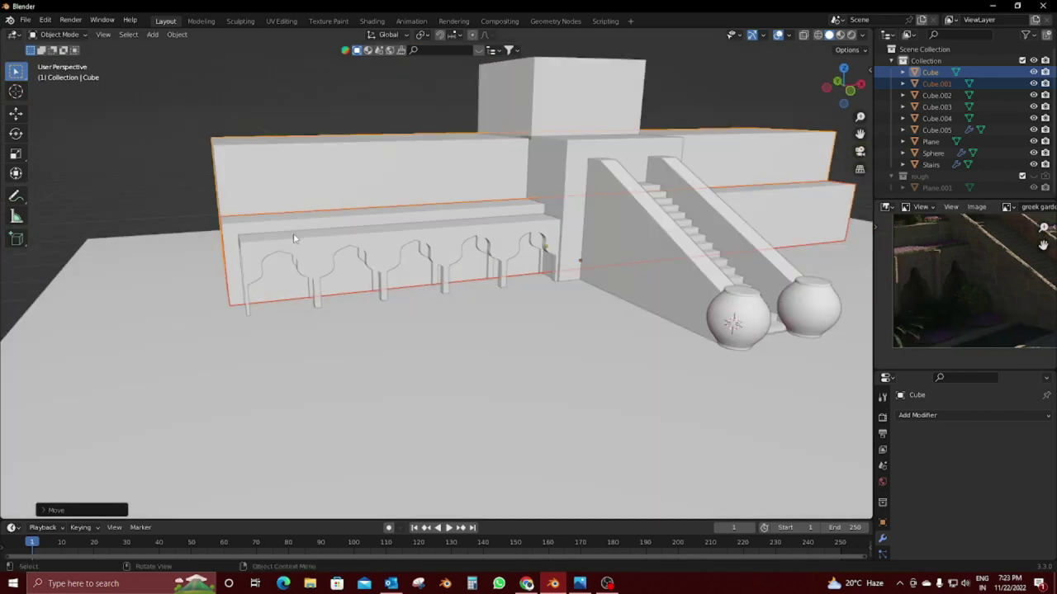
pyautogui.click(503, 299)
pyautogui.moveTo(470, 388); pyautogui.dragTo(498, 402, button='middle')
pyautogui.scroll(-3, 484, 386)
# Step: Duplicate the arcade, rotate the copy 180 degrees, and set its Array factor X to -1
pyautogui.click(498, 402)
pyautogui.press('s')
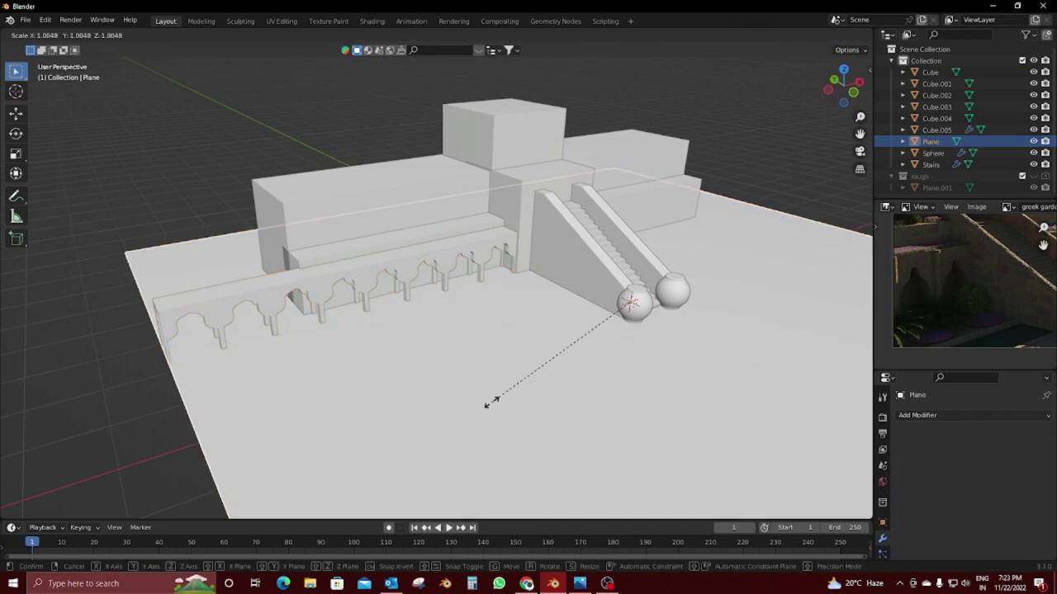
pyautogui.press('Escape')
pyautogui.click(367, 307)
pyautogui.moveTo(367, 307); pyautogui.dragTo(439, 322, button='middle')
pyautogui.hotkey('shift', 'd')
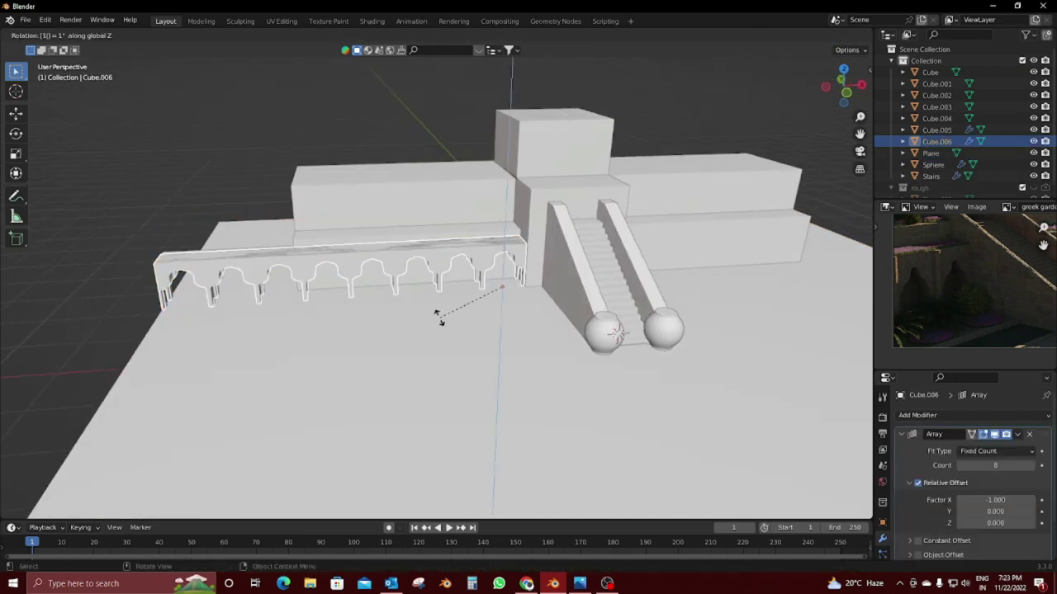
pyautogui.write('180')
pyautogui.press('Return')
pyautogui.moveTo(439, 314)
pyautogui.mouseDown(button='middle')
pyautogui.moveTo(502, 350)
pyautogui.moveTo(470, 386)
pyautogui.moveTo(520, 357)
pyautogui.mouseUp(button='middle')
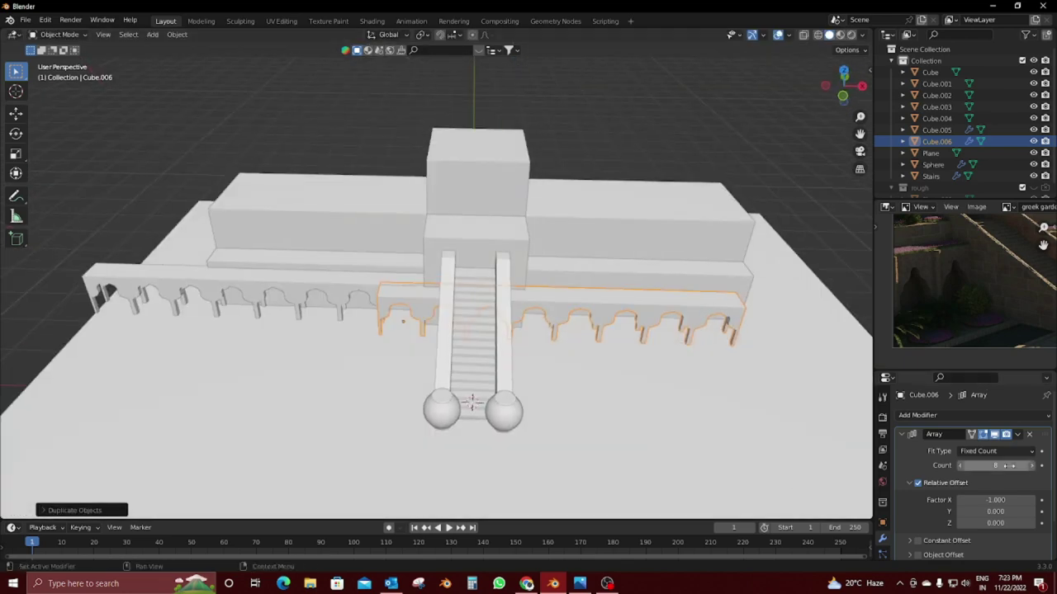
pyautogui.write('-1')
pyautogui.press('Return')
# Step: Reset the copy's rotation and place it to the right of the stairs
pyautogui.hotkey('alt', 'r')
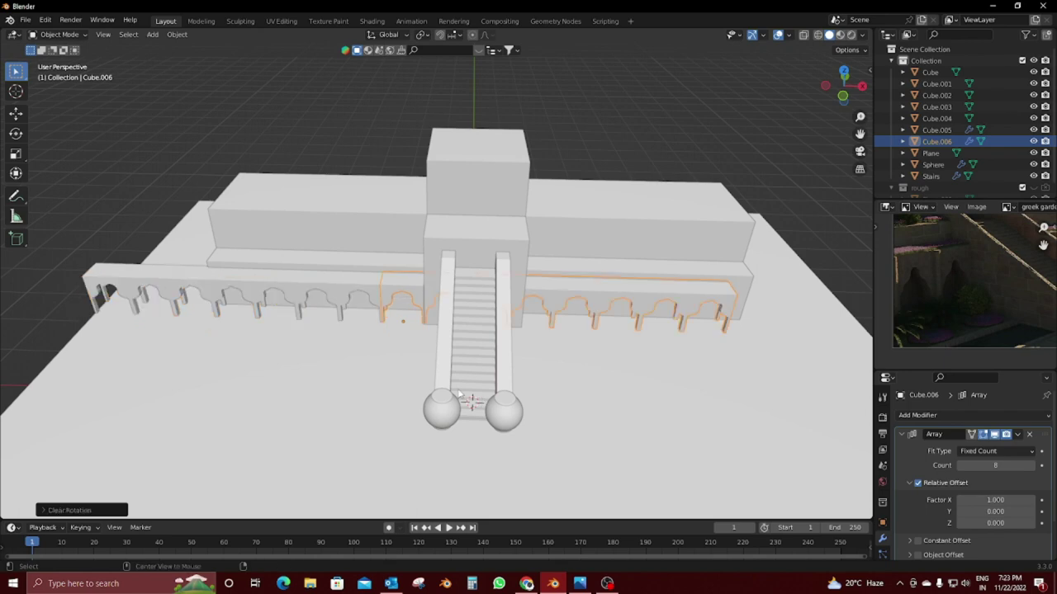
pyautogui.scroll(1, 495, 396)
pyautogui.press('g')
pyautogui.press('y')
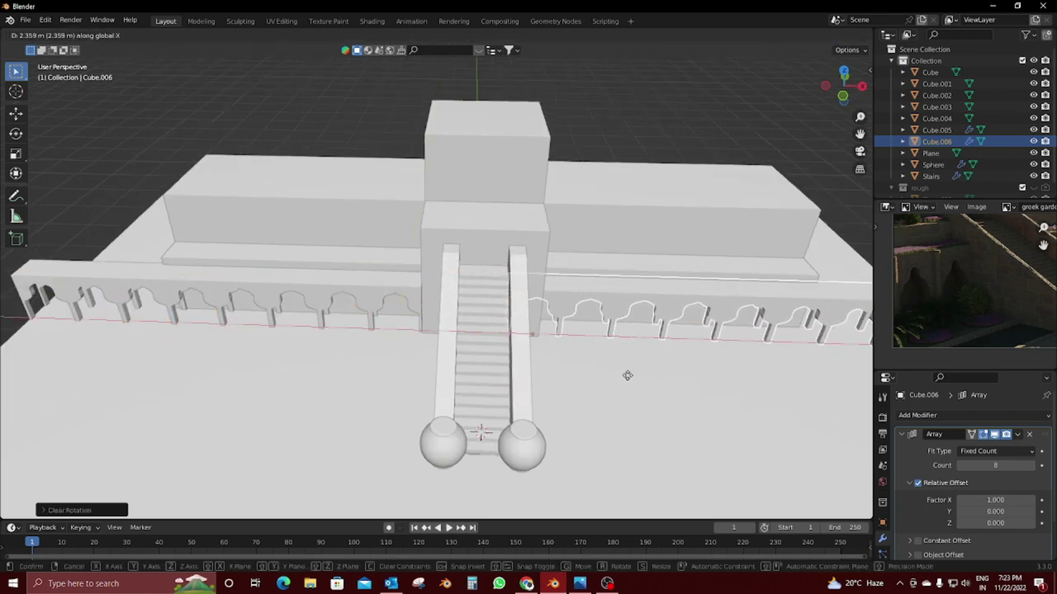
pyautogui.click(624, 386)
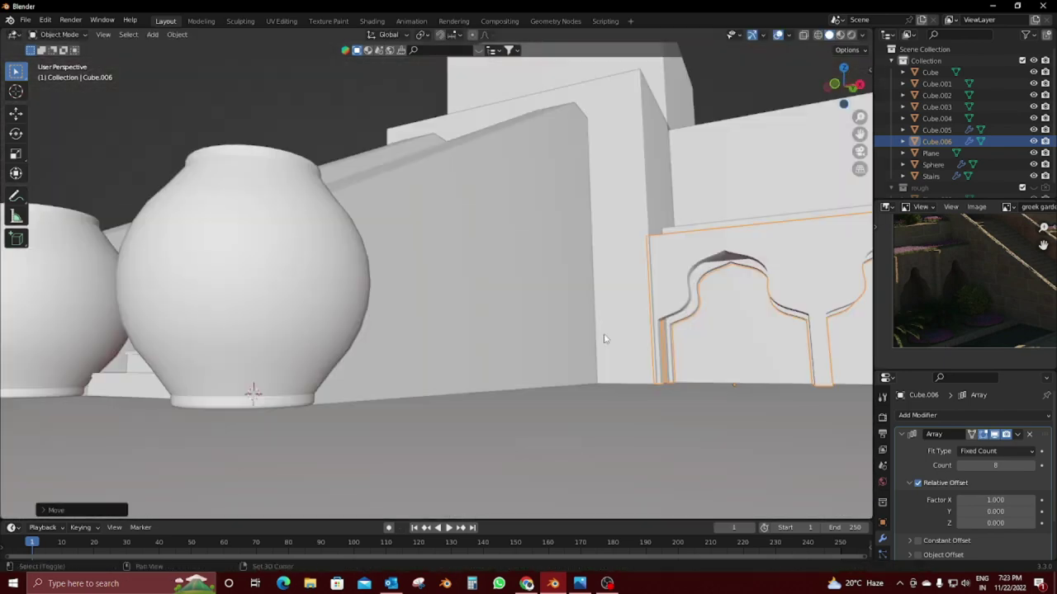
pyautogui.moveTo(624, 385); pyautogui.dragTo(607, 394, button='middle')
pyautogui.scroll(2, 608, 394)
pyautogui.press('g')
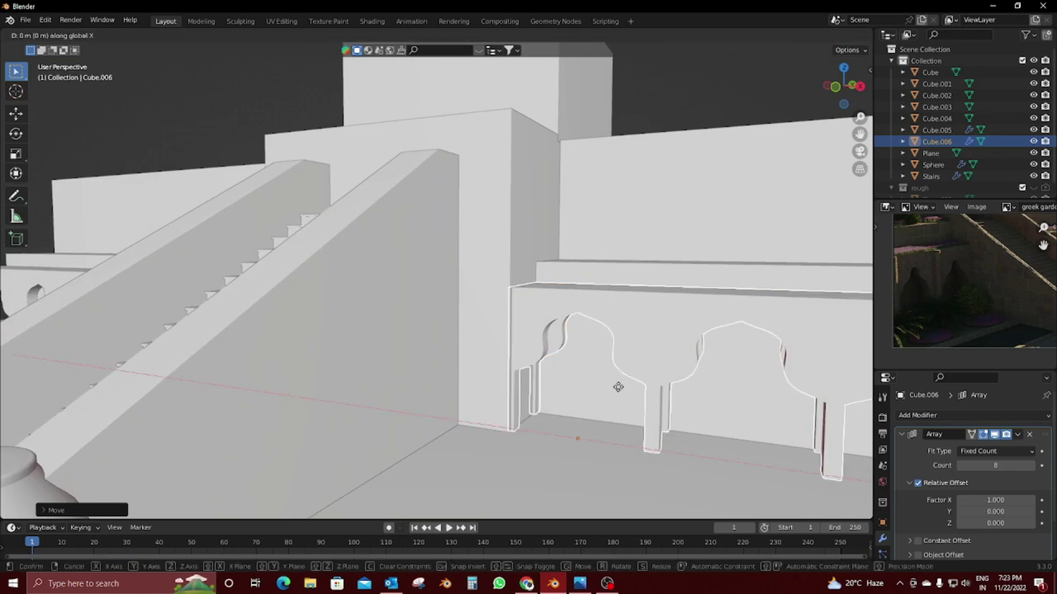
pyautogui.click(642, 401)
# Step: Stretch wall block Cube.001 along X to span behind both arcades
pyautogui.click(675, 104)
pyautogui.scroll(-6, 675, 104)
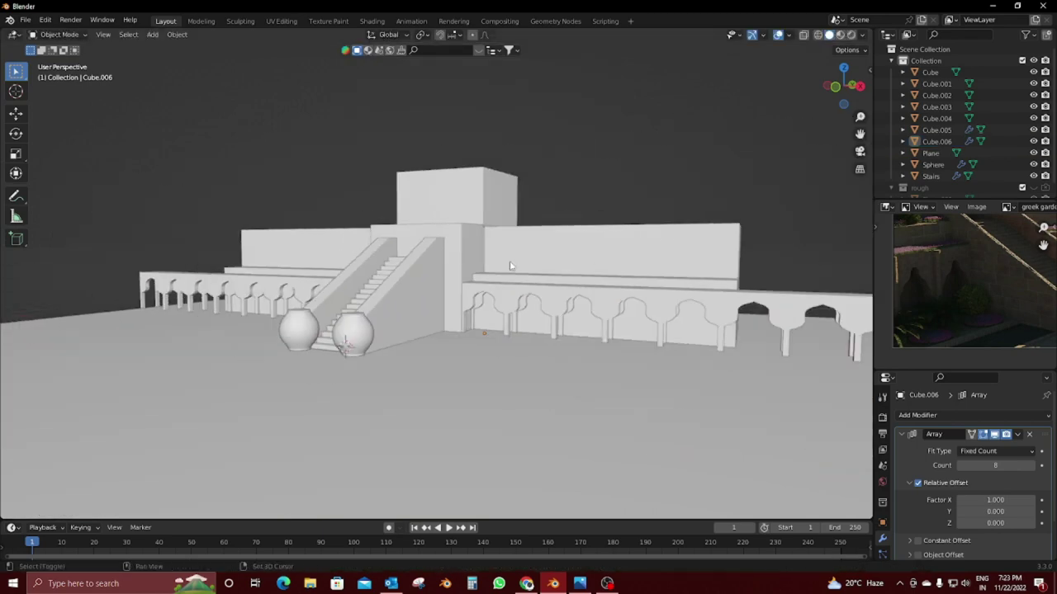
pyautogui.moveTo(675, 104)
pyautogui.mouseDown(button='middle')
pyautogui.moveTo(521, 274)
pyautogui.moveTo(619, 313)
pyautogui.moveTo(634, 281)
pyautogui.moveTo(598, 283)
pyautogui.mouseUp(button='middle')
pyautogui.scroll(5, 521, 274)
pyautogui.scroll(-5, 521, 274)
pyautogui.scroll(3, 634, 281)
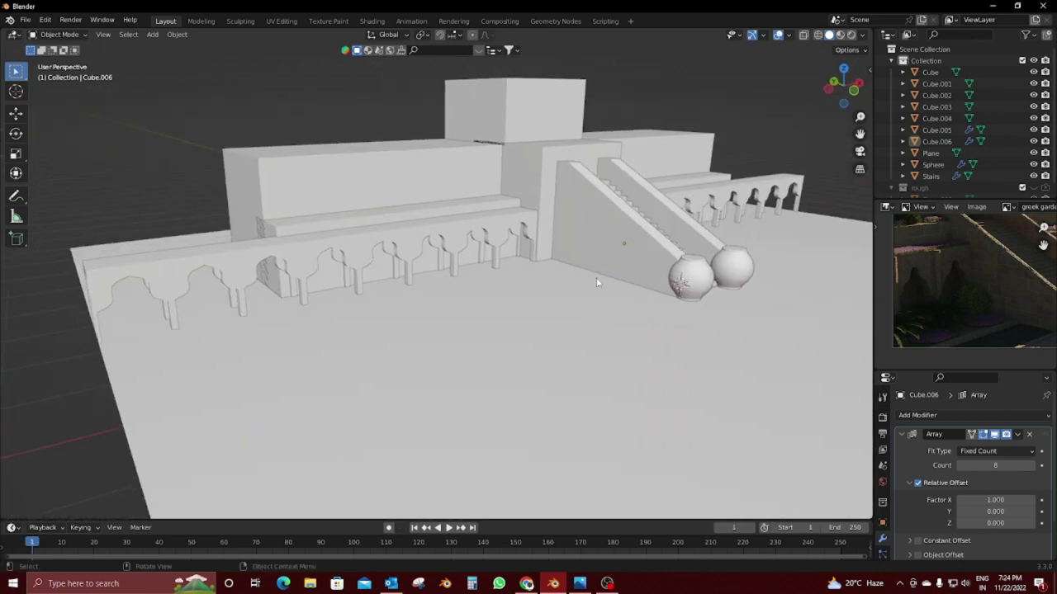
pyautogui.click(219, 219)
pyautogui.press('s')
pyautogui.press('x')
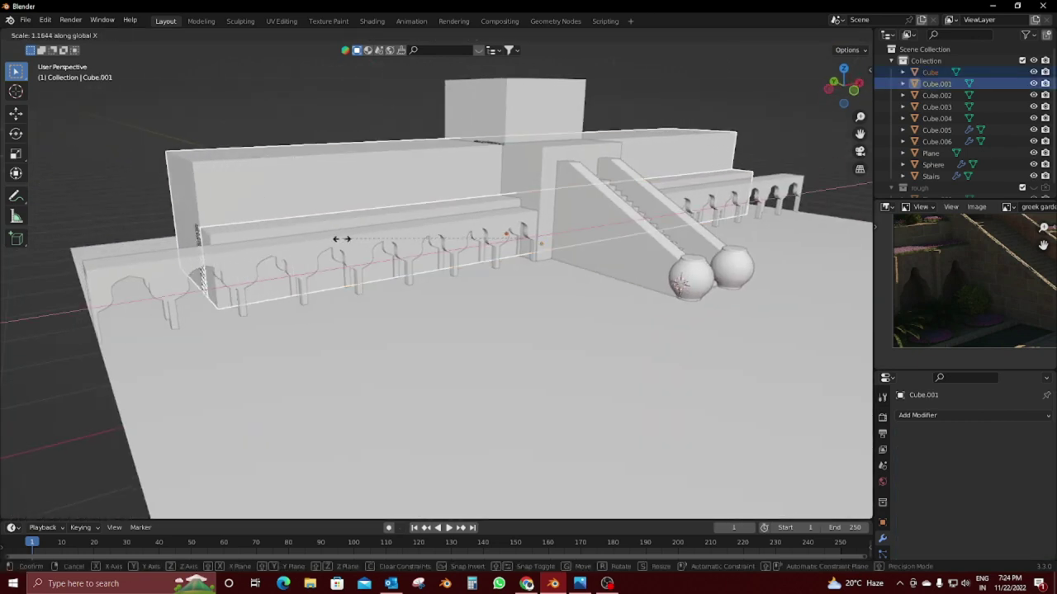
pyautogui.click(862, 371)
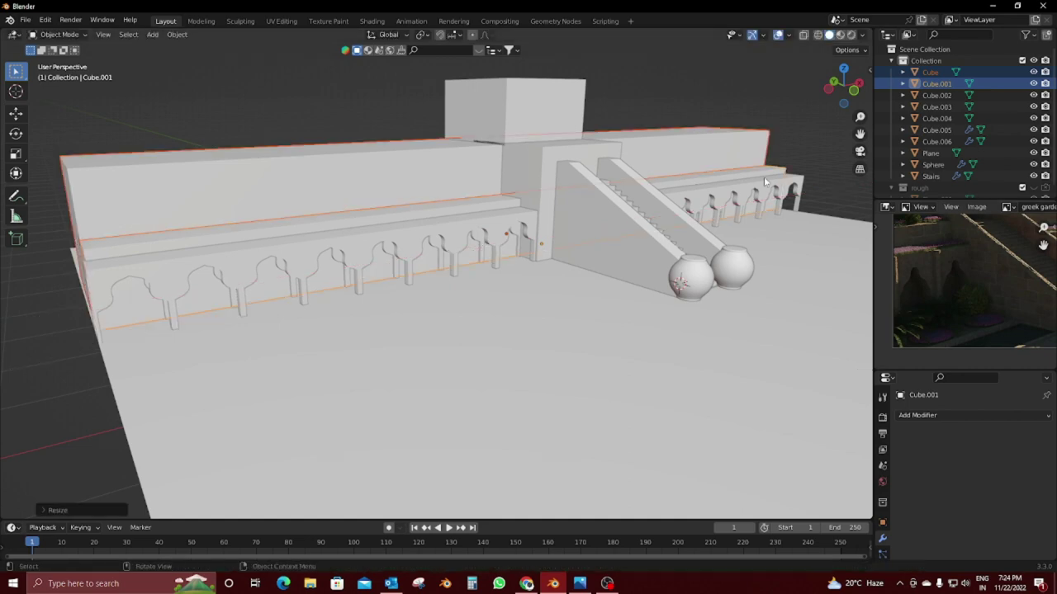
pyautogui.moveTo(797, 135); pyautogui.dragTo(759, 181, button='middle')
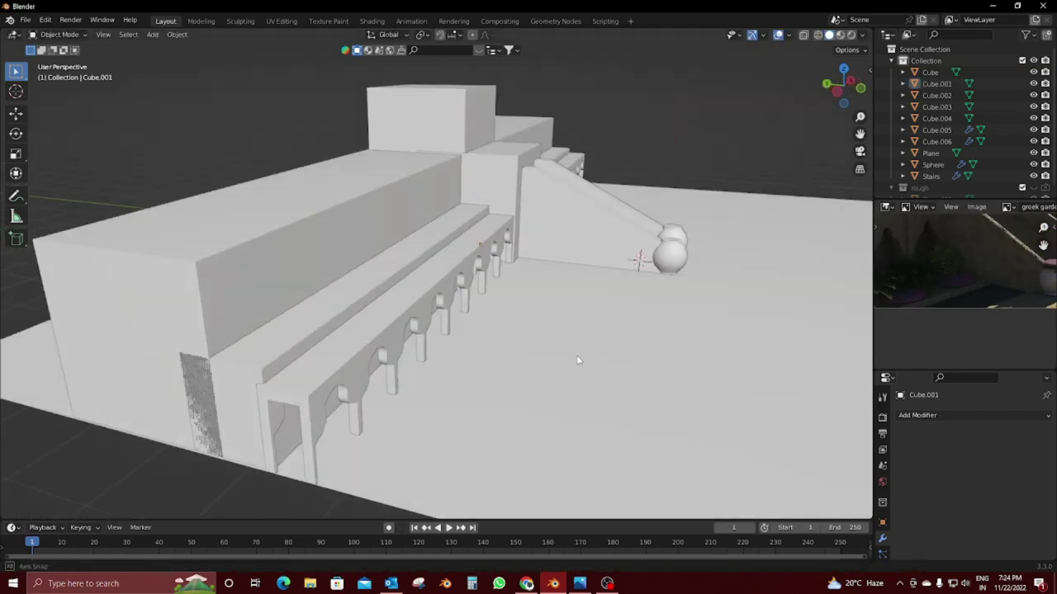
pyautogui.moveTo(577, 360); pyautogui.dragTo(585, 298, button='middle')
# Step: Cut two parallel edges across the floor plane to mark a strip before the arcade
pyautogui.press('KP_7')
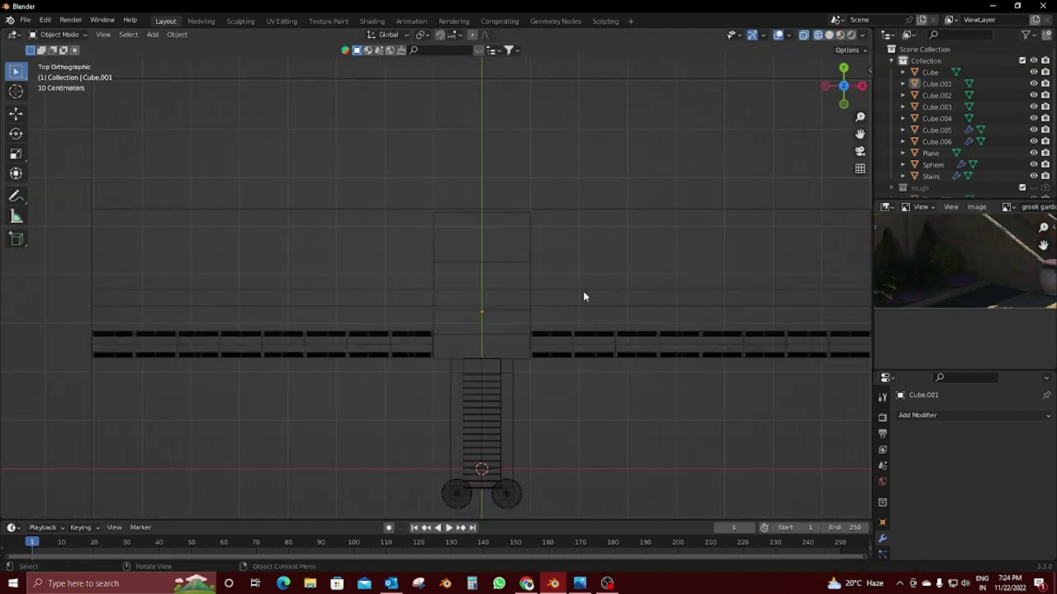
pyautogui.click(105, 370)
pyautogui.press('Tab')
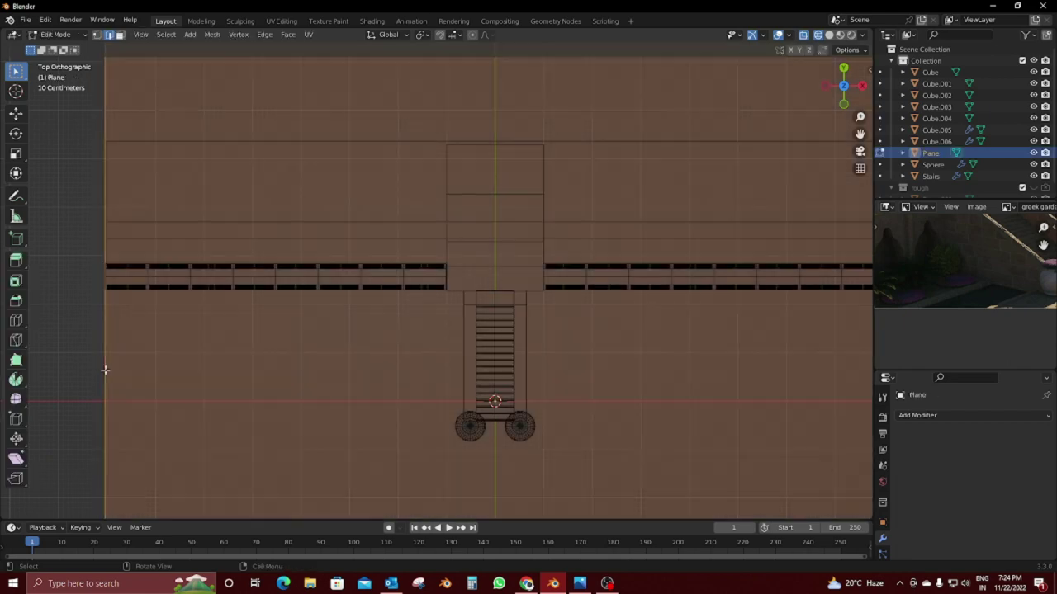
pyautogui.press('k')
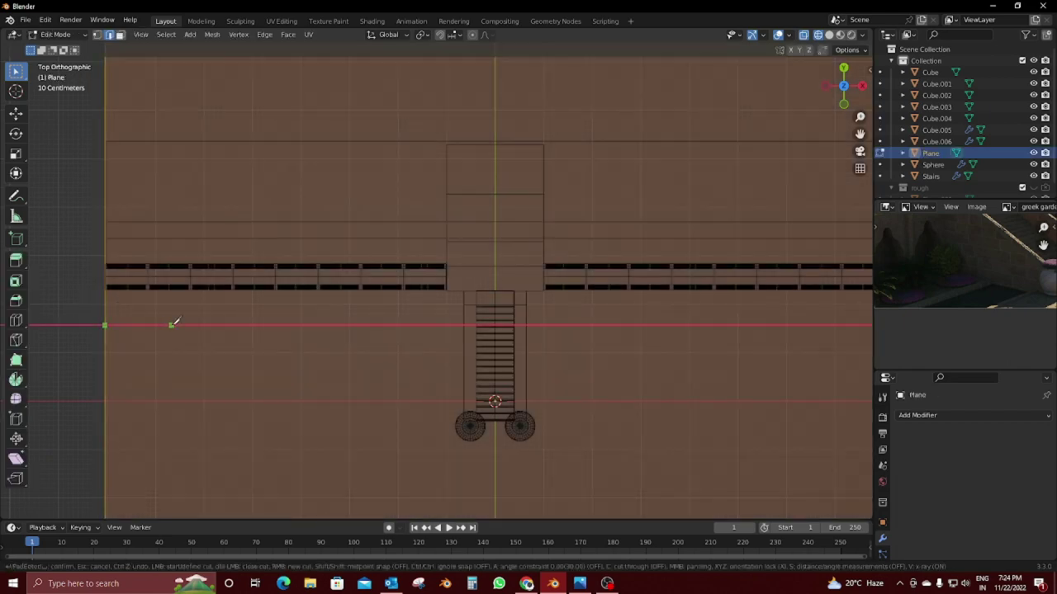
pyautogui.press('Return')
pyautogui.press('KP_Decimal')
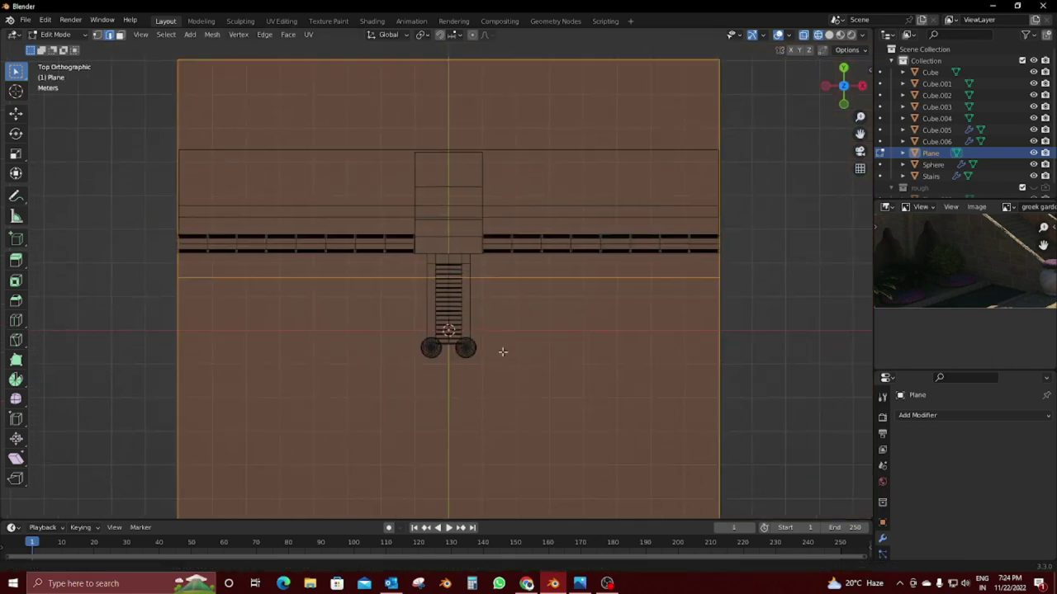
pyautogui.click(147, 354)
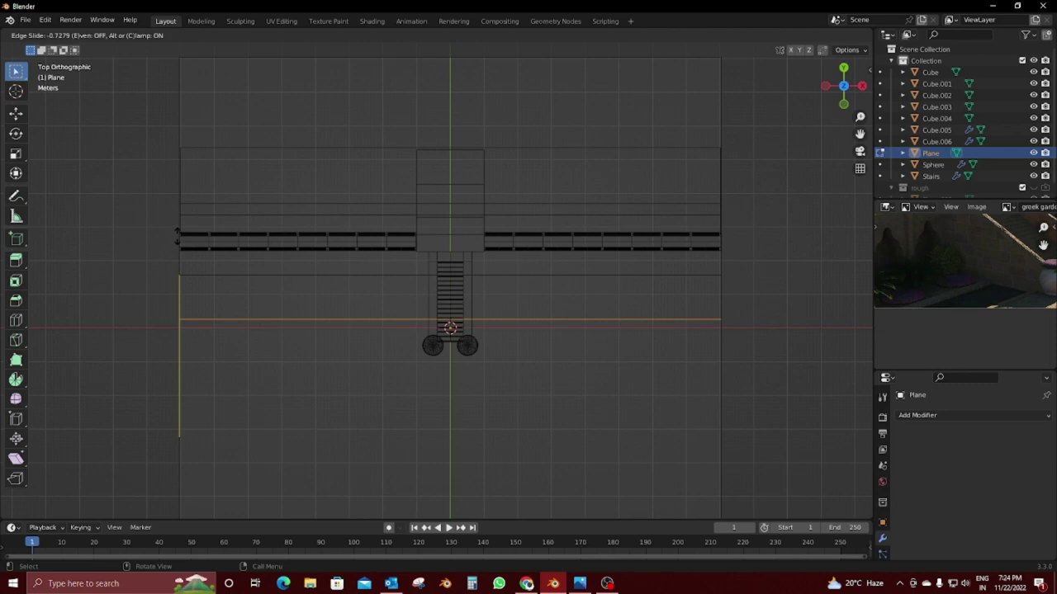
pyautogui.click(175, 235)
pyautogui.hotkey('shift', 'z')
pyautogui.moveTo(176, 236); pyautogui.dragTo(451, 329, button='middle')
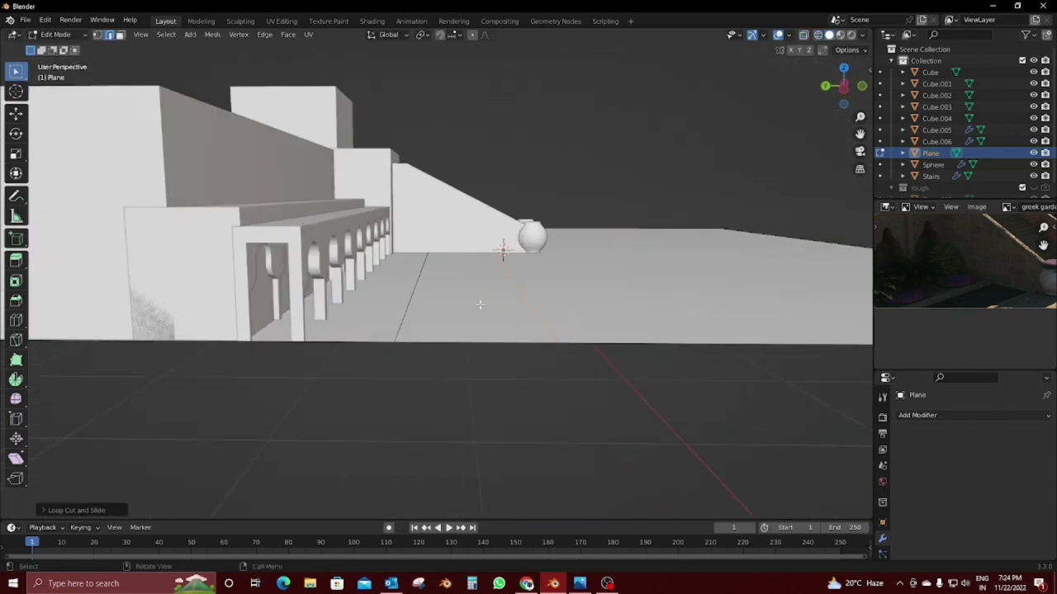
# Step: Extrude the floor strip and lower it along Z into a shallow channel
pyautogui.click(480, 305)
pyautogui.press('e')
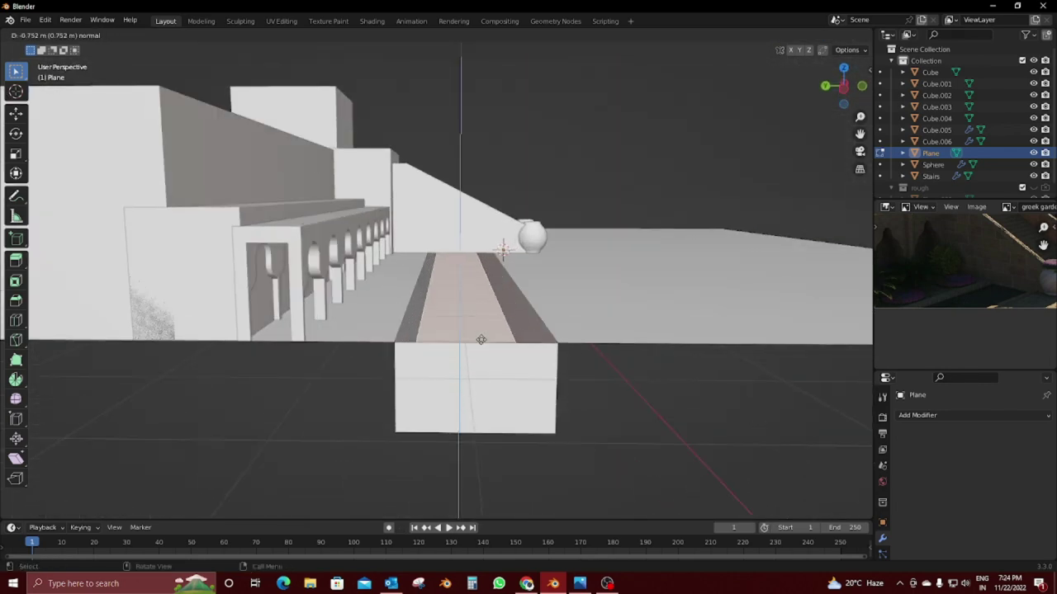
pyautogui.click(479, 336)
pyautogui.moveTo(479, 336); pyautogui.dragTo(464, 341, button='middle')
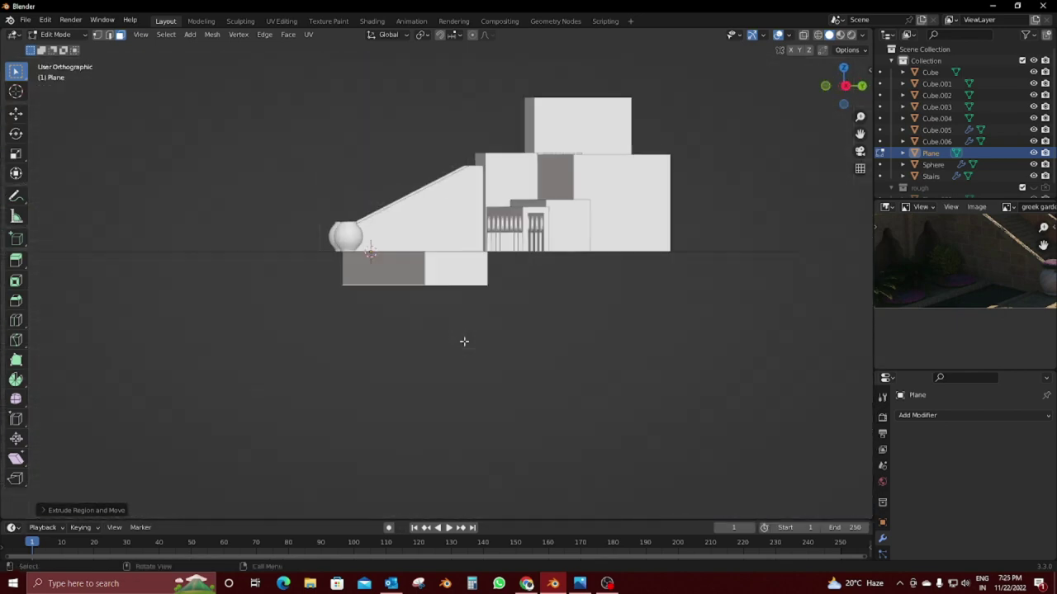
pyautogui.press('KP_1')
pyautogui.press('g')
pyautogui.press('z')
pyautogui.click(462, 341)
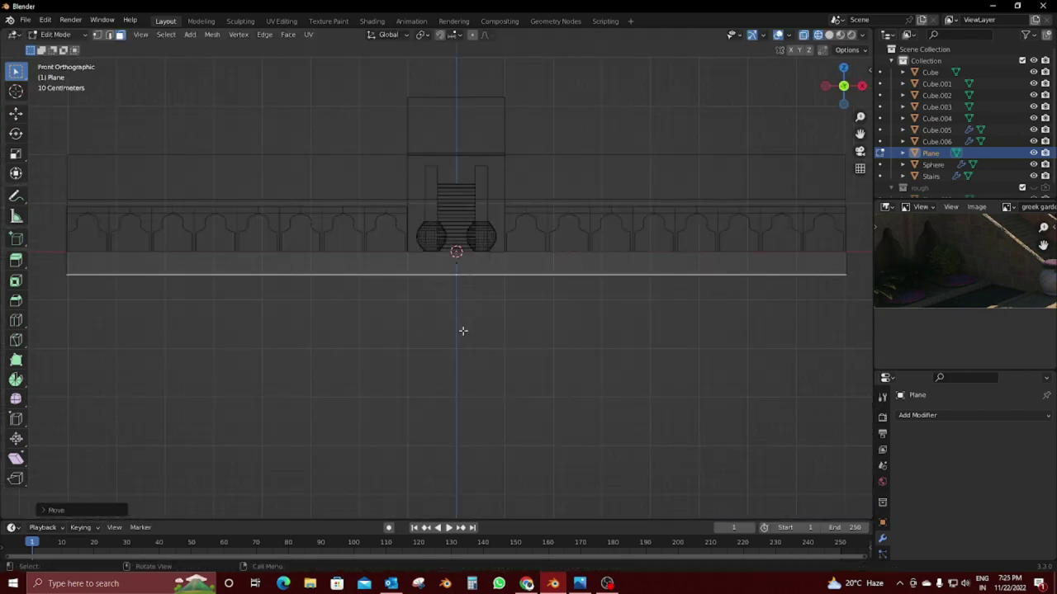
pyautogui.moveTo(463, 341)
pyautogui.mouseDown(button='middle')
pyautogui.moveTo(352, 315)
pyautogui.moveTo(513, 283)
pyautogui.moveTo(456, 325)
pyautogui.mouseUp(button='middle')
pyautogui.scroll(5, 512, 283)
pyautogui.scroll(-2, 456, 325)
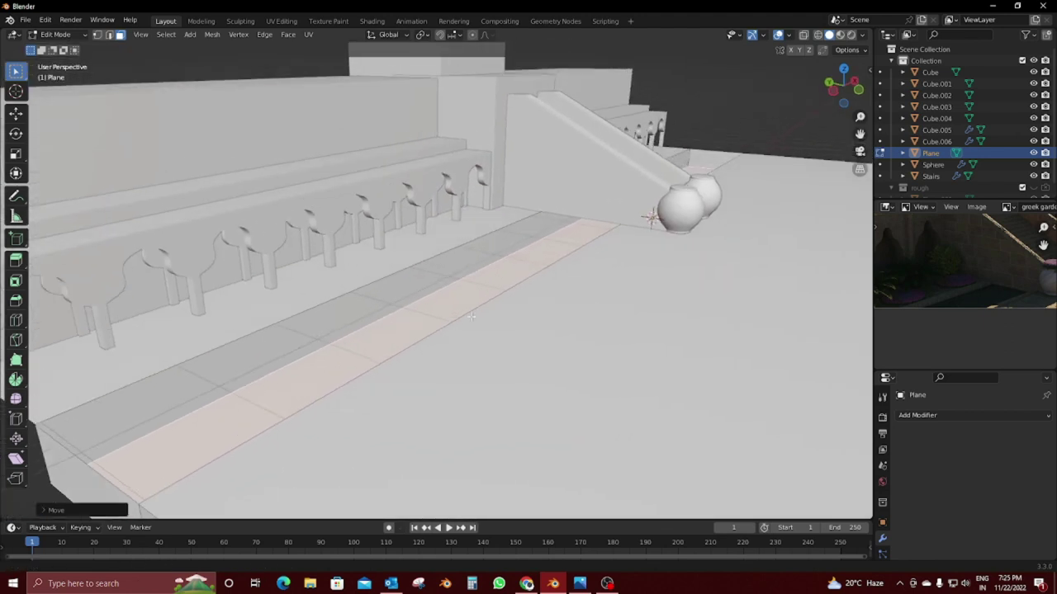
pyautogui.press('Tab')
# Step: Add a cylinder and move it along X to sit in front of the stairs
pyautogui.scroll(2, 949, 272)
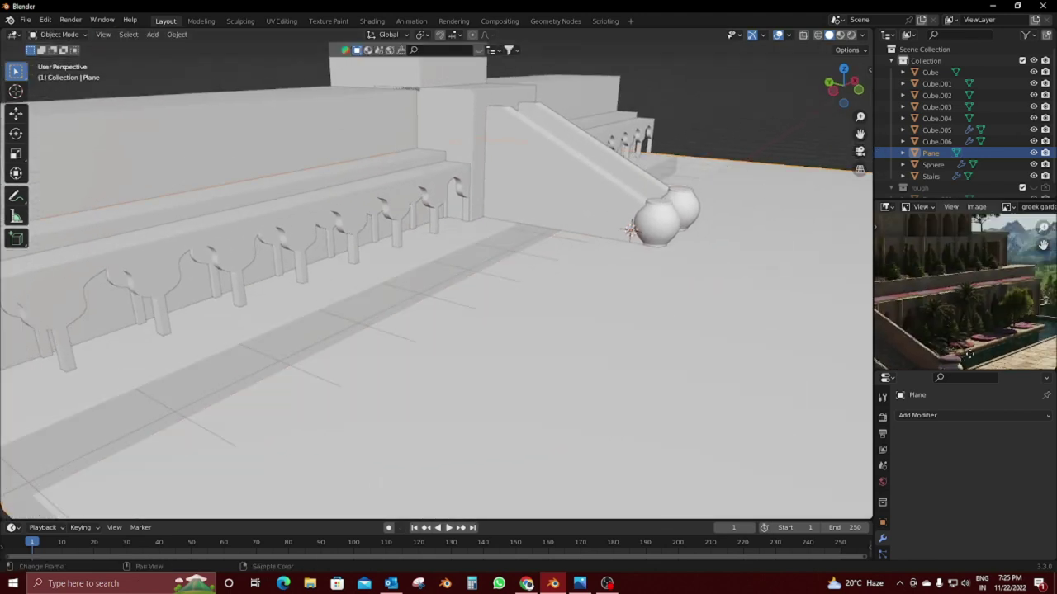
pyautogui.scroll(2, 941, 330)
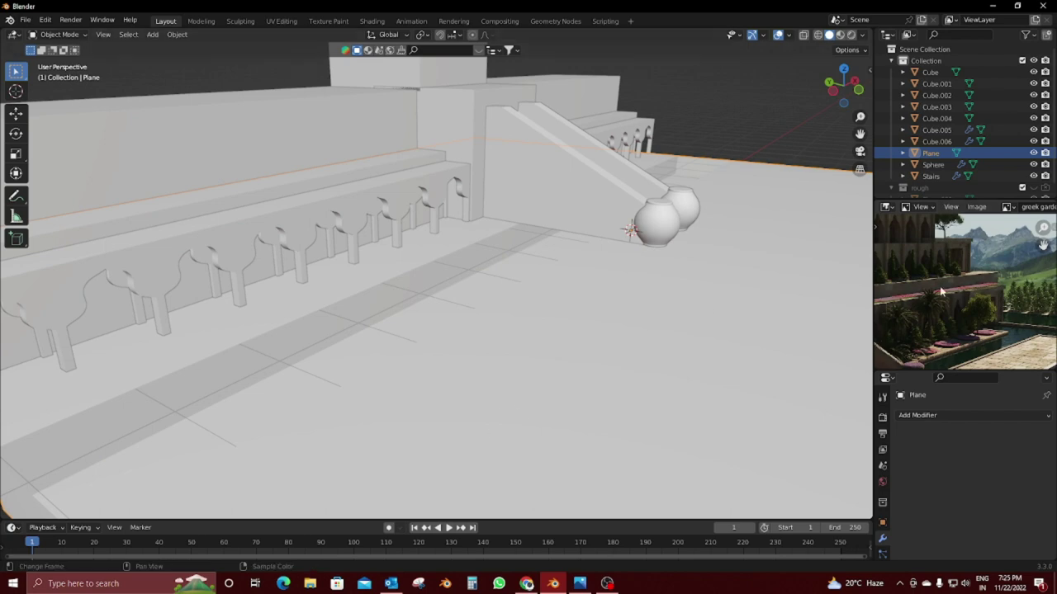
pyautogui.moveTo(941, 290); pyautogui.dragTo(990, 322, button='middle')
pyautogui.moveTo(578, 305)
pyautogui.mouseDown(button='middle')
pyautogui.moveTo(524, 317)
pyautogui.moveTo(562, 291)
pyautogui.moveTo(578, 330)
pyautogui.mouseUp(button='middle')
pyautogui.moveTo(949, 289); pyautogui.dragTo(974, 322, button='middle')
pyautogui.moveTo(696, 378)
pyautogui.mouseDown(button='middle')
pyautogui.moveTo(405, 403)
pyautogui.moveTo(494, 336)
pyautogui.moveTo(504, 370)
pyautogui.moveTo(512, 264)
pyautogui.mouseUp(button='middle')
pyautogui.hotkey('shift', 'a')
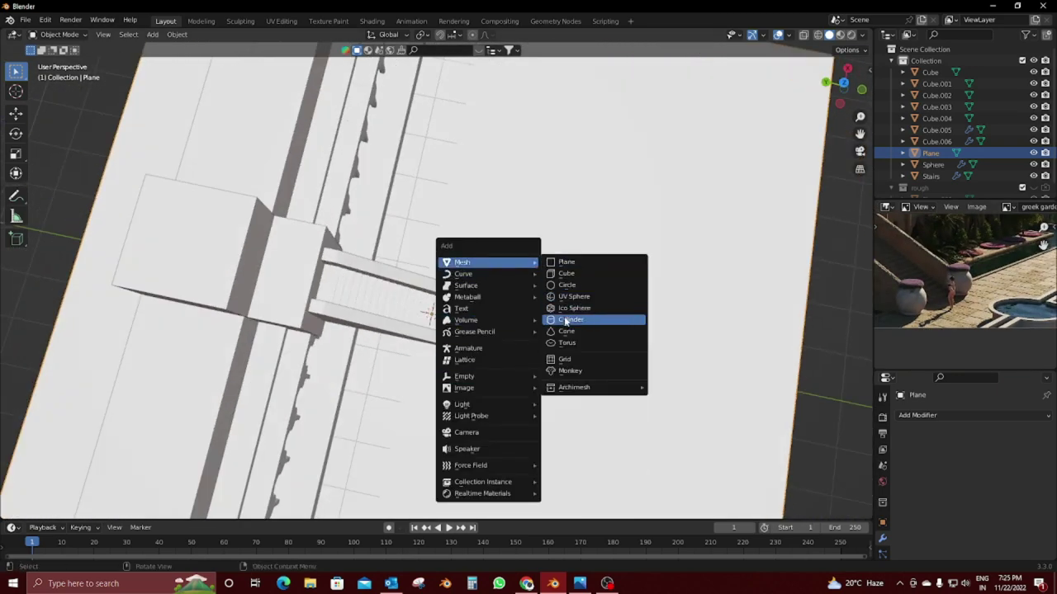
pyautogui.click(566, 320)
pyautogui.press('g')
pyautogui.press('x')
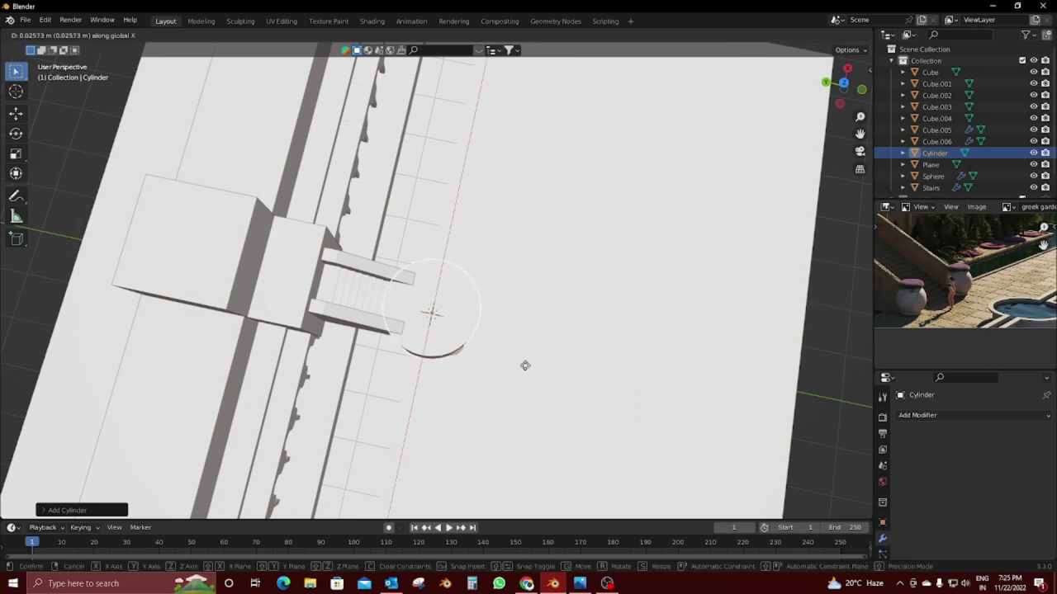
pyautogui.click(617, 381)
# Step: In front view, flatten the cylinder along Z, then scale it down overall
pyautogui.press('KP_1')
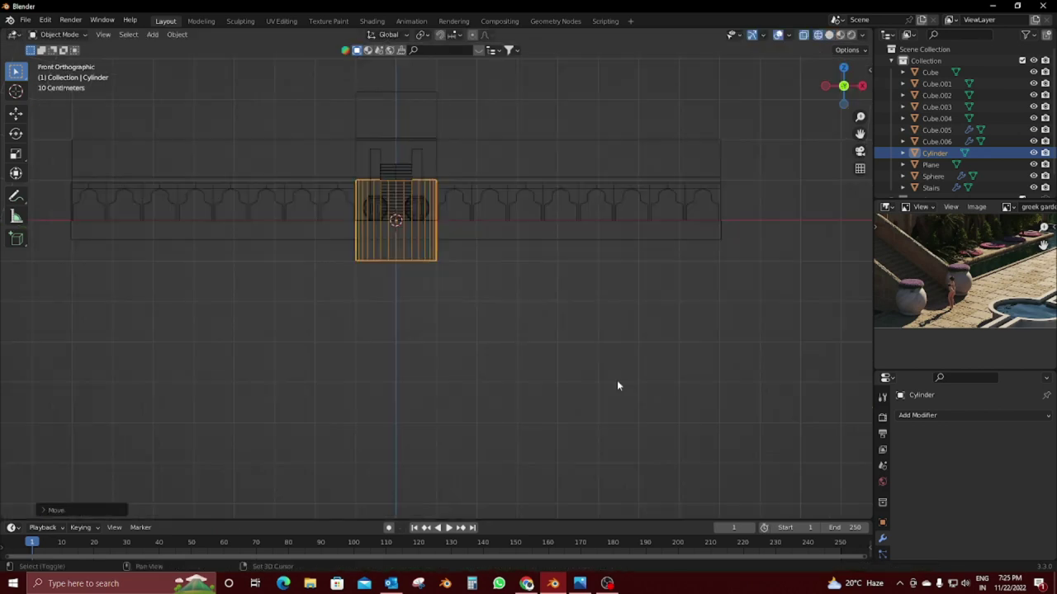
pyautogui.press('s')
pyautogui.press('z')
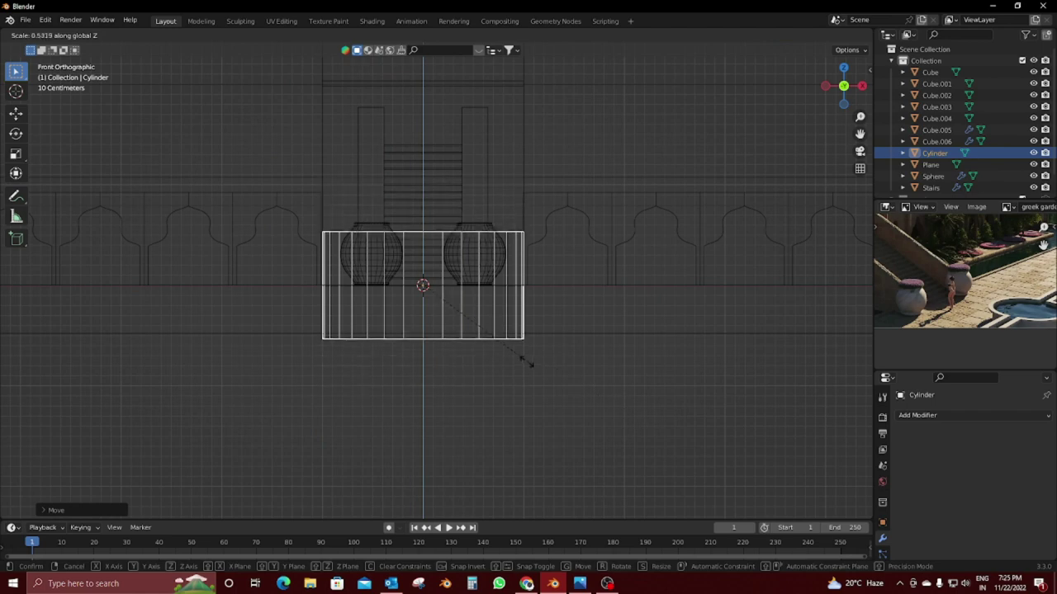
pyautogui.click(515, 356)
pyautogui.hotkey('shift', 'z')
pyautogui.moveTo(512, 358)
pyautogui.mouseDown(button='middle')
pyautogui.moveTo(559, 377)
pyautogui.moveTo(529, 403)
pyautogui.moveTo(537, 418)
pyautogui.moveTo(539, 359)
pyautogui.moveTo(520, 370)
pyautogui.moveTo(464, 366)
pyautogui.moveTo(517, 370)
pyautogui.mouseUp(button='middle')
pyautogui.scroll(-3, 502, 405)
pyautogui.press('s')
pyautogui.click(541, 380)
# Step: Raise the cylinder along Z in wireframe front view and scale it larger
pyautogui.press('KP_1')
pyautogui.hotkey('shift', 'z')
pyautogui.press('g')
pyautogui.press('z')
pyautogui.click(514, 345)
pyautogui.hotkey('shift', 'z')
pyautogui.press('s')
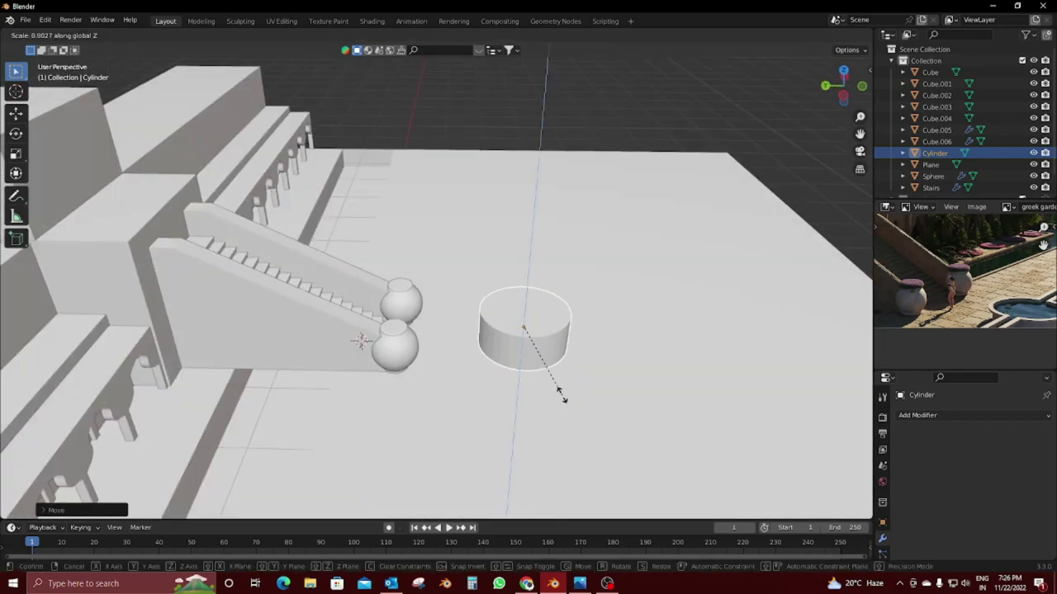
pyautogui.click(563, 400)
pyautogui.press('KP_1')
pyautogui.hotkey('shift', 'z')
pyautogui.scroll(1, 441, 368)
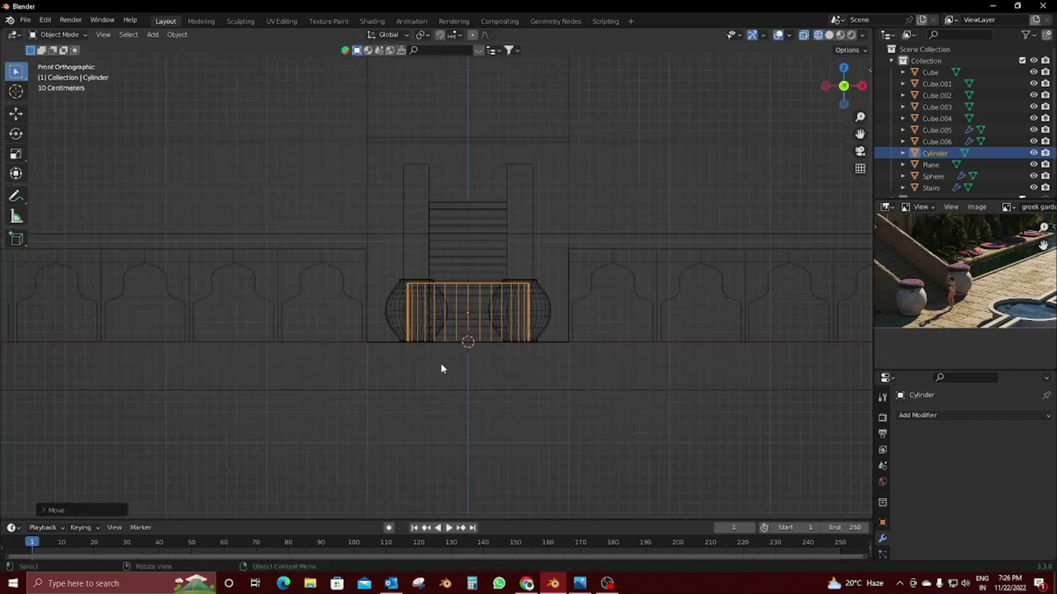
pyautogui.scroll(3, 540, 408)
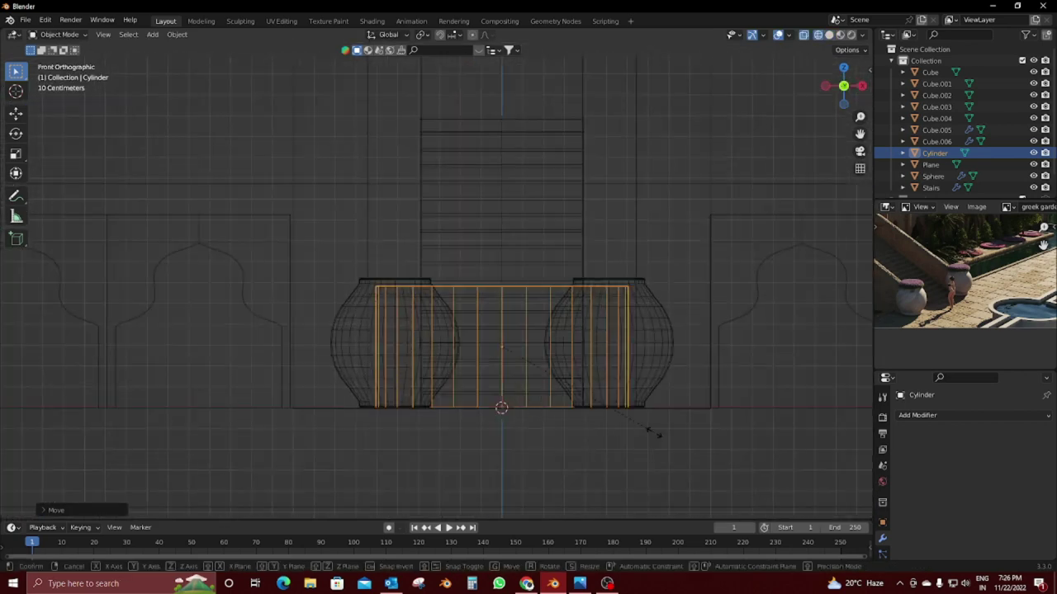
# Step: Shift the cylinder's mesh vertically in Edit Mode, then clear its location with Alt+G
pyautogui.press('Tab')
pyautogui.press('g')
pyautogui.press('z')
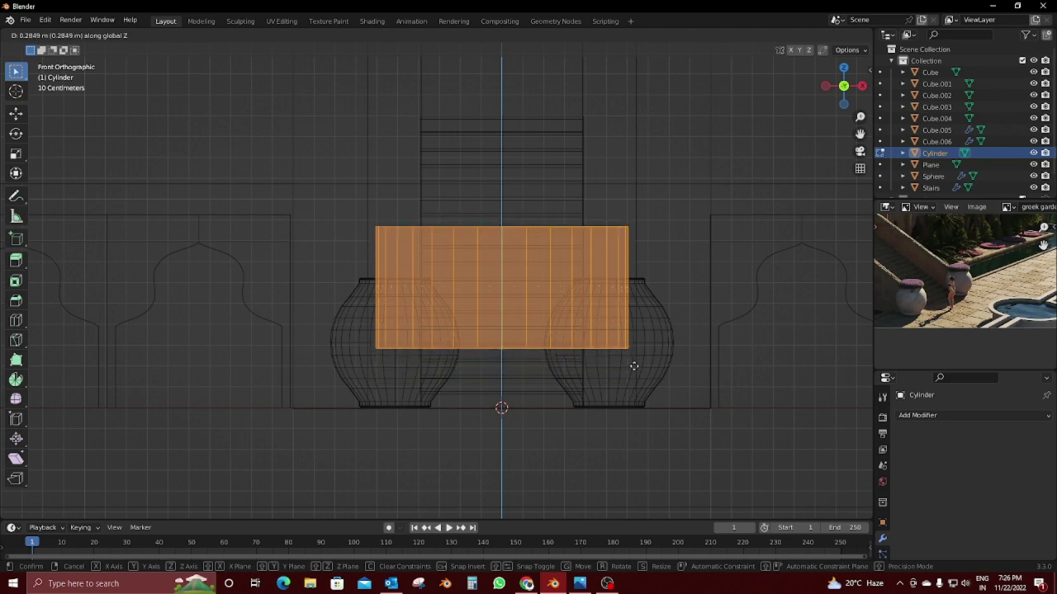
pyautogui.click(633, 366)
pyautogui.press('Tab')
pyautogui.hotkey('alt', 'g')
pyautogui.hotkey('shift', 'z')
pyautogui.scroll(-2, 470, 402)
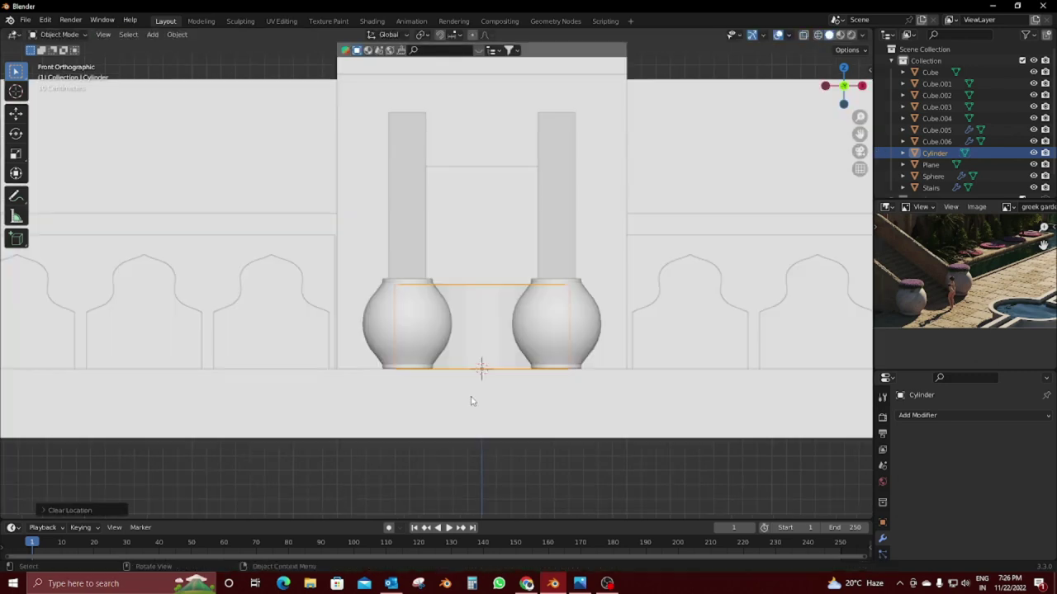
pyautogui.hotkey('shift', 'z')
# Step: Flatten the basin along Z and move it along Y in front of the stairs
pyautogui.press('s')
pyautogui.press('z')
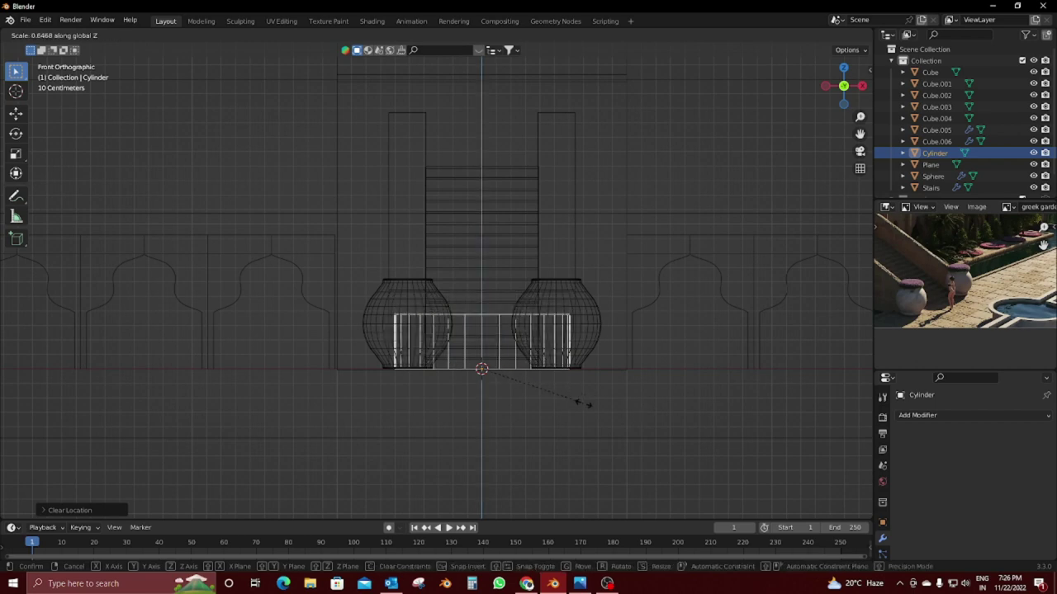
pyautogui.click(580, 405)
pyautogui.hotkey('shift', 'z')
pyautogui.moveTo(523, 394)
pyautogui.mouseDown(button='middle')
pyautogui.moveTo(408, 397)
pyautogui.moveTo(412, 351)
pyautogui.mouseUp(button='middle')
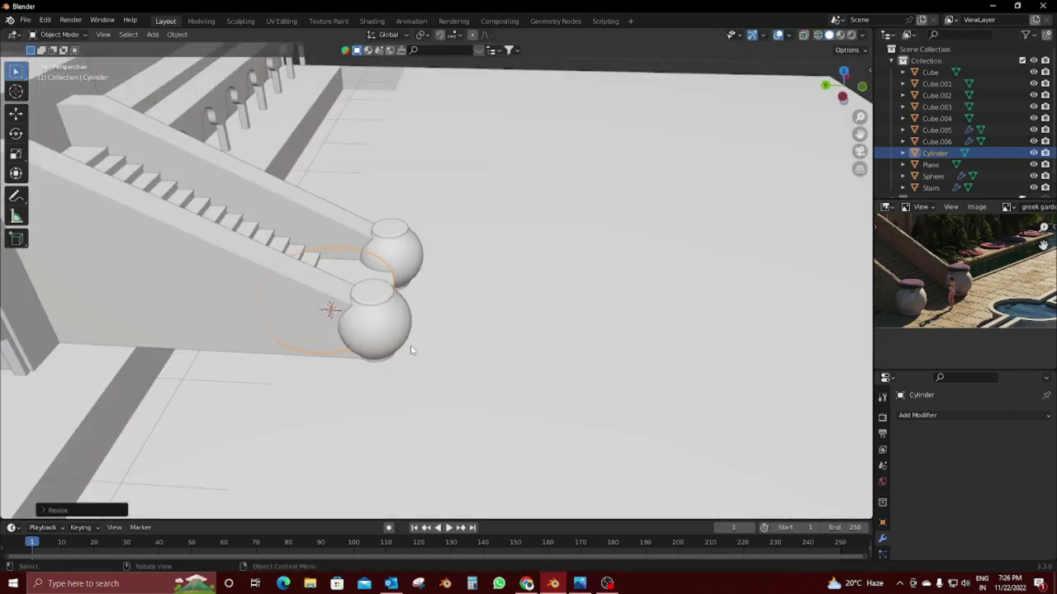
pyautogui.press('g')
pyautogui.press('y')
pyautogui.click(565, 350)
pyautogui.moveTo(651, 369)
pyautogui.mouseDown(button='middle')
pyautogui.moveTo(446, 373)
pyautogui.moveTo(391, 431)
pyautogui.mouseUp(button='middle')
# Step: From top view, select the basin's side vertices in vertex select mode
pyautogui.press('KP_7')
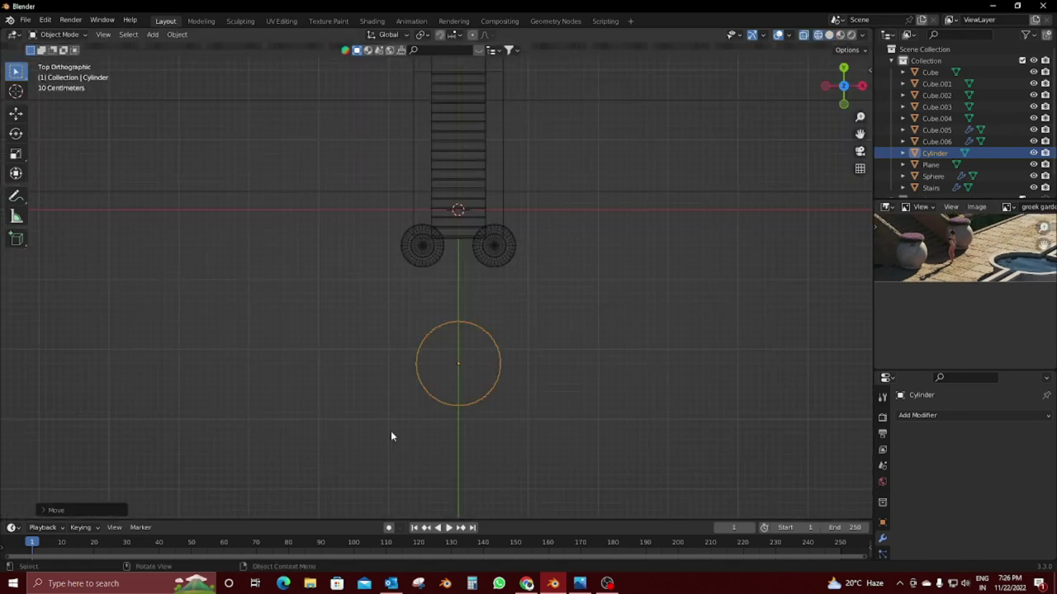
pyautogui.scroll(5, 549, 463)
pyautogui.keyDown('shift'); pyautogui.moveTo(549, 463); pyautogui.dragTo(537, 328, button='middle'); pyautogui.keyUp('shift')
pyautogui.press('Tab')
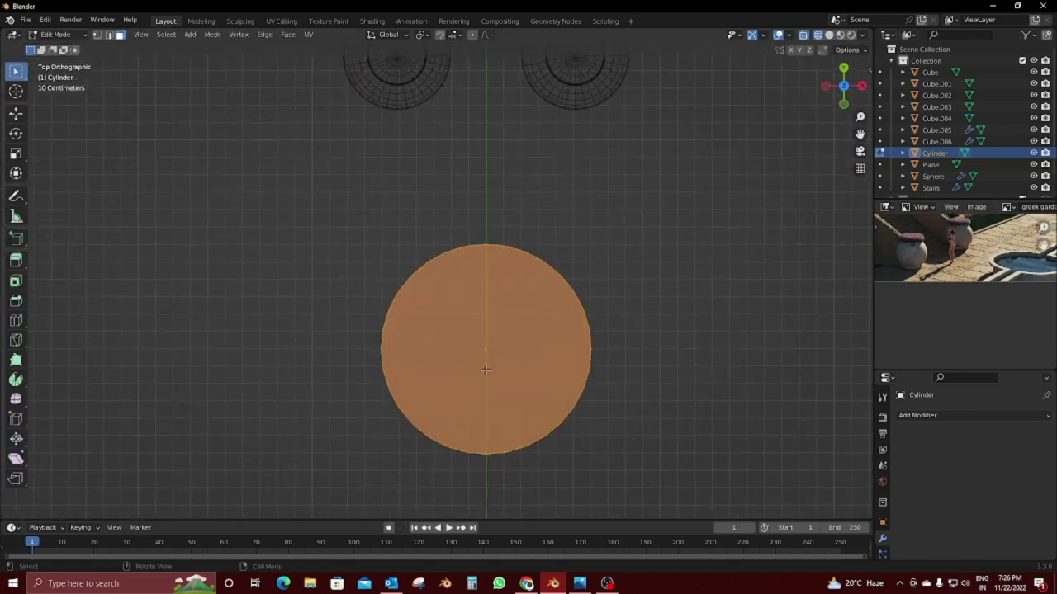
pyautogui.press('1')
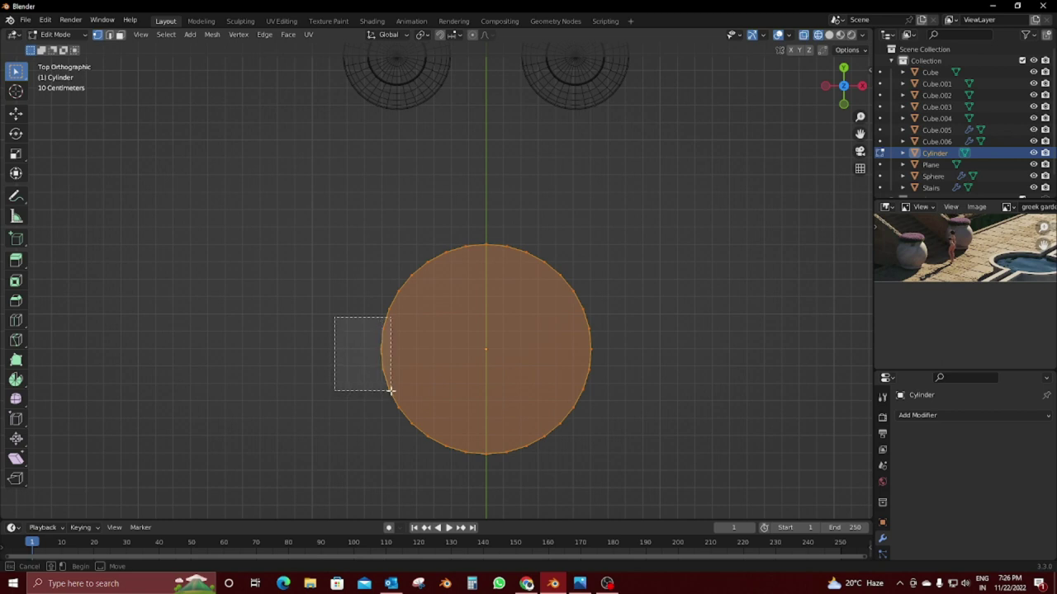
pyautogui.moveTo(391, 390); pyautogui.dragTo(392, 390)
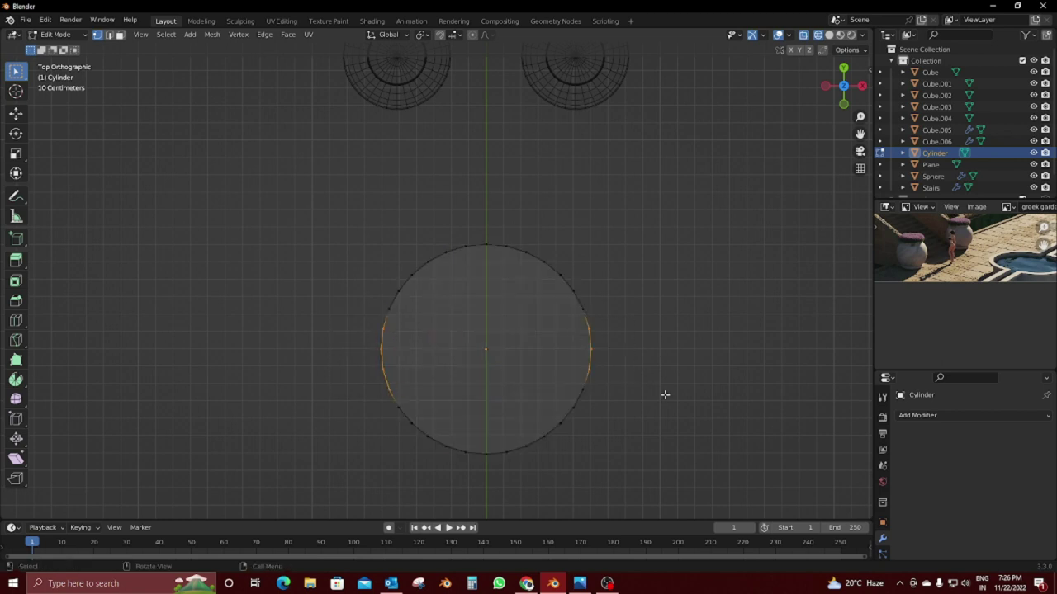
# Step: Extrude the basin's side faces along their normals into two wedge-shaped arms
pyautogui.hotkey('alt', 'e')
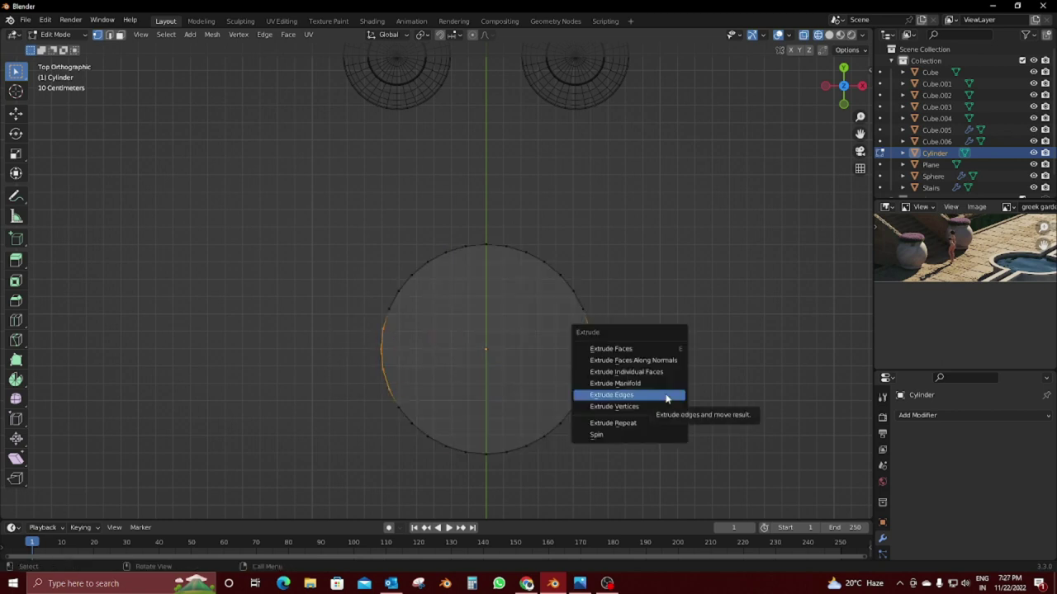
pyautogui.click(666, 398)
pyautogui.rightClick(679, 371)
pyautogui.hotkey('alt', 'e')
pyautogui.click(656, 334)
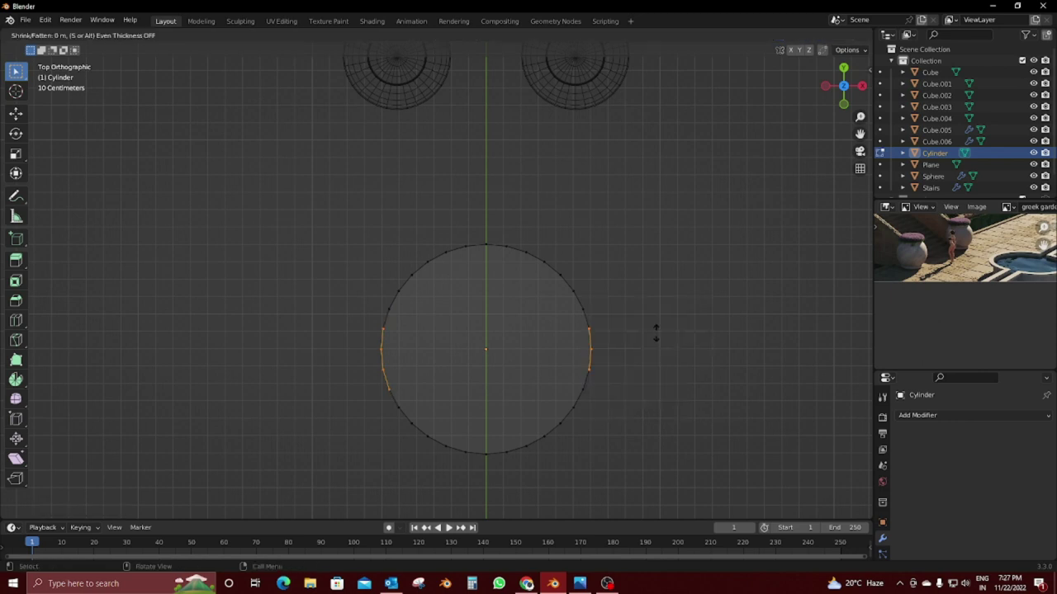
pyautogui.rightClick(831, 257)
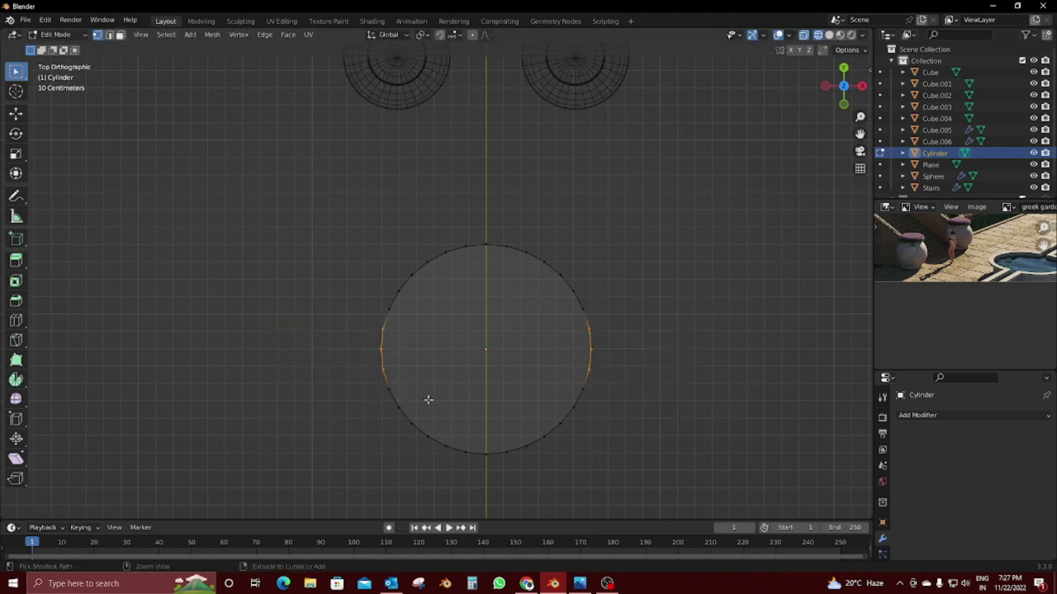
pyautogui.hotkey('alt', 'e')
pyautogui.click(623, 394)
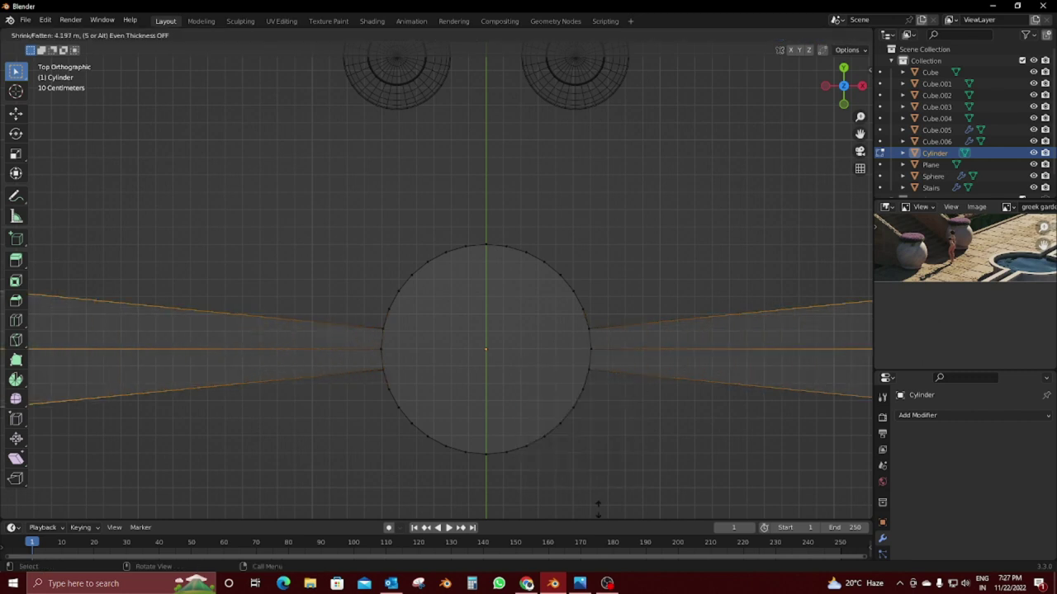
pyautogui.click(535, 447)
# Step: Flatten both arm ends with S X 0, then scale them along Y into narrow channels
pyautogui.scroll(-5, 535, 446)
pyautogui.scroll(-1, 535, 447)
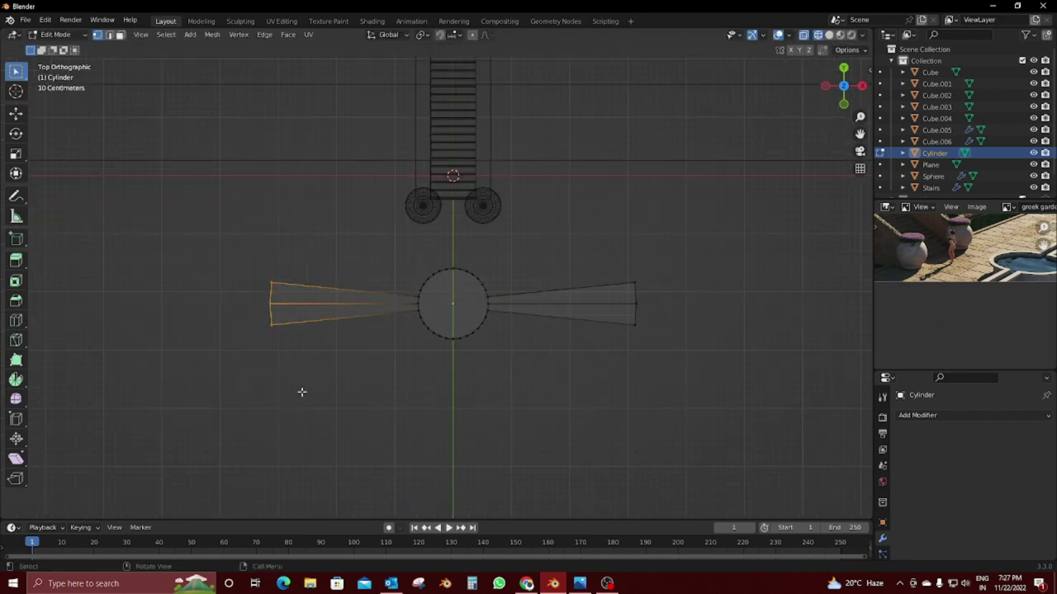
pyautogui.press('s')
pyautogui.press('x')
pyautogui.press('Return')
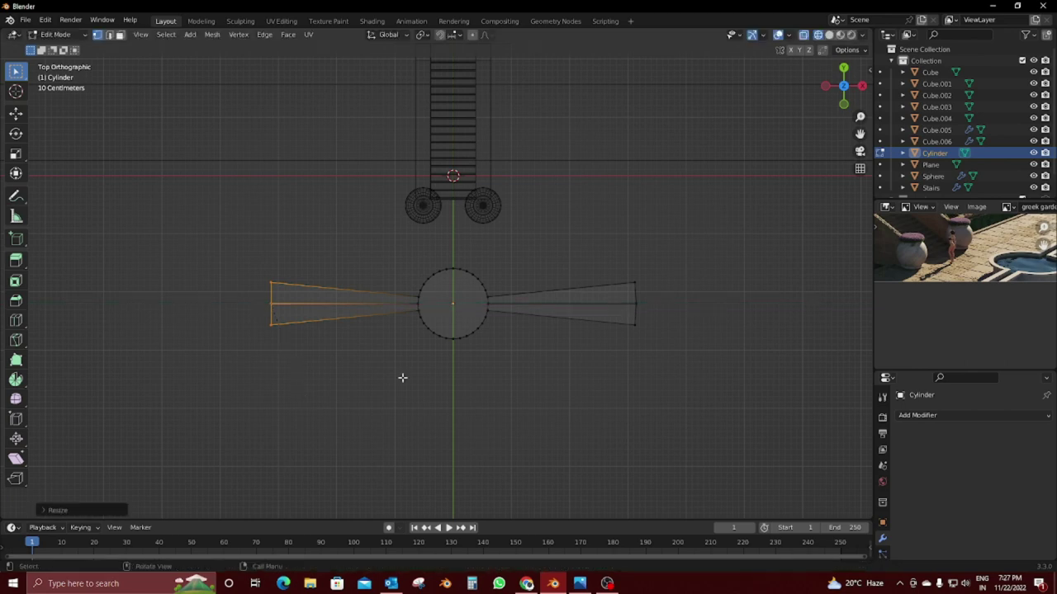
pyautogui.press('s')
pyautogui.press('x')
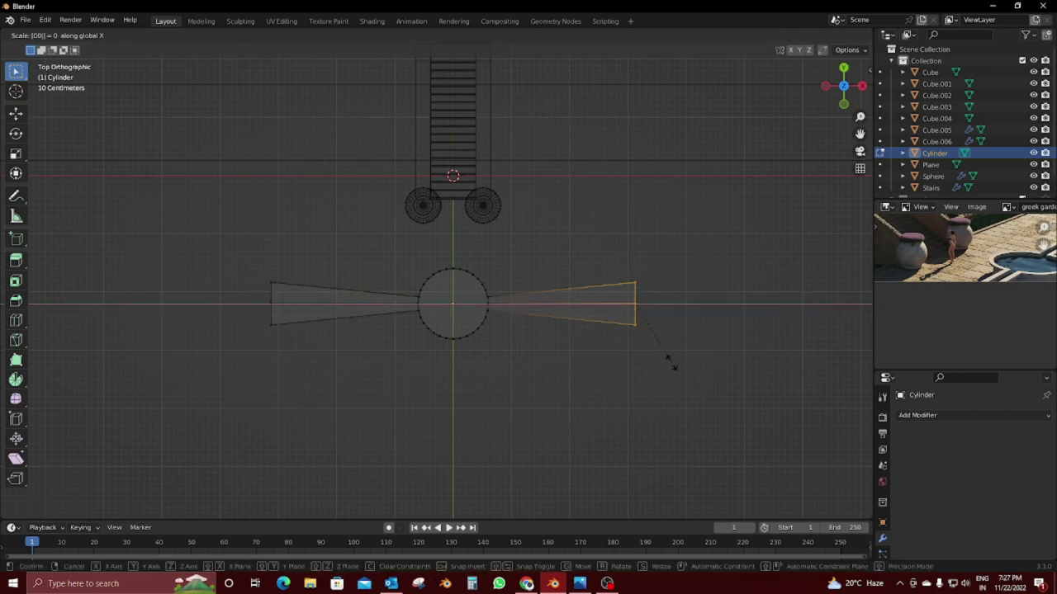
pyautogui.press('Return')
pyautogui.keyDown('shift'); pyautogui.moveTo(231, 277); pyautogui.dragTo(403, 413); pyautogui.keyUp('shift')
pyautogui.press('s')
pyautogui.press('y')
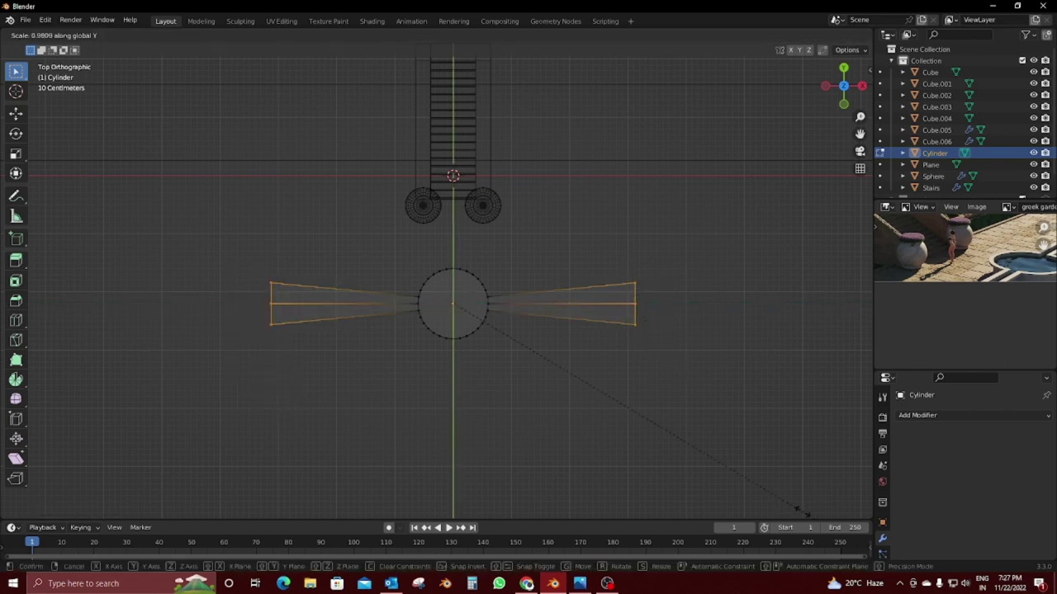
pyautogui.click(547, 379)
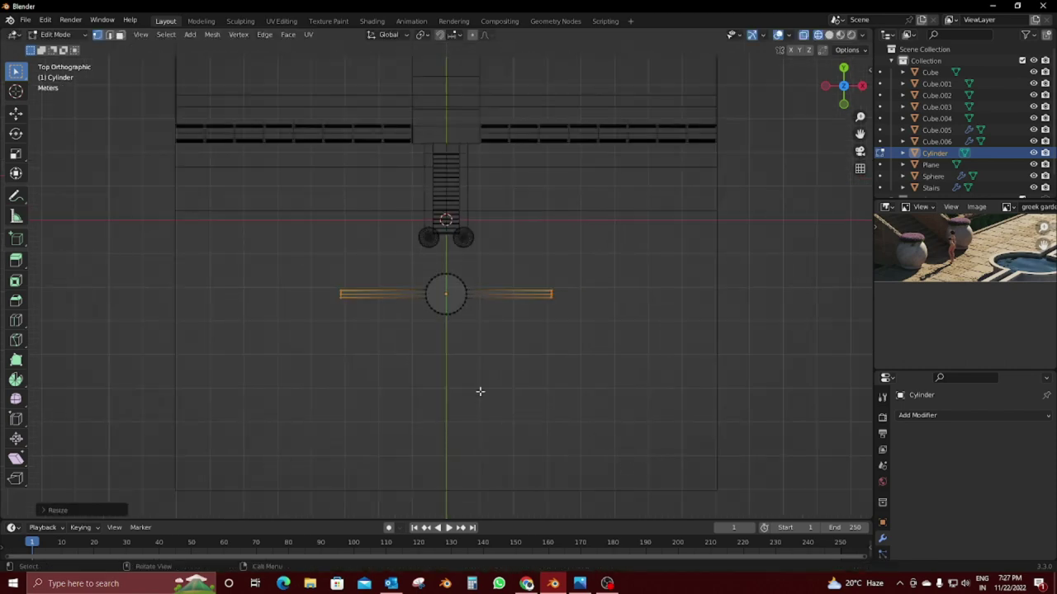
# Step: Lengthen the left and right channels along X to the scene edges
pyautogui.scroll(2, 479, 391)
pyautogui.moveTo(220, 268); pyautogui.dragTo(313, 370)
pyautogui.press('g')
pyautogui.press('x')
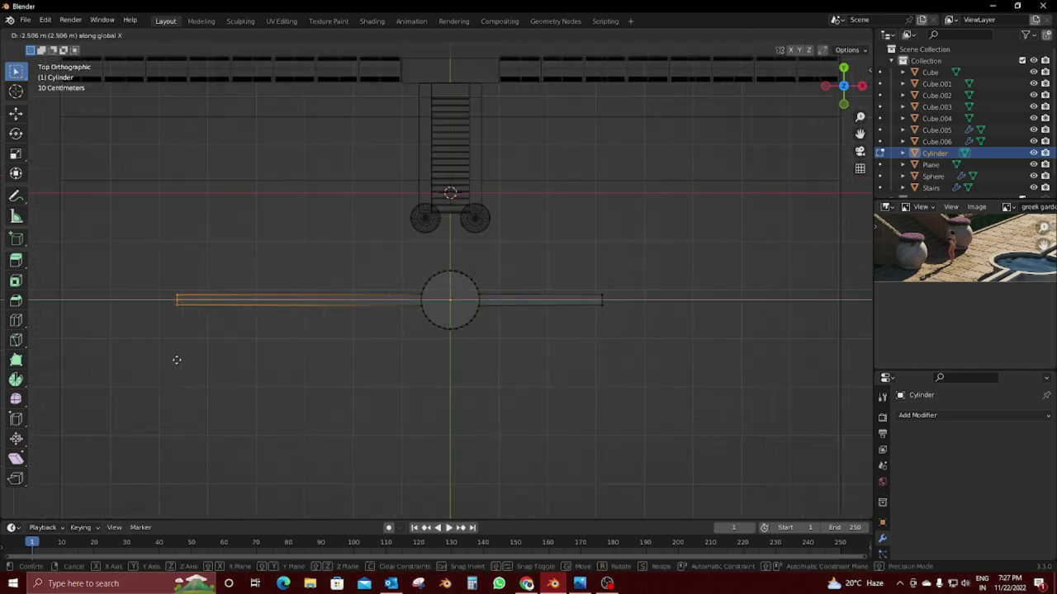
pyautogui.click(77, 360)
pyautogui.scroll(-2, 649, 350)
pyautogui.moveTo(543, 280); pyautogui.dragTo(566, 333)
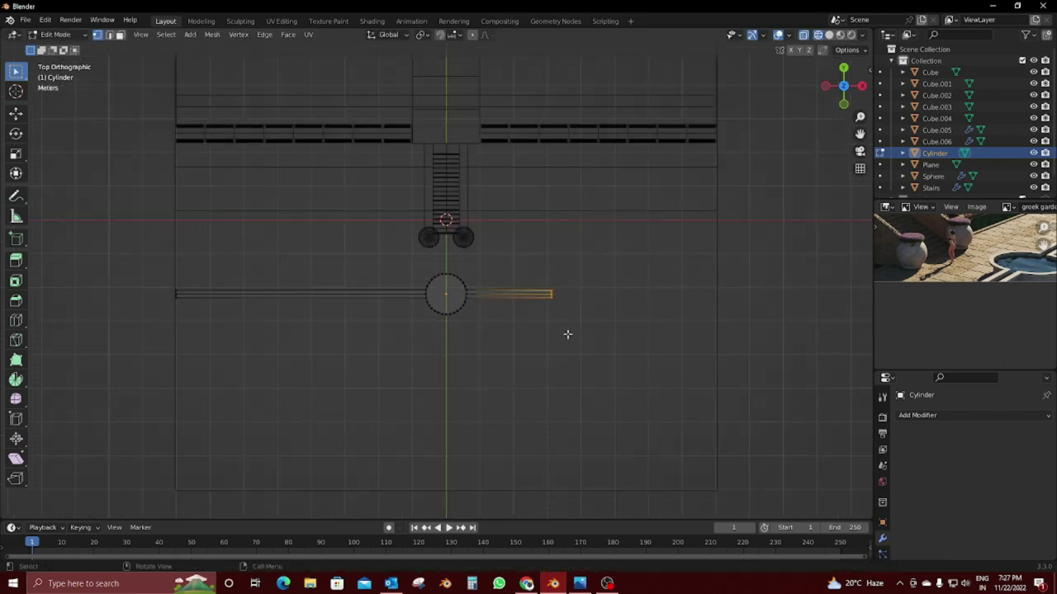
pyautogui.press('g')
pyautogui.press('x')
pyautogui.click(726, 335)
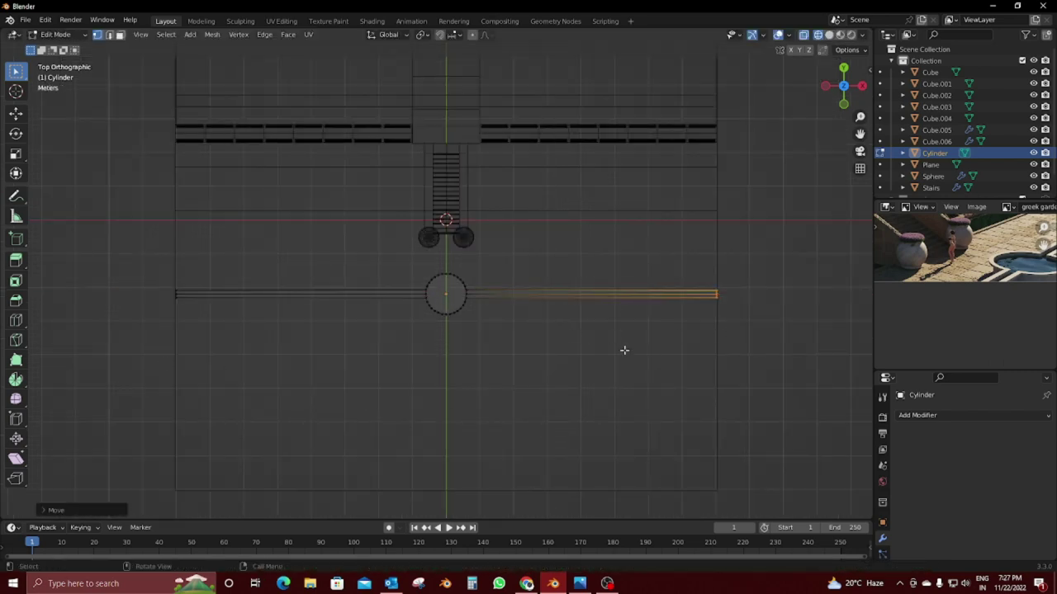
pyautogui.moveTo(623, 349)
pyautogui.mouseDown(button='middle')
pyautogui.moveTo(607, 280)
pyautogui.moveTo(453, 386)
pyautogui.mouseUp(button='middle')
pyautogui.scroll(3, 607, 280)
# Step: Add a loop cut across each channel, sliding both close to the basin
pyautogui.moveTo(432, 432); pyautogui.dragTo(363, 347, button='middle')
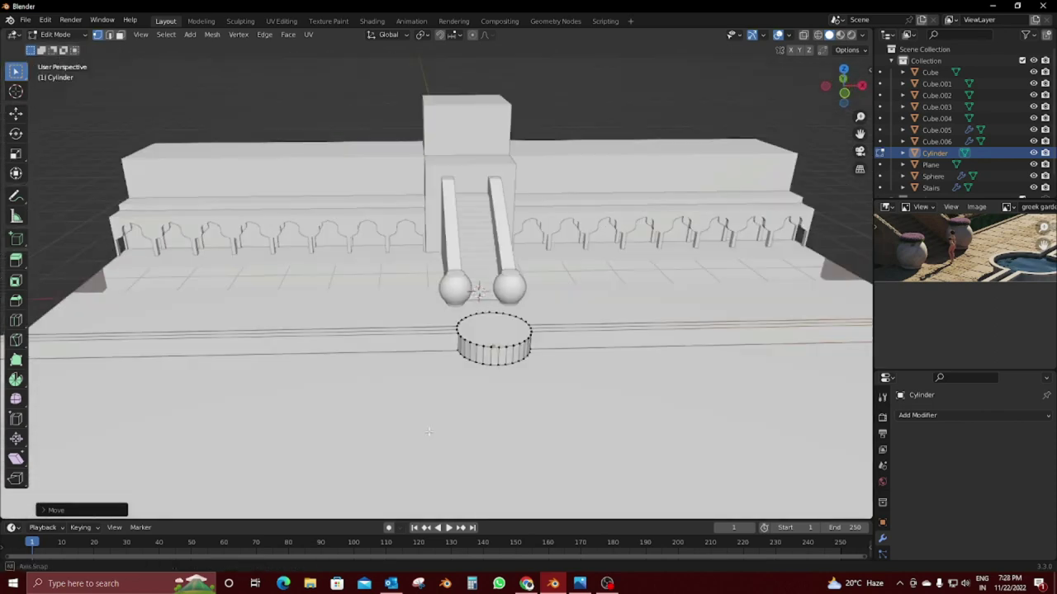
pyautogui.click(355, 349)
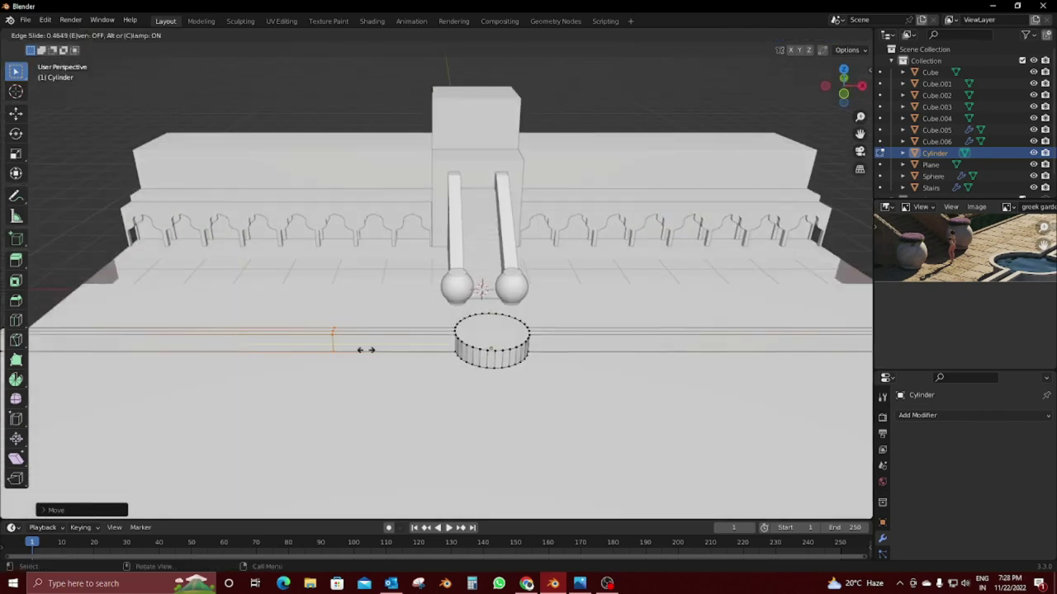
pyautogui.click(476, 363)
pyautogui.scroll(4, 471, 350)
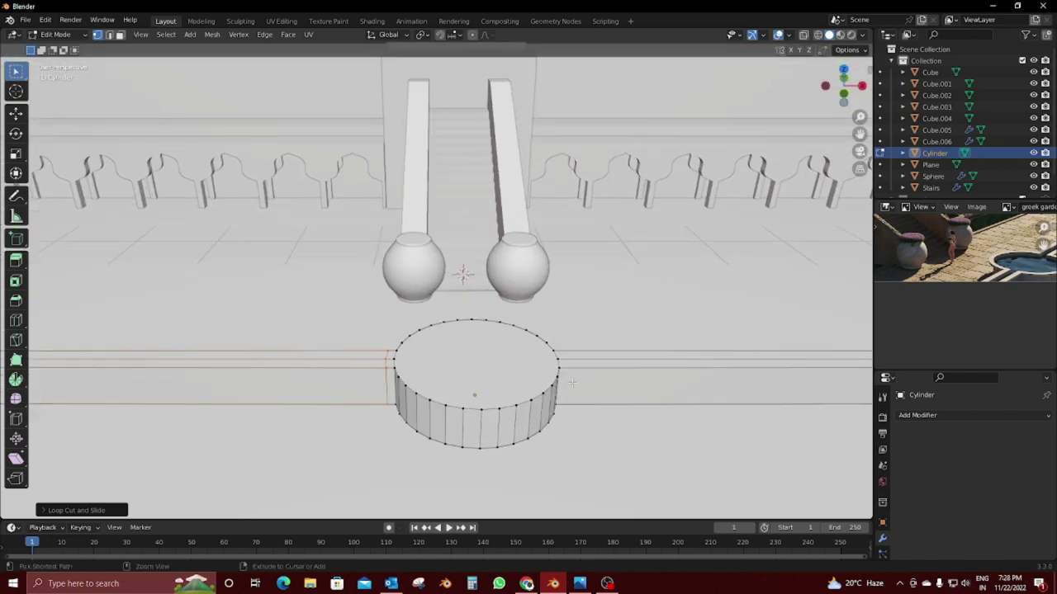
pyautogui.scroll(-4, 572, 382)
pyautogui.click(757, 363)
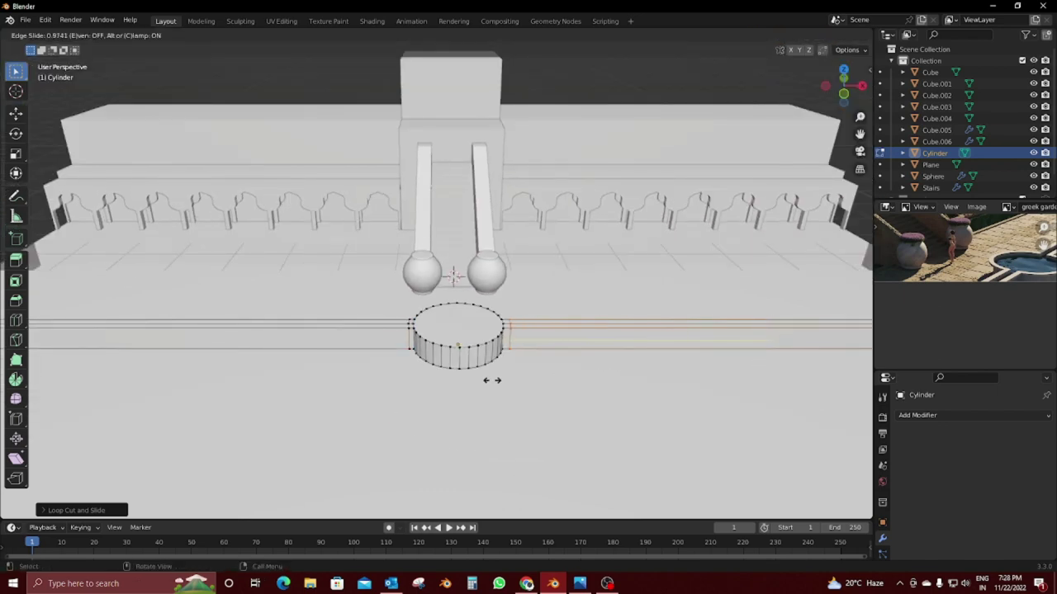
pyautogui.click(489, 380)
# Step: Select the left channel's loop near the basin from top view and return to Object Mode
pyautogui.press('KP_7')
pyautogui.scroll(2, 490, 380)
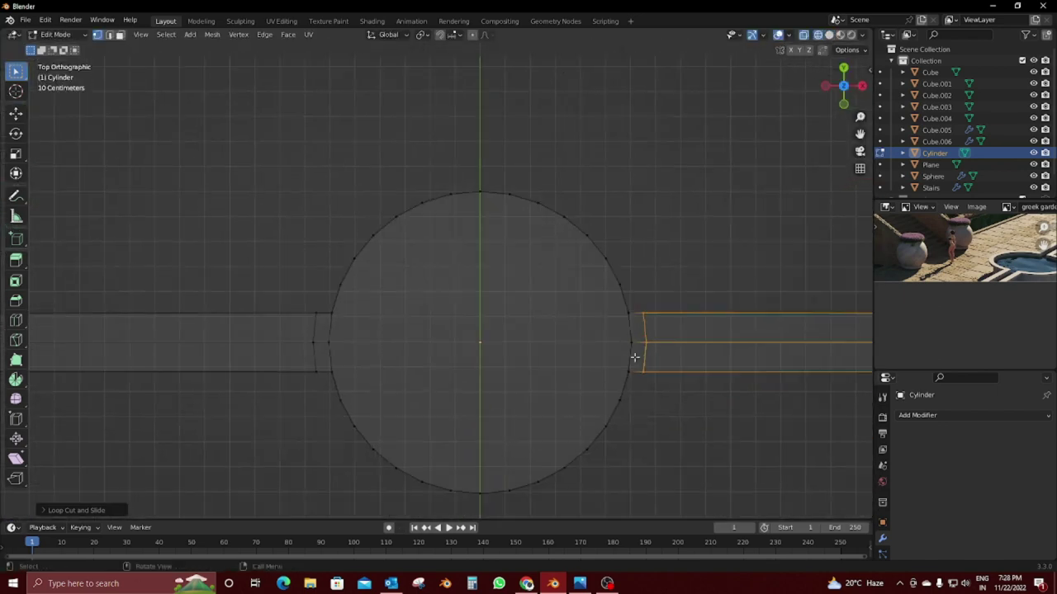
pyautogui.press('s')
pyautogui.press('Escape')
pyautogui.moveTo(267, 307); pyautogui.dragTo(319, 407)
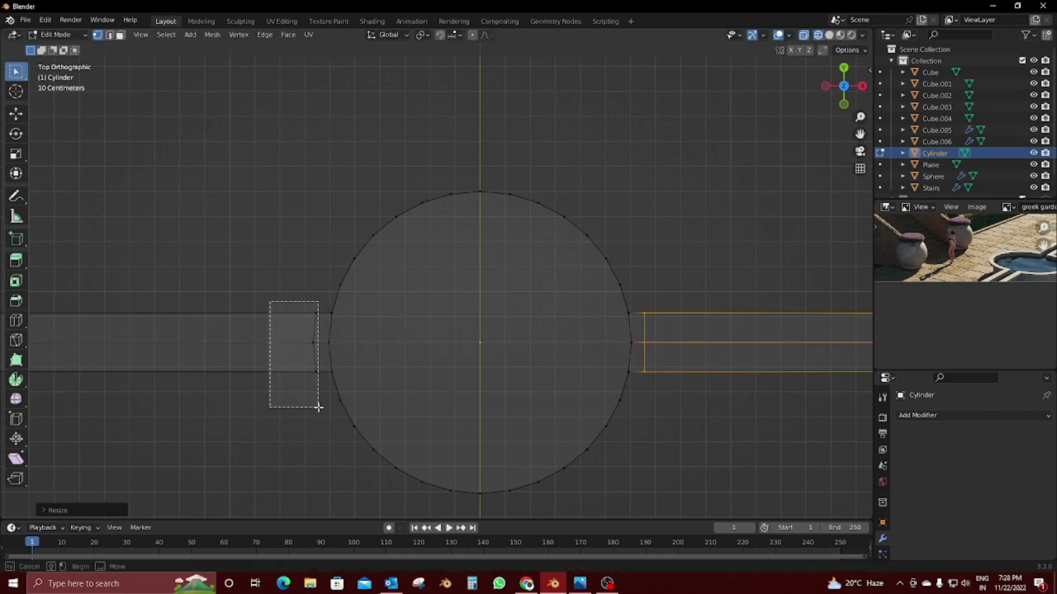
pyautogui.press('Tab')
pyautogui.scroll(-3, 594, 384)
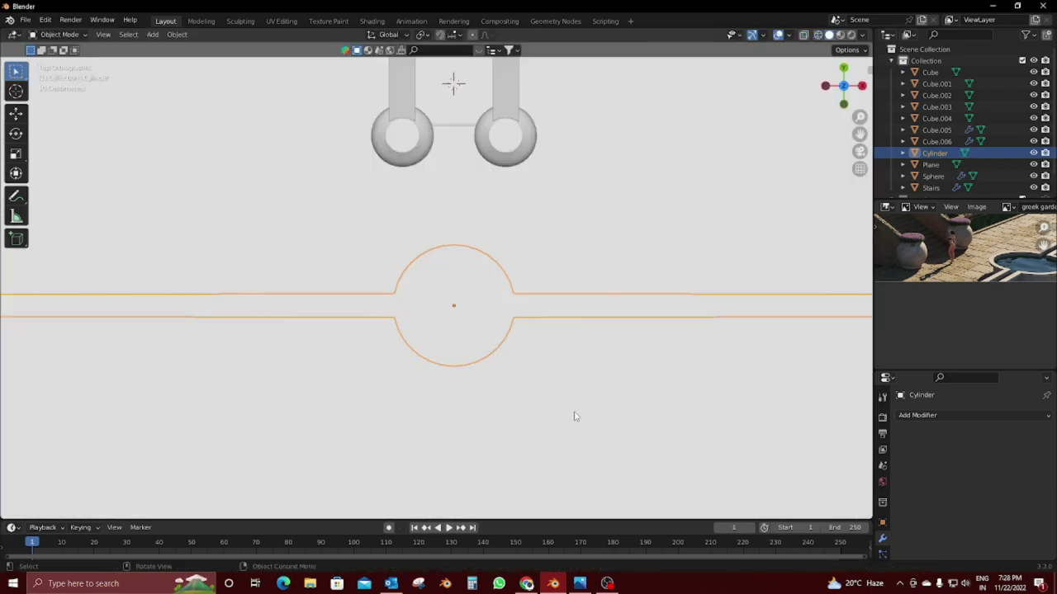
pyautogui.moveTo(573, 418)
pyautogui.mouseDown(button='middle')
pyautogui.moveTo(470, 370)
pyautogui.moveTo(475, 381)
pyautogui.mouseUp(button='middle')
pyautogui.scroll(3, 474, 382)
# Step: Inset the cylinder's top face into a thin rim and extrude it downward into a hollow
pyautogui.press('Tab')
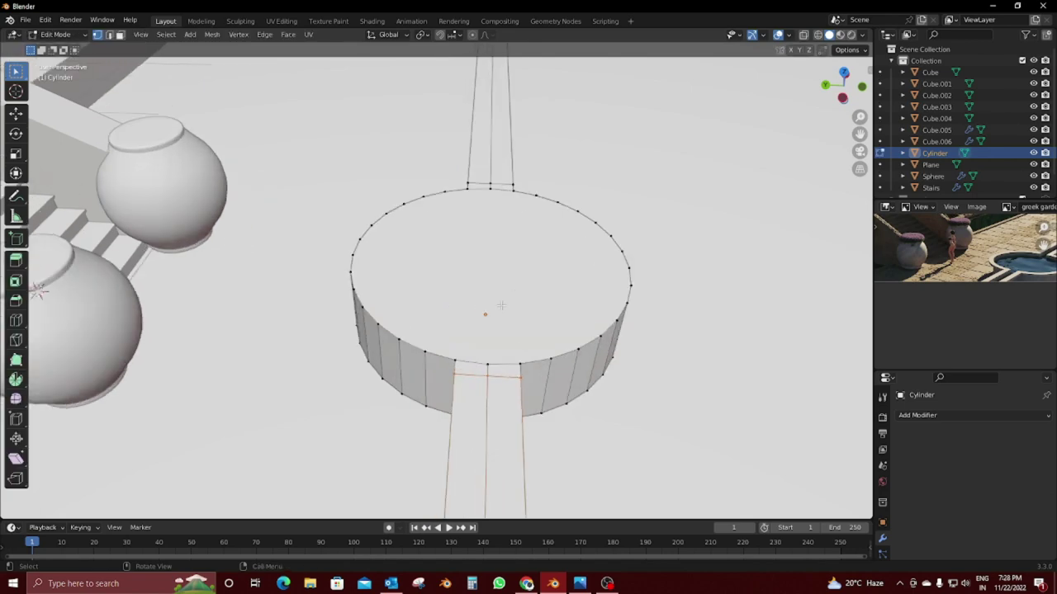
pyautogui.press('i')
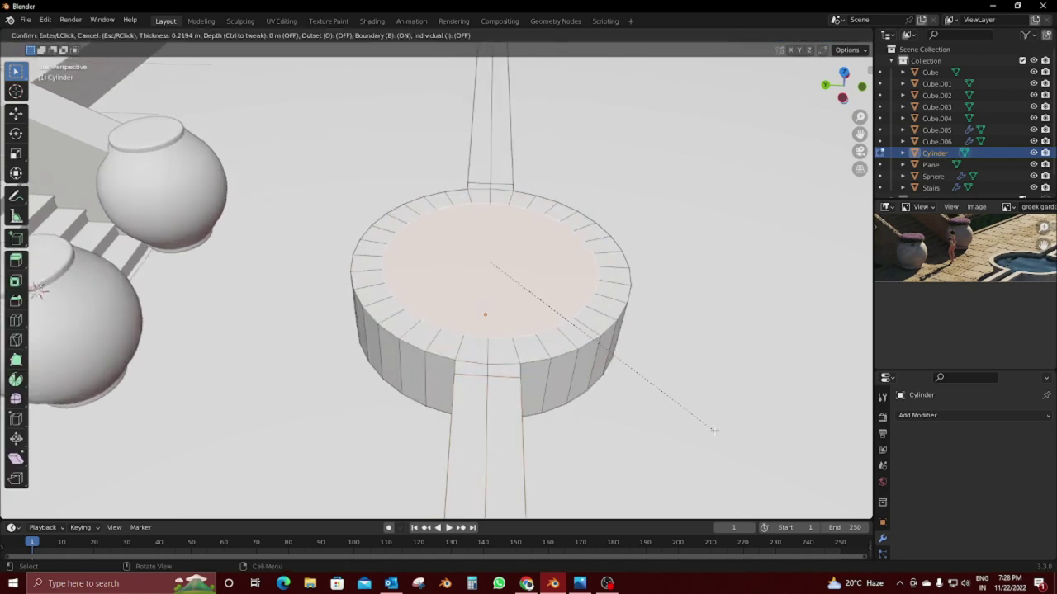
pyautogui.click(636, 370)
pyautogui.moveTo(635, 369)
pyautogui.mouseDown(button='middle')
pyautogui.moveTo(684, 399)
pyautogui.moveTo(518, 326)
pyautogui.mouseUp(button='middle')
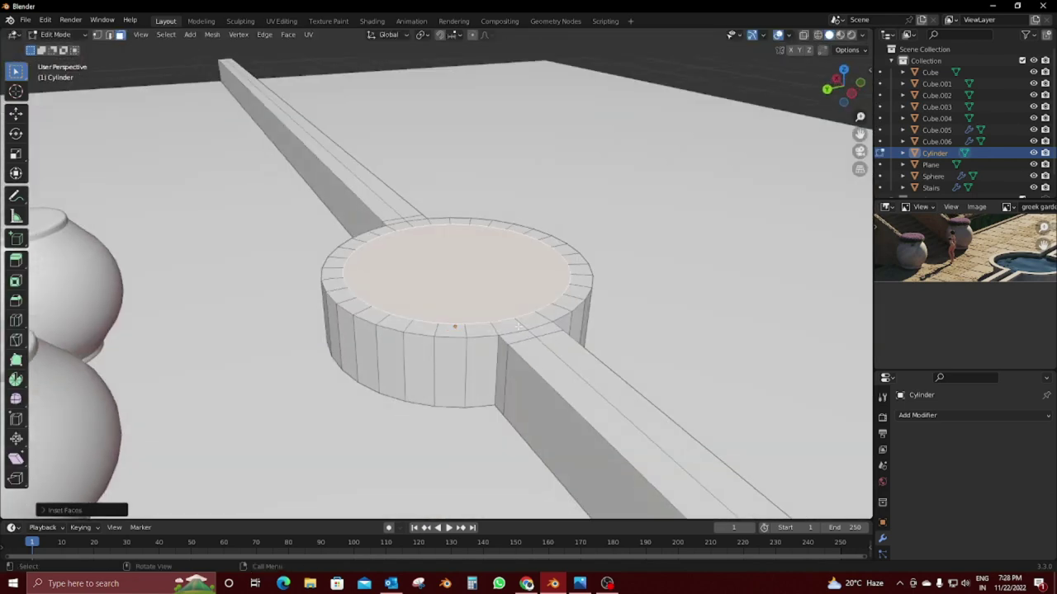
pyautogui.press('e')
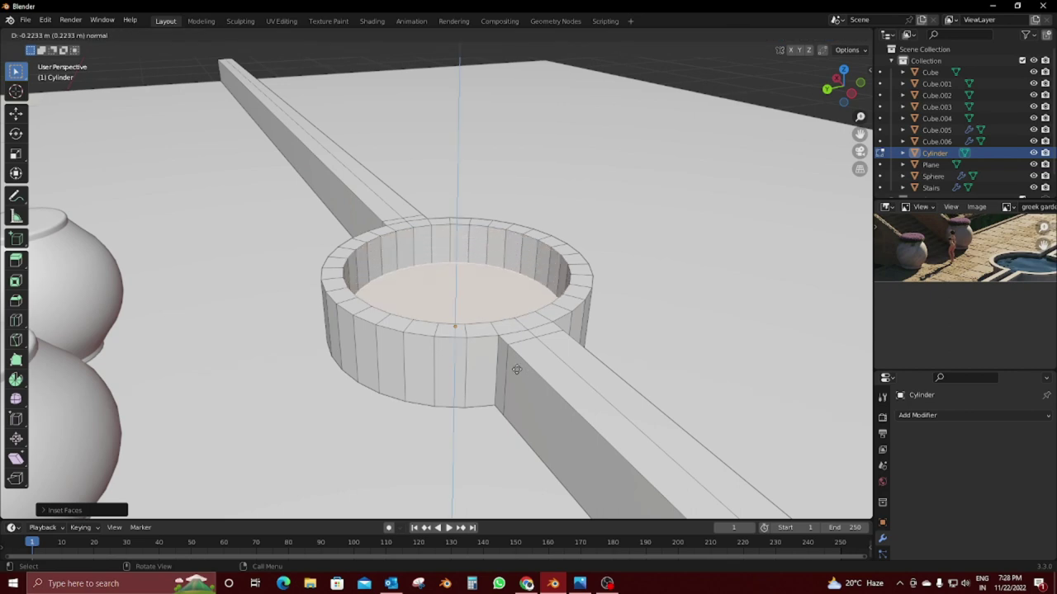
pyautogui.click(518, 372)
# Step: Apply Shade Smooth to the hollowed basin in Object Mode
pyautogui.press('Tab')
pyautogui.moveTo(517, 371); pyautogui.dragTo(497, 353, button='middle')
pyautogui.rightClick(496, 358)
pyautogui.click(496, 357)
pyautogui.moveTo(581, 364)
pyautogui.mouseDown(button='middle')
pyautogui.moveTo(436, 351)
pyautogui.moveTo(497, 328)
pyautogui.moveTo(490, 315)
pyautogui.moveTo(449, 336)
pyautogui.moveTo(551, 341)
pyautogui.moveTo(448, 292)
pyautogui.mouseUp(button='middle')
pyautogui.scroll(-3, 436, 352)
pyautogui.scroll(3, 450, 336)
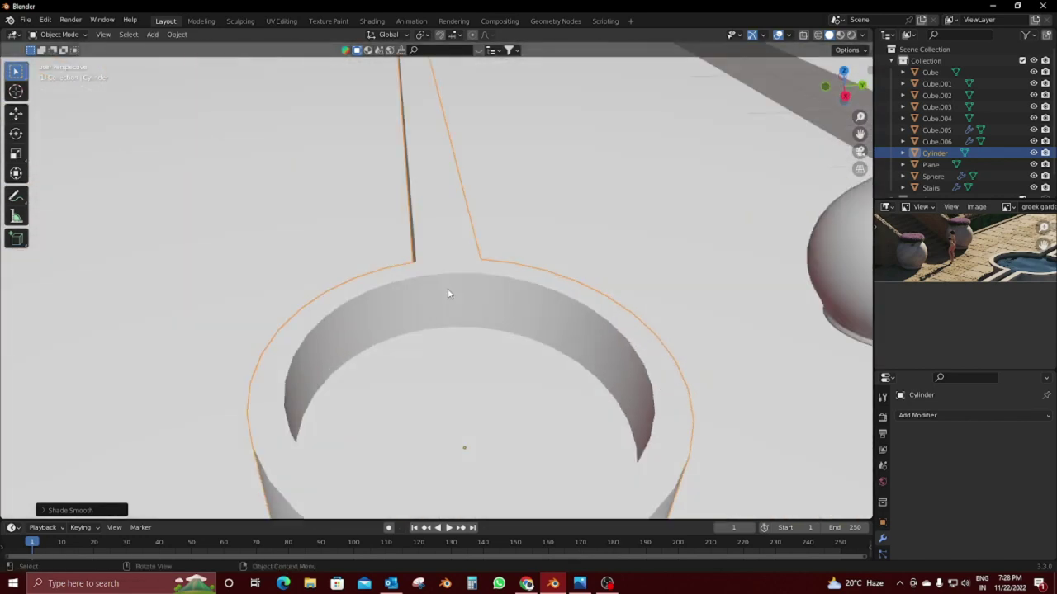
pyautogui.press('Tab')
# Step: In Top view, flatten the left strip's top junction edge to zero along Y
pyautogui.click(441, 236)
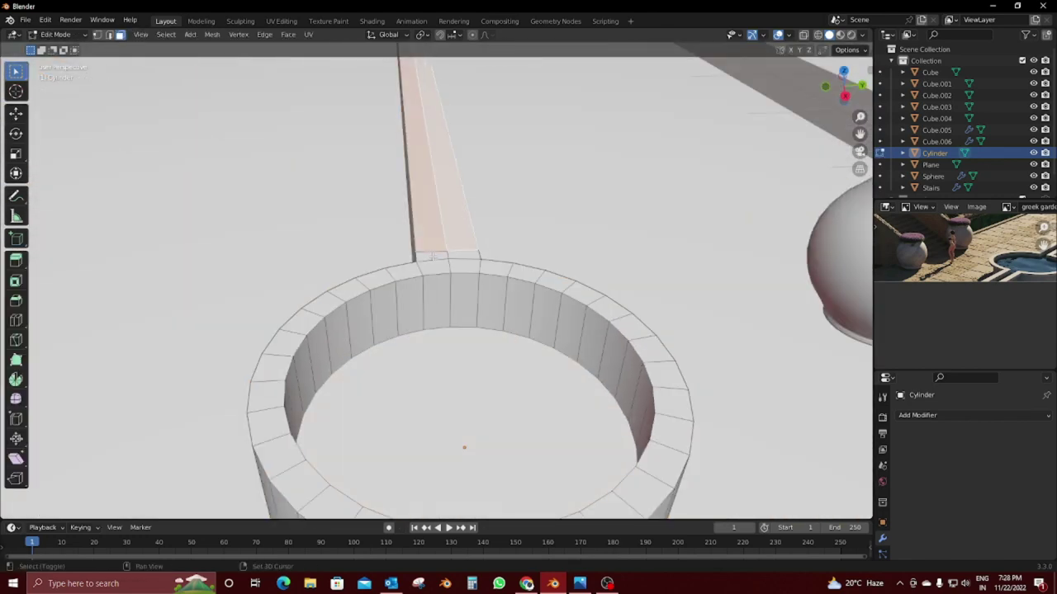
pyautogui.moveTo(419, 262); pyautogui.dragTo(525, 246, button='middle')
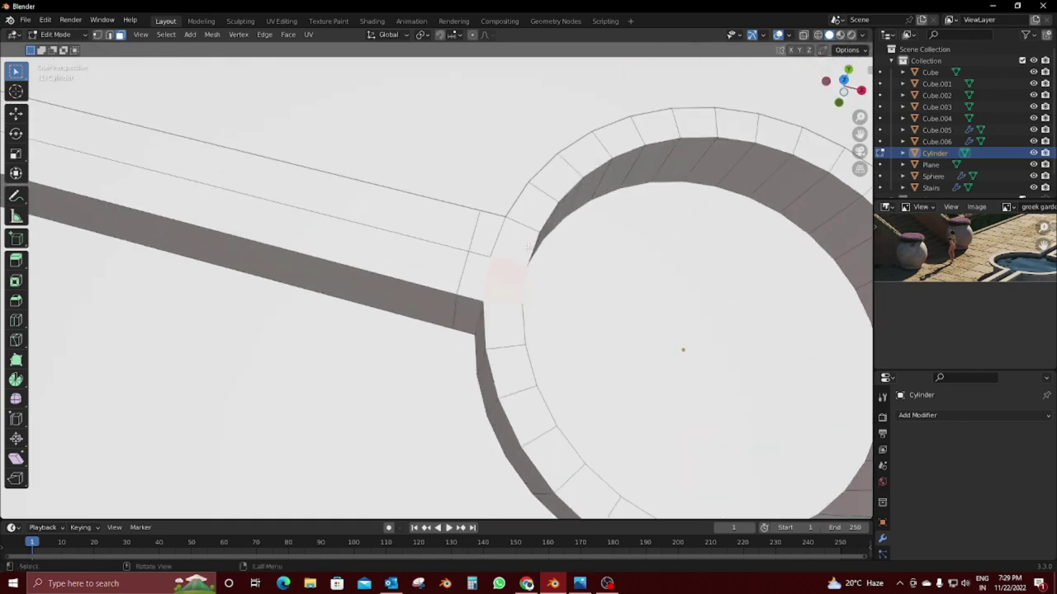
pyautogui.press('KP_7')
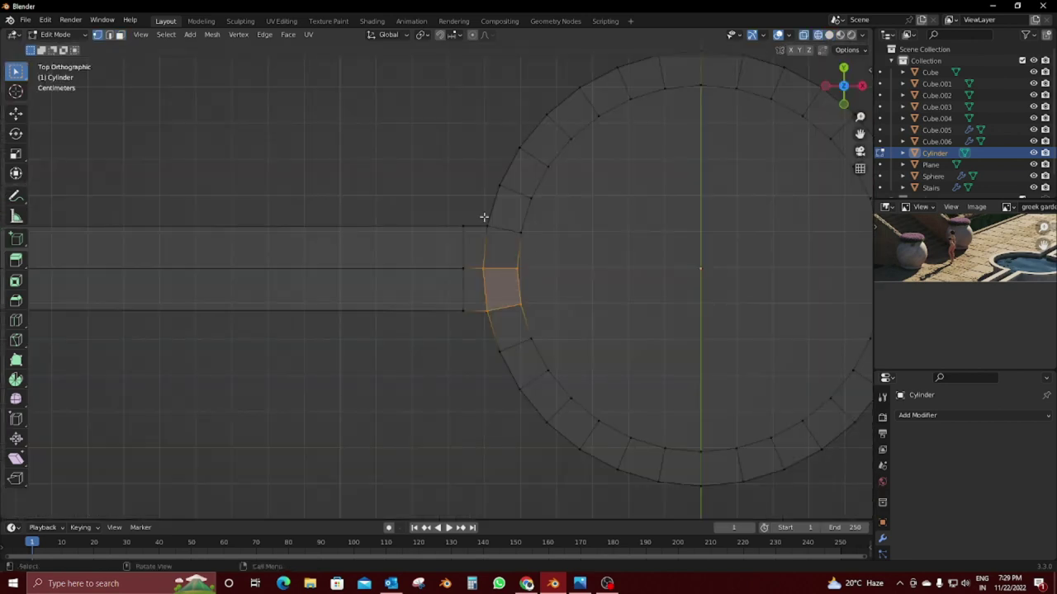
pyautogui.click(487, 227)
pyautogui.press('s')
pyautogui.press('y')
pyautogui.press('0')
pyautogui.press('Return')
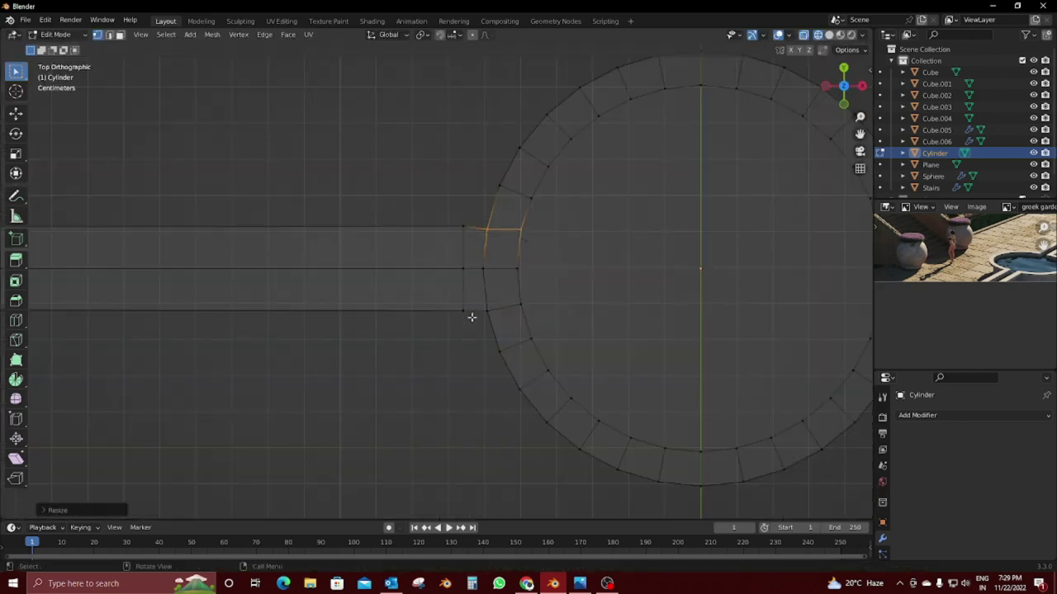
# Step: Flatten the left strip's lower junction edge along Y as well
pyautogui.keyDown('shift'); pyautogui.click(456, 228); pyautogui.keyUp('shift')
pyautogui.hotkey('ctrl', 'z')
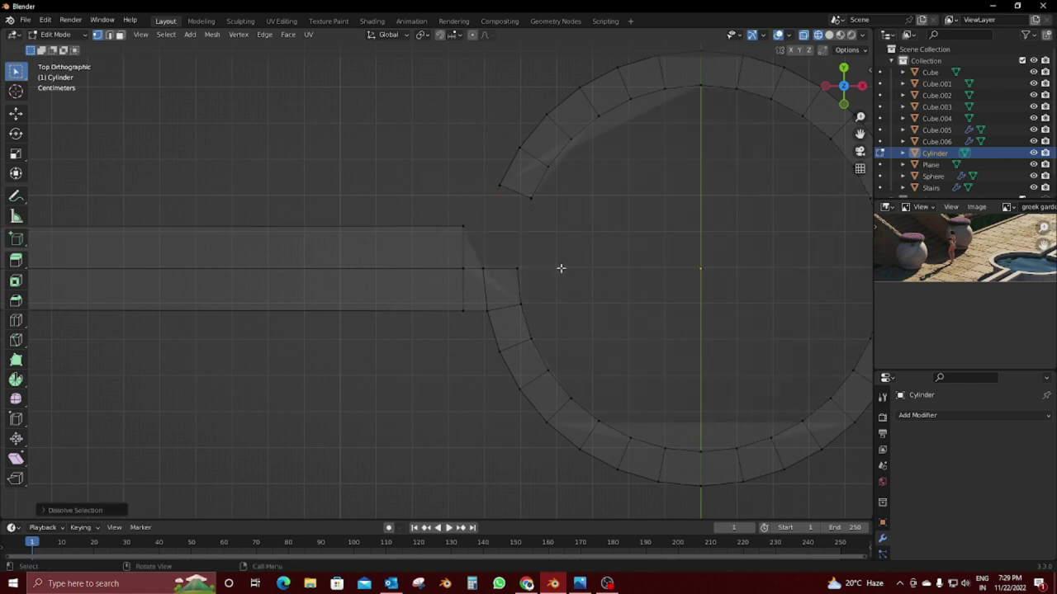
pyautogui.hotkey('ctrl', 'shift', 'z')
pyautogui.hotkey('ctrl', 'z')
pyautogui.hotkey('ctrl', 'z')
pyautogui.hotkey('ctrl', 'shift', 'z')
pyautogui.hotkey('ctrl', 'shift', 'z')
pyautogui.hotkey('ctrl', 'shift', 'z')
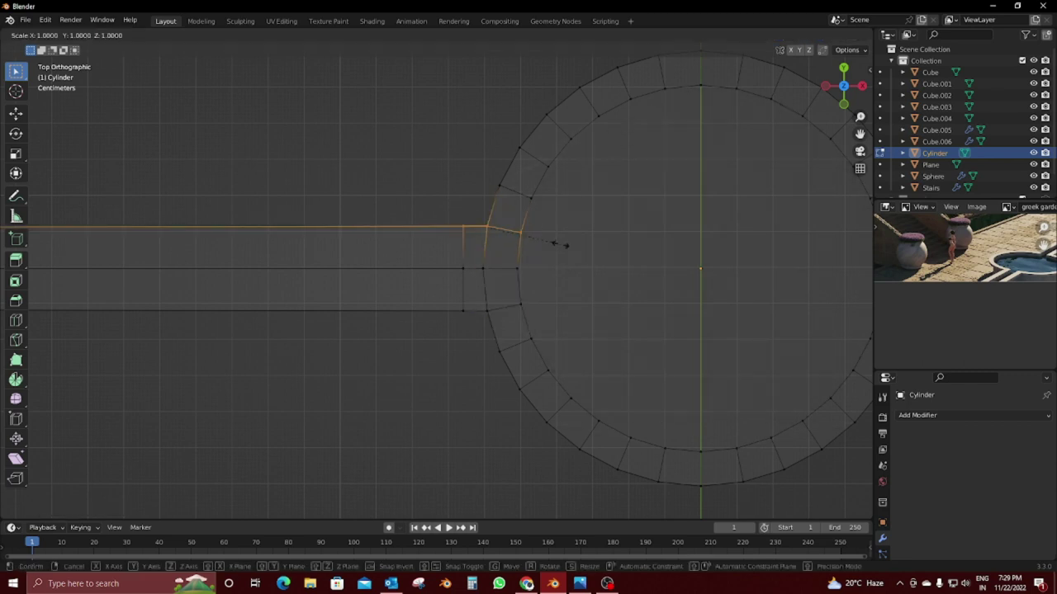
pyautogui.click(437, 309)
pyautogui.press('s')
pyautogui.press('y')
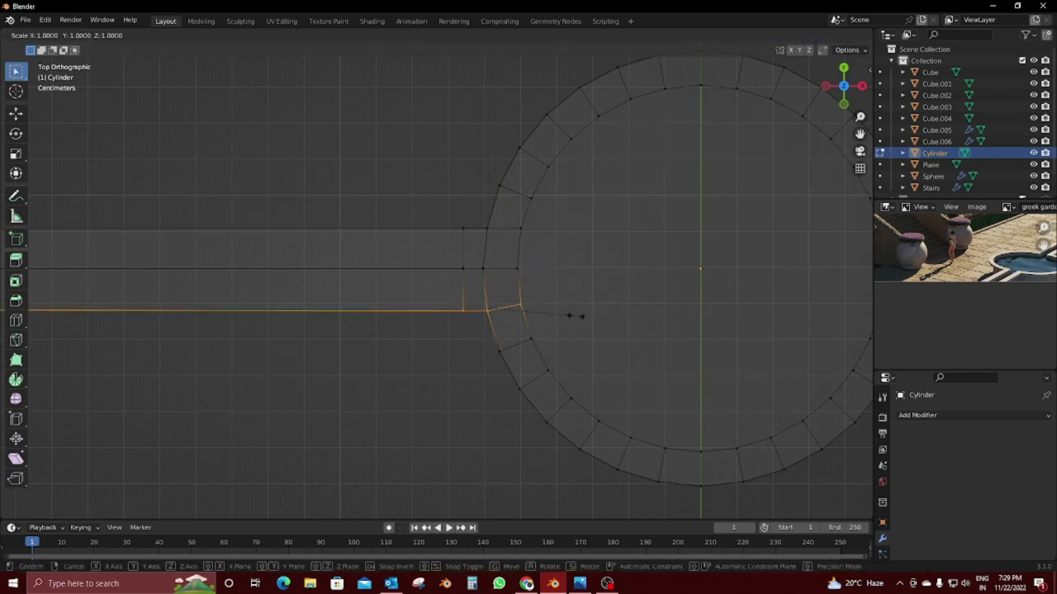
pyautogui.click(575, 315)
# Step: Flatten the right strip's top and lower junction edges along Y
pyautogui.keyDown('shift'); pyautogui.moveTo(765, 306); pyautogui.dragTo(536, 348, button='middle'); pyautogui.keyUp('shift')
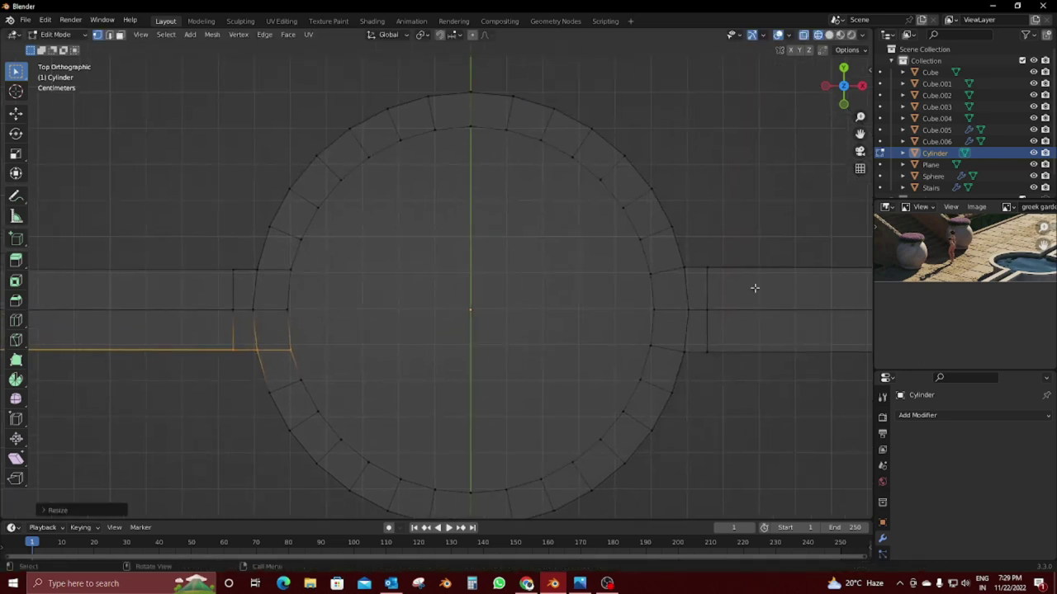
pyautogui.click(693, 268)
pyautogui.press('s')
pyautogui.press('y')
pyautogui.press('Escape')
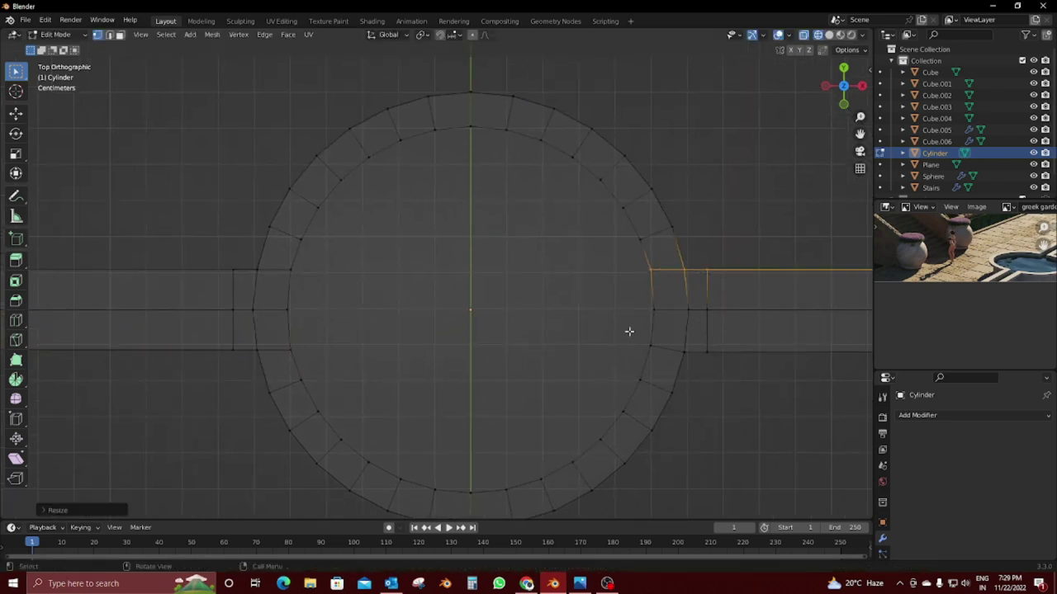
pyautogui.click(758, 355)
pyautogui.press('s')
pyautogui.press('y')
pyautogui.click(625, 303)
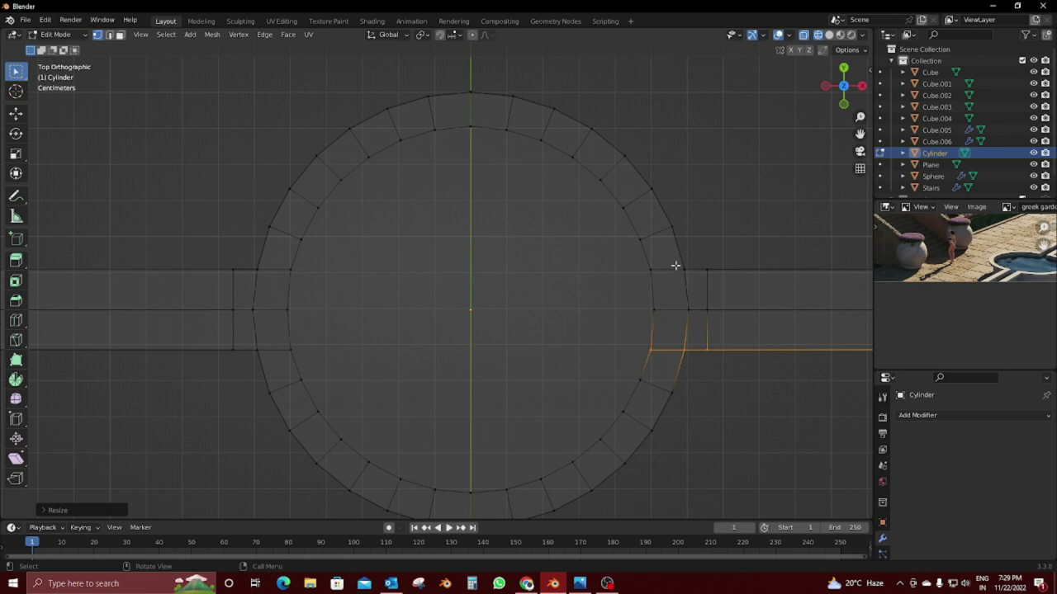
# Step: Scale the right and left junction vertex columns to zero along X so they line up
pyautogui.moveTo(692, 375); pyautogui.dragTo(689, 368)
pyautogui.press('s')
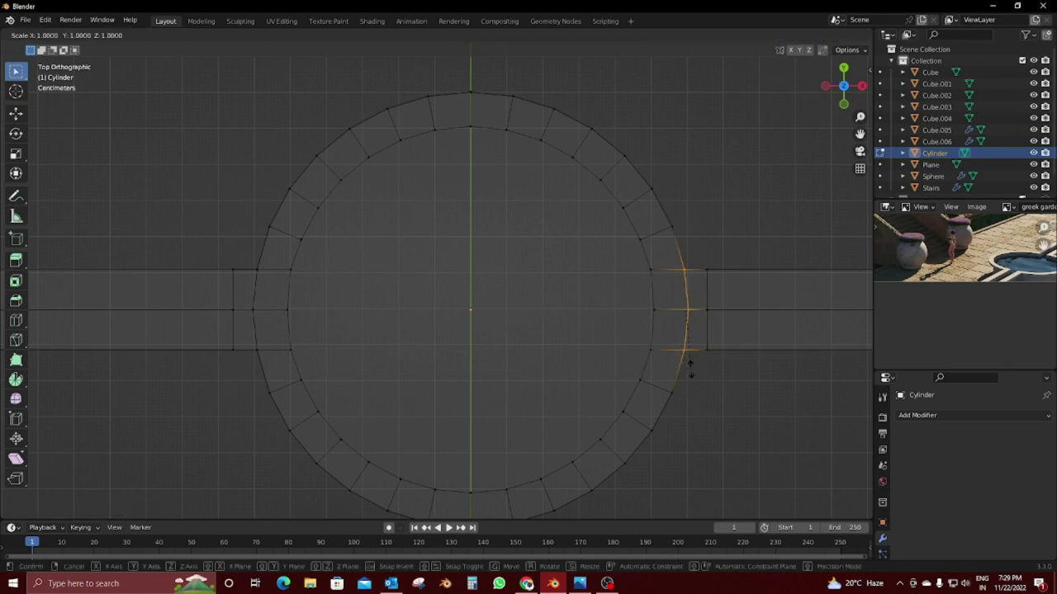
pyautogui.press('x')
pyautogui.press('0')
pyautogui.press('Return')
pyautogui.moveTo(262, 331); pyautogui.dragTo(276, 331)
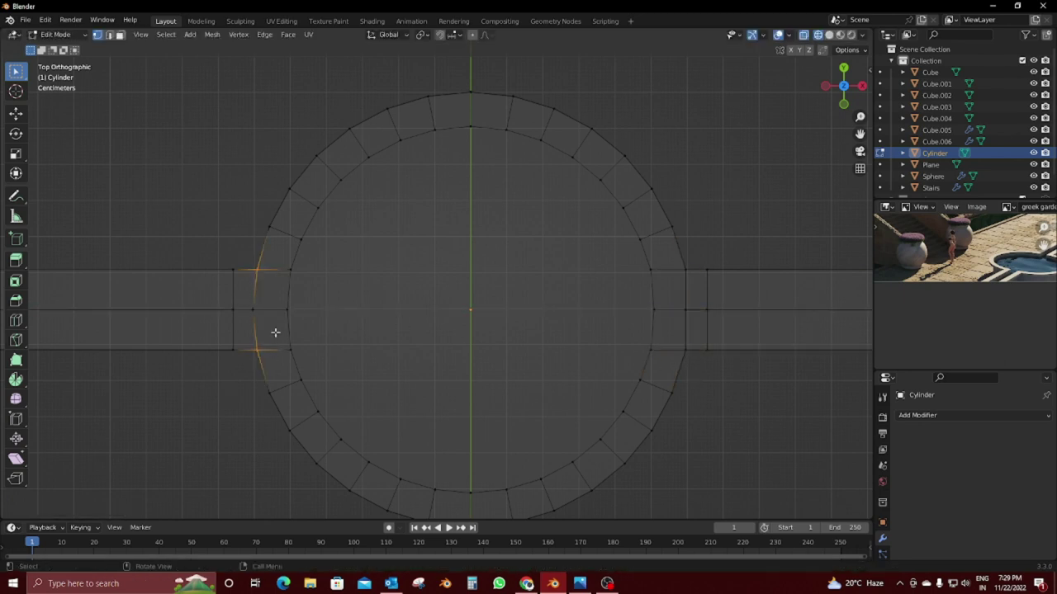
pyautogui.moveTo(267, 259); pyautogui.dragTo(239, 353)
pyautogui.press('s')
pyautogui.press('x')
pyautogui.press('0')
pyautogui.press('Return')
pyautogui.scroll(-1, 349, 338)
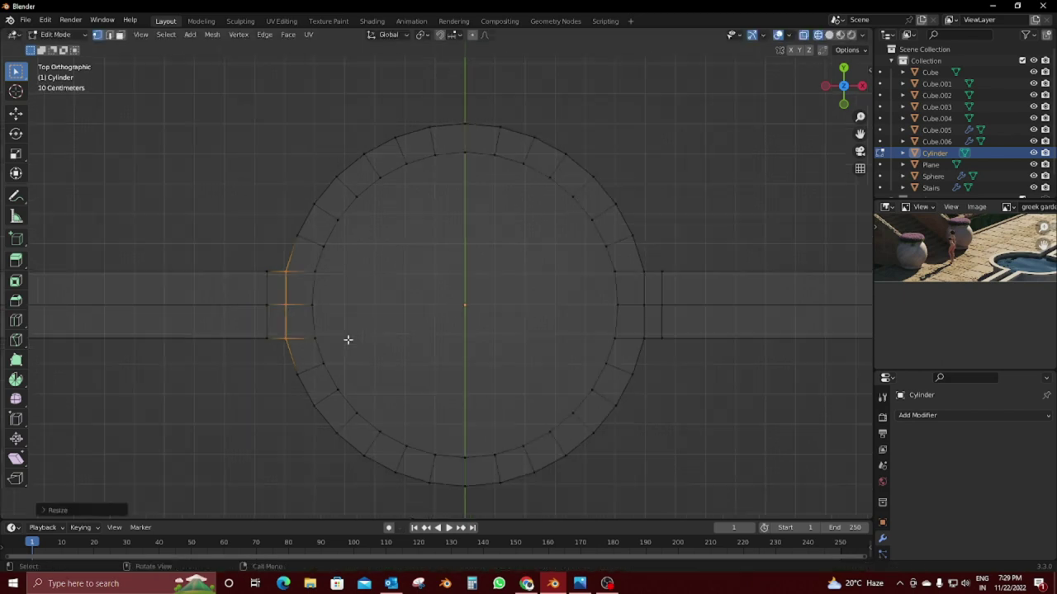
pyautogui.scroll(-4, 456, 343)
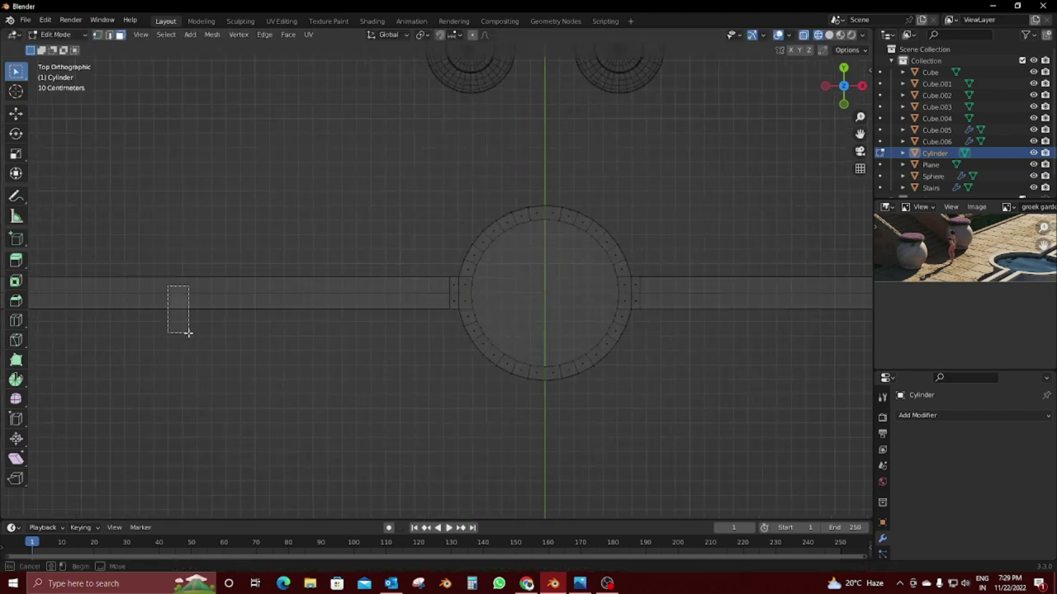
# Step: Select both strips' top faces and the two rim faces beside the left strip
pyautogui.moveTo(188, 332); pyautogui.dragTo(188, 333)
pyautogui.scroll(-2, 81, 281)
pyautogui.click(77, 291)
pyautogui.hotkey('shift', 'z')
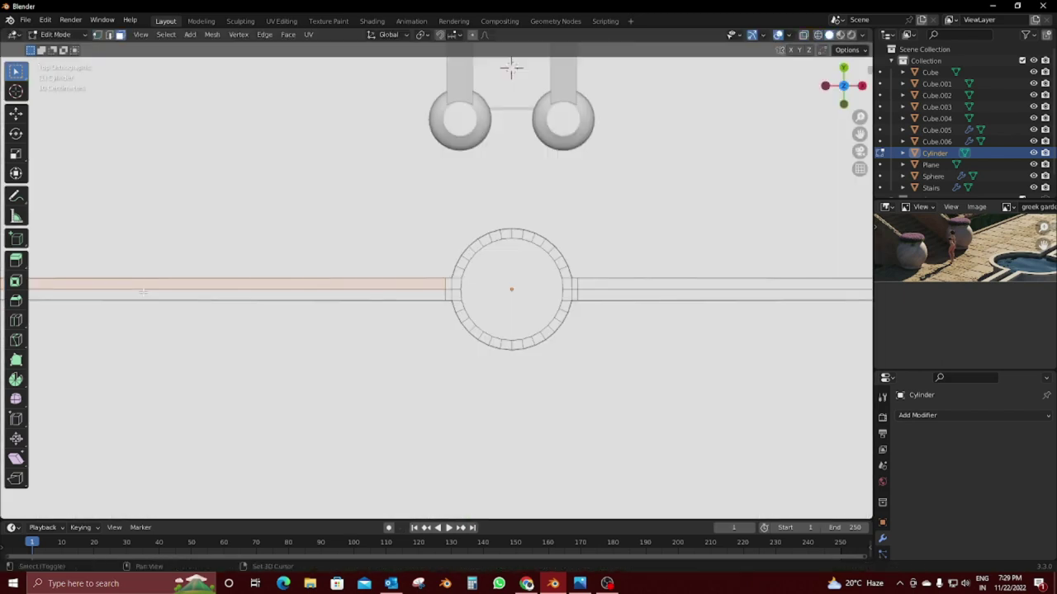
pyautogui.keyDown('shift'); pyautogui.click(653, 292); pyautogui.keyUp('shift')
pyautogui.scroll(2, 520, 302)
pyautogui.scroll(4, 269, 295)
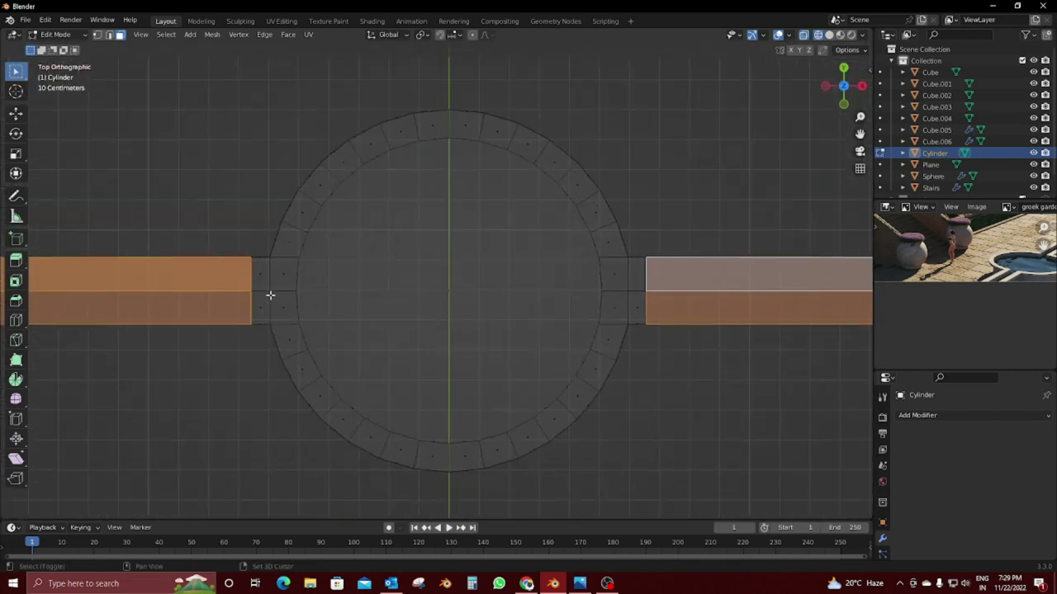
pyautogui.keyDown('shift'); pyautogui.click(271, 293); pyautogui.keyUp('shift')
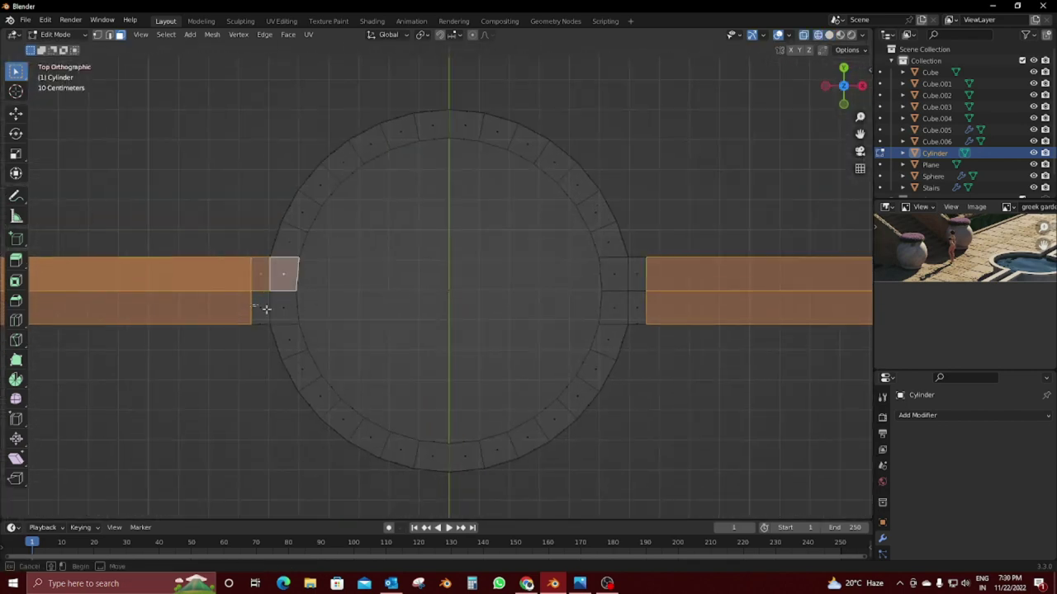
pyautogui.keyDown('shift'); pyautogui.click(265, 309); pyautogui.keyUp('shift')
# Step: Add the right strip's rim face and the left strip's long top face, checking in Top Orthographic view
pyautogui.moveTo(321, 294); pyautogui.dragTo(328, 217, button='middle')
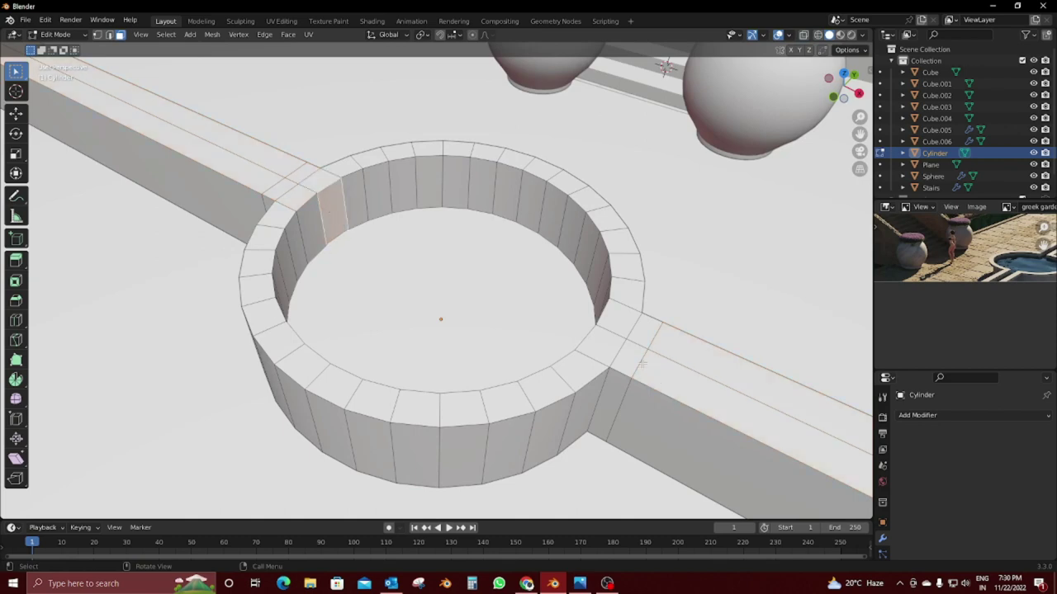
pyautogui.keyDown('shift'); pyautogui.click(617, 325); pyautogui.keyUp('shift')
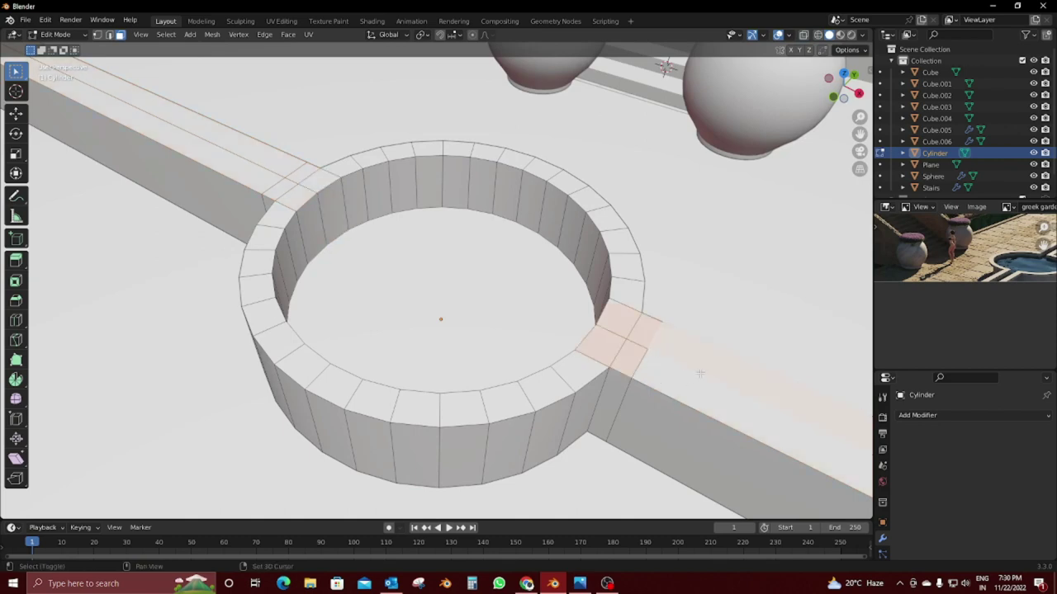
pyautogui.keyDown('shift'); pyautogui.click(248, 151); pyautogui.keyUp('shift')
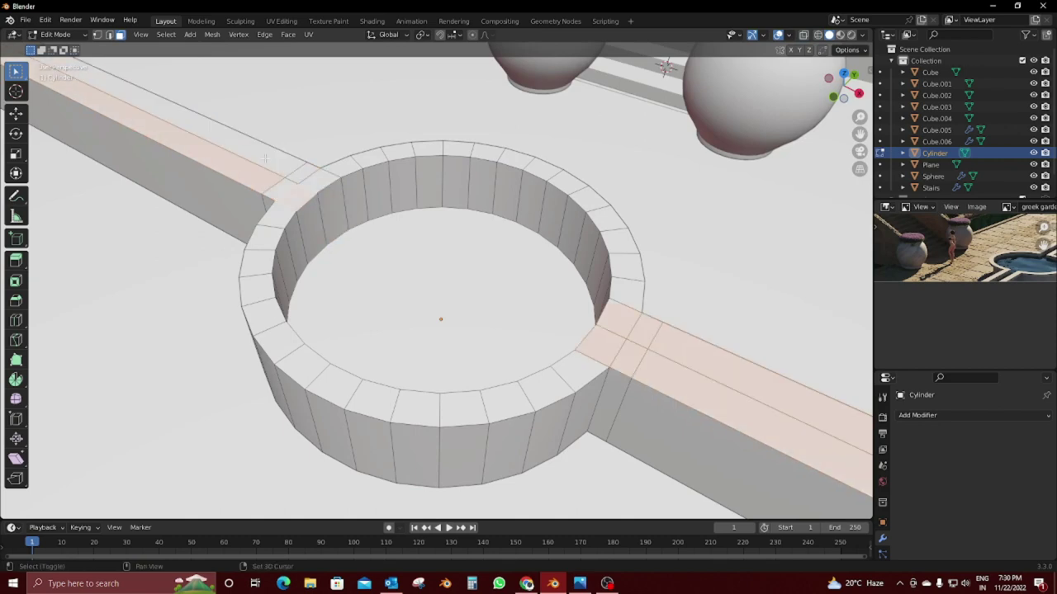
pyautogui.hotkey('shift', 'z')
pyautogui.keyDown('shift'); pyautogui.moveTo(265, 157); pyautogui.dragTo(318, 201, button='middle'); pyautogui.keyUp('shift')
pyautogui.press('KP_7')
pyautogui.hotkey('shift', 'z')
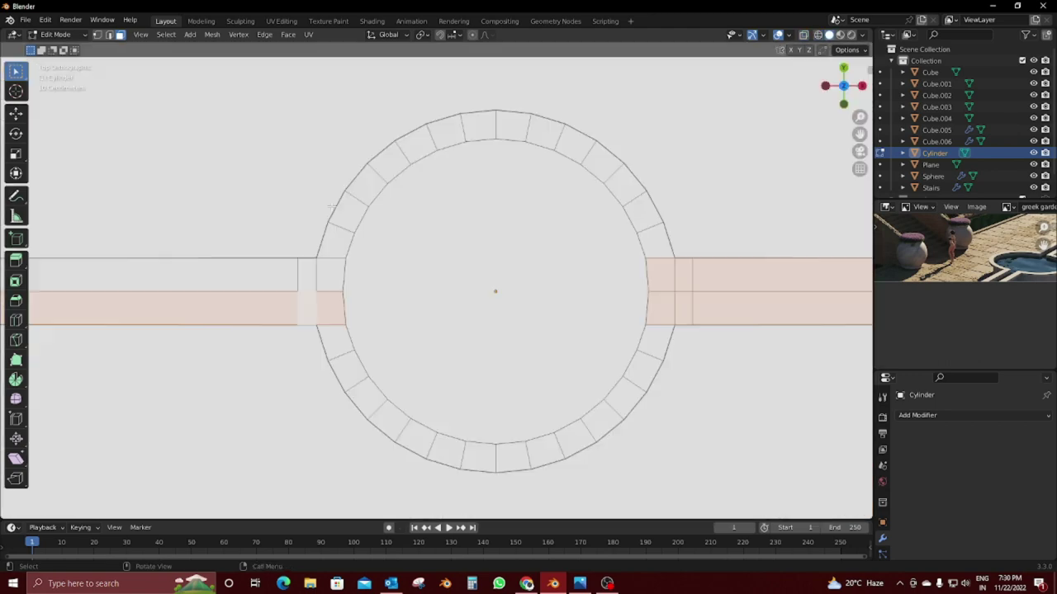
pyautogui.hotkey('shift', 'z')
pyautogui.hotkey('shift', 'z')
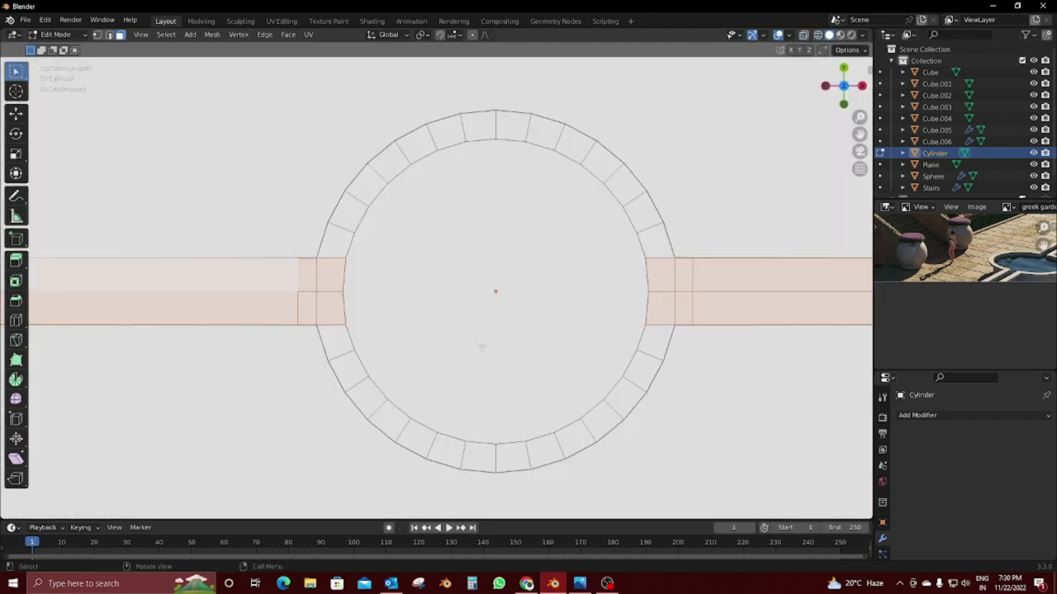
pyautogui.moveTo(481, 347); pyautogui.dragTo(493, 363, button='middle')
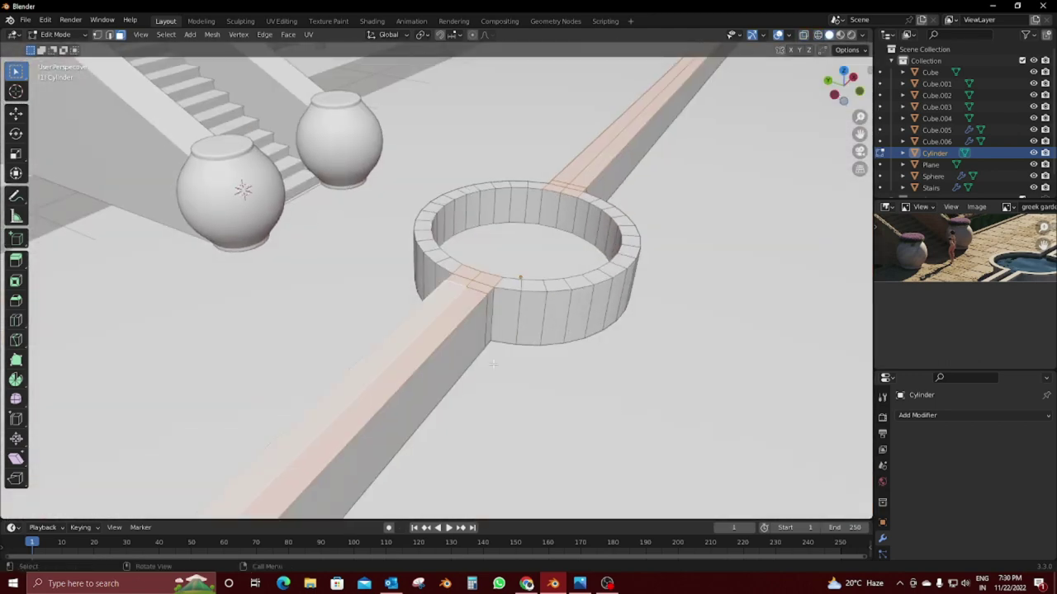
pyautogui.scroll(2, 493, 363)
# Step: Inset the selected channel faces with a thin border, then extrude them down into troughs
pyautogui.press('i')
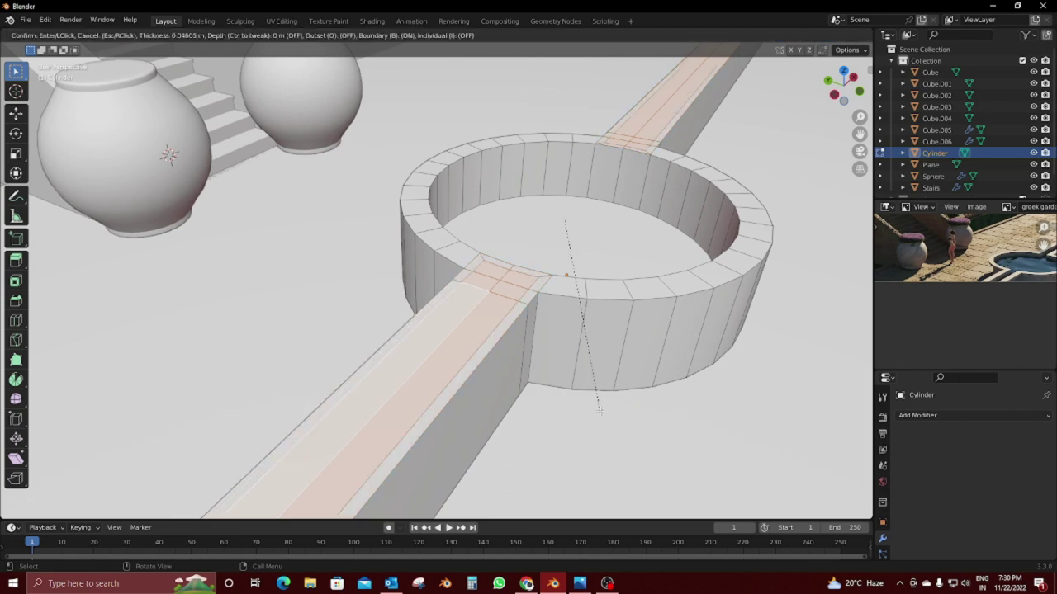
pyautogui.click(588, 388)
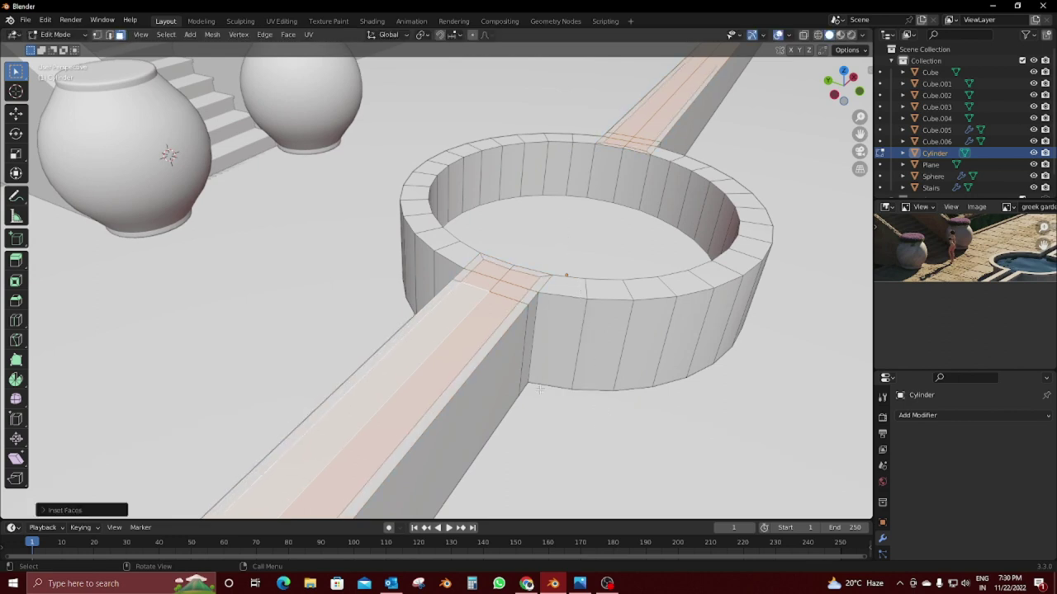
pyautogui.scroll(2, 538, 390)
pyautogui.scroll(2, 536, 335)
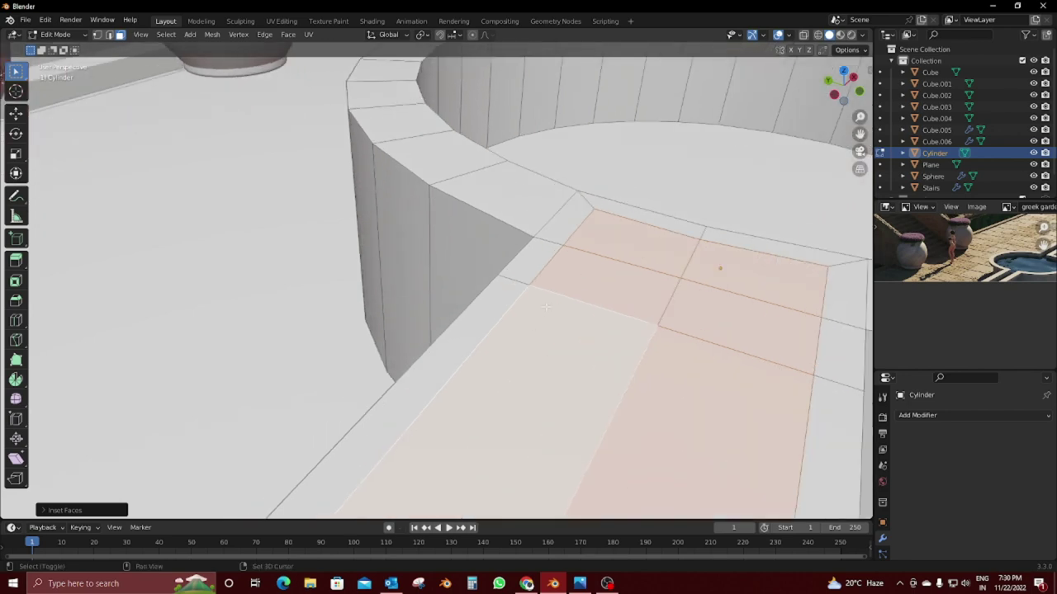
pyautogui.scroll(-1, 494, 277)
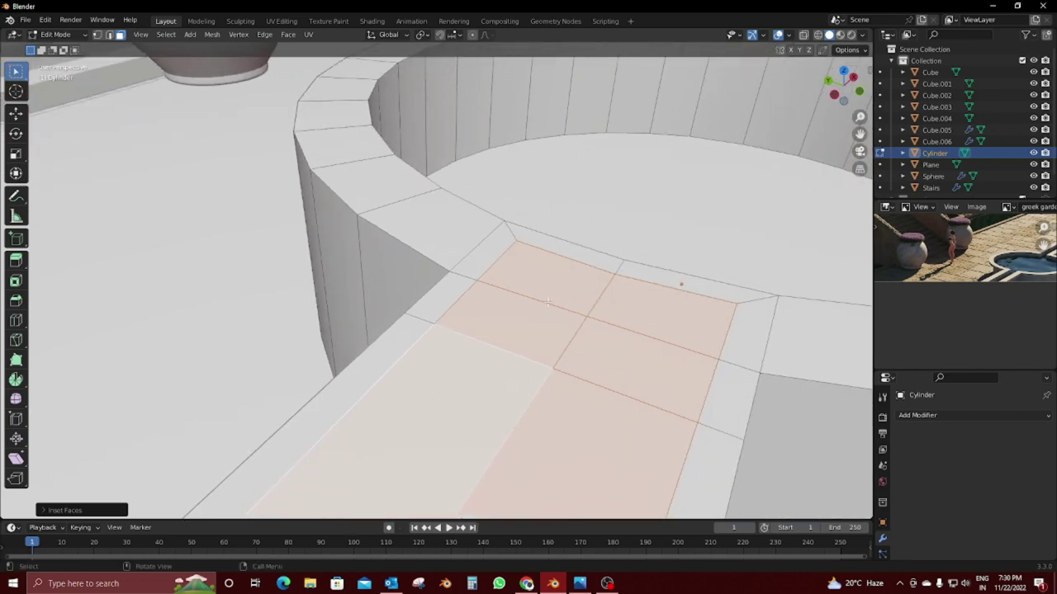
pyautogui.press('e')
pyautogui.click(540, 347)
pyautogui.moveTo(540, 347)
pyautogui.mouseDown(button='middle')
pyautogui.moveTo(481, 282)
pyautogui.moveTo(559, 283)
pyautogui.moveTo(453, 364)
pyautogui.mouseUp(button='middle')
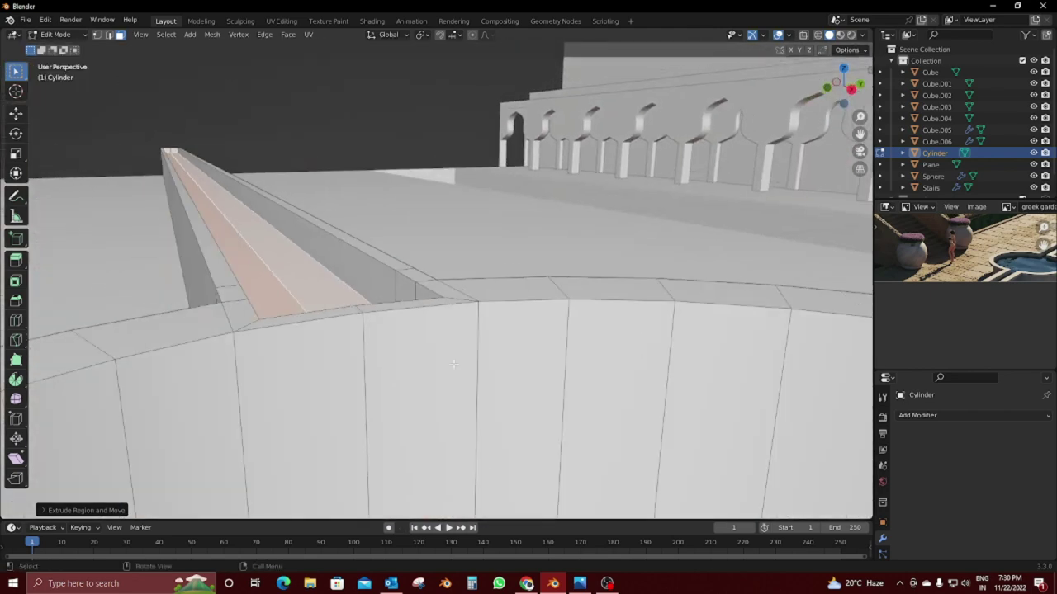
# Step: Inset the selected rim faces where the channel meets the ring wall
pyautogui.press('KP_3')
pyautogui.hotkey('shift', 'z')
pyautogui.scroll(2, 453, 364)
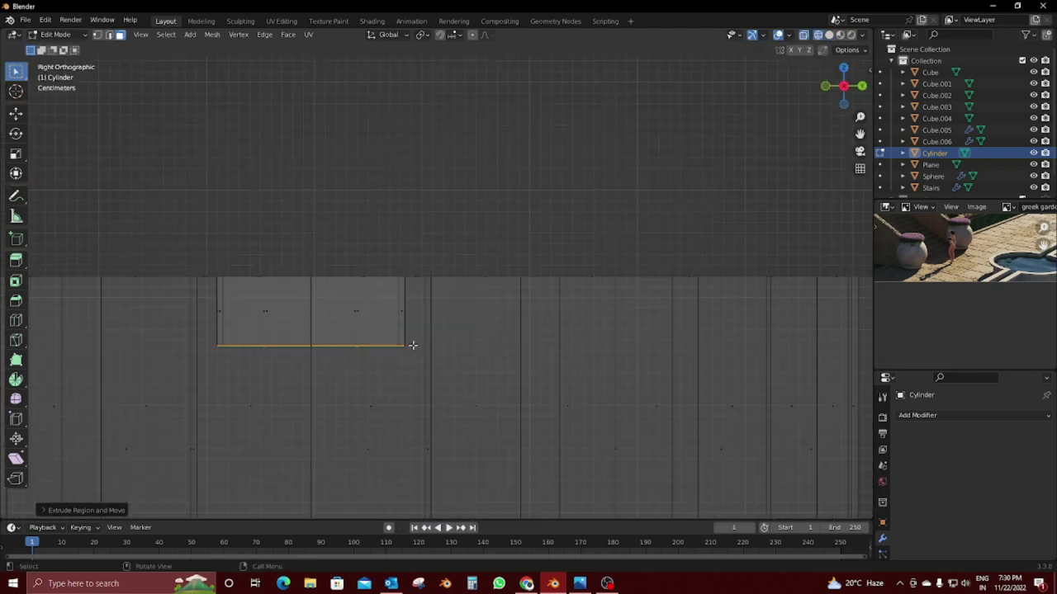
pyautogui.hotkey('shift', 'z')
pyautogui.moveTo(412, 347)
pyautogui.mouseDown(button='middle')
pyautogui.moveTo(644, 387)
pyautogui.moveTo(617, 451)
pyautogui.moveTo(523, 437)
pyautogui.mouseUp(button='middle')
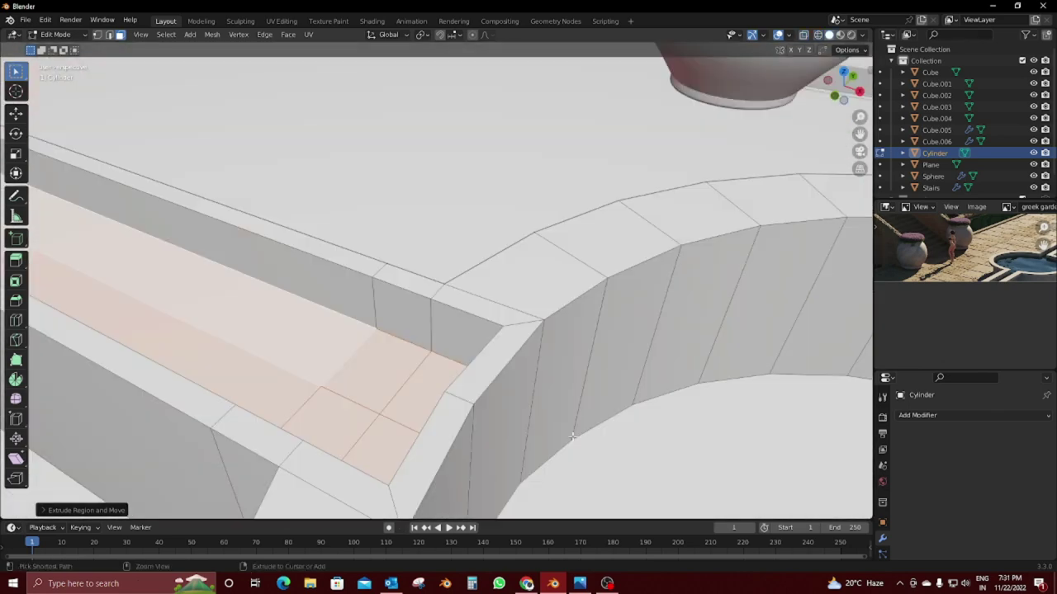
pyautogui.press('i')
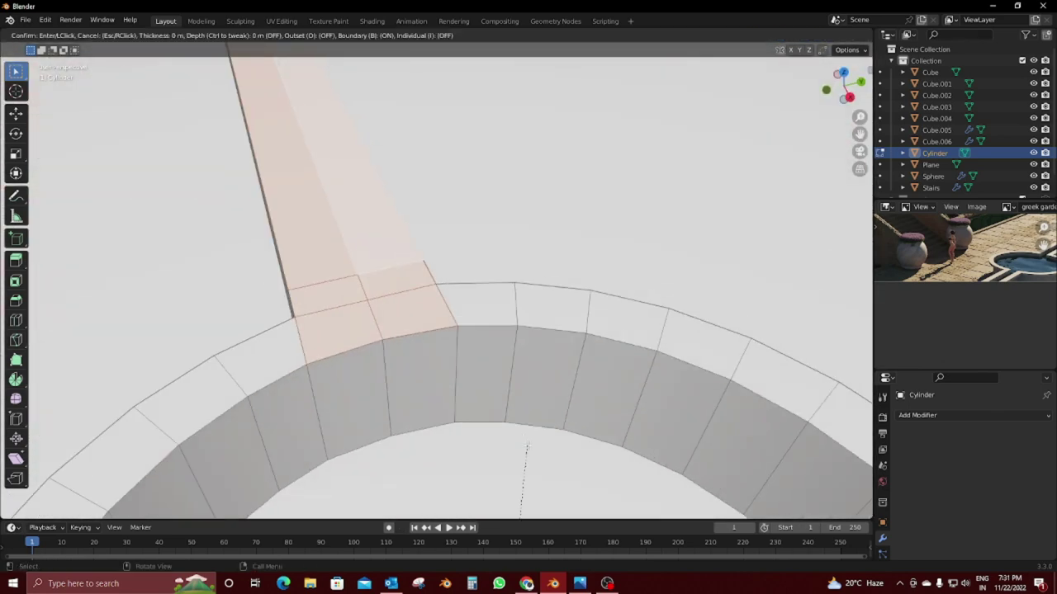
pyautogui.click(527, 446)
pyautogui.scroll(-4, 527, 446)
pyautogui.moveTo(527, 447); pyautogui.dragTo(502, 410, button='middle')
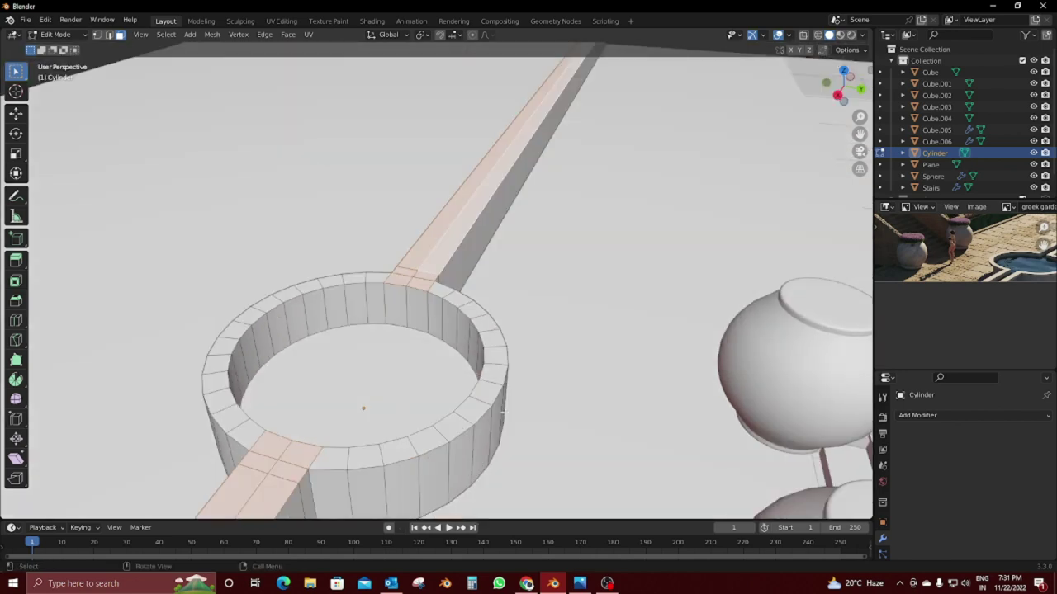
pyautogui.press('s')
pyautogui.press('Escape')
pyautogui.press('s')
pyautogui.press('y')
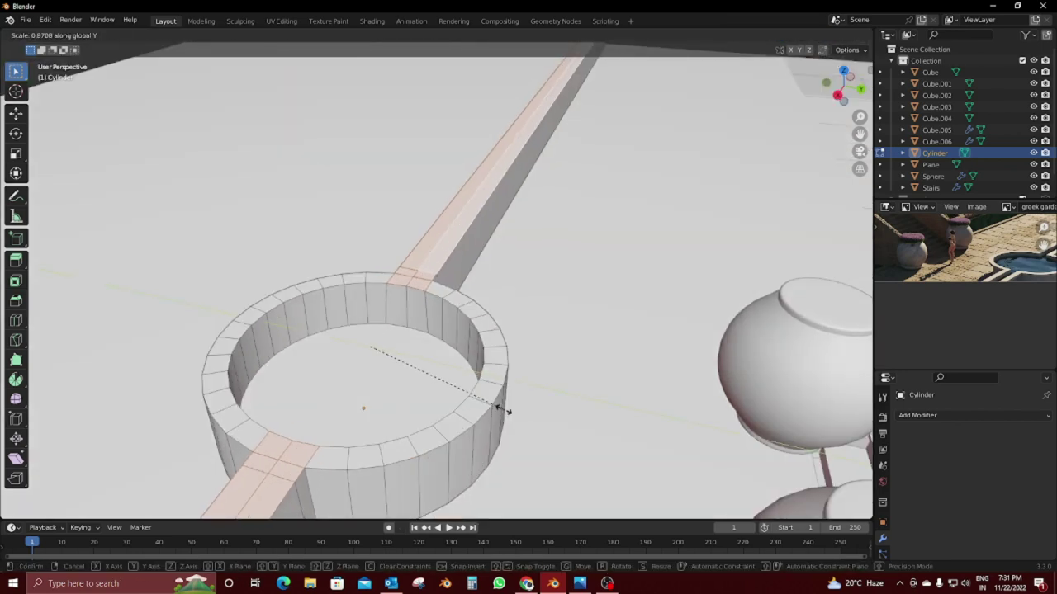
pyautogui.press('Escape')
pyautogui.scroll(4, 506, 410)
pyautogui.moveTo(506, 411)
pyautogui.mouseDown(button='middle')
pyautogui.moveTo(524, 405)
pyautogui.moveTo(531, 417)
pyautogui.mouseUp(button='middle')
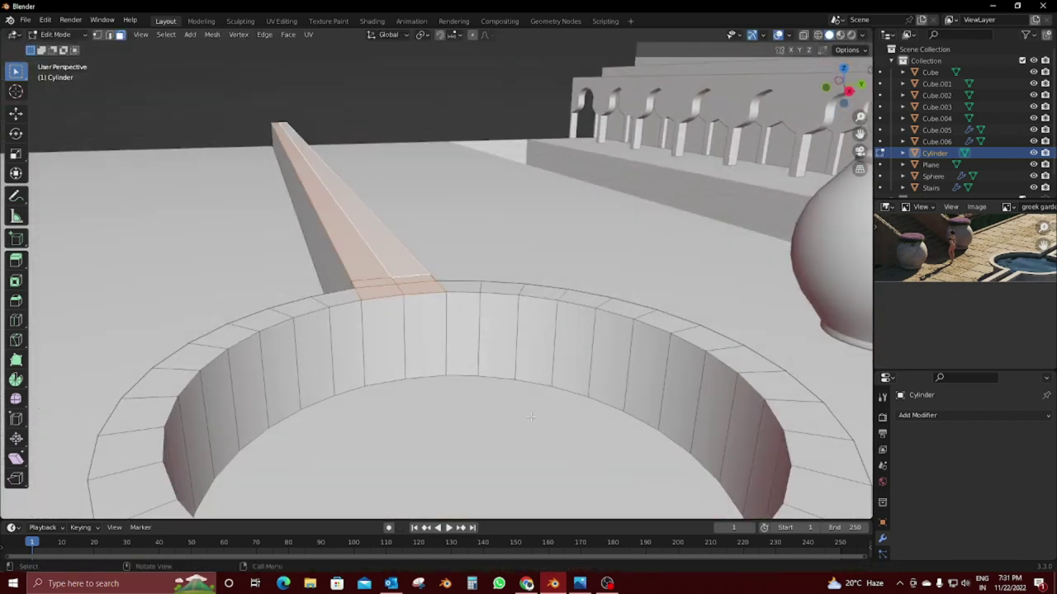
# Step: Inset the channel faces again, narrow them along Y, and sink them about 0.05 m deeper
pyautogui.press('p')
pyautogui.press('Escape')
pyautogui.press('i')
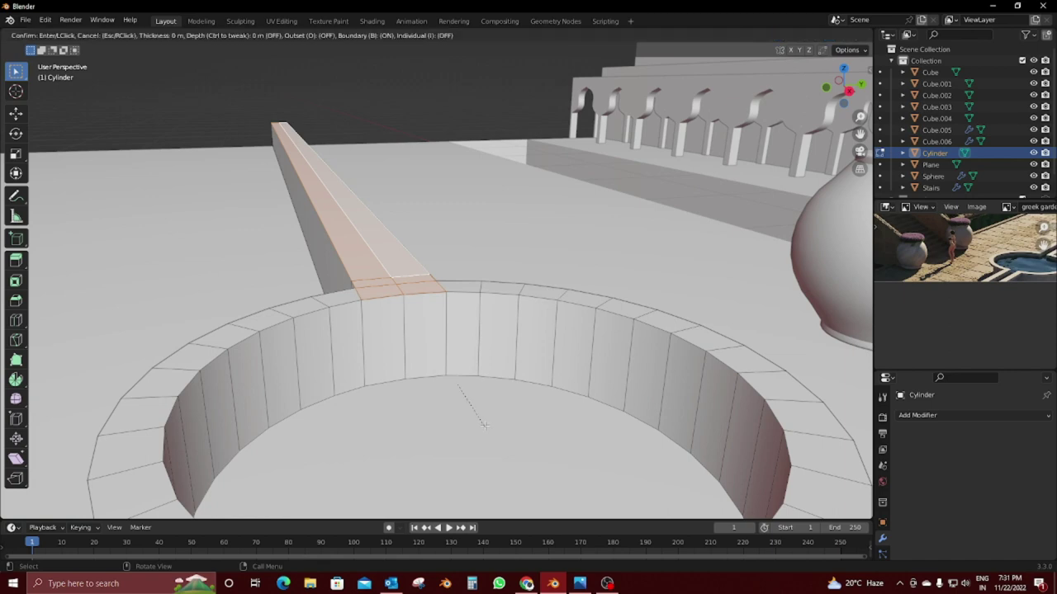
pyautogui.click(452, 405)
pyautogui.press('s')
pyautogui.press('y')
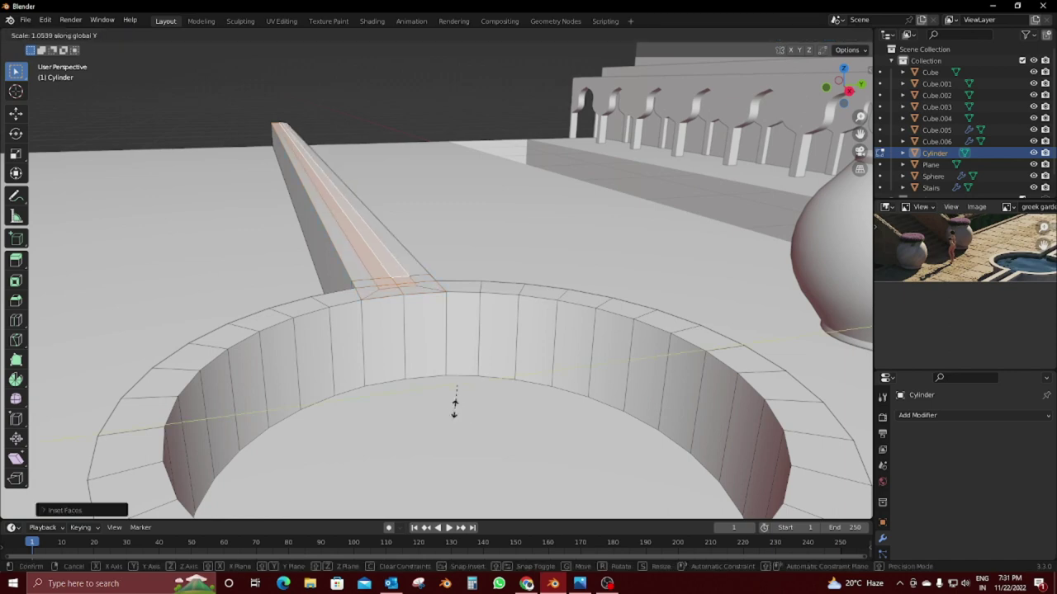
pyautogui.press('y')
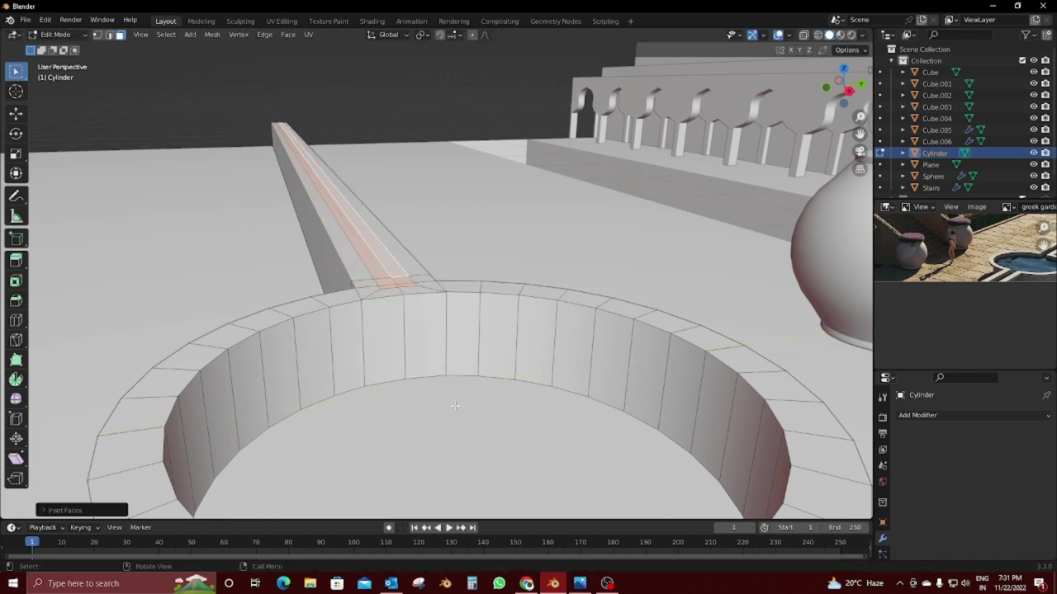
pyautogui.scroll(3, 454, 405)
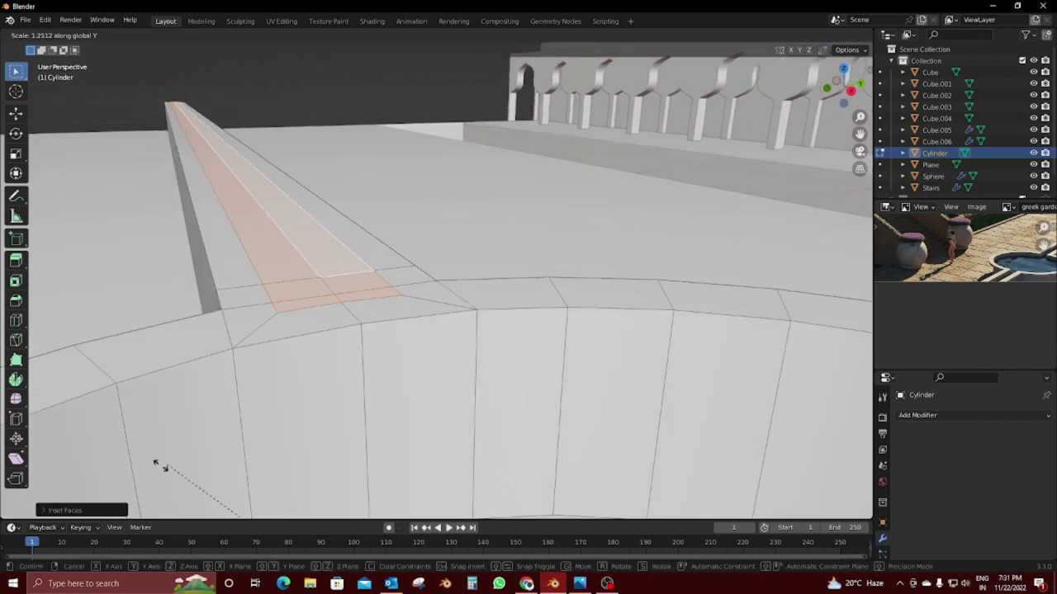
pyautogui.click(838, 510)
pyautogui.press('e')
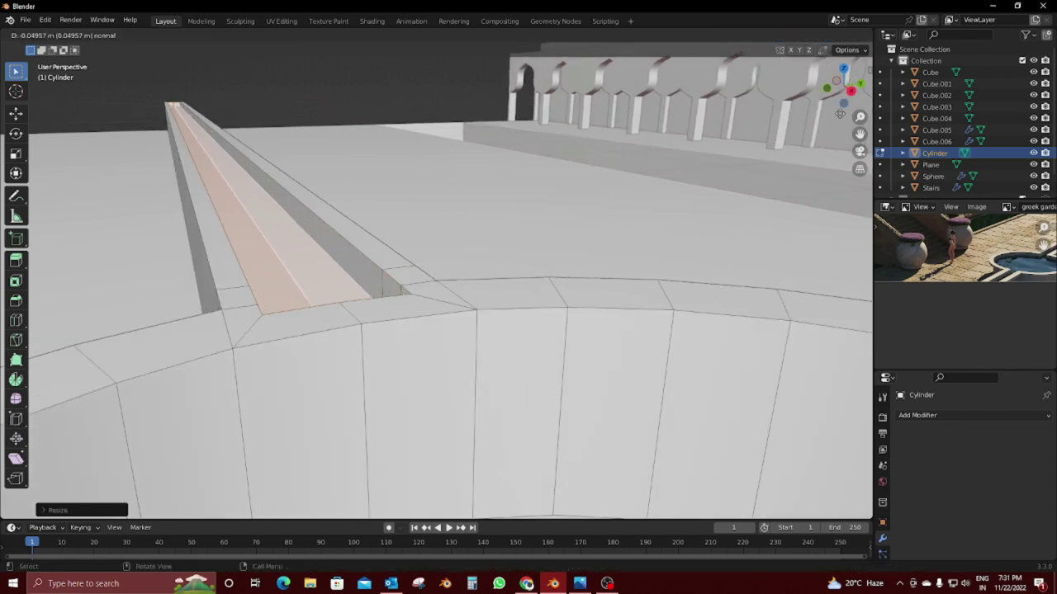
pyautogui.click(819, 142)
pyautogui.moveTo(436, 261); pyautogui.dragTo(346, 351, button='middle')
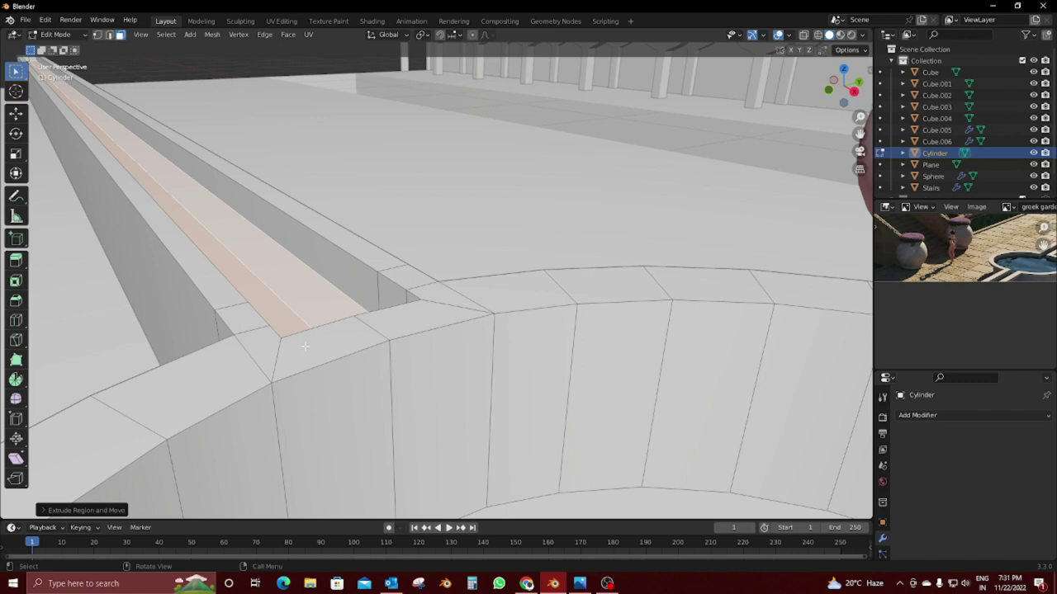
pyautogui.press('KP_7')
pyautogui.hotkey('alt', 'z')
# Step: Knife-cut X-locked edges from the channel trough corners to the basin rim at both junctions
pyautogui.press('k')
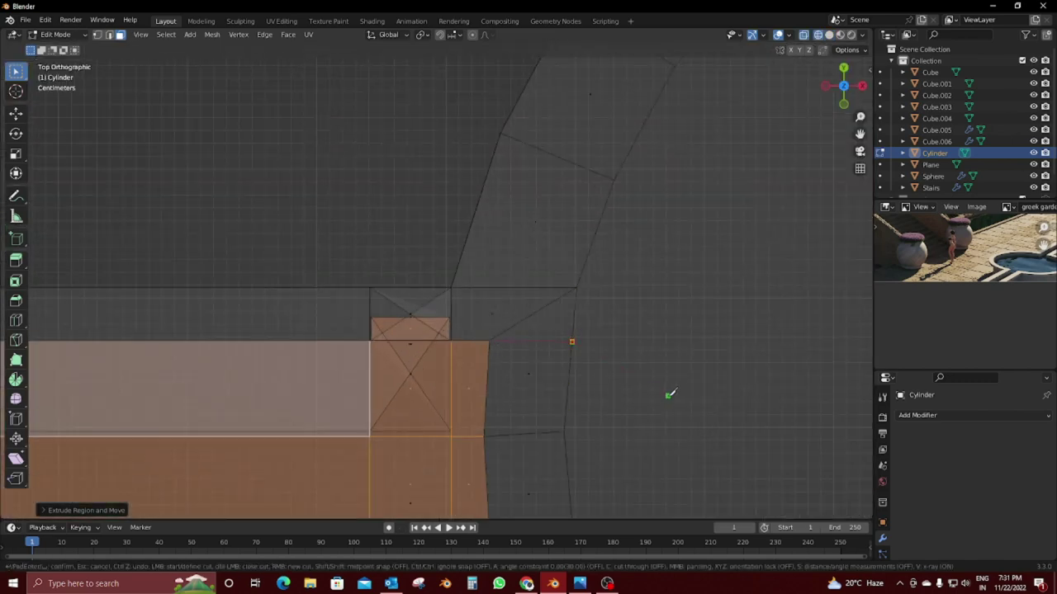
pyautogui.keyDown('shift'); pyautogui.moveTo(670, 394); pyautogui.dragTo(653, 238, button='middle'); pyautogui.keyUp('shift')
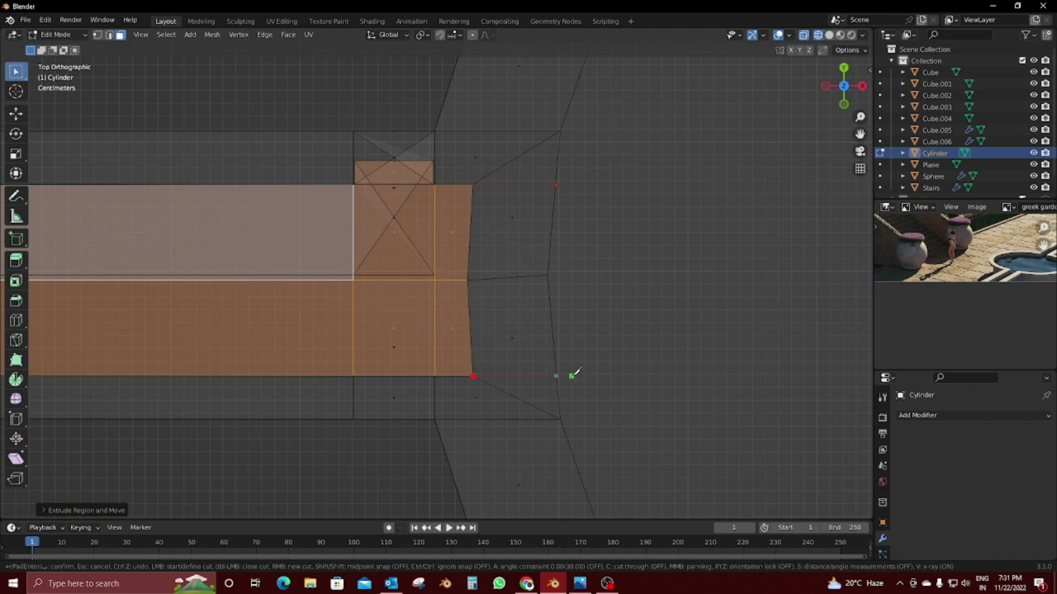
pyautogui.press('Return')
pyautogui.keyDown('ctrl'); pyautogui.scroll(5, 495, 396); pyautogui.keyUp('ctrl')
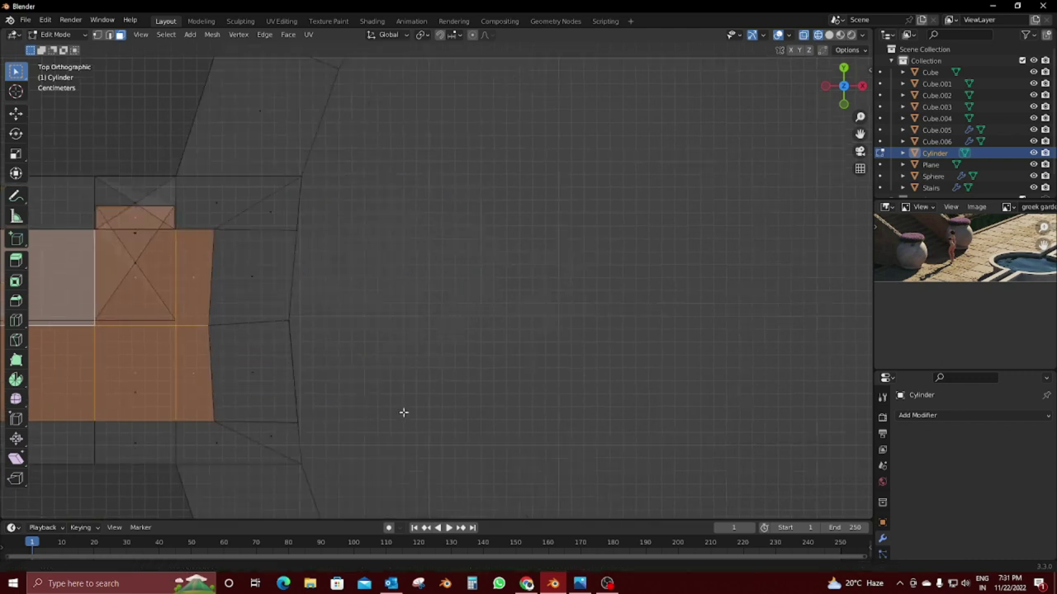
pyautogui.keyDown('ctrl'); pyautogui.scroll(5, 388, 429); pyautogui.keyUp('ctrl')
pyautogui.keyDown('ctrl'); pyautogui.scroll(3, 445, 412); pyautogui.keyUp('ctrl')
pyautogui.press('k')
pyautogui.click(615, 356)
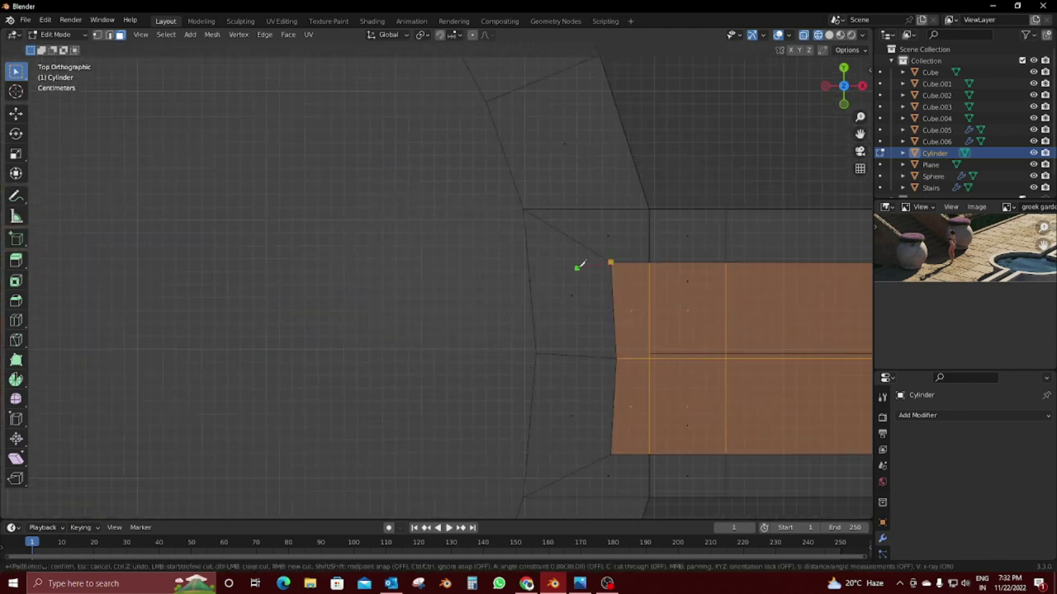
pyautogui.click(467, 262)
pyautogui.press('x')
pyautogui.press('Return')
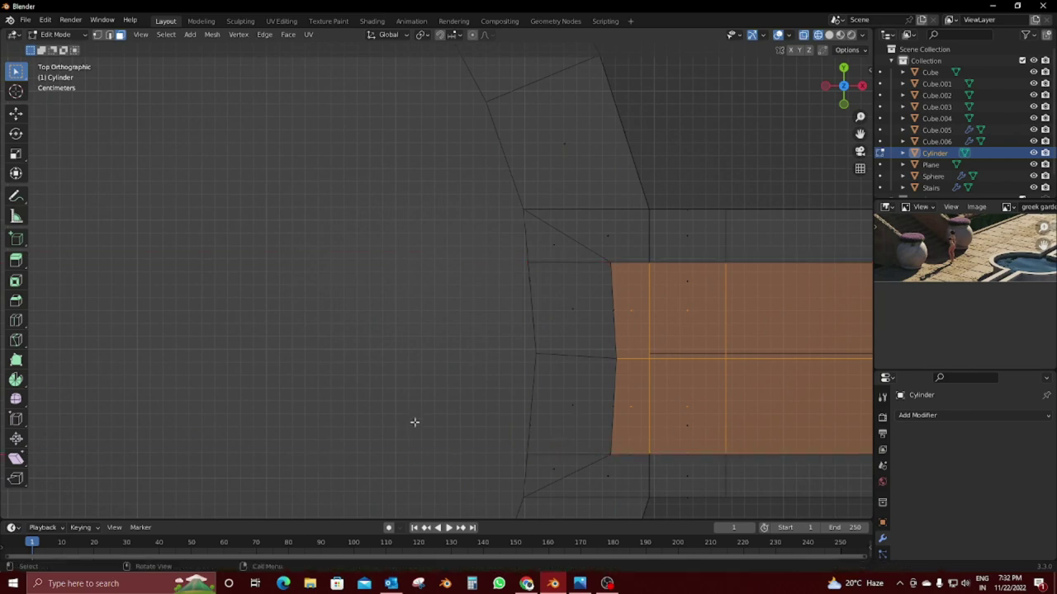
pyautogui.moveTo(567, 396); pyautogui.dragTo(333, 426, button='middle')
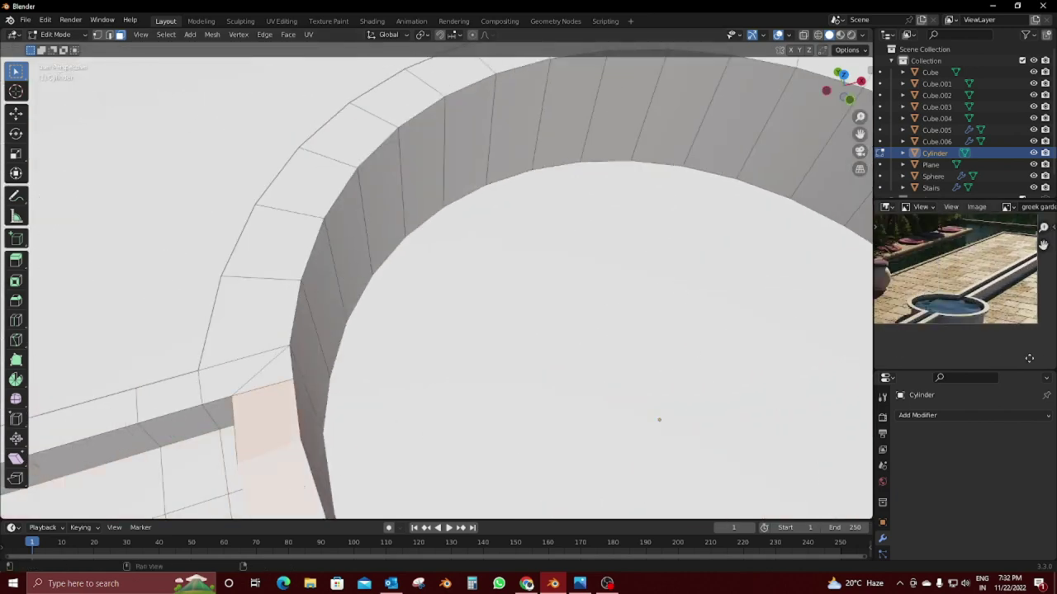
# Step: Add an edge loop around the basin wall in front view and slide it into place
pyautogui.moveTo(293, 498); pyautogui.dragTo(37, 180, button='middle')
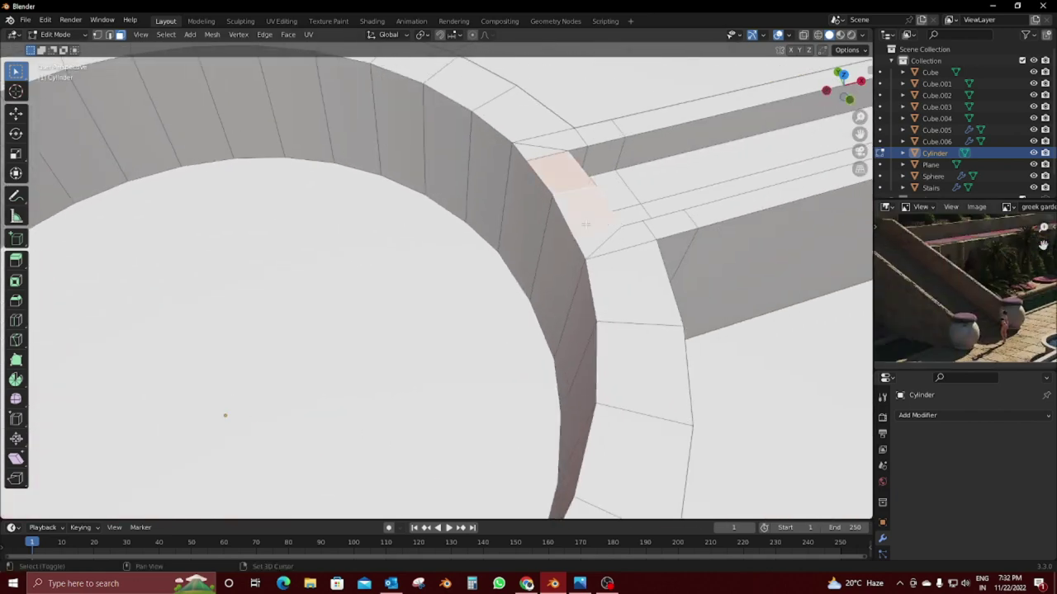
pyautogui.moveTo(585, 224); pyautogui.dragTo(364, 254, button='middle')
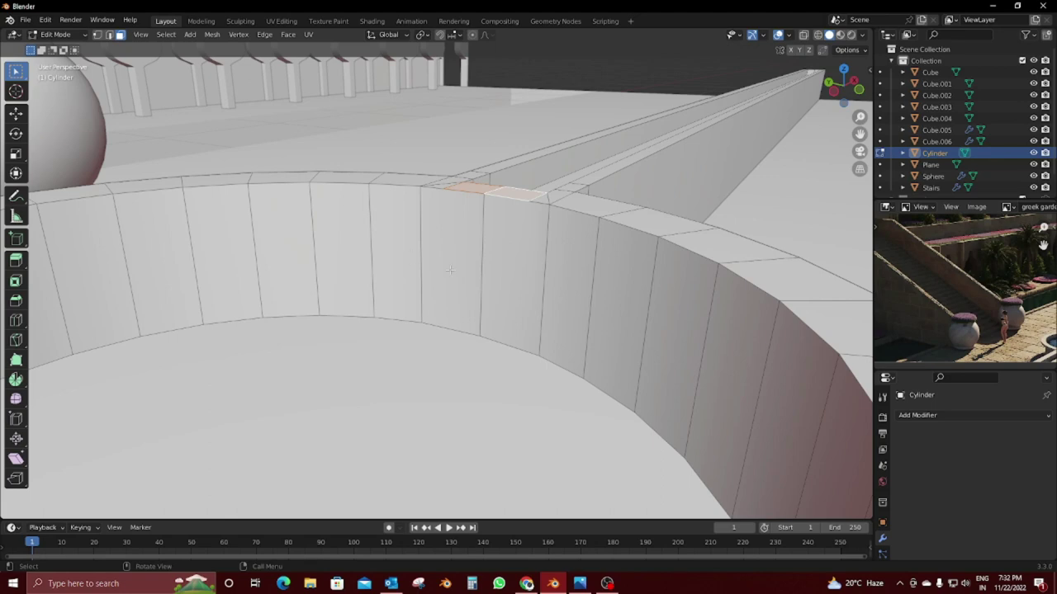
pyautogui.press('KP_1')
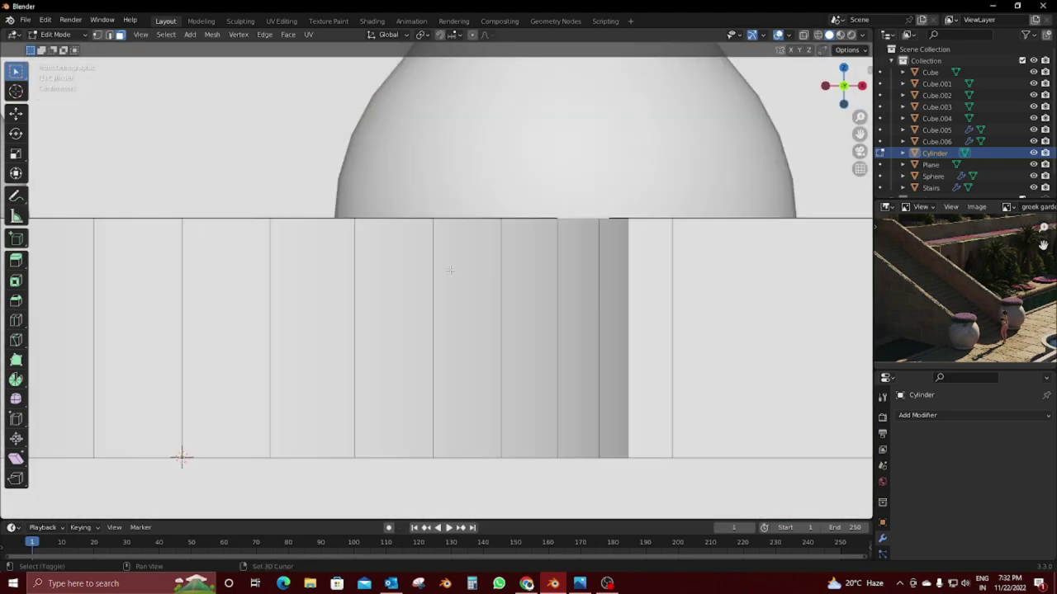
pyautogui.hotkey('shift', 'z')
pyautogui.keyDown('shift'); pyautogui.moveTo(450, 269); pyautogui.dragTo(554, 292, button='middle'); pyautogui.keyUp('shift')
pyautogui.hotkey('ctrl', 'r')
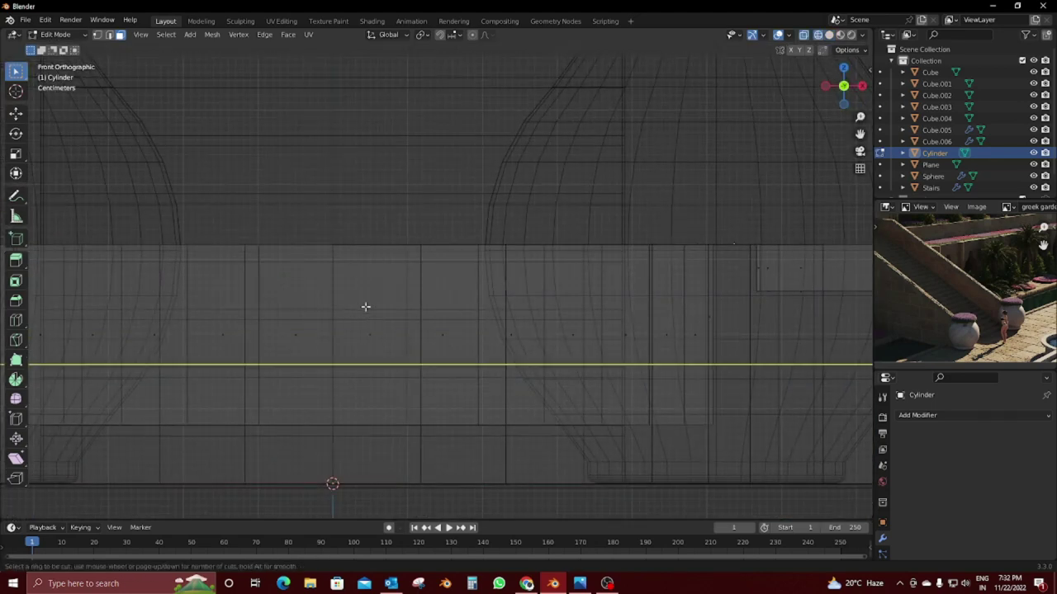
pyautogui.click(366, 306)
pyautogui.click(424, 259)
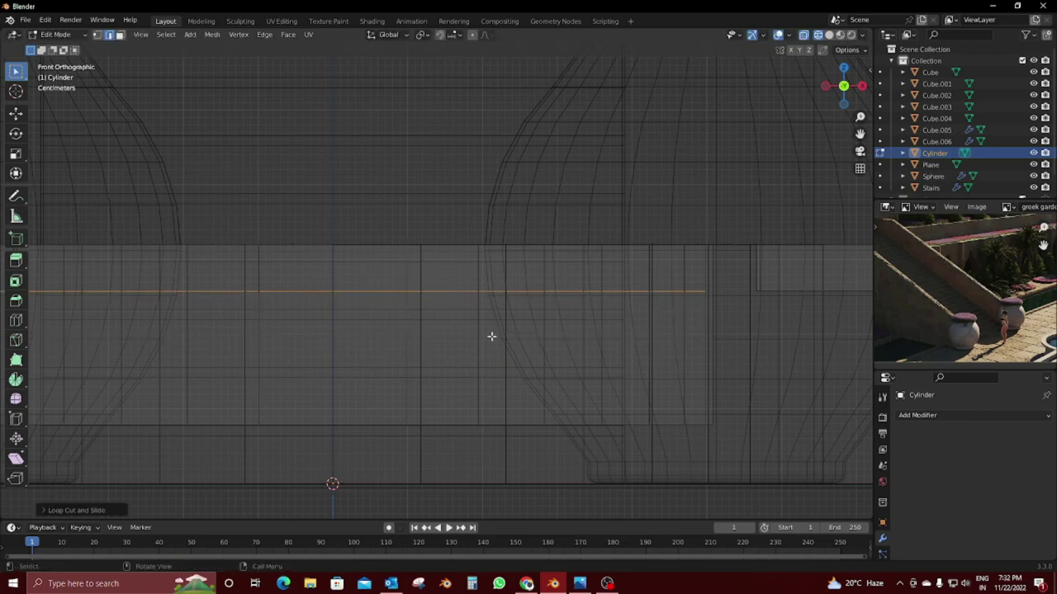
pyautogui.hotkey('shift', 'z')
pyautogui.moveTo(492, 336)
pyautogui.mouseDown(button='middle')
pyautogui.moveTo(413, 462)
pyautogui.moveTo(545, 380)
pyautogui.moveTo(552, 354)
pyautogui.mouseUp(button='middle')
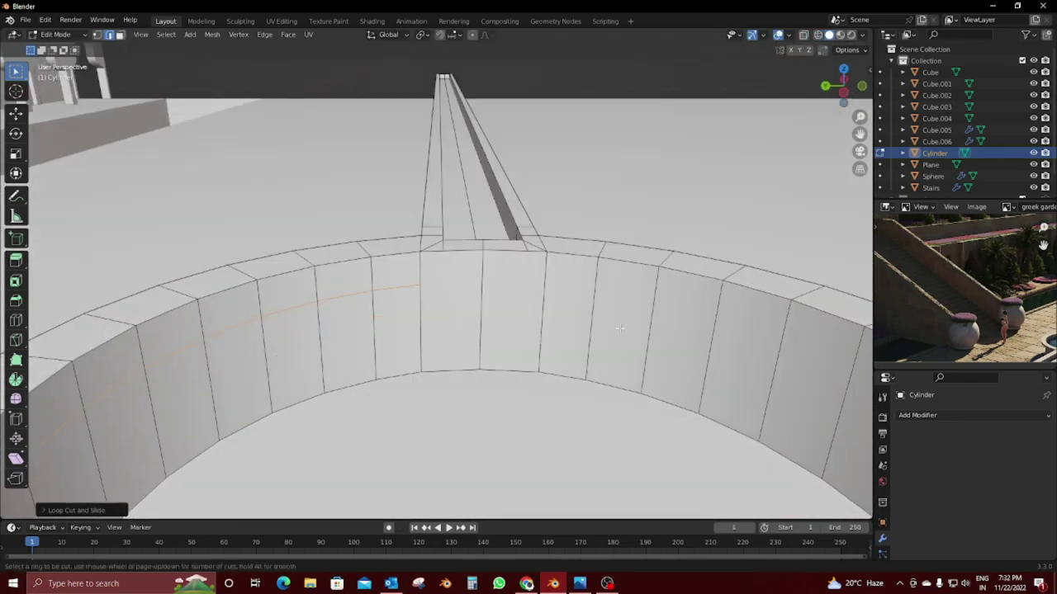
pyautogui.press('g')
pyautogui.press('g')
pyautogui.click(592, 282)
pyautogui.scroll(-3, 592, 282)
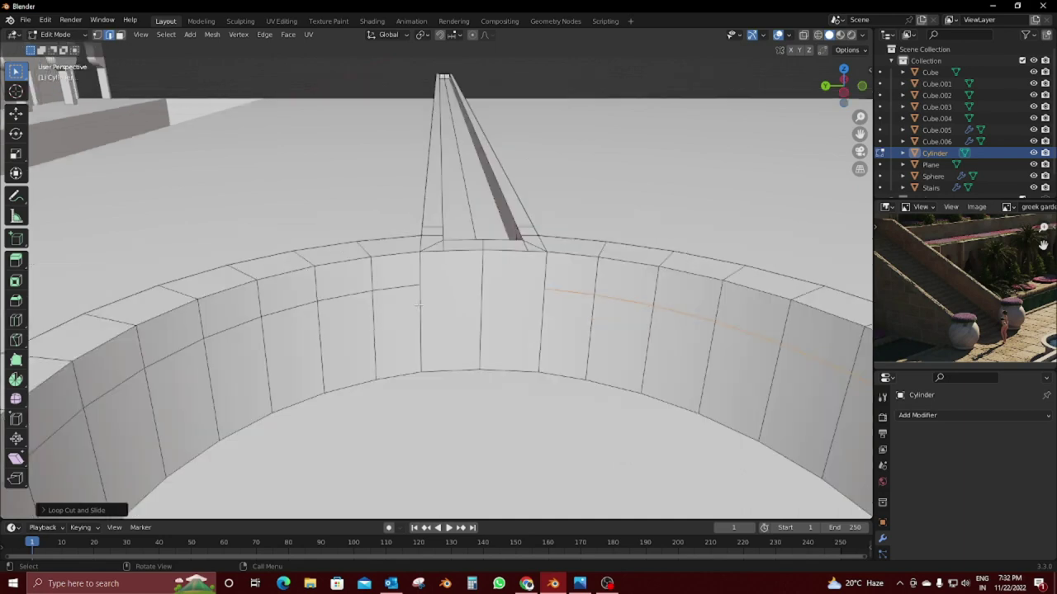
# Step: Return to Object Mode and frame a low view along the channel's far end to add an object
pyautogui.press('Tab')
pyautogui.moveTo(463, 318)
pyautogui.mouseDown(button='middle')
pyautogui.moveTo(329, 325)
pyautogui.moveTo(313, 345)
pyautogui.mouseUp(button='middle')
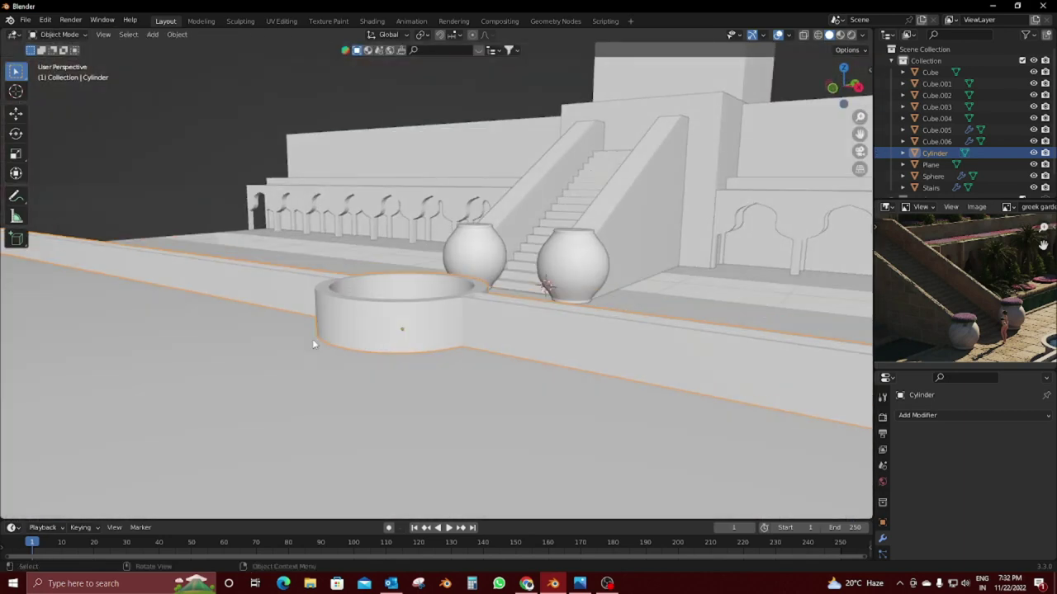
pyautogui.scroll(5, 312, 344)
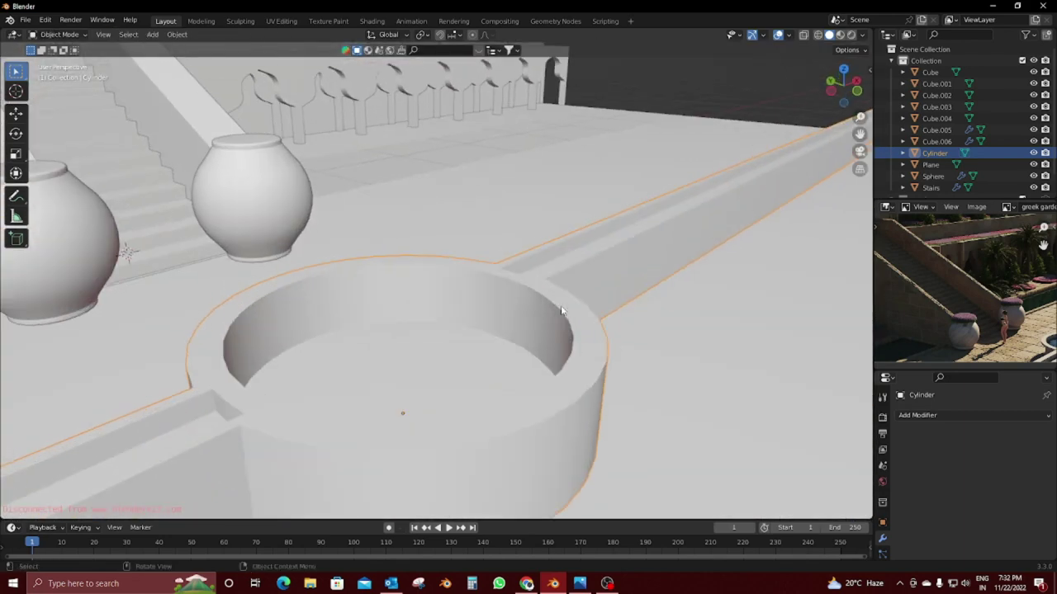
pyautogui.moveTo(313, 345)
pyautogui.mouseDown(button='middle')
pyautogui.moveTo(475, 320)
pyautogui.moveTo(277, 283)
pyautogui.moveTo(547, 287)
pyautogui.mouseUp(button='middle')
pyautogui.scroll(-4, 557, 283)
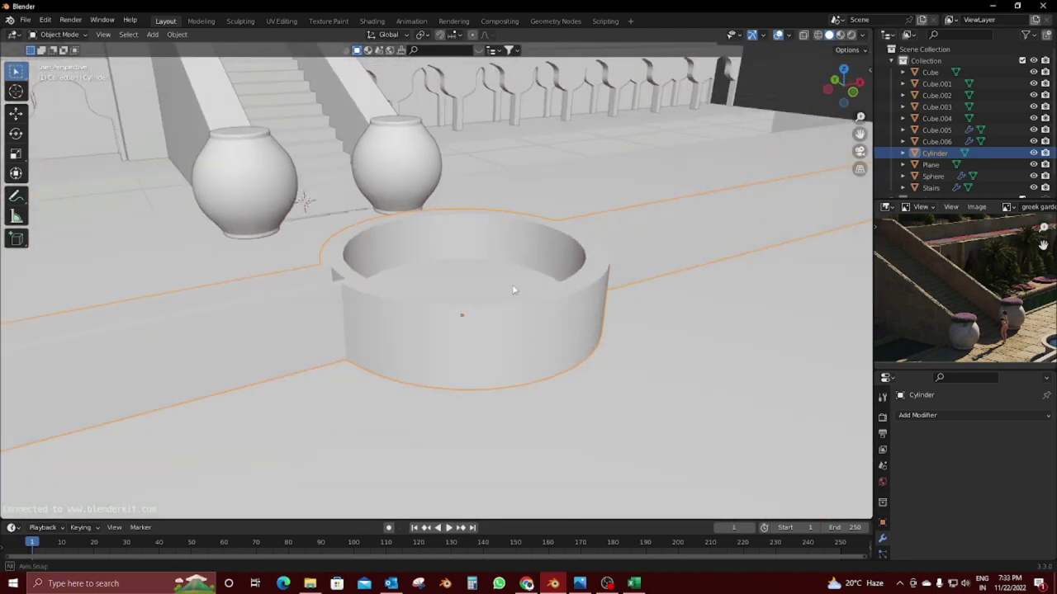
pyautogui.scroll(-3, 512, 284)
pyautogui.scroll(-1, 987, 235)
pyautogui.scroll(3, 435, 333)
pyautogui.moveTo(434, 333)
pyautogui.mouseDown(button='middle')
pyautogui.moveTo(502, 302)
pyautogui.moveTo(495, 286)
pyautogui.mouseUp(button='middle')
pyautogui.scroll(2, 501, 302)
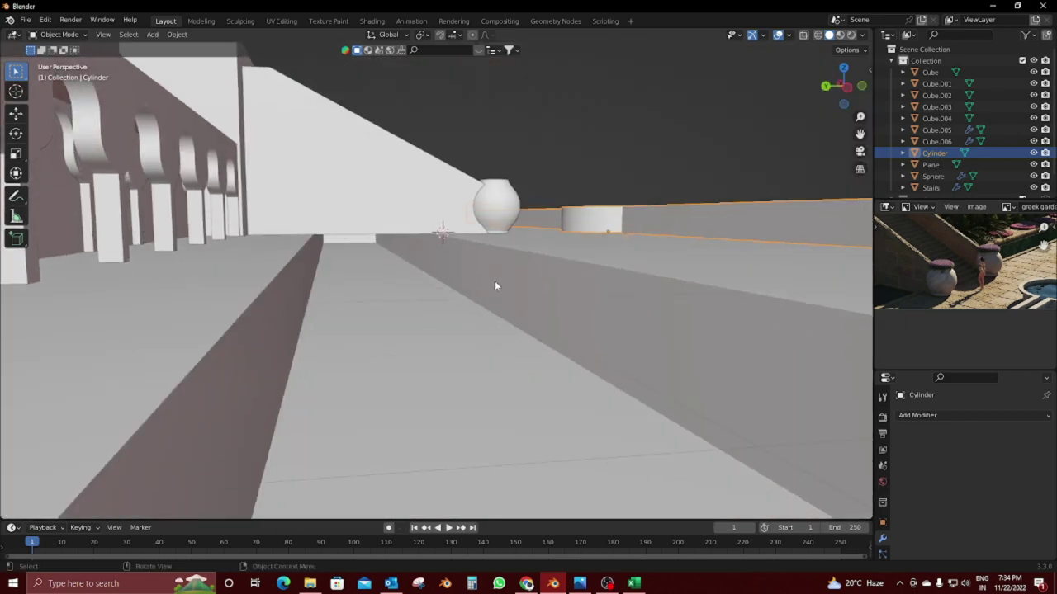
pyautogui.scroll(2, 974, 264)
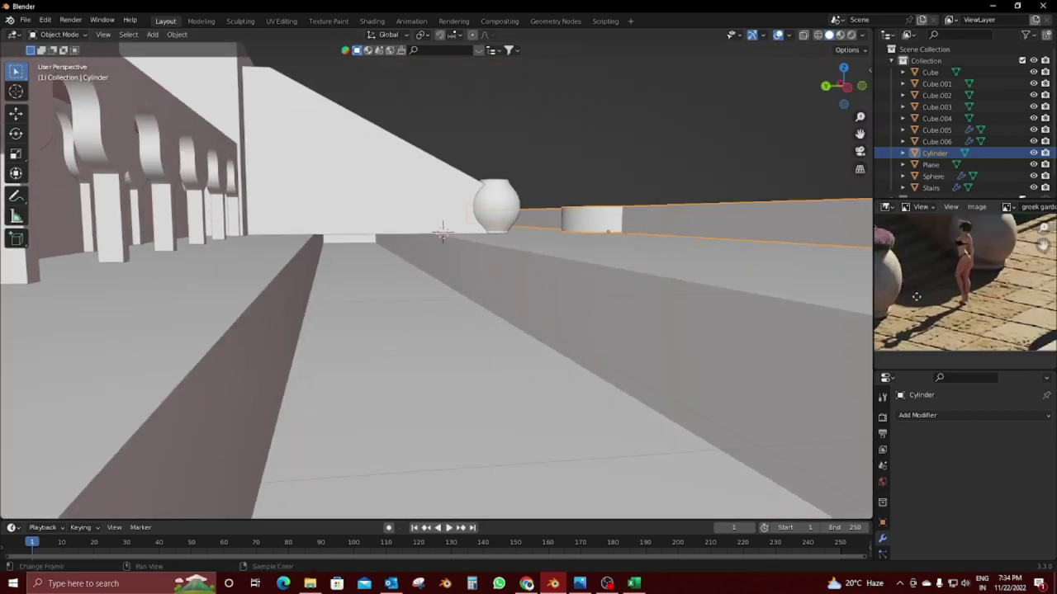
pyautogui.scroll(2, 990, 289)
pyautogui.scroll(2, 1001, 312)
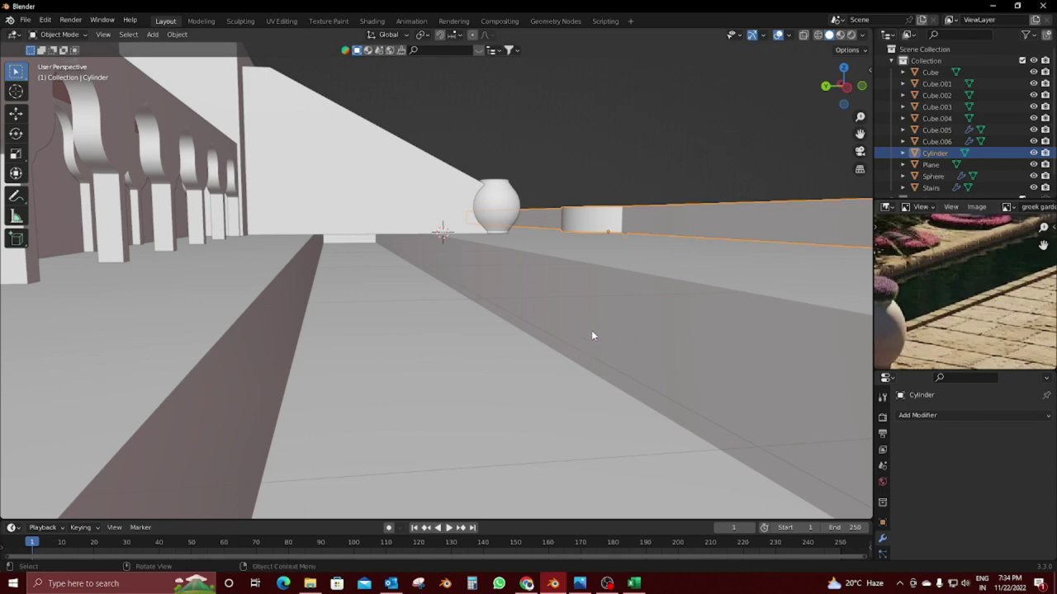
pyautogui.hotkey('shift', 'a')
# Step: Add a new cube and flatten it along Z into a low box
pyautogui.click(642, 339)
pyautogui.press('s')
pyautogui.press('z')
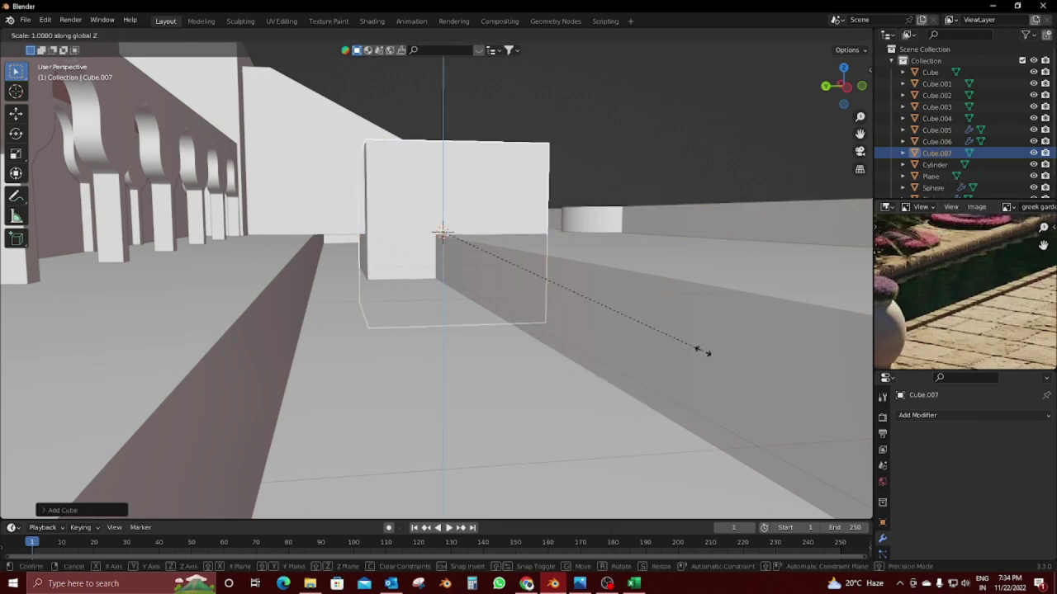
pyautogui.click(563, 294)
# Step: In Right view, scale the box to double its height along Z
pyautogui.press('KP_3')
pyautogui.scroll(4, 563, 295)
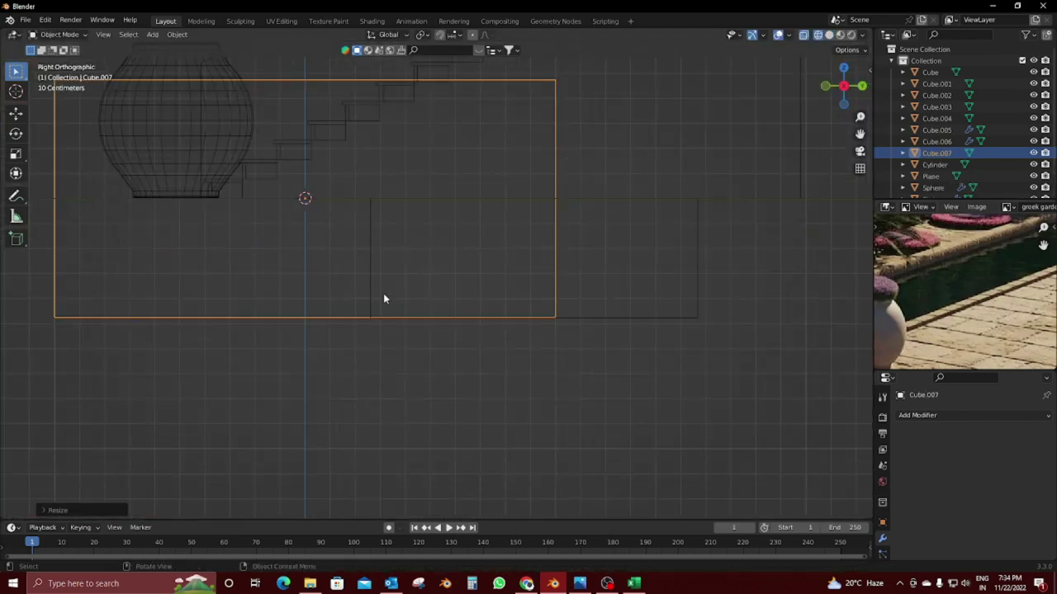
pyautogui.scroll(1, 511, 301)
pyautogui.scroll(-3, 512, 304)
pyautogui.press('s')
pyautogui.press('z')
pyautogui.press('2')
pyautogui.press('Return')
# Step: In Edit Mode, lower the box's geometry along Z and reduce its height
pyautogui.press('Tab')
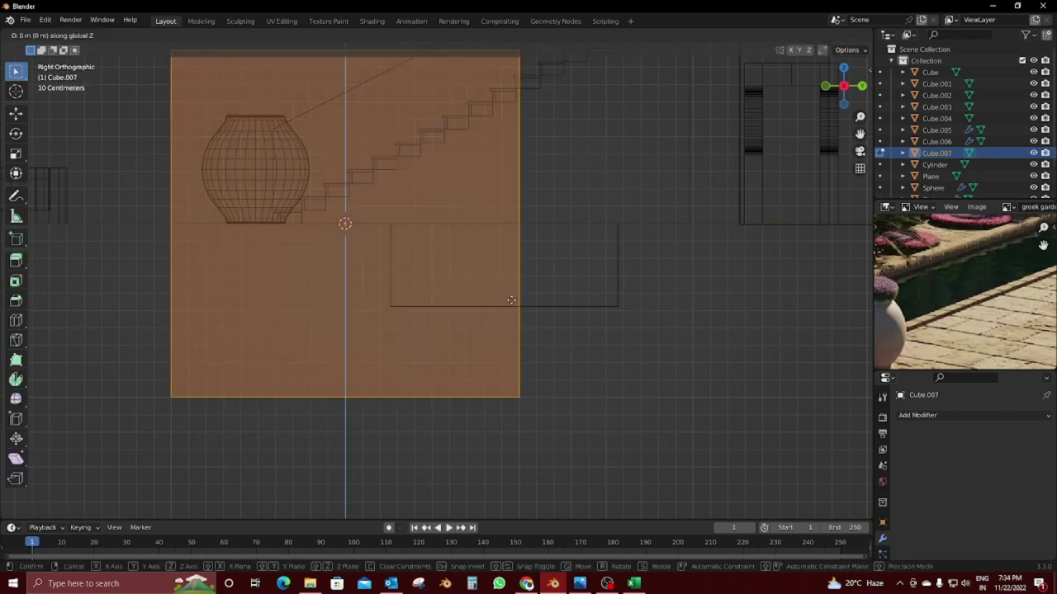
pyautogui.press('g')
pyautogui.press('z')
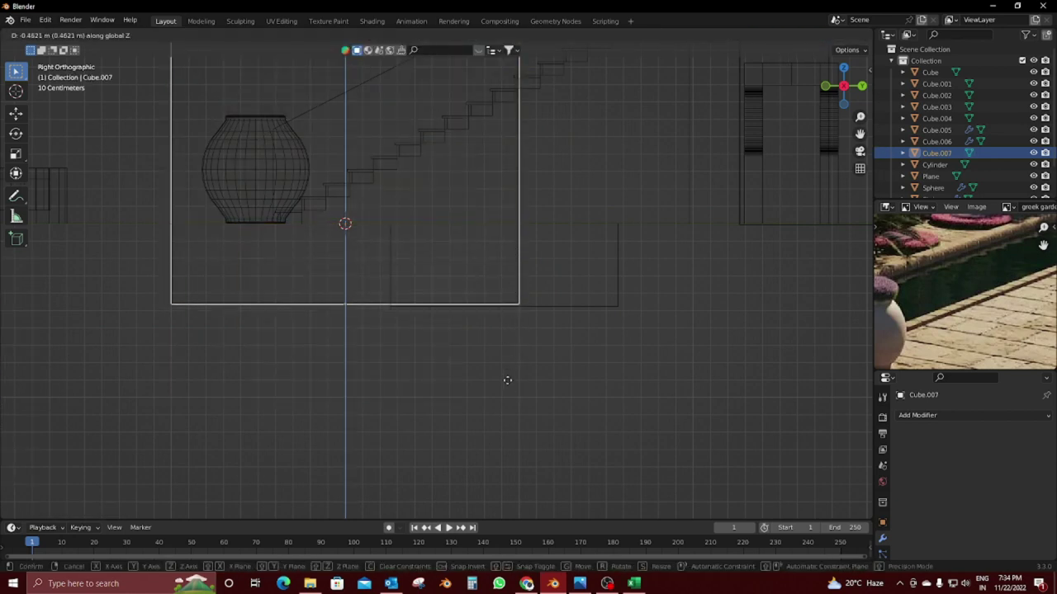
pyautogui.click(506, 383)
pyautogui.press('s')
pyautogui.rightClick(591, 344)
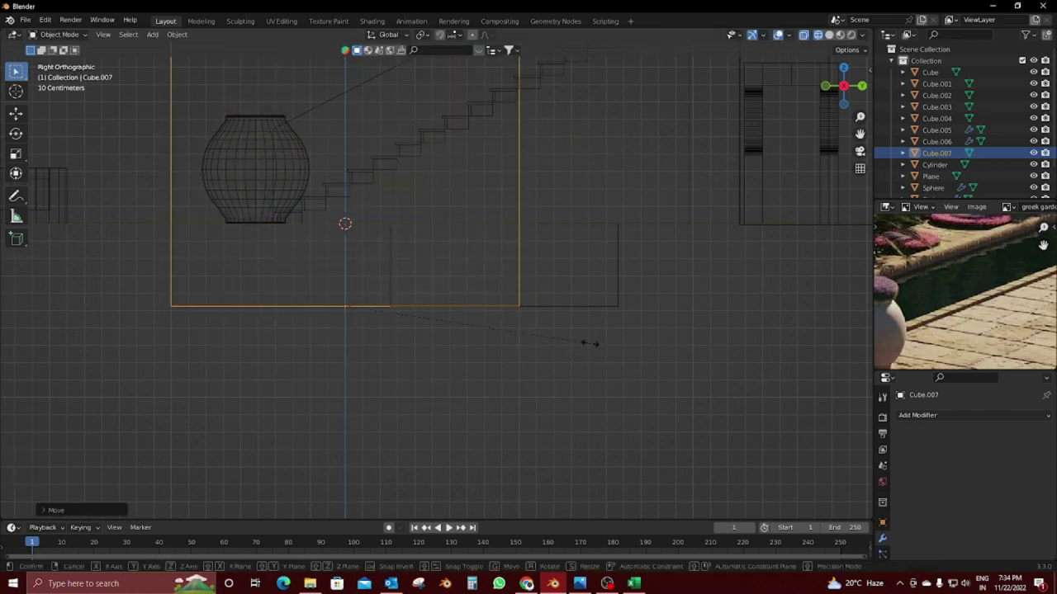
pyautogui.press('s')
pyautogui.press('z')
pyautogui.click(413, 282)
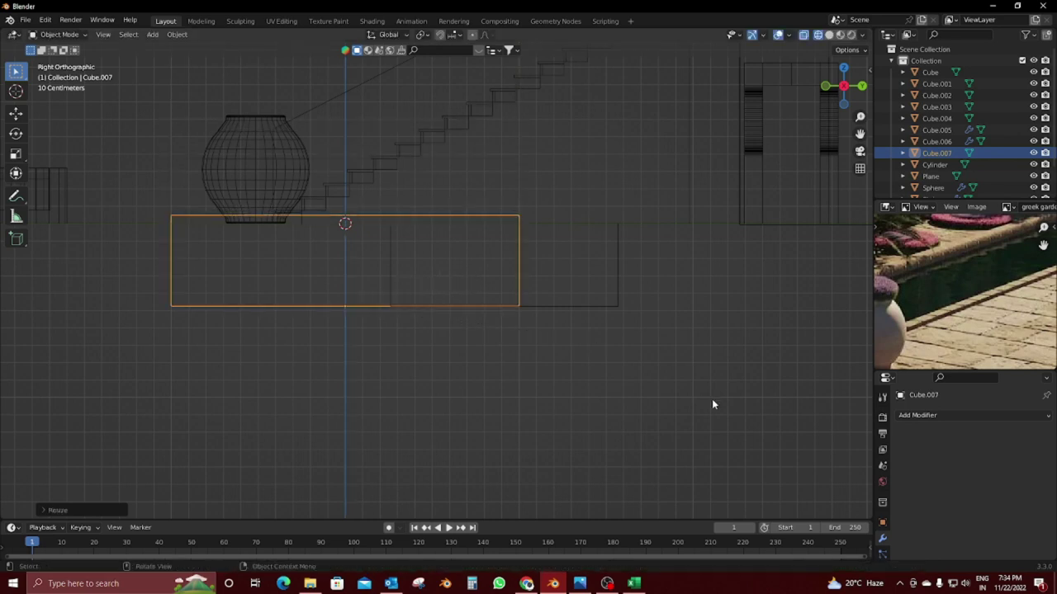
# Step: Narrow the box along Y and move it along Y below the stairs
pyautogui.press('s')
pyautogui.press('y')
pyautogui.click(385, 323)
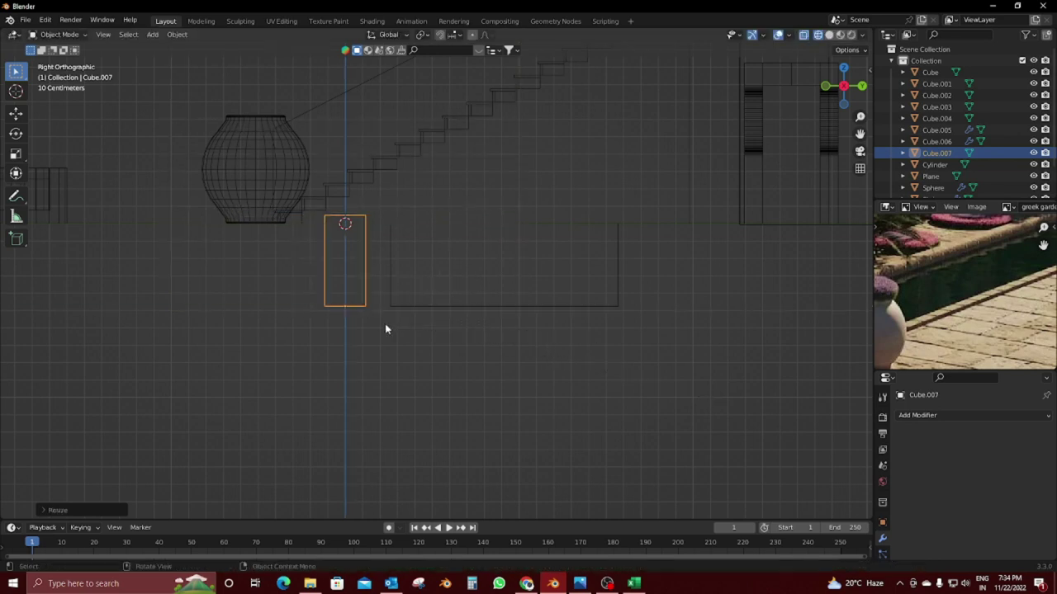
pyautogui.press('g')
pyautogui.press('y')
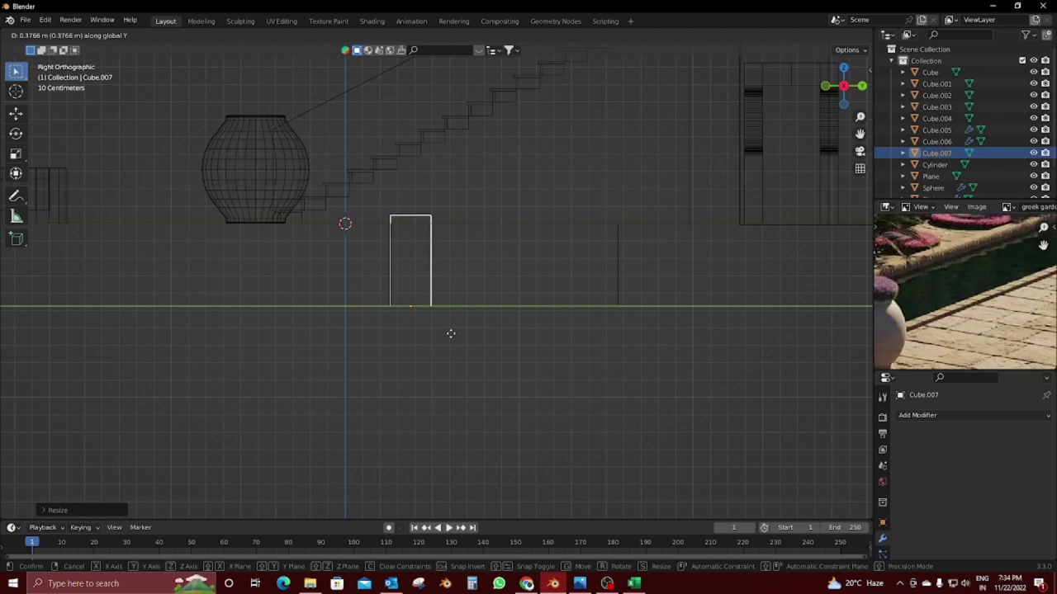
pyautogui.click(451, 333)
pyautogui.scroll(5, 471, 329)
# Step: Slim the box further along Y and reposition it along Y
pyautogui.press('s')
pyautogui.press('x')
pyautogui.press('y')
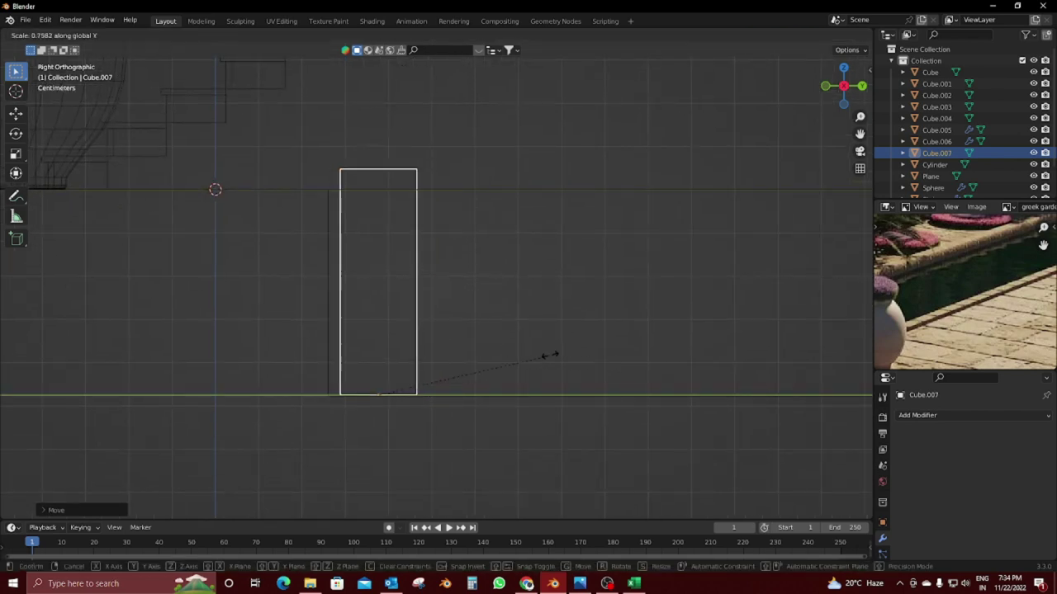
pyautogui.click(546, 354)
pyautogui.press('g')
pyautogui.press('y')
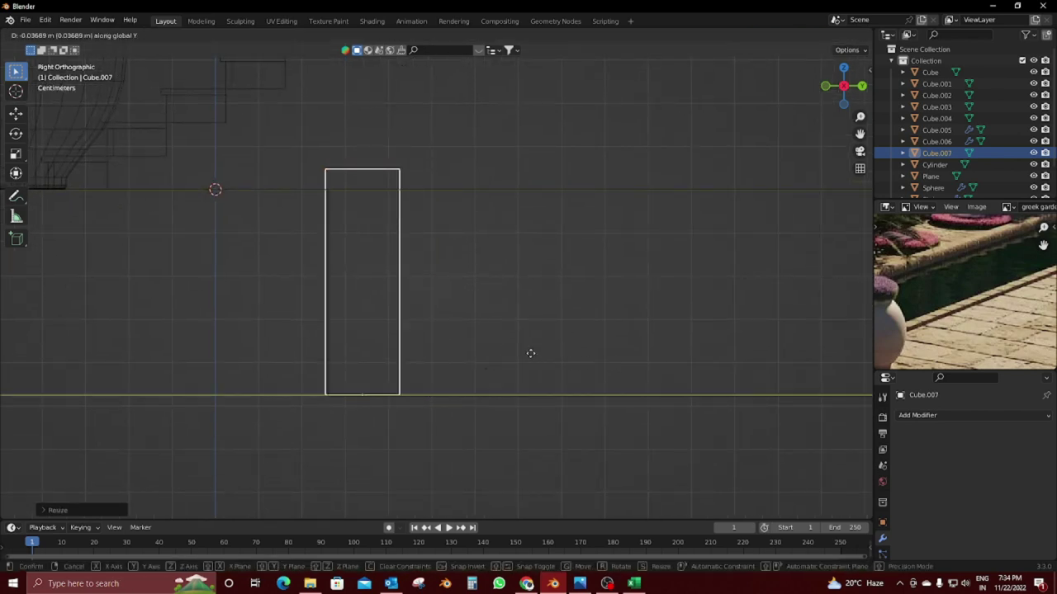
pyautogui.click(530, 354)
# Step: Narrow the post along Y again, then select its top-right corner edge in Edit Mode
pyautogui.press('s')
pyautogui.press('y')
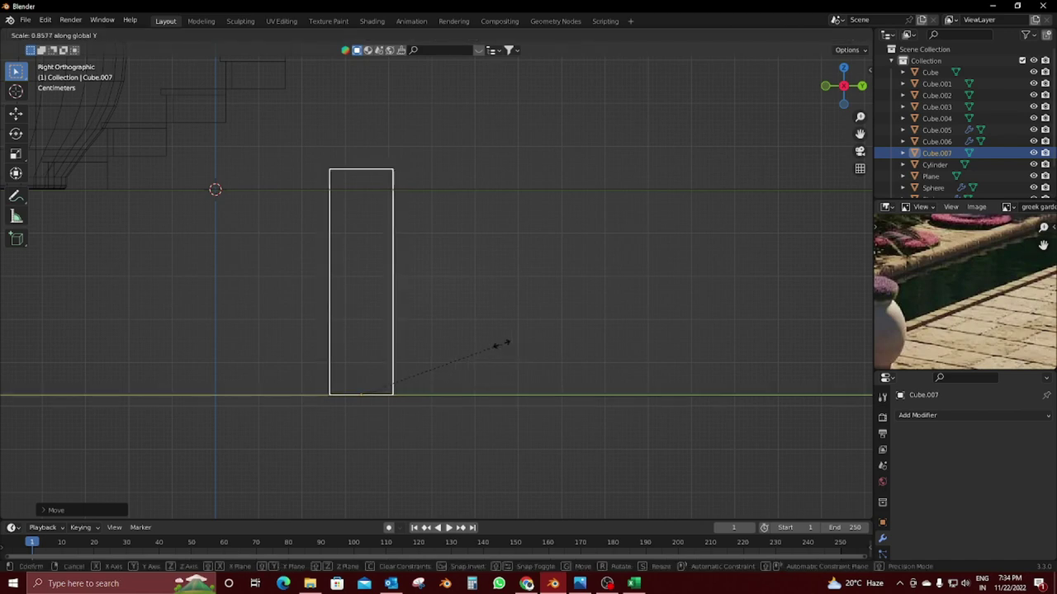
pyautogui.click(505, 347)
pyautogui.scroll(3, 506, 363)
pyautogui.press('Tab')
pyautogui.moveTo(356, 176); pyautogui.dragTo(500, 311)
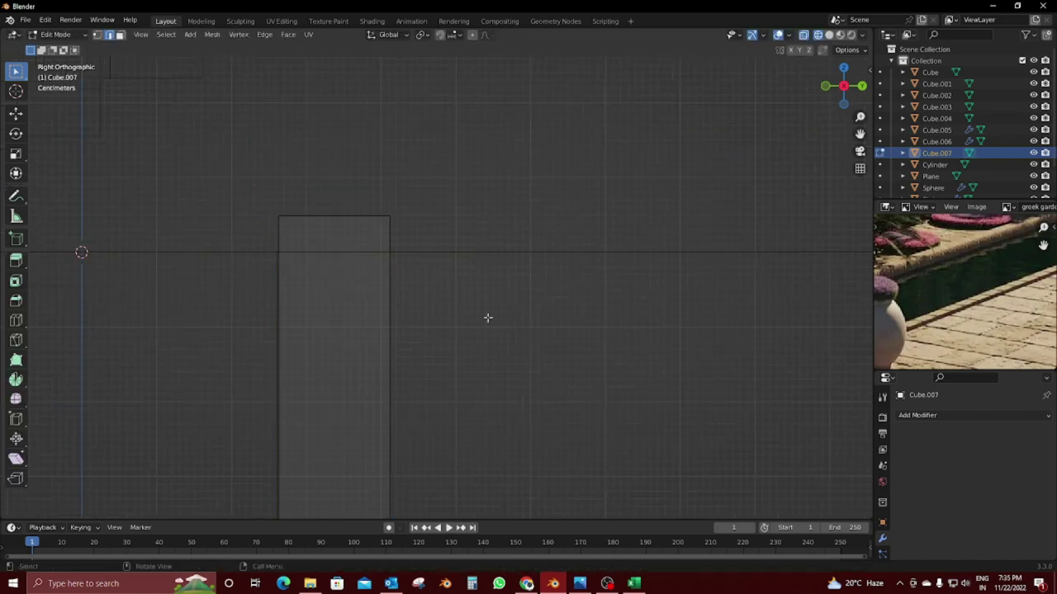
# Step: Give the post's top-right corner edge a curved bevel, then deselect it
pyautogui.moveTo(353, 185); pyautogui.dragTo(546, 368)
pyautogui.hotkey('ctrl', 'b')
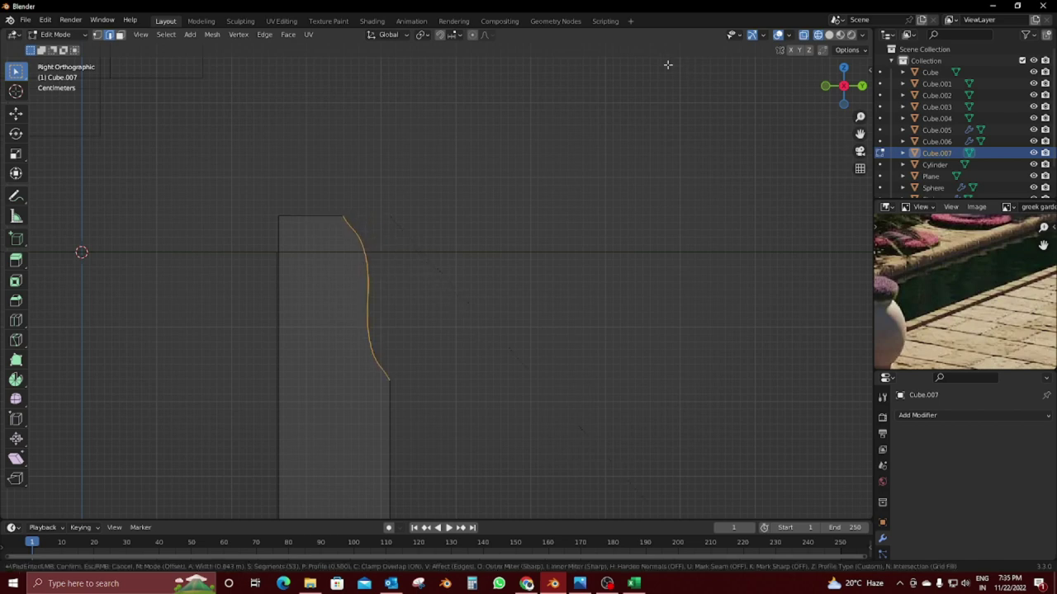
pyautogui.click(587, 450)
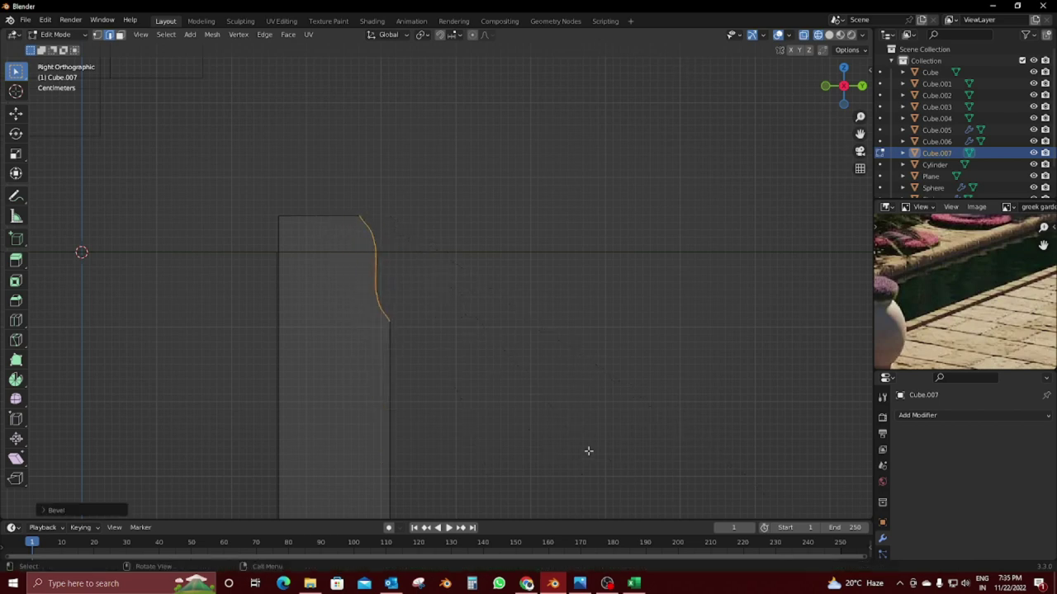
pyautogui.click(43, 510)
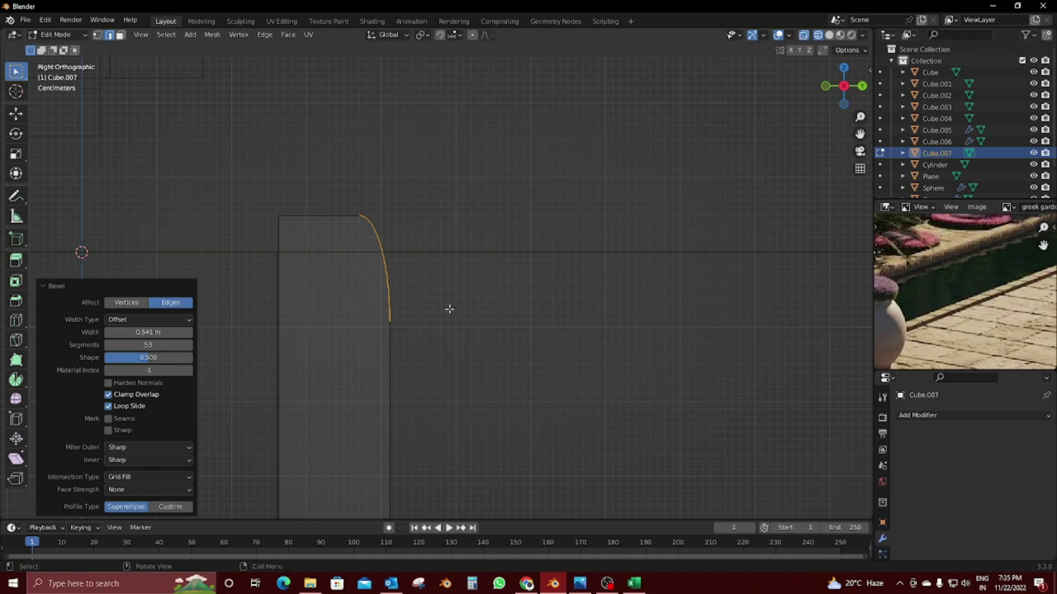
pyautogui.click(465, 365)
# Step: Cancel an oversized second bevel and add a horizontal loop cut near the post's top
pyautogui.hotkey('ctrl', 'e')
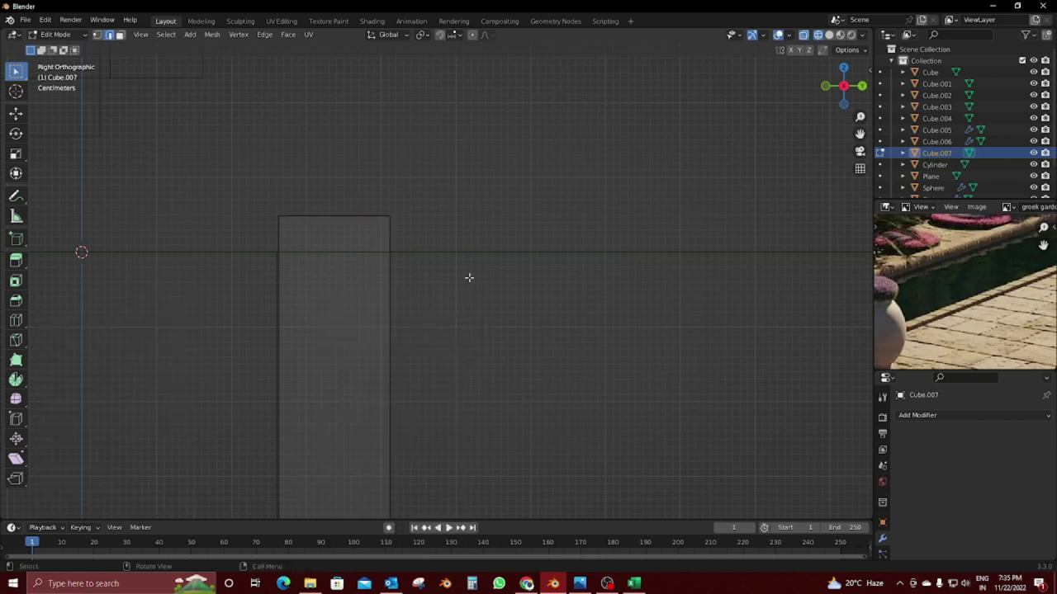
pyautogui.hotkey('ctrl', 'e')
pyautogui.click(430, 302)
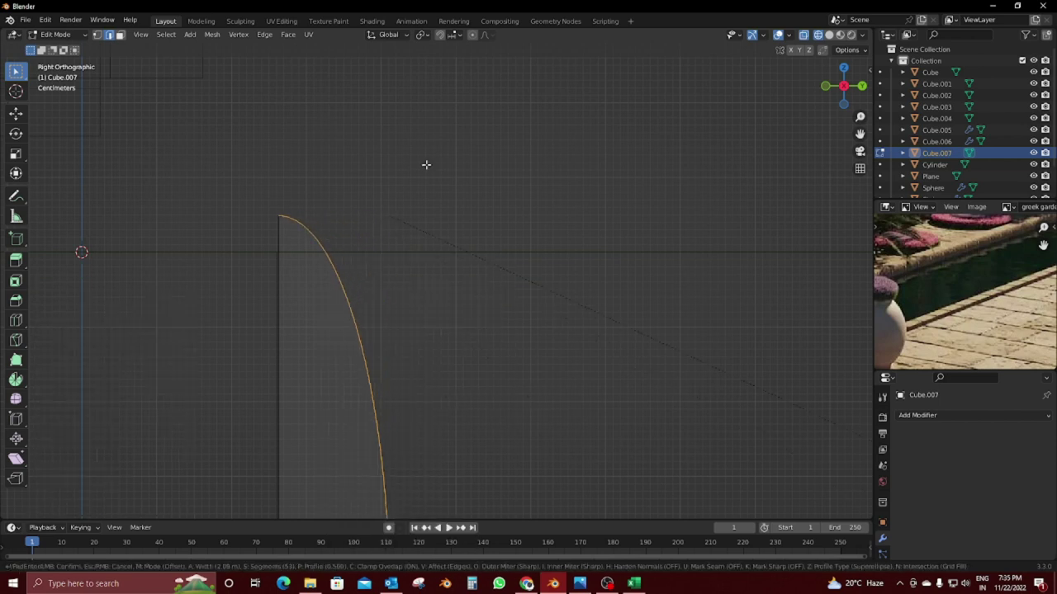
pyautogui.press('Escape')
pyautogui.click(259, 358)
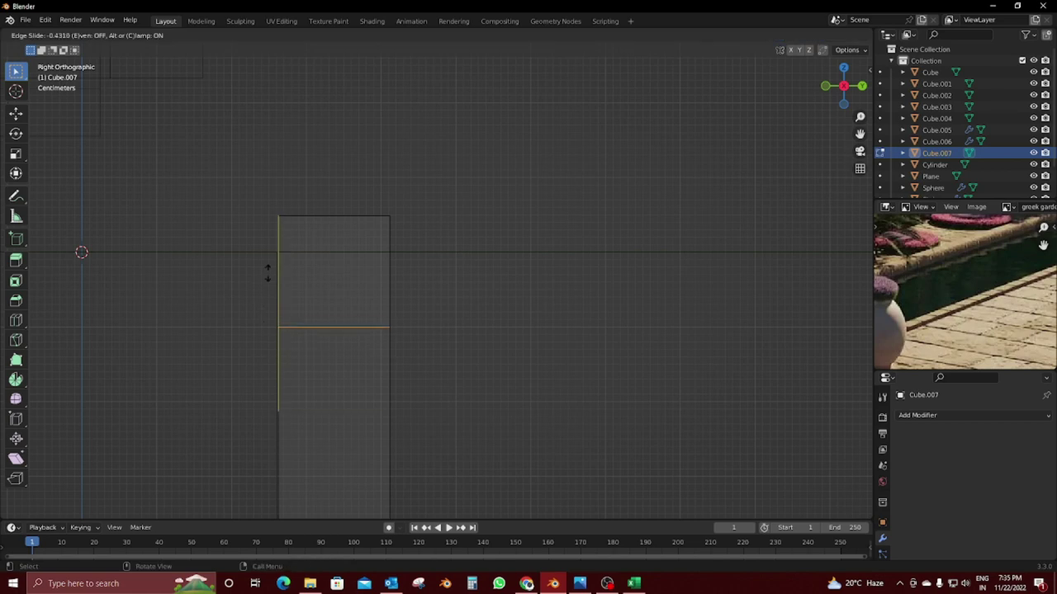
pyautogui.click(267, 273)
# Step: Select the post's top-right edge and begin bevelling it again
pyautogui.click(389, 217)
pyautogui.hotkey('ctrl', 'b')
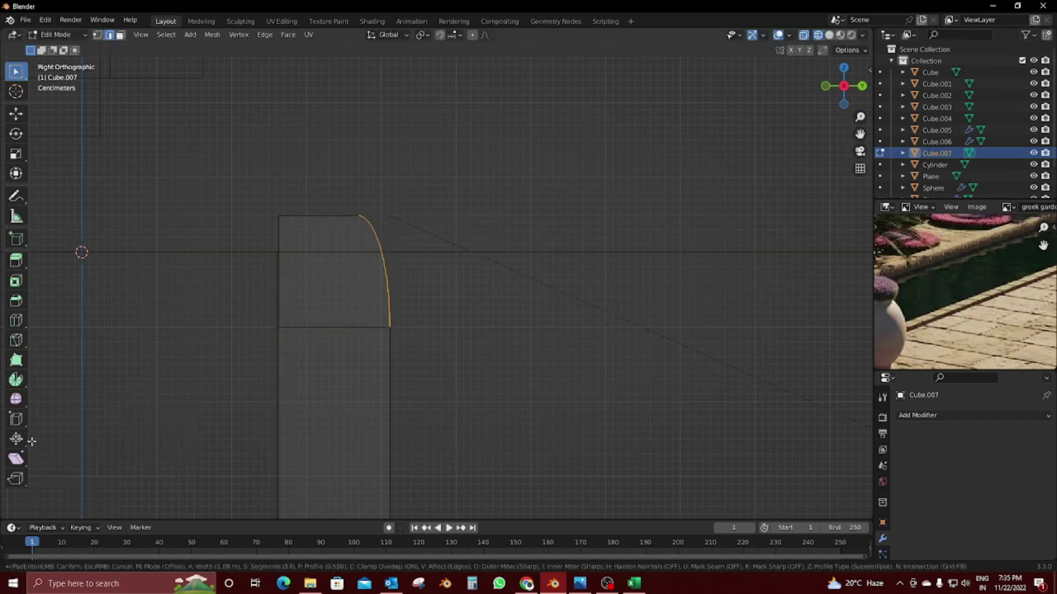
pyautogui.hotkey('alt', 'Tab')
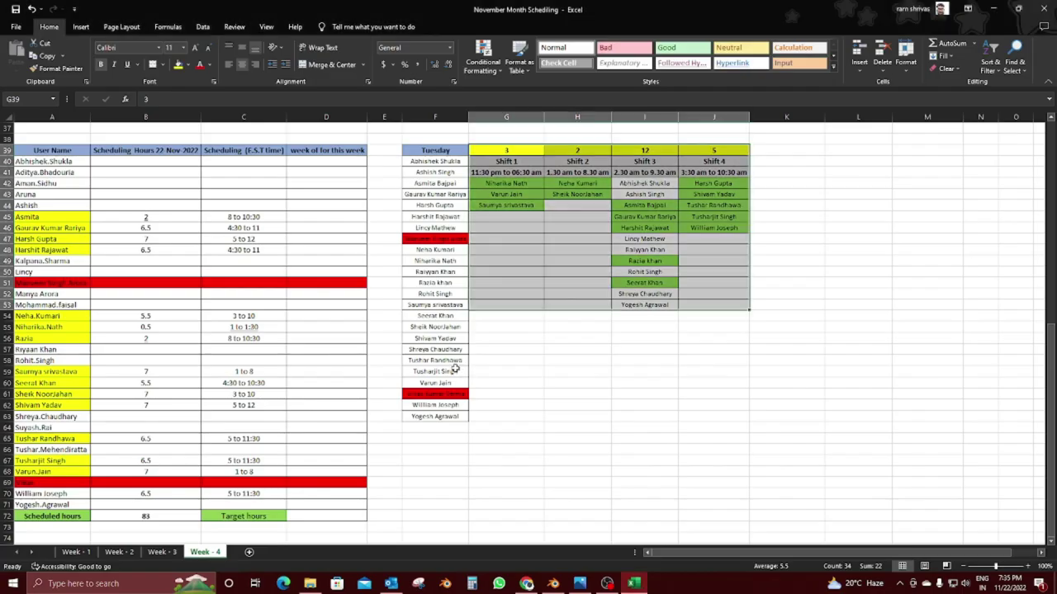
pyautogui.hotkey('alt', 'Tab')
pyautogui.scroll(-5, 389, 245)
# Step: Orbit around the staircase side and scale the post's geometry down
pyautogui.moveTo(389, 245); pyautogui.dragTo(413, 264, button='middle')
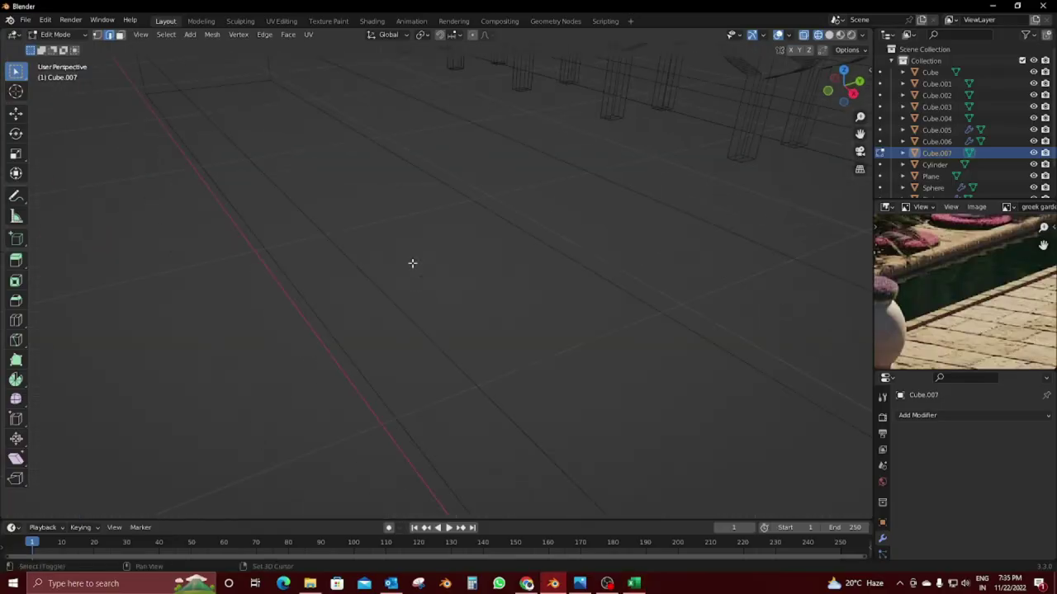
pyautogui.scroll(-3, 426, 263)
pyautogui.scroll(8, 427, 262)
pyautogui.moveTo(354, 378); pyautogui.dragTo(394, 249, button='middle')
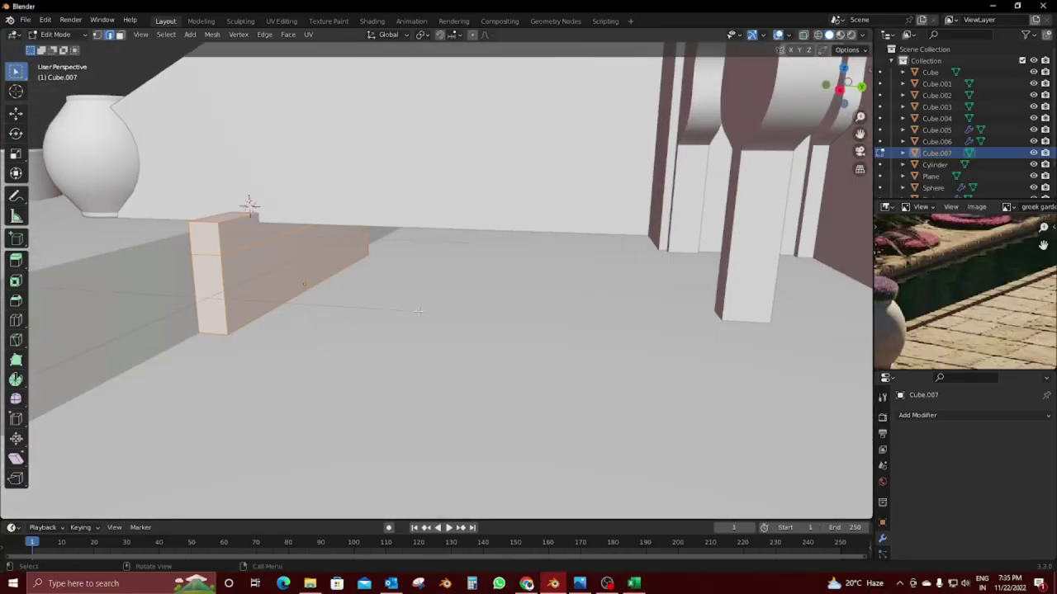
pyautogui.press('s')
pyautogui.click(367, 270)
# Step: Return to Object Mode and move the post along X
pyautogui.press('Tab')
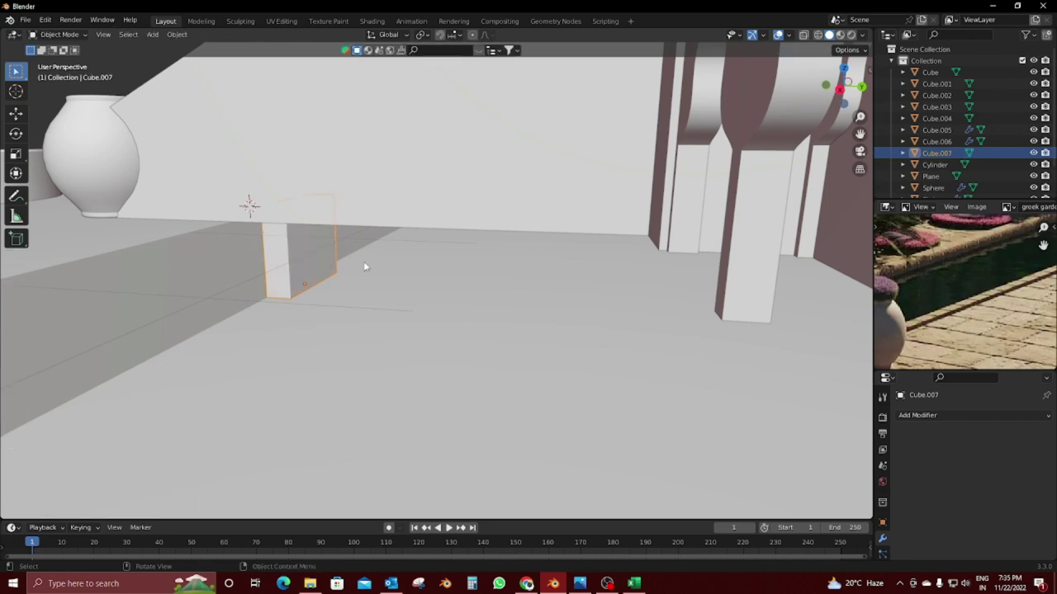
pyautogui.press('g')
pyautogui.press('x')
pyautogui.click(233, 345)
pyautogui.moveTo(233, 345); pyautogui.dragTo(351, 410, button='middle')
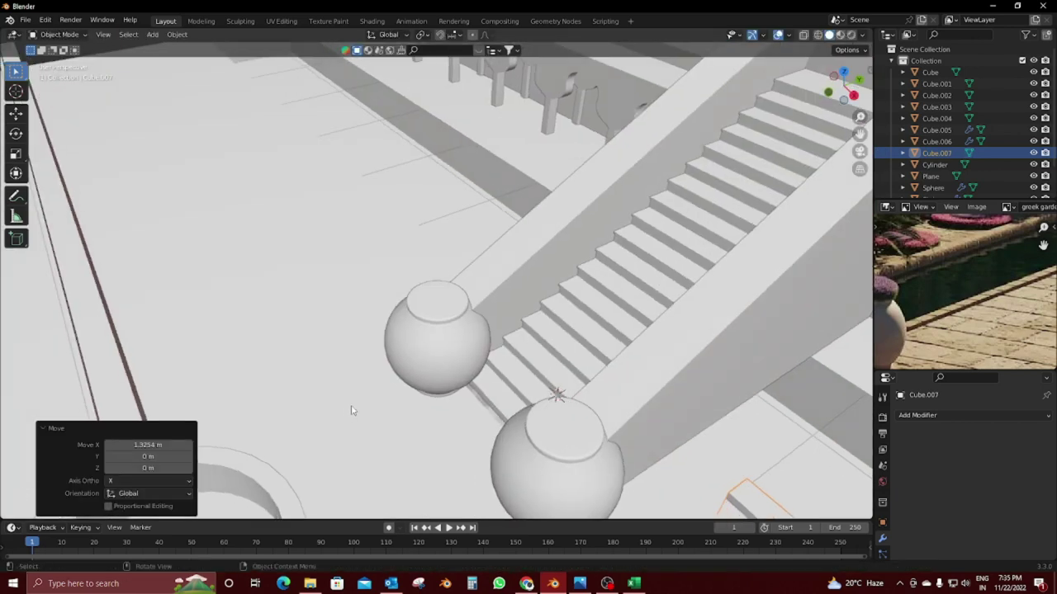
# Step: From the top view in wireframe, narrow the post along X to 0.347
pyautogui.press('KP_7')
pyautogui.hotkey('shift', 'z')
pyautogui.press('KP_Decimal')
pyautogui.press('s')
pyautogui.press('x')
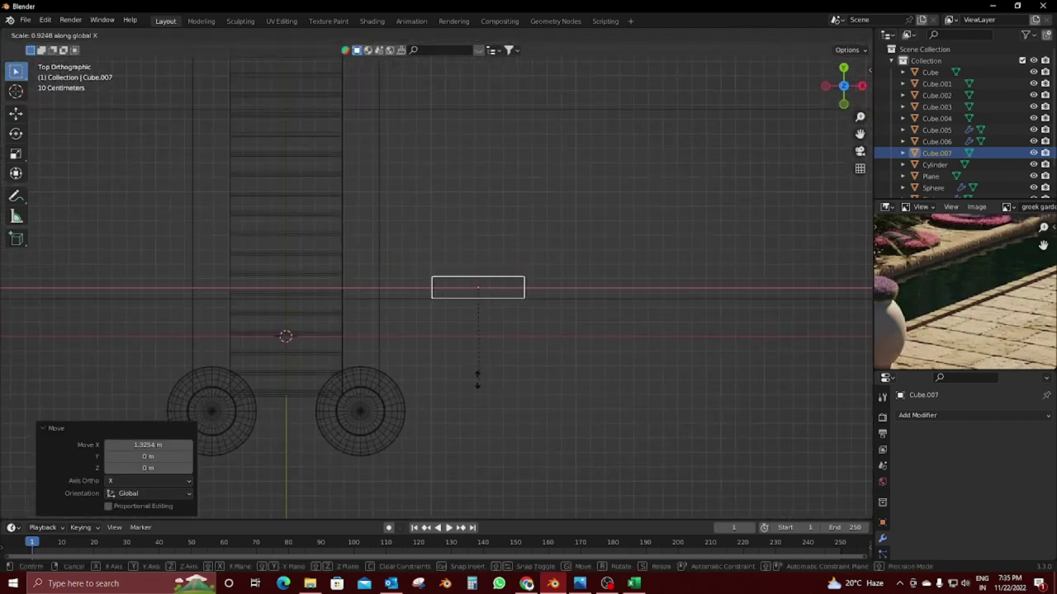
pyautogui.click(471, 320)
# Step: Move the post along X beside the stairs and restore solid shading
pyautogui.press('g')
pyautogui.press('x')
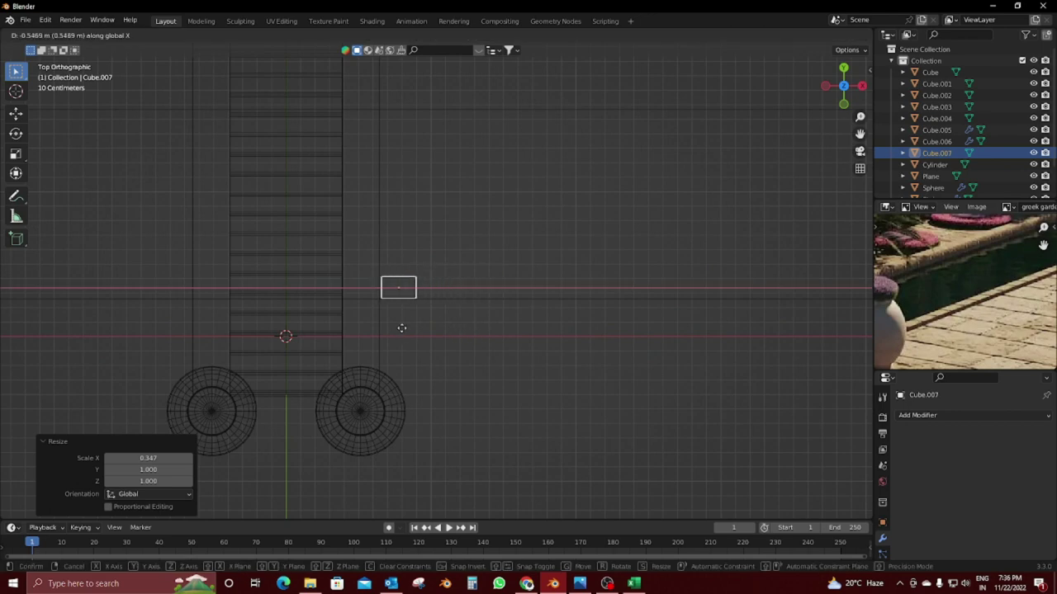
pyautogui.click(401, 328)
pyautogui.press('z')
pyautogui.moveTo(464, 334)
pyautogui.mouseDown(button='middle')
pyautogui.moveTo(419, 261)
pyautogui.moveTo(436, 205)
pyautogui.mouseUp(button='middle')
pyautogui.click(419, 196)
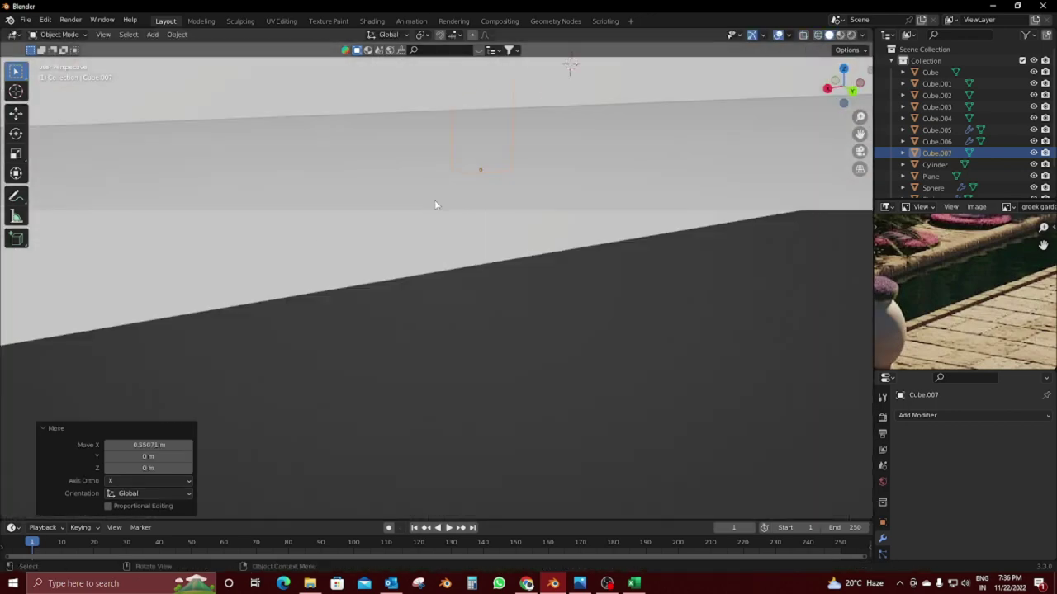
# Step: Select the post's upper front edge in Edit Mode and start a curved bevel
pyautogui.press('KP_Decimal')
pyautogui.scroll(2, 421, 331)
pyautogui.press('Tab')
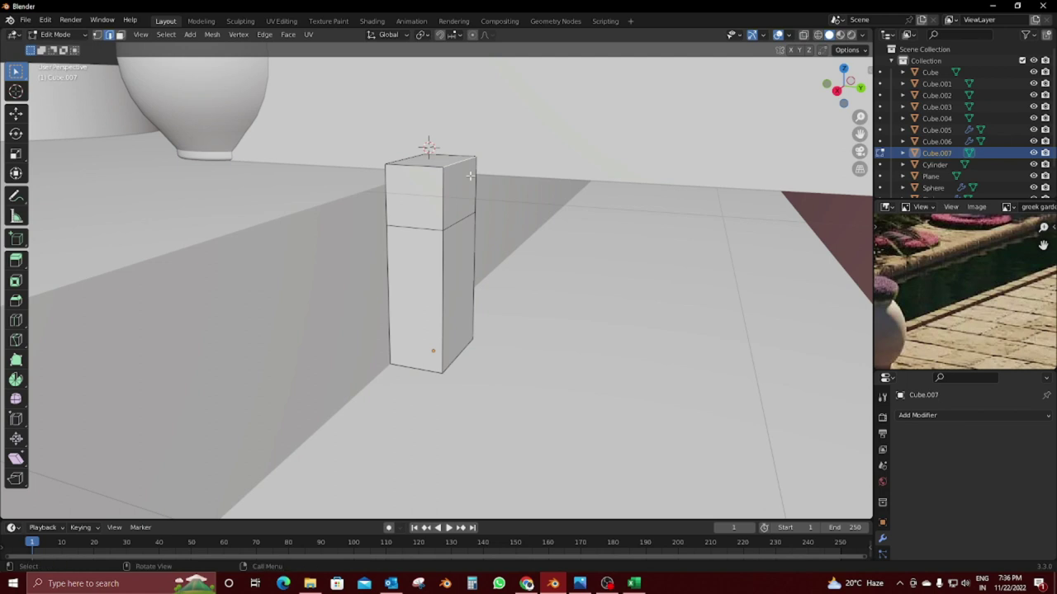
pyautogui.click(470, 176)
pyautogui.hotkey('ctrl', 'b')
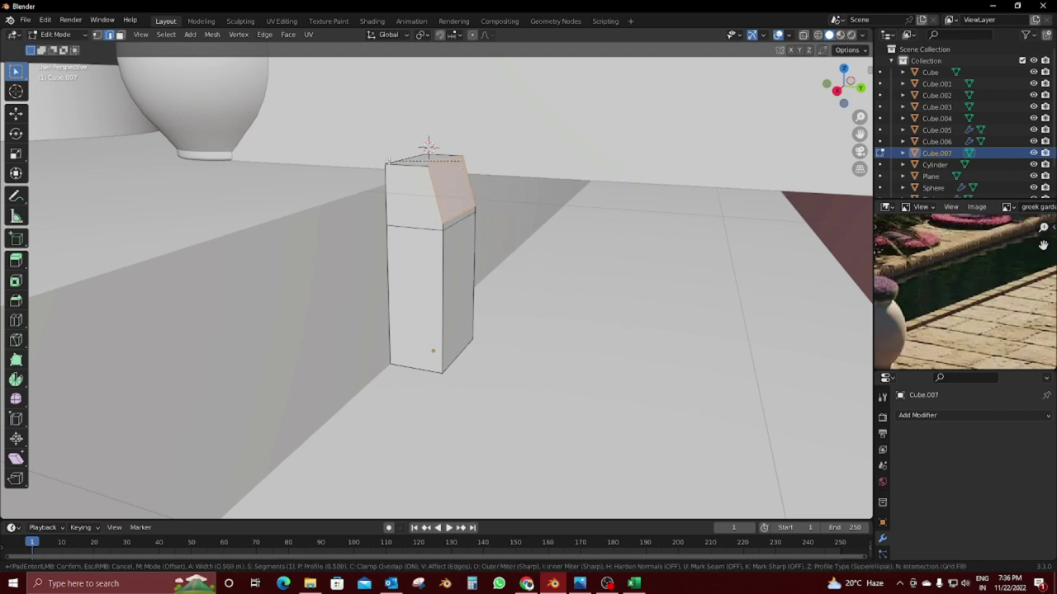
# Step: Cancel the unwanted bevel, then re-bevel Cube.007's top edge and add segments to round it
pyautogui.press('Escape')
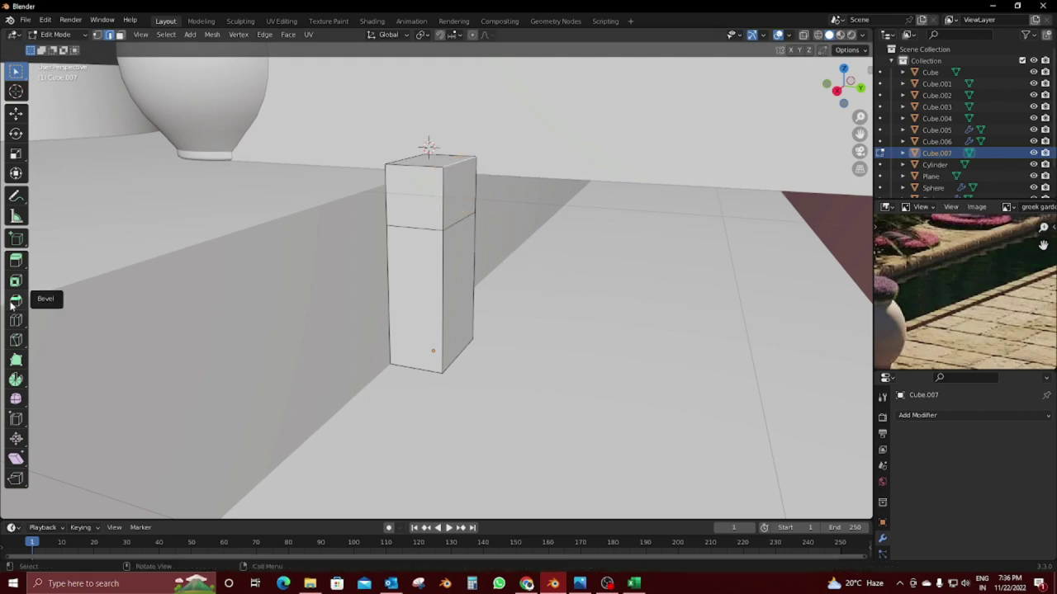
pyautogui.click(14, 303)
pyautogui.moveTo(469, 109); pyautogui.dragTo(253, 82)
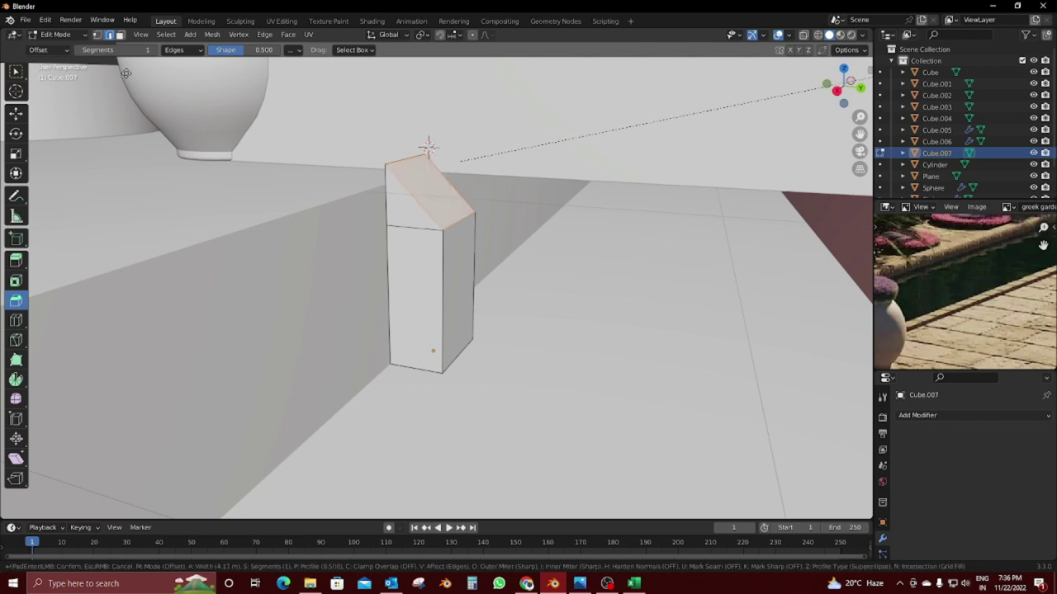
pyautogui.scroll(2, 327, 171)
pyautogui.scroll(-1, 324, 175)
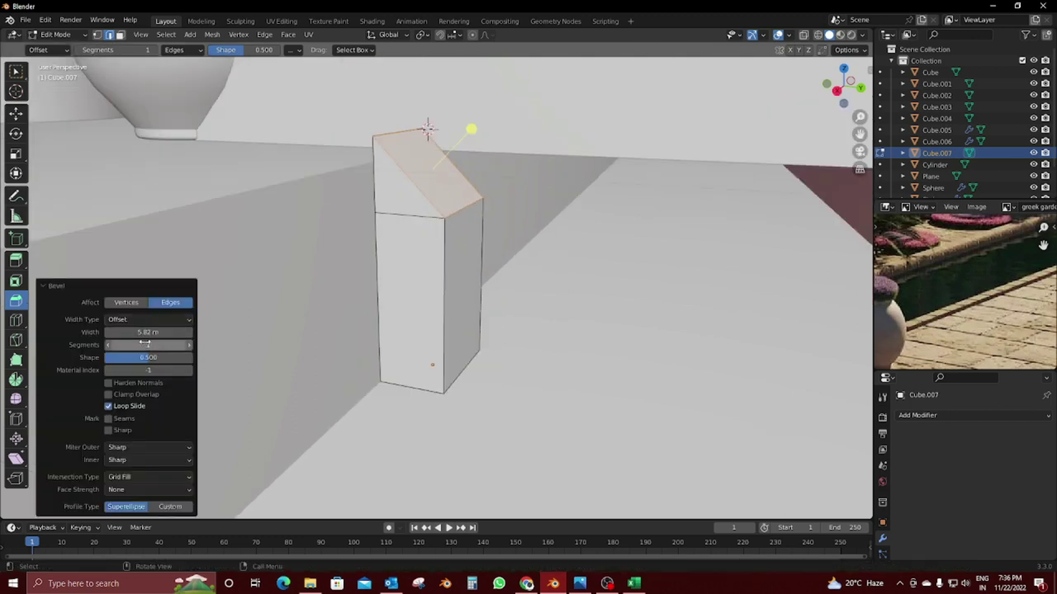
pyautogui.moveTo(145, 346); pyautogui.dragTo(178, 346)
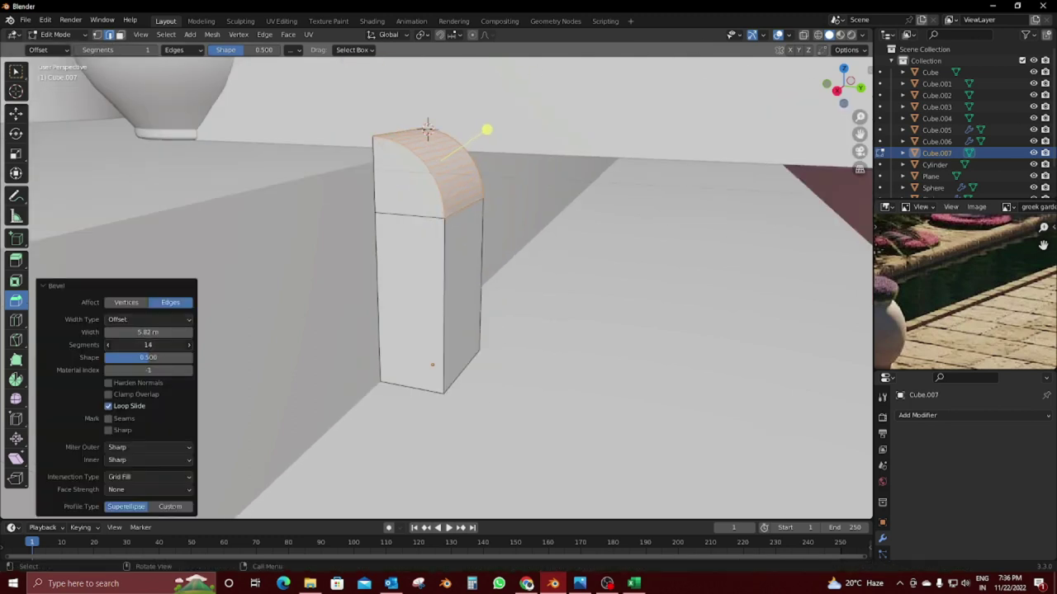
# Step: Bevel another top edge of the block, return to Object Mode and bring up its context menu
pyautogui.moveTo(427, 273); pyautogui.dragTo(523, 177, button='middle')
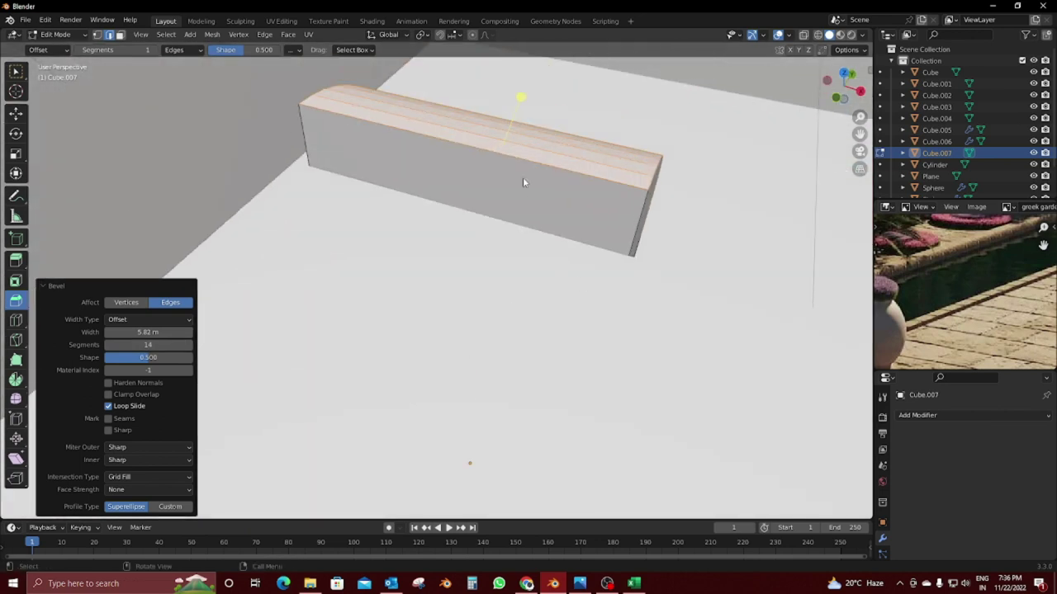
pyautogui.click(525, 163)
pyautogui.moveTo(413, 123); pyautogui.dragTo(317, 255)
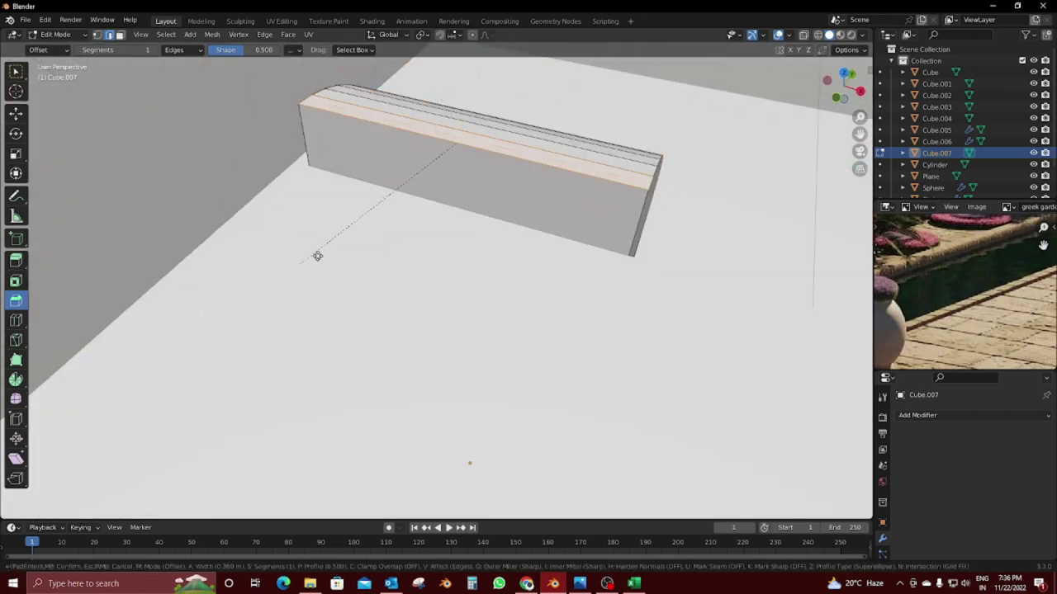
pyautogui.click(506, 163)
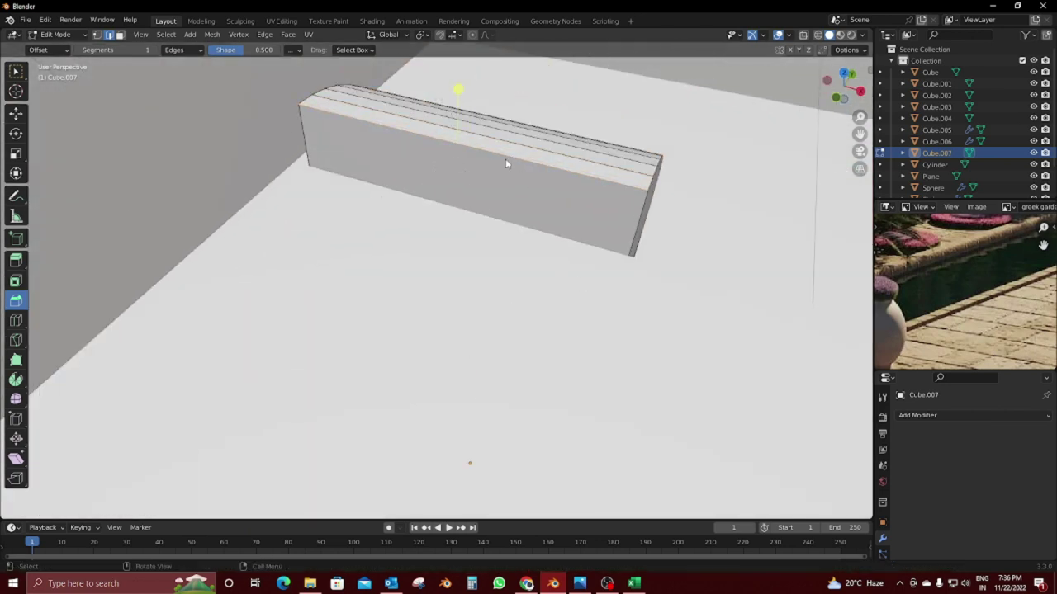
pyautogui.click(12, 74)
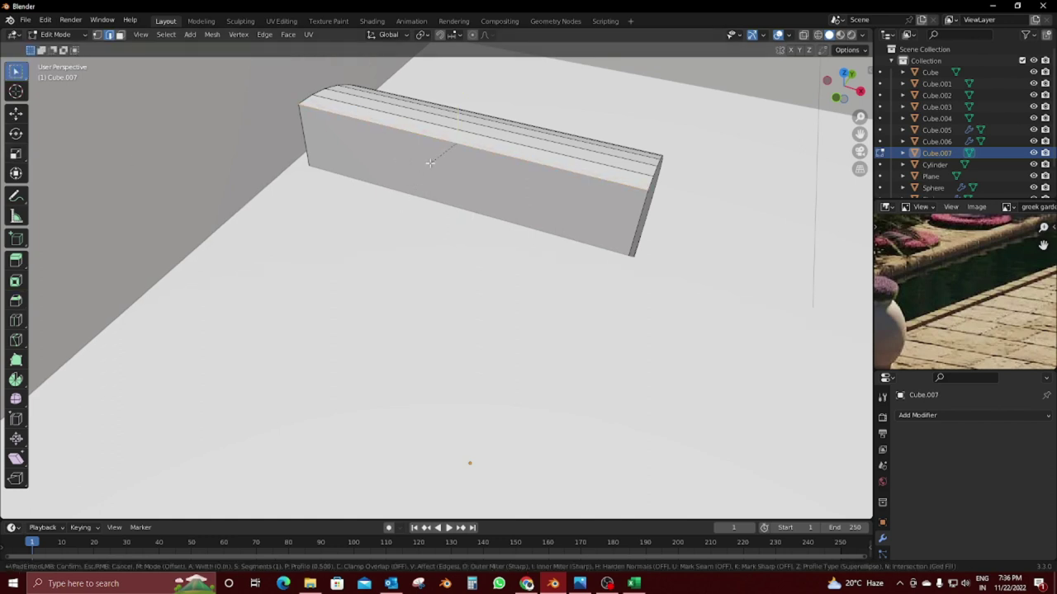
pyautogui.moveTo(400, 159)
pyautogui.mouseDown(button='middle')
pyautogui.moveTo(449, 155)
pyautogui.moveTo(462, 273)
pyautogui.mouseUp(button='middle')
pyautogui.press('Tab')
pyautogui.rightClick(431, 225)
# Step: Shade Cube.007 smooth and add a Bevel modifier to it
pyautogui.click(432, 225)
pyautogui.scroll(-3, 515, 237)
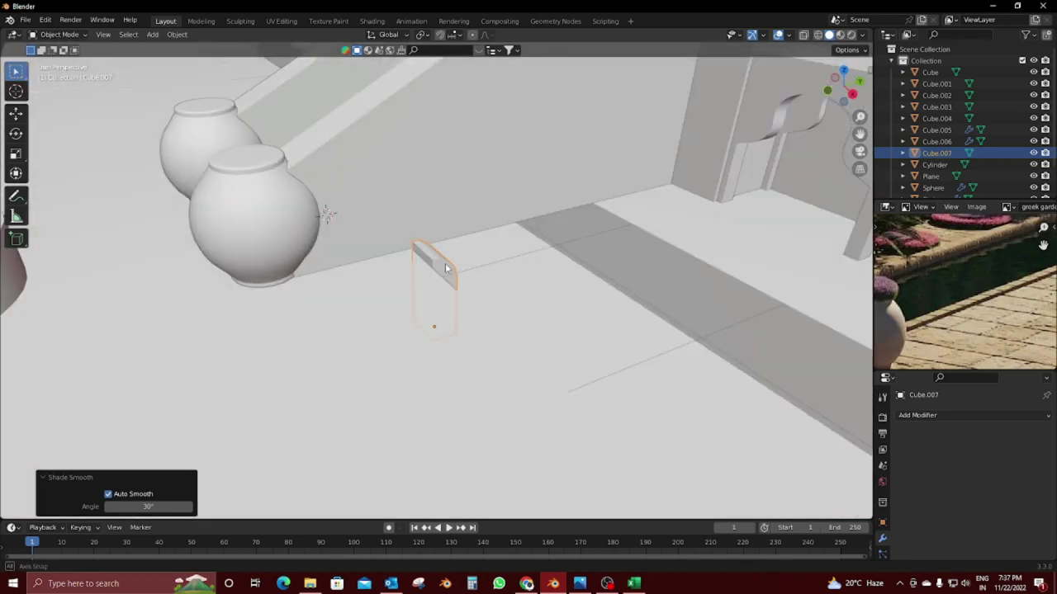
pyautogui.click(916, 415)
pyautogui.click(805, 194)
pyautogui.moveTo(805, 195)
pyautogui.mouseDown(button='middle')
pyautogui.moveTo(520, 299)
pyautogui.moveTo(466, 337)
pyautogui.mouseUp(button='middle')
pyautogui.scroll(3, 495, 281)
pyautogui.scroll(2, 465, 337)
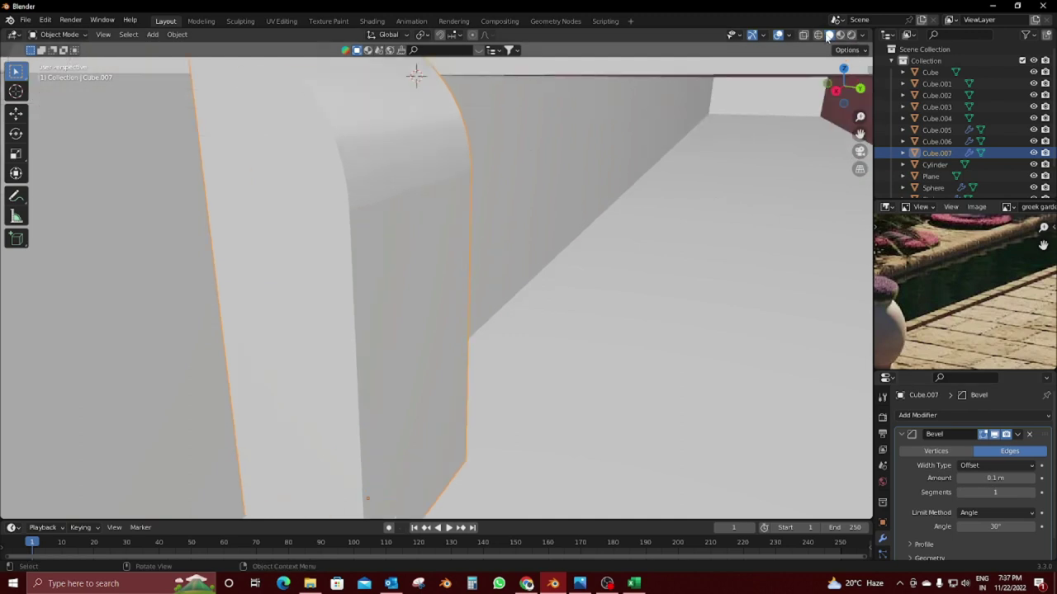
# Step: Switch the viewport to a different studio light and apply the Bevel modifier with Ctrl+A
pyautogui.click(864, 35)
pyautogui.click(719, 158)
pyautogui.moveTo(528, 191)
pyautogui.mouseDown(button='middle')
pyautogui.moveTo(477, 185)
pyautogui.moveTo(531, 208)
pyautogui.moveTo(509, 192)
pyautogui.mouseUp(button='middle')
pyautogui.hotkey('ctrl', 'a')
pyautogui.scroll(-3, 479, 255)
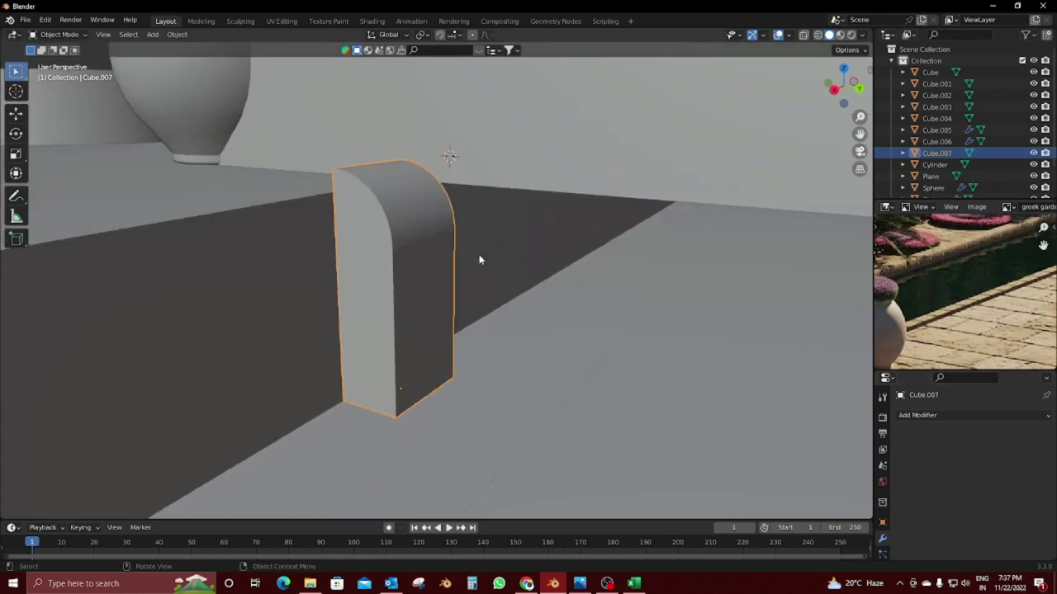
pyautogui.moveTo(479, 254); pyautogui.dragTo(496, 265, button='middle')
pyautogui.scroll(2, 402, 264)
pyautogui.scroll(2, 391, 264)
# Step: In Edit Mode, select the block's vertical edge loop and toggle X-ray to reveal hidden edges
pyautogui.press('Tab')
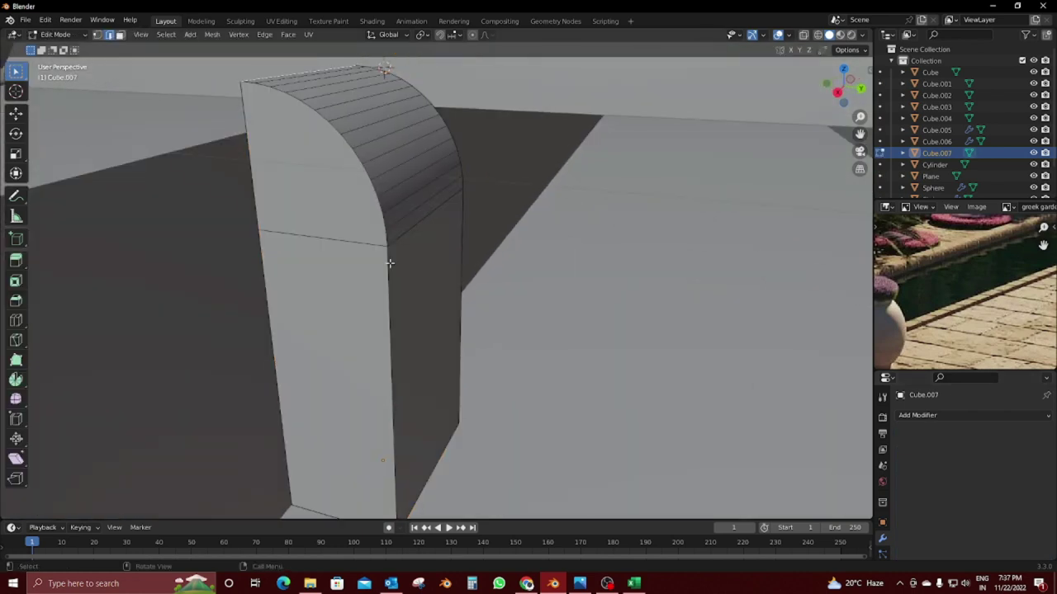
pyautogui.keyDown('alt'); pyautogui.click(389, 263); pyautogui.keyUp('alt')
pyautogui.moveTo(384, 232); pyautogui.dragTo(281, 304, button='middle')
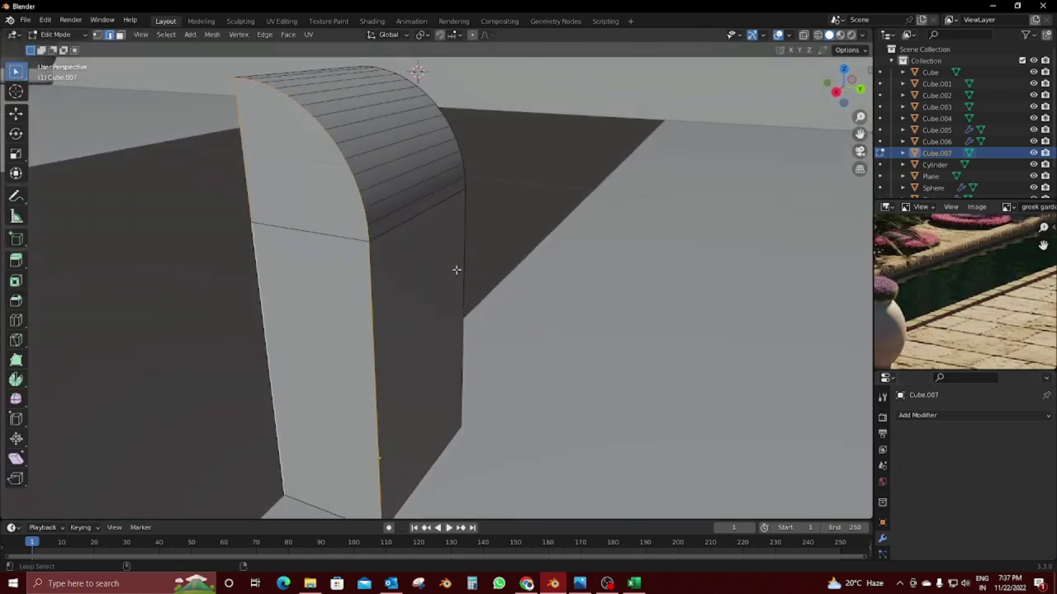
pyautogui.moveTo(456, 269)
pyautogui.mouseDown(button='middle')
pyautogui.moveTo(420, 262)
pyautogui.moveTo(420, 227)
pyautogui.mouseUp(button='middle')
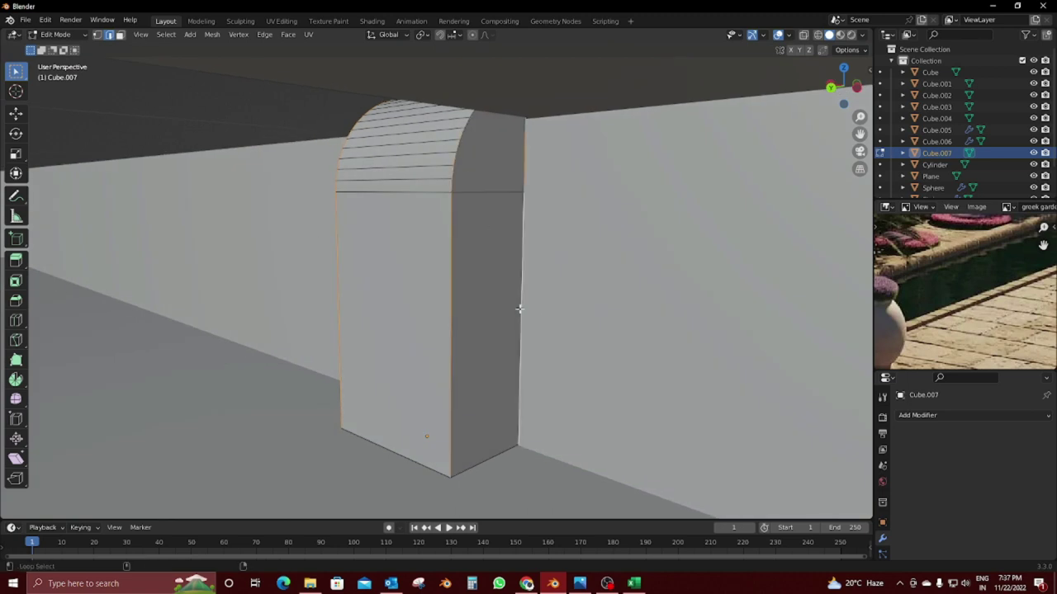
pyautogui.hotkey('alt', 'z')
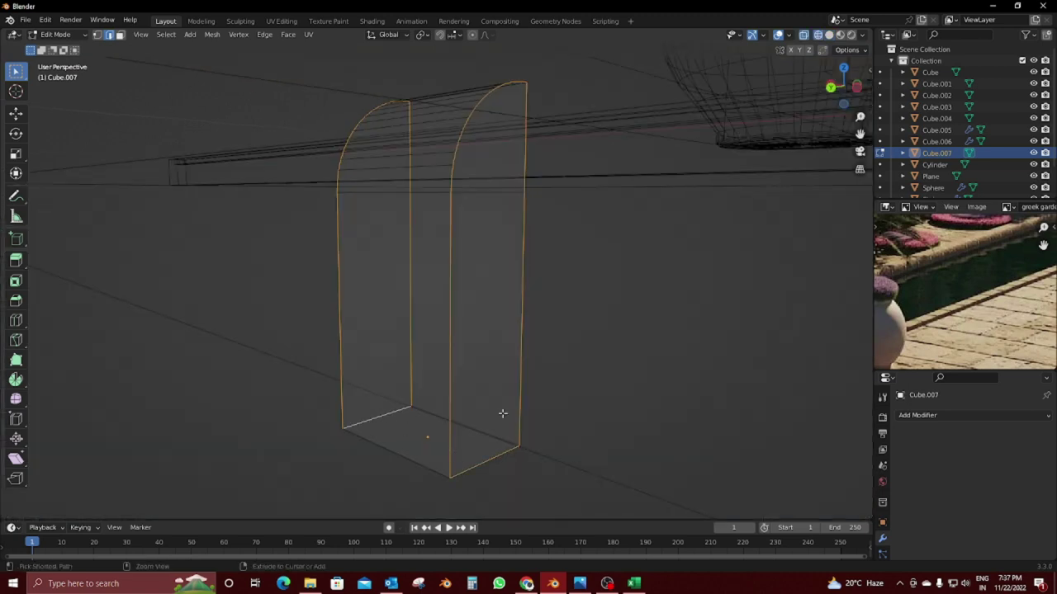
# Step: Bevel the selected edges by 0.0175 m with 10 segments and return to solid Object Mode
pyautogui.click(15, 302)
pyautogui.moveTo(382, 125); pyautogui.dragTo(364, 139)
pyautogui.moveTo(148, 342); pyautogui.dragTo(190, 342)
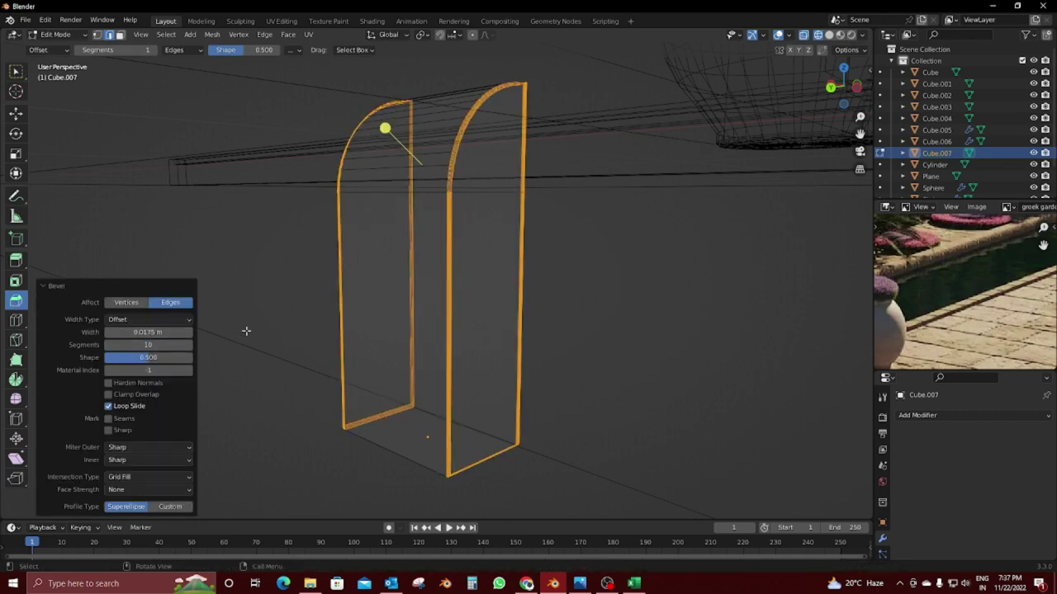
pyautogui.press('Tab')
pyautogui.hotkey('shift', 'z')
# Step: Orbit around the block to inspect its softened edges beside the sphere and floor
pyautogui.scroll(3, 514, 305)
pyautogui.moveTo(514, 306)
pyautogui.mouseDown(button='middle')
pyautogui.moveTo(476, 326)
pyautogui.moveTo(462, 297)
pyautogui.moveTo(477, 314)
pyautogui.moveTo(391, 313)
pyautogui.mouseUp(button='middle')
pyautogui.scroll(-3, 462, 310)
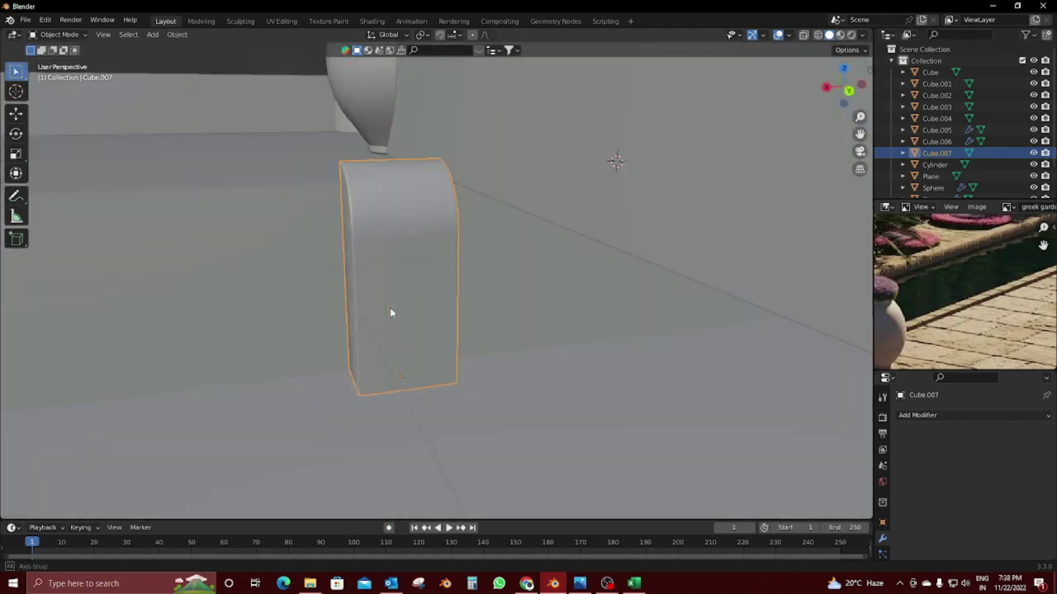
pyautogui.scroll(-3, 396, 298)
pyautogui.moveTo(410, 265); pyautogui.dragTo(468, 288, button='middle')
pyautogui.scroll(2, 467, 288)
pyautogui.scroll(-2, 461, 289)
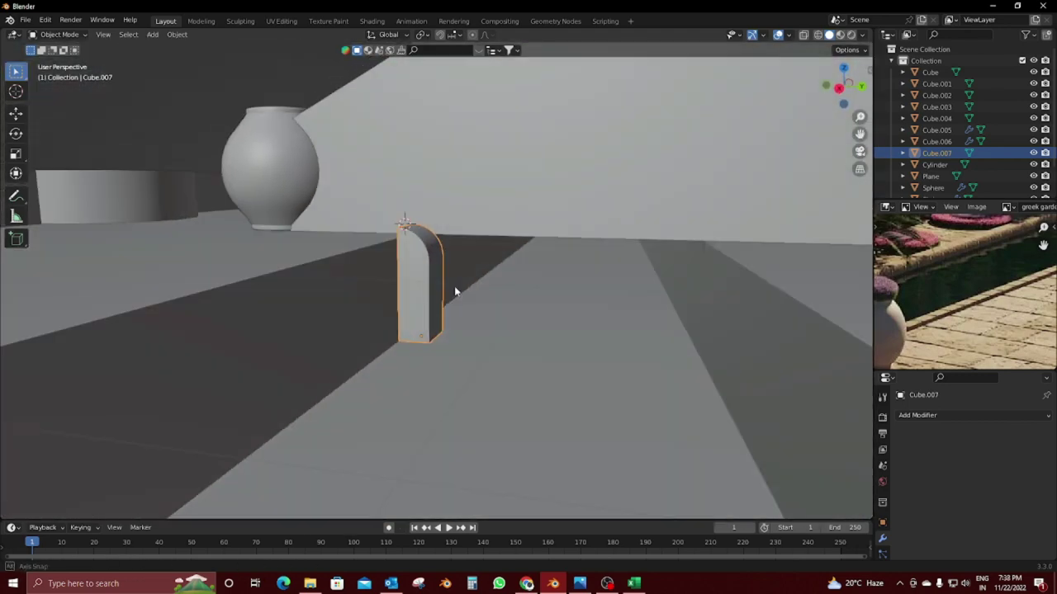
pyautogui.scroll(2, 452, 291)
pyautogui.moveTo(442, 288)
pyautogui.mouseDown(button='middle')
pyautogui.moveTo(455, 301)
pyautogui.moveTo(396, 290)
pyautogui.moveTo(446, 248)
pyautogui.mouseUp(button='middle')
pyautogui.scroll(3, 396, 290)
# Step: Enter Edit Mode on the block and bring up the Add Modifier list
pyautogui.press('Tab')
pyautogui.press('Tab')
pyautogui.scroll(-3, 396, 294)
pyautogui.click(995, 415)
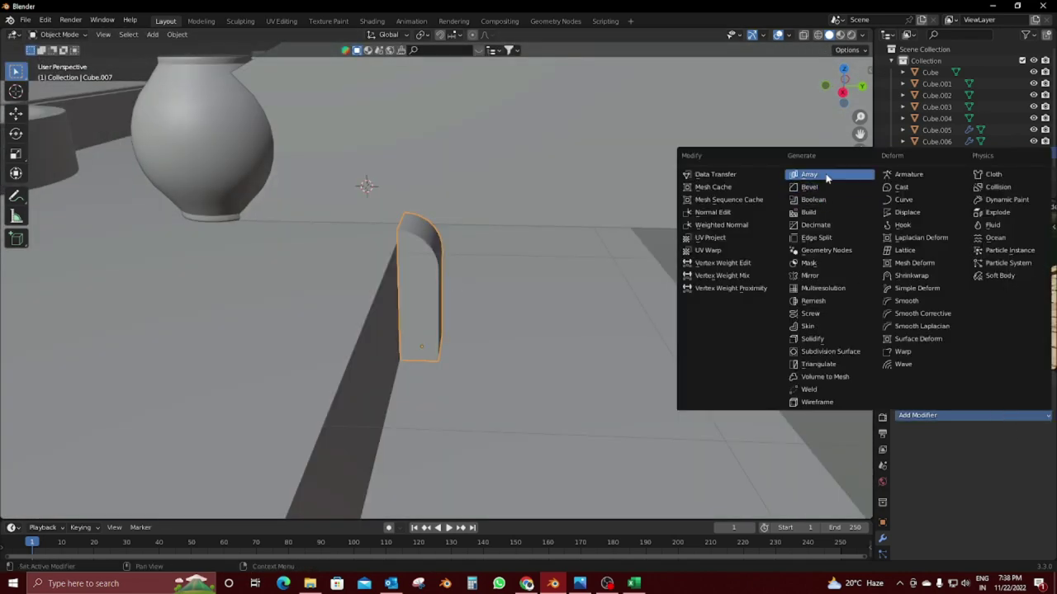
# Step: Add an Array modifier to Cube.007 and raise its Count to 31 to form a long rail
pyautogui.click(826, 179)
pyautogui.moveTo(826, 178); pyautogui.dragTo(554, 295, button='middle')
pyautogui.scroll(3, 576, 348)
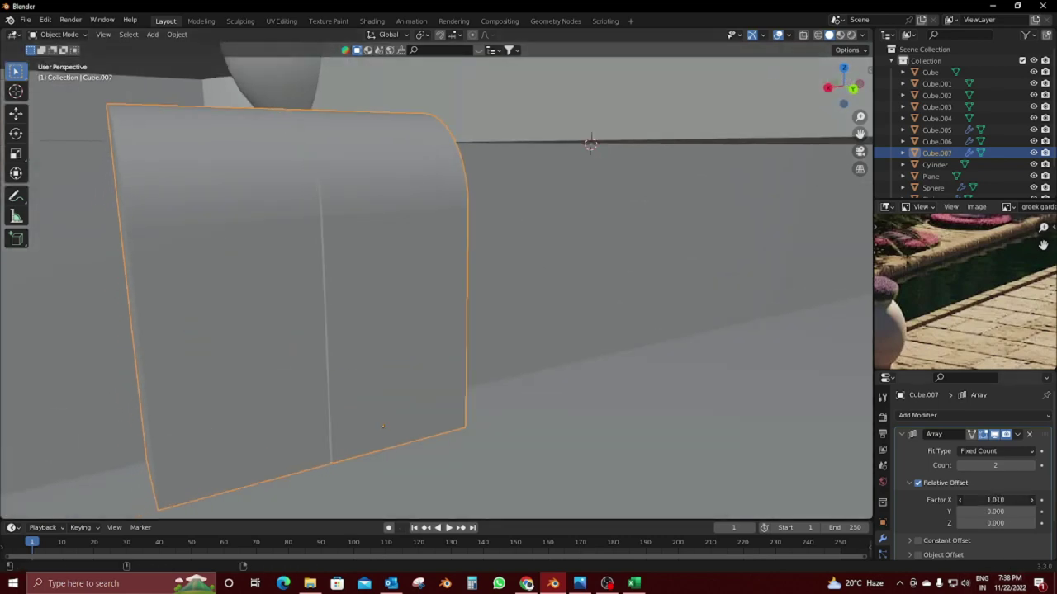
pyautogui.moveTo(498, 467)
pyautogui.mouseDown(button='middle')
pyautogui.moveTo(589, 488)
pyautogui.moveTo(457, 403)
pyautogui.mouseUp(button='middle')
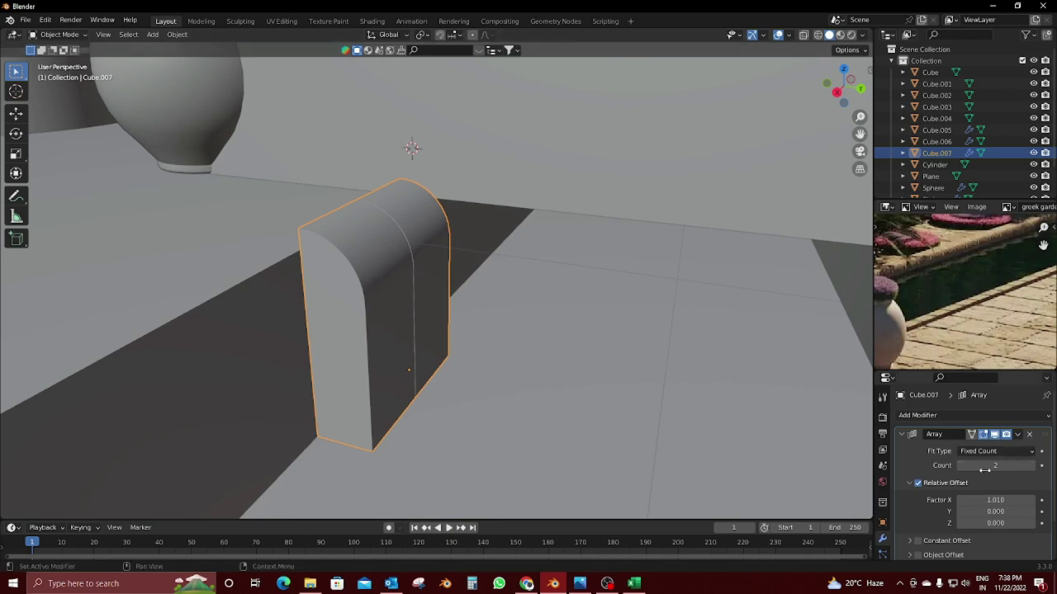
pyautogui.moveTo(984, 469); pyautogui.dragTo(1023, 470)
pyautogui.scroll(-5, 435, 429)
pyautogui.moveTo(434, 429); pyautogui.dragTo(489, 450, button='middle')
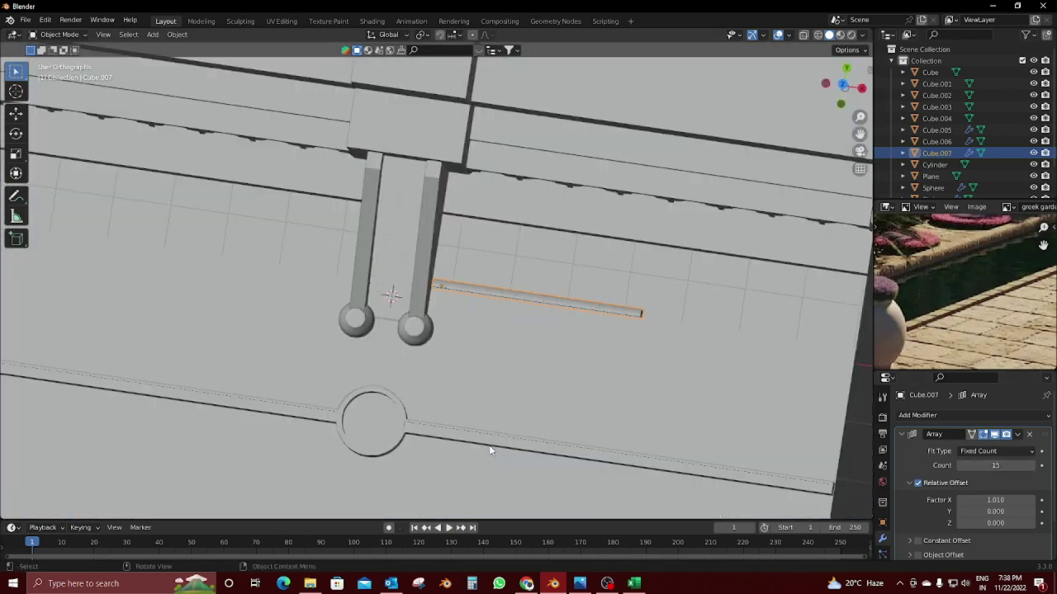
# Step: Check the full rail from top view in wireframe, then select the ground Plane
pyautogui.press('KP_7')
pyautogui.hotkey('shift', 'z')
pyautogui.scroll(3, 760, 379)
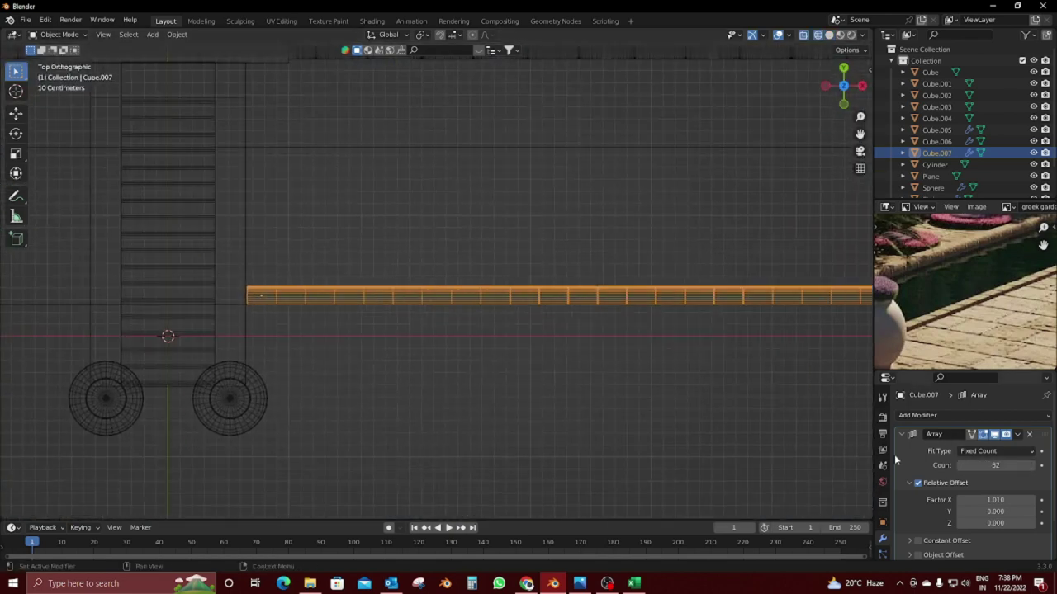
pyautogui.press('KP_Decimal')
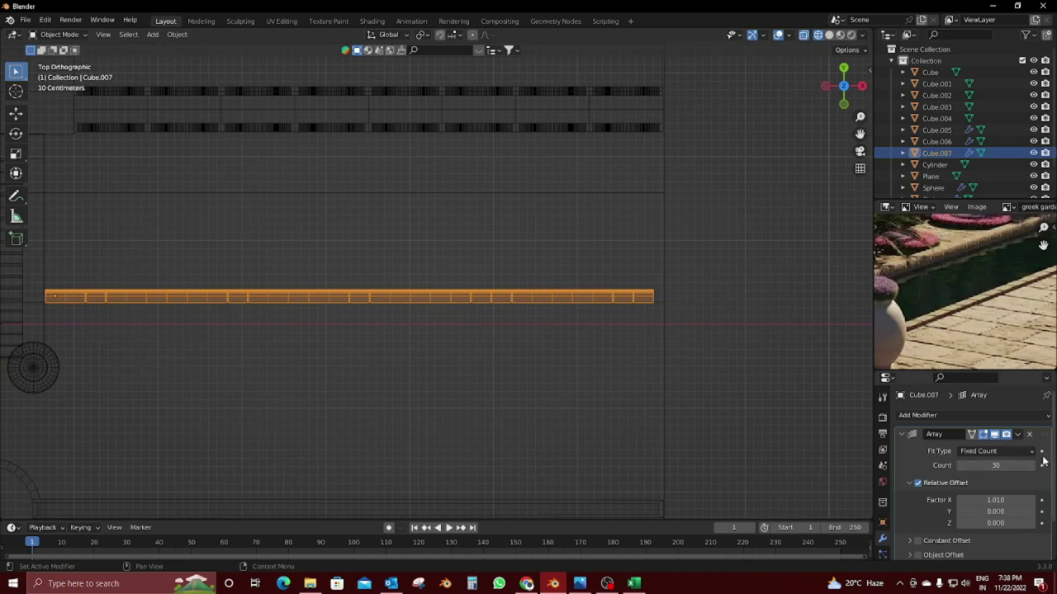
pyautogui.hotkey('shift', 'z')
pyautogui.moveTo(661, 463)
pyautogui.mouseDown(button='middle')
pyautogui.moveTo(487, 263)
pyautogui.moveTo(521, 310)
pyautogui.moveTo(433, 306)
pyautogui.moveTo(504, 307)
pyautogui.mouseUp(button='middle')
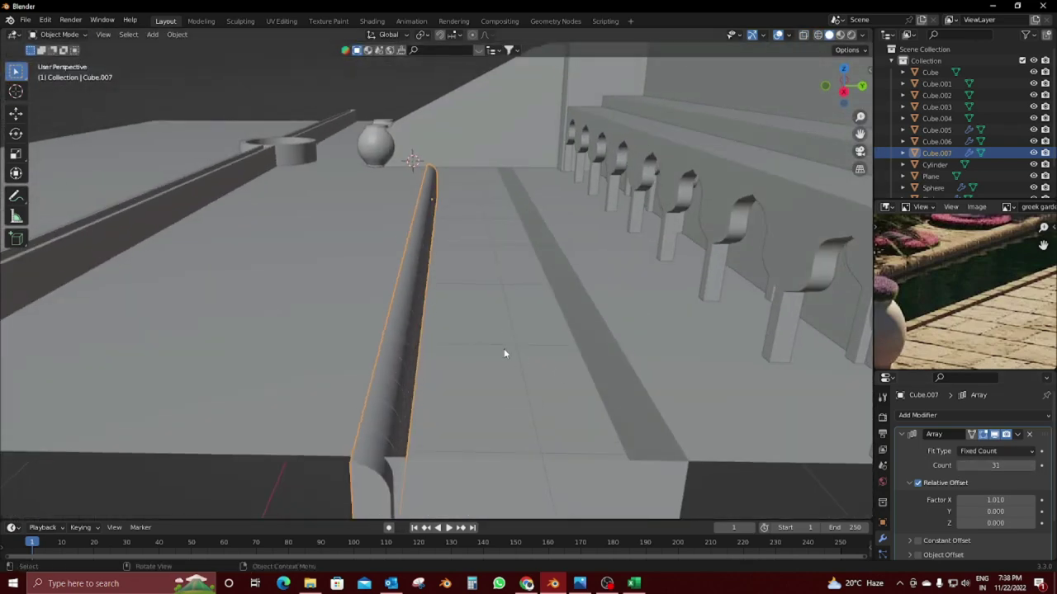
pyautogui.click(502, 354)
# Step: Separate the selected Plane face into its own object, Plane.002
pyautogui.press('Tab')
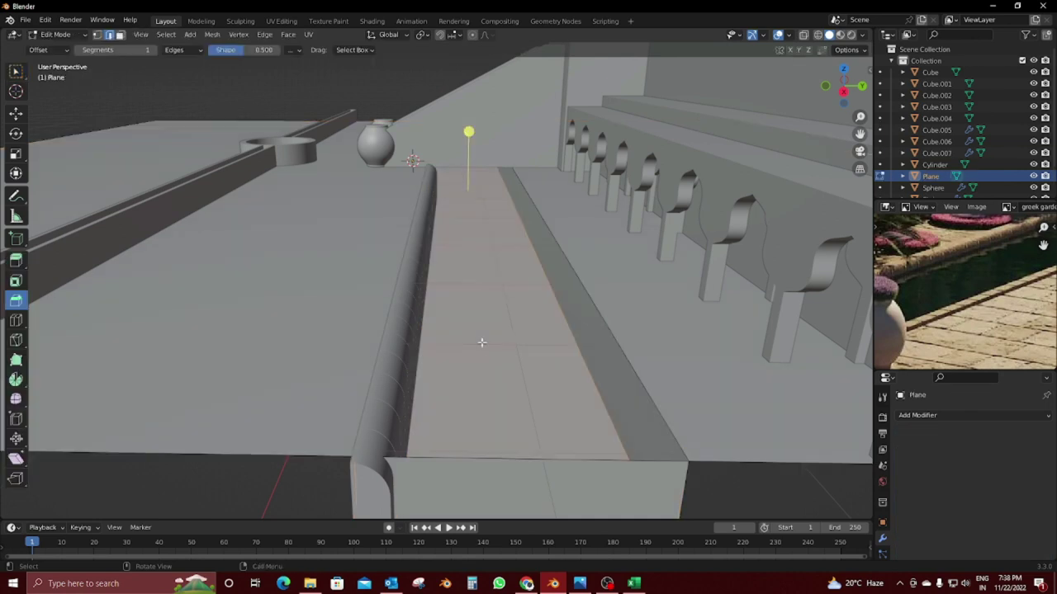
pyautogui.press('p')
pyautogui.click(481, 341)
pyautogui.press('Tab')
pyautogui.click(461, 370)
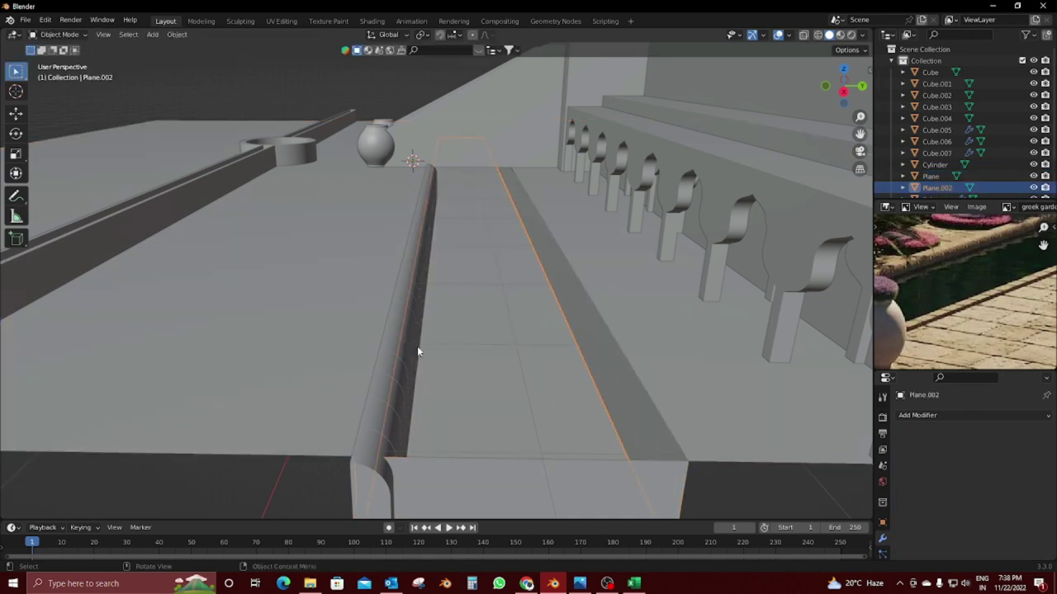
# Step: Select Cube.007, collapse its Array panel and add a first Mirror modifier across Stairs
pyautogui.click(417, 352)
pyautogui.click(909, 432)
pyautogui.click(923, 415)
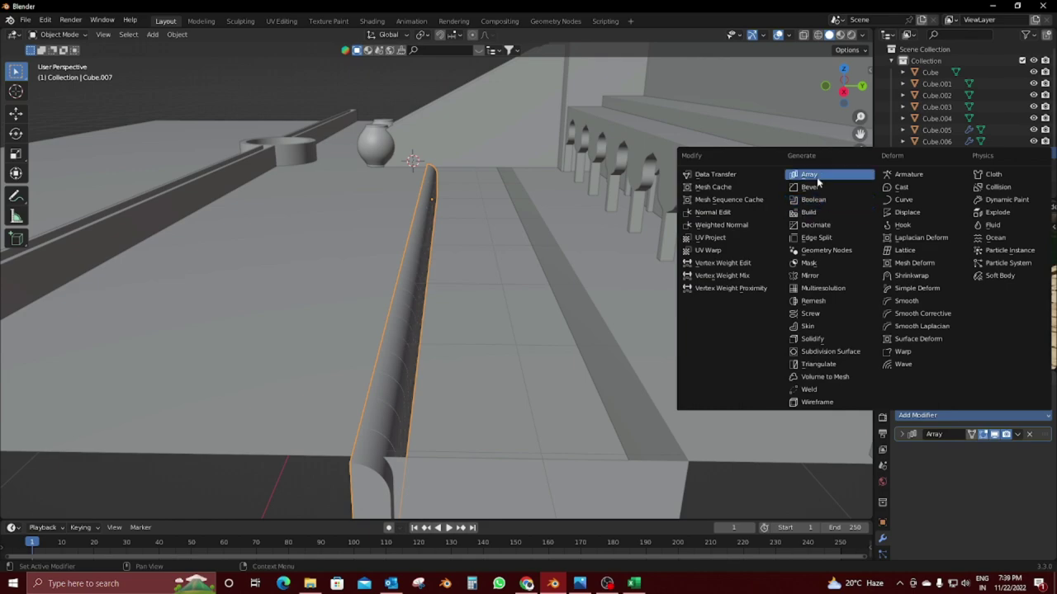
pyautogui.click(817, 277)
pyautogui.moveTo(578, 272)
pyautogui.mouseDown(button='middle')
pyautogui.moveTo(532, 260)
pyautogui.moveTo(518, 216)
pyautogui.moveTo(483, 225)
pyautogui.moveTo(489, 258)
pyautogui.moveTo(394, 223)
pyautogui.moveTo(460, 334)
pyautogui.mouseUp(button='middle')
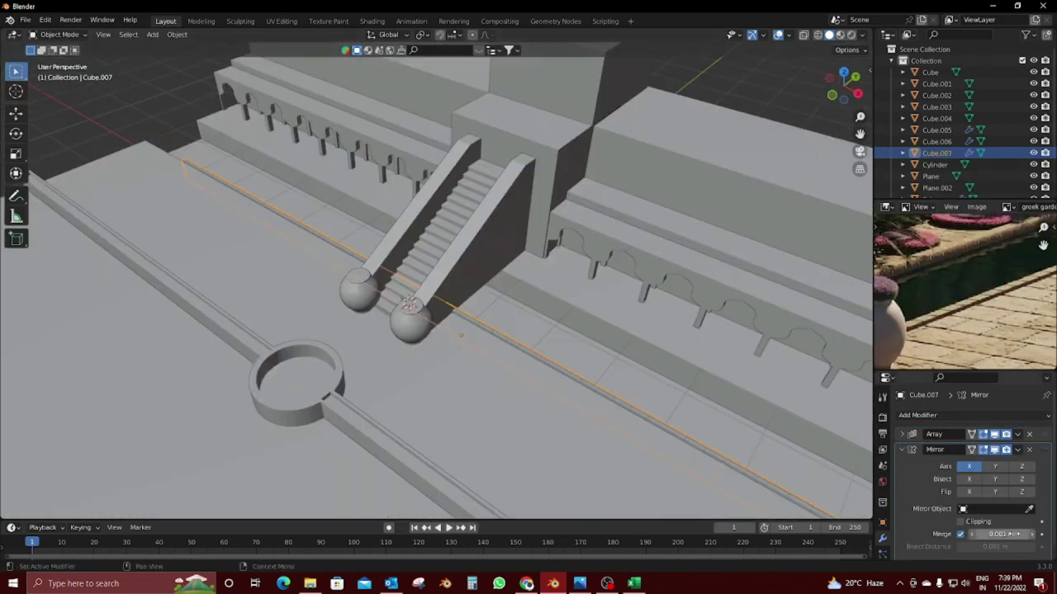
pyautogui.moveTo(437, 258); pyautogui.dragTo(529, 306, button='middle')
pyautogui.click(902, 450)
# Step: Add a second Mirror modifier on X and Y with Plane.002 as mirror object, then select Plane.002
pyautogui.click(908, 415)
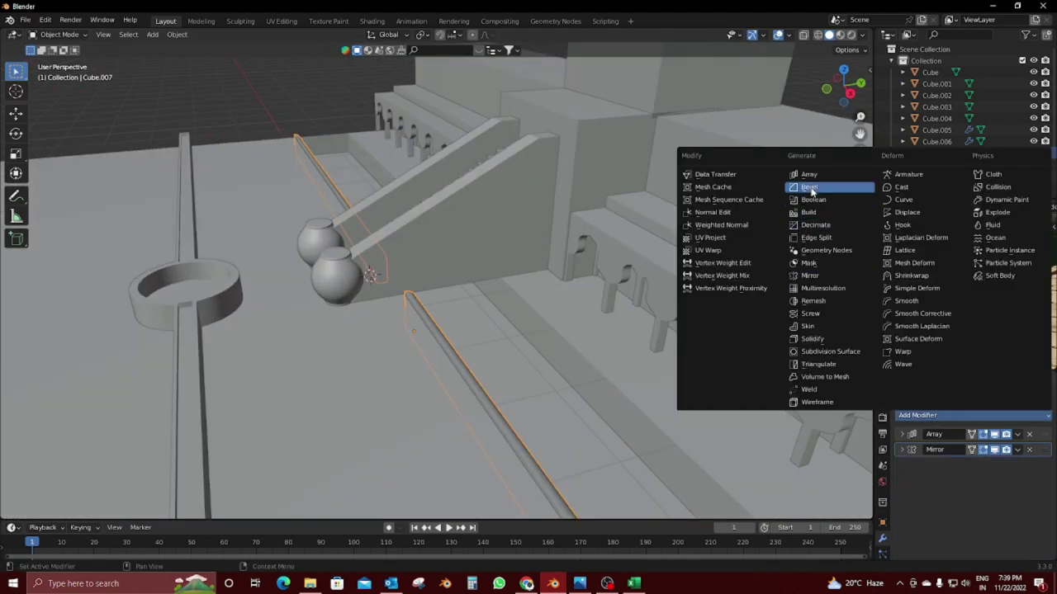
pyautogui.click(824, 275)
pyautogui.moveTo(602, 343); pyautogui.dragTo(569, 330, button='middle')
pyautogui.click(995, 482)
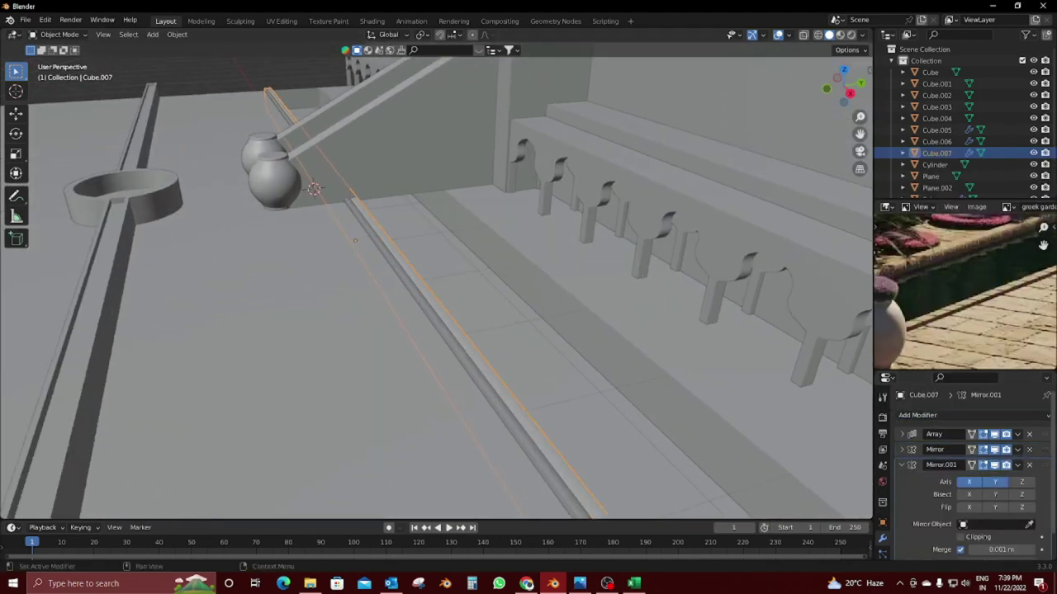
pyautogui.click(568, 397)
pyautogui.moveTo(568, 397)
pyautogui.mouseDown(button='middle')
pyautogui.moveTo(533, 381)
pyautogui.moveTo(545, 387)
pyautogui.mouseUp(button='middle')
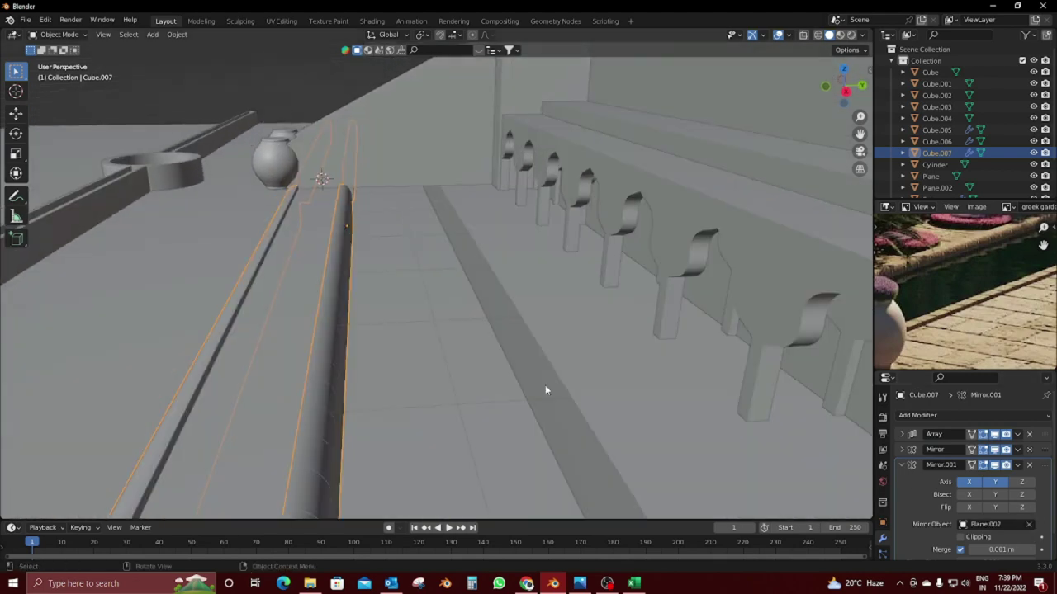
pyautogui.click(525, 403)
pyautogui.click(177, 34)
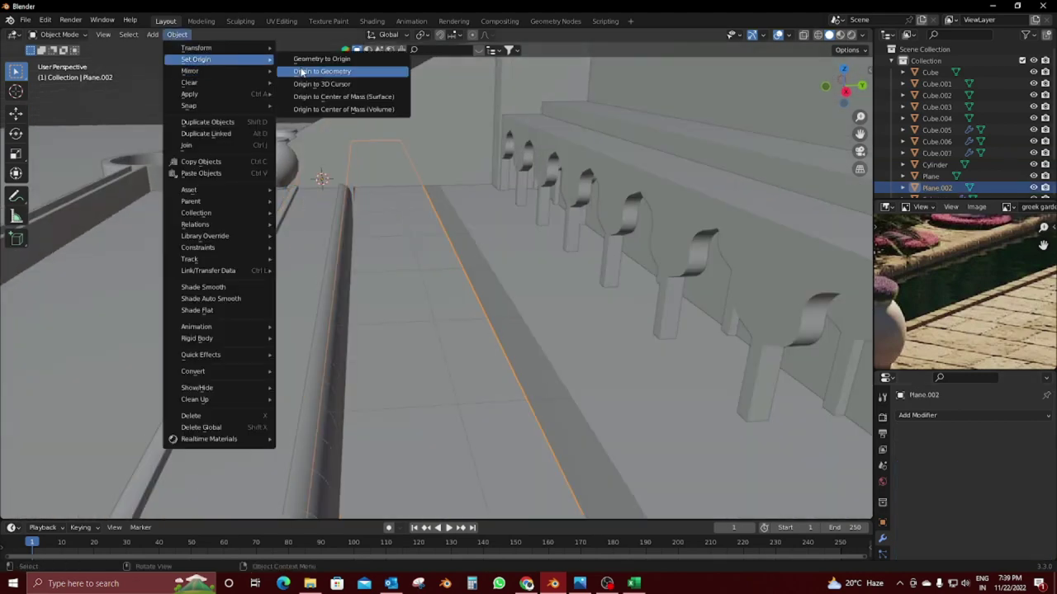
# Step: Set Plane.002's origin to its geometry, then select the Plane object
pyautogui.click(314, 71)
pyautogui.moveTo(492, 272)
pyautogui.mouseDown(button='middle')
pyautogui.moveTo(505, 258)
pyautogui.moveTo(486, 255)
pyautogui.mouseUp(button='middle')
pyautogui.scroll(-4, 486, 255)
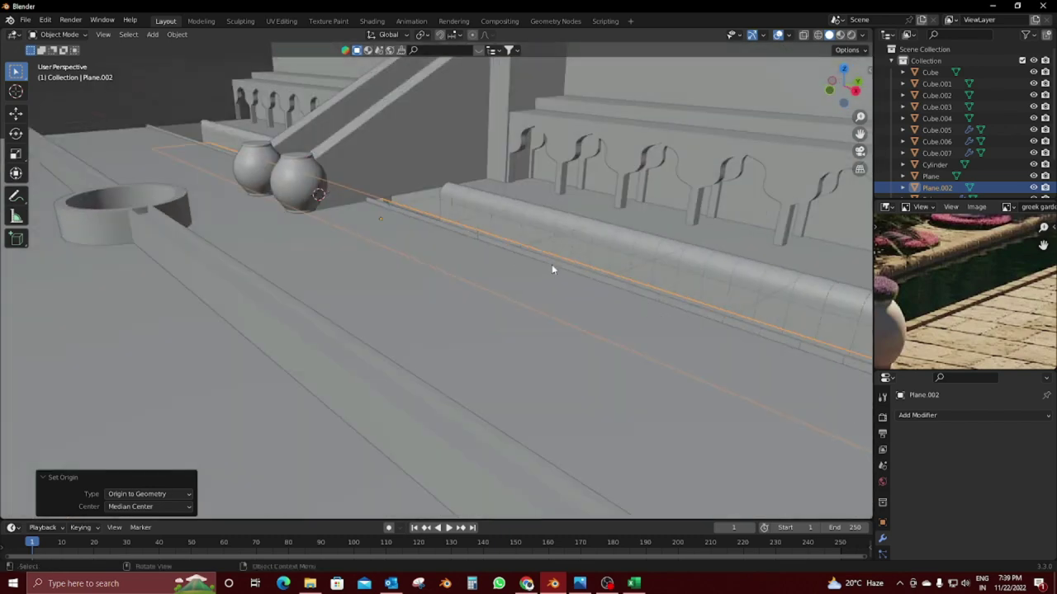
pyautogui.moveTo(552, 264); pyautogui.dragTo(769, 267, button='middle')
pyautogui.click(770, 267)
pyautogui.scroll(3, 670, 266)
pyautogui.moveTo(670, 267); pyautogui.dragTo(559, 259, button='middle')
pyautogui.scroll(5, 542, 271)
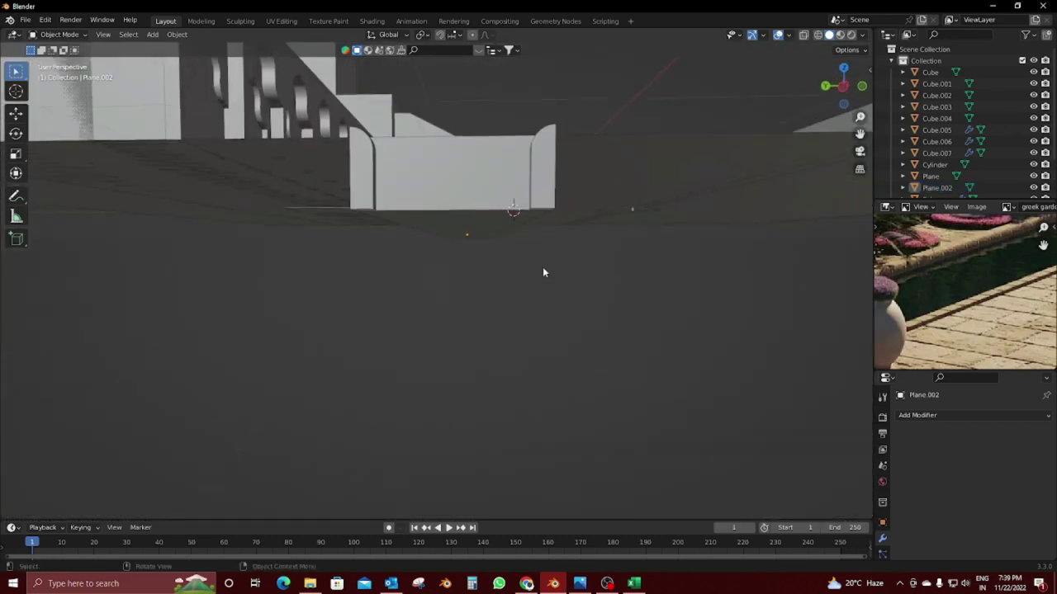
# Step: Briefly edit the Plane's mesh with box selection and return to Object Mode
pyautogui.press('Tab')
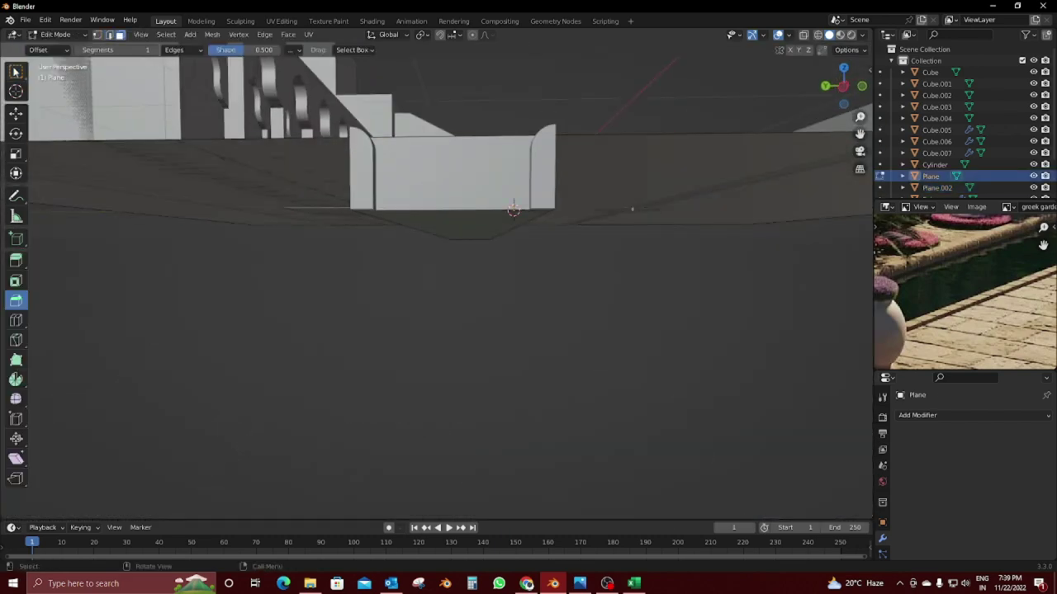
pyautogui.press('w')
pyautogui.rightClick(465, 179)
pyautogui.moveTo(465, 179); pyautogui.dragTo(608, 405, button='middle')
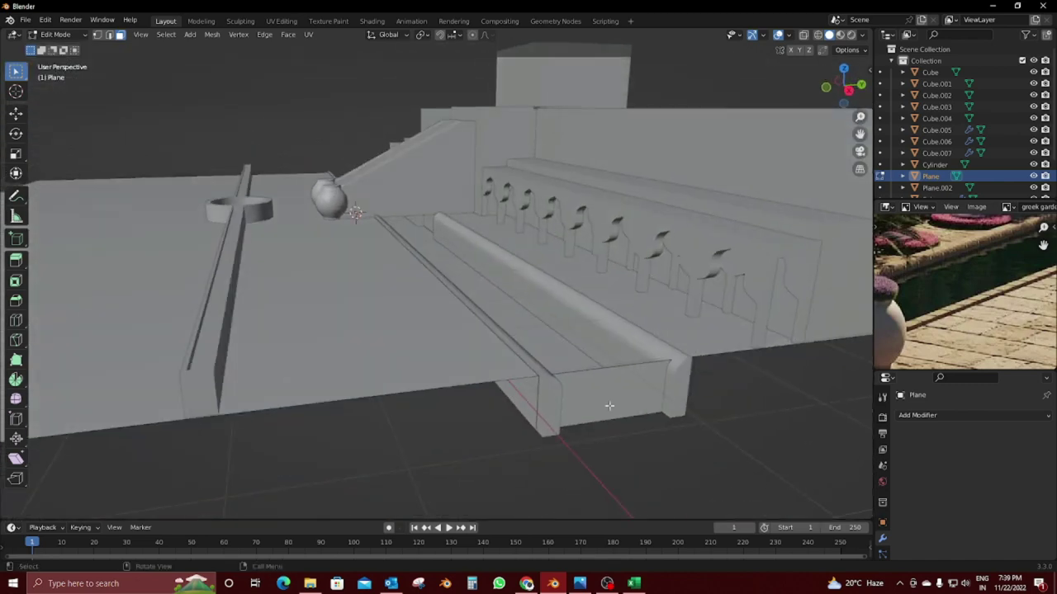
pyautogui.rightClick(609, 405)
pyautogui.press('Tab')
# Step: From top wireframe view, scale the Plane wider along X
pyautogui.press('KP_7')
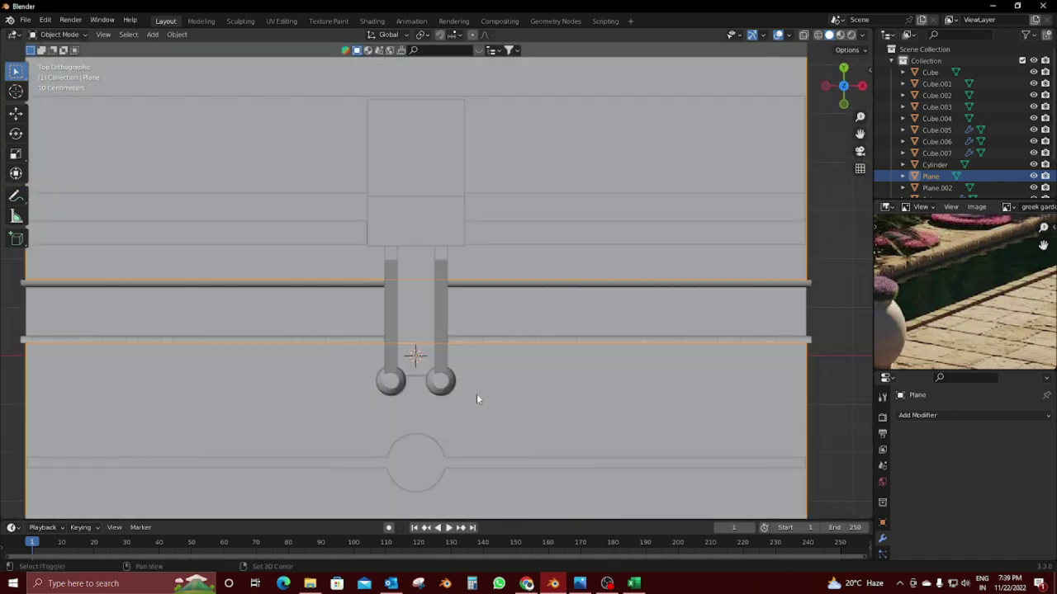
pyautogui.hotkey('shift', 'z')
pyautogui.press('s')
pyautogui.press('x')
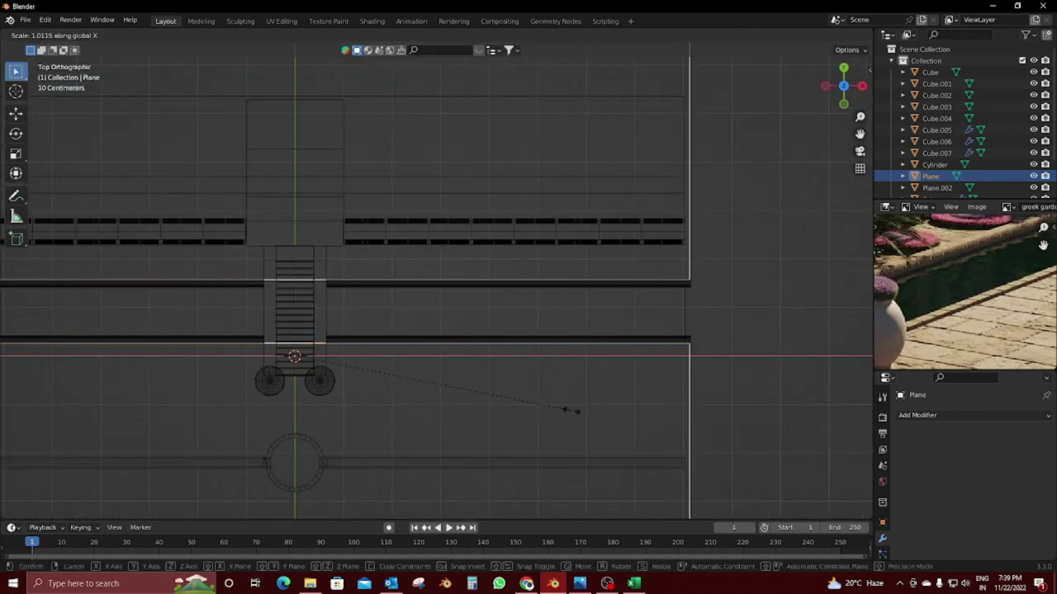
pyautogui.click(569, 410)
# Step: Scale Plane.002 wider along X by about 1.009 and return to solid shading
pyautogui.click(637, 358)
pyautogui.click(682, 312)
pyautogui.press('s')
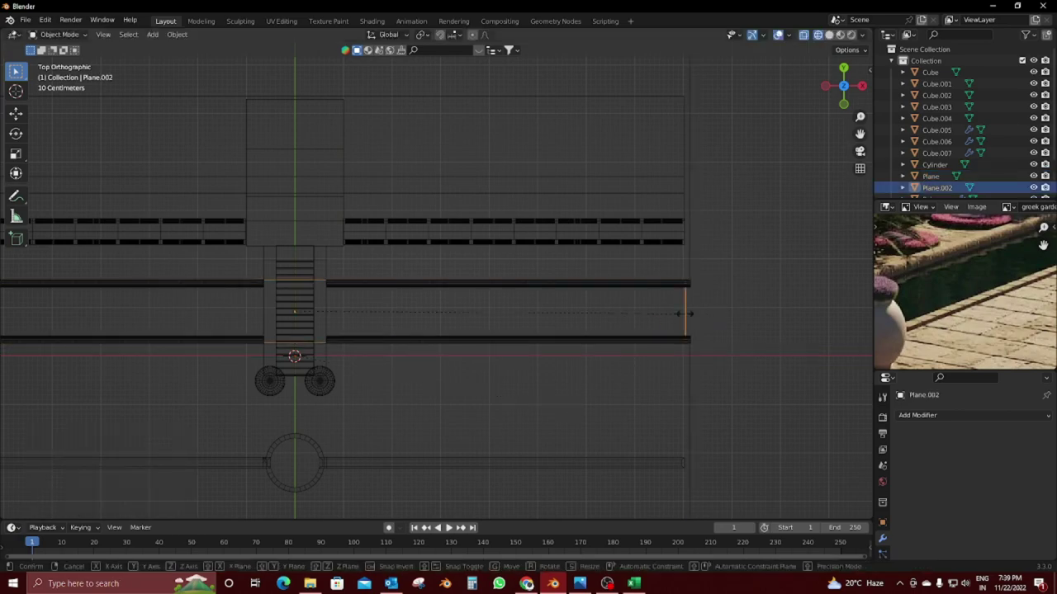
pyautogui.press('x')
pyautogui.click(717, 316)
pyautogui.hotkey('shift', 'z')
# Step: Select Cube.007, collapse the second Mirror panel and expand the Array settings
pyautogui.moveTo(710, 322)
pyautogui.mouseDown(button='middle')
pyautogui.moveTo(653, 243)
pyautogui.moveTo(635, 236)
pyautogui.moveTo(652, 255)
pyautogui.moveTo(475, 317)
pyautogui.mouseUp(button='middle')
pyautogui.click(417, 325)
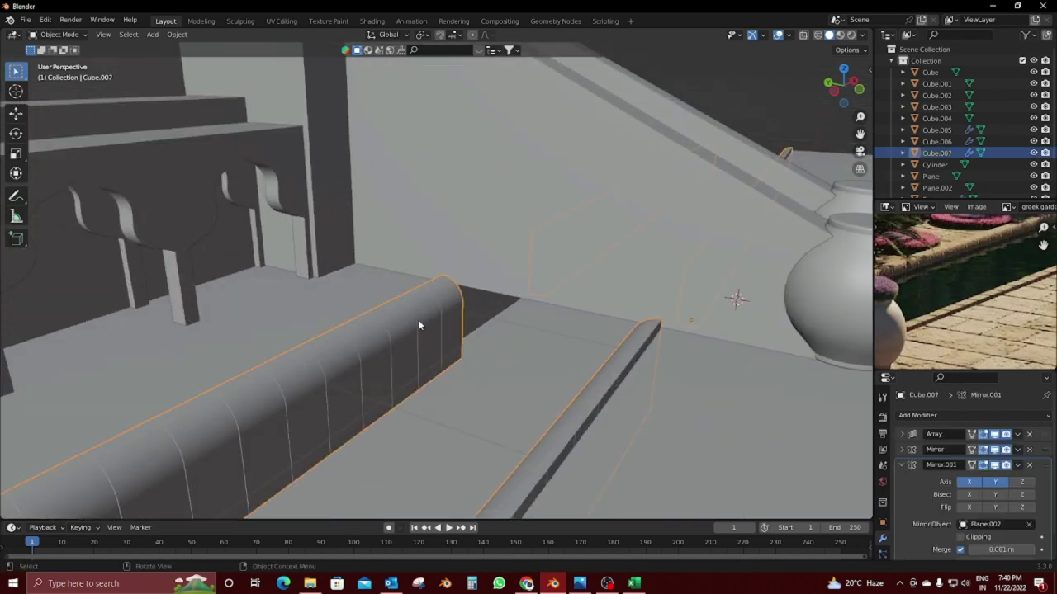
pyautogui.click(903, 465)
pyautogui.click(902, 435)
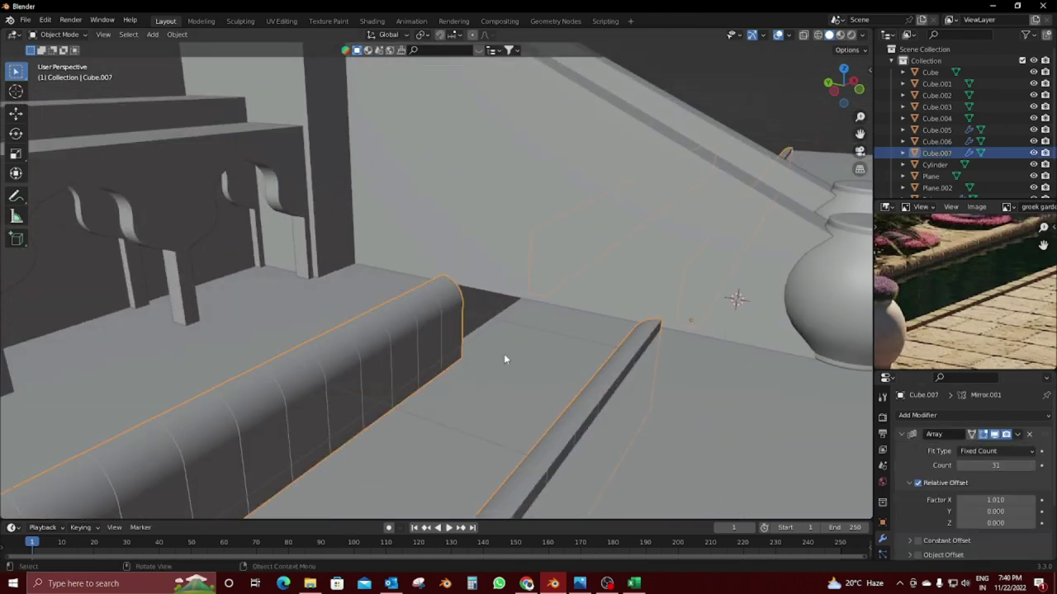
# Step: Move the Cube.007 wall -0.66122 m along X from top view
pyautogui.moveTo(580, 334); pyautogui.dragTo(595, 342, button='middle')
pyautogui.press('g')
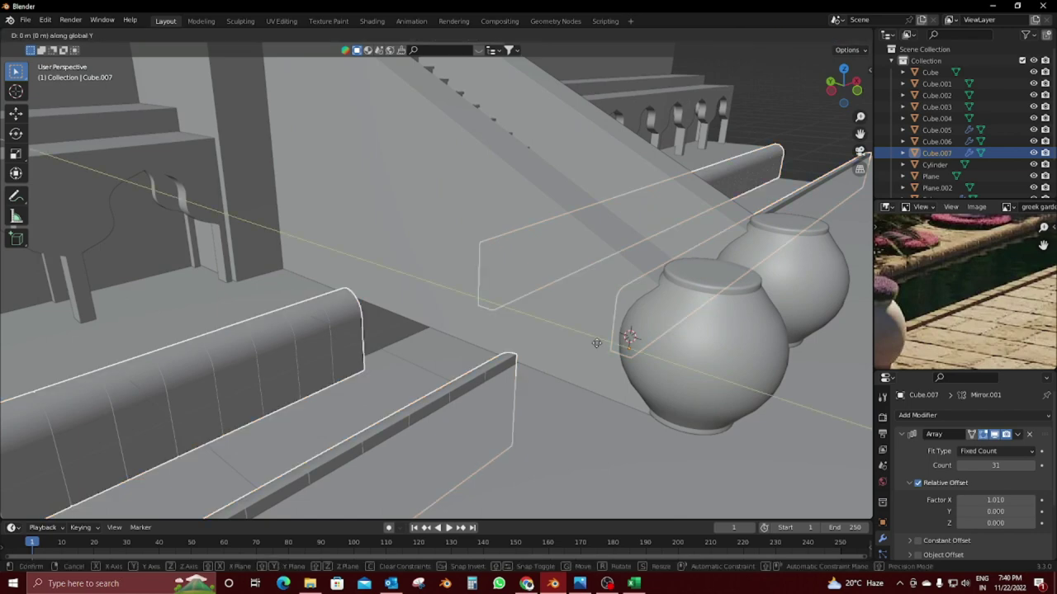
pyautogui.press('Escape')
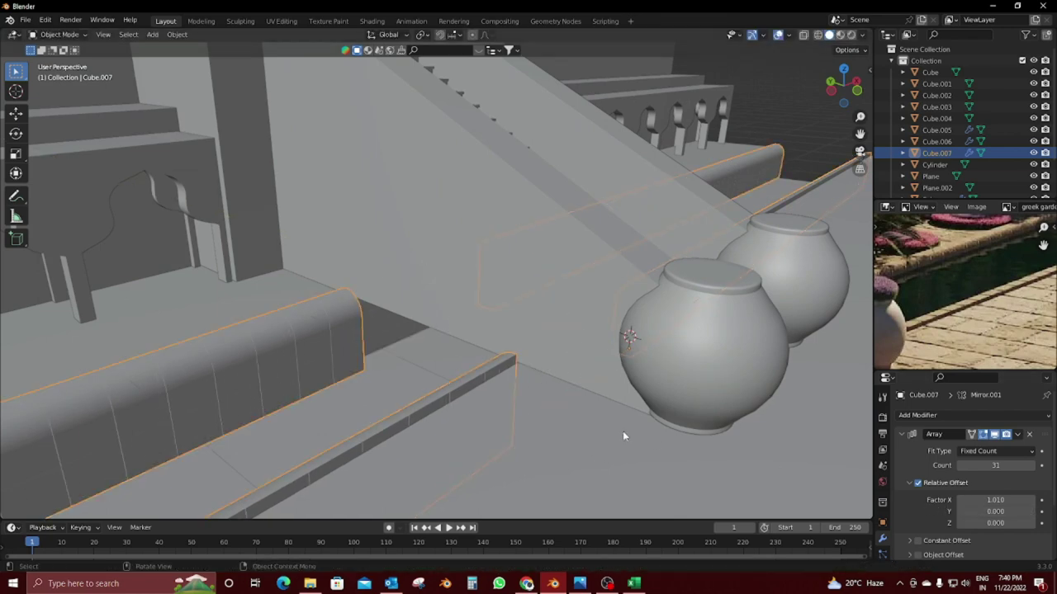
pyautogui.press('KP_7')
pyautogui.keyDown('shift'); pyautogui.moveTo(270, 472); pyautogui.dragTo(395, 402, button='middle'); pyautogui.keyUp('shift')
pyautogui.press('g')
pyautogui.press('x')
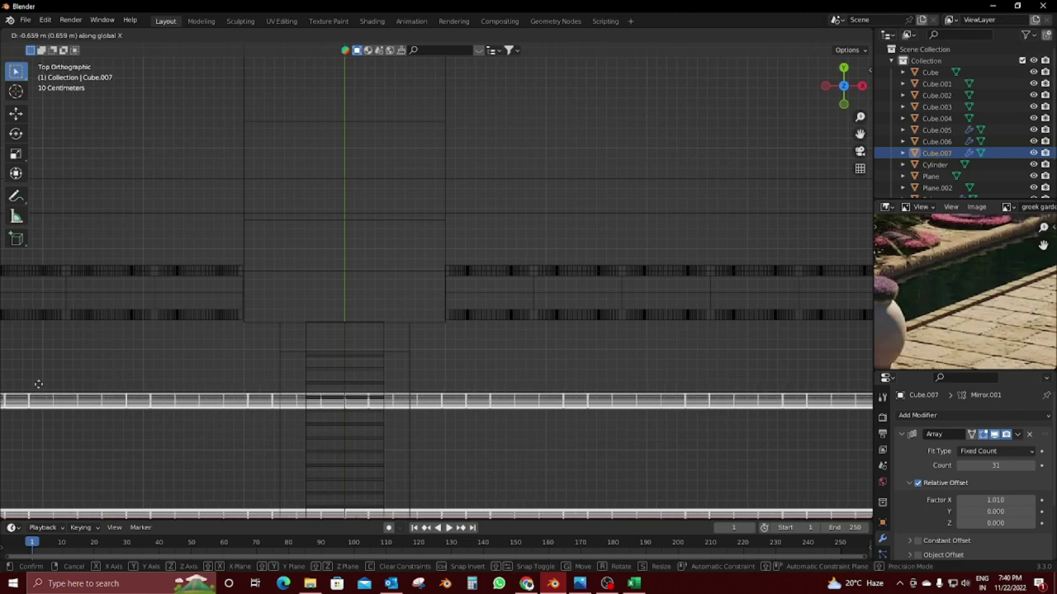
pyautogui.click(38, 384)
pyautogui.moveTo(216, 434)
pyautogui.mouseDown(button='middle')
pyautogui.moveTo(492, 400)
pyautogui.moveTo(476, 362)
pyautogui.moveTo(534, 342)
pyautogui.mouseUp(button='middle')
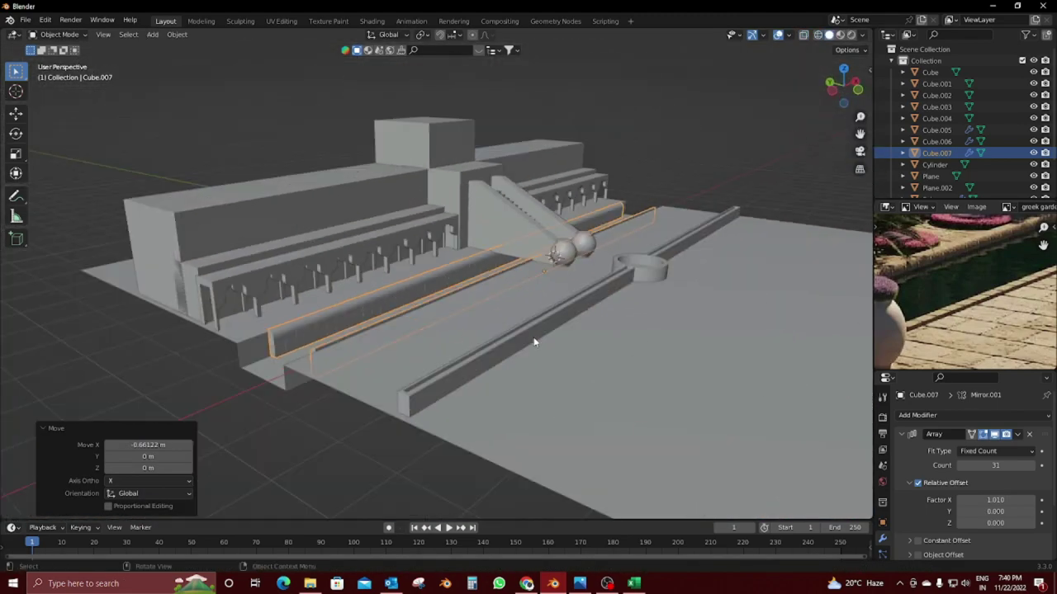
# Step: Raise the wall's Array Count to 34 copies
pyautogui.scroll(4, 534, 342)
pyautogui.scroll(-1, 484, 347)
pyautogui.click(1035, 468)
pyautogui.click(1034, 468)
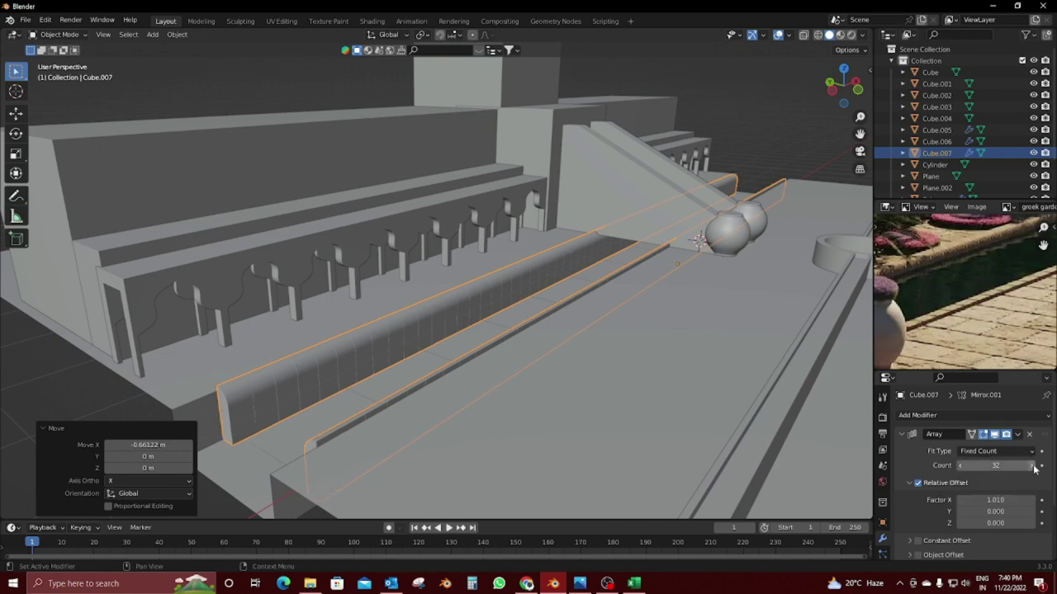
pyautogui.click(1034, 468)
pyautogui.moveTo(761, 357)
pyautogui.mouseDown(button='middle')
pyautogui.moveTo(615, 180)
pyautogui.moveTo(420, 274)
pyautogui.moveTo(523, 295)
pyautogui.moveTo(498, 288)
pyautogui.mouseUp(button='middle')
pyautogui.scroll(-3, 495, 305)
# Step: Raise the Plane ground about 0.048 m along Z to meet the curb's base
pyautogui.click(396, 409)
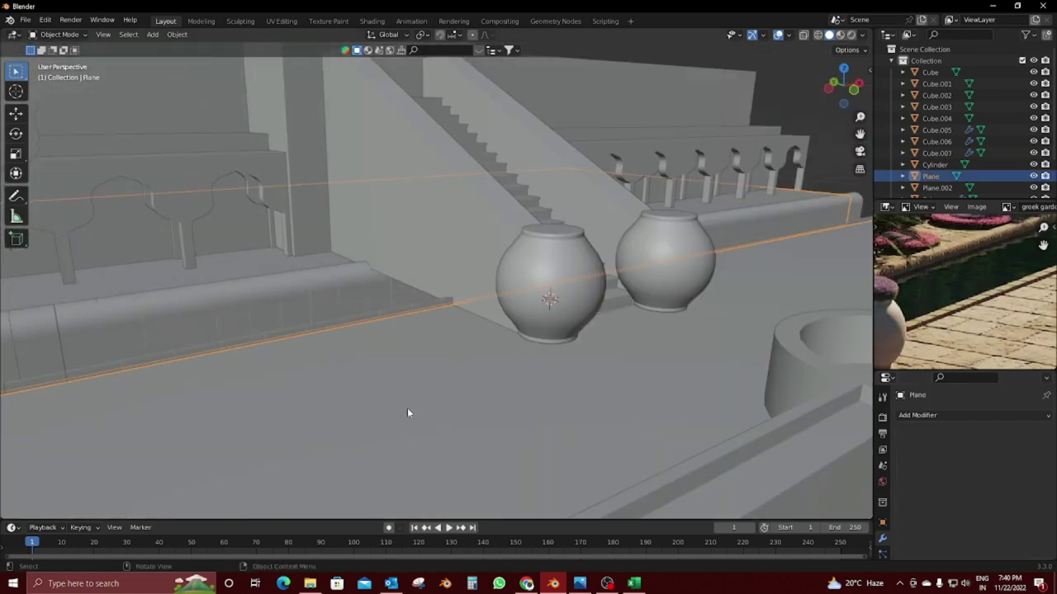
pyautogui.press('g')
pyautogui.press('z')
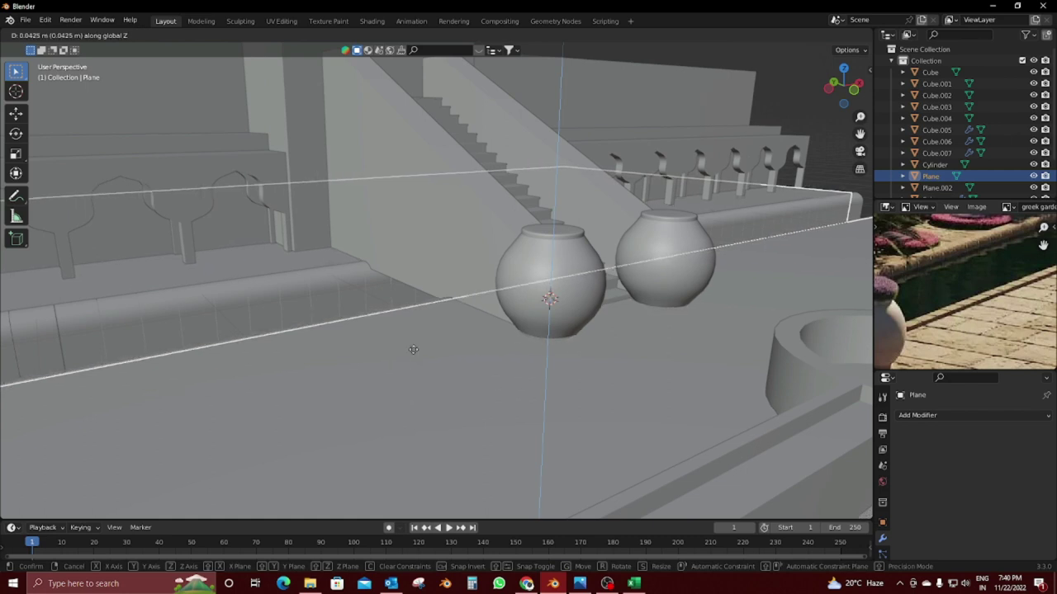
pyautogui.click(415, 343)
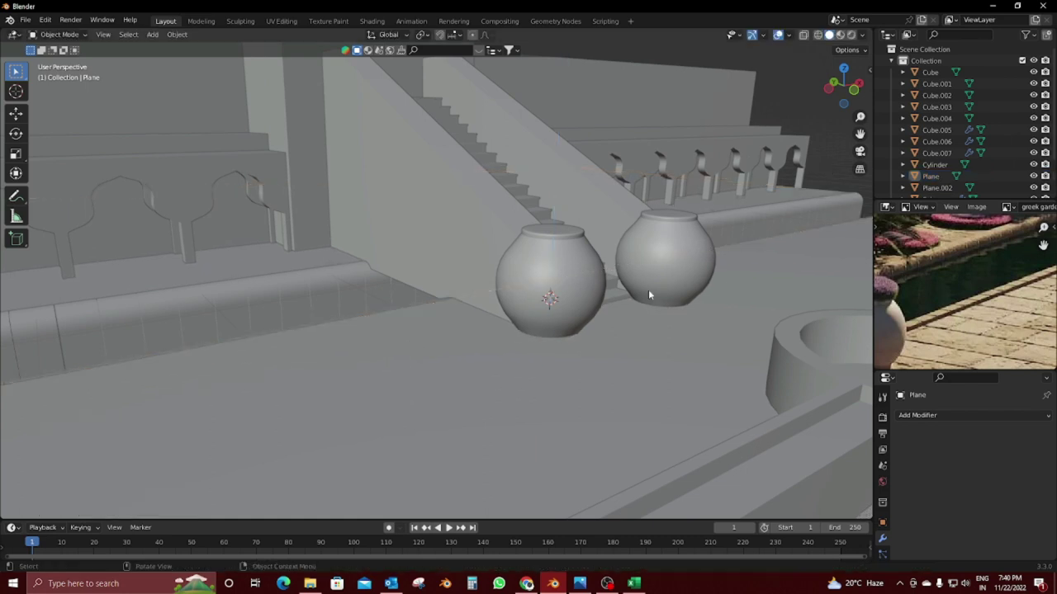
pyautogui.scroll(3, 648, 289)
pyautogui.scroll(3, 449, 338)
# Step: Cancel a second vertical move of the Plane and isolate it in local view
pyautogui.press('g')
pyautogui.press('z')
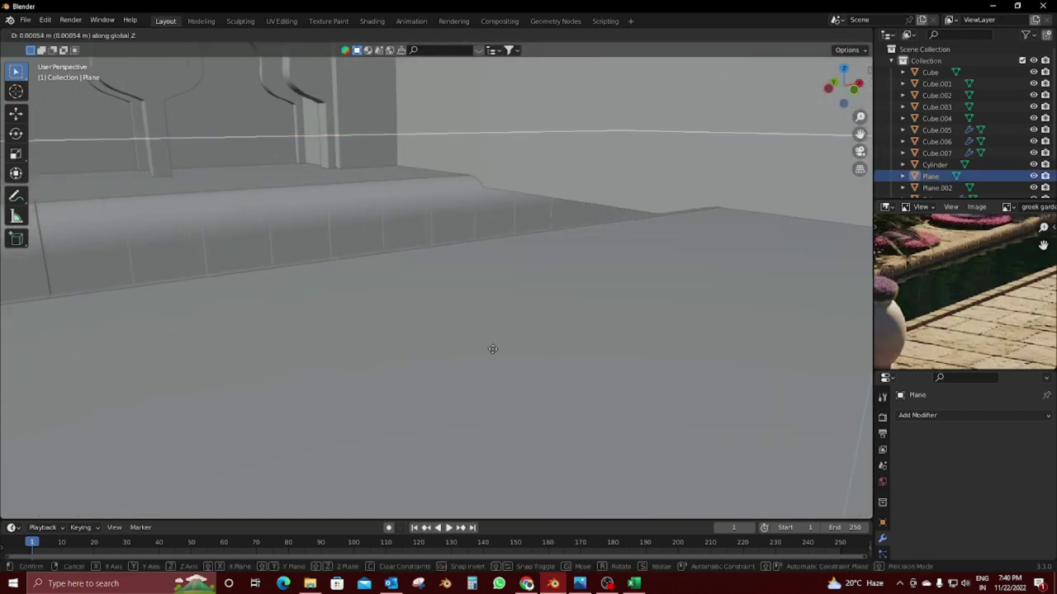
pyautogui.rightClick(526, 358)
pyautogui.scroll(-2, 526, 363)
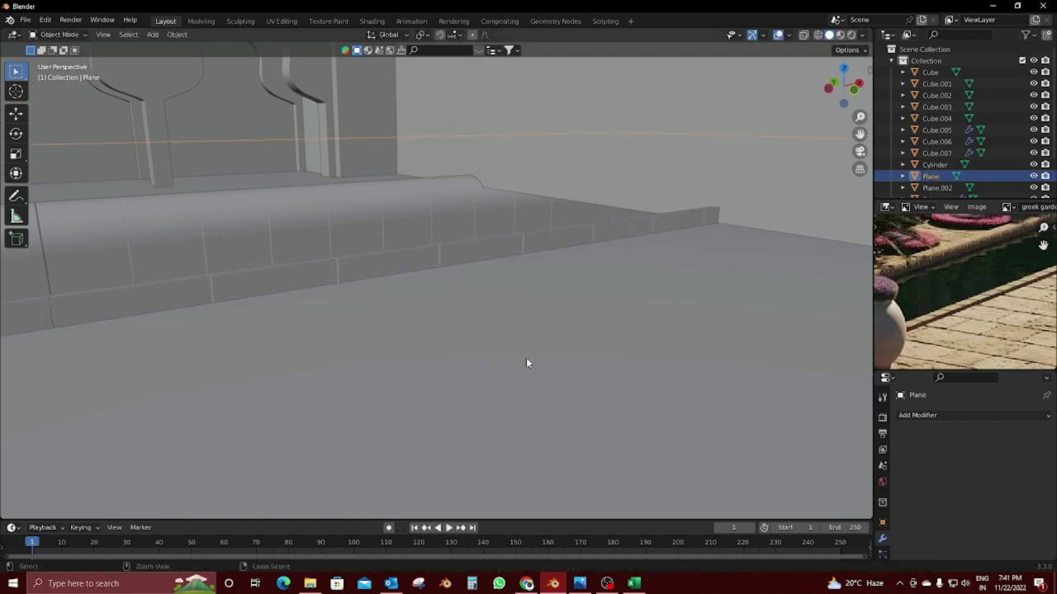
pyautogui.scroll(-5, 367, 315)
pyautogui.scroll(-3, 438, 321)
pyautogui.scroll(4, 389, 331)
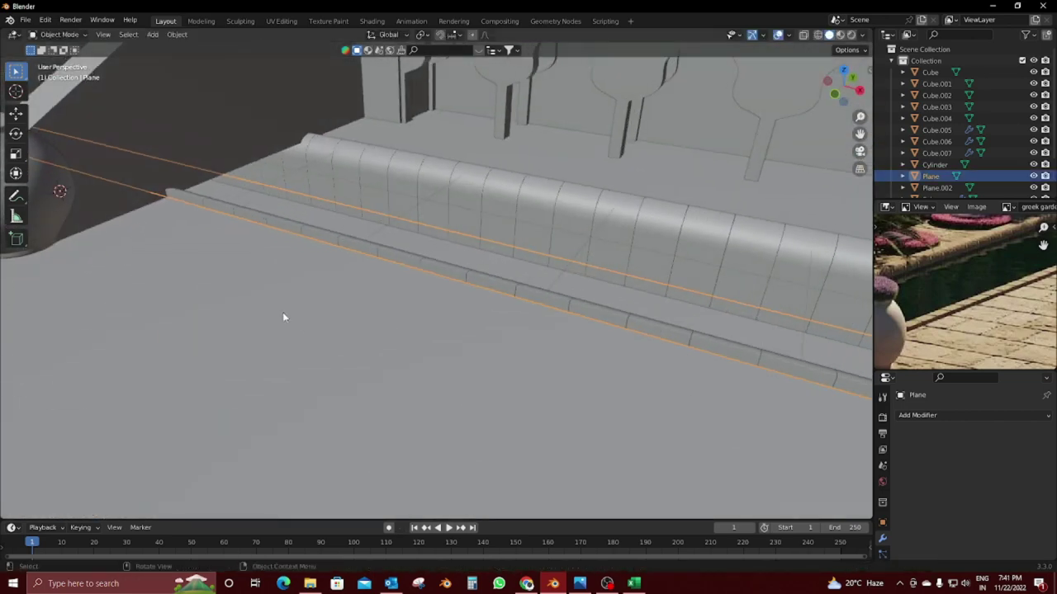
pyautogui.scroll(3, 282, 312)
pyautogui.scroll(2, 454, 337)
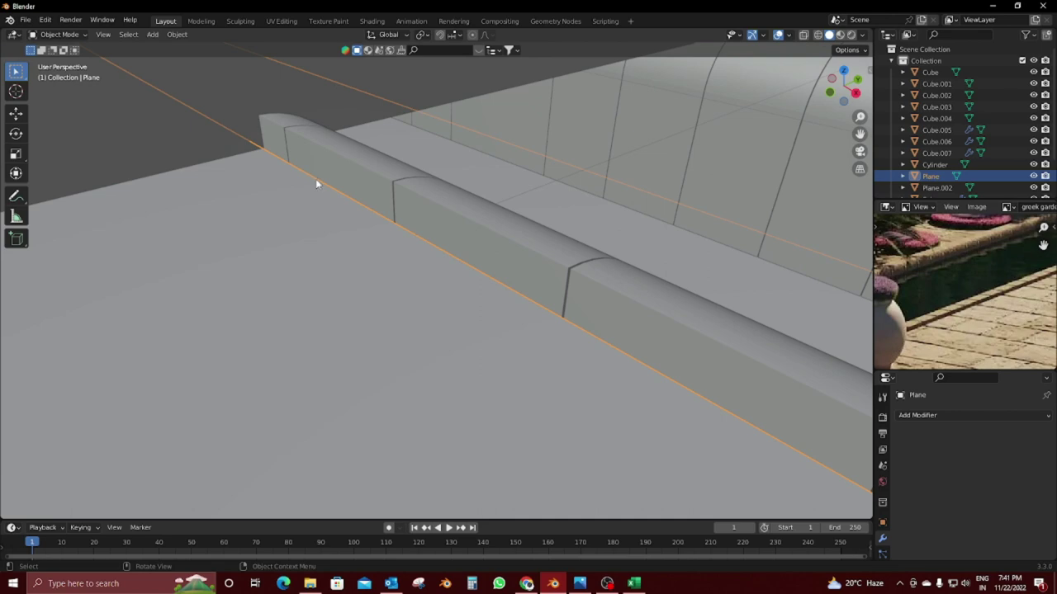
pyautogui.press('KP_Divide')
pyautogui.scroll(2, 482, 262)
# Step: Isolate the wall Cube.007 in Edit Mode and extrude two of its faces outward
pyautogui.press('KP_Divide')
pyautogui.click(549, 279)
pyautogui.press('KP_Divide')
pyautogui.scroll(3, 454, 302)
pyautogui.press('Tab')
pyautogui.scroll(3, 453, 302)
pyautogui.scroll(2, 453, 302)
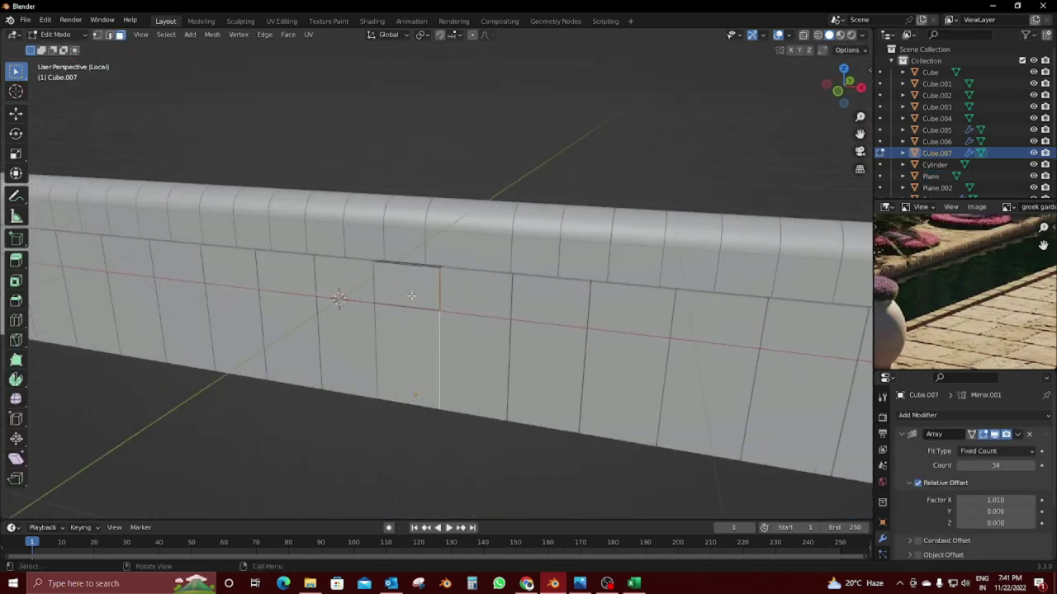
pyautogui.click(402, 285)
pyautogui.keyDown('shift'); pyautogui.click(410, 334); pyautogui.keyUp('shift')
pyautogui.press('e')
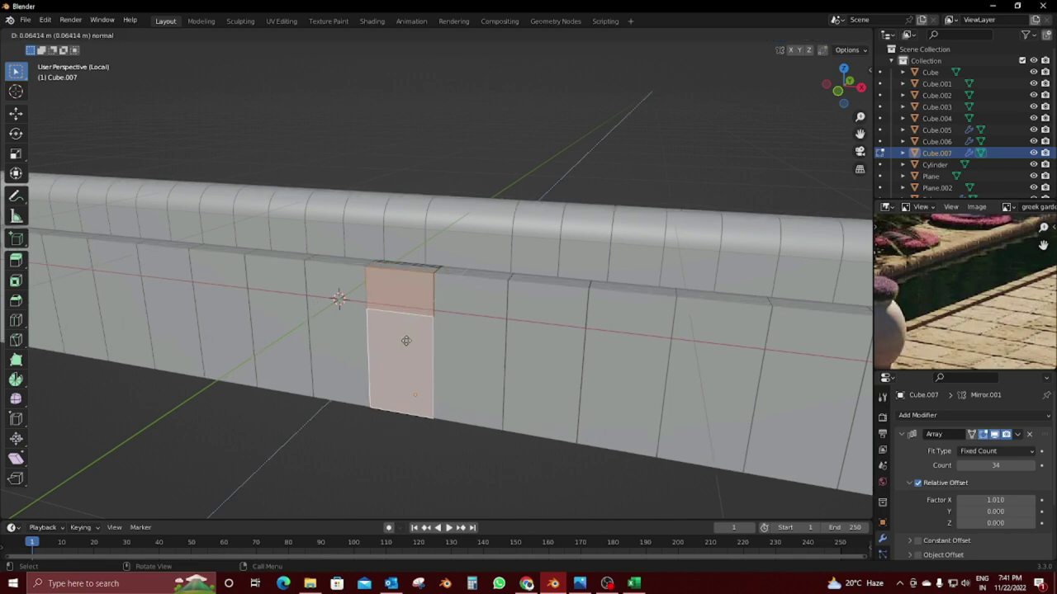
pyautogui.click(405, 339)
# Step: Bevel the rail's top edge into a rounded profile, adjusting its width and shape
pyautogui.moveTo(405, 339)
pyautogui.mouseDown(button='middle')
pyautogui.moveTo(583, 385)
pyautogui.moveTo(546, 301)
pyautogui.mouseUp(button='middle')
pyautogui.press('2')
pyautogui.hotkey('alt', 'a')
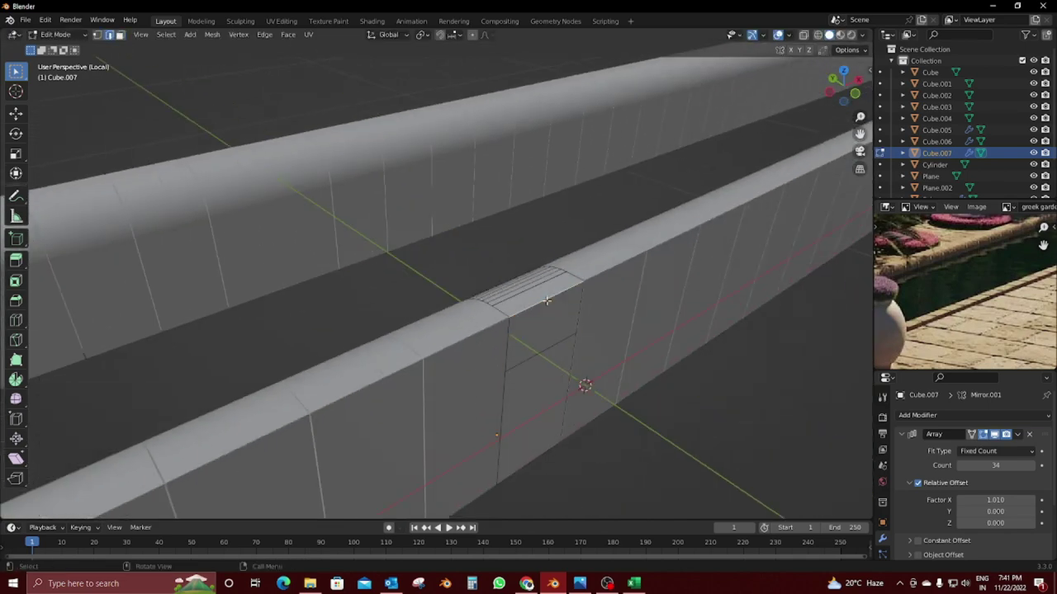
pyautogui.click(570, 314)
pyautogui.hotkey('ctrl', 'b')
pyautogui.scroll(9, 602, 370)
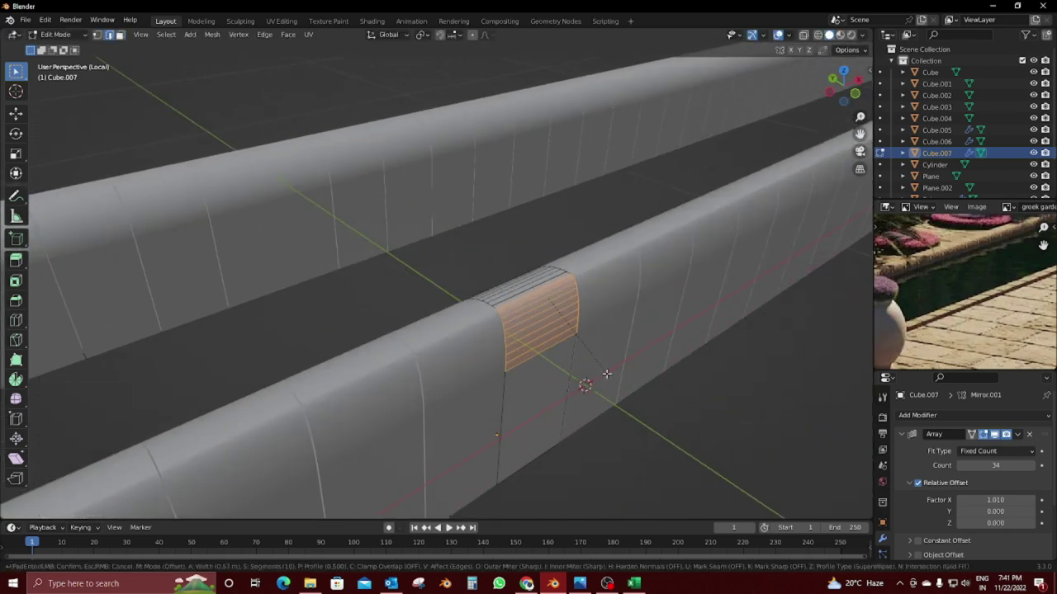
pyautogui.click(516, 331)
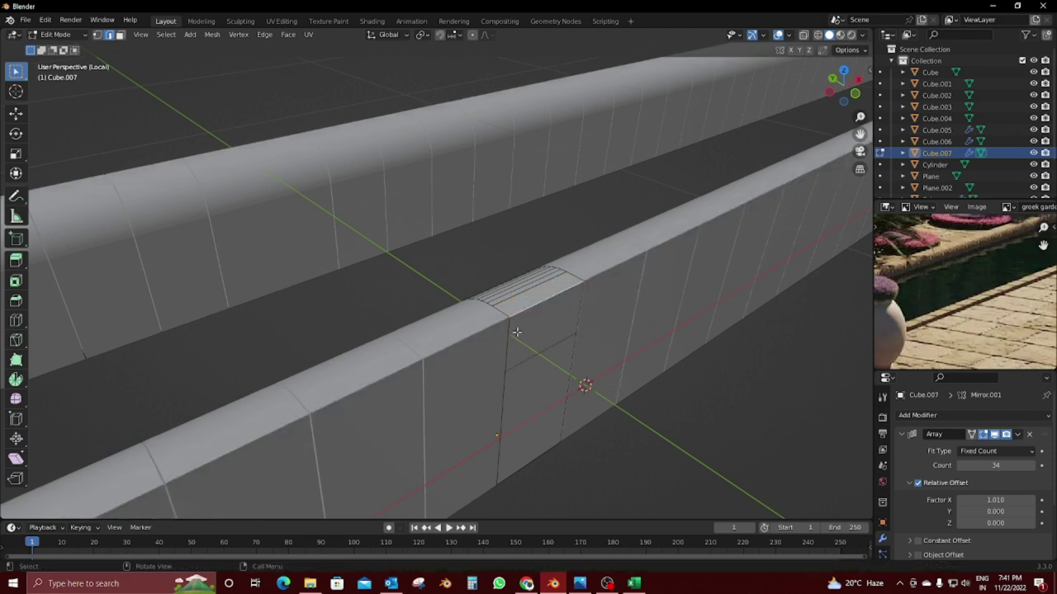
pyautogui.click(16, 301)
pyautogui.moveTo(568, 257); pyautogui.dragTo(582, 239)
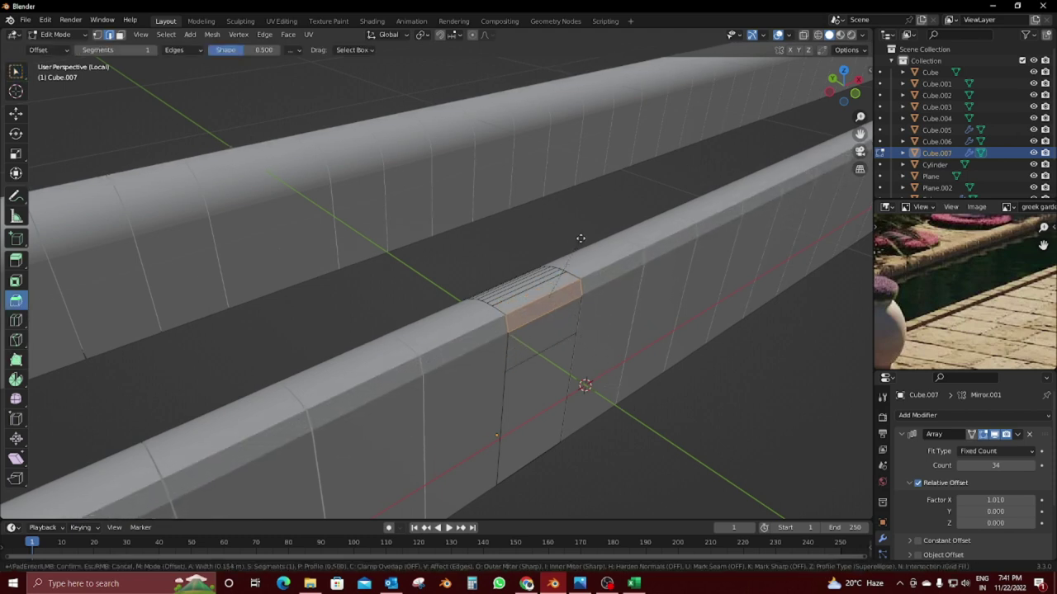
pyautogui.moveTo(172, 357); pyautogui.dragTo(198, 356)
# Step: Extrude a face on the rail's side outward along its normal
pyautogui.press('Tab')
pyautogui.moveTo(479, 345)
pyautogui.mouseDown(button='middle')
pyautogui.moveTo(487, 334)
pyautogui.moveTo(328, 366)
pyautogui.moveTo(436, 378)
pyautogui.moveTo(586, 359)
pyautogui.moveTo(573, 357)
pyautogui.mouseUp(button='middle')
pyautogui.press('Tab')
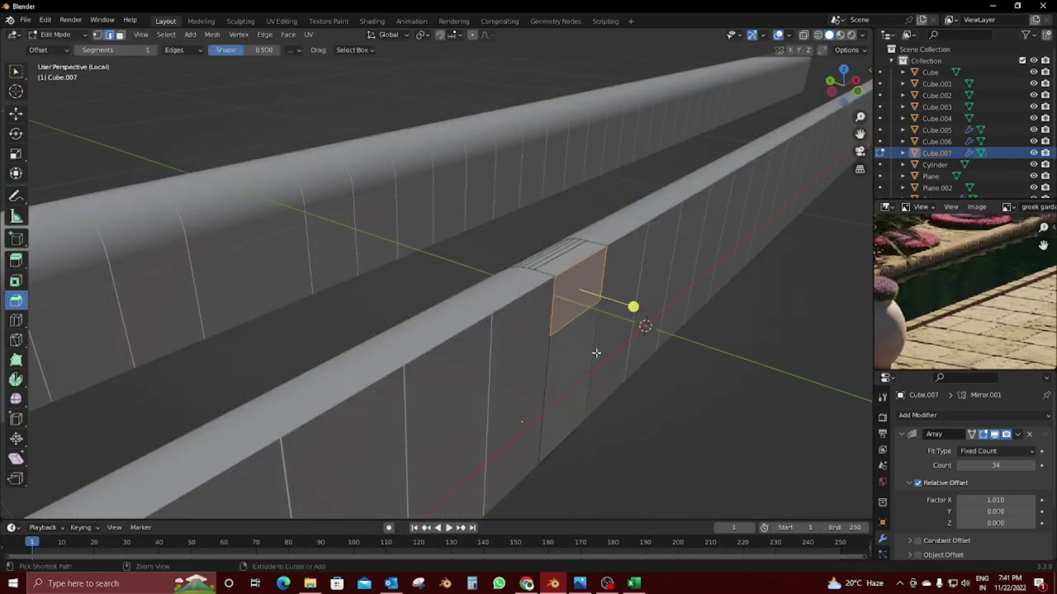
pyautogui.click(572, 340)
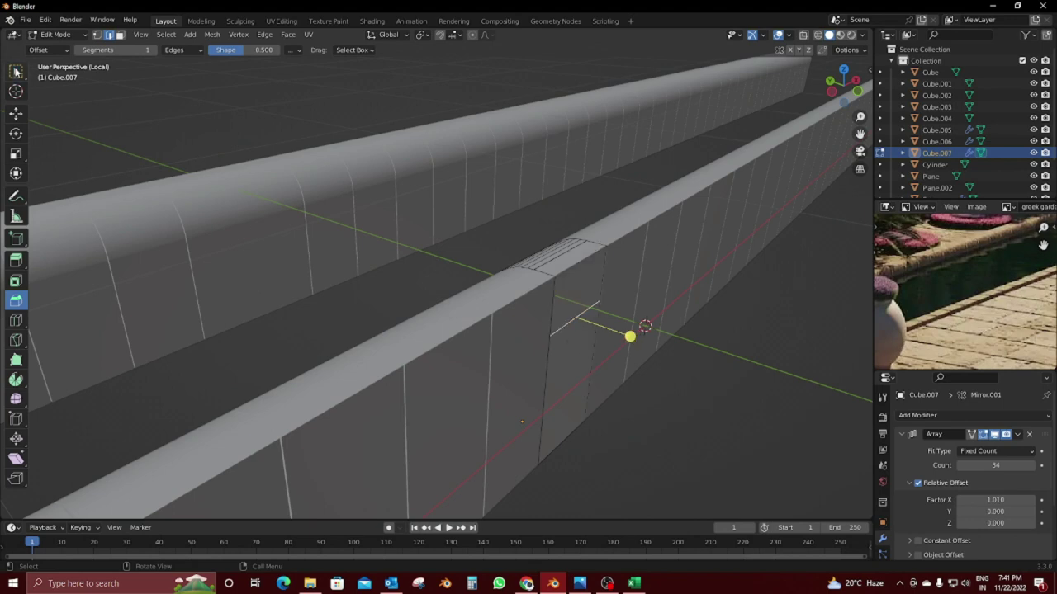
pyautogui.press('w')
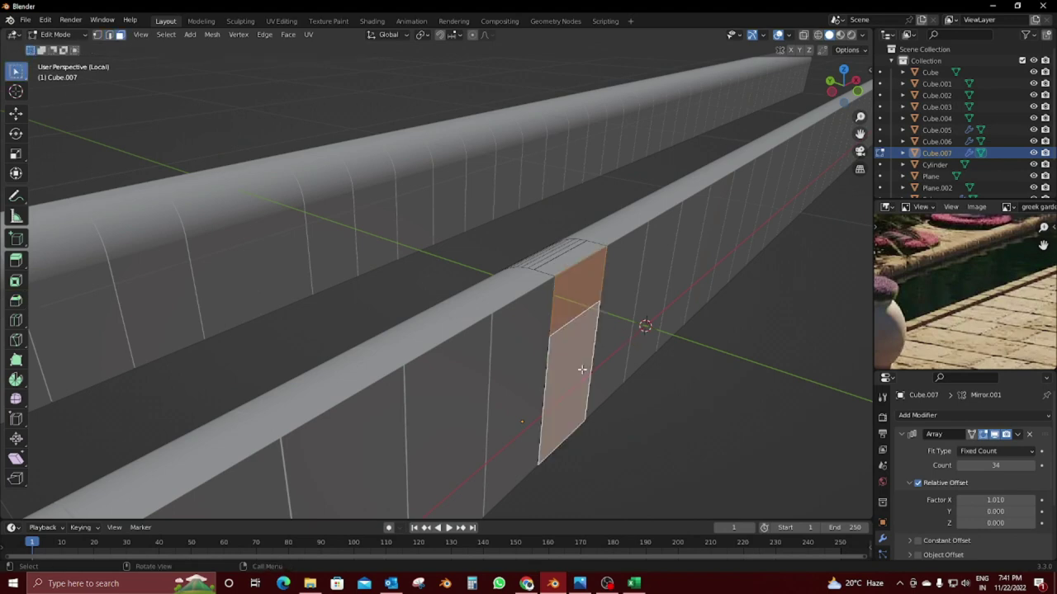
pyautogui.press('e')
pyautogui.click(596, 382)
# Step: Bevel the extruded part's edge loop into a smooth multi-segment curve, then return to Object Mode
pyautogui.keyDown('alt'); pyautogui.click(609, 306); pyautogui.keyUp('alt')
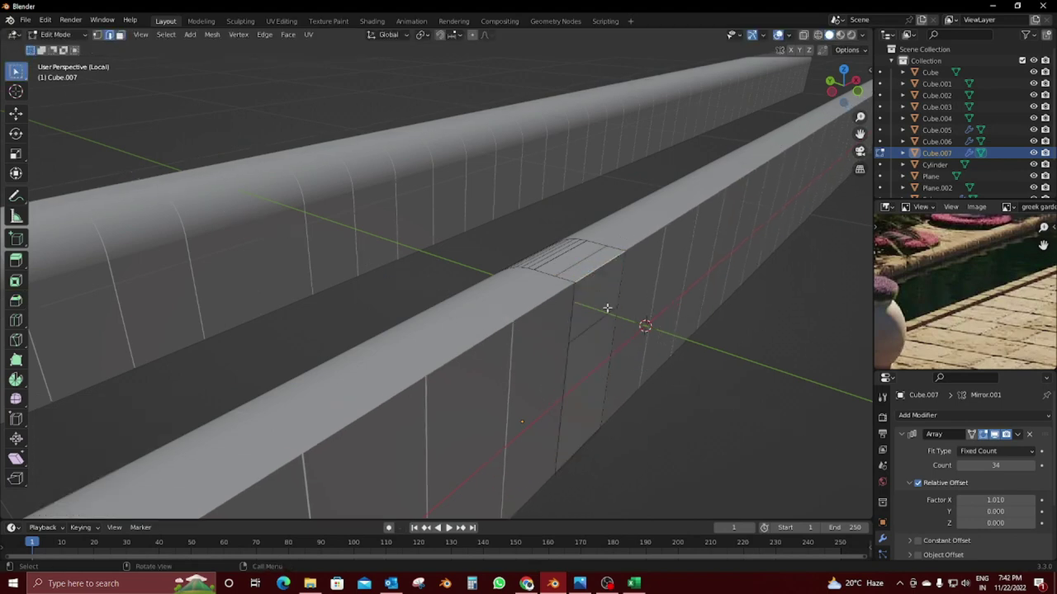
pyautogui.moveTo(608, 306); pyautogui.dragTo(642, 319, button='middle')
pyautogui.hotkey('ctrl', 'b')
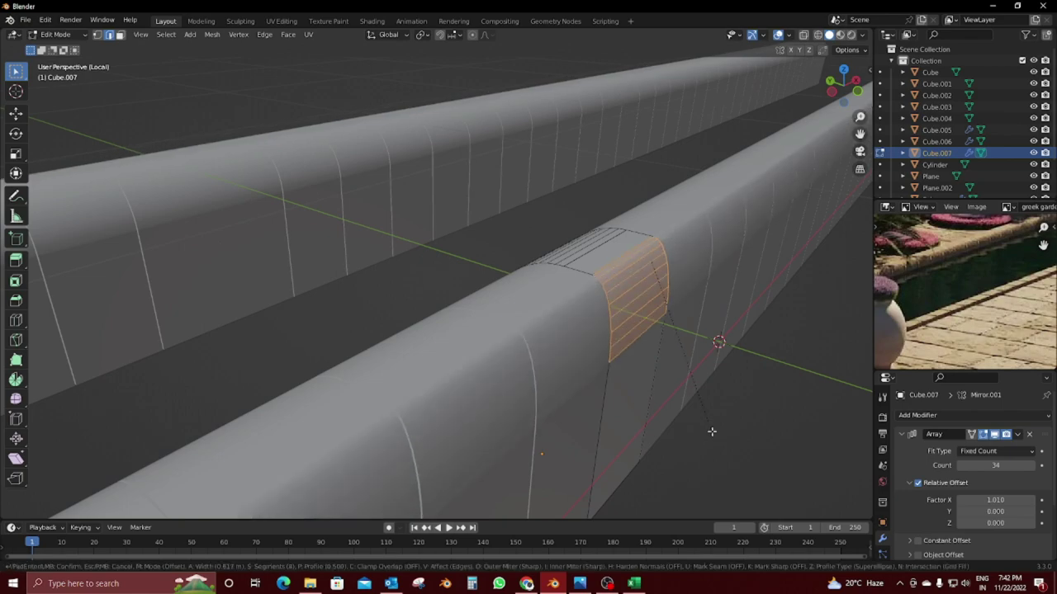
pyautogui.click(711, 430)
pyautogui.press('Tab')
pyautogui.scroll(5, 638, 398)
# Step: Return to the full scene and scale Cube.003 behind the stairs 1.564 times along Z
pyautogui.press('KP_Divide')
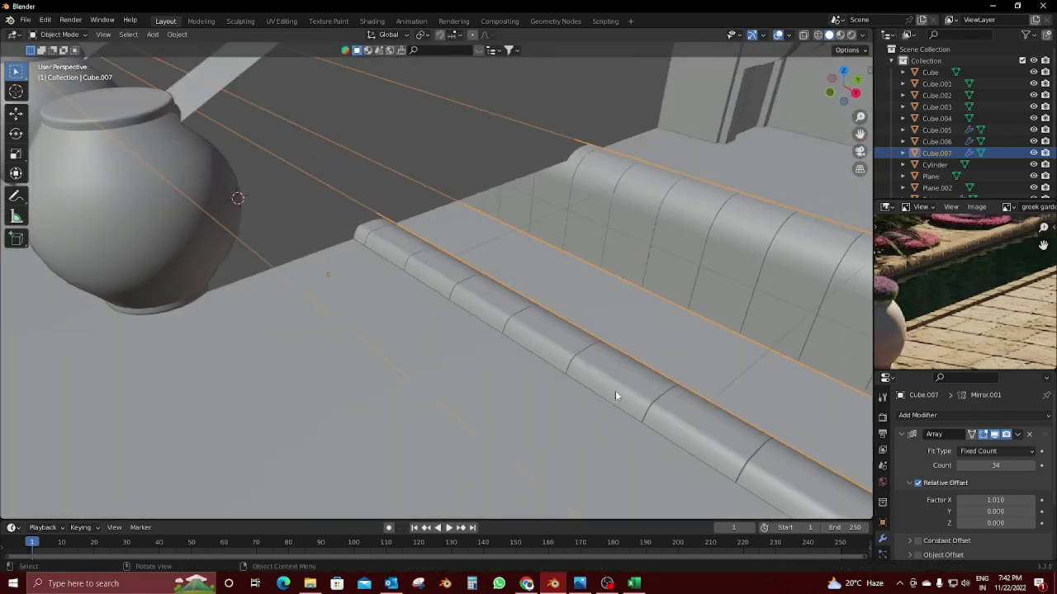
pyautogui.moveTo(615, 397); pyautogui.dragTo(707, 405, button='middle')
pyautogui.scroll(-5, 686, 364)
pyautogui.moveTo(686, 363)
pyautogui.mouseDown(button='middle')
pyautogui.moveTo(585, 248)
pyautogui.moveTo(450, 310)
pyautogui.moveTo(660, 355)
pyautogui.mouseUp(button='middle')
pyautogui.scroll(5, 540, 264)
pyautogui.scroll(2, 539, 204)
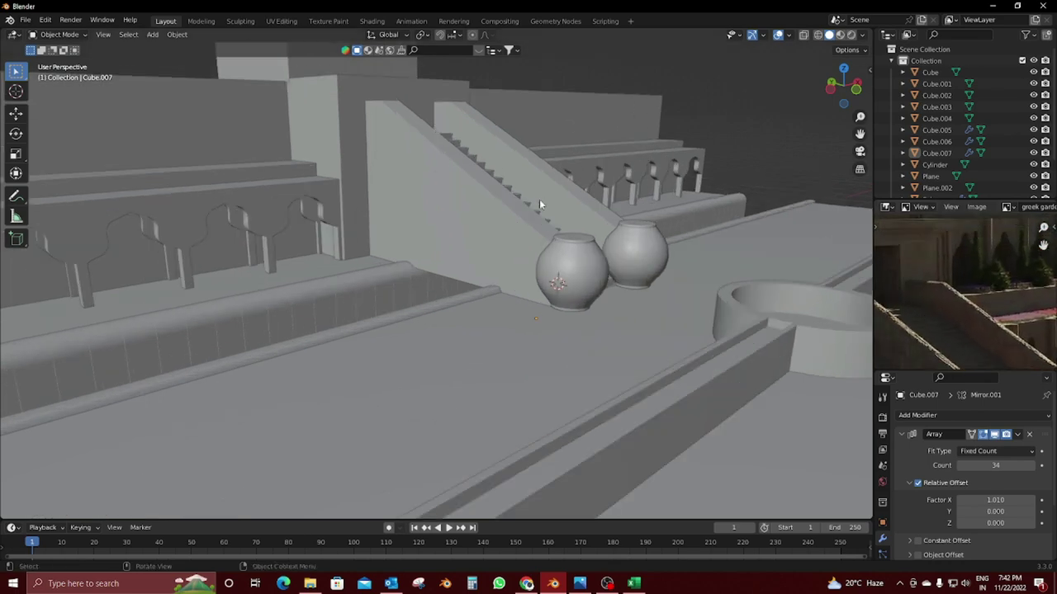
pyautogui.scroll(-3, 539, 205)
pyautogui.moveTo(660, 264); pyautogui.dragTo(784, 319, button='middle')
pyautogui.scroll(3, 553, 303)
pyautogui.click(415, 268)
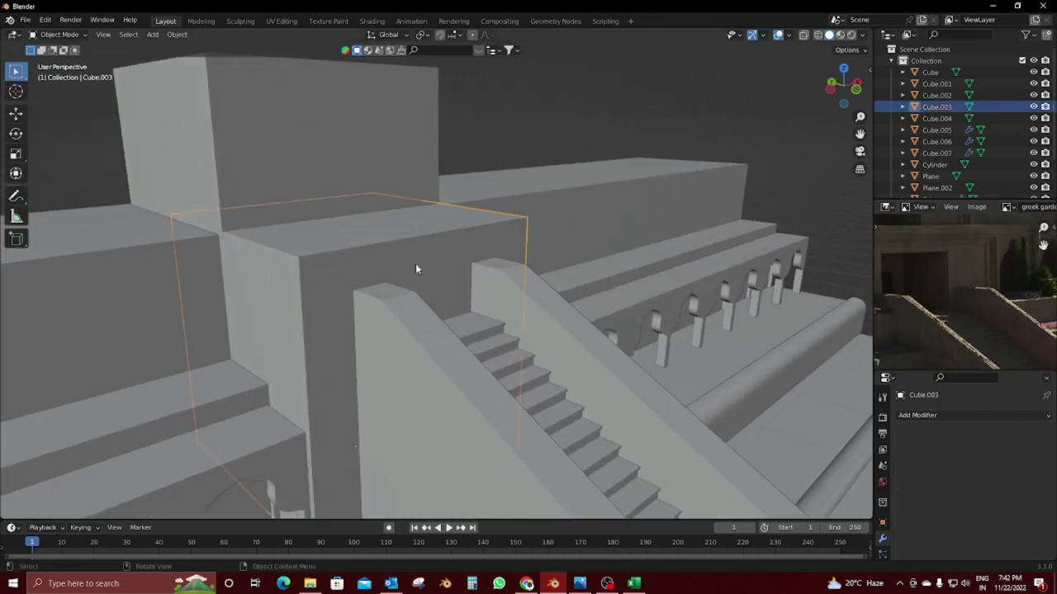
pyautogui.press('s')
pyautogui.press('z')
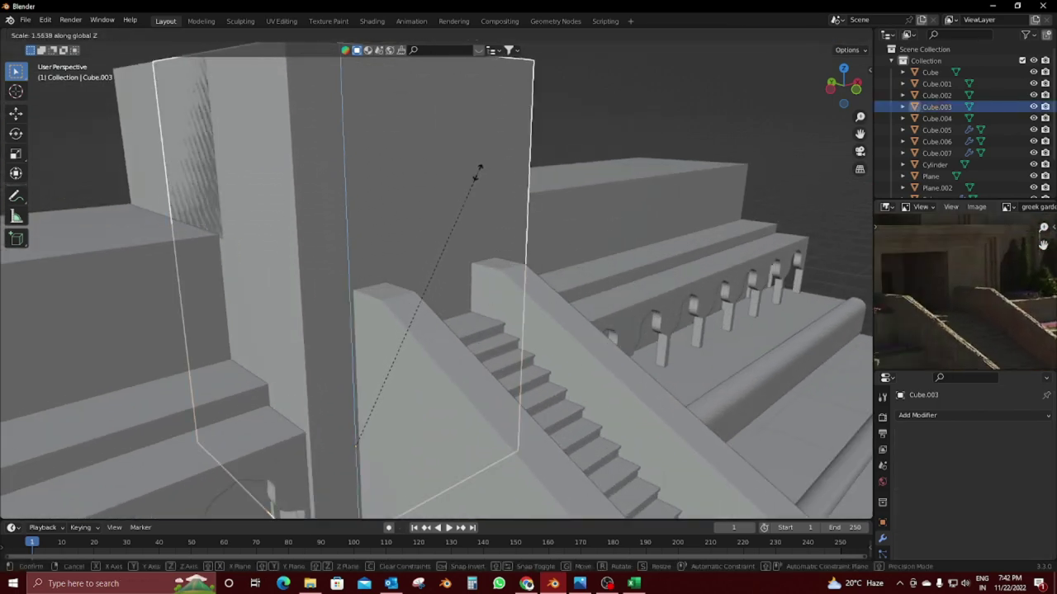
pyautogui.click(478, 172)
pyautogui.moveTo(478, 172)
pyautogui.mouseDown(button='middle')
pyautogui.moveTo(578, 285)
pyautogui.moveTo(373, 365)
pyautogui.moveTo(562, 418)
pyautogui.moveTo(616, 401)
pyautogui.mouseUp(button='middle')
pyautogui.scroll(2, 616, 400)
# Step: Duplicate the arch rows and move the copies straight up onto an upper tier
pyautogui.click(615, 400)
pyautogui.scroll(-1, 570, 436)
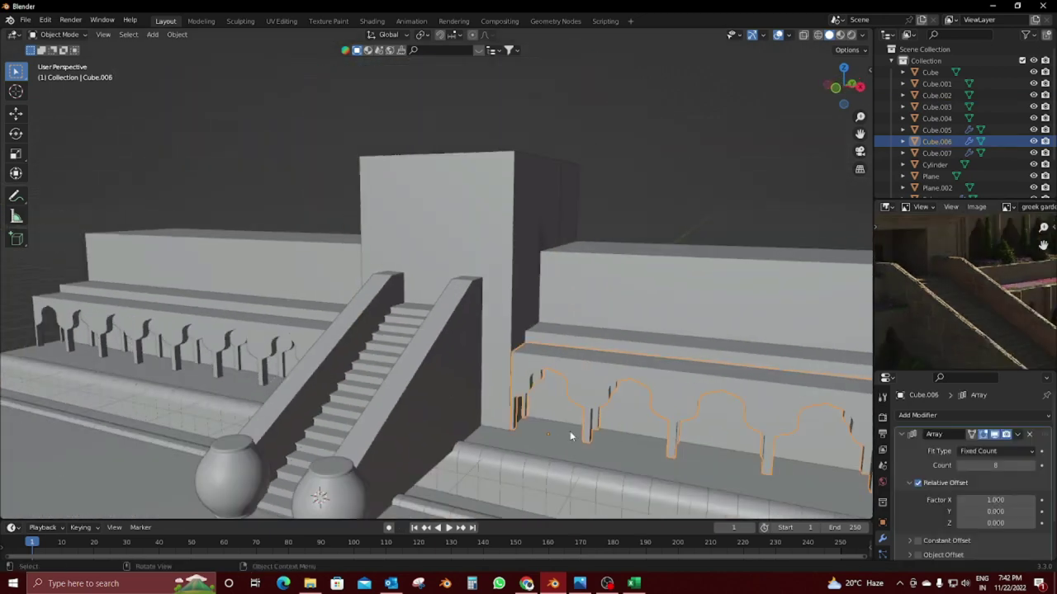
pyautogui.hotkey('shift', 'd')
pyautogui.press('z')
pyautogui.click(250, 253)
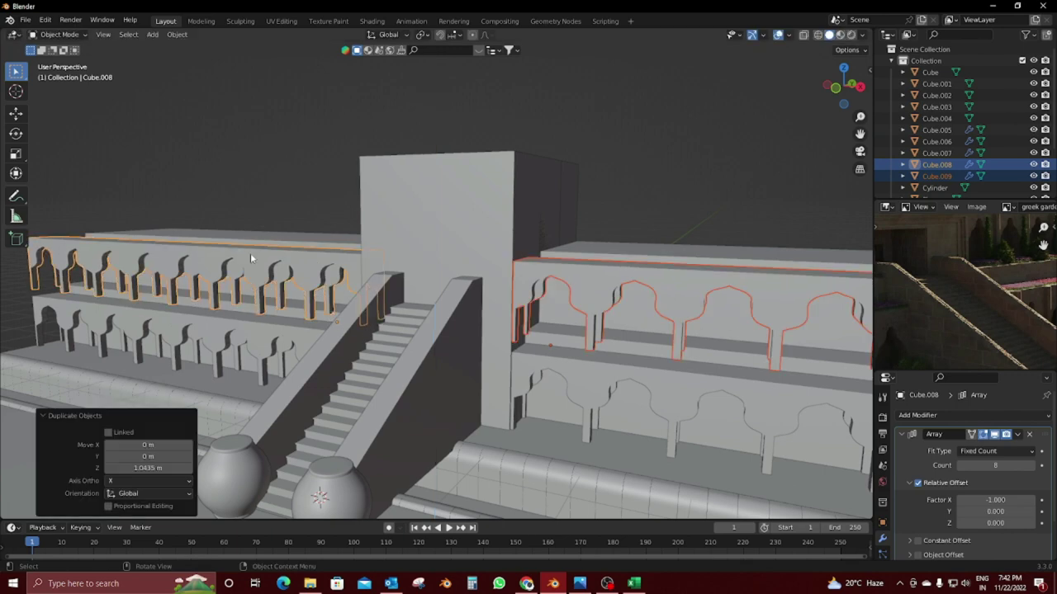
# Step: In Right Ortho wireframe, align the copied arches vertically and shift them 0.714 m along Y
pyautogui.press('KP_3')
pyautogui.hotkey('shift', 'z')
pyautogui.press('KP_Decimal')
pyautogui.press('g')
pyautogui.press('z')
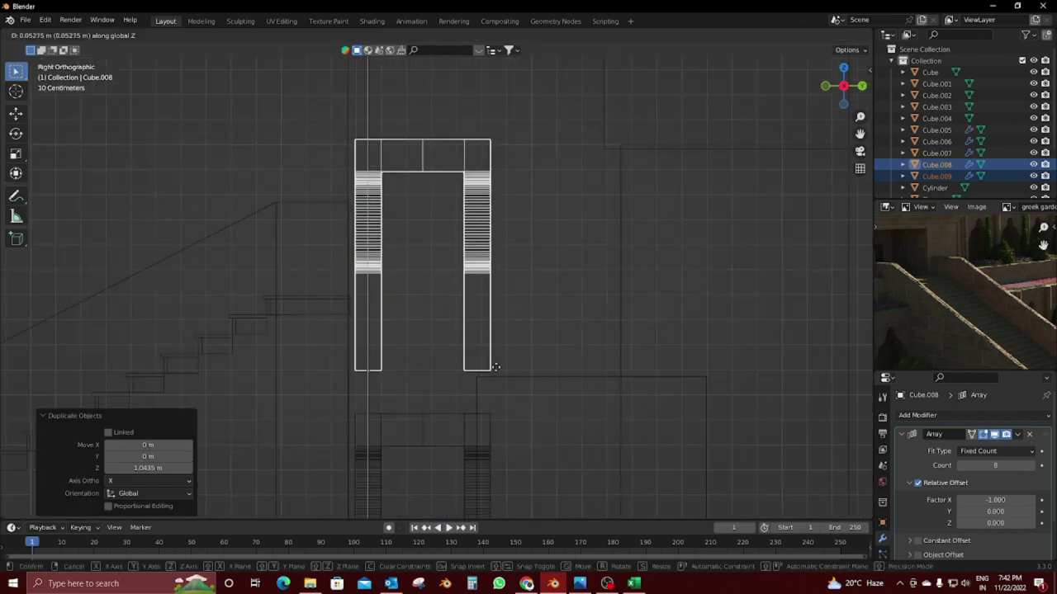
pyautogui.click(495, 371)
pyautogui.press('g')
pyautogui.press('y')
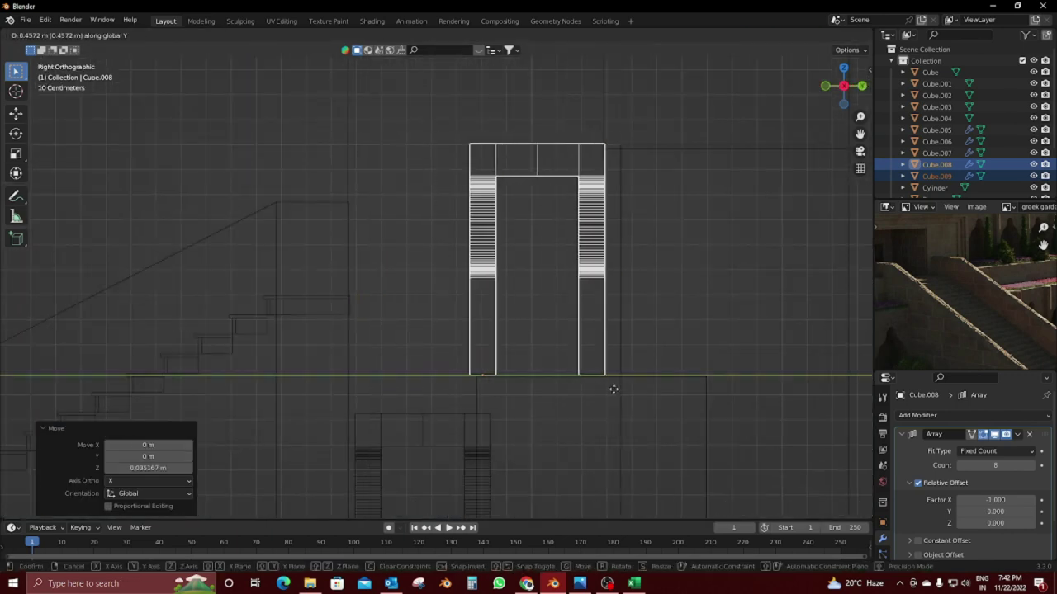
pyautogui.click(675, 409)
# Step: Raise Cube.002 1.198 m along Z to sit on top of the central tower
pyautogui.keyDown('shift'); pyautogui.moveTo(712, 344); pyautogui.dragTo(537, 395, button='middle'); pyautogui.keyUp('shift')
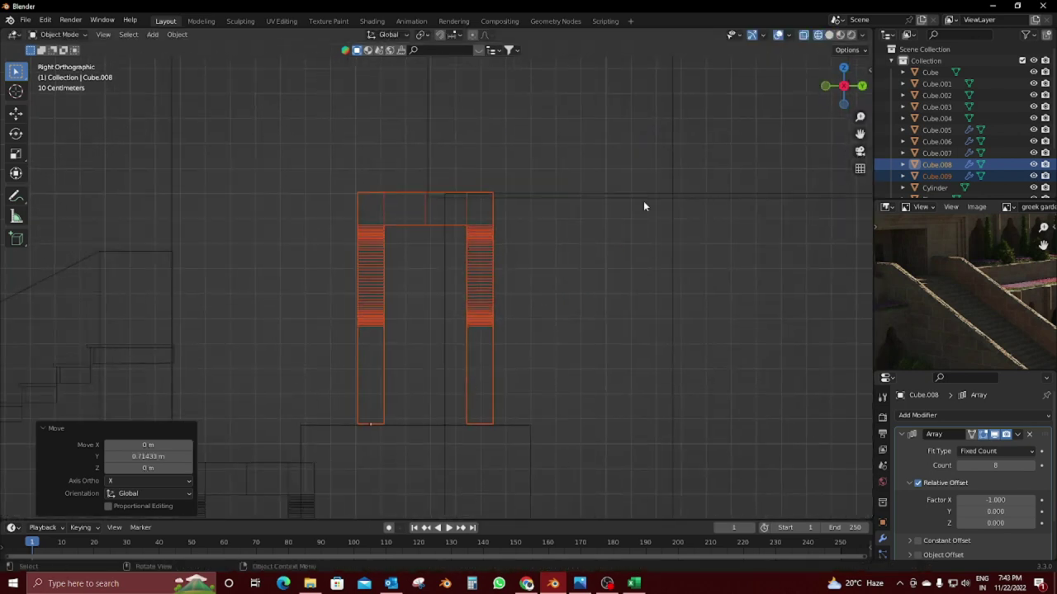
pyautogui.click(644, 198)
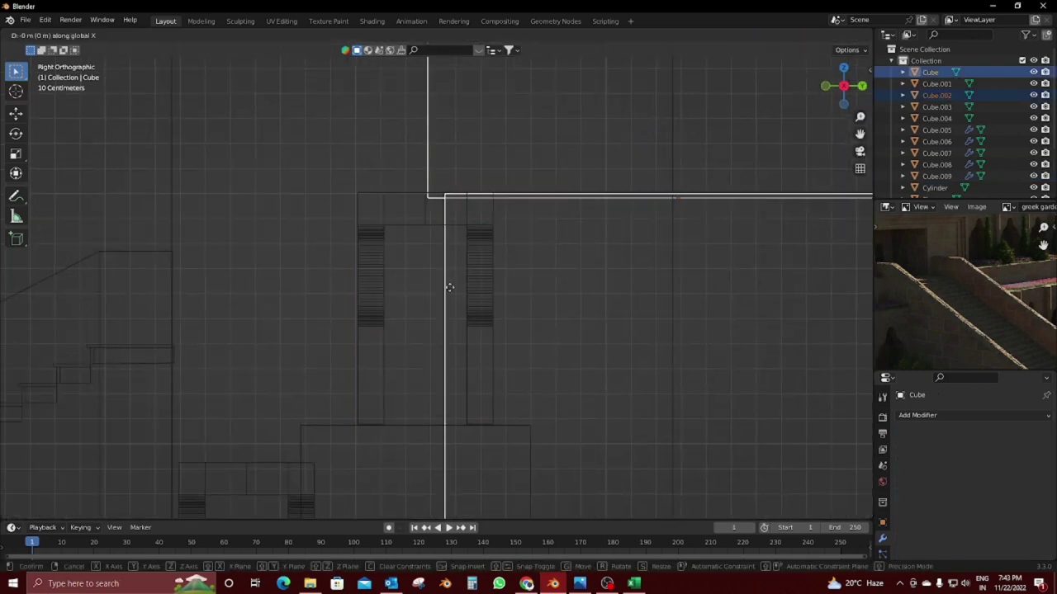
pyautogui.click(497, 298)
pyautogui.hotkey('shift', 'z')
pyautogui.moveTo(382, 269)
pyautogui.mouseDown(button='middle')
pyautogui.moveTo(647, 159)
pyautogui.moveTo(613, 253)
pyautogui.moveTo(483, 338)
pyautogui.moveTo(469, 319)
pyautogui.moveTo(322, 261)
pyautogui.mouseUp(button='middle')
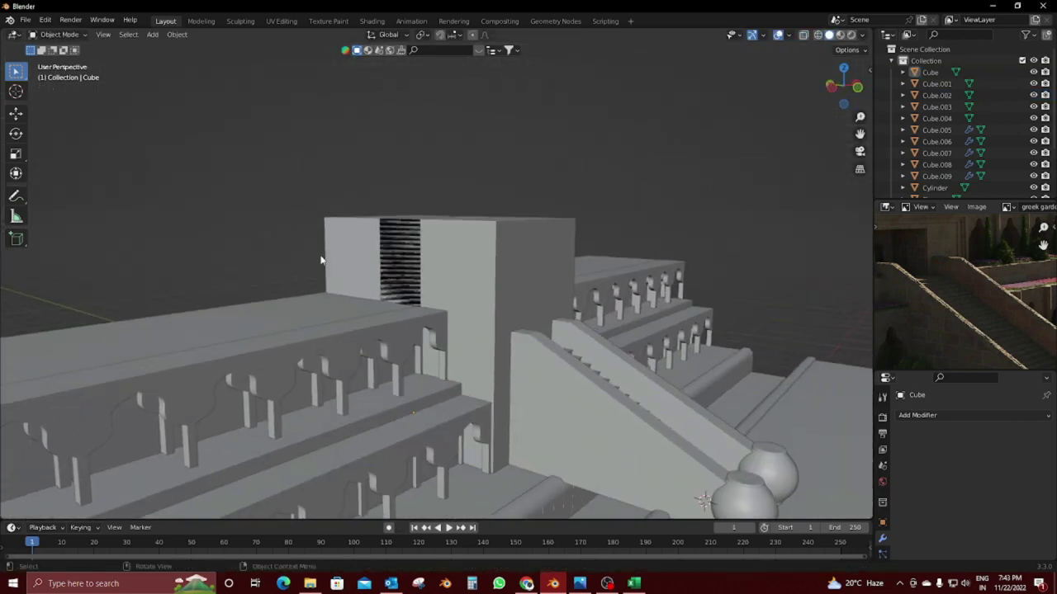
pyautogui.press('g')
pyautogui.press('z')
pyautogui.click(371, 170)
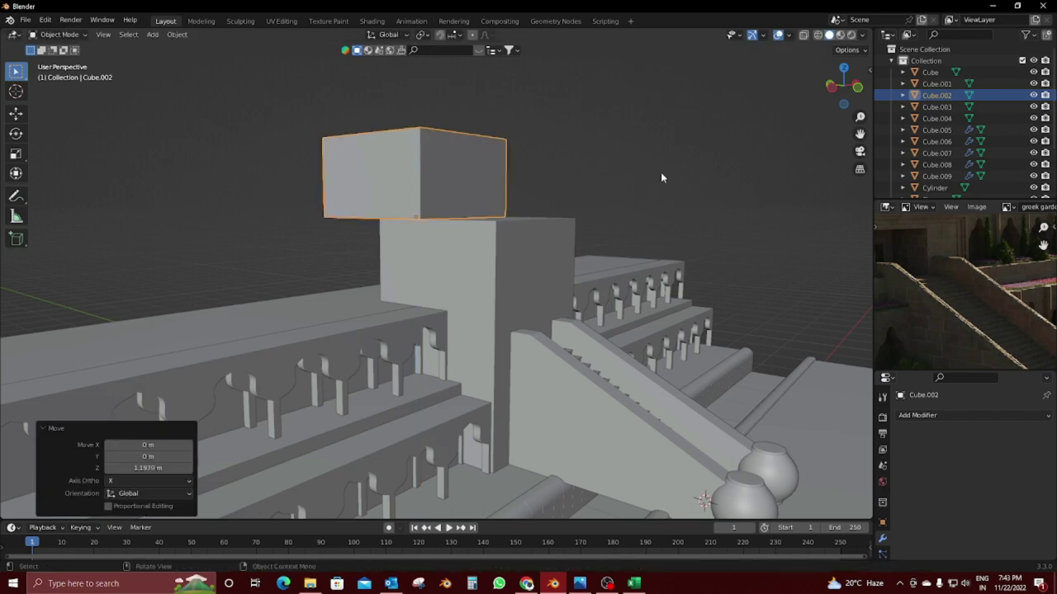
pyautogui.click(660, 171)
pyautogui.moveTo(661, 171)
pyautogui.mouseDown(button='middle')
pyautogui.moveTo(570, 261)
pyautogui.moveTo(580, 341)
pyautogui.moveTo(555, 290)
pyautogui.mouseUp(button='middle')
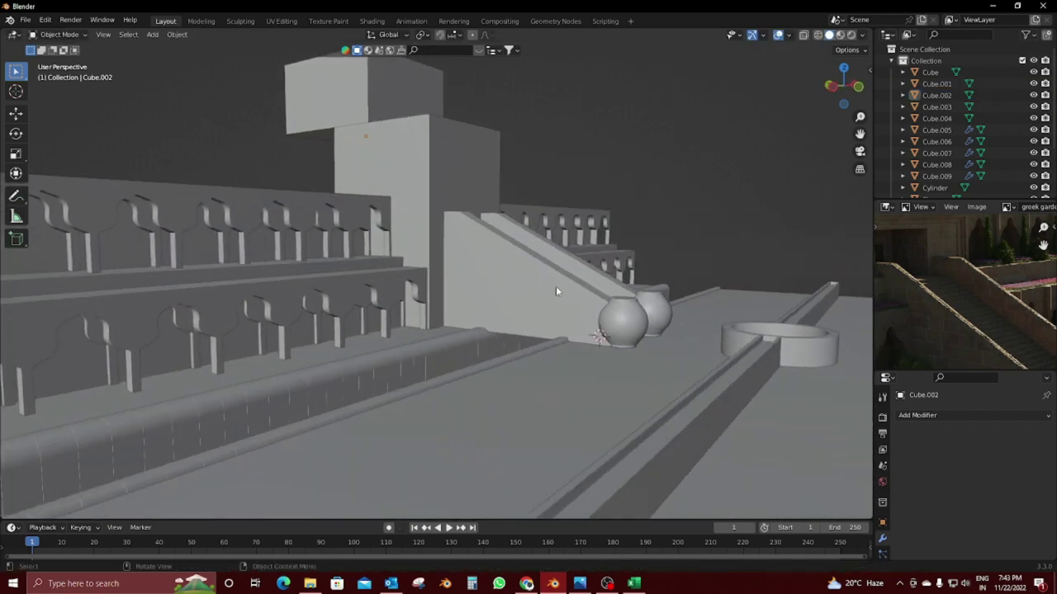
pyautogui.scroll(1, 1042, 271)
pyautogui.scroll(5, 733, 356)
# Step: Add new cuts to the lower arch row's mesh in a see-through front view
pyautogui.click(239, 288)
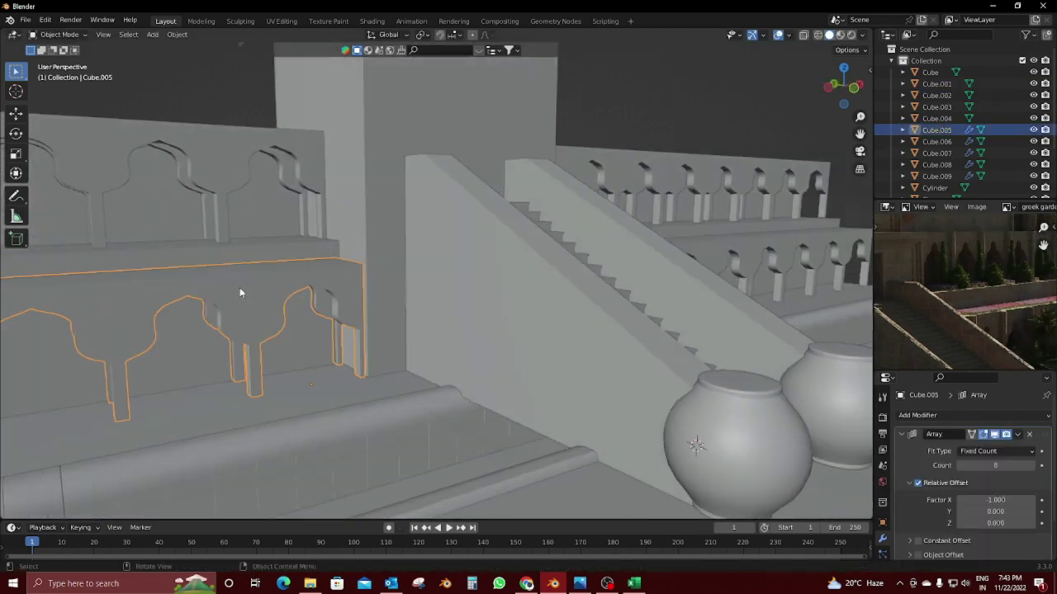
pyautogui.press('Tab')
pyautogui.scroll(4, 267, 321)
pyautogui.moveTo(267, 321)
pyautogui.mouseDown(button='middle')
pyautogui.moveTo(220, 413)
pyautogui.moveTo(253, 373)
pyautogui.mouseUp(button='middle')
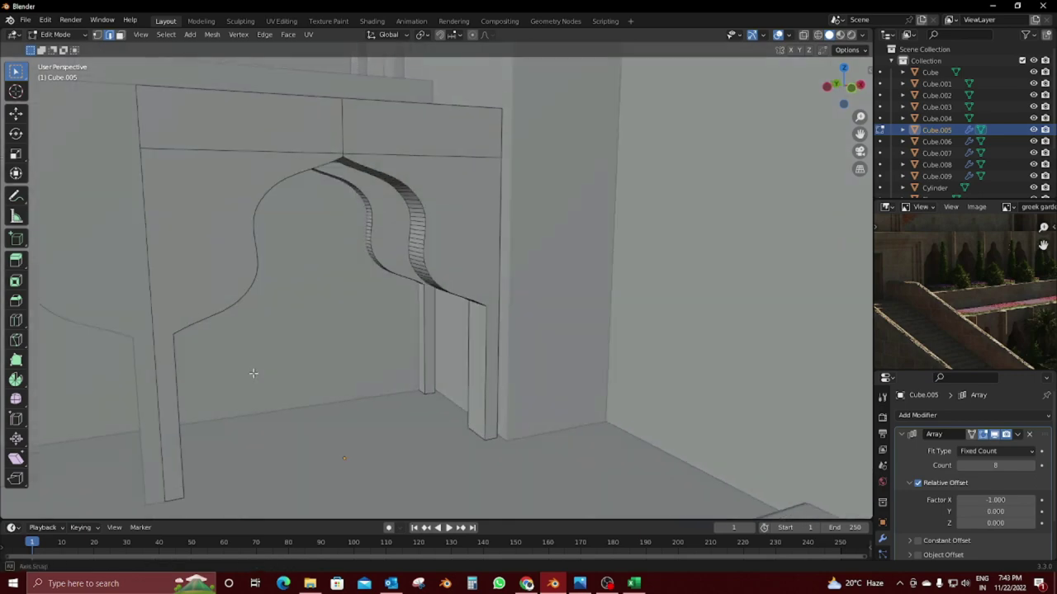
pyautogui.press('KP_1')
pyautogui.press('KP_Decimal')
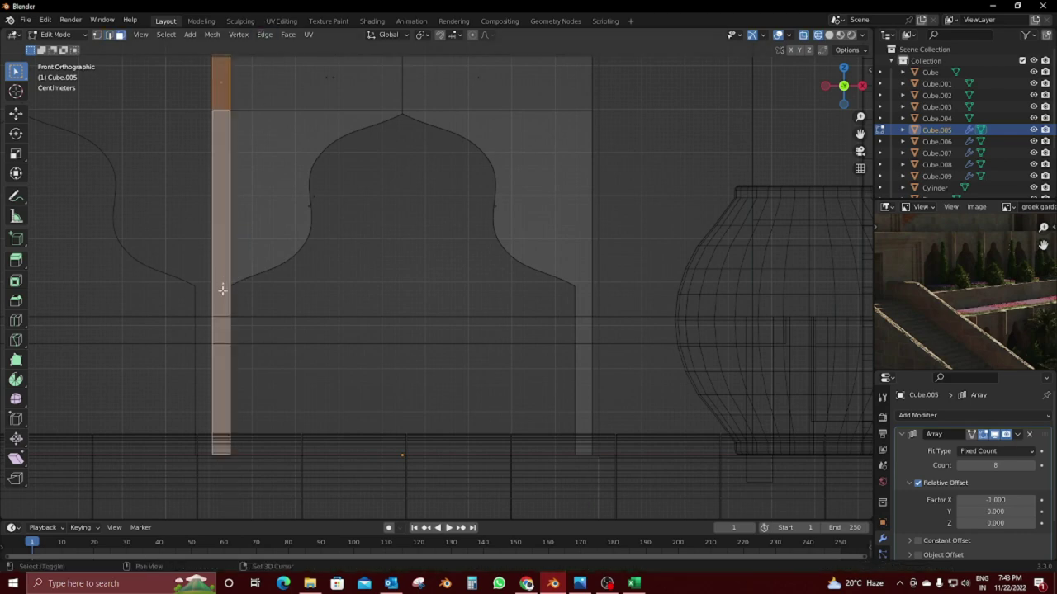
pyautogui.scroll(-3, 222, 289)
pyautogui.moveTo(222, 289); pyautogui.dragTo(473, 334, button='middle')
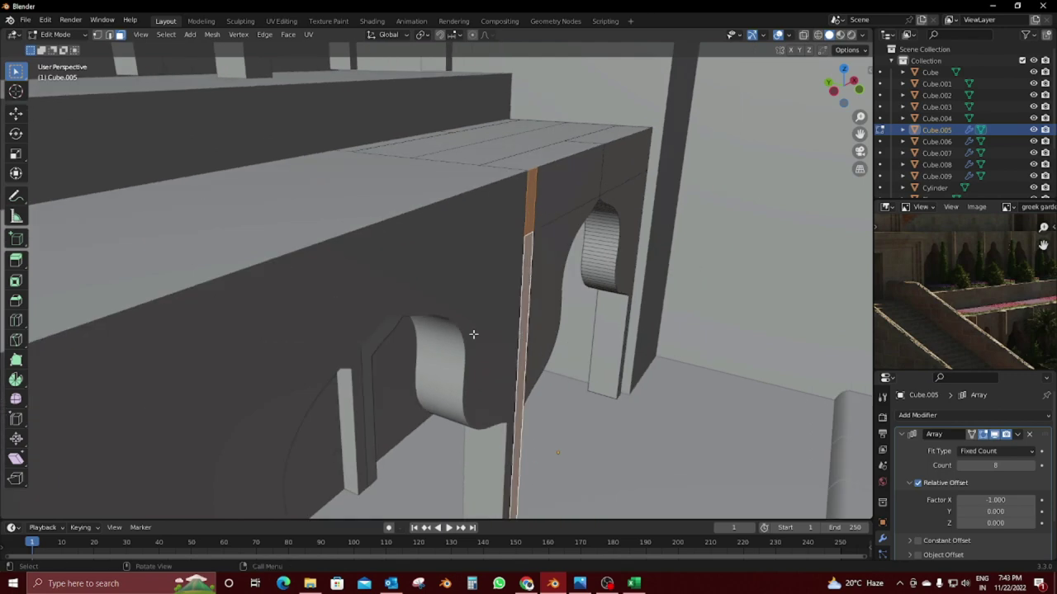
pyautogui.rightClick(502, 355)
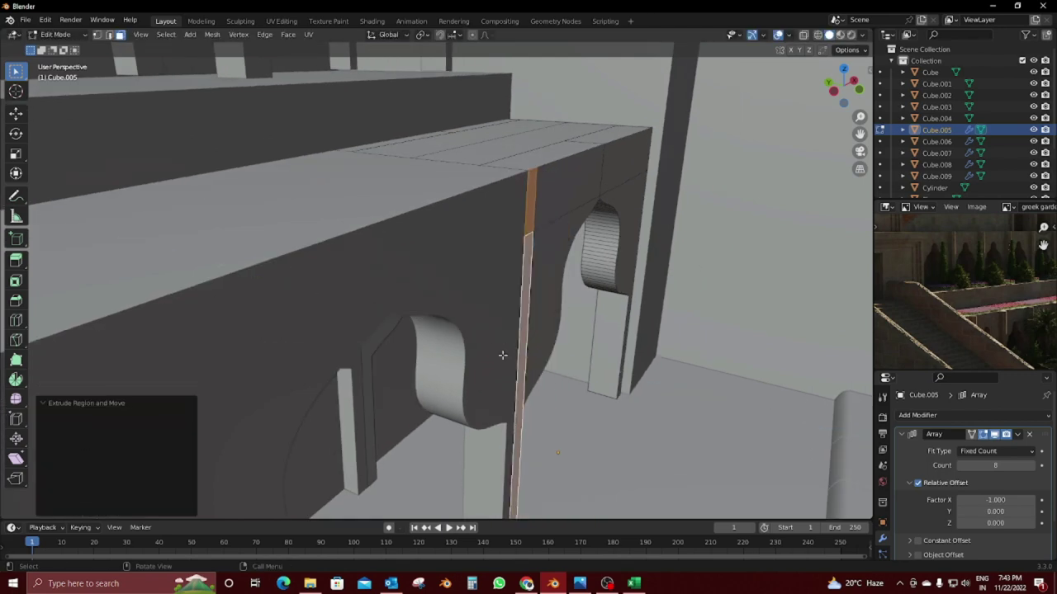
pyautogui.moveTo(502, 353)
pyautogui.mouseDown(button='middle')
pyautogui.moveTo(514, 330)
pyautogui.moveTo(481, 312)
pyautogui.mouseUp(button='middle')
pyautogui.press('KP_1')
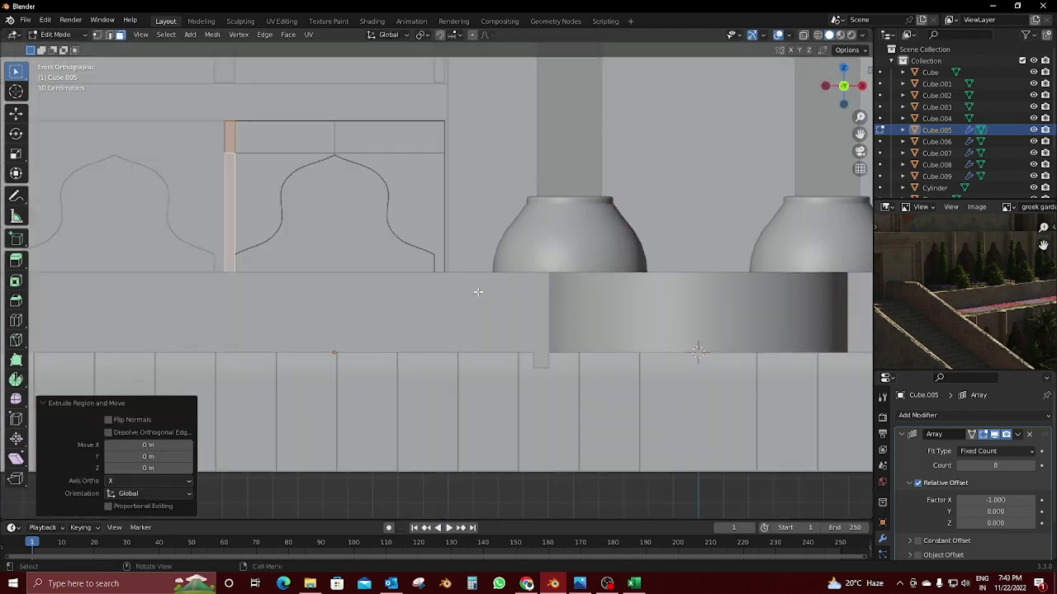
pyautogui.hotkey('shift', 'z')
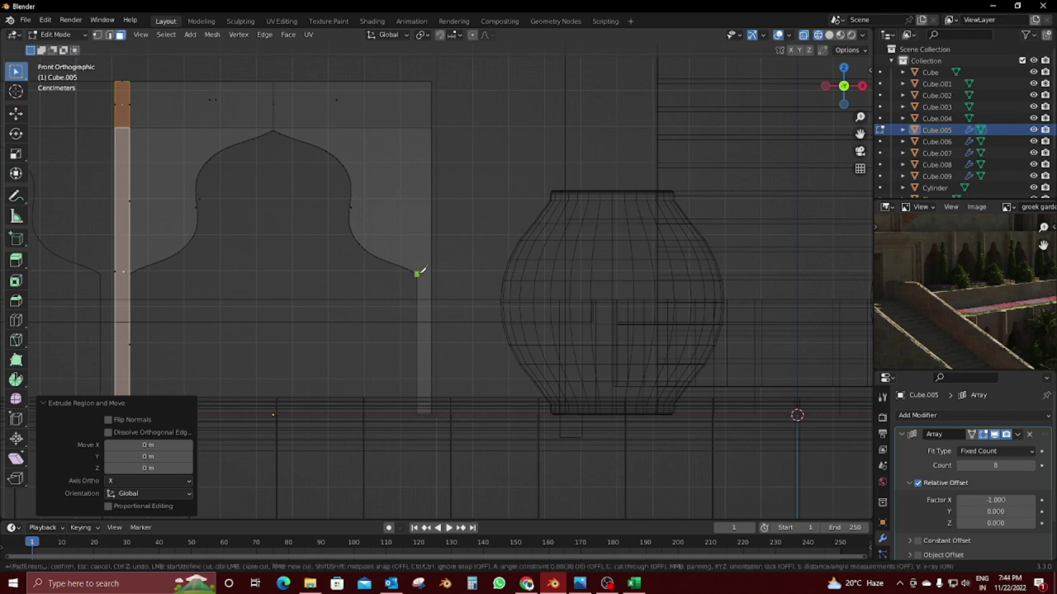
pyautogui.press('Return')
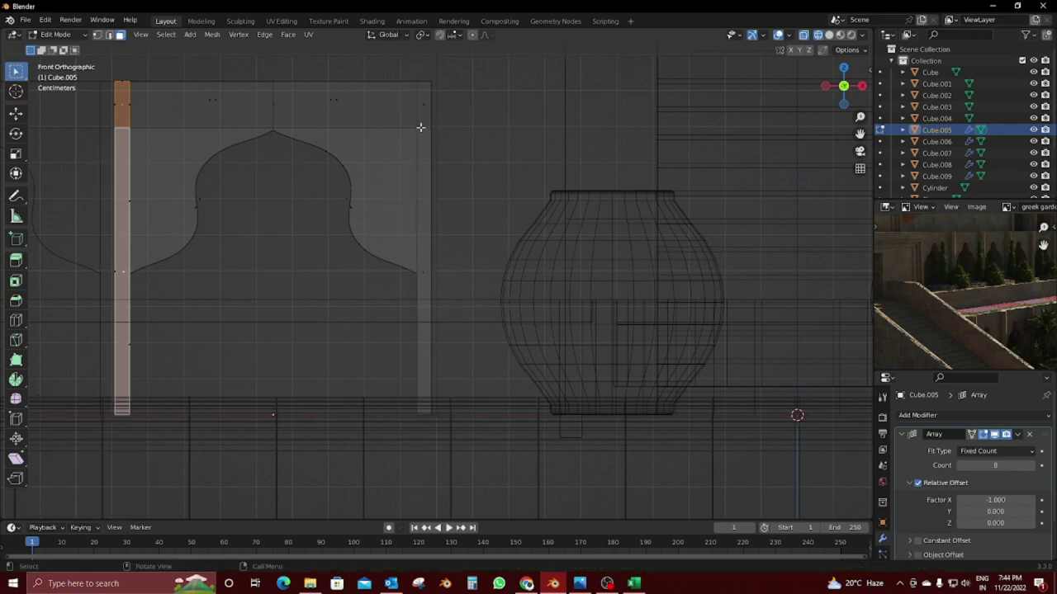
pyautogui.hotkey('shift', 'z')
# Step: Extrude a face on the arch pillar and return to Object Mode
pyautogui.keyDown('shift'); pyautogui.click(426, 107); pyautogui.keyUp('shift')
pyautogui.moveTo(348, 211); pyautogui.dragTo(526, 269, button='middle')
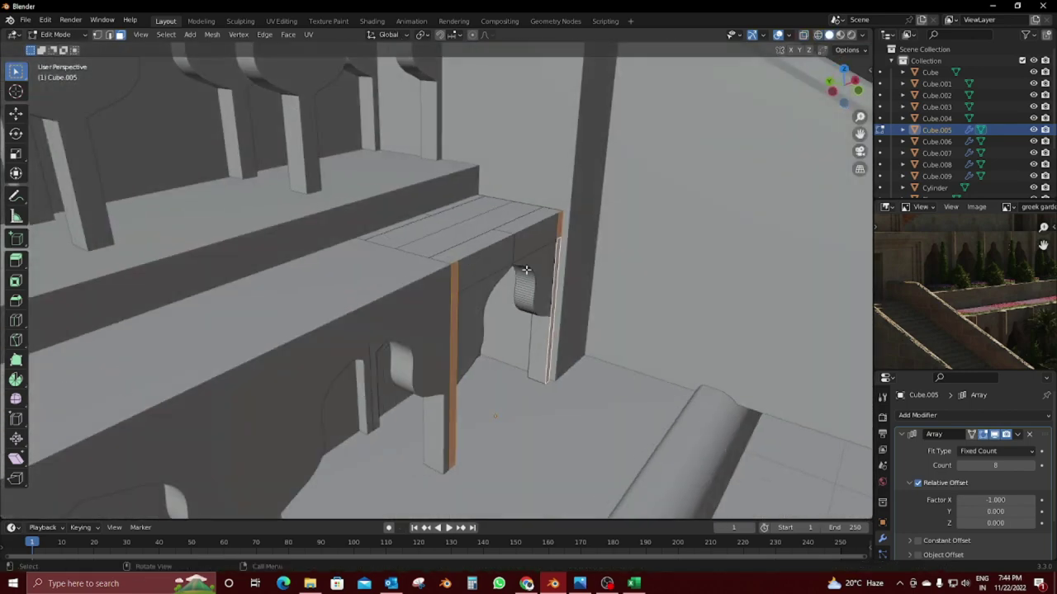
pyautogui.click(558, 302)
pyautogui.scroll(3, 542, 306)
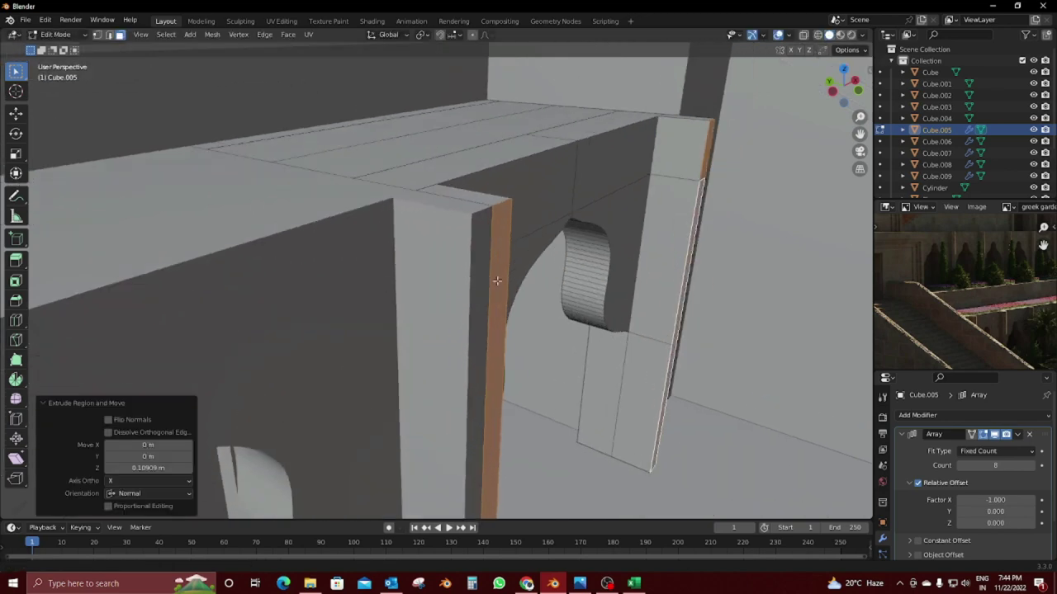
pyautogui.moveTo(542, 306)
pyautogui.mouseDown(button='middle')
pyautogui.moveTo(401, 248)
pyautogui.moveTo(370, 279)
pyautogui.moveTo(407, 265)
pyautogui.moveTo(408, 253)
pyautogui.mouseUp(button='middle')
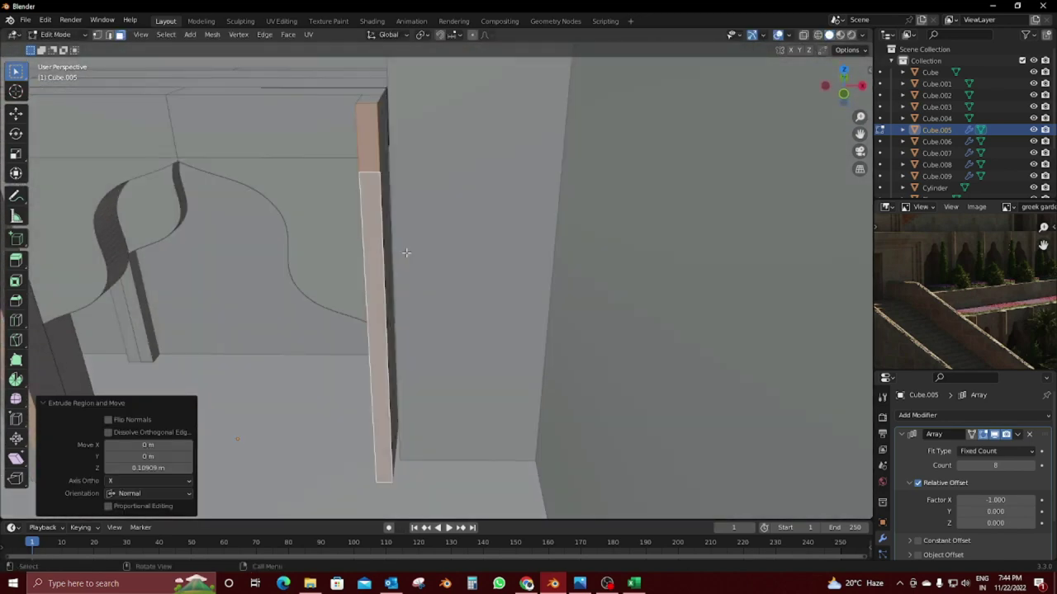
pyautogui.scroll(-3, 432, 253)
pyautogui.scroll(-2, 459, 257)
pyautogui.press('Tab')
pyautogui.scroll(-4, 353, 256)
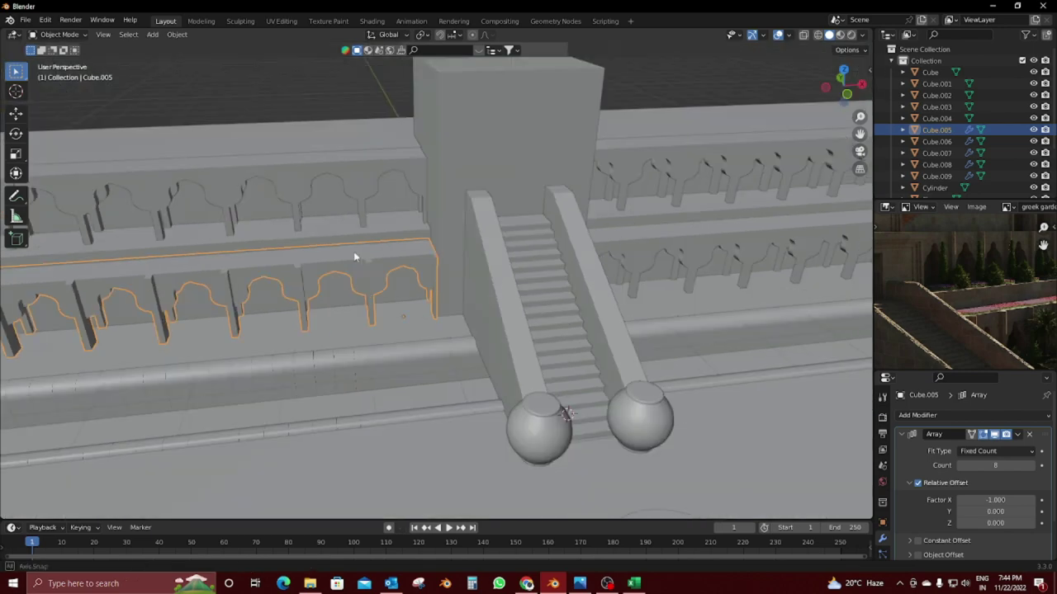
pyautogui.scroll(4, 355, 266)
# Step: Extrude the end face of arch row Cube.005 outward in local view
pyautogui.click(355, 264)
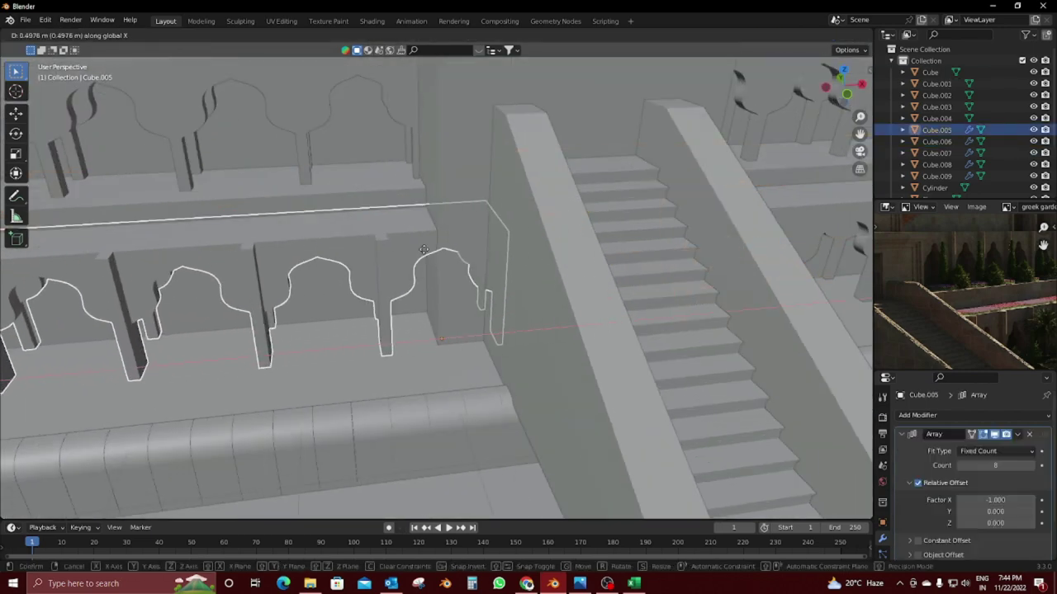
pyautogui.rightClick(451, 261)
pyautogui.scroll(3, 451, 261)
pyautogui.scroll(3, 451, 261)
pyautogui.scroll(2, 414, 310)
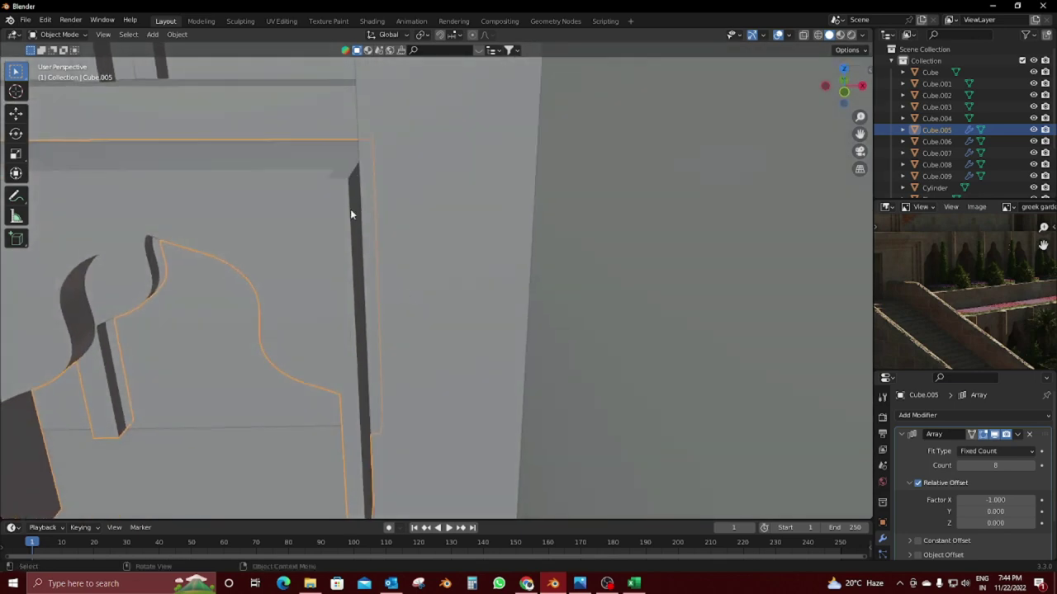
pyautogui.press('Tab')
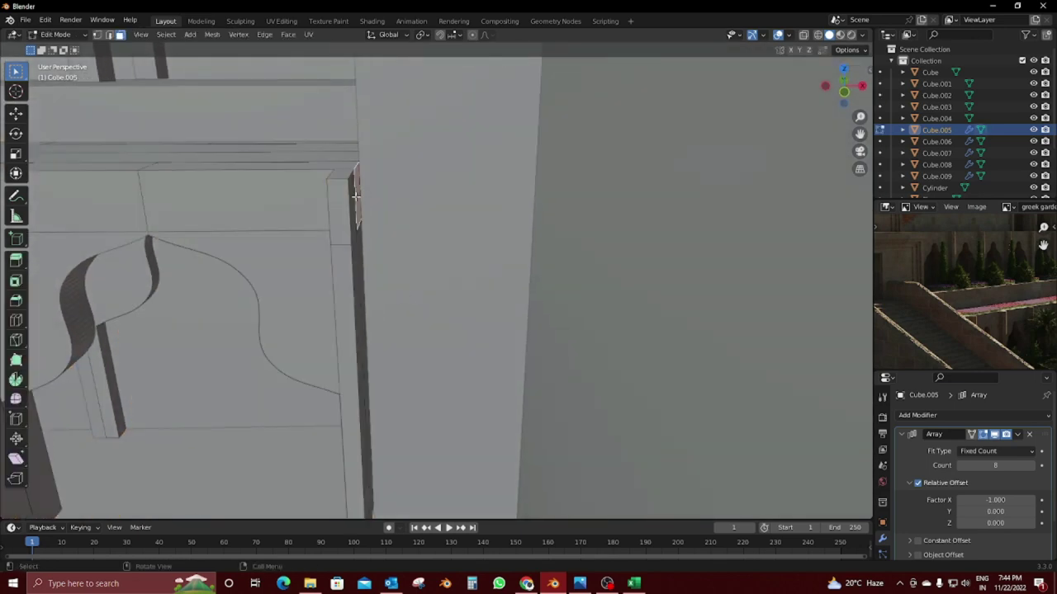
pyautogui.press('KP_Divide')
pyautogui.moveTo(502, 297); pyautogui.dragTo(379, 296, button='middle')
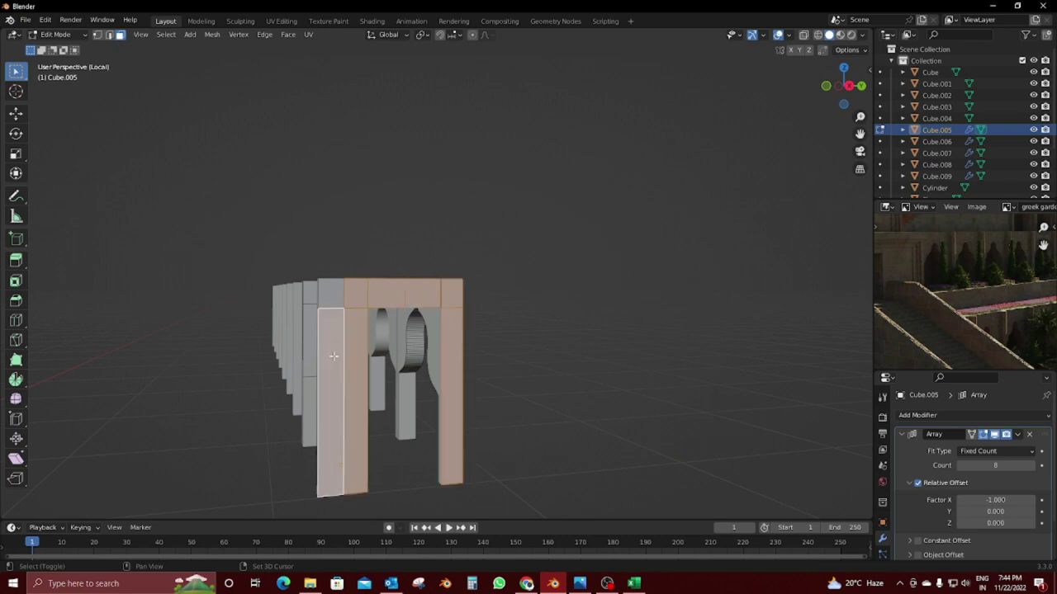
pyautogui.moveTo(484, 399); pyautogui.dragTo(611, 403, button='middle')
pyautogui.press('e')
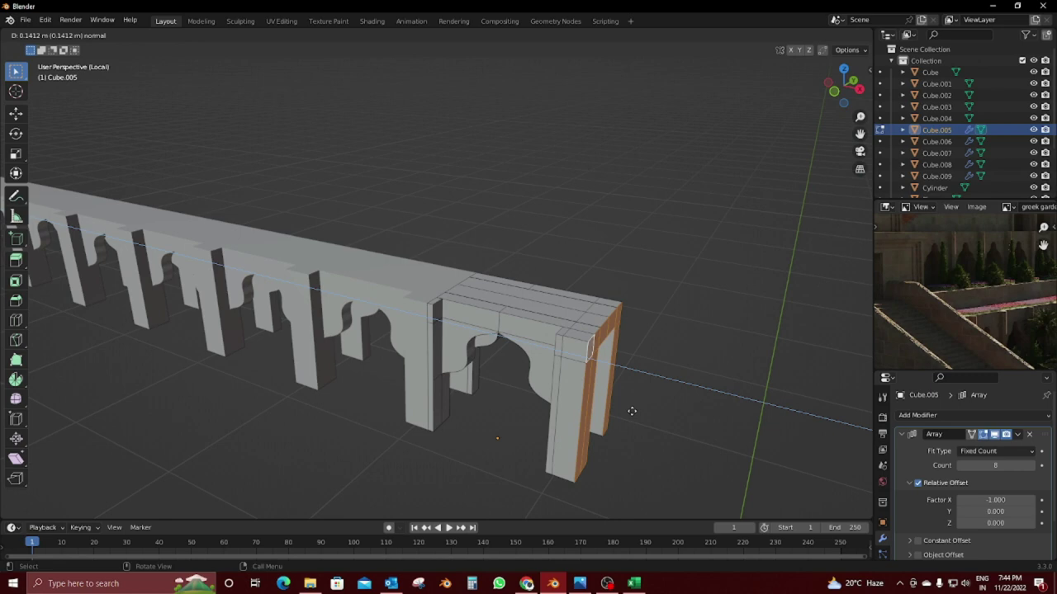
pyautogui.click(631, 412)
# Step: Shift the arch row about 0.056 m along X to meet the central tower
pyautogui.moveTo(625, 405); pyautogui.dragTo(581, 389, button='middle')
pyautogui.scroll(5, 581, 389)
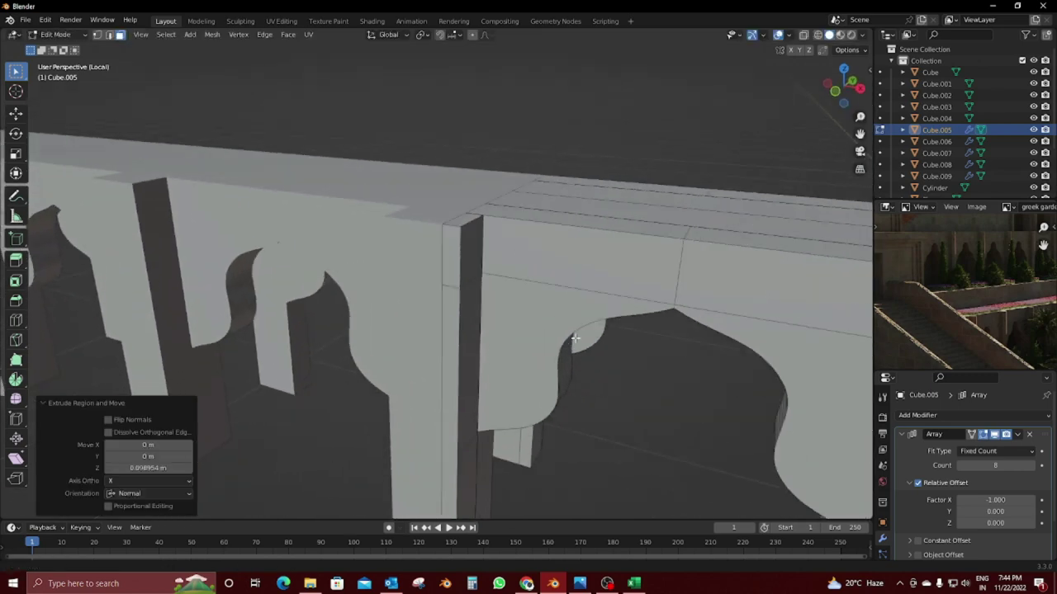
pyautogui.scroll(-3, 576, 338)
pyautogui.moveTo(573, 333); pyautogui.dragTo(530, 350, button='middle')
pyautogui.scroll(-5, 531, 349)
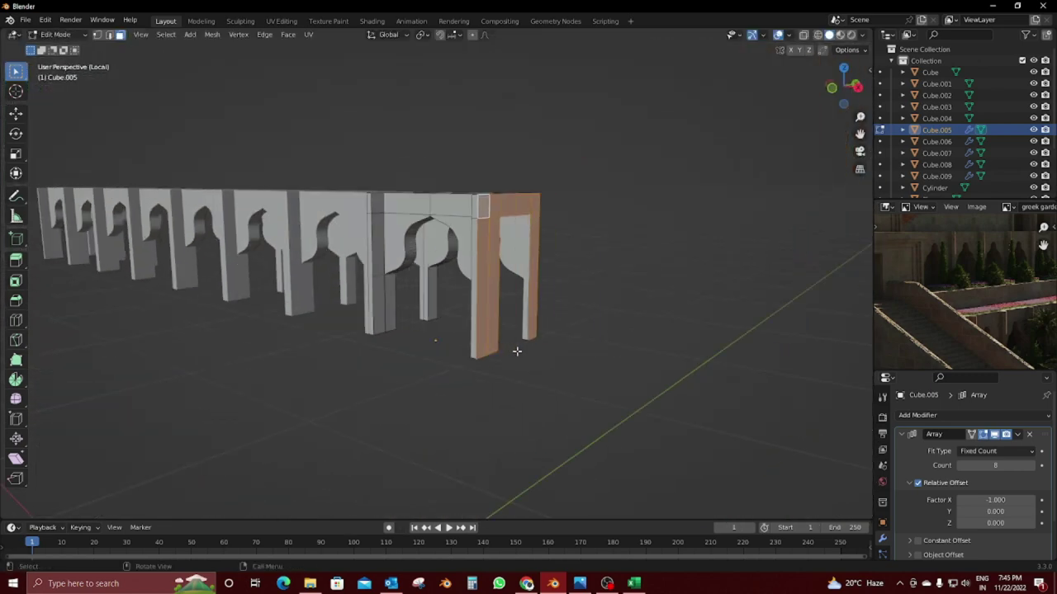
pyautogui.press('Tab')
pyautogui.scroll(5, 533, 354)
pyautogui.scroll(-5, 491, 383)
pyautogui.scroll(8, 491, 383)
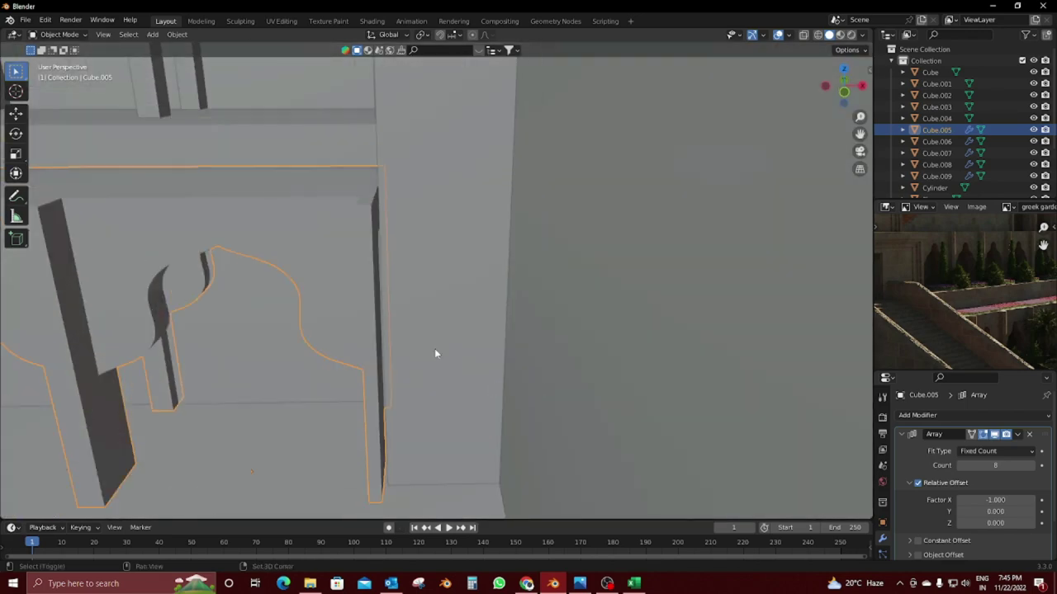
pyautogui.moveTo(436, 353)
pyautogui.keyDown('shift'); pyautogui.mouseDown(button='middle')
pyautogui.moveTo(559, 365)
pyautogui.moveTo(562, 330)
pyautogui.mouseUp(button='middle'); pyautogui.keyUp('shift')
pyautogui.press('g')
pyautogui.press('x')
pyautogui.click(491, 343)
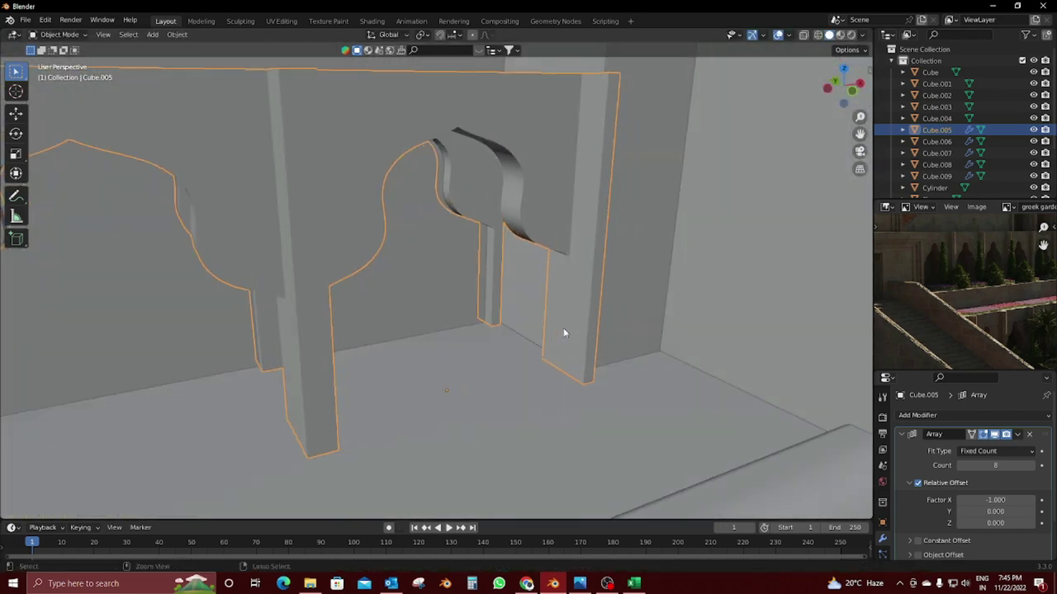
# Step: Deselect all faces and turn the view to face the central staircase head-on
pyautogui.press('Tab')
pyautogui.press('Tab')
pyautogui.press('Tab')
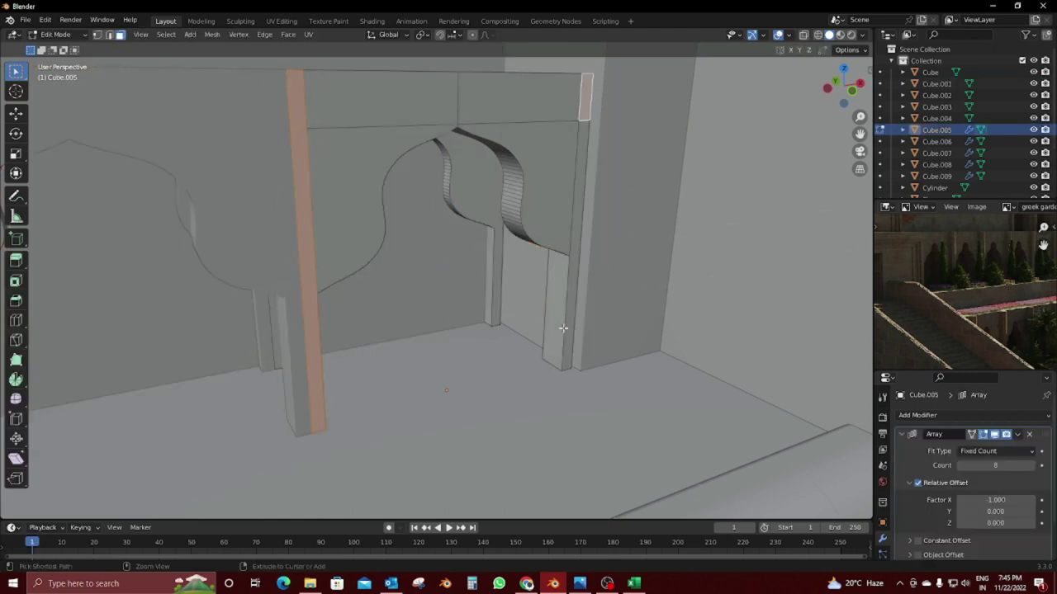
pyautogui.hotkey('alt', 'a')
pyautogui.press('Tab')
pyautogui.scroll(-5, 558, 330)
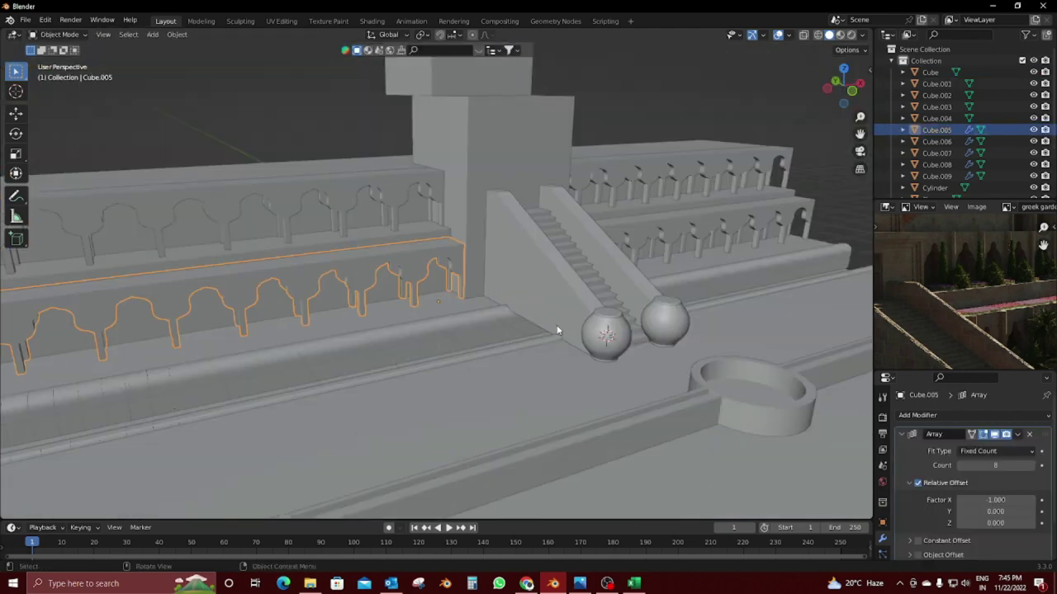
pyautogui.moveTo(829, 201)
pyautogui.mouseDown(button='middle')
pyautogui.moveTo(656, 268)
pyautogui.moveTo(628, 292)
pyautogui.moveTo(551, 296)
pyautogui.moveTo(514, 313)
pyautogui.moveTo(531, 330)
pyautogui.mouseUp(button='middle')
pyautogui.scroll(-4, 644, 268)
pyautogui.scroll(3, 892, 343)
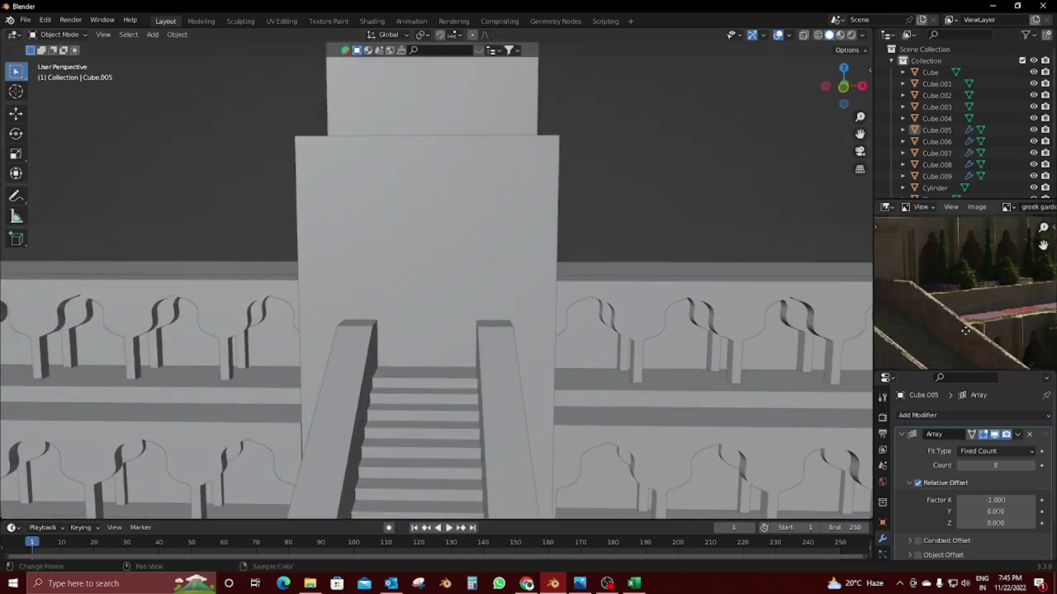
pyautogui.moveTo(888, 337); pyautogui.dragTo(1004, 345, button='middle')
# Step: Add a horizontal loop cut low across tower block Cube.003
pyautogui.click(499, 223)
pyautogui.press('Tab')
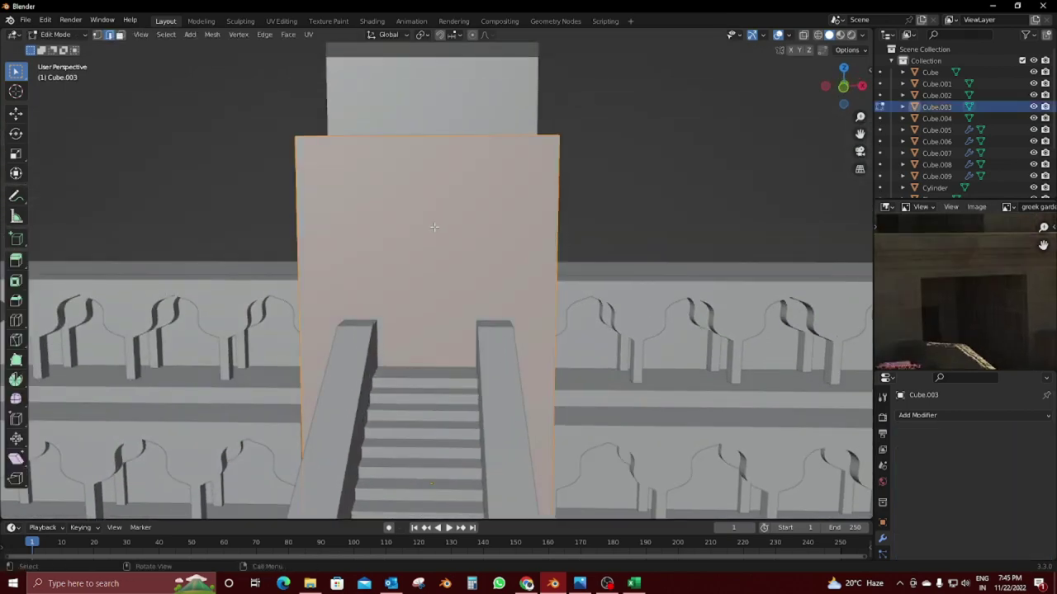
pyautogui.press('KP_1')
pyautogui.hotkey('alt', 'z')
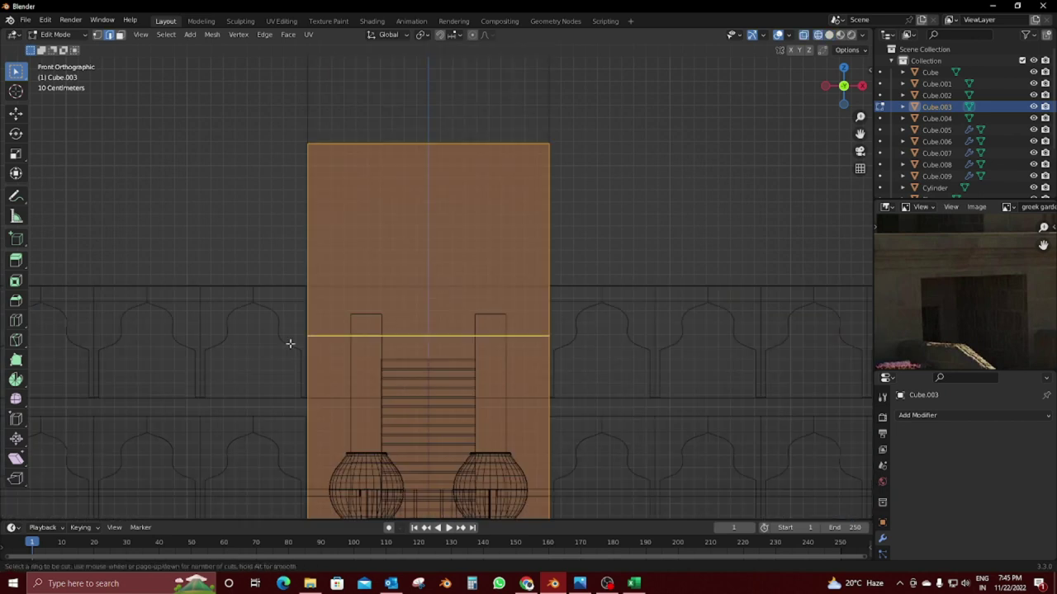
pyautogui.click(290, 344)
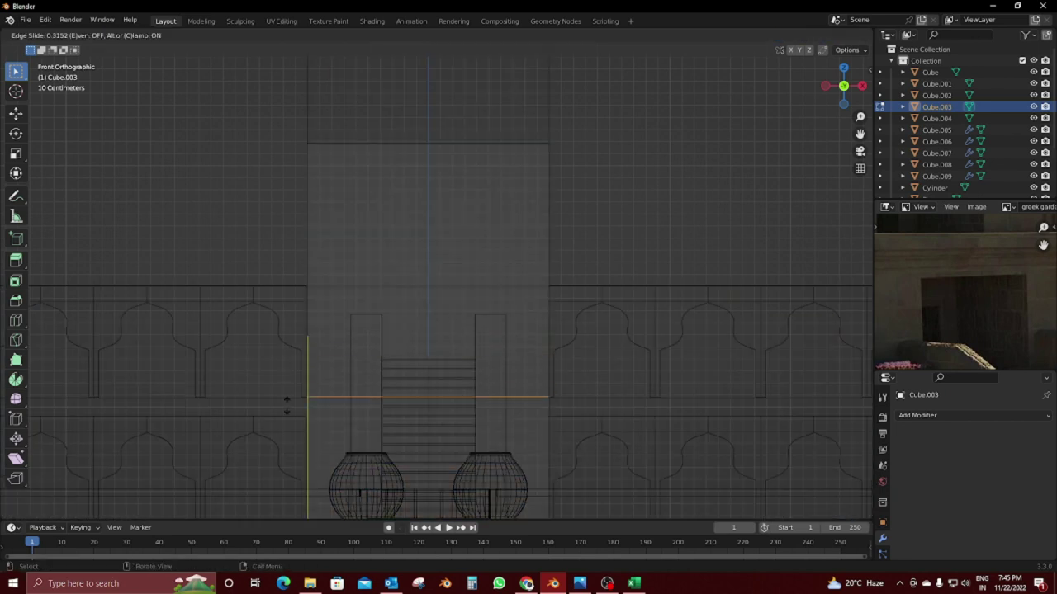
pyautogui.click(286, 405)
pyautogui.press('Tab')
pyautogui.hotkey('ctrl', 'Tab')
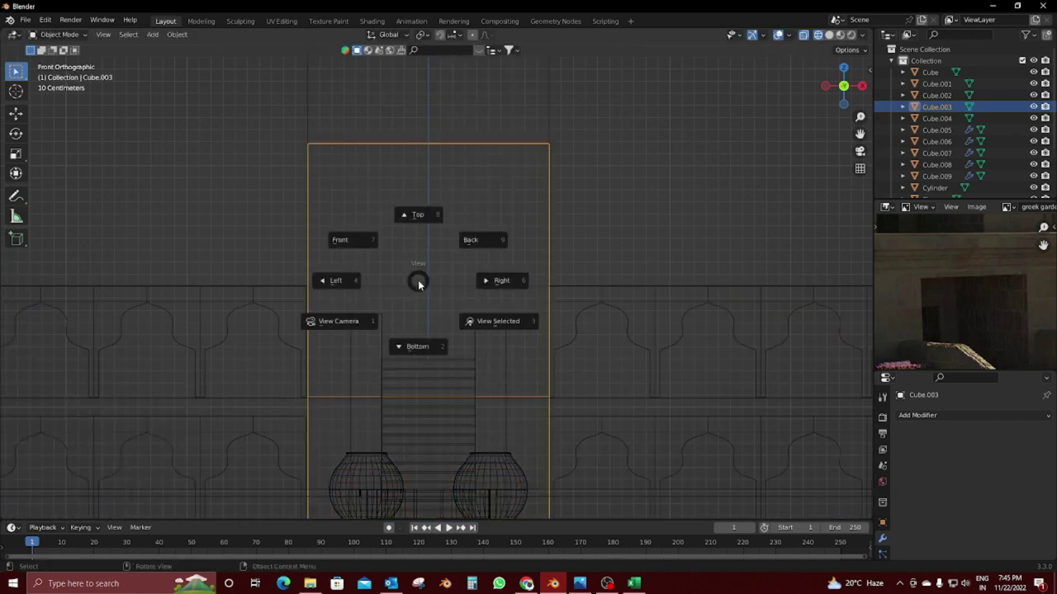
pyautogui.press('Tab')
# Step: Select and frame the tower's front face above the stairs, undoing a trial inset
pyautogui.click(419, 281)
pyautogui.hotkey('shift', 'z')
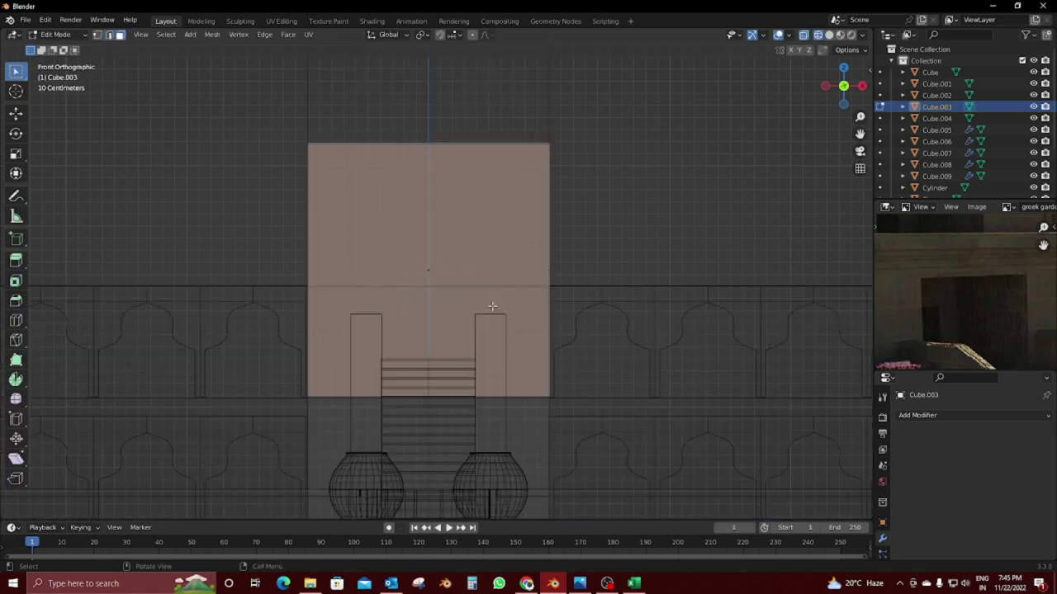
pyautogui.moveTo(490, 306); pyautogui.dragTo(404, 260, button='middle')
pyautogui.press('KP_1')
pyautogui.press('KP_Decimal')
pyautogui.hotkey('shift', 'z')
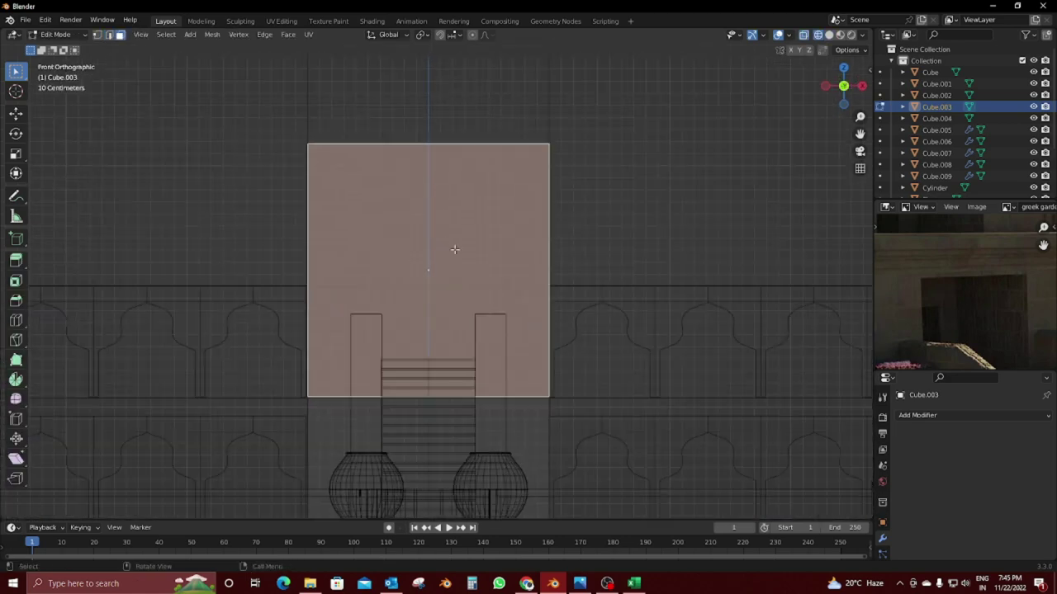
pyautogui.press('i')
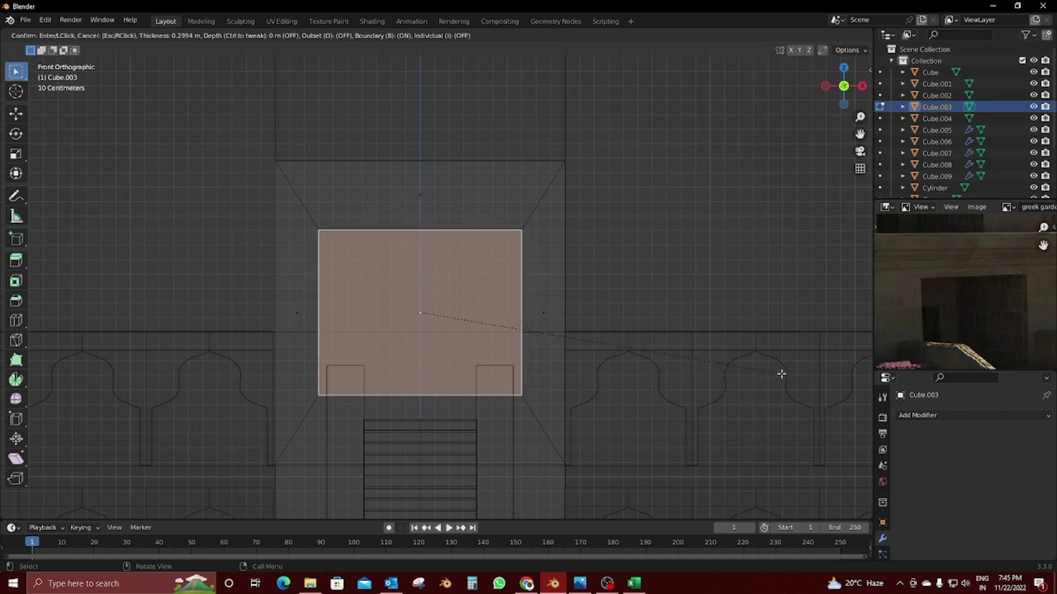
pyautogui.click(780, 376)
pyautogui.hotkey('ctrl', 'z')
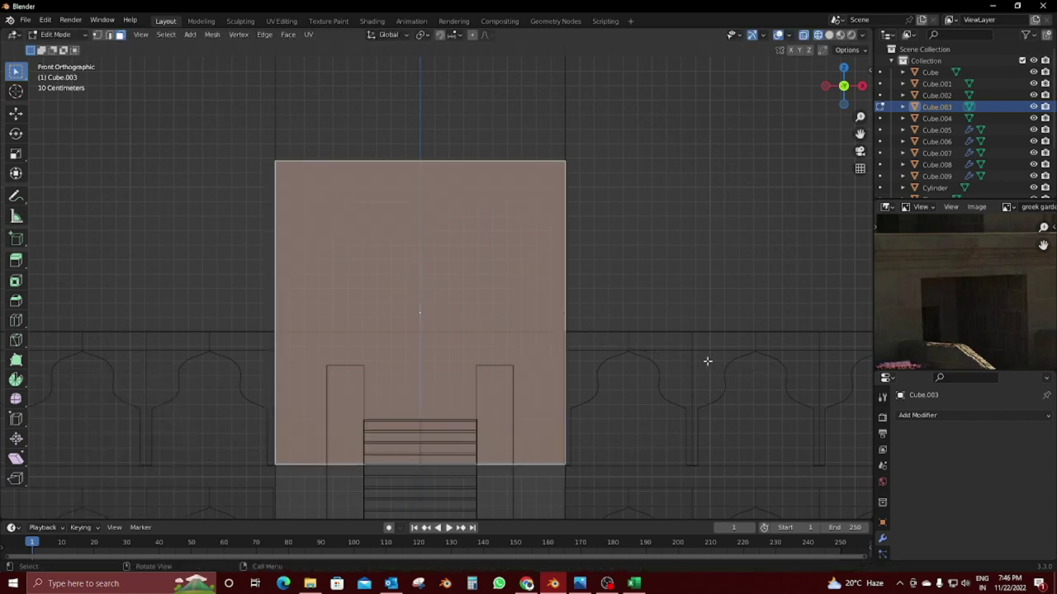
pyautogui.moveTo(1012, 311); pyautogui.dragTo(1002, 326, button='middle')
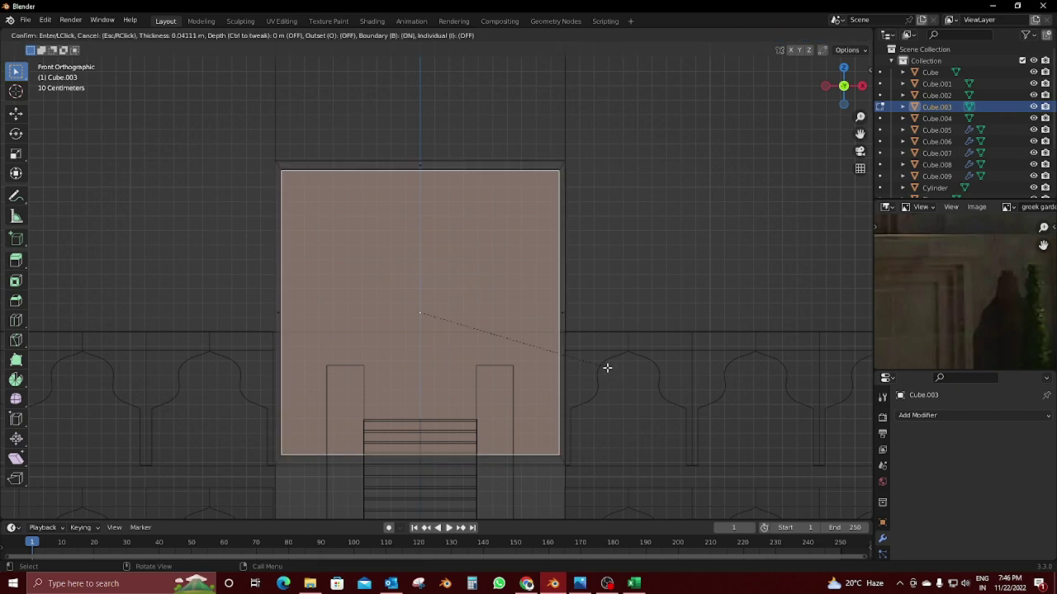
# Step: Build stepped thin insets on the front face, each pushed further inward
pyautogui.click(606, 368)
pyautogui.moveTo(606, 367); pyautogui.dragTo(600, 390, button='middle')
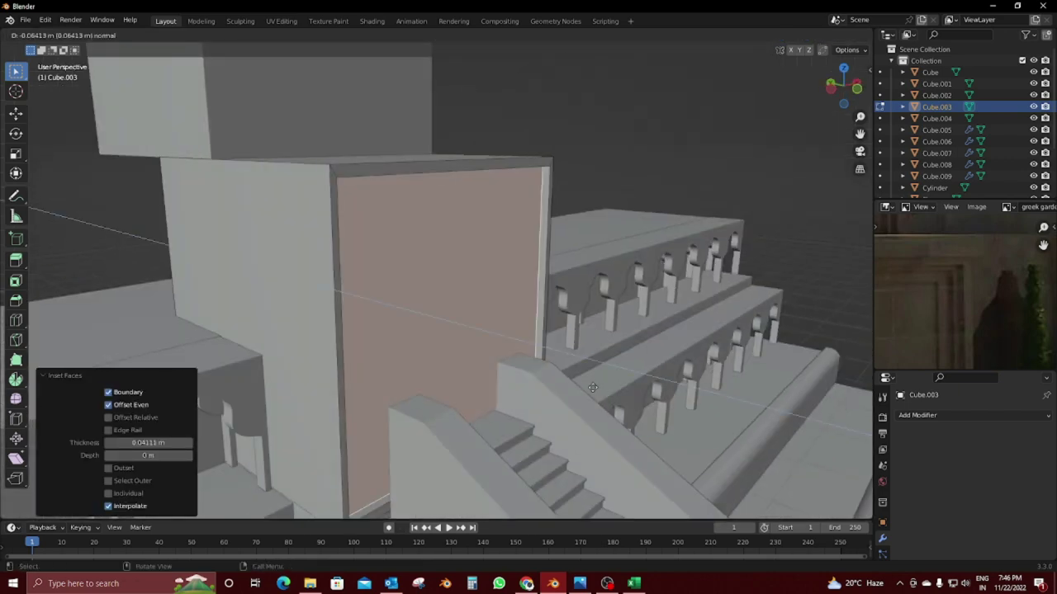
pyautogui.rightClick(591, 387)
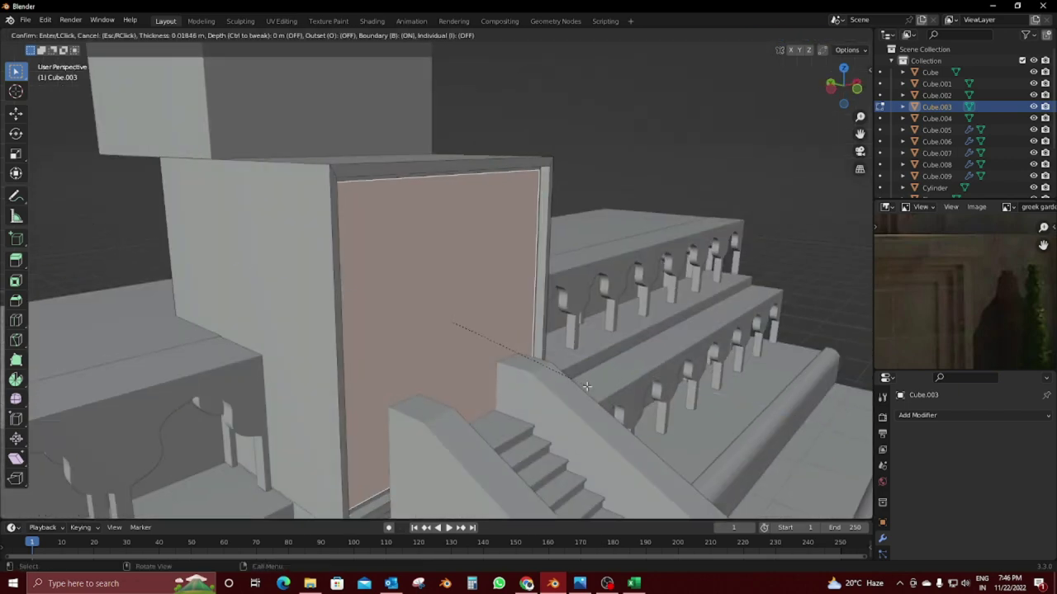
pyautogui.click(586, 386)
pyautogui.click(578, 384)
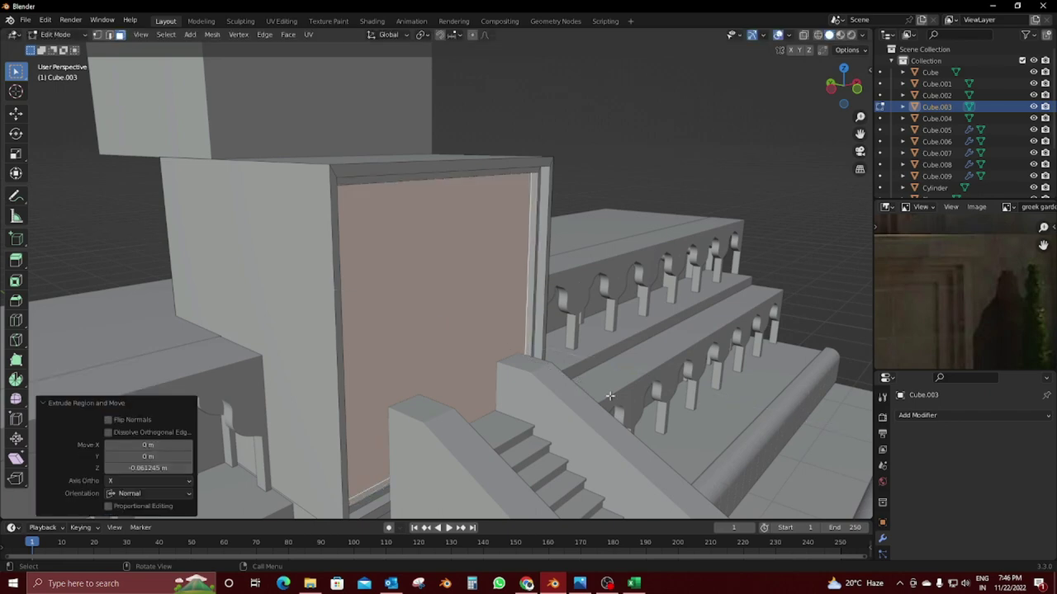
pyautogui.click(604, 395)
pyautogui.click(592, 389)
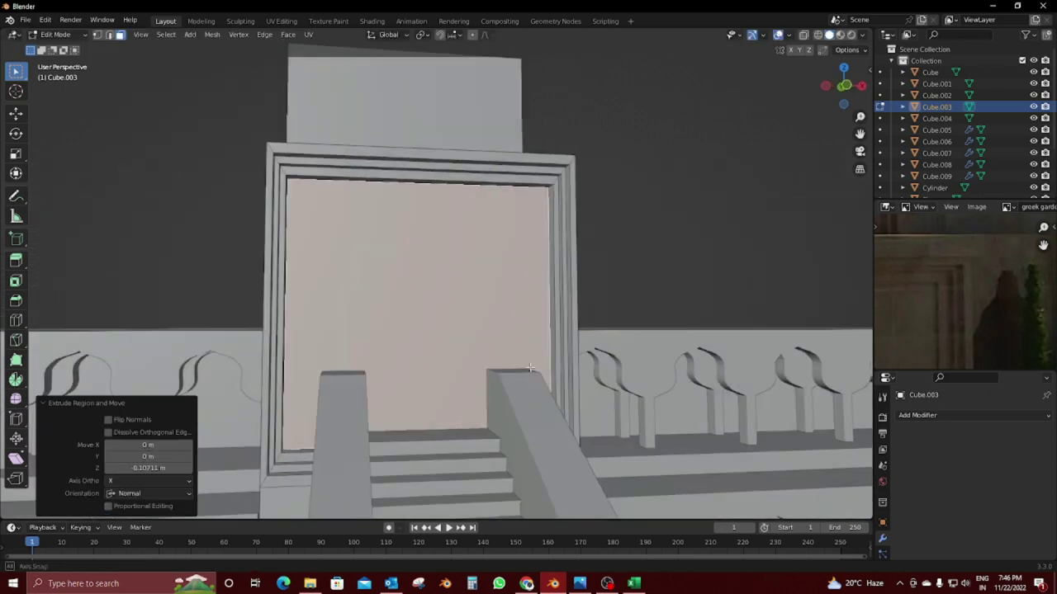
pyautogui.moveTo(592, 389)
pyautogui.mouseDown(button='middle')
pyautogui.moveTo(597, 380)
pyautogui.moveTo(564, 403)
pyautogui.moveTo(641, 396)
pyautogui.moveTo(545, 405)
pyautogui.moveTo(490, 221)
pyautogui.moveTo(605, 303)
pyautogui.mouseUp(button='middle')
pyautogui.scroll(3, 597, 380)
# Step: Reselect Cube.003, add a wider inset to the doorway face and lower it
pyautogui.press('Tab')
pyautogui.click(640, 382)
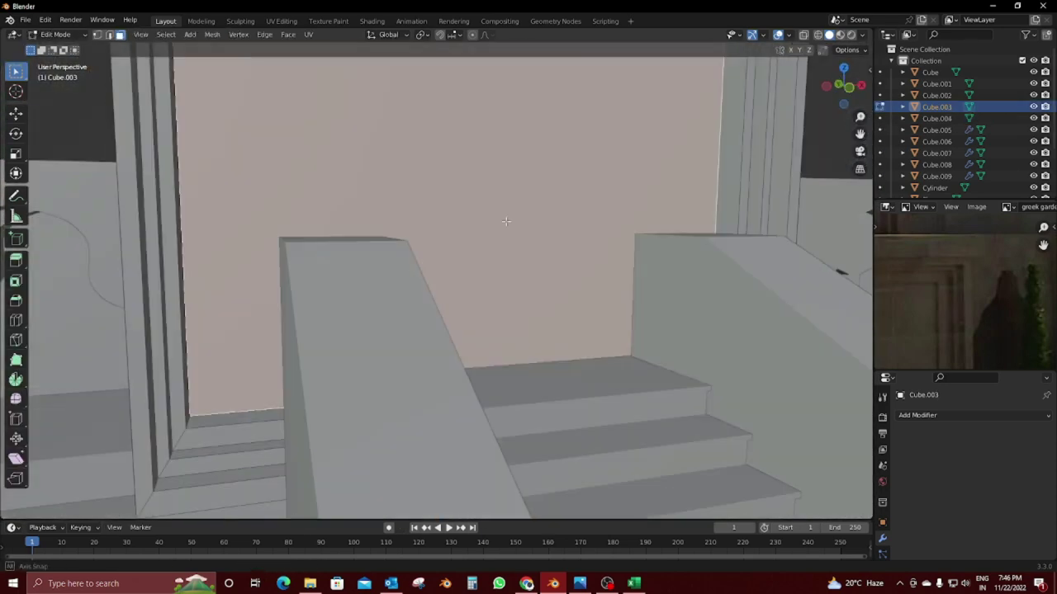
pyautogui.click(605, 304)
pyautogui.press('Tab')
pyautogui.press('i')
pyautogui.click(586, 322)
pyautogui.scroll(-5, 549, 323)
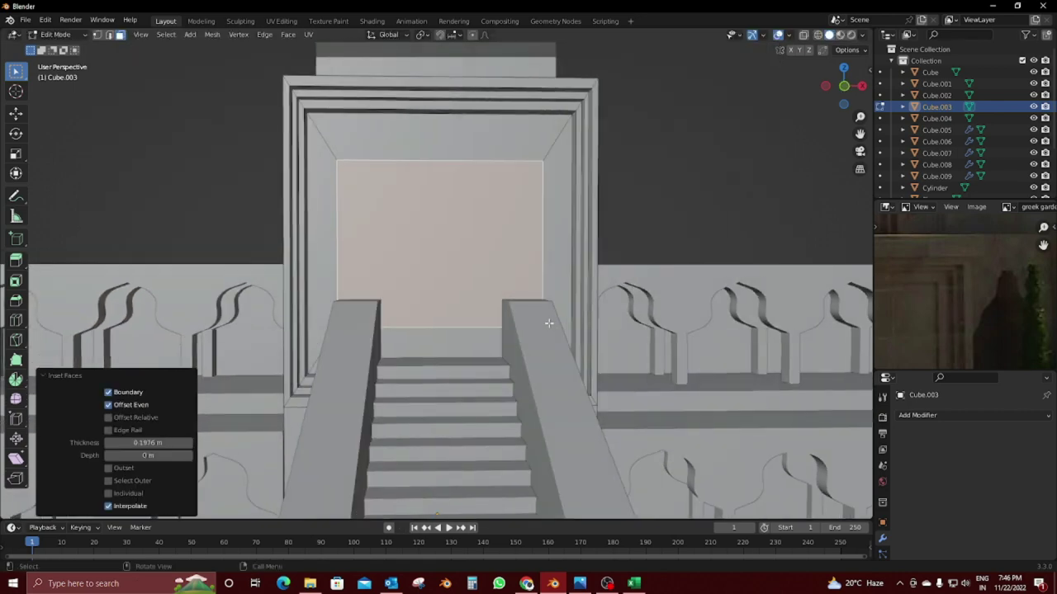
pyautogui.click(548, 355)
# Step: Lower the doorway's inner face along Z in a see-through front view
pyautogui.press('KP_1')
pyautogui.hotkey('alt', 'z')
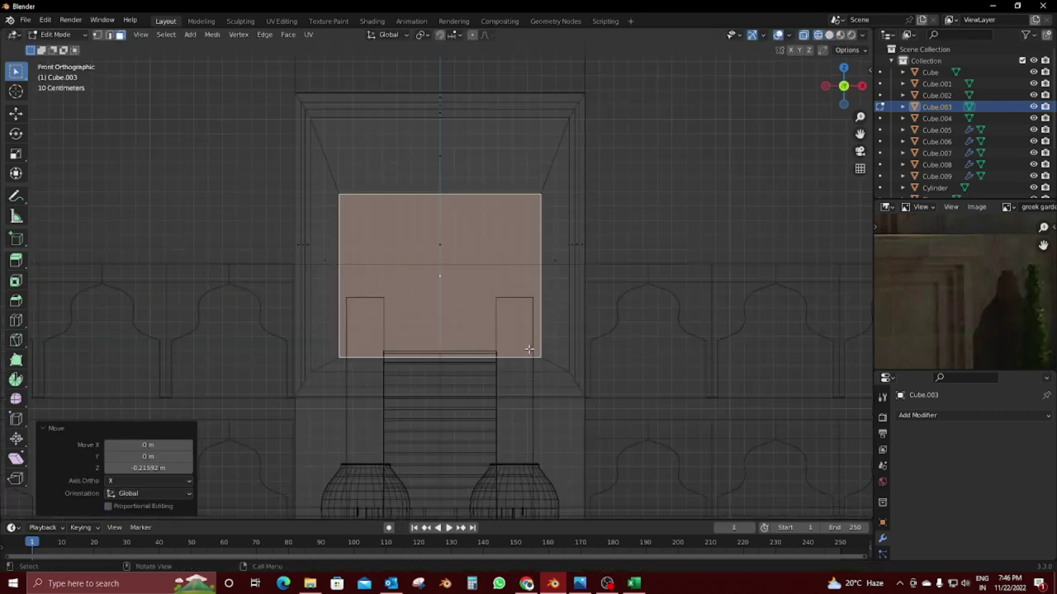
pyautogui.scroll(5, 502, 380)
pyautogui.press('g')
pyautogui.press('z')
pyautogui.click(503, 363)
pyautogui.scroll(-3, 496, 361)
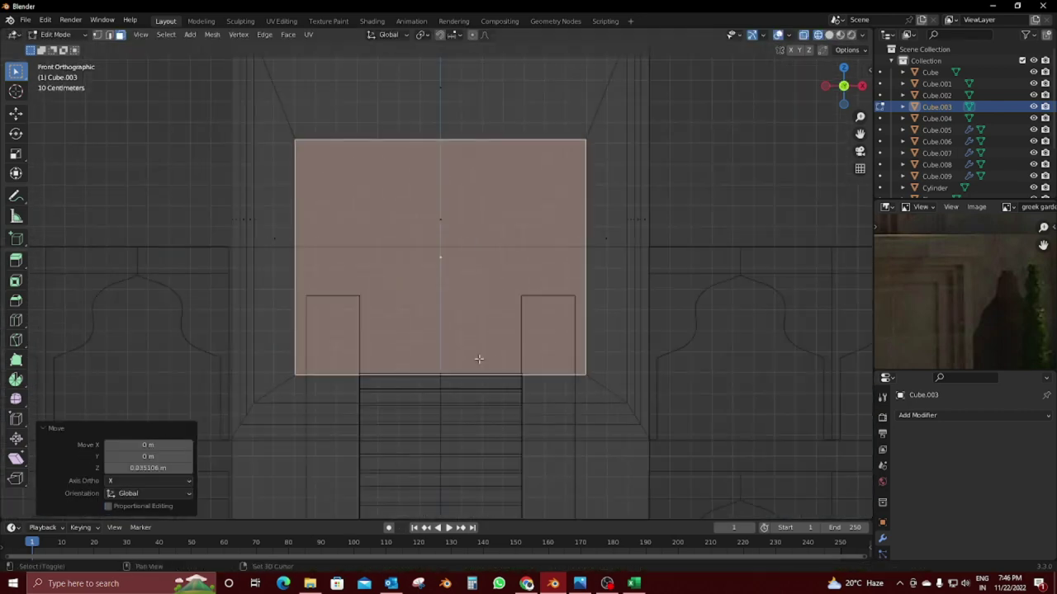
pyautogui.hotkey('alt', 'z')
pyautogui.moveTo(564, 385)
pyautogui.mouseDown(button='middle')
pyautogui.moveTo(595, 413)
pyautogui.moveTo(663, 427)
pyautogui.moveTo(623, 413)
pyautogui.mouseUp(button='middle')
# Step: Inset the door face 0.101 m, lower it and narrow it to 0.678 on X
pyautogui.click(663, 421)
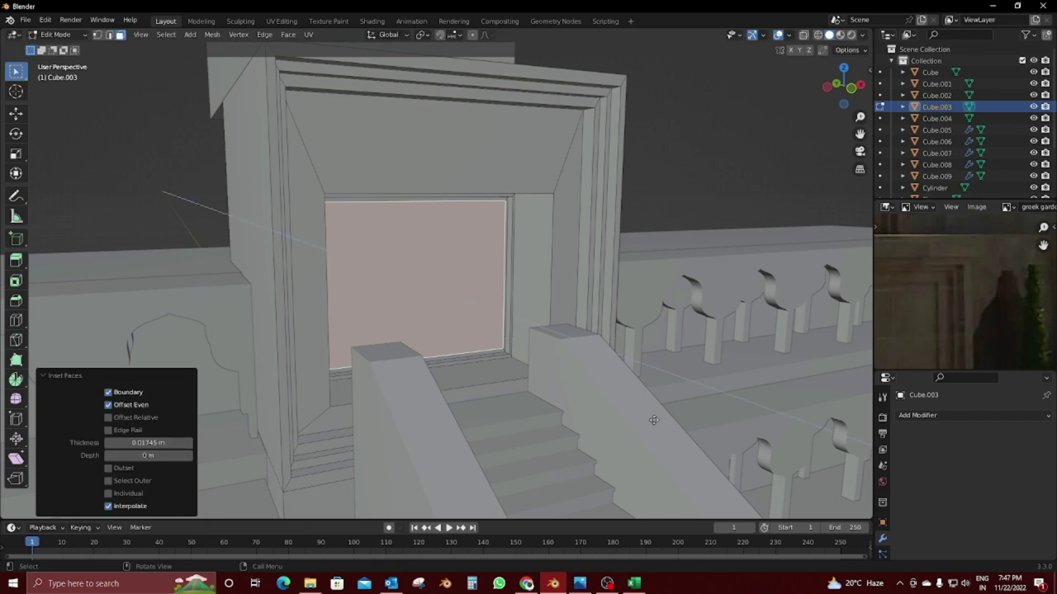
pyautogui.rightClick(653, 420)
pyautogui.moveTo(653, 420); pyautogui.dragTo(635, 423, button='middle')
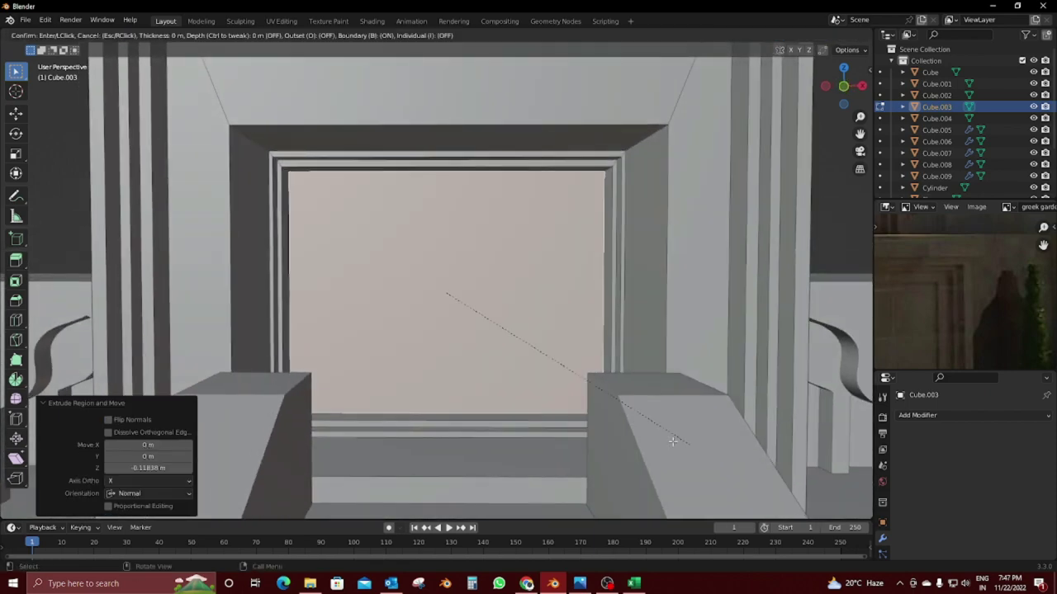
pyautogui.click(671, 441)
pyautogui.press('KP_1')
pyautogui.hotkey('alt', 'z')
pyautogui.press('g')
pyautogui.press('z')
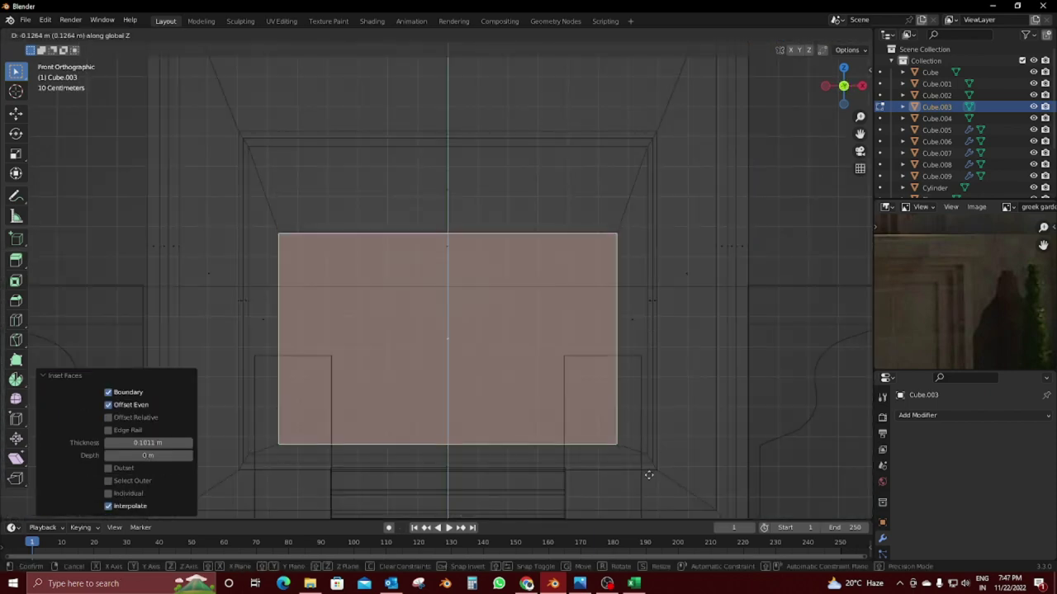
pyautogui.click(649, 484)
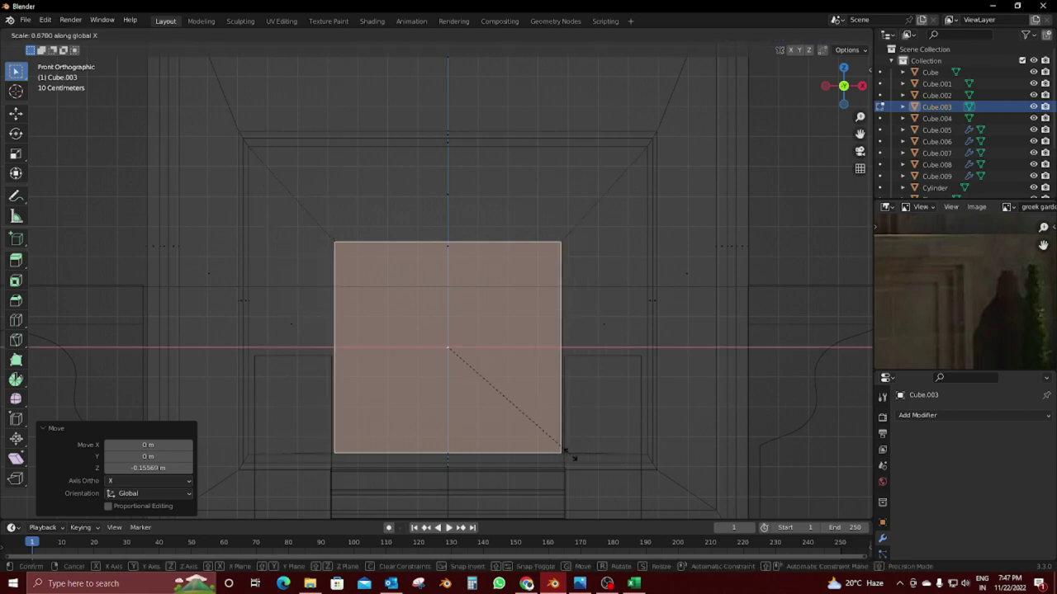
pyautogui.click(566, 453)
# Step: Deselect the door face and return to Object Mode, viewing the gate from the front
pyautogui.hotkey('alt', 'z')
pyautogui.moveTo(566, 454); pyautogui.dragTo(561, 446, button='middle')
pyautogui.rightClick(562, 446)
pyautogui.click(487, 312)
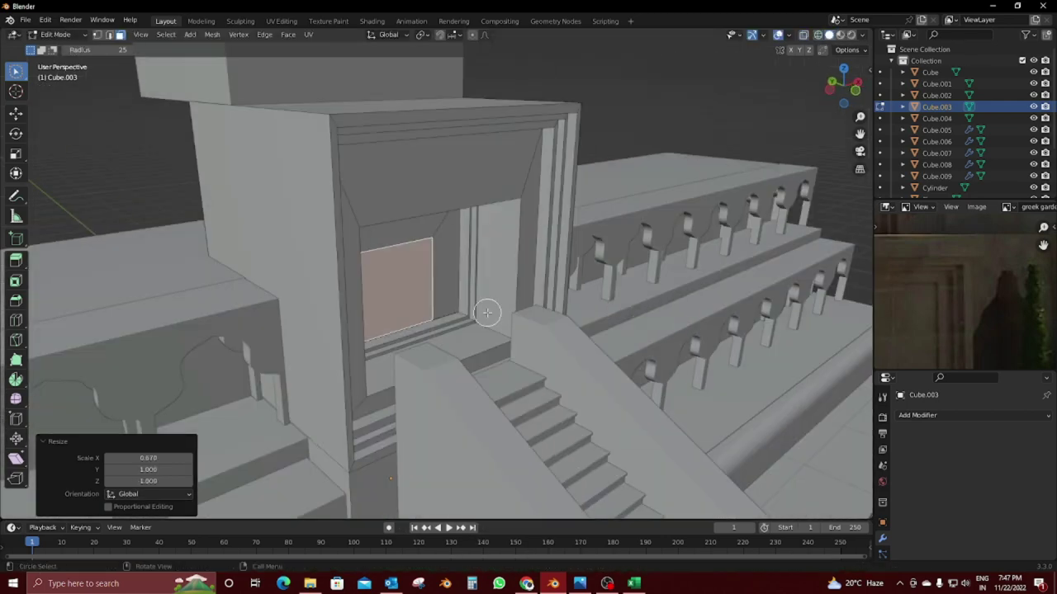
pyautogui.click(740, 103)
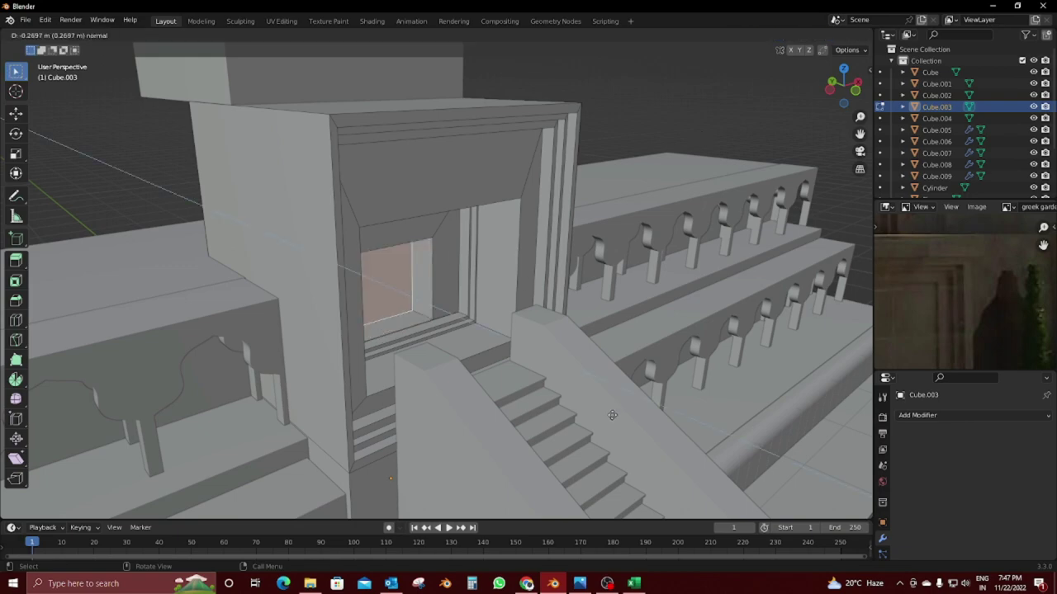
pyautogui.press('Tab')
pyautogui.moveTo(606, 405)
pyautogui.mouseDown(button='middle')
pyautogui.moveTo(509, 408)
pyautogui.moveTo(348, 295)
pyautogui.moveTo(536, 334)
pyautogui.mouseUp(button='middle')
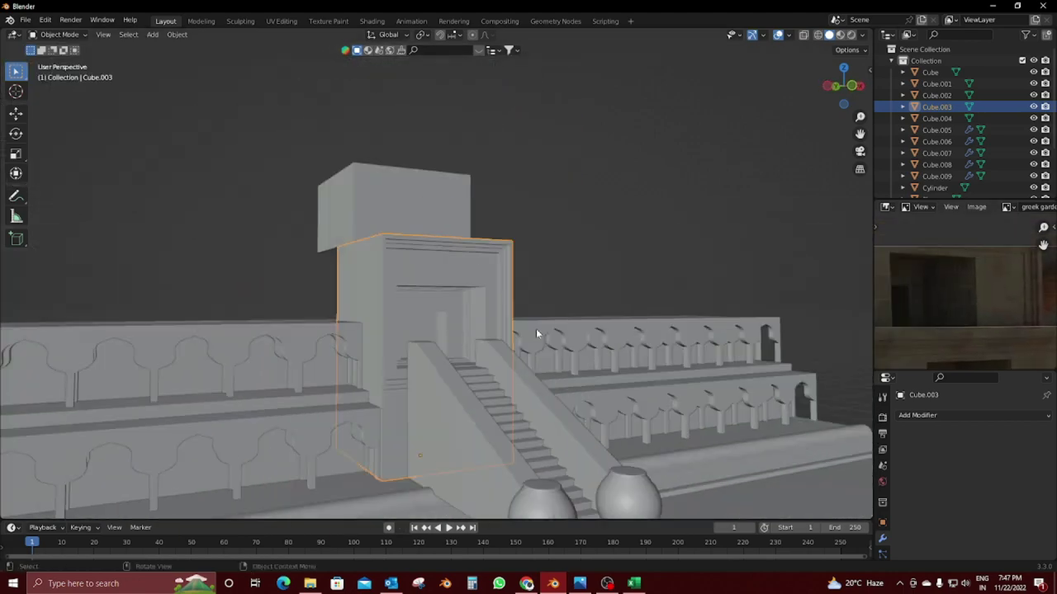
# Step: Remove the plain upper block from the top of the gate
pyautogui.moveTo(966, 307); pyautogui.dragTo(958, 322, button='middle')
pyautogui.moveTo(433, 376); pyautogui.dragTo(478, 413, button='middle')
pyautogui.moveTo(929, 368); pyautogui.dragTo(1022, 278, button='middle')
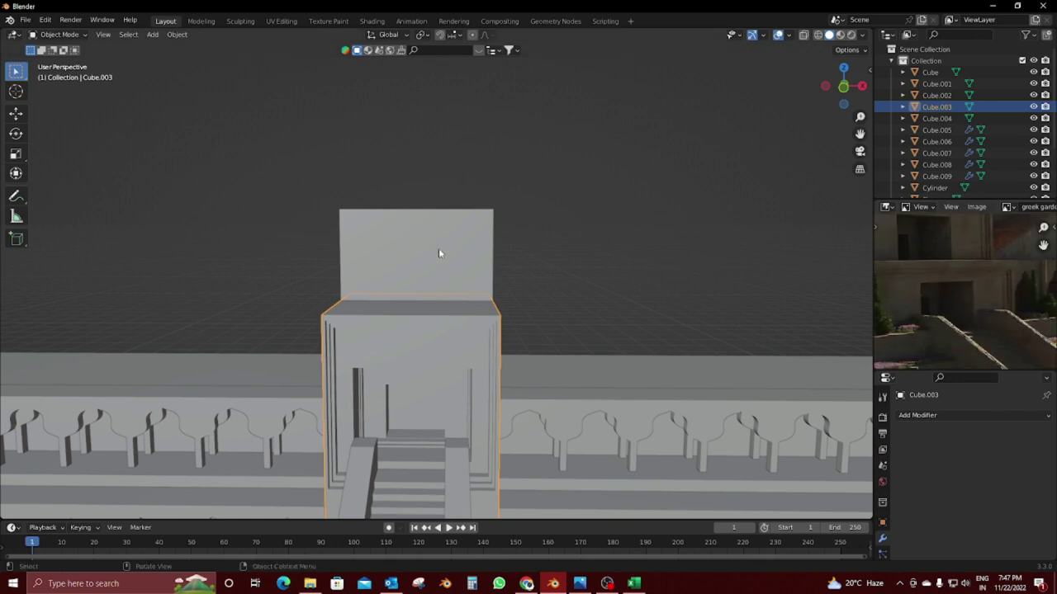
pyautogui.hotkey('ctrl', 'z')
# Step: Duplicate the gate, raise the copy on top, and set it back along Y
pyautogui.moveTo(438, 278); pyautogui.dragTo(530, 331, button='middle')
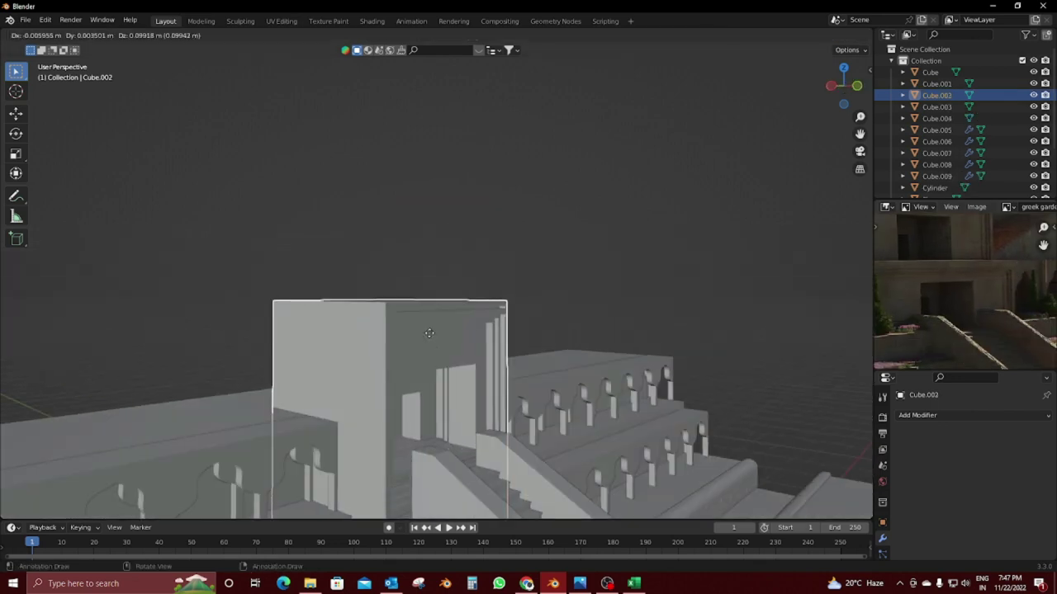
pyautogui.press('z')
pyautogui.click(477, 274)
pyautogui.scroll(5, 577, 389)
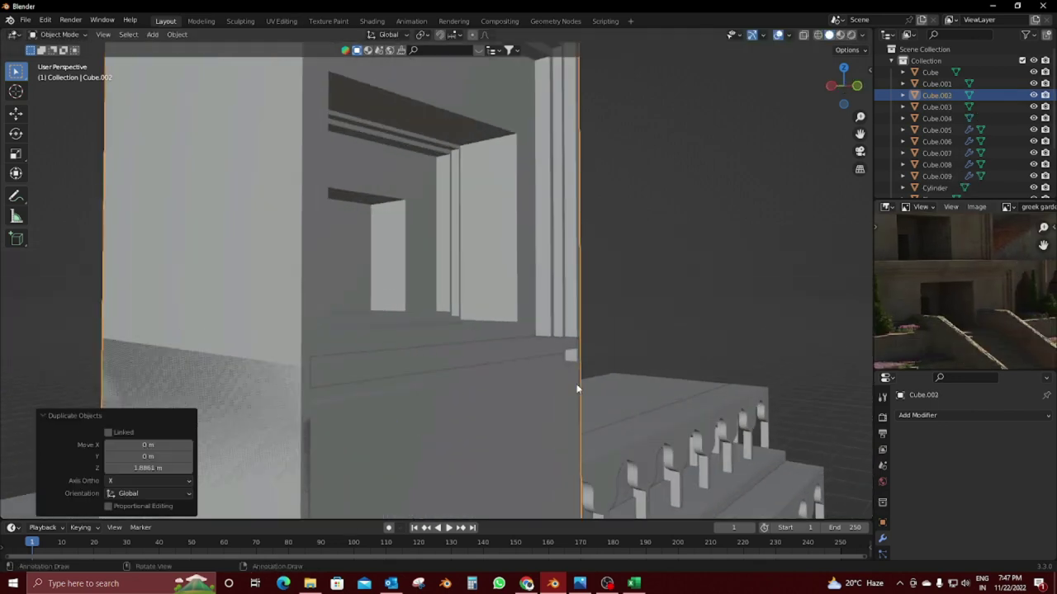
pyautogui.hotkey('shift', 'd')
pyautogui.press('y')
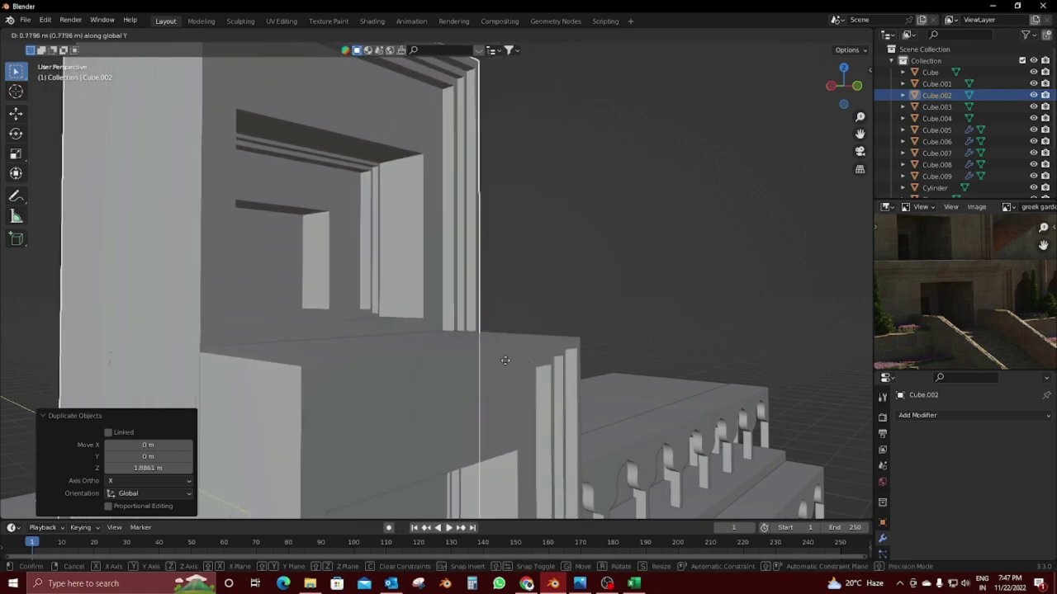
pyautogui.click(370, 366)
# Step: In front view, adjust the gate copy's height along Z
pyautogui.moveTo(371, 366); pyautogui.dragTo(302, 363, button='middle')
pyautogui.press('KP_1')
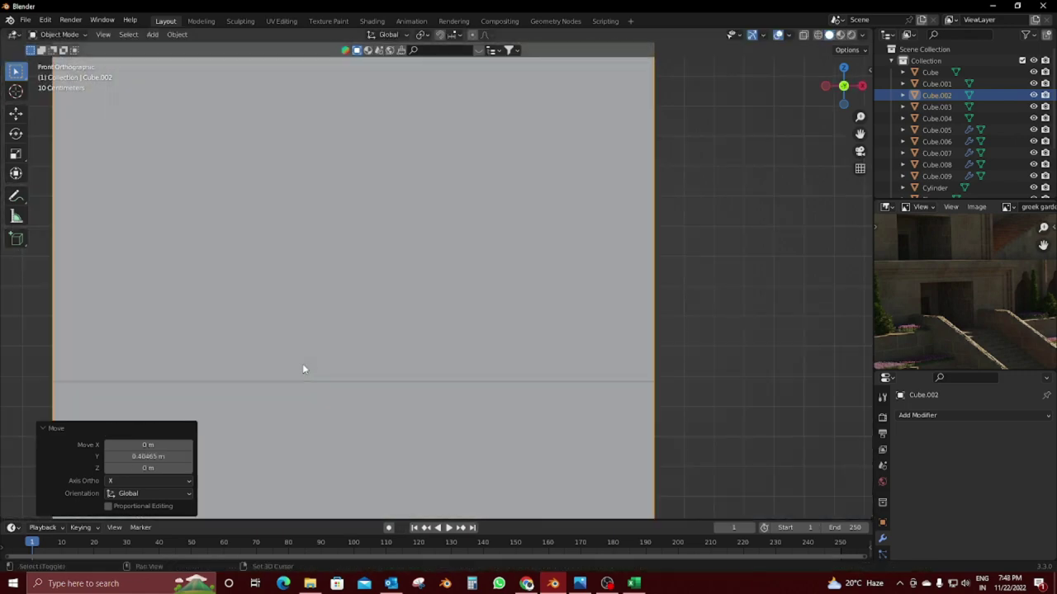
pyautogui.scroll(-4, 302, 369)
pyautogui.press('g')
pyautogui.press('z')
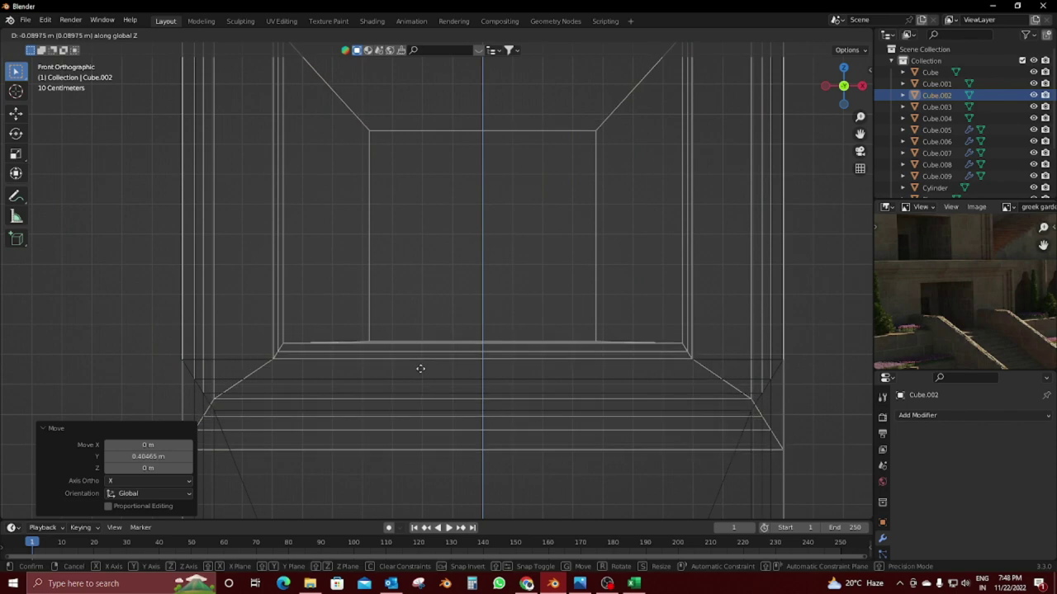
pyautogui.click(420, 368)
# Step: In Edit Mode, raise the copy's bottom edge so it sits as a second tier
pyautogui.press('Tab')
pyautogui.click(371, 328)
pyautogui.moveTo(275, 341); pyautogui.dragTo(680, 482)
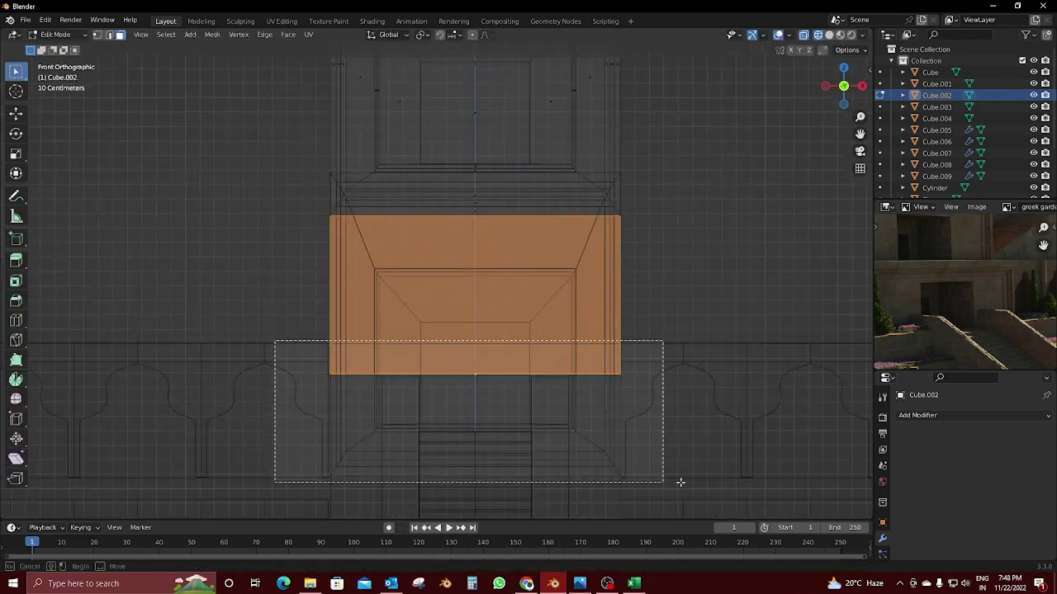
pyautogui.scroll(3, 497, 425)
pyautogui.press('g')
pyautogui.press('z')
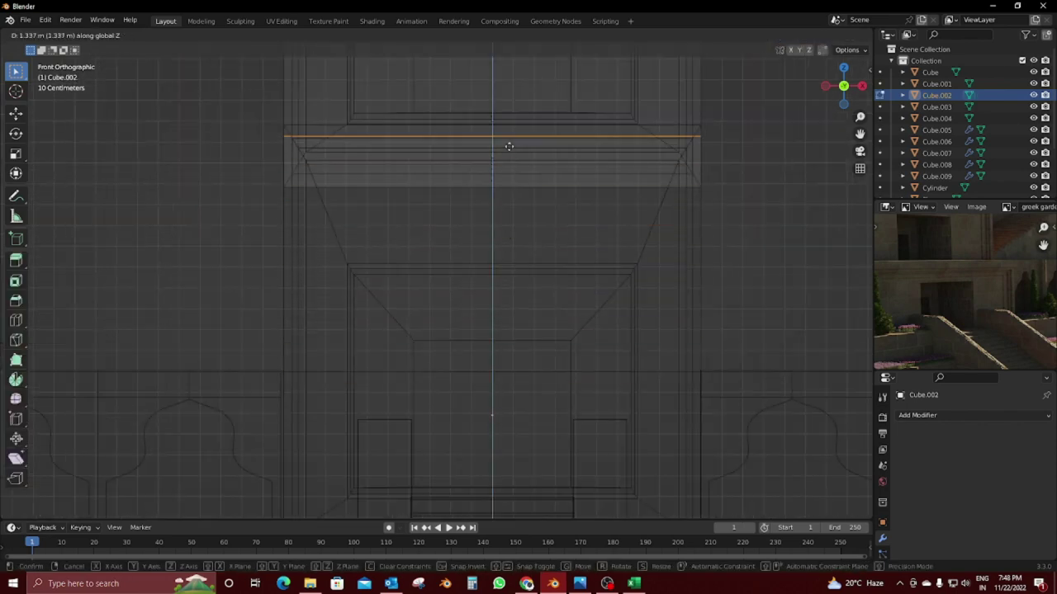
pyautogui.click(510, 146)
pyautogui.press('Tab')
# Step: Orbit around the building to inspect the new tier and the stairs
pyautogui.moveTo(512, 218)
pyautogui.mouseDown(button='middle')
pyautogui.moveTo(585, 217)
pyautogui.moveTo(524, 220)
pyautogui.moveTo(596, 271)
pyautogui.mouseUp(button='middle')
pyautogui.scroll(-3, 714, 228)
pyautogui.scroll(3, 748, 226)
pyautogui.moveTo(748, 226); pyautogui.dragTo(555, 287, button='middle')
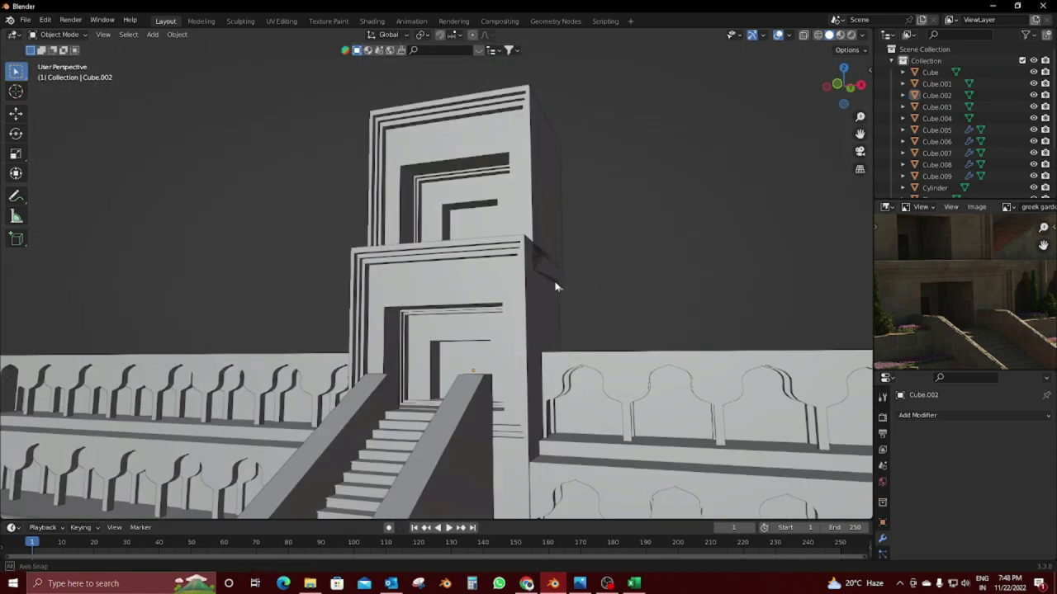
pyautogui.scroll(-4, 555, 286)
pyautogui.moveTo(589, 323)
pyautogui.mouseDown(button='middle')
pyautogui.moveTo(644, 319)
pyautogui.moveTo(660, 347)
pyautogui.moveTo(641, 285)
pyautogui.moveTo(669, 310)
pyautogui.mouseUp(button='middle')
pyautogui.moveTo(538, 249)
pyautogui.mouseDown(button='middle')
pyautogui.moveTo(355, 260)
pyautogui.moveTo(388, 264)
pyautogui.mouseUp(button='middle')
pyautogui.scroll(-2, 965, 281)
pyautogui.moveTo(1004, 261); pyautogui.dragTo(954, 286, button='middle')
pyautogui.moveTo(701, 314)
pyautogui.mouseDown(button='middle')
pyautogui.moveTo(641, 317)
pyautogui.moveTo(563, 300)
pyautogui.moveTo(483, 319)
pyautogui.mouseUp(button='middle')
# Step: Duplicate the stairs, raise the copy, and move it back along Y in top view
pyautogui.hotkey('shift', 'd')
pyautogui.press('z')
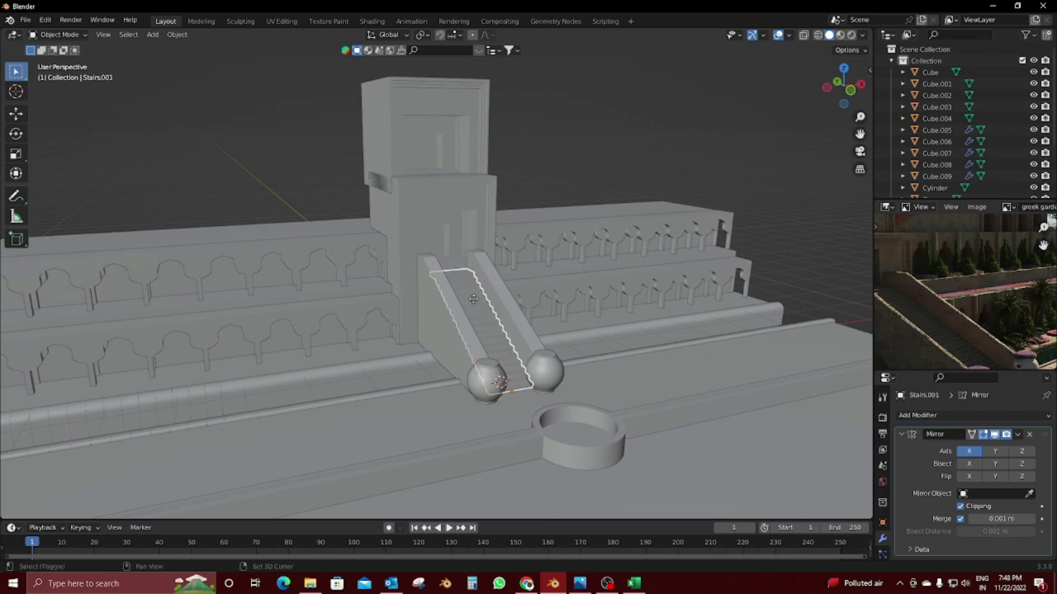
pyautogui.click(540, 230)
pyautogui.scroll(3, 540, 230)
pyautogui.press('KP_7')
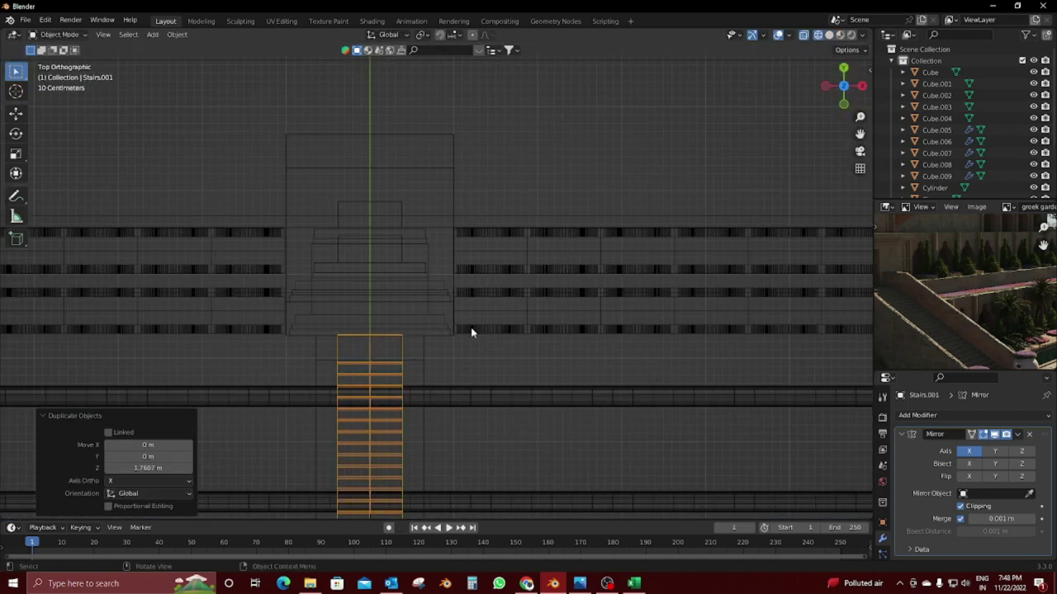
pyautogui.press('g')
pyautogui.press('y')
pyautogui.click(543, 462)
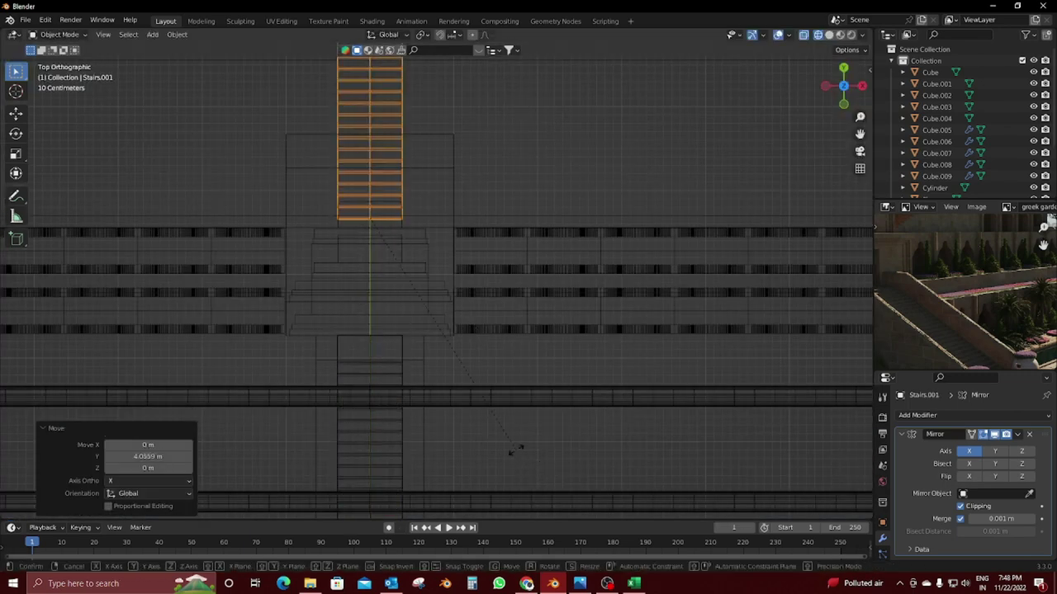
# Step: Turn the stairs copy -90° on Z, then shift it back along Y and right along X
pyautogui.press('r')
pyautogui.press('9')
pyautogui.press('Escape')
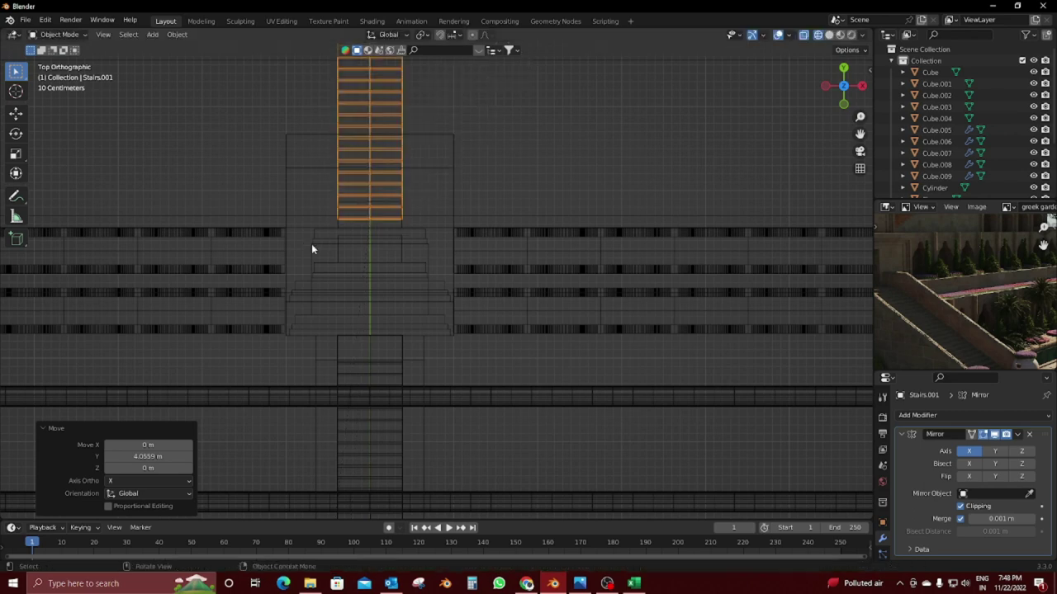
pyautogui.write('r-90')
pyautogui.press('Return')
pyautogui.press('g')
pyautogui.press('y')
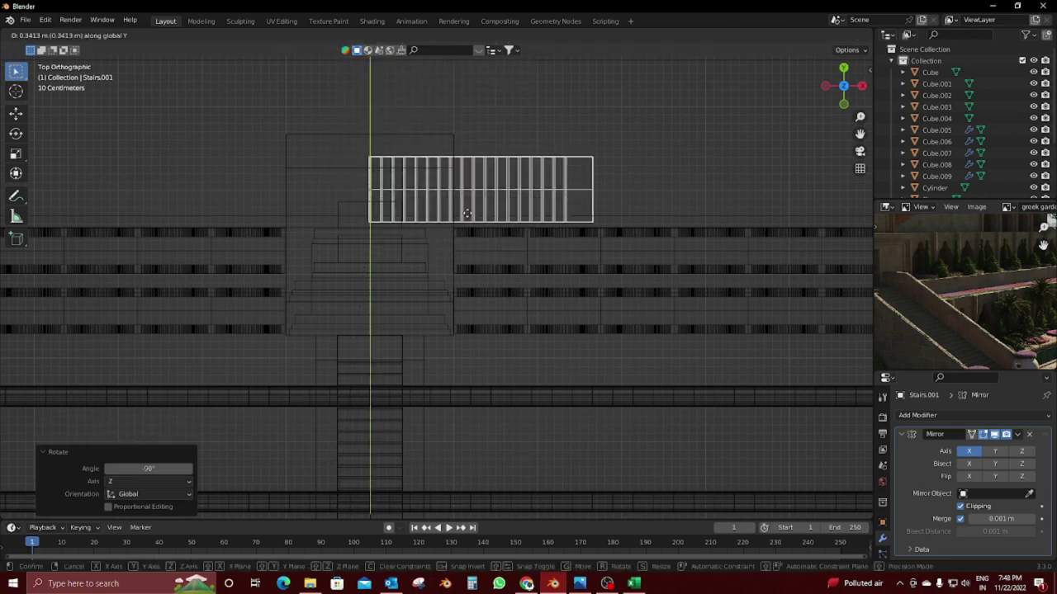
pyautogui.click(468, 210)
pyautogui.press('g')
pyautogui.press('x')
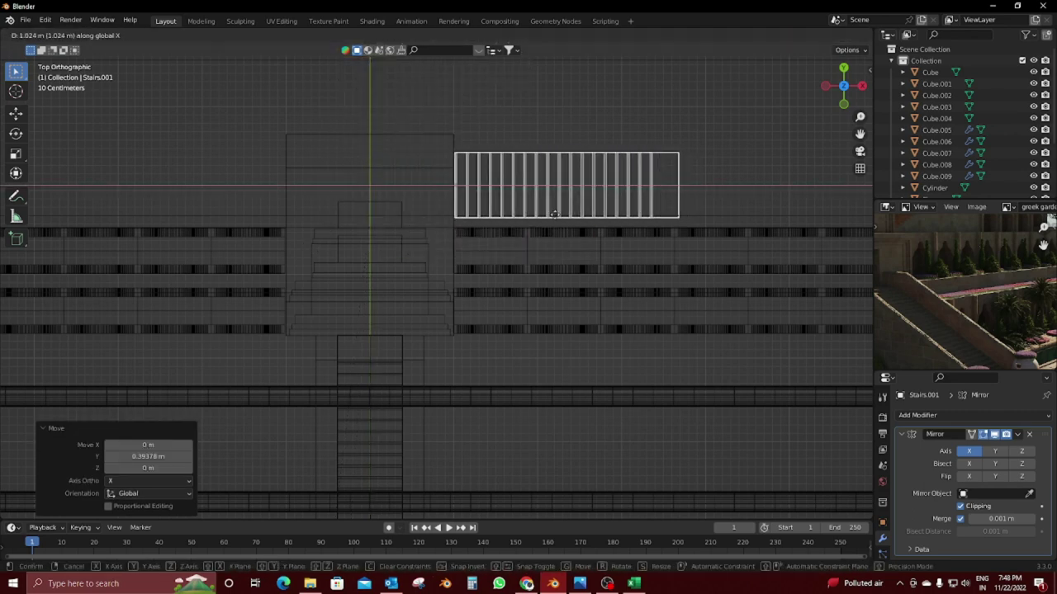
pyautogui.click(561, 241)
# Step: In front wireframe view, raise the stairs copy along Z
pyautogui.hotkey('shift', 'z')
pyautogui.moveTo(561, 241)
pyautogui.mouseDown(button='middle')
pyautogui.moveTo(598, 191)
pyautogui.moveTo(511, 238)
pyautogui.mouseUp(button='middle')
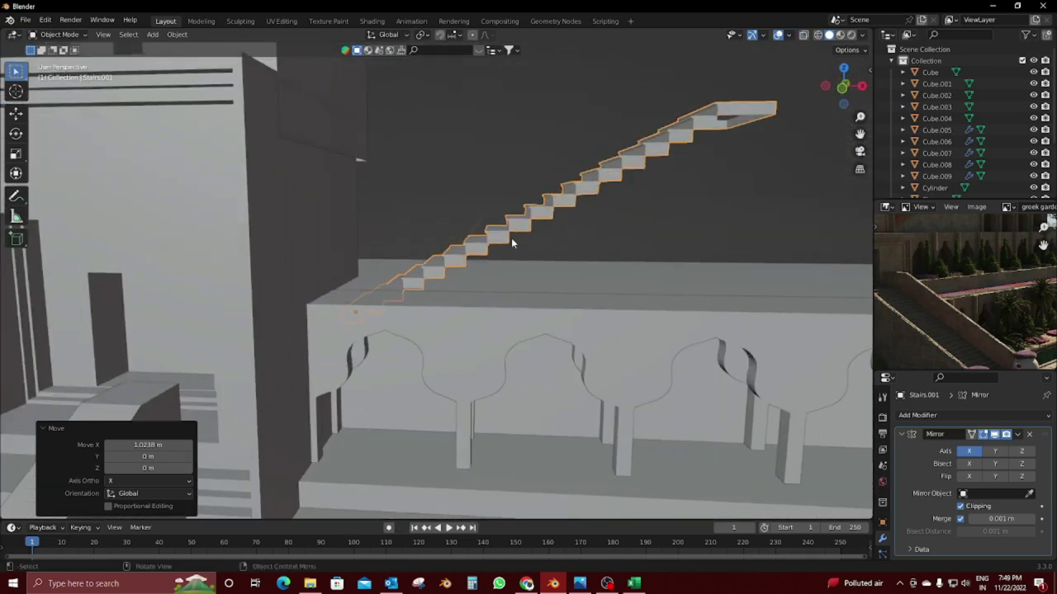
pyautogui.press('KP_1')
pyautogui.hotkey('shift', 'z')
pyautogui.press('z')
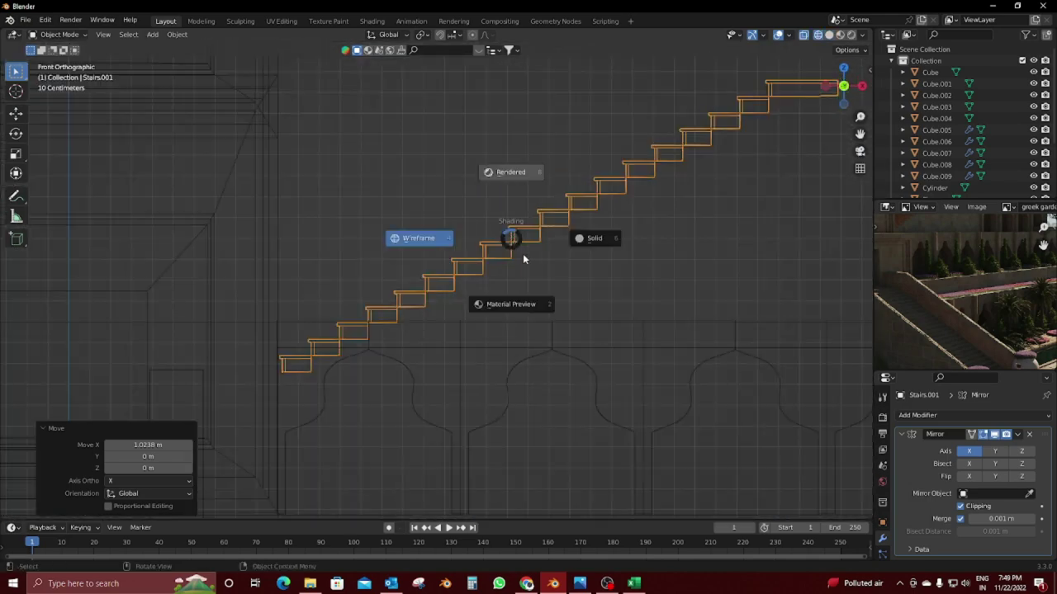
pyautogui.click(523, 258)
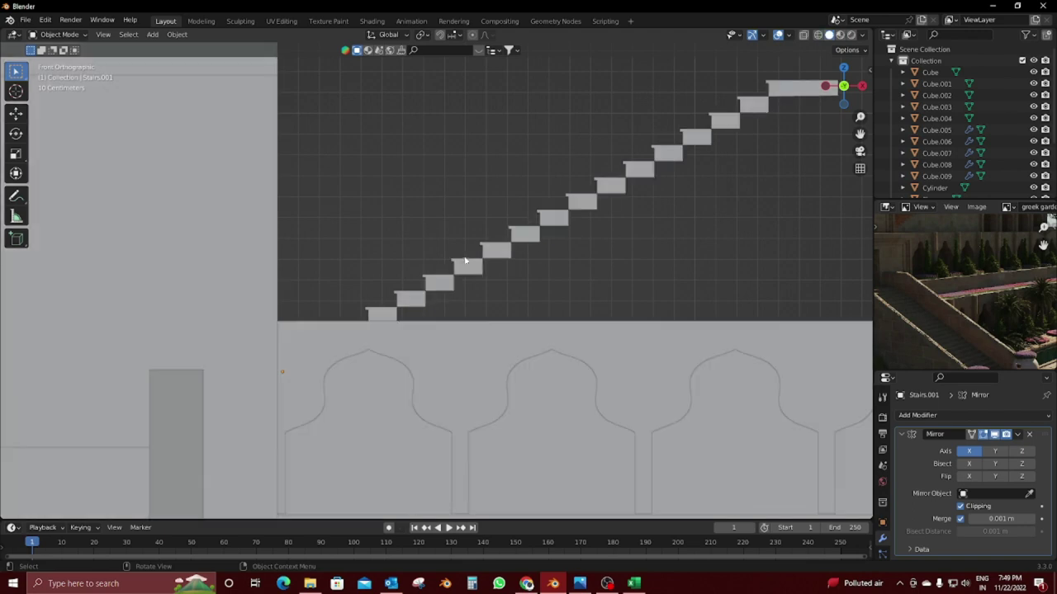
pyautogui.hotkey('shift', 'z')
pyautogui.press('g')
pyautogui.press('z')
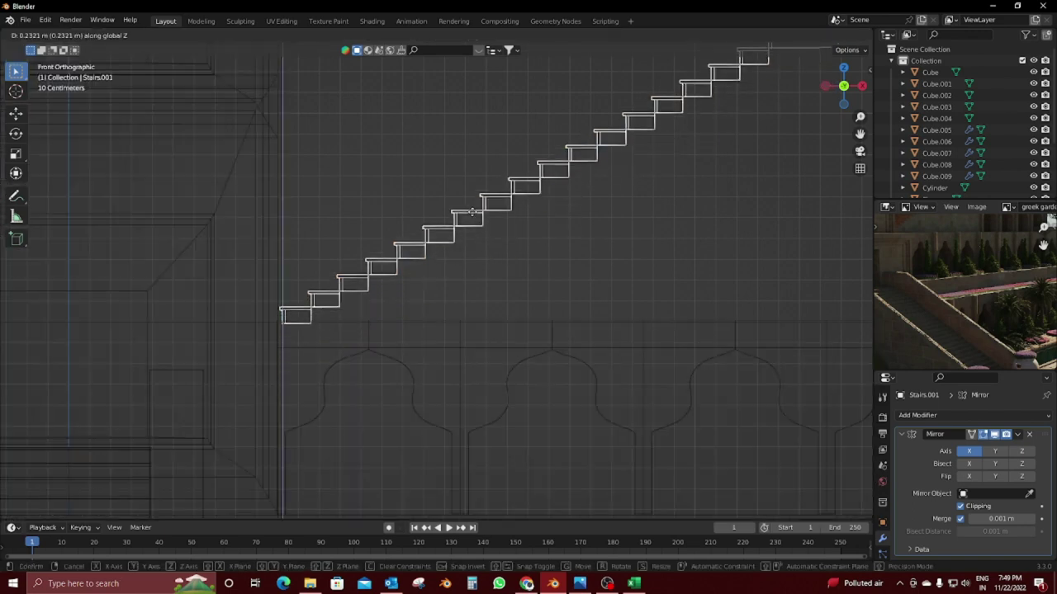
pyautogui.click(473, 214)
# Step: Nudge the stairs copy sideways along X and return to solid shading
pyautogui.press('g')
pyautogui.press('x')
pyautogui.click(492, 214)
pyautogui.hotkey('shift', 'z')
pyautogui.moveTo(432, 236)
pyautogui.mouseDown(button='middle')
pyautogui.moveTo(472, 255)
pyautogui.moveTo(447, 245)
pyautogui.mouseUp(button='middle')
# Step: Delete the floating stairs copy and instead duplicate the walled ramp, raised and turned -90° on Z
pyautogui.press('Delete')
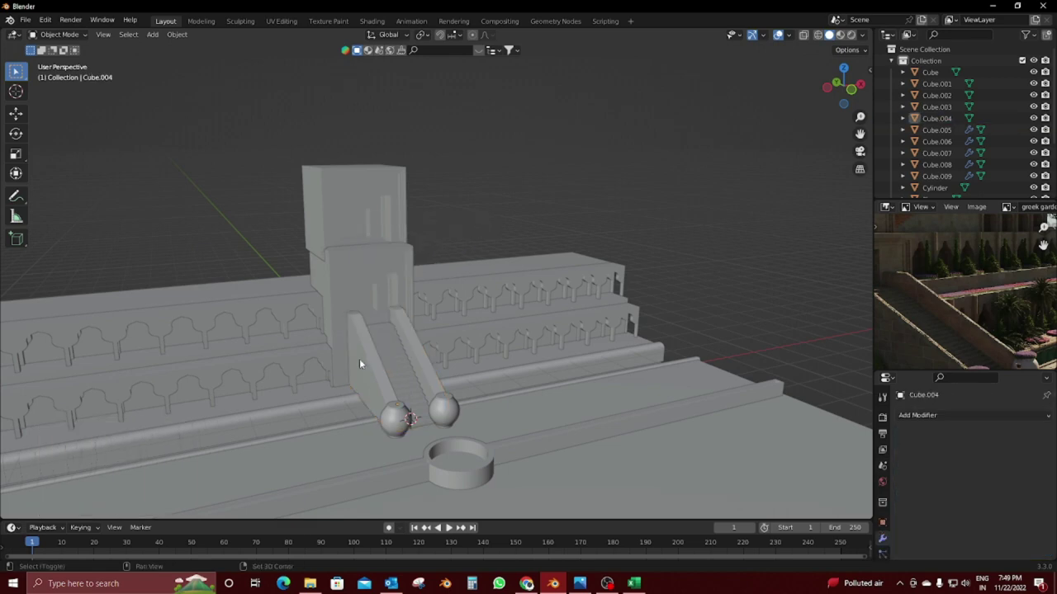
pyautogui.click(377, 361)
pyautogui.click(373, 360)
pyautogui.hotkey('shift', 'd')
pyautogui.press('z')
pyautogui.click(393, 213)
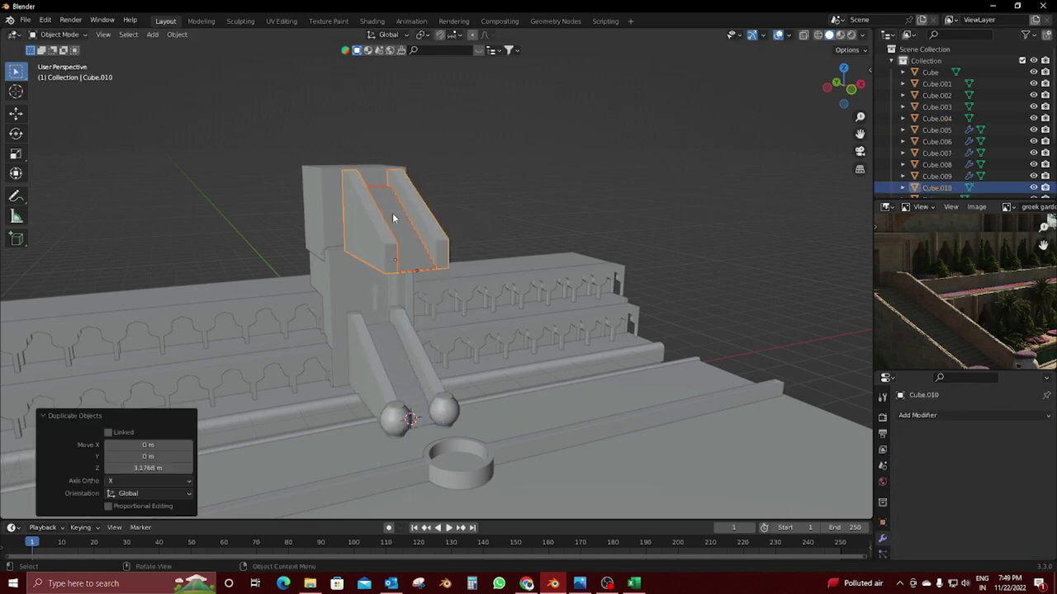
pyautogui.write('rz-90')
pyautogui.press('Return')
# Step: Shift the ramp copy 1.597 m to the right along X in front wireframe view
pyautogui.press('KP_1')
pyautogui.hotkey('shift', 'z')
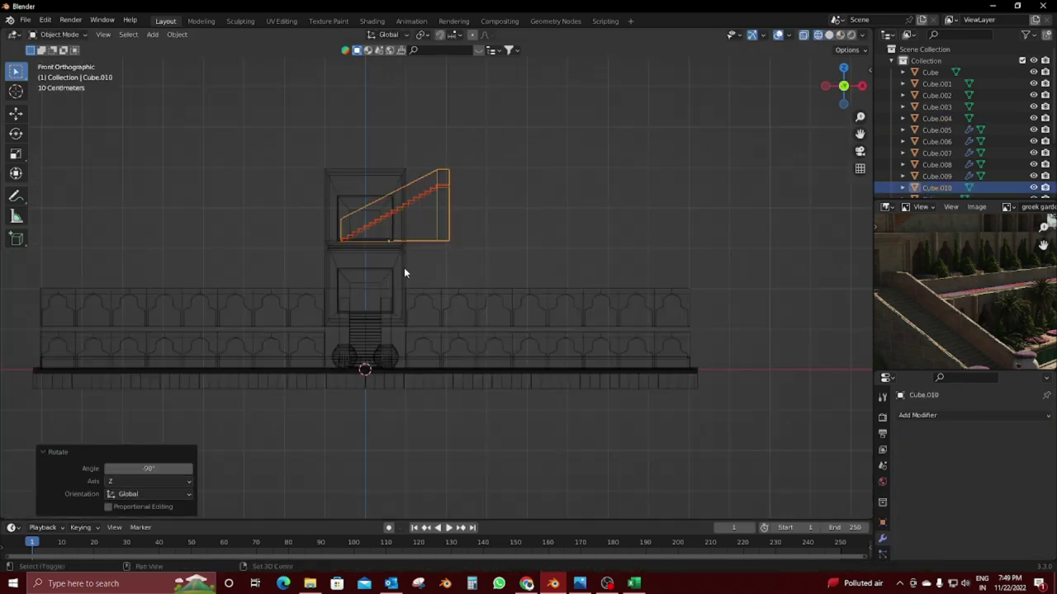
pyautogui.scroll(3, 404, 268)
pyautogui.keyDown('shift'); pyautogui.moveTo(507, 270); pyautogui.dragTo(528, 340, button='middle'); pyautogui.keyUp('shift')
pyautogui.press('g')
pyautogui.press('x')
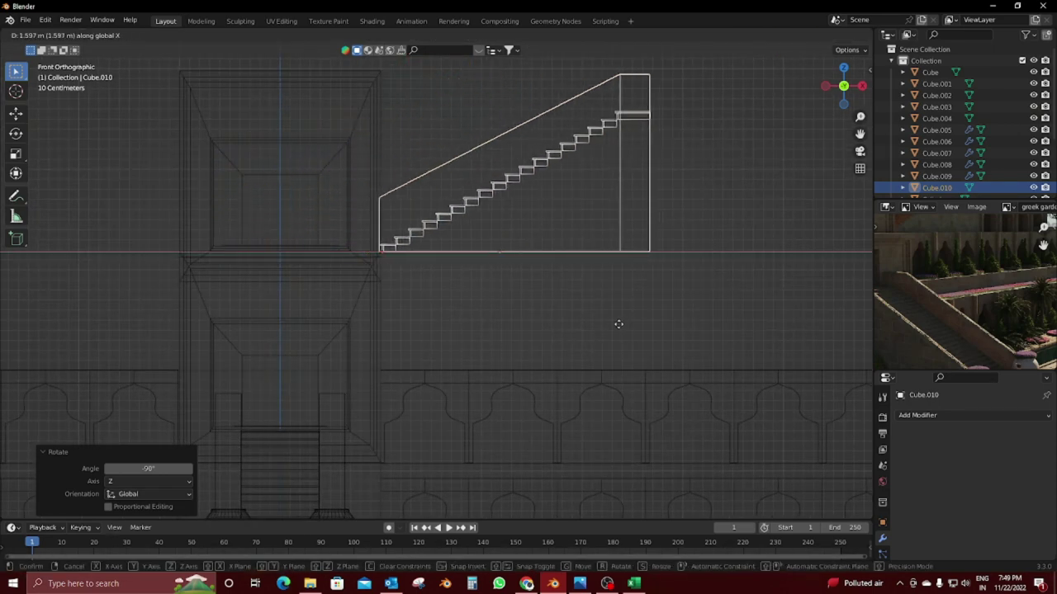
pyautogui.click(618, 324)
pyautogui.scroll(-4, 551, 269)
pyautogui.hotkey('shift', 'z')
# Step: From top view, move the sloped block about 4.17 m along Y behind the arch tiers
pyautogui.moveTo(494, 231); pyautogui.dragTo(559, 271, button='middle')
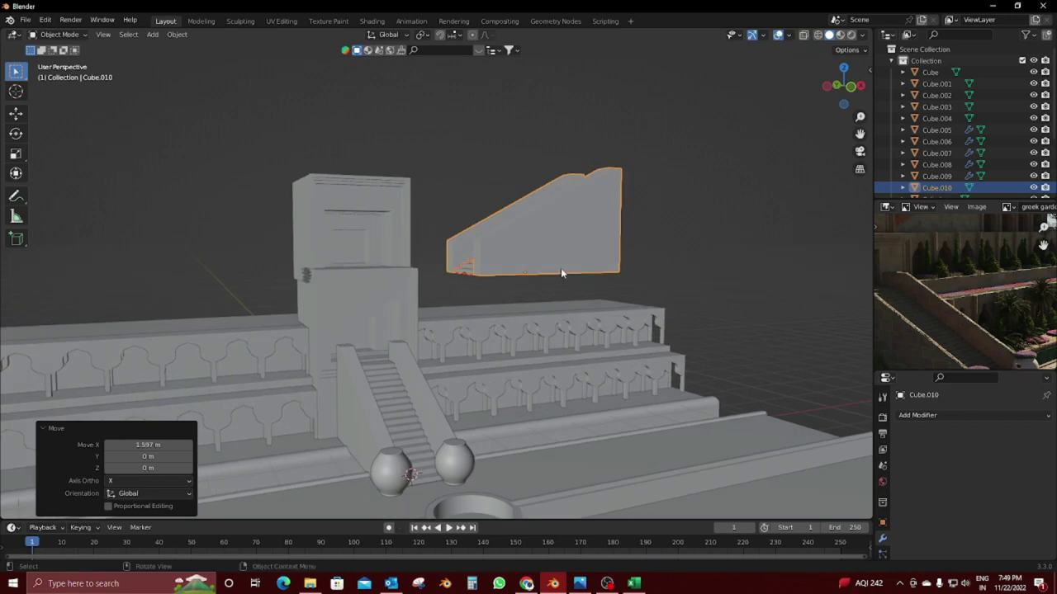
pyautogui.press('KP_7')
pyautogui.hotkey('shift', 'z')
pyautogui.press('g')
pyautogui.press('y')
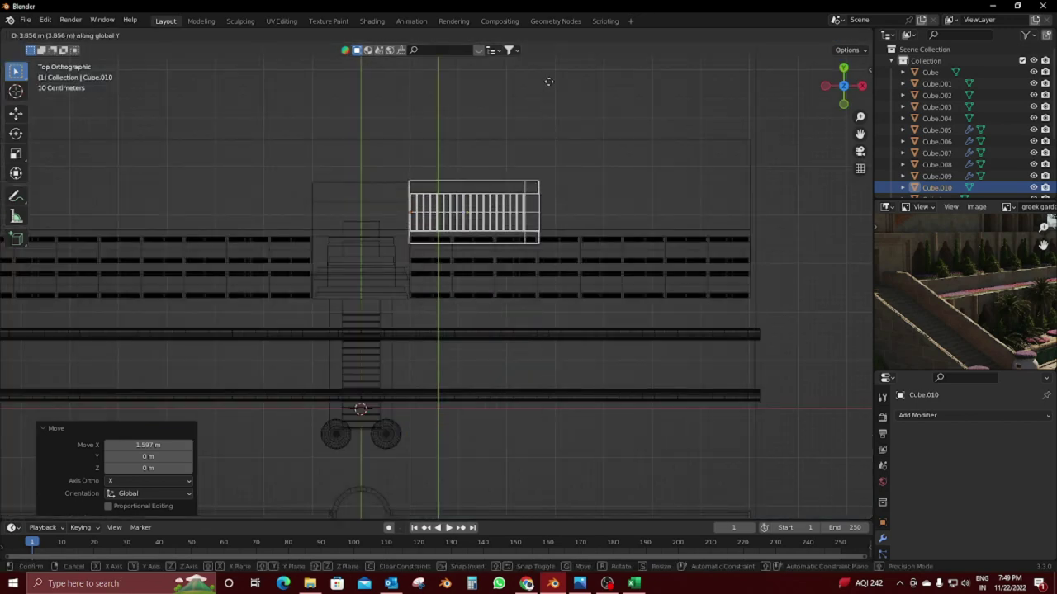
pyautogui.click(555, 59)
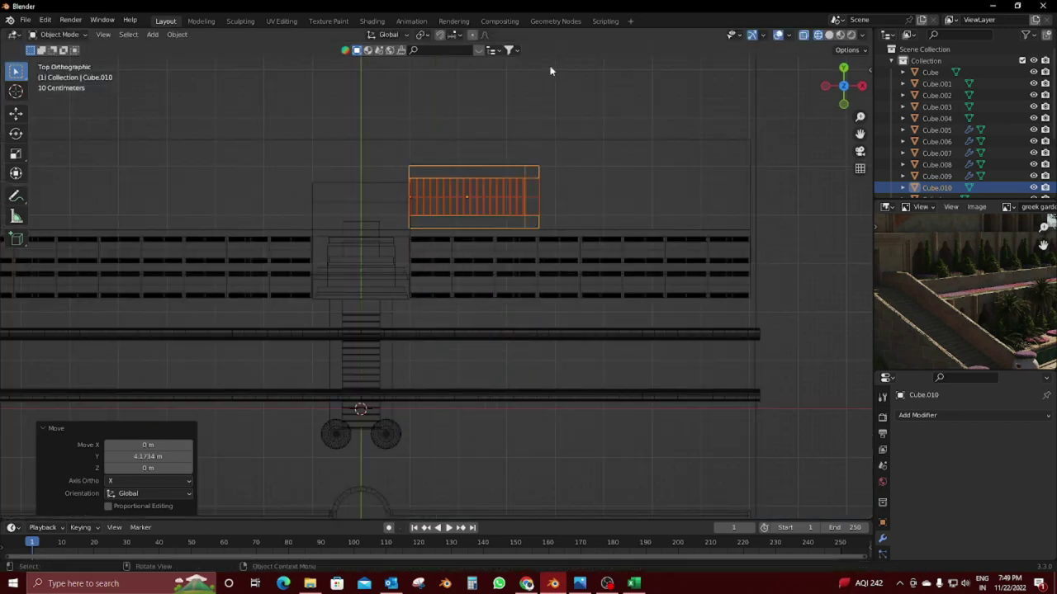
pyautogui.hotkey('shift', 'z')
pyautogui.moveTo(555, 60); pyautogui.dragTo(530, 181, button='middle')
pyautogui.scroll(3, 581, 264)
# Step: Duplicate the arch row 1.048 m higher and shift the copy 0.7587 m back along Y
pyautogui.click(543, 357)
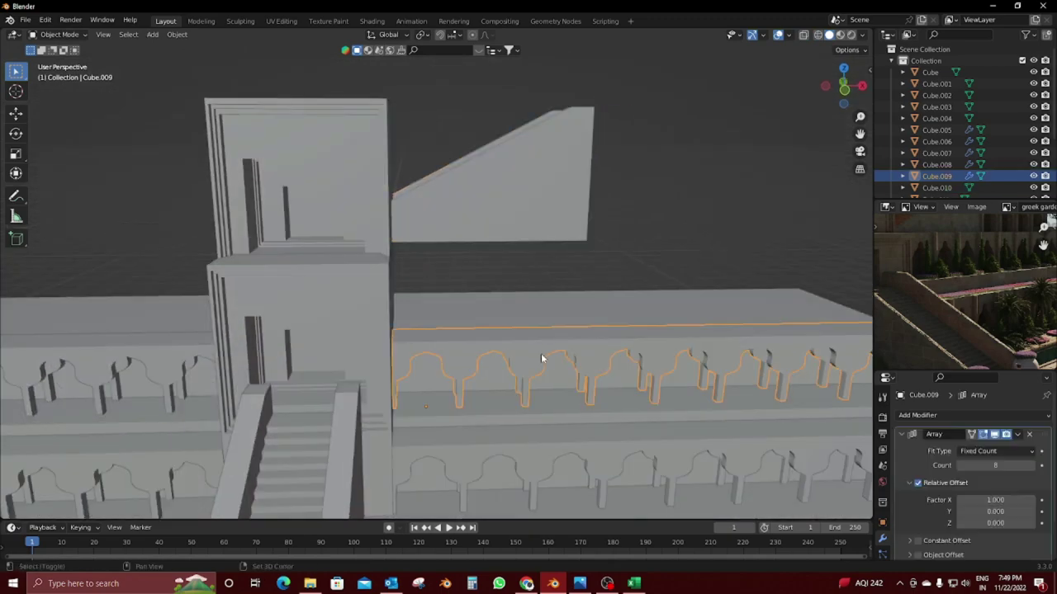
pyautogui.hotkey('shift', 'd')
pyautogui.press('z')
pyautogui.click(542, 306)
pyautogui.press('KP_7')
pyautogui.hotkey('shift', 'z')
pyautogui.press('g')
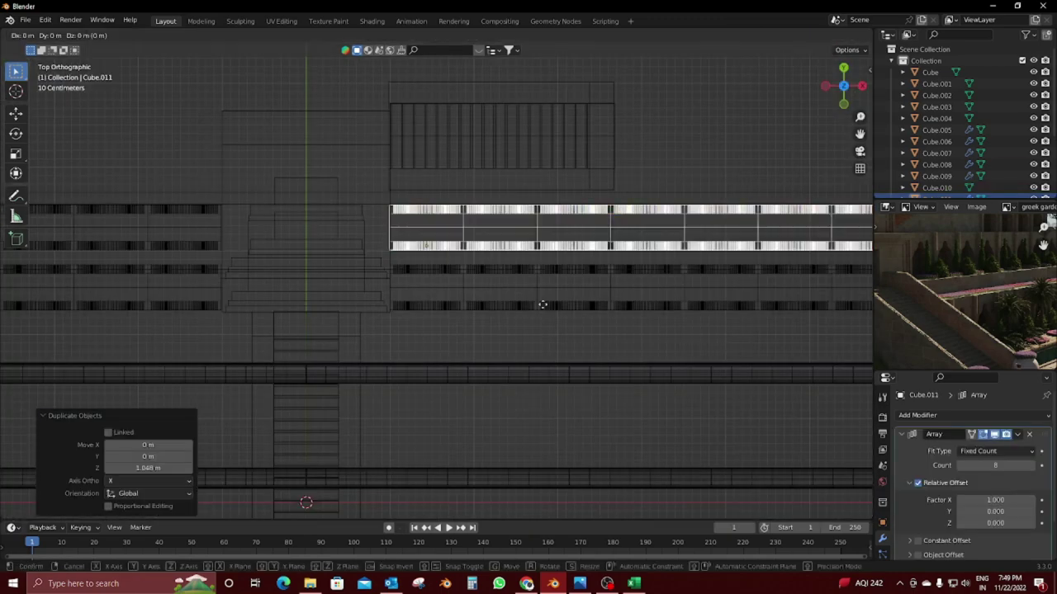
pyautogui.press('y')
pyautogui.click(558, 257)
pyautogui.moveTo(558, 258); pyautogui.dragTo(573, 203, button='middle')
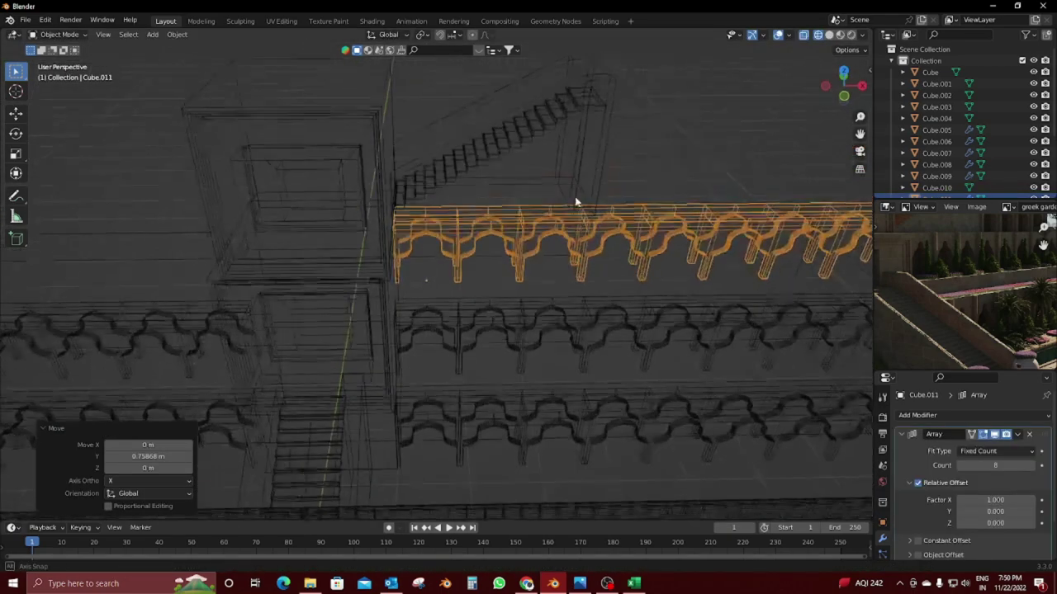
pyautogui.hotkey('shift', 'z')
pyautogui.moveTo(516, 253); pyautogui.dragTo(502, 264, button='middle')
# Step: In front view, lower the new arch tier slightly along Z
pyautogui.press('KP_1')
pyautogui.hotkey('shift', 'z')
pyautogui.scroll(3, 507, 264)
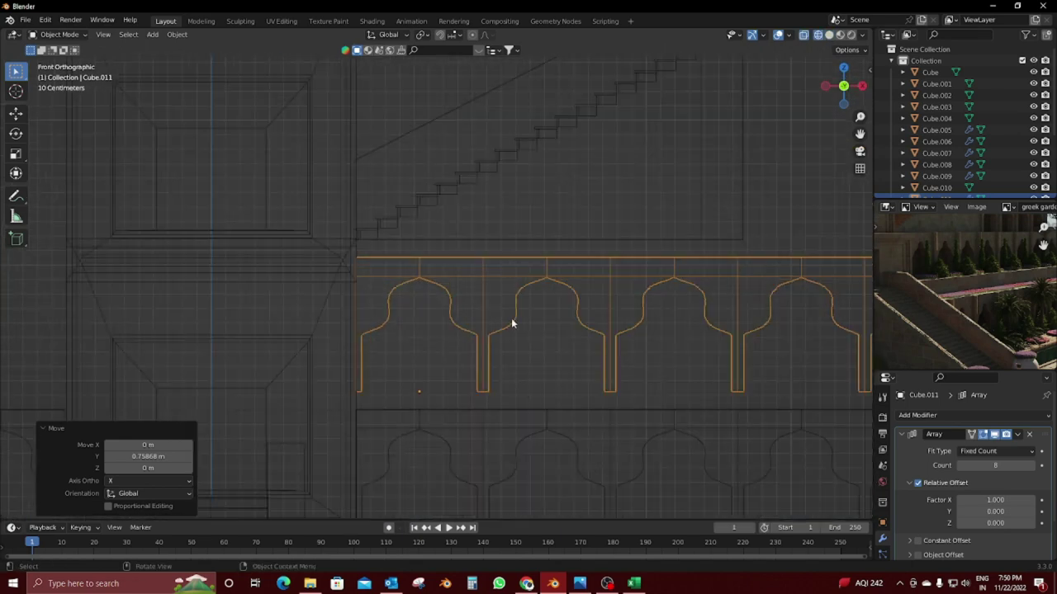
pyautogui.press('z')
pyautogui.press('g')
pyautogui.press('z')
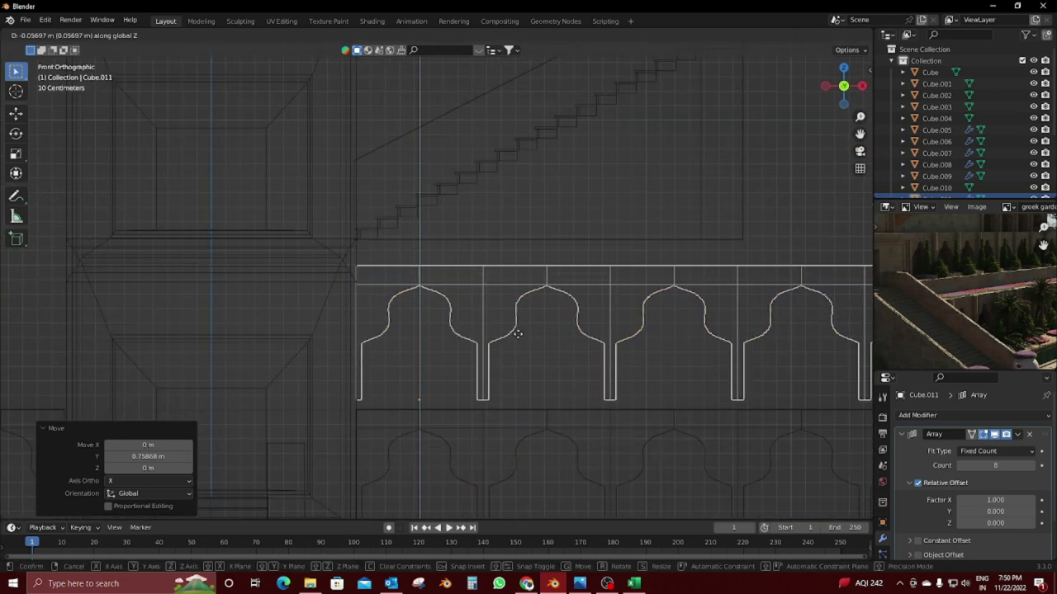
pyautogui.click(520, 341)
# Step: Lower the sloped wall and side staircase together 0.262 m along Z
pyautogui.click(445, 192)
pyautogui.press('Delete')
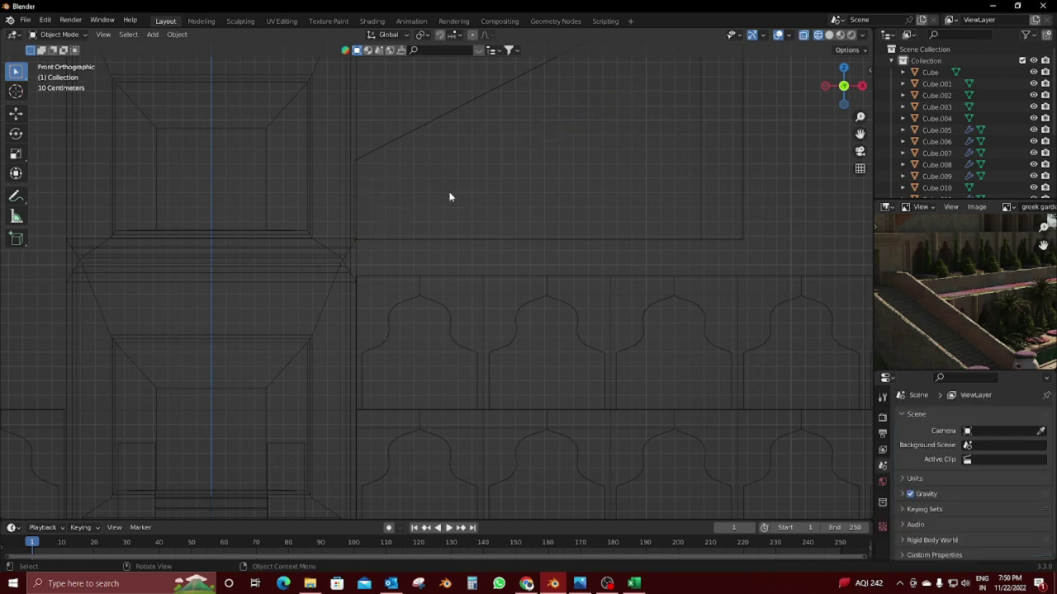
pyautogui.moveTo(977, 249); pyautogui.dragTo(963, 288, button='middle')
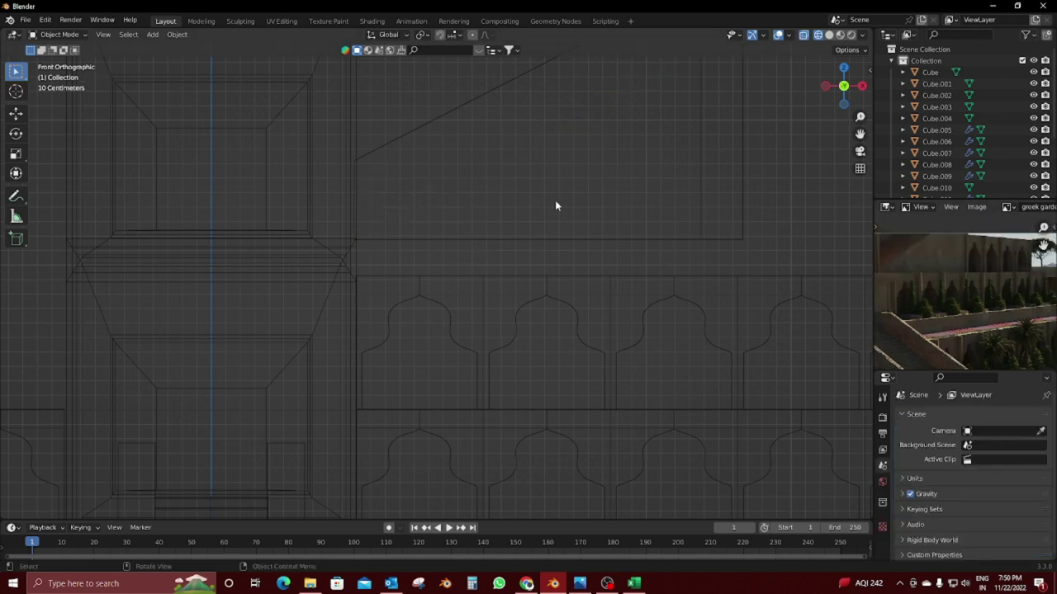
pyautogui.hotkey('ctrl', 'z')
pyautogui.click(541, 243)
pyautogui.keyDown('shift'); pyautogui.click(473, 186); pyautogui.keyUp('shift')
pyautogui.press('g')
pyautogui.press('z')
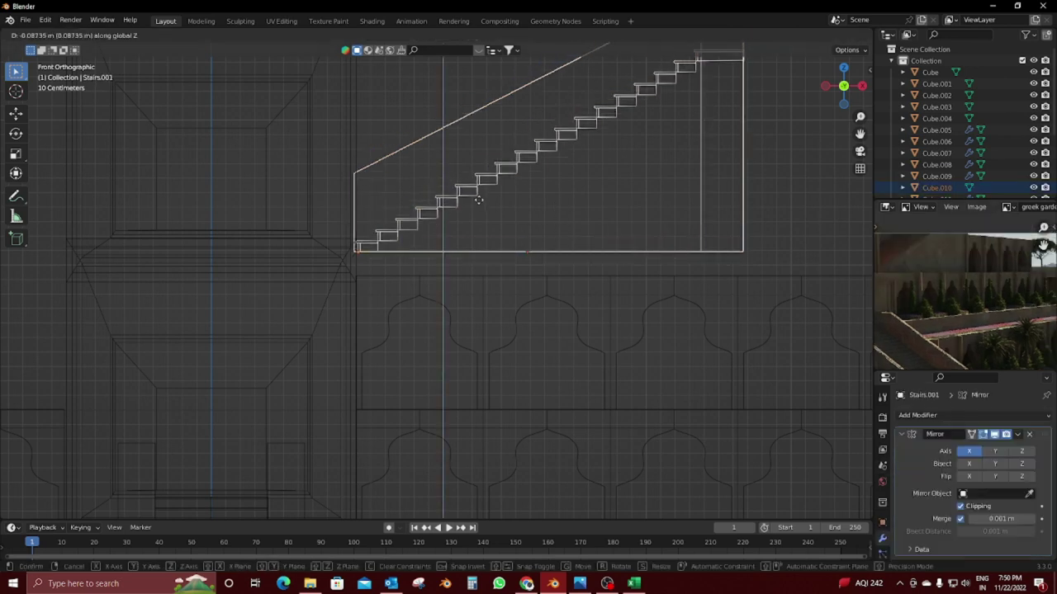
pyautogui.click(589, 203)
# Step: Select the sloped wall and enter Edit Mode to lower its top edge along Z
pyautogui.keyDown('shift'); pyautogui.scroll(3, 644, 223); pyautogui.keyUp('shift')
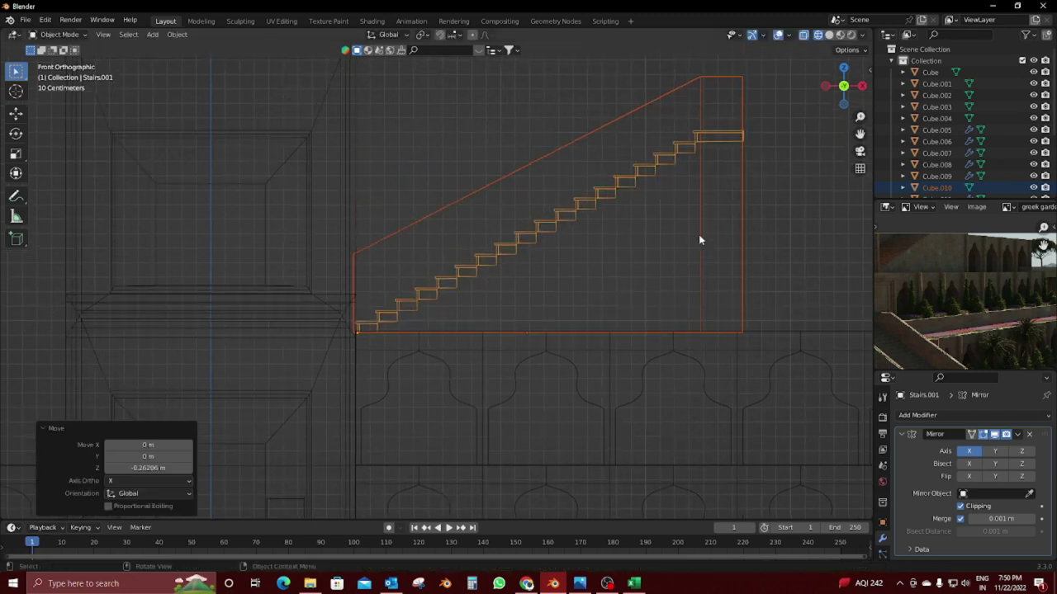
pyautogui.click(699, 239)
pyautogui.press('Tab')
pyautogui.press('z')
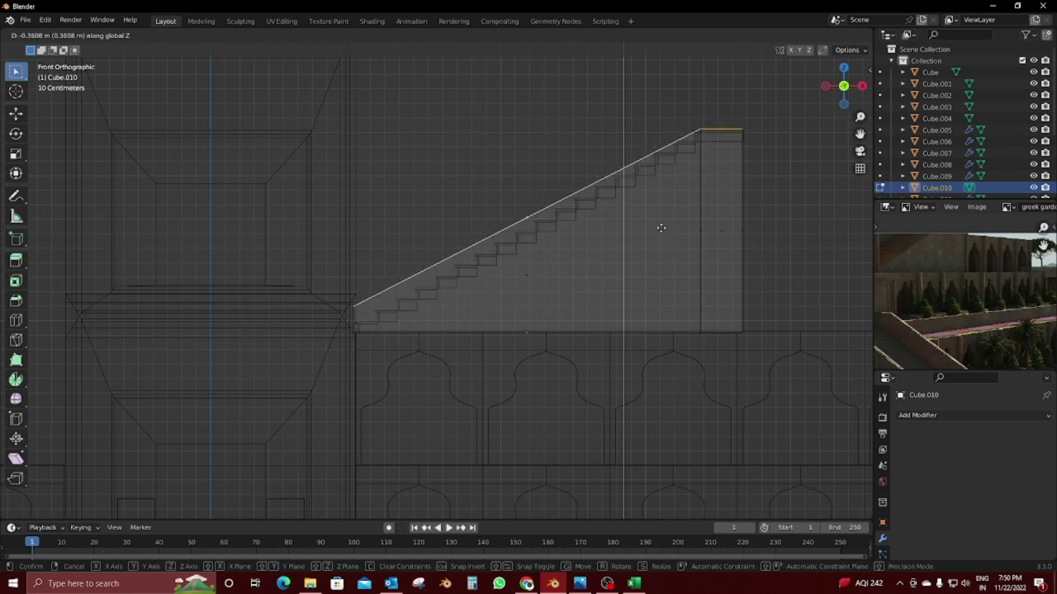
# Step: Confirm the lowered top edge of the wall block and return to Object Mode
pyautogui.click(630, 233)
pyautogui.press('Tab')
pyautogui.moveTo(630, 234)
pyautogui.mouseDown(button='middle')
pyautogui.moveTo(696, 184)
pyautogui.moveTo(621, 181)
pyautogui.moveTo(624, 161)
pyautogui.moveTo(613, 195)
pyautogui.moveTo(511, 196)
pyautogui.moveTo(498, 218)
pyautogui.moveTo(552, 249)
pyautogui.mouseUp(button='middle')
pyautogui.click(621, 182)
pyautogui.scroll(4, 553, 249)
# Step: Loop-cut the base block and extrude its top face up 2.04 m
pyautogui.press('Tab')
pyautogui.hotkey('ctrl', 'r')
pyautogui.click(284, 369)
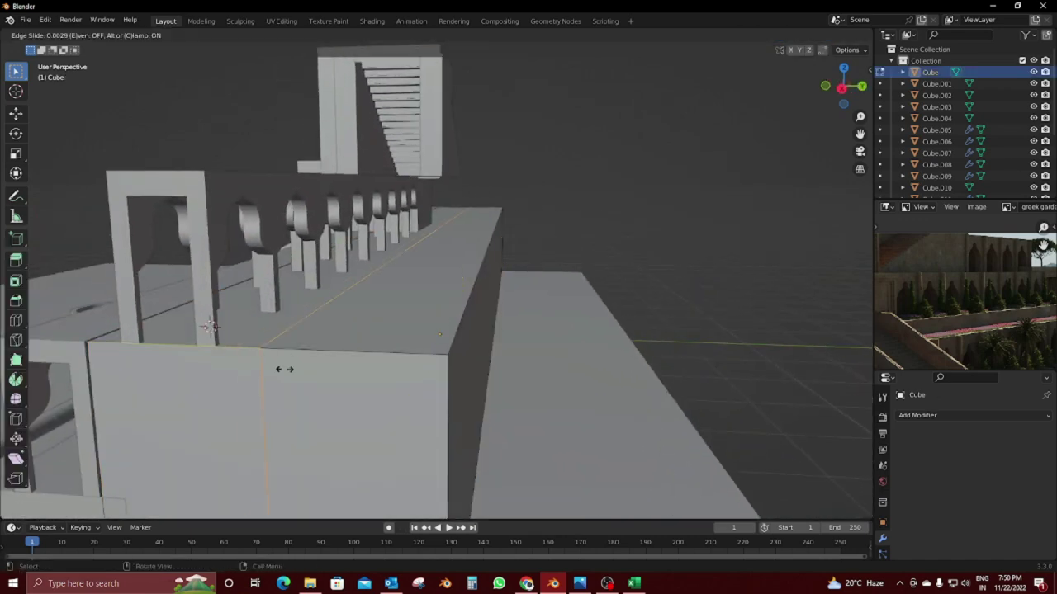
pyautogui.click(241, 362)
pyautogui.click(376, 332)
pyautogui.press('e')
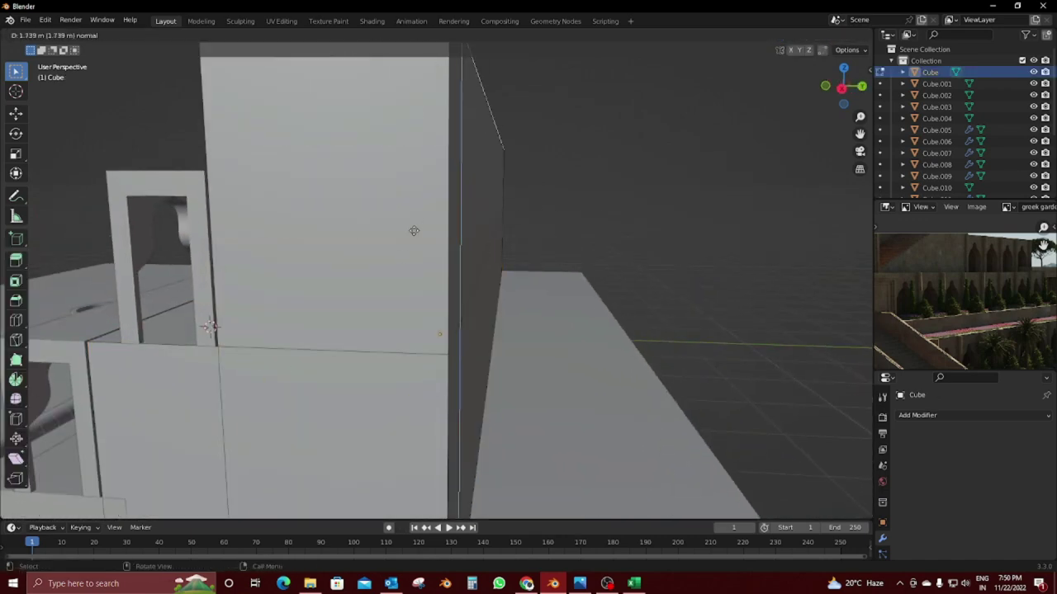
pyautogui.click(416, 217)
# Step: In the right side X-ray view, move the raised face along Z to set the wall height
pyautogui.scroll(-5, 417, 217)
pyautogui.press('KP_3')
pyautogui.hotkey('alt', 'z')
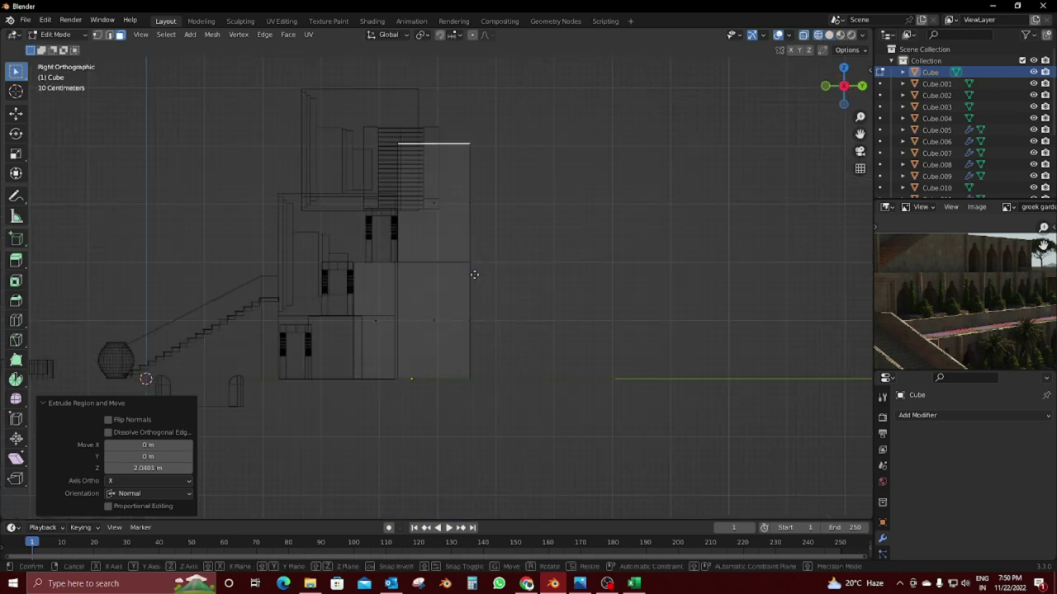
pyautogui.press('g')
pyautogui.press('z')
pyautogui.click(480, 222)
pyautogui.hotkey('alt', 'z')
pyautogui.press('Tab')
# Step: Select the upper arch row, collapse its Array settings and remove the accidental Mask modifier
pyautogui.moveTo(376, 235); pyautogui.dragTo(591, 266, button='middle')
pyautogui.click(692, 241)
pyautogui.scroll(3, 692, 241)
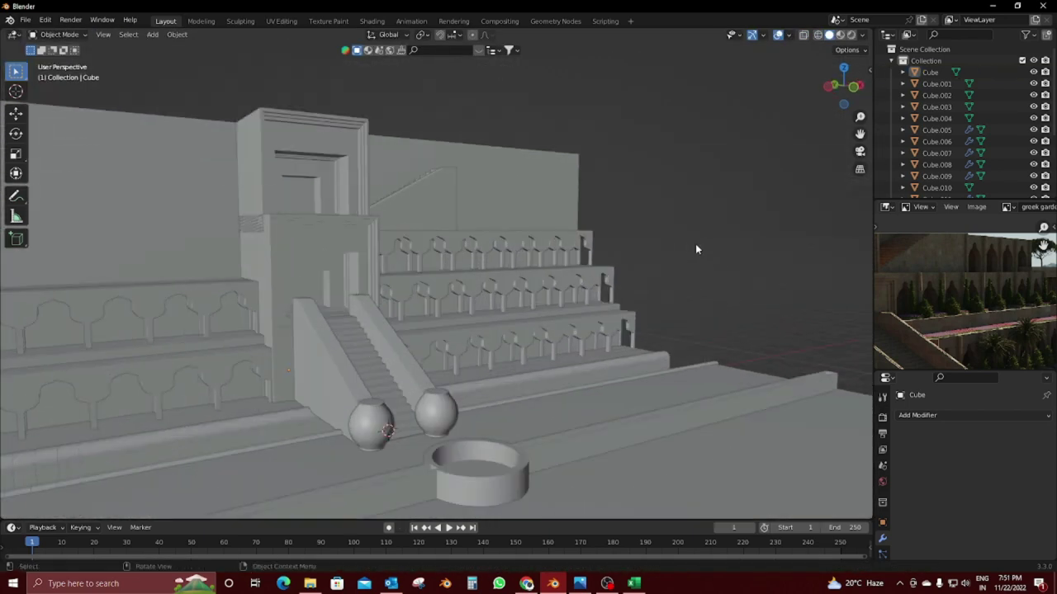
pyautogui.moveTo(695, 243)
pyautogui.mouseDown(button='middle')
pyautogui.moveTo(659, 251)
pyautogui.moveTo(562, 205)
pyautogui.mouseUp(button='middle')
pyautogui.click(562, 208)
pyautogui.click(902, 434)
pyautogui.click(925, 415)
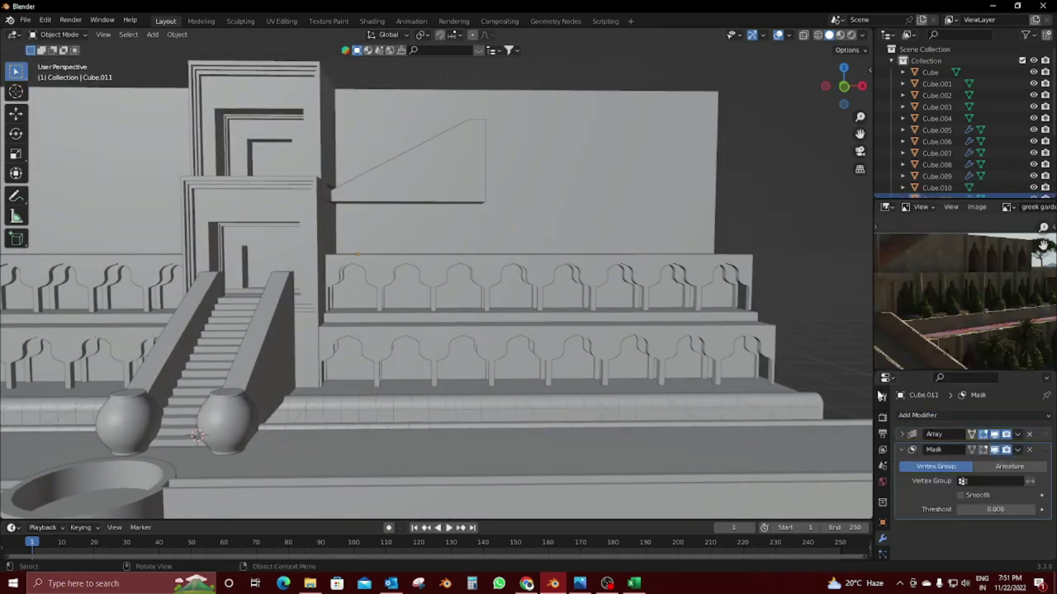
pyautogui.scroll(-4, 450, 242)
pyautogui.scroll(3, 451, 242)
pyautogui.click(902, 434)
# Step: Add a Mirror modifier to the upper arch row Cube.011
pyautogui.click(901, 434)
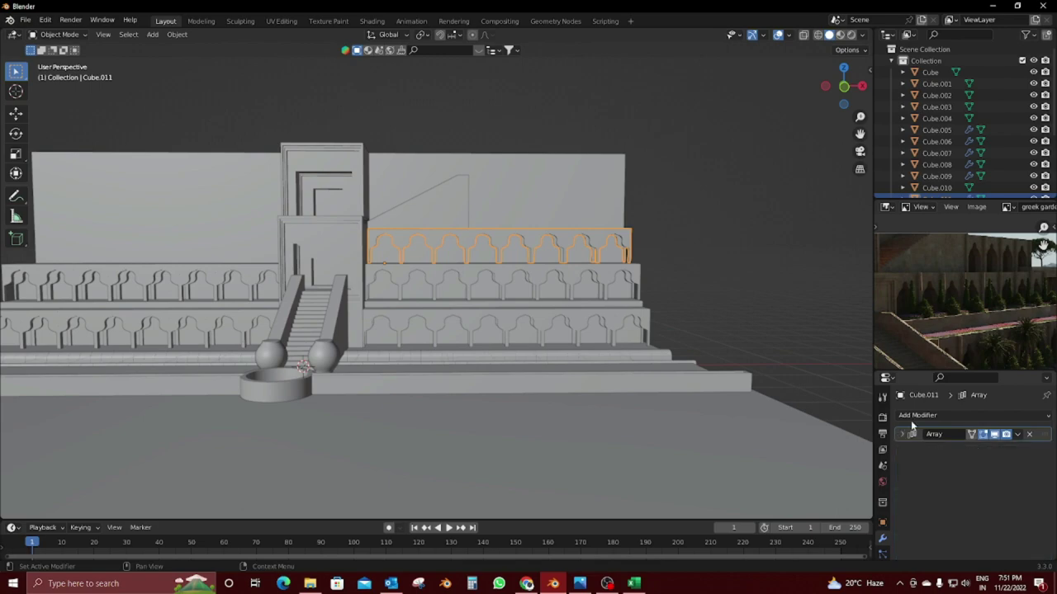
pyautogui.click(917, 415)
pyautogui.click(818, 278)
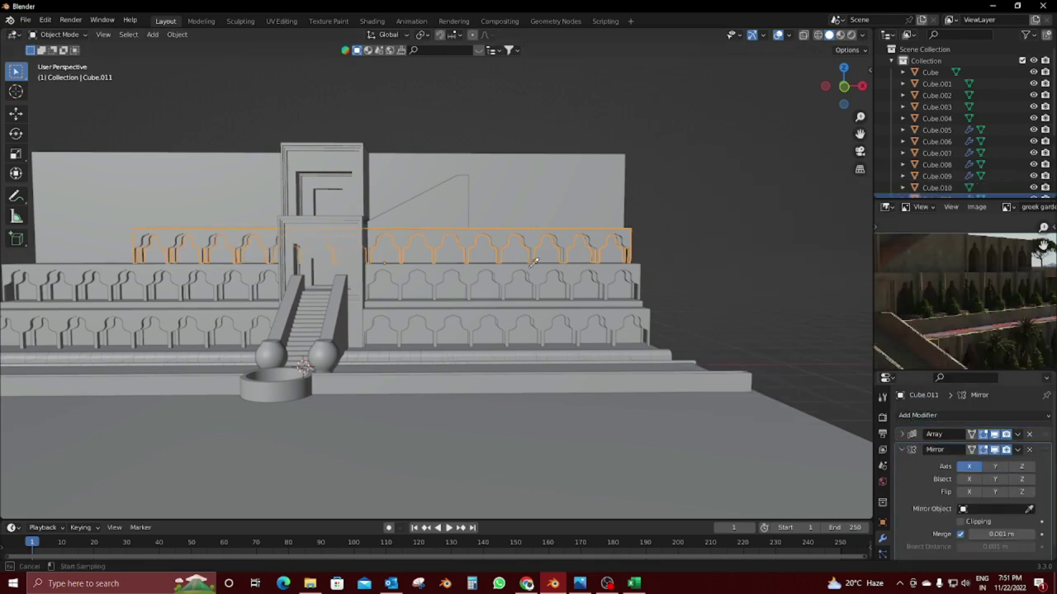
pyautogui.scroll(2, 355, 235)
pyautogui.scroll(3, 437, 243)
# Step: Nudge the mirrored arch row back −0.048 m along Y
pyautogui.moveTo(675, 228)
pyautogui.mouseDown(button='middle')
pyautogui.moveTo(552, 288)
pyautogui.moveTo(446, 293)
pyautogui.moveTo(489, 352)
pyautogui.mouseUp(button='middle')
pyautogui.scroll(4, 441, 295)
pyautogui.click(489, 352)
pyautogui.press('g')
pyautogui.press('y')
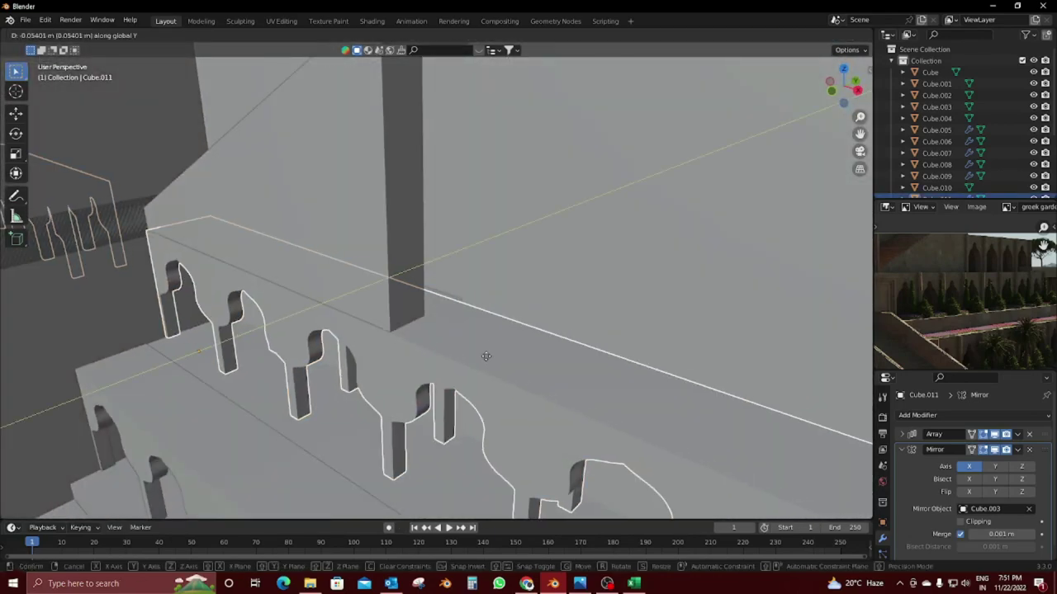
pyautogui.click(487, 355)
pyautogui.scroll(-2, 487, 355)
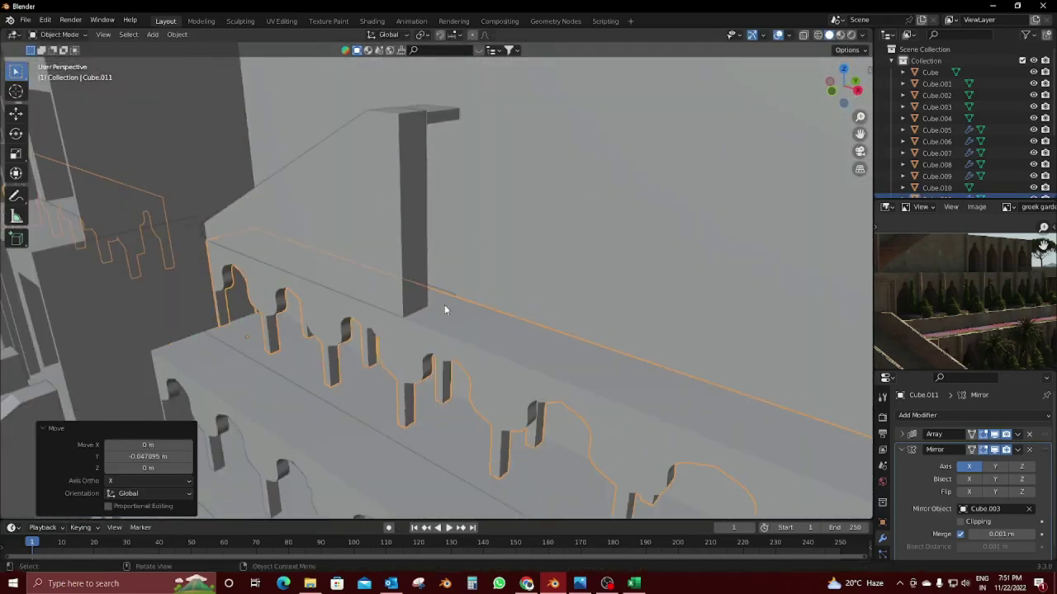
pyautogui.scroll(-6, 445, 305)
# Step: Orbit around the building to view the stairs and urns on the other side
pyautogui.moveTo(660, 353); pyautogui.dragTo(768, 321, button='middle')
pyautogui.scroll(3, 767, 321)
pyautogui.scroll(-2, 632, 294)
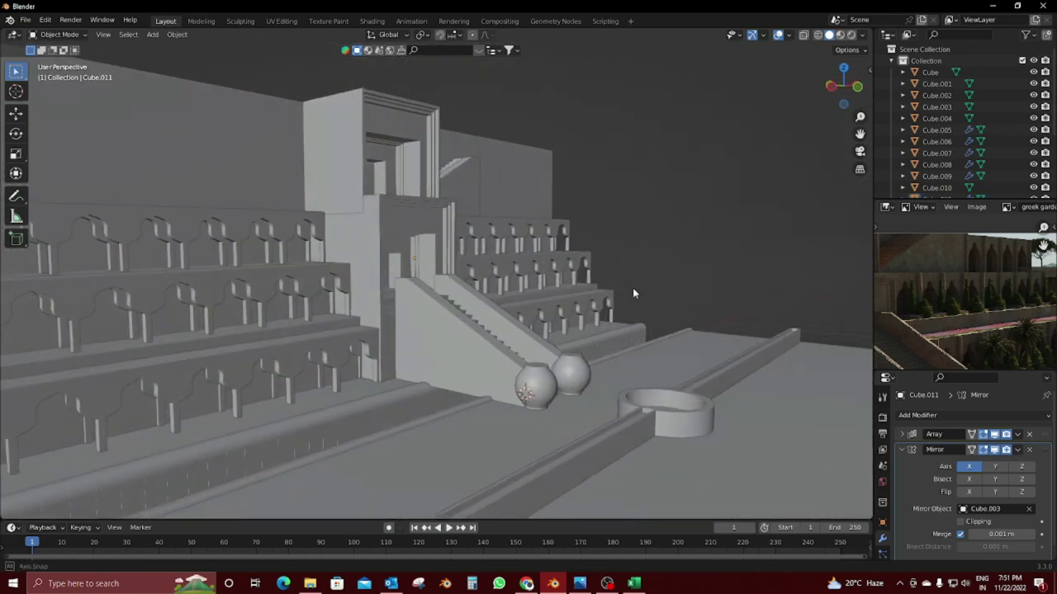
pyautogui.moveTo(633, 295); pyautogui.dragTo(648, 294, button='middle')
pyautogui.hotkey('shift', 'a')
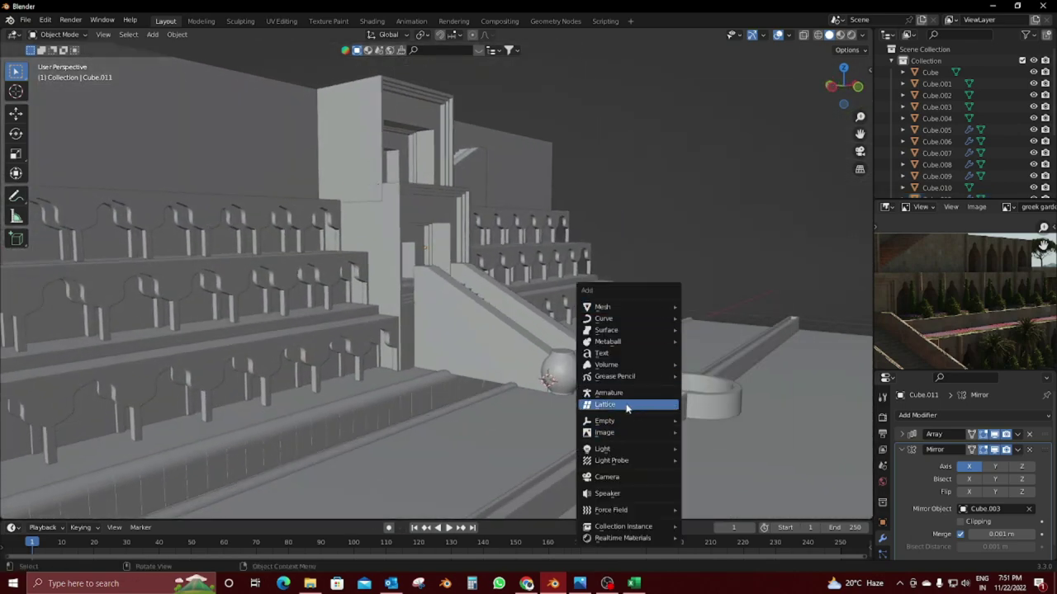
# Step: Add a camera, look through it and set its focal length to 35 mm
pyautogui.click(610, 477)
pyautogui.press('ctrl+alt+KP_0')
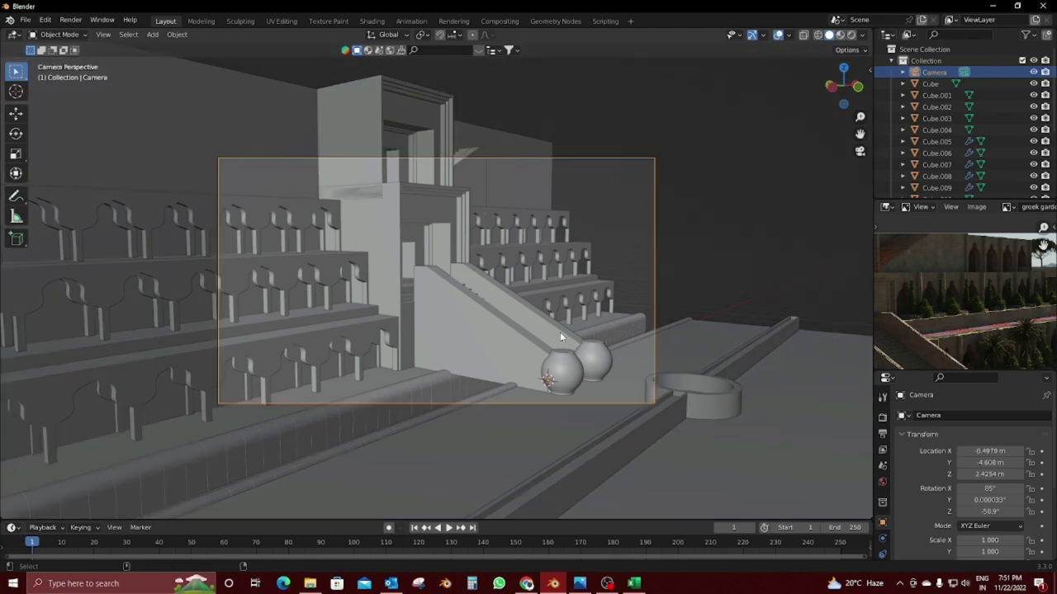
pyautogui.click(882, 525)
pyautogui.scroll(-2, 991, 445)
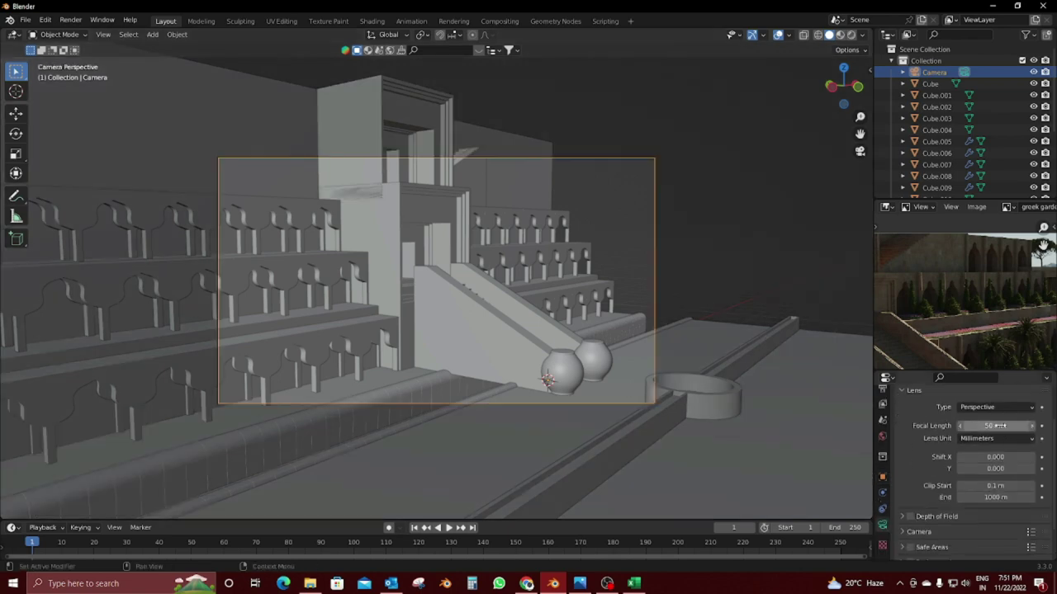
pyautogui.write('5')
pyautogui.press('Return')
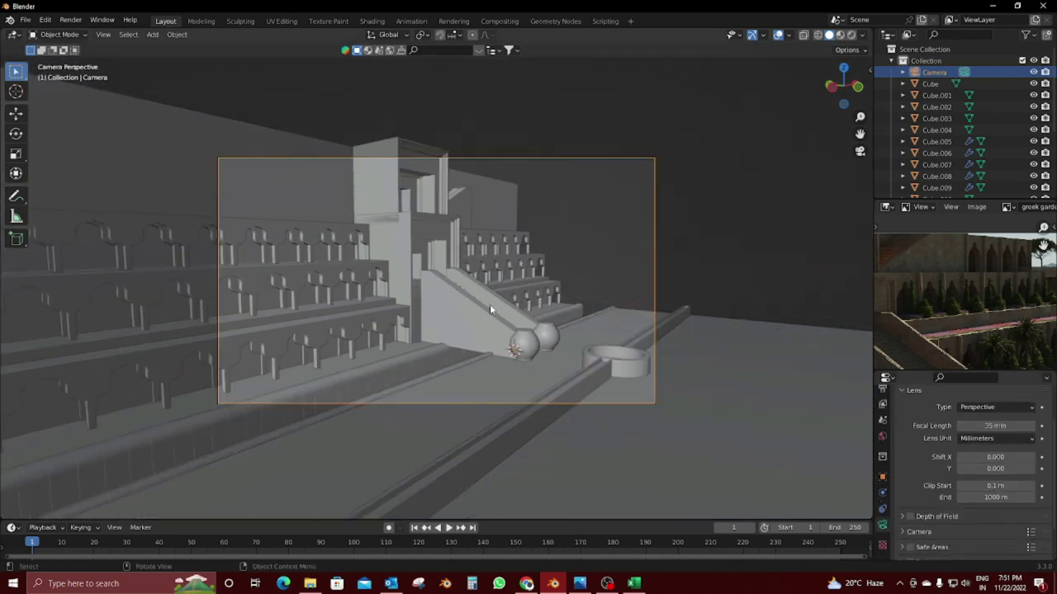
# Step: Lock the camera to the view, frame the stepped building, and split the viewport
pyautogui.press('n')
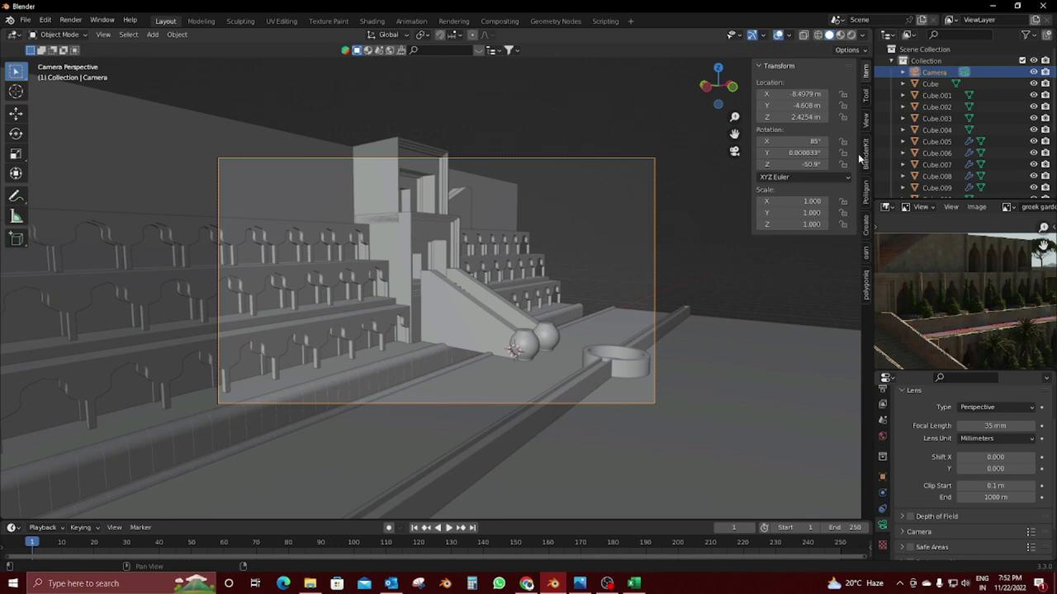
pyautogui.click(866, 121)
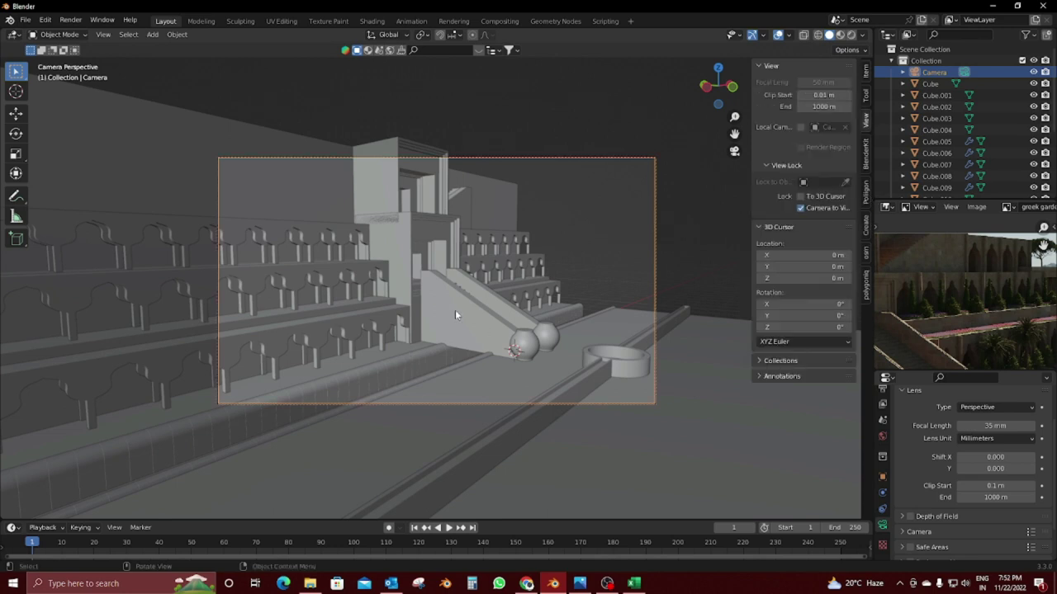
pyautogui.moveTo(454, 309)
pyautogui.mouseDown(button='middle')
pyautogui.moveTo(489, 310)
pyautogui.moveTo(467, 297)
pyautogui.moveTo(487, 330)
pyautogui.mouseUp(button='middle')
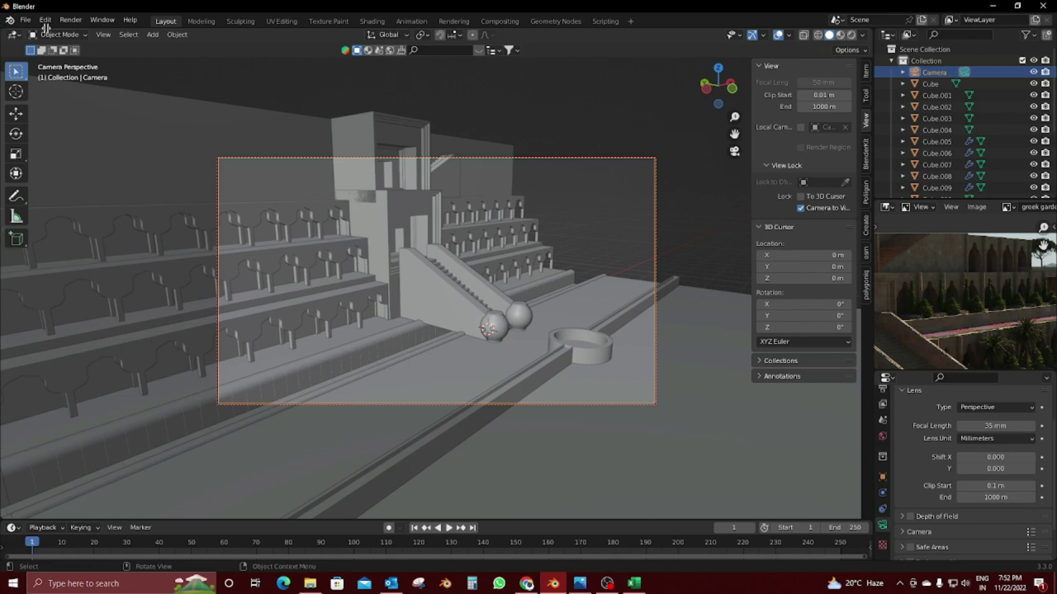
pyautogui.moveTo(4, 31); pyautogui.dragTo(395, 248)
# Step: Set the left view to Rendered shading with overlays hidden
pyautogui.press('n')
pyautogui.press('t')
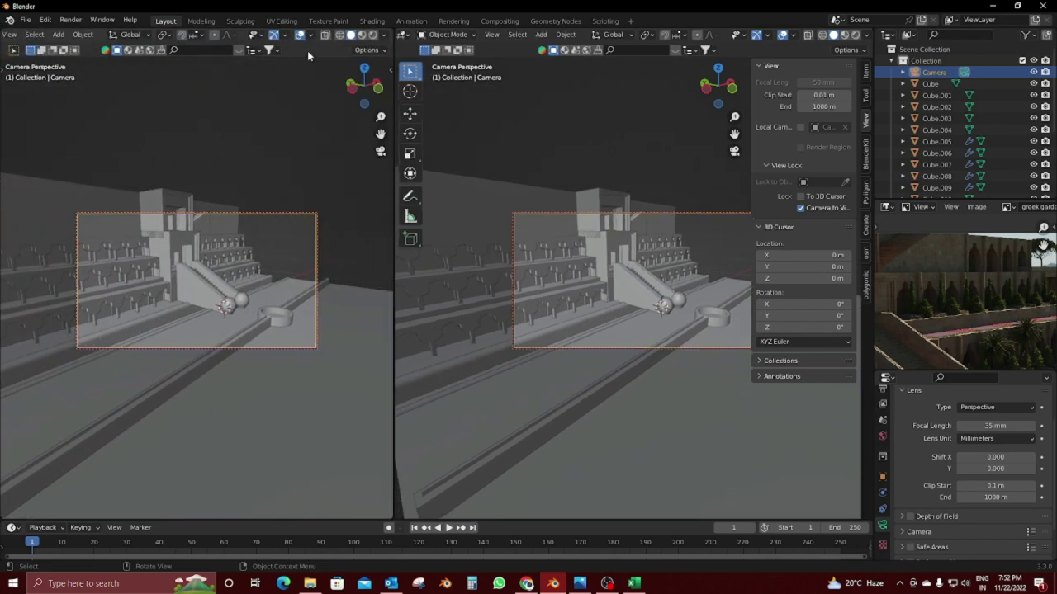
pyautogui.click(300, 35)
pyautogui.click(372, 35)
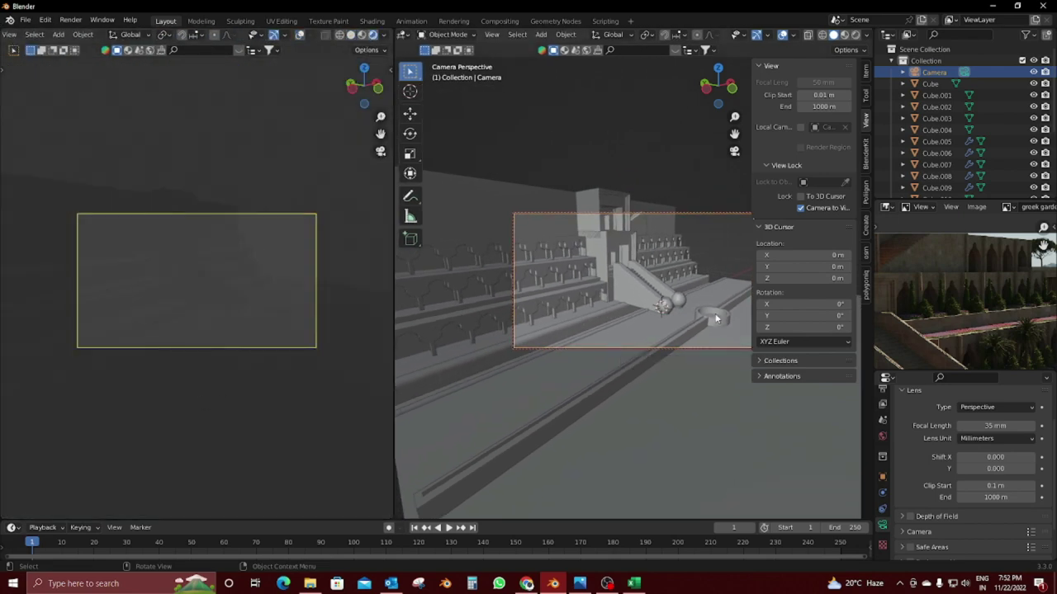
pyautogui.press('n')
pyautogui.press('n')
pyautogui.press('n')
# Step: Add a Sun light with strength 10
pyautogui.hotkey('shift', 'a')
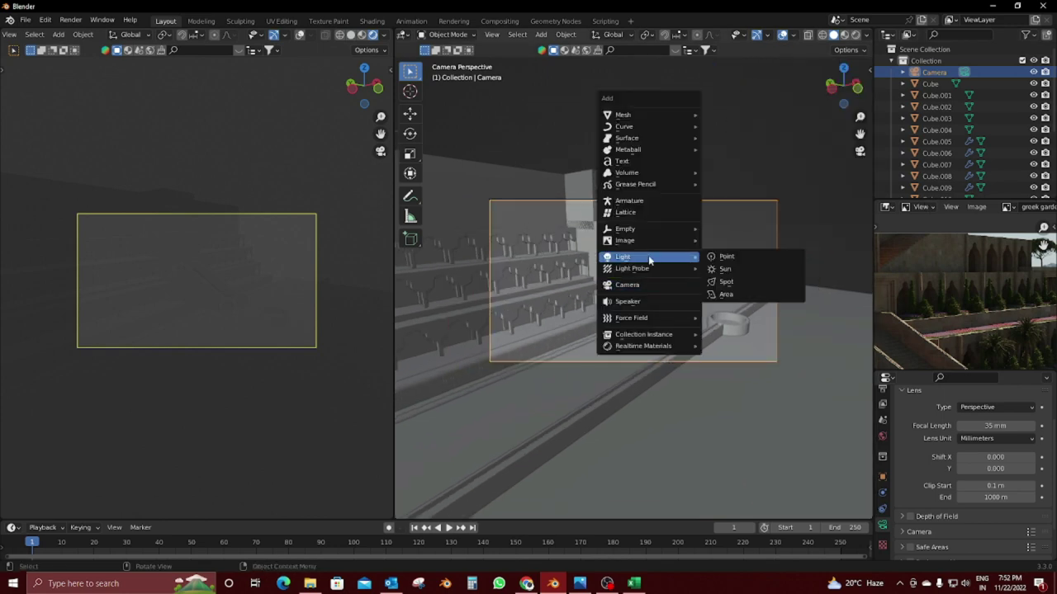
pyautogui.click(725, 270)
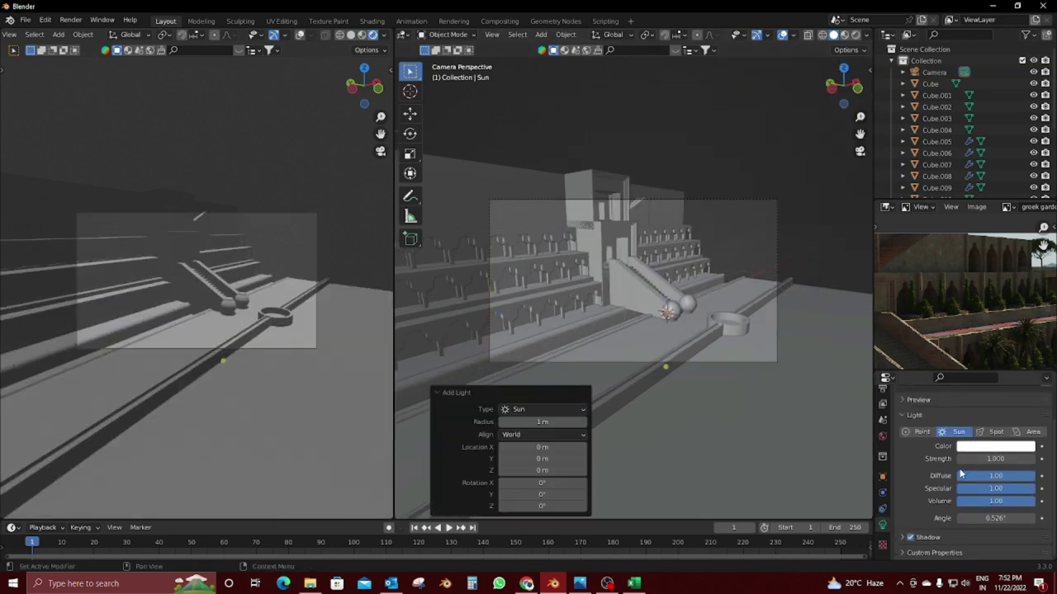
pyautogui.write('10.000')
pyautogui.press('Return')
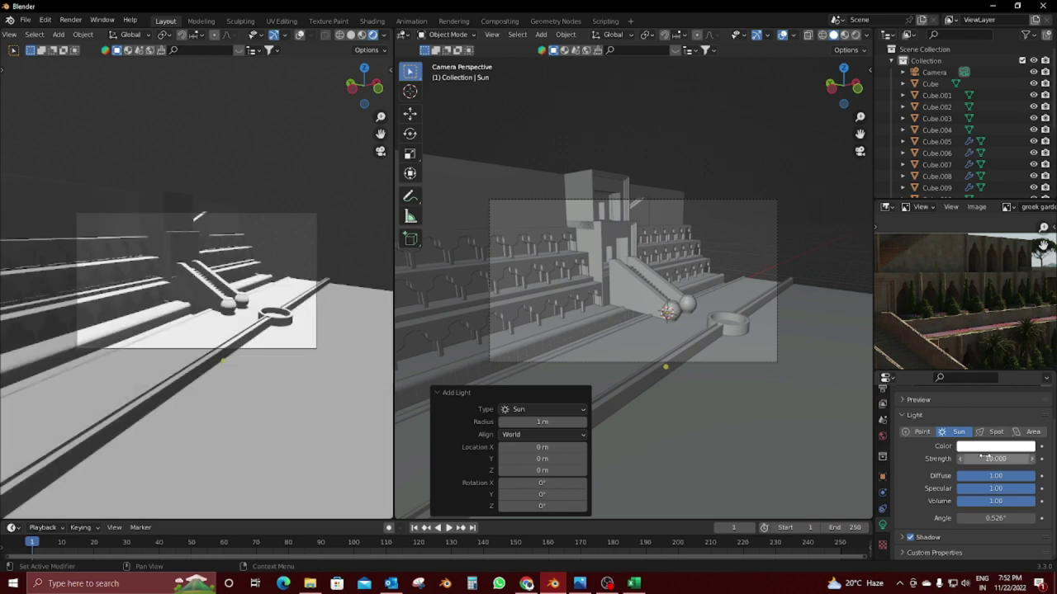
pyautogui.press('n')
pyautogui.press('n')
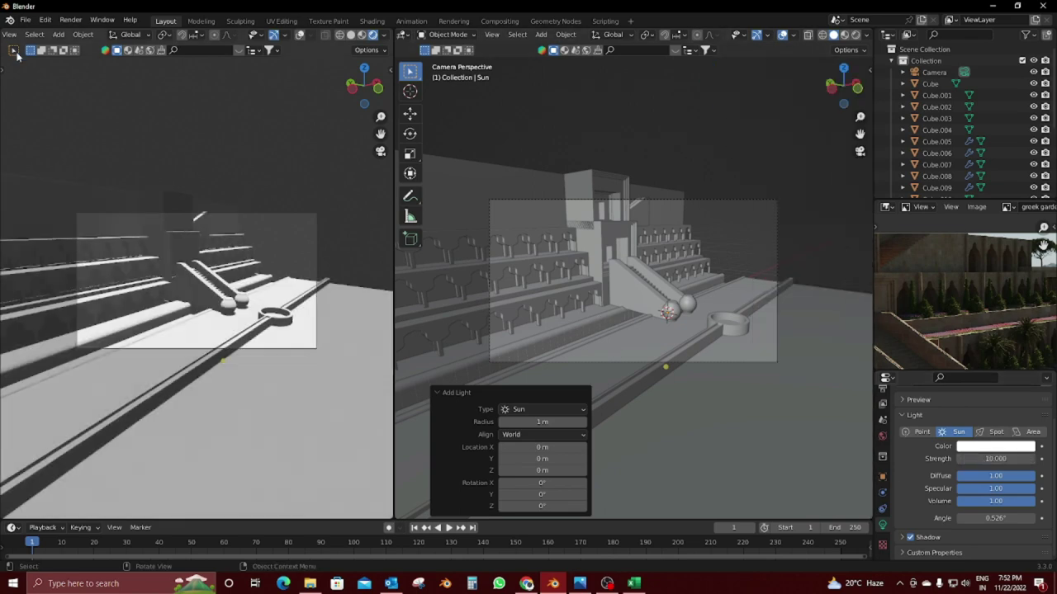
pyautogui.click(25, 19)
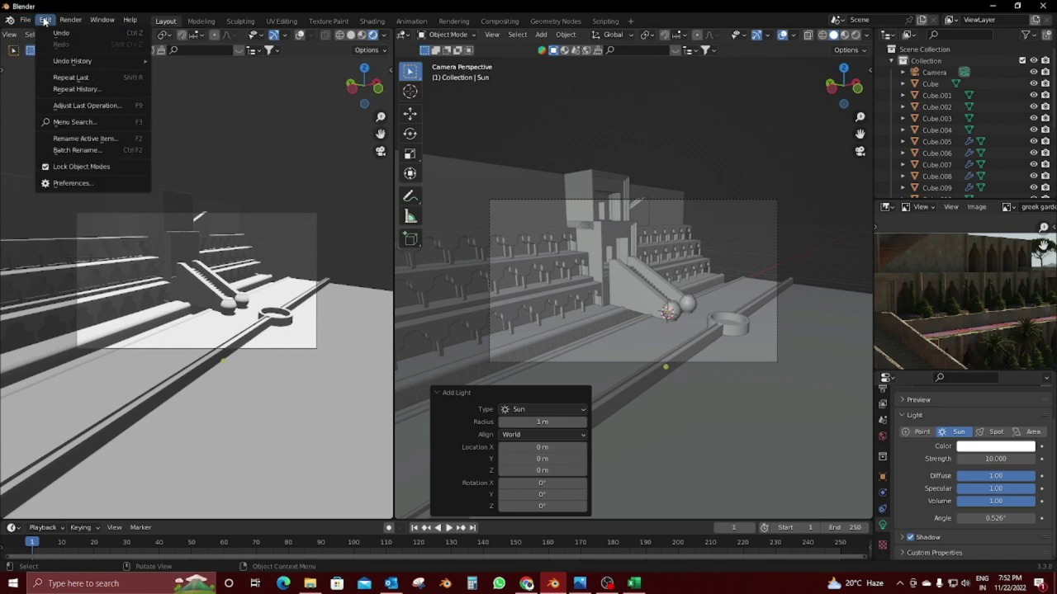
# Step: In Preferences > Add-ons, start installing an add-on and browse the E: drive
pyautogui.click(113, 185)
pyautogui.click(56, 143)
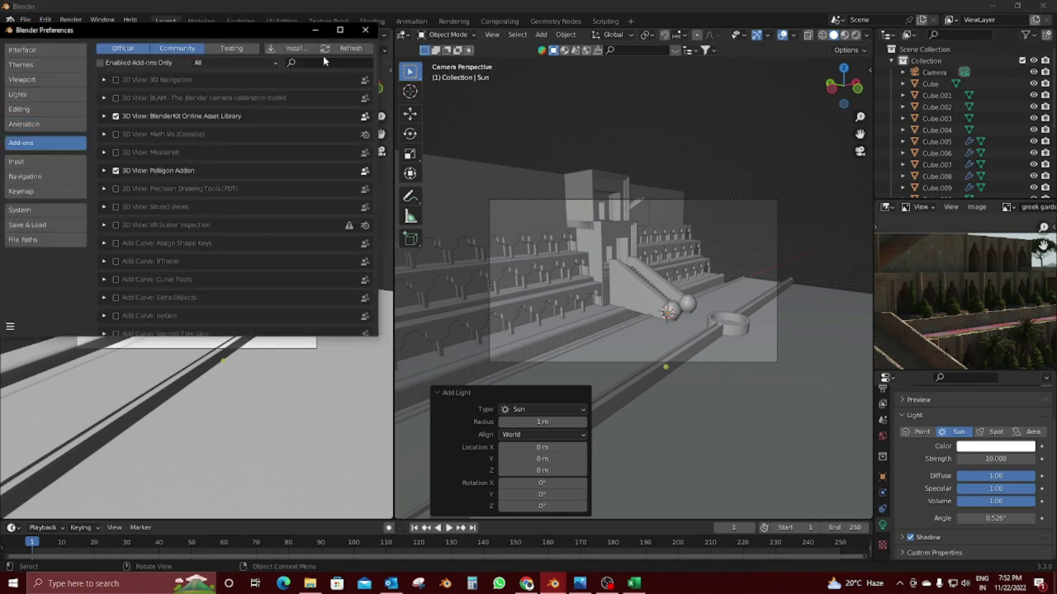
pyautogui.click(290, 48)
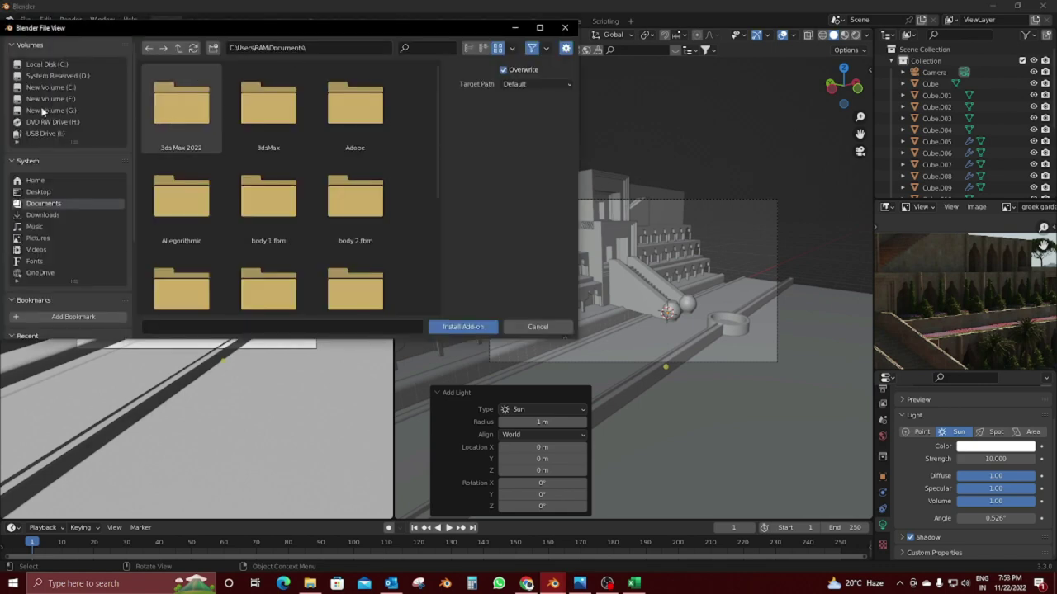
pyautogui.click(50, 98)
pyautogui.click(50, 87)
pyautogui.scroll(1, 348, 122)
pyautogui.scroll(-2, 314, 124)
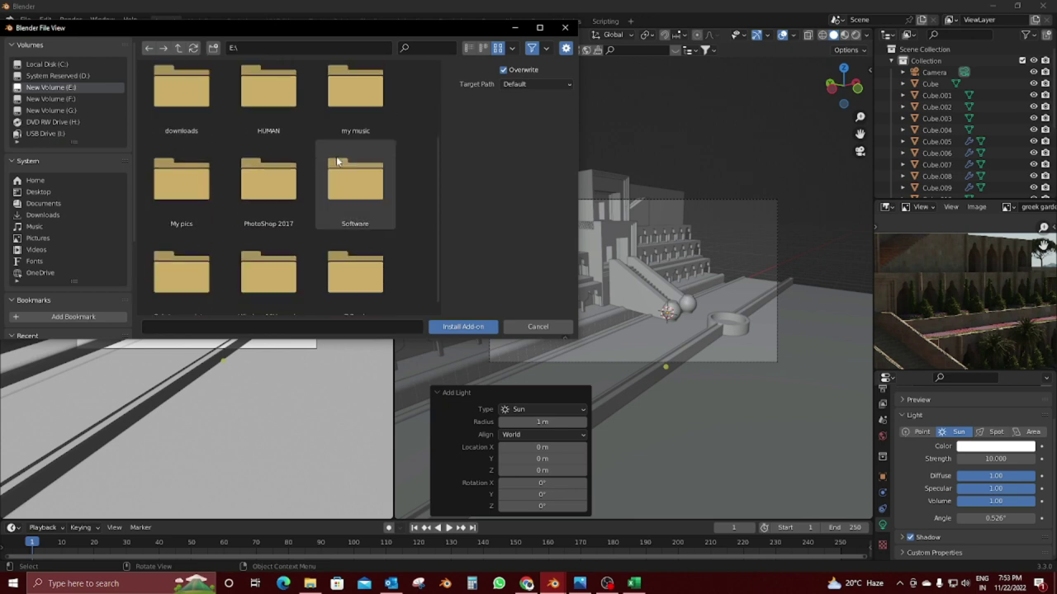
pyautogui.scroll(2, 286, 104)
pyautogui.scroll(1, 286, 103)
# Step: Install extra_lights-master.zip from E:\Blender\blender add ons and close Preferences
pyautogui.doubleClick(348, 106)
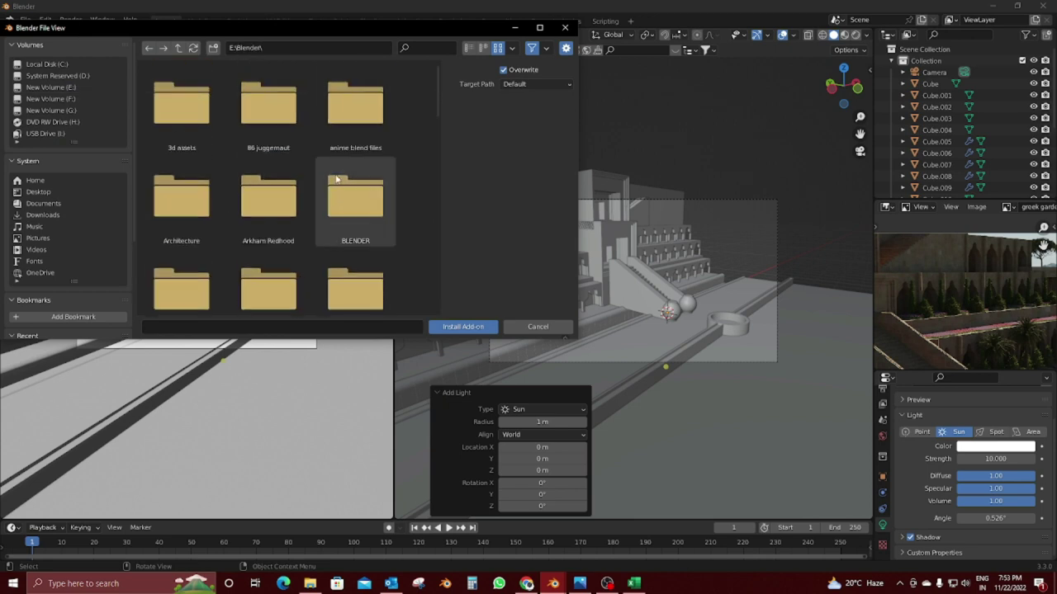
pyautogui.scroll(-2, 336, 179)
pyautogui.scroll(-2, 336, 180)
pyautogui.doubleClick(268, 161)
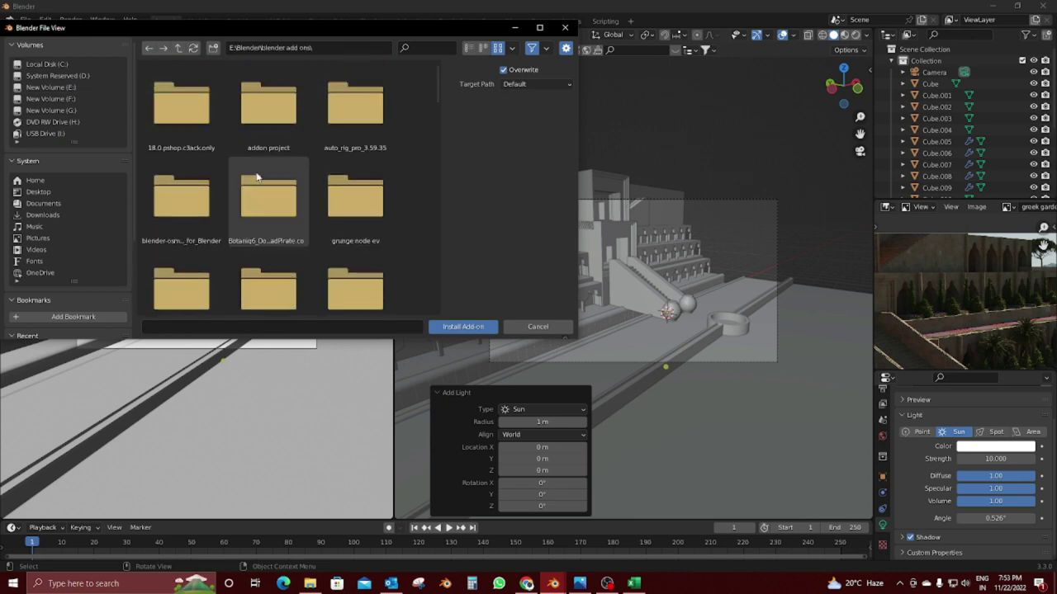
pyautogui.scroll(-2, 264, 173)
pyautogui.scroll(-3, 257, 177)
pyautogui.scroll(-5, 257, 177)
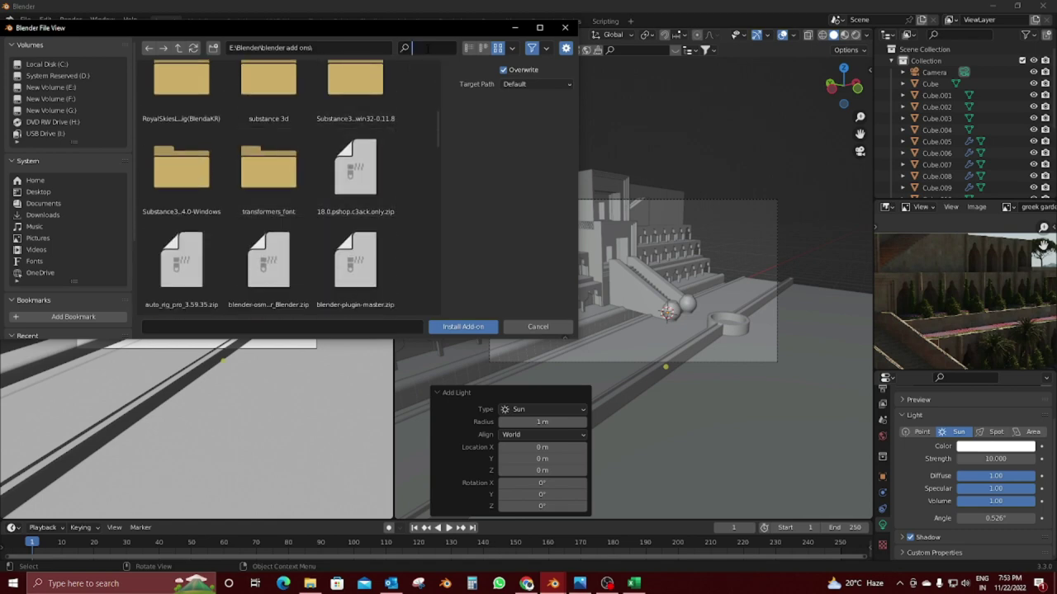
pyautogui.write('li')
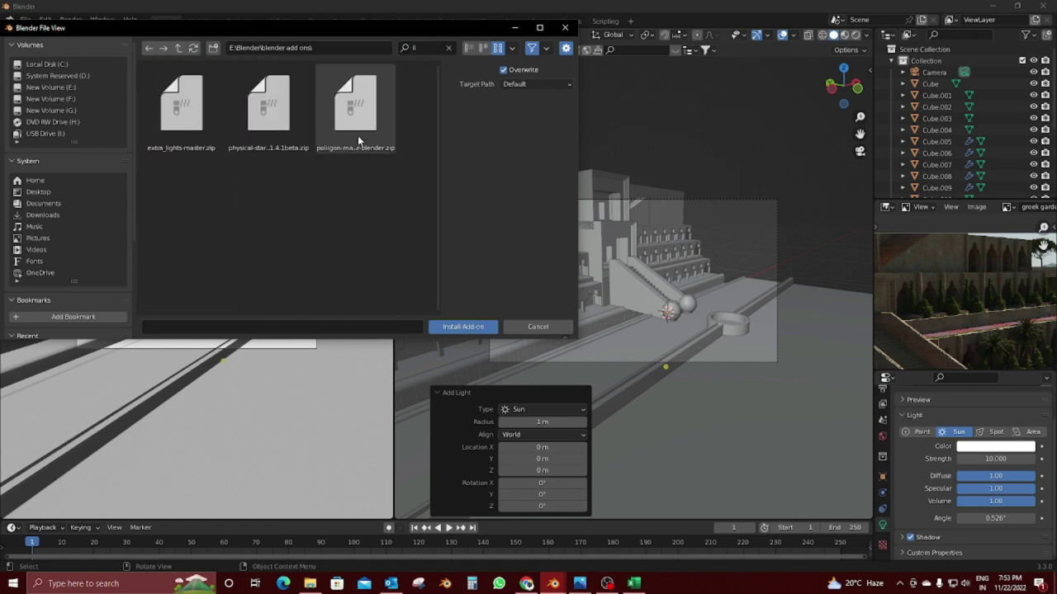
pyautogui.click(182, 103)
pyautogui.click(463, 327)
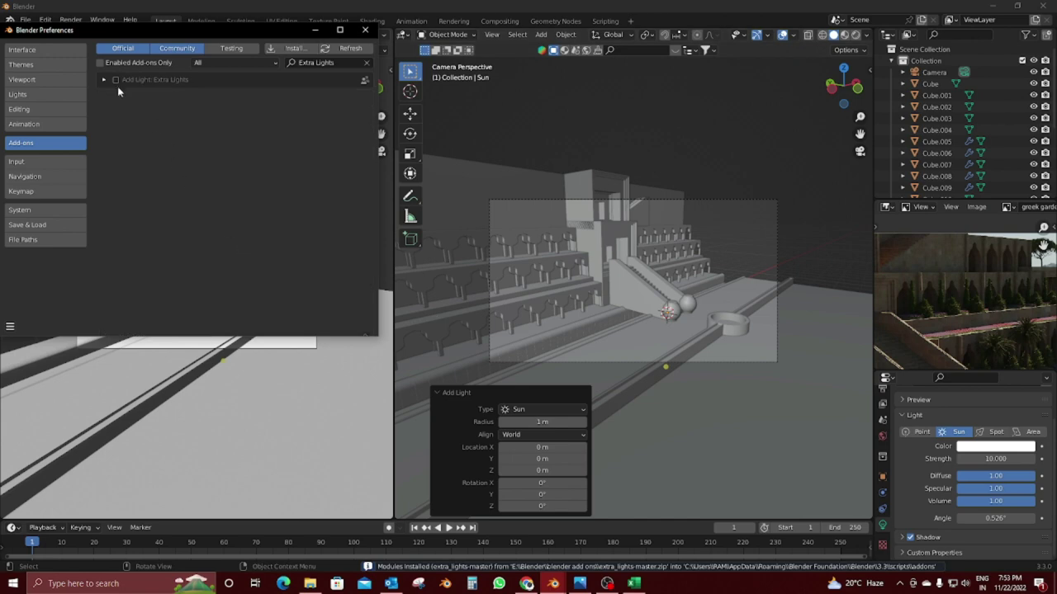
pyautogui.click(365, 30)
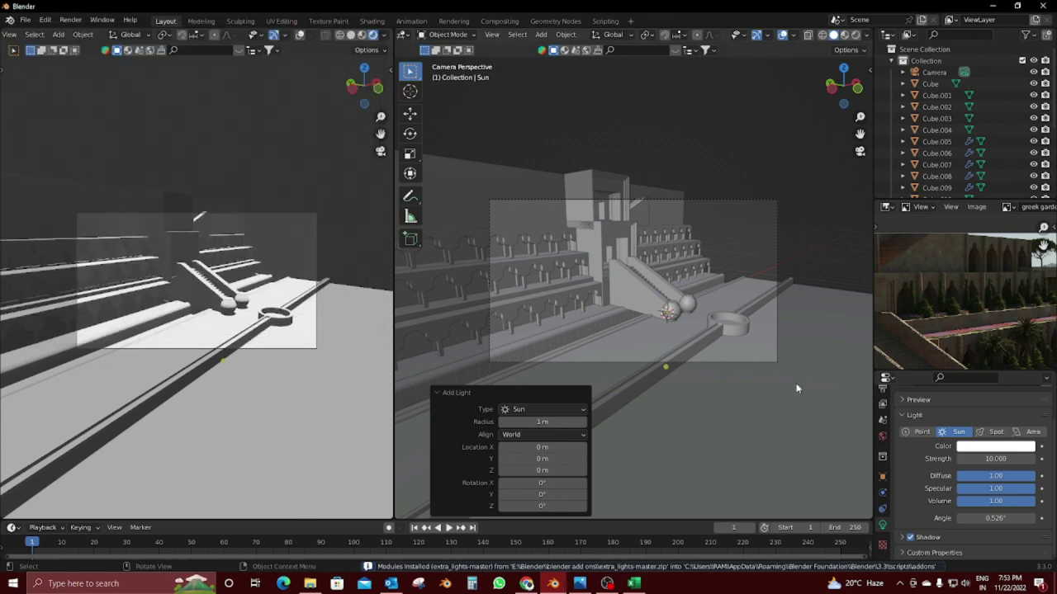
# Step: Replace the Sun with a Direct Sun light and raise it along Z
pyautogui.click(637, 334)
pyautogui.hotkey('shift', 'a')
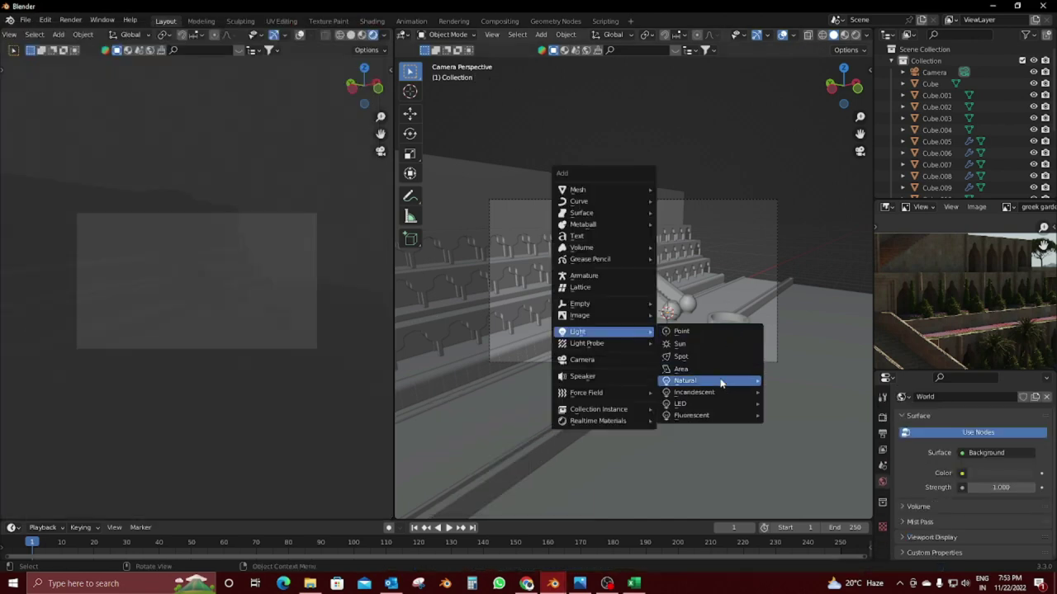
pyautogui.click(793, 404)
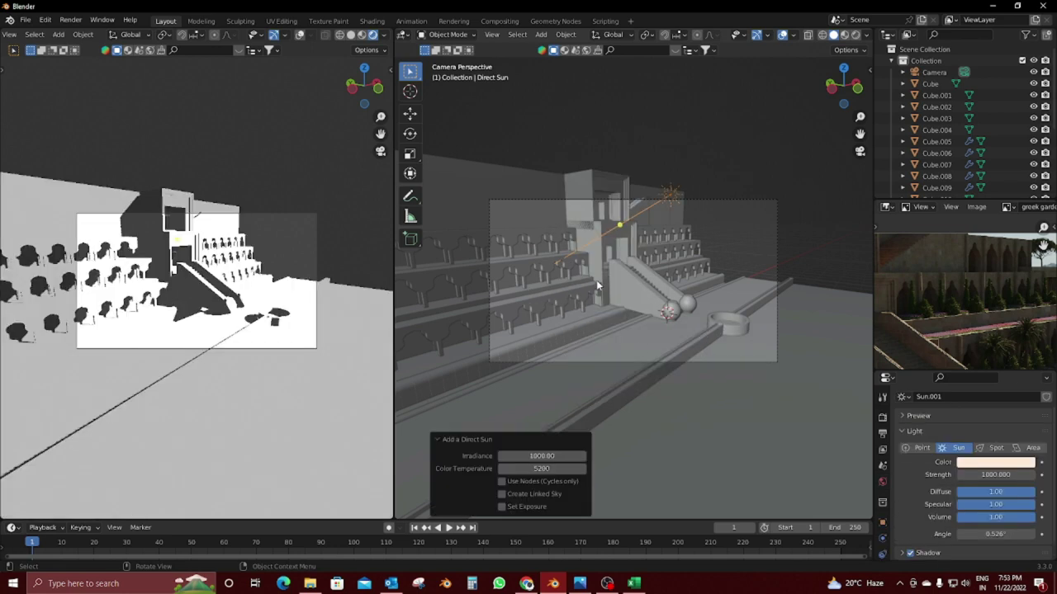
pyautogui.press('g')
pyautogui.press('z')
pyautogui.click(611, 190)
# Step: Rotate the Direct Sun −15.5° on Z and set its strength to 20
pyautogui.press('r')
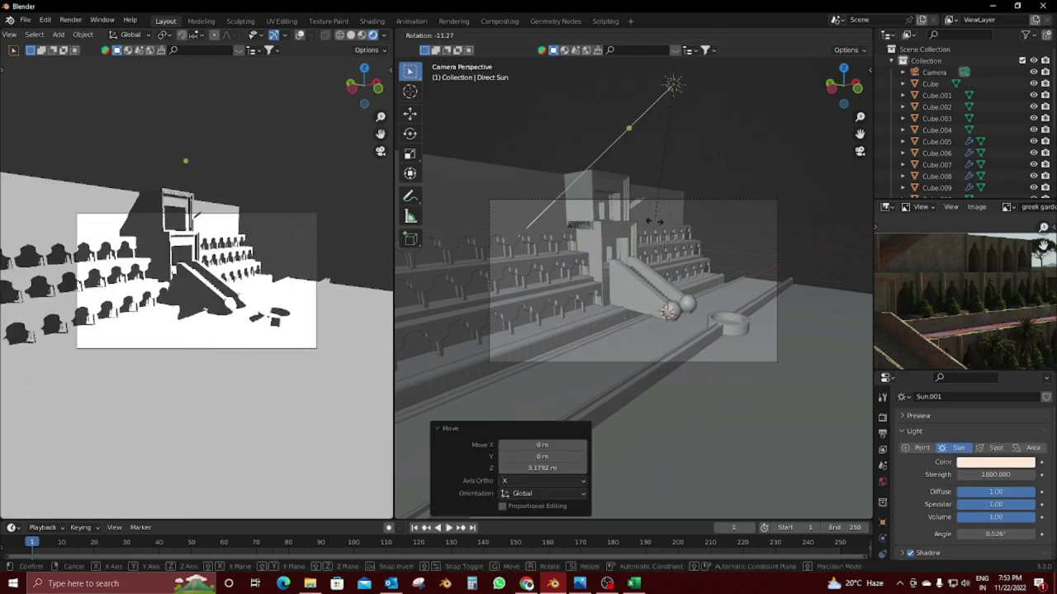
pyautogui.click(654, 225)
pyautogui.write('2')
pyautogui.press('Return')
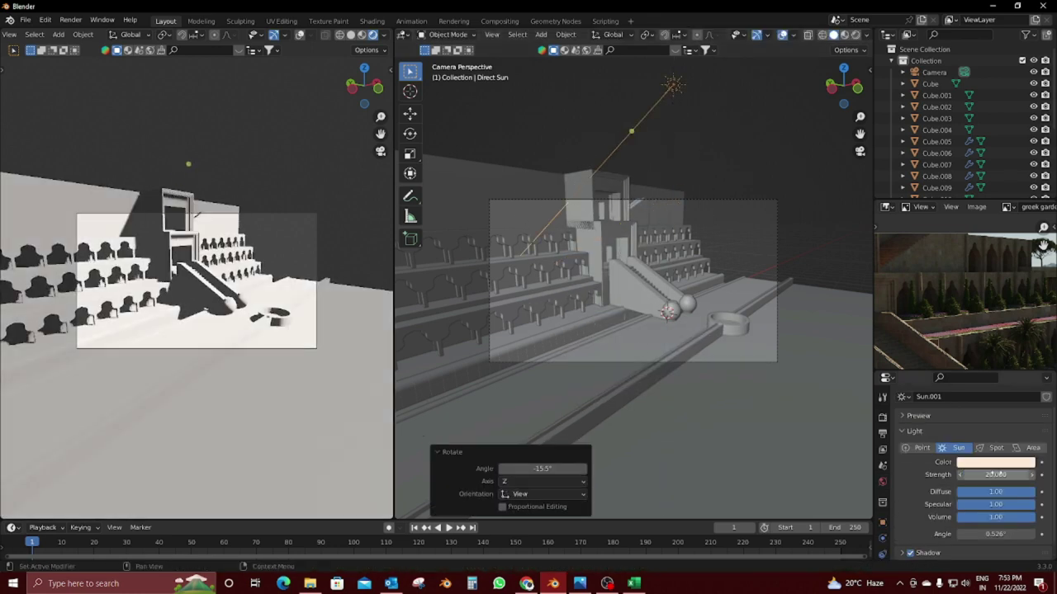
# Step: Make the bottom timeline area taller
pyautogui.hotkey('shift', 'a')
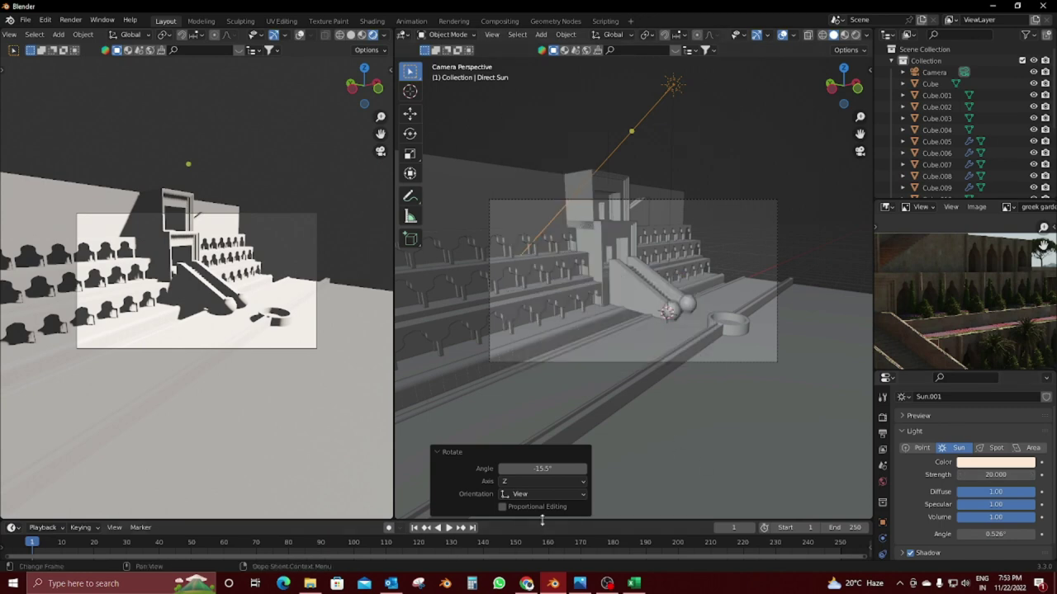
pyautogui.moveTo(541, 520); pyautogui.dragTo(541, 363)
pyautogui.click(12, 372)
# Step: In a World Shader Editor, connect a Nishita Sky Texture to the world colour
pyautogui.click(66, 483)
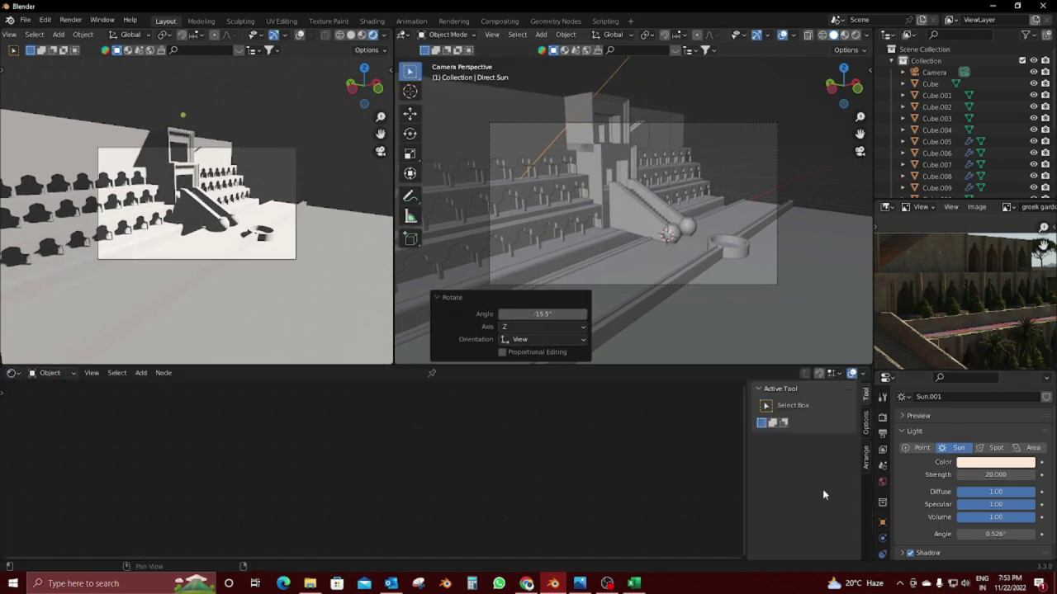
pyautogui.click(52, 399)
pyautogui.click(881, 483)
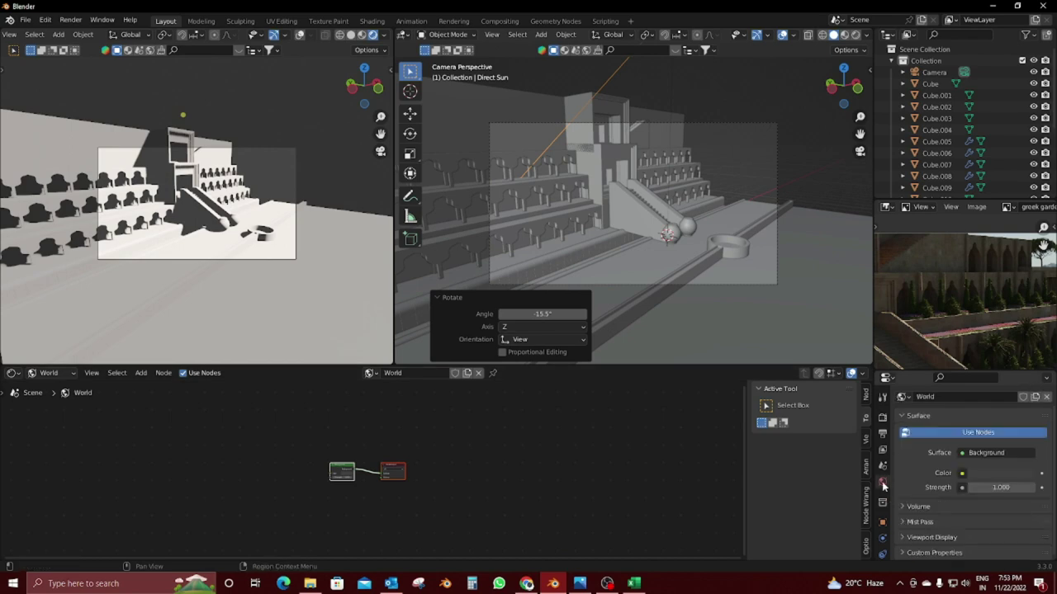
pyautogui.click(960, 474)
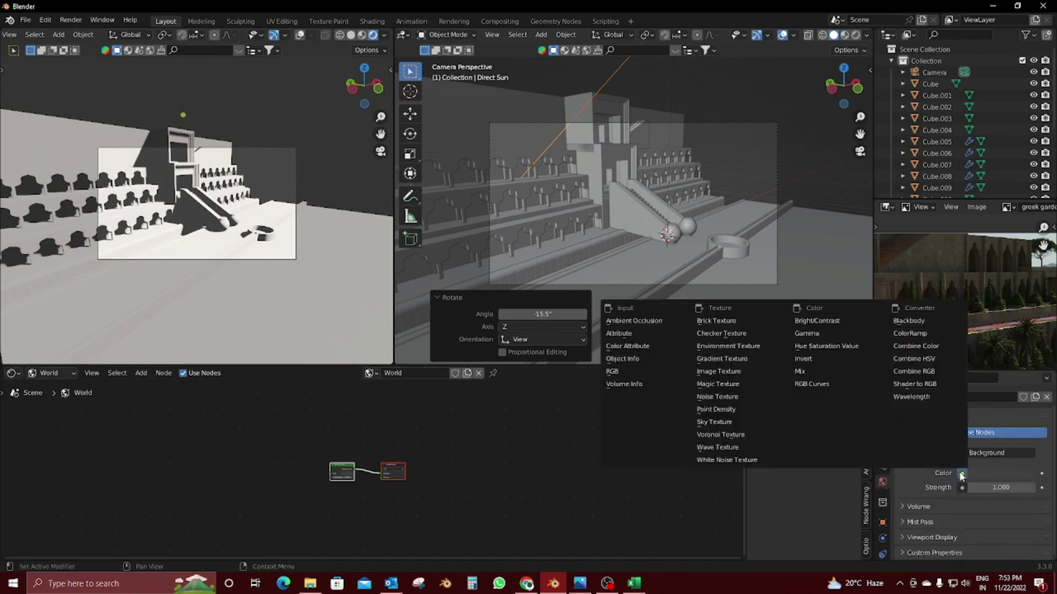
pyautogui.click(731, 423)
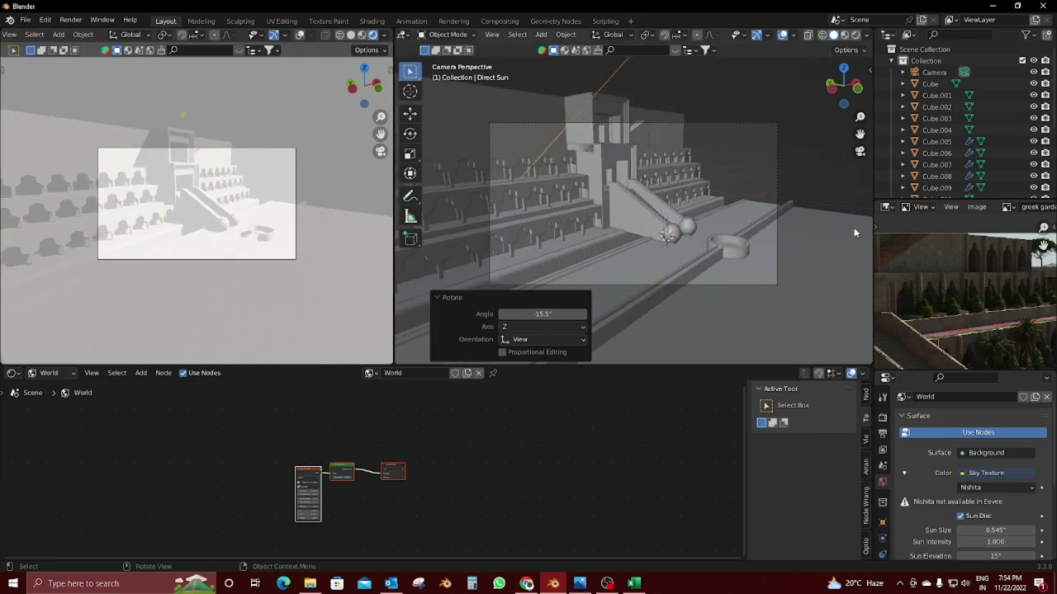
# Step: Select the ground Plane and reframe both views to an angled overview
pyautogui.press('n')
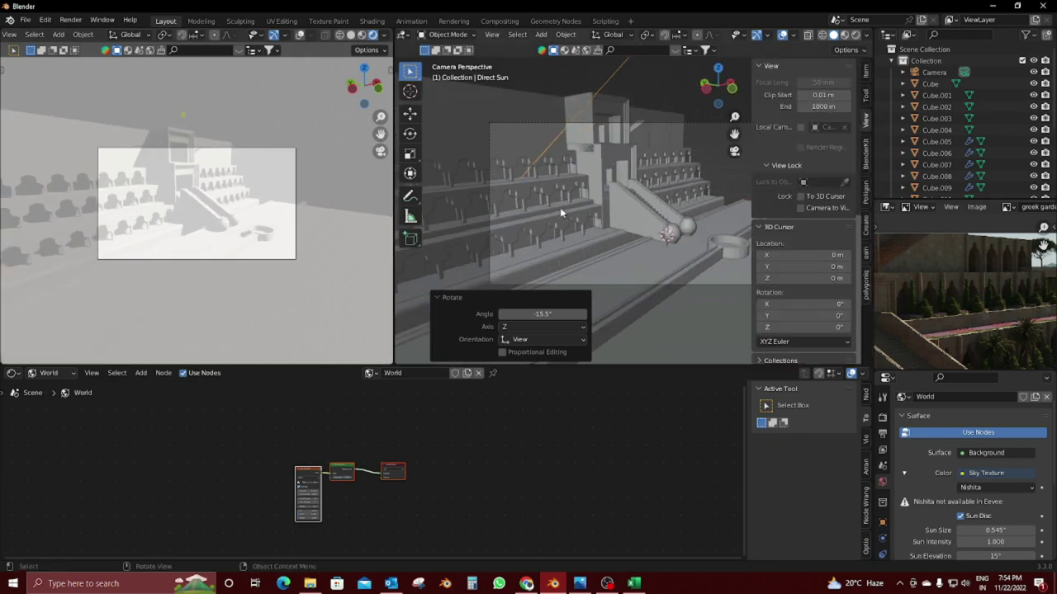
pyautogui.moveTo(560, 212); pyautogui.dragTo(495, 206, button='middle')
pyautogui.press('n')
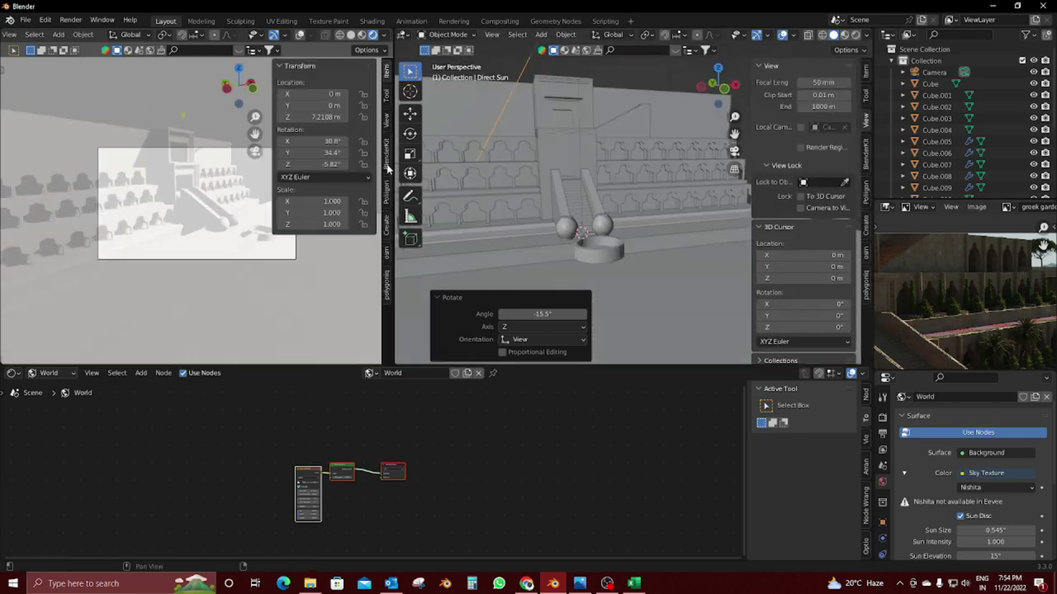
pyautogui.click(387, 124)
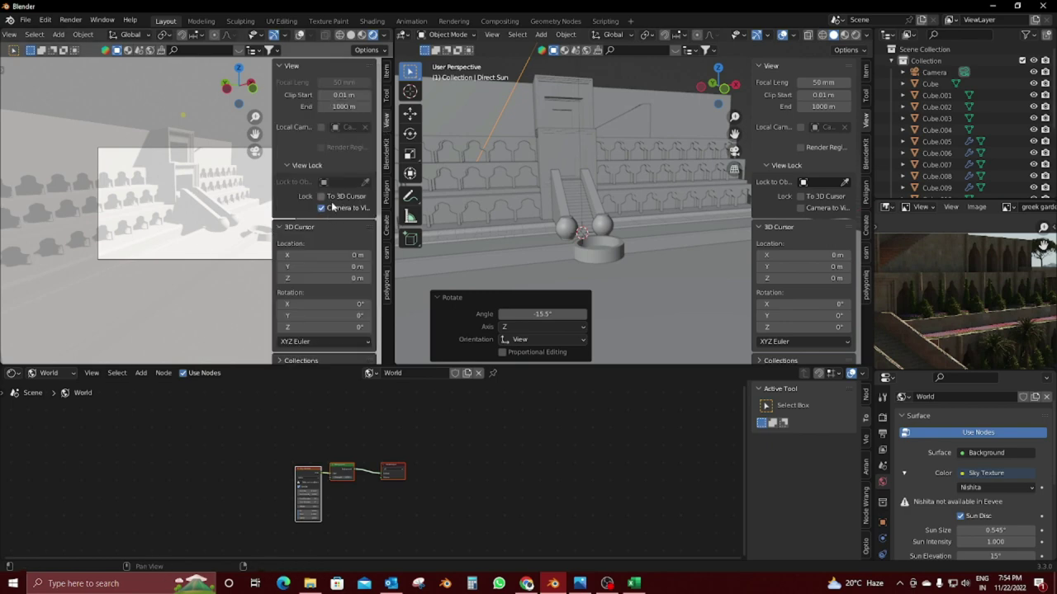
pyautogui.click(193, 306)
pyautogui.press('n')
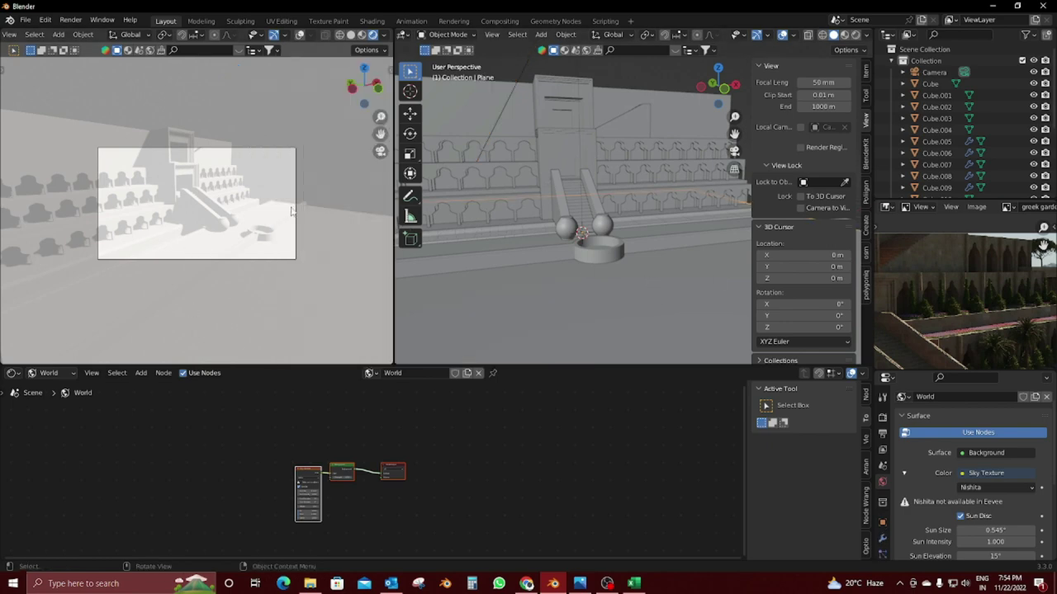
pyautogui.press('Home')
pyautogui.moveTo(349, 245)
pyautogui.mouseDown(button='middle')
pyautogui.moveTo(246, 253)
pyautogui.moveTo(253, 222)
pyautogui.mouseUp(button='middle')
# Step: Switch the render engine to Cycles
pyautogui.click(882, 417)
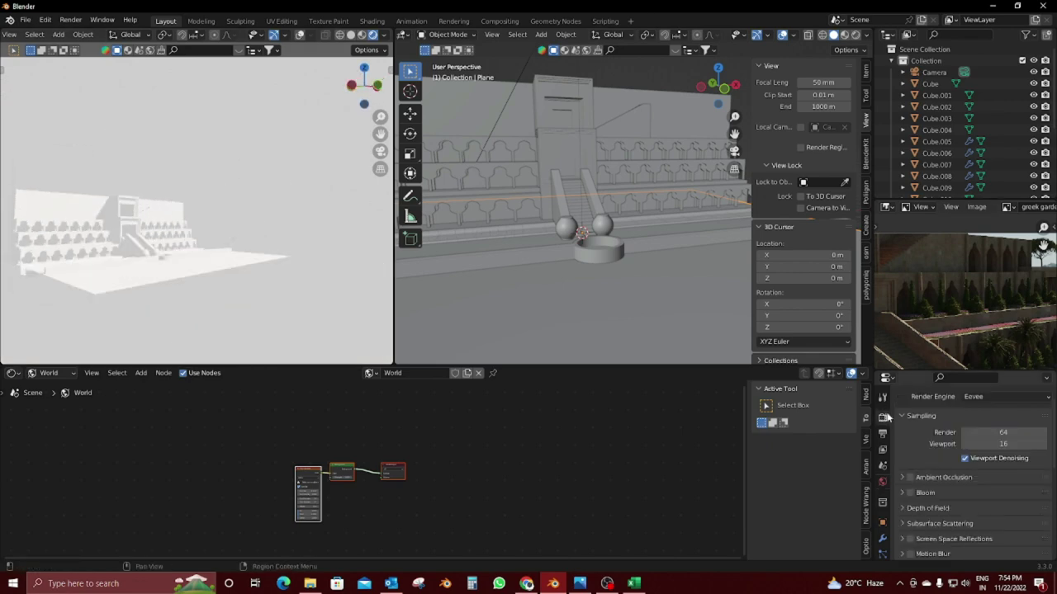
pyautogui.click(976, 397)
pyautogui.click(981, 436)
# Step: Switch the Cycles render device to GPU Compute and preview the scene through the camera
pyautogui.click(986, 425)
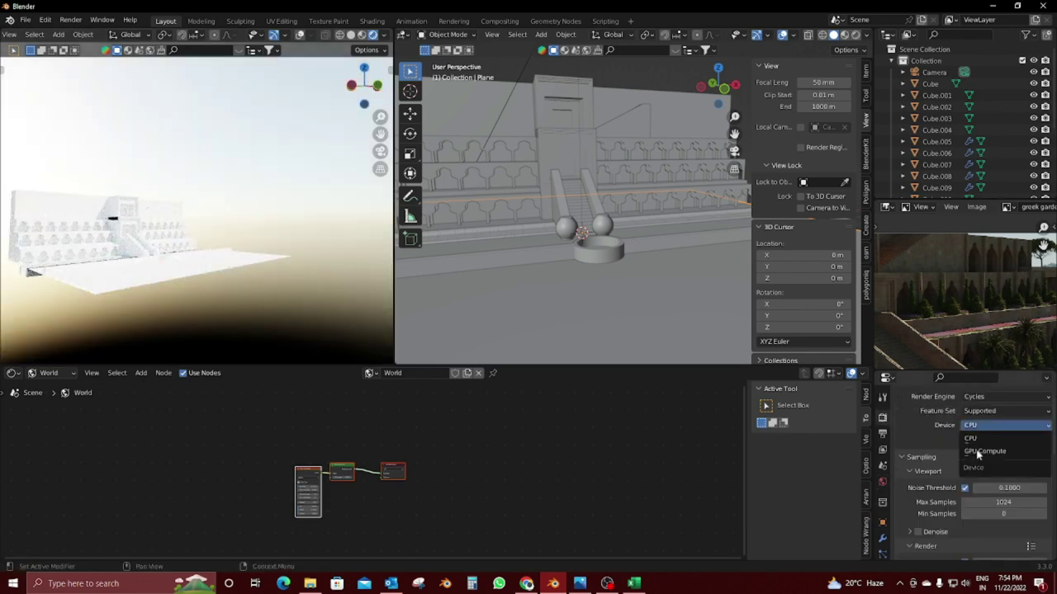
pyautogui.click(981, 455)
pyautogui.press('KP_0')
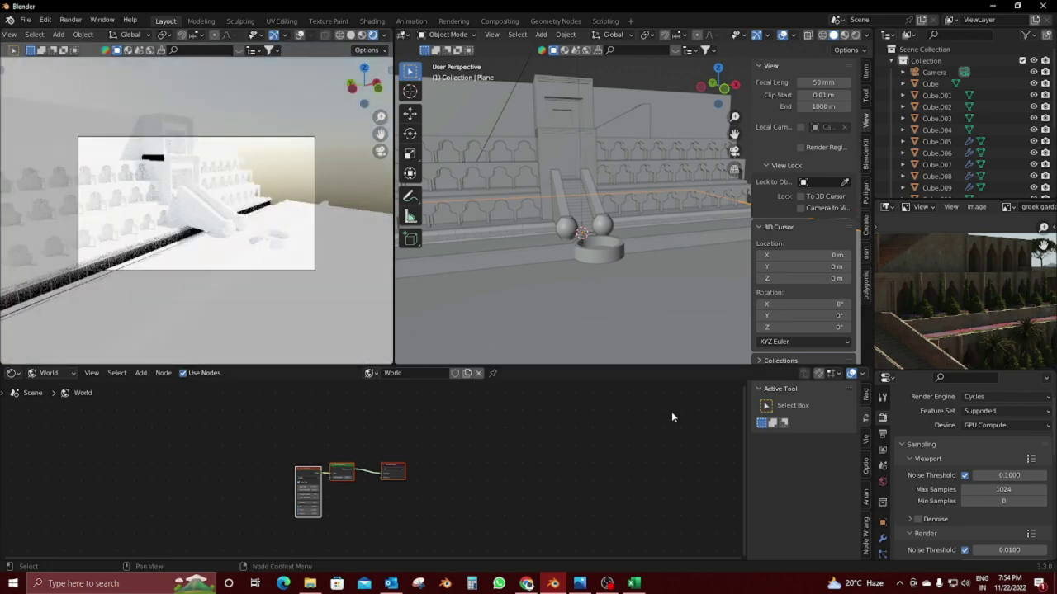
pyautogui.scroll(-2, 974, 470)
pyautogui.scroll(3, 470, 476)
pyautogui.scroll(3, 470, 476)
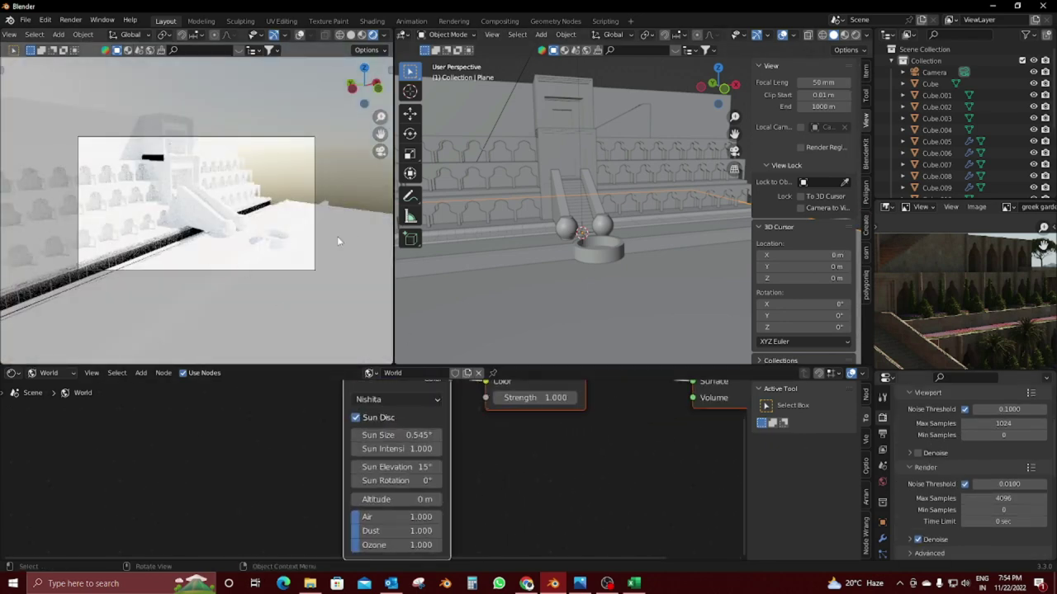
pyautogui.scroll(2, 319, 279)
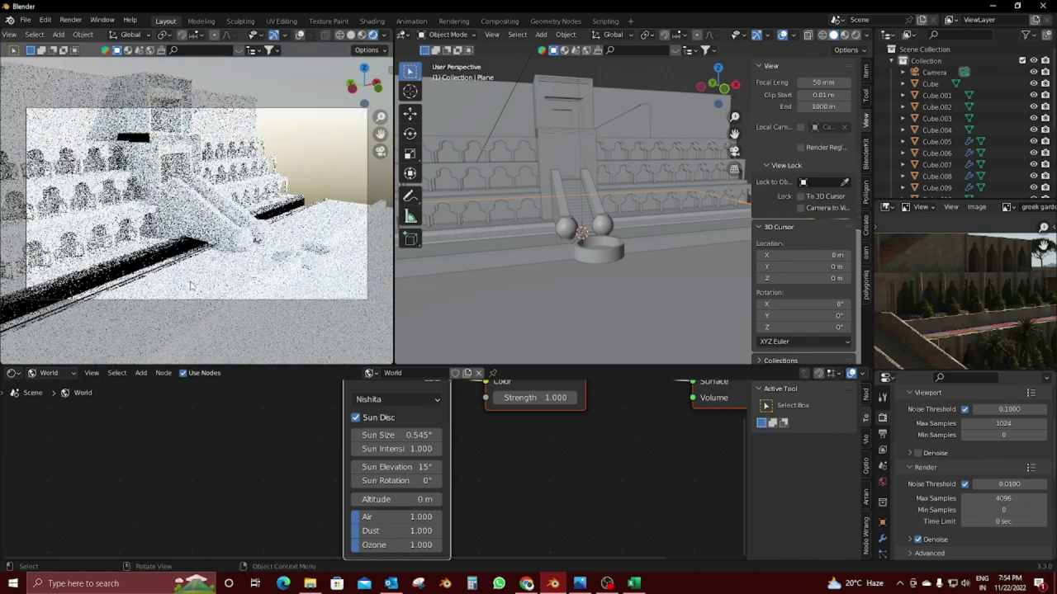
pyautogui.scroll(2, 318, 279)
pyautogui.scroll(2, 319, 279)
# Step: Select the walkway wall Cube.007 and shift it slightly along Y
pyautogui.moveTo(319, 279); pyautogui.dragTo(108, 269, button='middle')
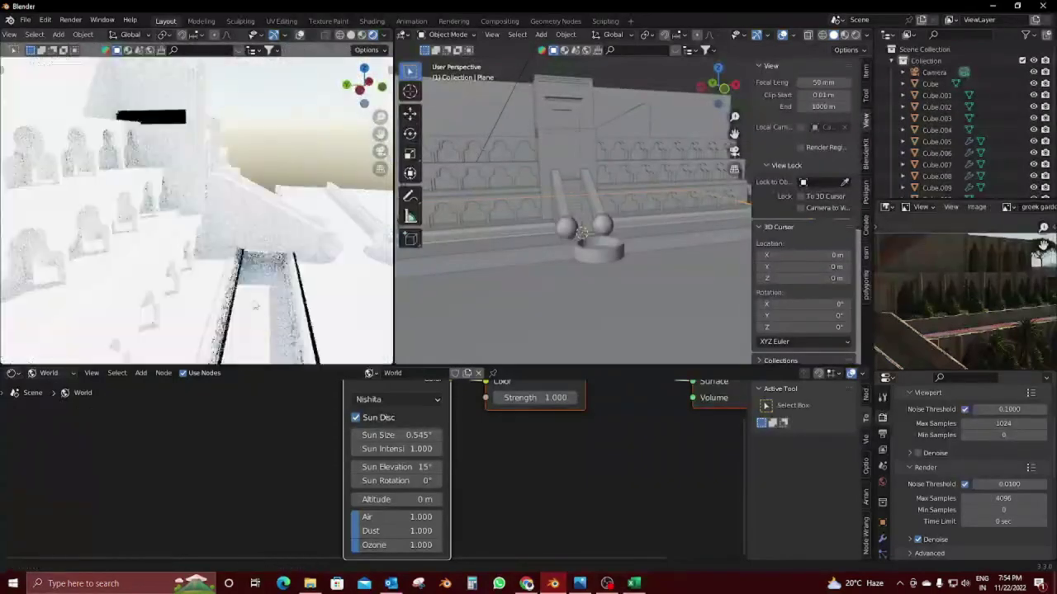
pyautogui.click(108, 268)
pyautogui.moveTo(512, 264); pyautogui.dragTo(599, 272, button='middle')
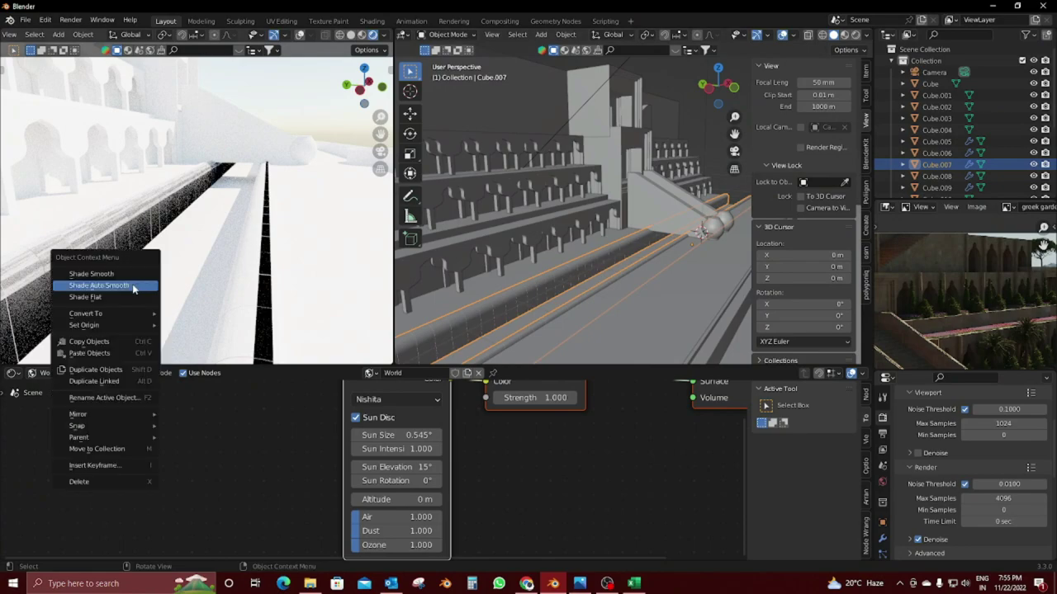
pyautogui.rightClick(95, 283)
pyautogui.moveTo(95, 283); pyautogui.dragTo(338, 264, button='middle')
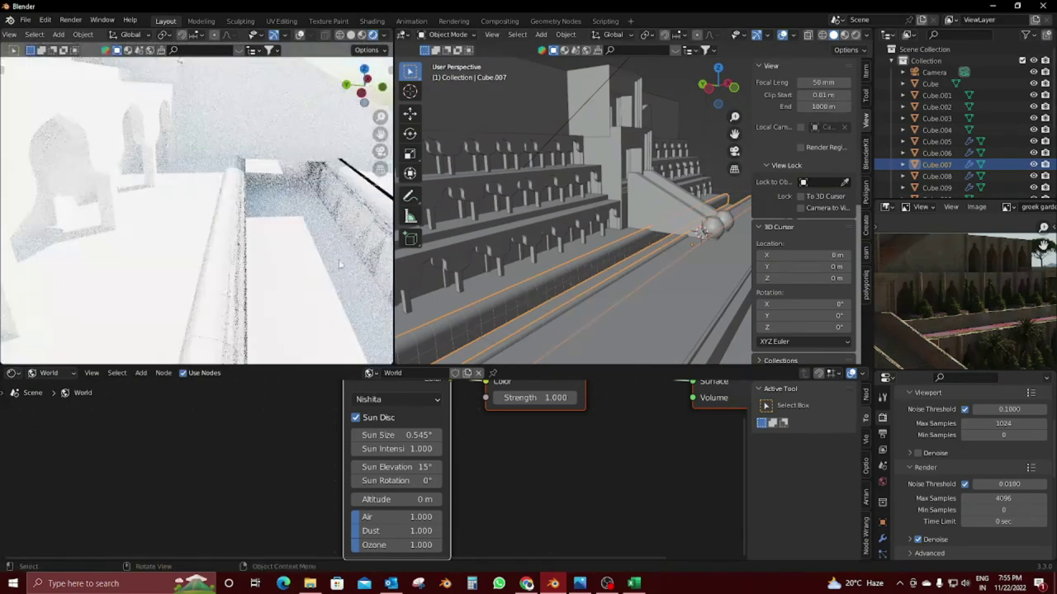
pyautogui.press('g')
pyautogui.press('y')
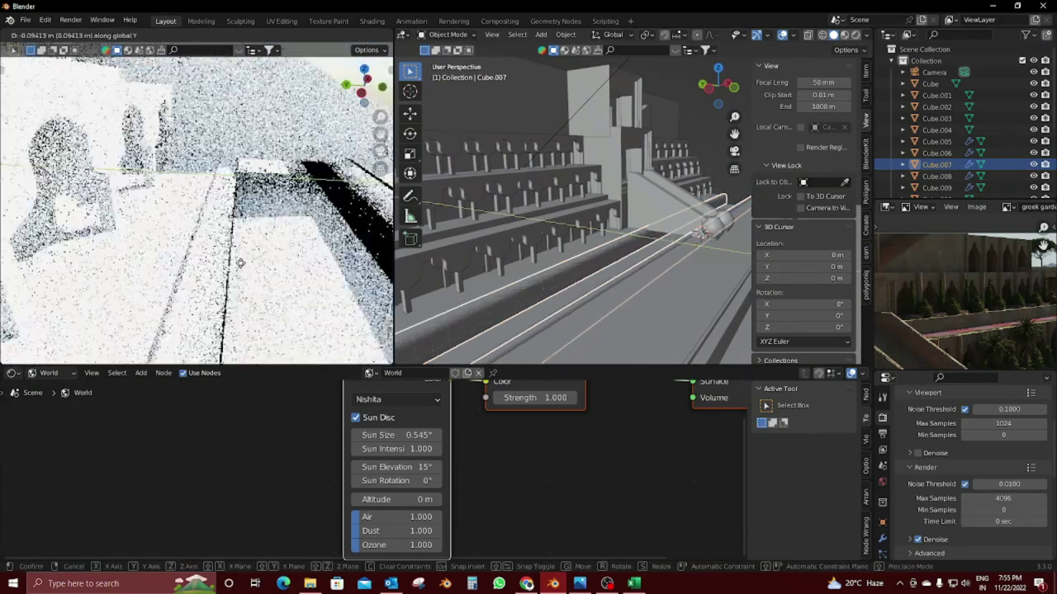
pyautogui.click(232, 264)
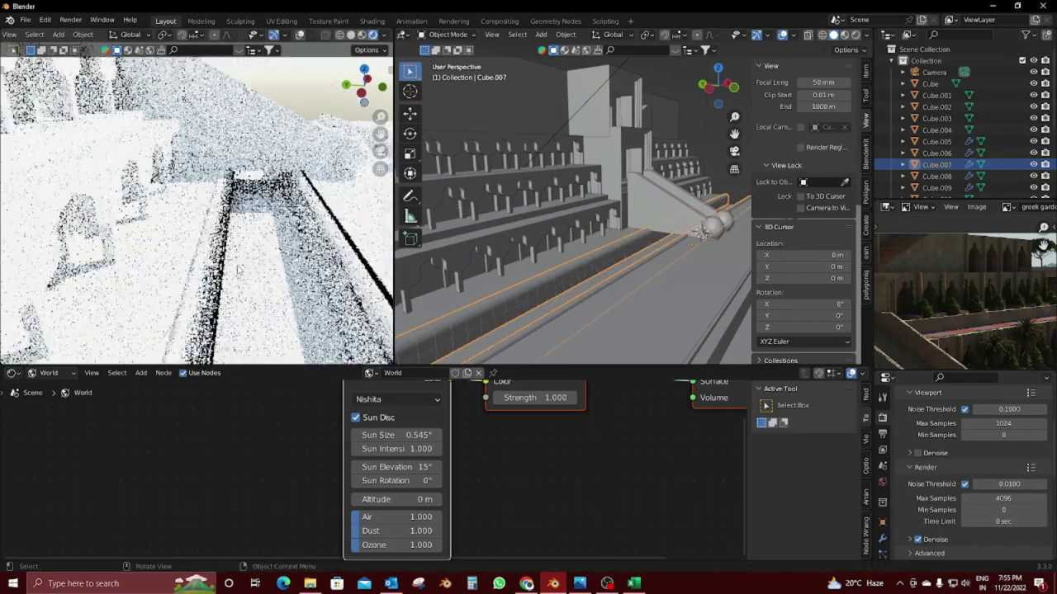
# Step: Narrow the tower block Cube.002 to 0.987 along X
pyautogui.moveTo(211, 268); pyautogui.dragTo(264, 248, button='middle')
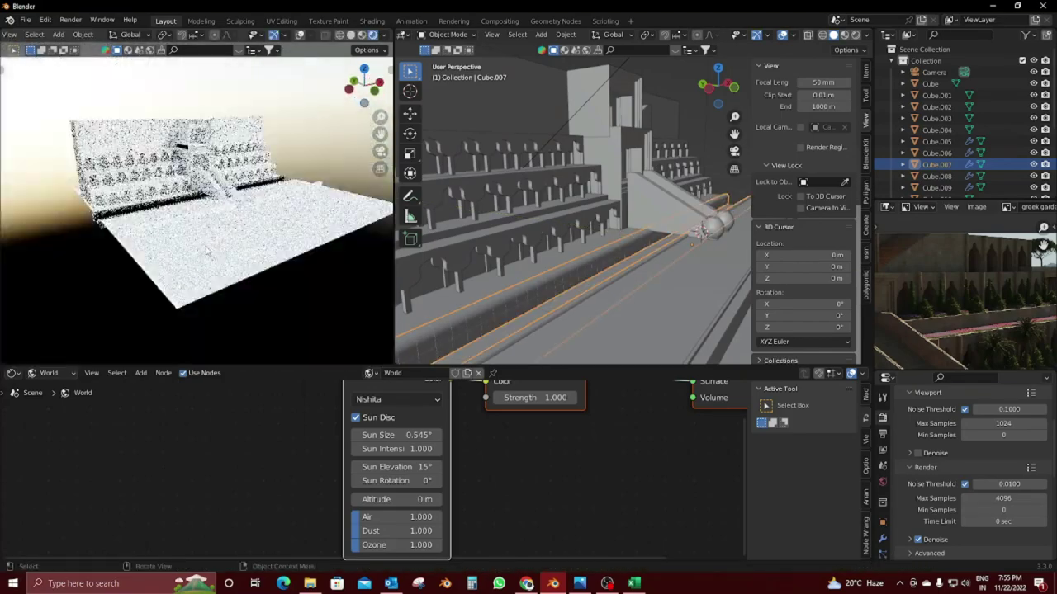
pyautogui.moveTo(578, 281)
pyautogui.mouseDown(button='middle')
pyautogui.moveTo(620, 302)
pyautogui.moveTo(537, 271)
pyautogui.mouseUp(button='middle')
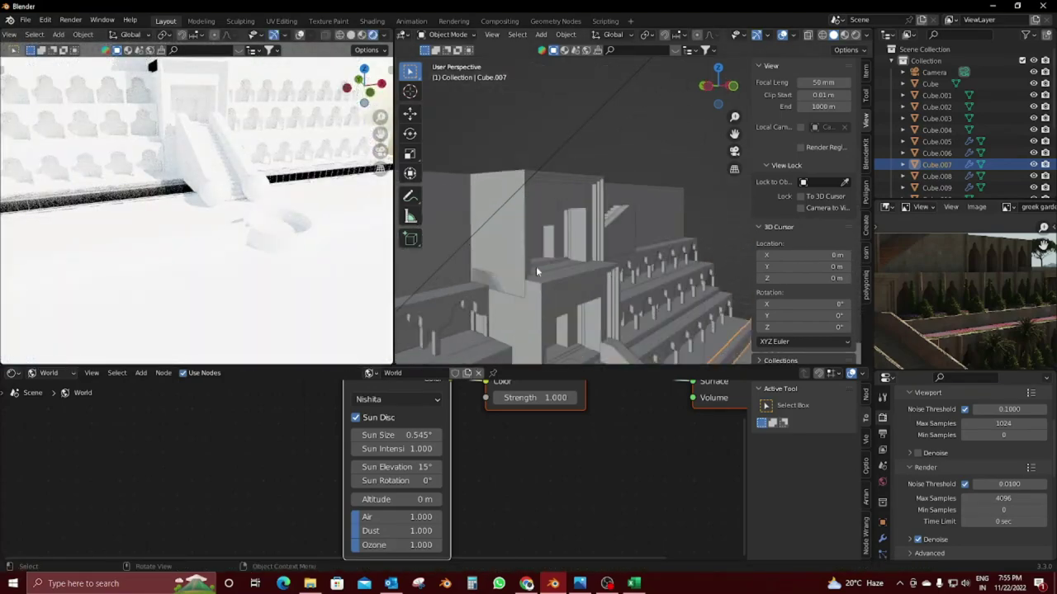
pyautogui.press('s')
pyautogui.press('x')
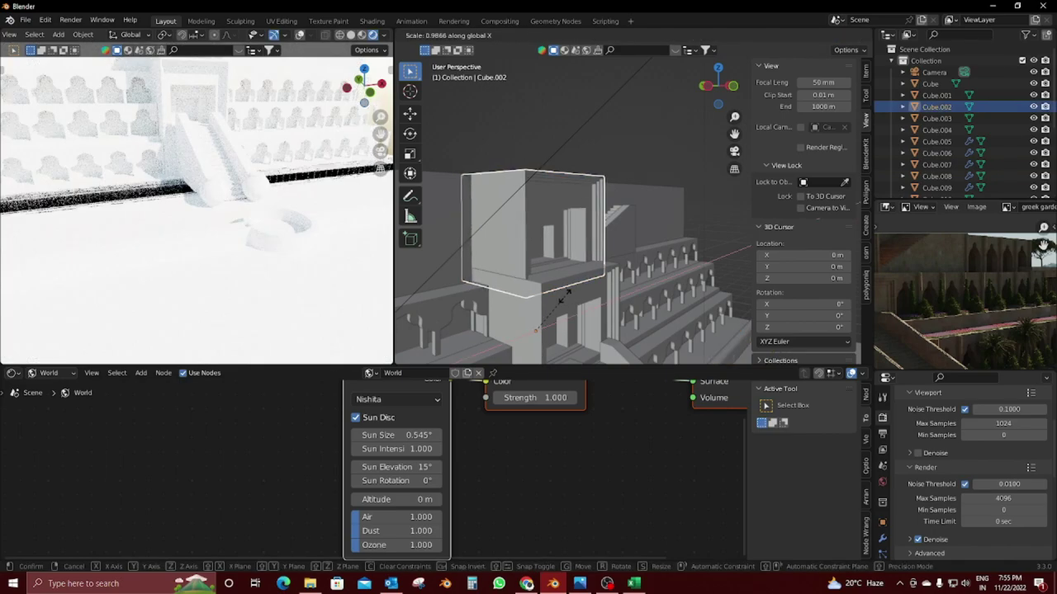
pyautogui.click(229, 205)
# Step: Give the 3D views more height and widen the rendered viewport
pyautogui.moveTo(229, 206); pyautogui.dragTo(231, 250, button='middle')
pyautogui.moveTo(280, 365); pyautogui.dragTo(285, 444)
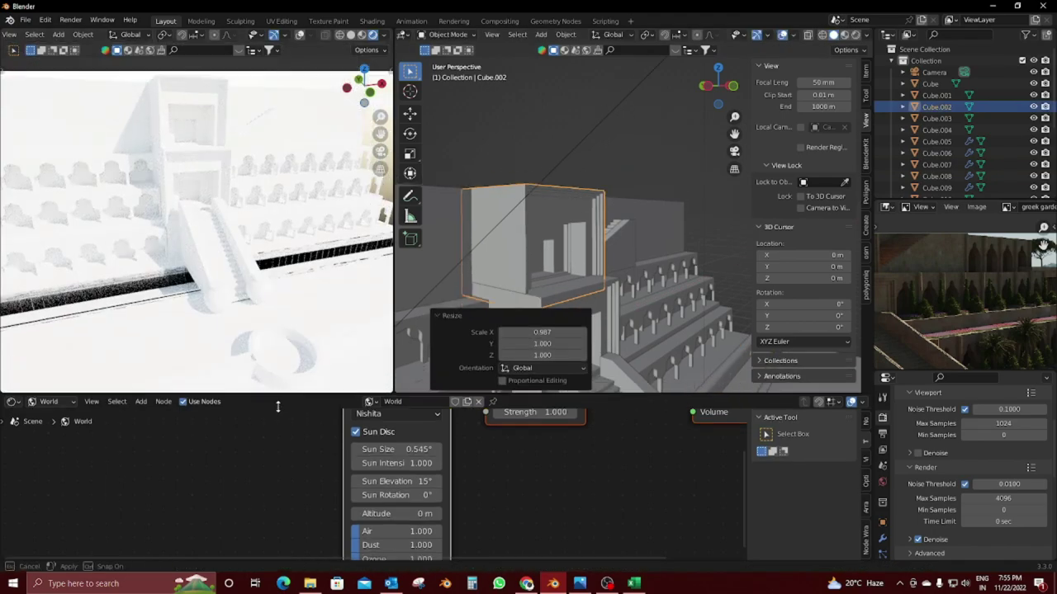
pyautogui.moveTo(395, 339); pyautogui.dragTo(446, 339)
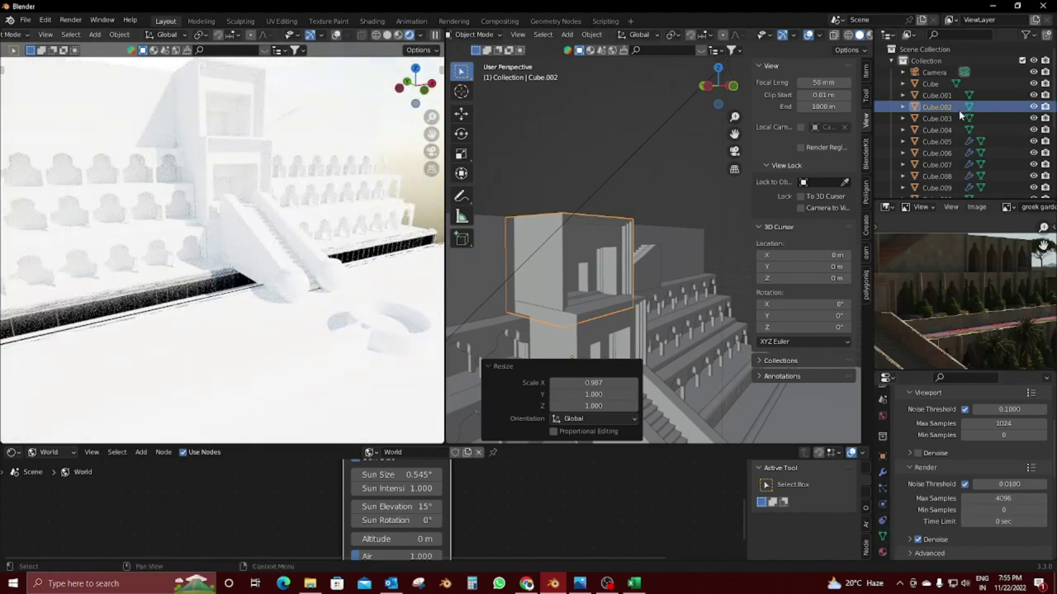
pyautogui.scroll(-5, 958, 140)
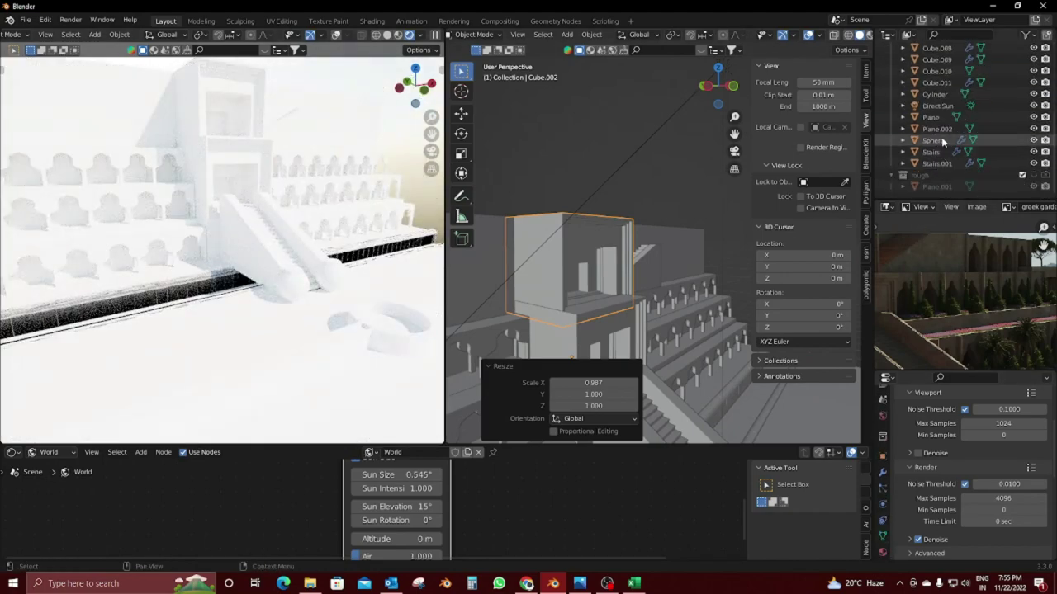
pyautogui.write('s')
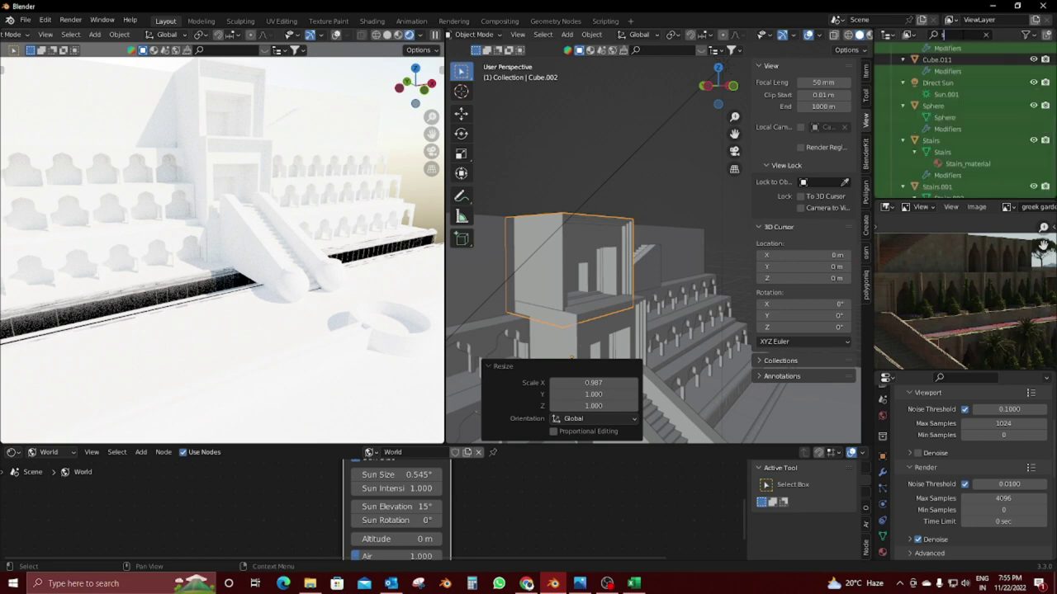
# Step: Set the Direct Sun strength to 10 and give the node area more height
pyautogui.click(958, 94)
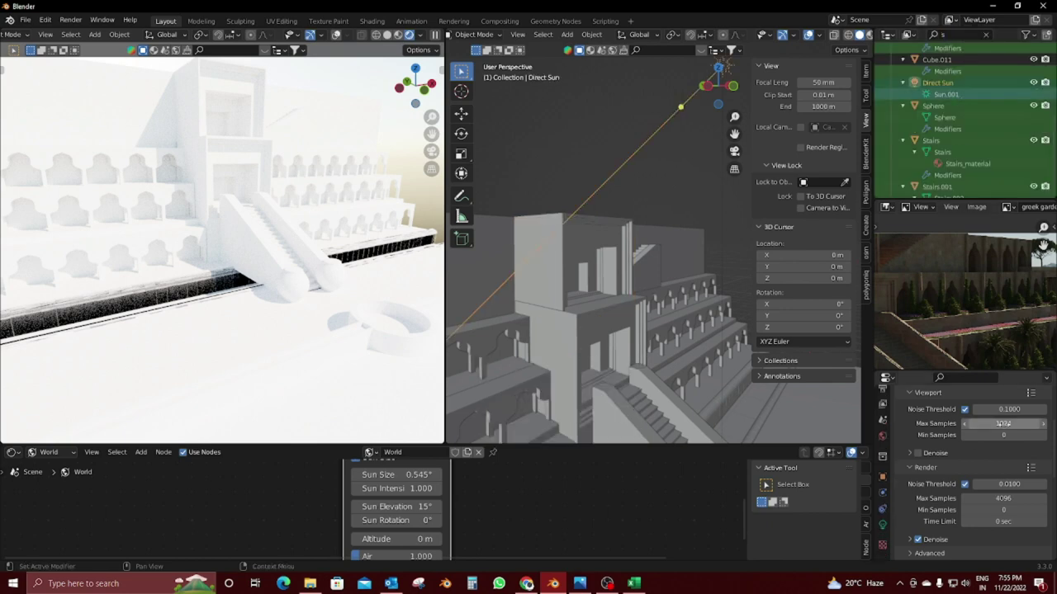
pyautogui.write('10')
pyautogui.press('Return')
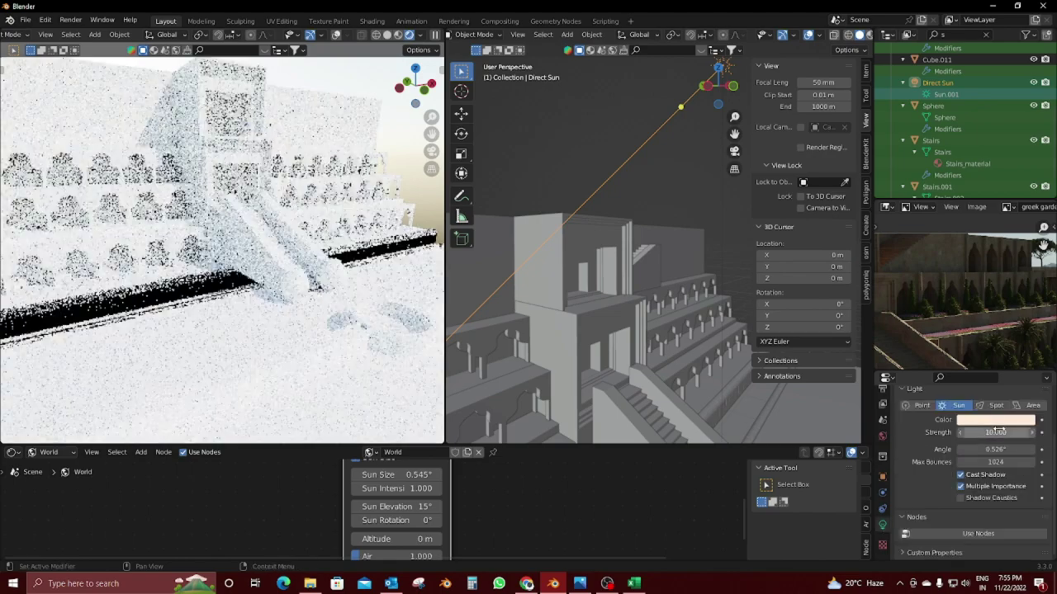
pyautogui.moveTo(331, 372); pyautogui.dragTo(380, 419, button='middle')
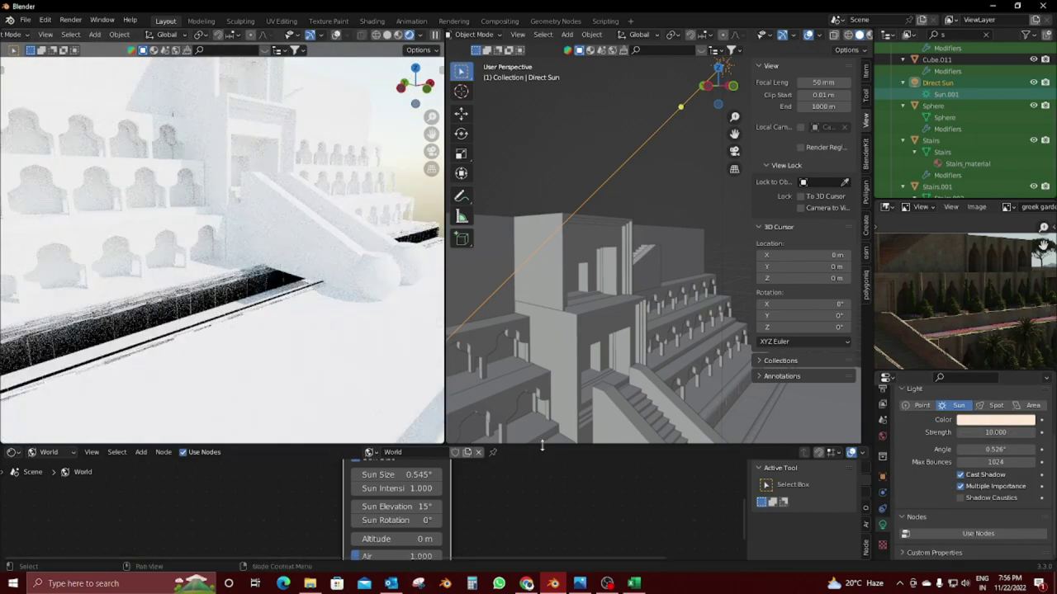
pyautogui.moveTo(542, 445); pyautogui.dragTo(541, 387)
# Step: Nudge the walkway wall Cube.007 about 0.033 m along Y
pyautogui.moveTo(248, 248)
pyautogui.mouseDown(button='middle')
pyautogui.moveTo(280, 279)
pyautogui.moveTo(266, 264)
pyautogui.mouseUp(button='middle')
pyautogui.click(177, 282)
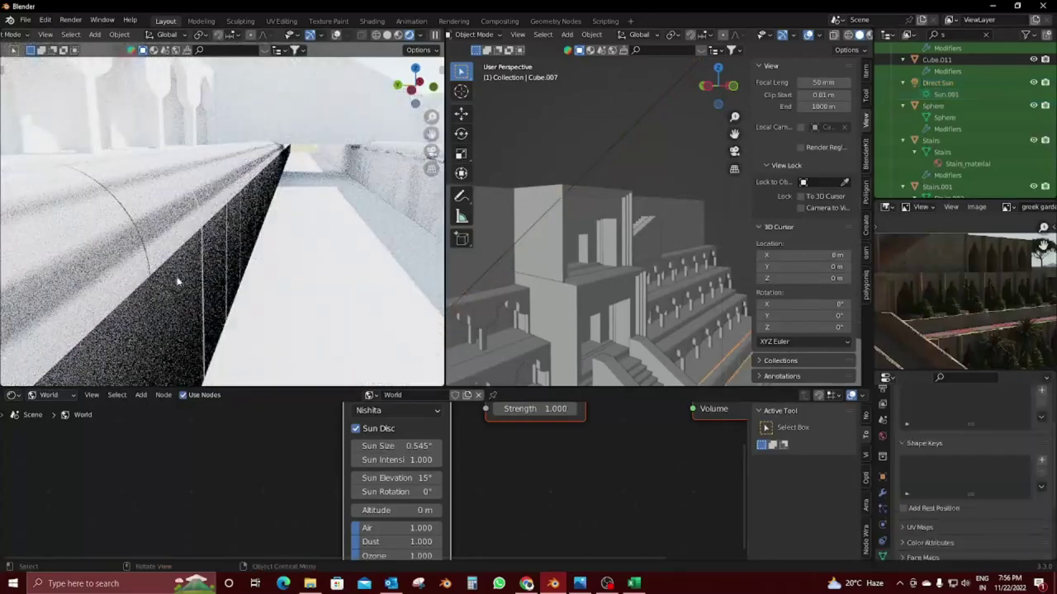
pyautogui.press('g')
pyautogui.press('y')
pyautogui.click(224, 283)
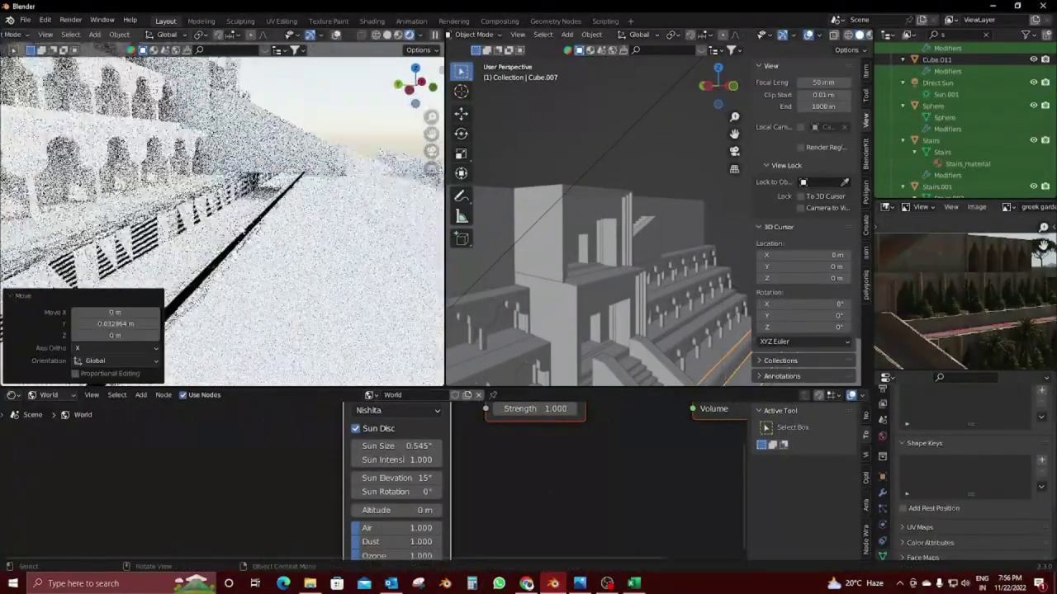
pyautogui.moveTo(231, 217)
pyautogui.mouseDown(button='middle')
pyautogui.moveTo(166, 244)
pyautogui.moveTo(220, 229)
pyautogui.moveTo(269, 236)
pyautogui.moveTo(239, 233)
pyautogui.mouseUp(button='middle')
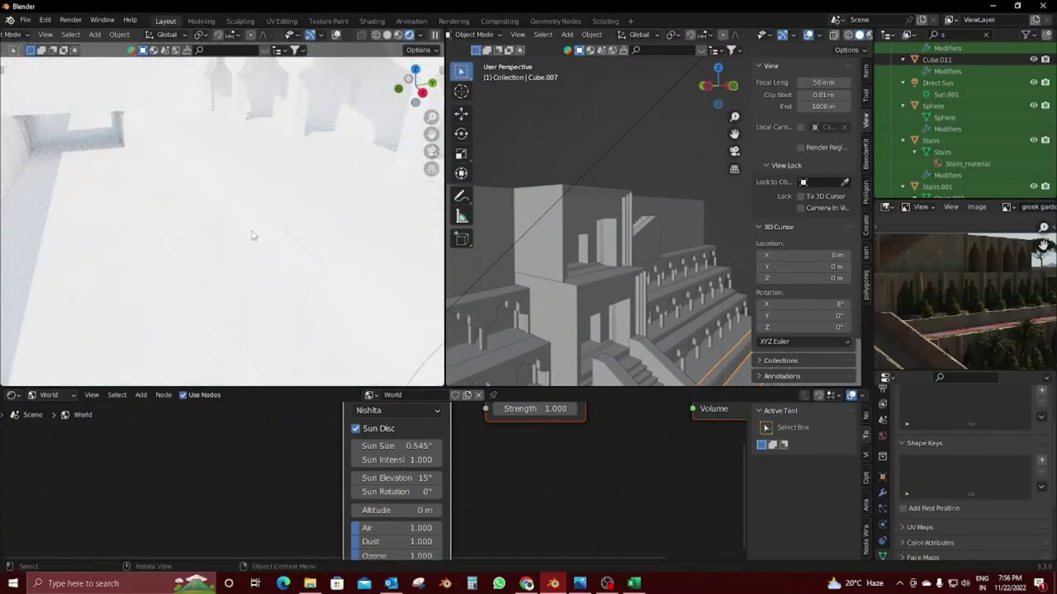
# Step: Return the rendered view to the camera, shade the railing flat, and show World settings
pyautogui.press('KP_0')
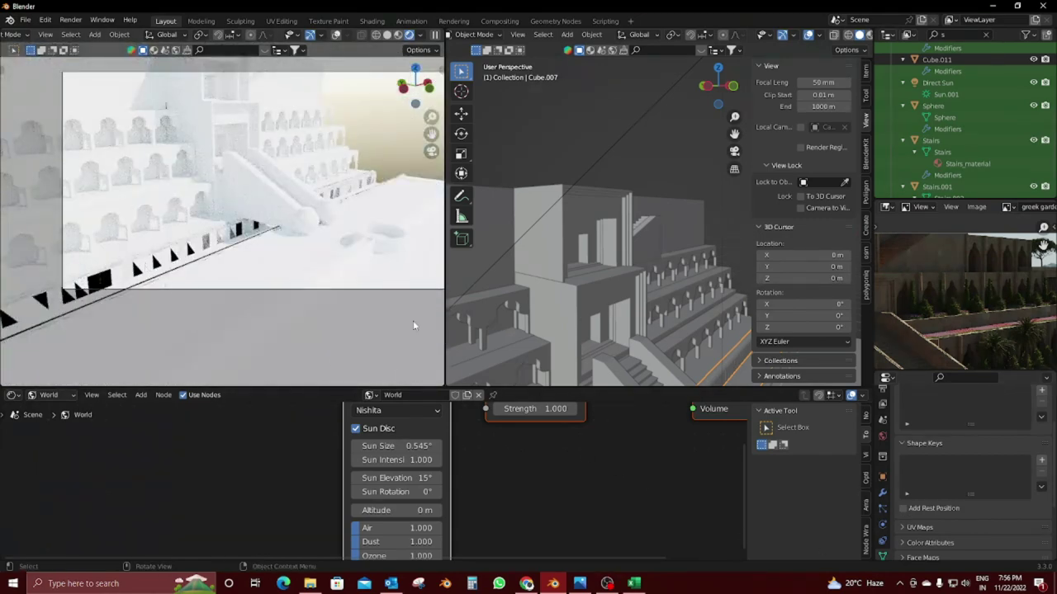
pyautogui.scroll(4, 618, 309)
pyautogui.scroll(3, 617, 309)
pyautogui.click(512, 279)
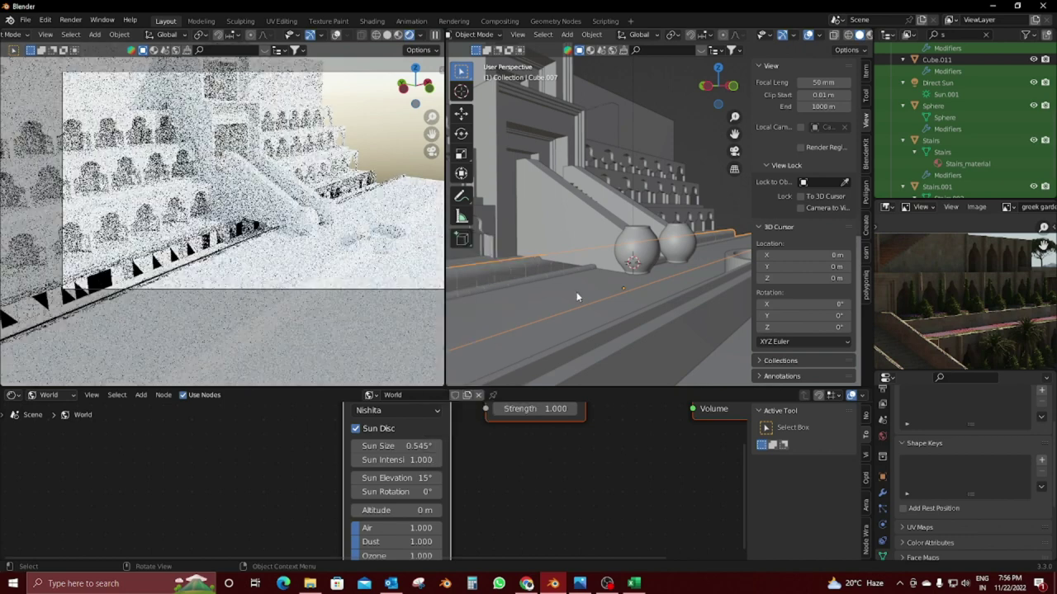
pyautogui.scroll(3, 578, 294)
pyautogui.scroll(3, 537, 307)
pyautogui.scroll(3, 553, 287)
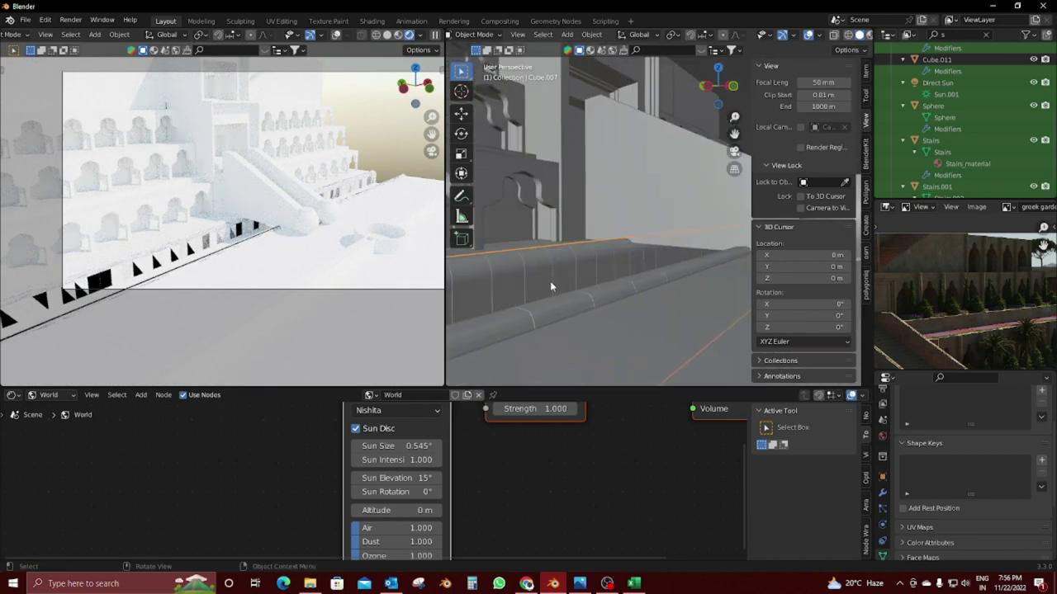
pyautogui.click(881, 435)
# Step: Disconnect the Sky Texture from the World colour
pyautogui.click(994, 426)
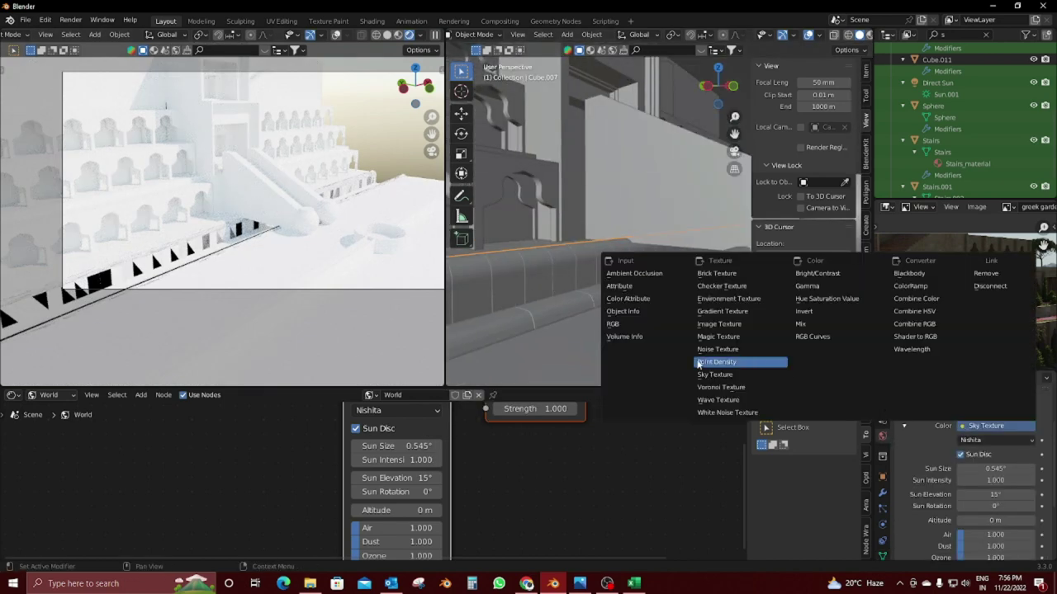
pyautogui.click(993, 273)
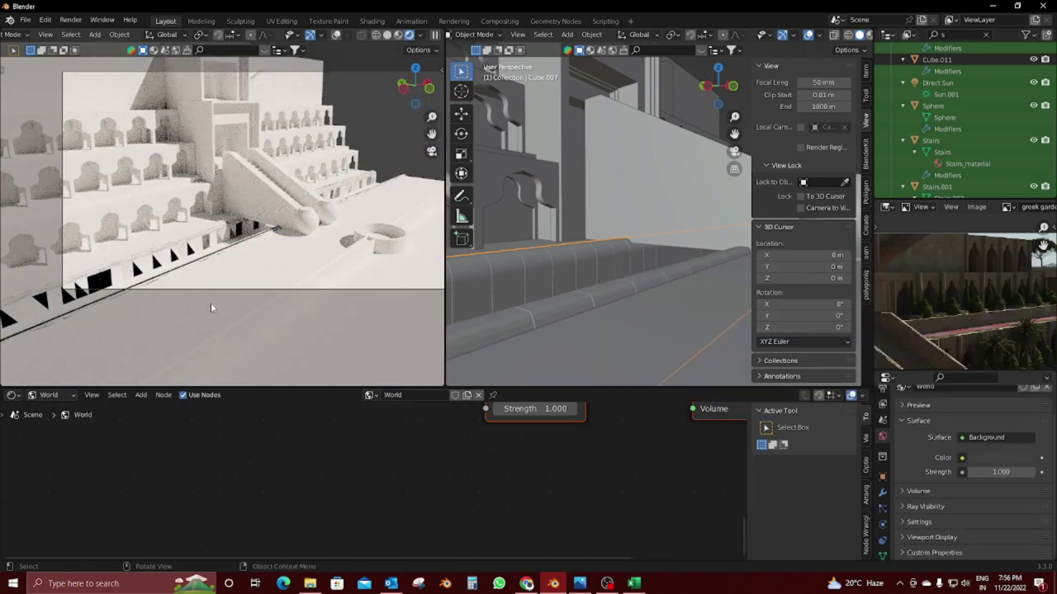
pyautogui.scroll(2, 503, 282)
pyautogui.scroll(2, 518, 306)
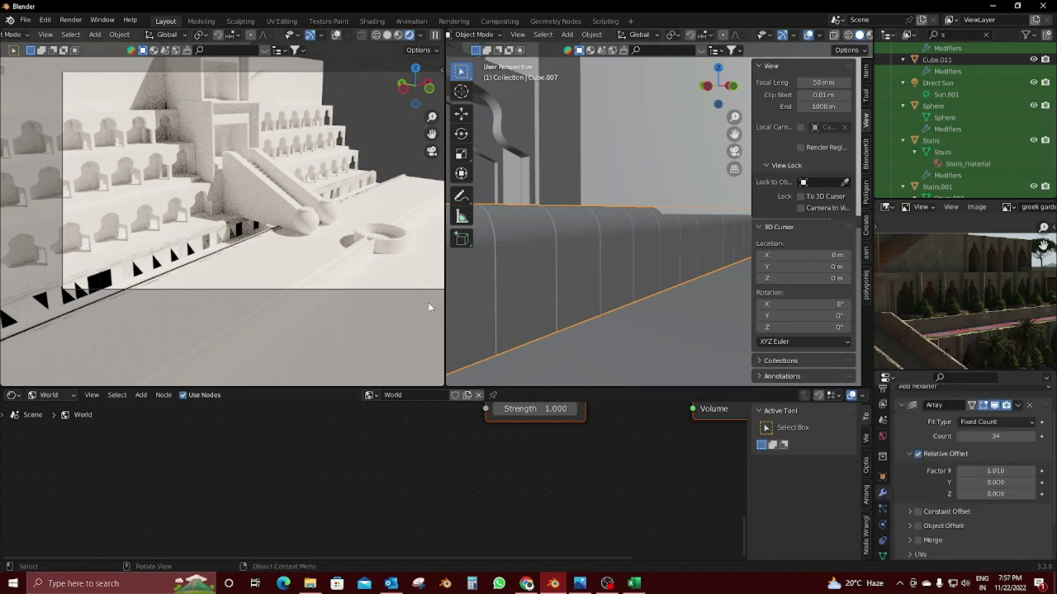
pyautogui.scroll(2, 532, 297)
pyautogui.scroll(-2, 973, 517)
pyautogui.scroll(1, 965, 512)
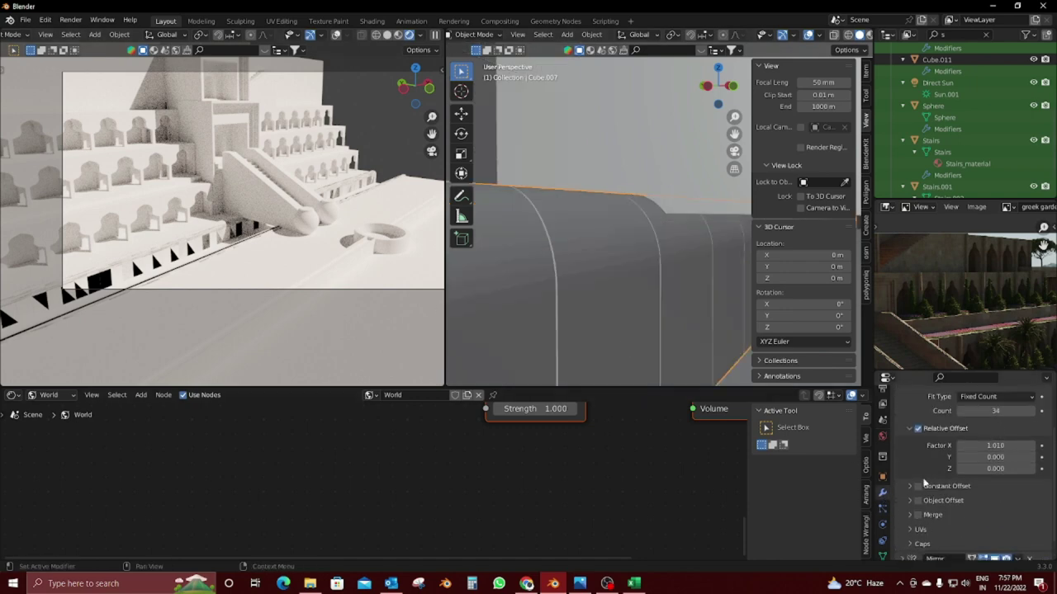
pyautogui.scroll(1, 1015, 460)
# Step: Try wider railing spacing, undo it, and orbit out to view the stairs and seats
pyautogui.moveTo(995, 467); pyautogui.dragTo(1003, 467)
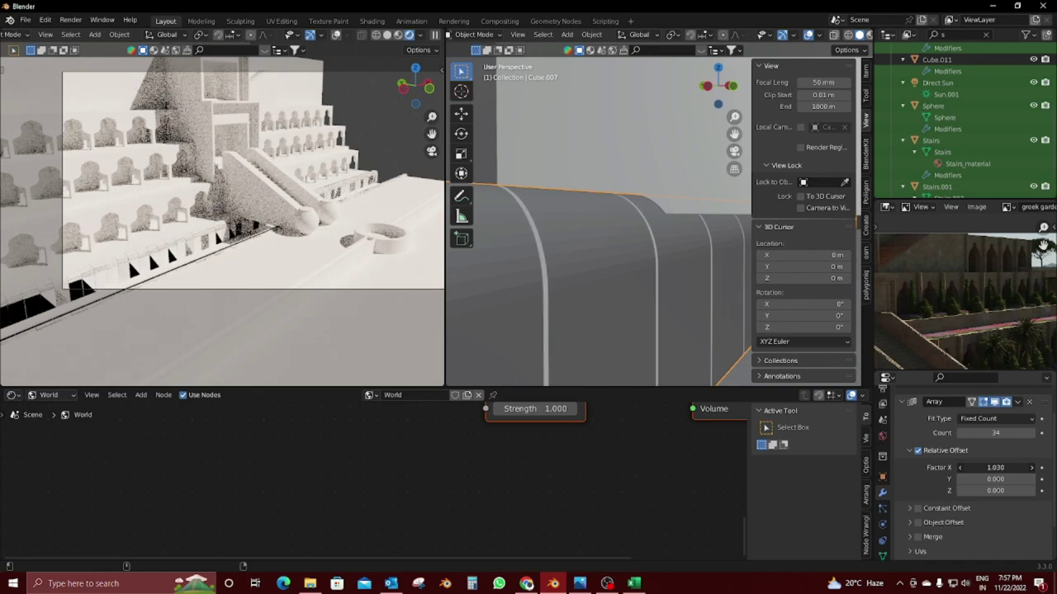
pyautogui.hotkey('ctrl', 'z')
pyautogui.moveTo(82, 248)
pyautogui.mouseDown(button='middle')
pyautogui.moveTo(322, 284)
pyautogui.moveTo(74, 276)
pyautogui.moveTo(385, 296)
pyautogui.moveTo(226, 309)
pyautogui.moveTo(344, 306)
pyautogui.moveTo(292, 303)
pyautogui.mouseUp(button='middle')
pyautogui.scroll(3, 344, 309)
pyautogui.scroll(-3, 344, 309)
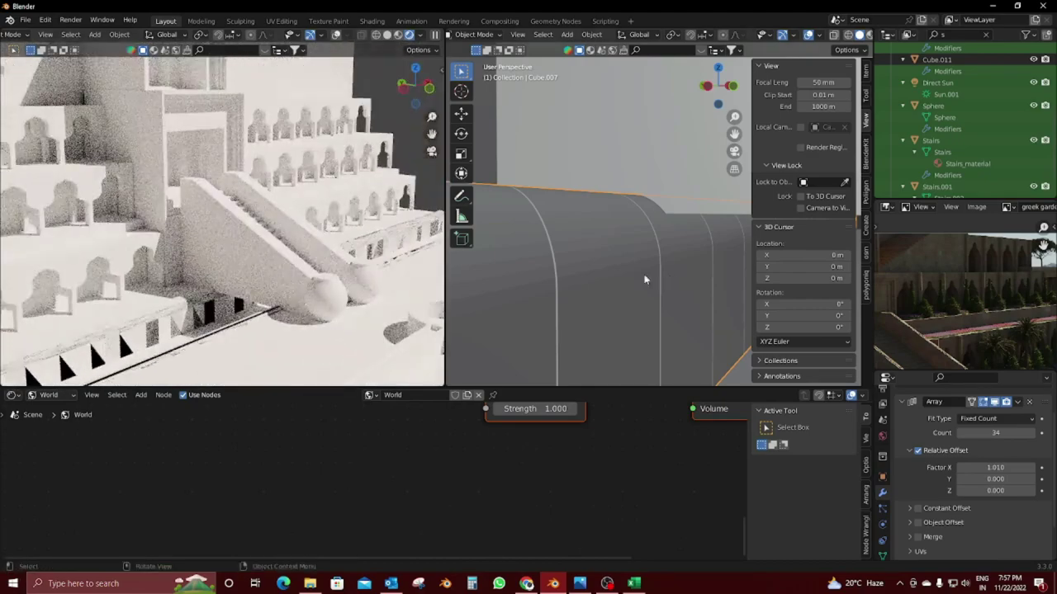
pyautogui.moveTo(645, 280)
pyautogui.mouseDown(button='middle')
pyautogui.moveTo(544, 264)
pyautogui.moveTo(586, 283)
pyautogui.mouseUp(button='middle')
pyautogui.scroll(-3, 544, 264)
# Step: Delete the arrayed curved object Cube.007
pyautogui.press('Delete')
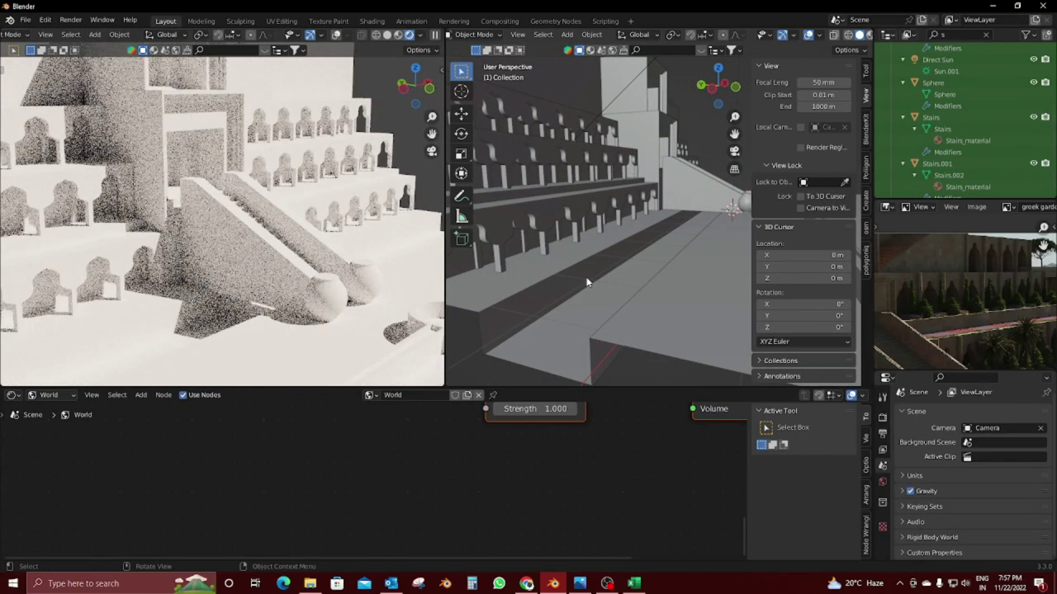
pyautogui.moveTo(330, 247); pyautogui.dragTo(248, 264, button='middle')
pyautogui.moveTo(586, 282)
pyautogui.mouseDown(button='middle')
pyautogui.moveTo(559, 376)
pyautogui.moveTo(611, 264)
pyautogui.moveTo(551, 303)
pyautogui.moveTo(634, 307)
pyautogui.mouseUp(button='middle')
pyautogui.scroll(5, 559, 375)
# Step: Move the top edge of wall Cube.004 0.2378 m along Y in a wireframe side view
pyautogui.click(553, 304)
pyautogui.press('Tab')
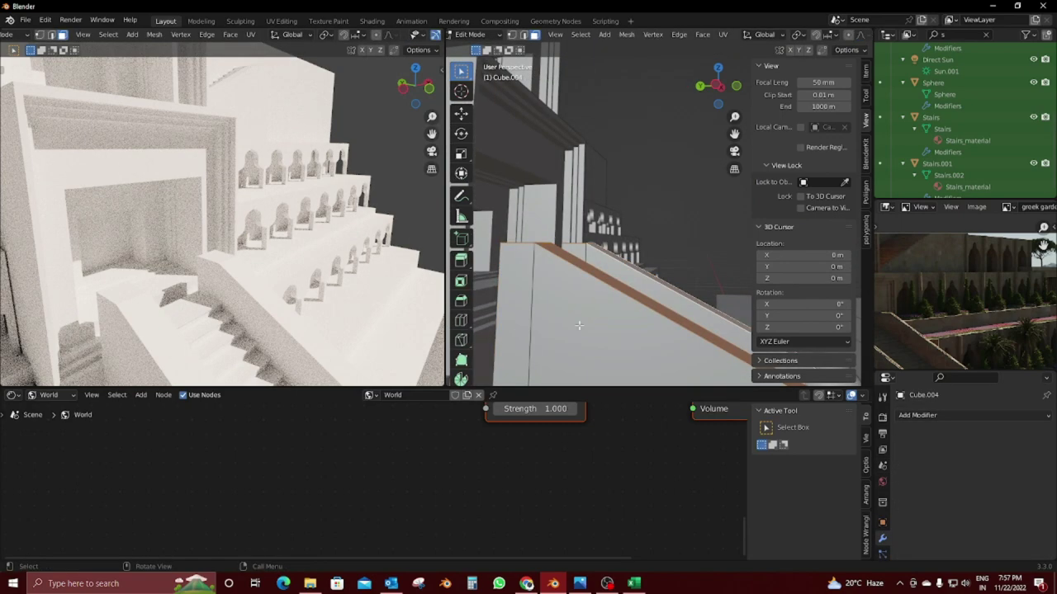
pyautogui.moveTo(579, 326)
pyautogui.mouseDown(button='middle')
pyautogui.moveTo(561, 256)
pyautogui.moveTo(607, 225)
pyautogui.mouseUp(button='middle')
pyautogui.scroll(2, 571, 259)
pyautogui.scroll(2, 552, 261)
pyautogui.scroll(-3, 551, 261)
pyautogui.hotkey('shift', 'z')
pyautogui.press('KP_3')
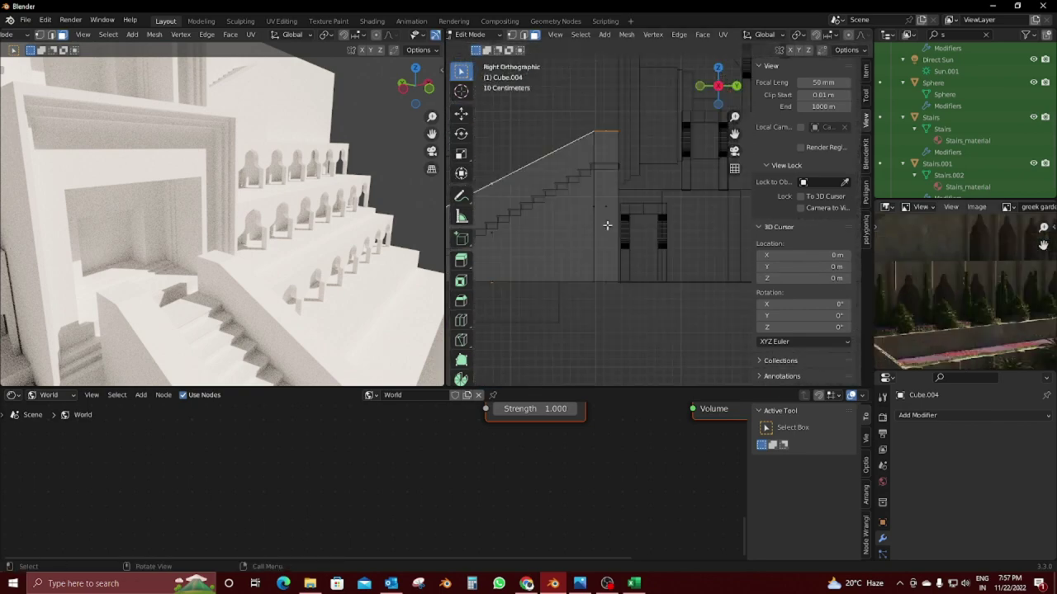
pyautogui.scroll(2, 676, 258)
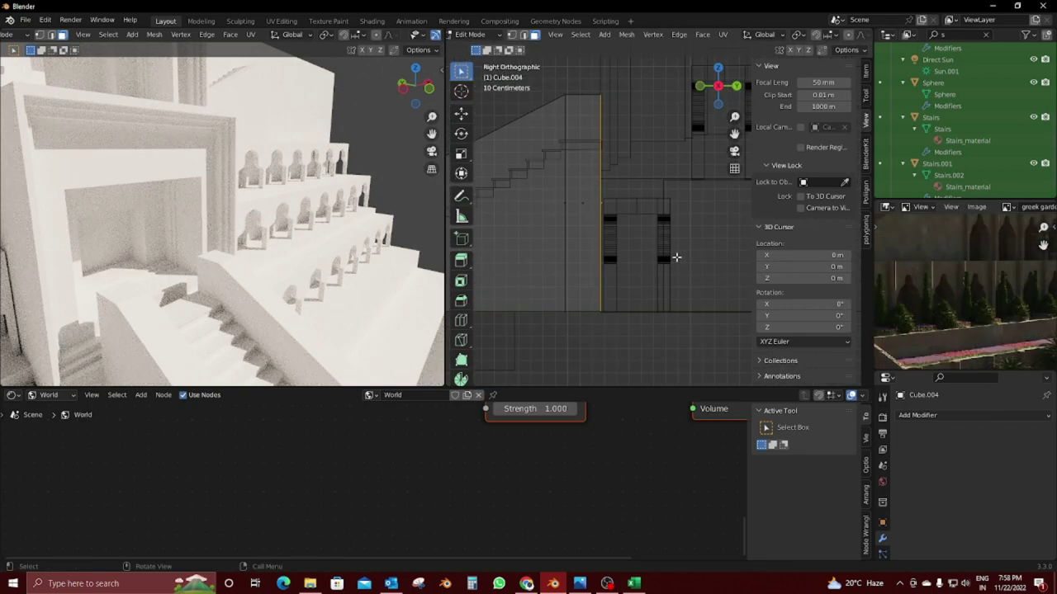
pyautogui.press('g')
pyautogui.press('y')
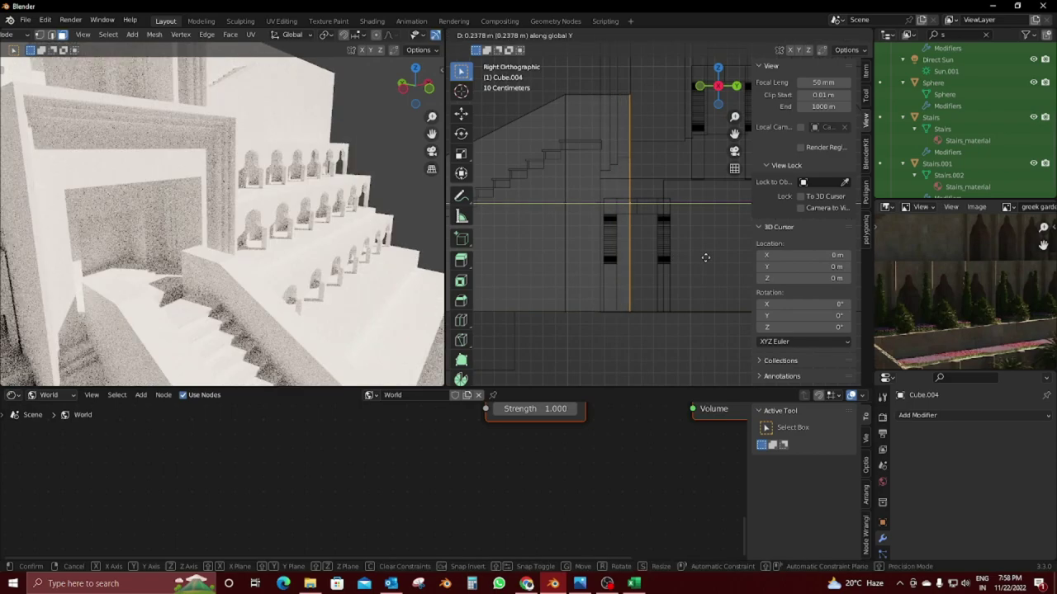
pyautogui.click(704, 257)
# Step: Extend the Stairs geometry about 0.23 m along Y
pyautogui.hotkey('alt', 'q')
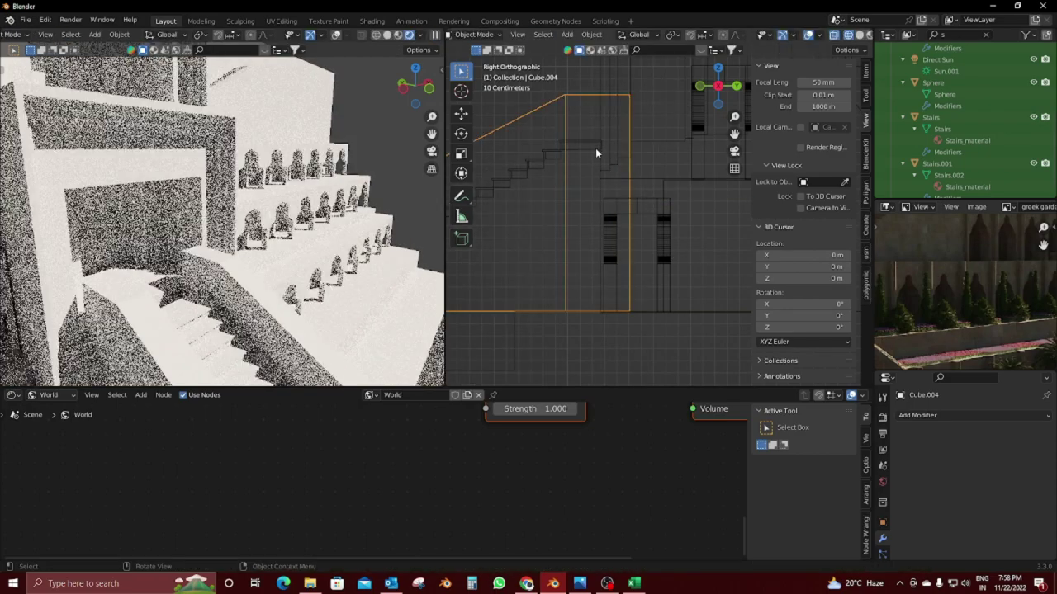
pyautogui.press('g')
pyautogui.press('y')
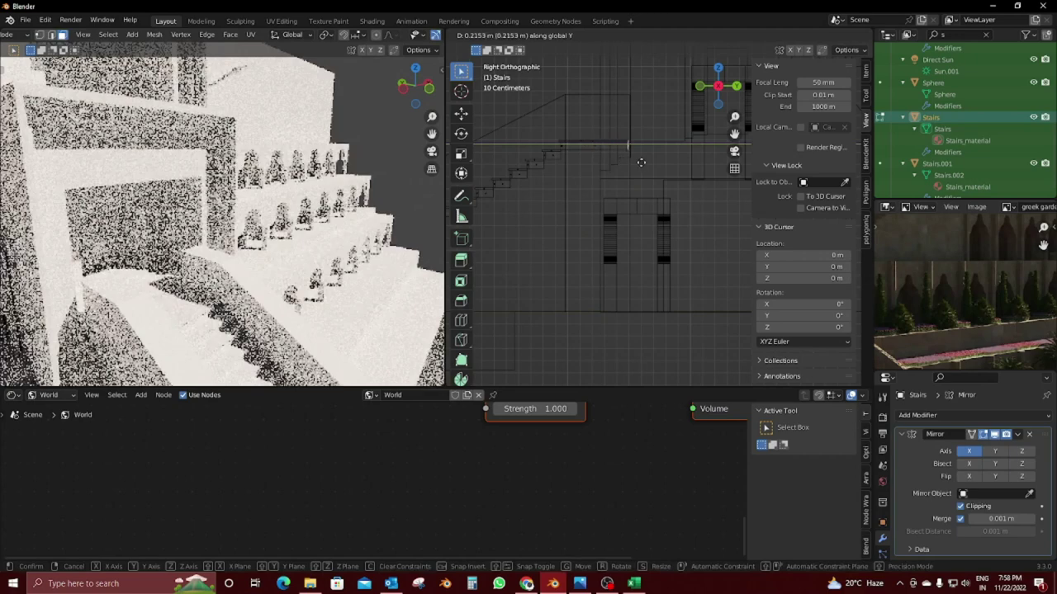
pyautogui.click(642, 163)
pyautogui.press('Tab')
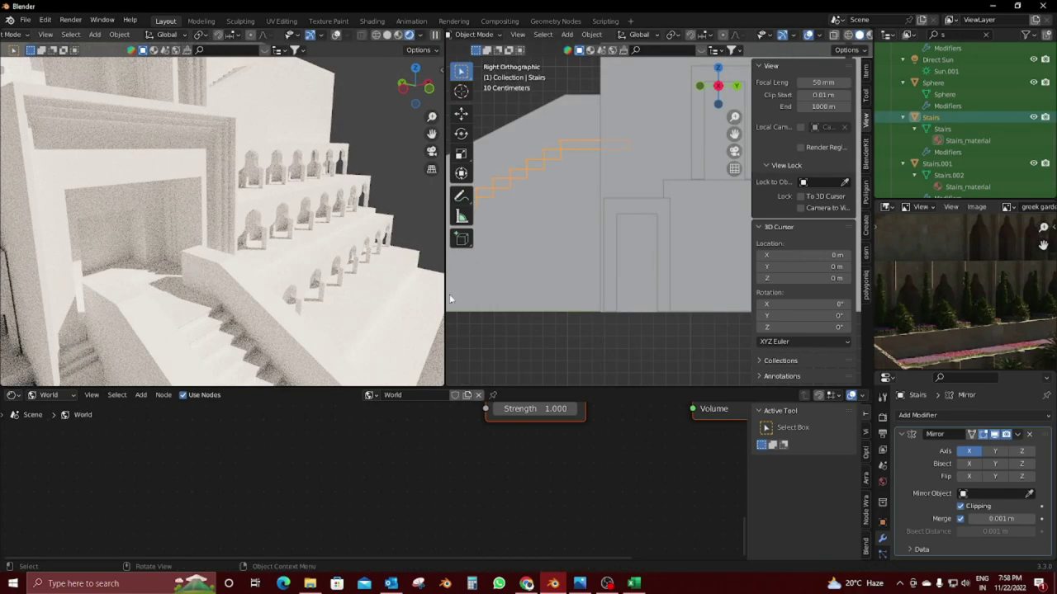
# Step: Extend wall Cube.004's geometry further along Y to line up with the stairs
pyautogui.moveTo(449, 294)
pyautogui.mouseDown(button='middle')
pyautogui.moveTo(695, 244)
pyautogui.moveTo(542, 225)
pyautogui.mouseUp(button='middle')
pyautogui.scroll(5, 659, 288)
pyautogui.scroll(5, 666, 227)
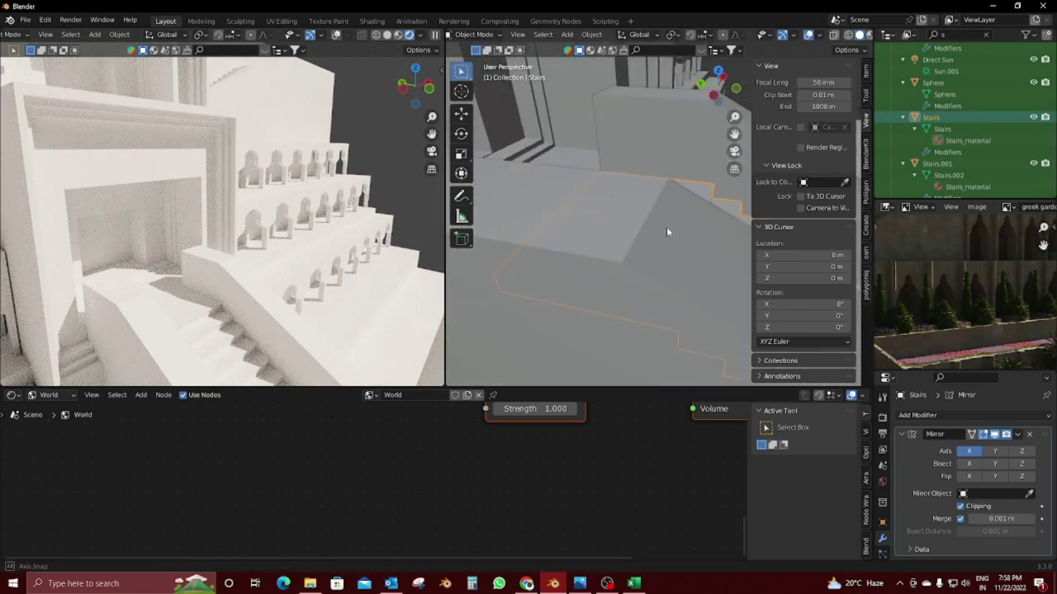
pyautogui.click(641, 217)
pyautogui.scroll(-5, 628, 226)
pyautogui.press('Tab')
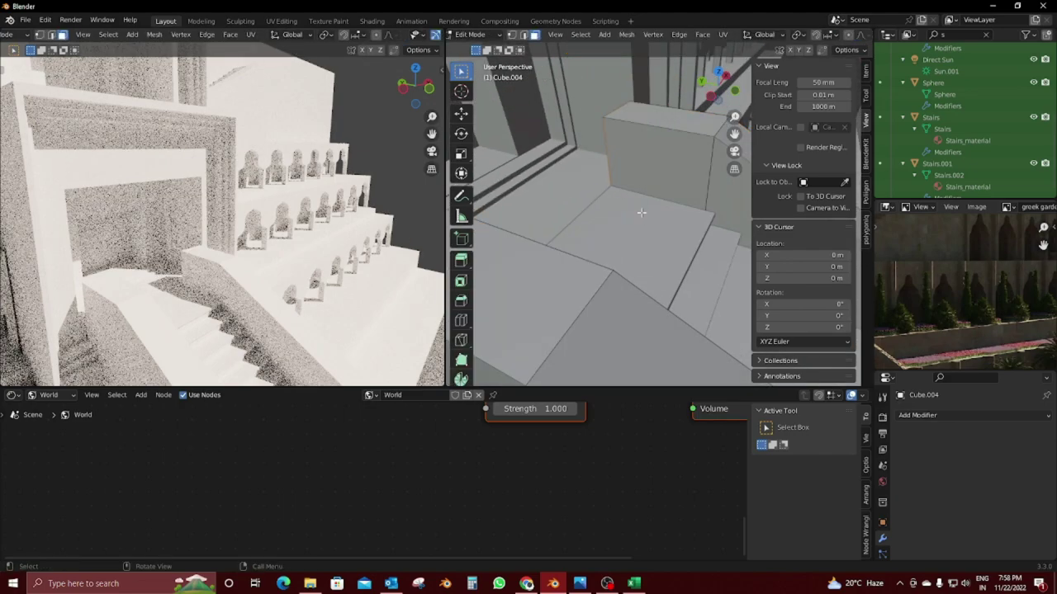
pyautogui.press('g')
pyautogui.press('y')
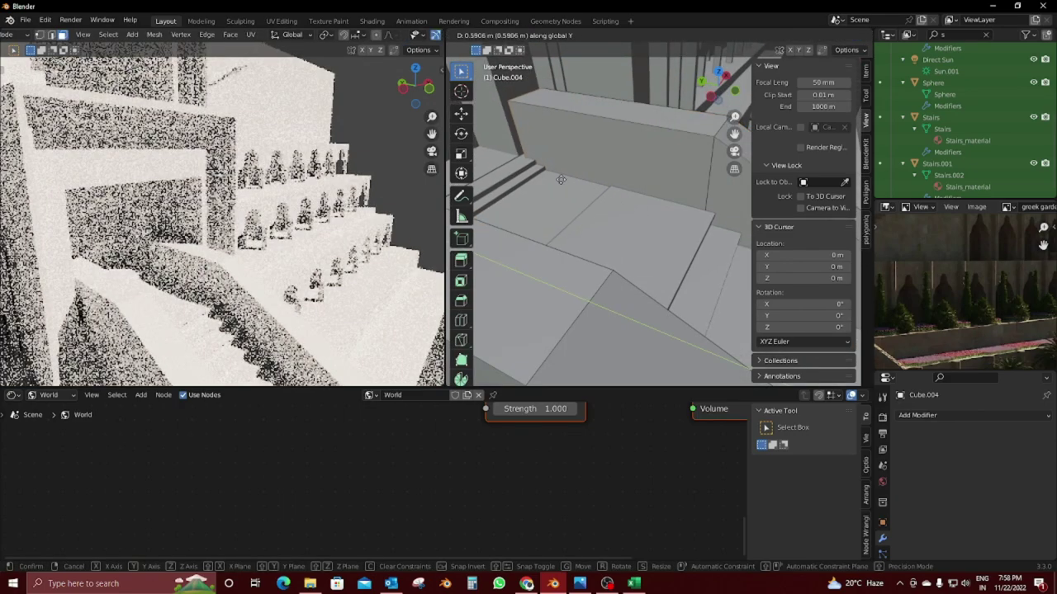
pyautogui.click(561, 179)
pyautogui.press('Tab')
pyautogui.scroll(-5, 499, 166)
# Step: Enlarge the 3D views above the node editor and hide the view side panel
pyautogui.scroll(5, 604, 231)
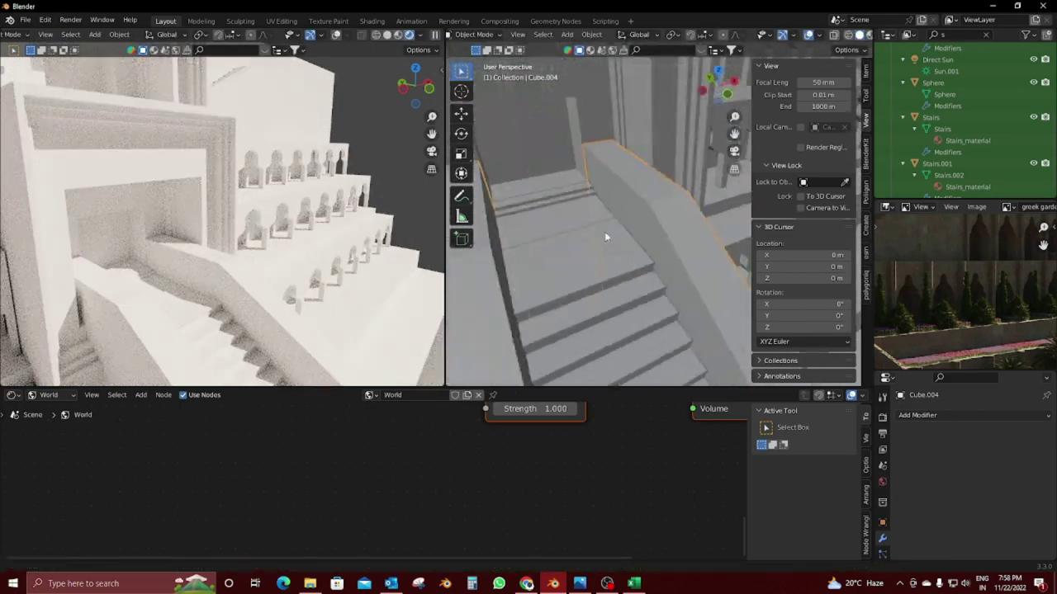
pyautogui.moveTo(604, 231)
pyautogui.mouseDown(button='middle')
pyautogui.moveTo(633, 183)
pyautogui.moveTo(636, 192)
pyautogui.mouseUp(button='middle')
pyautogui.scroll(-4, 593, 184)
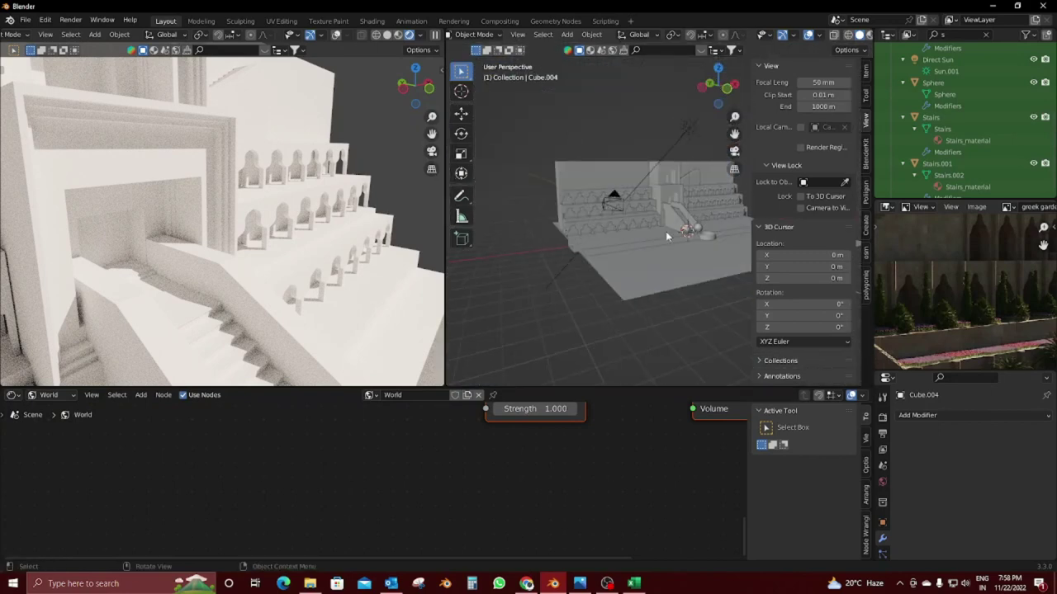
pyautogui.moveTo(679, 229); pyautogui.dragTo(618, 276, button='middle')
pyautogui.scroll(3, 619, 276)
pyautogui.scroll(3, 603, 247)
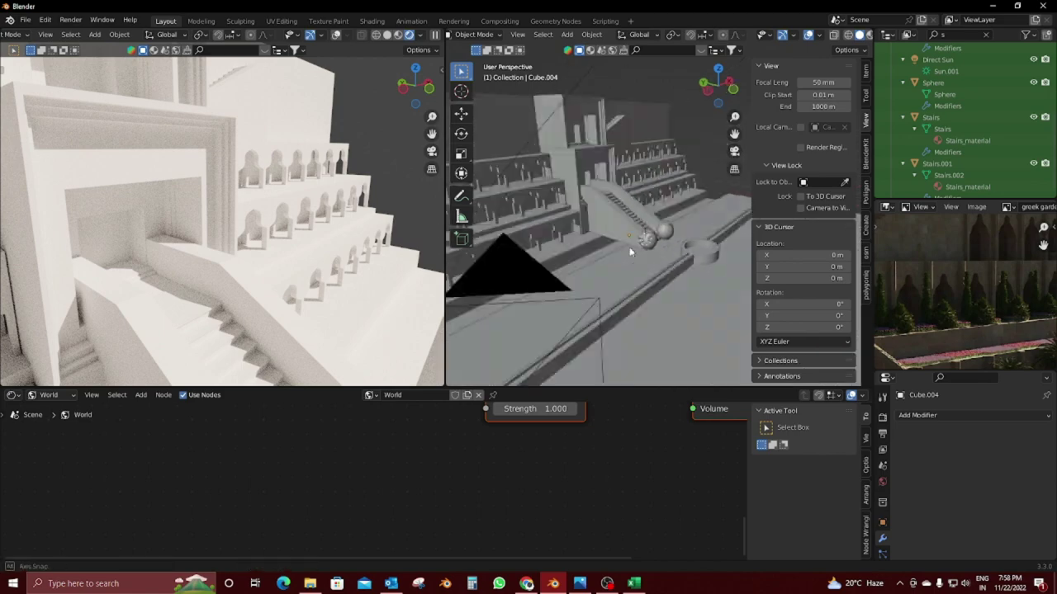
pyautogui.scroll(2, 588, 228)
pyautogui.scroll(-5, 635, 231)
pyautogui.scroll(-2, 659, 233)
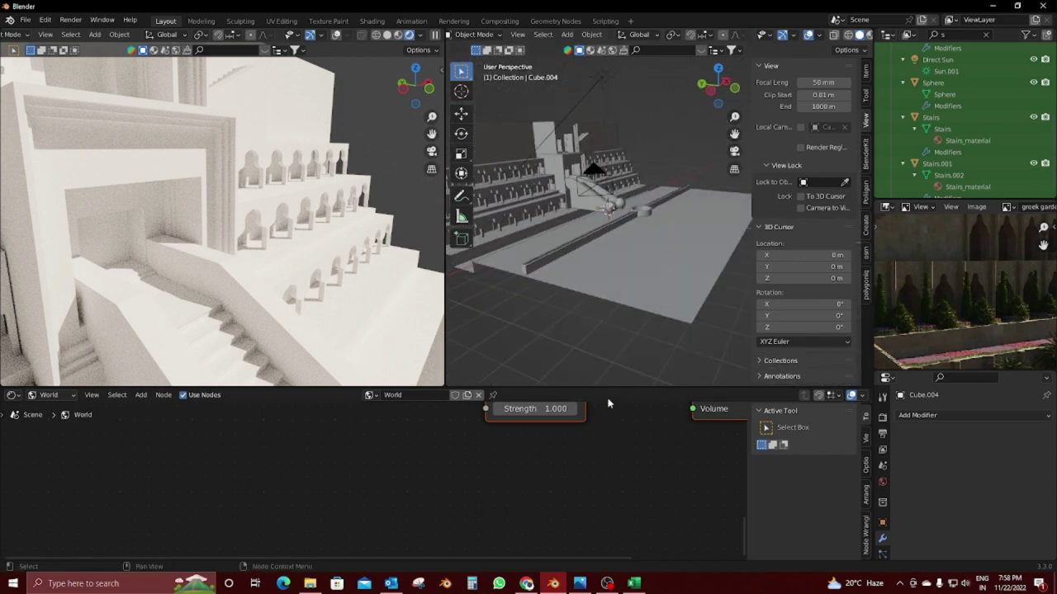
pyautogui.moveTo(611, 386); pyautogui.dragTo(616, 532)
pyautogui.press('n')
pyautogui.moveTo(653, 281)
pyautogui.mouseDown(button='middle')
pyautogui.moveTo(677, 285)
pyautogui.moveTo(702, 313)
pyautogui.mouseUp(button='middle')
pyautogui.scroll(3, 694, 288)
pyautogui.scroll(-2, 1037, 312)
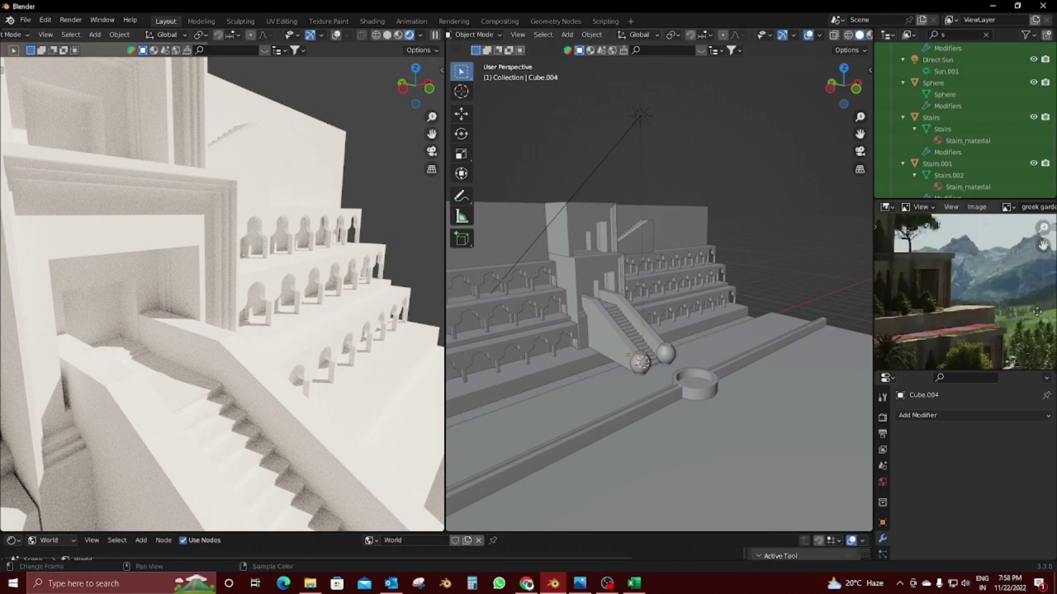
pyautogui.scroll(2, 609, 275)
pyautogui.moveTo(608, 276); pyautogui.dragTo(596, 311, button='middle')
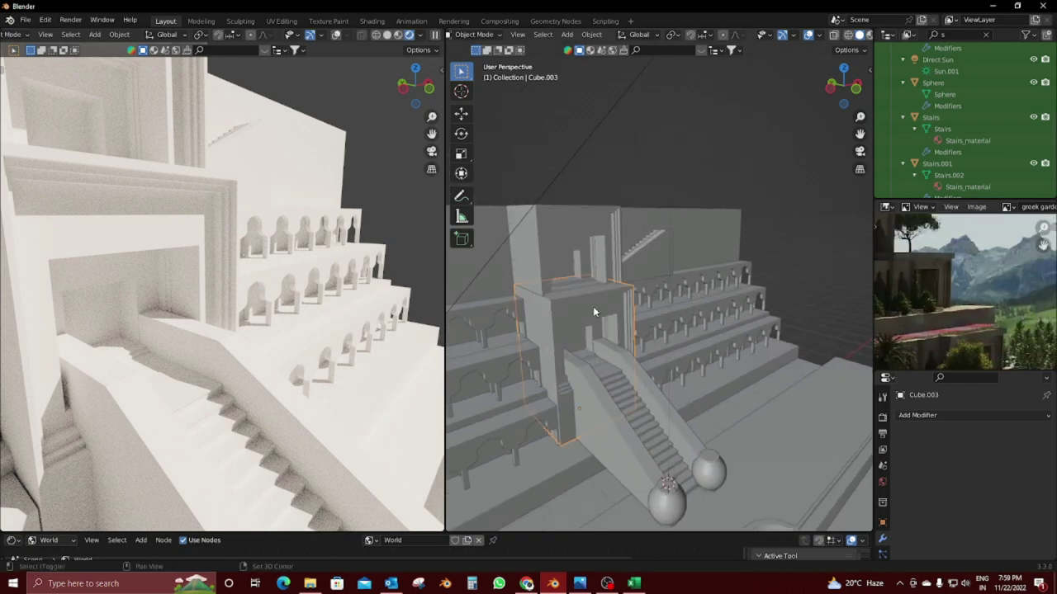
# Step: Duplicate the doorway tower block Cube.003 and place the copy 8.8122 m along X
pyautogui.hotkey('shift', 'd')
pyautogui.press('x')
pyautogui.click(802, 272)
pyautogui.press('KP_1')
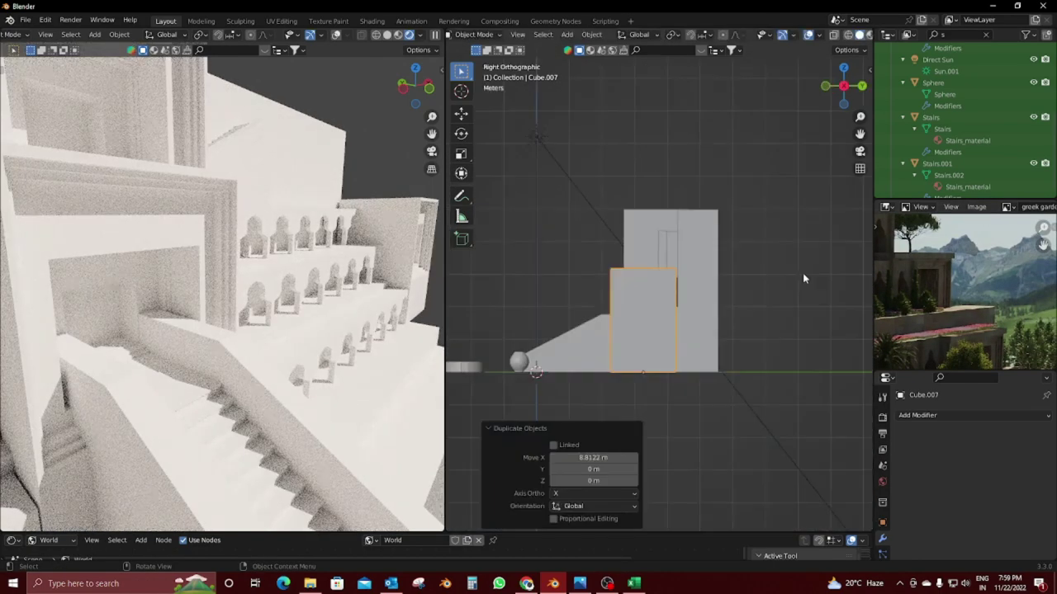
pyautogui.press('KP_Decimal')
pyautogui.scroll(2, 714, 303)
# Step: Raise the copy's bottom edge and lower the whole copy about 0.97 m
pyautogui.press('Tab')
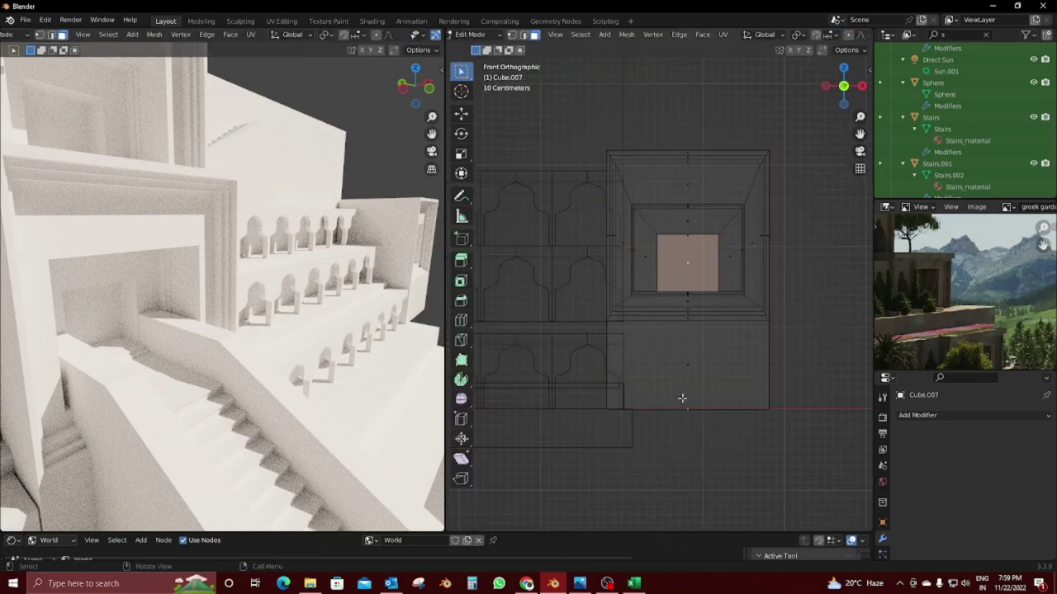
pyautogui.press('g')
pyautogui.press('z')
pyautogui.click(726, 317)
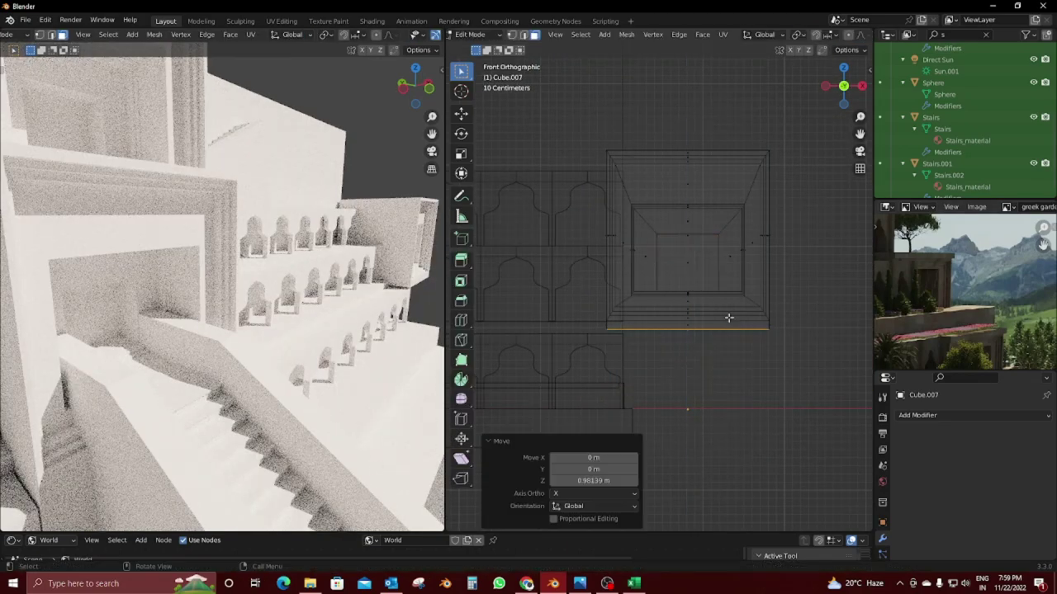
pyautogui.press('Tab')
pyautogui.press('g')
pyautogui.press('z')
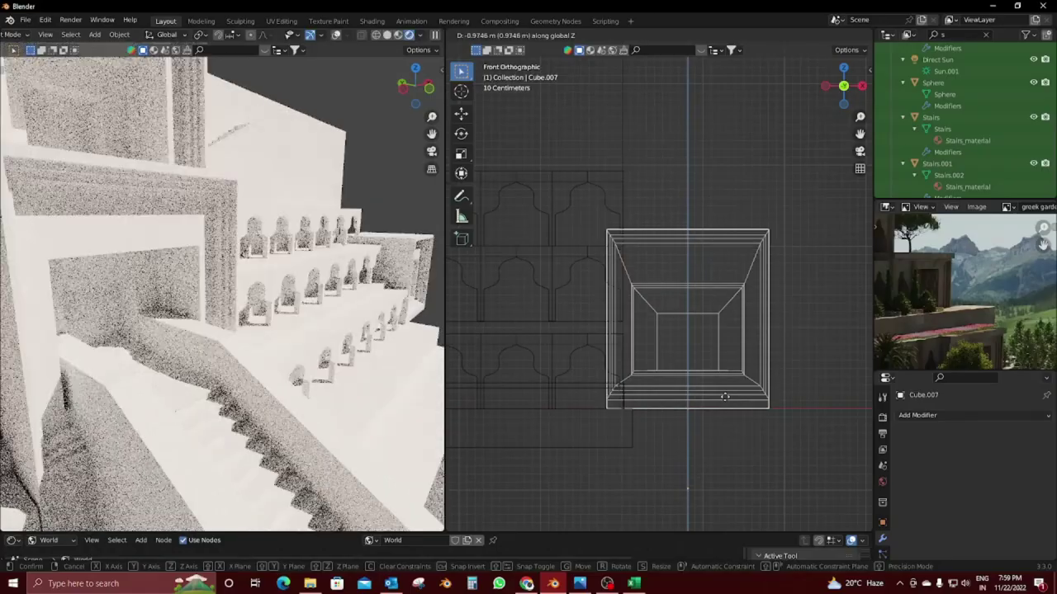
pyautogui.click(722, 392)
pyautogui.moveTo(722, 391); pyautogui.dragTo(791, 410, button='middle')
# Step: Shift the copy 0.74 m along Y and 0.20 m along X
pyautogui.press('g')
pyautogui.press('y')
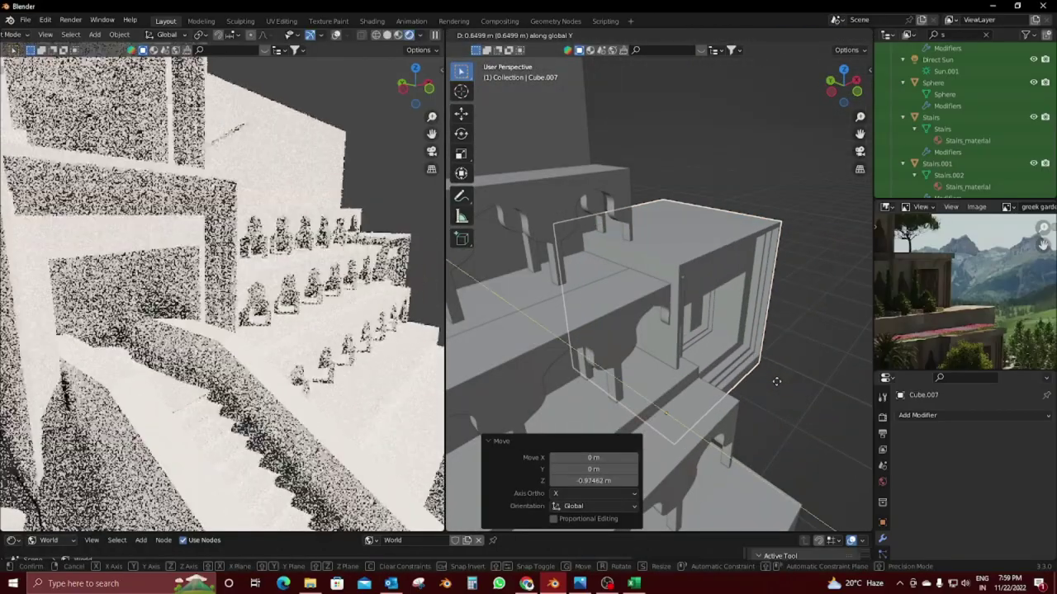
pyautogui.click(771, 378)
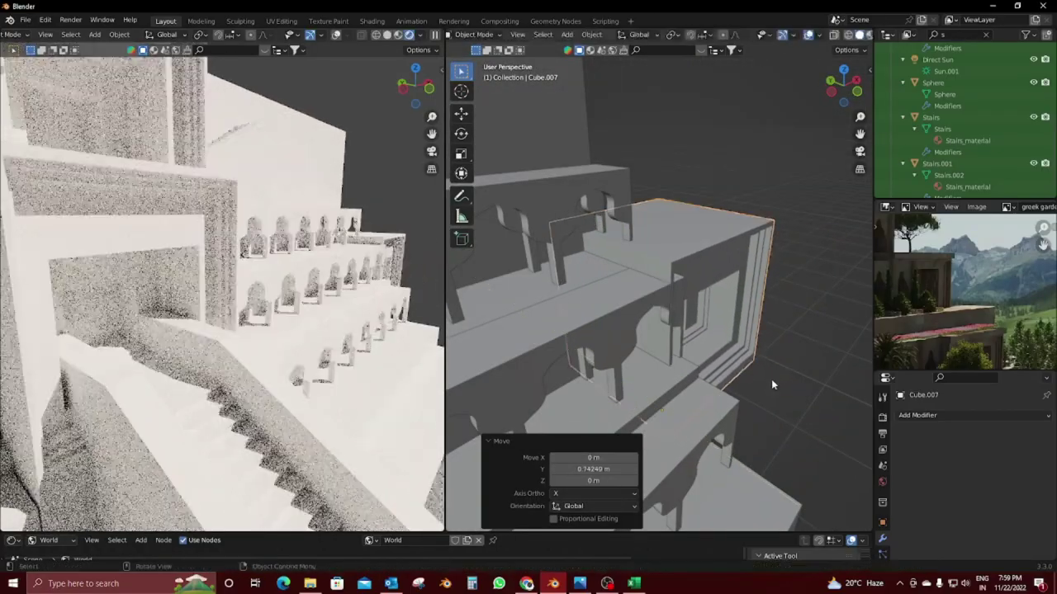
pyautogui.moveTo(771, 379); pyautogui.dragTo(641, 363, button='middle')
pyautogui.press('g')
pyautogui.press('y')
pyautogui.press('x')
pyautogui.click(735, 376)
# Step: Nudge the copy 0.0077 m along Y and check its placement beside the stairs
pyautogui.press('g')
pyautogui.press('y')
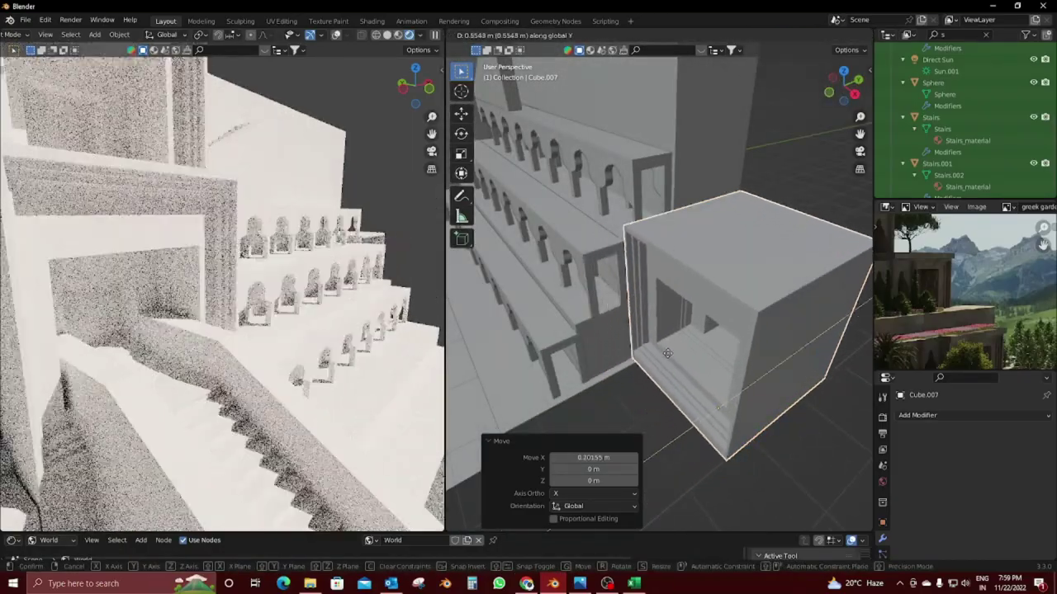
pyautogui.click(637, 356)
pyautogui.moveTo(636, 356)
pyautogui.mouseDown(button='middle')
pyautogui.moveTo(750, 407)
pyautogui.moveTo(731, 430)
pyautogui.moveTo(761, 412)
pyautogui.mouseUp(button='middle')
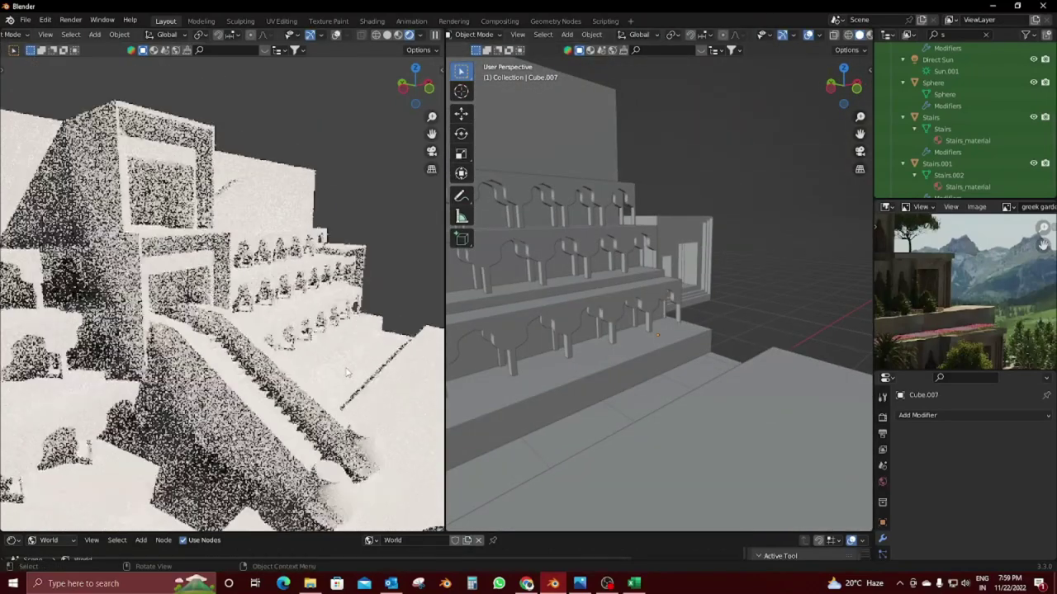
pyautogui.moveTo(248, 331); pyautogui.dragTo(347, 372, button='middle')
pyautogui.scroll(3, 347, 372)
pyautogui.scroll(-2, 345, 369)
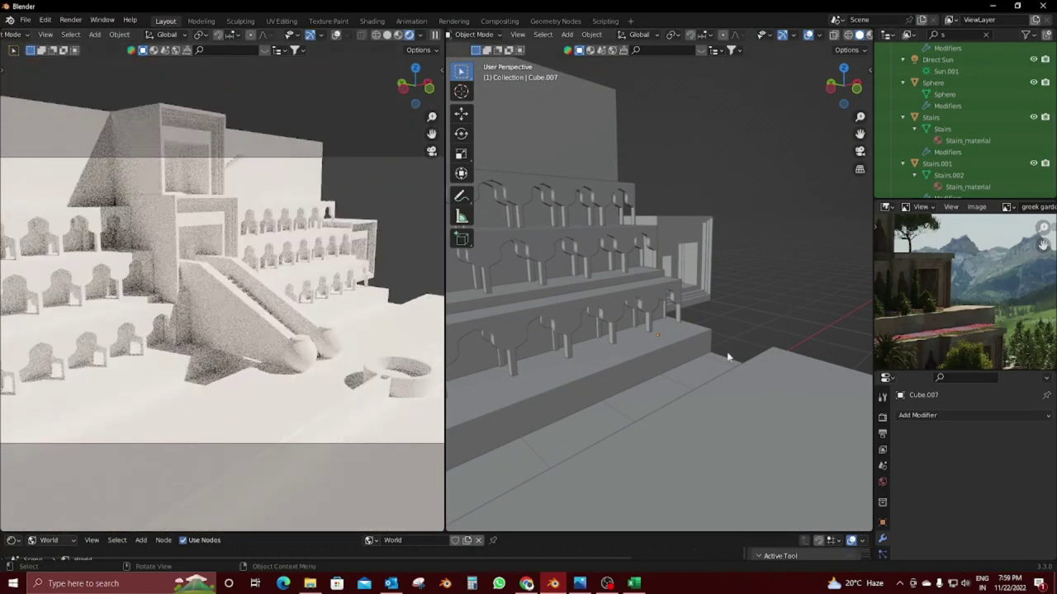
pyautogui.moveTo(727, 356); pyautogui.dragTo(581, 345, button='middle')
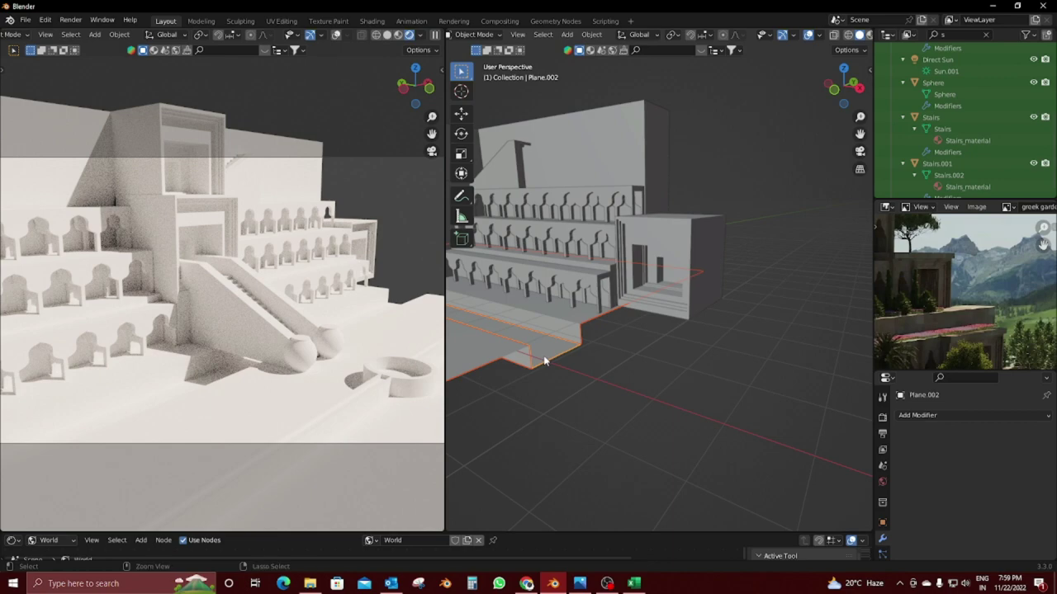
# Step: Set the plane's origin to its geometry and extrude its outer edge along X
pyautogui.click(593, 35)
pyautogui.moveTo(605, 71)
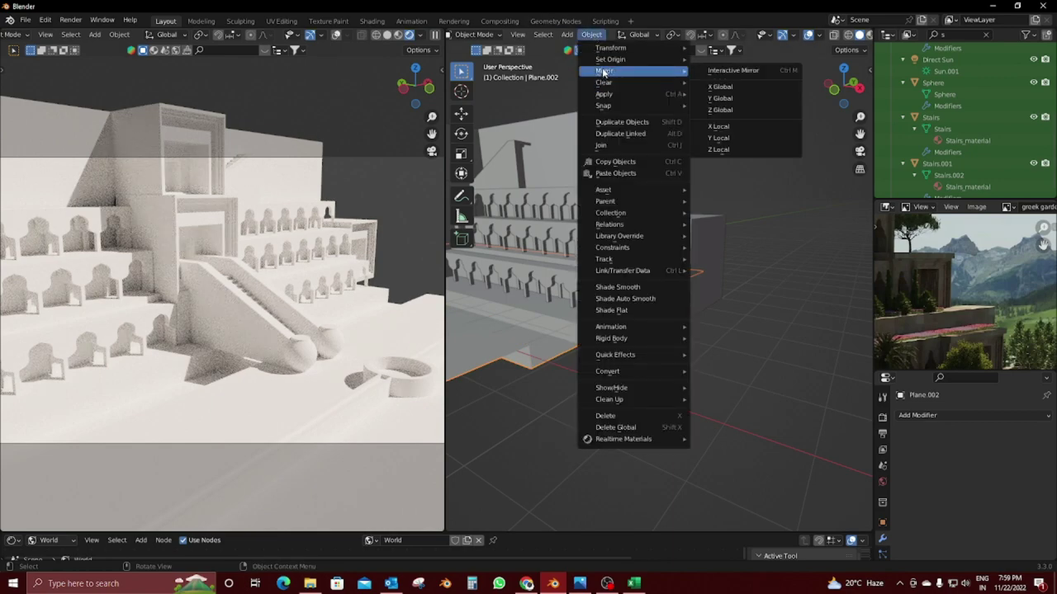
pyautogui.click(735, 71)
pyautogui.press('Tab')
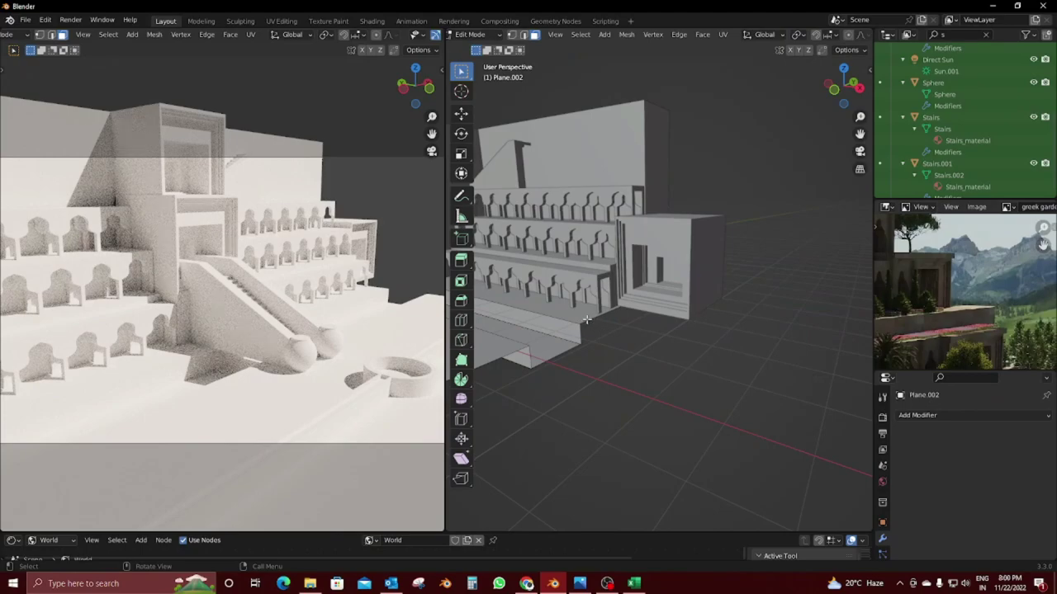
pyautogui.moveTo(585, 320)
pyautogui.mouseDown(button='middle')
pyautogui.moveTo(682, 385)
pyautogui.moveTo(615, 273)
pyautogui.mouseUp(button='middle')
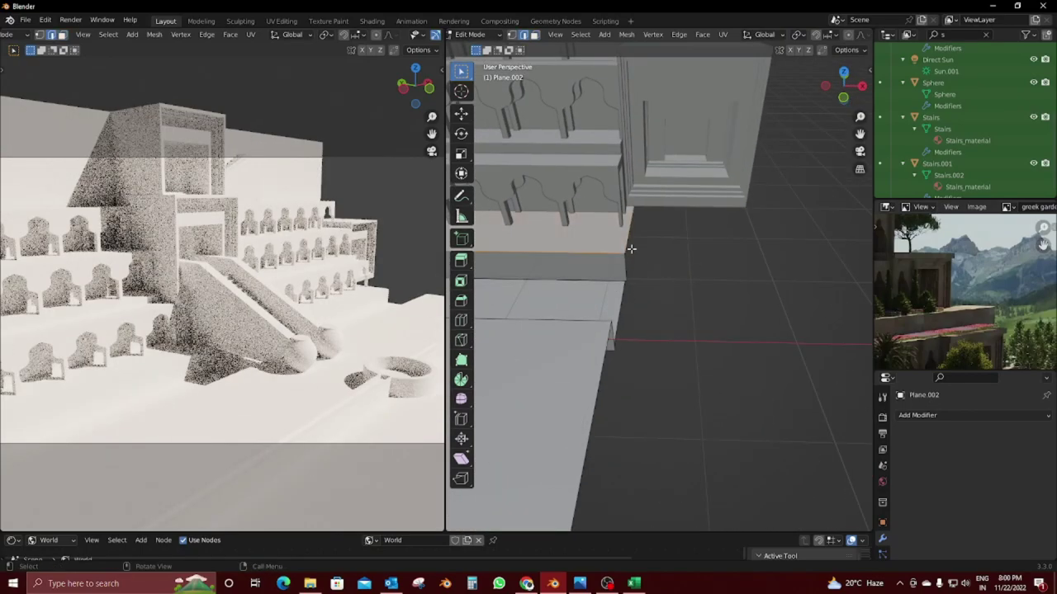
pyautogui.click(631, 248)
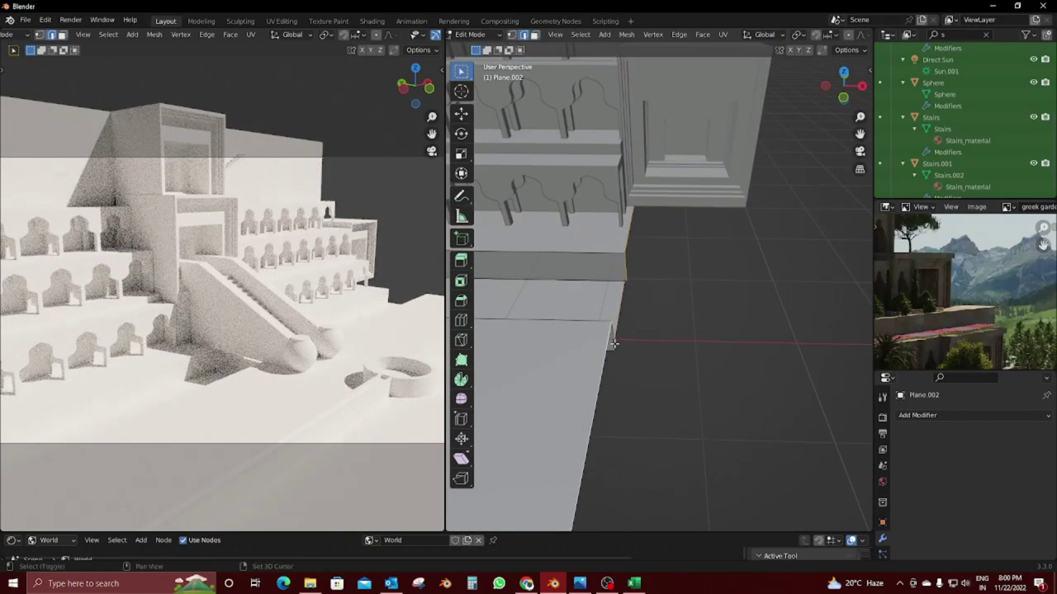
pyautogui.press('e')
pyautogui.press('x')
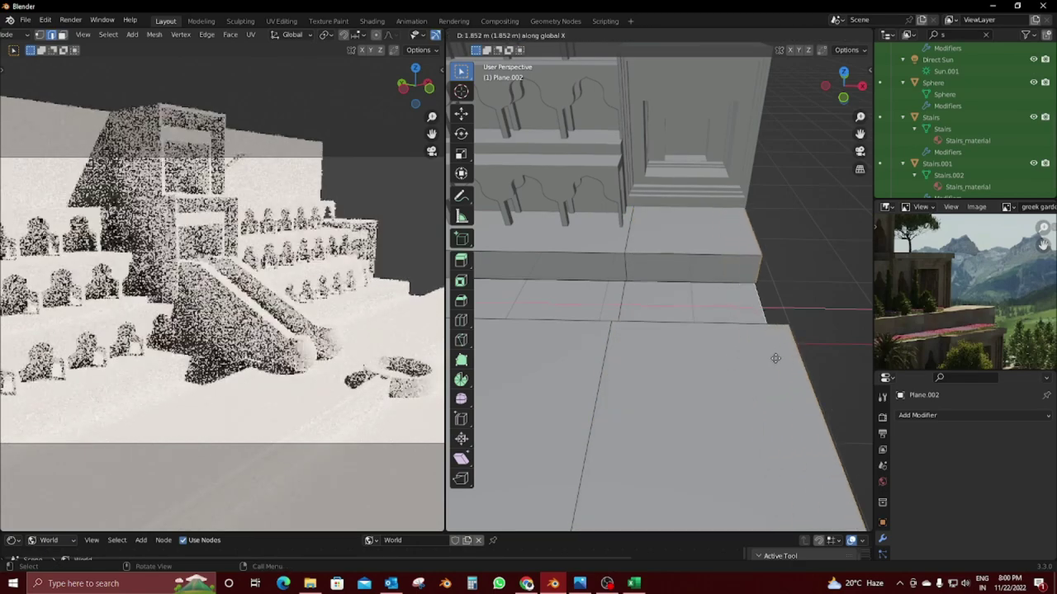
pyautogui.click(775, 358)
# Step: Extrude the ground edge a second time along X toward the stair block
pyautogui.moveTo(775, 358)
pyautogui.mouseDown(button='middle')
pyautogui.moveTo(608, 333)
pyautogui.moveTo(688, 321)
pyautogui.mouseUp(button='middle')
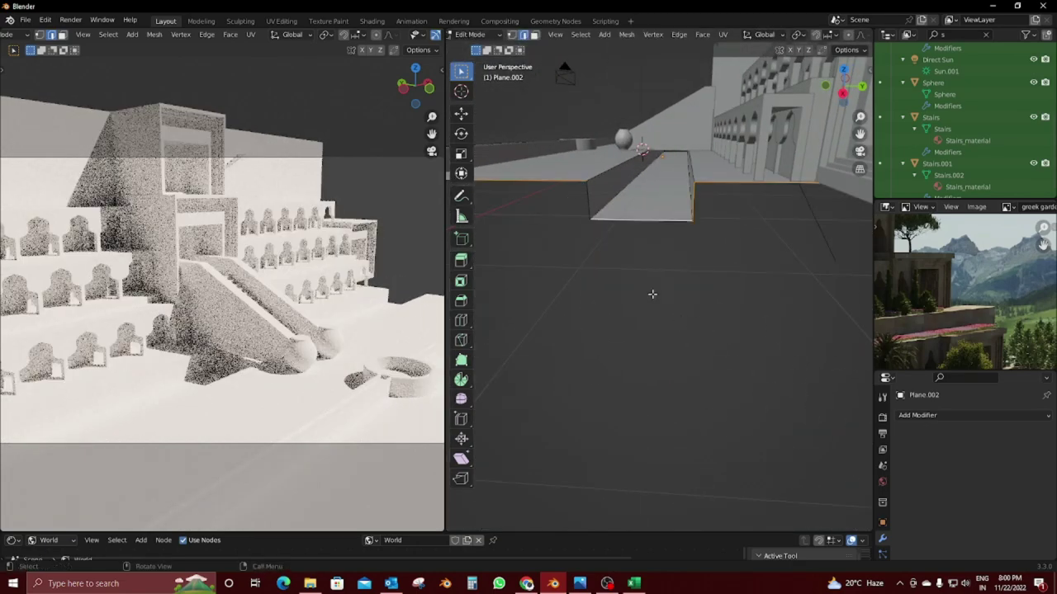
pyautogui.moveTo(599, 213); pyautogui.dragTo(750, 346, button='middle')
pyautogui.scroll(3, 710, 286)
pyautogui.press('e')
pyautogui.press('x')
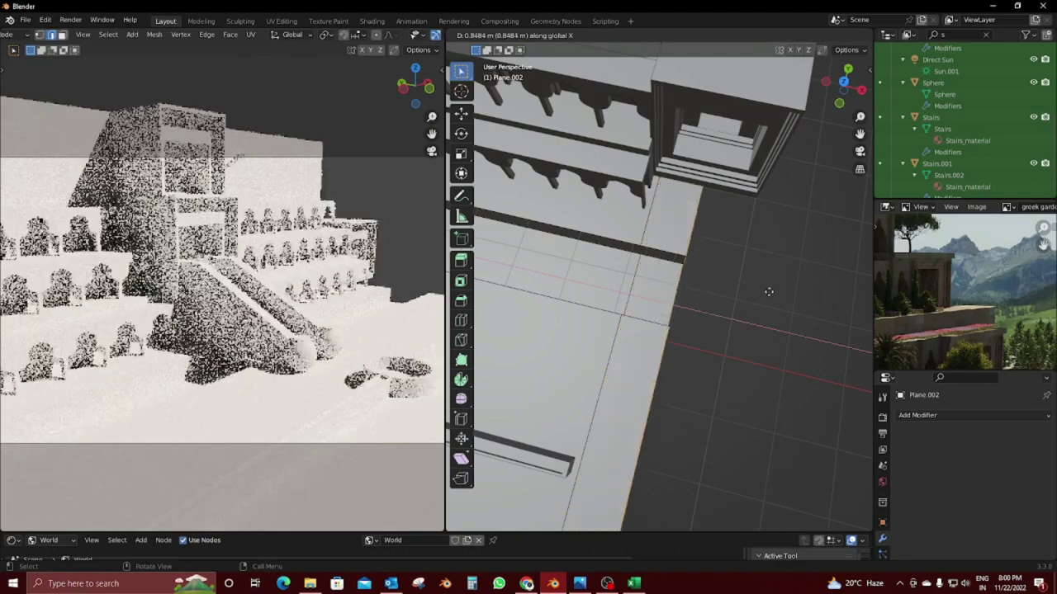
pyautogui.click(814, 301)
# Step: Clear the selection and delete the unwanted wall face
pyautogui.moveTo(779, 302)
pyautogui.mouseDown(button='middle')
pyautogui.moveTo(791, 253)
pyautogui.moveTo(554, 224)
pyautogui.moveTo(710, 224)
pyautogui.moveTo(793, 238)
pyautogui.mouseUp(button='middle')
pyautogui.scroll(-2, 791, 254)
pyautogui.hotkey('alt', 'a')
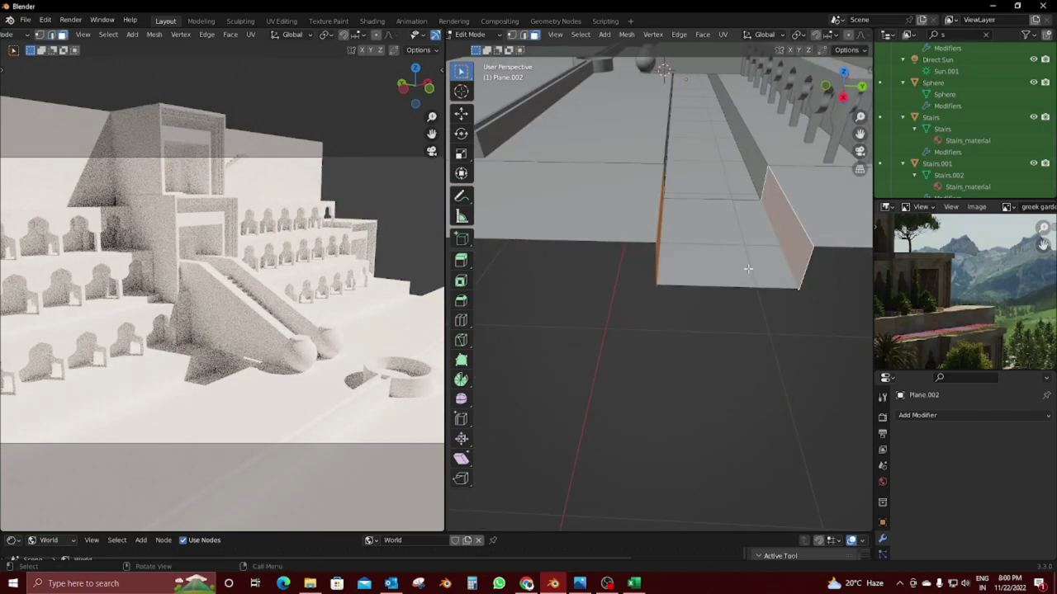
pyautogui.press('x')
pyautogui.click(748, 269)
pyautogui.moveTo(748, 269); pyautogui.dragTo(583, 212, button='middle')
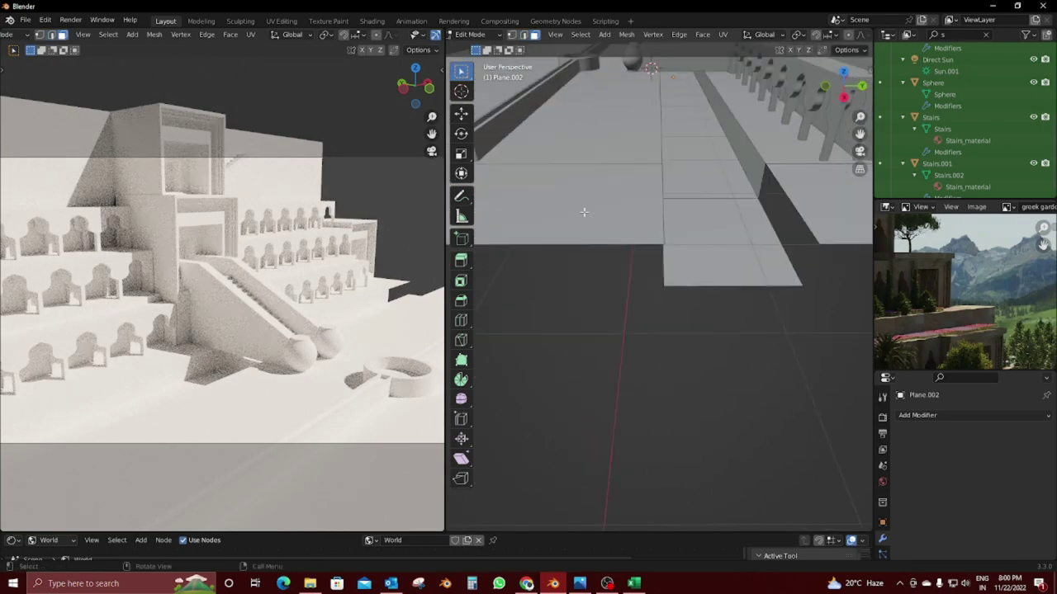
# Step: Extrude the large floor face and right wall face downward, checking from the front view
pyautogui.click(573, 208)
pyautogui.keyDown('shift'); pyautogui.click(824, 198); pyautogui.keyUp('shift')
pyautogui.press('e')
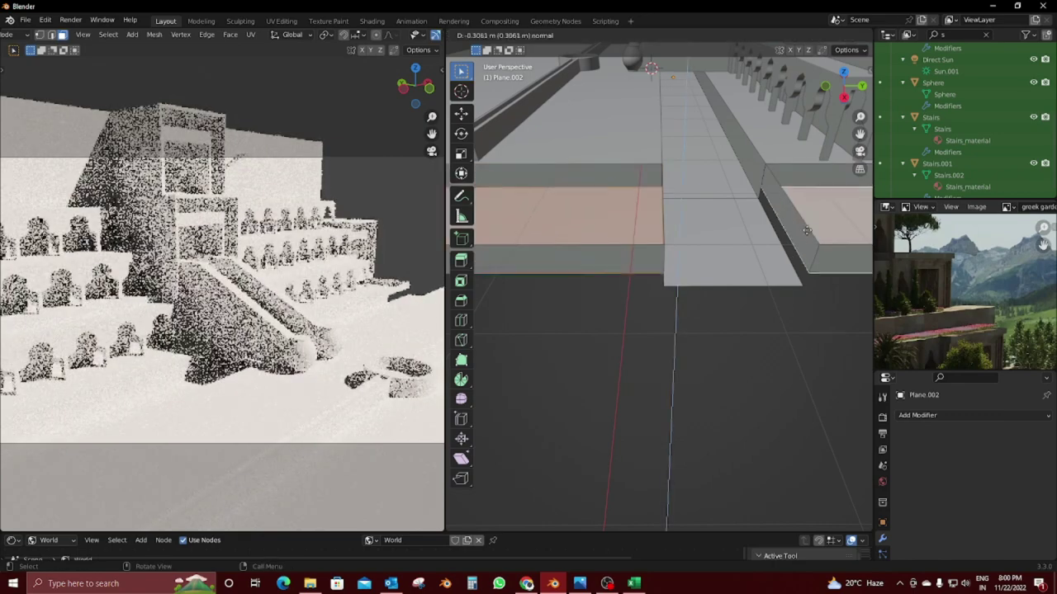
pyautogui.click(805, 240)
pyautogui.press('KP_1')
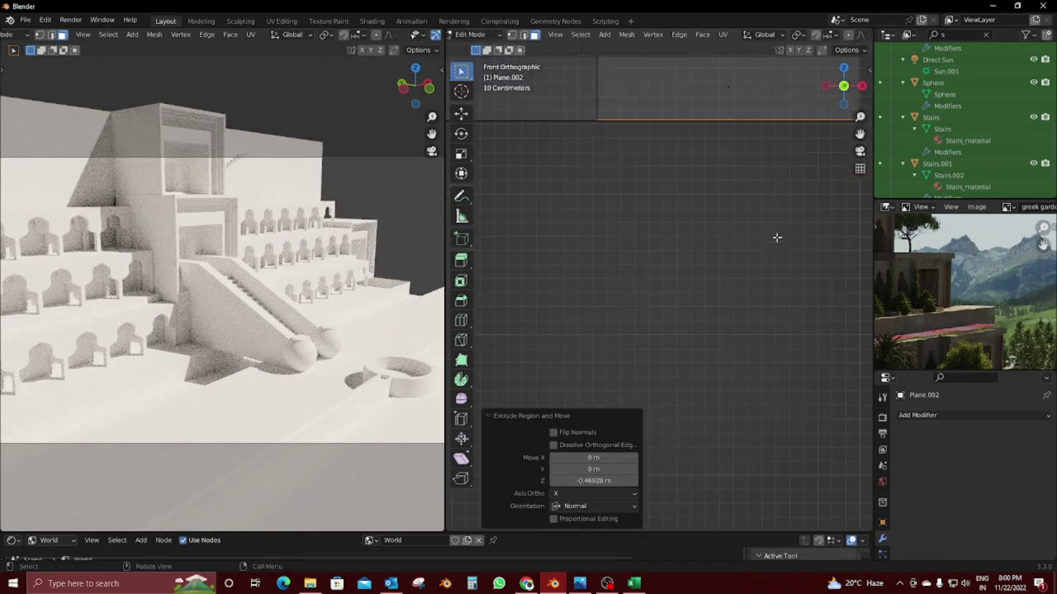
pyautogui.scroll(-1, 770, 437)
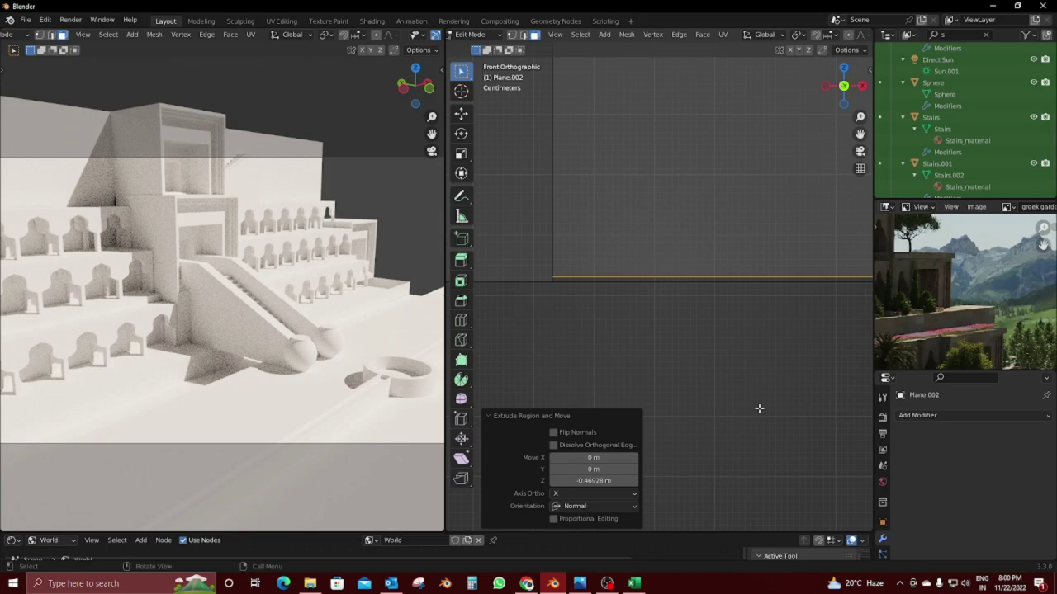
pyautogui.click(727, 355)
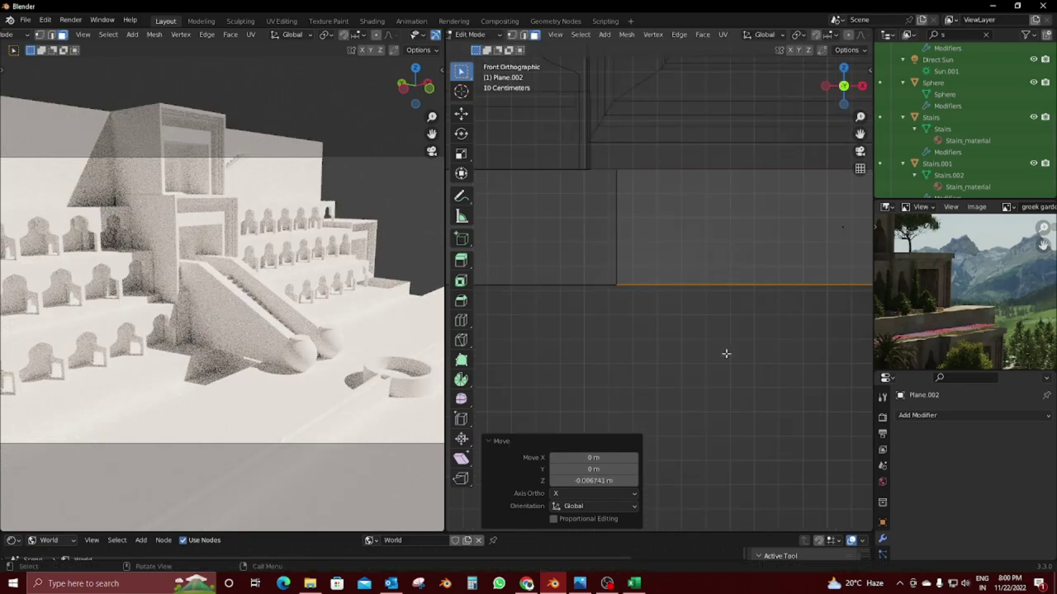
pyautogui.moveTo(726, 355)
pyautogui.mouseDown(button='middle')
pyautogui.moveTo(606, 371)
pyautogui.moveTo(569, 401)
pyautogui.moveTo(813, 246)
pyautogui.moveTo(721, 317)
pyautogui.moveTo(698, 292)
pyautogui.moveTo(691, 334)
pyautogui.mouseUp(button='middle')
pyautogui.click(718, 314)
# Step: Merge the stray vertices at each corner at their centre
pyautogui.press('m')
pyautogui.click(691, 333)
pyautogui.press('m')
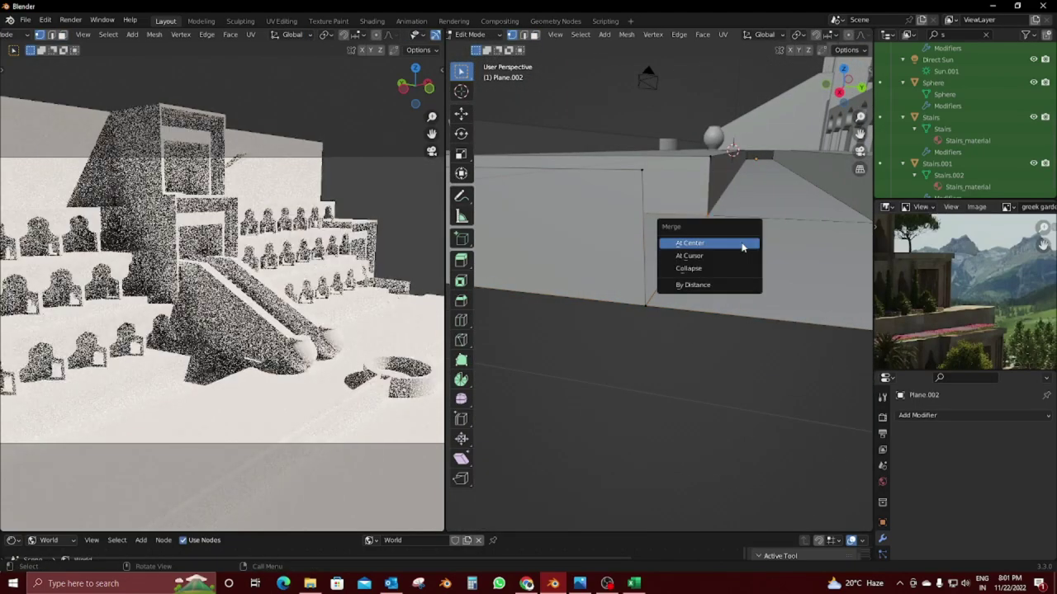
pyautogui.click(743, 242)
pyautogui.moveTo(743, 242); pyautogui.dragTo(837, 304, button='middle')
pyautogui.moveTo(837, 304); pyautogui.dragTo(862, 353)
pyautogui.press('m')
pyautogui.click(862, 355)
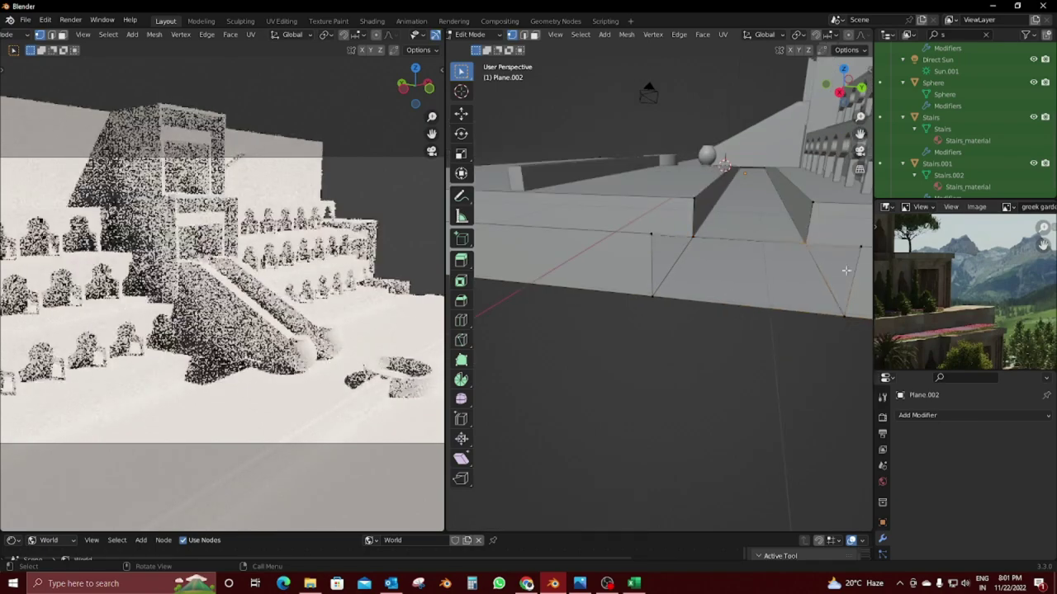
pyautogui.press('Tab')
pyautogui.moveTo(862, 355)
pyautogui.mouseDown(button='middle')
pyautogui.moveTo(799, 303)
pyautogui.moveTo(650, 317)
pyautogui.moveTo(636, 335)
pyautogui.moveTo(668, 331)
pyautogui.moveTo(613, 240)
pyautogui.mouseUp(button='middle')
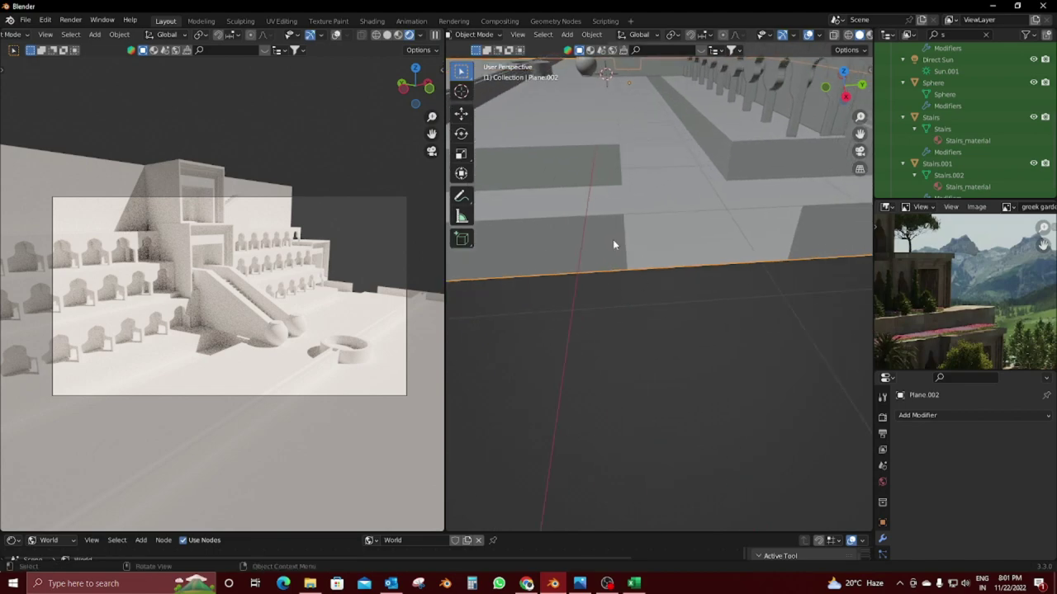
# Step: Extrude the floor edge further along X so the plane stretches about 1.6 m more
pyautogui.press('Tab')
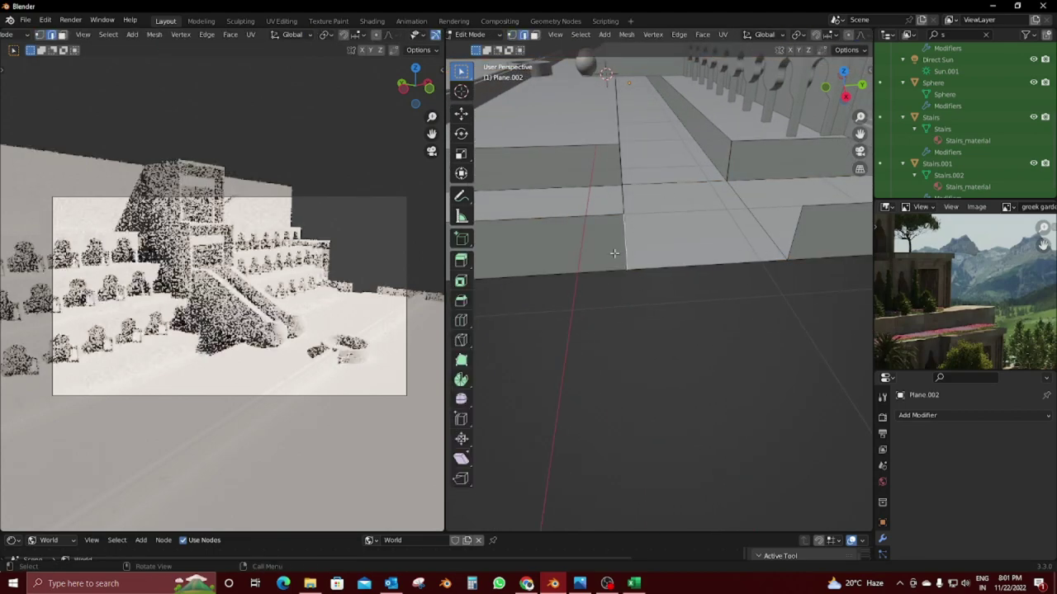
pyautogui.moveTo(737, 313)
pyautogui.mouseDown(button='middle')
pyautogui.moveTo(688, 221)
pyautogui.moveTo(606, 202)
pyautogui.moveTo(644, 223)
pyautogui.mouseUp(button='middle')
pyautogui.press('Tab')
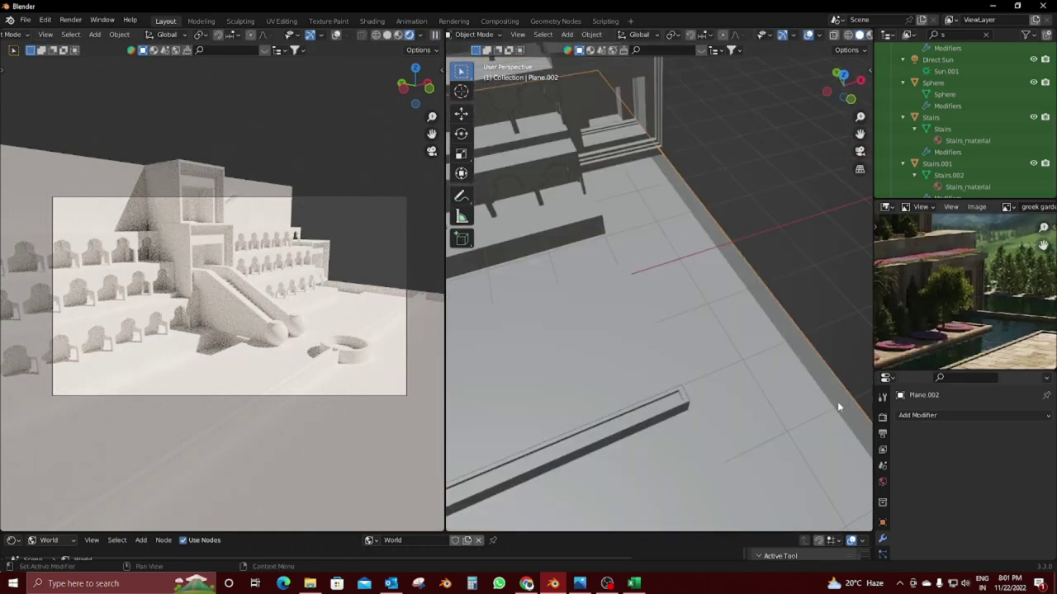
pyautogui.moveTo(837, 402)
pyautogui.mouseDown(button='middle')
pyautogui.moveTo(588, 242)
pyautogui.moveTo(686, 259)
pyautogui.moveTo(611, 283)
pyautogui.mouseUp(button='middle')
pyautogui.press('Tab')
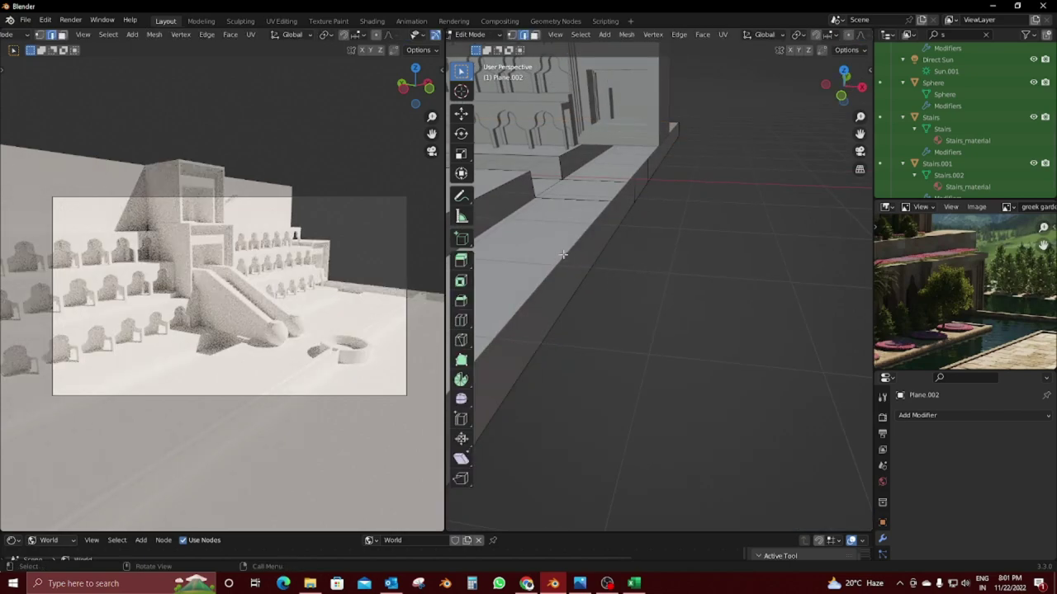
pyautogui.press('e')
pyautogui.press('x')
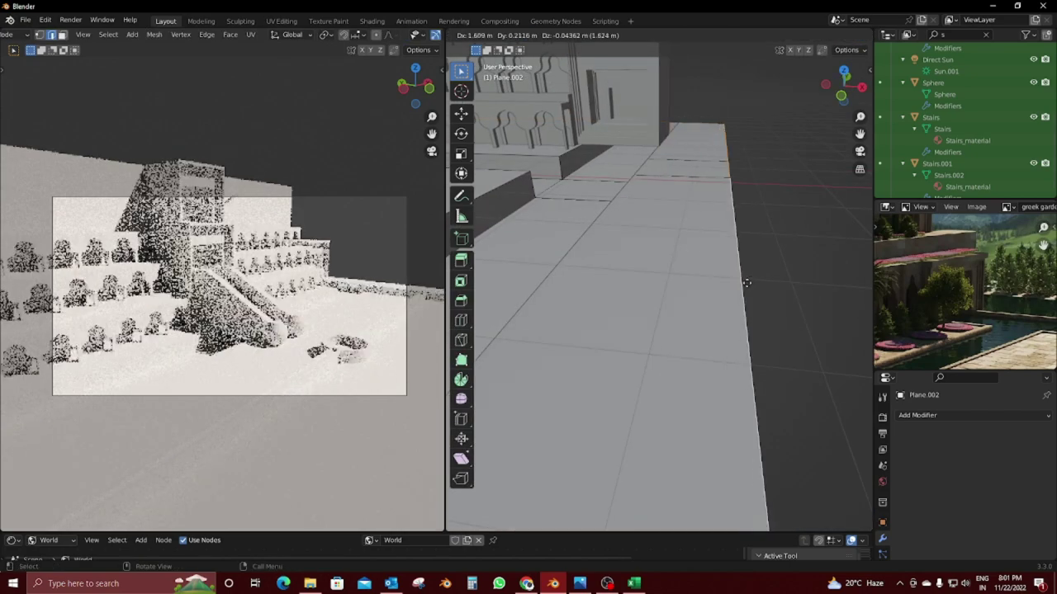
pyautogui.press('Tab')
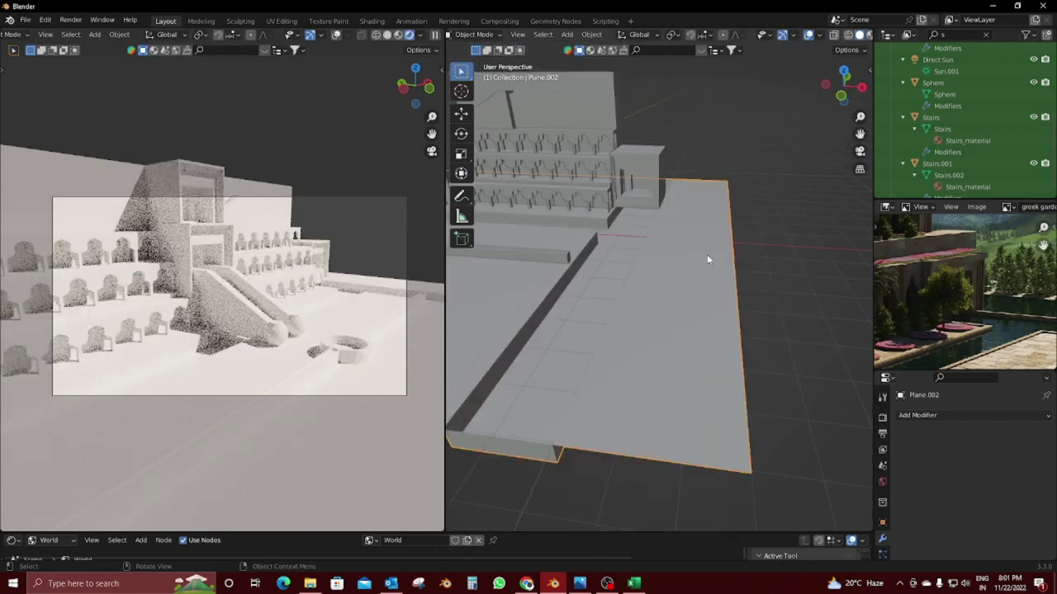
pyautogui.moveTo(707, 255)
pyautogui.mouseDown(button='middle')
pyautogui.moveTo(773, 259)
pyautogui.moveTo(728, 257)
pyautogui.mouseUp(button='middle')
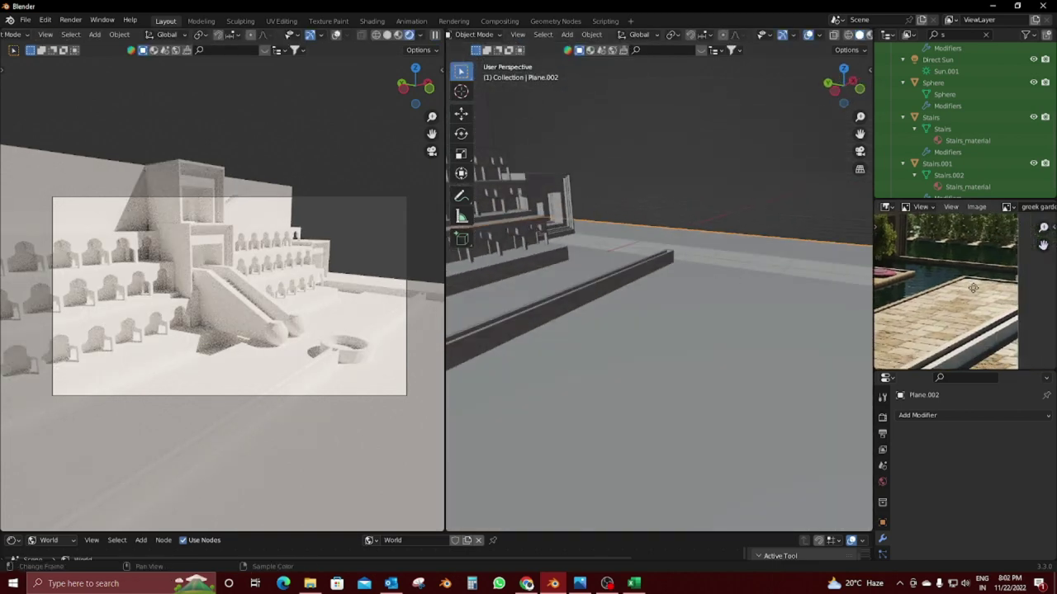
pyautogui.moveTo(520, 314)
pyautogui.mouseDown(button='middle')
pyautogui.moveTo(536, 364)
pyautogui.moveTo(608, 377)
pyautogui.mouseUp(button='middle')
pyautogui.scroll(-5, 559, 365)
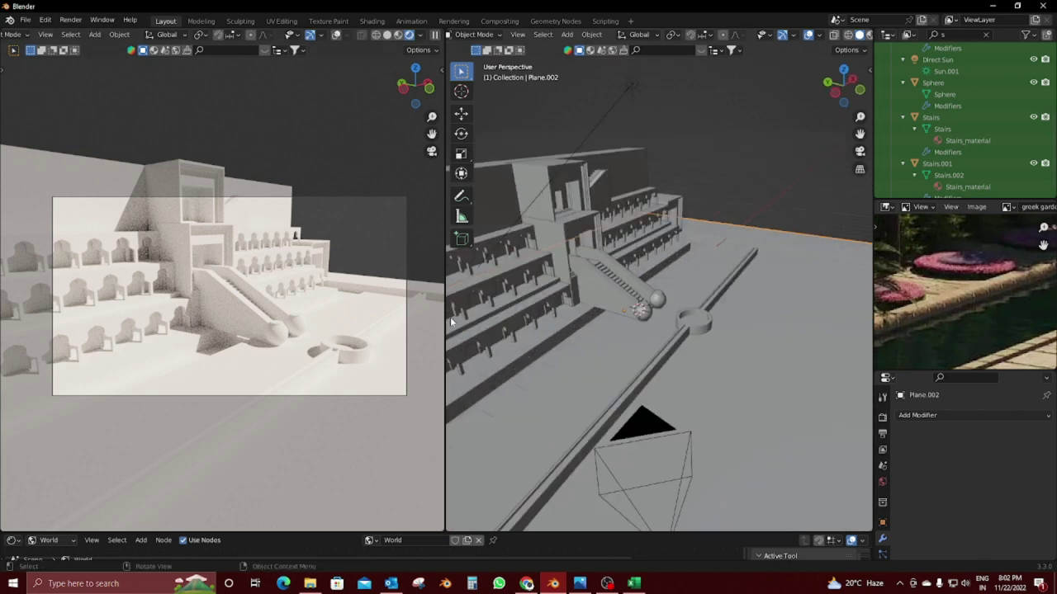
# Step: Show the sidebar's BlenderKit panel and set its asset search to HDRs
pyautogui.press('n')
pyautogui.click(866, 161)
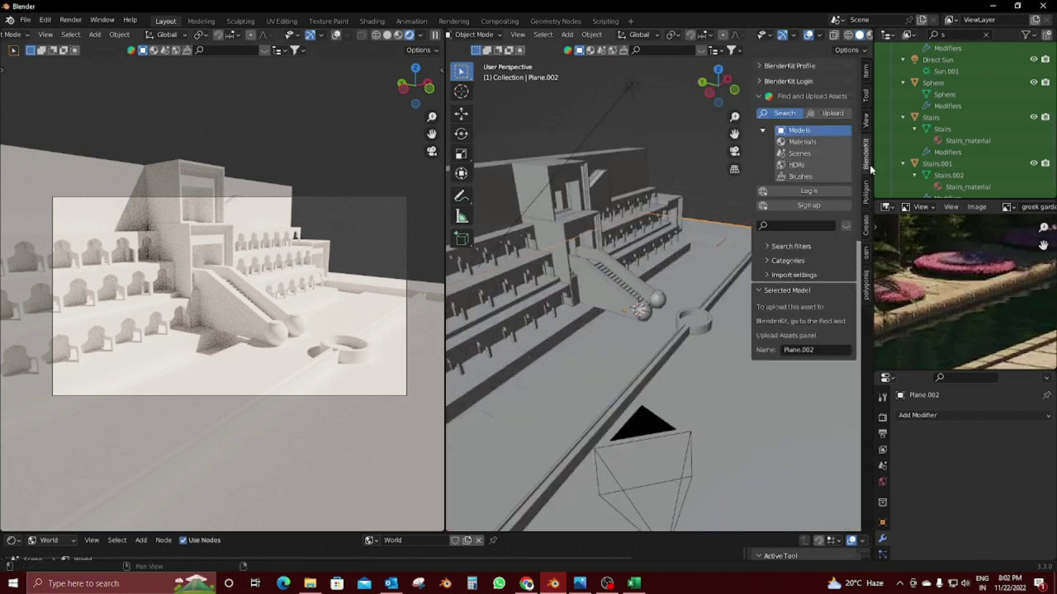
pyautogui.click(807, 166)
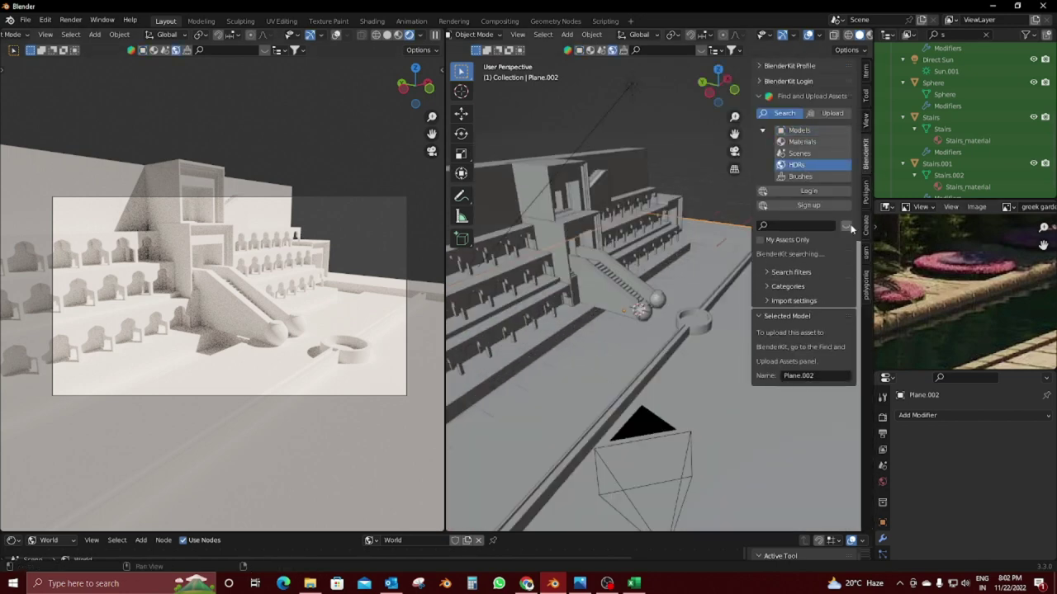
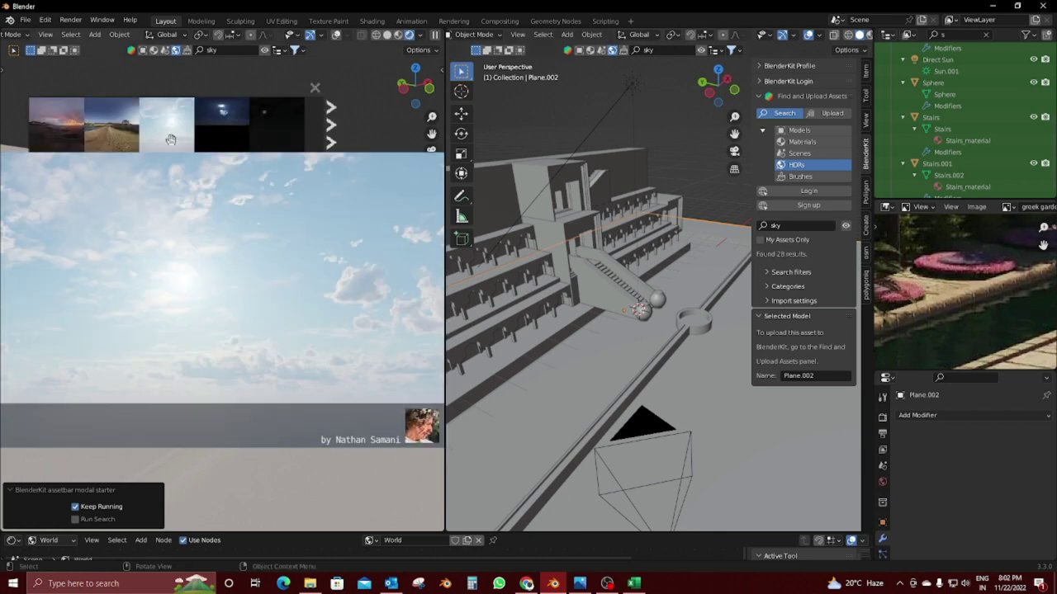
# Step: Apply the Cloudy Sky HDR as the world at 1024 resolution and close the search results
pyautogui.click(169, 137)
pyautogui.click(136, 160)
pyautogui.click(145, 172)
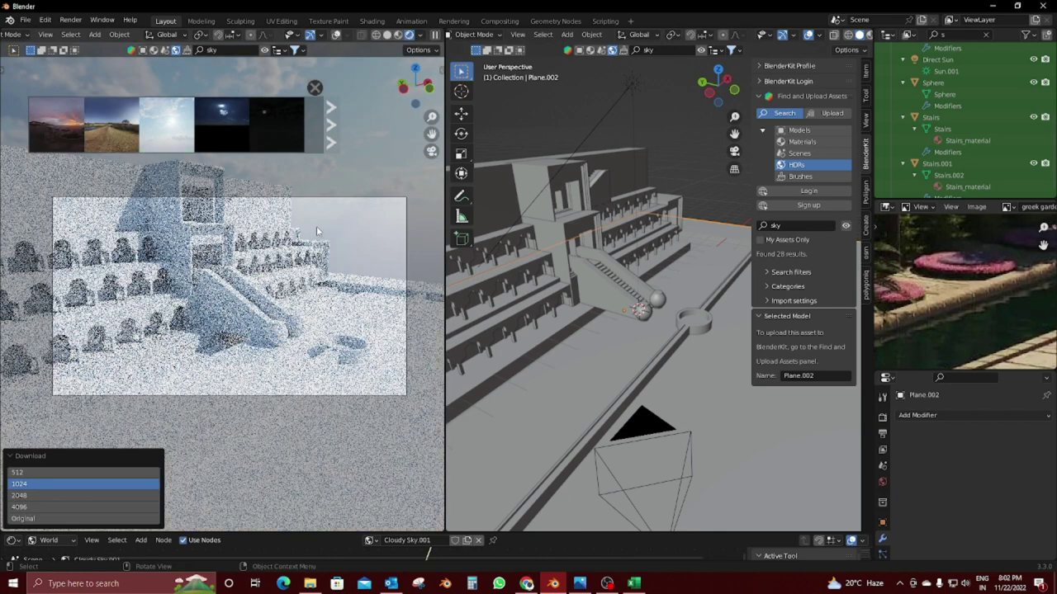
pyautogui.click(315, 89)
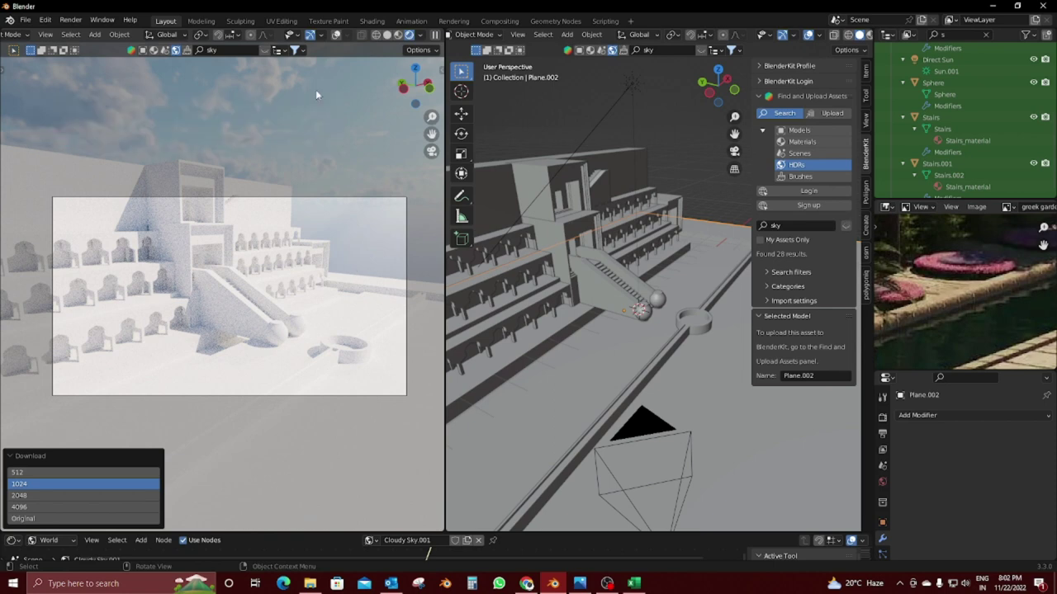
pyautogui.click(10, 458)
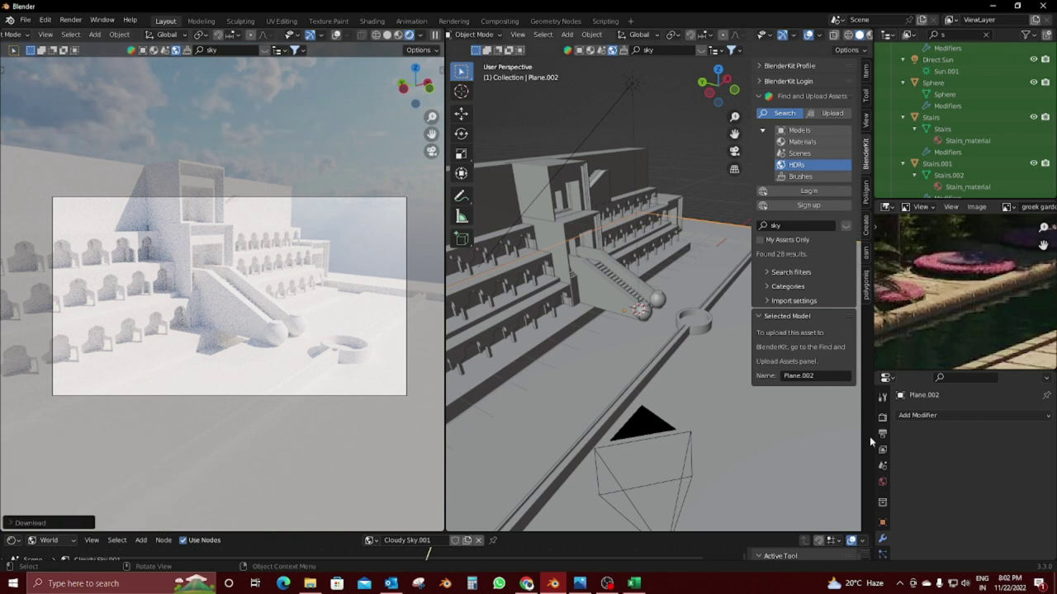
pyautogui.click(881, 433)
# Step: Set 32 viewport samples with denoising from sample 32, then view through the camera
pyautogui.click(882, 418)
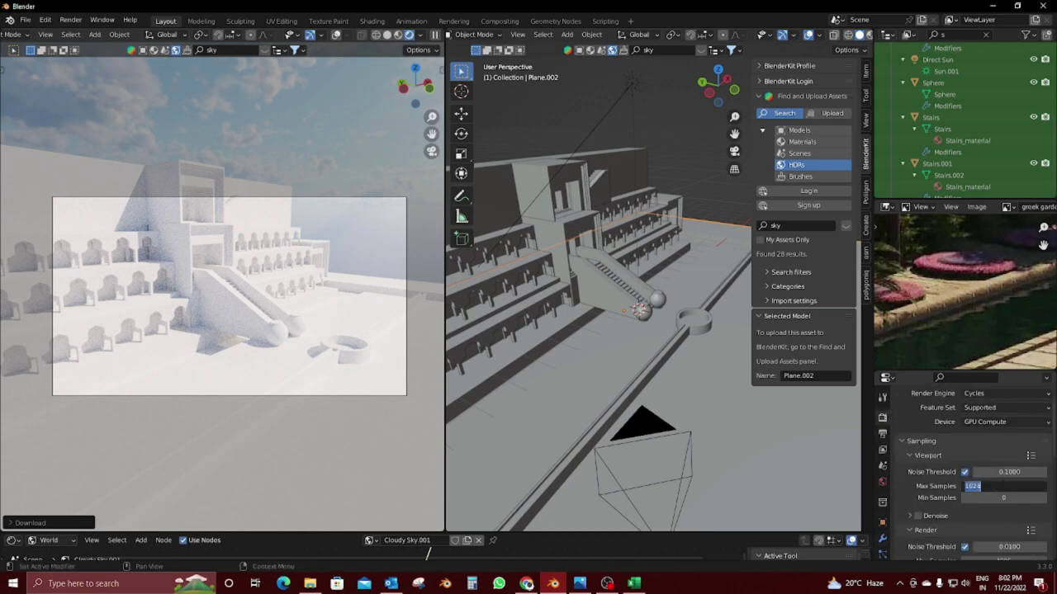
pyautogui.press('Return')
pyautogui.scroll(-3, 977, 473)
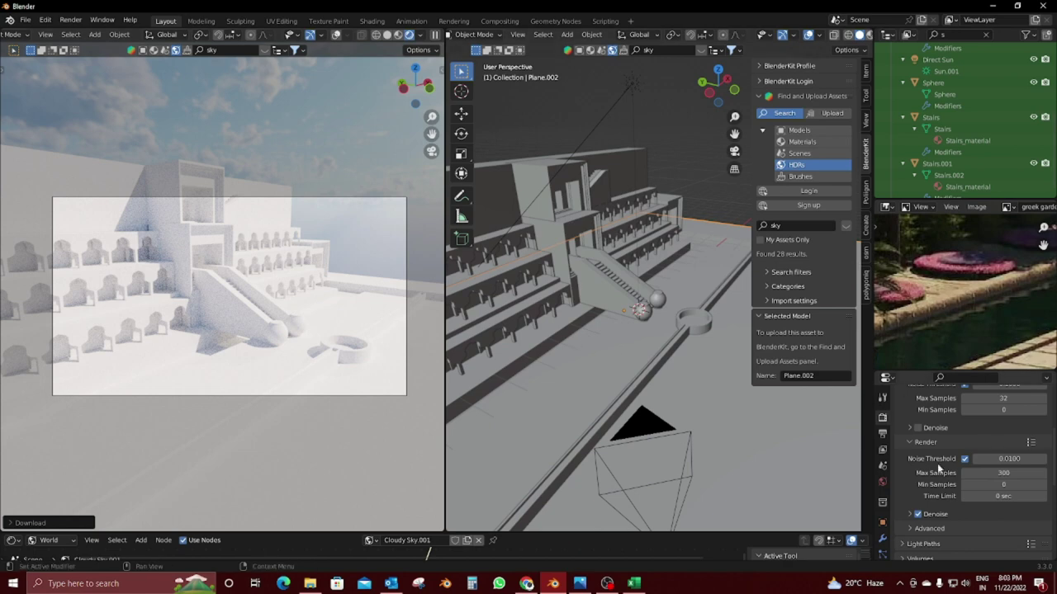
pyautogui.click(914, 430)
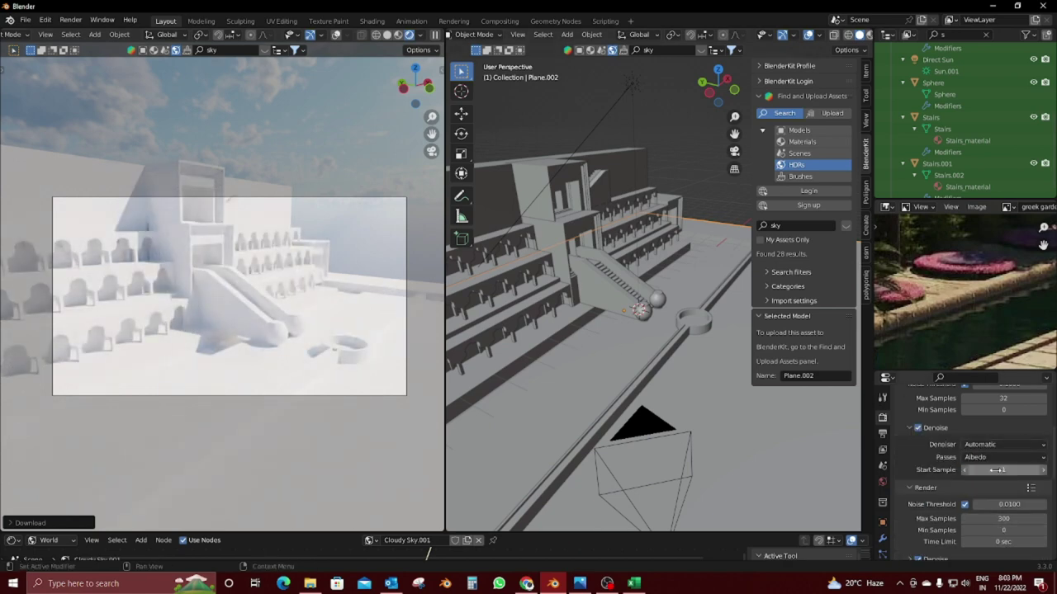
pyautogui.press('Return')
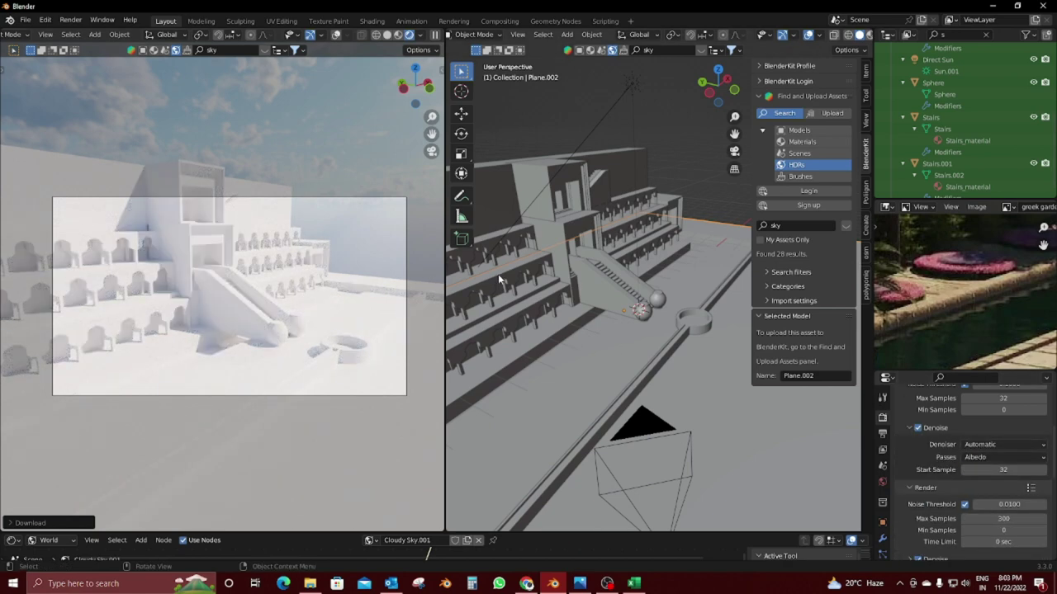
pyautogui.press('KP_0')
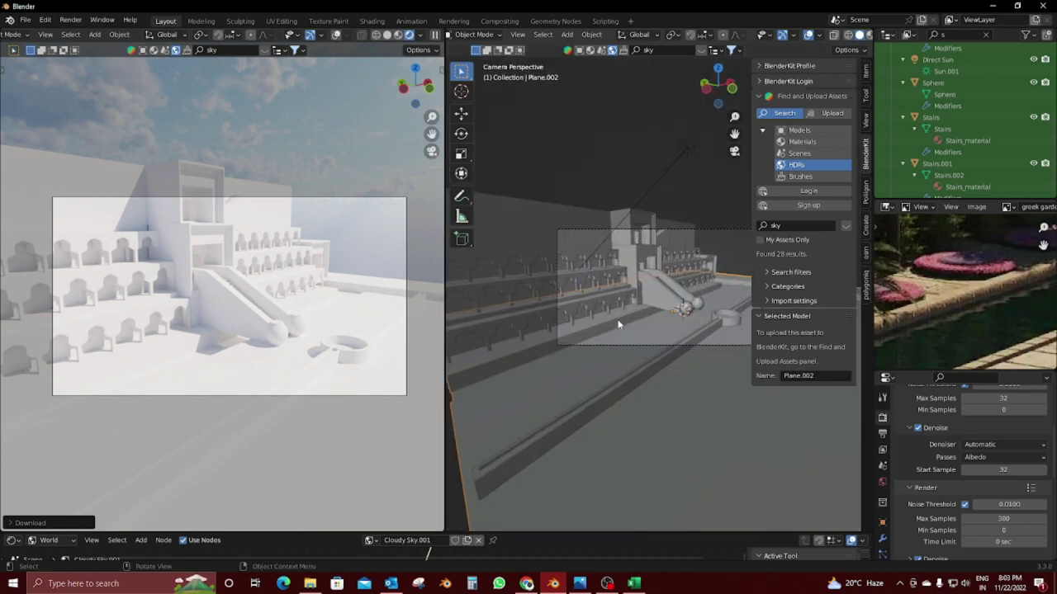
# Step: Raise the camera 0.14 m along Z and enlarge the world node editor
pyautogui.press('n')
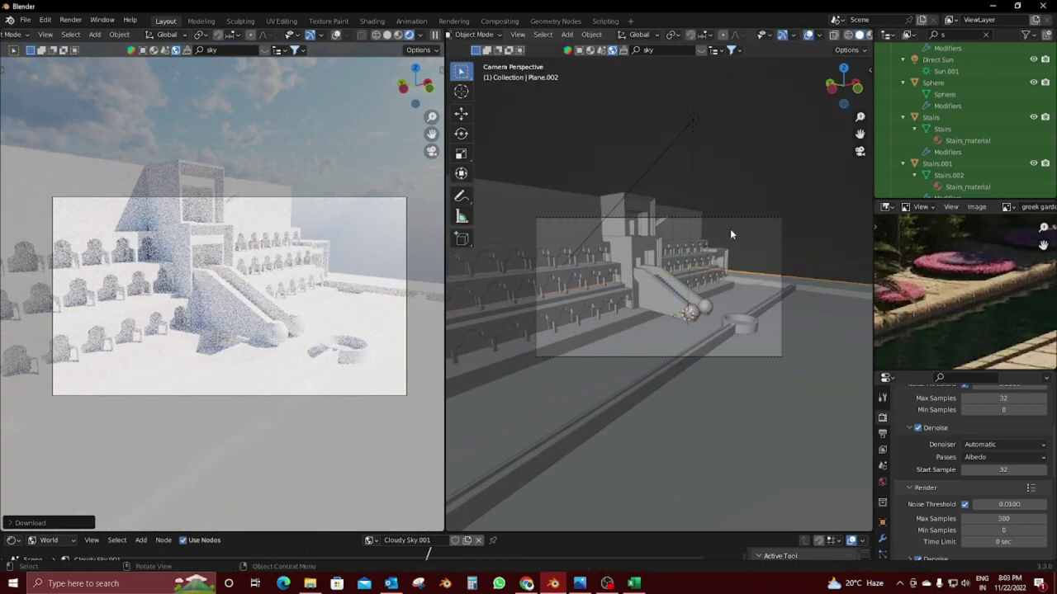
pyautogui.click(729, 222)
pyautogui.press('g')
pyautogui.press('z')
pyautogui.click(711, 260)
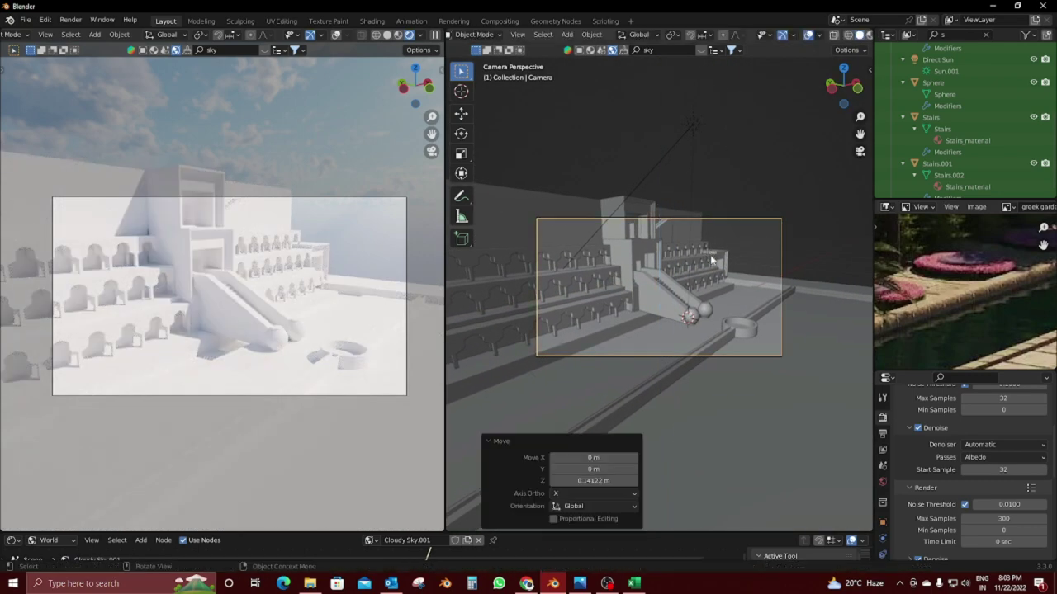
pyautogui.moveTo(806, 242); pyautogui.dragTo(668, 291, button='middle')
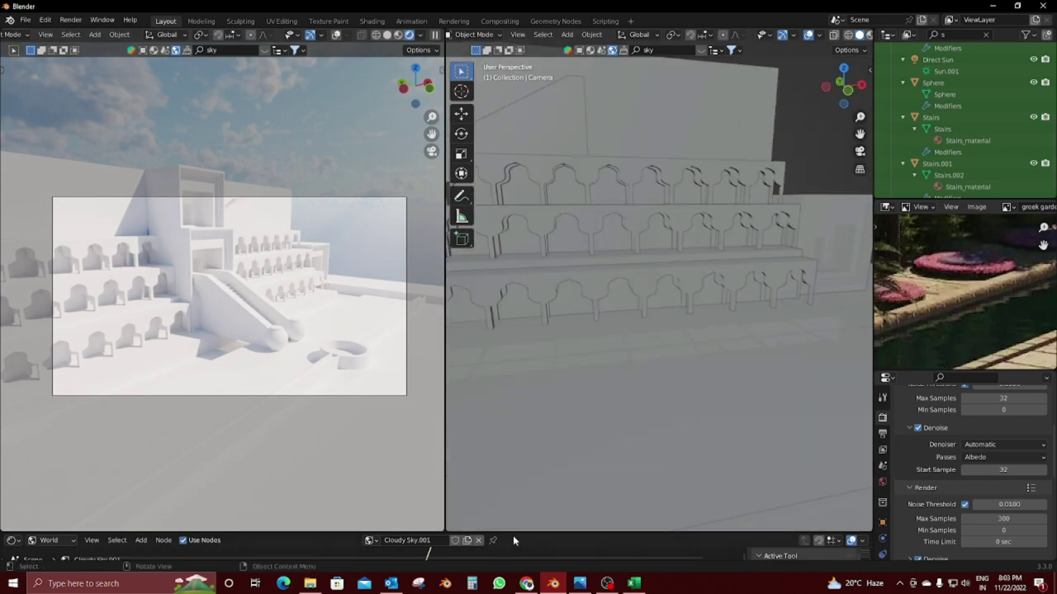
pyautogui.moveTo(512, 535); pyautogui.dragTo(496, 419)
pyautogui.scroll(2, 247, 479)
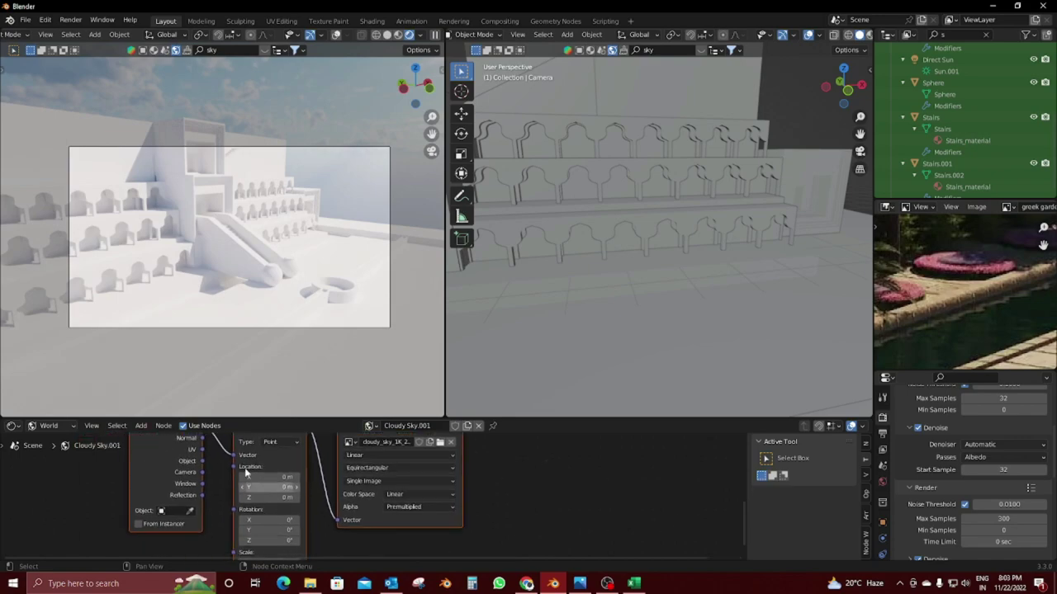
# Step: Select the Direct Sun and hide then unhide it to compare the lighting
pyautogui.moveTo(248, 372); pyautogui.dragTo(388, 264, button='middle')
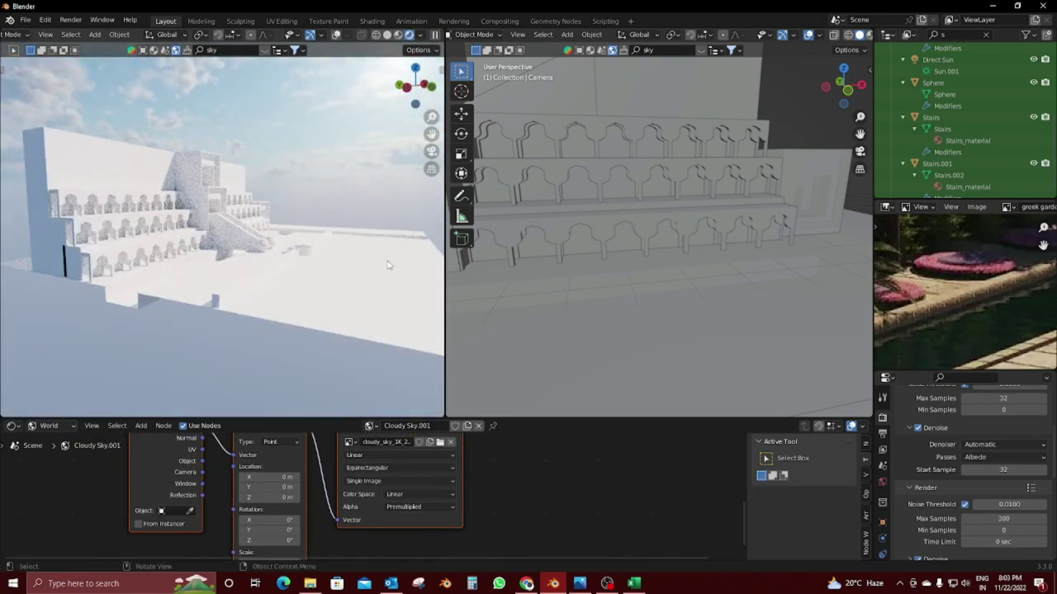
pyautogui.scroll(-5, 816, 222)
pyautogui.click(564, 103)
pyautogui.scroll(2, 353, 267)
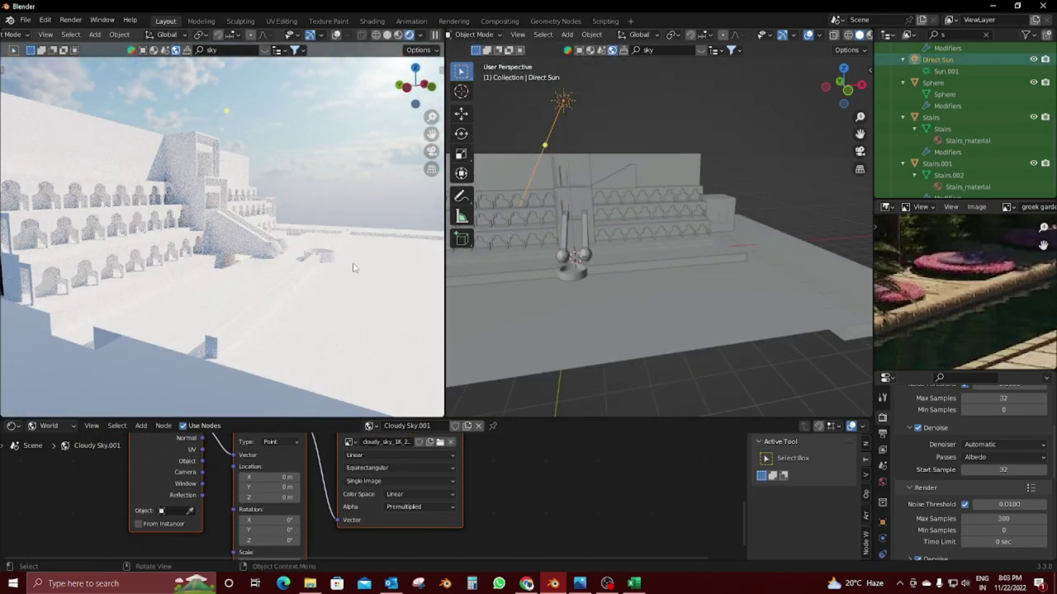
pyautogui.press('h')
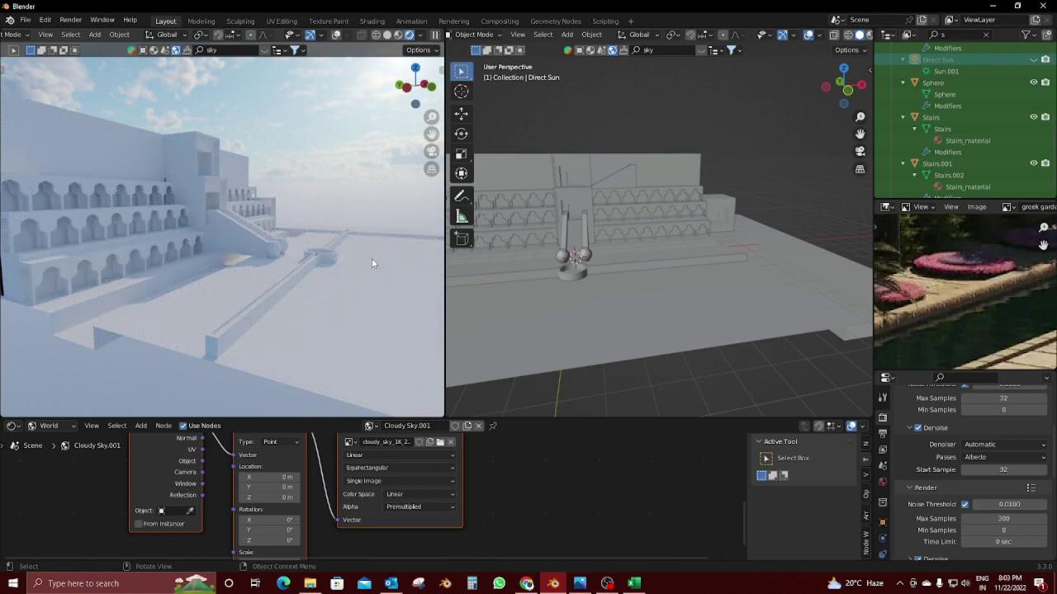
pyautogui.hotkey('alt', 'h')
# Step: Rotate the Direct Sun about Z, then delete it
pyautogui.press('r')
pyautogui.press('z')
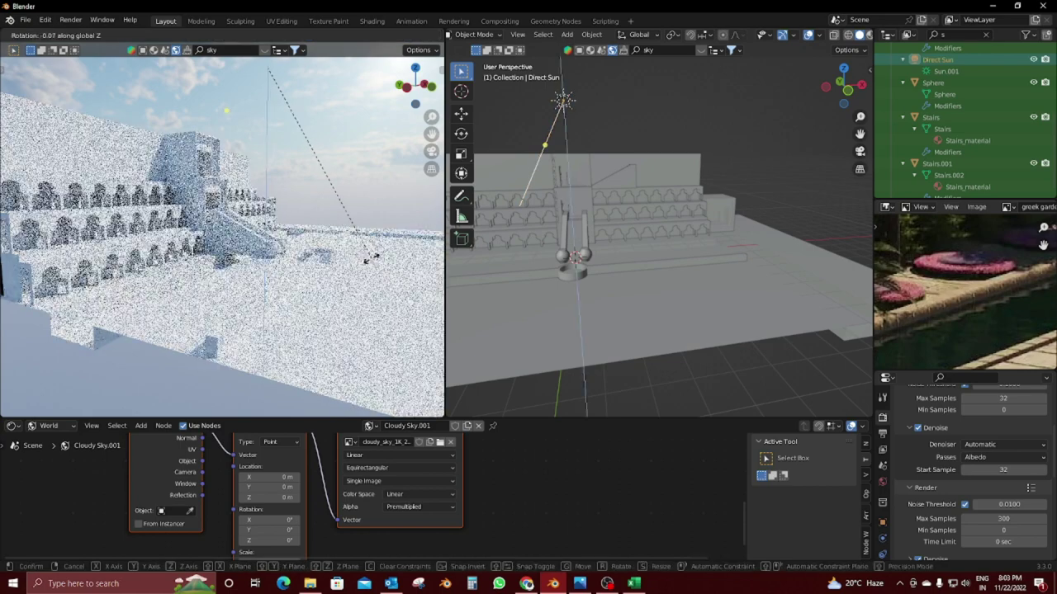
pyautogui.click(227, 277)
pyautogui.scroll(4, 228, 277)
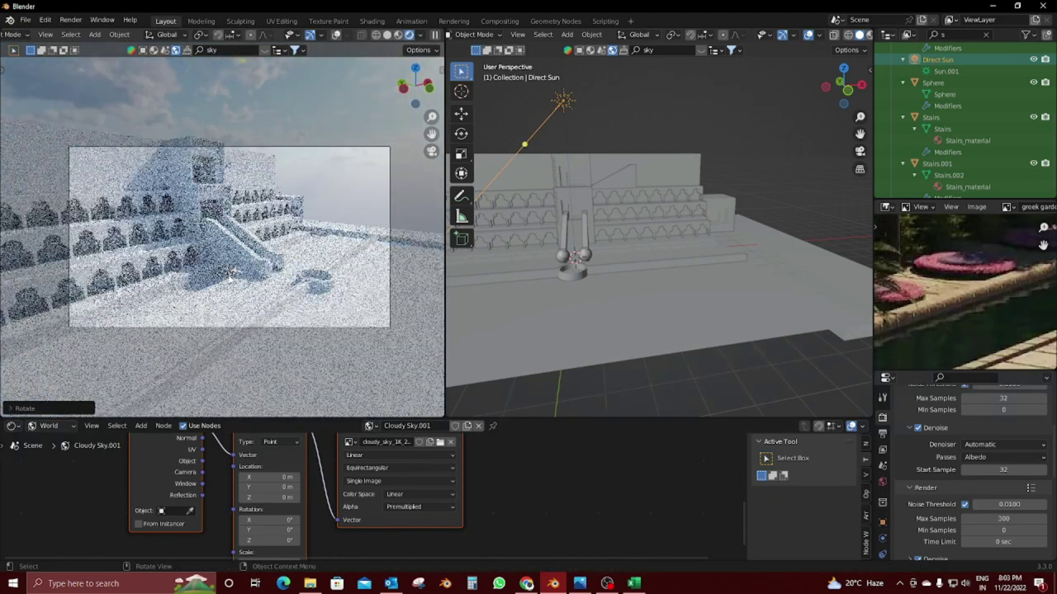
pyautogui.press('Delete')
pyautogui.scroll(3, 327, 272)
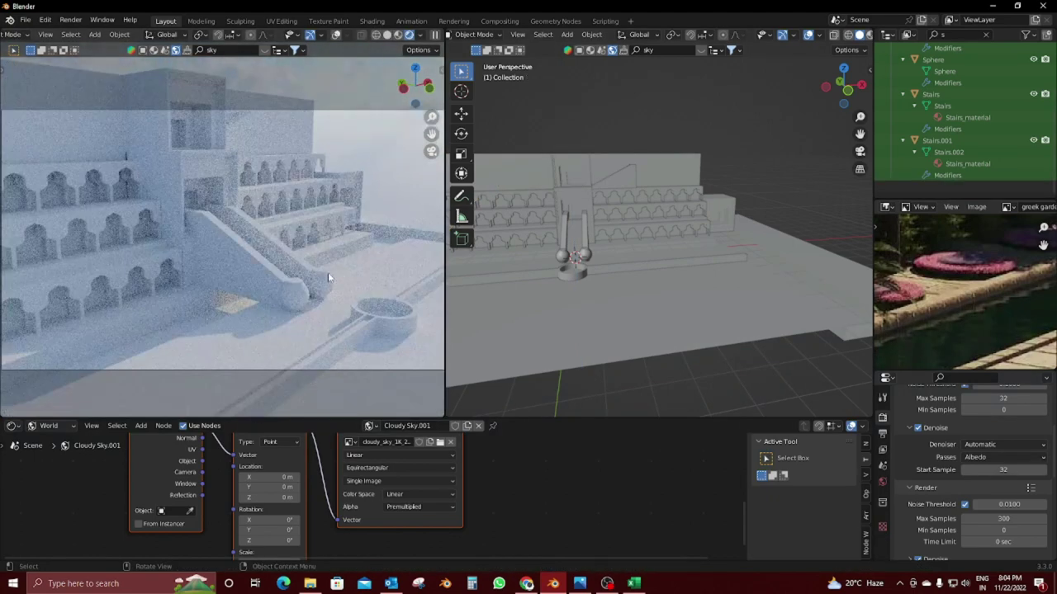
pyautogui.scroll(-2, 291, 462)
# Step: Arrange all the world nodes neatly into a row
pyautogui.scroll(-1, 291, 462)
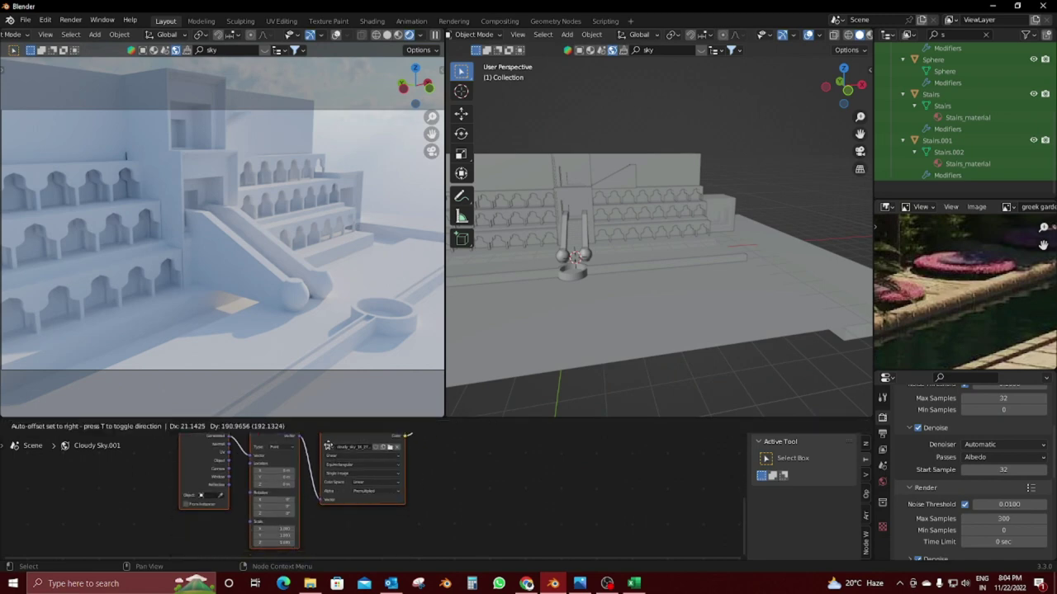
pyautogui.moveTo(290, 436)
pyautogui.mouseDown(button='middle')
pyautogui.moveTo(434, 512)
pyautogui.moveTo(443, 528)
pyautogui.moveTo(444, 507)
pyautogui.mouseUp(button='middle')
pyautogui.scroll(-1, 453, 487)
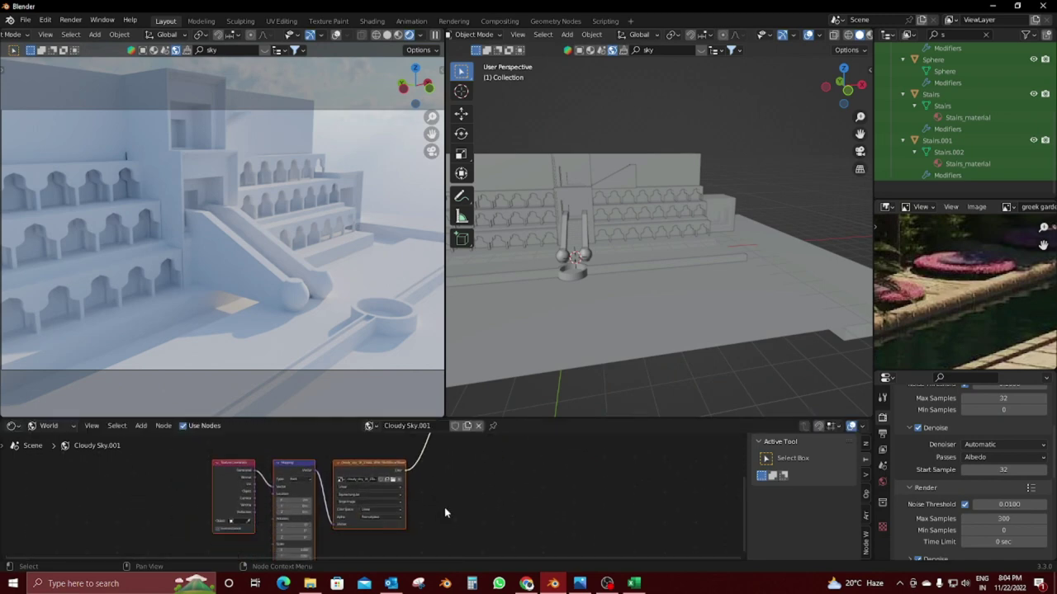
pyautogui.scroll(-1, 444, 507)
pyautogui.click(869, 522)
pyautogui.click(796, 461)
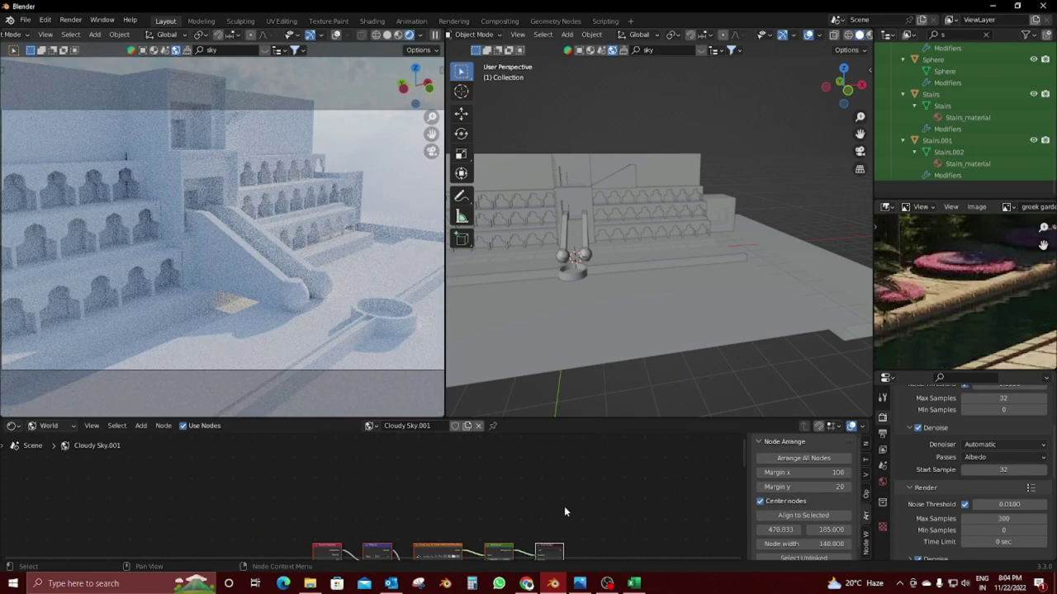
pyautogui.scroll(2, 564, 506)
pyautogui.scroll(2, 542, 477)
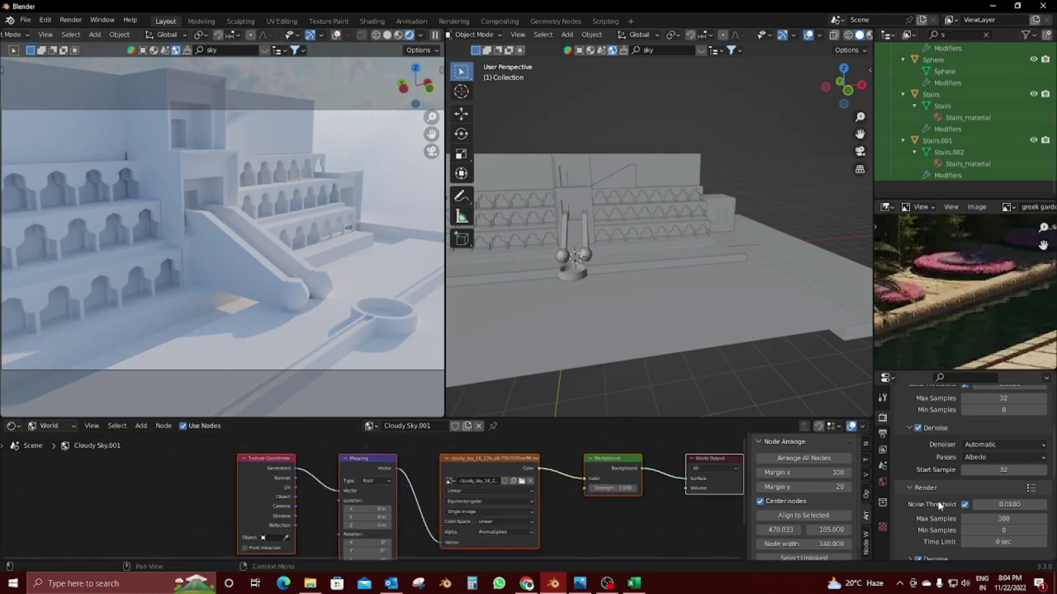
# Step: Set the world Background strength to 2
pyautogui.click(882, 481)
pyautogui.write('2')
pyautogui.press('Return')
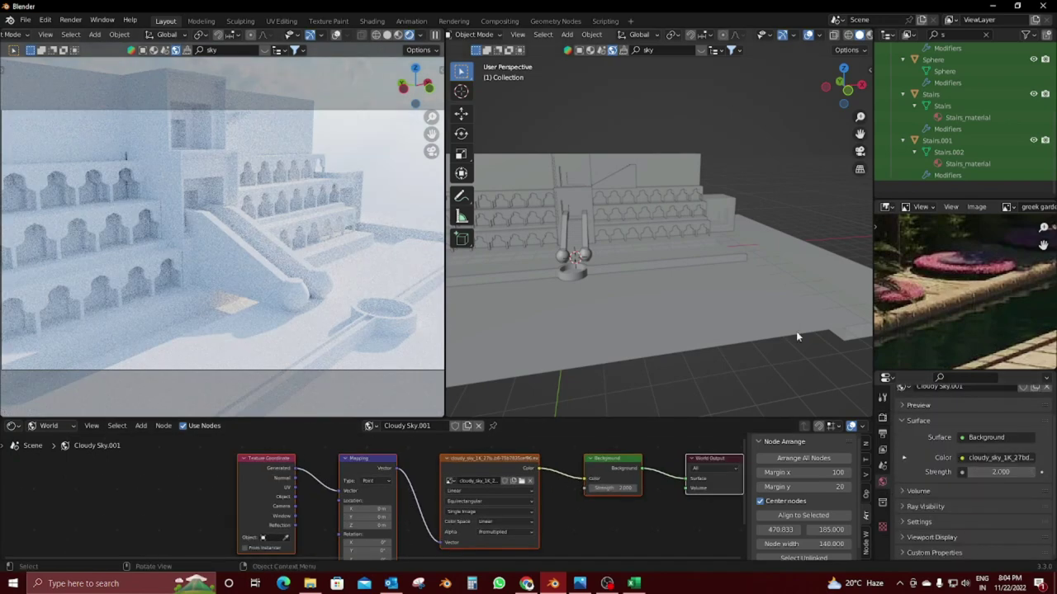
# Step: Add a sun light, raise it about 6 m, tilt it 12.4° on X and turn it 127° on Z
pyautogui.hotkey('shift', 'a')
pyautogui.click(714, 281)
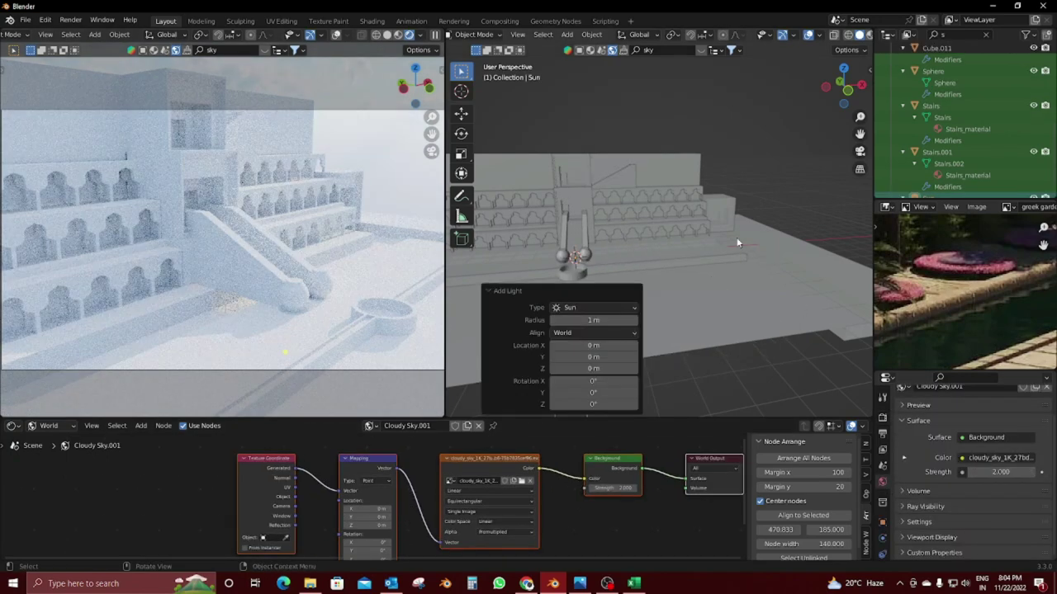
pyautogui.press('g')
pyautogui.press('z')
pyautogui.click(749, 113)
pyautogui.press('r')
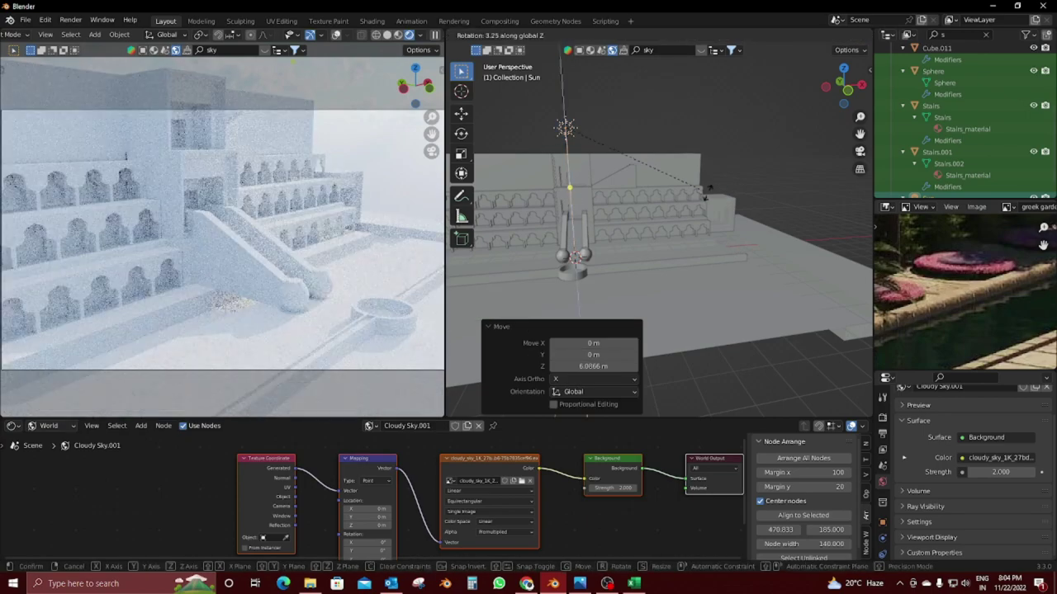
pyautogui.press('x')
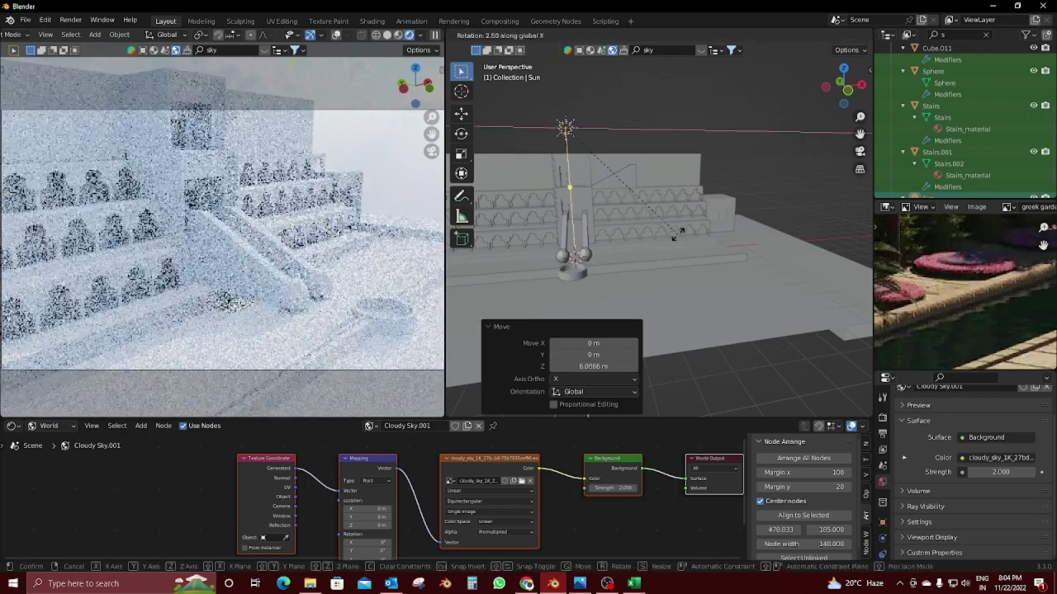
pyautogui.click(676, 208)
pyautogui.press('r')
pyautogui.press('z')
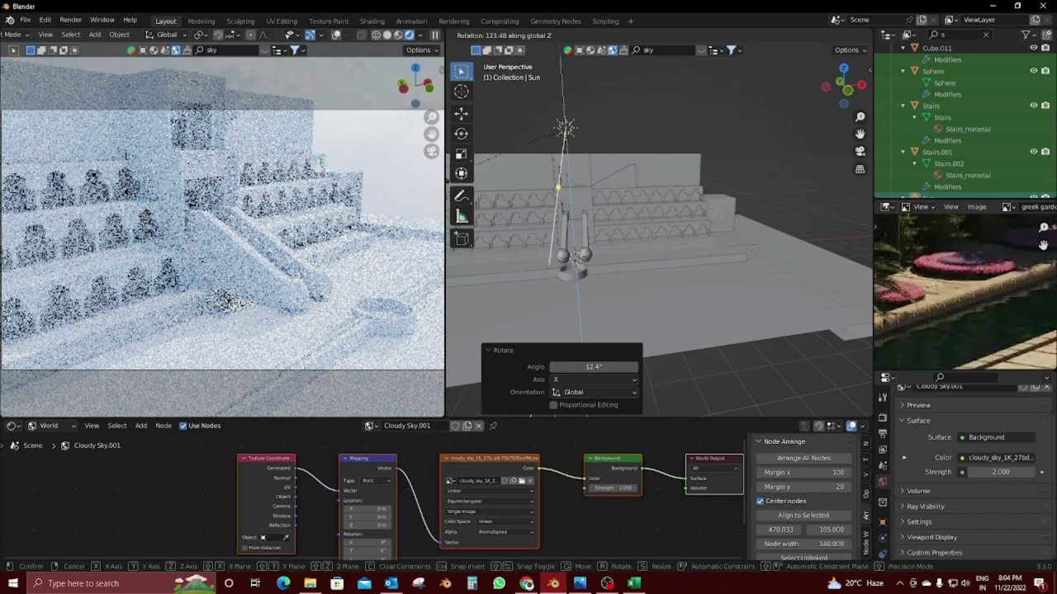
pyautogui.click(655, 270)
# Step: Swing the sun's direction diagonally across the seating, checking through the camera
pyautogui.moveTo(656, 270); pyautogui.dragTo(783, 258, button='middle')
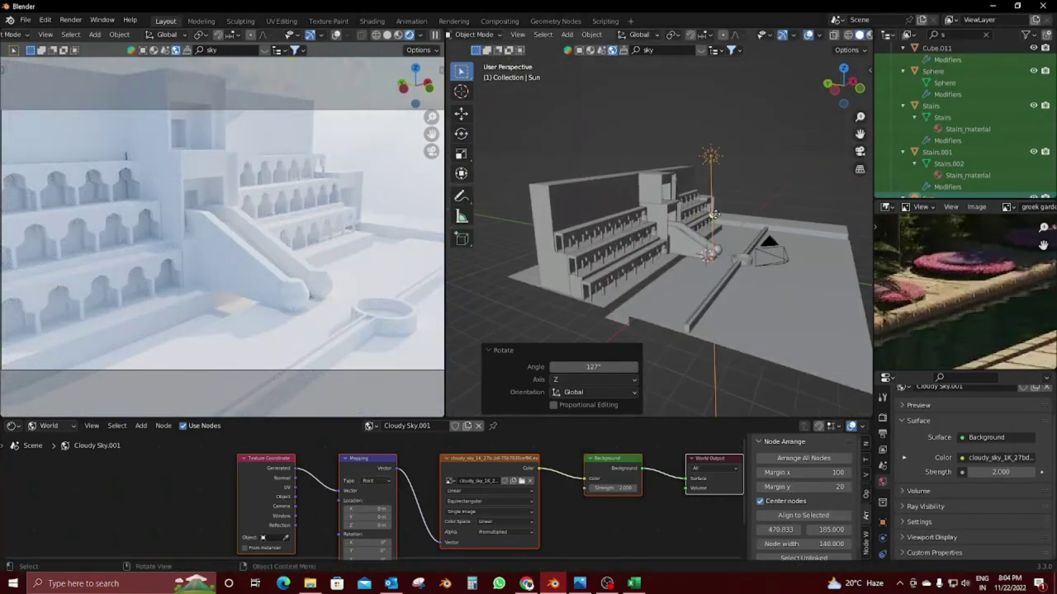
pyautogui.moveTo(715, 214)
pyautogui.mouseDown()
pyautogui.moveTo(628, 247)
pyautogui.moveTo(570, 305)
pyautogui.mouseUp()
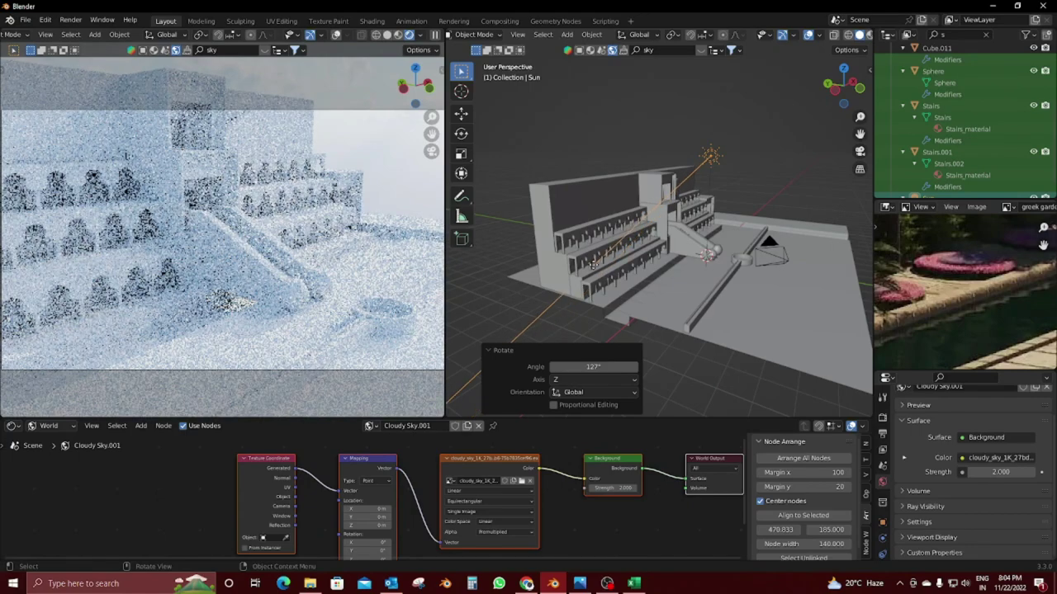
pyautogui.press('KP_0')
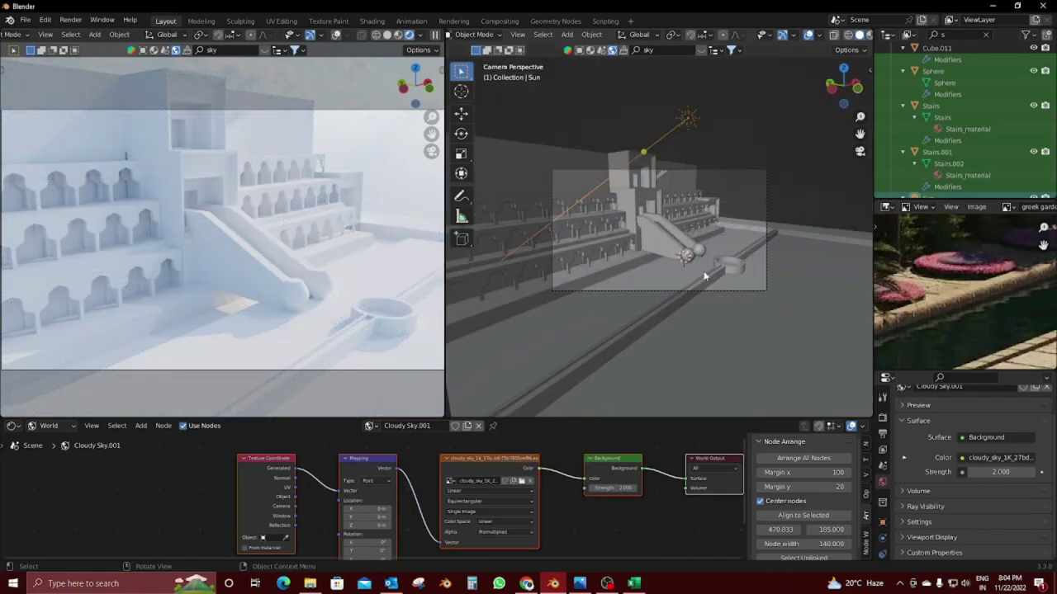
pyautogui.moveTo(655, 107); pyautogui.dragTo(570, 238)
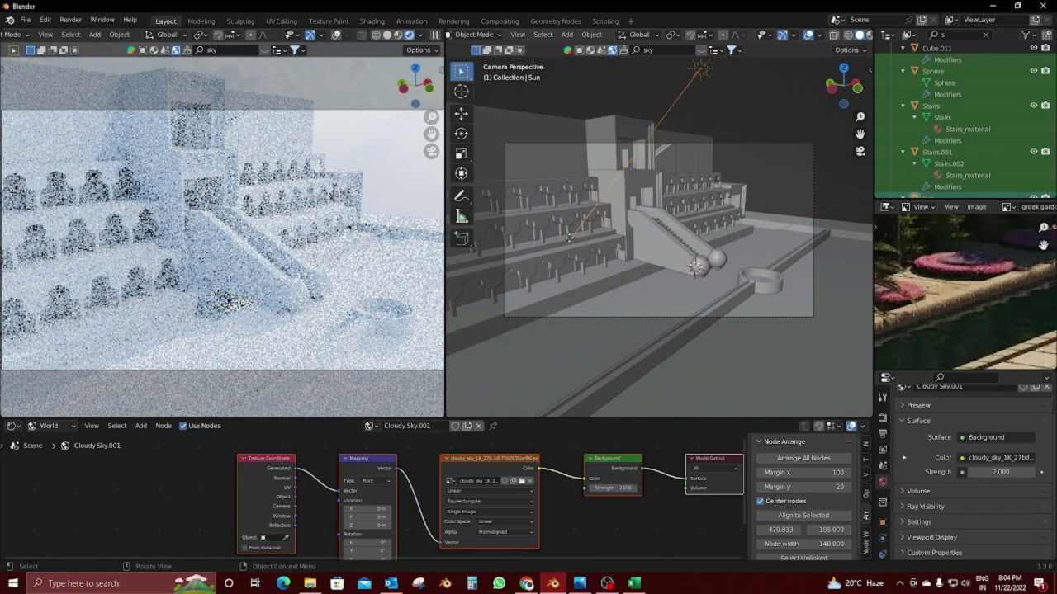
pyautogui.moveTo(514, 349); pyautogui.dragTo(427, 404)
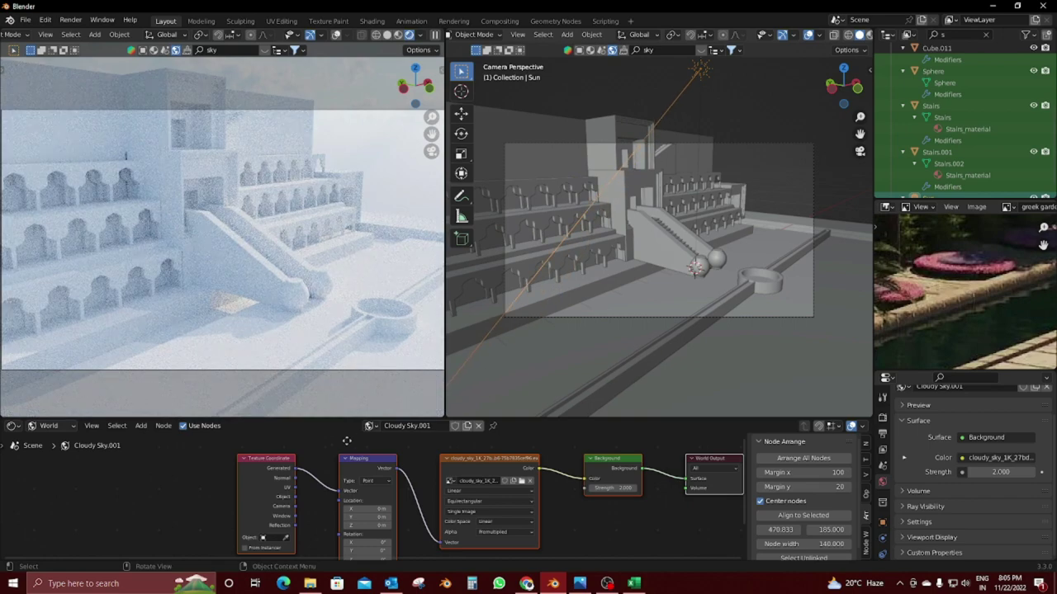
pyautogui.press('KP_0')
# Step: Reset the sun's rotation, then re-aim it with X, 57.9° Z, -7.04° Z and free rotations
pyautogui.hotkey('alt', 'r')
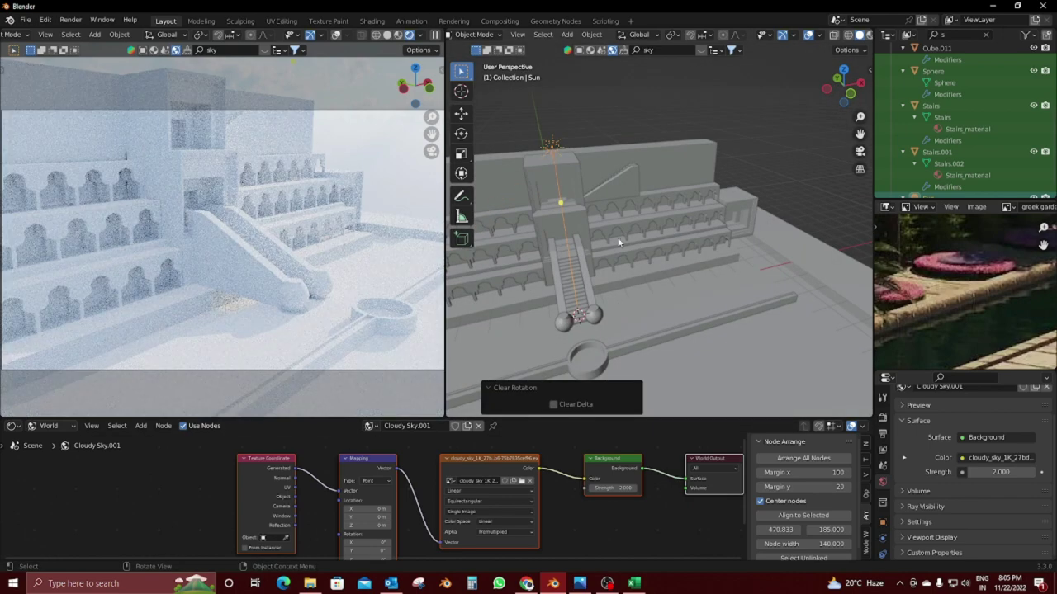
pyautogui.press('r')
pyautogui.press('x')
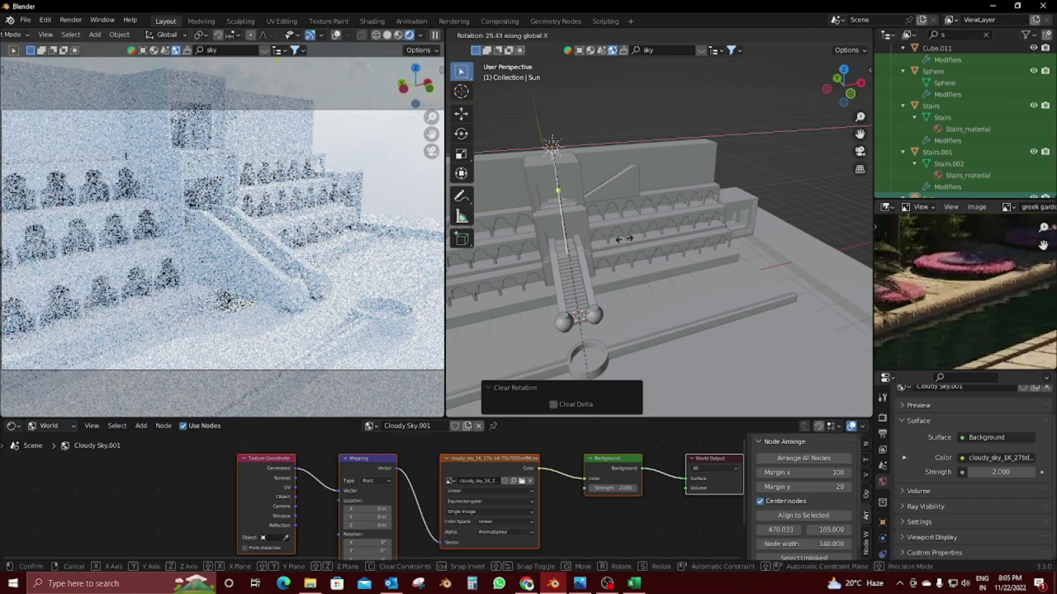
pyautogui.click(626, 244)
pyautogui.press('r')
pyautogui.press('z')
pyautogui.click(601, 266)
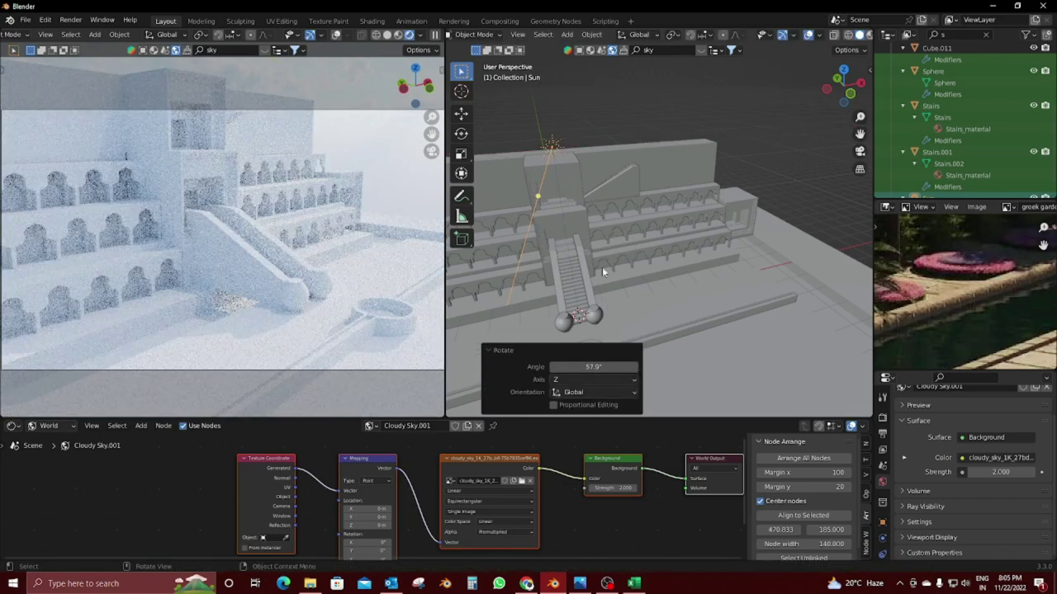
pyautogui.press('r')
pyautogui.press('z')
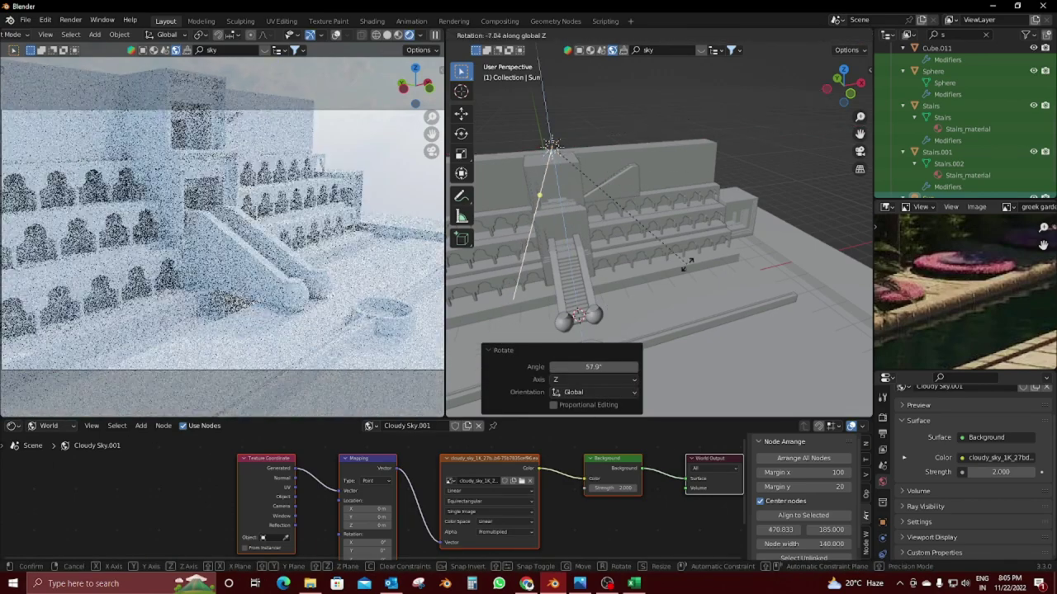
pyautogui.click(673, 248)
pyautogui.press('r')
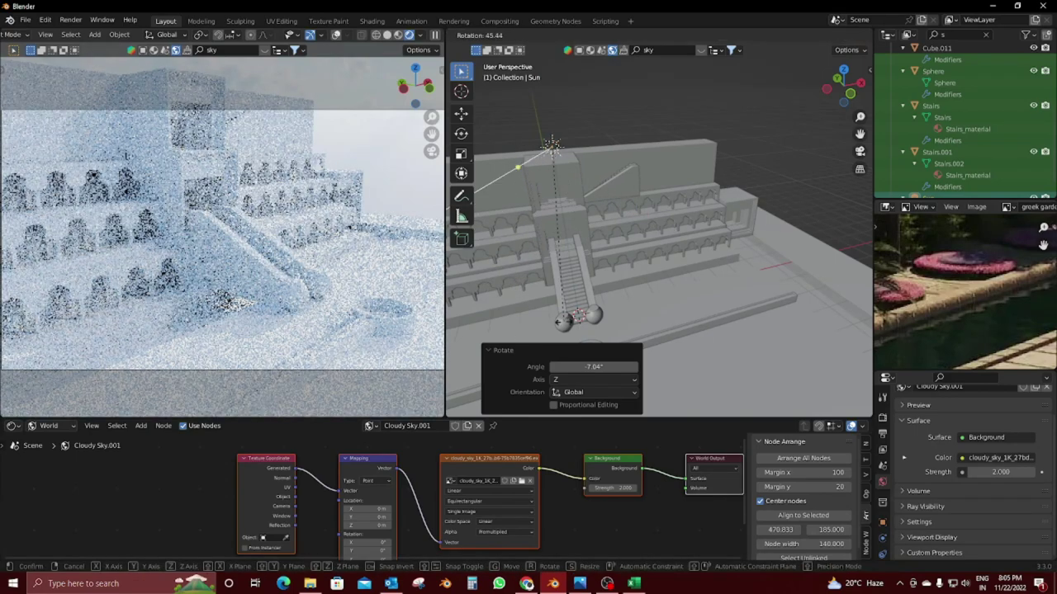
pyautogui.click(588, 280)
pyautogui.moveTo(588, 280); pyautogui.dragTo(696, 276, button='middle')
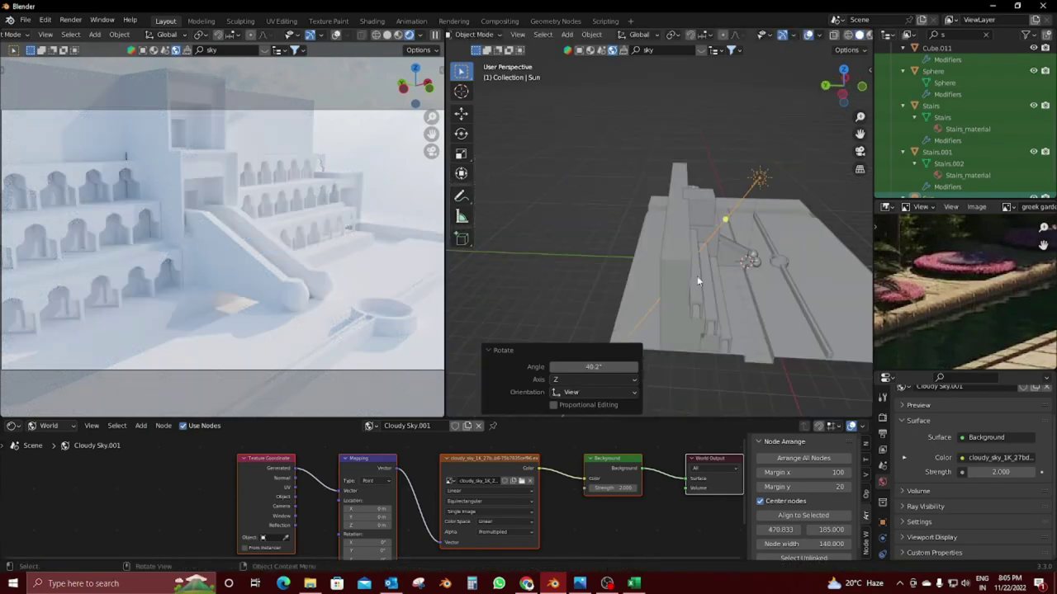
# Step: Turn the sun 28.5° about Z, tilt it 15° on local X, then turn it 18.9° about Z
pyautogui.press('r')
pyautogui.press('z')
pyautogui.click(774, 296)
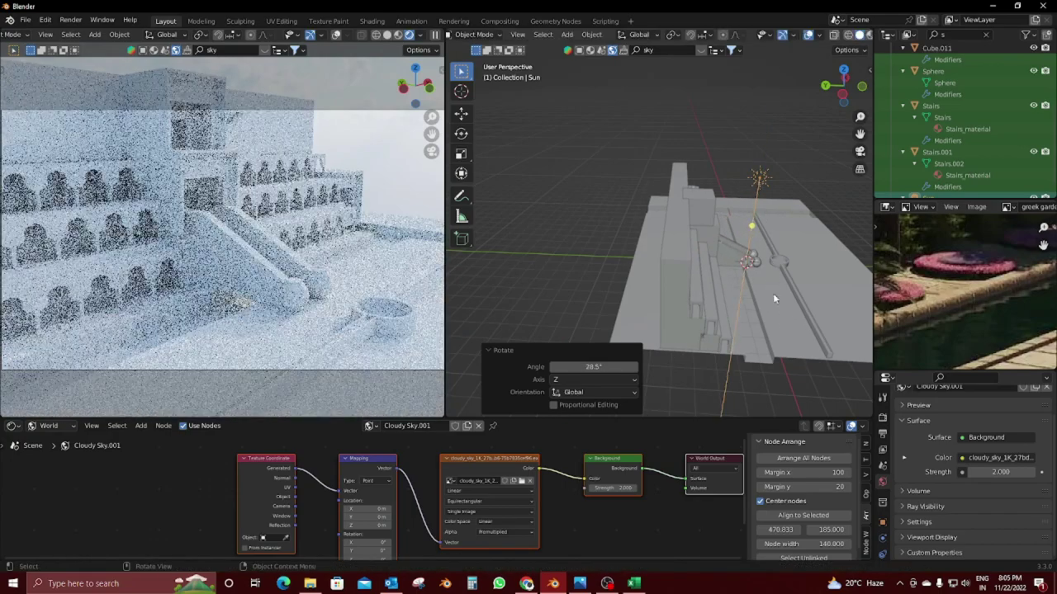
pyautogui.press('r')
pyautogui.press('x')
pyautogui.press('x')
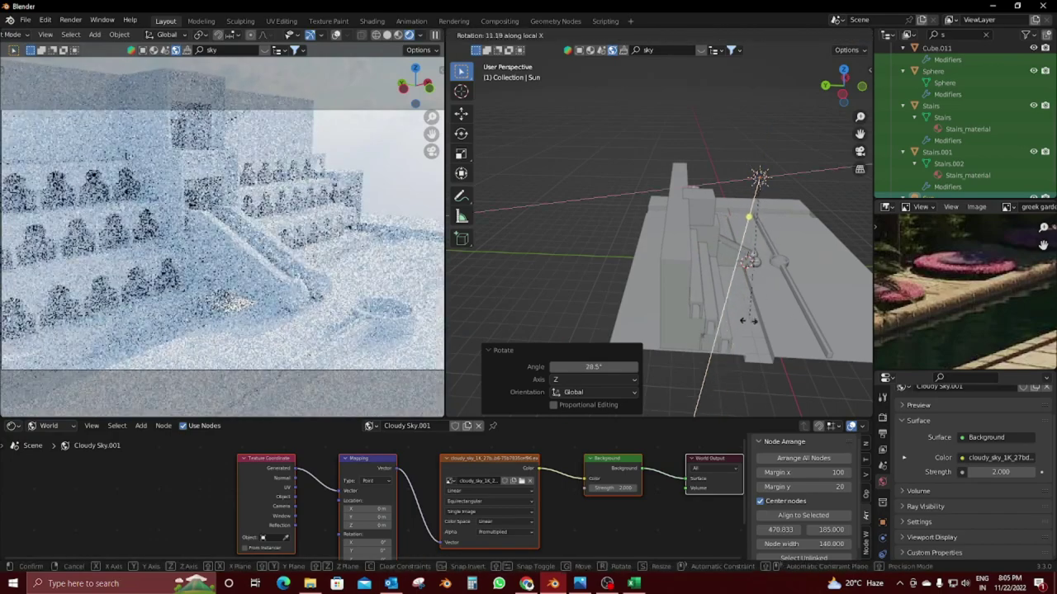
pyautogui.write('15')
pyautogui.press('Return')
pyautogui.press('r')
pyautogui.press('z')
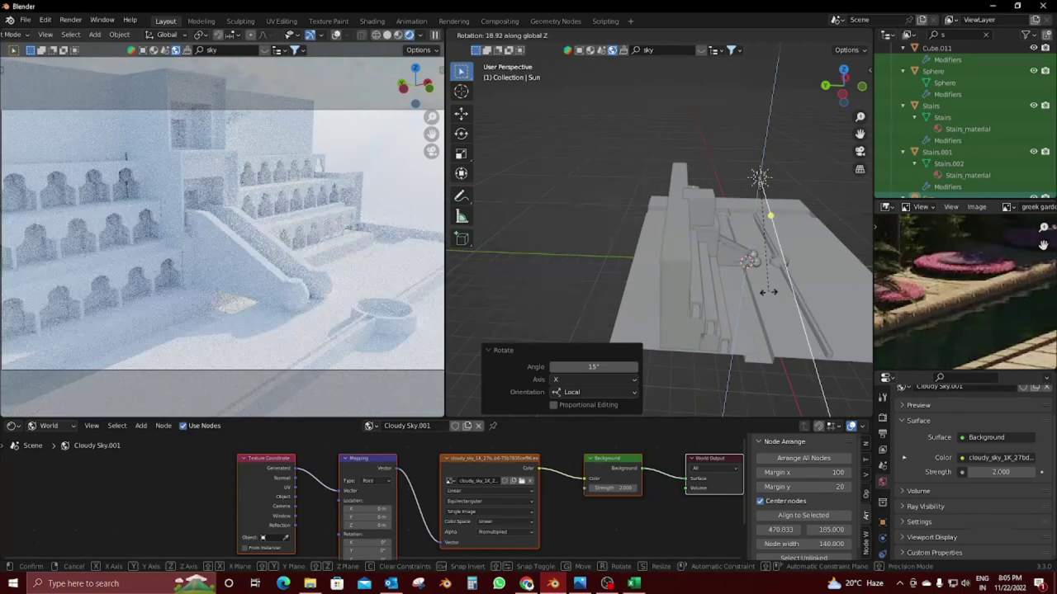
pyautogui.click(767, 291)
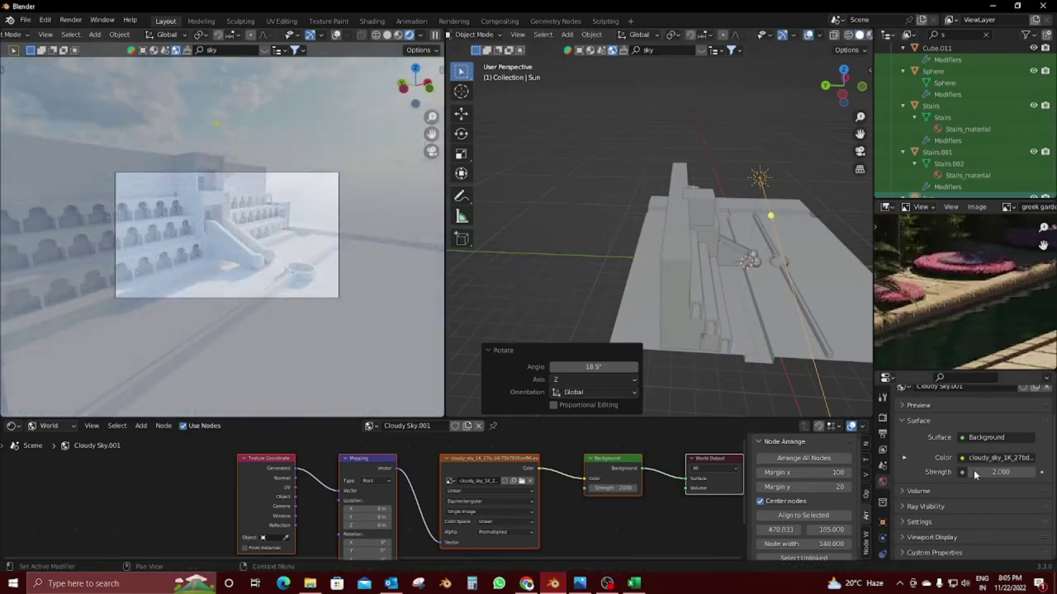
# Step: Set the world sky strength to 1 and raise the sun strength to 10
pyautogui.write('1')
pyautogui.press('Return')
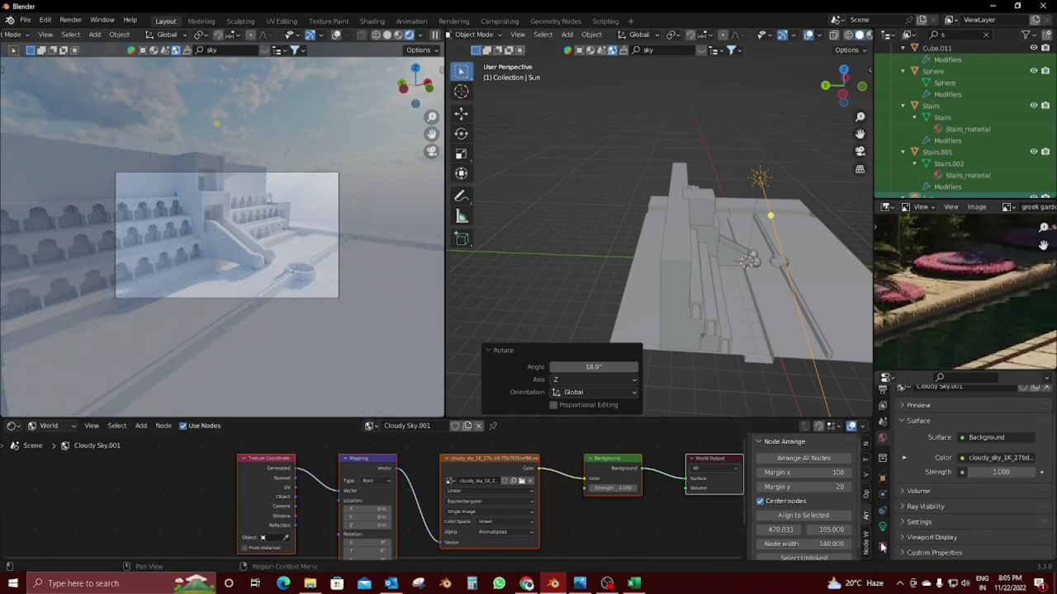
pyautogui.click(881, 525)
pyautogui.write('5')
pyautogui.press('Return')
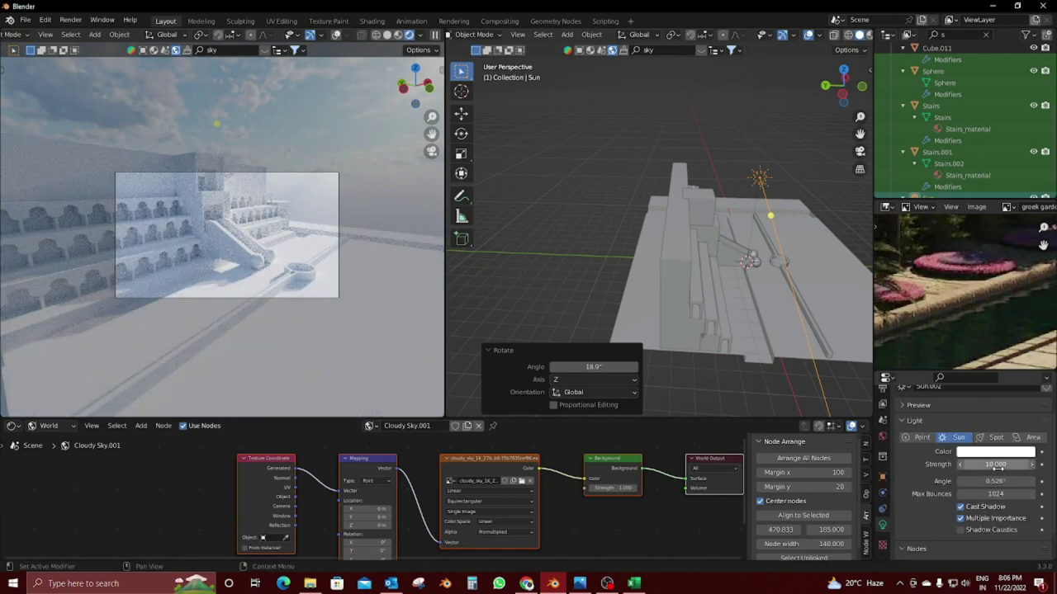
pyautogui.press('Return')
pyautogui.scroll(2, 203, 238)
pyautogui.scroll(2, 204, 238)
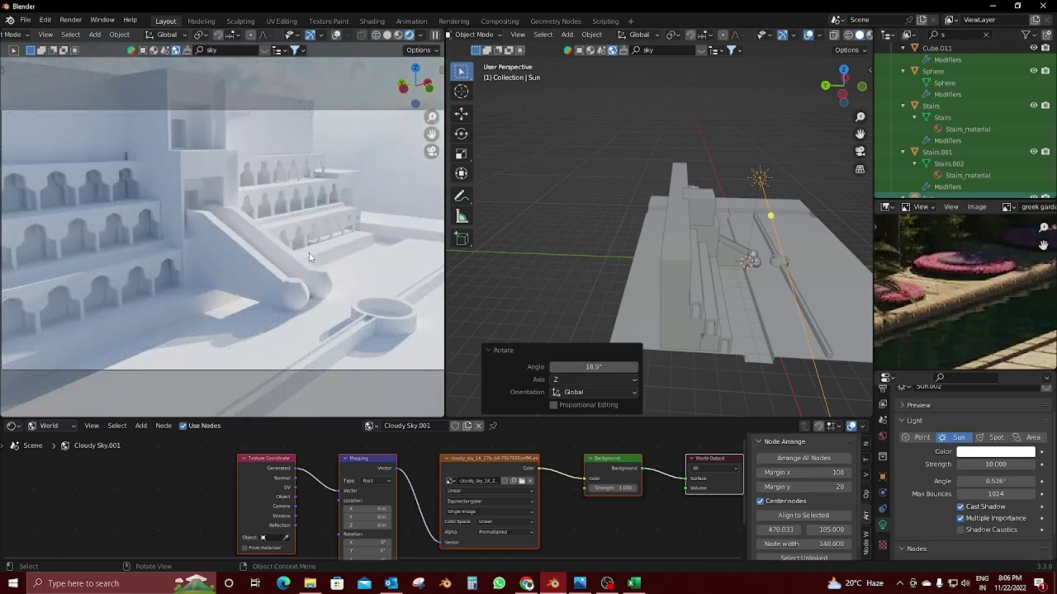
# Step: Lower the sky strength to 0.5 and turn the sky Mapping Z rotation to -1.6°
pyautogui.click(881, 435)
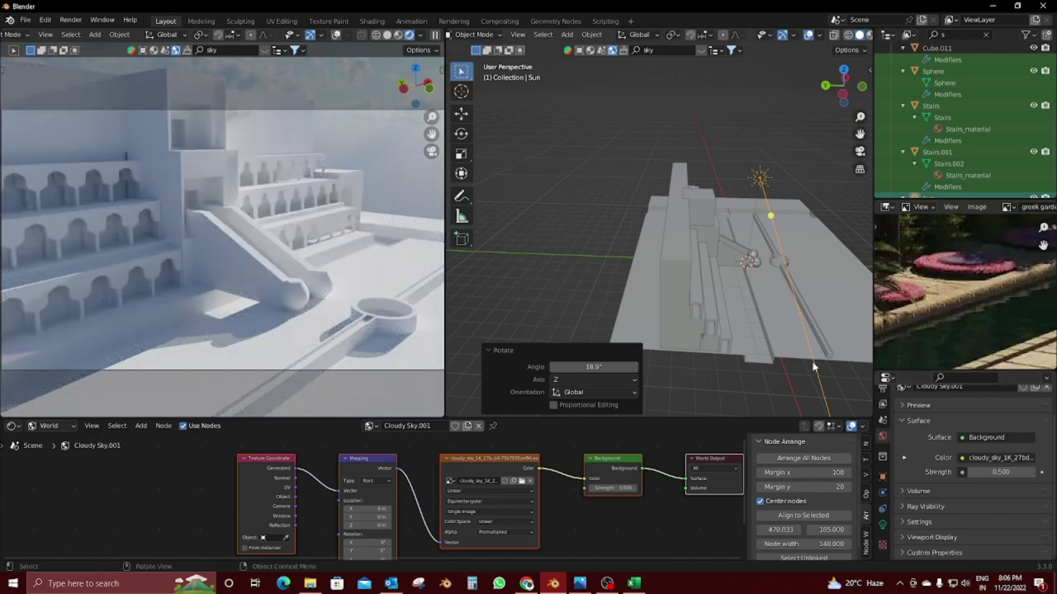
pyautogui.press('r')
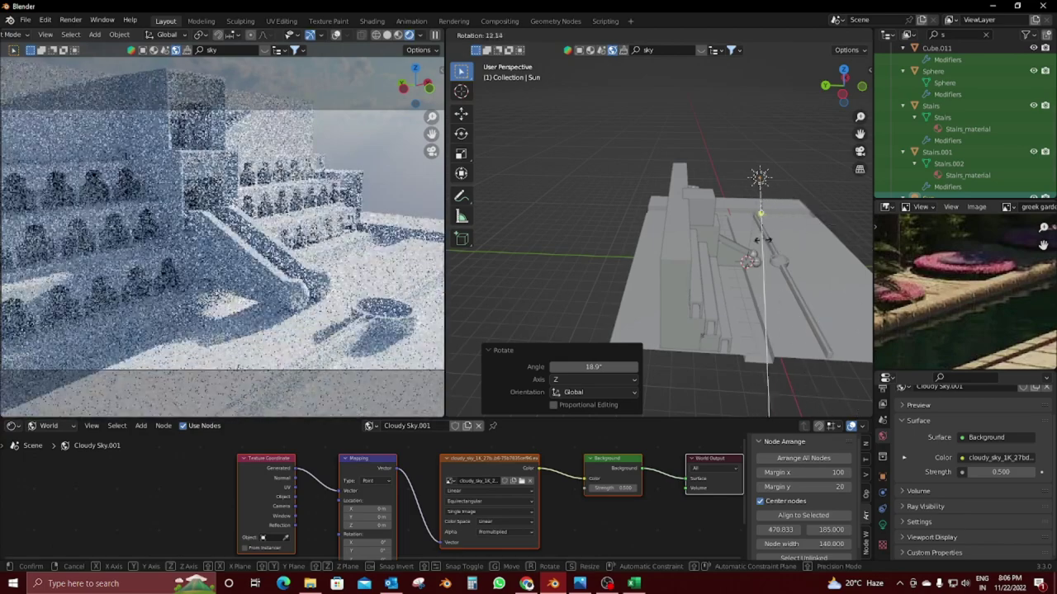
pyautogui.press('Escape')
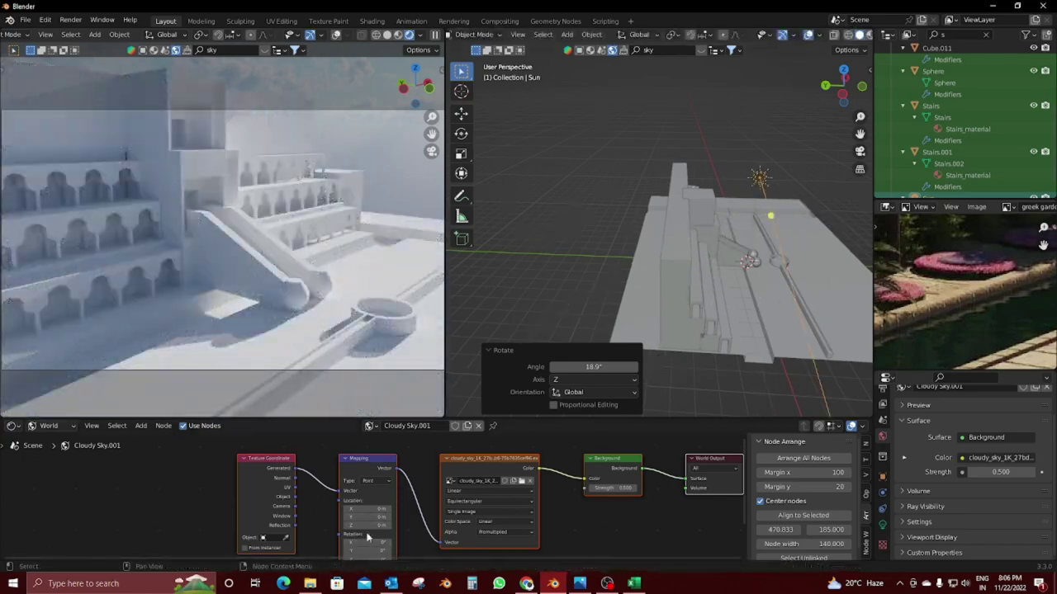
pyautogui.scroll(2, 367, 537)
pyautogui.moveTo(380, 495); pyautogui.dragTo(404, 495)
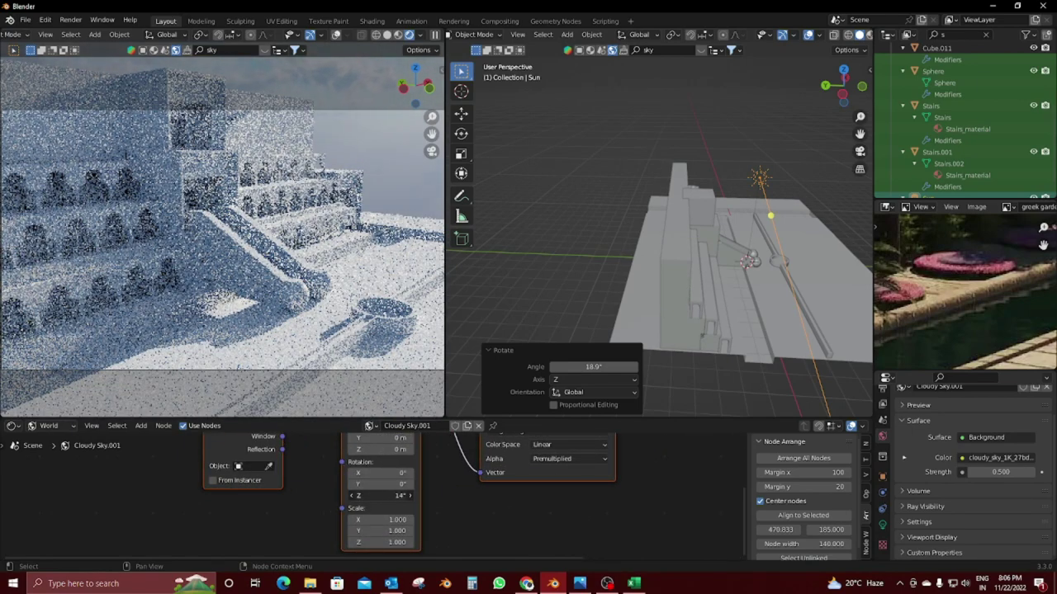
pyautogui.moveTo(380, 495); pyautogui.dragTo(367, 495)
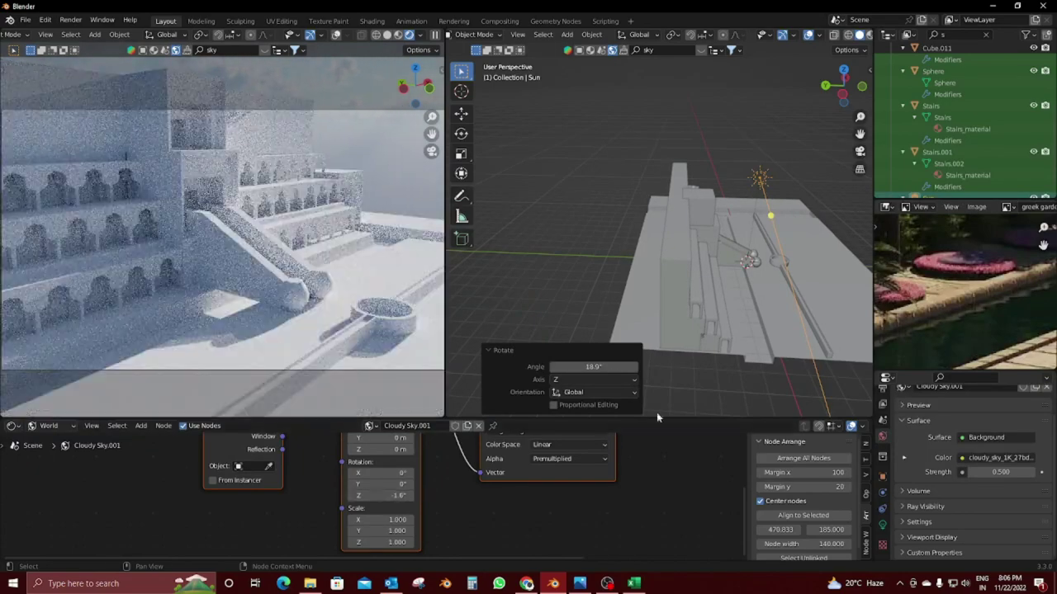
# Step: Tilt the sun 4.73° about its local X axis
pyautogui.press('r')
pyautogui.press('x')
pyautogui.press('x')
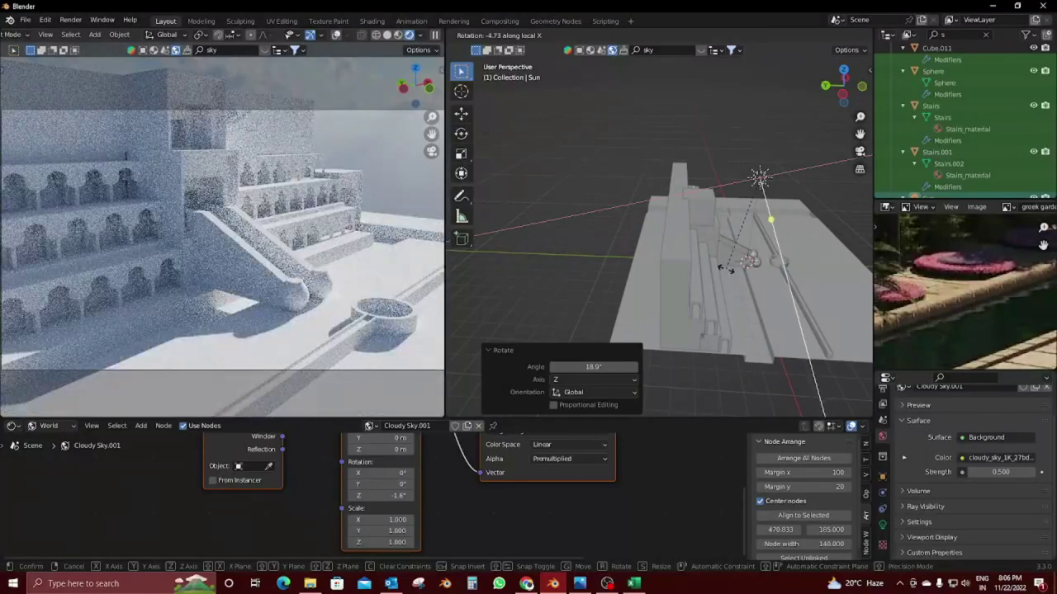
pyautogui.click(725, 267)
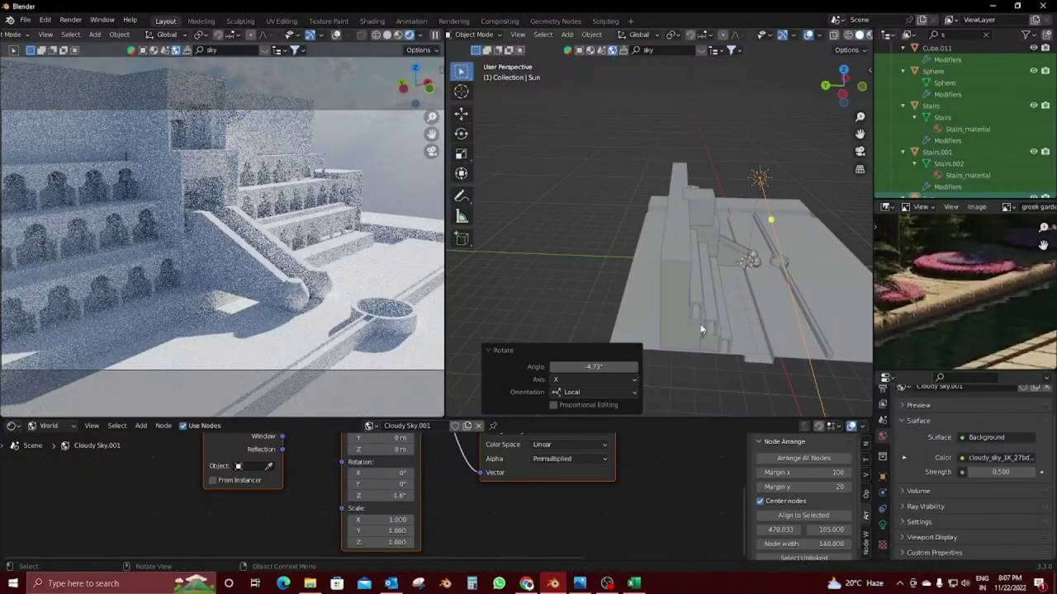
pyautogui.scroll(-5, 700, 324)
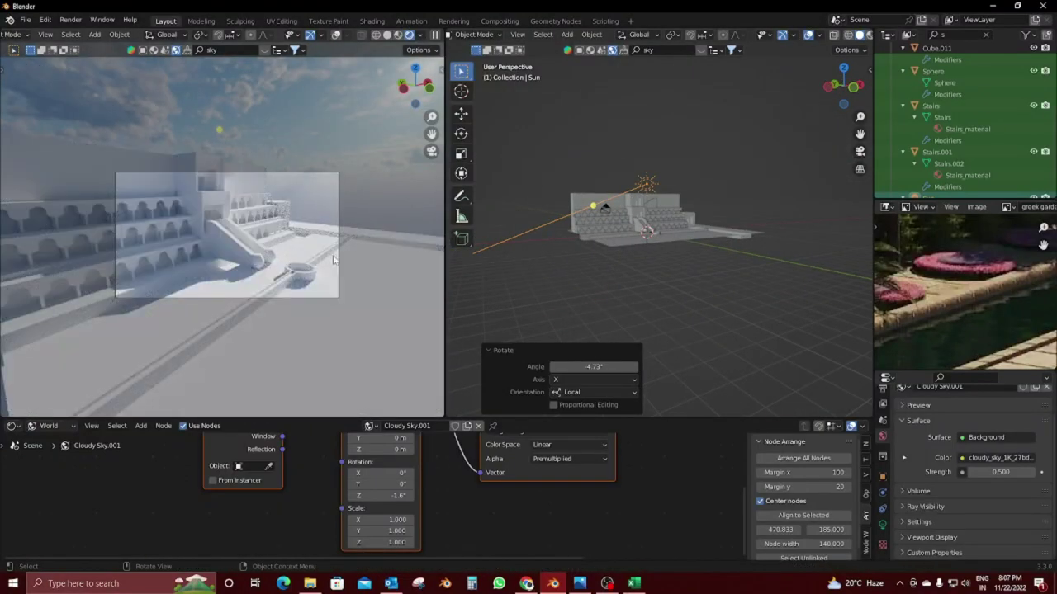
pyautogui.scroll(1, 308, 263)
pyautogui.scroll(1, 306, 264)
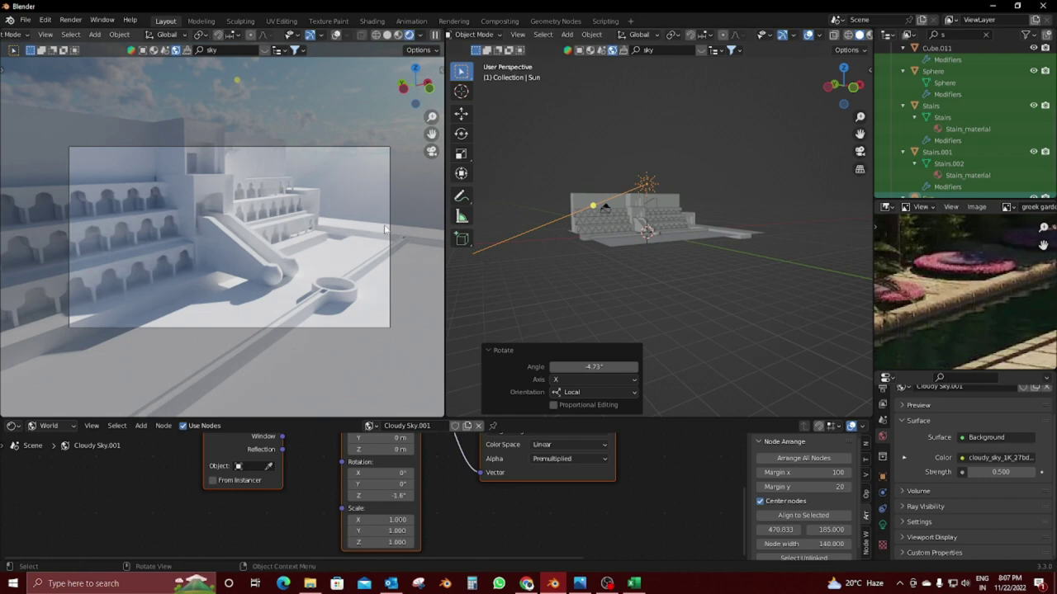
pyautogui.scroll(1, 385, 229)
# Step: Save the scene as greek.blend in the WIP projects folder
pyautogui.hotkey('ctrl', 's')
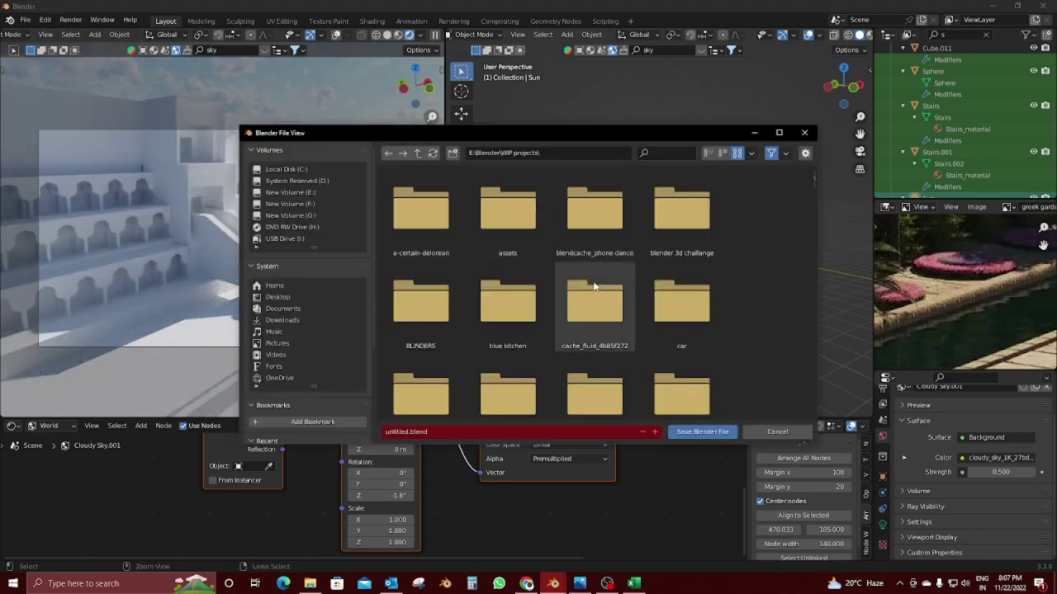
pyautogui.press('BackSpace')
pyautogui.write('greek')
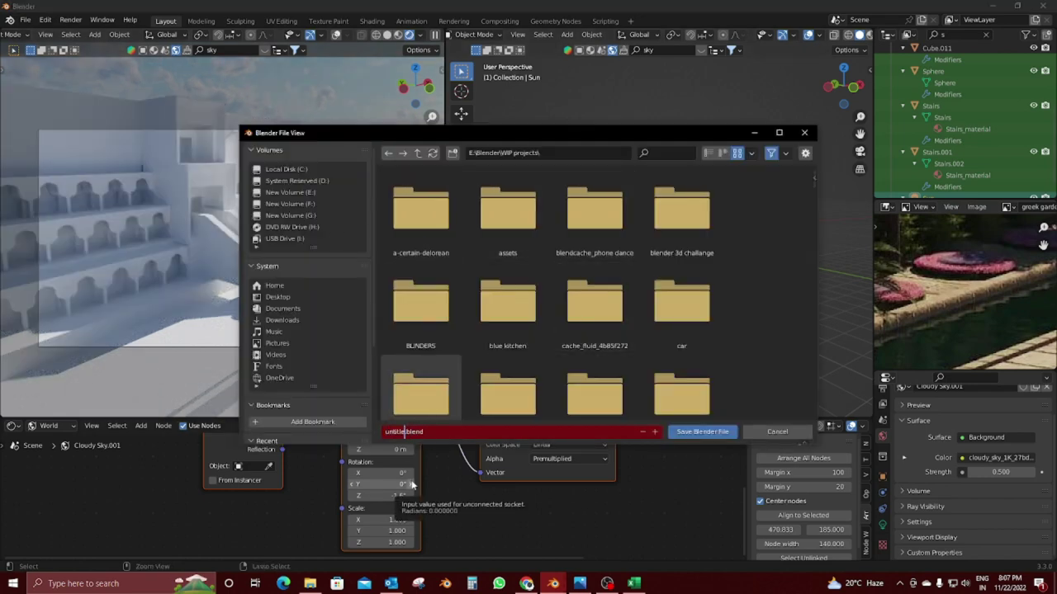
pyautogui.click(702, 430)
pyautogui.moveTo(627, 264); pyautogui.dragTo(675, 247, button='middle')
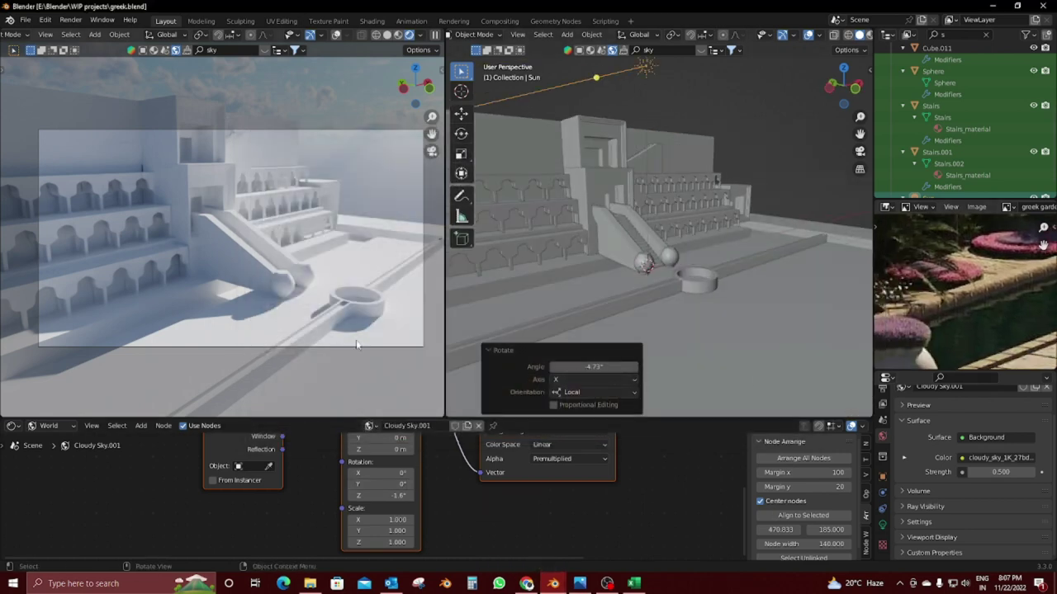
pyautogui.hotkey('shift', 'a')
# Step: Add a cube and toggle local view to check it
pyautogui.click(381, 156)
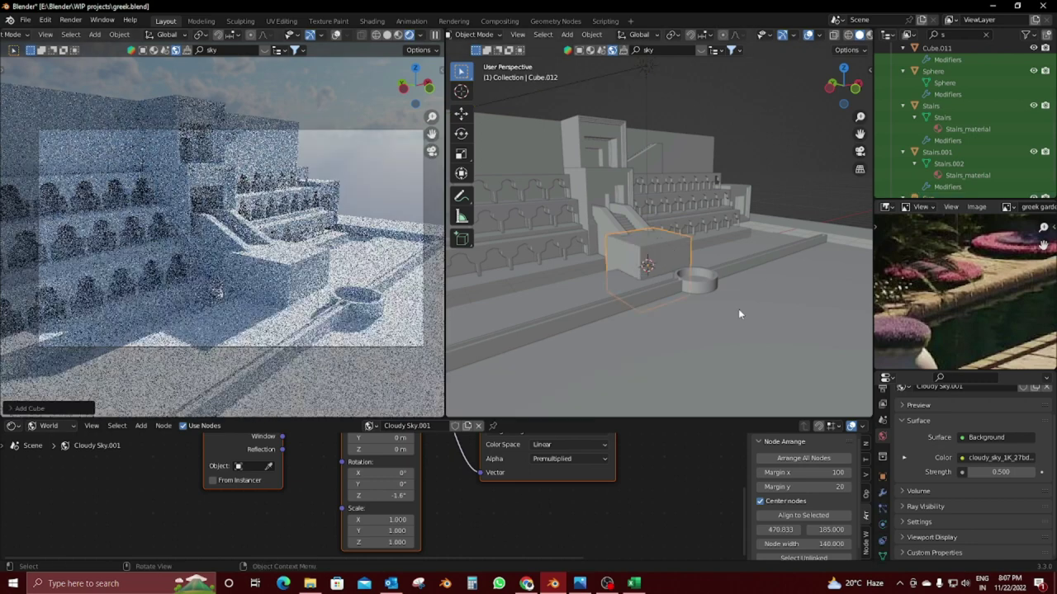
pyautogui.press('KP_Divide')
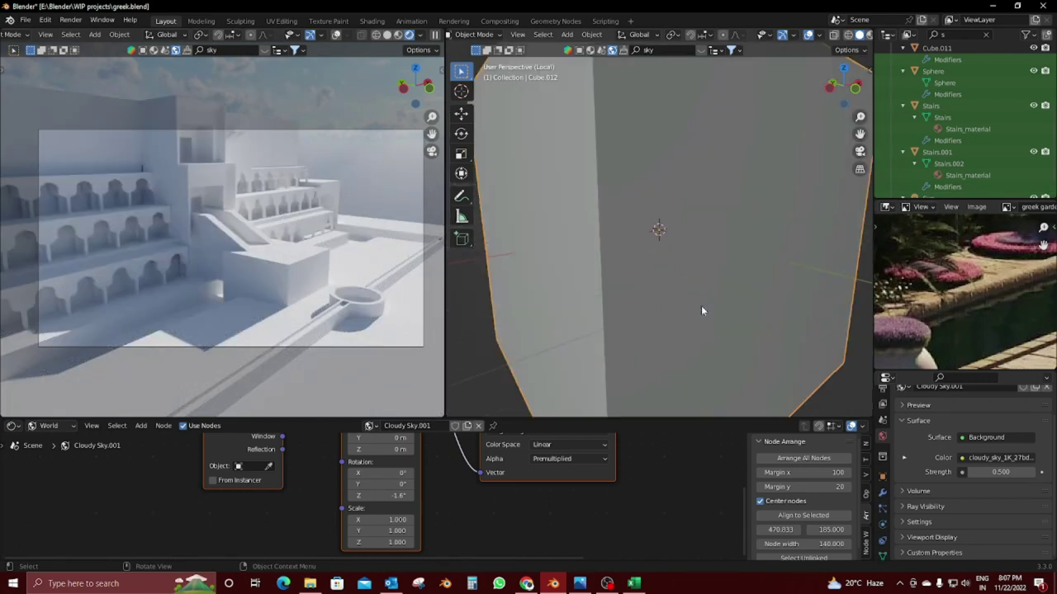
pyautogui.press('KP_Divide')
# Step: Search BlenderKit models for 'brick', then for 'stone'
pyautogui.press('n')
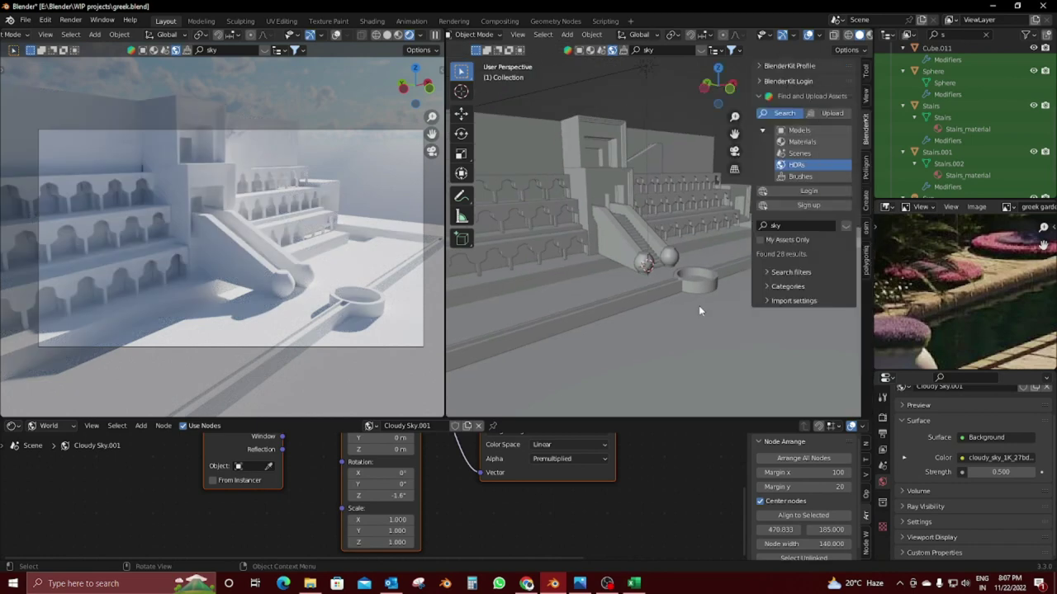
pyautogui.click(798, 130)
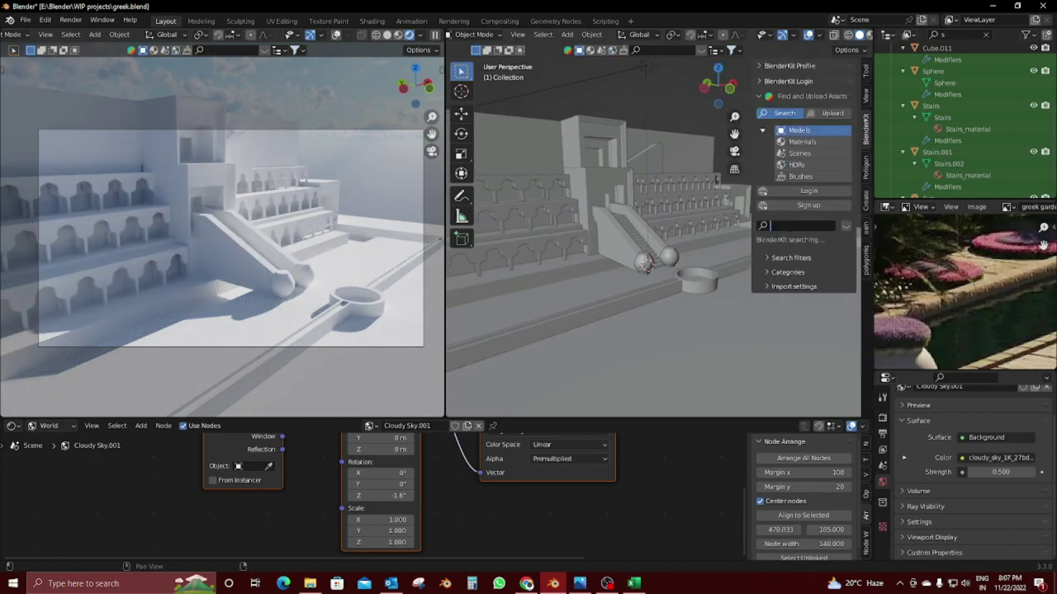
pyautogui.write('brick')
pyautogui.press('Return')
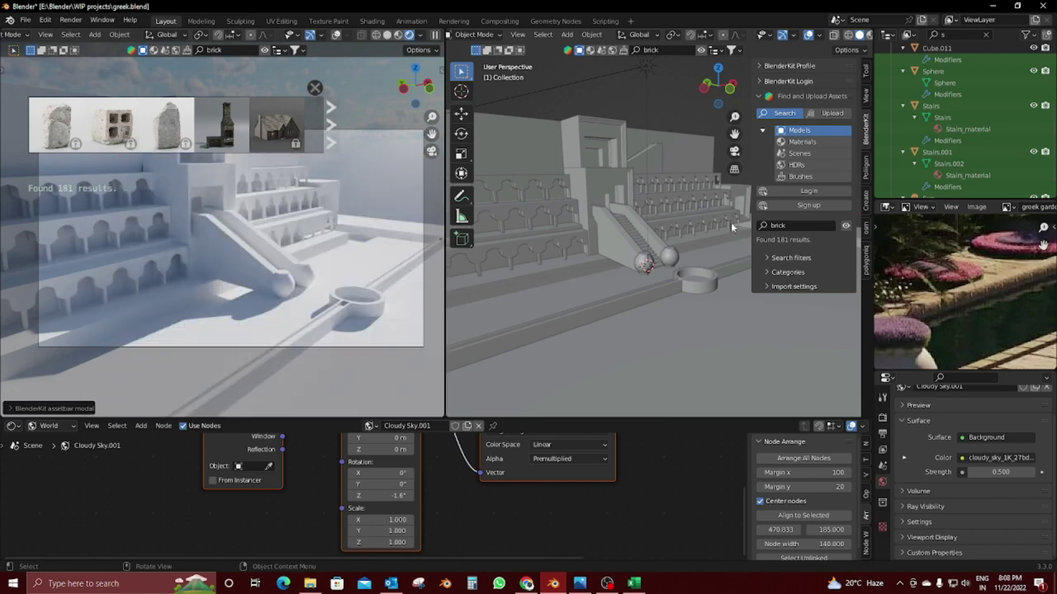
pyautogui.write('stone')
pyautogui.press('Return')
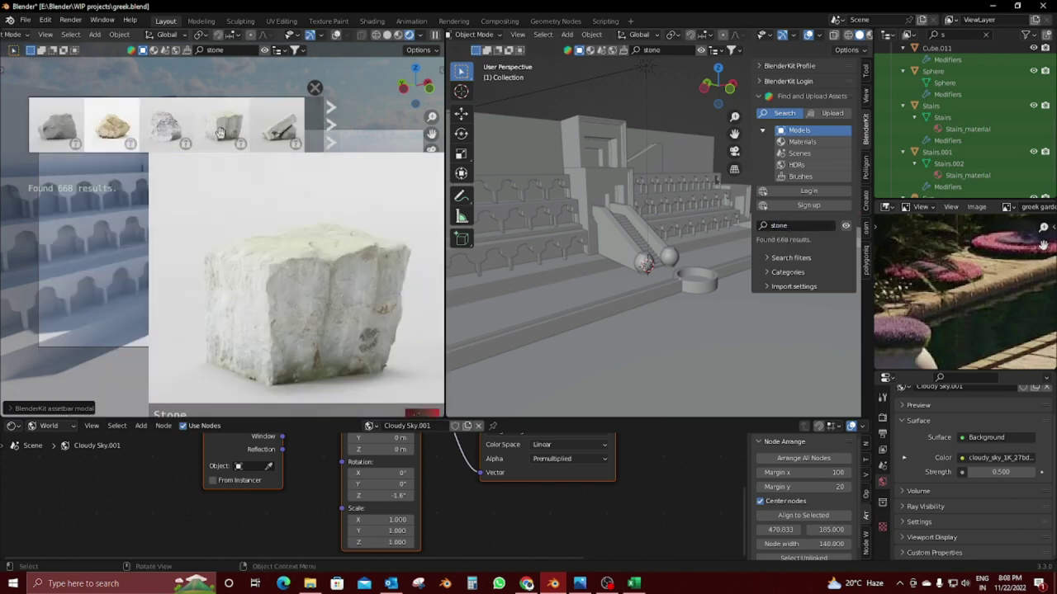
# Step: Filter for free assets and place the Baroque stone fence beside the stairs
pyautogui.scroll(-5, 165, 128)
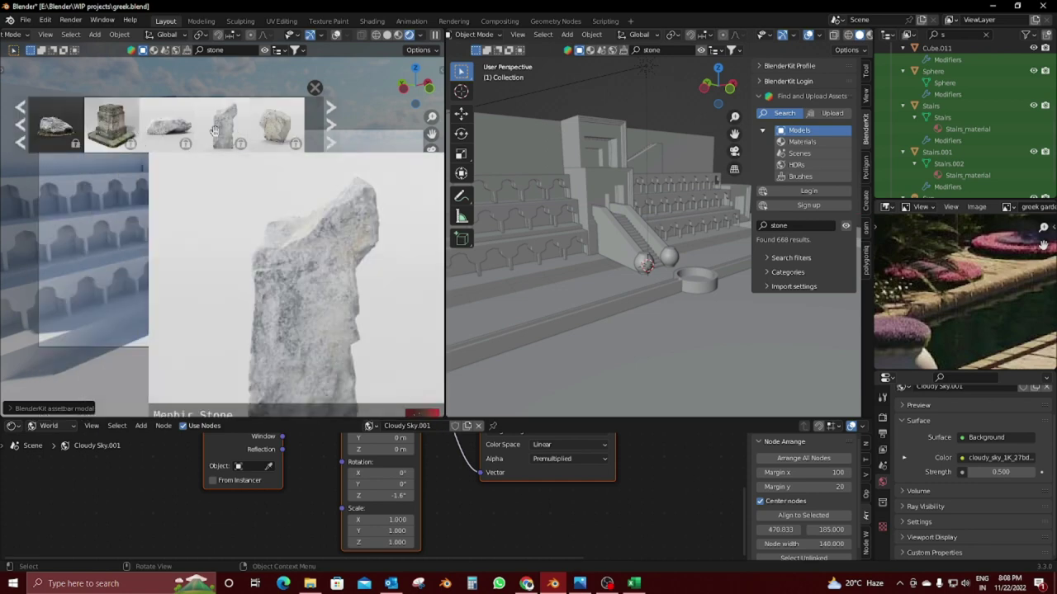
pyautogui.scroll(-2, 223, 123)
pyautogui.click(767, 258)
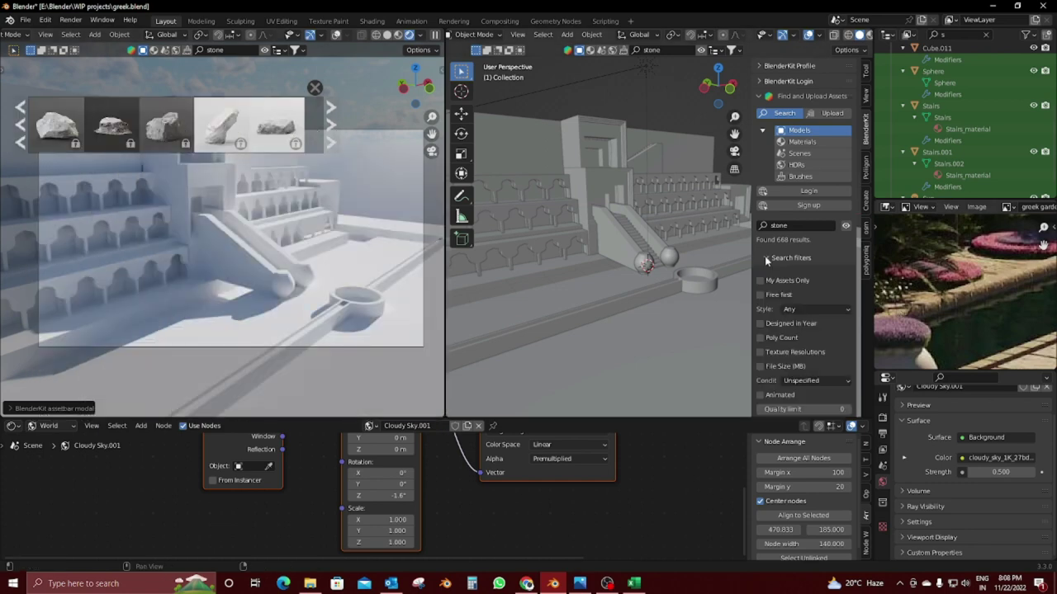
pyautogui.click(570, 206)
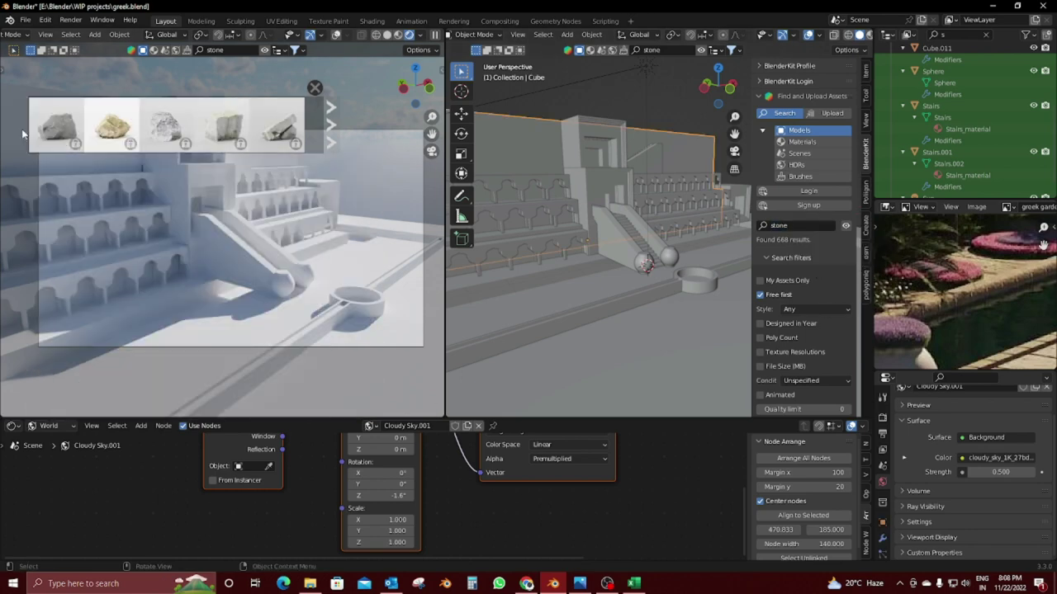
pyautogui.click(330, 141)
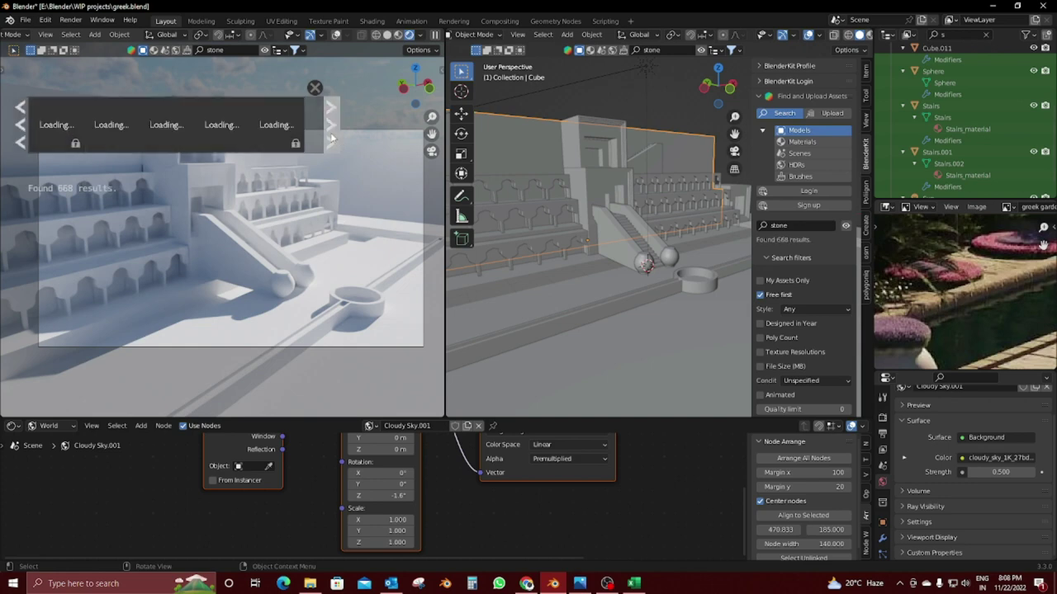
pyautogui.moveTo(277, 126)
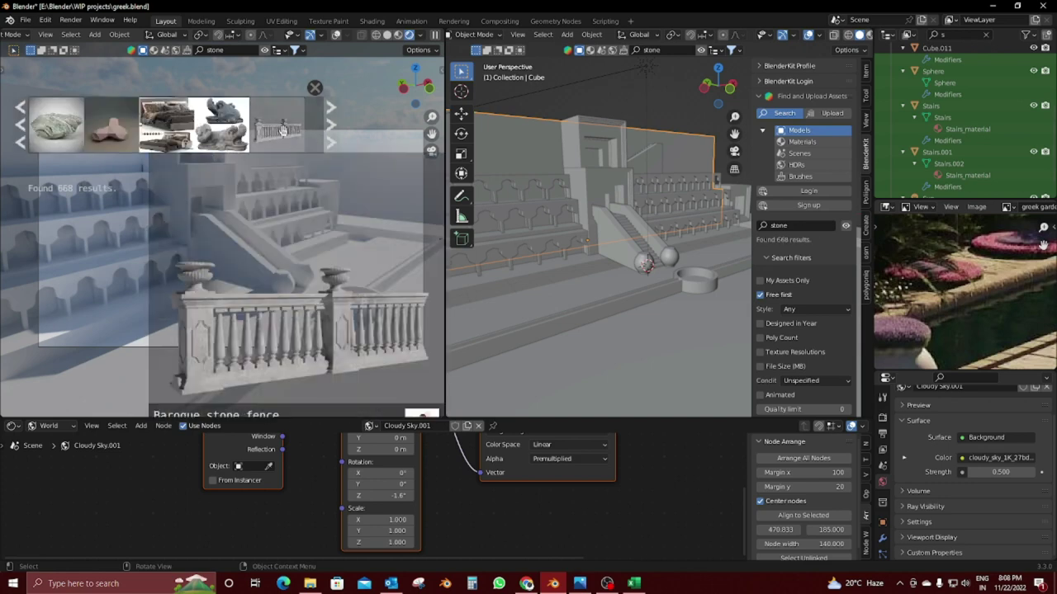
pyautogui.moveTo(282, 130); pyautogui.dragTo(632, 281)
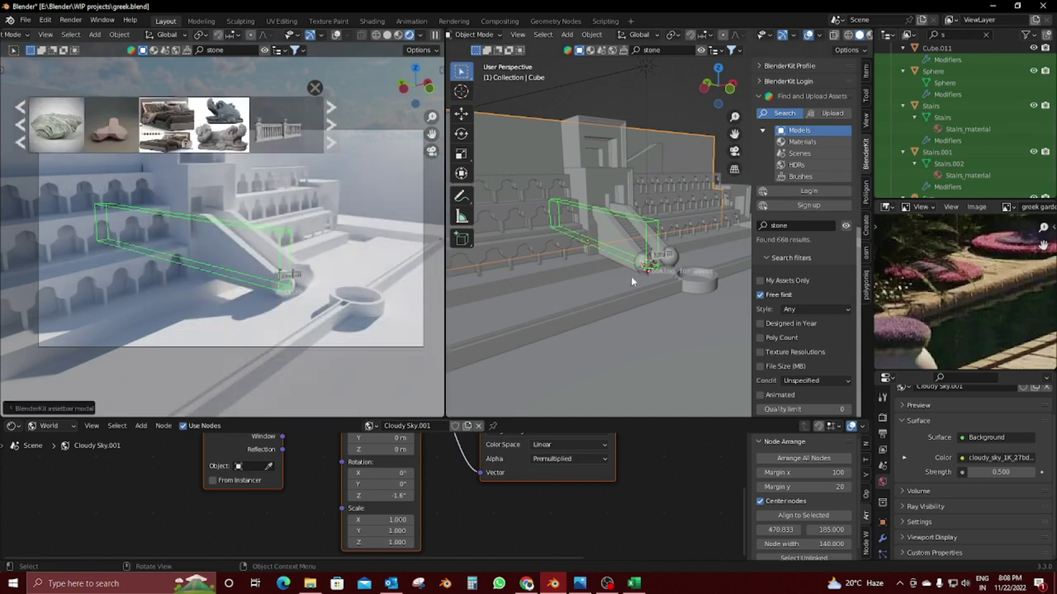
pyautogui.click(315, 89)
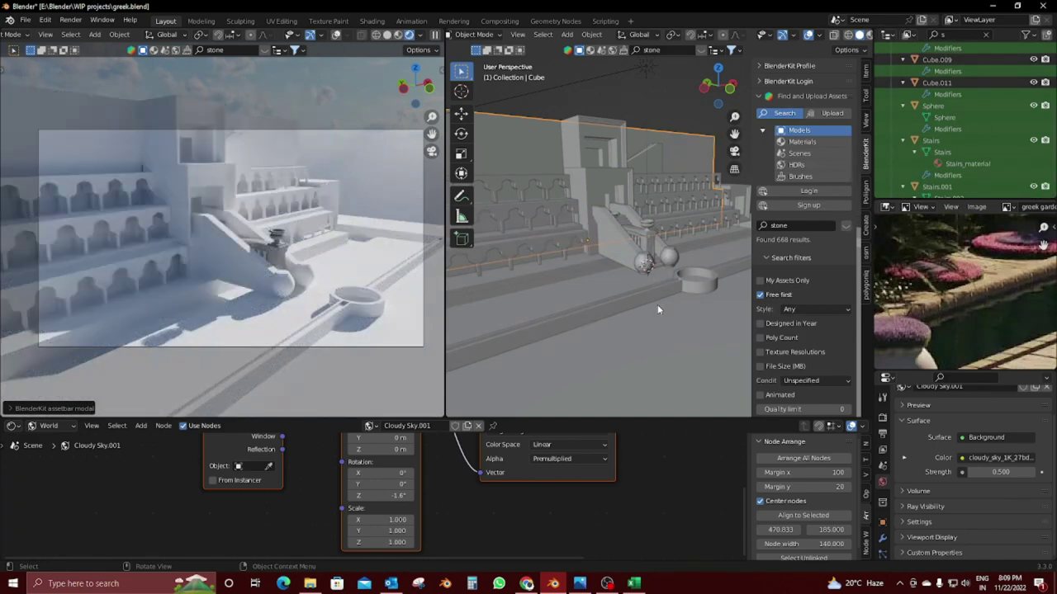
# Step: Hide the sidebar, frame the fence in front view and rotate it 90° about Z
pyautogui.press('n')
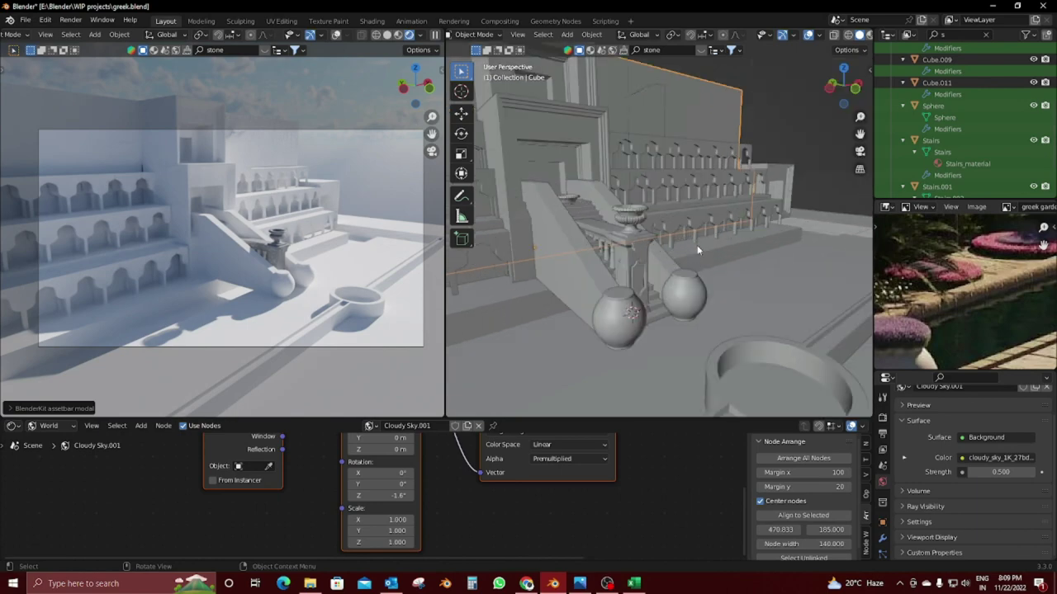
pyautogui.press('KP_Decimal')
pyautogui.press('KP_1')
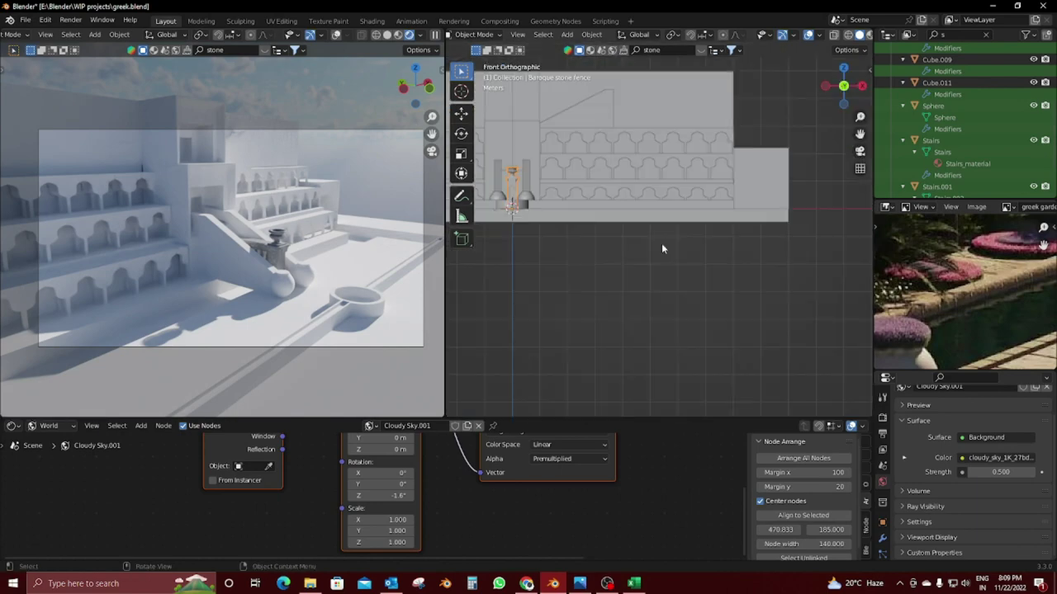
pyautogui.scroll(-2, 665, 247)
pyautogui.scroll(-2, 776, 319)
pyautogui.write('rz90')
pyautogui.press('Return')
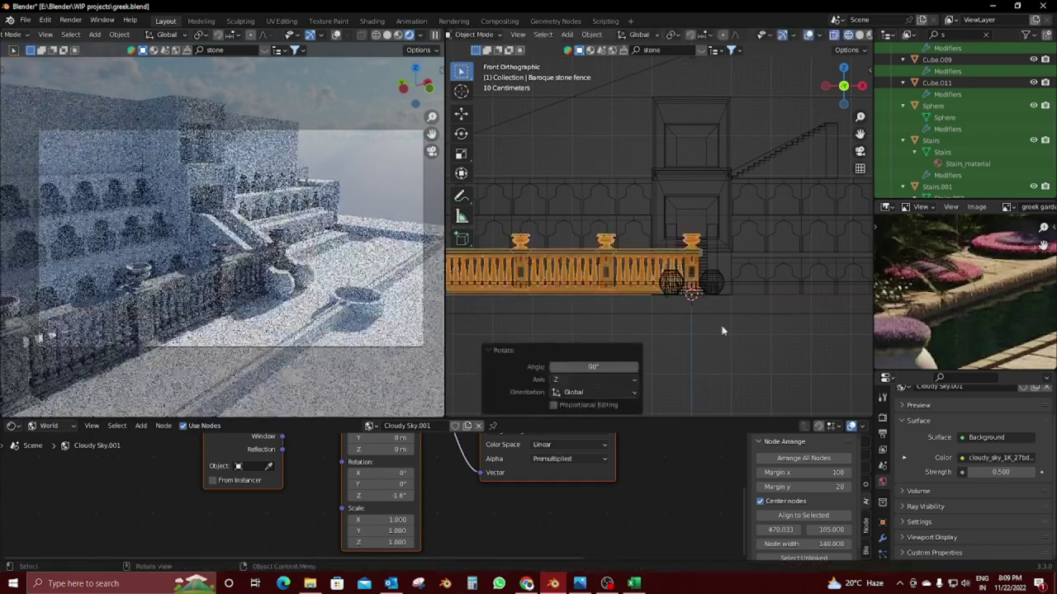
# Step: Raise the fence about 1 m and shift it 2.66 m along Y
pyautogui.scroll(2, 689, 320)
pyautogui.press('g')
pyautogui.press('z')
pyautogui.click(729, 291)
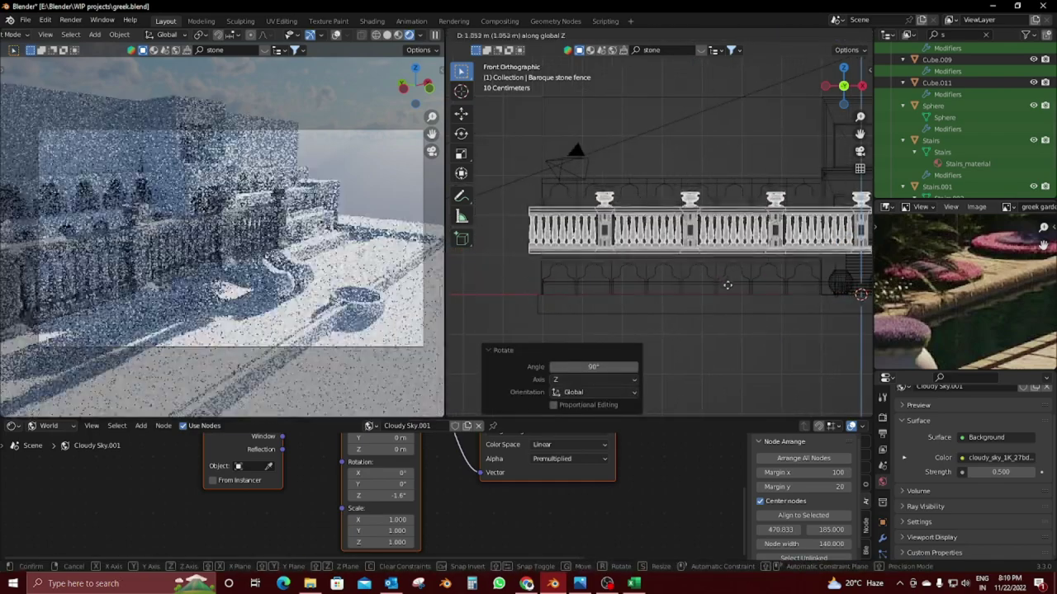
pyautogui.moveTo(729, 291); pyautogui.dragTo(802, 328, button='middle')
pyautogui.press('KP_7')
pyautogui.press('g')
pyautogui.press('y')
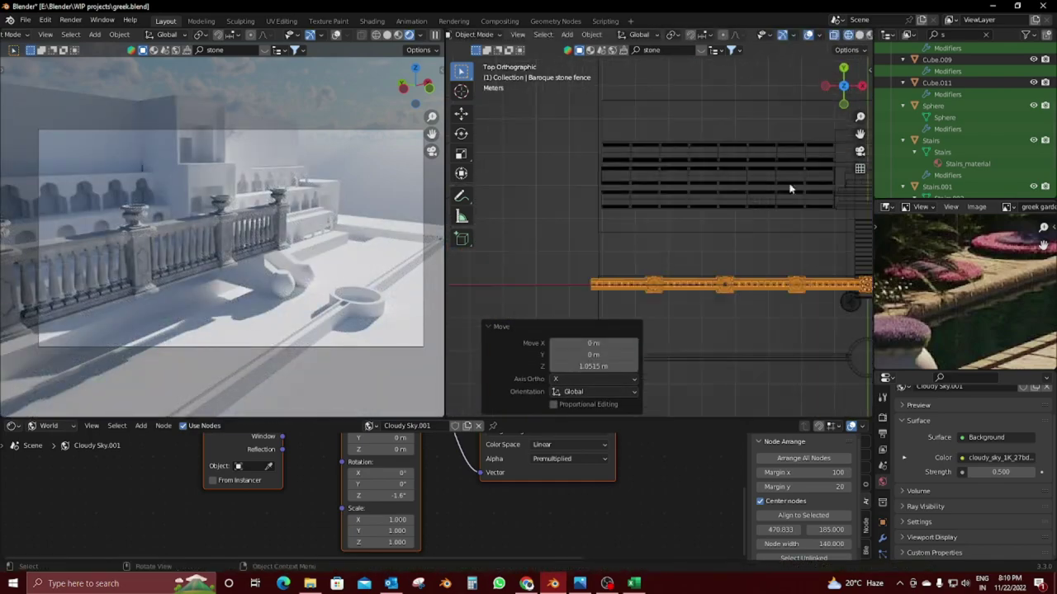
pyautogui.click(718, 183)
pyautogui.moveTo(765, 260)
pyautogui.mouseDown(button='middle')
pyautogui.moveTo(742, 160)
pyautogui.moveTo(680, 265)
pyautogui.moveTo(664, 359)
pyautogui.moveTo(717, 317)
pyautogui.mouseUp(button='middle')
# Step: Scale the fence down to 0.977
pyautogui.press('s')
pyautogui.click(710, 248)
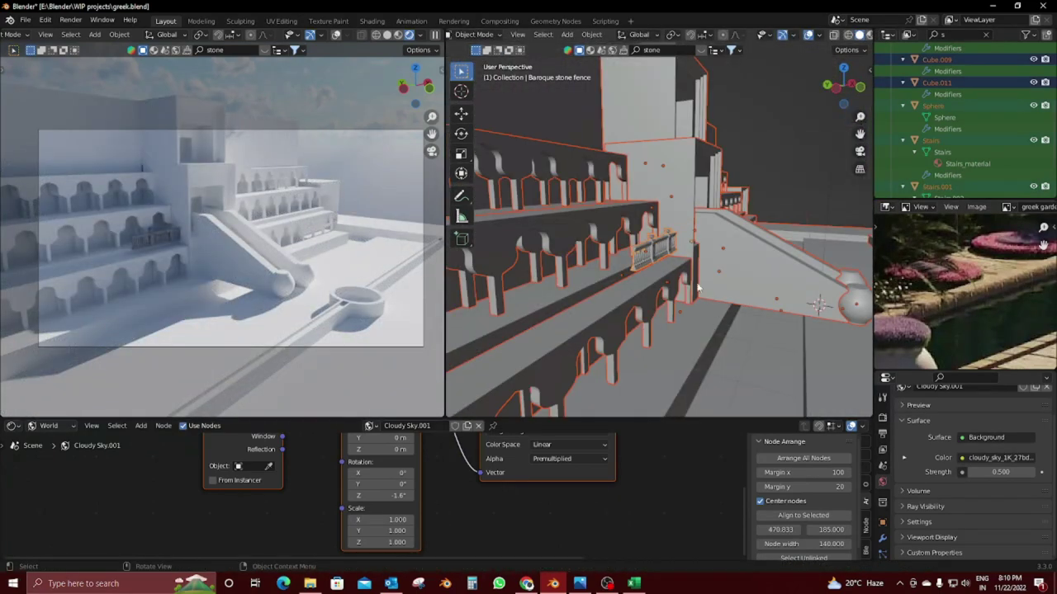
pyautogui.scroll(5, 974, 42)
pyautogui.click(985, 34)
pyautogui.press('s')
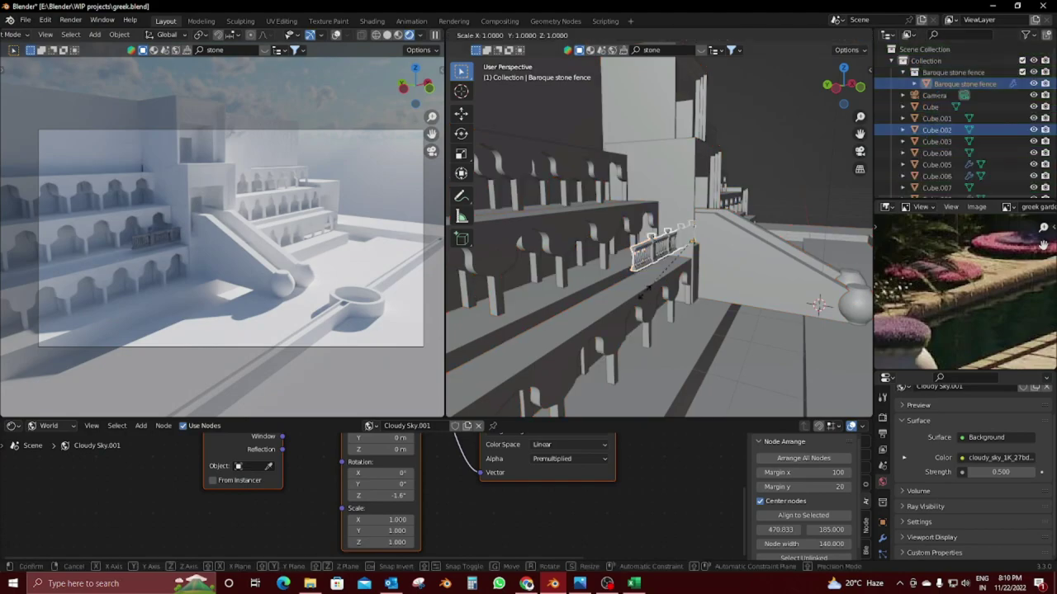
pyautogui.click(644, 303)
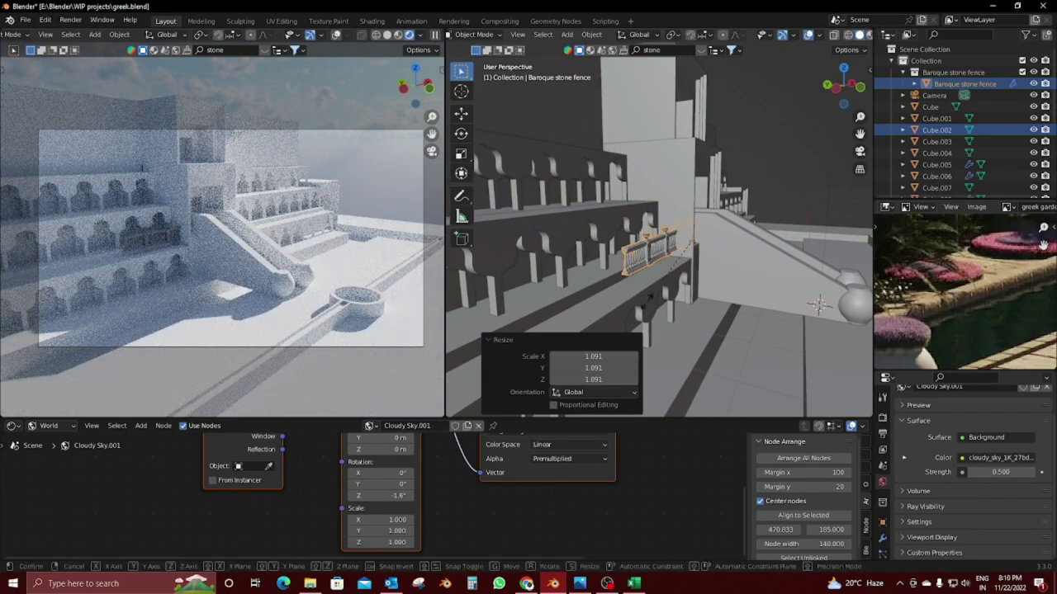
# Step: In front view, lower the fence slightly and slide it about 1 m left along X
pyautogui.press('KP_1')
pyautogui.scroll(4, 647, 301)
pyautogui.keyDown('shift'); pyautogui.moveTo(705, 342); pyautogui.dragTo(646, 213, button='middle'); pyautogui.keyUp('shift')
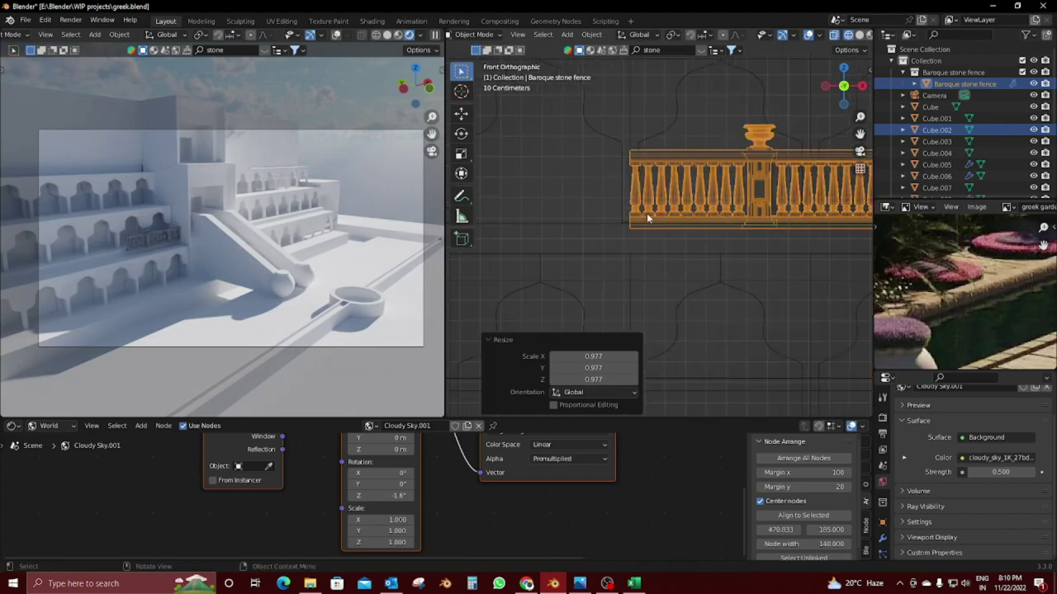
pyautogui.press('g')
pyautogui.press('z')
pyautogui.click(652, 244)
pyautogui.press('g')
pyautogui.press('x')
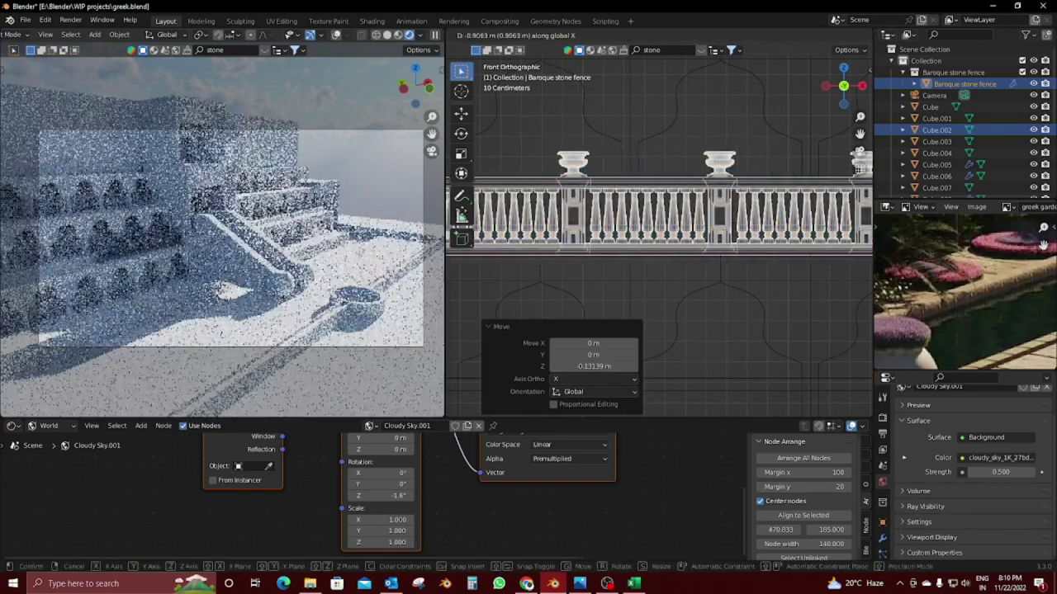
pyautogui.click(705, 256)
# Step: Nudge the fence along X and set it down onto the tier ledge
pyautogui.moveTo(444, 264); pyautogui.dragTo(419, 264)
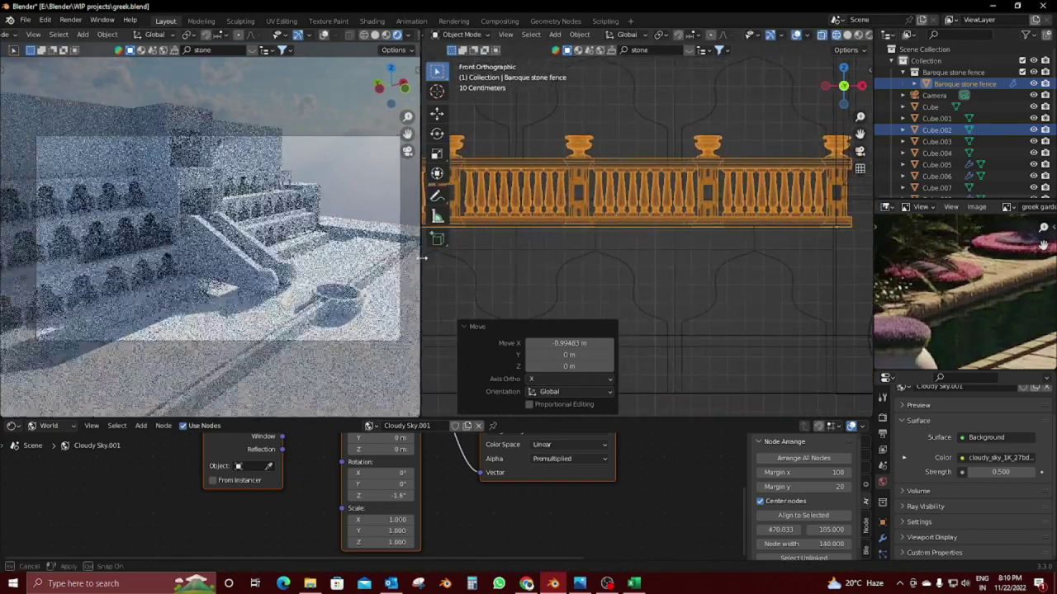
pyautogui.press('g')
pyautogui.press('x')
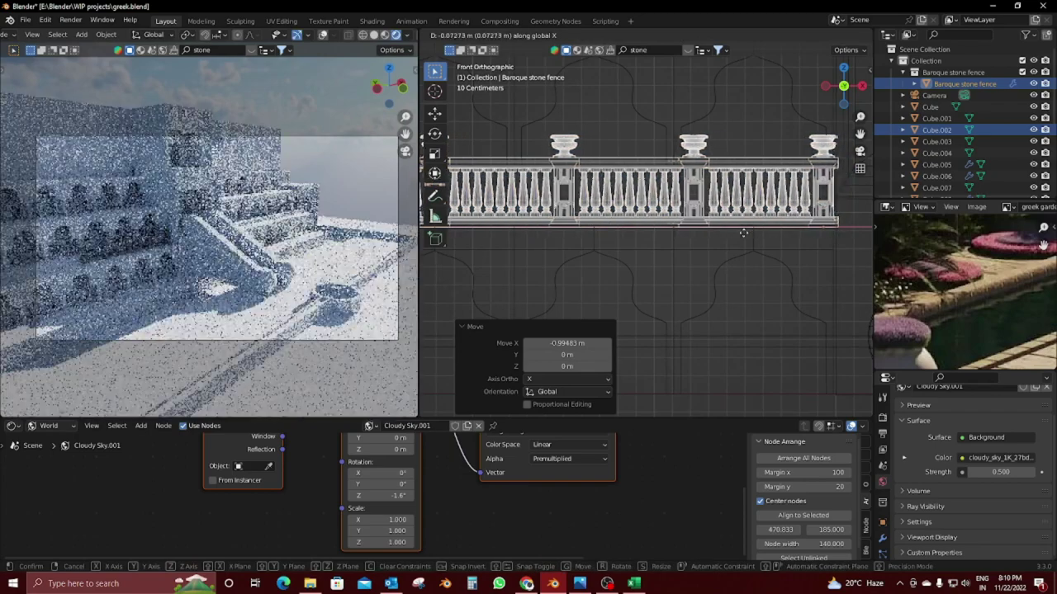
pyautogui.click(743, 233)
pyautogui.moveTo(470, 237)
pyautogui.mouseDown(button='middle')
pyautogui.moveTo(752, 260)
pyautogui.moveTo(692, 241)
pyautogui.moveTo(723, 262)
pyautogui.mouseUp(button='middle')
pyautogui.hotkey('shift', 'z')
pyautogui.press('y')
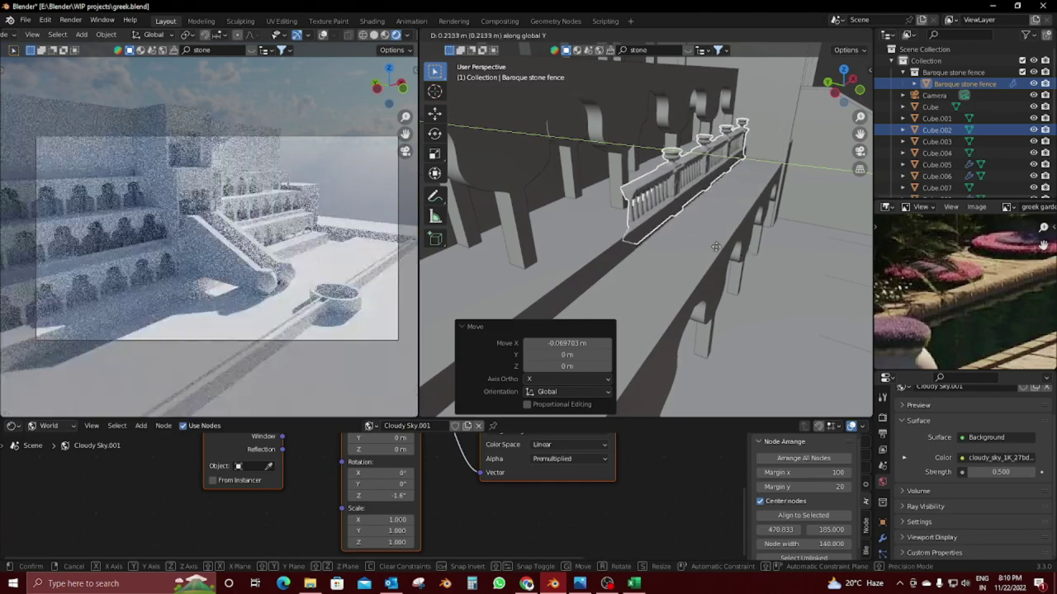
pyautogui.press('z')
pyautogui.click(716, 246)
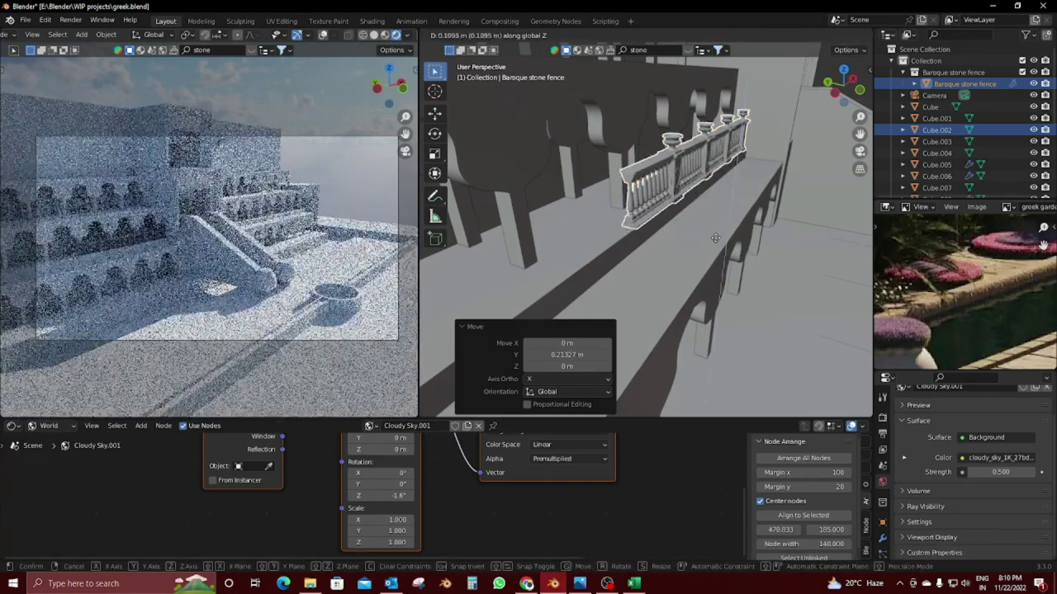
# Step: Select only the fence and scale it along Z to 0.933
pyautogui.press('a')
pyautogui.click(685, 169)
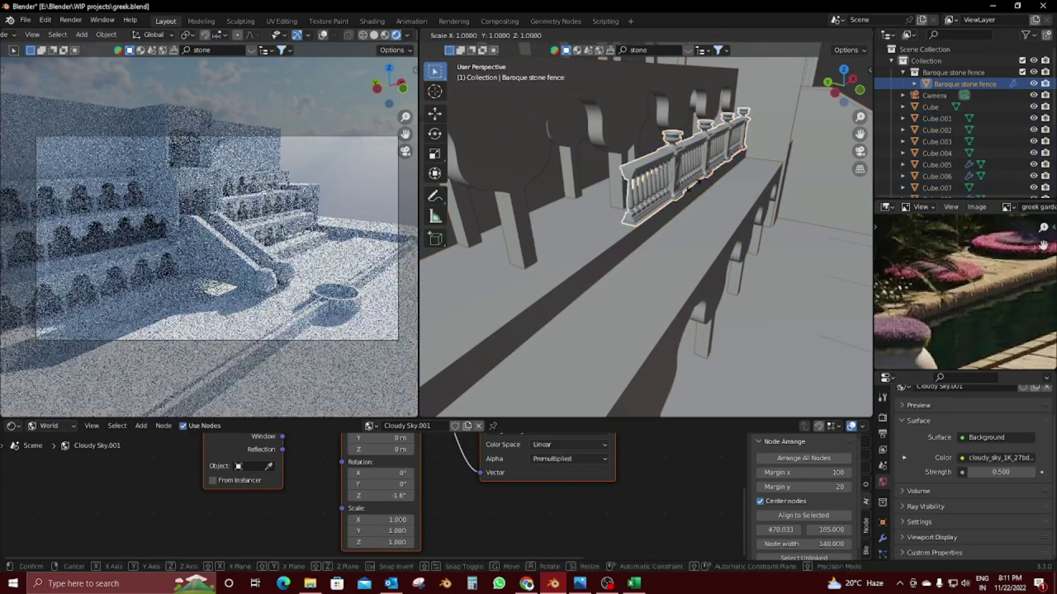
pyautogui.press('s')
pyautogui.press('z')
pyautogui.press('z')
pyautogui.press('z')
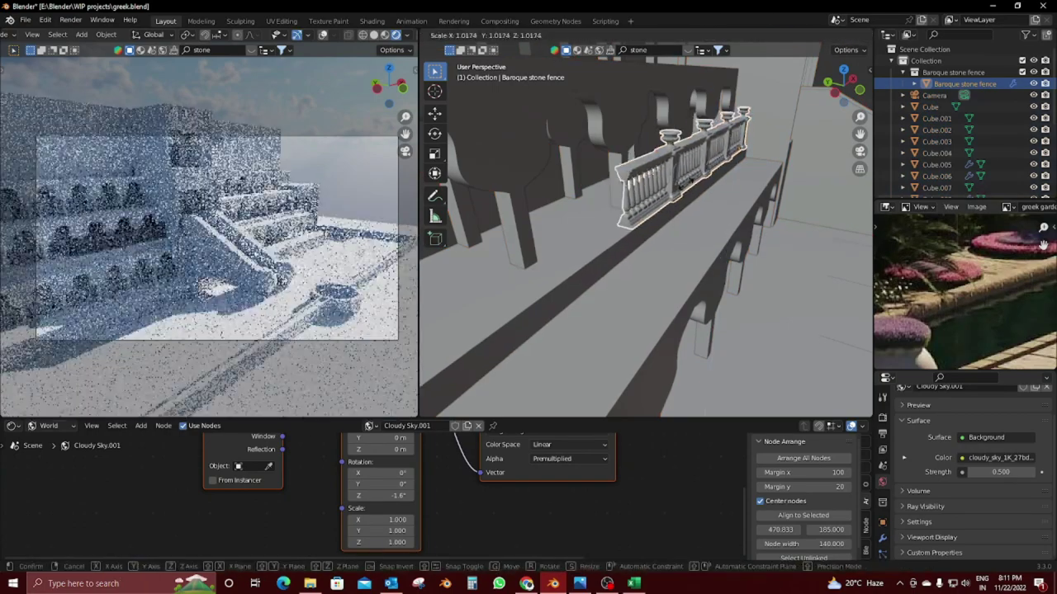
pyautogui.click(637, 203)
# Step: Nudge the fence up slightly and shrink it to 0.773 scale
pyautogui.scroll(3, 636, 202)
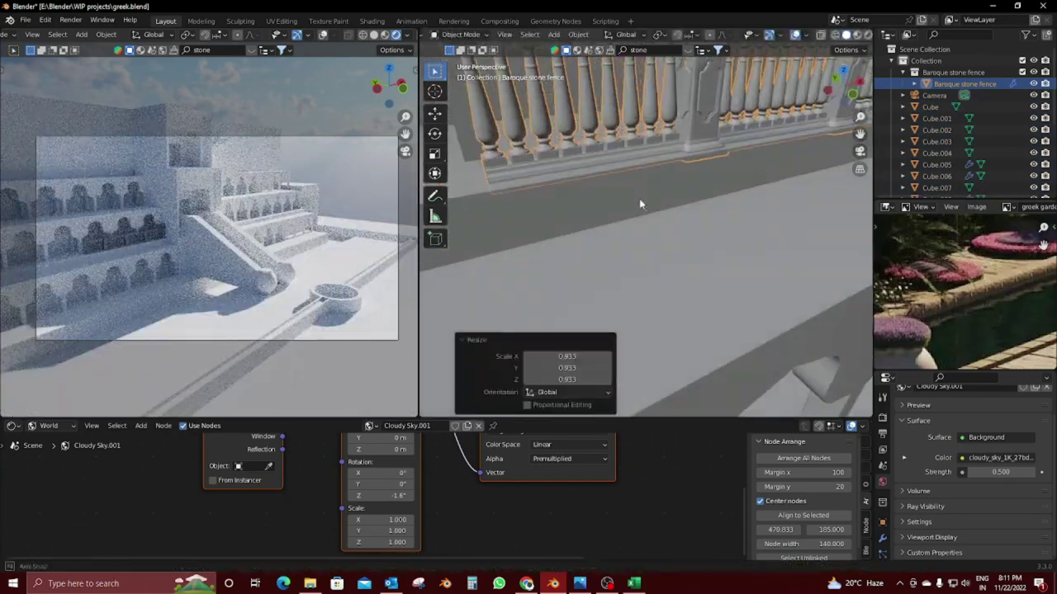
pyautogui.scroll(2, 667, 200)
pyautogui.press('g')
pyautogui.press('z')
pyautogui.click(666, 195)
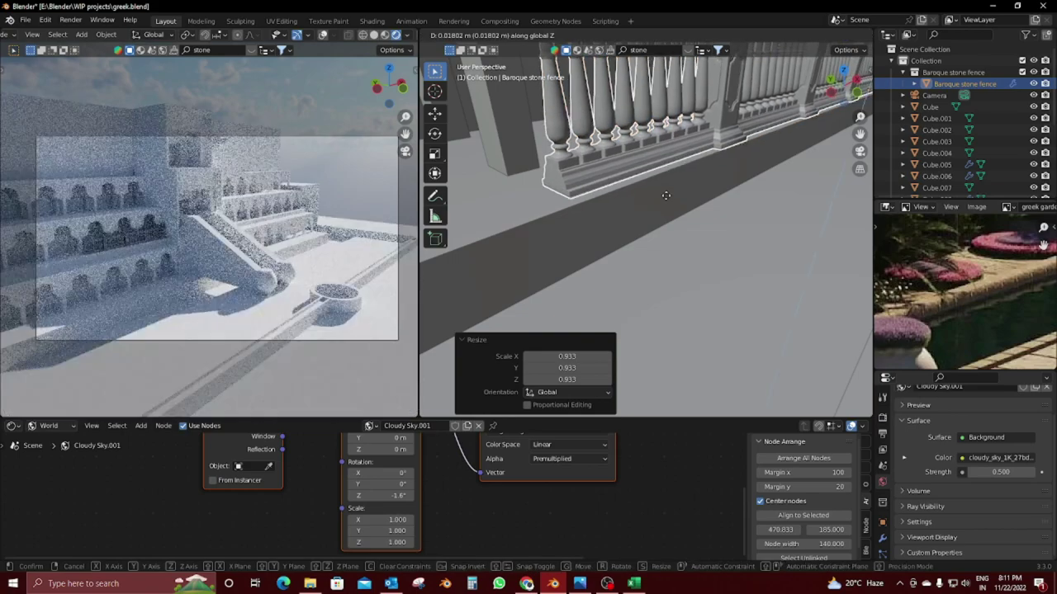
pyautogui.scroll(-4, 644, 188)
pyautogui.press('s')
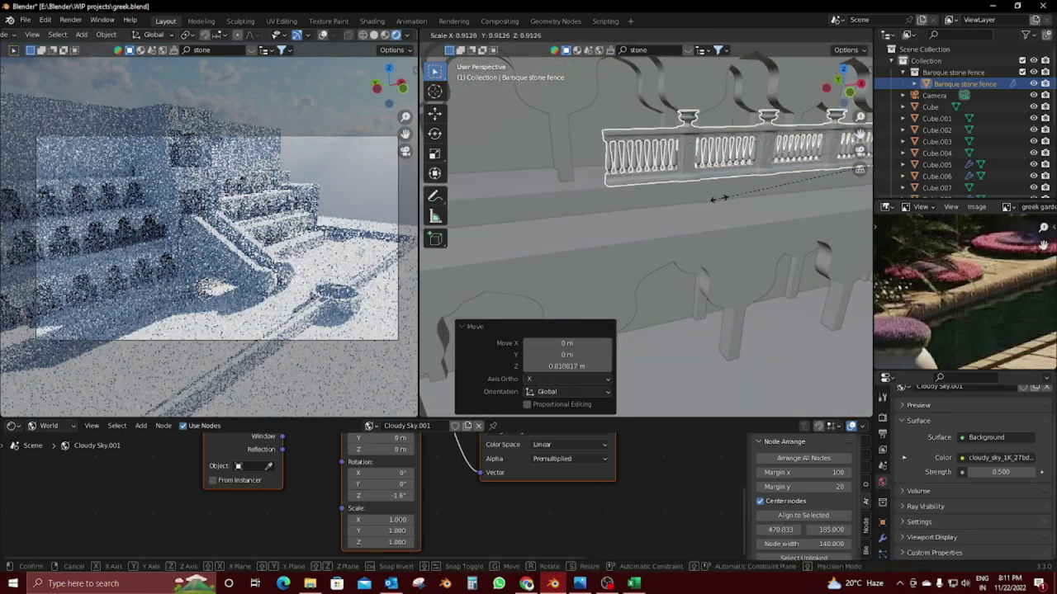
pyautogui.click(740, 195)
# Step: Inspect the fence on the tier and show its Modifier properties
pyautogui.moveTo(739, 192); pyautogui.dragTo(711, 255, button='middle')
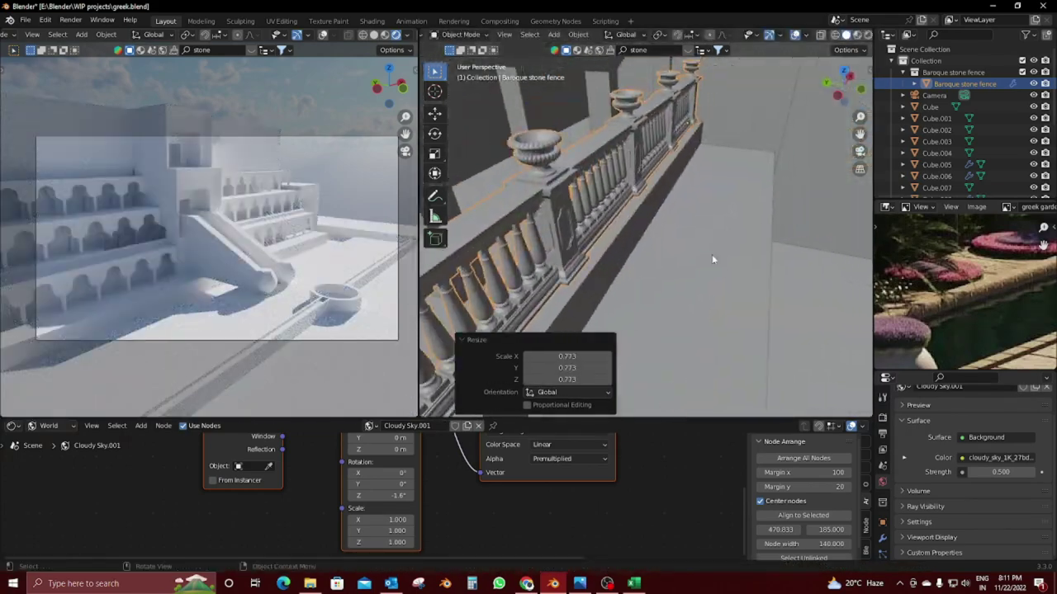
pyautogui.moveTo(731, 218); pyautogui.dragTo(608, 206, button='middle')
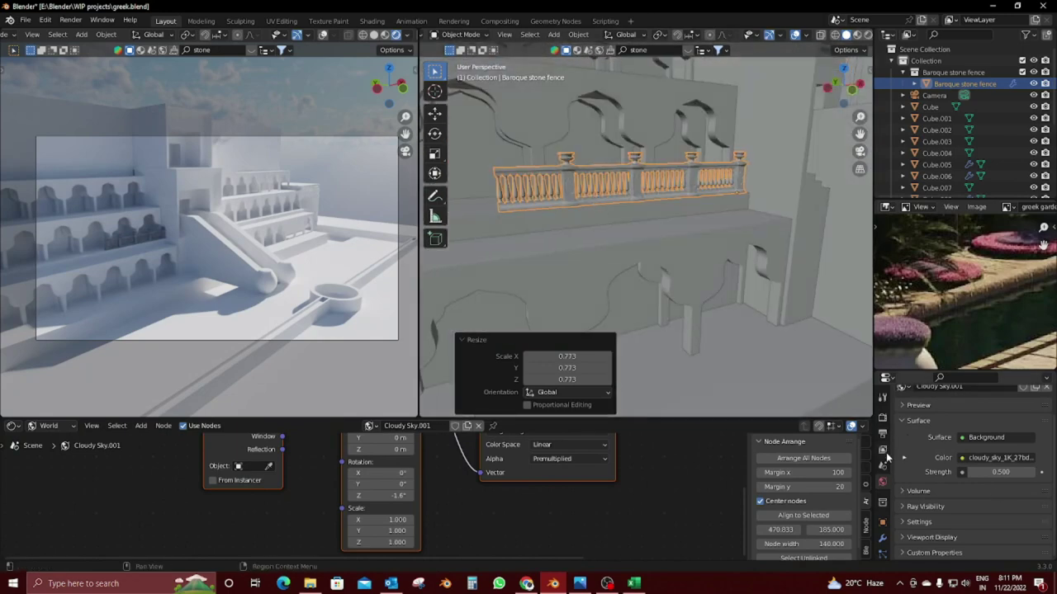
pyautogui.click(883, 538)
pyautogui.moveTo(902, 462); pyautogui.dragTo(906, 422)
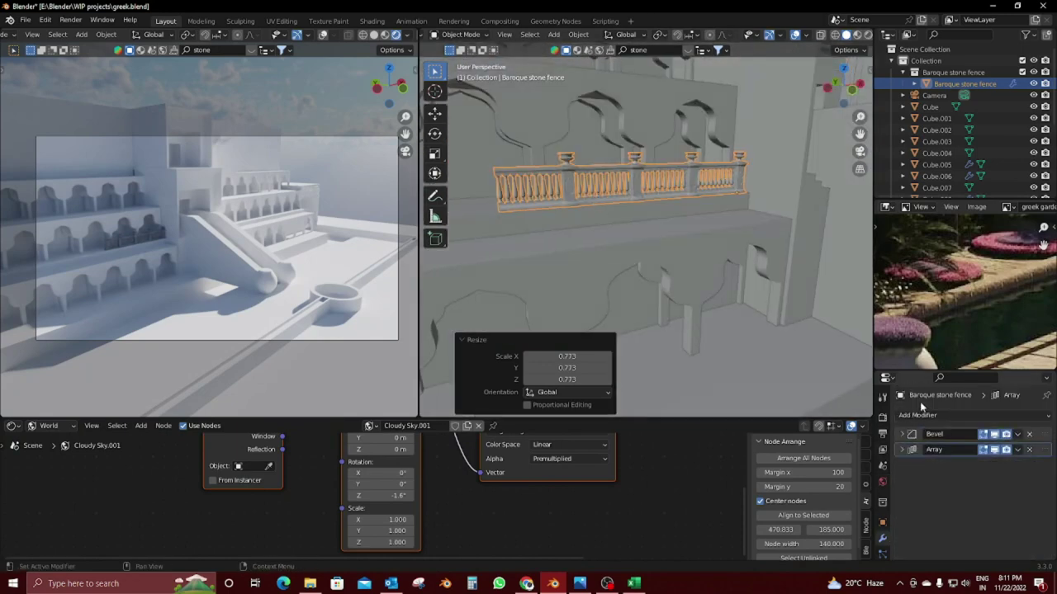
# Step: Raise the fence's Array modifier count to 8, then duplicate the fence
pyautogui.click(902, 450)
pyautogui.scroll(-1, 984, 482)
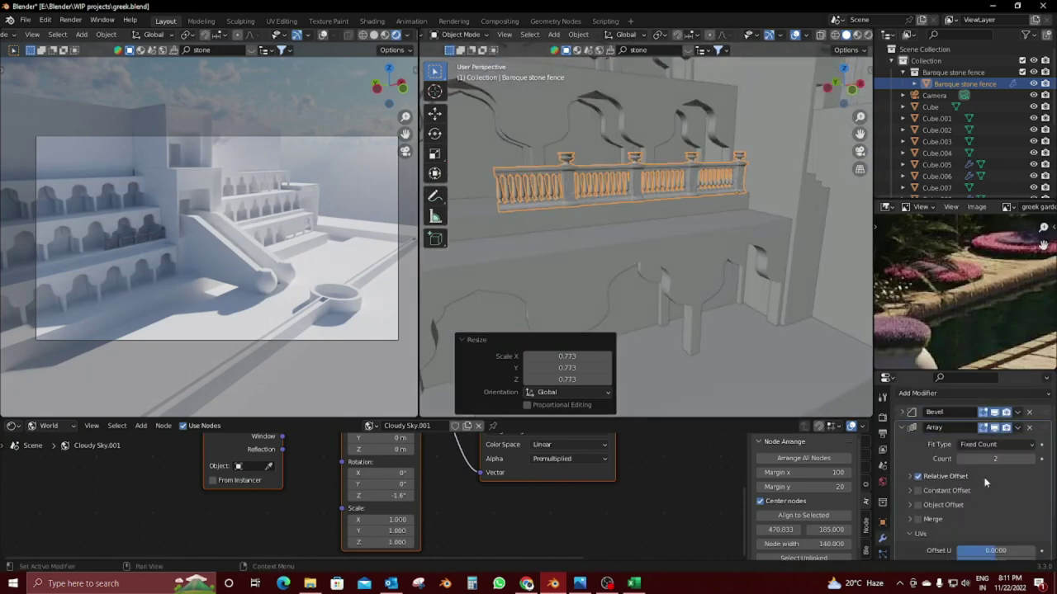
pyautogui.scroll(-3, 647, 262)
pyautogui.moveTo(647, 262); pyautogui.dragTo(700, 265, button='middle')
pyautogui.click(1024, 459)
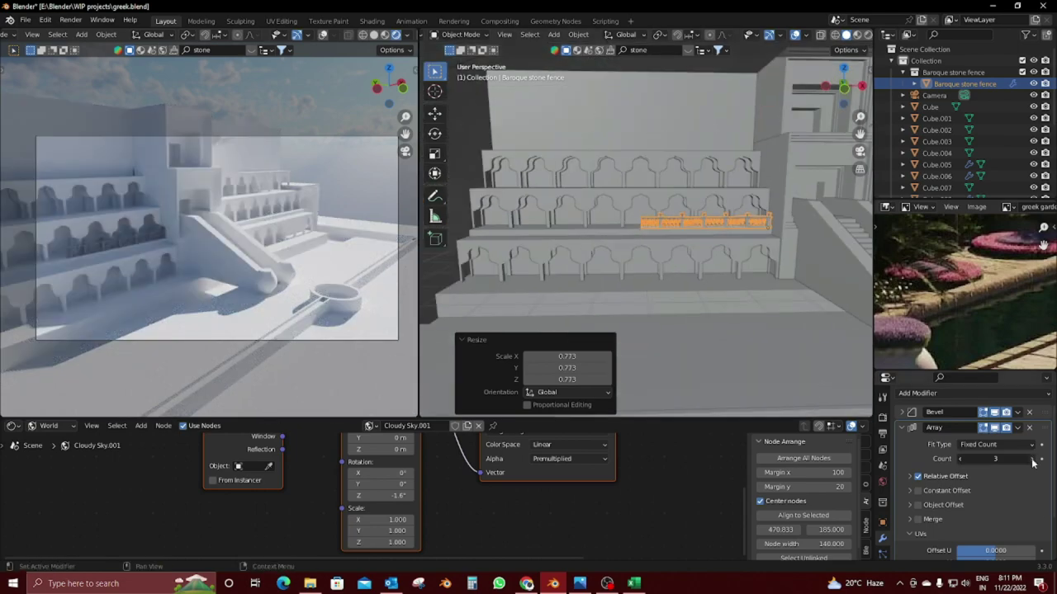
pyautogui.click(1031, 462)
pyautogui.click(1032, 462)
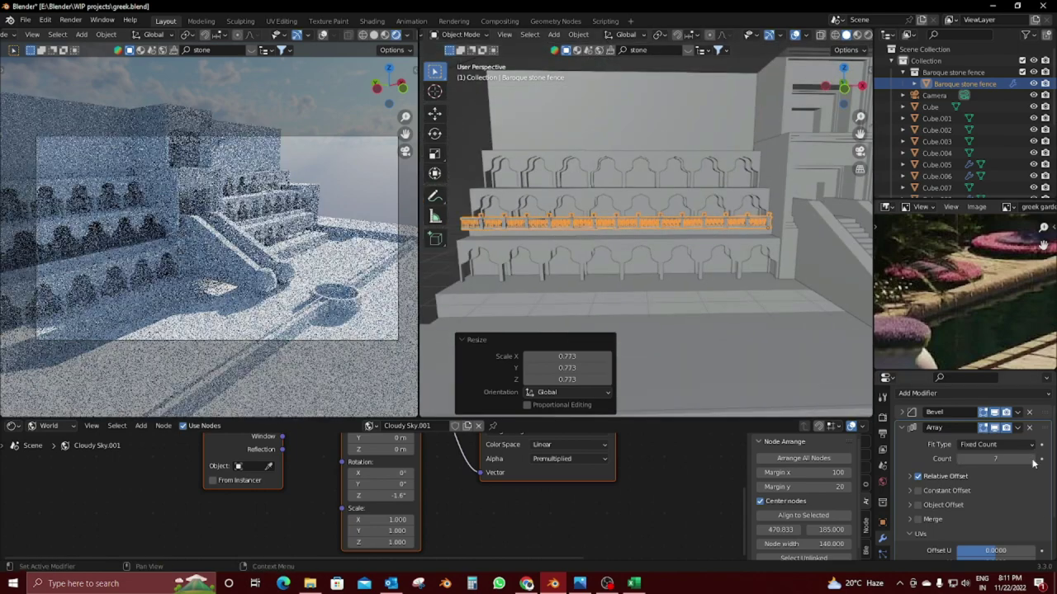
pyautogui.moveTo(682, 283); pyautogui.dragTo(581, 287, button='middle')
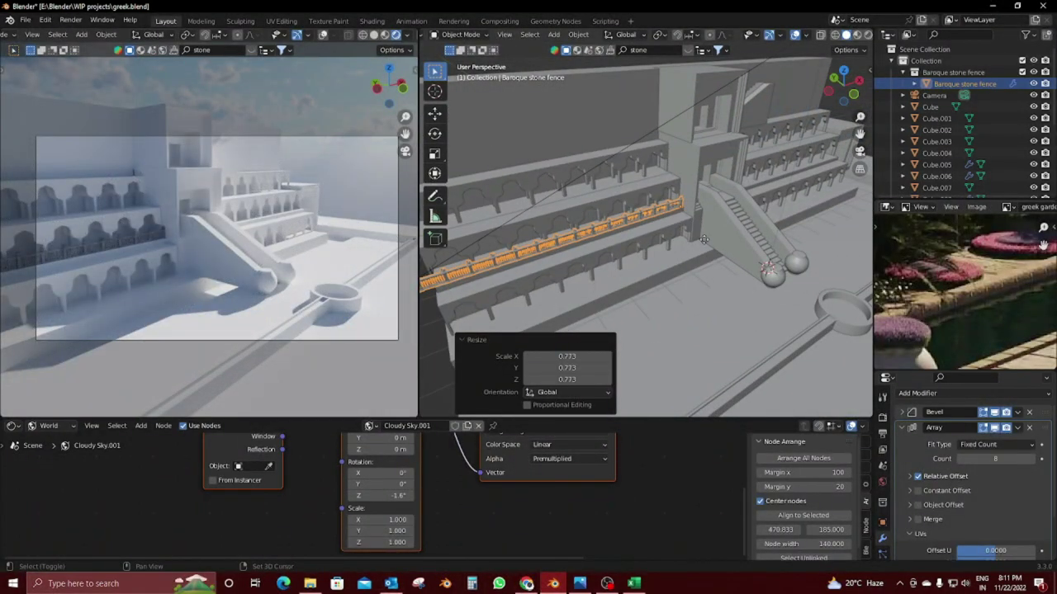
pyautogui.hotkey('shift', 'd')
# Step: Slide the fence copy along X to sit beside the first fence
pyautogui.press('z')
pyautogui.press('x')
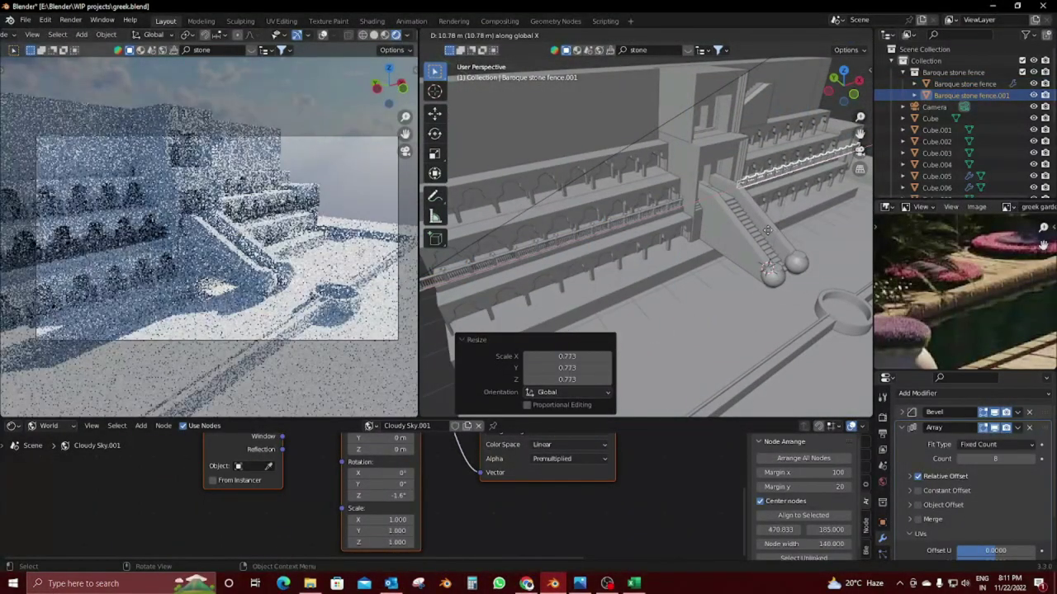
pyautogui.click(766, 231)
pyautogui.moveTo(767, 230); pyautogui.dragTo(723, 211, button='middle')
pyautogui.scroll(4, 660, 239)
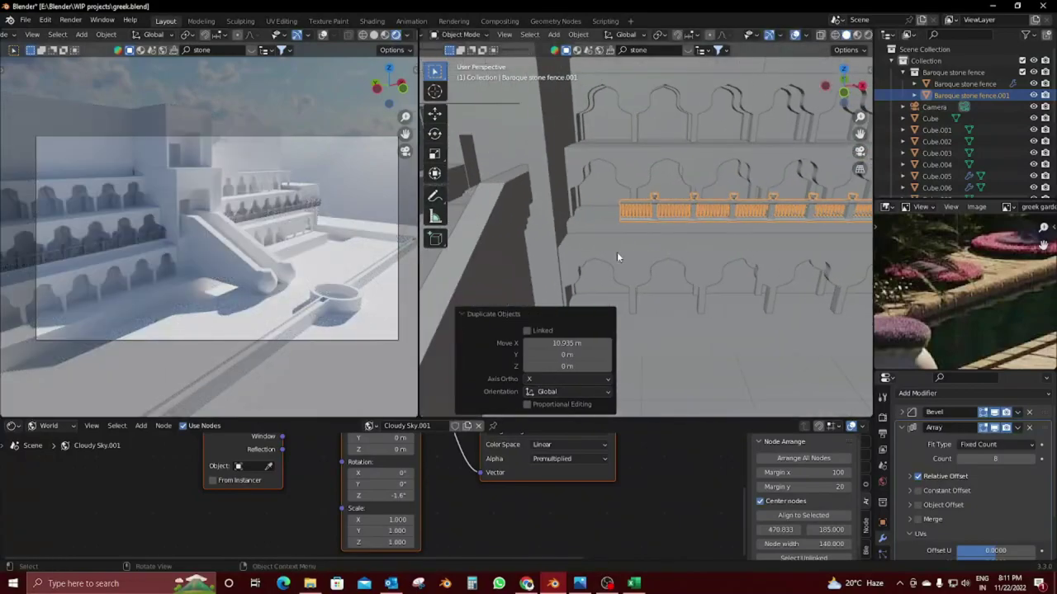
pyautogui.press('g')
pyautogui.press('x')
pyautogui.click(564, 248)
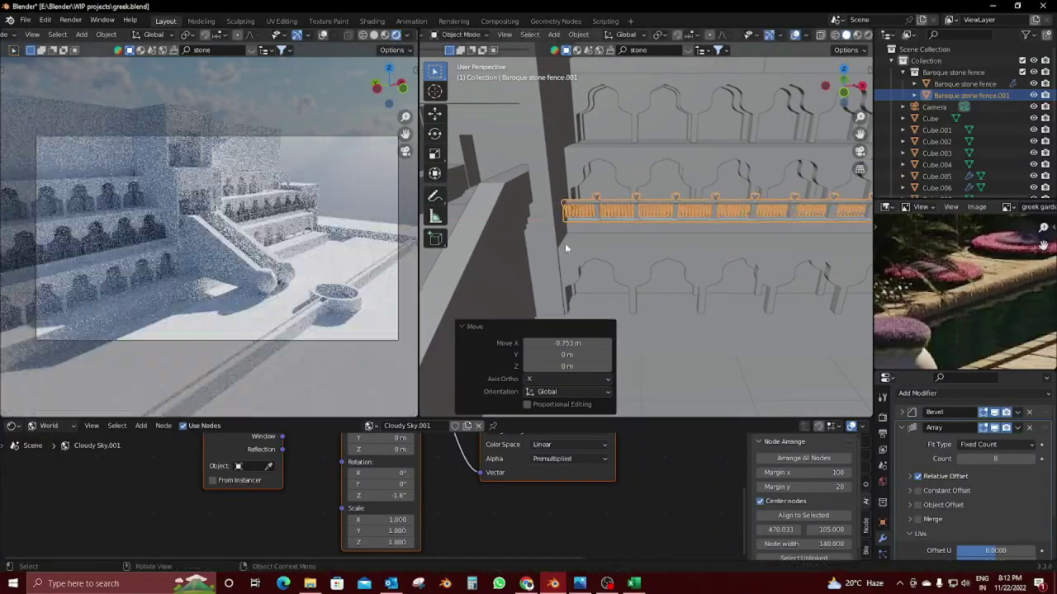
# Step: Try rotating the copy 18° about Z, then cancel the rotation
pyautogui.scroll(-3, 564, 243)
pyautogui.moveTo(577, 247); pyautogui.dragTo(627, 231, button='middle')
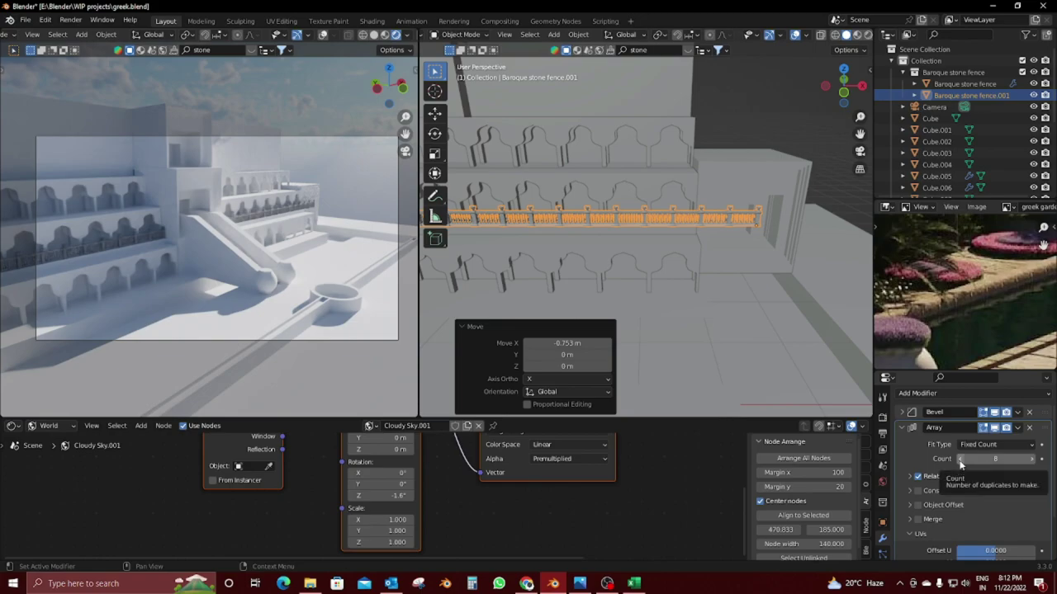
pyautogui.scroll(-2, 700, 265)
pyautogui.press('r')
pyautogui.press('z')
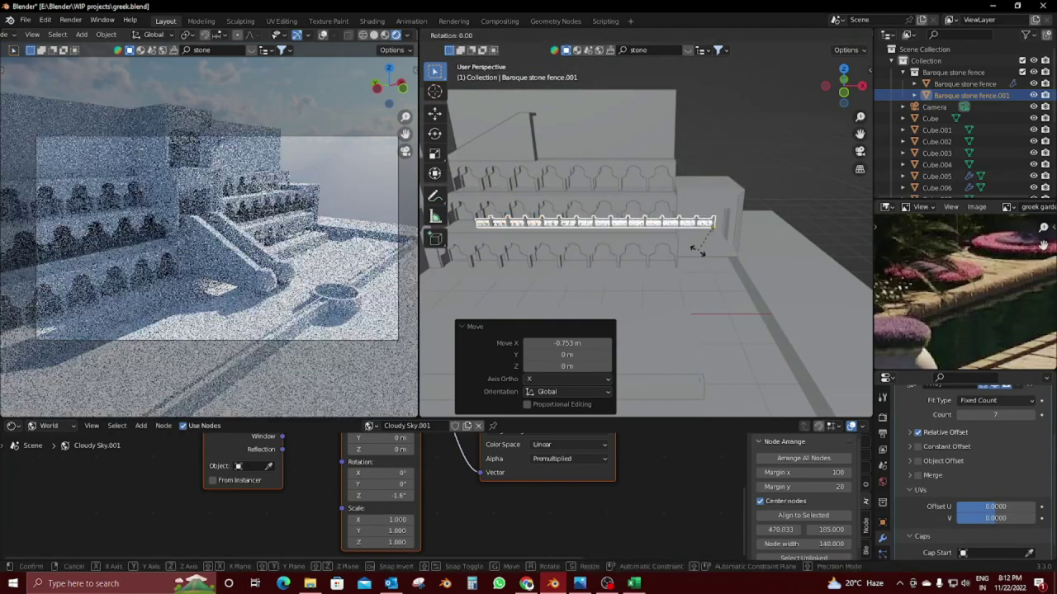
pyautogui.write('18')
pyautogui.rightClick(698, 249)
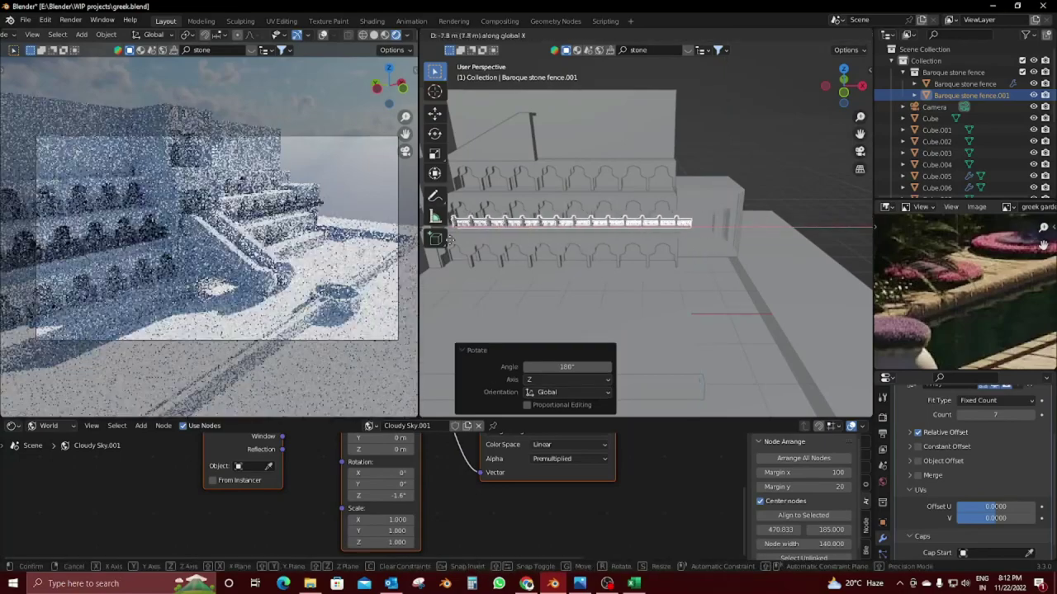
# Step: Shift the fence copy slightly along X
pyautogui.moveTo(697, 249); pyautogui.dragTo(653, 281, button='middle')
pyautogui.scroll(2, 649, 272)
pyautogui.scroll(2, 738, 266)
pyautogui.scroll(2, 748, 267)
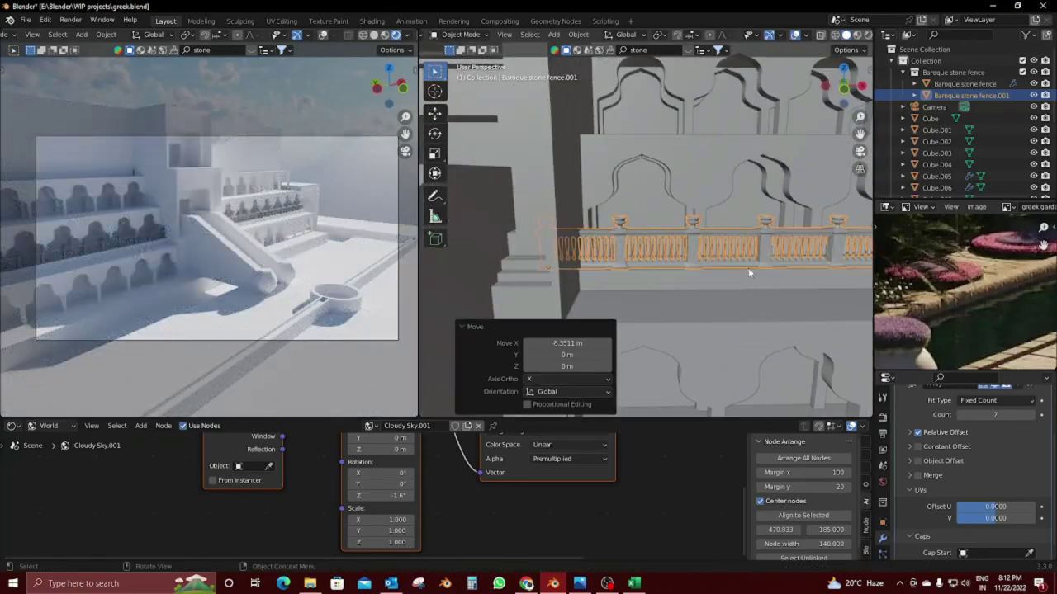
pyautogui.press('g')
pyautogui.press('x')
pyautogui.click(610, 279)
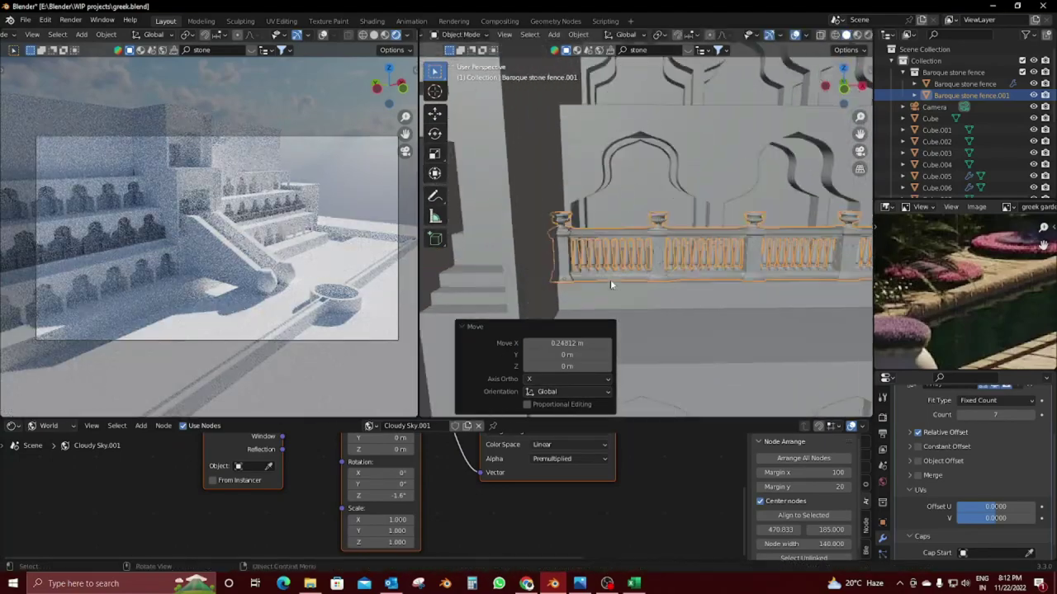
# Step: In front wireframe view, align the copy's end with the first fence along X
pyautogui.scroll(2, 610, 279)
pyautogui.press('KP_1')
pyautogui.hotkey('shift', 'z')
pyautogui.press('g')
pyautogui.press('x')
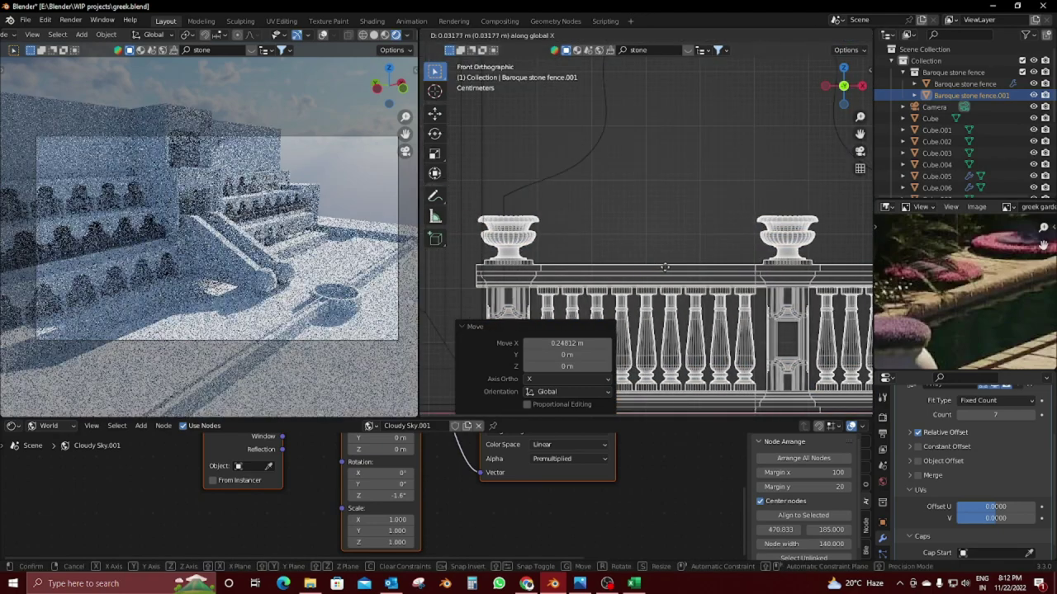
pyautogui.click(702, 265)
pyautogui.hotkey('shift', 'z')
pyautogui.moveTo(626, 255)
pyautogui.mouseDown(button='middle')
pyautogui.moveTo(864, 10)
pyautogui.moveTo(864, 66)
pyautogui.moveTo(738, 224)
pyautogui.mouseUp(button='middle')
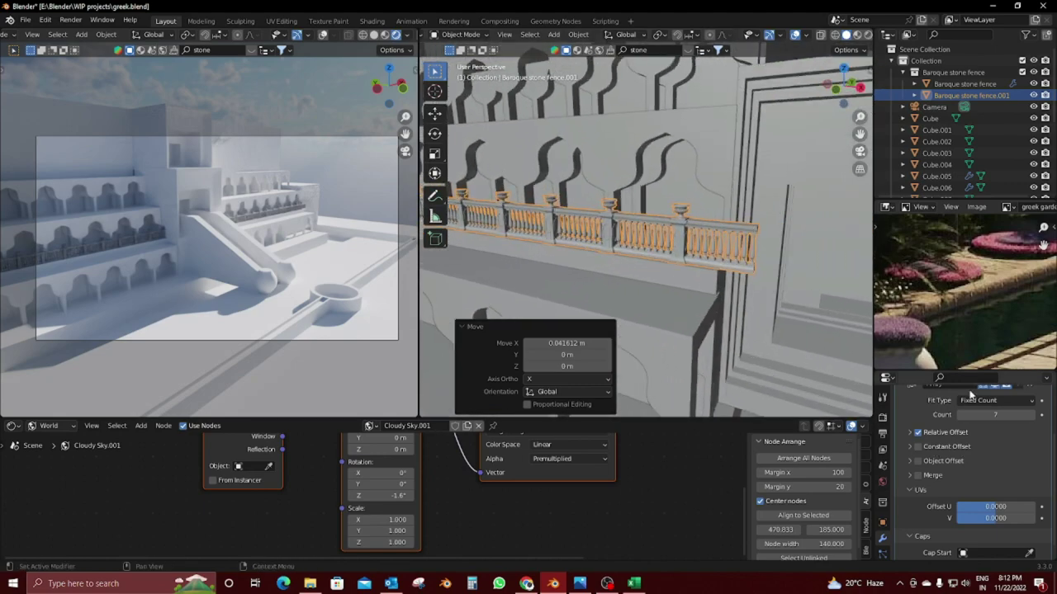
# Step: Set the fence copy's Array count to 7
pyautogui.scroll(3, 970, 393)
pyautogui.click(960, 482)
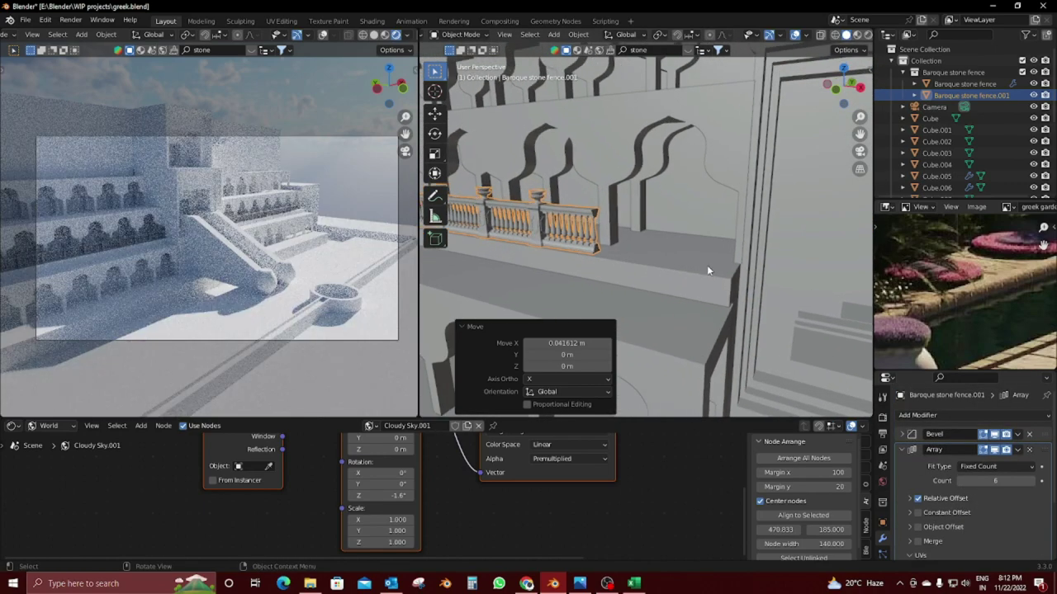
pyautogui.click(1032, 487)
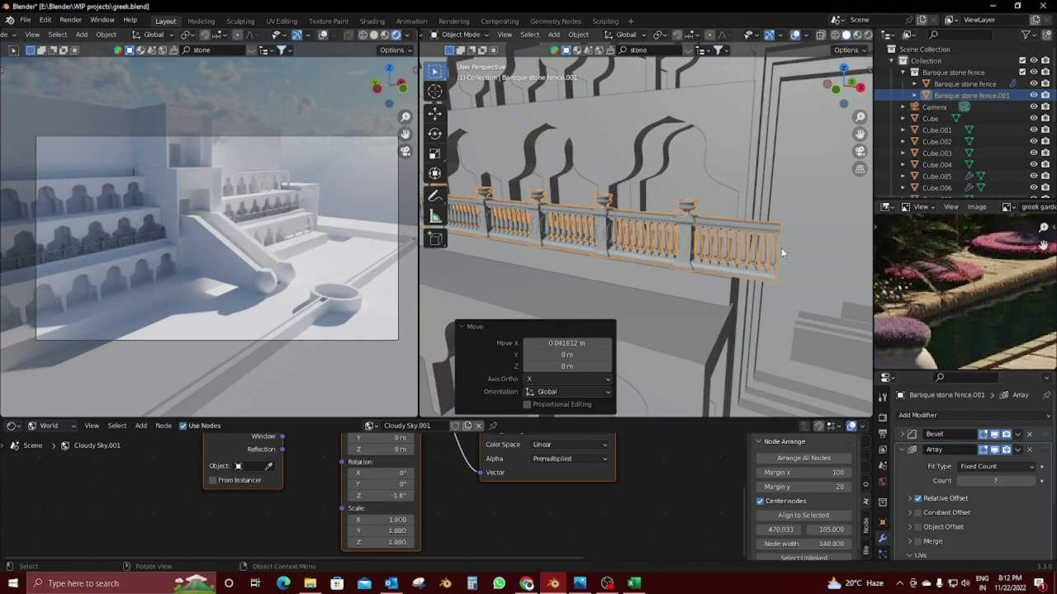
pyautogui.moveTo(781, 247)
pyautogui.mouseDown(button='middle')
pyautogui.moveTo(786, 228)
pyautogui.moveTo(764, 295)
pyautogui.moveTo(700, 198)
pyautogui.moveTo(743, 231)
pyautogui.moveTo(855, 210)
pyautogui.moveTo(786, 261)
pyautogui.moveTo(674, 237)
pyautogui.moveTo(702, 252)
pyautogui.moveTo(675, 217)
pyautogui.mouseUp(button='middle')
# Step: Select both fences and frame them in the view
pyautogui.click(764, 296)
pyautogui.click(701, 252)
pyautogui.keyDown('shift'); pyautogui.click(676, 217); pyautogui.keyUp('shift')
pyautogui.press('KP_Decimal')
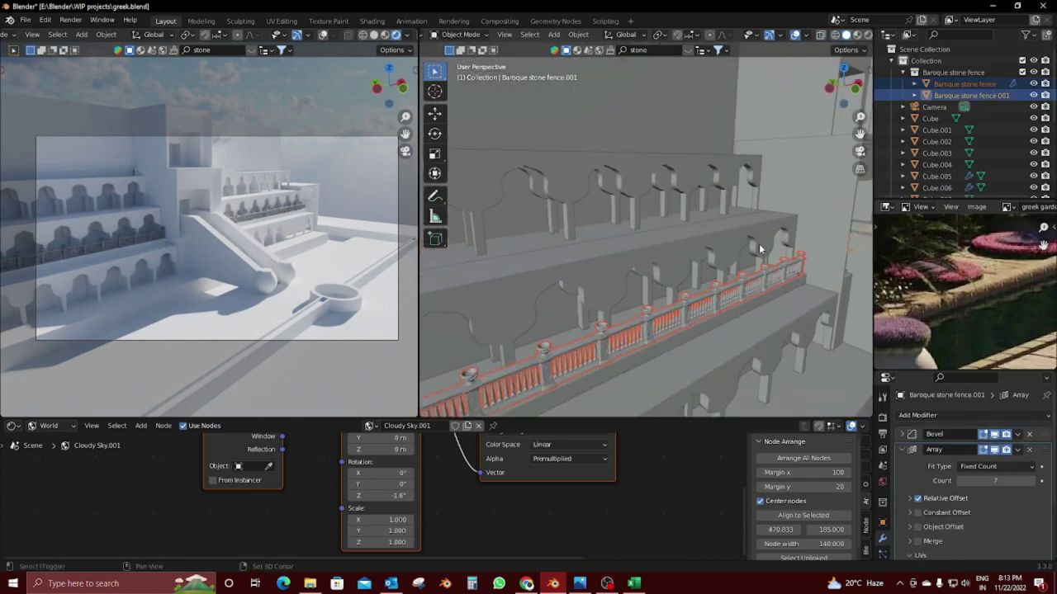
# Step: Duplicate both fences one tier higher and merge away the rendered preview viewport
pyautogui.hotkey('shift', 'd')
pyautogui.click(756, 193)
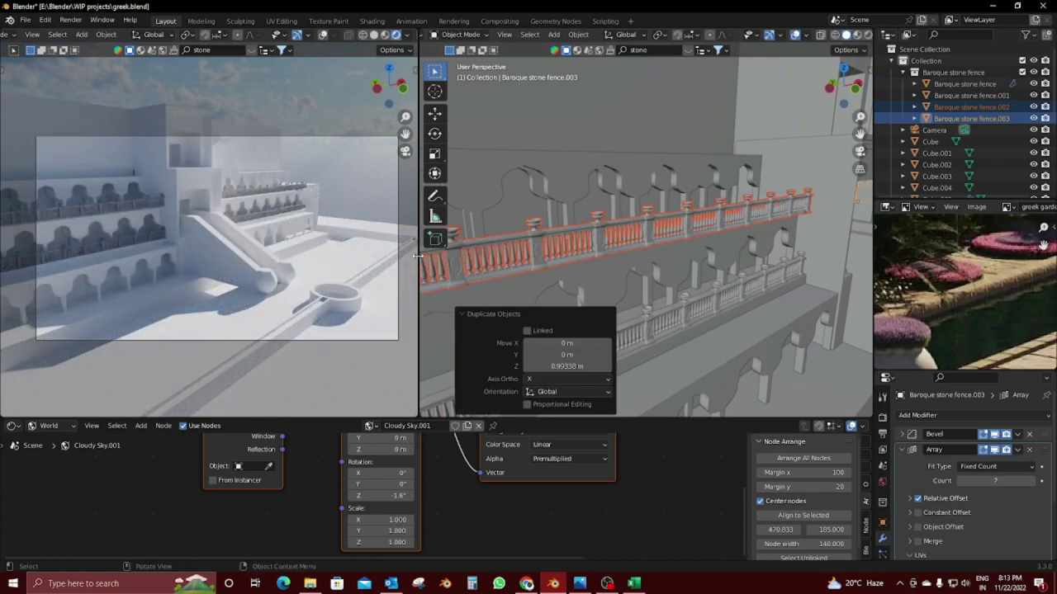
pyautogui.rightClick(420, 257)
pyautogui.click(363, 285)
pyautogui.press('KP_7')
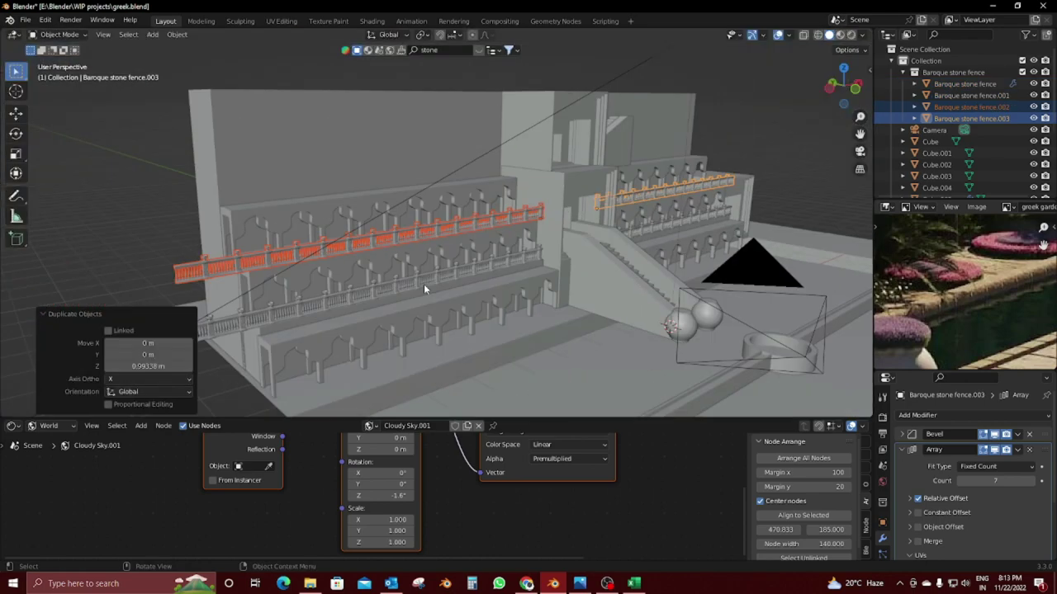
pyautogui.moveTo(425, 289)
pyautogui.mouseDown(button='middle')
pyautogui.moveTo(605, 202)
pyautogui.moveTo(589, 199)
pyautogui.mouseUp(button='middle')
pyautogui.scroll(3, 530, 190)
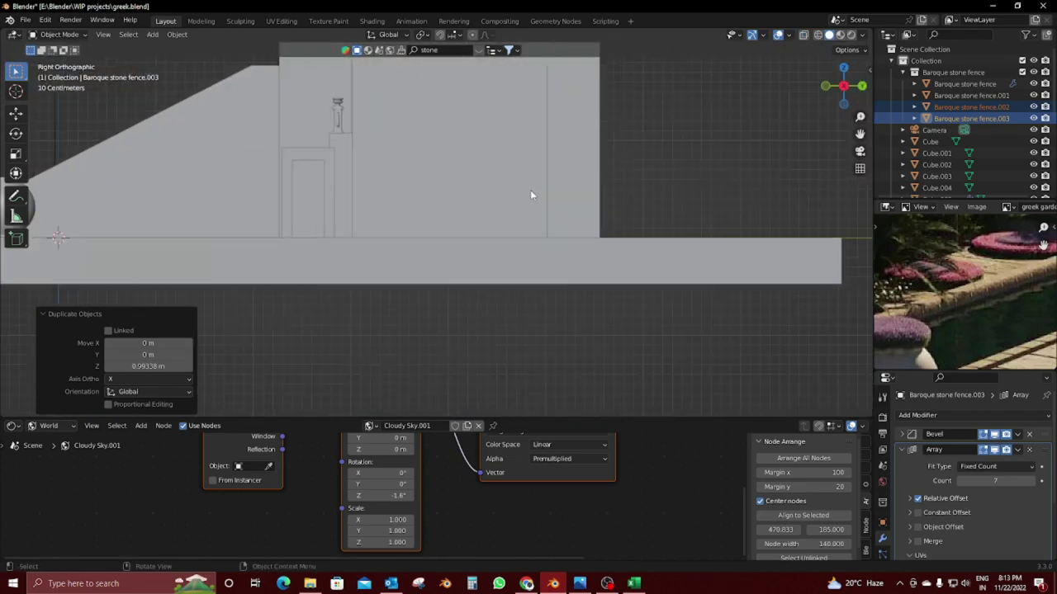
pyautogui.scroll(2, 535, 402)
# Step: Raise the upper fence copy along Z, then shift it sideways onto the upper tier
pyautogui.press('g')
pyautogui.press('z')
pyautogui.click(535, 378)
pyautogui.press('g')
pyautogui.press('x')
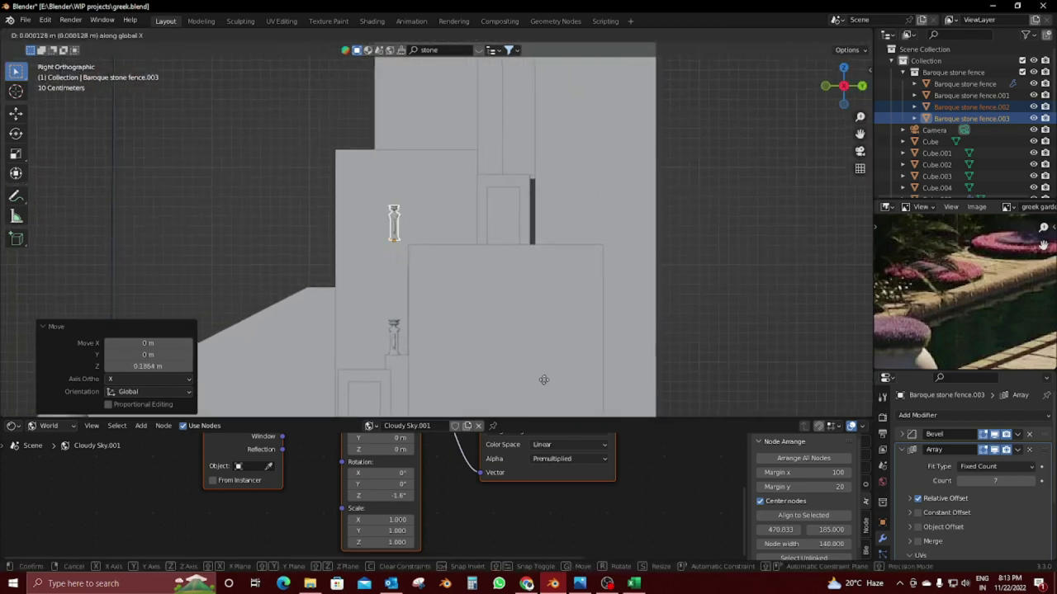
pyautogui.click(600, 384)
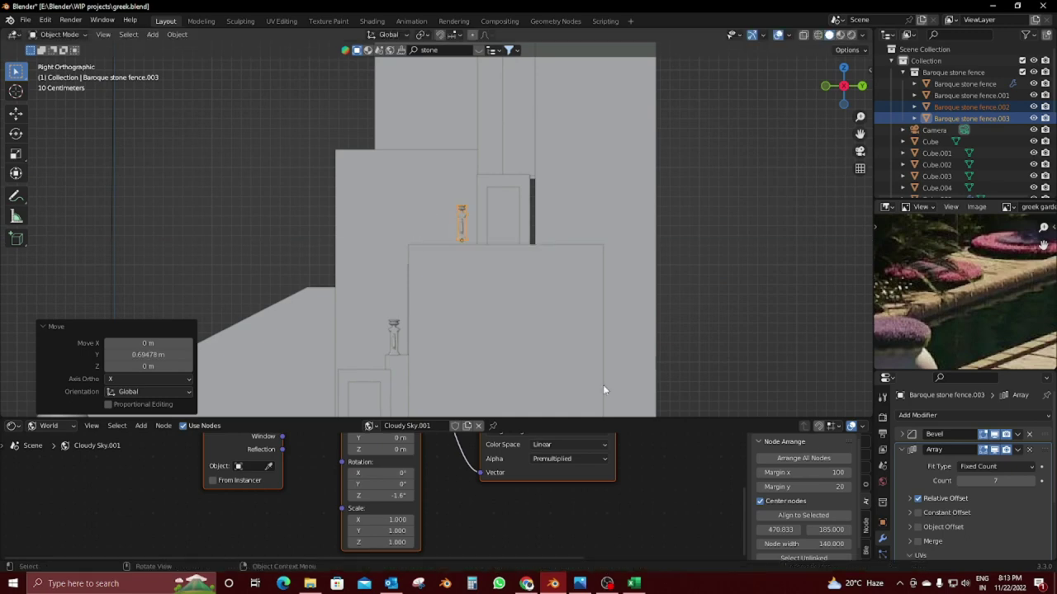
# Step: Select both upper fences, including Baroque stone fence.002, and frame them in side view
pyautogui.scroll(5, 553, 337)
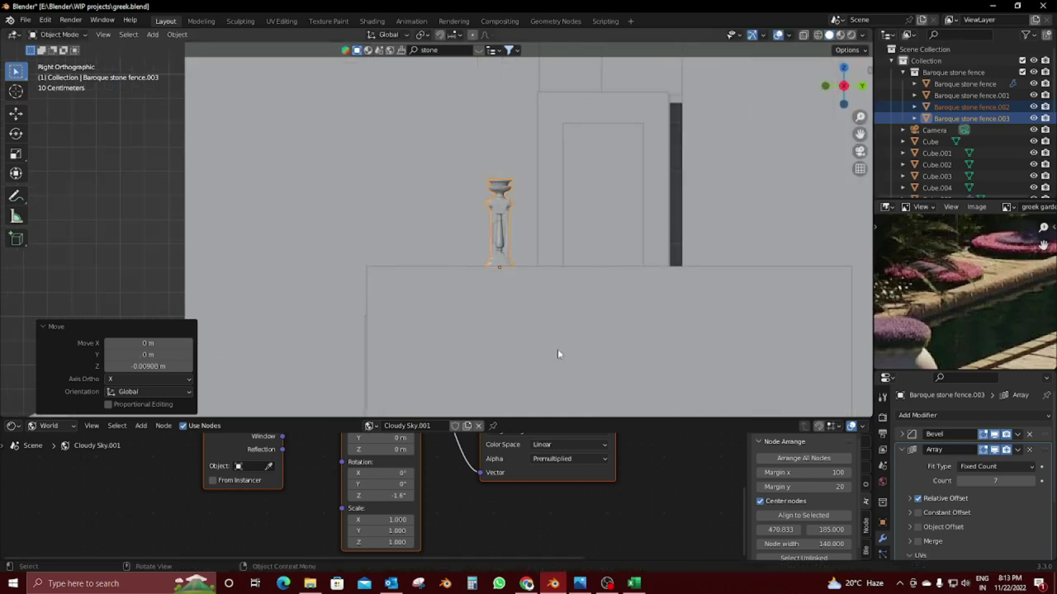
pyautogui.scroll(-5, 557, 349)
pyautogui.moveTo(632, 304); pyautogui.dragTo(794, 198, button='middle')
pyautogui.scroll(5, 597, 302)
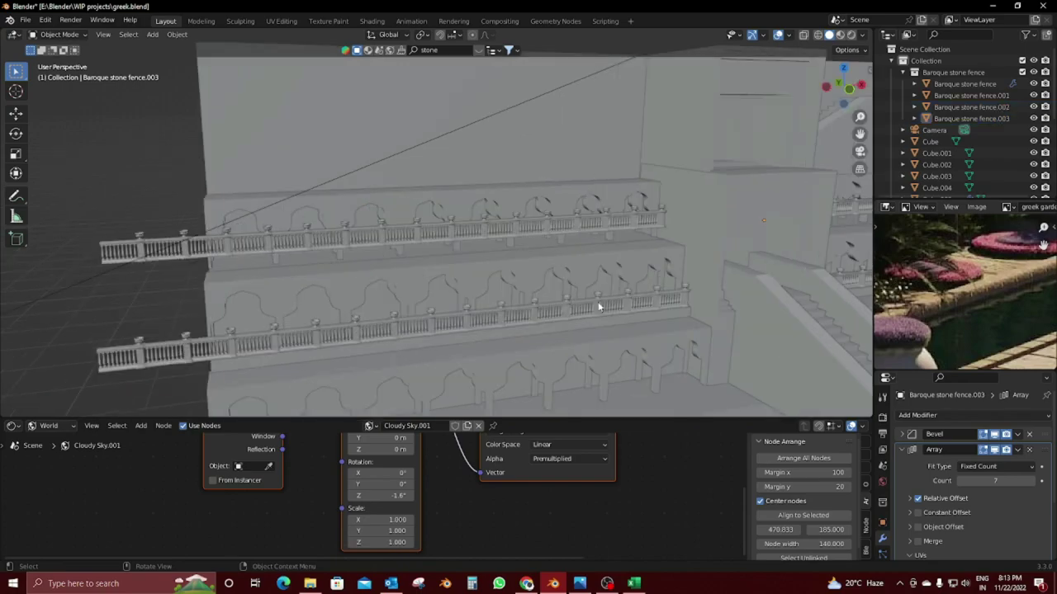
pyautogui.moveTo(596, 302)
pyautogui.mouseDown(button='middle')
pyautogui.moveTo(437, 208)
pyautogui.moveTo(437, 233)
pyautogui.moveTo(519, 229)
pyautogui.moveTo(360, 261)
pyautogui.moveTo(471, 238)
pyautogui.moveTo(531, 247)
pyautogui.mouseUp(button='middle')
pyautogui.click(437, 233)
pyautogui.scroll(-5, 530, 247)
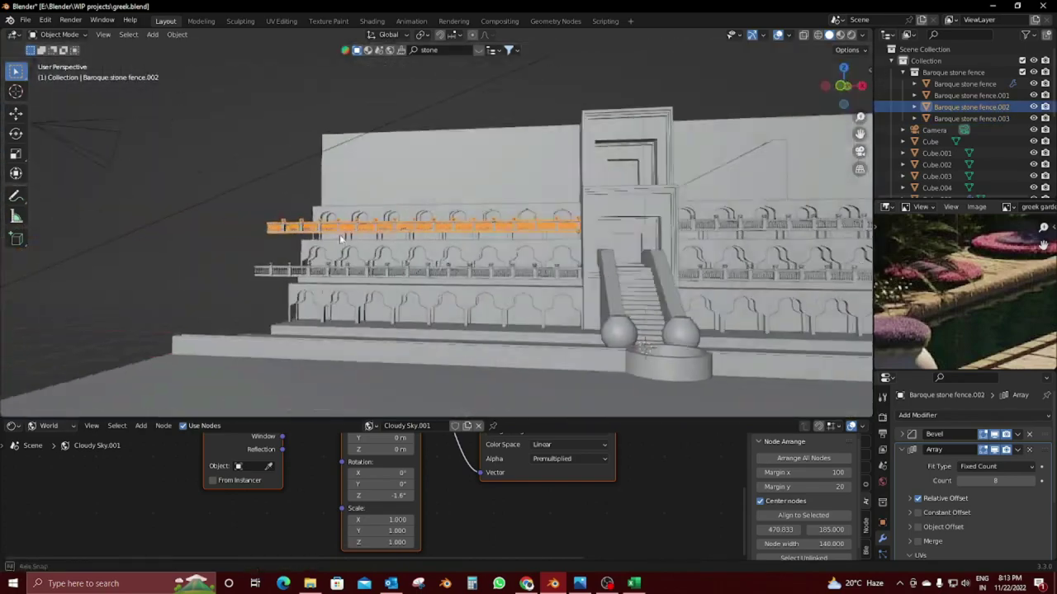
pyautogui.keyDown('shift'); pyautogui.click(743, 221); pyautogui.keyUp('shift')
pyautogui.scroll(5, 742, 221)
pyautogui.moveTo(743, 221); pyautogui.dragTo(418, 265, button='middle')
pyautogui.press('KP_Decimal')
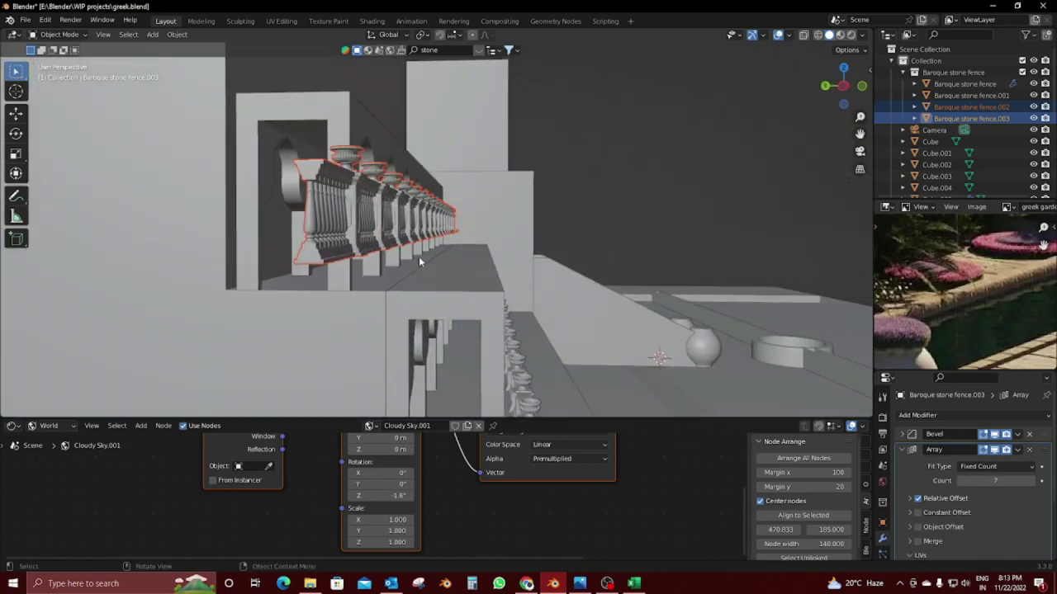
pyautogui.press('KP_3')
pyautogui.scroll(2, 470, 289)
pyautogui.keyDown('shift'); pyautogui.moveTo(470, 289); pyautogui.dragTo(494, 235, button='middle'); pyautogui.keyUp('shift')
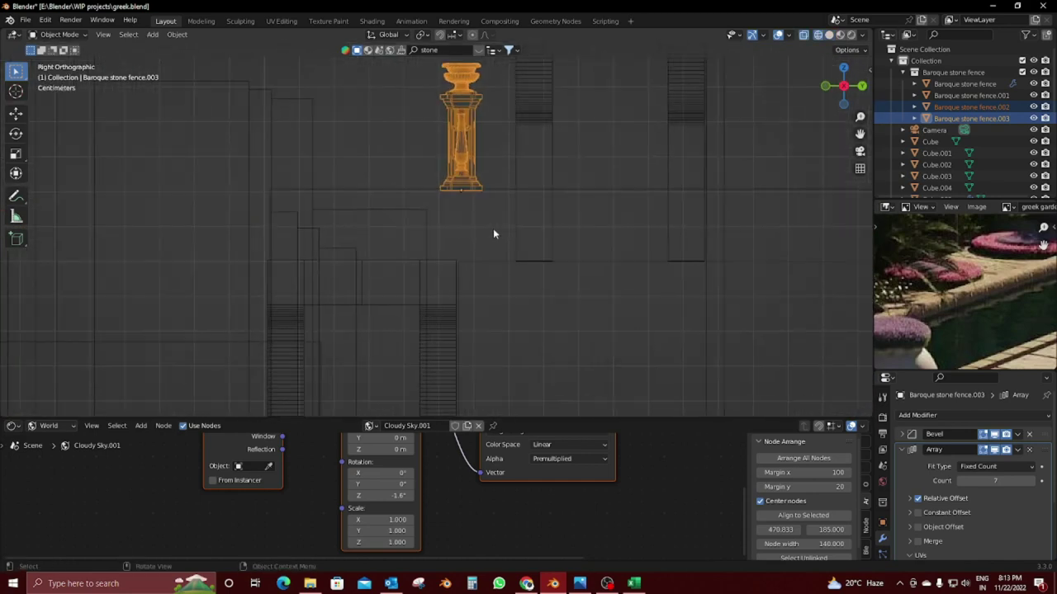
# Step: Lower the upper fence and adjust its Y position to sit on the tier
pyautogui.press('g')
pyautogui.click(495, 300)
pyautogui.press('g')
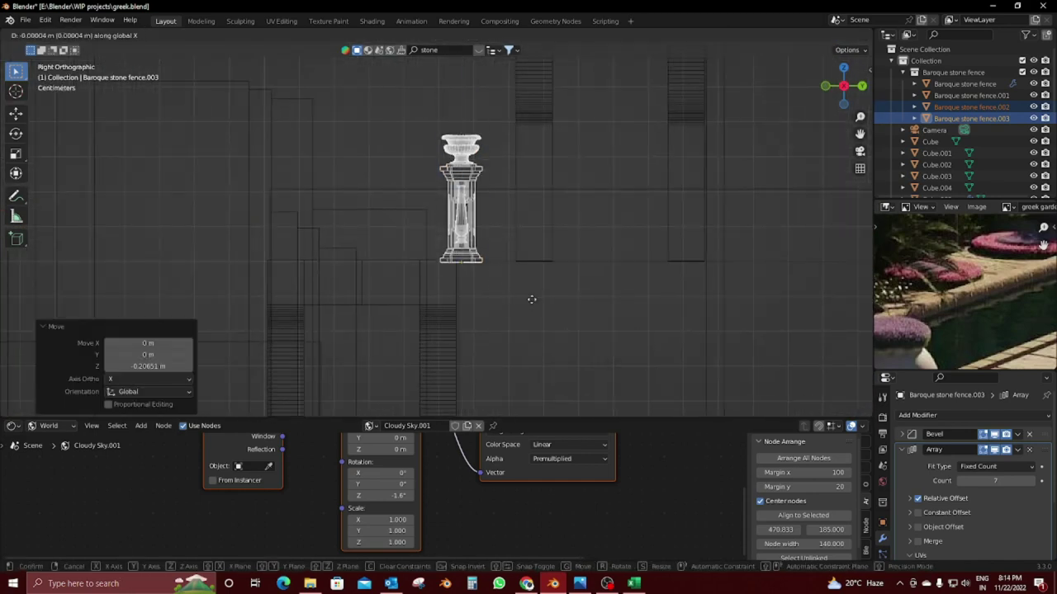
pyautogui.press('y')
pyautogui.click(514, 298)
pyautogui.moveTo(513, 299)
pyautogui.mouseDown(button='middle')
pyautogui.moveTo(508, 291)
pyautogui.moveTo(538, 276)
pyautogui.moveTo(665, 296)
pyautogui.moveTo(401, 287)
pyautogui.moveTo(309, 250)
pyautogui.mouseUp(button='middle')
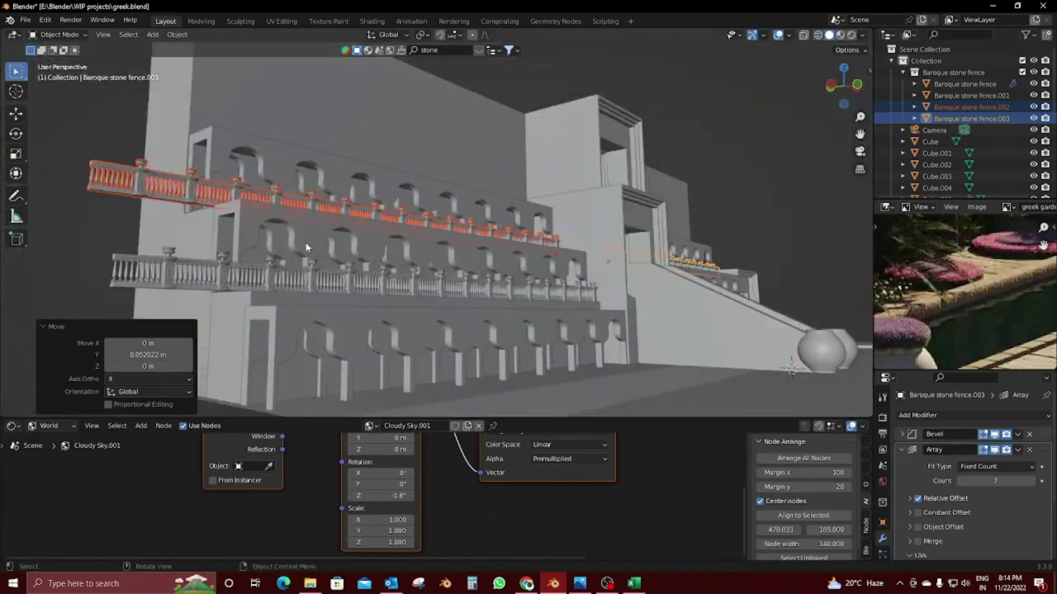
# Step: Select fence .002, the lower balustrade and the floor plane, then bring up the Add menu
pyautogui.click(149, 186)
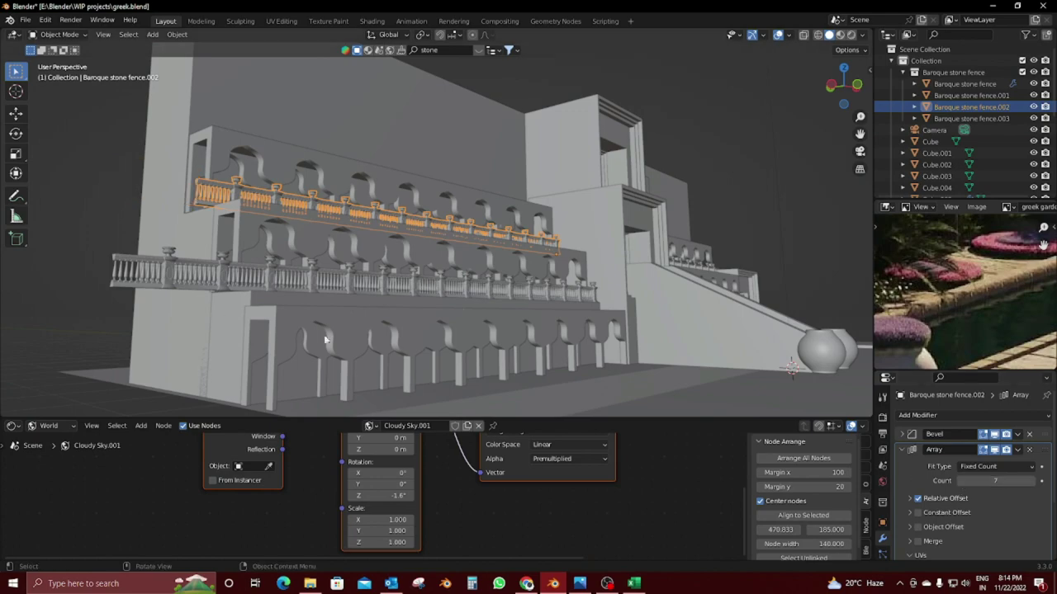
pyautogui.click(122, 273)
pyautogui.moveTo(578, 364)
pyautogui.mouseDown(button='middle')
pyautogui.moveTo(398, 304)
pyautogui.moveTo(652, 329)
pyautogui.moveTo(664, 316)
pyautogui.moveTo(721, 307)
pyautogui.moveTo(677, 322)
pyautogui.moveTo(549, 325)
pyautogui.moveTo(556, 347)
pyautogui.moveTo(629, 378)
pyautogui.moveTo(708, 343)
pyautogui.mouseUp(button='middle')
pyautogui.scroll(2, 994, 303)
pyautogui.scroll(2, 1009, 322)
pyautogui.scroll(2, 1044, 293)
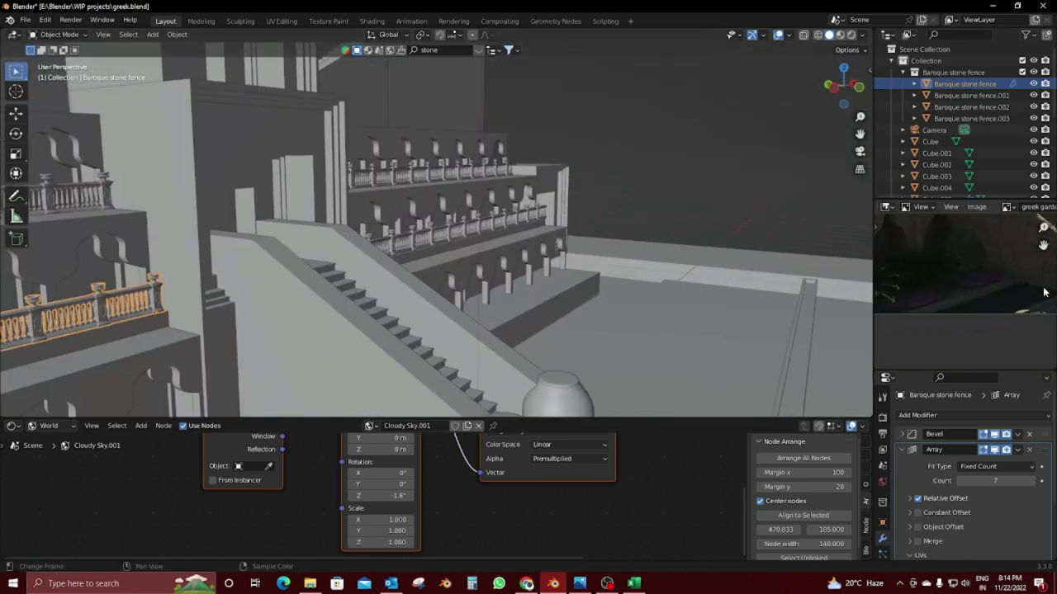
pyautogui.scroll(1, 1044, 292)
pyautogui.keyDown('shift'); pyautogui.moveTo(517, 346); pyautogui.dragTo(368, 300, button='middle'); pyautogui.keyUp('shift')
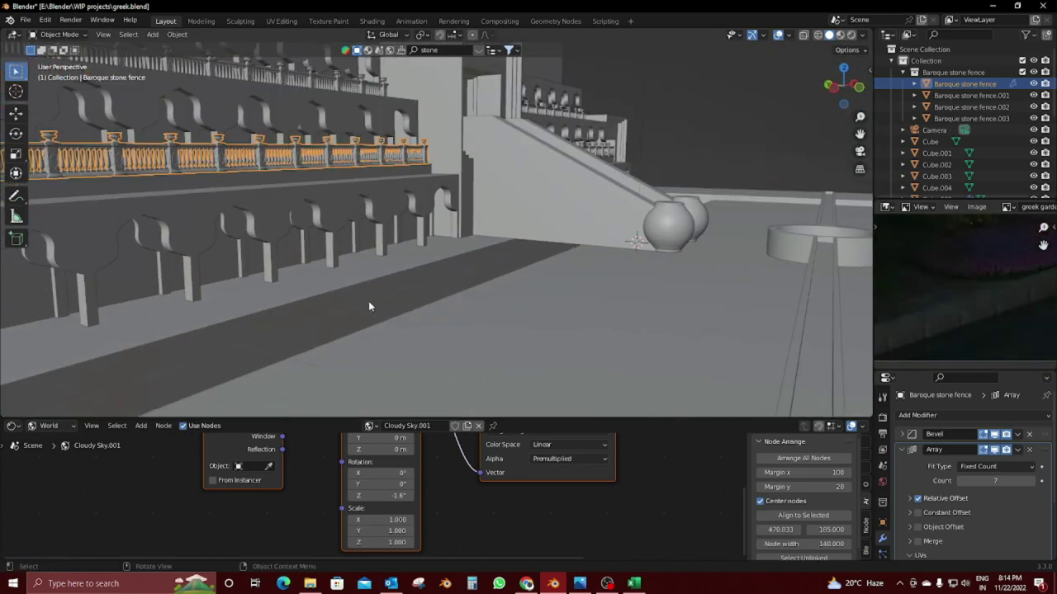
pyautogui.click(368, 300)
pyautogui.scroll(-3, 391, 310)
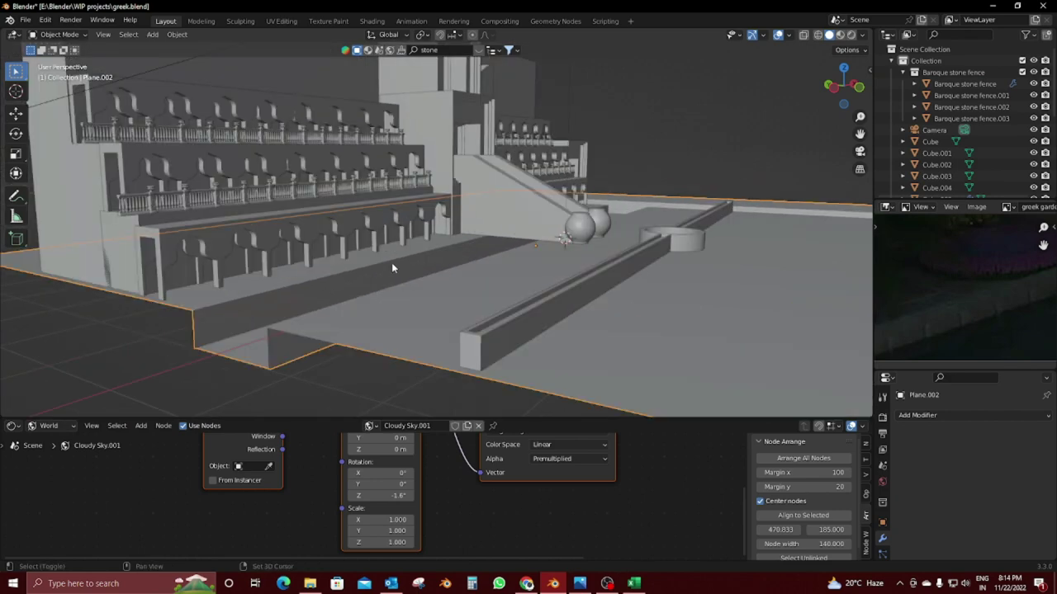
pyautogui.hotkey('shift', 'a')
# Step: Add a cube and bevel one of its edges into a rounded quarter curve
pyautogui.click(459, 276)
pyautogui.press('Tab')
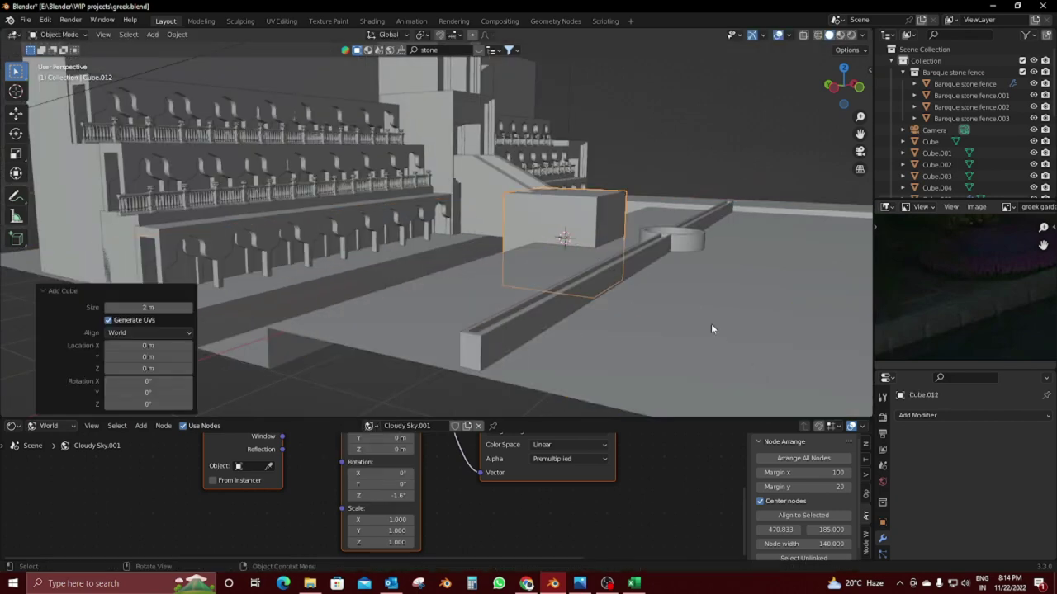
pyautogui.scroll(4, 711, 324)
pyautogui.hotkey('alt', 'a')
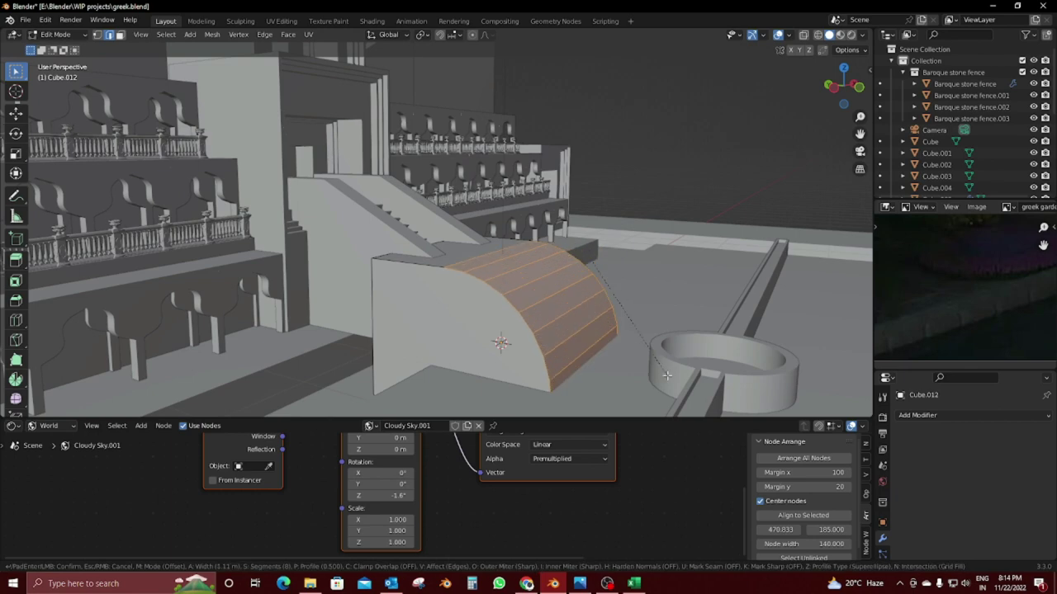
pyautogui.click(673, 388)
pyautogui.press('Tab')
# Step: Shrink the block to 0.278 scale and view the scene from above in wireframe
pyautogui.scroll(-4, 601, 328)
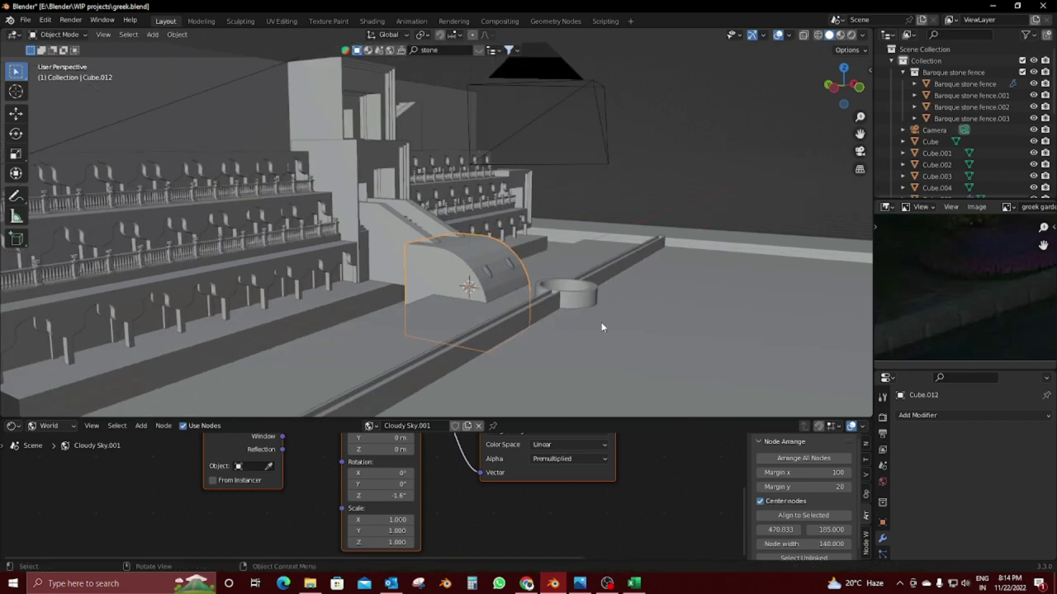
pyautogui.press('s')
pyautogui.click(461, 323)
pyautogui.scroll(3, 461, 323)
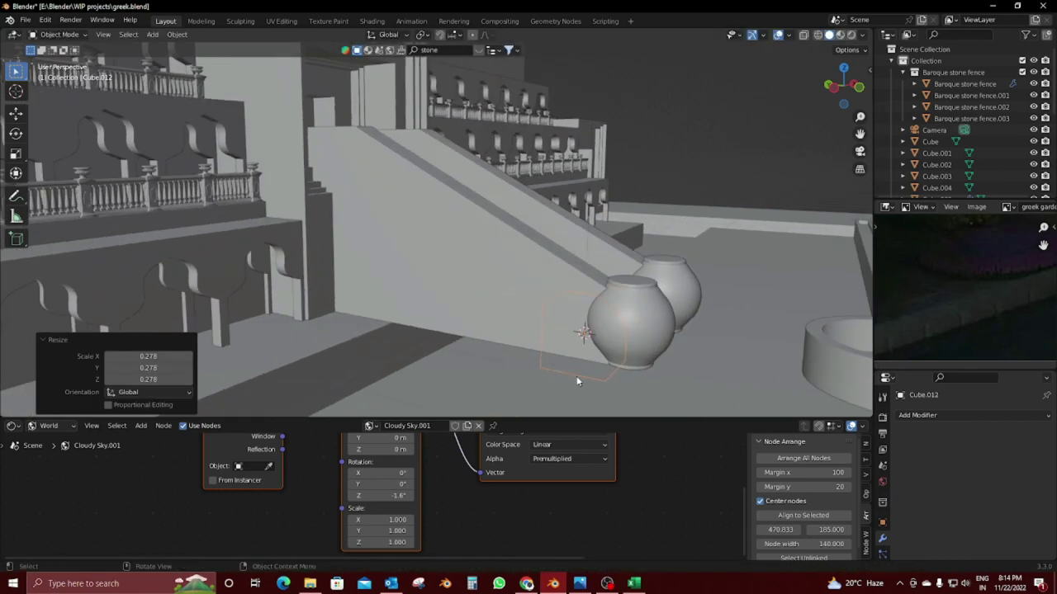
pyautogui.press('KP_7')
pyautogui.hotkey('shift', 'z')
pyautogui.scroll(-3, 414, 340)
# Step: Move the block 1.2743 m along Y, then adjust it along X
pyautogui.press('g')
pyautogui.press('y')
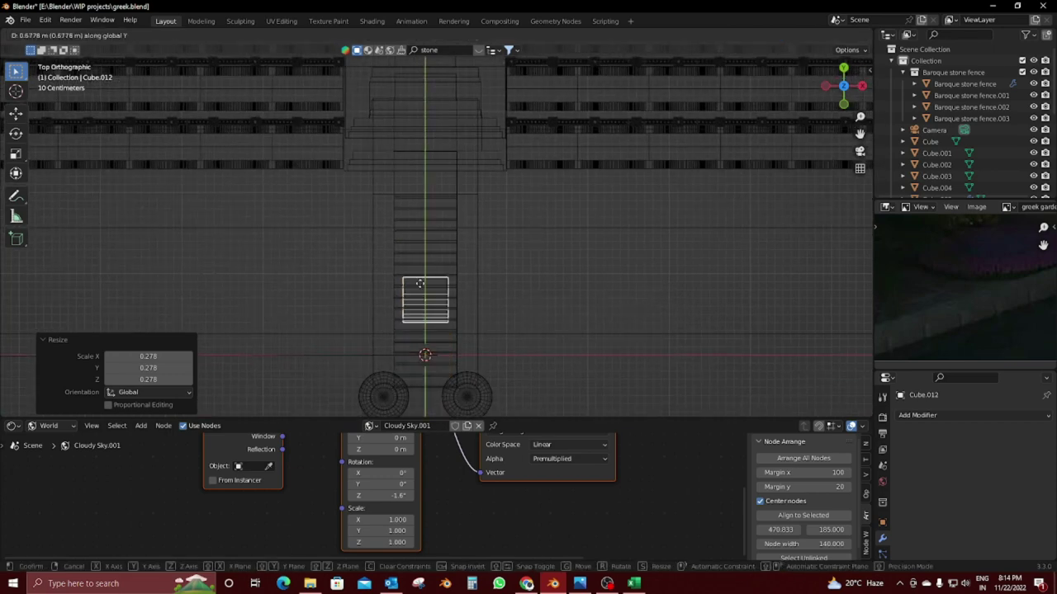
pyautogui.click(422, 240)
pyautogui.scroll(1, 445, 265)
pyautogui.scroll(3, 445, 264)
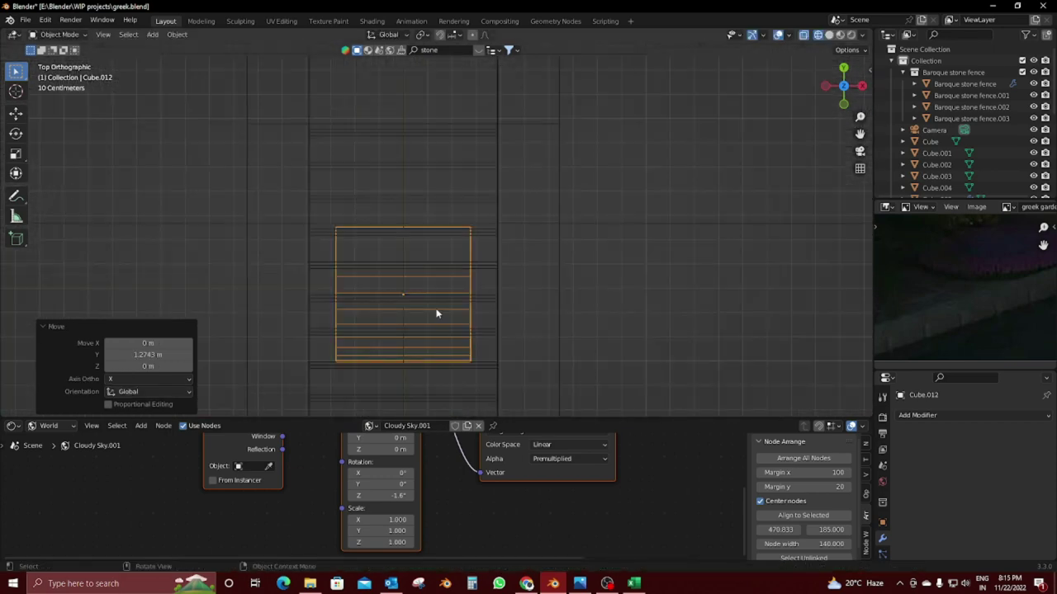
pyautogui.press('g')
pyautogui.press('x')
pyautogui.click(368, 295)
# Step: Return to solid shading and place the block at −1.096 m along X
pyautogui.hotkey('shift', 'z')
pyautogui.moveTo(377, 303)
pyautogui.mouseDown(button='middle')
pyautogui.moveTo(498, 204)
pyautogui.moveTo(528, 156)
pyautogui.mouseUp(button='middle')
pyautogui.press('g')
pyautogui.press('x')
pyautogui.click(502, 300)
pyautogui.moveTo(502, 300)
pyautogui.mouseDown(button='middle')
pyautogui.moveTo(486, 342)
pyautogui.moveTo(403, 294)
pyautogui.moveTo(558, 295)
pyautogui.mouseUp(button='middle')
# Step: Select the block with ground plane Plane.002, isolate them, and view from the front
pyautogui.press('s')
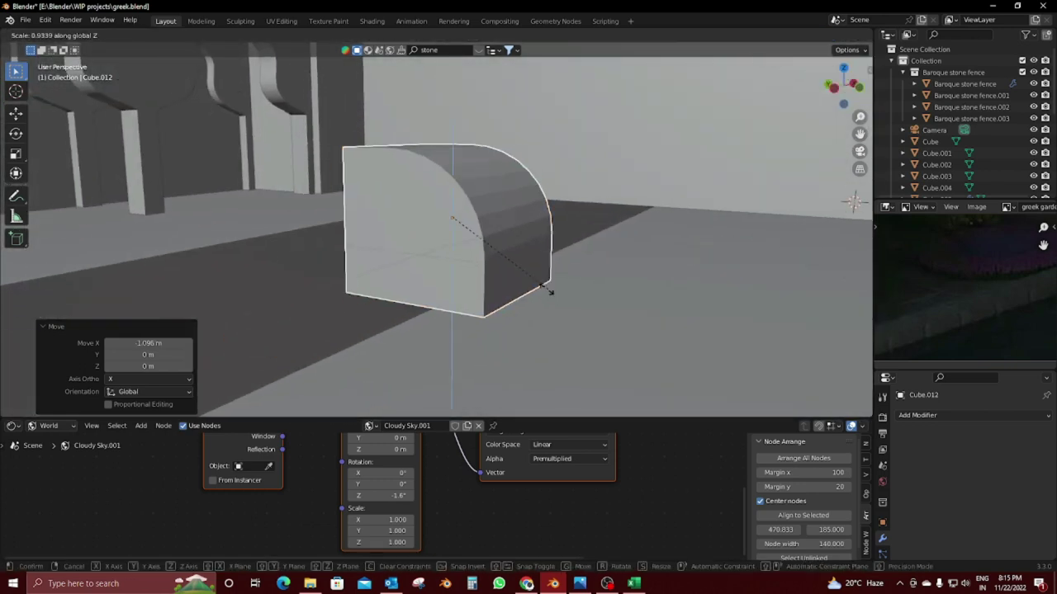
pyautogui.press('Escape')
pyautogui.press('s')
pyautogui.press('Escape')
pyautogui.keyDown('shift'); pyautogui.click(205, 279); pyautogui.keyUp('shift')
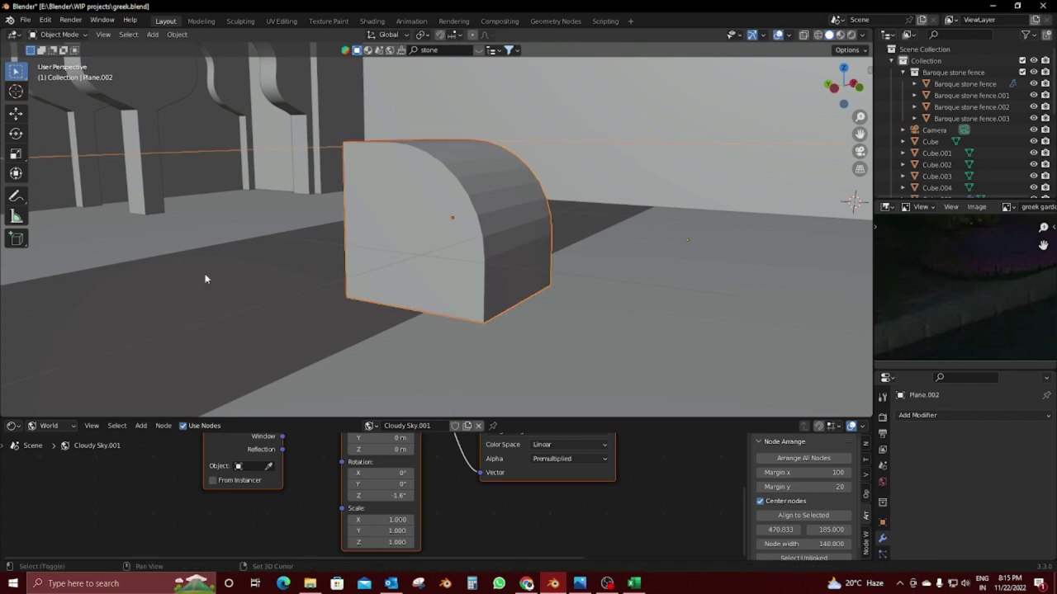
pyautogui.press('KP_Divide')
pyautogui.press('KP_1')
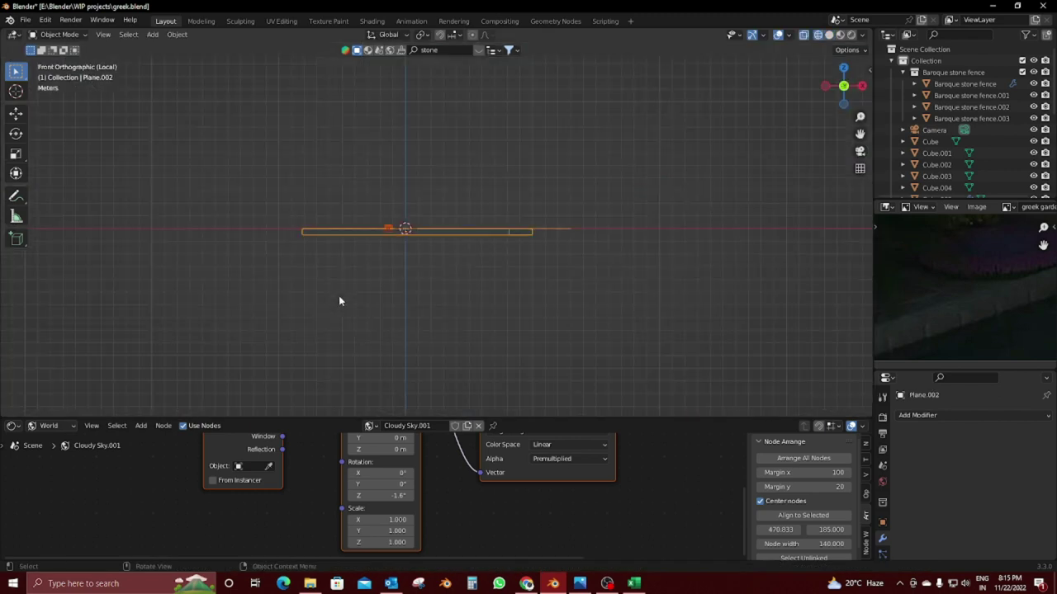
# Step: Narrow the rounded block along X and lower it along Z
pyautogui.scroll(3, 363, 285)
pyautogui.scroll(3, 430, 289)
pyautogui.click(366, 195)
pyautogui.press('s')
pyautogui.press('x')
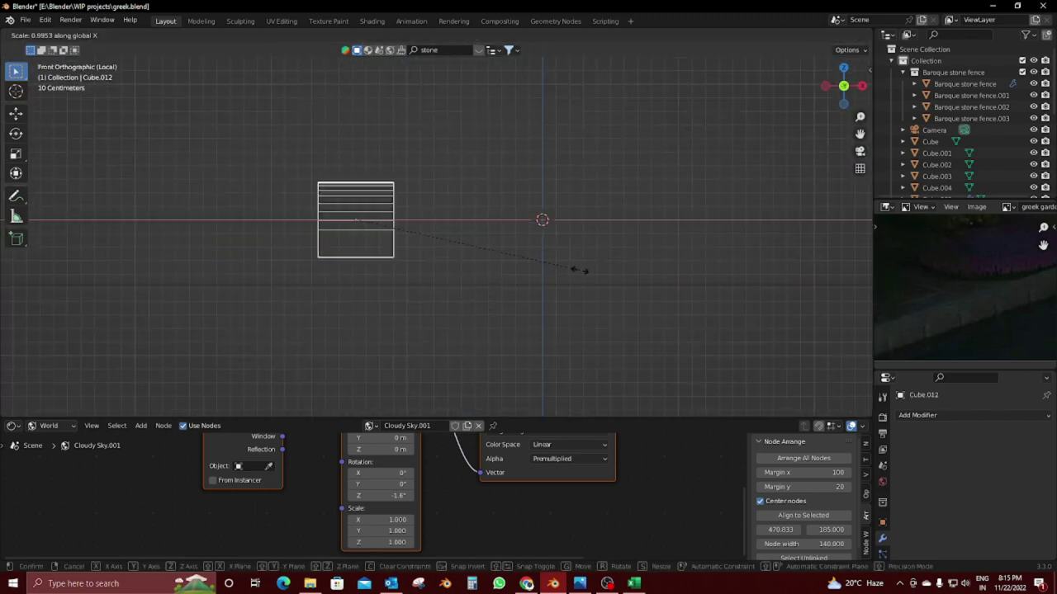
pyautogui.click(450, 243)
pyautogui.press('g')
pyautogui.press('z')
pyautogui.click(441, 265)
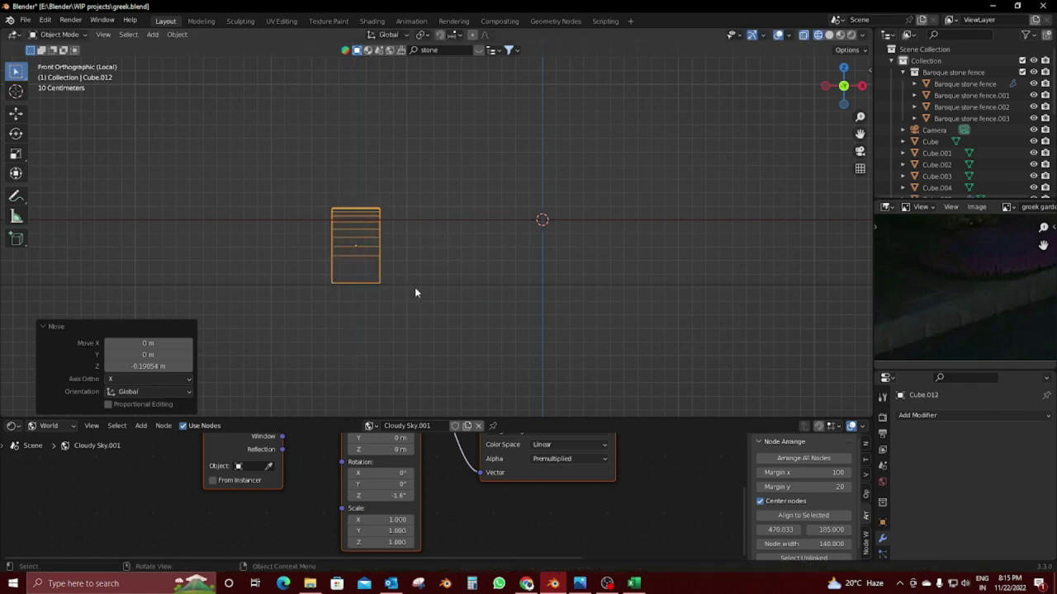
# Step: Rescale the block, shrinking it uniformly to 0.575
pyautogui.moveTo(416, 293)
pyautogui.mouseDown(button='middle')
pyautogui.moveTo(523, 328)
pyautogui.moveTo(446, 342)
pyautogui.moveTo(483, 255)
pyautogui.moveTo(410, 292)
pyautogui.mouseUp(button='middle')
pyautogui.press('s')
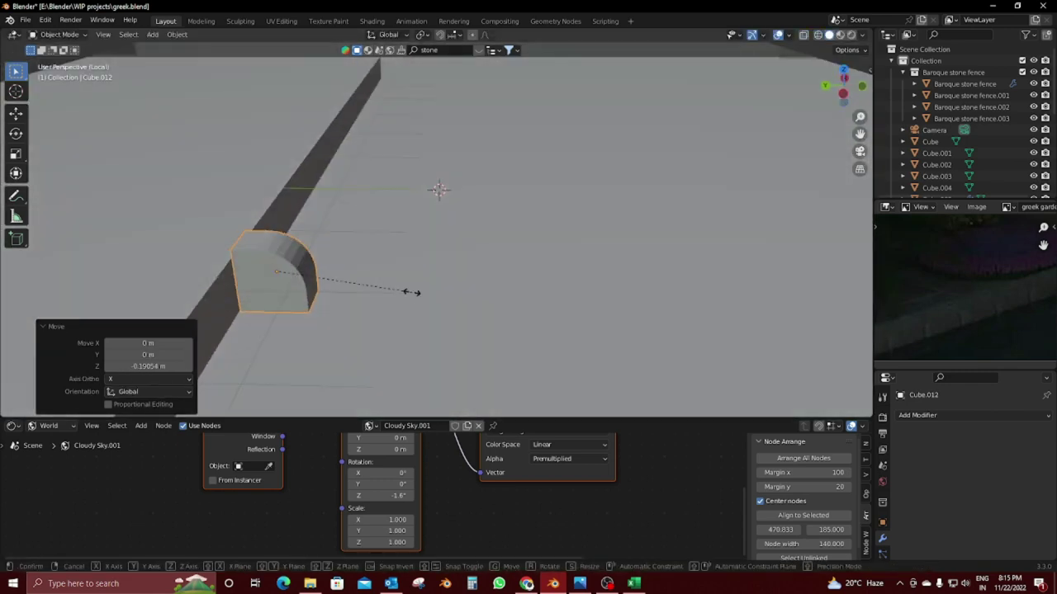
pyautogui.click(363, 269)
pyautogui.moveTo(361, 269)
pyautogui.mouseDown(button='middle')
pyautogui.moveTo(244, 293)
pyautogui.moveTo(365, 284)
pyautogui.moveTo(325, 276)
pyautogui.mouseUp(button='middle')
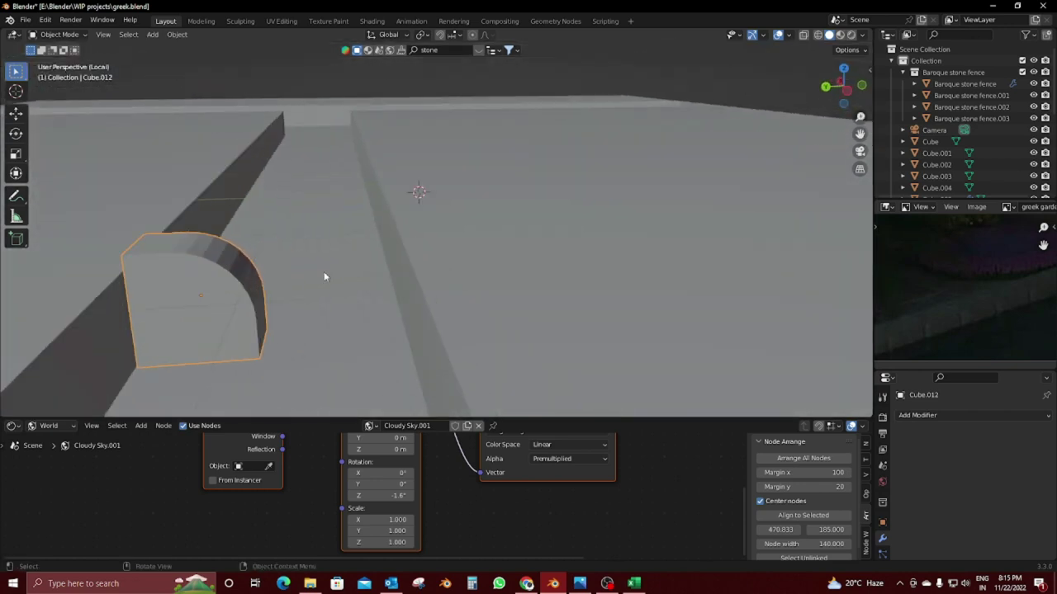
pyautogui.press('s')
pyautogui.click(250, 283)
# Step: Raise the block along Z and view it from the front
pyautogui.press('g')
pyautogui.press('z')
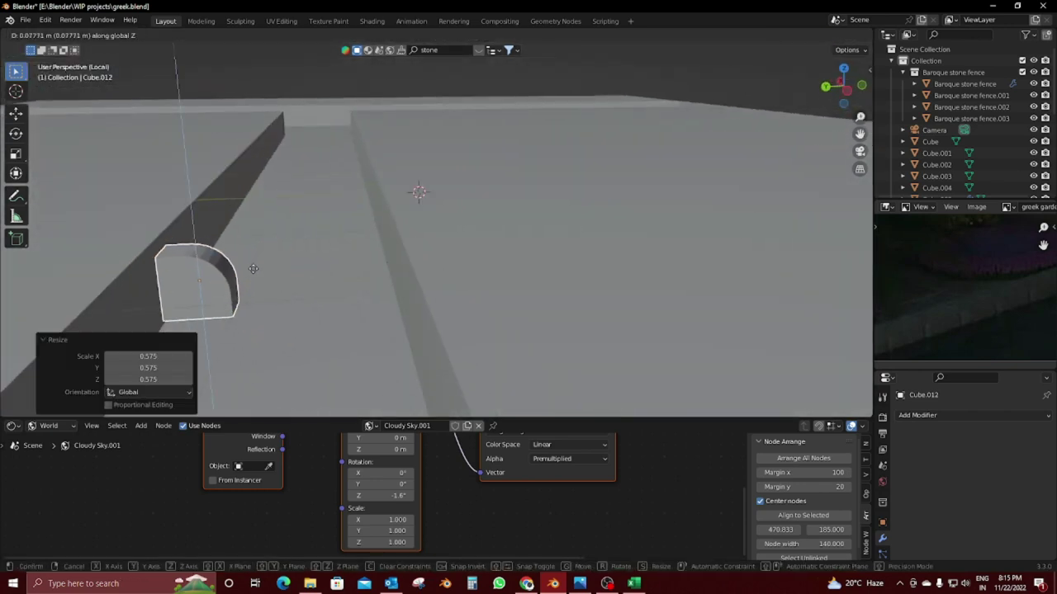
pyautogui.click(256, 276)
pyautogui.moveTo(256, 277)
pyautogui.mouseDown(button='middle')
pyautogui.moveTo(347, 282)
pyautogui.moveTo(302, 279)
pyautogui.mouseUp(button='middle')
pyautogui.press('KP_1')
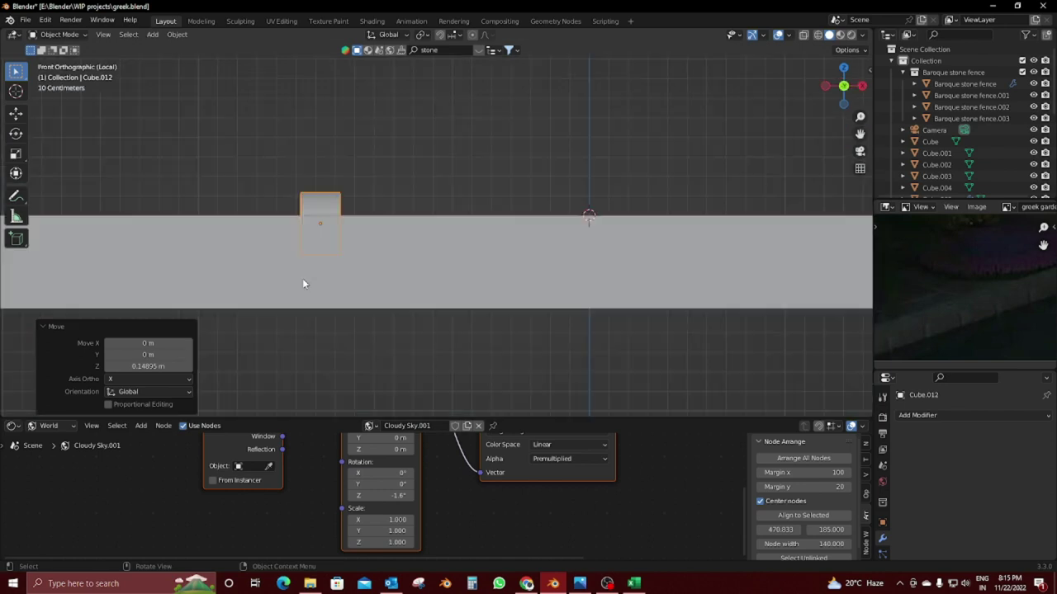
pyautogui.scroll(3, 302, 278)
pyautogui.scroll(2, 302, 279)
# Step: Lower the block along Z and move it to 1.2599 m along X
pyautogui.press('g')
pyautogui.press('z')
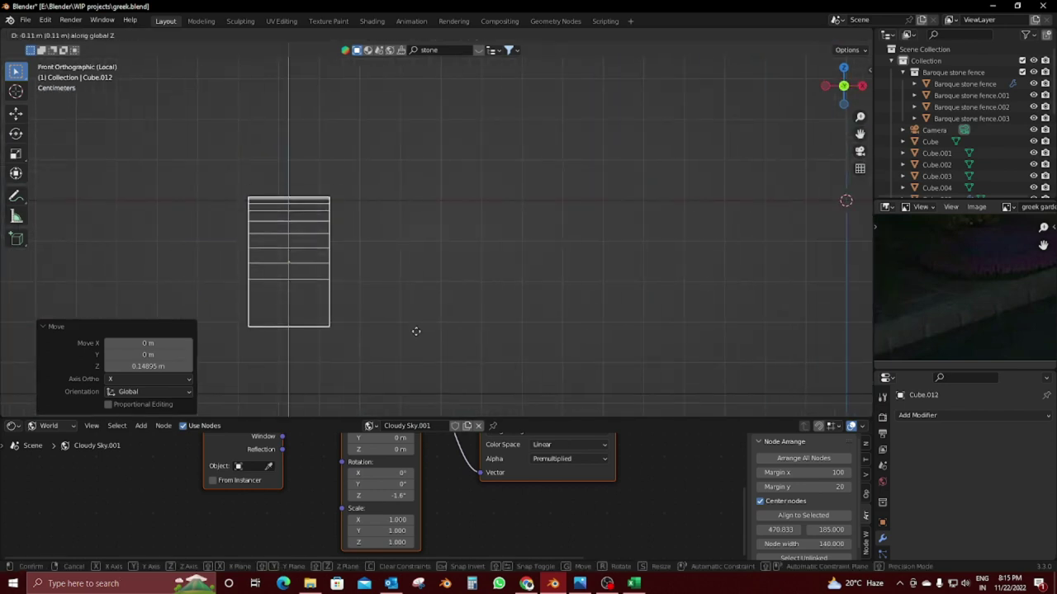
pyautogui.click(416, 331)
pyautogui.press('g')
pyautogui.press('x')
pyautogui.click(57, 408)
# Step: Extend the block's base downward by lowering its bottom edge in edit mode
pyautogui.scroll(-2, 312, 391)
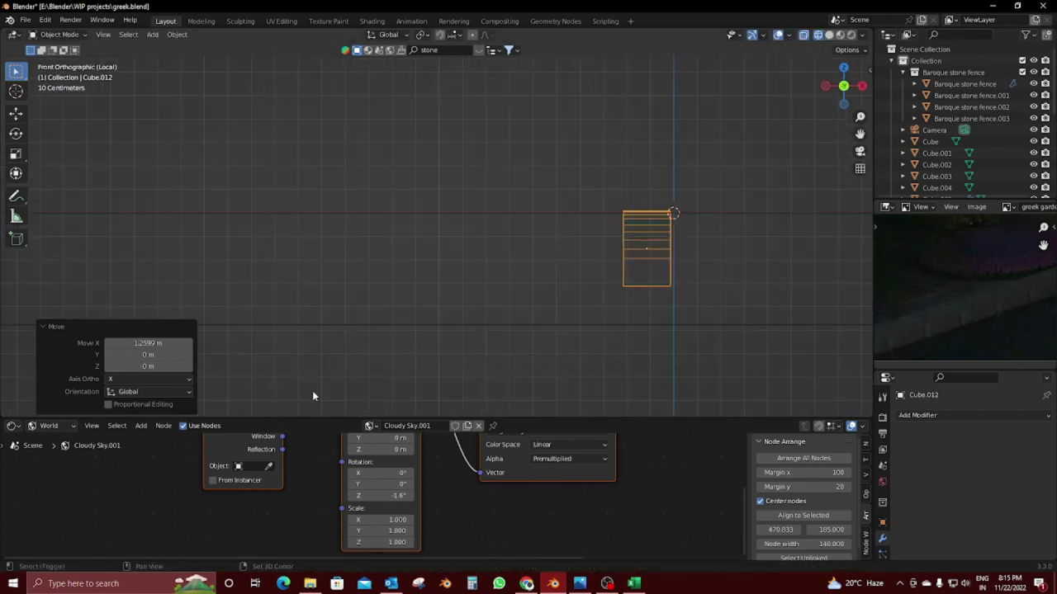
pyautogui.keyDown('shift'); pyautogui.moveTo(312, 391); pyautogui.dragTo(412, 261, button='middle'); pyautogui.keyUp('shift')
pyautogui.press('Tab')
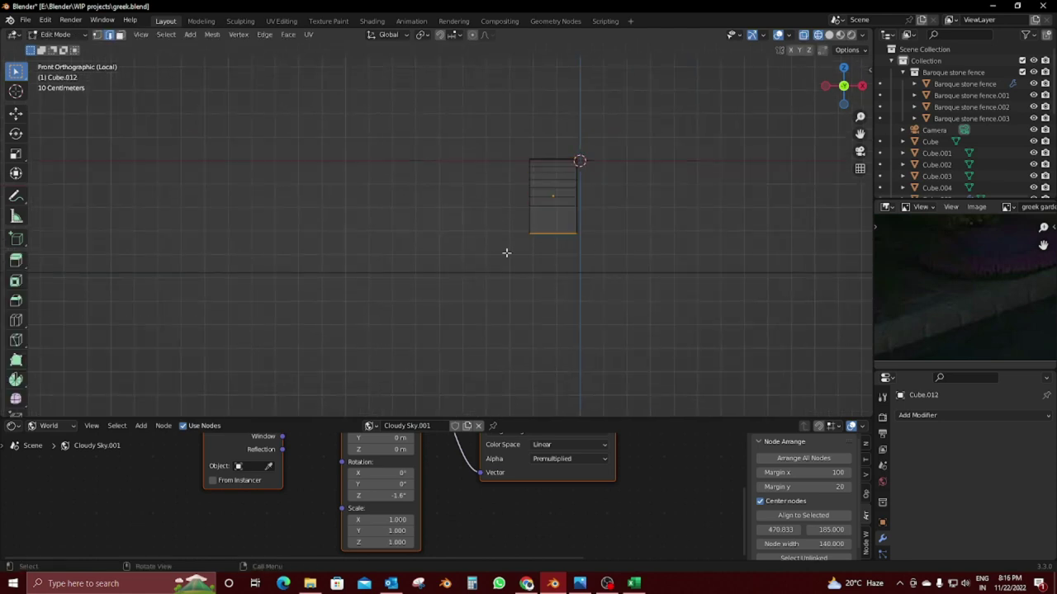
pyautogui.press('g')
pyautogui.press('z')
pyautogui.click(503, 291)
pyautogui.press('KP_7')
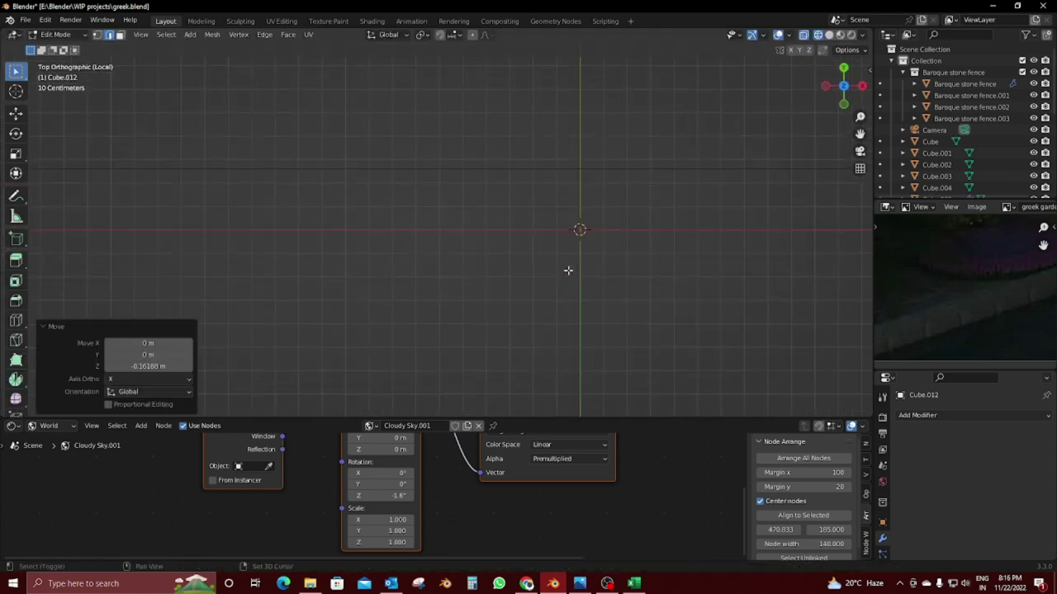
pyautogui.press('a')
pyautogui.keyDown('shift'); pyautogui.moveTo(527, 130); pyautogui.dragTo(513, 205, button='middle'); pyautogui.keyUp('shift')
pyautogui.moveTo(448, 189); pyautogui.dragTo(553, 219)
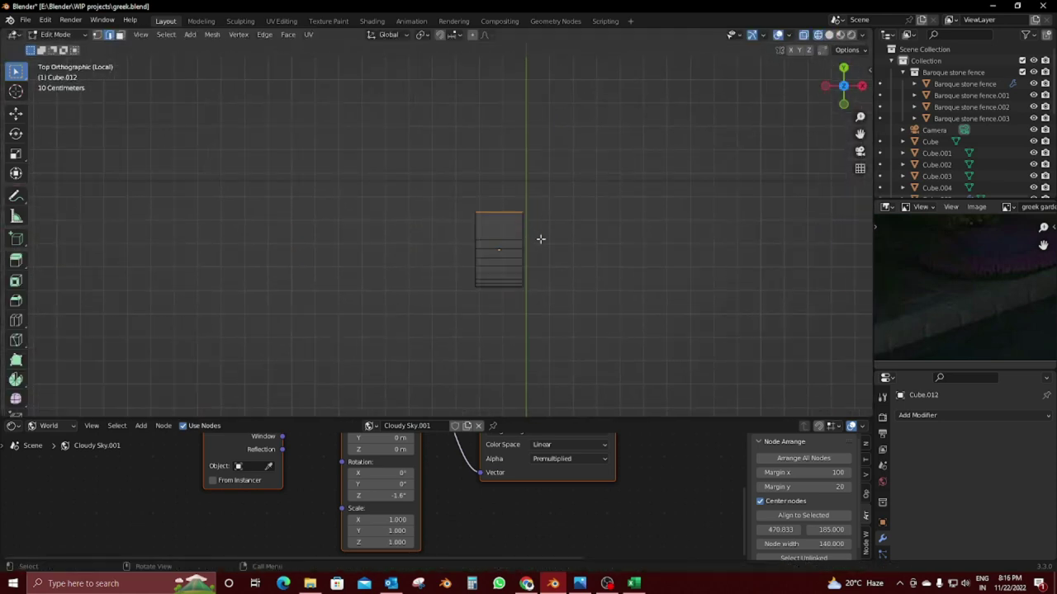
pyautogui.press('Tab')
# Step: Nudge the block along Y and apply Shade Auto Smooth at 30°
pyautogui.press('g')
pyautogui.press('y')
pyautogui.click(547, 207)
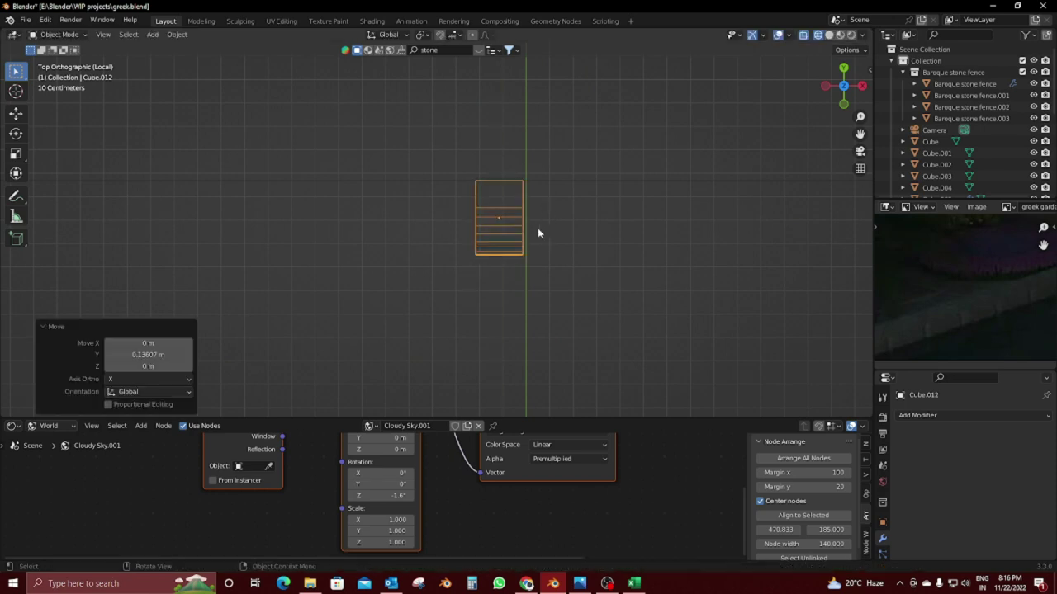
pyautogui.moveTo(527, 232); pyautogui.dragTo(838, 401, button='middle')
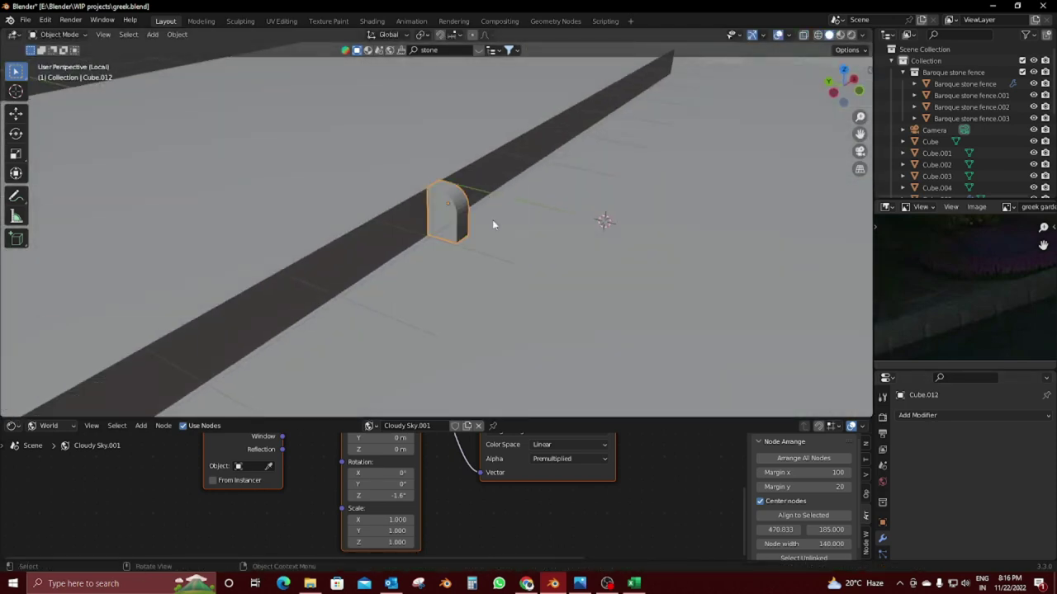
pyautogui.rightClick(492, 220)
pyautogui.click(496, 196)
pyautogui.scroll(3, 430, 199)
pyautogui.scroll(3, 430, 199)
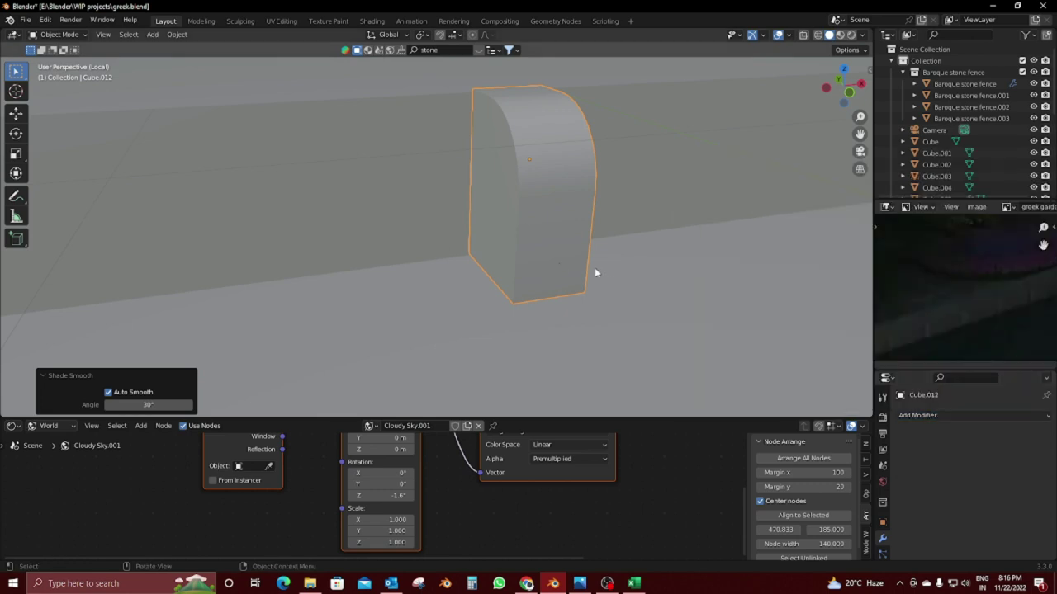
# Step: Apply all transforms to Cube.012 and add a Bevel modifier
pyautogui.hotkey('ctrl', 'a')
pyautogui.click(544, 298)
pyautogui.click(946, 415)
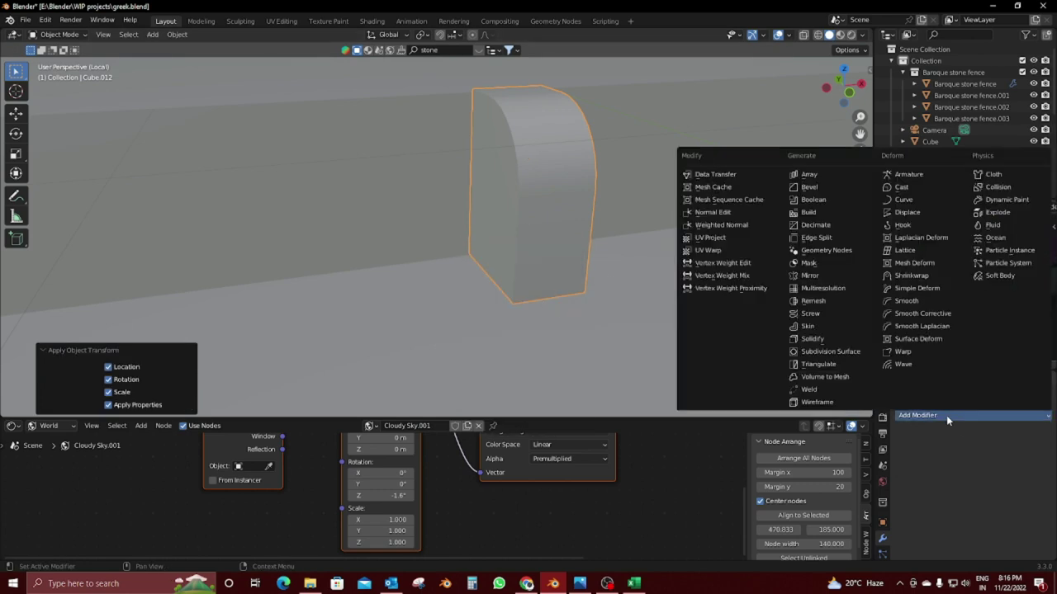
pyautogui.click(813, 188)
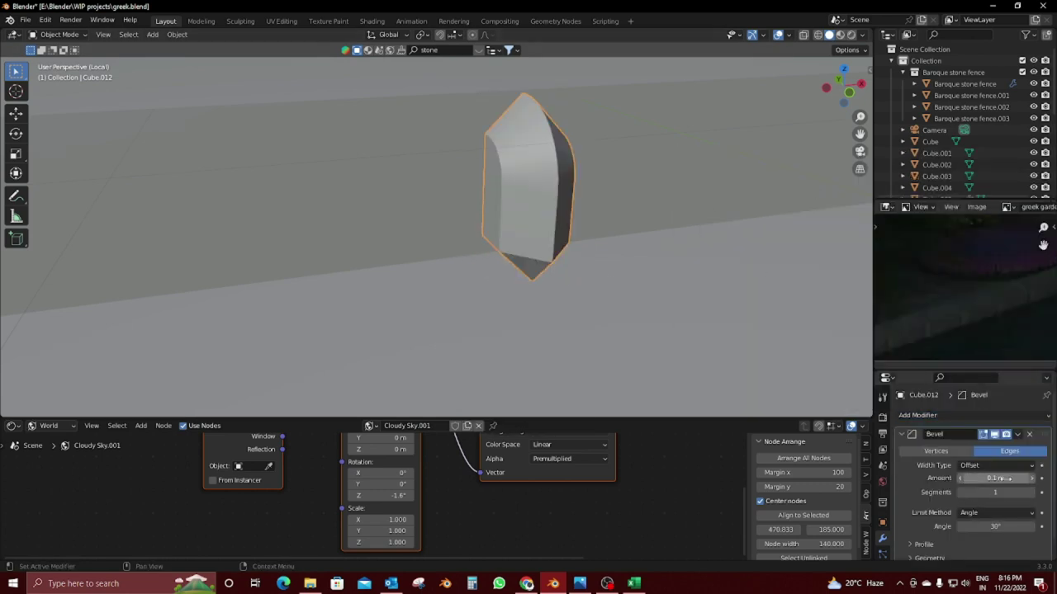
# Step: Set the bevel amount to 0.004 m with 1 segment and collapse its panel
pyautogui.moveTo(1005, 478)
pyautogui.mouseDown()
pyautogui.moveTo(986, 479)
pyautogui.moveTo(1003, 492)
pyautogui.mouseUp()
pyautogui.scroll(3, 719, 302)
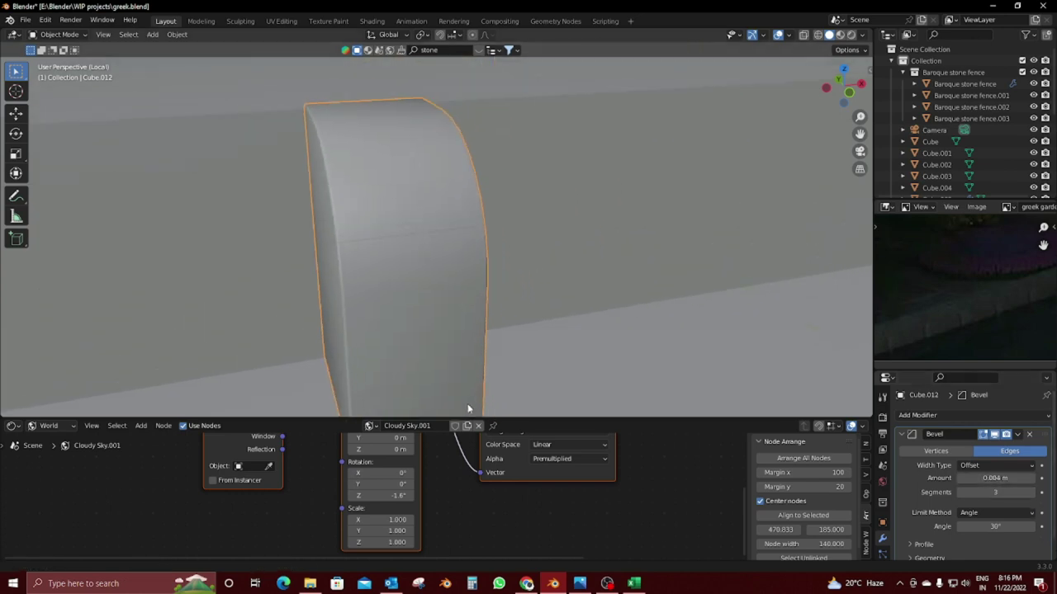
pyautogui.moveTo(465, 403)
pyautogui.mouseDown(button='middle')
pyautogui.moveTo(605, 385)
pyautogui.moveTo(475, 297)
pyautogui.mouseUp(button='middle')
pyautogui.click(960, 492)
pyautogui.click(960, 492)
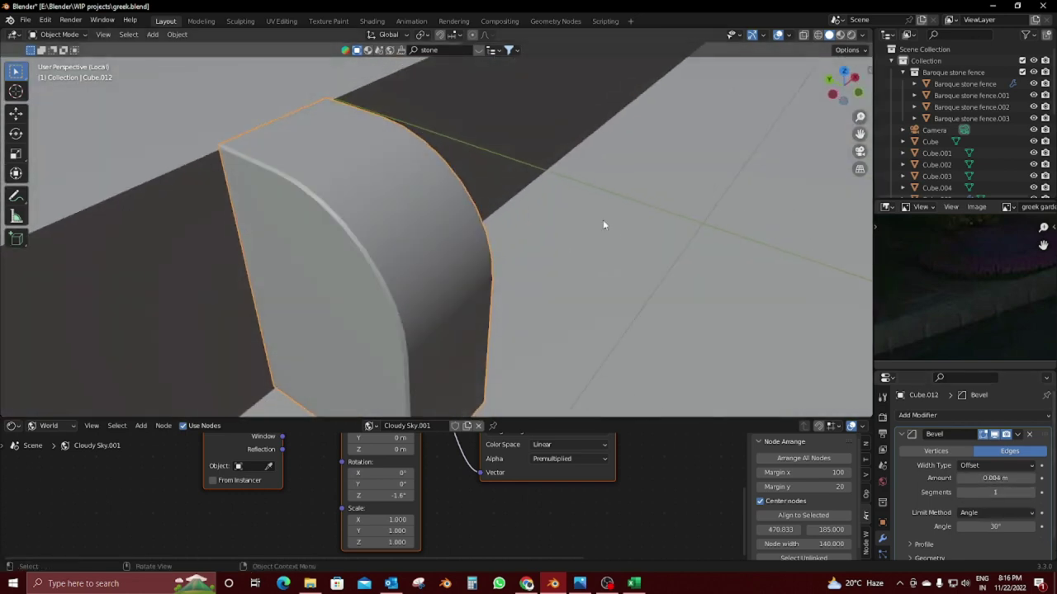
pyautogui.scroll(-2, 592, 202)
pyautogui.moveTo(414, 154); pyautogui.dragTo(528, 248, button='middle')
pyautogui.click(901, 434)
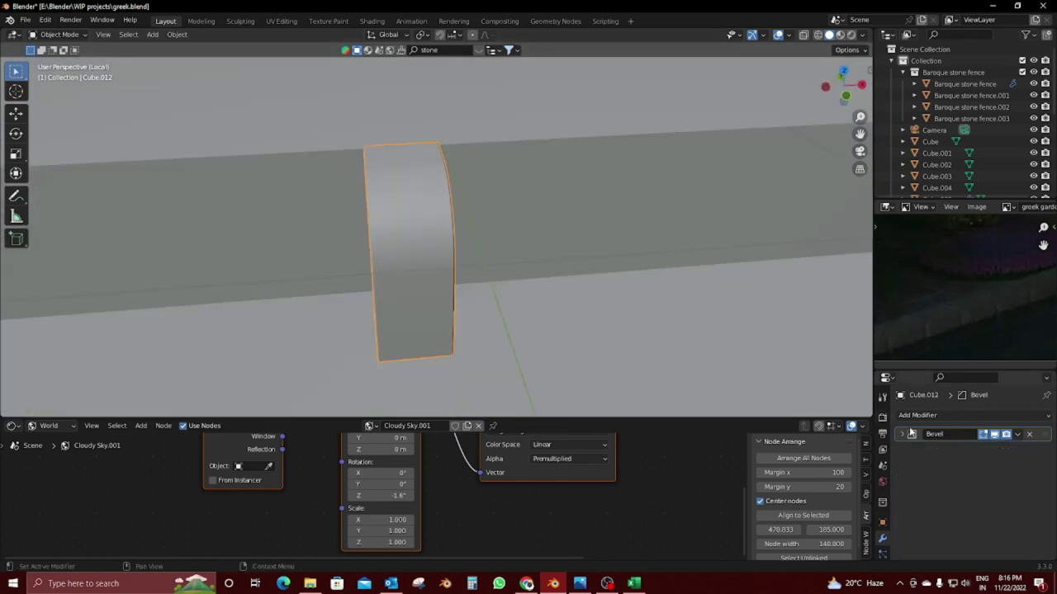
pyautogui.scroll(-5, 559, 184)
# Step: Shift the curb block along Y, set its origin to geometry and reposition it
pyautogui.press('g')
pyautogui.press('y')
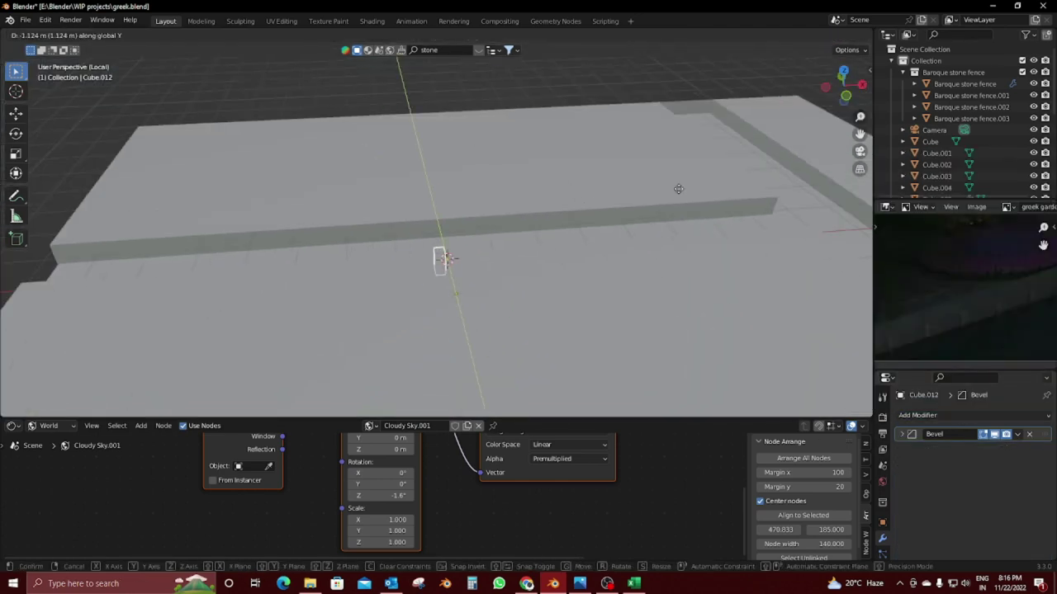
pyautogui.click(55, 198)
pyautogui.click(177, 34)
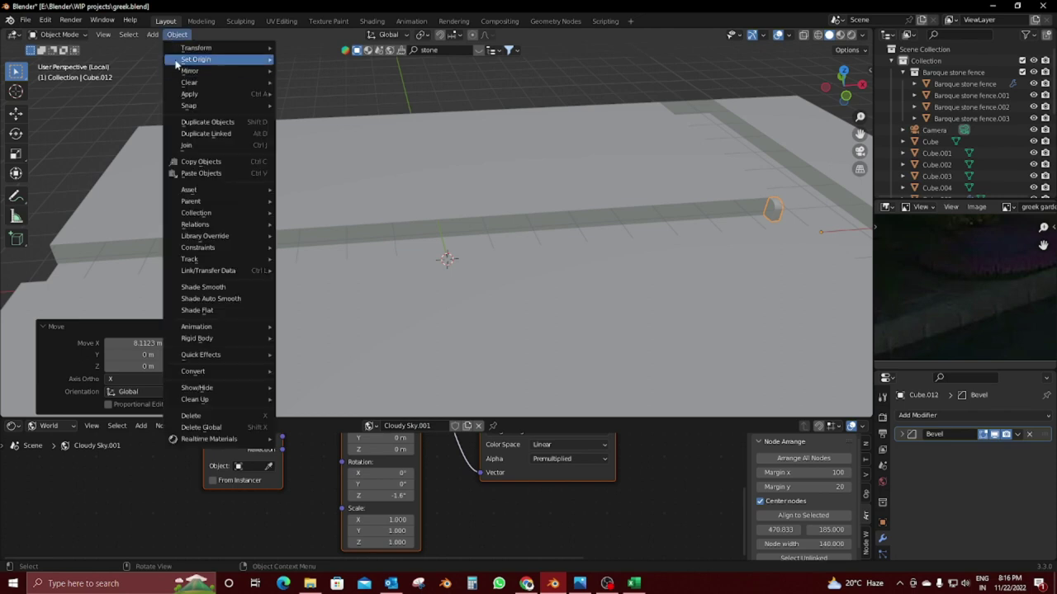
pyautogui.click(330, 76)
pyautogui.press('KP_Decimal')
pyautogui.moveTo(780, 360)
pyautogui.mouseDown(button='middle')
pyautogui.moveTo(526, 284)
pyautogui.moveTo(603, 306)
pyautogui.mouseUp(button='middle')
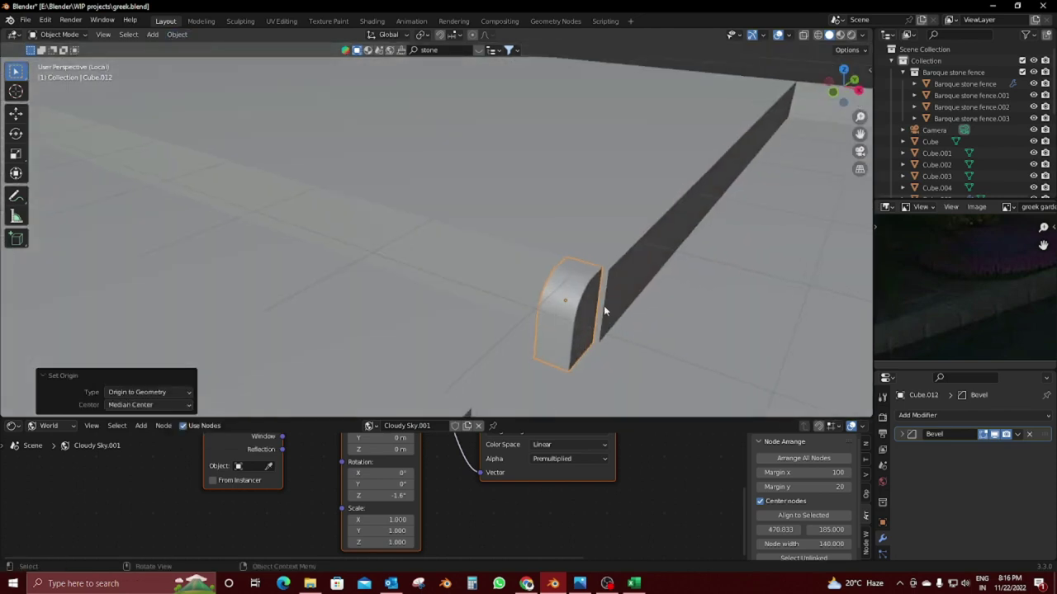
pyautogui.scroll(3, 604, 306)
pyautogui.press('g')
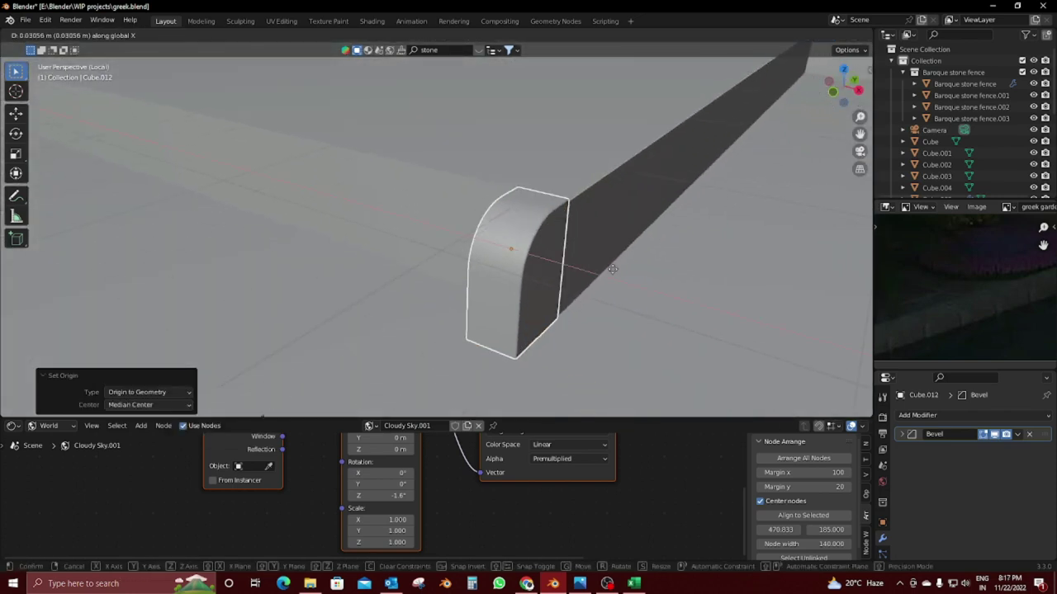
pyautogui.click(618, 272)
# Step: Add an Array modifier with Relative Offset X of -1 and raise the count to 81
pyautogui.click(917, 415)
pyautogui.click(821, 188)
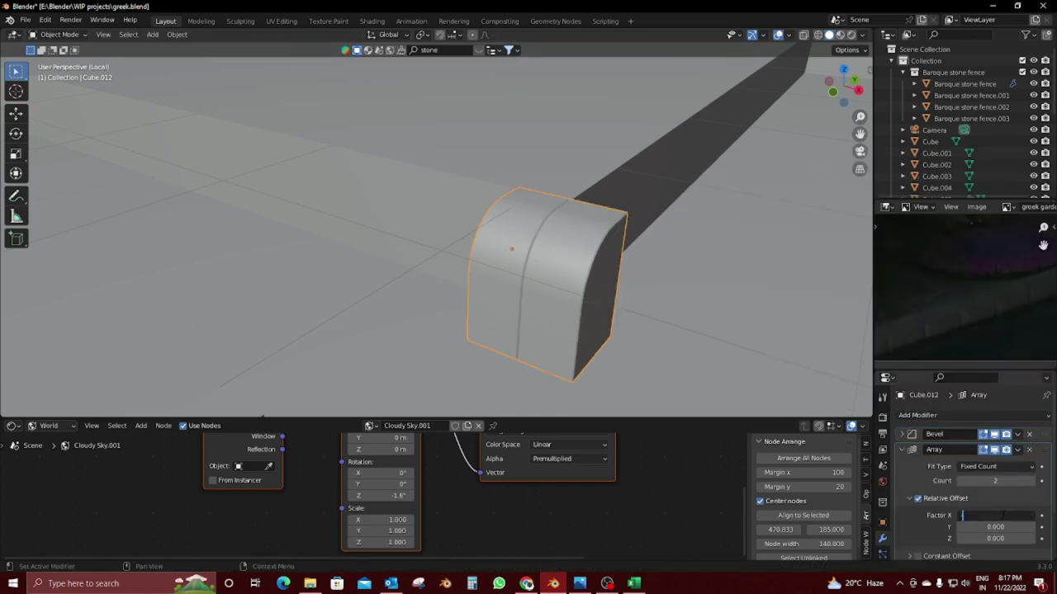
pyautogui.write('-1')
pyautogui.press('Return')
pyautogui.moveTo(994, 476); pyautogui.dragTo(1015, 477)
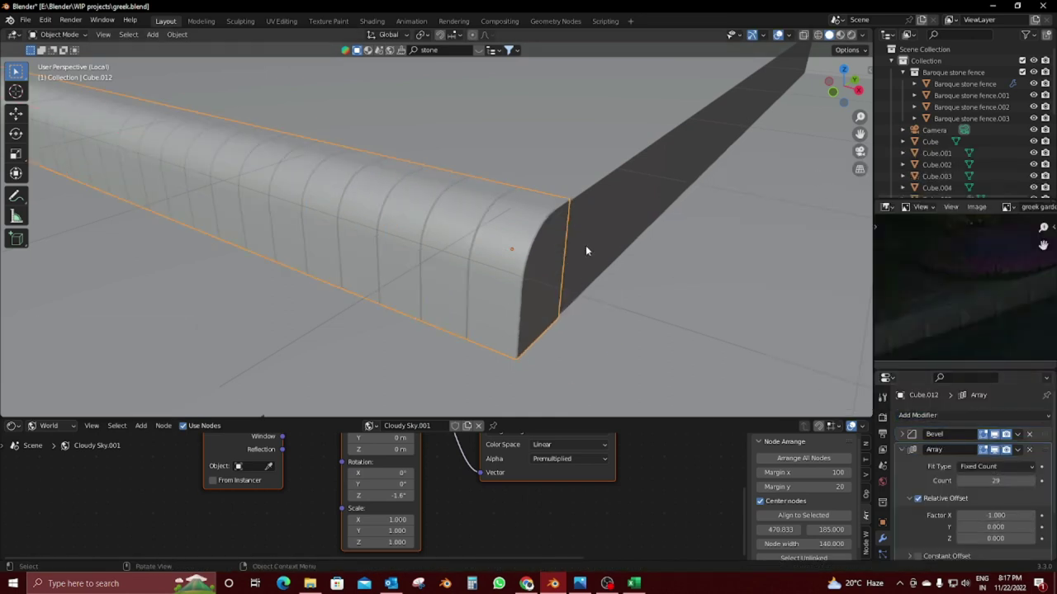
pyautogui.scroll(-5, 463, 229)
pyautogui.moveTo(585, 245); pyautogui.dragTo(462, 224, button='middle')
pyautogui.press('KP_7')
pyautogui.scroll(-4, 433, 225)
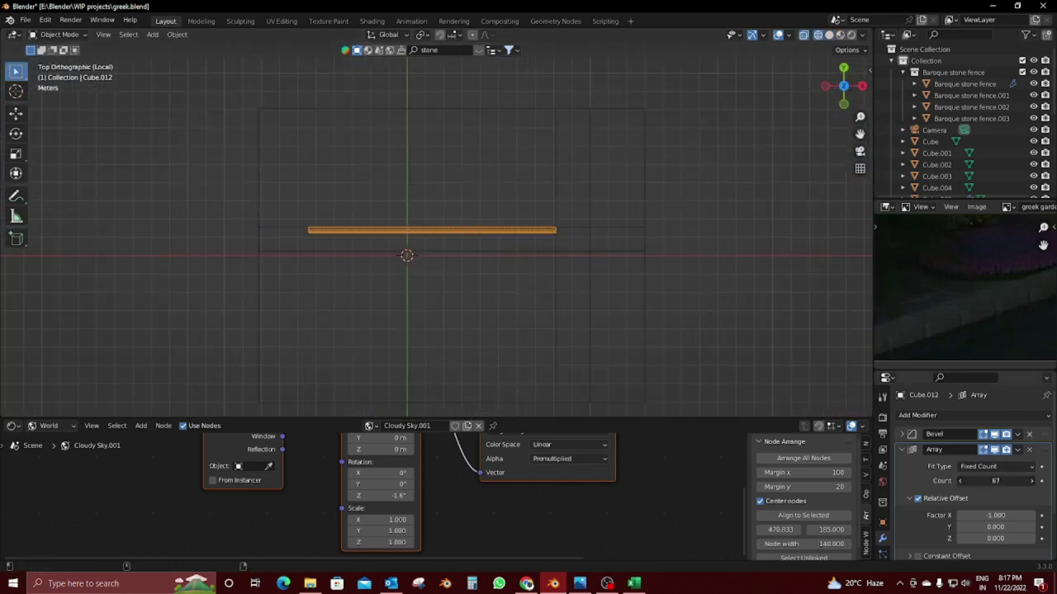
pyautogui.moveTo(987, 480); pyautogui.dragTo(995, 480)
pyautogui.scroll(4, 388, 290)
pyautogui.moveTo(532, 263)
pyautogui.mouseDown(button='middle')
pyautogui.moveTo(388, 290)
pyautogui.moveTo(472, 303)
pyautogui.mouseUp(button='middle')
# Step: Duplicate the long curb along Y and rotate the copy 180° about Z
pyautogui.hotkey('shift', 'd')
pyautogui.press('y')
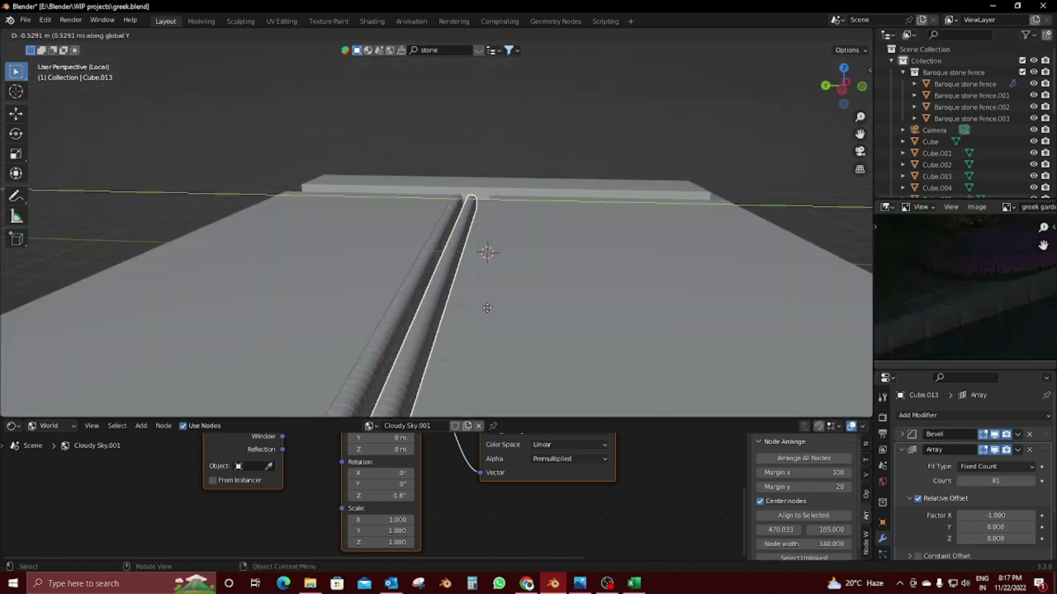
pyautogui.click(497, 306)
pyautogui.scroll(-1, 486, 308)
pyautogui.press('r')
pyautogui.press('z')
pyautogui.press('1')
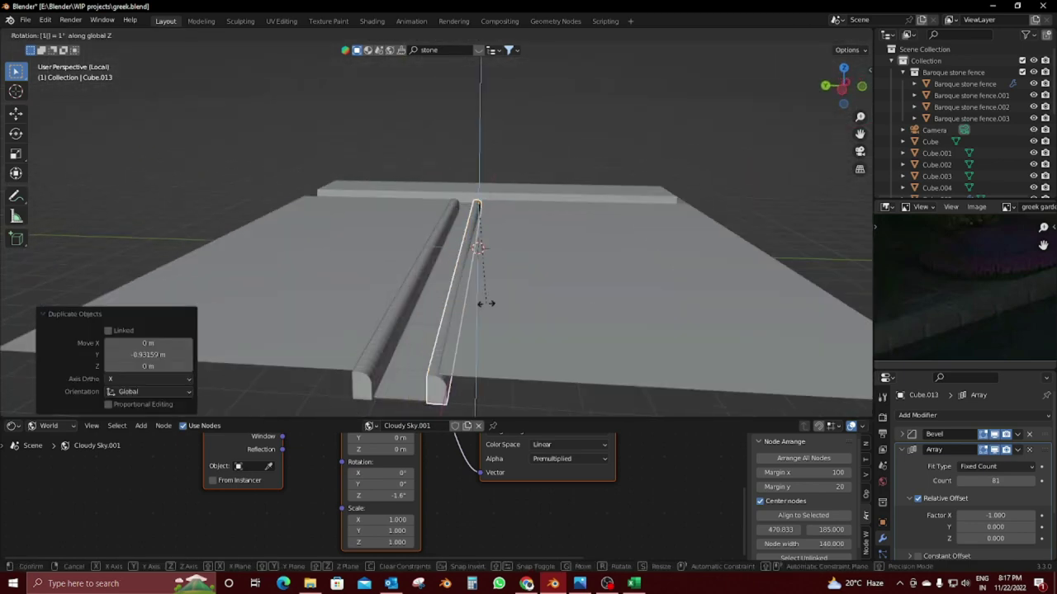
pyautogui.press('0')
pyautogui.press('Return')
# Step: Delete the rotated duplicate curb and select the ground plane
pyautogui.press('g')
pyautogui.press('y')
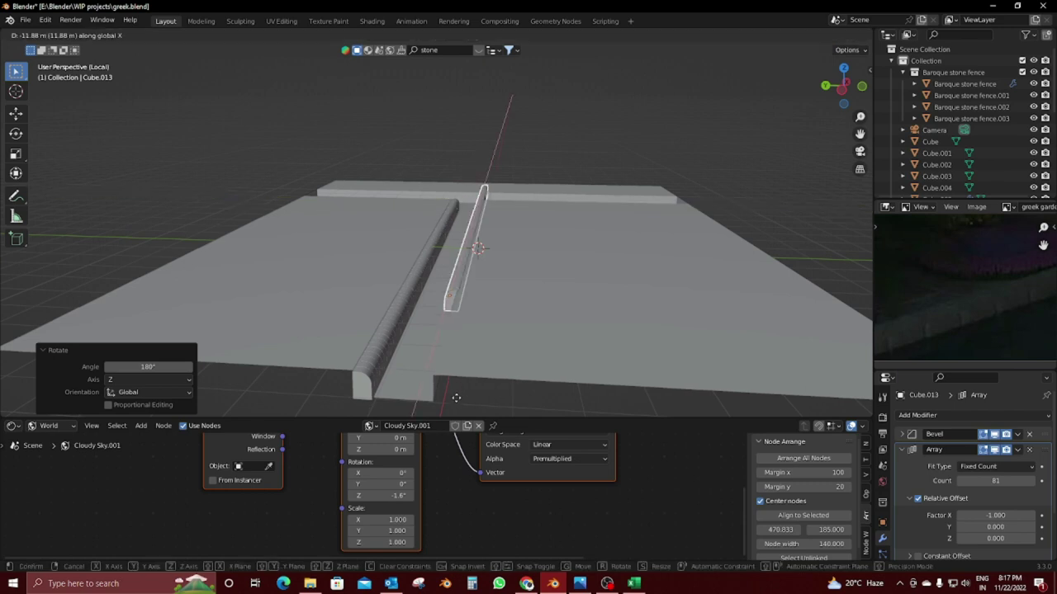
pyautogui.press('Escape')
pyautogui.press('x')
pyautogui.click(426, 117)
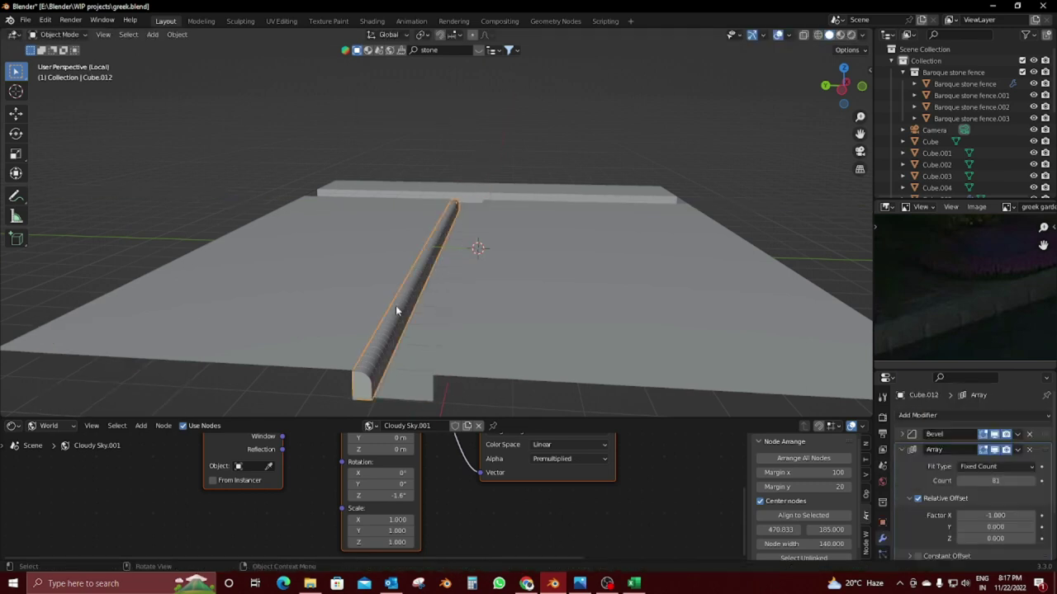
pyautogui.moveTo(395, 305); pyautogui.dragTo(495, 363, button='middle')
pyautogui.click(511, 372)
# Step: Duplicate the three channel faces of the ground plane and separate them into a new object
pyautogui.press('Tab')
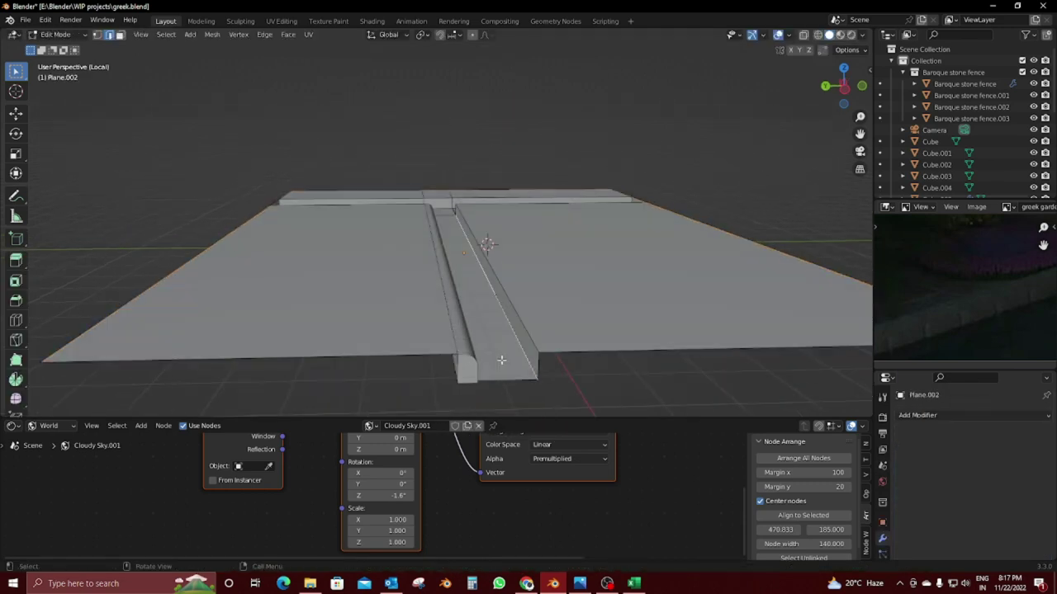
pyautogui.click(491, 358)
pyautogui.moveTo(491, 358); pyautogui.dragTo(662, 190, button='middle')
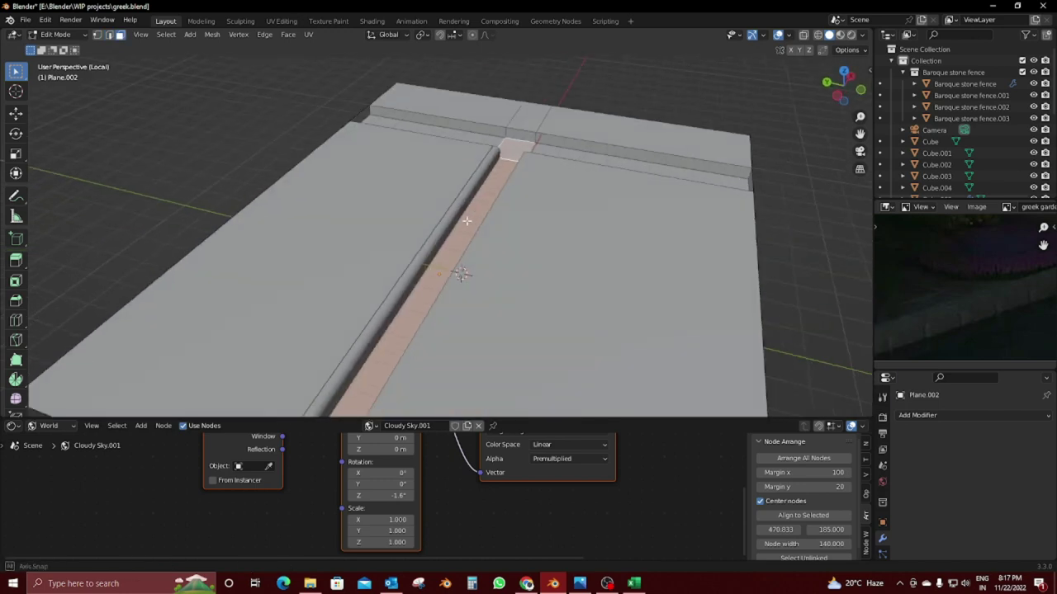
pyautogui.keyDown('shift'); pyautogui.click(662, 190); pyautogui.keyUp('shift')
pyautogui.keyDown('shift'); pyautogui.click(551, 142); pyautogui.keyUp('shift')
pyautogui.hotkey('shift', 'd')
pyautogui.press('Escape')
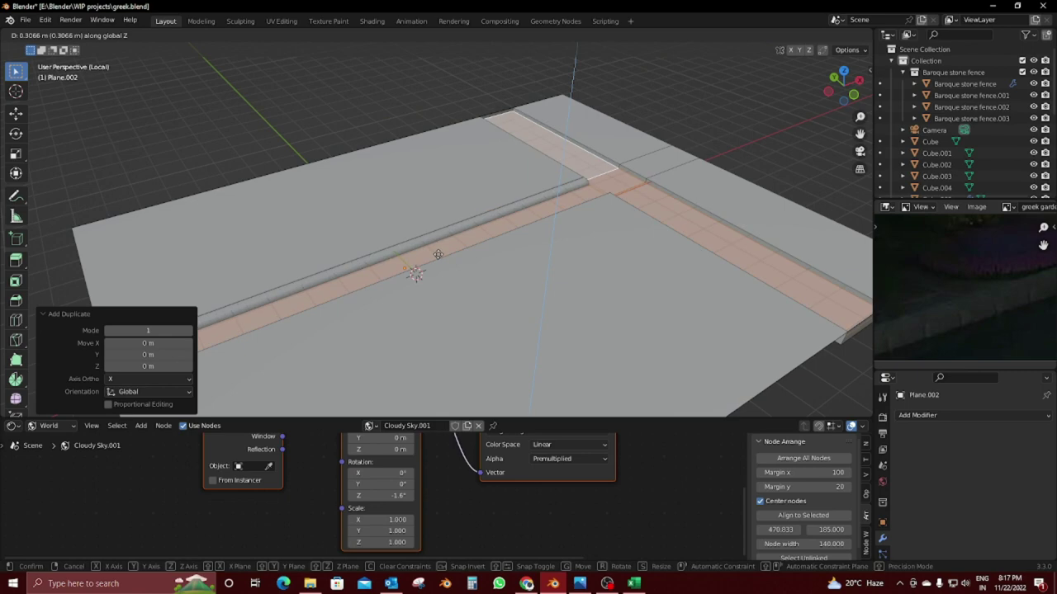
pyautogui.press('p')
pyautogui.click(439, 255)
pyautogui.press('Tab')
# Step: Select the rounded curb and collapse its Array settings
pyautogui.moveTo(382, 336); pyautogui.dragTo(408, 253, button='middle')
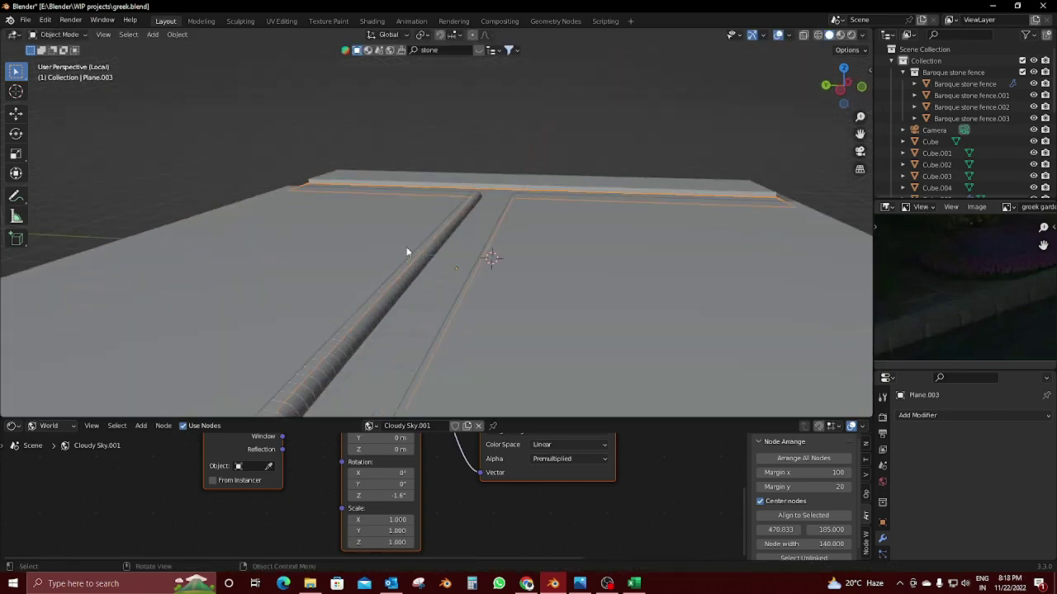
pyautogui.click(490, 236)
pyautogui.click(901, 449)
# Step: Add a Mirror modifier to the curb, mirroring across the Y axis
pyautogui.click(918, 415)
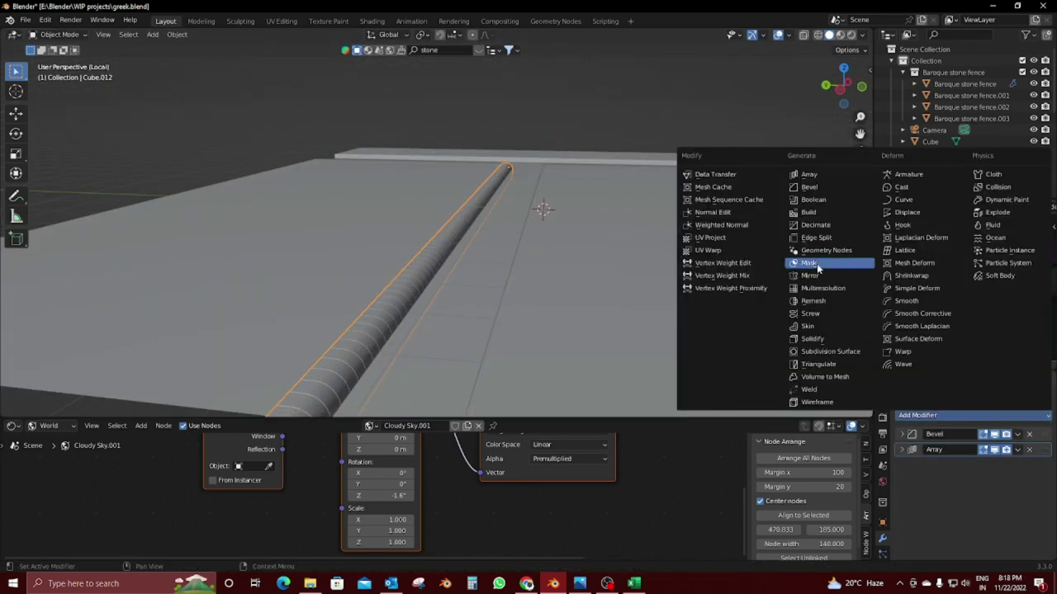
pyautogui.click(811, 279)
pyautogui.click(995, 482)
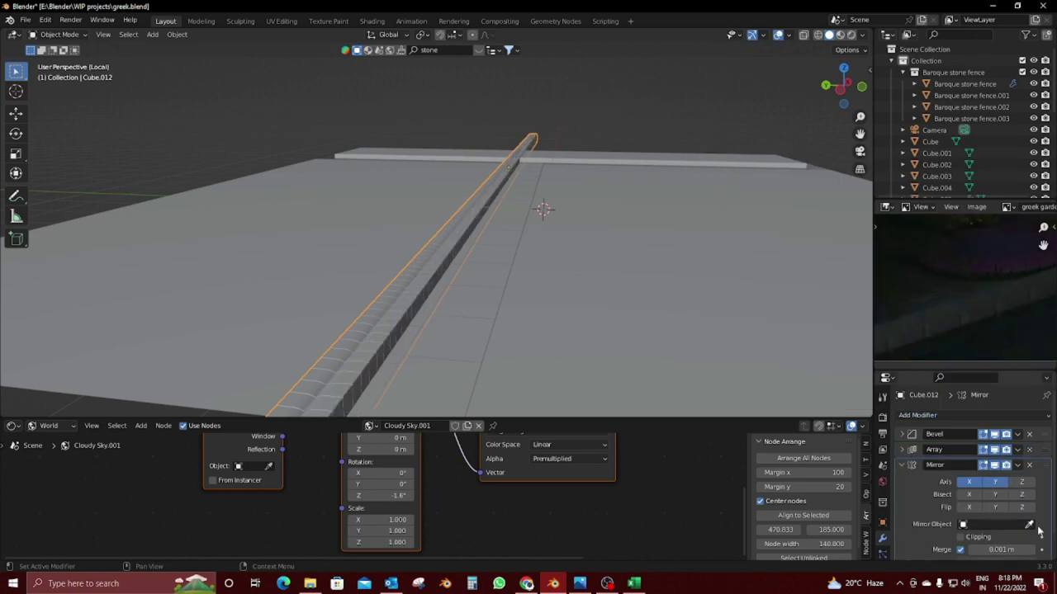
# Step: Set the separated channel object's origin to its geometry
pyautogui.click(470, 283)
pyautogui.moveTo(453, 302)
pyautogui.mouseDown(button='middle')
pyautogui.moveTo(488, 284)
pyautogui.moveTo(461, 261)
pyautogui.mouseUp(button='middle')
pyautogui.click(176, 34)
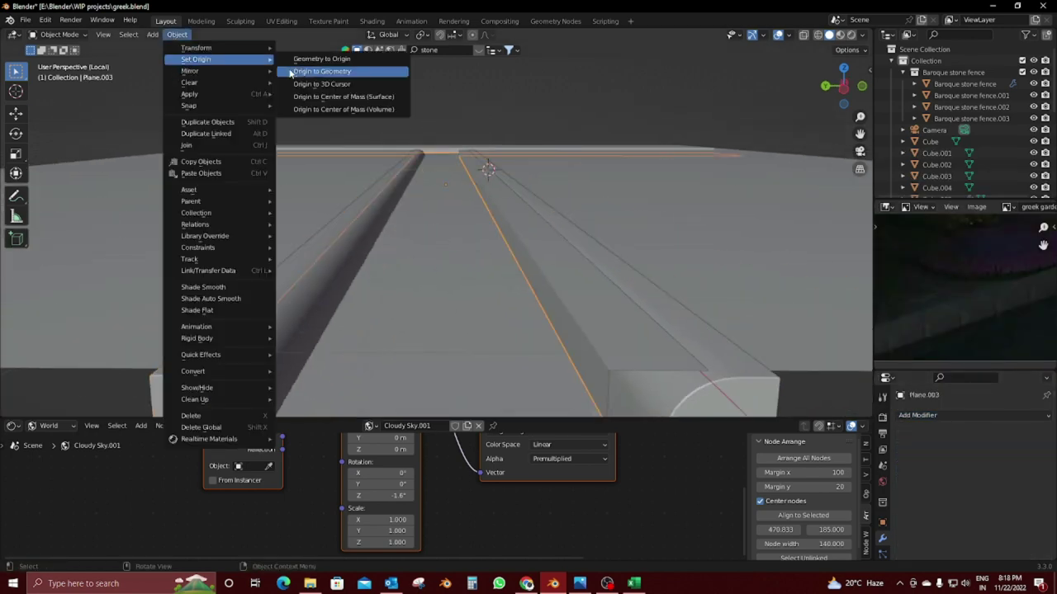
pyautogui.click(355, 68)
pyautogui.scroll(-5, 611, 272)
pyautogui.moveTo(612, 273); pyautogui.dragTo(607, 240, button='middle')
pyautogui.scroll(-4, 464, 251)
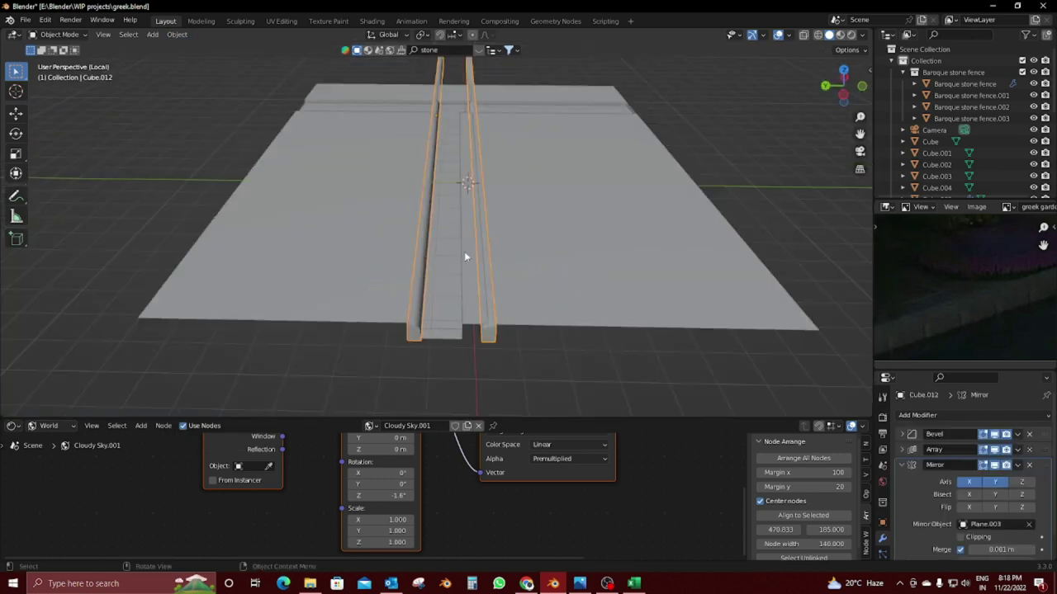
# Step: Separate the channel's left floor strip into its own object with origin at its geometry
pyautogui.click(442, 251)
pyautogui.press('Tab')
pyautogui.click(443, 251)
pyautogui.press('p')
pyautogui.click(442, 247)
pyautogui.press('Tab')
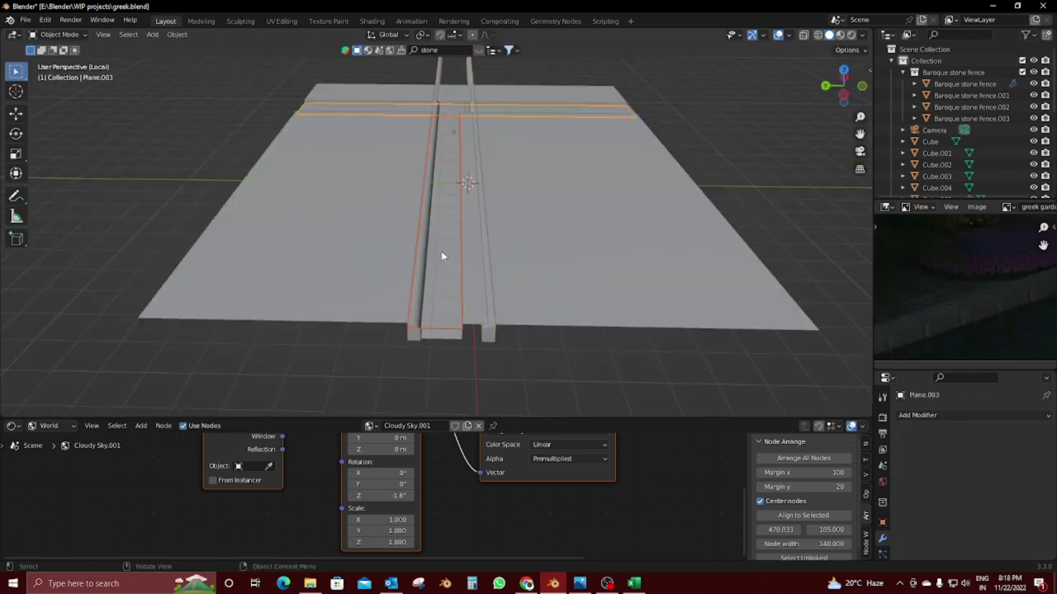
pyautogui.click(190, 35)
pyautogui.click(345, 79)
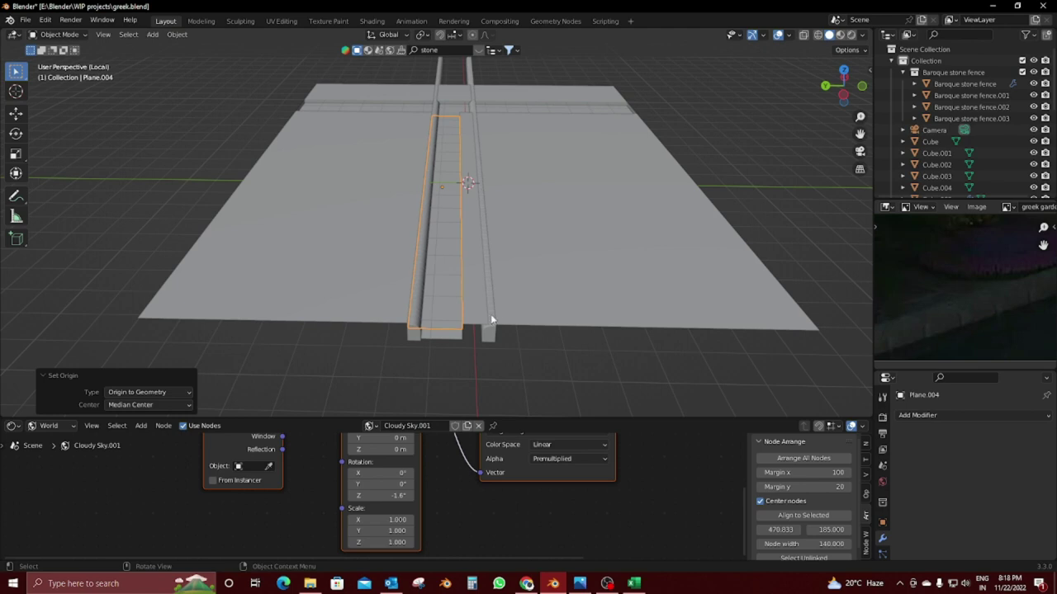
# Step: Set the strip Plane.004 as the curb's Mirror Object and select the mirrored curbs
pyautogui.click(476, 338)
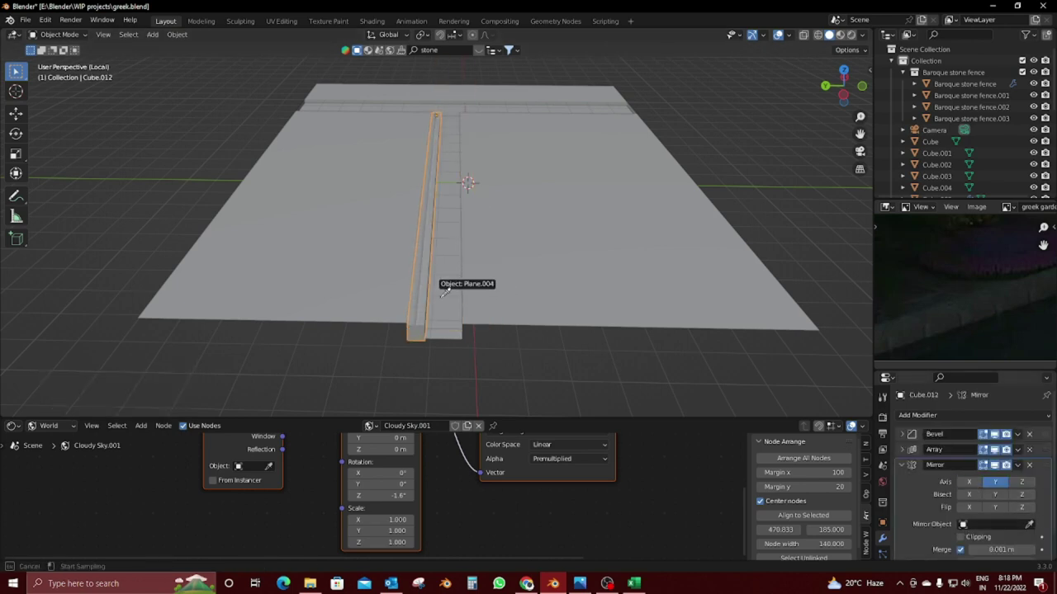
pyautogui.moveTo(478, 305)
pyautogui.mouseDown(button='middle')
pyautogui.moveTo(467, 297)
pyautogui.moveTo(564, 148)
pyautogui.moveTo(490, 172)
pyautogui.moveTo(557, 223)
pyautogui.moveTo(369, 211)
pyautogui.moveTo(376, 191)
pyautogui.moveTo(491, 224)
pyautogui.moveTo(681, 204)
pyautogui.moveTo(616, 239)
pyautogui.mouseUp(button='middle')
pyautogui.press('KP_Divide')
pyautogui.scroll(-5, 377, 192)
pyautogui.scroll(5, 491, 224)
pyautogui.click(615, 239)
# Step: Scale the curbs down to 0.601 and isolate them with the channel floor
pyautogui.press('s')
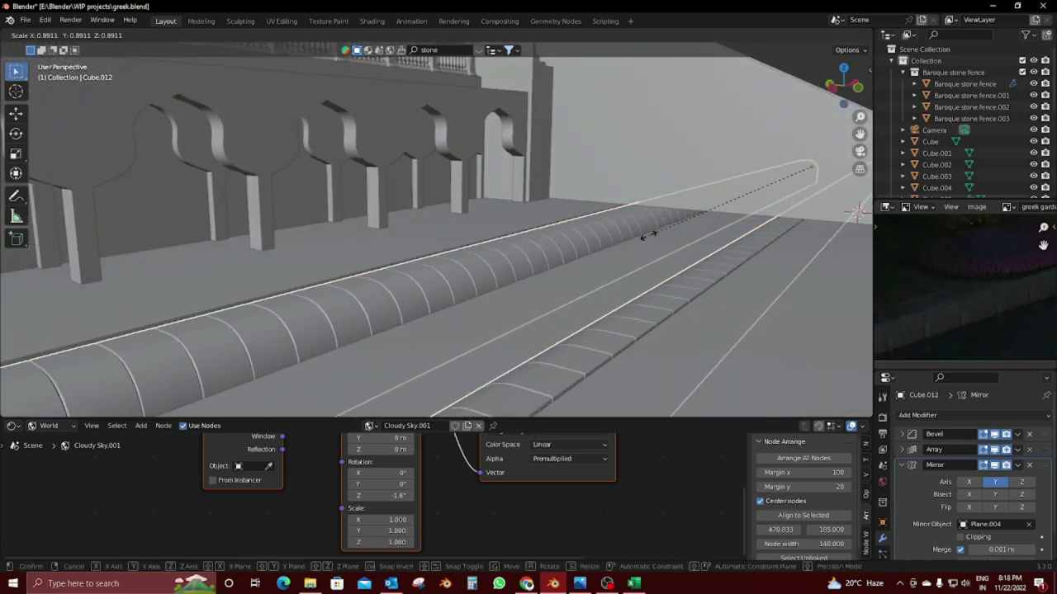
pyautogui.click(664, 221)
pyautogui.moveTo(664, 221)
pyautogui.mouseDown(button='middle')
pyautogui.moveTo(533, 243)
pyautogui.moveTo(584, 89)
pyautogui.moveTo(538, 58)
pyautogui.moveTo(490, 166)
pyautogui.moveTo(540, 213)
pyautogui.moveTo(505, 209)
pyautogui.mouseUp(button='middle')
pyautogui.scroll(3, 504, 209)
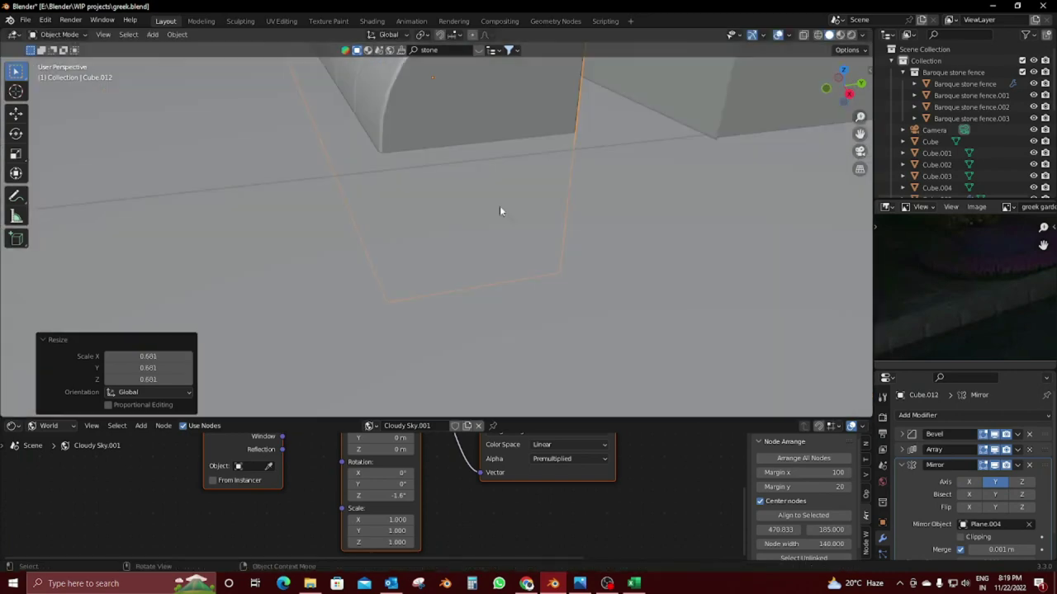
pyautogui.scroll(-3, 499, 205)
pyautogui.keyDown('shift'); pyautogui.click(489, 296); pyautogui.keyUp('shift')
pyautogui.keyDown('shift'); pyautogui.click(405, 255); pyautogui.keyUp('shift')
pyautogui.press('KP_Divide')
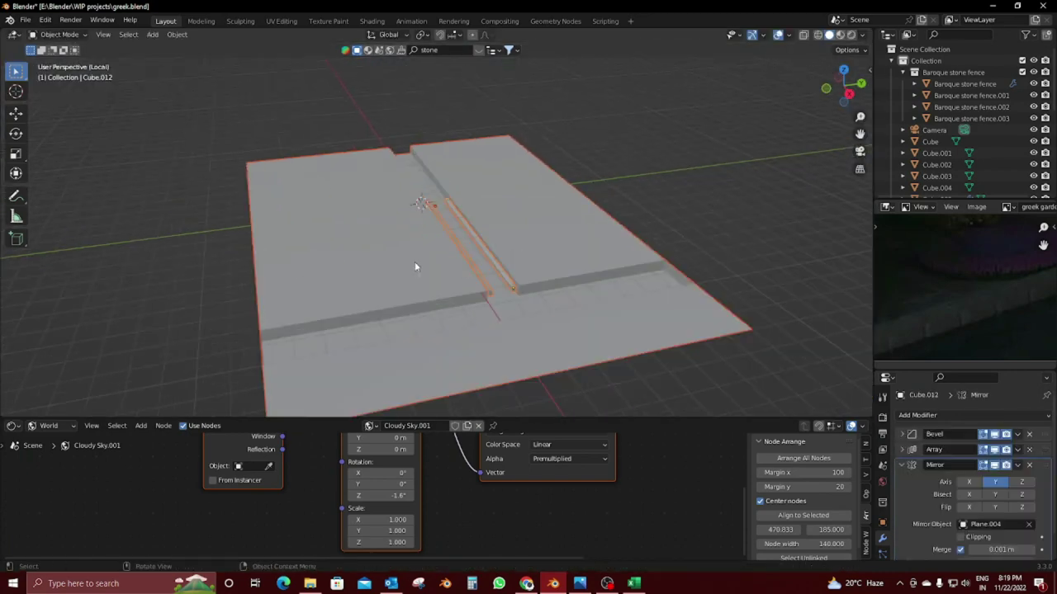
pyautogui.moveTo(415, 261)
pyautogui.mouseDown(button='middle')
pyautogui.moveTo(374, 210)
pyautogui.moveTo(417, 195)
pyautogui.moveTo(456, 244)
pyautogui.moveTo(452, 231)
pyautogui.moveTo(579, 272)
pyautogui.moveTo(547, 287)
pyautogui.mouseUp(button='middle')
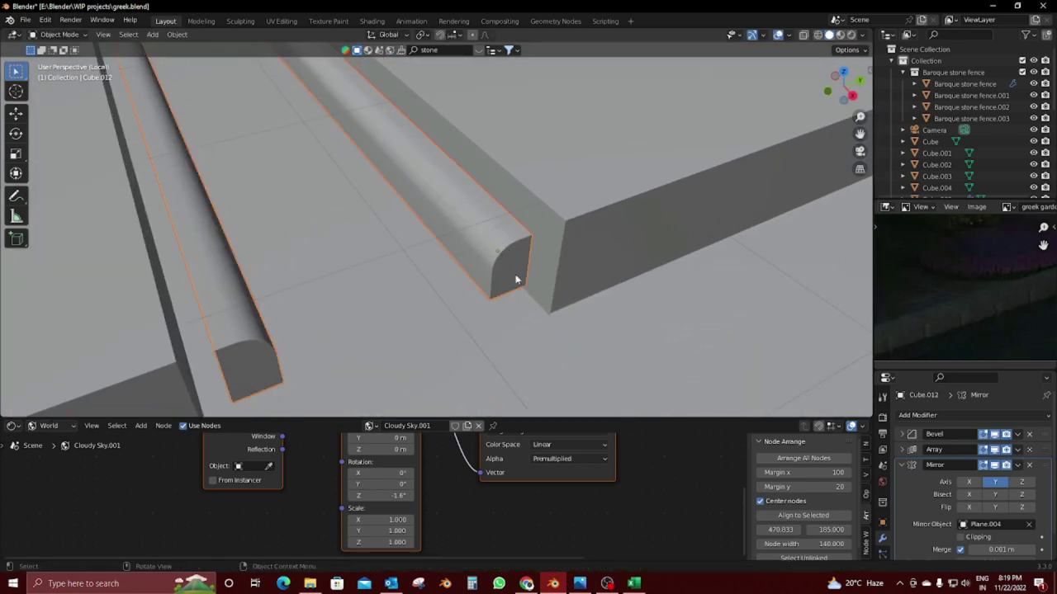
# Step: Stretch the curbs 2.345 along X, raise them 0.12 on Z and shift them along Y
pyautogui.press('s')
pyautogui.press('x')
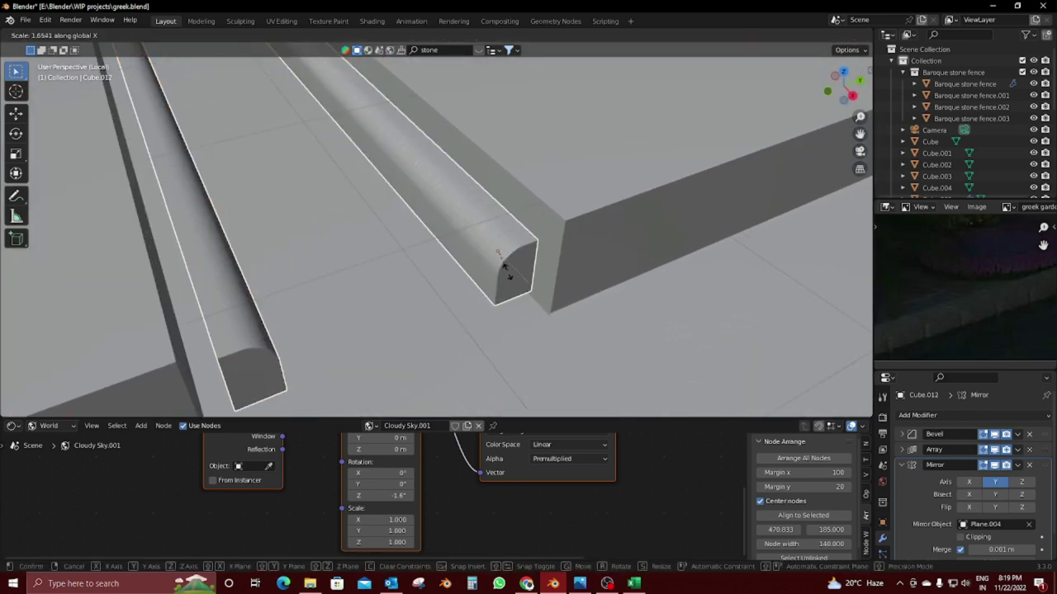
pyautogui.click(512, 281)
pyautogui.scroll(5, 539, 278)
pyautogui.scroll(-4, 512, 258)
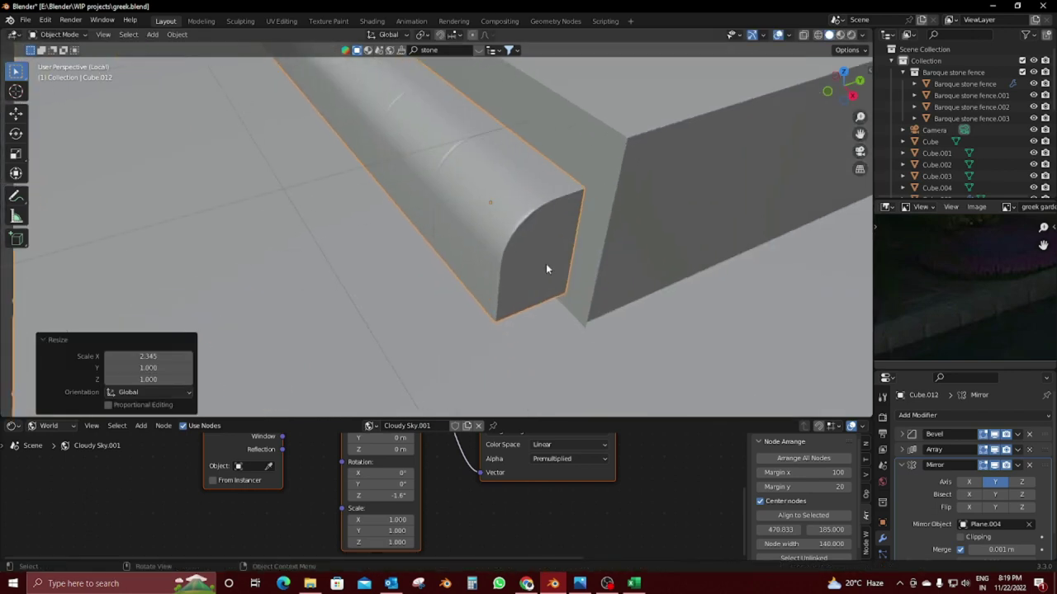
pyautogui.press('g')
pyautogui.press('z')
pyautogui.click(555, 208)
pyautogui.press('g')
pyautogui.press('y')
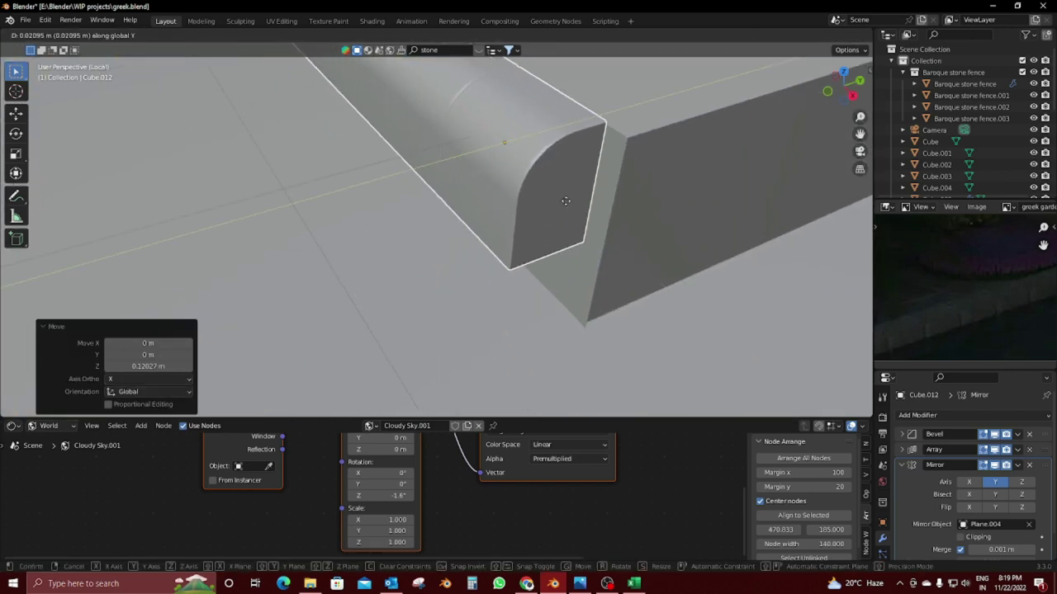
pyautogui.click(572, 194)
# Step: From top view, nudge the curbs slightly along Y and X to fit the channel edges
pyautogui.press('KP_7')
pyautogui.scroll(3, 597, 244)
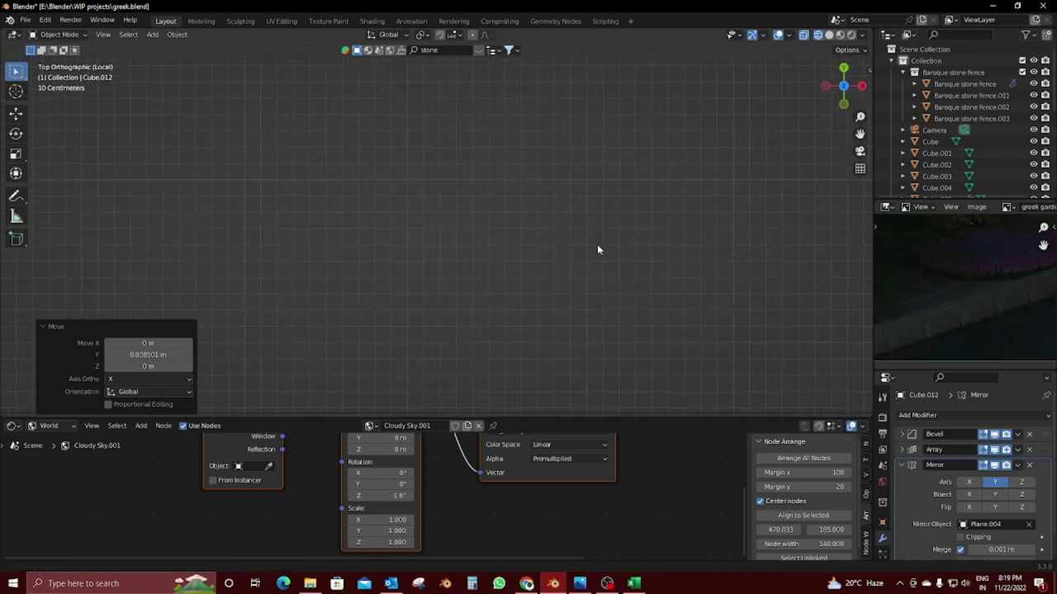
pyautogui.keyDown('shift'); pyautogui.scroll(-4, 459, 240); pyautogui.keyUp('shift')
pyautogui.keyDown('ctrl'); pyautogui.scroll(-3, 541, 256); pyautogui.keyUp('ctrl')
pyautogui.press('g')
pyautogui.press('y')
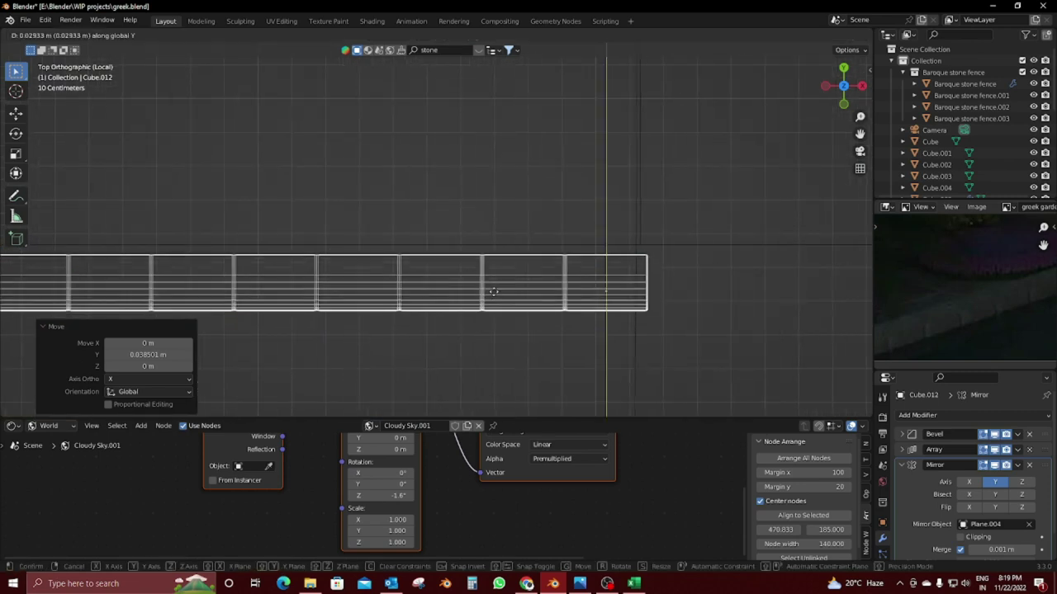
pyautogui.click(519, 299)
pyautogui.press('x')
pyautogui.click(517, 290)
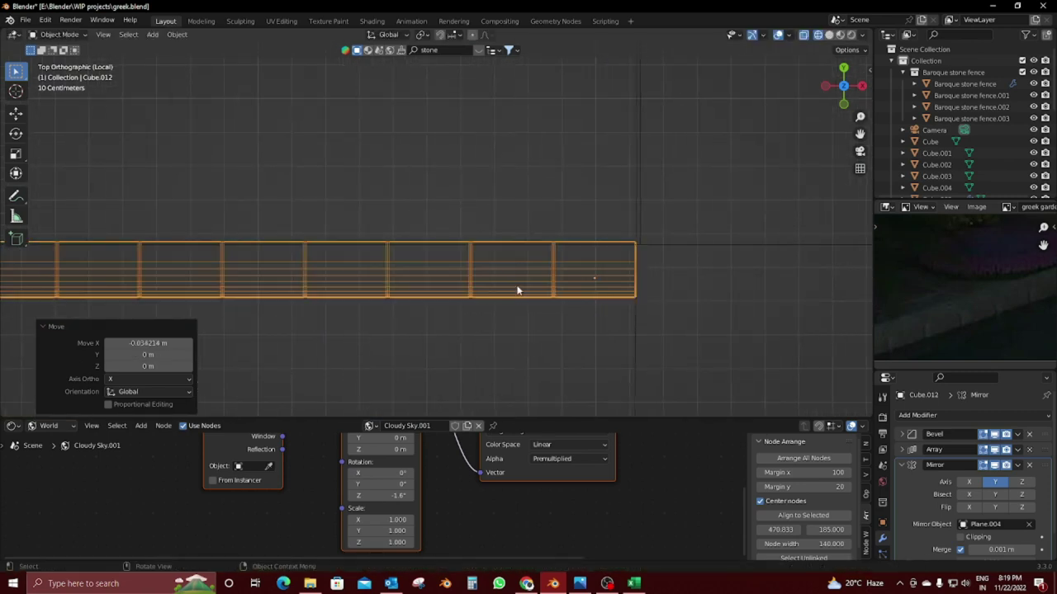
pyautogui.moveTo(516, 290); pyautogui.dragTo(566, 288, button='middle')
pyautogui.moveTo(434, 219)
pyautogui.mouseDown(button='middle')
pyautogui.moveTo(464, 248)
pyautogui.moveTo(519, 267)
pyautogui.moveTo(472, 181)
pyautogui.moveTo(391, 156)
pyautogui.moveTo(484, 123)
pyautogui.moveTo(437, 151)
pyautogui.moveTo(501, 194)
pyautogui.mouseUp(button='middle')
# Step: Collapse the Mirror and Bevel panels and expand the curb's Array settings
pyautogui.click(900, 467)
pyautogui.click(901, 434)
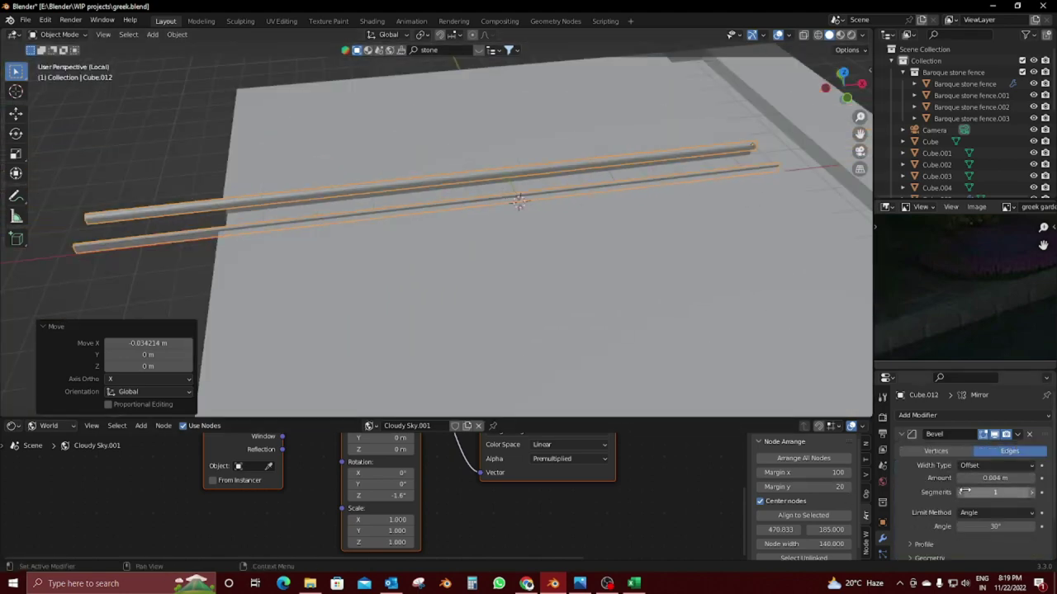
pyautogui.click(901, 434)
pyautogui.click(902, 450)
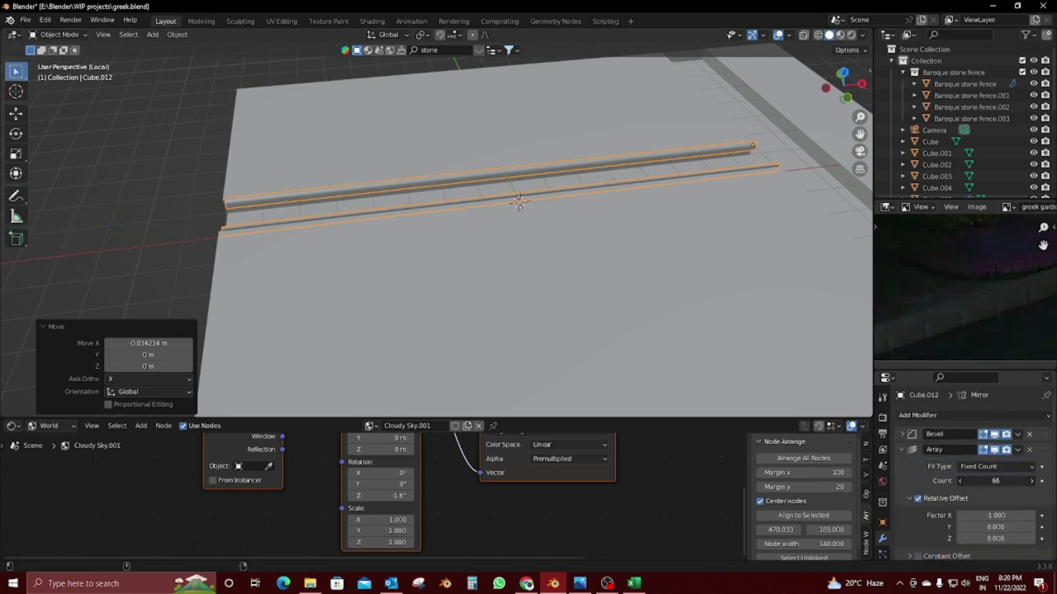
# Step: Return to the full scene, view it through the camera and save greek.blend
pyautogui.press('KP_Divide')
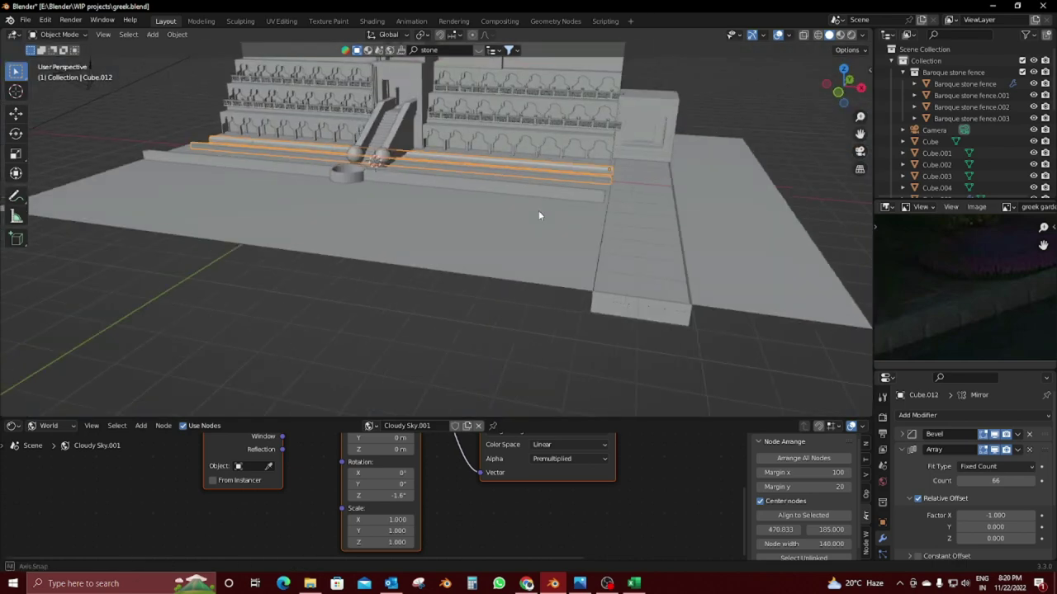
pyautogui.press('KP_0')
pyautogui.scroll(2, 669, 178)
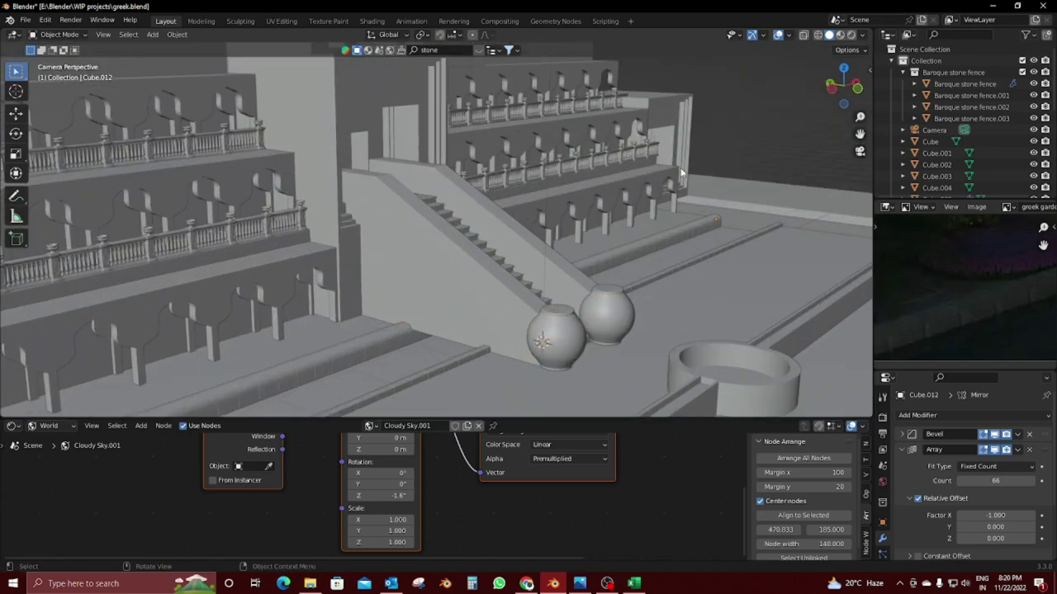
pyautogui.scroll(-2, 670, 187)
pyautogui.hotkey('ctrl', 's')
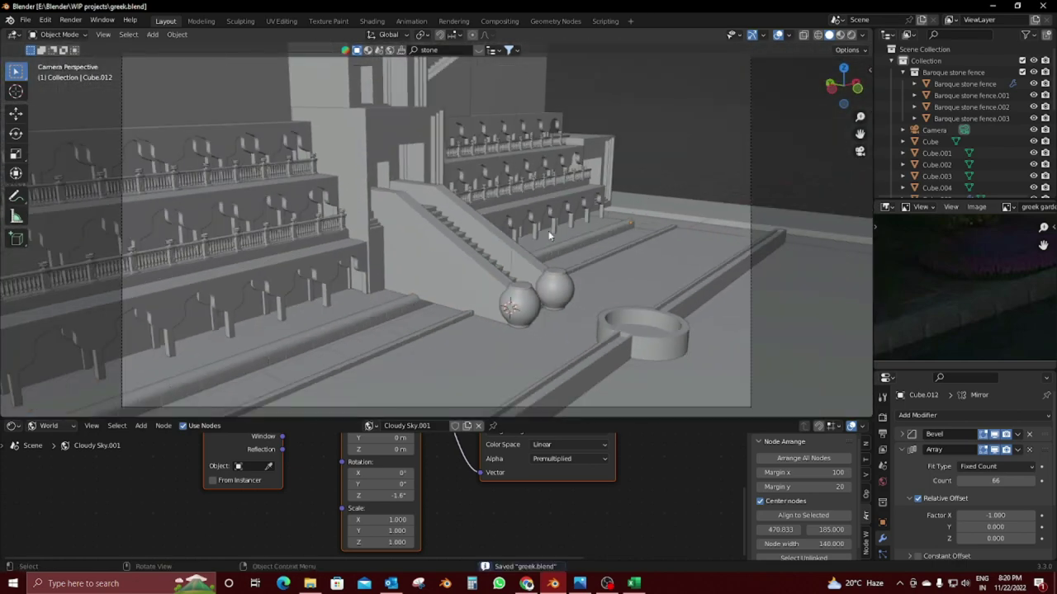
# Step: Inspect the amphitheatre, selecting Cube.003 and Cube, then orbit out of the camera framing
pyautogui.scroll(-1, 558, 219)
pyautogui.scroll(-1, 564, 203)
pyautogui.scroll(4, 401, 102)
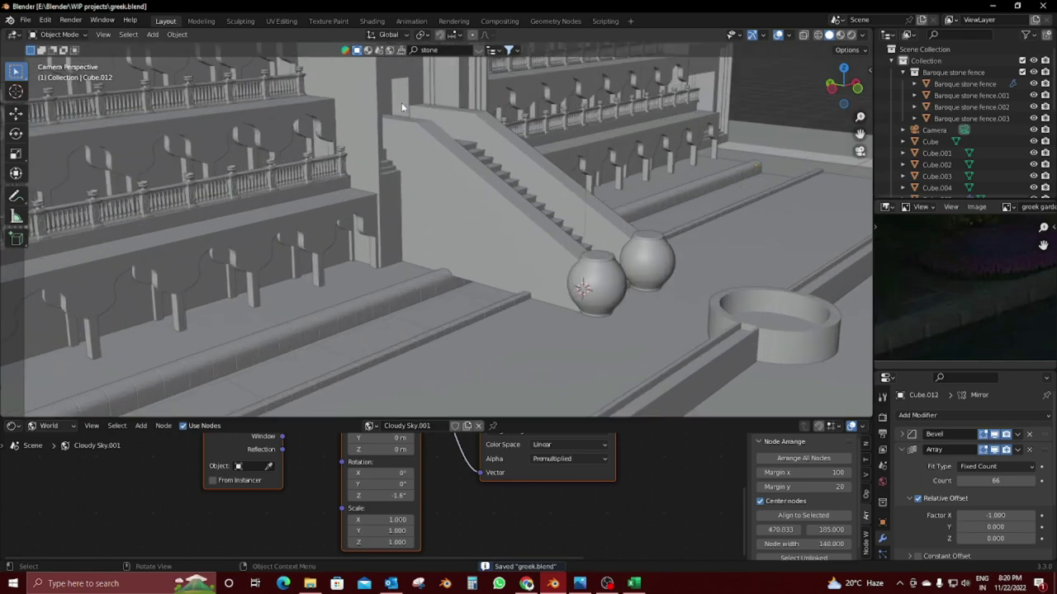
pyautogui.click(403, 103)
pyautogui.scroll(1, 405, 104)
pyautogui.scroll(2, 488, 152)
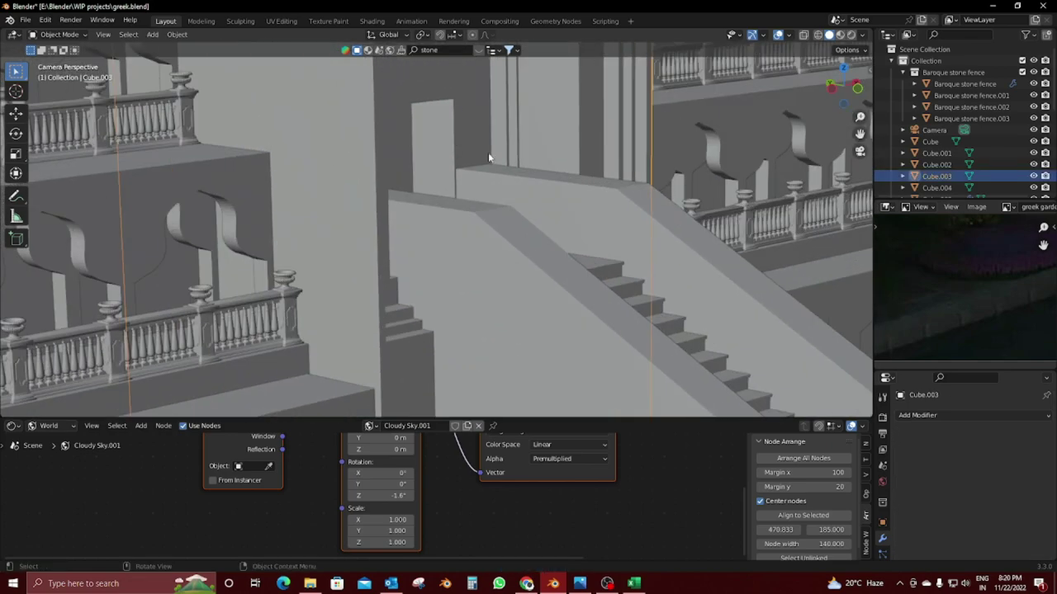
pyautogui.scroll(-4, 488, 157)
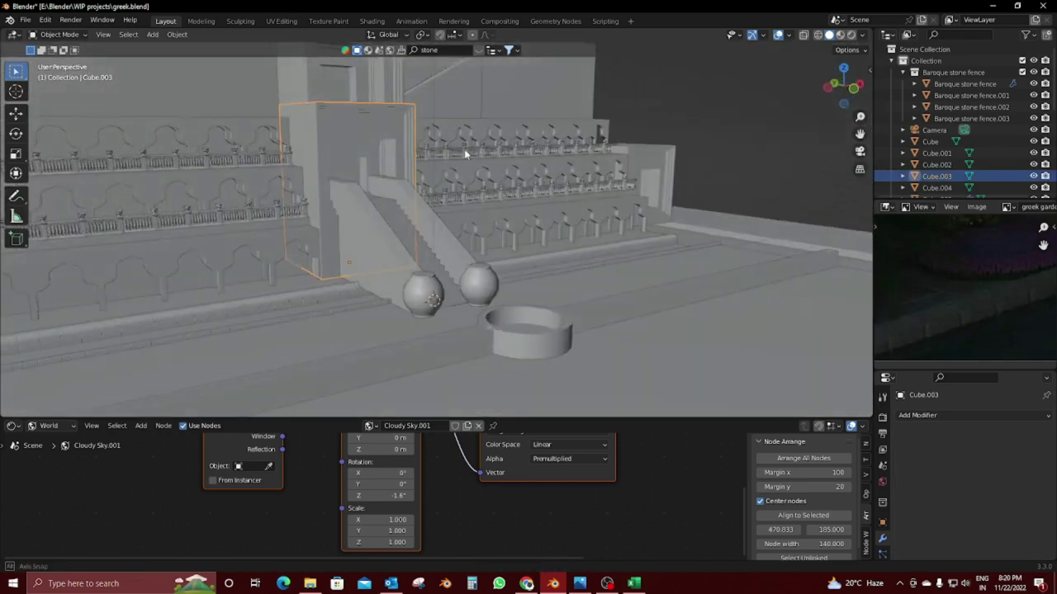
pyautogui.scroll(1, 464, 148)
pyautogui.scroll(3, 488, 144)
pyautogui.scroll(-2, 488, 143)
pyautogui.scroll(-5, 490, 154)
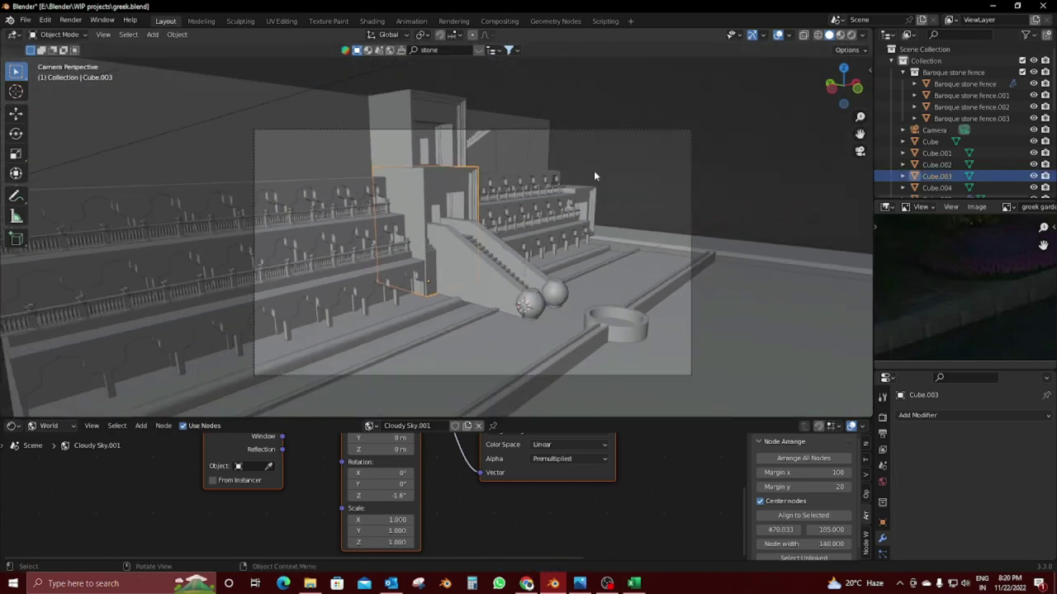
pyautogui.click(629, 171)
pyautogui.scroll(-4, 488, 176)
pyautogui.scroll(3, 487, 177)
pyautogui.click(204, 164)
pyautogui.moveTo(204, 164)
pyautogui.mouseDown(button='middle')
pyautogui.moveTo(543, 171)
pyautogui.moveTo(531, 192)
pyautogui.mouseUp(button='middle')
pyautogui.scroll(-3, 528, 163)
pyautogui.scroll(3, 508, 169)
# Step: Add a second Mirror modifier to Stairs.001 with Cube.002 as the mirror object
pyautogui.click(531, 192)
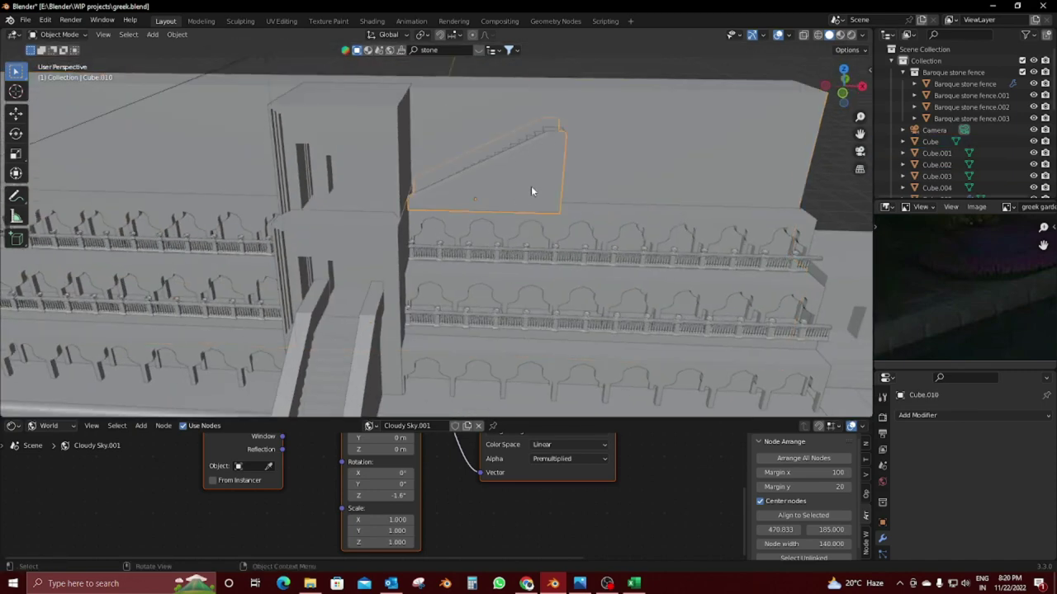
pyautogui.click(511, 151)
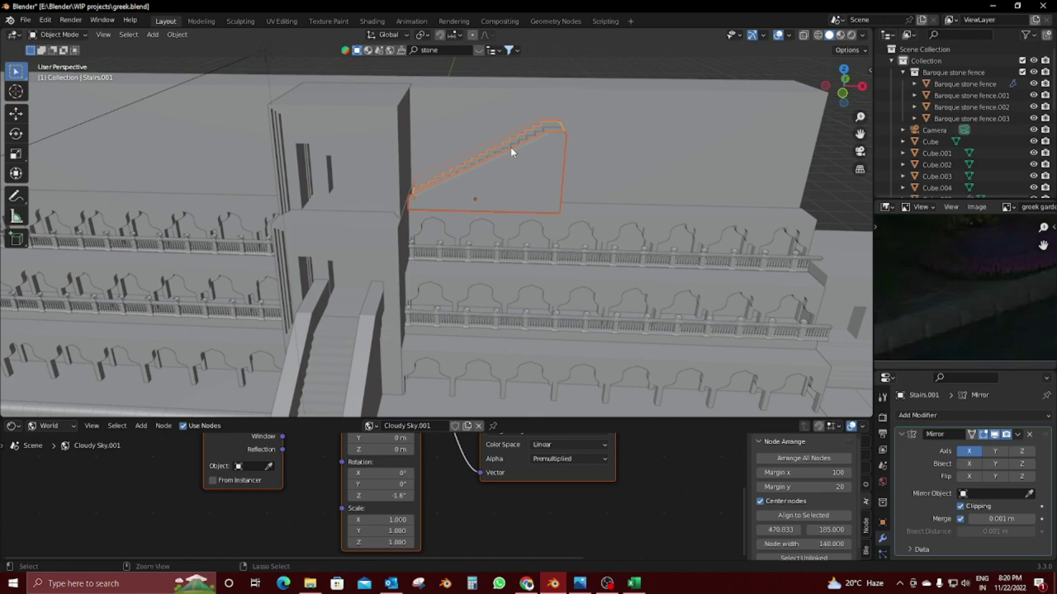
pyautogui.keyDown('ctrl'); pyautogui.click(510, 148); pyautogui.keyUp('ctrl')
pyautogui.click(902, 434)
pyautogui.click(926, 416)
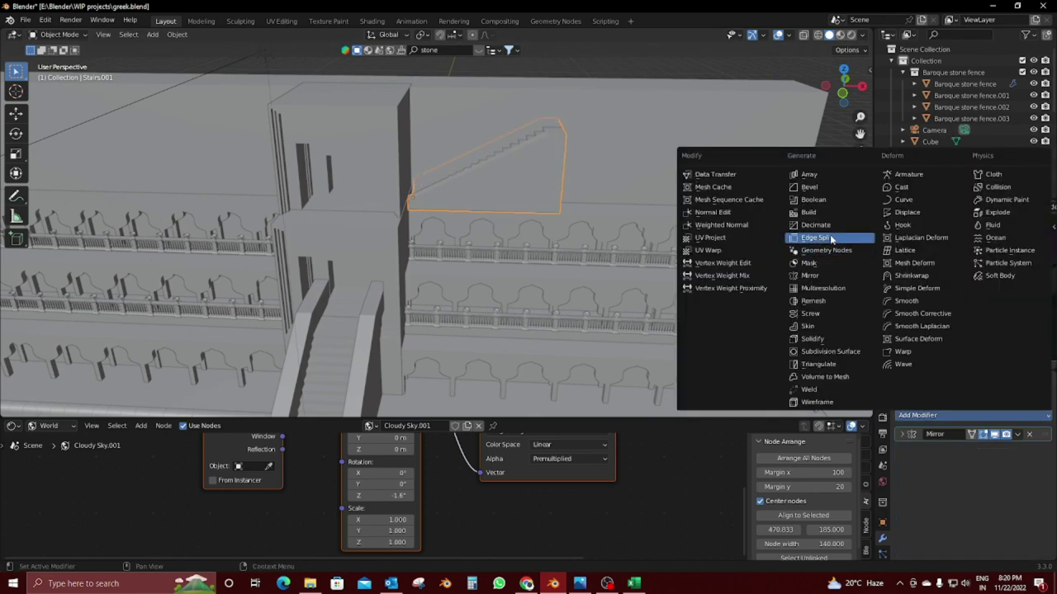
pyautogui.click(820, 279)
pyautogui.click(299, 64)
# Step: Duplicate doorway block Cube.007, raise the copy onto the upper tier and shift it along X
pyautogui.moveTo(314, 82)
pyautogui.mouseDown(button='middle')
pyautogui.moveTo(683, 146)
pyautogui.moveTo(652, 156)
pyautogui.moveTo(561, 141)
pyautogui.moveTo(737, 311)
pyautogui.mouseUp(button='middle')
pyautogui.click(743, 347)
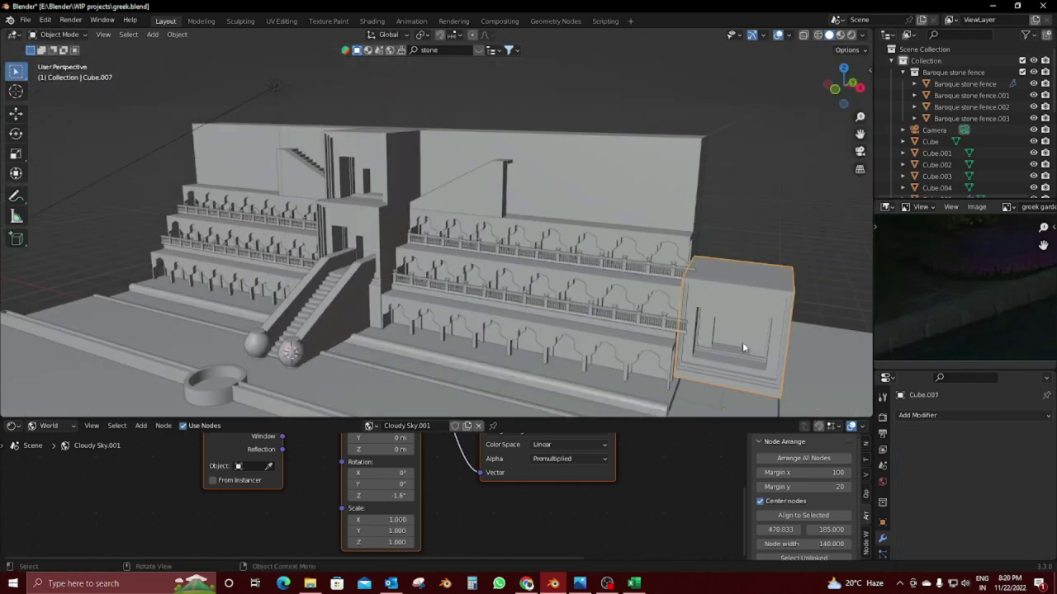
pyautogui.hotkey('shift', 'd')
pyautogui.press('z')
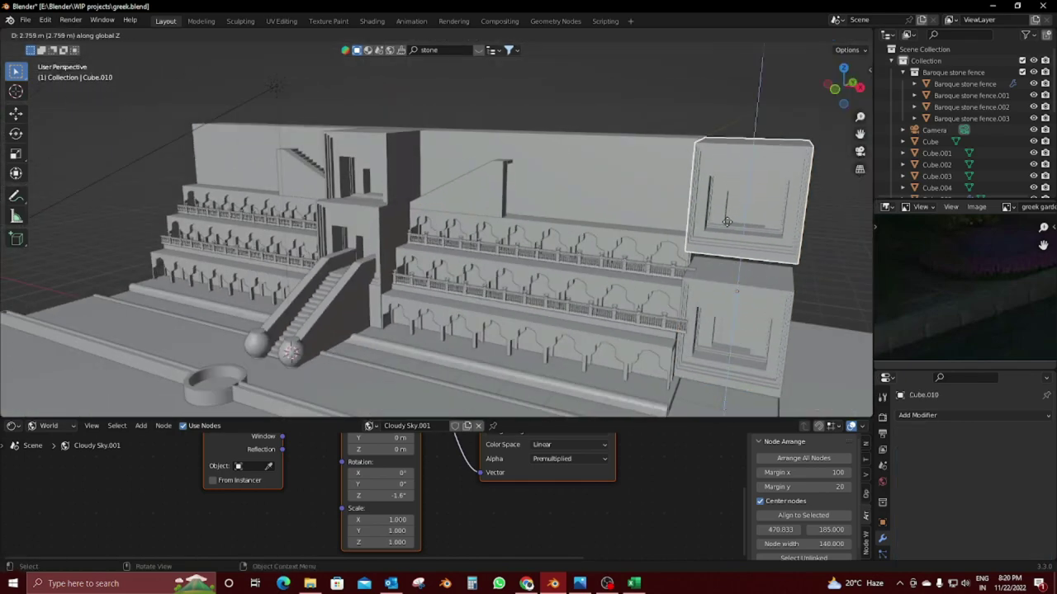
pyautogui.click(727, 221)
pyautogui.press('g')
pyautogui.press('x')
pyautogui.click(561, 221)
# Step: From top view, reposition the copied block along Y and then X
pyautogui.scroll(3, 632, 257)
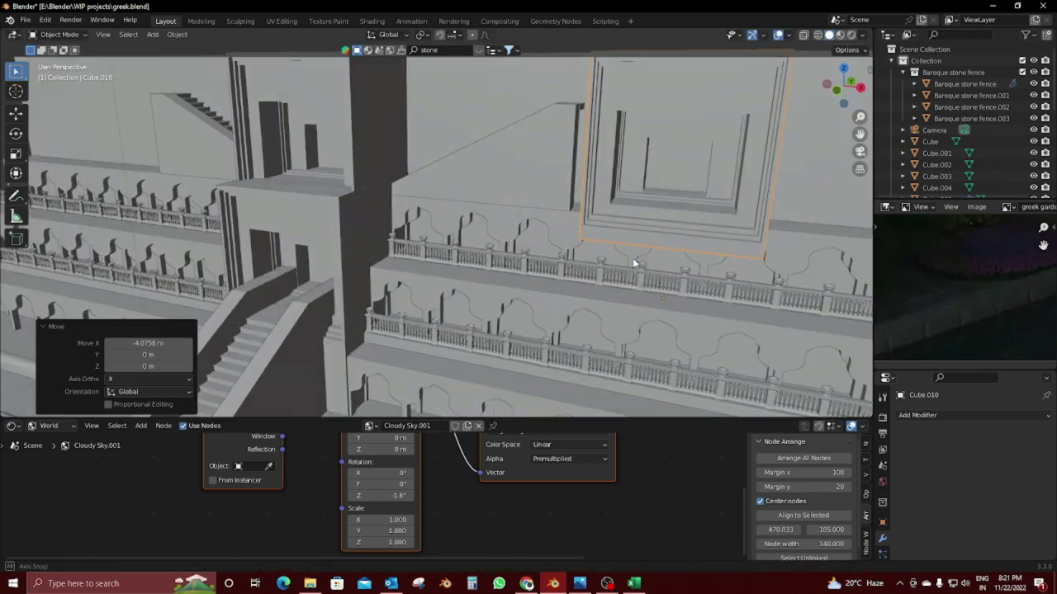
pyautogui.press('KP_7')
pyautogui.press('g')
pyautogui.press('y')
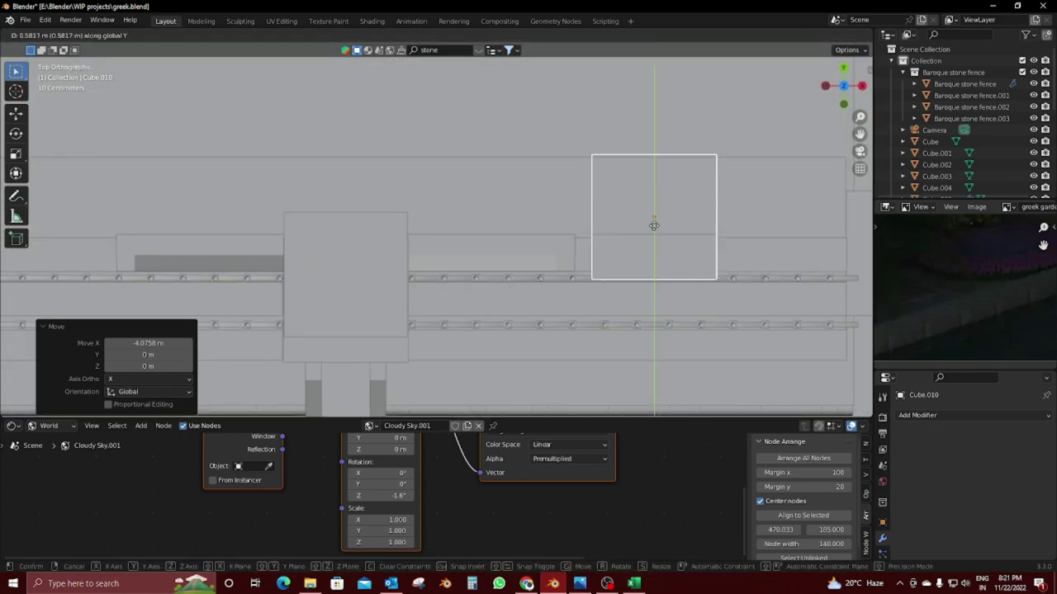
pyautogui.click(653, 226)
pyautogui.press('g')
pyautogui.press('x')
pyautogui.click(632, 253)
# Step: Fine-tune the copy beside the staircase with small Y and X nudges
pyautogui.moveTo(632, 252); pyautogui.dragTo(663, 196, button='middle')
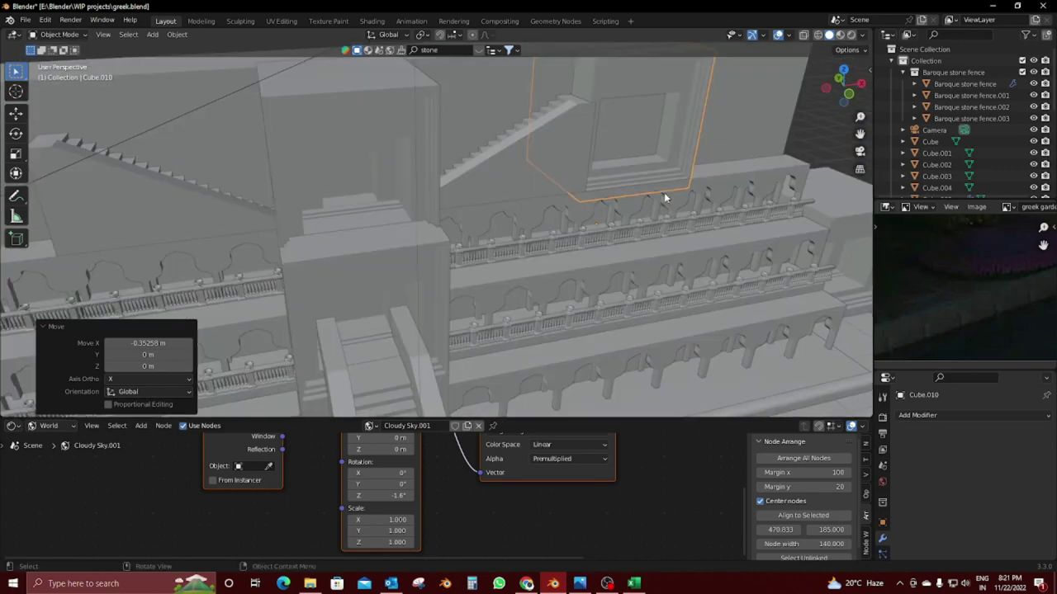
pyautogui.scroll(4, 664, 197)
pyautogui.scroll(3, 644, 173)
pyautogui.moveTo(647, 279)
pyautogui.mouseDown(button='middle')
pyautogui.moveTo(581, 291)
pyautogui.moveTo(610, 283)
pyautogui.mouseUp(button='middle')
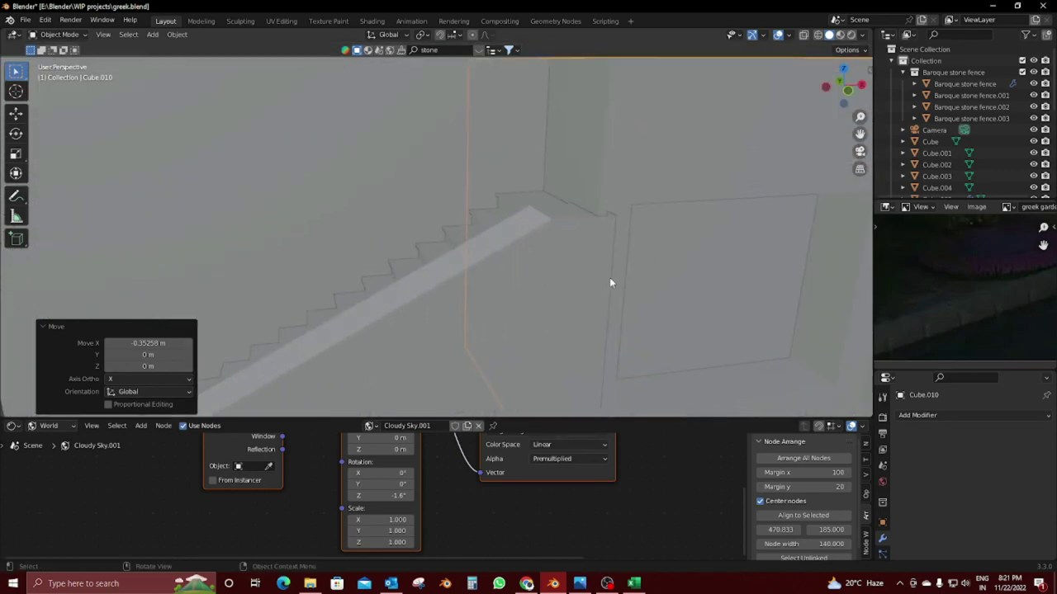
pyautogui.press('g')
pyautogui.press('y')
pyautogui.click(615, 289)
pyautogui.press('g')
pyautogui.press('x')
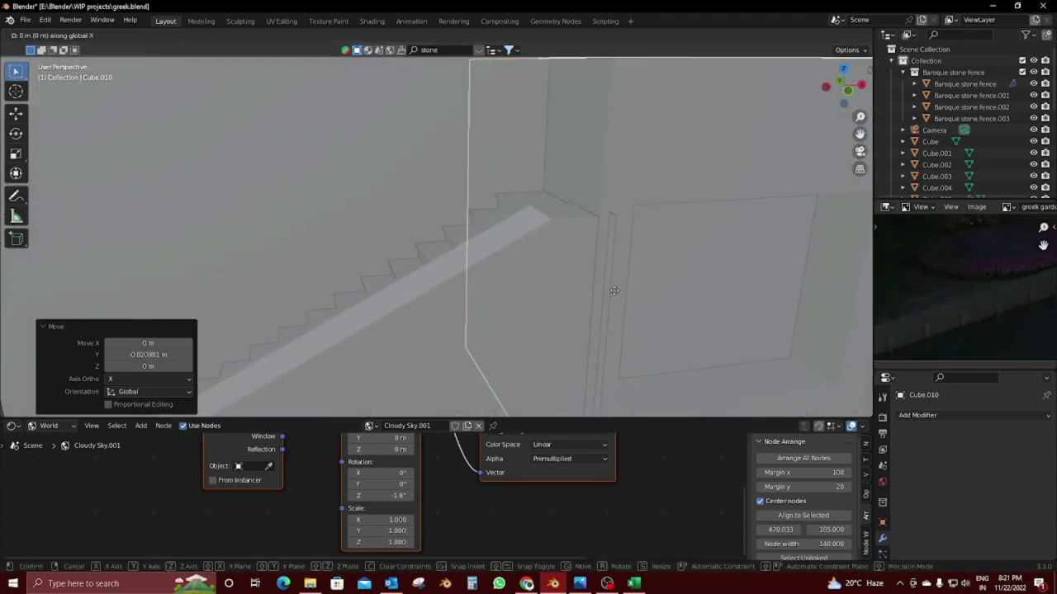
pyautogui.click(659, 282)
# Step: In camera view, nudge the stacked block Cube.010 about 0.016 m along Y
pyautogui.scroll(-5, 660, 281)
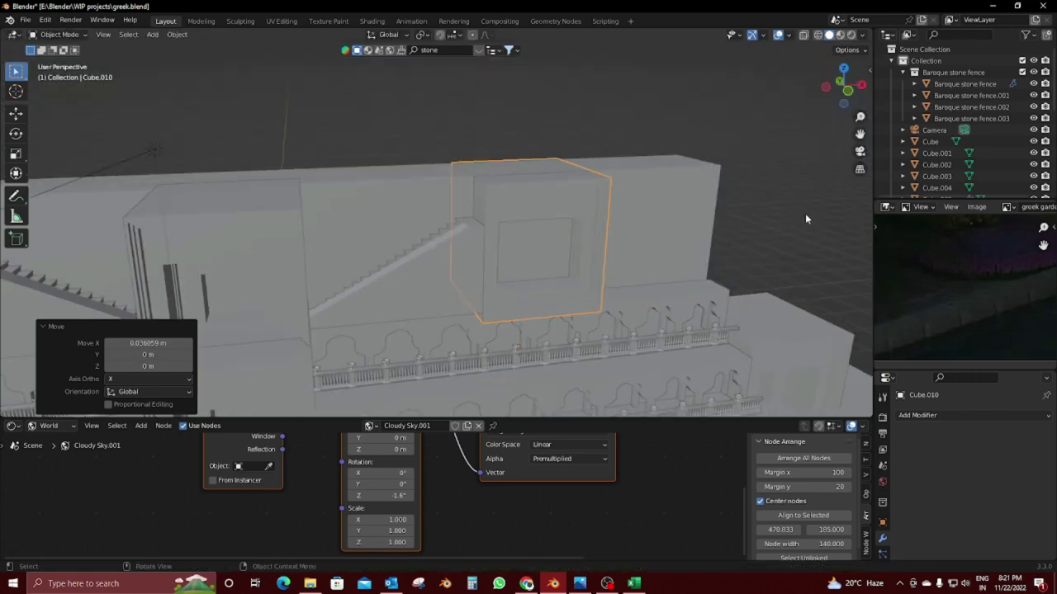
pyautogui.moveTo(805, 213); pyautogui.dragTo(737, 231, button='middle')
pyautogui.press('KP_0')
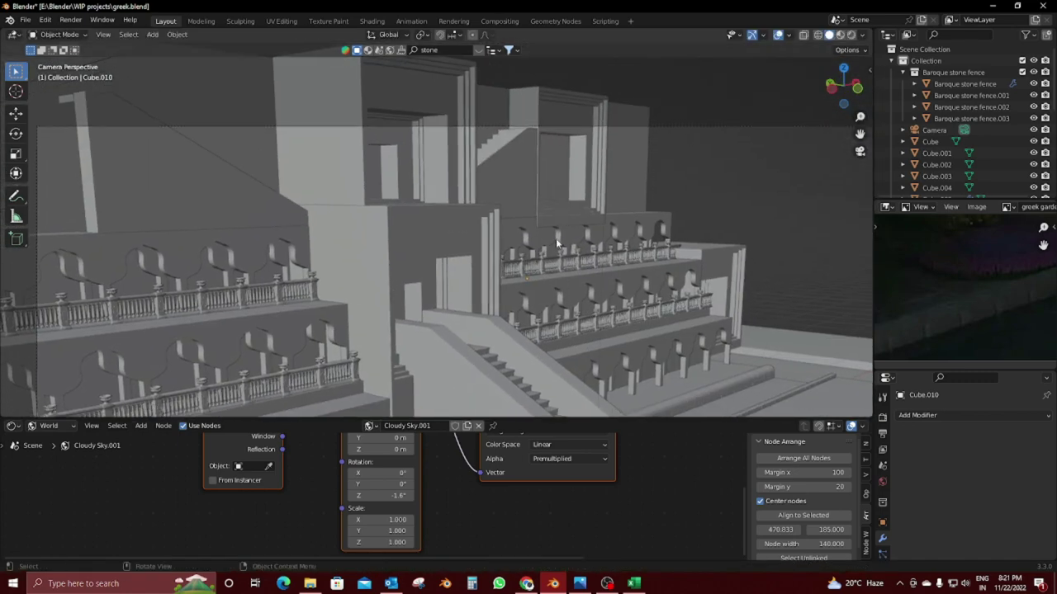
pyautogui.scroll(5, 557, 243)
pyautogui.click(667, 237)
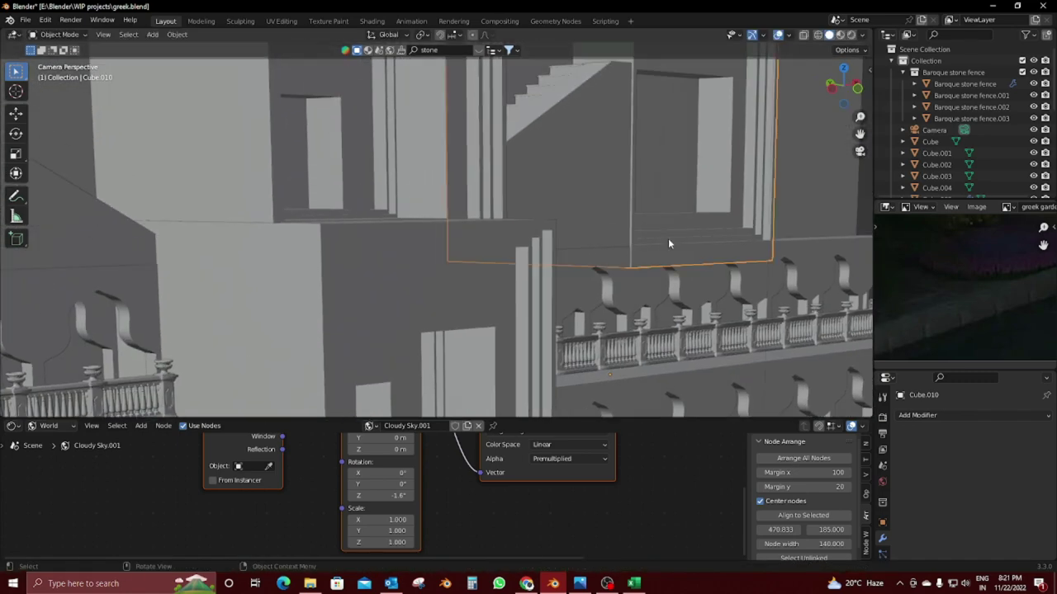
pyautogui.press('g')
pyautogui.press('y')
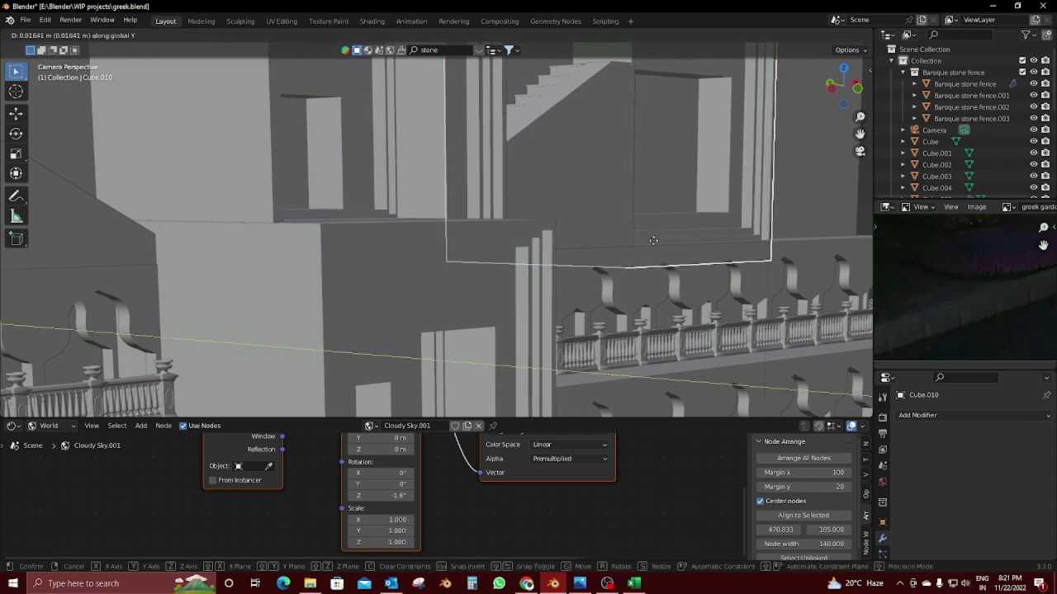
pyautogui.click(586, 225)
# Step: Nudge Stairs.001 about 0.016 m along Y near the upper landing
pyautogui.click(586, 225)
pyautogui.press('g')
pyautogui.press('x')
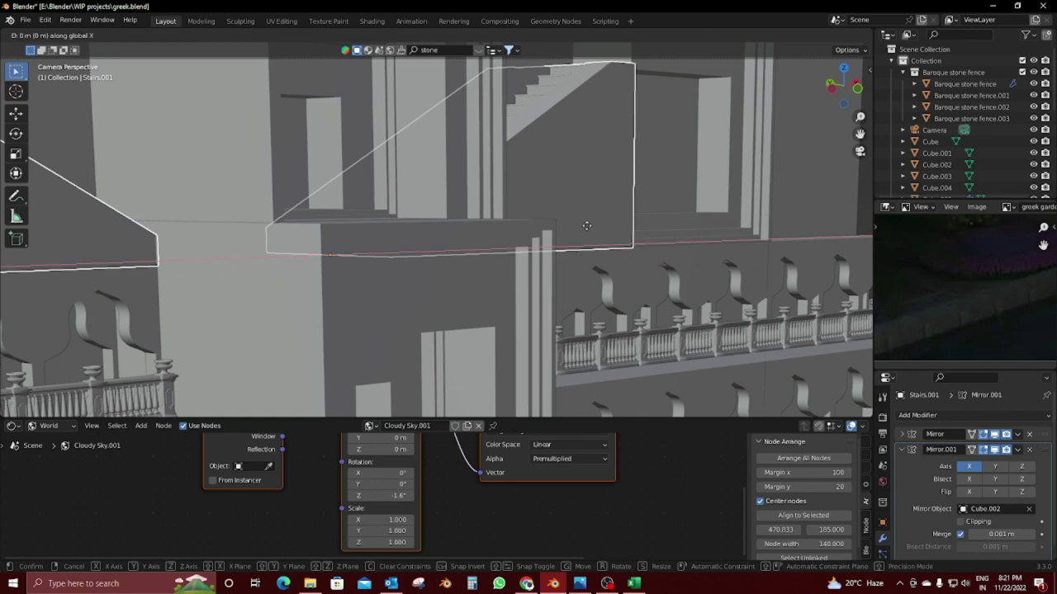
pyautogui.press('x')
pyautogui.press('x')
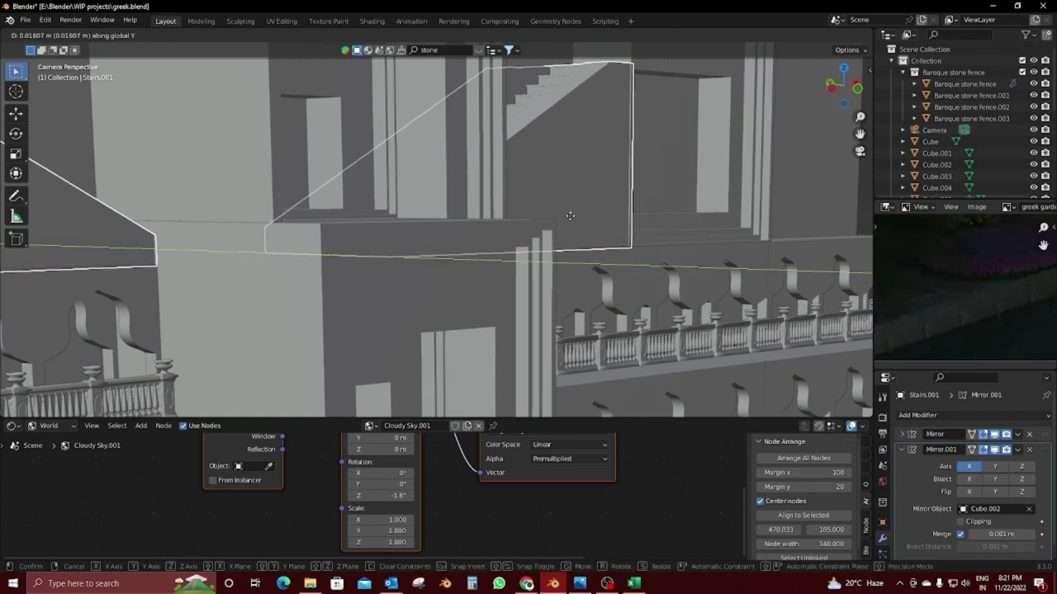
pyautogui.click(568, 216)
pyautogui.scroll(-5, 570, 215)
pyautogui.scroll(2, 619, 213)
pyautogui.scroll(2, 661, 213)
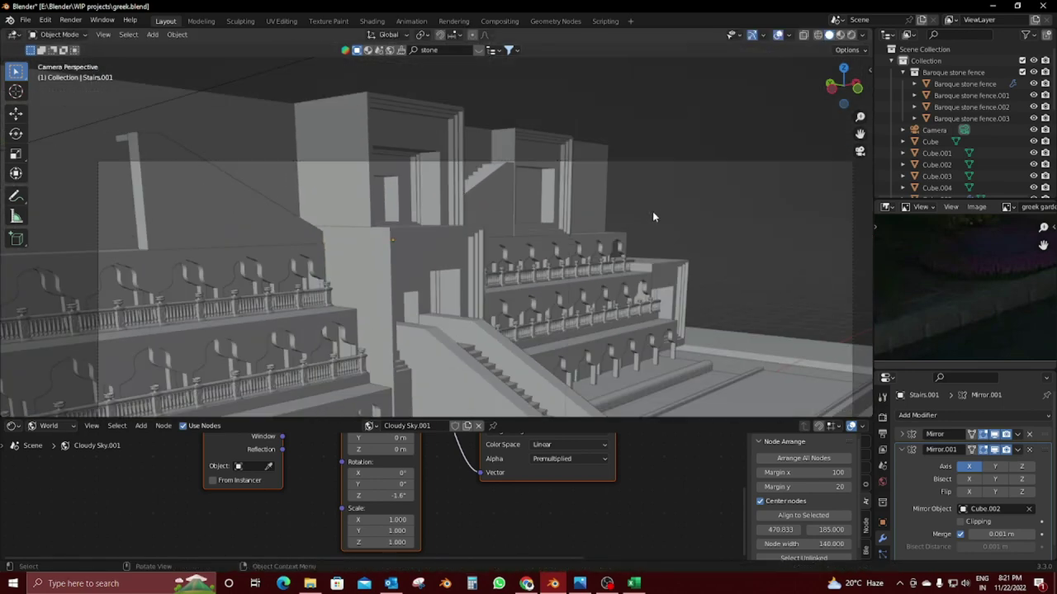
pyautogui.scroll(-2, 636, 221)
pyautogui.scroll(-1, 598, 230)
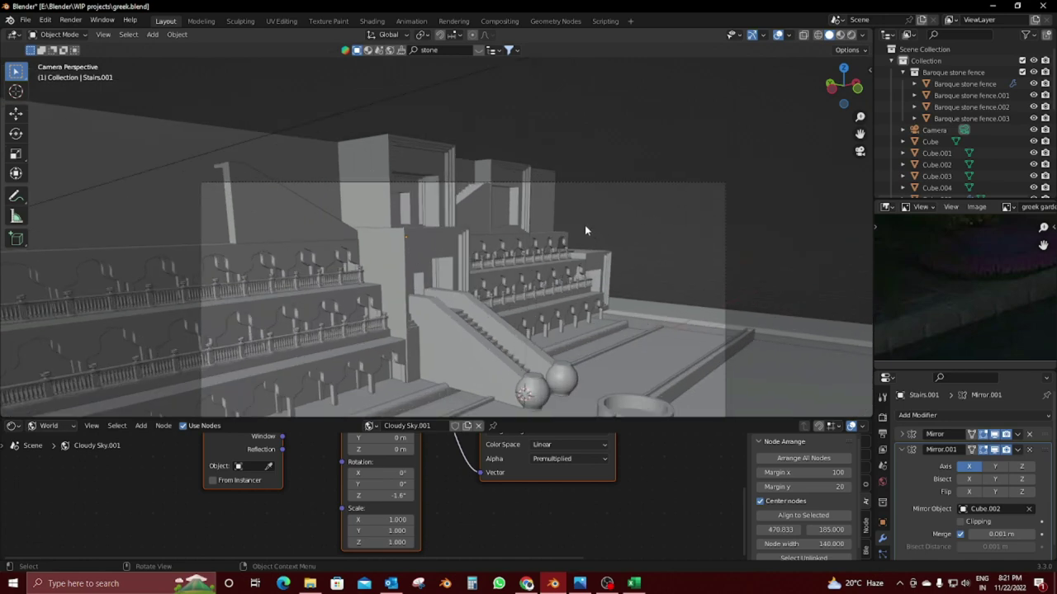
# Step: Move the Cube block along Y near the upper balconies
pyautogui.scroll(4, 545, 216)
pyautogui.moveTo(155, 160); pyautogui.dragTo(314, 211, button='middle')
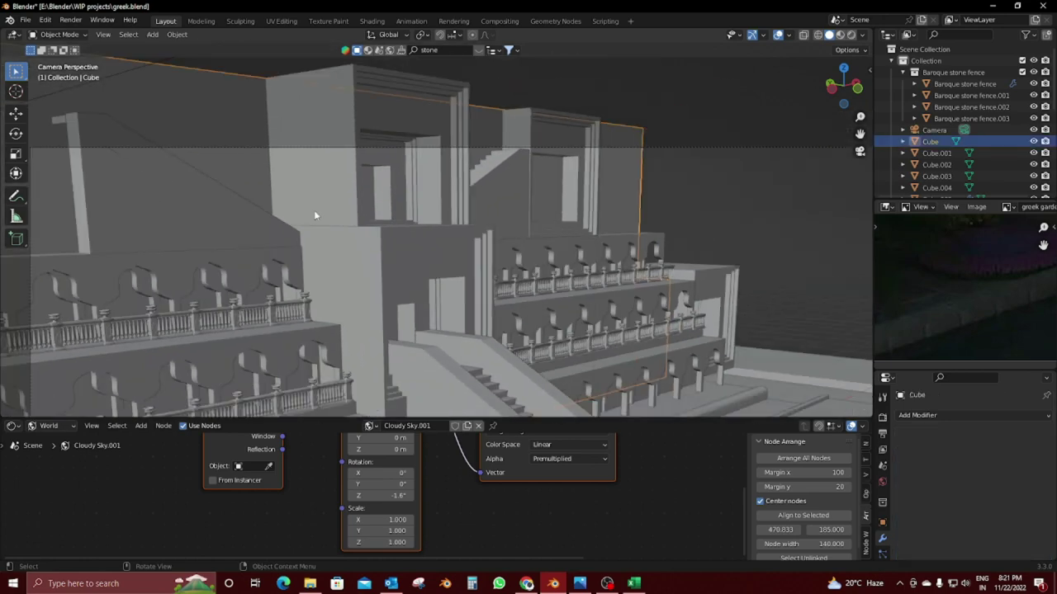
pyautogui.press('g')
pyautogui.press('y')
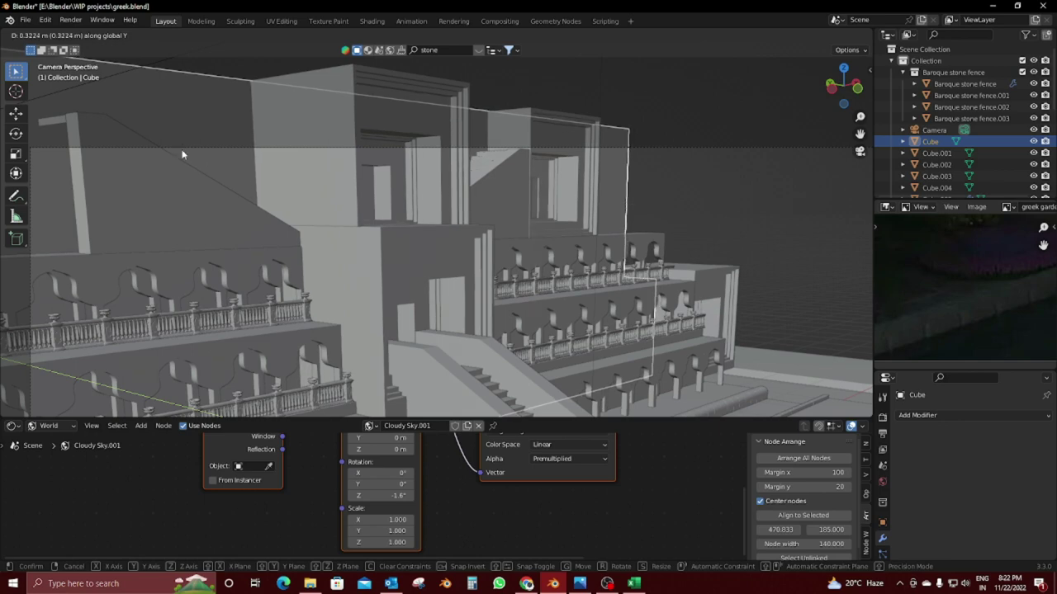
pyautogui.click(182, 154)
# Step: Duplicate Cube.007 2.0973 m higher and place the copy at Y 1.2972 m
pyautogui.scroll(3, 764, 194)
pyautogui.moveTo(771, 220); pyautogui.dragTo(616, 312, button='middle')
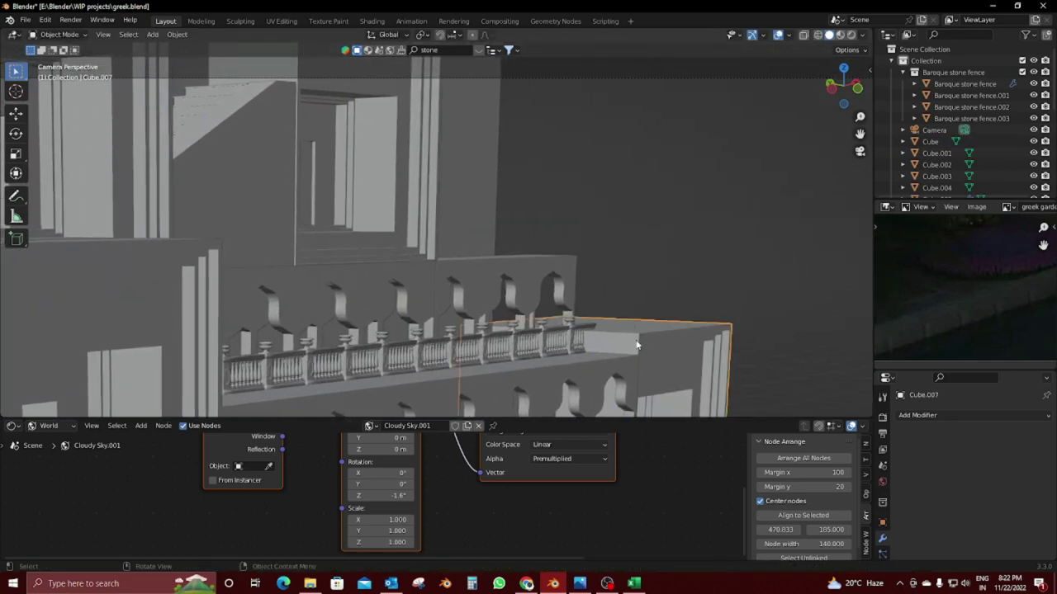
pyautogui.hotkey('shift', 'd')
pyautogui.press('z')
pyautogui.click(644, 198)
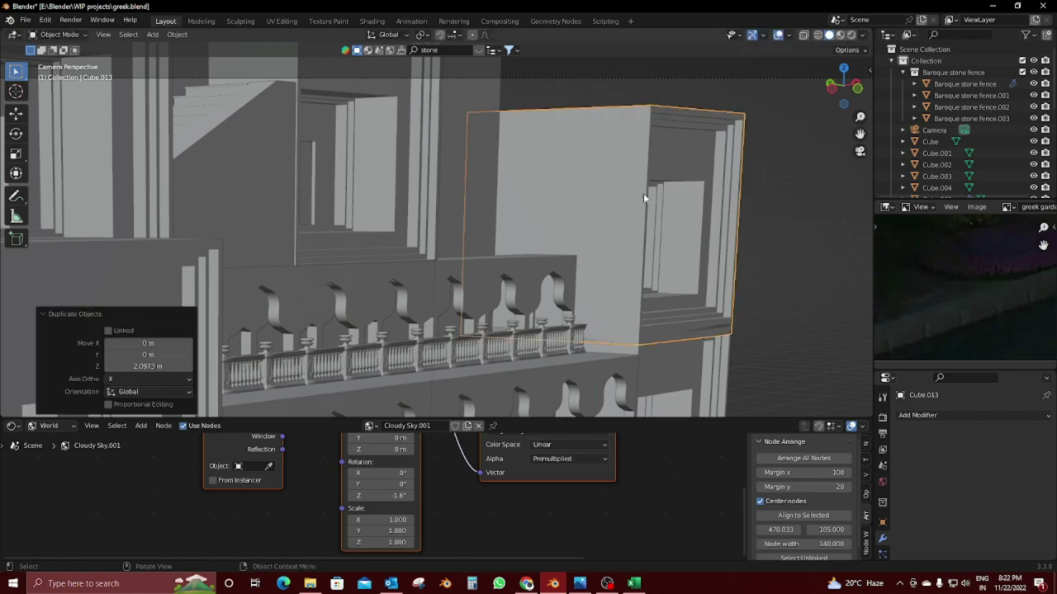
pyautogui.press('g')
pyautogui.press('y')
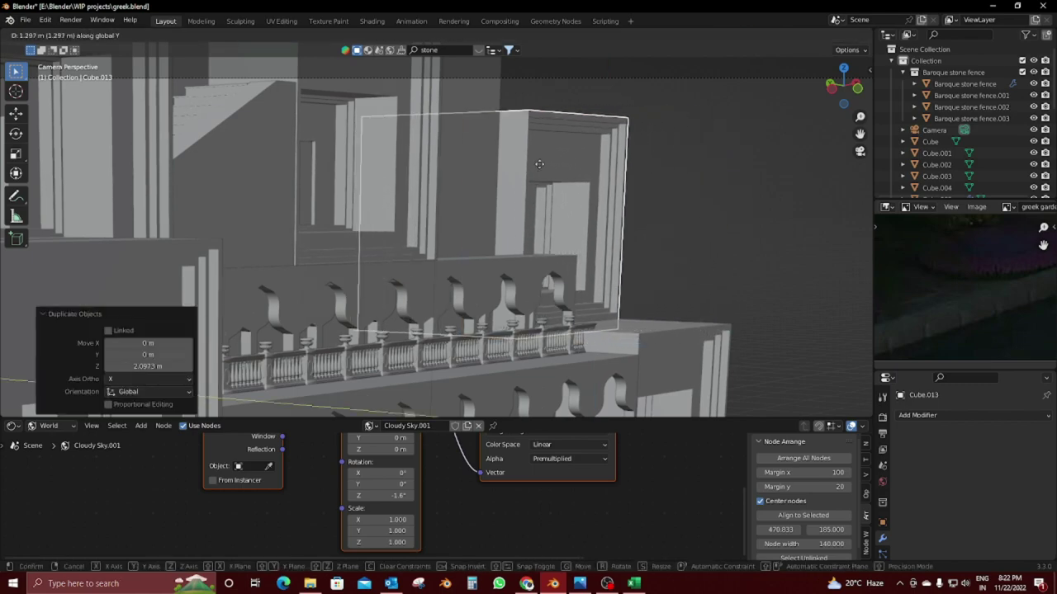
pyautogui.click(539, 165)
# Step: Shift the wall block slightly along X and then along Y
pyautogui.moveTo(539, 164)
pyautogui.mouseDown(button='middle')
pyautogui.moveTo(677, 279)
pyautogui.moveTo(628, 288)
pyautogui.moveTo(622, 301)
pyautogui.moveTo(545, 291)
pyautogui.mouseUp(button='middle')
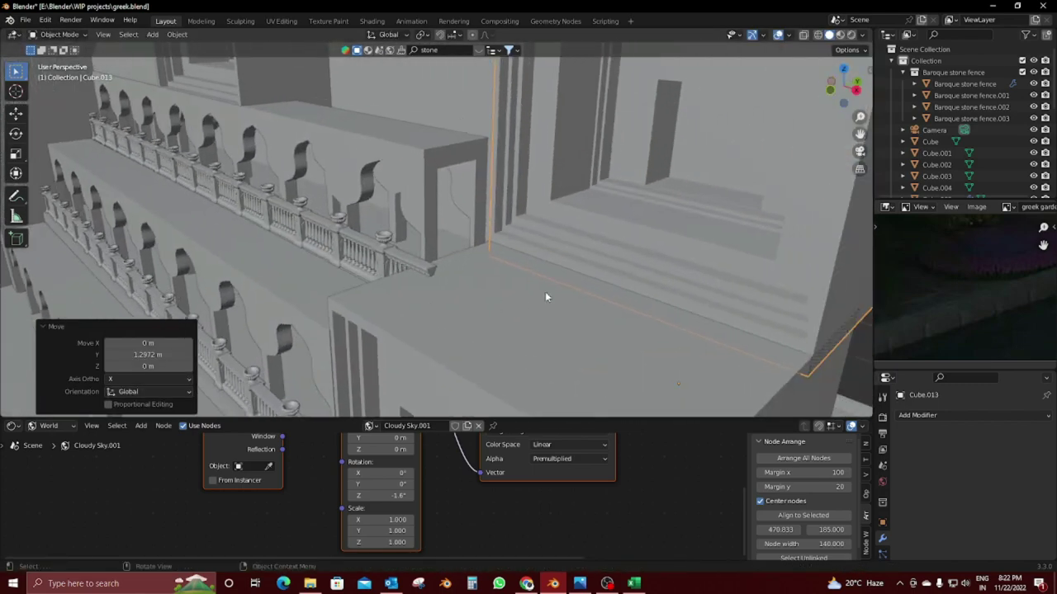
pyautogui.scroll(5, 544, 291)
pyautogui.press('g')
pyautogui.press('x')
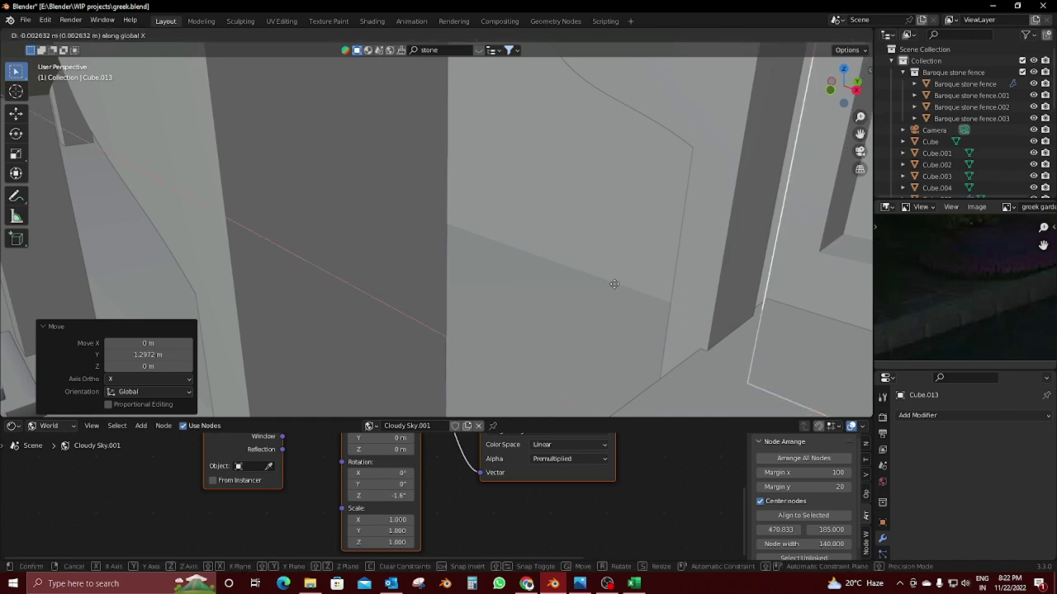
pyautogui.click(521, 160)
pyautogui.press('g')
pyautogui.press('y')
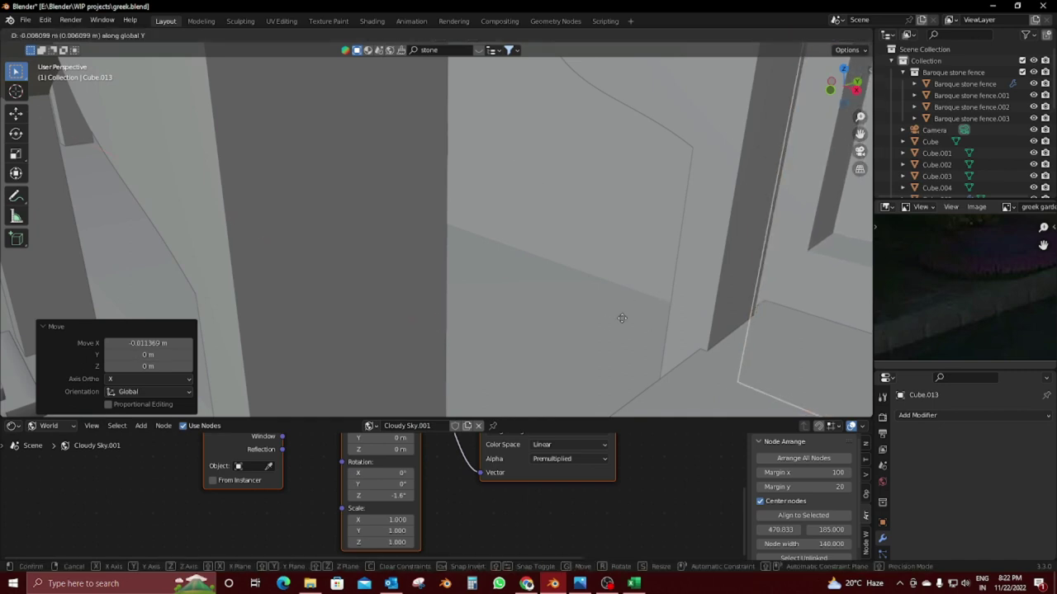
pyautogui.click(741, 224)
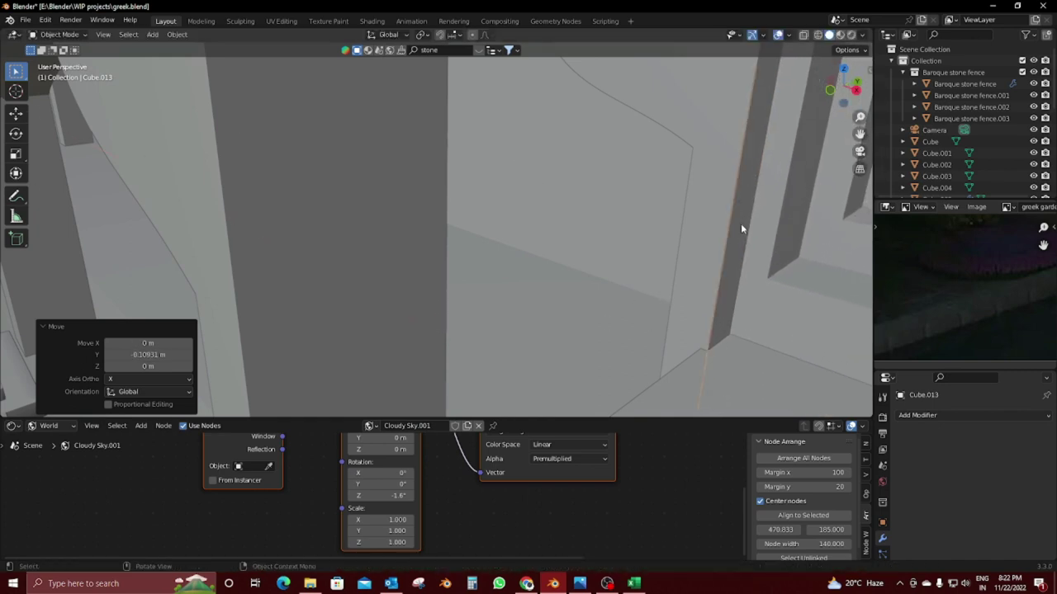
# Step: Scale the railing block taller along the Z axis
pyautogui.scroll(-8, 752, 248)
pyautogui.scroll(4, 757, 247)
pyautogui.scroll(3, 758, 234)
pyautogui.scroll(2, 641, 265)
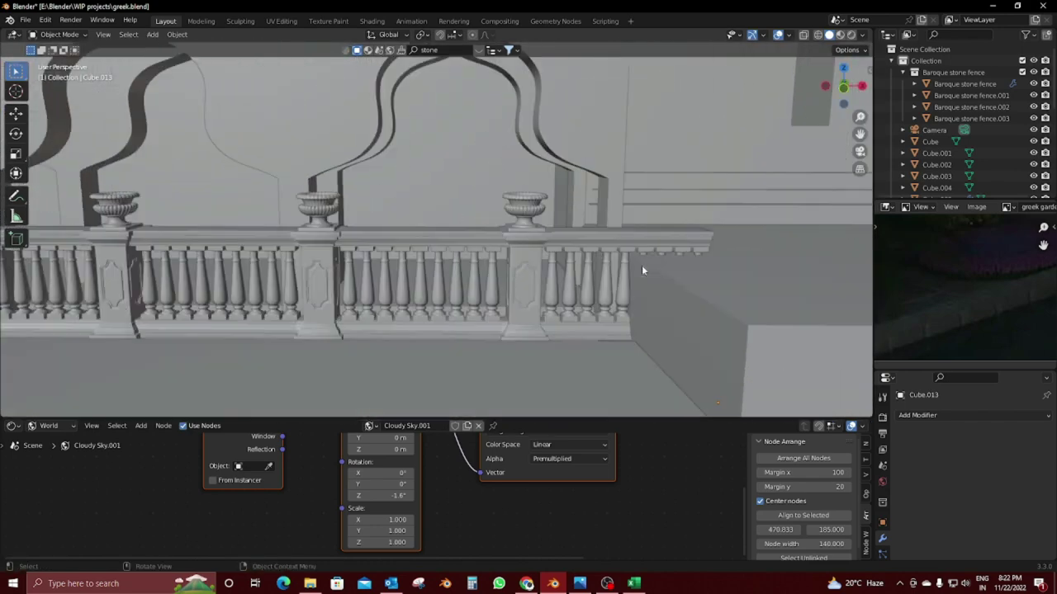
pyautogui.press('s')
pyautogui.press('z')
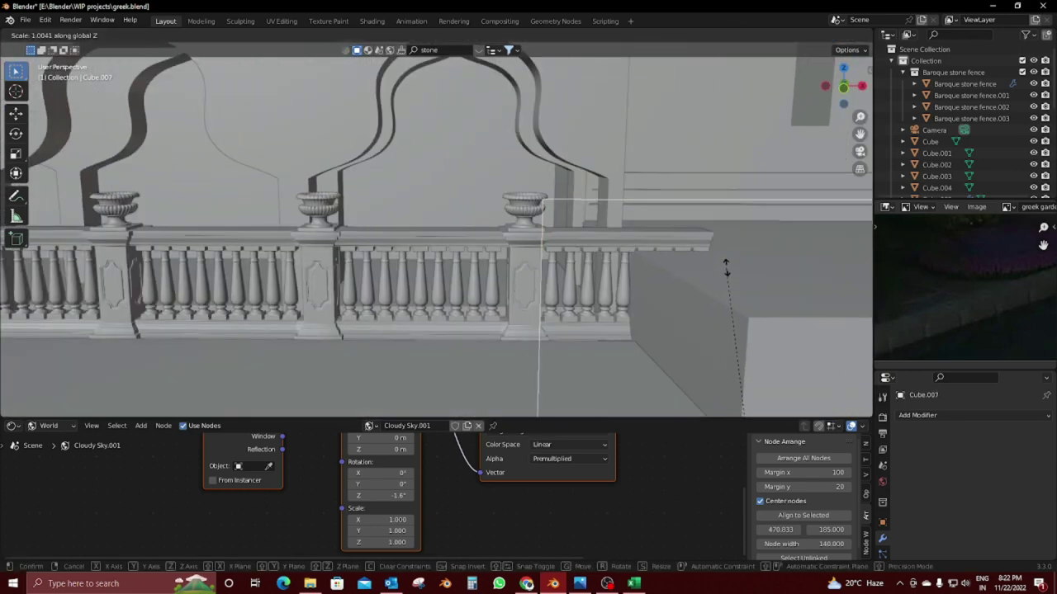
pyautogui.click(800, 122)
# Step: View the building through the scene camera and select the Cube block behind the balustrade
pyautogui.scroll(-3, 698, 184)
pyautogui.moveTo(665, 217)
pyautogui.mouseDown(button='middle')
pyautogui.moveTo(698, 220)
pyautogui.moveTo(642, 228)
pyautogui.moveTo(625, 217)
pyautogui.moveTo(719, 222)
pyautogui.mouseUp(button='middle')
pyautogui.scroll(-2, 625, 217)
pyautogui.press('KP_0')
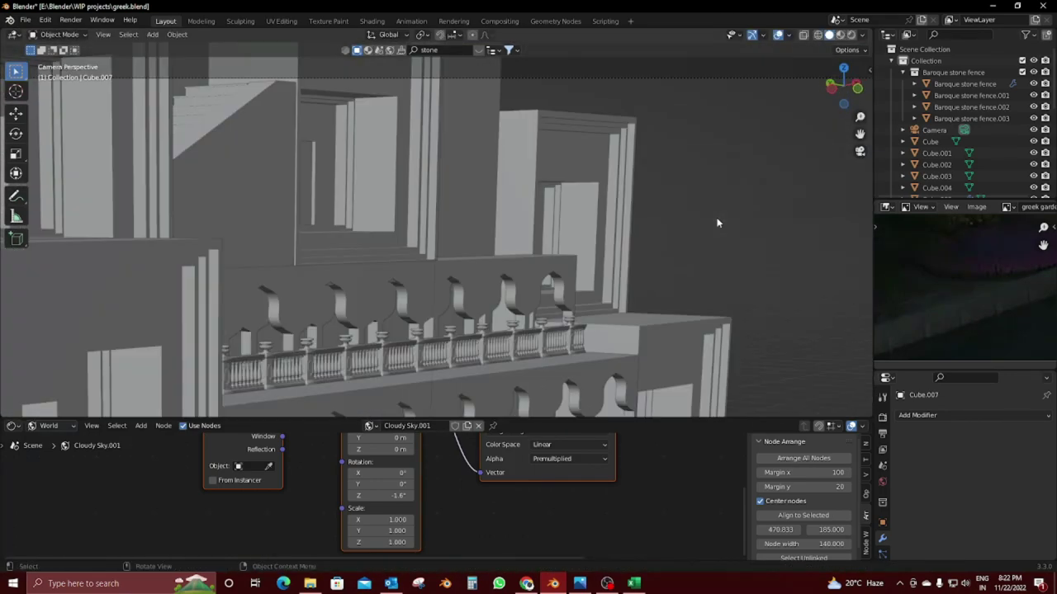
pyautogui.scroll(-5, 988, 284)
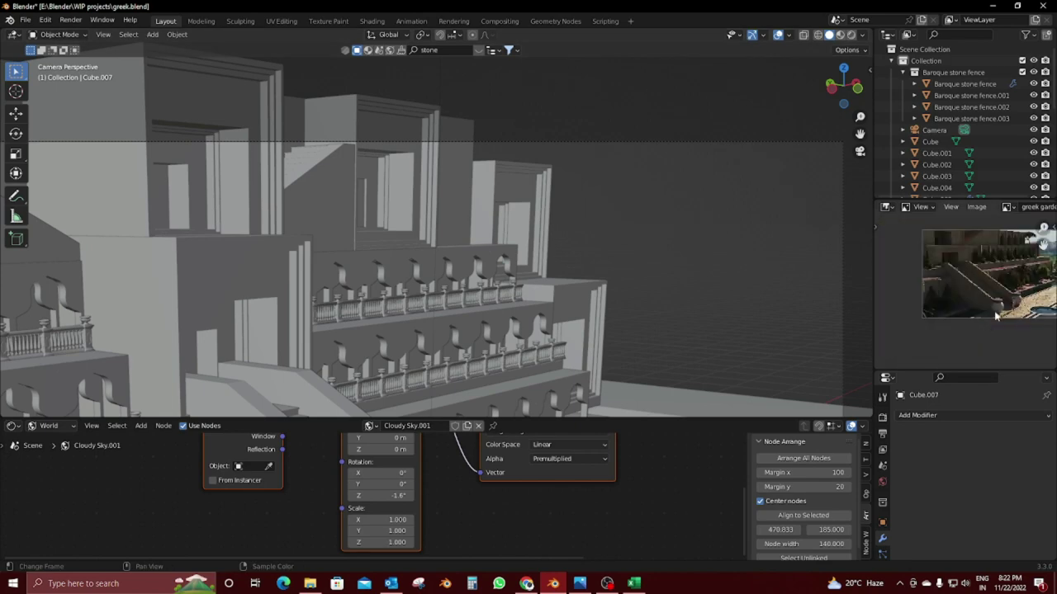
pyautogui.moveTo(951, 317); pyautogui.dragTo(993, 396, button='middle')
pyautogui.scroll(2, 445, 184)
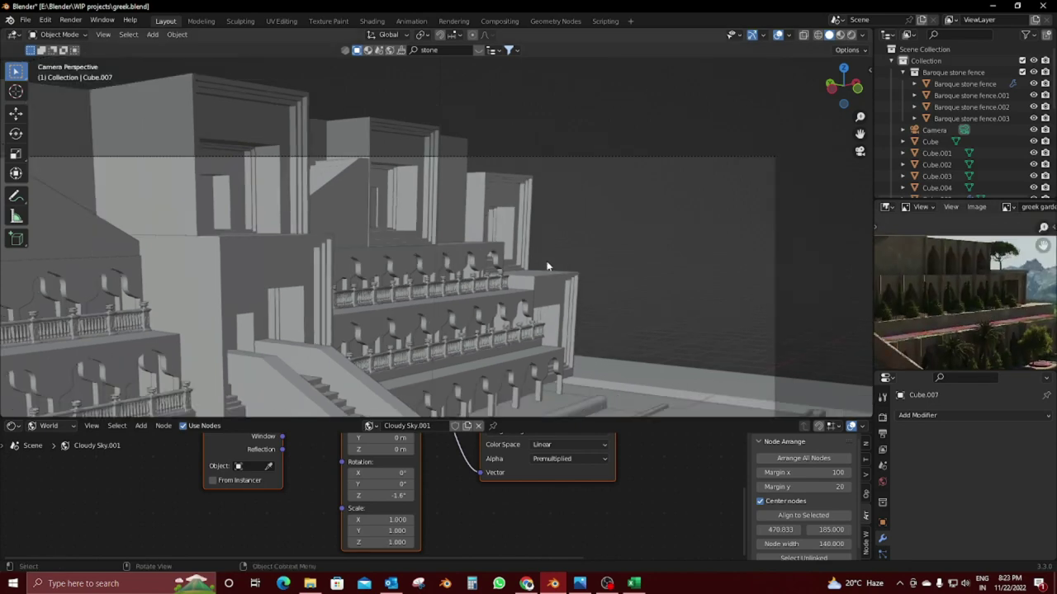
pyautogui.click(449, 185)
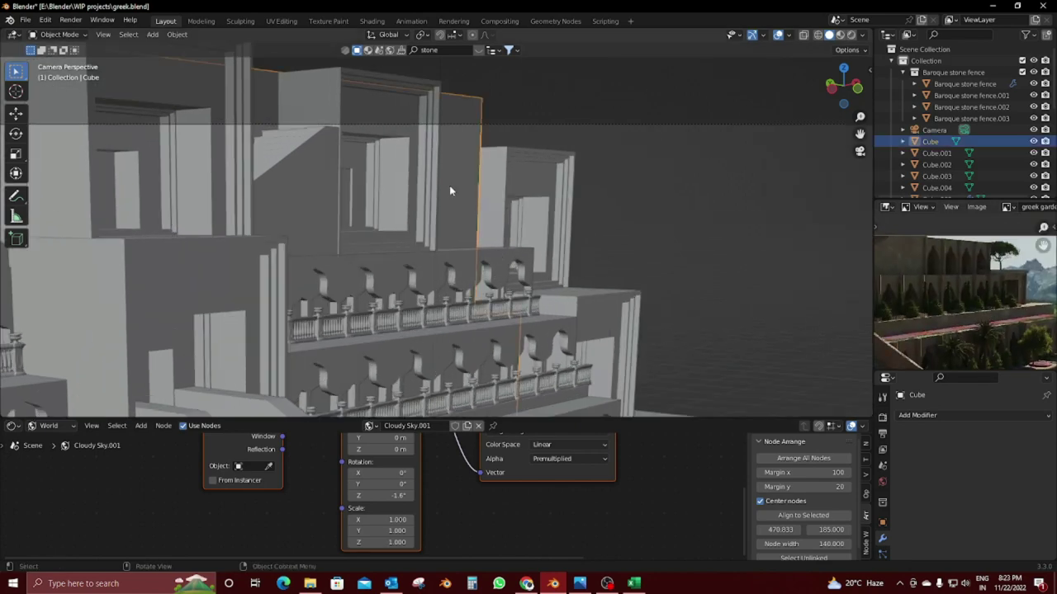
# Step: Move the upper balustrade Cube.011 0.357 m along Y
pyautogui.click(479, 264)
pyautogui.moveTo(582, 253)
pyautogui.mouseDown(button='middle')
pyautogui.moveTo(487, 299)
pyautogui.moveTo(455, 253)
pyautogui.moveTo(411, 300)
pyautogui.moveTo(489, 224)
pyautogui.moveTo(528, 224)
pyautogui.moveTo(429, 247)
pyautogui.moveTo(363, 247)
pyautogui.mouseUp(button='middle')
pyautogui.press('g')
pyautogui.press('y')
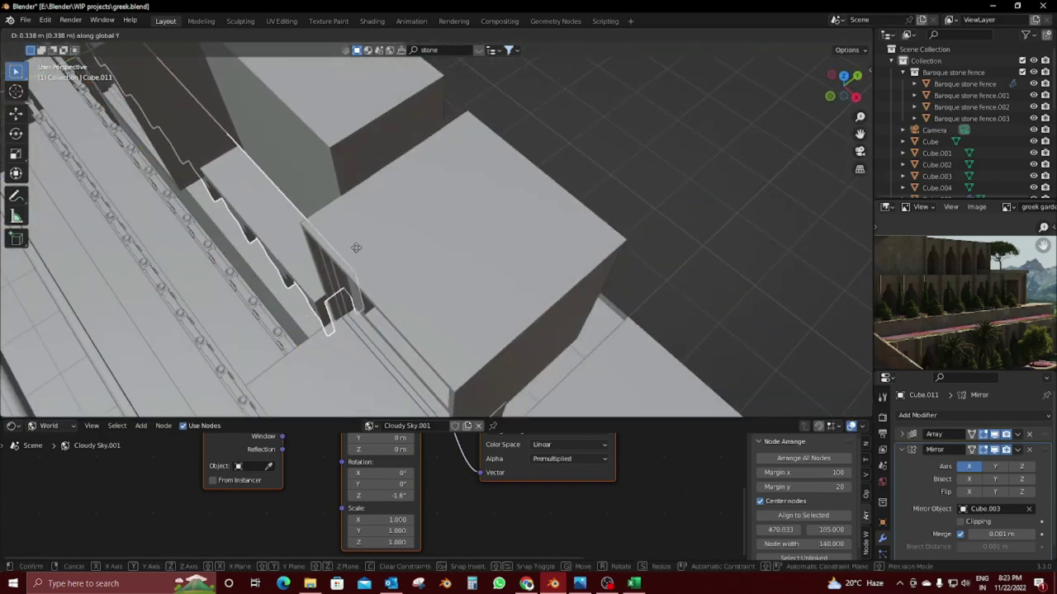
pyautogui.click(355, 246)
pyautogui.scroll(-5, 432, 207)
pyautogui.moveTo(432, 207)
pyautogui.mouseDown(button='middle')
pyautogui.moveTo(455, 212)
pyautogui.moveTo(440, 236)
pyautogui.moveTo(452, 274)
pyautogui.moveTo(435, 288)
pyautogui.mouseUp(button='middle')
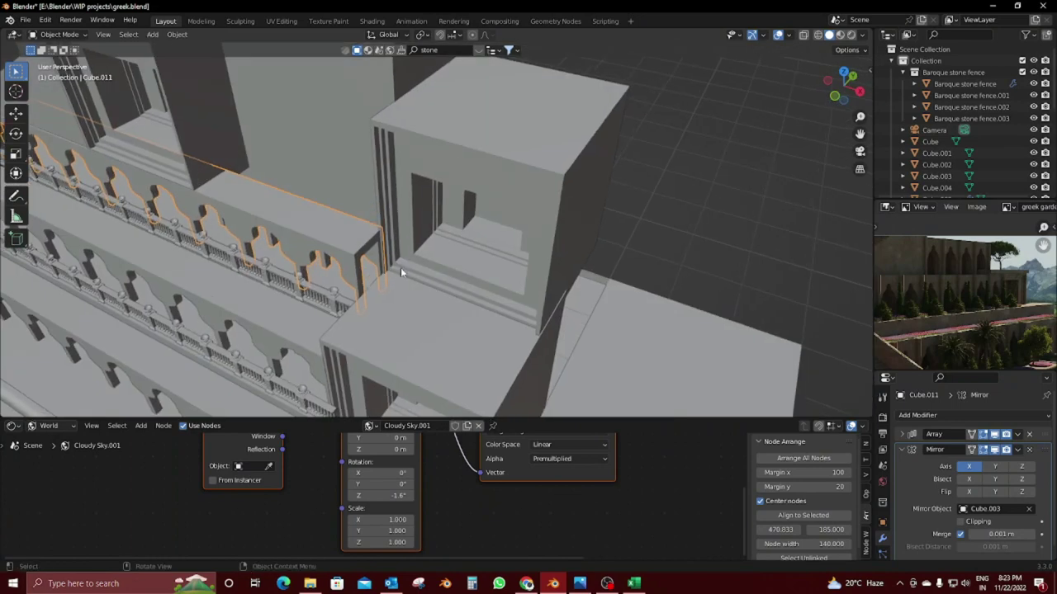
# Step: Scale the balustrade about 1.889 along Y and return to camera view
pyautogui.press('s')
pyautogui.press('y')
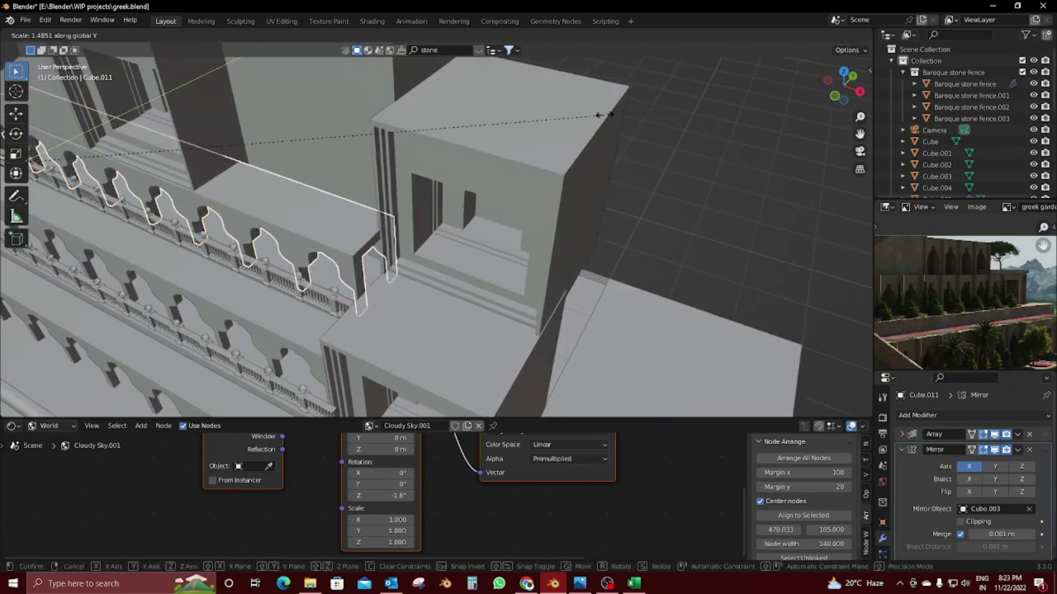
pyautogui.click(689, 365)
pyautogui.moveTo(689, 365); pyautogui.dragTo(747, 334, button='middle')
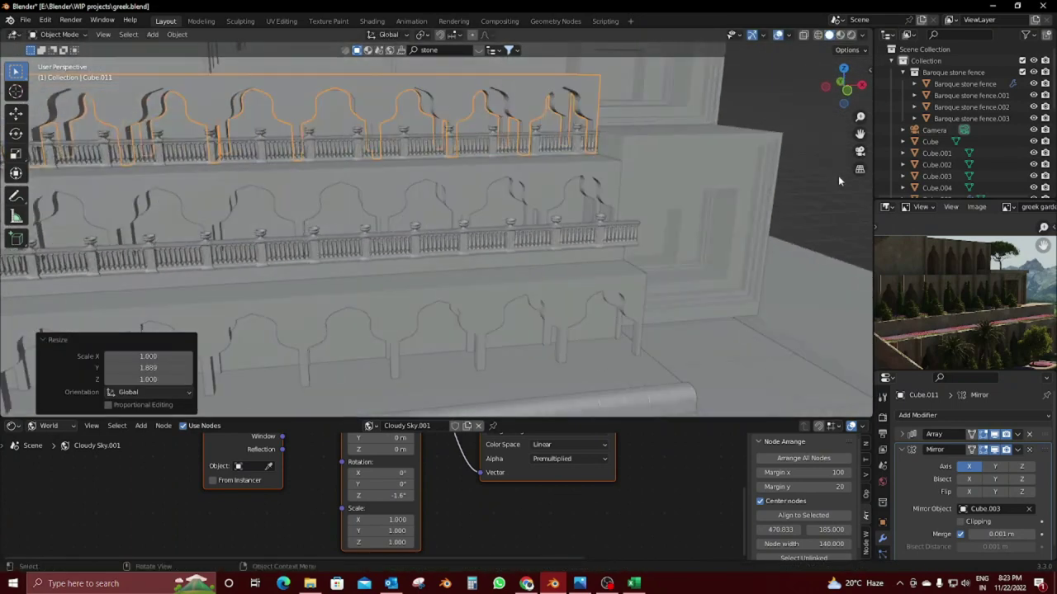
pyautogui.press('KP_0')
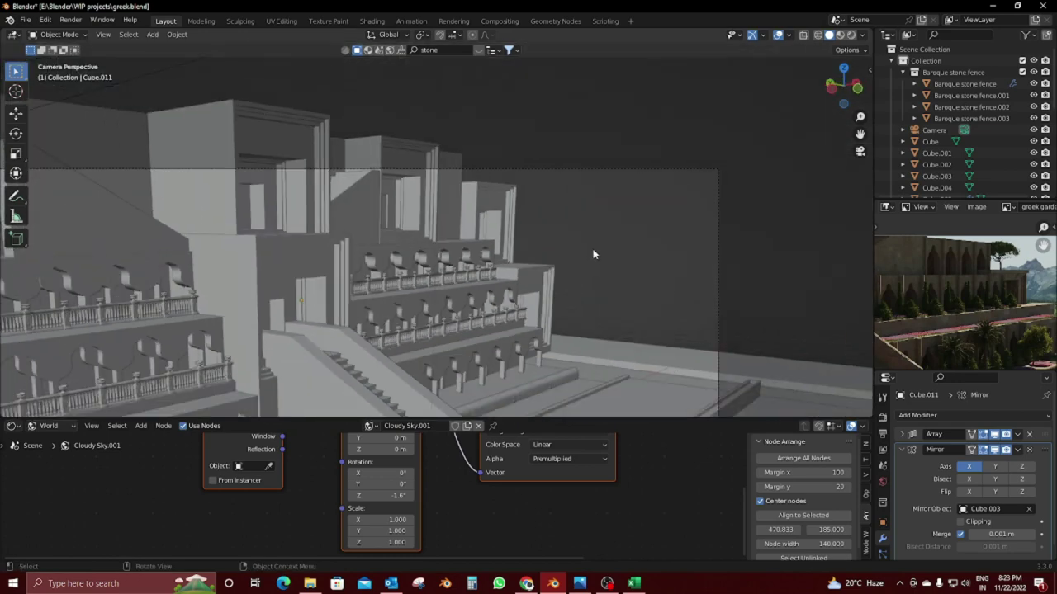
# Step: Give Cube.010 a Mirror modifier around Cube.002, removing the accidentally added Mask modifier
pyautogui.click(418, 212)
pyautogui.click(945, 415)
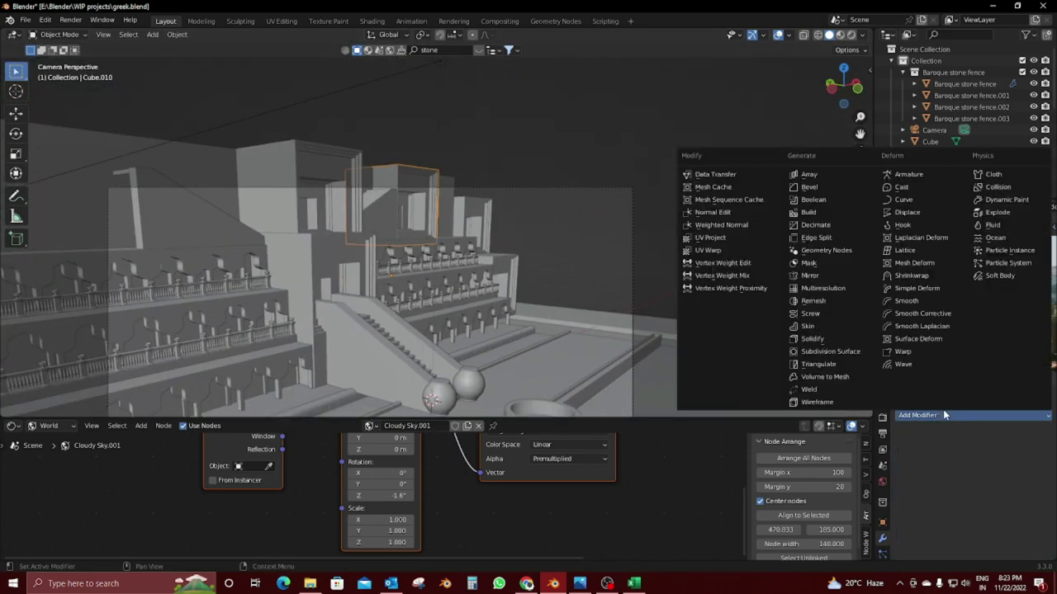
pyautogui.click(808, 263)
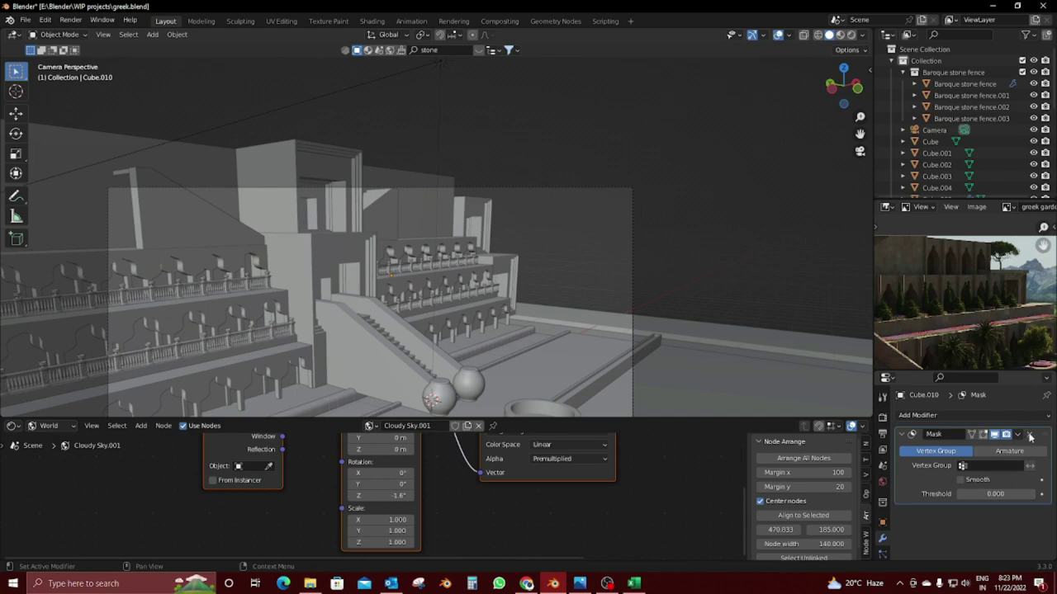
pyautogui.click(1030, 435)
pyautogui.click(986, 419)
pyautogui.click(810, 276)
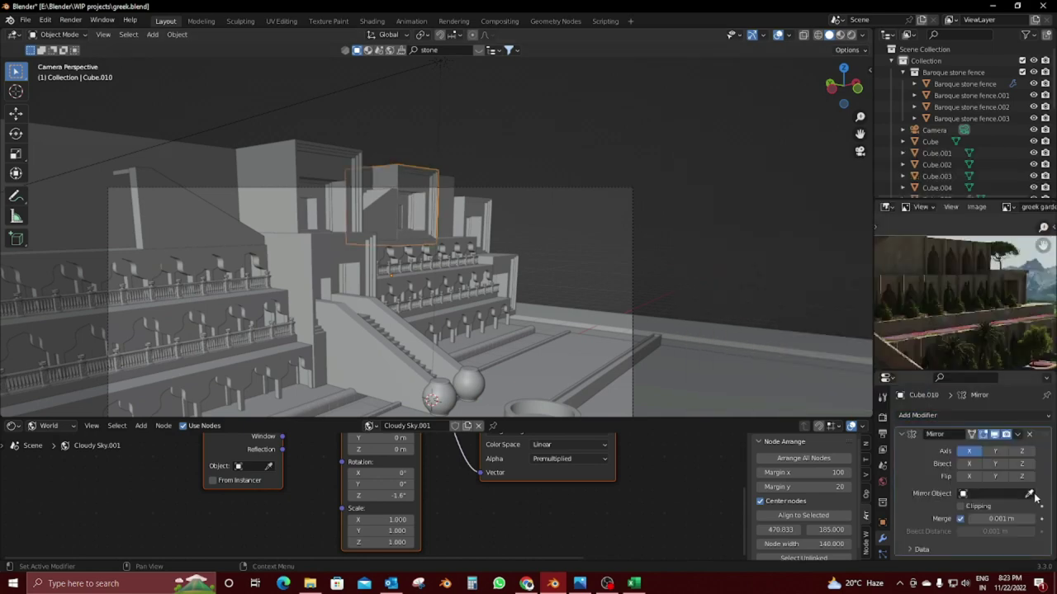
pyautogui.click(312, 217)
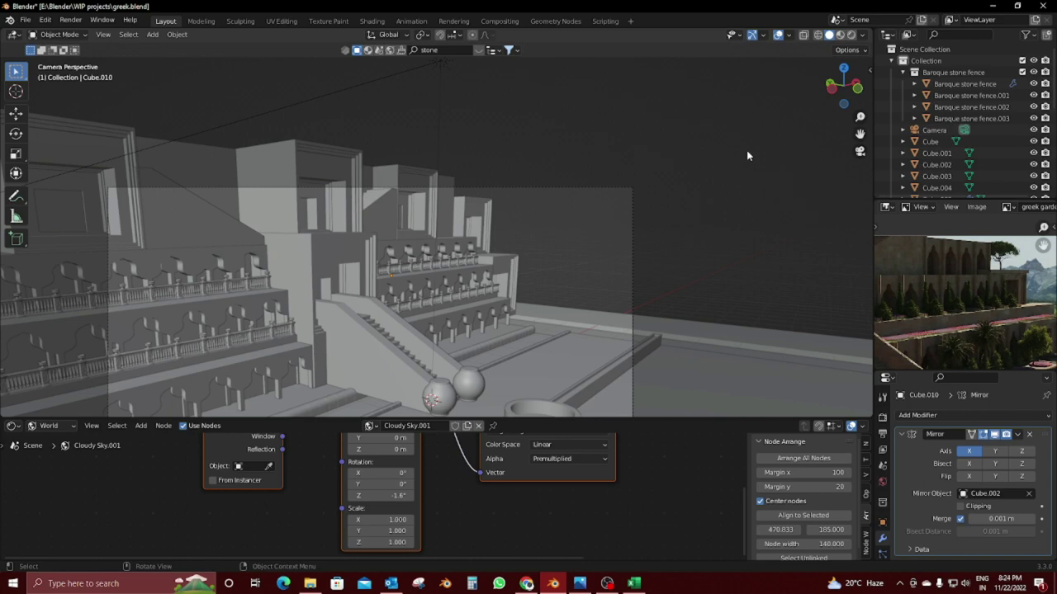
# Step: Save greek.blend and enlarge the 3D view area
pyautogui.scroll(2, 746, 153)
pyautogui.hotkey('ctrl', 's')
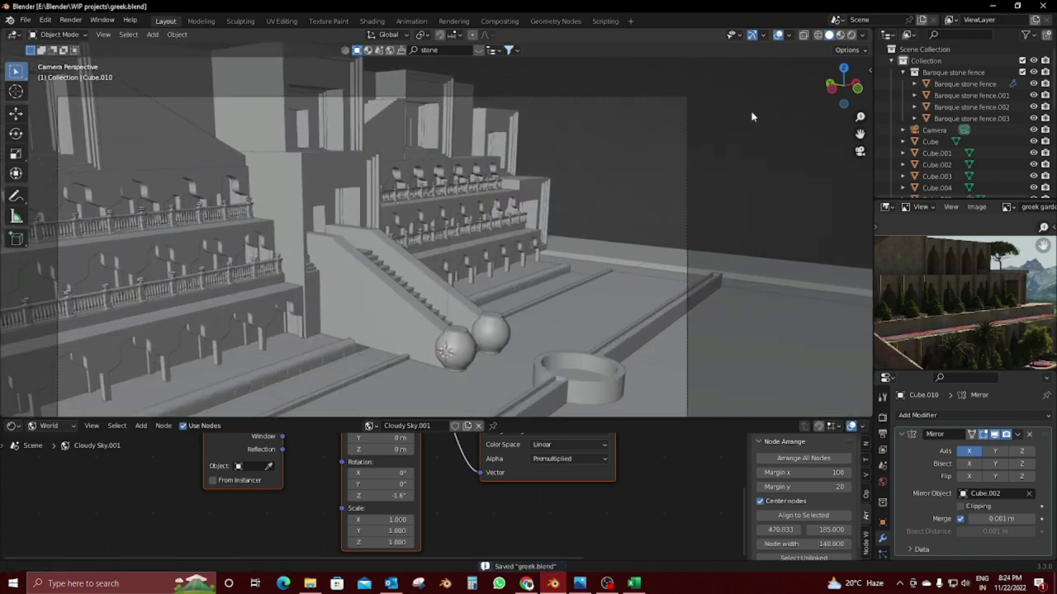
pyautogui.keyDown('shift'); pyautogui.moveTo(751, 117); pyautogui.dragTo(753, 131, button='middle'); pyautogui.keyUp('shift')
pyautogui.moveTo(656, 417); pyautogui.dragTo(656, 536)
pyautogui.scroll(1, 624, 345)
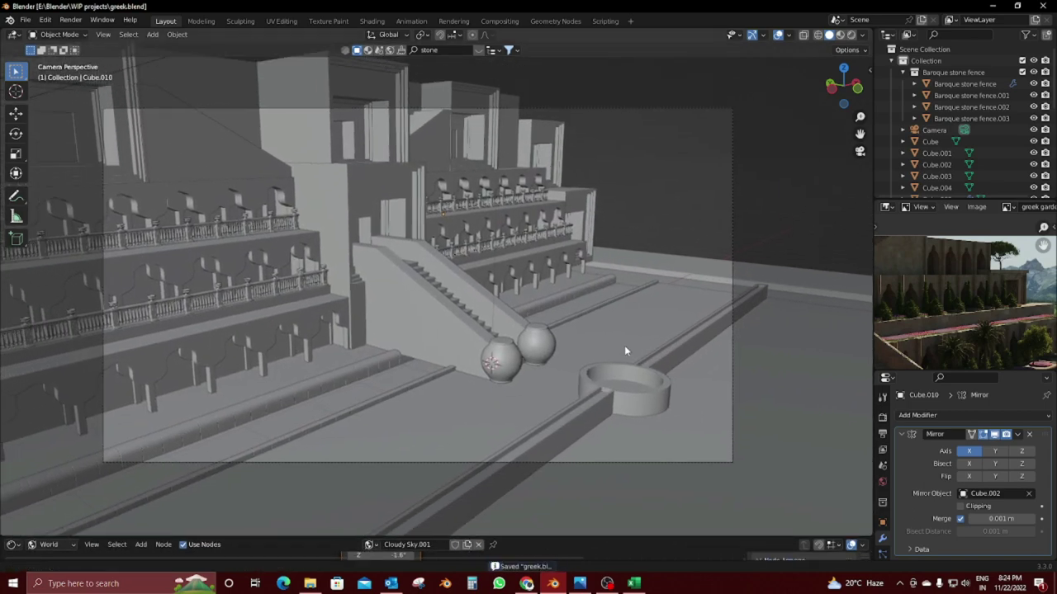
pyautogui.scroll(1, 629, 358)
# Step: Duplicate both stone curbs along X and rotate the copies 90° around Z
pyautogui.scroll(2, 629, 355)
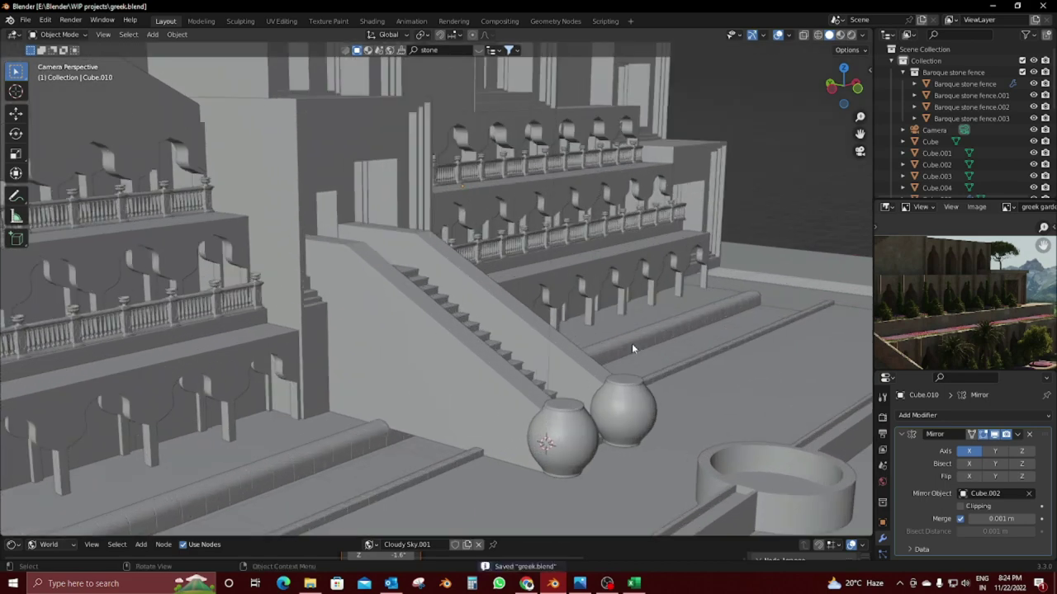
pyautogui.click(631, 348)
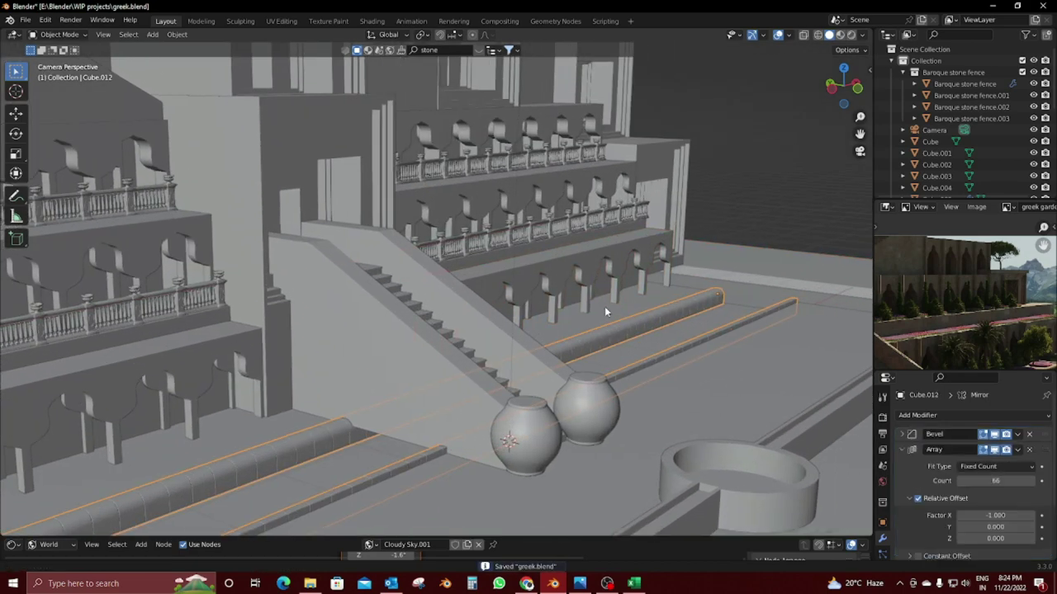
pyautogui.keyDown('shift'); pyautogui.moveTo(604, 306); pyautogui.dragTo(487, 338, button='middle'); pyautogui.keyUp('shift')
pyautogui.keyDown('shift'); pyautogui.click(643, 352); pyautogui.keyUp('shift')
pyautogui.press('x')
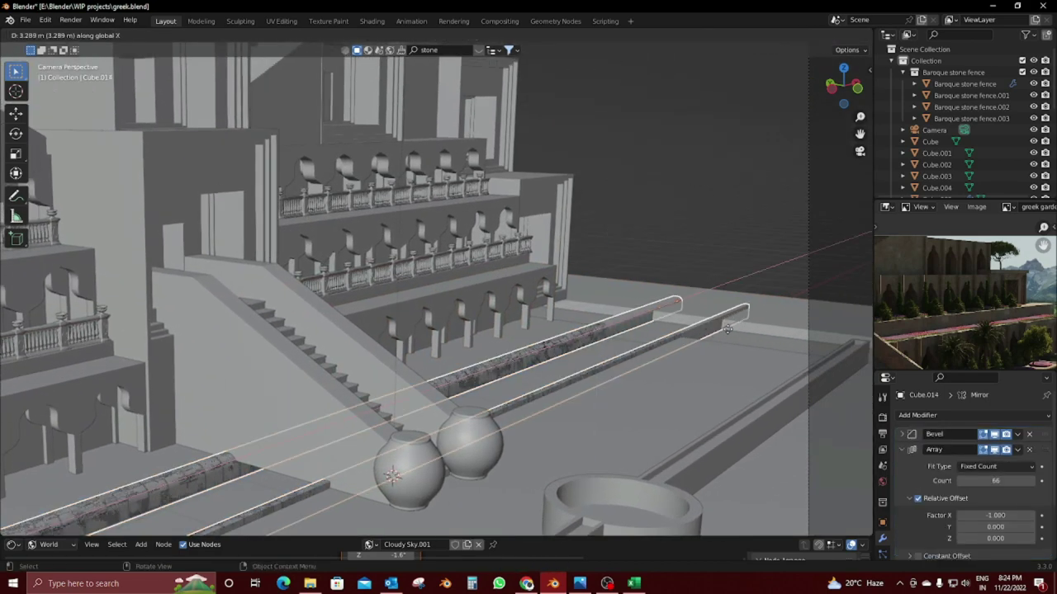
pyautogui.click(698, 343)
pyautogui.press('r')
pyautogui.press('z')
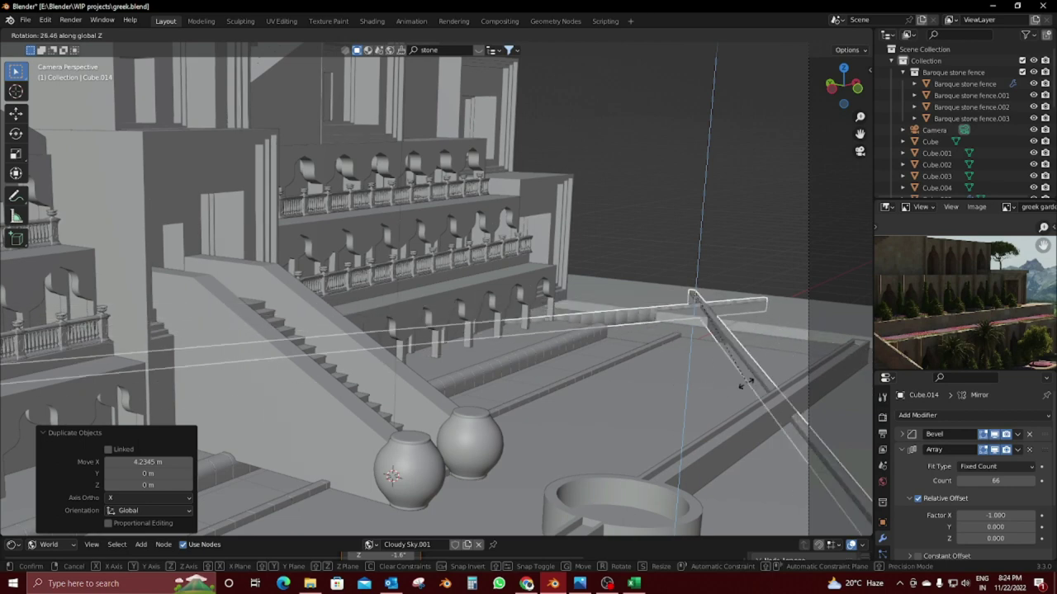
pyautogui.click(696, 279)
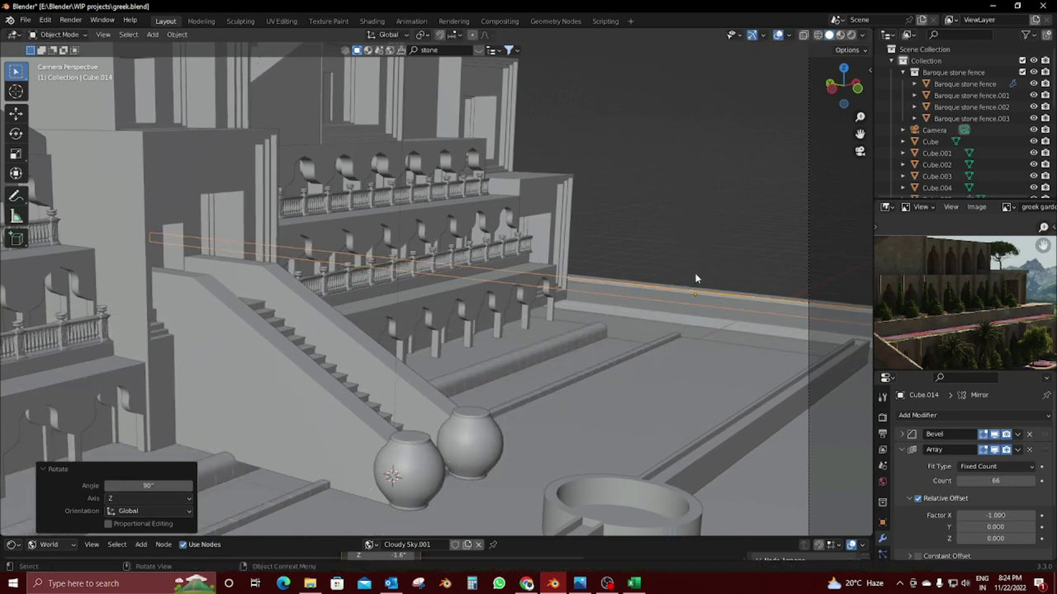
# Step: Shift curb copy Cube.014 −3.9689 m along X to the channel edge
pyautogui.moveTo(696, 279)
pyautogui.mouseDown(button='middle')
pyautogui.moveTo(589, 307)
pyautogui.moveTo(622, 279)
pyautogui.moveTo(682, 325)
pyautogui.mouseUp(button='middle')
pyautogui.press('g')
pyautogui.press('x')
pyautogui.click(463, 312)
pyautogui.scroll(-4, 498, 304)
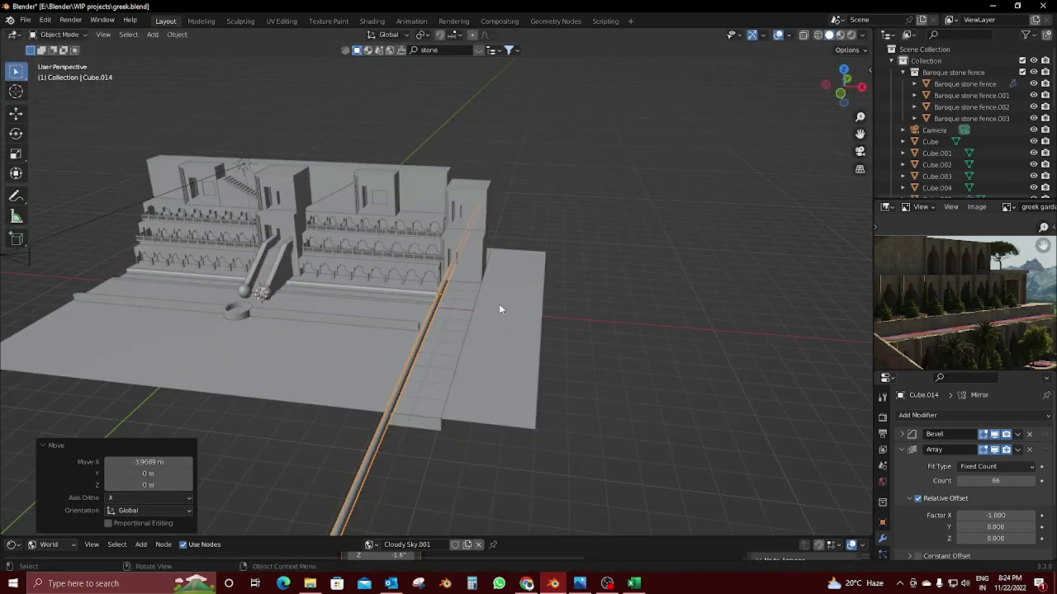
pyautogui.click(922, 456)
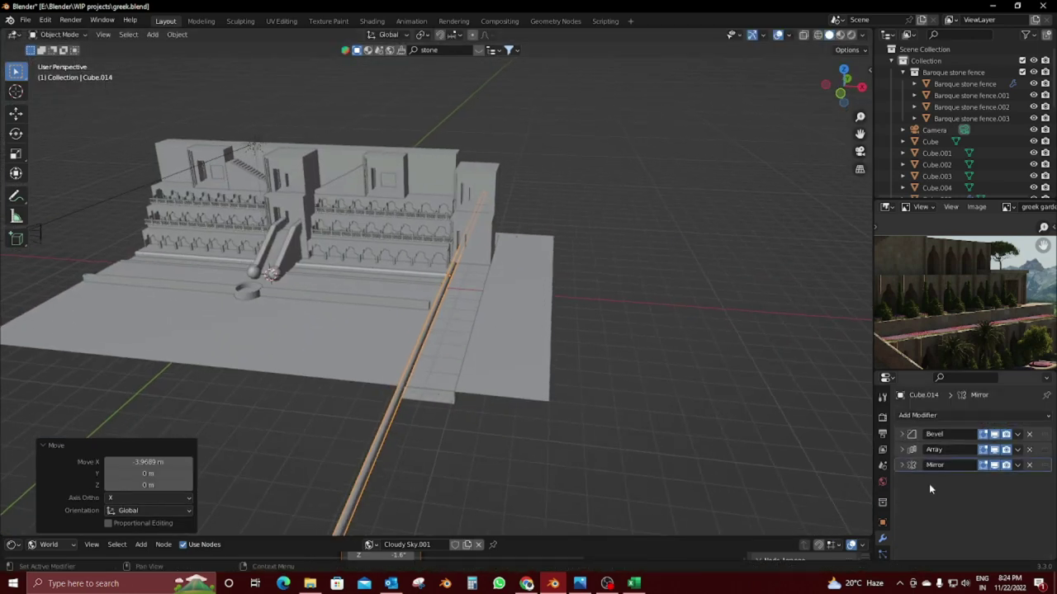
pyautogui.scroll(4, 447, 370)
pyautogui.click(447, 370)
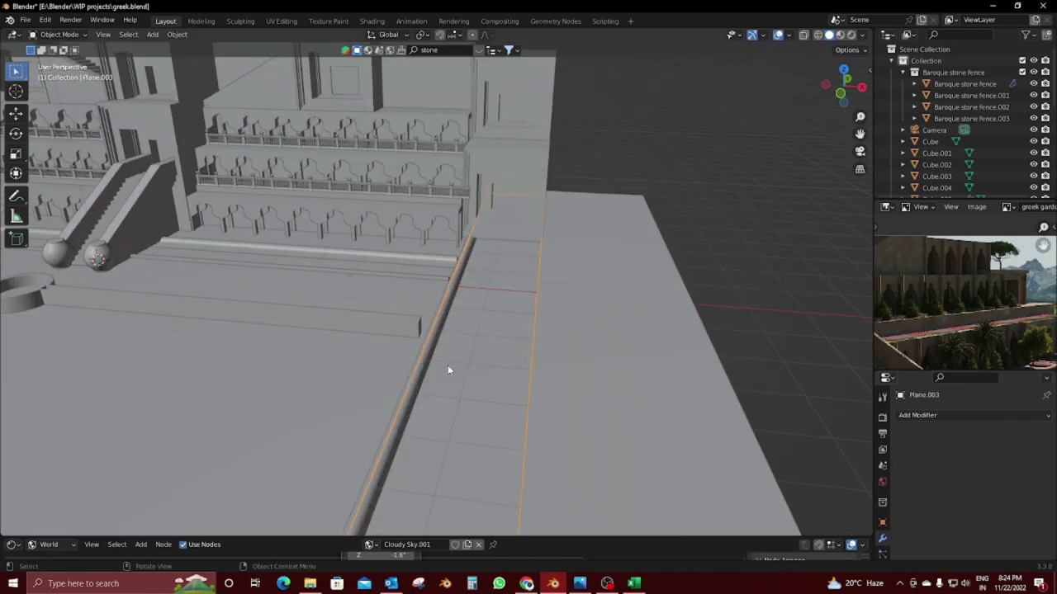
# Step: Set Plane.003's origin to its geometry and enable X on Cube.014's Mirror modifier
pyautogui.click(186, 36)
pyautogui.moveTo(196, 60)
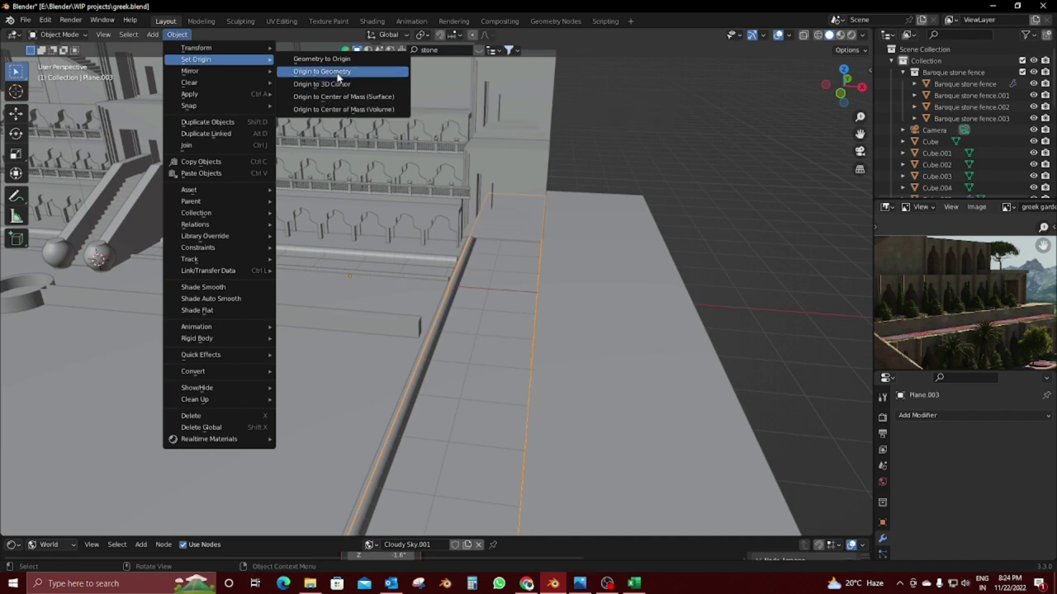
pyautogui.click(322, 71)
pyautogui.click(435, 350)
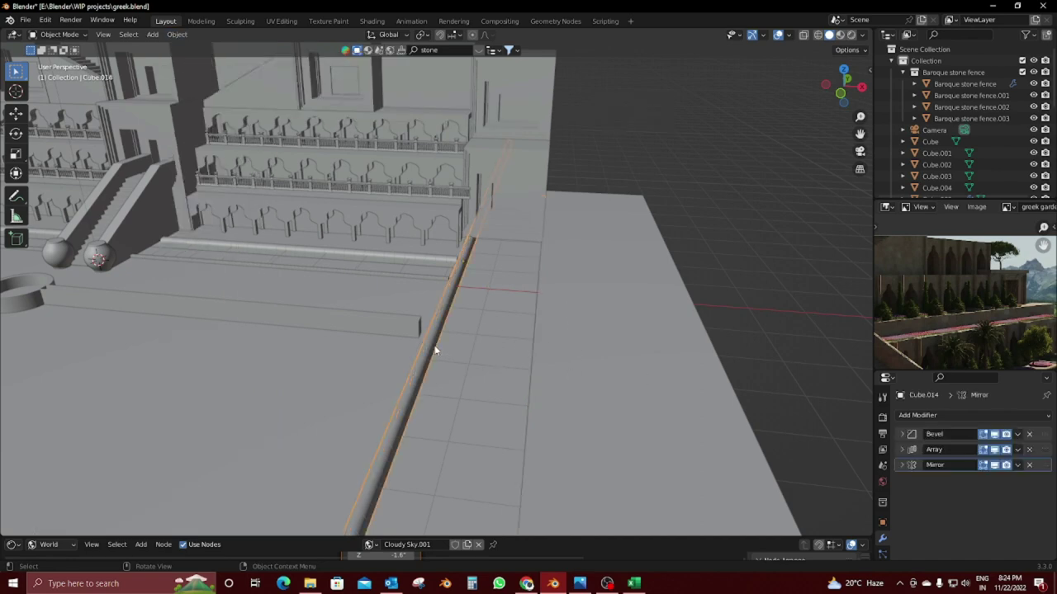
pyautogui.click(902, 465)
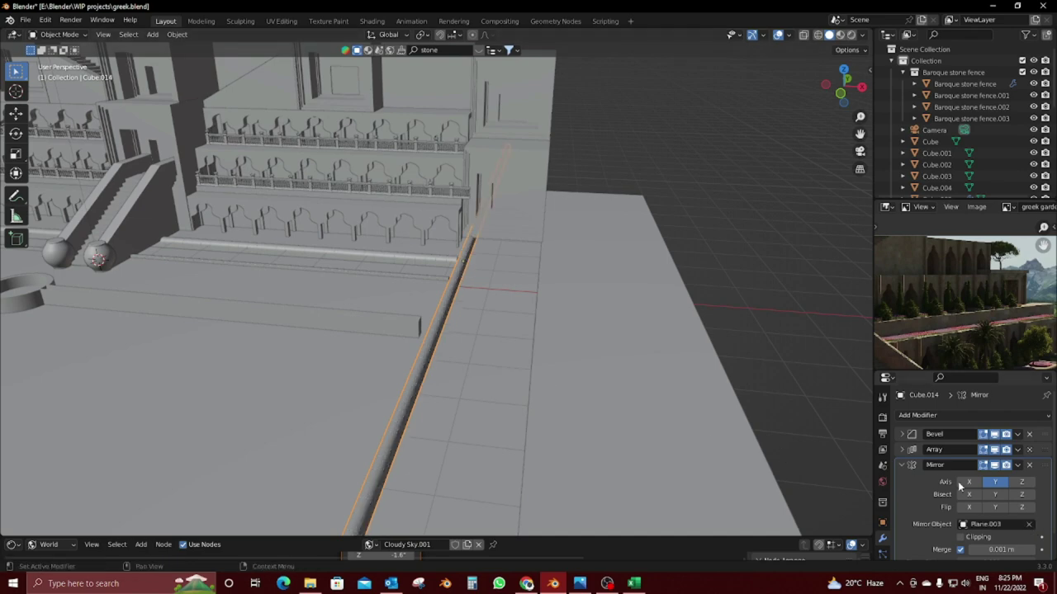
pyautogui.click(970, 482)
pyautogui.moveTo(539, 371)
pyautogui.mouseDown(button='middle')
pyautogui.moveTo(589, 357)
pyautogui.moveTo(523, 343)
pyautogui.moveTo(541, 332)
pyautogui.moveTo(473, 326)
pyautogui.moveTo(529, 334)
pyautogui.mouseUp(button='middle')
pyautogui.click(531, 333)
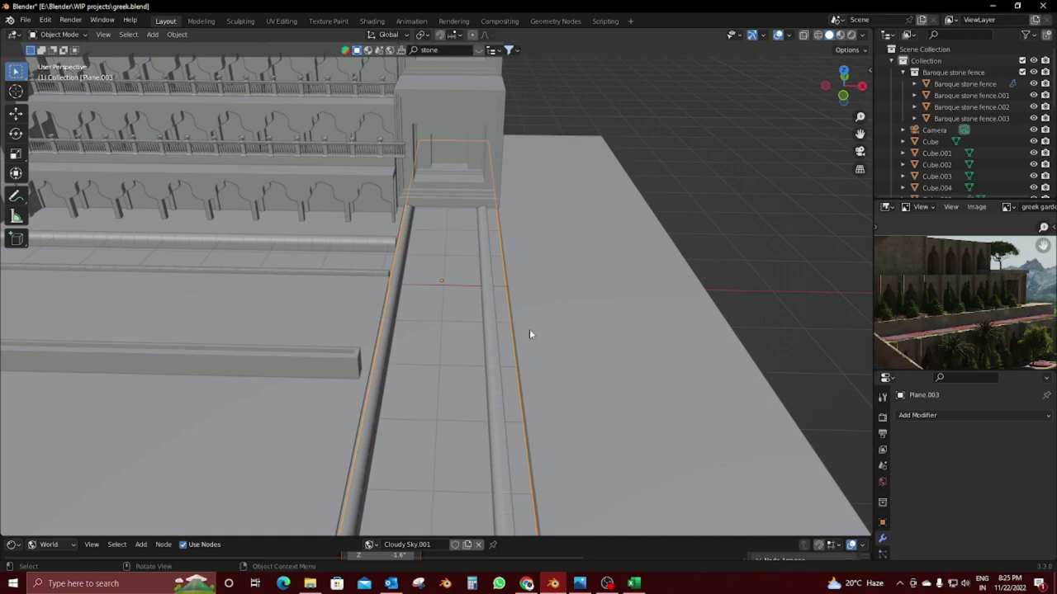
# Step: Select the ground plane's large face in Edit Mode and switch to a top orthographic view
pyautogui.moveTo(583, 247)
pyautogui.mouseDown(button='middle')
pyautogui.moveTo(563, 278)
pyautogui.moveTo(578, 289)
pyautogui.mouseUp(button='middle')
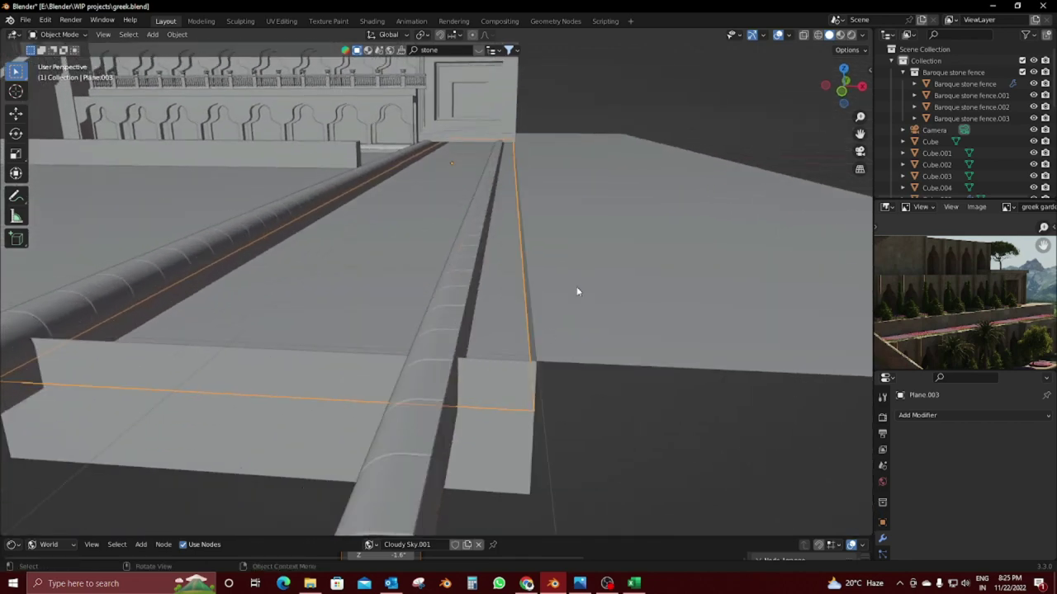
pyautogui.click(542, 363)
pyautogui.press('Tab')
pyautogui.click(535, 281)
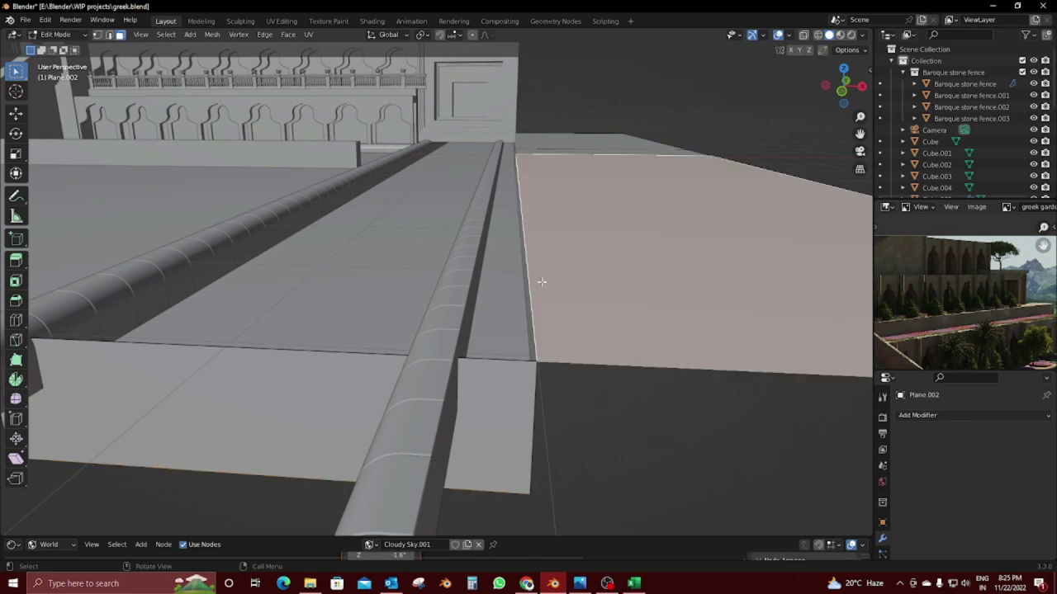
pyautogui.press('KP_7')
pyautogui.scroll(-3, 552, 243)
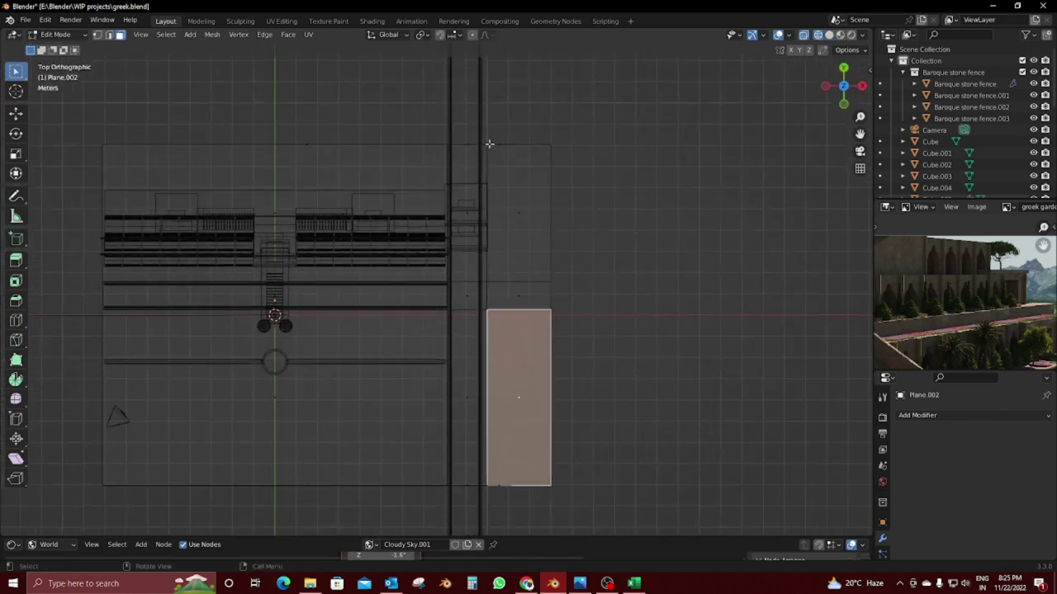
pyautogui.press('Tab')
# Step: Move Plane.003's origin to the centre of its geometry
pyautogui.click(476, 374)
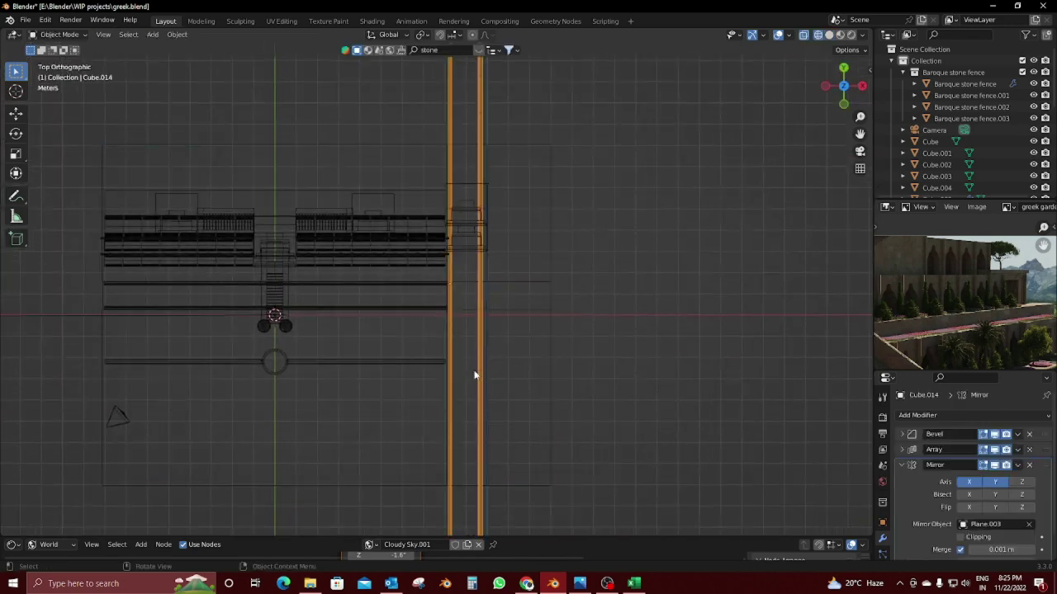
pyautogui.click(469, 326)
pyautogui.scroll(2, 602, 389)
pyautogui.scroll(2, 482, 265)
pyautogui.scroll(1, 465, 237)
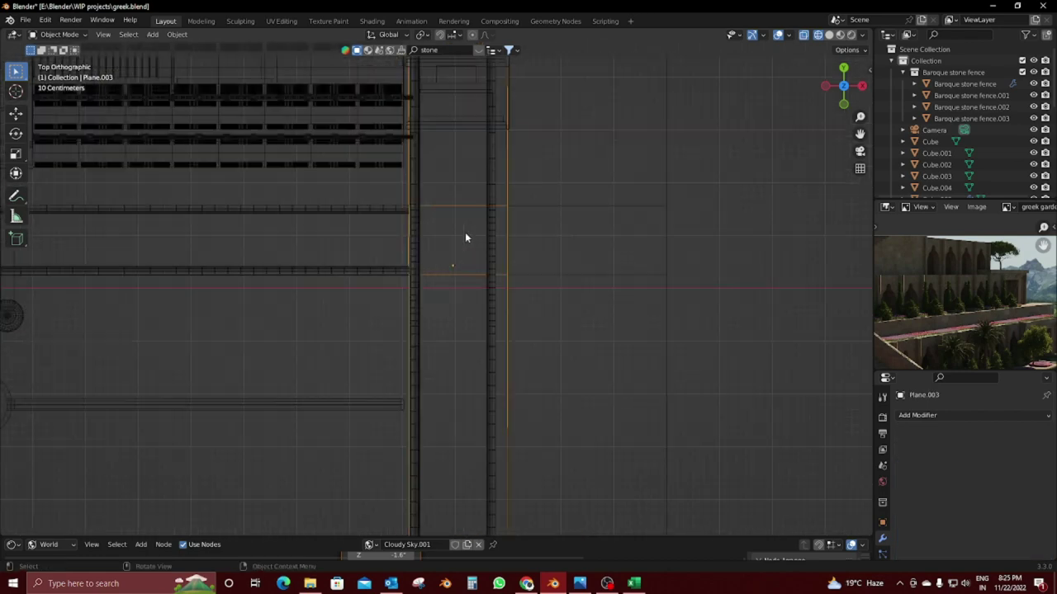
pyautogui.scroll(-3, 465, 237)
pyautogui.click(177, 34)
pyautogui.click(314, 72)
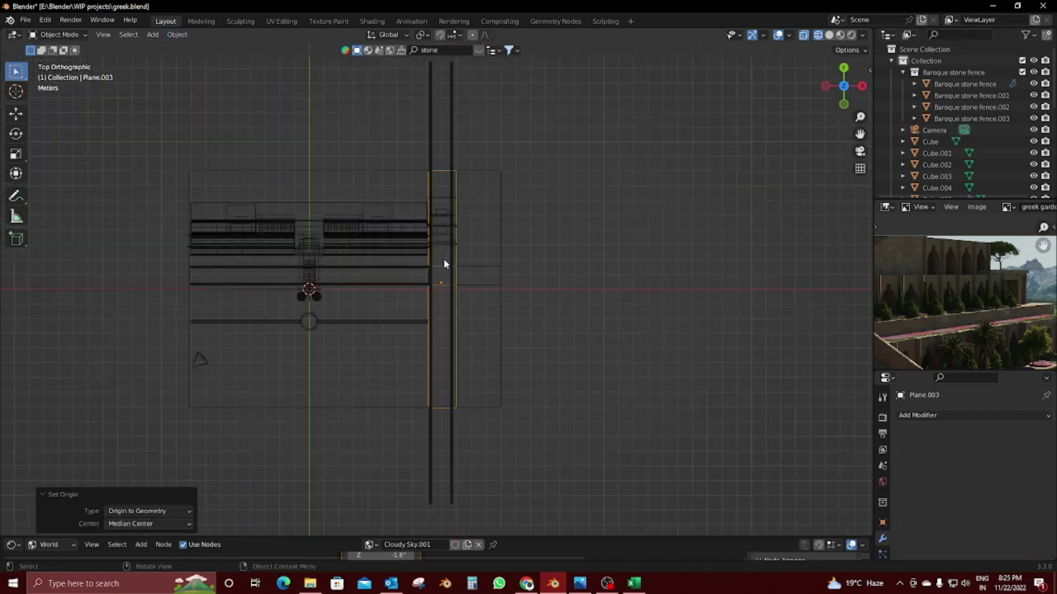
# Step: Reselect the railing bars object, Cube.014
pyautogui.scroll(3, 443, 264)
pyautogui.click(469, 306)
pyautogui.scroll(3, 469, 306)
pyautogui.press('Tab')
pyautogui.press('Tab')
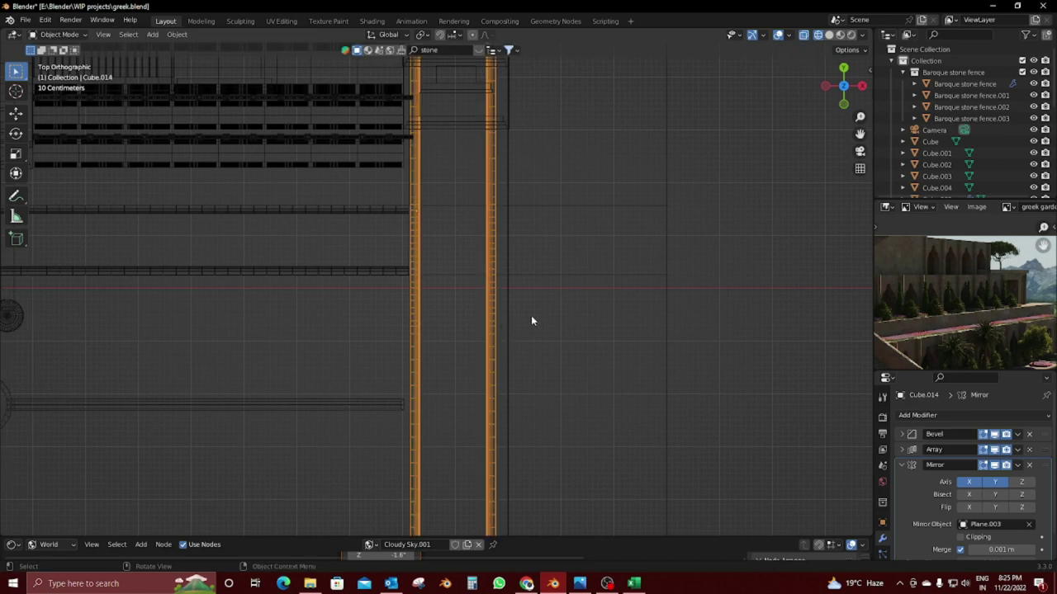
pyautogui.click(530, 320)
pyautogui.scroll(-3, 531, 321)
pyautogui.scroll(-2, 519, 311)
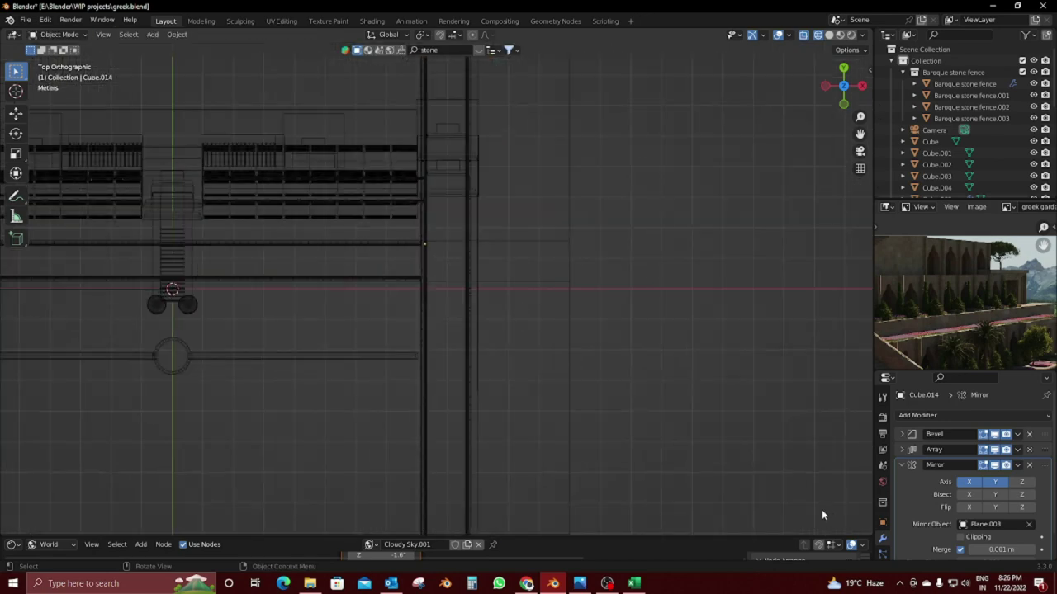
pyautogui.click(462, 347)
# Step: In Cube.014's Mirror modifier, turn off the Y axis and keep X enabled
pyautogui.click(971, 482)
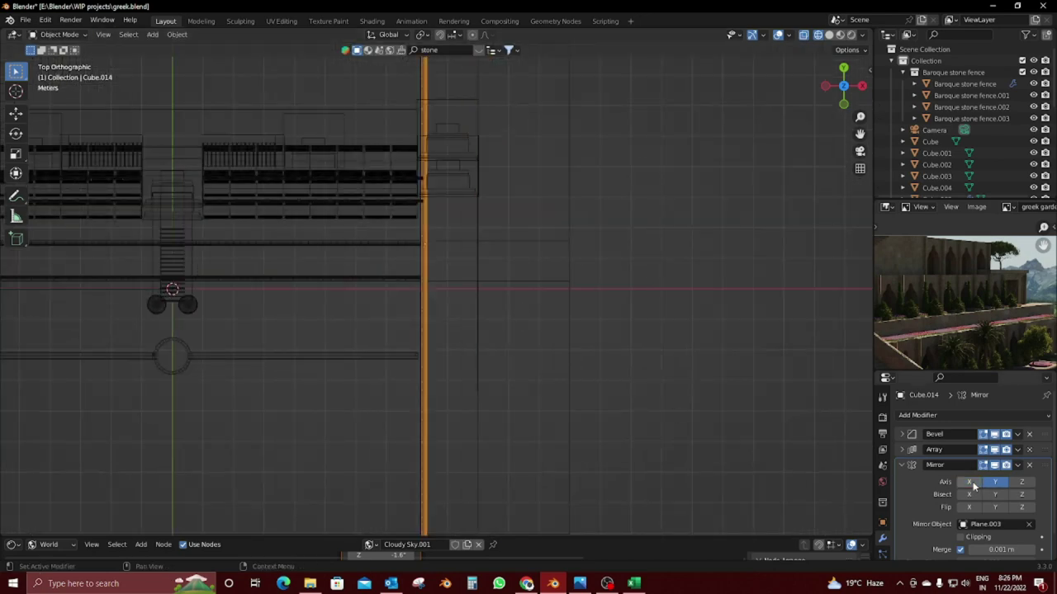
pyautogui.scroll(-2, 460, 337)
pyautogui.scroll(1, 460, 336)
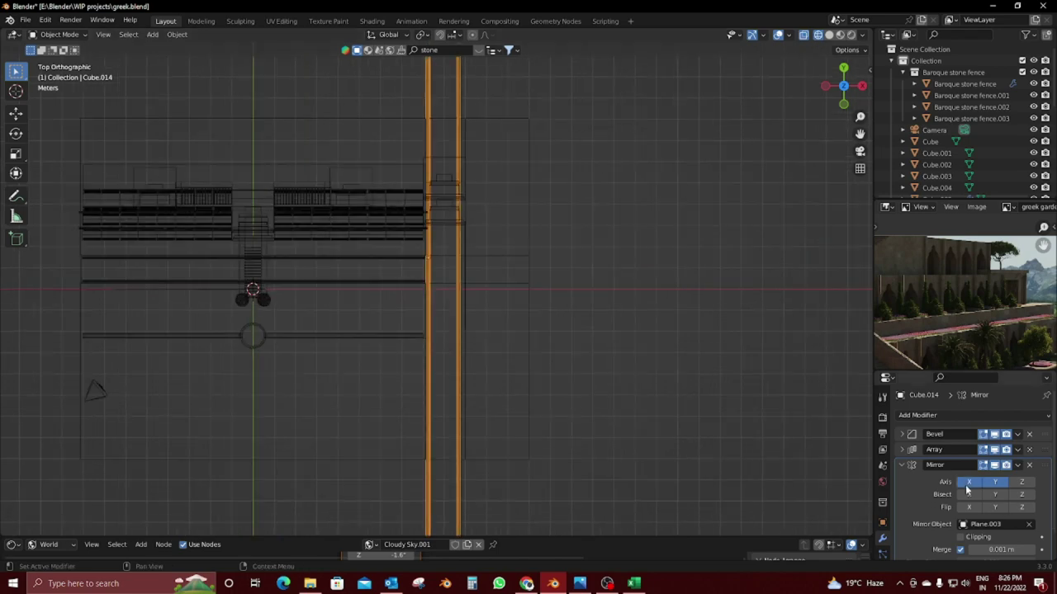
pyautogui.moveTo(999, 487); pyautogui.dragTo(960, 487)
pyautogui.click(968, 482)
pyautogui.scroll(3, 589, 405)
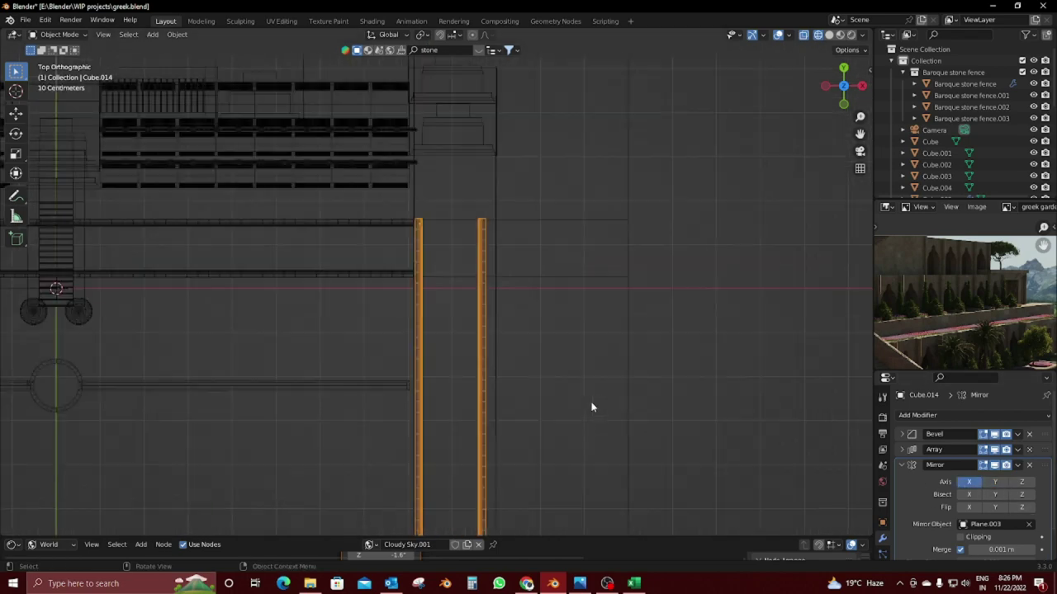
pyautogui.scroll(1, 585, 404)
pyautogui.scroll(-1, 537, 398)
pyautogui.press('g')
pyautogui.rightClick(487, 389)
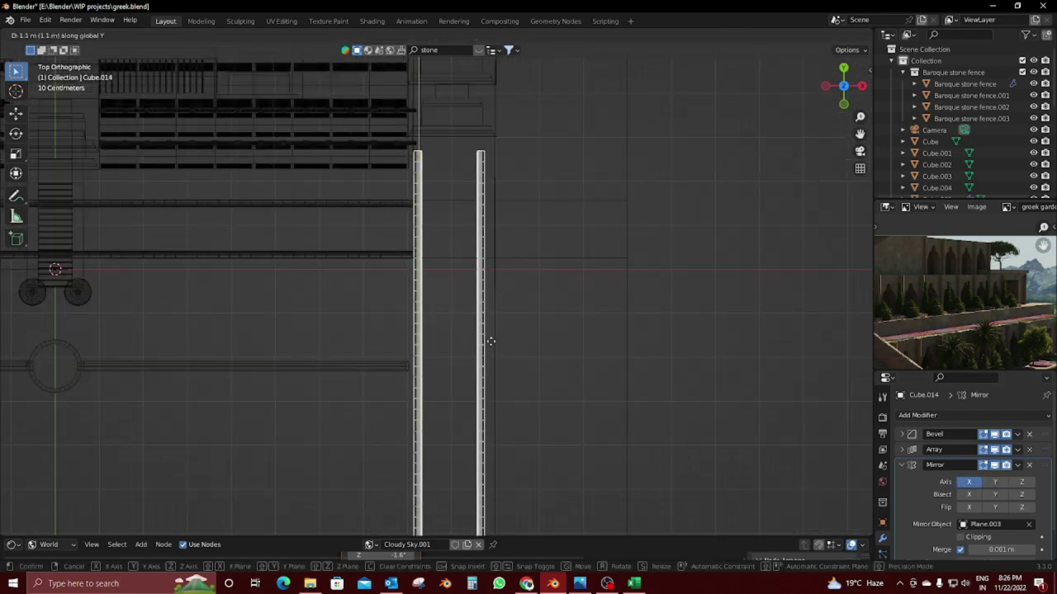
pyautogui.scroll(-3, 484, 401)
# Step: Lower Cube.014's Array modifier count to 39
pyautogui.click(901, 467)
pyautogui.click(902, 434)
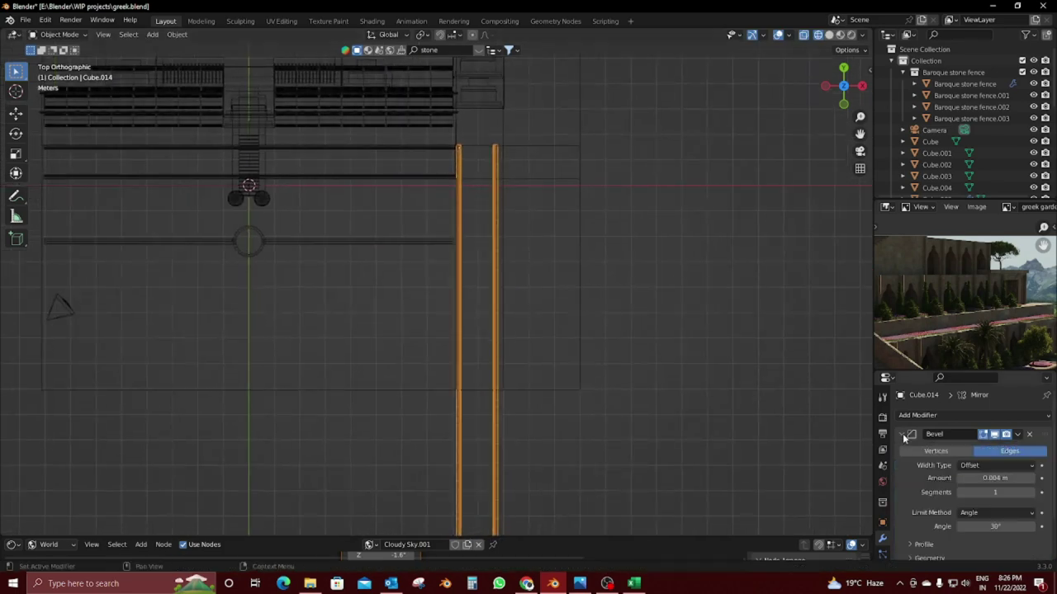
pyautogui.click(902, 434)
pyautogui.click(902, 450)
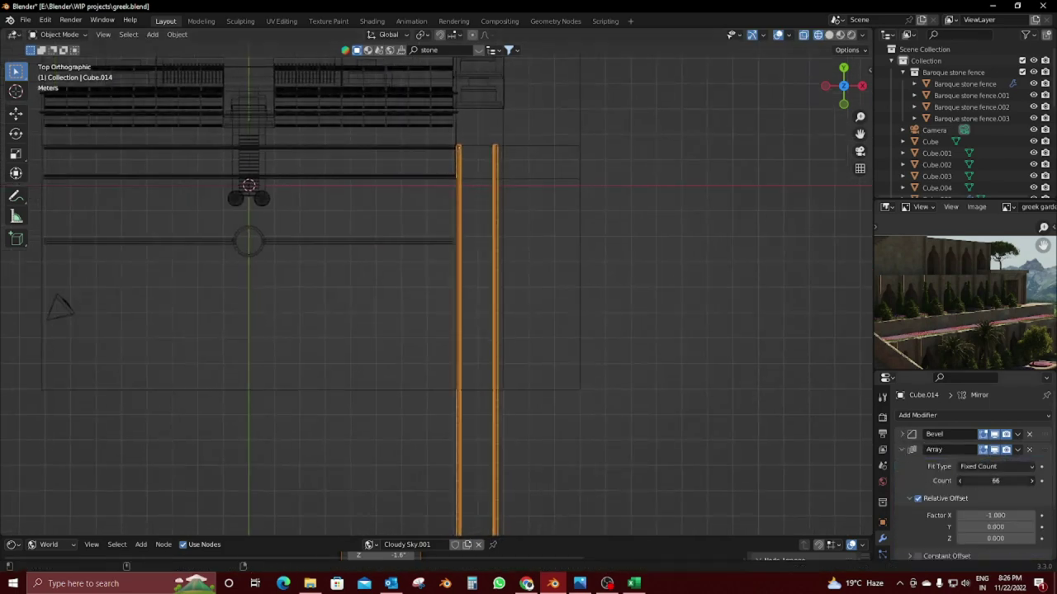
pyautogui.moveTo(995, 480); pyautogui.dragTo(974, 481)
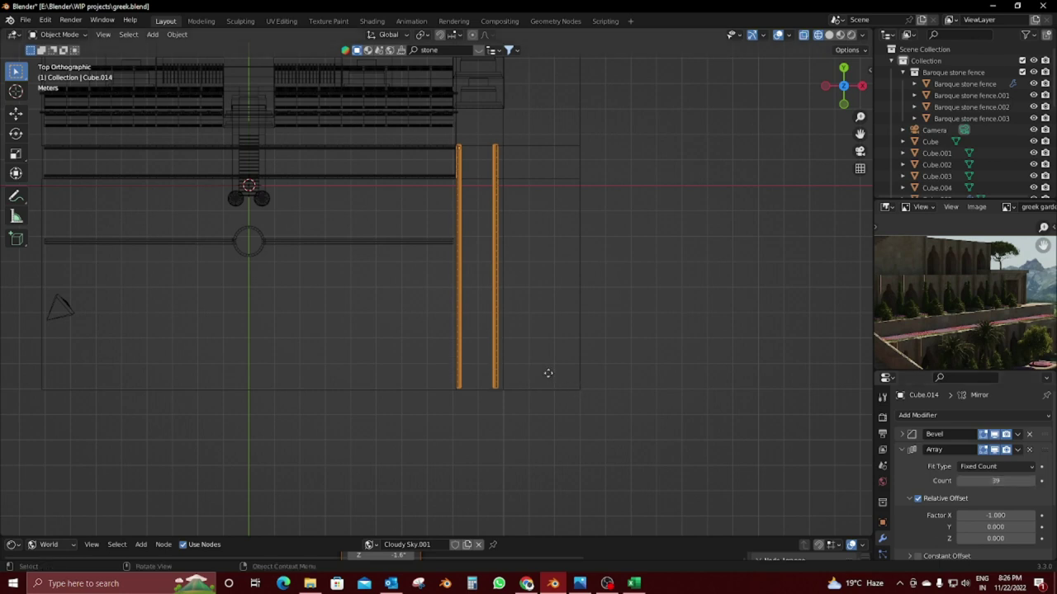
# Step: Shift the railing bars along Y, then X, then Y again to line up with the stair rails
pyautogui.press('g')
pyautogui.press('y')
pyautogui.click(553, 406)
pyautogui.scroll(5, 552, 409)
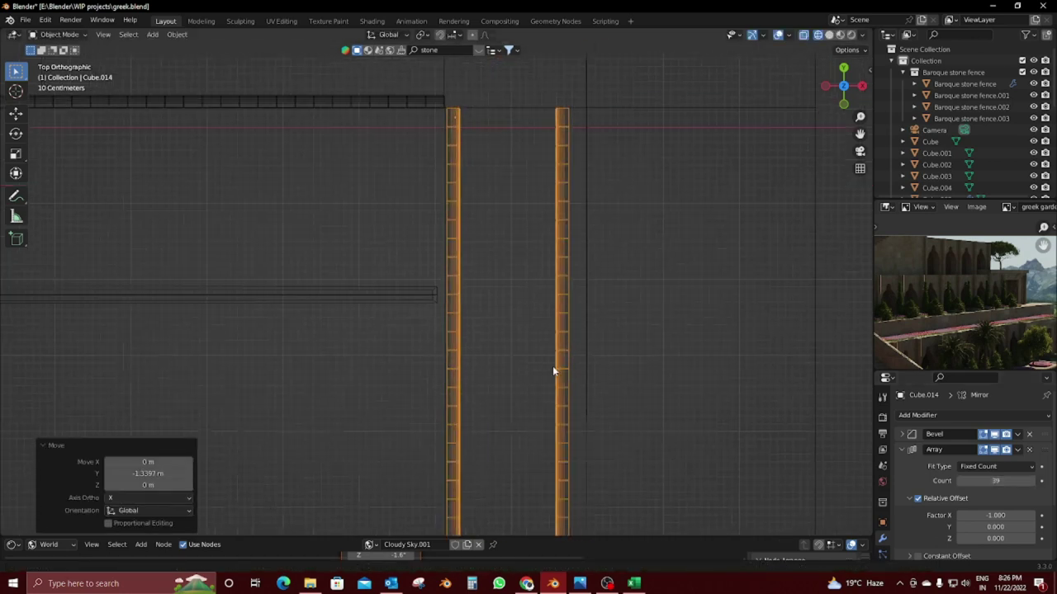
pyautogui.scroll(3, 528, 421)
pyautogui.press('g')
pyautogui.press('x')
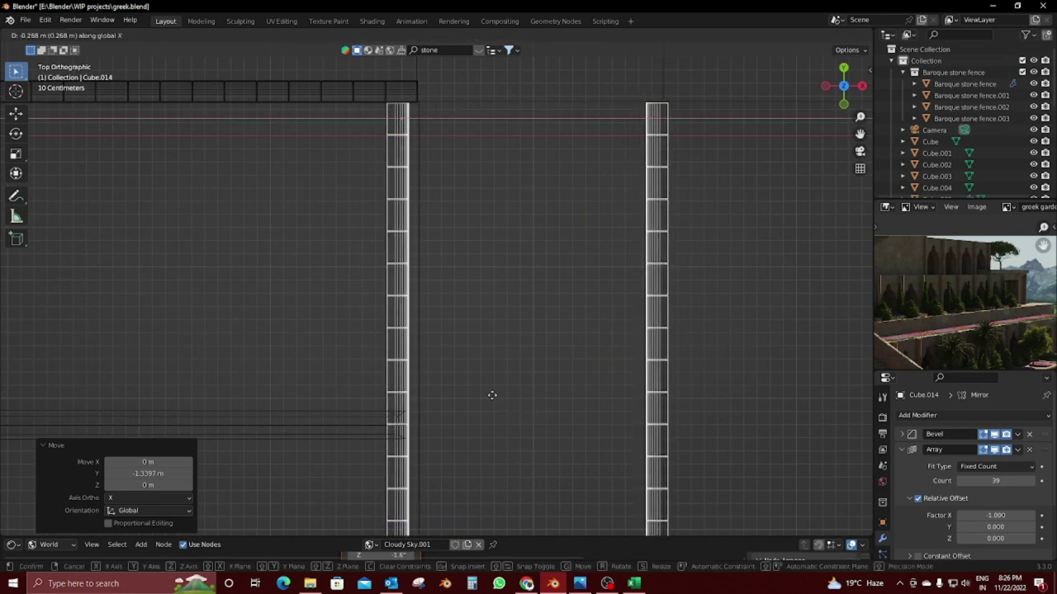
pyautogui.click(501, 391)
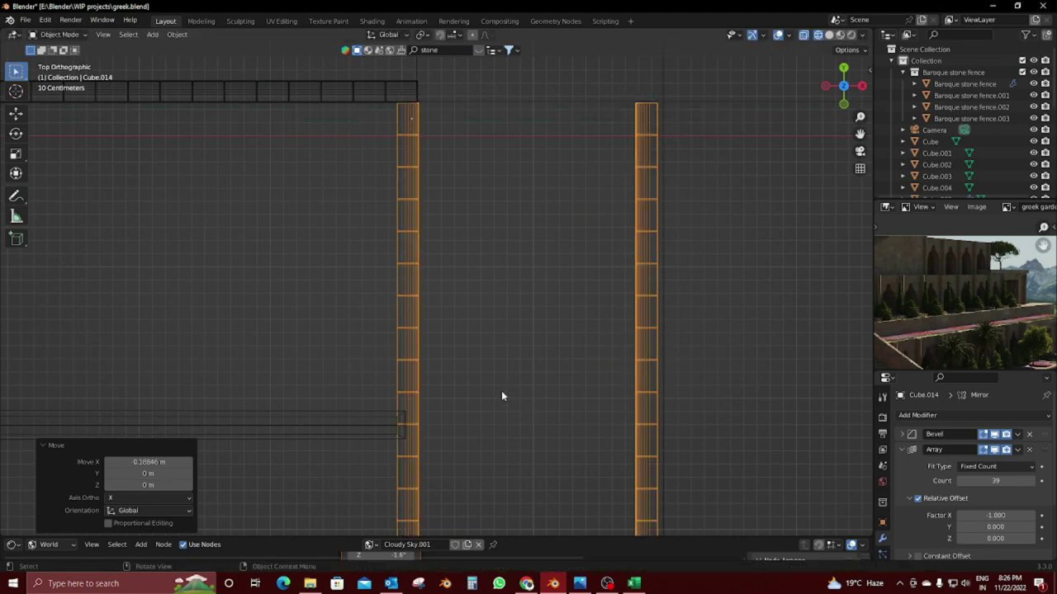
pyautogui.press('g')
pyautogui.press('y')
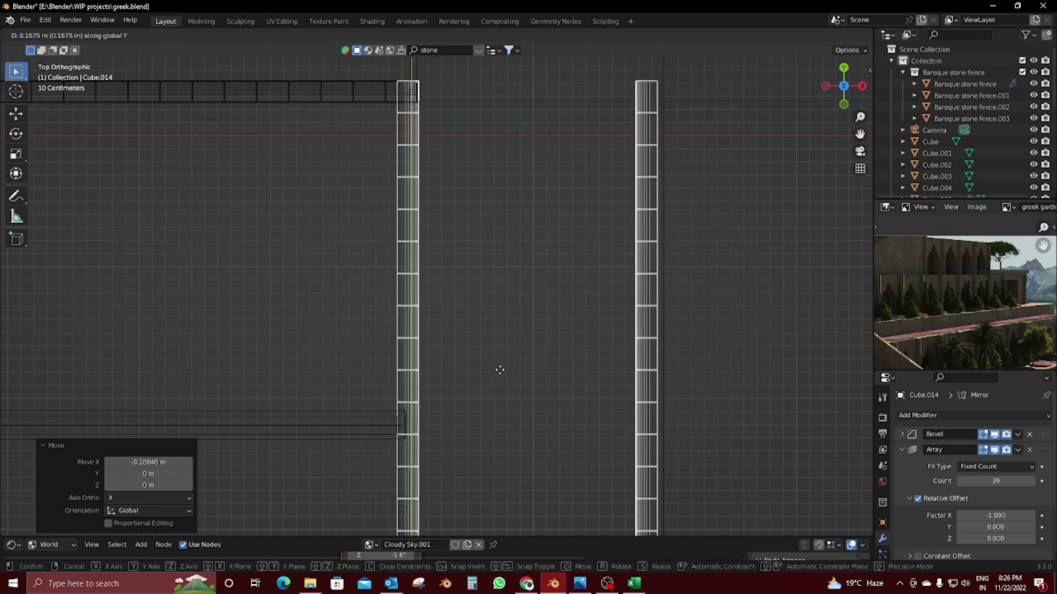
pyautogui.click(501, 369)
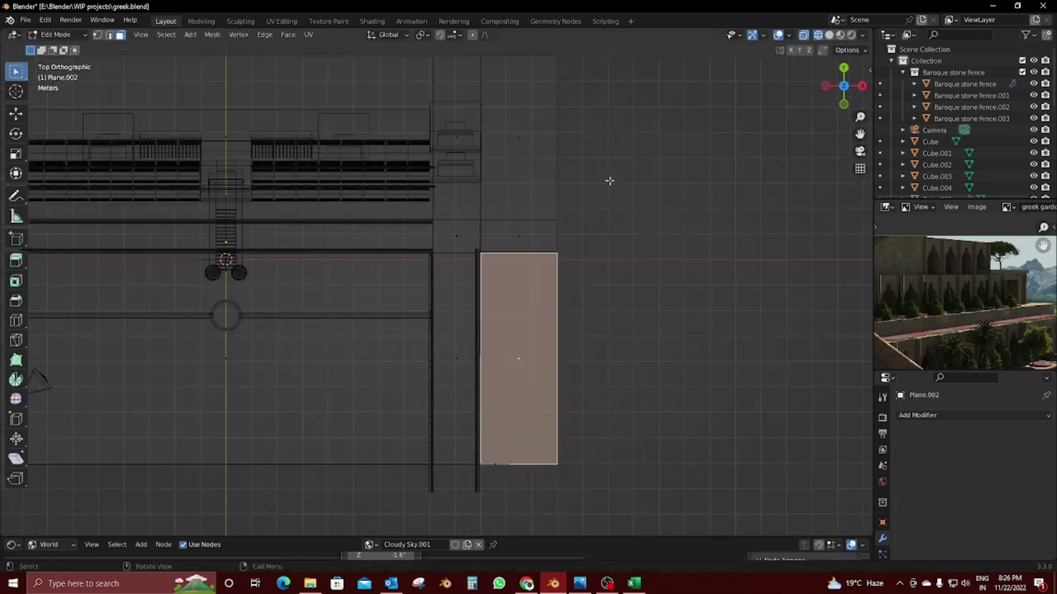
# Step: Nudge two adjoining faces of the ground plane slightly along X
pyautogui.keyDown('shift'); pyautogui.click(530, 184); pyautogui.keyUp('shift')
pyautogui.keyDown('shift'); pyautogui.click(545, 236); pyautogui.keyUp('shift')
pyautogui.scroll(1, 563, 274)
pyautogui.scroll(-1, 563, 274)
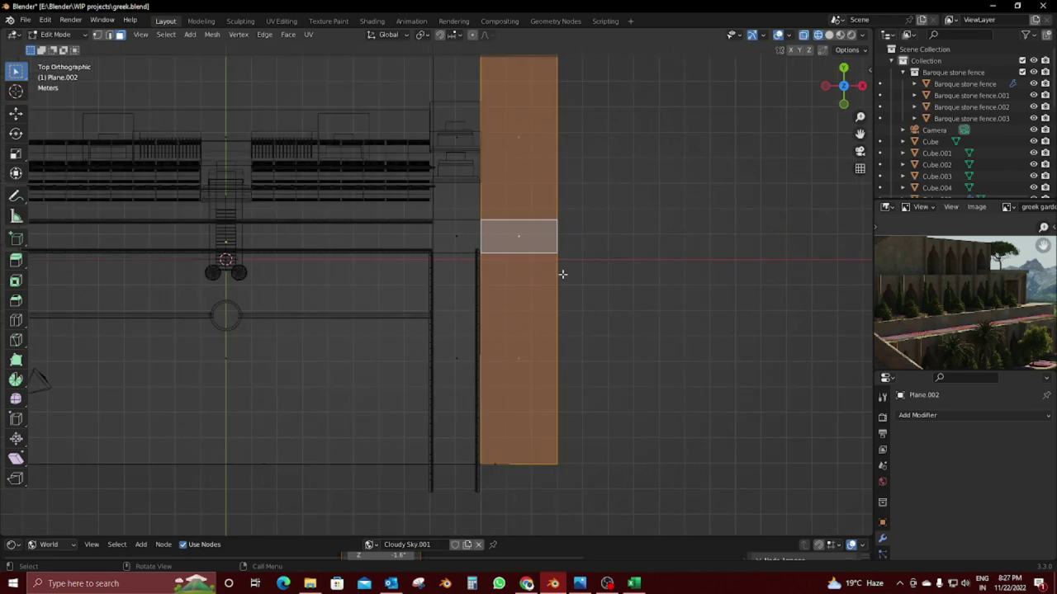
pyautogui.scroll(3, 535, 261)
pyautogui.press('g')
pyautogui.press('x')
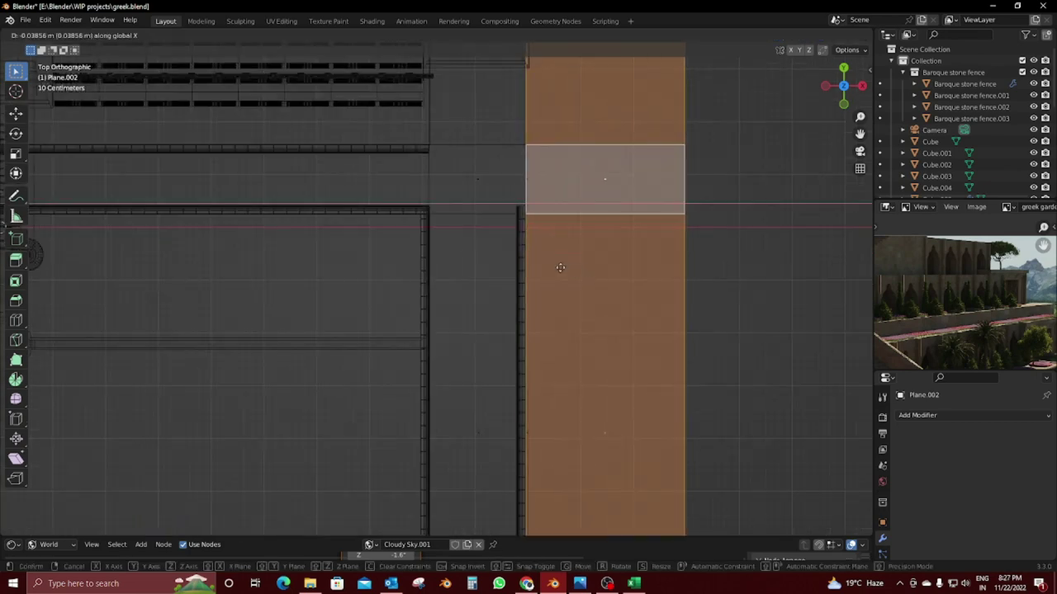
pyautogui.click(535, 275)
pyautogui.press('Tab')
# Step: Lower Cube.014's Array count to 36 and view the scene through the camera
pyautogui.click(425, 285)
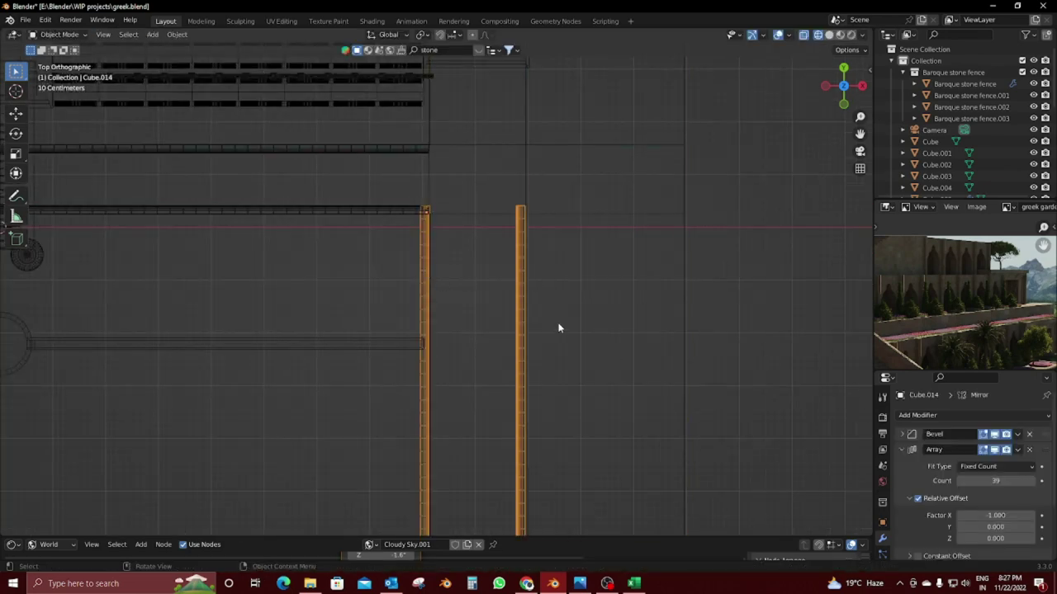
pyautogui.keyDown('shift'); pyautogui.moveTo(558, 328); pyautogui.dragTo(512, 232, button='middle'); pyautogui.keyUp('shift')
pyautogui.scroll(-1, 515, 292)
pyautogui.keyDown('shift'); pyautogui.moveTo(515, 292); pyautogui.dragTo(750, 447, button='middle'); pyautogui.keyUp('shift')
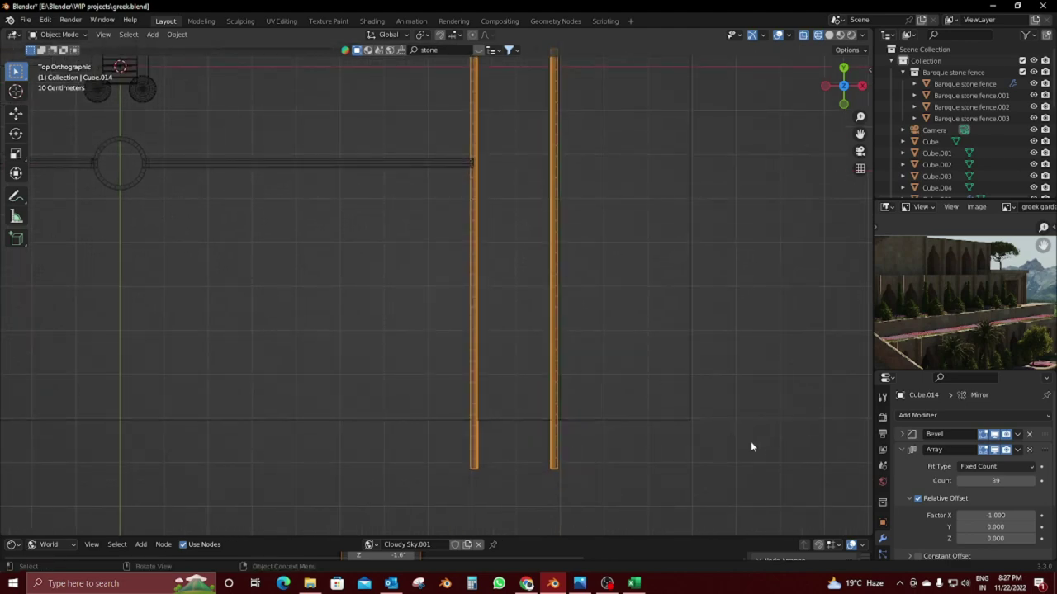
pyautogui.click(898, 447)
pyautogui.click(904, 448)
pyautogui.moveTo(1015, 481); pyautogui.dragTo(991, 481)
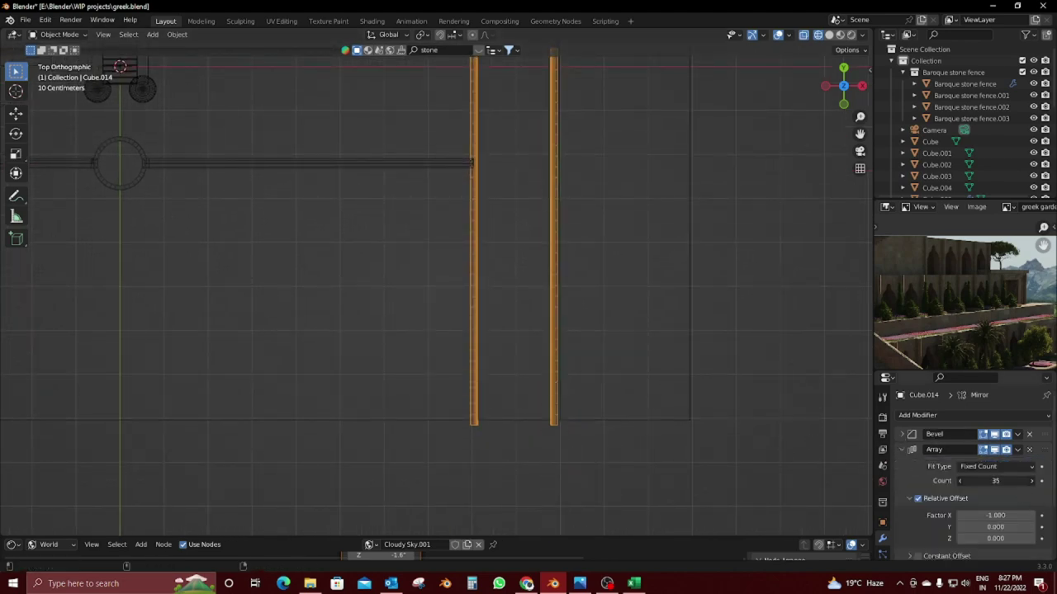
pyautogui.press('KP_0')
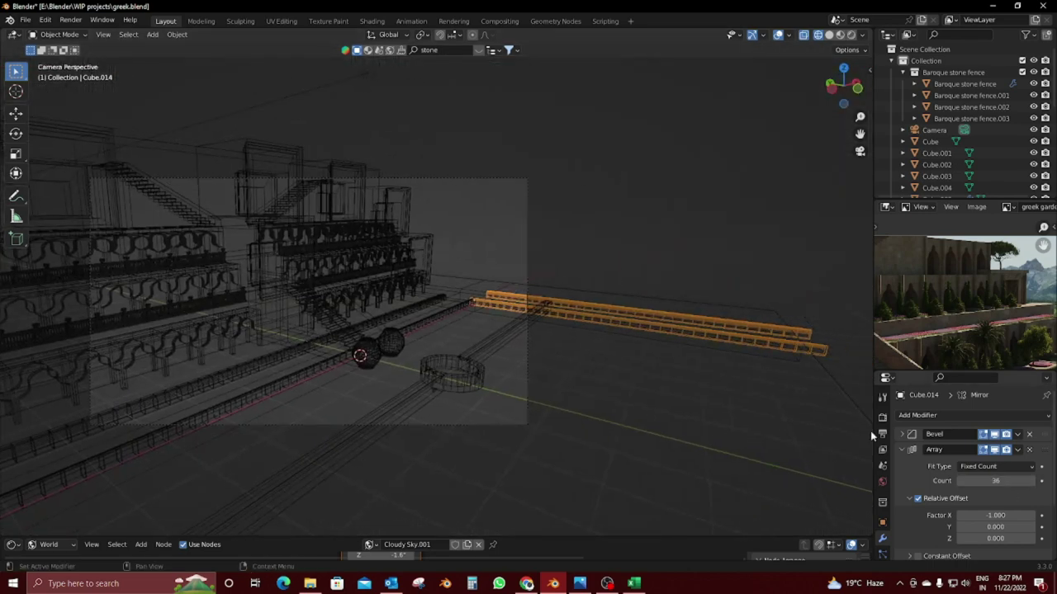
# Step: Reduce Cube.014's Array count to 35 and switch to solid shading
pyautogui.click(958, 482)
pyautogui.hotkey('shift', 'z')
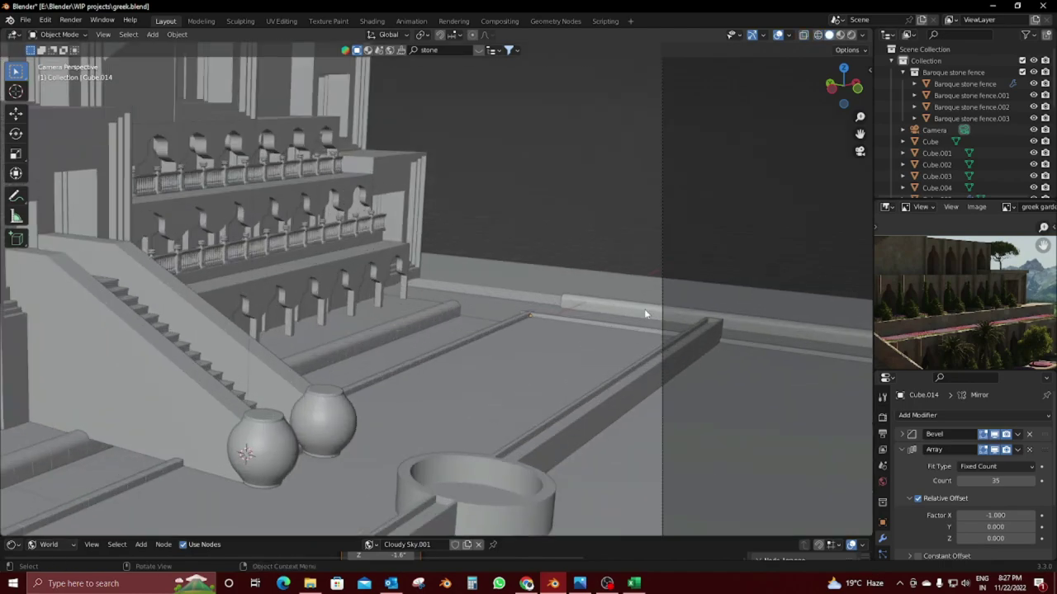
pyautogui.scroll(5, 495, 289)
pyautogui.scroll(2, 356, 306)
pyautogui.scroll(2, 534, 297)
pyautogui.scroll(-3, 403, 319)
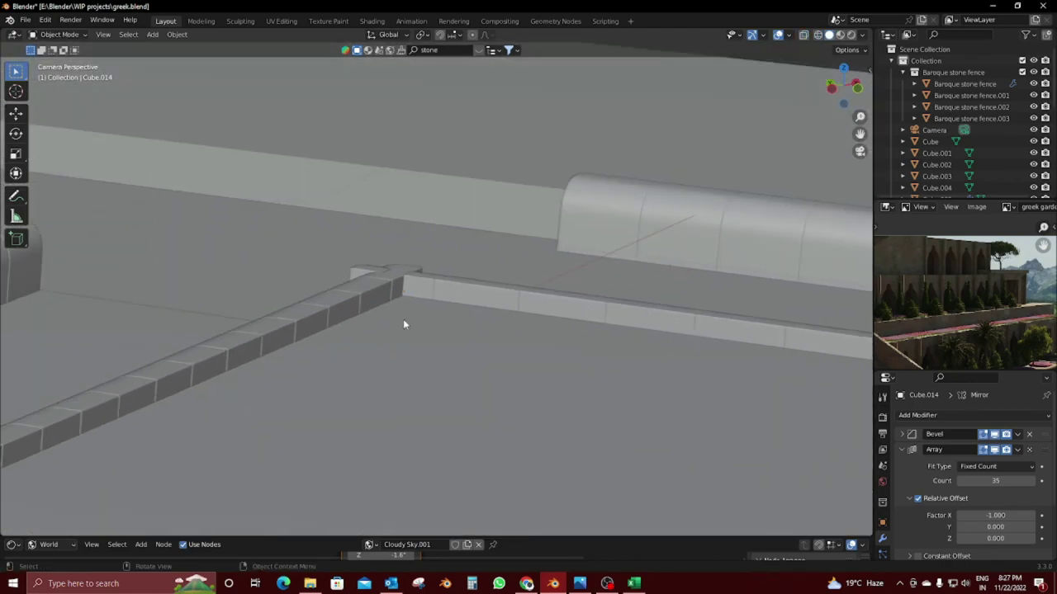
pyautogui.moveTo(403, 324)
pyautogui.mouseDown(button='middle')
pyautogui.moveTo(501, 342)
pyautogui.moveTo(472, 353)
pyautogui.moveTo(585, 344)
pyautogui.moveTo(386, 324)
pyautogui.mouseUp(button='middle')
# Step: Lower the low stone ledge and rounded bench slightly along Z
pyautogui.click(387, 324)
pyautogui.keyDown('shift'); pyautogui.click(349, 278); pyautogui.keyUp('shift')
pyautogui.keyDown('shift'); pyautogui.click(389, 252); pyautogui.keyUp('shift')
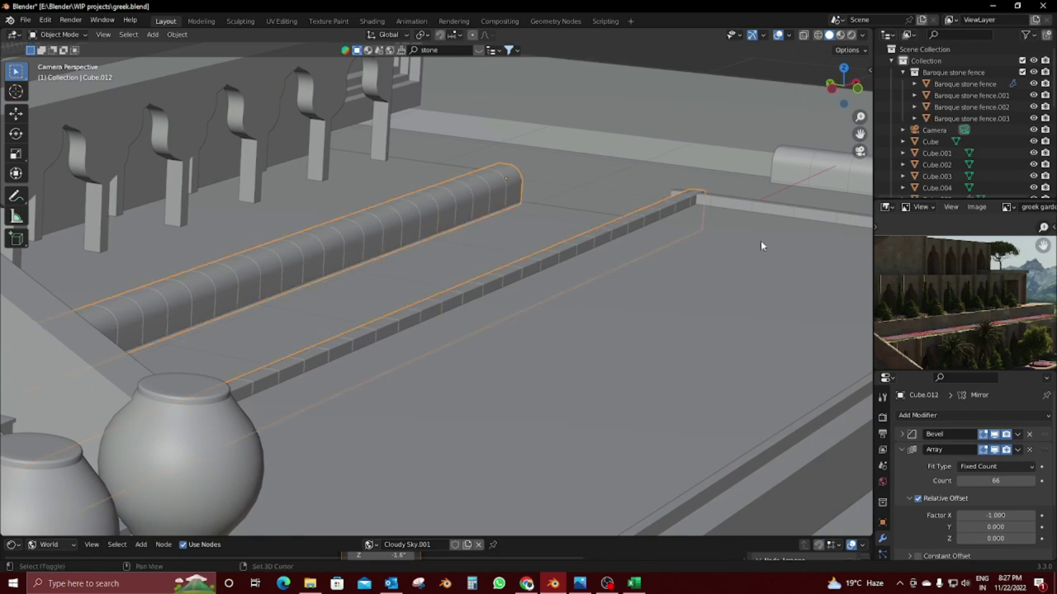
pyautogui.press('g')
pyautogui.press('z')
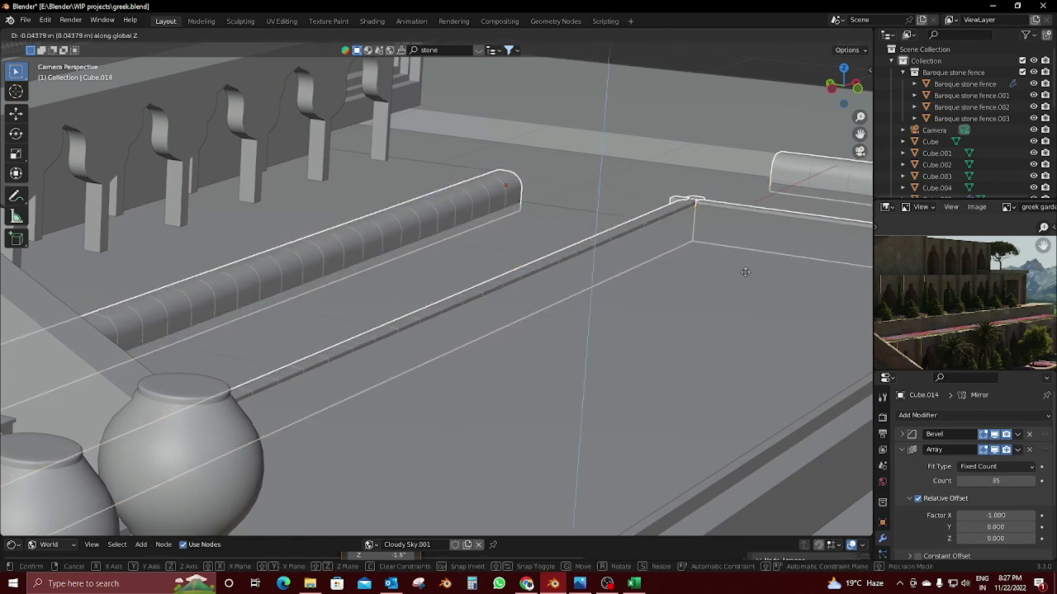
pyautogui.click(685, 68)
pyautogui.click(685, 68)
pyautogui.moveTo(685, 68)
pyautogui.mouseDown(button='middle')
pyautogui.moveTo(791, 303)
pyautogui.moveTo(582, 275)
pyautogui.mouseUp(button='middle')
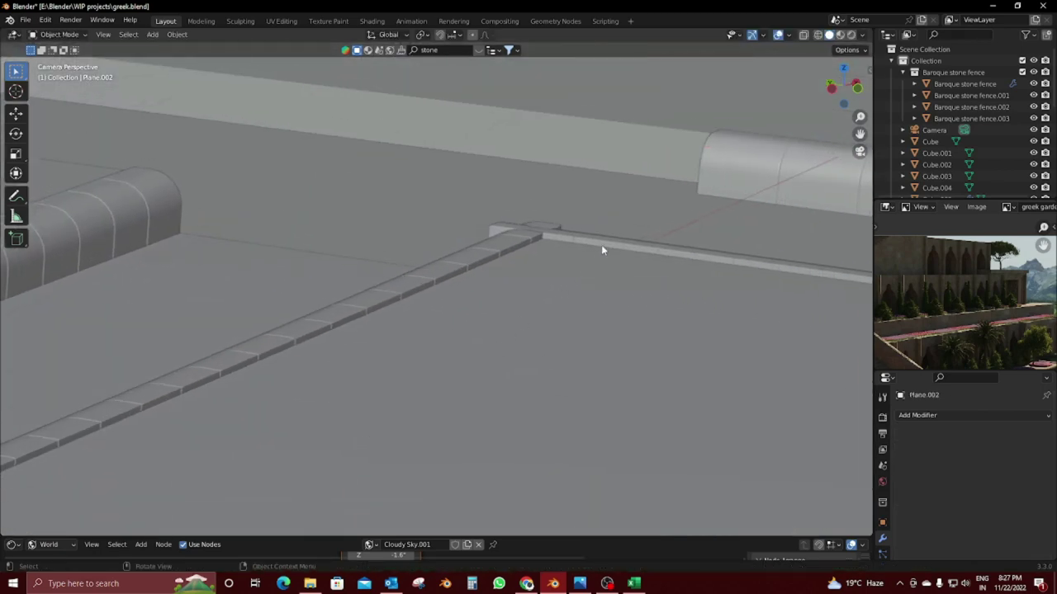
# Step: Nudge the stair-edge ledge 0.083786 m along X, slightly along Y, and down in Z
pyautogui.click(609, 247)
pyautogui.press('g')
pyautogui.press('x')
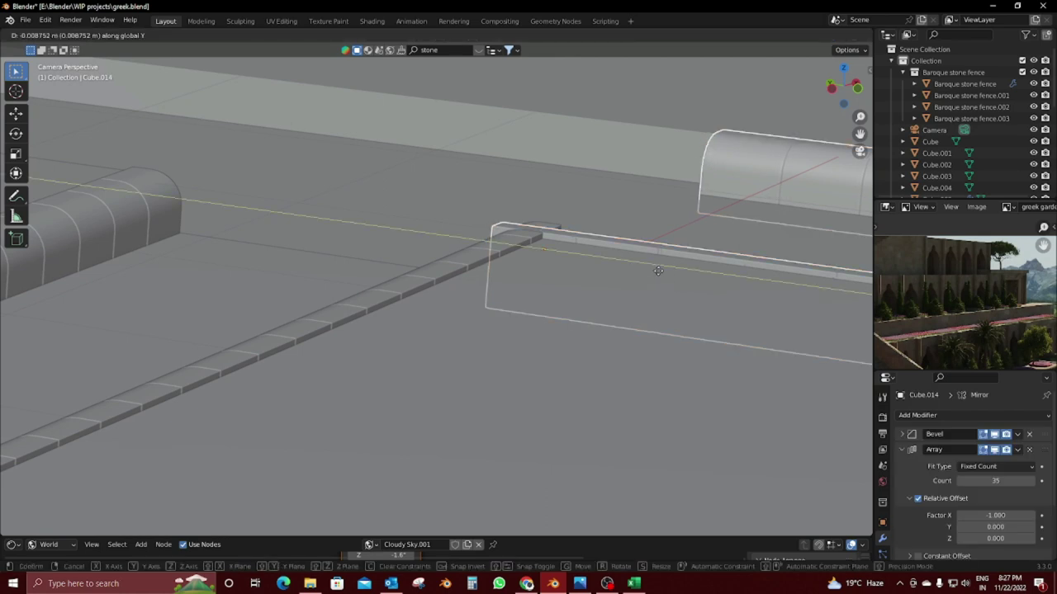
pyautogui.click(668, 273)
pyautogui.press('g')
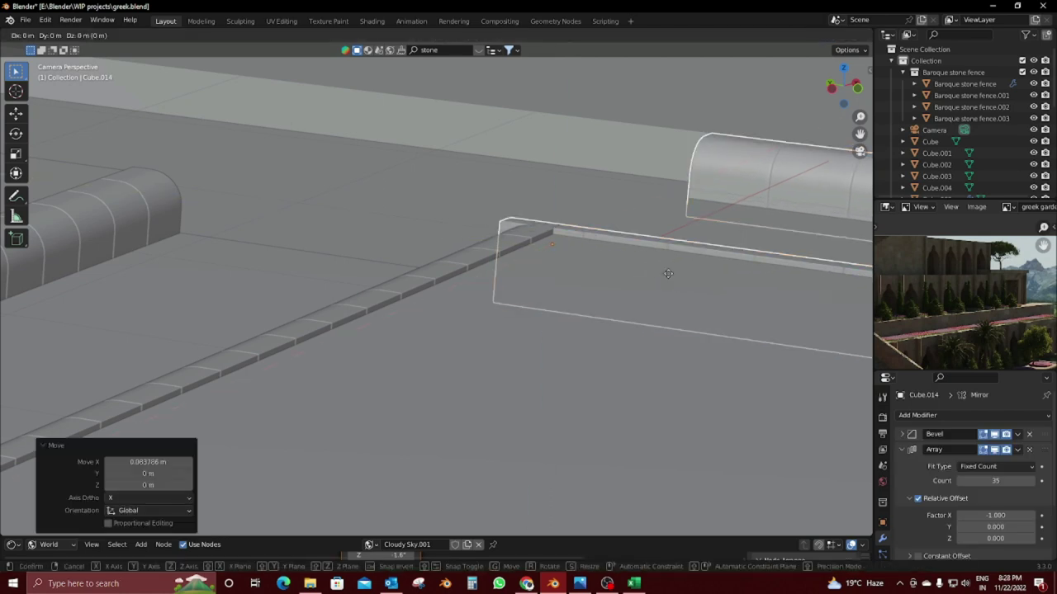
pyautogui.press('y')
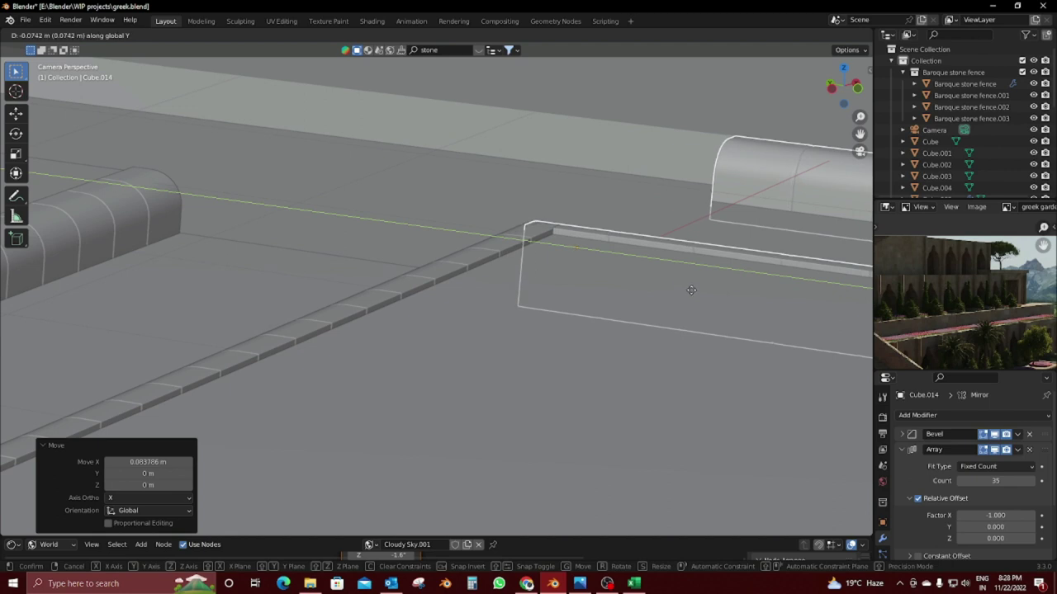
pyautogui.click(691, 290)
pyautogui.moveTo(656, 217)
pyautogui.mouseDown(button='middle')
pyautogui.moveTo(314, 277)
pyautogui.moveTo(442, 281)
pyautogui.mouseUp(button='middle')
pyautogui.press('g')
pyautogui.press('z')
pyautogui.click(429, 238)
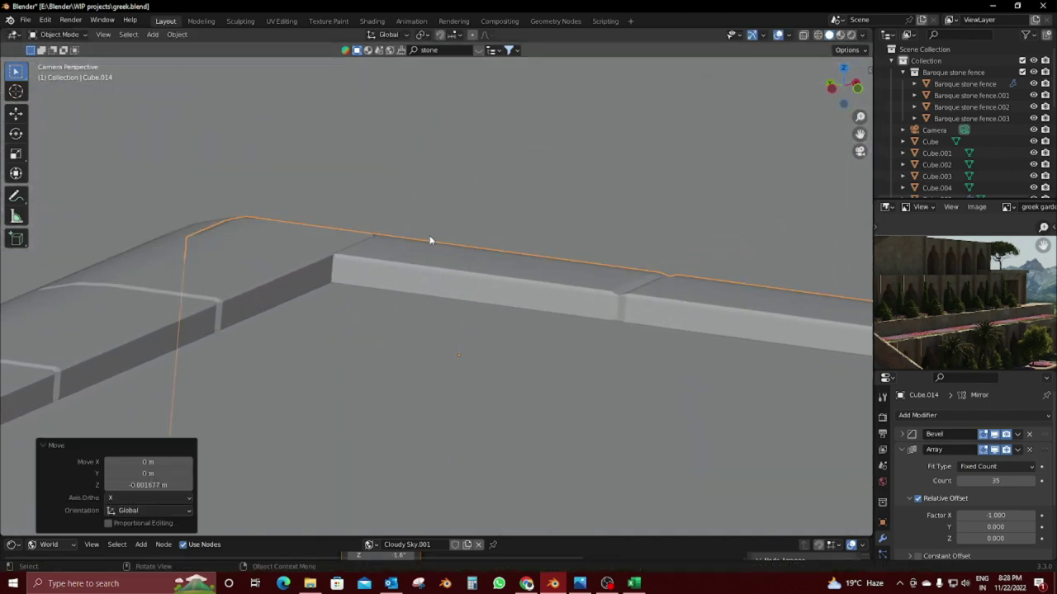
pyautogui.moveTo(429, 239)
pyautogui.mouseDown(button='middle')
pyautogui.moveTo(582, 123)
pyautogui.moveTo(677, 97)
pyautogui.moveTo(488, 287)
pyautogui.moveTo(584, 265)
pyautogui.moveTo(568, 329)
pyautogui.mouseUp(button='middle')
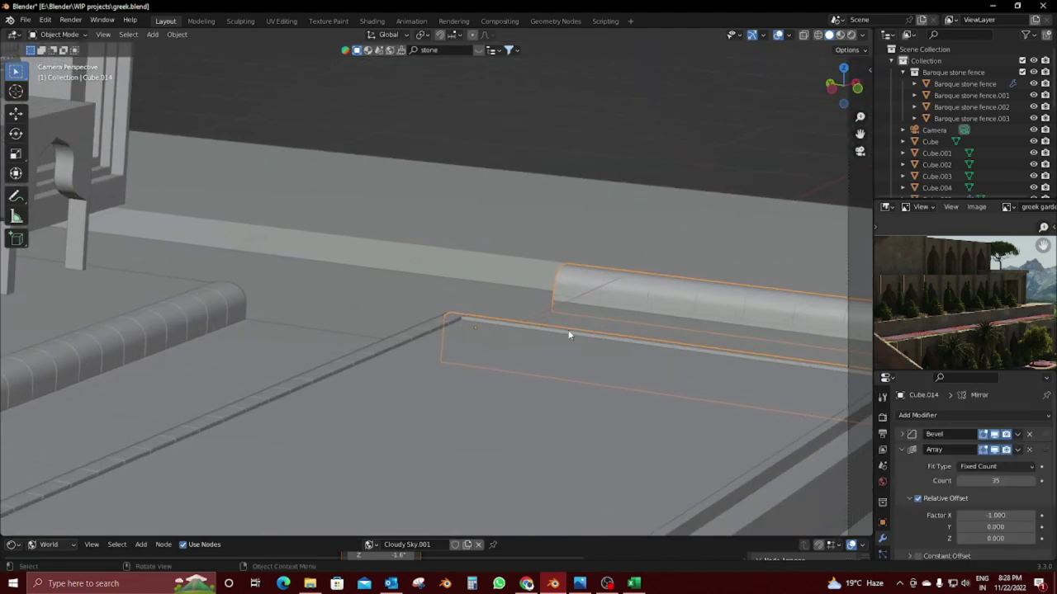
# Step: Duplicate the rail and slide the copy along Y further down the path
pyautogui.hotkey('shift', 'd')
pyautogui.press('x')
pyautogui.press('y')
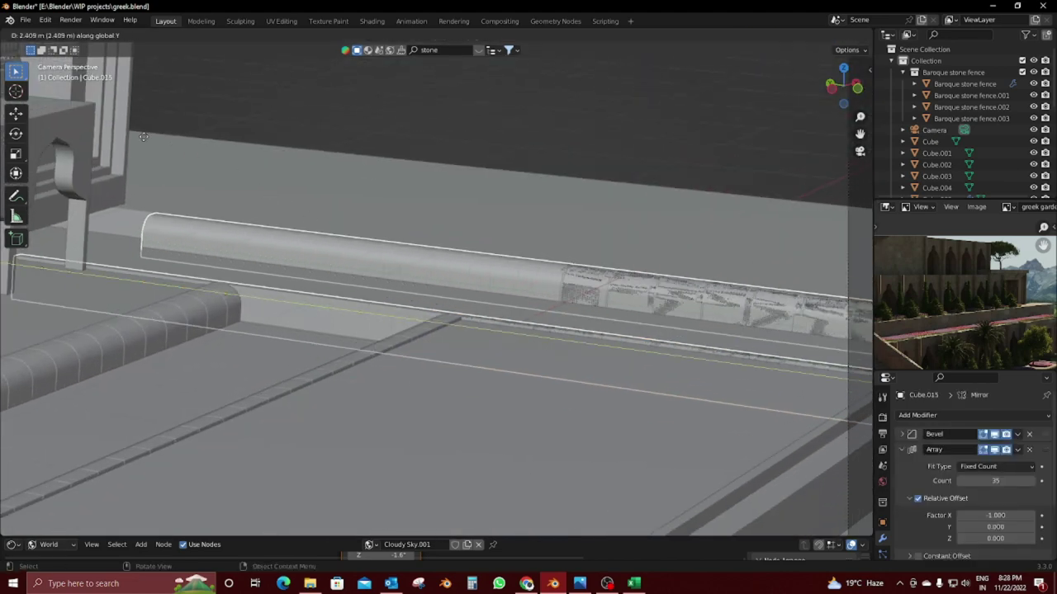
pyautogui.click(853, 111)
pyautogui.moveTo(853, 112)
pyautogui.mouseDown(button='middle')
pyautogui.moveTo(642, 354)
pyautogui.moveTo(666, 228)
pyautogui.mouseUp(button='middle')
# Step: Lower part of the curb, Cube.007, along Z in Edit Mode
pyautogui.click(666, 228)
pyautogui.press('Tab')
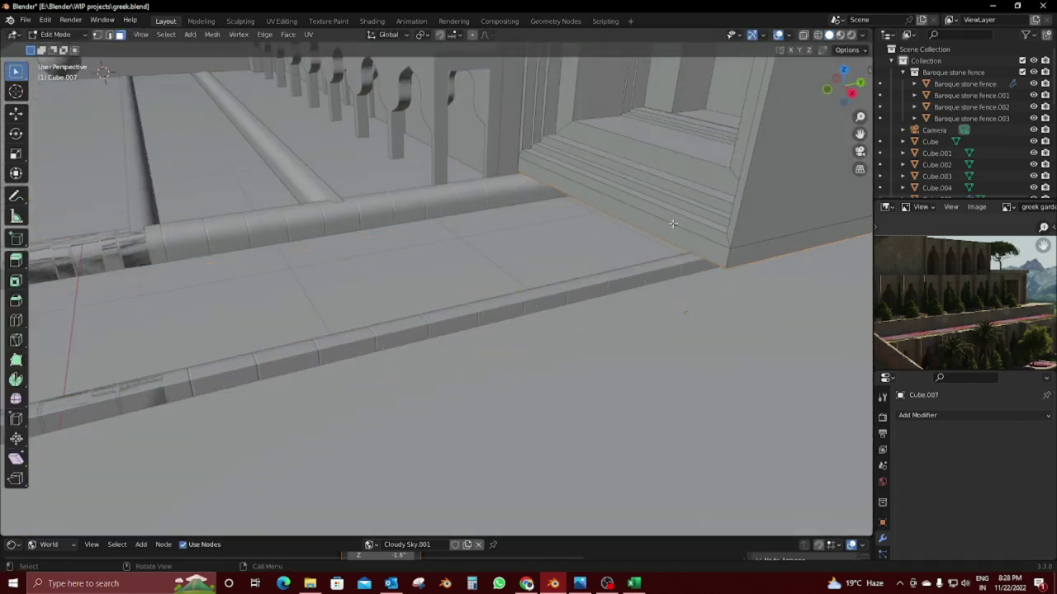
pyautogui.press('g')
pyautogui.press('z')
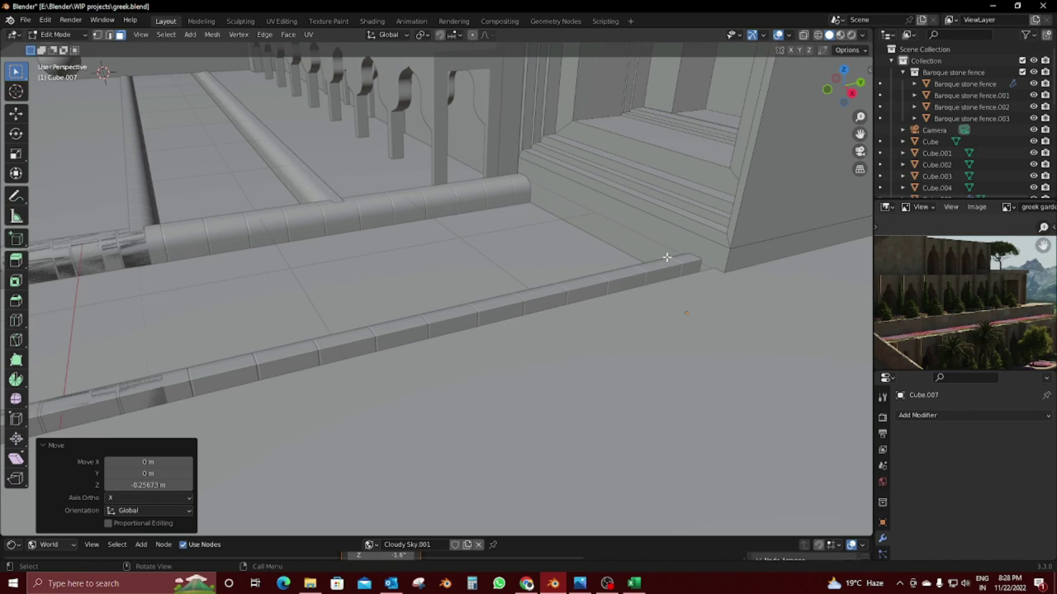
pyautogui.press('Tab')
# Step: Duplicate the handrail along Y beside the side path and reduce its segment count
pyautogui.hotkey('shift', 'd')
pyautogui.press('y')
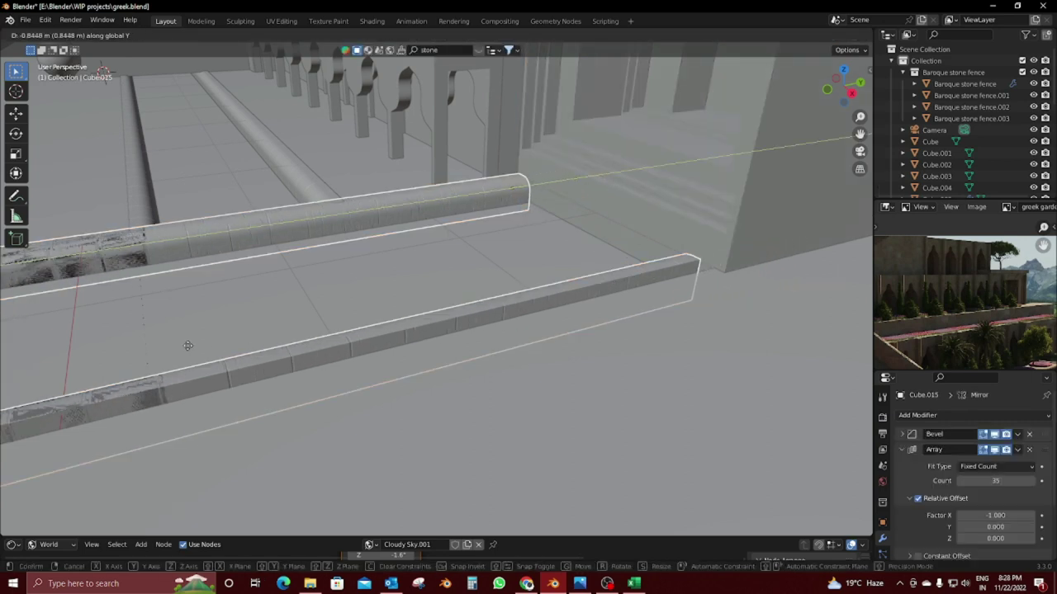
pyautogui.click(334, 366)
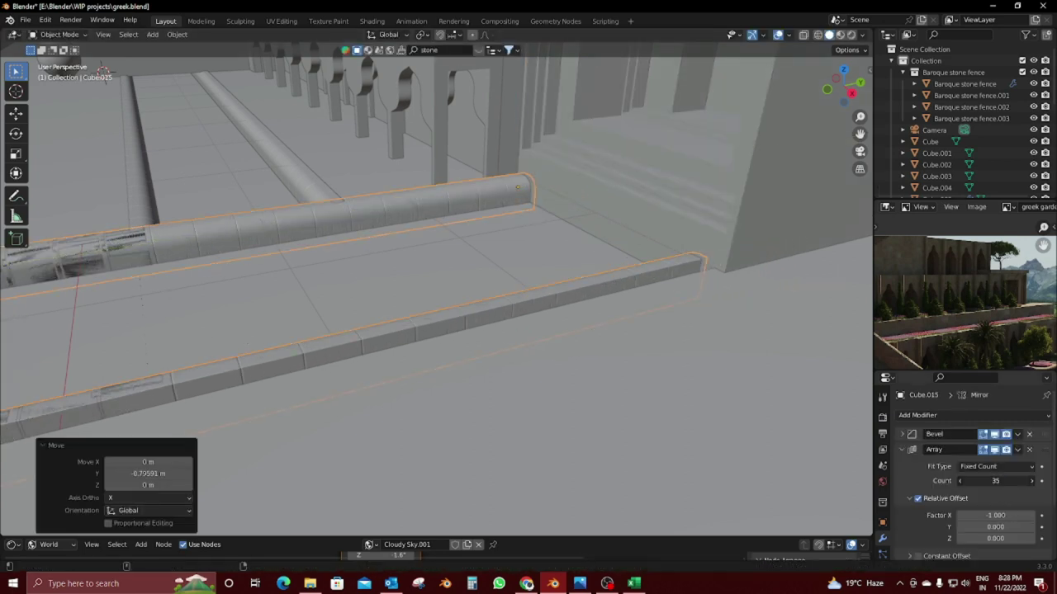
pyautogui.moveTo(996, 481); pyautogui.dragTo(965, 480)
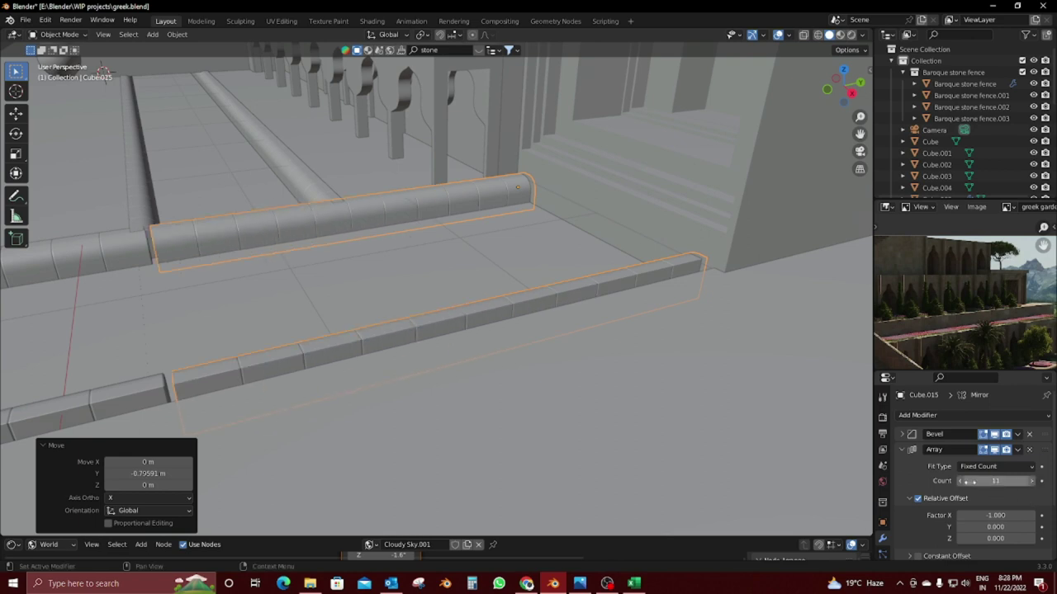
pyautogui.click(1033, 485)
# Step: Slide the shortened rail along Y and settle its Array count at 8 segments
pyautogui.press('g')
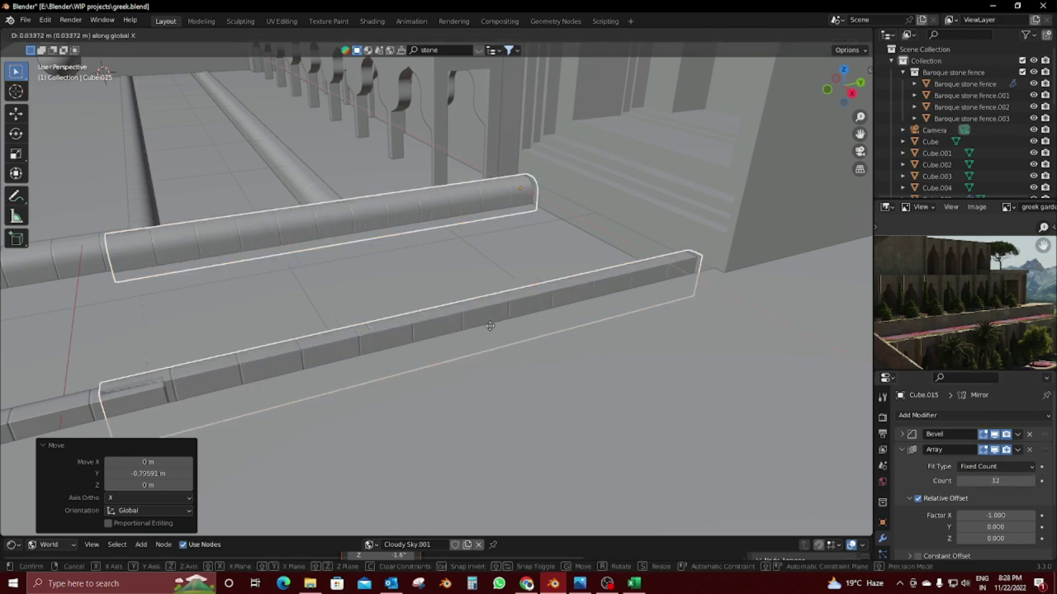
pyautogui.press('y')
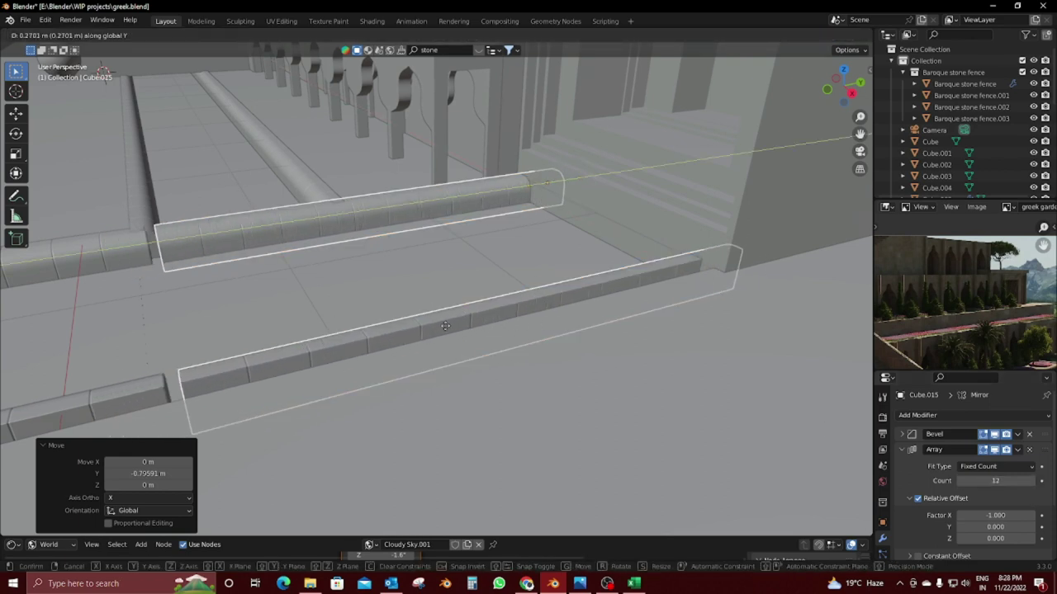
pyautogui.click(384, 326)
pyautogui.moveTo(401, 318)
pyautogui.mouseDown(button='middle')
pyautogui.moveTo(355, 306)
pyautogui.moveTo(472, 288)
pyautogui.moveTo(727, 405)
pyautogui.mouseUp(button='middle')
pyautogui.scroll(5, 355, 306)
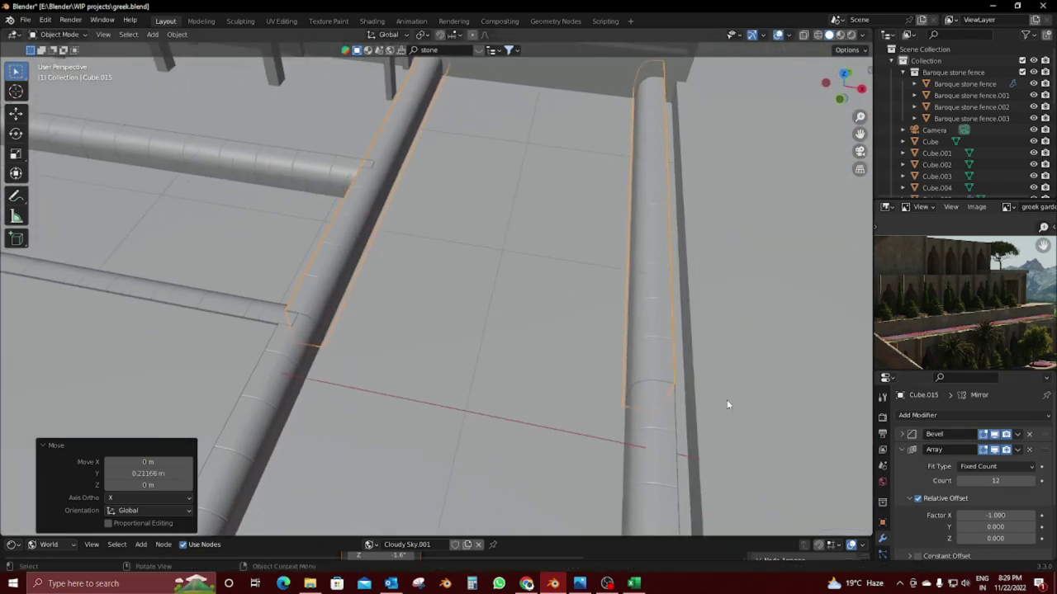
pyautogui.moveTo(960, 487); pyautogui.dragTo(932, 487)
pyautogui.scroll(5, 501, 397)
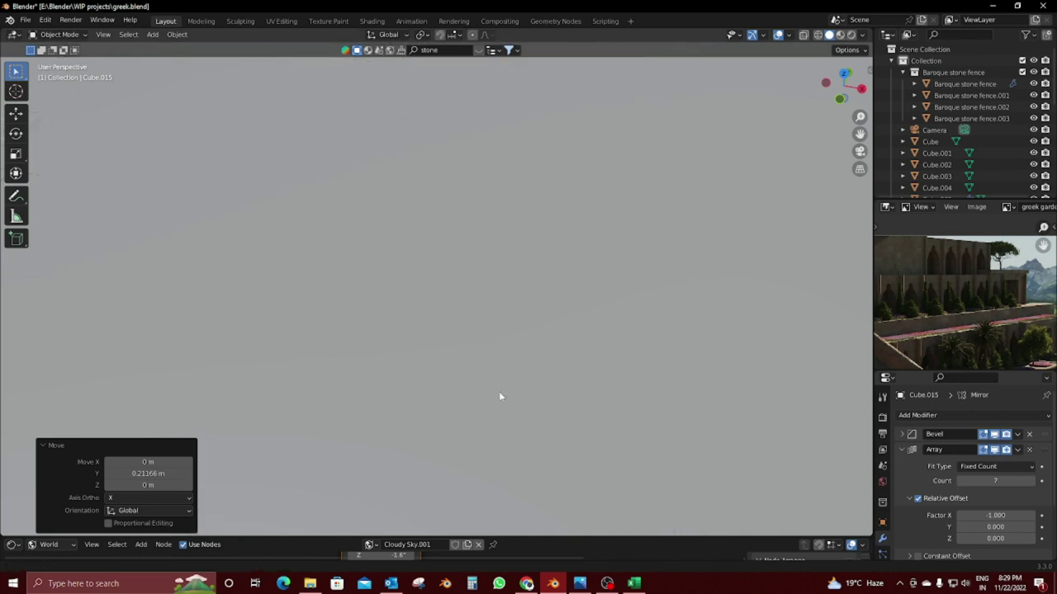
pyautogui.scroll(-2, 519, 415)
pyautogui.click(960, 486)
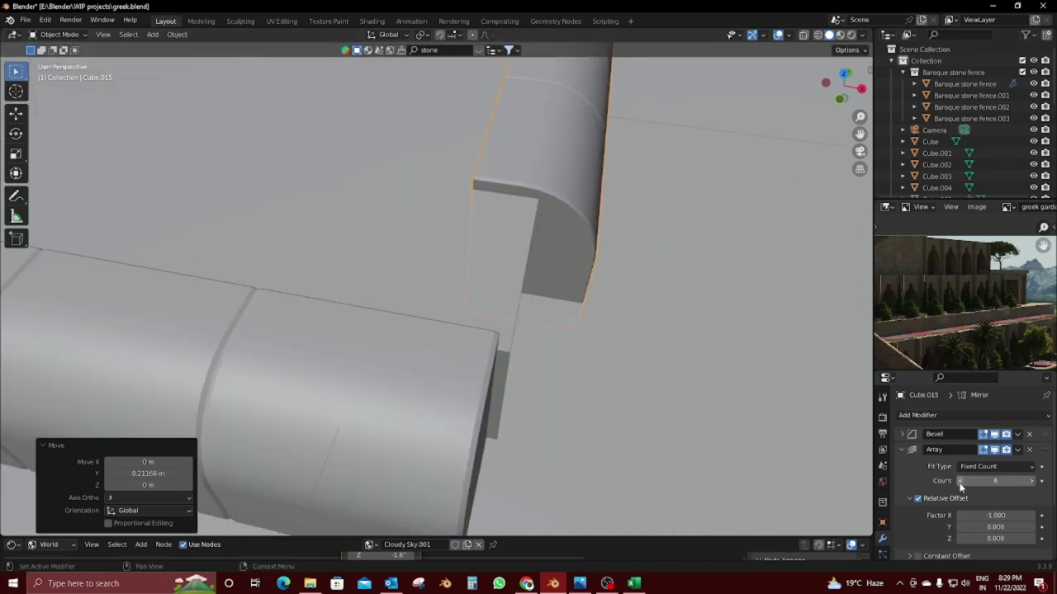
pyautogui.click(1032, 484)
pyautogui.click(1031, 484)
pyautogui.scroll(-3, 710, 425)
pyautogui.scroll(3, 624, 409)
# Step: Move the eight-segment rail 0.25543 m along Y up against the building
pyautogui.press('g')
pyautogui.press('y')
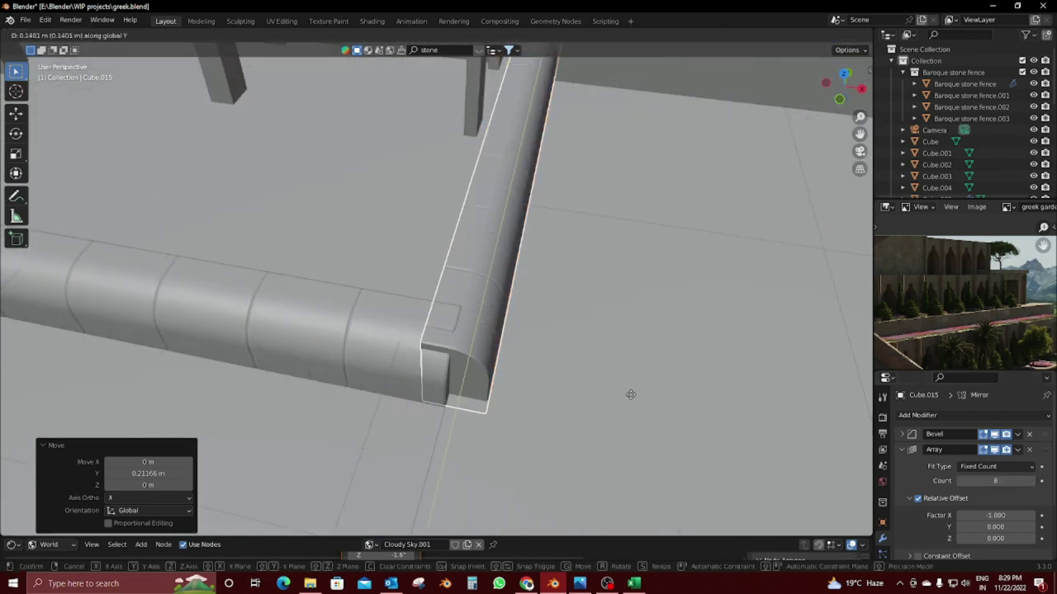
pyautogui.click(721, 307)
pyautogui.scroll(-4, 720, 307)
pyautogui.moveTo(638, 305); pyautogui.dragTo(544, 338, button='middle')
pyautogui.scroll(2, 496, 360)
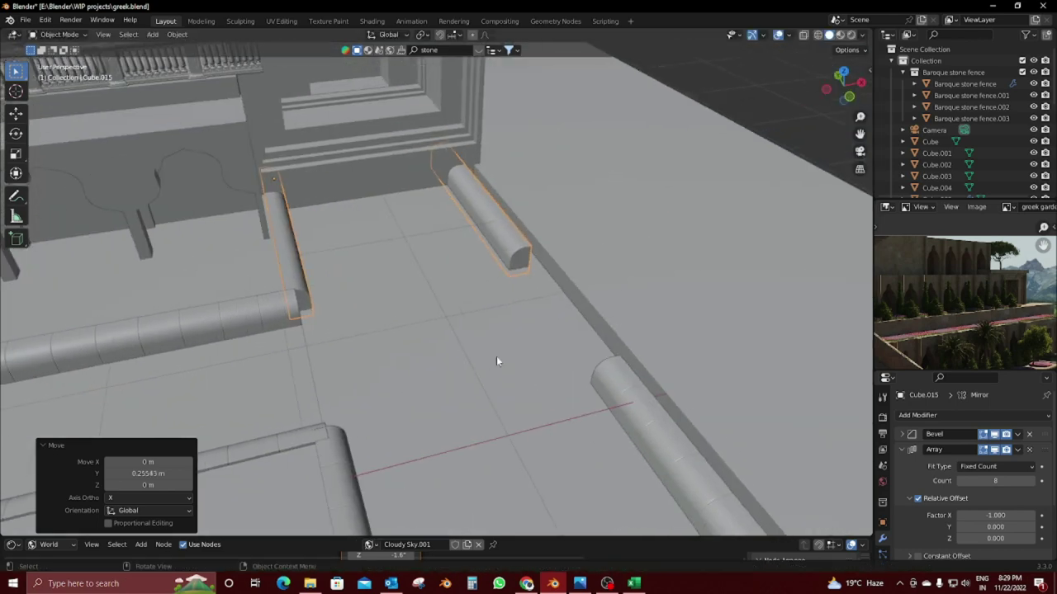
pyautogui.click(963, 449)
# Step: Remove the short rail's Mirror modifier, then duplicate the rail and turn the copy 180° about Z
pyautogui.click(1029, 466)
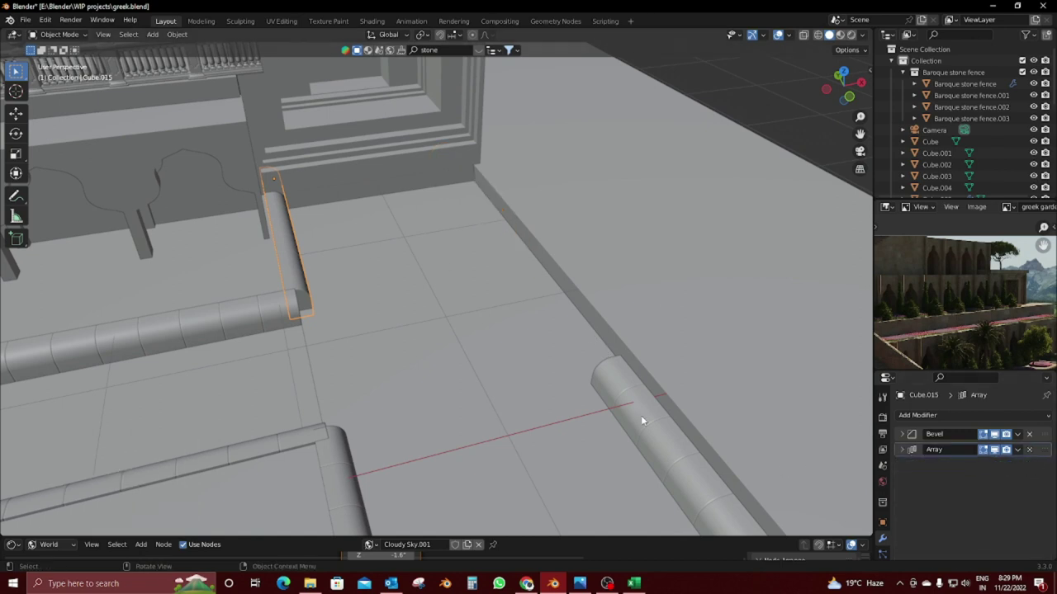
pyautogui.hotkey('shift', 'd')
pyautogui.press('r')
pyautogui.press('z')
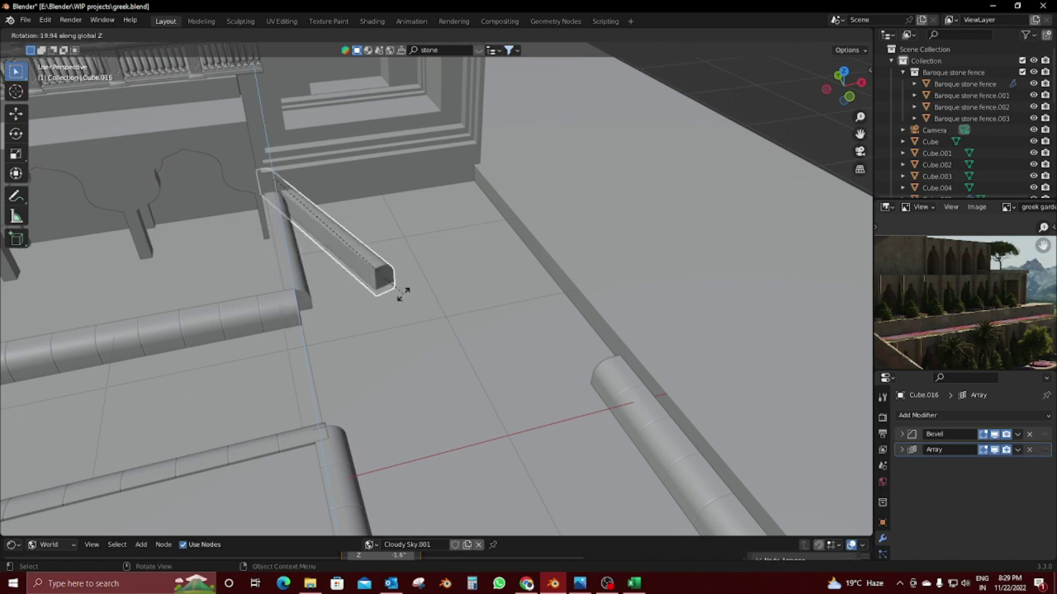
pyautogui.press('Escape')
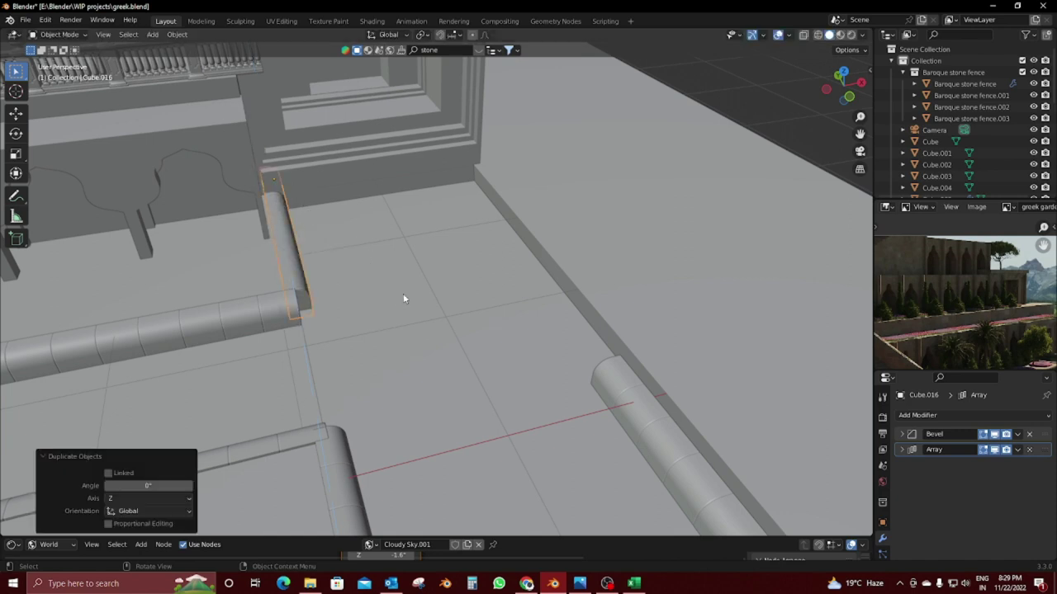
pyautogui.write('rz19')
pyautogui.press('BackSpace')
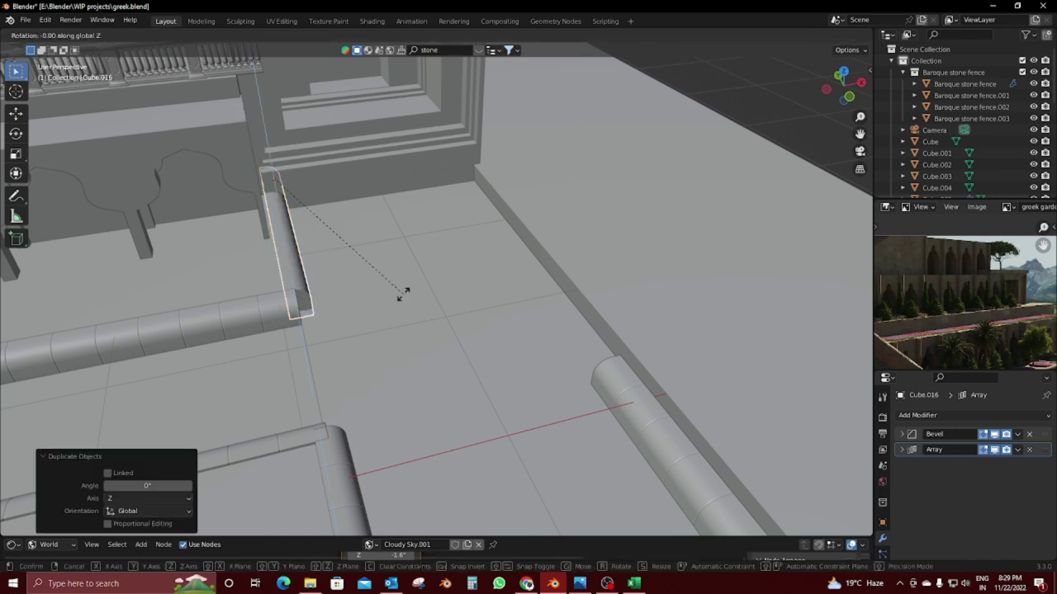
pyautogui.write('80')
pyautogui.press('Return')
# Step: Move the turned rail copy along X and Y to sit at the back steps
pyautogui.press('g')
pyautogui.press('x')
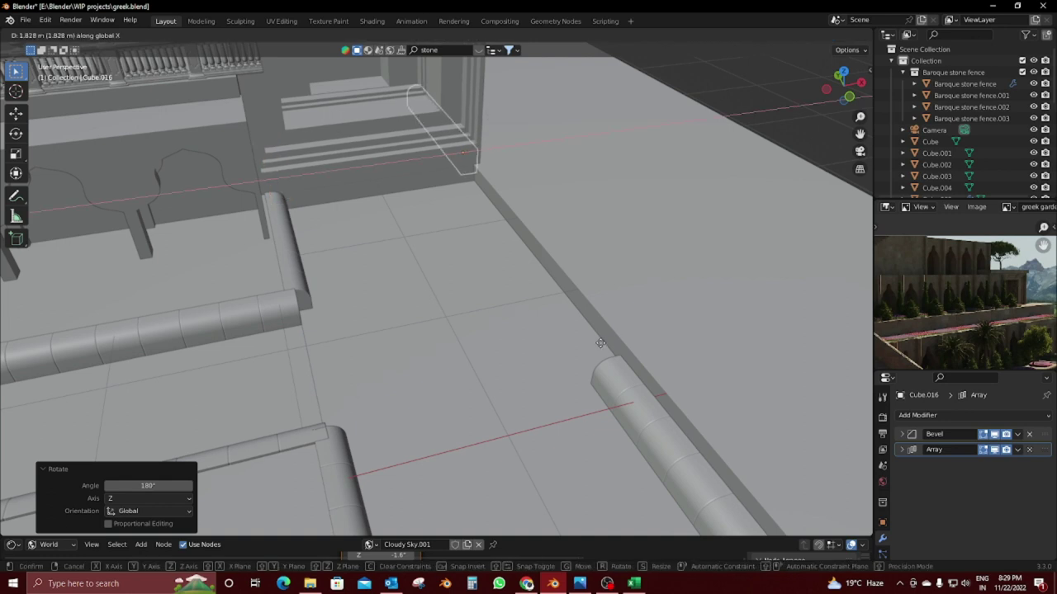
pyautogui.press('Return')
pyautogui.click(903, 450)
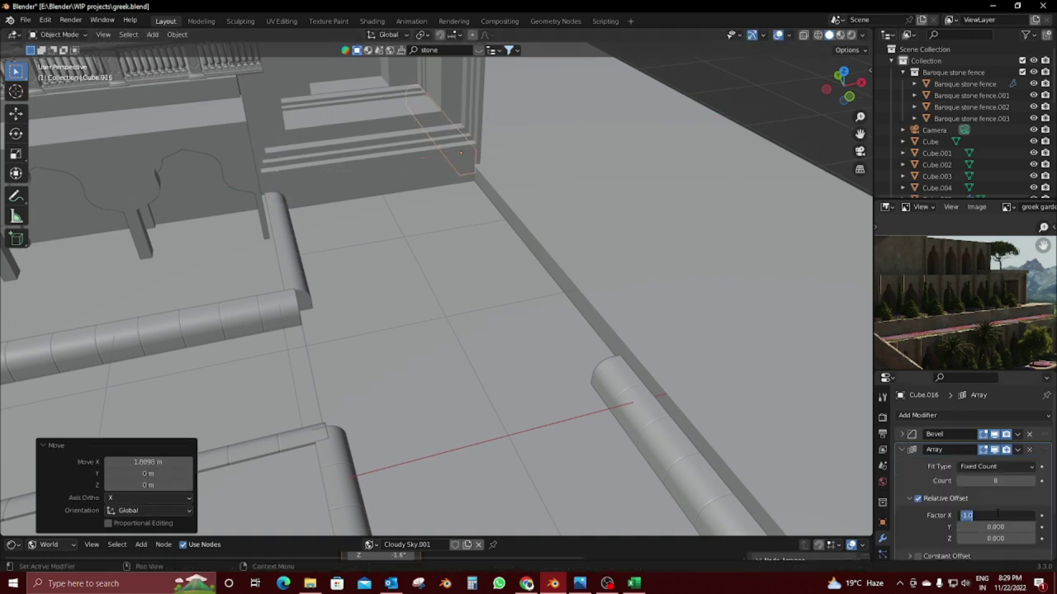
pyautogui.scroll(3, 551, 352)
pyautogui.press('KP_Decimal')
pyautogui.press('g')
pyautogui.press('x')
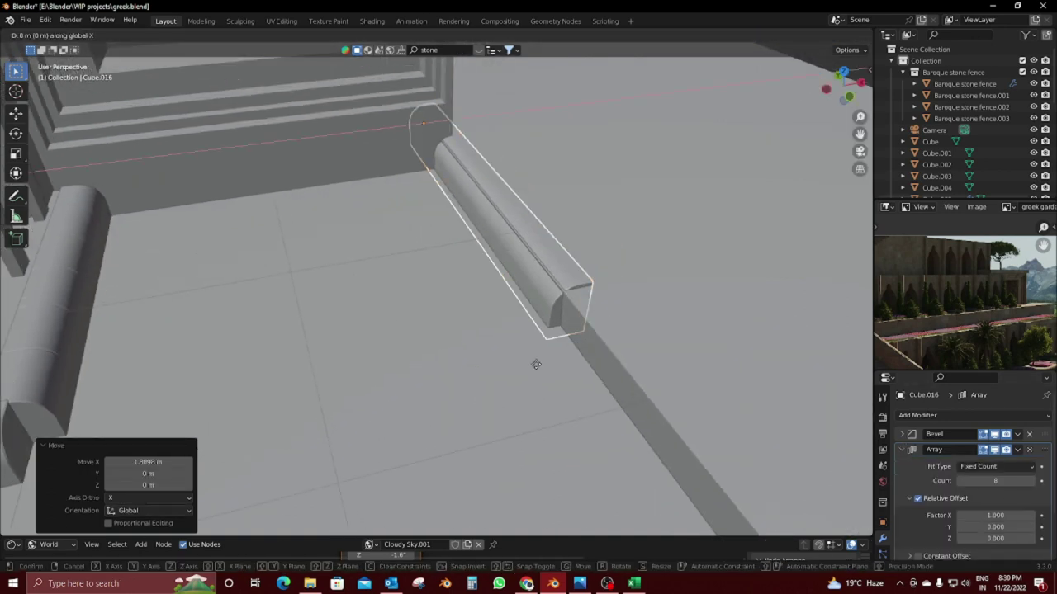
pyautogui.click(377, 391)
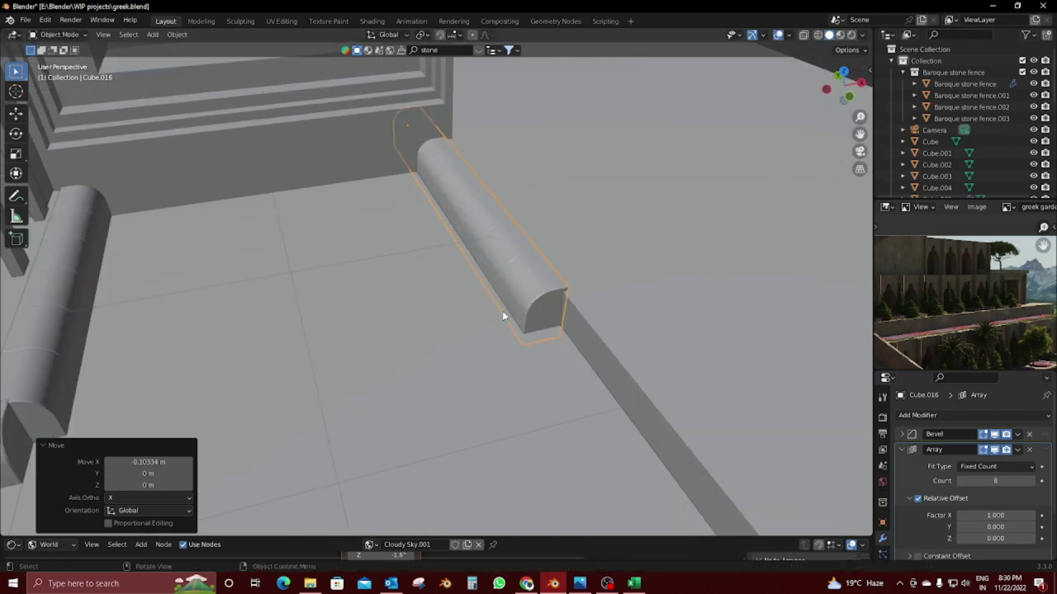
pyautogui.press('g')
pyautogui.press('y')
pyautogui.click(518, 363)
# Step: Remove the long side rail's Mirror modifier and set the back-steps rail's Array count to 49
pyautogui.scroll(-5, 562, 431)
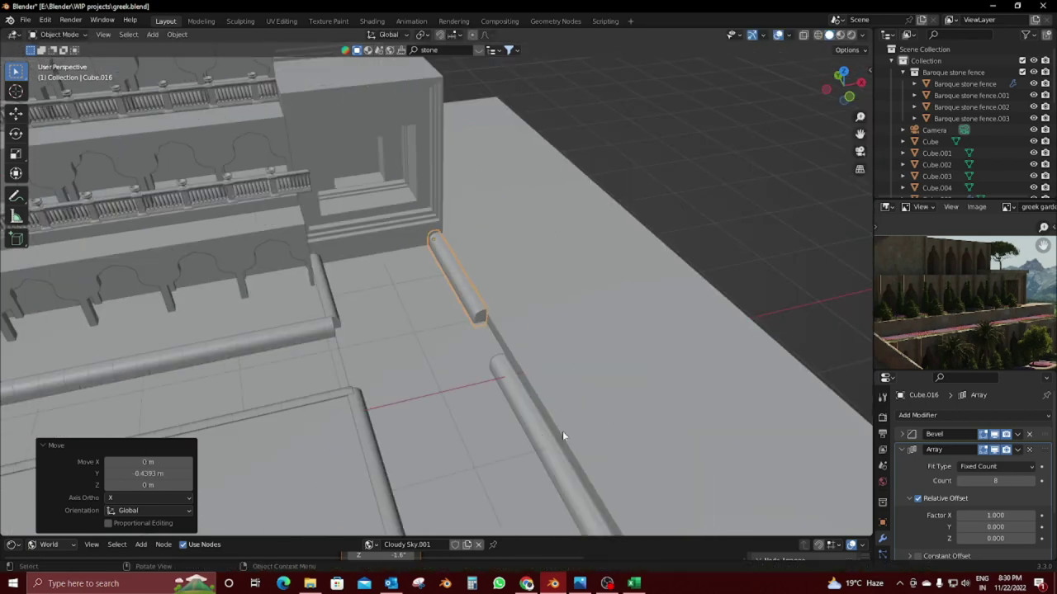
pyautogui.press('x')
pyautogui.click(538, 432)
pyautogui.click(538, 436)
pyautogui.press('KP_Decimal')
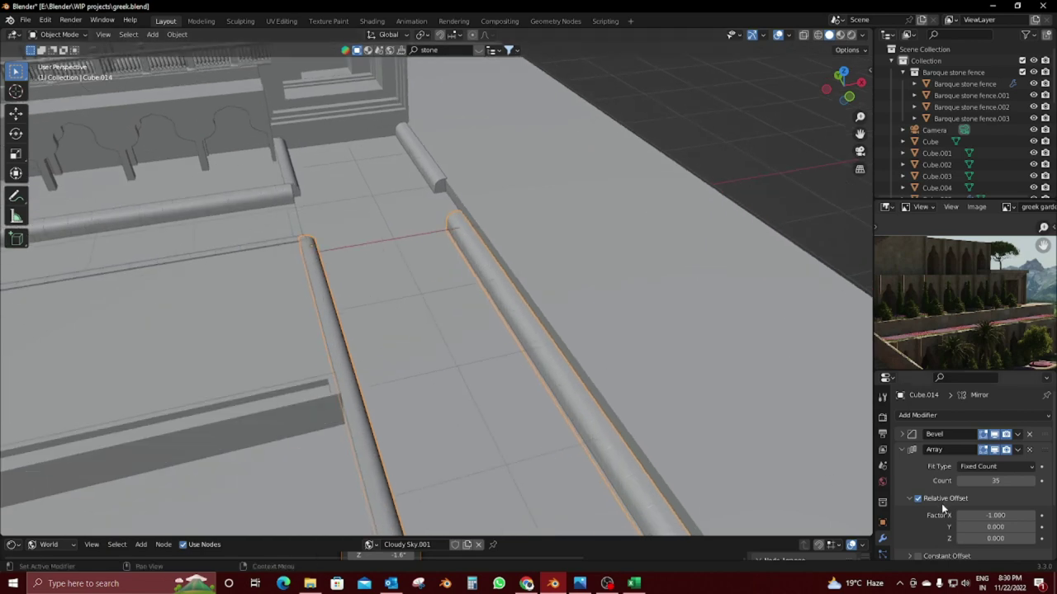
pyautogui.click(1031, 468)
pyautogui.keyDown('shift'); pyautogui.click(428, 188); pyautogui.keyUp('shift')
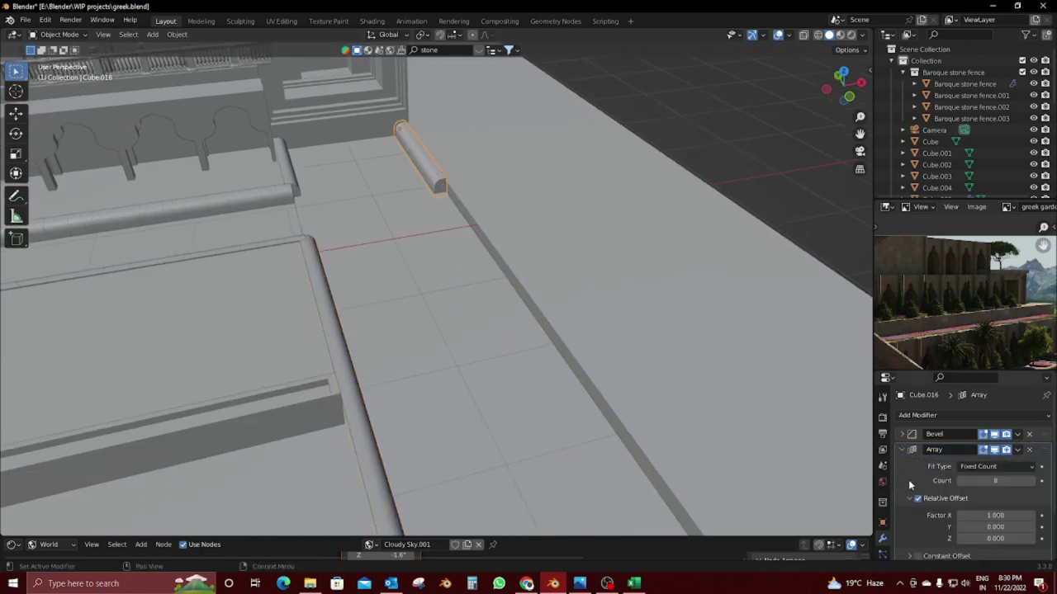
pyautogui.moveTo(995, 480); pyautogui.dragTo(1028, 480)
pyautogui.scroll(-4, 842, 492)
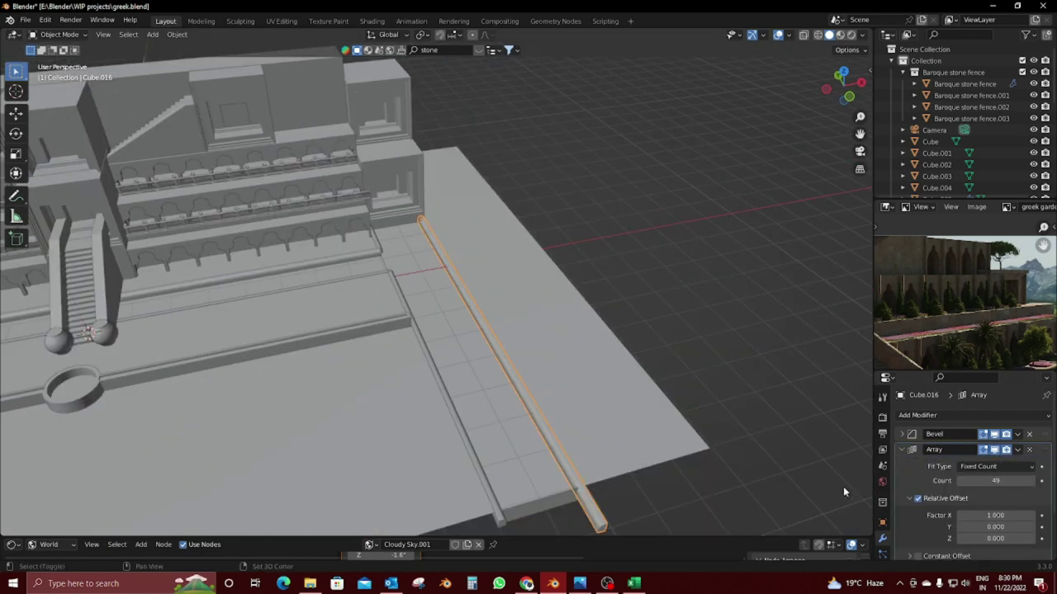
# Step: Set the ledge's Array count to 45 and view the scene through the camera
pyautogui.click(960, 481)
pyautogui.press('KP_0')
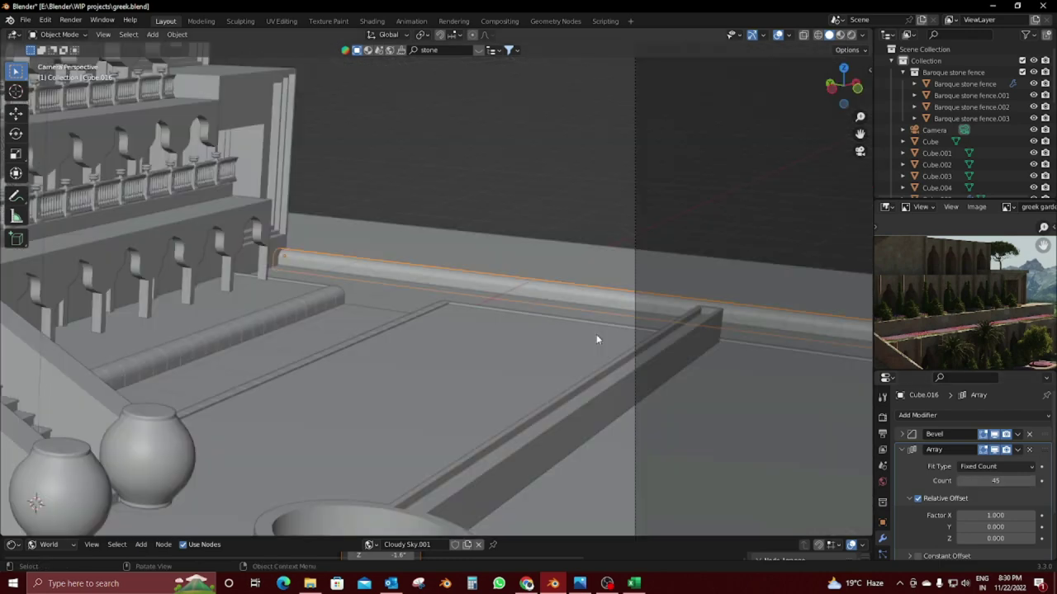
pyautogui.scroll(-4, 438, 233)
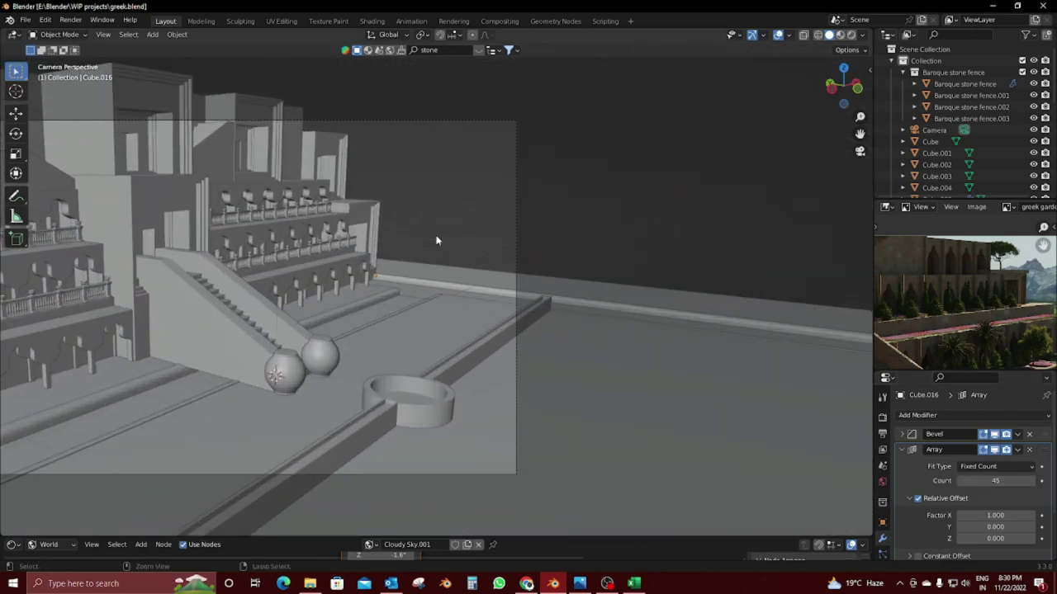
# Step: Save greek.blend and reframe the camera view on the building
pyautogui.hotkey('ctrl', 's')
pyautogui.moveTo(437, 240)
pyautogui.mouseDown(button='middle')
pyautogui.moveTo(666, 240)
pyautogui.moveTo(565, 298)
pyautogui.moveTo(576, 296)
pyautogui.mouseUp(button='middle')
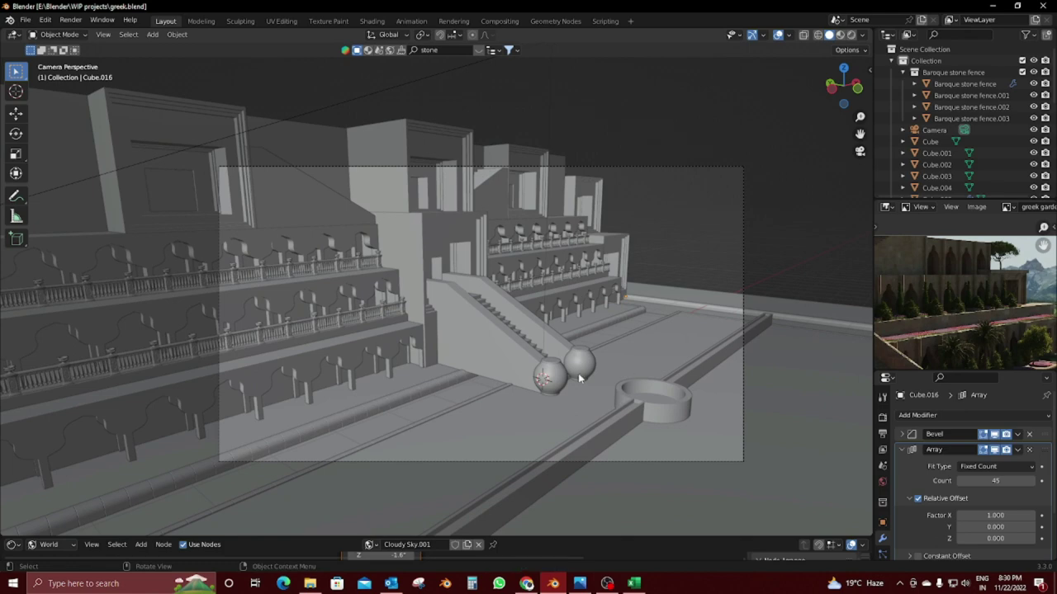
pyautogui.scroll(3, 941, 328)
pyautogui.scroll(2, 962, 333)
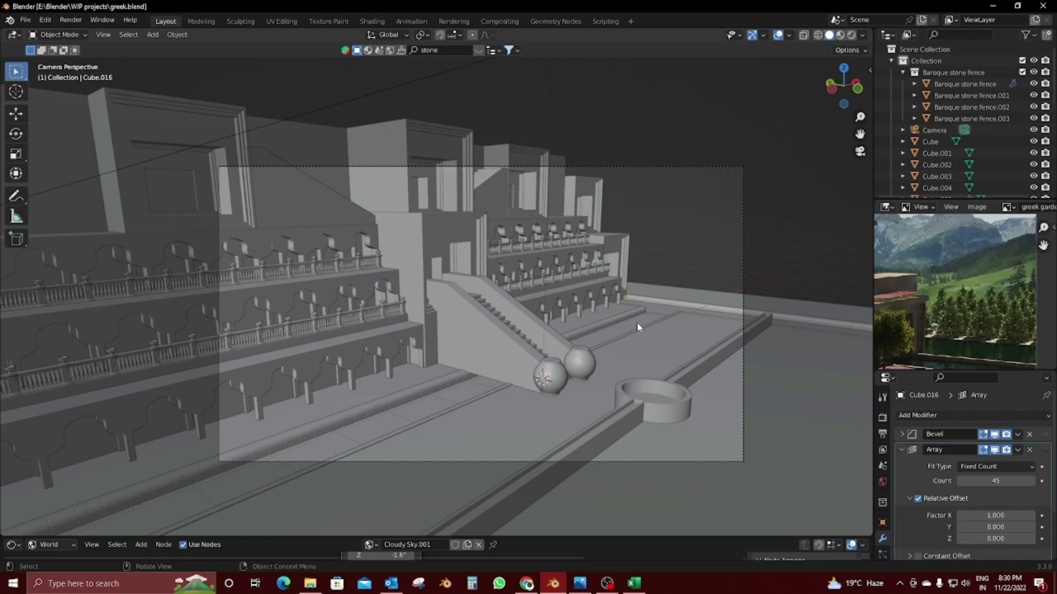
pyautogui.scroll(2, 971, 333)
pyautogui.scroll(2, 957, 333)
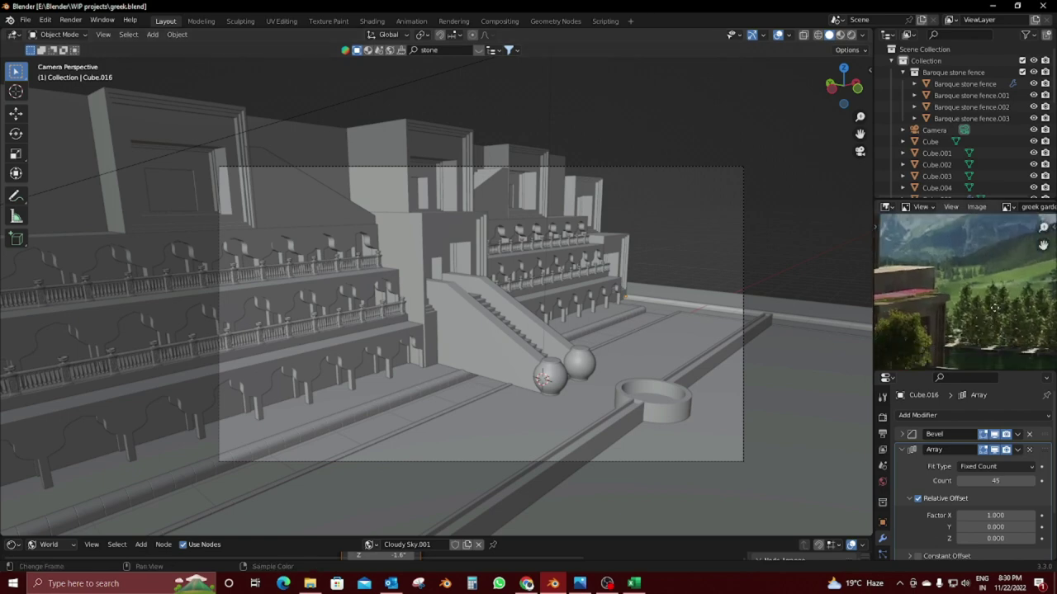
pyautogui.scroll(2, 935, 332)
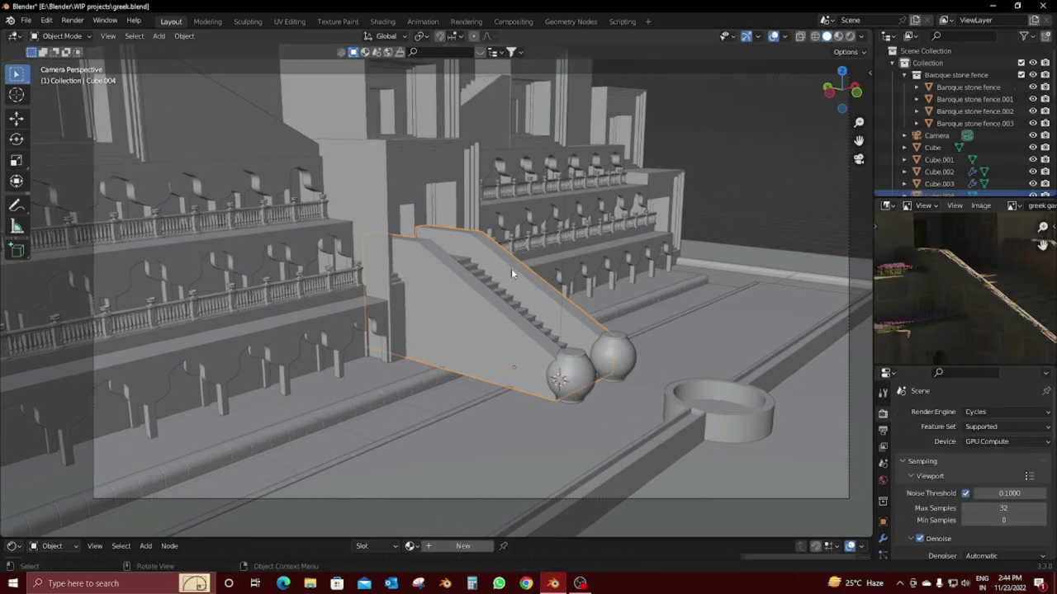
# Step: Duplicate the stair walls' top faces into a new rail-top object
pyautogui.press('KP_Decimal')
pyautogui.moveTo(498, 279); pyautogui.dragTo(435, 272, button='middle')
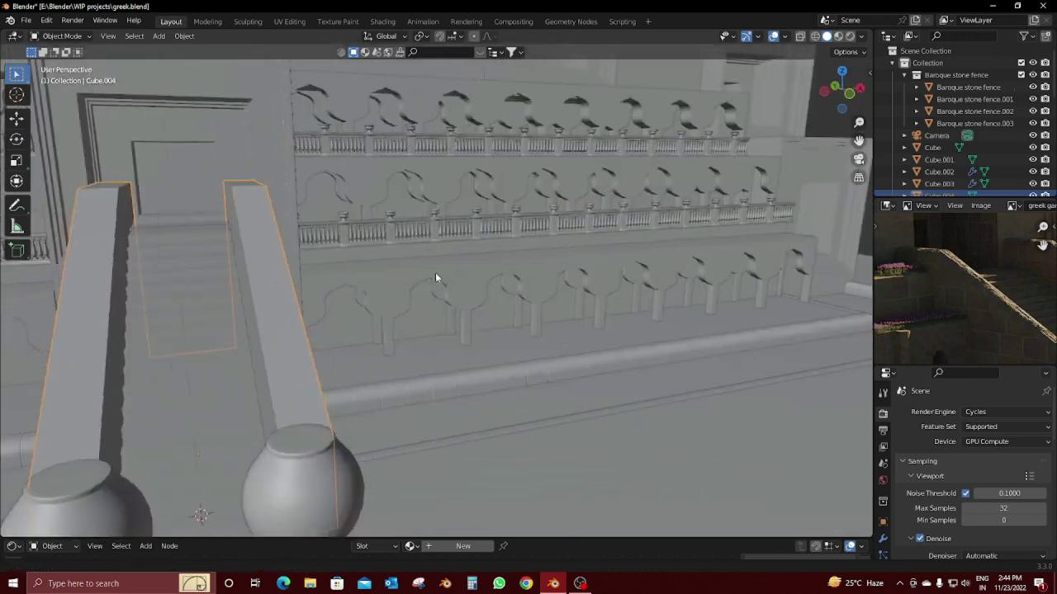
pyautogui.press('Tab')
pyautogui.keyDown('shift'); pyautogui.click(260, 183); pyautogui.keyUp('shift')
pyautogui.hotkey('shift', 'd')
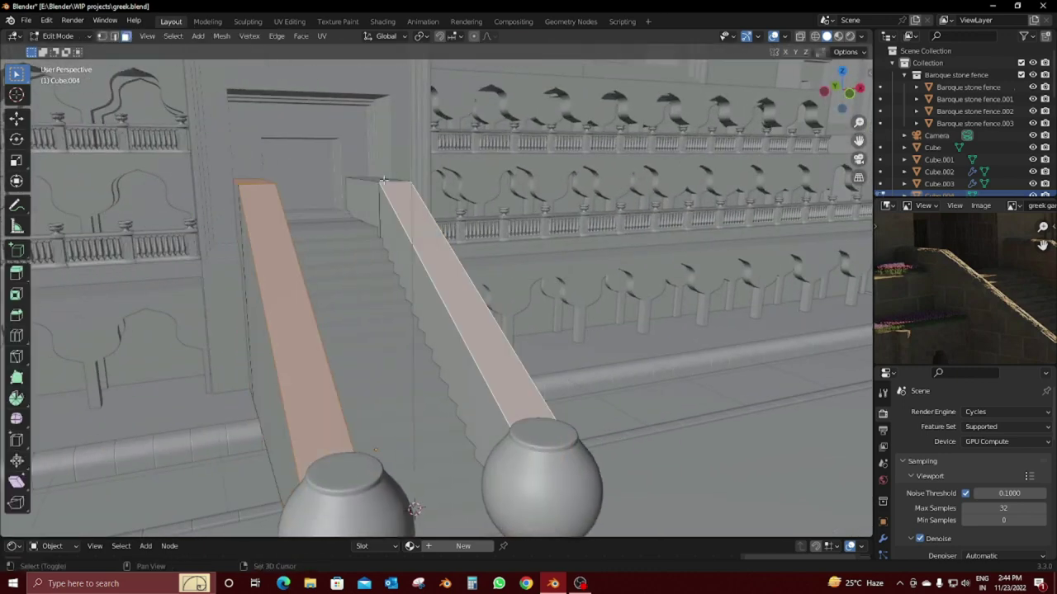
pyautogui.click(385, 180)
pyautogui.press('Tab')
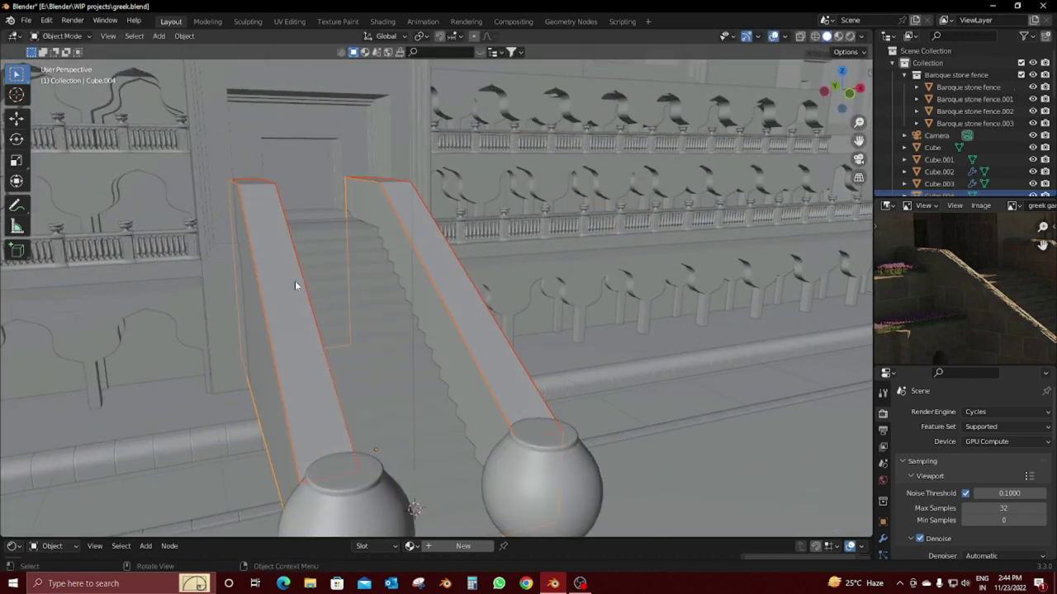
# Step: Extrude all of Cube.017's rail-top faces upward into solid bars
pyautogui.click(304, 412)
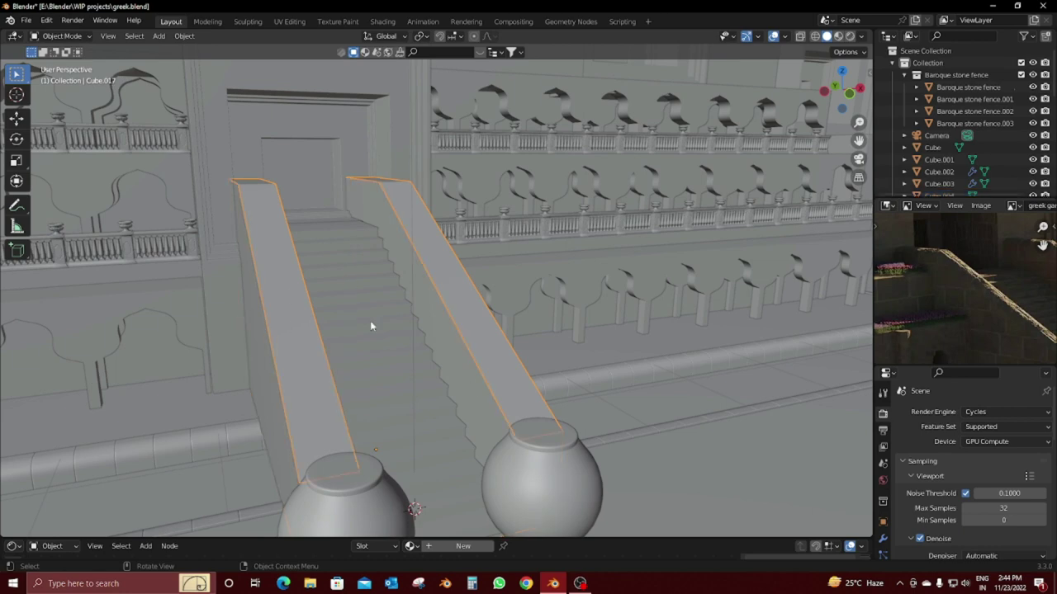
pyautogui.press('Tab')
pyautogui.press('a')
pyautogui.press('e')
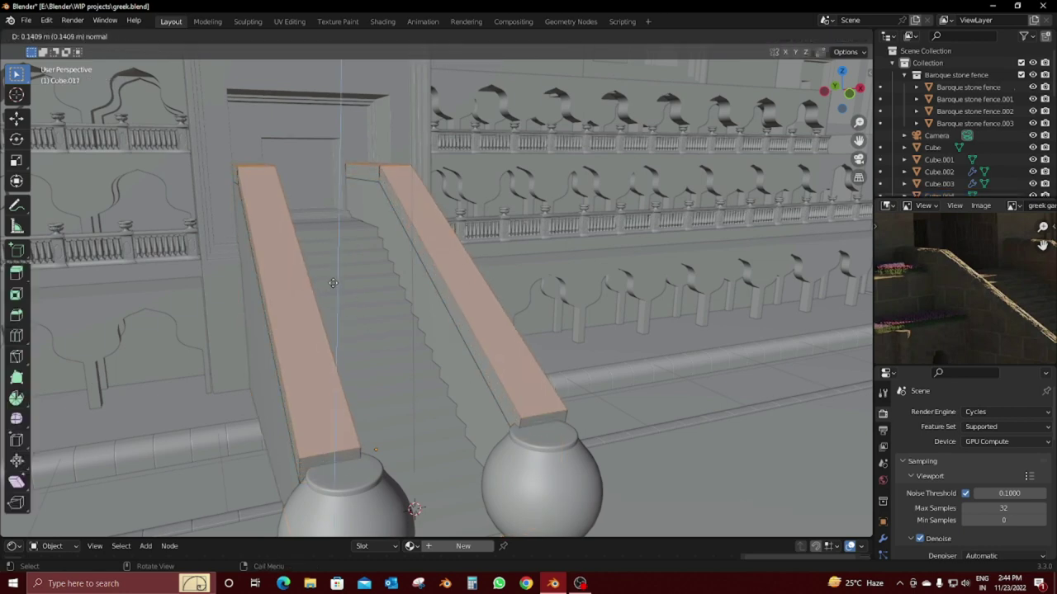
pyautogui.click(380, 291)
pyautogui.hotkey('ctrl', 'b')
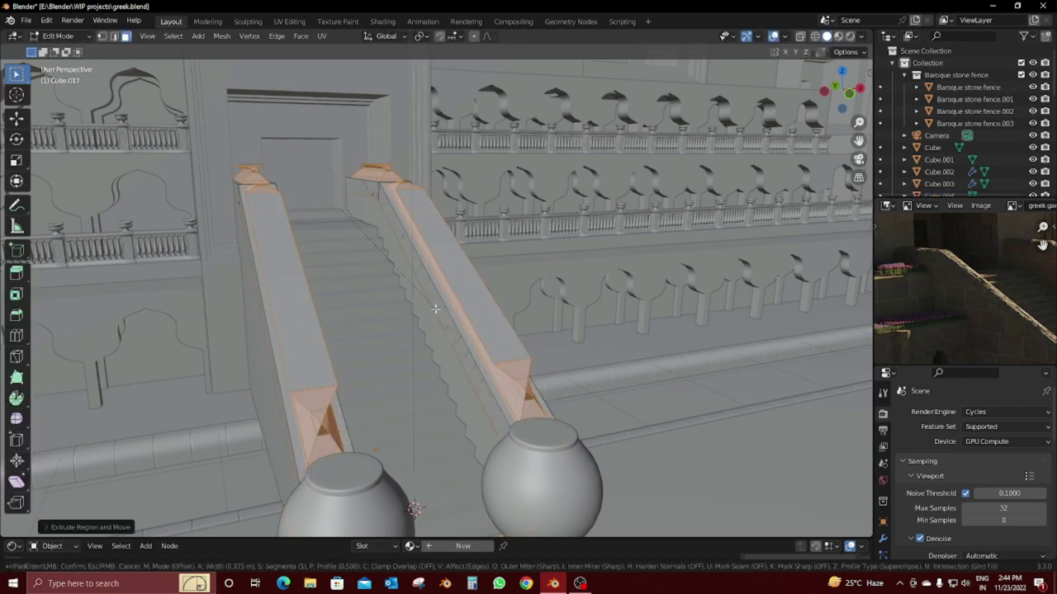
pyautogui.rightClick(361, 302)
# Step: Bevel the rail edges into a rounded profile with clamp overlap enabled
pyautogui.press('2')
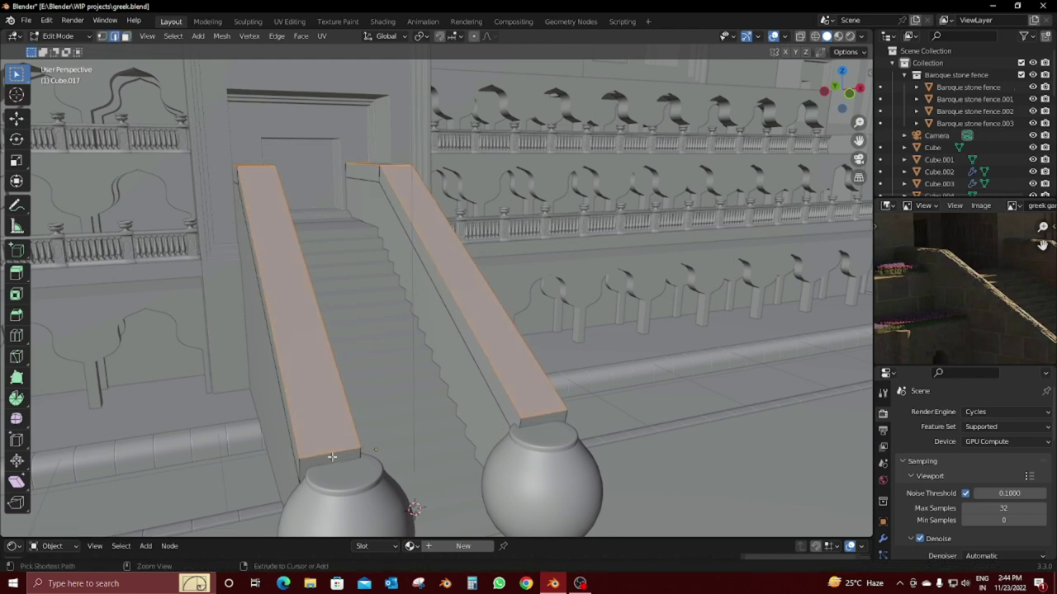
pyautogui.keyDown('ctrl'); pyautogui.moveTo(331, 456); pyautogui.dragTo(307, 393, button='middle'); pyautogui.keyUp('ctrl')
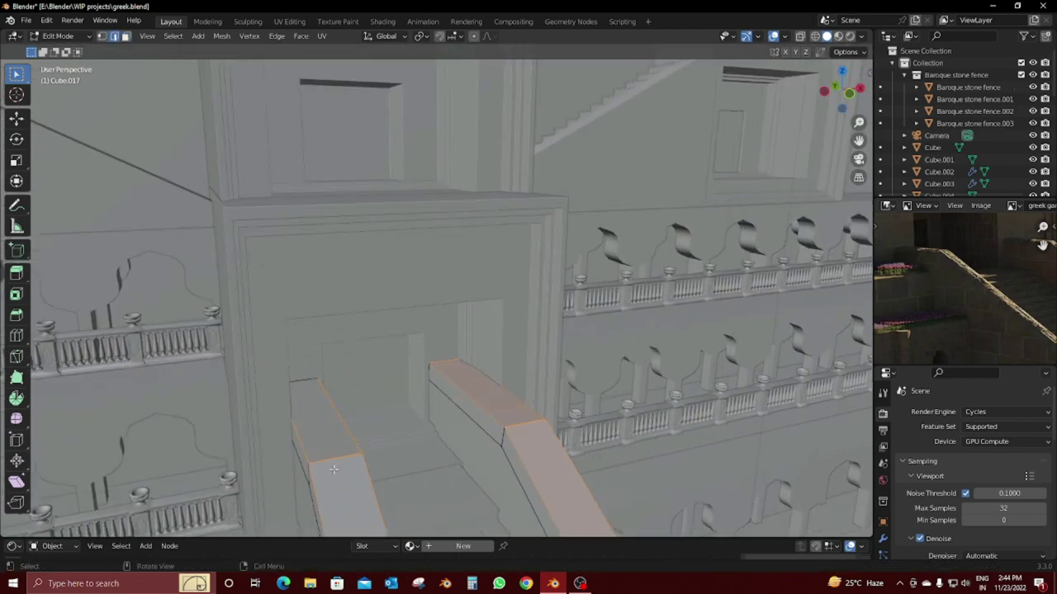
pyautogui.hotkey('shift', 'z')
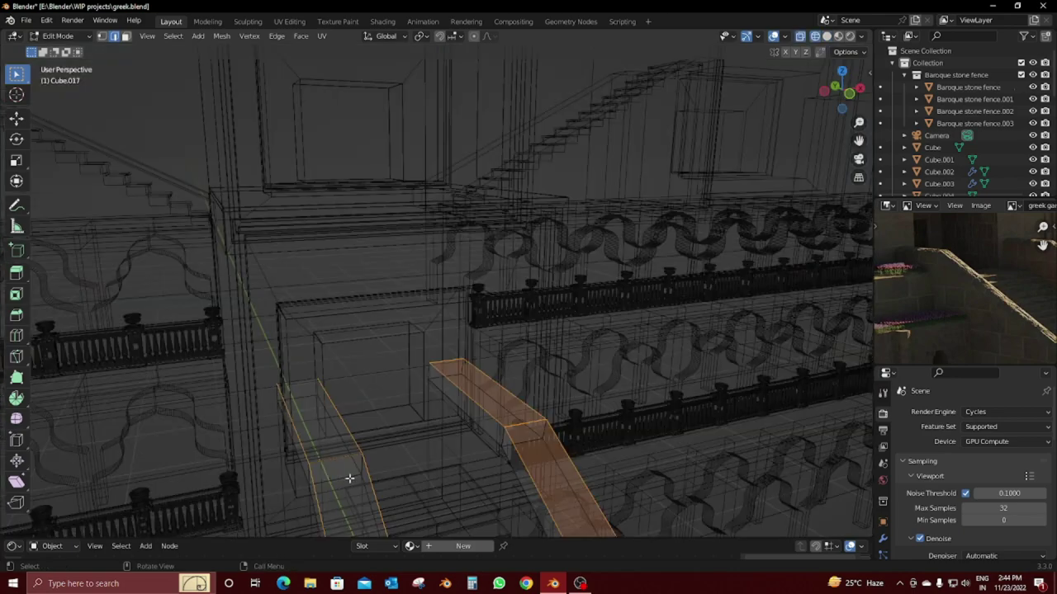
pyautogui.hotkey('shift', 'z')
pyautogui.moveTo(523, 423)
pyautogui.keyDown('ctrl'); pyautogui.mouseDown(button='middle')
pyautogui.moveTo(388, 367)
pyautogui.moveTo(449, 331)
pyautogui.mouseUp(button='middle'); pyautogui.keyUp('ctrl')
pyautogui.scroll(2, 394, 382)
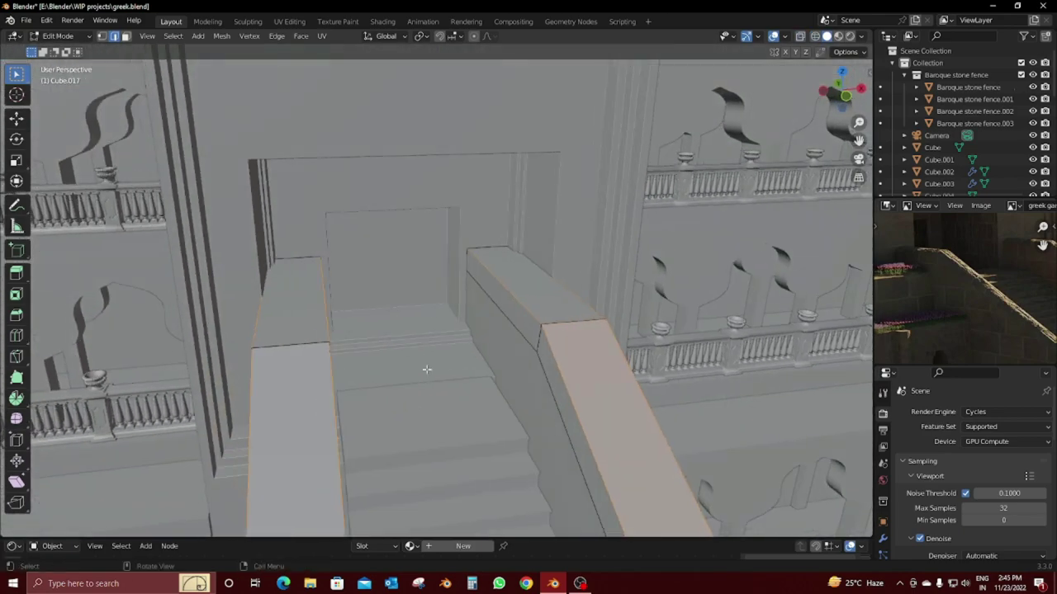
pyautogui.hotkey('shift', 'z')
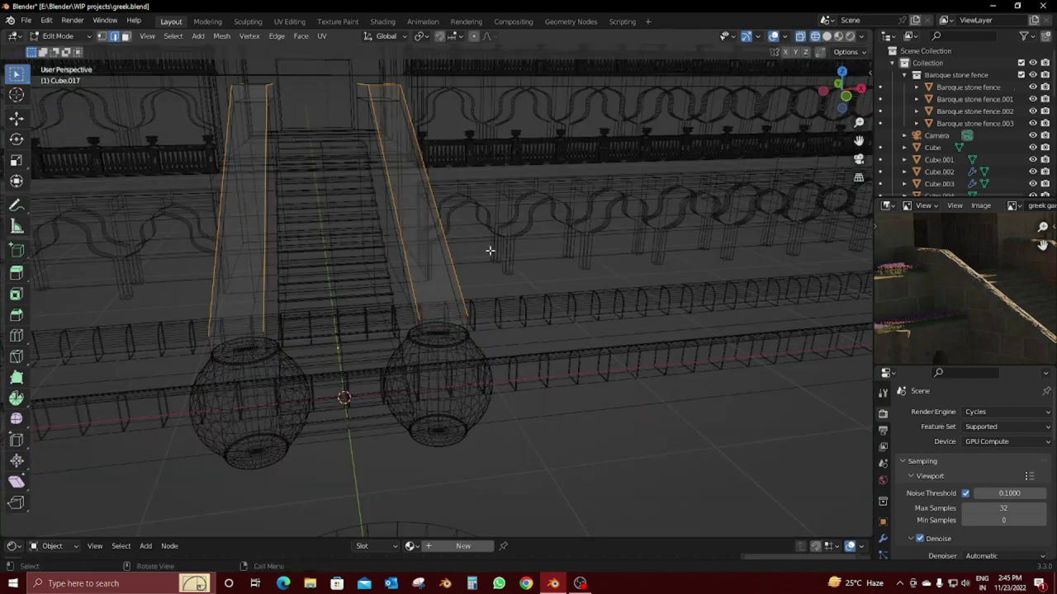
pyautogui.keyDown('ctrl'); pyautogui.moveTo(488, 250); pyautogui.dragTo(398, 261, button='middle'); pyautogui.keyUp('ctrl')
pyautogui.scroll(-5, 405, 283)
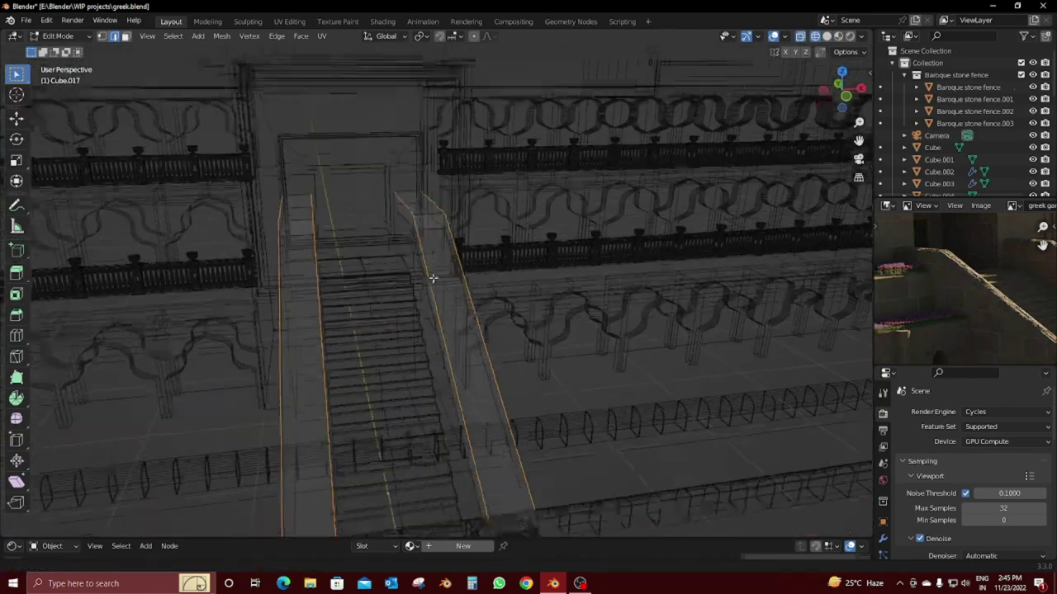
pyautogui.hotkey('shift', 'z')
pyautogui.hotkey('ctrl', 'b')
pyautogui.scroll(11, 531, 340)
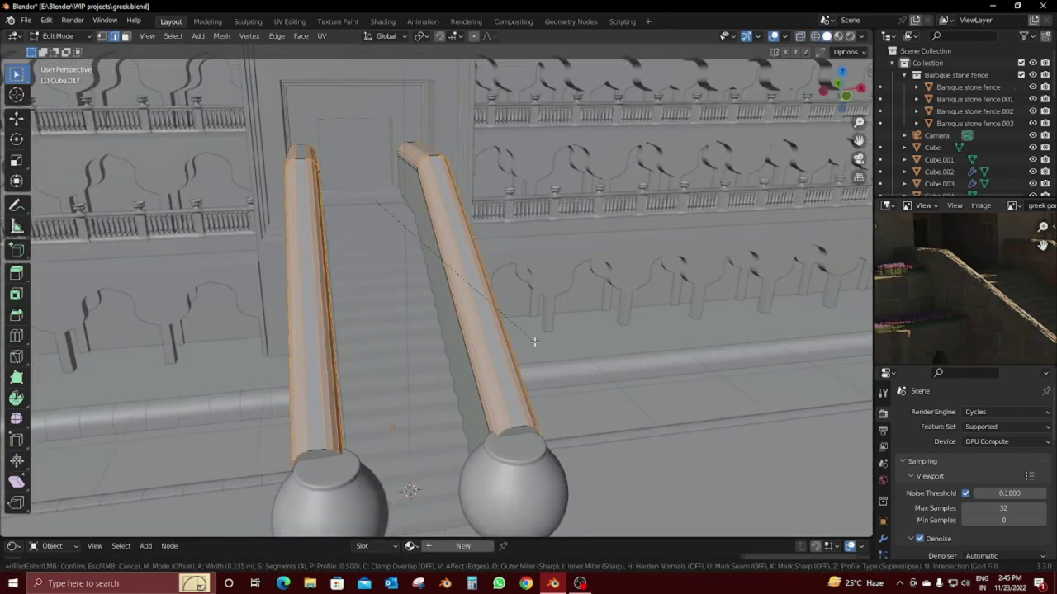
pyautogui.press('c')
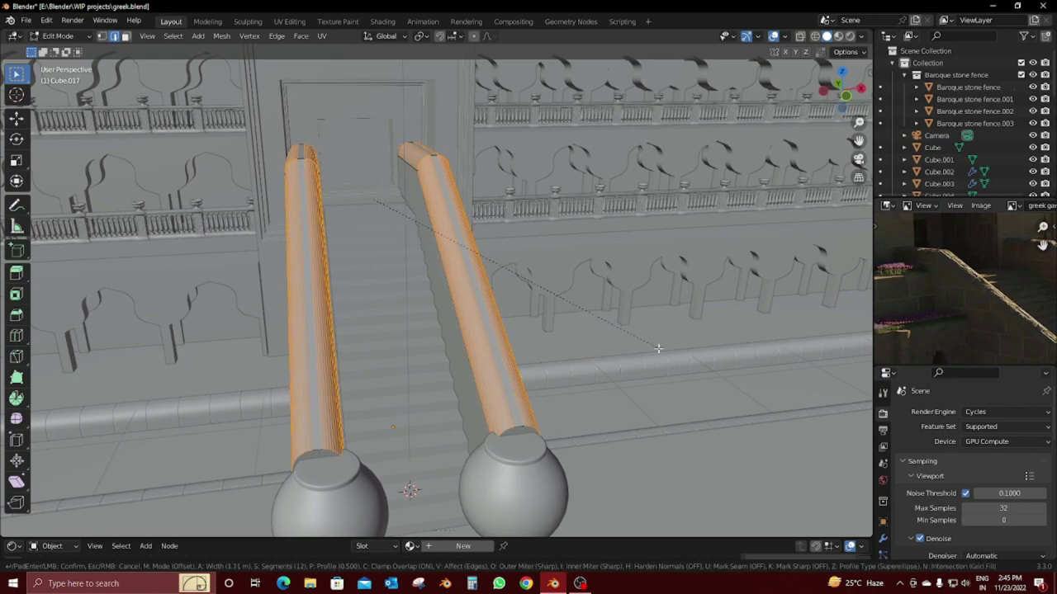
pyautogui.click(743, 363)
pyautogui.press('Tab')
# Step: Merge the rails' overlapping vertices by distance
pyautogui.moveTo(790, 375)
pyautogui.mouseDown(button='middle')
pyautogui.moveTo(587, 262)
pyautogui.moveTo(413, 361)
pyautogui.moveTo(461, 294)
pyautogui.mouseUp(button='middle')
pyautogui.press('Tab')
pyautogui.scroll(4, 459, 293)
pyautogui.press('a')
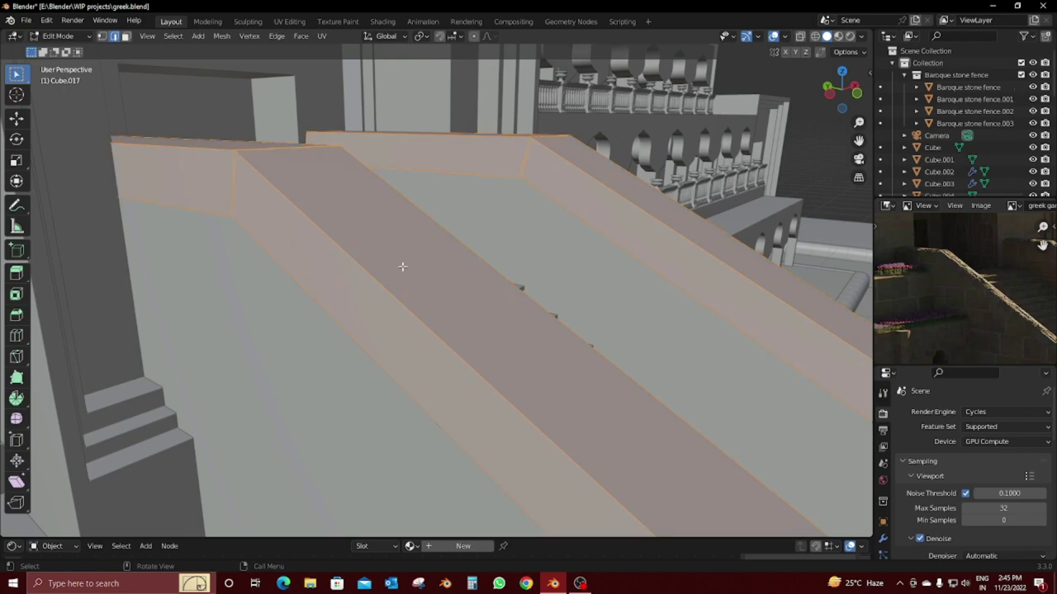
pyautogui.press('m')
pyautogui.click(400, 311)
# Step: Extrude the rail top faces along their normals
pyautogui.moveTo(446, 257)
pyautogui.mouseDown(button='middle')
pyautogui.moveTo(318, 268)
pyautogui.moveTo(354, 264)
pyautogui.moveTo(228, 189)
pyautogui.moveTo(212, 190)
pyautogui.mouseUp(button='middle')
pyautogui.keyDown('ctrl'); pyautogui.click(322, 191); pyautogui.keyUp('ctrl')
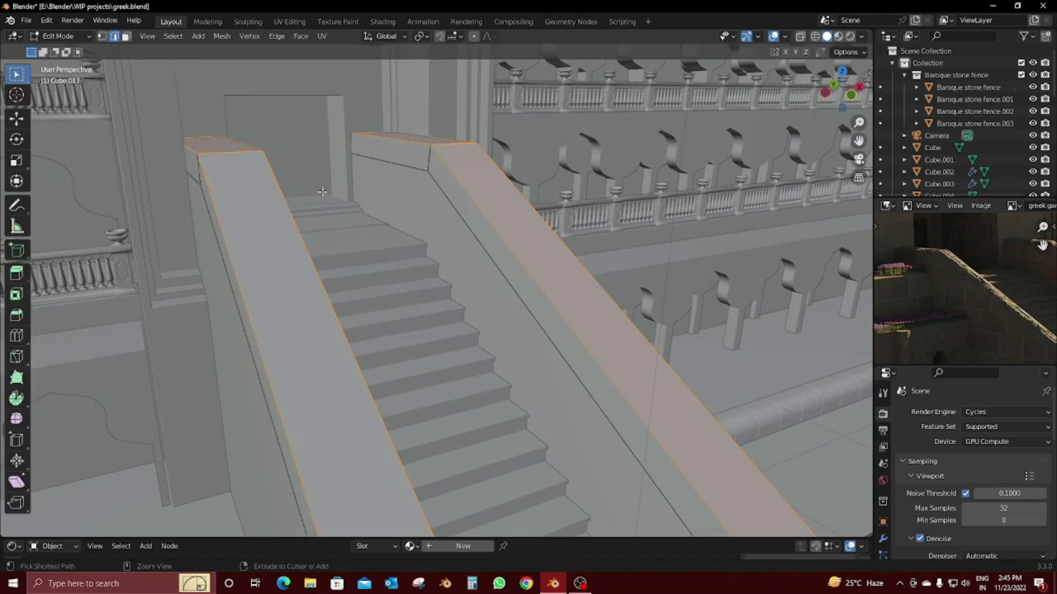
pyautogui.press('e')
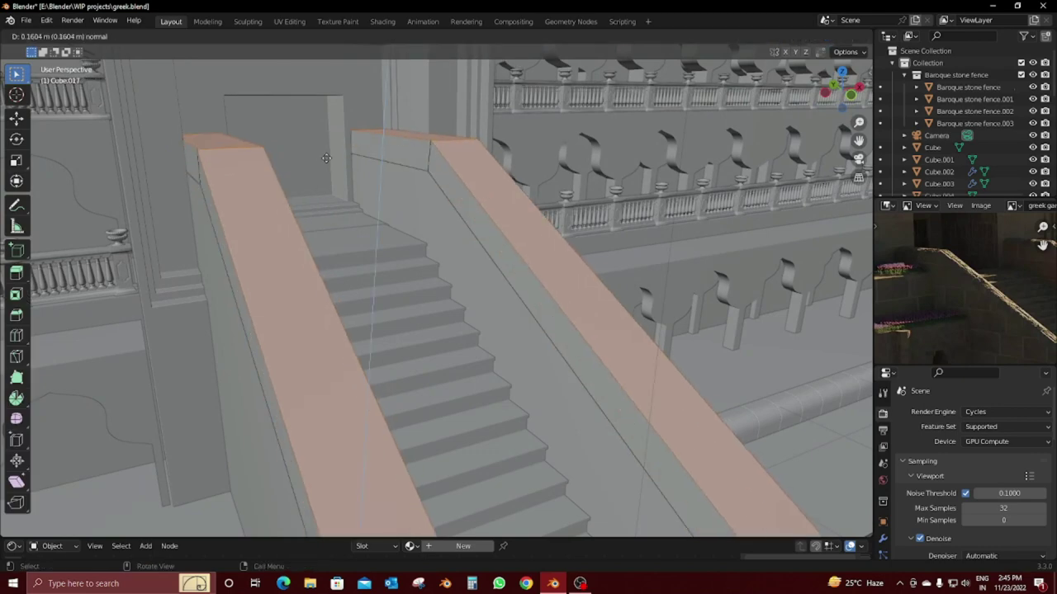
pyautogui.click(283, 208)
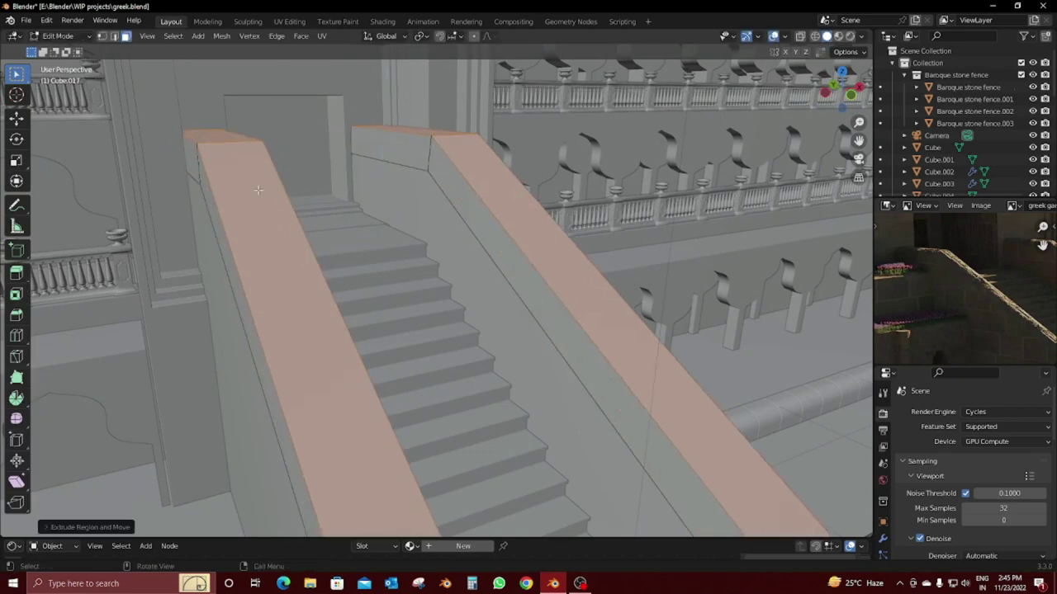
# Step: Isolate the rails in top view, merge vertices by distance again, and save
pyautogui.press('KP_Divide')
pyautogui.press('KP_7')
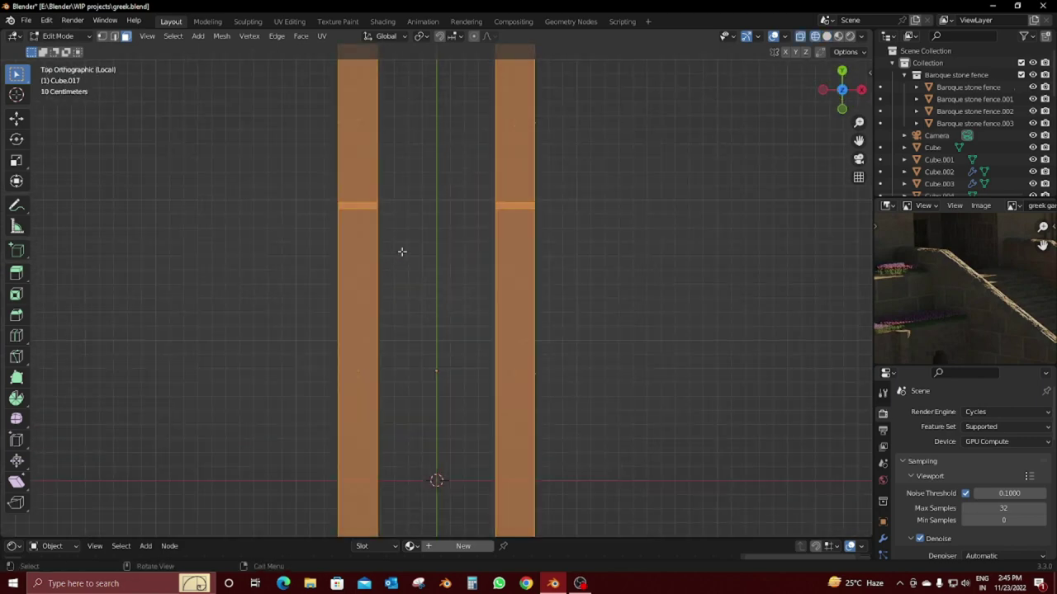
pyautogui.press('1')
pyautogui.press('m')
pyautogui.click(402, 251)
pyautogui.hotkey('ctrl', 's')
pyautogui.hotkey('alt', 'a')
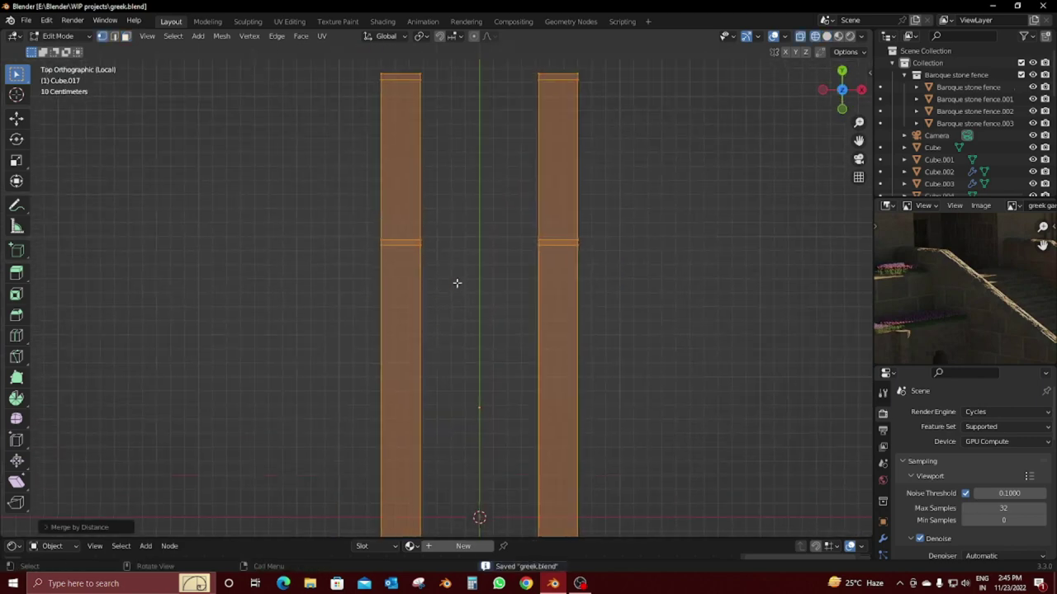
# Step: Select the rail sections and bend edges, ending with all geometry of both rails selected
pyautogui.moveTo(455, 283); pyautogui.dragTo(497, 221, button='middle')
pyautogui.press('KP_7')
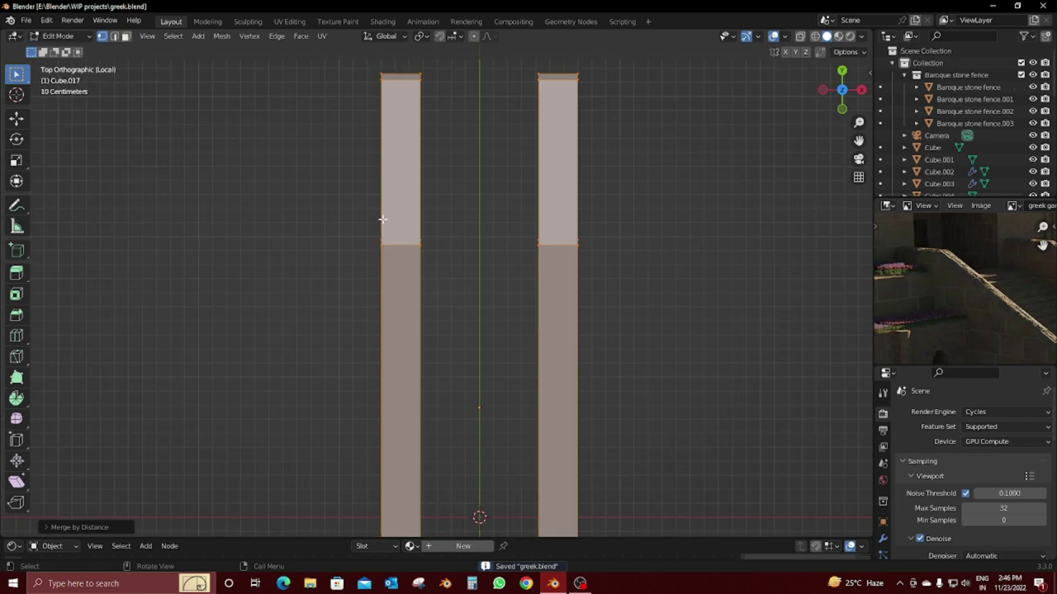
pyautogui.click(401, 215)
pyautogui.keyDown('shift'); pyautogui.click(404, 288); pyautogui.keyUp('shift')
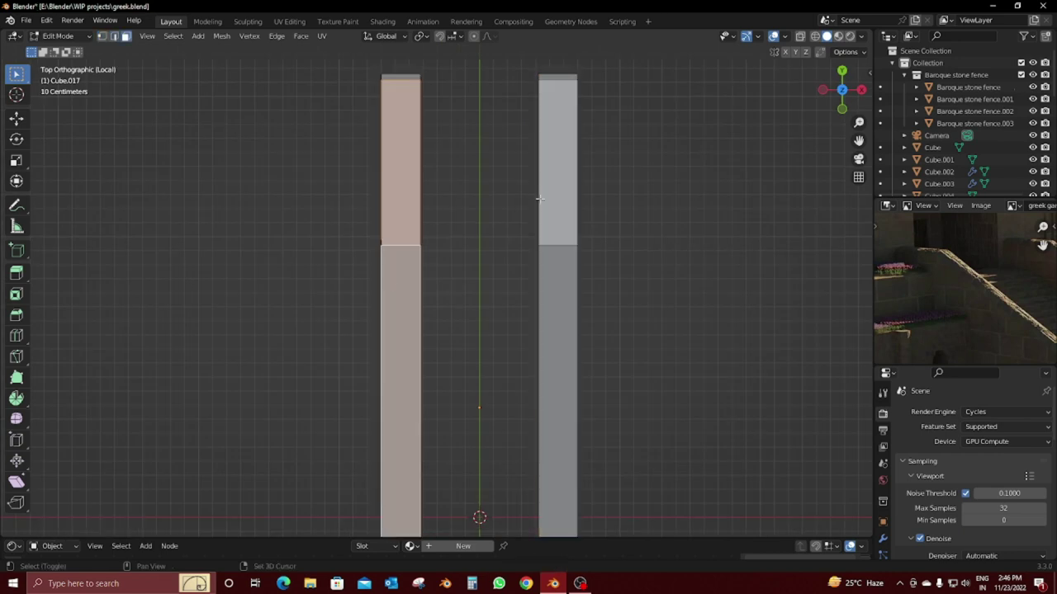
pyautogui.keyDown('shift'); pyautogui.click(540, 200); pyautogui.keyUp('shift')
pyautogui.keyDown('shift'); pyautogui.click(540, 302); pyautogui.keyUp('shift')
pyautogui.moveTo(540, 302)
pyautogui.mouseDown(button='middle')
pyautogui.moveTo(507, 231)
pyautogui.moveTo(387, 234)
pyautogui.mouseUp(button='middle')
pyautogui.press('1')
pyautogui.press('2')
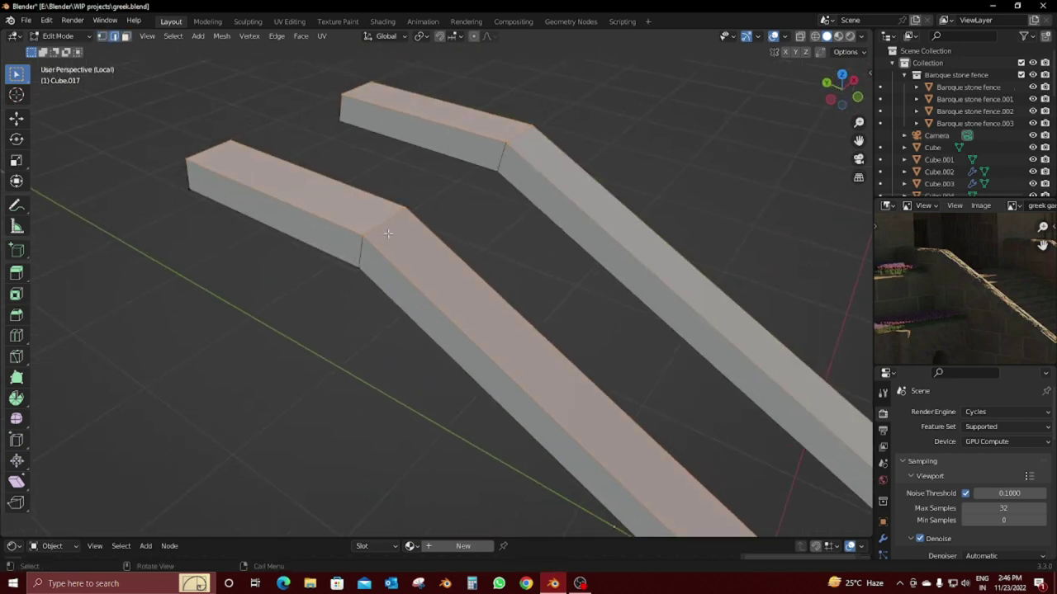
pyautogui.click(380, 223)
pyautogui.press('a')
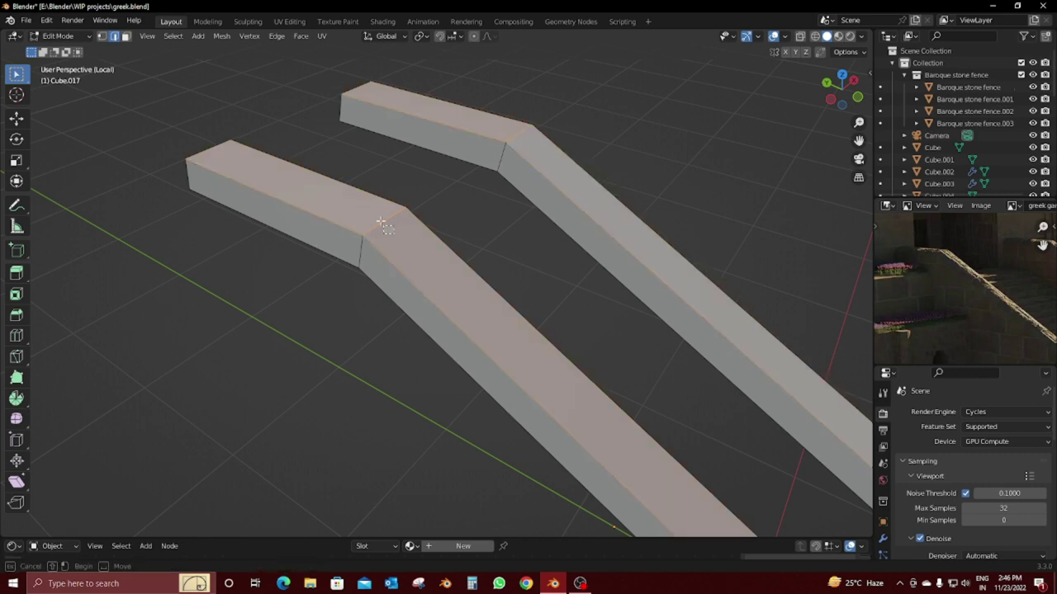
# Step: Bevel both rails' sharp edges to round them off
pyautogui.moveTo(502, 304); pyautogui.dragTo(433, 204, button='middle')
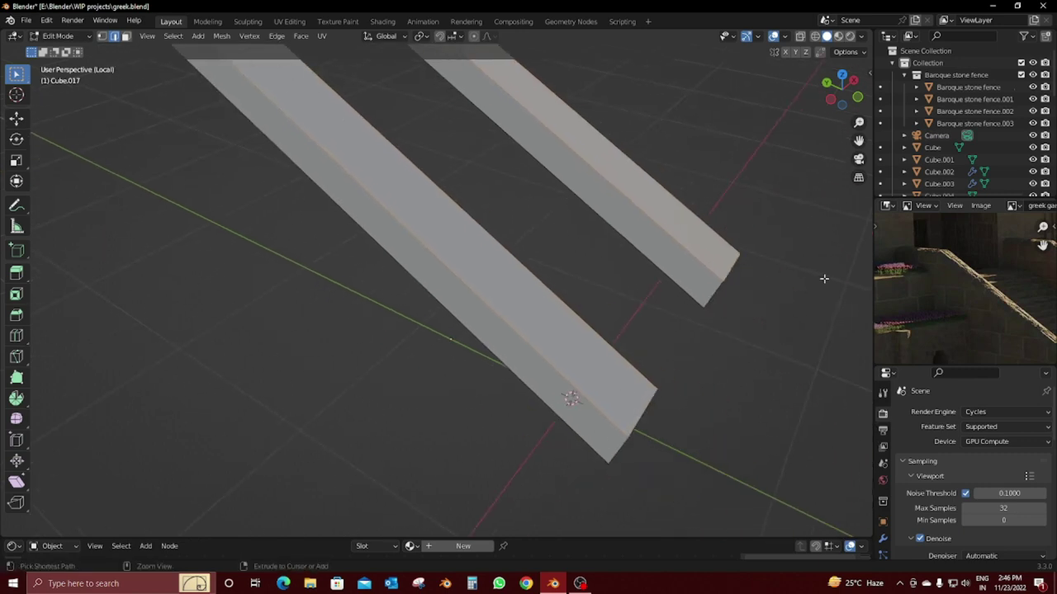
pyautogui.moveTo(755, 270); pyautogui.dragTo(243, 127, button='middle')
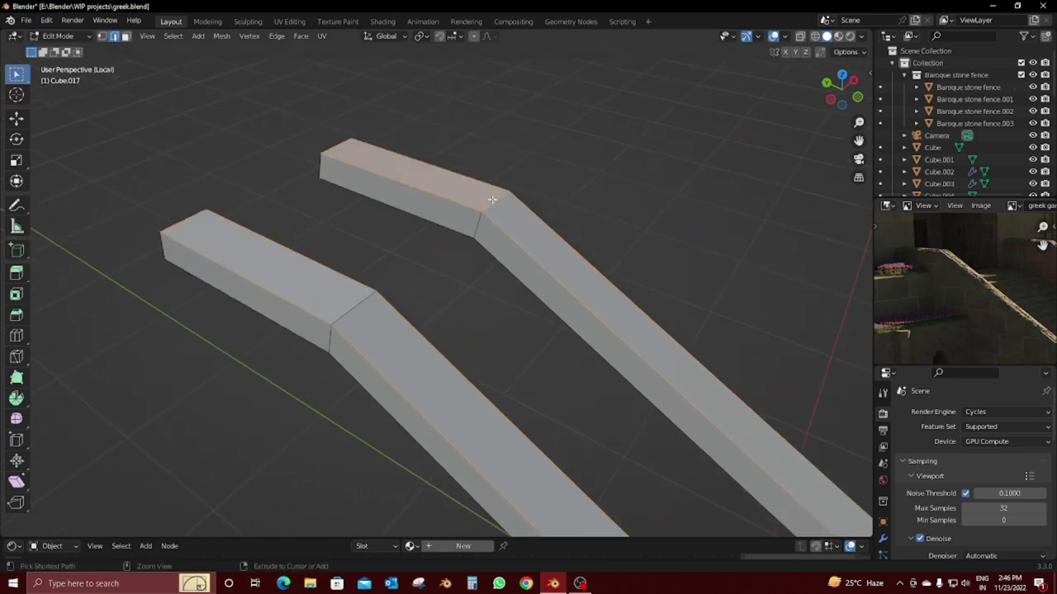
pyautogui.moveTo(349, 151)
pyautogui.mouseDown(button='middle')
pyautogui.moveTo(263, 214)
pyautogui.moveTo(441, 153)
pyautogui.mouseUp(button='middle')
pyautogui.hotkey('ctrl', 'b')
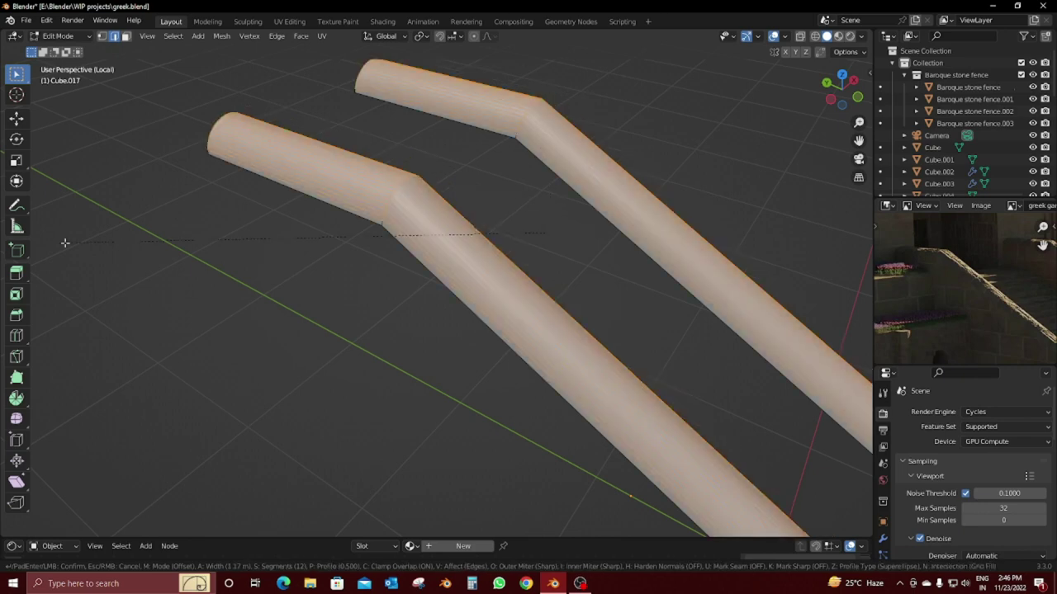
pyautogui.click(44, 262)
# Step: Smooth-shade the rounded rails and exit Local View back to the full scene
pyautogui.press('Tab')
pyautogui.scroll(-4, 158, 227)
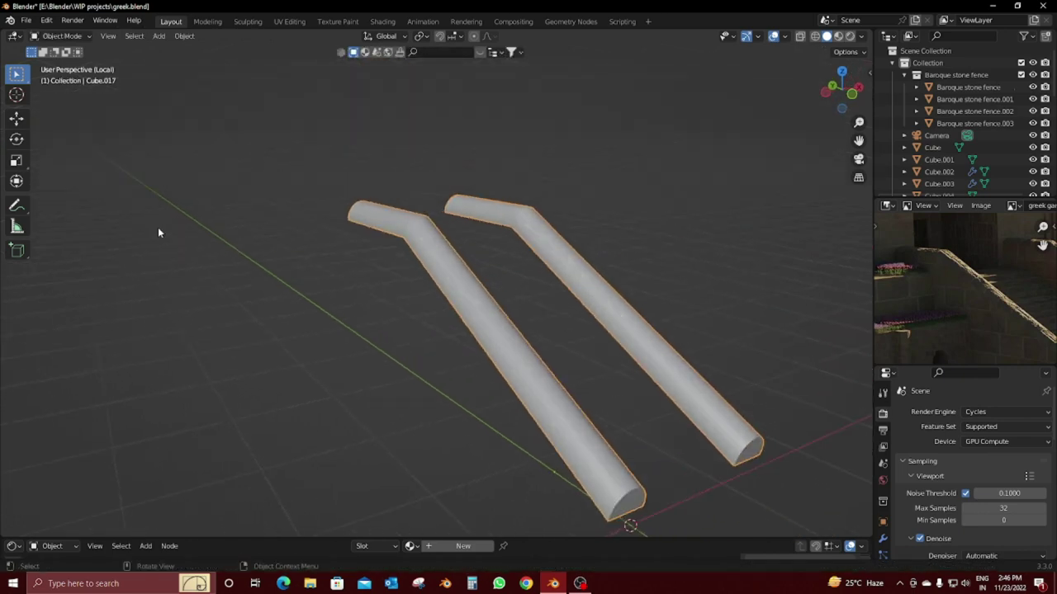
pyautogui.rightClick(338, 286)
pyautogui.click(282, 243)
pyautogui.moveTo(422, 278)
pyautogui.mouseDown(button='middle')
pyautogui.moveTo(474, 168)
pyautogui.moveTo(537, 297)
pyautogui.mouseUp(button='middle')
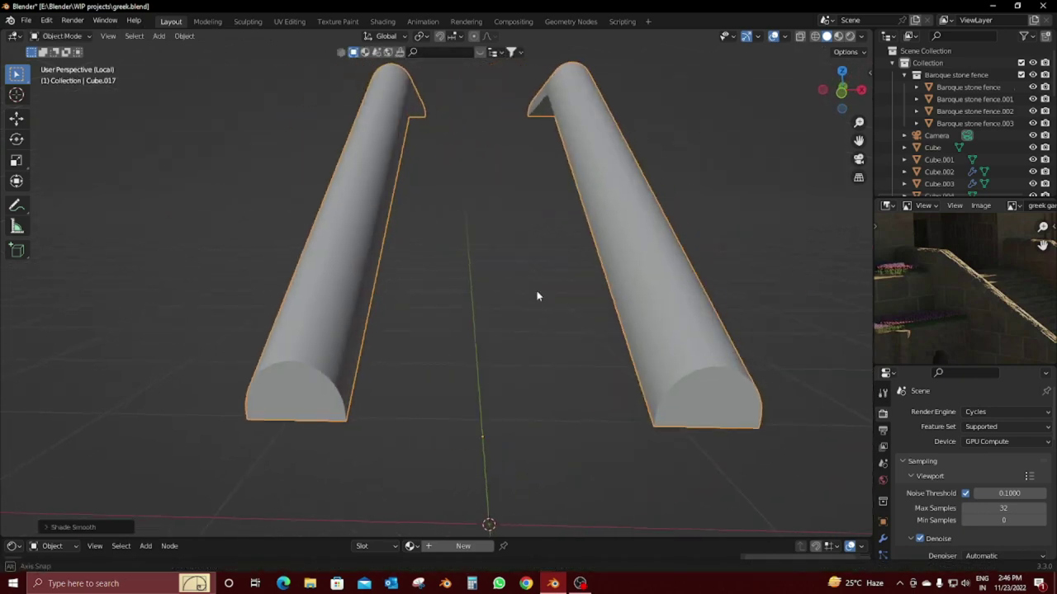
pyautogui.press('KP_Divide')
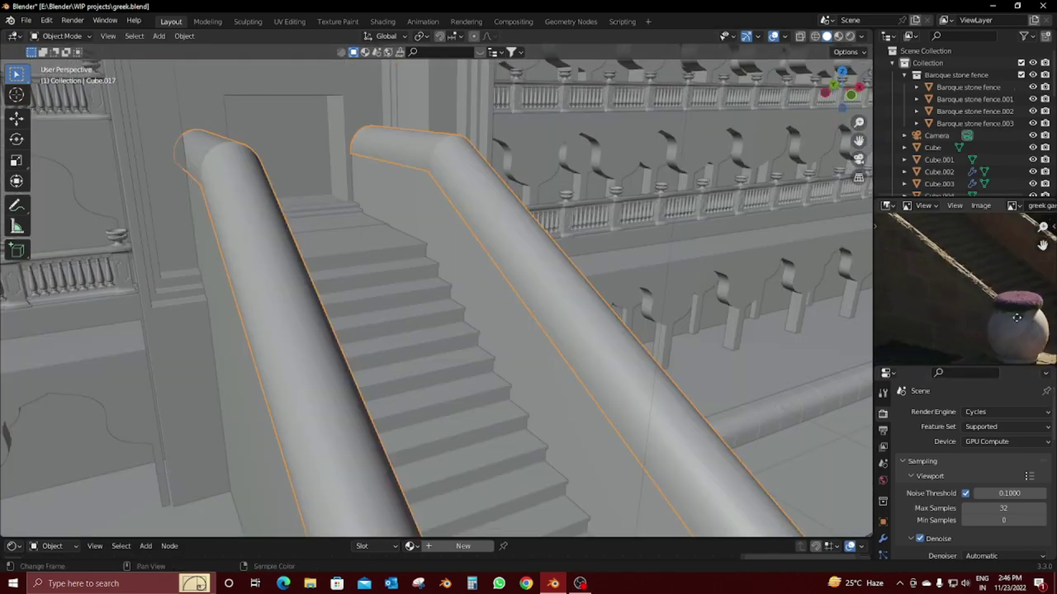
pyautogui.scroll(-4, 498, 415)
pyautogui.scroll(3, 498, 415)
pyautogui.moveTo(498, 415)
pyautogui.mouseDown(button='middle')
pyautogui.moveTo(701, 393)
pyautogui.moveTo(601, 387)
pyautogui.mouseUp(button='middle')
pyautogui.scroll(2, 601, 387)
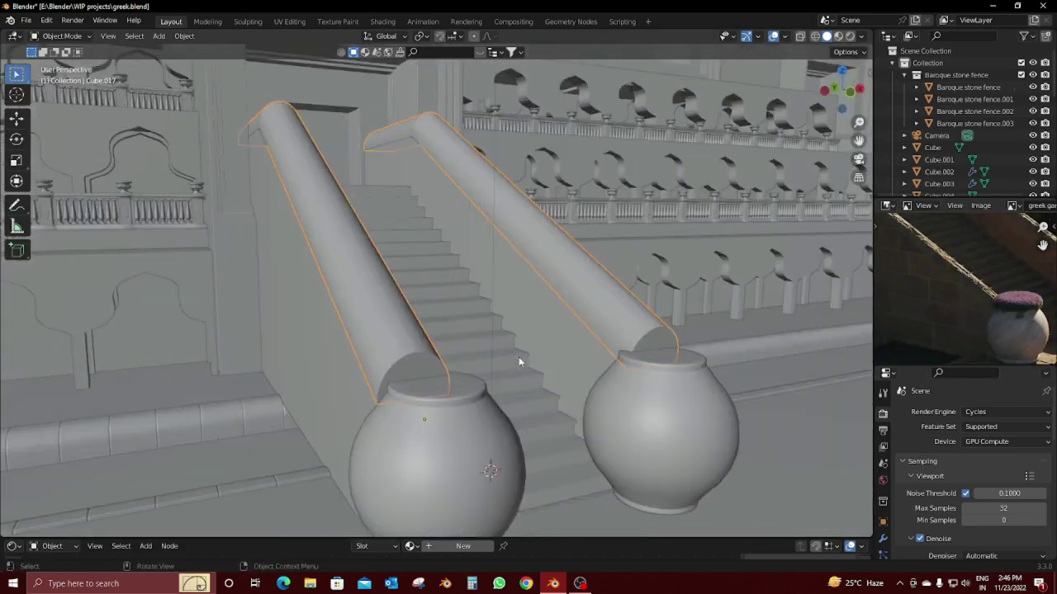
pyautogui.moveTo(519, 357); pyautogui.dragTo(541, 371, button='middle')
# Step: Reset the rails' origin and flatten them by scaling along Z
pyautogui.press('s')
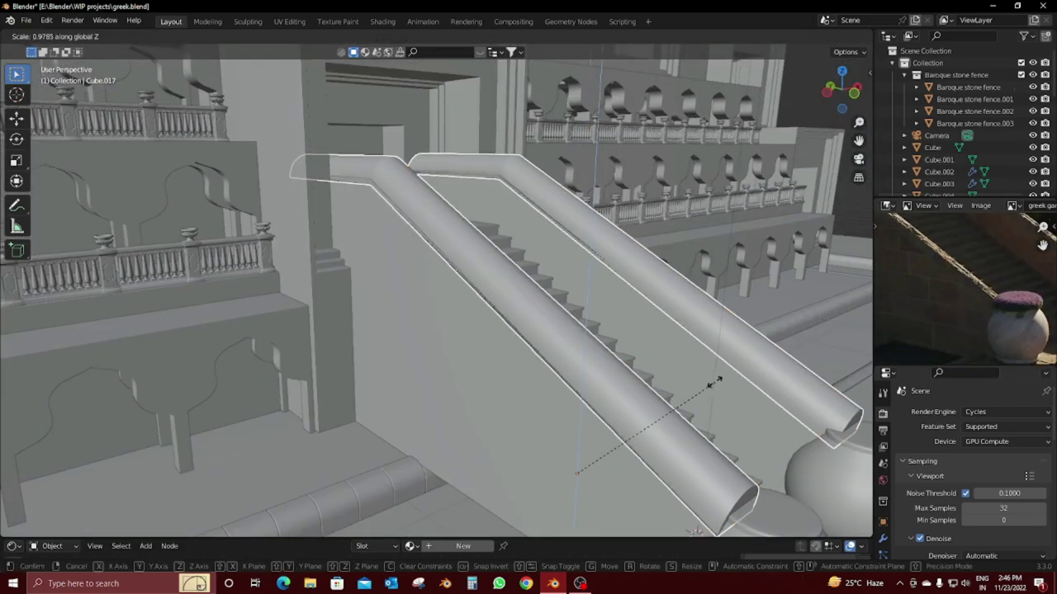
pyautogui.press('Escape')
pyautogui.click(158, 36)
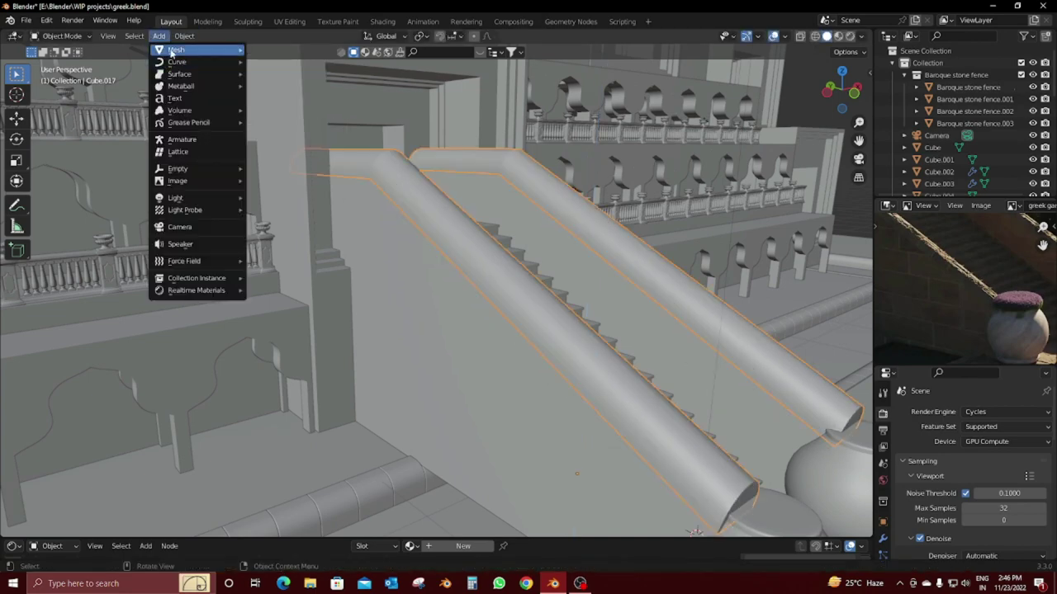
pyautogui.click(328, 78)
pyautogui.press('s')
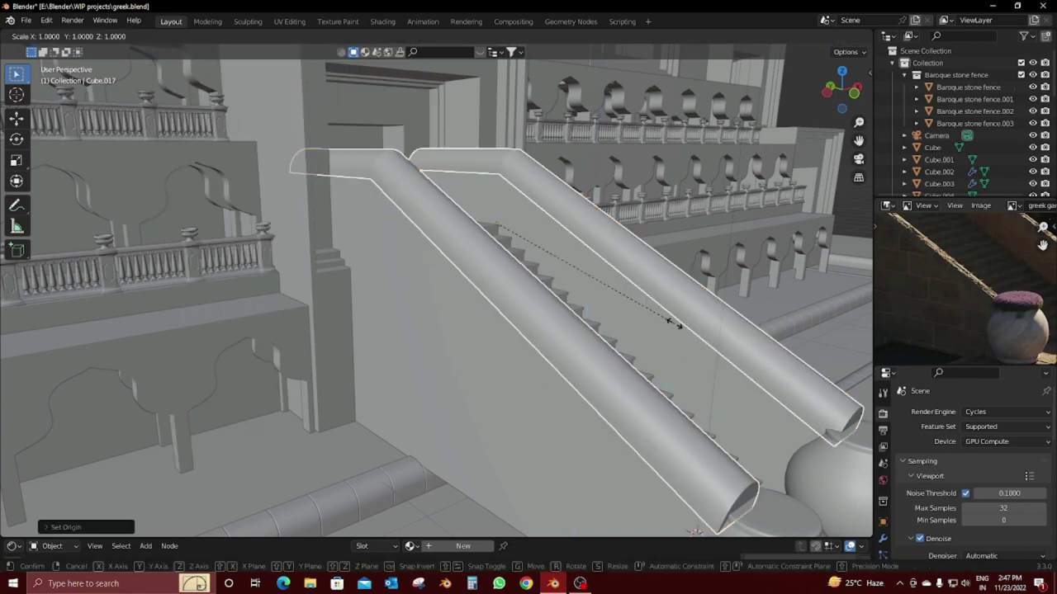
pyautogui.press('z')
pyautogui.click(627, 296)
# Step: Lower the rail geometry 0.1317 m along Z so it sits on the stair walls
pyautogui.press('Tab')
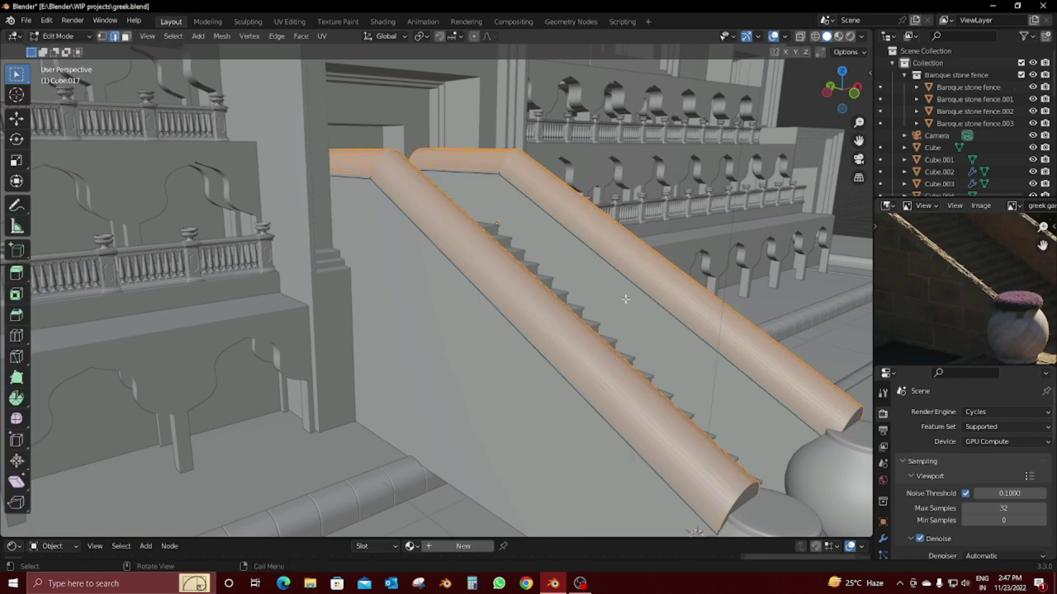
pyautogui.press('g')
pyautogui.press('z')
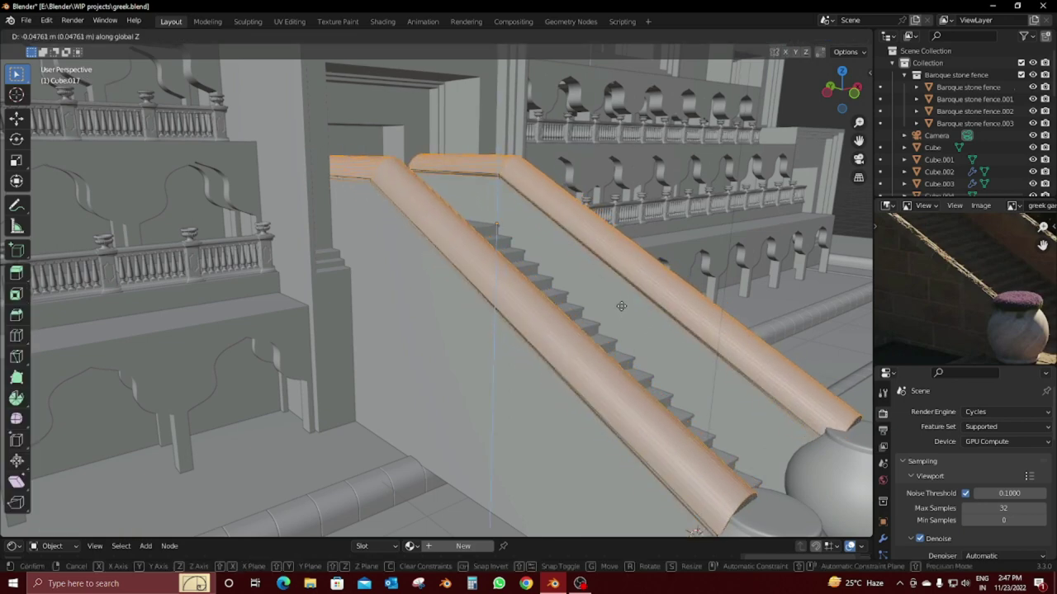
pyautogui.click(605, 273)
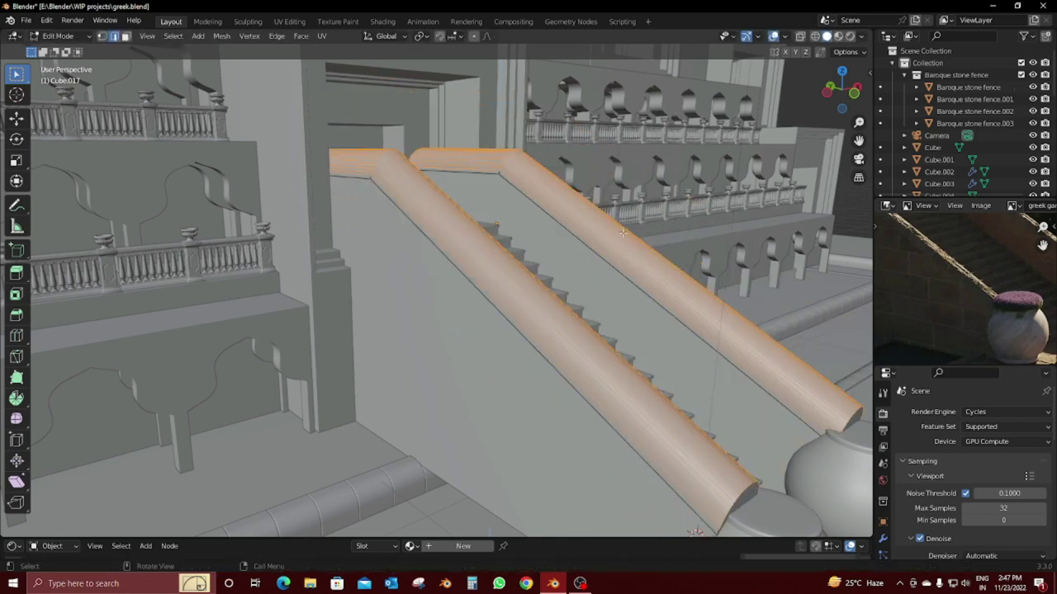
pyautogui.press('g')
pyautogui.press('z')
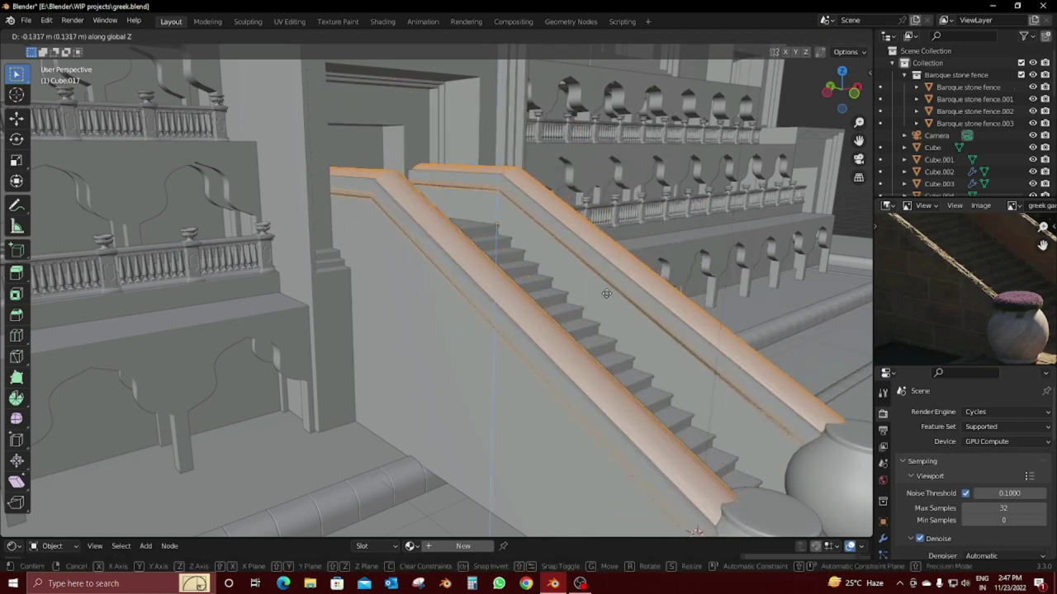
pyautogui.click(609, 280)
pyautogui.press('Tab')
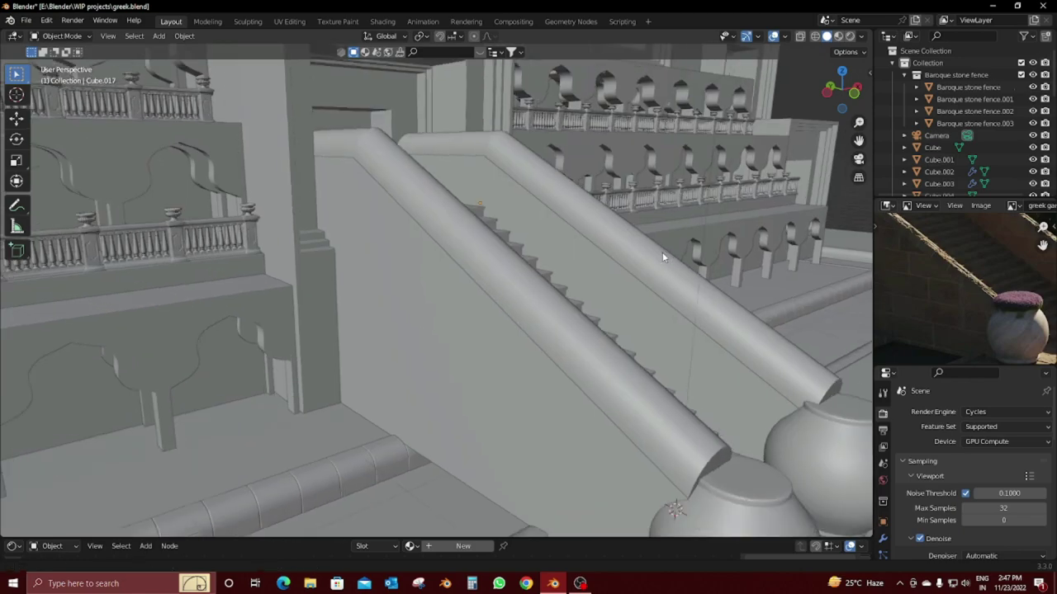
# Step: Scale the two vases at the stair base by 1.5923
pyautogui.moveTo(662, 257)
pyautogui.mouseDown(button='middle')
pyautogui.moveTo(484, 361)
pyautogui.moveTo(423, 336)
pyautogui.moveTo(496, 425)
pyautogui.moveTo(583, 381)
pyautogui.moveTo(517, 372)
pyautogui.mouseUp(button='middle')
pyautogui.click(520, 479)
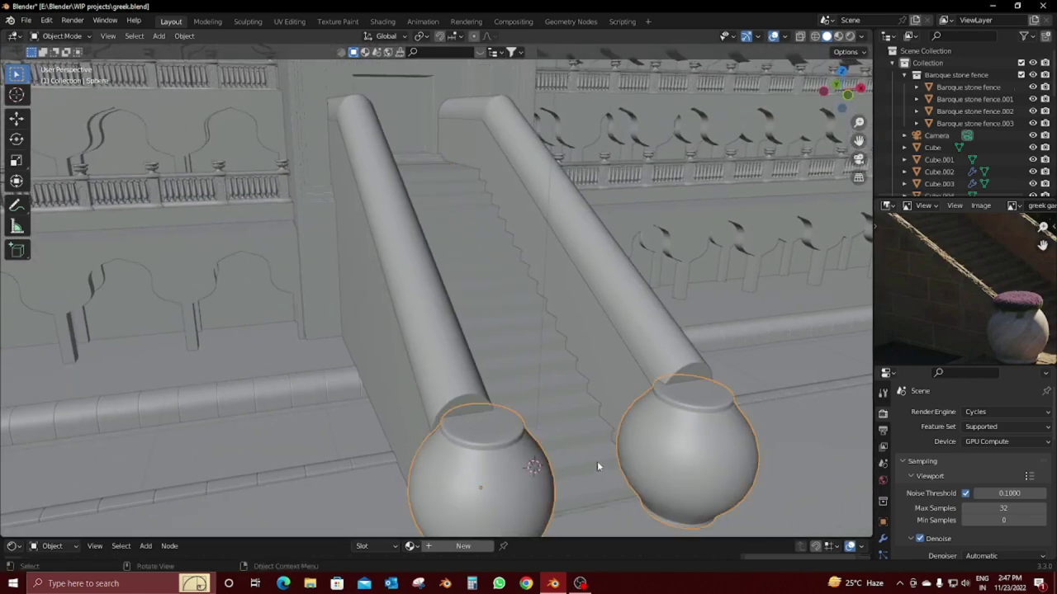
pyautogui.press('s')
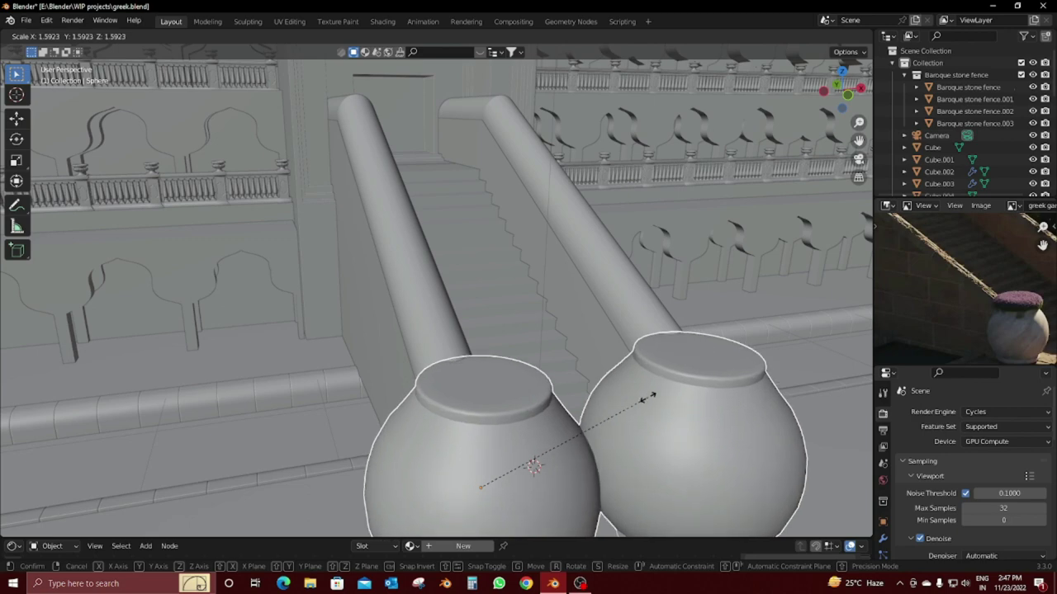
pyautogui.click(669, 391)
pyautogui.moveTo(669, 391)
pyautogui.mouseDown(button='middle')
pyautogui.moveTo(702, 405)
pyautogui.moveTo(609, 349)
pyautogui.mouseUp(button='middle')
# Step: Hide the stair rail and merge the stair wall's overlapping vertices, removing 8 duplicates
pyautogui.click(586, 355)
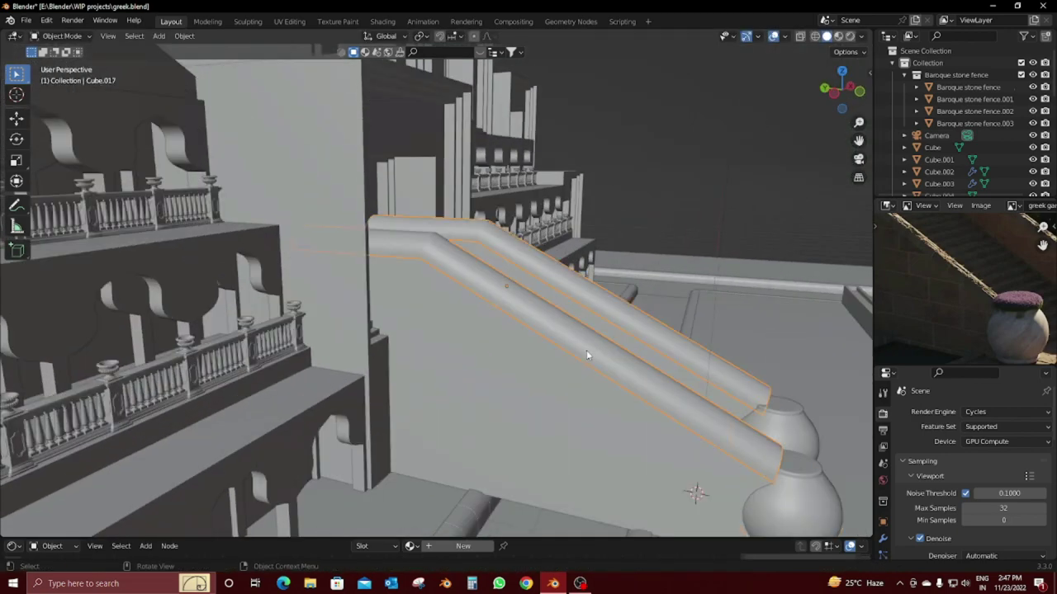
pyautogui.press('h')
pyautogui.click(590, 367)
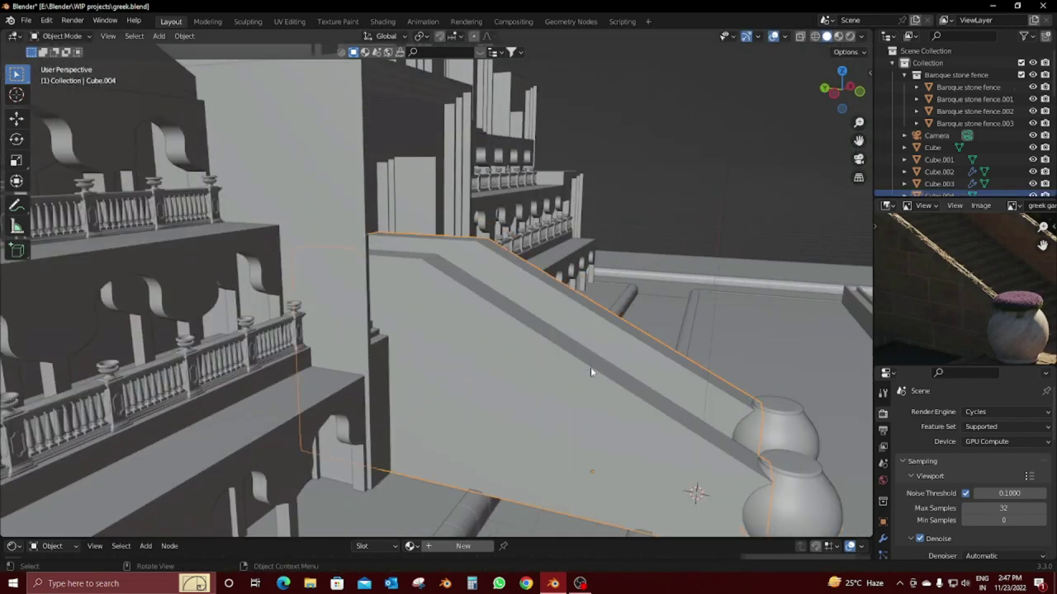
pyautogui.press('Tab')
pyautogui.press('a')
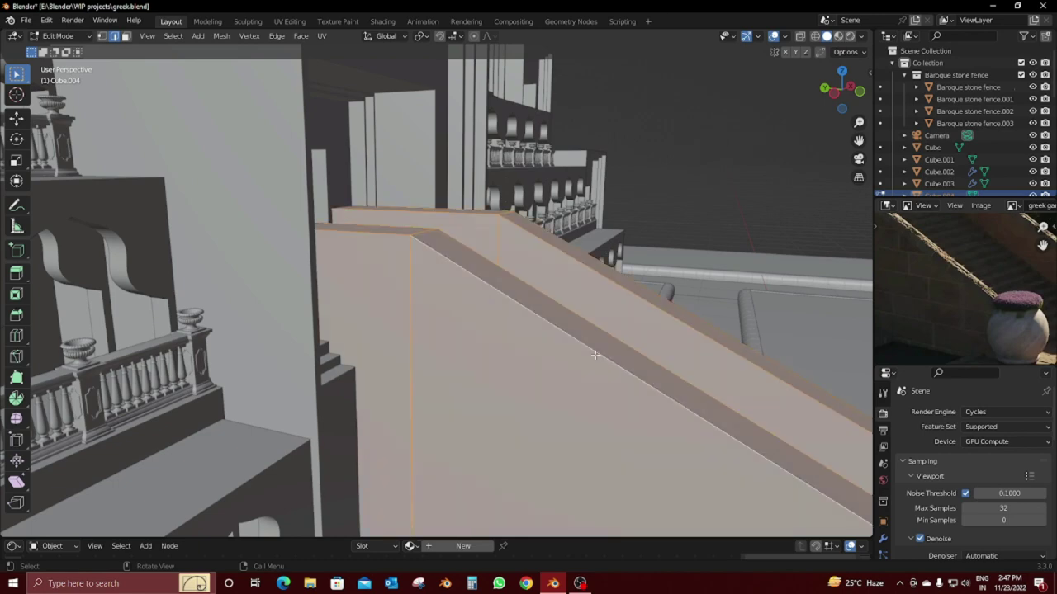
pyautogui.press('m')
pyautogui.click(595, 356)
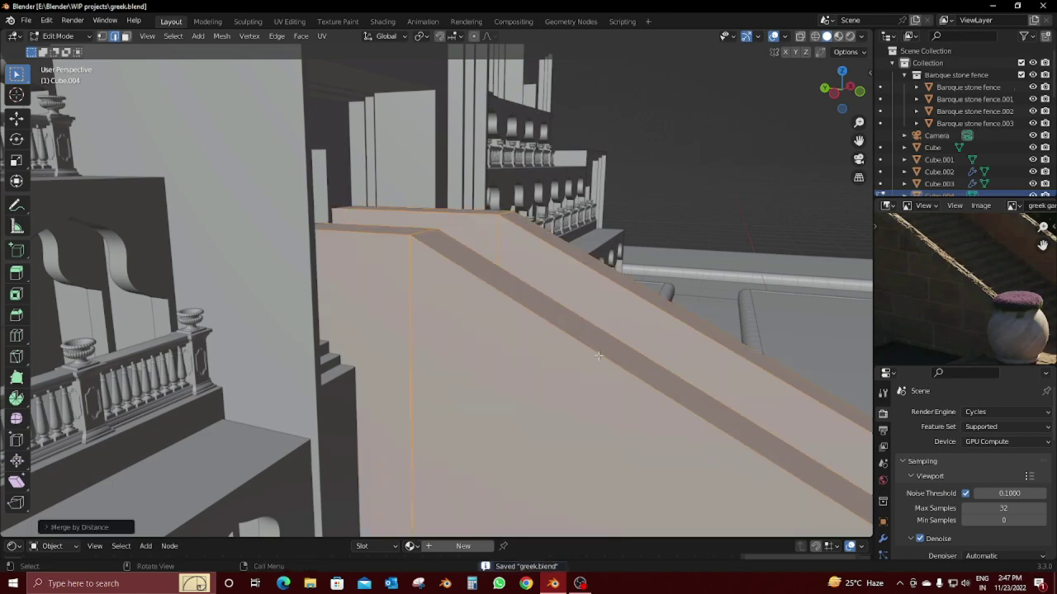
# Step: Dissolve the edges between the walls' top, front and sloped faces
pyautogui.moveTo(597, 356); pyautogui.dragTo(550, 384, button='middle')
pyautogui.click(280, 288)
pyautogui.keyDown('shift'); pyautogui.click(284, 330); pyautogui.keyUp('shift')
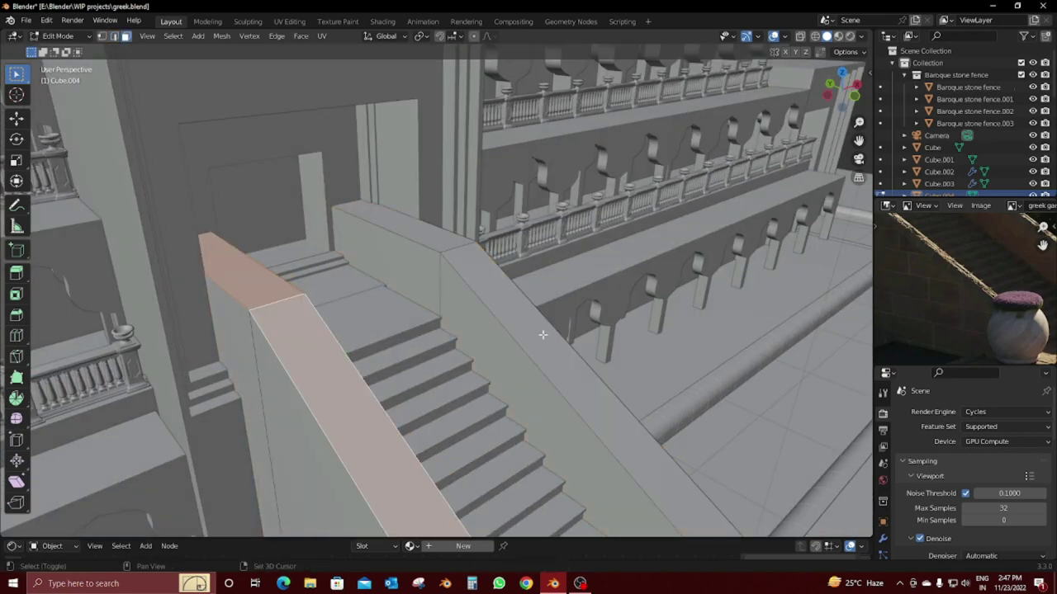
pyautogui.keyDown('shift'); pyautogui.click(543, 334); pyautogui.keyUp('shift')
pyautogui.keyDown('shift'); pyautogui.click(424, 254); pyautogui.keyUp('shift')
pyautogui.press('2')
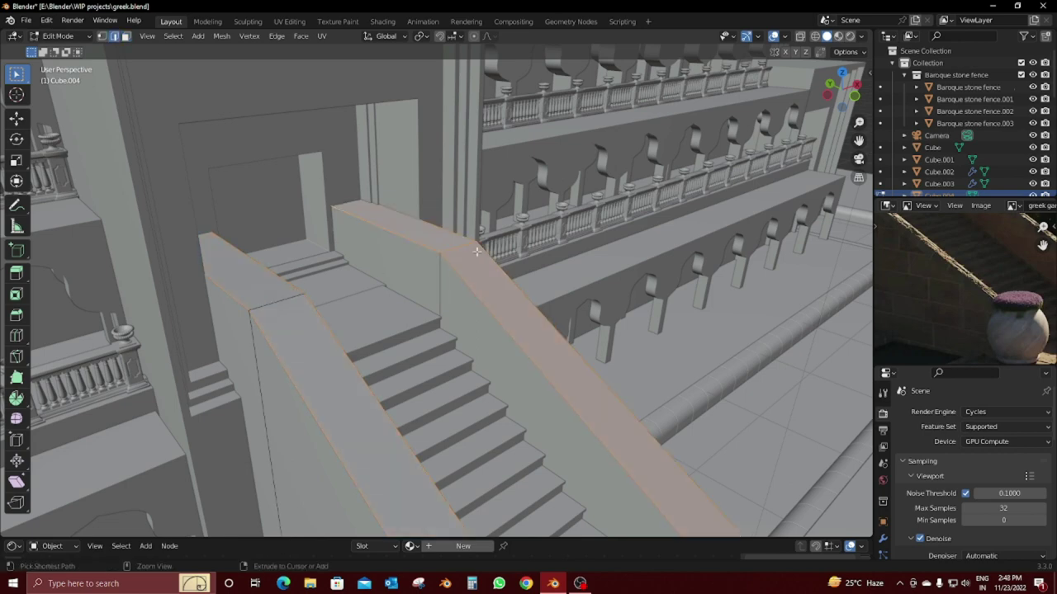
pyautogui.hotkey('ctrl', 'x')
pyautogui.press('Tab')
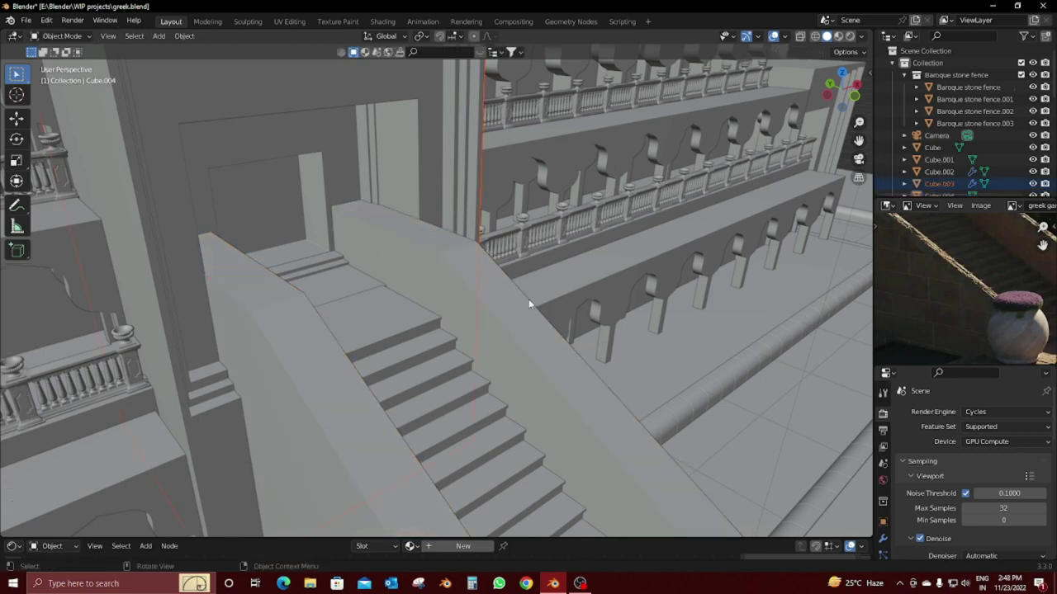
# Step: Isolate the stair wall in local view and select the top faces of both walls
pyautogui.click(502, 305)
pyautogui.press('KP_Divide')
pyautogui.press('Tab')
pyautogui.moveTo(496, 323); pyautogui.dragTo(297, 200, button='middle')
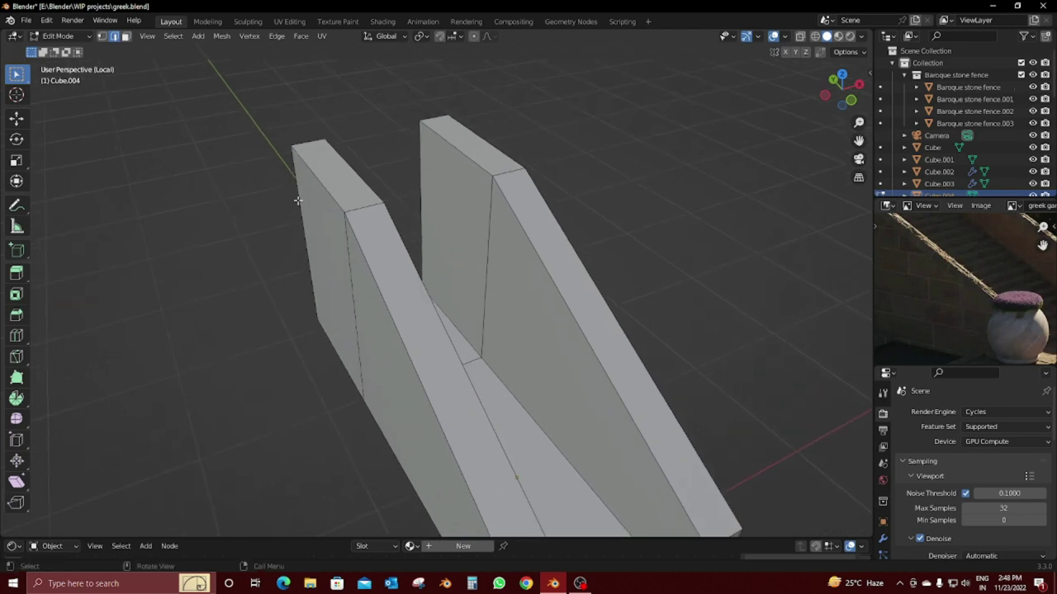
pyautogui.click(321, 184)
pyautogui.keyDown('shift'); pyautogui.click(396, 330); pyautogui.keyUp('shift')
pyautogui.keyDown('shift'); pyautogui.click(522, 229); pyautogui.keyUp('shift')
pyautogui.keyDown('shift'); pyautogui.click(487, 157); pyautogui.keyUp('shift')
# Step: Add a loop cut around the wall from the side orthographic view
pyautogui.scroll(1, 495, 281)
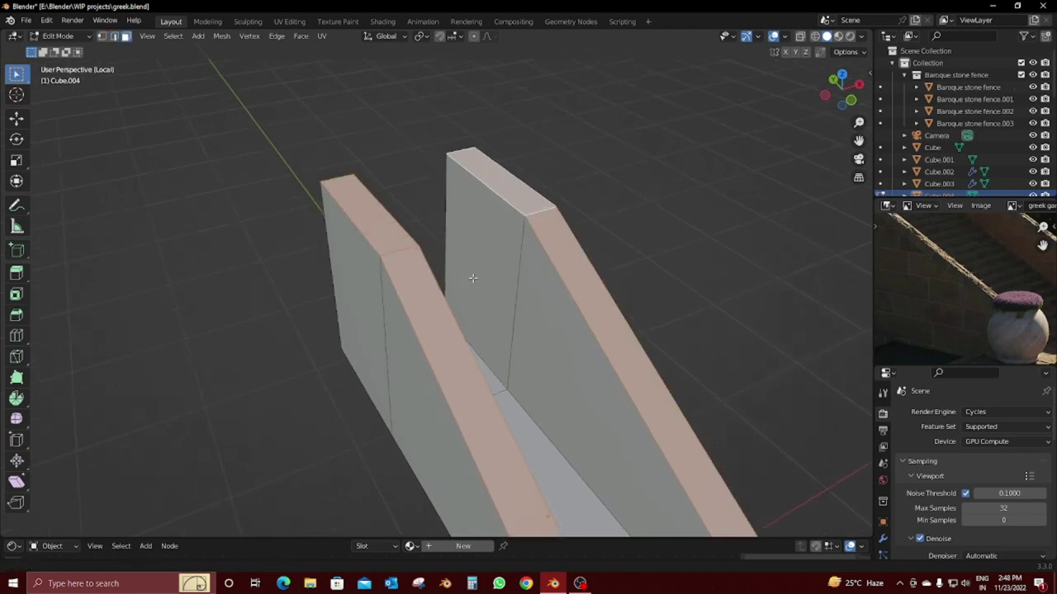
pyautogui.scroll(2, 524, 331)
pyautogui.moveTo(524, 330); pyautogui.dragTo(556, 382, button='middle')
pyautogui.press('KP_1')
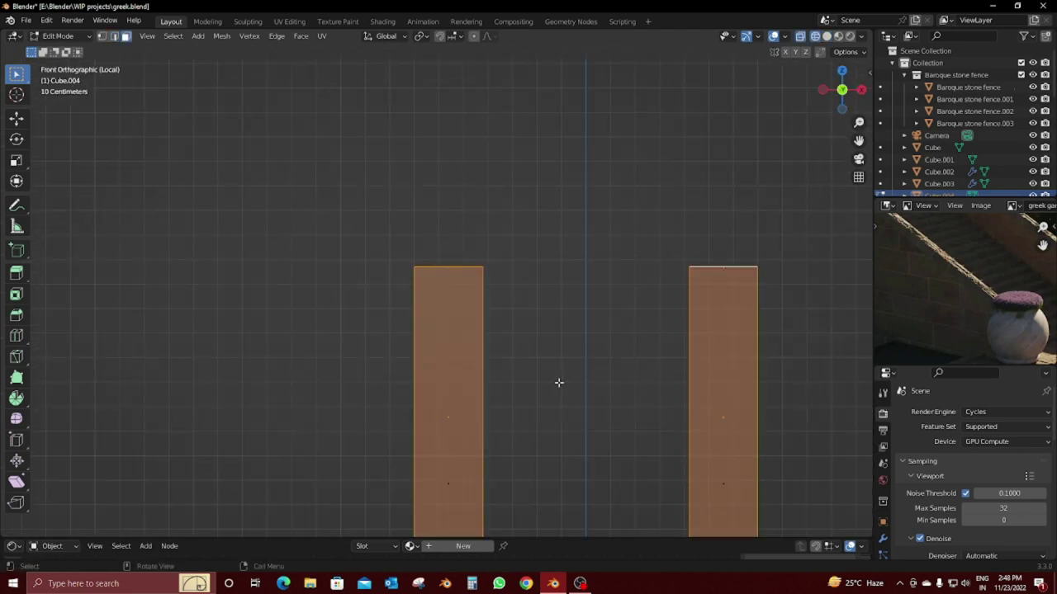
pyautogui.press('KP_3')
pyautogui.hotkey('ctrl', 'r')
pyautogui.click(318, 405)
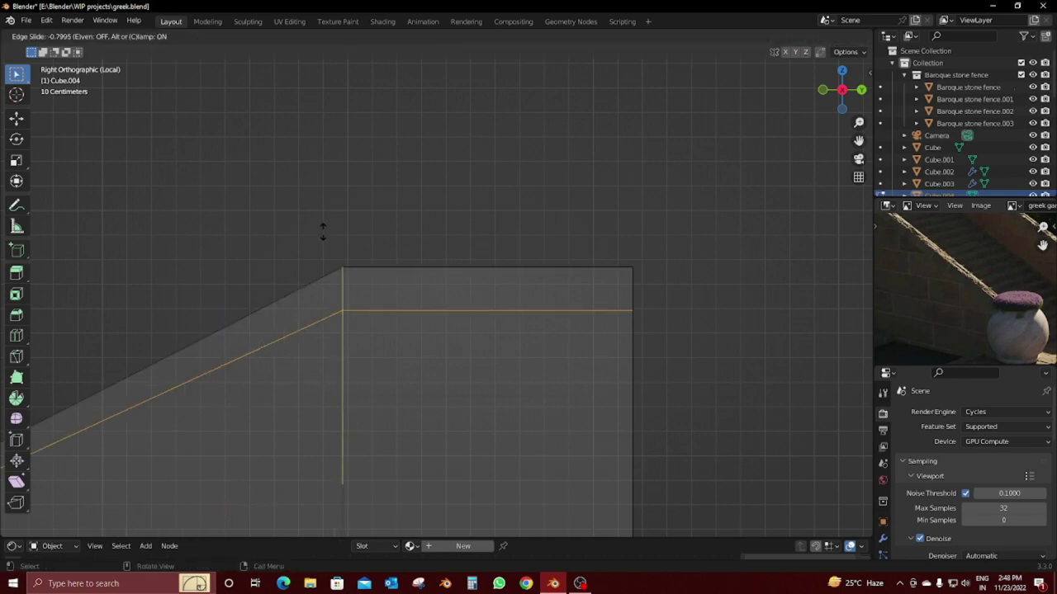
# Step: Add a second edge loop and slide it just below the wall's top
pyautogui.press('ctrl+KP_3')
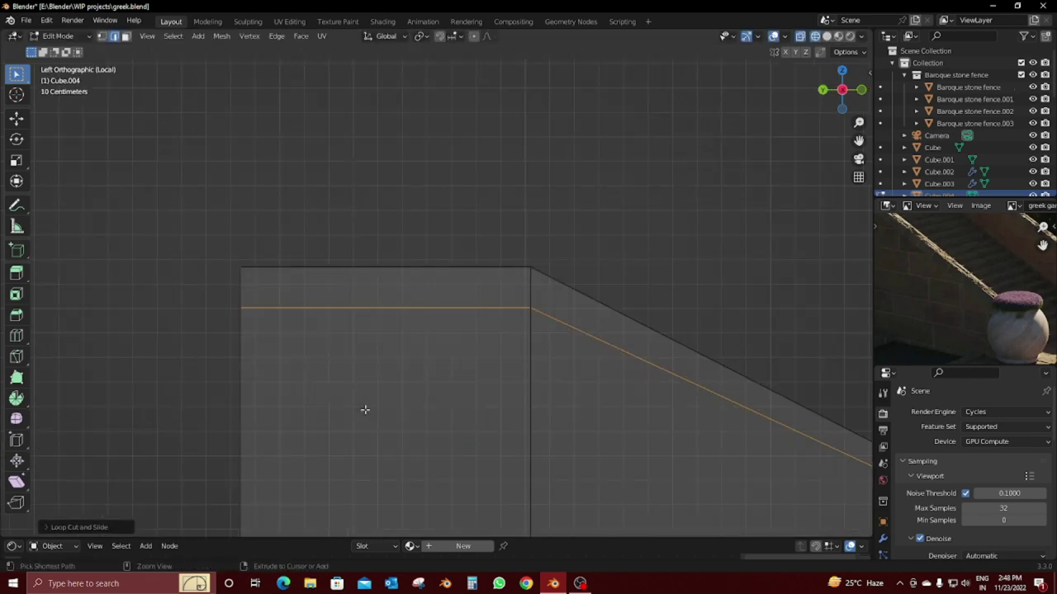
pyautogui.scroll(-2, 365, 410)
pyautogui.press('KP_3')
pyautogui.scroll(-2, 365, 410)
pyautogui.press('ctrl+KP_3')
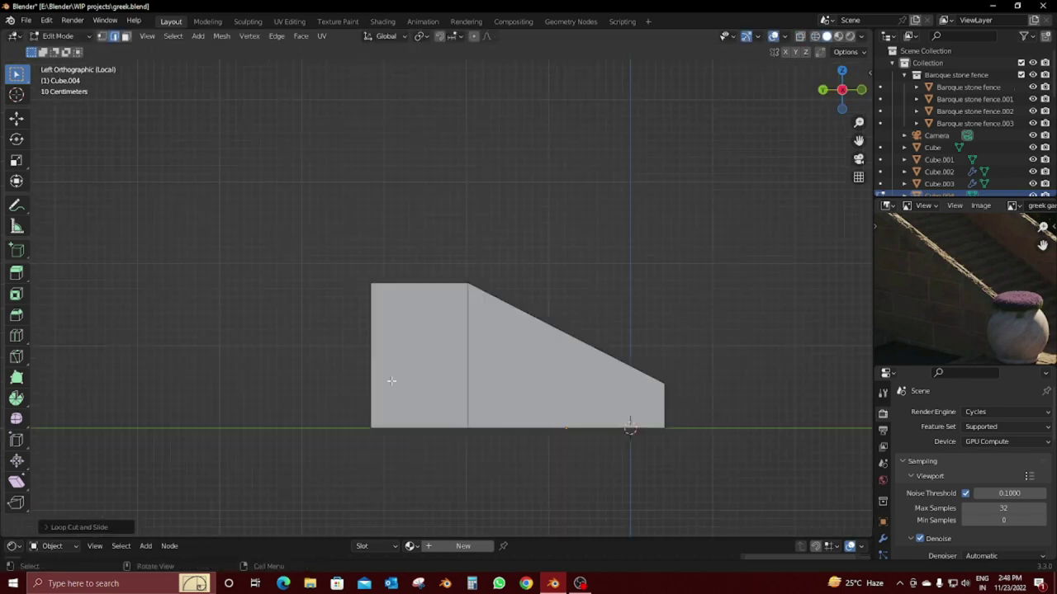
pyautogui.scroll(3, 389, 382)
pyautogui.hotkey('ctrl', 'r')
pyautogui.click(363, 382)
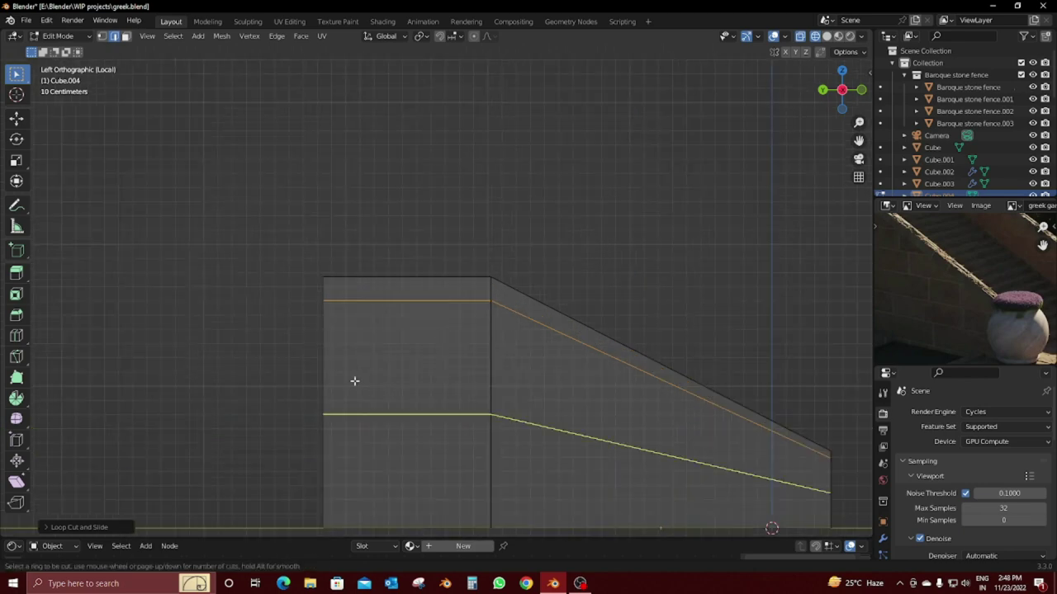
pyautogui.click(321, 280)
# Step: Give the wall's top edge loop a narrow bevel and select the resulting top strip faces
pyautogui.moveTo(439, 328)
pyautogui.mouseDown(button='middle')
pyautogui.moveTo(628, 424)
pyautogui.moveTo(423, 302)
pyautogui.moveTo(547, 290)
pyautogui.moveTo(500, 292)
pyautogui.mouseUp(button='middle')
pyautogui.hotkey('shift', 'z')
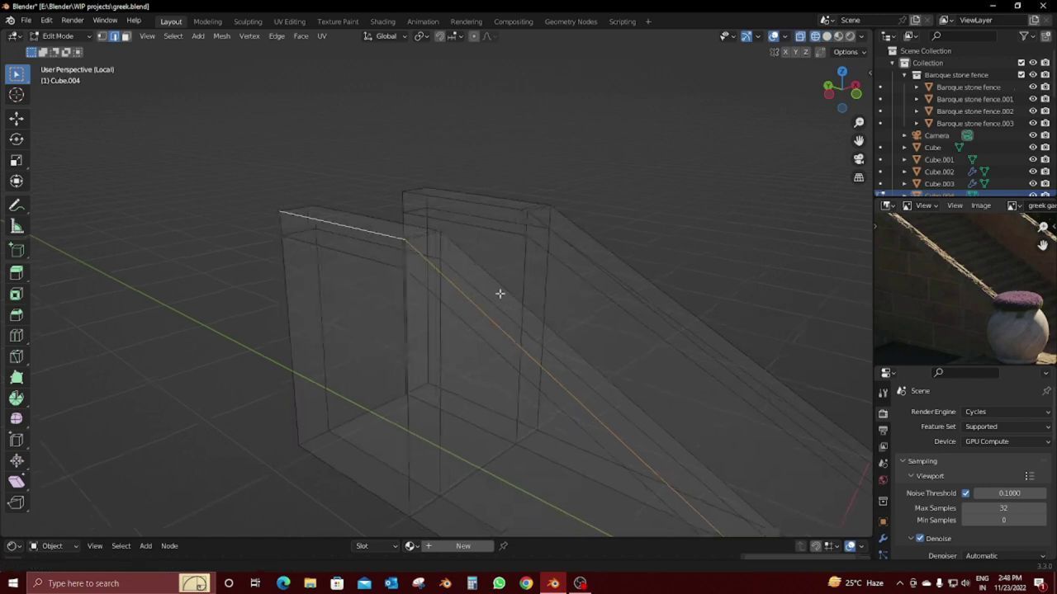
pyautogui.keyDown('alt'); pyautogui.click(574, 361); pyautogui.keyUp('alt')
pyautogui.moveTo(671, 319)
pyautogui.mouseDown(button='middle')
pyautogui.moveTo(651, 332)
pyautogui.moveTo(660, 307)
pyautogui.mouseUp(button='middle')
pyautogui.hotkey('shift', 'z')
pyautogui.hotkey('ctrl', 'b')
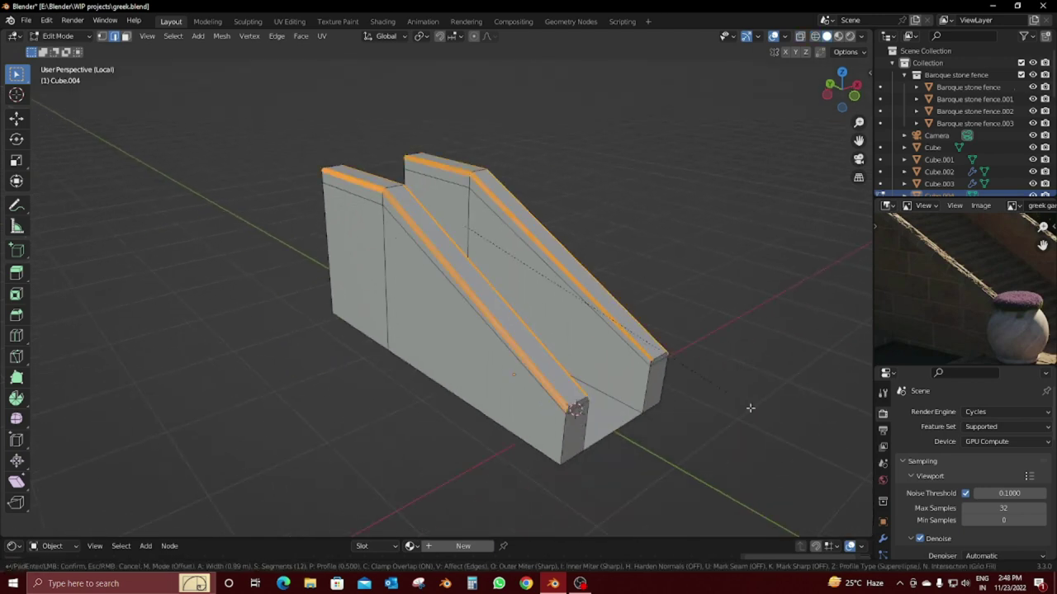
pyautogui.click(671, 354)
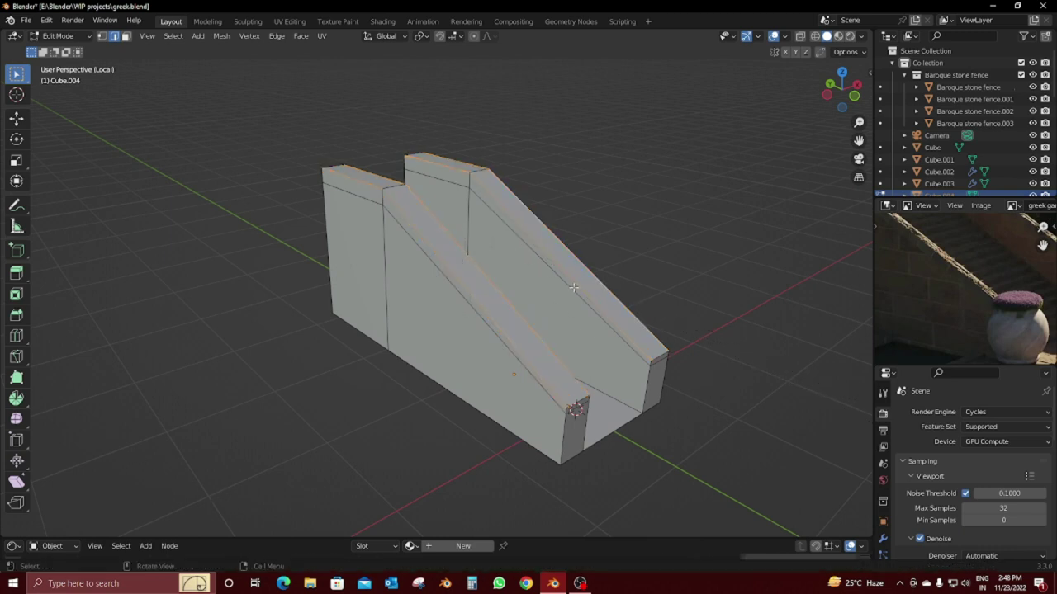
pyautogui.keyDown('ctrl'); pyautogui.click(611, 298); pyautogui.keyUp('ctrl')
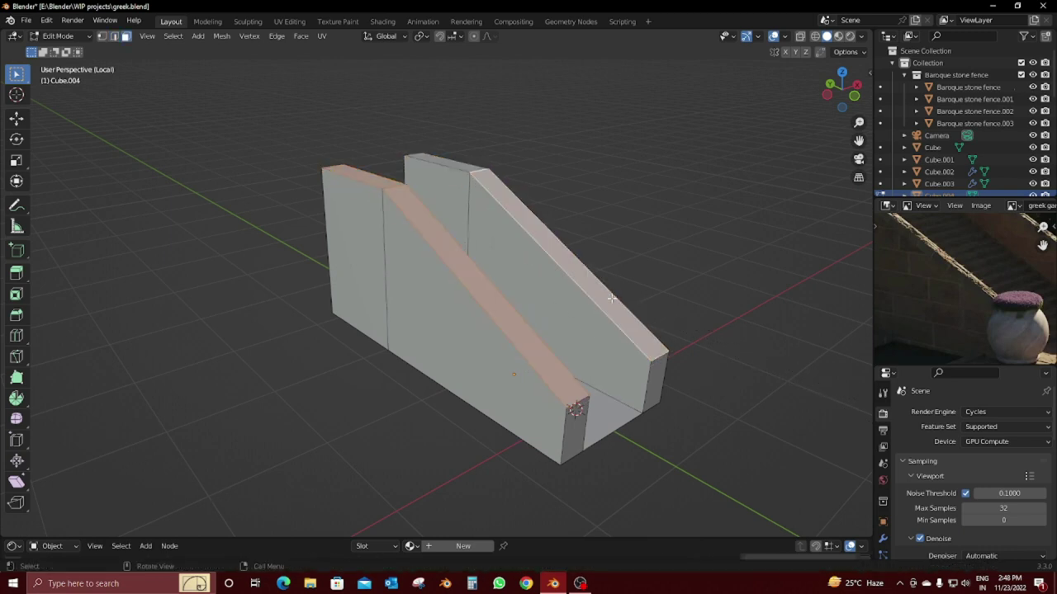
pyautogui.moveTo(611, 298); pyautogui.dragTo(449, 203, button='middle')
# Step: Separate the top strips into a new object and extrude them upward to thicken them
pyautogui.press('p')
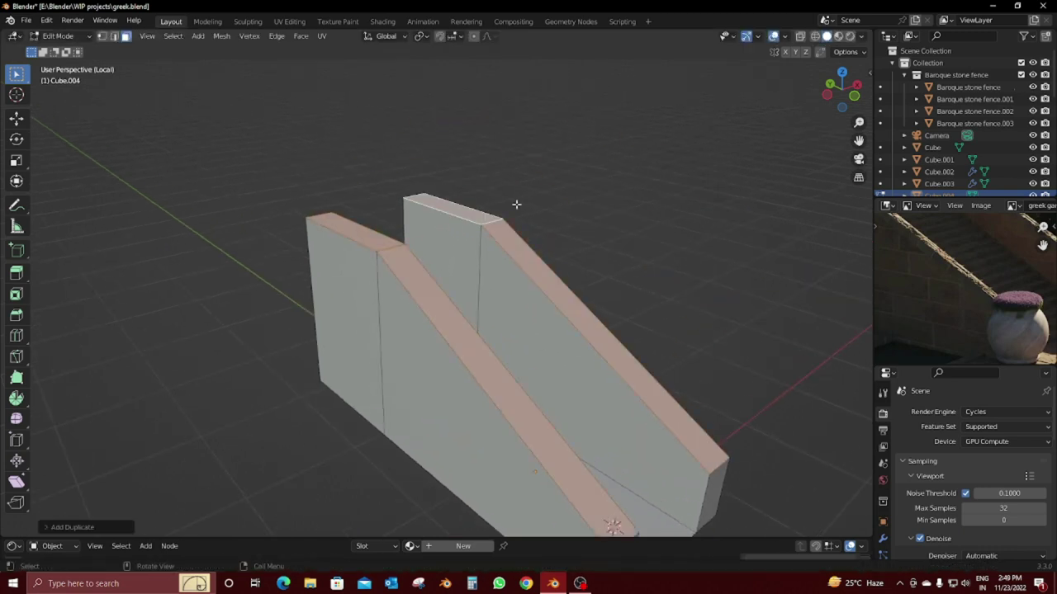
pyautogui.press('Tab')
pyautogui.click(461, 327)
pyautogui.press('Tab')
pyautogui.press('a')
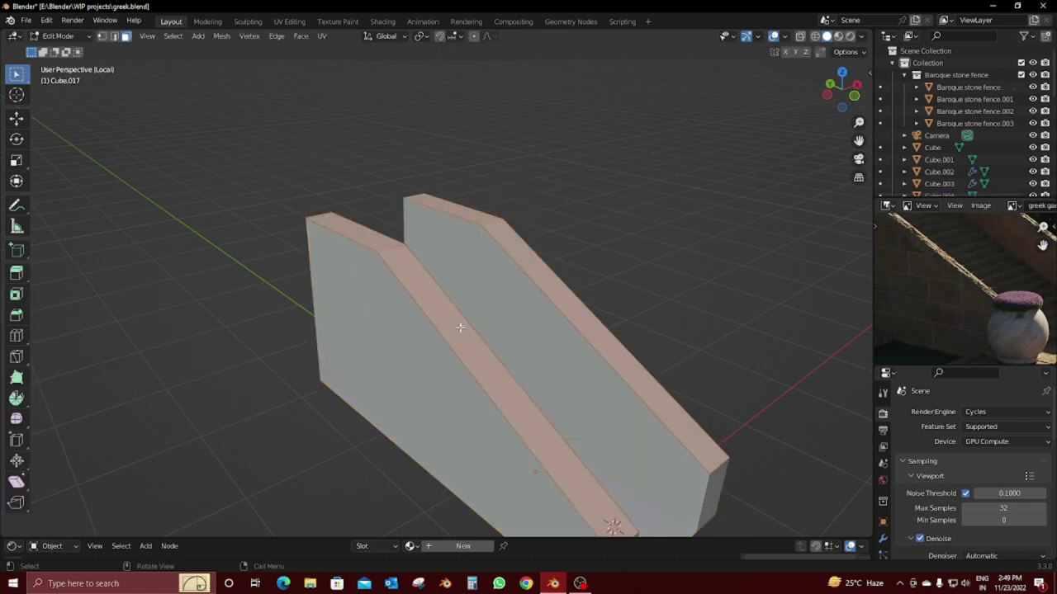
pyautogui.press('e')
pyautogui.click(521, 312)
# Step: Round the handrail tops with a wider bevel, replacing the first attempt, and leave local view
pyautogui.hotkey('ctrl', 'b')
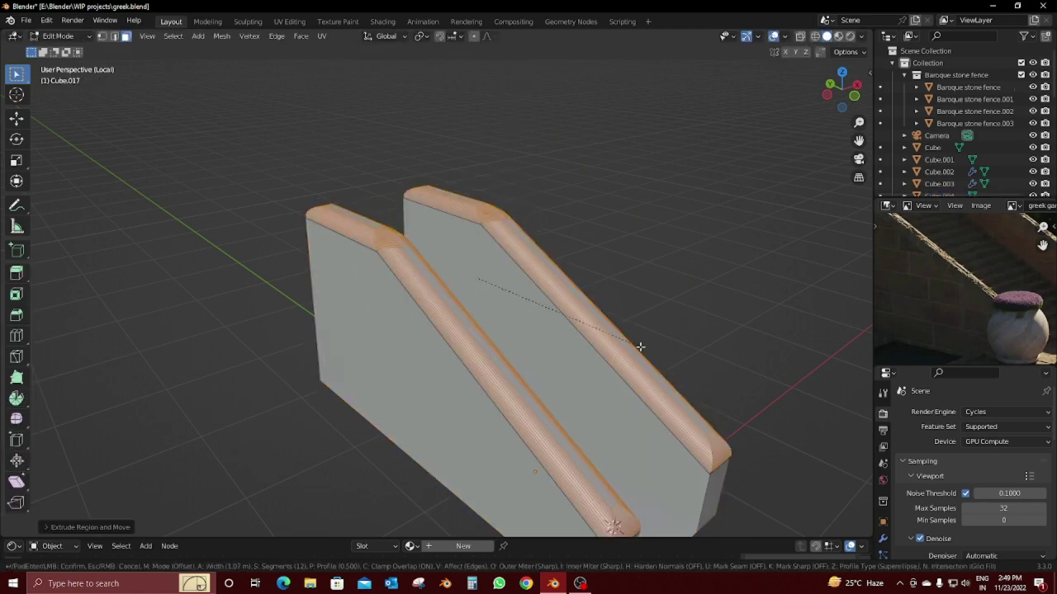
pyautogui.click(673, 356)
pyautogui.press('Tab')
pyautogui.scroll(3, 530, 314)
pyautogui.moveTo(530, 315)
pyautogui.mouseDown(button='middle')
pyautogui.moveTo(507, 147)
pyautogui.moveTo(439, 67)
pyautogui.mouseUp(button='middle')
pyautogui.hotkey('ctrl', 'z')
pyautogui.hotkey('ctrl', 'z')
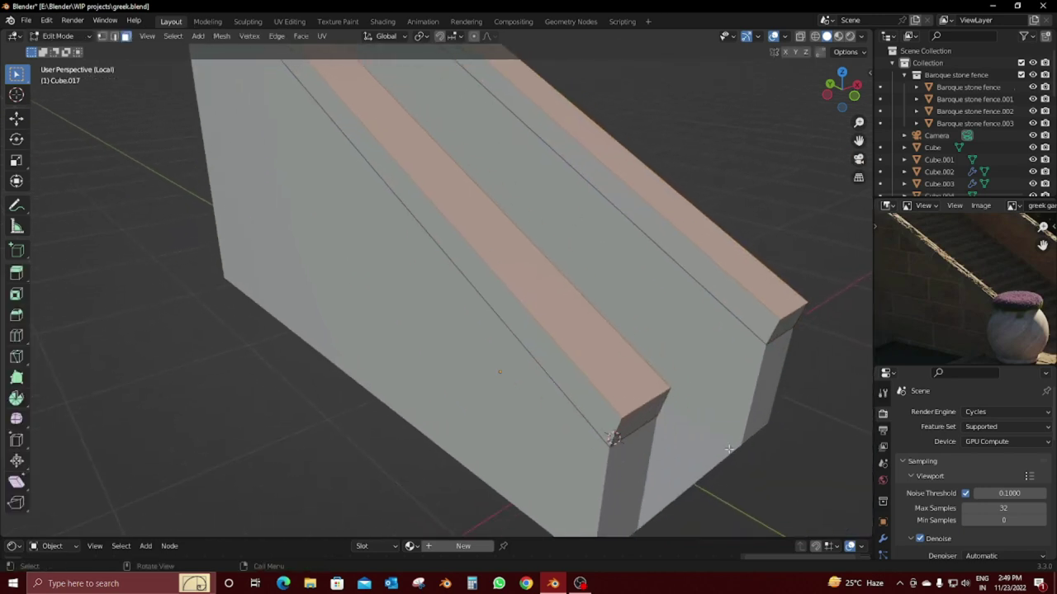
pyautogui.moveTo(790, 306)
pyautogui.mouseDown(button='middle')
pyautogui.moveTo(760, 378)
pyautogui.moveTo(598, 231)
pyautogui.mouseUp(button='middle')
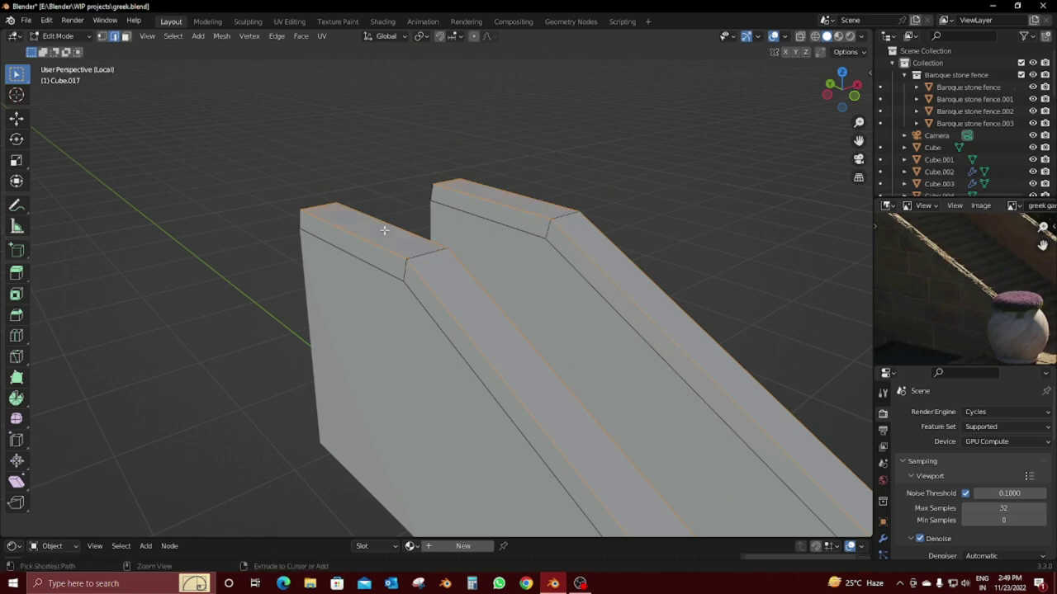
pyautogui.moveTo(446, 179)
pyautogui.mouseDown(button='middle')
pyautogui.moveTo(673, 205)
pyautogui.moveTo(587, 289)
pyautogui.mouseUp(button='middle')
pyautogui.hotkey('ctrl', 'b')
pyautogui.click(708, 259)
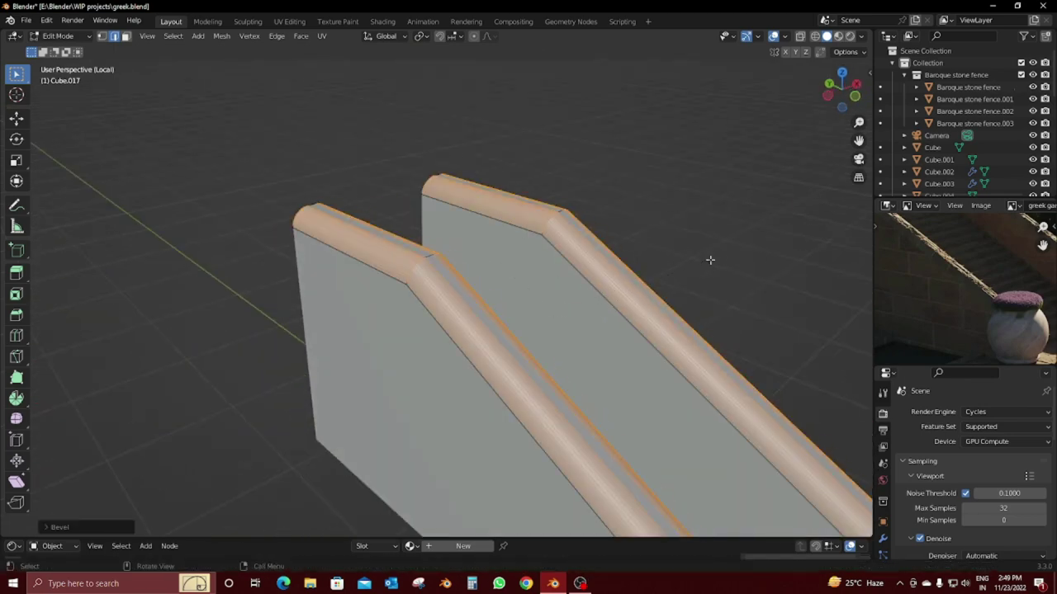
pyautogui.press('Tab')
pyautogui.moveTo(707, 259)
pyautogui.mouseDown(button='middle')
pyautogui.moveTo(661, 294)
pyautogui.moveTo(545, 209)
pyautogui.mouseUp(button='middle')
pyautogui.press('KP_Divide')
# Step: Scale the two pots to 1.1625 along Z and raise them 0.009883 m
pyautogui.scroll(-3, 727, 257)
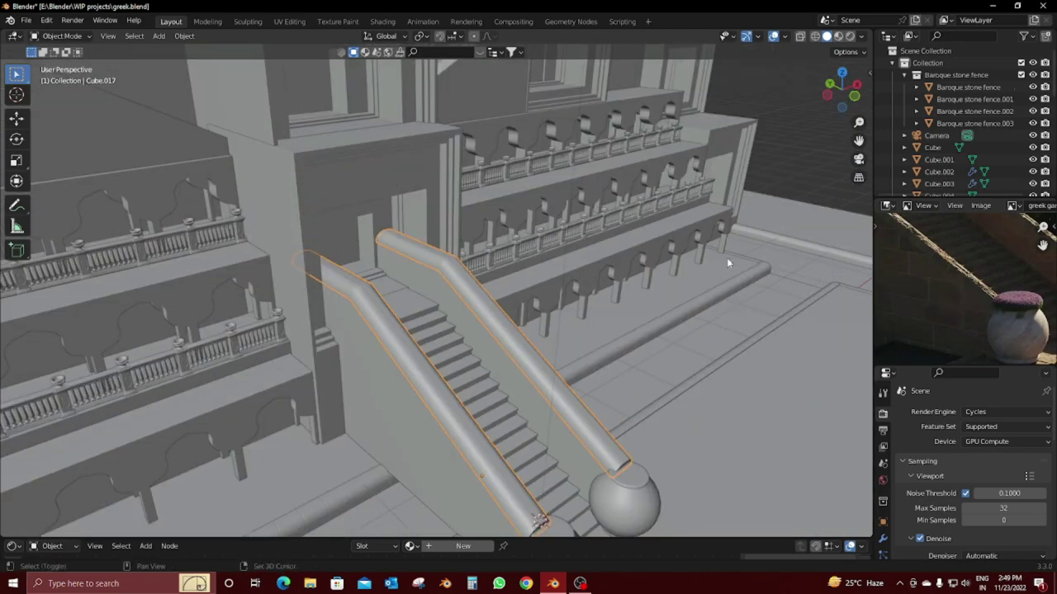
pyautogui.moveTo(726, 257); pyautogui.dragTo(753, 138, button='middle')
pyautogui.scroll(3, 668, 208)
pyautogui.scroll(3, 669, 208)
pyautogui.scroll(2, 524, 252)
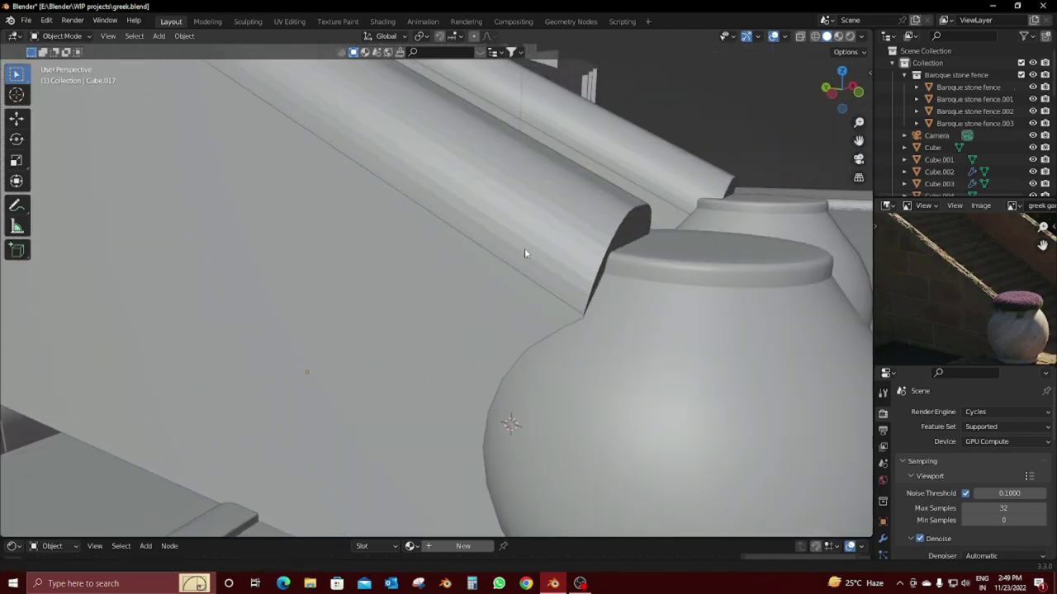
pyautogui.scroll(-6, 610, 261)
pyautogui.press('s')
pyautogui.press('z')
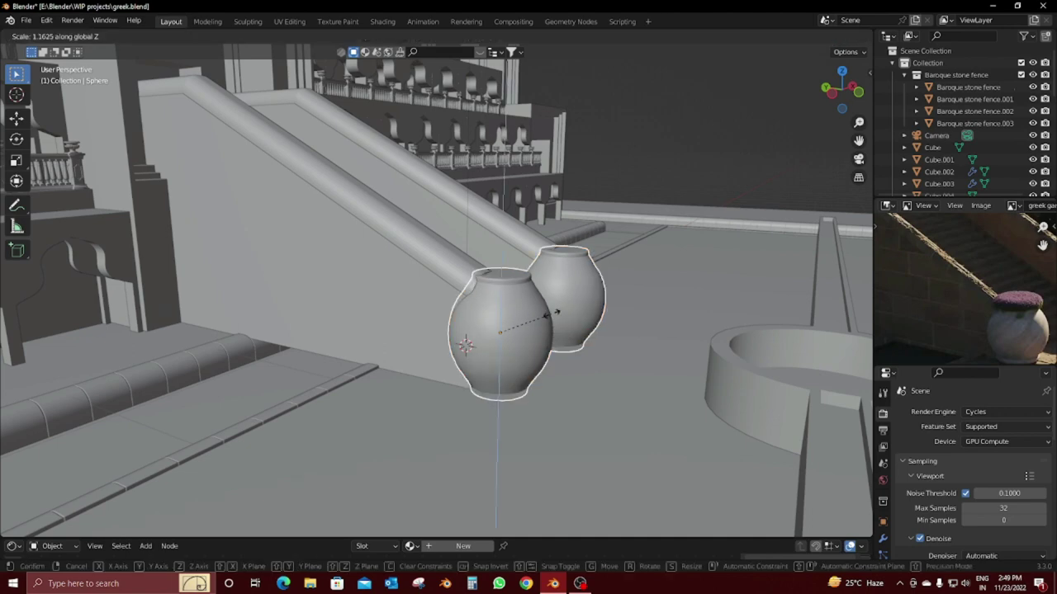
pyautogui.click(556, 317)
pyautogui.press('g')
pyautogui.press('z')
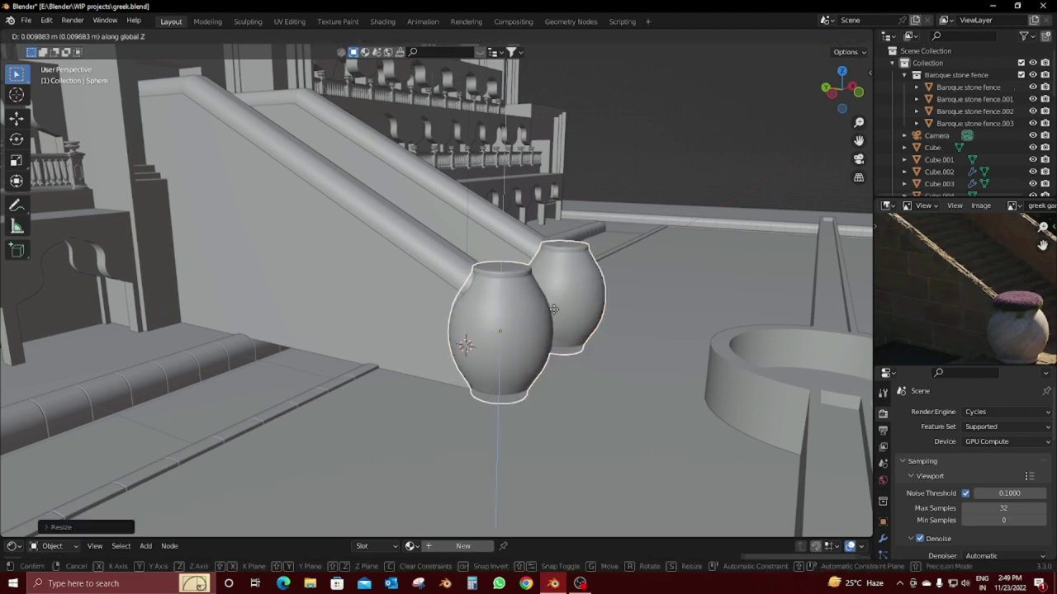
pyautogui.click(629, 222)
pyautogui.click(629, 222)
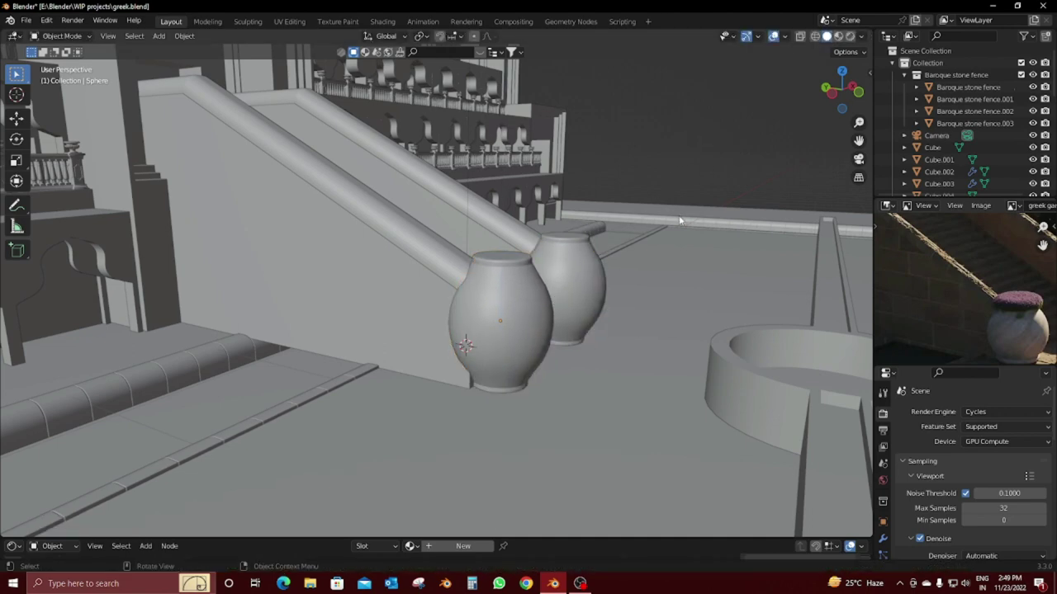
# Step: Switch the viewport to Material Preview shading and select the floor plane Plane.002
pyautogui.moveTo(629, 223); pyautogui.dragTo(695, 239, button='middle')
pyautogui.scroll(-8, 568, 223)
pyautogui.moveTo(568, 223); pyautogui.dragTo(607, 233, button='middle')
pyautogui.scroll(3, 561, 234)
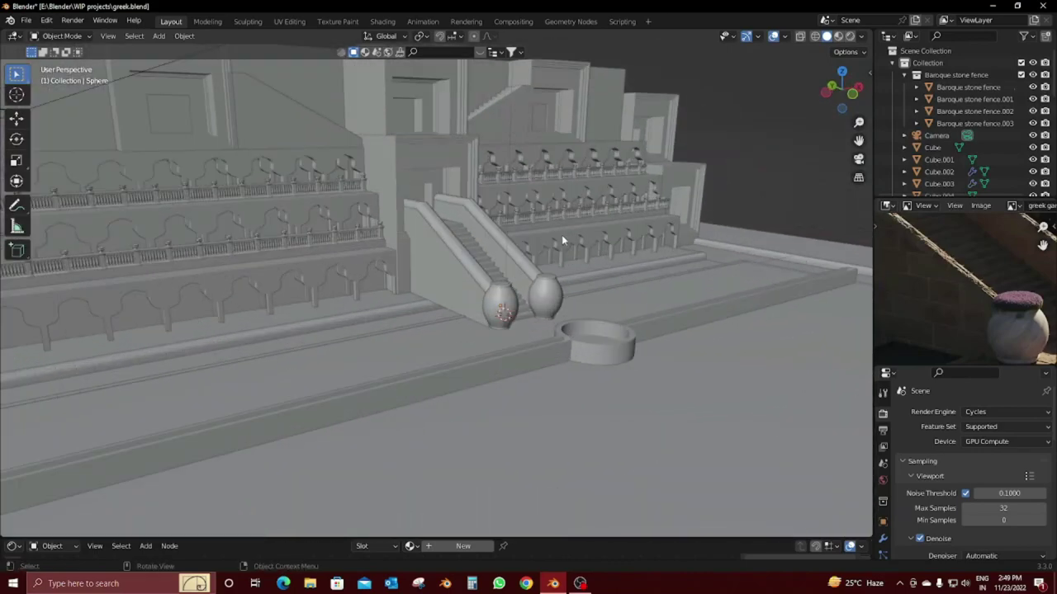
pyautogui.click(838, 35)
pyautogui.moveTo(430, 155)
pyautogui.mouseDown(button='middle')
pyautogui.moveTo(545, 199)
pyautogui.moveTo(643, 330)
pyautogui.mouseUp(button='middle')
pyautogui.scroll(5, 546, 200)
pyautogui.scroll(-5, 545, 200)
pyautogui.scroll(4, 533, 192)
pyautogui.scroll(2, 643, 330)
pyautogui.click(719, 411)
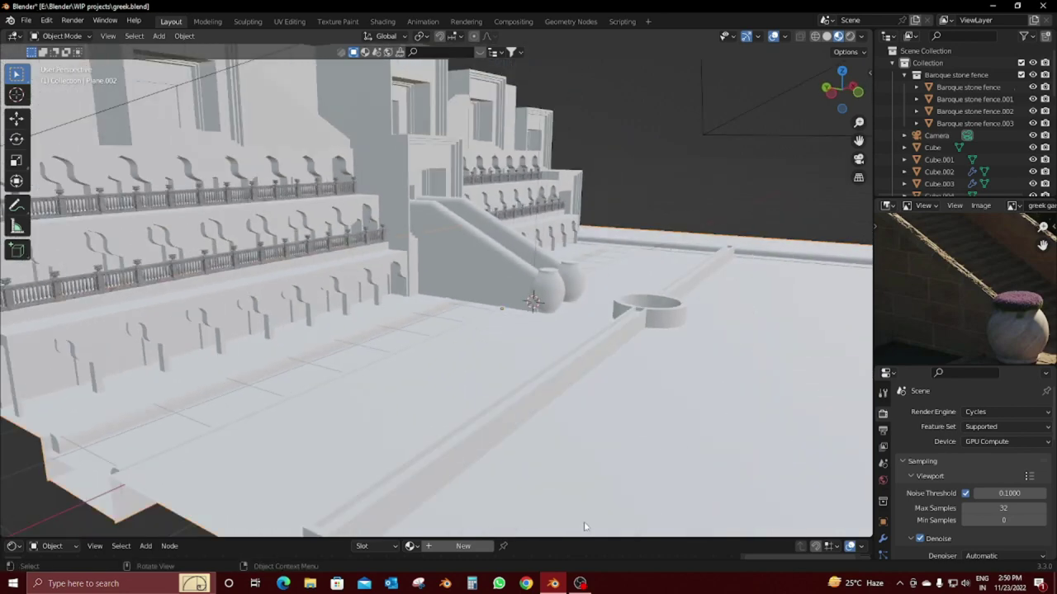
# Step: Isolate Plane.002 in local view and show its material nodes in an enlarged editor
pyautogui.moveTo(610, 538); pyautogui.dragTo(610, 431)
pyautogui.press('/')
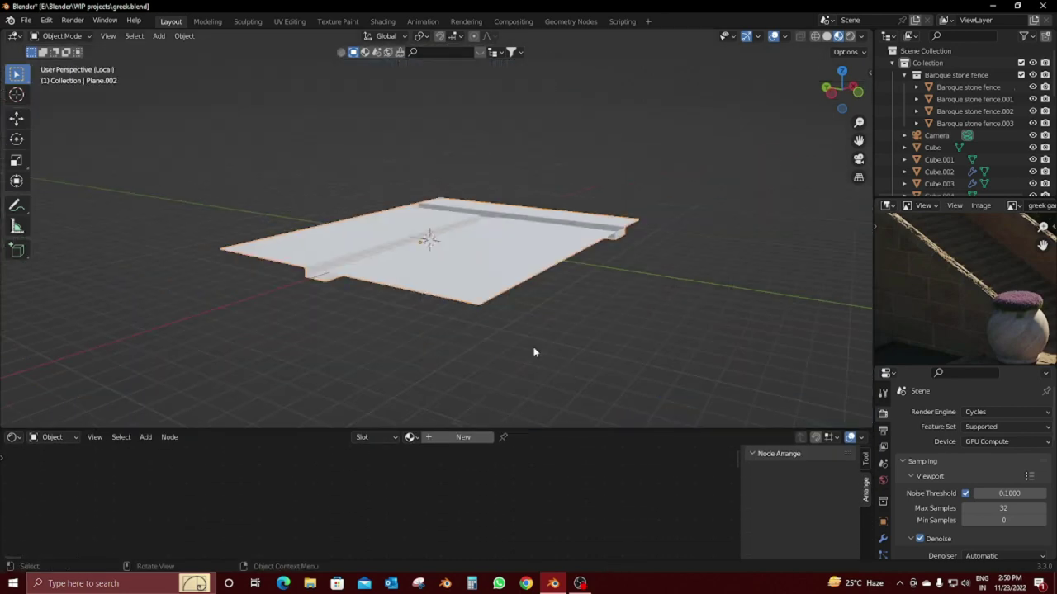
pyautogui.moveTo(556, 335); pyautogui.dragTo(600, 285, button='middle')
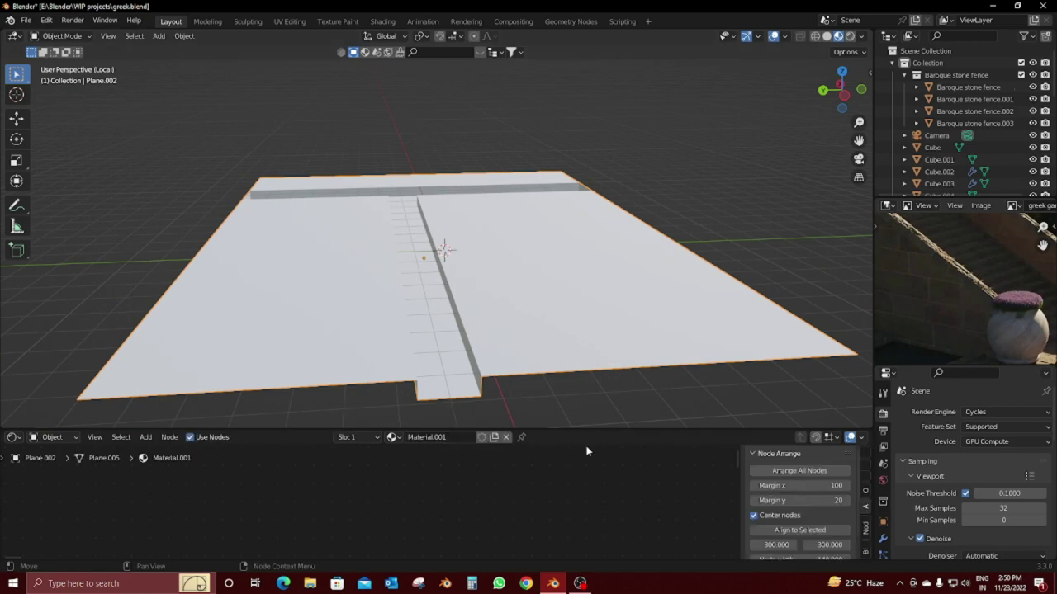
pyautogui.click(588, 413)
pyautogui.moveTo(598, 430); pyautogui.dragTo(598, 377)
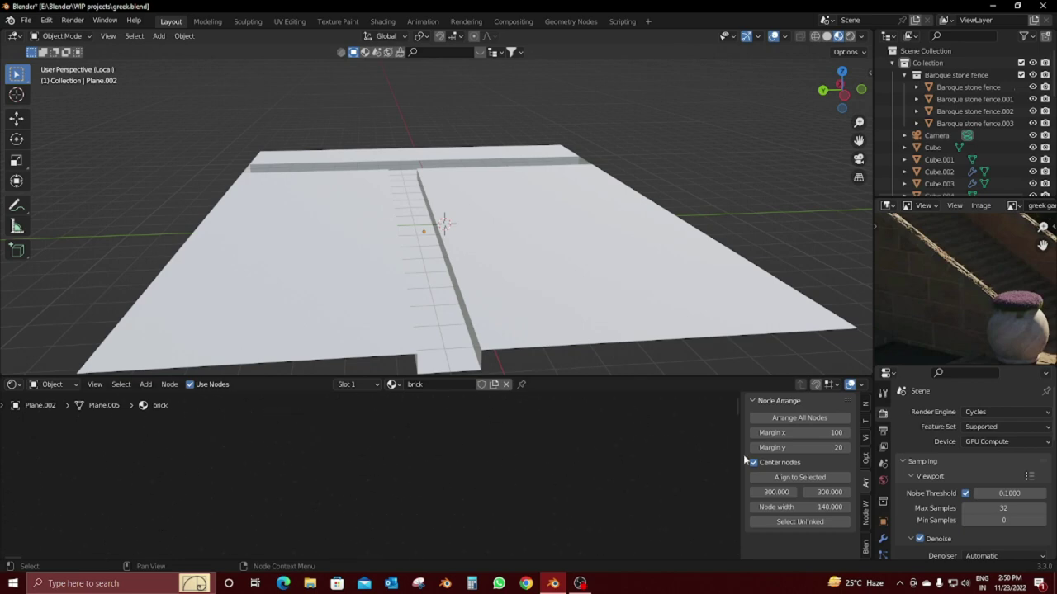
# Step: Remove the floor plane's existing material, leaving it with no material
pyautogui.press('/')
pyautogui.press('/')
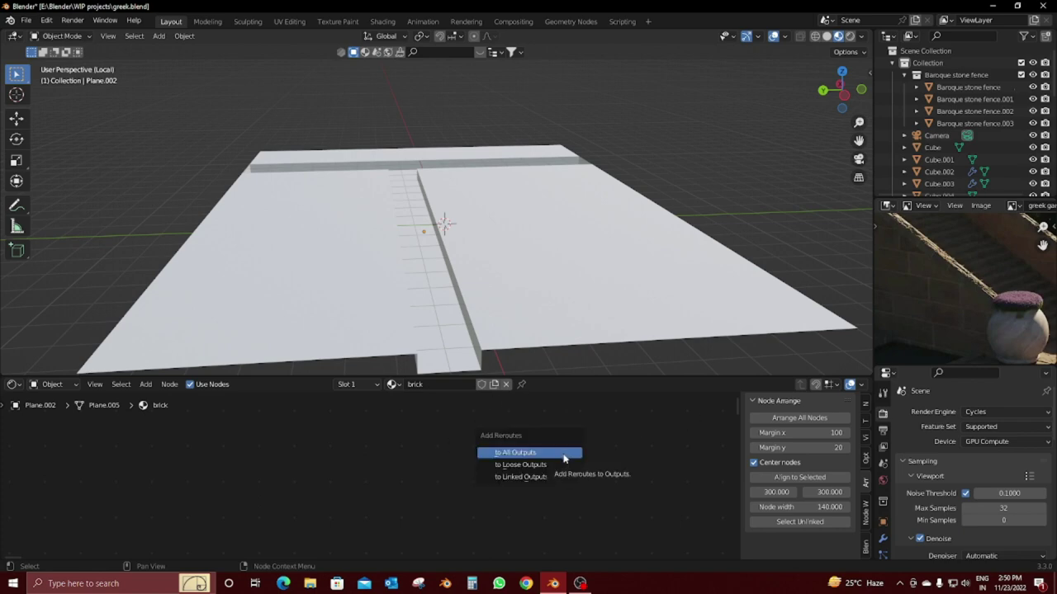
pyautogui.press('/')
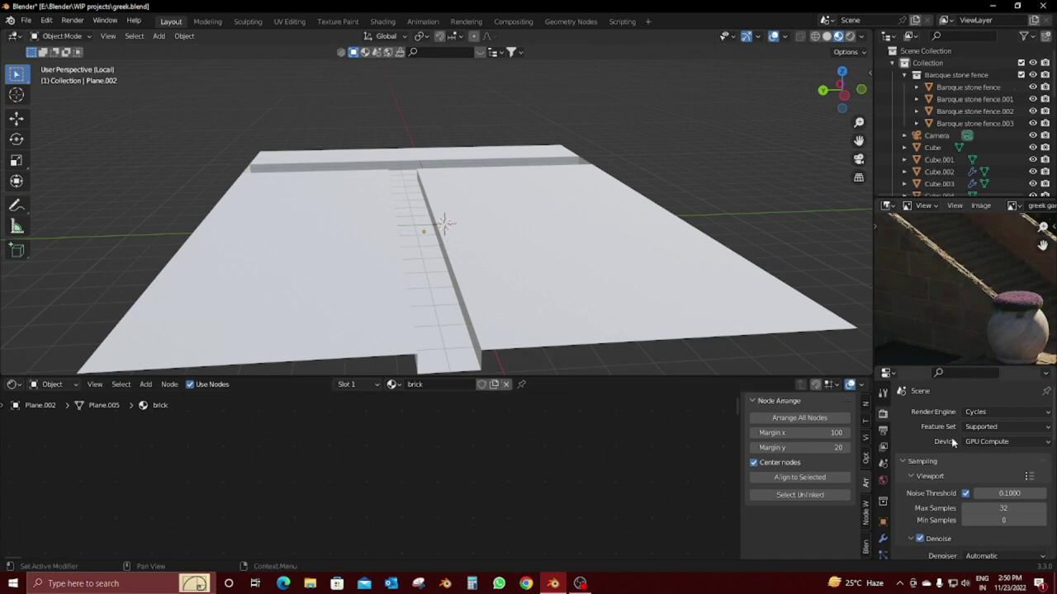
pyautogui.scroll(-5, 883, 496)
pyautogui.click(882, 519)
pyautogui.click(1046, 425)
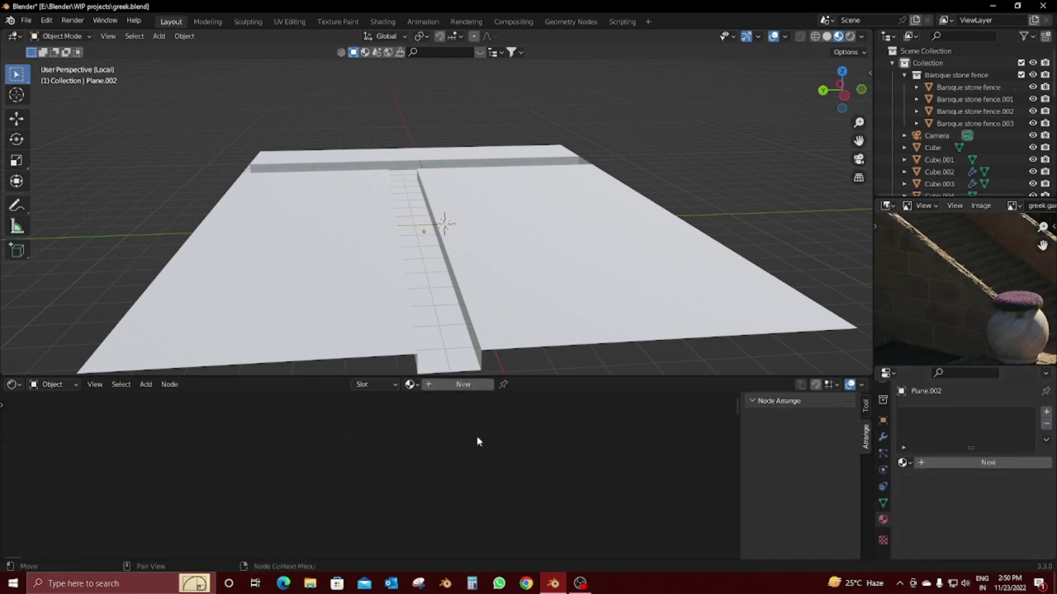
pyautogui.click(461, 384)
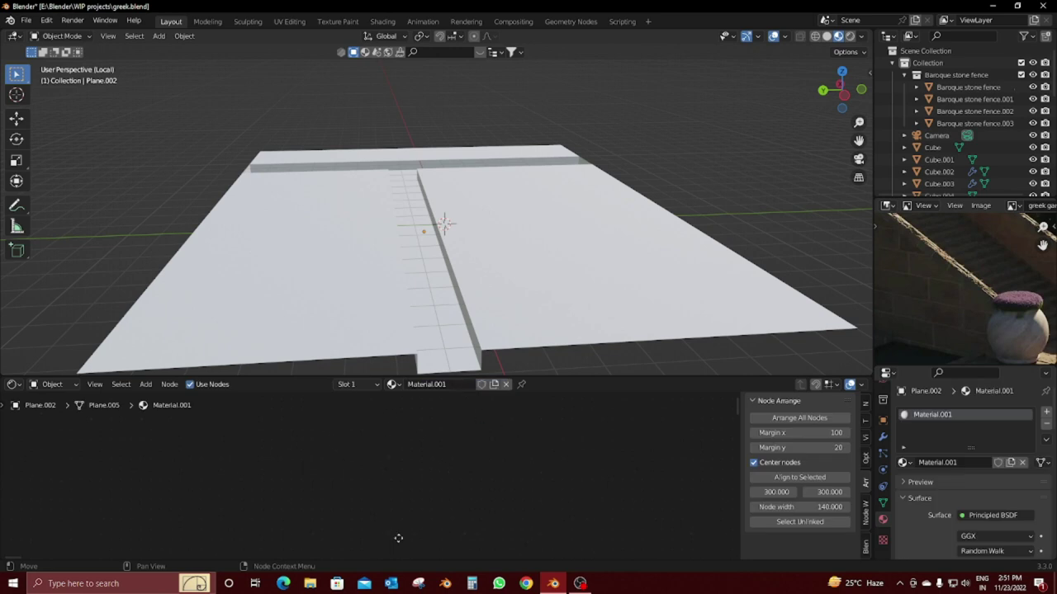
pyautogui.hotkey('ctrl', 'z')
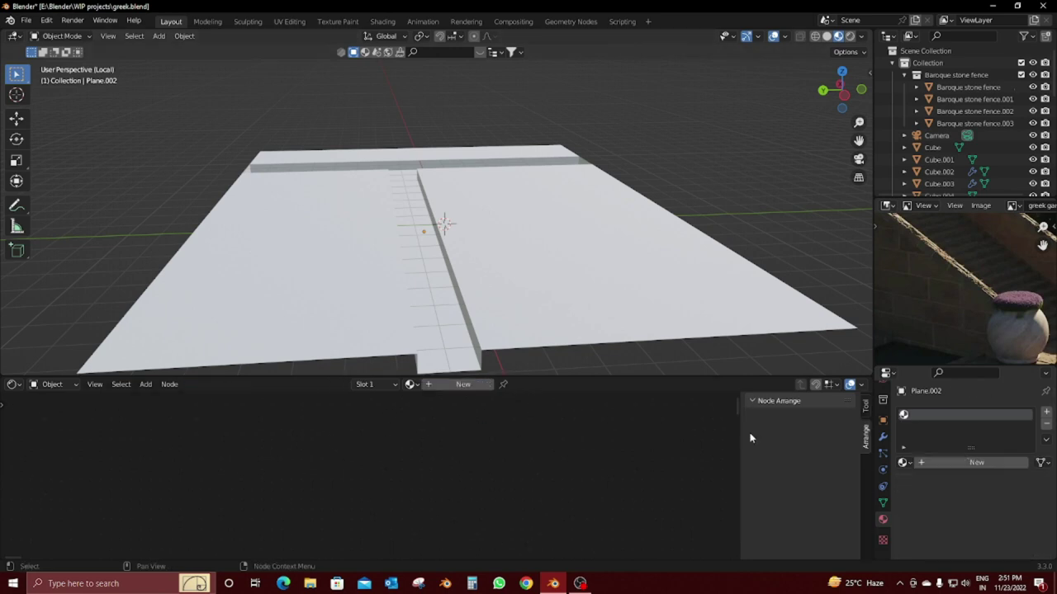
# Step: Search BlenderKit materials for 'brick' and drag a brick material onto Plane.002
pyautogui.press('n')
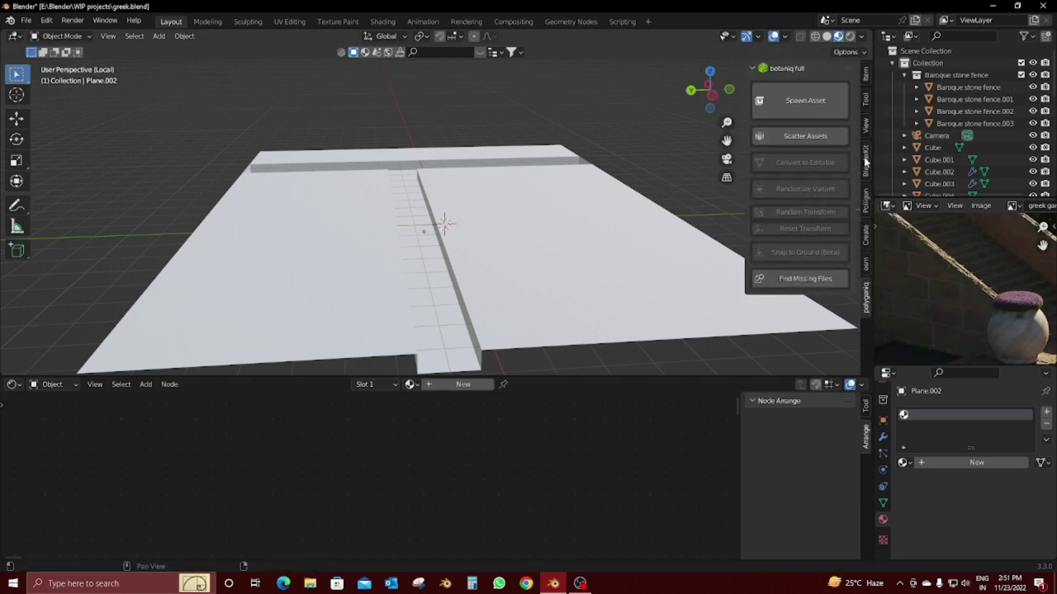
pyautogui.click(866, 160)
pyautogui.click(776, 234)
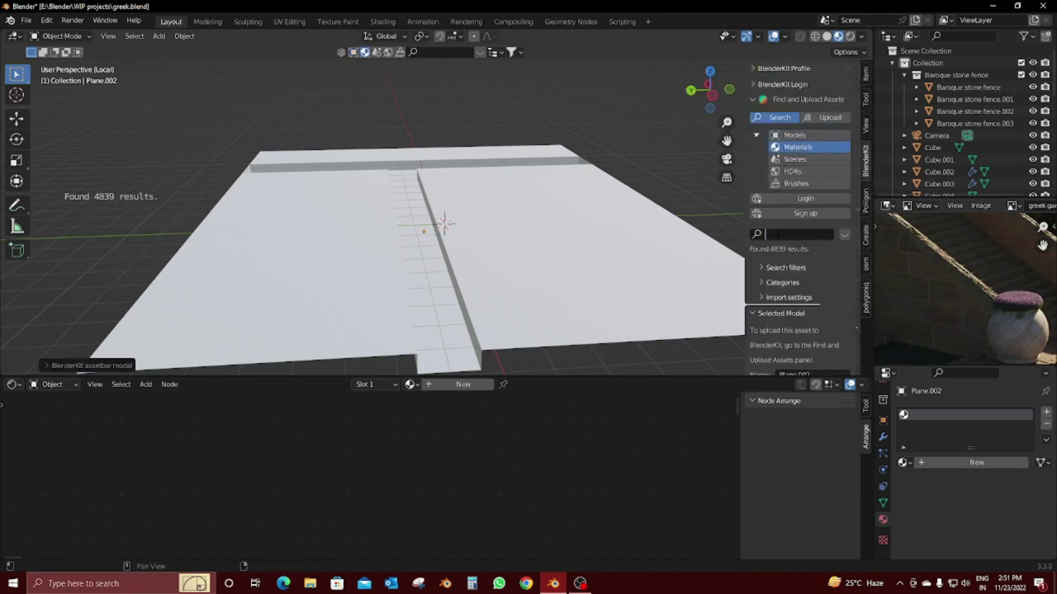
pyautogui.write('brick')
pyautogui.press('Return')
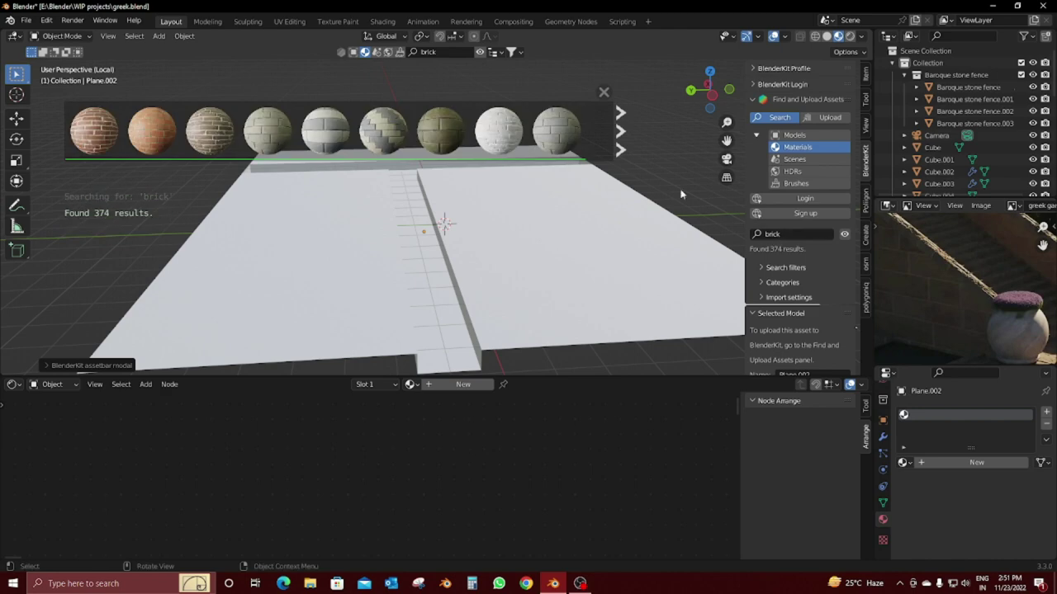
pyautogui.scroll(-2, 132, 139)
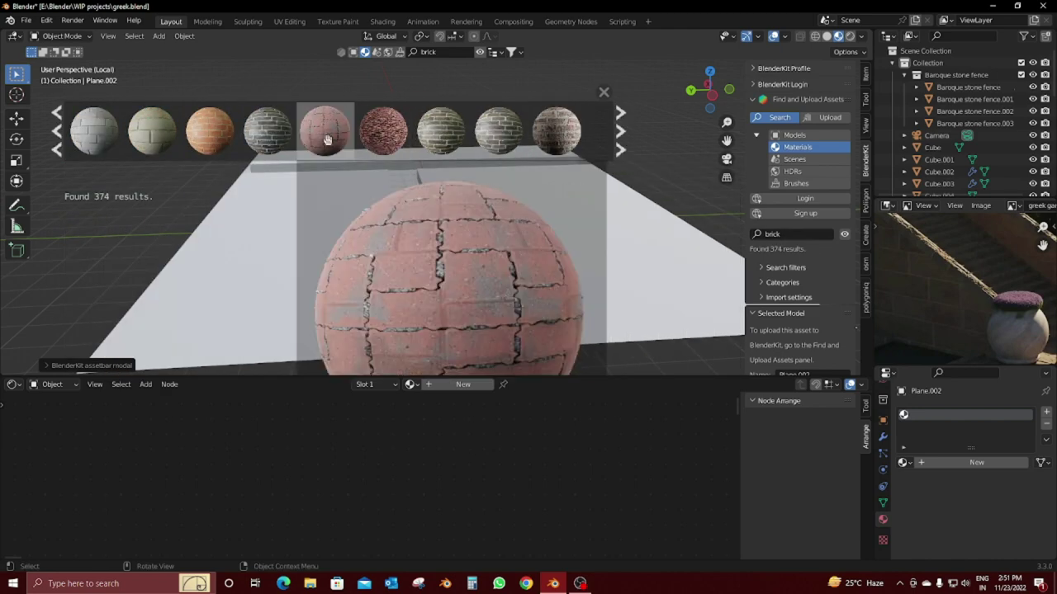
pyautogui.click(621, 150)
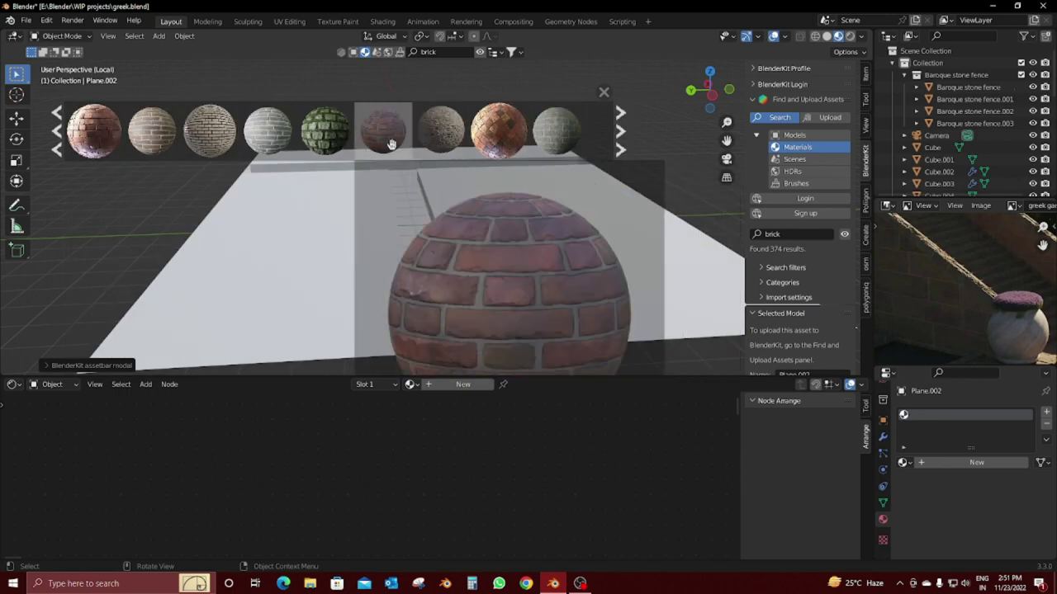
pyautogui.moveTo(457, 148); pyautogui.dragTo(299, 297)
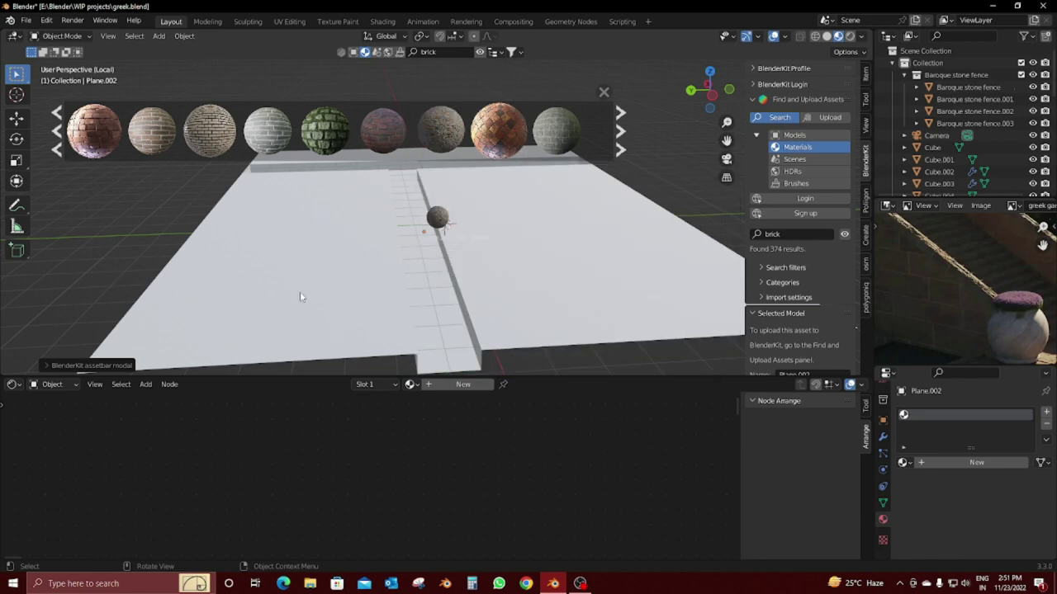
pyautogui.click(300, 296)
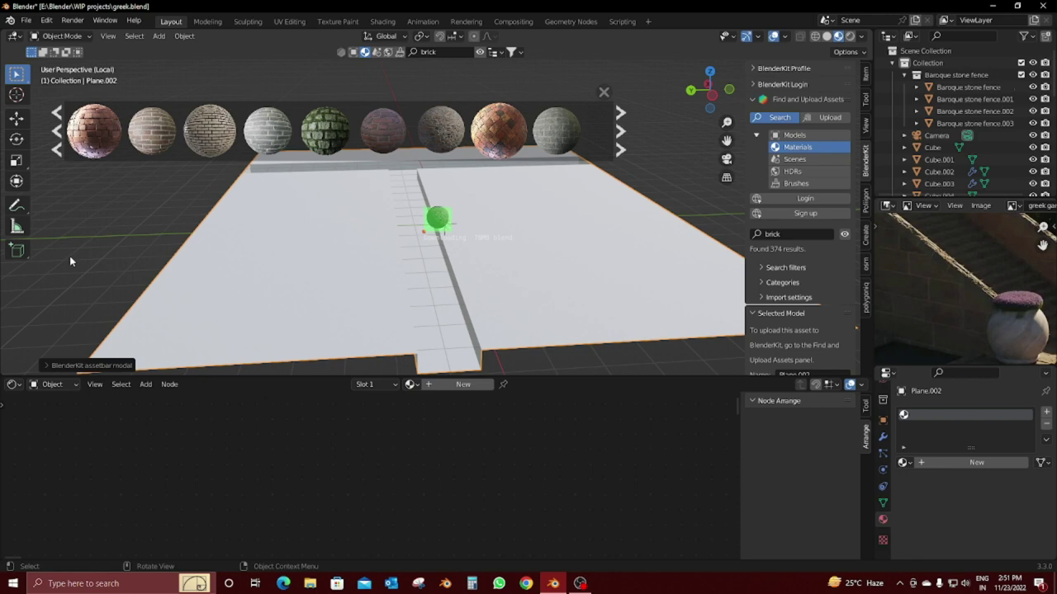
# Step: Enlarge and zoom the node editor on the Brick sidewalk nodes, close the thumbnail strip, and view from top
pyautogui.scroll(-4, 269, 276)
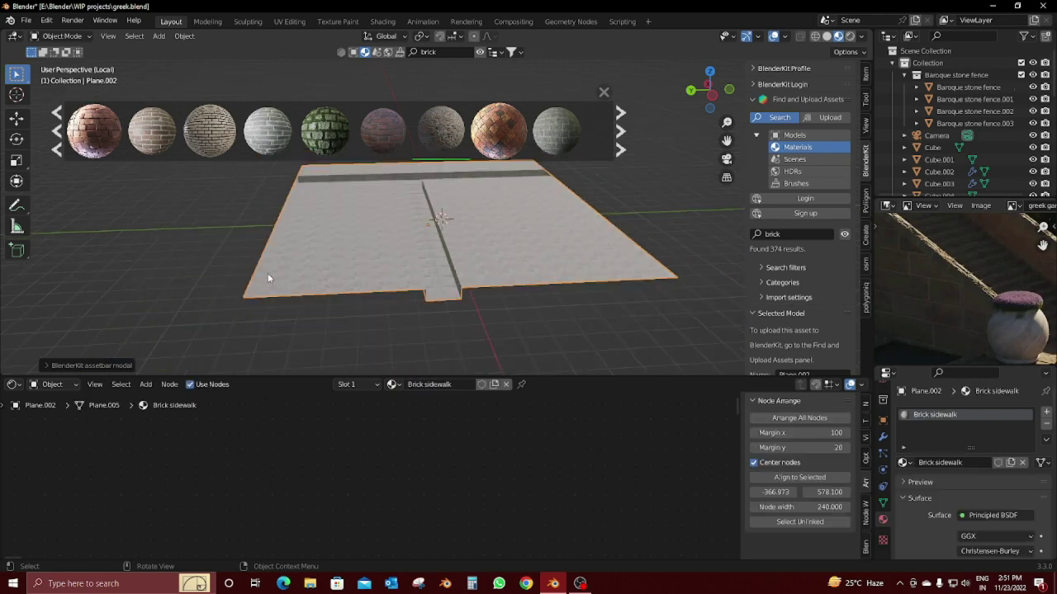
pyautogui.scroll(5, 268, 277)
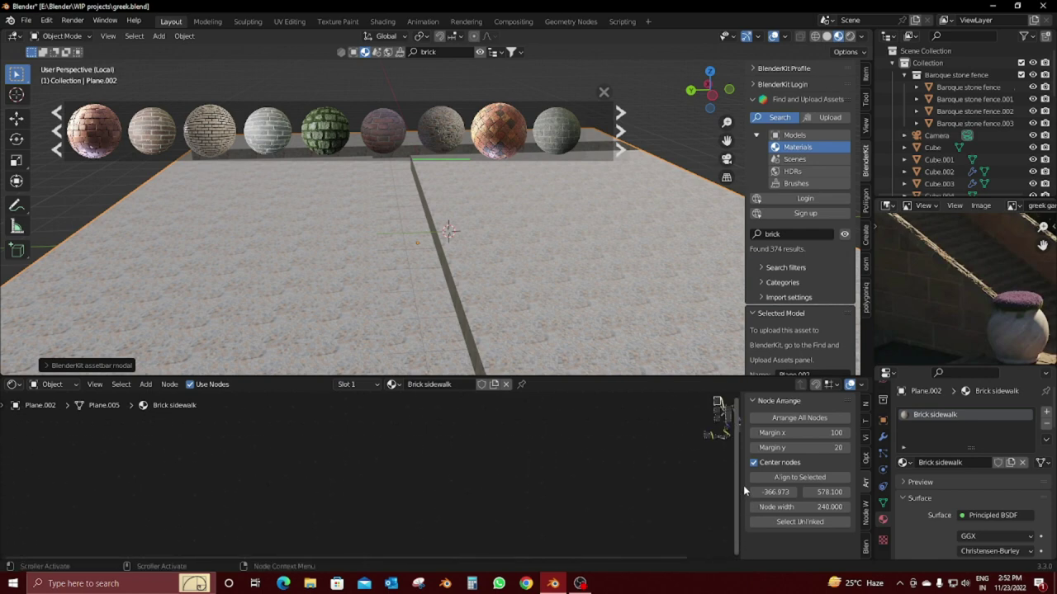
pyautogui.moveTo(383, 517); pyautogui.dragTo(487, 499, button='middle')
pyautogui.scroll(3, 487, 498)
pyautogui.scroll(2, 577, 478)
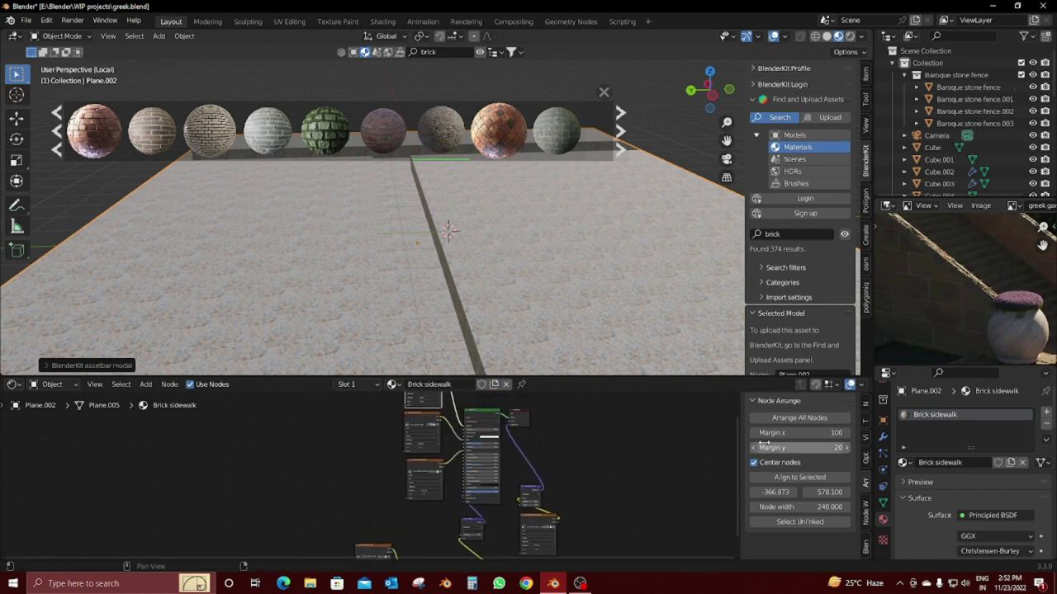
pyautogui.scroll(1, 665, 449)
pyautogui.moveTo(606, 377); pyautogui.dragTo(606, 288)
pyautogui.scroll(2, 525, 439)
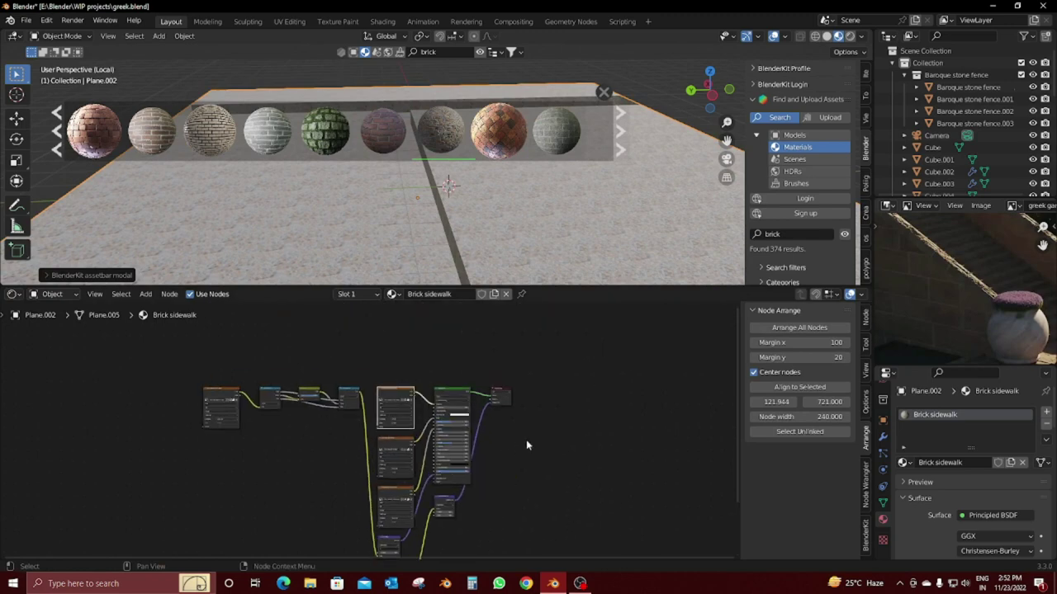
pyautogui.scroll(3, 578, 454)
pyautogui.click(603, 92)
pyautogui.press('KP_7')
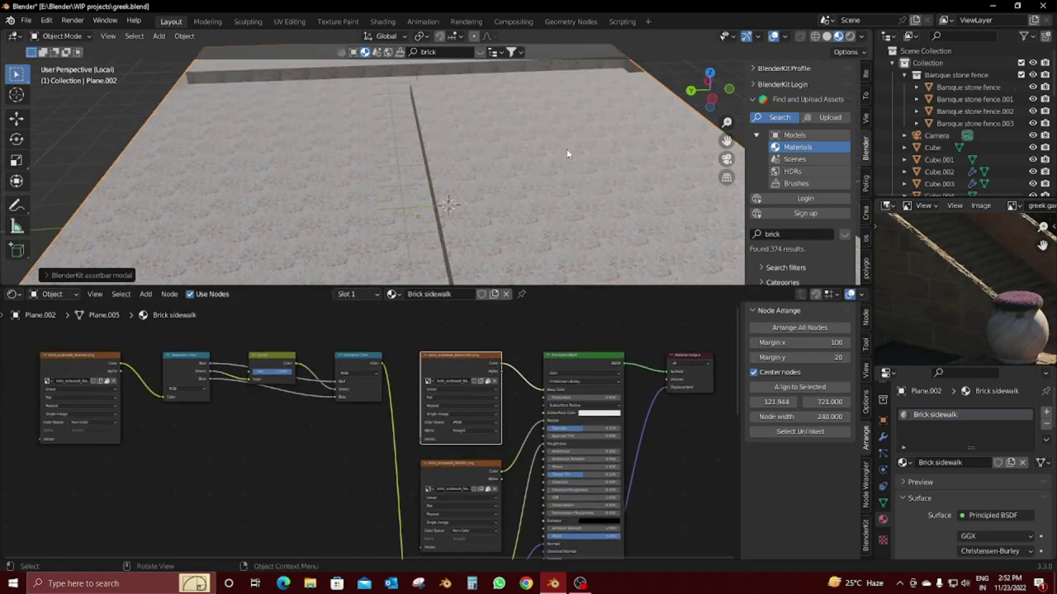
pyautogui.scroll(-3, 567, 153)
# Step: Project Plane.002's UVs from the top view, fitted to the texture bounds
pyautogui.press('Tab')
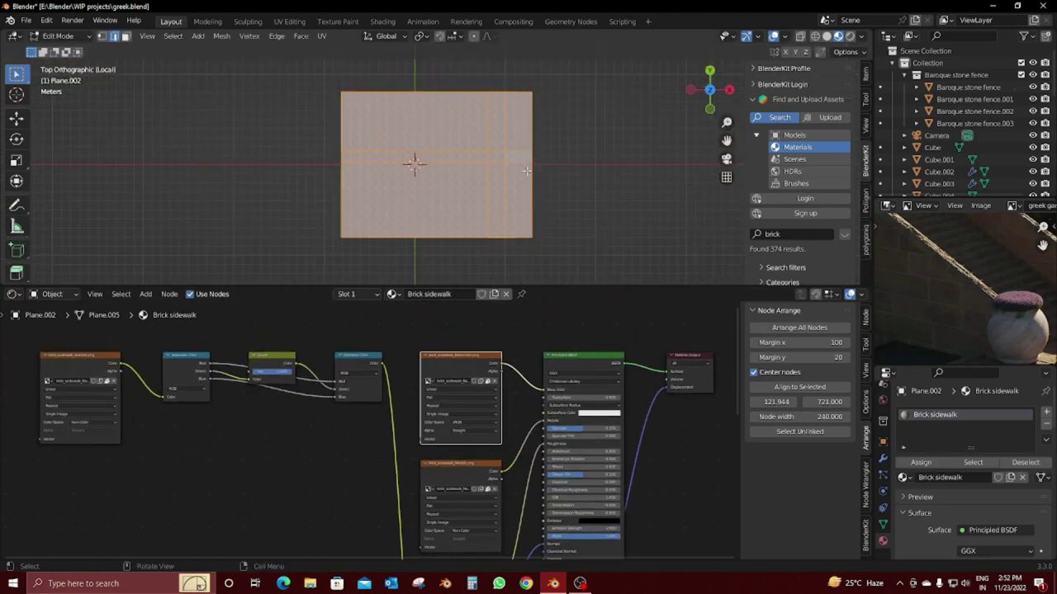
pyautogui.press('u')
pyautogui.click(482, 271)
pyautogui.press('u')
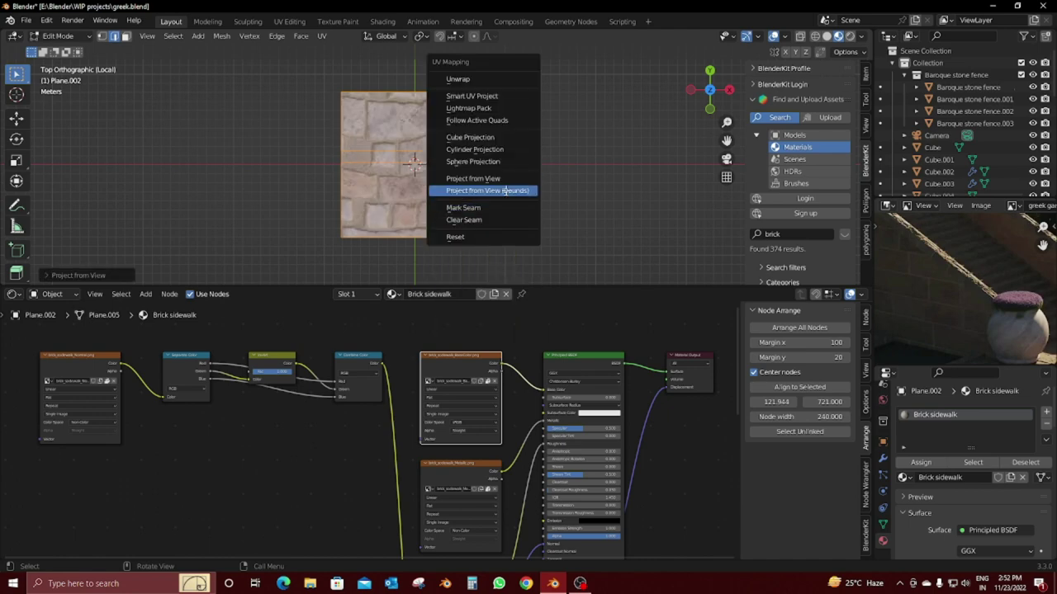
pyautogui.click(491, 207)
pyautogui.scroll(3, 496, 182)
pyautogui.press('Tab')
# Step: Apply the green Stone bricks BlenderKit material to the plane
pyautogui.moveTo(496, 182)
pyautogui.mouseDown(button='middle')
pyautogui.moveTo(608, 110)
pyautogui.moveTo(576, 107)
pyautogui.mouseUp(button='middle')
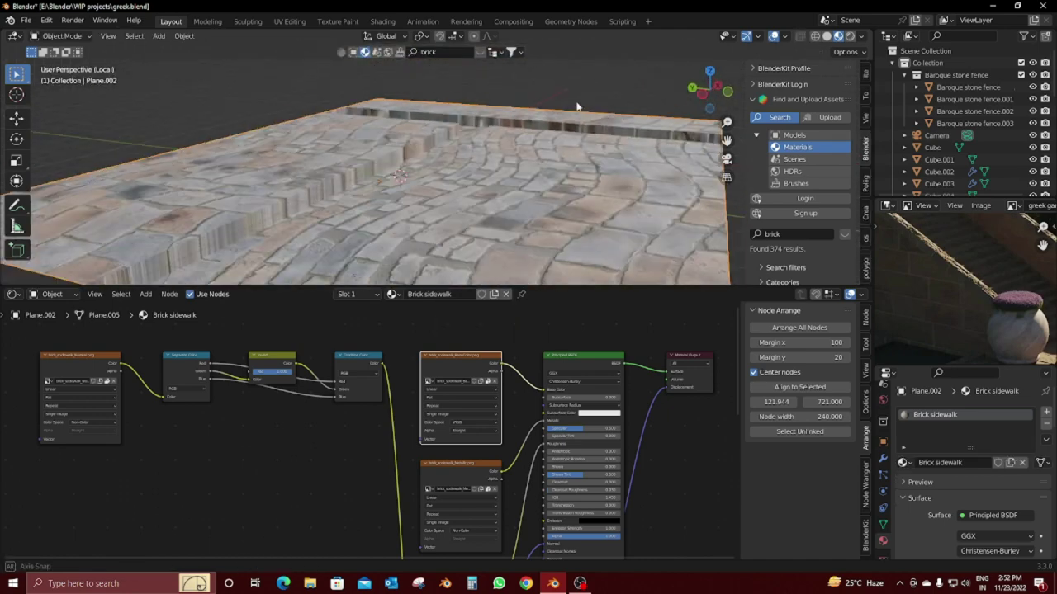
pyautogui.click(480, 52)
pyautogui.moveTo(324, 131)
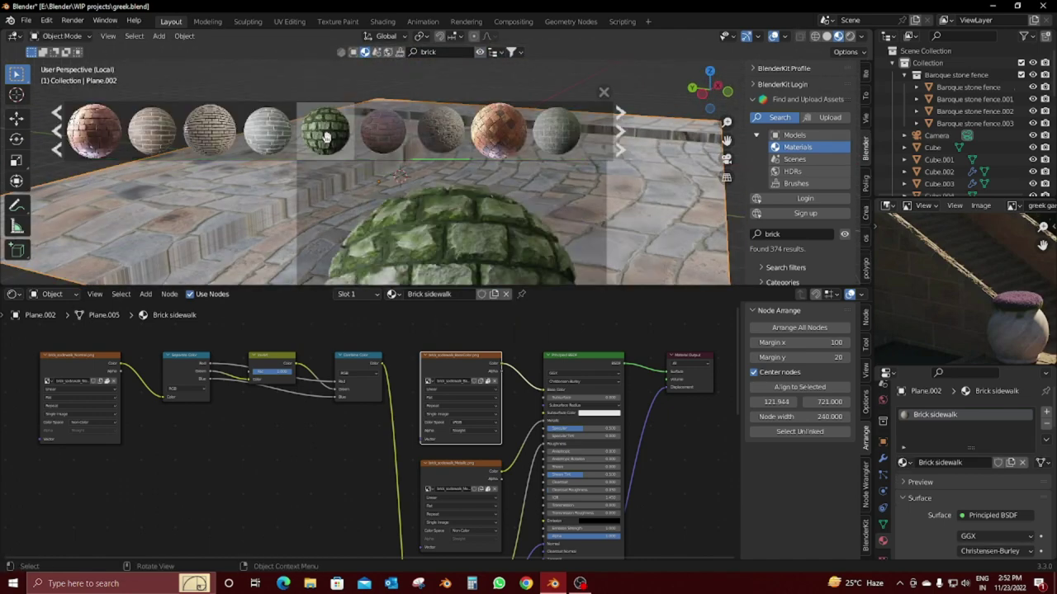
pyautogui.moveTo(327, 136); pyautogui.dragTo(393, 170)
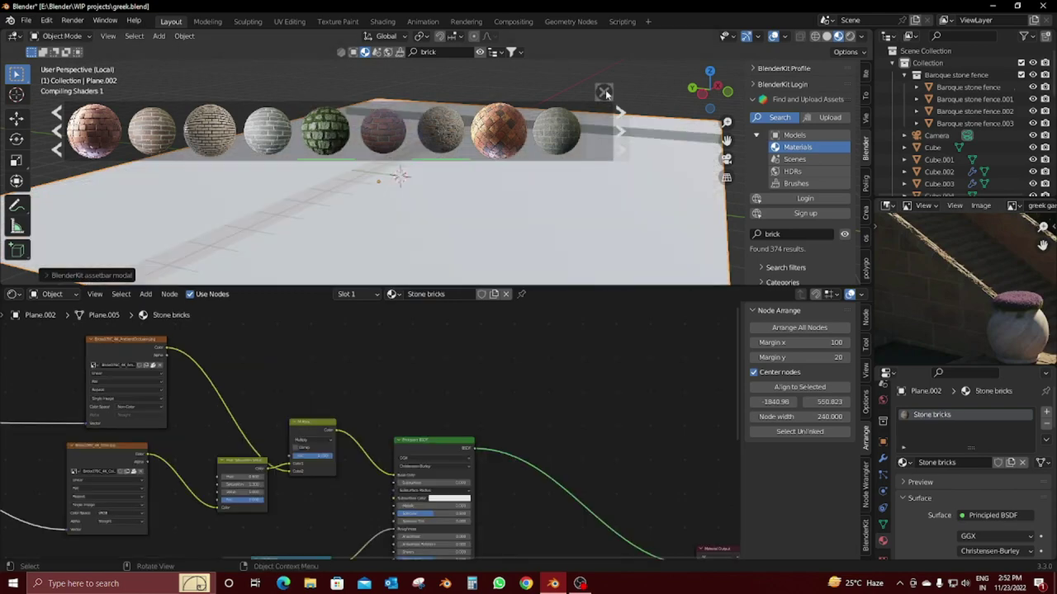
pyautogui.press('KP_7')
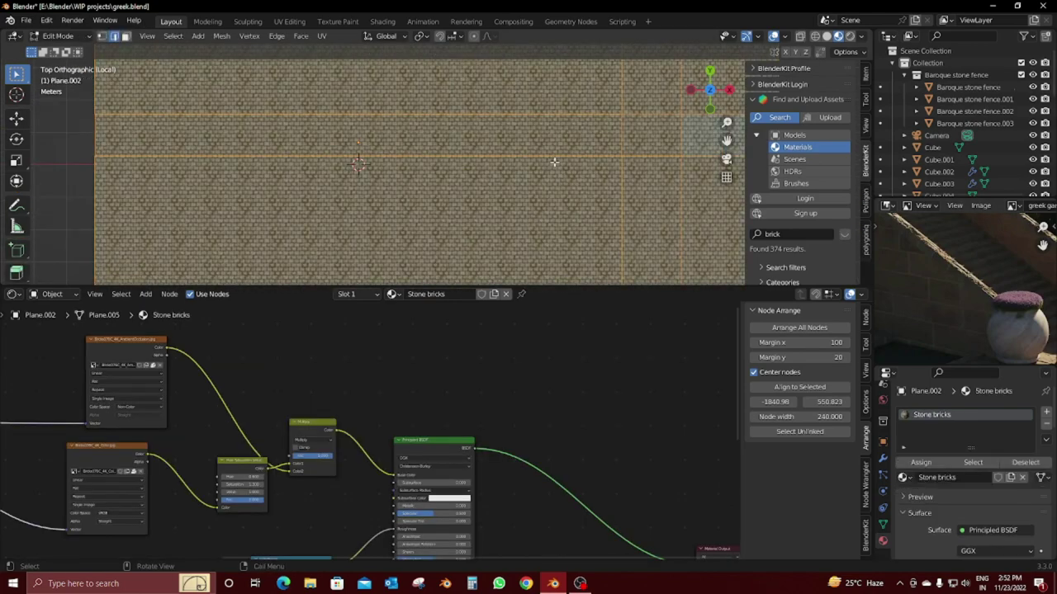
pyautogui.rightClick(554, 163)
pyautogui.moveTo(554, 163)
pyautogui.mouseDown(button='middle')
pyautogui.moveTo(556, 198)
pyautogui.moveTo(495, 192)
pyautogui.mouseUp(button='middle')
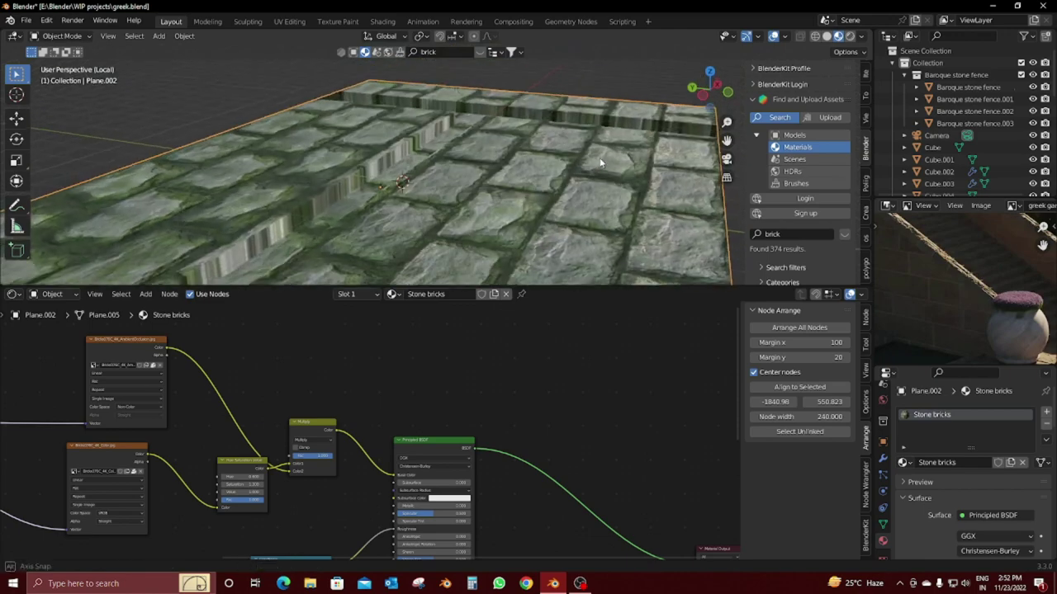
# Step: Reproject the plane's UVs from view with Bounds so the stones lie evenly
pyautogui.press('Tab')
pyautogui.press('u')
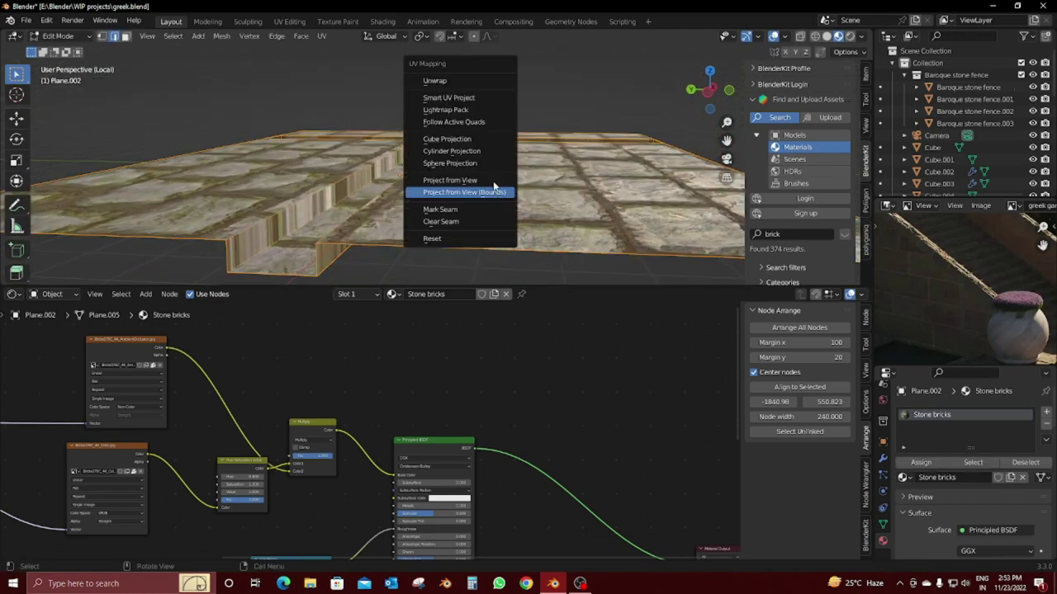
pyautogui.click(495, 192)
pyautogui.press('Tab')
pyautogui.moveTo(494, 192); pyautogui.dragTo(471, 247, button='middle')
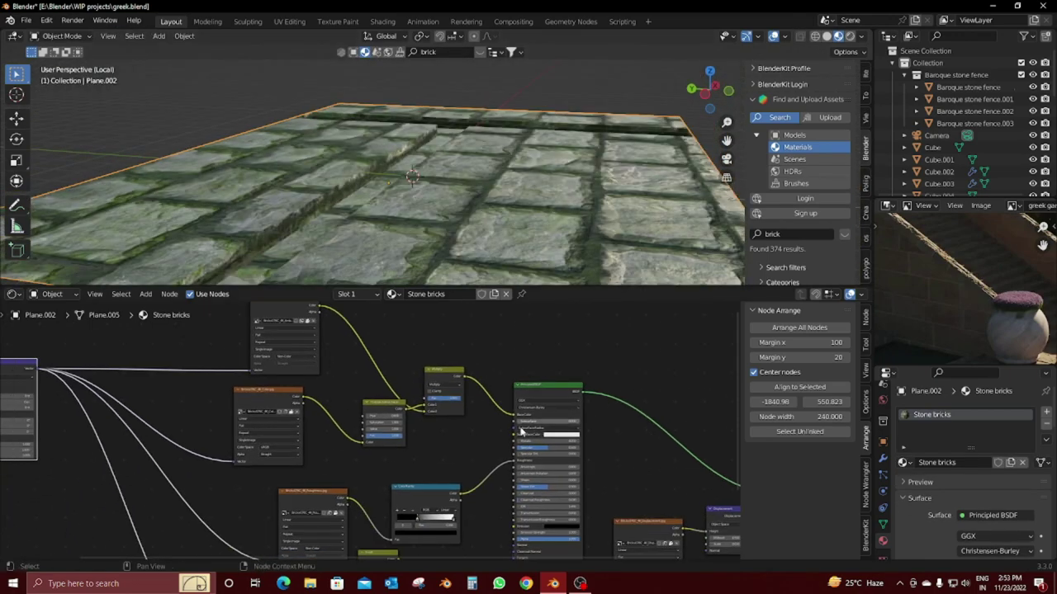
pyautogui.moveTo(465, 375); pyautogui.dragTo(267, 461, button='middle')
pyautogui.scroll(3, 318, 483)
# Step: Set the Stone bricks Mapping scale to 10.7 on all axes, after first trying 8.2
pyautogui.write('8')
pyautogui.press('Return')
pyautogui.moveTo(318, 483); pyautogui.dragTo(318, 505)
pyautogui.write('8.2')
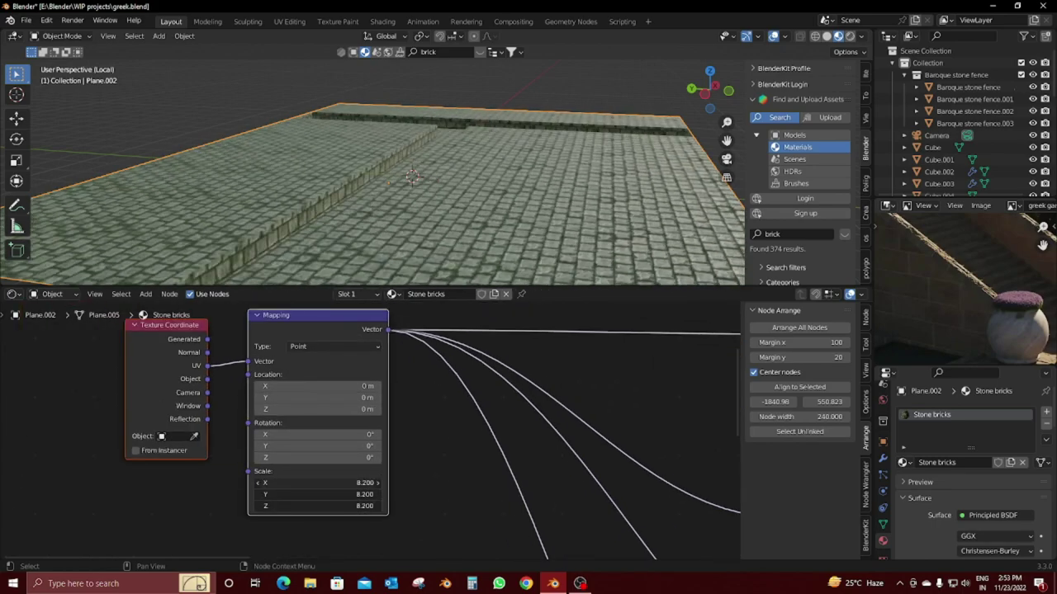
pyautogui.press('Return')
pyautogui.moveTo(418, 144); pyautogui.dragTo(520, 174, button='middle')
pyautogui.moveTo(351, 483); pyautogui.dragTo(351, 505)
pyautogui.write('10.7')
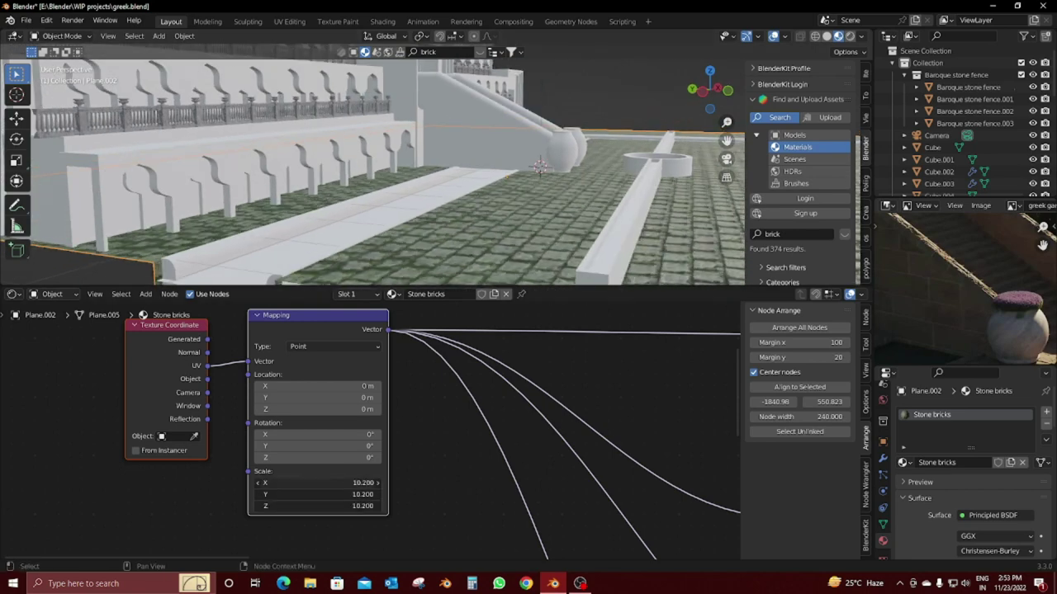
pyautogui.press('Return')
# Step: Switch to Rendered shading and split the 3D view into two side-by-side views
pyautogui.moveTo(960, 358); pyautogui.dragTo(917, 356, button='middle')
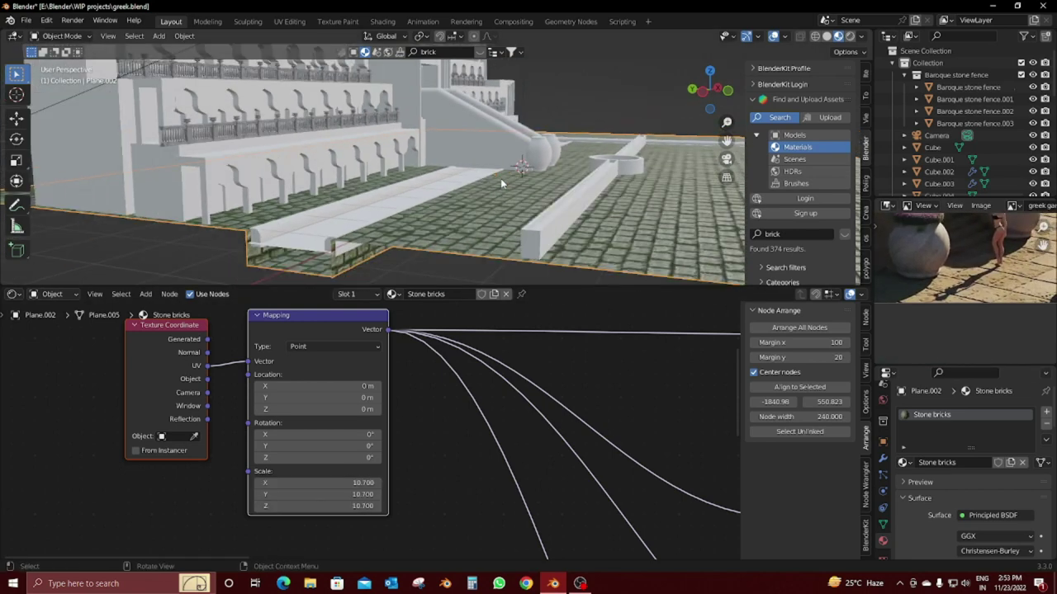
pyautogui.press('z')
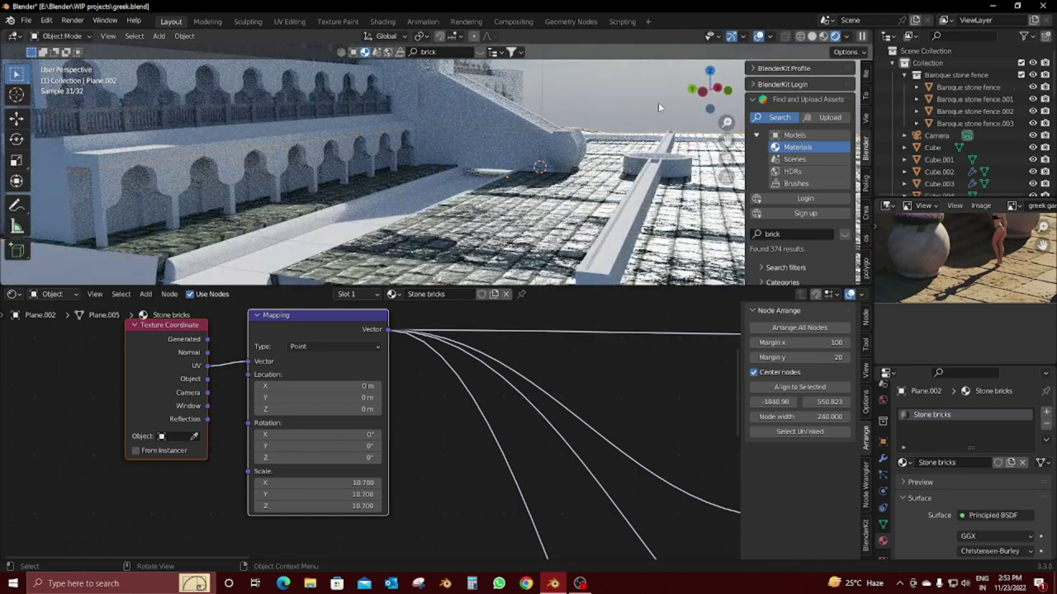
pyautogui.moveTo(743, 59); pyautogui.dragTo(458, 145)
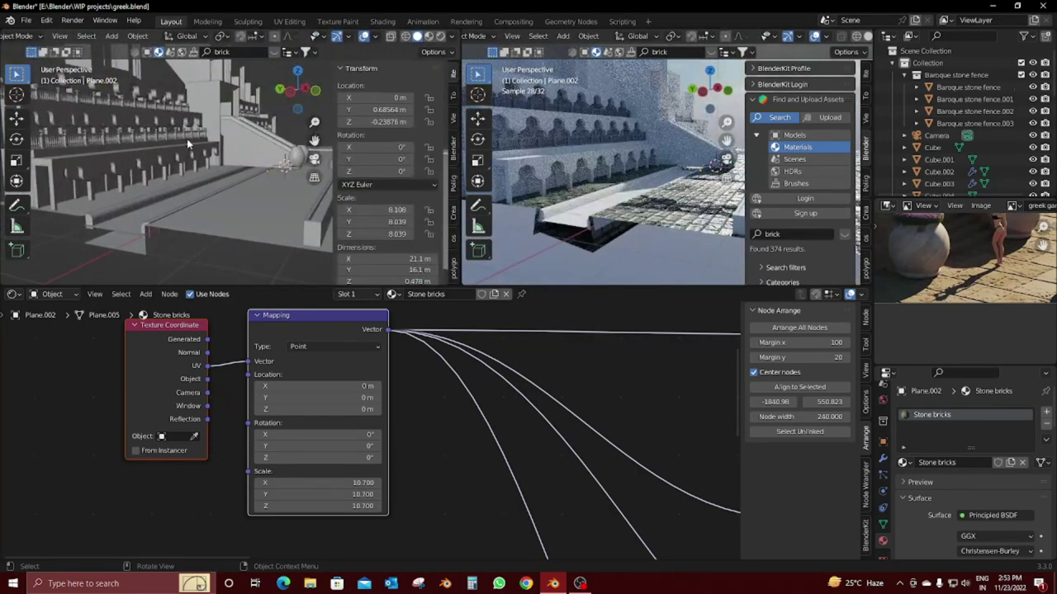
# Step: Hide the left view's sidebar and toolbar, look through the camera, and isolate Cube.006
pyautogui.press('n')
pyautogui.press('t')
pyautogui.press('KP_0')
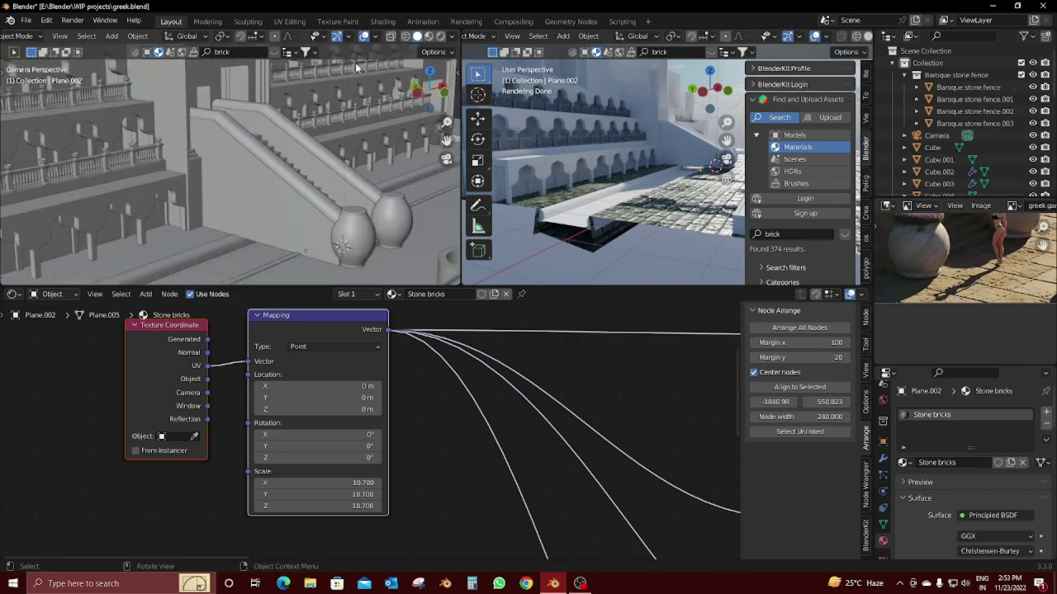
pyautogui.click(363, 107)
pyautogui.press('KP_Divide')
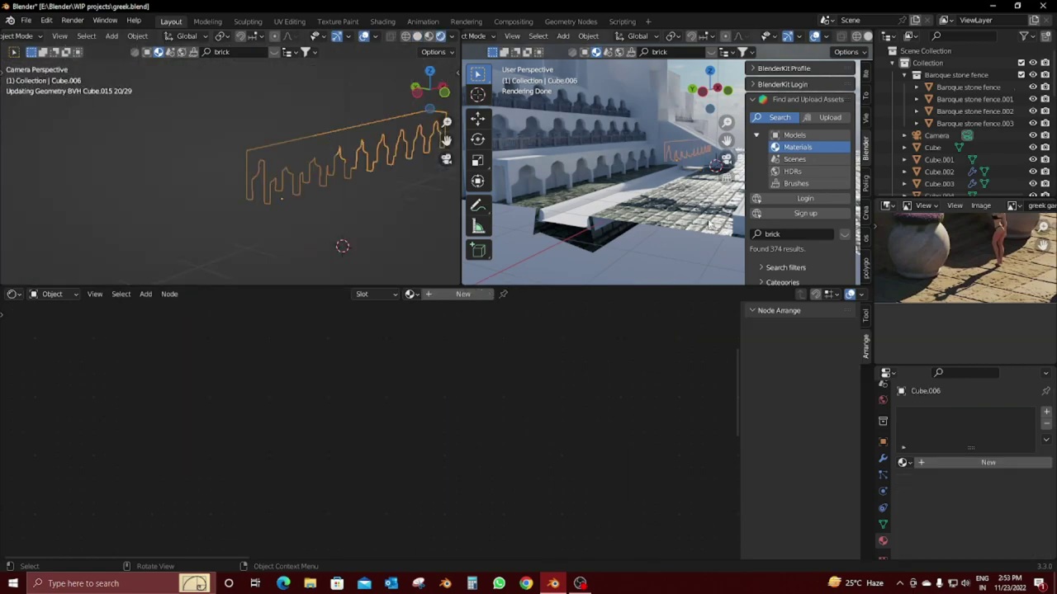
# Step: Give the views more height, set the right view to Solid, and select pool Plane.004
pyautogui.moveTo(649, 289); pyautogui.dragTo(635, 428)
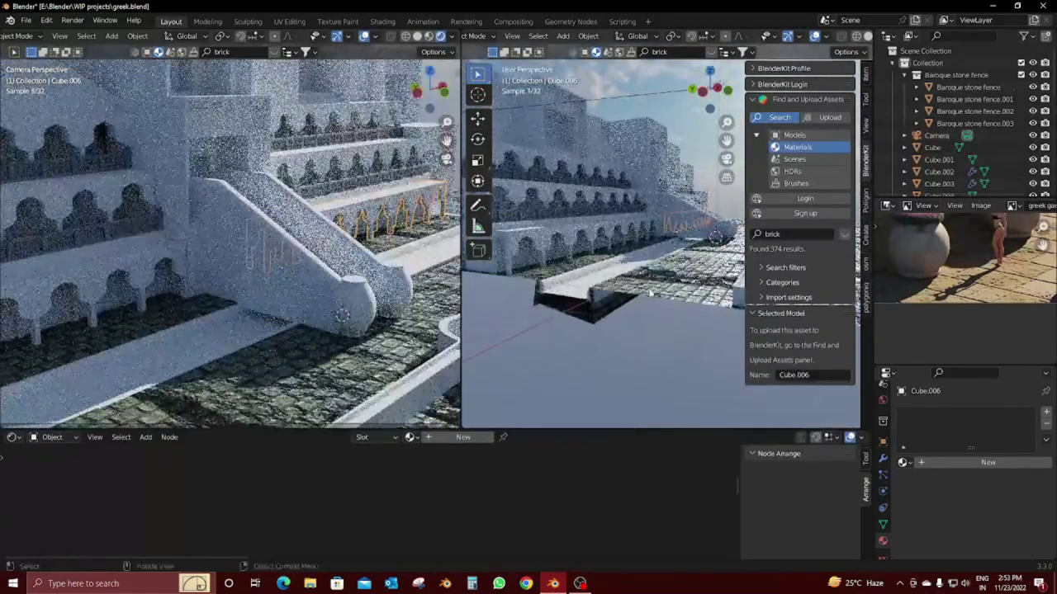
pyautogui.scroll(-2, 787, 41)
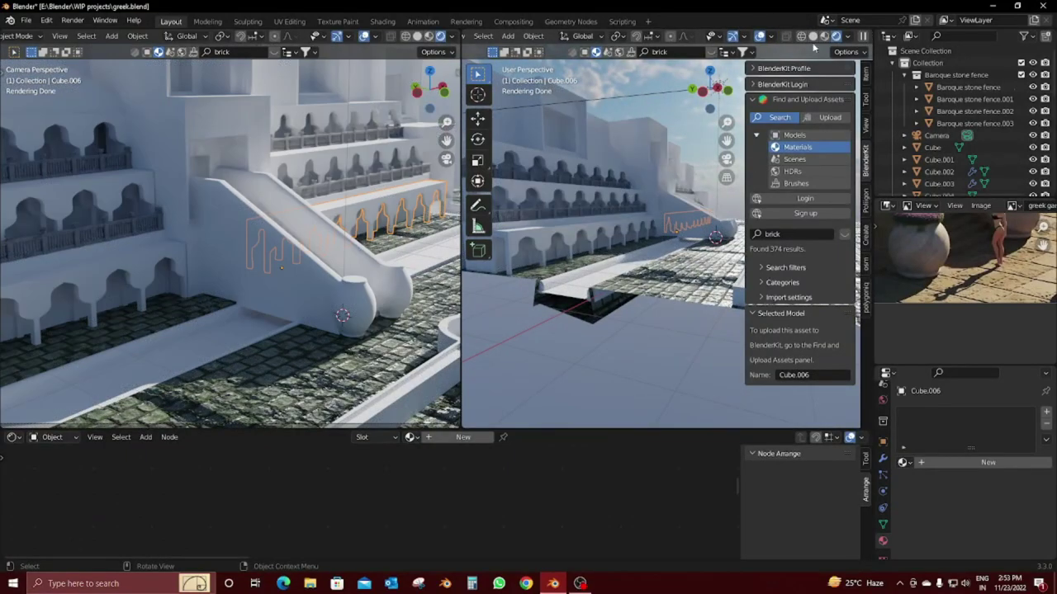
pyautogui.click(828, 35)
pyautogui.moveTo(578, 206); pyautogui.dragTo(590, 212, button='middle')
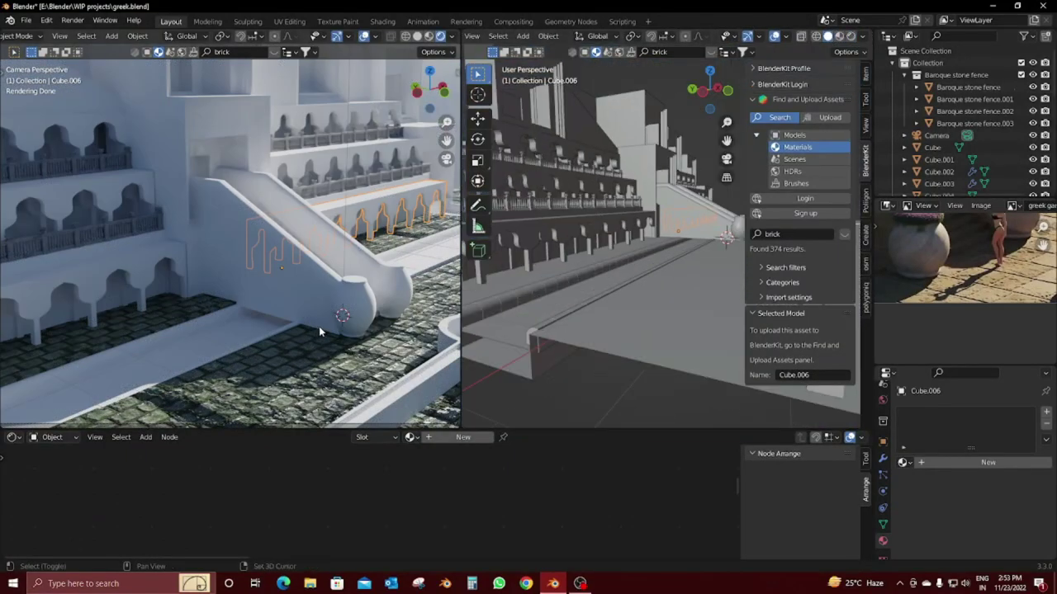
pyautogui.moveTo(318, 326); pyautogui.dragTo(313, 280, button='middle')
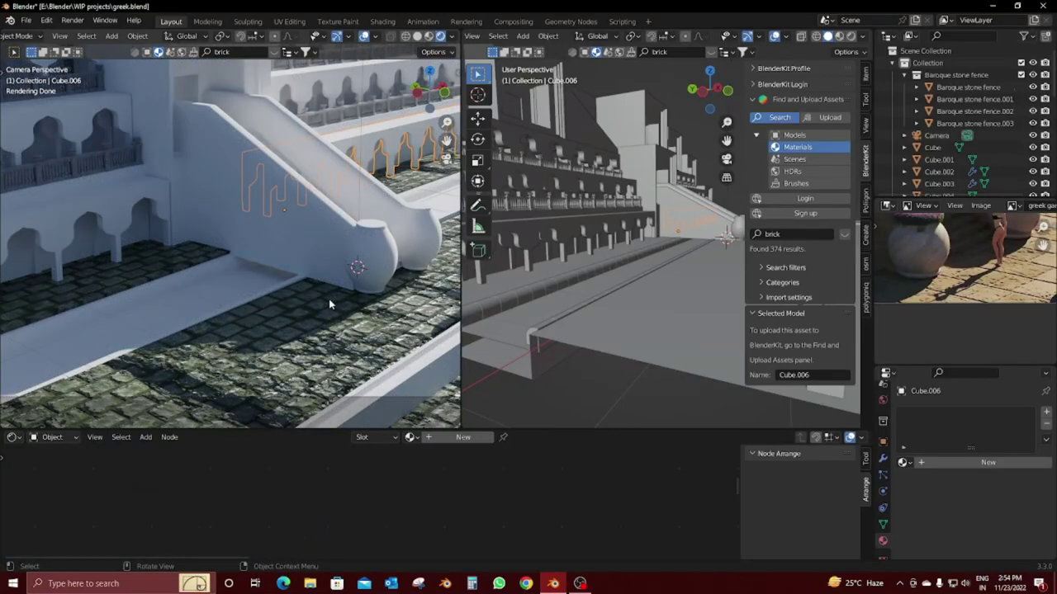
pyautogui.click(208, 322)
pyautogui.write('water')
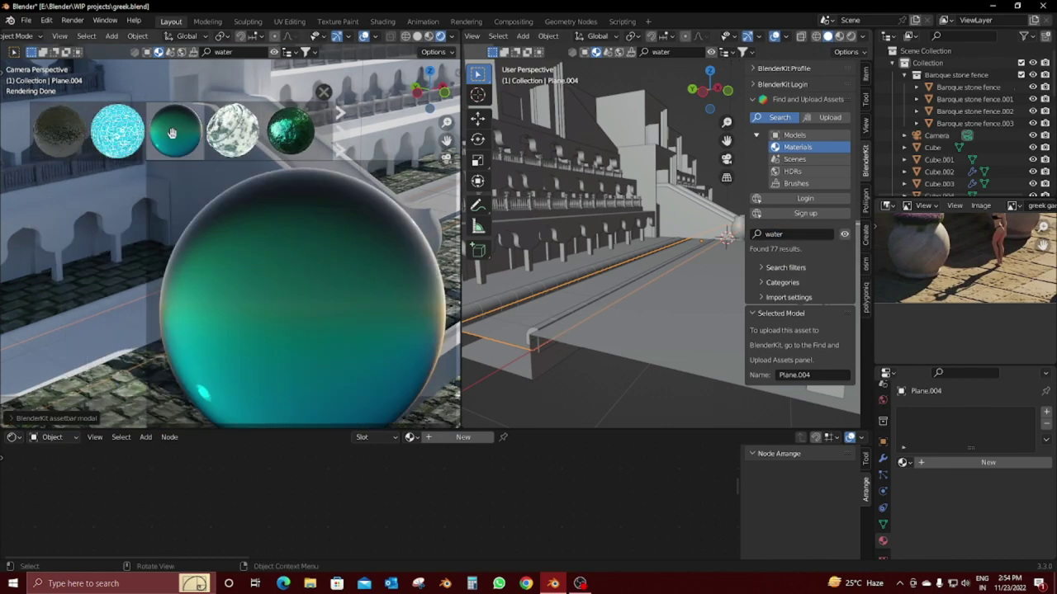
# Step: Apply the Turquoise Water material to pool surface Plane.004
pyautogui.moveTo(171, 133); pyautogui.dragTo(670, 273)
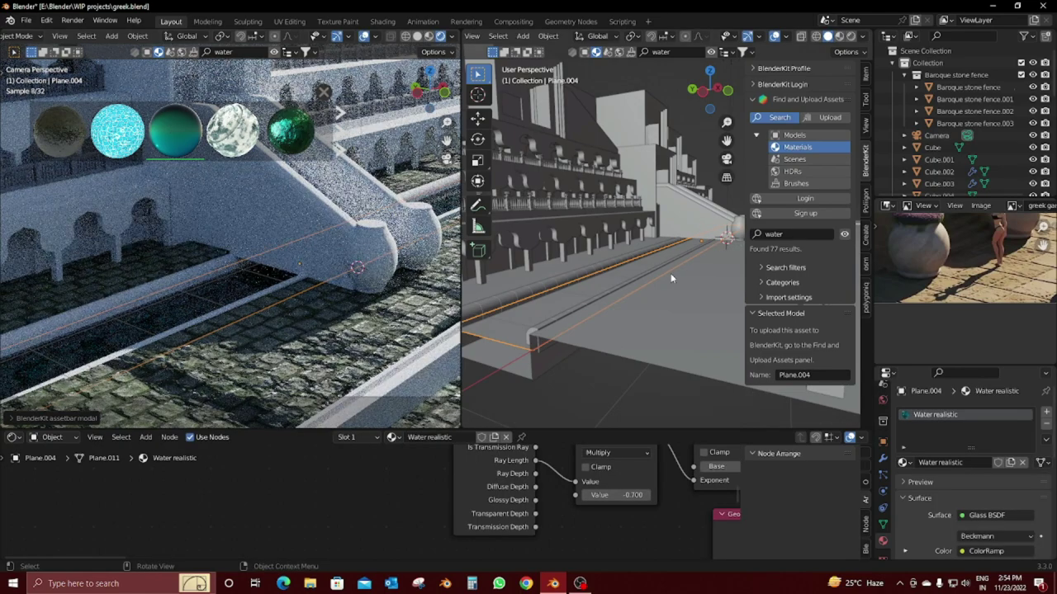
pyautogui.moveTo(313, 272); pyautogui.dragTo(388, 313, button='middle')
pyautogui.scroll(-3, 650, 313)
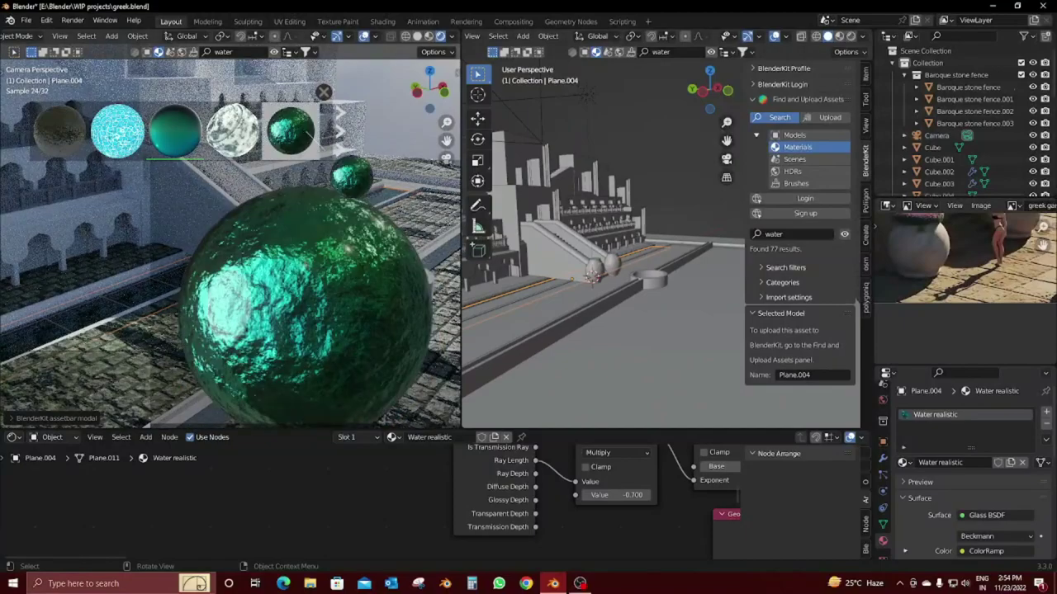
pyautogui.moveTo(351, 173); pyautogui.dragTo(603, 312)
pyautogui.moveTo(248, 314)
pyautogui.mouseDown(button='middle')
pyautogui.moveTo(198, 327)
pyautogui.moveTo(266, 195)
pyautogui.mouseUp(button='middle')
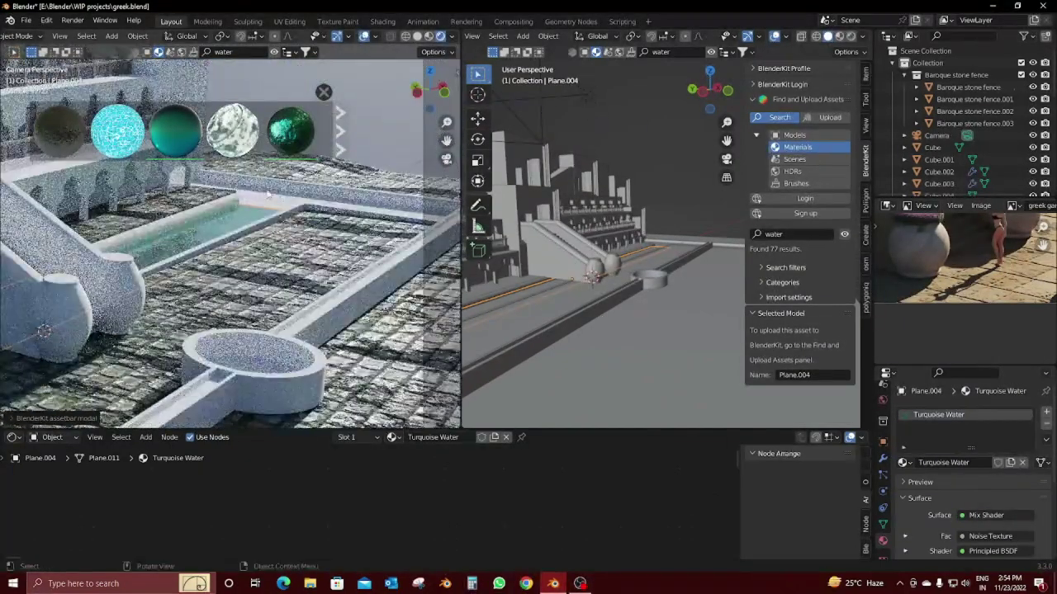
# Step: Link Turquoise Water to pool Plane.003, then make floor Plane.002 the active object
pyautogui.keyDown('shift'); pyautogui.click(267, 201); pyautogui.keyUp('shift')
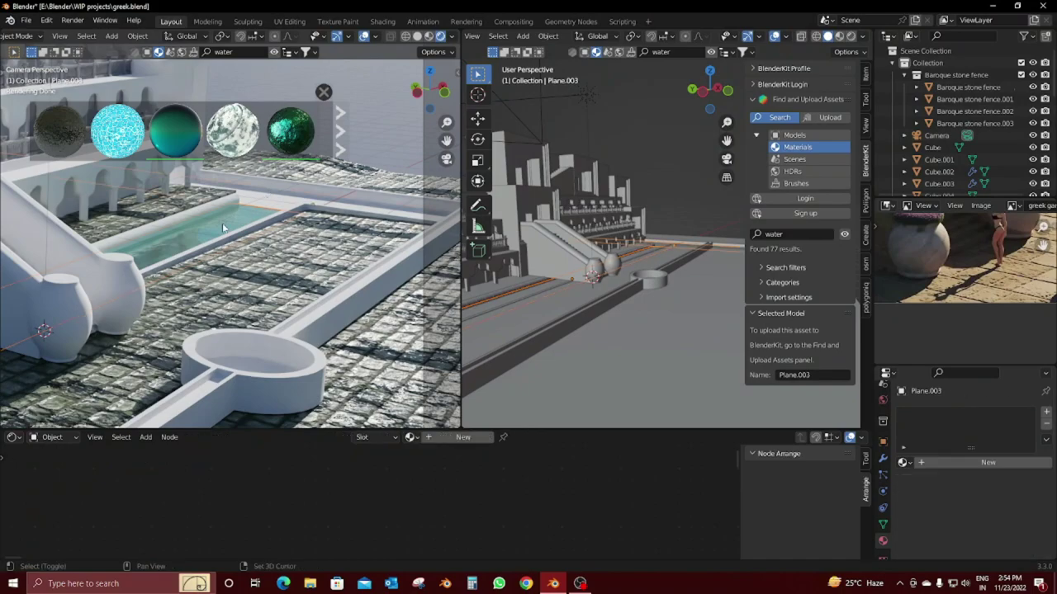
pyautogui.hotkey('ctrl', 'l')
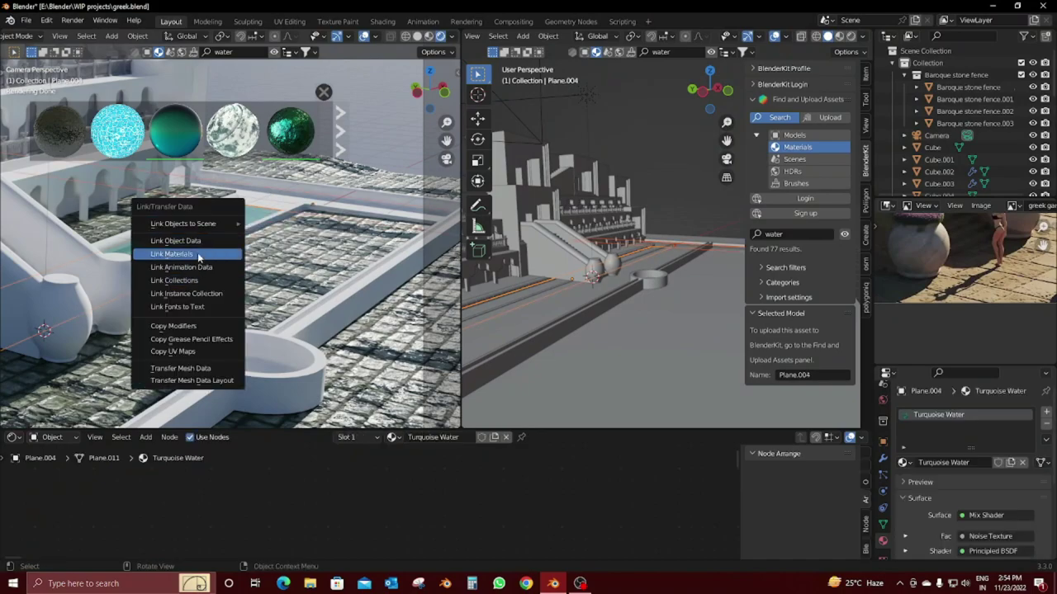
pyautogui.click(198, 252)
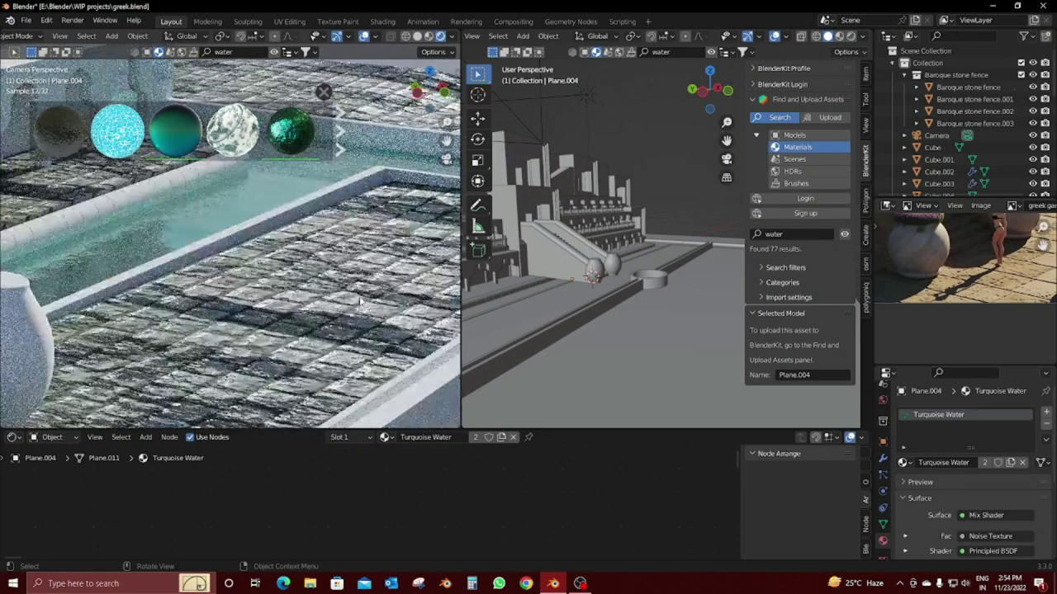
pyautogui.click(394, 182)
pyautogui.moveTo(317, 272)
pyautogui.mouseDown(button='middle')
pyautogui.moveTo(213, 242)
pyautogui.moveTo(291, 312)
pyautogui.mouseUp(button='middle')
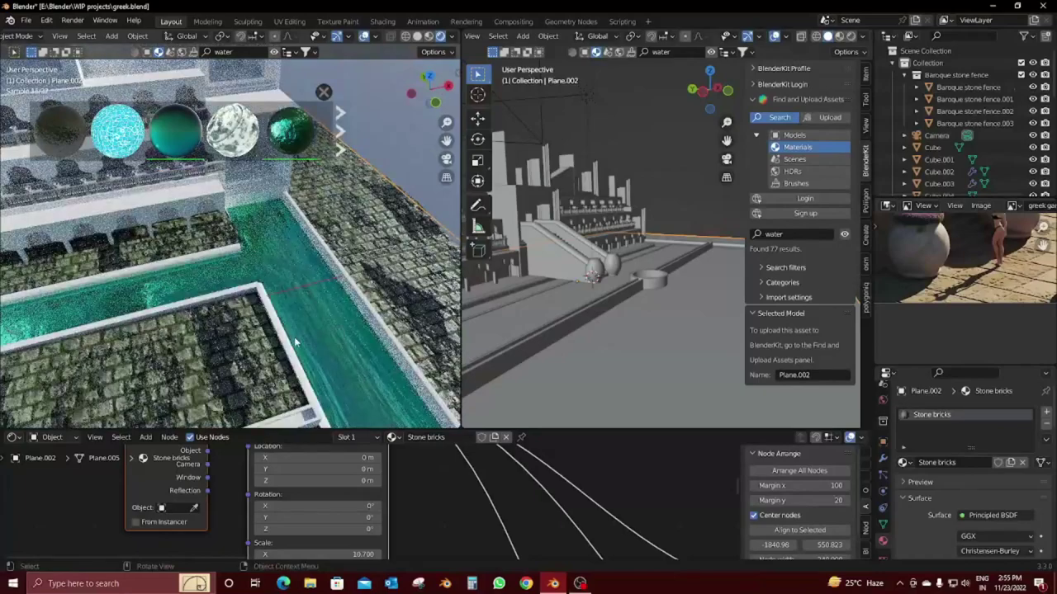
# Step: Search BlenderKit for 'floor' and drop Stylized Stone Floor onto Plane.002
pyautogui.moveTo(296, 291); pyautogui.dragTo(353, 115, button='middle')
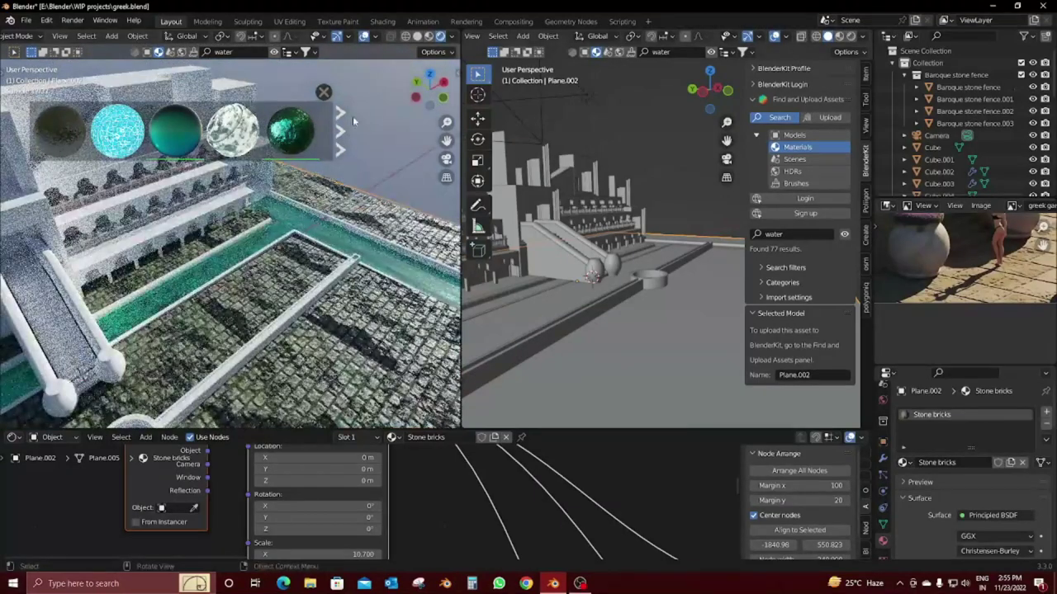
pyautogui.click(818, 233)
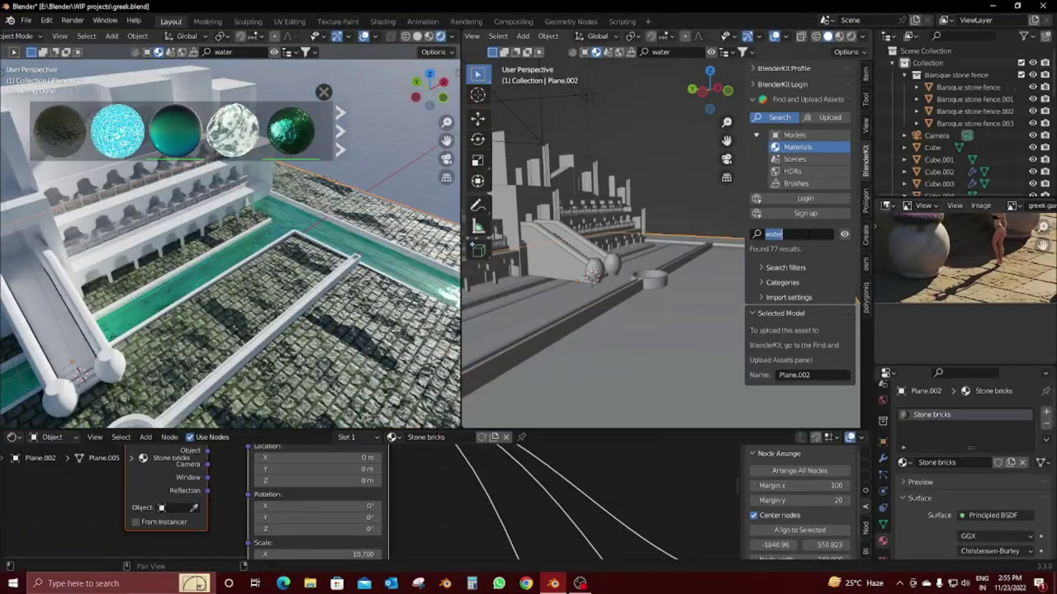
pyautogui.write('floor')
pyautogui.press('Return')
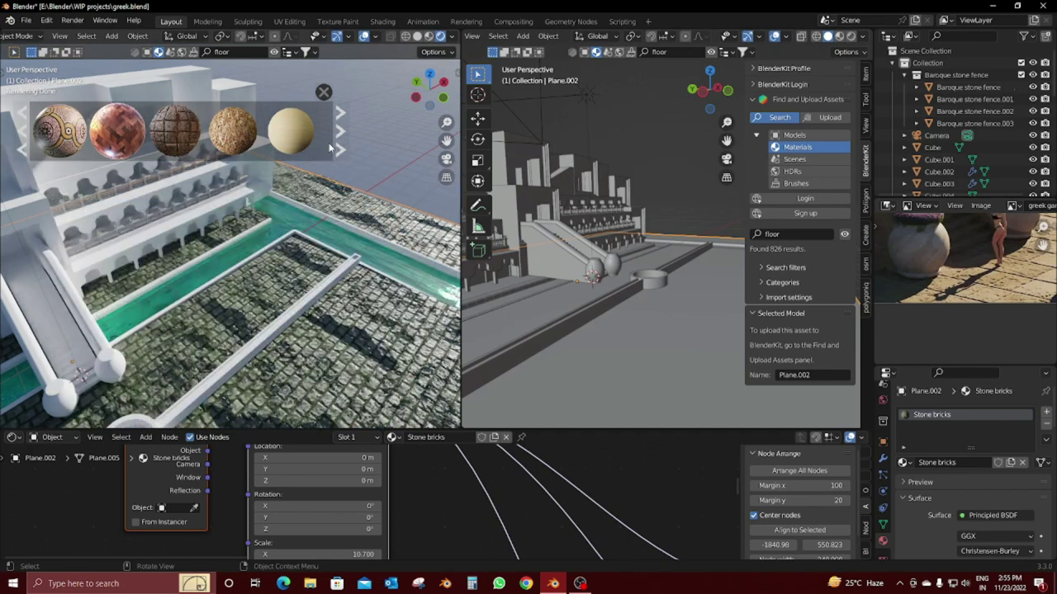
pyautogui.click(337, 148)
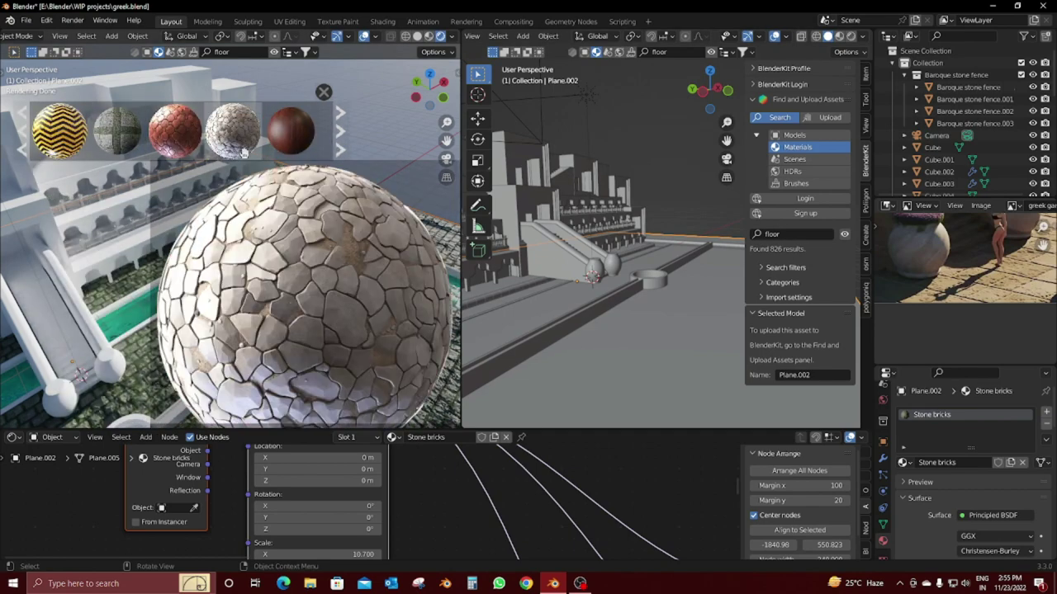
pyautogui.click(338, 149)
pyautogui.moveTo(117, 130)
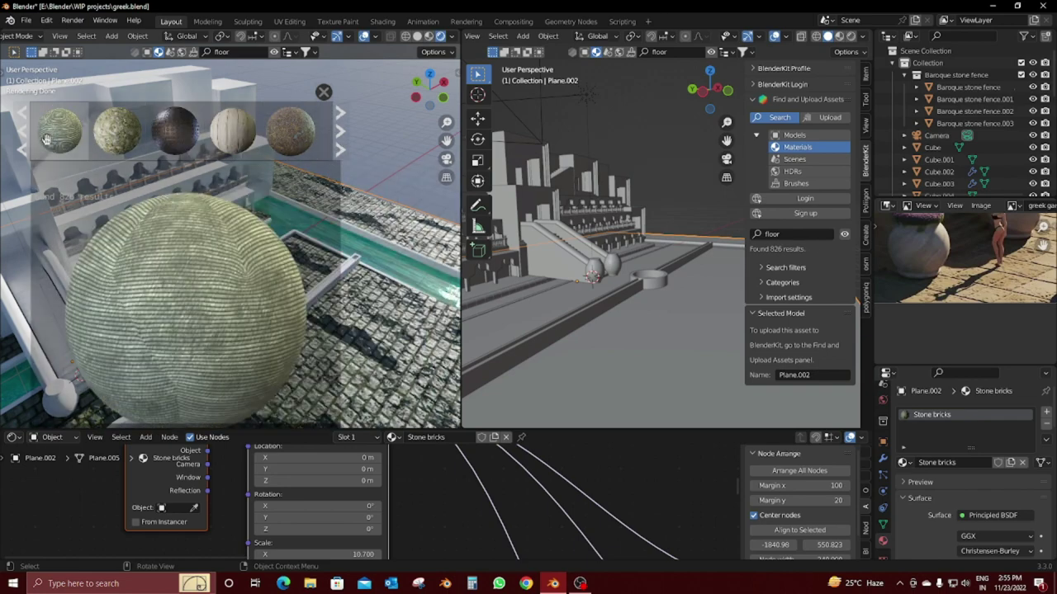
pyautogui.click(337, 148)
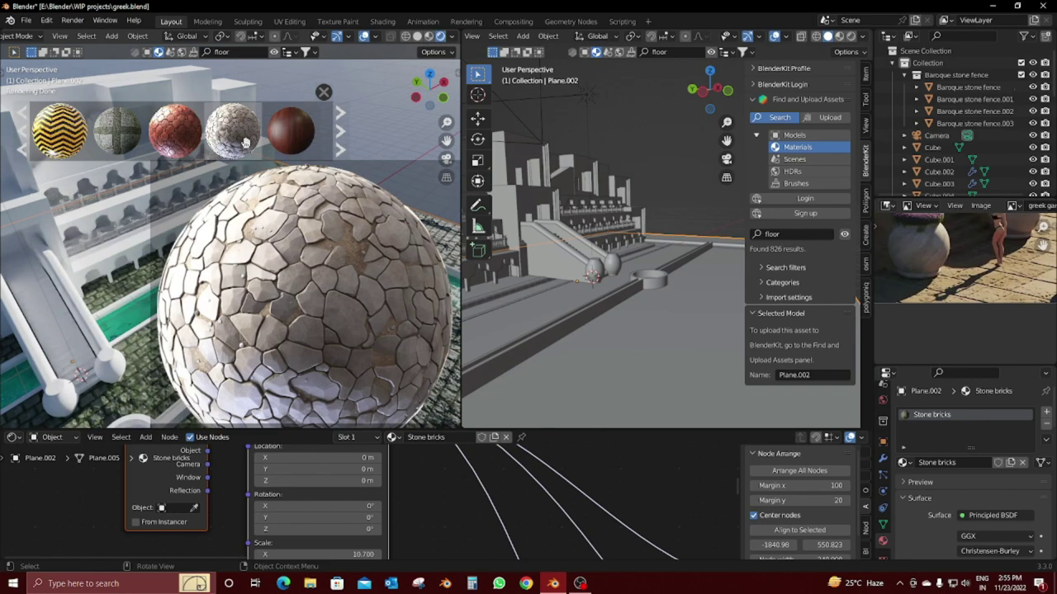
pyautogui.moveTo(232, 131); pyautogui.dragTo(459, 381)
# Step: Cube-project the floor plane's UVs
pyautogui.press('Tab')
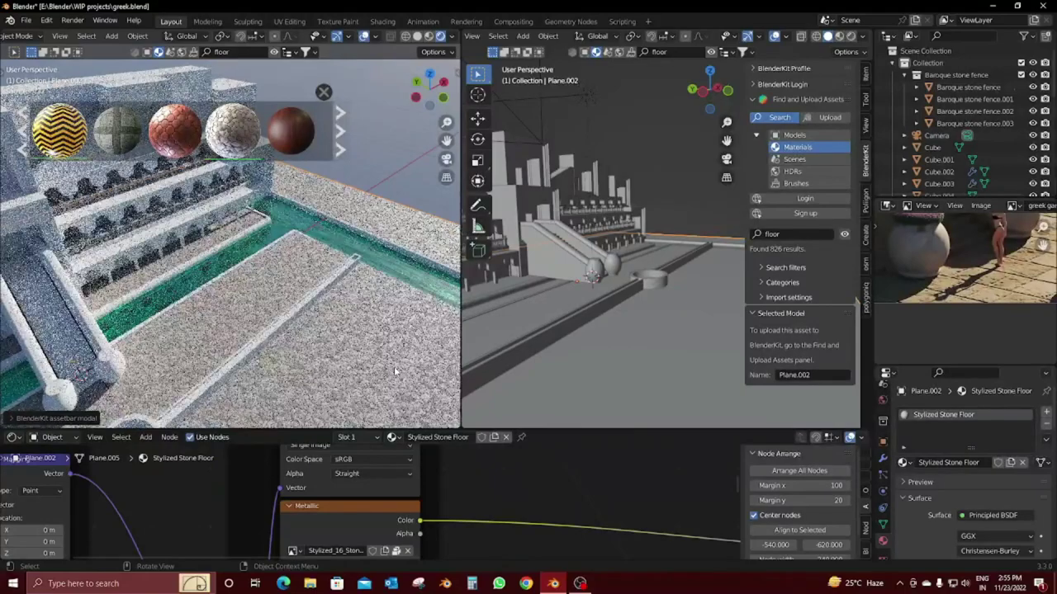
pyautogui.press('u')
pyautogui.click(394, 367)
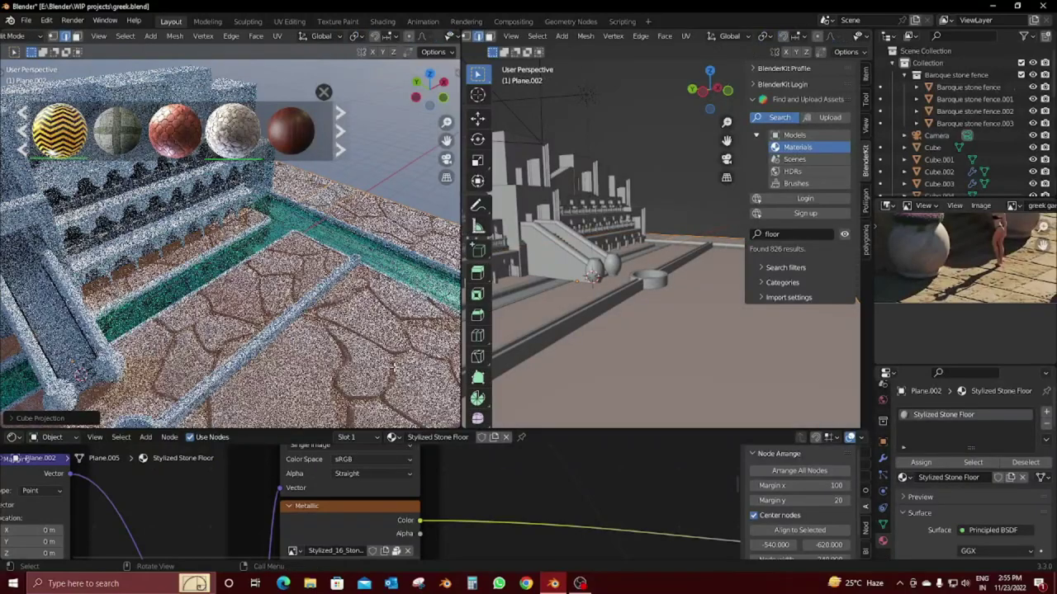
pyautogui.scroll(-2, 381, 523)
# Step: Set the floor's Mapping node scale to 15 on all three axes
pyautogui.moveTo(381, 523); pyautogui.dragTo(565, 481, button='middle')
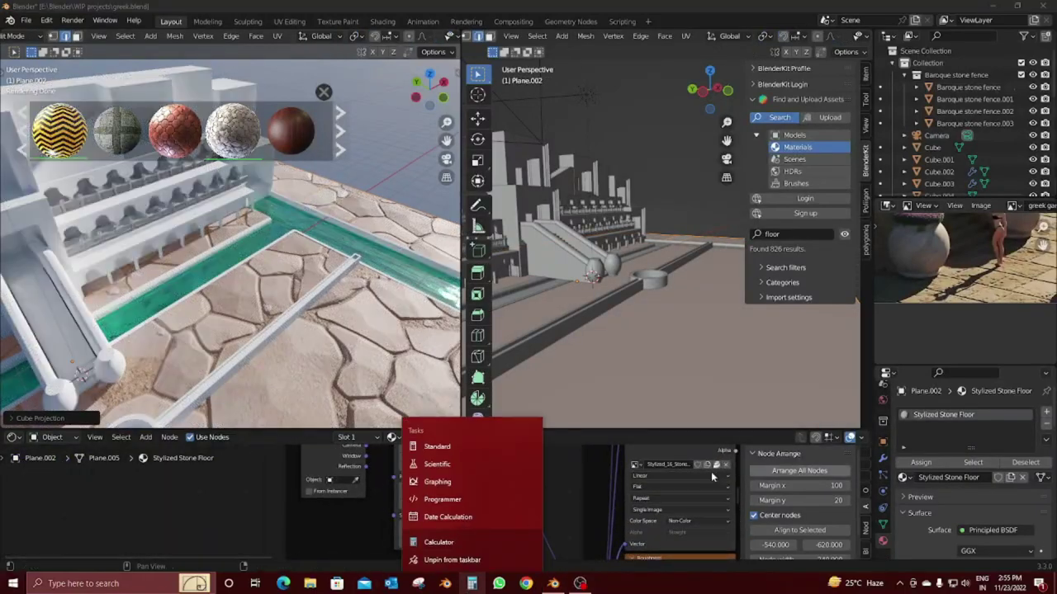
pyautogui.scroll(2, 479, 494)
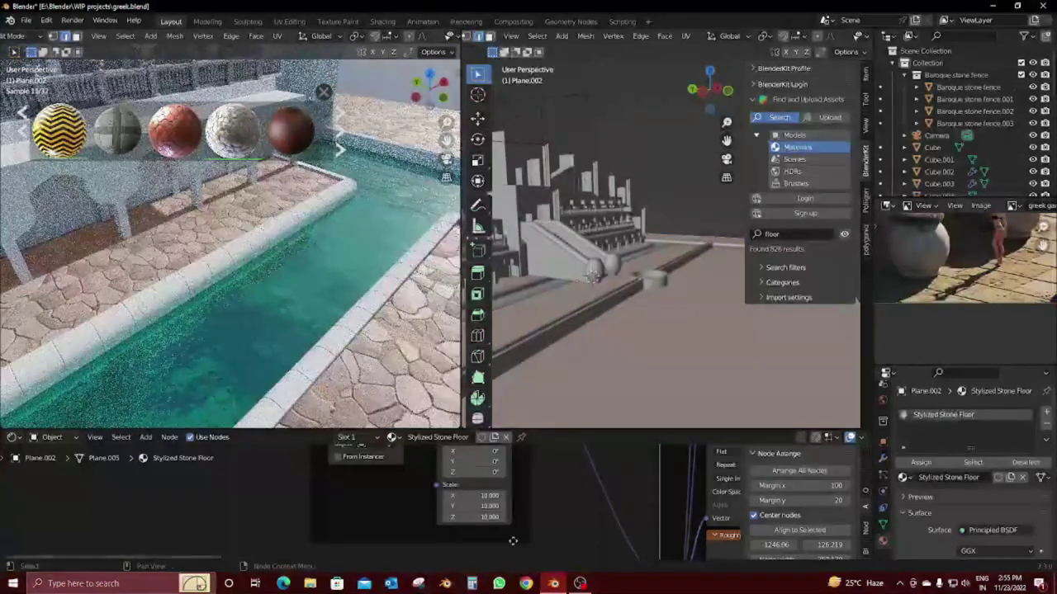
pyautogui.moveTo(475, 495); pyautogui.dragTo(474, 517)
pyautogui.write('14')
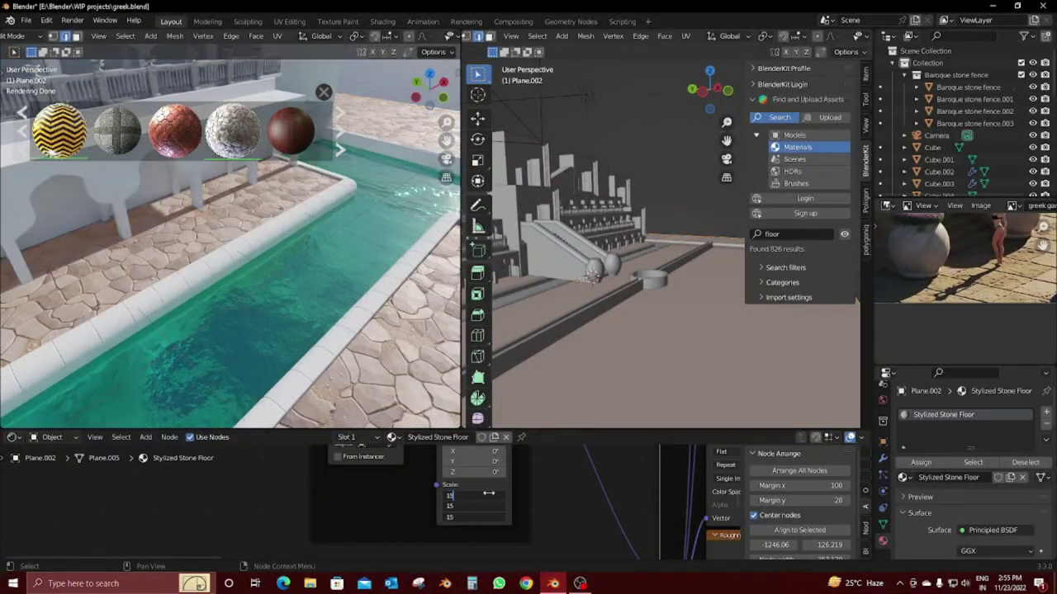
pyautogui.press('Return')
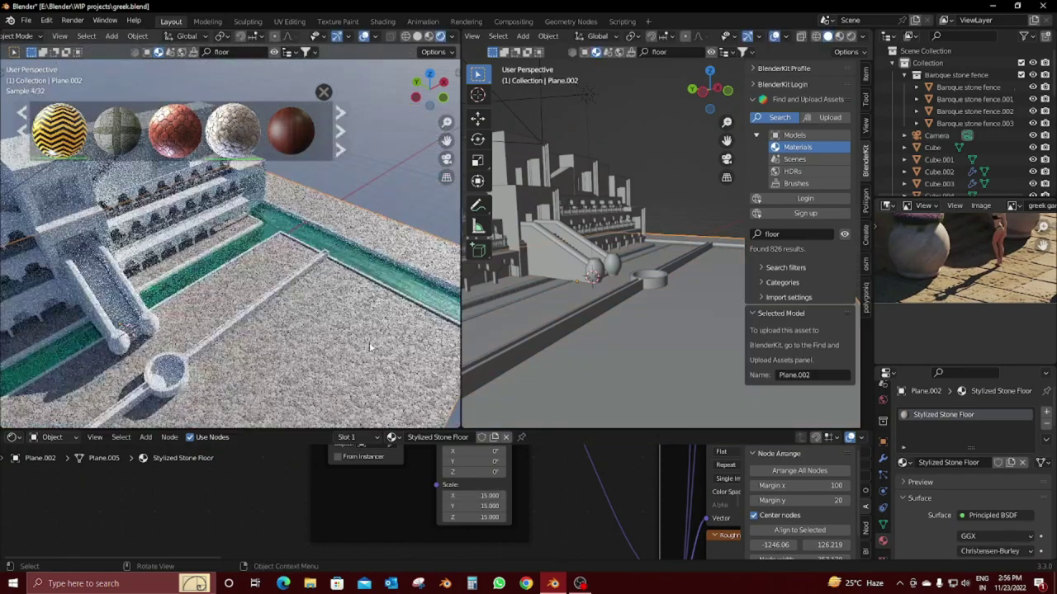
pyautogui.press('KP_0')
# Step: Close the asset bar and join the two 3D views into one
pyautogui.click(319, 95)
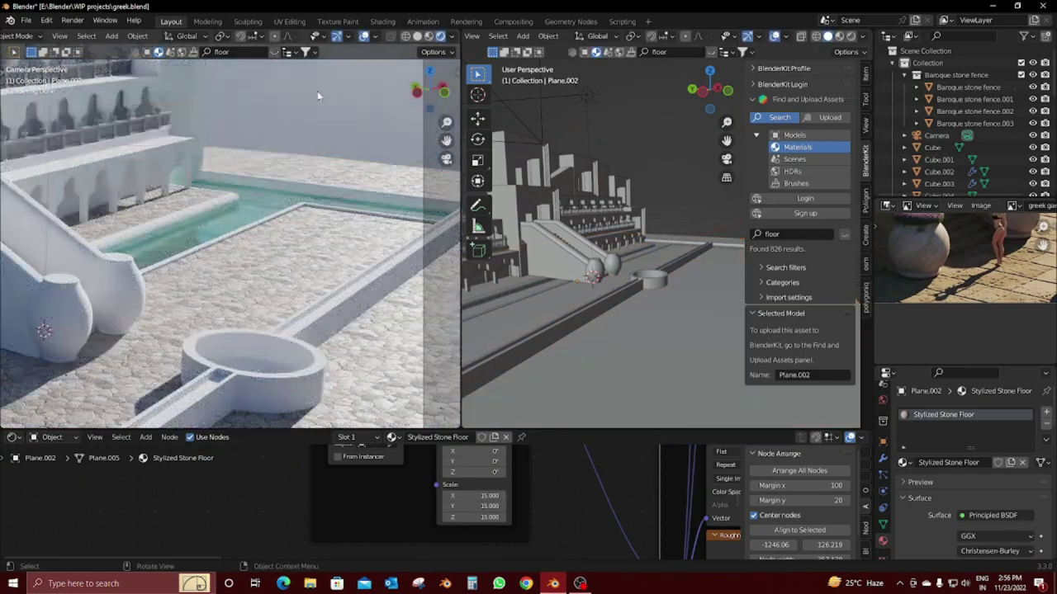
pyautogui.moveTo(299, 257); pyautogui.dragTo(463, 304, button='middle')
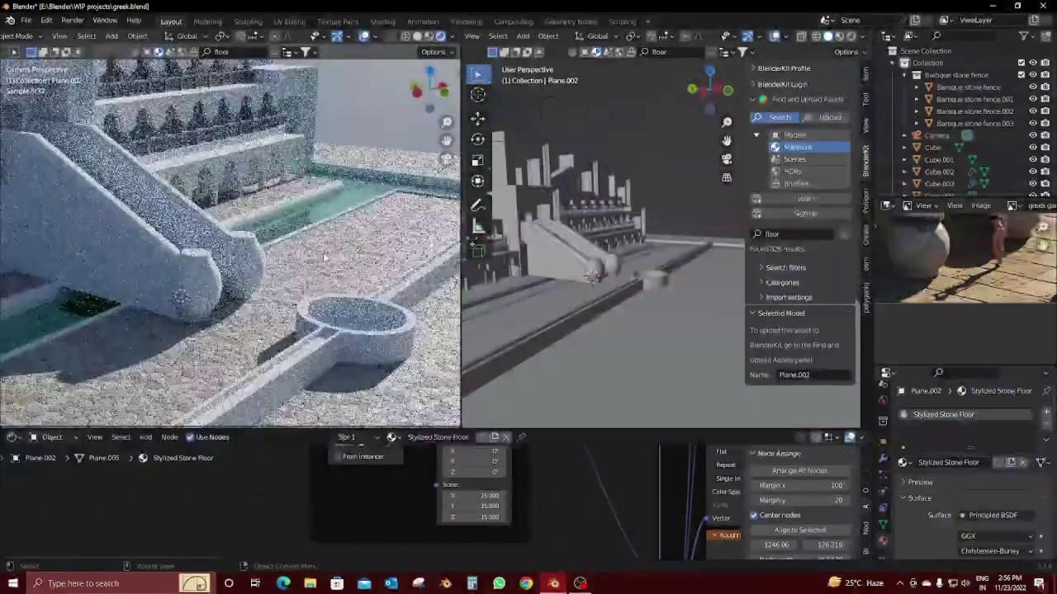
pyautogui.rightClick(459, 340)
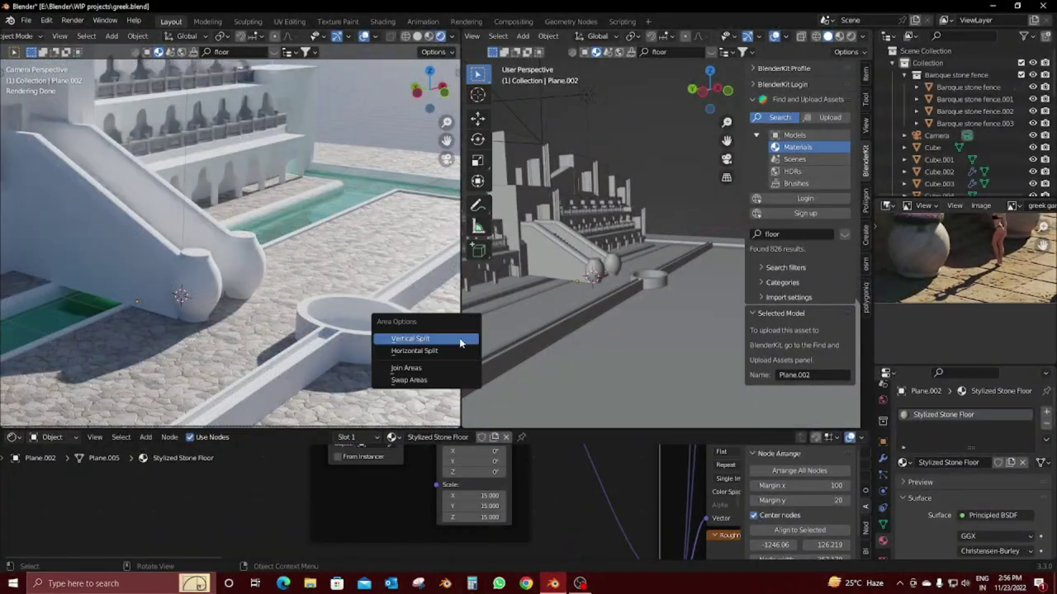
pyautogui.click(446, 370)
pyautogui.click(561, 364)
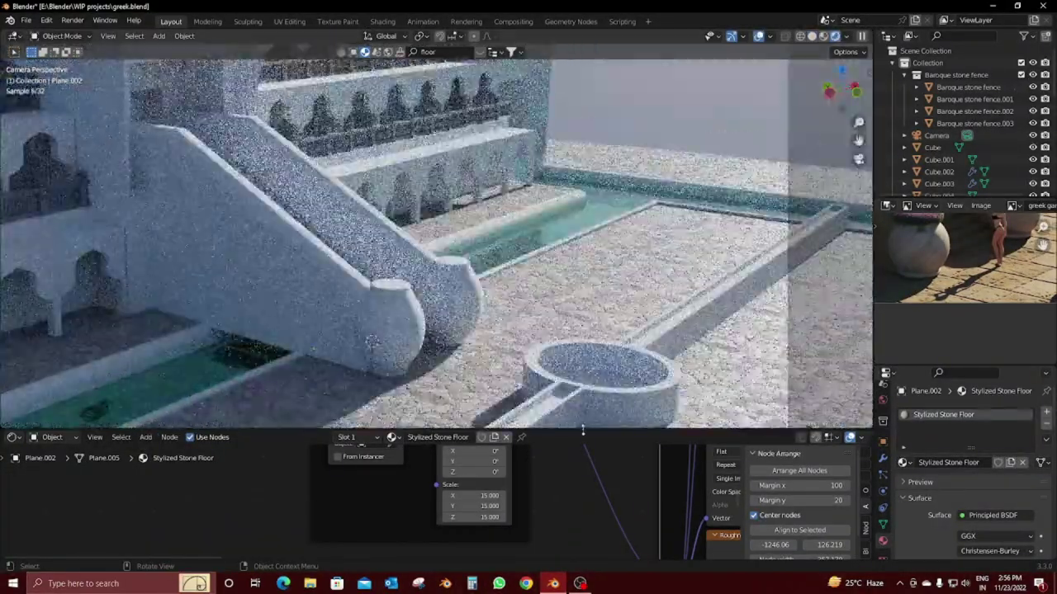
# Step: Enlarge the 3D view over the node editor and select the long wall Cube.012
pyautogui.moveTo(578, 430); pyautogui.dragTo(578, 466)
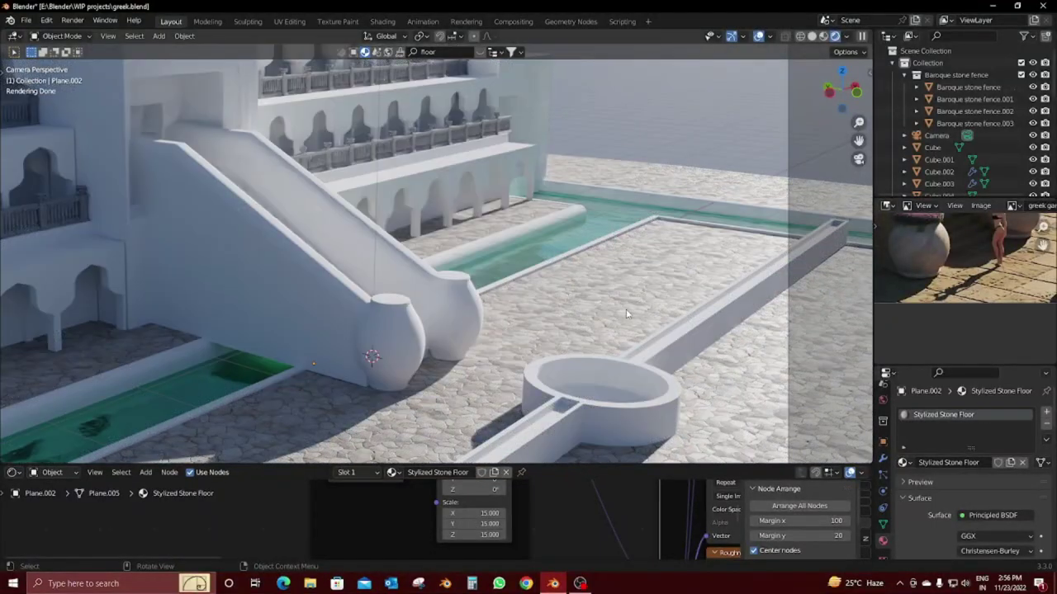
pyautogui.scroll(2, 632, 314)
pyautogui.click(235, 333)
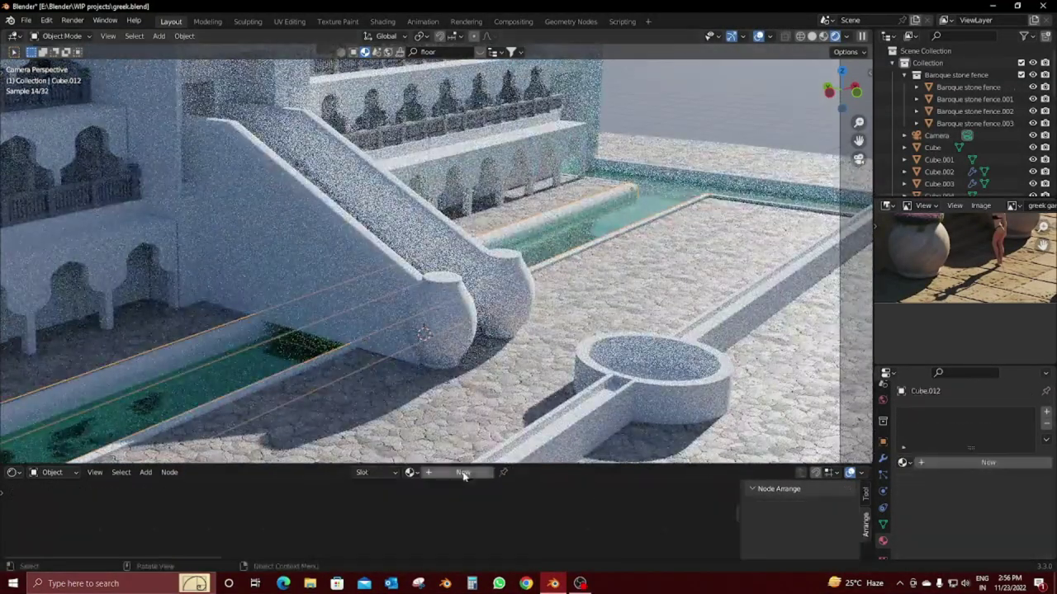
# Step: Browse BlenderKit's stone results in the sidebar and apply Stone Wall 001a to Cube.012
pyautogui.press('n')
pyautogui.click(865, 160)
pyautogui.write('stone')
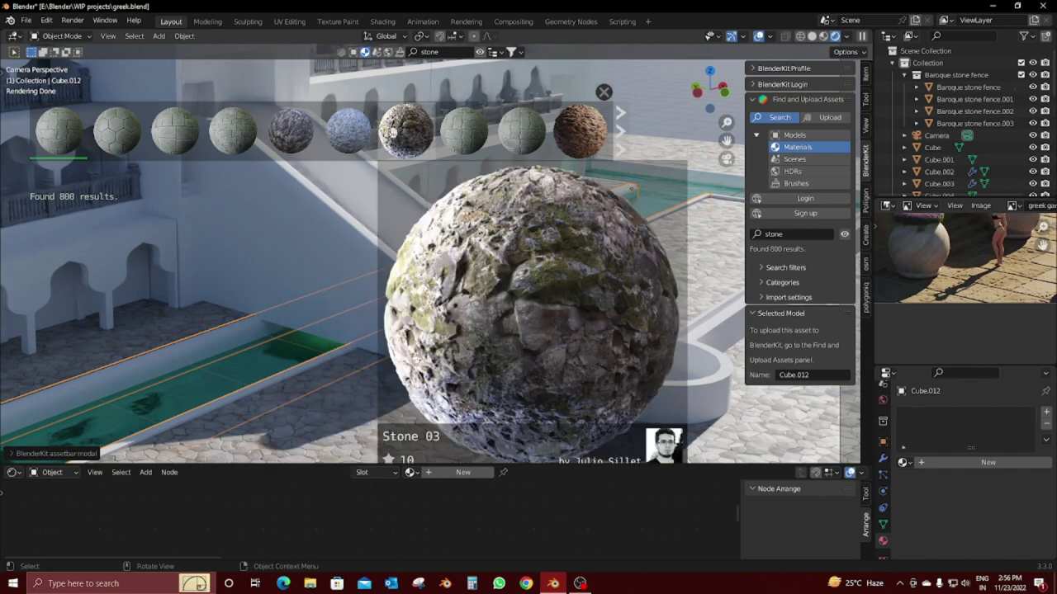
pyautogui.click(621, 128)
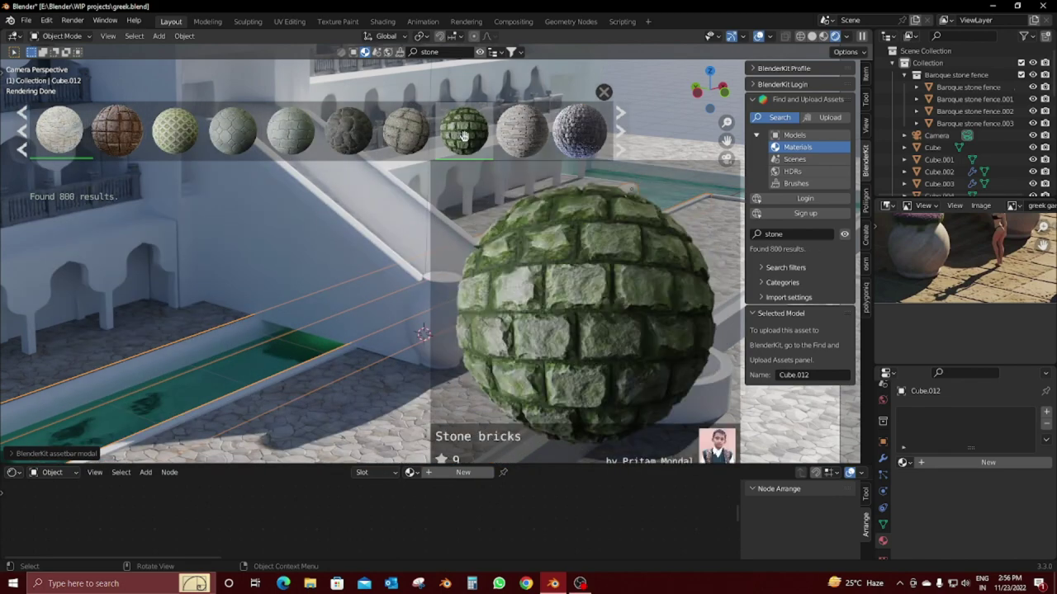
pyautogui.scroll(-5, 429, 137)
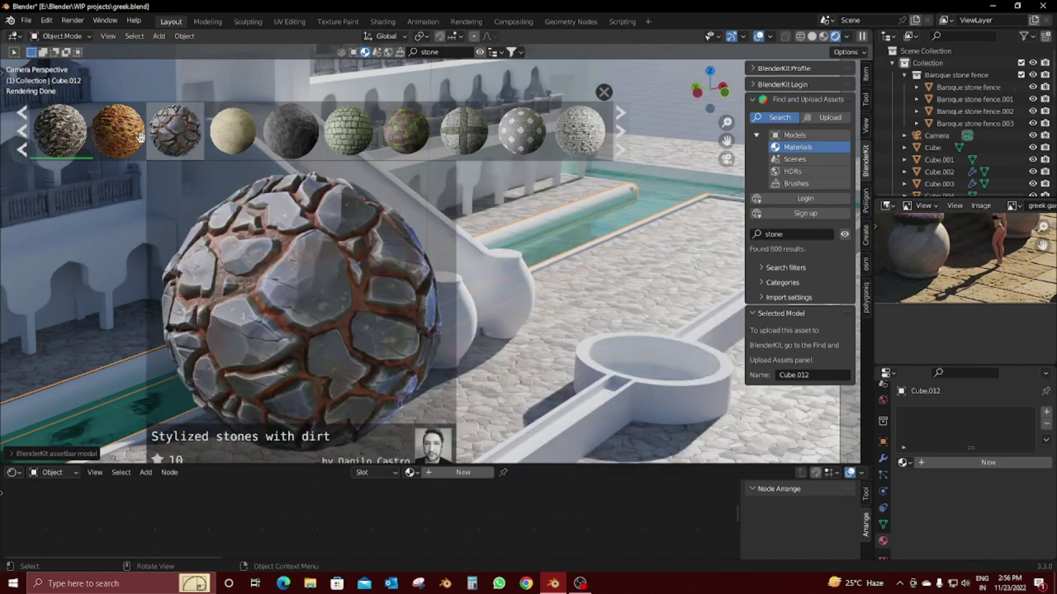
pyautogui.scroll(-5, 584, 138)
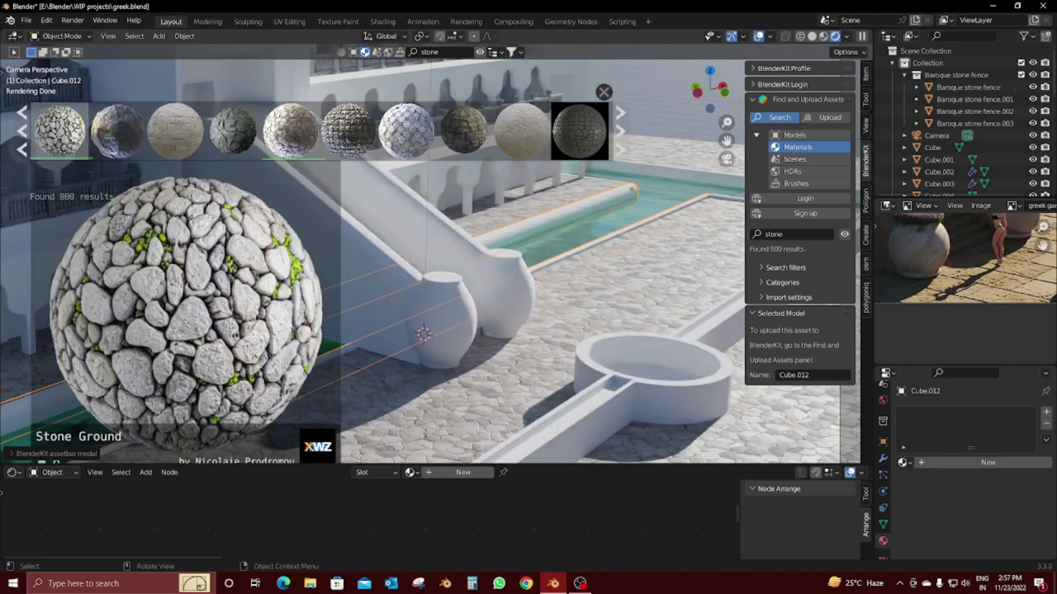
pyautogui.click(175, 130)
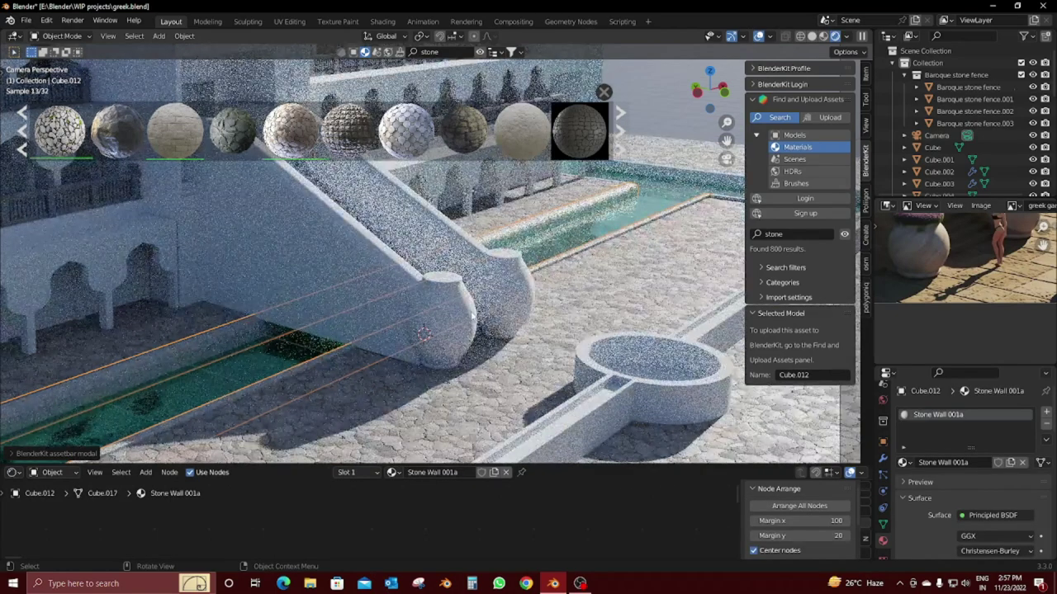
# Step: Isolate Cube.012's walls in local view, cube-project their UVs, and split the viewport in two
pyautogui.press('KP_Divide')
pyautogui.scroll(3, 471, 314)
pyautogui.moveTo(439, 300)
pyautogui.mouseDown(button='middle')
pyautogui.moveTo(403, 305)
pyautogui.moveTo(427, 303)
pyautogui.mouseUp(button='middle')
pyautogui.scroll(2, 502, 303)
pyautogui.moveTo(502, 303); pyautogui.dragTo(412, 313, button='middle')
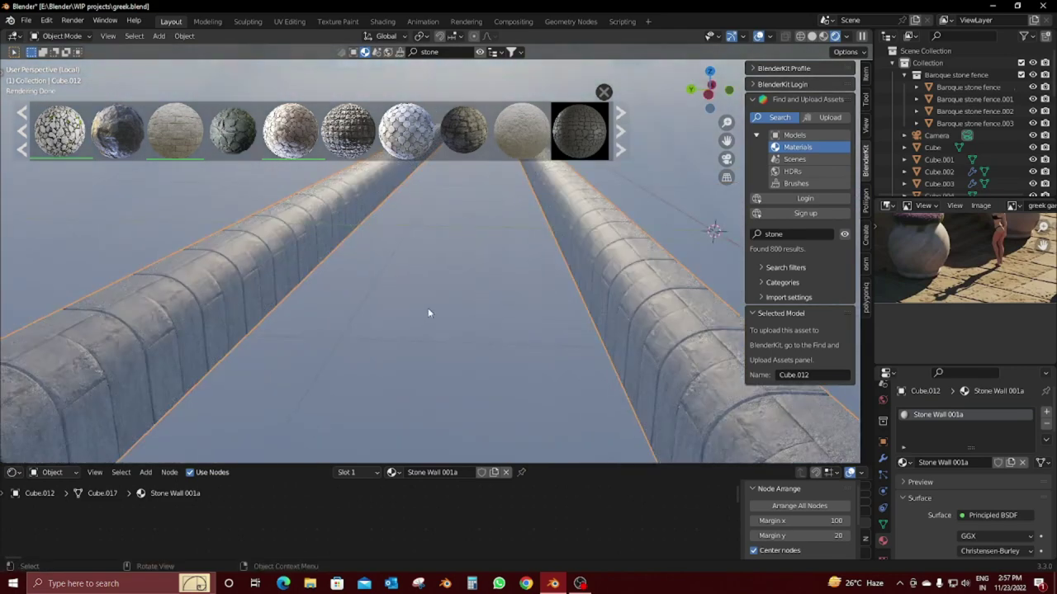
pyautogui.press('Tab')
pyautogui.press('u')
pyautogui.click(468, 311)
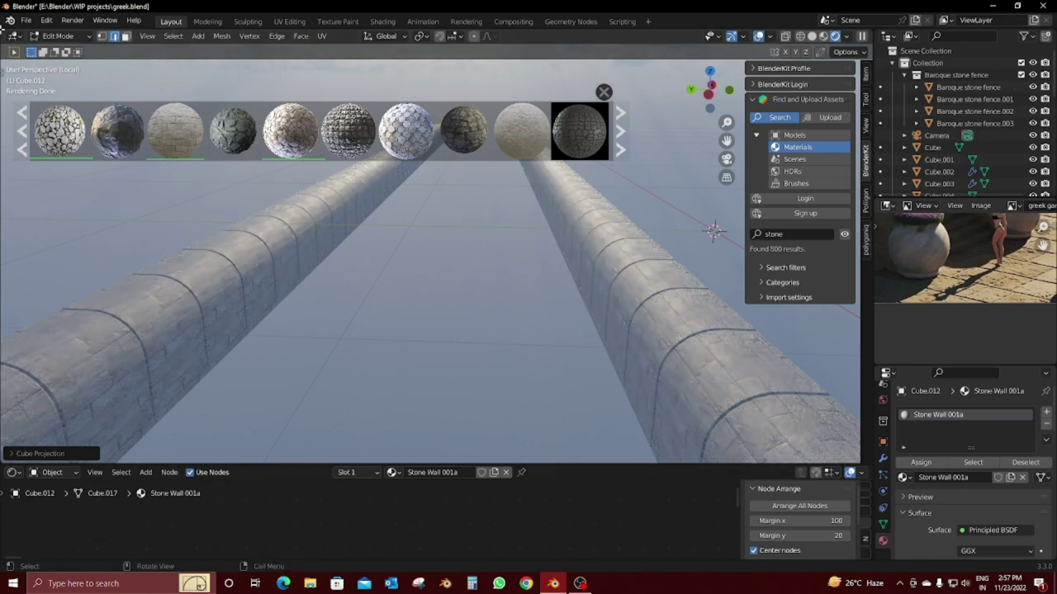
pyautogui.moveTo(3, 29); pyautogui.dragTo(361, 214)
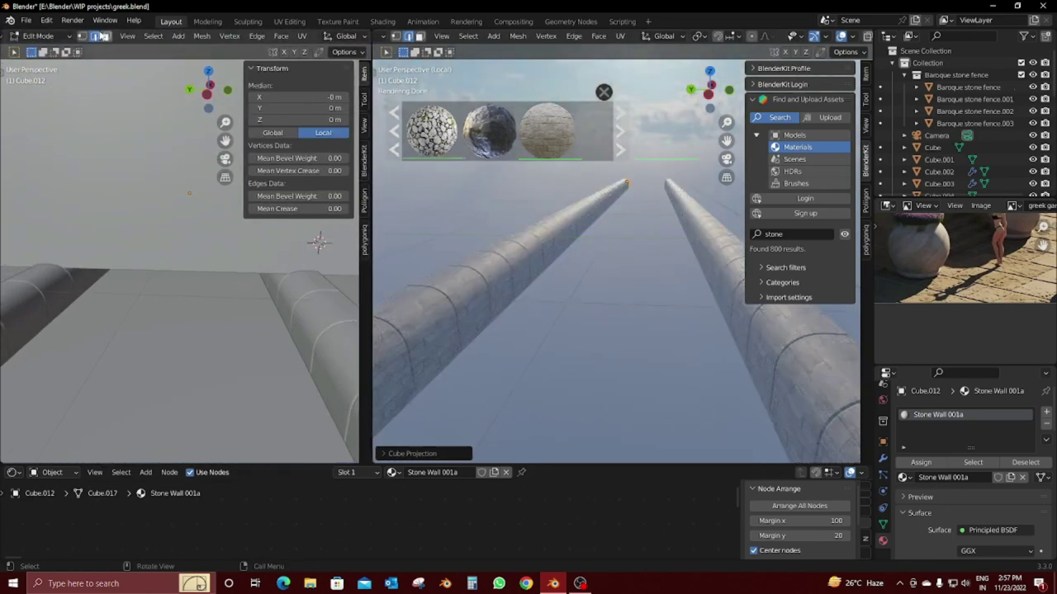
# Step: Turn the left area into a UV Editor and Smart UV Project the handrail
pyautogui.click(10, 36)
pyautogui.click(36, 95)
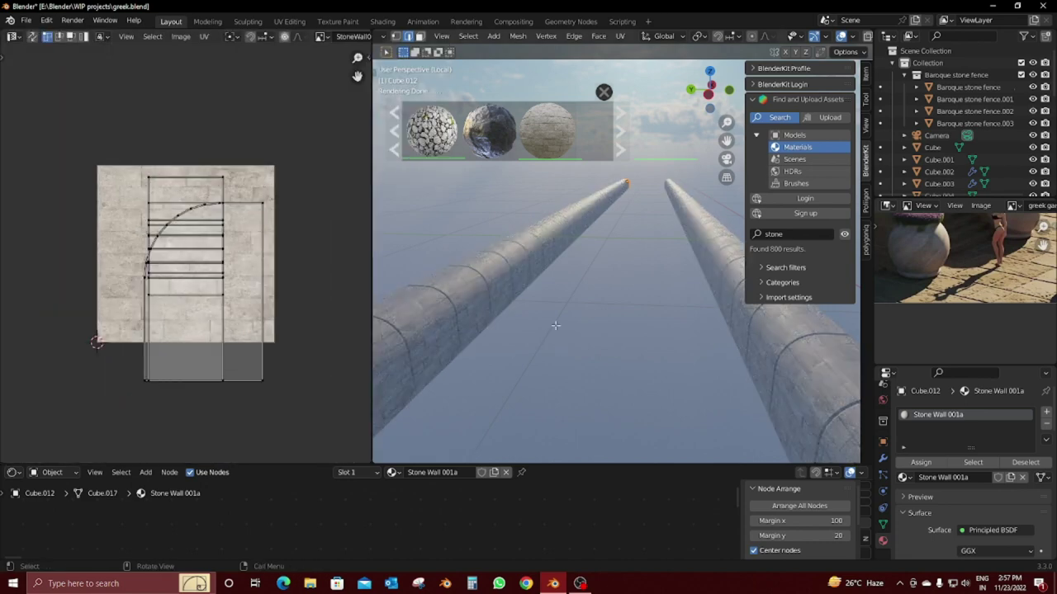
pyautogui.press('u')
pyautogui.click(504, 293)
pyautogui.click(525, 380)
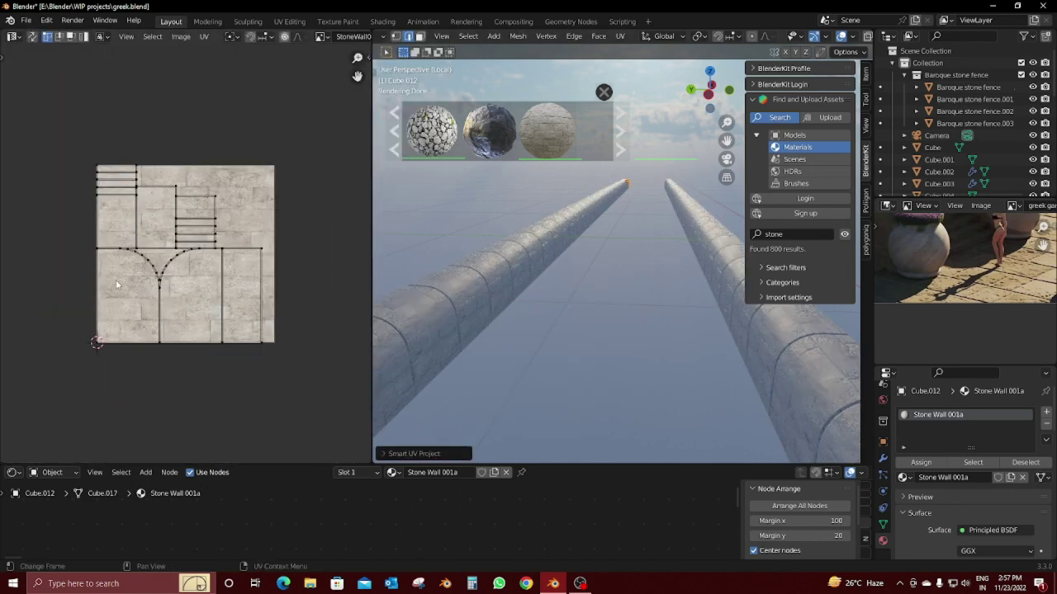
pyautogui.scroll(1, 115, 285)
# Step: Try Cylinder, Sphere and Project from View unwraps, including from the back view
pyautogui.press('u')
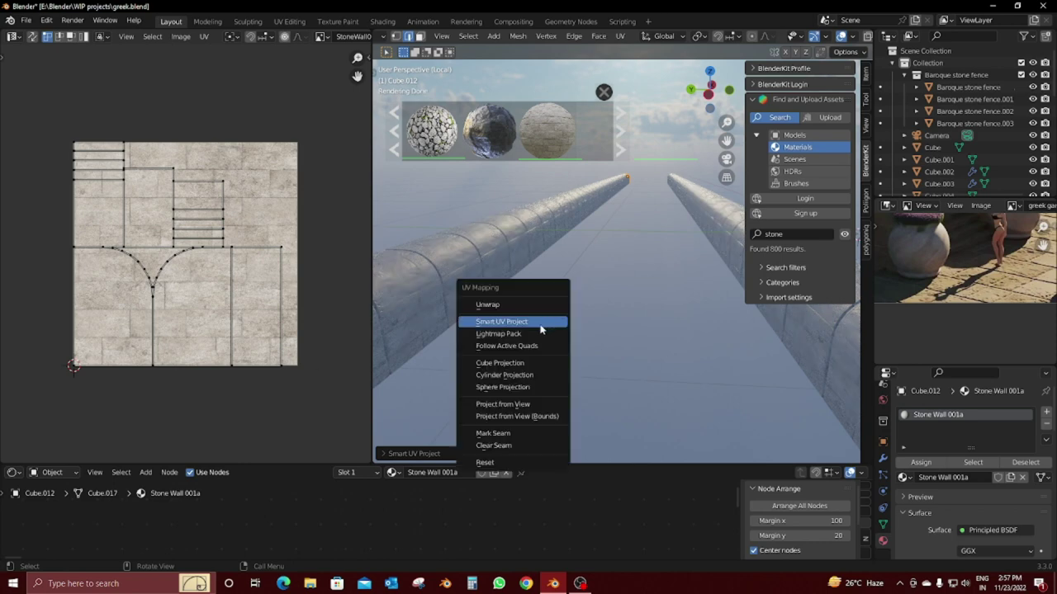
pyautogui.click(520, 378)
pyautogui.press('u')
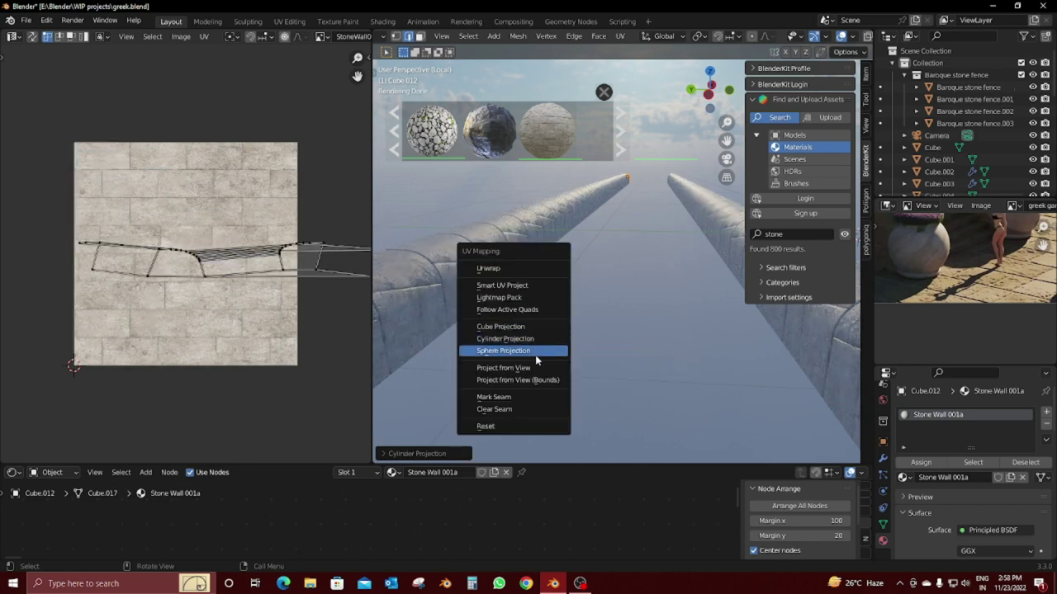
pyautogui.click(535, 356)
pyautogui.press('u')
pyautogui.click(532, 368)
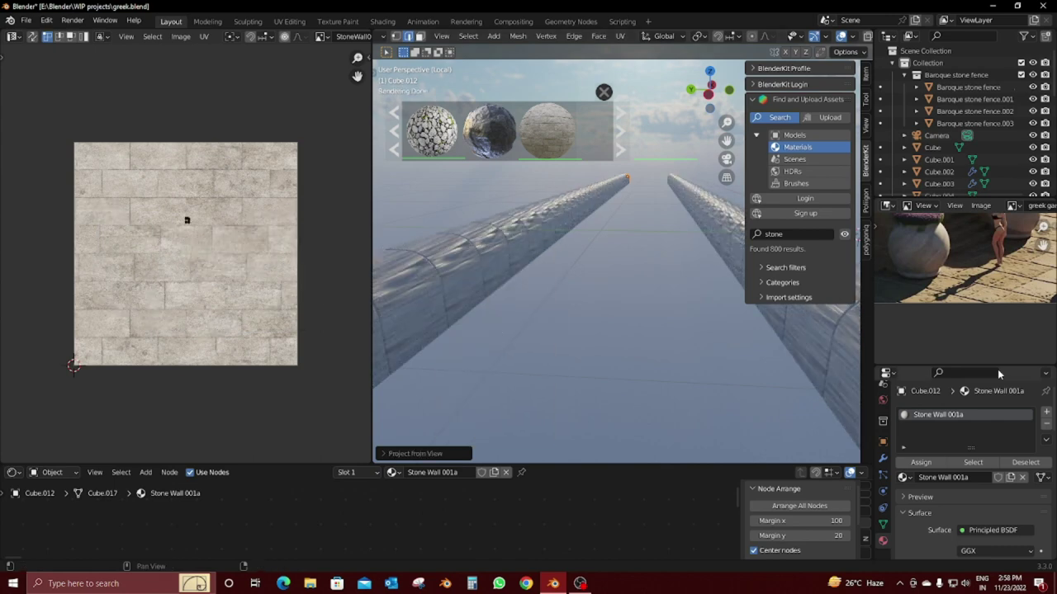
pyautogui.press('KP_3')
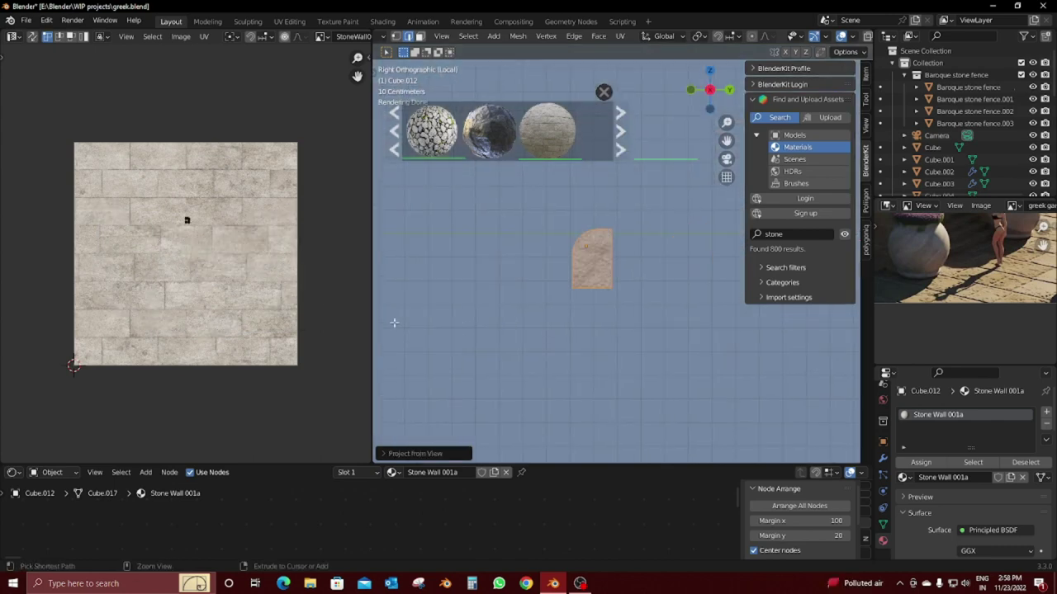
pyautogui.press('ctrl+KP_1')
pyautogui.press('u')
pyautogui.click(401, 354)
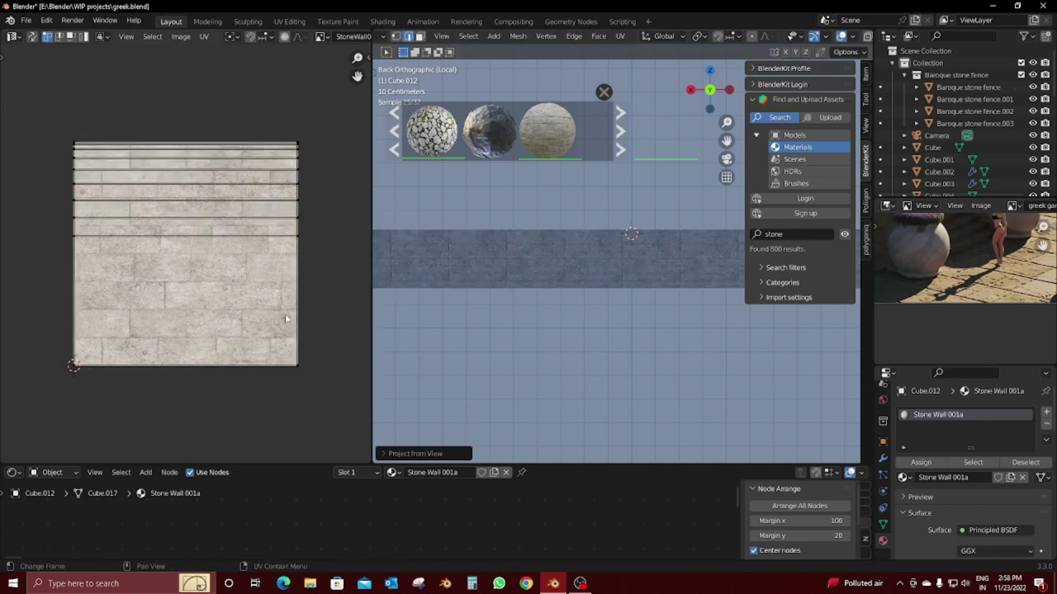
pyautogui.moveTo(401, 354)
pyautogui.mouseDown(button='middle')
pyautogui.moveTo(625, 321)
pyautogui.moveTo(594, 315)
pyautogui.mouseUp(button='middle')
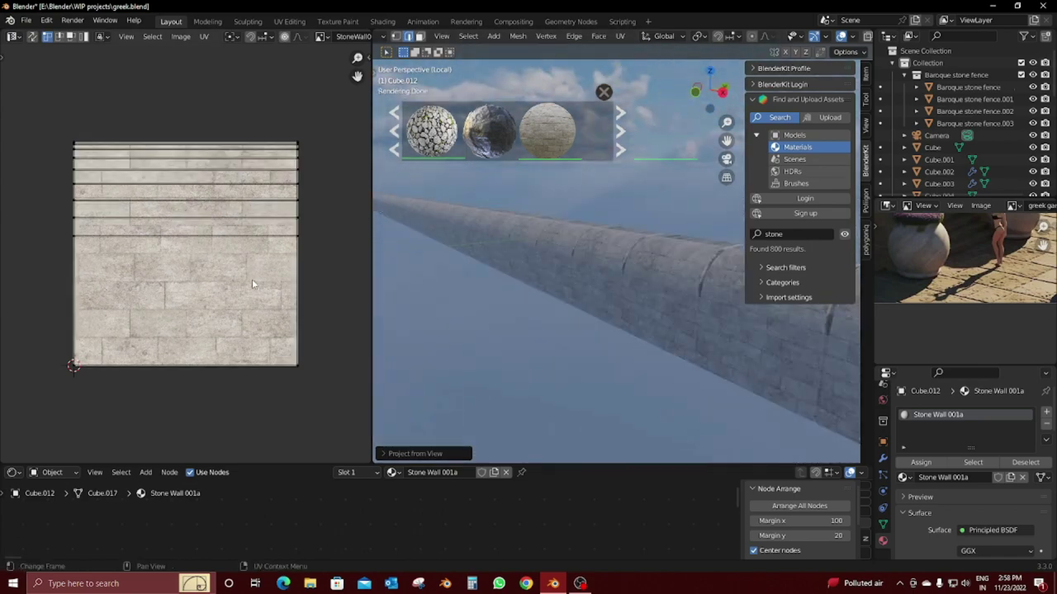
# Step: Select all handrail UVs, shrink them and move the island upward on the stone image
pyautogui.press('a')
pyautogui.press('s')
pyautogui.click(191, 262)
pyautogui.scroll(3, 211, 303)
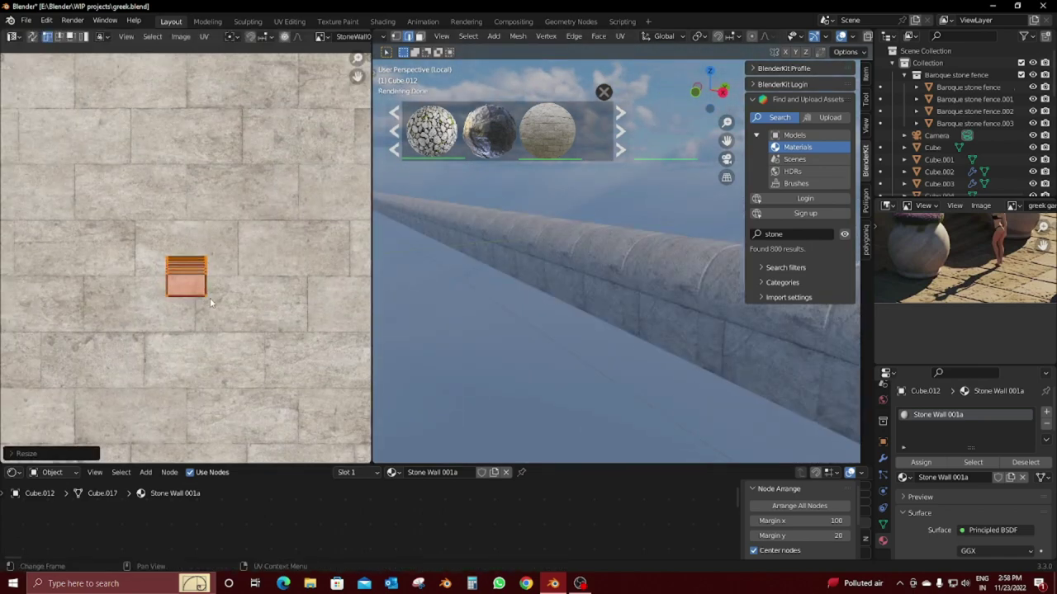
pyautogui.press('g')
pyautogui.click(211, 278)
pyautogui.moveTo(628, 322)
pyautogui.mouseDown(button='middle')
pyautogui.moveTo(674, 325)
pyautogui.moveTo(589, 313)
pyautogui.moveTo(707, 330)
pyautogui.moveTo(619, 330)
pyautogui.mouseUp(button='middle')
# Step: Re-run Smart UV Project and shrink the new UV islands
pyautogui.press('u')
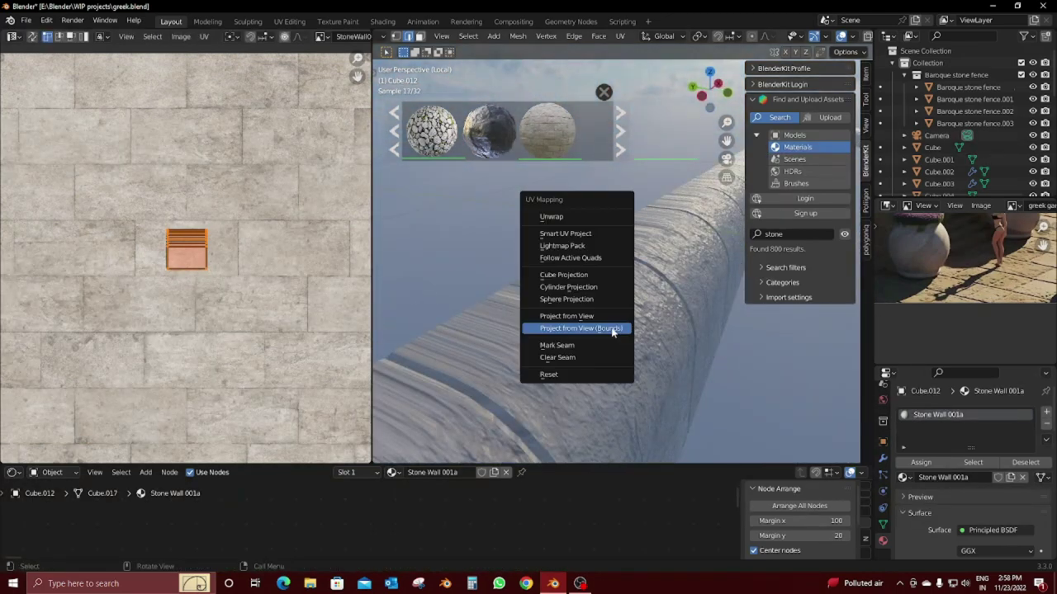
pyautogui.click(587, 234)
pyautogui.click(588, 332)
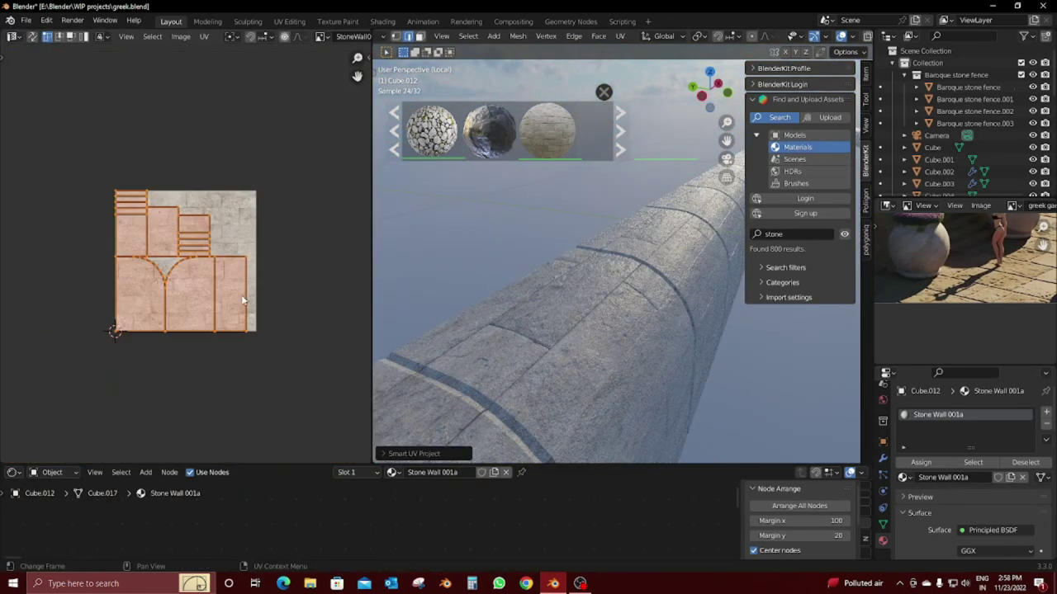
pyautogui.press('s')
pyautogui.click(217, 291)
pyautogui.scroll(3, 223, 297)
pyautogui.scroll(2, 231, 310)
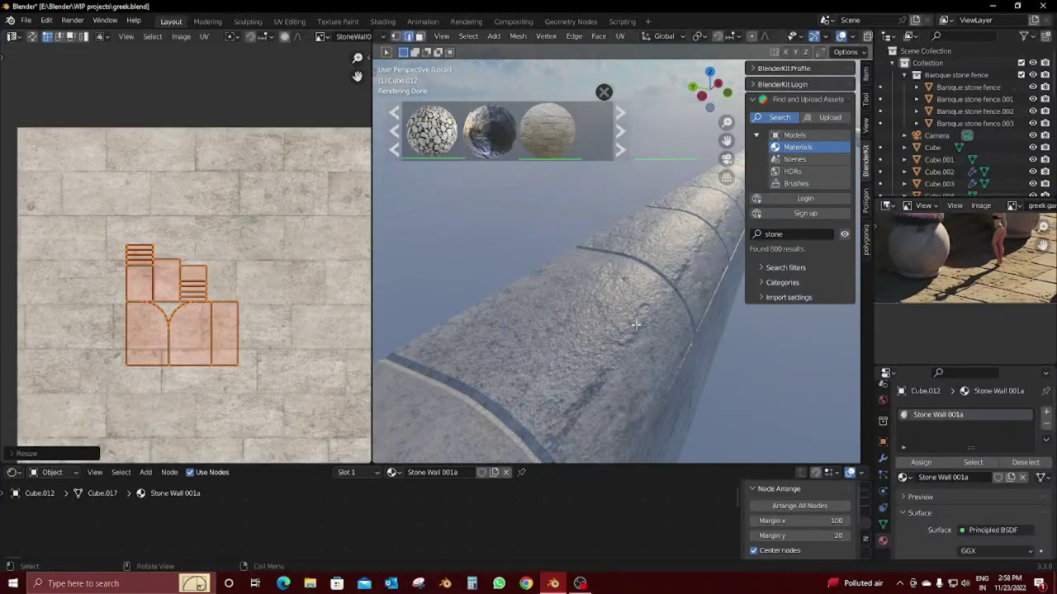
pyautogui.moveTo(512, 297); pyautogui.dragTo(626, 322, button='middle')
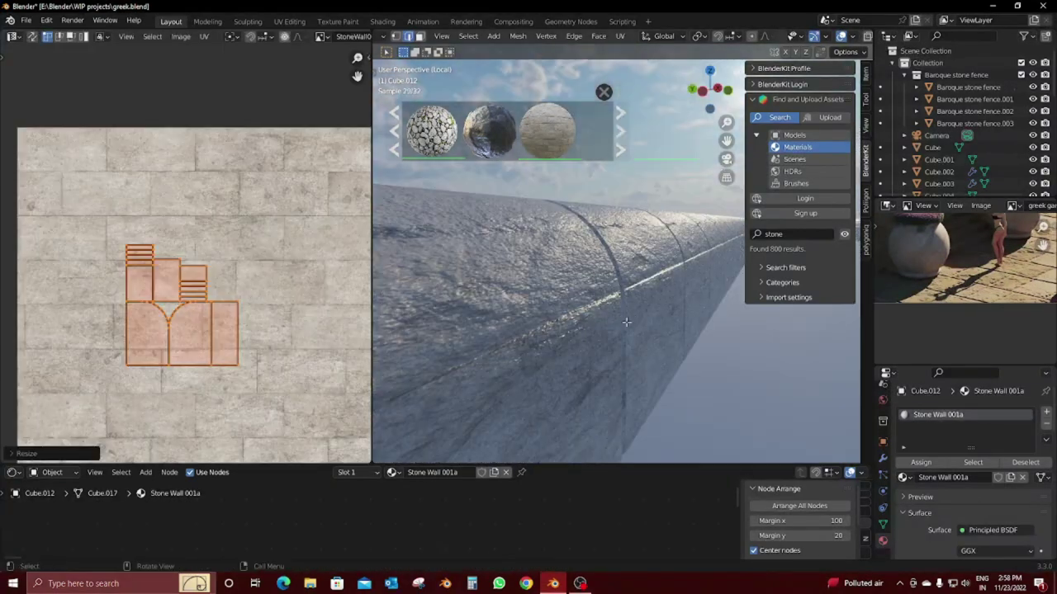
# Step: Rescale the UV islands and reposition them toward the top-left of the image
pyautogui.press('s')
pyautogui.click(225, 326)
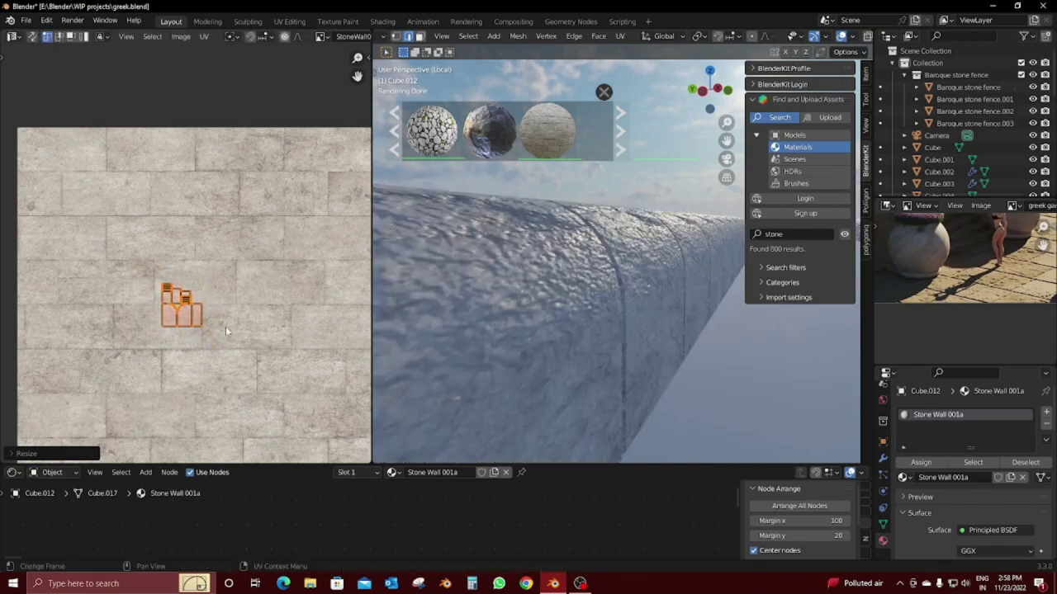
pyautogui.press('g')
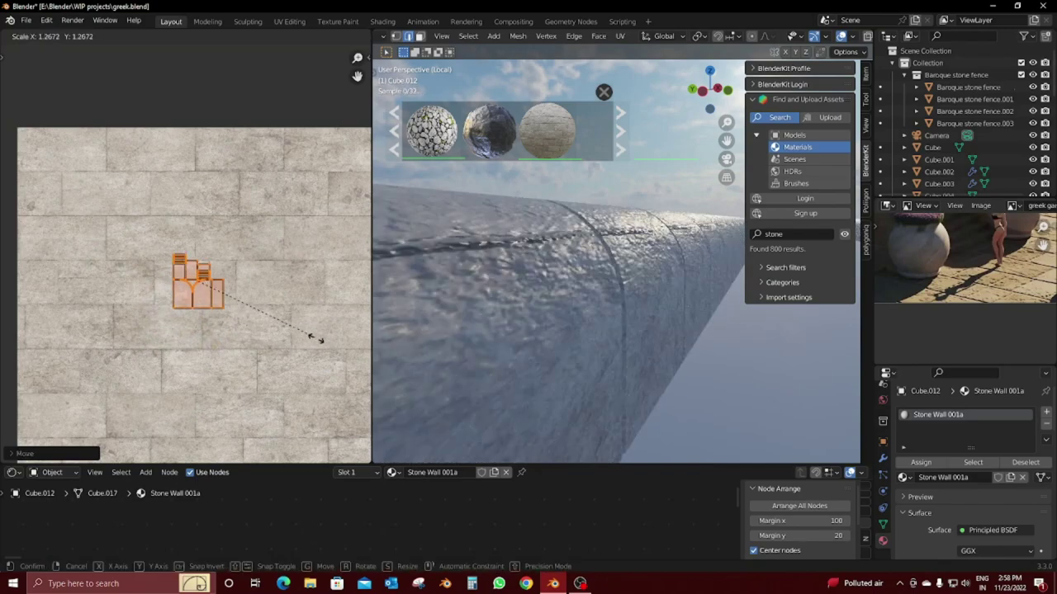
pyautogui.click(141, 401)
pyautogui.press('g')
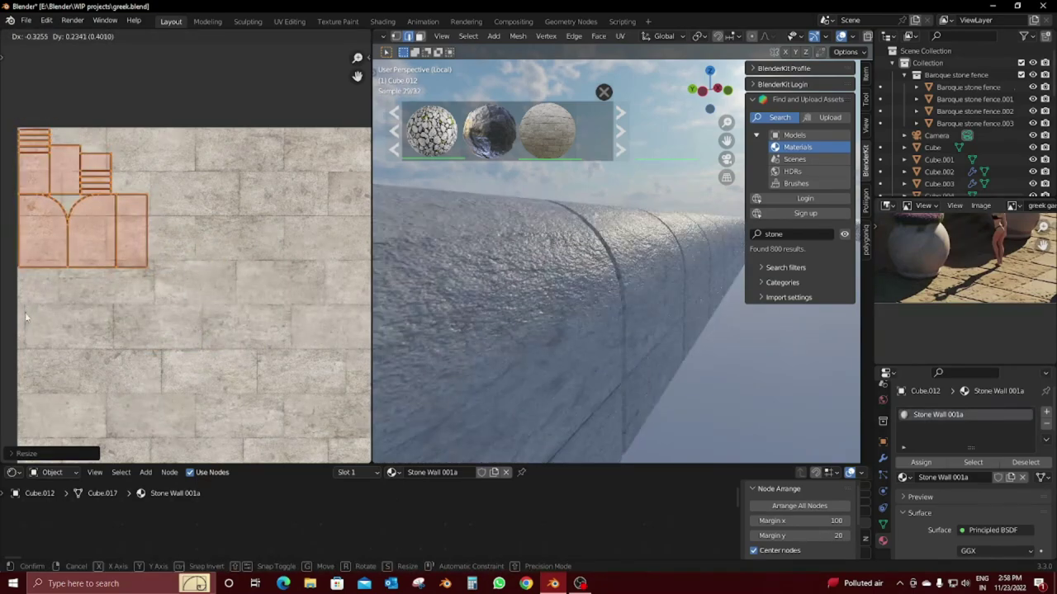
pyautogui.click(26, 317)
pyautogui.moveTo(528, 314); pyautogui.dragTo(499, 364, button='middle')
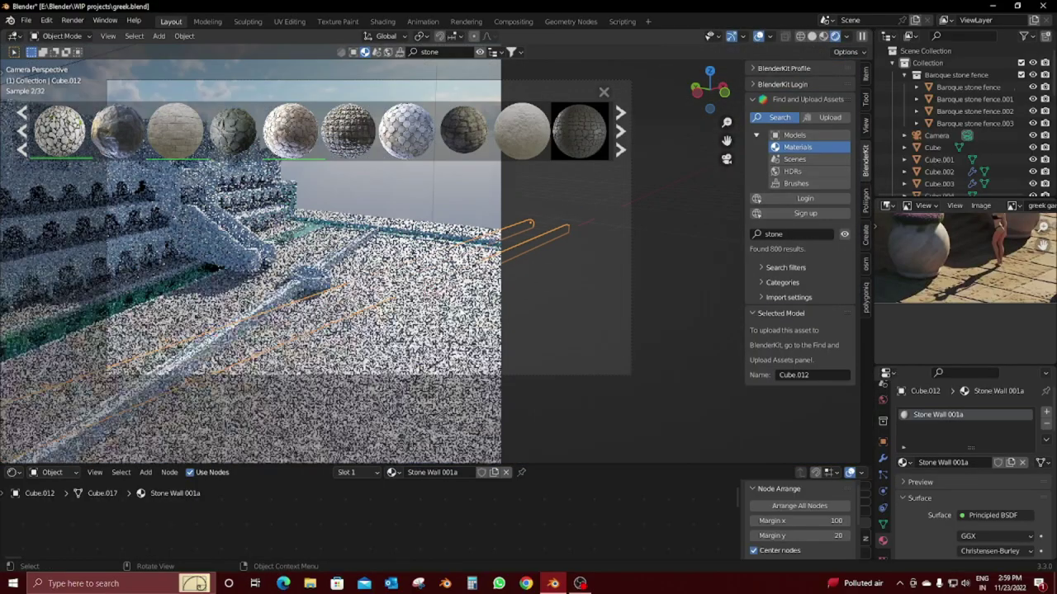
# Step: Select stair wall Cube.004 and apply the Stone brick wall material from the next results page
pyautogui.moveTo(511, 297); pyautogui.dragTo(547, 287, button='middle')
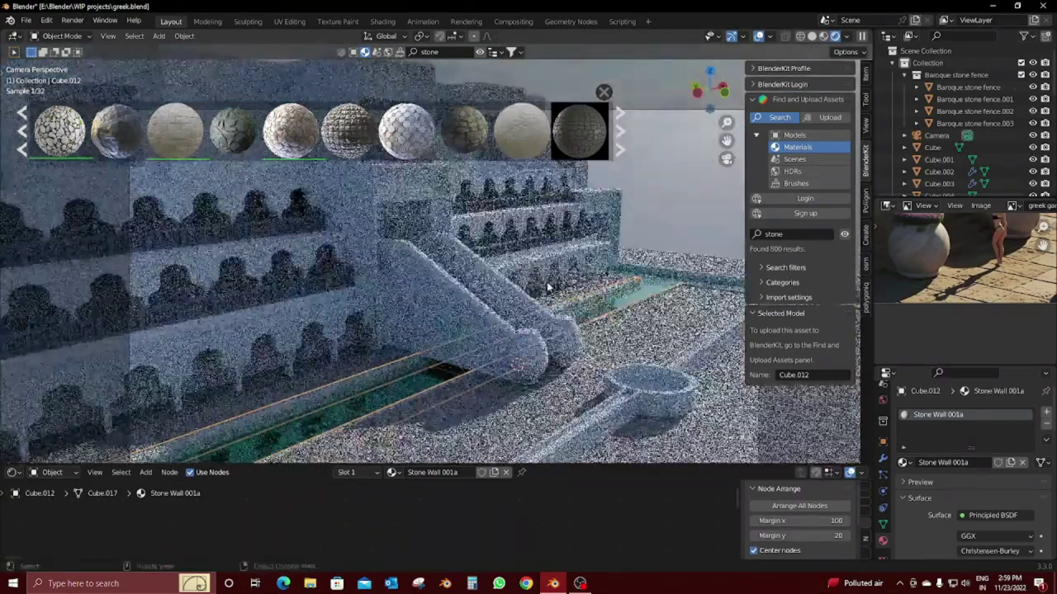
pyautogui.click(428, 318)
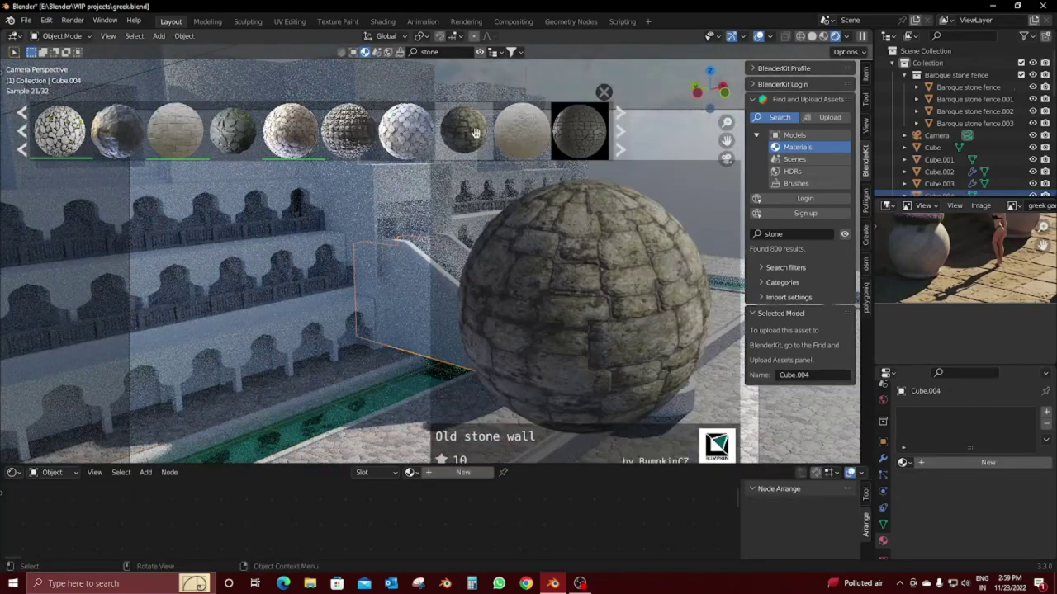
pyautogui.scroll(-1, 462, 138)
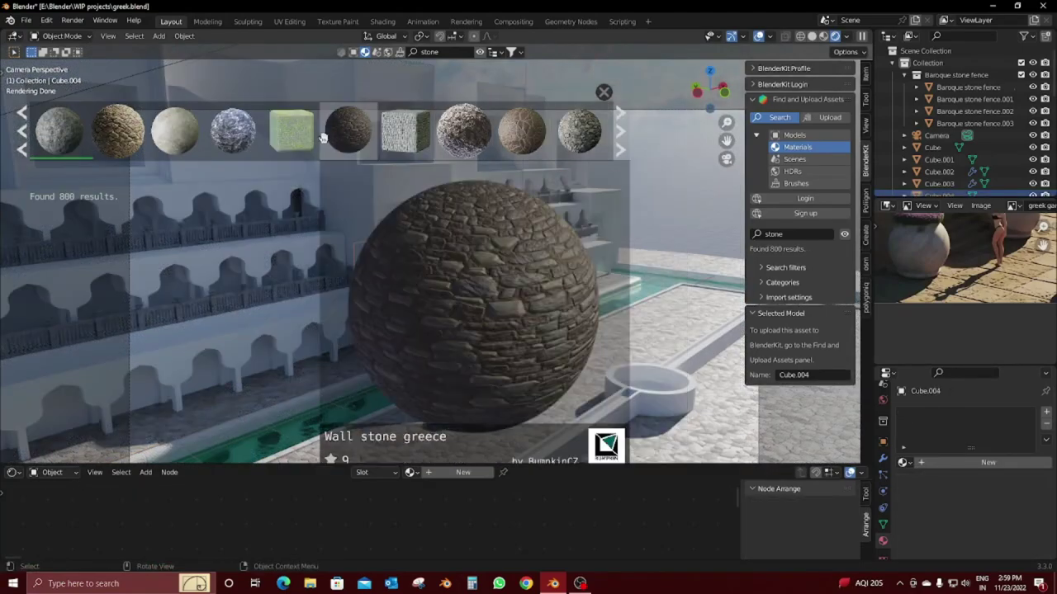
pyautogui.click(626, 127)
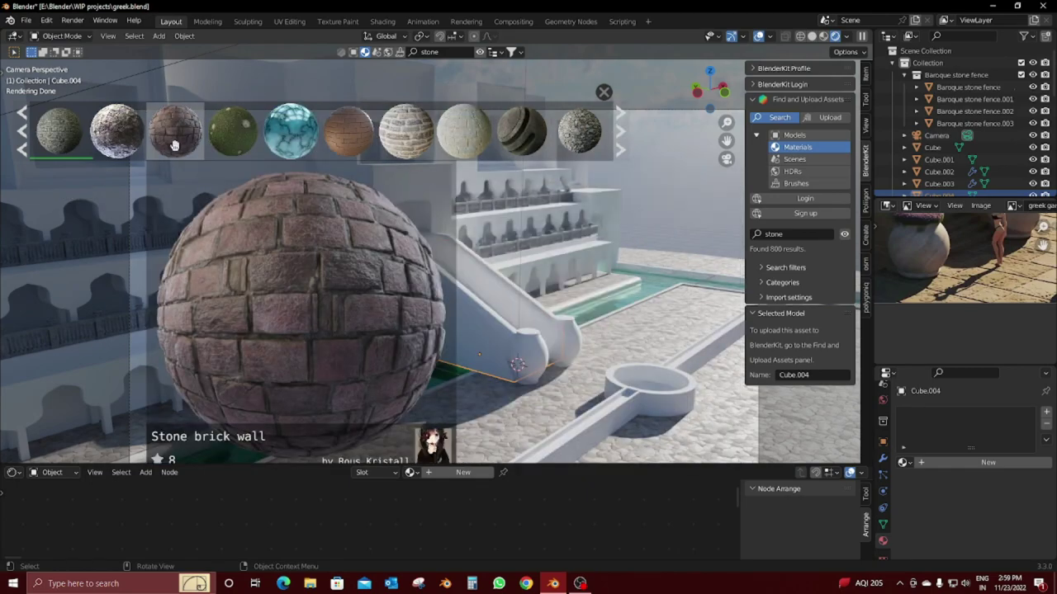
pyautogui.moveTo(173, 145); pyautogui.dragTo(450, 318)
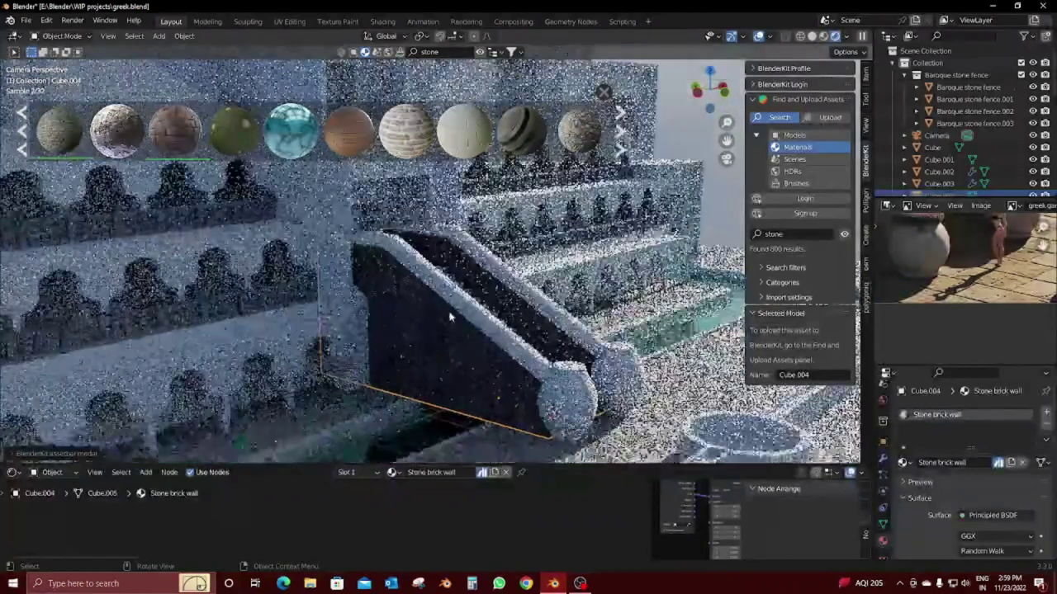
# Step: Isolate the Cube.004 stair wall in local view and cube-project its UVs
pyautogui.press('KP_Divide')
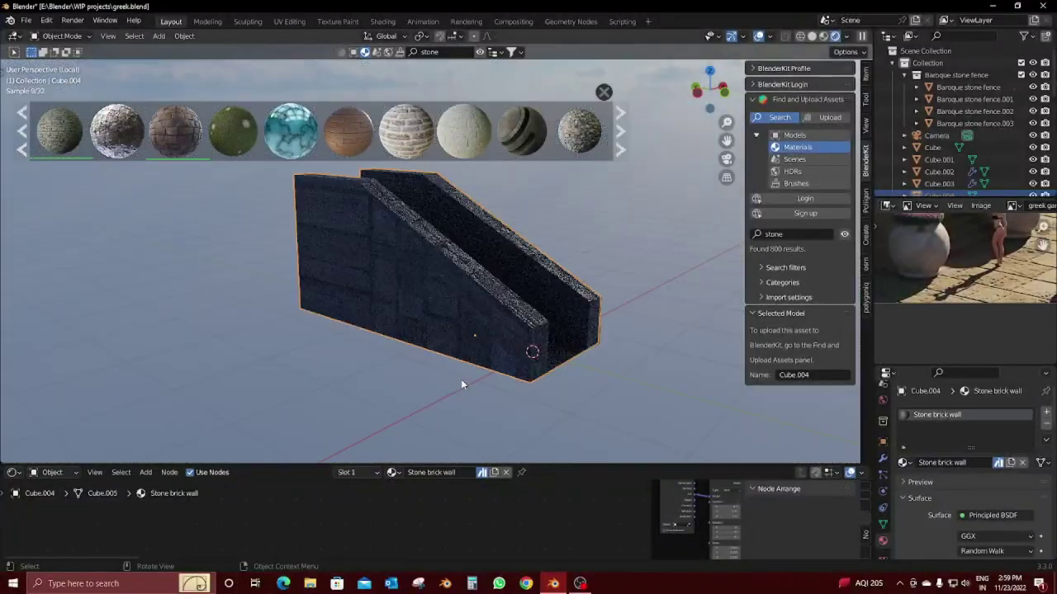
pyautogui.moveTo(462, 384)
pyautogui.mouseDown(button='middle')
pyautogui.moveTo(478, 336)
pyautogui.moveTo(423, 353)
pyautogui.mouseUp(button='middle')
pyautogui.press('Tab')
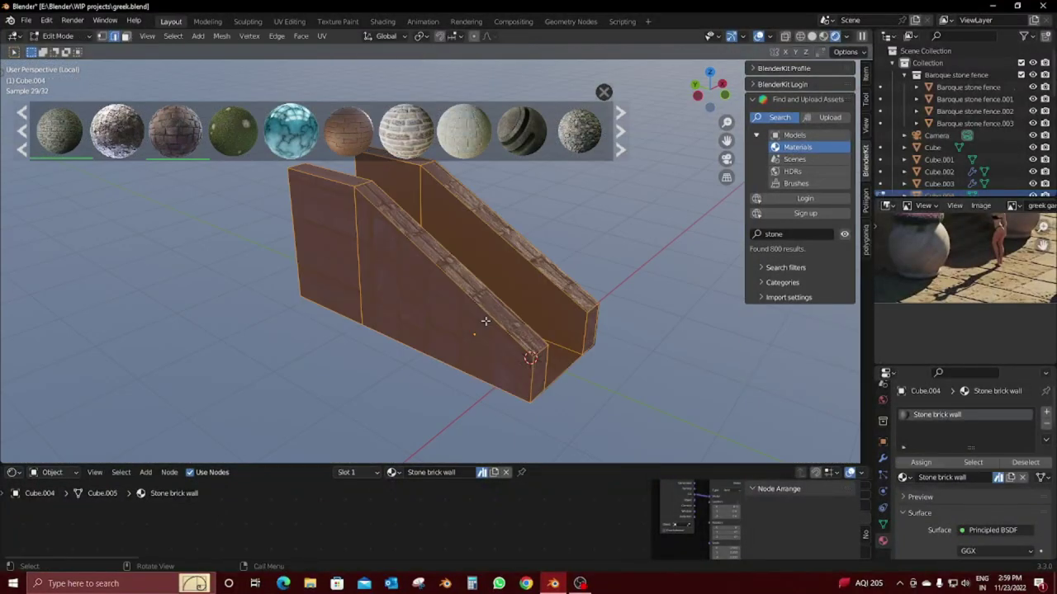
pyautogui.press('u')
pyautogui.click(462, 363)
pyautogui.moveTo(462, 358)
pyautogui.mouseDown(button='middle')
pyautogui.moveTo(590, 307)
pyautogui.moveTo(456, 295)
pyautogui.moveTo(545, 311)
pyautogui.moveTo(517, 319)
pyautogui.moveTo(542, 551)
pyautogui.moveTo(532, 517)
pyautogui.mouseUp(button='middle')
pyautogui.press('Tab')
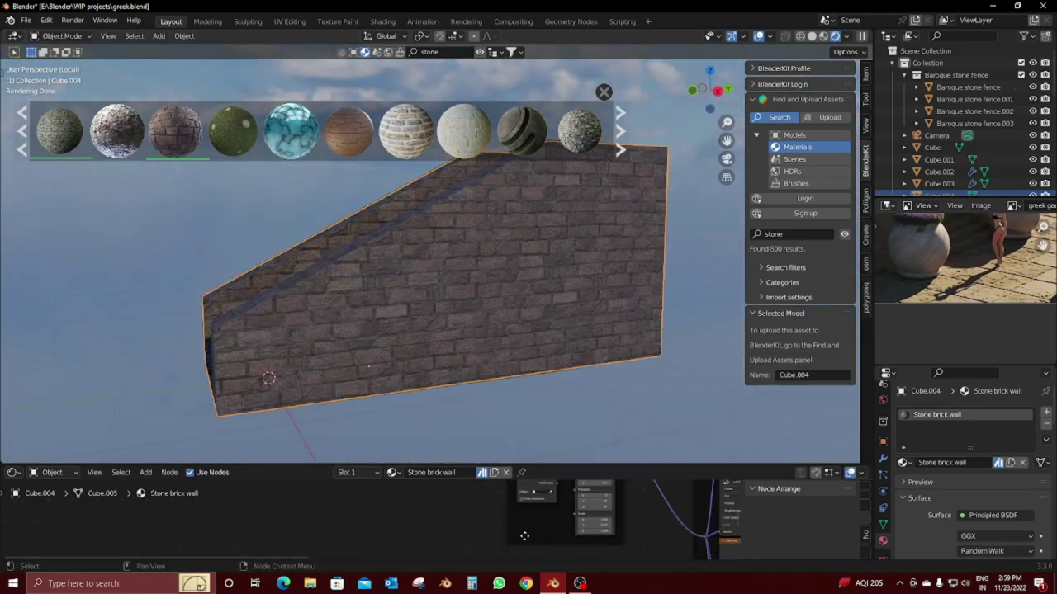
# Step: Set the Stone brick wall Mapping scale to 5 on every axis, then leave local view
pyautogui.write('2.5')
pyautogui.press('Return')
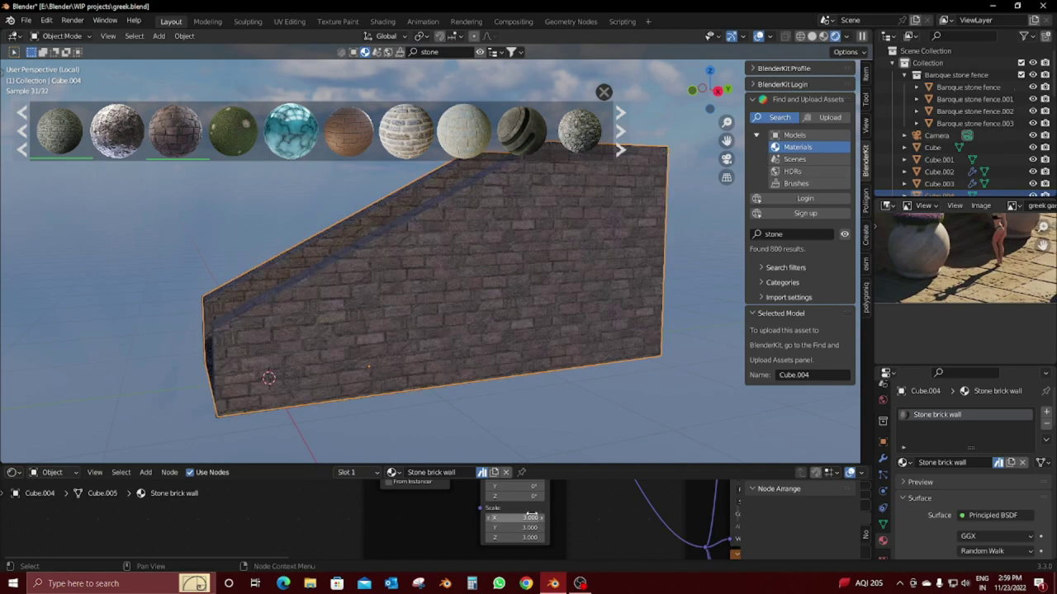
pyautogui.doubleClick(530, 517)
pyautogui.press('Return')
pyautogui.press('KP_Divide')
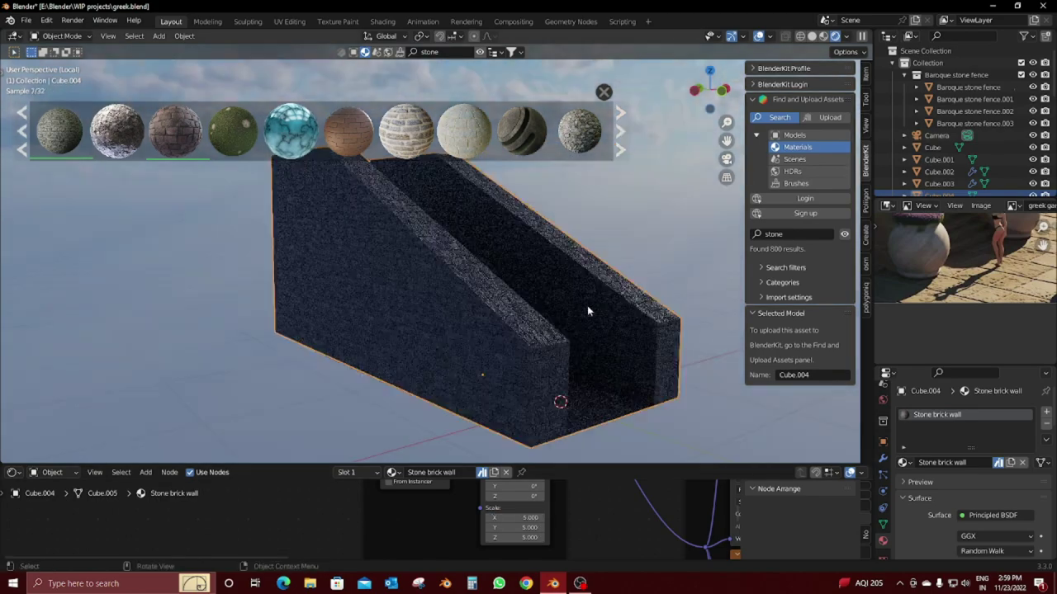
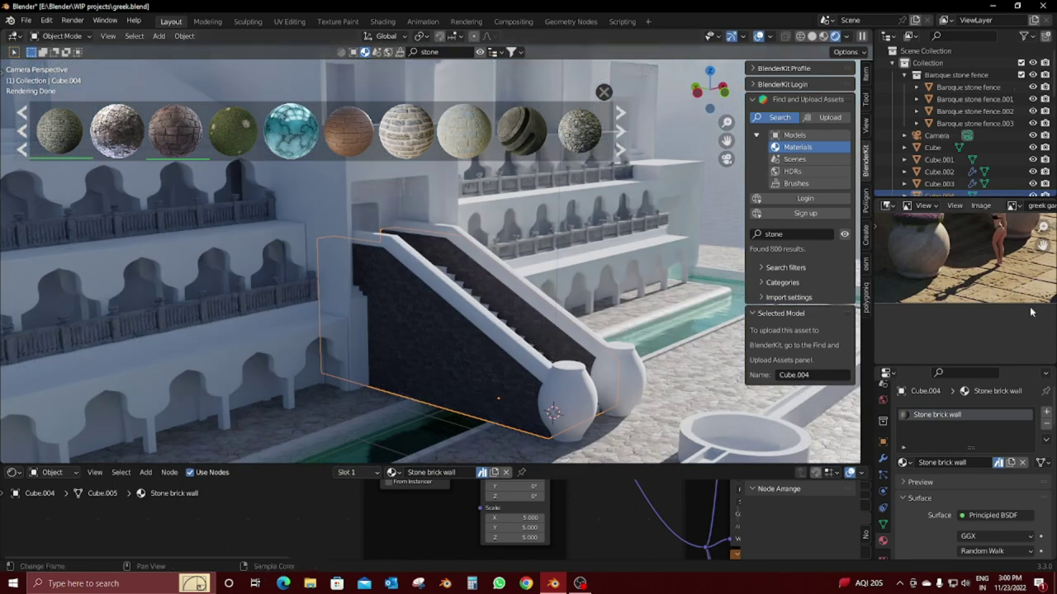
# Step: Unlink the Stone brick wall material from the stair wall and enlarge the node editor
pyautogui.scroll(4, 932, 358)
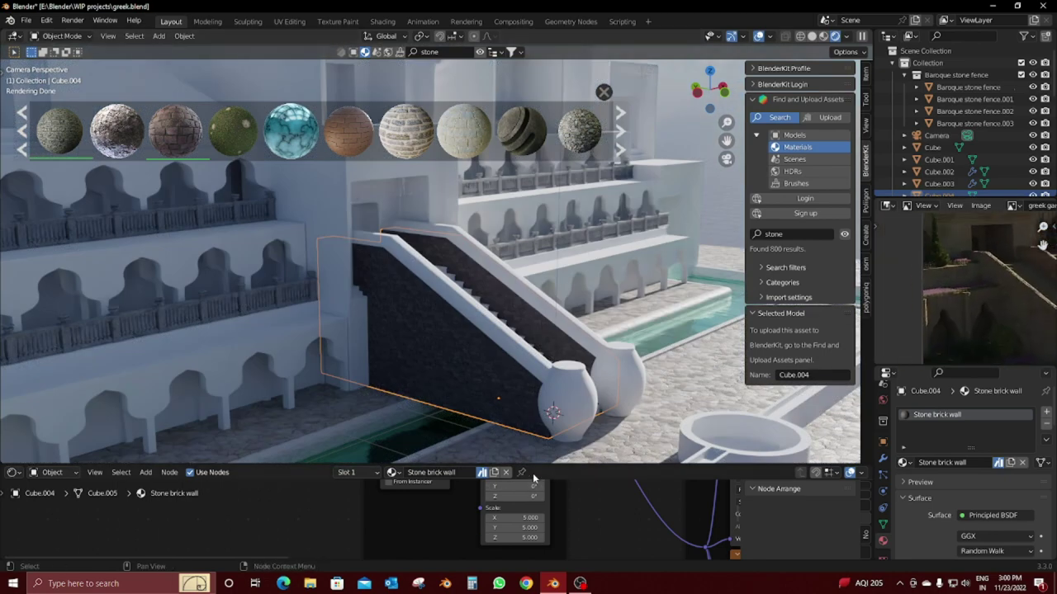
pyautogui.click(505, 472)
pyautogui.moveTo(479, 465); pyautogui.dragTo(454, 398)
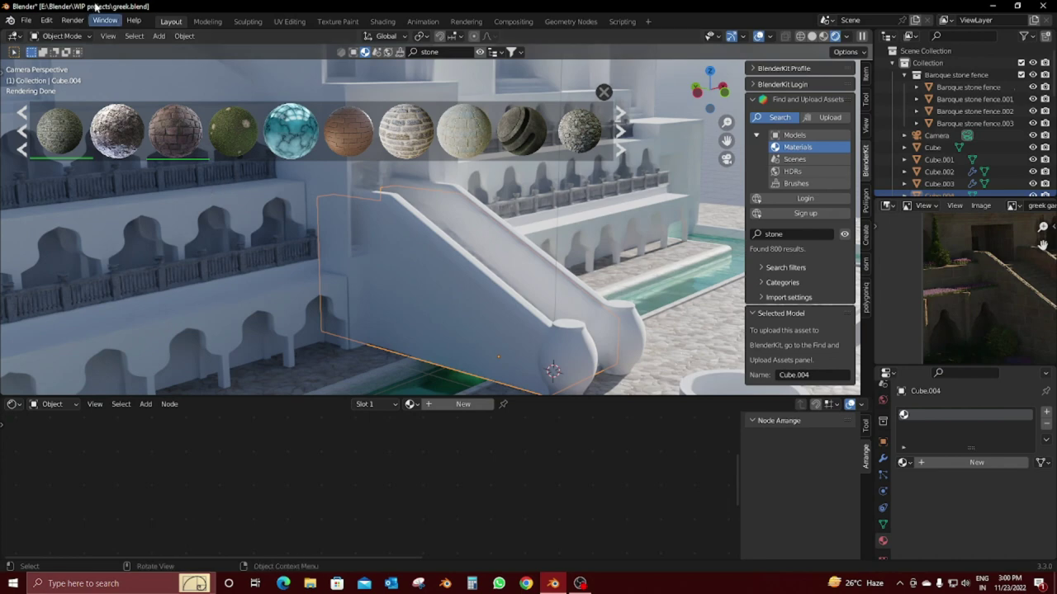
# Step: Check in Preferences > Add-ons that Node Wrangler is enabled
pyautogui.click(47, 21)
pyautogui.click(85, 193)
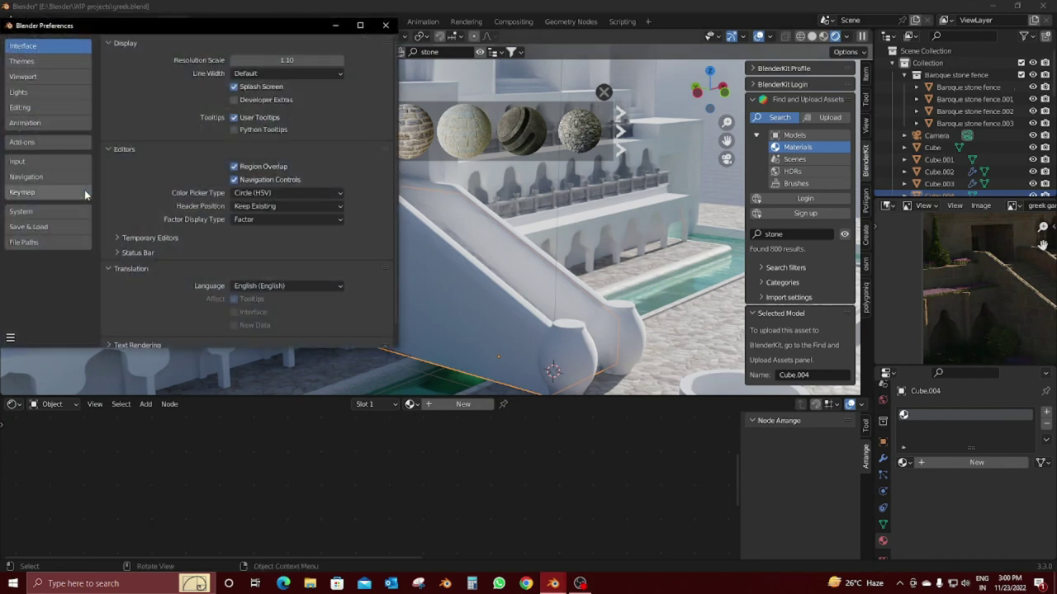
pyautogui.click(48, 145)
pyautogui.write('o')
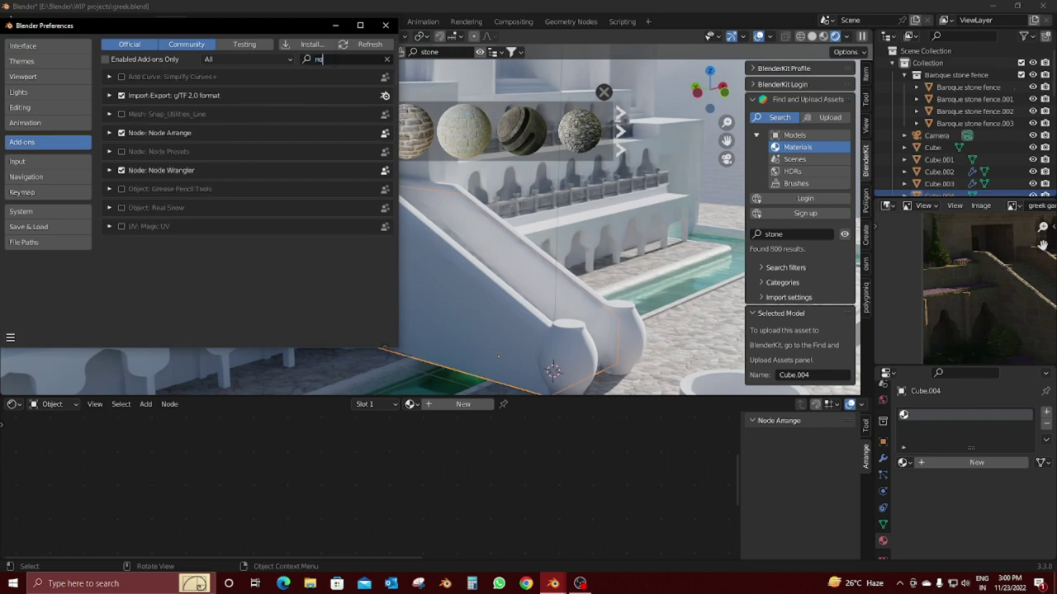
pyautogui.write('de')
pyautogui.click(382, 25)
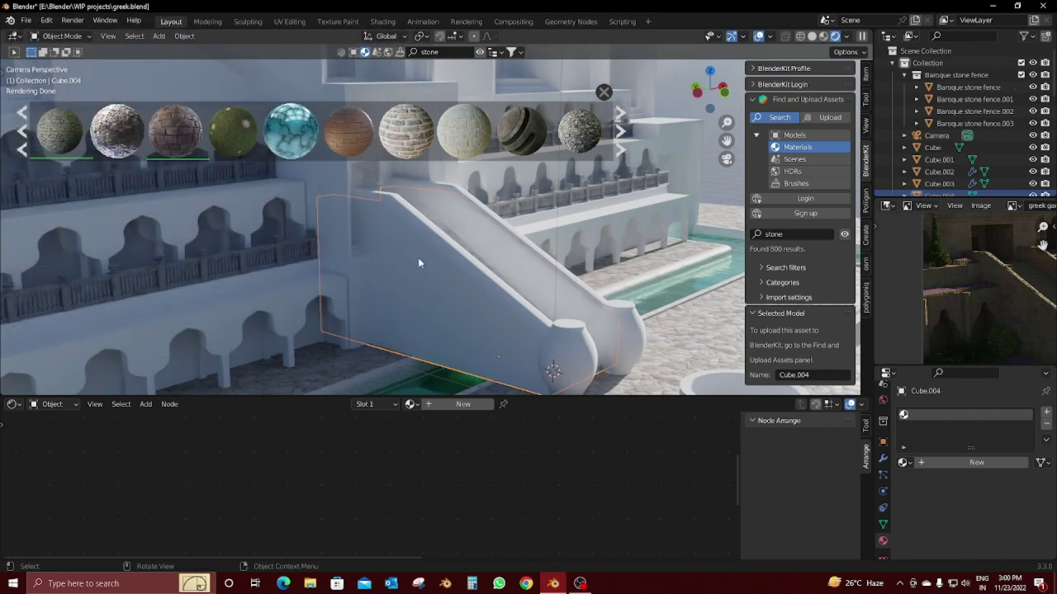
# Step: Create a new material and launch Node Wrangler's Principled texture setup on its BSDF
pyautogui.click(462, 404)
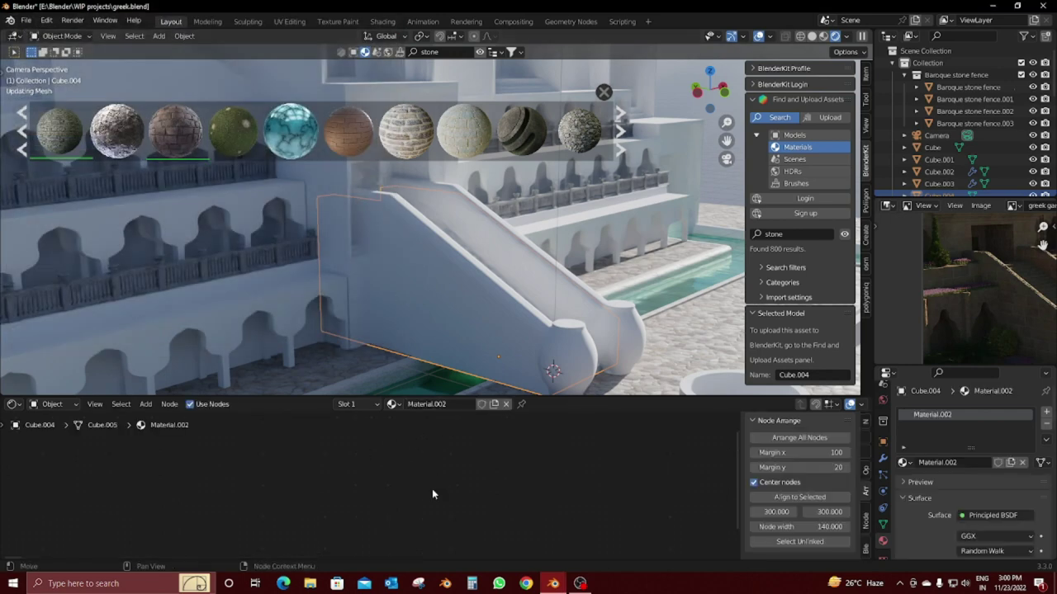
pyautogui.scroll(3, 462, 478)
pyautogui.click(505, 426)
pyautogui.hotkey('ctrl', 't')
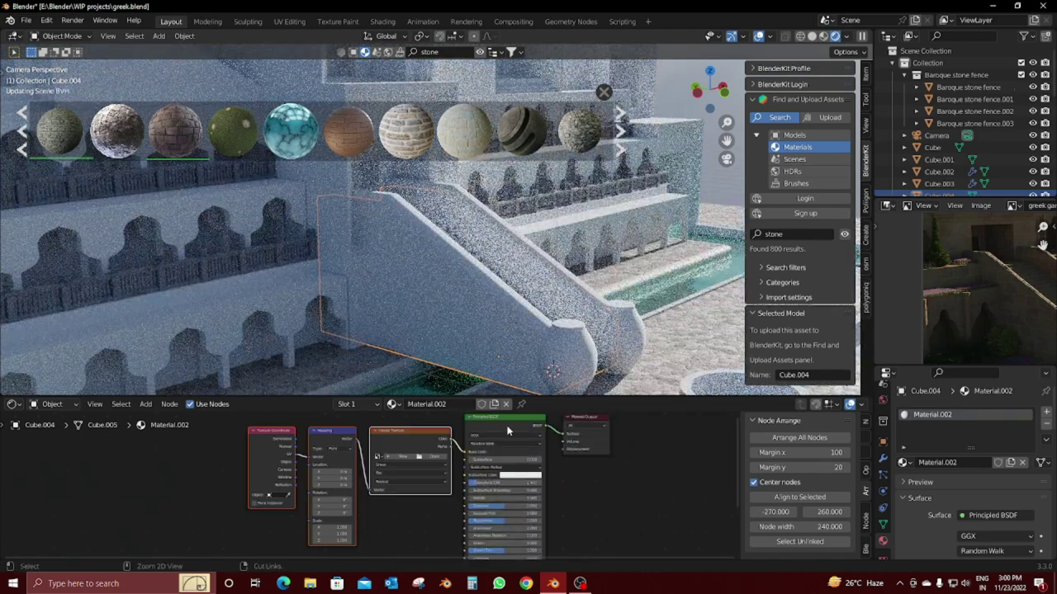
pyautogui.scroll(3, 413, 479)
pyautogui.scroll(-2, 413, 479)
pyautogui.hotkey('ctrl', 'z')
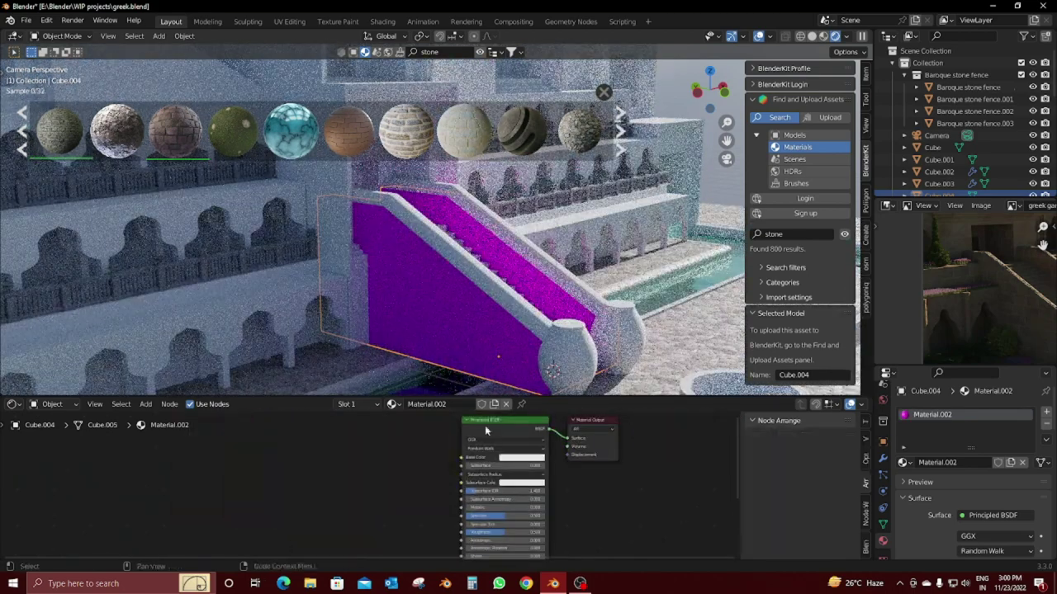
pyautogui.hotkey('ctrl', 'shift', 't')
# Step: Browse the file browser to E:\Blender\textures\Brick_Medieval
pyautogui.click(276, 187)
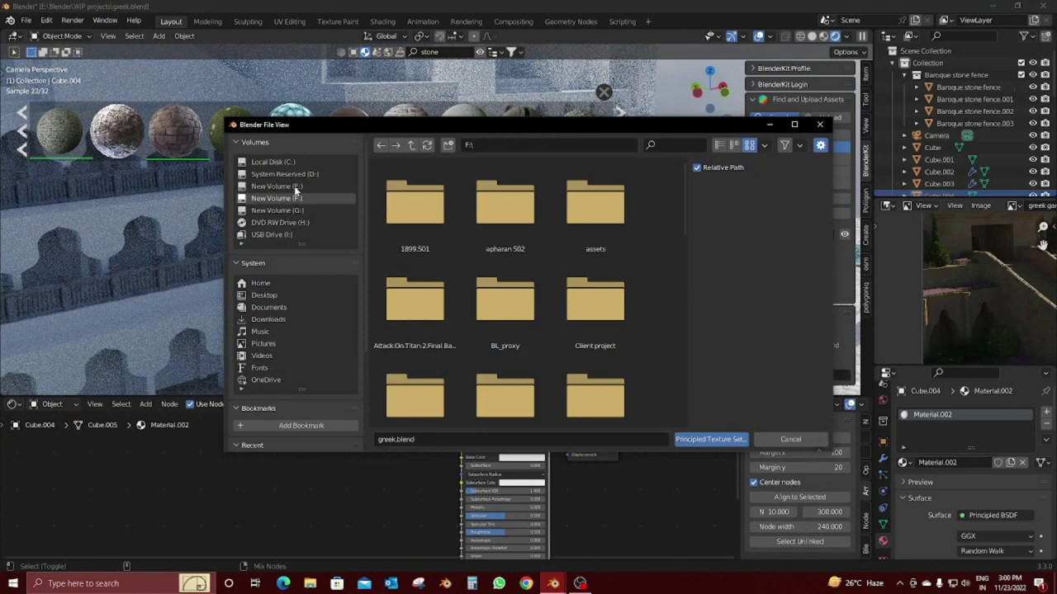
pyautogui.scroll(-1, 635, 260)
pyautogui.scroll(1, 636, 256)
pyautogui.doubleClick(604, 219)
pyautogui.scroll(-1, 528, 272)
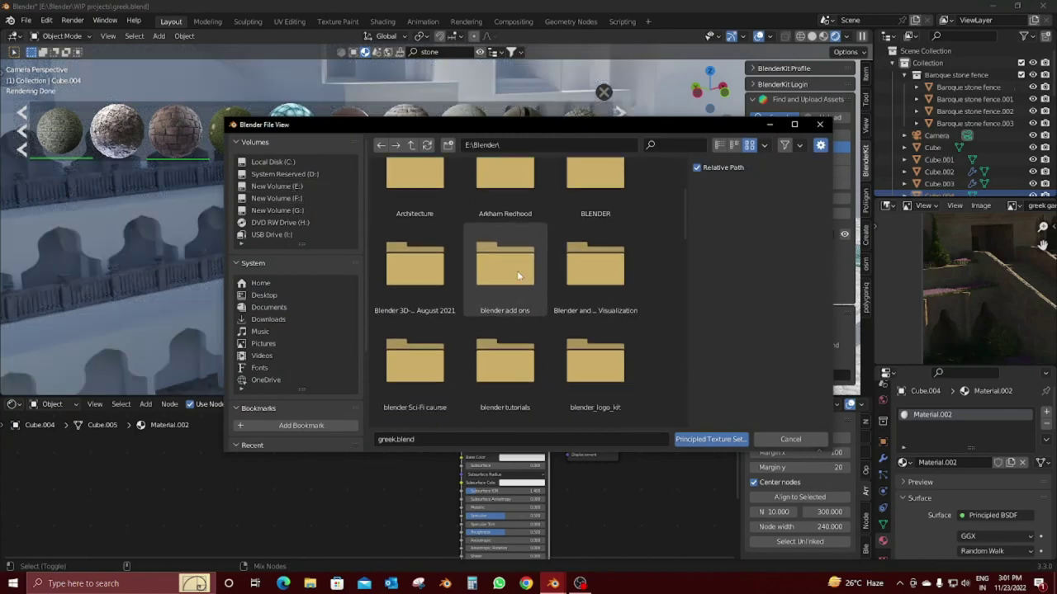
pyautogui.scroll(-1, 433, 216)
pyautogui.scroll(-1, 433, 216)
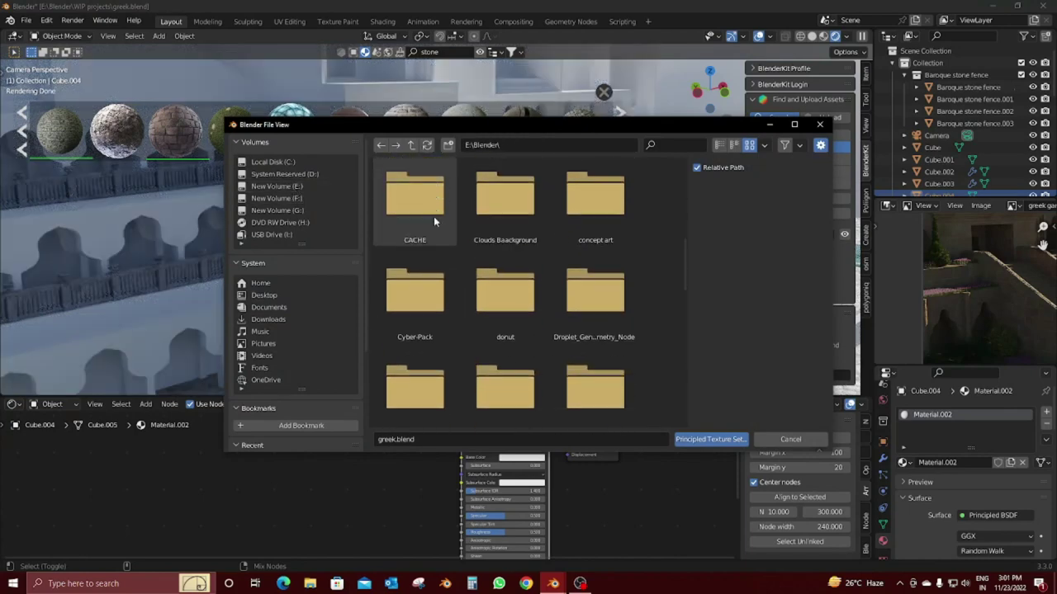
pyautogui.scroll(-2, 433, 217)
pyautogui.scroll(-2, 433, 217)
pyautogui.scroll(-2, 432, 215)
pyautogui.scroll(-2, 433, 215)
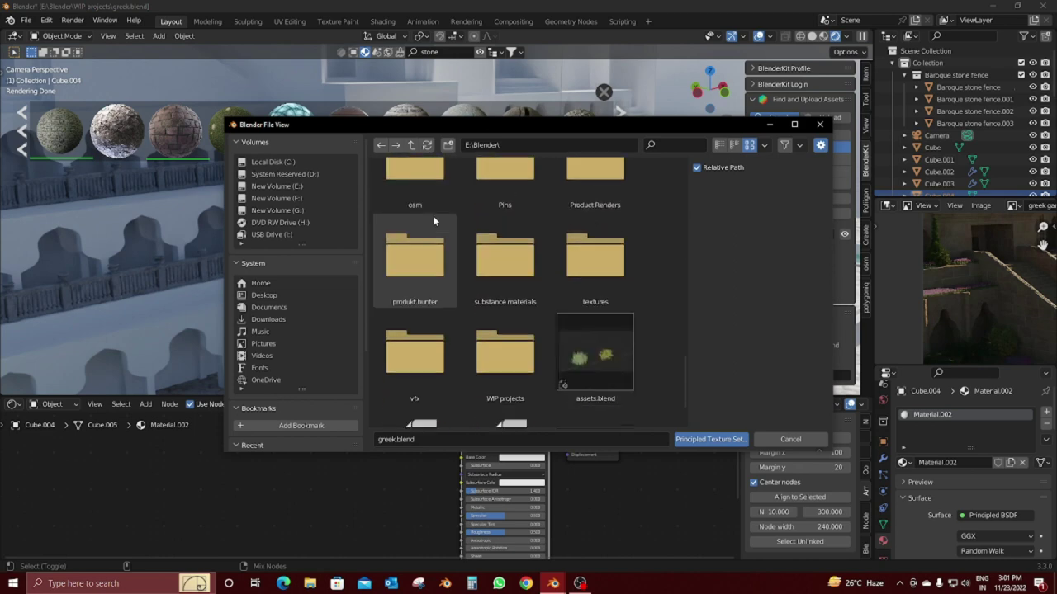
pyautogui.scroll(-2, 432, 215)
pyautogui.click(617, 236)
pyautogui.doubleClick(617, 236)
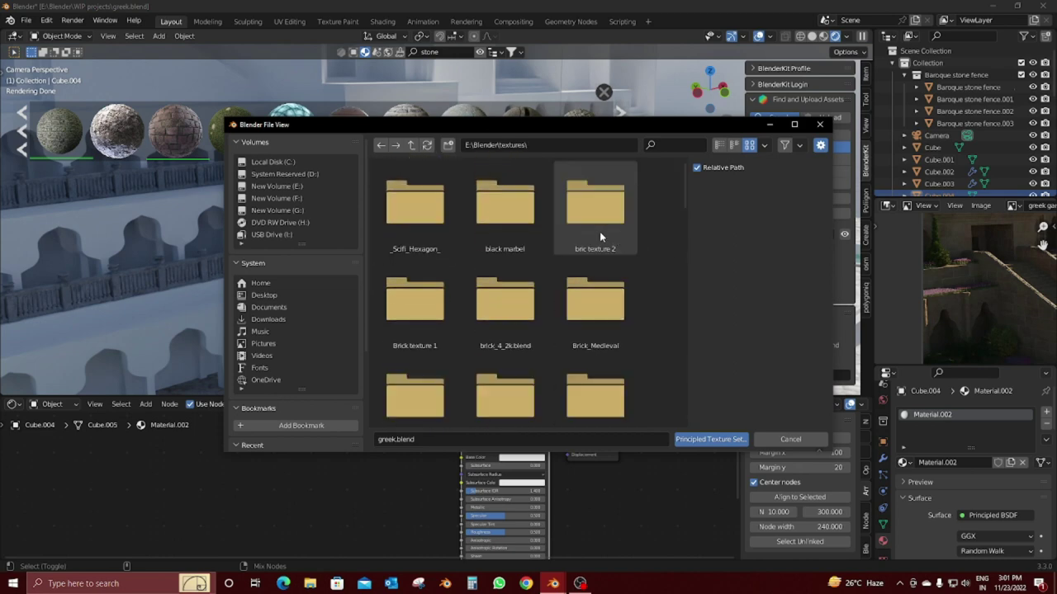
pyautogui.click(595, 304)
pyautogui.doubleClick(595, 304)
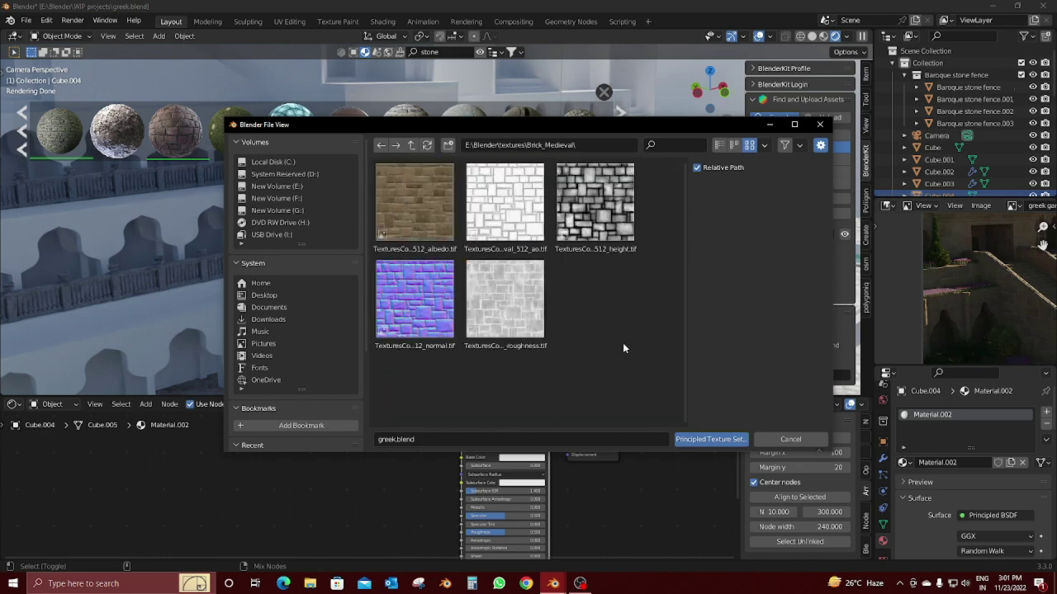
# Step: Load all five Brick_Medieval maps into the material with Principled Texture Setup
pyautogui.press('a')
pyautogui.click(721, 441)
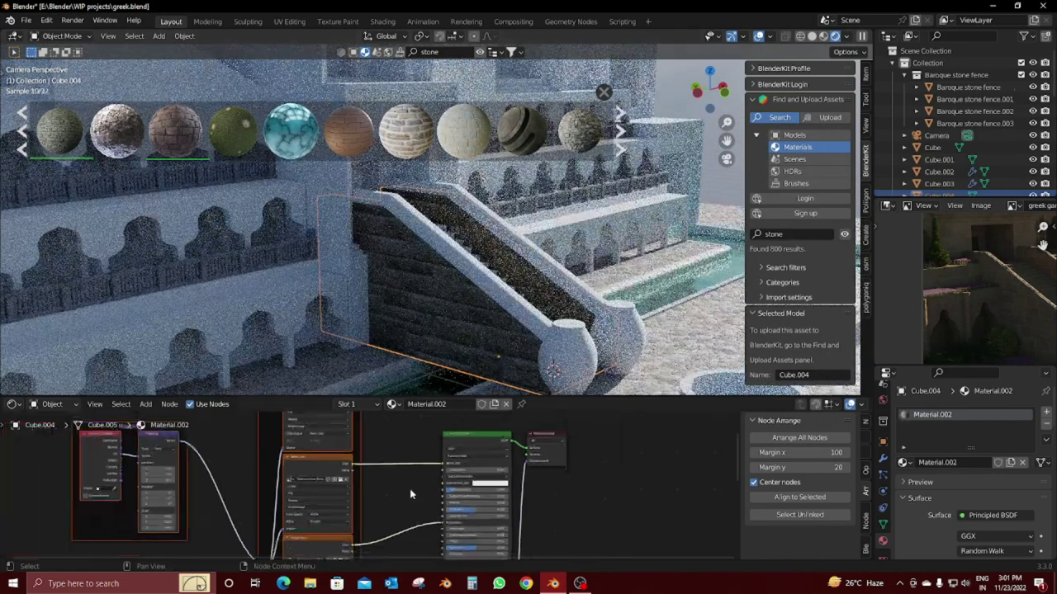
pyautogui.scroll(3, 568, 491)
pyautogui.scroll(2, 376, 524)
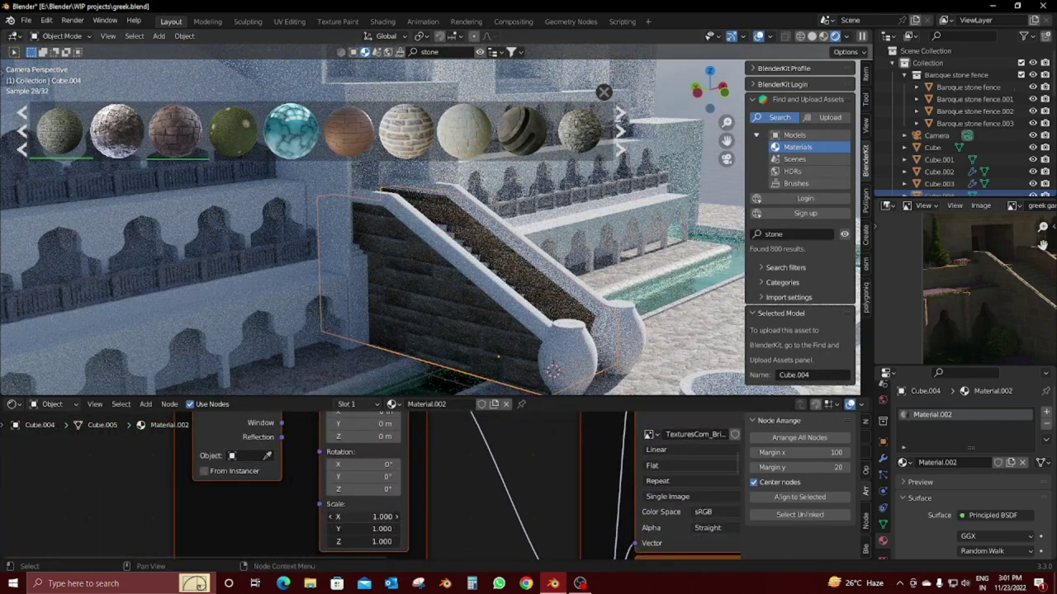
# Step: Set the Mapping node scale to 2.5 to tile the bricks smaller
pyautogui.keyDown('alt'); pyautogui.moveTo(375, 516); pyautogui.dragTo(392, 517); pyautogui.keyUp('alt')
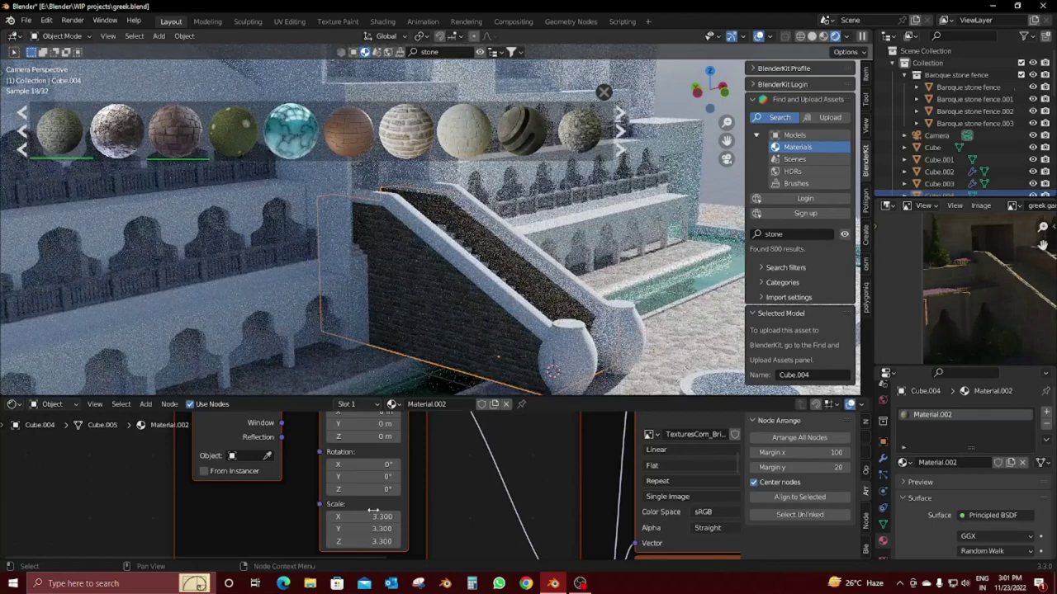
pyautogui.scroll(-5, 376, 517)
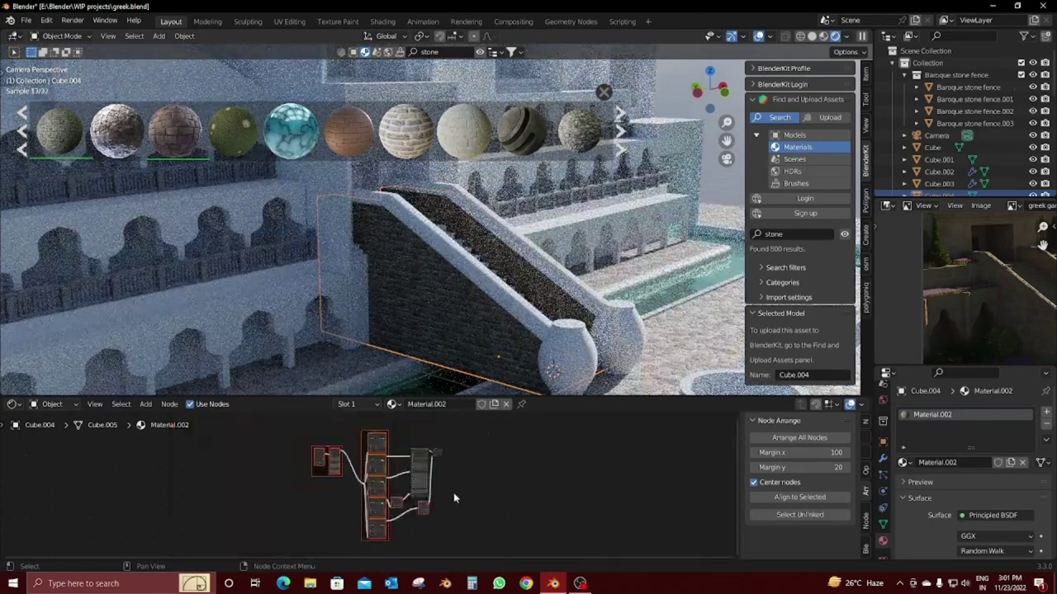
pyautogui.scroll(4, 339, 458)
pyautogui.scroll(2, 339, 458)
pyautogui.doubleClick(327, 454)
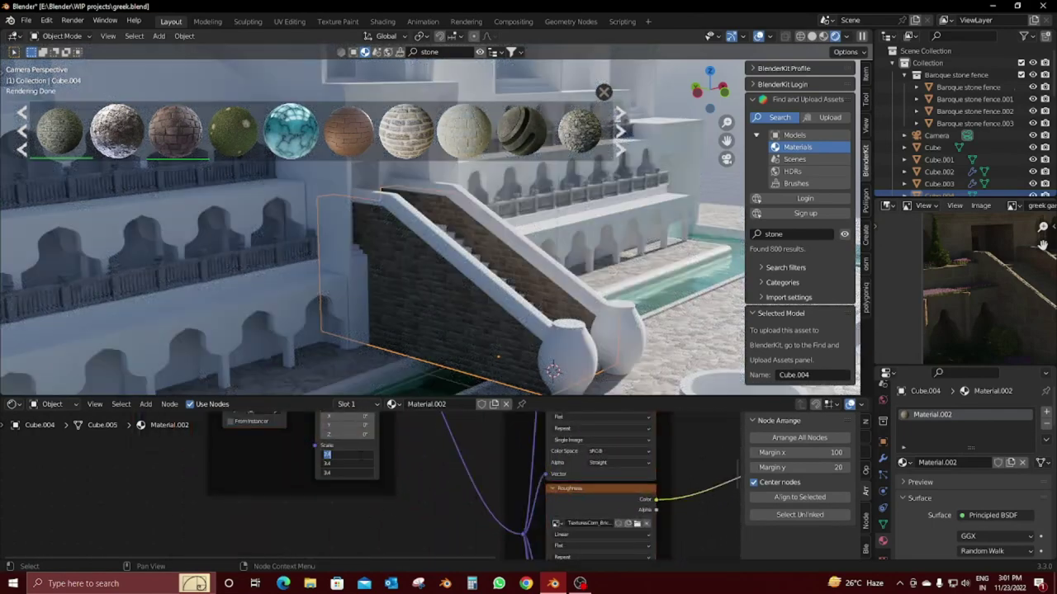
pyautogui.press('Return')
pyautogui.scroll(2, 406, 253)
pyautogui.scroll(3, 406, 253)
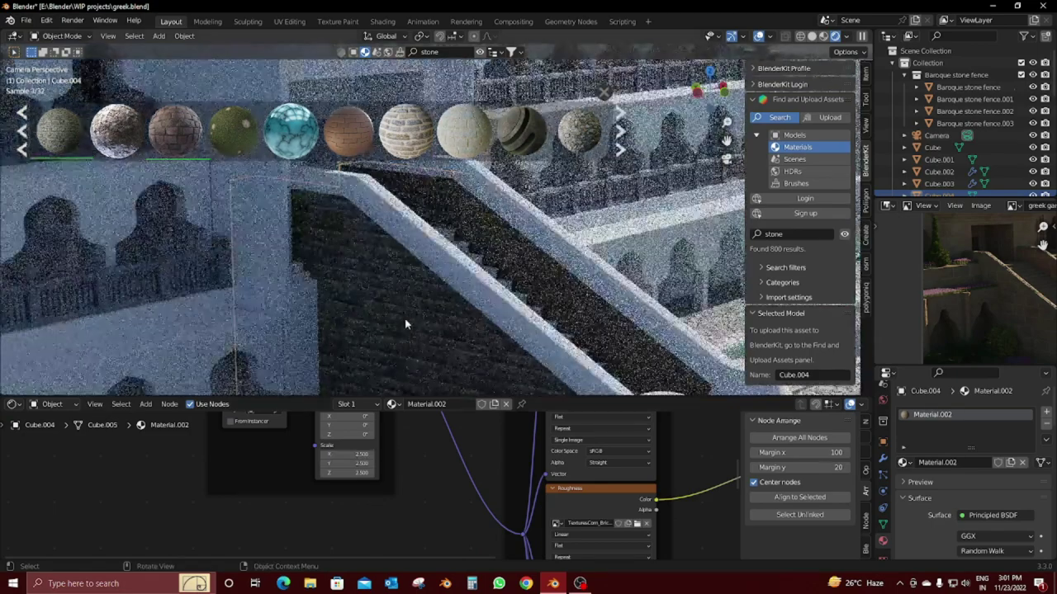
pyautogui.scroll(2, 442, 308)
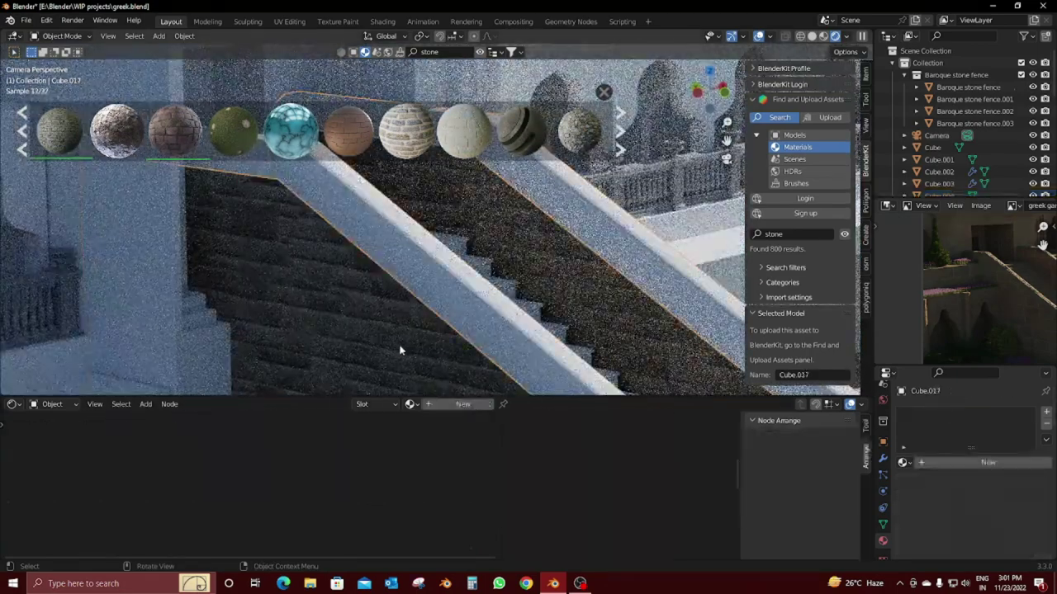
# Step: Link the wall's midevil brick material onto the stair railing
pyautogui.write('midevil brick')
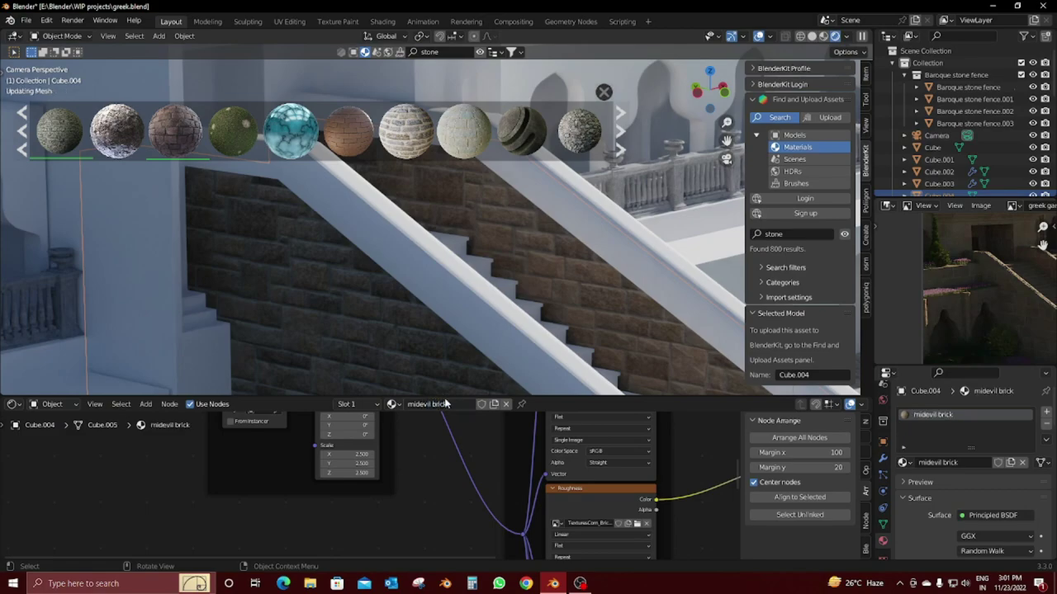
pyautogui.click(464, 298)
pyautogui.keyDown('shift'); pyautogui.click(402, 324); pyautogui.keyUp('shift')
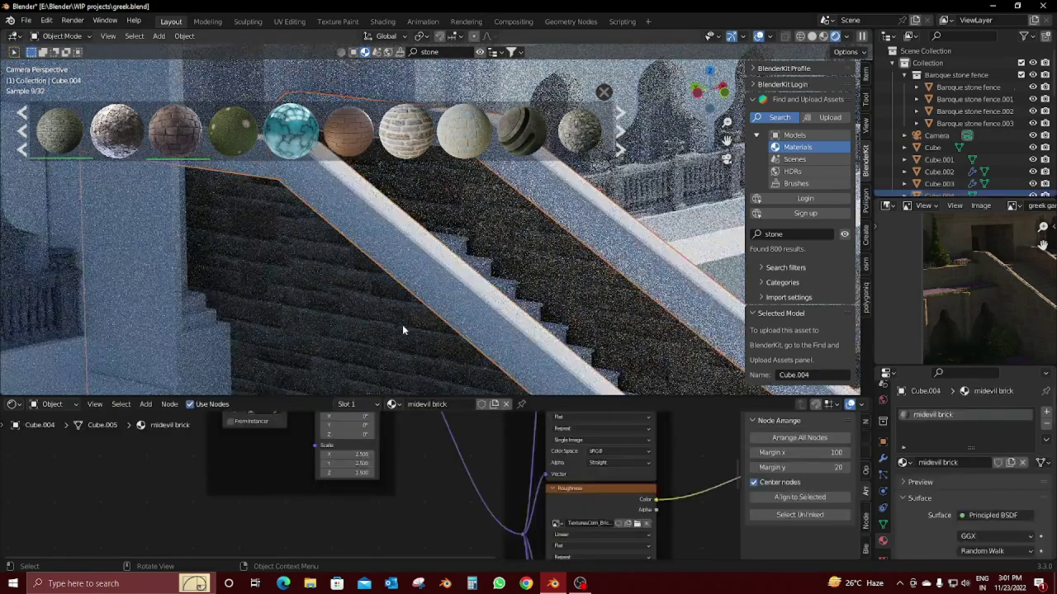
pyautogui.hotkey('ctrl', 'l')
pyautogui.click(402, 324)
pyautogui.click(462, 298)
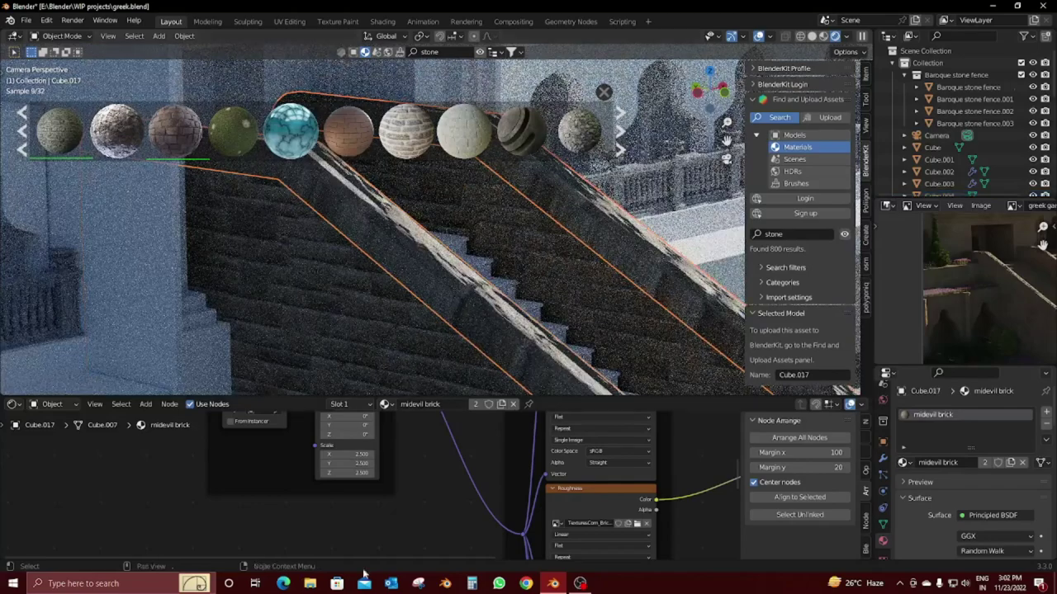
# Step: Smart-UV-project the railing mesh after trying cube and cylinder, then enlarge its texture scale
pyautogui.press('Tab')
pyautogui.press('u')
pyautogui.click(491, 327)
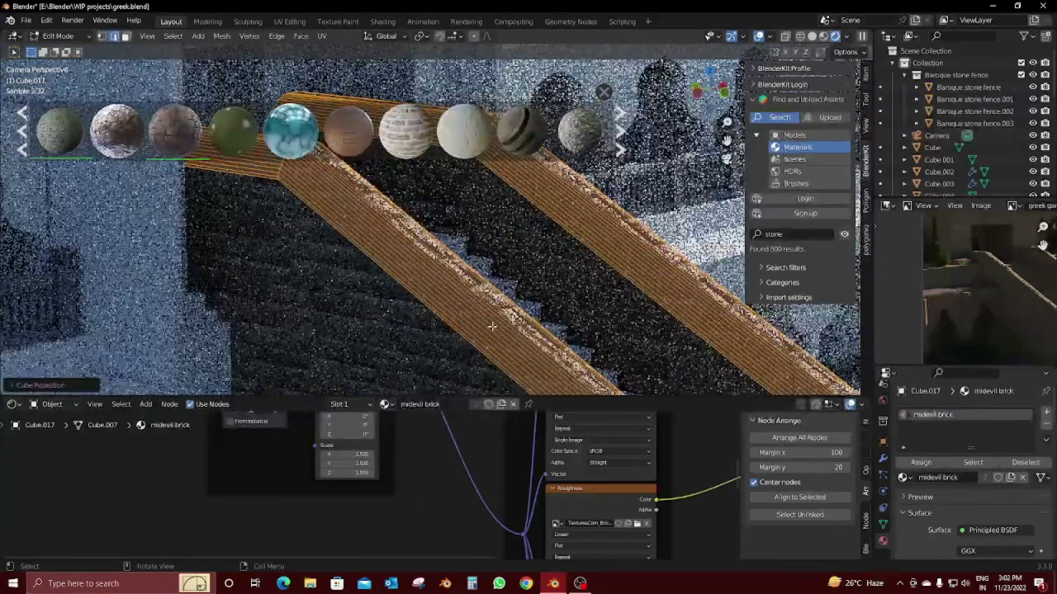
pyautogui.press('u')
pyautogui.click(481, 338)
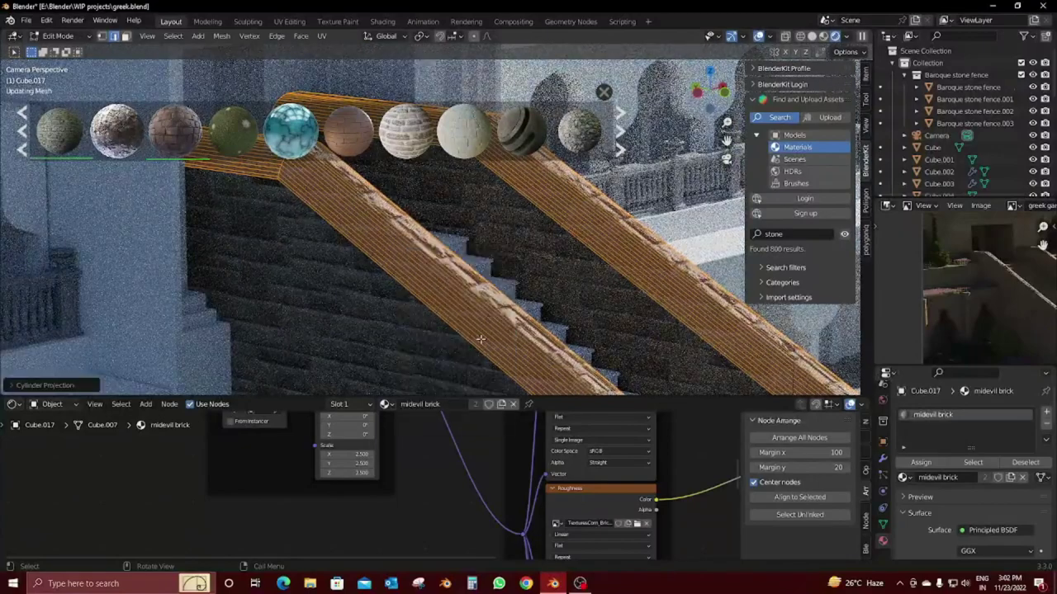
pyautogui.press('u')
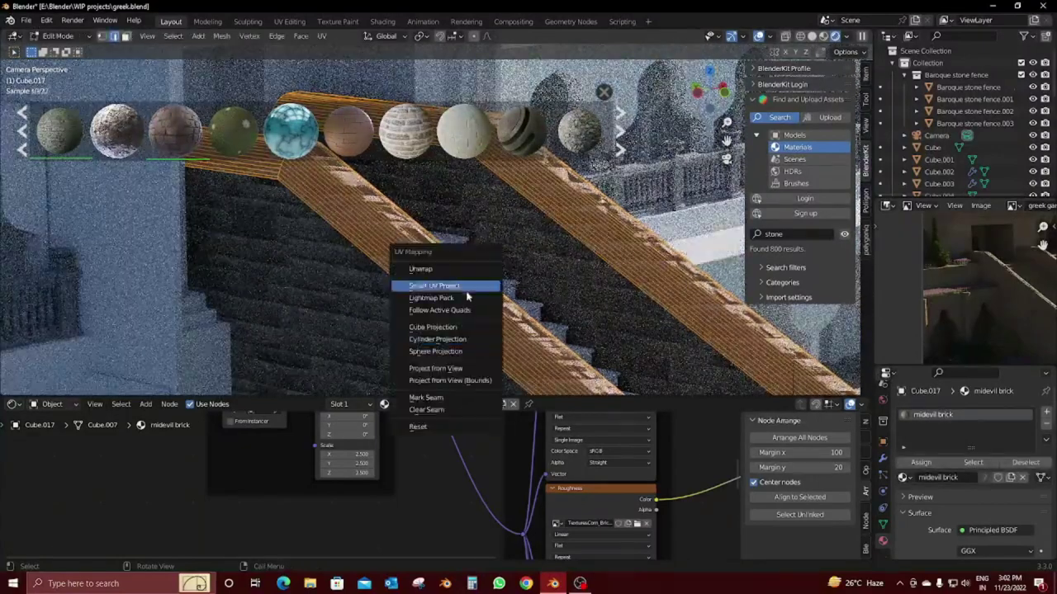
pyautogui.click(466, 286)
pyautogui.click(458, 382)
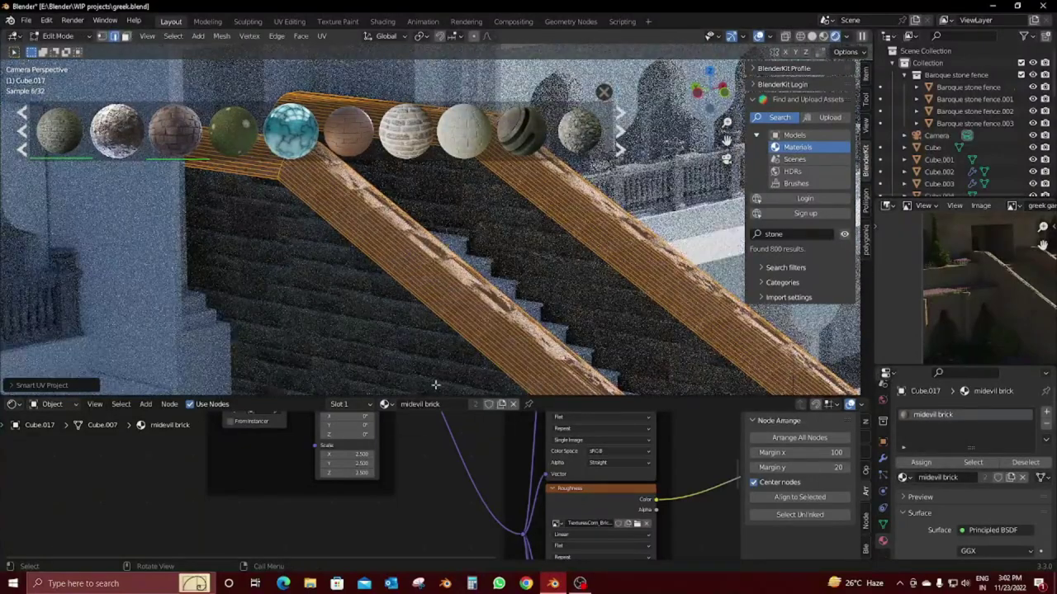
pyautogui.press('Tab')
pyautogui.moveTo(347, 454); pyautogui.dragTo(363, 454)
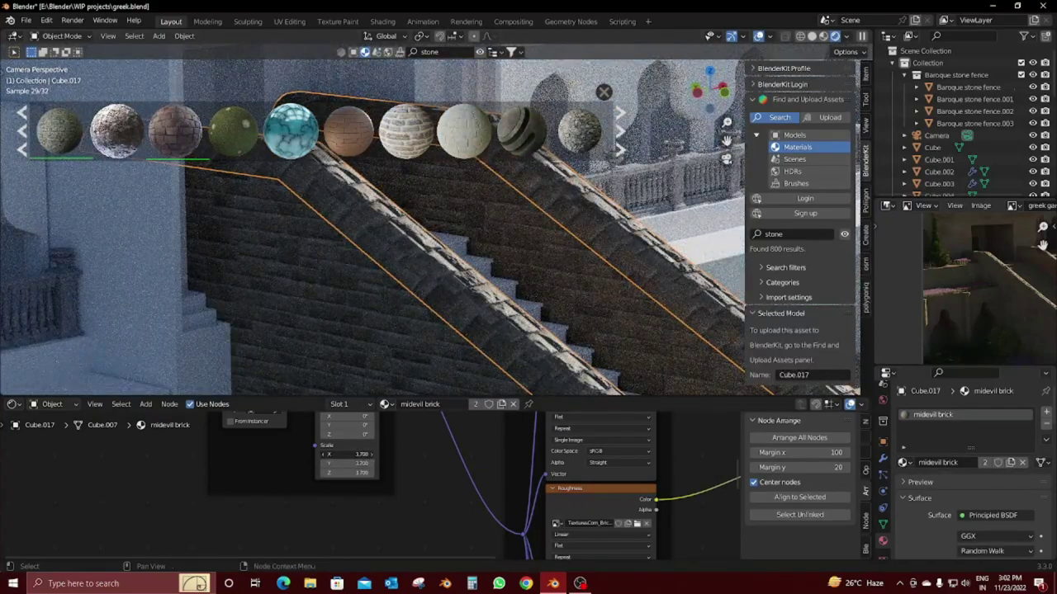
pyautogui.moveTo(363, 453); pyautogui.dragTo(373, 454)
pyautogui.moveTo(264, 297); pyautogui.dragTo(476, 309, button='middle')
# Step: Set the stair wall's brick mapping scale to 2.5
pyautogui.click(476, 309)
pyautogui.scroll(2, 360, 443)
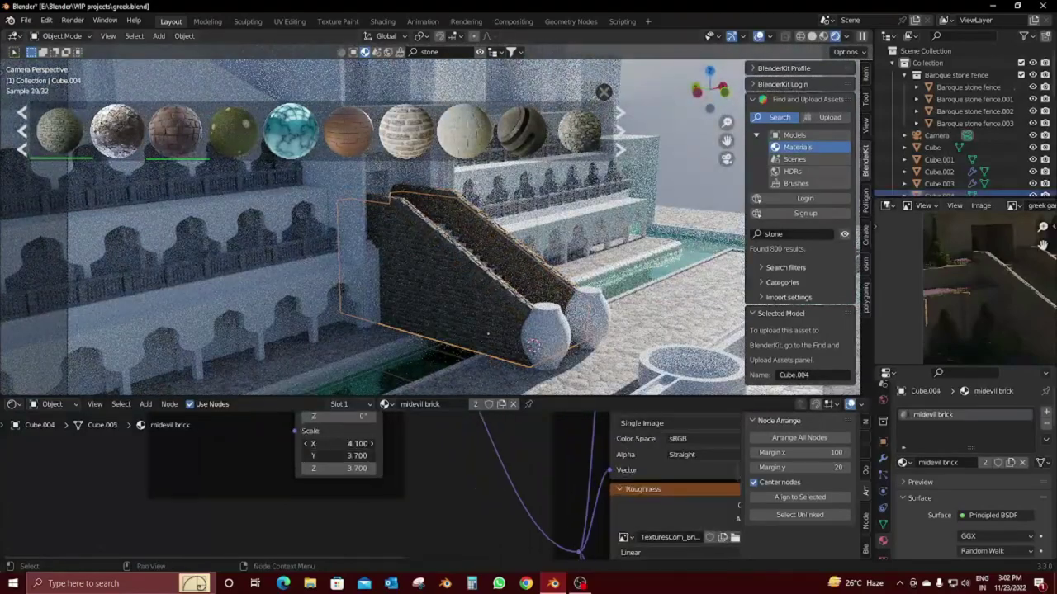
pyautogui.scroll(3, 487, 272)
pyautogui.doubleClick(351, 444)
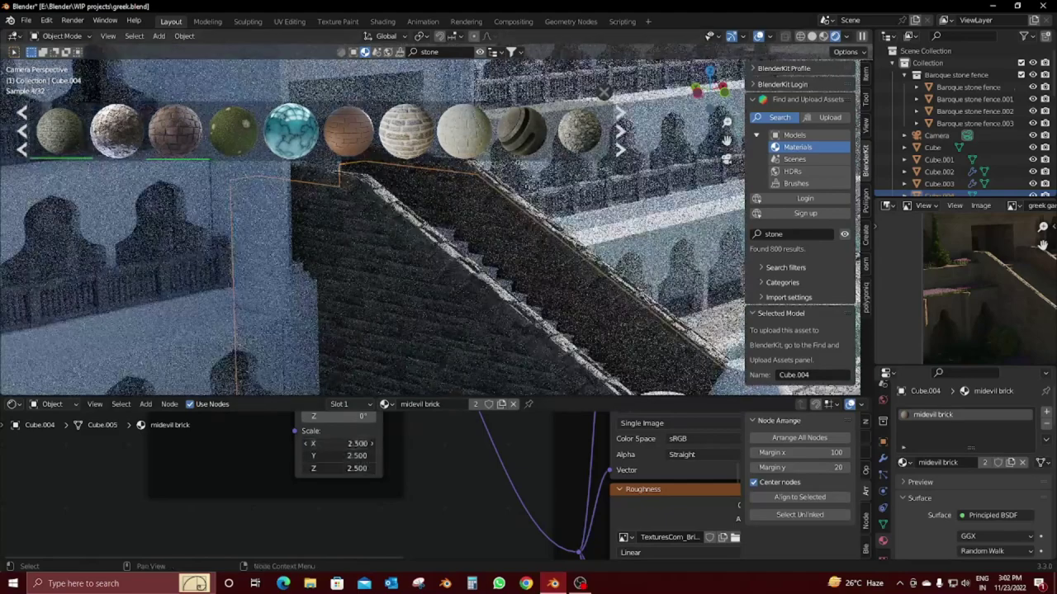
pyautogui.press('Return')
pyautogui.doubleClick(352, 445)
pyautogui.write('.5')
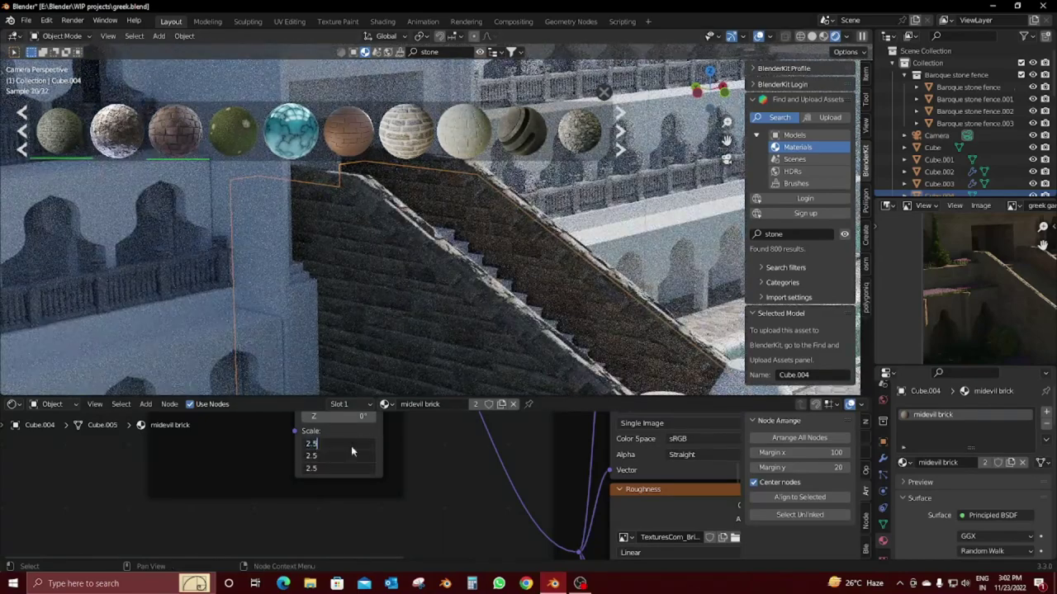
pyautogui.press('Return')
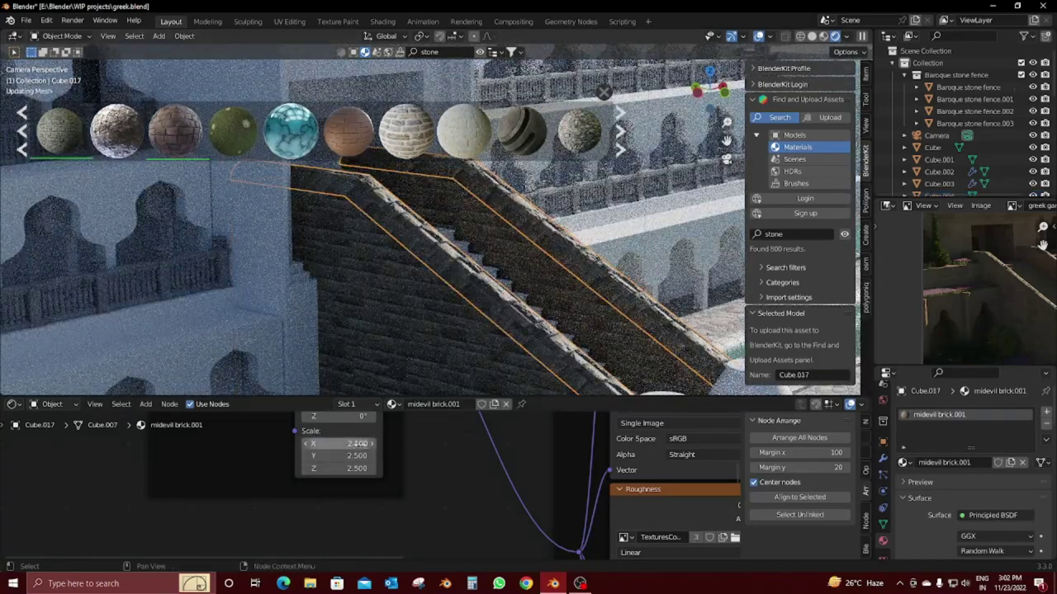
# Step: Set the railing's brick mapping scale to 4 and zoom out to the whole staircase
pyautogui.doubleClick(357, 444)
pyautogui.write('4')
pyautogui.press('Return')
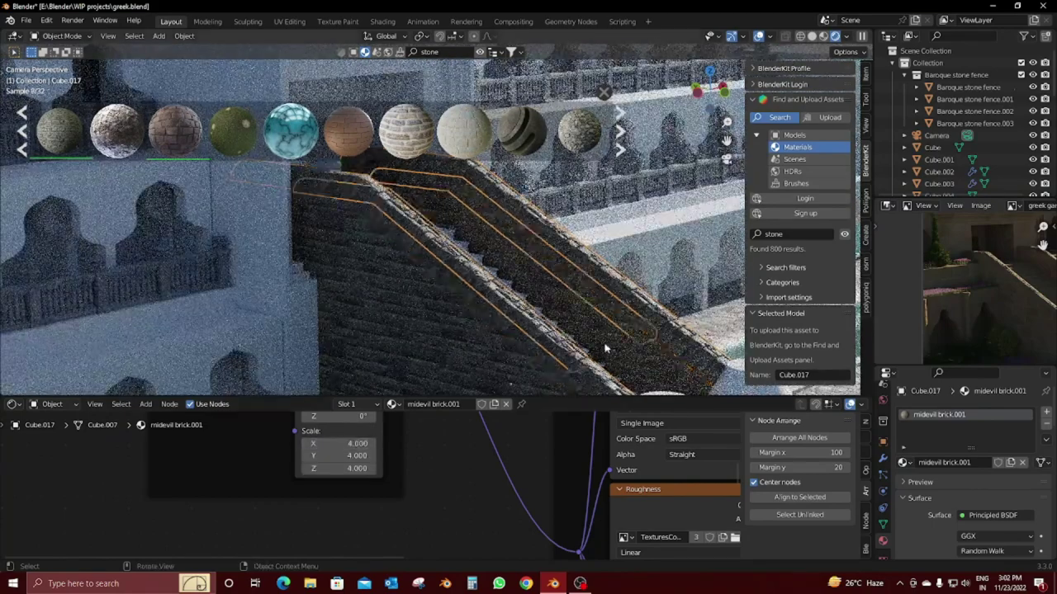
pyautogui.moveTo(605, 349); pyautogui.dragTo(541, 313, button='middle')
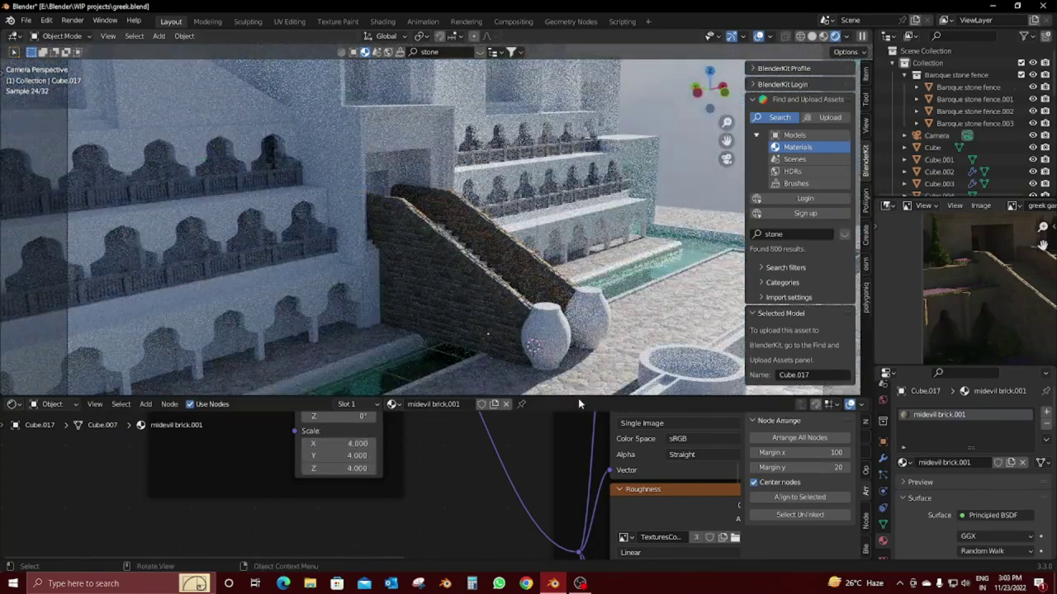
# Step: In Solid shading, link the wall's brick material onto the stairs
pyautogui.press('z')
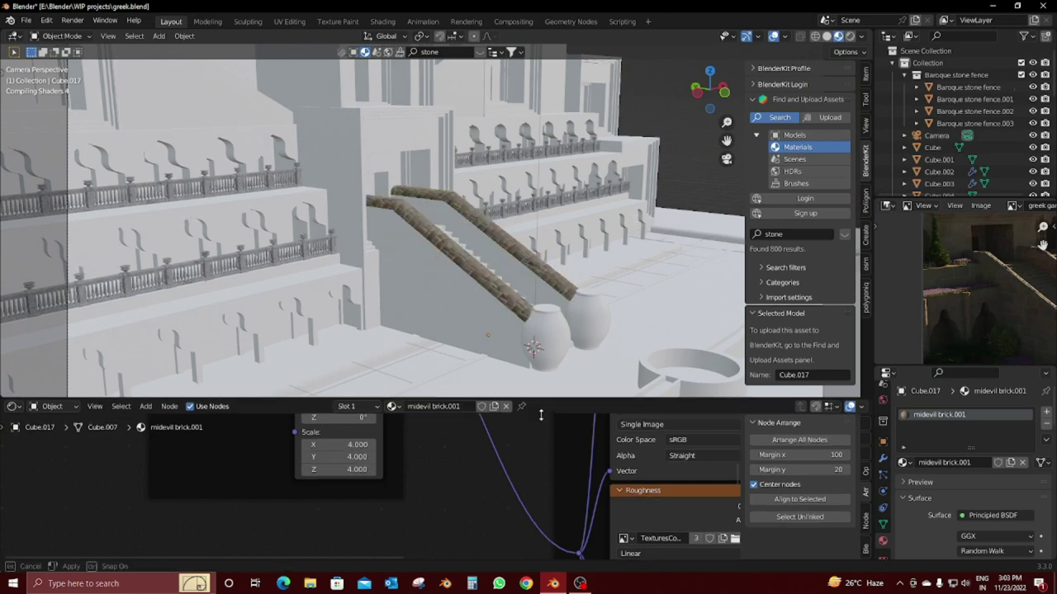
pyautogui.moveTo(494, 396); pyautogui.dragTo(493, 431)
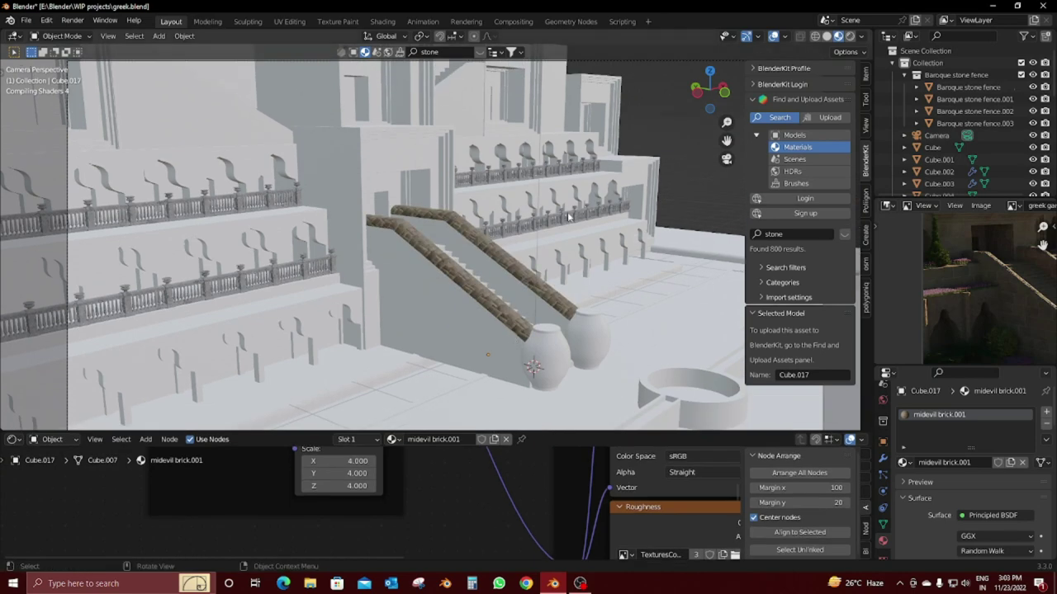
pyautogui.moveTo(569, 245)
pyautogui.mouseDown(button='middle')
pyautogui.moveTo(638, 249)
pyautogui.moveTo(455, 239)
pyautogui.mouseUp(button='middle')
pyautogui.scroll(2, 455, 239)
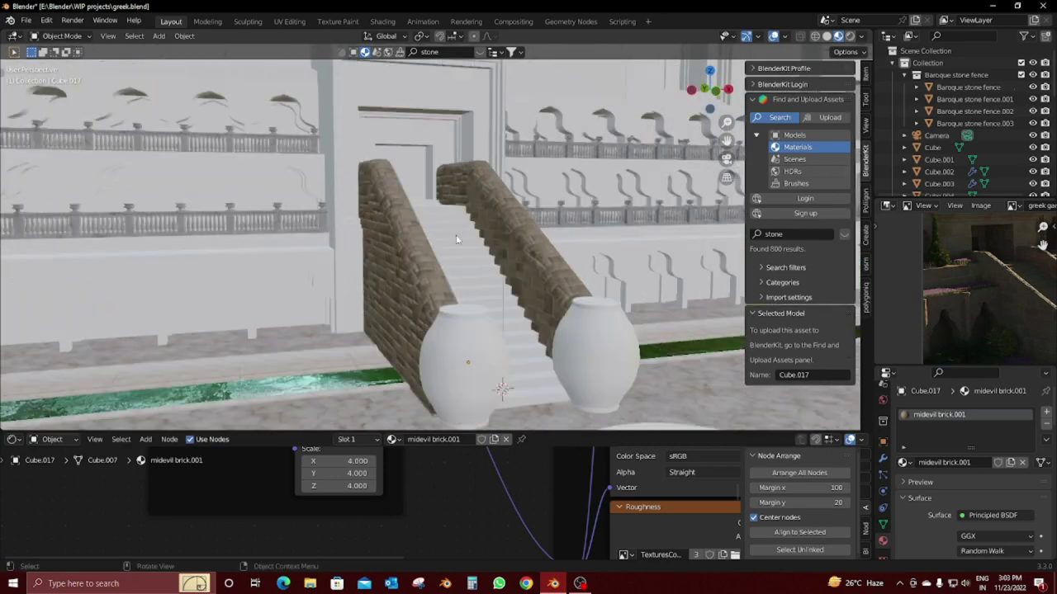
pyautogui.keyDown('shift'); pyautogui.click(395, 275); pyautogui.keyUp('shift')
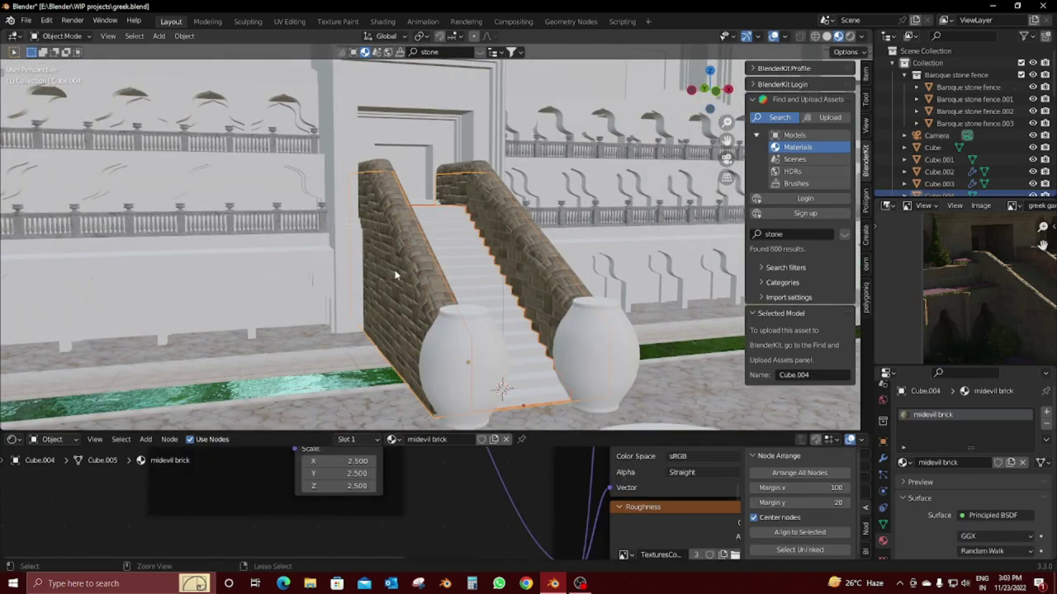
pyautogui.hotkey('ctrl', 'l')
pyautogui.click(396, 273)
# Step: Cube-project the UVs of all the stairs' faces
pyautogui.press('Tab')
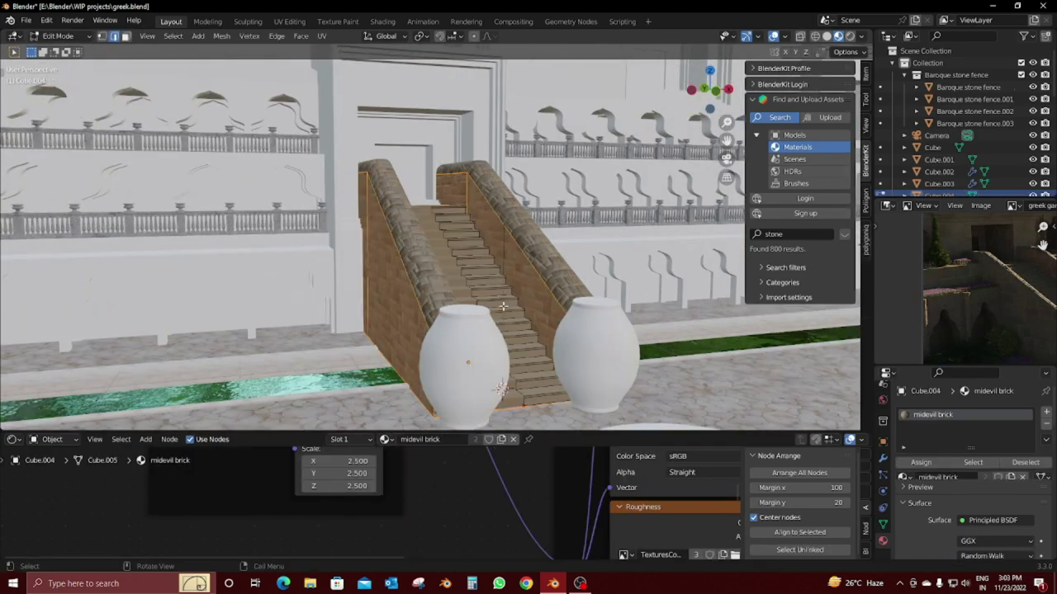
pyautogui.press('Tab')
pyautogui.click(502, 307)
pyautogui.press('Tab')
pyautogui.press('a')
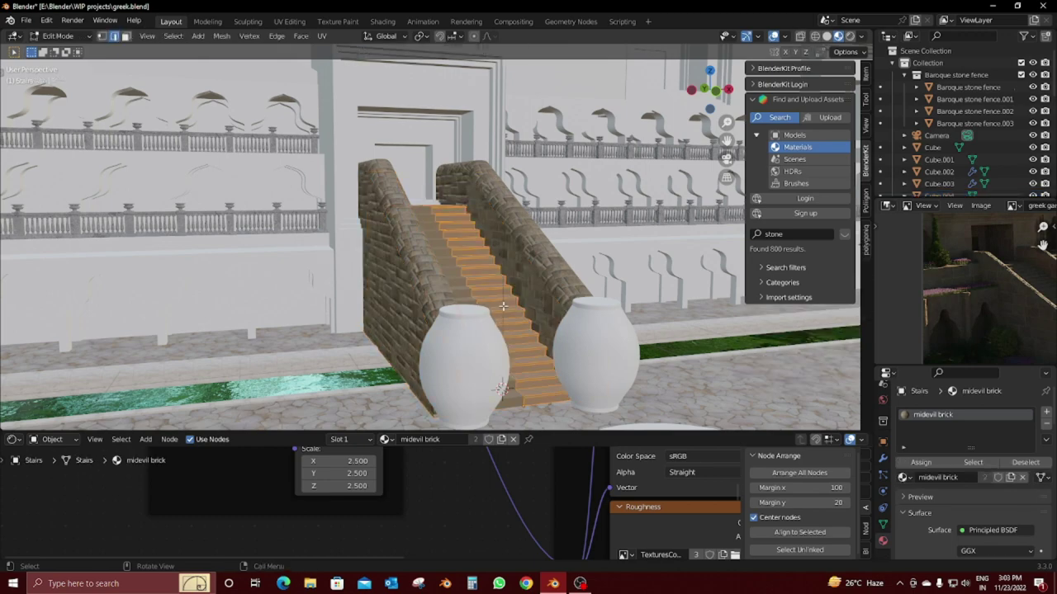
pyautogui.press('u')
pyautogui.click(484, 348)
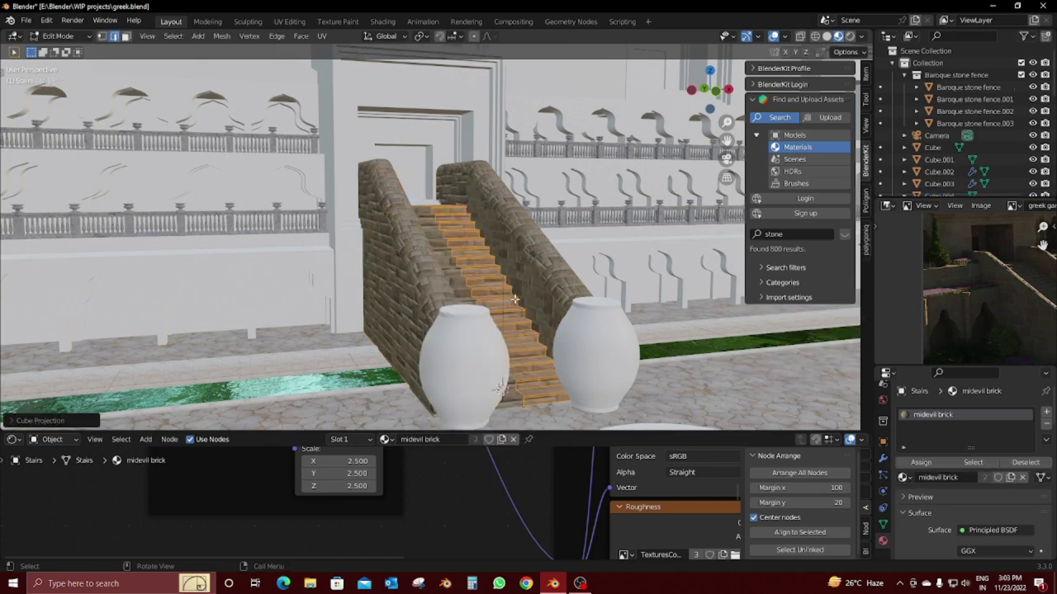
pyautogui.press('Tab')
# Step: Set the stairs' brick mapping scale to 5
pyautogui.scroll(2, 503, 300)
pyautogui.scroll(3, 495, 300)
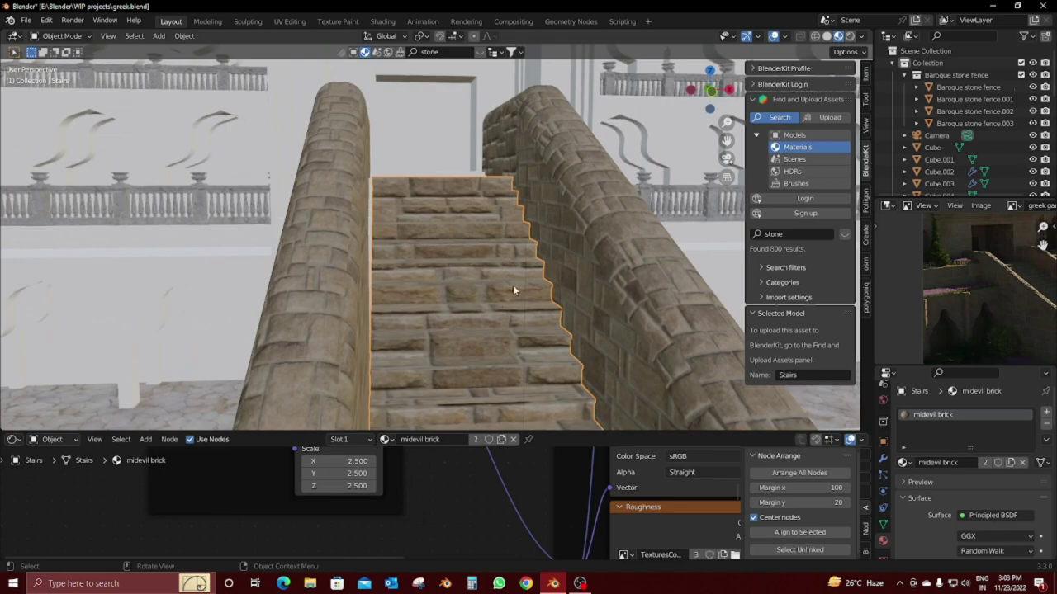
pyautogui.moveTo(513, 290); pyautogui.dragTo(512, 318, button='middle')
pyautogui.scroll(-2, 463, 528)
pyautogui.scroll(-1, 462, 528)
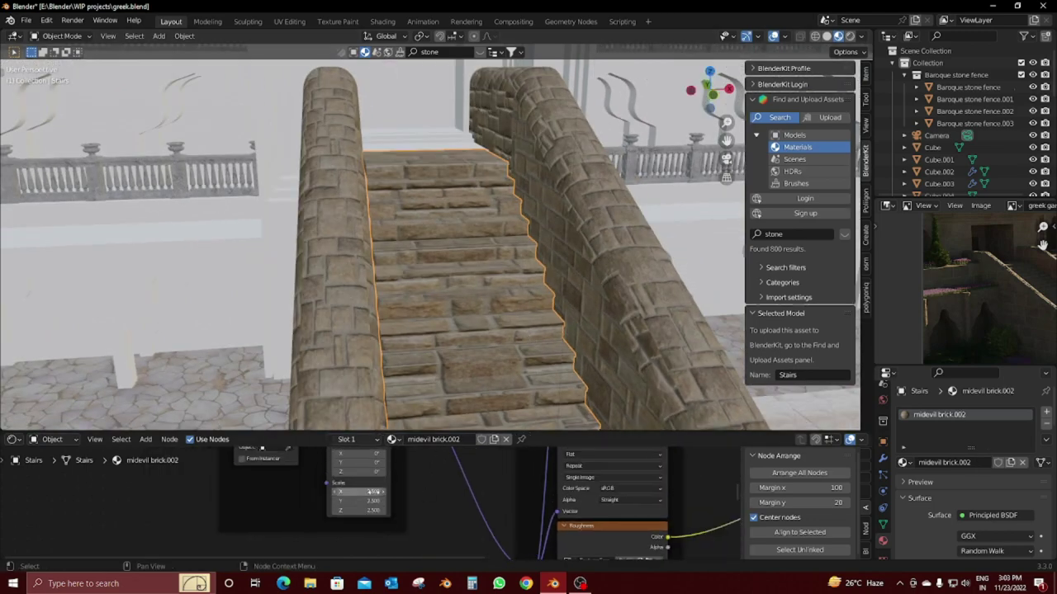
pyautogui.write('5')
pyautogui.press('Return')
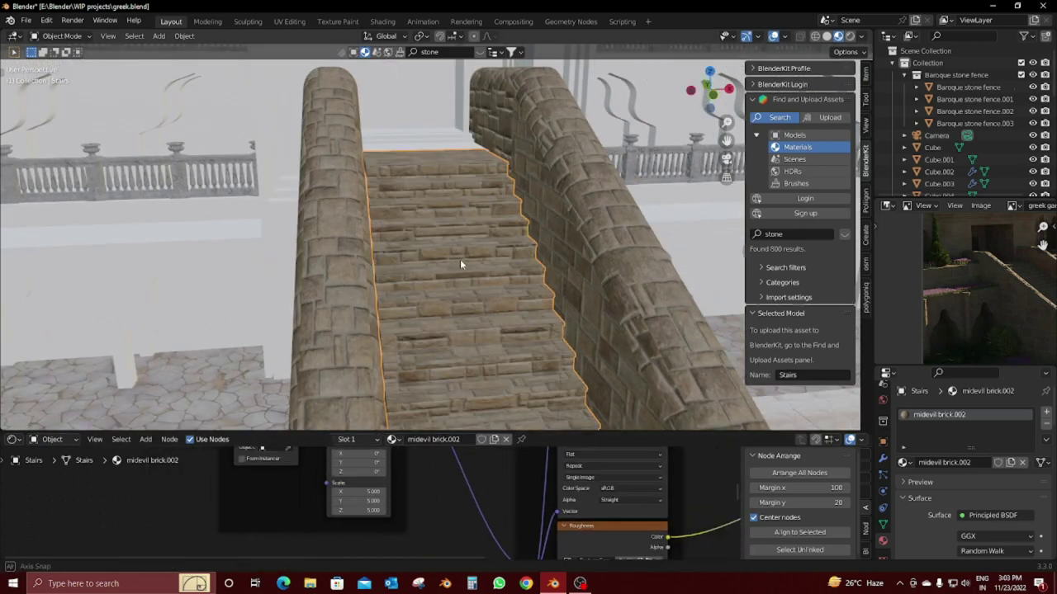
pyautogui.moveTo(460, 260); pyautogui.dragTo(477, 252, button='middle')
pyautogui.scroll(-3, 528, 253)
pyautogui.scroll(-3, 529, 253)
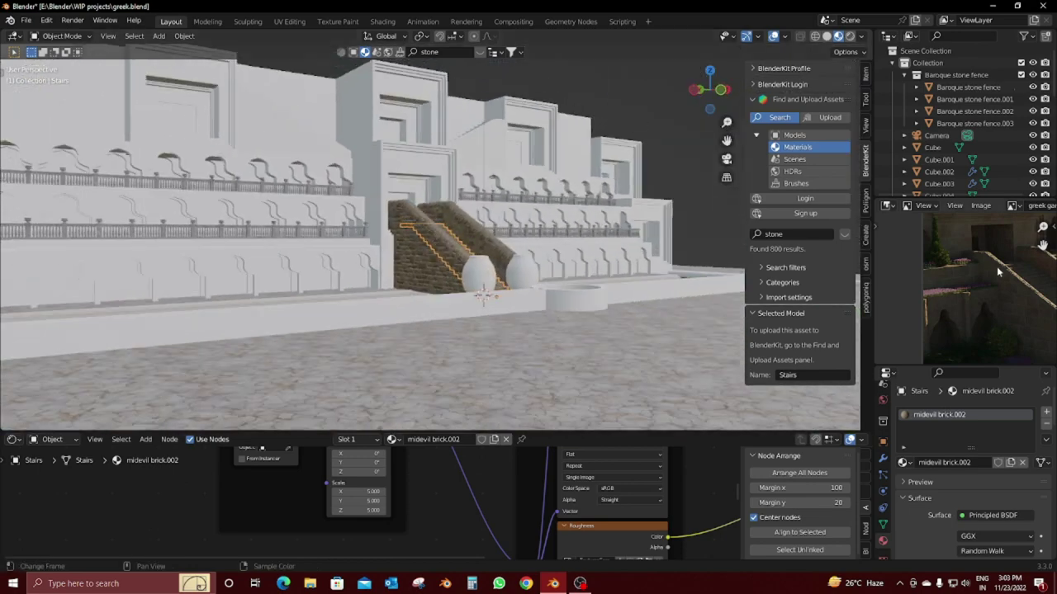
pyautogui.scroll(-2, 982, 289)
# Step: Select the vases and filter BlenderKit materials to the marble category
pyautogui.moveTo(498, 299); pyautogui.dragTo(589, 326, button='middle')
pyautogui.scroll(3, 589, 326)
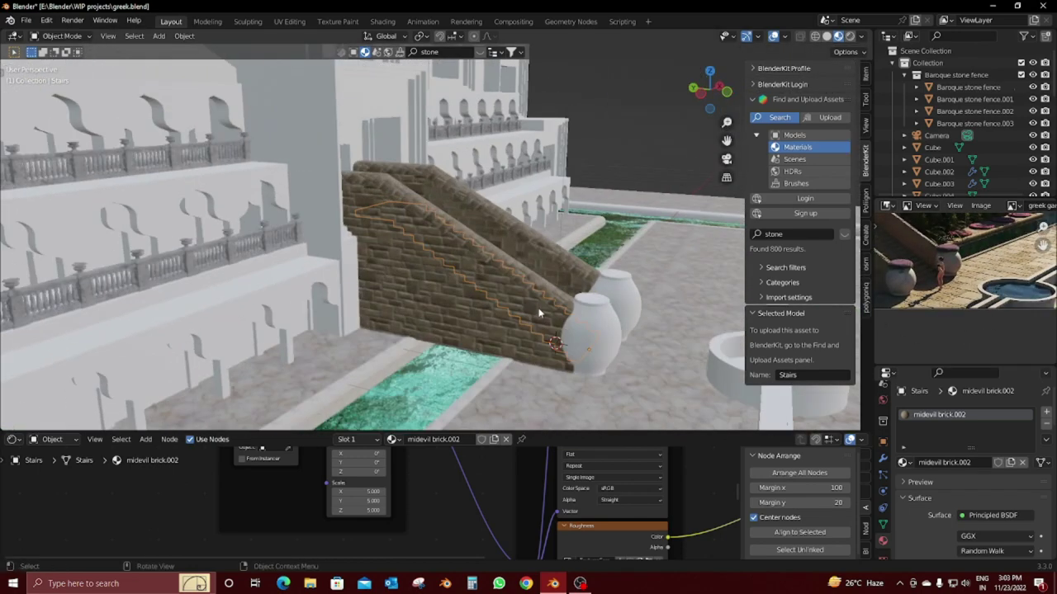
pyautogui.click(590, 326)
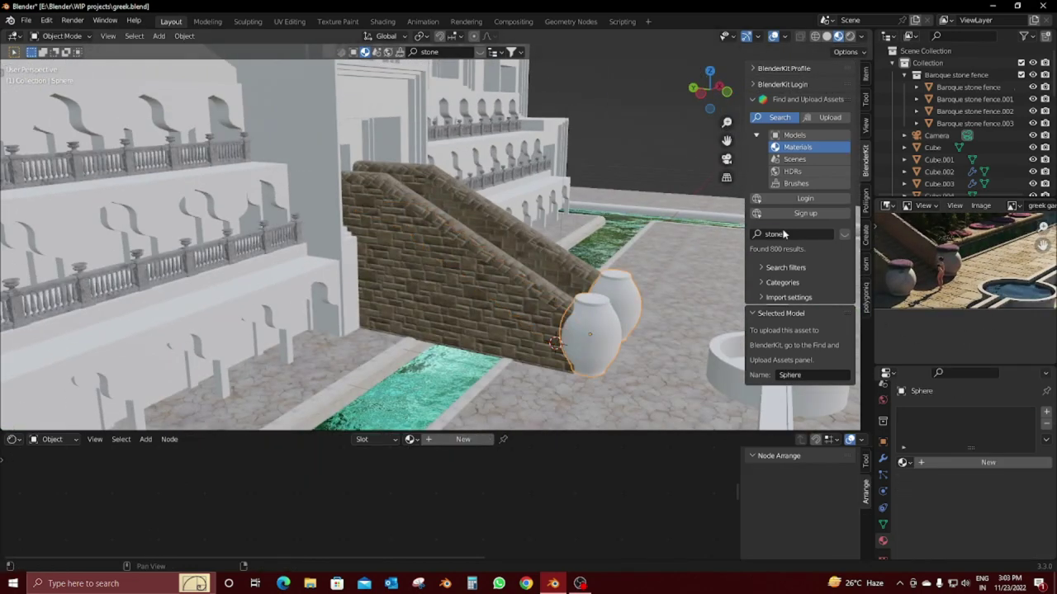
pyautogui.click(762, 267)
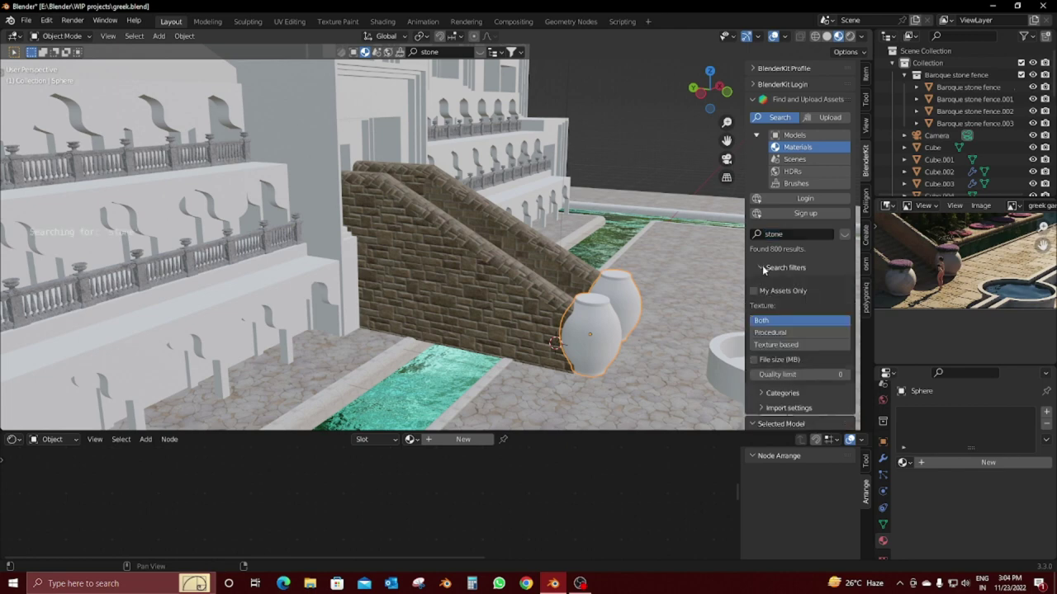
pyautogui.keyDown('ctrl'); pyautogui.scroll(-1, 805, 317); pyautogui.keyUp('ctrl')
pyautogui.click(865, 165)
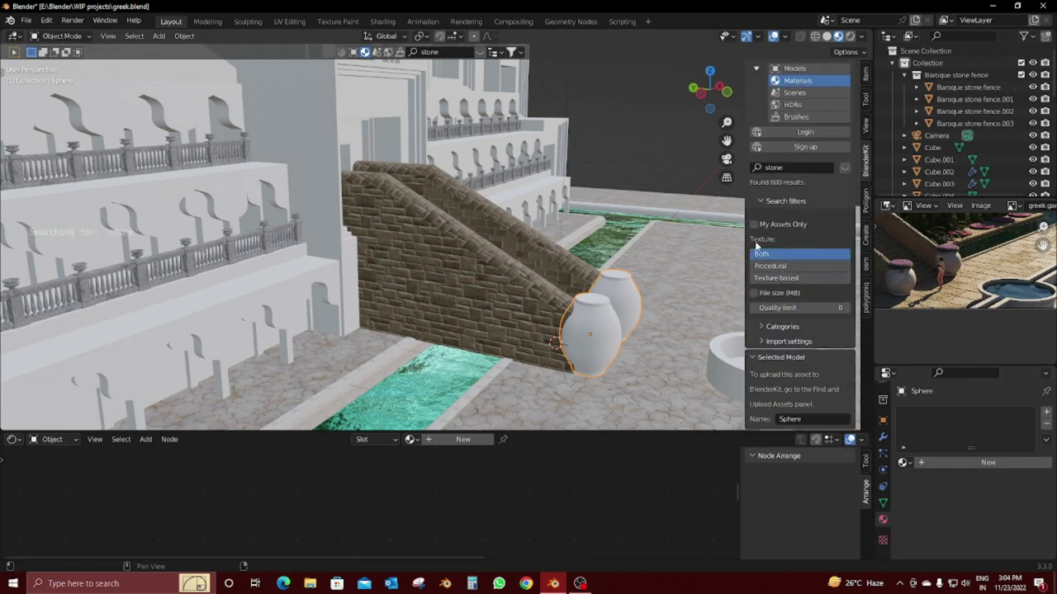
pyautogui.click(760, 222)
pyautogui.click(762, 278)
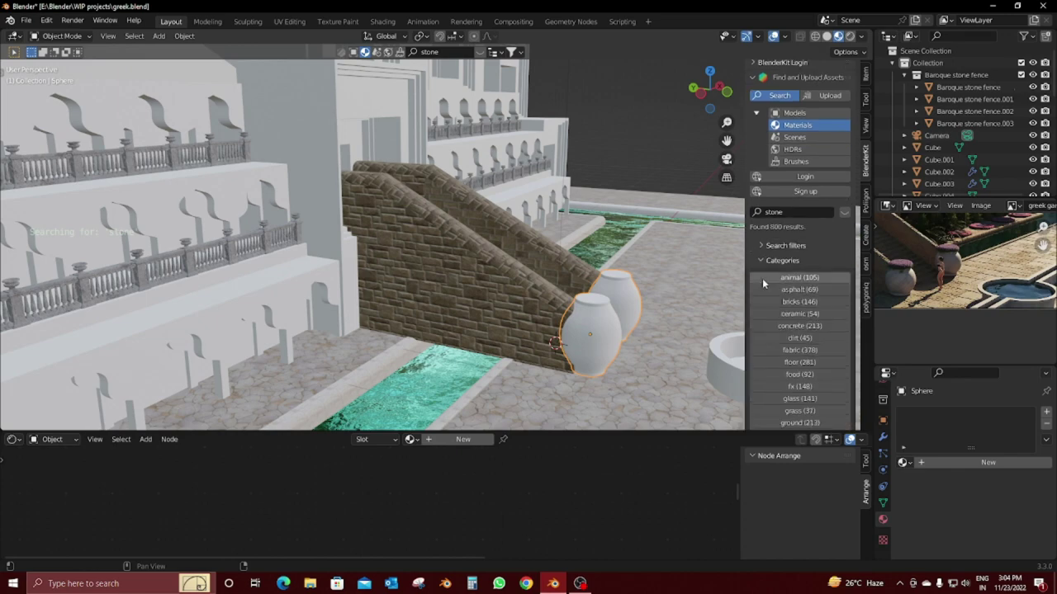
pyautogui.scroll(-5, 762, 278)
pyautogui.scroll(-3, 762, 279)
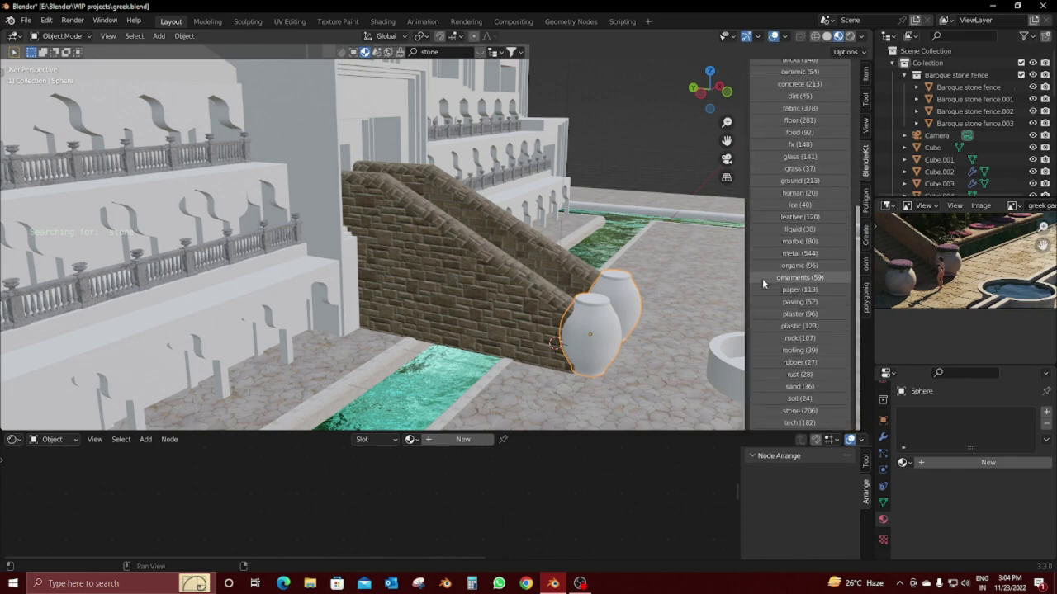
pyautogui.click(775, 239)
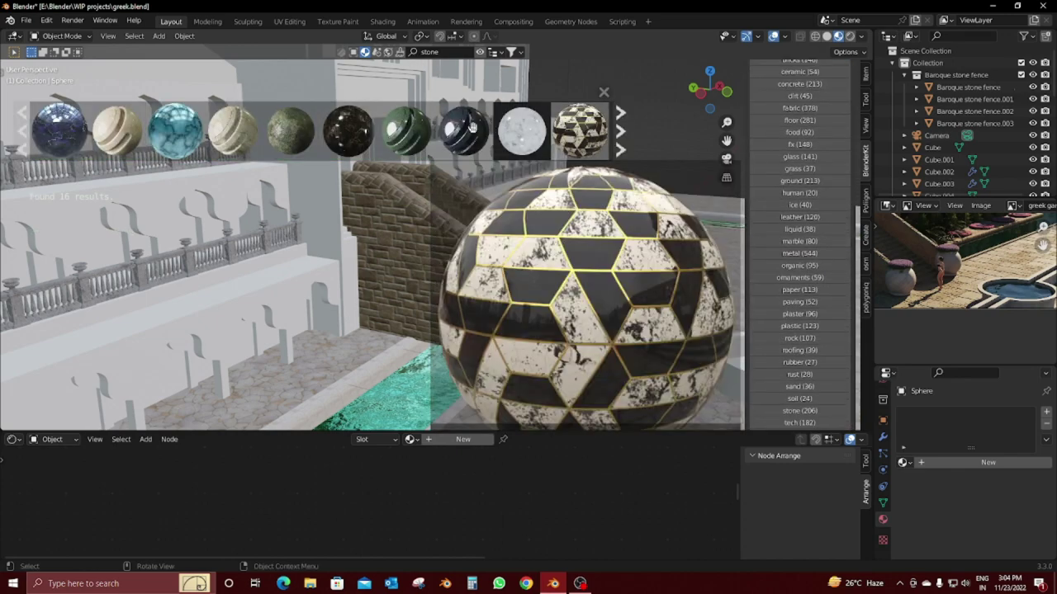
# Step: Drag the Slab marble emperador light material onto the vases
pyautogui.moveTo(141, 142); pyautogui.dragTo(653, 333)
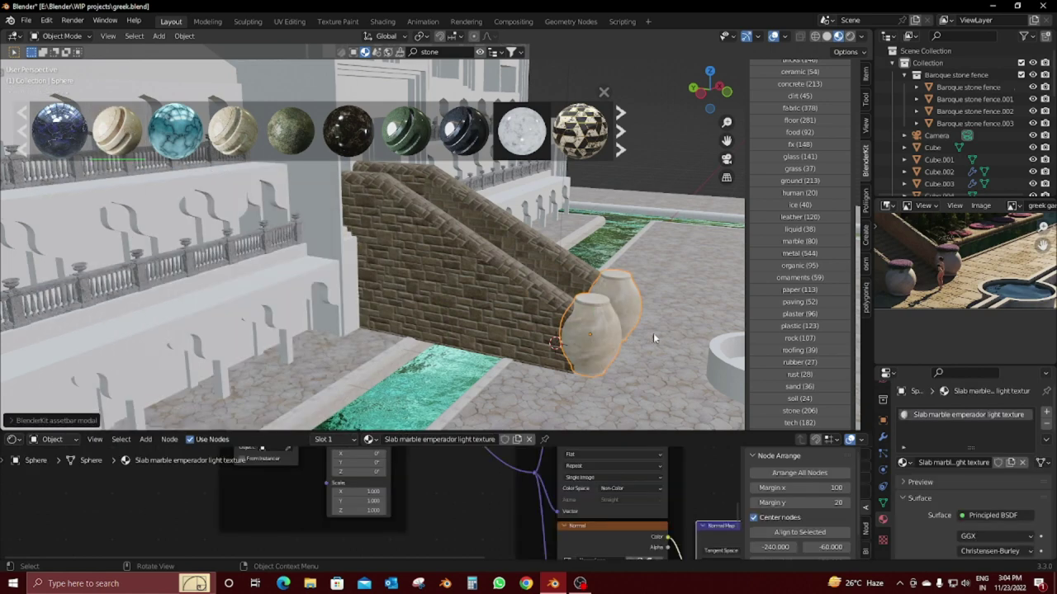
pyautogui.scroll(3, 653, 333)
pyautogui.moveTo(650, 332)
pyautogui.mouseDown(button='middle')
pyautogui.moveTo(574, 299)
pyautogui.moveTo(503, 291)
pyautogui.mouseUp(button='middle')
# Step: Link the brick material onto the basin and channel edging
pyautogui.click(503, 292)
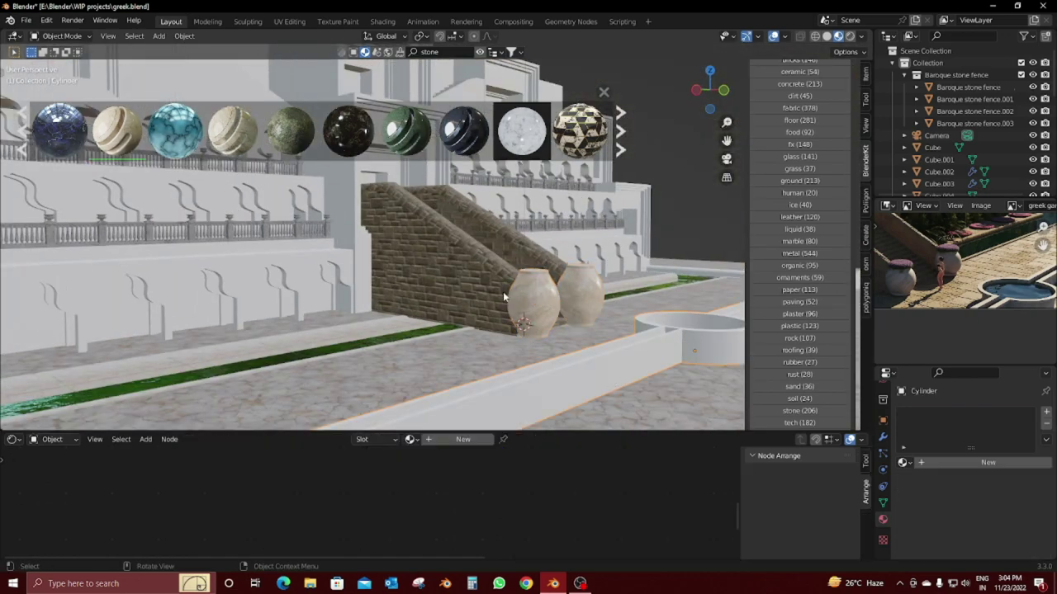
pyautogui.keyDown('shift'); pyautogui.click(483, 315); pyautogui.keyUp('shift')
pyautogui.hotkey('ctrl', 'l')
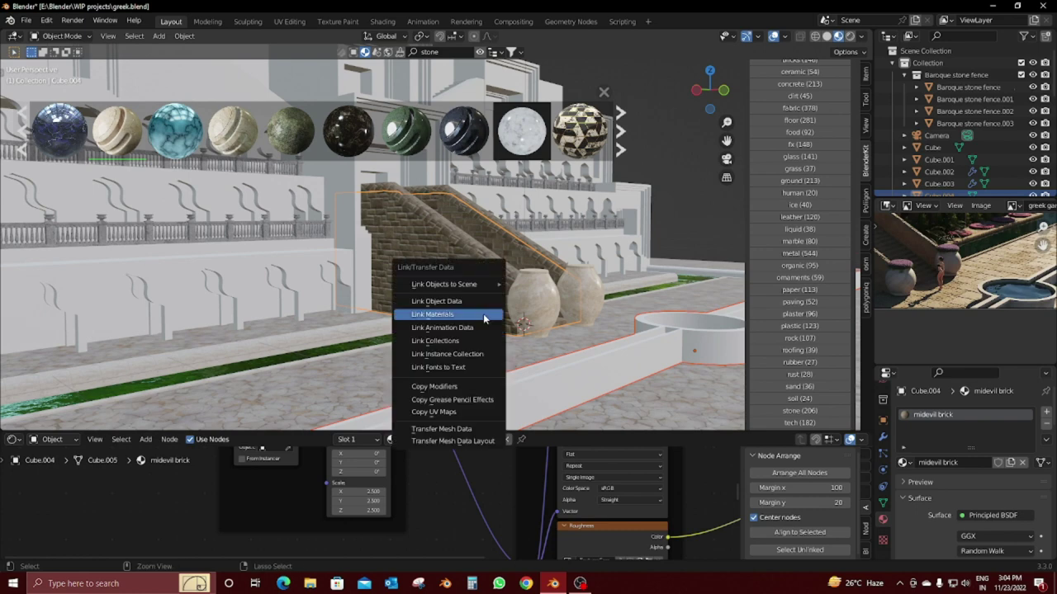
pyautogui.click(483, 313)
pyautogui.click(605, 383)
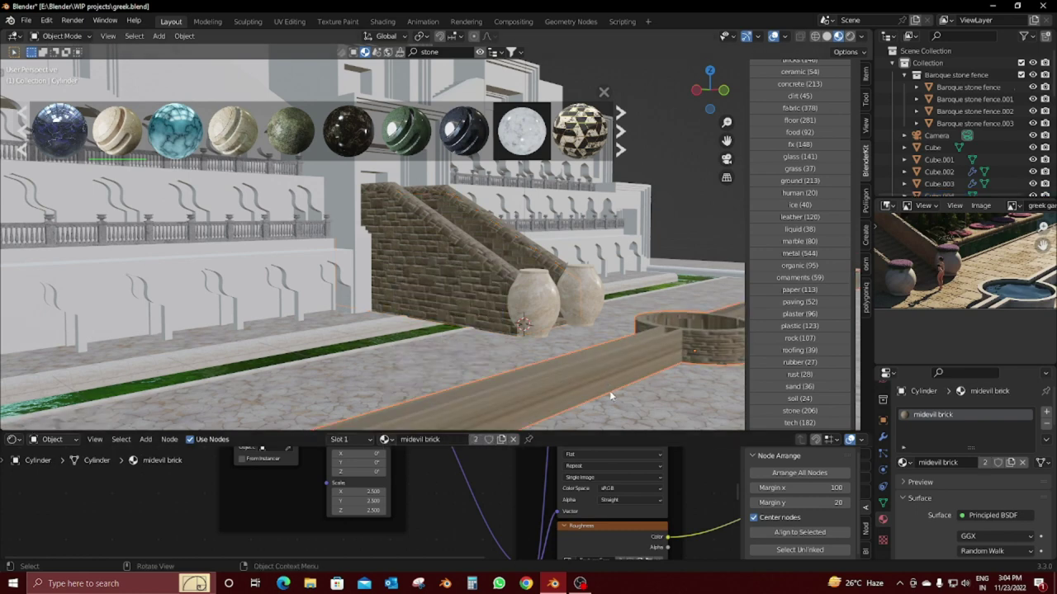
pyautogui.keyDown('shift'); pyautogui.click(613, 414); pyautogui.keyUp('shift')
pyautogui.hotkey('ctrl', 'l')
pyautogui.click(614, 414)
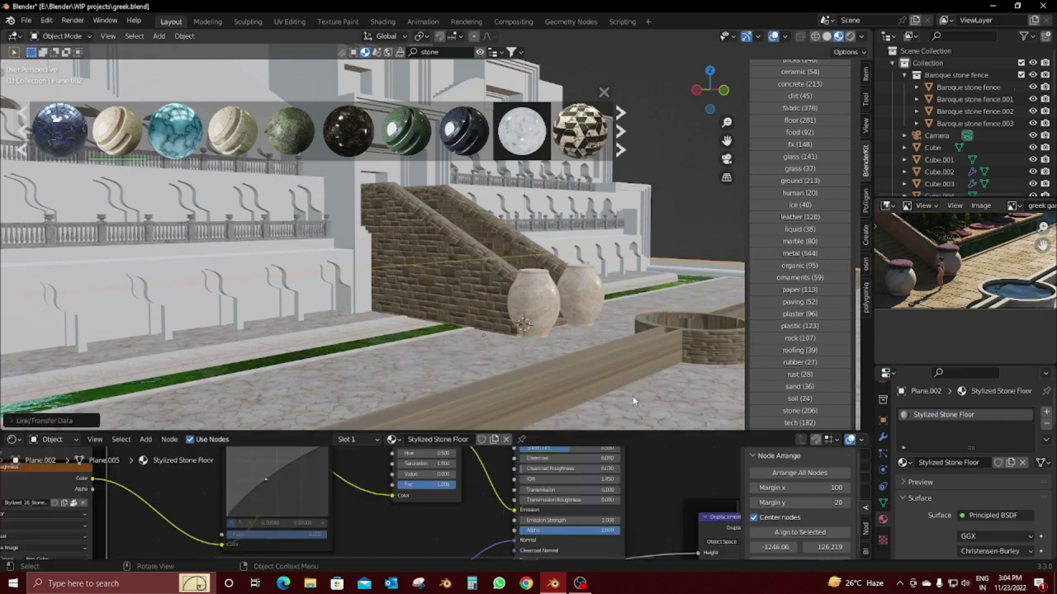
# Step: Cylinder-project the UVs of all the long low wall's faces
pyautogui.moveTo(632, 390); pyautogui.dragTo(566, 354, button='middle')
pyautogui.click(555, 345)
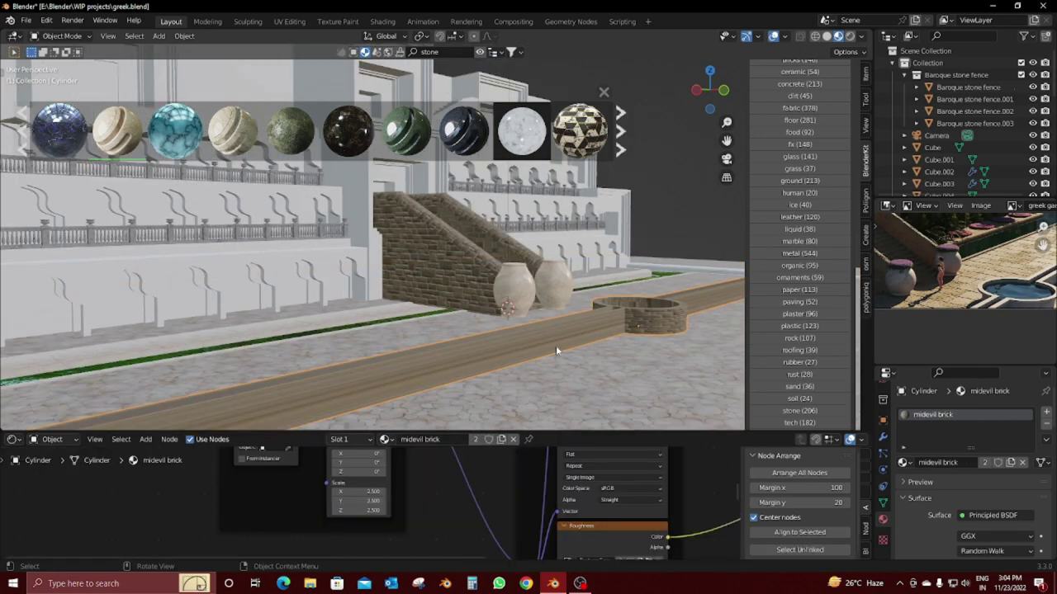
pyautogui.press('Tab')
pyautogui.press('a')
pyautogui.press('u')
pyautogui.click(549, 339)
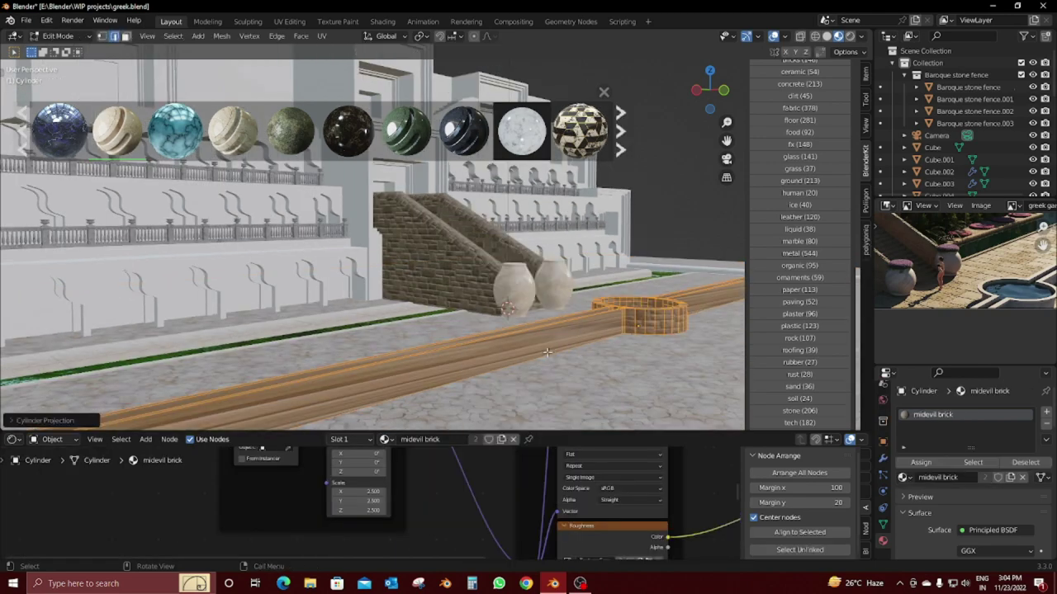
pyautogui.press('u')
pyautogui.click(549, 353)
pyautogui.press('Tab')
pyautogui.click(520, 398)
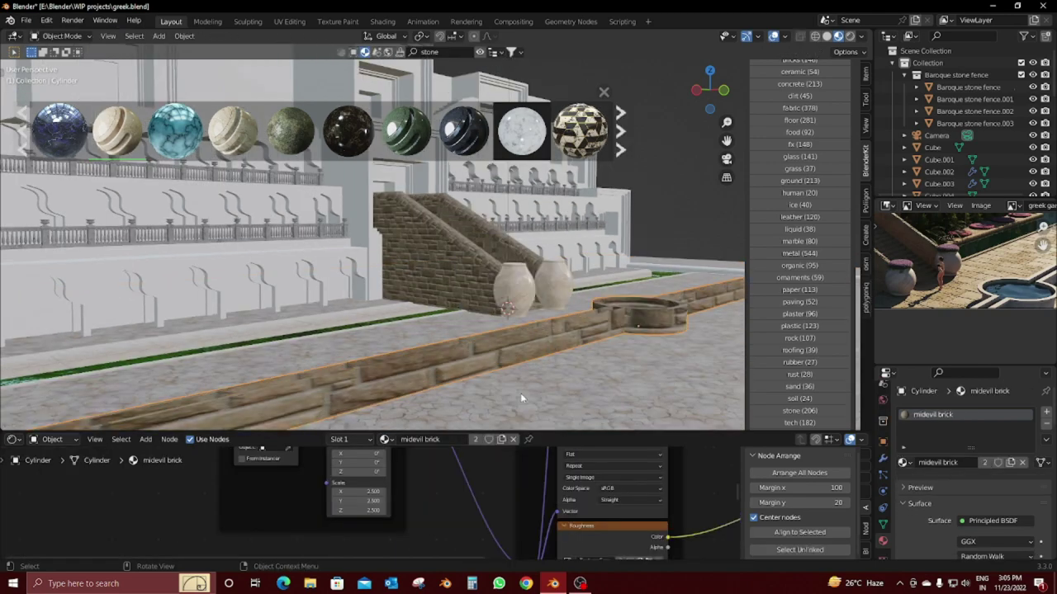
# Step: Set the low wall's brick mapping scale to 10 on all axes
pyautogui.write('7')
pyautogui.press('Return')
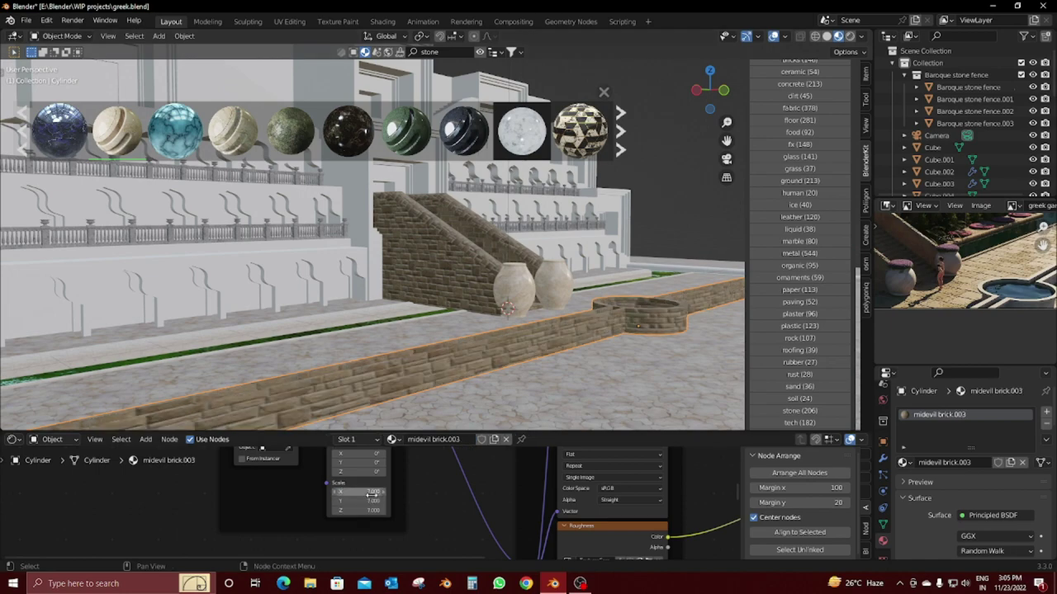
pyautogui.scroll(2, 526, 347)
pyautogui.scroll(2, 593, 378)
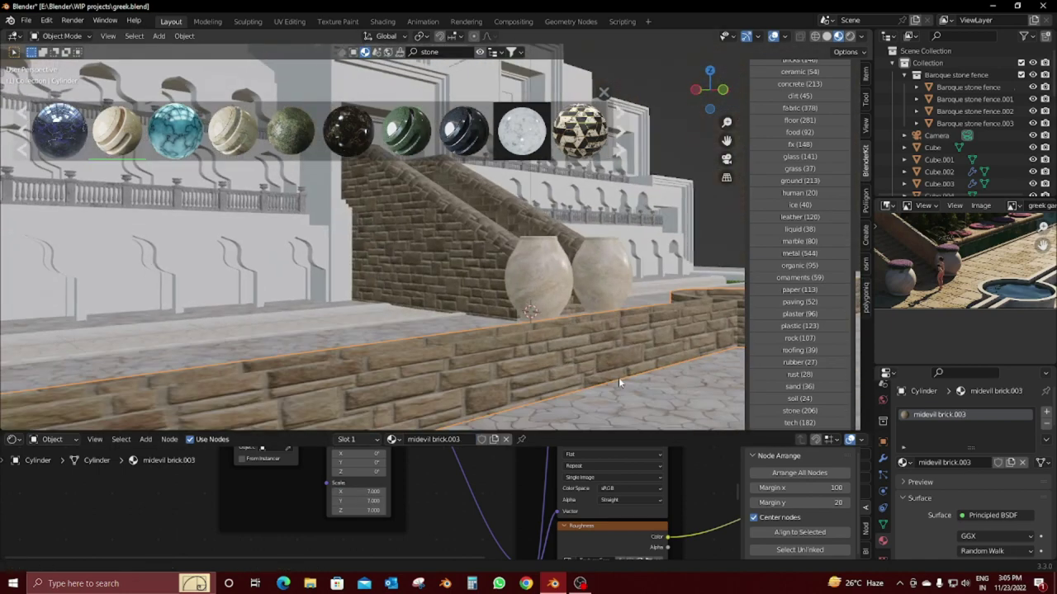
pyautogui.moveTo(359, 491)
pyautogui.mouseDown()
pyautogui.moveTo(334, 491)
pyautogui.moveTo(363, 491)
pyautogui.mouseUp()
pyautogui.write('10')
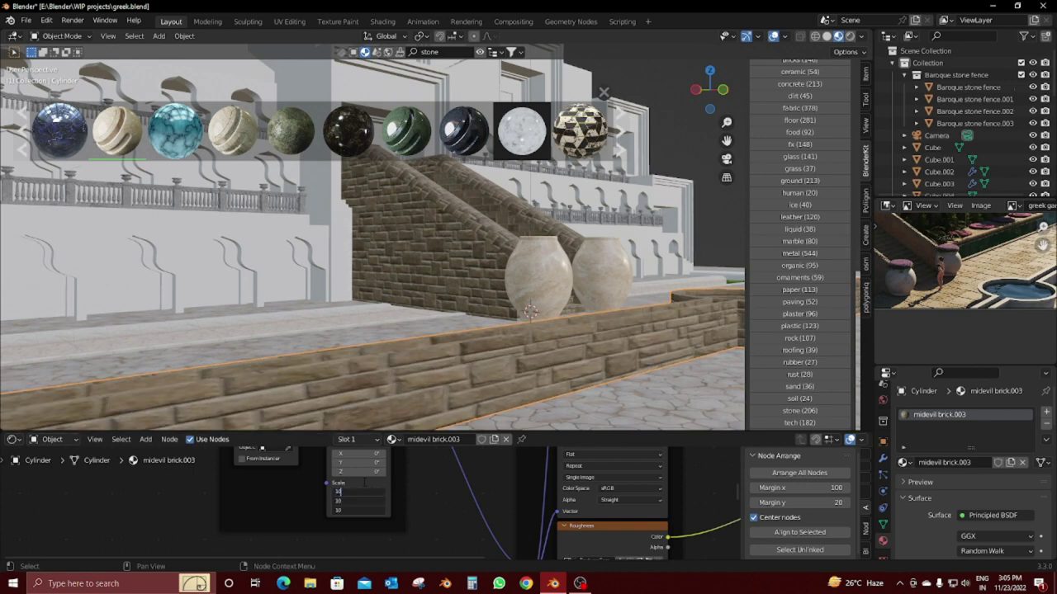
pyautogui.press('Return')
pyautogui.moveTo(479, 387)
pyautogui.mouseDown(button='middle')
pyautogui.moveTo(561, 376)
pyautogui.moveTo(611, 347)
pyautogui.mouseUp(button='middle')
# Step: Link the brick wall's material onto the stone ledge beside the channel
pyautogui.click(218, 317)
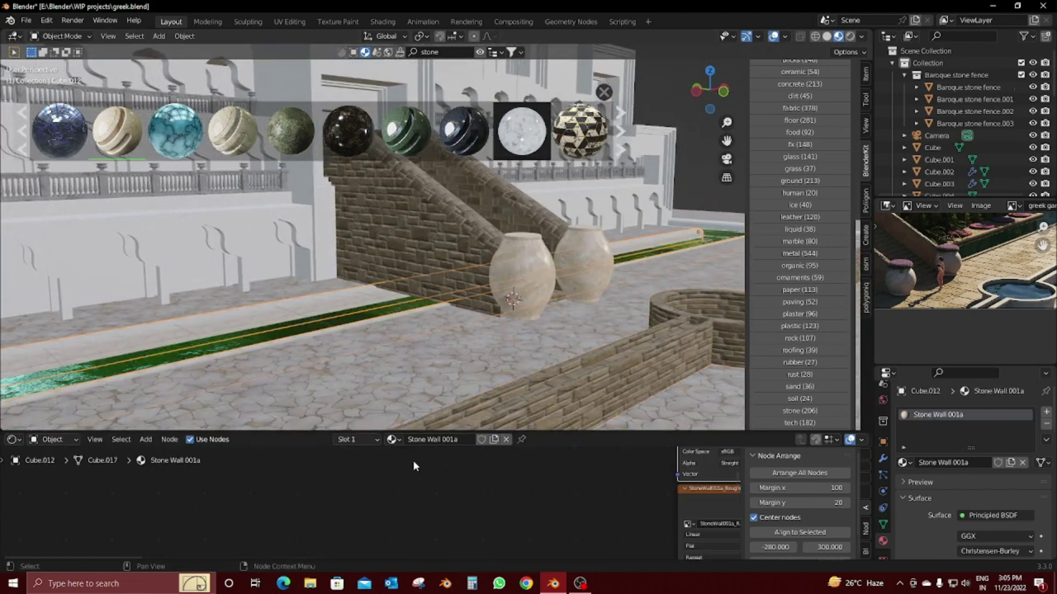
pyautogui.keyDown('shift'); pyautogui.click(538, 404); pyautogui.keyUp('shift')
pyautogui.hotkey('ctrl', 'l')
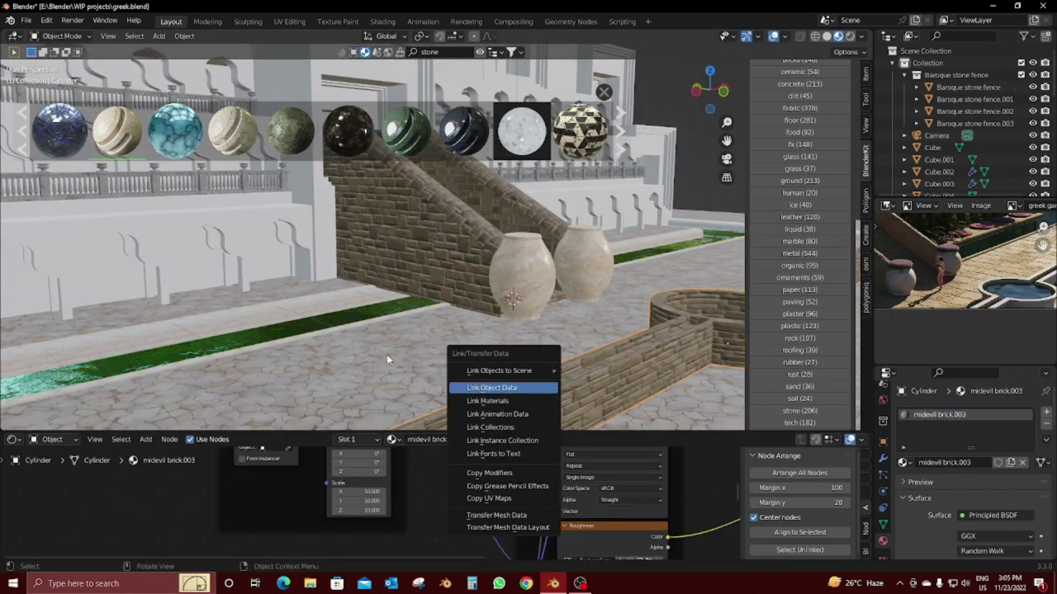
pyautogui.click(495, 400)
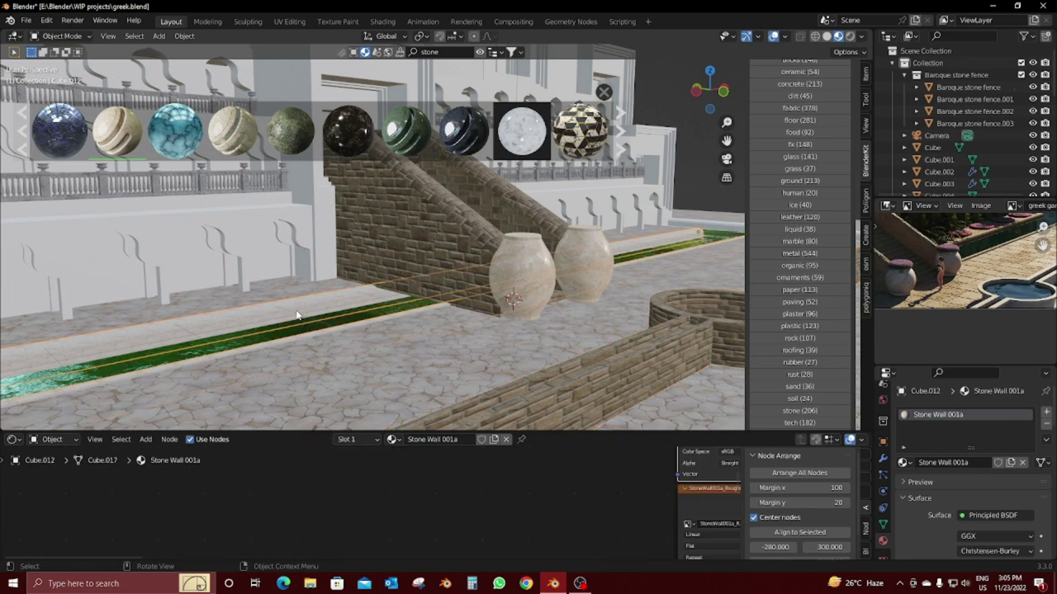
pyautogui.hotkey('ctrl', 'l')
pyautogui.click(549, 396)
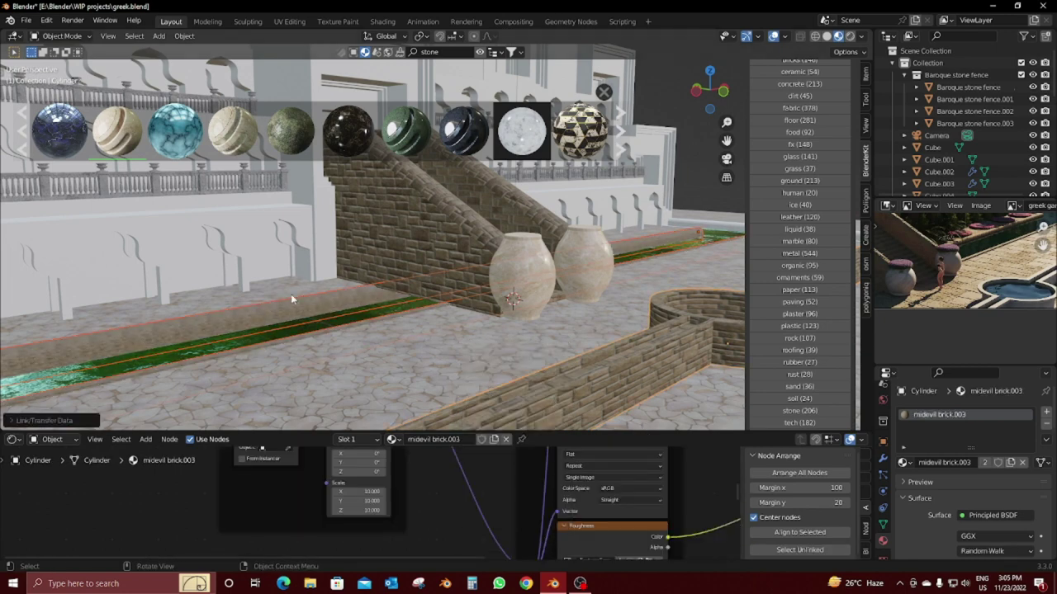
pyautogui.keyDown('shift'); pyautogui.click(287, 315); pyautogui.keyUp('shift')
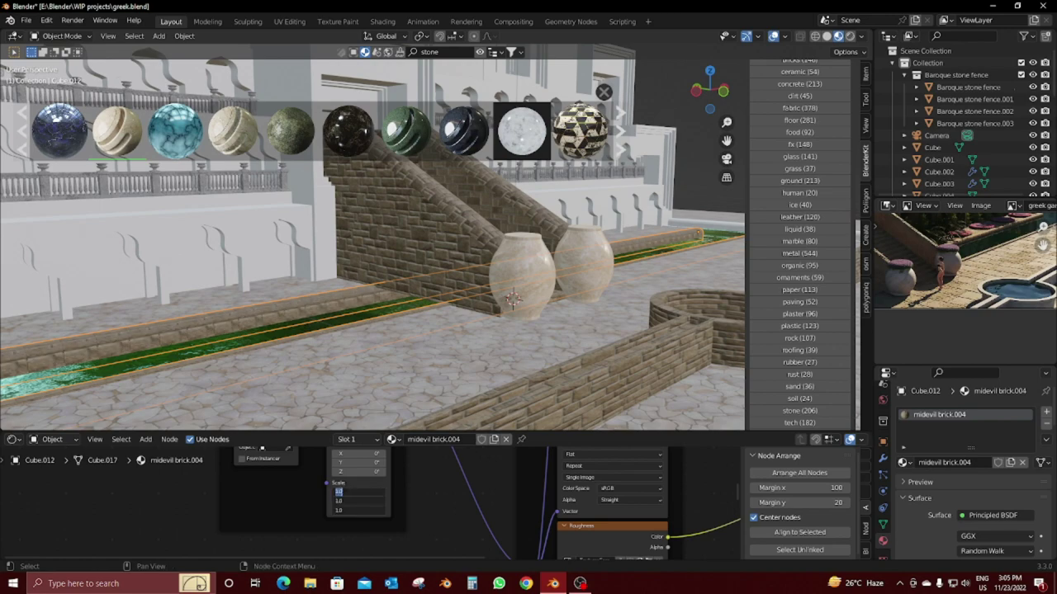
pyautogui.write('5')
# Step: Set the ledge's brick texture Mapping Scale to 2
pyautogui.press('Return')
pyautogui.scroll(3, 352, 371)
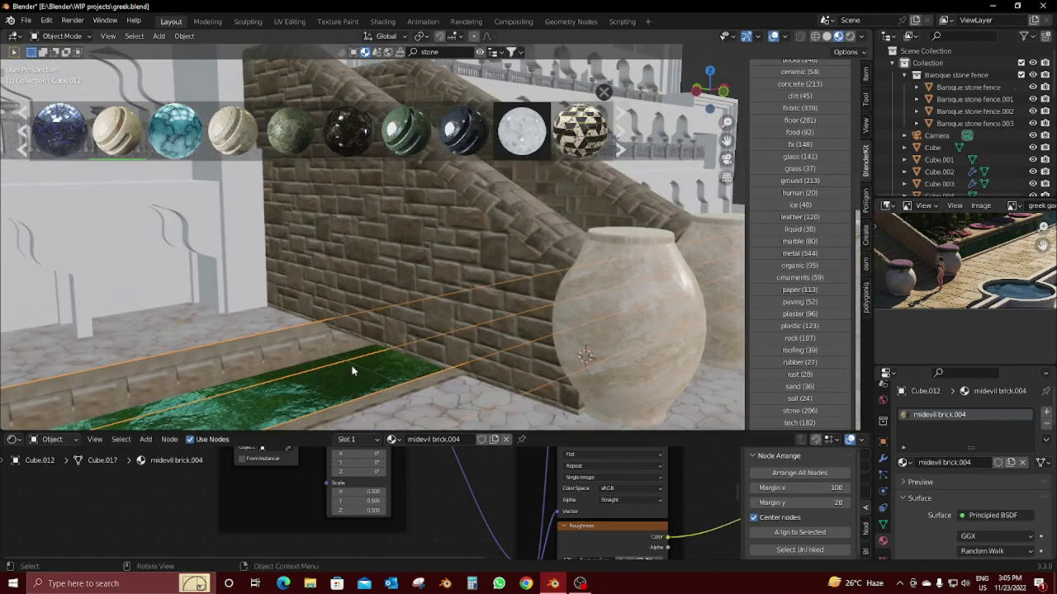
pyautogui.hotkey('ctrl', 'z')
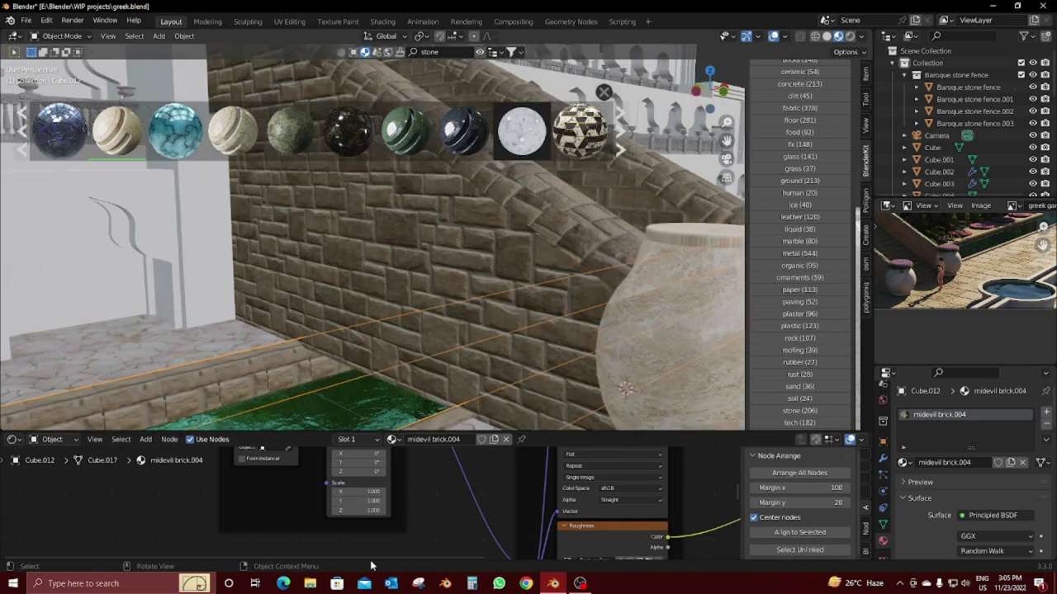
pyautogui.write('2.000')
pyautogui.press('Return')
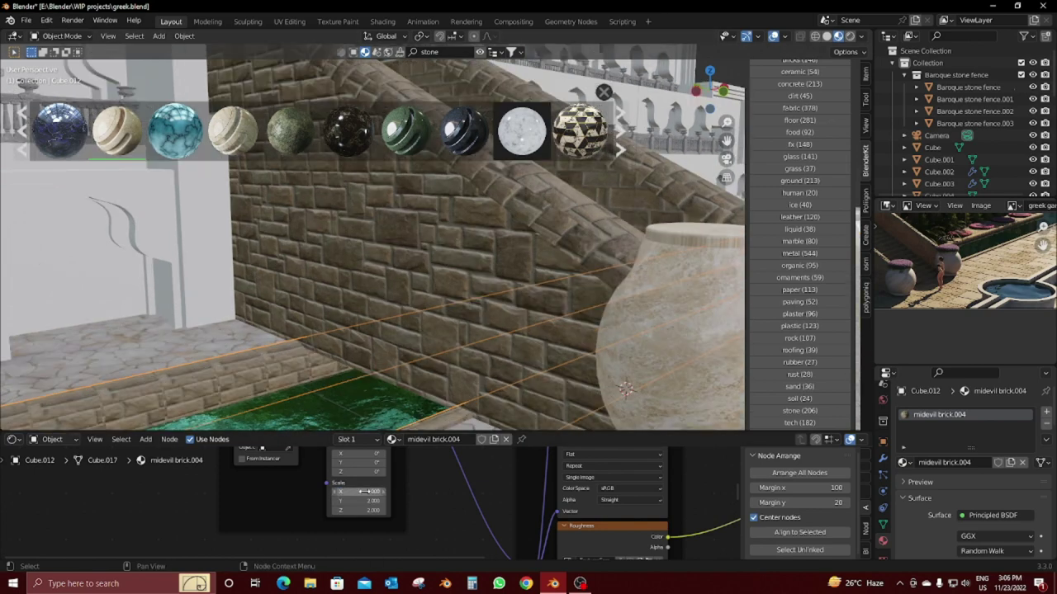
# Step: In Edit Mode, give the ledge Cube Projection UVs after trying Unwrap and Lightmap Pack
pyautogui.press('Tab')
pyautogui.press('u')
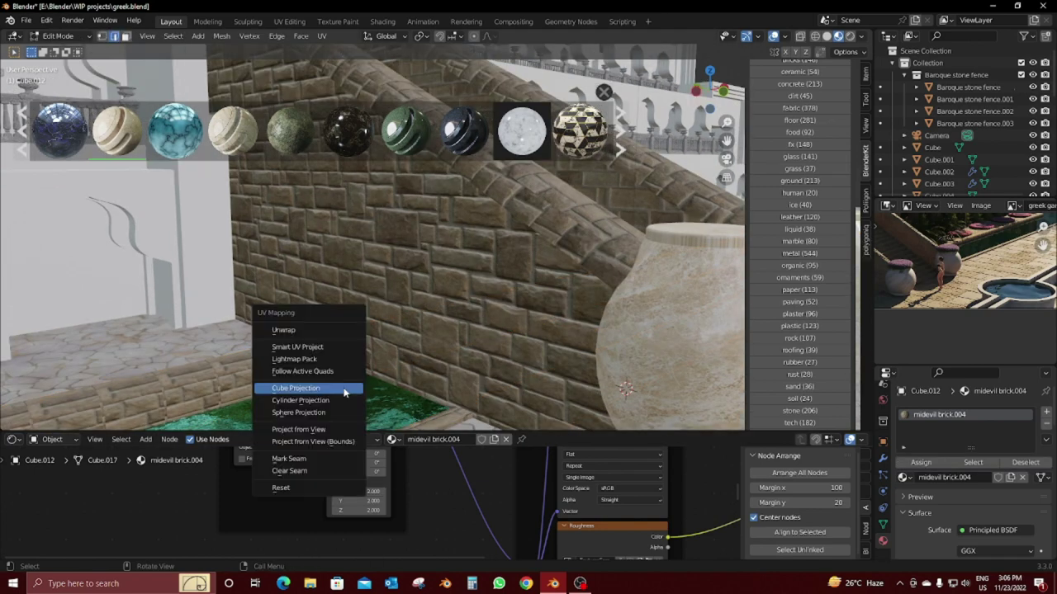
pyautogui.click(324, 330)
pyautogui.press('u')
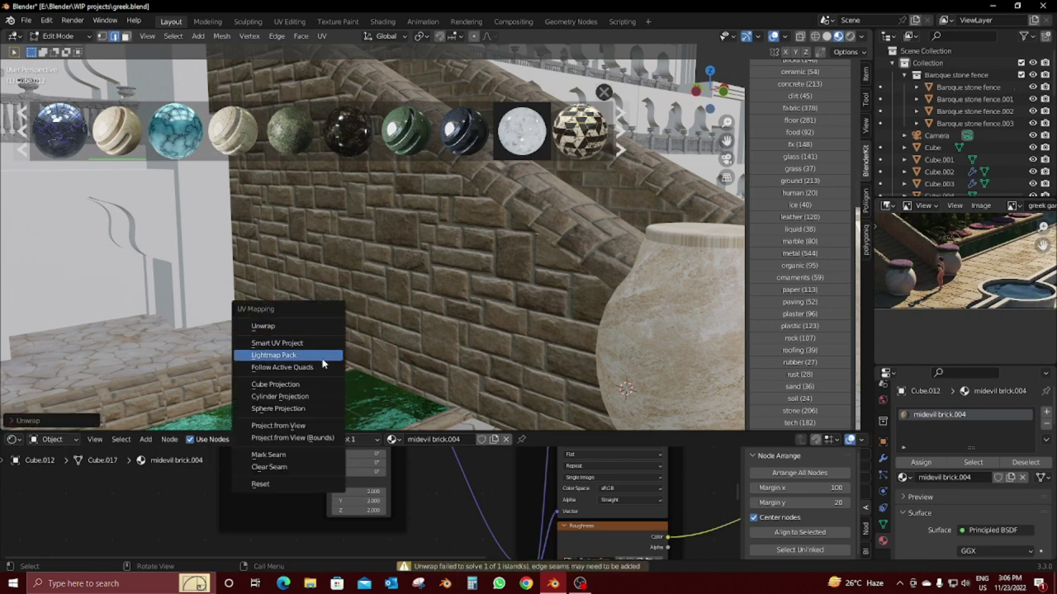
pyautogui.click(322, 355)
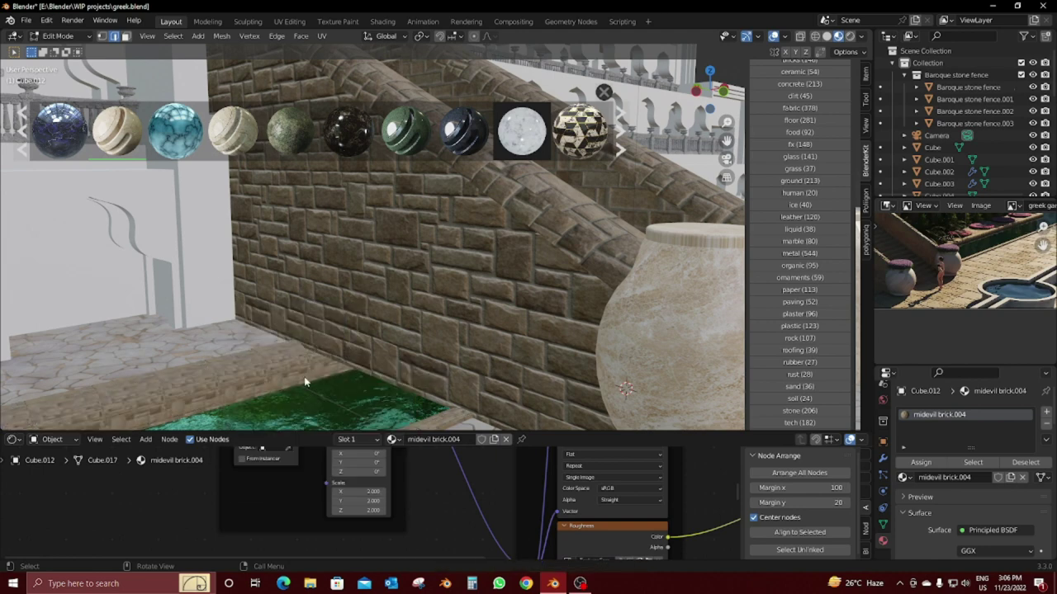
pyautogui.press('u')
pyautogui.click(277, 407)
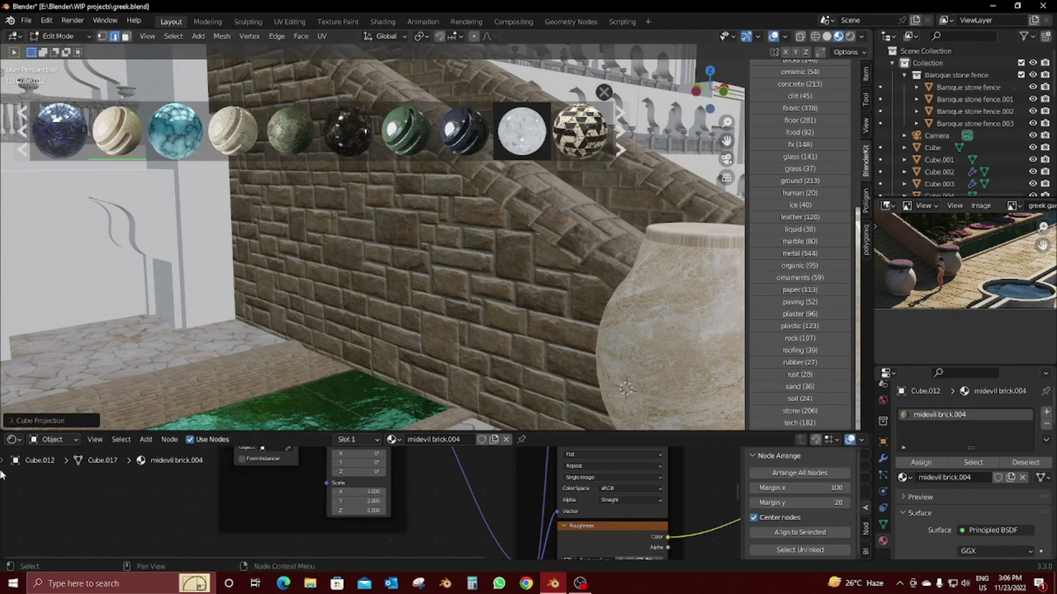
# Step: Scale the ledge's UVs down to 0.2706 in a UV Editor and return to Object Mode
pyautogui.moveTo(3, 435); pyautogui.dragTo(345, 462)
pyautogui.click(13, 439)
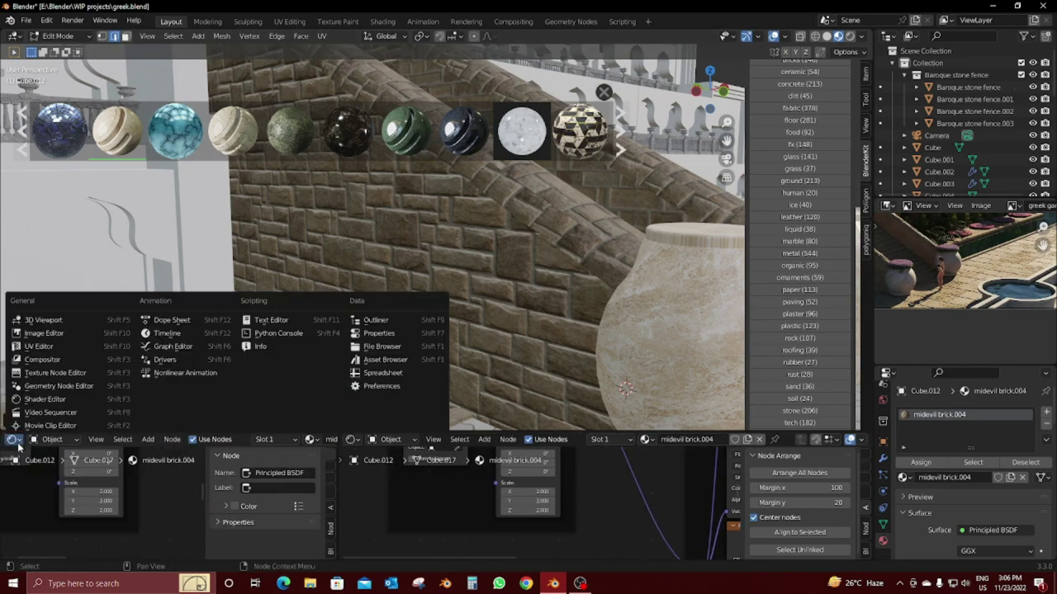
pyautogui.click(12, 440)
pyautogui.click(12, 439)
pyautogui.click(45, 347)
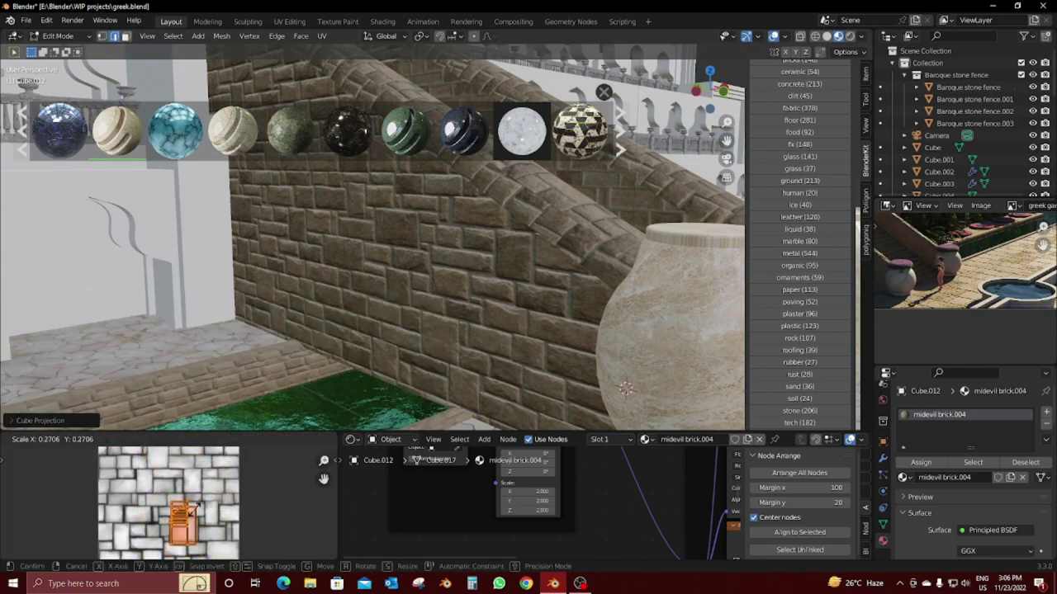
pyautogui.press('Return')
pyautogui.press('Tab')
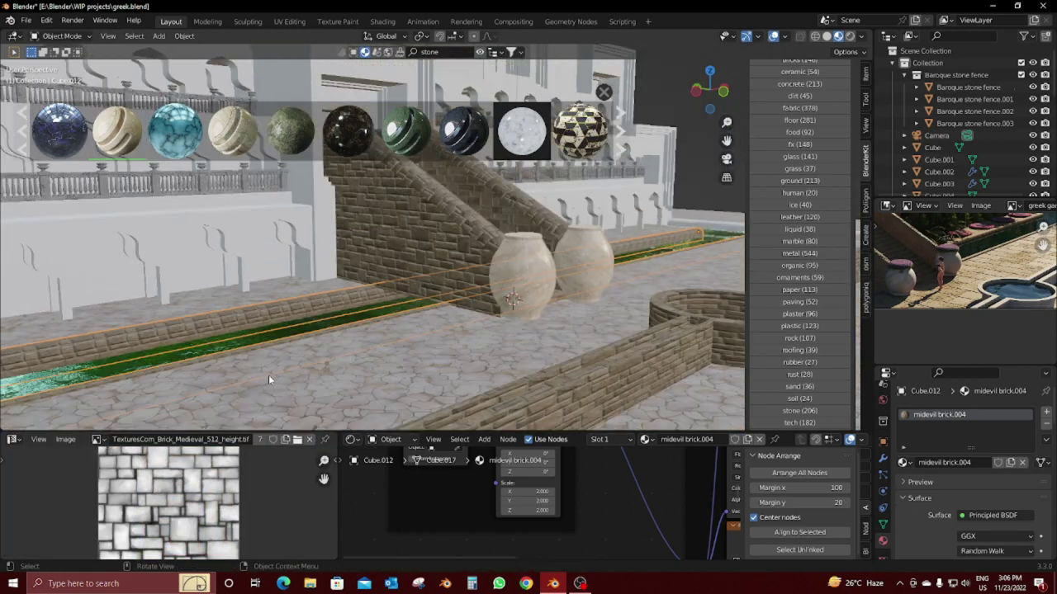
# Step: Merge the UV Editor back into the node editor and make it slightly taller
pyautogui.rightClick(335, 525)
pyautogui.click(289, 509)
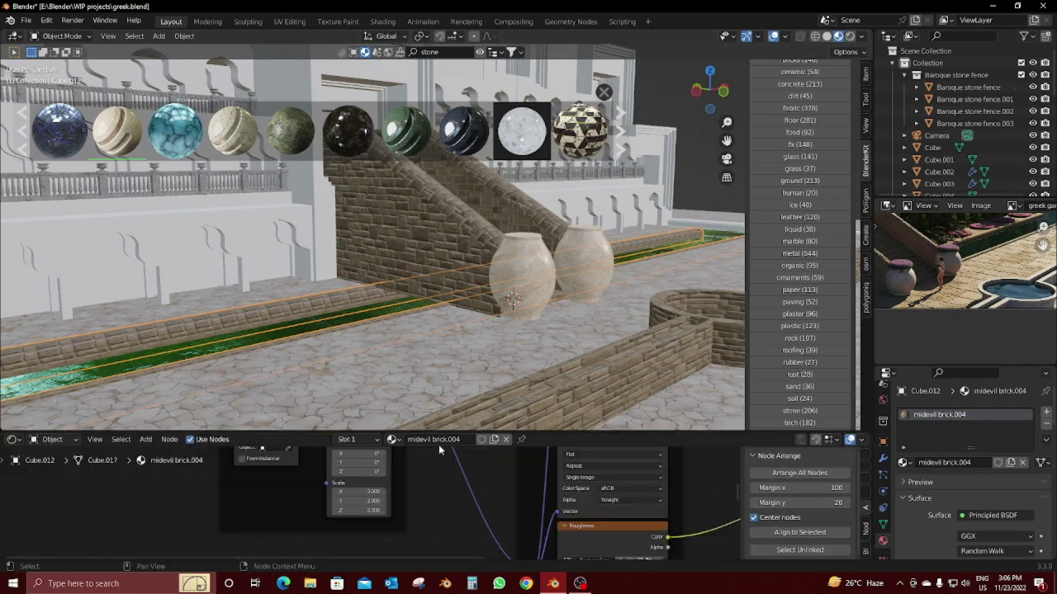
pyautogui.moveTo(583, 435); pyautogui.dragTo(583, 398)
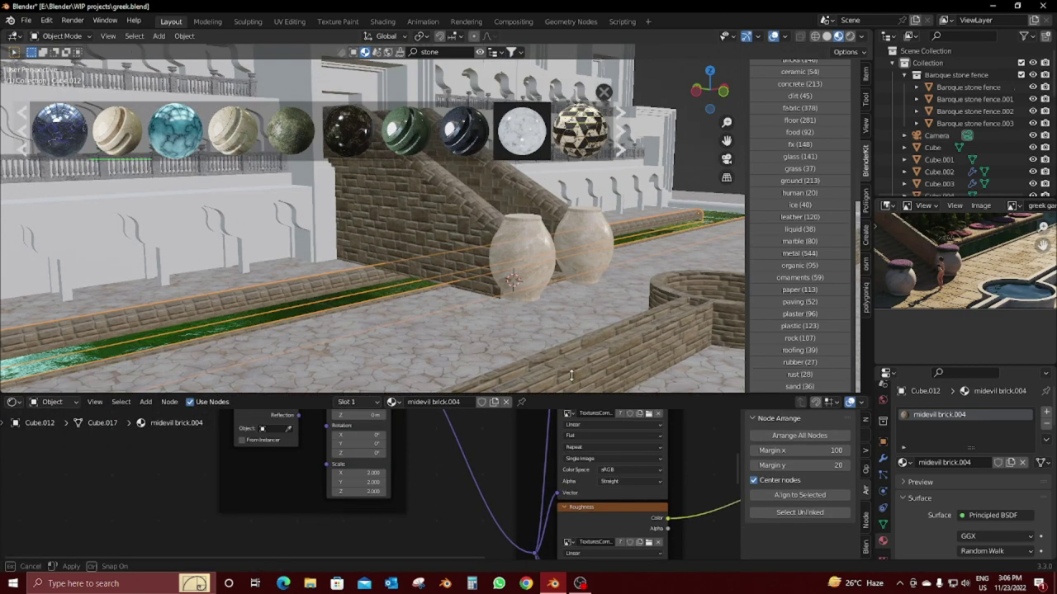
# Step: Isolate the upper baroque stone fence in local view to inspect it, then return to the full scene
pyautogui.scroll(-8, 464, 270)
pyautogui.scroll(5, 569, 338)
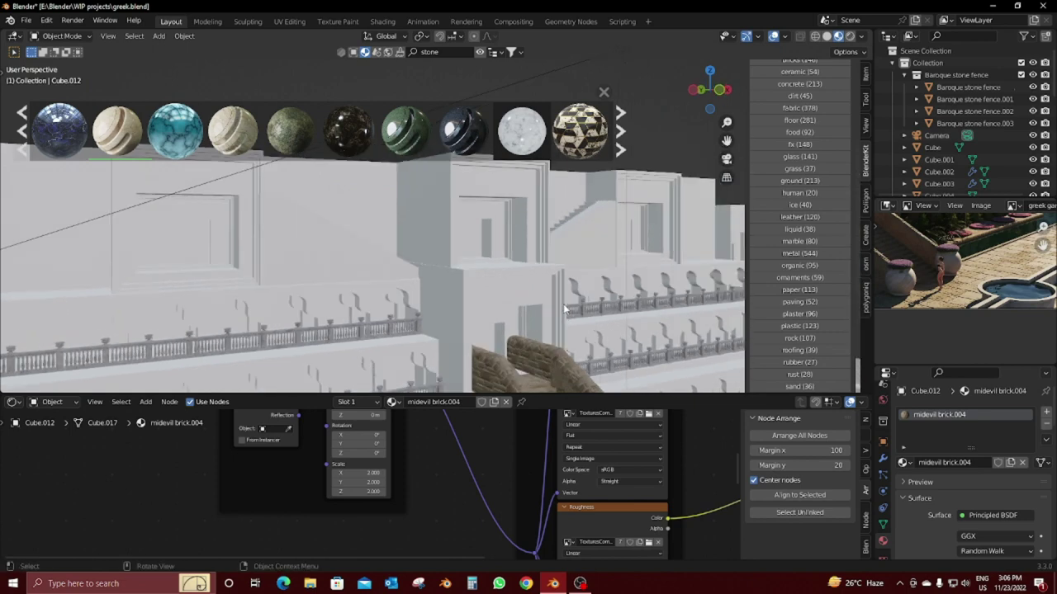
pyautogui.scroll(4, 528, 328)
pyautogui.keyDown('shift'); pyautogui.moveTo(523, 332); pyautogui.dragTo(428, 277, button='middle'); pyautogui.keyUp('shift')
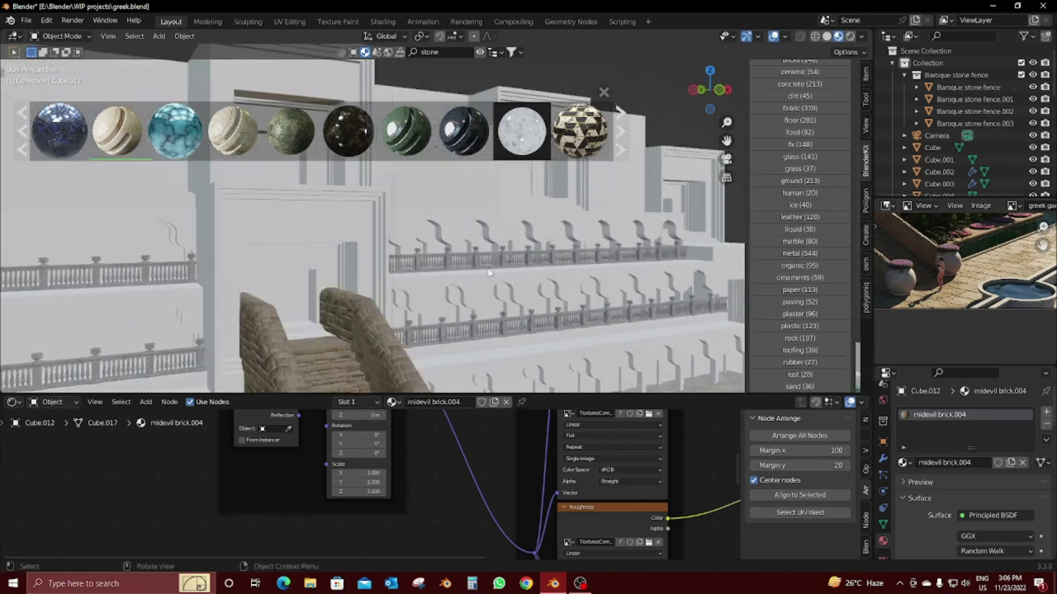
pyautogui.click(426, 278)
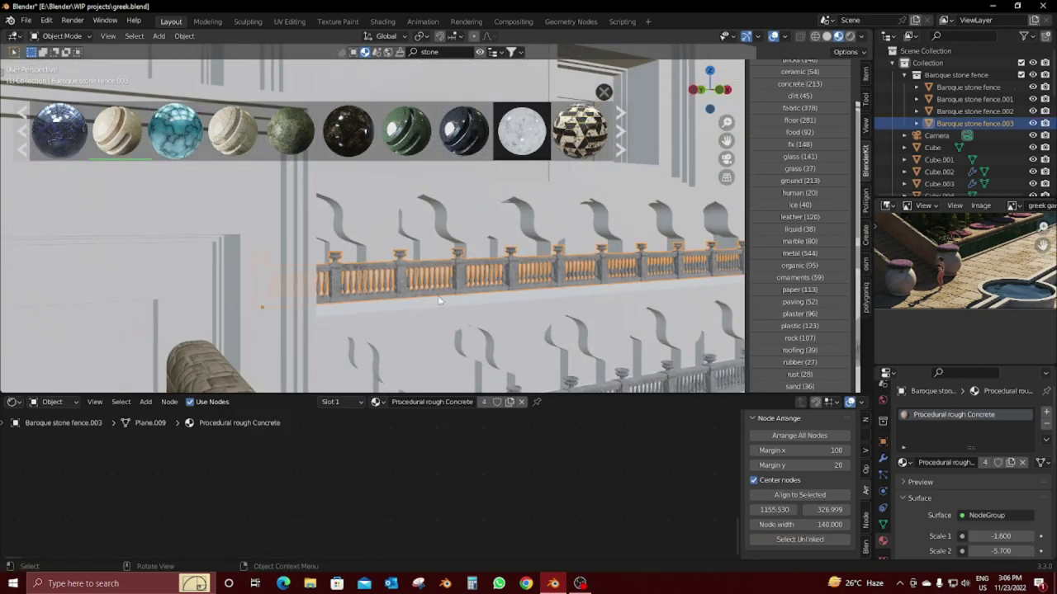
pyautogui.press('KP_Divide')
pyautogui.scroll(2, 441, 294)
pyautogui.scroll(2, 438, 347)
pyautogui.moveTo(438, 348)
pyautogui.mouseDown(button='middle')
pyautogui.moveTo(550, 336)
pyautogui.moveTo(532, 297)
pyautogui.moveTo(356, 285)
pyautogui.moveTo(677, 291)
pyautogui.moveTo(539, 325)
pyautogui.moveTo(555, 336)
pyautogui.moveTo(561, 281)
pyautogui.mouseUp(button='middle')
pyautogui.press('KP_Divide')
pyautogui.scroll(3, 532, 296)
# Step: Select building block Cube.003 and browse the BlenderKit stone material thumbnails
pyautogui.click(562, 280)
pyautogui.scroll(-5, 818, 293)
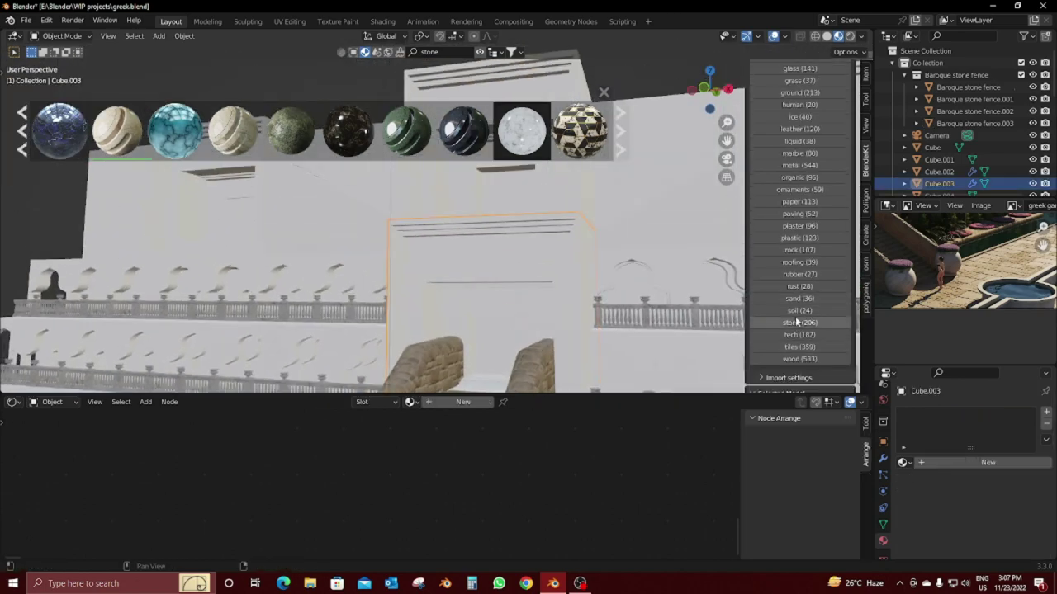
pyautogui.scroll(3, 796, 322)
pyautogui.scroll(3, 796, 168)
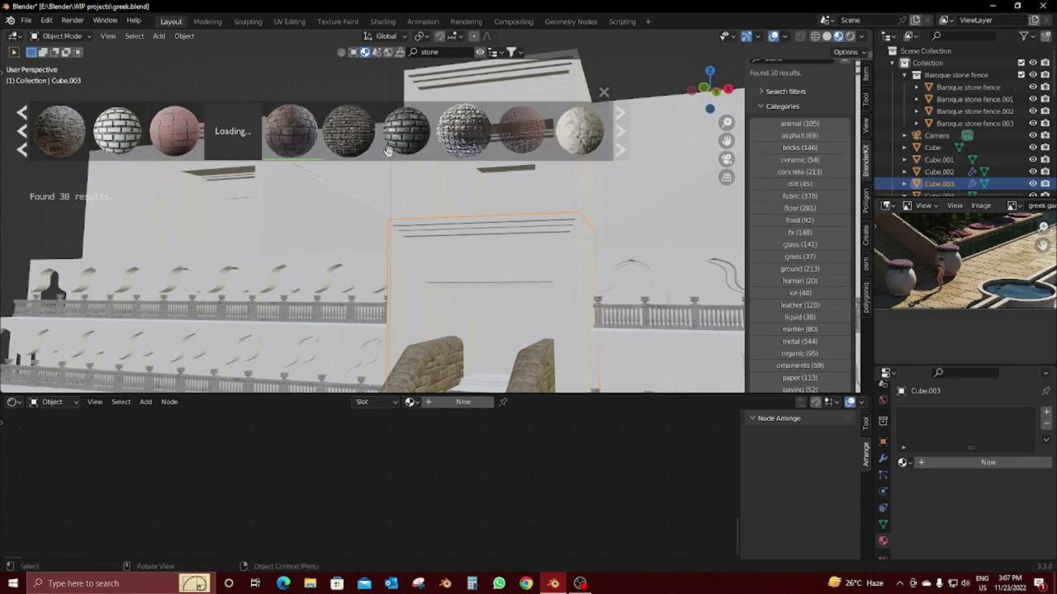
pyautogui.scroll(-3, 124, 144)
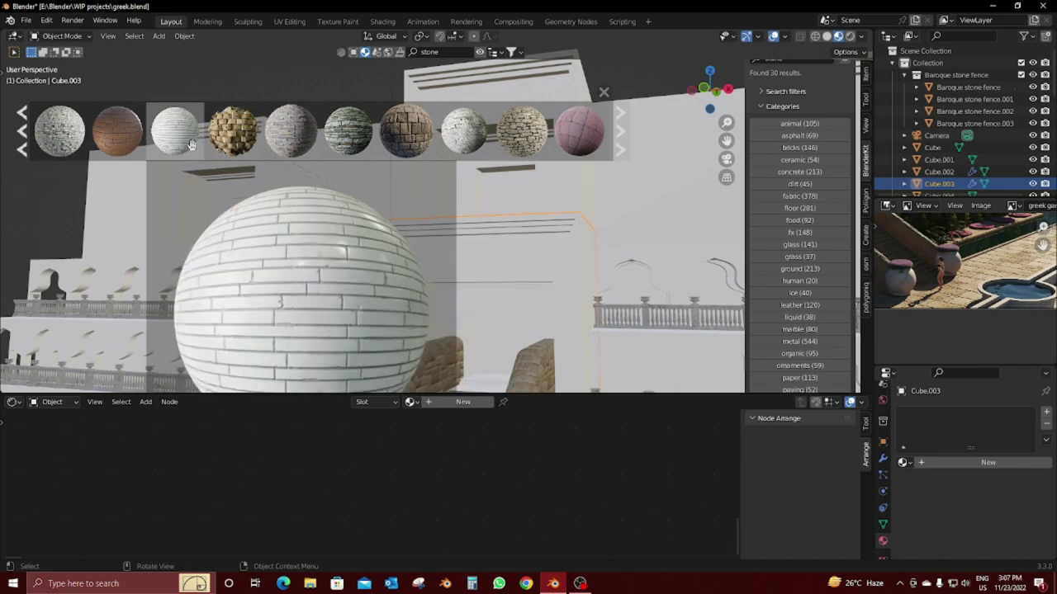
pyautogui.scroll(-2, 495, 142)
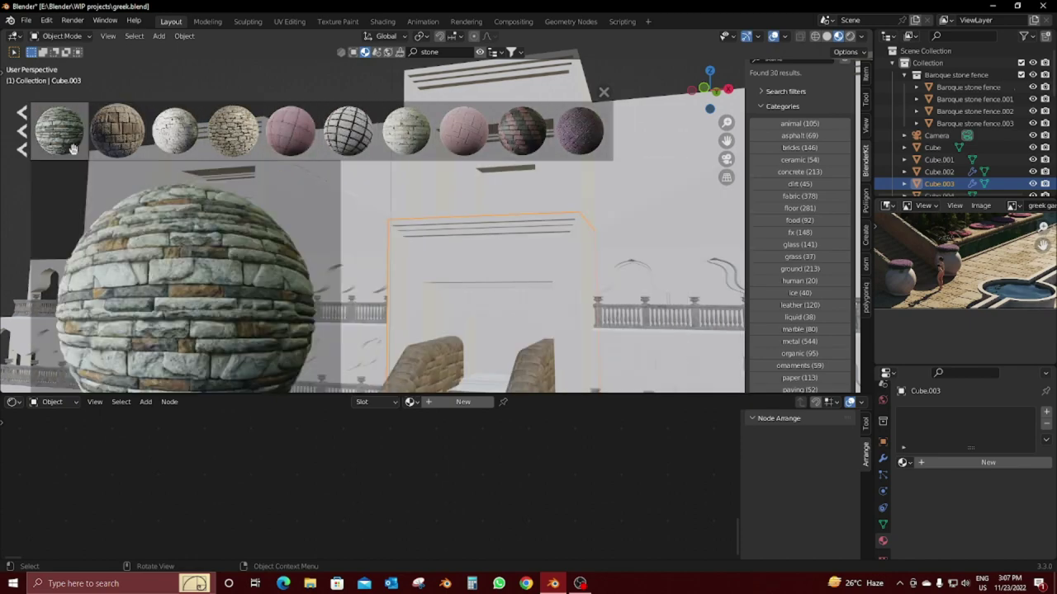
pyautogui.click(22, 140)
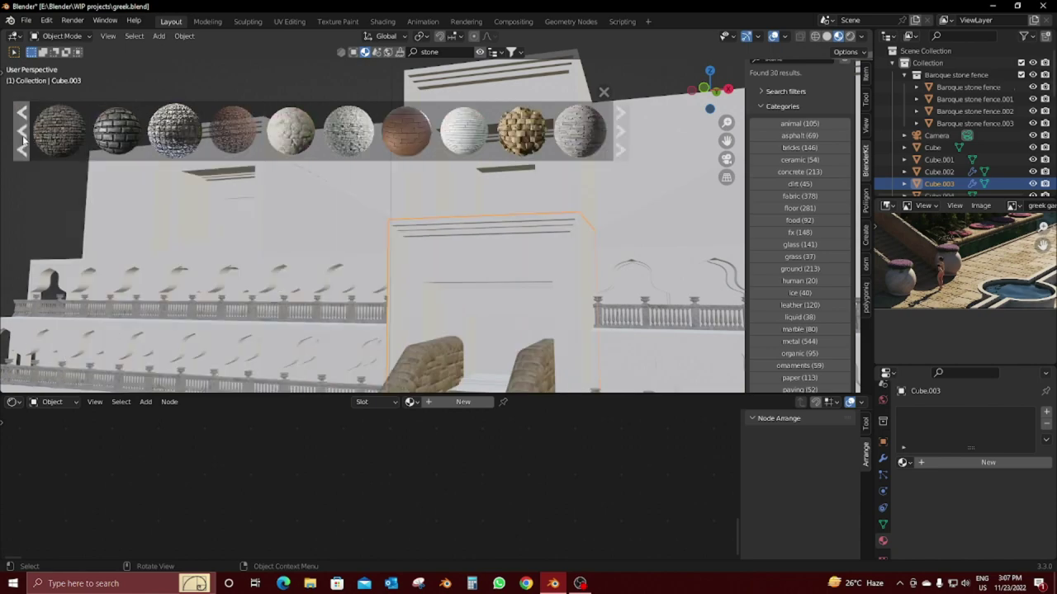
pyautogui.click(23, 140)
pyautogui.click(622, 136)
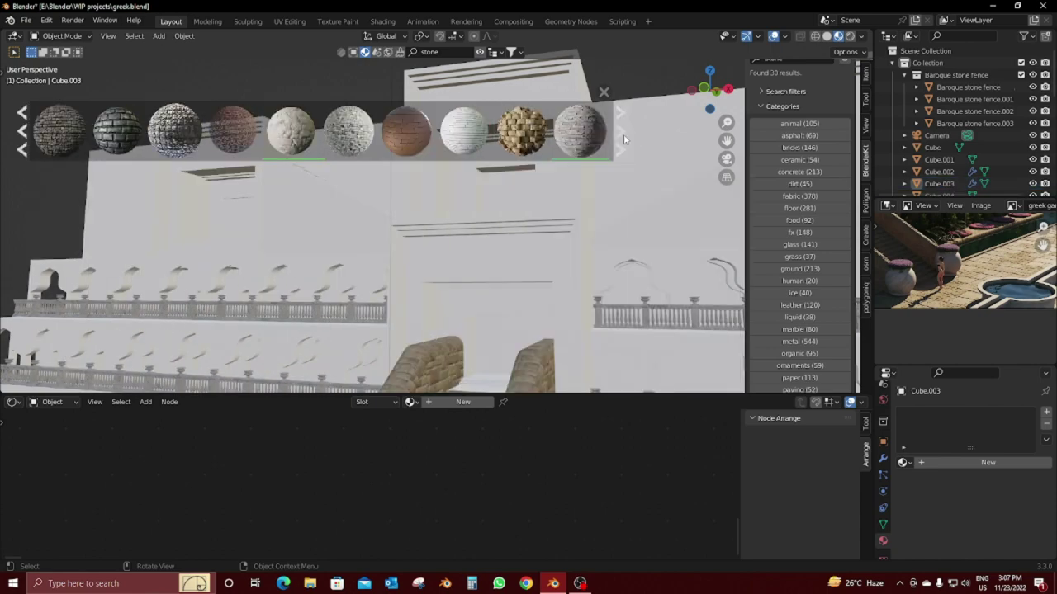
# Step: Isolate the arched fence Cube.009 in local view and pick the midevil brick material
pyautogui.click(589, 207)
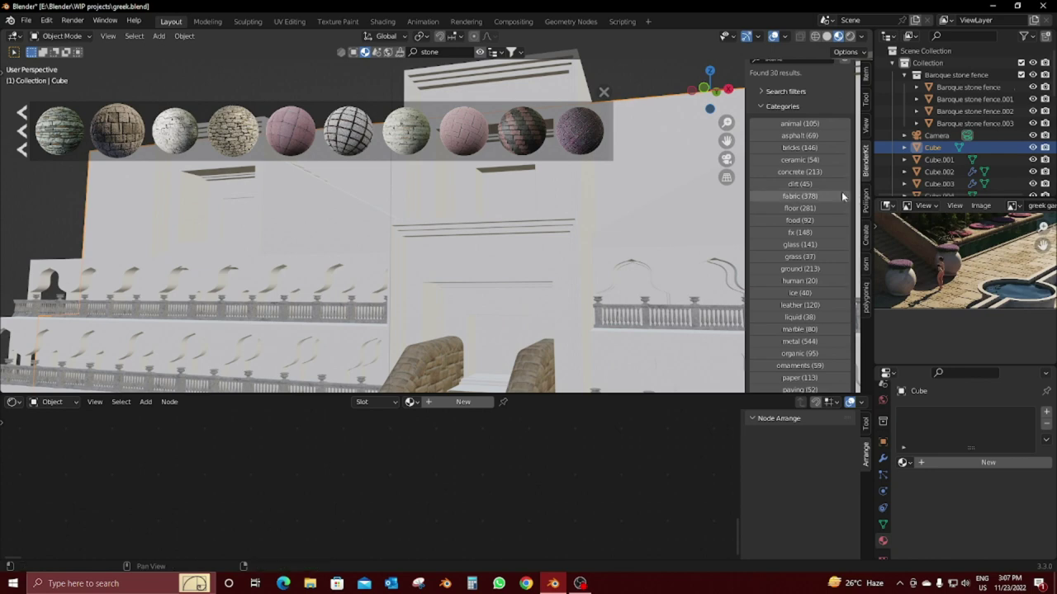
pyautogui.scroll(3, 826, 194)
pyautogui.scroll(2, 799, 186)
pyautogui.moveTo(608, 245); pyautogui.dragTo(575, 256, button='middle')
pyautogui.moveTo(404, 351)
pyautogui.mouseDown(button='middle')
pyautogui.moveTo(604, 294)
pyautogui.moveTo(574, 277)
pyautogui.moveTo(540, 308)
pyautogui.mouseUp(button='middle')
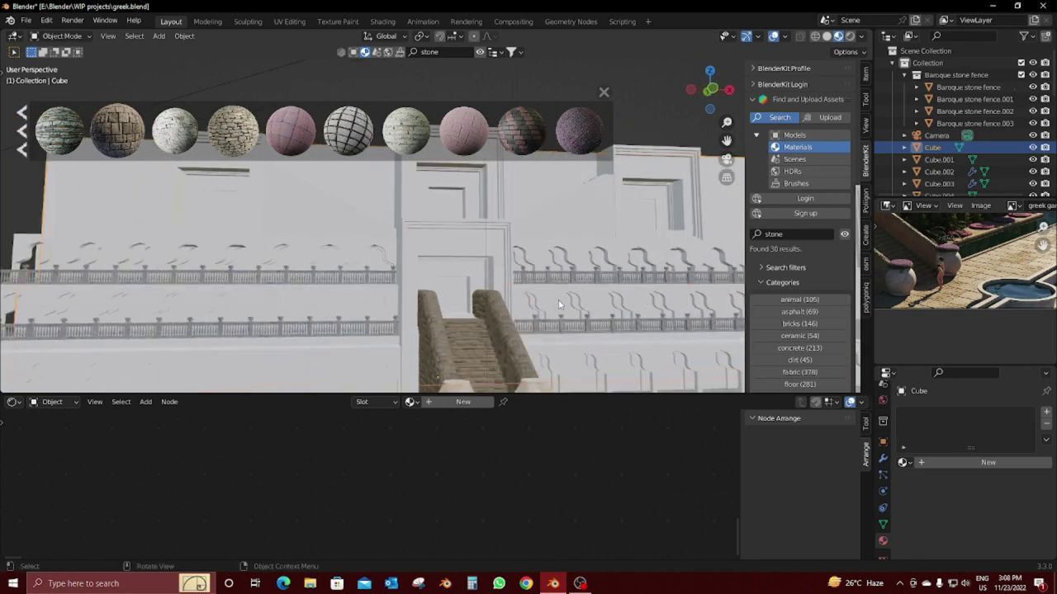
pyautogui.click(559, 305)
pyautogui.press('KP_Divide')
pyautogui.moveTo(468, 262); pyautogui.dragTo(495, 283, button='middle')
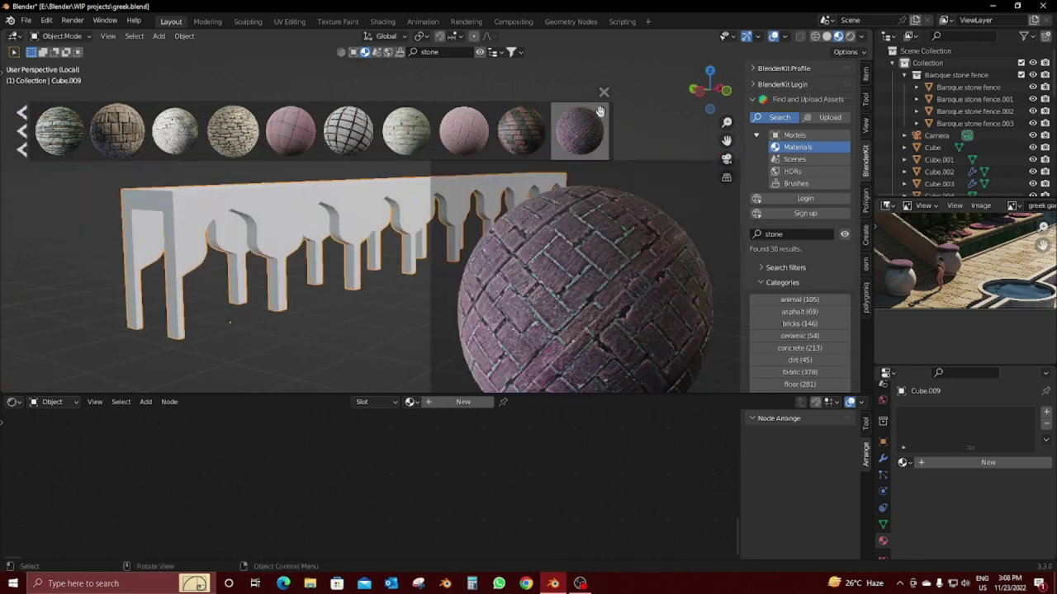
pyautogui.click(410, 402)
# Step: Apply midevil brick to the fence and cube-project all its faces from the front view
pyautogui.click(471, 466)
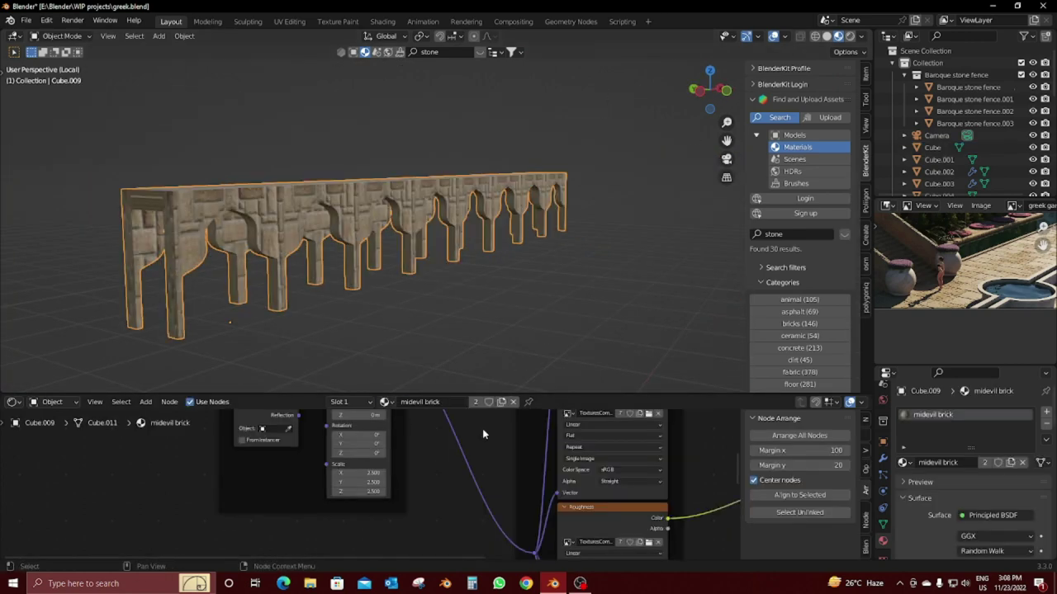
pyautogui.moveTo(487, 333)
pyautogui.mouseDown(button='middle')
pyautogui.moveTo(459, 267)
pyautogui.moveTo(405, 266)
pyautogui.mouseUp(button='middle')
pyautogui.press('KP_1')
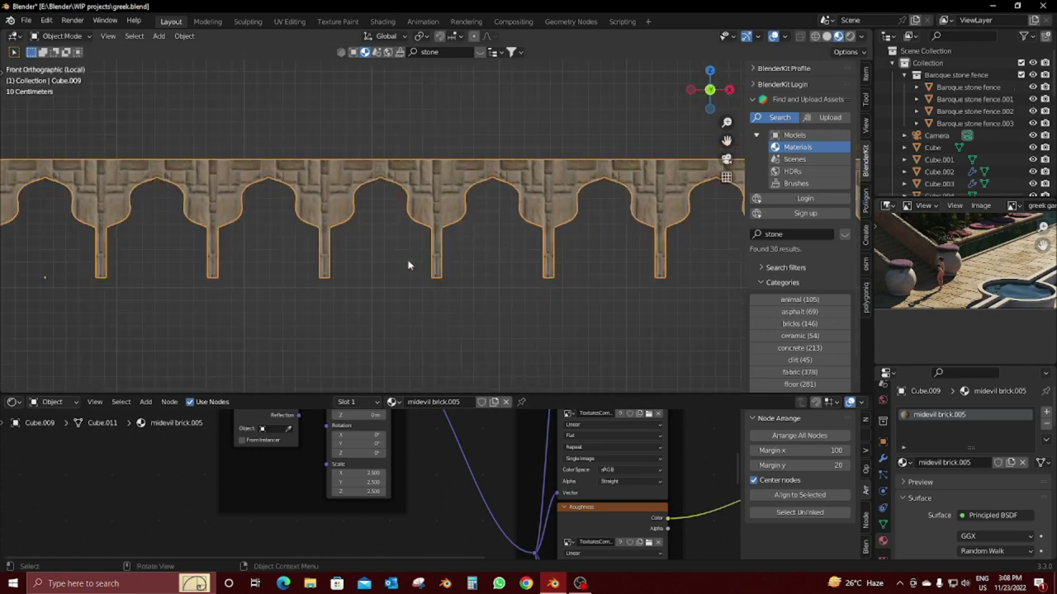
pyautogui.press('Tab')
pyautogui.scroll(1, 546, 307)
pyautogui.press('a')
pyautogui.press('u')
pyautogui.click(389, 279)
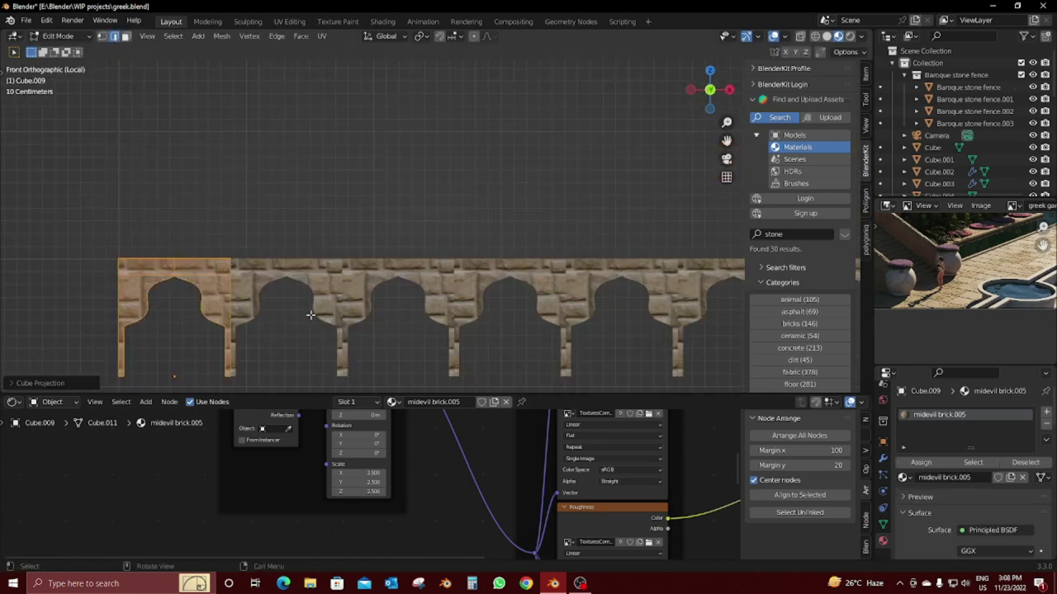
# Step: Remap the fence UVs with Smart UV Project, then Project from View, and split the 3D view
pyautogui.scroll(4, 395, 321)
pyautogui.keyDown('shift'); pyautogui.moveTo(395, 321); pyautogui.dragTo(351, 263, button='middle'); pyautogui.keyUp('shift')
pyautogui.click(335, 222)
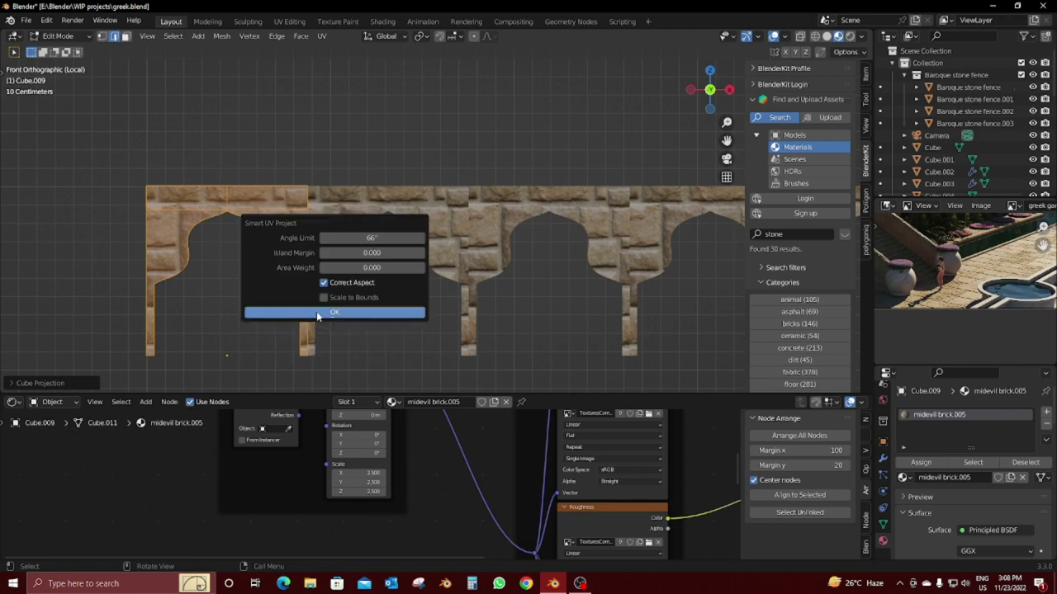
pyautogui.click(316, 311)
pyautogui.scroll(-2, 302, 299)
pyautogui.press('u')
pyautogui.click(306, 383)
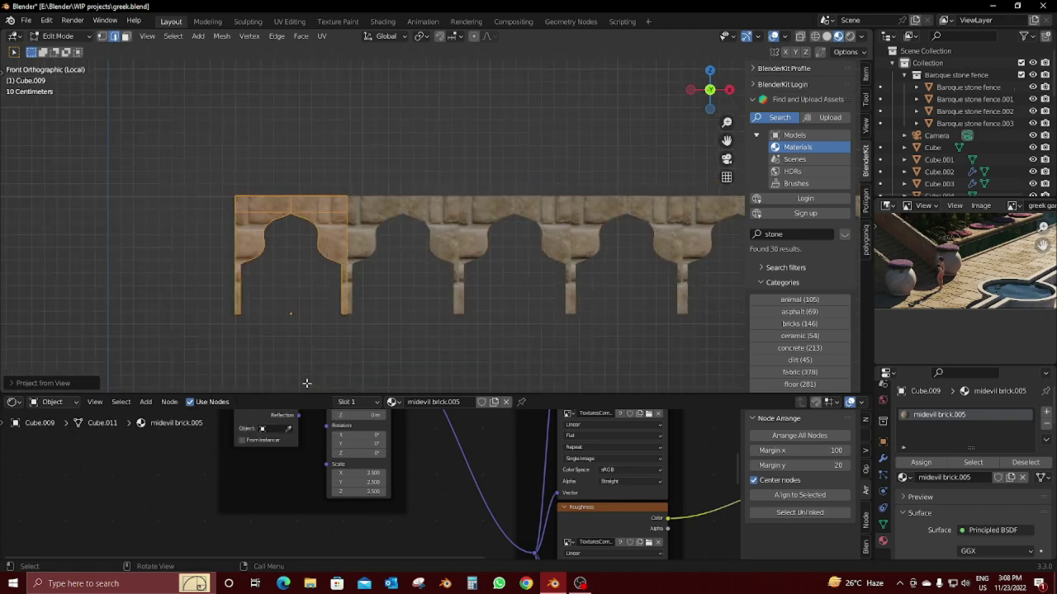
pyautogui.scroll(3, 436, 218)
pyautogui.scroll(-2, 341, 473)
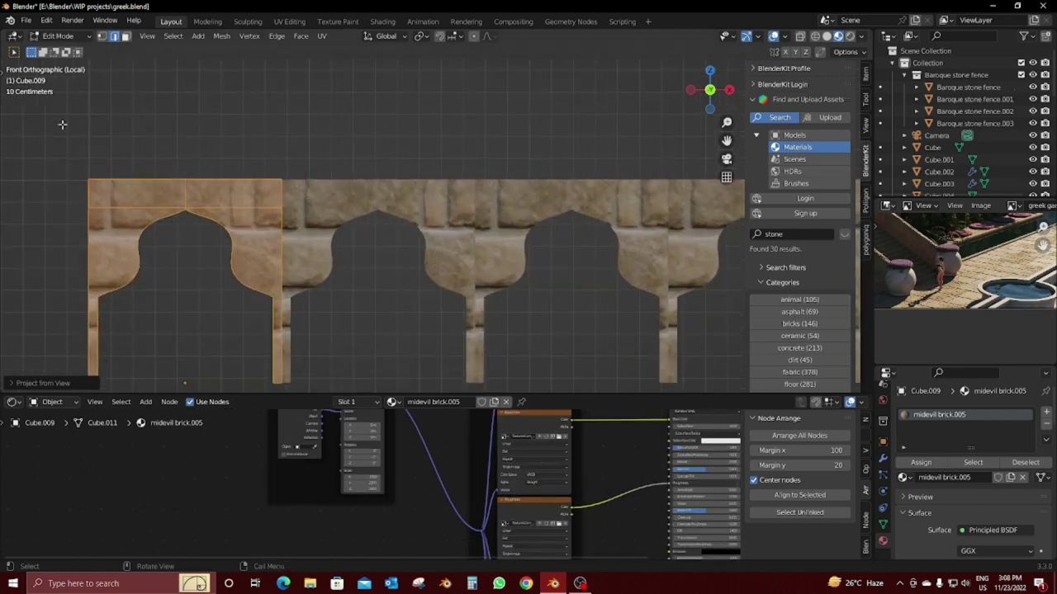
pyautogui.moveTo(4, 33); pyautogui.dragTo(241, 165)
pyautogui.click(13, 35)
# Step: Turn the left area into a UV Editor, then enlarge the fence UVs and rotate them 90°
pyautogui.press('Escape')
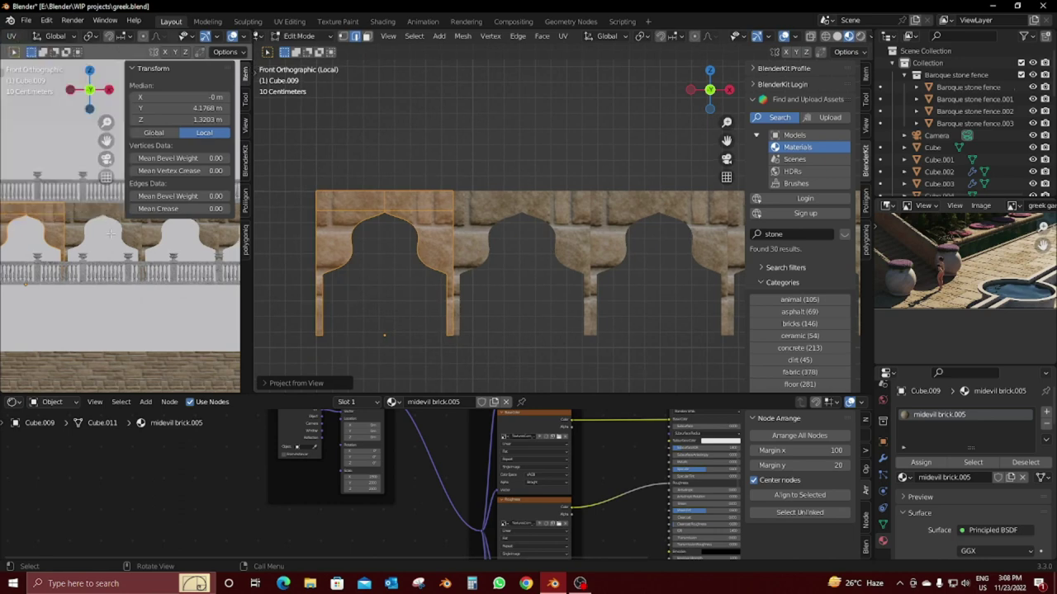
pyautogui.scroll(1, 105, 237)
pyautogui.click(13, 36)
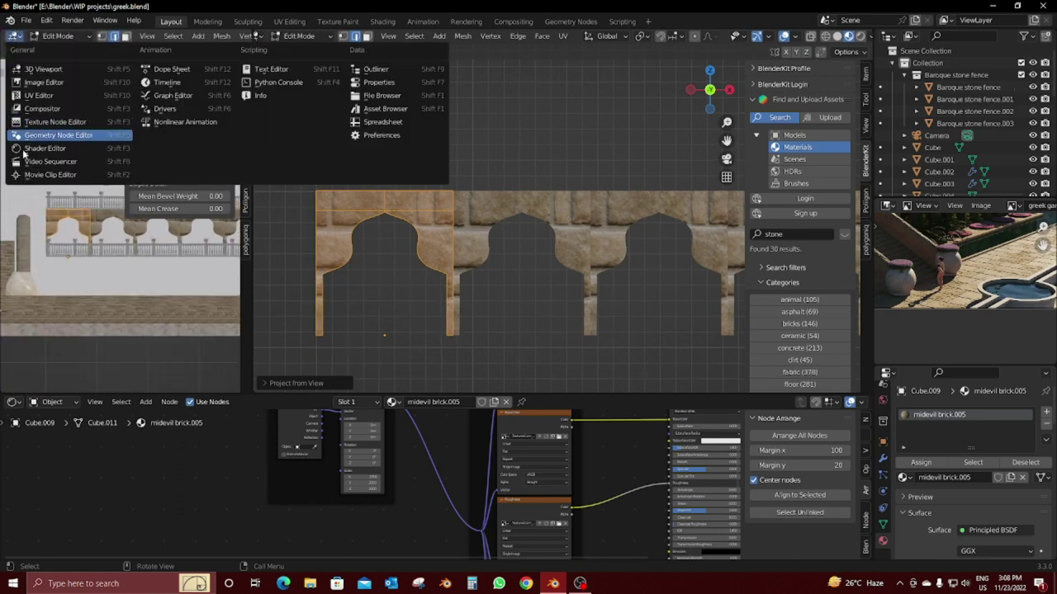
pyautogui.click(27, 96)
pyautogui.press('a')
pyautogui.press('s')
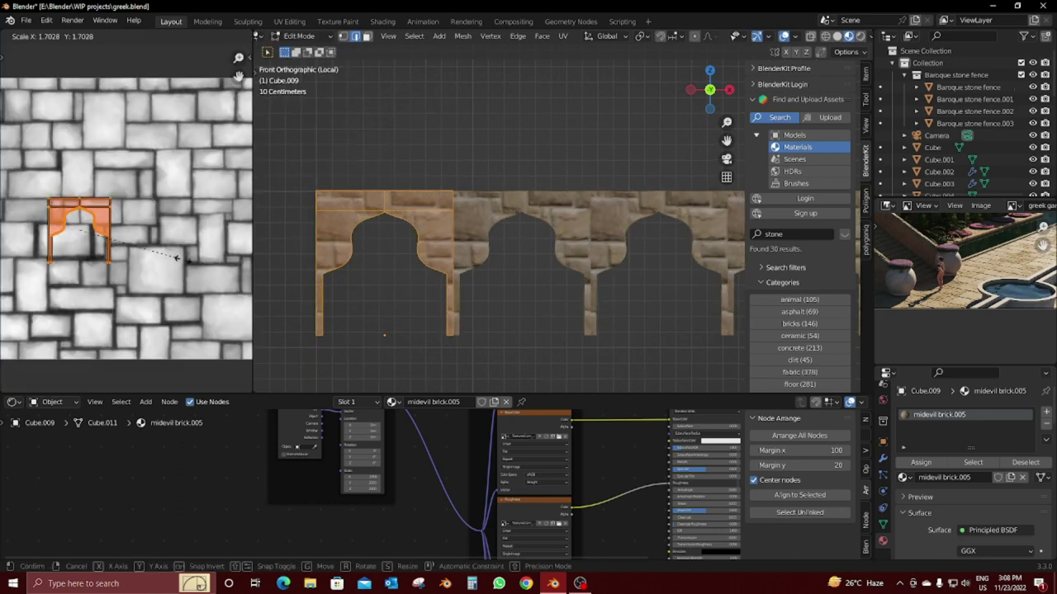
pyautogui.click(134, 272)
pyautogui.scroll(-1, 134, 272)
pyautogui.scroll(3, 327, 288)
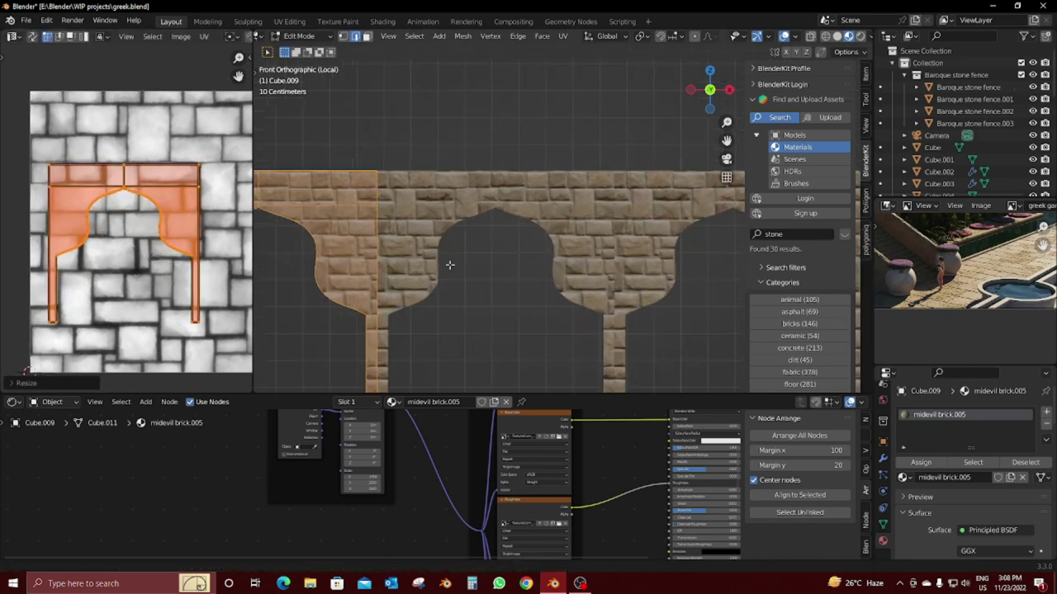
pyautogui.scroll(1, 326, 288)
pyautogui.press('g')
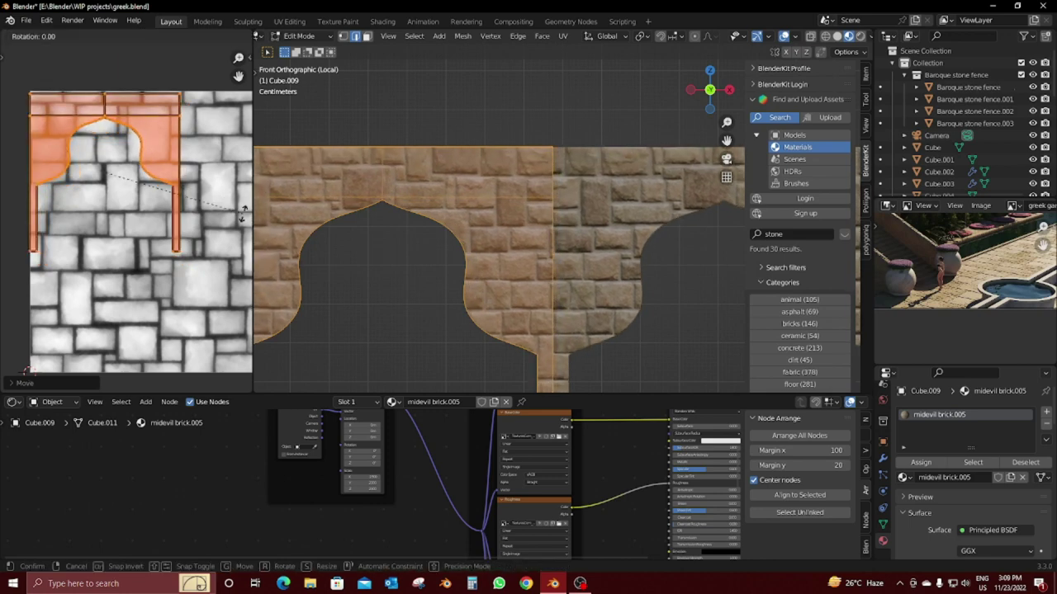
pyautogui.write('90g')
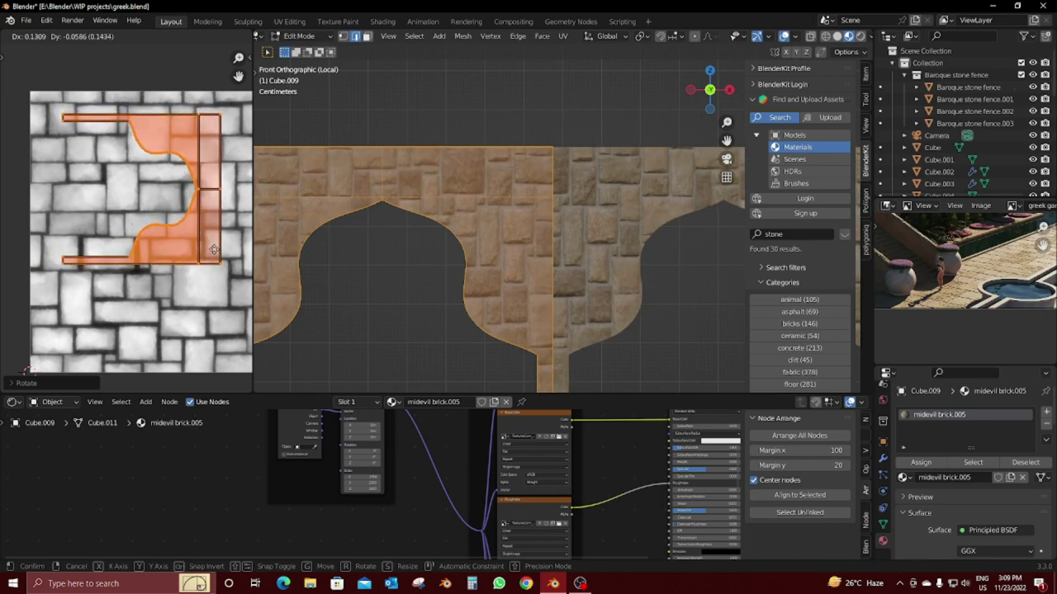
pyautogui.click(213, 249)
# Step: Loop-select the arch's inner faces and try cube and smart UV projections on them
pyautogui.moveTo(479, 272)
pyautogui.mouseDown(button='middle')
pyautogui.moveTo(581, 316)
pyautogui.moveTo(614, 275)
pyautogui.mouseUp(button='middle')
pyautogui.click(610, 285)
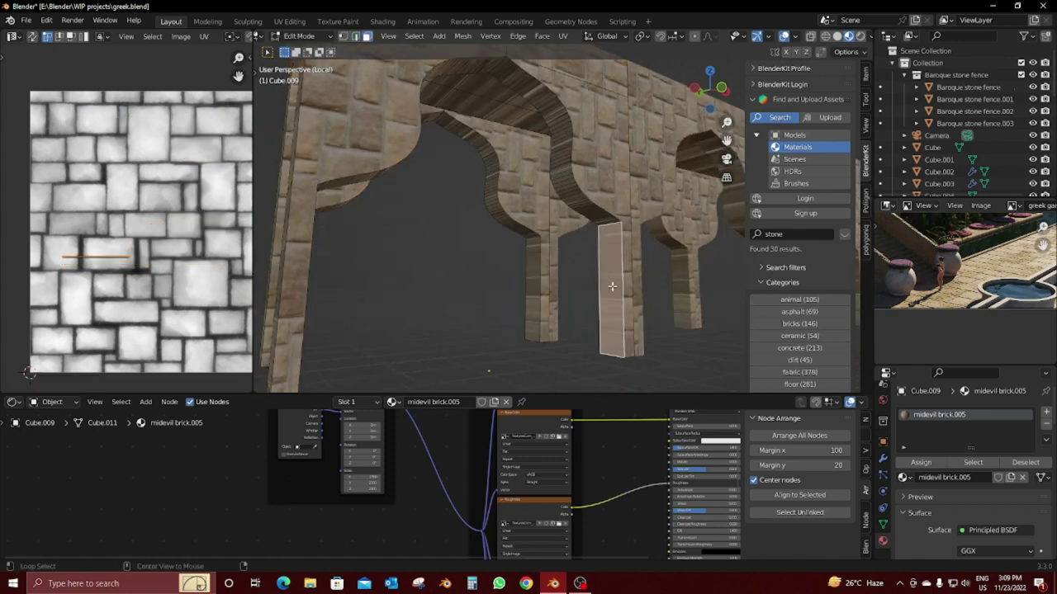
pyautogui.keyDown('alt'); pyautogui.click(610, 222); pyautogui.keyUp('alt')
pyautogui.moveTo(560, 237); pyautogui.dragTo(528, 167, button='middle')
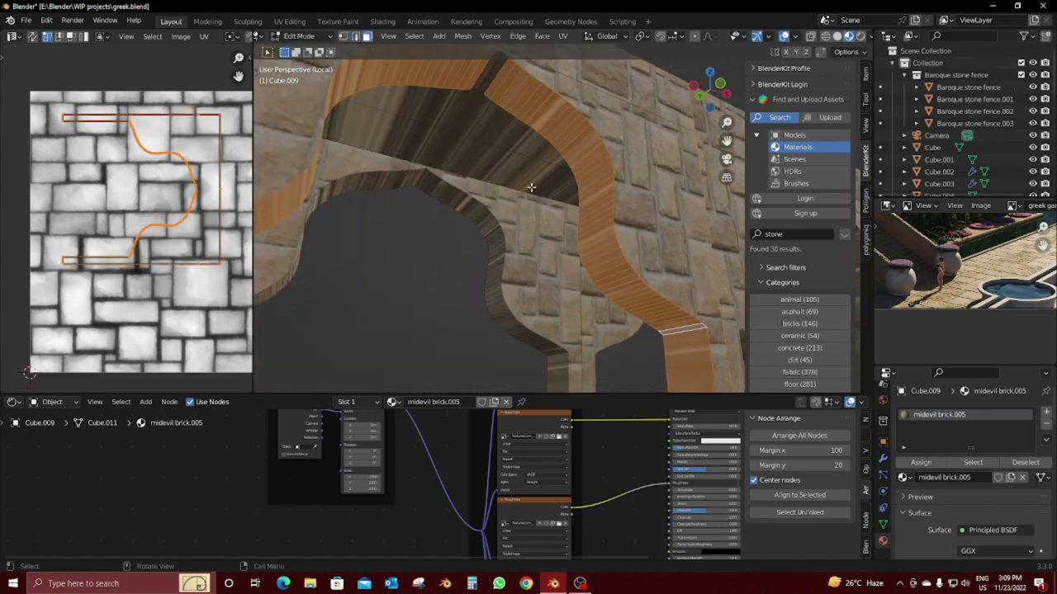
pyautogui.scroll(3, 528, 166)
pyautogui.scroll(-4, 474, 138)
pyautogui.moveTo(473, 138)
pyautogui.mouseDown(button='middle')
pyautogui.moveTo(568, 288)
pyautogui.moveTo(595, 241)
pyautogui.mouseUp(button='middle')
pyautogui.press('u')
pyautogui.click(546, 244)
pyautogui.scroll(2, 552, 272)
pyautogui.scroll(2, 595, 241)
pyautogui.press('u')
pyautogui.click(561, 210)
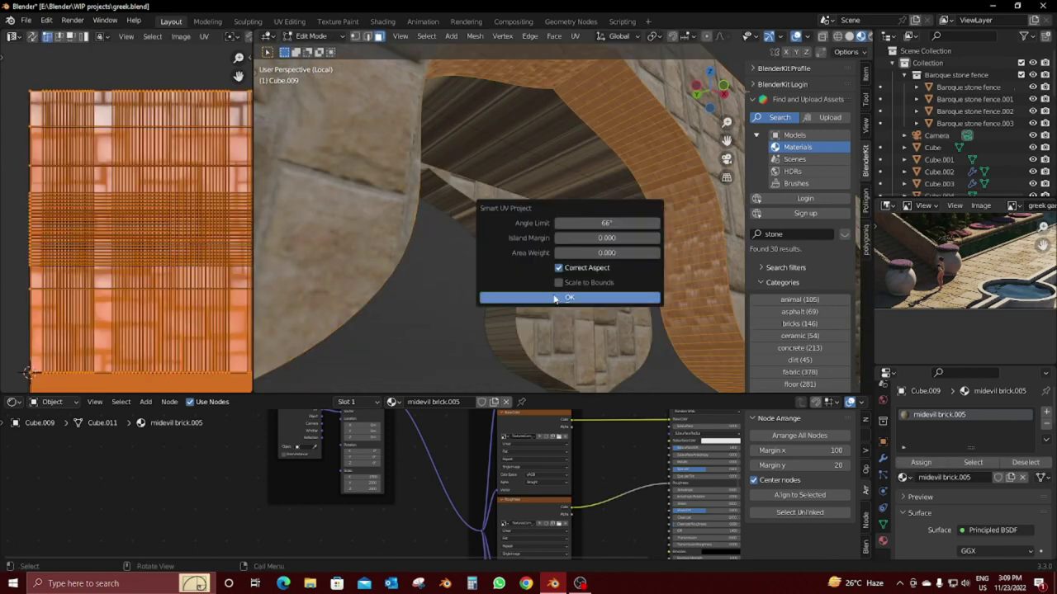
pyautogui.click(569, 300)
# Step: Rotate the arch strip's UVs 90° and try a cylinder projection
pyautogui.click(544, 215)
pyautogui.hotkey('ctrl', 'z')
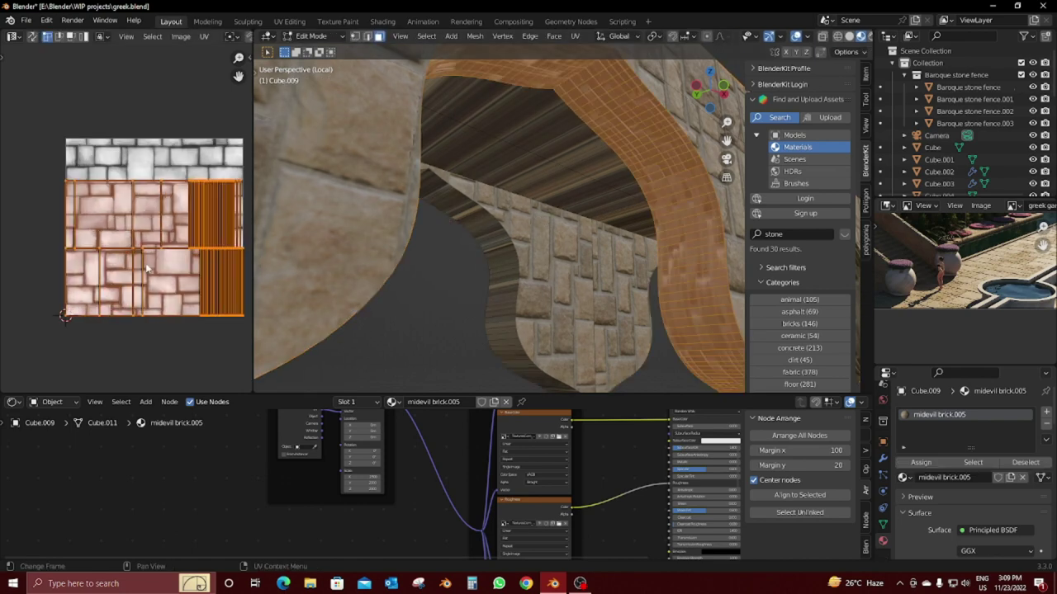
pyautogui.scroll(2, 148, 222)
pyautogui.press('r')
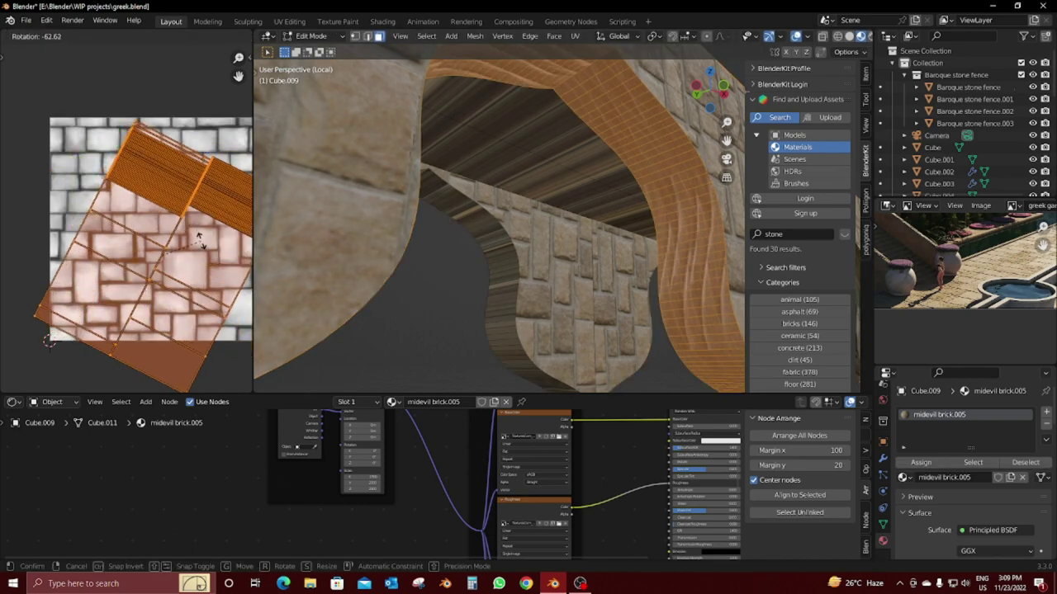
pyautogui.click(448, 252)
pyautogui.press('u')
pyautogui.click(441, 306)
pyautogui.press('u')
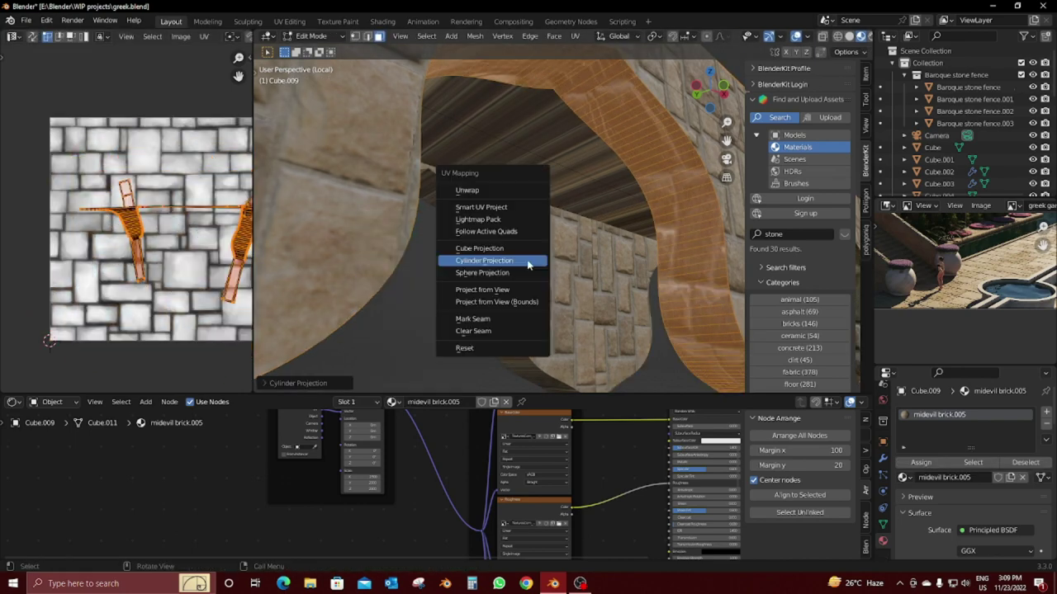
pyautogui.click(470, 262)
# Step: Project the arch strip's UVs from the right side view, check the bricks, and reselect the inner faces
pyautogui.moveTo(487, 265); pyautogui.dragTo(525, 267, button='middle')
pyautogui.press('KP_1')
pyautogui.press('KP_3')
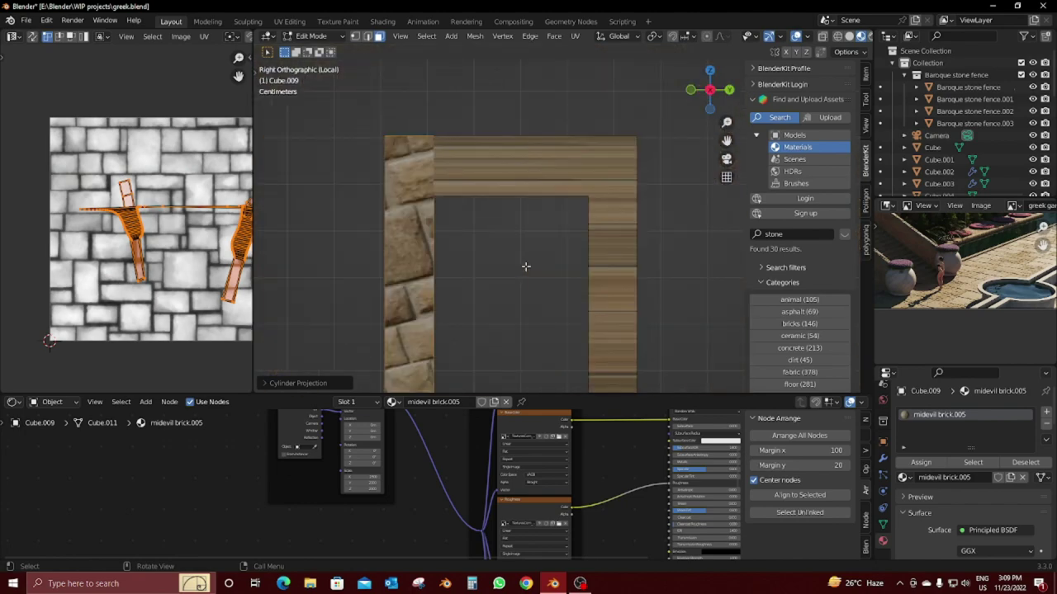
pyautogui.press('u')
pyautogui.click(481, 296)
pyautogui.moveTo(448, 289); pyautogui.dragTo(561, 273, button='middle')
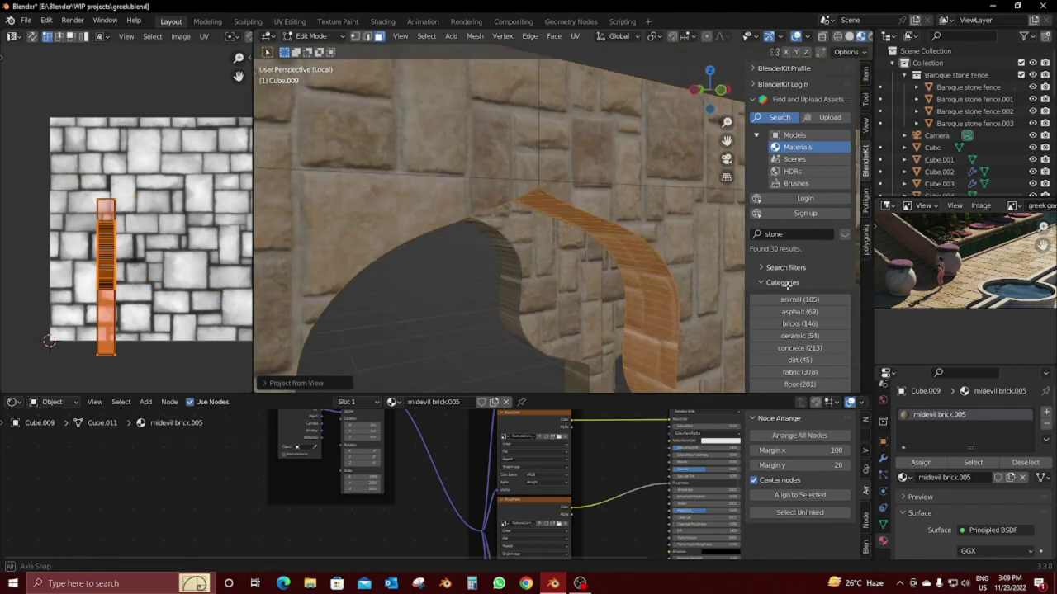
pyautogui.press('g')
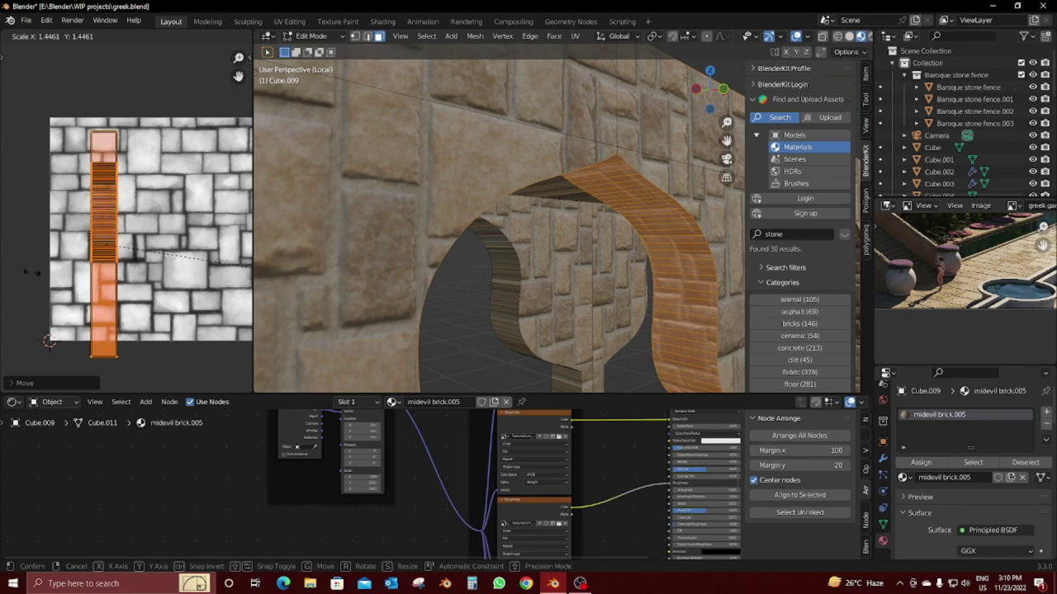
pyautogui.press('Tab')
pyautogui.moveTo(633, 276)
pyautogui.mouseDown(button='middle')
pyautogui.moveTo(564, 236)
pyautogui.moveTo(522, 242)
pyautogui.moveTo(615, 261)
pyautogui.moveTo(566, 220)
pyautogui.moveTo(550, 172)
pyautogui.mouseUp(button='middle')
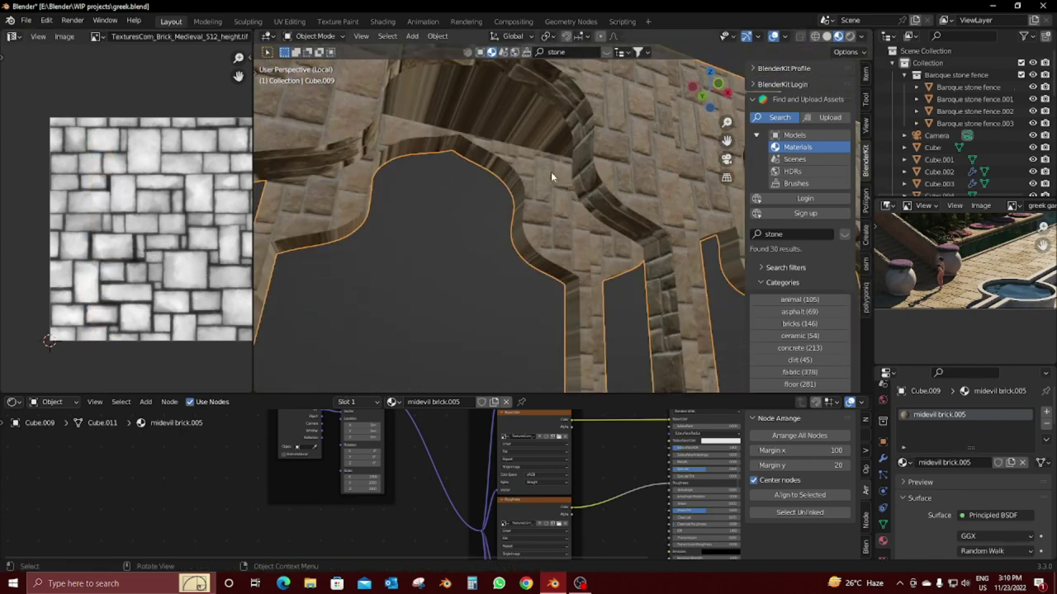
pyautogui.press('Tab')
pyautogui.moveTo(562, 249); pyautogui.dragTo(569, 240, button='middle')
pyautogui.keyDown('alt'); pyautogui.click(570, 240); pyautogui.keyUp('alt')
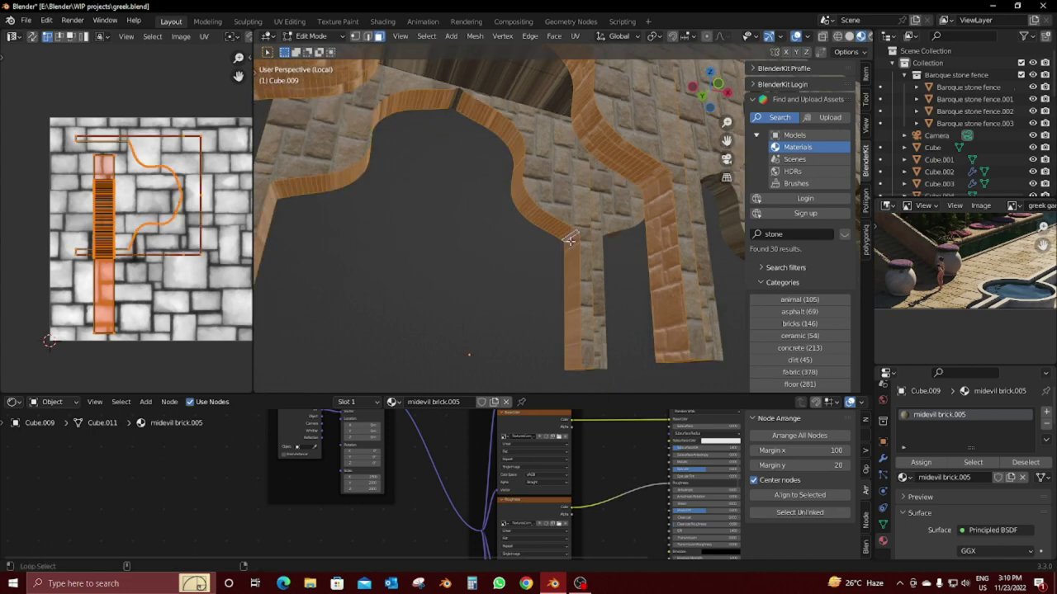
# Step: Project the selected arch faces' UVs from the right side orthographic view
pyautogui.moveTo(469, 57)
pyautogui.mouseDown(button='middle')
pyautogui.moveTo(509, 239)
pyautogui.moveTo(535, 217)
pyautogui.mouseUp(button='middle')
pyautogui.scroll(-3, 487, 124)
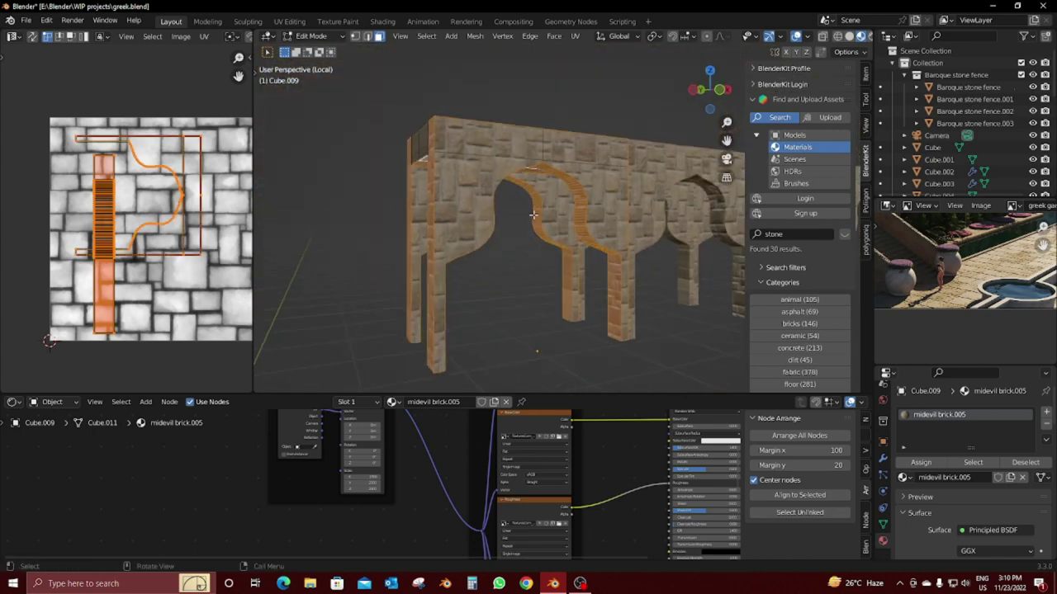
pyautogui.press('KP_3')
pyautogui.press('u')
pyautogui.click(534, 218)
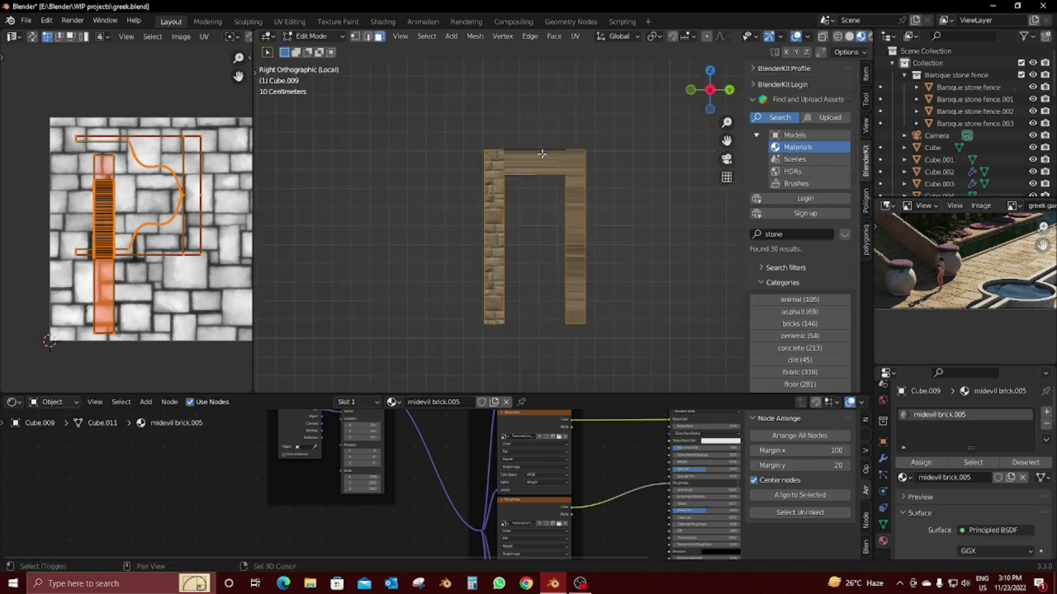
pyautogui.press('KP_5')
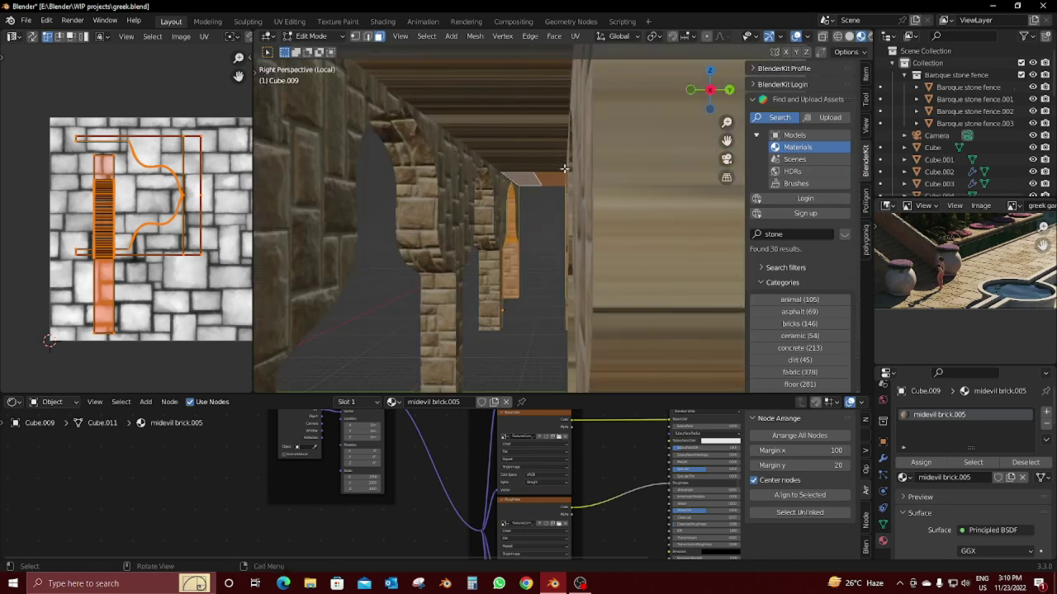
pyautogui.press('KP_5')
pyautogui.scroll(2, 552, 170)
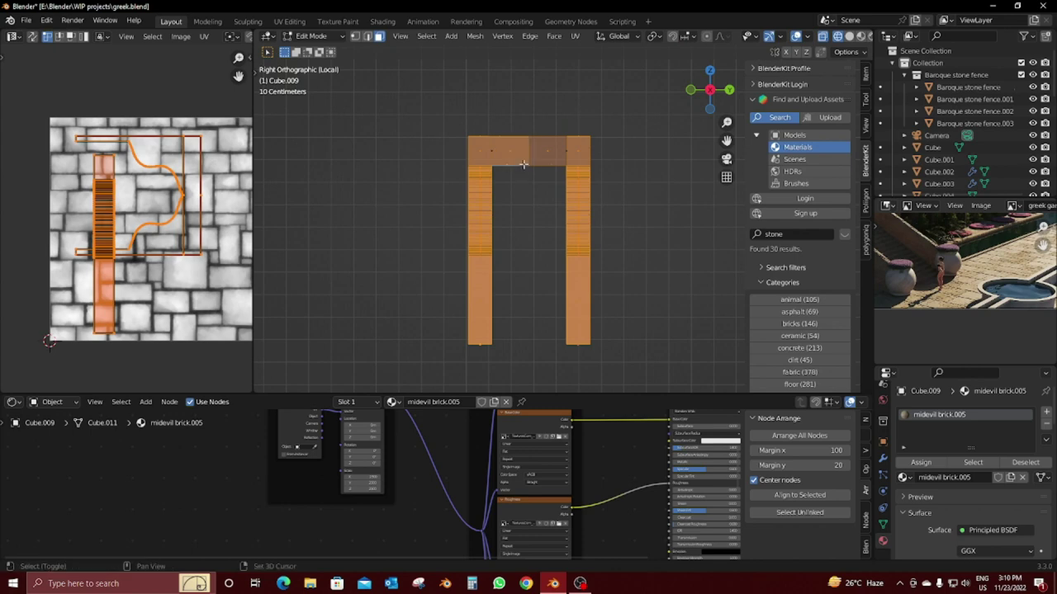
# Step: Select the arch's top faces, re-project them from the side and scale their UVs up
pyautogui.moveTo(592, 147); pyautogui.dragTo(593, 148)
pyautogui.moveTo(593, 148)
pyautogui.mouseDown(button='middle')
pyautogui.moveTo(631, 121)
pyautogui.moveTo(547, 158)
pyautogui.moveTo(579, 156)
pyautogui.mouseUp(button='middle')
pyautogui.press('u')
pyautogui.click(547, 158)
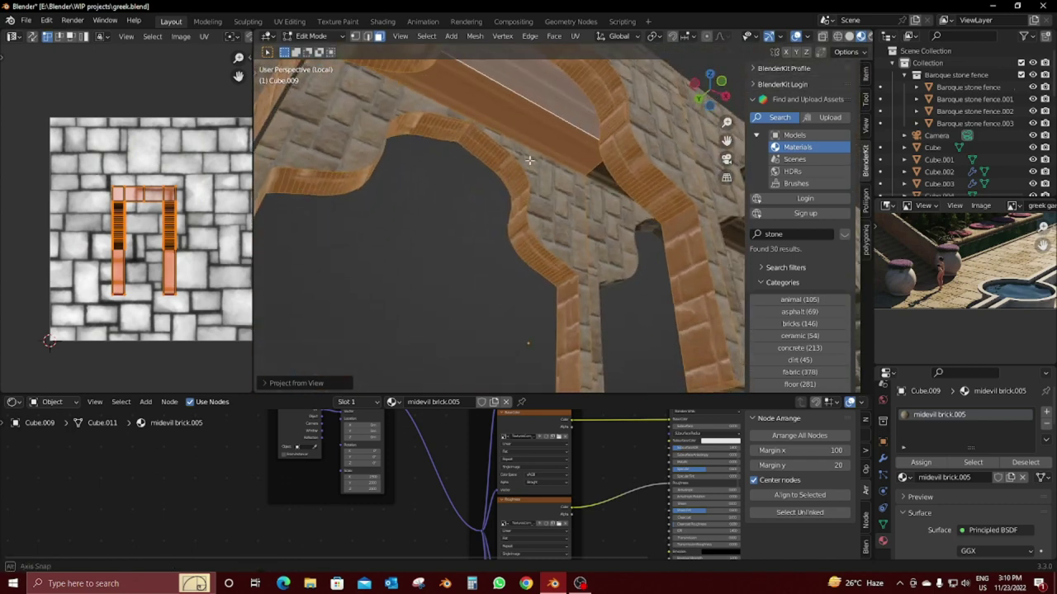
pyautogui.scroll(1, 185, 276)
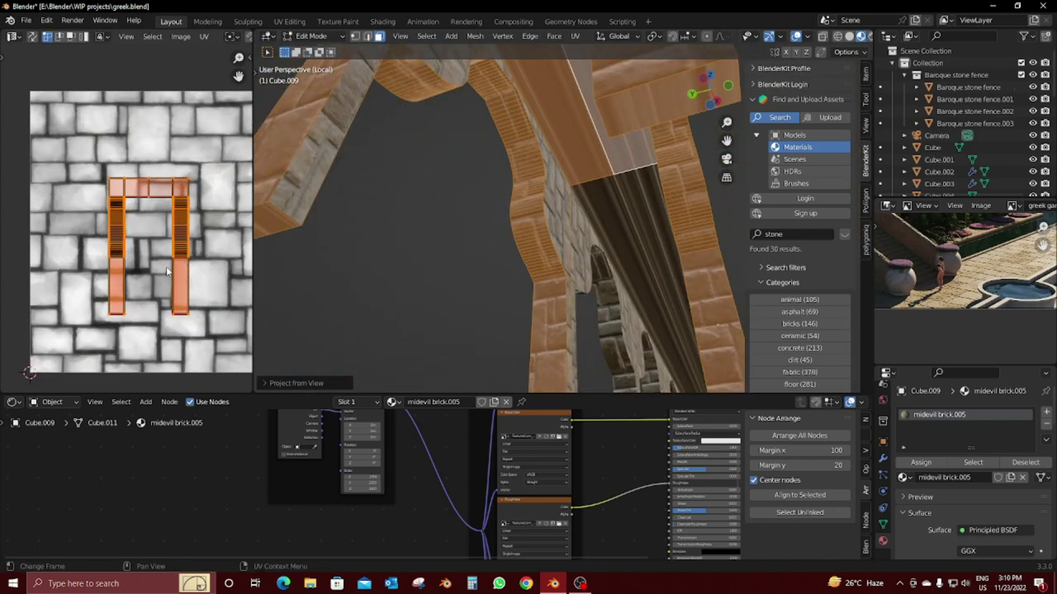
pyautogui.press('s')
pyautogui.click(178, 284)
# Step: Re-project the selected faces from the right side view and scale their UVs about 1.68 times
pyautogui.moveTo(463, 273)
pyautogui.mouseDown(button='middle')
pyautogui.moveTo(519, 301)
pyautogui.moveTo(580, 293)
pyautogui.mouseUp(button='middle')
pyautogui.press('KP_3')
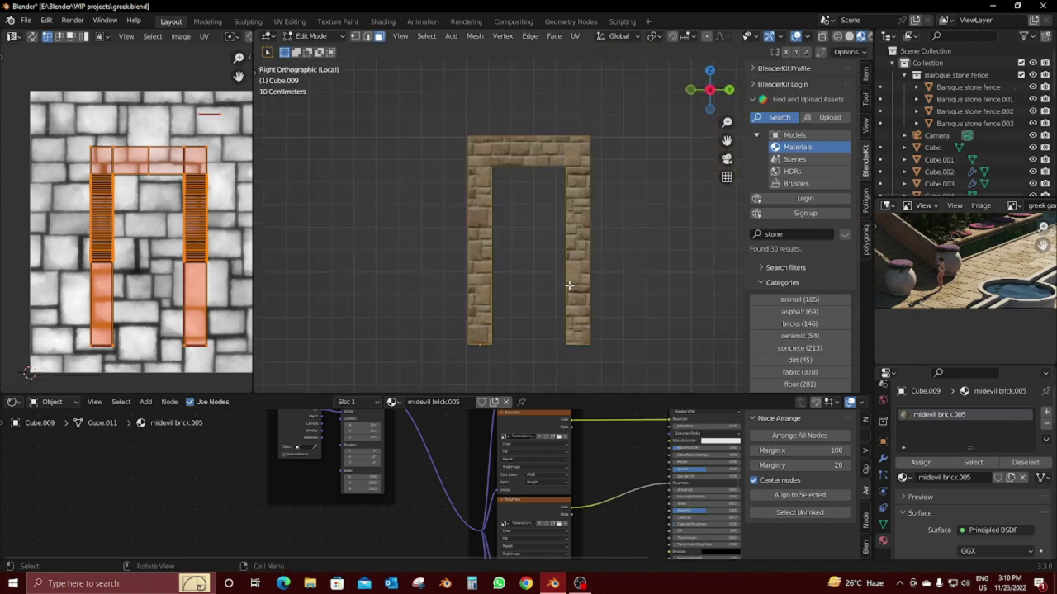
pyautogui.press('u')
pyautogui.click(570, 285)
pyautogui.press('s')
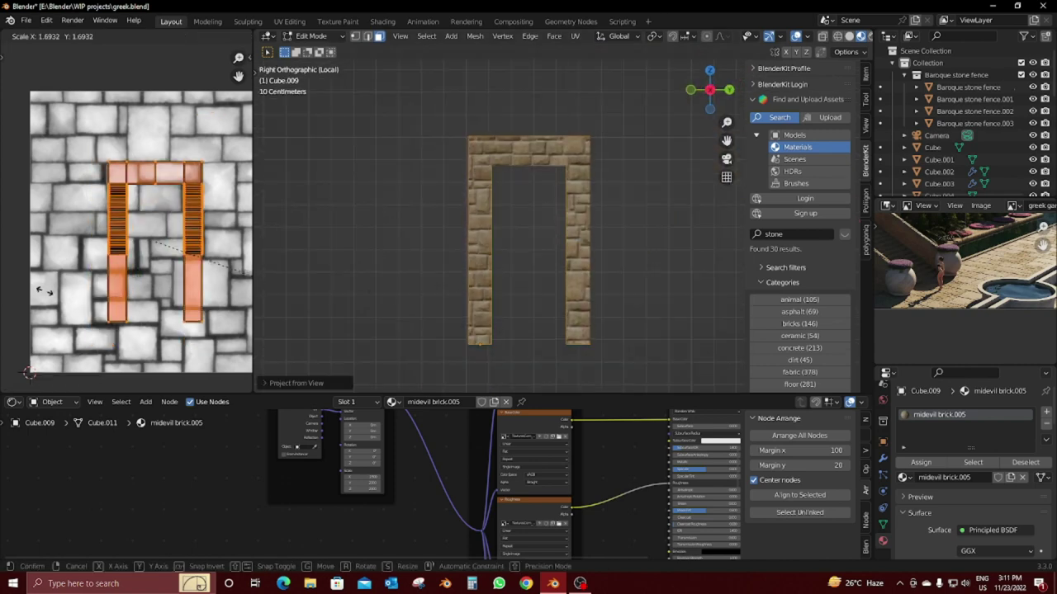
# Step: Project the arch underside's UVs from the top view, then return to Object Mode
pyautogui.moveTo(435, 229); pyautogui.dragTo(520, 230, button='middle')
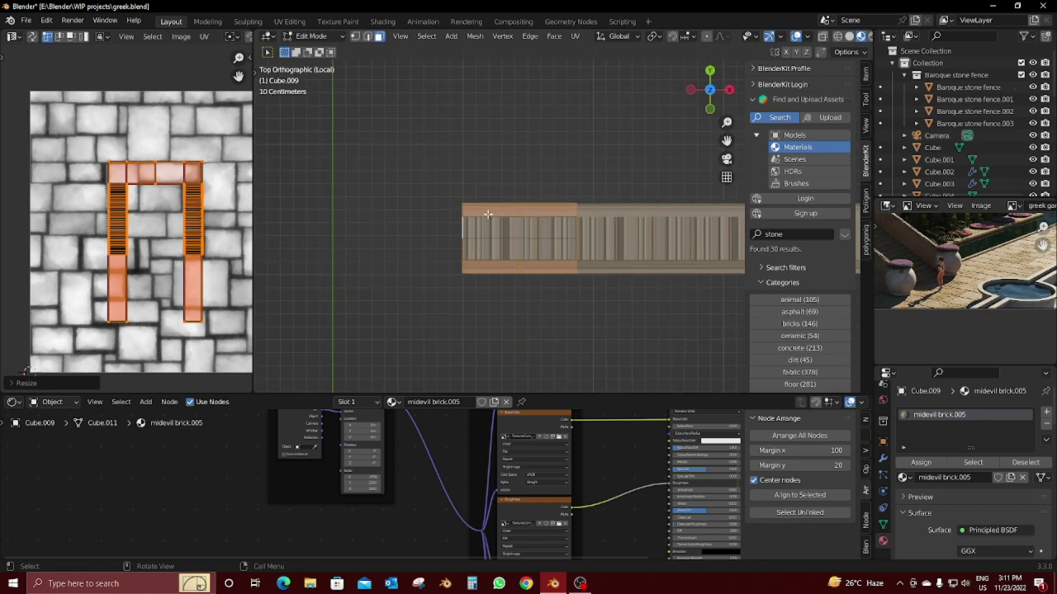
pyautogui.scroll(3, 536, 251)
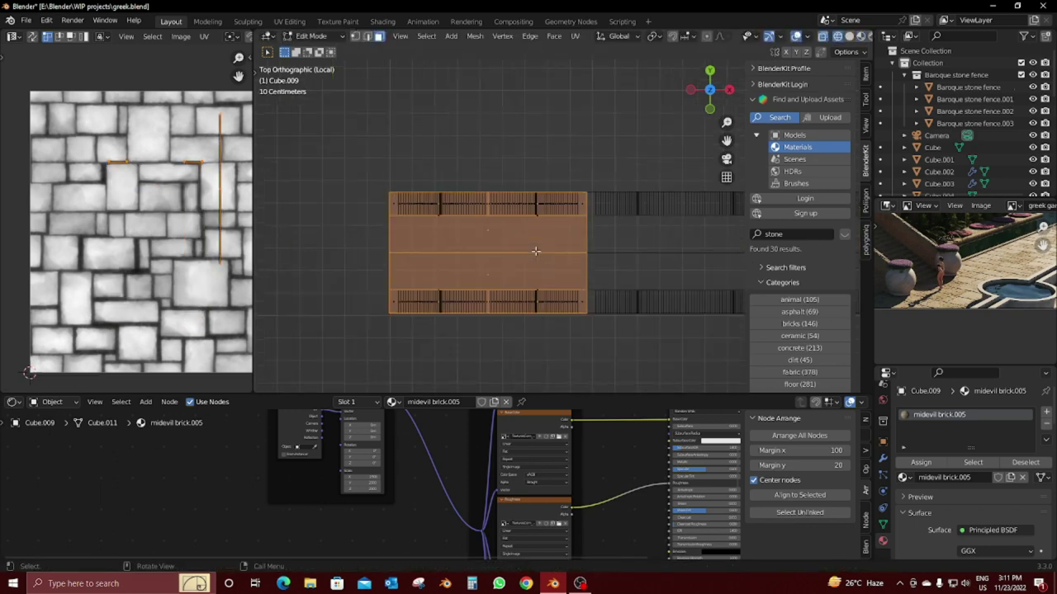
pyautogui.moveTo(521, 270)
pyautogui.mouseDown(button='middle')
pyautogui.moveTo(510, 139)
pyautogui.moveTo(553, 190)
pyautogui.moveTo(572, 249)
pyautogui.mouseUp(button='middle')
pyautogui.press('KP_7')
pyautogui.press('u')
pyautogui.click(571, 246)
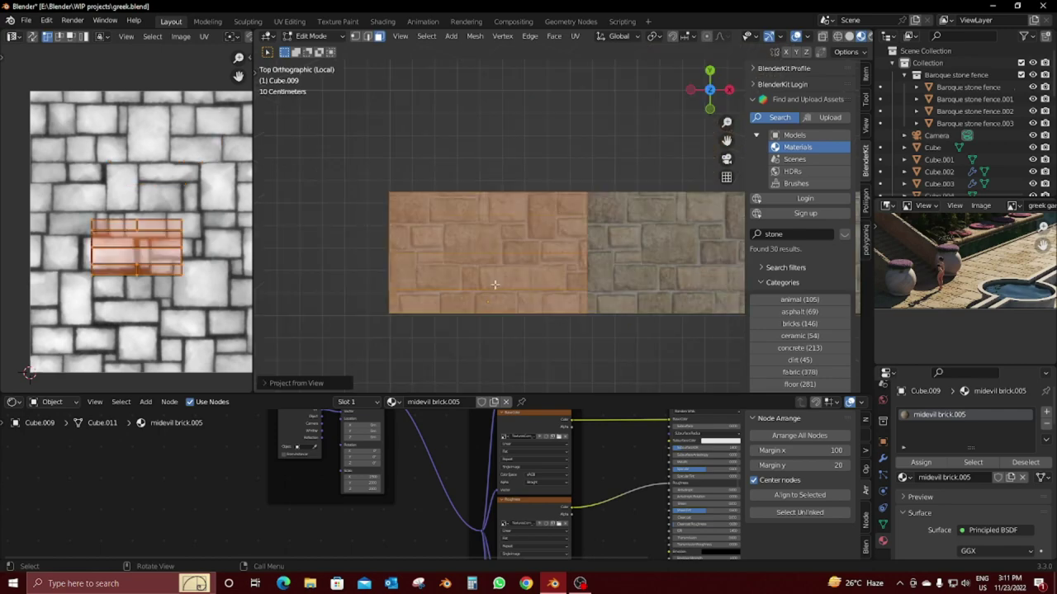
pyautogui.press('Tab')
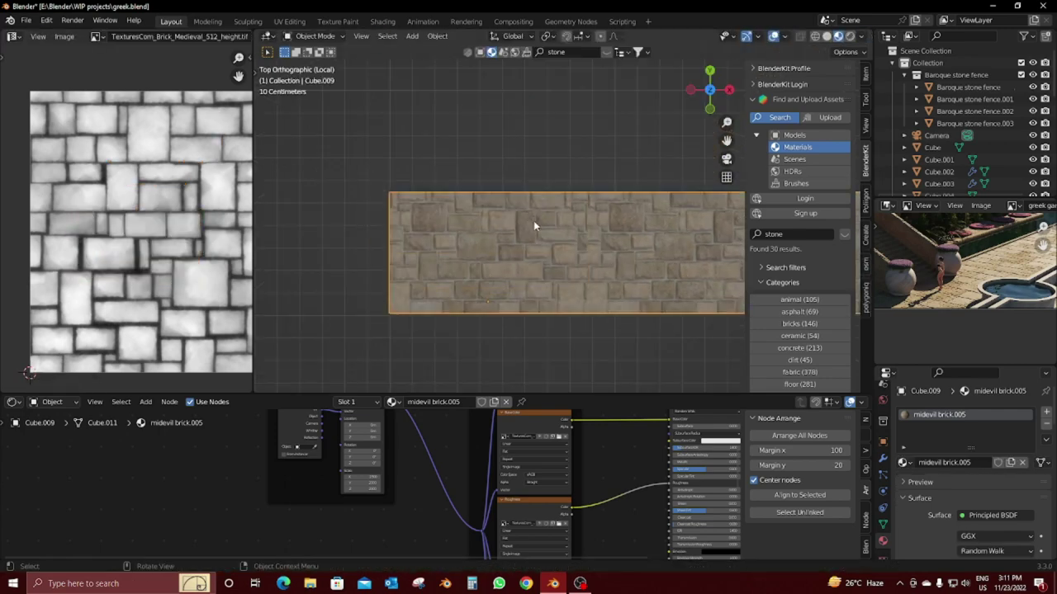
pyautogui.moveTo(533, 220)
pyautogui.mouseDown(button='middle')
pyautogui.moveTo(556, 106)
pyautogui.moveTo(593, 218)
pyautogui.mouseUp(button='middle')
pyautogui.scroll(4, 556, 106)
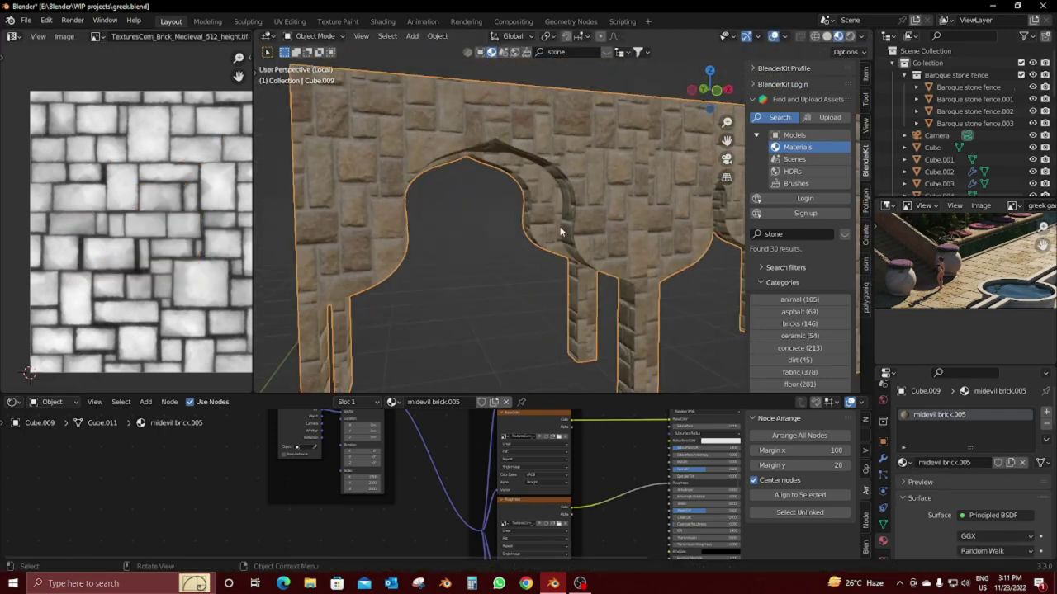
# Step: Exit Local View and bring the arched wall above the balustrade into view
pyautogui.scroll(-4, 592, 218)
pyautogui.press('KP_Divide')
pyautogui.scroll(3, 578, 239)
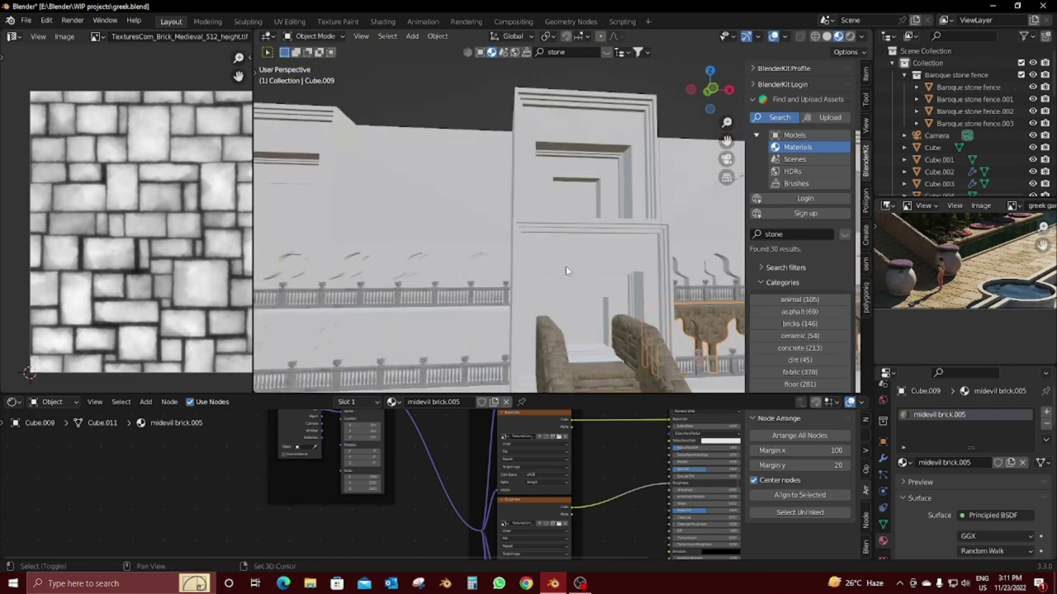
pyautogui.moveTo(565, 266)
pyautogui.mouseDown(button='middle')
pyautogui.moveTo(516, 274)
pyautogui.moveTo(612, 239)
pyautogui.moveTo(738, 248)
pyautogui.mouseUp(button='middle')
pyautogui.scroll(2, 519, 272)
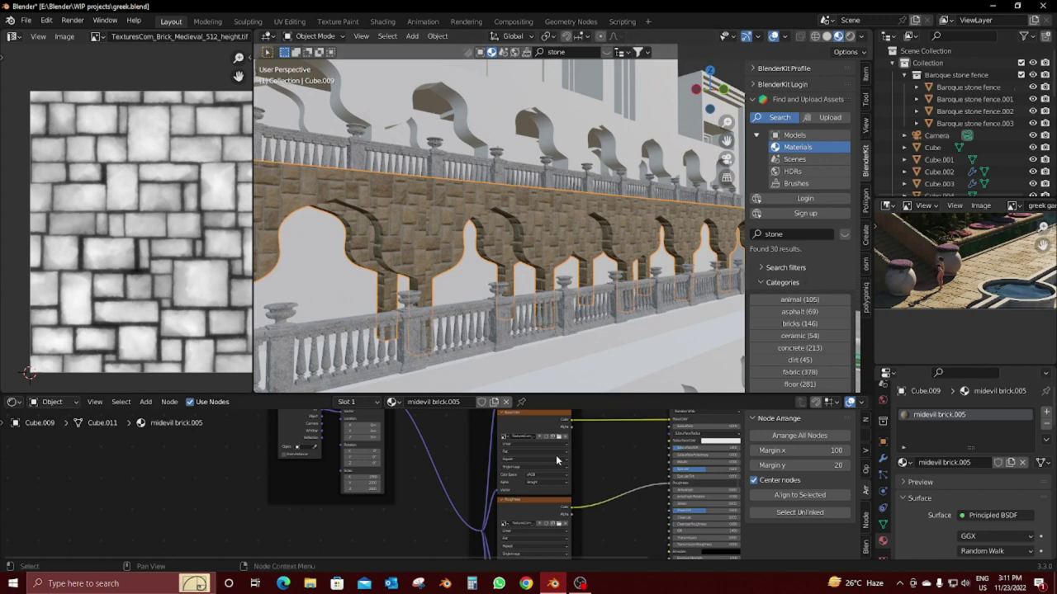
pyautogui.hotkey('ctrl', 'z')
pyautogui.hotkey('ctrl', 'z')
pyautogui.hotkey('ctrl', 'z')
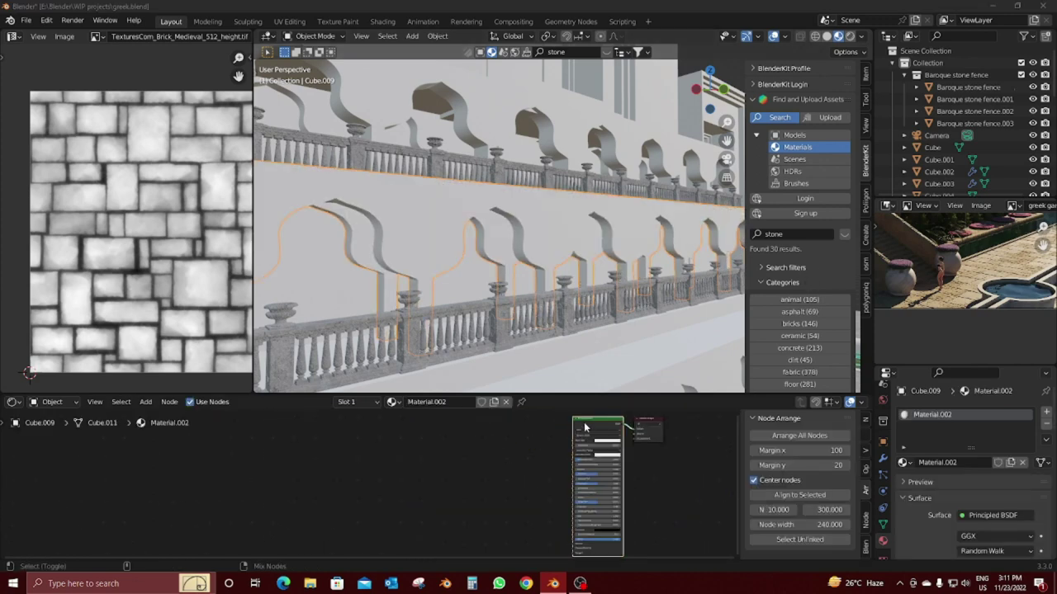
# Step: Load the four Brick texture 1 images into Material.002 as a texture set
pyautogui.hotkey('ctrl', 'shift', 't')
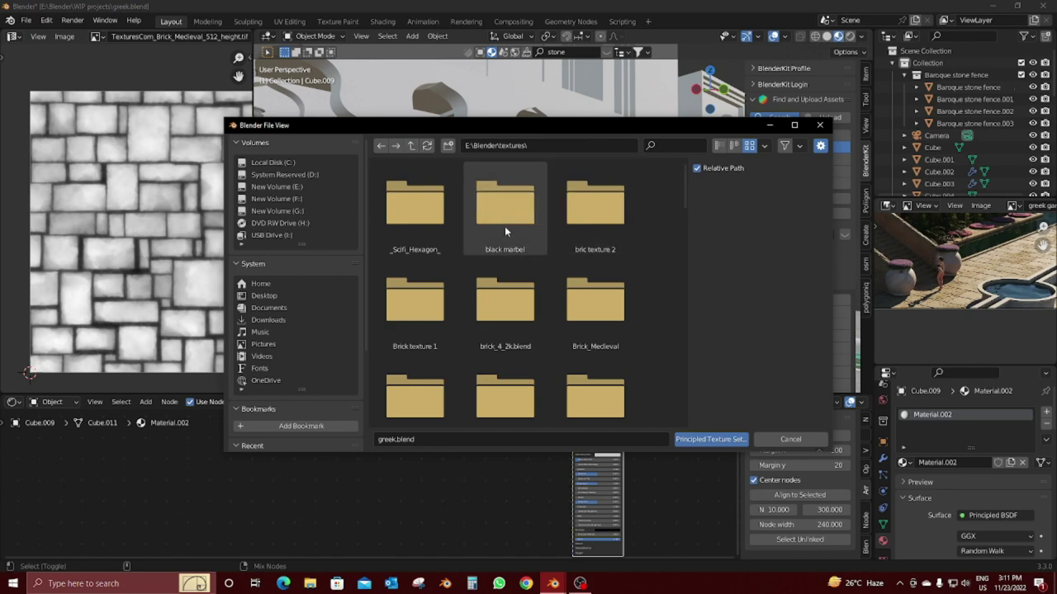
pyautogui.doubleClick(505, 230)
pyautogui.click(411, 145)
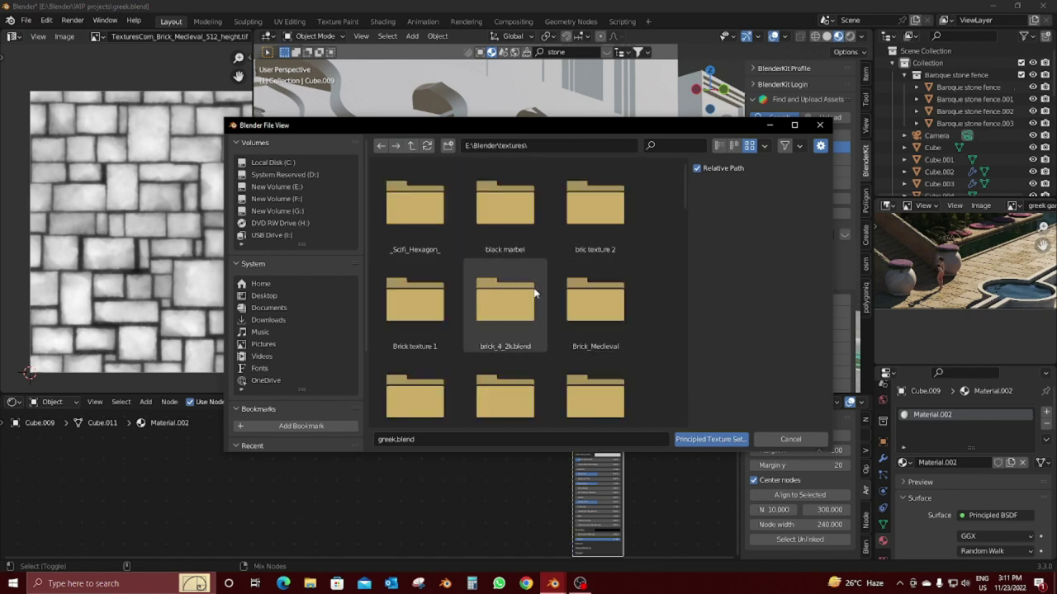
pyautogui.doubleClick(438, 338)
pyautogui.press('a')
pyautogui.click(708, 439)
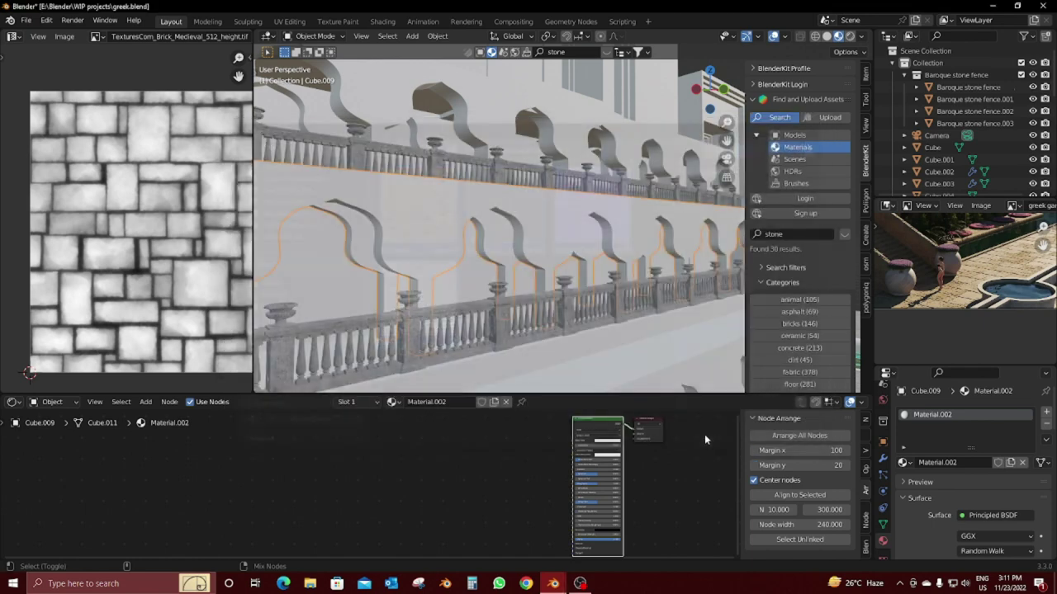
# Step: Project the wall's UVs from the front view and move the island onto the bricks
pyautogui.press('KP_1')
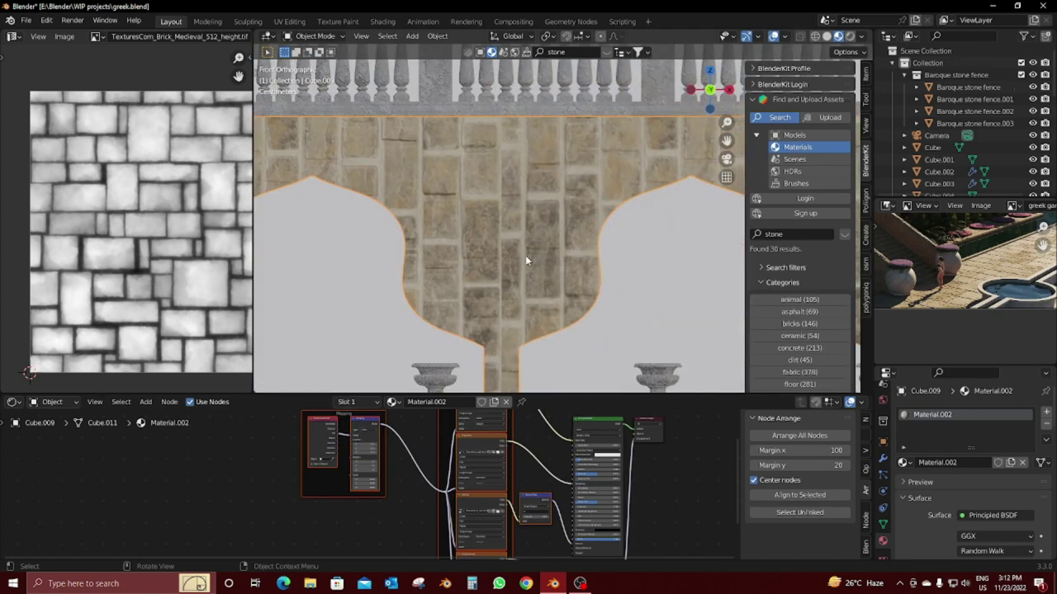
pyautogui.press('Tab')
pyautogui.press('u')
pyautogui.click(520, 253)
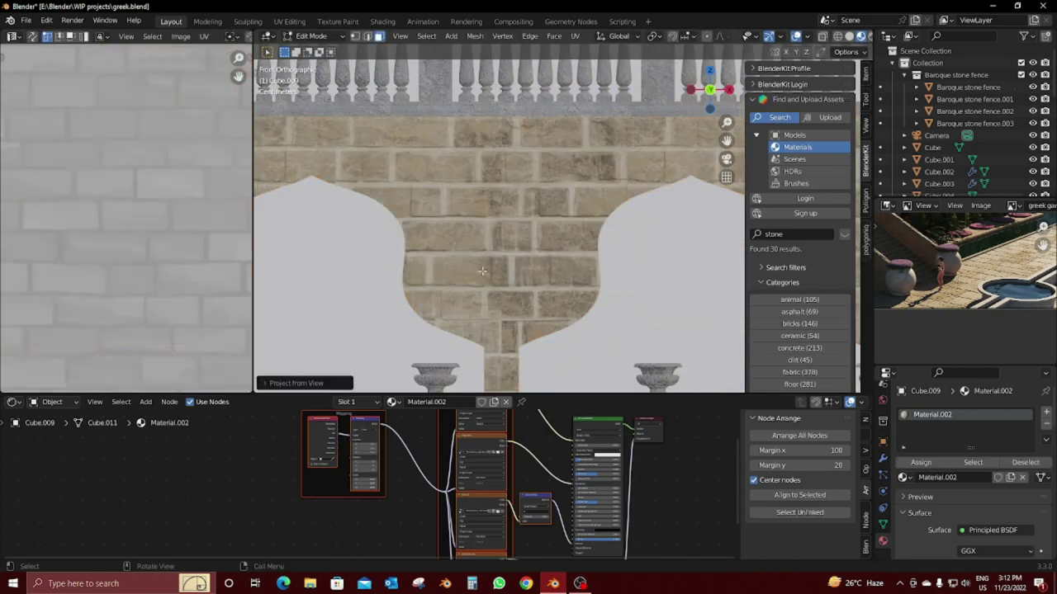
pyautogui.scroll(-4, 133, 267)
pyautogui.moveTo(134, 267); pyautogui.dragTo(184, 284, button='middle')
pyautogui.press('g')
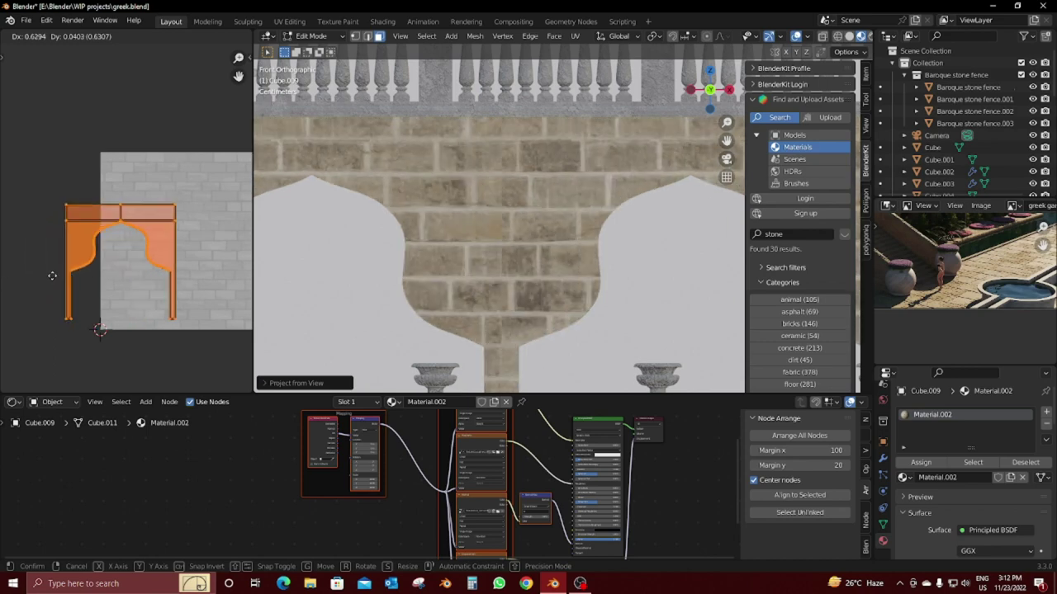
pyautogui.click(106, 271)
# Step: Re-project the wall's UVs from view fitted to image bounds and check it in Object Mode
pyautogui.press('u')
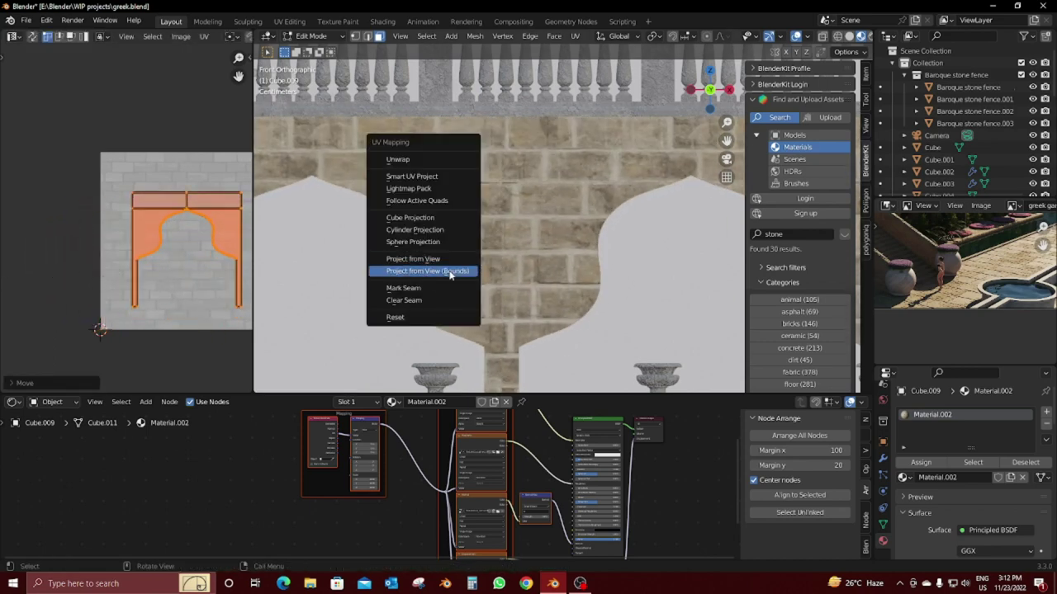
pyautogui.click(450, 272)
pyautogui.scroll(-3, 487, 265)
pyautogui.scroll(-3, 458, 251)
pyautogui.press('Tab')
pyautogui.moveTo(458, 250)
pyautogui.mouseDown(button='middle')
pyautogui.moveTo(479, 237)
pyautogui.moveTo(625, 241)
pyautogui.moveTo(449, 292)
pyautogui.moveTo(575, 253)
pyautogui.moveTo(456, 204)
pyautogui.mouseUp(button='middle')
pyautogui.press('s')
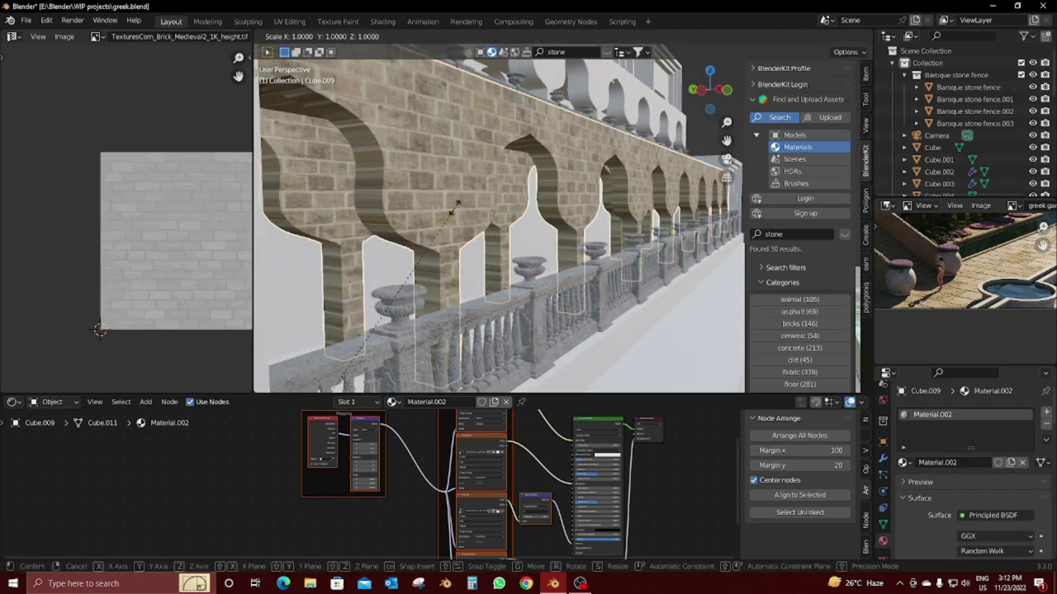
# Step: Cube-project the wall's UVs and scale them up about 3.70 times to shrink the bricks
pyautogui.press('Tab')
pyautogui.press('u')
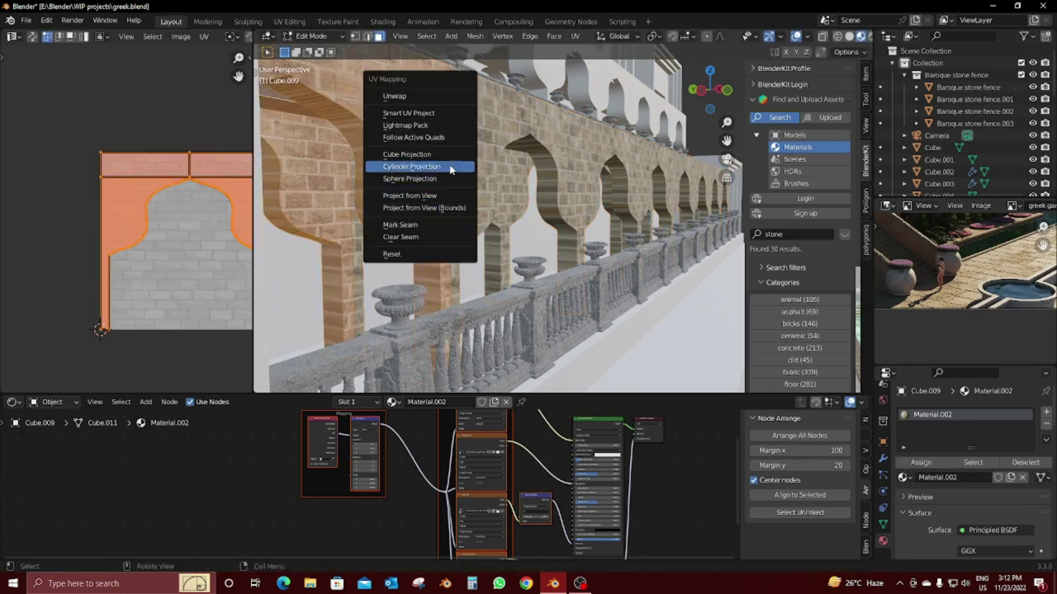
pyautogui.click(448, 158)
pyautogui.moveTo(448, 158); pyautogui.dragTo(420, 217, button='middle')
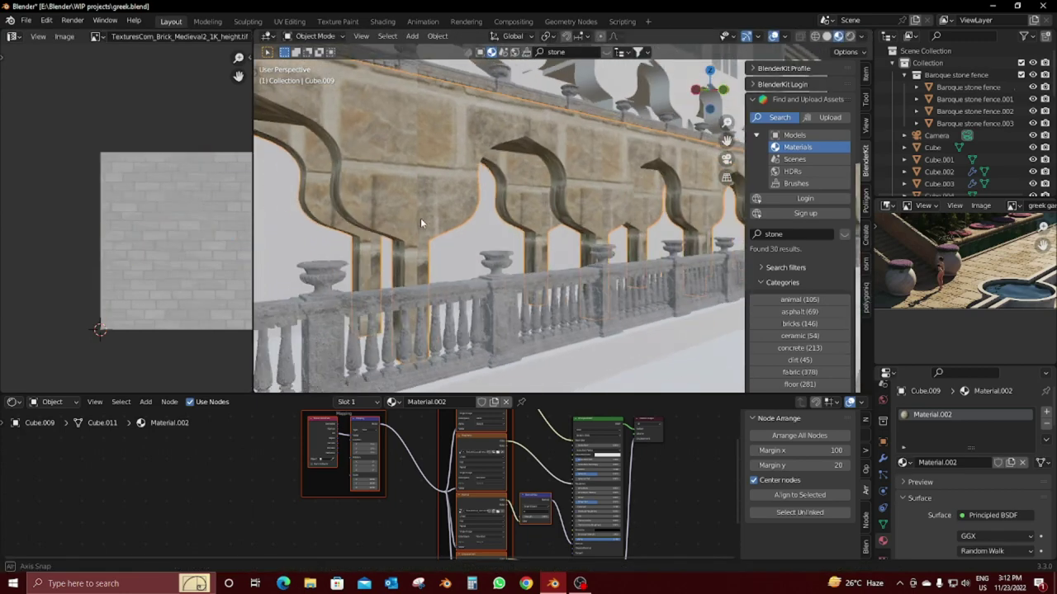
pyautogui.press('s')
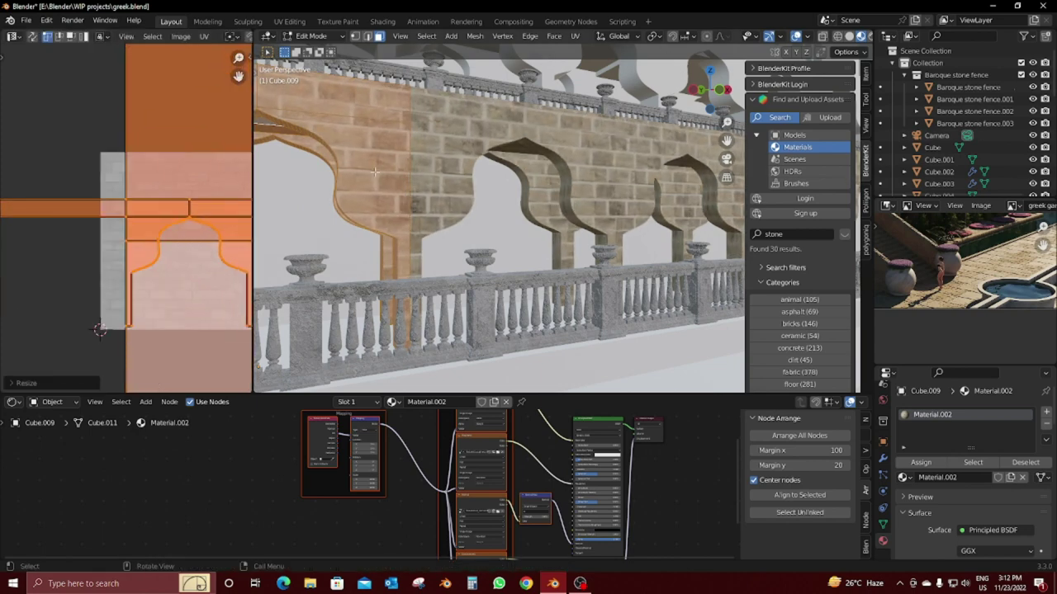
pyautogui.scroll(-3, 190, 206)
pyautogui.scroll(2, 224, 219)
pyautogui.moveTo(351, 223); pyautogui.dragTo(490, 188, button='middle')
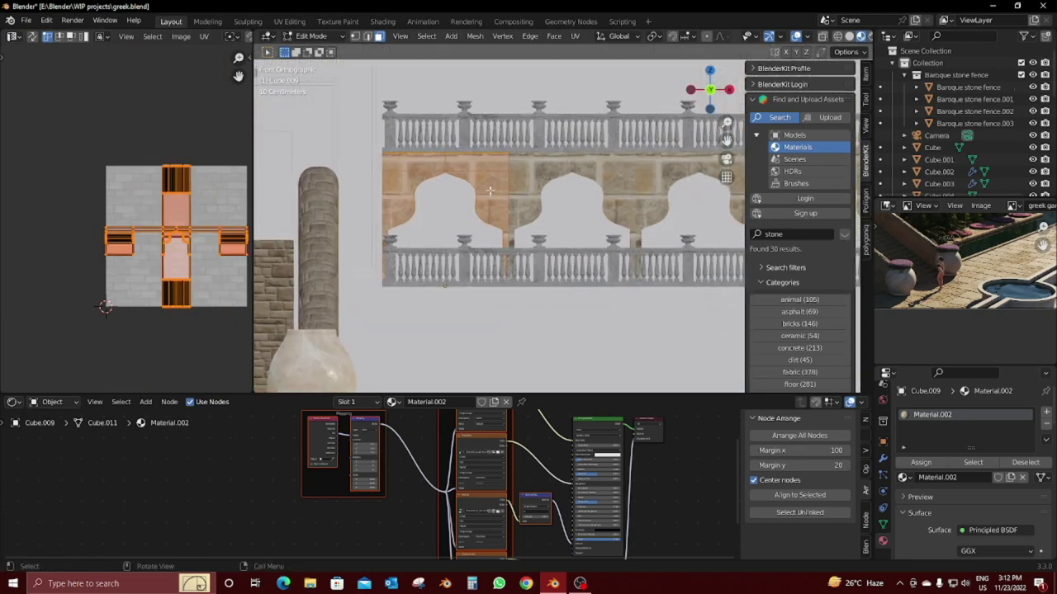
# Step: Select an arch face with X-ray on and isolate the arch wall in Local View
pyautogui.hotkey('alt', 'z')
pyautogui.click(478, 224)
pyautogui.scroll(2, 478, 225)
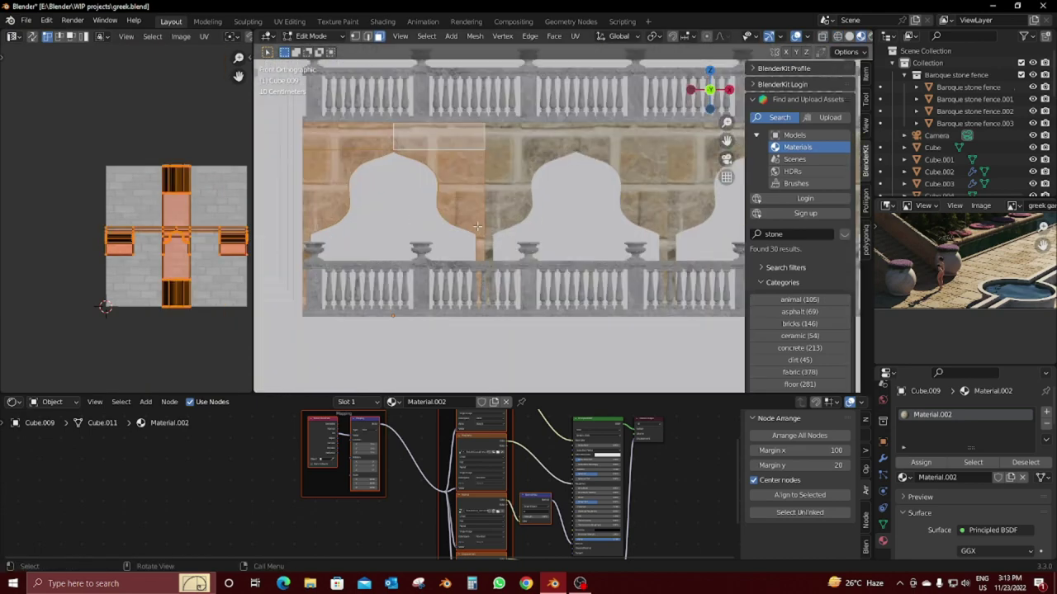
pyautogui.moveTo(477, 225)
pyautogui.mouseDown(button='middle')
pyautogui.moveTo(441, 162)
pyautogui.moveTo(559, 157)
pyautogui.mouseUp(button='middle')
pyautogui.hotkey('alt', 'z')
pyautogui.click(441, 162)
pyautogui.press('KP_Divide')
# Step: Project the arch wall's front faces from the Front orthographic view
pyautogui.scroll(2, 402, 130)
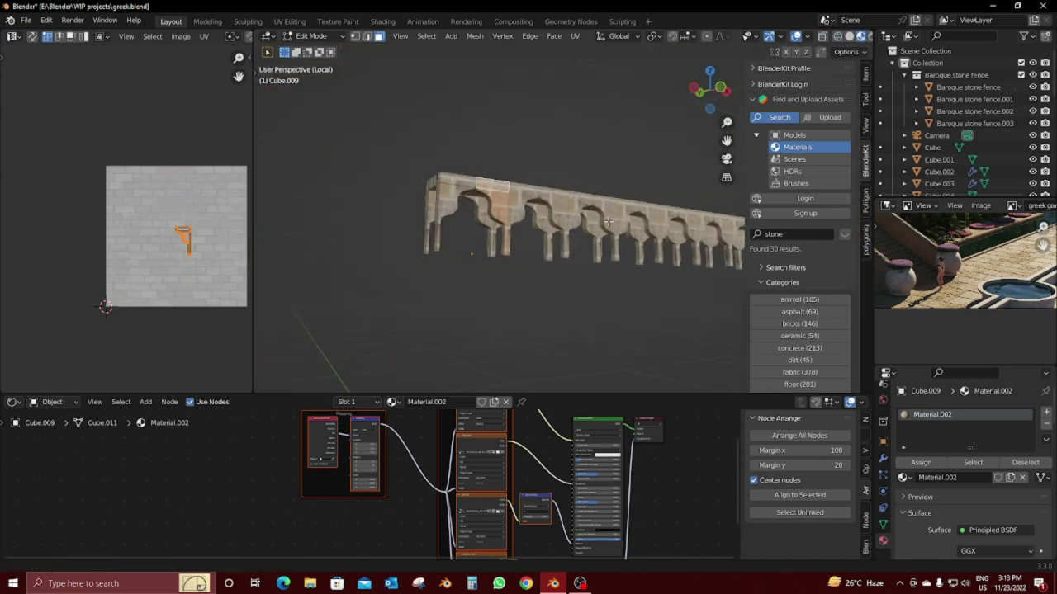
pyautogui.scroll(4, 402, 130)
pyautogui.moveTo(402, 130); pyautogui.dragTo(532, 137, button='middle')
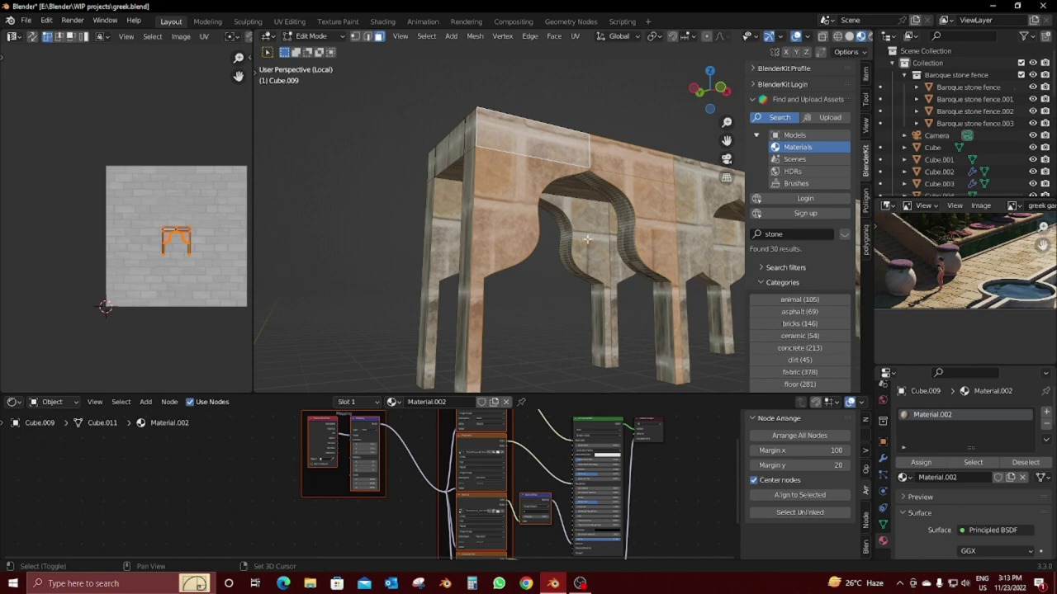
pyautogui.scroll(-5, 464, 214)
pyautogui.moveTo(464, 214)
pyautogui.mouseDown(button='middle')
pyautogui.moveTo(501, 179)
pyautogui.moveTo(687, 166)
pyautogui.mouseUp(button='middle')
pyautogui.scroll(5, 502, 179)
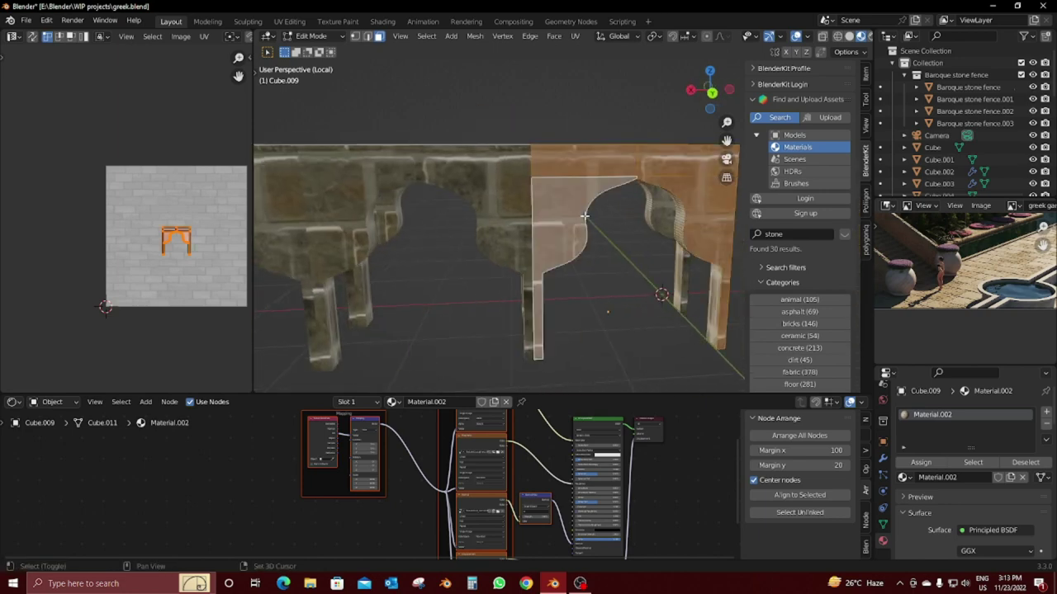
pyautogui.moveTo(584, 215); pyautogui.dragTo(691, 159, button='middle')
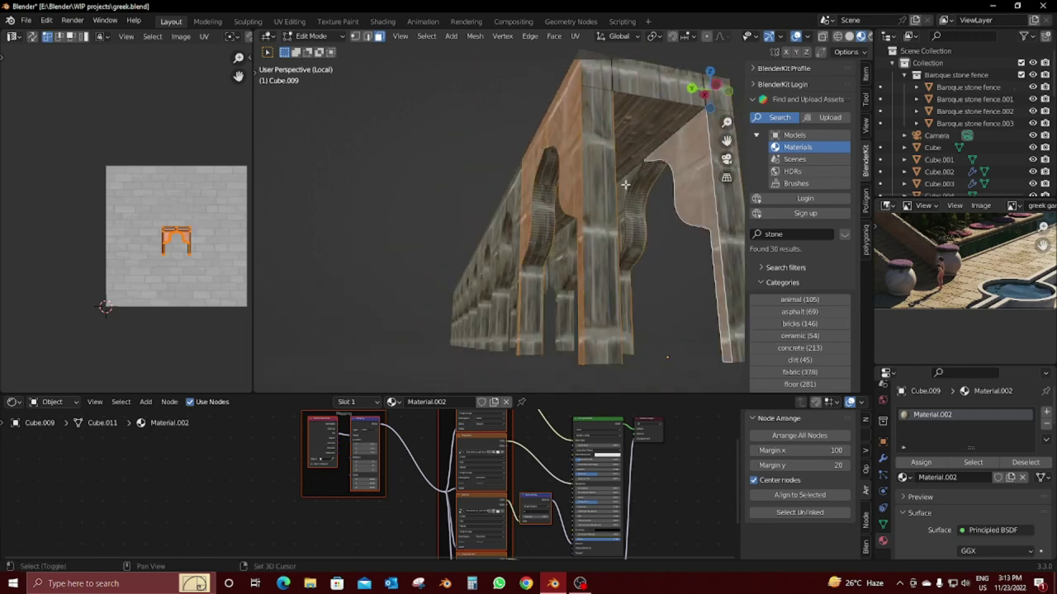
pyautogui.moveTo(625, 185); pyautogui.dragTo(560, 218, button='middle')
pyautogui.press('KP_1')
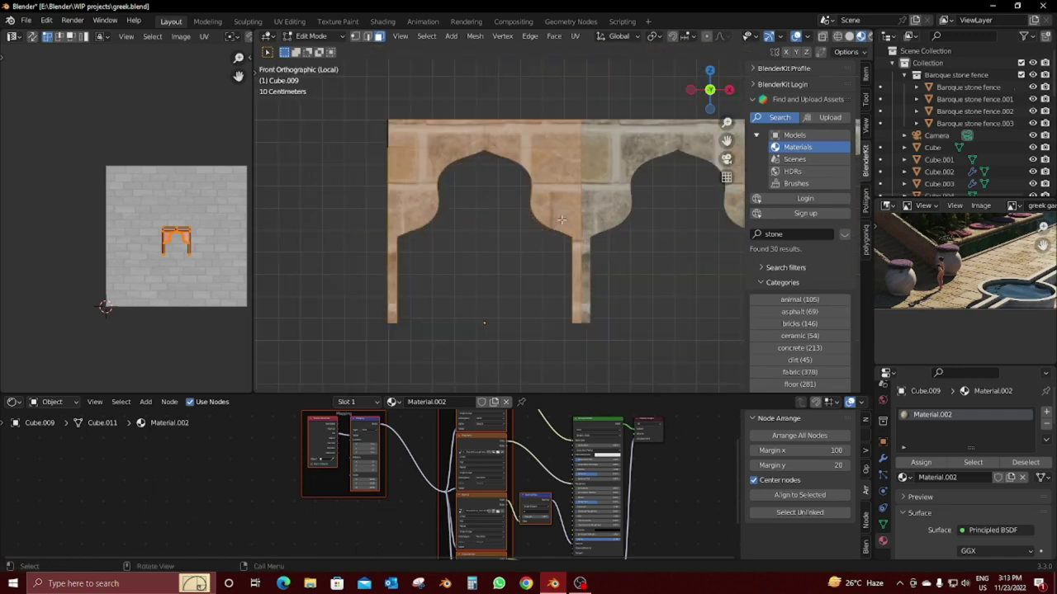
pyautogui.press('u')
pyautogui.click(559, 270)
# Step: Select the arch's top strip and project its texture from the Top view
pyautogui.moveTo(497, 225); pyautogui.dragTo(502, 248, button='middle')
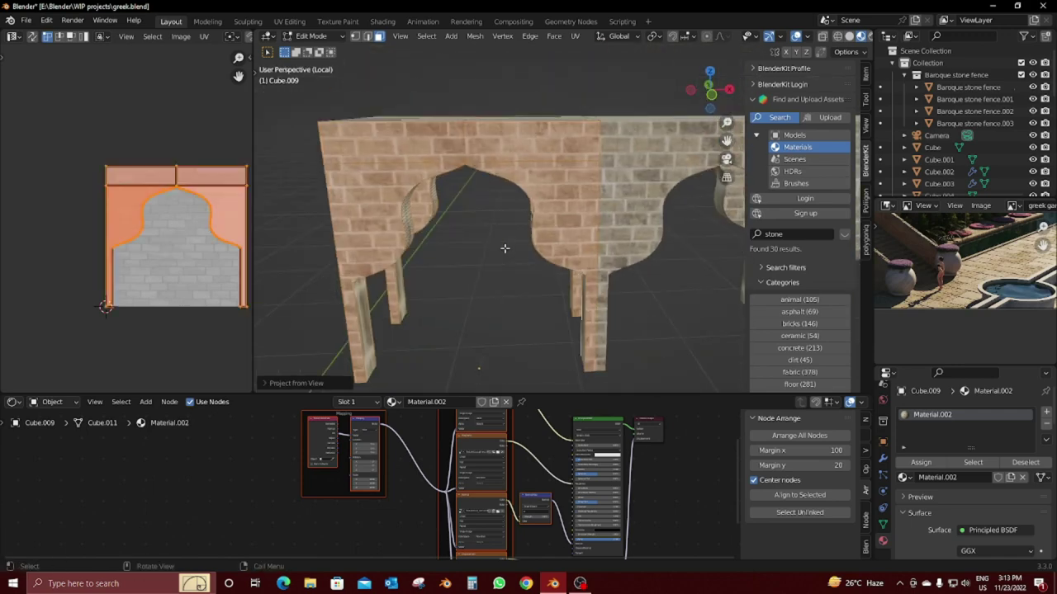
pyautogui.press('KP_7')
pyautogui.moveTo(425, 213); pyautogui.dragTo(562, 306)
pyautogui.moveTo(562, 306); pyautogui.dragTo(592, 223, button='middle')
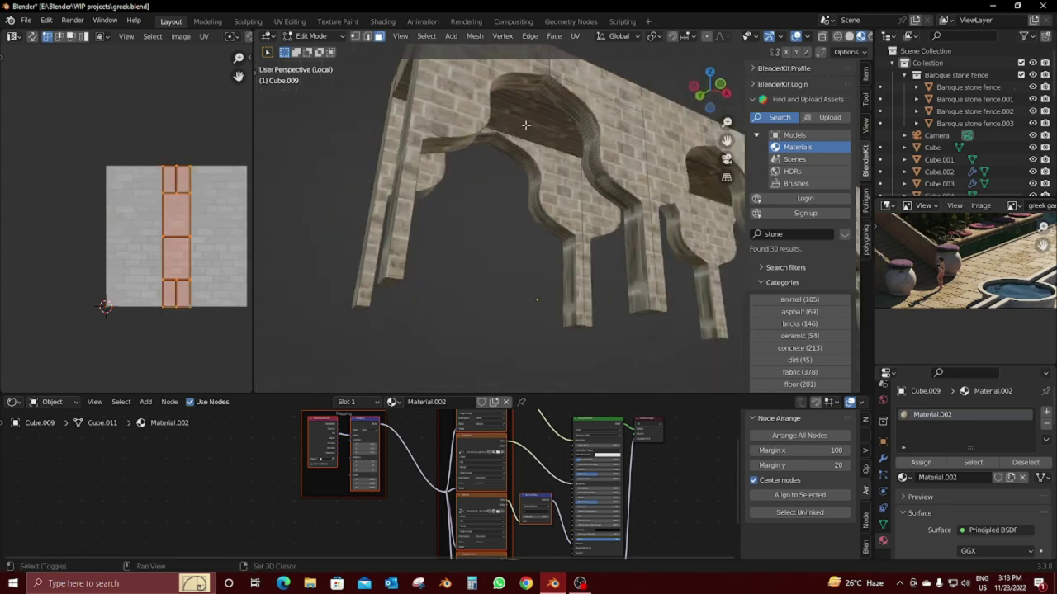
pyautogui.press('KP_7')
pyautogui.press('u')
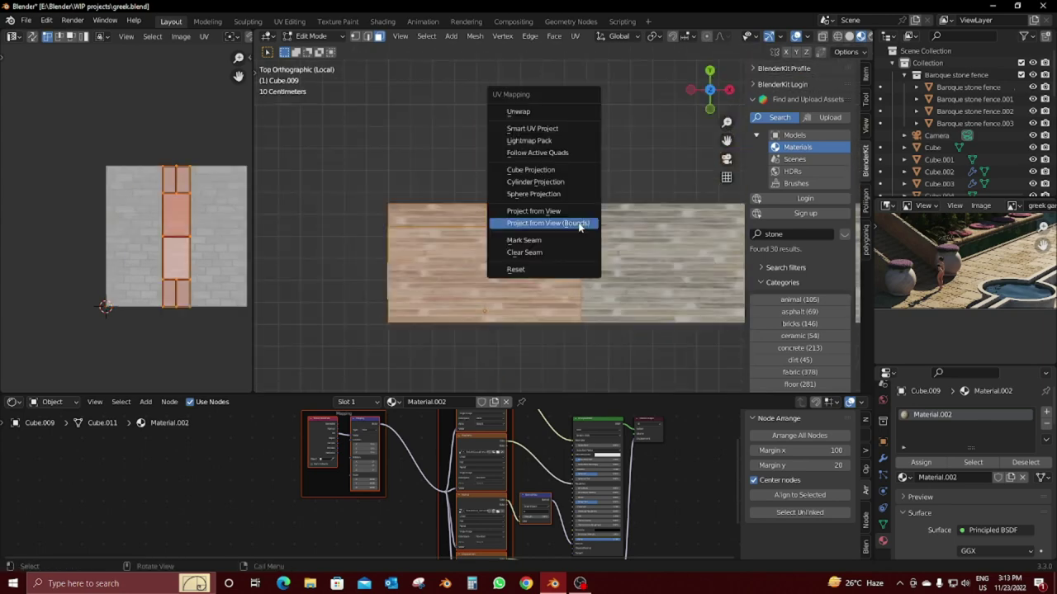
pyautogui.click(587, 225)
# Step: Select the face loops along the arch underside and project them from the Right view
pyautogui.moveTo(588, 269)
pyautogui.mouseDown(button='middle')
pyautogui.moveTo(533, 148)
pyautogui.moveTo(607, 132)
pyautogui.mouseUp(button='middle')
pyautogui.keyDown('alt'); pyautogui.click(661, 212); pyautogui.keyUp('alt')
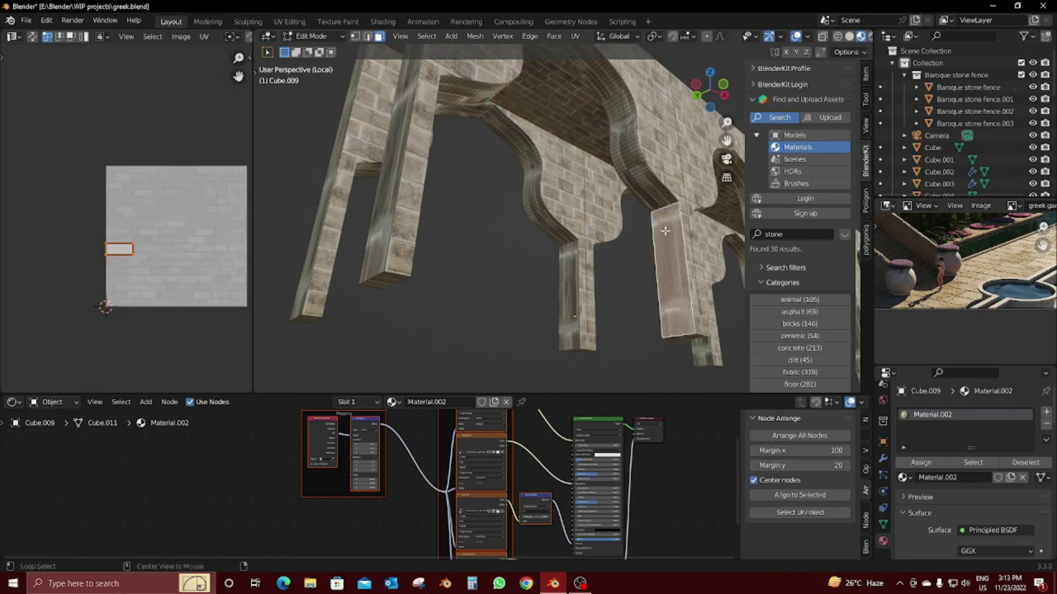
pyautogui.keyDown('alt'); pyautogui.keyDown('shift'); pyautogui.click(567, 232); pyautogui.keyUp('shift'); pyautogui.keyUp('alt')
pyautogui.moveTo(567, 232); pyautogui.dragTo(562, 188, button='middle')
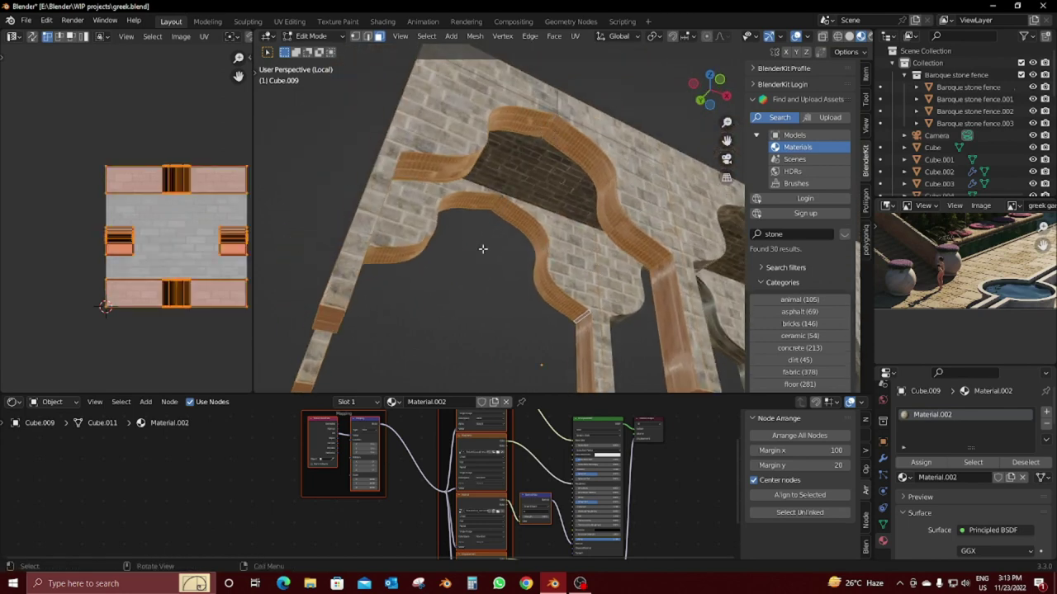
pyautogui.press('KP_3')
pyautogui.press('u')
pyautogui.click(531, 281)
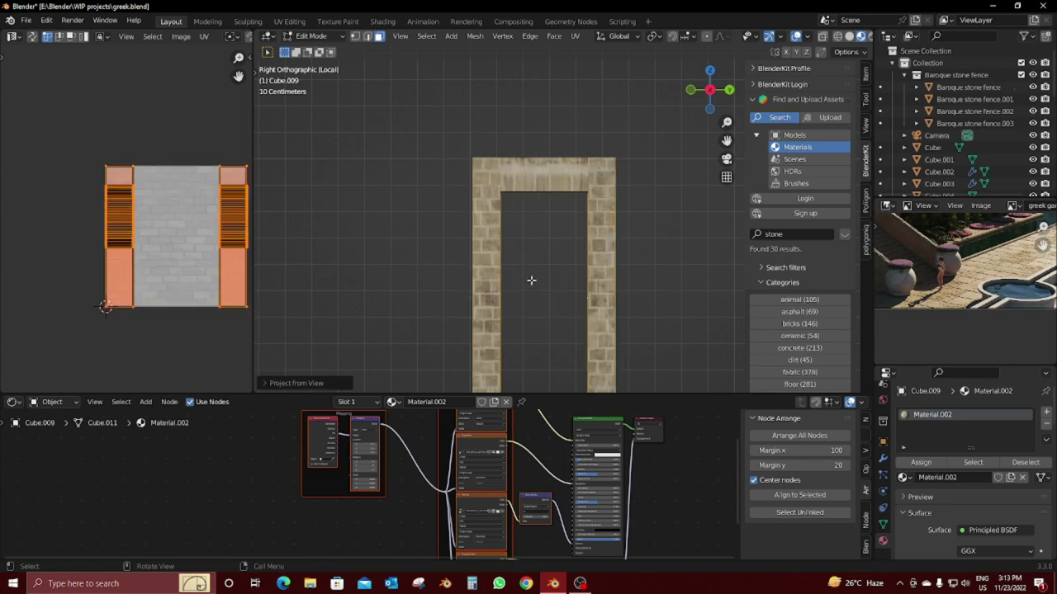
# Step: Project the arch's inner top faces from the Right view, then leave Edit Mode and Local View
pyautogui.moveTo(566, 269)
pyautogui.mouseDown(button='middle')
pyautogui.moveTo(499, 223)
pyautogui.moveTo(471, 221)
pyautogui.mouseUp(button='middle')
pyautogui.press('KP_3')
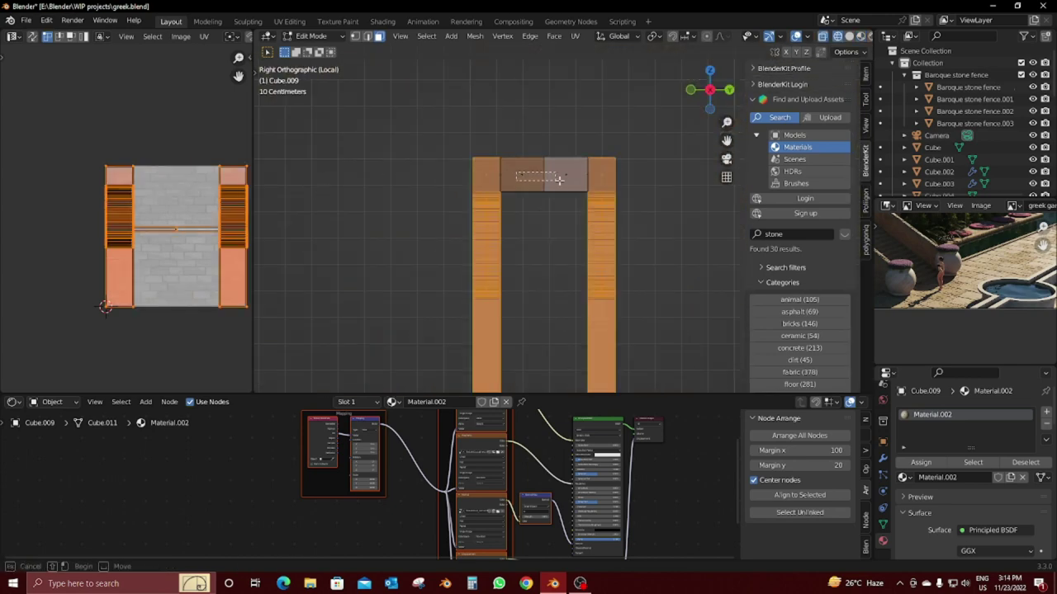
pyautogui.moveTo(556, 249)
pyautogui.mouseDown(button='middle')
pyautogui.moveTo(627, 224)
pyautogui.moveTo(484, 241)
pyautogui.moveTo(653, 195)
pyautogui.moveTo(636, 266)
pyautogui.moveTo(533, 158)
pyautogui.mouseUp(button='middle')
pyautogui.press('KP_3')
pyautogui.press('u')
pyautogui.click(614, 223)
pyautogui.press('Tab')
pyautogui.press('KP_Divide')
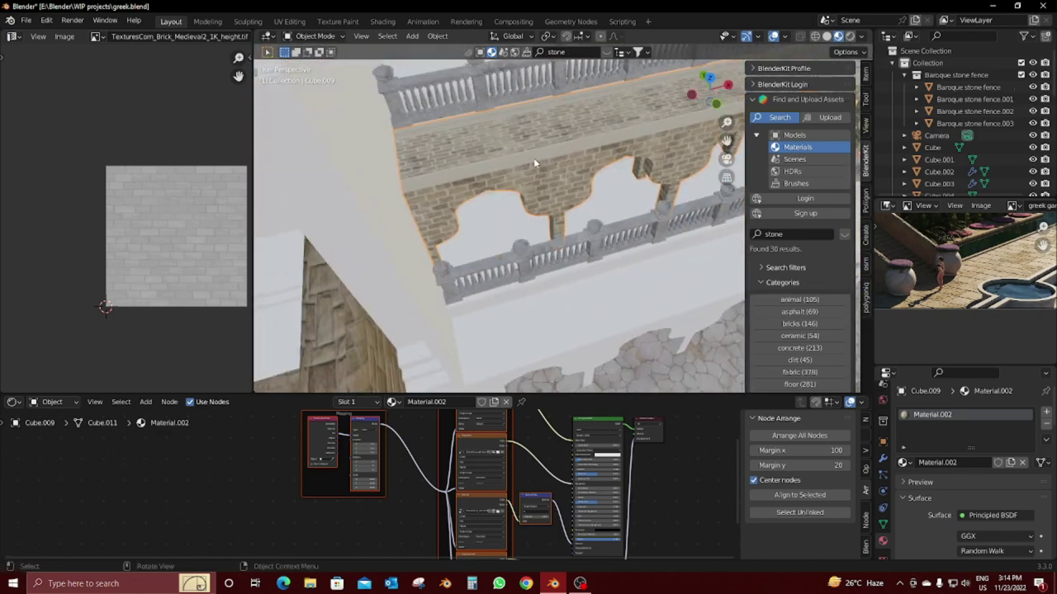
# Step: Isolate Cube.009 in Edit Mode and select its top-cap and brick top faces from above
pyautogui.press('KP_Divide')
pyautogui.press('Tab')
pyautogui.scroll(4, 515, 293)
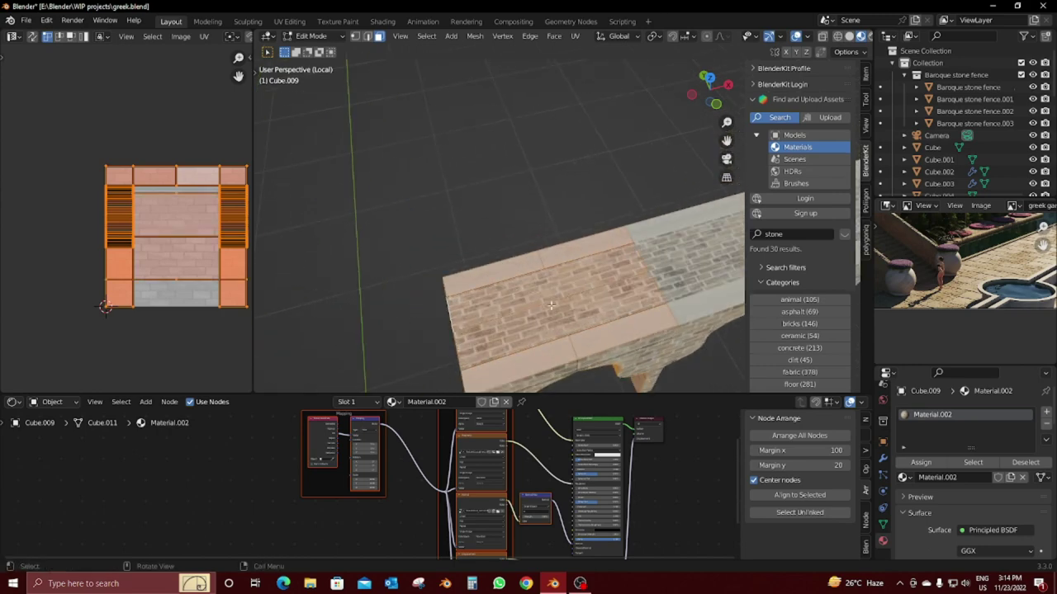
pyautogui.click(562, 258)
pyautogui.keyDown('shift'); pyautogui.click(582, 305); pyautogui.keyUp('shift')
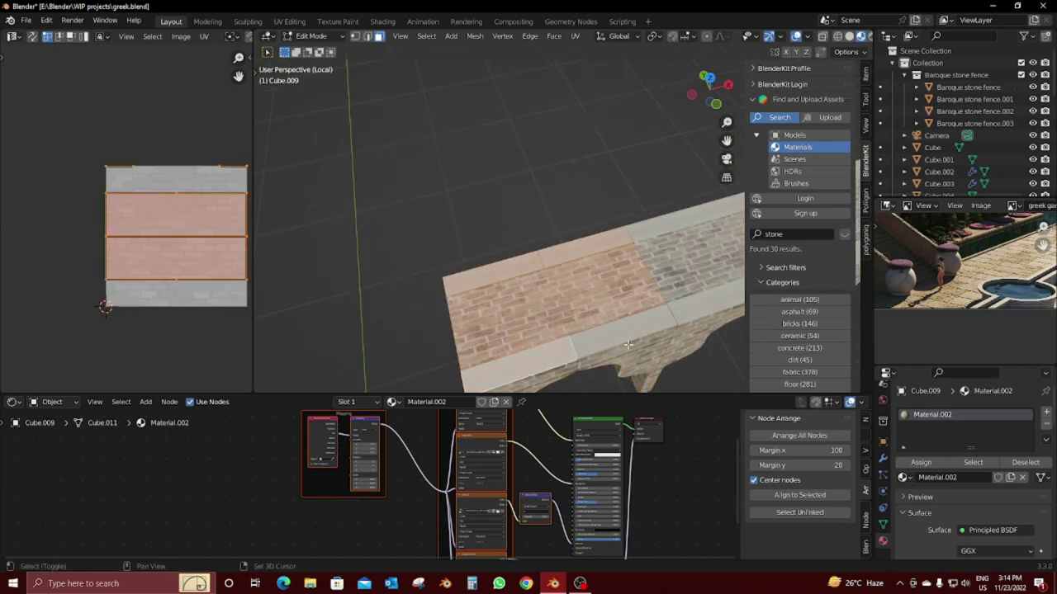
pyautogui.moveTo(612, 333)
pyautogui.mouseDown(button='middle')
pyautogui.moveTo(512, 264)
pyautogui.moveTo(567, 182)
pyautogui.moveTo(573, 220)
pyautogui.moveTo(621, 179)
pyautogui.moveTo(561, 253)
pyautogui.mouseUp(button='middle')
pyautogui.press('KP_7')
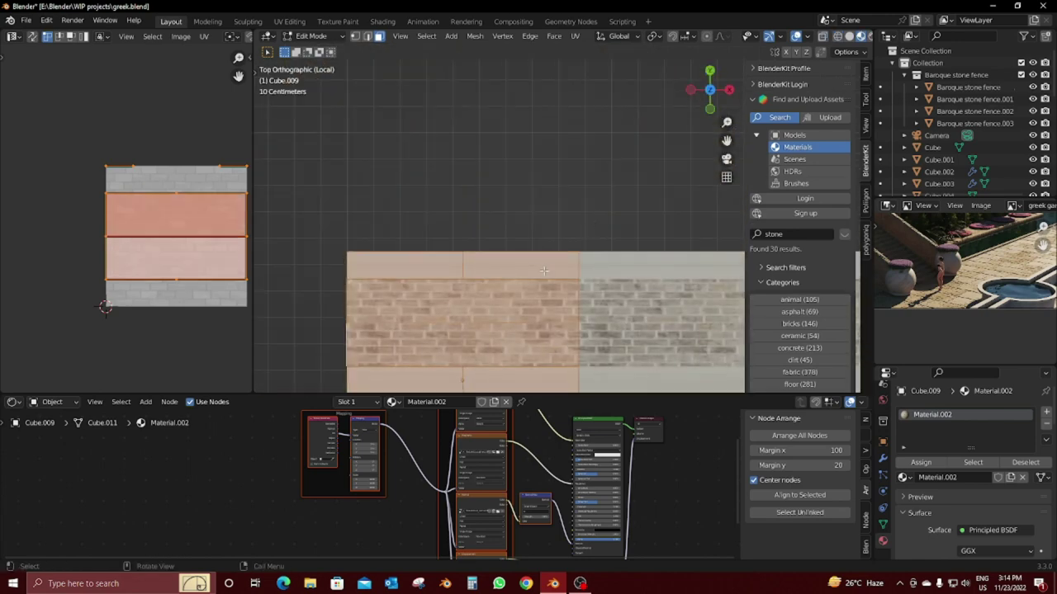
# Step: Project the top faces from the Top view, scale their UVs to 0.7426, and return to the full scene
pyautogui.press('u')
pyautogui.click(543, 270)
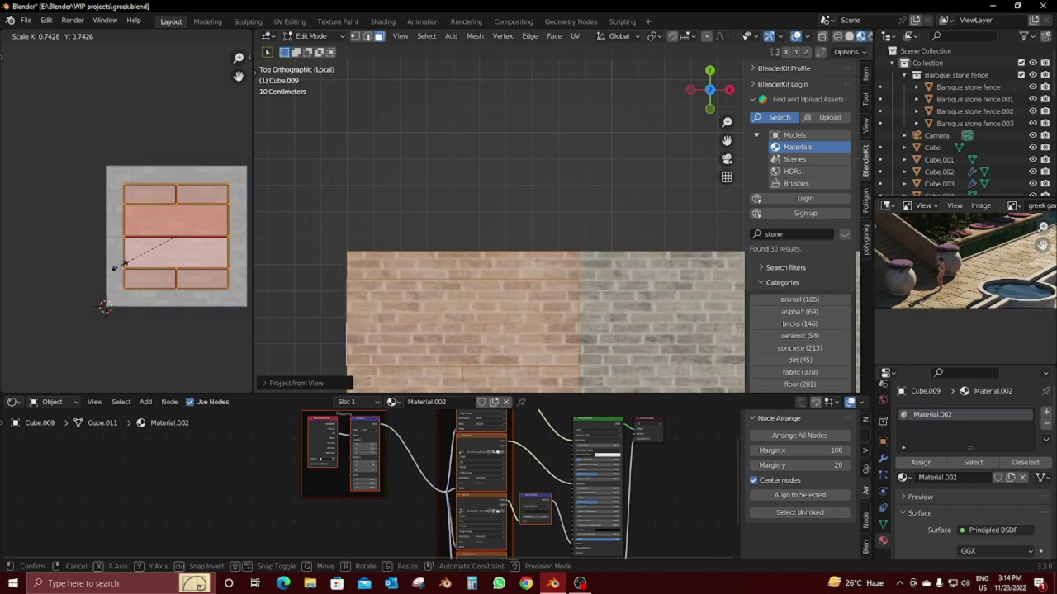
pyautogui.click(118, 261)
pyautogui.press('Tab')
pyautogui.moveTo(512, 314)
pyautogui.mouseDown(button='middle')
pyautogui.moveTo(546, 288)
pyautogui.moveTo(550, 227)
pyautogui.moveTo(591, 219)
pyautogui.mouseUp(button='middle')
pyautogui.press('KP_Divide')
pyautogui.scroll(-2, 591, 219)
# Step: Select the arched wall Cube.009 from among the overlapping objects by the stairs
pyautogui.scroll(-3, 591, 219)
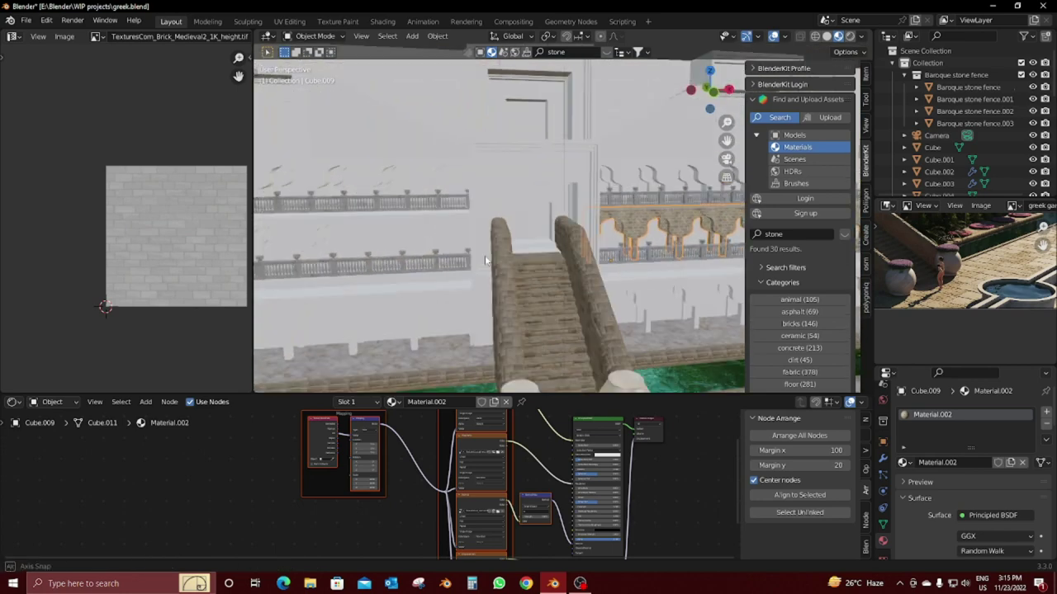
pyautogui.click(446, 230)
pyautogui.click(443, 229)
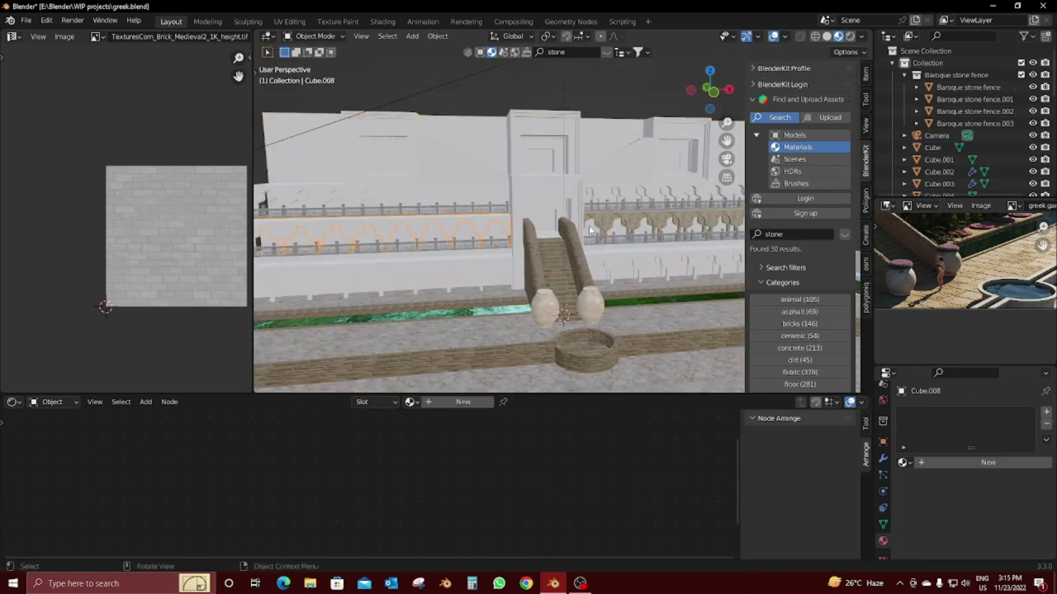
pyautogui.scroll(3, 563, 185)
pyautogui.click(562, 183)
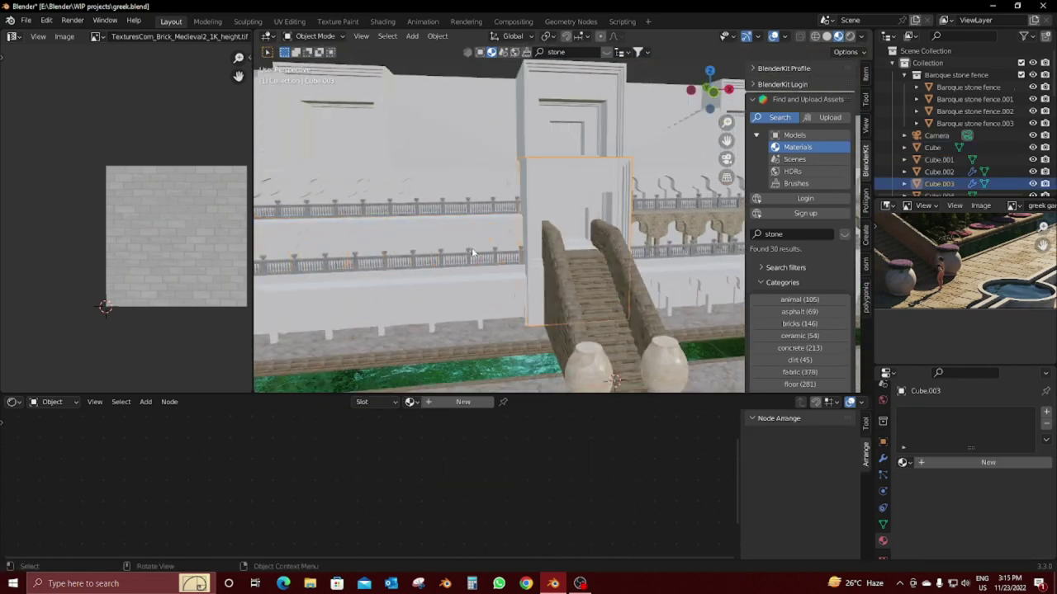
pyautogui.click(437, 36)
pyautogui.click(590, 73)
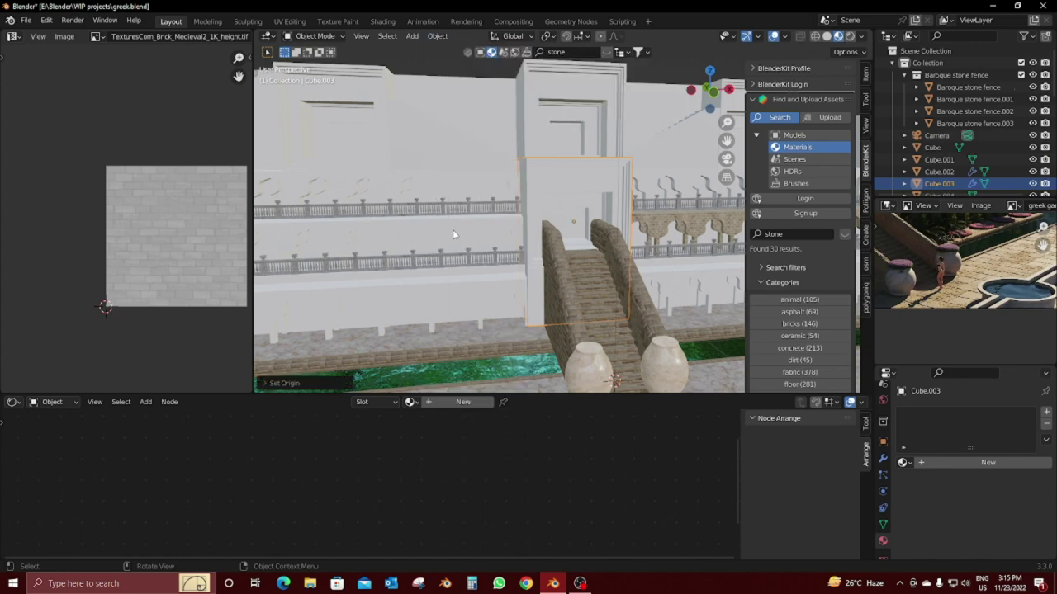
pyautogui.click(452, 235)
pyautogui.click(452, 225)
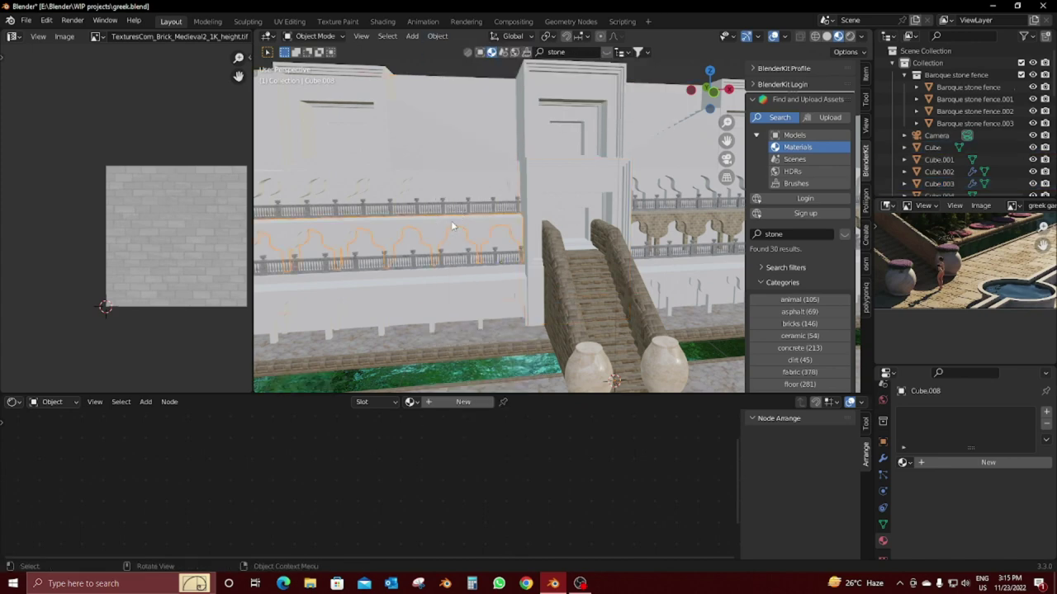
pyautogui.keyDown('alt'); pyautogui.click(451, 225); pyautogui.keyUp('alt')
pyautogui.click(452, 224)
# Step: Collapse the Array modifier and add a Mirror modifier using Cube.003 as mirror object
pyautogui.click(884, 541)
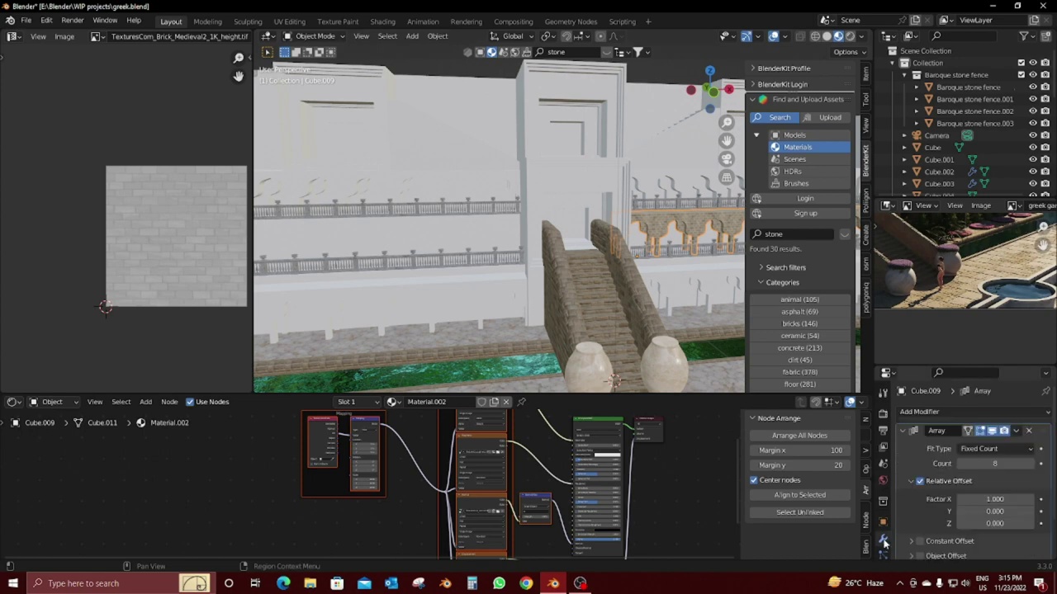
pyautogui.click(901, 431)
pyautogui.click(924, 411)
pyautogui.click(812, 266)
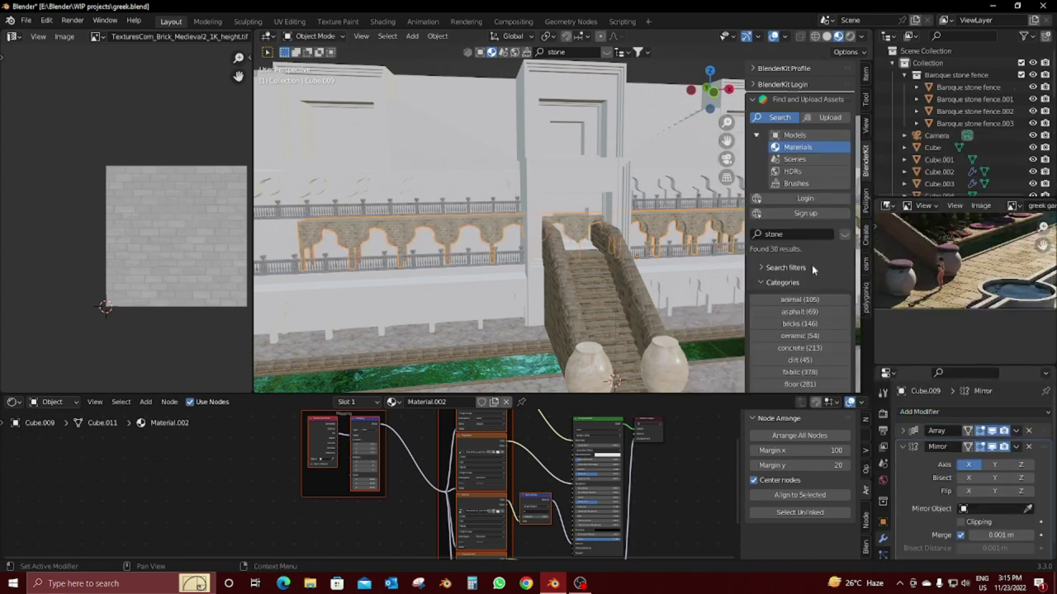
pyautogui.click(585, 183)
# Step: Delete the stray copy of the arch wall
pyautogui.moveTo(585, 183)
pyautogui.mouseDown(button='middle')
pyautogui.moveTo(482, 281)
pyautogui.moveTo(597, 307)
pyautogui.mouseUp(button='middle')
pyautogui.click(596, 307)
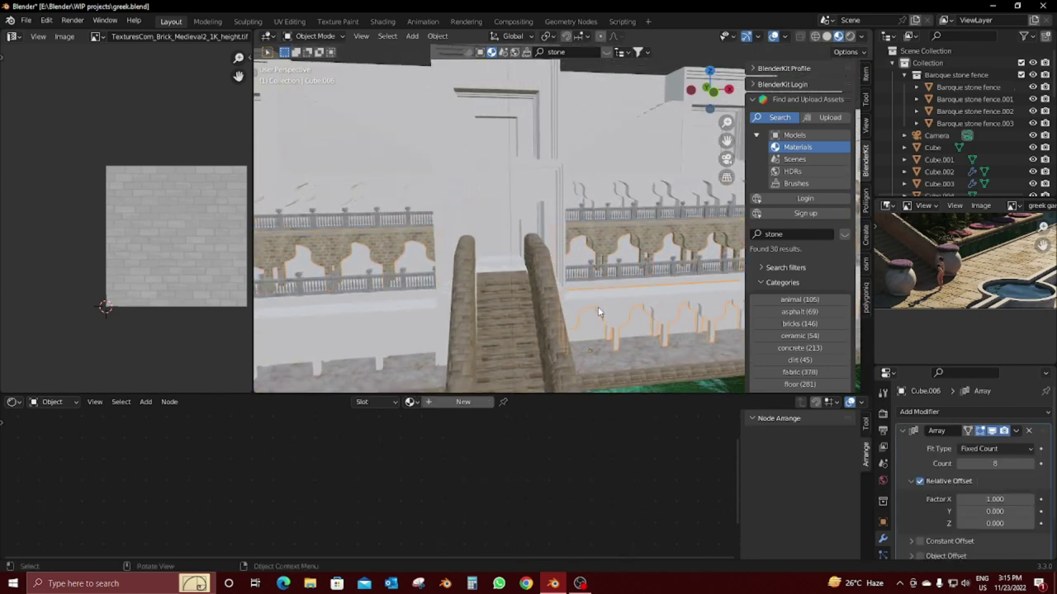
pyautogui.press('x')
pyautogui.click(598, 306)
pyautogui.press('x')
# Step: Lower the arch fence Cube.005 along Z and switch to Solid shading
pyautogui.click(431, 313)
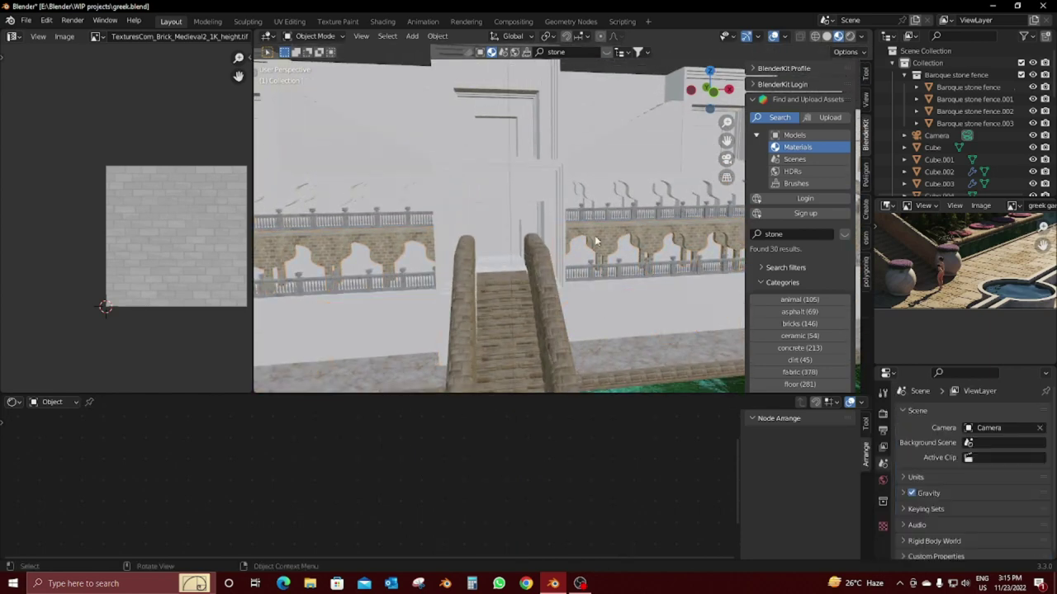
pyautogui.click(597, 244)
pyautogui.press('g')
pyautogui.press('z')
pyautogui.click(600, 301)
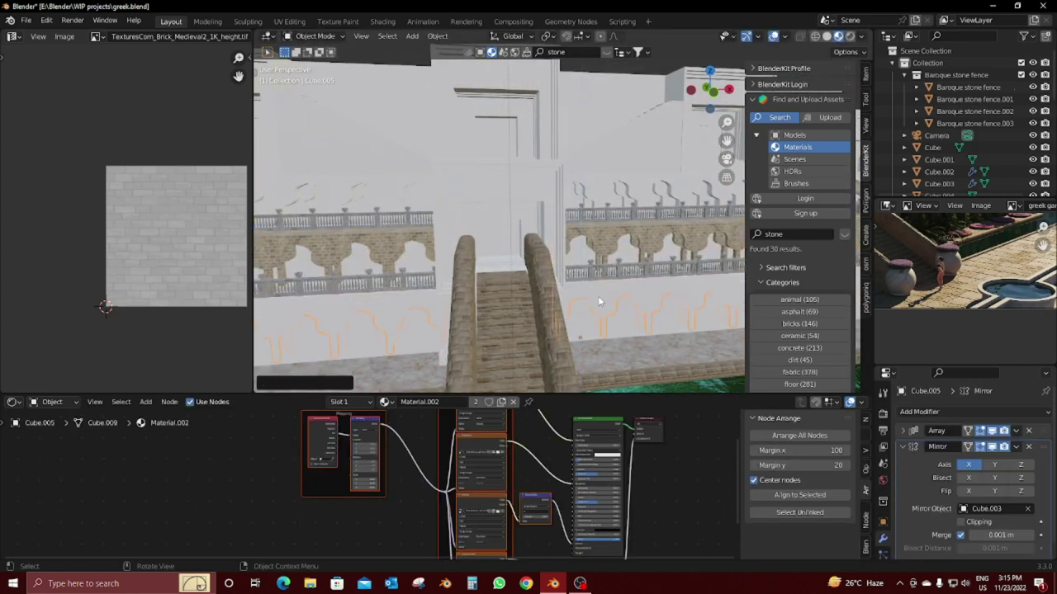
pyautogui.click(826, 35)
# Step: Widen the 3D viewport and, in top view, move the duplicate below the original arcade
pyautogui.moveTo(254, 275); pyautogui.dragTo(4, 264)
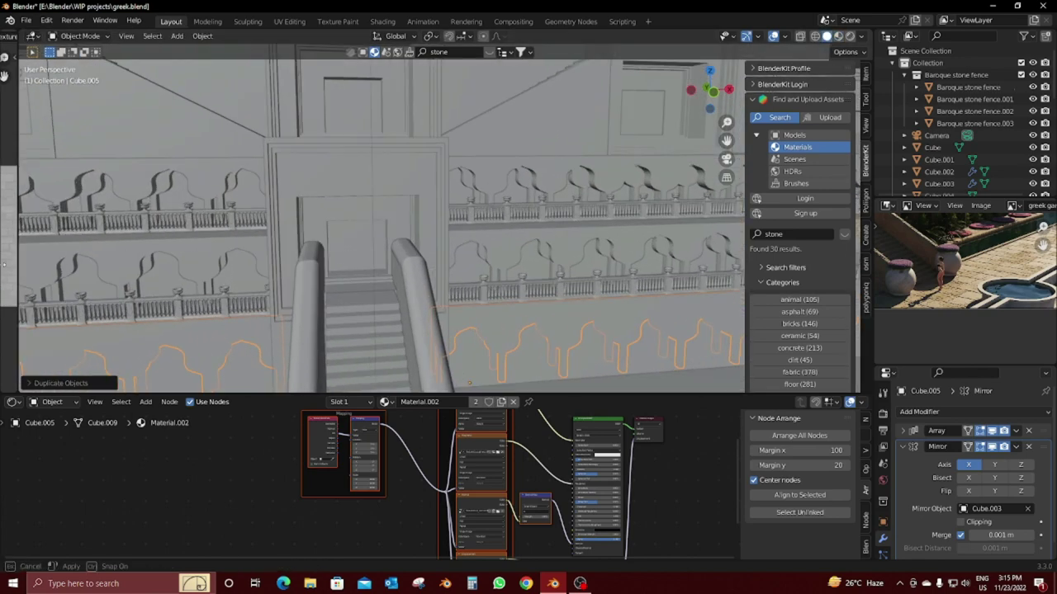
pyautogui.moveTo(600, 397); pyautogui.dragTo(594, 432)
pyautogui.press('KP_7')
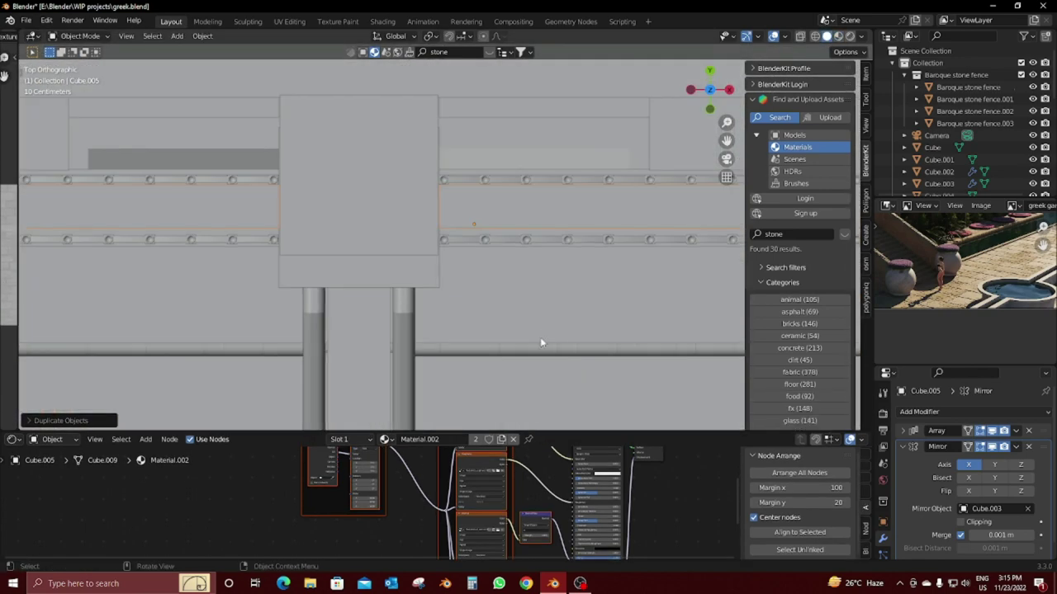
pyautogui.press('g')
pyautogui.click(557, 396)
# Step: Nudge the arched walls slightly up along Z, then along Y into place
pyautogui.moveTo(557, 397)
pyautogui.mouseDown(button='middle')
pyautogui.moveTo(584, 288)
pyautogui.moveTo(529, 351)
pyautogui.mouseUp(button='middle')
pyautogui.scroll(4, 568, 355)
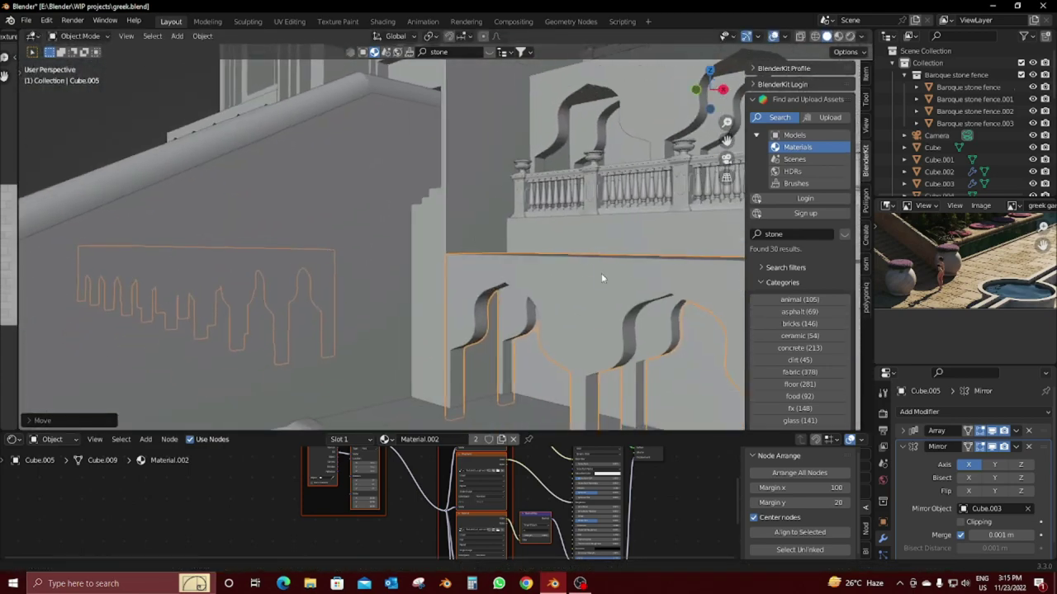
pyautogui.press('g')
pyautogui.press('z')
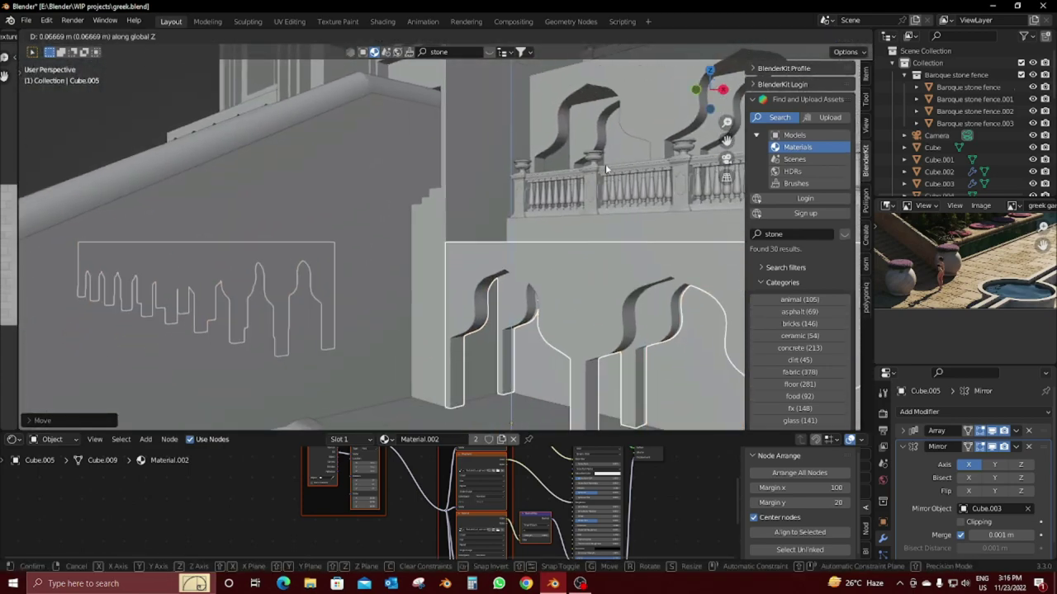
pyautogui.click(605, 163)
pyautogui.moveTo(605, 163)
pyautogui.mouseDown(button='middle')
pyautogui.moveTo(514, 320)
pyautogui.moveTo(628, 303)
pyautogui.mouseUp(button='middle')
pyautogui.press('g')
pyautogui.press('y')
pyautogui.click(511, 327)
# Step: Switch to Material Preview shading and select the stairs
pyautogui.scroll(-5, 627, 303)
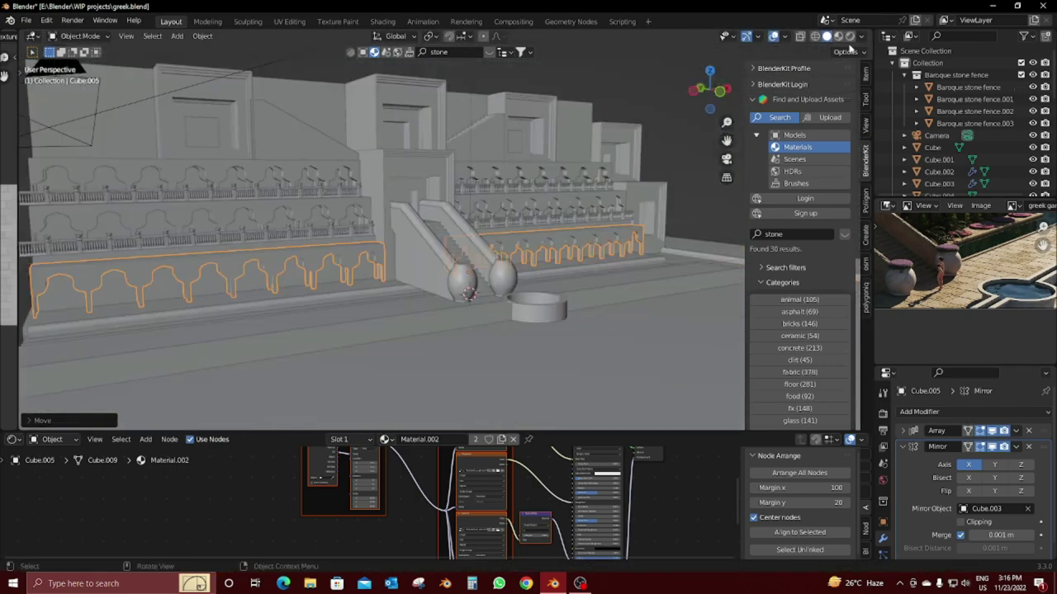
pyautogui.click(838, 35)
pyautogui.moveTo(528, 247); pyautogui.dragTo(670, 233, button='middle')
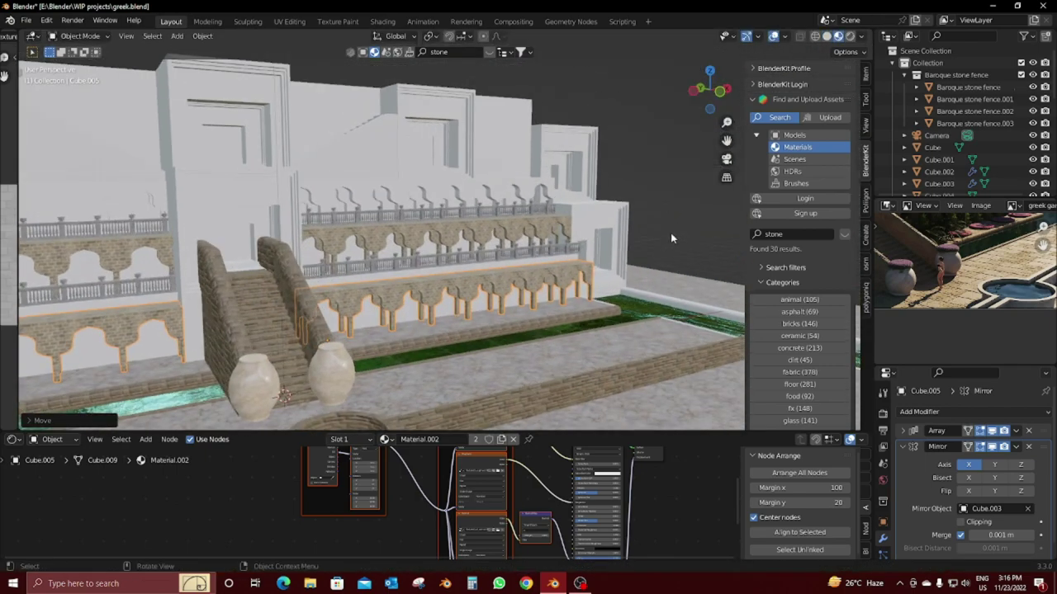
pyautogui.moveTo(609, 245)
pyautogui.mouseDown(button='middle')
pyautogui.moveTo(580, 287)
pyautogui.moveTo(585, 349)
pyautogui.mouseUp(button='middle')
pyautogui.scroll(5, 580, 287)
pyautogui.click(585, 349)
# Step: Link the arcade's brick material to the stairs, cube-project their UVs, and make the material single-user
pyautogui.keyDown('shift'); pyautogui.click(416, 355); pyautogui.keyUp('shift')
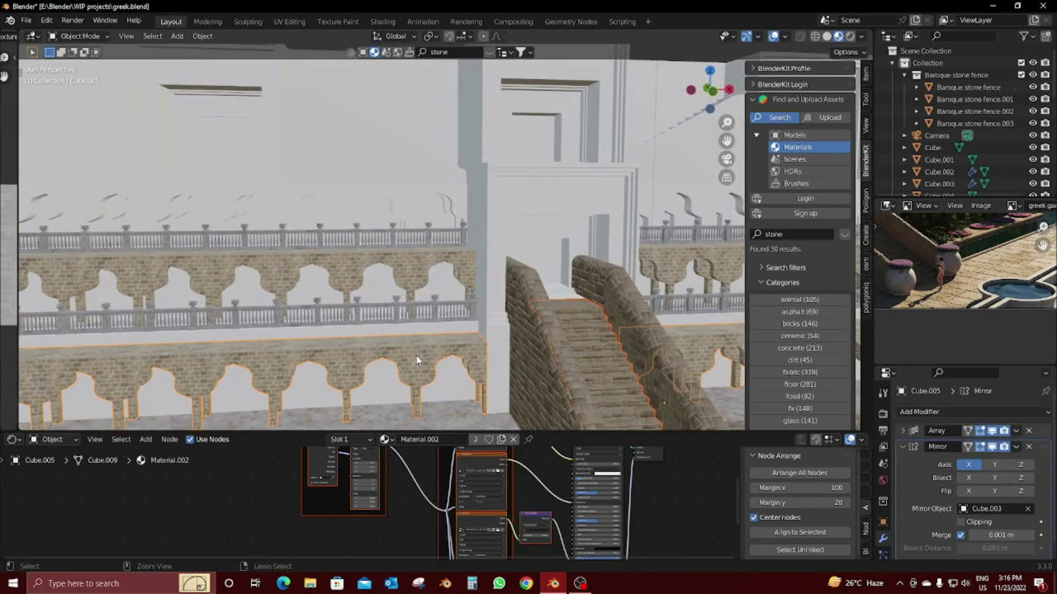
pyautogui.hotkey('ctrl', 'l')
pyautogui.click(416, 355)
pyautogui.click(599, 355)
pyautogui.press('Tab')
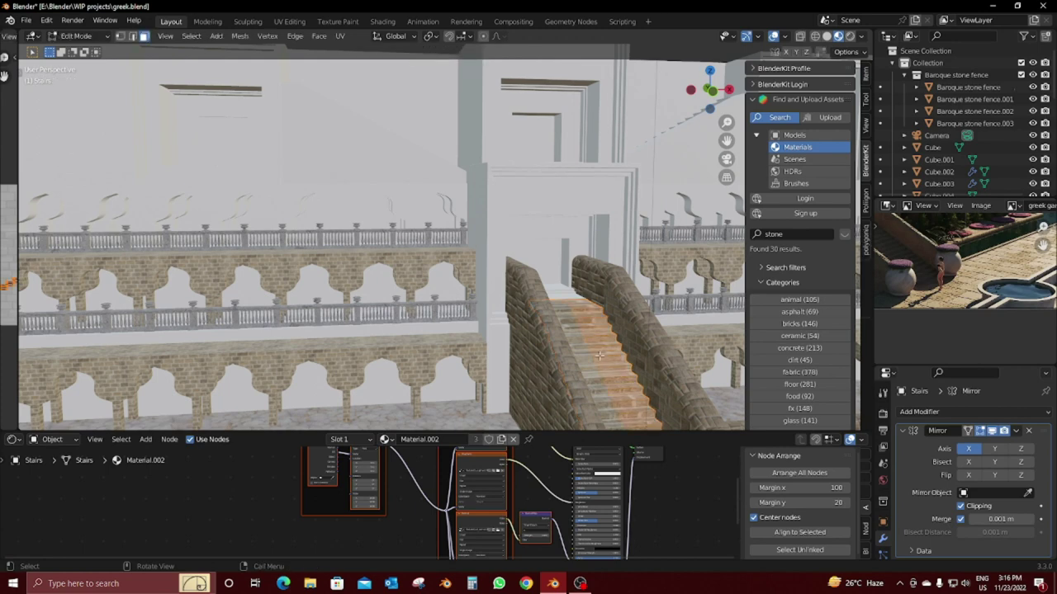
pyautogui.press('u')
pyautogui.click(590, 305)
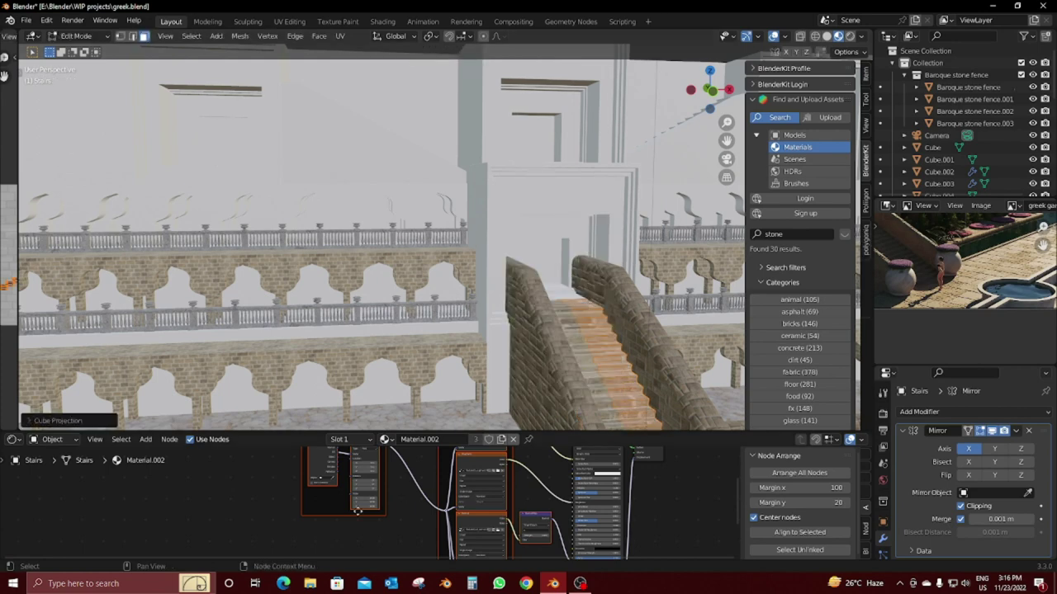
pyautogui.press('Tab')
pyautogui.click(477, 440)
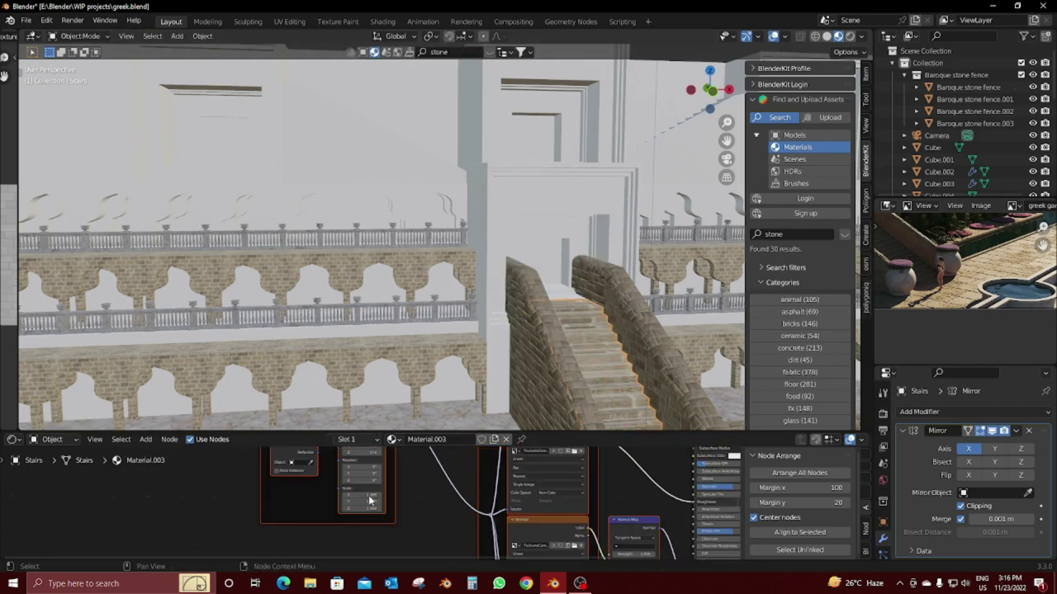
pyautogui.press('Home')
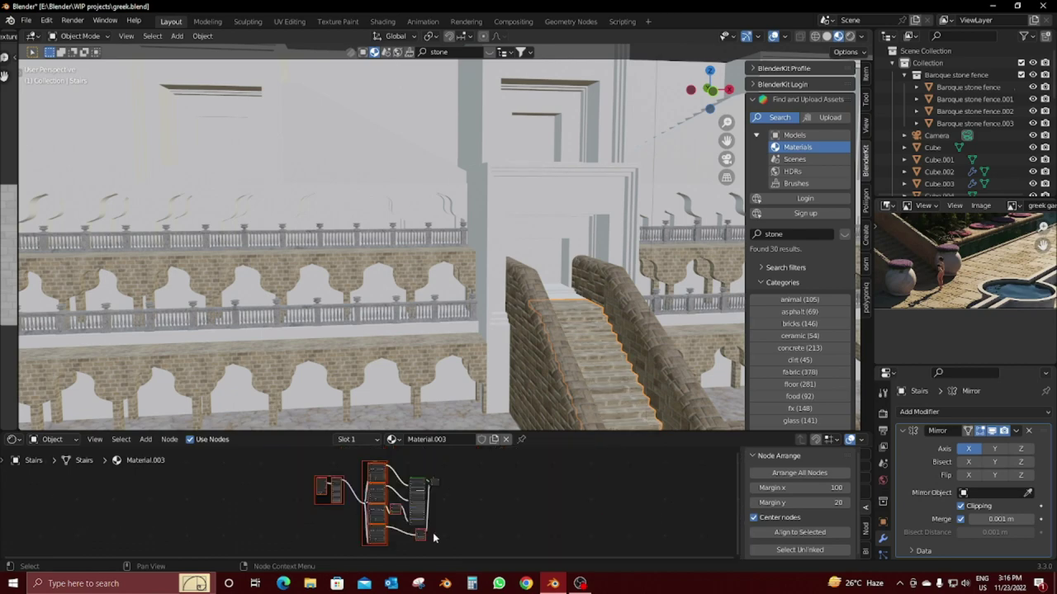
# Step: Link the lower arched wall's brick material to the base wall Cube.001
pyautogui.scroll(4, 433, 538)
pyautogui.scroll(2, 246, 488)
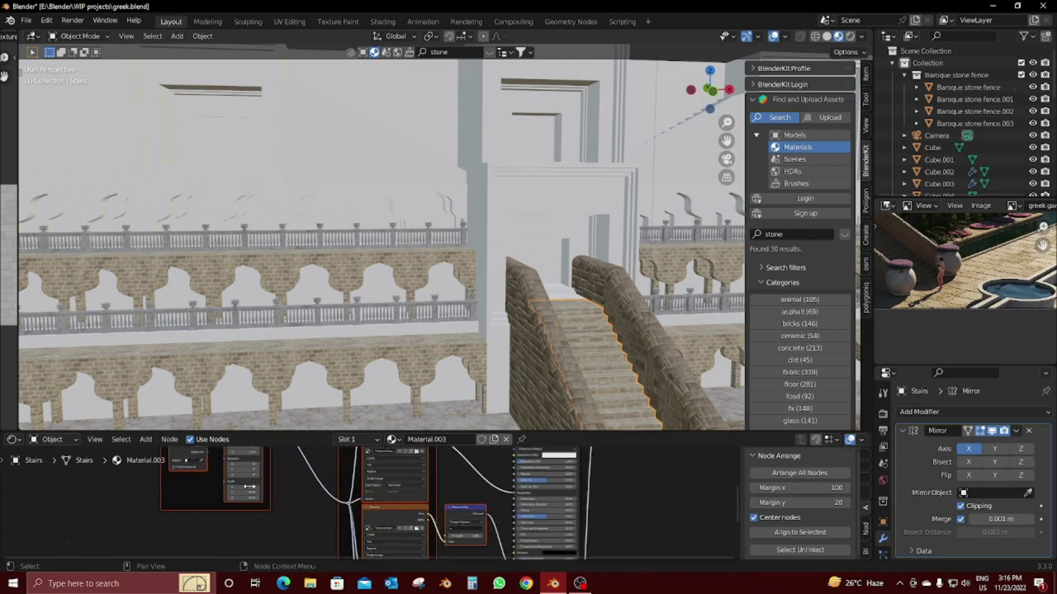
pyautogui.moveTo(615, 341)
pyautogui.mouseDown(button='middle')
pyautogui.moveTo(549, 281)
pyautogui.moveTo(488, 269)
pyautogui.mouseUp(button='middle')
pyautogui.scroll(3, 490, 273)
pyautogui.scroll(2, 347, 331)
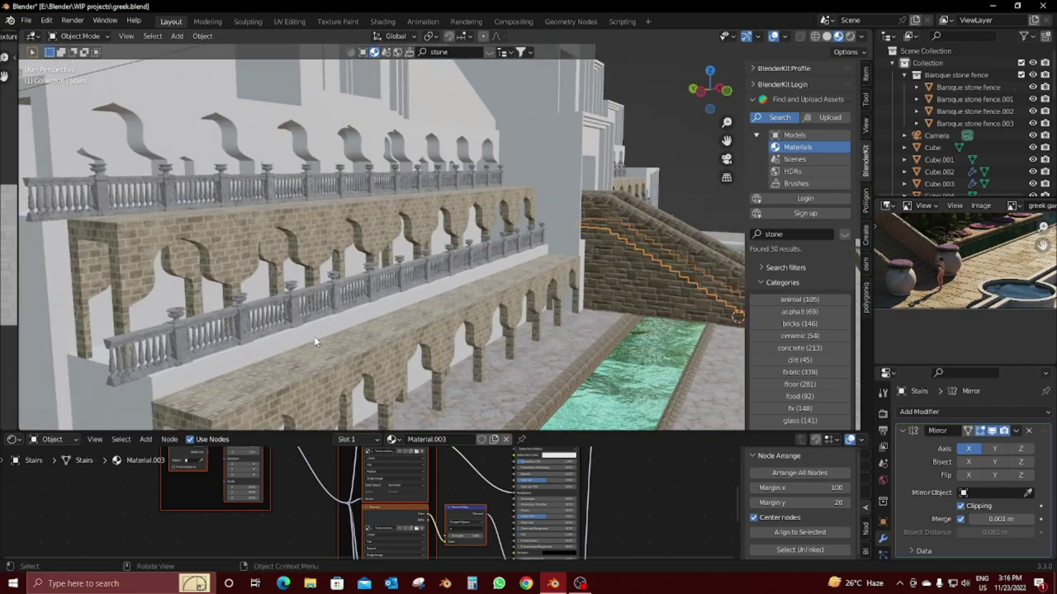
pyautogui.click(501, 299)
pyautogui.click(456, 320)
pyautogui.rightClick(455, 321)
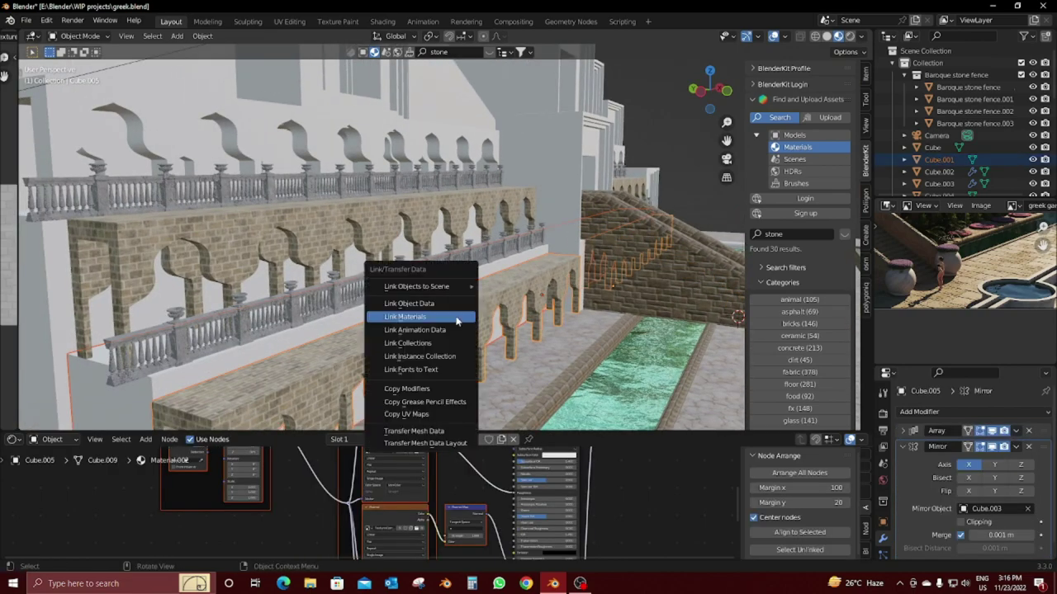
pyautogui.press('Escape')
pyautogui.click(286, 347)
# Step: Apply Cube Projection UVs to the whole base wall
pyautogui.press('Tab')
pyautogui.press('a')
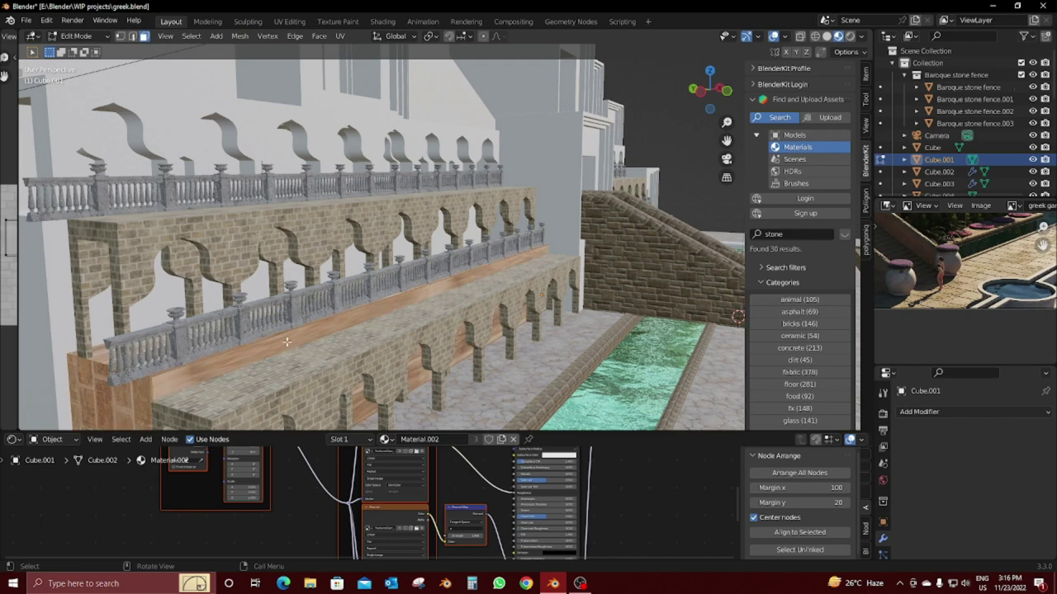
pyautogui.press('u')
pyautogui.click(286, 341)
# Step: Apply the base beam's scale and isolate it in local view
pyautogui.press('Tab')
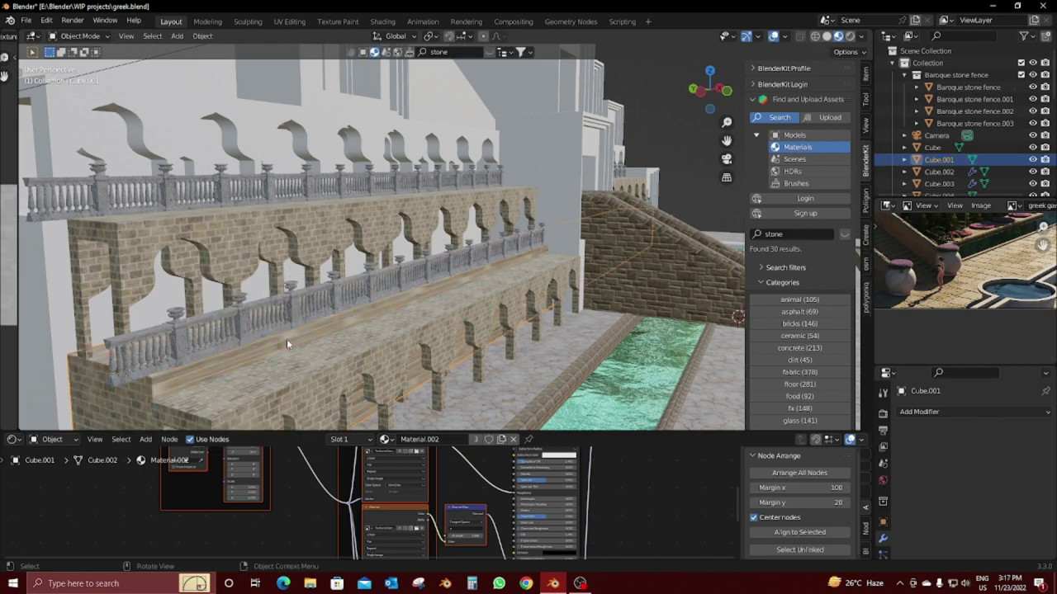
pyautogui.hotkey('ctrl', 'a')
pyautogui.click(265, 365)
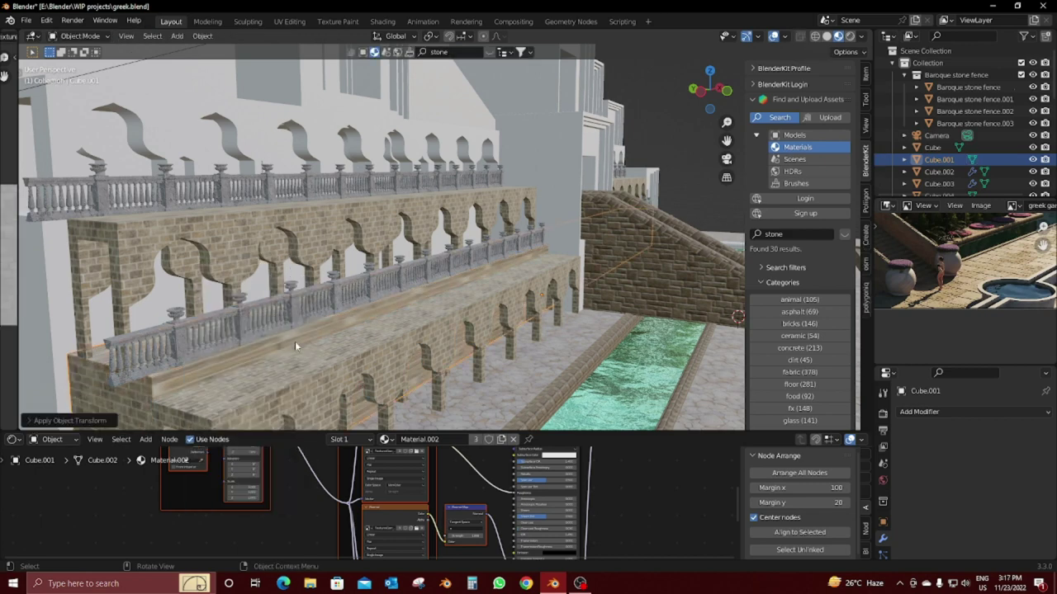
pyautogui.press('KP_Divide')
pyautogui.moveTo(360, 326)
pyautogui.mouseDown(button='middle')
pyautogui.moveTo(383, 298)
pyautogui.moveTo(373, 304)
pyautogui.moveTo(334, 269)
pyautogui.moveTo(273, 332)
pyautogui.moveTo(483, 355)
pyautogui.moveTo(521, 370)
pyautogui.moveTo(526, 388)
pyautogui.mouseUp(button='middle')
# Step: Mark the beam's chosen edges as seams using X-ray edge selection
pyautogui.press('Tab')
pyautogui.press('2')
pyautogui.click(334, 269)
pyautogui.hotkey('shift', 'z')
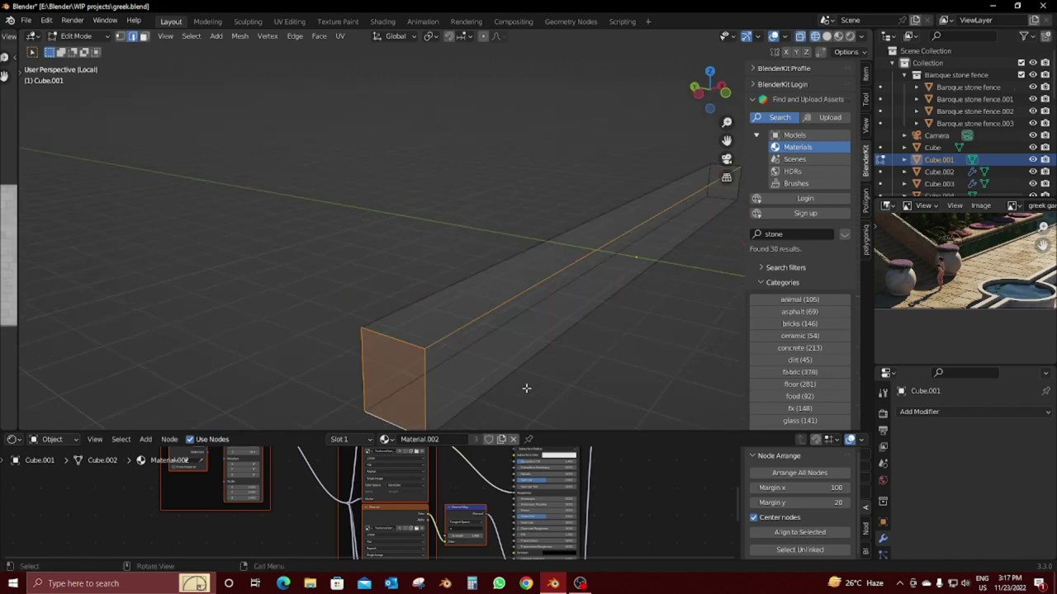
pyautogui.rightClick(526, 388)
pyautogui.click(479, 421)
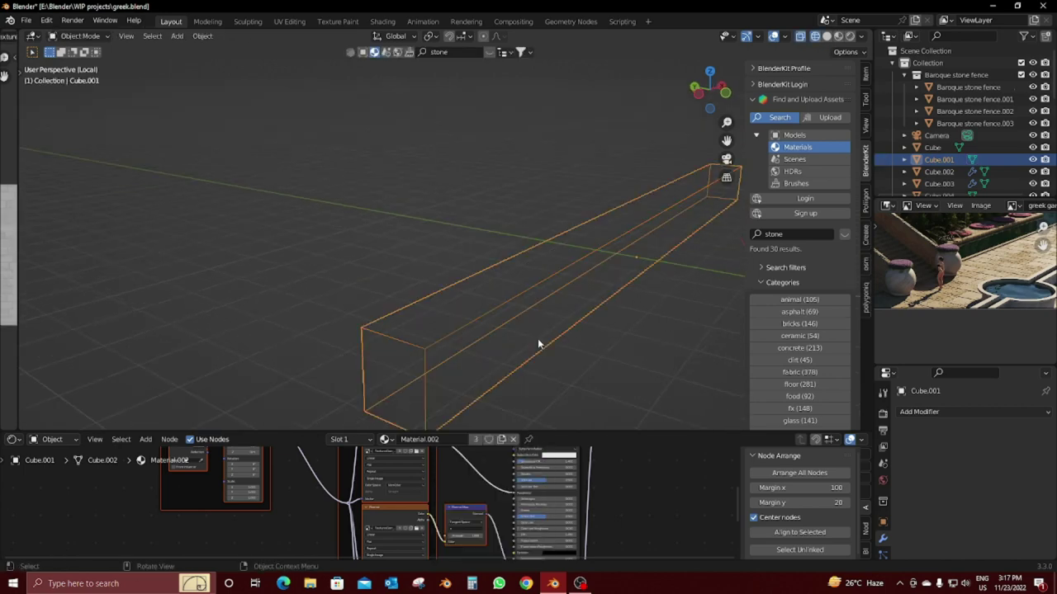
pyautogui.hotkey('shift', 'z')
# Step: Unwrap the whole beam along its seams and check the brick texture
pyautogui.press('a')
pyautogui.press('u')
pyautogui.click(518, 278)
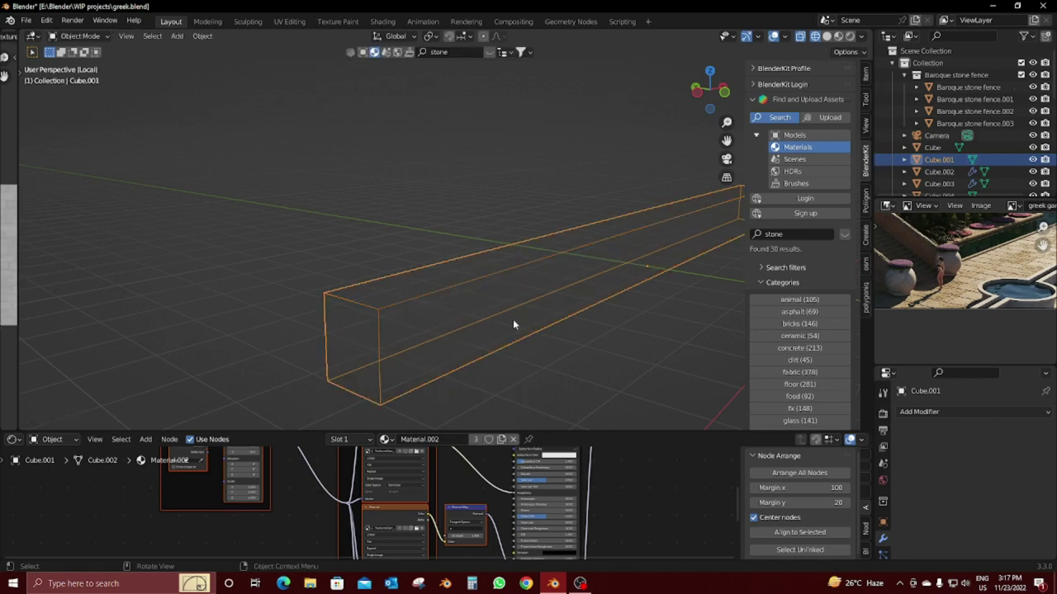
pyautogui.hotkey('shift', 'z')
pyautogui.press('Tab')
pyautogui.moveTo(512, 319); pyautogui.dragTo(470, 322, button='middle')
# Step: Re-map the beam's UVs with Smart UV Project
pyautogui.press('Tab')
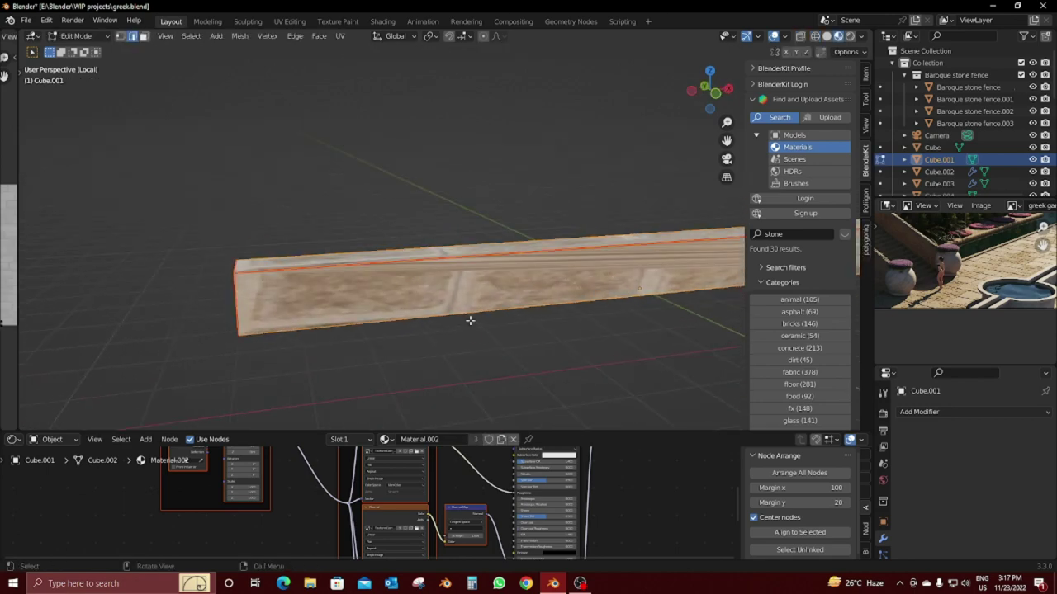
pyautogui.press('u')
pyautogui.click(454, 338)
pyautogui.click(431, 436)
# Step: Open a UV/Image Editor beside the viewport and select all the beam's UVs
pyautogui.moveTo(497, 304)
pyautogui.mouseDown(button='middle')
pyautogui.moveTo(679, 262)
pyautogui.moveTo(156, 261)
pyautogui.moveTo(24, 246)
pyautogui.mouseUp(button='middle')
pyautogui.moveTo(18, 244); pyautogui.dragTo(290, 244)
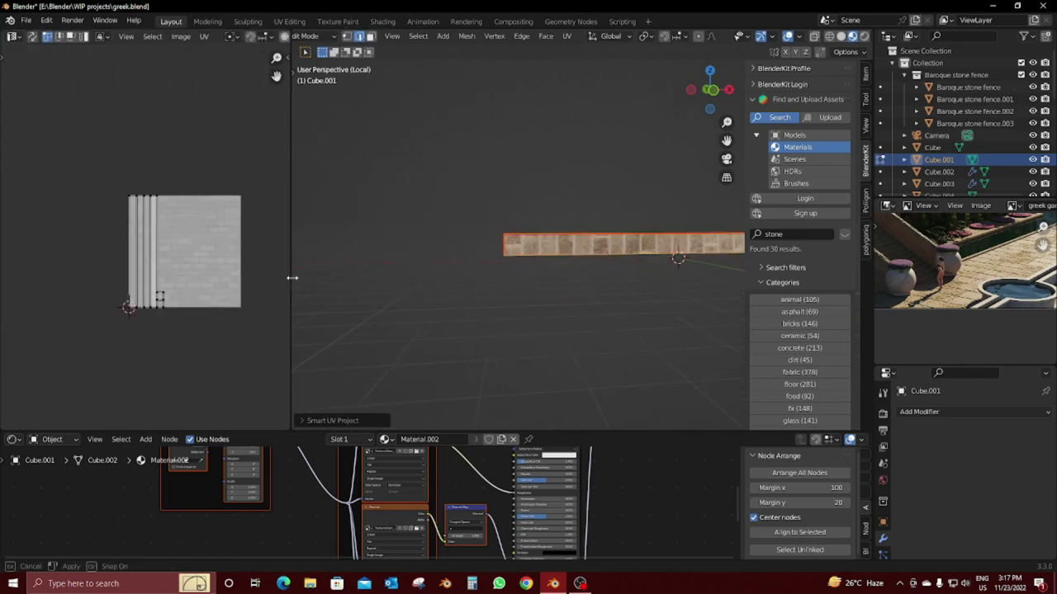
pyautogui.moveTo(496, 297)
pyautogui.mouseDown(button='middle')
pyautogui.moveTo(585, 292)
pyautogui.moveTo(321, 293)
pyautogui.mouseUp(button='middle')
pyautogui.press('Tab')
pyautogui.press('Tab')
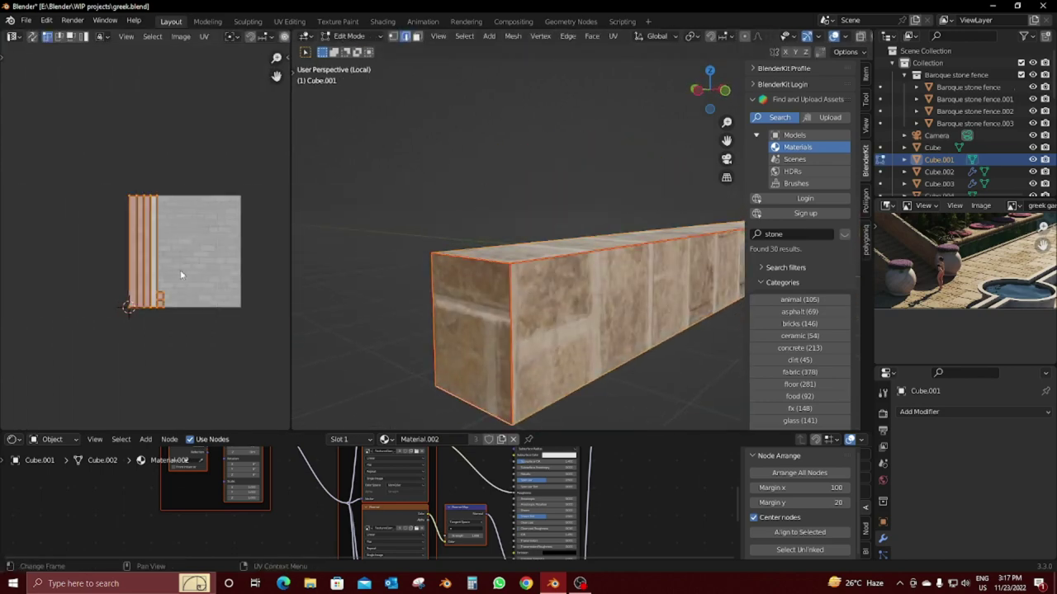
pyautogui.press('s')
pyautogui.click(94, 270)
# Step: Rotate the beam's UVs by 90° (r90), checking the bricks in object mode
pyautogui.write('r90')
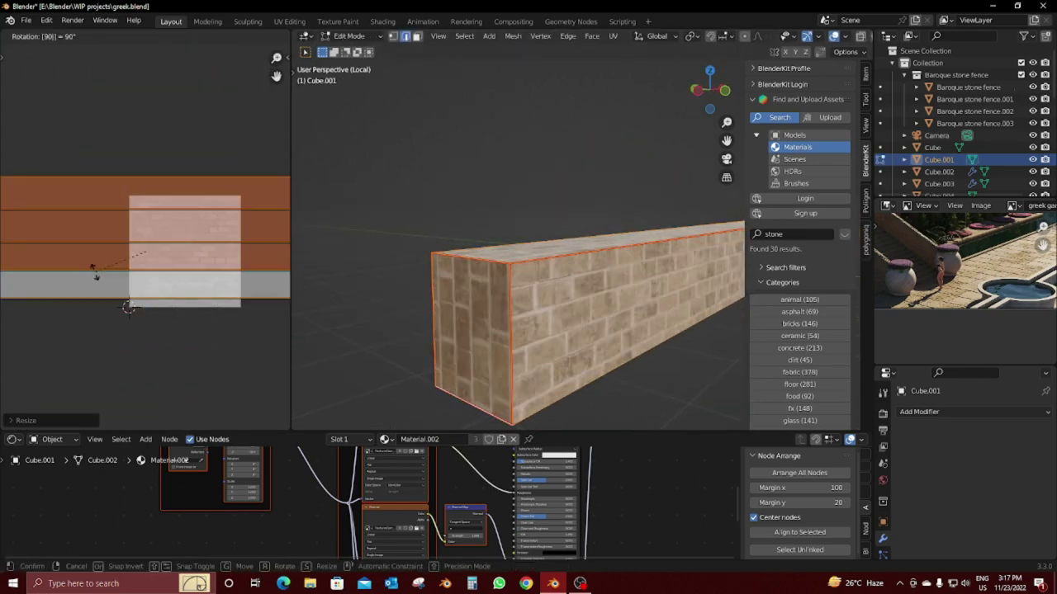
pyautogui.press('Return')
pyautogui.press('Tab')
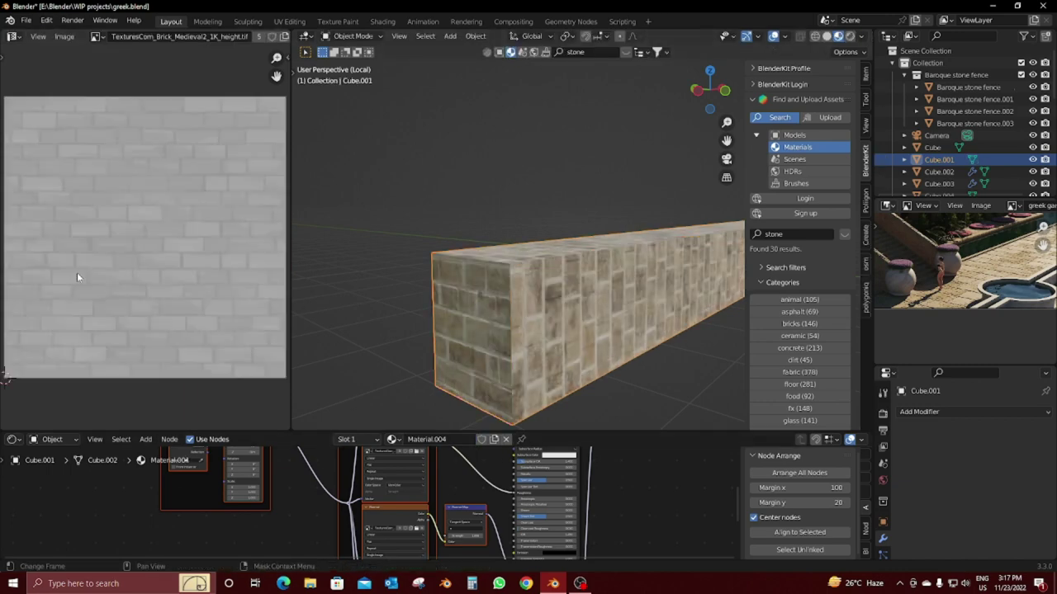
pyautogui.press('Tab')
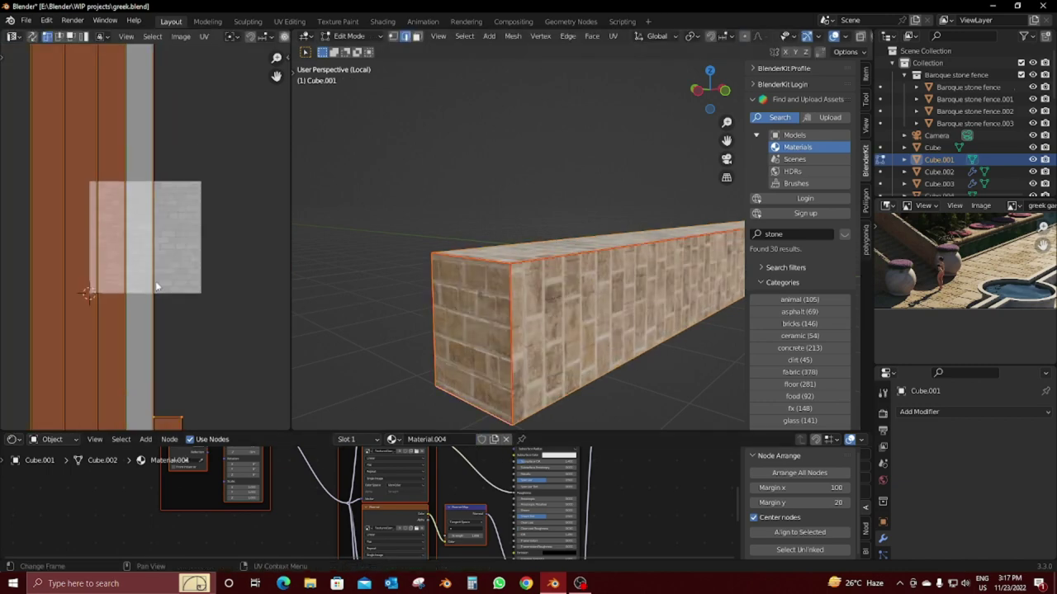
pyautogui.write('r90')
pyautogui.press('Return')
# Step: Scale the beam's UVs up to about 1.73 and return to Object Mode
pyautogui.press('s')
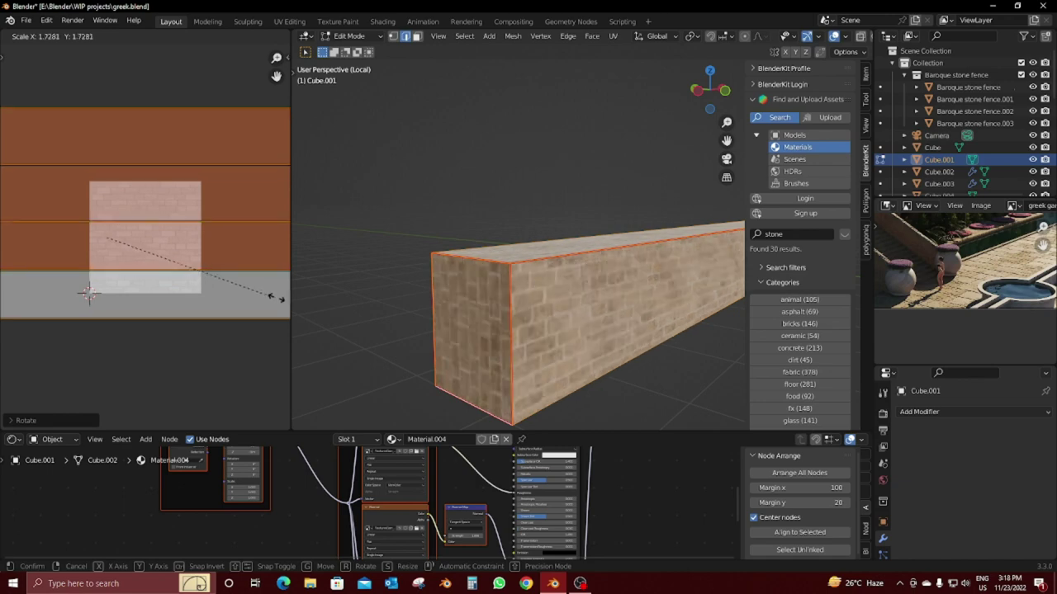
pyautogui.press('Return')
pyautogui.press('KP_Divide')
pyautogui.press('Tab')
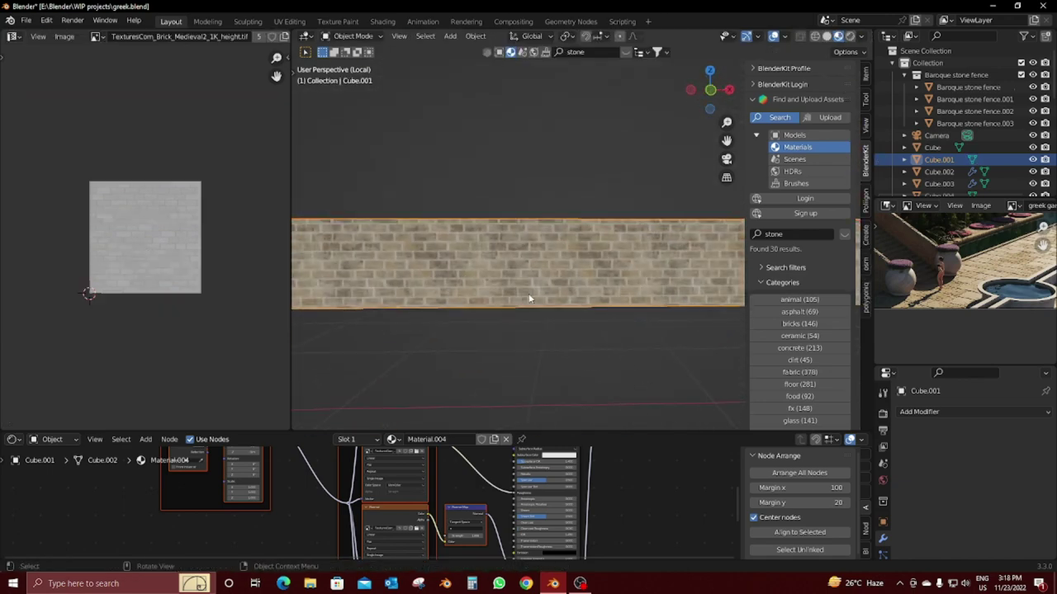
pyautogui.moveTo(529, 293); pyautogui.dragTo(894, 293, button='middle')
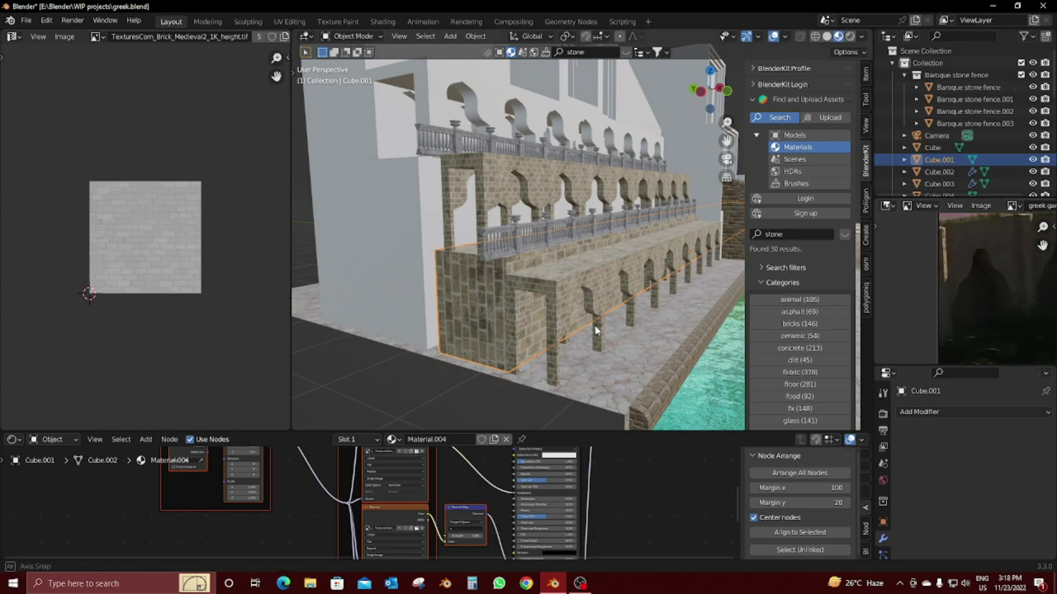
# Step: Select the Cylinder well basin and enter Edit Mode to show its UVs
pyautogui.moveTo(537, 330)
pyautogui.mouseDown(button='middle')
pyautogui.moveTo(571, 339)
pyautogui.moveTo(410, 322)
pyautogui.mouseUp(button='middle')
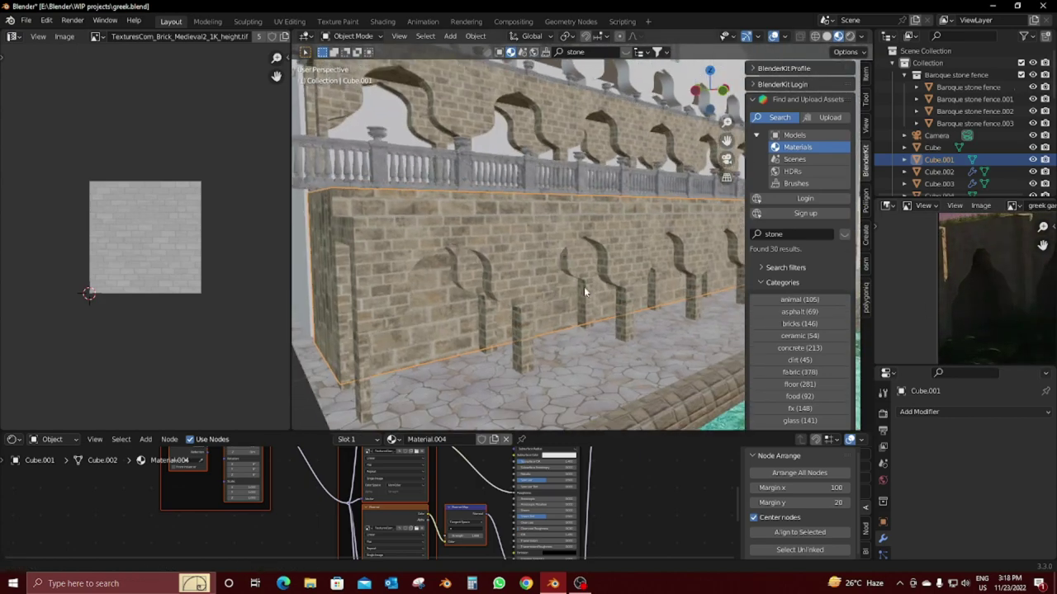
pyautogui.moveTo(411, 317)
pyautogui.mouseDown(button='middle')
pyautogui.moveTo(471, 312)
pyautogui.moveTo(467, 303)
pyautogui.moveTo(627, 320)
pyautogui.moveTo(428, 301)
pyautogui.moveTo(691, 345)
pyautogui.moveTo(625, 290)
pyautogui.mouseUp(button='middle')
pyautogui.scroll(2, 625, 291)
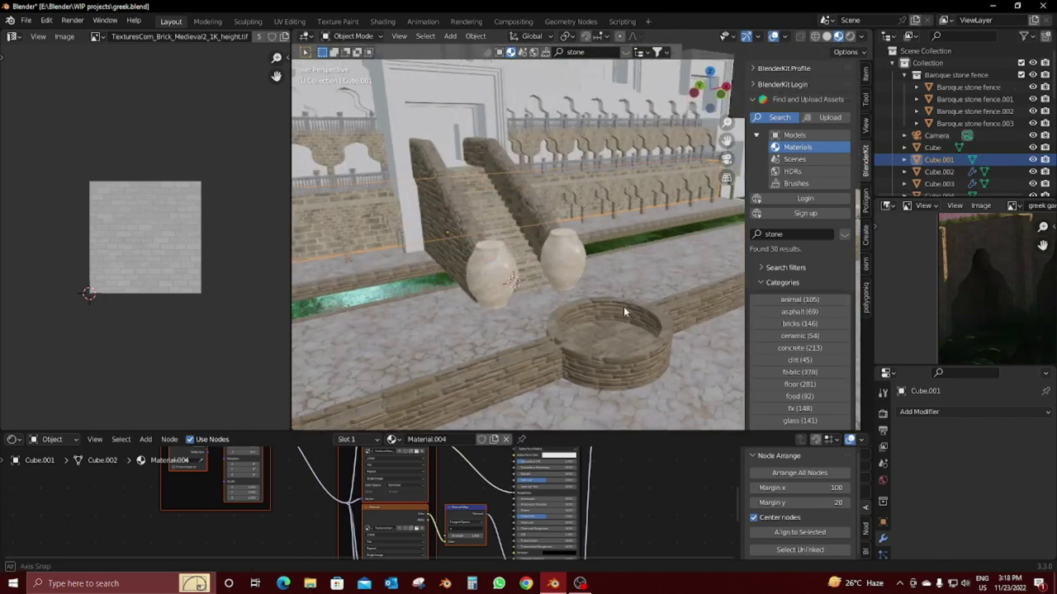
pyautogui.click(623, 307)
pyautogui.press('Tab')
pyautogui.scroll(1, 622, 317)
pyautogui.scroll(2, 622, 317)
# Step: Select the basin's inner floor and the walkway channel faces
pyautogui.scroll(2, 627, 319)
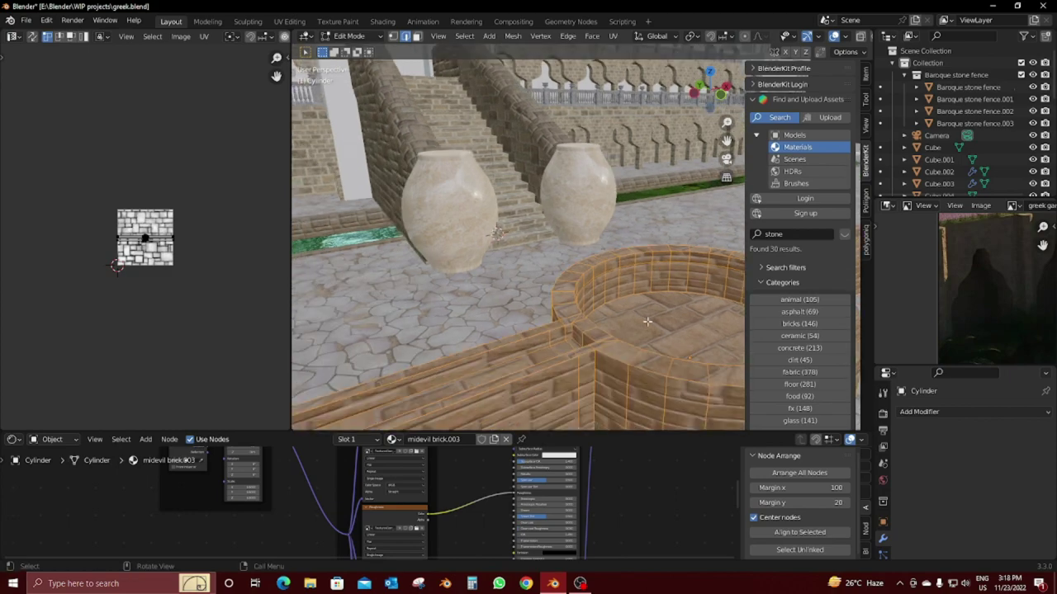
pyautogui.hotkey('alt', 'a')
pyautogui.click(647, 323)
pyautogui.keyDown('shift'); pyautogui.moveTo(647, 323); pyautogui.dragTo(687, 298, button='middle'); pyautogui.keyUp('shift')
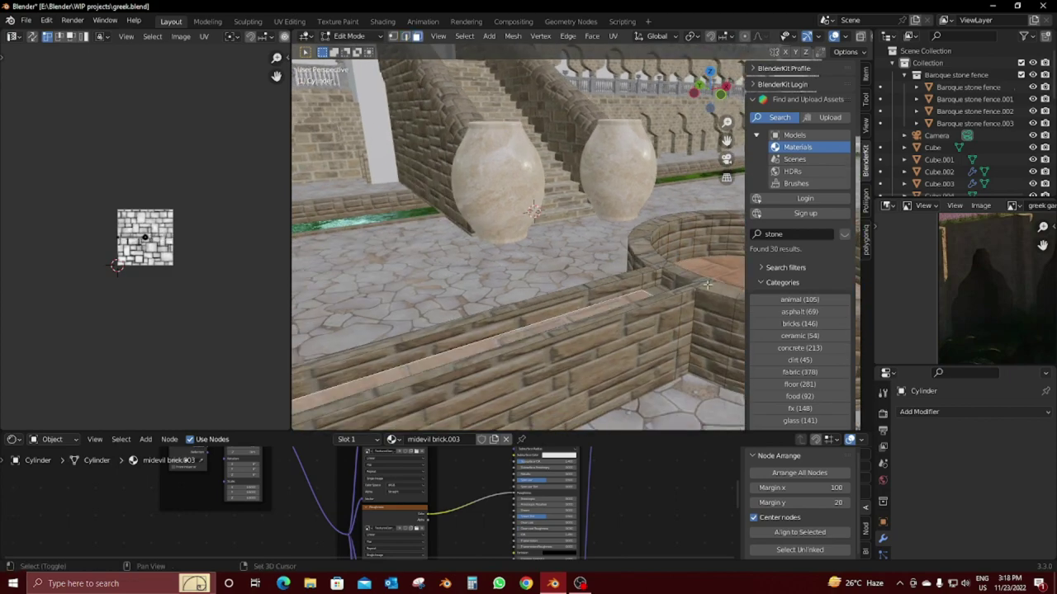
pyautogui.moveTo(596, 330)
pyautogui.mouseDown(button='middle')
pyautogui.moveTo(497, 307)
pyautogui.moveTo(520, 361)
pyautogui.moveTo(557, 343)
pyautogui.mouseUp(button='middle')
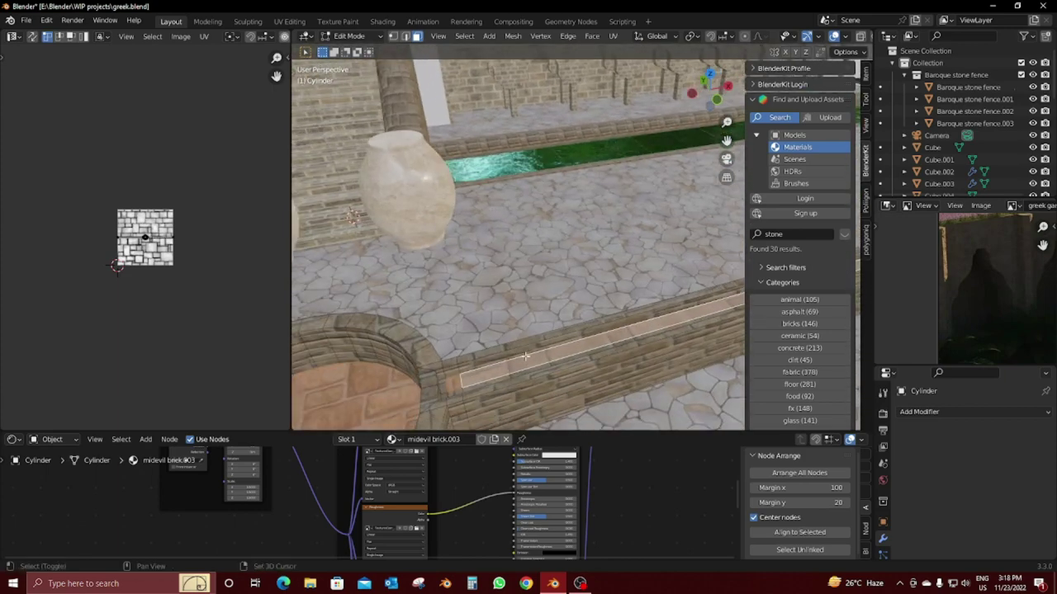
pyautogui.scroll(1, 558, 342)
pyautogui.scroll(1, 536, 363)
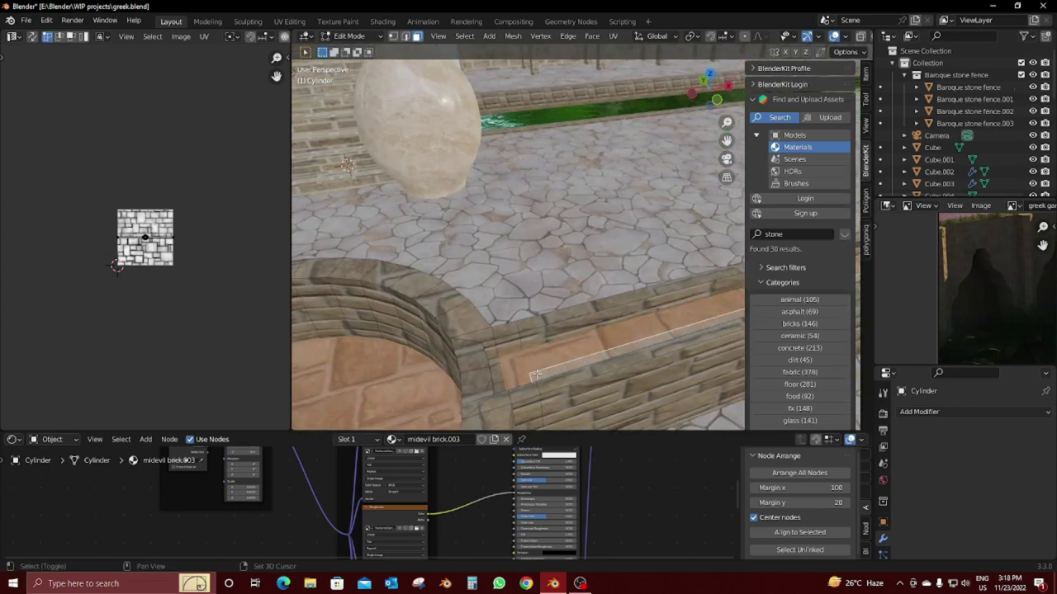
pyautogui.scroll(2, 535, 375)
pyautogui.scroll(-3, 501, 350)
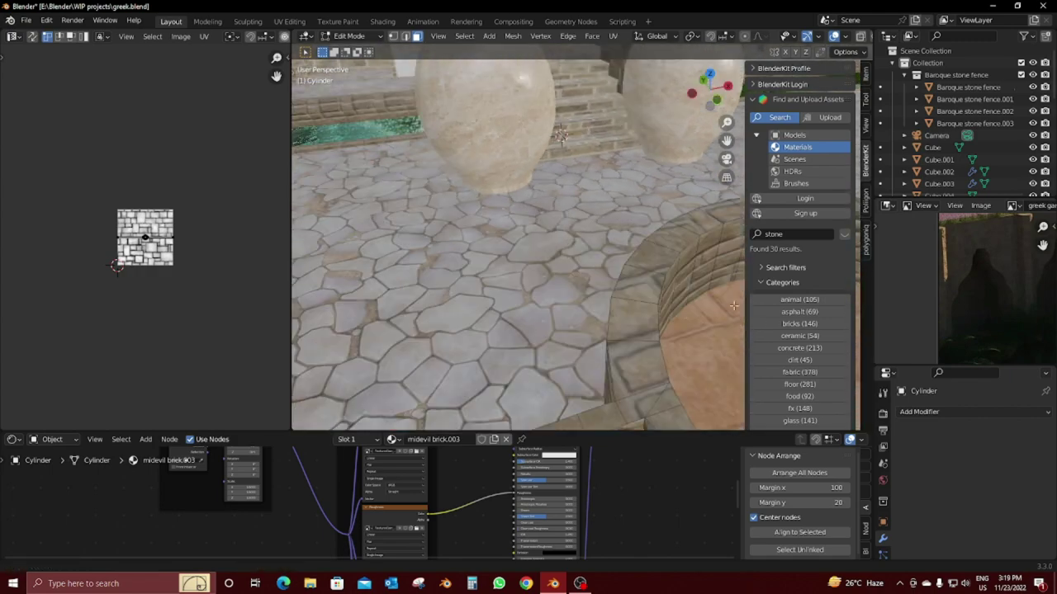
pyautogui.scroll(3, 474, 353)
pyautogui.scroll(-2, 637, 334)
pyautogui.scroll(-2, 636, 335)
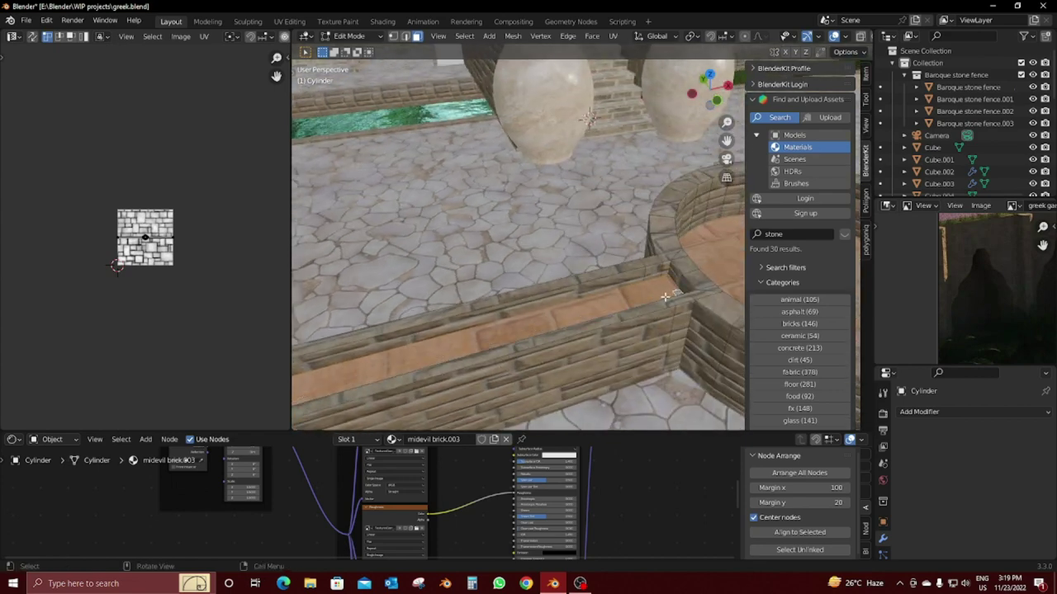
# Step: Duplicate the floor faces in place and separate them into their own object
pyautogui.hotkey('shift', 'd')
pyautogui.rightClick(652, 273)
pyautogui.press('p')
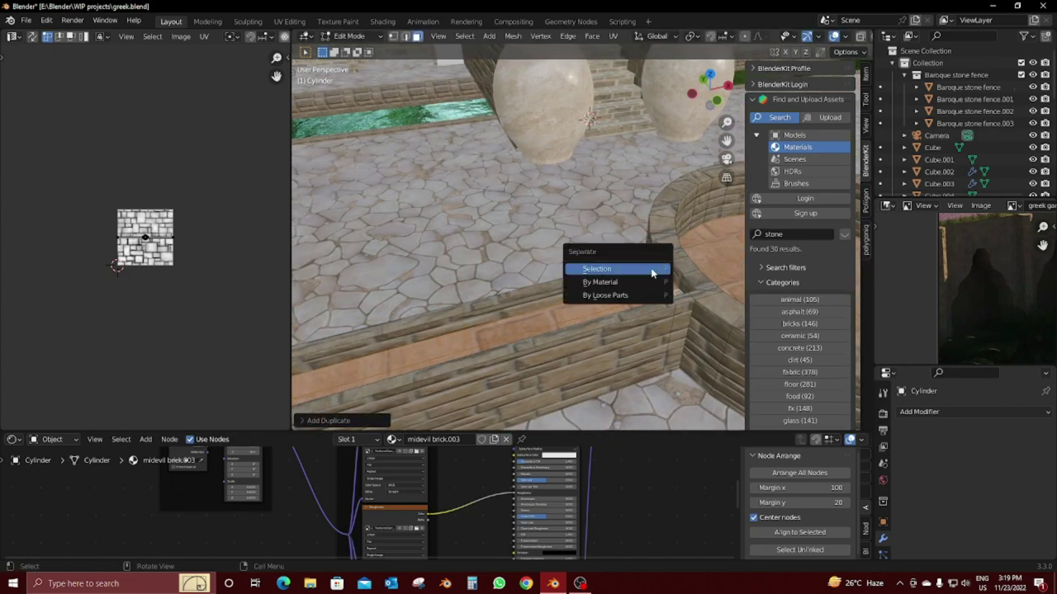
pyautogui.click(596, 269)
pyautogui.click(649, 293)
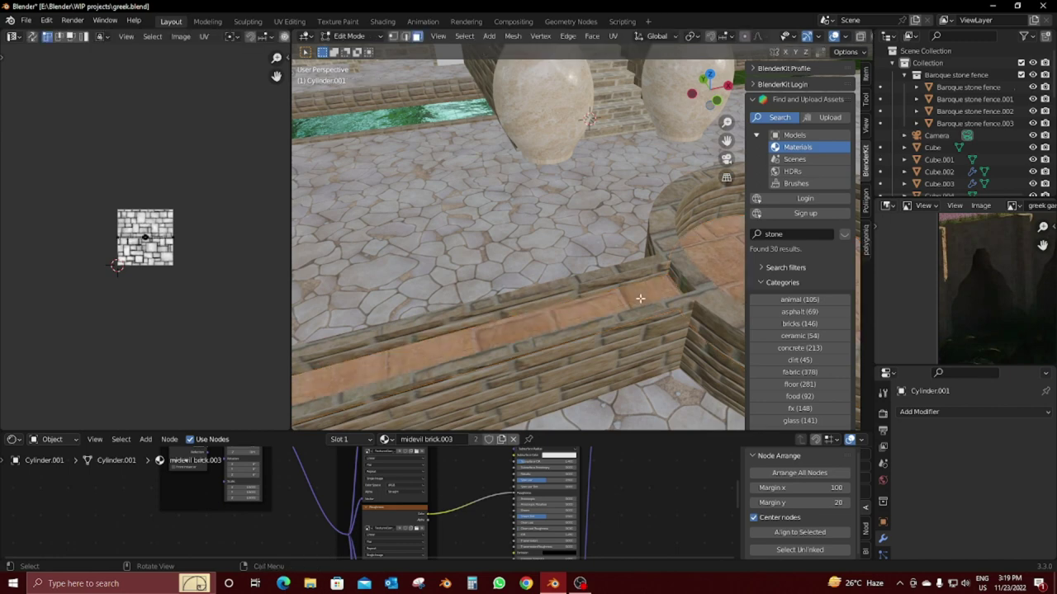
# Step: Raise the separated pieces and inner disc slightly along Z, then leave edit mode
pyautogui.press('g')
pyautogui.press('z')
pyautogui.click(639, 290)
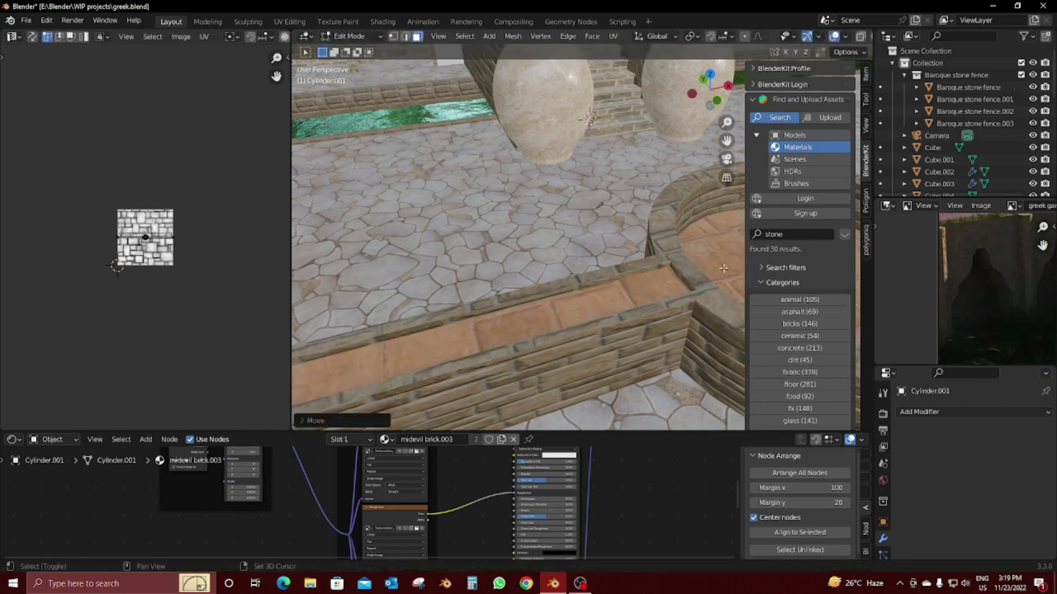
pyautogui.moveTo(640, 290); pyautogui.dragTo(558, 300, button='middle')
pyautogui.press('g')
pyautogui.press('z')
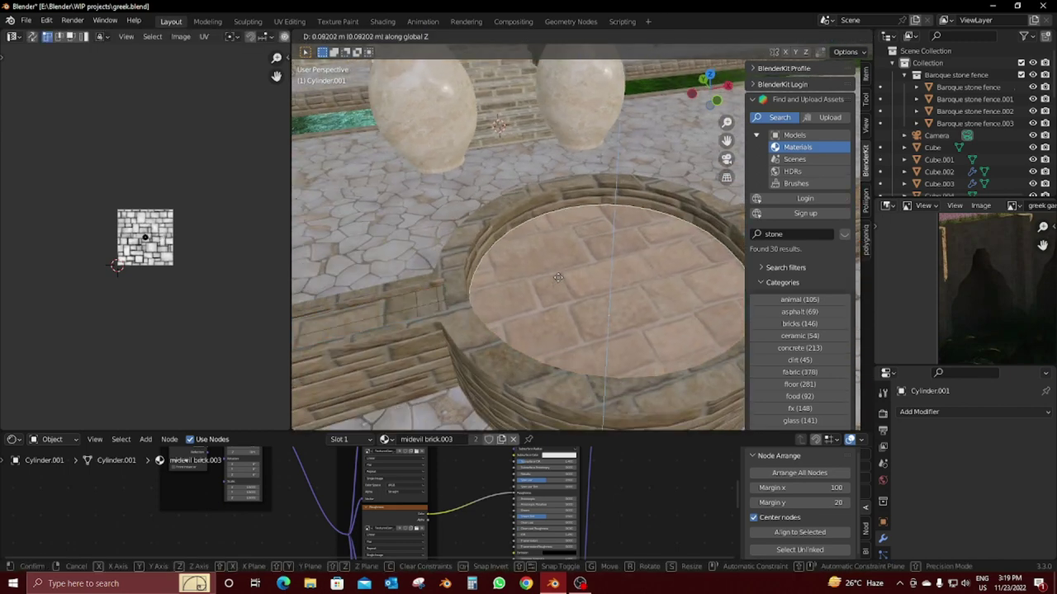
pyautogui.click(559, 265)
pyautogui.scroll(3, 551, 280)
pyautogui.moveTo(550, 280)
pyautogui.mouseDown(button='middle')
pyautogui.moveTo(528, 259)
pyautogui.moveTo(538, 287)
pyautogui.moveTo(592, 272)
pyautogui.mouseUp(button='middle')
pyautogui.click(517, 283)
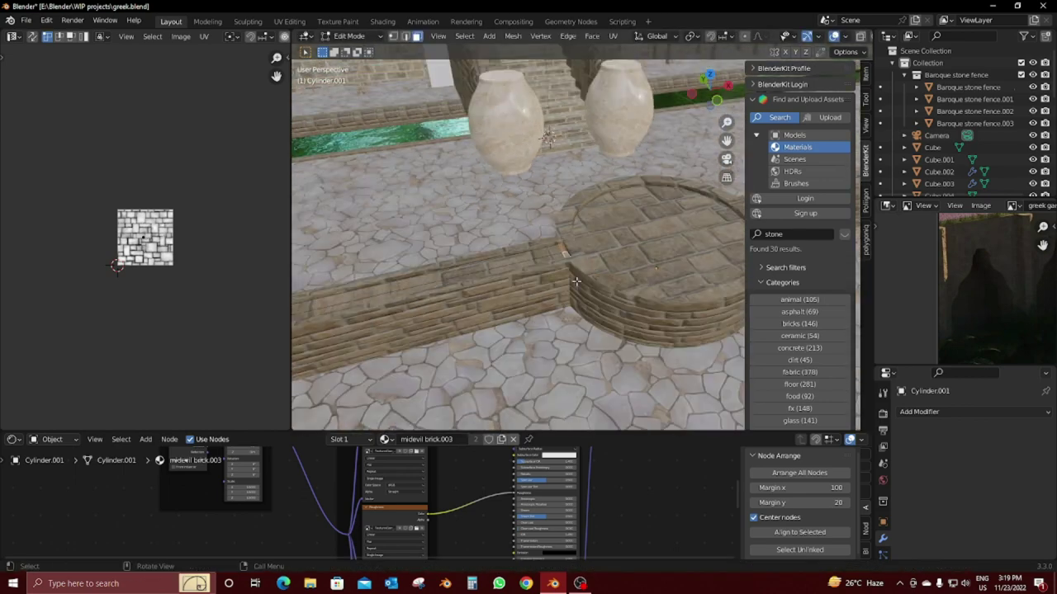
pyautogui.press('Tab')
# Step: Link the Turquoise Water material from the green water strip onto the separated disc
pyautogui.keyDown('shift'); pyautogui.click(427, 132); pyautogui.keyUp('shift')
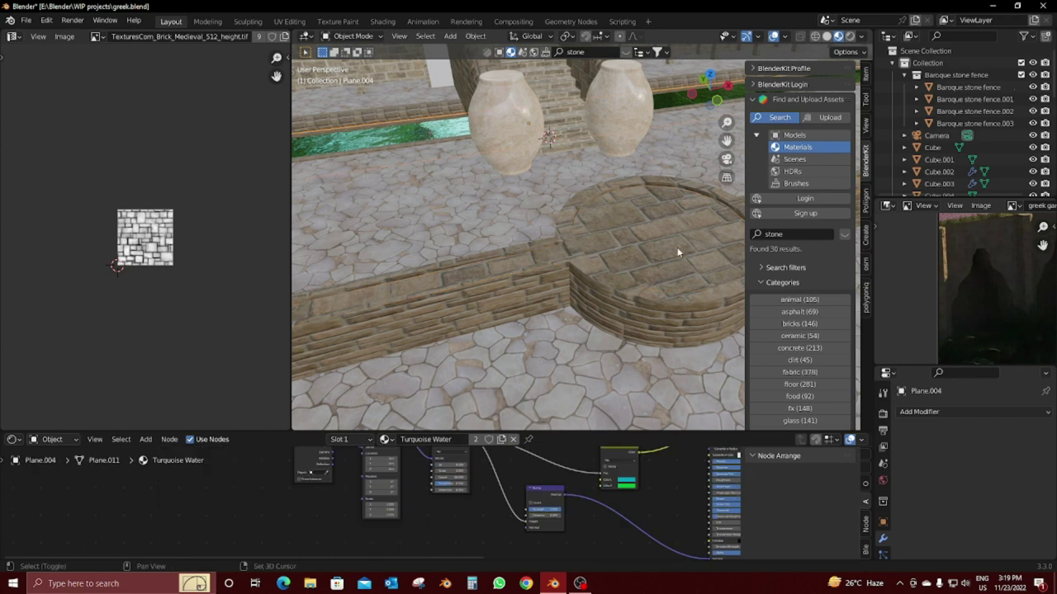
pyautogui.keyDown('shift'); pyautogui.click(677, 247); pyautogui.keyUp('shift')
pyautogui.hotkey('ctrl', 'l')
pyautogui.click(677, 247)
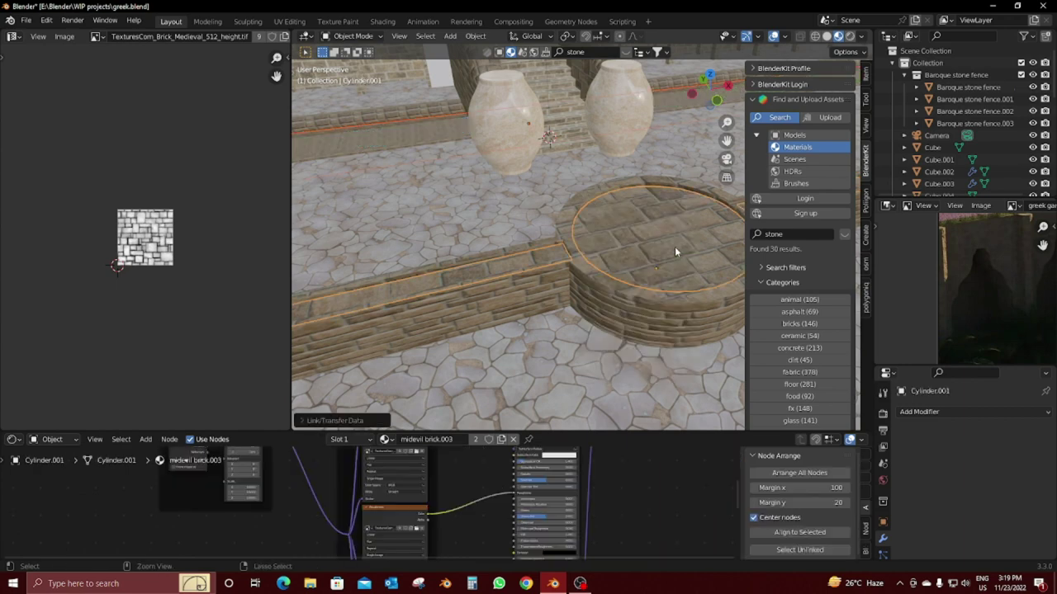
pyautogui.hotkey('ctrl', 'z')
pyautogui.keyDown('shift'); pyautogui.click(447, 140); pyautogui.keyUp('shift')
pyautogui.hotkey('ctrl', 'l')
pyautogui.click(668, 262)
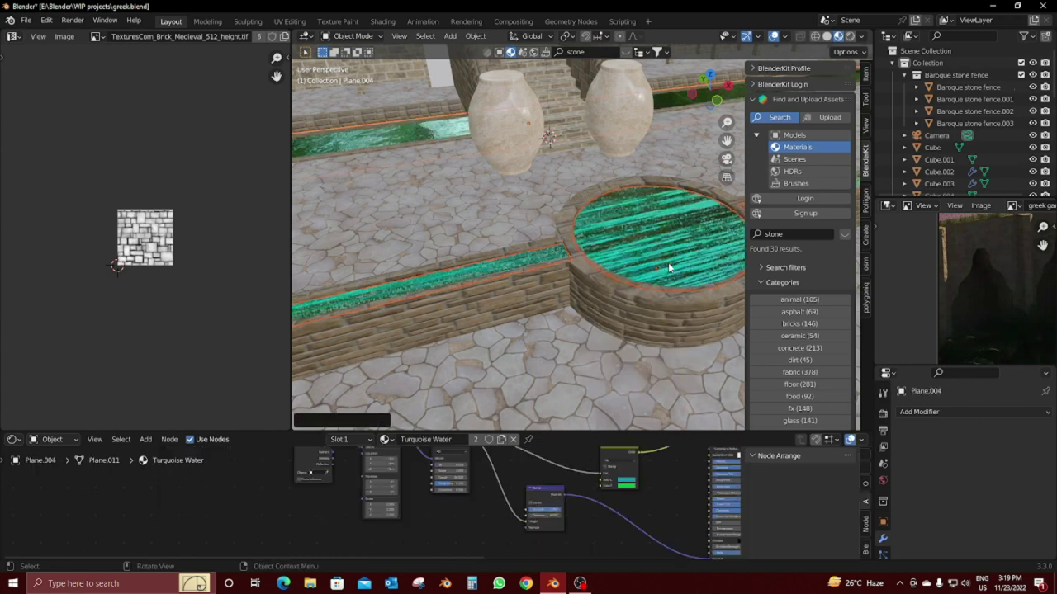
# Step: Re-project the water surface's UVs from the top view
pyautogui.click(649, 252)
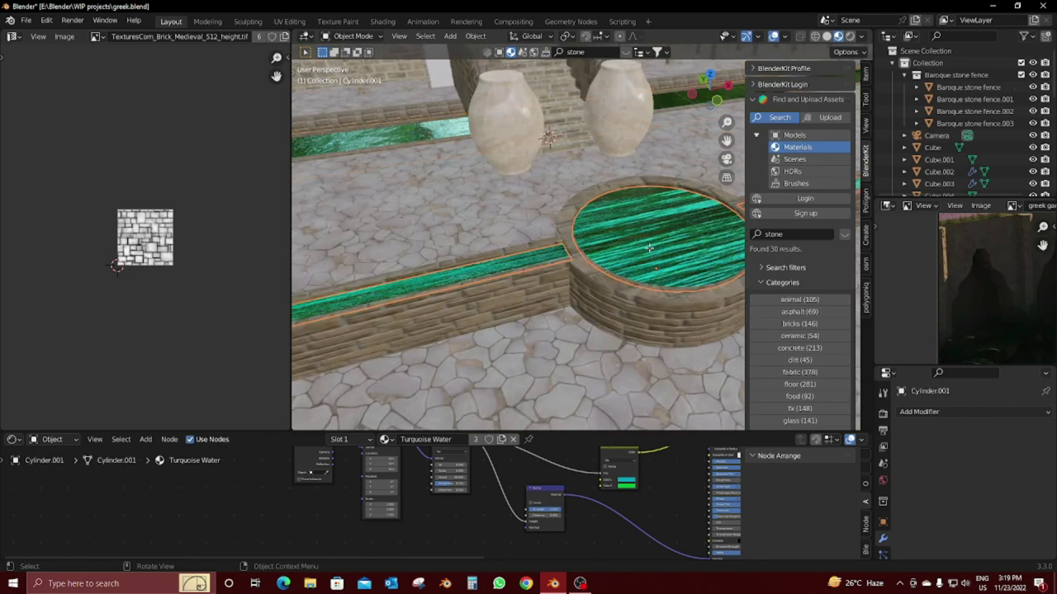
pyautogui.press('Tab')
pyautogui.press('KP_7')
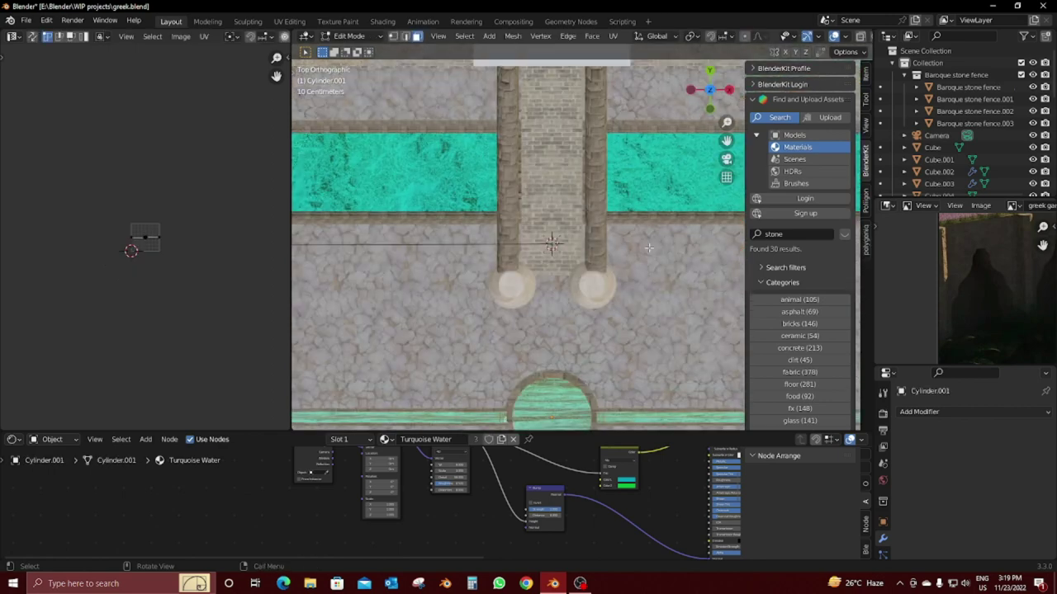
pyautogui.press('u')
pyautogui.click(616, 331)
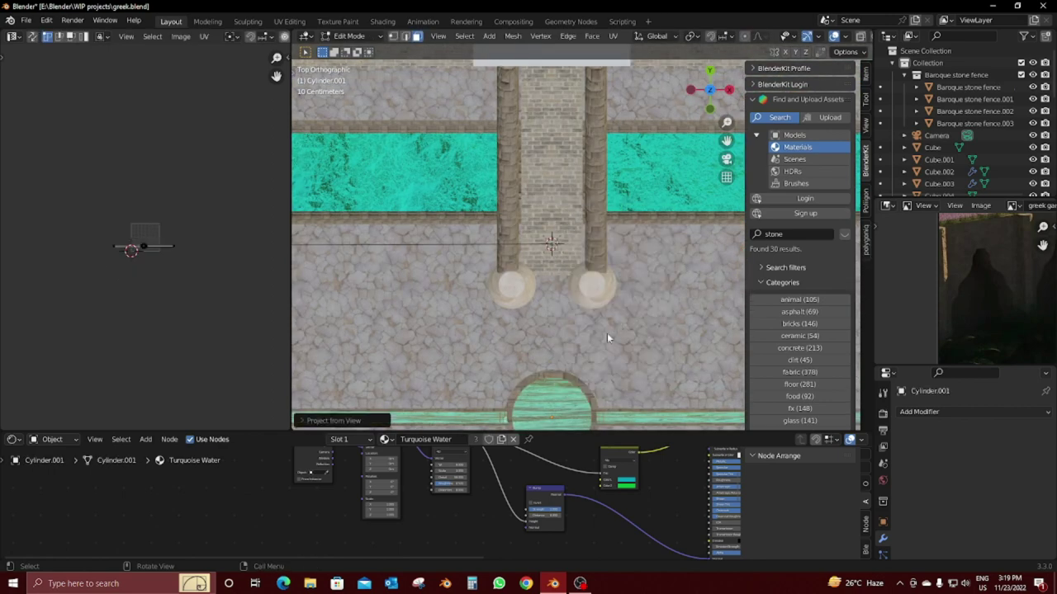
pyautogui.press('Tab')
pyautogui.moveTo(606, 338)
pyautogui.mouseDown(button='middle')
pyautogui.moveTo(652, 237)
pyautogui.moveTo(606, 217)
pyautogui.moveTo(615, 261)
pyautogui.moveTo(590, 271)
pyautogui.moveTo(528, 262)
pyautogui.moveTo(685, 281)
pyautogui.moveTo(585, 253)
pyautogui.moveTo(635, 251)
pyautogui.moveTo(587, 305)
pyautogui.moveTo(428, 308)
pyautogui.mouseUp(button='middle')
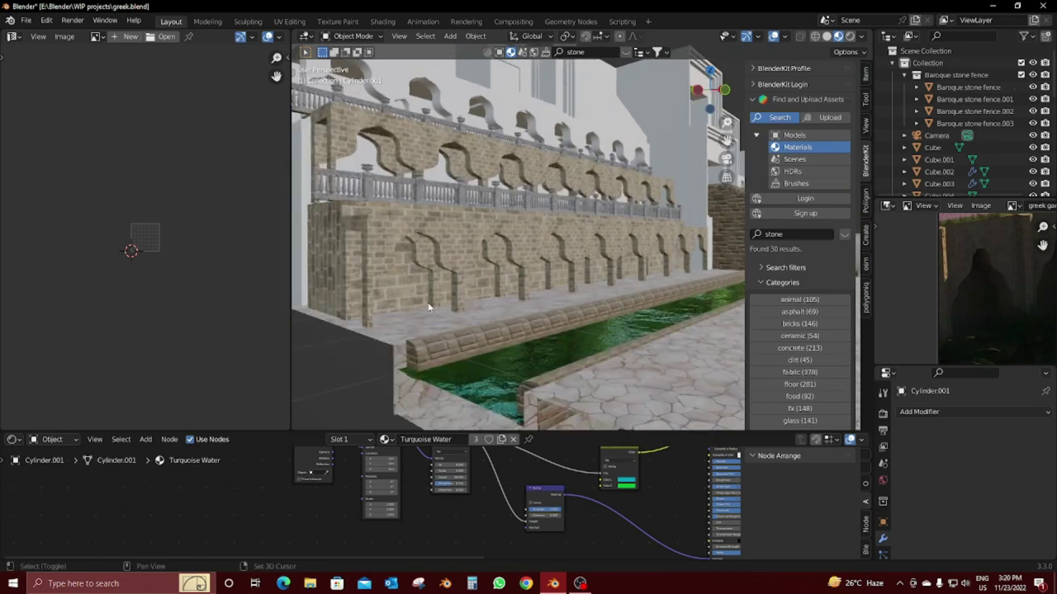
# Step: Copy the brick material from Cube.001 onto the Cube wall
pyautogui.click(340, 273)
pyautogui.moveTo(509, 319); pyautogui.dragTo(304, 287, button='middle')
pyautogui.click(313, 271)
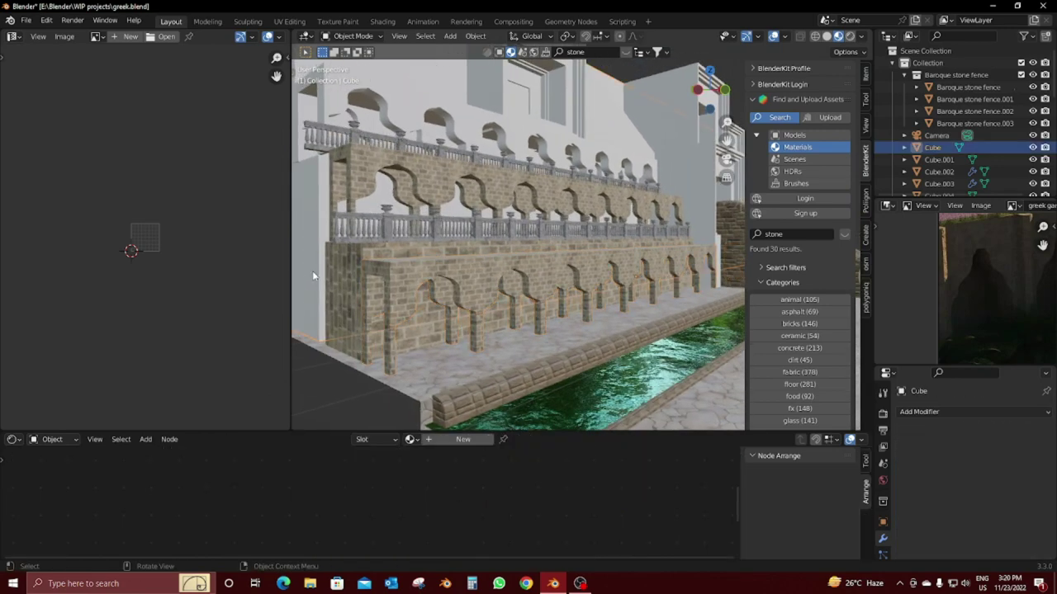
pyautogui.click(341, 292)
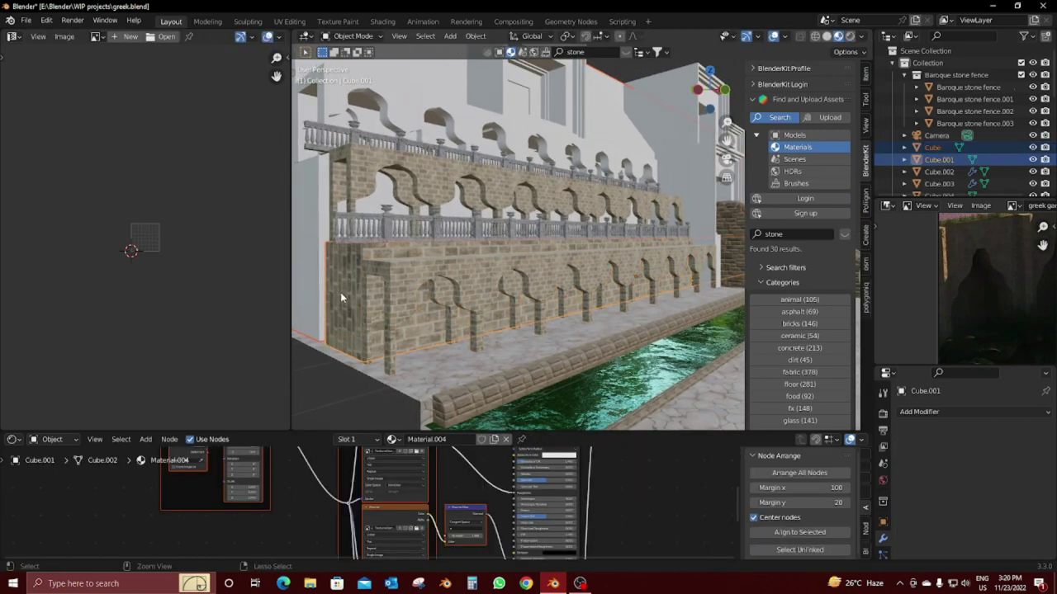
pyautogui.hotkey('ctrl', 'l')
pyautogui.click(340, 293)
pyautogui.moveTo(426, 254)
pyautogui.mouseDown(button='middle')
pyautogui.moveTo(493, 313)
pyautogui.moveTo(475, 319)
pyautogui.moveTo(503, 313)
pyautogui.mouseUp(button='middle')
# Step: Project the Cube wall's UVs from the front view and scale them up about 4.16x
pyautogui.press('KP_3')
pyautogui.press('KP_1')
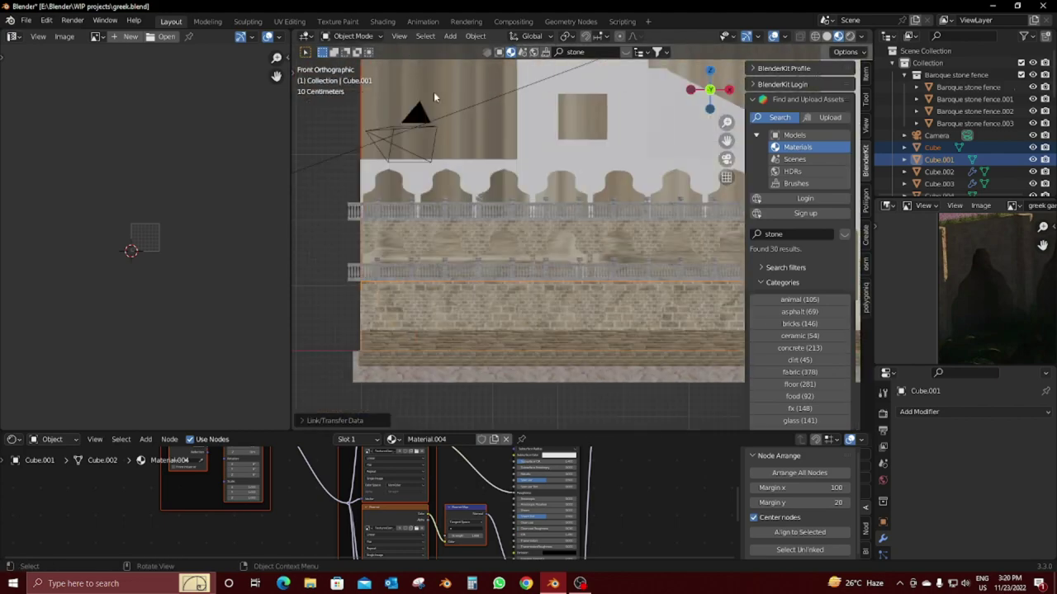
pyautogui.click(435, 96)
pyautogui.press('Tab')
pyautogui.press('u')
pyautogui.click(435, 91)
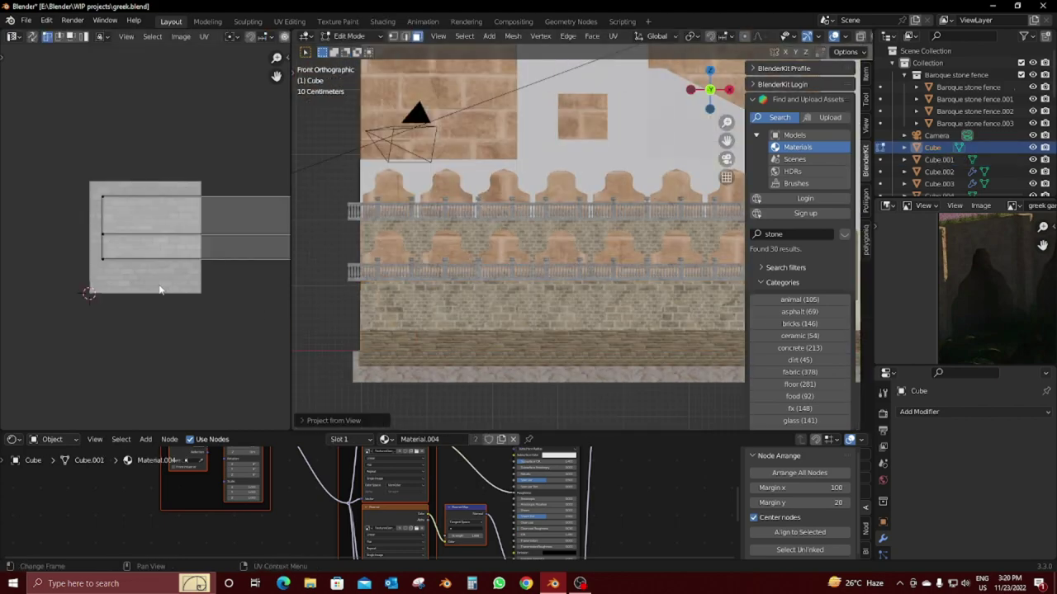
pyautogui.press('a')
pyautogui.press('s')
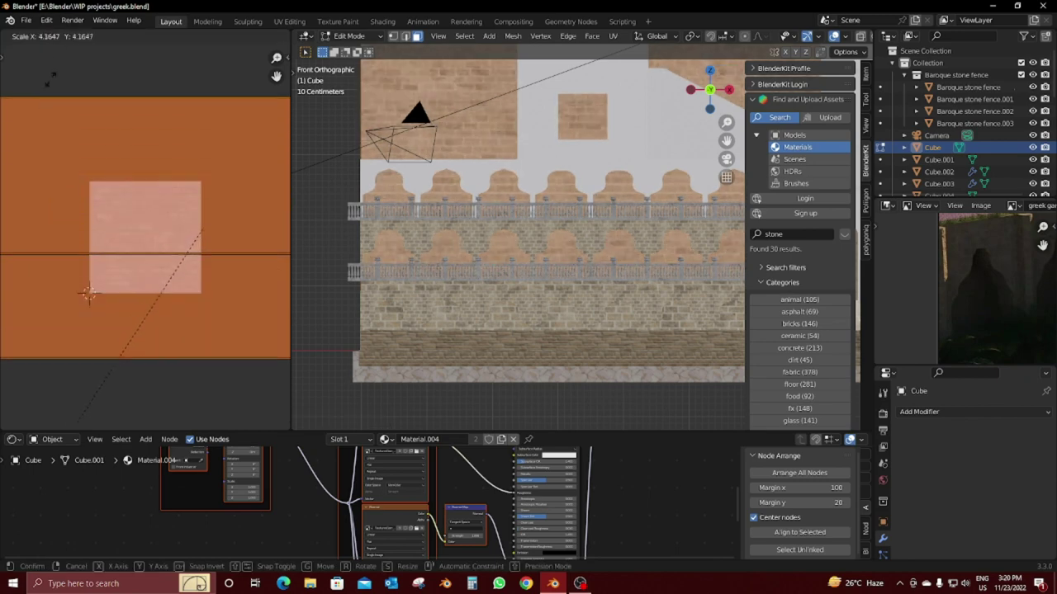
pyautogui.click(38, 115)
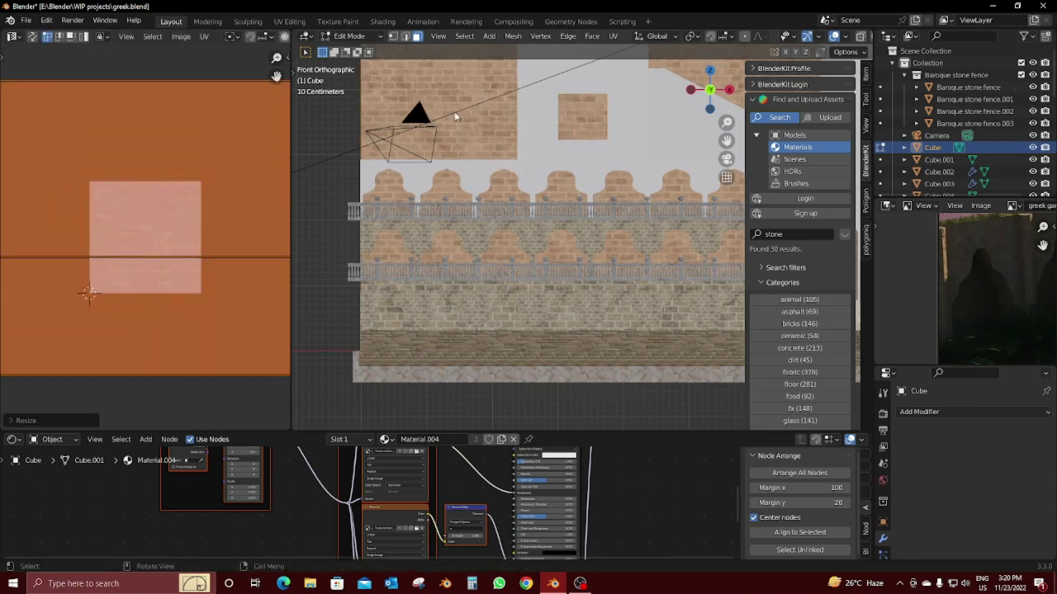
pyautogui.press('Tab')
pyautogui.moveTo(624, 222)
pyautogui.mouseDown(button='middle')
pyautogui.moveTo(644, 172)
pyautogui.moveTo(513, 269)
pyautogui.moveTo(555, 181)
pyautogui.mouseUp(button='middle')
# Step: Show the scene camera view in rendered shading, with the 3D view widened over the image editor
pyautogui.press('KP_0')
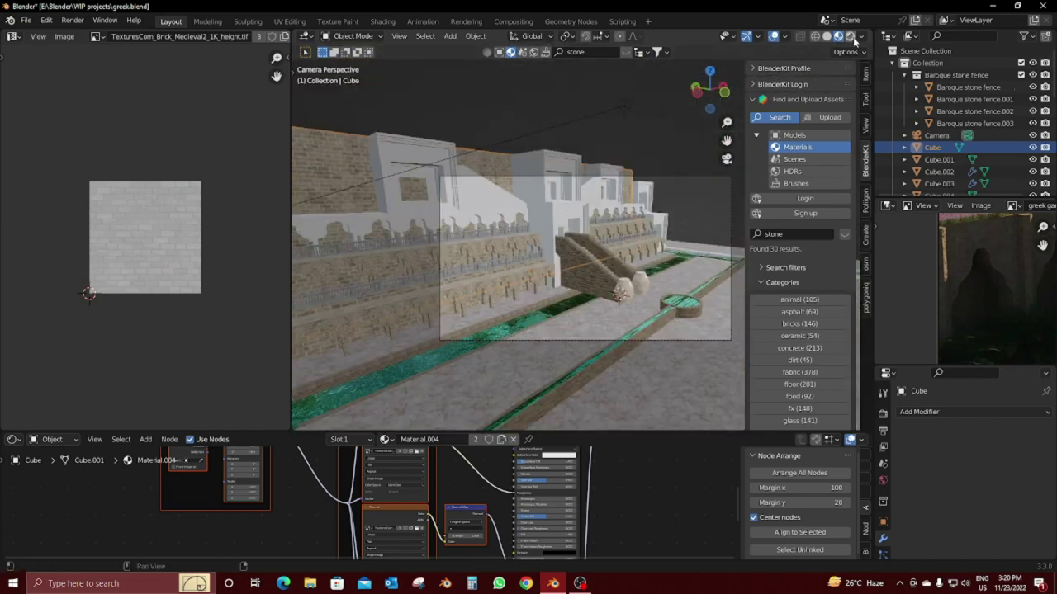
pyautogui.press('z')
pyautogui.moveTo(291, 336); pyautogui.dragTo(17, 330)
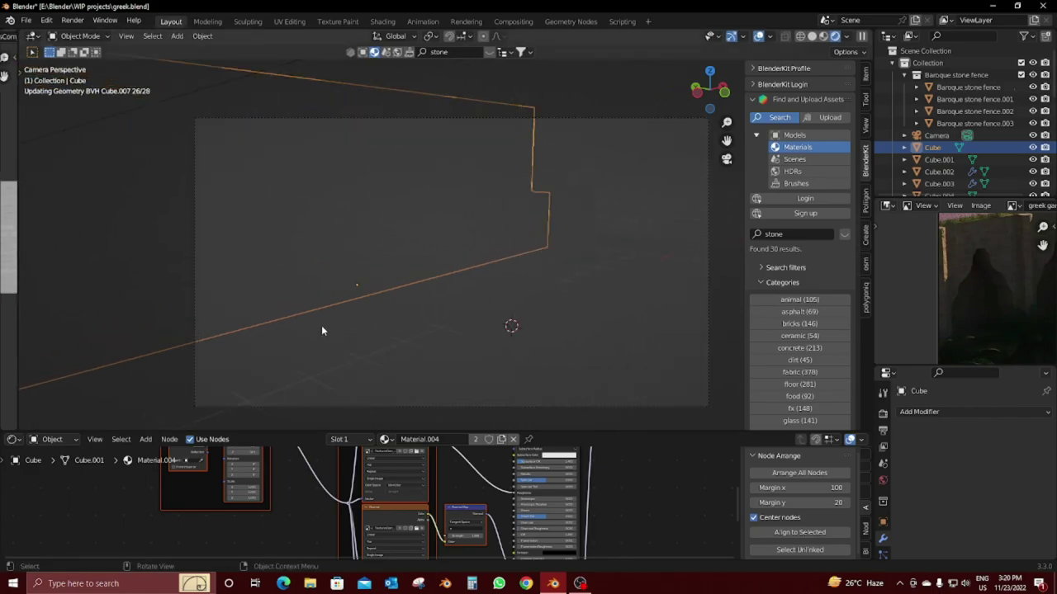
pyautogui.moveTo(321, 326); pyautogui.dragTo(342, 326, button='middle')
pyautogui.press('KP_0')
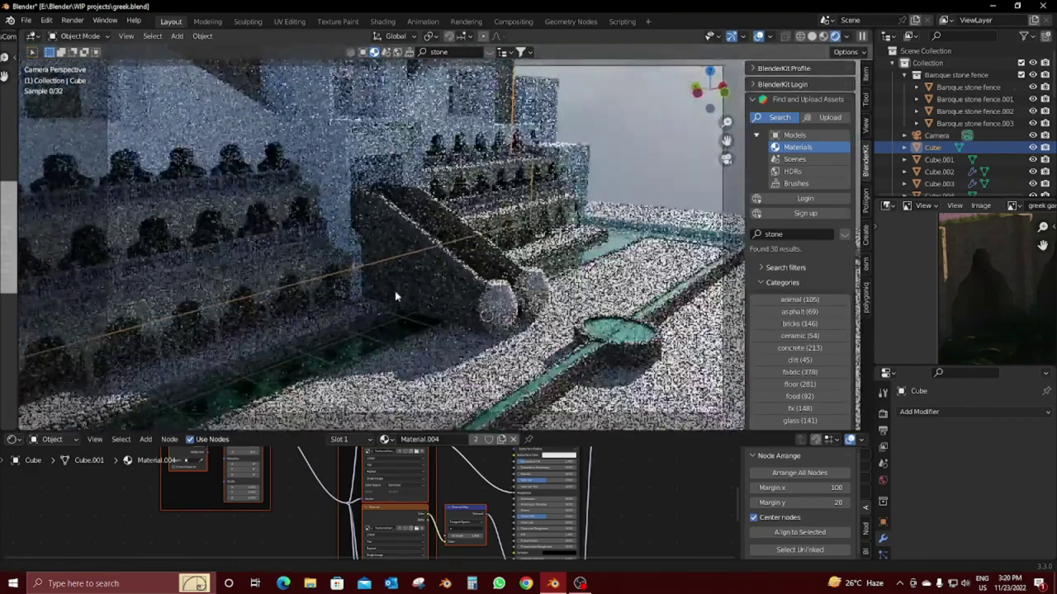
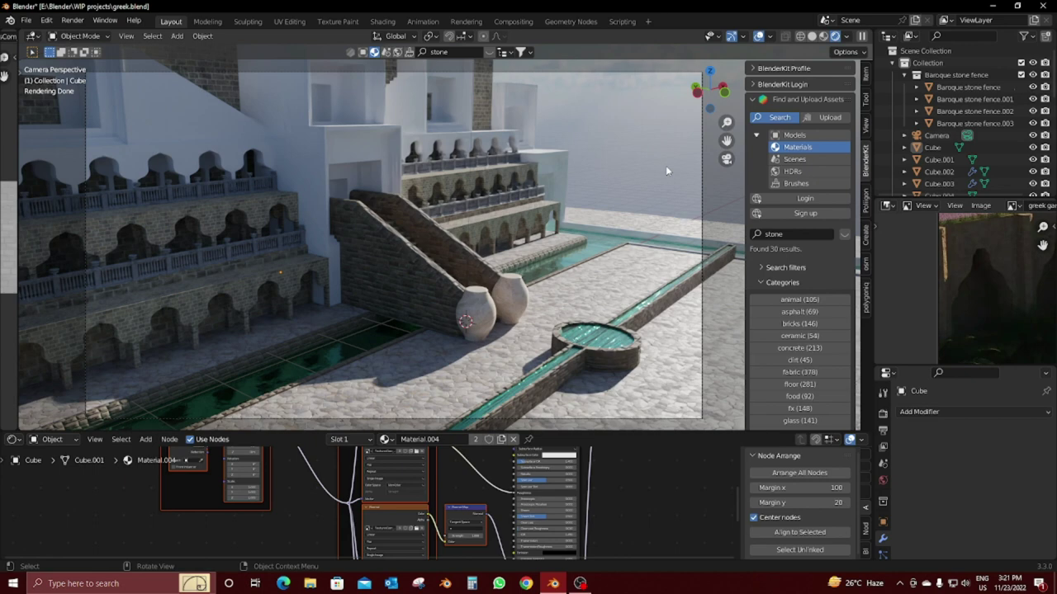
# Step: Isolate Cube.002, the box on the upper building, in local view
pyautogui.click(598, 340)
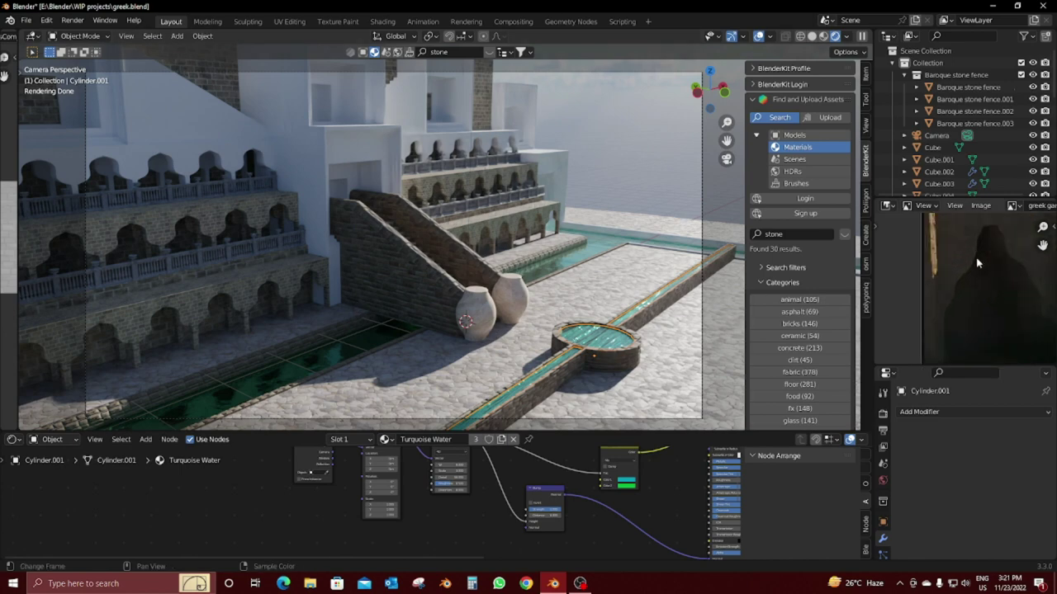
pyautogui.scroll(3, 1021, 352)
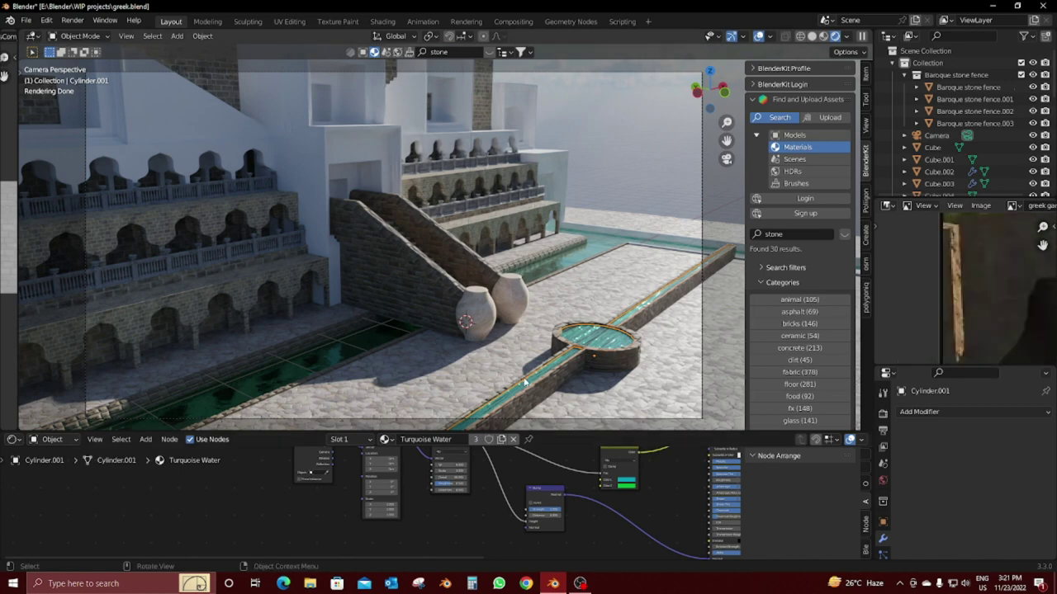
pyautogui.click(292, 109)
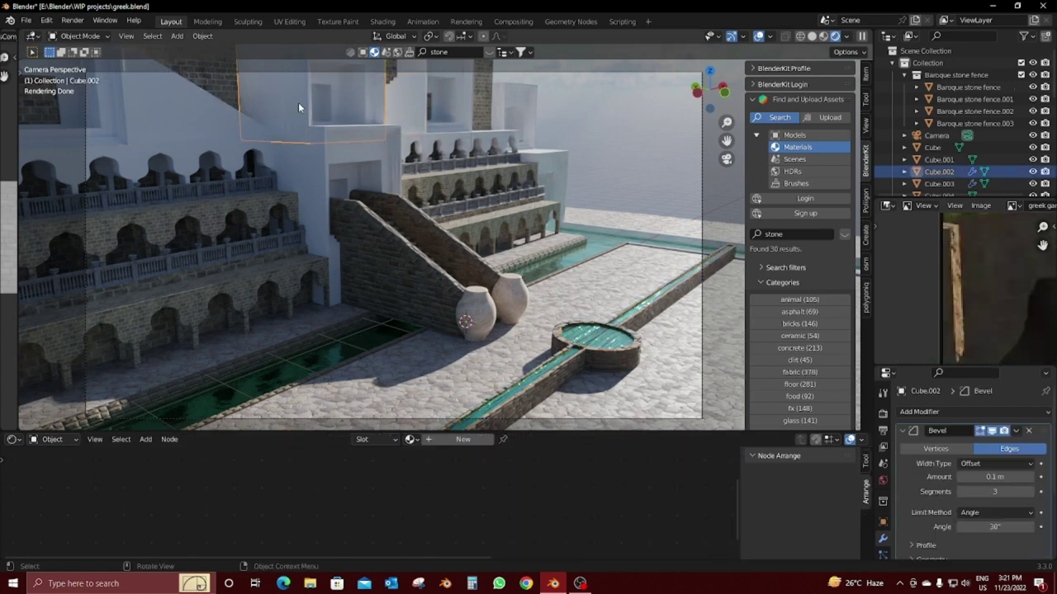
pyautogui.press('KP_Divide')
pyautogui.moveTo(398, 153)
pyautogui.mouseDown(button='middle')
pyautogui.moveTo(433, 231)
pyautogui.moveTo(429, 278)
pyautogui.moveTo(529, 302)
pyautogui.moveTo(449, 279)
pyautogui.mouseUp(button='middle')
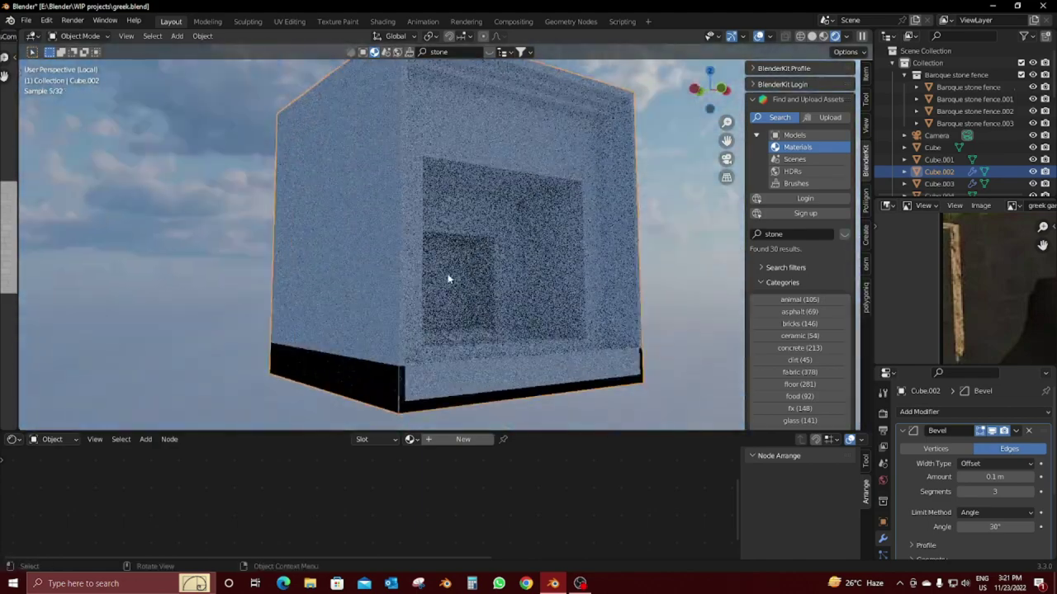
# Step: Create a new material for Cube.002 in the Shader Editor
pyautogui.press('Tab')
pyautogui.keyDown('shift'); pyautogui.click(448, 274); pyautogui.keyUp('shift')
pyautogui.click(460, 439)
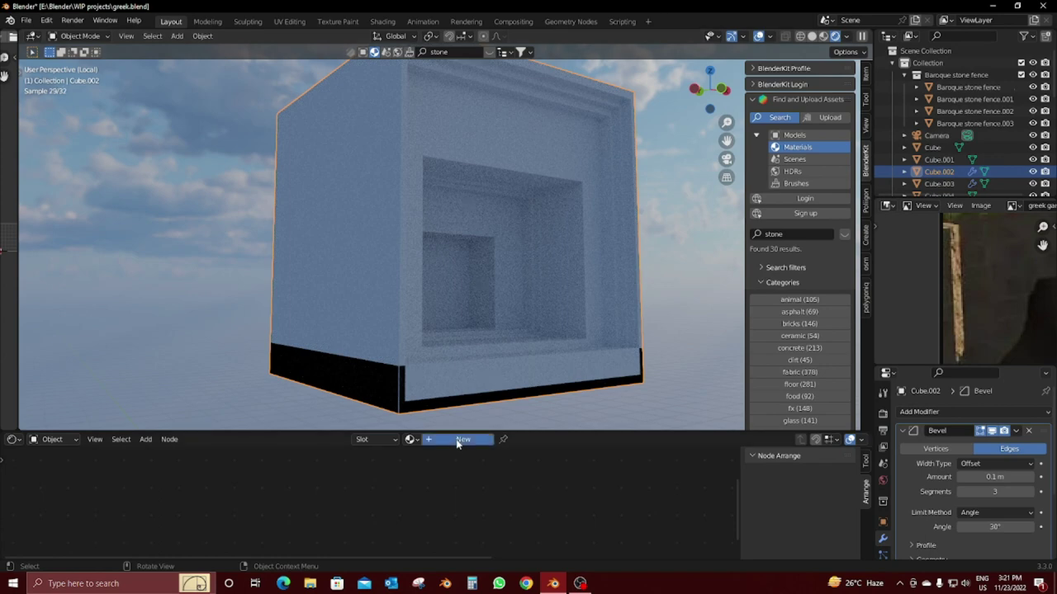
# Step: Start Principled Texture Setup and browse the brick_4_2k, Brick_TimberedWall, Brick_Medieval and black marbel folders
pyautogui.hotkey('ctrl', 'shift', 't')
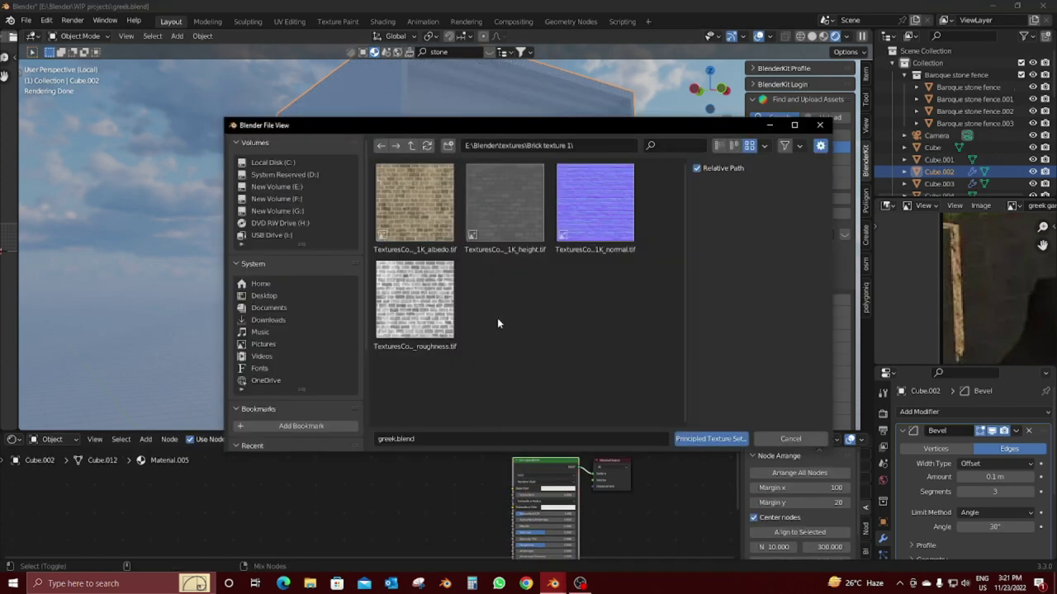
pyautogui.click(411, 146)
pyautogui.scroll(-1, 613, 276)
pyautogui.scroll(-1, 613, 275)
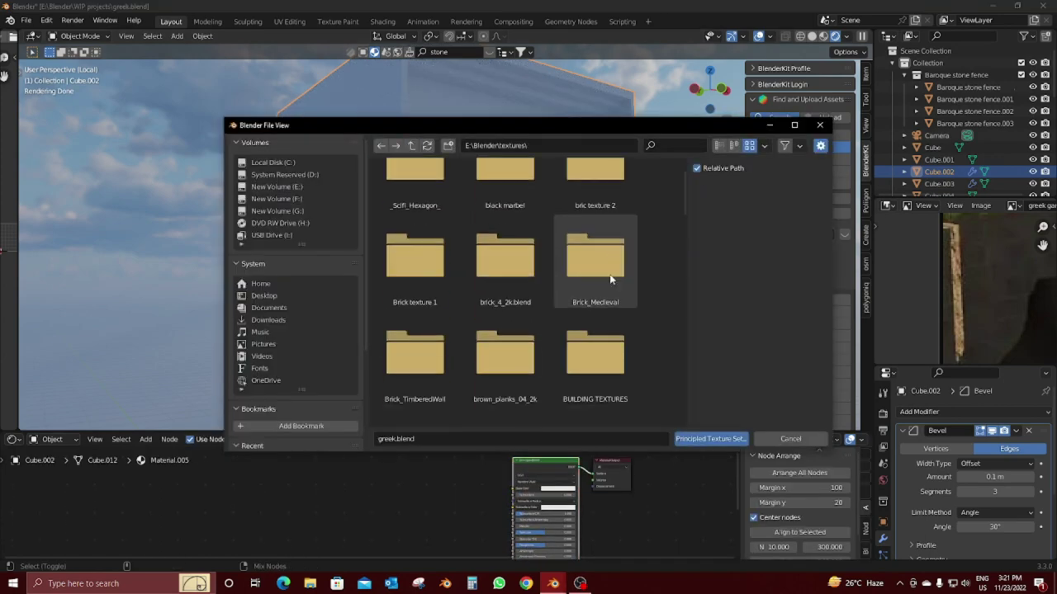
pyautogui.doubleClick(510, 259)
pyautogui.doubleClick(441, 226)
pyautogui.doubleClick(412, 145)
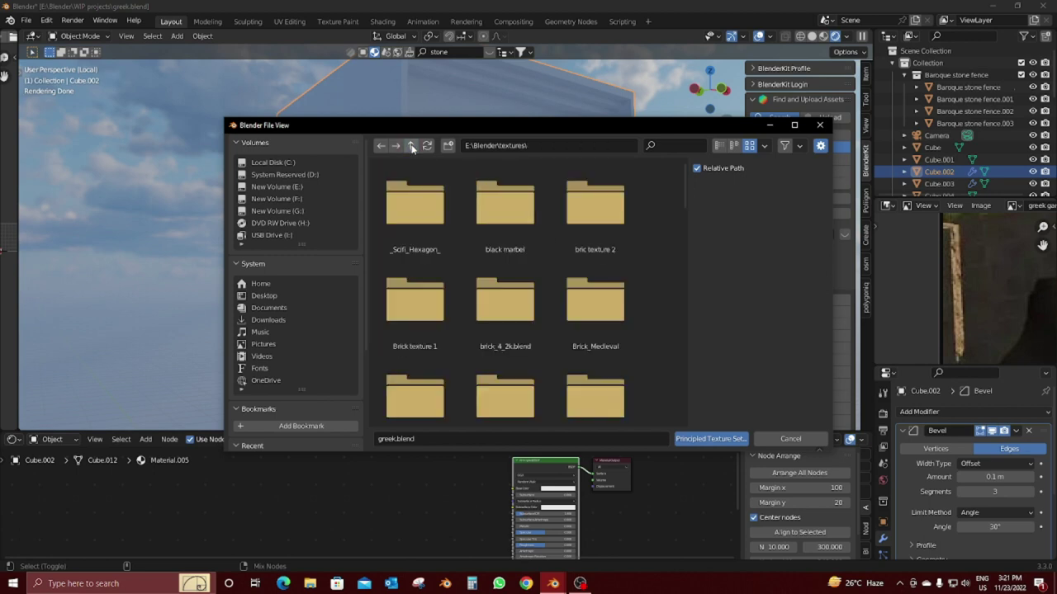
pyautogui.doubleClick(421, 351)
pyautogui.click(411, 146)
pyautogui.scroll(-2, 482, 344)
pyautogui.scroll(-1, 482, 344)
pyautogui.scroll(3, 482, 343)
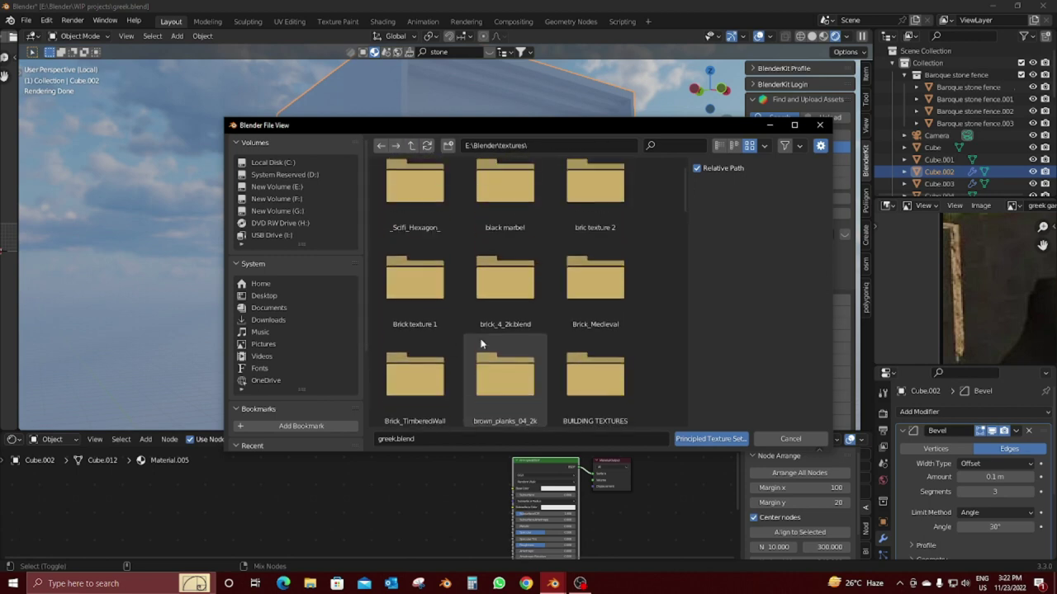
pyautogui.doubleClick(569, 286)
pyautogui.click(413, 145)
pyautogui.doubleClick(595, 202)
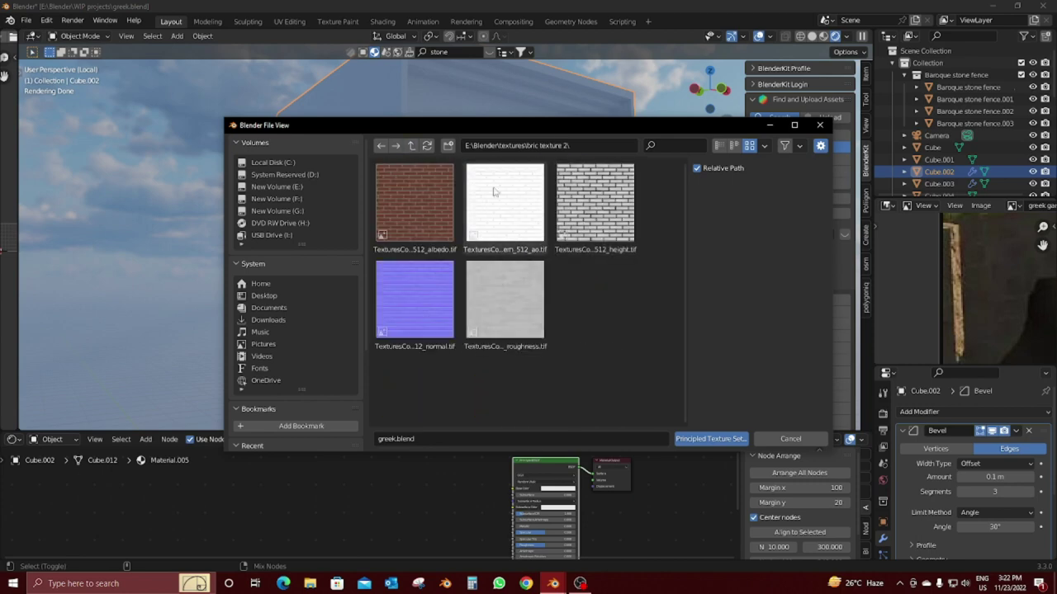
pyautogui.click(411, 145)
pyautogui.doubleClick(507, 217)
pyautogui.click(411, 145)
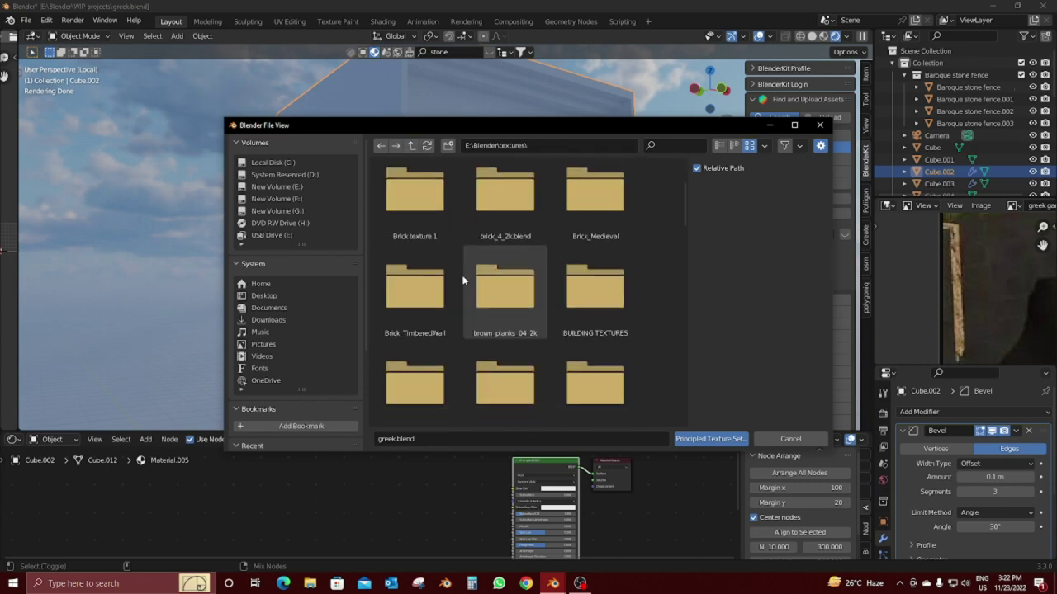
# Step: Look through the Free Sample -VOL7 and roof_07_2k texture folders
pyautogui.scroll(-2, 465, 281)
pyautogui.scroll(-2, 463, 279)
pyautogui.scroll(-2, 465, 278)
pyautogui.scroll(-2, 465, 279)
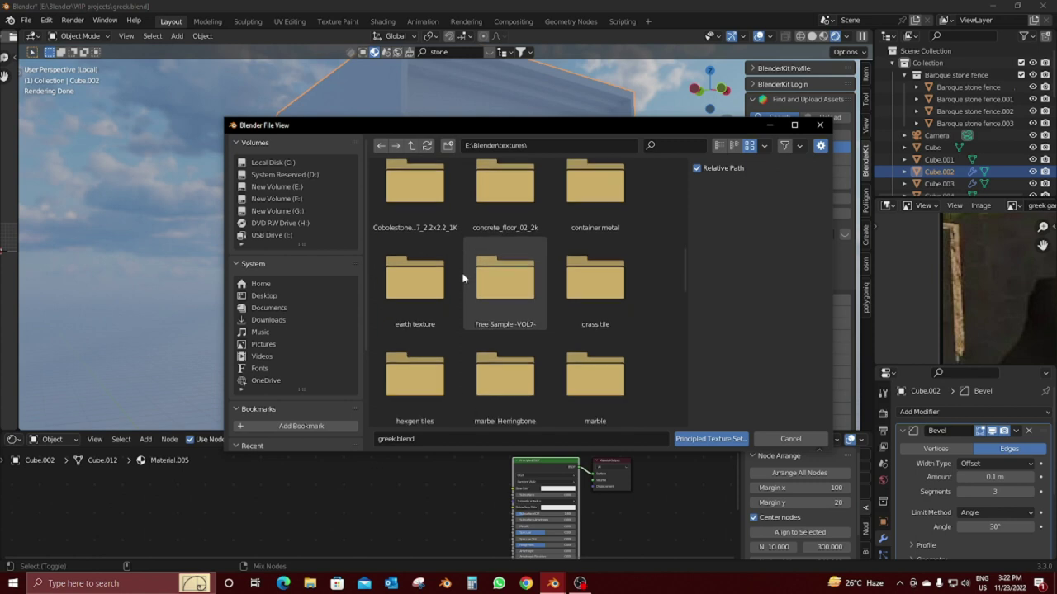
pyautogui.scroll(-1, 464, 276)
pyautogui.doubleClick(483, 261)
pyautogui.doubleClick(436, 217)
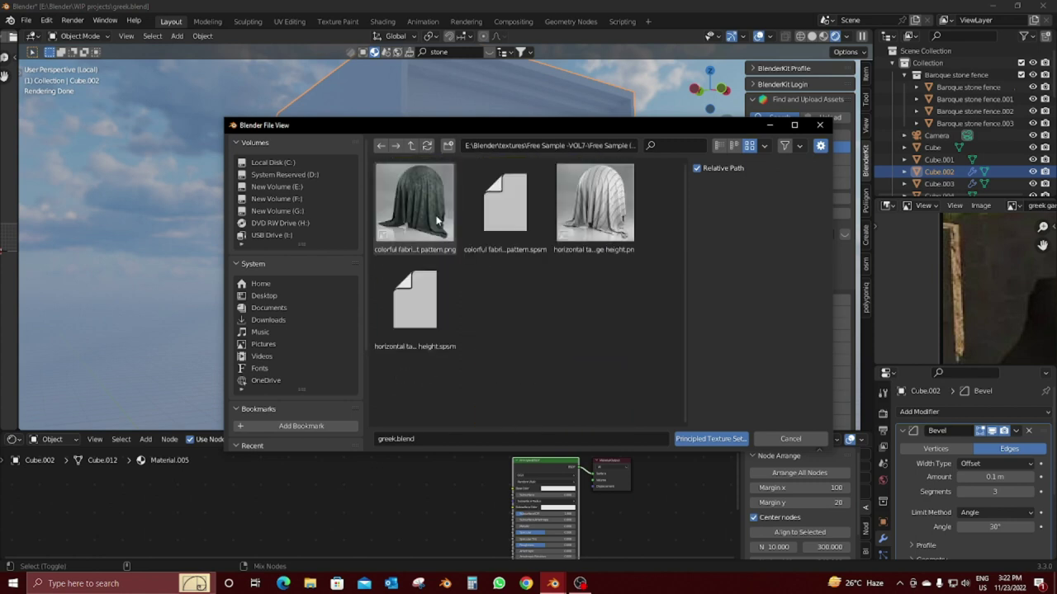
pyautogui.doubleClick(410, 148)
pyautogui.scroll(-2, 428, 291)
pyautogui.scroll(-2, 422, 273)
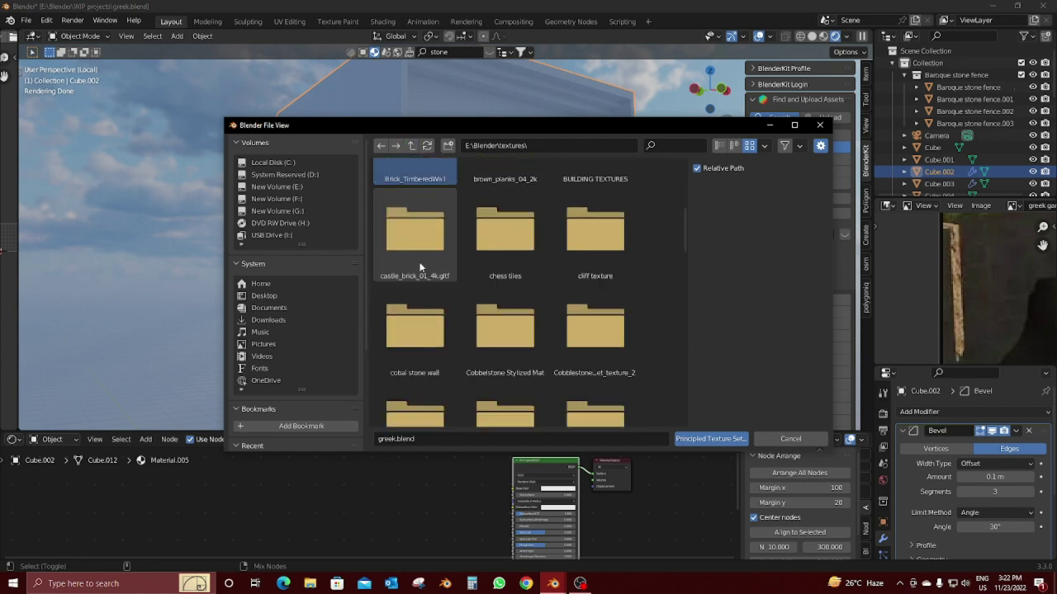
pyautogui.scroll(-2, 419, 266)
pyautogui.scroll(-2, 420, 267)
pyautogui.scroll(-2, 419, 267)
pyautogui.scroll(-1, 419, 268)
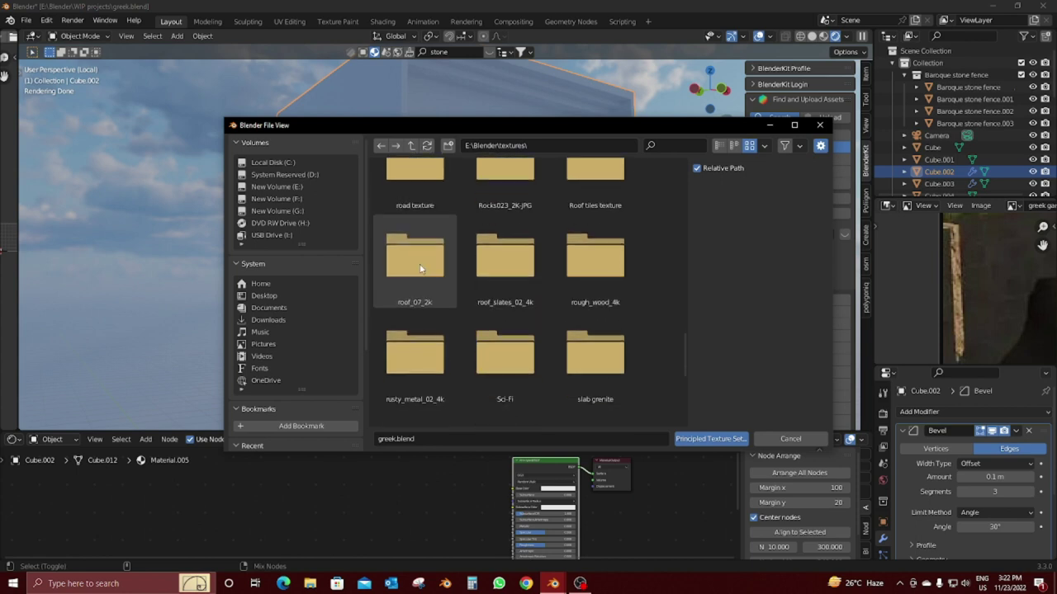
pyautogui.doubleClick(419, 265)
pyautogui.click(410, 145)
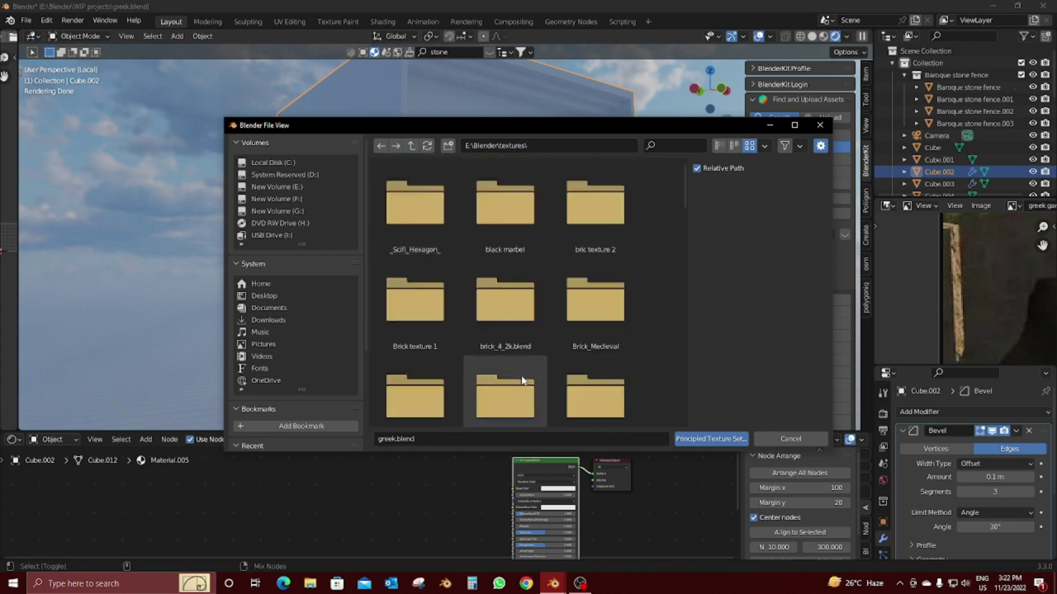
# Step: Check Wall_Cobblestone, then open the YellowMedievalBricks folder
pyautogui.scroll(-2, 521, 378)
pyautogui.scroll(-2, 521, 379)
pyautogui.scroll(-2, 519, 378)
pyautogui.scroll(-2, 519, 377)
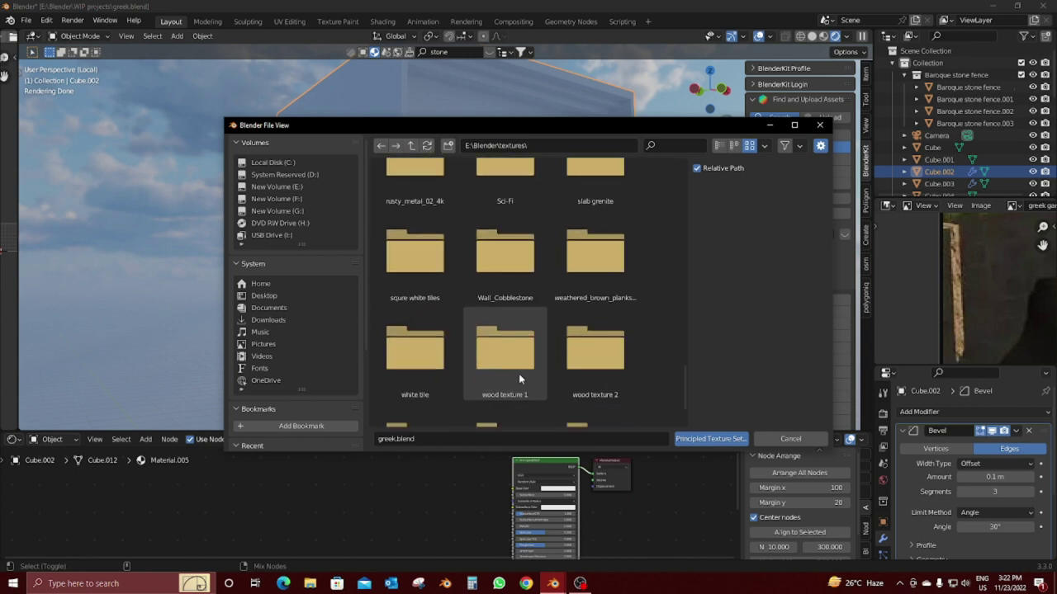
pyautogui.doubleClick(532, 249)
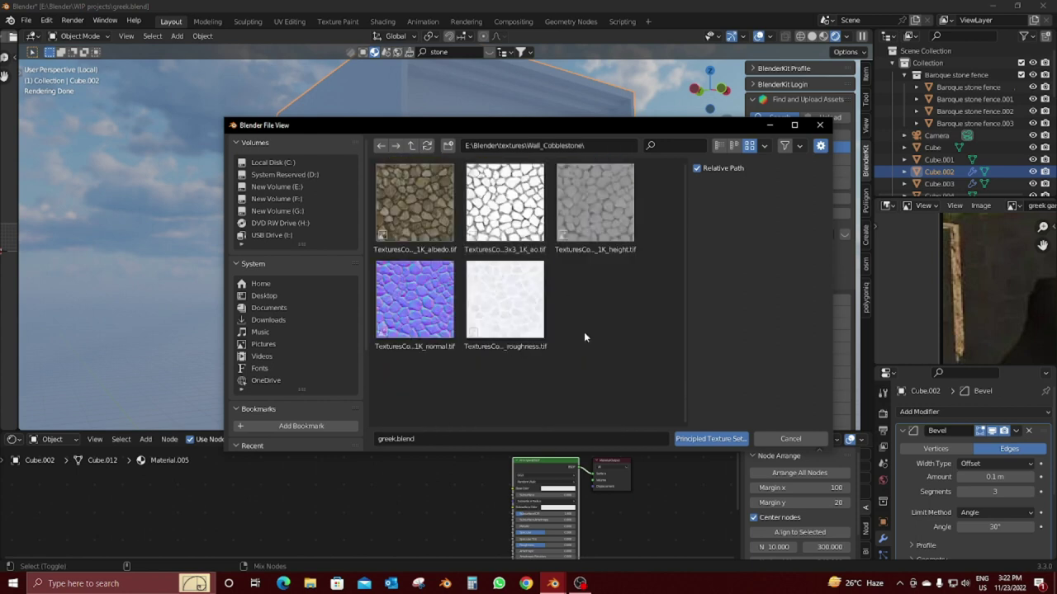
pyautogui.click(419, 145)
pyautogui.scroll(-2, 486, 342)
pyautogui.scroll(-2, 486, 340)
pyautogui.scroll(-2, 487, 345)
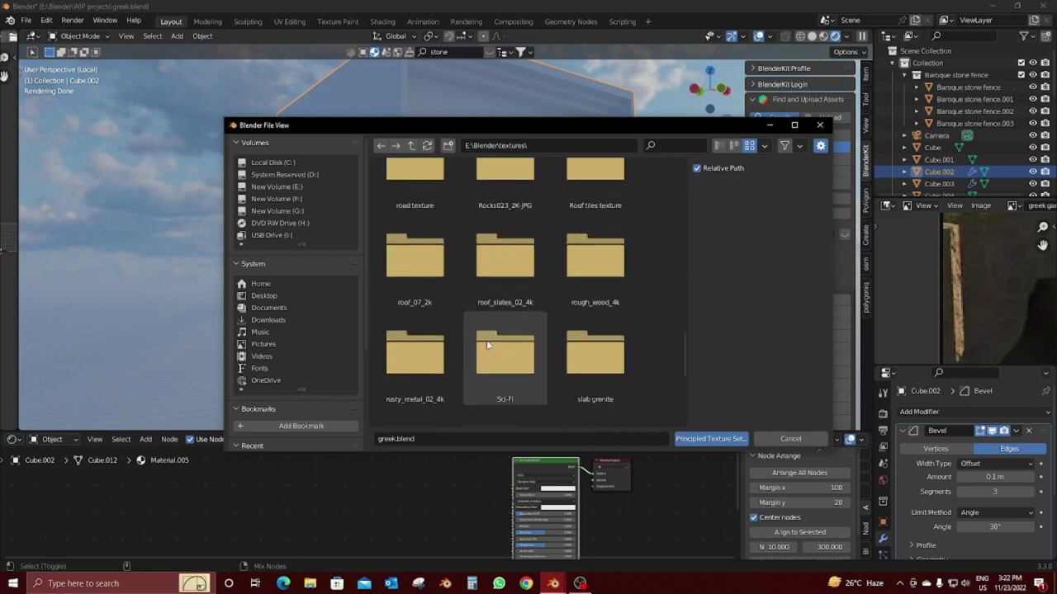
pyautogui.scroll(-2, 487, 345)
pyautogui.scroll(-2, 487, 345)
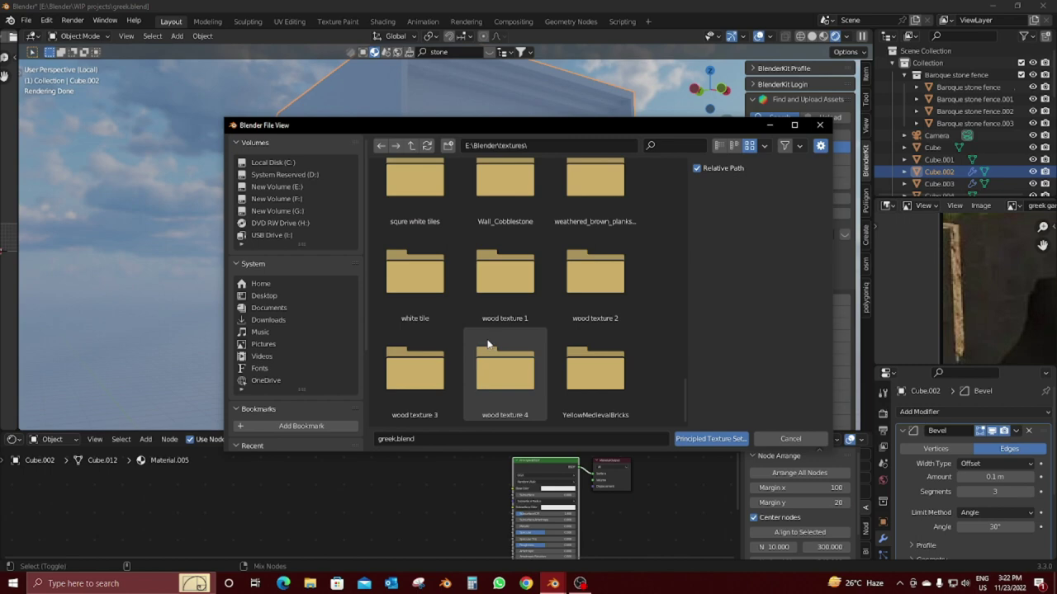
pyautogui.doubleClick(595, 368)
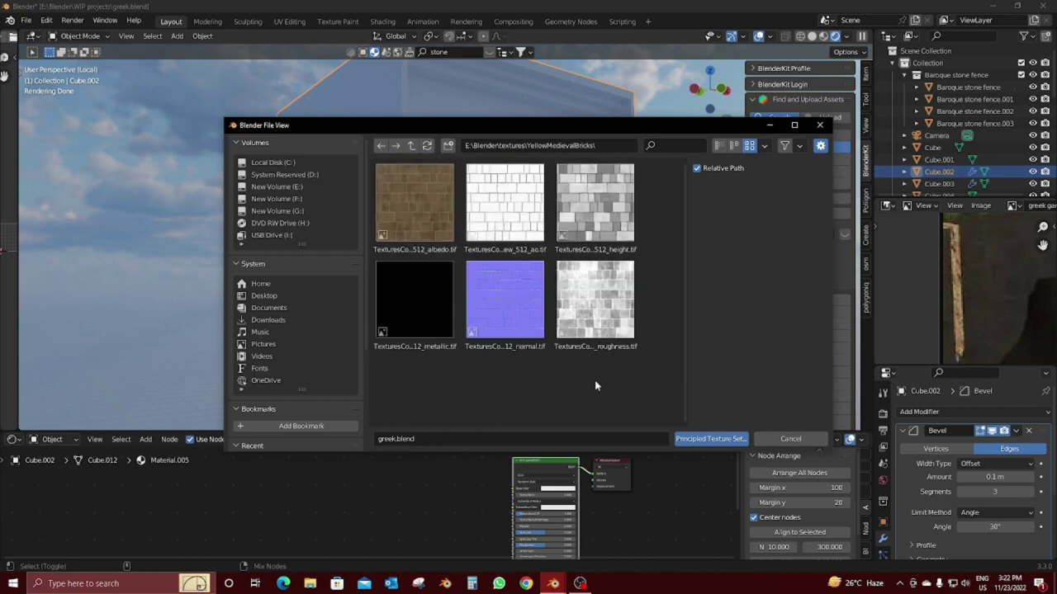
# Step: Build the material from all six YellowMedievalBricks maps and cube-project Cube.002's UVs
pyautogui.press('a')
pyautogui.click(715, 443)
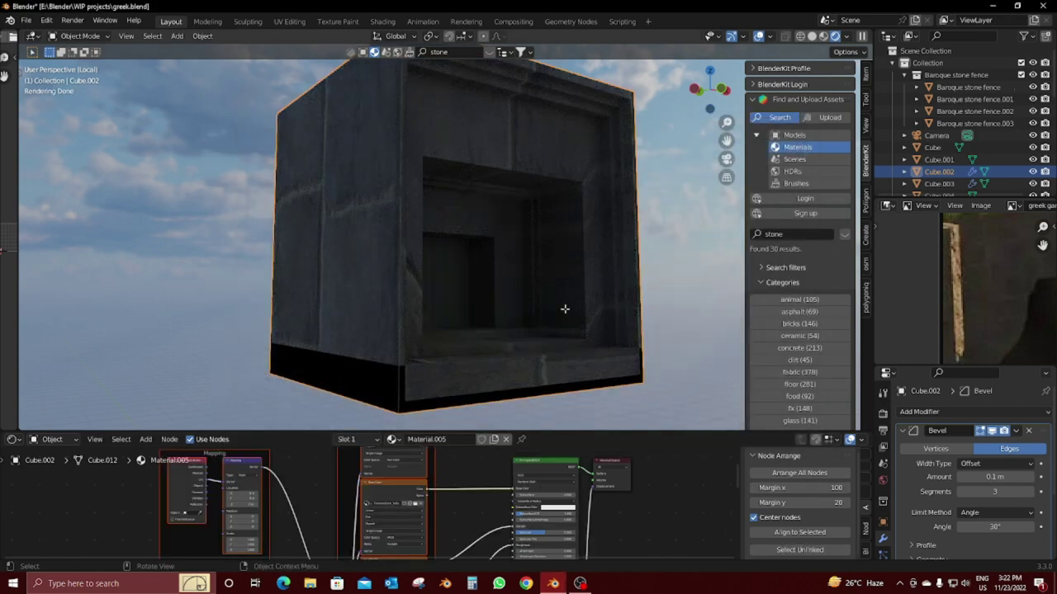
pyautogui.press('Tab')
pyautogui.press('u')
pyautogui.click(566, 313)
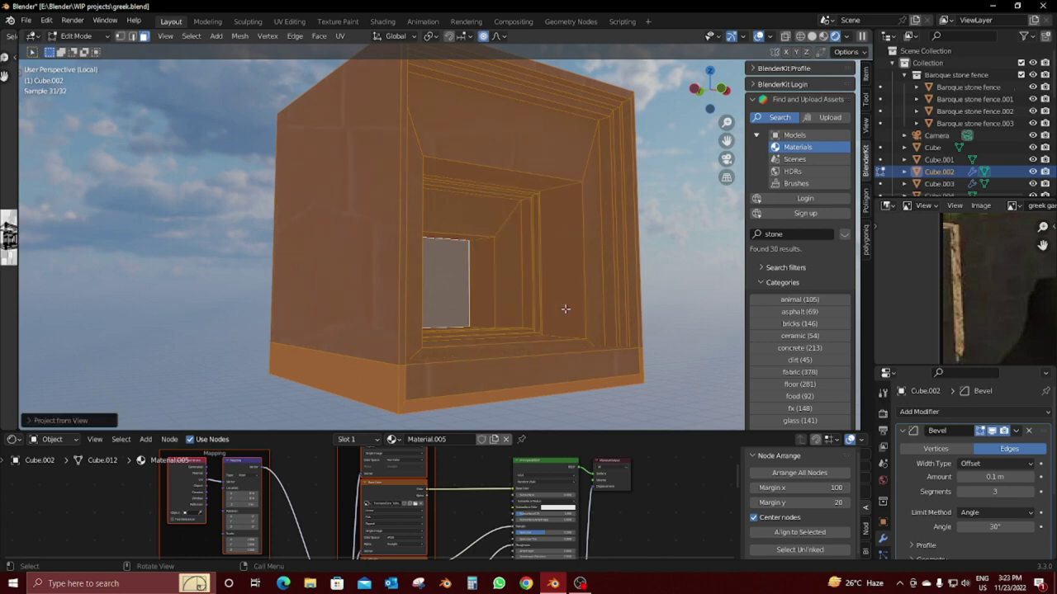
pyautogui.press('u')
pyautogui.click(565, 322)
pyautogui.press('u')
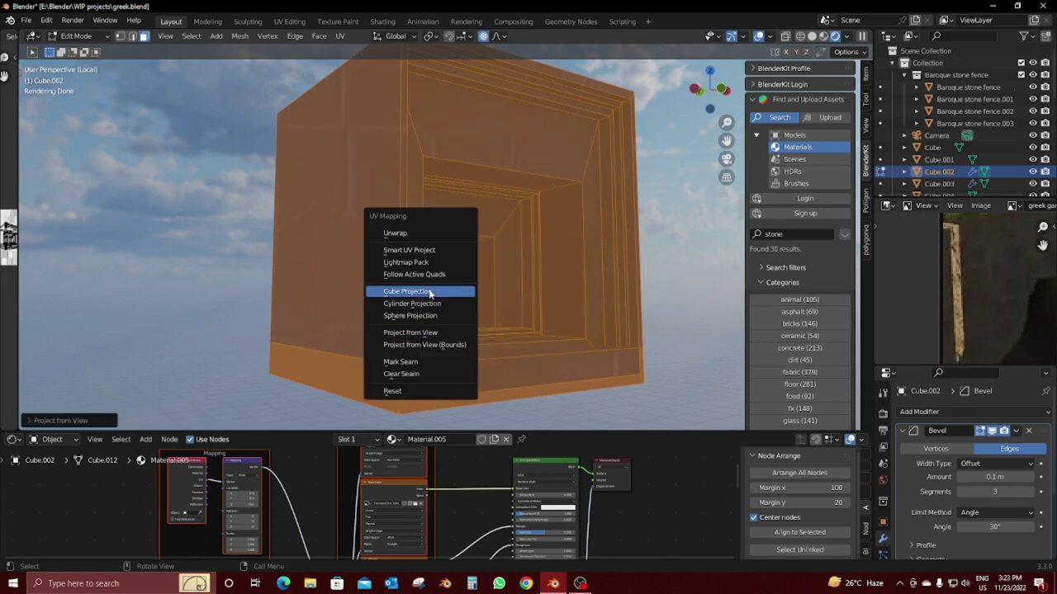
pyautogui.click(505, 290)
# Step: Scale up the UVs so the bricks tile properly, then view through the camera
pyautogui.press('Tab')
pyautogui.moveTo(519, 292)
pyautogui.mouseDown(button='middle')
pyautogui.moveTo(551, 312)
pyautogui.moveTo(406, 464)
pyautogui.mouseUp(button='middle')
pyautogui.moveTo(15, 196); pyautogui.dragTo(189, 198)
pyautogui.moveTo(413, 214); pyautogui.dragTo(640, 234, button='middle')
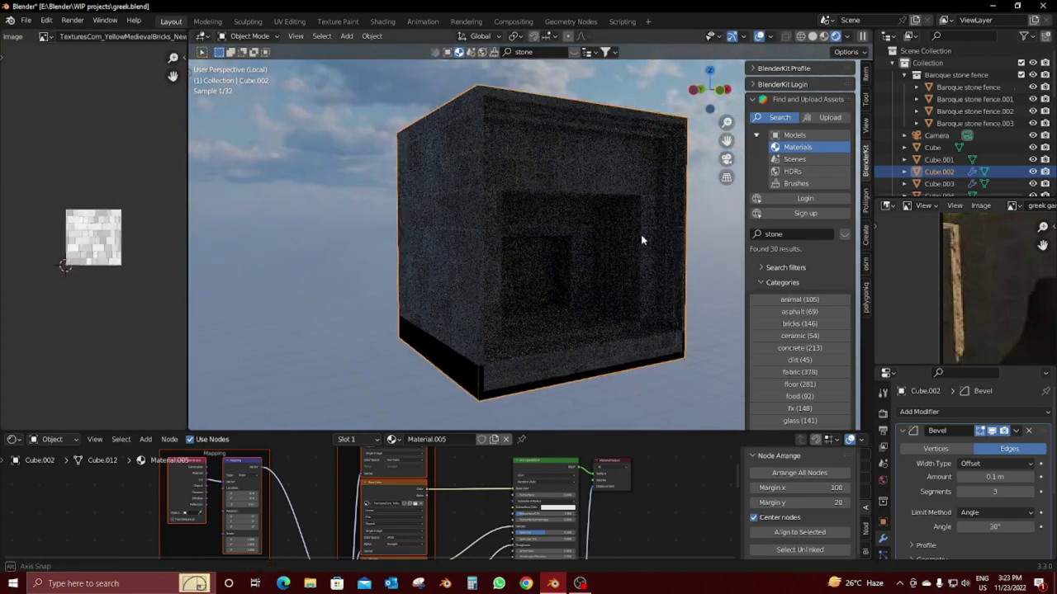
pyautogui.press('Tab')
pyautogui.press('s')
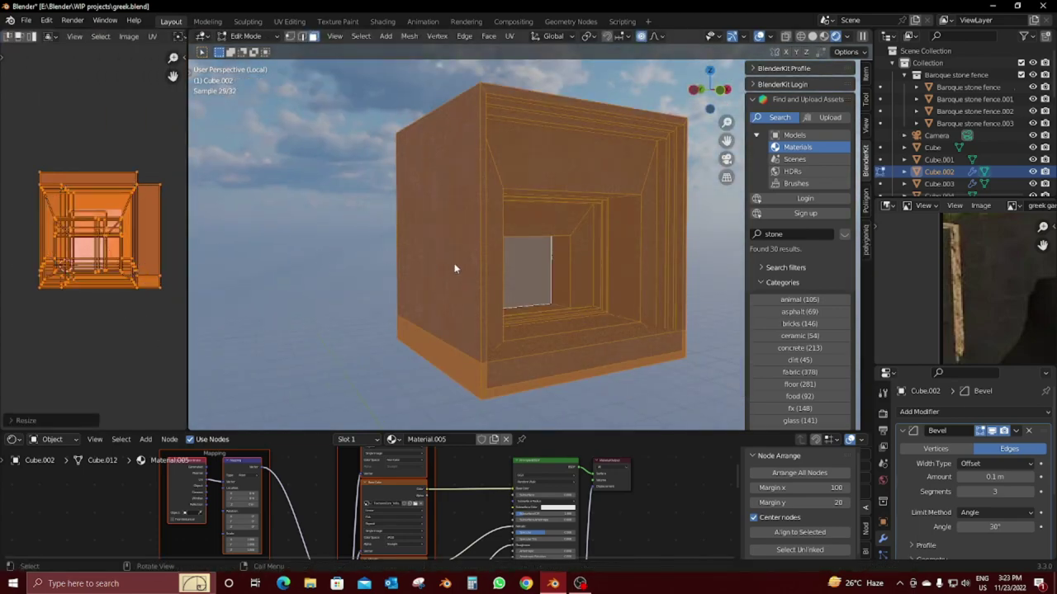
pyautogui.press('Tab')
pyautogui.press('KP_0')
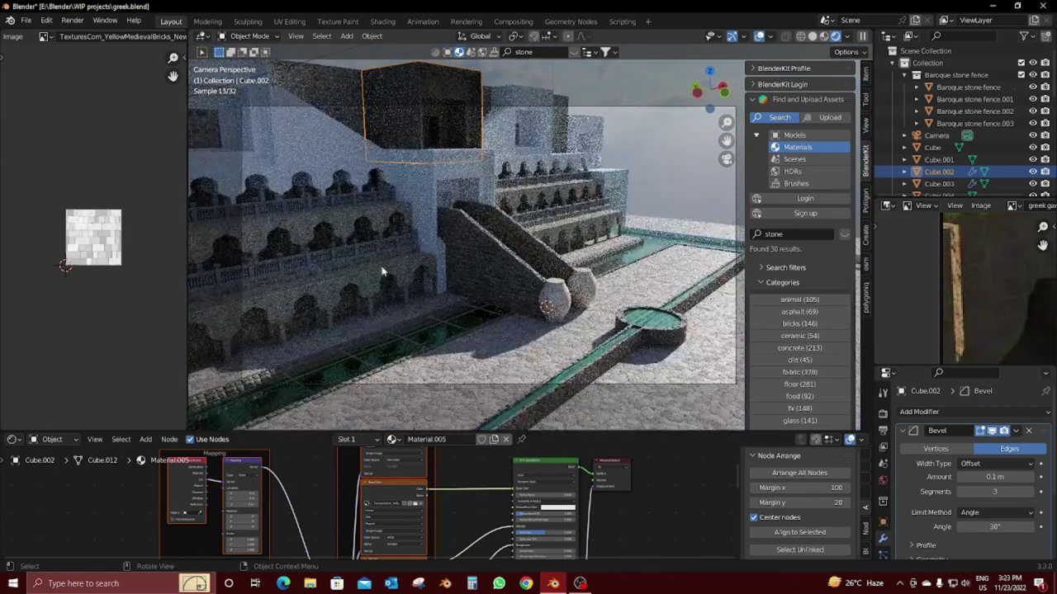
# Step: Link materials across the arch railings and make the arch material a single-user Material.006
pyautogui.click(320, 229)
pyautogui.keyDown('shift'); pyautogui.click(402, 122); pyautogui.keyUp('shift')
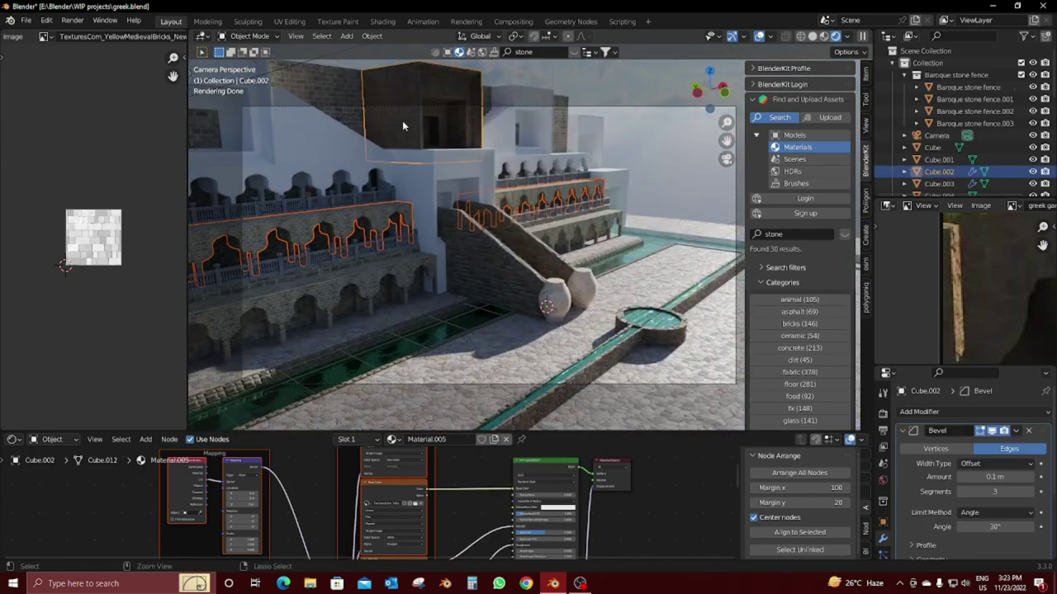
pyautogui.hotkey('ctrl', 'l')
pyautogui.click(402, 121)
pyautogui.keyDown('shift'); pyautogui.click(402, 127); pyautogui.keyUp('shift')
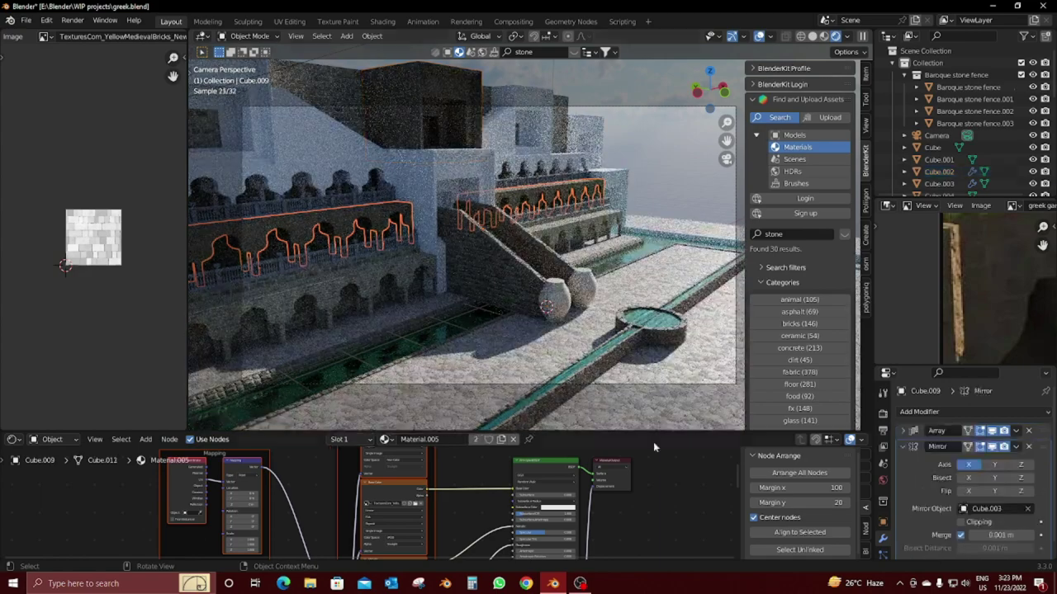
pyautogui.click(474, 444)
# Step: Inspect the arcade's brick texture in local view, then return to the full scene
pyautogui.press('KP_Divide')
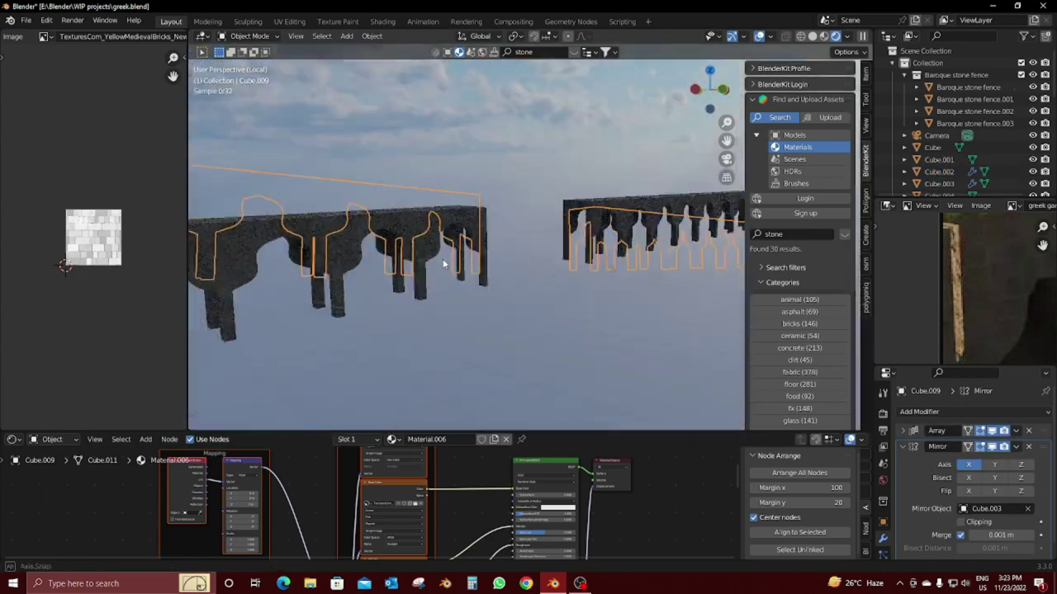
pyautogui.scroll(3, 450, 254)
pyautogui.scroll(3, 445, 268)
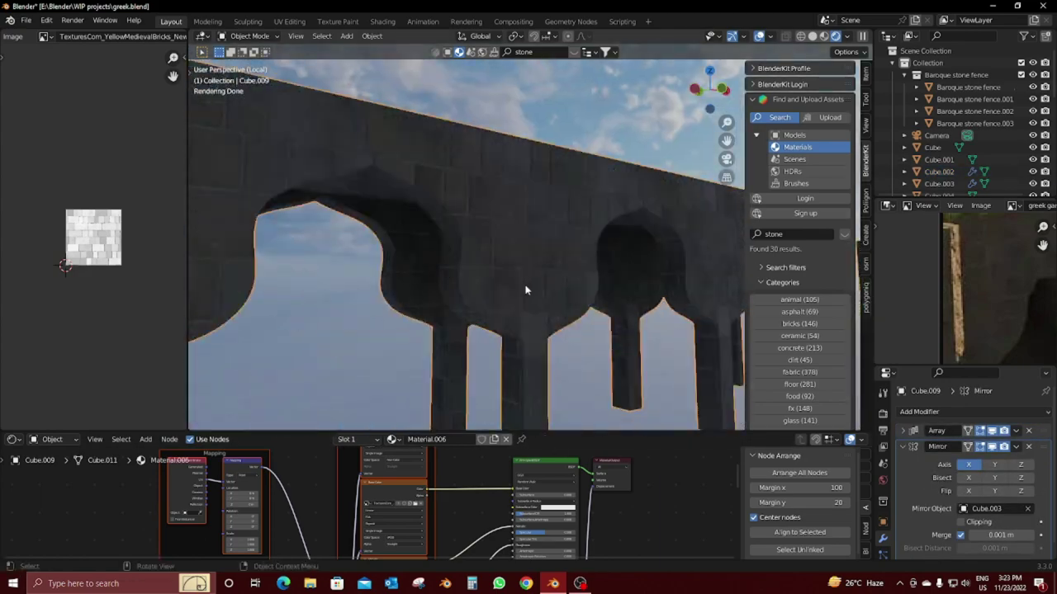
pyautogui.moveTo(525, 289)
pyautogui.mouseDown(button='middle')
pyautogui.moveTo(542, 314)
pyautogui.moveTo(566, 302)
pyautogui.moveTo(500, 306)
pyautogui.moveTo(493, 267)
pyautogui.mouseUp(button='middle')
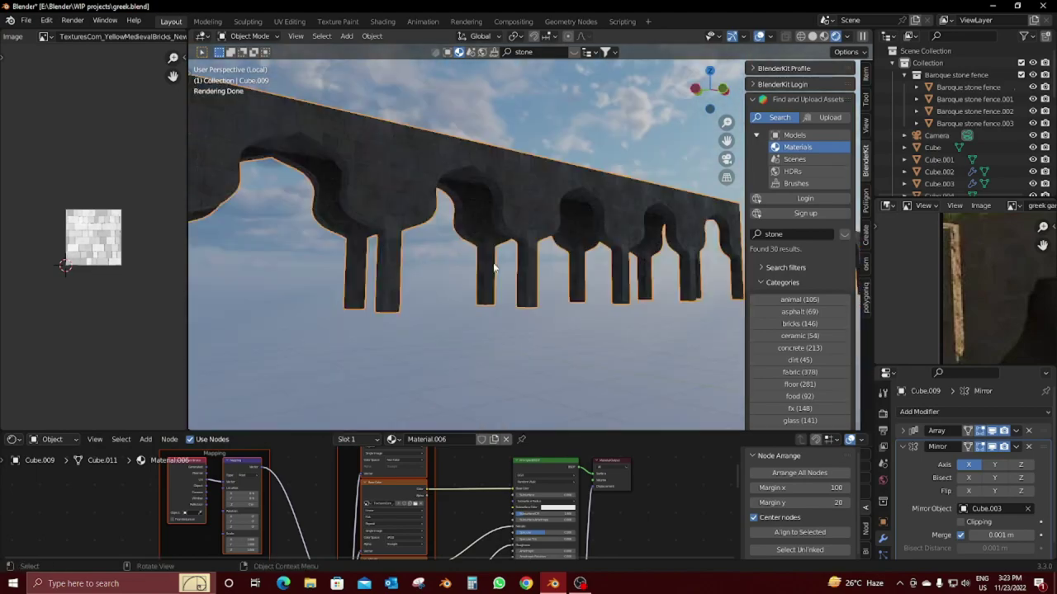
pyautogui.press('KP_Divide')
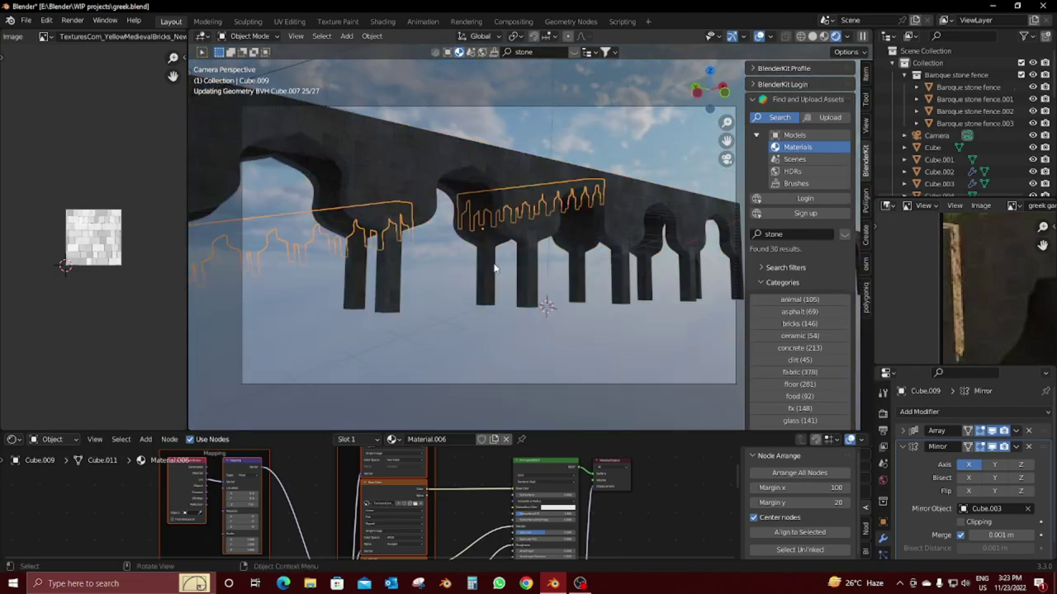
pyautogui.scroll(2, 494, 268)
pyautogui.scroll(2, 522, 266)
pyautogui.moveTo(522, 267); pyautogui.dragTo(424, 271, button='middle')
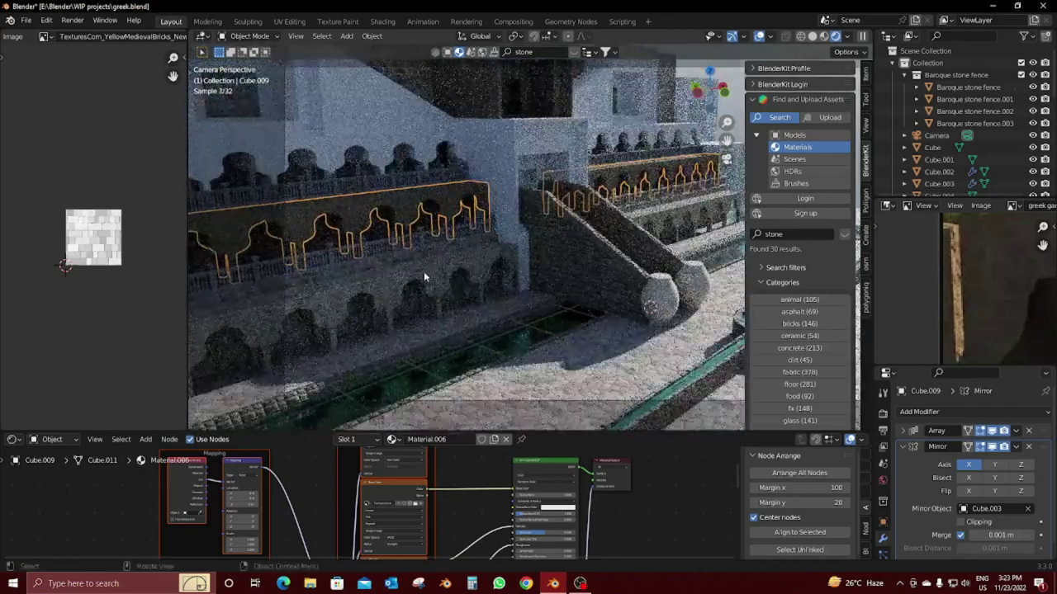
# Step: Link the arcade's brick material onto the lower arcade
pyautogui.keyDown('shift'); pyautogui.click(384, 282); pyautogui.keyUp('shift')
pyautogui.hotkey('ctrl', 'l')
pyautogui.click(314, 203)
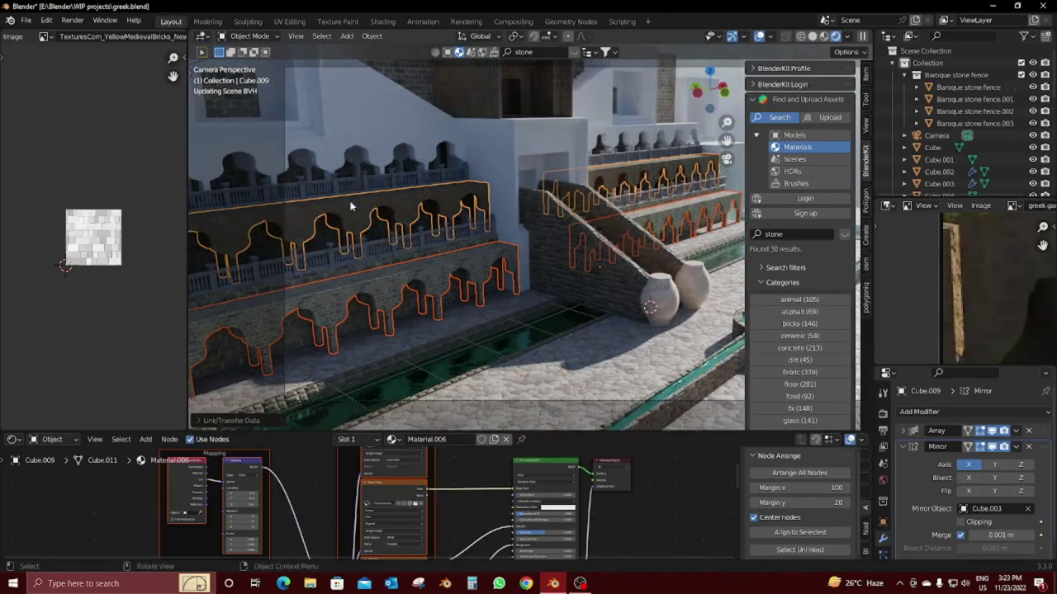
pyautogui.moveTo(426, 334); pyautogui.dragTo(578, 268, button='middle')
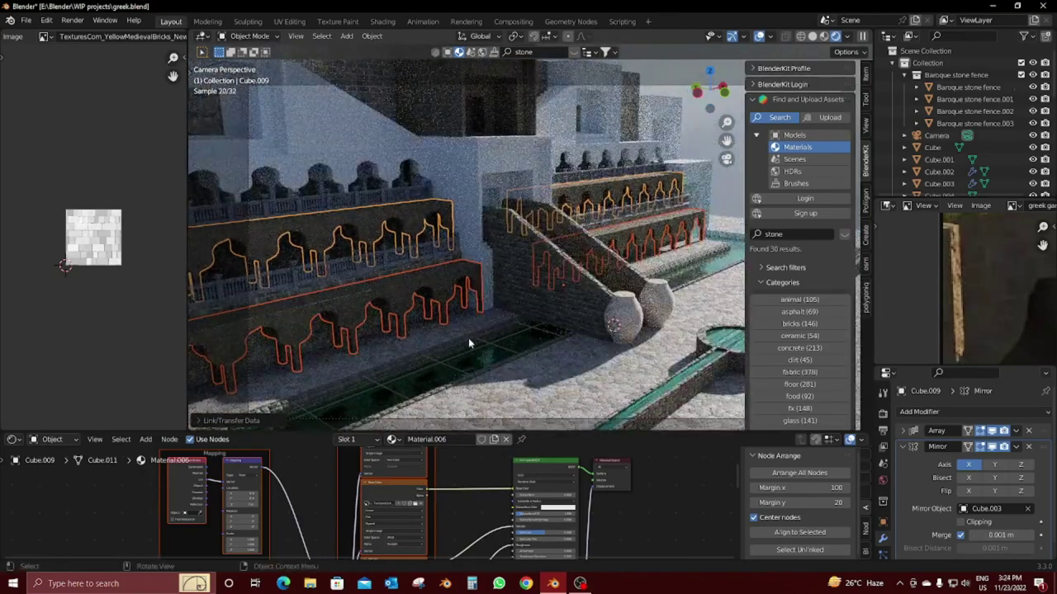
pyautogui.moveTo(468, 343); pyautogui.dragTo(425, 302, button='middle')
pyautogui.click(417, 291)
pyautogui.hotkey('ctrl', 'l')
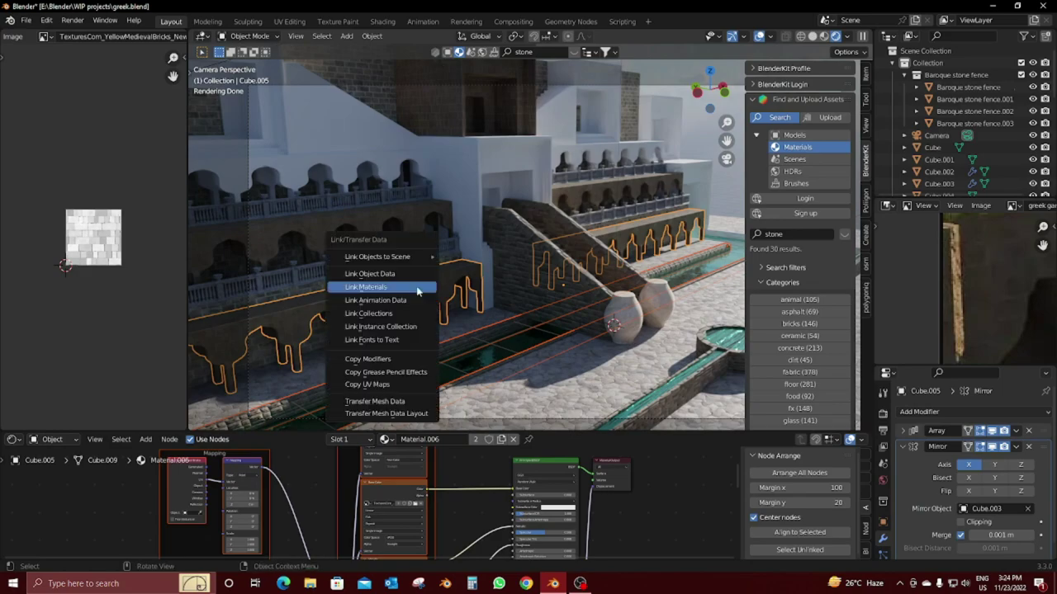
pyautogui.click(417, 291)
# Step: Give both stair side walls the arcade's brick material with Link Materials
pyautogui.click(422, 353)
pyautogui.moveTo(427, 356)
pyautogui.mouseDown(button='middle')
pyautogui.moveTo(513, 343)
pyautogui.moveTo(486, 216)
pyautogui.mouseUp(button='middle')
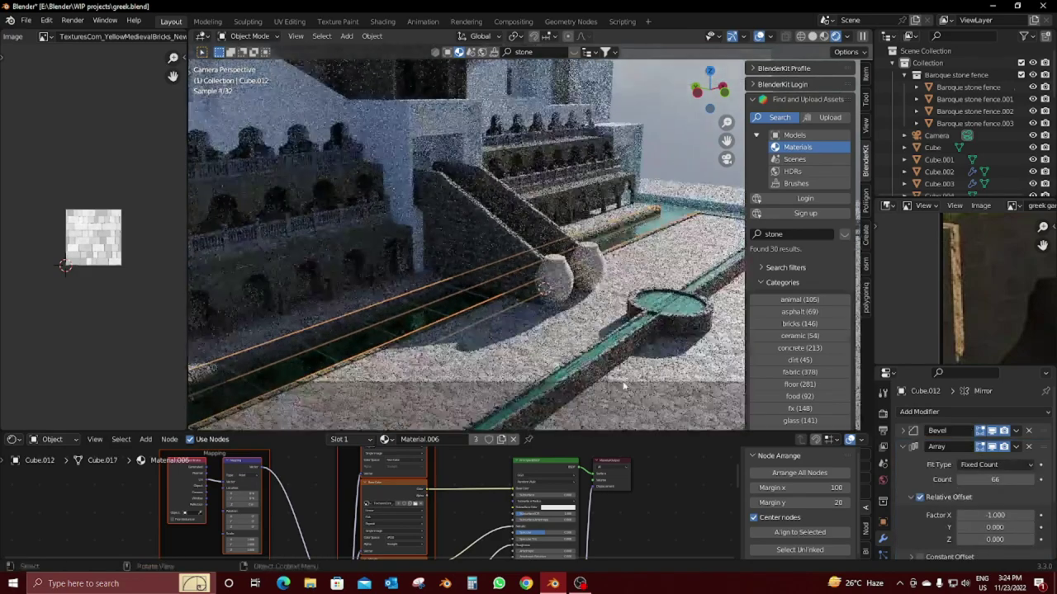
pyautogui.click(486, 216)
pyautogui.keyDown('shift'); pyautogui.click(334, 251); pyautogui.keyUp('shift')
pyautogui.hotkey('ctrl', 'l')
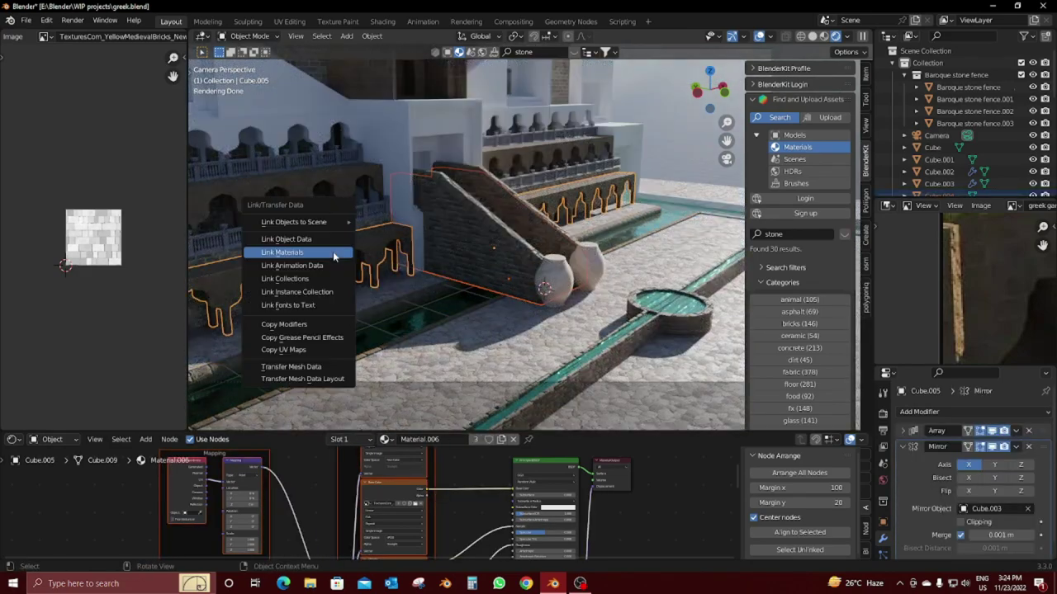
pyautogui.click(333, 252)
pyautogui.scroll(2, 423, 248)
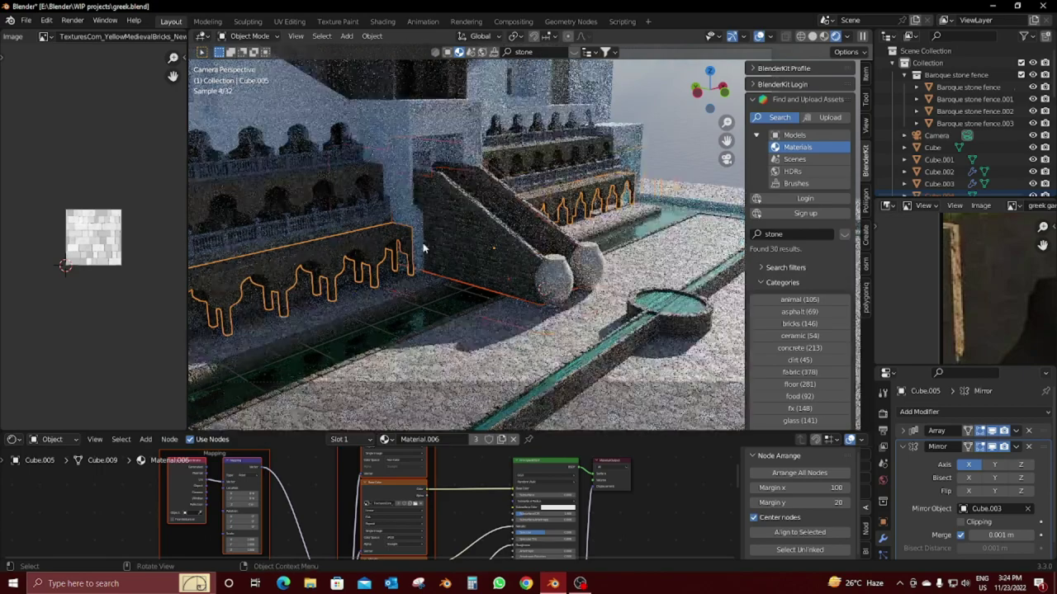
pyautogui.scroll(2, 422, 248)
pyautogui.click(423, 247)
pyautogui.scroll(2, 460, 255)
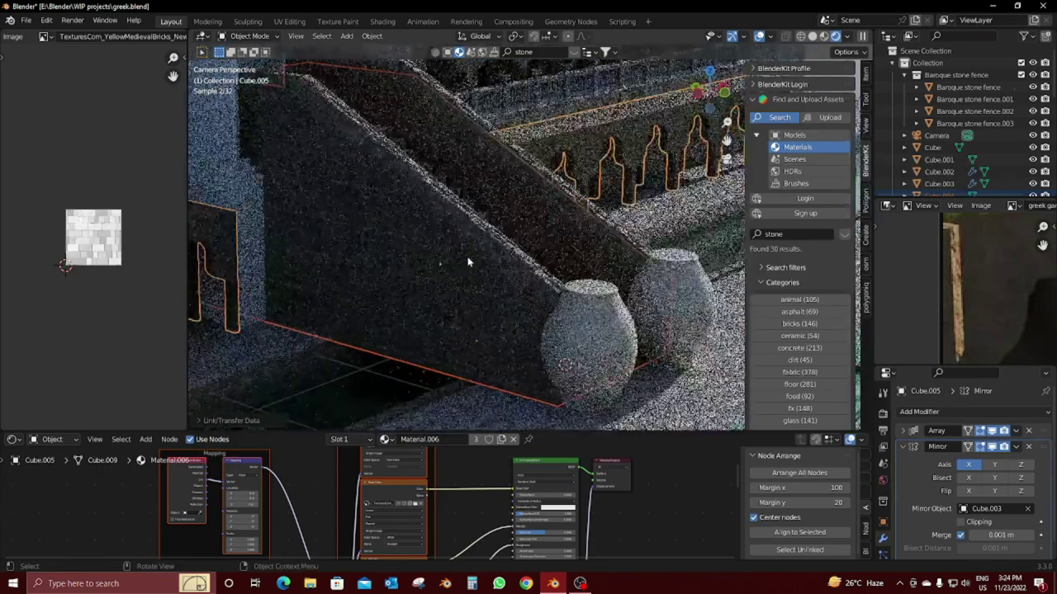
pyautogui.click(465, 259)
pyautogui.hotkey('ctrl', 'l')
pyautogui.click(441, 267)
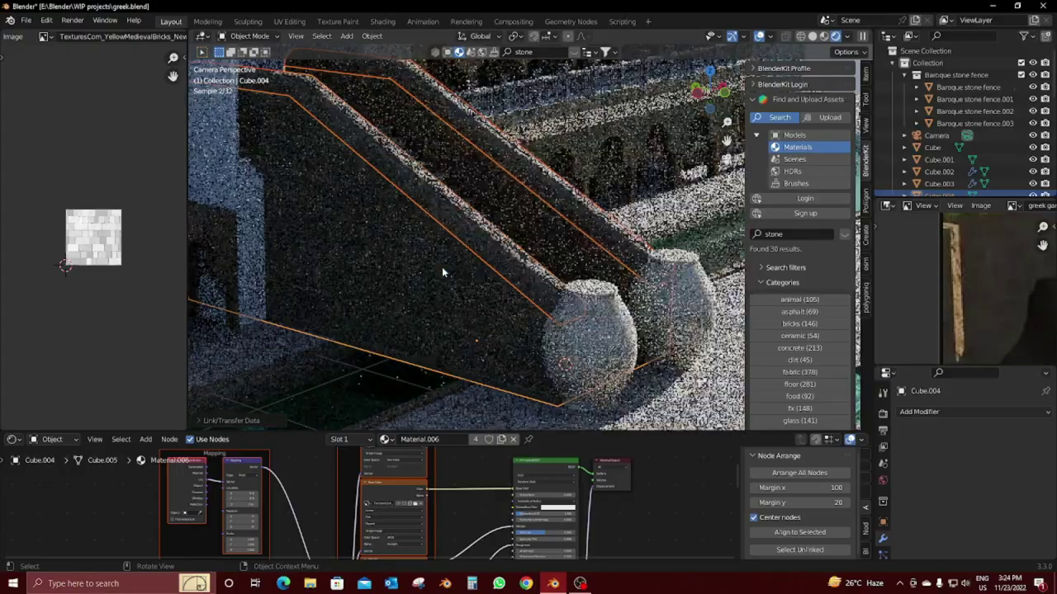
# Step: Link the same material to the balustrade wall and upper arched walls
pyautogui.scroll(2, 591, 305)
pyautogui.moveTo(590, 306)
pyautogui.mouseDown(button='middle')
pyautogui.moveTo(533, 286)
pyautogui.moveTo(561, 259)
pyautogui.moveTo(329, 274)
pyautogui.mouseUp(button='middle')
pyautogui.click(329, 274)
pyautogui.moveTo(277, 159)
pyautogui.mouseDown(button='middle')
pyautogui.moveTo(455, 253)
pyautogui.moveTo(377, 137)
pyautogui.mouseUp(button='middle')
pyautogui.scroll(2, 455, 253)
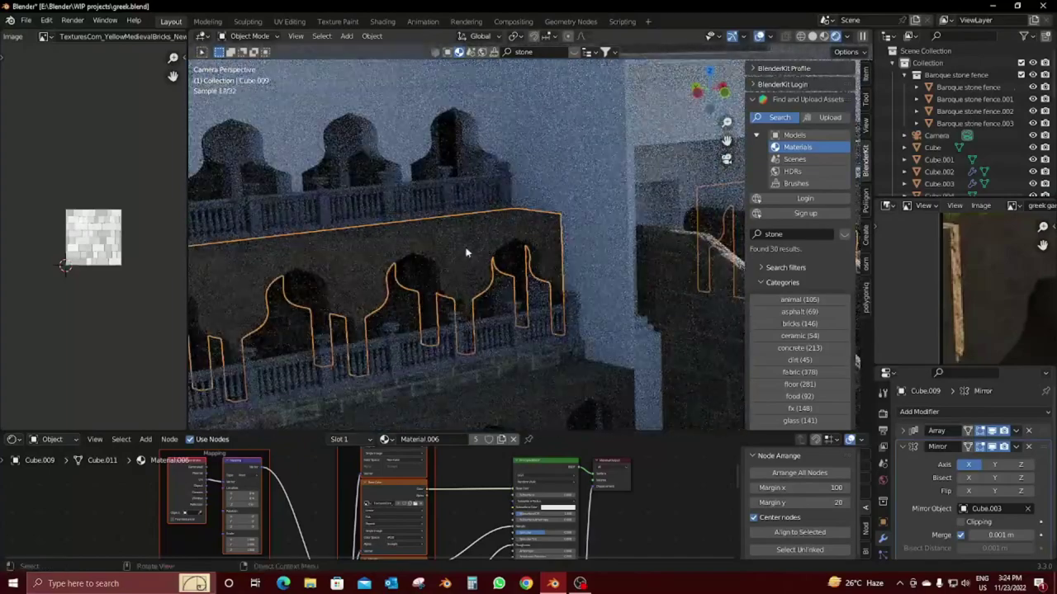
pyautogui.keyDown('shift'); pyautogui.click(377, 106); pyautogui.keyUp('shift')
pyautogui.keyDown('shift'); pyautogui.click(415, 246); pyautogui.keyUp('shift')
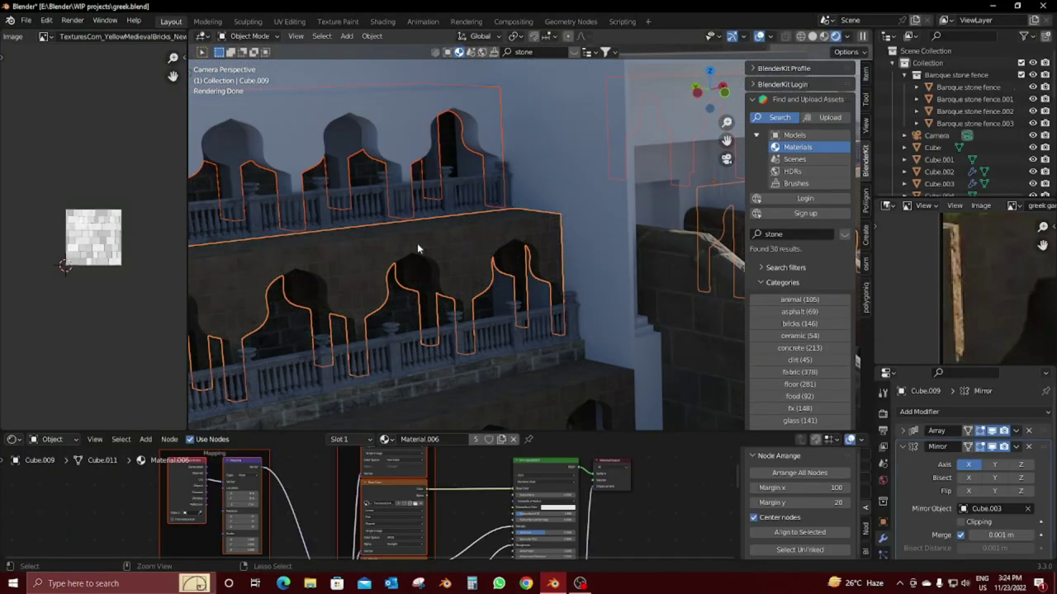
pyautogui.hotkey('ctrl', 'l')
pyautogui.click(417, 243)
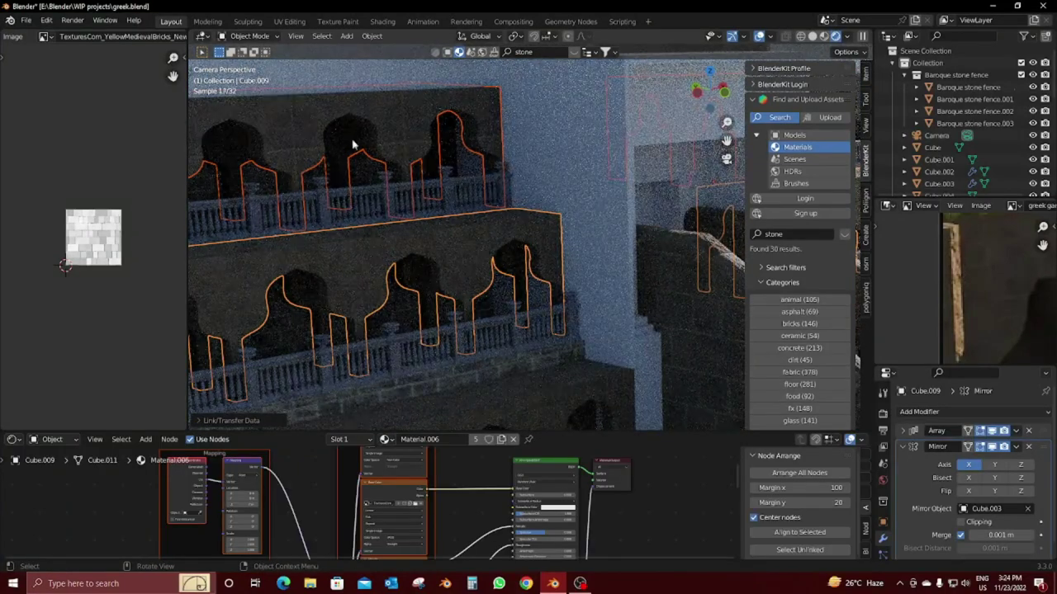
pyautogui.keyDown('shift'); pyautogui.click(354, 134); pyautogui.keyUp('shift')
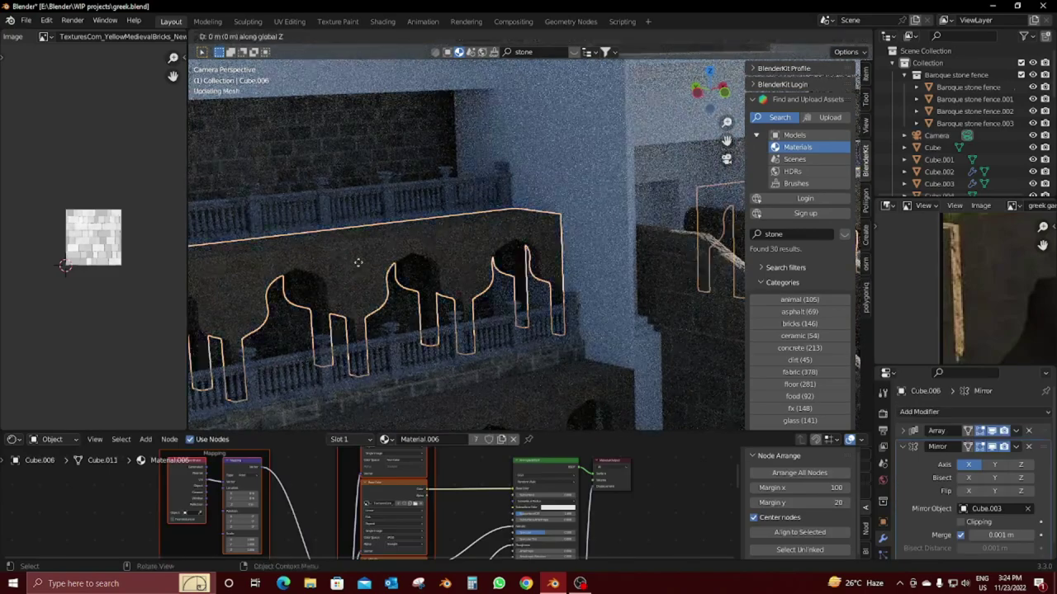
# Step: Place the duplicated arched wall further along the Y axis beside the balcony
pyautogui.click(358, 262)
pyautogui.moveTo(462, 279); pyautogui.dragTo(225, 329, button='middle')
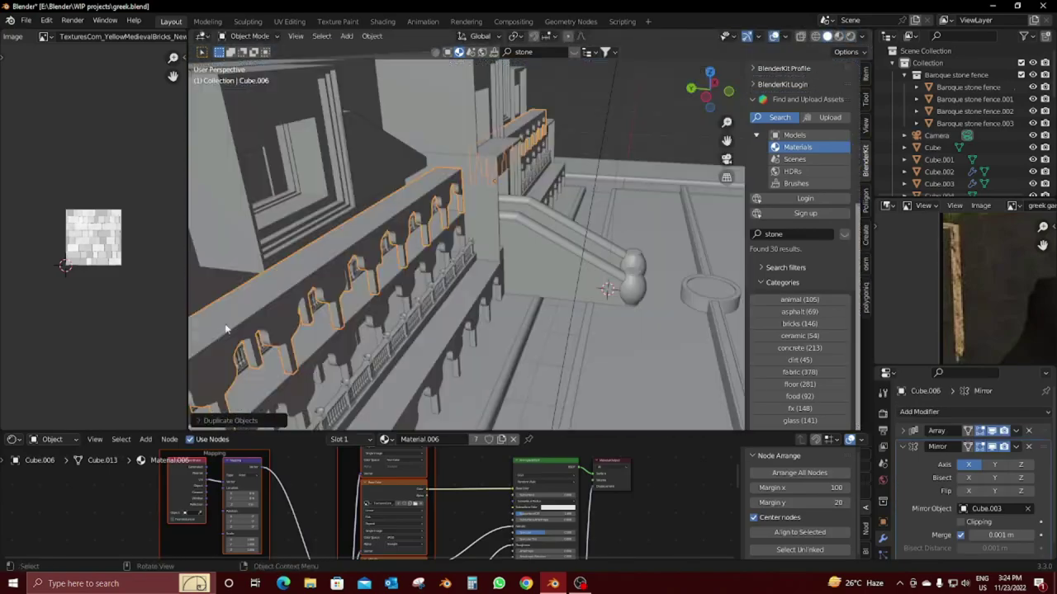
pyautogui.moveTo(187, 314); pyautogui.dragTo(18, 314)
pyautogui.moveTo(207, 307); pyautogui.dragTo(412, 300, button='middle')
pyautogui.scroll(3, 554, 314)
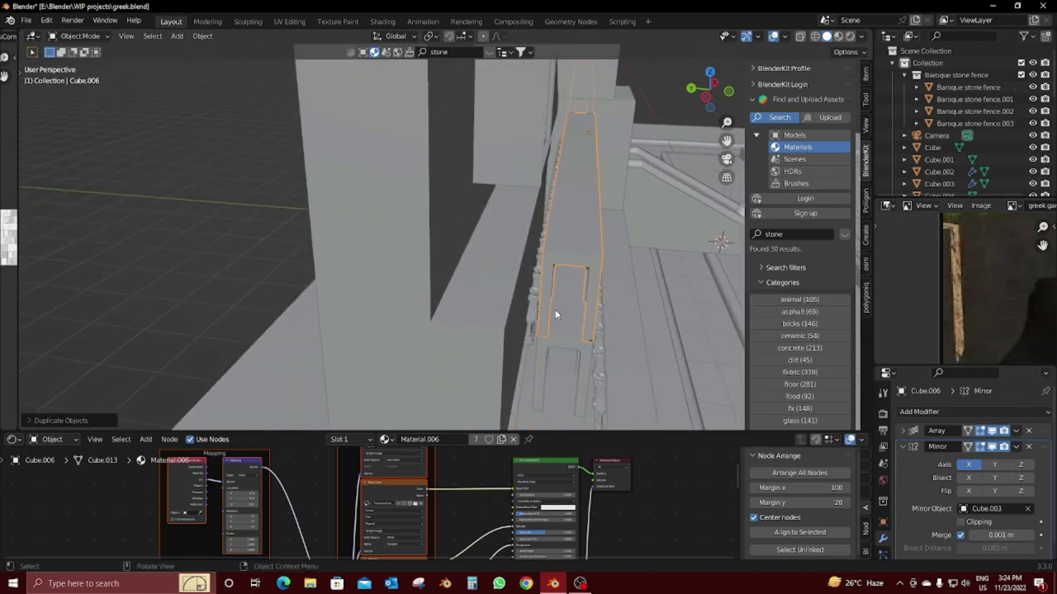
pyautogui.click(524, 300)
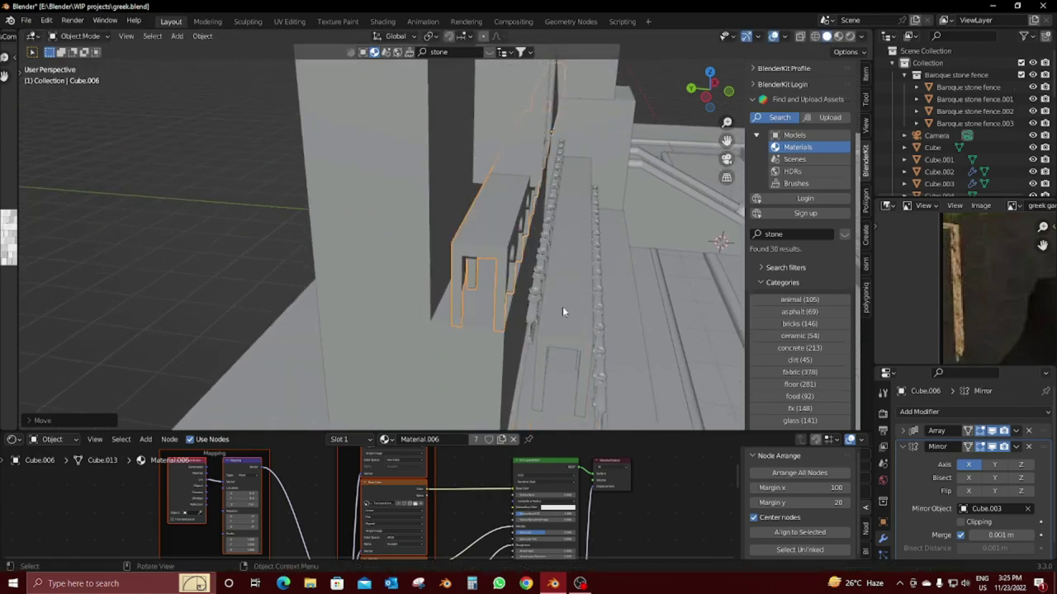
# Step: Adjust a single arched wall's position, trying X, Y and Z axis constraints
pyautogui.moveTo(562, 306); pyautogui.dragTo(399, 243, button='middle')
pyautogui.scroll(4, 400, 243)
pyautogui.moveTo(484, 269); pyautogui.dragTo(499, 270, button='middle')
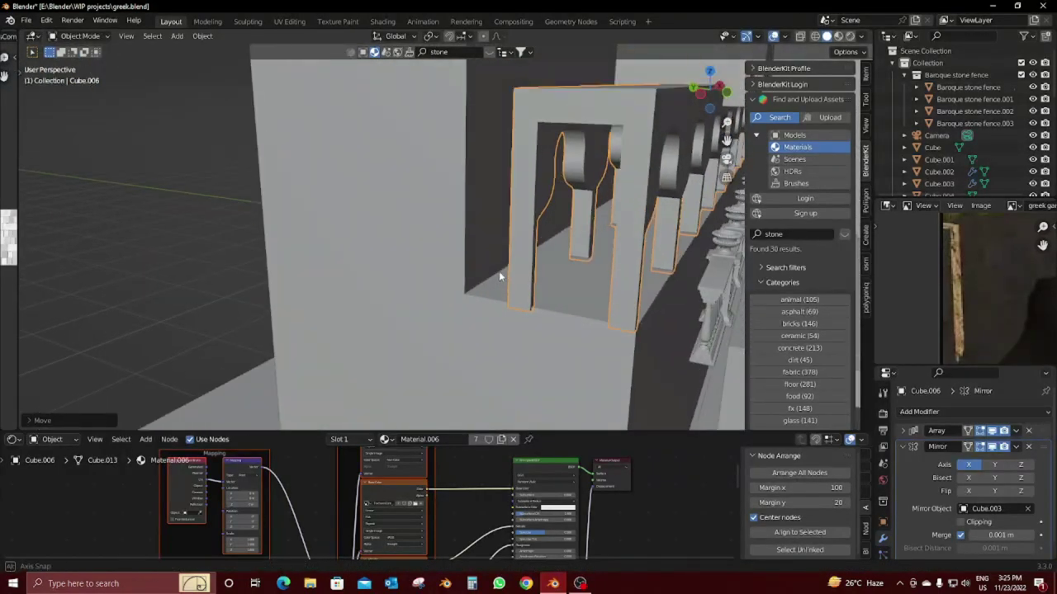
pyautogui.click(518, 266)
pyautogui.press('g')
pyautogui.press('x')
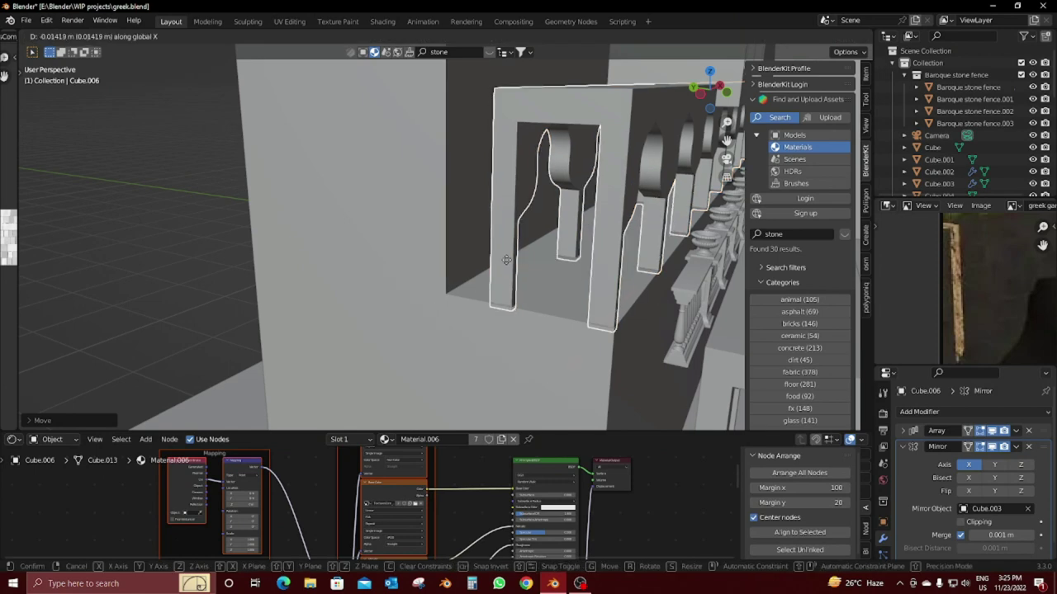
pyautogui.press('y')
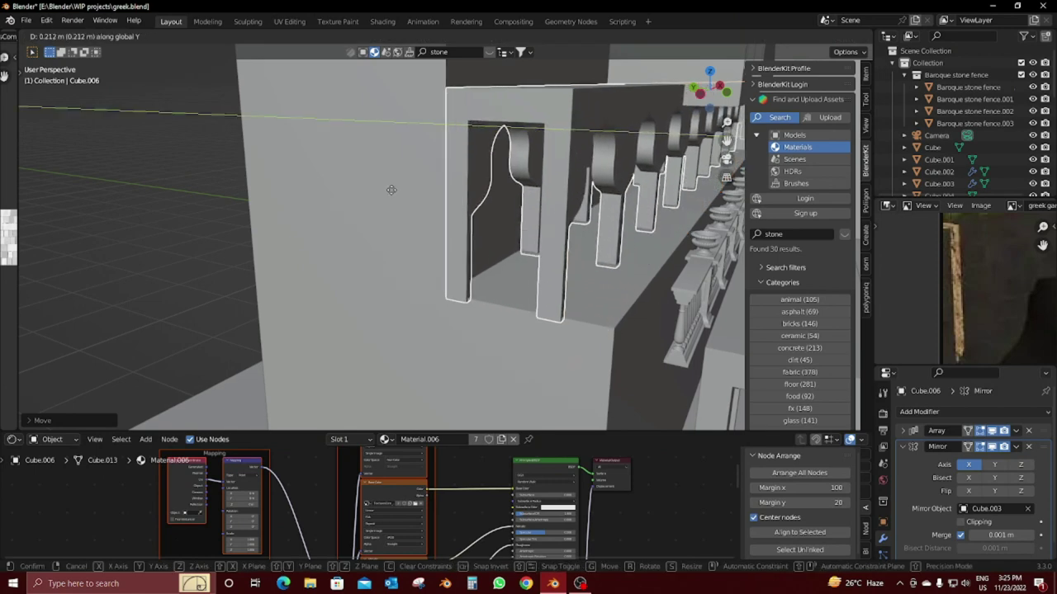
pyautogui.press('z')
pyautogui.press('Escape')
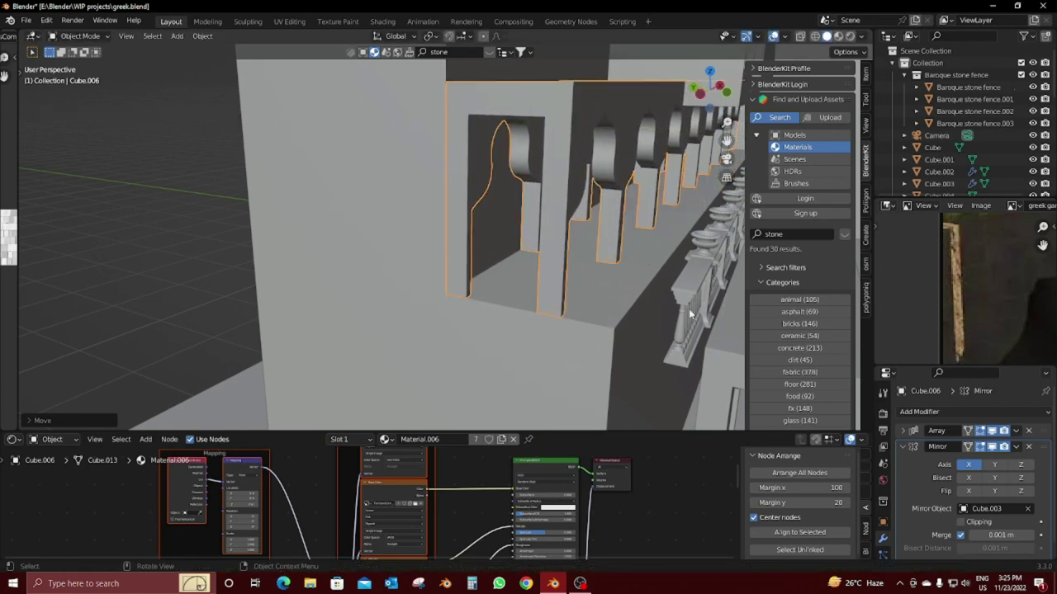
# Step: Slide the Baroque stone fence.002 along X to line up with the arches
pyautogui.click(689, 308)
pyautogui.press('g')
pyautogui.press('x')
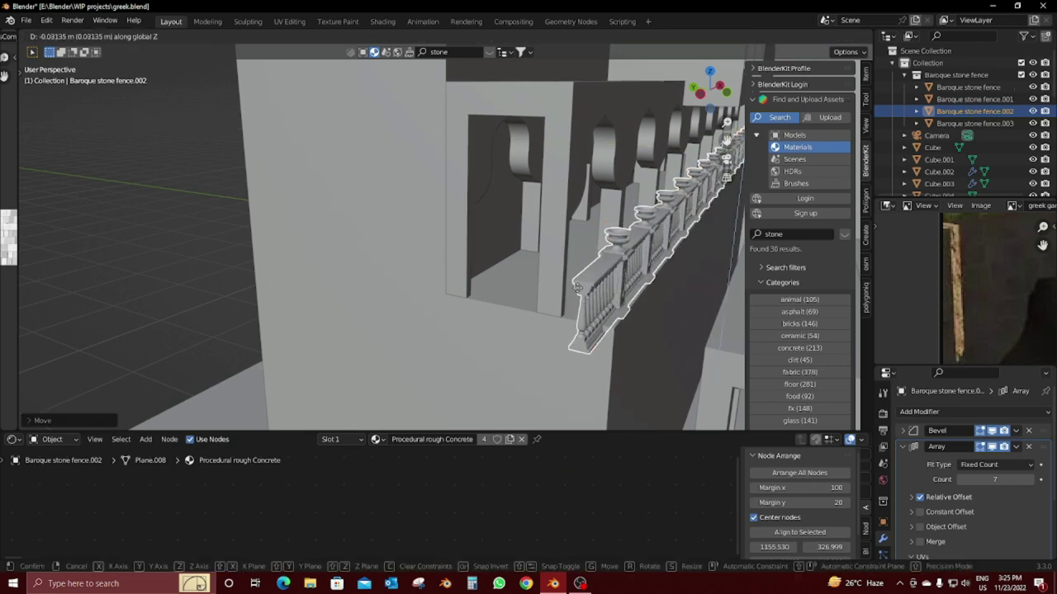
pyautogui.click(625, 296)
# Step: Check the new placement from a few angles and return to the camera view
pyautogui.scroll(-3, 625, 295)
pyautogui.moveTo(625, 295); pyautogui.dragTo(510, 269, button='middle')
pyautogui.scroll(3, 511, 269)
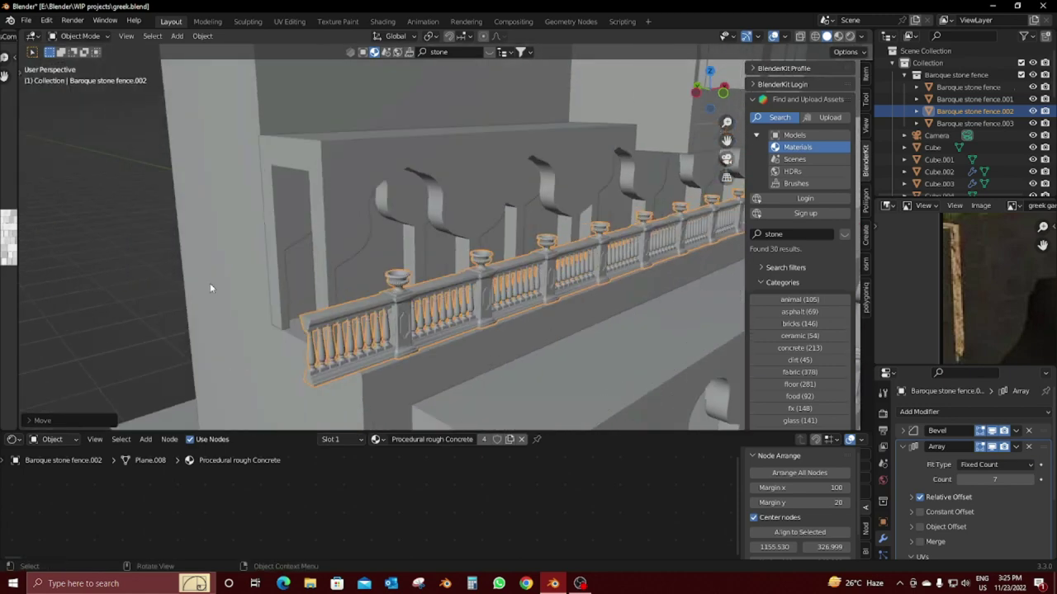
pyautogui.scroll(-4, 209, 283)
pyautogui.moveTo(135, 250); pyautogui.dragTo(388, 261, button='middle')
pyautogui.press('KP_0')
pyautogui.keyDown('shift'); pyautogui.moveTo(483, 239); pyautogui.dragTo(514, 235, button='middle'); pyautogui.keyUp('shift')
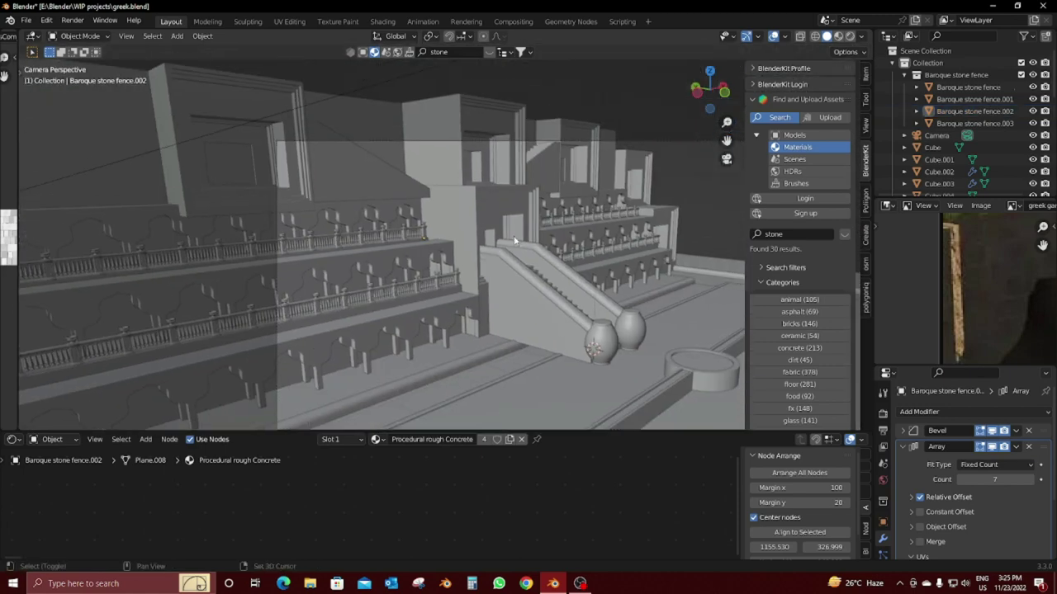
# Step: In rendered preview, link the stone material to another wall block and cube-project its UVs
pyautogui.press('z')
pyautogui.press('8')
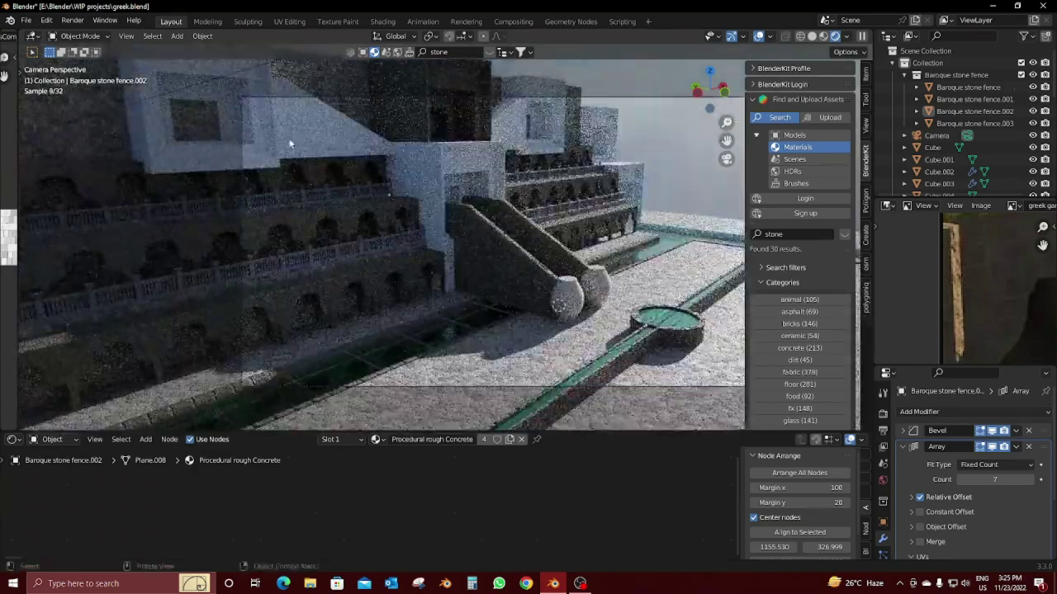
pyautogui.click(256, 137)
pyautogui.keyDown('shift'); pyautogui.click(421, 116); pyautogui.keyUp('shift')
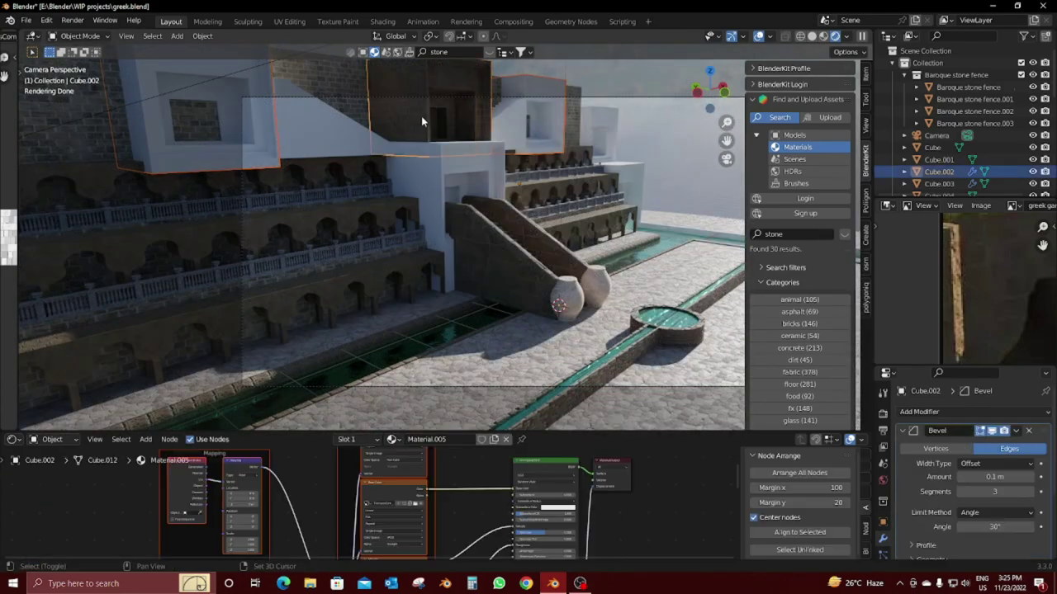
pyautogui.hotkey('ctrl', 'l')
pyautogui.click(421, 115)
pyautogui.click(149, 133)
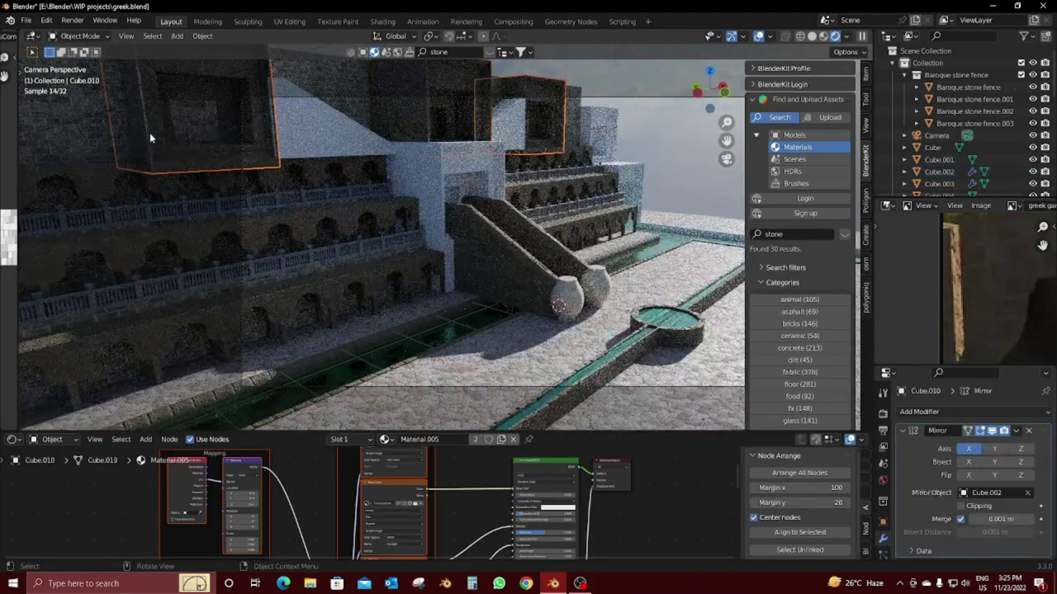
pyautogui.press('Tab')
pyautogui.press('u')
pyautogui.click(149, 133)
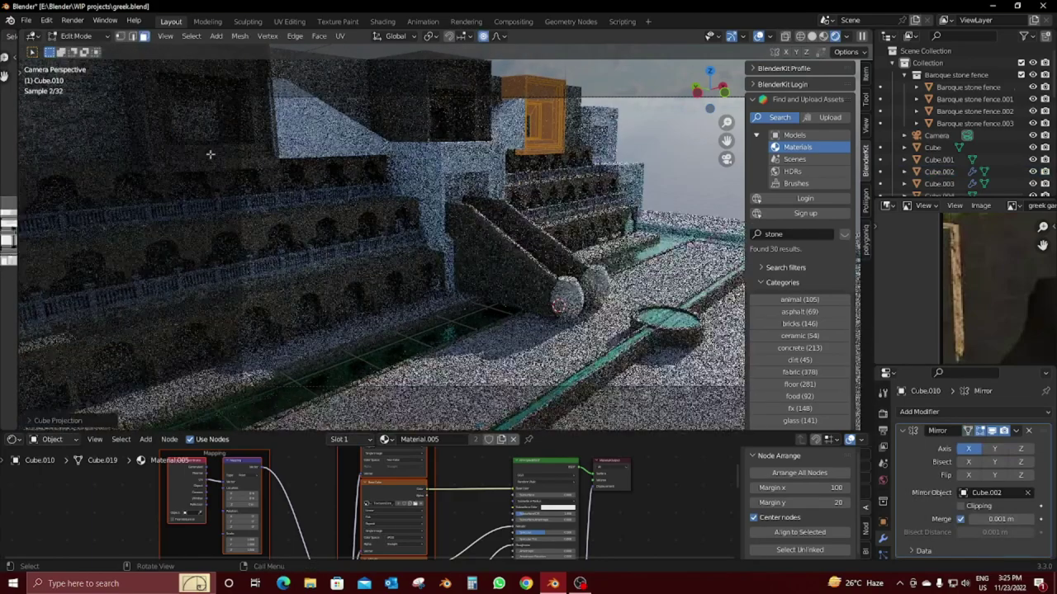
pyautogui.press('Tab')
# Step: Nudge the long Cube object along the Y axis
pyautogui.click(194, 125)
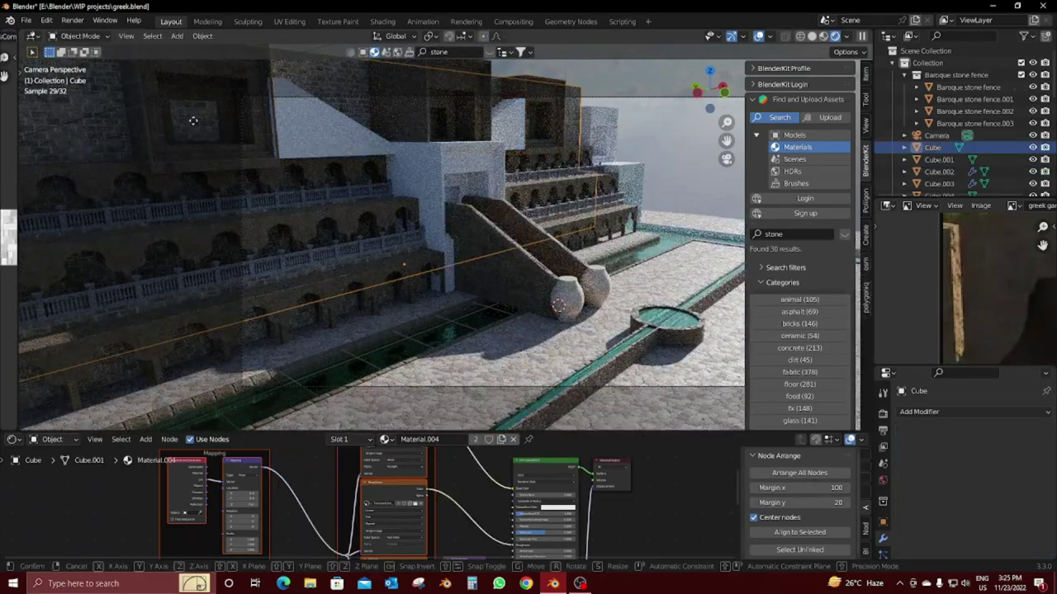
pyautogui.press('y')
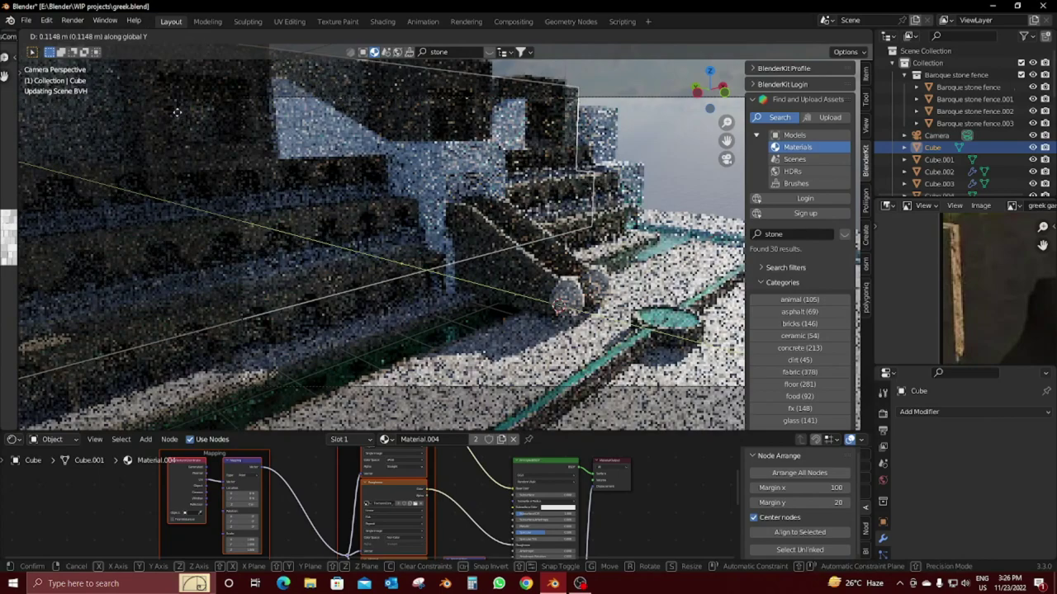
pyautogui.click(134, 100)
# Step: Link the stone material to two more building blocks and cube-project their textures
pyautogui.click(475, 125)
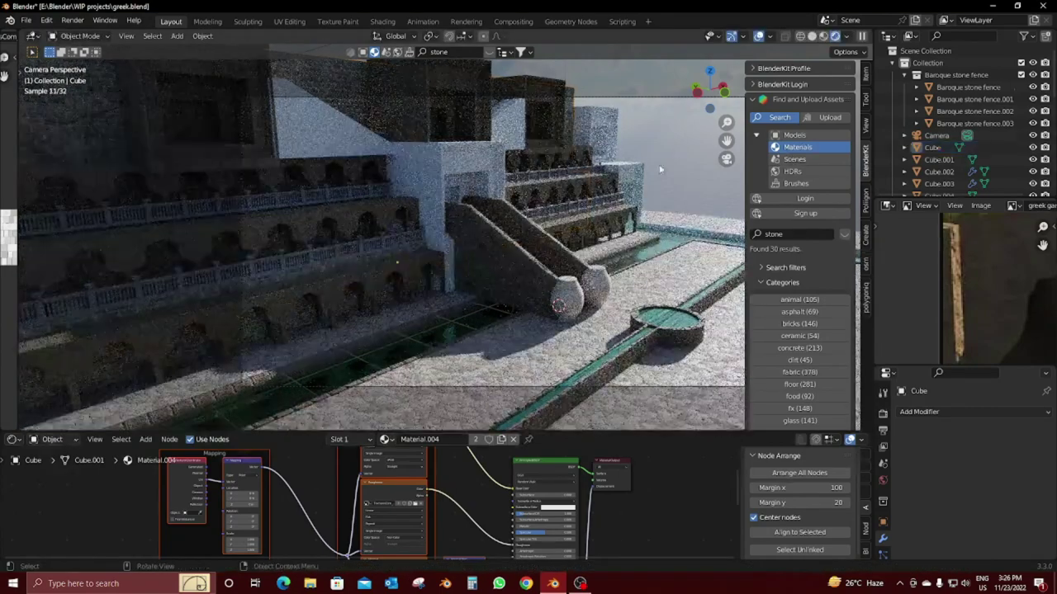
pyautogui.hotkey('ctrl', 'l')
pyautogui.click(474, 120)
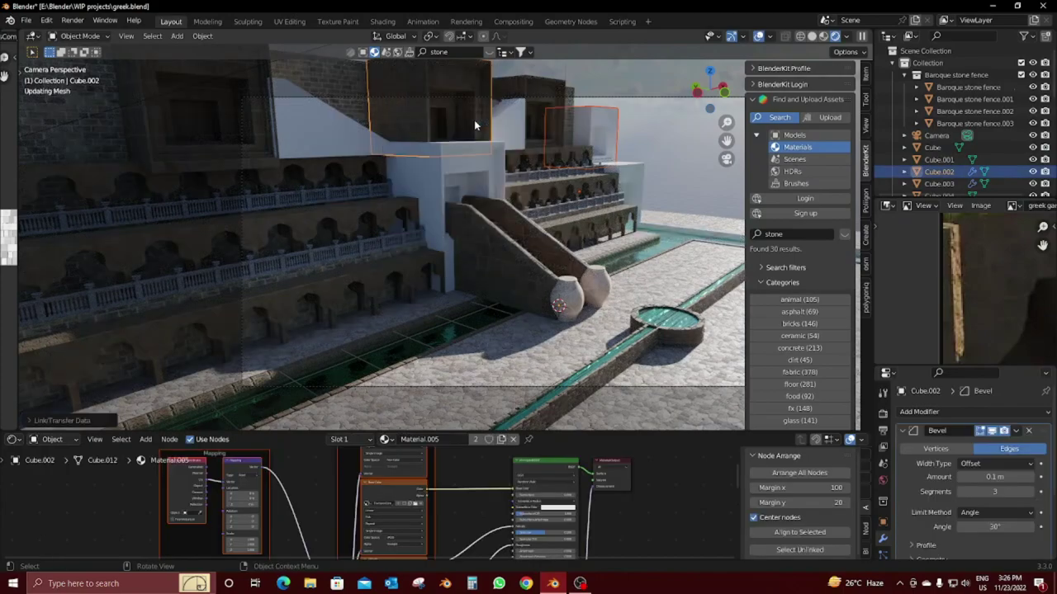
pyautogui.click(582, 132)
pyautogui.hotkey('ctrl', 'l')
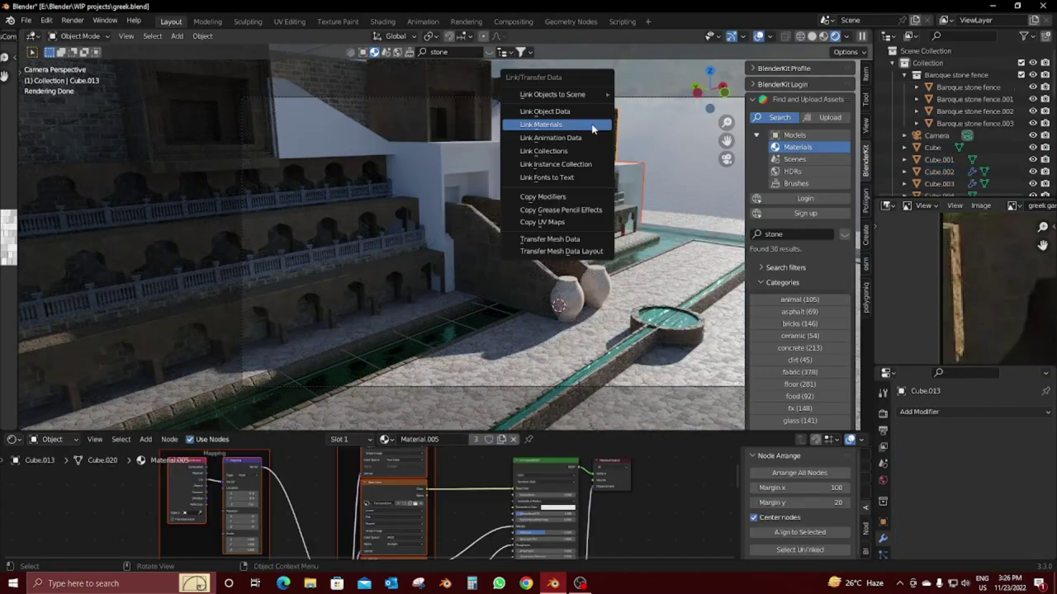
pyautogui.click(578, 125)
pyautogui.rightClick(609, 127)
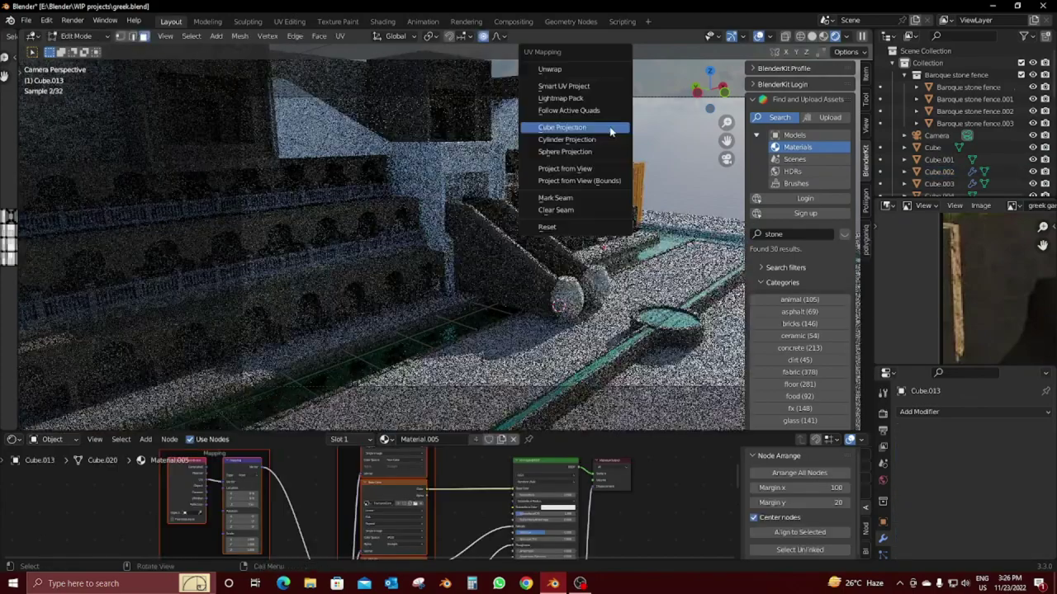
pyautogui.press('Tab')
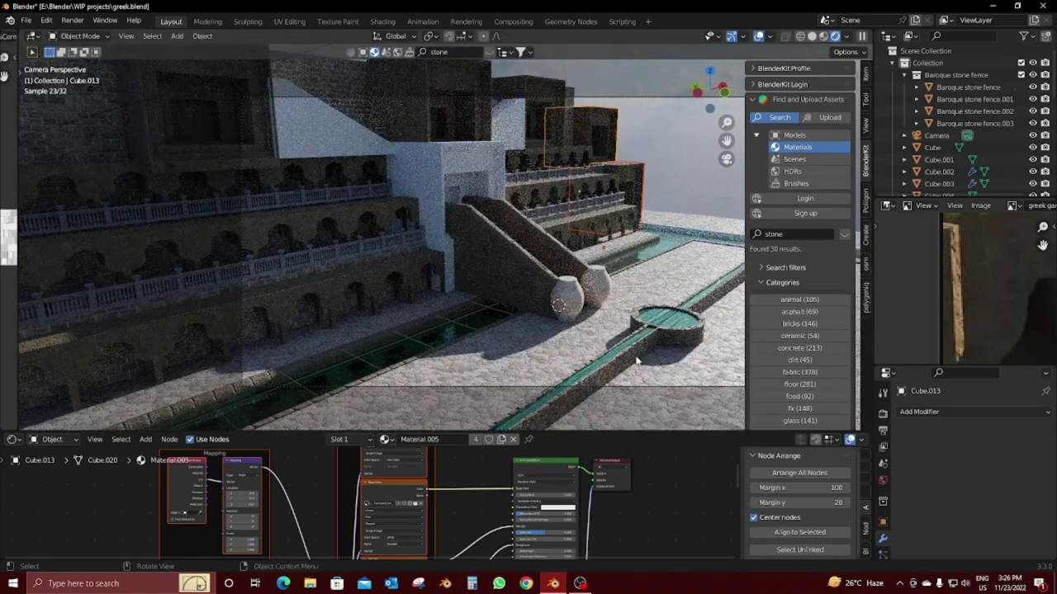
# Step: Give the canal Cylinder the stone material with cube-projected UVs
pyautogui.hotkey('ctrl', 'l')
pyautogui.click(500, 274)
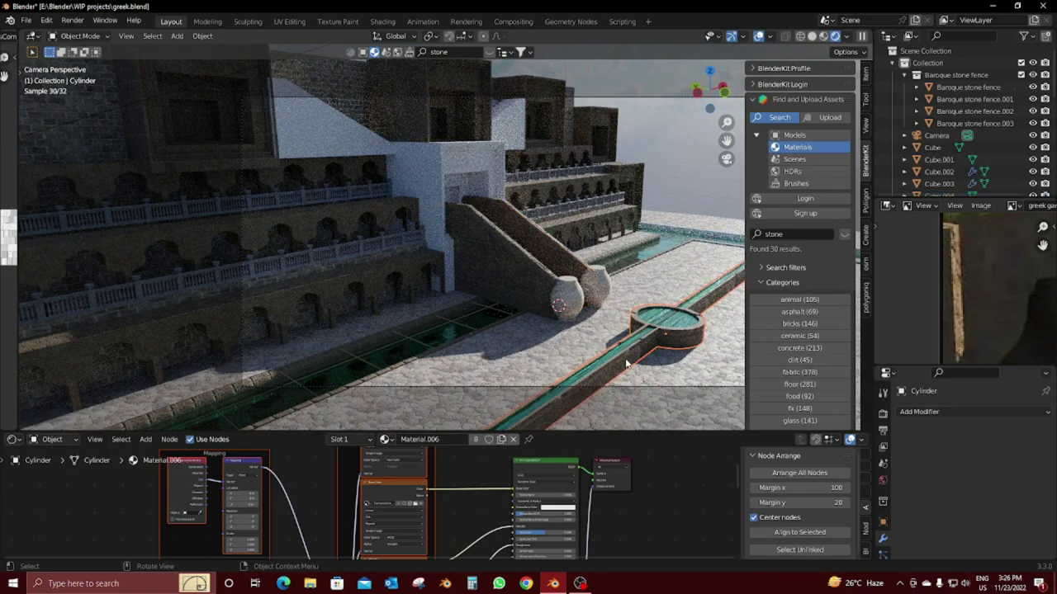
pyautogui.press('Tab')
pyautogui.hotkey('ctrl', 'l')
pyautogui.click(625, 358)
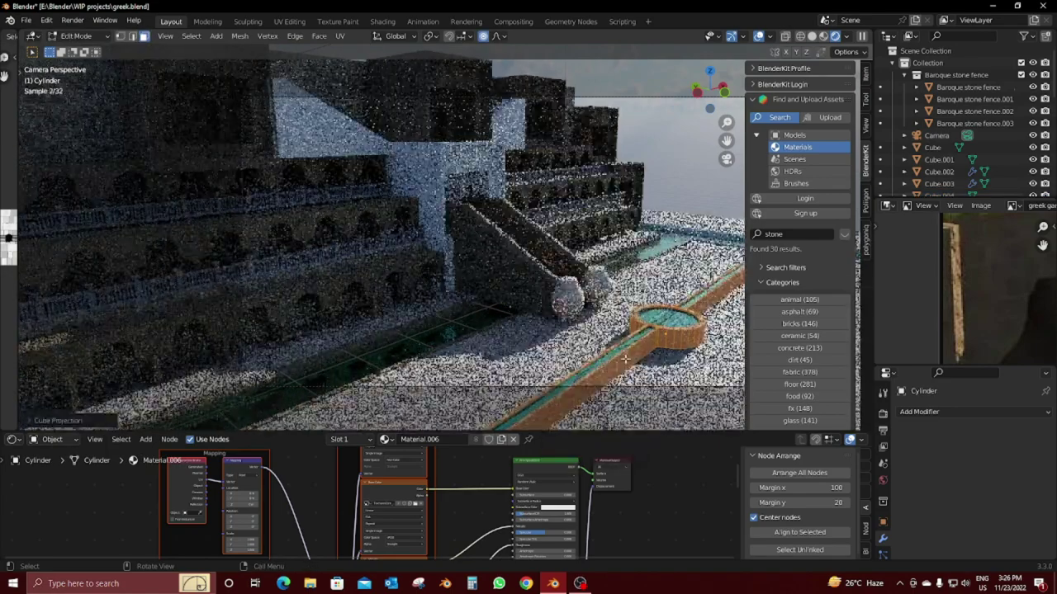
pyautogui.click(667, 318)
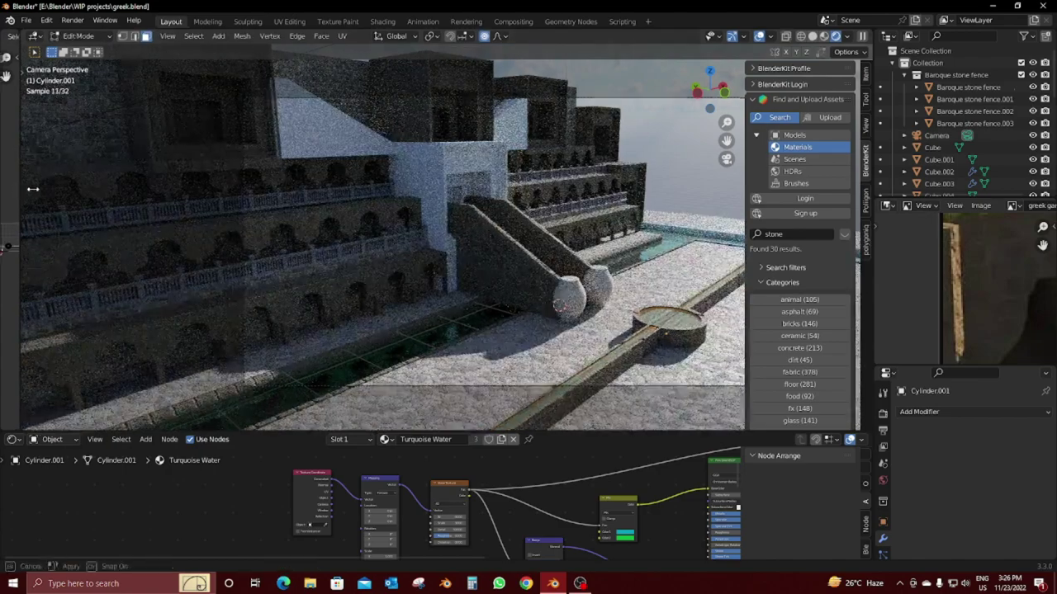
# Step: Open the UV editor beside the scene and nudge a water UV edge
pyautogui.moveTo(7, 246); pyautogui.dragTo(236, 246)
pyautogui.press('g')
pyautogui.click(175, 291)
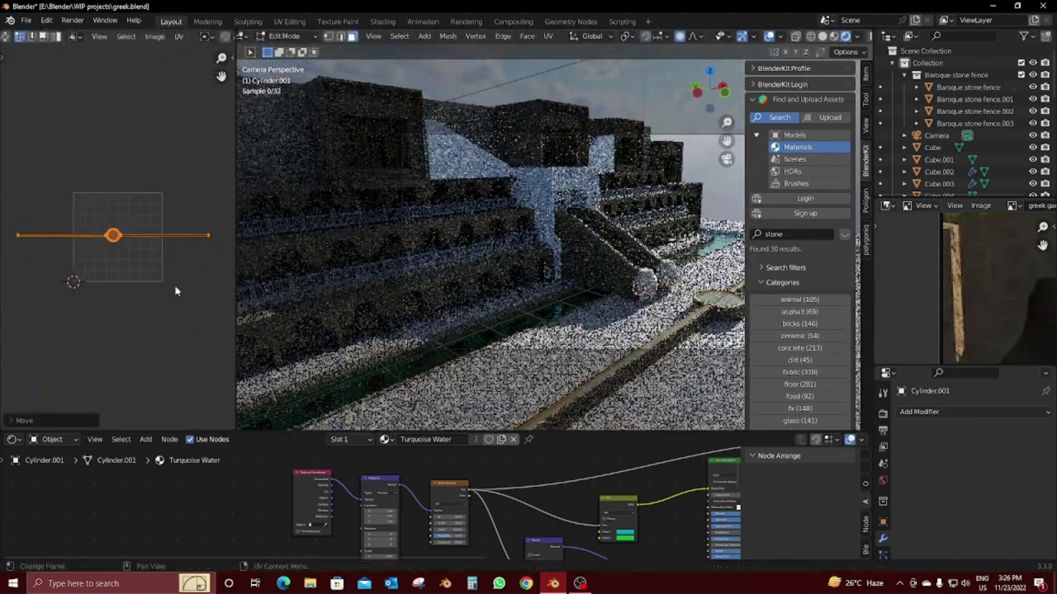
pyautogui.press('g')
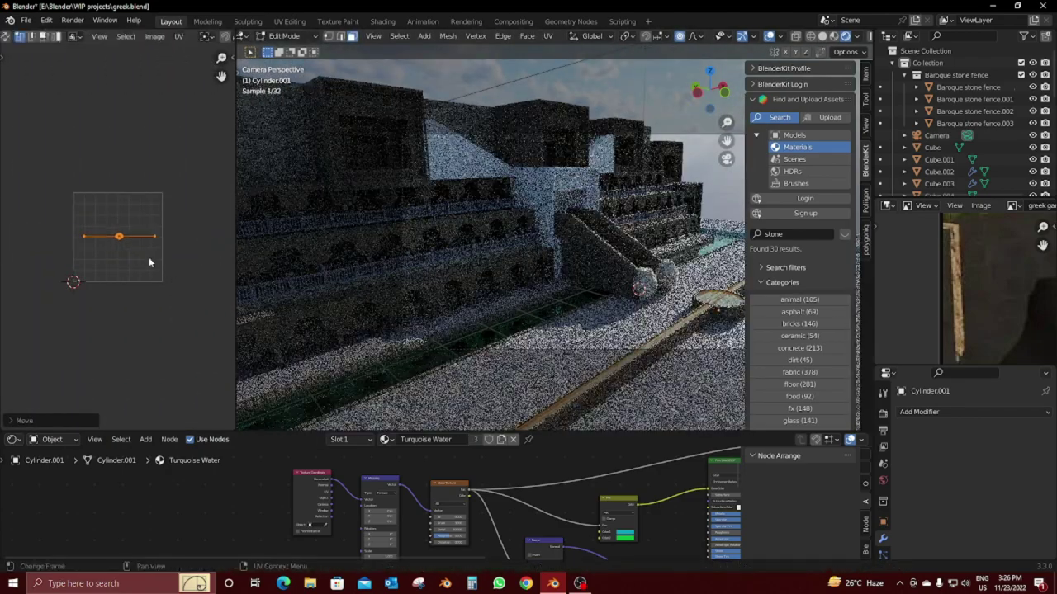
pyautogui.click(148, 261)
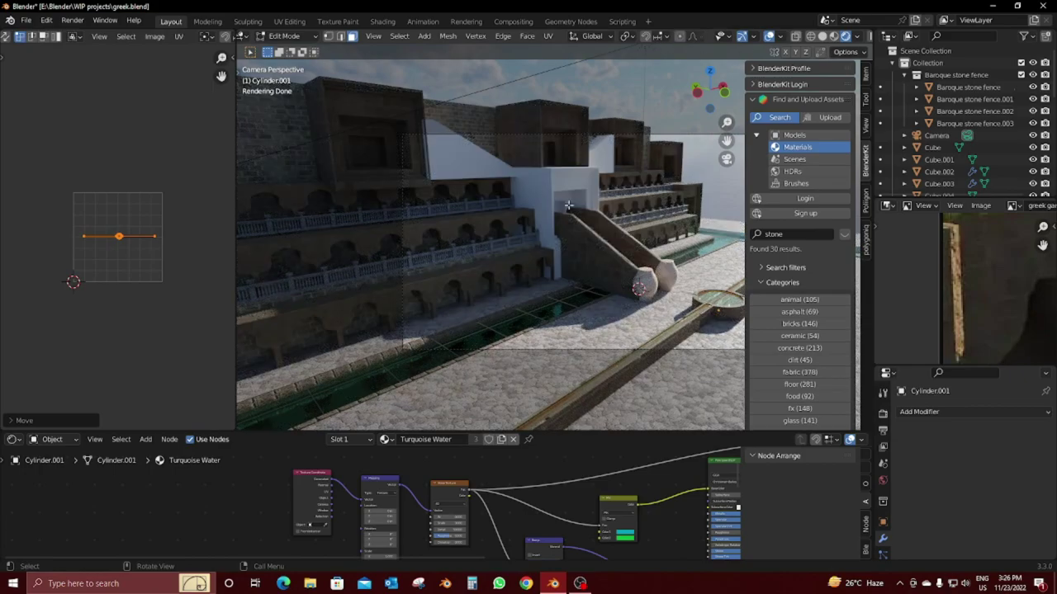
pyautogui.scroll(-2, 578, 215)
pyautogui.scroll(-3, 602, 235)
pyautogui.scroll(-3, 628, 256)
pyautogui.scroll(-2, 652, 276)
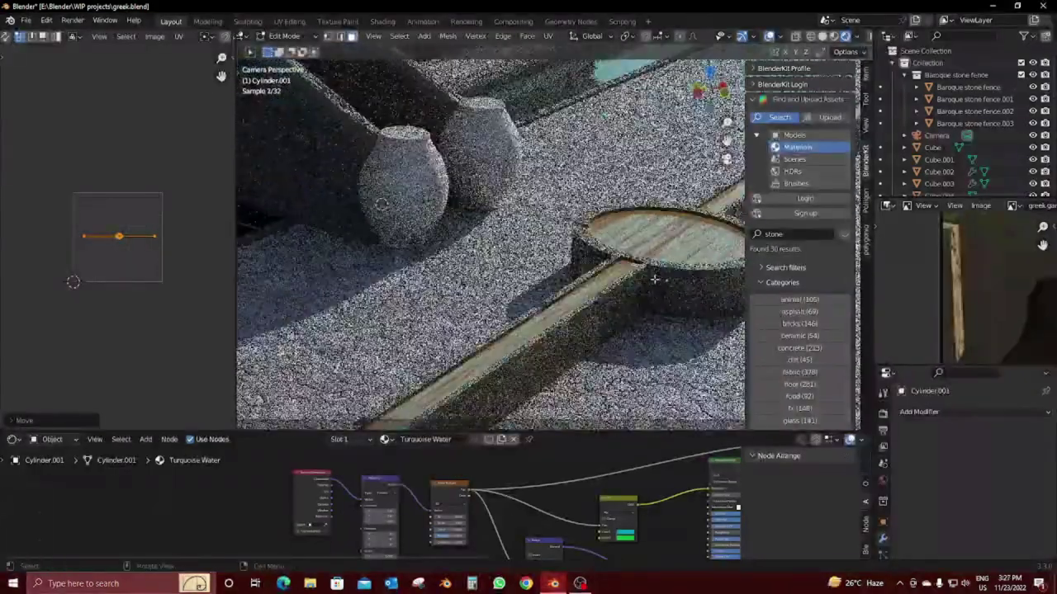
# Step: Smart UV Project the fountain water and scale up its UV island
pyautogui.press('u')
pyautogui.click(627, 230)
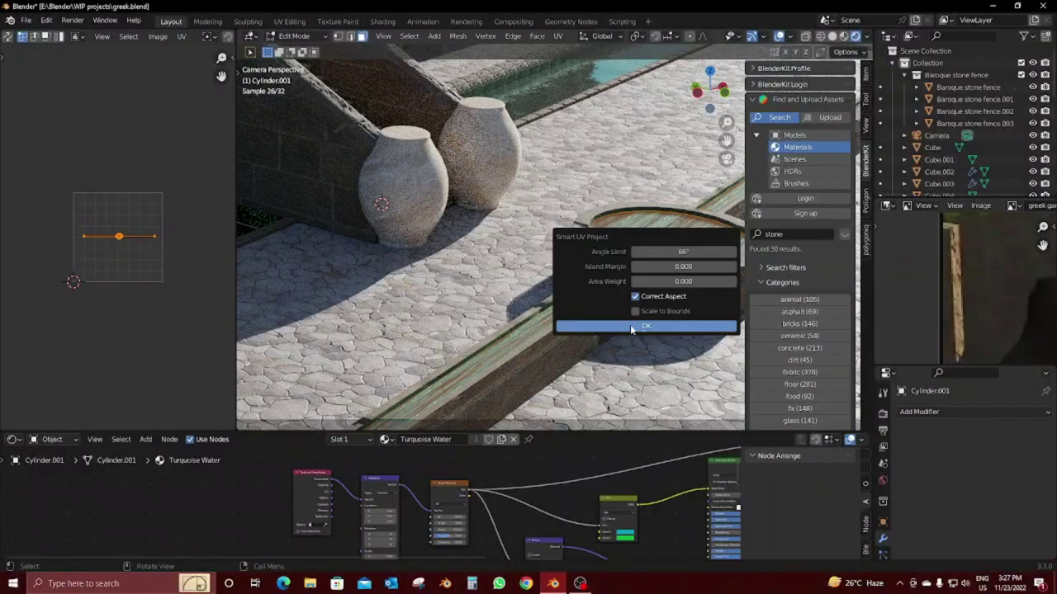
pyautogui.click(630, 324)
pyautogui.scroll(2, 105, 277)
pyautogui.scroll(1, 91, 297)
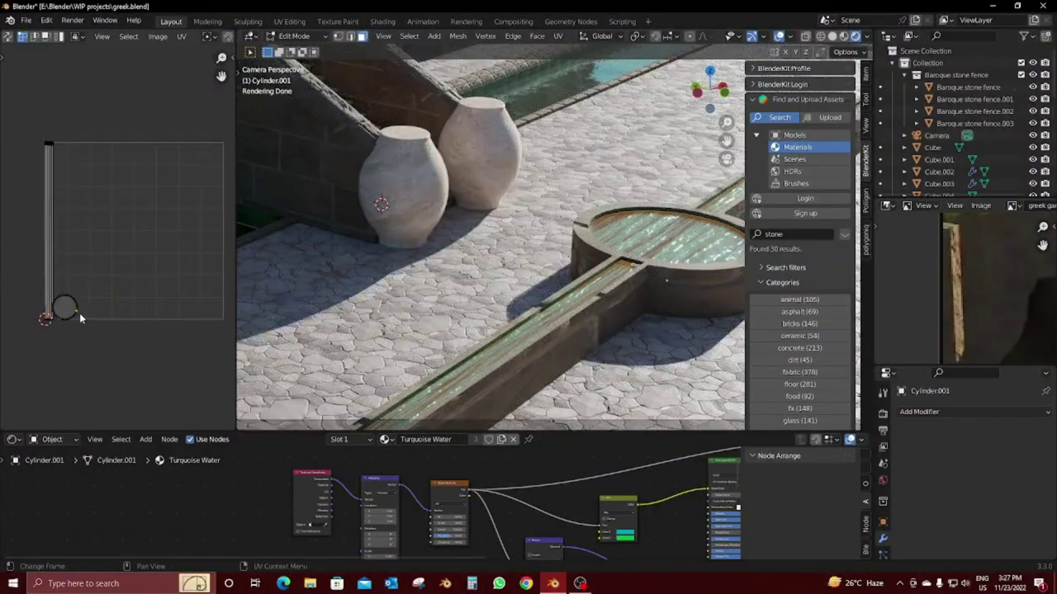
pyautogui.press('l')
pyautogui.press('g')
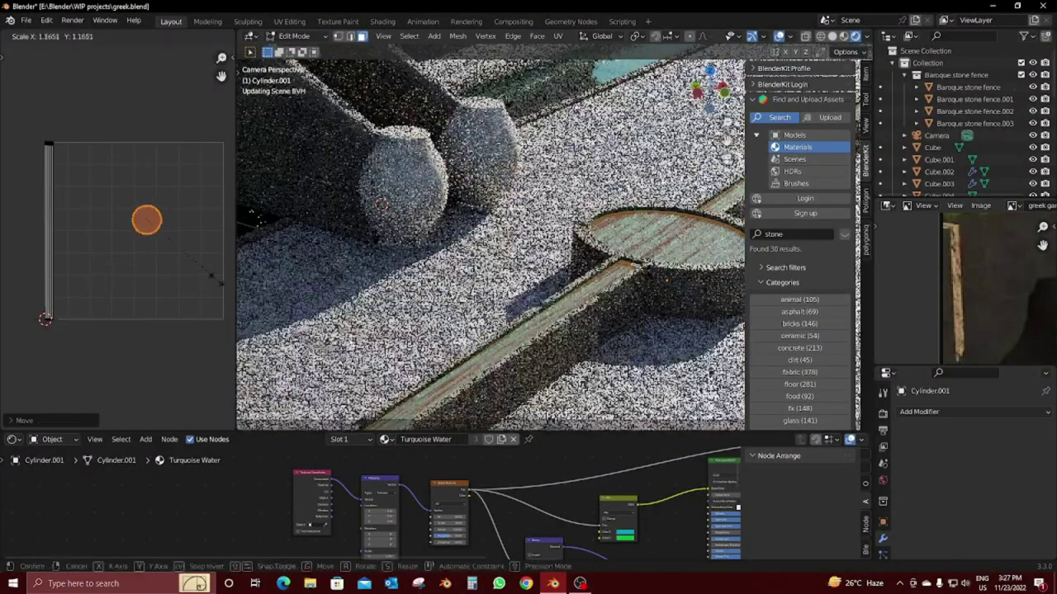
pyautogui.click(163, 415)
pyautogui.press('Tab')
# Step: Make the water material single-user as Turquoise Water.001
pyautogui.click(474, 439)
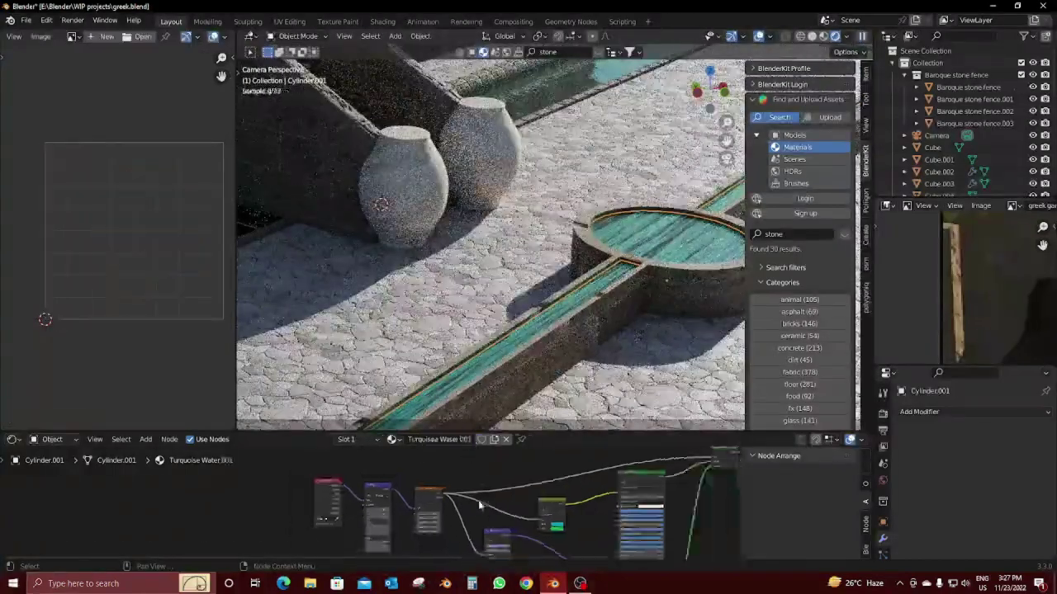
pyautogui.scroll(3, 260, 479)
pyautogui.scroll(1, 308, 475)
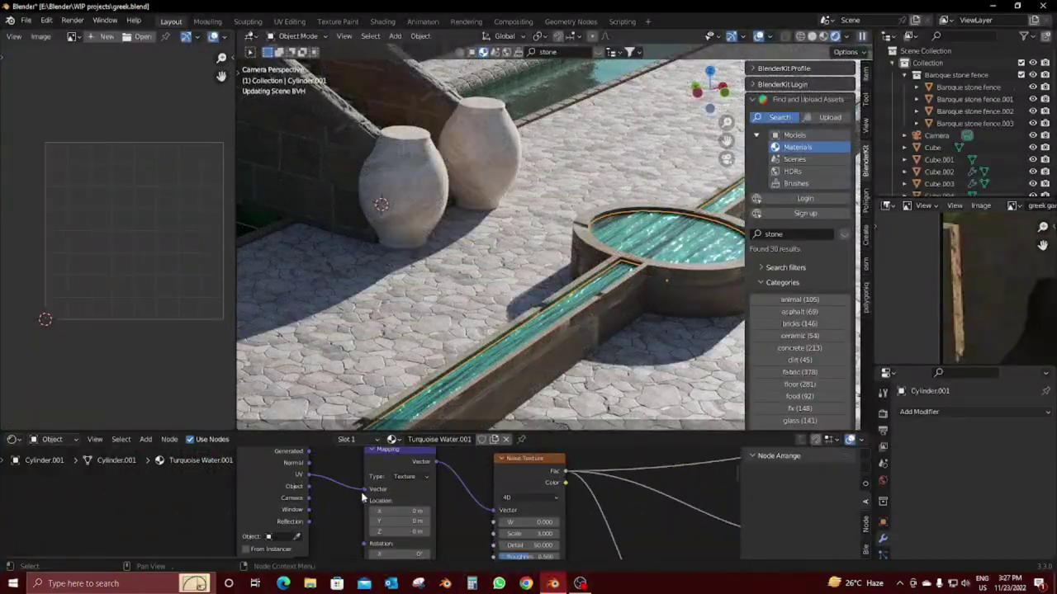
pyautogui.moveTo(525, 371)
pyautogui.mouseDown(button='middle')
pyautogui.moveTo(592, 285)
pyautogui.moveTo(461, 151)
pyautogui.mouseUp(button='middle')
# Step: Link the stone material to the white wall blocks and cube-project their UVs
pyautogui.click(438, 158)
pyautogui.keyDown('shift'); pyautogui.click(438, 158); pyautogui.keyUp('shift')
pyautogui.hotkey('ctrl', 'l')
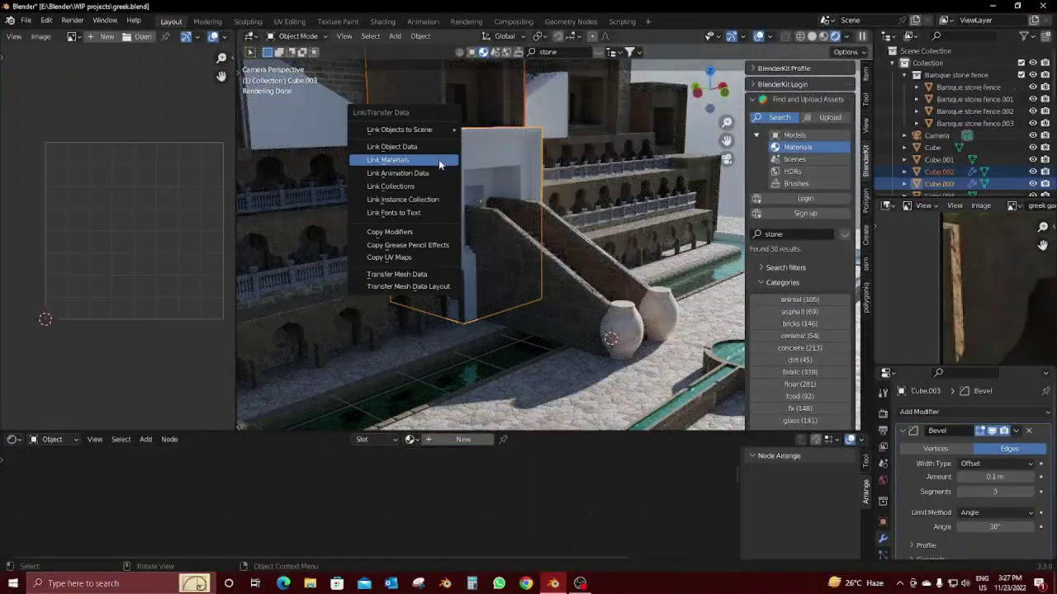
pyautogui.click(439, 159)
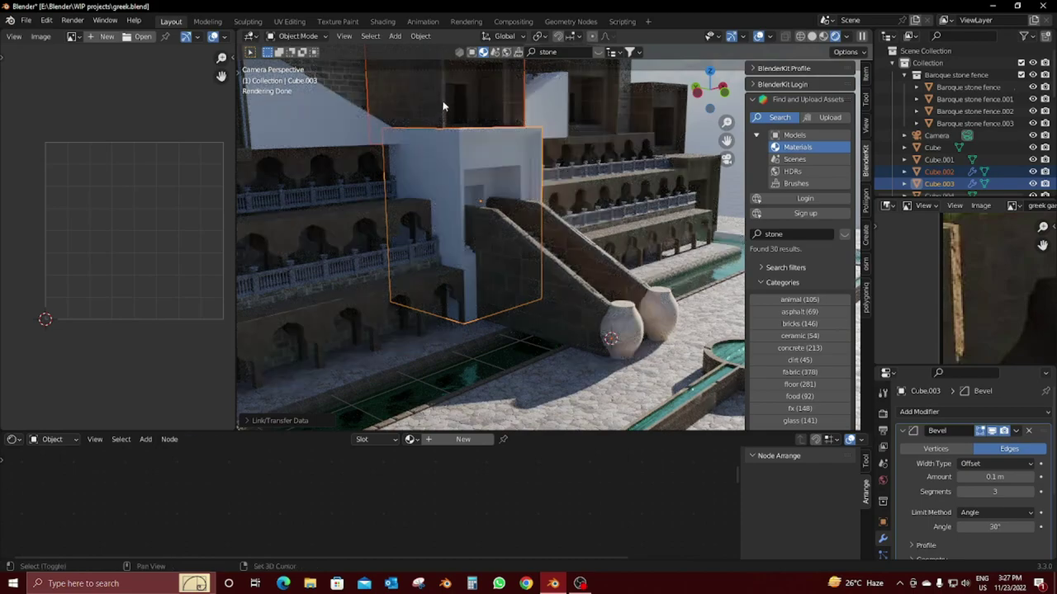
pyautogui.keyDown('shift'); pyautogui.click(459, 176); pyautogui.keyUp('shift')
pyautogui.hotkey('ctrl', 'l')
pyautogui.click(460, 177)
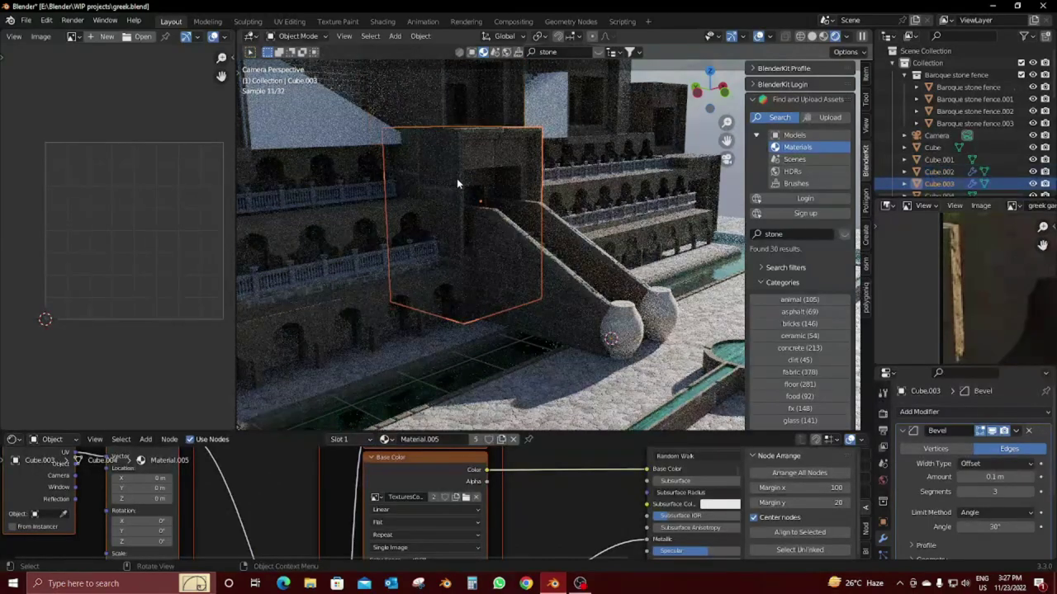
pyautogui.press('Tab')
pyautogui.press('u')
pyautogui.click(450, 221)
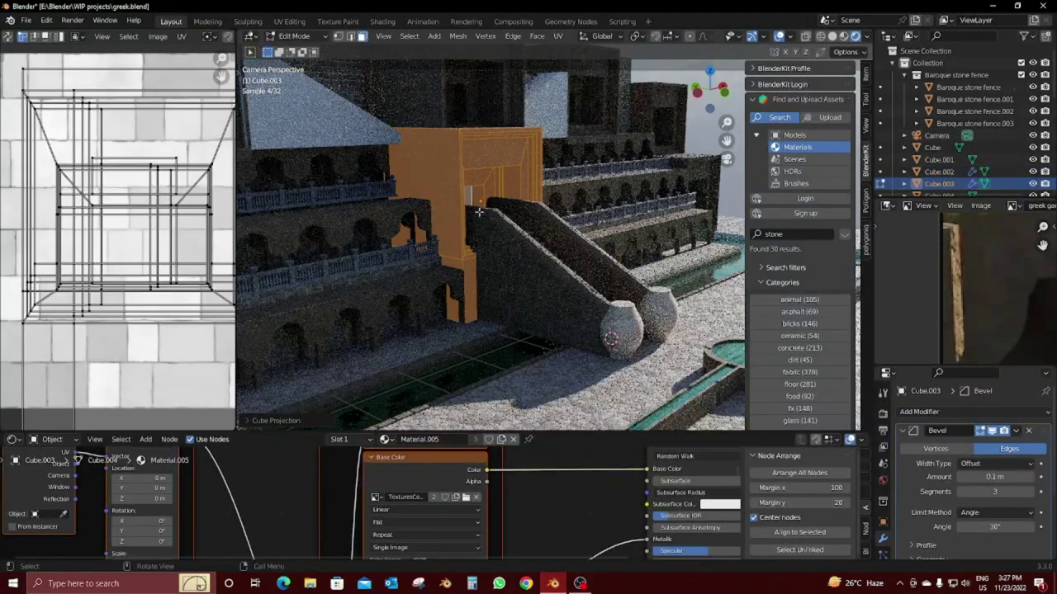
pyautogui.press('Tab')
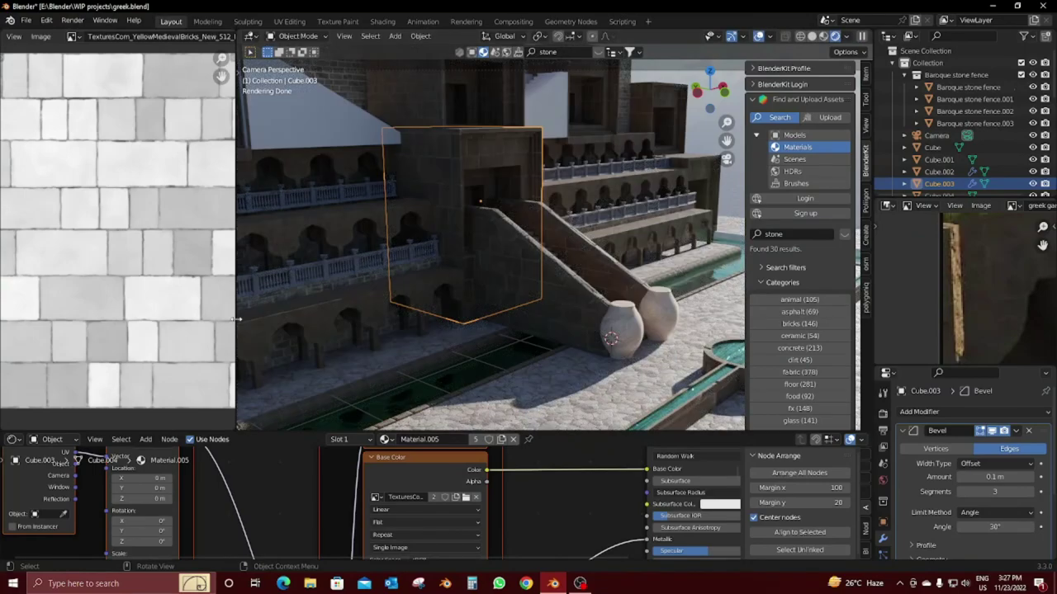
# Step: Widen the viewport and select the stairs mesh
pyautogui.moveTo(226, 317); pyautogui.dragTo(16, 317)
pyautogui.moveTo(361, 302); pyautogui.dragTo(443, 275, button='middle')
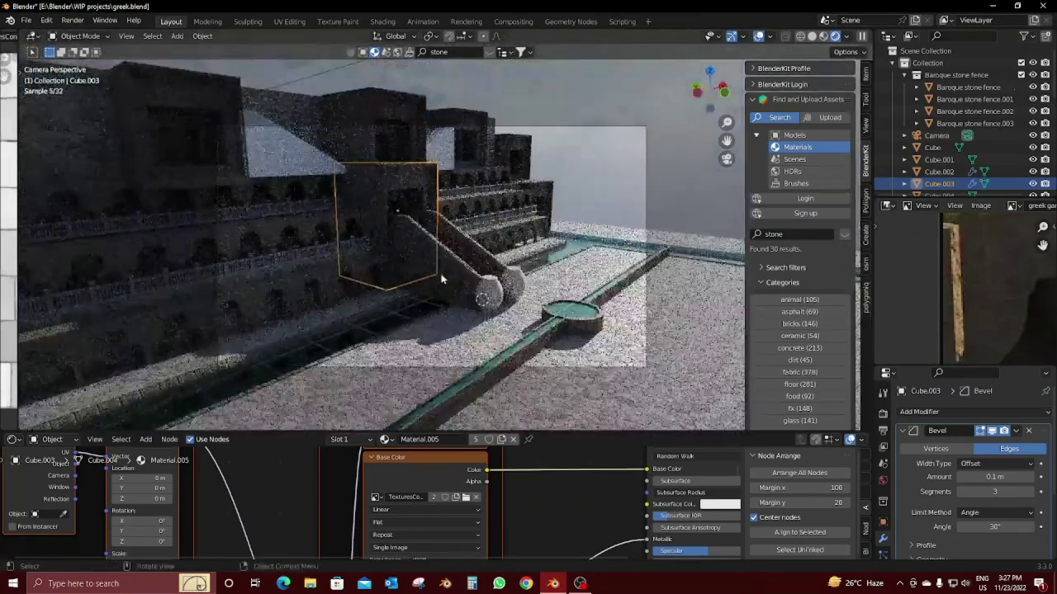
pyautogui.click(453, 153)
pyautogui.click(381, 113)
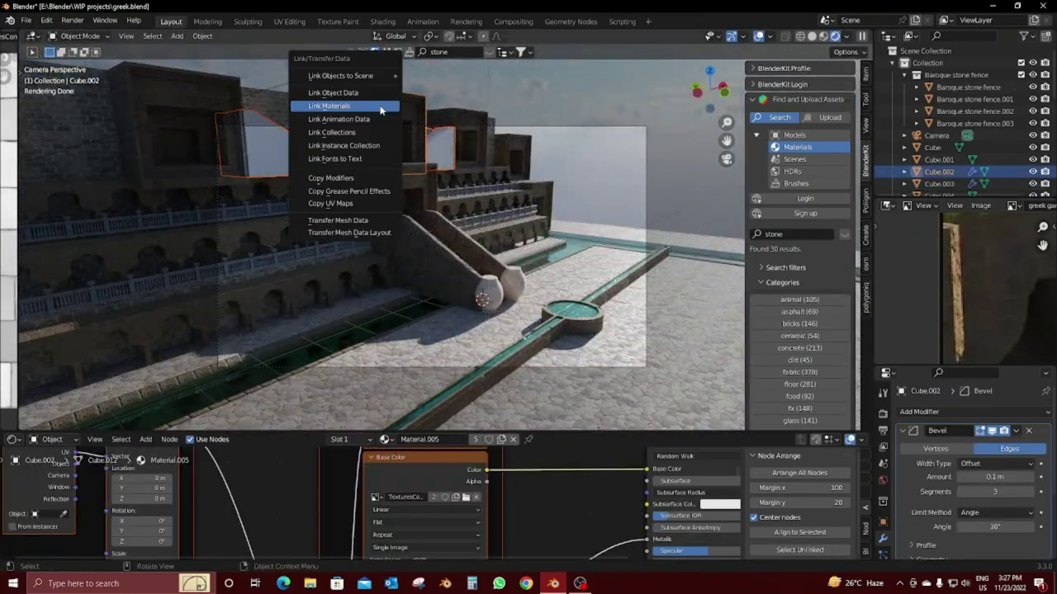
pyautogui.moveTo(380, 110); pyautogui.dragTo(256, 173, button='middle')
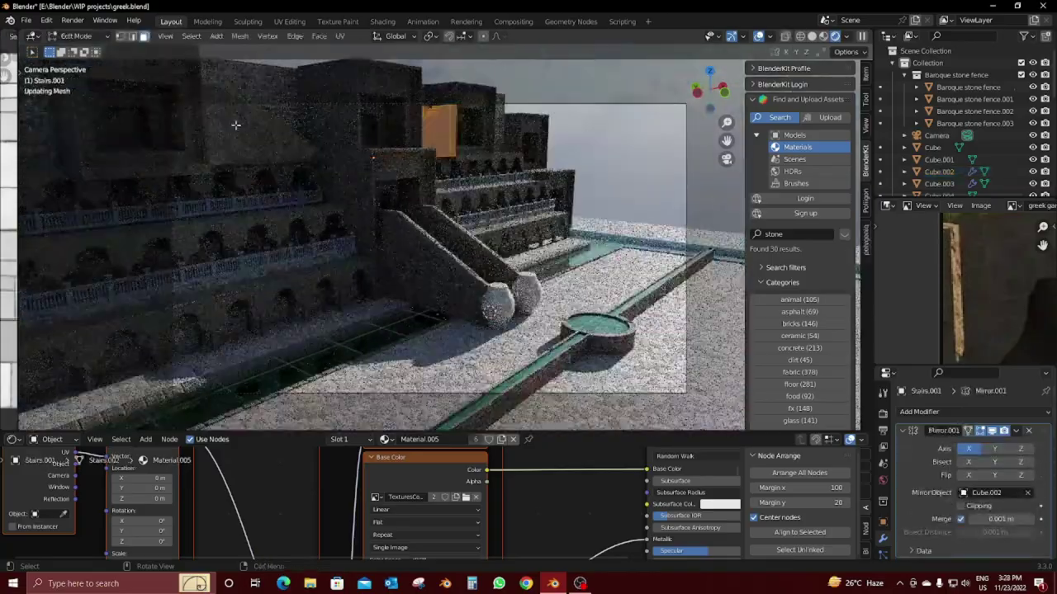
pyautogui.click(244, 132)
pyautogui.press('Tab')
pyautogui.rightClick(244, 132)
pyautogui.press('Tab')
pyautogui.moveTo(346, 207)
pyautogui.mouseDown(button='middle')
pyautogui.moveTo(488, 237)
pyautogui.moveTo(525, 280)
pyautogui.mouseUp(button='middle')
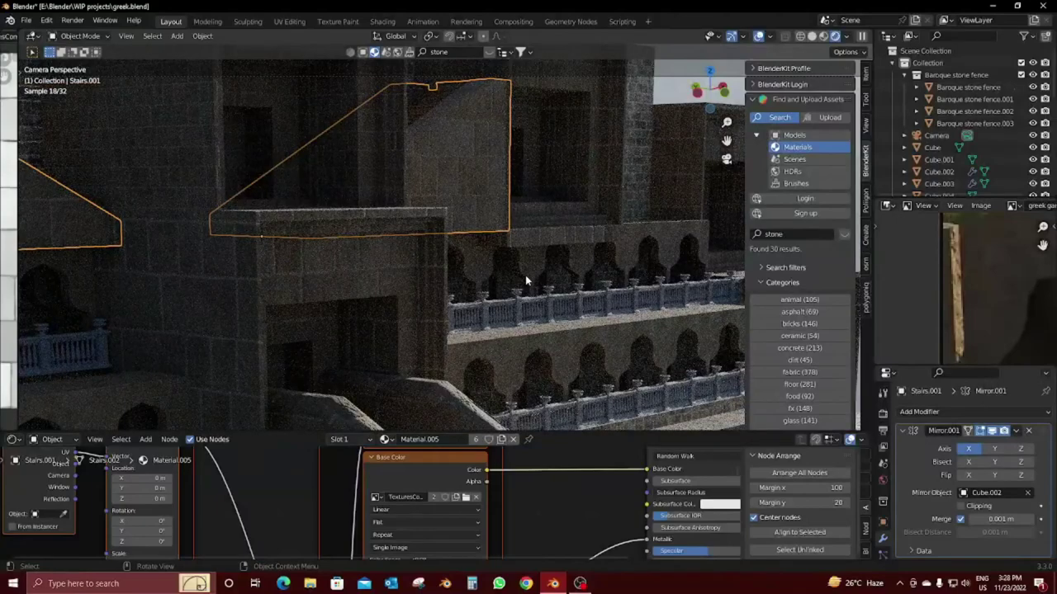
pyautogui.scroll(-2, 371, 450)
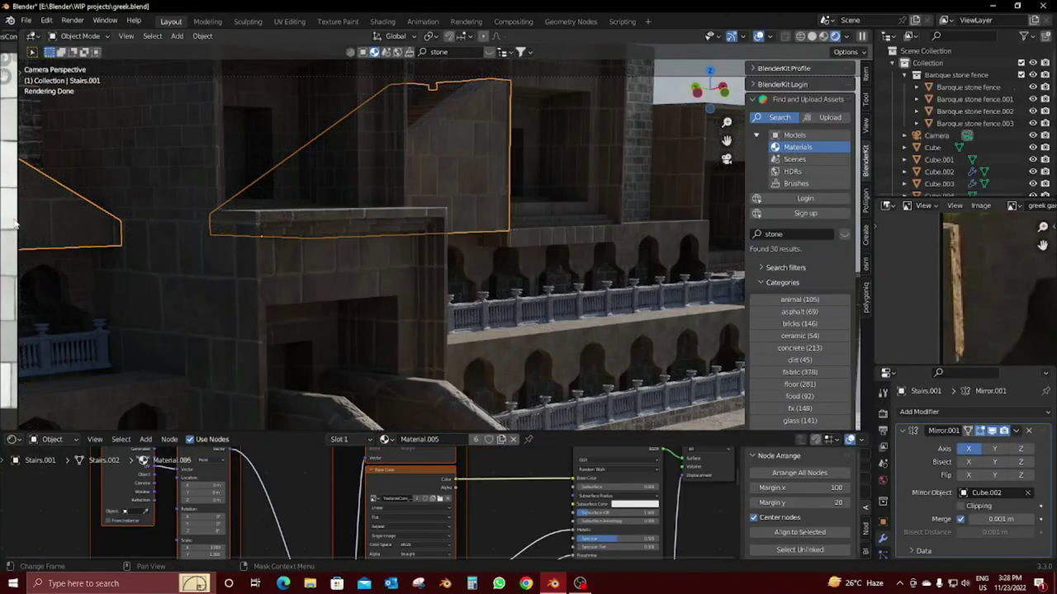
# Step: Enlarge the stairs' yellow brick texture by scaling all their UVs
pyautogui.moveTo(22, 212); pyautogui.dragTo(213, 212)
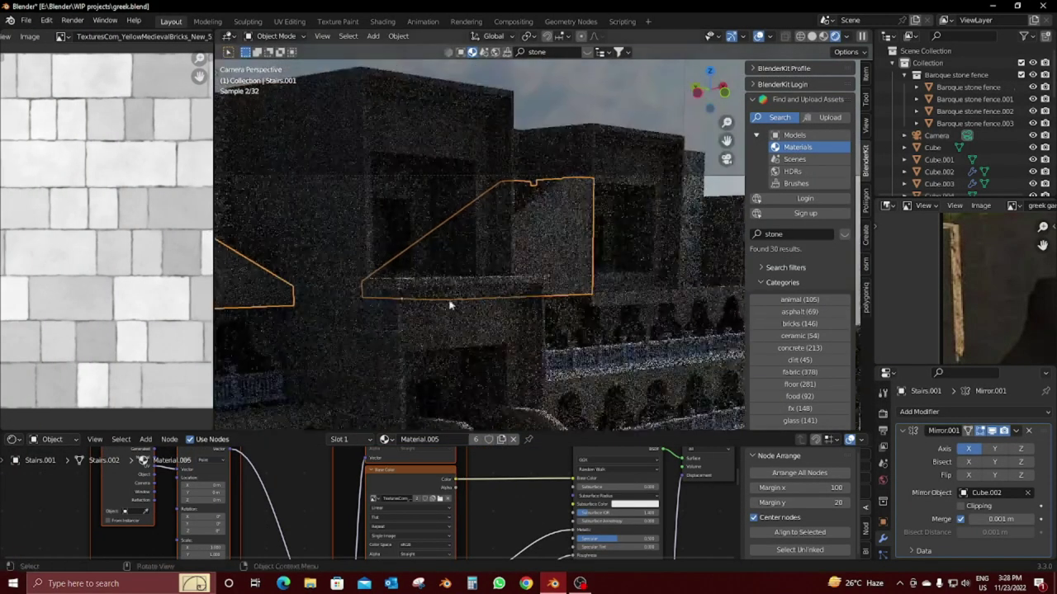
pyautogui.press('Tab')
pyautogui.press('a')
pyautogui.press('s')
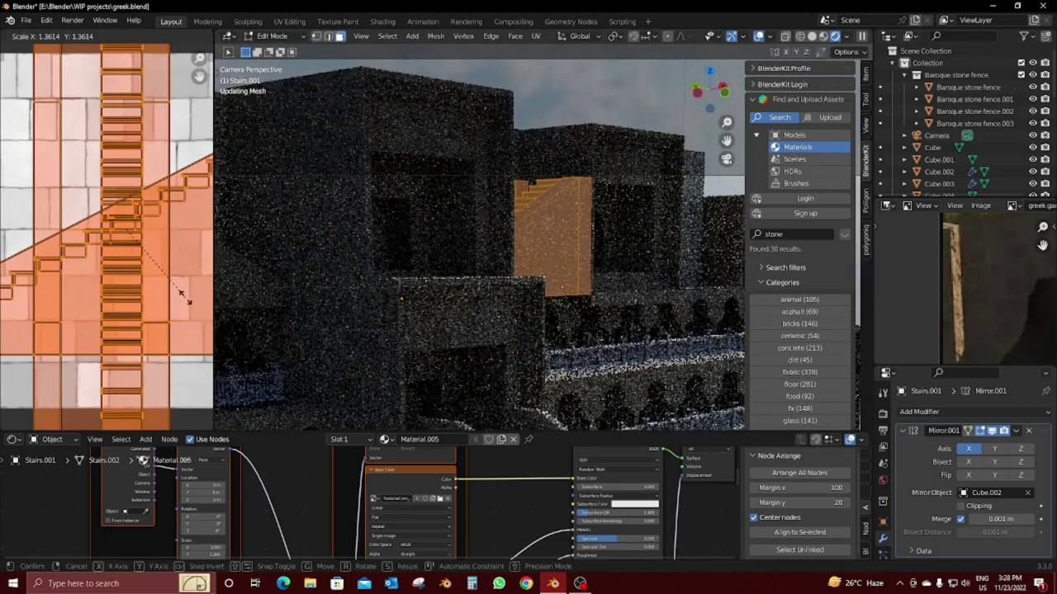
pyautogui.click(10, 315)
pyautogui.press('Tab')
# Step: Link the brick material onto the side wall, long lower wall and arched wall
pyautogui.moveTo(478, 314)
pyautogui.mouseDown(button='middle')
pyautogui.moveTo(557, 322)
pyautogui.moveTo(679, 245)
pyautogui.mouseUp(button='middle')
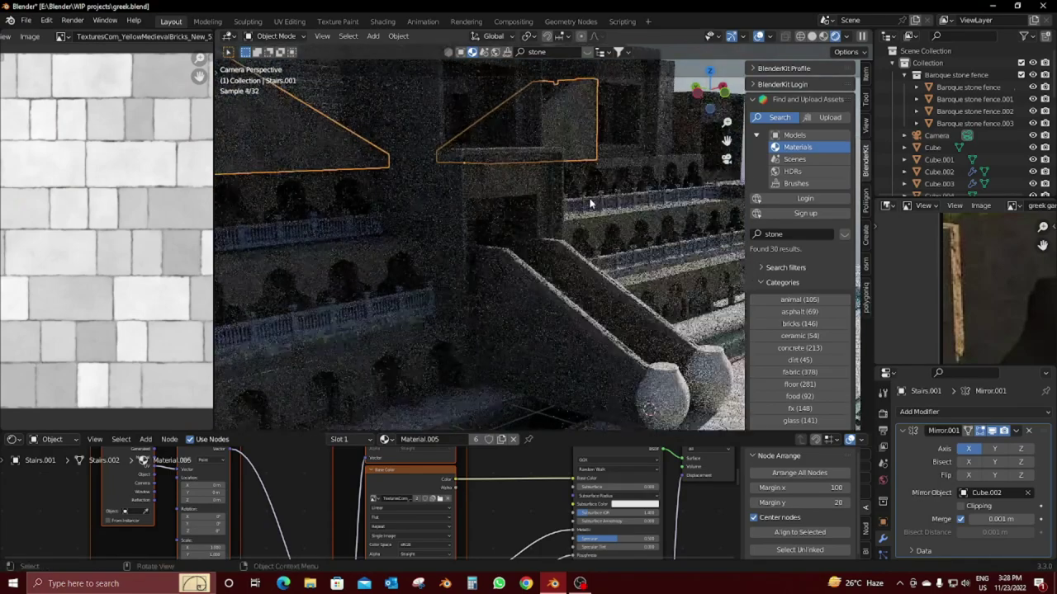
pyautogui.moveTo(565, 251)
pyautogui.mouseDown(button='middle')
pyautogui.moveTo(358, 140)
pyautogui.moveTo(347, 196)
pyautogui.moveTo(618, 212)
pyautogui.mouseUp(button='middle')
pyautogui.keyDown('shift'); pyautogui.click(347, 197); pyautogui.keyUp('shift')
pyautogui.hotkey('ctrl', 'l')
pyautogui.click(348, 198)
pyautogui.click(372, 377)
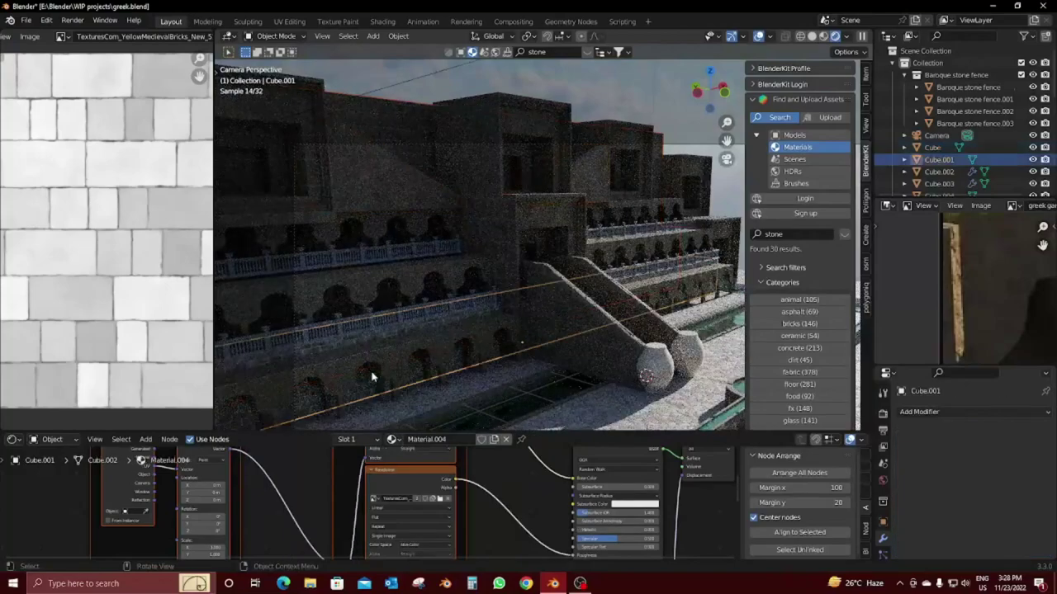
pyautogui.keyDown('shift'); pyautogui.click(401, 350); pyautogui.keyUp('shift')
pyautogui.hotkey('ctrl', 'l')
pyautogui.click(401, 350)
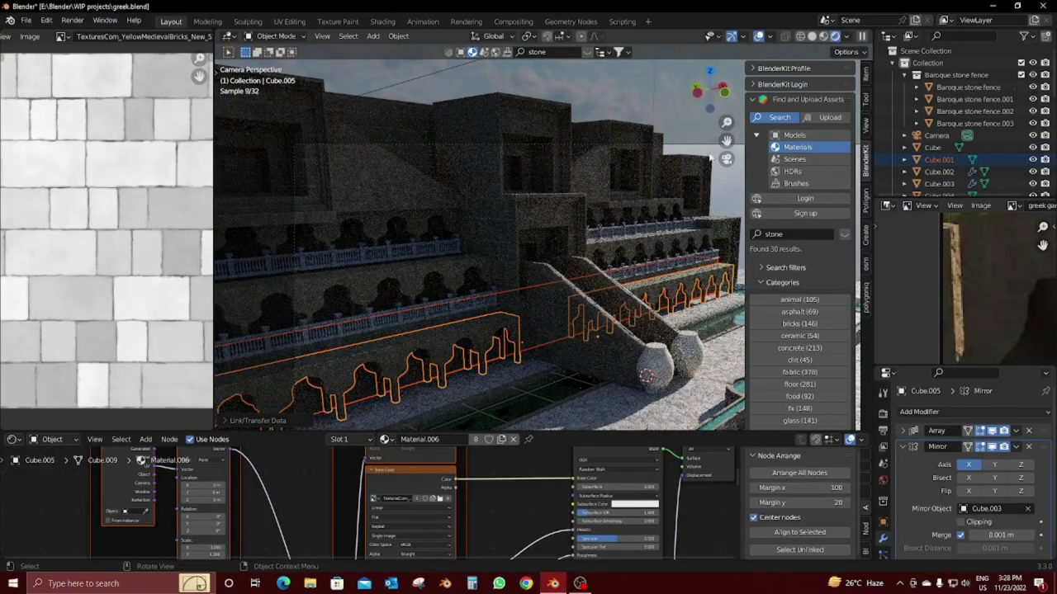
pyautogui.click(529, 317)
# Step: Give the pool edges and pool walls the brick material as well
pyautogui.moveTo(569, 263)
pyautogui.mouseDown(button='middle')
pyautogui.moveTo(551, 295)
pyautogui.moveTo(483, 305)
pyautogui.mouseUp(button='middle')
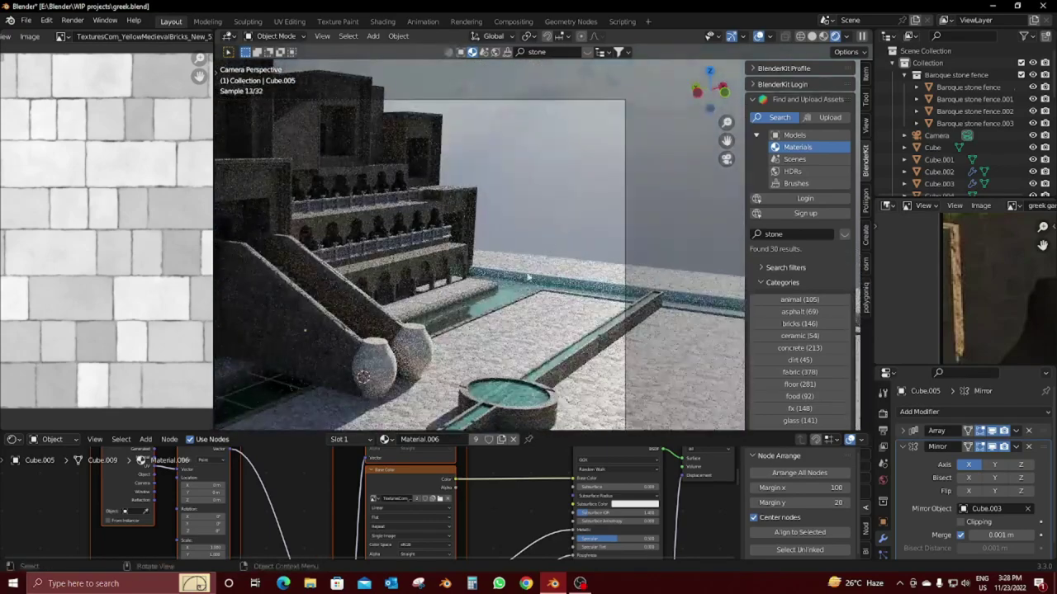
pyautogui.click(483, 306)
pyautogui.keyDown('shift'); pyautogui.click(495, 285); pyautogui.keyUp('shift')
pyautogui.hotkey('ctrl', 'l')
pyautogui.click(460, 297)
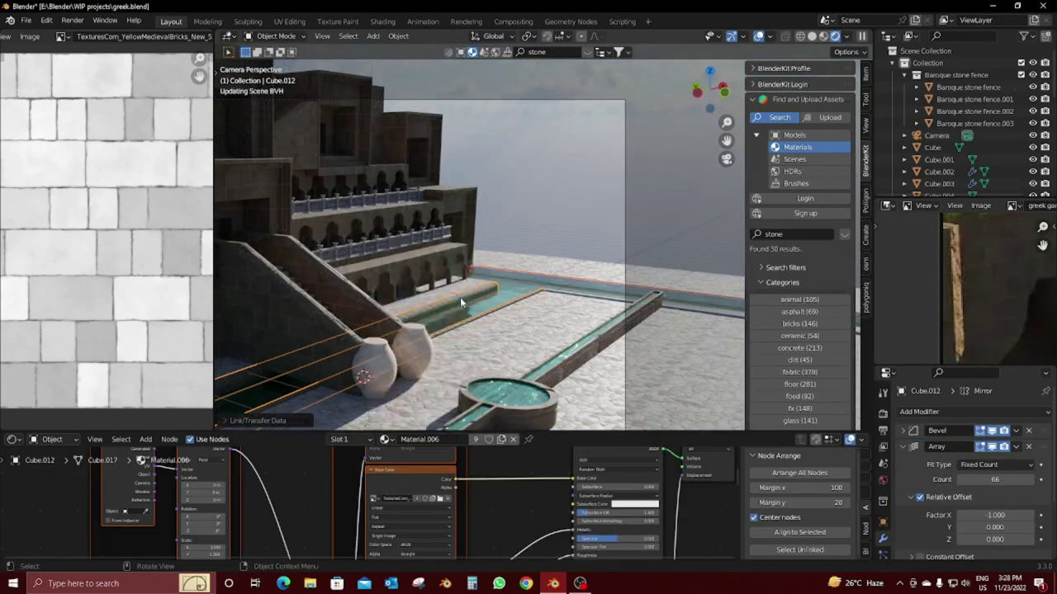
pyautogui.moveTo(589, 276); pyautogui.dragTo(541, 310, button='middle')
pyautogui.click(541, 310)
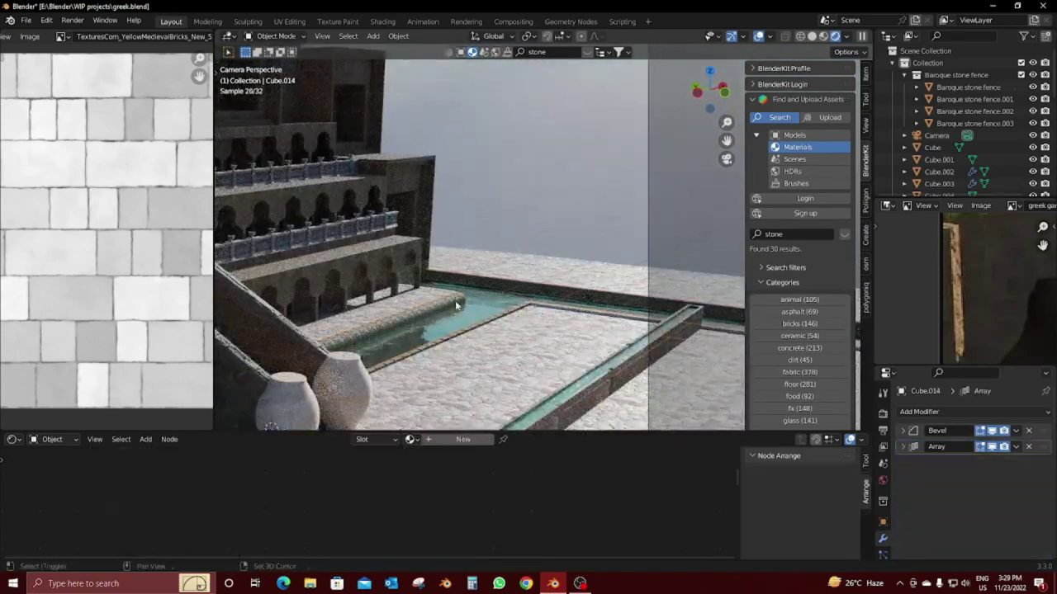
pyautogui.keyDown('shift'); pyautogui.click(492, 279); pyautogui.keyUp('shift')
pyautogui.hotkey('ctrl', 'l')
pyautogui.click(492, 279)
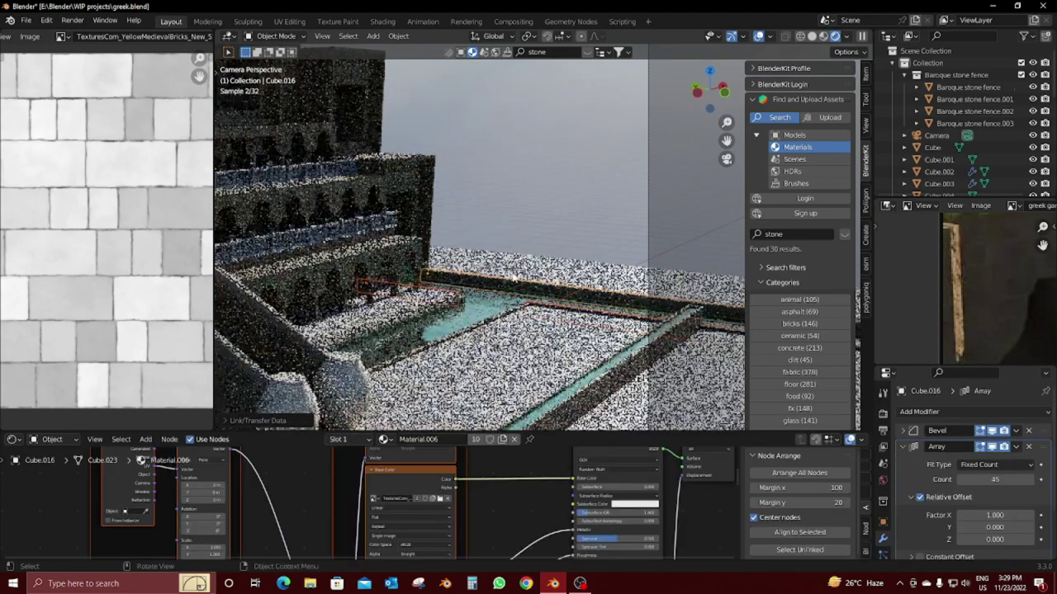
pyautogui.press('Tab')
pyautogui.moveTo(534, 262)
pyautogui.mouseDown(button='middle')
pyautogui.moveTo(503, 243)
pyautogui.moveTo(565, 345)
pyautogui.mouseUp(button='middle')
# Step: From top view, separate the selected floor strip into its own object
pyautogui.press('KP_7')
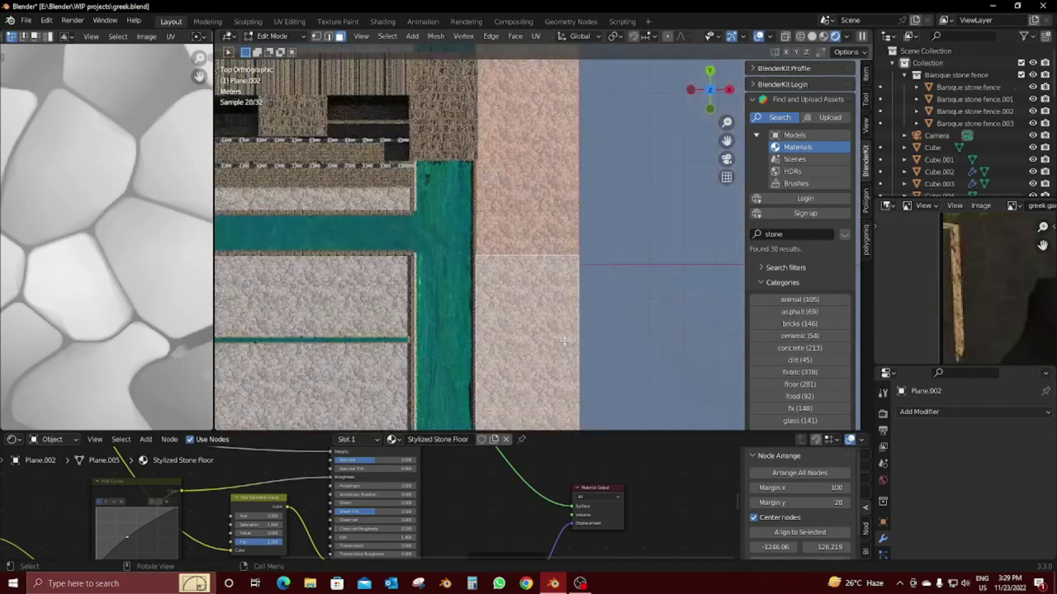
pyautogui.press('p')
pyautogui.click(564, 341)
pyautogui.press('Tab')
# Step: Link the Turquoise Water material onto the separated strip and return to camera view
pyautogui.click(461, 333)
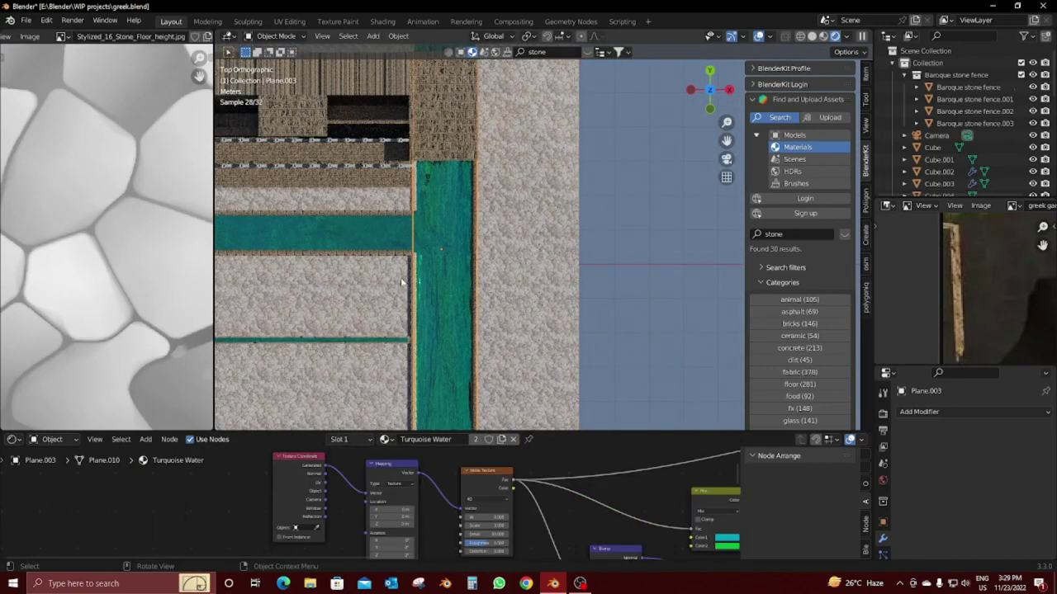
pyautogui.keyDown('shift'); pyautogui.click(553, 271); pyautogui.keyUp('shift')
pyautogui.hotkey('ctrl', 'l')
pyautogui.click(553, 270)
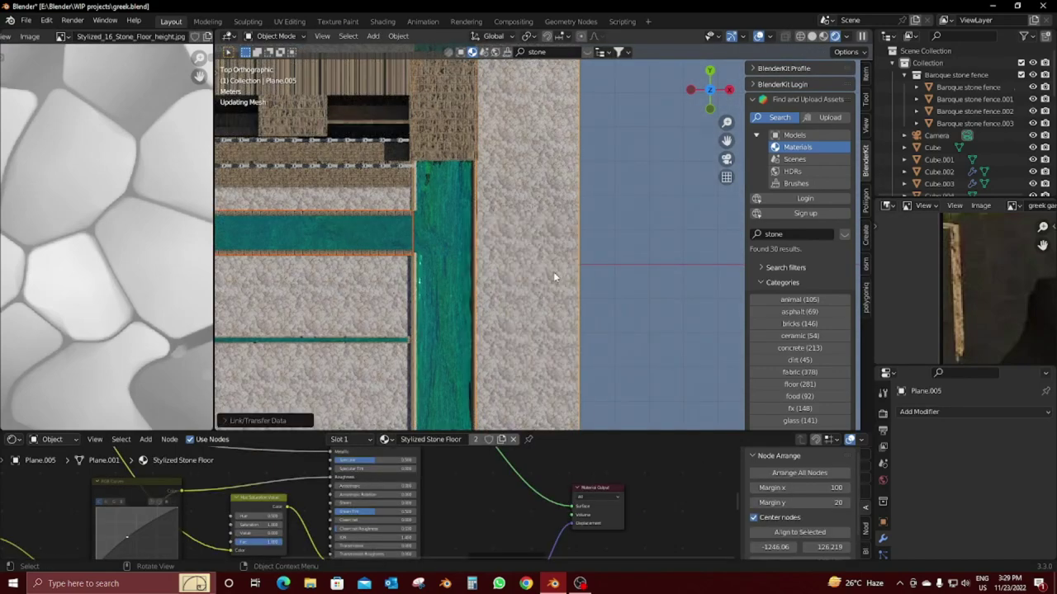
pyautogui.hotkey('ctrl', 'z')
pyautogui.hotkey('ctrl', 'z')
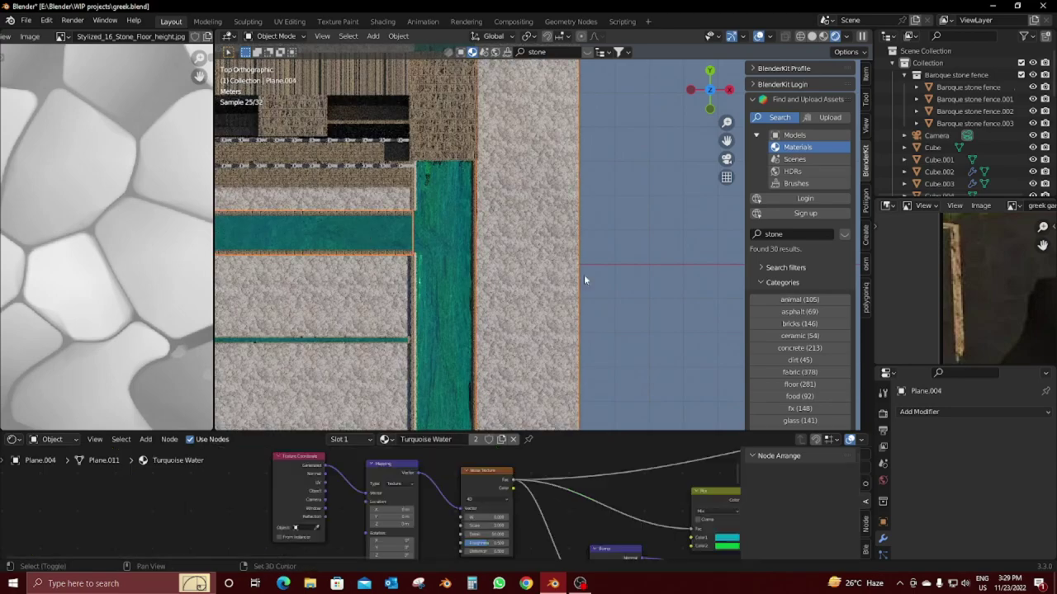
pyautogui.hotkey('ctrl', 'l')
pyautogui.click(586, 276)
pyautogui.press('KP_0')
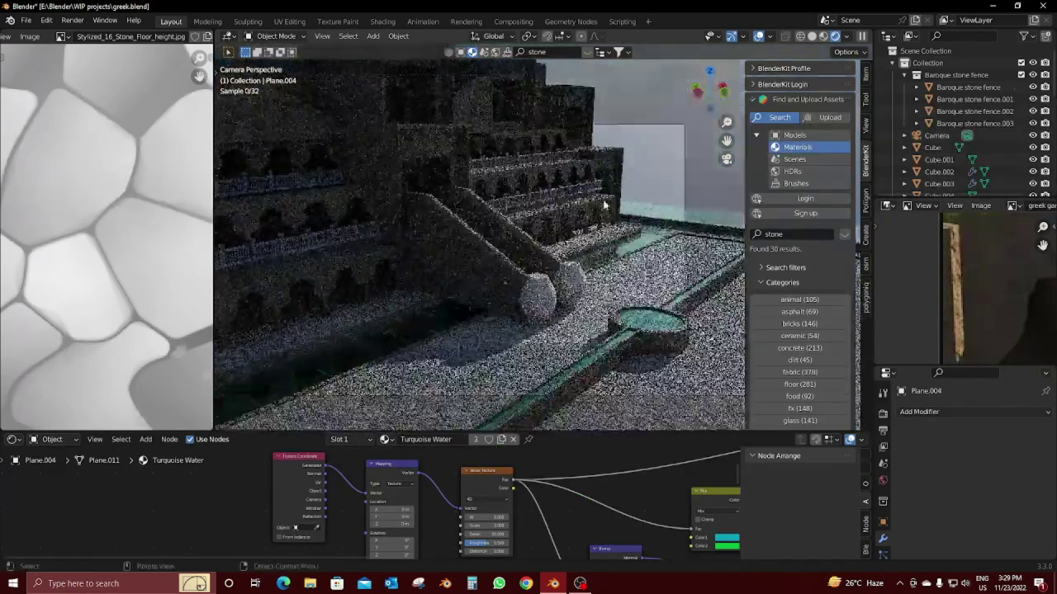
pyautogui.moveTo(213, 357); pyautogui.dragTo(16, 330)
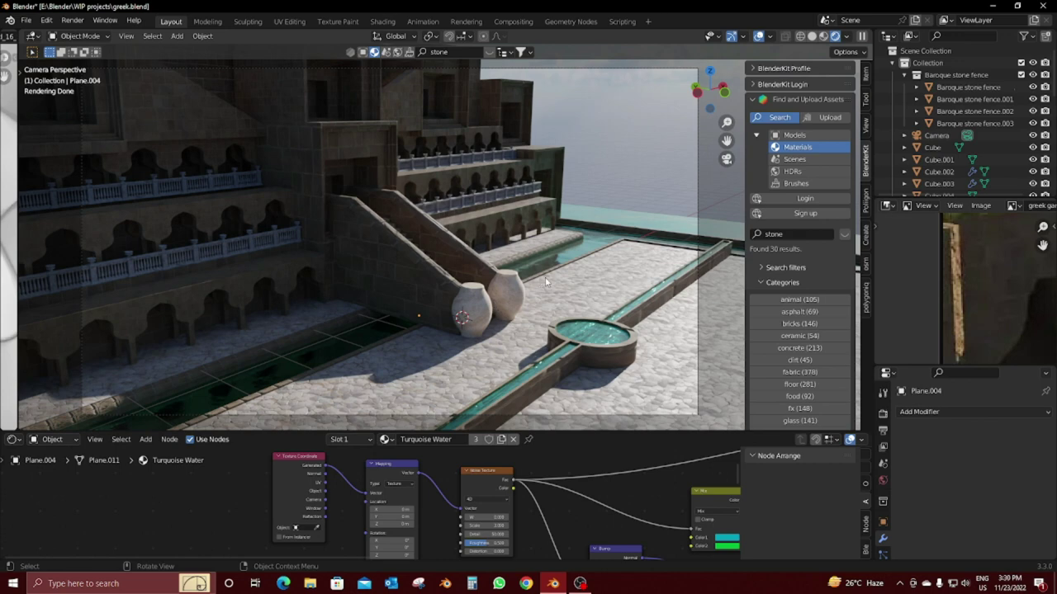
# Step: Isolate the fountain Cylinder in local view and select all its linked geometry in Edit Mode
pyautogui.click(561, 377)
pyautogui.press('/')
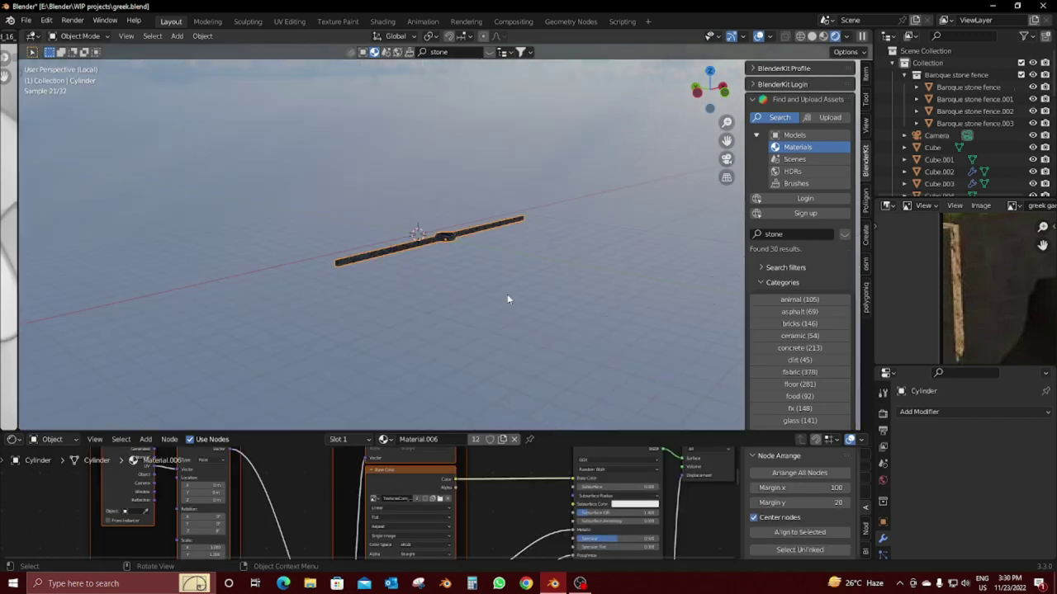
pyautogui.press('Tab')
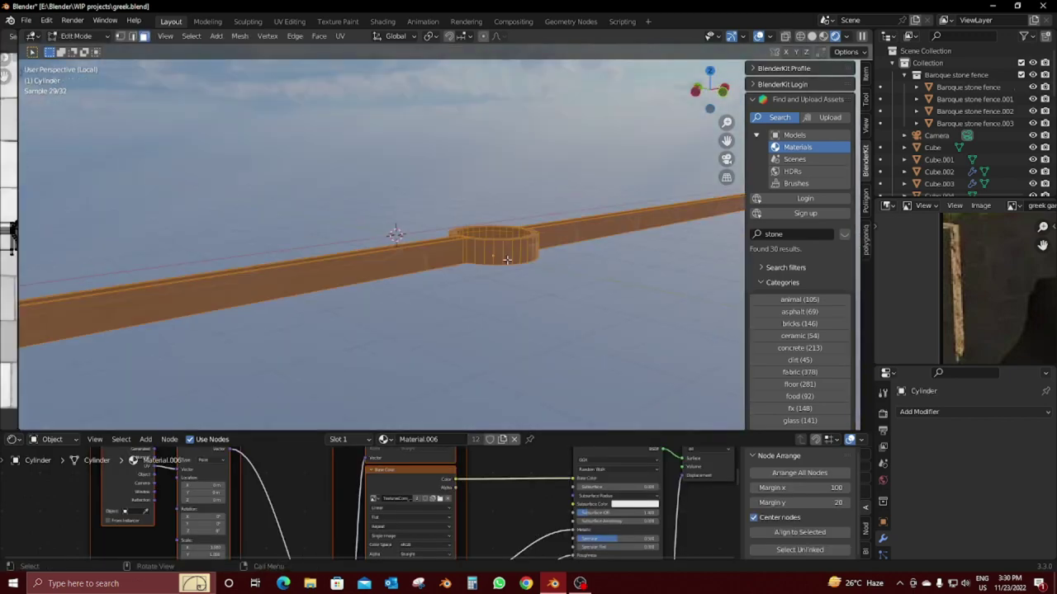
pyautogui.hotkey('alt', 'a')
pyautogui.press('a')
pyautogui.hotkey('alt', 'a')
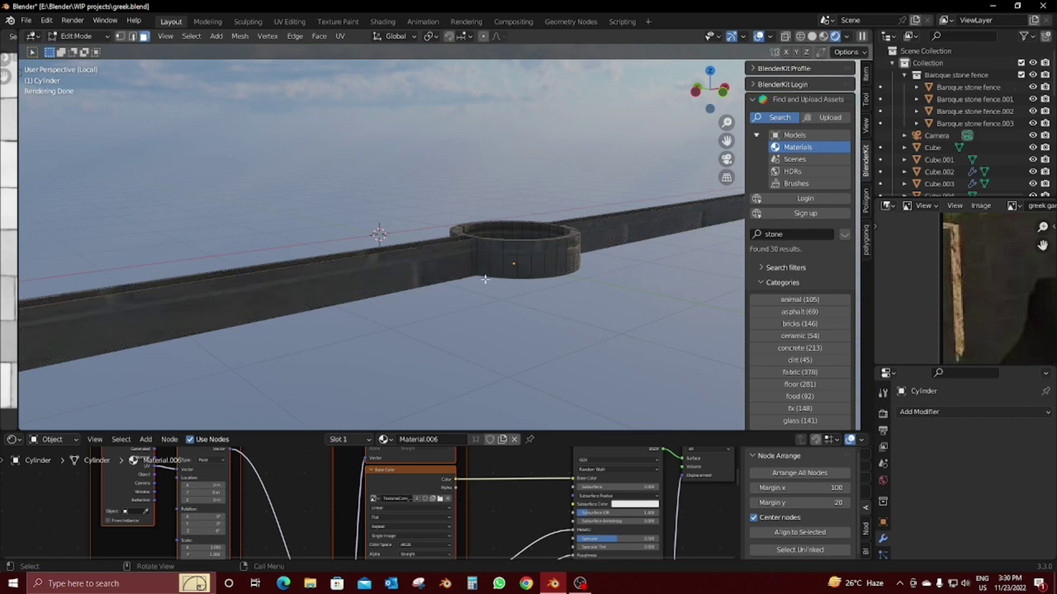
pyautogui.press('l')
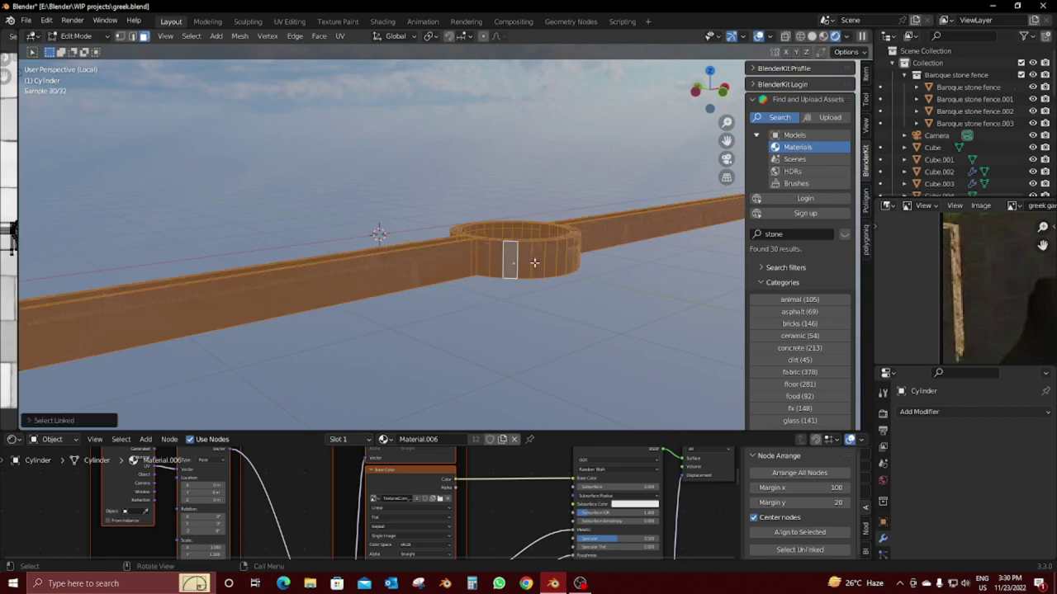
# Step: From the top view with X-ray, box-deselect the channel bar on both sides of the fountain
pyautogui.press('KP_7')
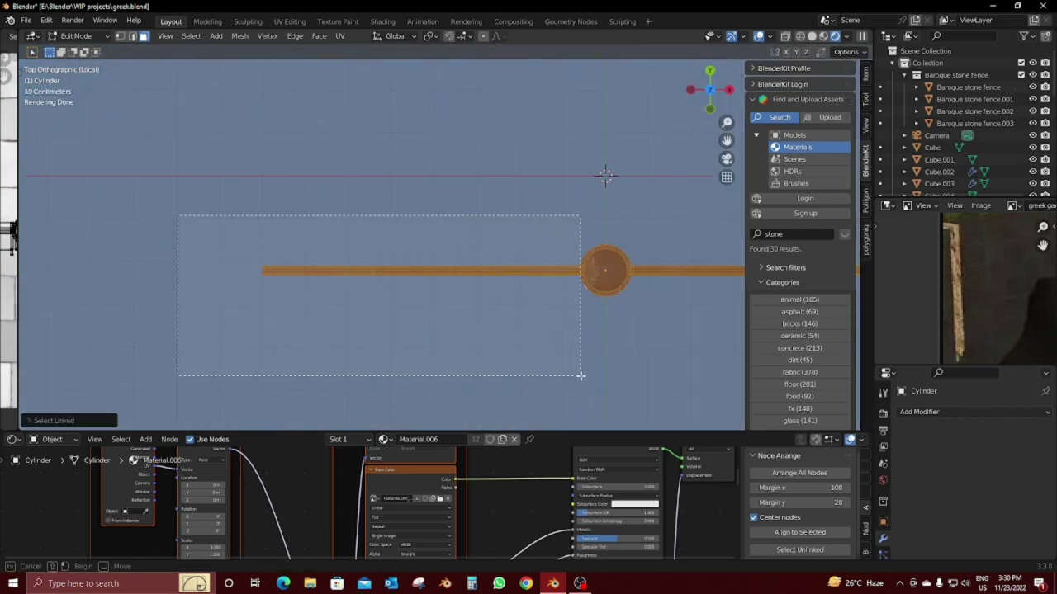
pyautogui.keyDown('ctrl'); pyautogui.moveTo(580, 376); pyautogui.dragTo(580, 376); pyautogui.keyUp('ctrl')
pyautogui.hotkey('shift', 'z')
pyautogui.moveTo(33, 186); pyautogui.dragTo(578, 357)
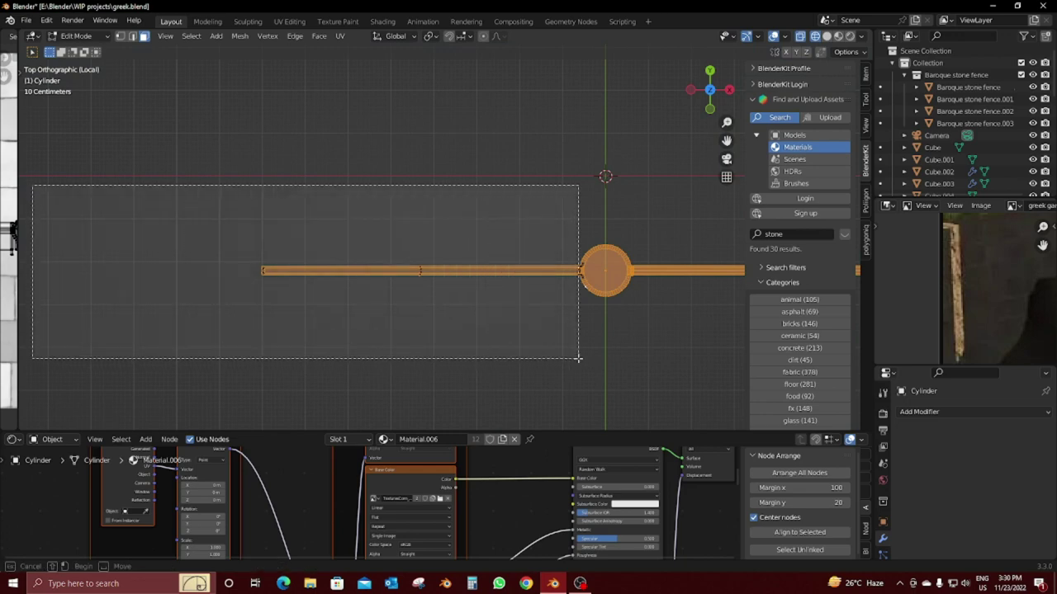
pyautogui.scroll(3, 578, 358)
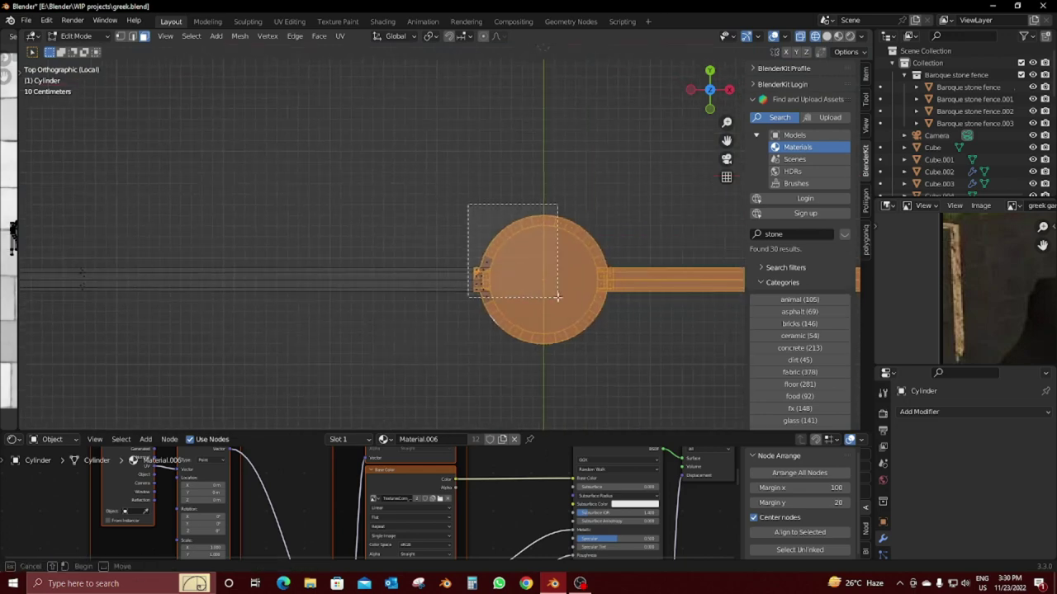
pyautogui.moveTo(558, 296); pyautogui.dragTo(557, 296)
pyautogui.scroll(-2, 557, 296)
pyautogui.keyDown('ctrl'); pyautogui.moveTo(551, 213); pyautogui.dragTo(688, 330); pyautogui.keyUp('ctrl')
pyautogui.moveTo(688, 330)
pyautogui.keyDown('shift'); pyautogui.mouseDown(button='middle')
pyautogui.moveTo(505, 328)
pyautogui.moveTo(317, 356)
pyautogui.mouseUp(button='middle'); pyautogui.keyUp('shift')
pyautogui.keyDown('ctrl'); pyautogui.moveTo(531, 255); pyautogui.dragTo(653, 368); pyautogui.keyUp('ctrl')
pyautogui.hotkey('shift', 'z')
# Step: Re-unwrap the fountain ring with Cube Projection after trying a cylindrical wrap
pyautogui.moveTo(512, 338)
pyautogui.mouseDown(button='middle')
pyautogui.moveTo(488, 254)
pyautogui.moveTo(523, 300)
pyautogui.mouseUp(button='middle')
pyautogui.scroll(2, 523, 300)
pyautogui.scroll(3, 550, 314)
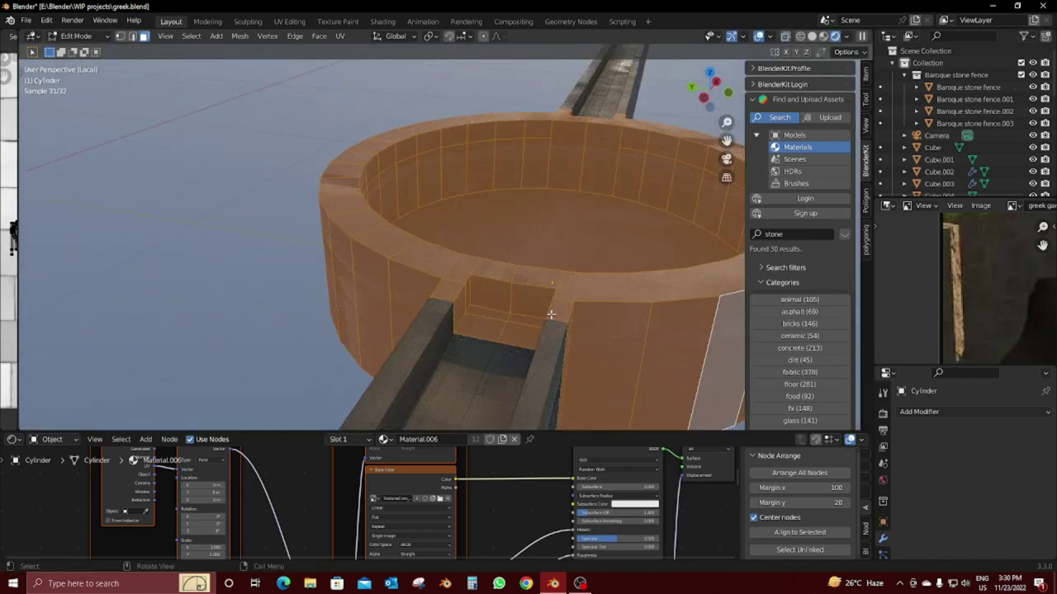
pyautogui.press('u')
pyautogui.click(522, 325)
pyautogui.scroll(-5, 521, 325)
pyautogui.moveTo(495, 322)
pyautogui.mouseDown(button='middle')
pyautogui.moveTo(427, 307)
pyautogui.moveTo(658, 347)
pyautogui.mouseUp(button='middle')
pyautogui.press('u')
pyautogui.click(443, 296)
pyautogui.scroll(3, 462, 296)
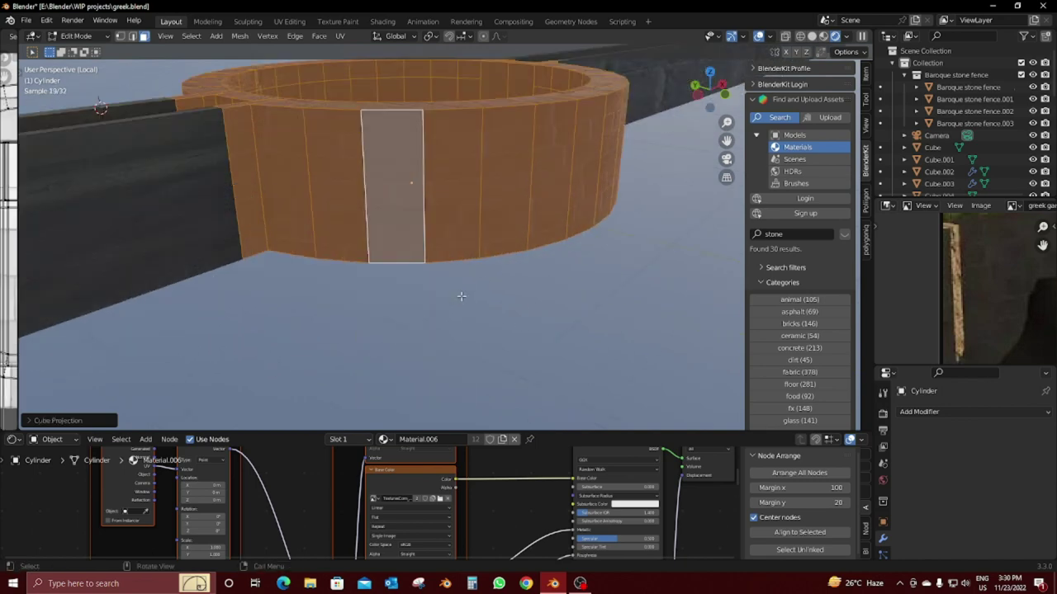
pyautogui.scroll(-5, 461, 295)
# Step: Invert the selection to the channel bar and switch to front view
pyautogui.hotkey('ctrl', 'i')
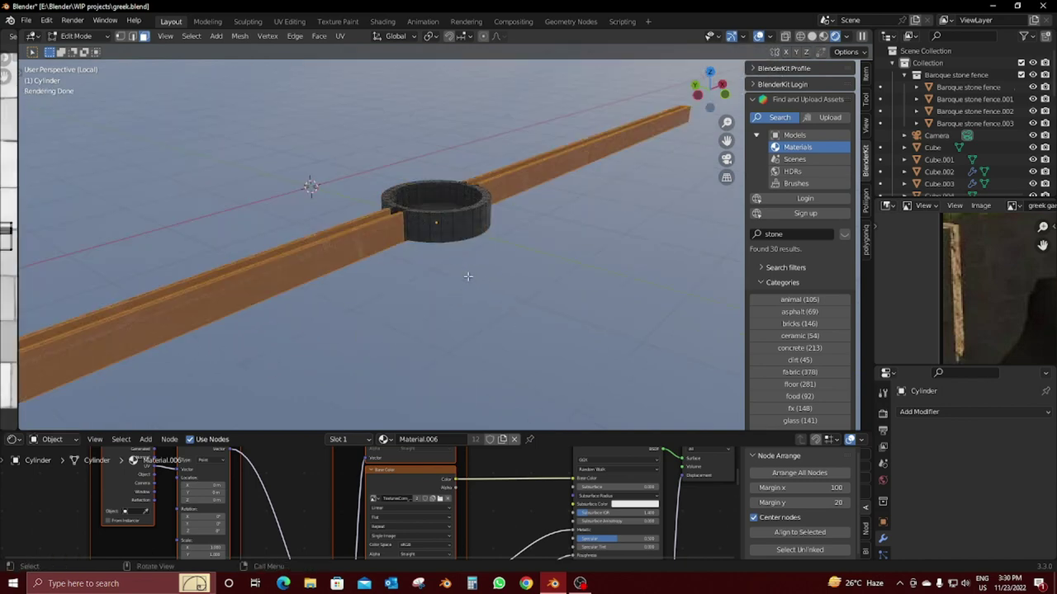
pyautogui.press('KP_1')
pyautogui.scroll(4, 434, 263)
# Step: Unwrap the channel bar with Project from View, then with Smart UV Project
pyautogui.press('u')
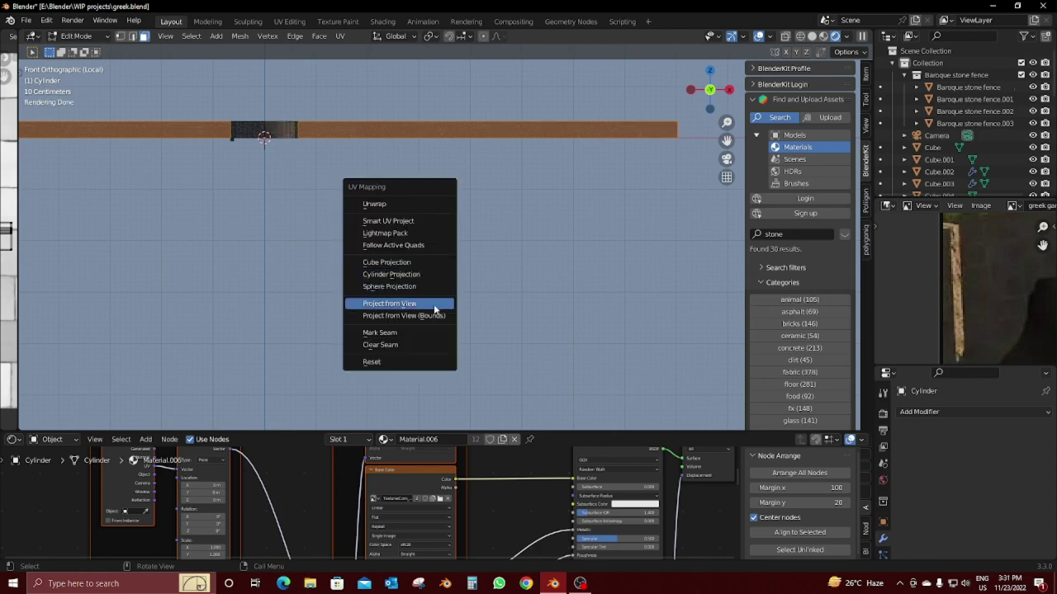
pyautogui.click(436, 306)
pyautogui.scroll(2, 389, 224)
pyautogui.keyDown('shift'); pyautogui.moveTo(389, 224); pyautogui.dragTo(624, 357, button='middle'); pyautogui.keyUp('shift')
pyautogui.keyDown('shift'); pyautogui.moveTo(287, 265); pyautogui.dragTo(487, 311, button='middle'); pyautogui.keyUp('shift')
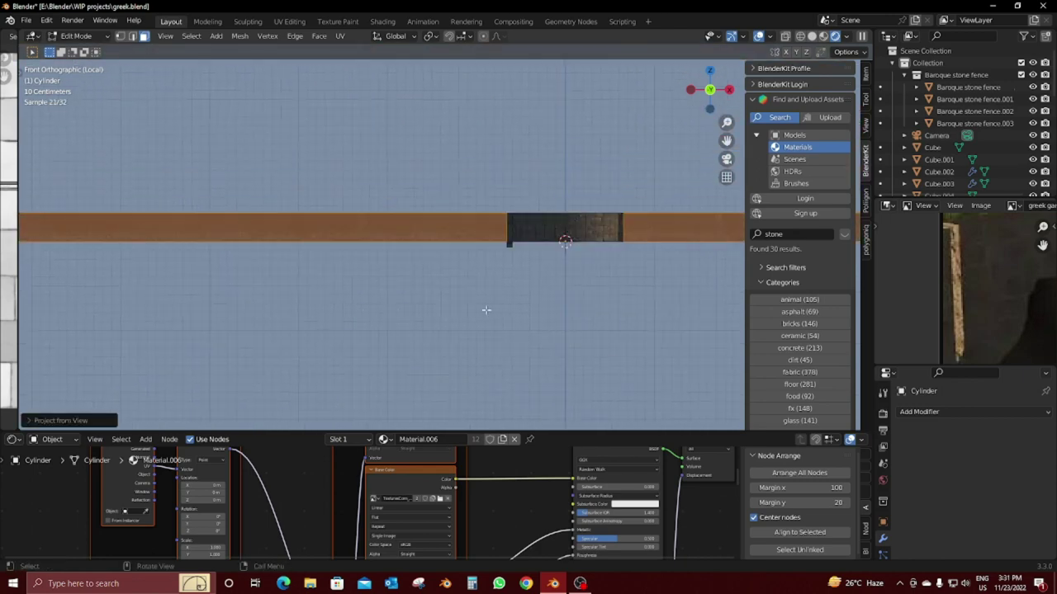
pyautogui.press('u')
pyautogui.click(384, 214)
pyautogui.click(381, 304)
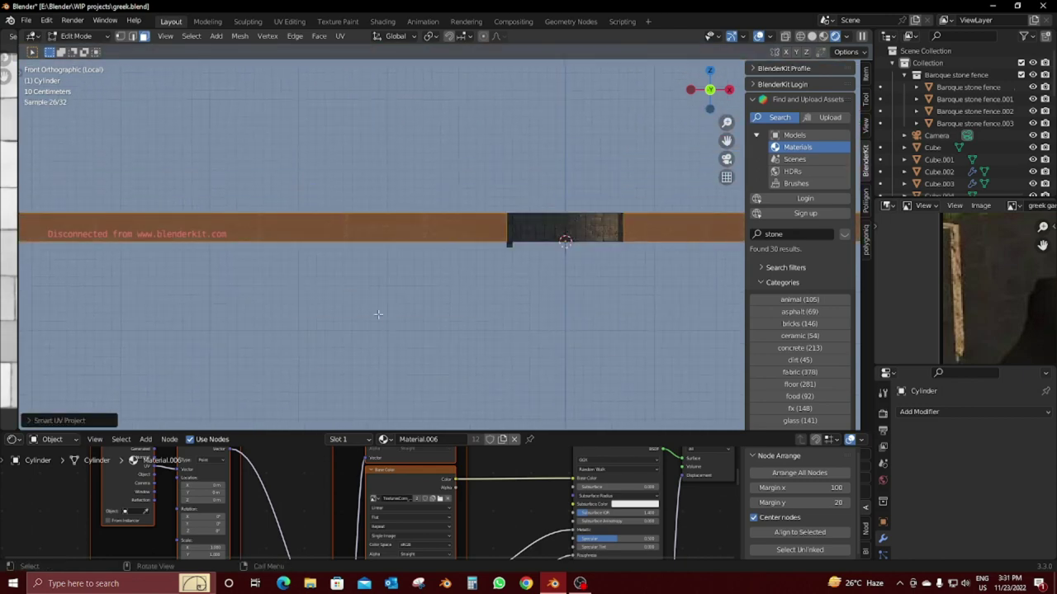
# Step: Widen the UV editor and test stretching the UVs along Y and X, then undo both scales
pyautogui.moveTo(17, 278); pyautogui.dragTo(327, 277)
pyautogui.scroll(-3, 165, 291)
pyautogui.scroll(1, 165, 291)
pyautogui.press('a')
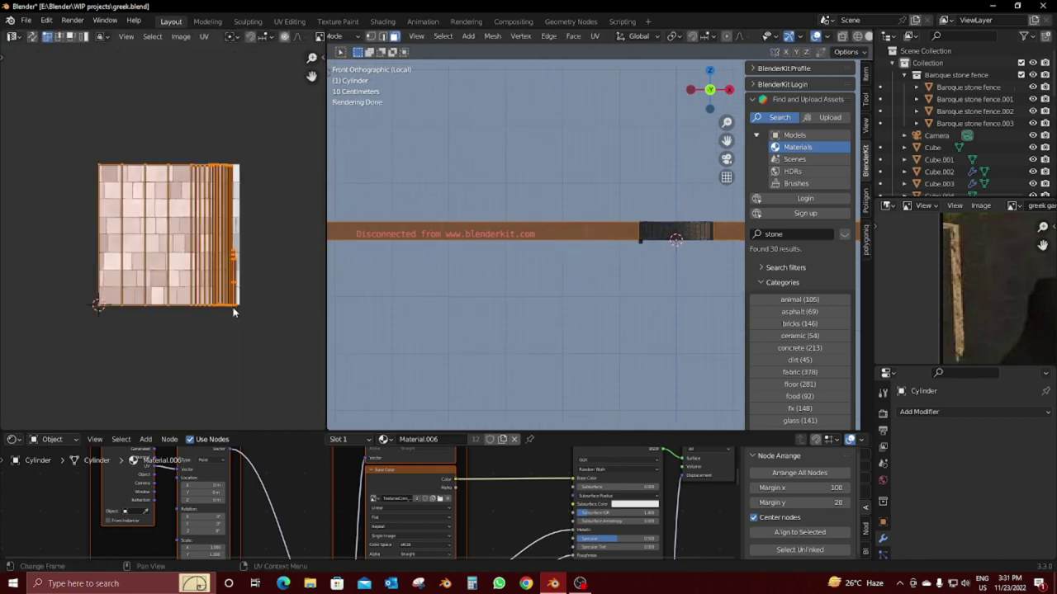
pyautogui.press('s')
pyautogui.press('y')
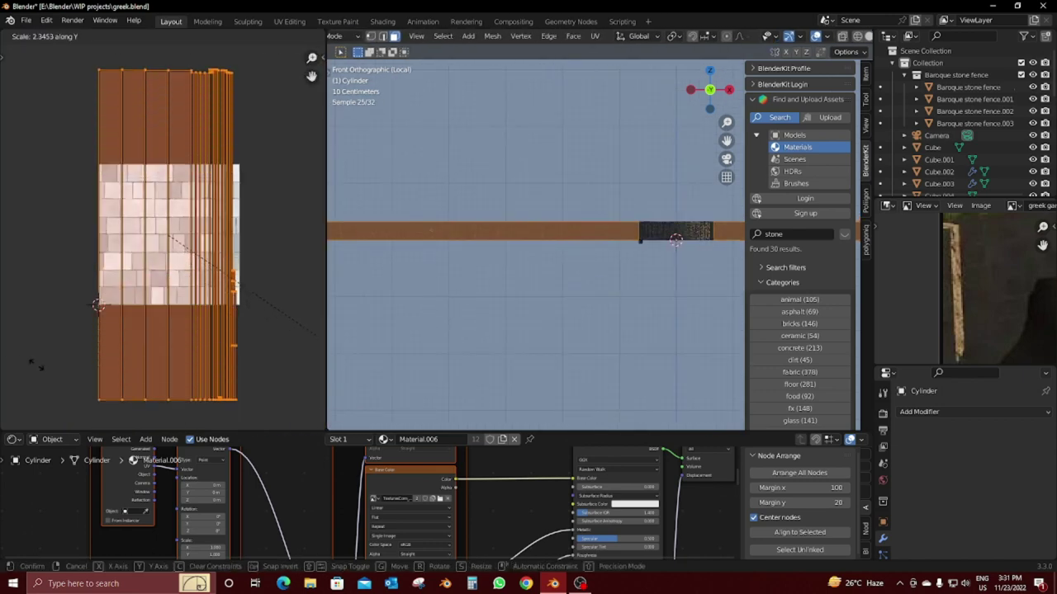
pyautogui.click(162, 404)
pyautogui.press('s')
pyautogui.press('x')
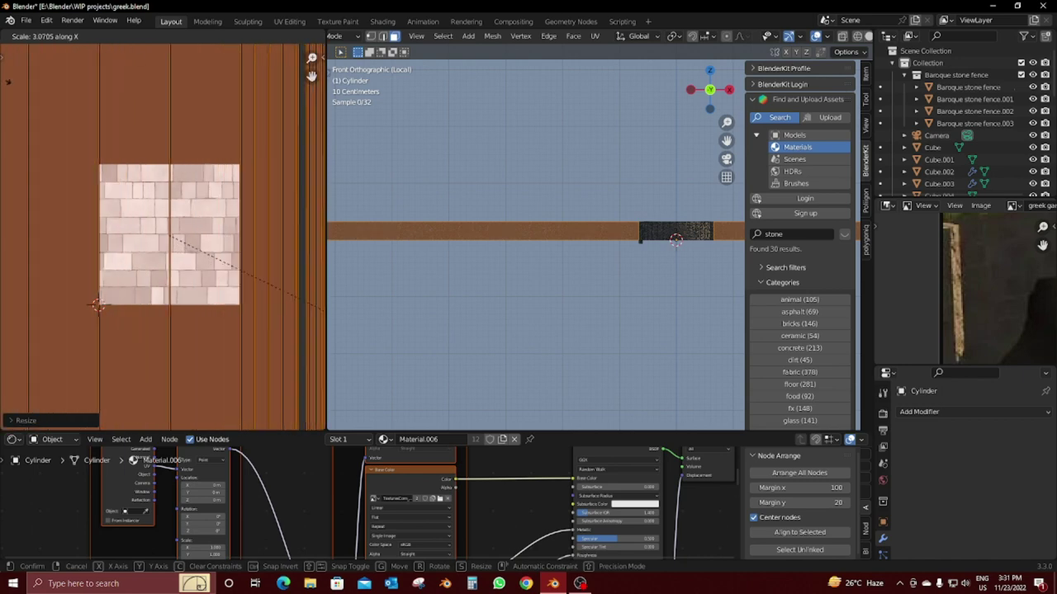
pyautogui.click(120, 81)
pyautogui.hotkey('ctrl', 'z')
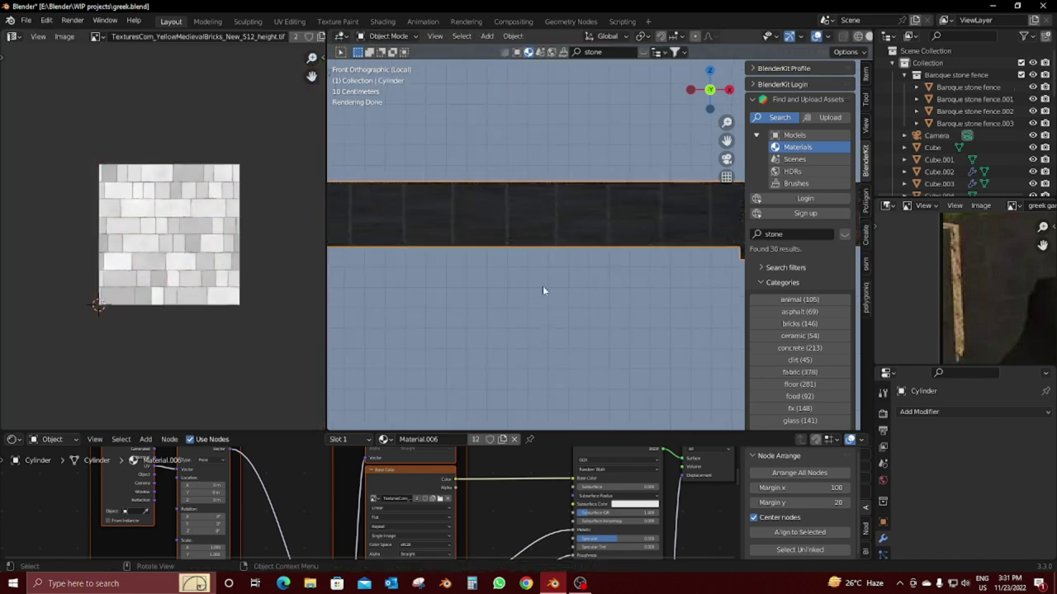
pyautogui.hotkey('ctrl', 'z')
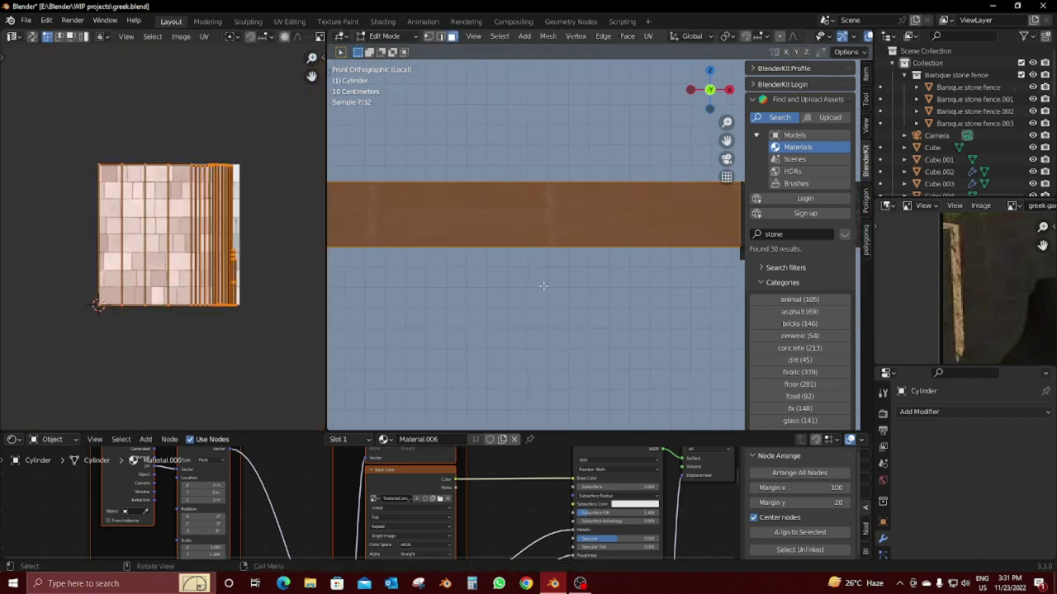
# Step: Try Project from View, Sphere and Cube projections, settling on Smart UV Project
pyautogui.press('u')
pyautogui.click(523, 373)
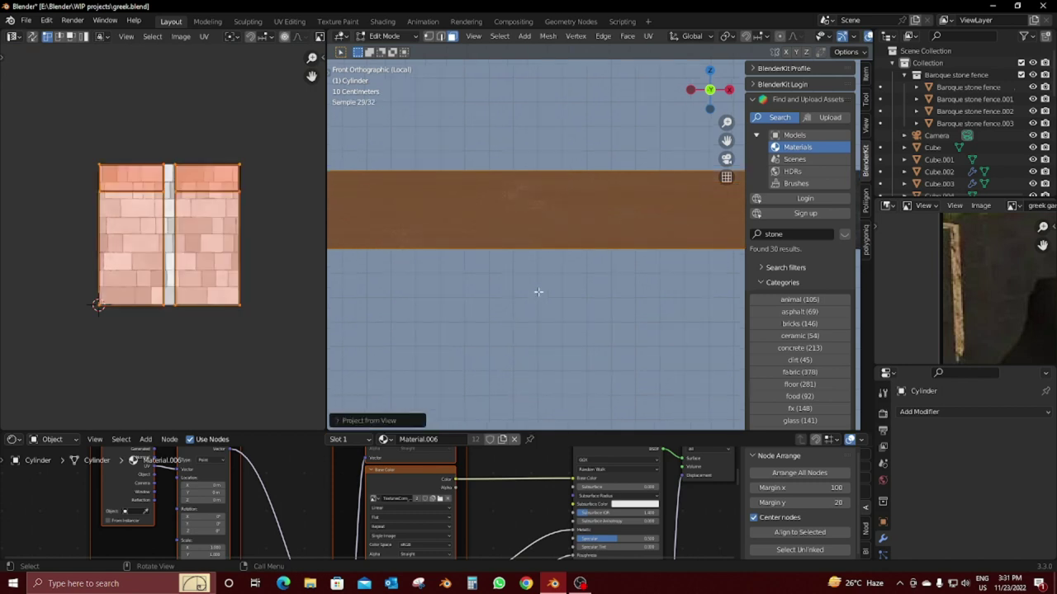
pyautogui.press('u')
pyautogui.click(519, 264)
pyautogui.press('u')
pyautogui.click(496, 240)
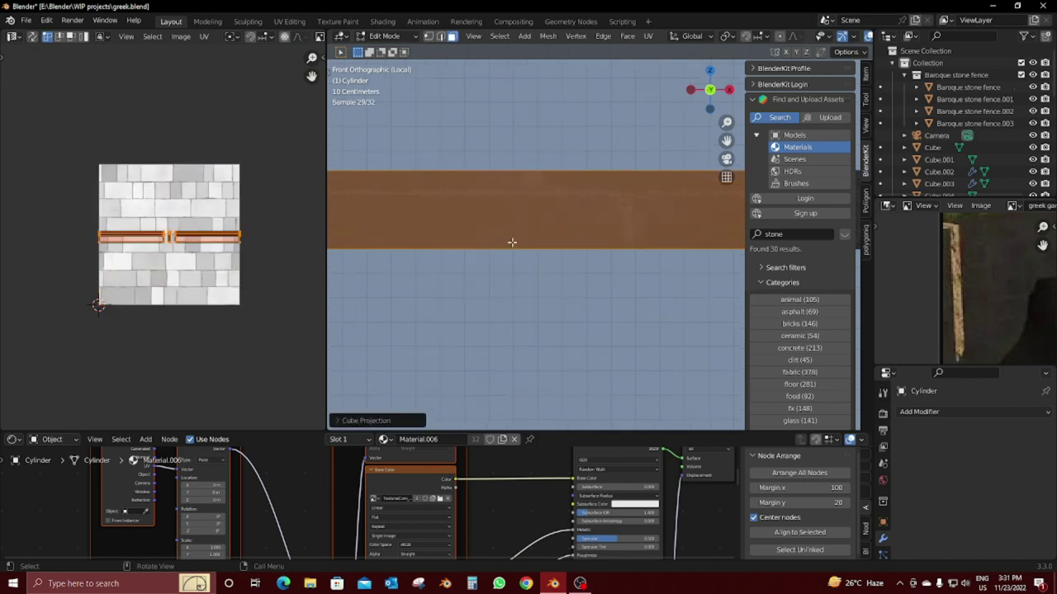
pyautogui.press('u')
pyautogui.click(495, 203)
pyautogui.click(493, 299)
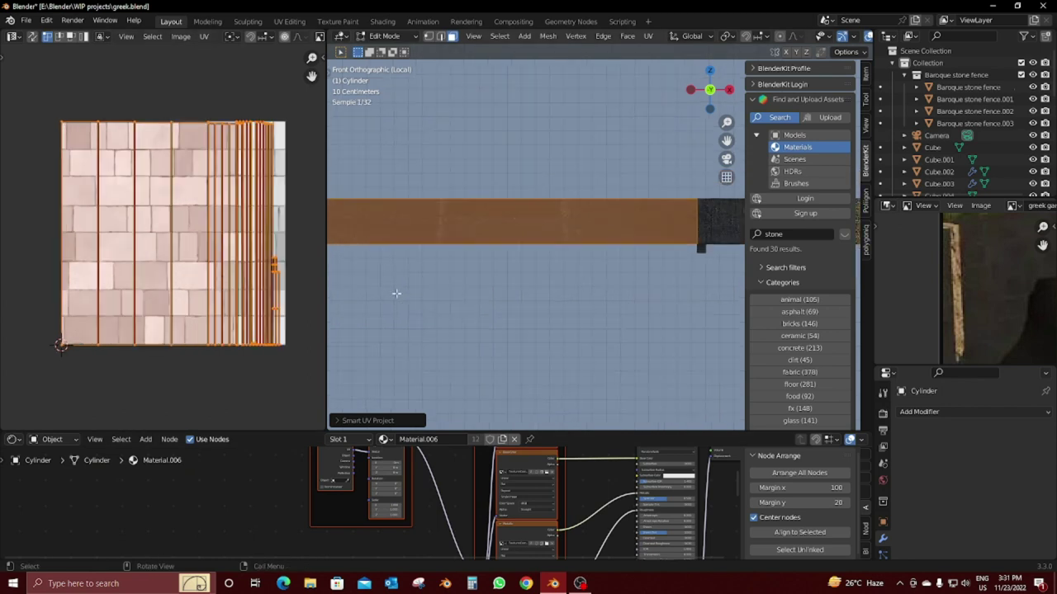
# Step: Project the Cylinder's UVs from the front view and select the thin UV strip
pyautogui.press('u')
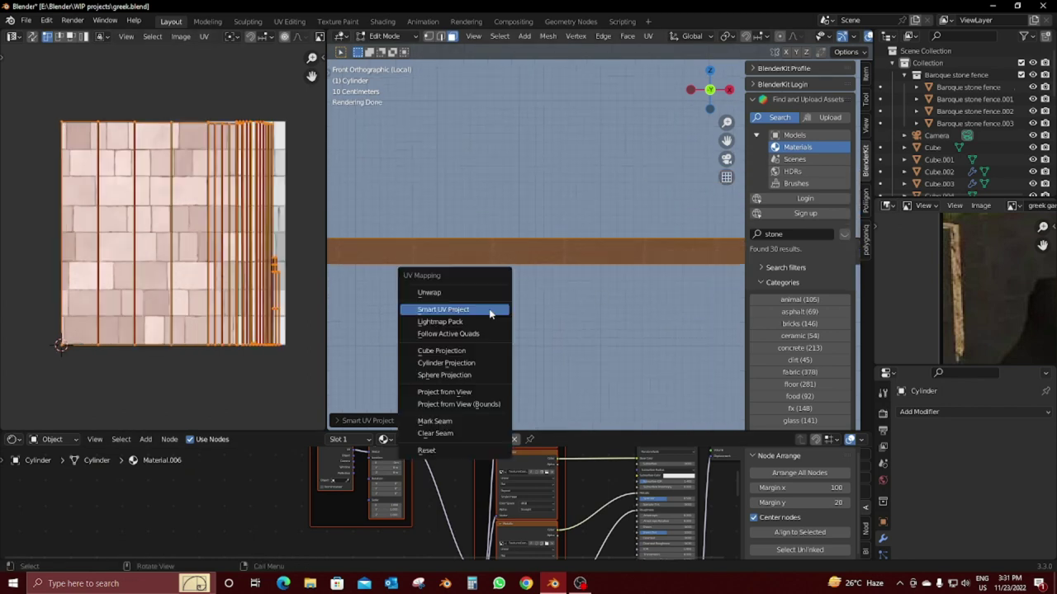
pyautogui.click(445, 391)
pyautogui.scroll(-3, 116, 289)
pyautogui.scroll(3, 185, 290)
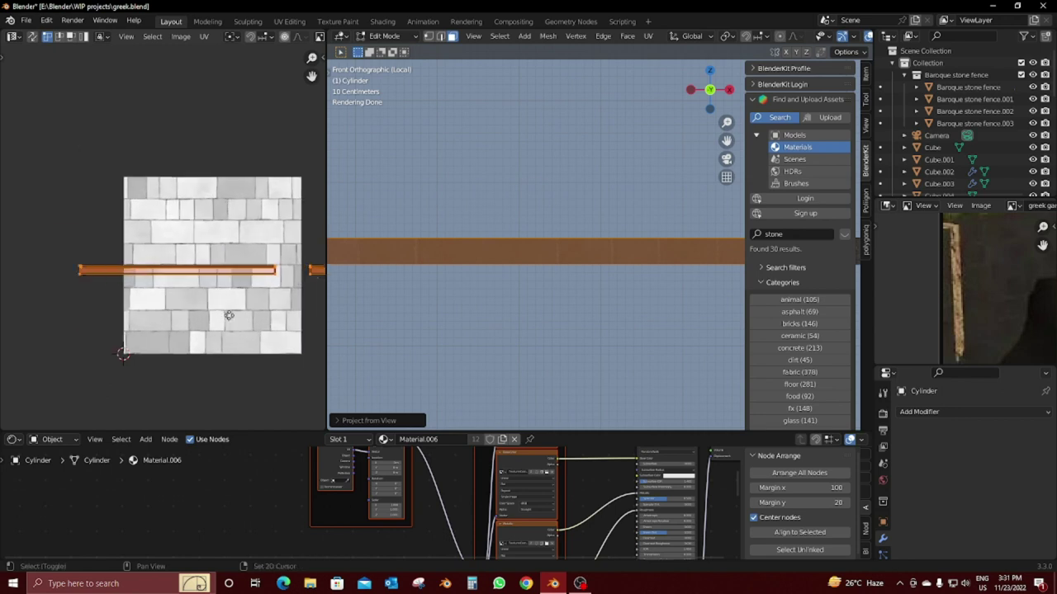
pyautogui.scroll(-1, 62, 246)
pyautogui.moveTo(62, 246); pyautogui.dragTo(137, 338)
# Step: Move the UV strip up and left, then stretch it tall and wide across the brick texture
pyautogui.press('g')
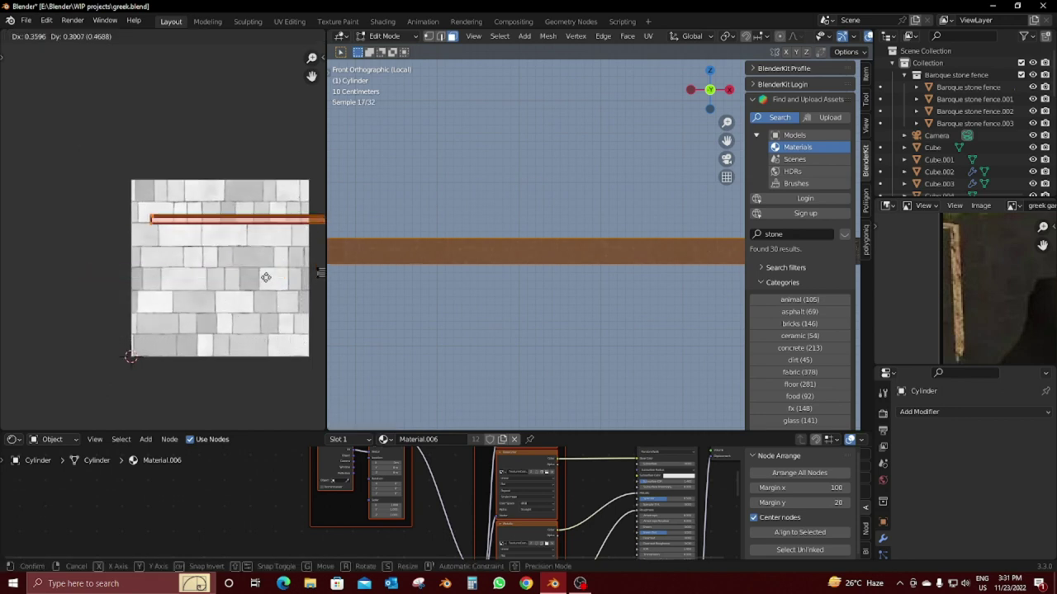
pyautogui.click(256, 283)
pyautogui.press('g')
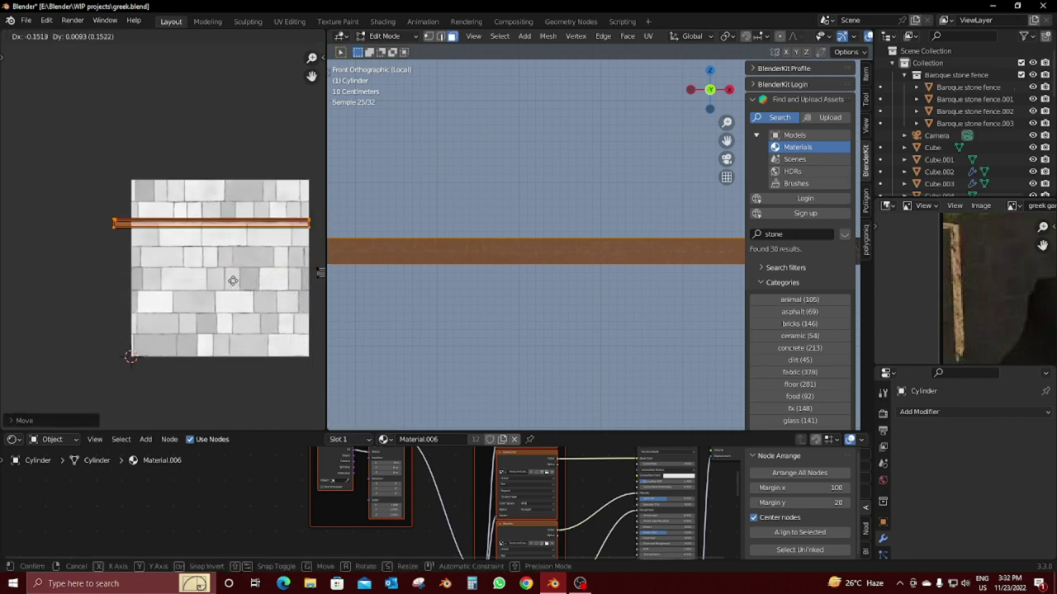
pyautogui.click(235, 291)
pyautogui.press('y')
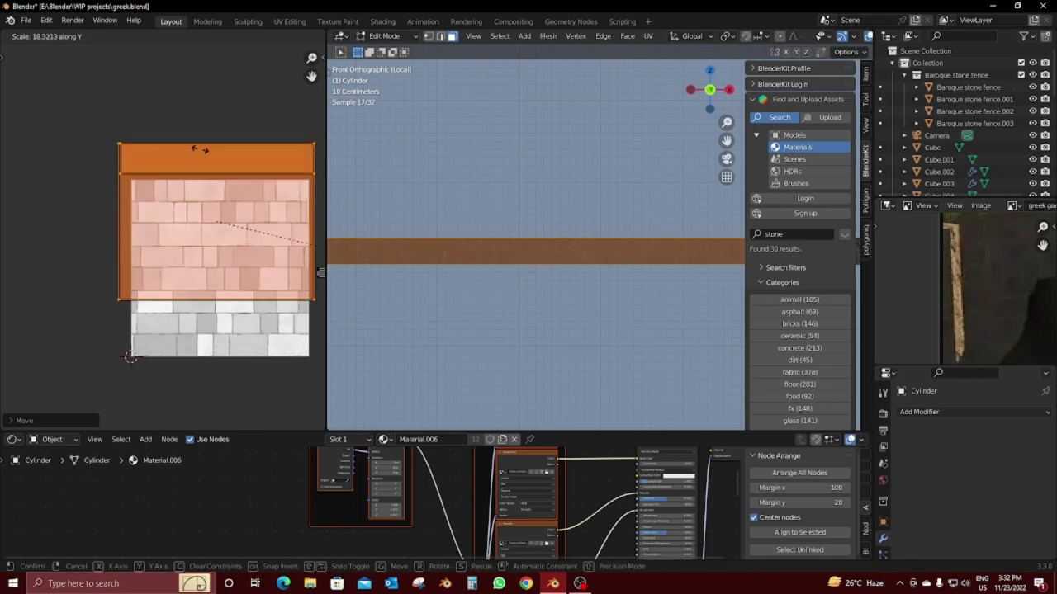
pyautogui.click(198, 146)
pyautogui.press('s')
pyautogui.press('x')
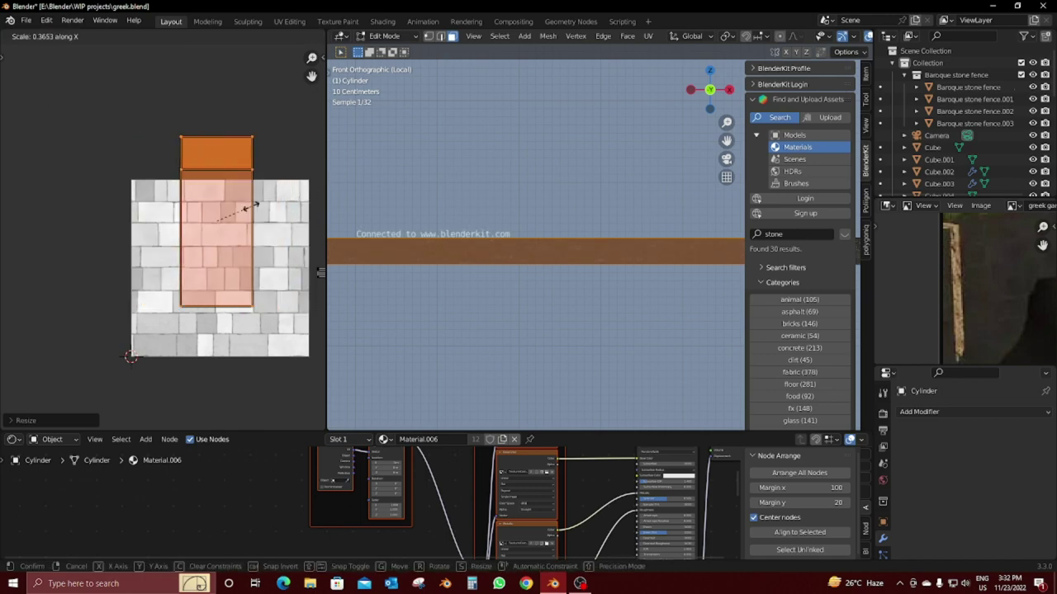
pyautogui.click(296, 135)
# Step: Rescale the UV island vertically and preview the bricks in Object Mode
pyautogui.press('Tab')
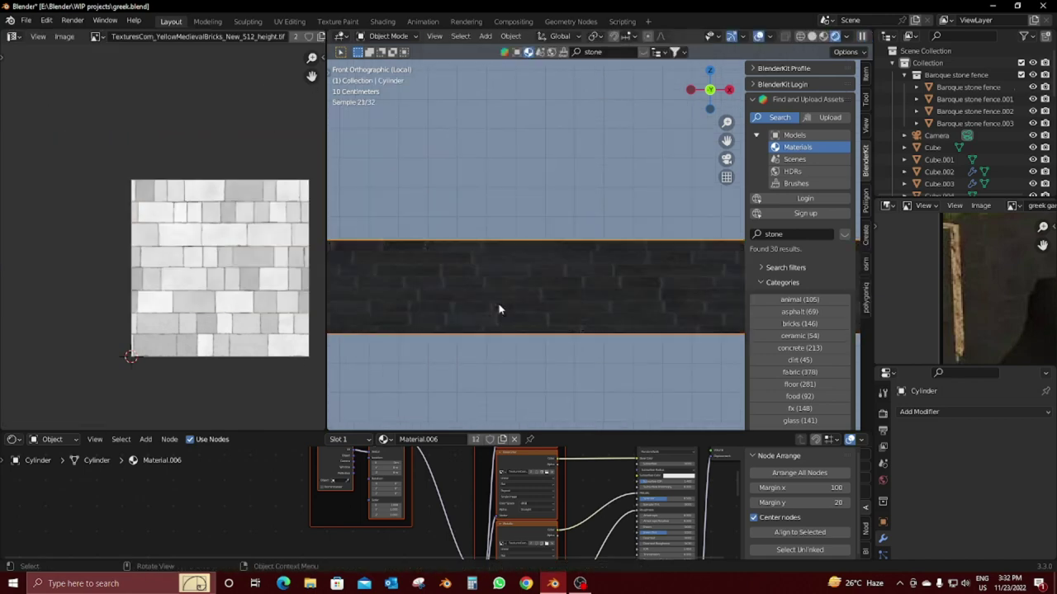
pyautogui.press('Tab')
pyautogui.press('s')
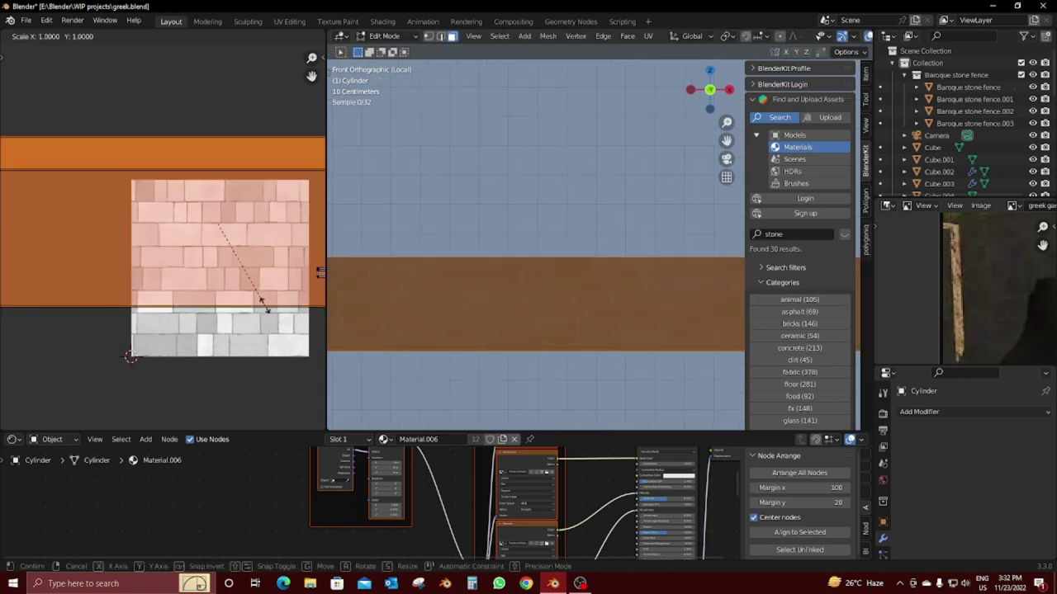
pyautogui.press('y')
pyautogui.click(186, 268)
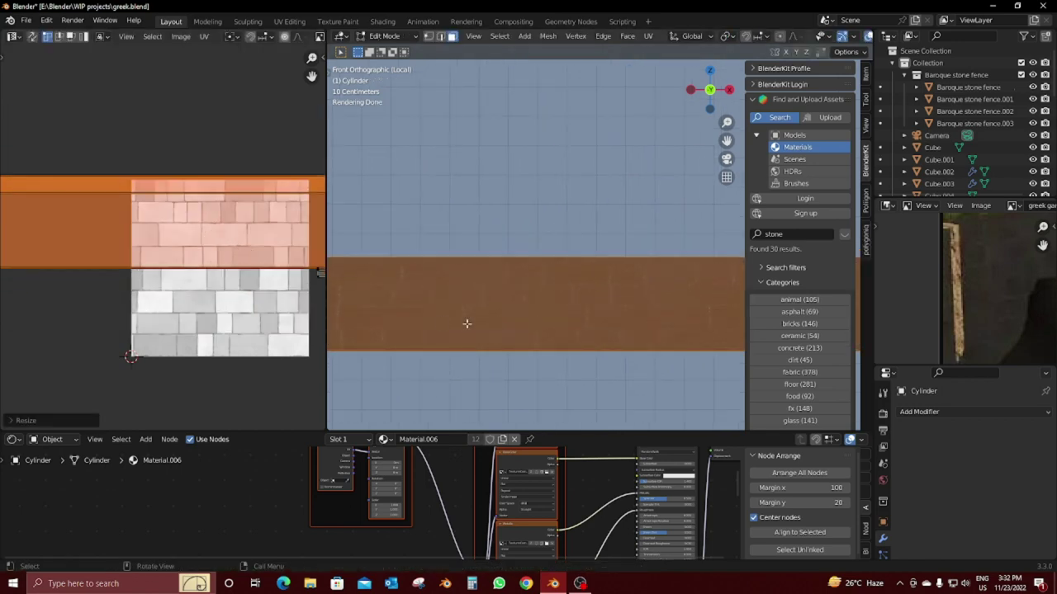
pyautogui.press('Tab')
pyautogui.scroll(-2, 499, 333)
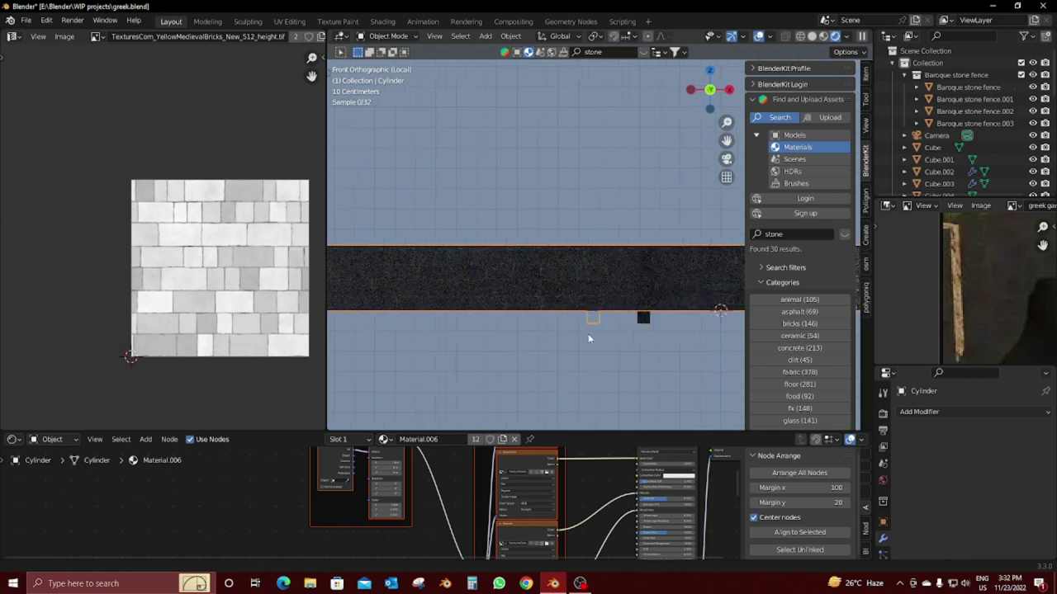
pyautogui.scroll(1, 597, 329)
pyautogui.scroll(1, 603, 323)
pyautogui.scroll(1, 628, 331)
pyautogui.scroll(-2, 618, 328)
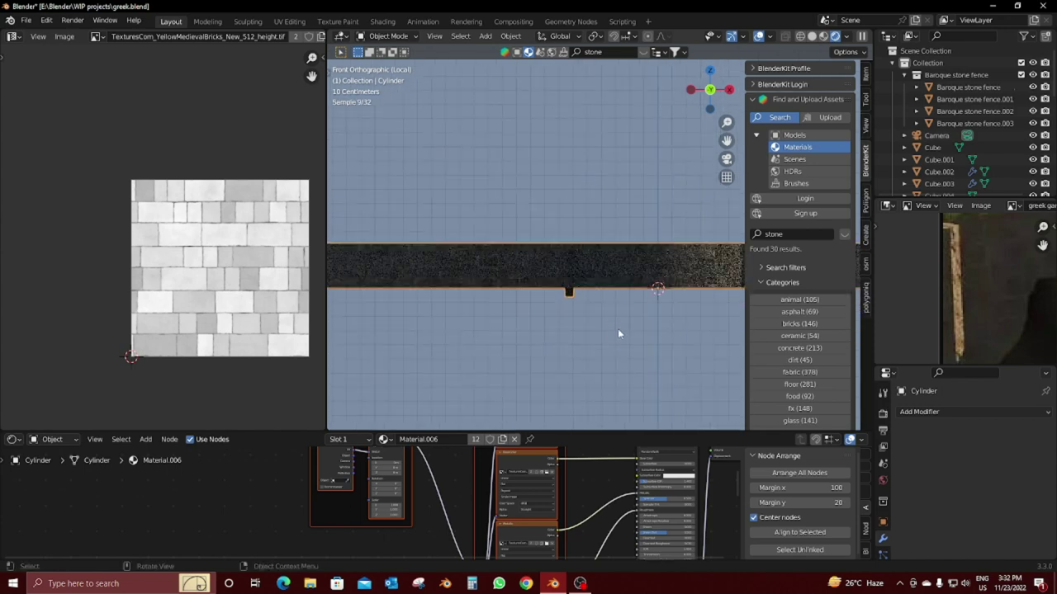
pyautogui.scroll(-1, 539, 366)
pyautogui.scroll(-1, 427, 290)
# Step: Select the small UV island, reposition it, and scale it vertically to fill the strip height
pyautogui.press('Tab')
pyautogui.scroll(4, 193, 257)
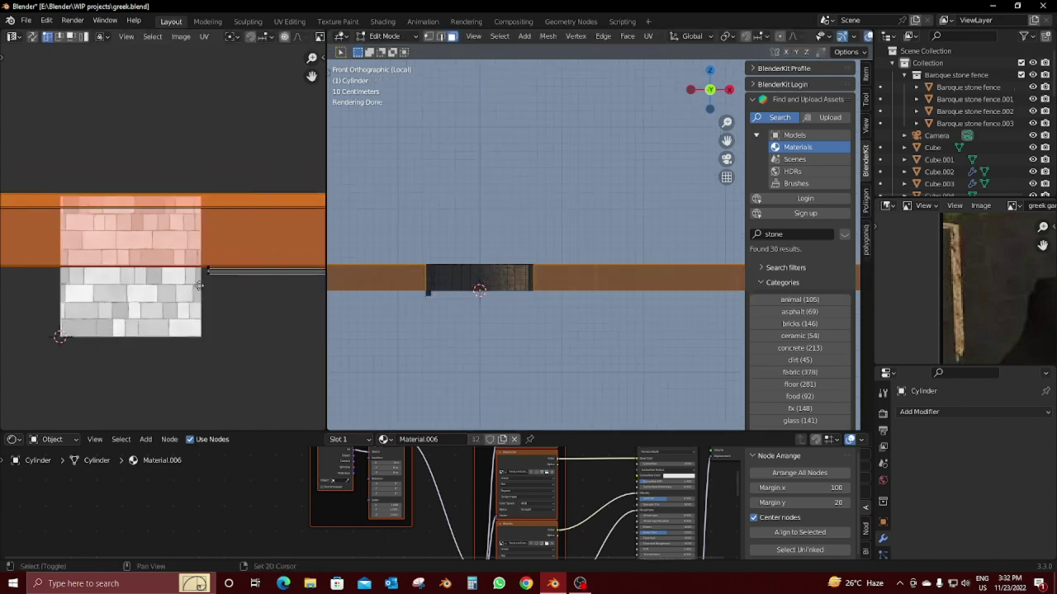
pyautogui.click(196, 289)
pyautogui.scroll(-2, 198, 290)
pyautogui.press('g')
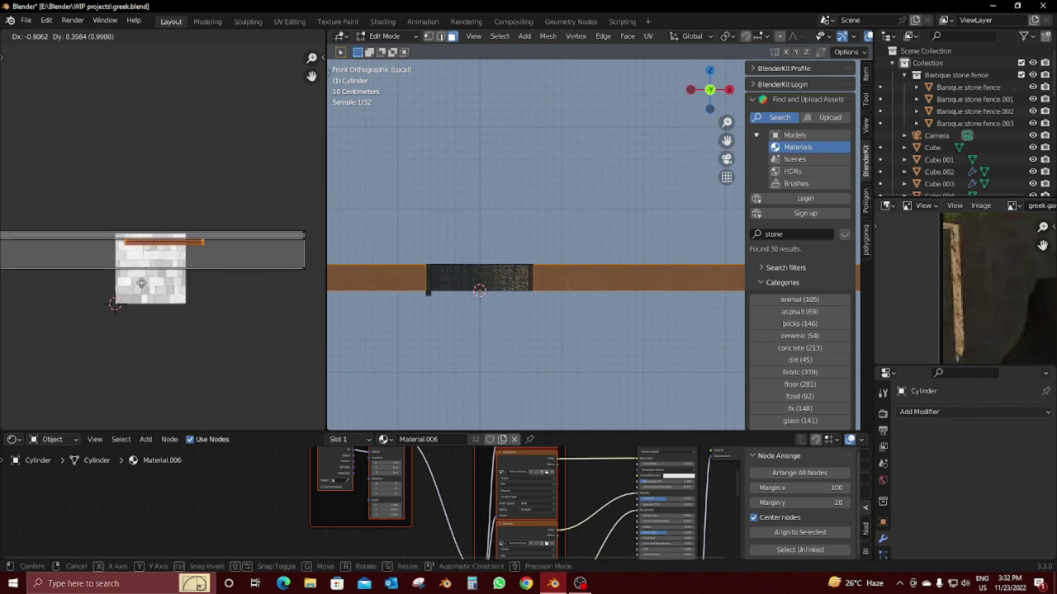
pyautogui.click(126, 287)
pyautogui.press('s')
pyautogui.press('y')
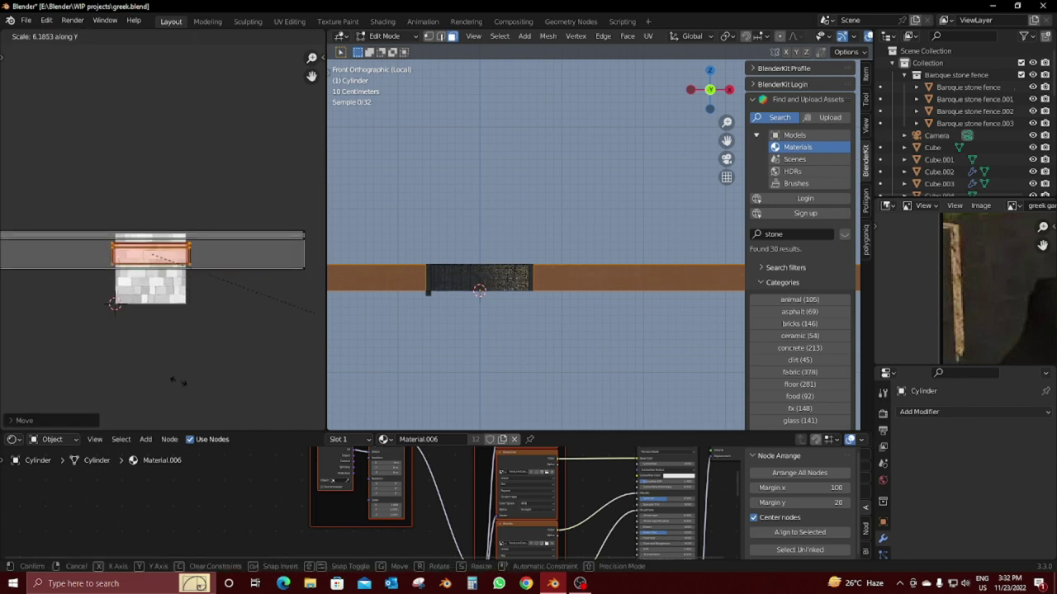
pyautogui.click(177, 377)
# Step: Shift the small island along Y and stretch it horizontally across the strip, then exit Edit Mode
pyautogui.press('g')
pyautogui.press('y')
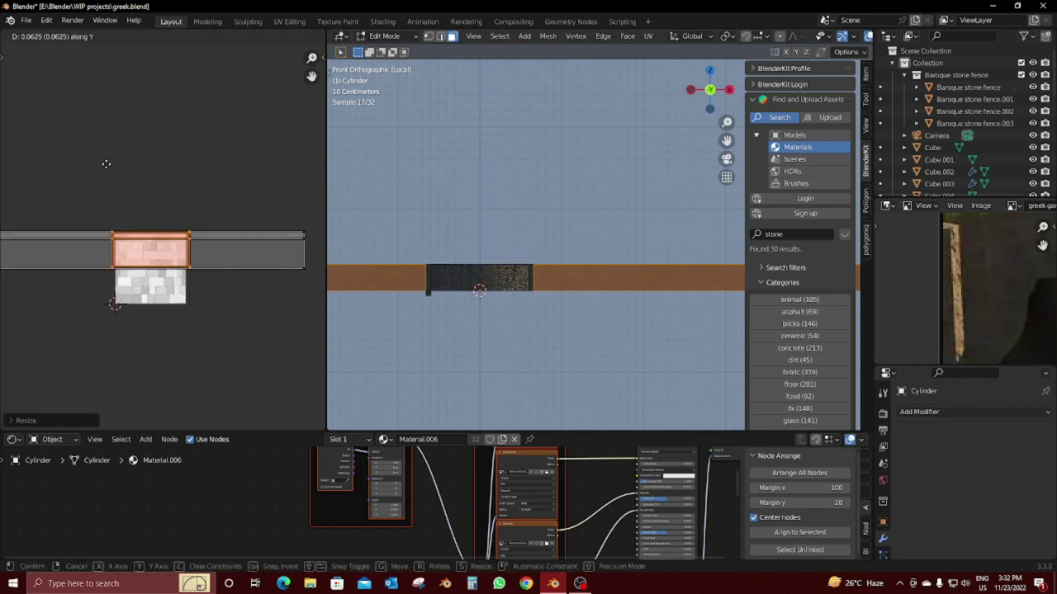
pyautogui.click(106, 164)
pyautogui.press('s')
pyautogui.press('x')
pyautogui.click(173, 285)
pyautogui.press('s')
pyautogui.press('x')
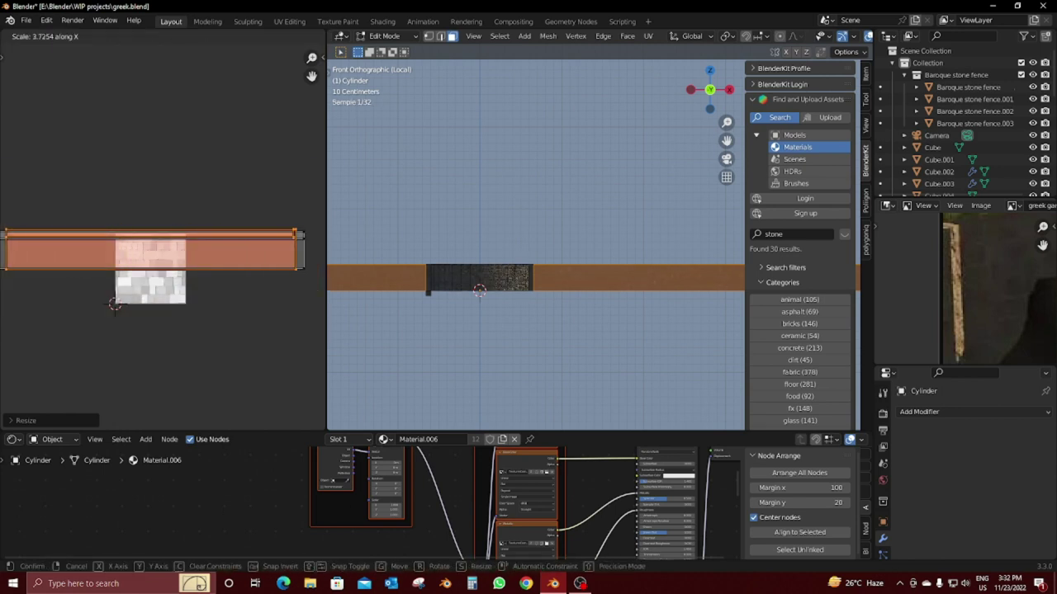
pyautogui.click(273, 273)
pyautogui.press('Tab')
# Step: Look through the scene camera with the 3D view enlarged over the image editor
pyautogui.moveTo(541, 288)
pyautogui.mouseDown(button='middle')
pyautogui.moveTo(599, 361)
pyautogui.moveTo(599, 327)
pyautogui.mouseUp(button='middle')
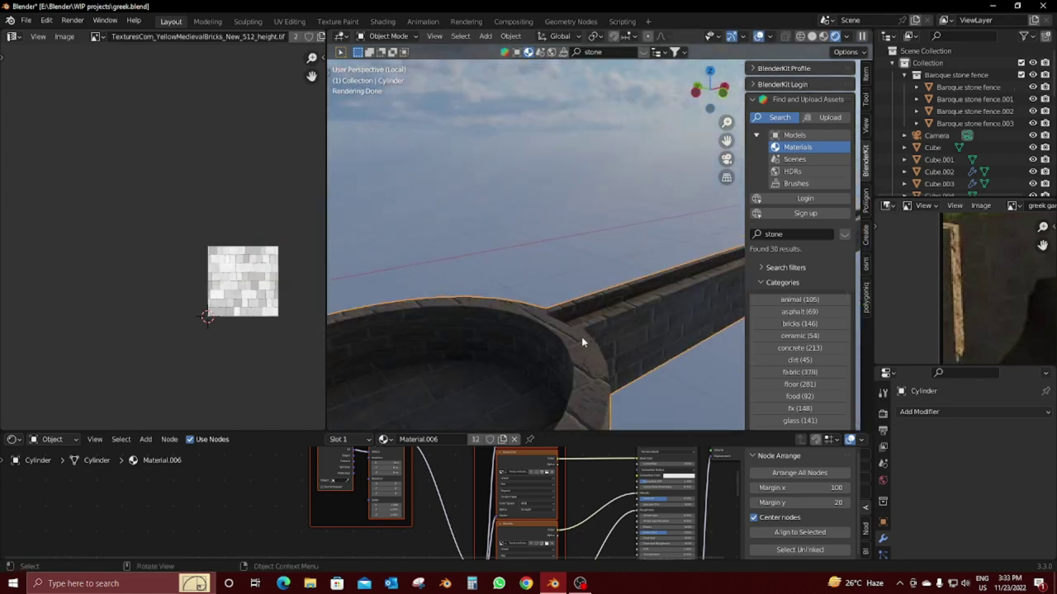
pyautogui.press('KP_0')
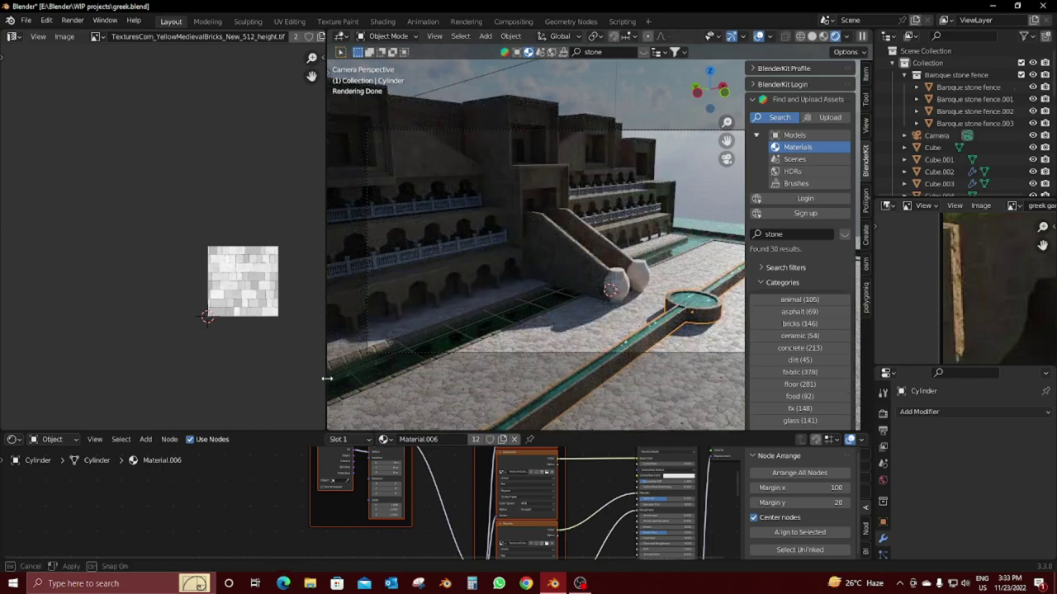
pyautogui.moveTo(327, 378); pyautogui.dragTo(4, 378)
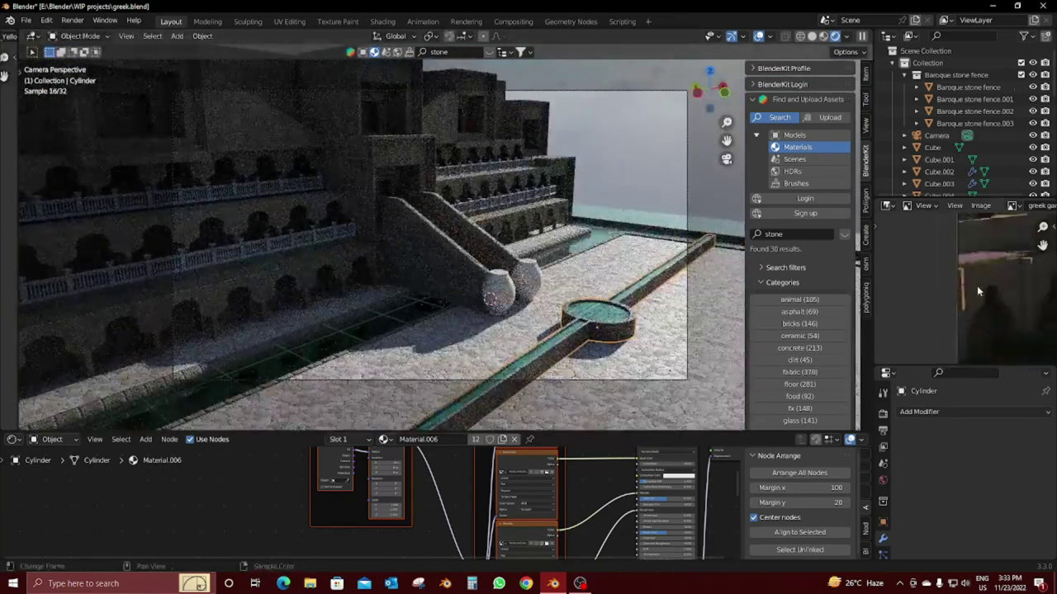
pyautogui.scroll(-3, 977, 285)
pyautogui.scroll(-3, 957, 274)
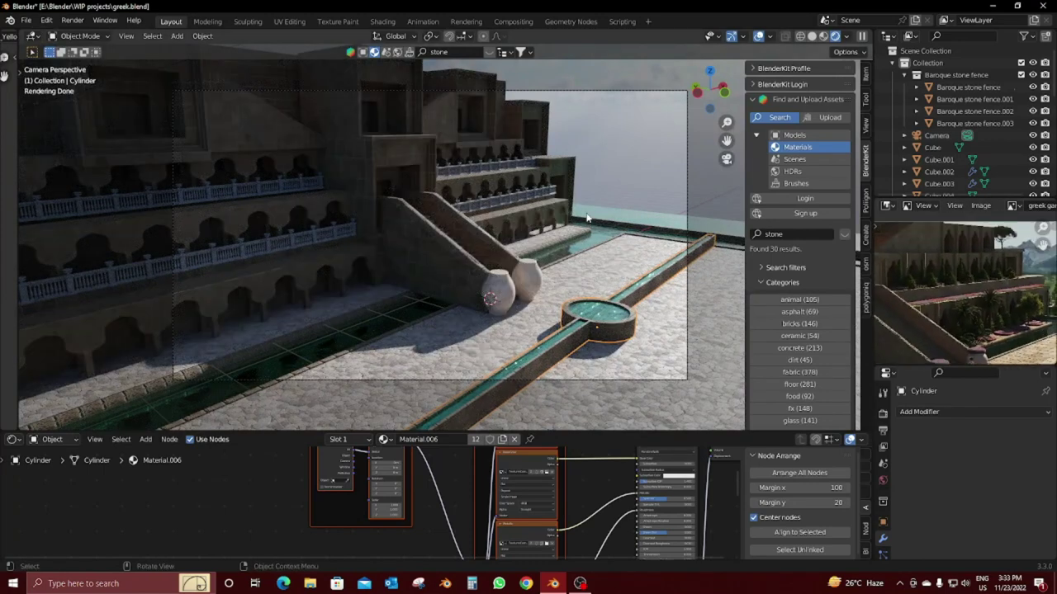
pyautogui.moveTo(417, 176); pyautogui.dragTo(217, 190, button='middle')
# Step: Move the mirrored wall block Cube.010 along the X axis
pyautogui.click(218, 189)
pyautogui.press('g')
pyautogui.press('y')
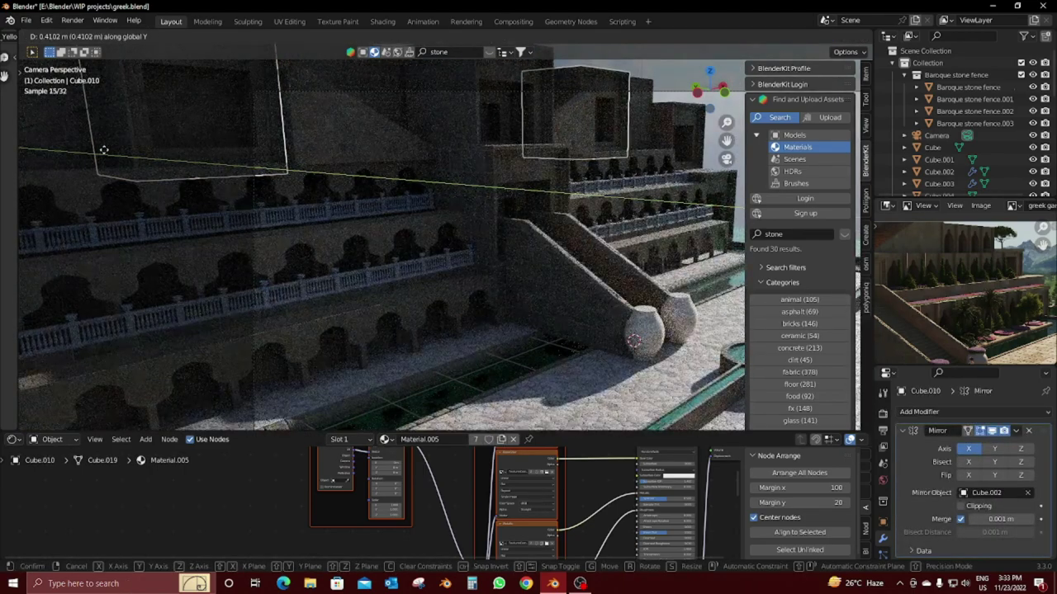
pyautogui.press('x')
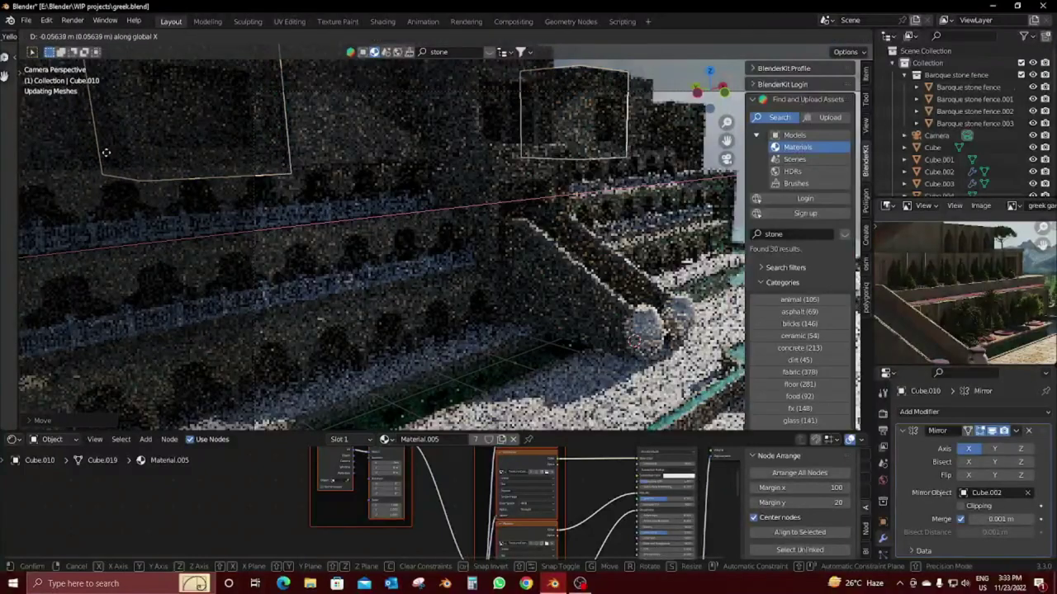
pyautogui.click(113, 151)
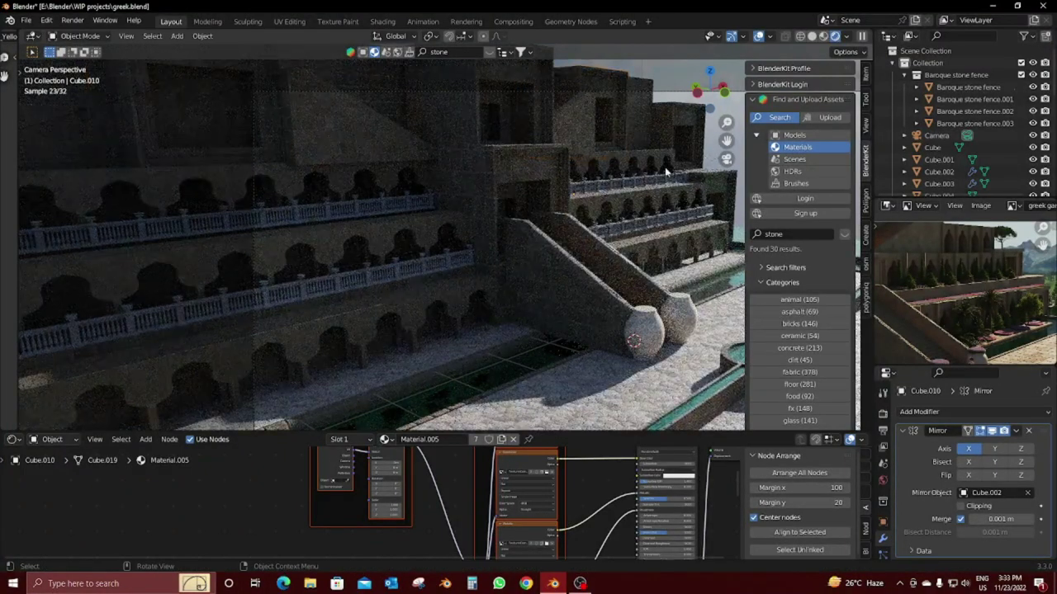
# Step: In solid shading, move the Stairs.001 block along the Y axis
pyautogui.click(811, 35)
pyautogui.scroll(2, 275, 119)
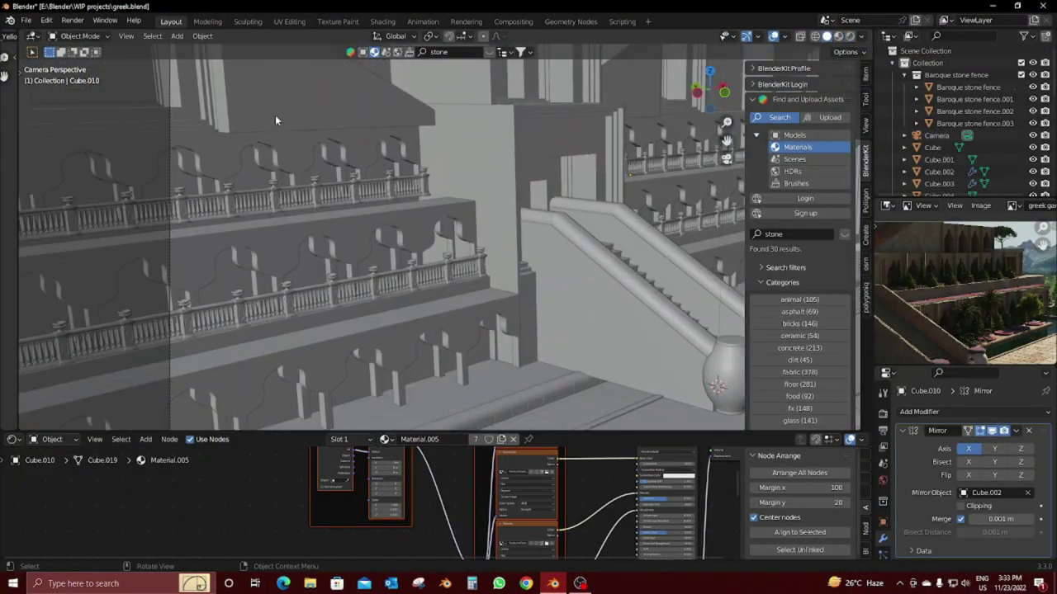
pyautogui.press('g')
pyautogui.press('y')
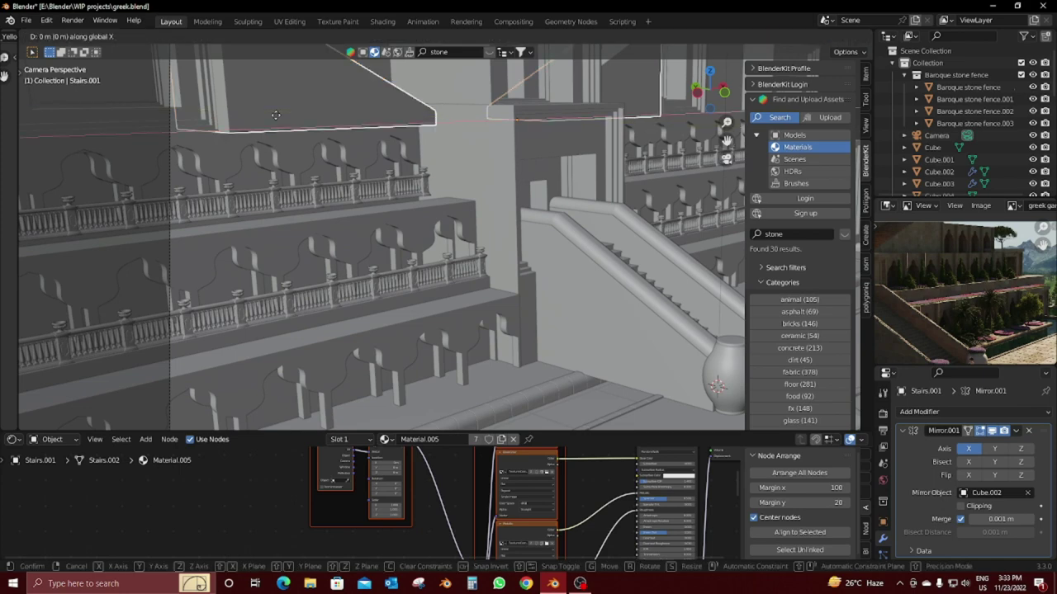
pyautogui.click(251, 106)
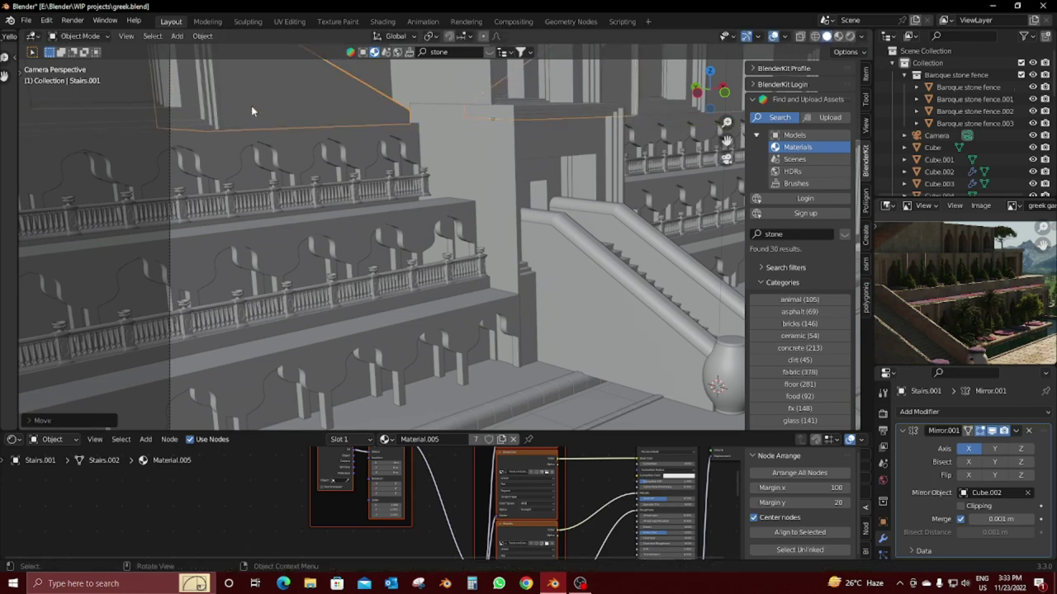
pyautogui.press('g')
pyautogui.press('y')
pyautogui.click(518, 193)
# Step: Return to rendered shading, shrink the node editor, and split a new area at the viewport's left edge
pyautogui.keyDown('shift'); pyautogui.moveTo(518, 194); pyautogui.dragTo(852, 54, button='middle'); pyautogui.keyUp('shift')
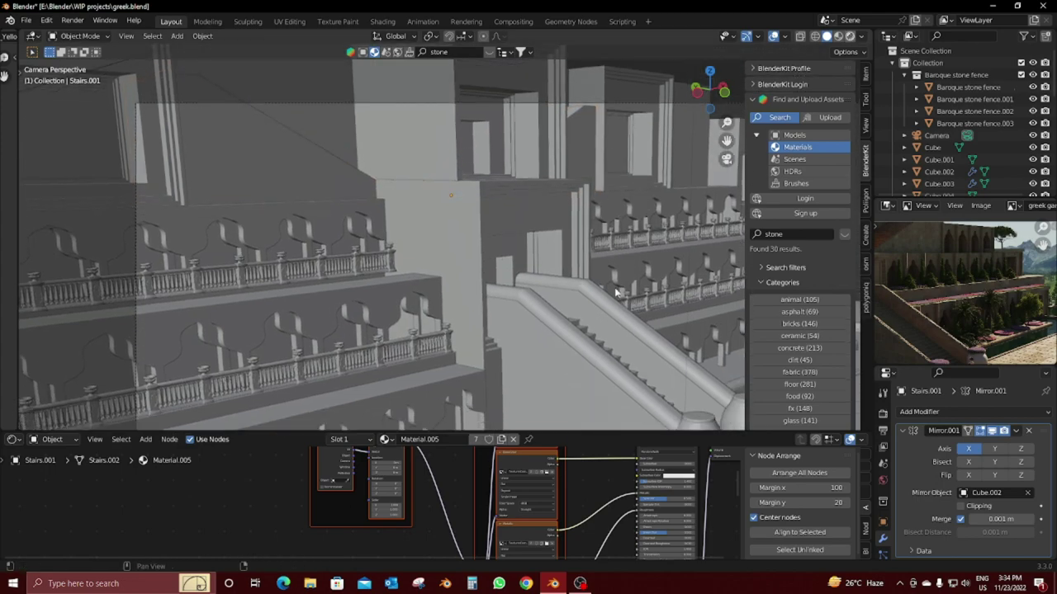
pyautogui.hotkey('shift', 'z')
pyautogui.moveTo(550, 302)
pyautogui.keyDown('shift'); pyautogui.mouseDown(button='middle')
pyautogui.moveTo(483, 217)
pyautogui.moveTo(651, 174)
pyautogui.mouseUp(button='middle'); pyautogui.keyUp('shift')
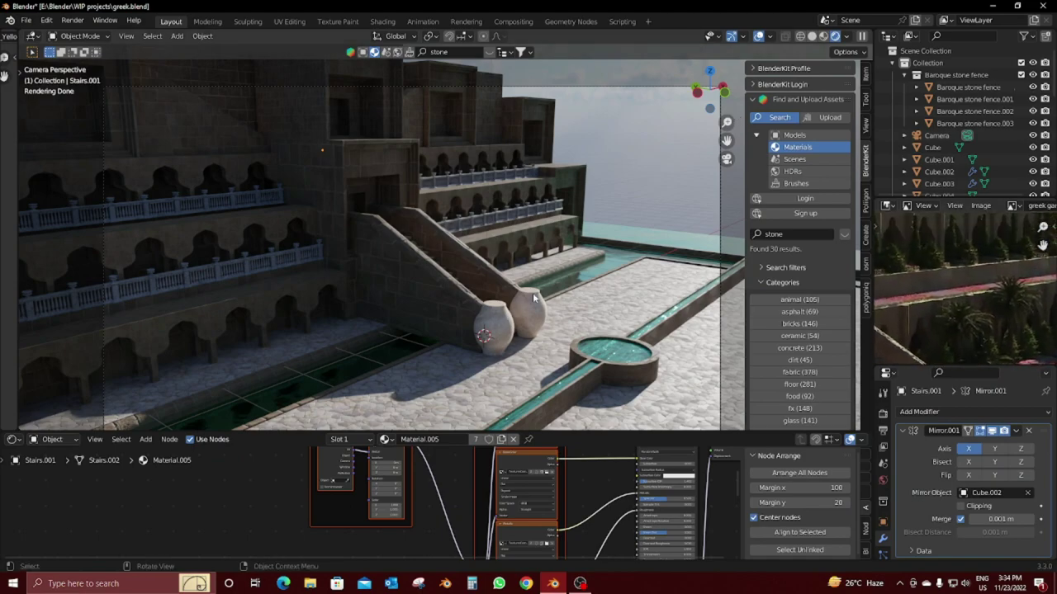
pyautogui.moveTo(8, 434); pyautogui.dragTo(9, 546)
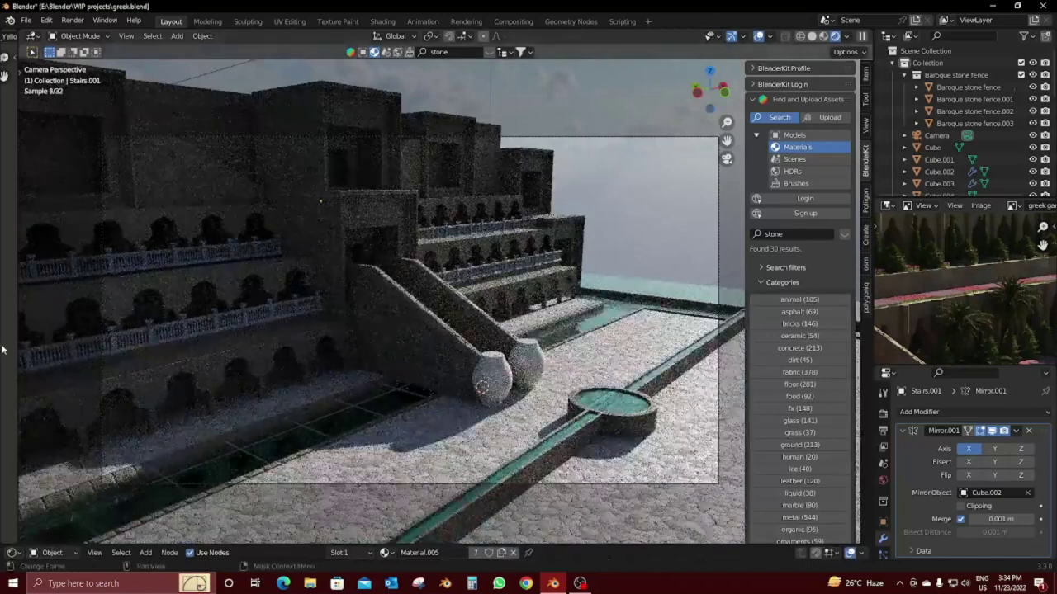
pyautogui.moveTo(3, 350); pyautogui.dragTo(315, 350)
# Step: Turn the new area into a 3D Viewport and swap it to the left side
pyautogui.click(9, 36)
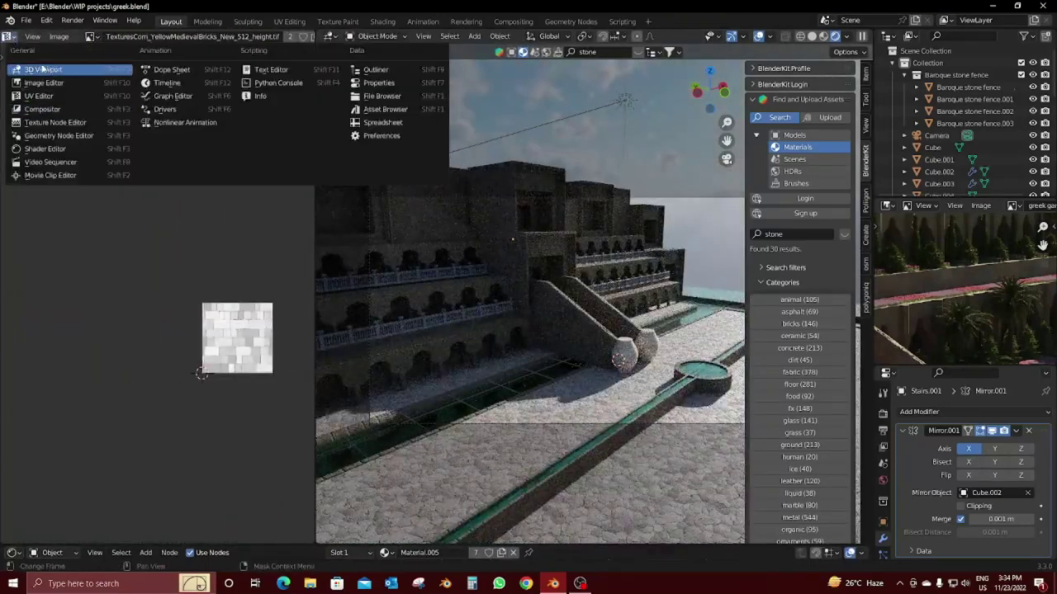
pyautogui.click(42, 69)
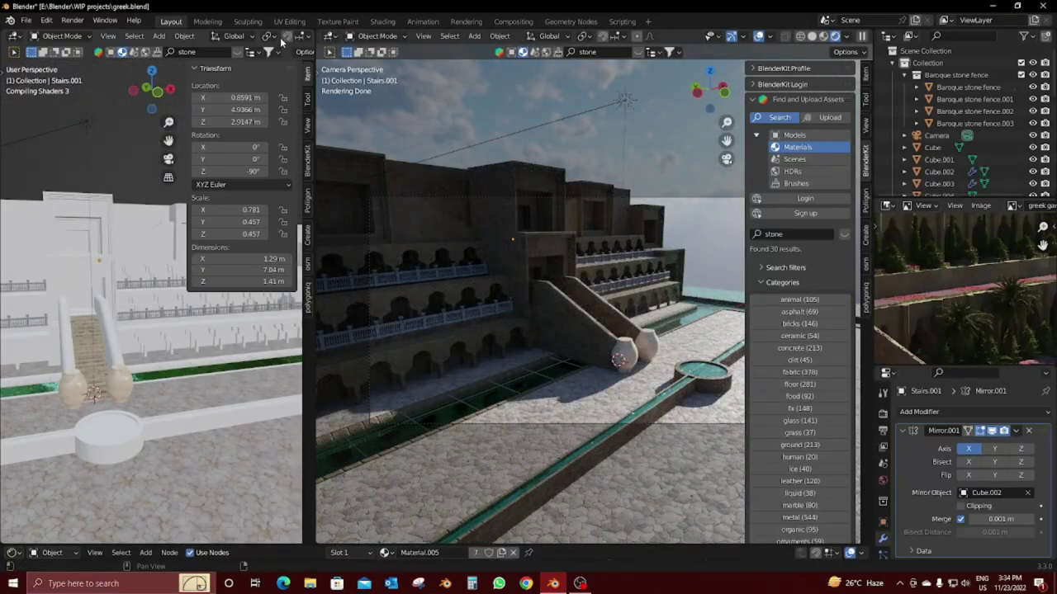
pyautogui.scroll(-5, 165, 35)
pyautogui.click(291, 36)
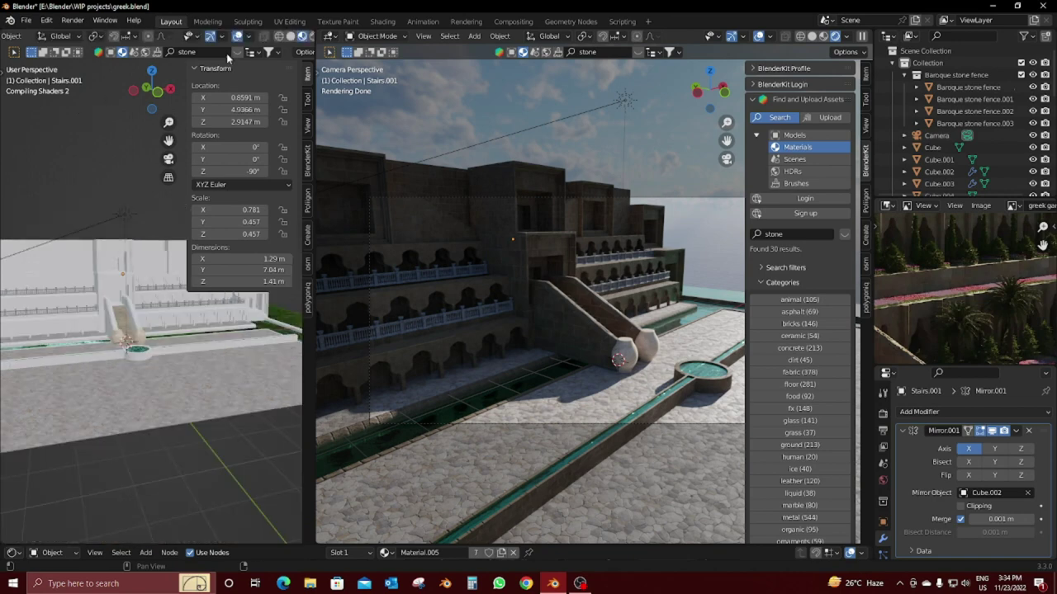
pyautogui.scroll(-3, 149, 330)
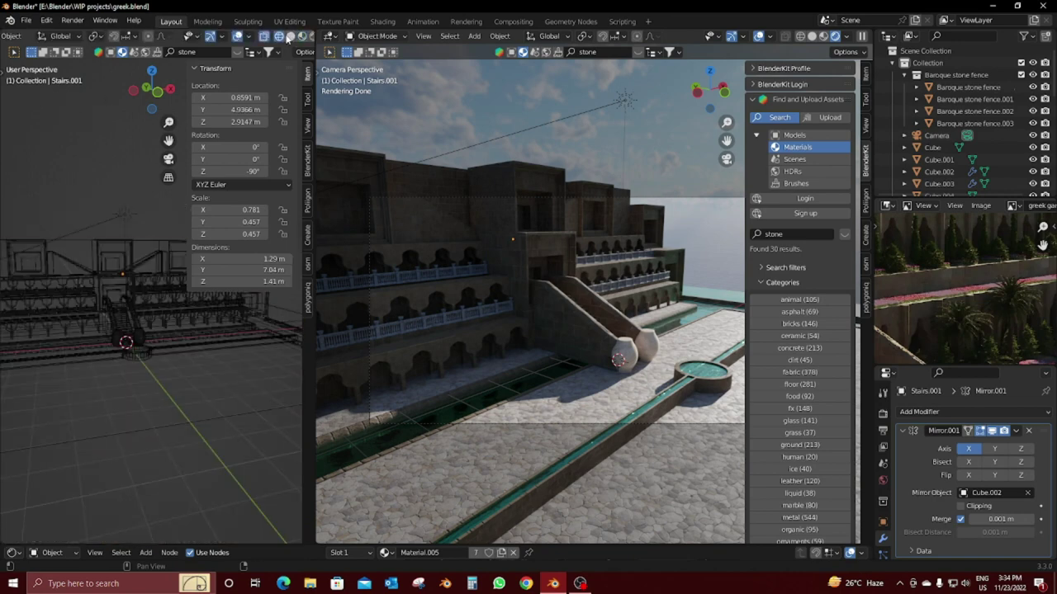
pyautogui.rightClick(315, 374)
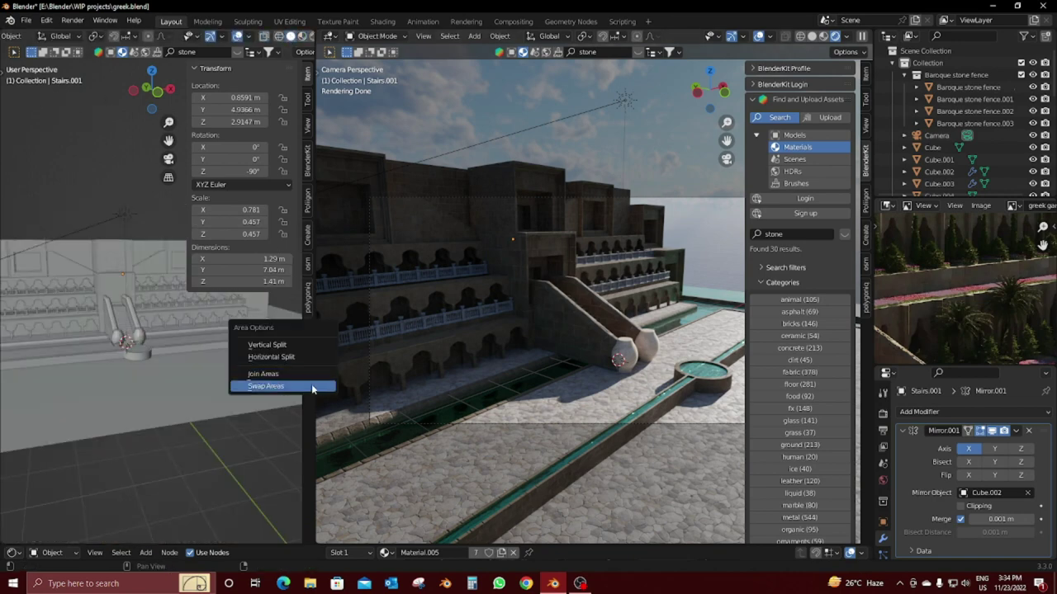
pyautogui.click(311, 383)
# Step: Set the left view to Rendered shading, tidy its side panels, and widen it
pyautogui.press('t')
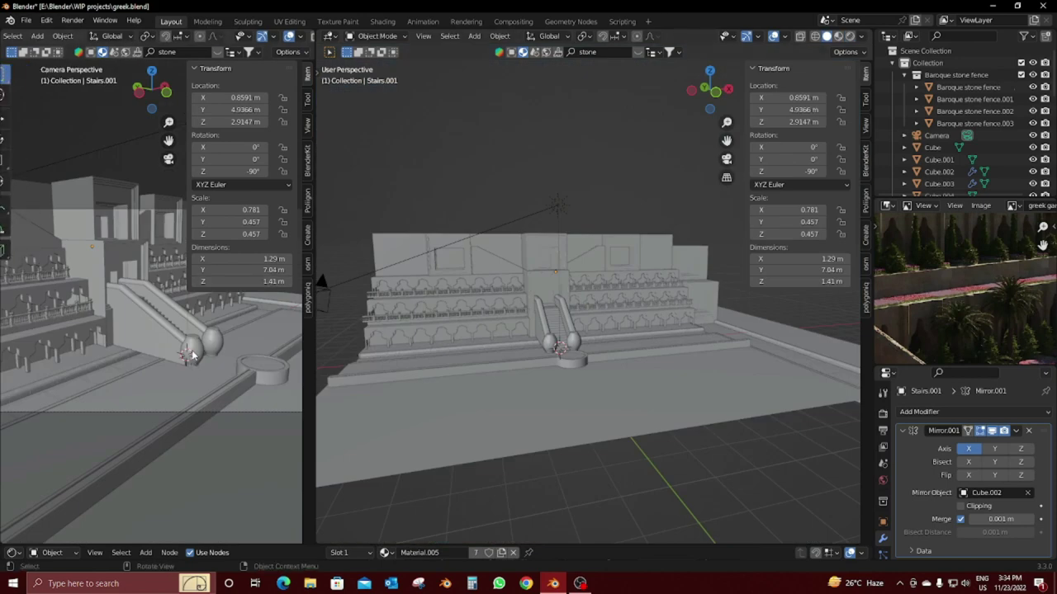
pyautogui.press('n')
pyautogui.scroll(-3, 265, 41)
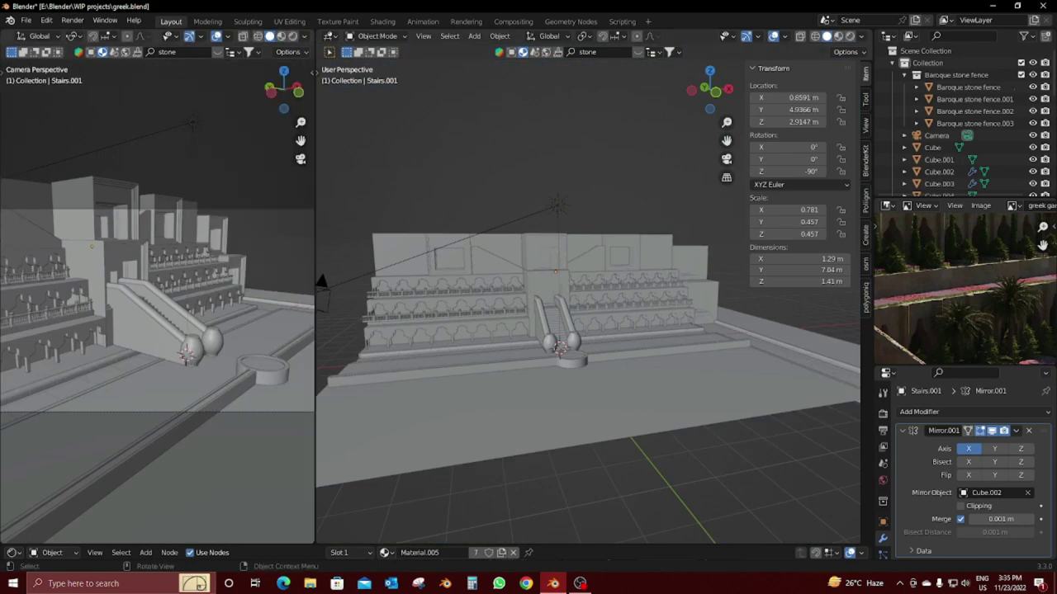
pyautogui.click(294, 37)
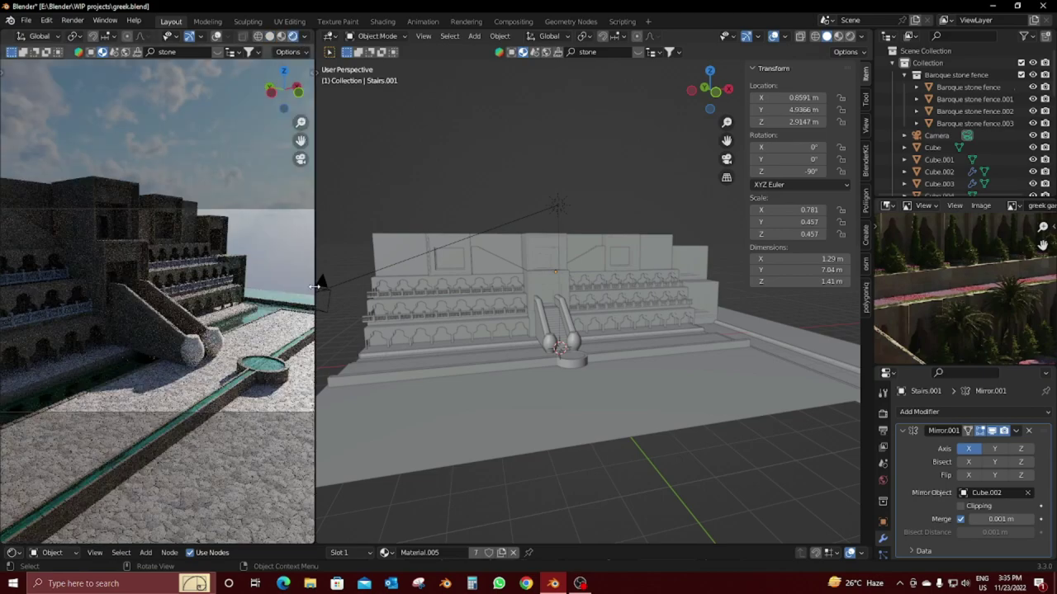
pyautogui.moveTo(316, 287); pyautogui.dragTo(423, 293)
pyautogui.keyDown('shift'); pyautogui.moveTo(349, 302); pyautogui.dragTo(367, 281, button='middle'); pyautogui.keyUp('shift')
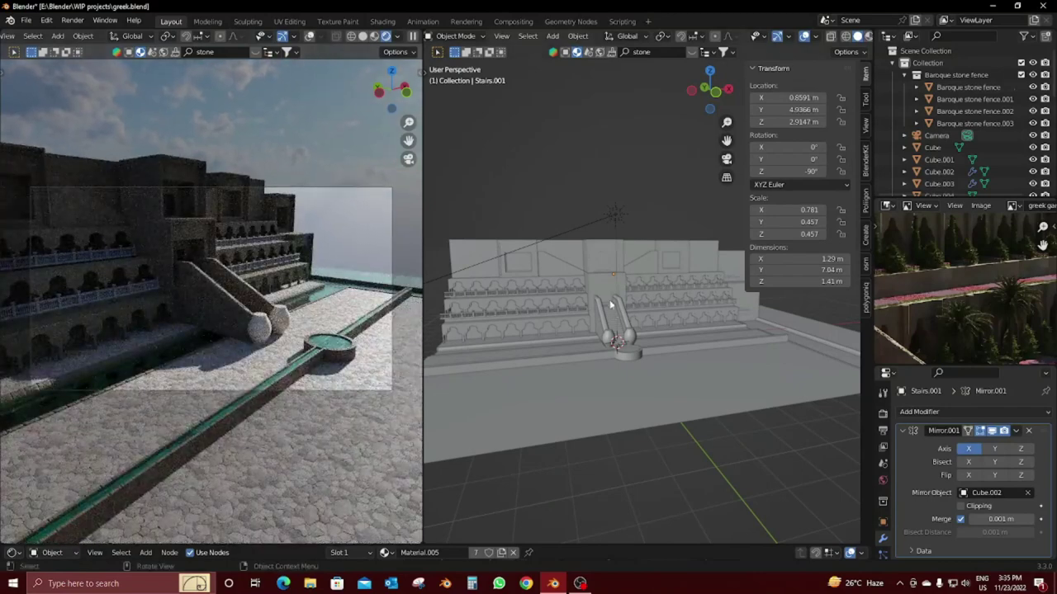
# Step: Spawn an Areca palm from botaniq into the courtyard
pyautogui.moveTo(669, 307); pyautogui.dragTo(627, 339, button='middle')
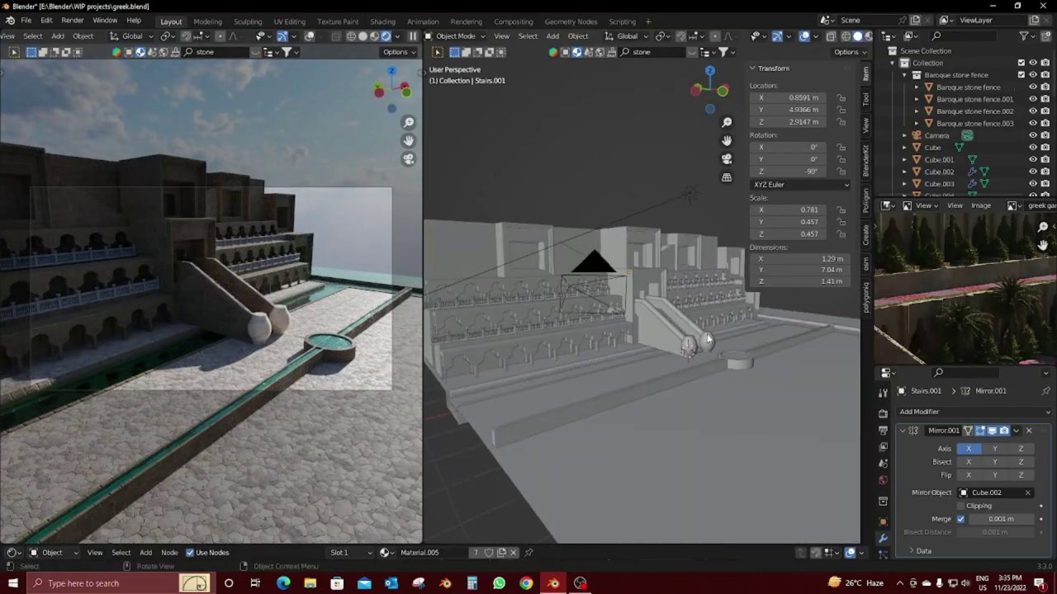
pyautogui.scroll(3, 628, 339)
pyautogui.keyDown('ctrl'); pyautogui.scroll(-1, 865, 207); pyautogui.keyUp('ctrl')
pyautogui.keyDown('ctrl'); pyautogui.scroll(-1, 865, 207); pyautogui.keyUp('ctrl')
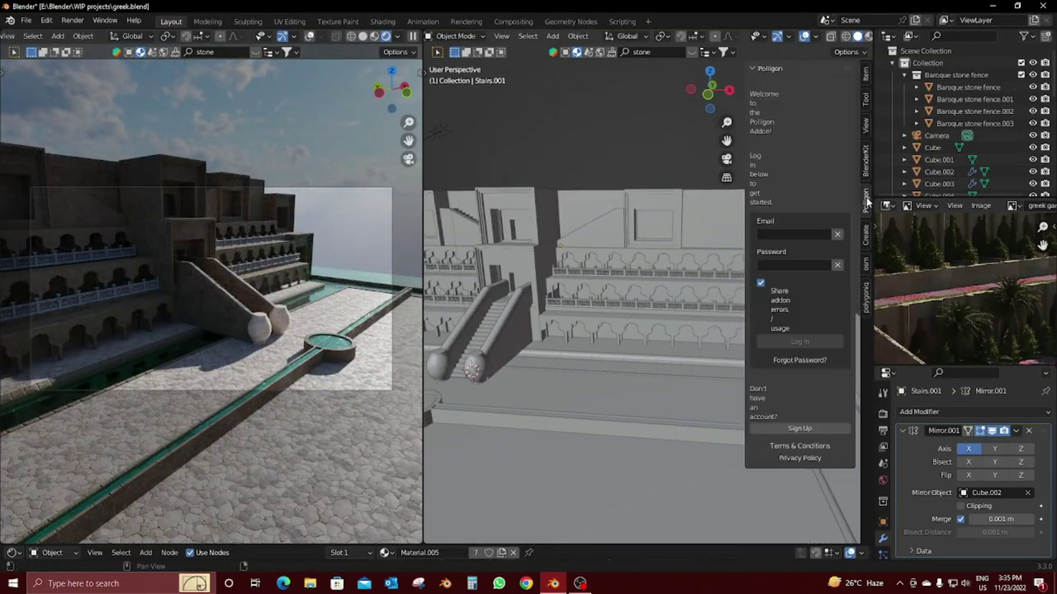
pyautogui.keyDown('ctrl'); pyautogui.scroll(-1, 866, 206); pyautogui.keyUp('ctrl')
pyautogui.click(780, 100)
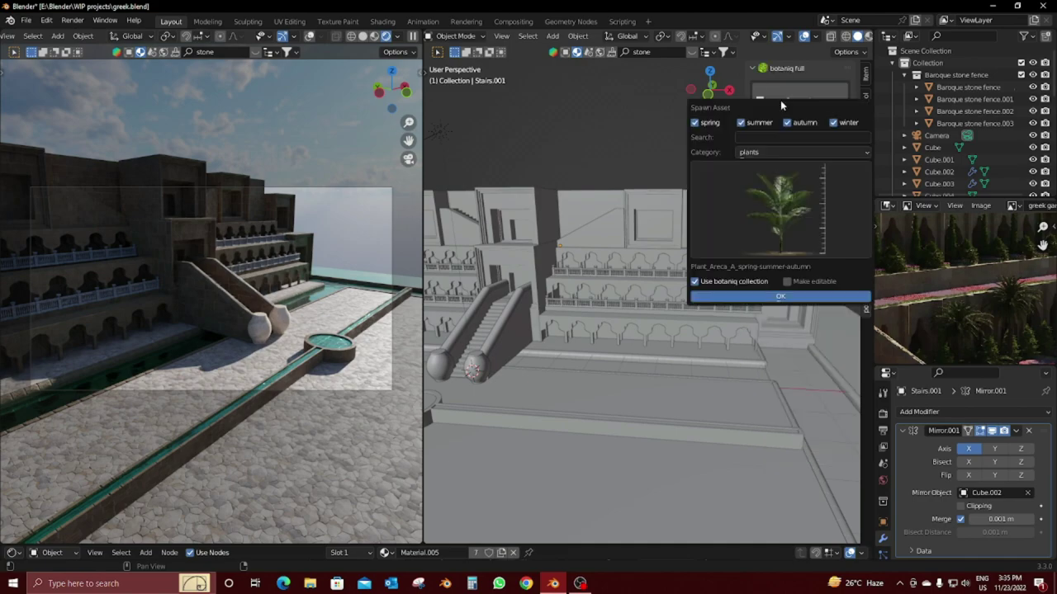
pyautogui.click(787, 296)
pyautogui.scroll(4, 645, 343)
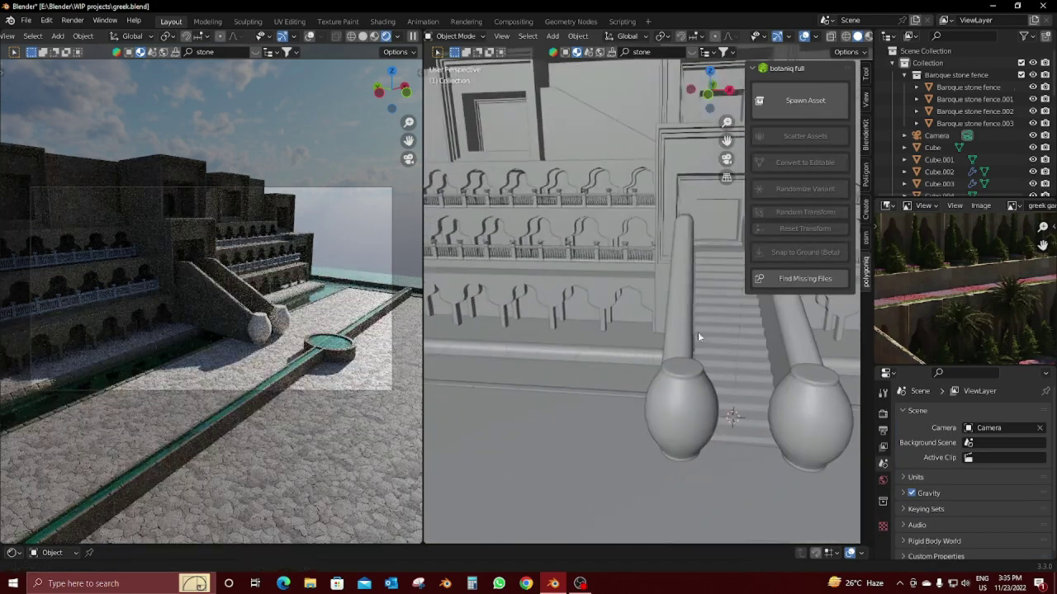
# Step: In the urn's edit mode from top view, select the inner disk of faces at its opening
pyautogui.click(681, 404)
pyautogui.press('Tab')
pyautogui.press('KP_7')
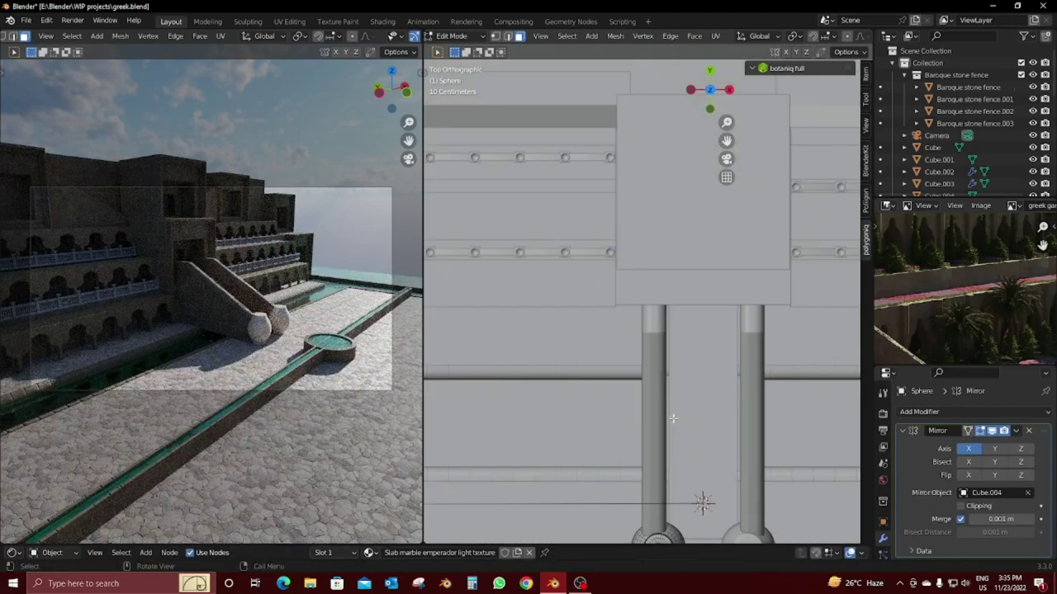
pyautogui.keyDown('shift'); pyautogui.moveTo(673, 418); pyautogui.dragTo(668, 338, button='middle'); pyautogui.keyUp('shift')
pyautogui.scroll(3, 668, 337)
pyautogui.scroll(3, 632, 330)
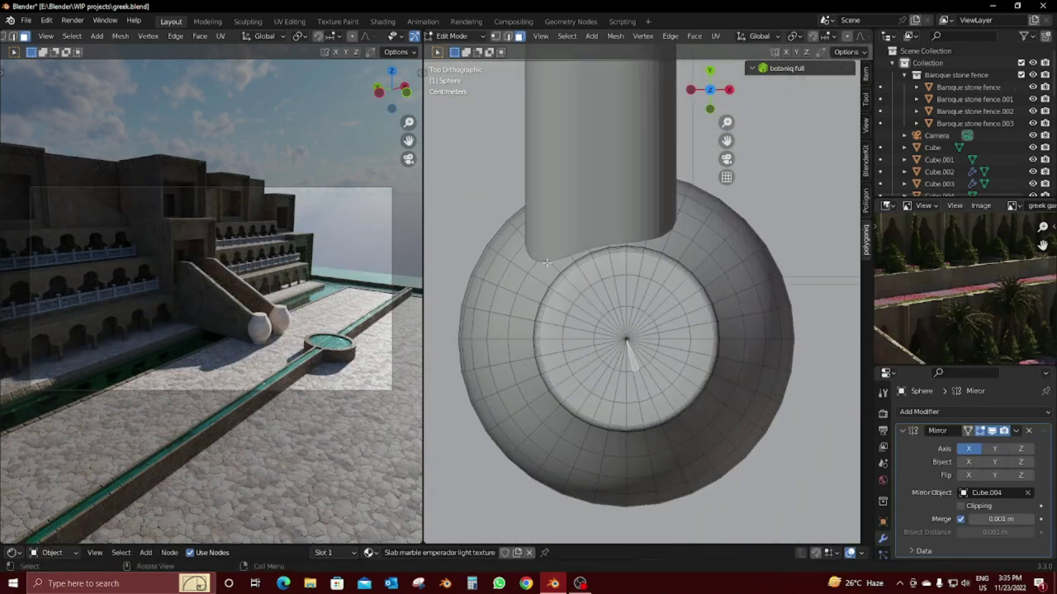
pyautogui.moveTo(721, 426); pyautogui.dragTo(721, 426)
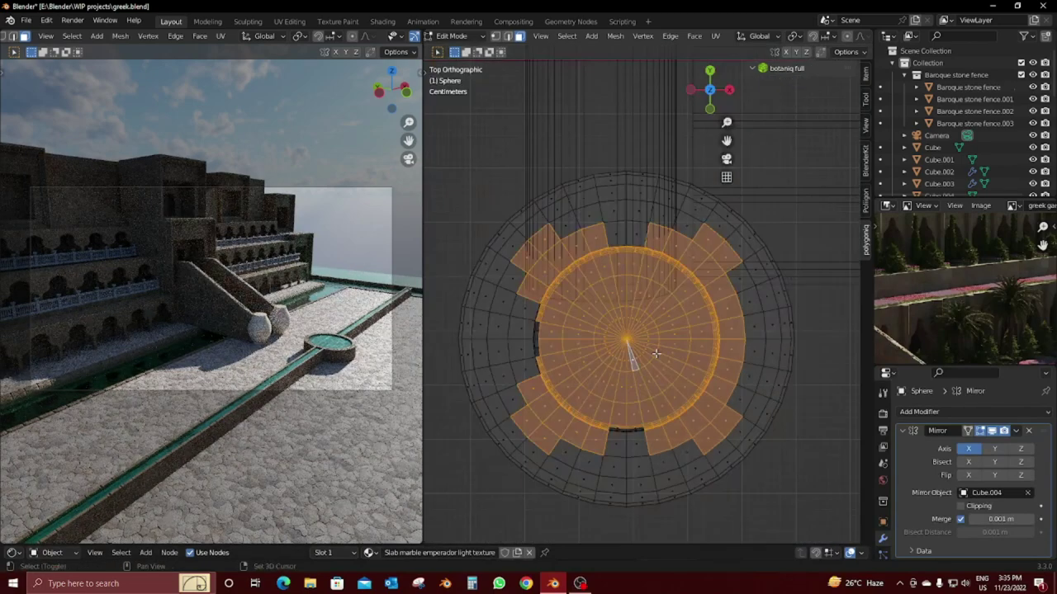
pyautogui.press('ctrl+KP_Subtract')
pyautogui.press('ctrl+KP_Subtract')
pyautogui.press('ctrl+KP_Subtract')
pyautogui.press('ctrl+KP_Add')
pyautogui.press('ctrl+KP_Add')
pyautogui.press('ctrl+KP_Add')
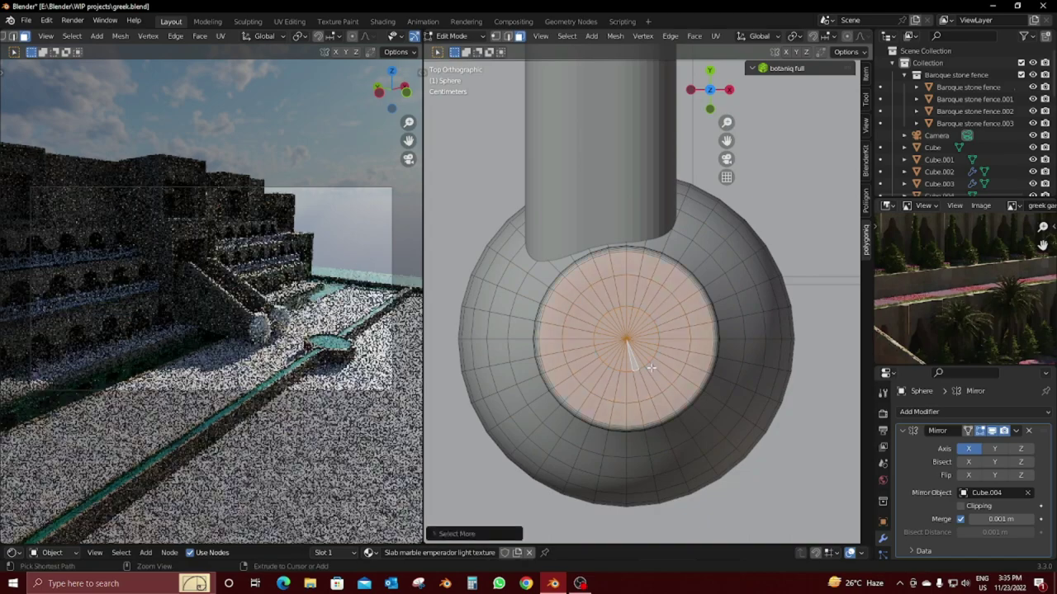
# Step: Separate the face disk into its own object and return to Object Mode
pyautogui.moveTo(426, 365); pyautogui.dragTo(647, 235, button='middle')
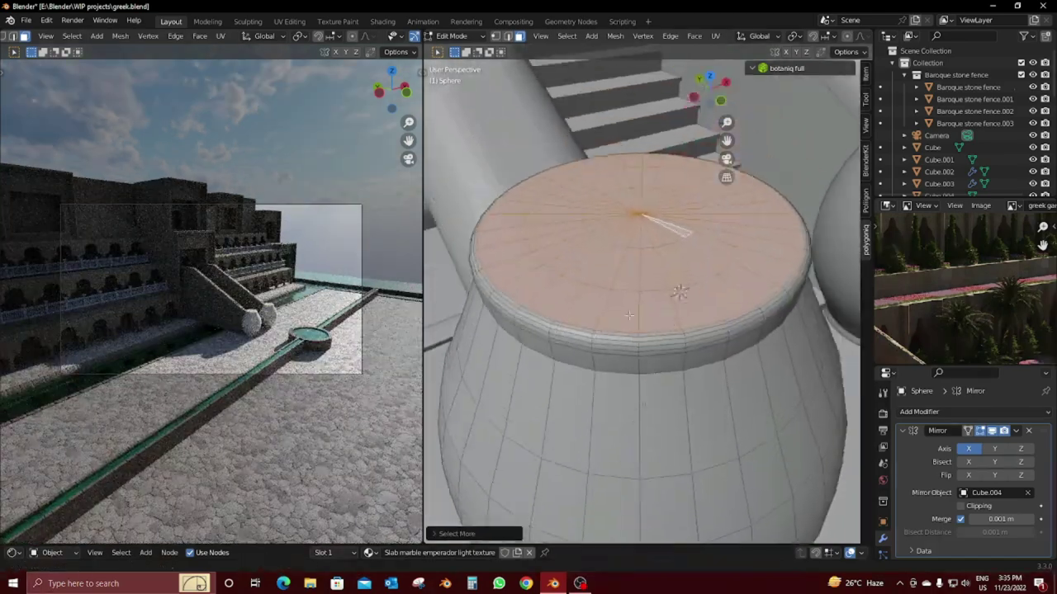
pyautogui.press('g')
pyautogui.press('Escape')
pyautogui.press('p')
pyautogui.click(613, 276)
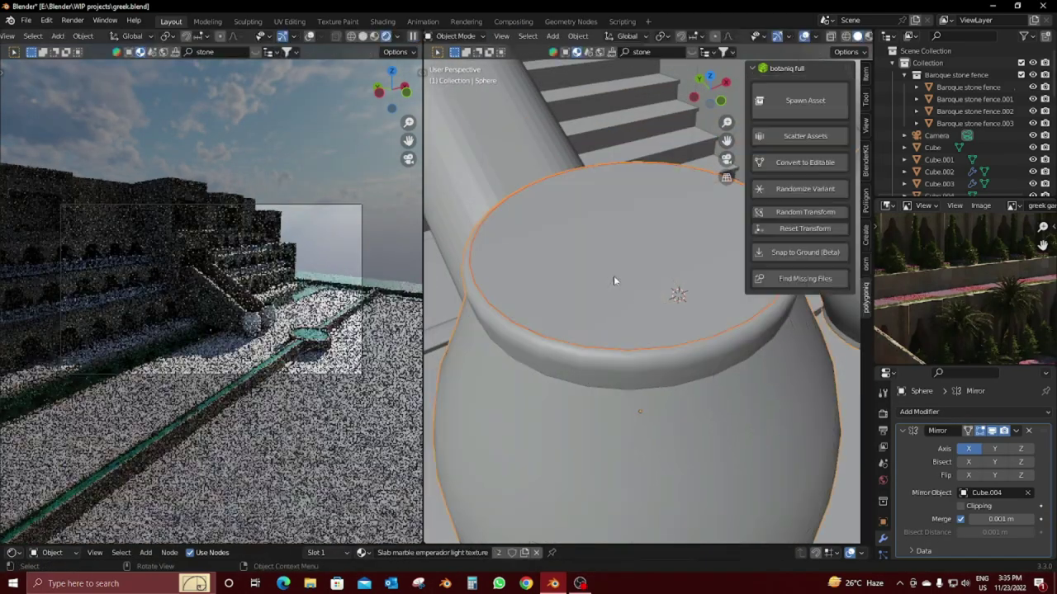
pyautogui.scroll(-3, 613, 280)
pyautogui.rightClick(607, 282)
pyautogui.press('Tab')
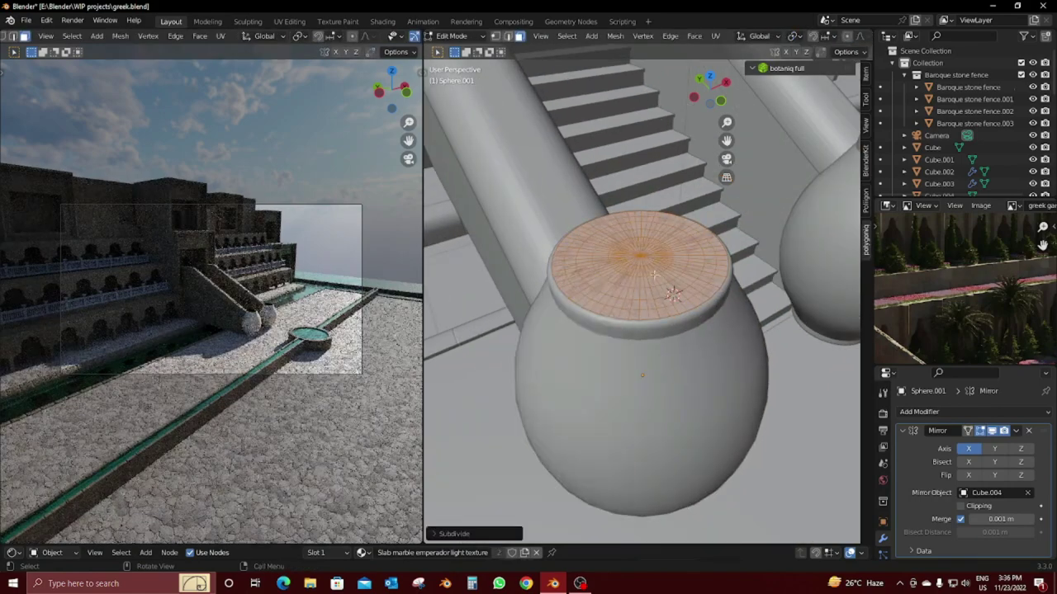
# Step: Collapse and re-expand the Mirror modifier panel, then undo twice
pyautogui.scroll(3, 627, 288)
pyautogui.click(903, 431)
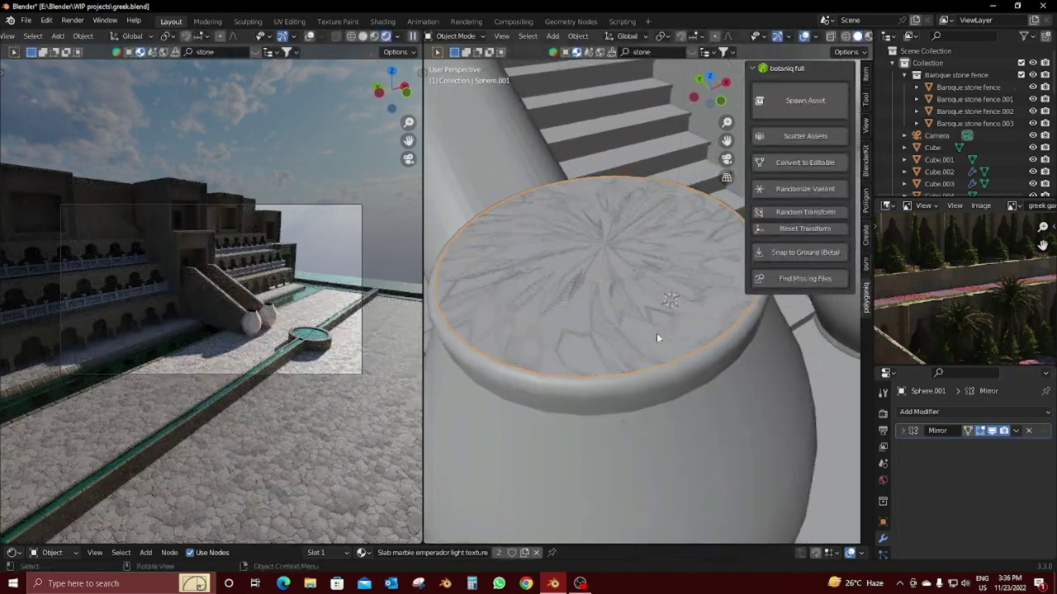
pyautogui.moveTo(656, 332); pyautogui.dragTo(660, 347, button='middle')
pyautogui.click(904, 438)
pyautogui.hotkey('ctrl', 'z')
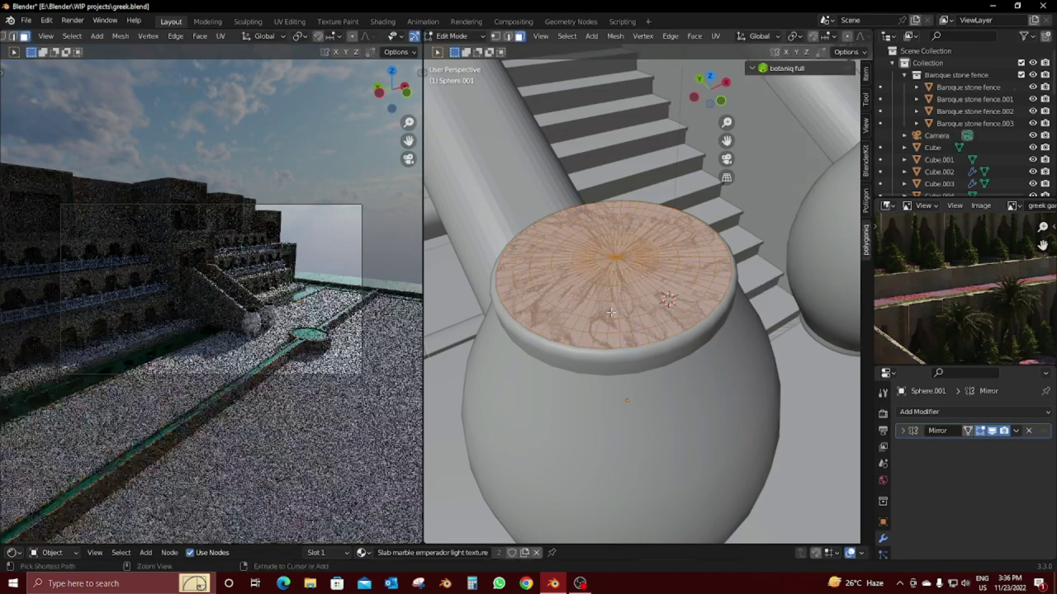
pyautogui.hotkey('ctrl', 'z')
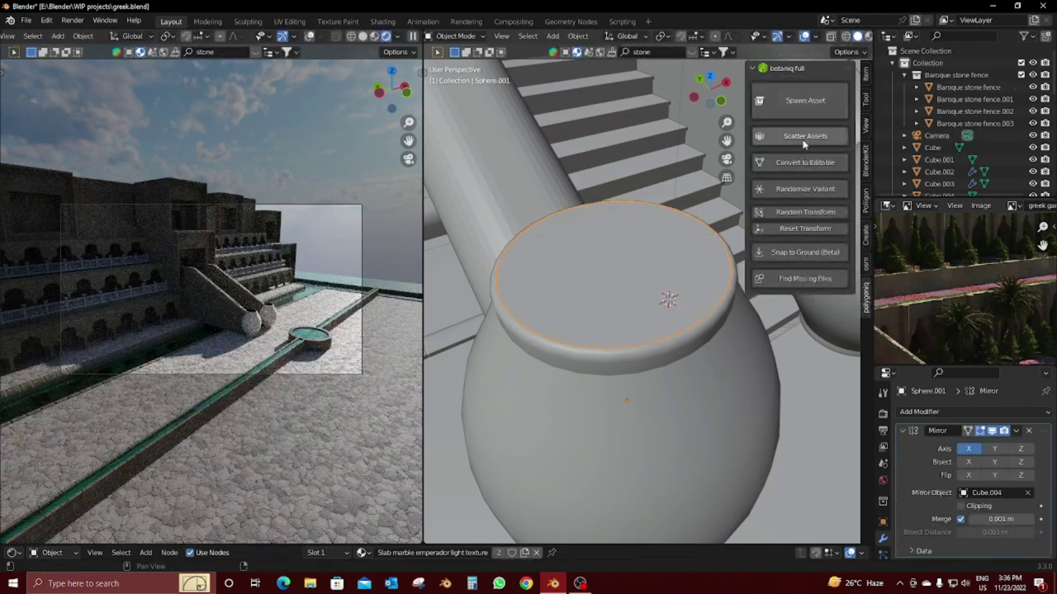
# Step: Create two new botaniq scatter systems on the urn's top disc
pyautogui.click(803, 137)
pyautogui.click(829, 188)
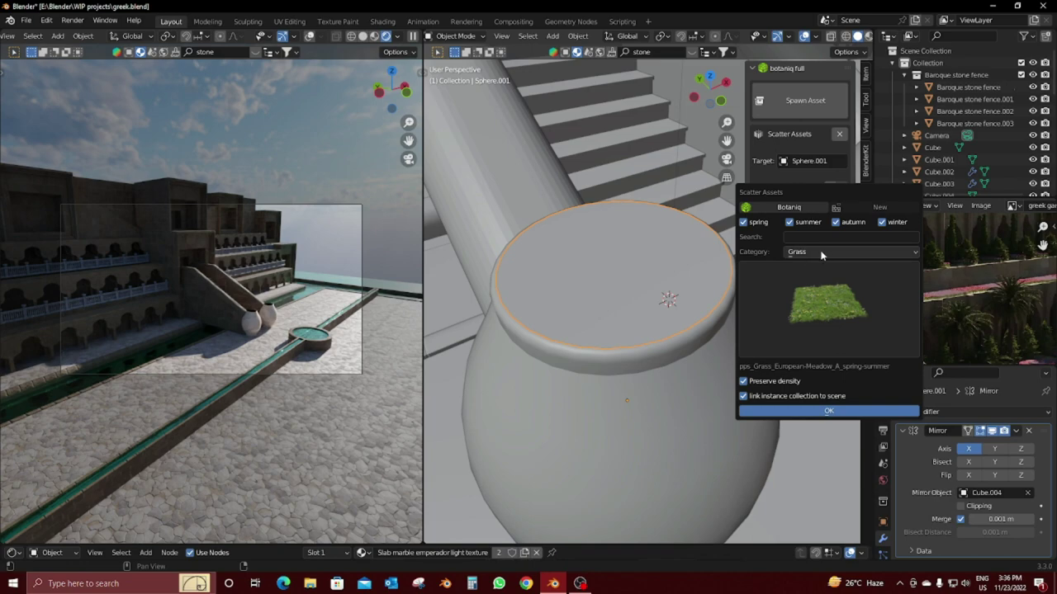
pyautogui.click(829, 190)
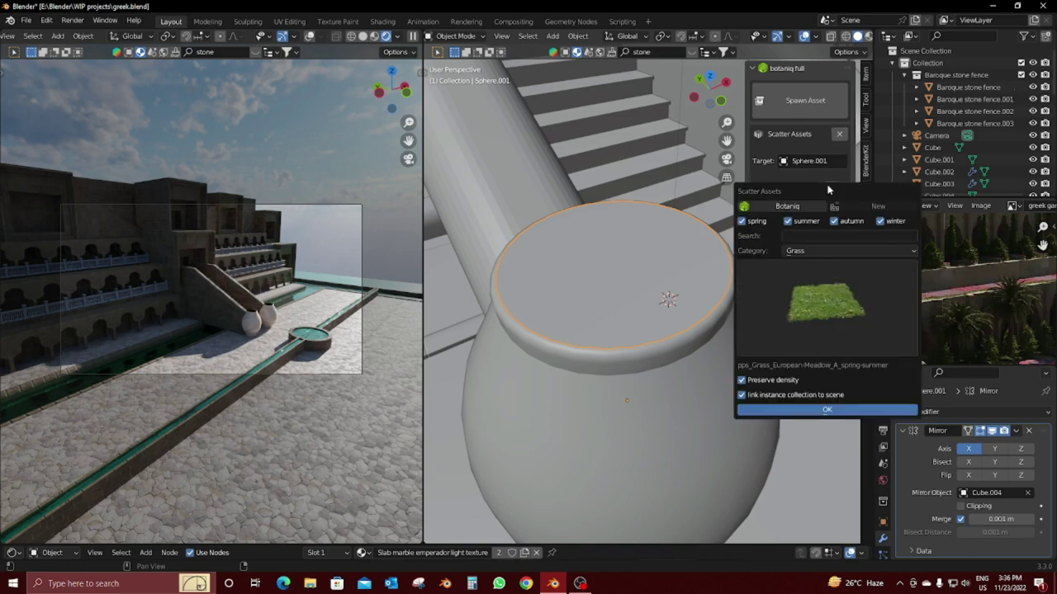
pyautogui.click(835, 207)
pyautogui.click(816, 256)
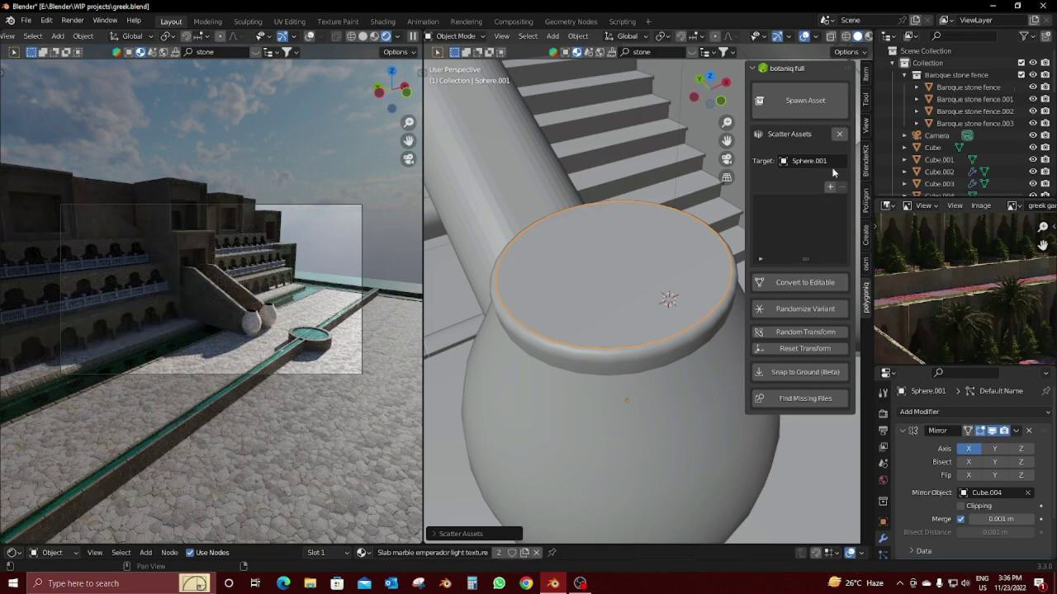
pyautogui.click(830, 188)
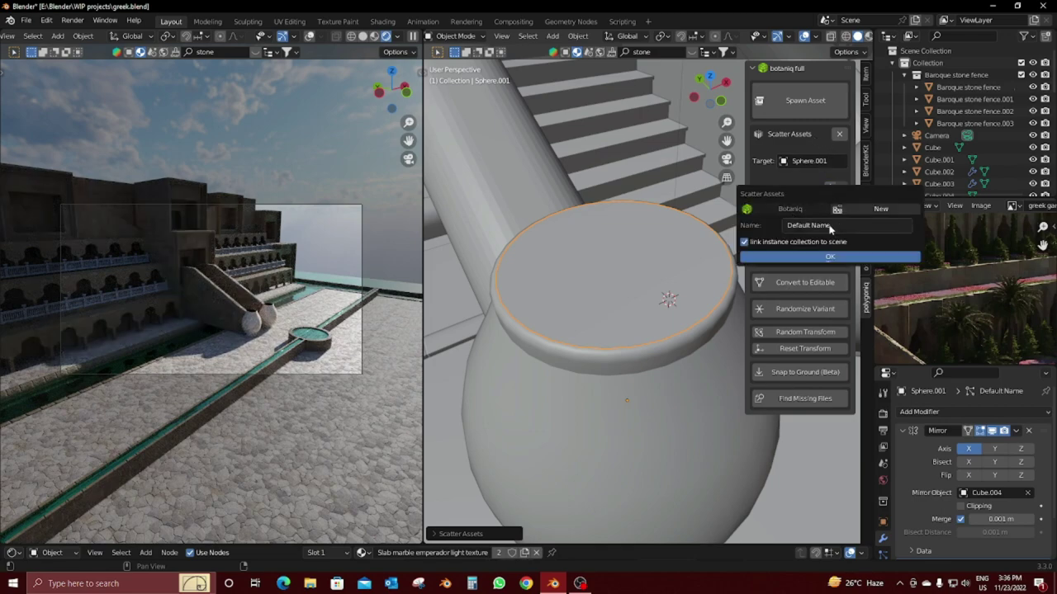
pyautogui.click(821, 256)
# Step: Spawn a Cornflower (F) from the botaniq flowers category
pyautogui.click(809, 102)
pyautogui.click(788, 157)
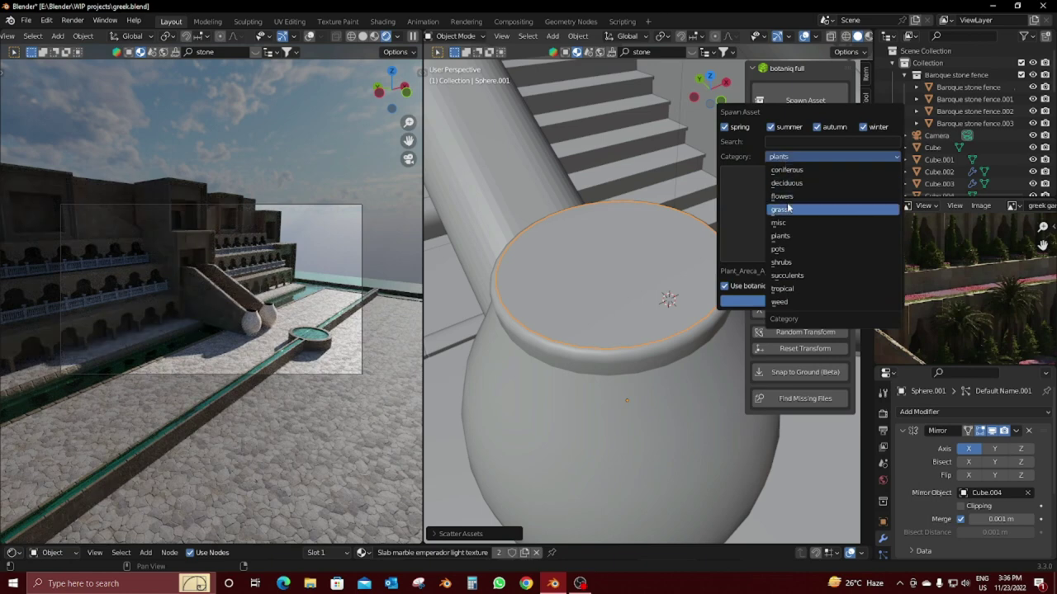
pyautogui.click(785, 196)
pyautogui.click(797, 226)
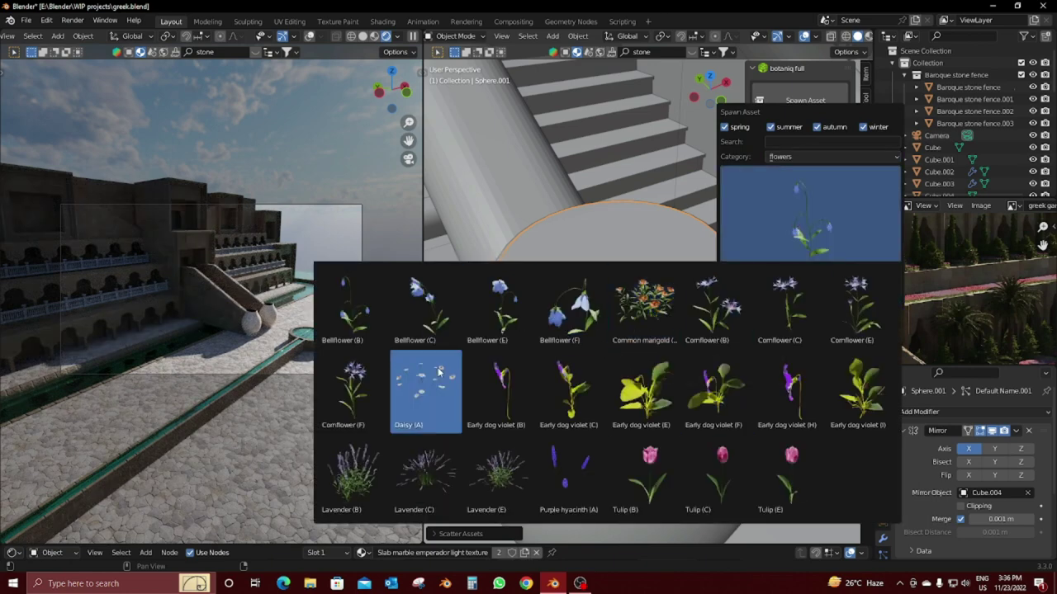
pyautogui.click(347, 396)
pyautogui.click(798, 299)
# Step: Snap the 3D cursor to the centre of the urn's top disc
pyautogui.moveTo(799, 307)
pyautogui.mouseDown(button='middle')
pyautogui.moveTo(620, 283)
pyautogui.moveTo(589, 258)
pyautogui.mouseUp(button='middle')
pyautogui.click(589, 258)
pyautogui.hotkey('shift', 's')
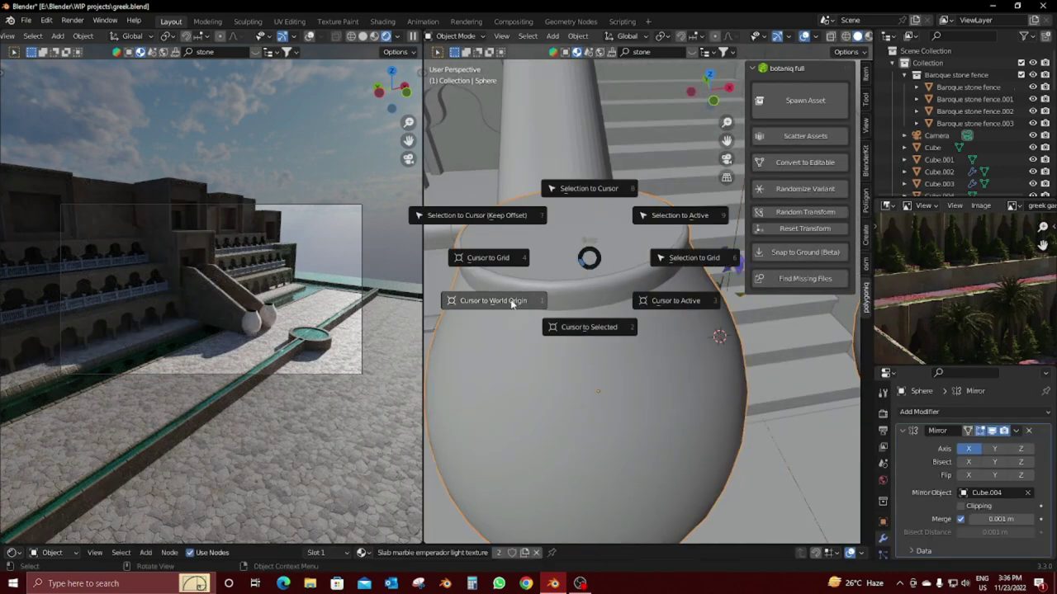
pyautogui.press('Escape')
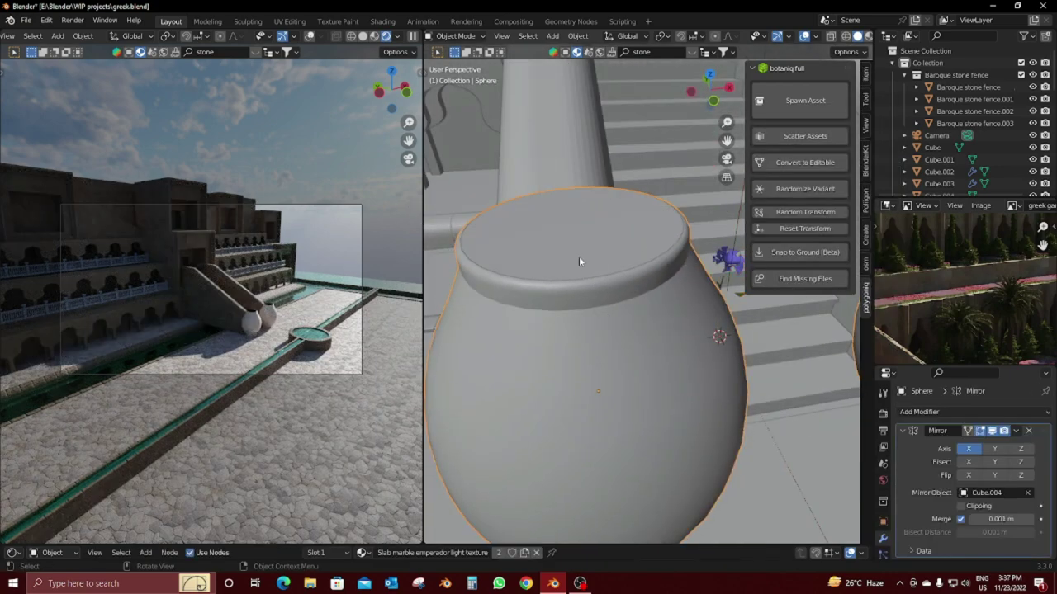
pyautogui.click(545, 253)
pyautogui.hotkey('shift', 's')
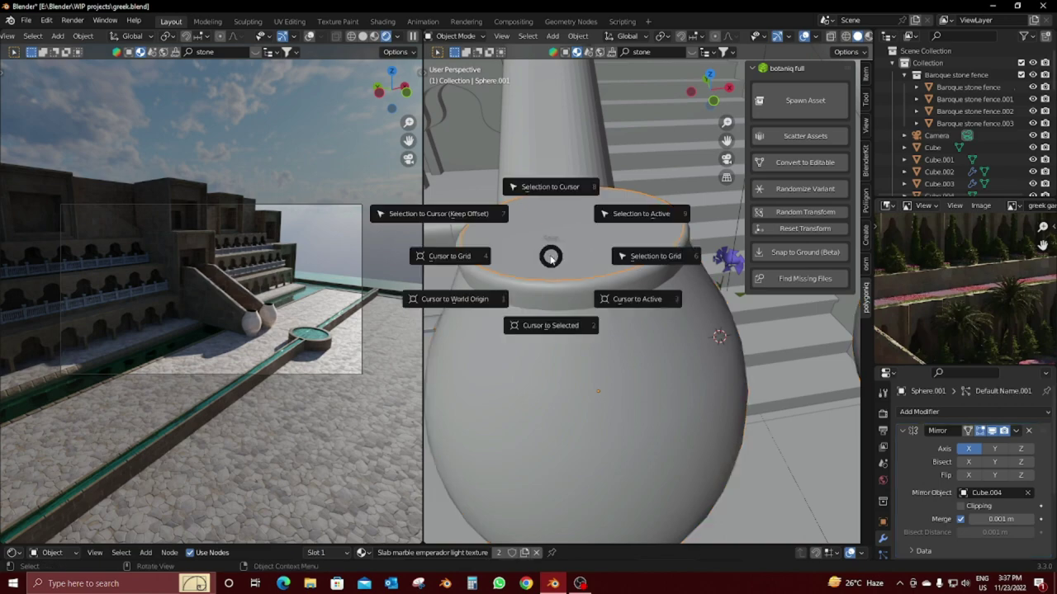
pyautogui.click(552, 328)
# Step: Move the cornflower to the cursor and scale it down to about 0.161
pyautogui.click(724, 263)
pyautogui.hotkey('shift', 's')
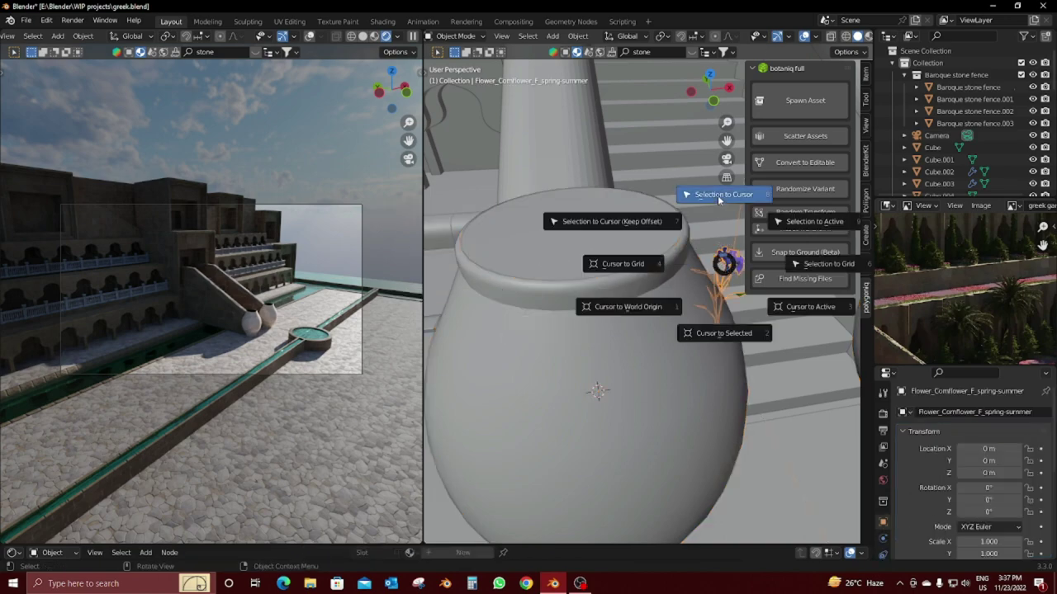
pyautogui.click(717, 195)
pyautogui.press('s')
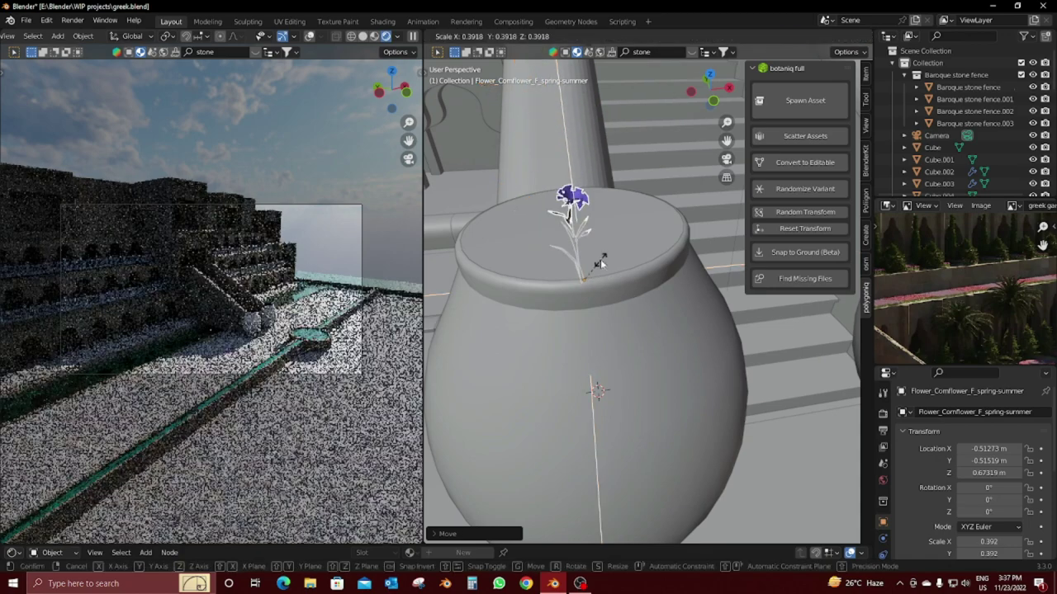
pyautogui.click(594, 257)
pyautogui.scroll(2, 593, 255)
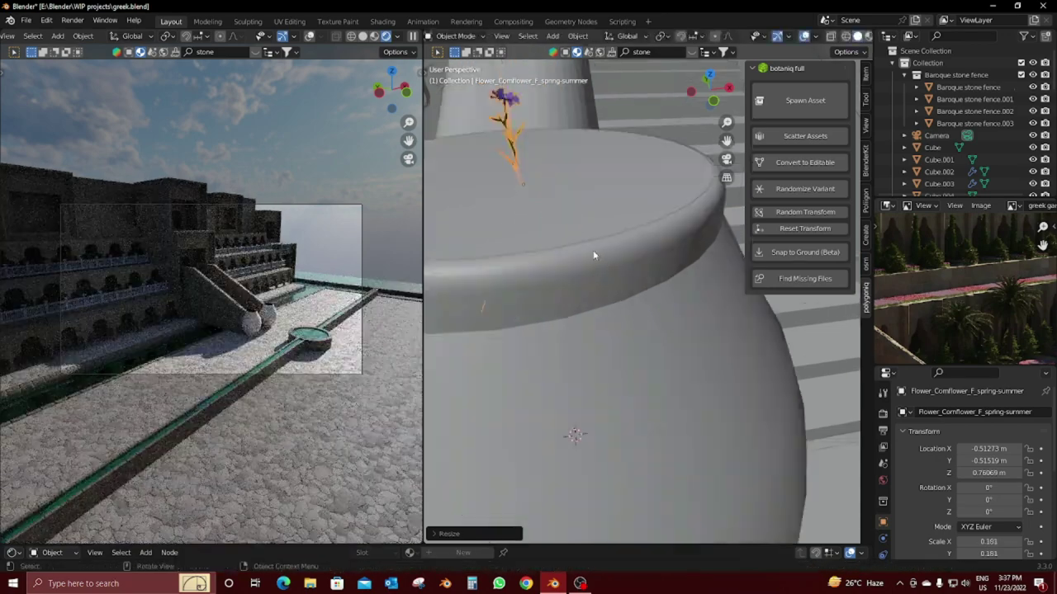
pyautogui.moveTo(592, 255); pyautogui.dragTo(662, 324, button='middle')
pyautogui.click(677, 410)
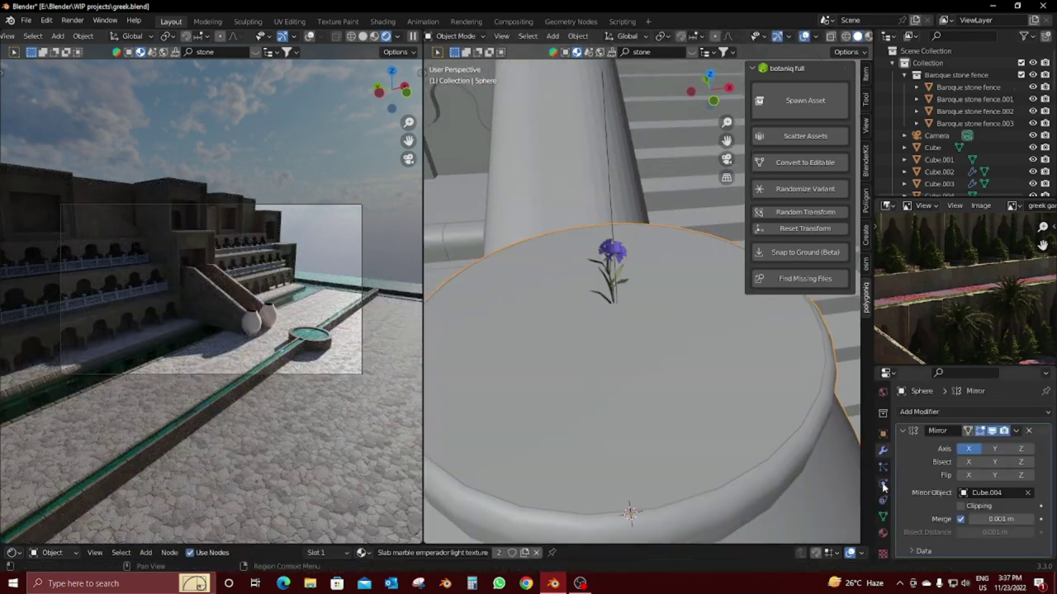
# Step: Add a Hair particle system to the top disc and remove the extra systems
pyautogui.click(883, 484)
pyautogui.click(1046, 411)
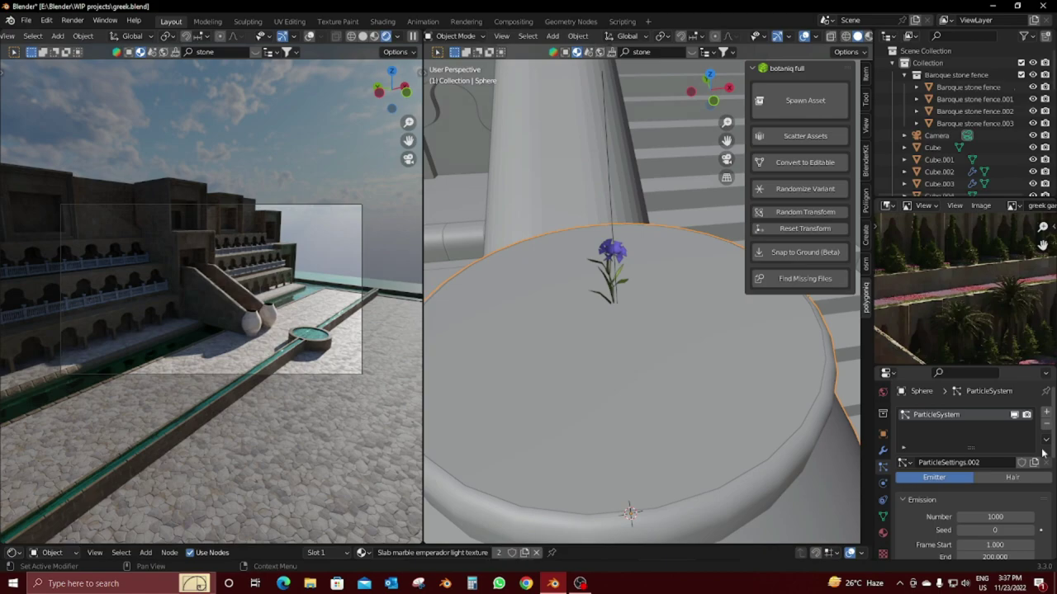
pyautogui.click(1014, 480)
pyautogui.moveTo(660, 371)
pyautogui.mouseDown(button='middle')
pyautogui.moveTo(685, 384)
pyautogui.moveTo(662, 372)
pyautogui.mouseUp(button='middle')
pyautogui.scroll(2, 674, 389)
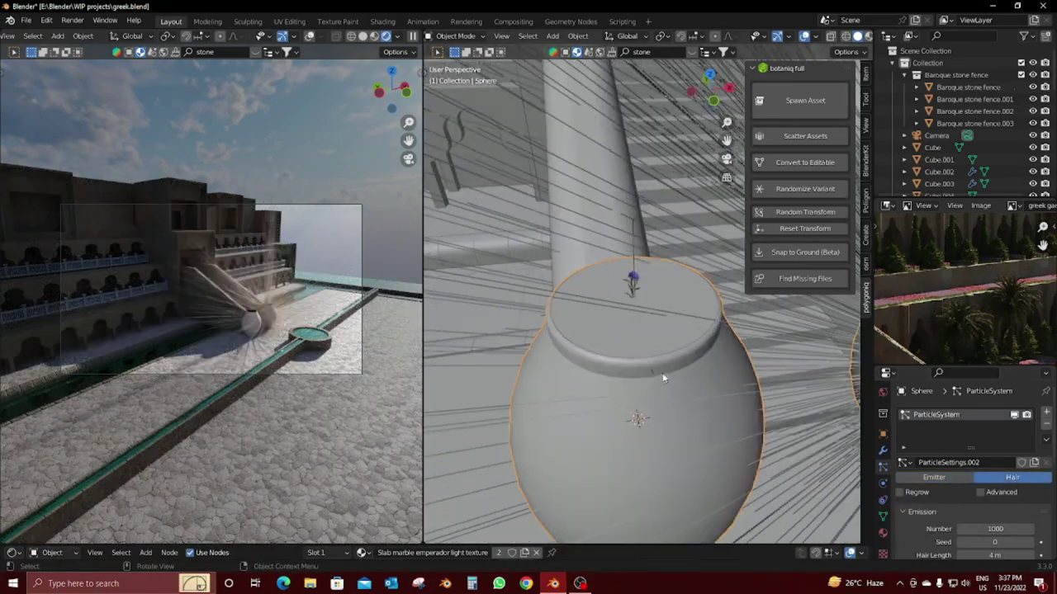
pyautogui.click(1048, 426)
pyautogui.click(691, 345)
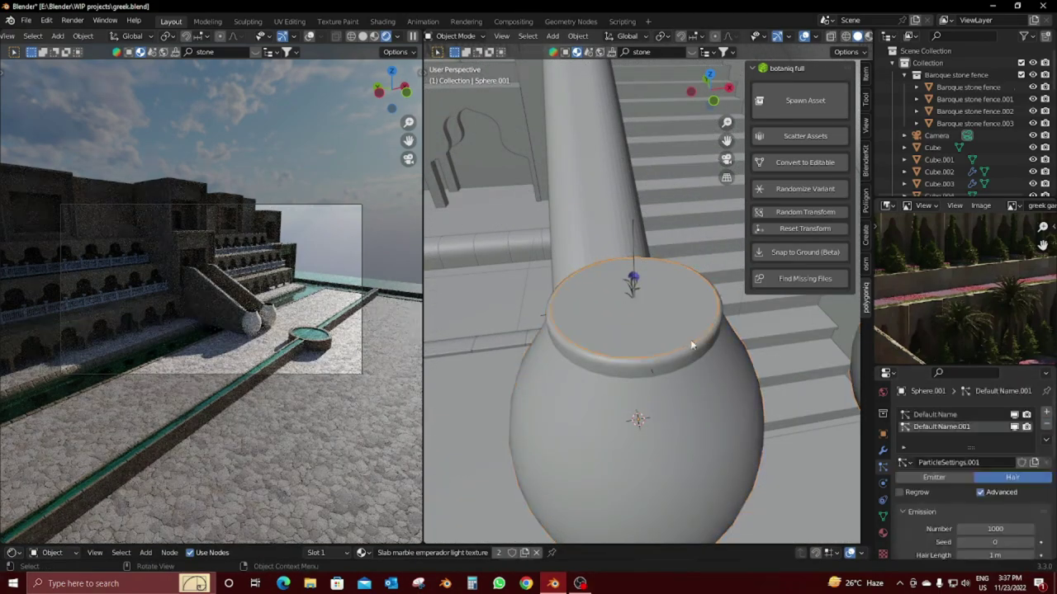
pyautogui.click(1048, 425)
pyautogui.scroll(-5, 1000, 462)
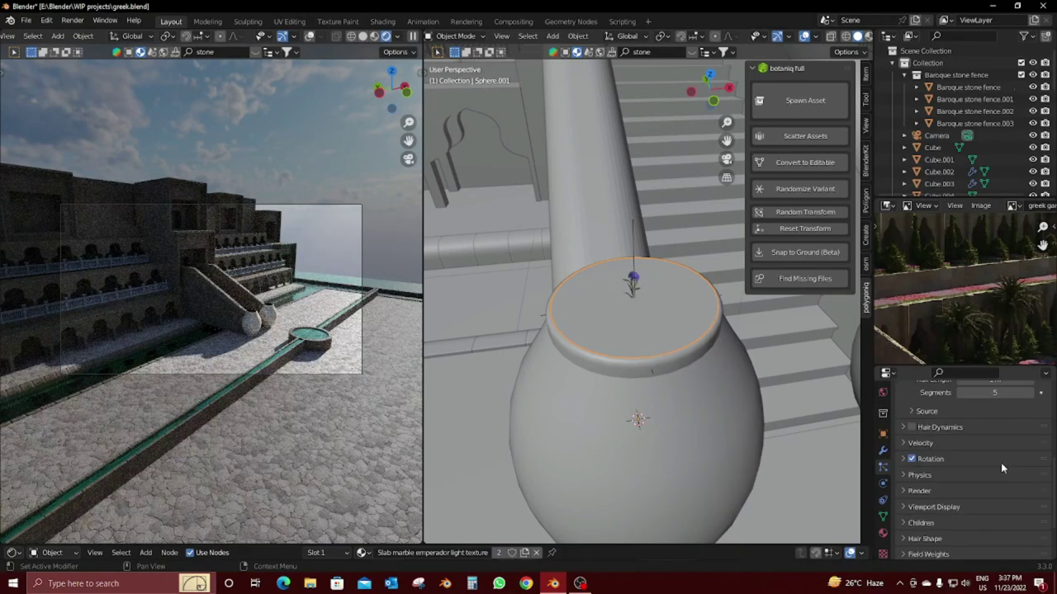
pyautogui.scroll(-5, 1000, 462)
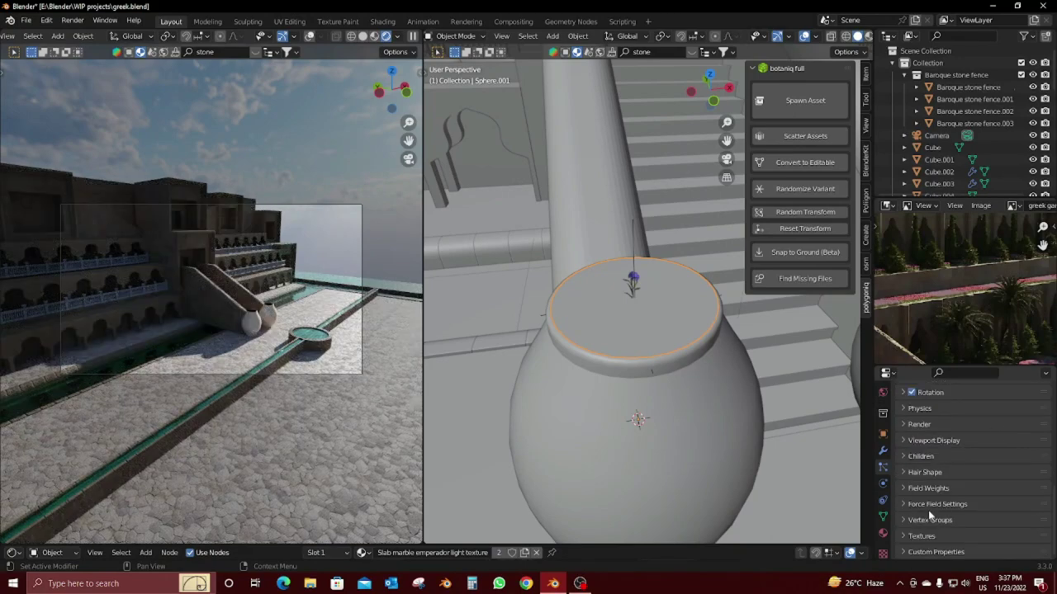
pyautogui.scroll(4, 920, 496)
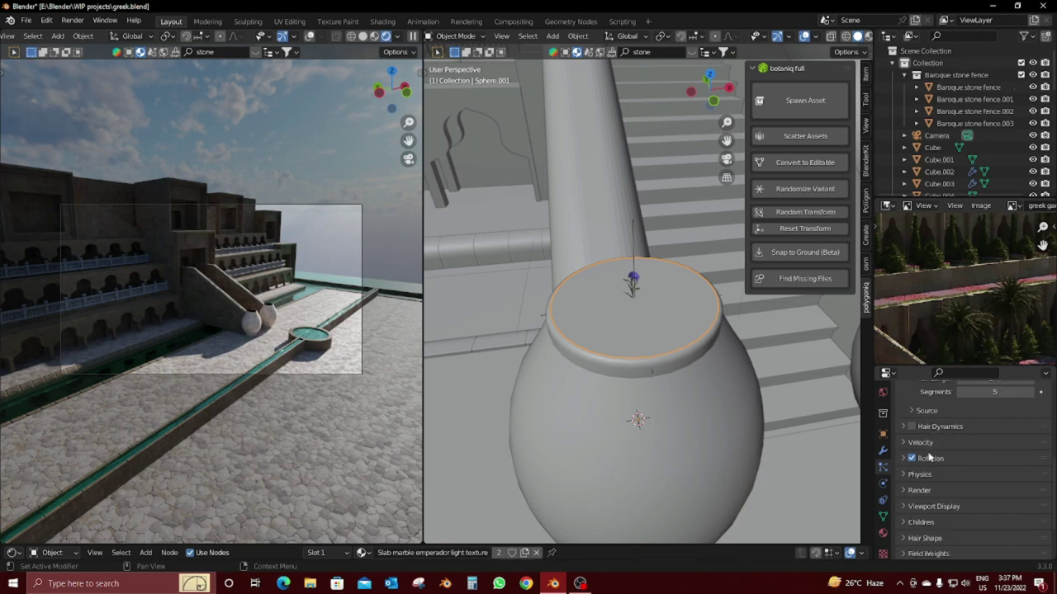
pyautogui.scroll(-2, 933, 466)
# Step: Render the disc's particles as Object, with the cornflower as instance object
pyautogui.click(918, 468)
pyautogui.click(994, 486)
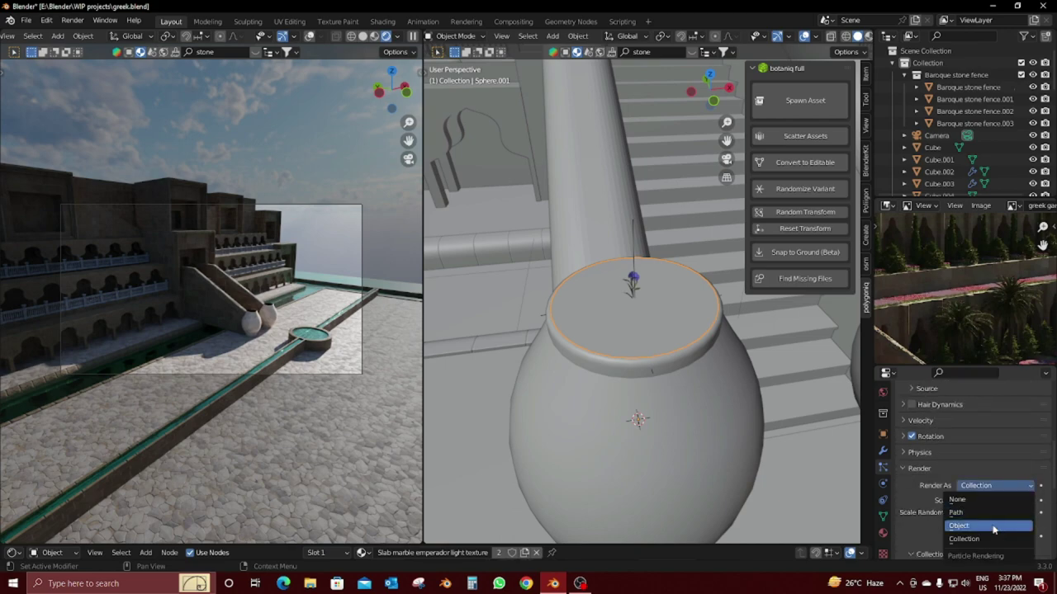
pyautogui.click(991, 532)
pyautogui.scroll(-2, 1031, 500)
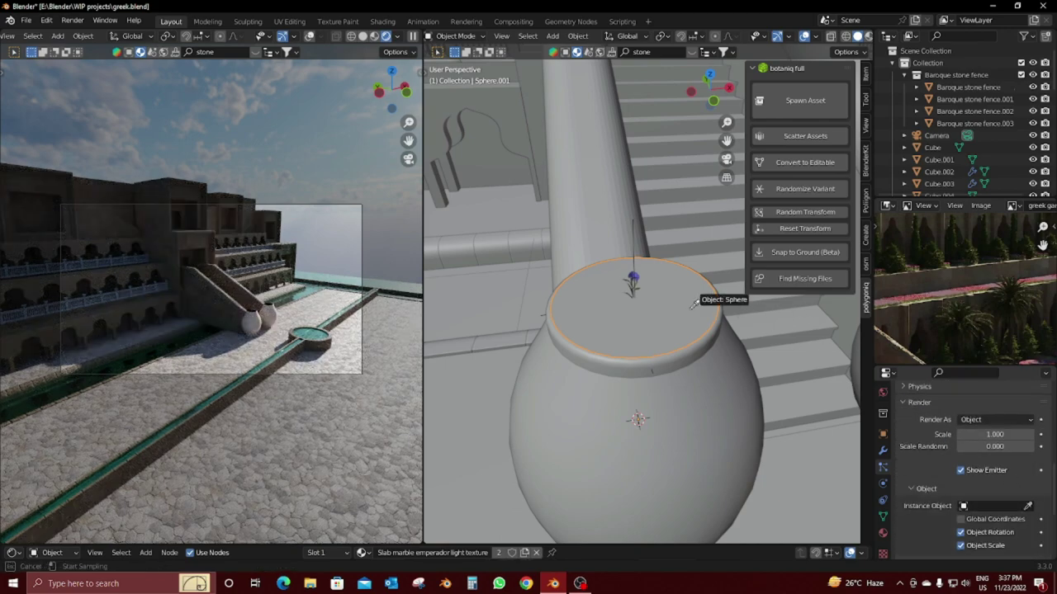
pyautogui.click(634, 277)
pyautogui.moveTo(654, 322); pyautogui.dragTo(683, 314, button='middle')
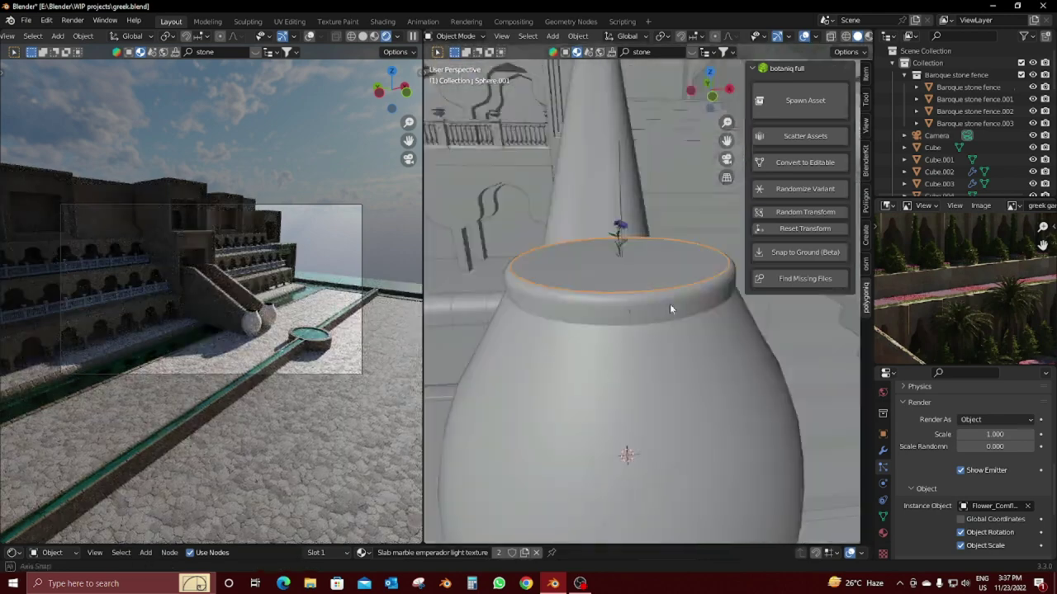
# Step: Check the urn top in wireframe and select the cornflower
pyautogui.hotkey('shift', 'z')
pyautogui.hotkey('shift', 'z')
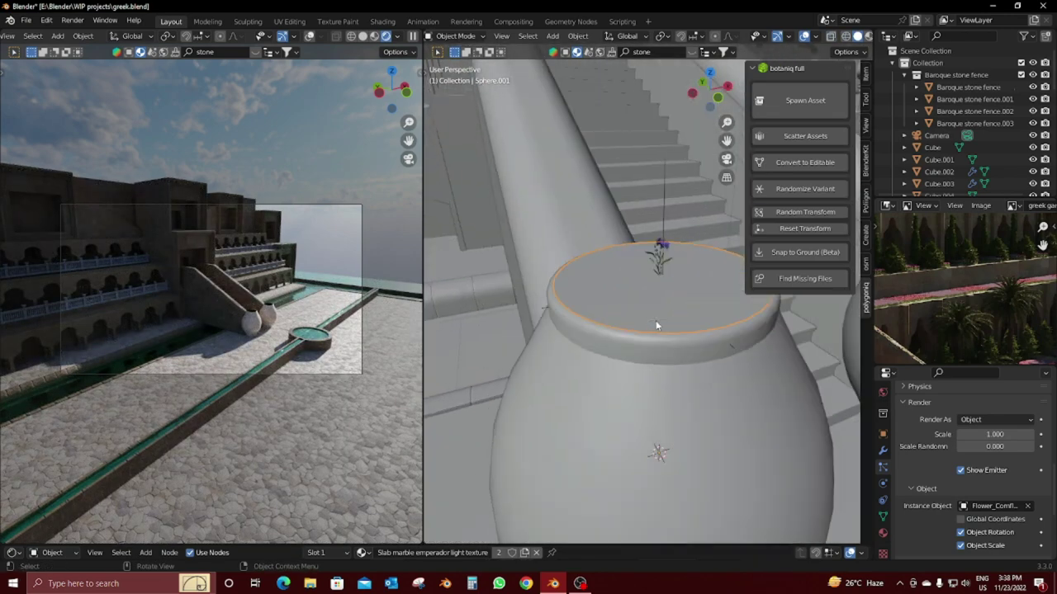
pyautogui.keyDown('shift'); pyautogui.moveTo(655, 320); pyautogui.dragTo(509, 313, button='middle'); pyautogui.keyUp('shift')
pyautogui.hotkey('shift', 'z')
pyautogui.moveTo(592, 242); pyautogui.dragTo(615, 295, button='middle')
pyautogui.hotkey('shift', 'z')
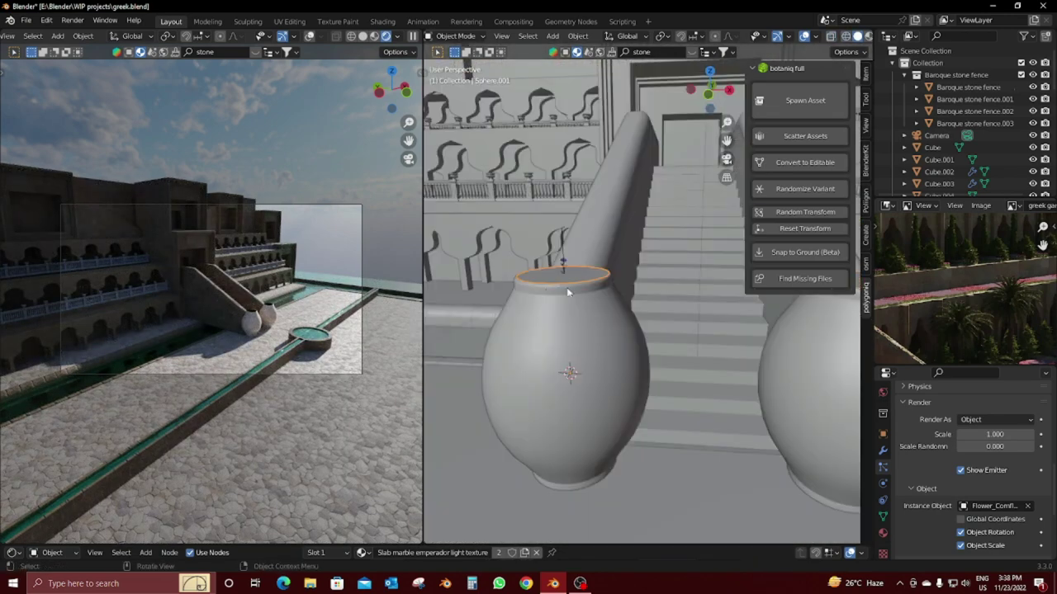
pyautogui.click(602, 281)
# Step: Isolate the cornflower in local view, then select the flat disc and show its Particles settings
pyautogui.press('/')
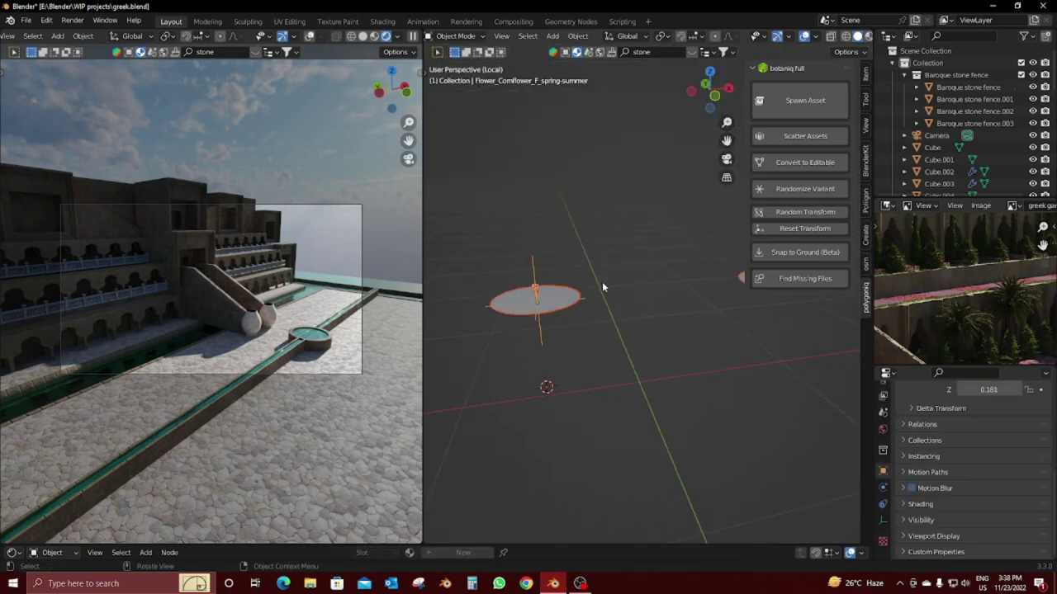
pyautogui.moveTo(583, 328)
pyautogui.mouseDown(button='middle')
pyautogui.moveTo(595, 309)
pyautogui.moveTo(602, 331)
pyautogui.mouseUp(button='middle')
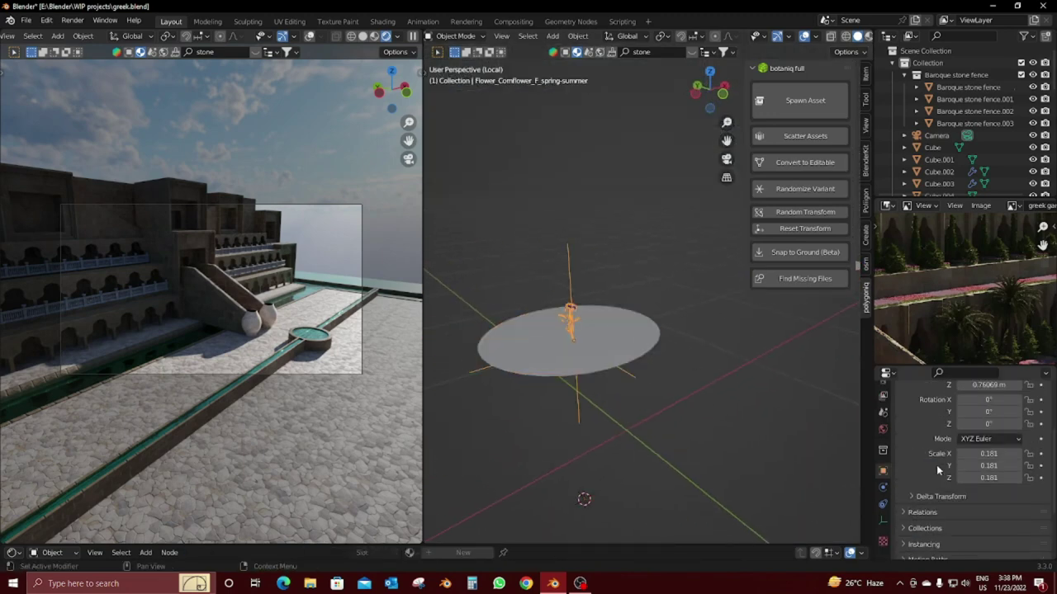
pyautogui.scroll(5, 957, 460)
pyautogui.scroll(-5, 953, 457)
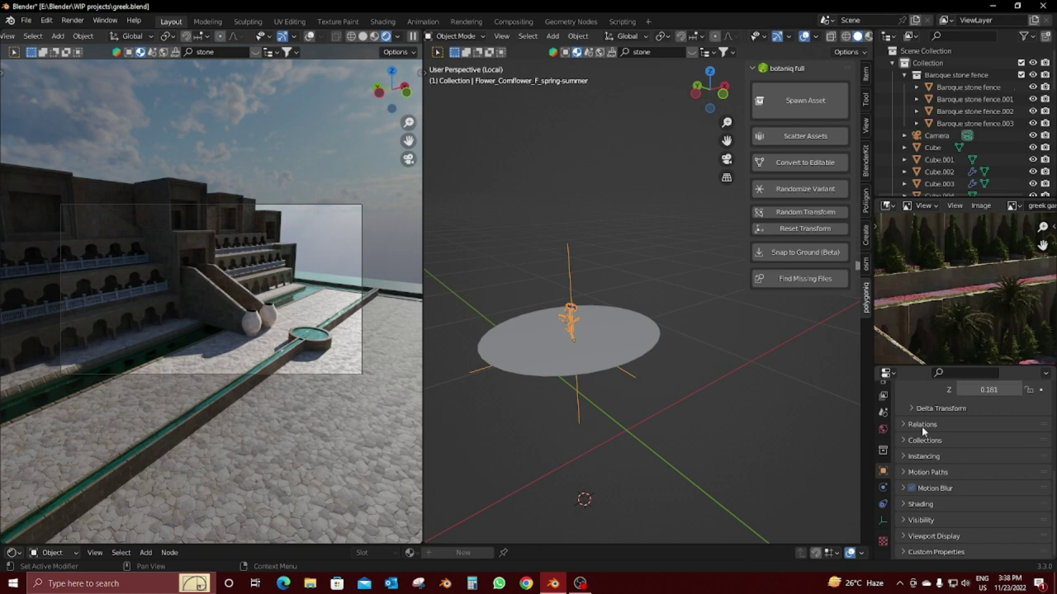
pyautogui.scroll(5, 966, 450)
pyautogui.click(883, 505)
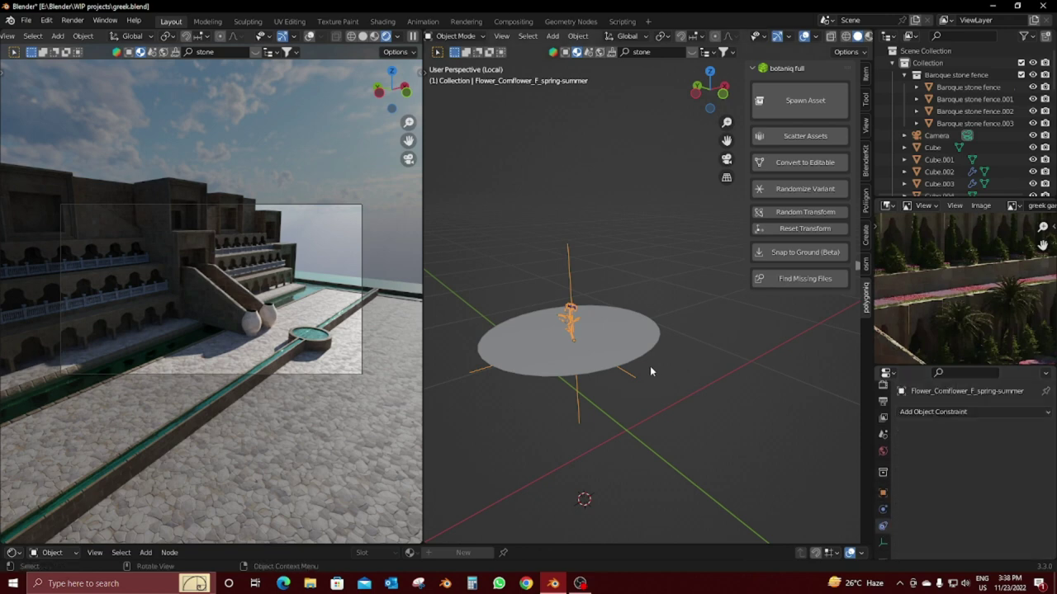
pyautogui.click(636, 361)
pyautogui.click(883, 537)
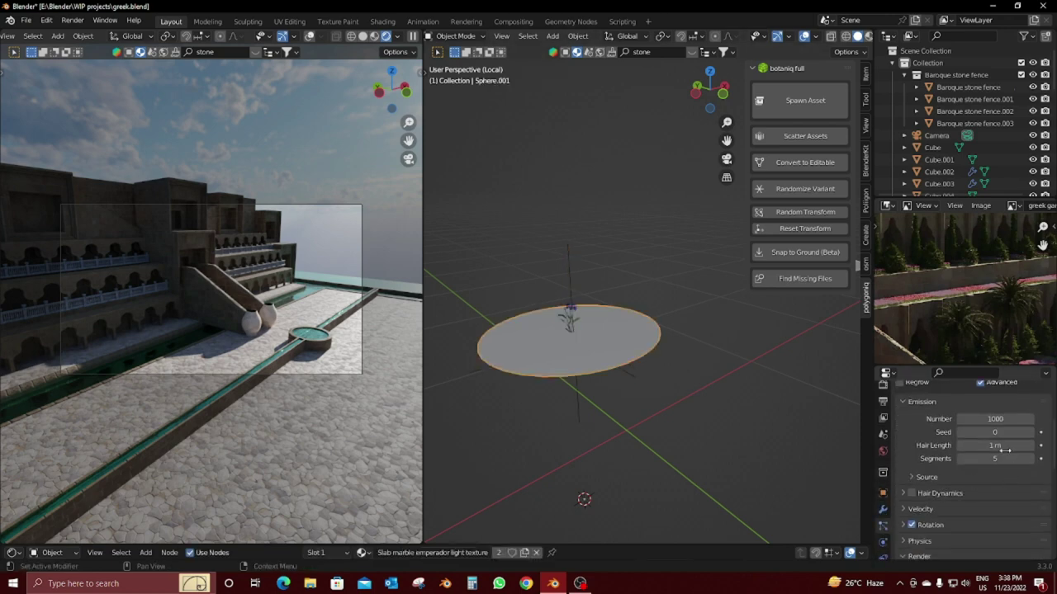
pyautogui.click(882, 525)
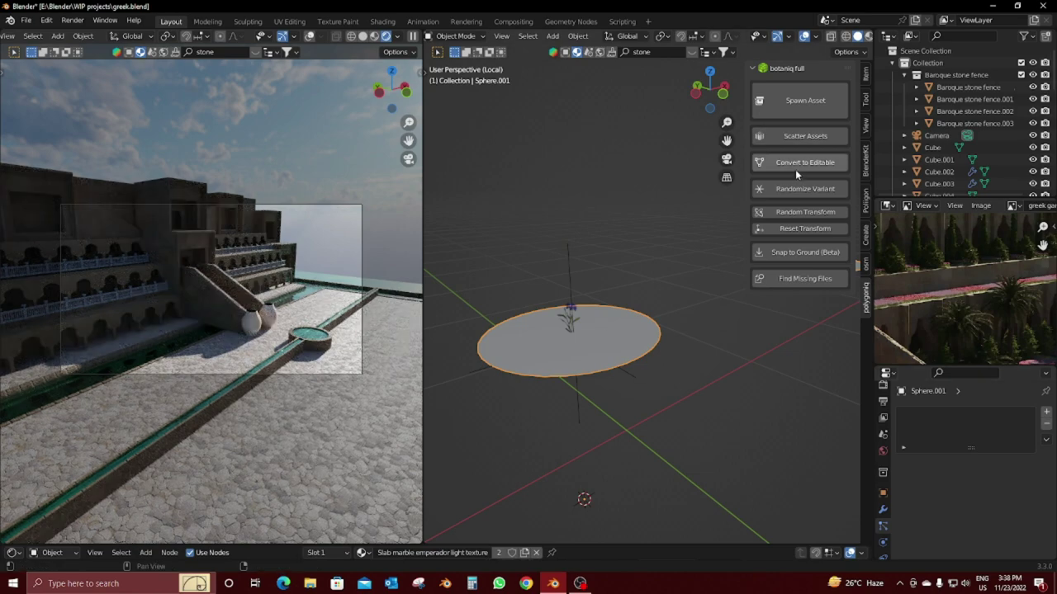
# Step: Start a new Botaniq scatter on the disc, choosing Grass_With-flowers_C from the Grass category
pyautogui.click(796, 138)
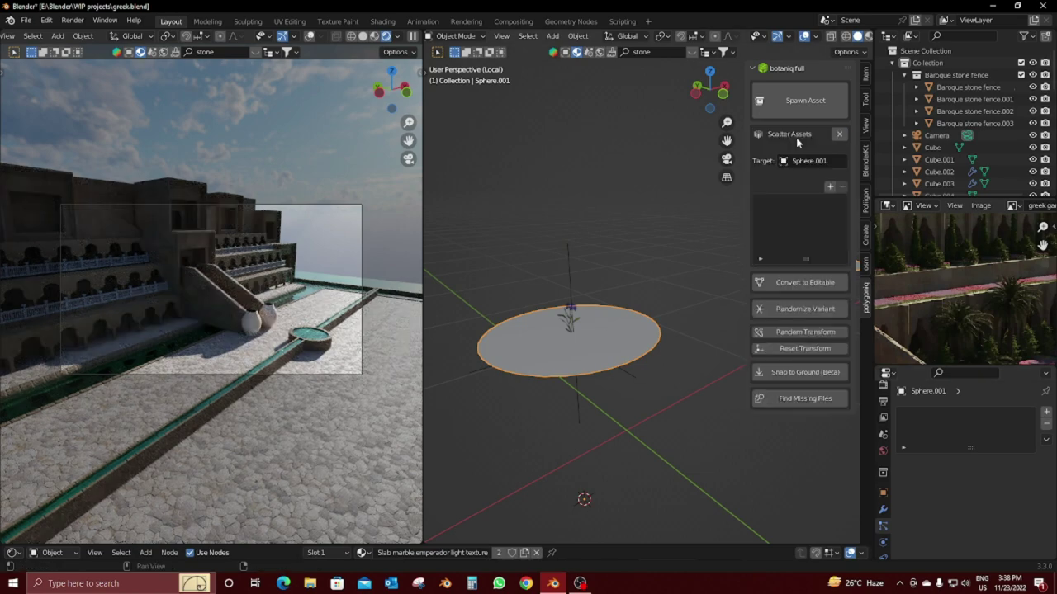
pyautogui.click(830, 188)
pyautogui.click(811, 209)
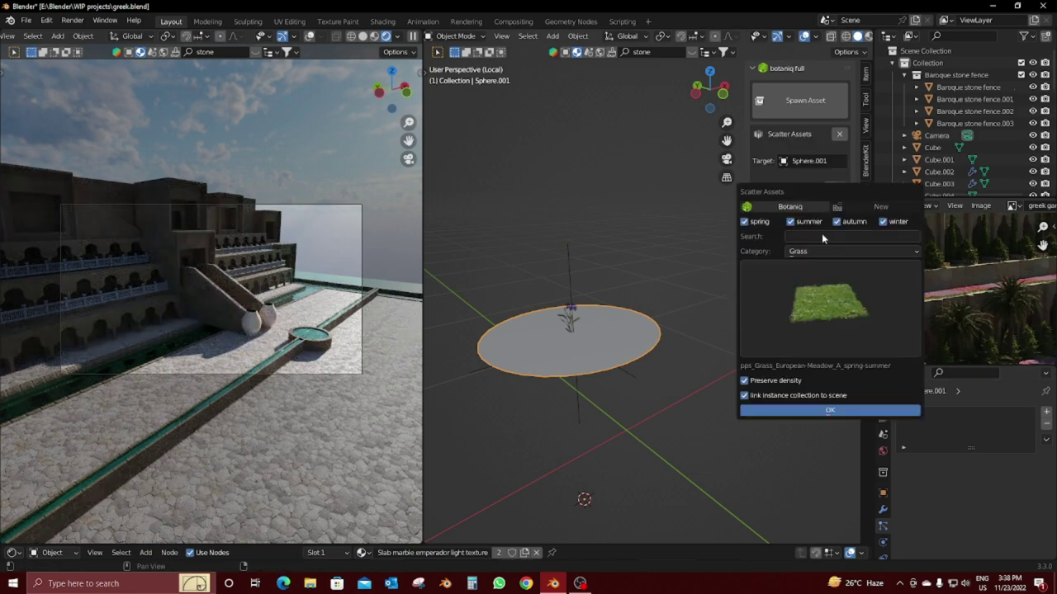
pyautogui.click(825, 252)
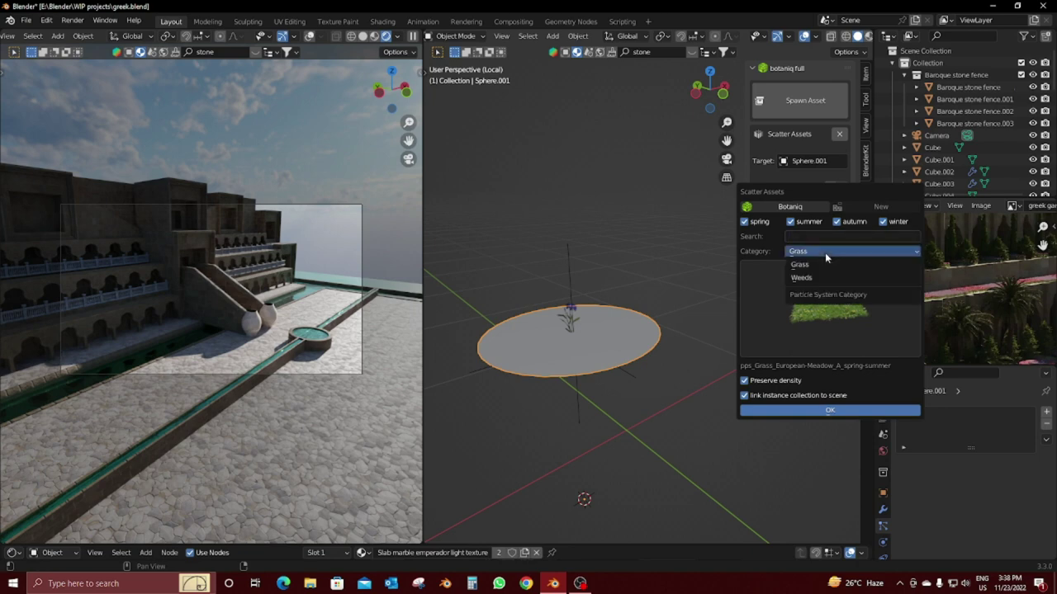
pyautogui.click(825, 278)
pyautogui.click(832, 251)
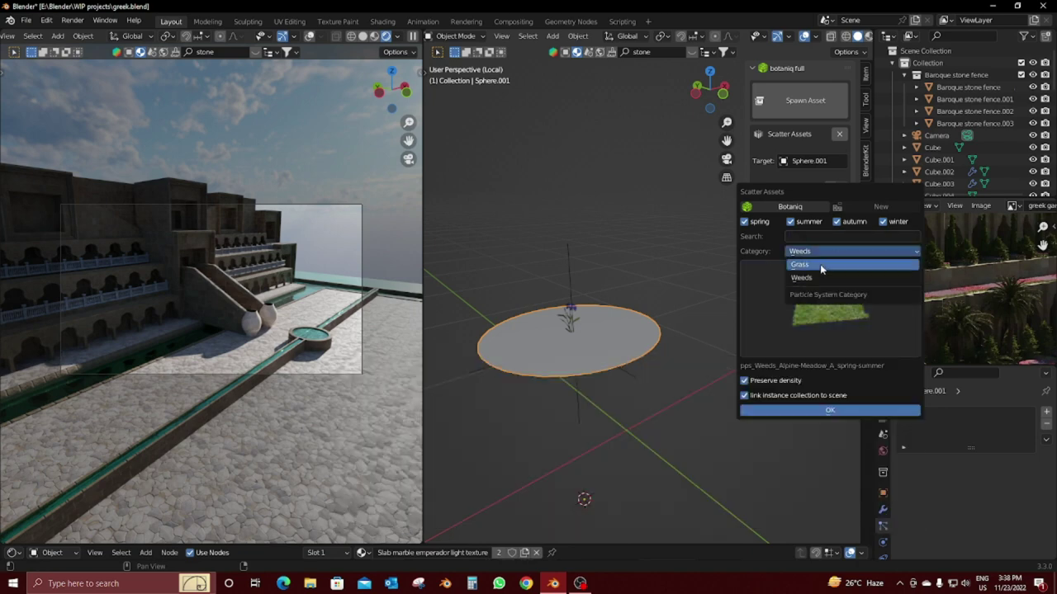
pyautogui.click(820, 264)
pyautogui.click(822, 285)
pyautogui.click(446, 487)
# Step: Confirm the flowering grass scatter and set its particle scale to 0.140
pyautogui.click(825, 410)
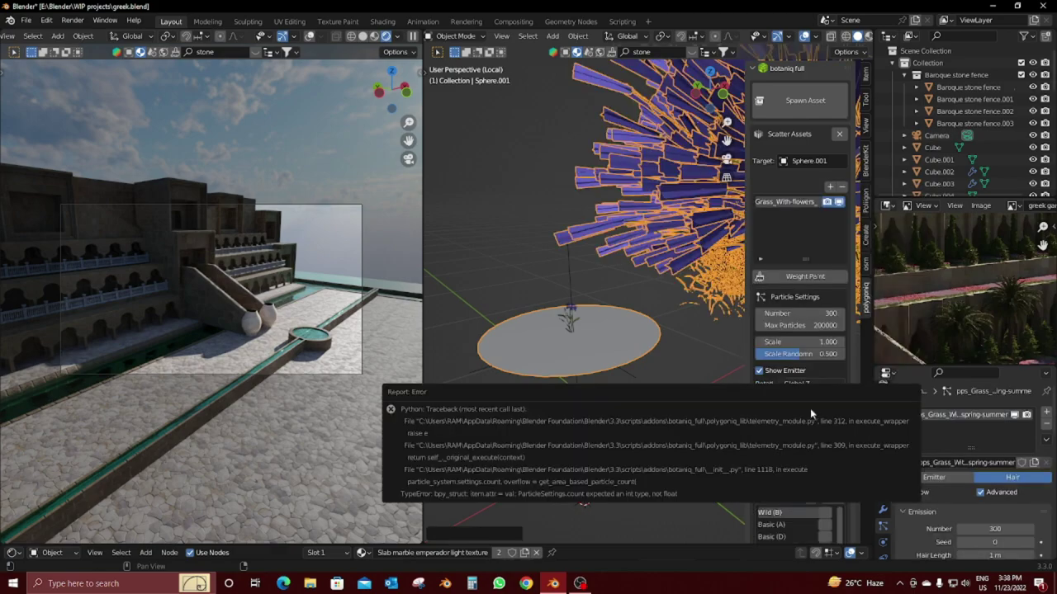
pyautogui.scroll(-5, 505, 279)
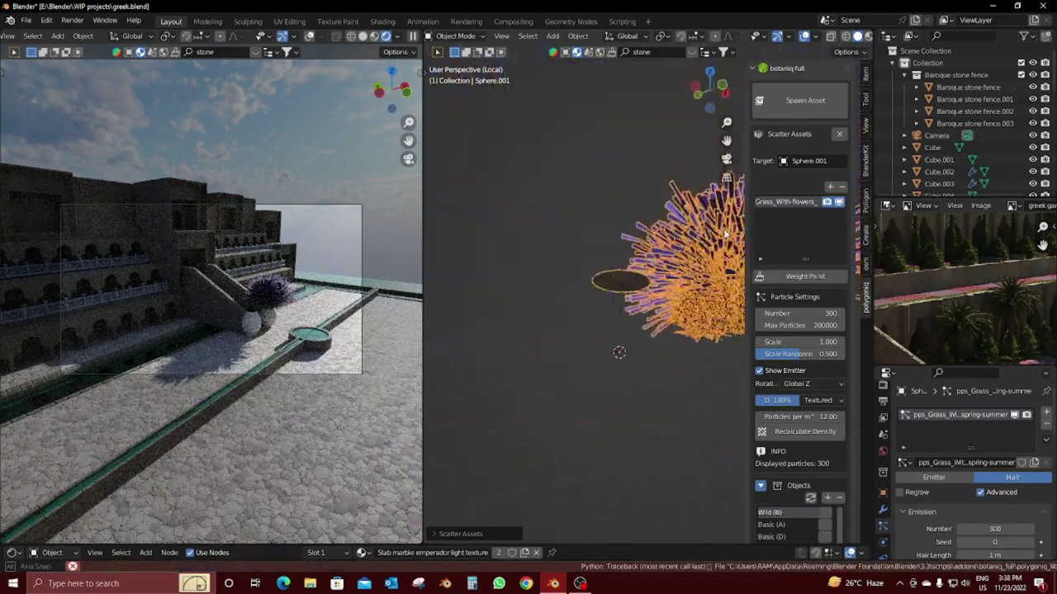
pyautogui.scroll(3, 326, 336)
pyautogui.scroll(3, 326, 336)
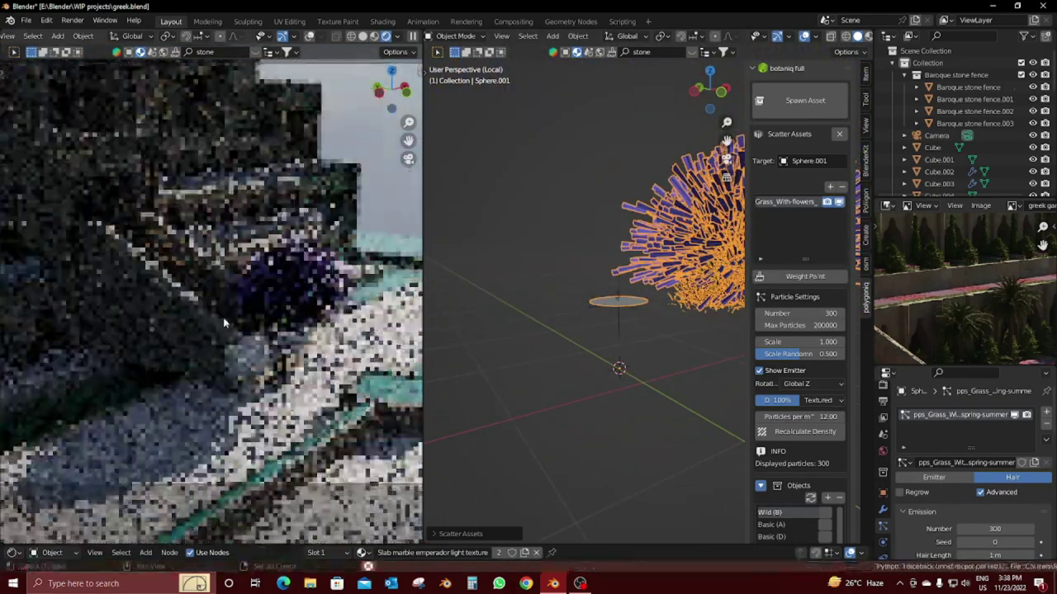
pyautogui.scroll(3, 314, 347)
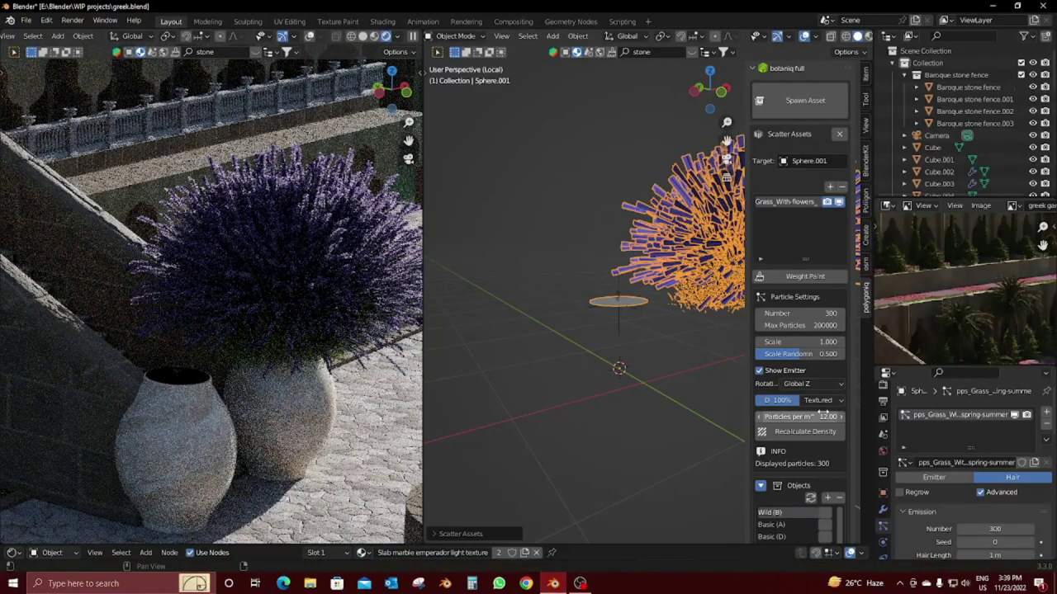
pyautogui.moveTo(823, 341); pyautogui.dragTo(760, 341)
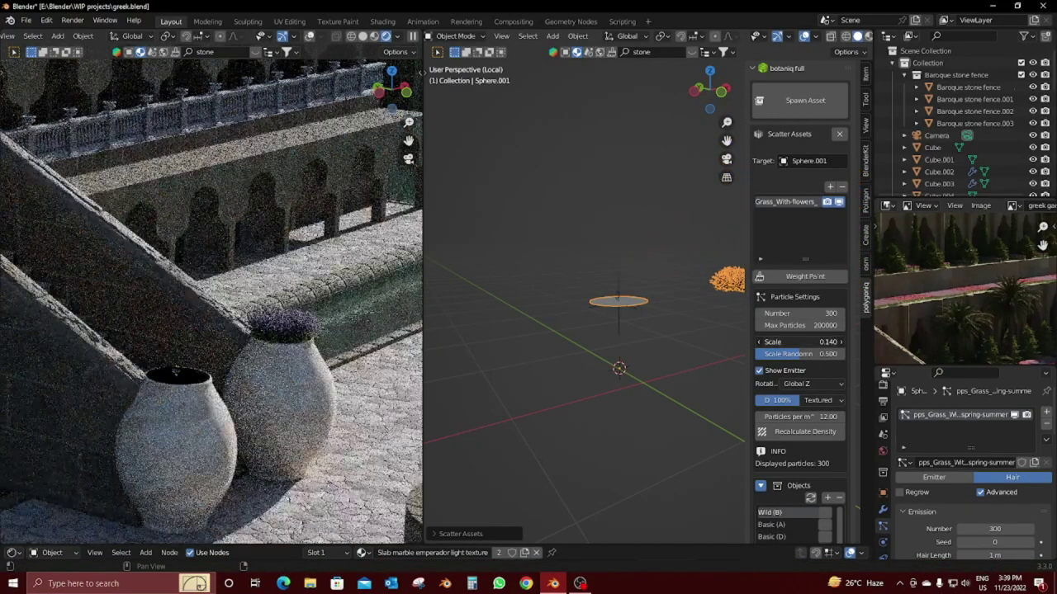
# Step: Frame the disc and apply its Mirror modifier with Ctrl+A
pyautogui.press('KP_Decimal')
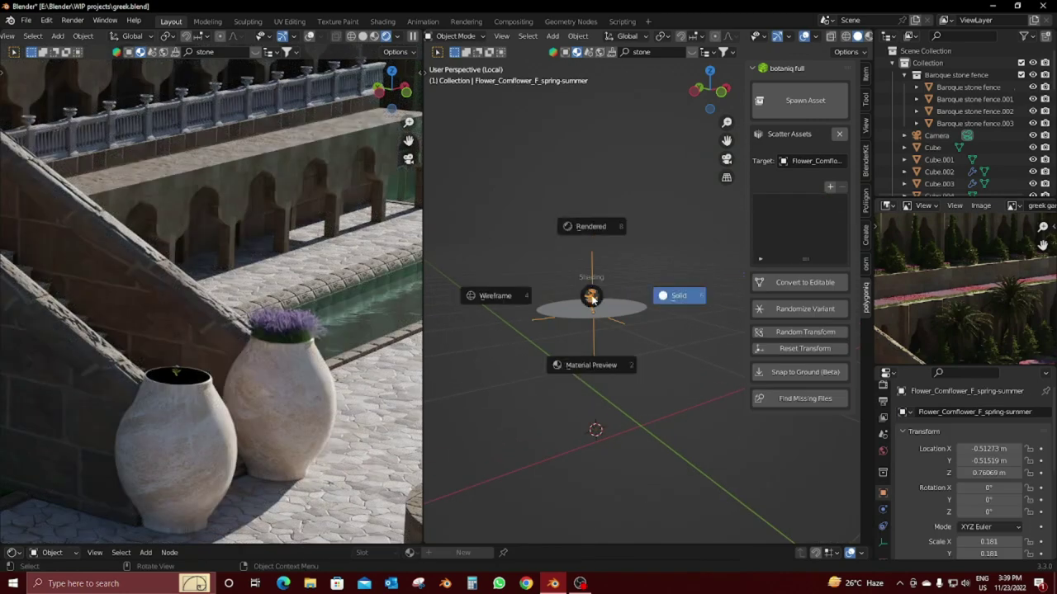
pyautogui.click(589, 302)
pyautogui.click(559, 288)
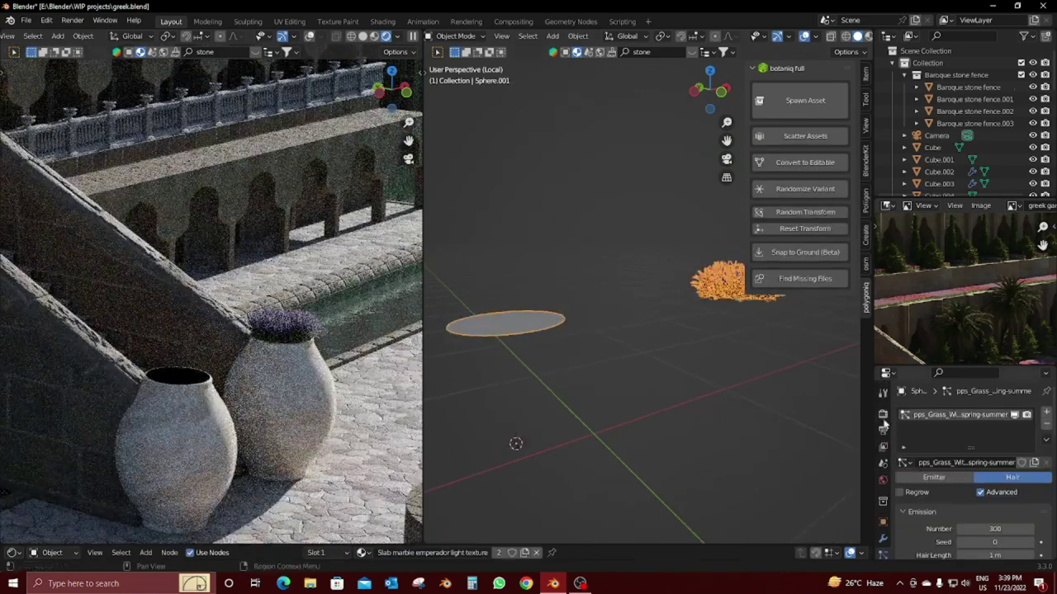
pyautogui.scroll(-5, 961, 496)
pyautogui.scroll(5, 962, 495)
pyautogui.click(883, 538)
pyautogui.click(902, 430)
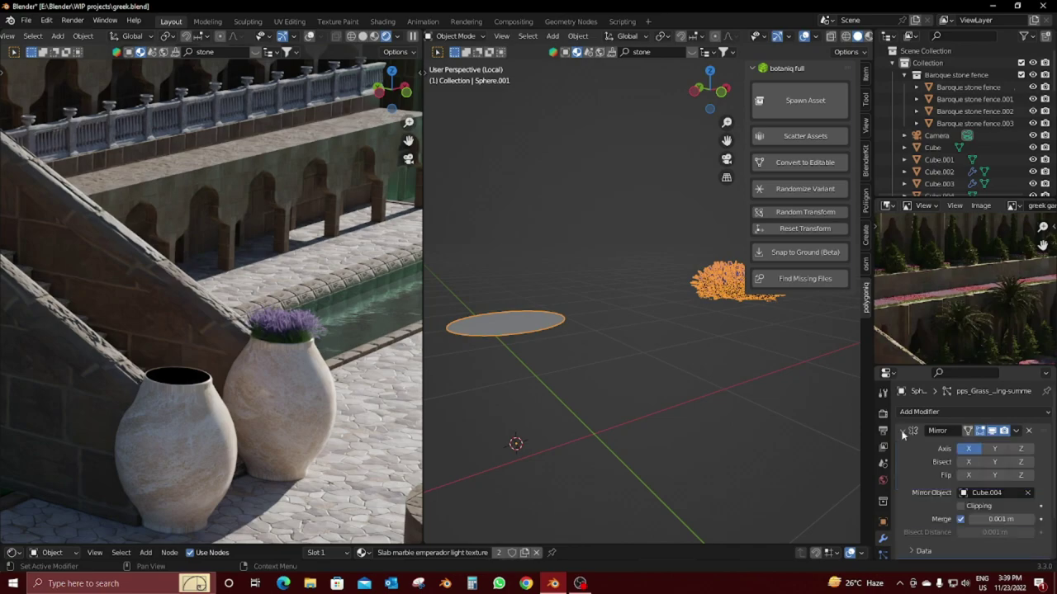
pyautogui.hotkey('ctrl', 'a')
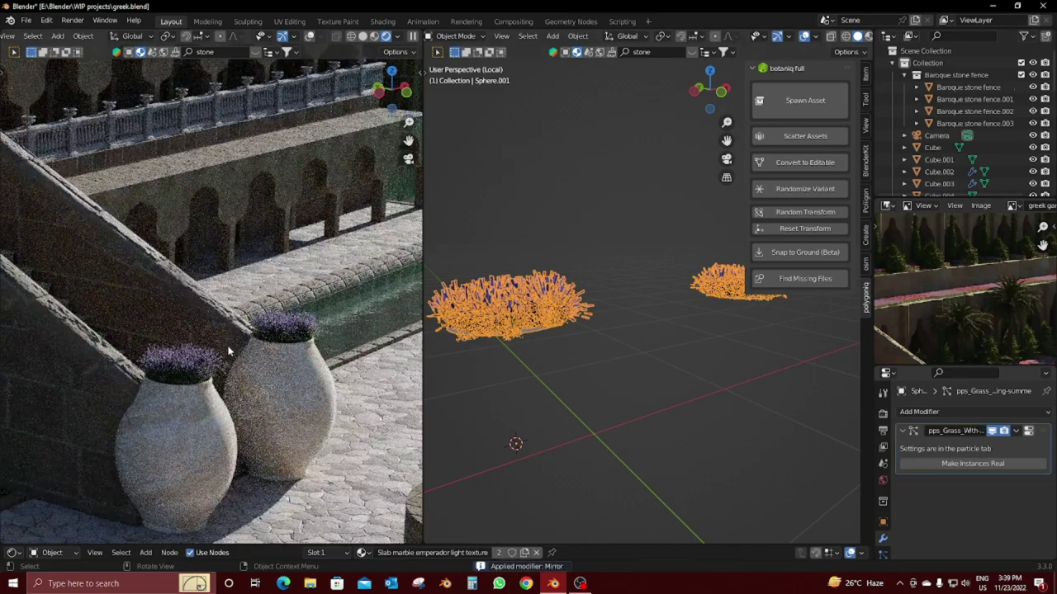
# Step: Leave local view, centre both flower-topped urns, and switch the sidebar away from botaniq
pyautogui.moveTo(269, 343); pyautogui.dragTo(281, 330, button='middle')
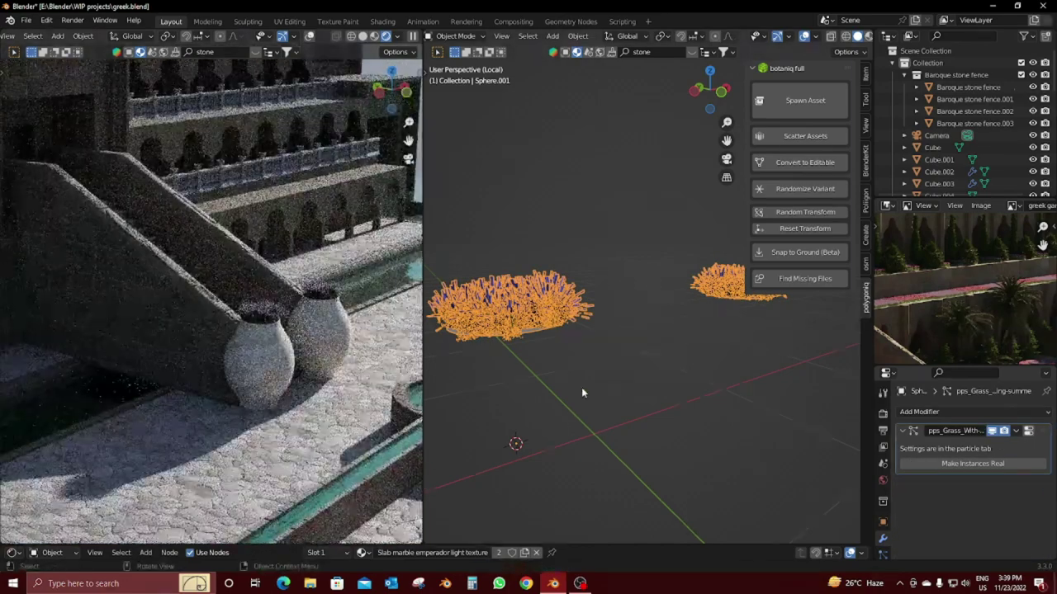
pyautogui.press('KP_Divide')
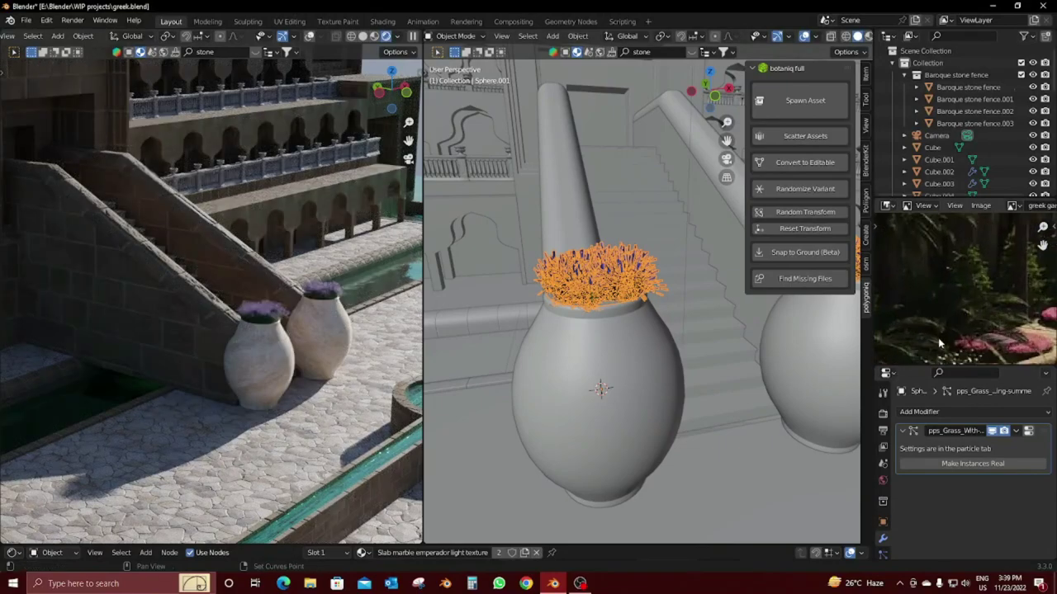
pyautogui.scroll(3, 590, 357)
pyautogui.keyDown('shift'); pyautogui.moveTo(591, 357); pyautogui.dragTo(669, 409, button='middle'); pyautogui.keyUp('shift')
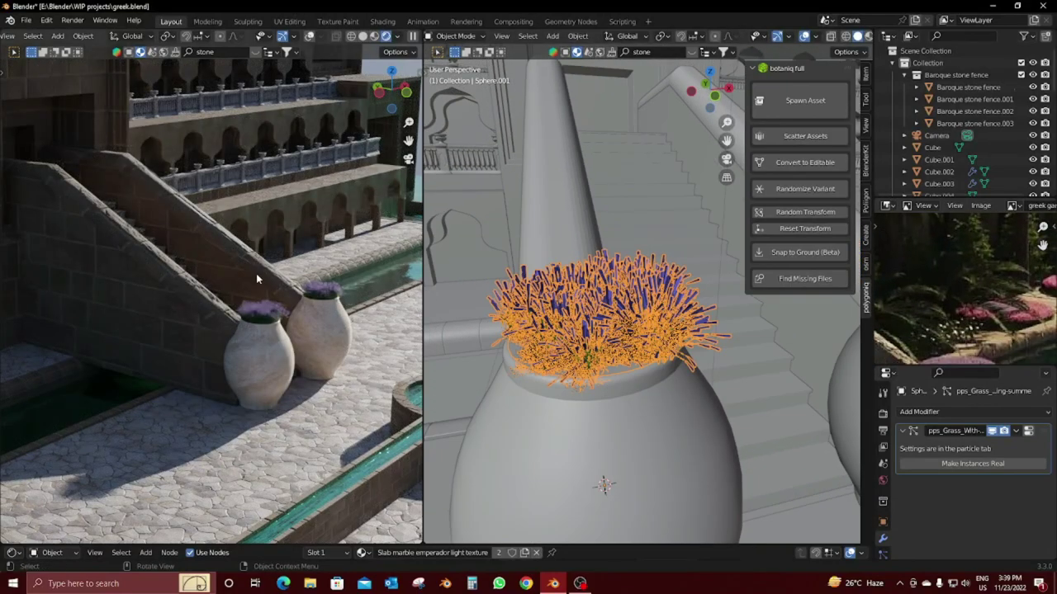
pyautogui.scroll(-3, 285, 326)
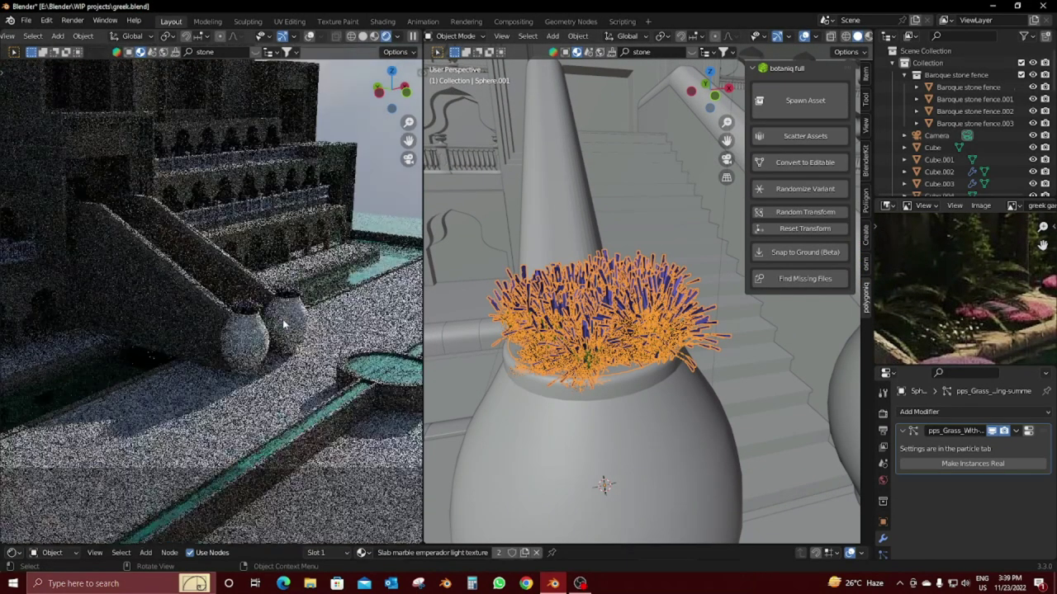
pyautogui.scroll(-3, 285, 326)
pyautogui.click(865, 124)
# Step: Show BlenderKit's FOUNTAIN model results and widen the middle 3D view leftward
pyautogui.click(865, 161)
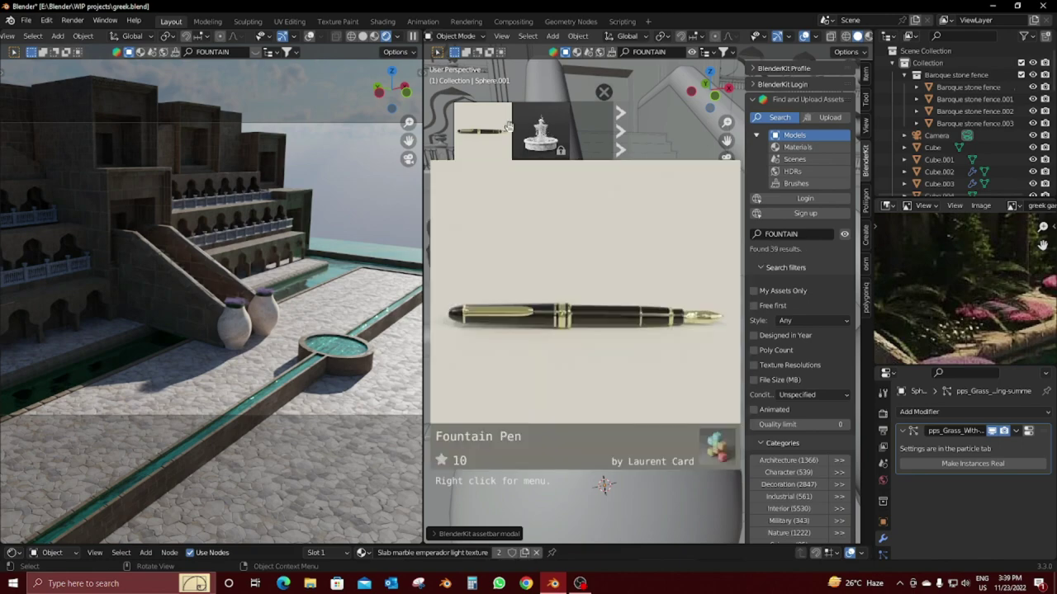
pyautogui.moveTo(423, 247); pyautogui.dragTo(219, 248)
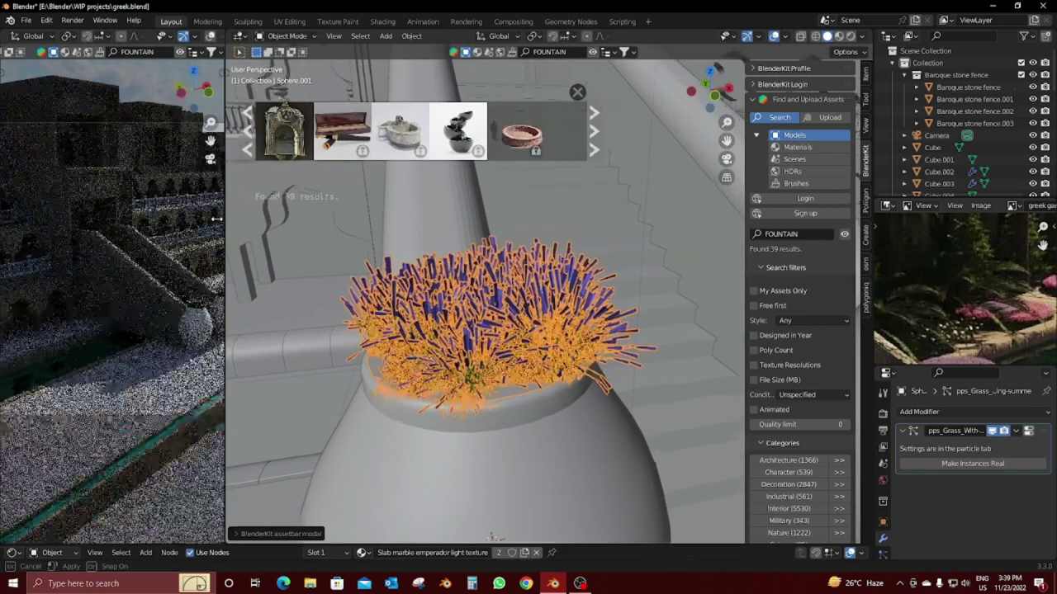
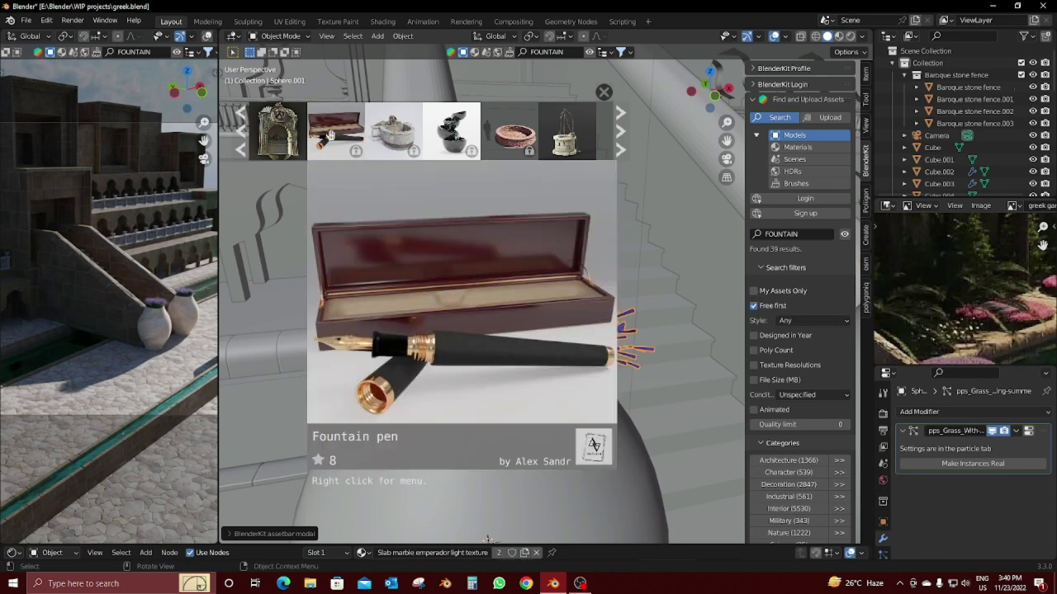
# Step: Page through the BlenderKit asset results, then close the search bar
pyautogui.click(626, 131)
pyautogui.click(627, 132)
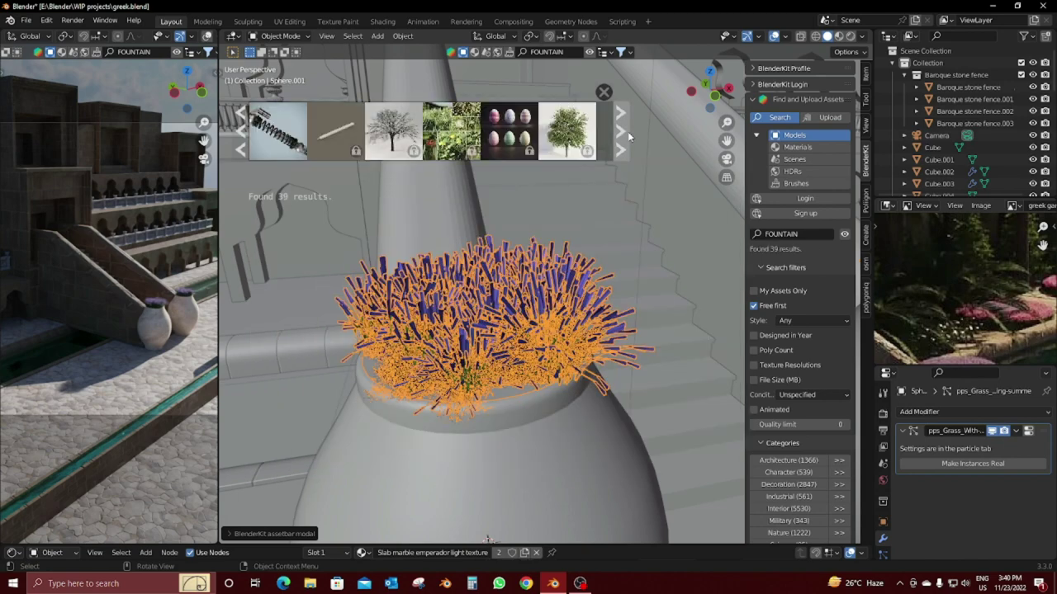
pyautogui.click(627, 131)
pyautogui.click(627, 131)
pyautogui.click(604, 92)
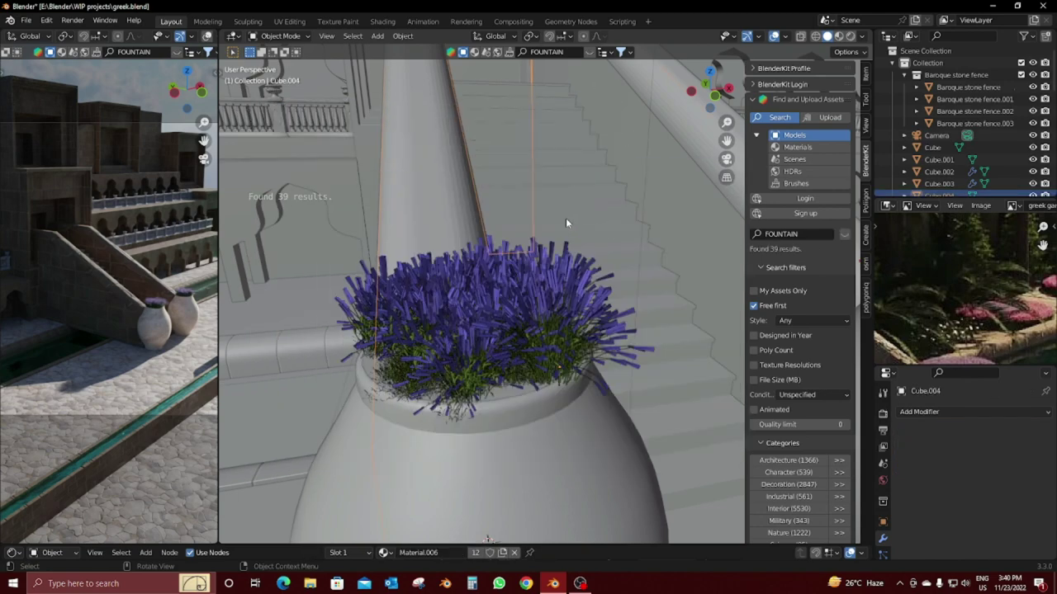
# Step: Duplicate the grass tufts from both vases and move the copies down onto the courtyard ground
pyautogui.scroll(-5, 565, 218)
pyautogui.scroll(-3, 552, 244)
pyautogui.scroll(2, 985, 296)
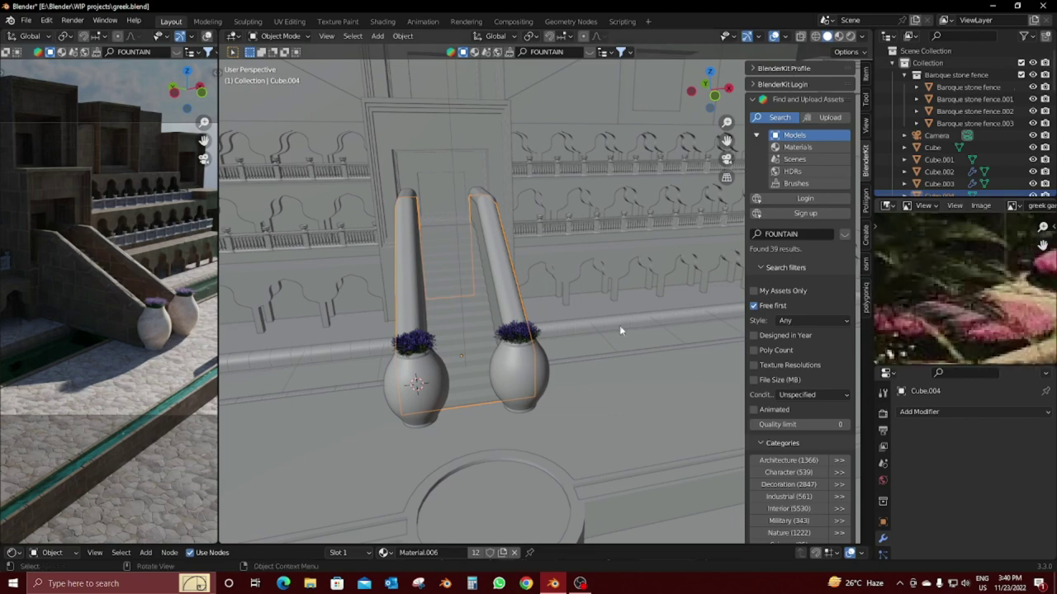
pyautogui.moveTo(619, 325)
pyautogui.mouseDown(button='middle')
pyautogui.moveTo(506, 339)
pyautogui.moveTo(396, 388)
pyautogui.moveTo(391, 361)
pyautogui.mouseUp(button='middle')
pyautogui.click(396, 386)
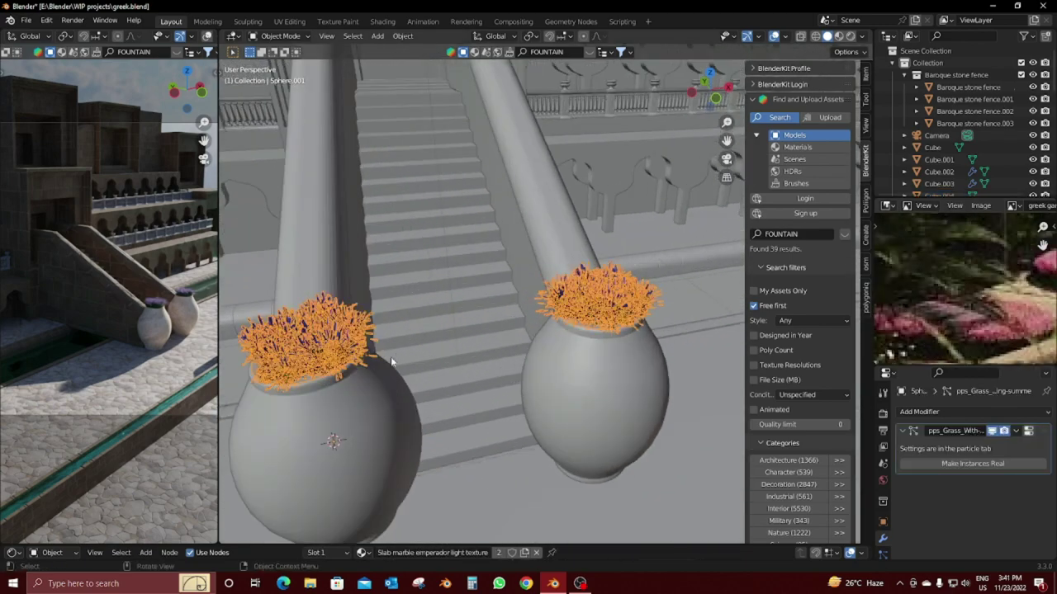
pyautogui.hotkey('shift', 'd')
pyautogui.press('z')
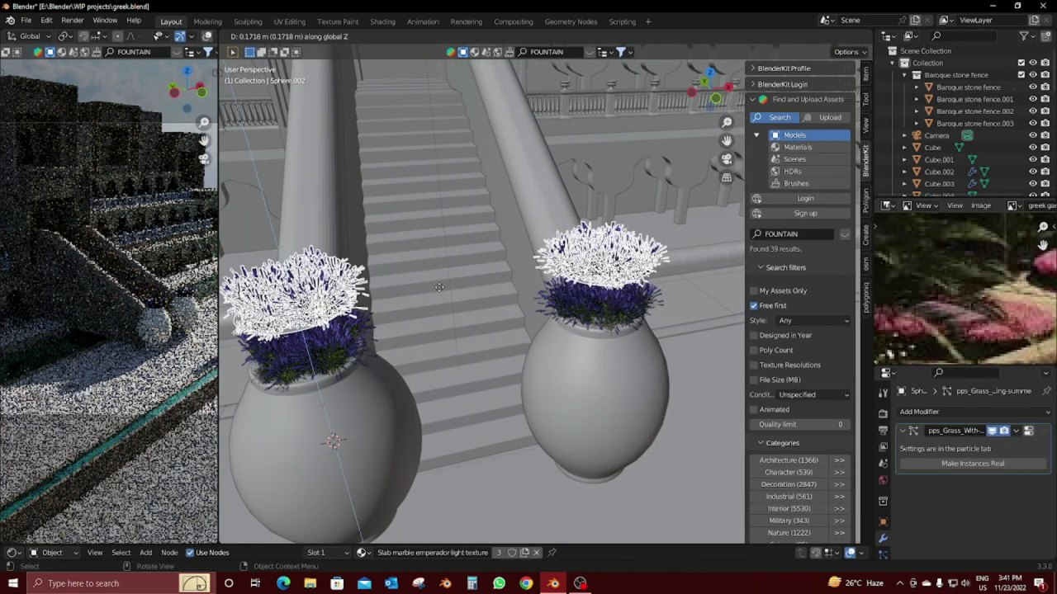
pyautogui.click(492, 393)
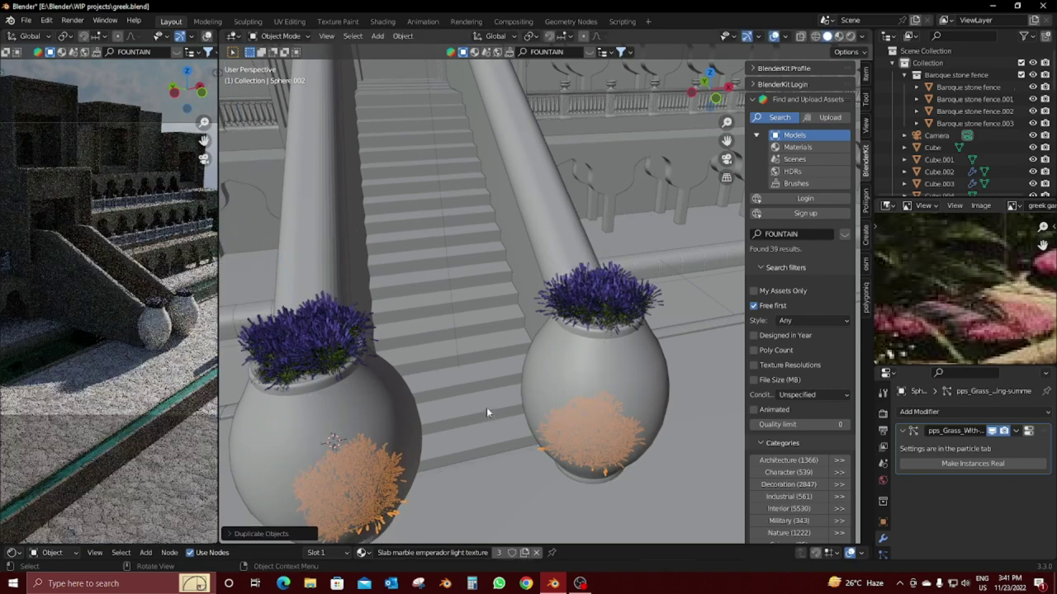
pyautogui.press('g')
pyautogui.click(627, 247)
pyautogui.moveTo(628, 248)
pyautogui.mouseDown(button='middle')
pyautogui.moveTo(469, 328)
pyautogui.moveTo(406, 308)
pyautogui.moveTo(418, 409)
pyautogui.mouseUp(button='middle')
# Step: Reposition the grass copies across the courtyard from the top-down view
pyautogui.press('KP_7')
pyautogui.scroll(-2, 505, 397)
pyautogui.press('g')
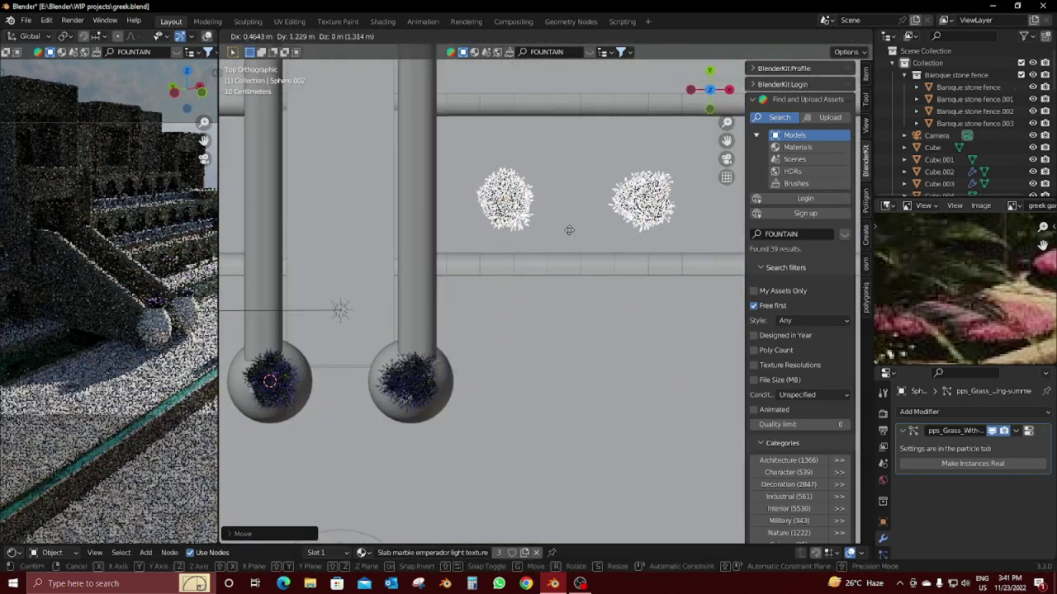
pyautogui.click(567, 230)
pyautogui.moveTo(566, 230); pyautogui.dragTo(678, 360, button='middle')
pyautogui.press('g')
pyautogui.click(530, 388)
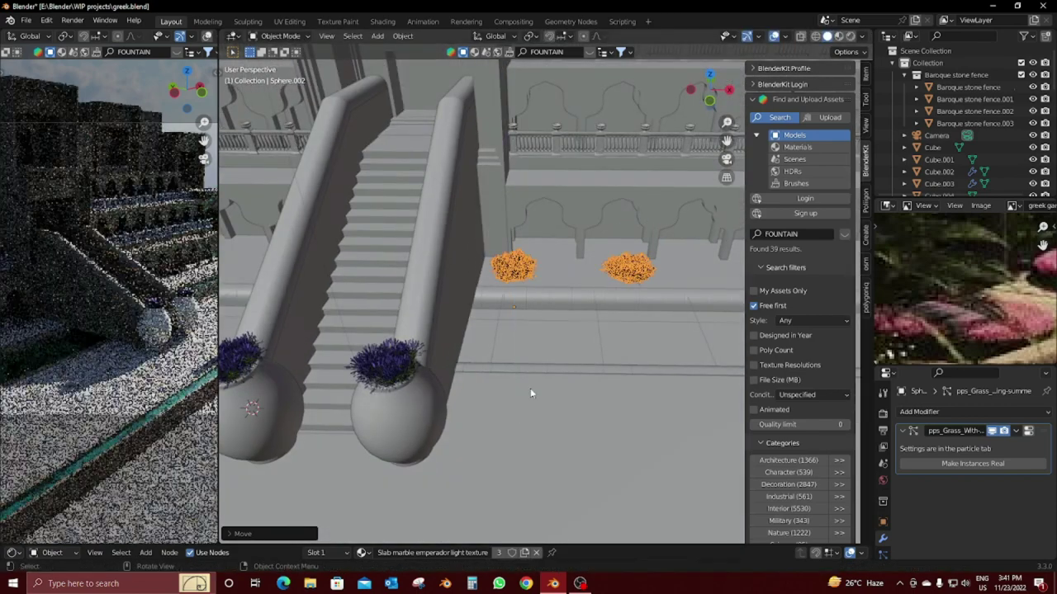
# Step: Settle the clumps onto the ground in front view, push them further back, and select Plane.002
pyautogui.press('KP_1')
pyautogui.press('g')
pyautogui.press('z')
pyautogui.click(531, 477)
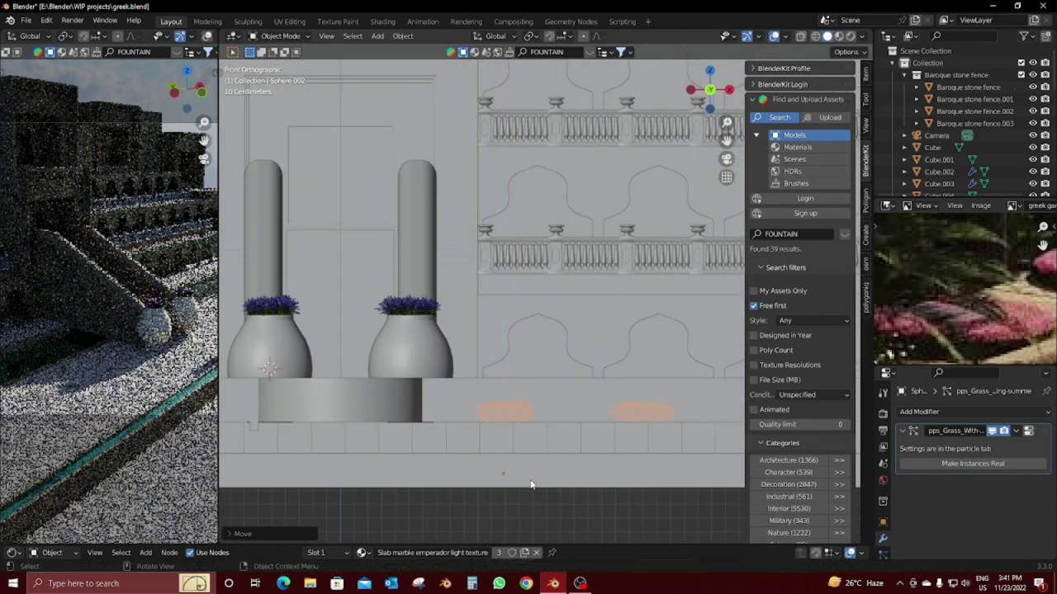
pyautogui.press('KP_7')
pyautogui.press('g')
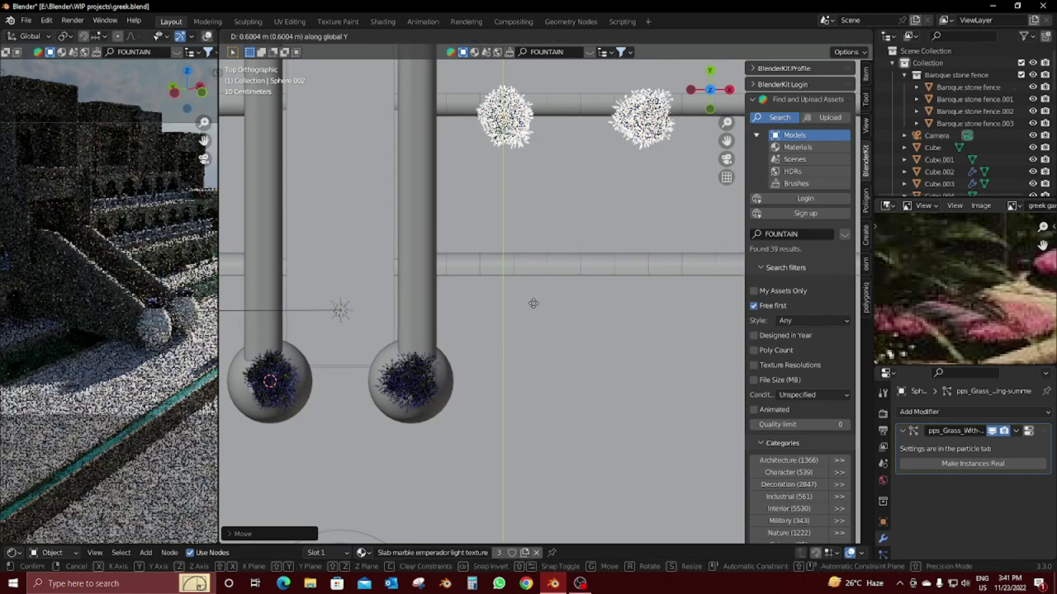
pyautogui.click(528, 267)
pyautogui.moveTo(529, 268)
pyautogui.mouseDown(button='middle')
pyautogui.moveTo(573, 176)
pyautogui.moveTo(595, 332)
pyautogui.mouseUp(button='middle')
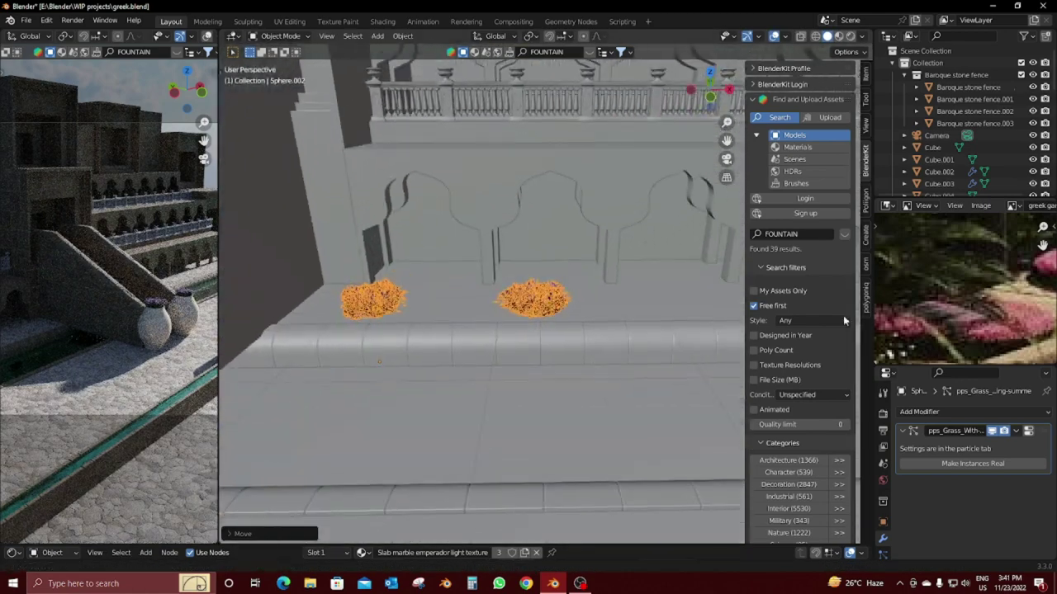
pyautogui.click(606, 301)
# Step: Isolate the ground plane in local view and select the grass clumps
pyautogui.press('KP_Divide')
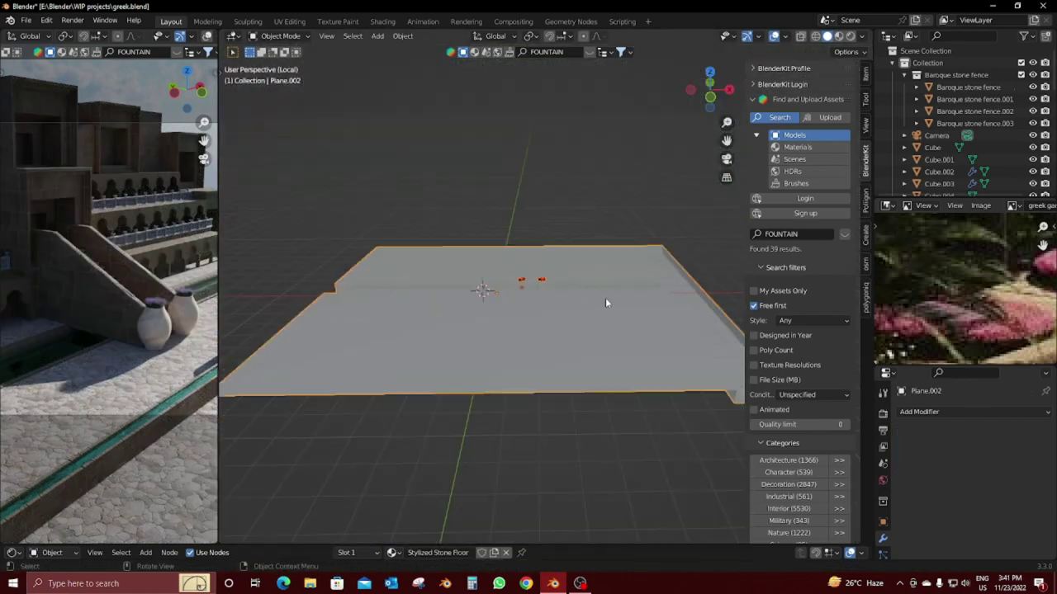
pyautogui.moveTo(606, 301)
pyautogui.mouseDown(button='middle')
pyautogui.moveTo(620, 354)
pyautogui.moveTo(725, 329)
pyautogui.moveTo(512, 323)
pyautogui.moveTo(606, 420)
pyautogui.mouseUp(button='middle')
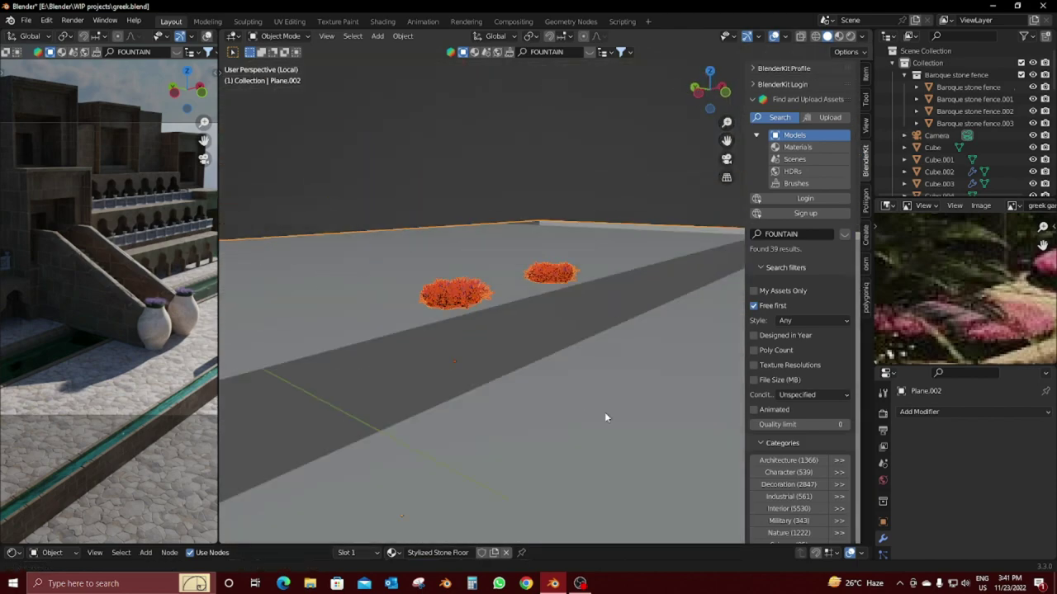
pyautogui.click(490, 314)
pyautogui.moveTo(490, 313); pyautogui.dragTo(554, 333, button='middle')
pyautogui.keyDown('shift'); pyautogui.moveTo(472, 309); pyautogui.dragTo(610, 383, button='middle'); pyautogui.keyUp('shift')
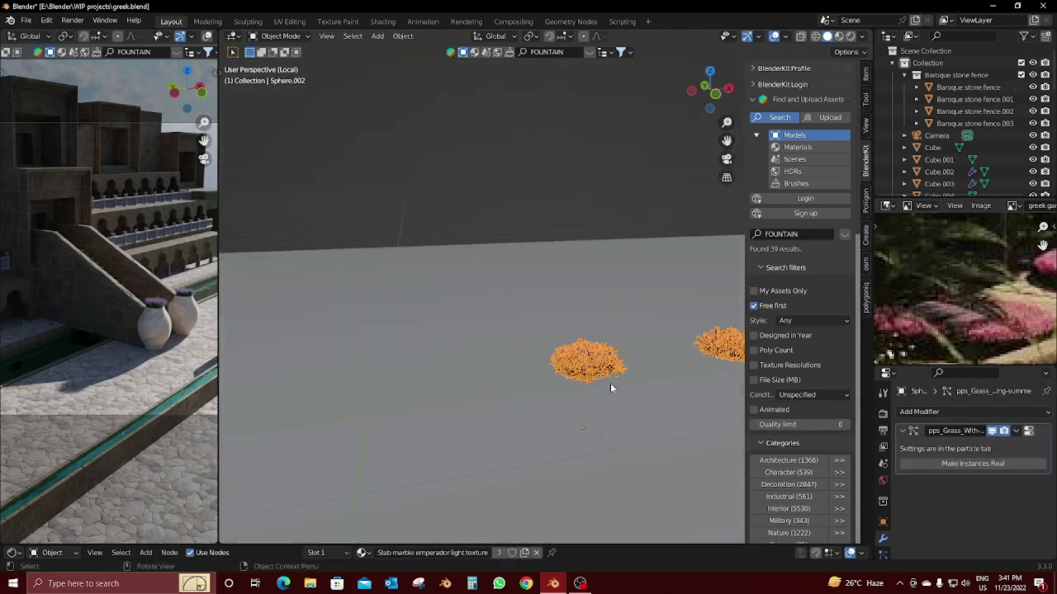
# Step: Duplicate and rescale the grass clumps, then reset the object's origin
pyautogui.hotkey('shift', 'd')
pyautogui.press('Escape')
pyautogui.press('s')
pyautogui.click(658, 354)
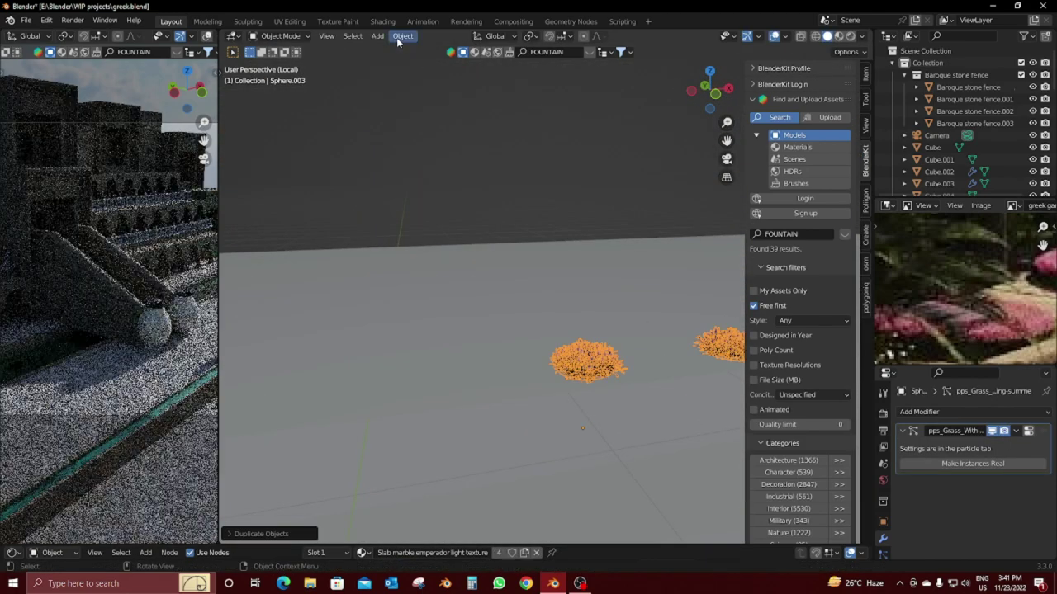
pyautogui.click(402, 36)
pyautogui.click(561, 65)
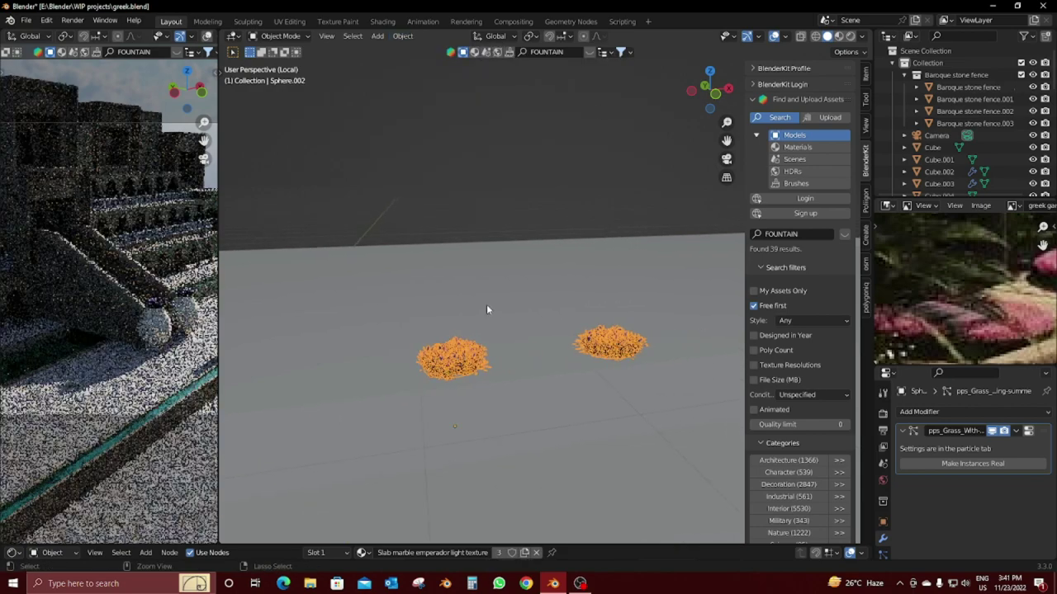
# Step: Delete the right grass disc in Edit Mode, then widen the rendered view across the window
pyautogui.click(452, 367)
pyautogui.press('Tab')
pyautogui.hotkey('alt', 'a')
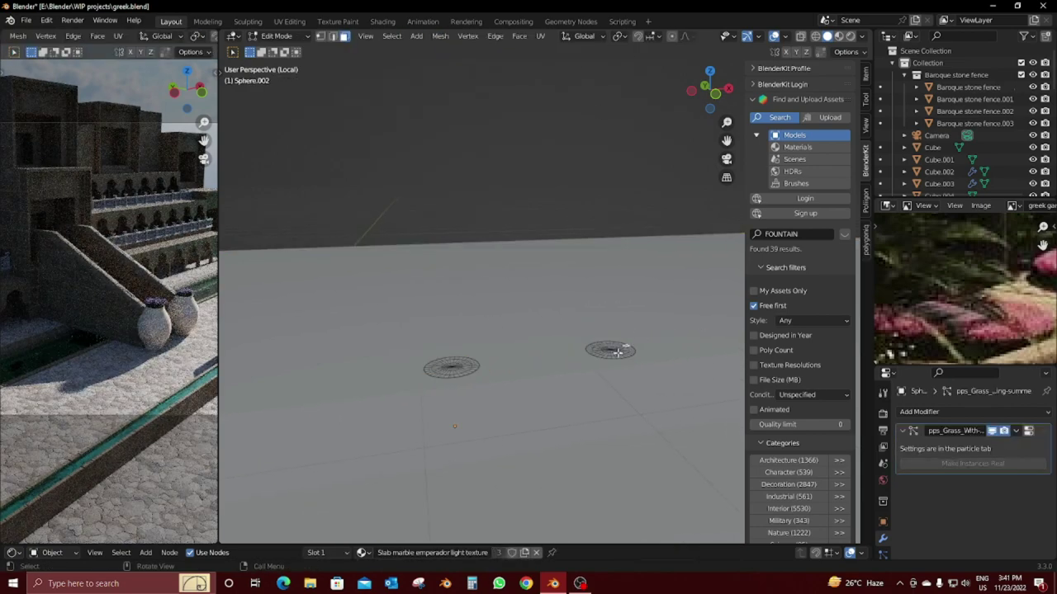
pyautogui.press('l')
pyautogui.press('x')
pyautogui.click(581, 337)
pyautogui.press('Tab')
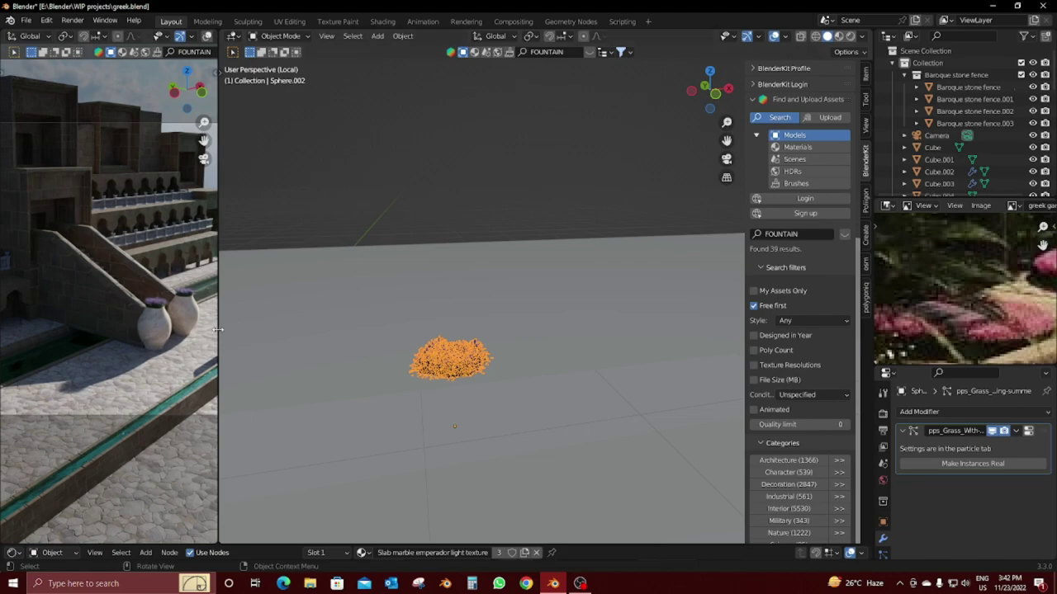
pyautogui.moveTo(218, 330); pyautogui.dragTo(856, 331)
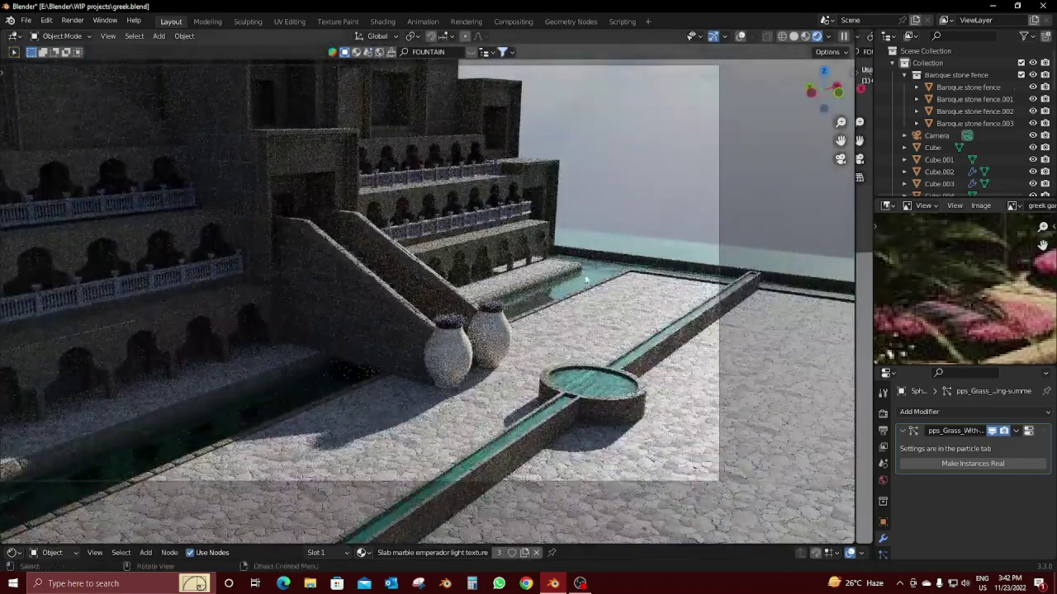
# Step: Move the flowering bush to a new spot along the stone ledge
pyautogui.keyDown('shift'); pyautogui.moveTo(585, 281); pyautogui.dragTo(694, 317, button='middle'); pyautogui.keyUp('shift')
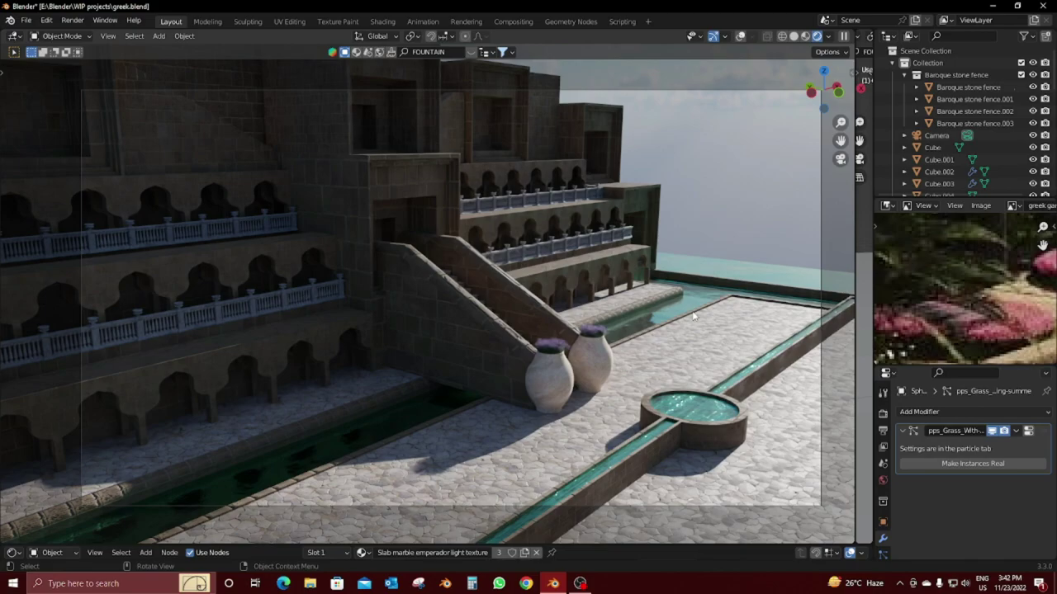
pyautogui.scroll(3, 553, 404)
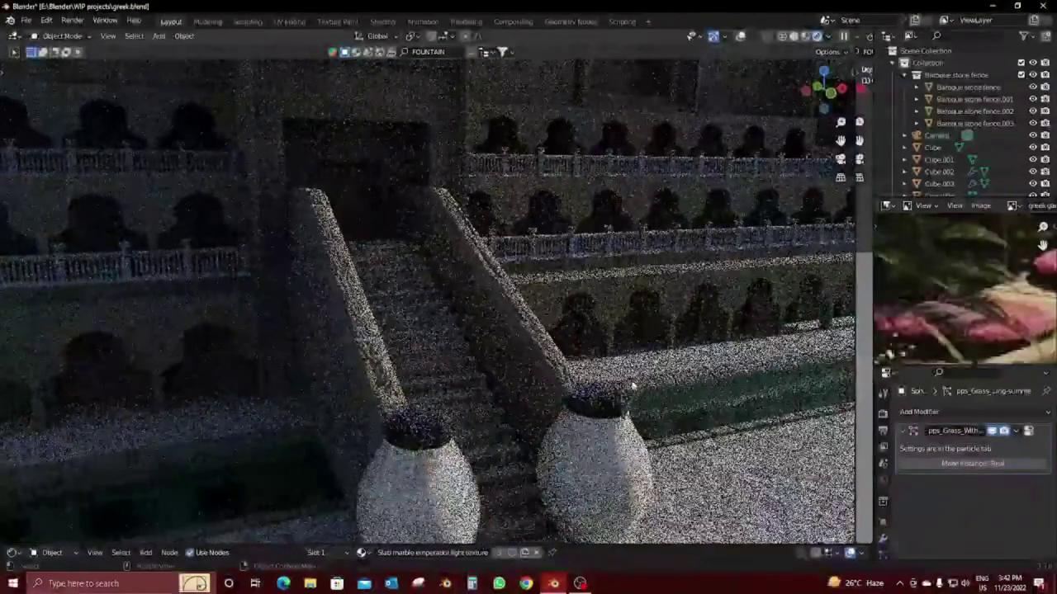
pyautogui.scroll(3, 552, 404)
pyautogui.scroll(3, 553, 403)
pyautogui.scroll(-3, 553, 403)
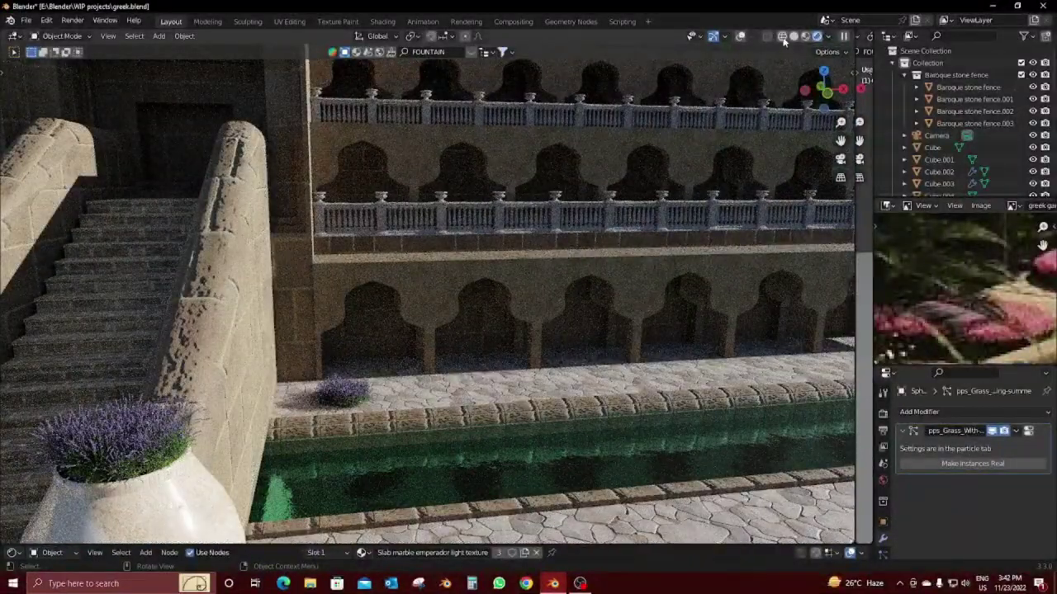
pyautogui.click(370, 391)
pyautogui.press('g')
pyautogui.click(446, 385)
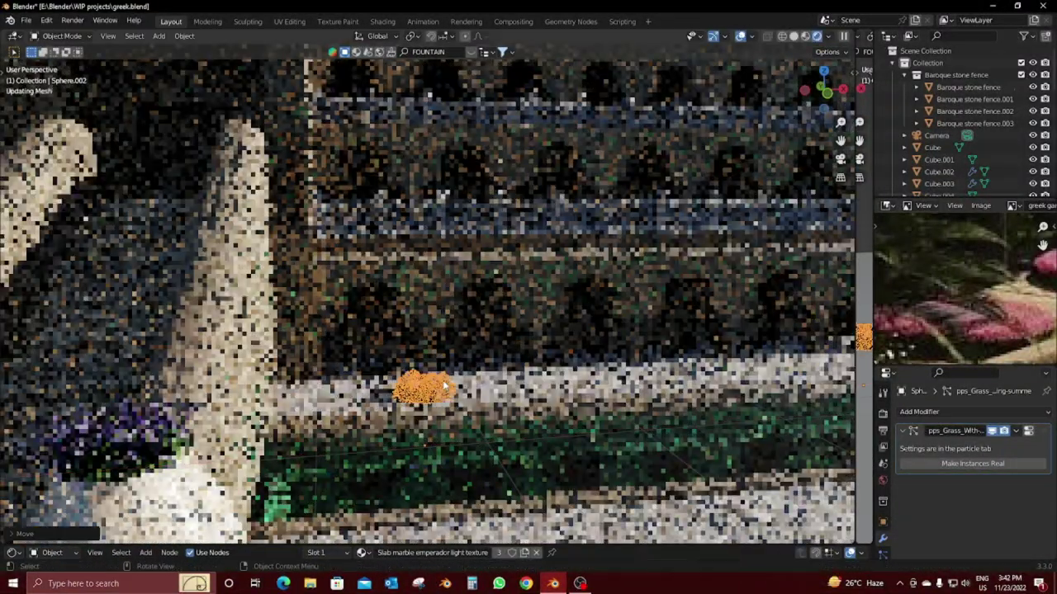
# Step: Reset the bush's origin, duplicate it and enlarge the copy
pyautogui.click(184, 36)
pyautogui.click(346, 82)
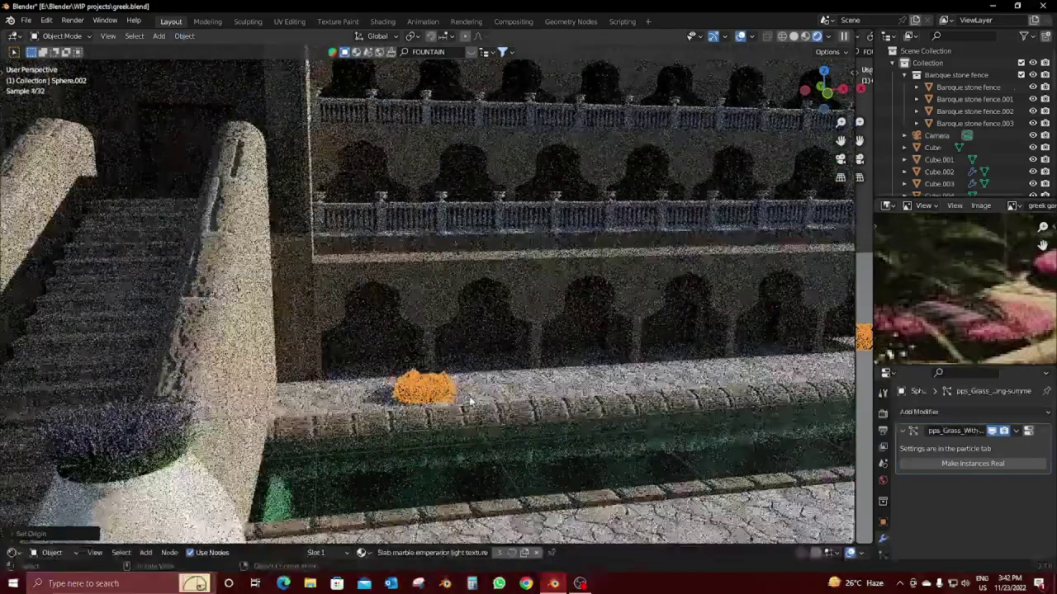
pyautogui.hotkey('shift', 'd')
pyautogui.press('s')
pyautogui.click(754, 410)
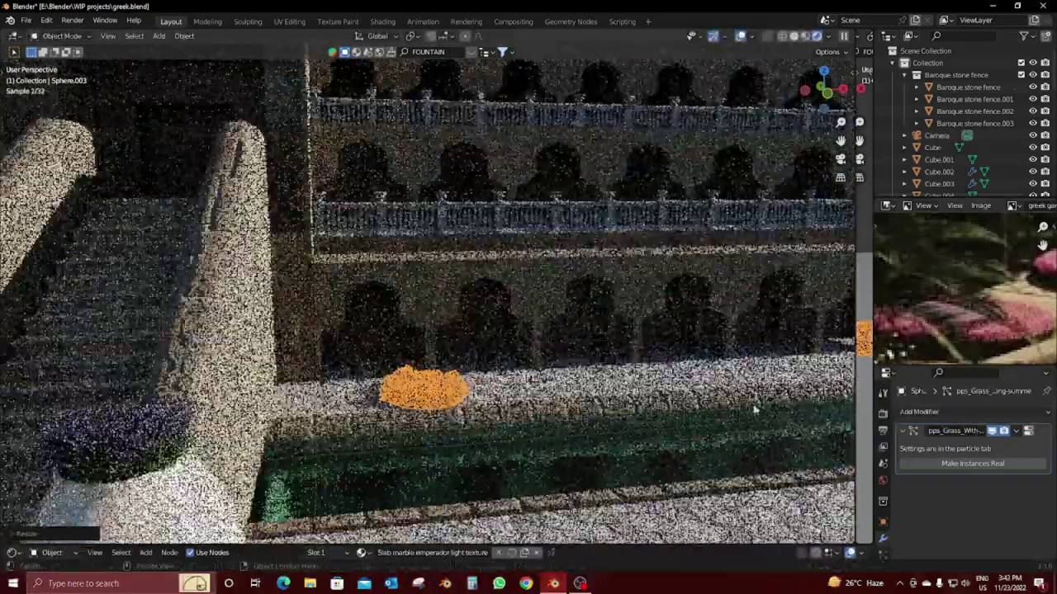
# Step: Try clearing the bush's particle instance collection, then undo to restore it
pyautogui.click(882, 467)
pyautogui.scroll(-3, 948, 459)
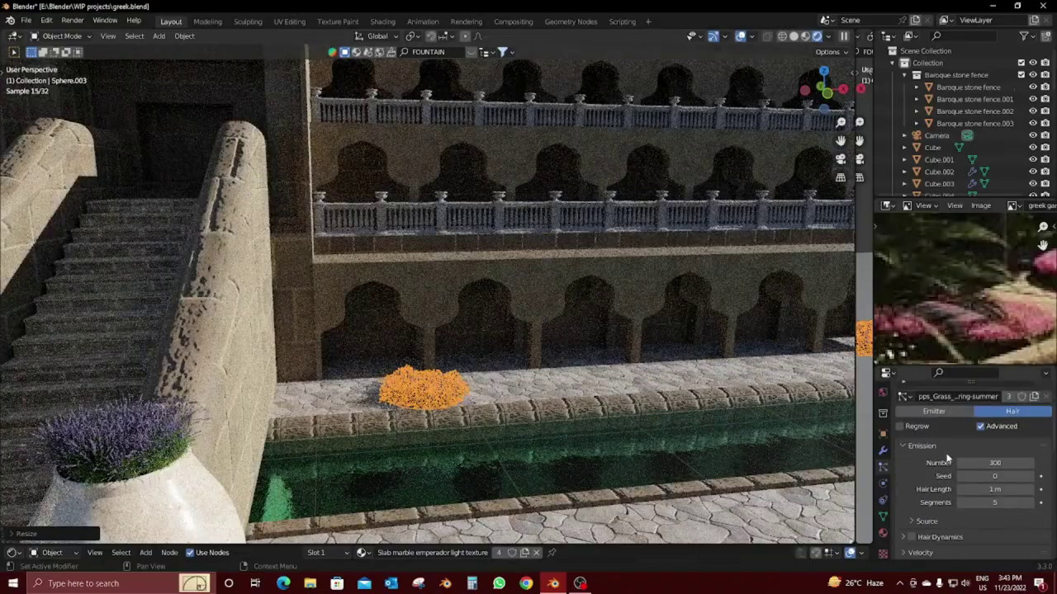
pyautogui.scroll(-8, 947, 458)
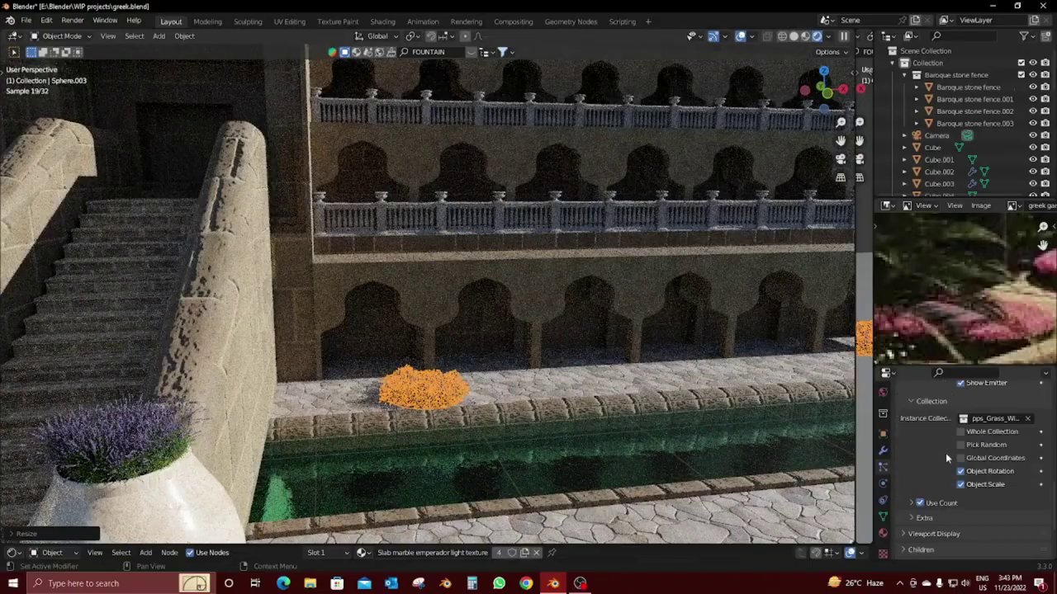
pyautogui.click(1028, 418)
pyautogui.scroll(5, 478, 395)
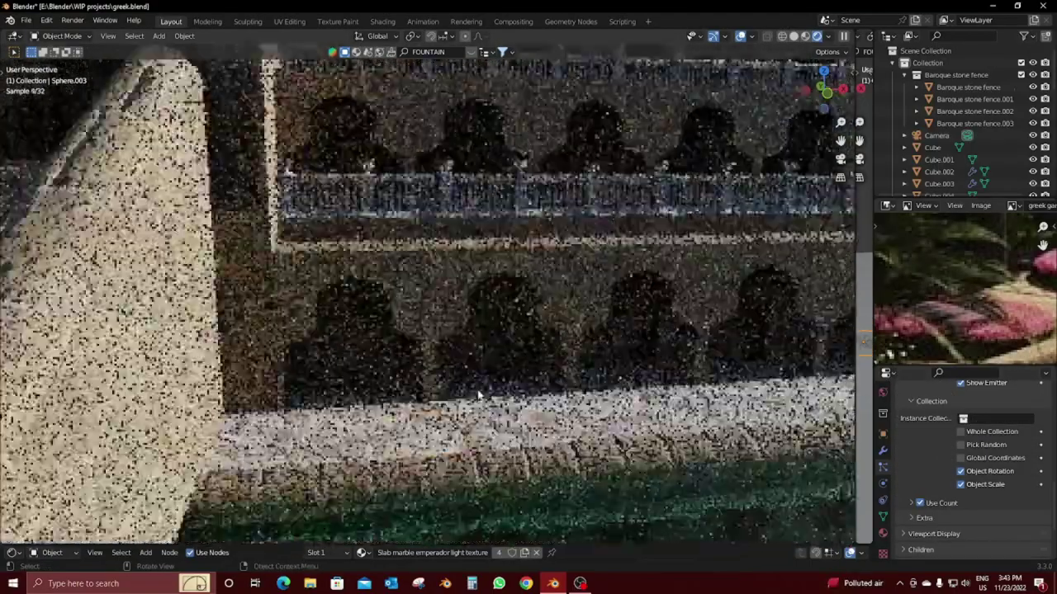
pyautogui.scroll(-5, 478, 395)
pyautogui.hotkey('ctrl', 'z')
pyautogui.scroll(4, 995, 470)
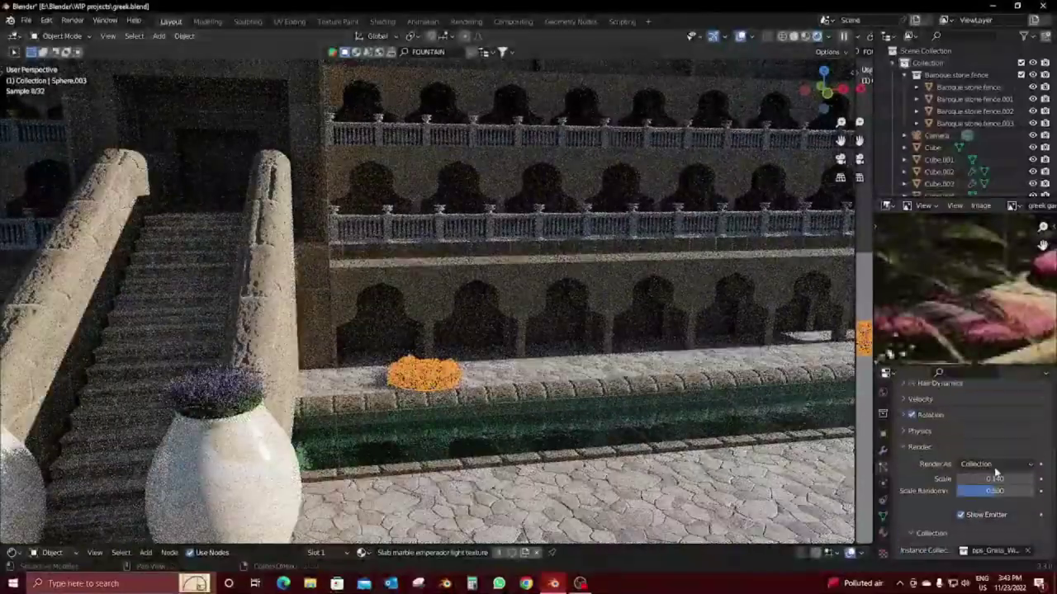
pyautogui.scroll(10, 996, 471)
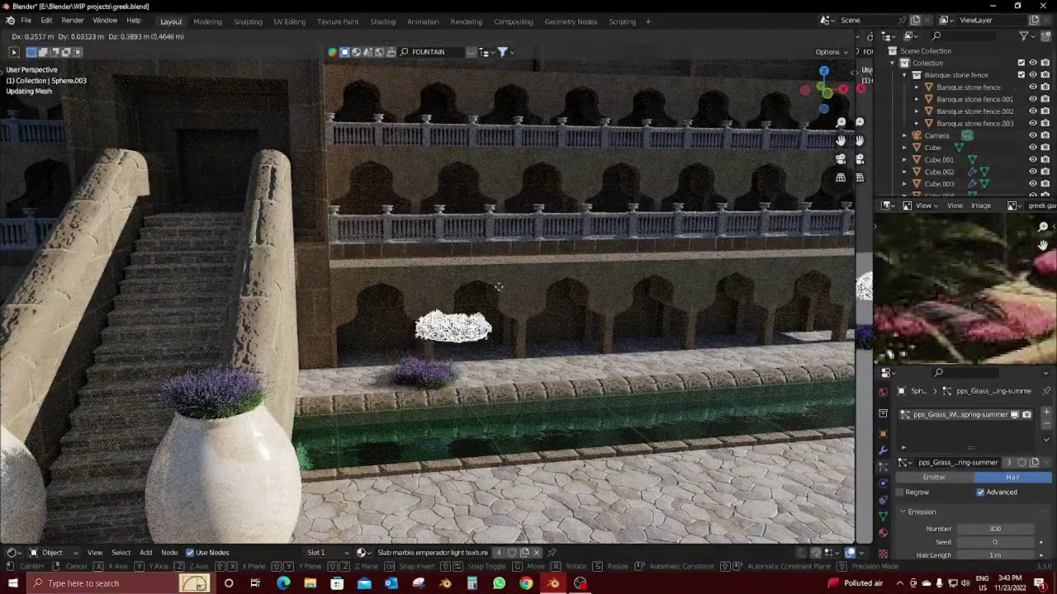
# Step: Delete the shrub copy, bring back the original flowering shrub, and deselect everything
pyautogui.press('Delete')
pyautogui.hotkey('ctrl', 'z')
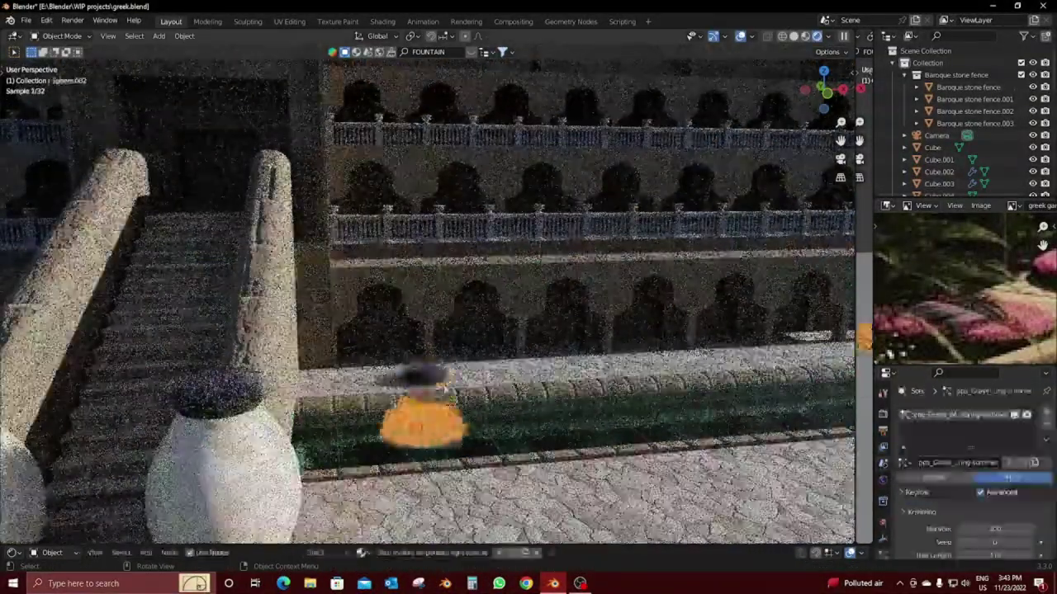
pyautogui.scroll(3, 468, 369)
pyautogui.moveTo(468, 369); pyautogui.dragTo(518, 328, button='middle')
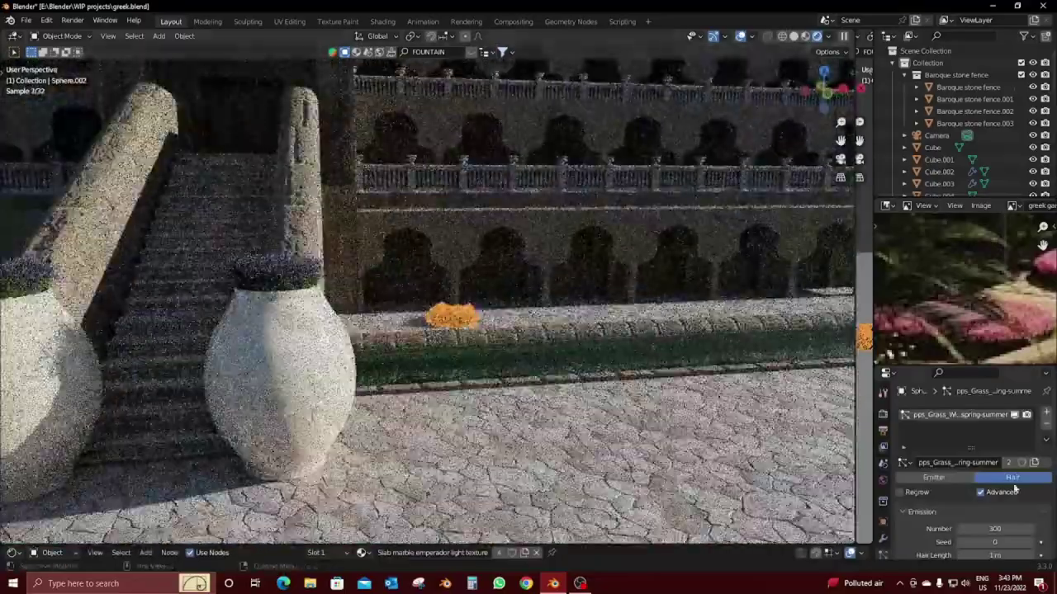
pyautogui.hotkey('ctrl', 'z')
# Step: Orbit to a low frontal view of the stairway and its two vases
pyautogui.scroll(-3, 532, 334)
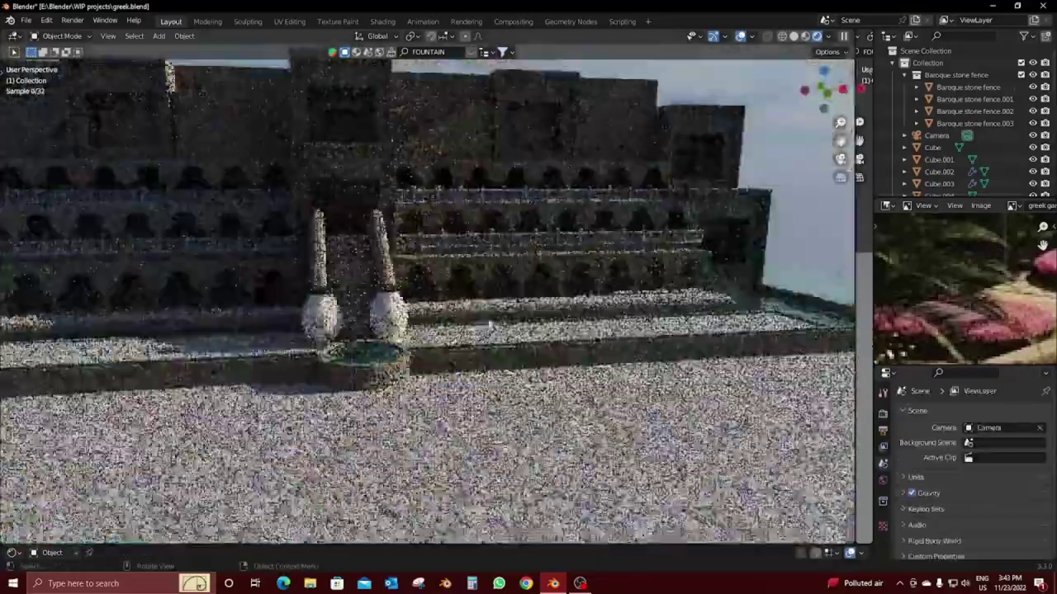
pyautogui.moveTo(533, 334); pyautogui.dragTo(659, 314, button='middle')
pyautogui.scroll(3, 658, 313)
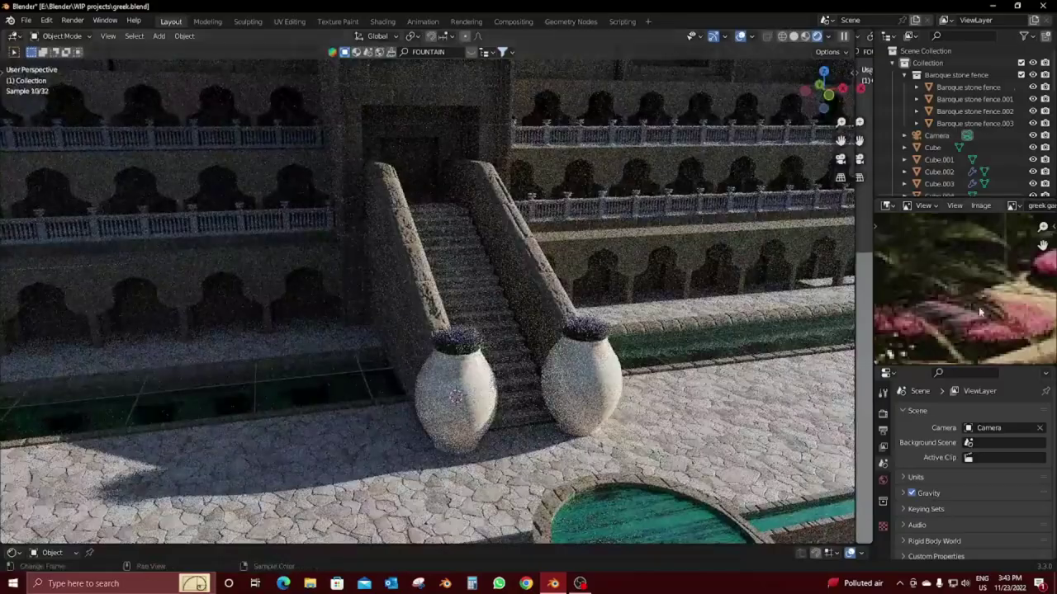
pyautogui.moveTo(677, 329); pyautogui.dragTo(495, 330, button='middle')
pyautogui.rightClick(496, 331)
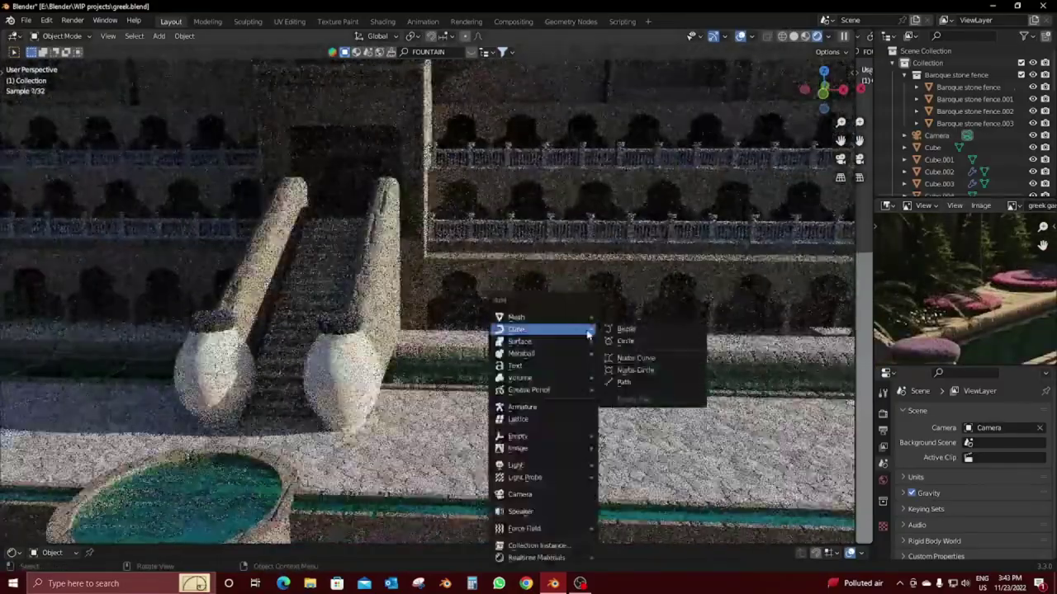
pyautogui.press('Escape')
pyautogui.press('n')
pyautogui.scroll(-5, 483, 328)
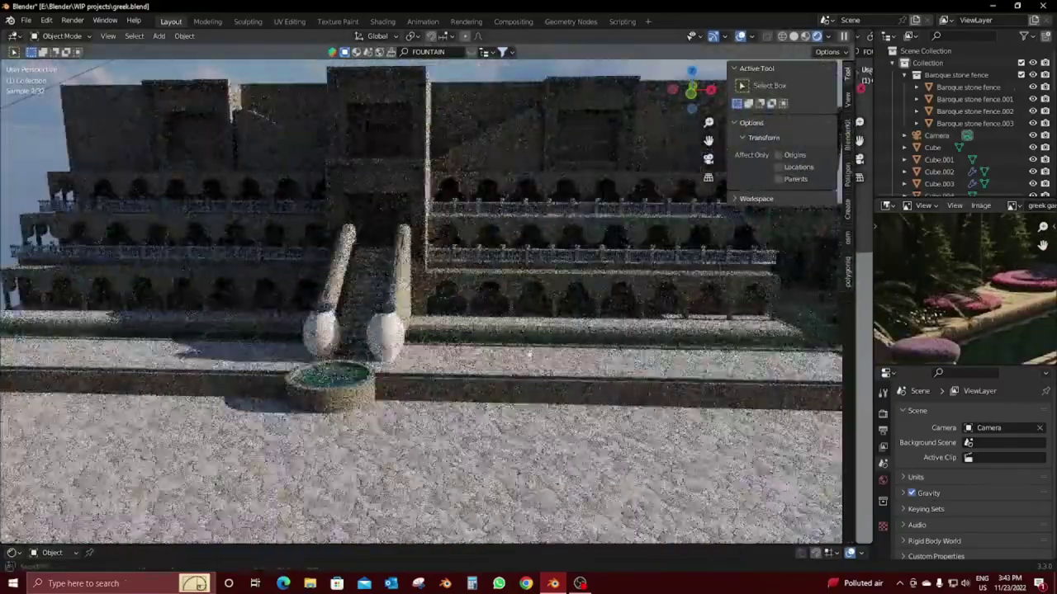
pyautogui.moveTo(483, 328); pyautogui.dragTo(588, 348, button='middle')
pyautogui.press('n')
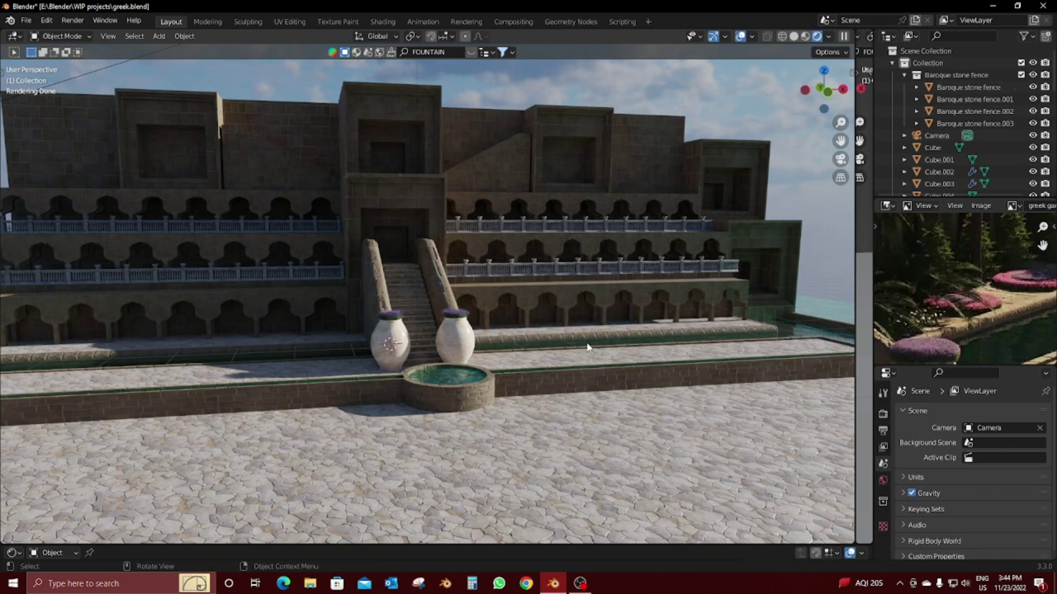
# Step: Slide the camera vertically and along X to about X -0.027 m, Z 1.688 m
pyautogui.press('KP_0')
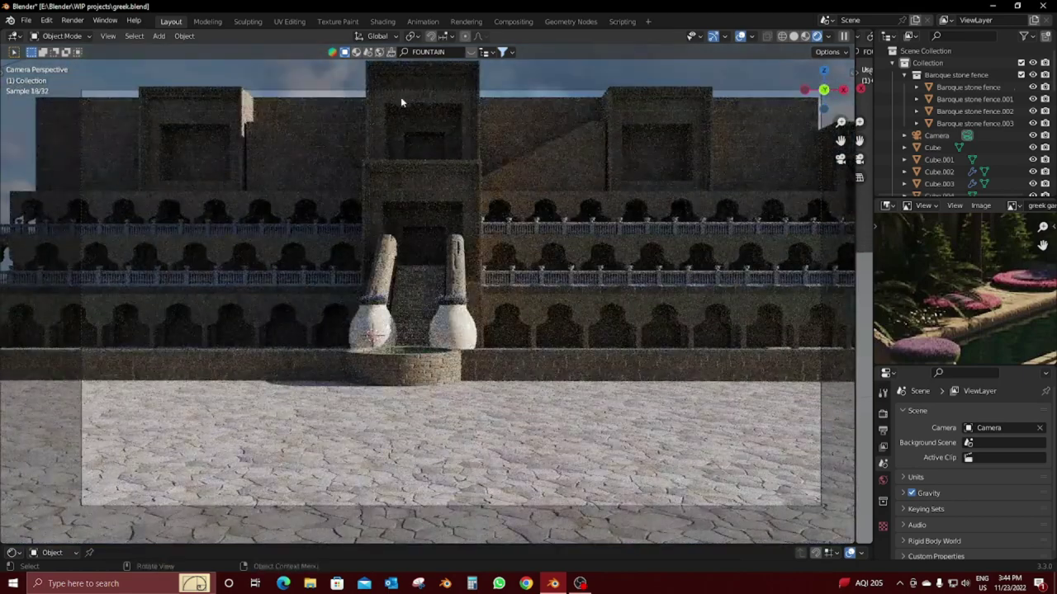
pyautogui.click(347, 96)
pyautogui.press('g')
pyautogui.press('z')
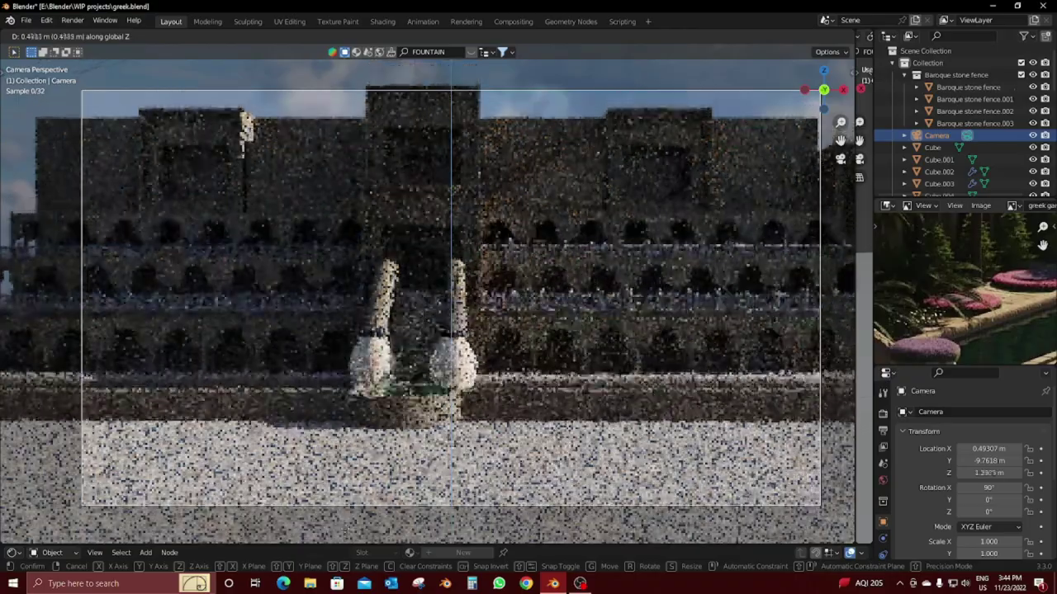
pyautogui.press('x')
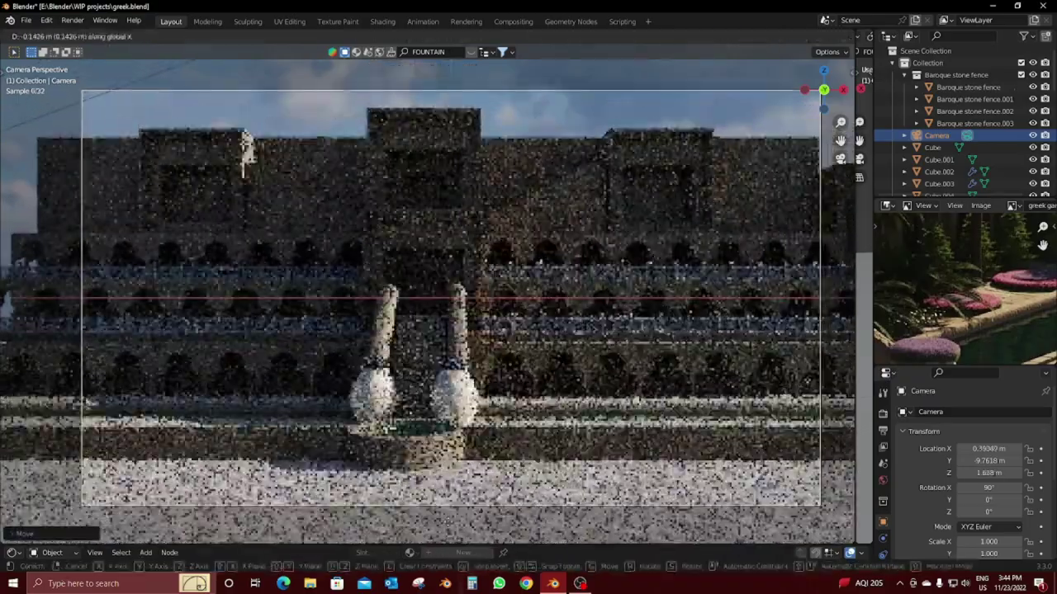
pyautogui.click(417, 518)
pyautogui.click(496, 495)
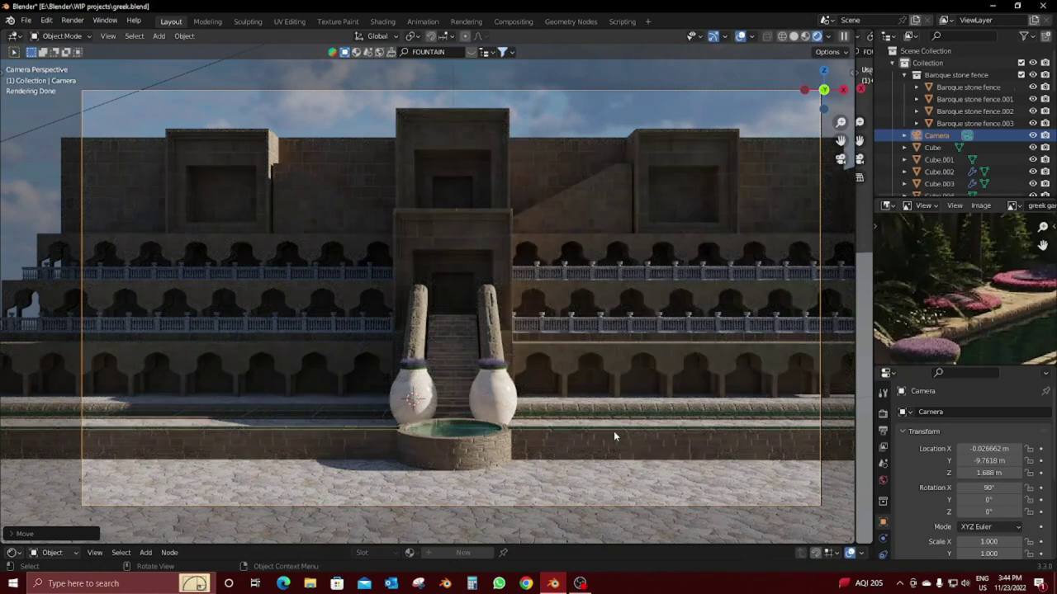
# Step: Spawn a slim Cypress from botaniq's coniferous category
pyautogui.hotkey('shift', 'a')
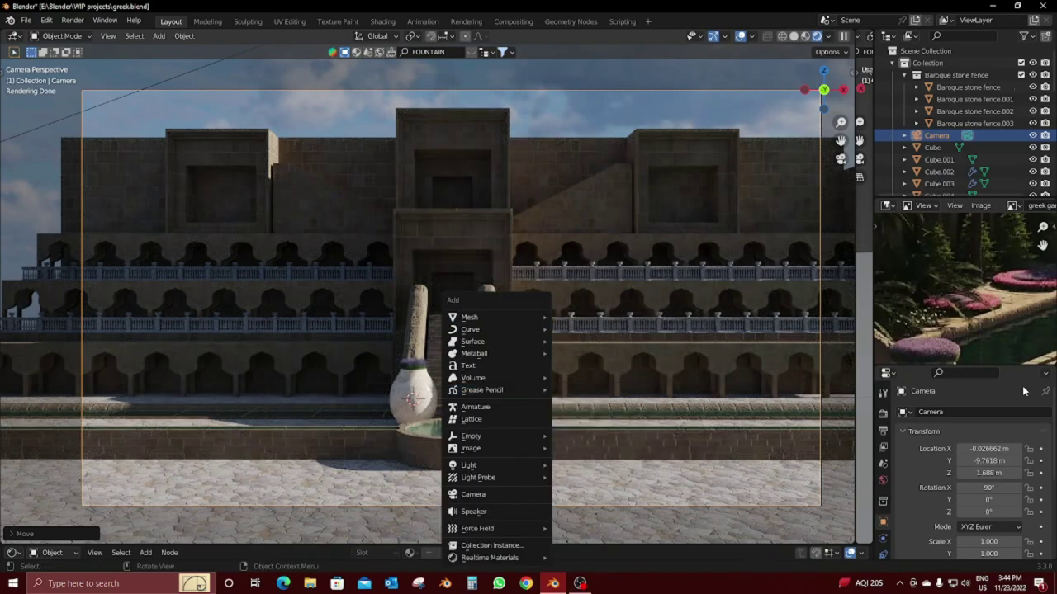
pyautogui.press('n')
pyautogui.click(848, 301)
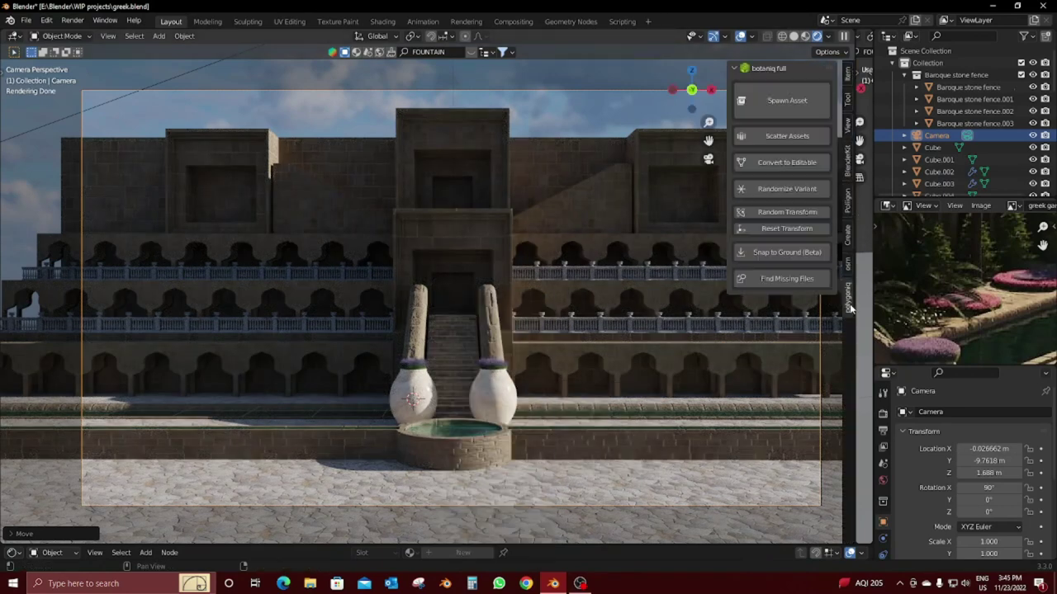
pyautogui.click(787, 100)
pyautogui.click(730, 145)
pyautogui.click(733, 158)
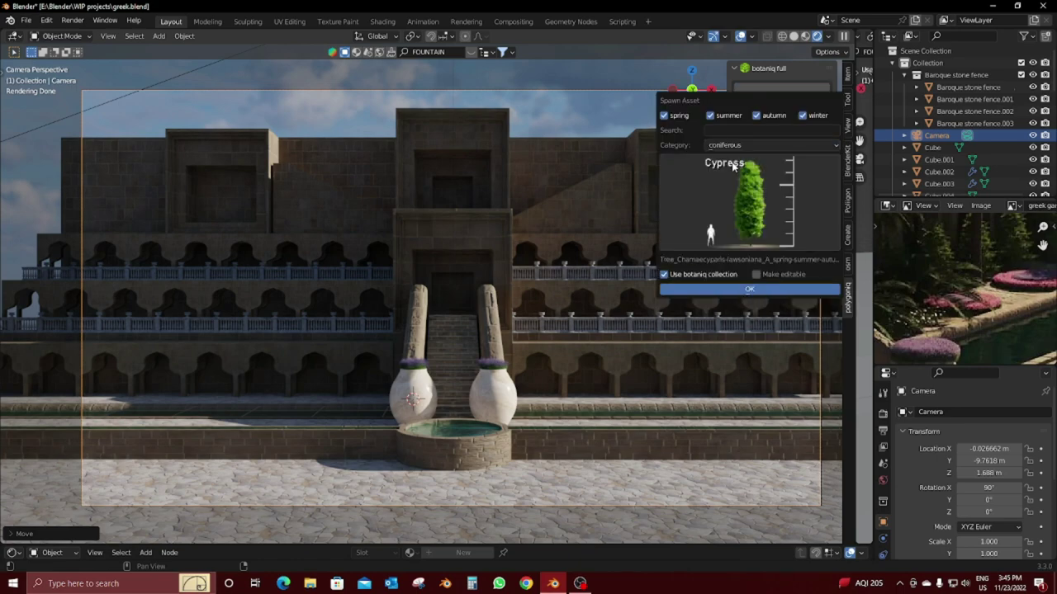
pyautogui.click(747, 208)
pyautogui.click(604, 381)
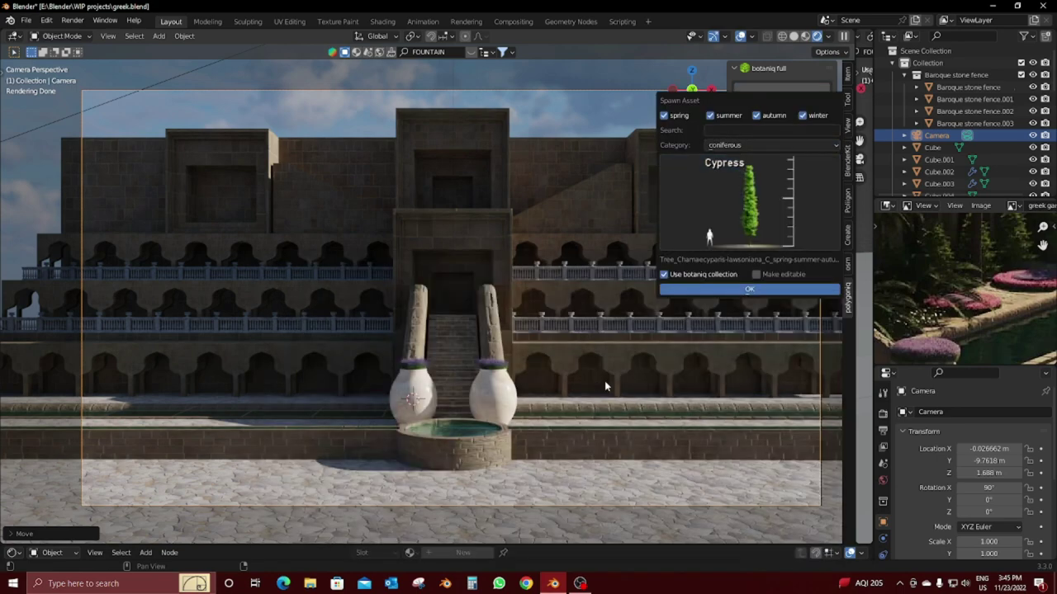
pyautogui.click(748, 291)
# Step: Move the cypress along X beside the right vase and adjust its Y depth
pyautogui.press('g')
pyautogui.press('x')
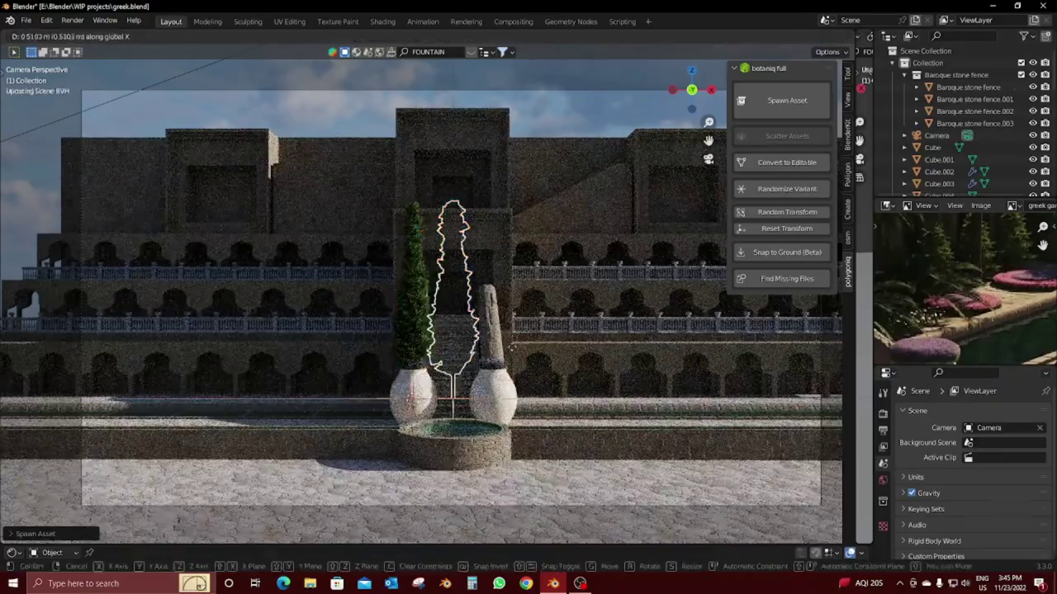
pyautogui.click(600, 360)
pyautogui.moveTo(601, 360)
pyautogui.mouseDown(button='middle')
pyautogui.moveTo(508, 425)
pyautogui.moveTo(427, 454)
pyautogui.mouseUp(button='middle')
pyautogui.press('g')
pyautogui.press('y')
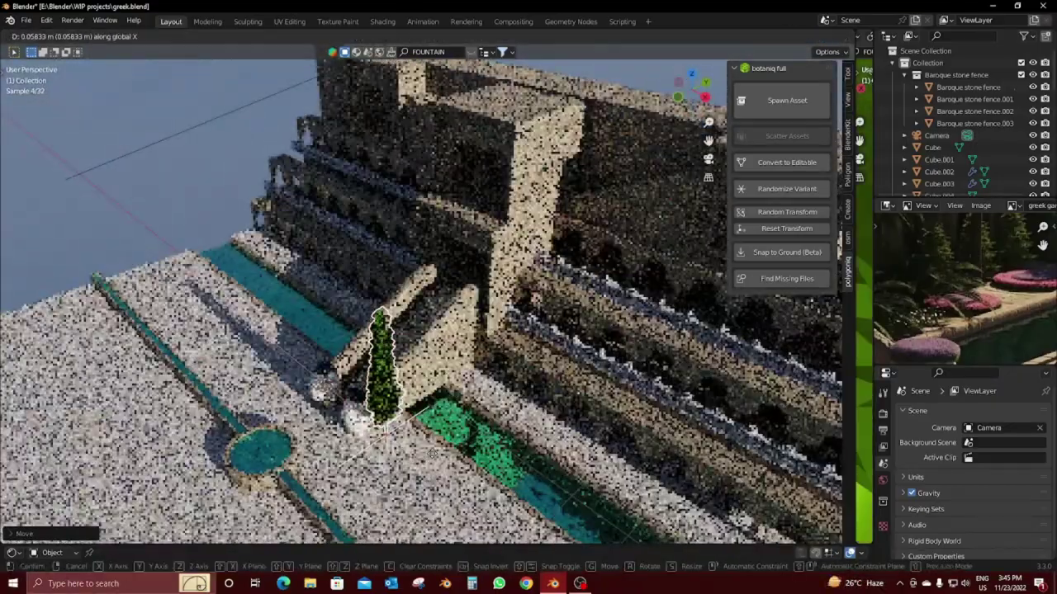
pyautogui.click(462, 396)
# Step: Lower the cypress onto the ground in wireframe, switch to material preview, and start a copy
pyautogui.moveTo(462, 397); pyautogui.dragTo(558, 376, button='middle')
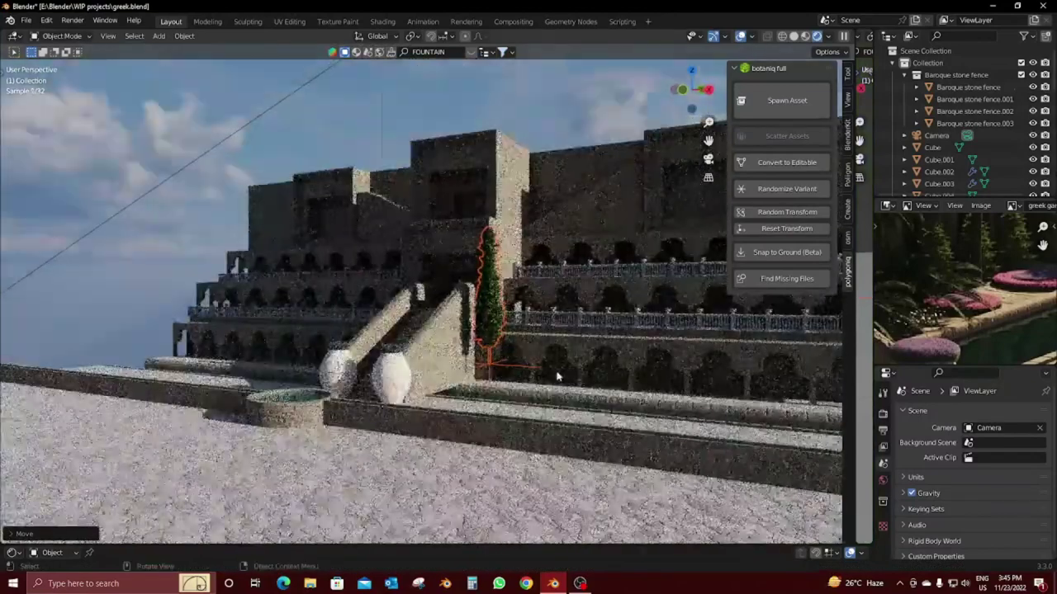
pyautogui.hotkey('shift', 'z')
pyautogui.scroll(3, 558, 375)
pyautogui.press('g')
pyautogui.press('z')
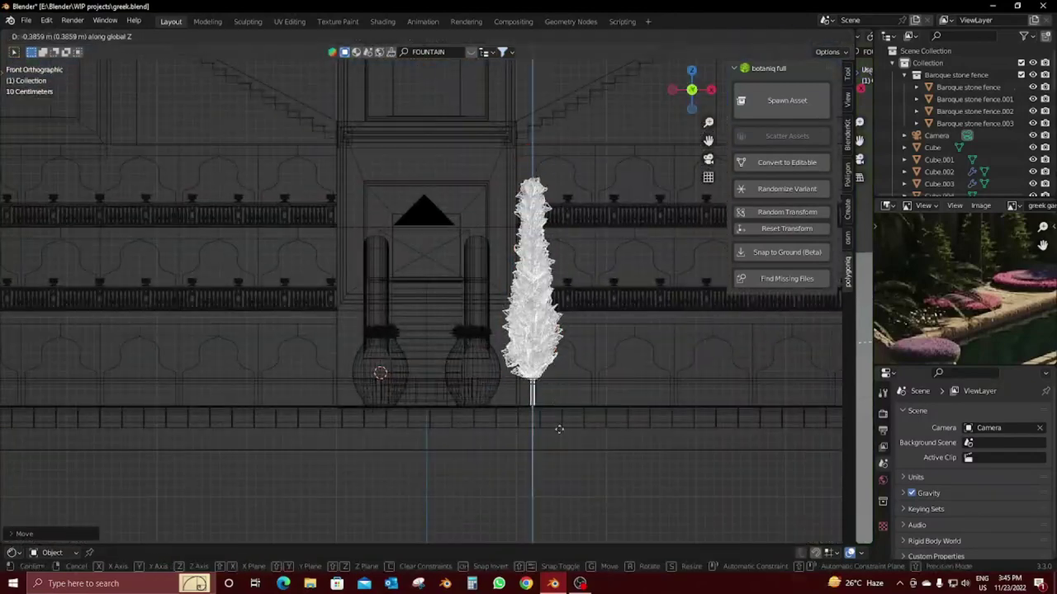
pyautogui.click(564, 404)
pyautogui.hotkey('shift', 'z')
pyautogui.scroll(3, 575, 346)
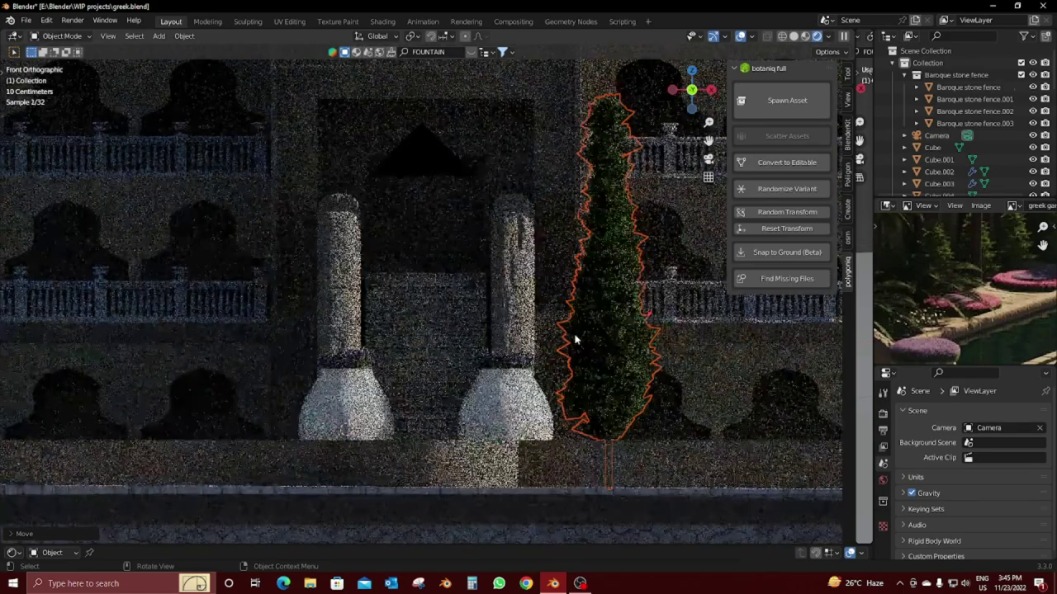
pyautogui.scroll(-3, 578, 337)
pyautogui.scroll(-1, 489, 373)
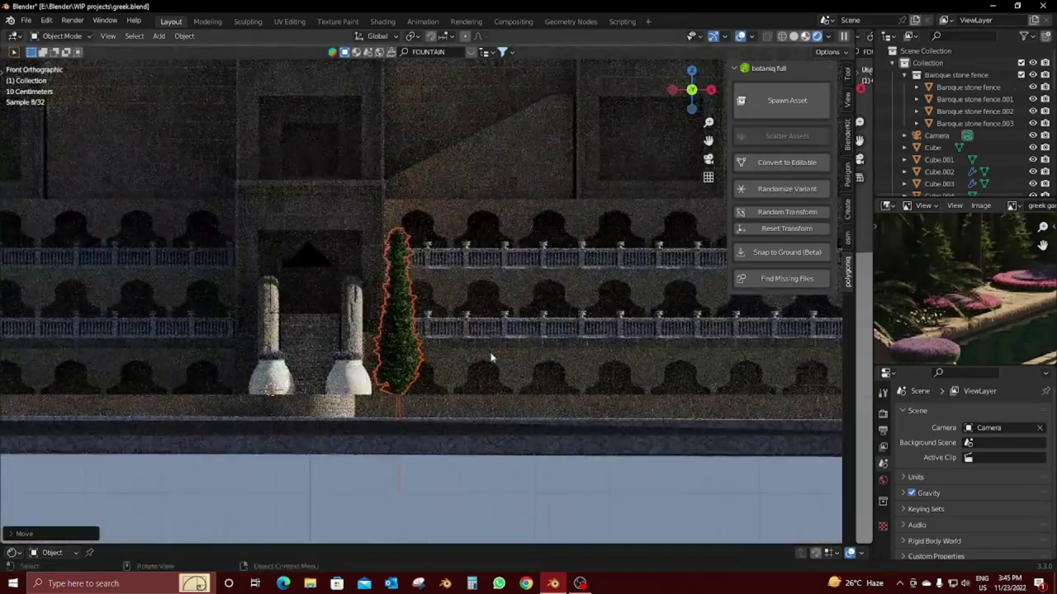
pyautogui.press('z')
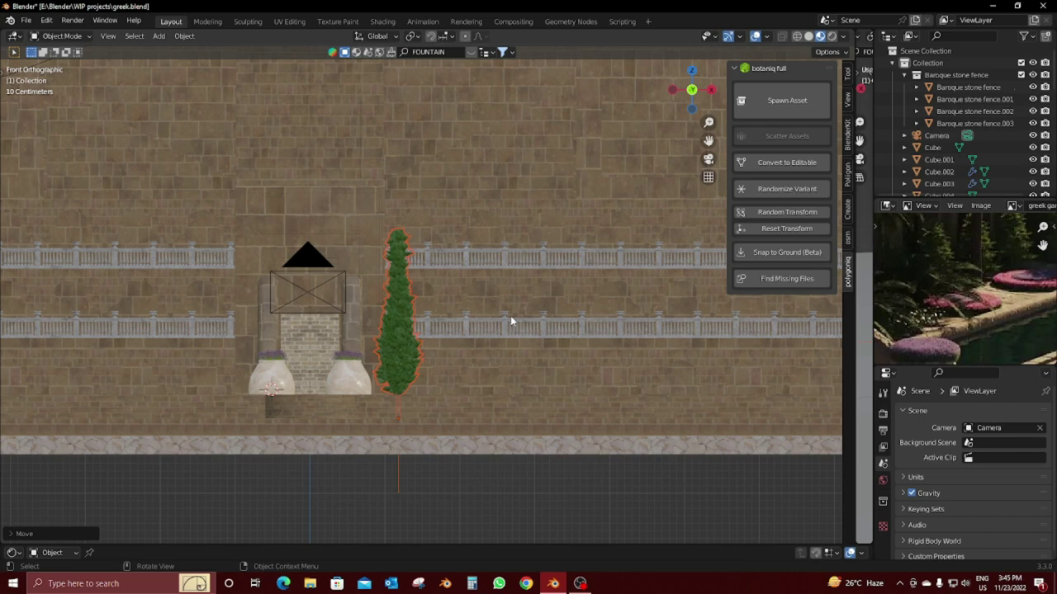
pyautogui.hotkey('shift', 'd')
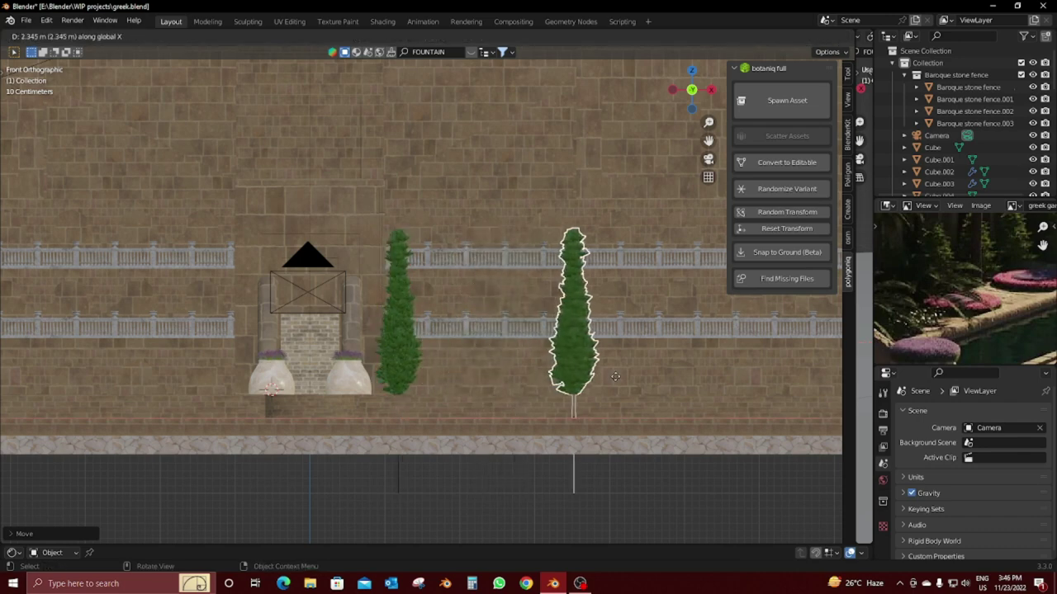
# Step: Place the cypress copies on the right-hand row and delete the extra cypresses
pyautogui.click(581, 409)
pyautogui.keyDown('shift'); pyautogui.moveTo(581, 410); pyautogui.dragTo(448, 416, button='middle'); pyautogui.keyUp('shift')
pyautogui.hotkey('shift', 'd')
pyautogui.press('x')
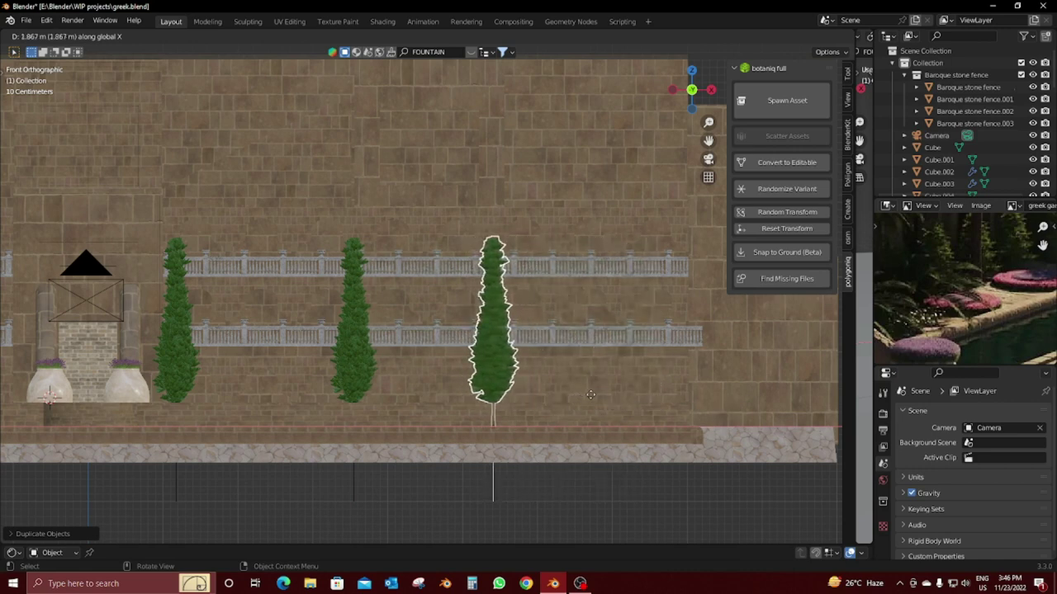
pyautogui.click(586, 403)
pyautogui.press('x')
pyautogui.click(594, 398)
pyautogui.click(370, 363)
pyautogui.press('Delete')
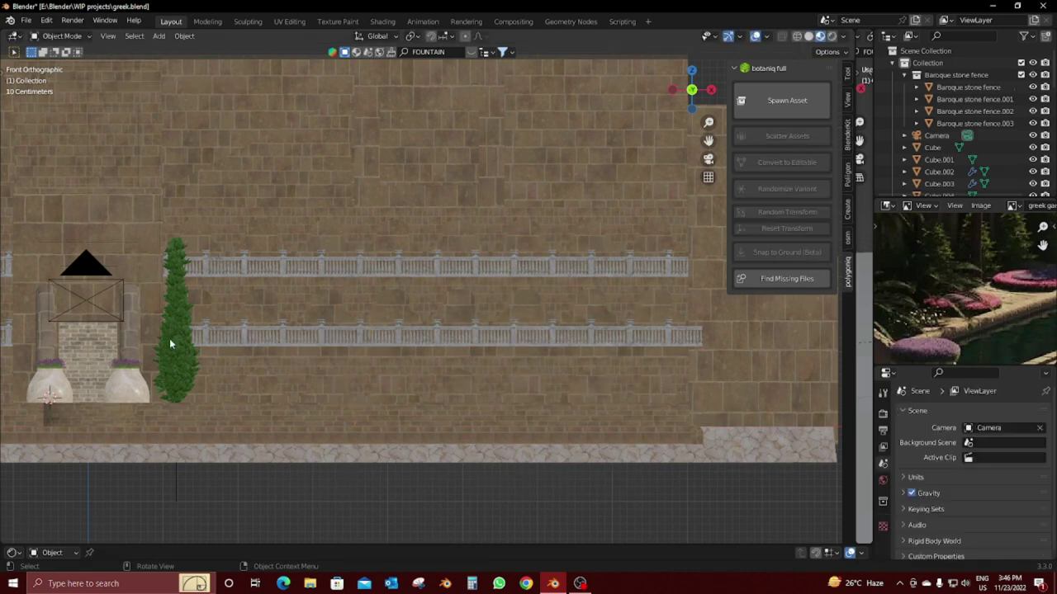
# Step: Duplicate the cypress beside the vases along X to build a row of five trees
pyautogui.click(173, 345)
pyautogui.hotkey('shift', 'd')
pyautogui.press('x')
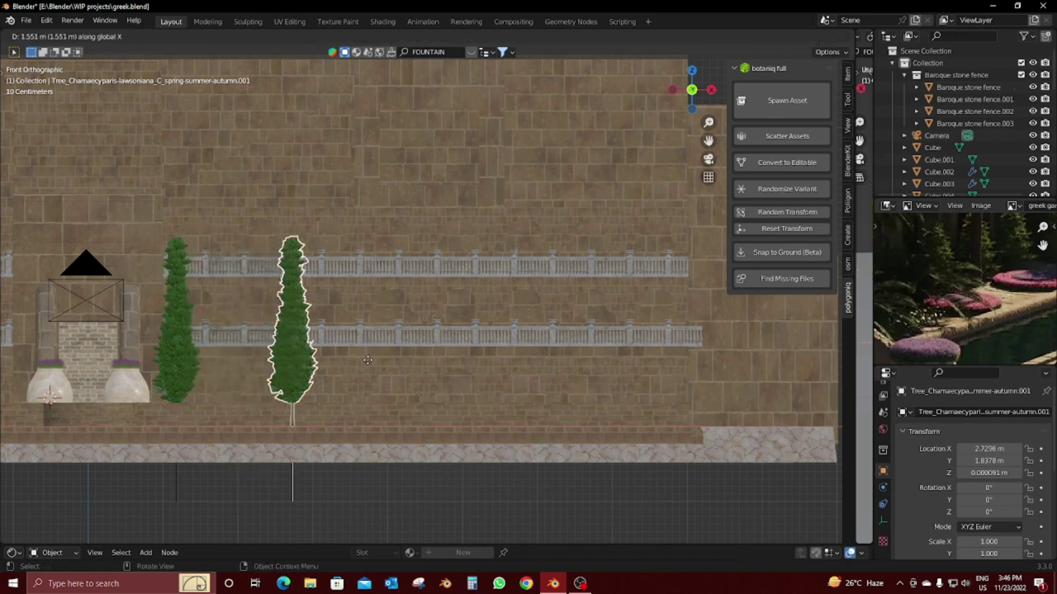
pyautogui.click(373, 360)
pyautogui.press('g')
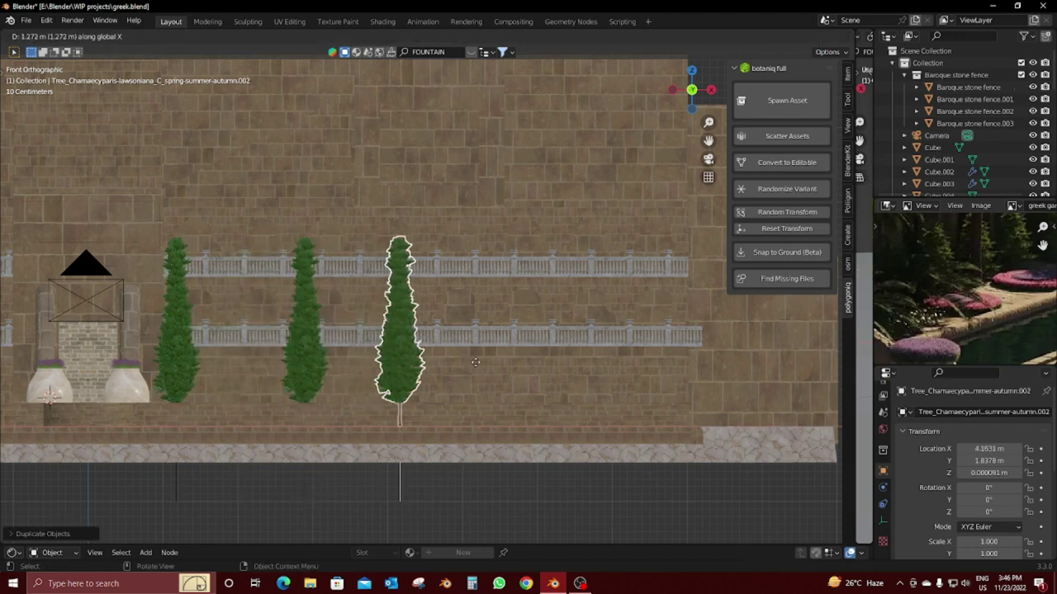
pyautogui.click(488, 360)
pyautogui.hotkey('shift', 'd')
pyautogui.press('x')
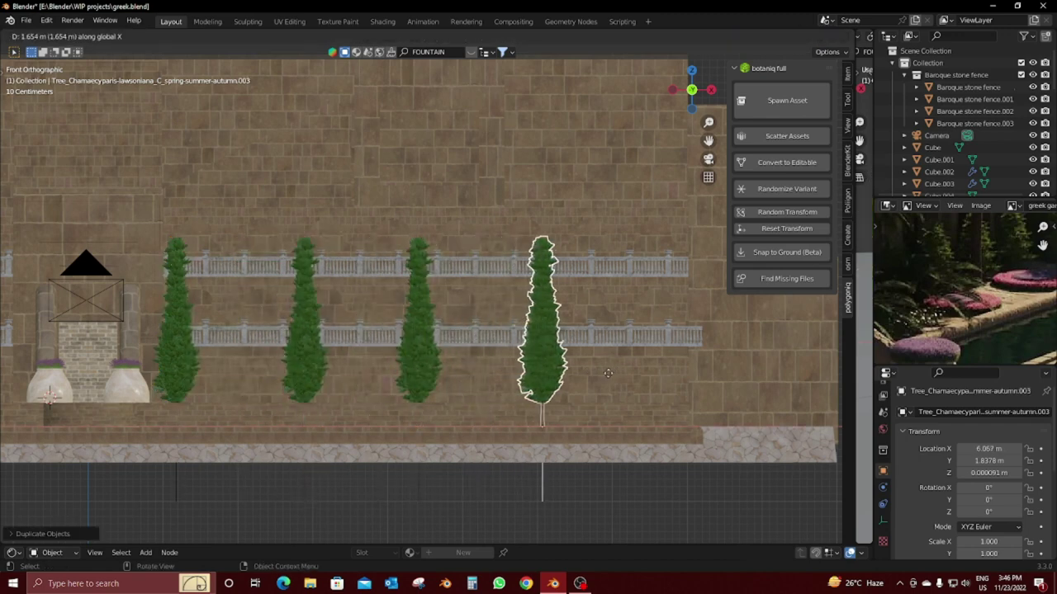
pyautogui.click(604, 373)
pyautogui.hotkey('shift', 'd')
pyautogui.press('x')
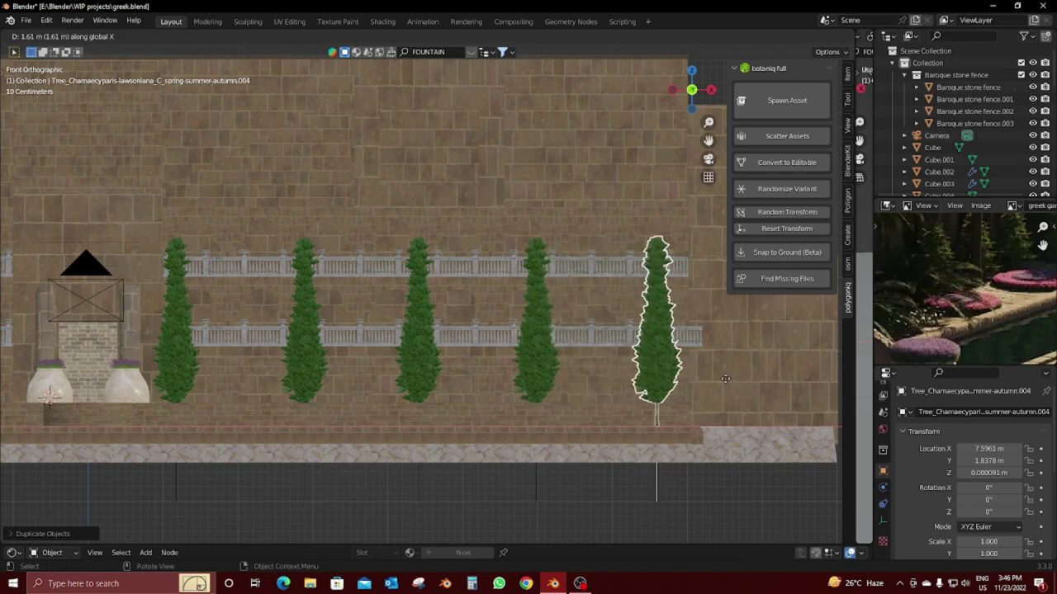
pyautogui.click(691, 389)
pyautogui.scroll(-4, 619, 368)
# Step: Copy the five cypresses along X to form a second row left of the fountain
pyautogui.keyDown('shift'); pyautogui.click(479, 322); pyautogui.keyUp('shift')
pyautogui.keyDown('shift'); pyautogui.click(423, 318); pyautogui.keyUp('shift')
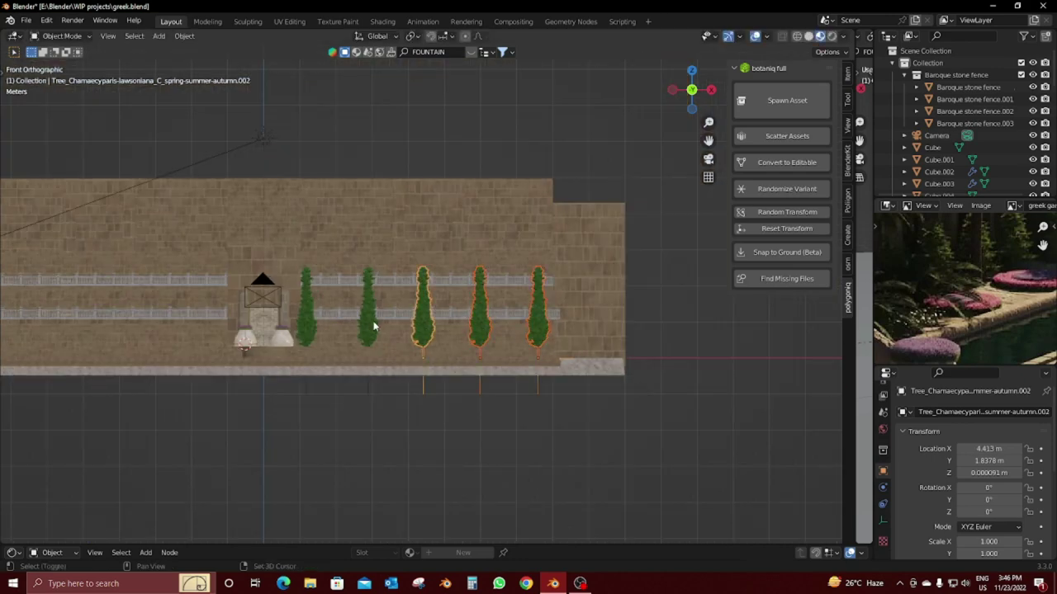
pyautogui.keyDown('shift'); pyautogui.click(368, 318); pyautogui.keyUp('shift')
pyautogui.keyDown('shift'); pyautogui.click(306, 318); pyautogui.keyUp('shift')
pyautogui.hotkey('shift', 'd')
pyautogui.press('x')
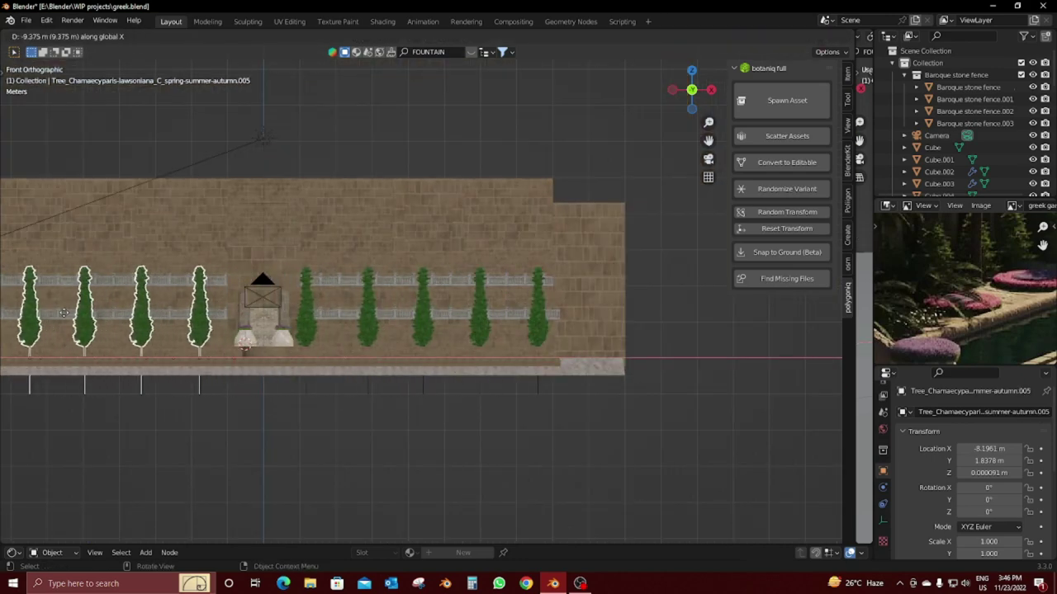
pyautogui.click(50, 314)
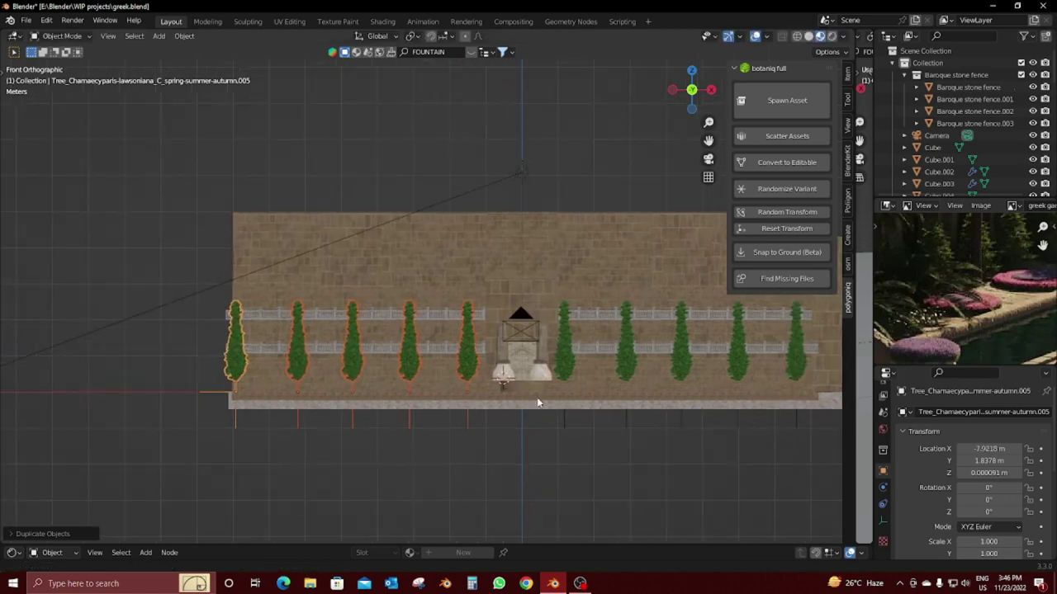
pyautogui.keyDown('shift'); pyautogui.moveTo(279, 365); pyautogui.dragTo(536, 399, button='middle'); pyautogui.keyUp('shift')
# Step: From the camera view, select all the cypress trees in both rows
pyautogui.press('KP_0')
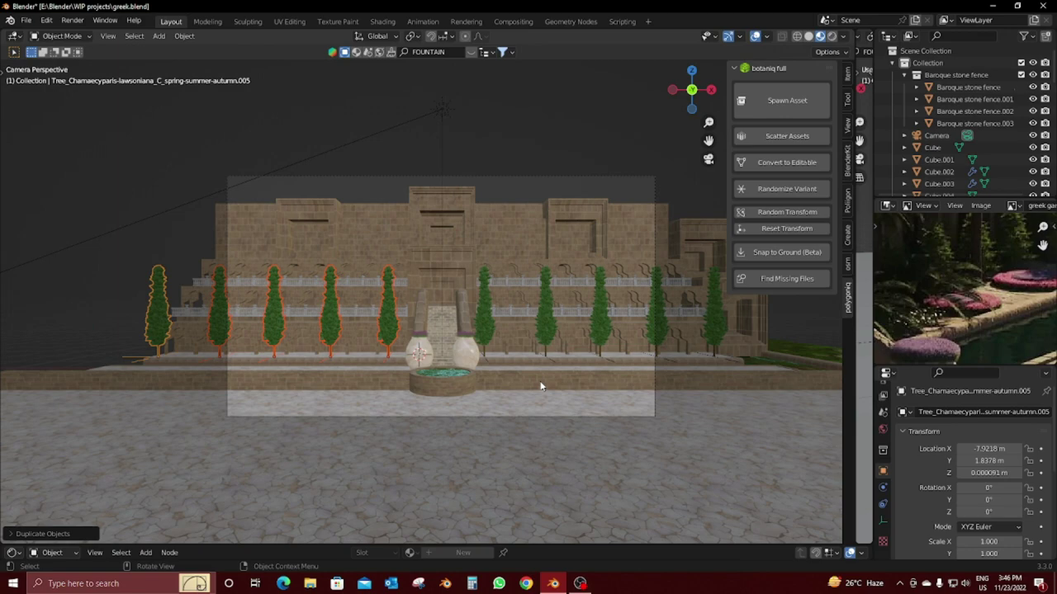
pyautogui.moveTo(540, 385); pyautogui.dragTo(476, 401, button='middle')
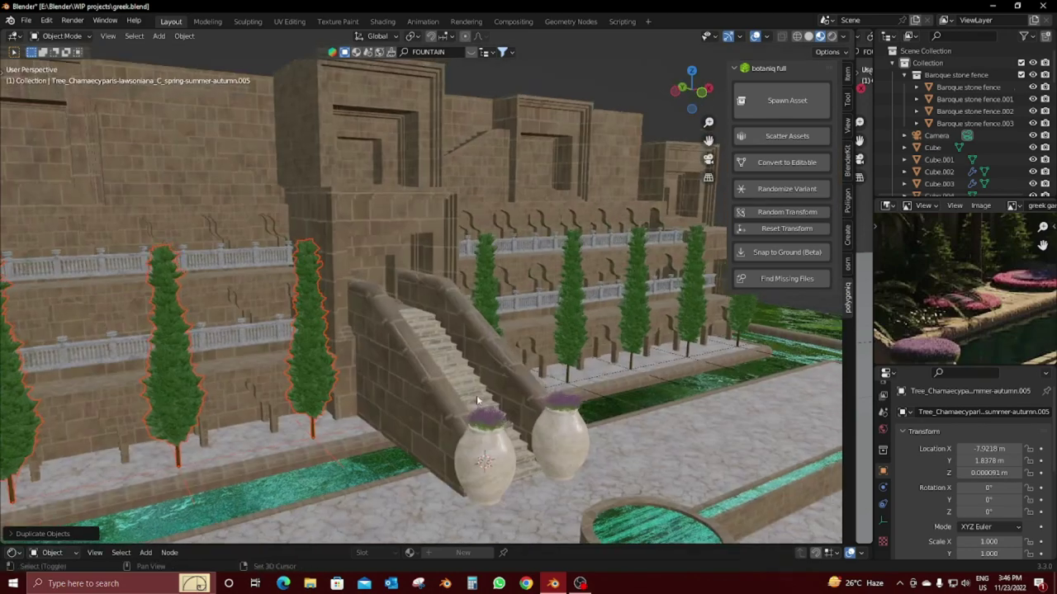
pyautogui.keyDown('shift'); pyautogui.click(570, 322); pyautogui.keyUp('shift')
pyautogui.keyDown('shift'); pyautogui.click(492, 299); pyautogui.keyUp('shift')
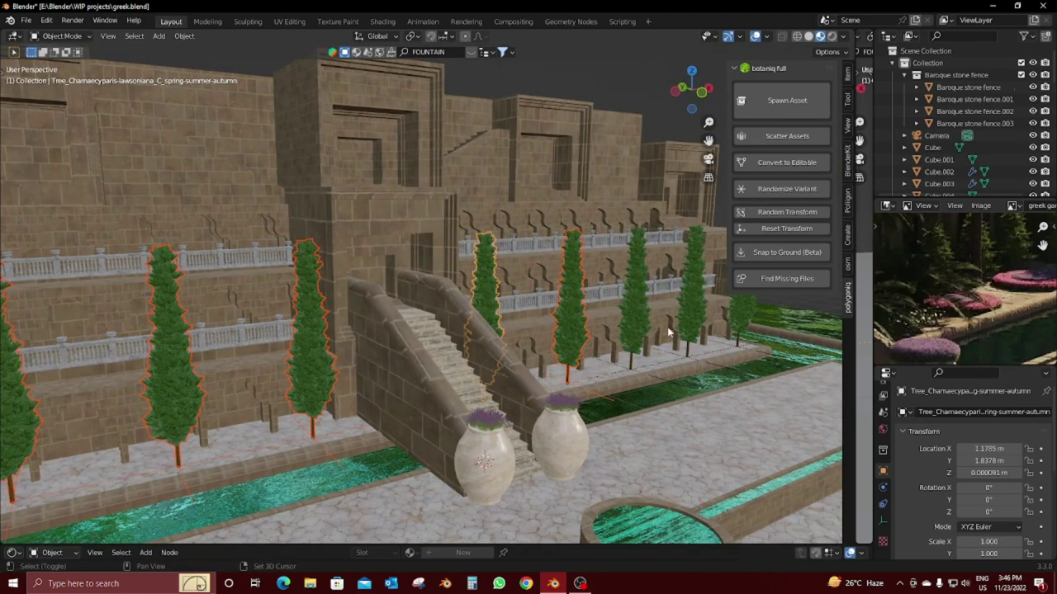
pyautogui.keyDown('shift'); pyautogui.click(635, 293); pyautogui.keyUp('shift')
pyautogui.moveTo(636, 293); pyautogui.dragTo(615, 305, button='middle')
pyautogui.keyDown('shift'); pyautogui.click(615, 306); pyautogui.keyUp('shift')
pyautogui.keyDown('shift'); pyautogui.click(675, 310); pyautogui.keyUp('shift')
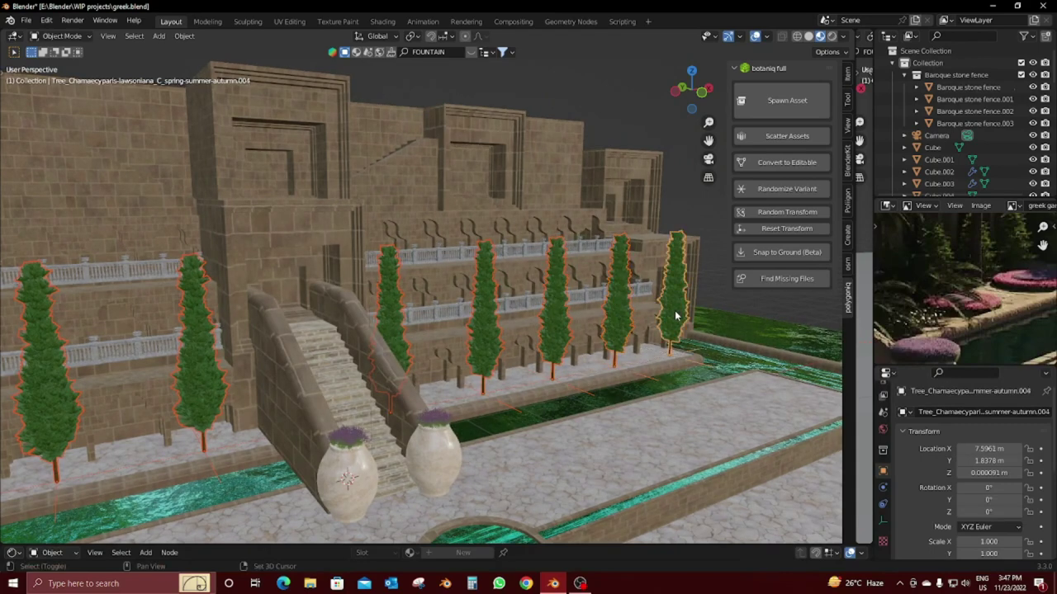
# Step: Move the selected cypresses into a new collection named Trees, then deselect all
pyautogui.press('m')
pyautogui.click(674, 310)
pyautogui.press('BackSpace')
pyautogui.write('Trees')
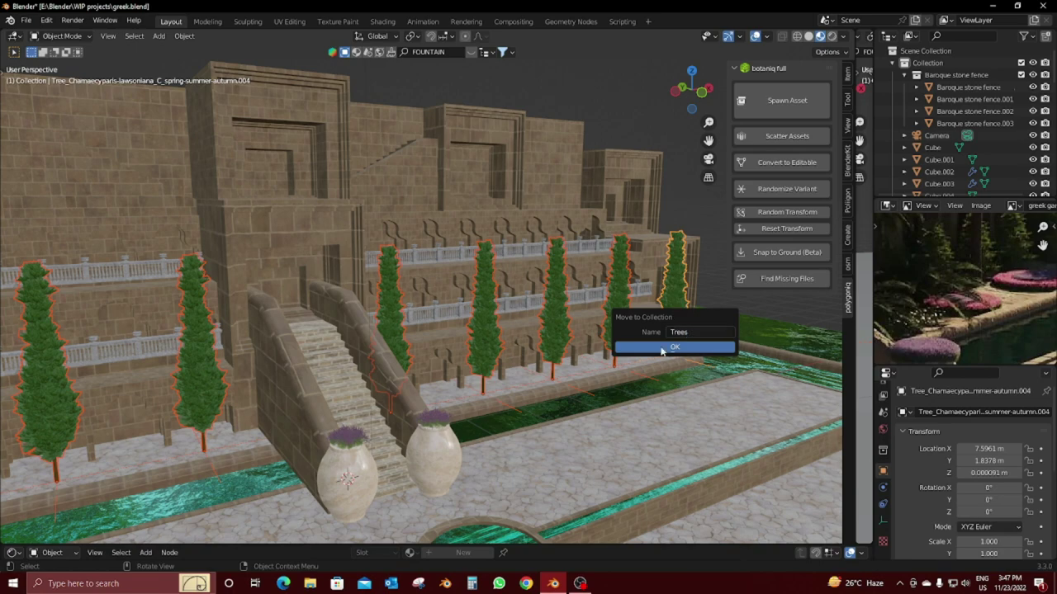
pyautogui.click(661, 348)
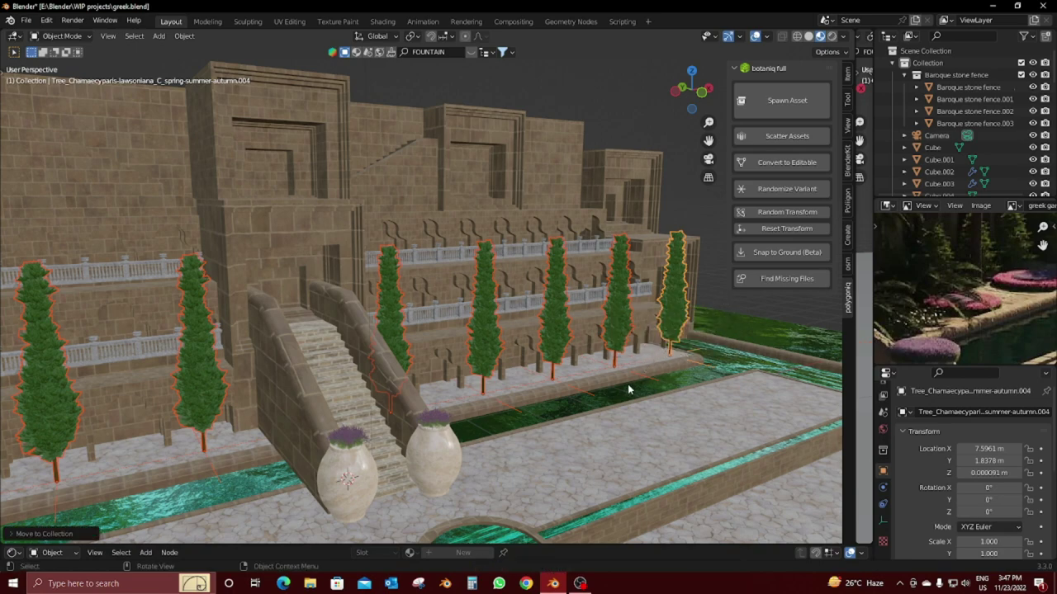
pyautogui.scroll(1, 624, 384)
pyautogui.scroll(1, 622, 383)
pyautogui.hotkey('alt', 'a')
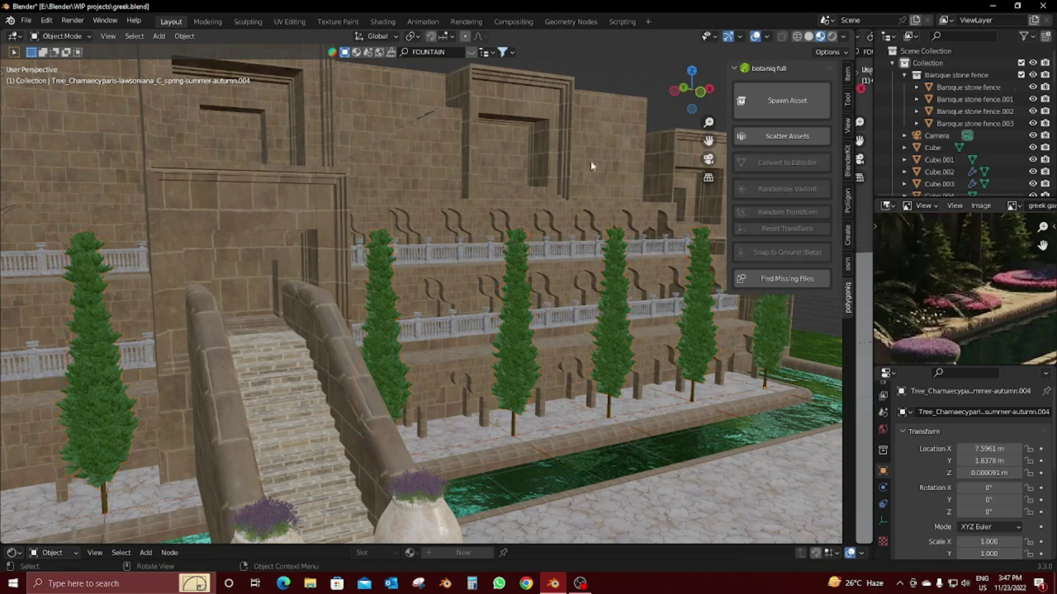
# Step: Add an autumn Maple from the deciduous category of the tree asset spawner
pyautogui.click(784, 100)
pyautogui.click(771, 190)
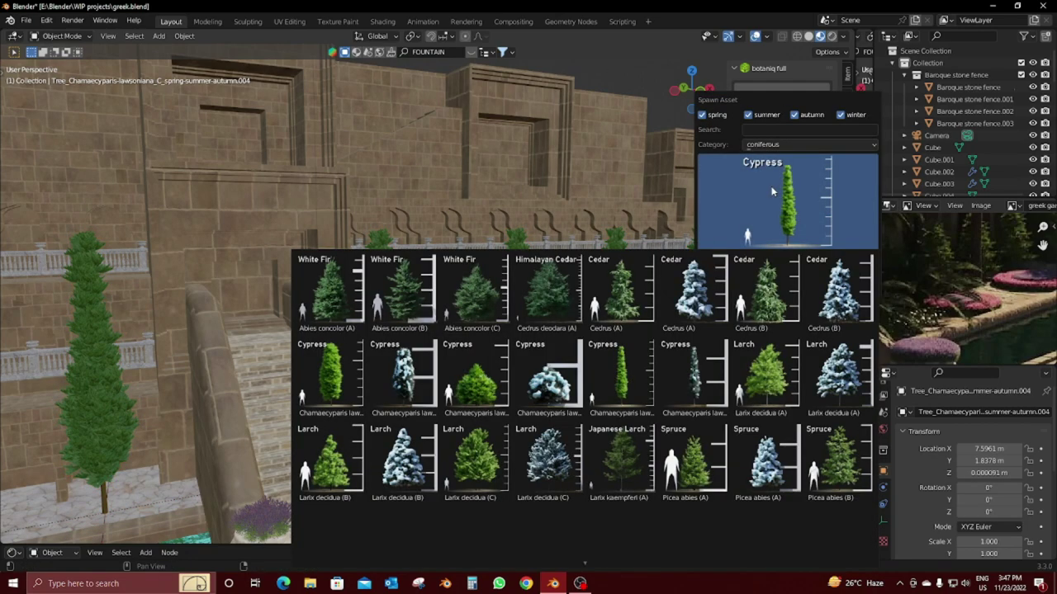
pyautogui.click(809, 145)
pyautogui.click(771, 171)
pyautogui.click(767, 189)
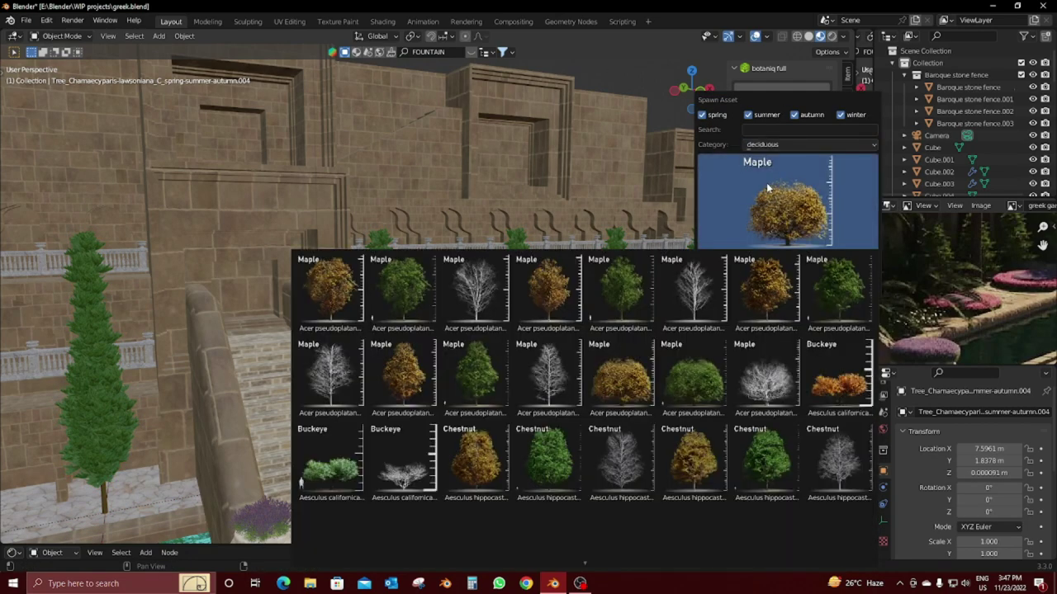
pyautogui.click(345, 302)
pyautogui.click(806, 290)
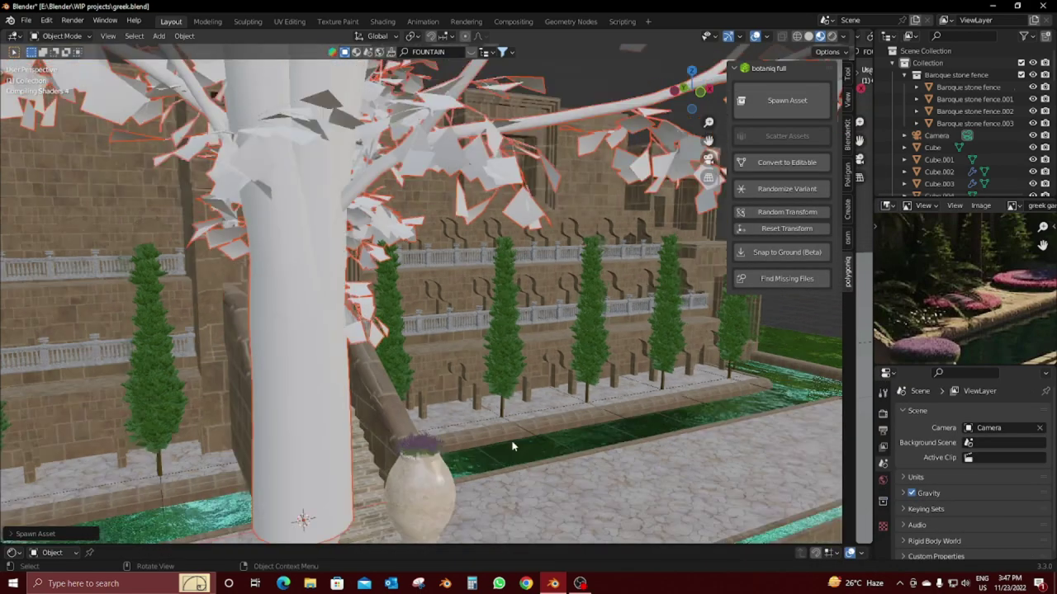
# Step: Shrink the autumn maple to about half size and set it beside the water channel
pyautogui.scroll(-8, 490, 395)
pyautogui.press('g')
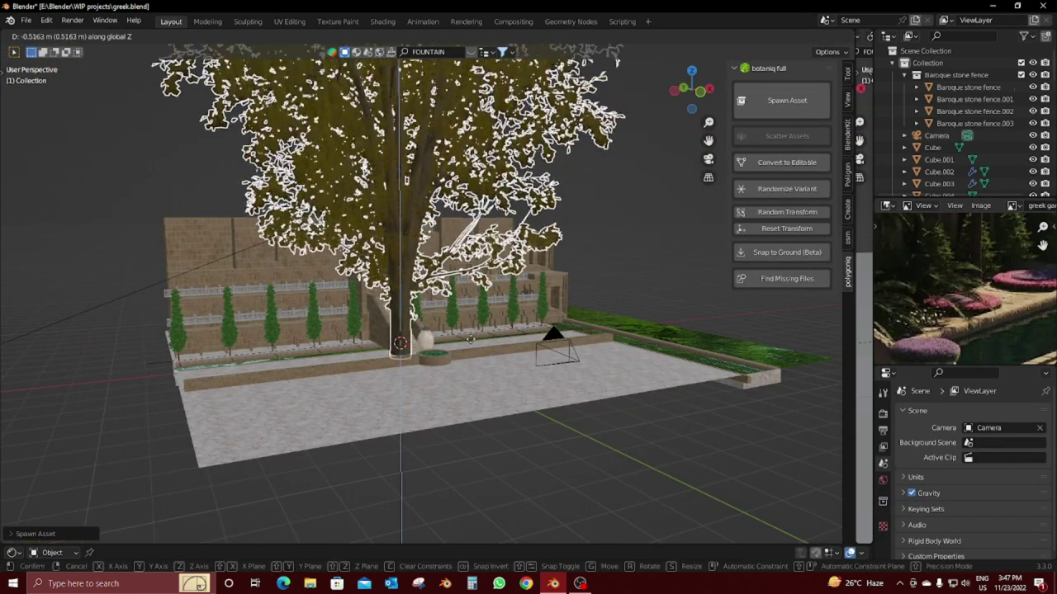
pyautogui.click(465, 343)
pyautogui.moveTo(465, 344); pyautogui.dragTo(699, 399)
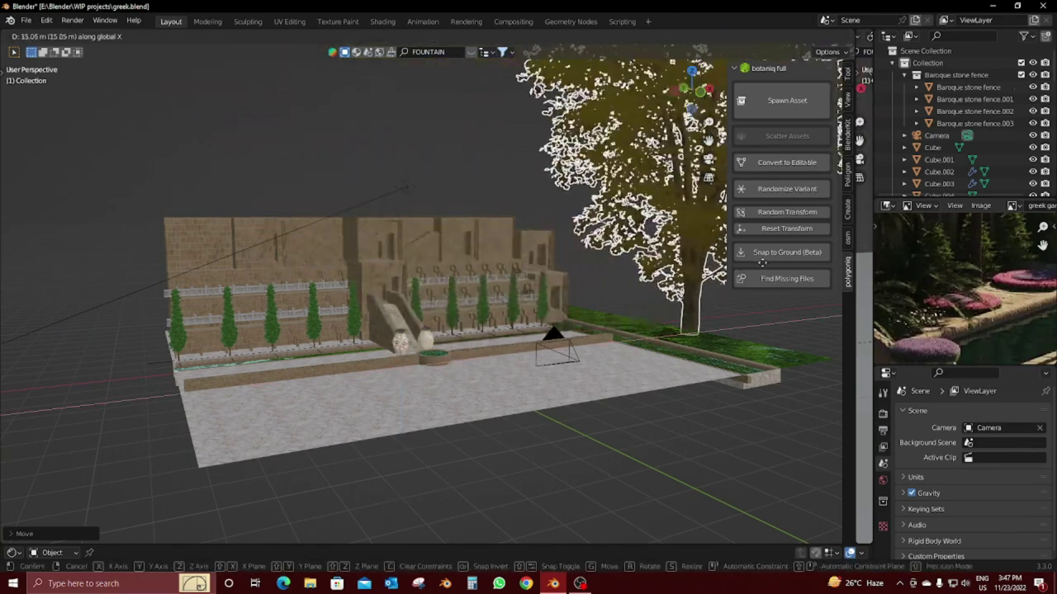
pyautogui.moveTo(699, 400)
pyautogui.mouseDown(button='middle')
pyautogui.moveTo(669, 383)
pyautogui.moveTo(600, 395)
pyautogui.mouseUp(button='middle')
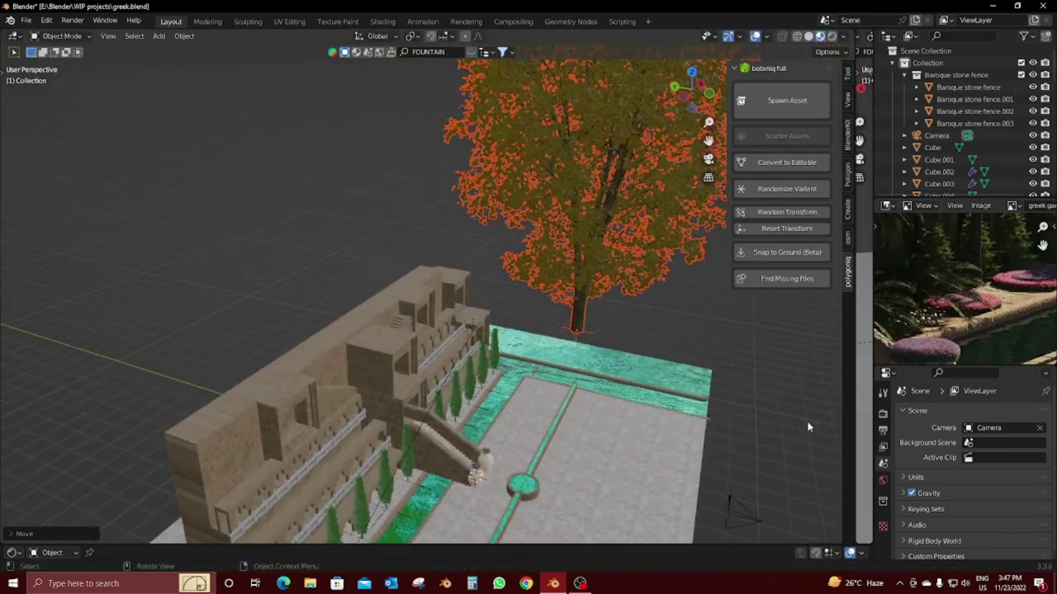
pyautogui.press('s')
pyautogui.click(695, 348)
pyautogui.press('g')
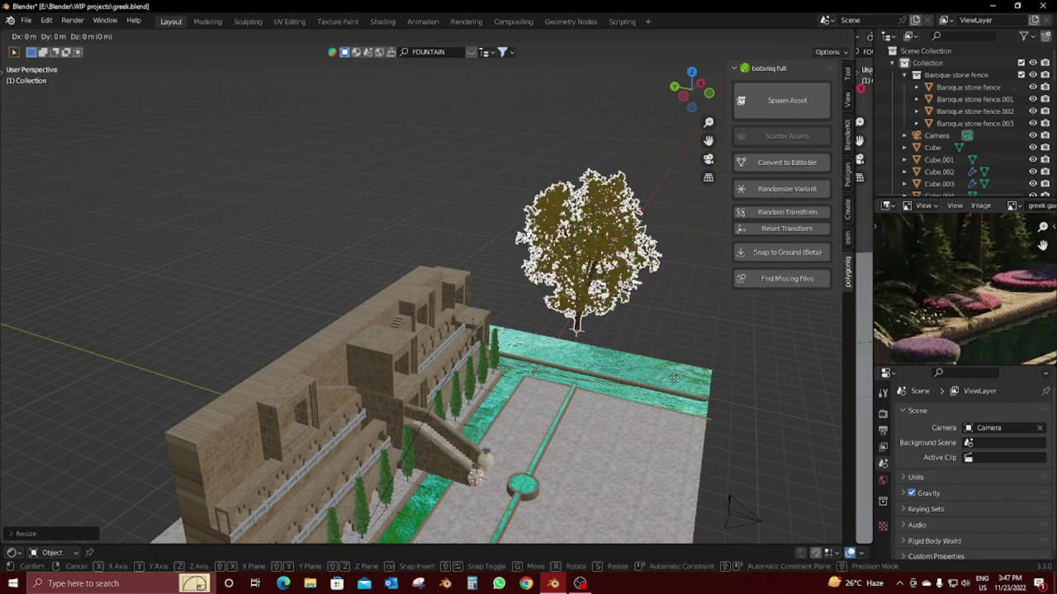
pyautogui.press('y')
pyautogui.click(594, 328)
pyautogui.moveTo(593, 329); pyautogui.dragTo(597, 326, button='middle')
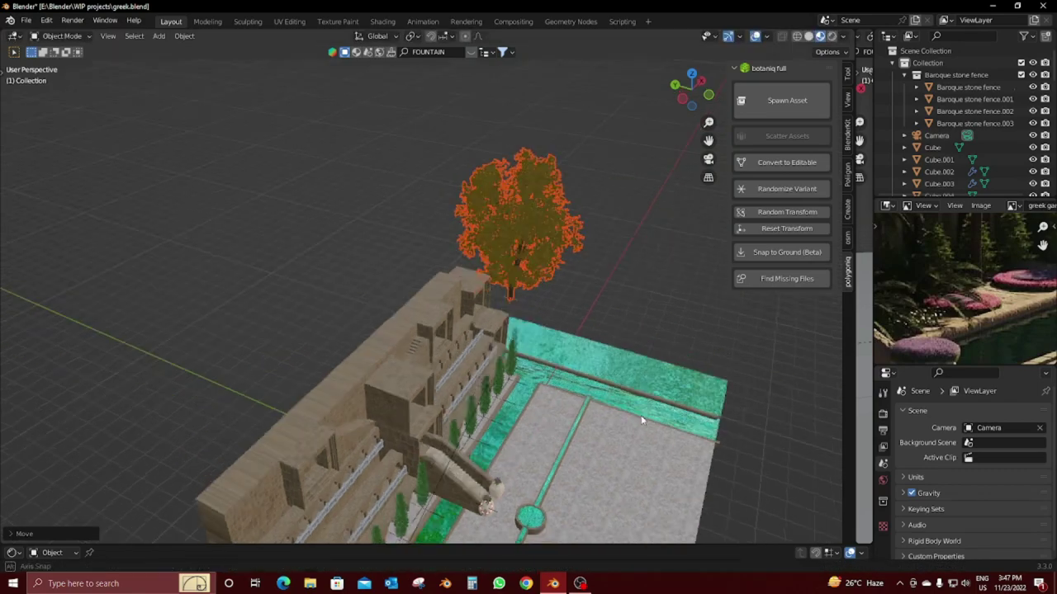
# Step: Duplicate the maple, resizing and rotating the copy for a varied look
pyautogui.hotkey('shift', 'd')
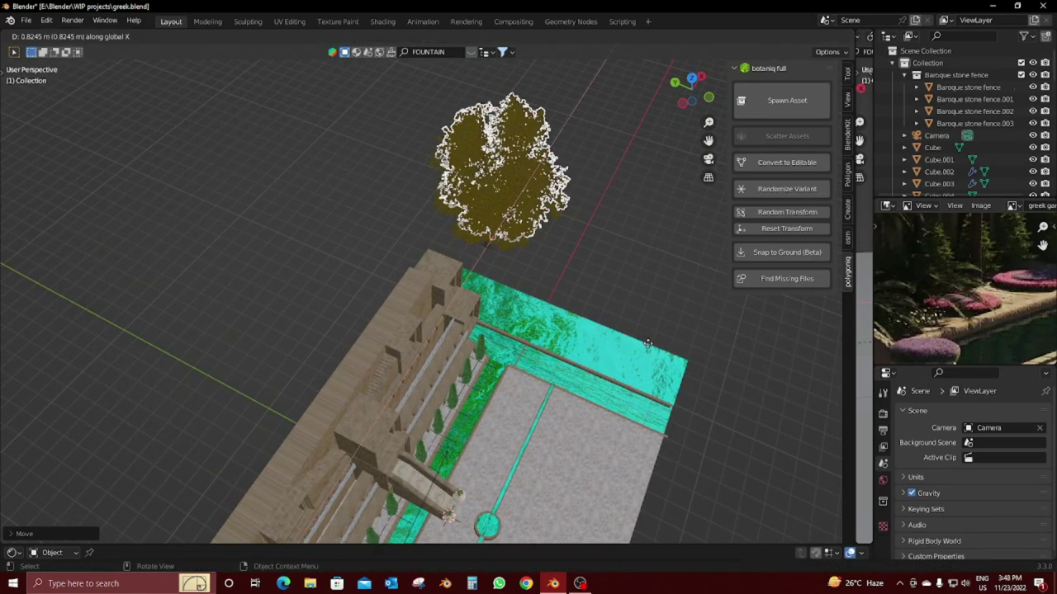
pyautogui.press('s')
pyautogui.press('Return')
pyautogui.press('r')
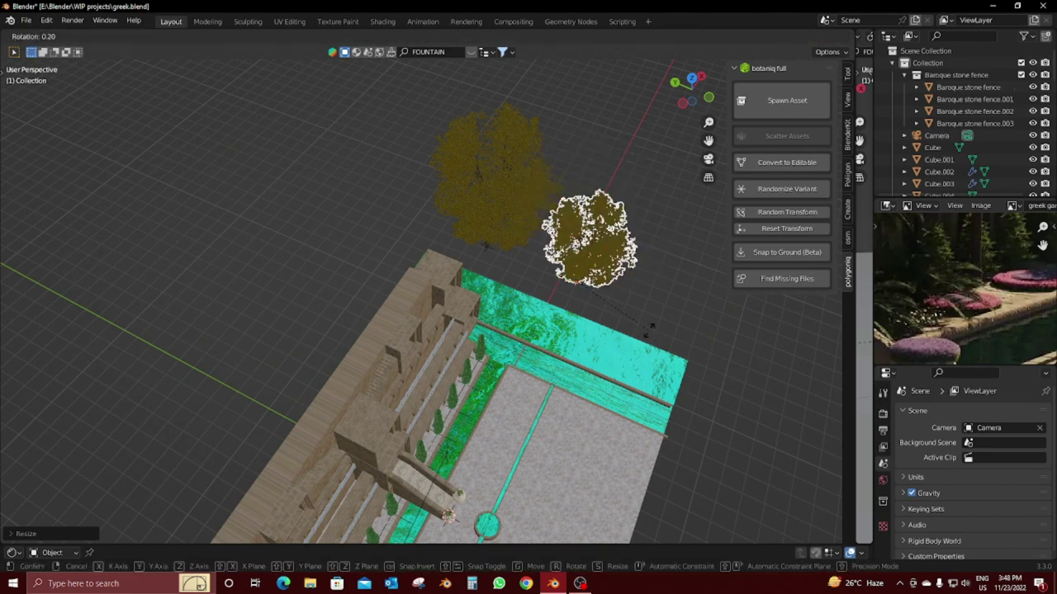
pyautogui.click(503, 222)
pyautogui.click(502, 221)
# Step: Duplicate the left maple along the Y axis and enlarge the copy
pyautogui.hotkey('shift', 'd')
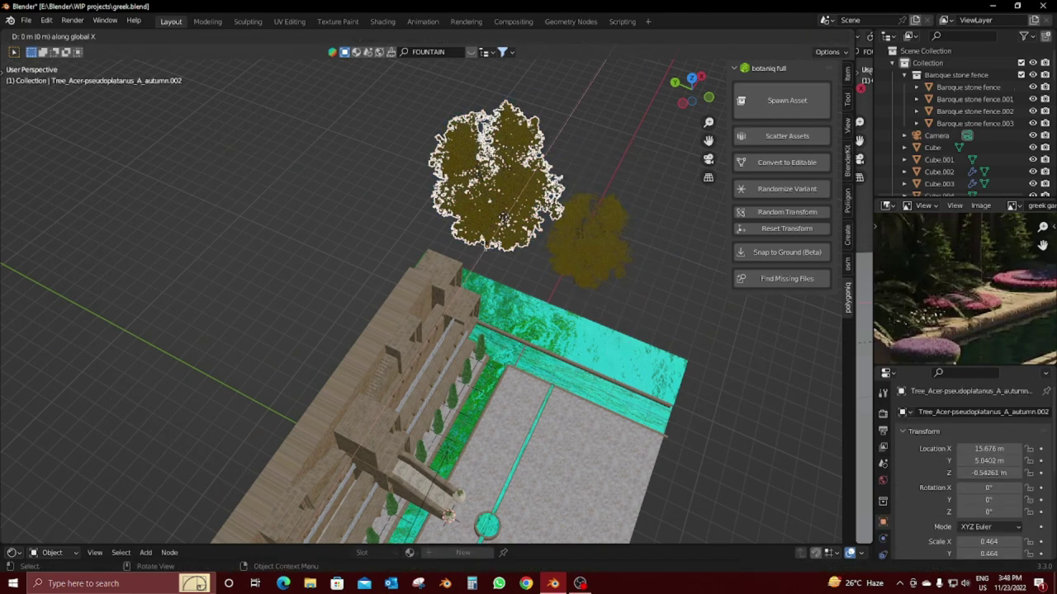
pyautogui.press('y')
pyautogui.press('Return')
pyautogui.press('s')
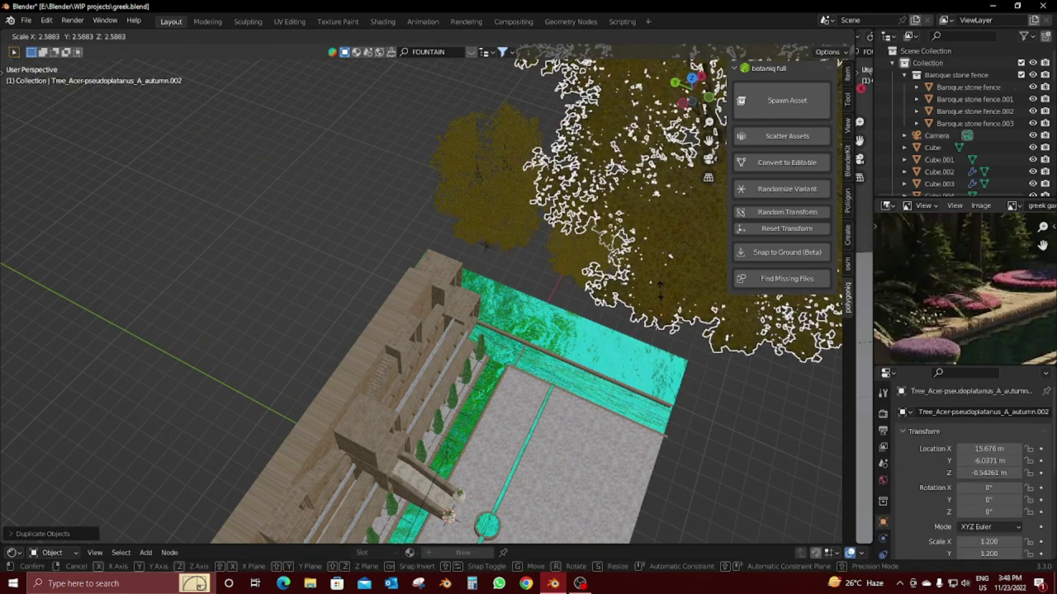
pyautogui.press('Return')
pyautogui.moveTo(660, 309)
pyautogui.mouseDown(button='middle')
pyautogui.moveTo(410, 374)
pyautogui.moveTo(306, 387)
pyautogui.mouseUp(button='middle')
# Step: Add a smaller bare white Maple from the deciduous tree spawner
pyautogui.click(776, 100)
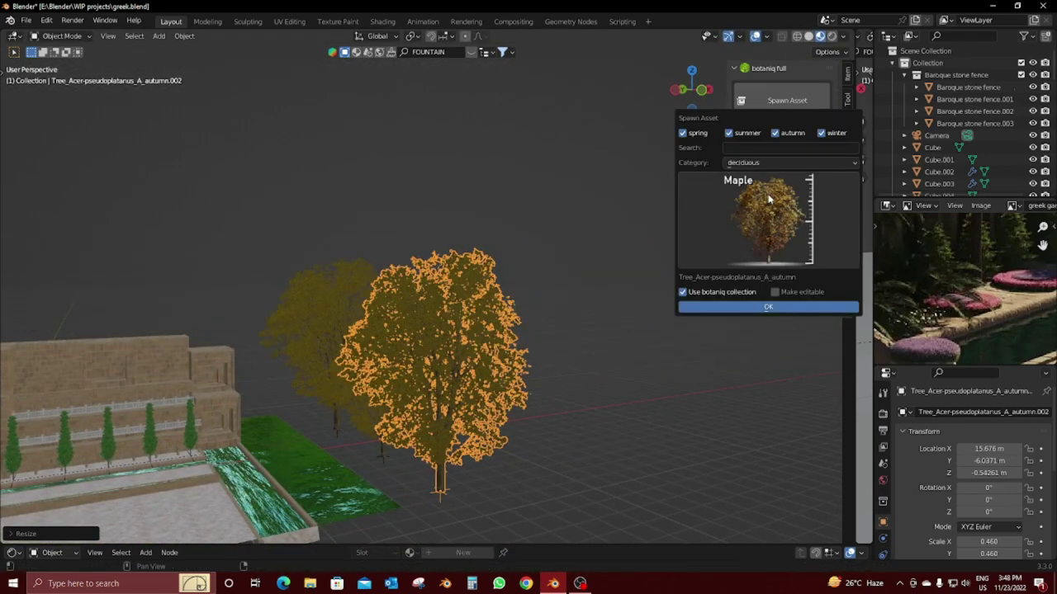
pyautogui.click(789, 163)
pyautogui.click(780, 166)
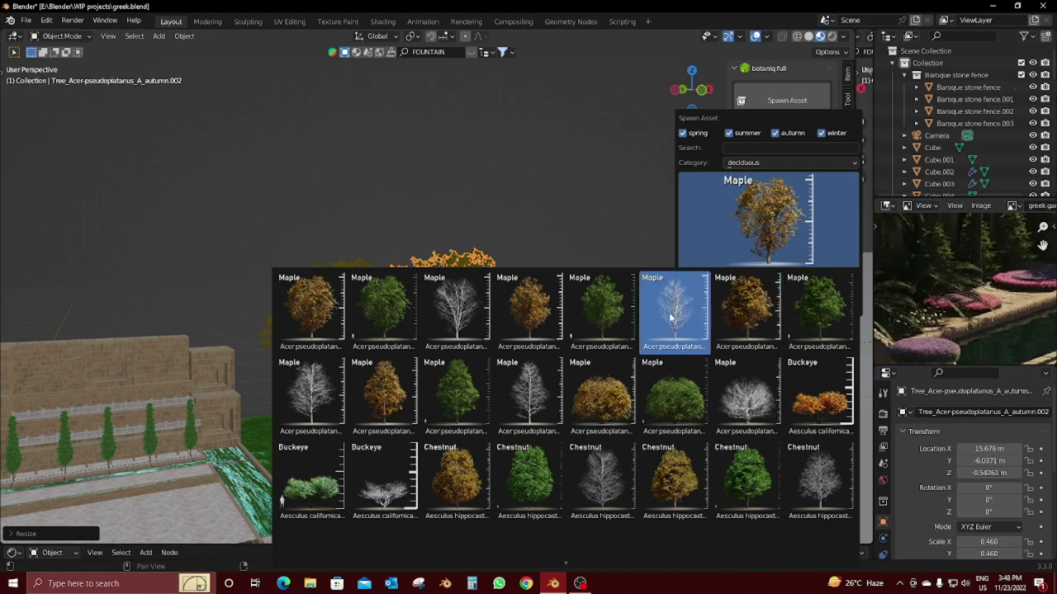
pyautogui.click(673, 317)
pyautogui.click(767, 305)
pyautogui.press('s')
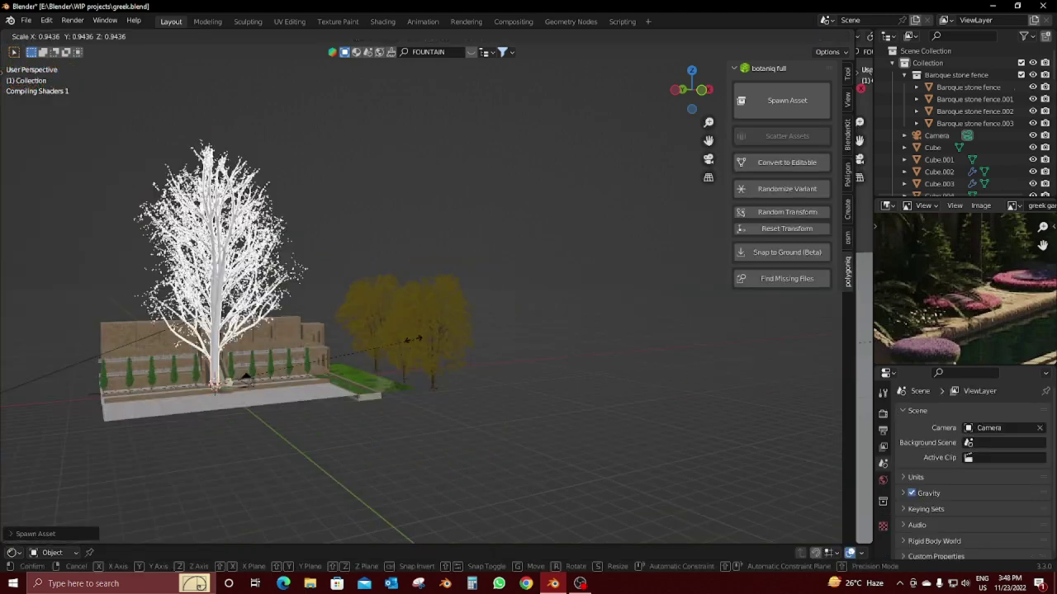
pyautogui.click(301, 322)
# Step: Slide the white maple along X among the maples and lower it onto the ground
pyautogui.press('g')
pyautogui.press('x')
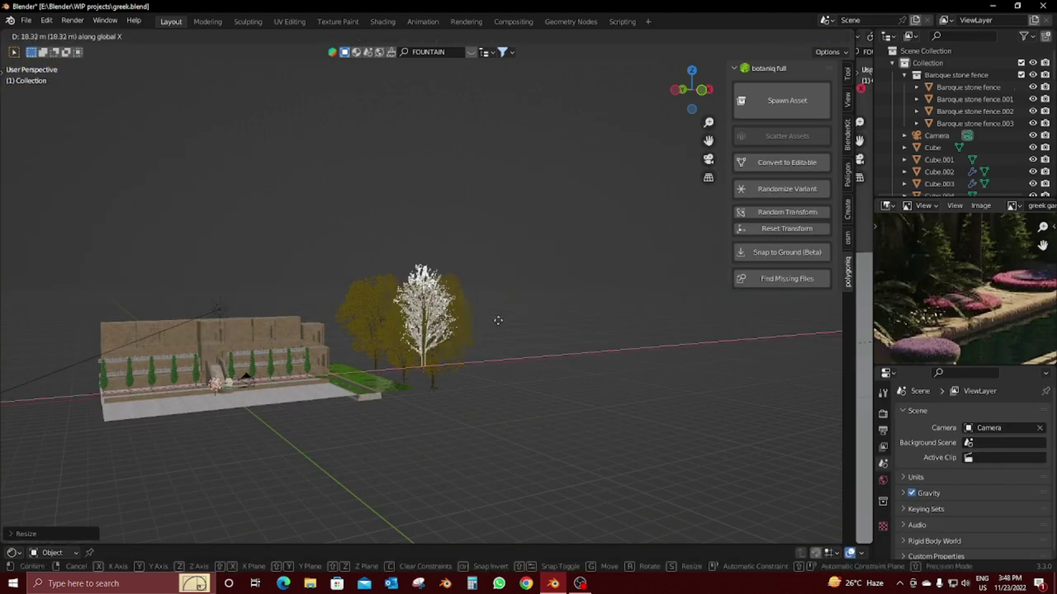
pyautogui.click(498, 321)
pyautogui.moveTo(498, 320); pyautogui.dragTo(536, 331, button='middle')
pyautogui.press('KP_1')
pyautogui.scroll(5, 571, 445)
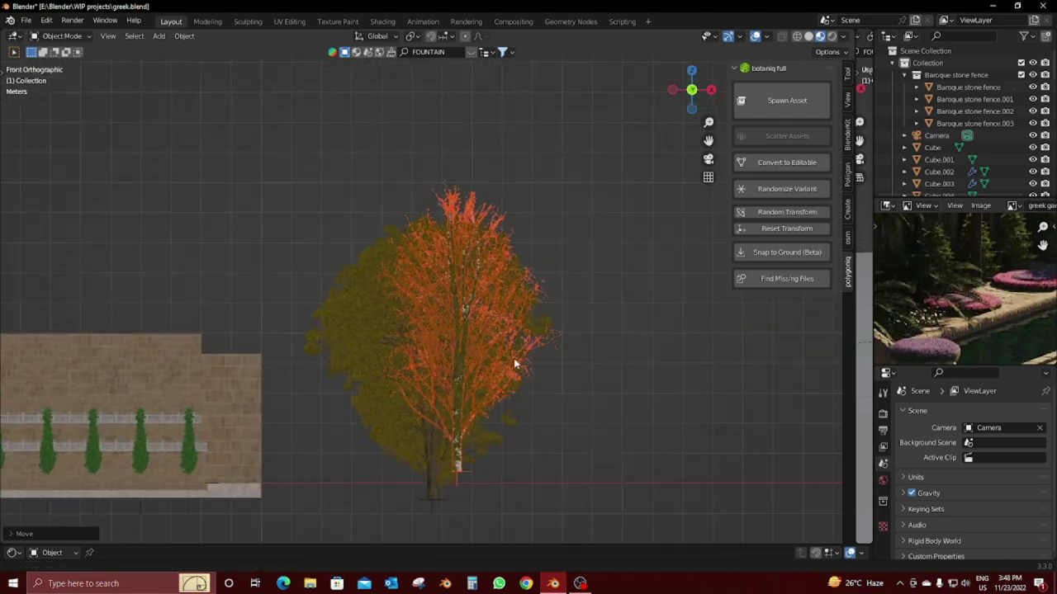
pyautogui.press('g')
pyautogui.press('z')
pyautogui.press('Return')
# Step: Reposition the white maple along X beside the other maples
pyautogui.moveTo(645, 427); pyautogui.dragTo(435, 338, button='middle')
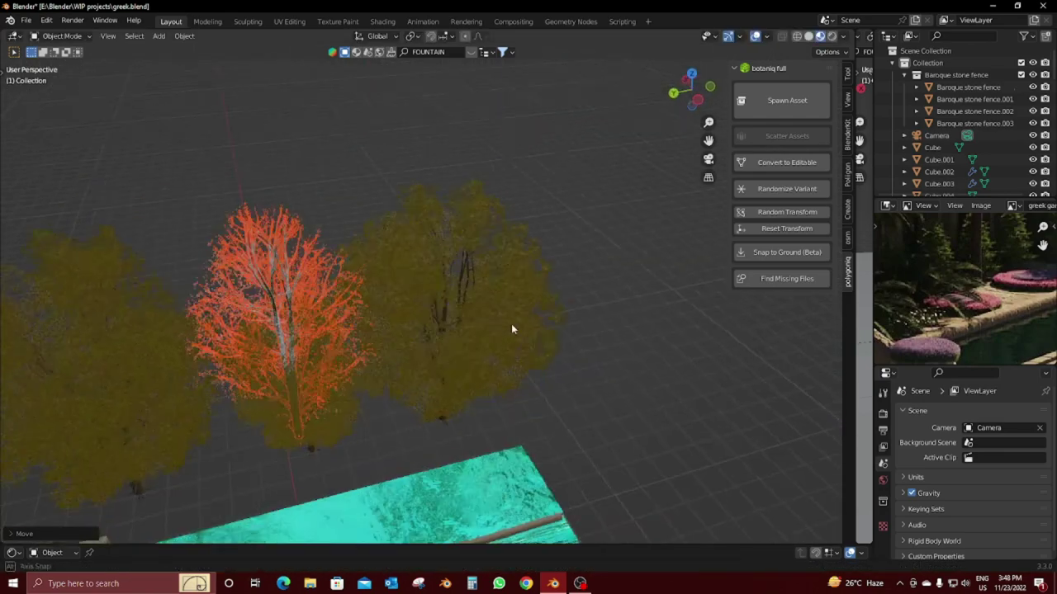
pyautogui.press('g')
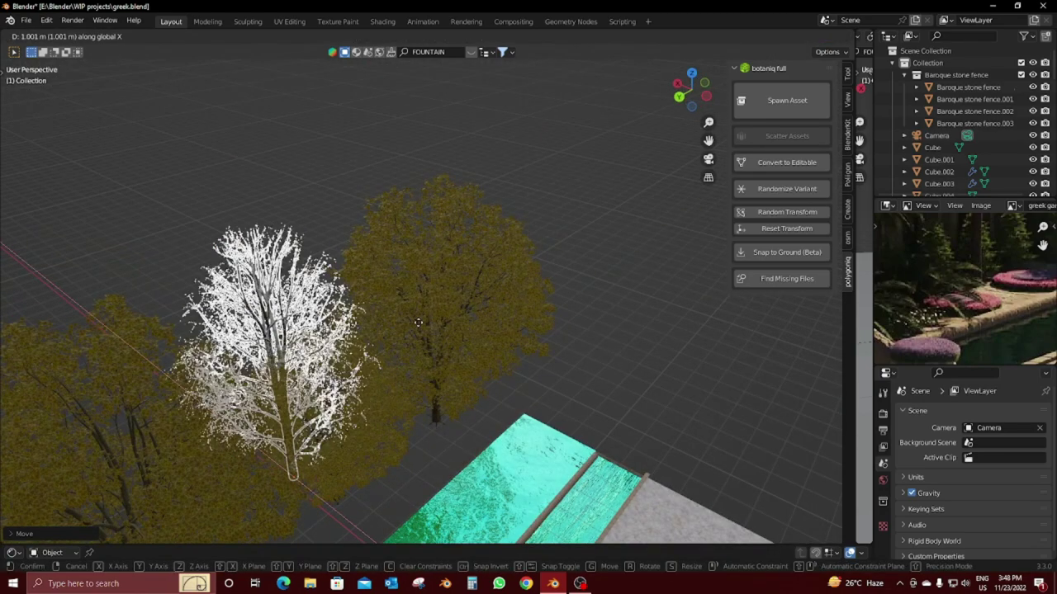
pyautogui.click(418, 321)
pyautogui.press('g')
pyautogui.press('x')
pyautogui.click(344, 335)
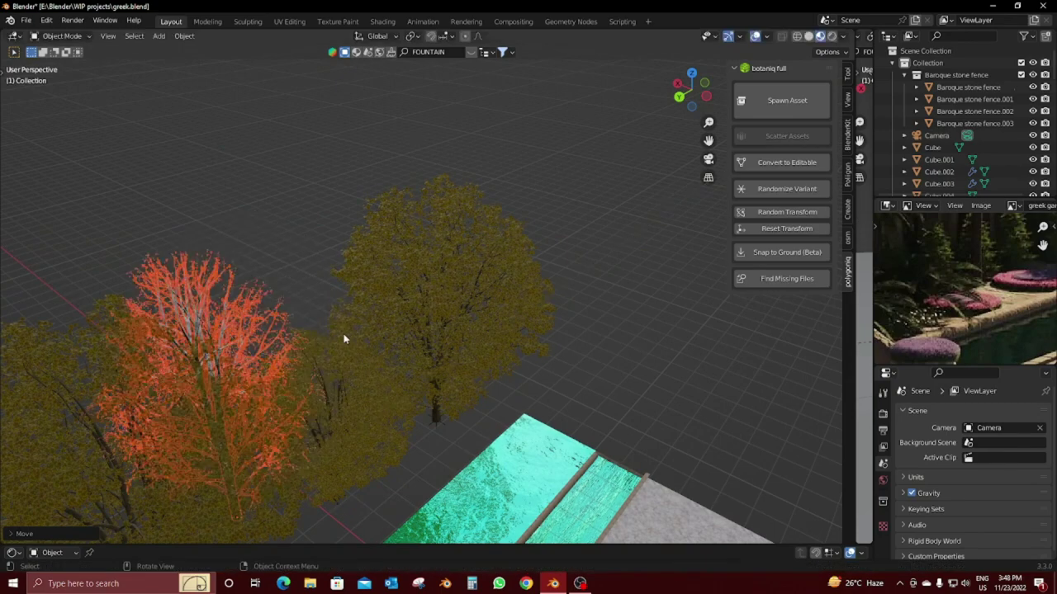
# Step: Duplicate the tree and shift the copy sideways along the Y axis
pyautogui.press('g')
pyautogui.hotkey('shift', 'd')
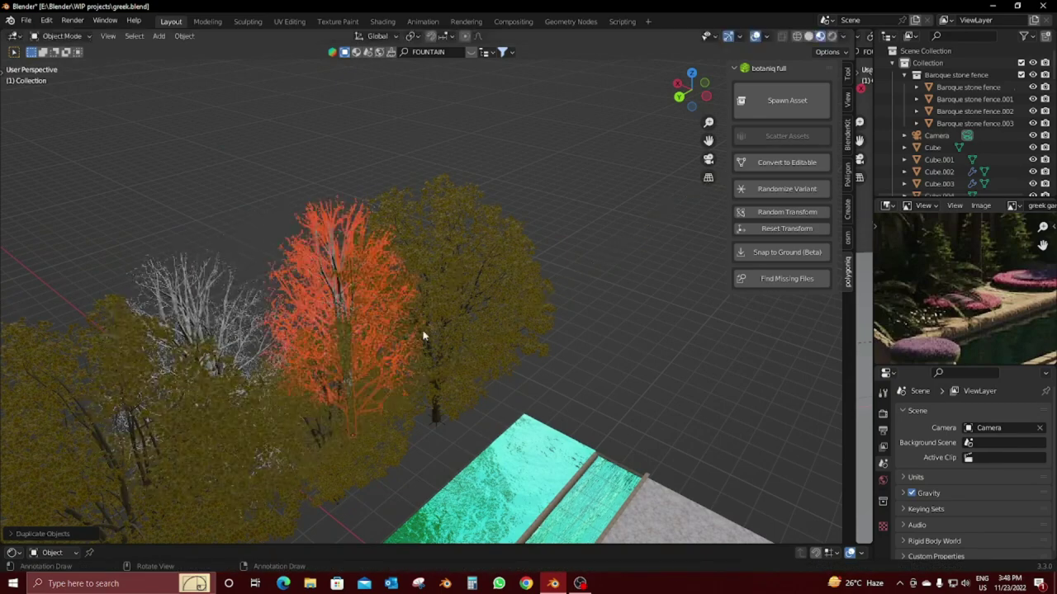
pyautogui.press('y')
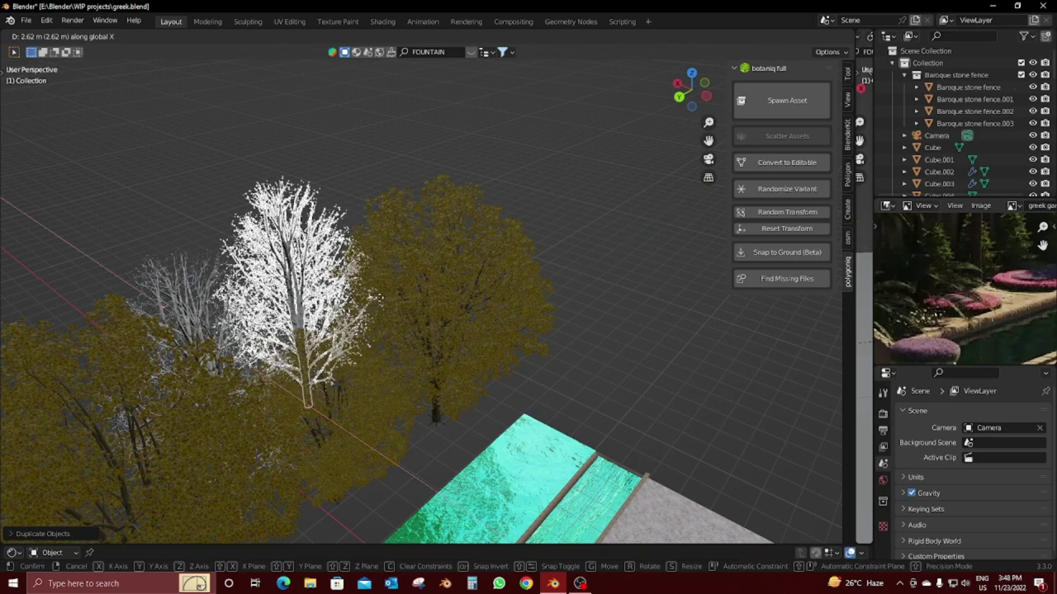
pyautogui.click(432, 283)
# Step: Inspect the trees from several angles, then return to the camera's courtyard framing
pyautogui.moveTo(432, 283)
pyautogui.mouseDown(button='middle')
pyautogui.moveTo(420, 306)
pyautogui.moveTo(461, 369)
pyautogui.moveTo(338, 328)
pyautogui.moveTo(505, 330)
pyautogui.mouseUp(button='middle')
pyautogui.moveTo(429, 361); pyautogui.dragTo(457, 377, button='middle')
pyautogui.press('KP_0')
pyautogui.moveTo(715, 287)
pyautogui.mouseDown(button='middle')
pyautogui.moveTo(577, 355)
pyautogui.moveTo(642, 351)
pyautogui.mouseUp(button='middle')
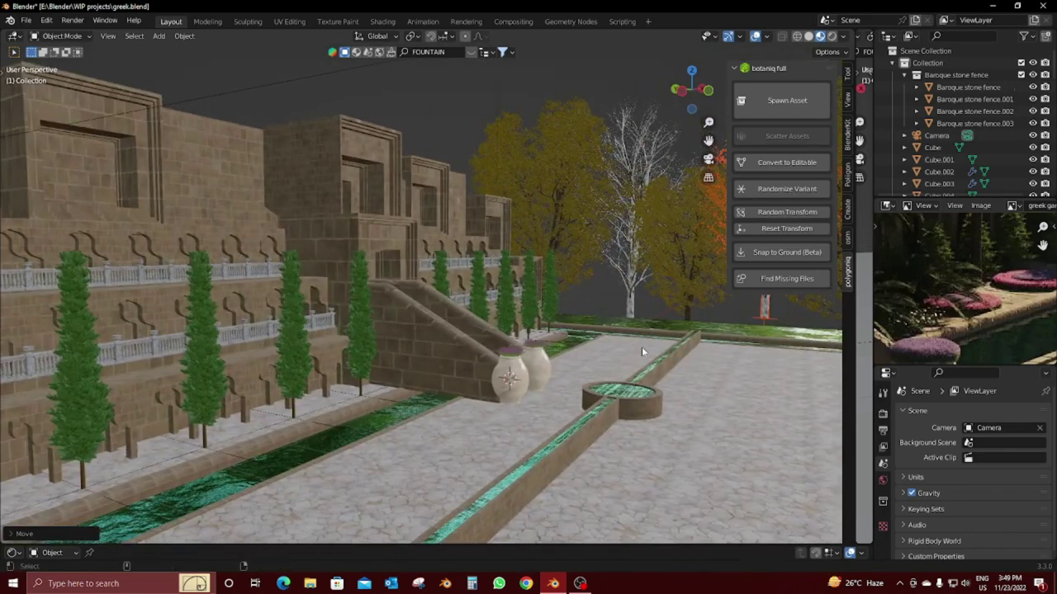
pyautogui.press('KP_0')
# Step: Lock the camera to the view and reframe it closer in on the courtyard
pyautogui.click(362, 179)
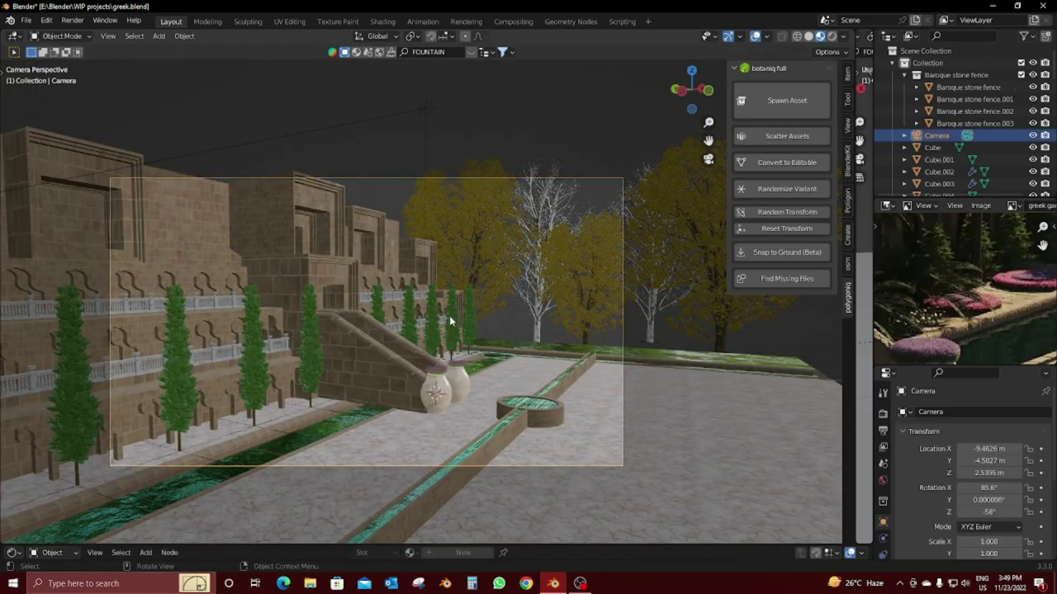
pyautogui.click(848, 125)
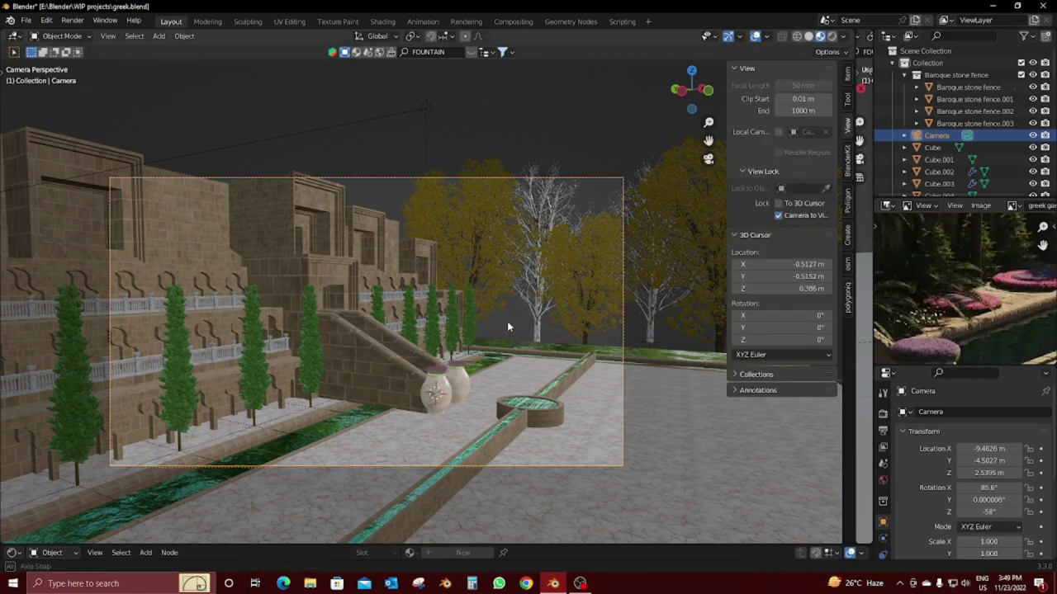
pyautogui.moveTo(507, 327); pyautogui.dragTo(470, 312, button='middle')
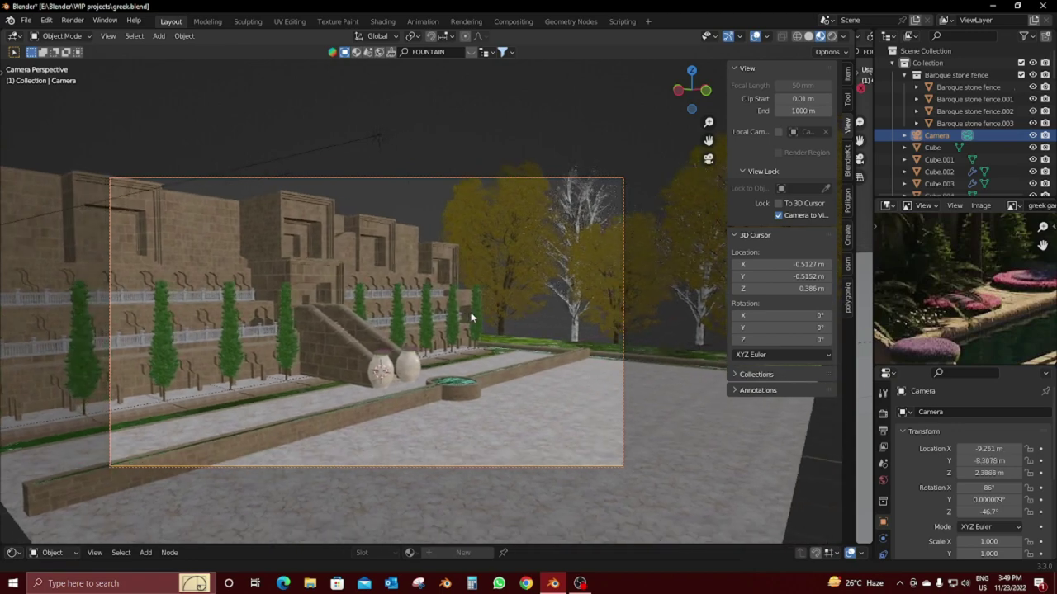
pyautogui.moveTo(471, 312)
pyautogui.keyDown('shift'); pyautogui.mouseDown(button='middle')
pyautogui.moveTo(512, 337)
pyautogui.moveTo(484, 314)
pyautogui.mouseUp(button='middle'); pyautogui.keyUp('shift')
pyautogui.scroll(1, 512, 336)
pyautogui.scroll(1, 517, 337)
pyautogui.scroll(1, 503, 332)
pyautogui.scroll(1, 492, 324)
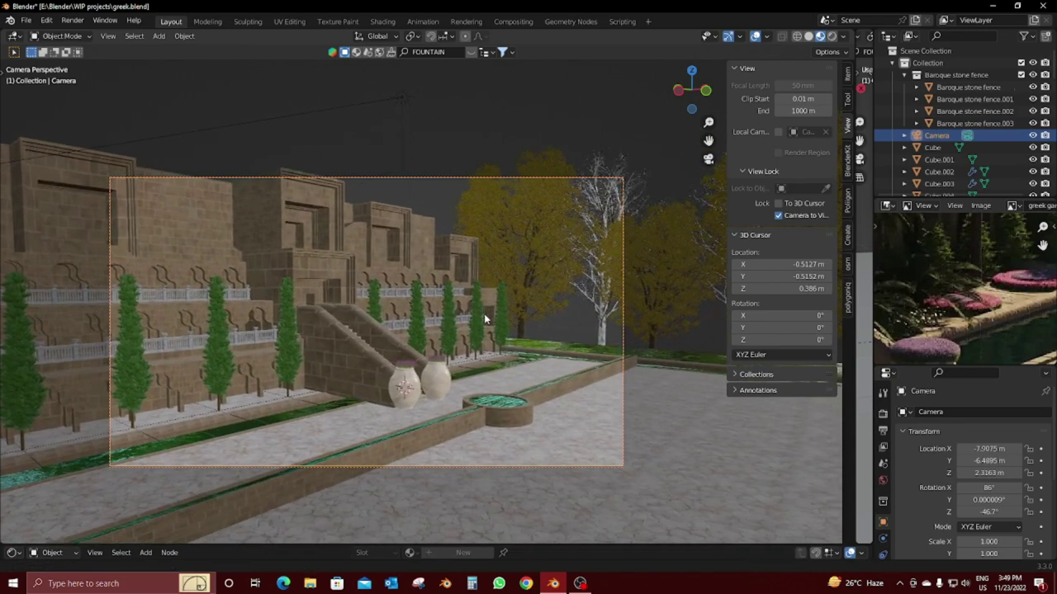
# Step: Slide the bare winter tree and autumn tree A.001 along the X axis
pyautogui.click(601, 329)
pyautogui.press('g')
pyautogui.press('x')
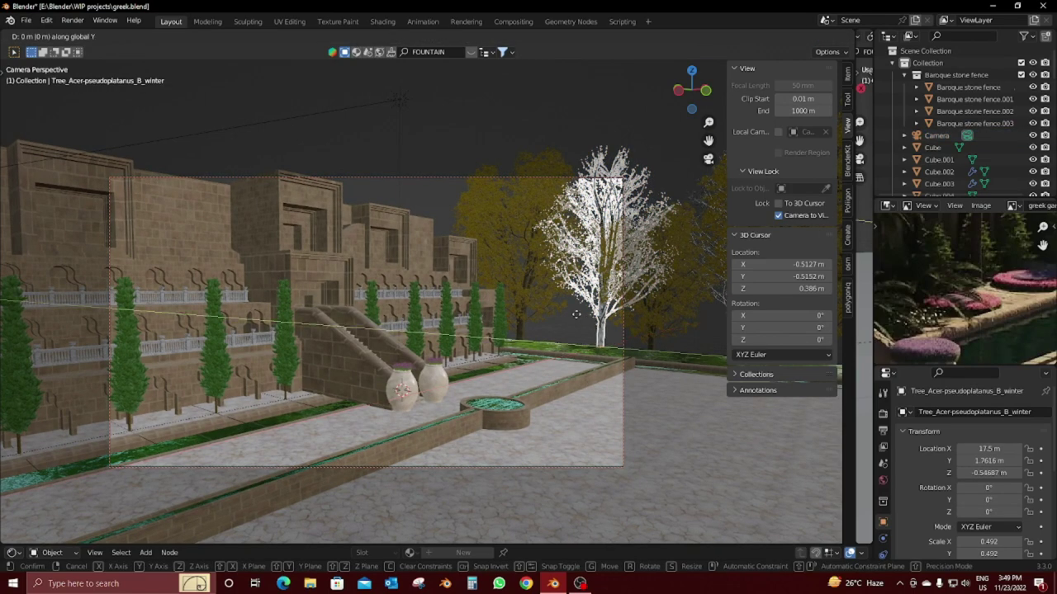
pyautogui.click(627, 309)
pyautogui.click(645, 304)
pyautogui.press('g')
pyautogui.press('x')
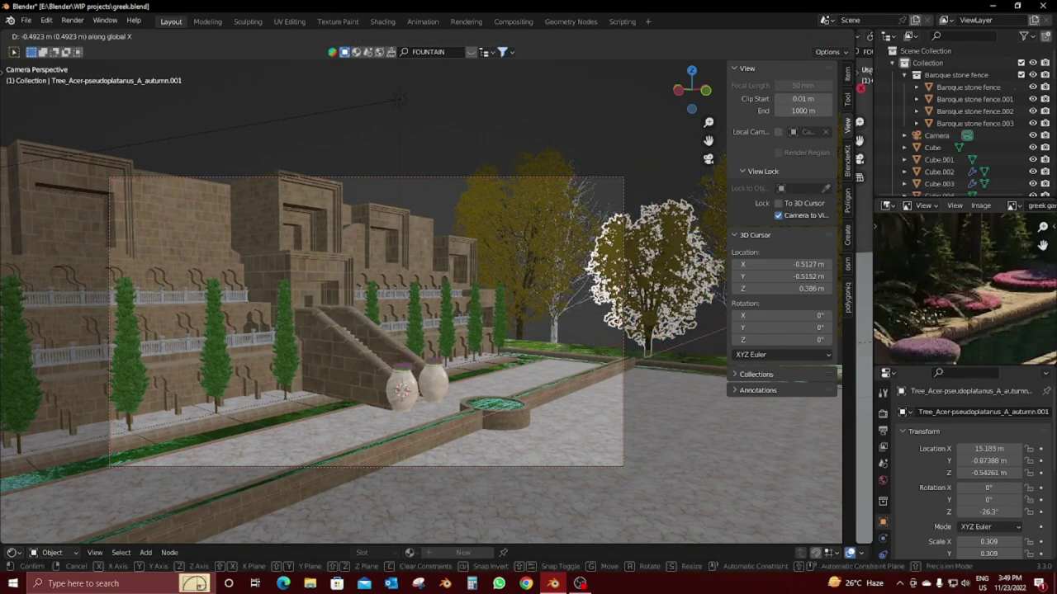
pyautogui.press('Return')
# Step: Move the right-hand winter tree and the edge autumn tree along the Y axis
pyautogui.click(698, 260)
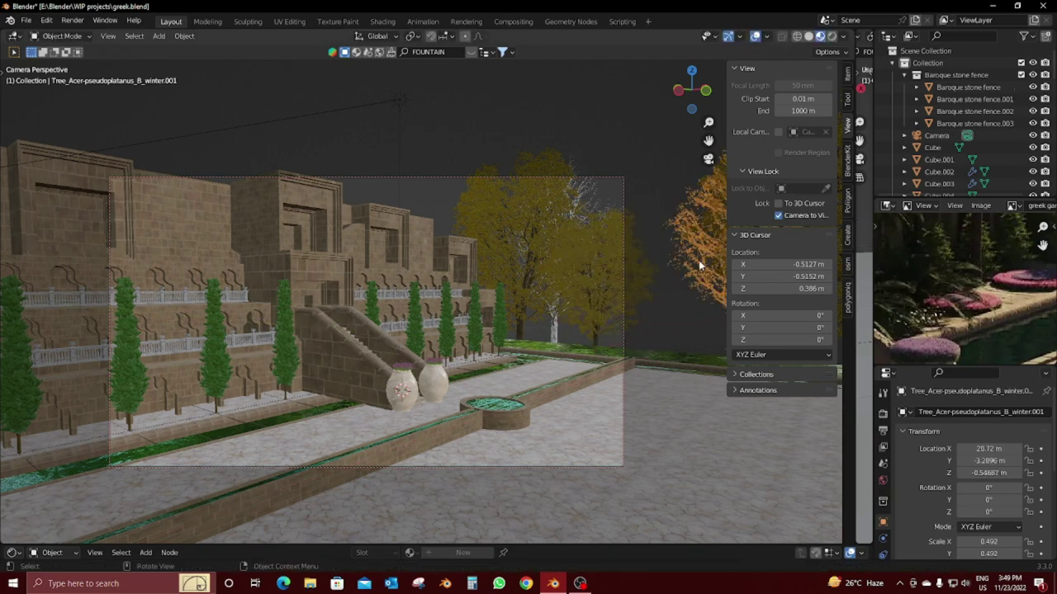
pyautogui.press('g')
pyautogui.press('y')
pyautogui.click(575, 284)
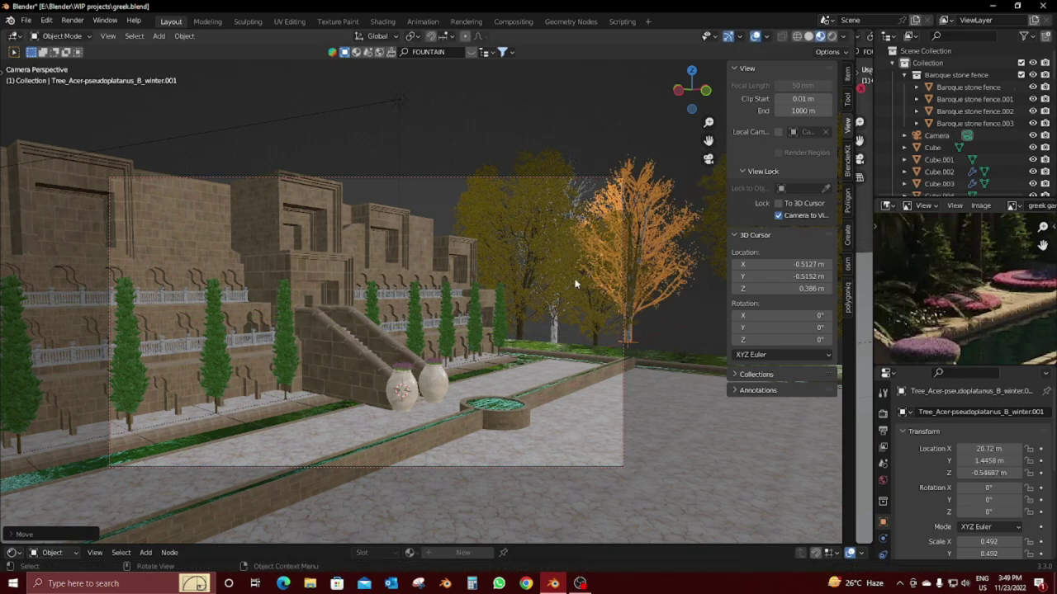
pyautogui.press('g')
pyautogui.press('y')
pyautogui.rightClick(597, 263)
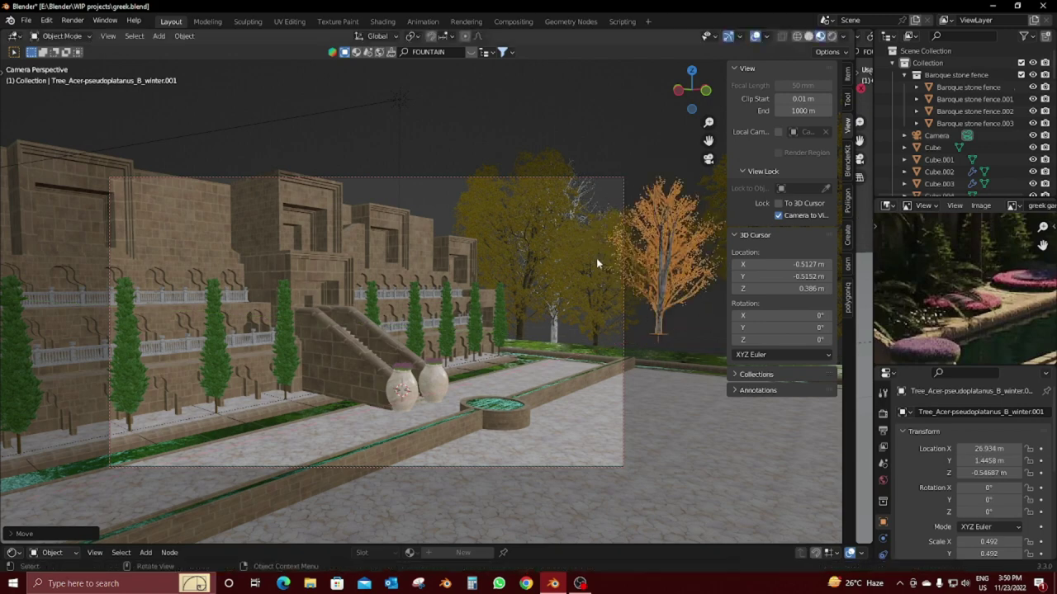
pyautogui.click(715, 256)
pyautogui.press('g')
pyautogui.press('x')
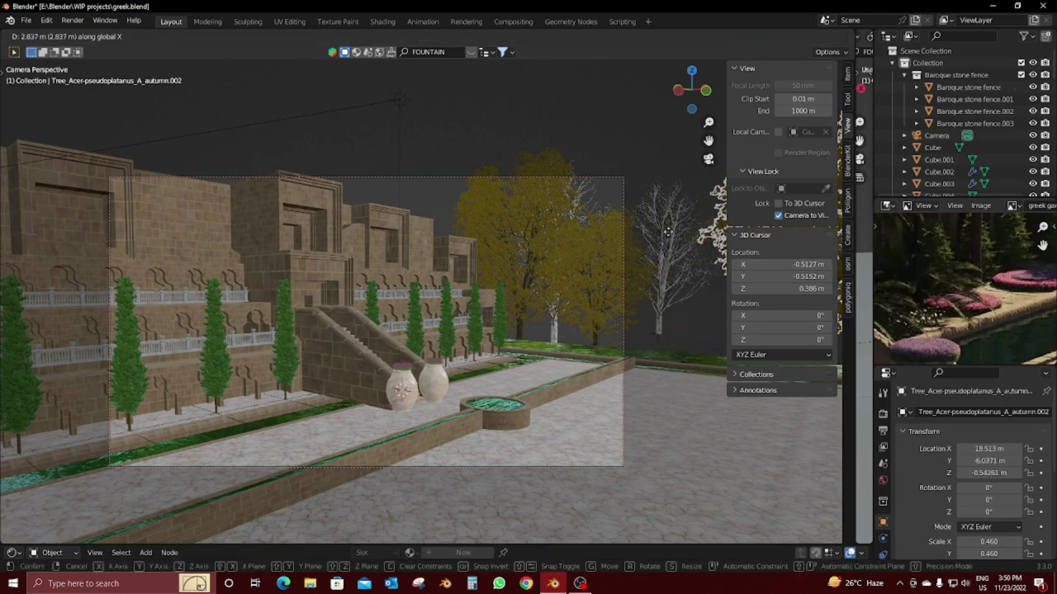
pyautogui.press('y')
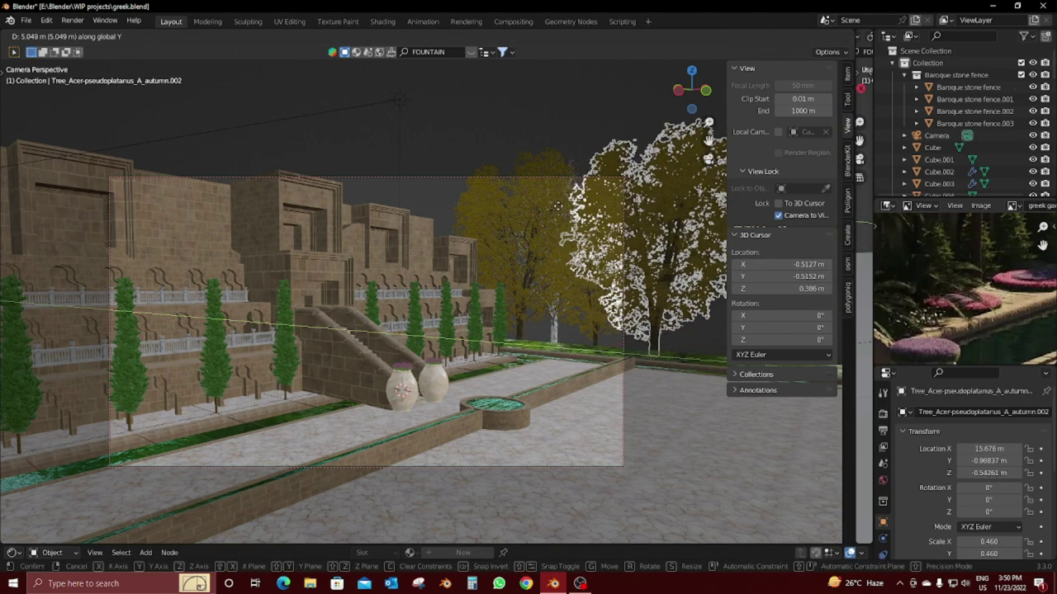
pyautogui.click(548, 106)
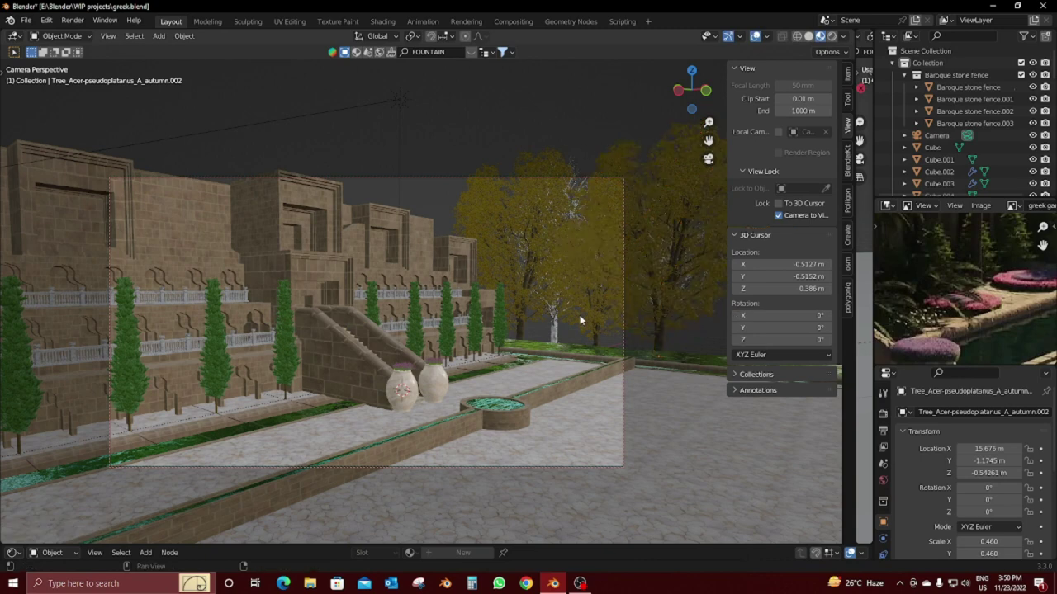
# Step: Snap the 3D cursor to the winter tree and spawn a green summer maple there
pyautogui.click(558, 339)
pyautogui.hotkey('shift', 's')
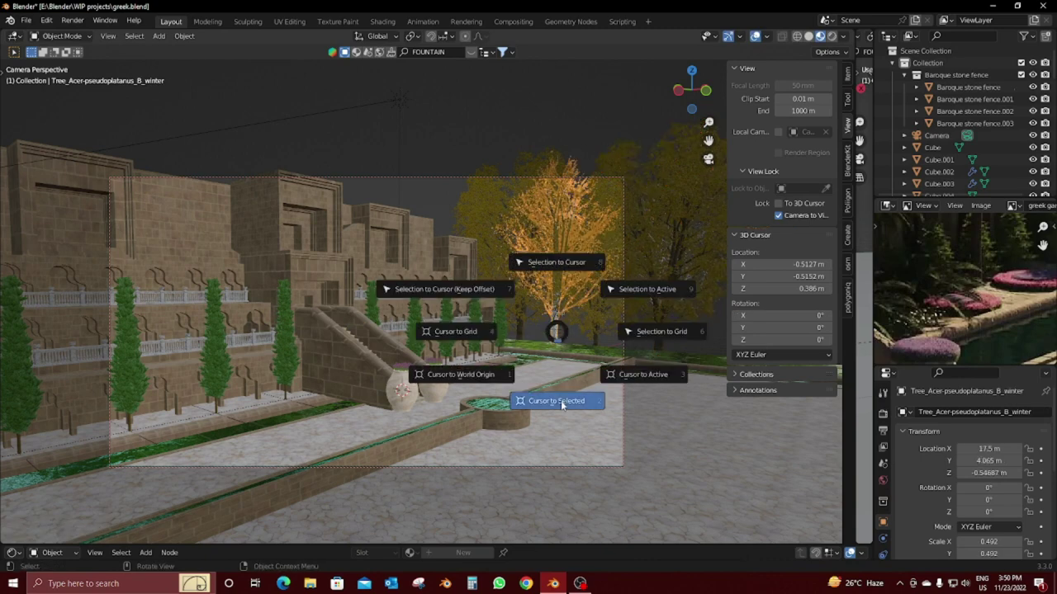
pyautogui.click(562, 403)
pyautogui.click(848, 301)
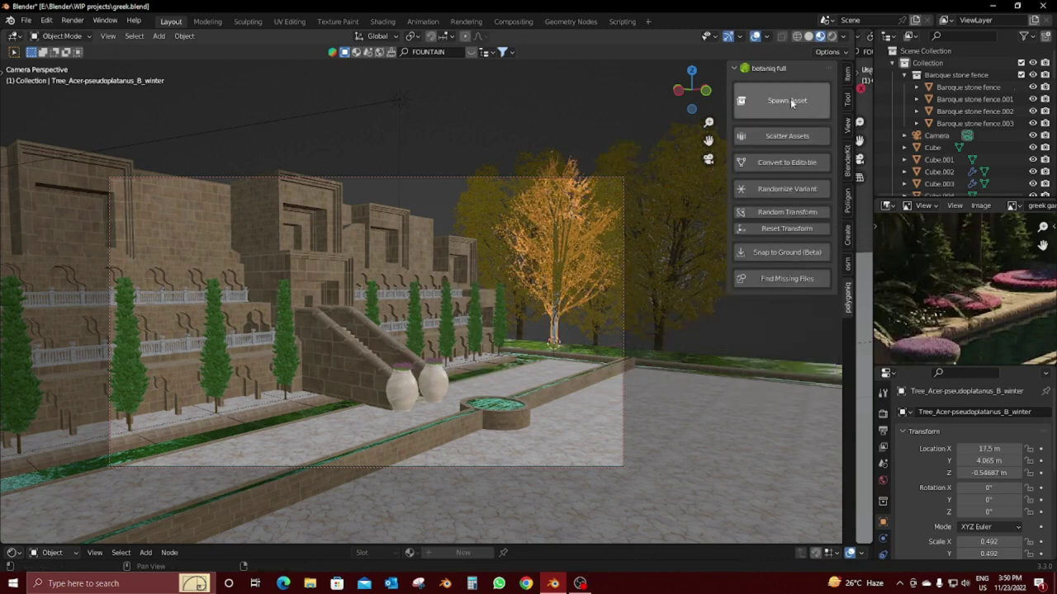
pyautogui.click(790, 98)
pyautogui.click(784, 217)
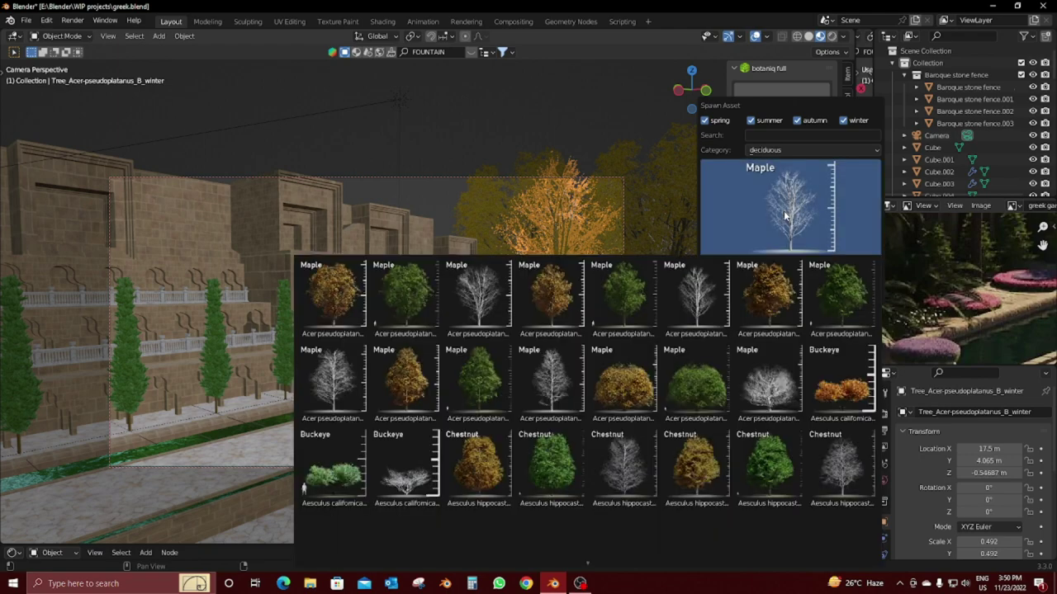
pyautogui.click(851, 292)
pyautogui.click(790, 294)
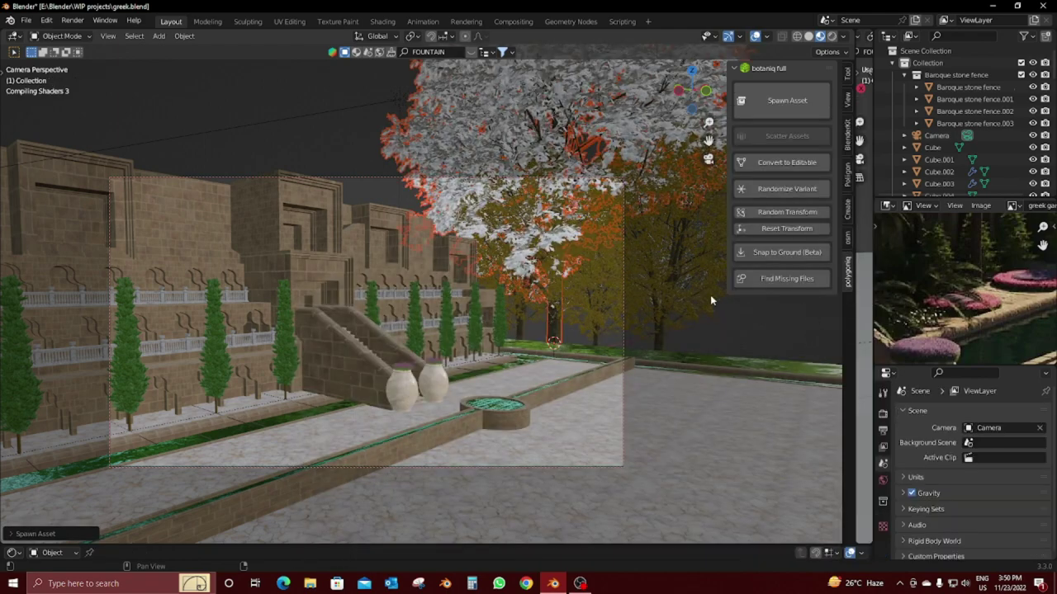
# Step: Scale the maple down and place it behind the left-hand building along X and Y
pyautogui.press('s')
pyautogui.click(681, 322)
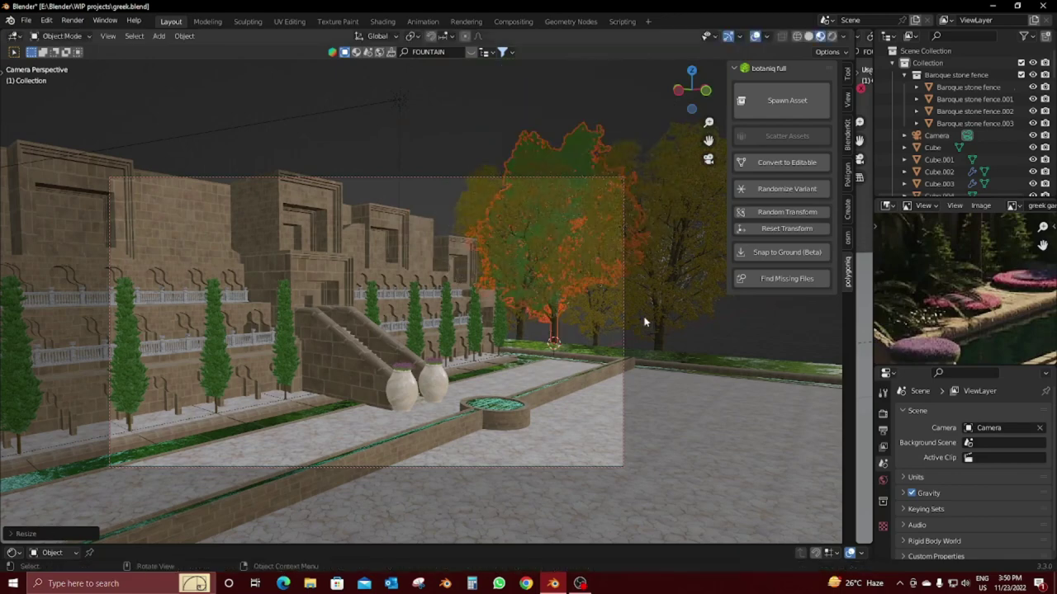
pyautogui.press('g')
pyautogui.press('x')
pyautogui.click(687, 276)
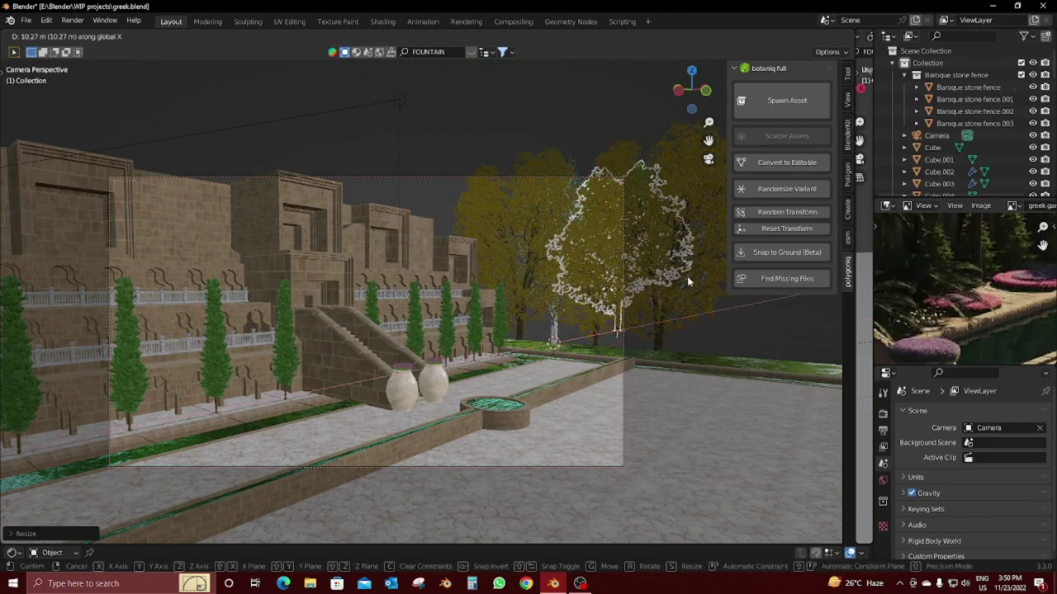
pyautogui.press('g')
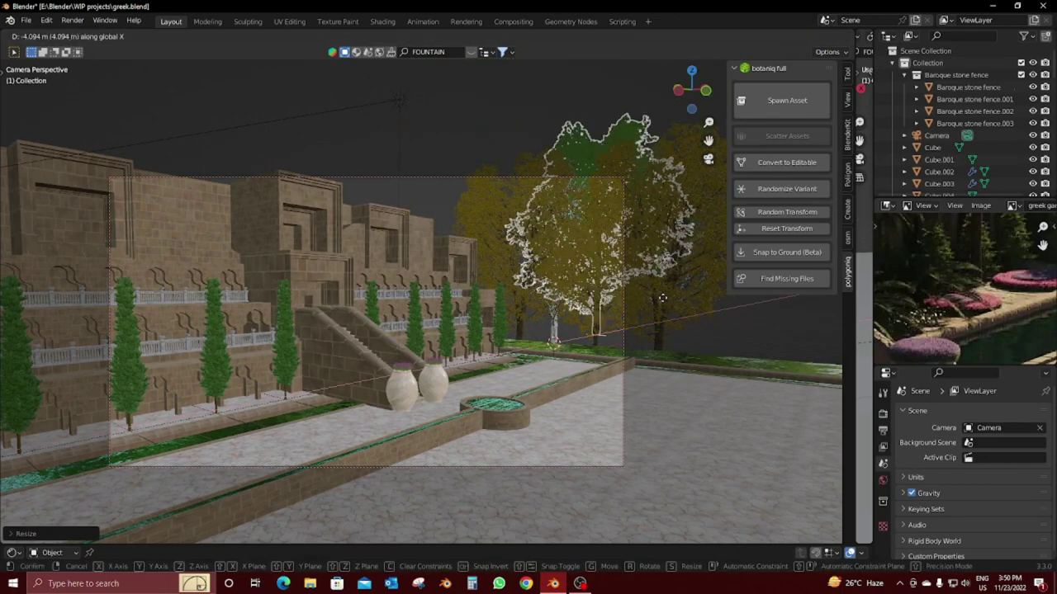
pyautogui.press('y')
pyautogui.click(480, 241)
pyautogui.click(507, 137)
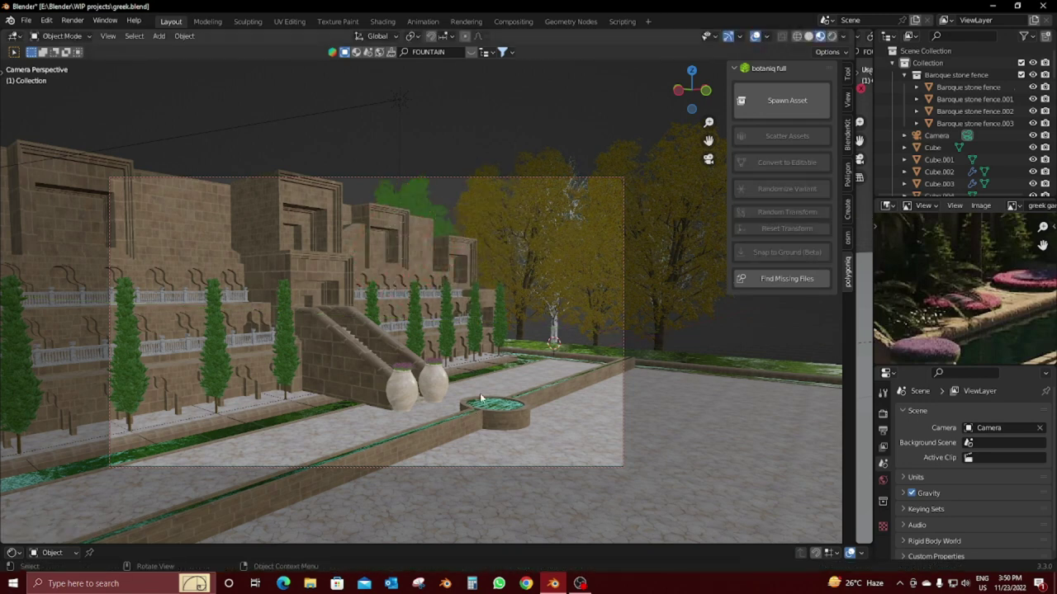
pyautogui.click(786, 100)
# Step: Pick the dead leaves asset from the botaniq misc category and spawn it
pyautogui.click(818, 139)
pyautogui.click(802, 177)
pyautogui.click(809, 139)
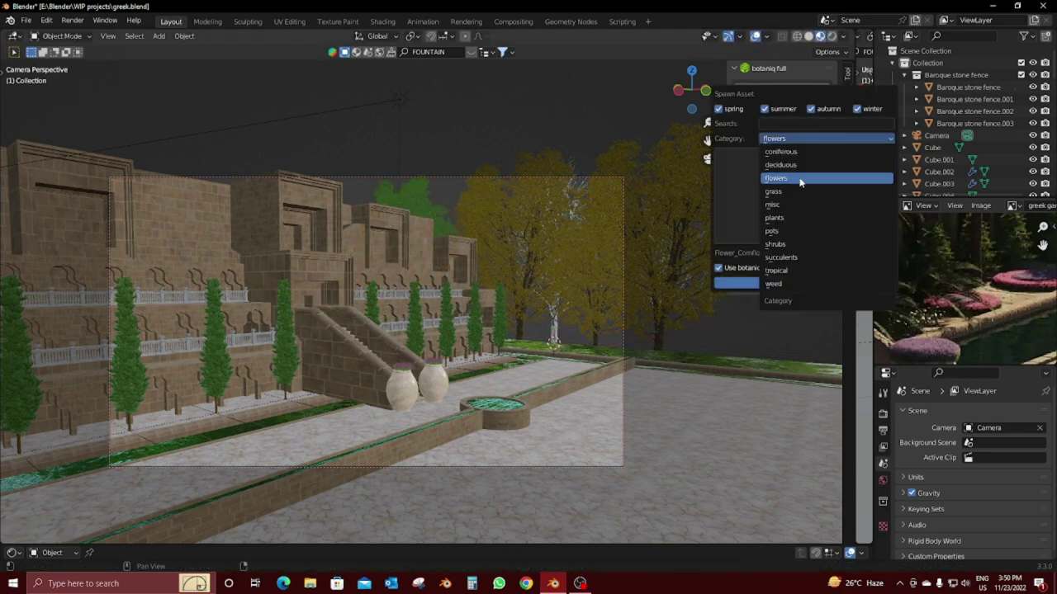
pyautogui.click(802, 178)
pyautogui.click(809, 138)
pyautogui.click(781, 206)
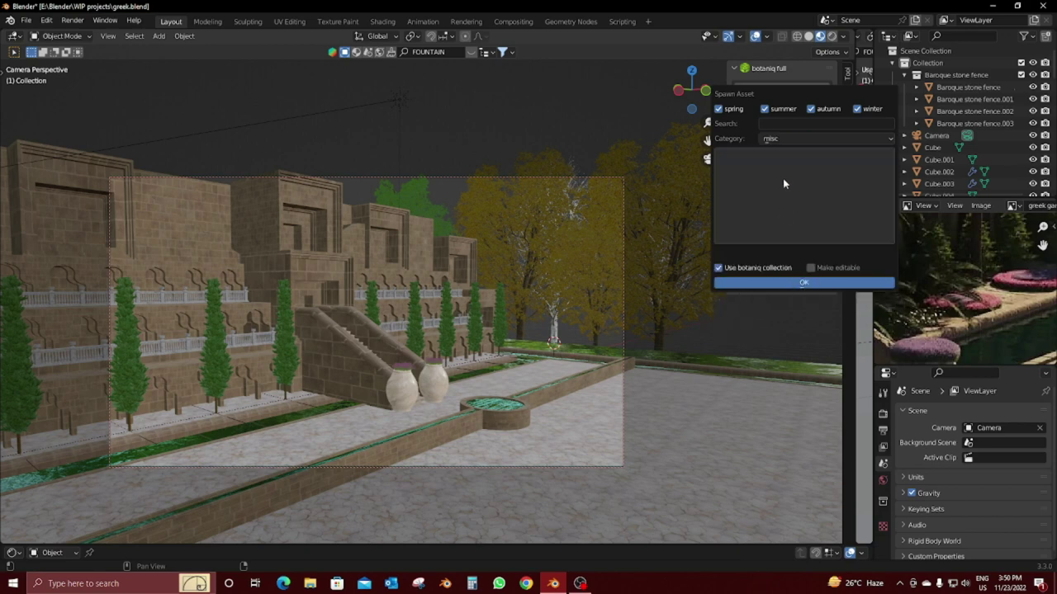
pyautogui.click(740, 283)
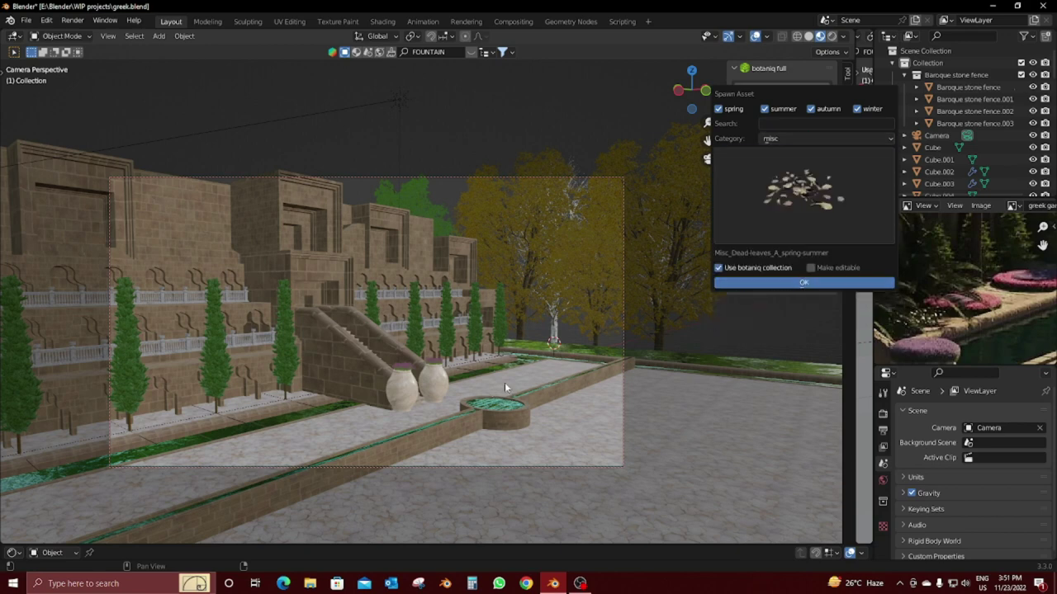
pyautogui.click(803, 282)
pyautogui.click(781, 103)
pyautogui.click(739, 291)
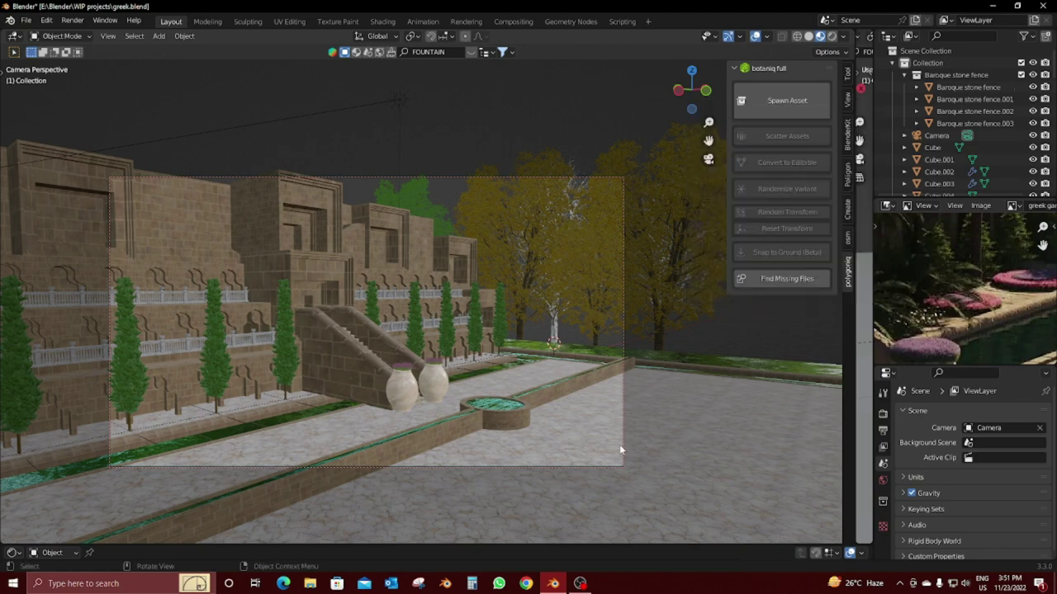
# Step: Reposition the 3D cursor and spawn the dead leaves asset near the vases
pyautogui.hotkey('shift', 'a')
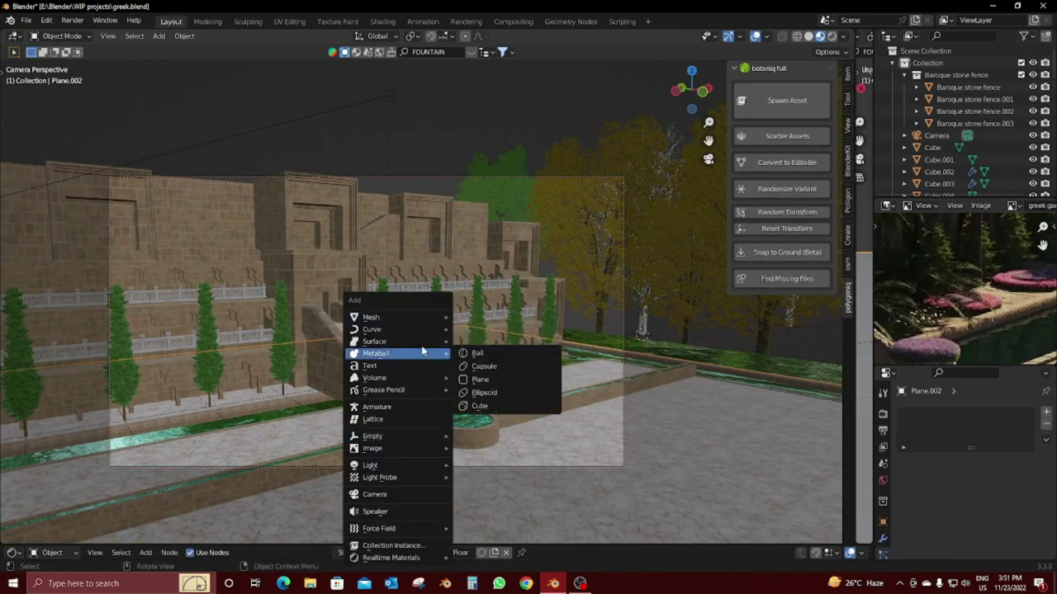
pyautogui.press('Escape')
pyautogui.hotkey('shift', 's')
pyautogui.click(455, 393)
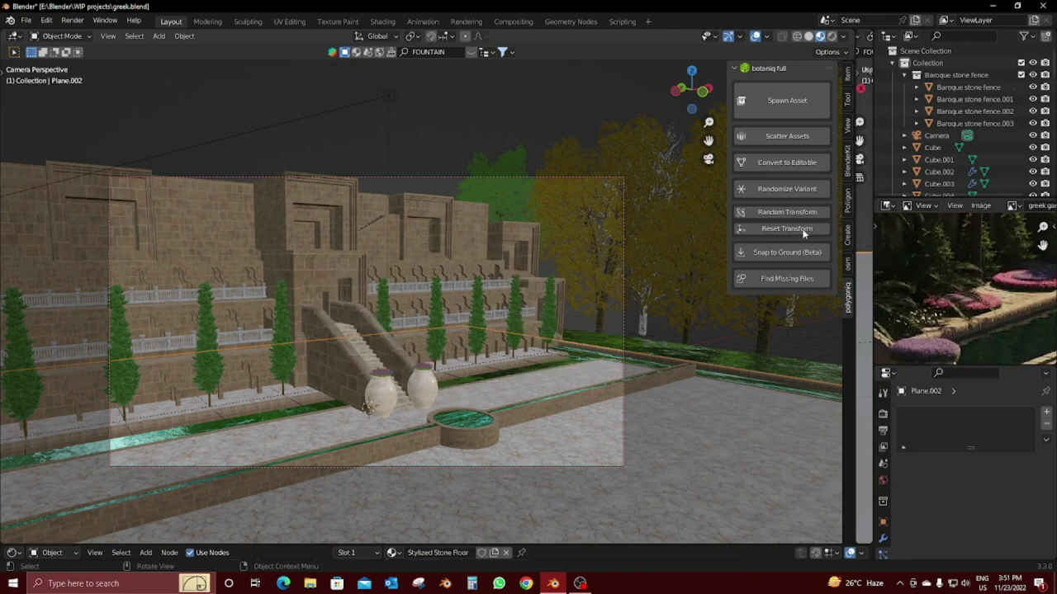
pyautogui.click(785, 100)
pyautogui.click(751, 292)
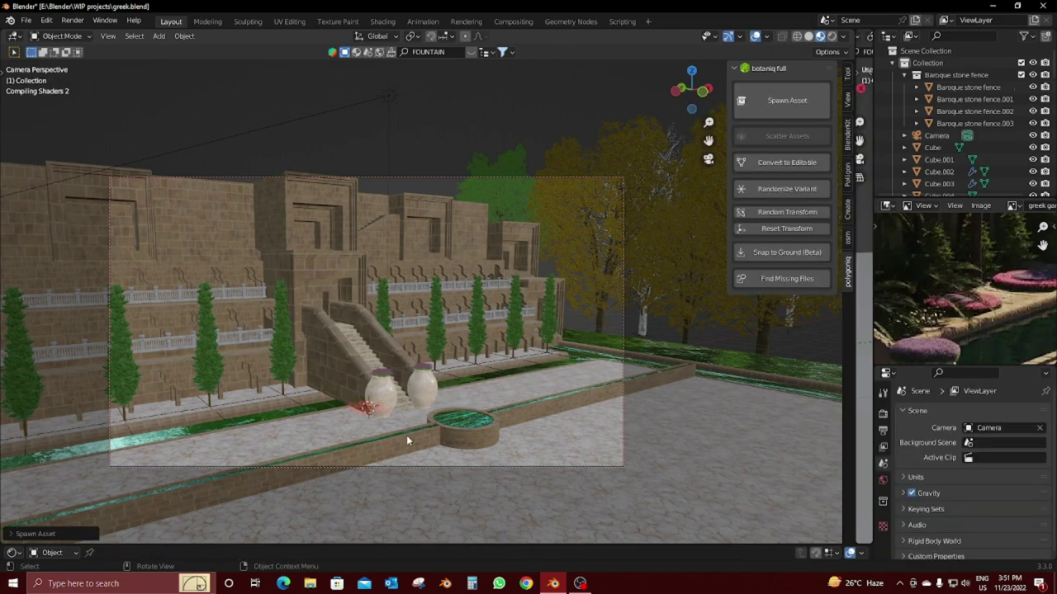
# Step: Move the leaf clump along Y then X to sit left of the stone jars
pyautogui.press('g')
pyautogui.press('y')
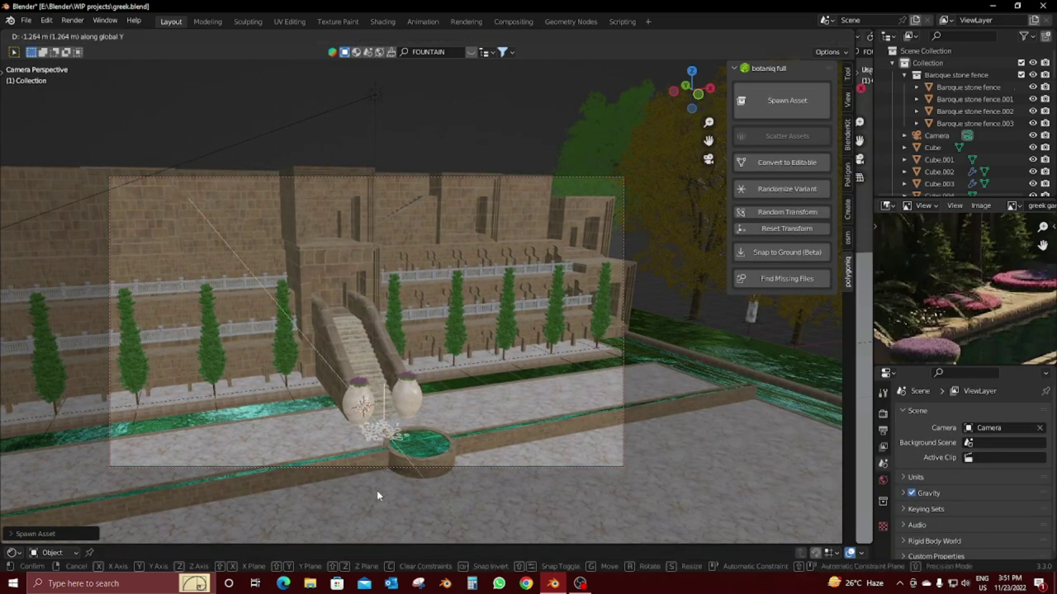
pyautogui.press('x')
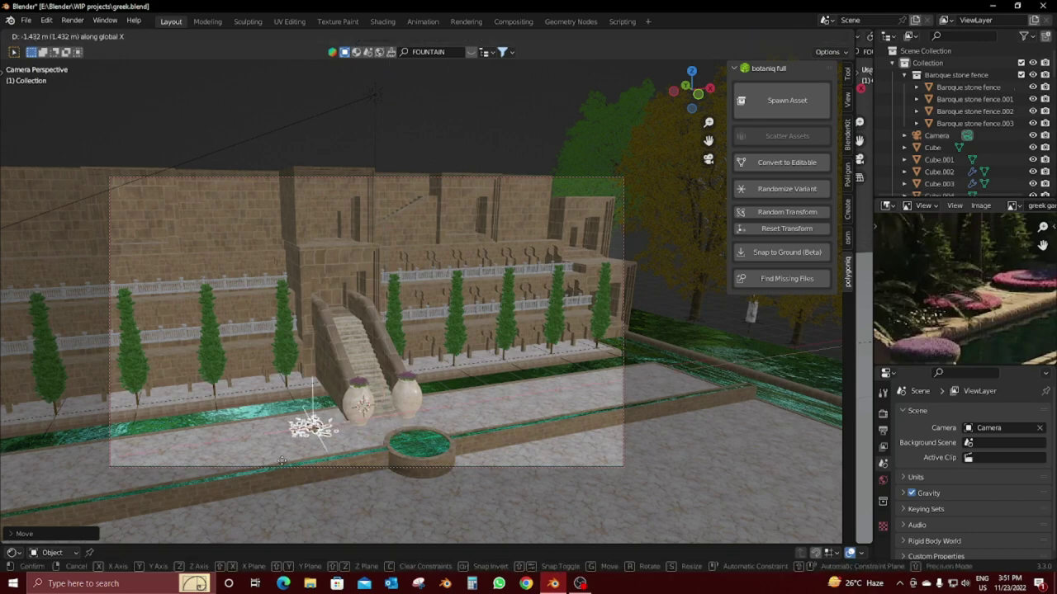
pyautogui.click(281, 460)
pyautogui.scroll(1, 464, 397)
pyautogui.scroll(2, 521, 384)
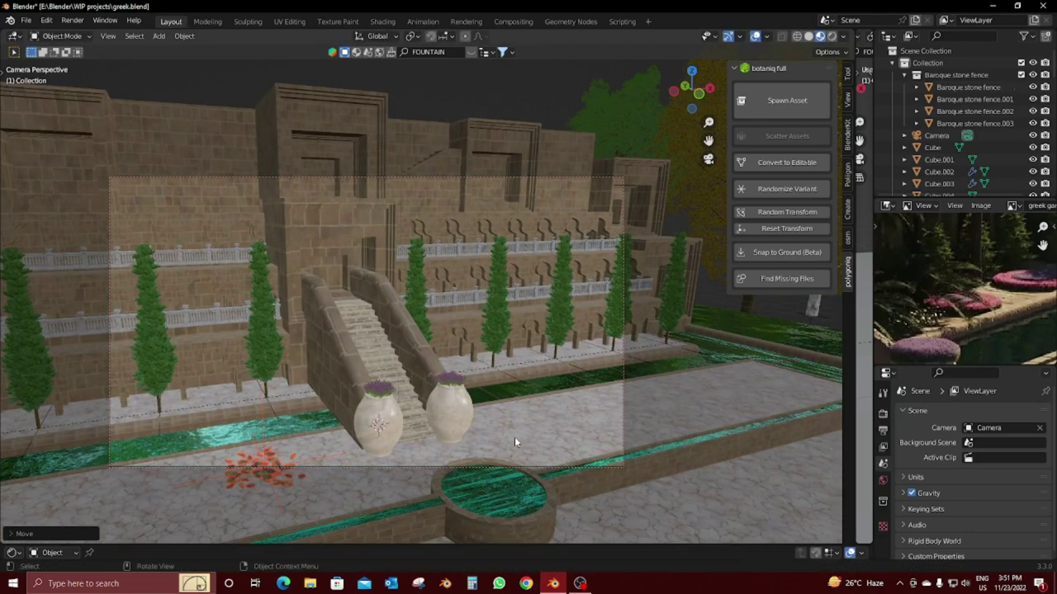
pyautogui.press('Tab')
# Step: Subdivide the floor plane's faces in Edit Mode
pyautogui.press('x')
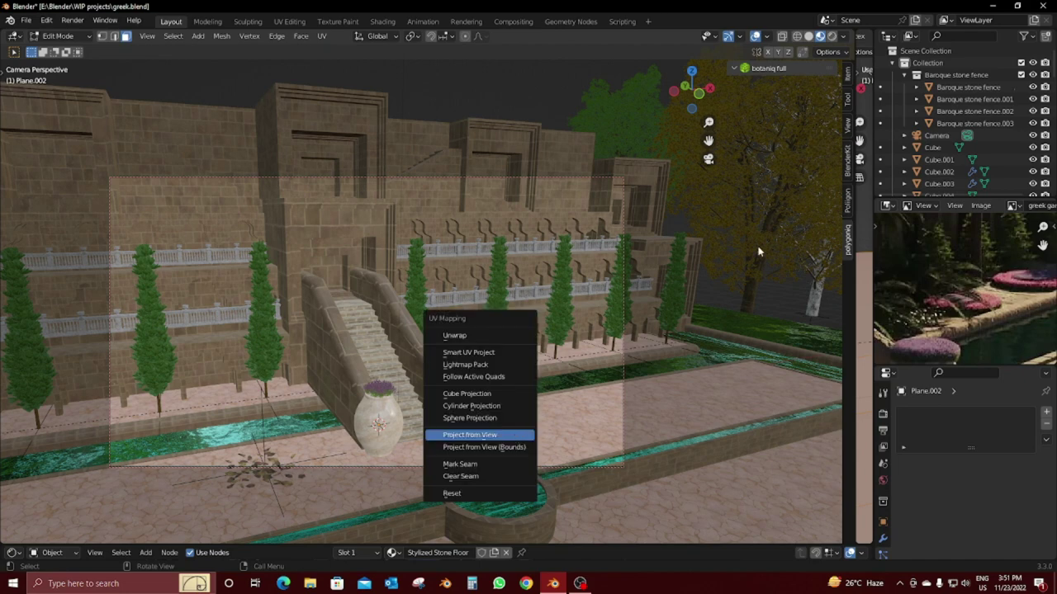
pyautogui.rightClick(511, 292)
pyautogui.click(517, 288)
pyautogui.click(11, 535)
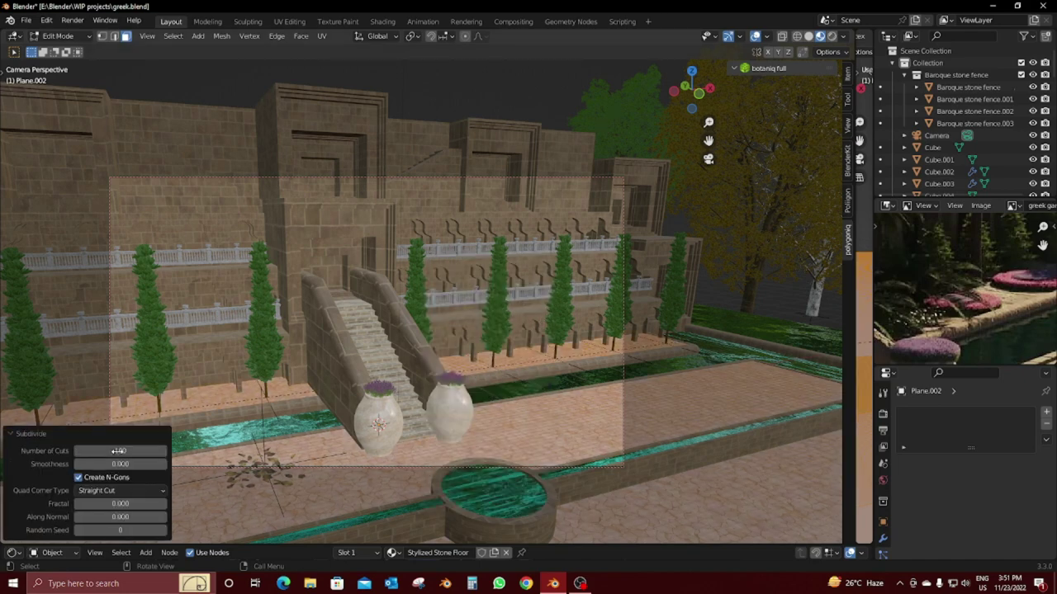
pyautogui.press('Tab')
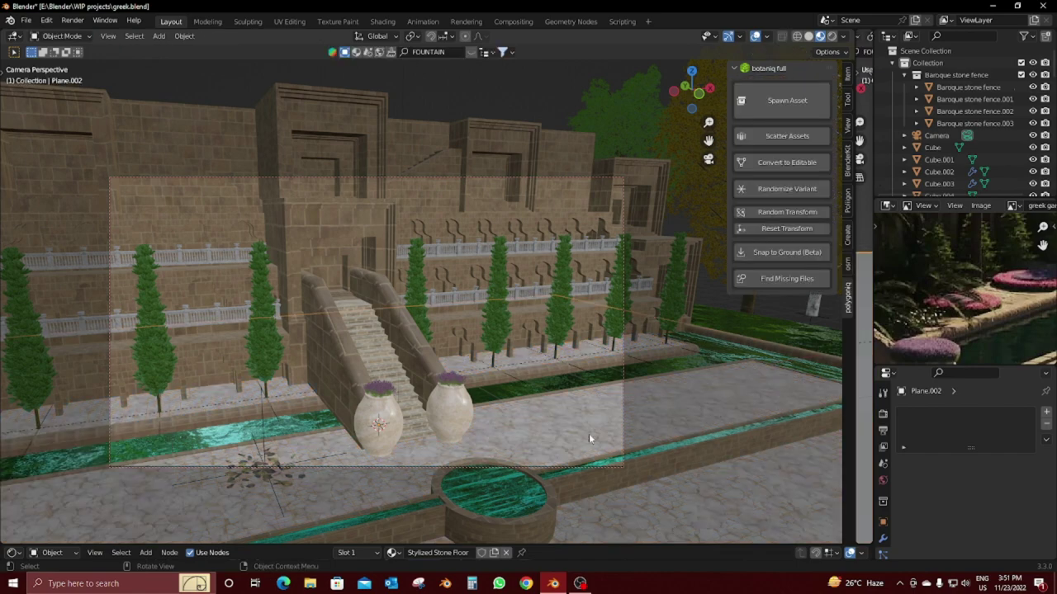
pyautogui.moveTo(586, 422)
pyautogui.mouseDown(button='middle')
pyautogui.moveTo(560, 437)
pyautogui.moveTo(540, 346)
pyautogui.moveTo(559, 409)
pyautogui.mouseUp(button='middle')
pyautogui.click(846, 124)
pyautogui.scroll(3, 558, 408)
pyautogui.scroll(3, 512, 372)
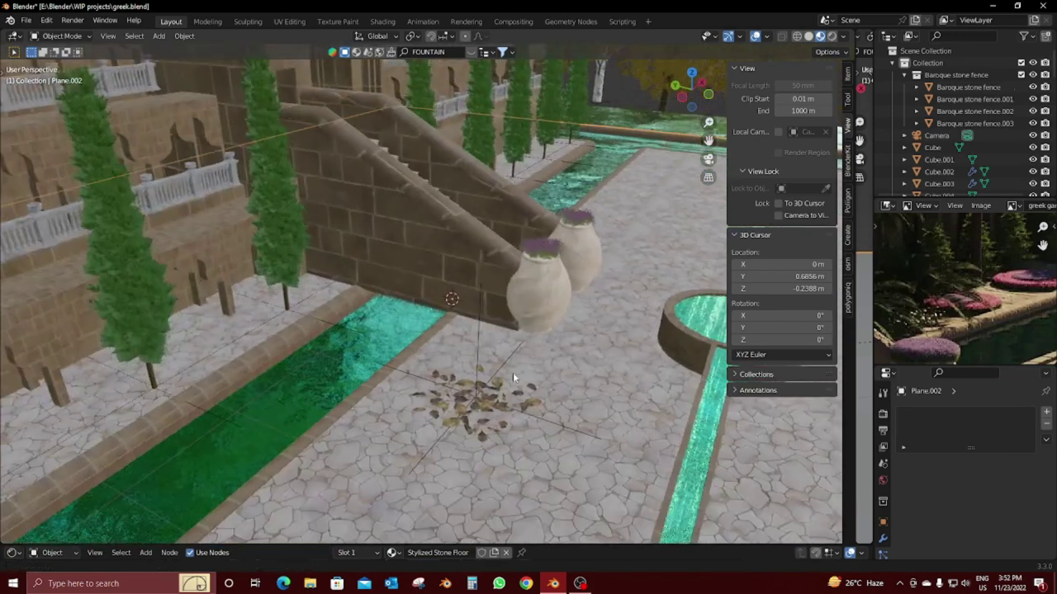
# Step: Isolate the plane in top view and weight-paint three stripes across it
pyautogui.press('Tab')
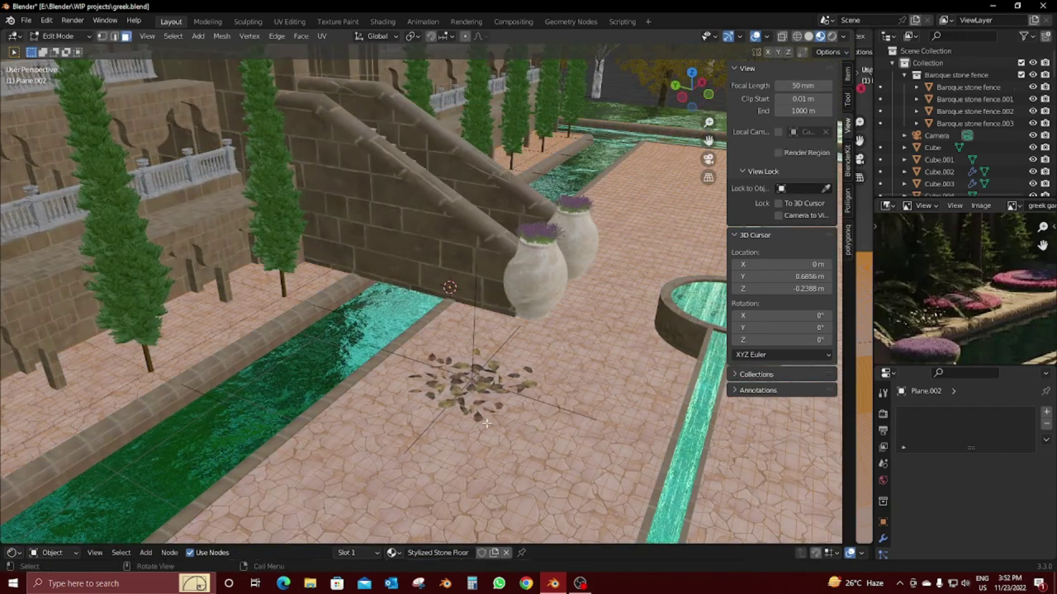
pyautogui.press('KP_Divide')
pyautogui.press('KP_7')
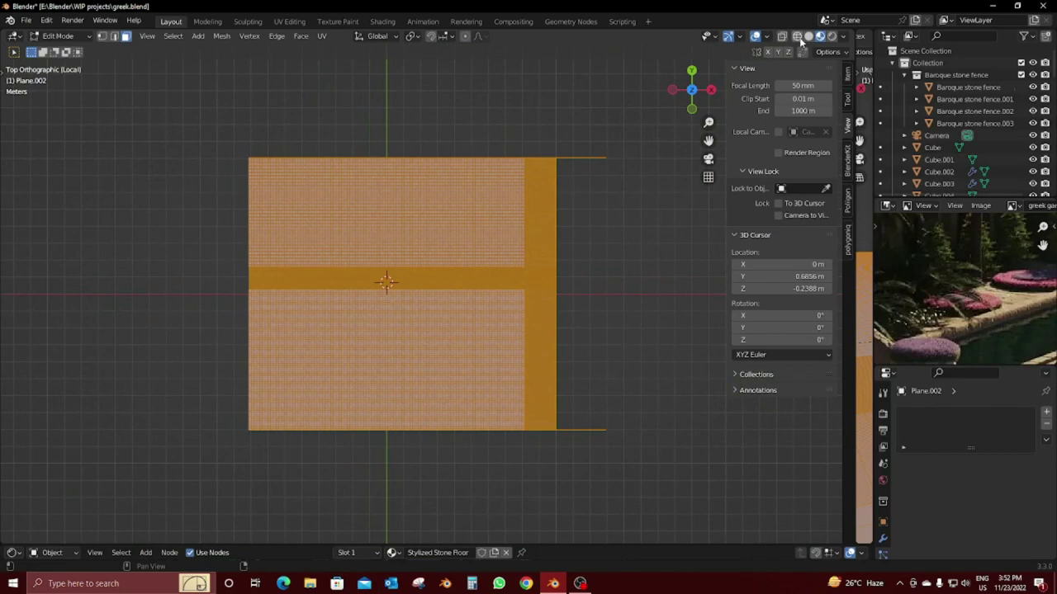
pyautogui.scroll(2, 380, 281)
pyautogui.scroll(-1, 380, 281)
pyautogui.click(60, 36)
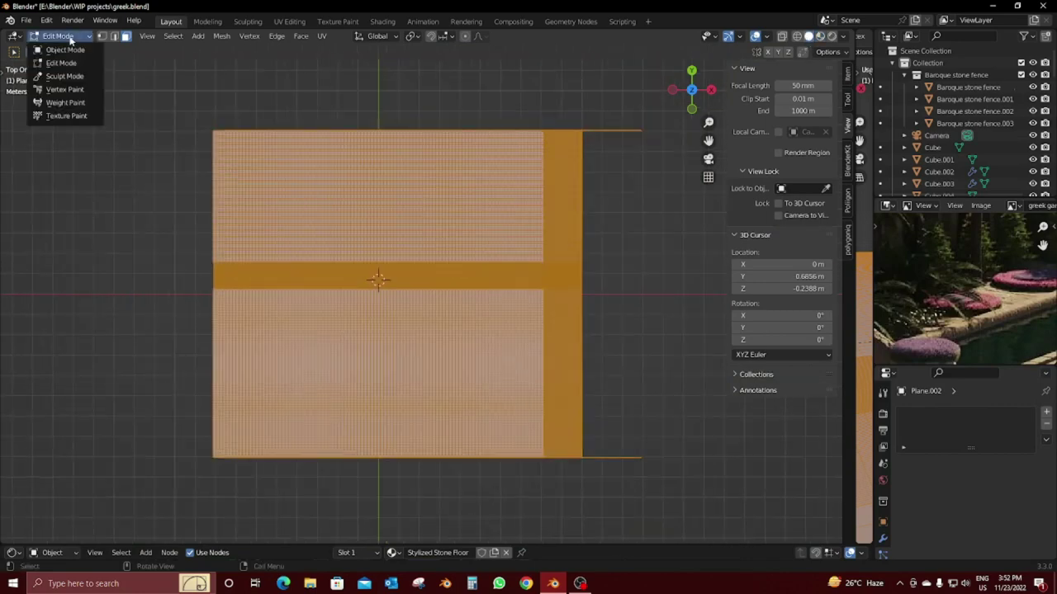
pyautogui.click(64, 102)
pyautogui.moveTo(231, 320); pyautogui.dragTo(481, 332)
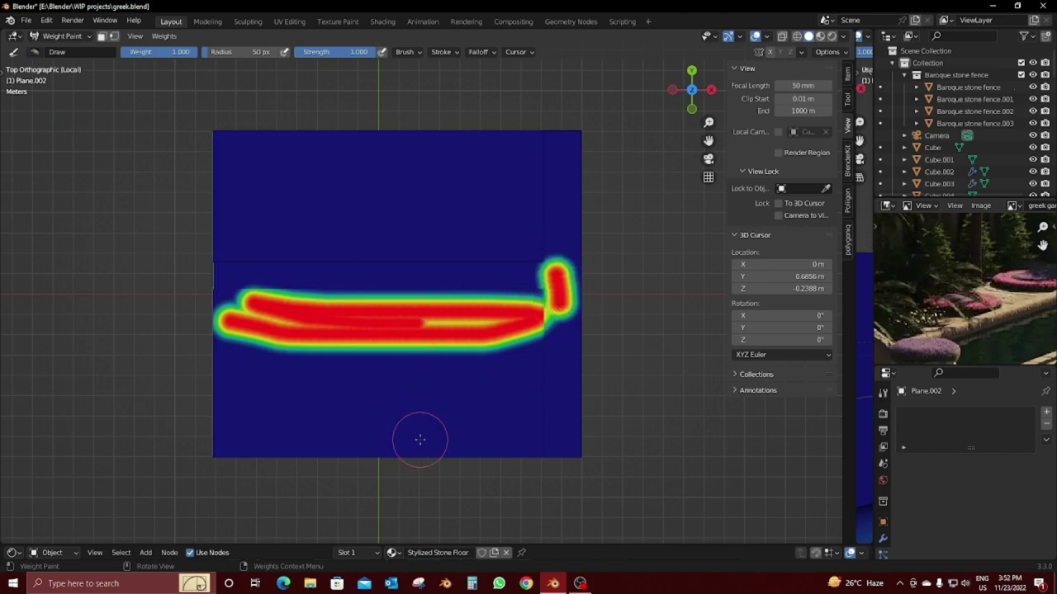
pyautogui.moveTo(419, 440); pyautogui.dragTo(229, 439)
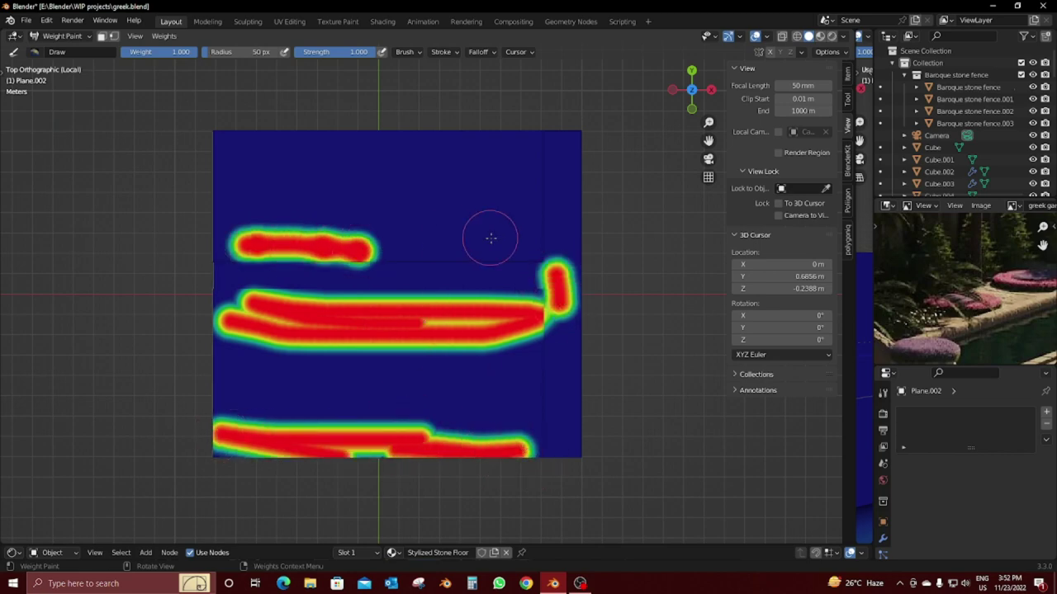
pyautogui.moveTo(499, 248); pyautogui.dragTo(355, 235)
pyautogui.moveTo(355, 235); pyautogui.dragTo(285, 120, button='middle')
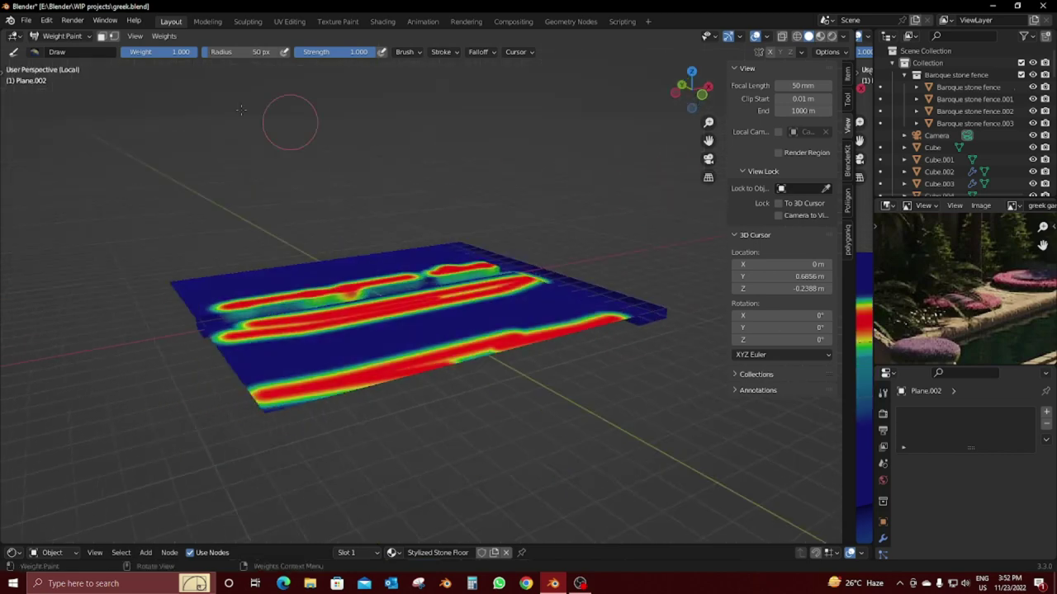
pyautogui.click(73, 37)
pyautogui.click(65, 49)
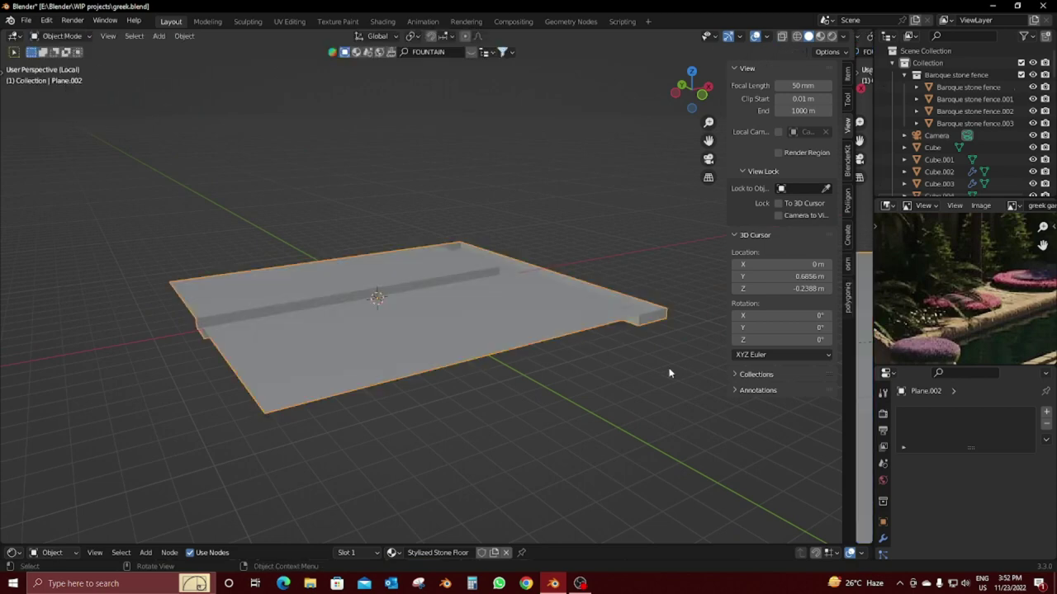
# Step: Add a Hair particle system with its density driven by the painted vertex group
pyautogui.click(1047, 411)
pyautogui.click(1012, 391)
pyautogui.scroll(-4, 979, 462)
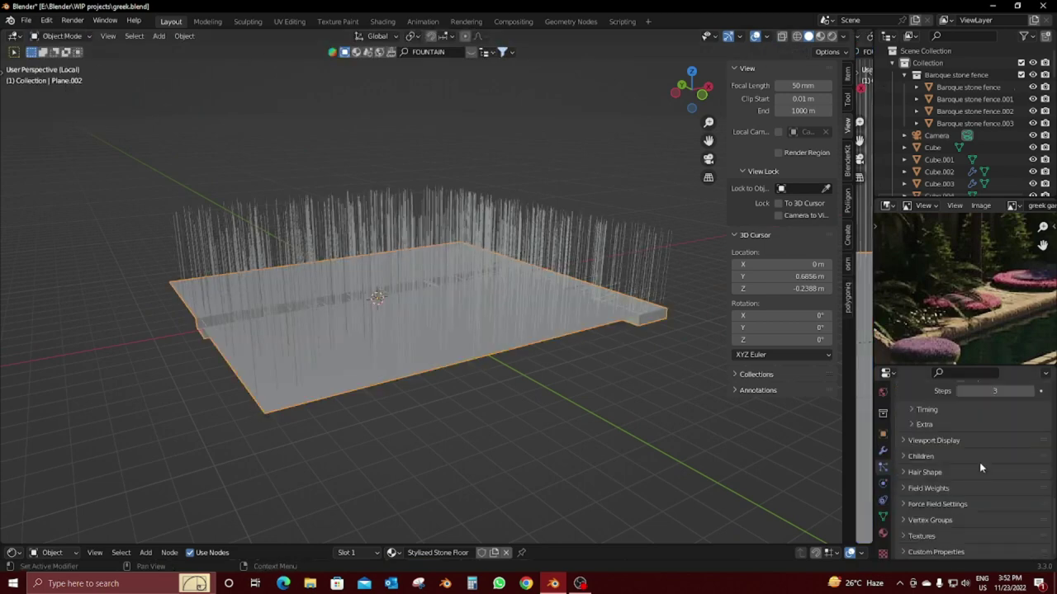
pyautogui.click(930, 520)
pyautogui.scroll(-2, 958, 496)
pyautogui.click(991, 471)
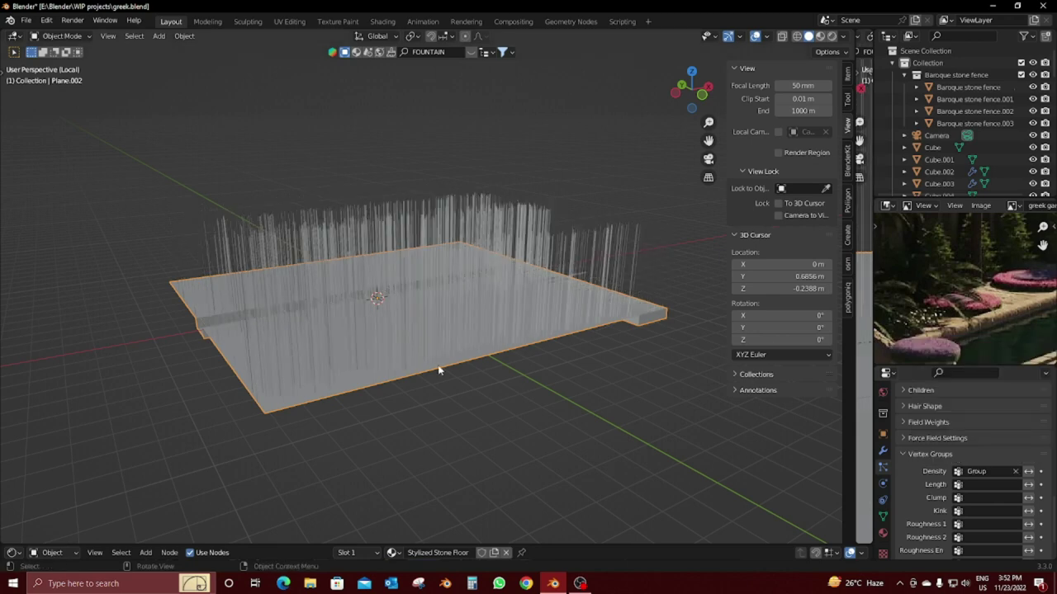
pyautogui.moveTo(438, 370); pyautogui.dragTo(479, 366, button='middle')
pyautogui.scroll(5, 955, 485)
pyautogui.scroll(2, 955, 485)
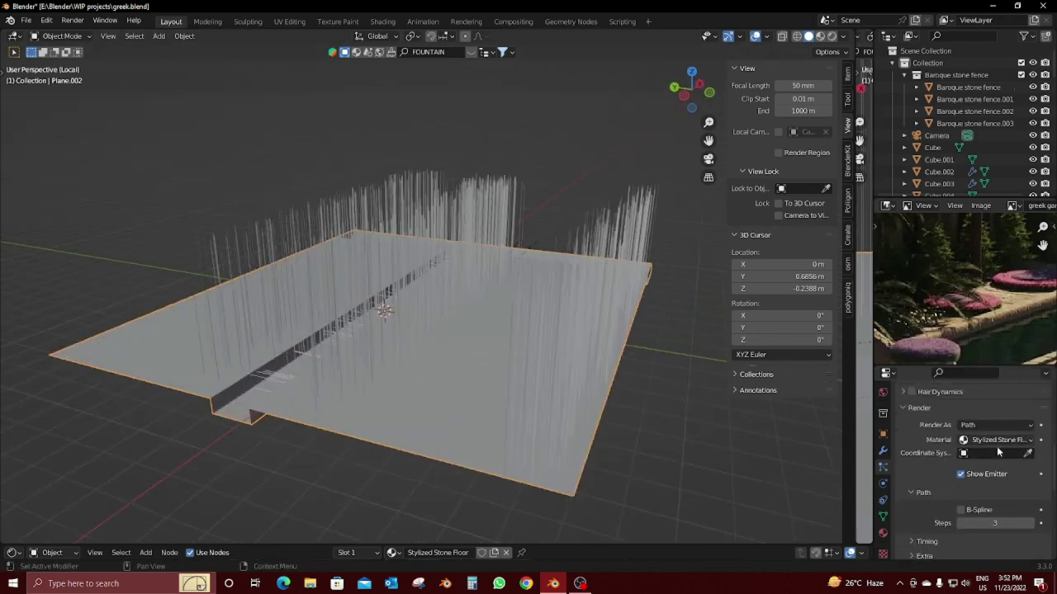
pyautogui.scroll(-2, 936, 500)
pyautogui.scroll(-2, 912, 499)
# Step: Set the hair to Render As Collection
pyautogui.click(905, 462)
pyautogui.click(905, 462)
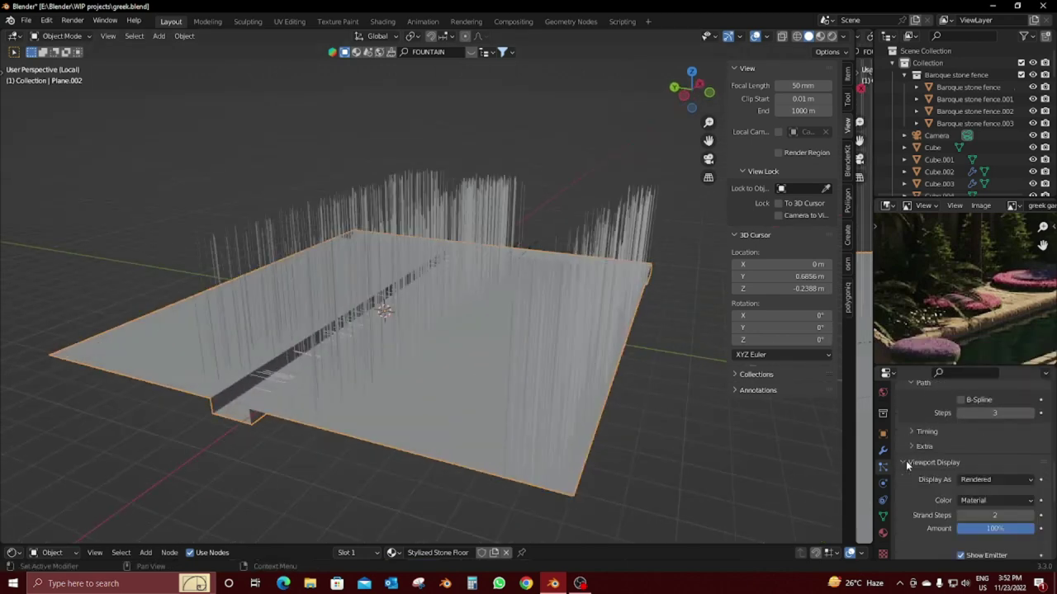
pyautogui.click(902, 493)
pyautogui.scroll(5, 974, 479)
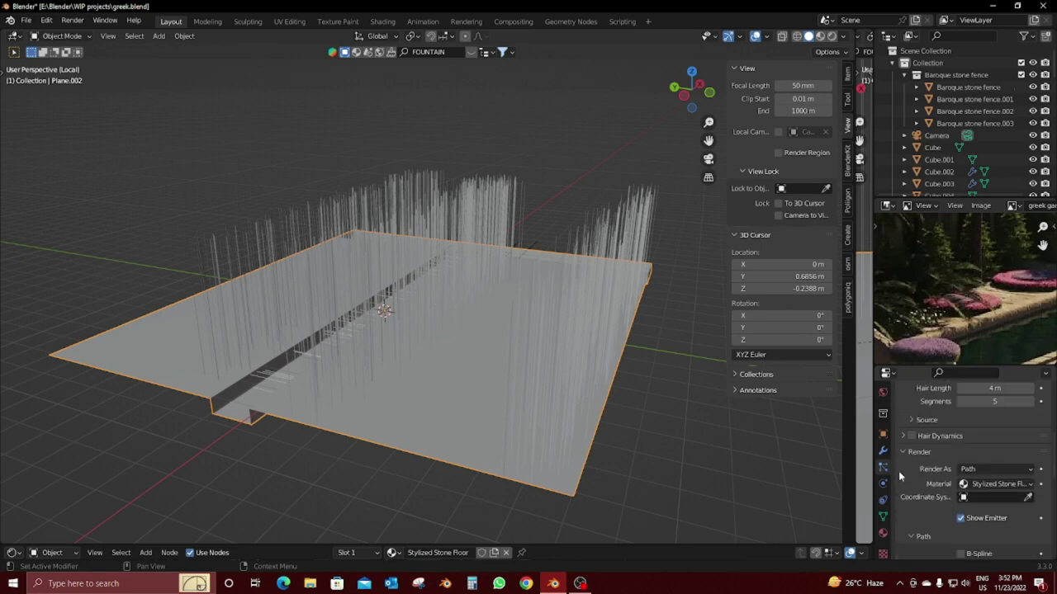
pyautogui.scroll(-2, 991, 496)
pyautogui.click(991, 470)
pyautogui.click(970, 522)
pyautogui.scroll(-2, 974, 512)
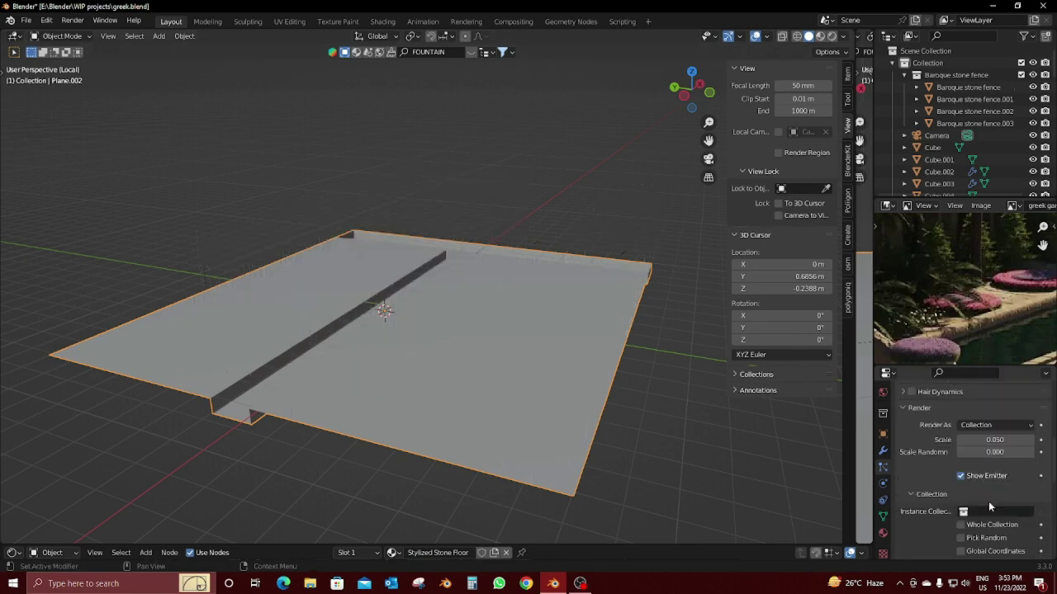
pyautogui.click(983, 511)
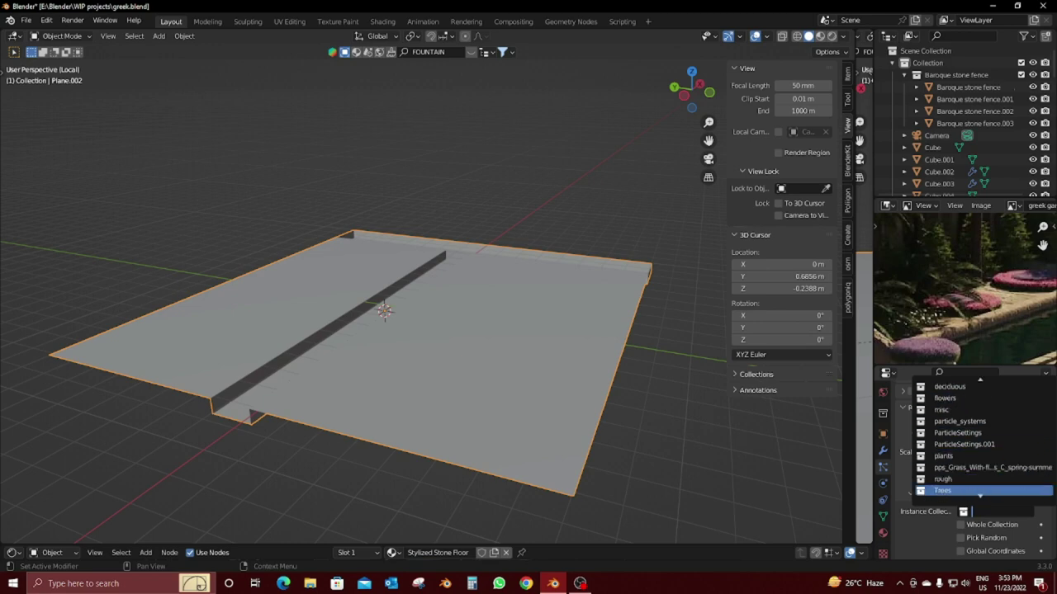
pyautogui.click(983, 490)
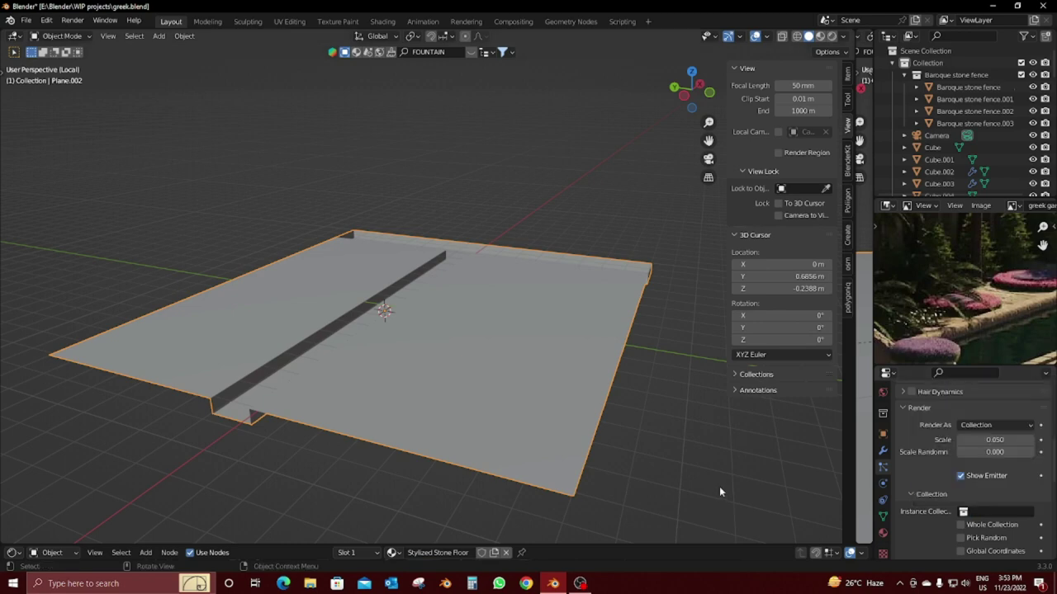
# Step: Restore the full scene and instance the misc collection on the floor plane's hair
pyautogui.press('KP_Divide')
pyautogui.click(452, 327)
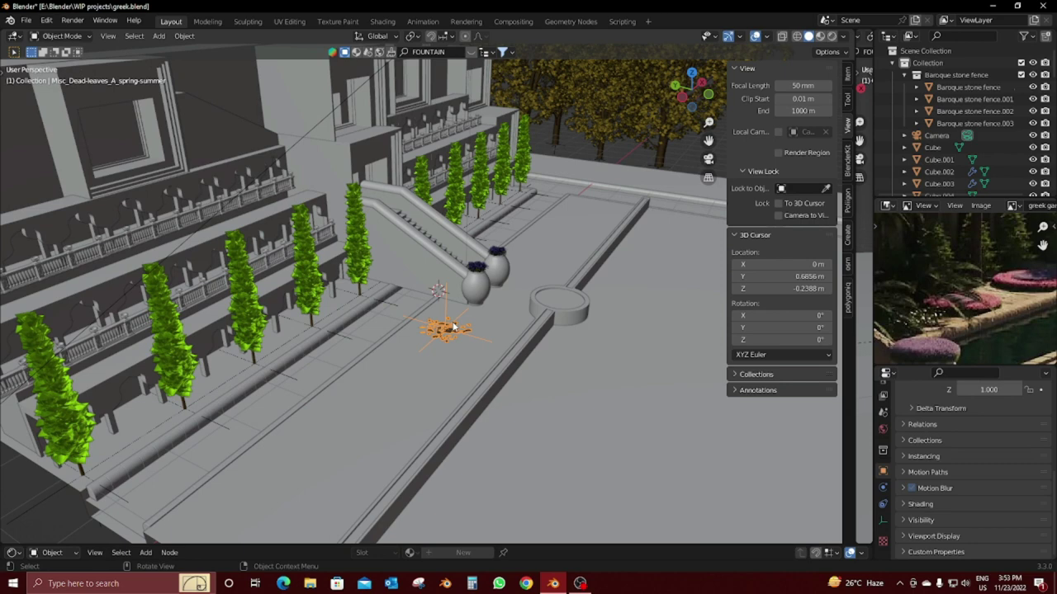
pyautogui.scroll(-3, 990, 132)
pyautogui.scroll(-5, 993, 130)
pyautogui.scroll(-5, 993, 130)
pyautogui.scroll(-2, 990, 135)
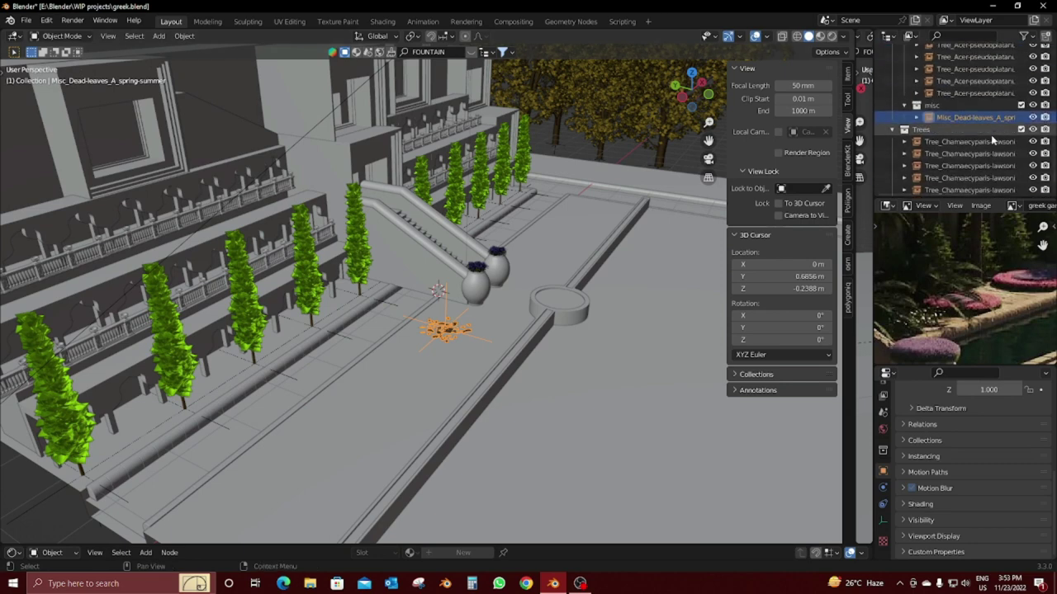
pyautogui.click(594, 422)
pyautogui.click(984, 480)
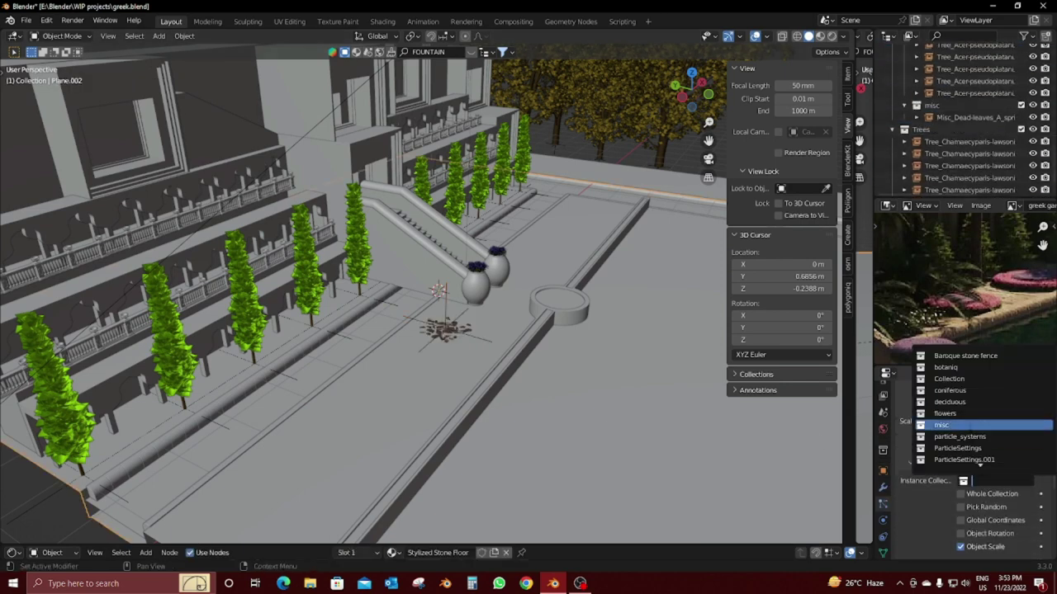
pyautogui.click(971, 426)
# Step: Change the particles' Render As setting to Object
pyautogui.moveTo(550, 415)
pyautogui.mouseDown(button='middle')
pyautogui.moveTo(454, 404)
pyautogui.moveTo(686, 435)
pyautogui.mouseUp(button='middle')
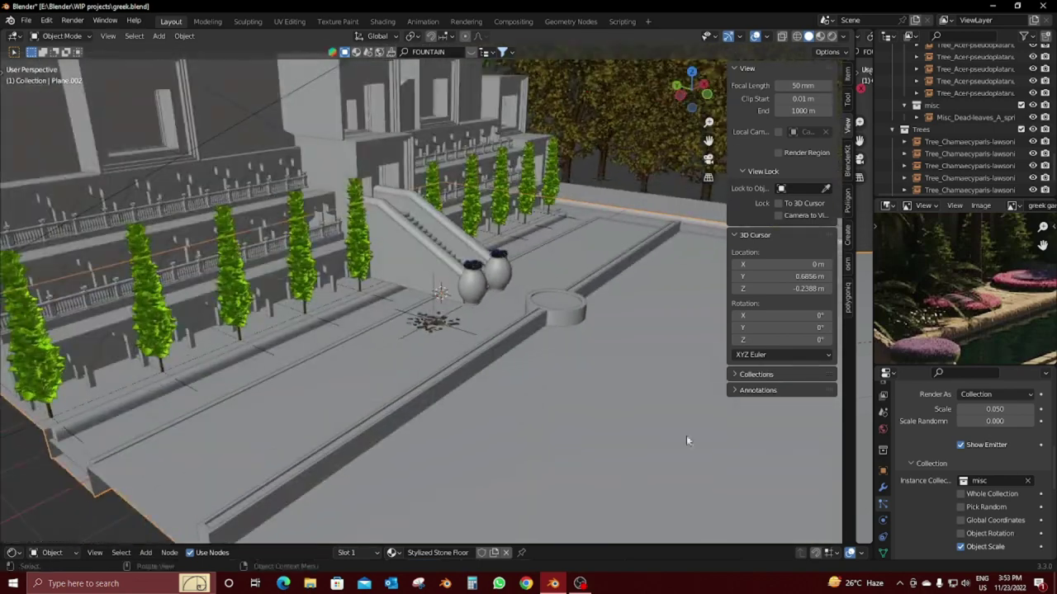
pyautogui.scroll(2, 987, 505)
pyautogui.scroll(3, 987, 505)
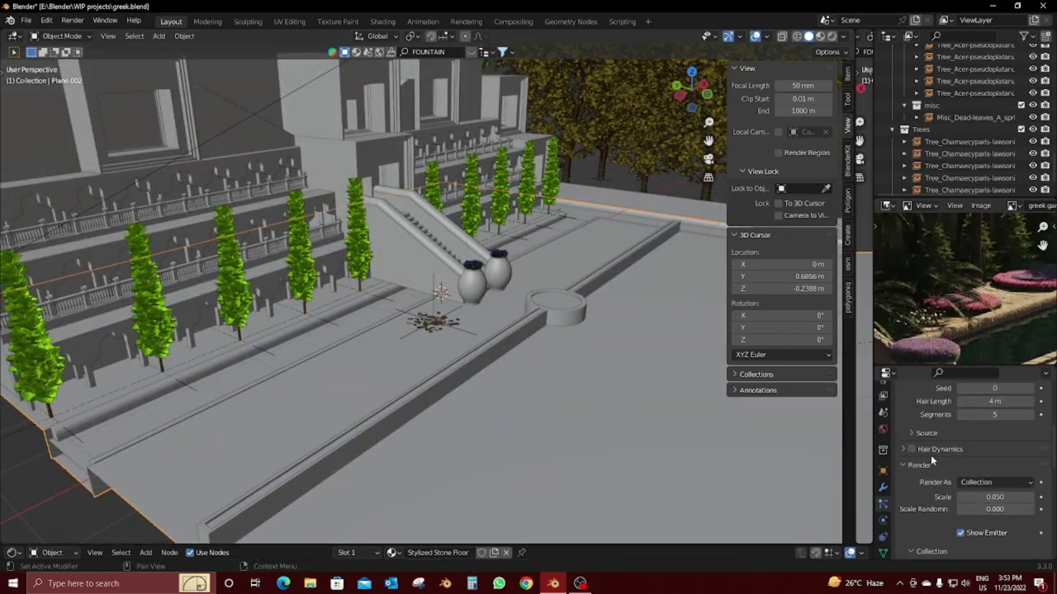
pyautogui.scroll(-5, 470, 391)
pyautogui.scroll(4, 471, 391)
pyautogui.scroll(5, 927, 465)
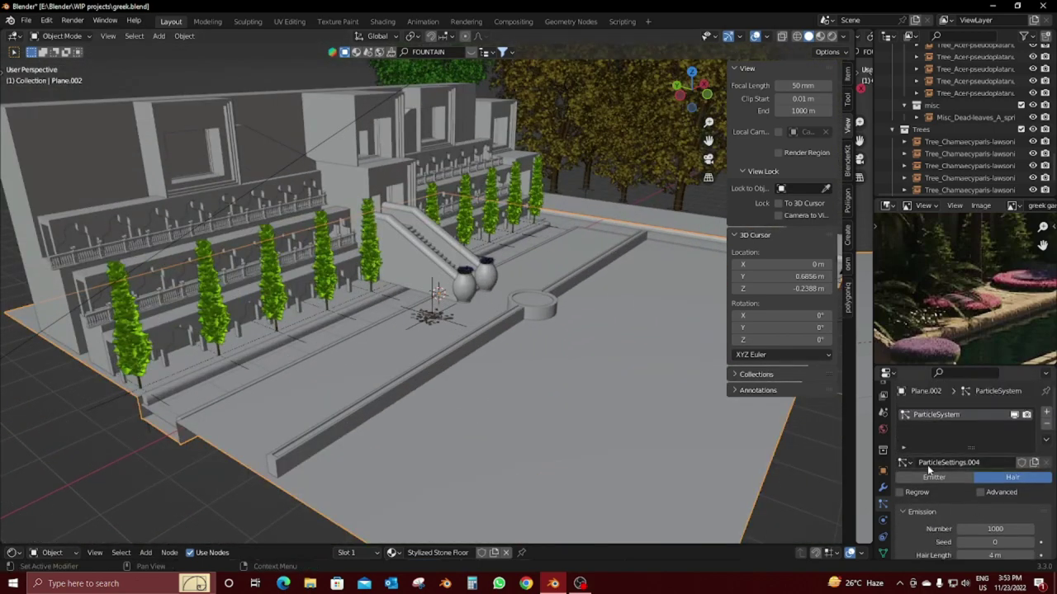
pyautogui.scroll(-4, 970, 506)
pyautogui.scroll(-4, 970, 506)
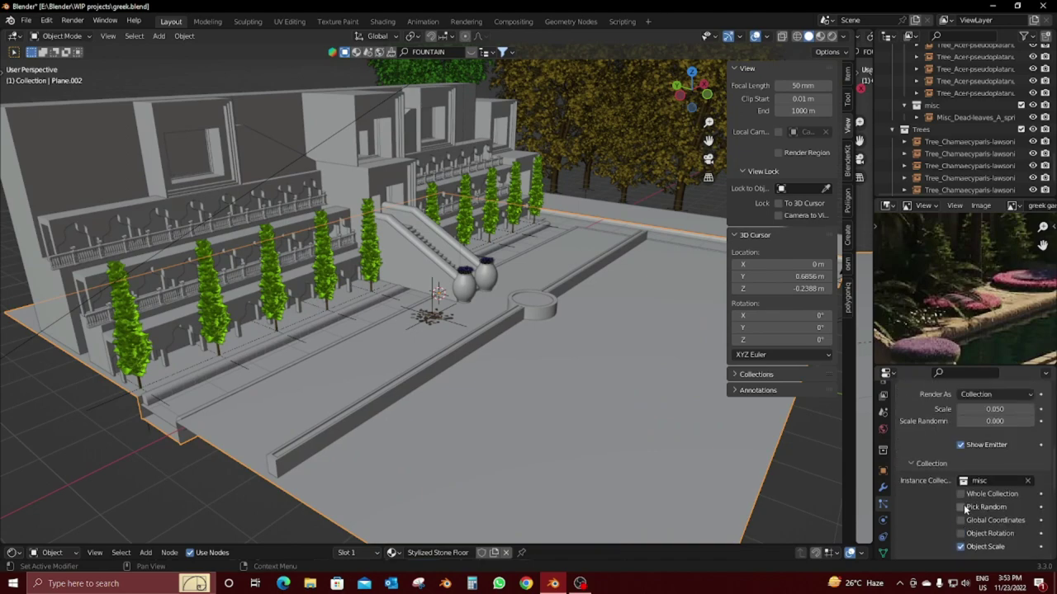
pyautogui.scroll(-4, 970, 506)
pyautogui.scroll(2, 445, 419)
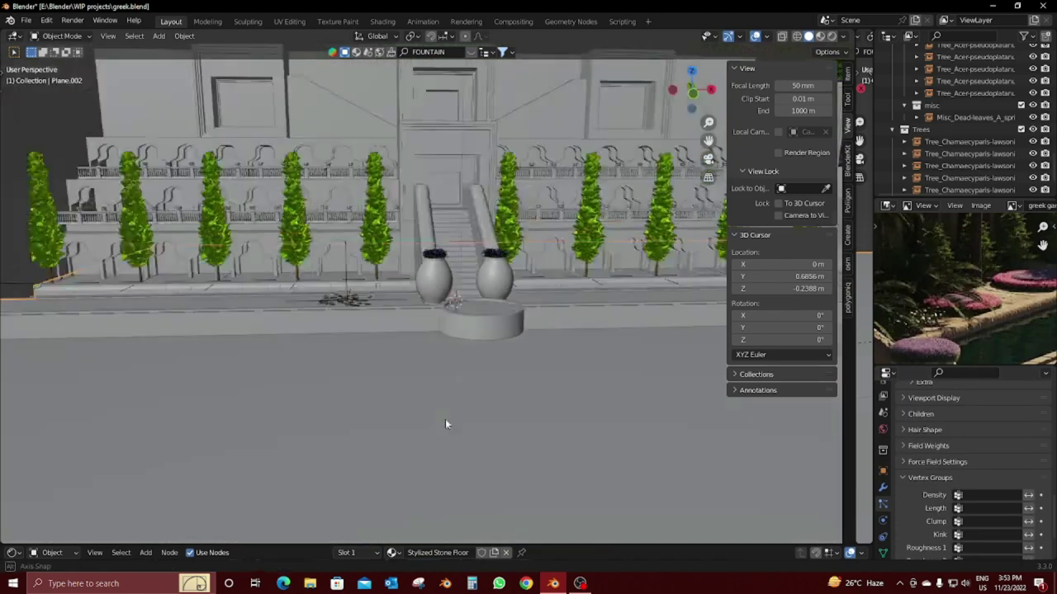
pyautogui.moveTo(445, 418)
pyautogui.mouseDown(button='middle')
pyautogui.moveTo(492, 425)
pyautogui.moveTo(492, 439)
pyautogui.mouseUp(button='middle')
pyautogui.scroll(3, 988, 516)
pyautogui.scroll(2, 988, 516)
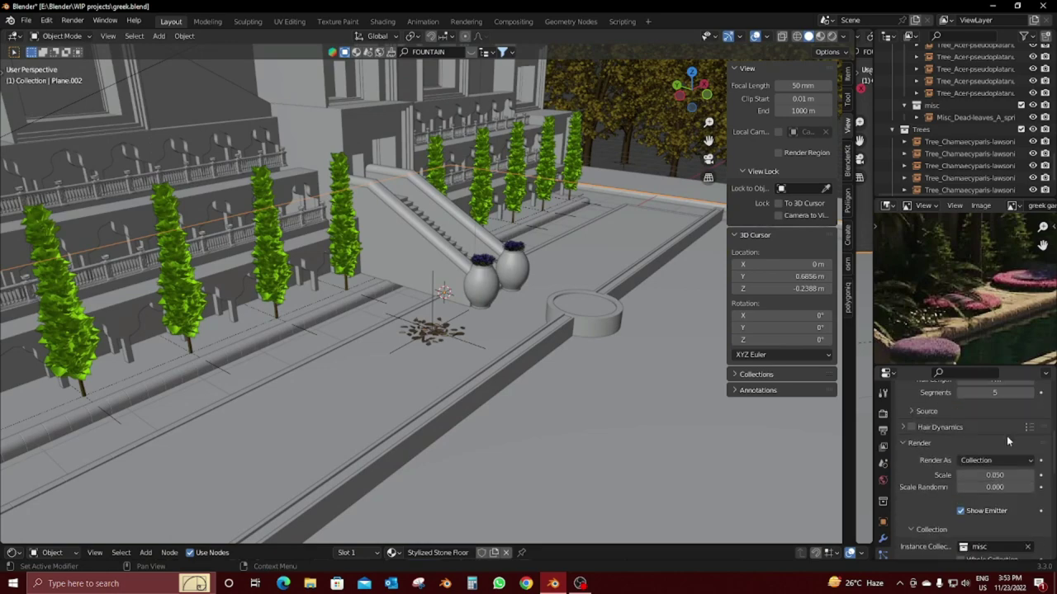
pyautogui.click(988, 462)
pyautogui.click(970, 501)
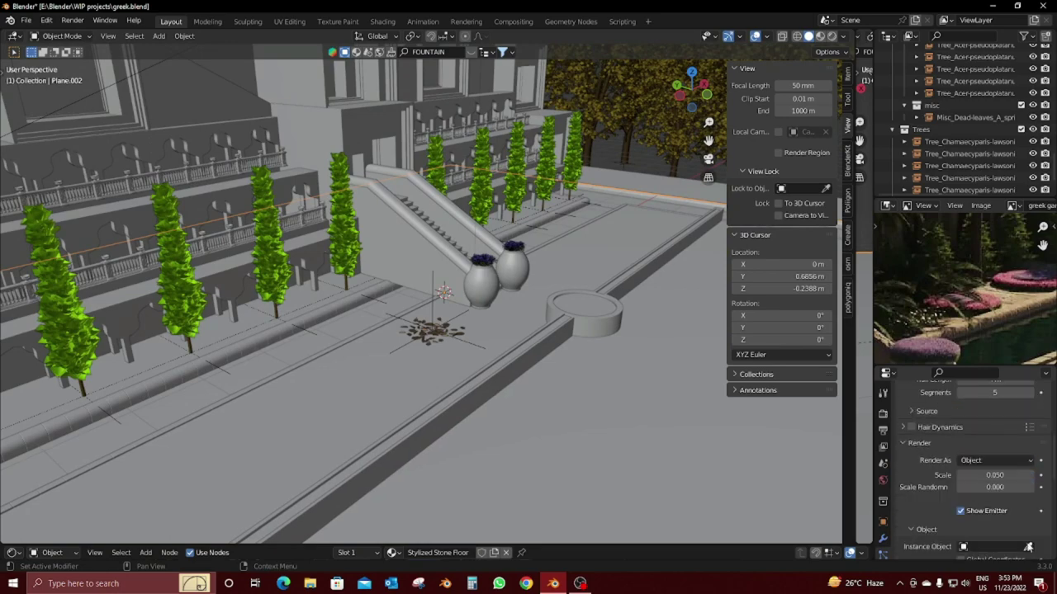
# Step: Select the ground plane and save the blend file
pyautogui.scroll(-5, 488, 385)
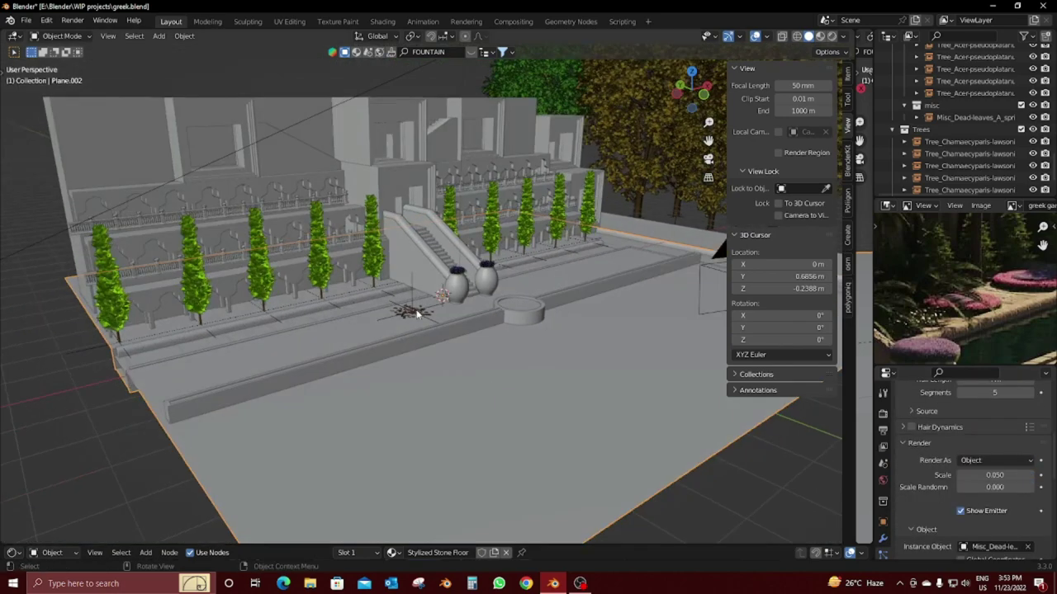
pyautogui.click(434, 351)
pyautogui.hotkey('ctrl', 's')
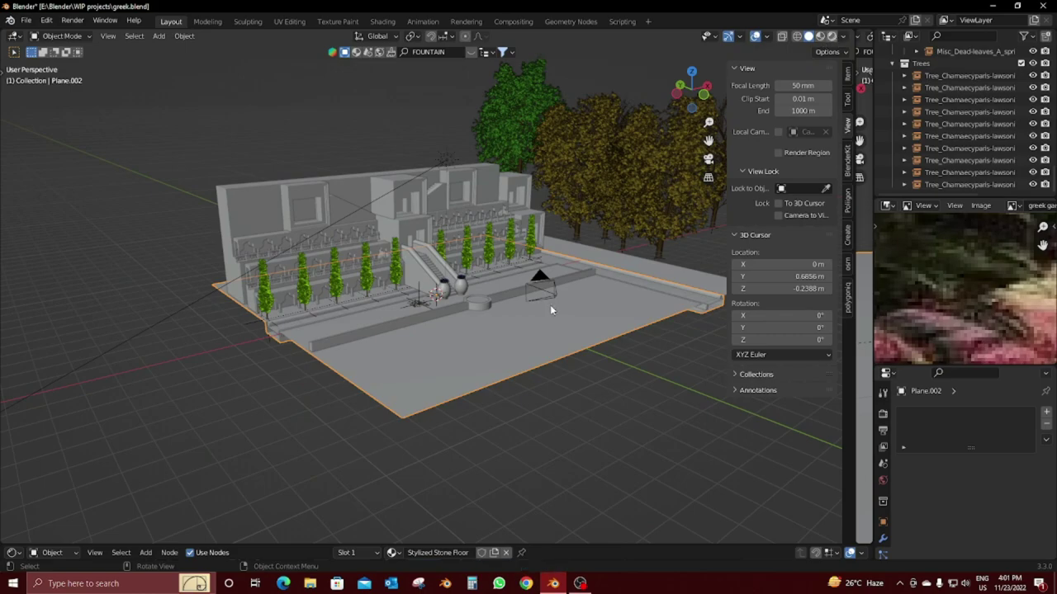
# Step: Switch the viewport to Rendered shading and orbit down toward the fountain
pyautogui.press('z')
pyautogui.click(597, 300)
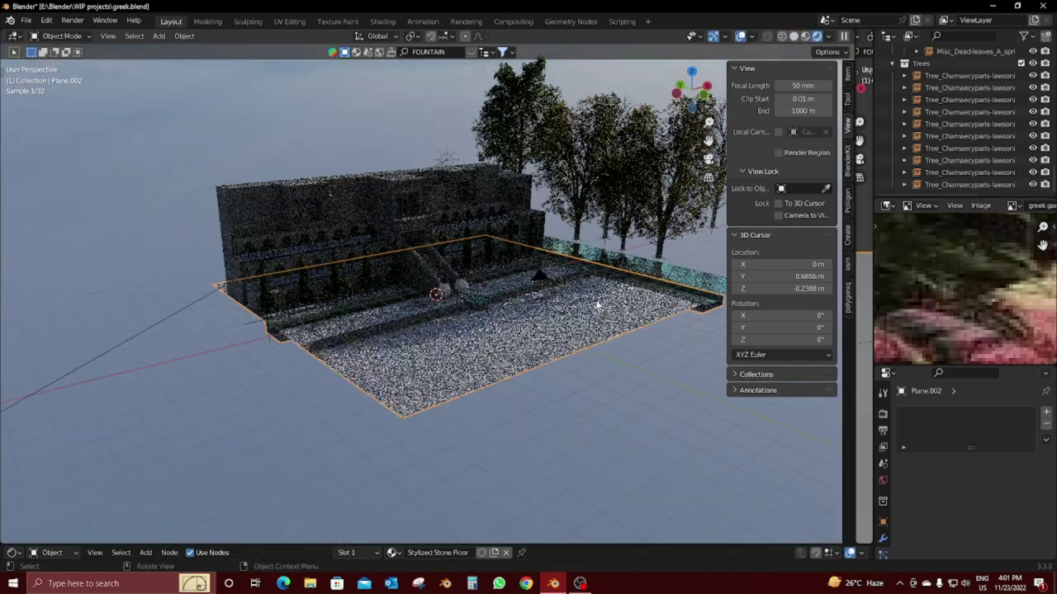
pyautogui.scroll(2, 597, 306)
pyautogui.moveTo(597, 306)
pyautogui.mouseDown(button='middle')
pyautogui.moveTo(529, 360)
pyautogui.moveTo(570, 300)
pyautogui.moveTo(421, 356)
pyautogui.moveTo(379, 393)
pyautogui.mouseUp(button='middle')
pyautogui.scroll(4, 529, 360)
pyautogui.scroll(-4, 528, 360)
pyautogui.scroll(3, 570, 300)
pyautogui.scroll(2, 421, 357)
pyautogui.scroll(2, 379, 393)
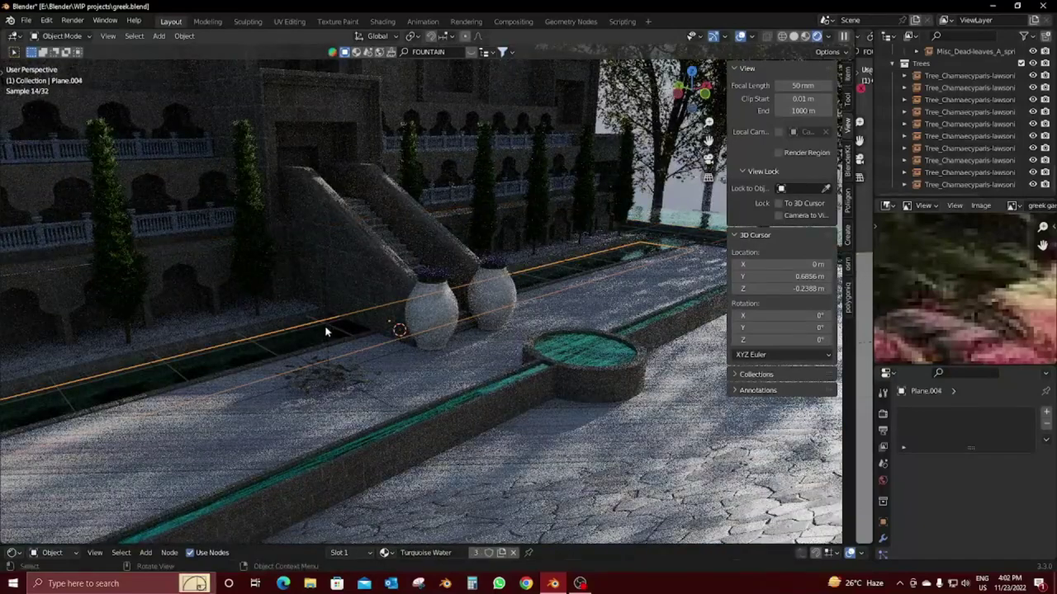
# Step: Lower the dead-leaves pile onto the floor and make two copies along X
pyautogui.click(325, 329)
pyautogui.press('g')
pyautogui.press('z')
pyautogui.click(378, 378)
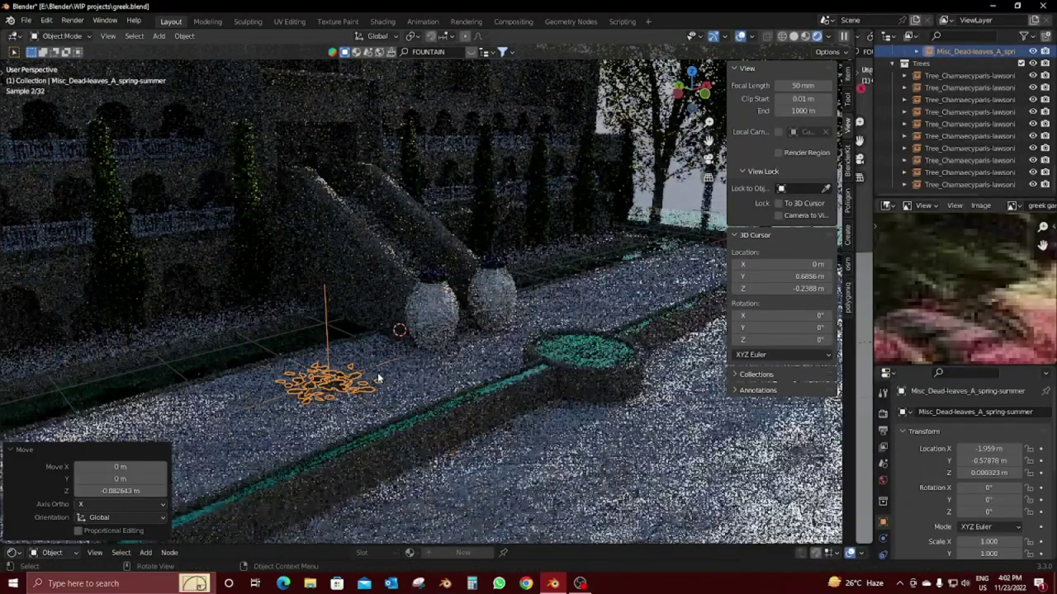
pyautogui.hotkey('shift', 'd')
pyautogui.press('x')
pyautogui.click(511, 388)
pyautogui.hotkey('shift', 'd')
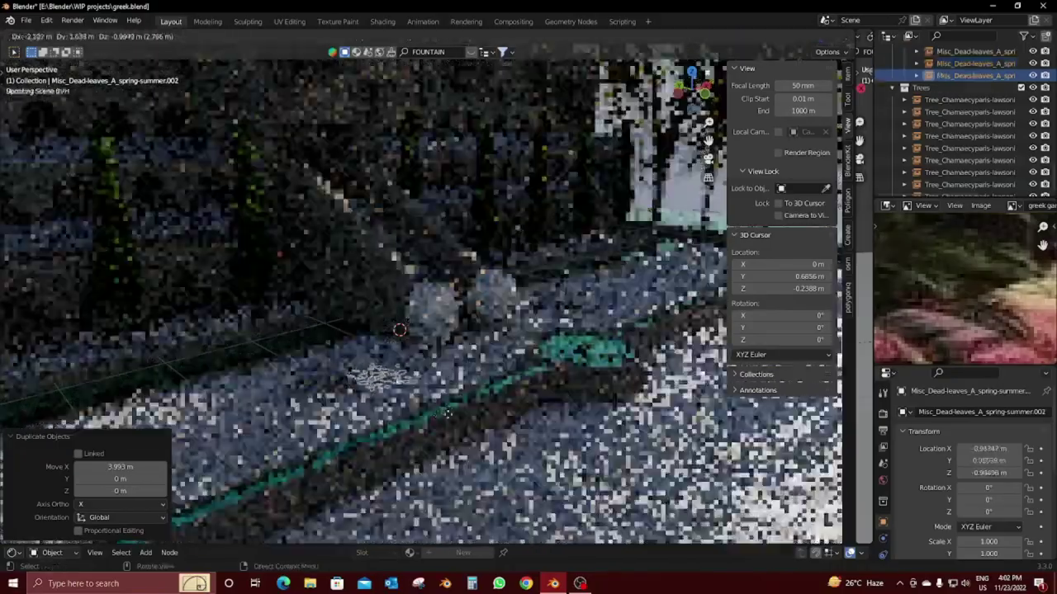
pyautogui.press('x')
pyautogui.click(446, 409)
# Step: Rotate one leaves copy around Z and shrink it to 0.811 scale
pyautogui.press('r')
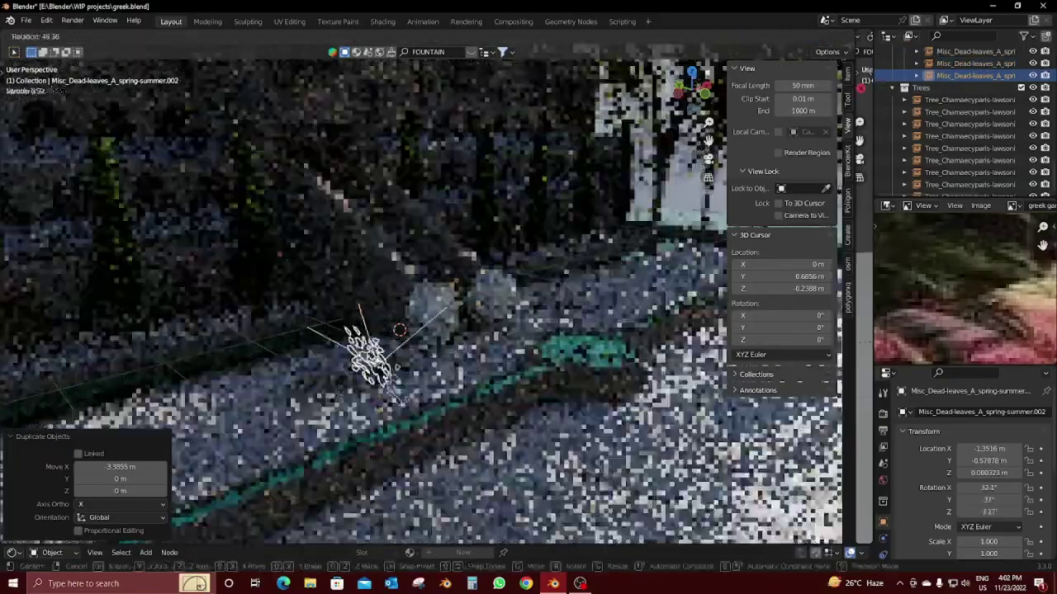
pyautogui.press('z')
pyautogui.click(496, 339)
pyautogui.press('s')
pyautogui.click(573, 365)
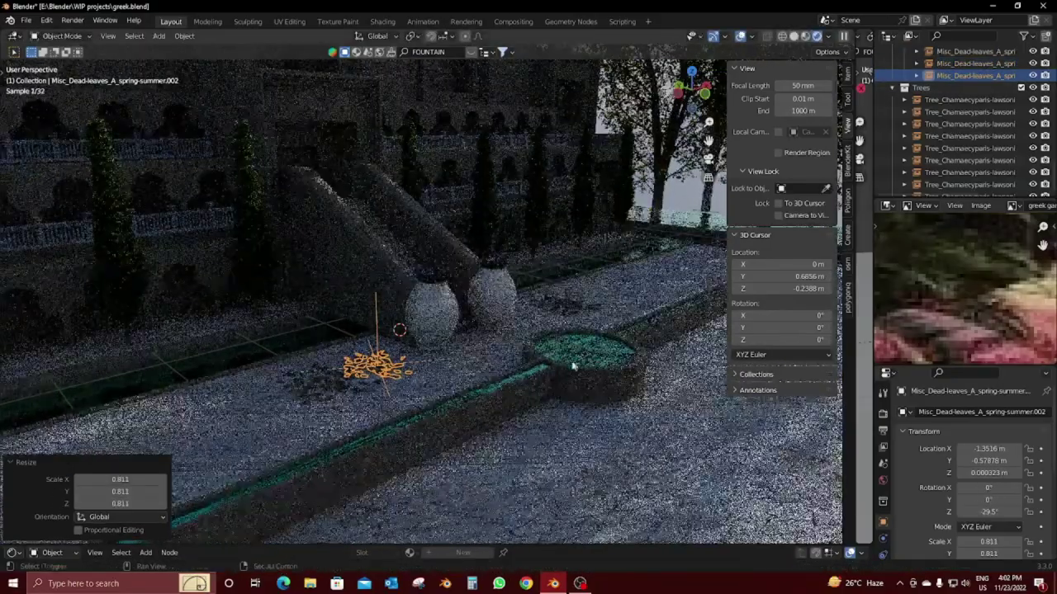
pyautogui.moveTo(574, 366); pyautogui.dragTo(569, 339, button='middle')
# Step: Move the other leaves copy further left along X, then deselect it
pyautogui.click(566, 323)
pyautogui.press('g')
pyautogui.press('y')
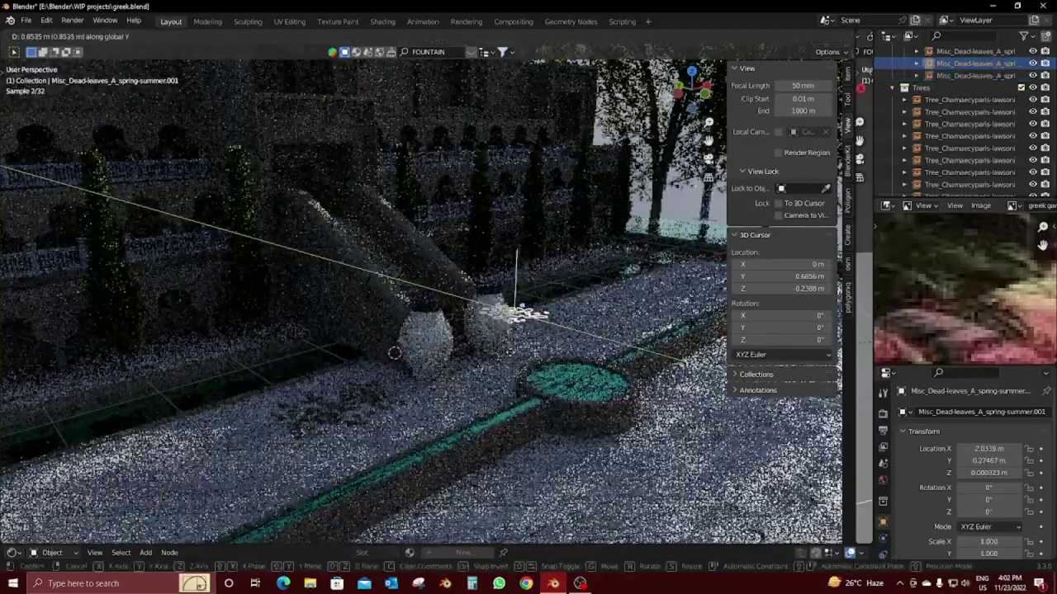
pyautogui.press('x')
pyautogui.press('Return')
pyautogui.press('r')
pyautogui.press('r')
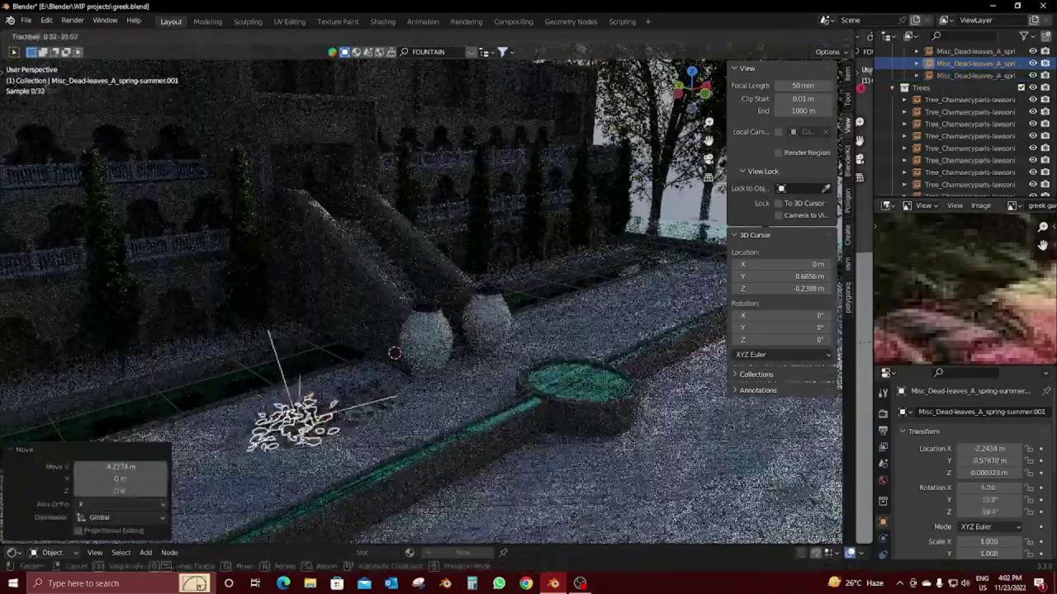
pyautogui.press('Escape')
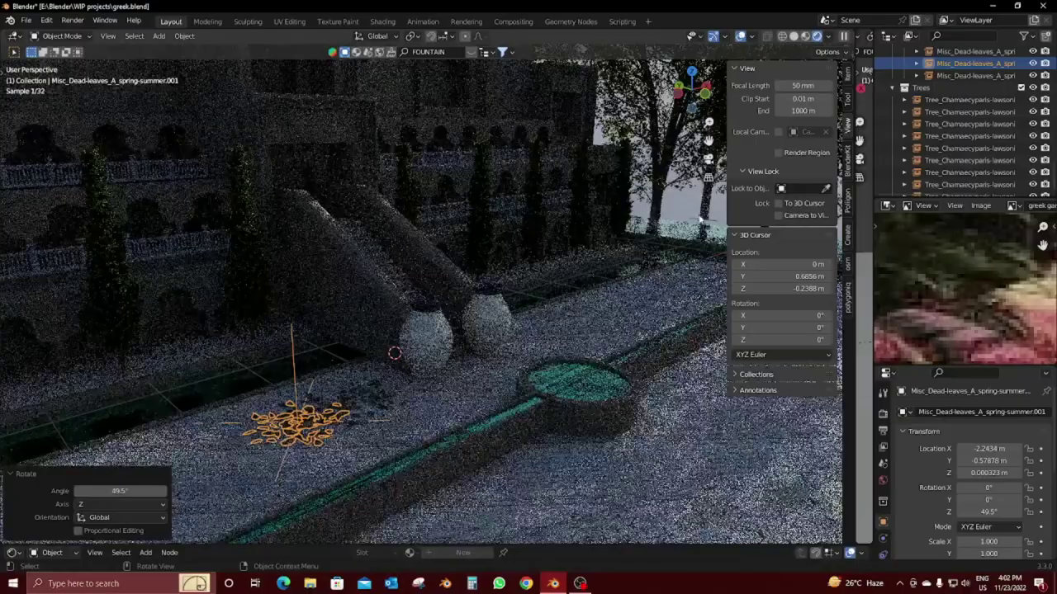
pyautogui.click(626, 240)
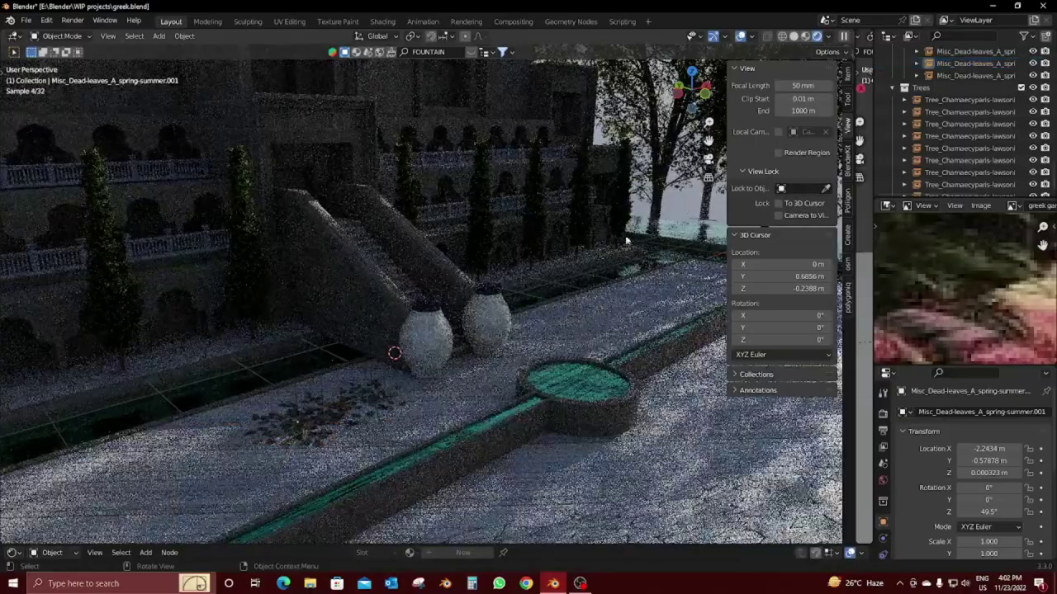
# Step: Copy pool-edge strip Cube.008 3.1681 m along X
pyautogui.scroll(5, 625, 241)
pyautogui.moveTo(626, 240)
pyautogui.mouseDown(button='middle')
pyautogui.moveTo(445, 301)
pyautogui.moveTo(441, 353)
pyautogui.moveTo(382, 347)
pyautogui.mouseUp(button='middle')
pyautogui.click(441, 304)
pyautogui.press('x')
pyautogui.click(442, 301)
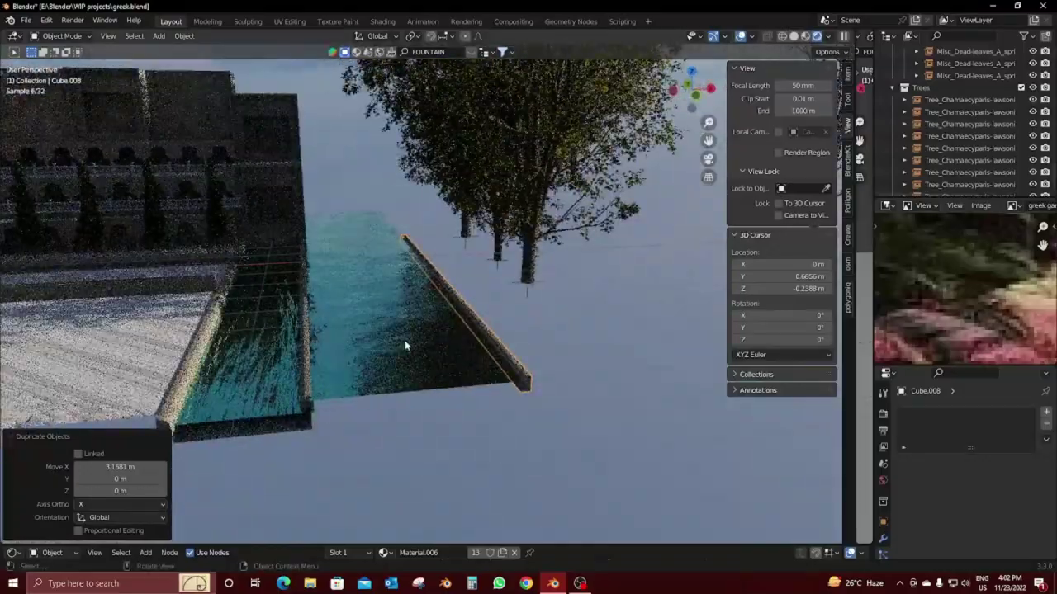
# Step: Offset another copy of the pool edge piece along X
pyautogui.hotkey('shift', 'd')
pyautogui.press('x')
pyautogui.moveTo(511, 347); pyautogui.dragTo(488, 339, button='middle')
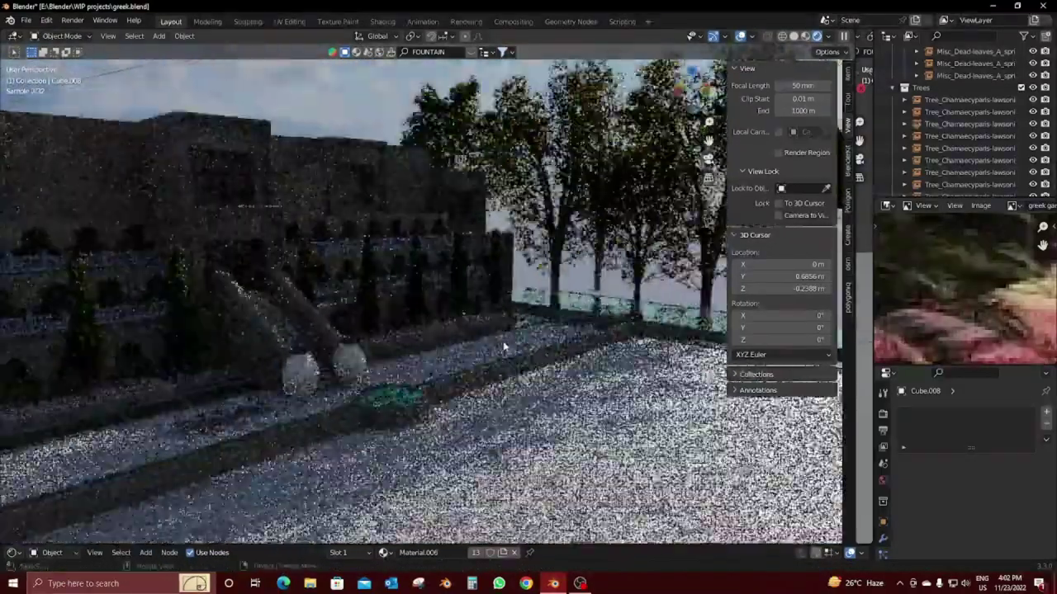
# Step: Reframe the camera shot on the stairway vases, leaf pile and fountain, then hide overlays
pyautogui.press('KP_0')
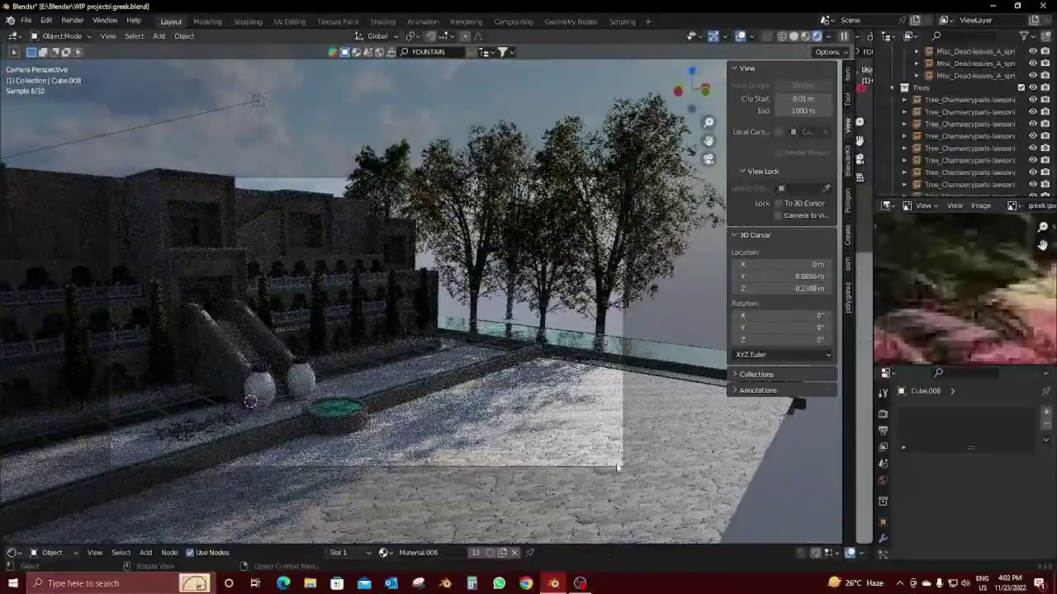
pyautogui.click(622, 314)
pyautogui.moveTo(336, 316)
pyautogui.mouseDown(button='middle')
pyautogui.moveTo(690, 388)
pyautogui.moveTo(554, 375)
pyautogui.mouseUp(button='middle')
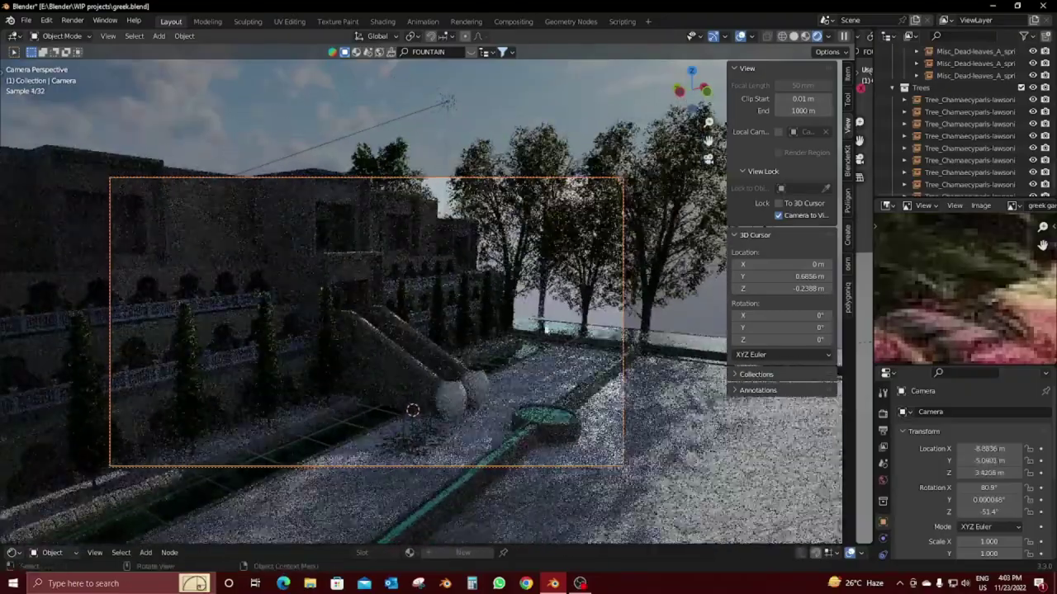
pyautogui.click(580, 248)
pyautogui.click(784, 216)
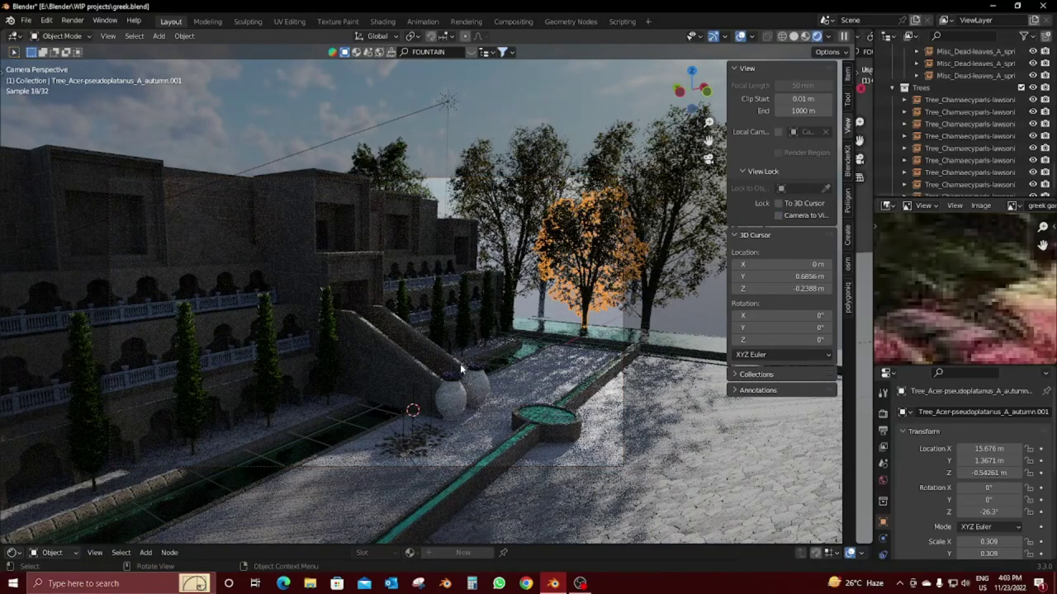
pyautogui.click(741, 38)
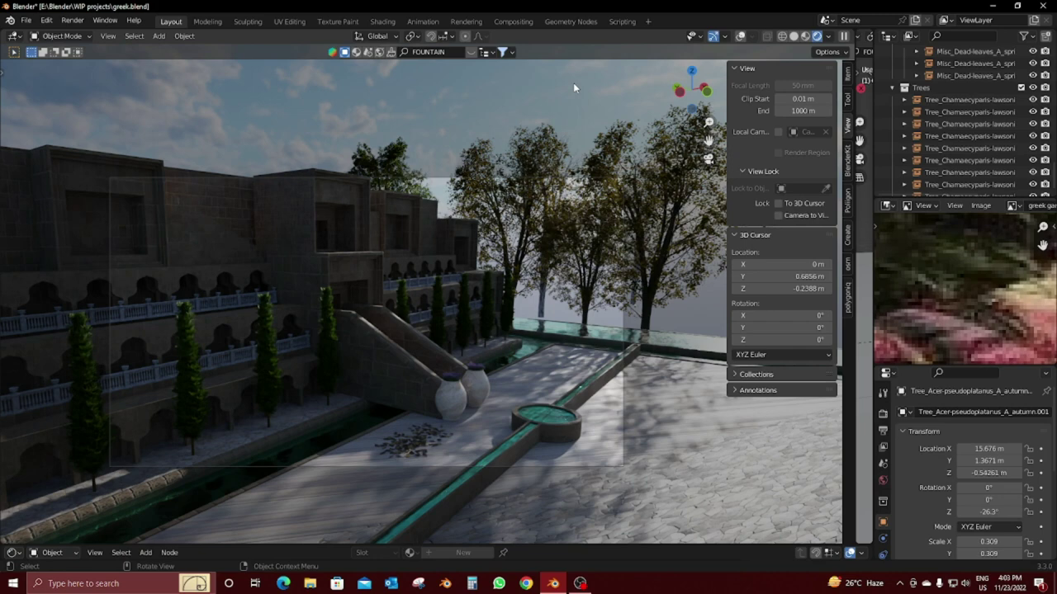
# Step: Isolate ground plane Plane.002 in local view and enter Edit Mode on it
pyautogui.click(725, 473)
pyautogui.press('KP_Decimal')
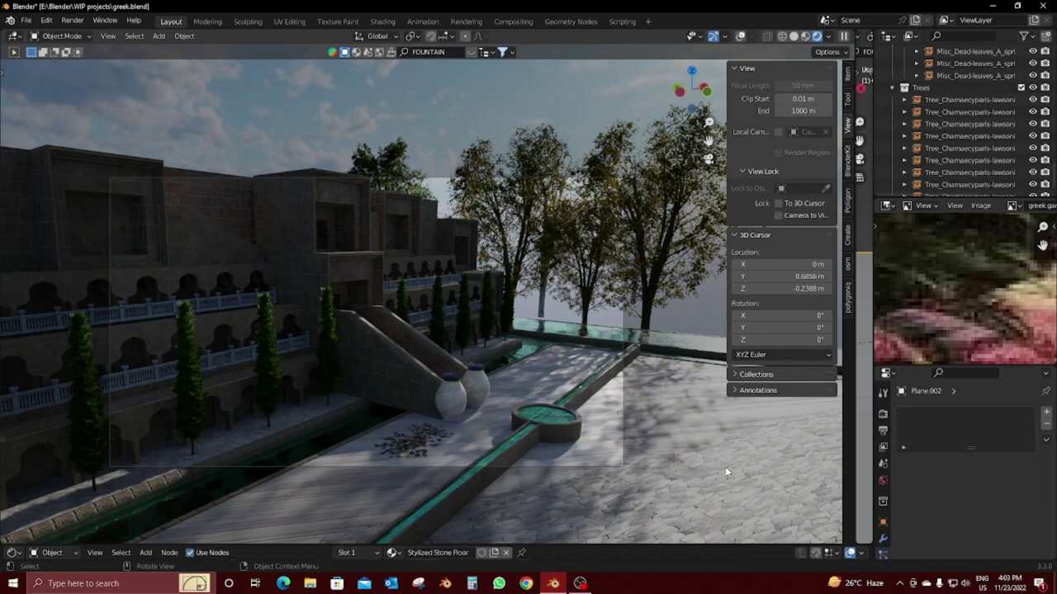
pyautogui.press('KP_Divide')
pyautogui.press('KP_7')
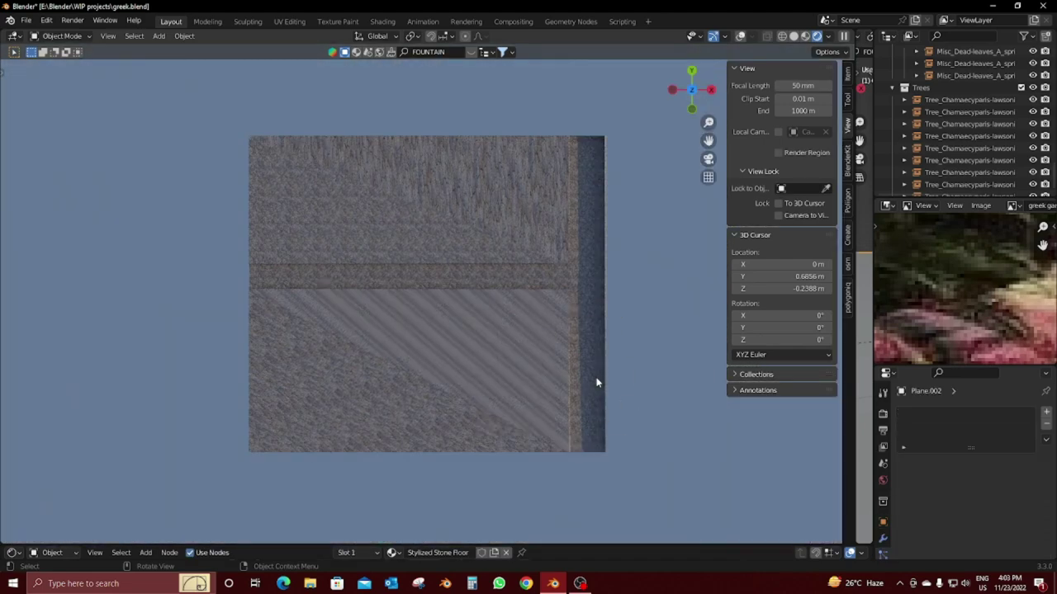
pyautogui.press('Tab')
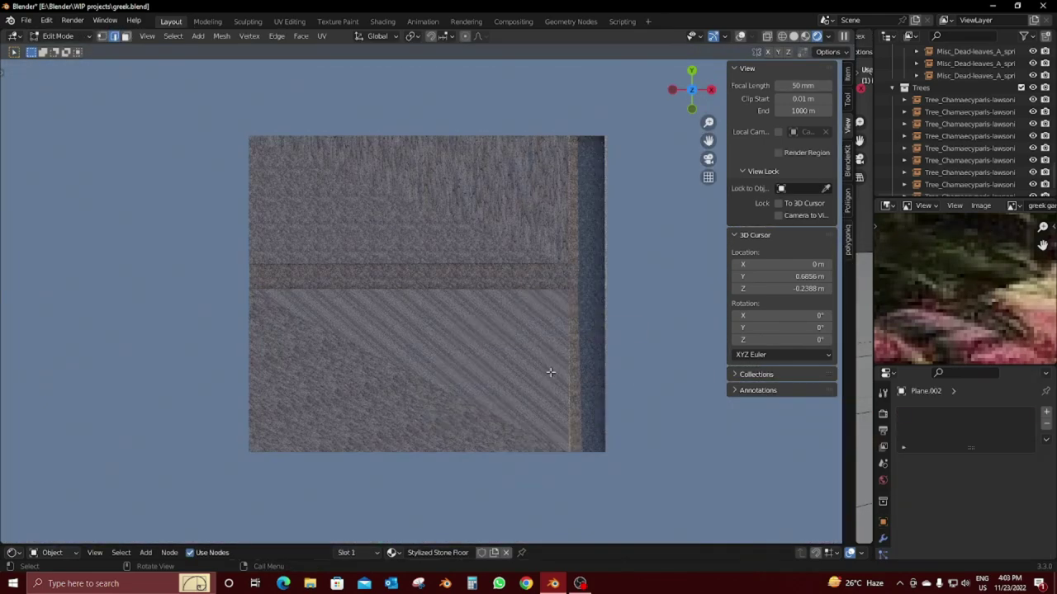
pyautogui.press('Tab')
pyautogui.moveTo(549, 372); pyautogui.dragTo(766, 108, button='middle')
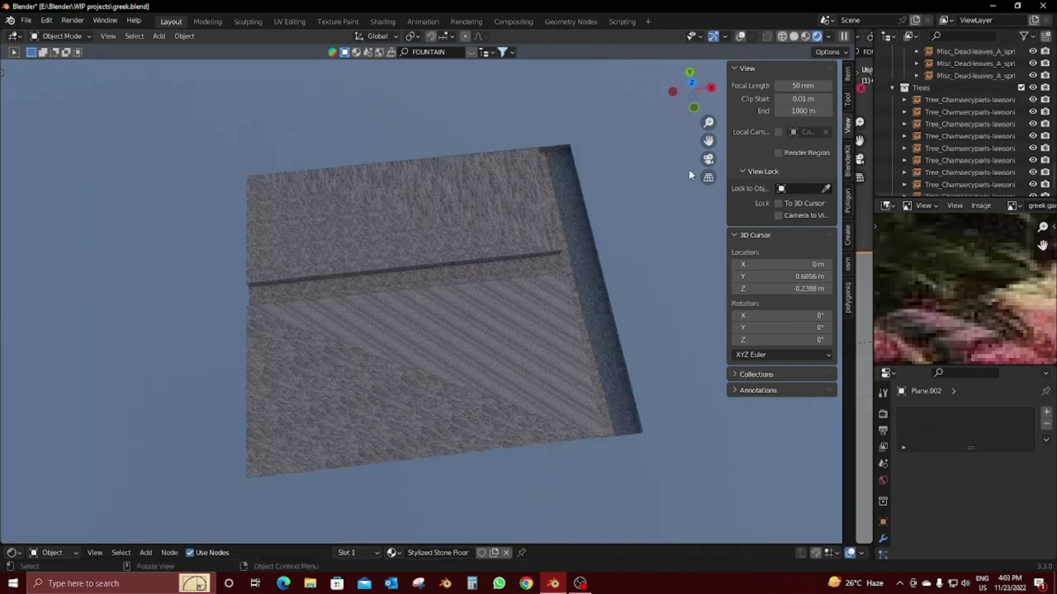
pyautogui.hotkey('shift', 'z')
pyautogui.press('KP_8')
pyautogui.press('KP_8')
pyautogui.press('KP_8')
pyautogui.press('`')
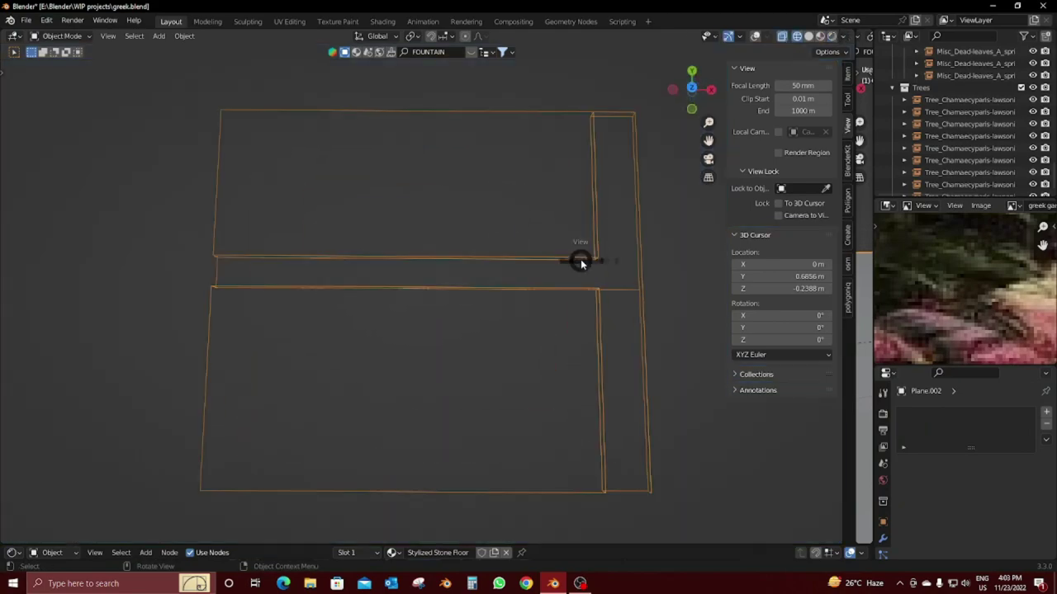
pyautogui.press('Tab')
pyautogui.click(808, 35)
pyautogui.moveTo(512, 264); pyautogui.dragTo(553, 276, button='middle')
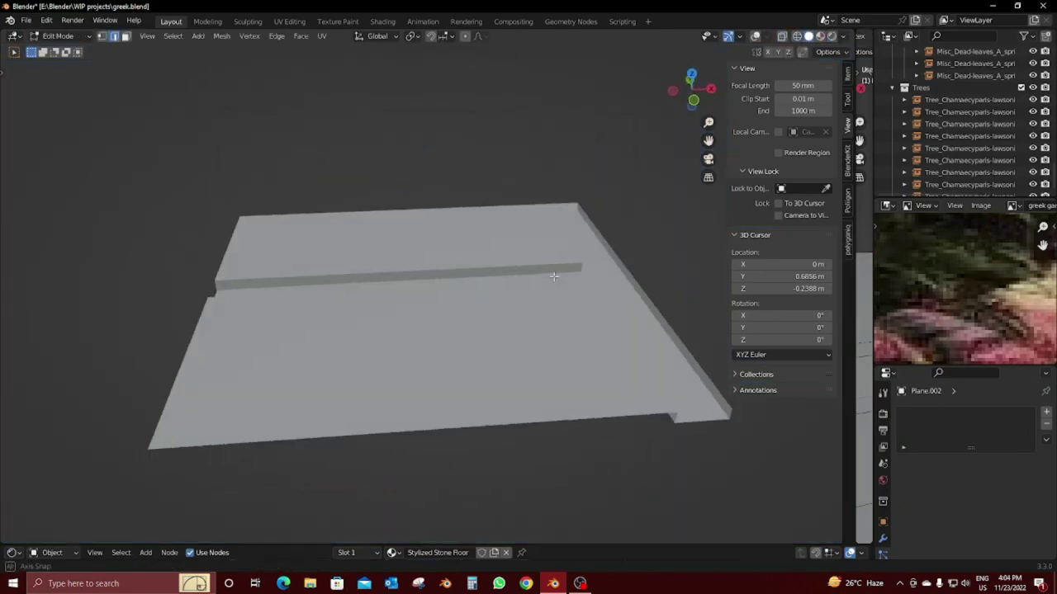
pyautogui.click(753, 36)
# Step: UV-project all floor faces from the top view with Scale to Bounds off
pyautogui.press('a')
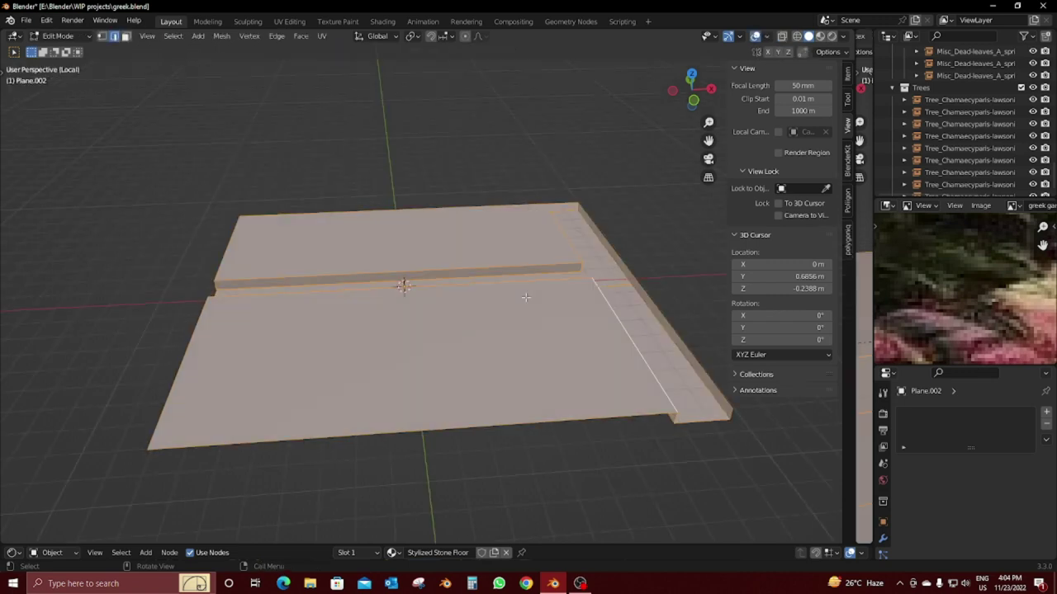
pyautogui.press('KP_7')
pyautogui.press('u')
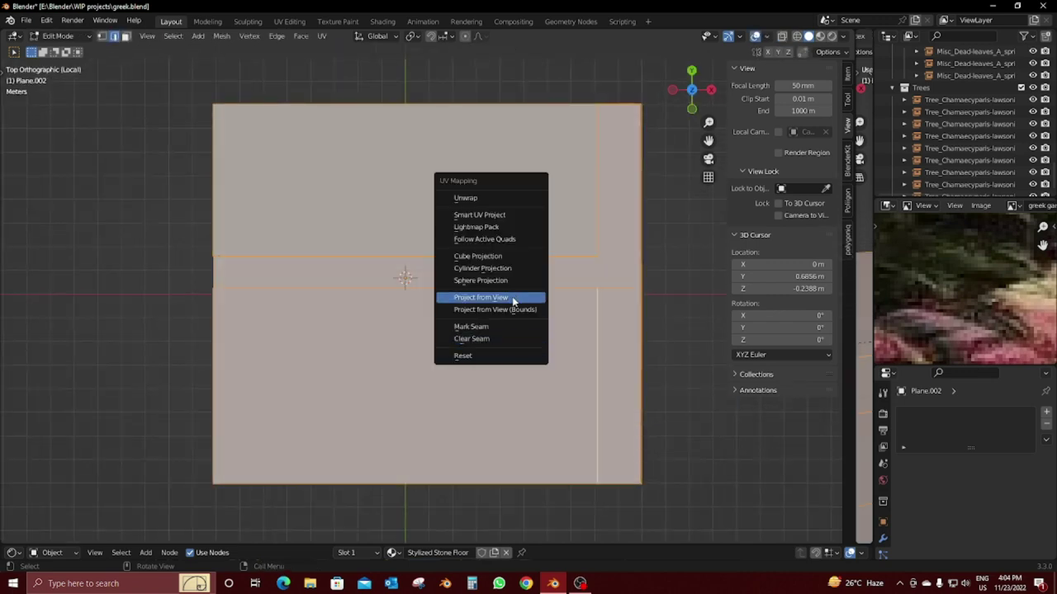
pyautogui.click(525, 310)
pyautogui.click(819, 36)
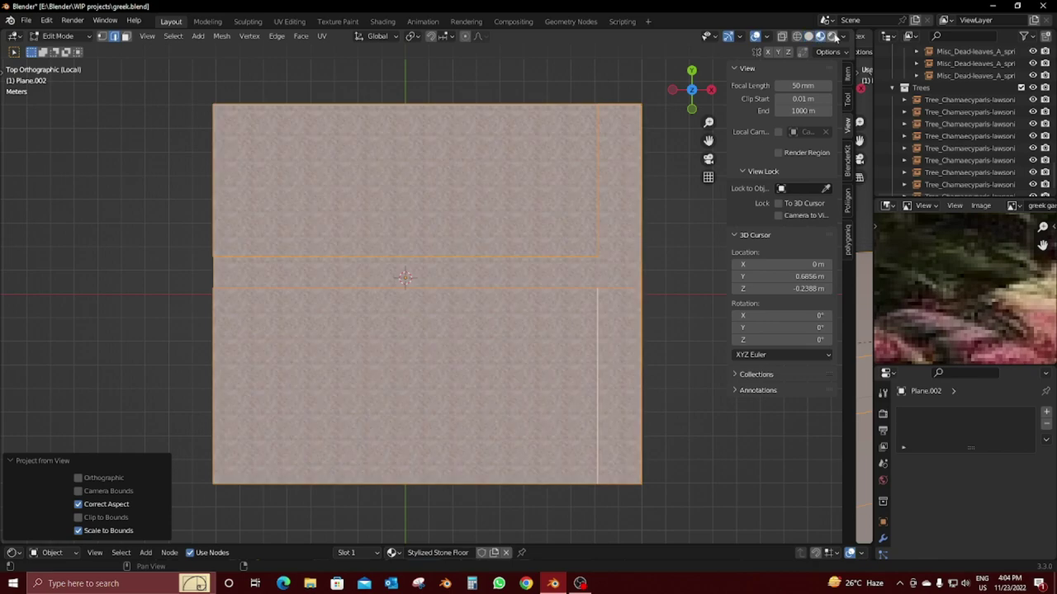
pyautogui.click(832, 36)
pyautogui.press('u')
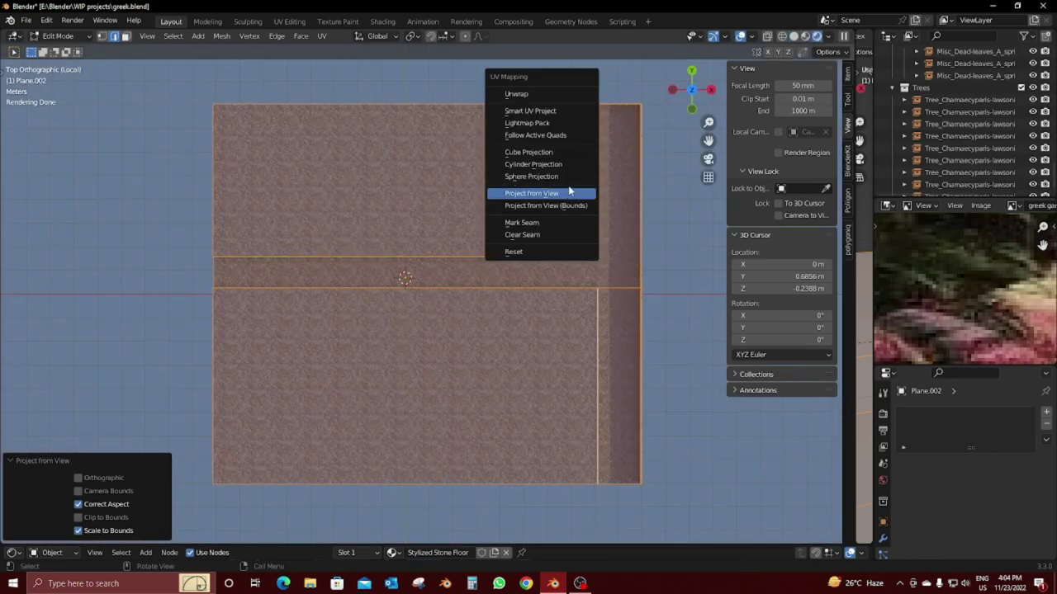
pyautogui.click(576, 200)
pyautogui.press('u')
pyautogui.click(525, 229)
pyautogui.moveTo(525, 230); pyautogui.dragTo(543, 187, button='middle')
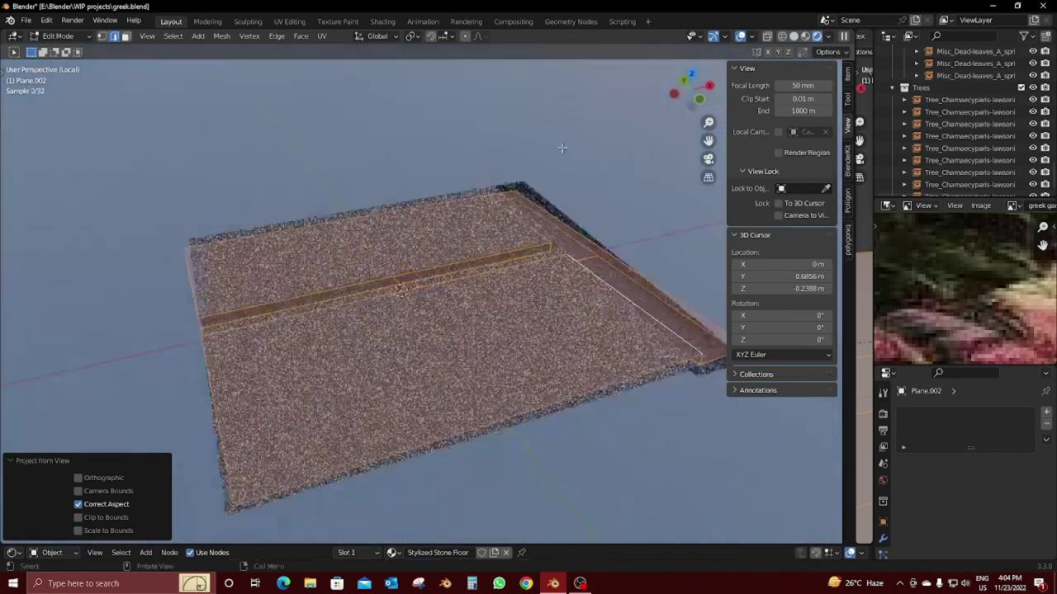
pyautogui.press('Tab')
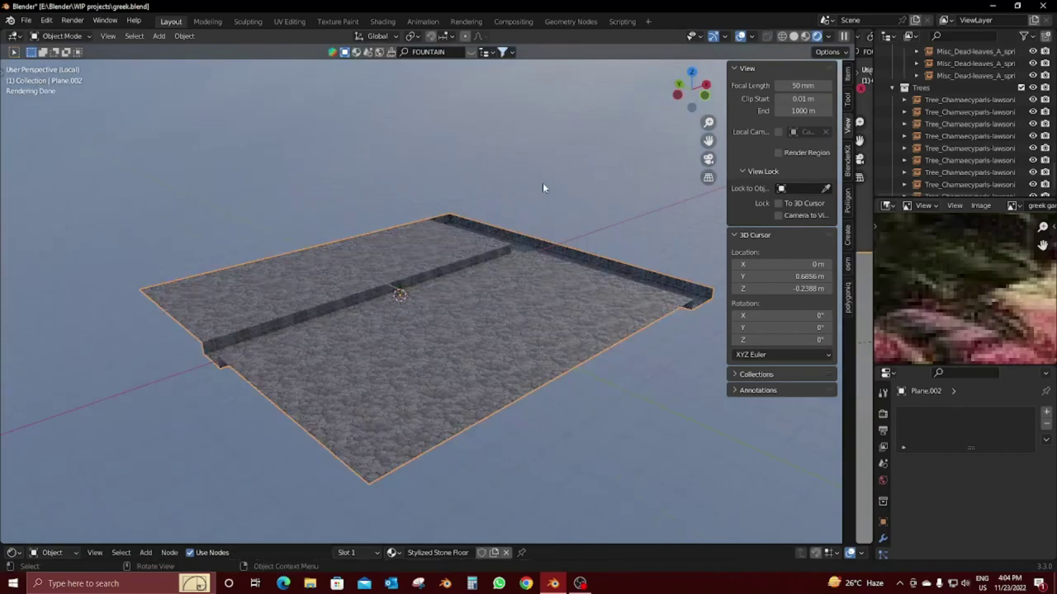
# Step: Save the file, then sink the Acer tree lower along Z into the ground
pyautogui.press('KP_0')
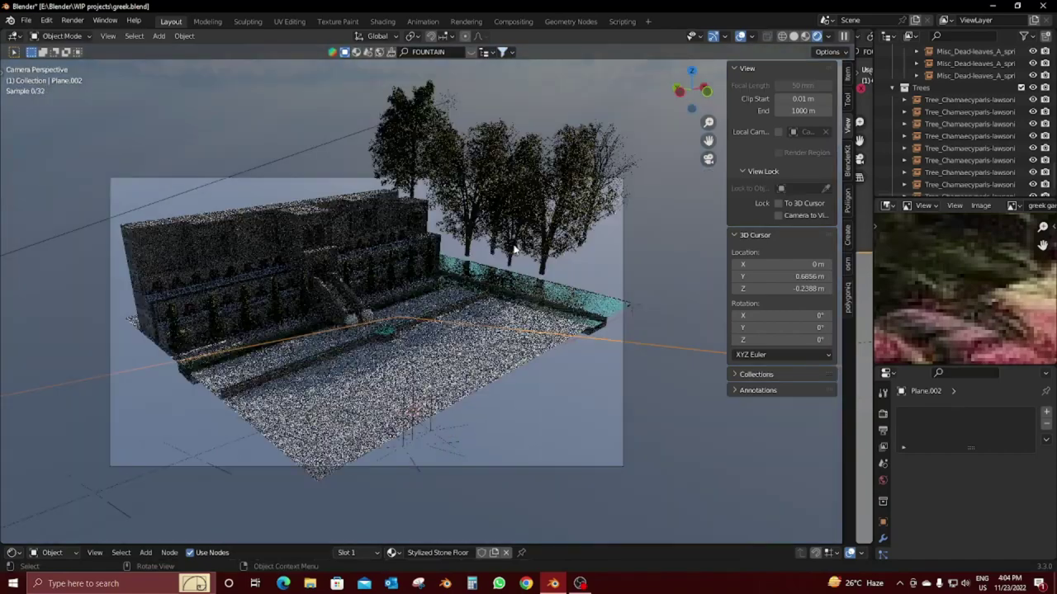
pyautogui.hotkey('ctrl', 's')
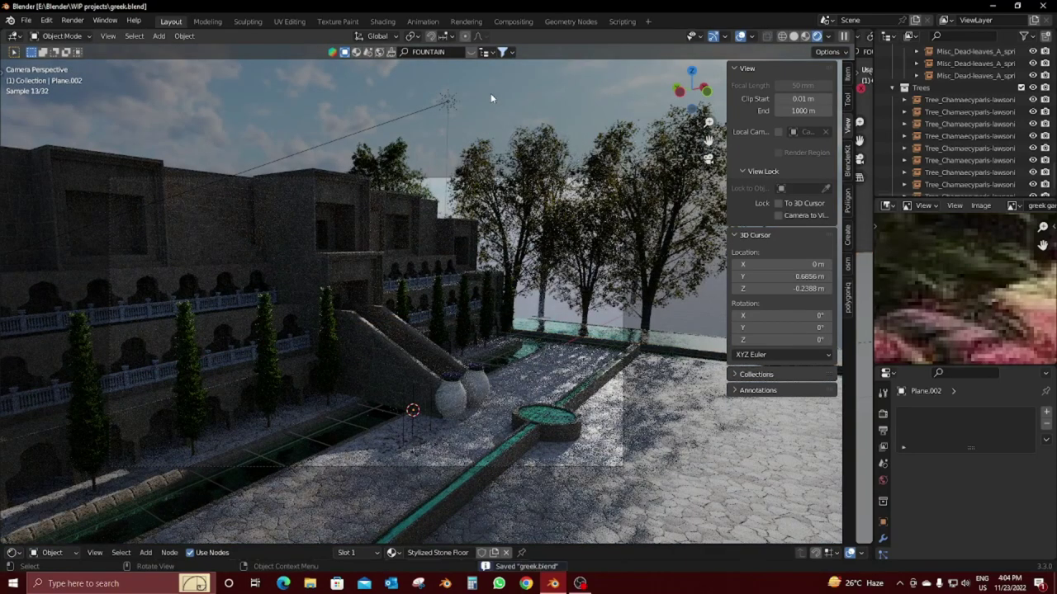
pyautogui.click(539, 306)
pyautogui.press('g')
pyautogui.press('z')
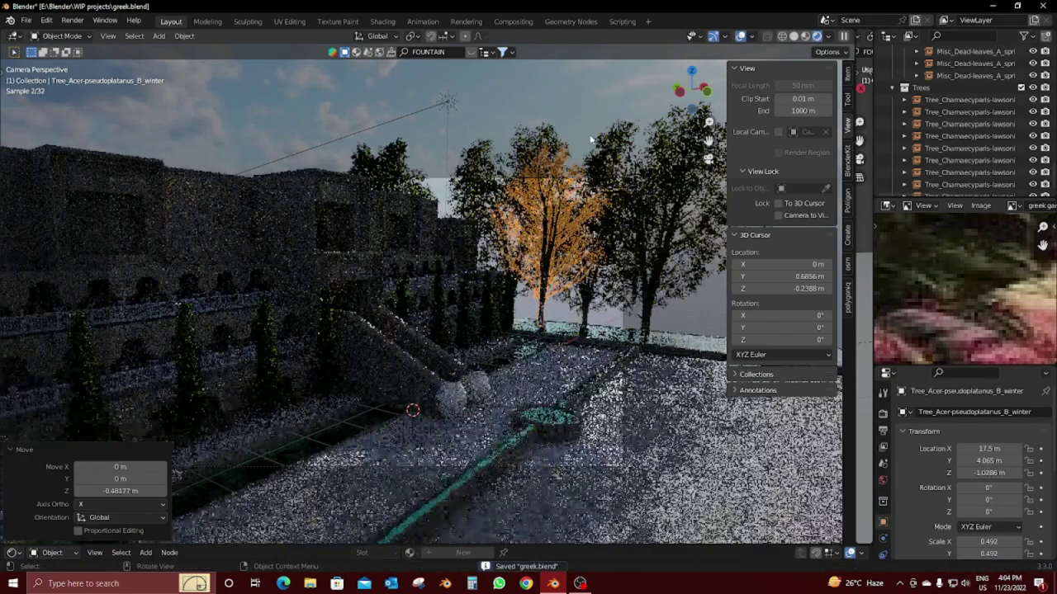
pyautogui.click(588, 109)
pyautogui.scroll(-5, 985, 281)
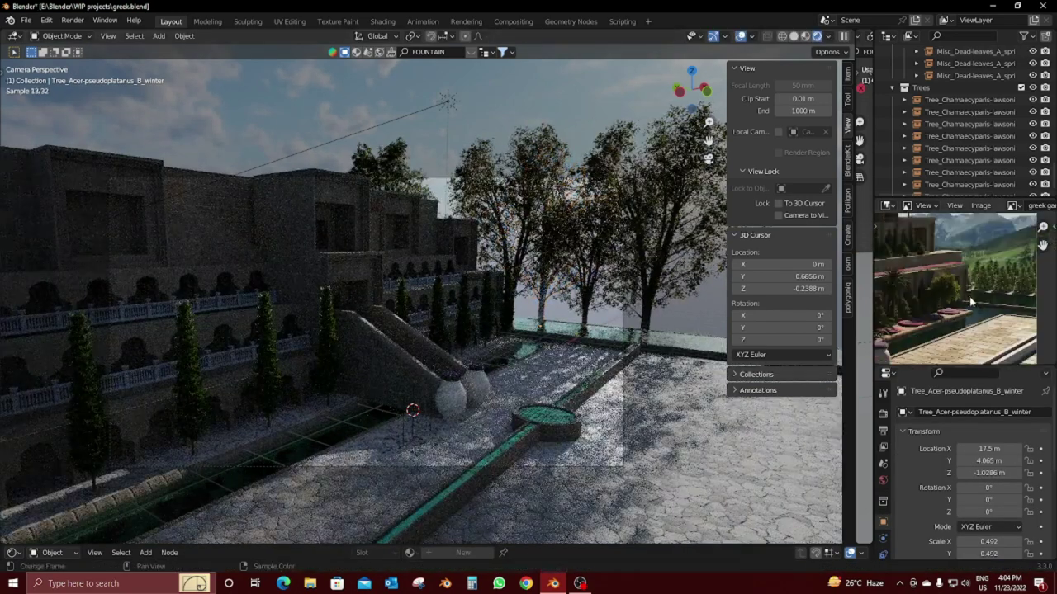
# Step: Duplicate water plane Plane.006 2.162 m along X and show the botaniq panel
pyautogui.click(548, 333)
pyautogui.hotkey('shift', 'd')
pyautogui.press('x')
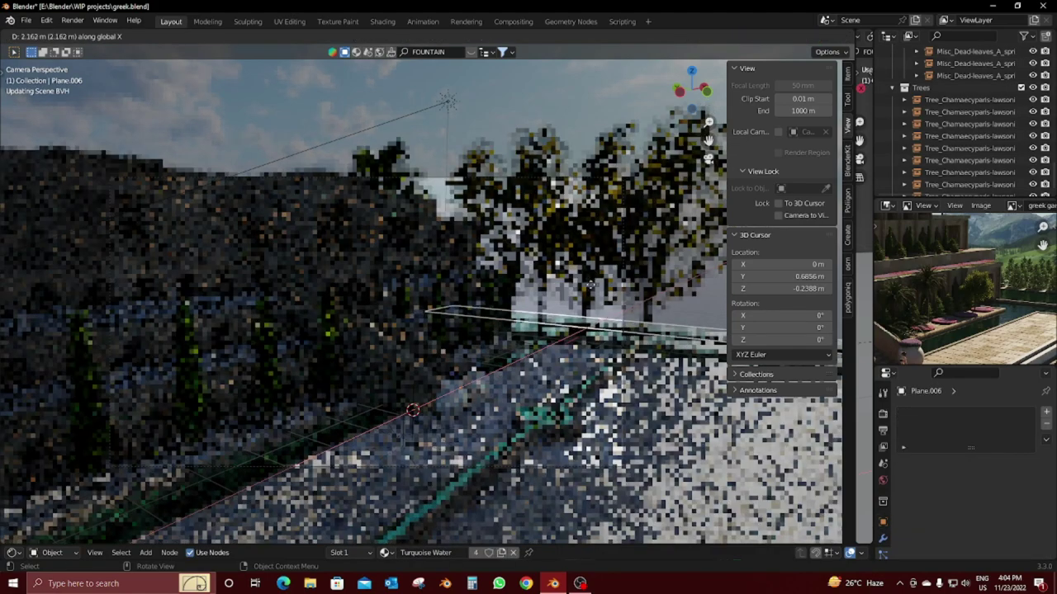
pyautogui.click(572, 149)
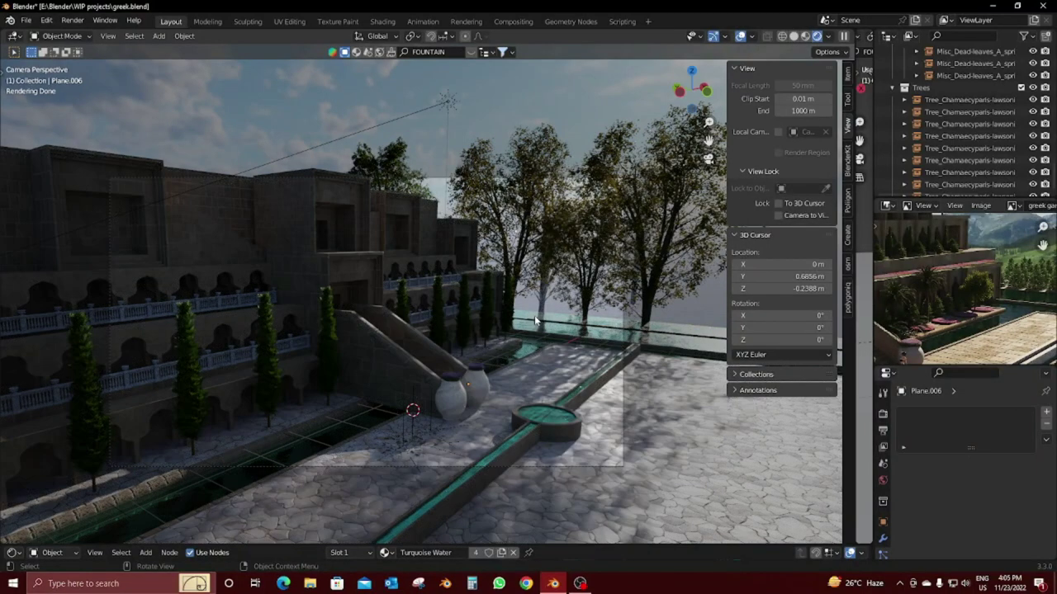
pyautogui.click(847, 297)
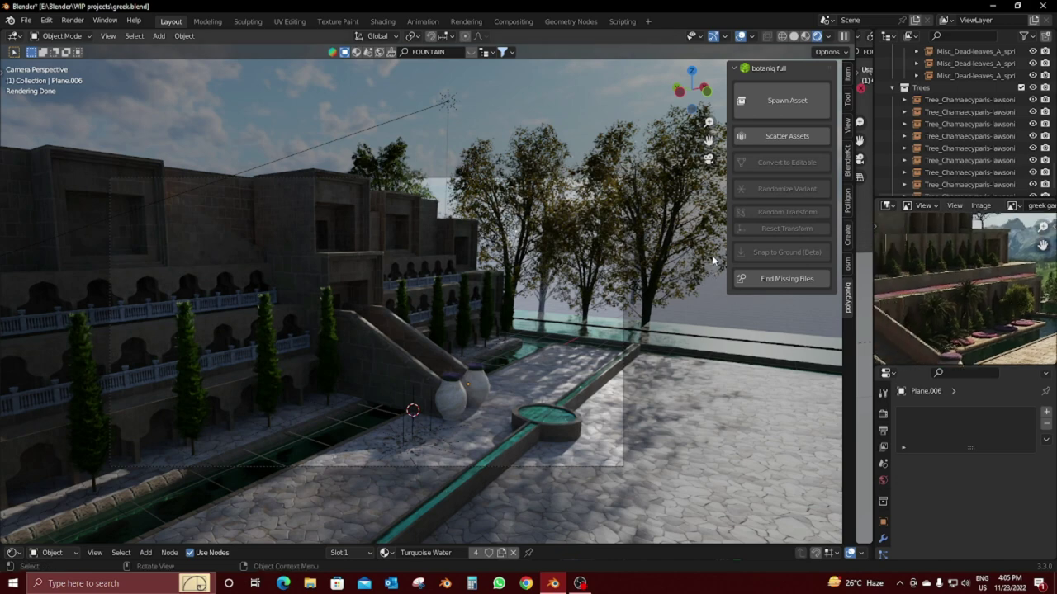
# Step: Browse the botaniq plants category, then briefly isolate and inspect one cypress
pyautogui.click(787, 102)
pyautogui.click(797, 164)
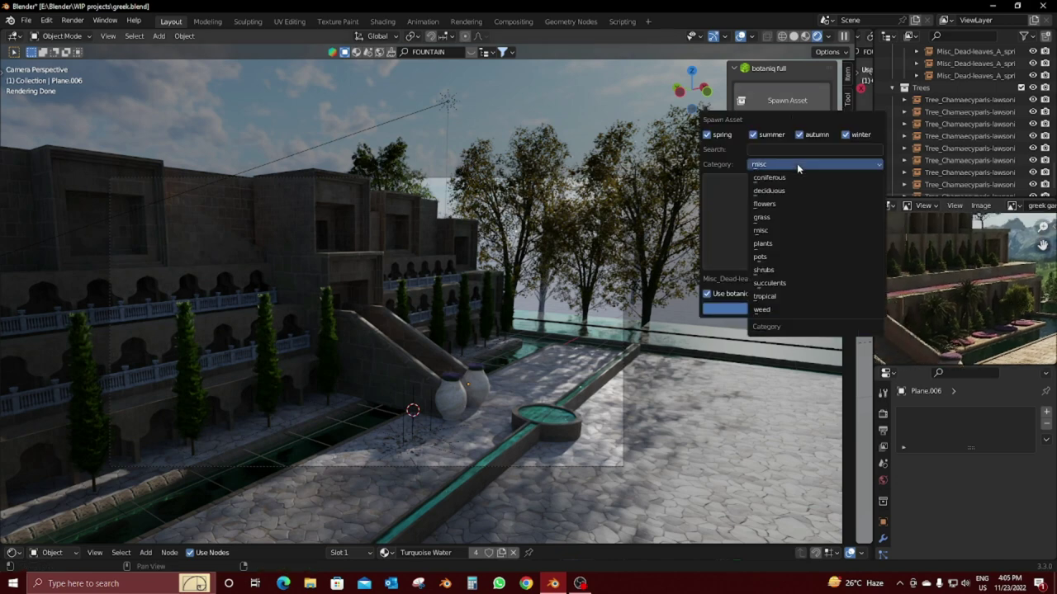
pyautogui.click(786, 244)
pyautogui.click(785, 246)
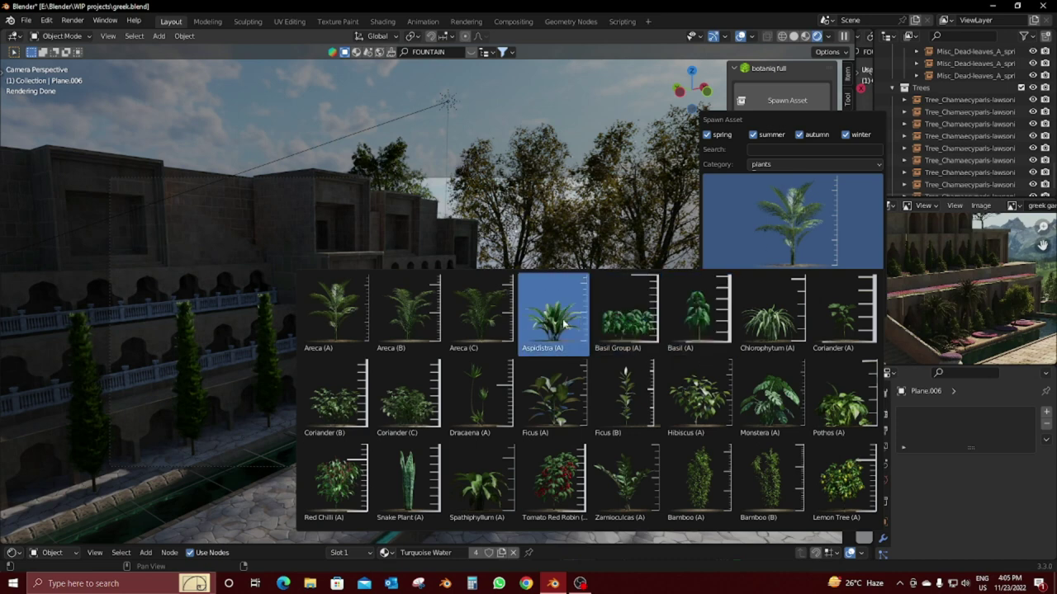
pyautogui.click(271, 411)
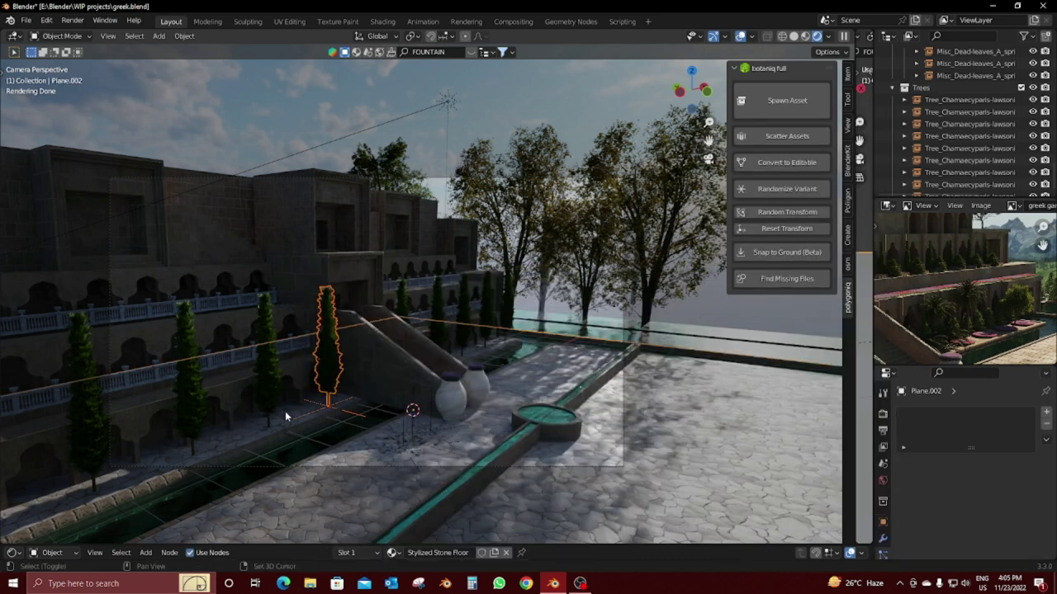
pyautogui.press('KP_Divide')
pyautogui.scroll(4, 512, 407)
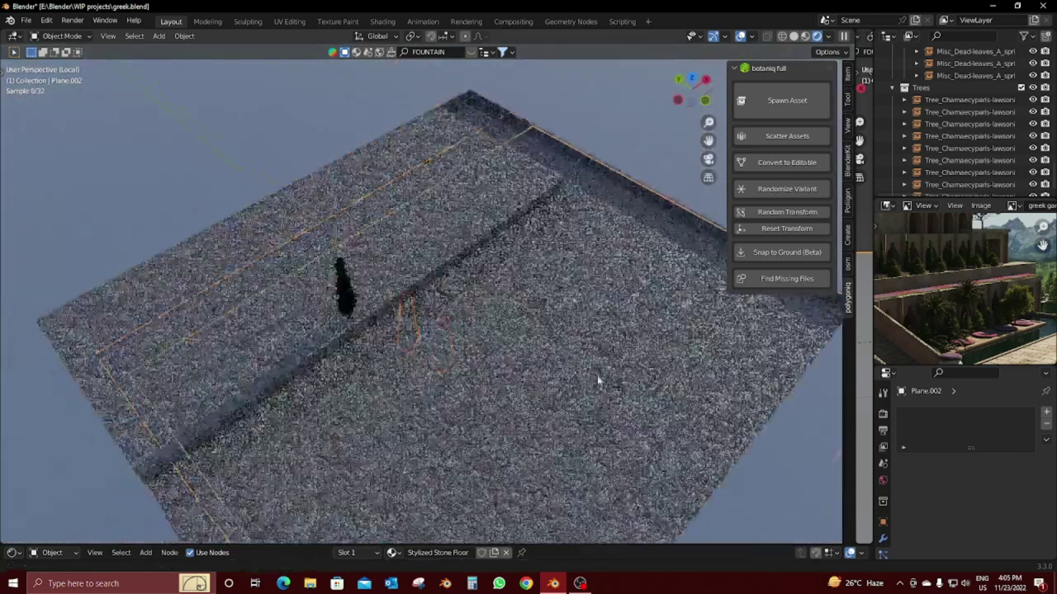
pyautogui.moveTo(512, 408); pyautogui.dragTo(517, 341, button='middle')
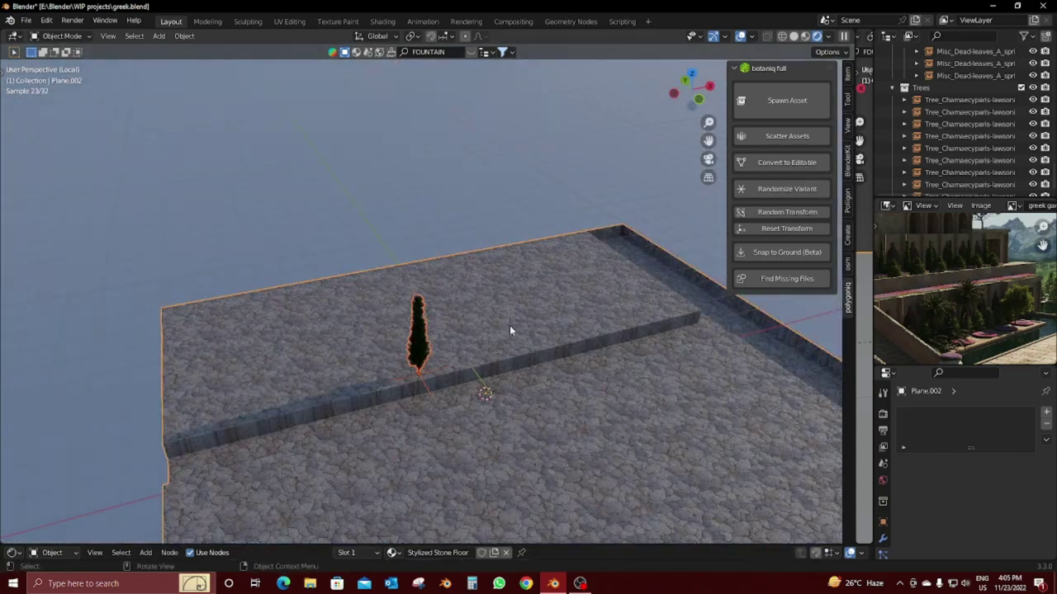
pyautogui.press('KP_Divide')
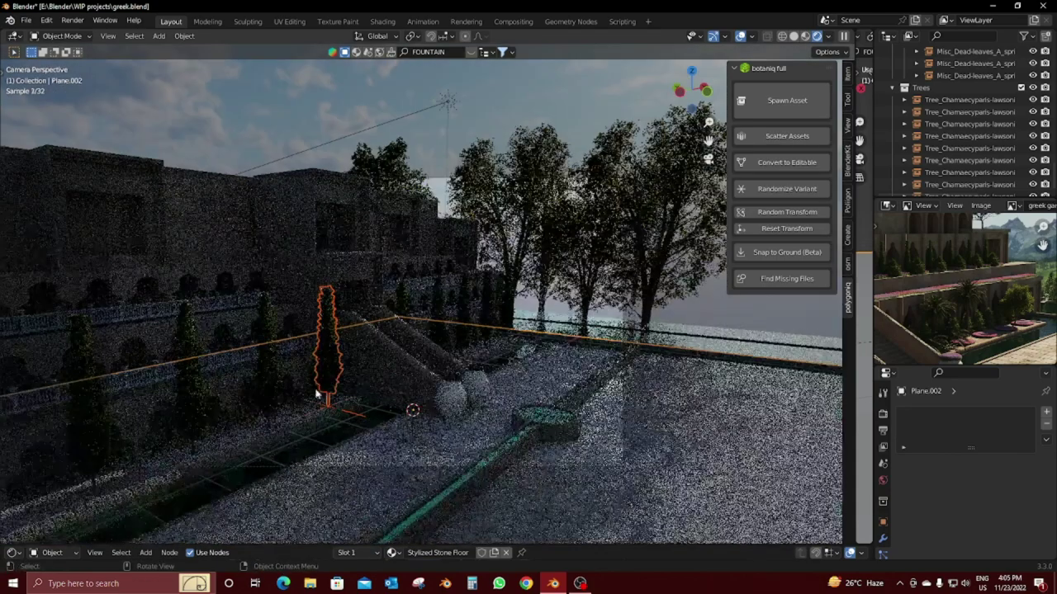
# Step: Shift-select the whole row of cypress trees and isolate them in local view
pyautogui.keyDown('shift'); pyautogui.click(264, 372); pyautogui.keyUp('shift')
pyautogui.keyDown('shift'); pyautogui.click(204, 408); pyautogui.keyUp('shift')
pyautogui.keyDown('shift'); pyautogui.click(89, 426); pyautogui.keyUp('shift')
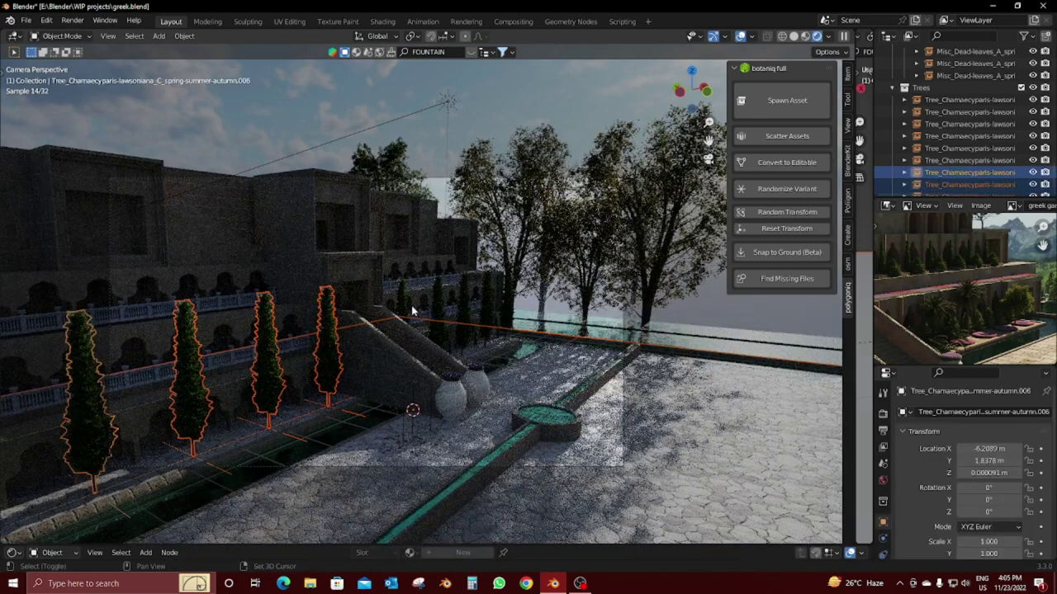
pyautogui.keyDown('shift'); pyautogui.click(409, 310); pyautogui.keyUp('shift')
pyautogui.keyDown('shift'); pyautogui.click(444, 302); pyautogui.keyUp('shift')
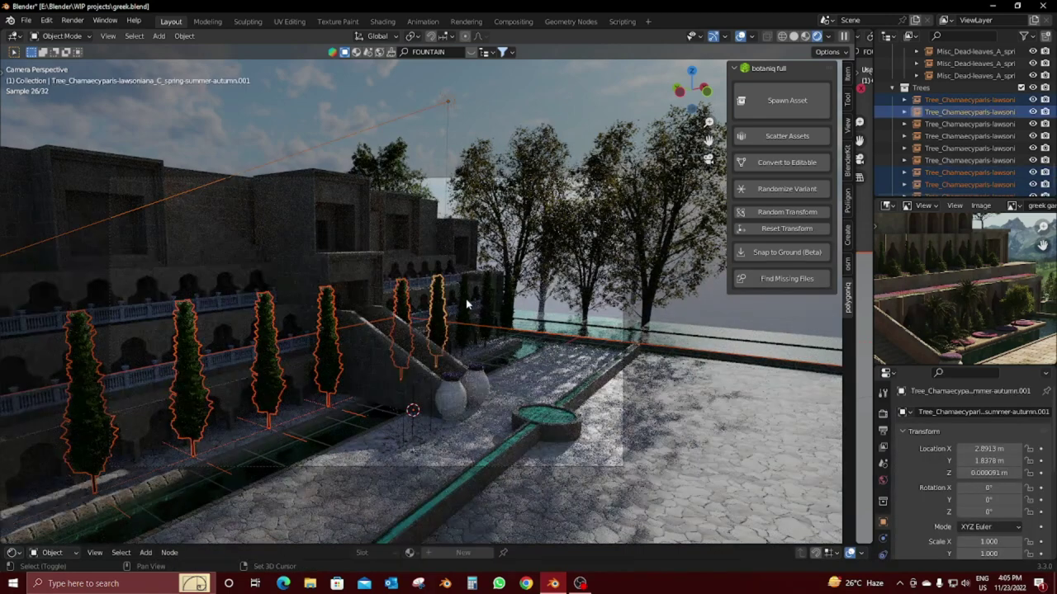
pyautogui.keyDown('shift'); pyautogui.click(509, 297); pyautogui.keyUp('shift')
pyautogui.press('KP_Divide')
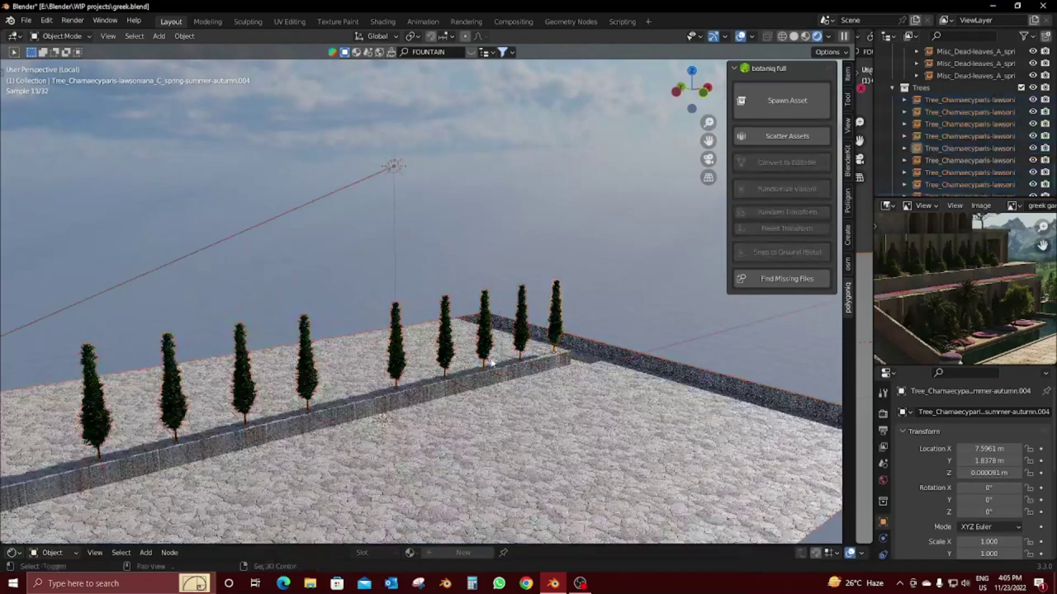
# Step: Snap the 3D cursor to one cypress and open the botaniq plants catalogue
pyautogui.click(787, 100)
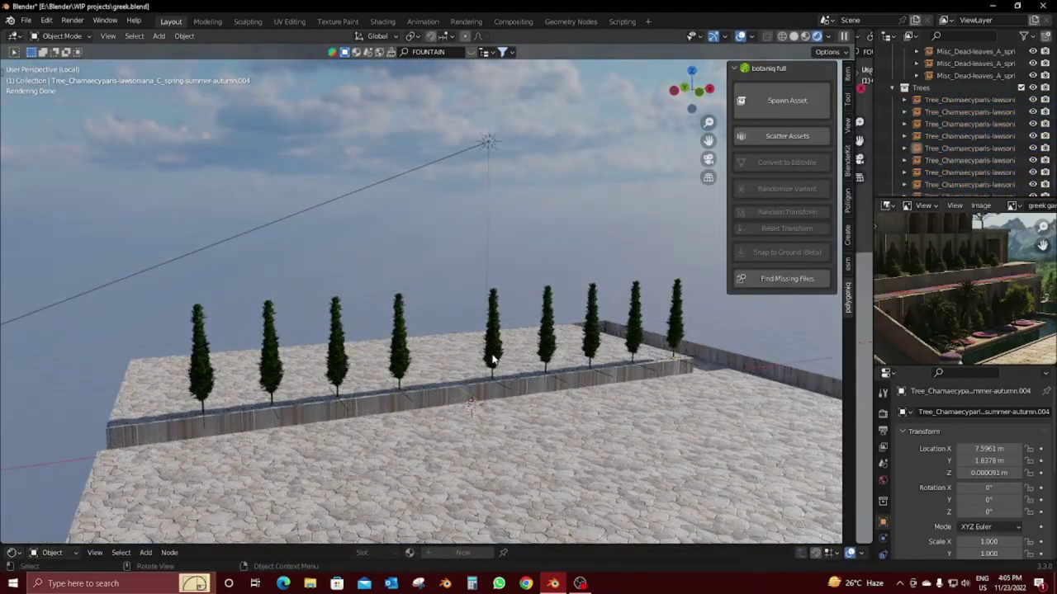
pyautogui.click(493, 362)
pyautogui.hotkey('shift', 's')
pyautogui.click(495, 426)
pyautogui.click(786, 100)
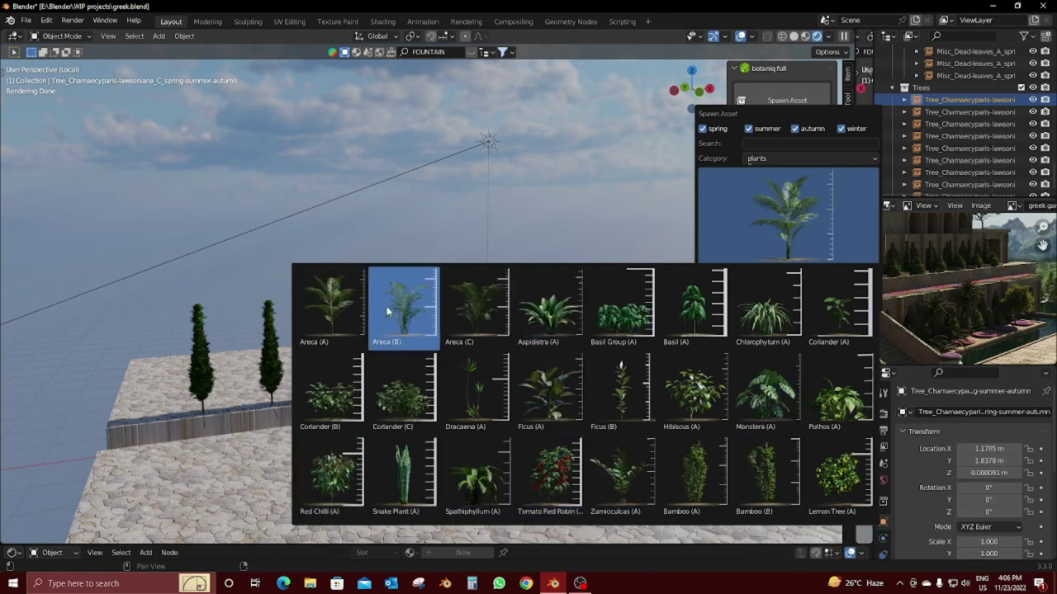
# Step: Add an Areca palm, shrink it, and slide it along X between two cypresses
pyautogui.click(338, 314)
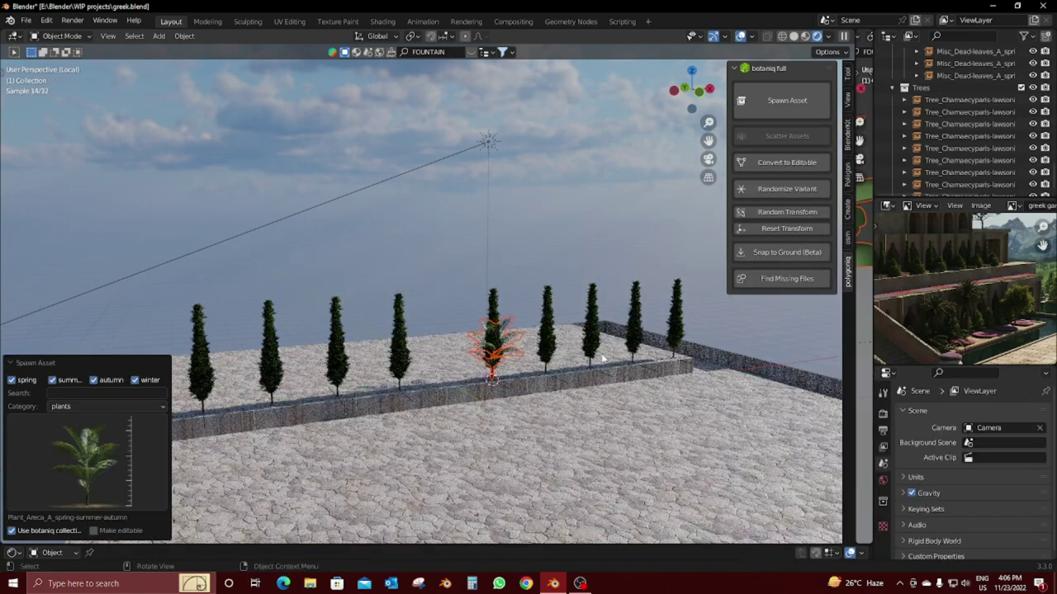
pyautogui.press('s')
pyautogui.press('Return')
pyautogui.press('g')
pyautogui.press('x')
pyautogui.press('Return')
# Step: From the front view, adjust the palm's position and seat it on top of the wall
pyautogui.press('KP_1')
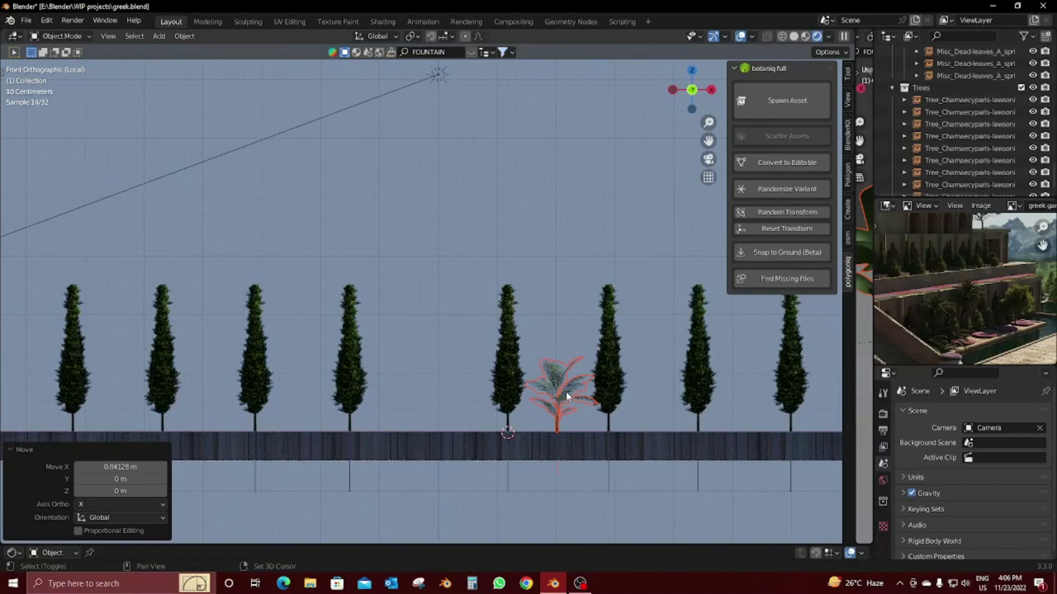
pyautogui.keyDown('shift'); pyautogui.moveTo(565, 391); pyautogui.dragTo(528, 368, button='middle'); pyautogui.keyUp('shift')
pyautogui.press('g')
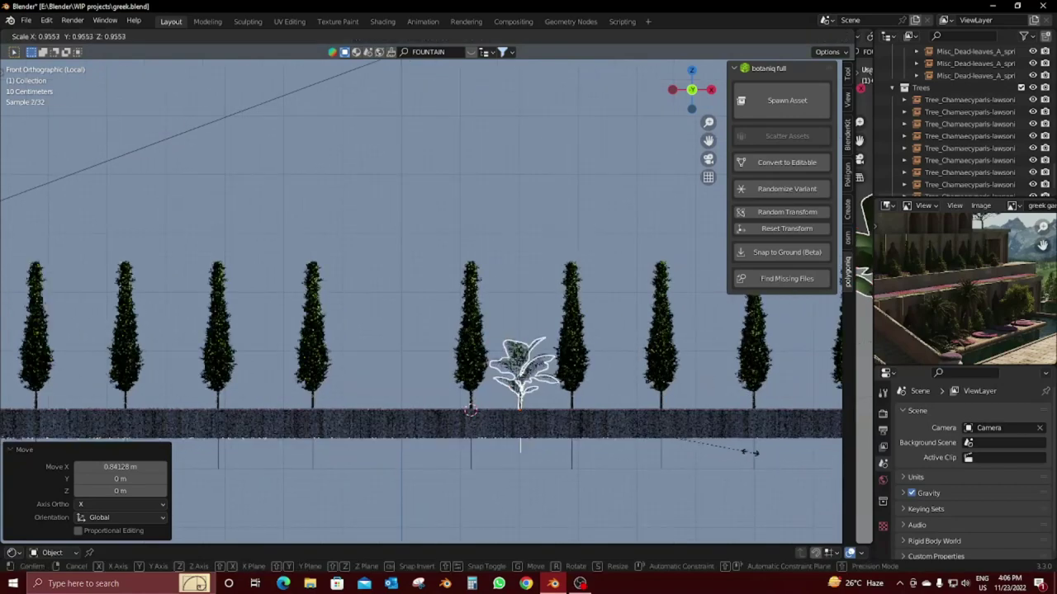
pyautogui.click(675, 420)
pyautogui.press('g')
pyautogui.press('z')
pyautogui.press('Return')
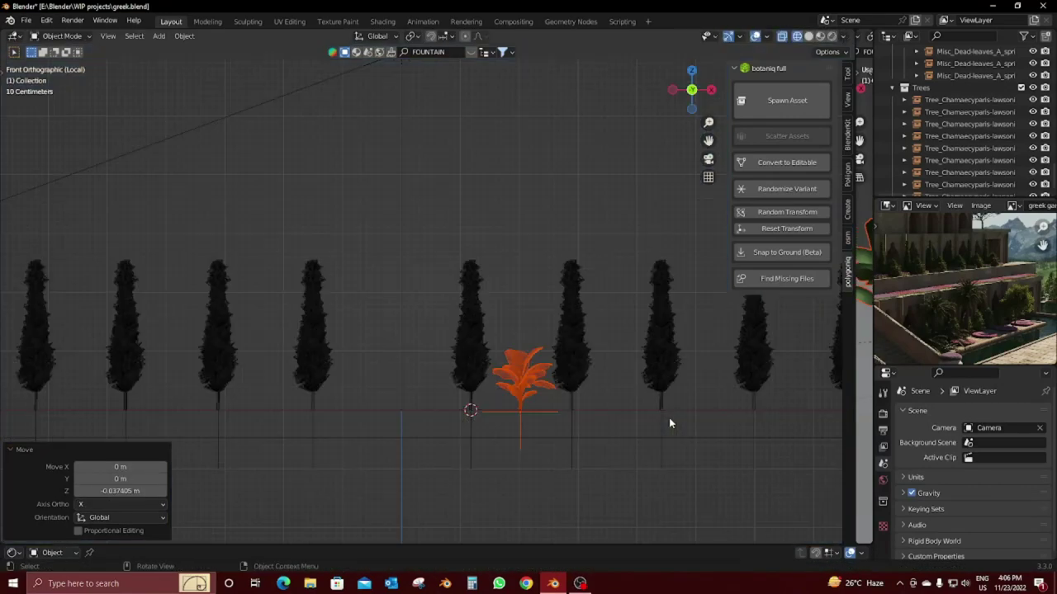
# Step: Move a second palm along X between the next cypresses, turn it about Z and enlarge it slightly
pyautogui.press('g')
pyautogui.press('x')
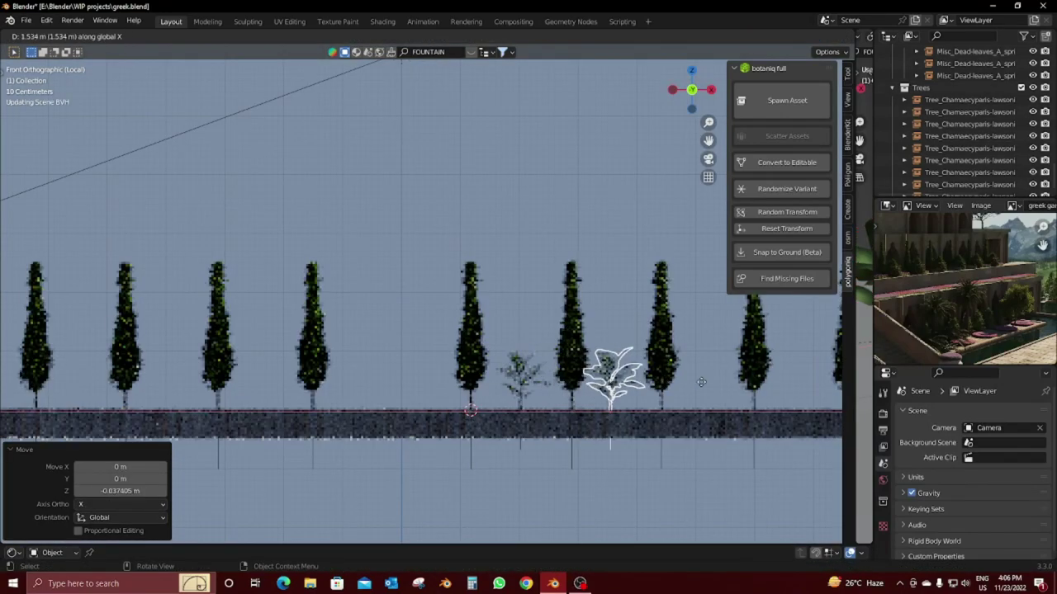
pyautogui.click(707, 377)
pyautogui.press('r')
pyautogui.press('z')
pyautogui.click(625, 389)
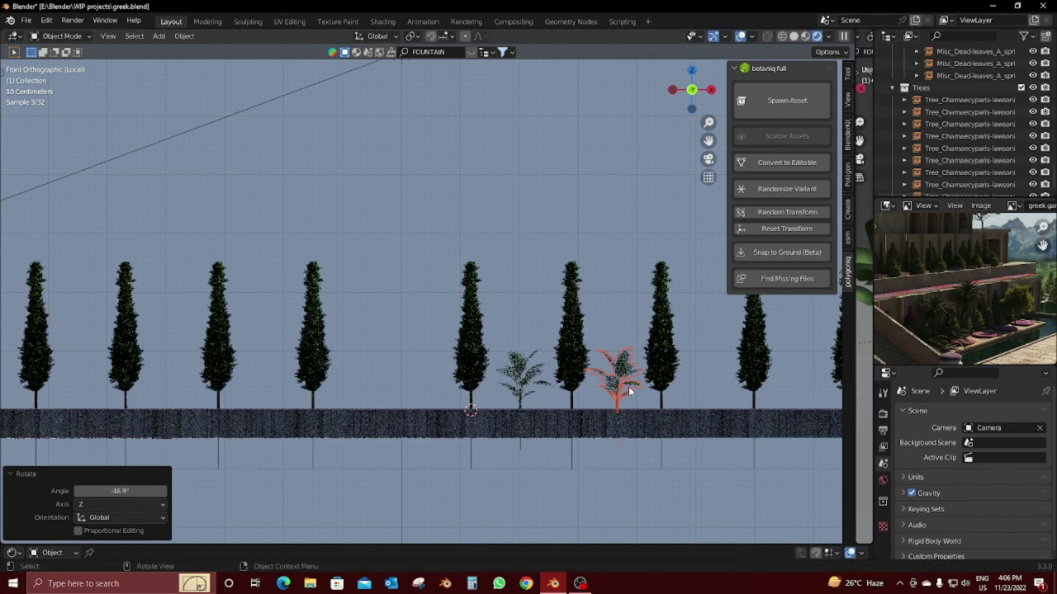
pyautogui.press('s')
pyautogui.click(657, 395)
# Step: Place a third palm further right, scale it to 0.840 and turn it about Z
pyautogui.press('g')
pyautogui.press('x')
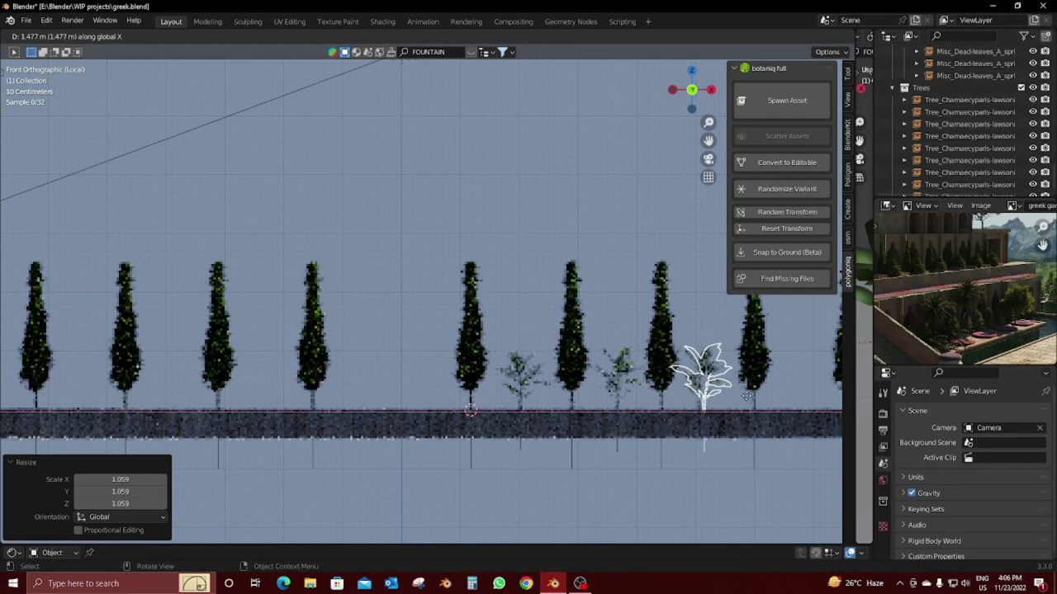
pyautogui.click(746, 396)
pyautogui.press('s')
pyautogui.click(738, 401)
pyautogui.press('r')
pyautogui.press('z')
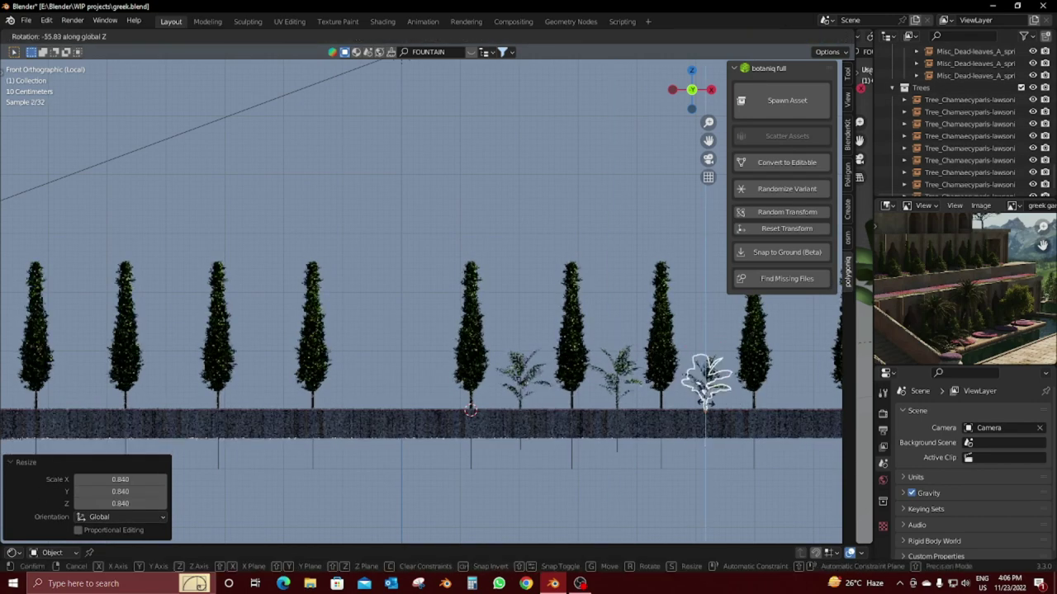
pyautogui.click(722, 405)
# Step: Place a fourth palm near the row's right end, turn it about Z and scale it to 1.070
pyautogui.keyDown('shift'); pyautogui.moveTo(722, 408); pyautogui.dragTo(613, 409, button='middle'); pyautogui.keyUp('shift')
pyautogui.press('g')
pyautogui.press('x')
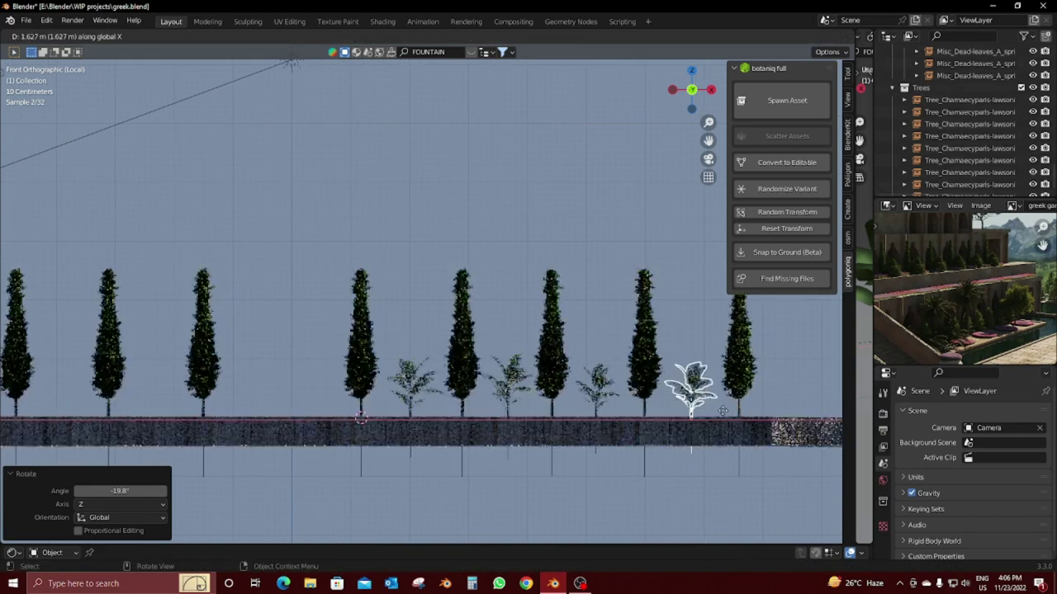
pyautogui.click(722, 409)
pyautogui.press('r')
pyautogui.press('z')
pyautogui.click(722, 409)
pyautogui.press('s')
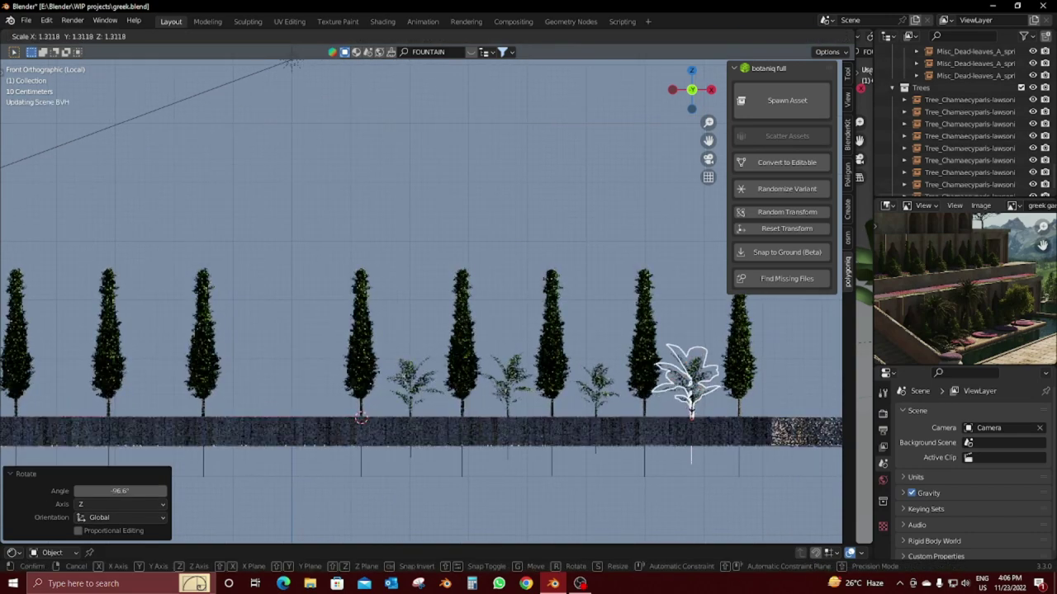
pyautogui.click(678, 411)
# Step: Duplicate the selected areca palms 9 m to the left along X
pyautogui.keyDown('shift'); pyautogui.click(596, 402); pyautogui.keyUp('shift')
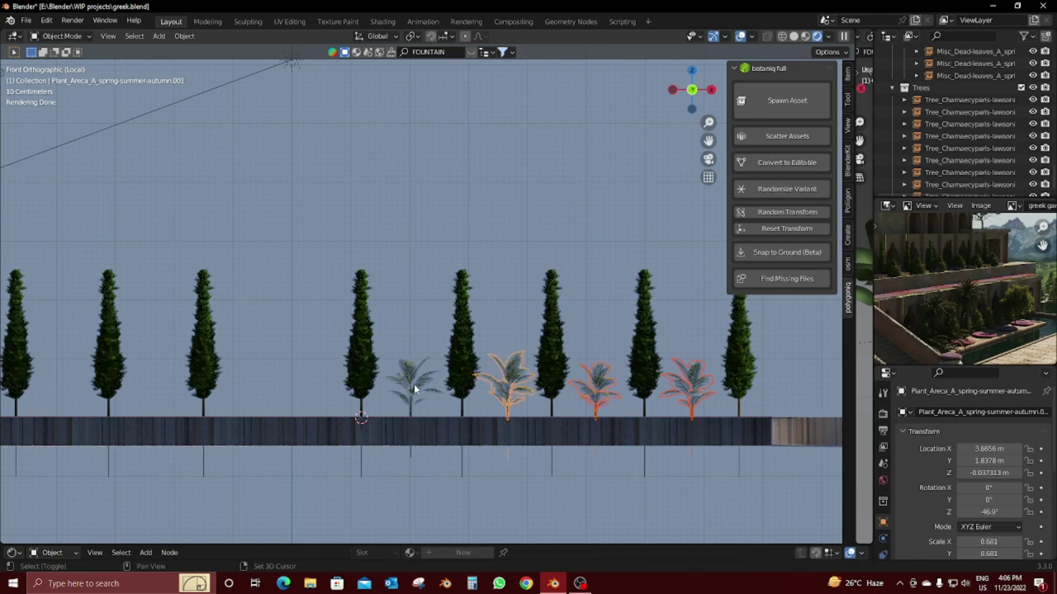
pyautogui.hotkey('shift', 'd')
pyautogui.press('x')
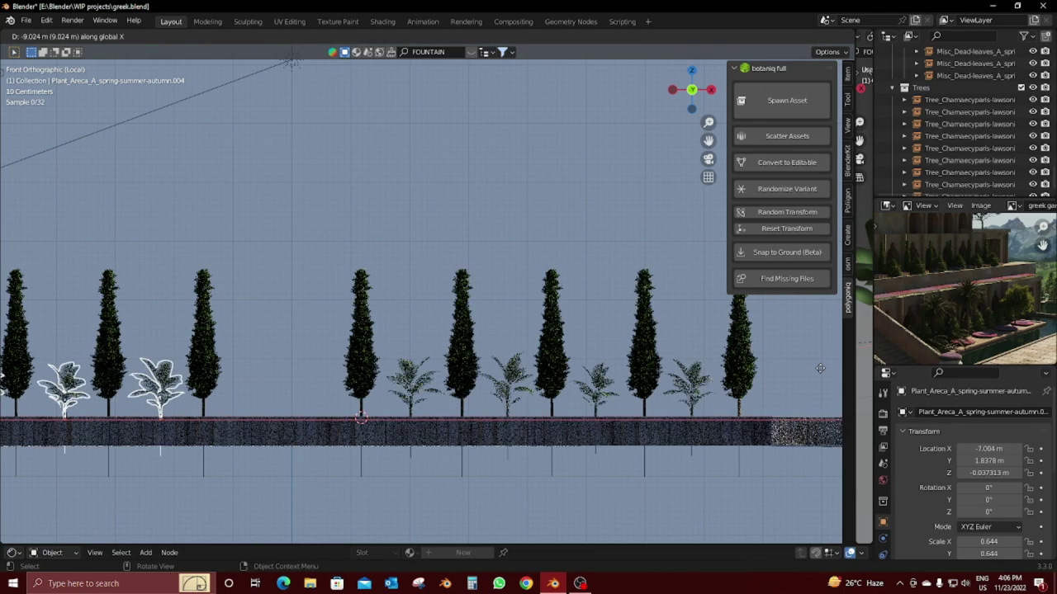
pyautogui.click(595, 398)
pyautogui.keyDown('shift'); pyautogui.moveTo(596, 398); pyautogui.dragTo(806, 383, button='middle'); pyautogui.keyUp('shift')
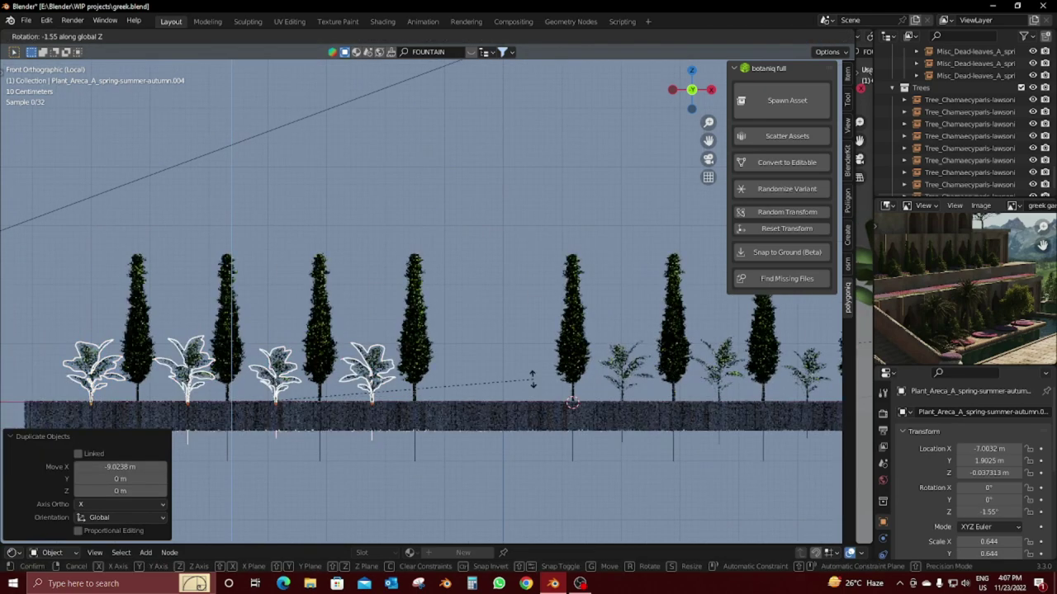
# Step: Set the pivot to Individual Origins and turn each palm copy -40.2° about Z
pyautogui.press('r')
pyautogui.press('z')
pyautogui.press('z')
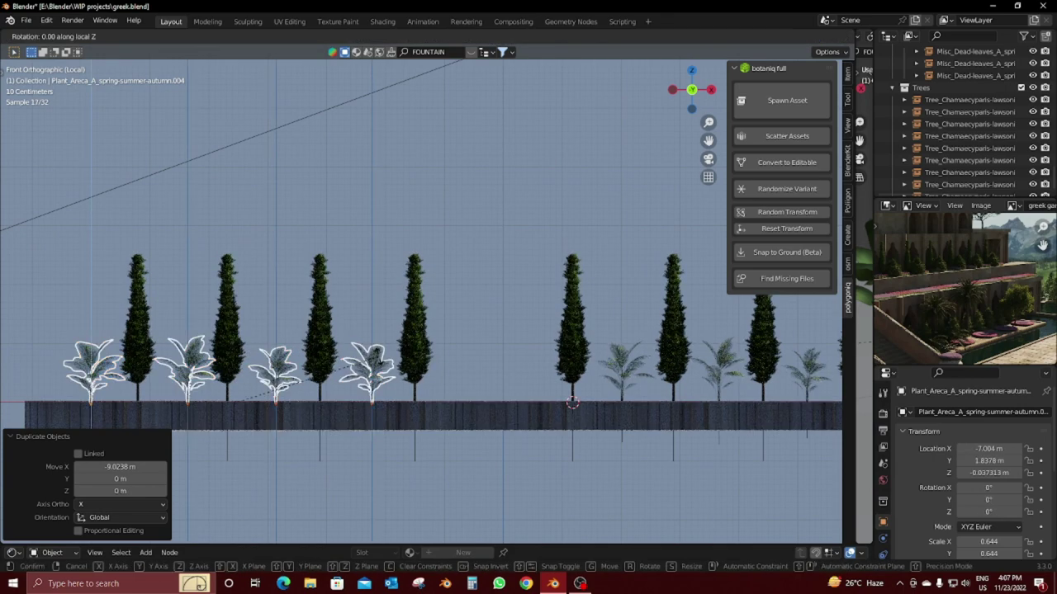
pyautogui.press('Escape')
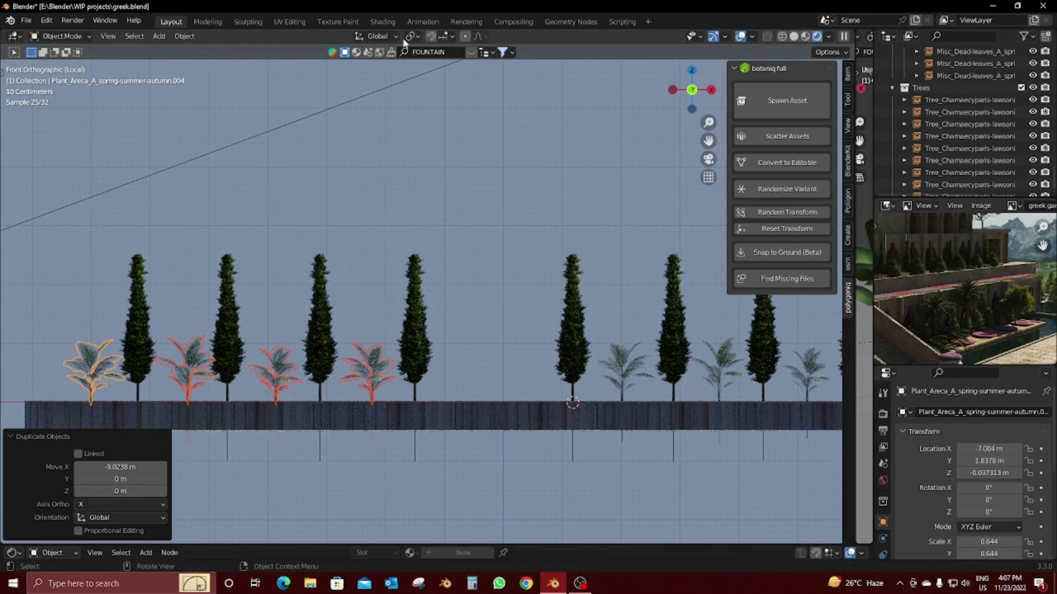
pyautogui.click(377, 35)
pyautogui.click(410, 35)
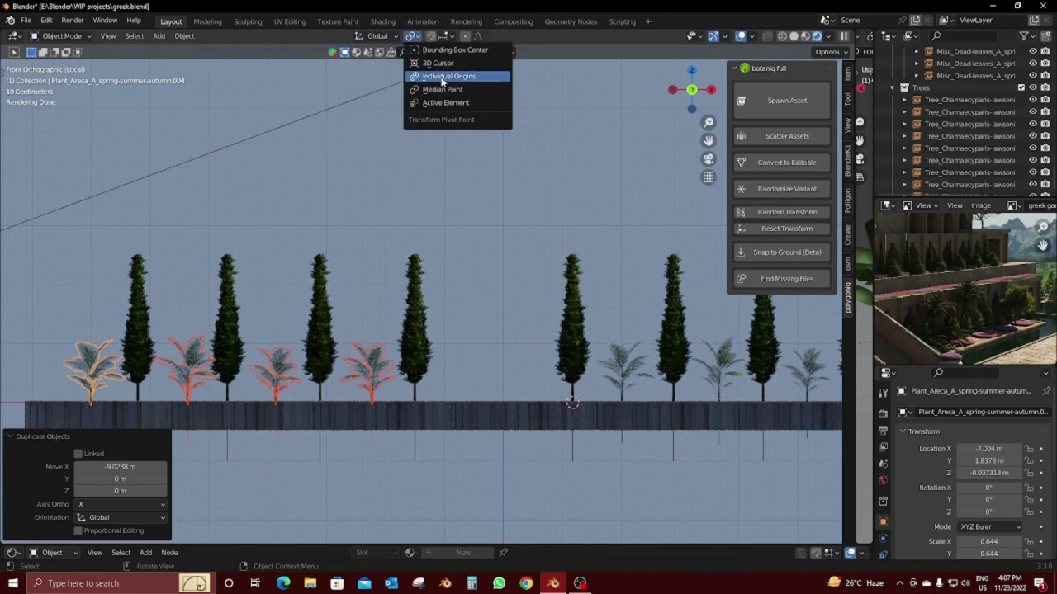
pyautogui.click(441, 80)
pyautogui.press('r')
pyautogui.press('z')
pyautogui.press('z')
pyautogui.click(244, 217)
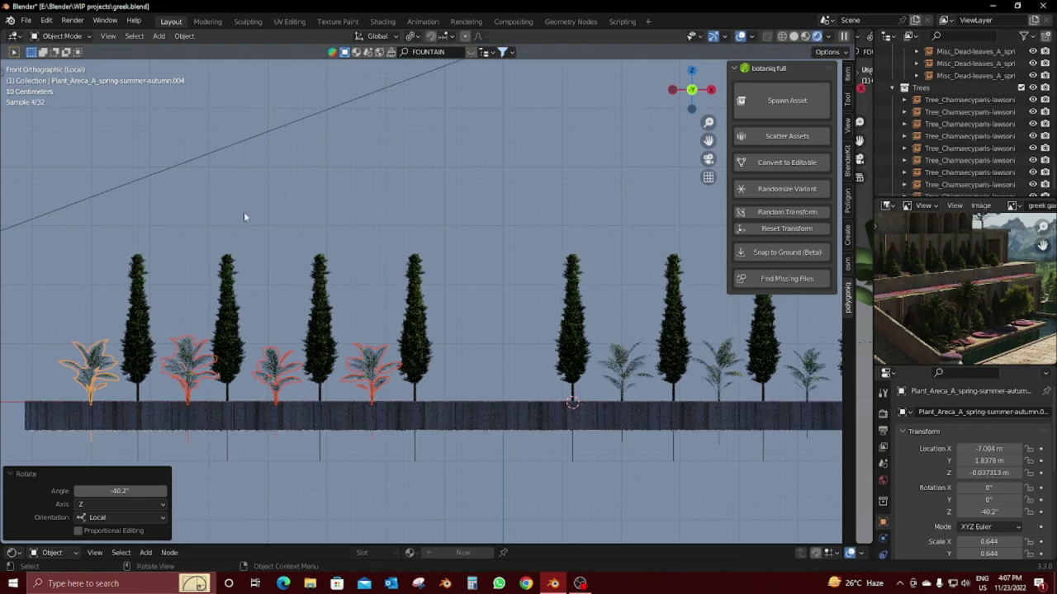
pyautogui.moveTo(384, 254); pyautogui.dragTo(462, 215, button='middle')
# Step: Spawn a Basil (A) plant from the asset spawner's plants category
pyautogui.click(787, 100)
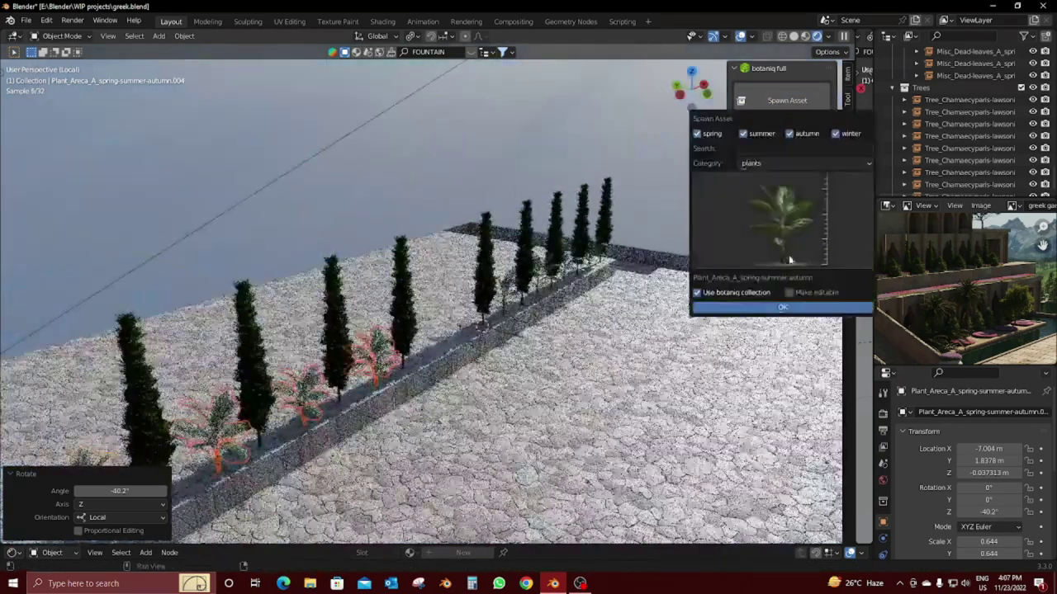
pyautogui.click(783, 219)
pyautogui.click(693, 308)
pyautogui.click(783, 308)
pyautogui.moveTo(578, 314); pyautogui.dragTo(421, 301, button='middle')
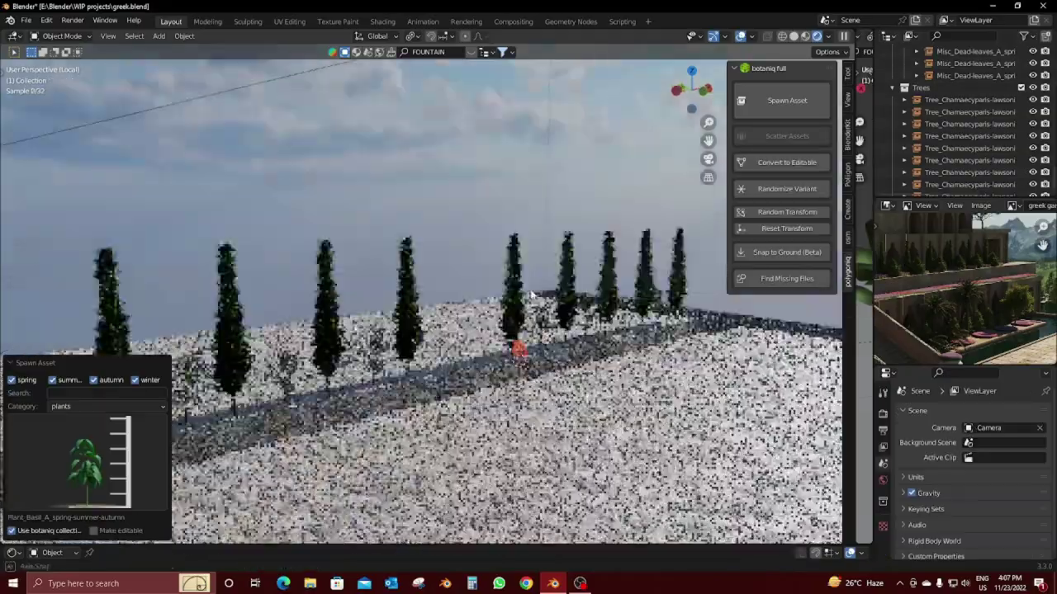
# Step: Place the first basil copies along X between the cypresses in the row
pyautogui.press('g')
pyautogui.press('x')
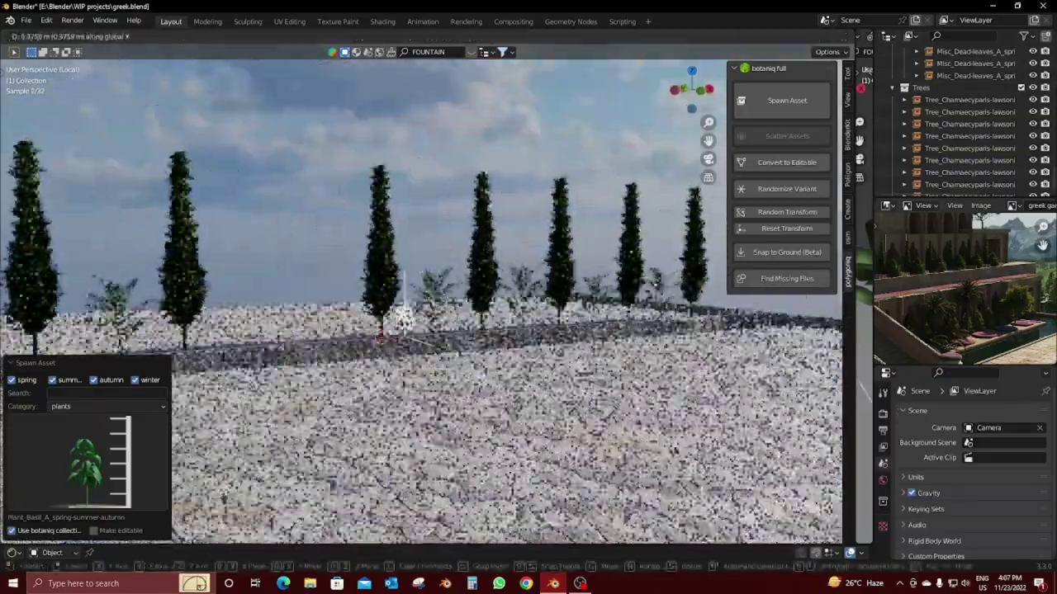
pyautogui.click(430, 305)
pyautogui.press('g')
pyautogui.press('x')
pyautogui.click(453, 315)
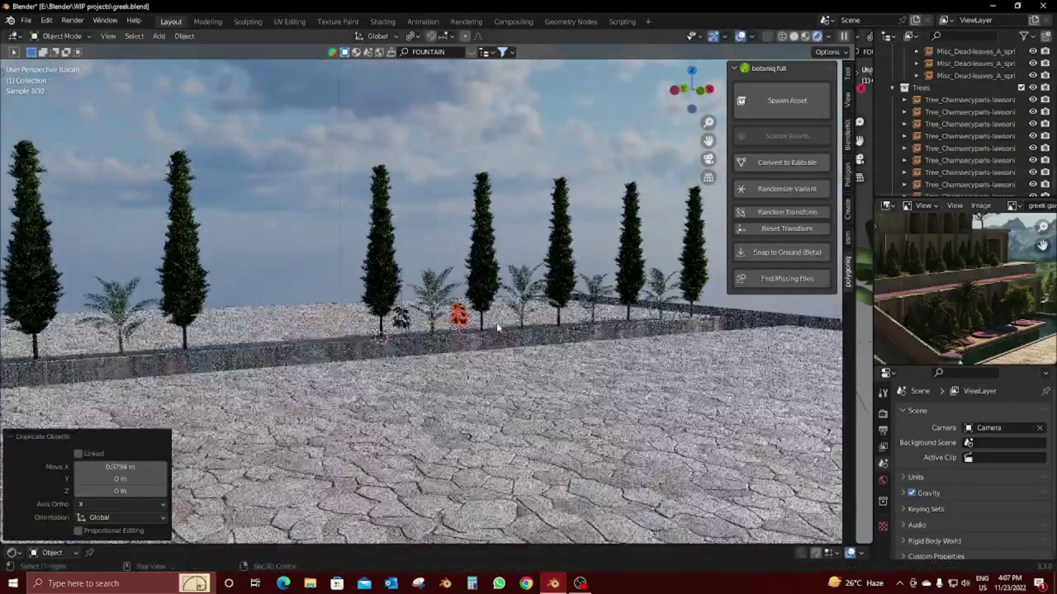
pyautogui.press('KP_1')
pyautogui.keyDown('shift'); pyautogui.moveTo(549, 336); pyautogui.dragTo(412, 326, button='middle'); pyautogui.keyUp('shift')
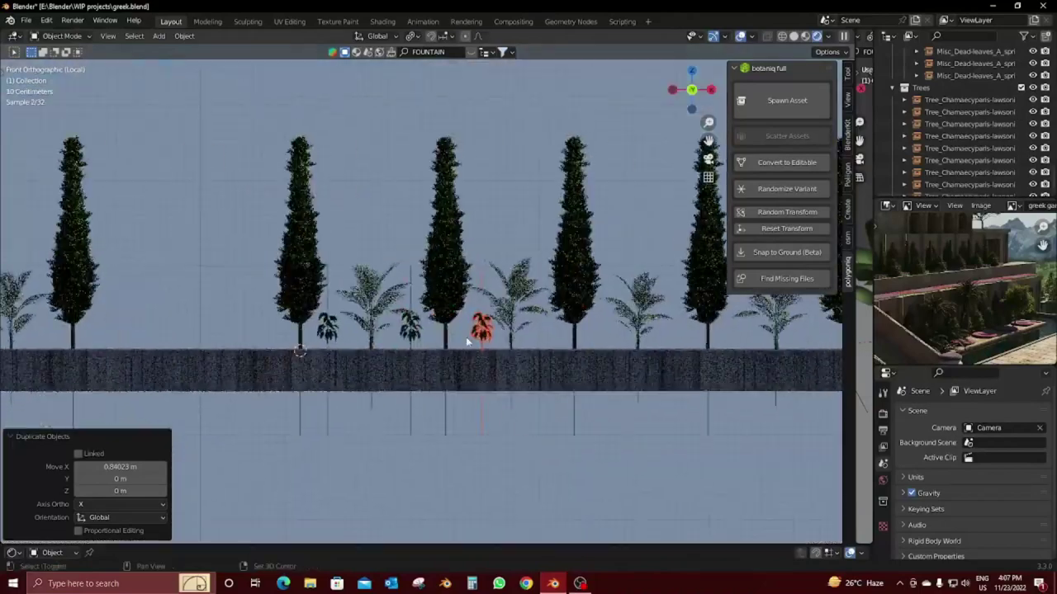
pyautogui.hotkey('shift', 'd')
pyautogui.press('x')
pyautogui.click(531, 350)
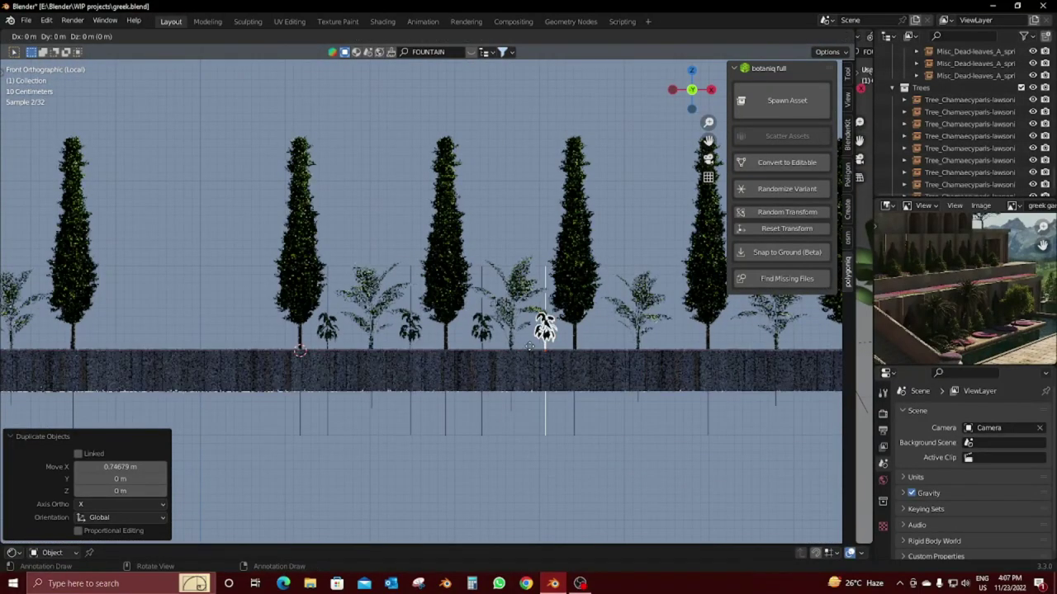
# Step: Add further basil copies along X out to the row's right end
pyautogui.hotkey('shift', 'd')
pyautogui.click(601, 327)
pyautogui.hotkey('shift', 'd')
pyautogui.press('x')
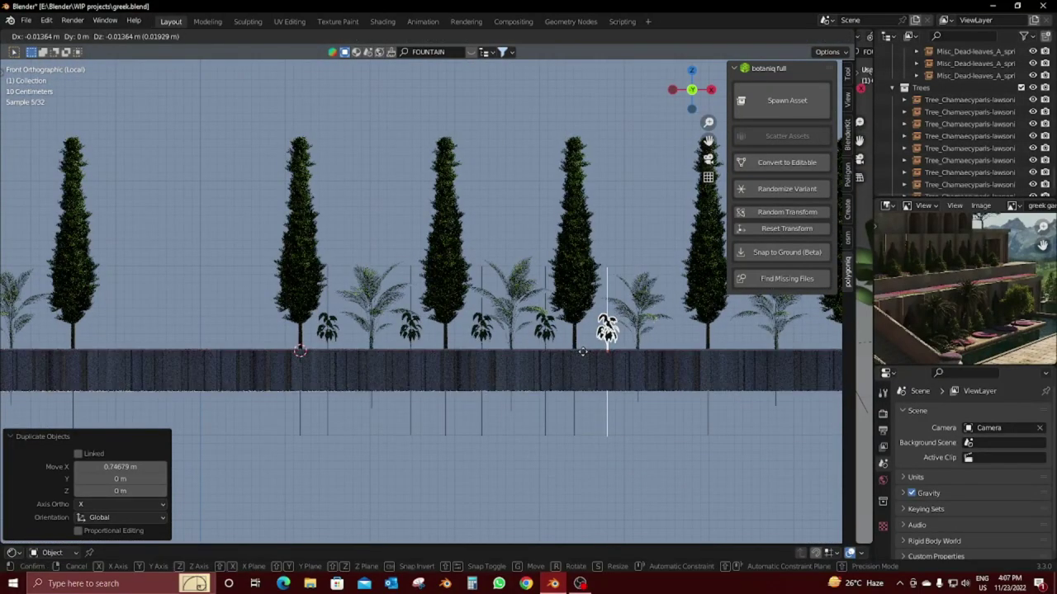
pyautogui.click(655, 341)
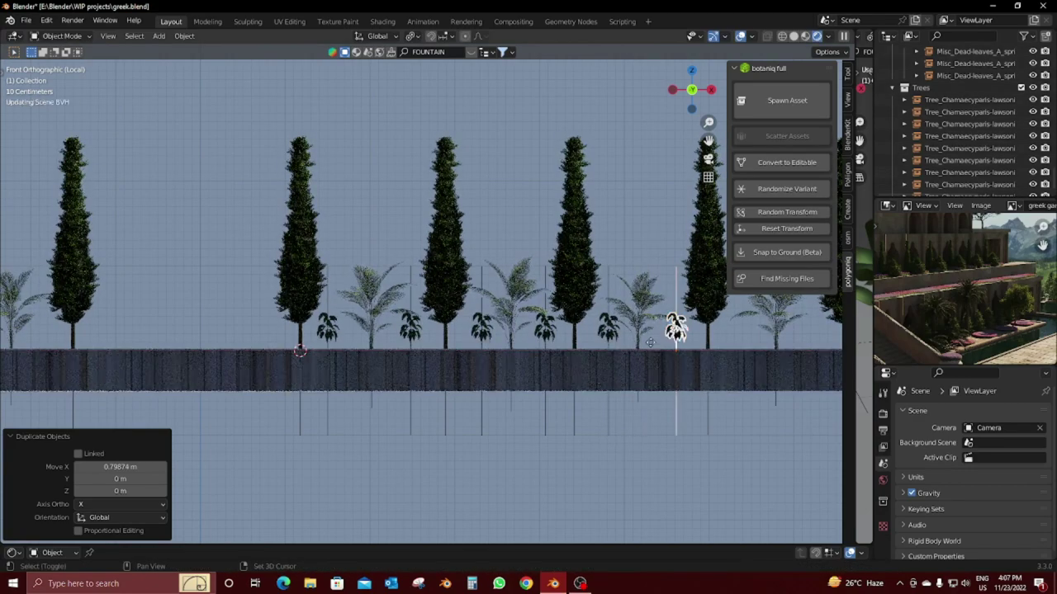
pyautogui.hotkey('shift', 'd')
pyautogui.press('x')
pyautogui.click(725, 332)
pyautogui.keyDown('shift'); pyautogui.moveTo(711, 364); pyautogui.dragTo(594, 384, button='middle'); pyautogui.keyUp('shift')
pyautogui.hotkey('shift', 'd')
pyautogui.press('x')
pyautogui.click(660, 384)
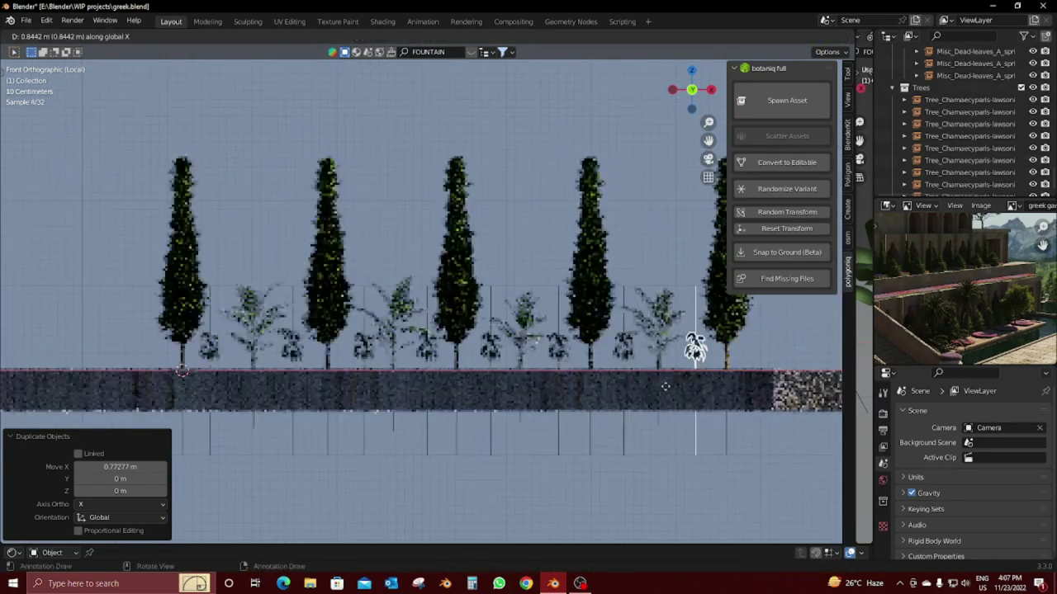
# Step: Select all the basil plants and turn them 15.7° about Z
pyautogui.keyDown('shift'); pyautogui.click(625, 355); pyautogui.keyUp('shift')
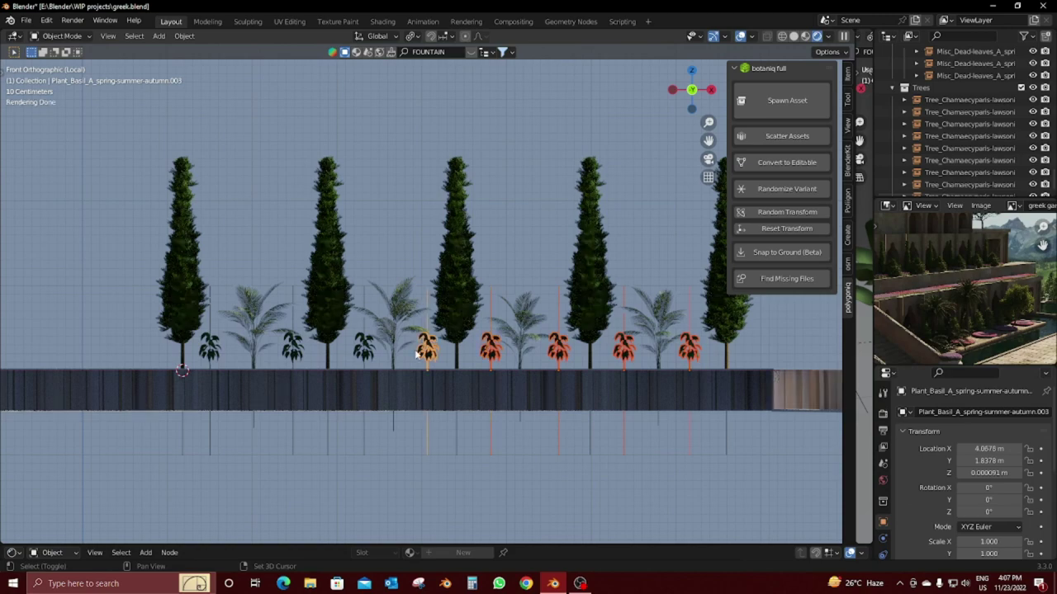
pyautogui.press('s')
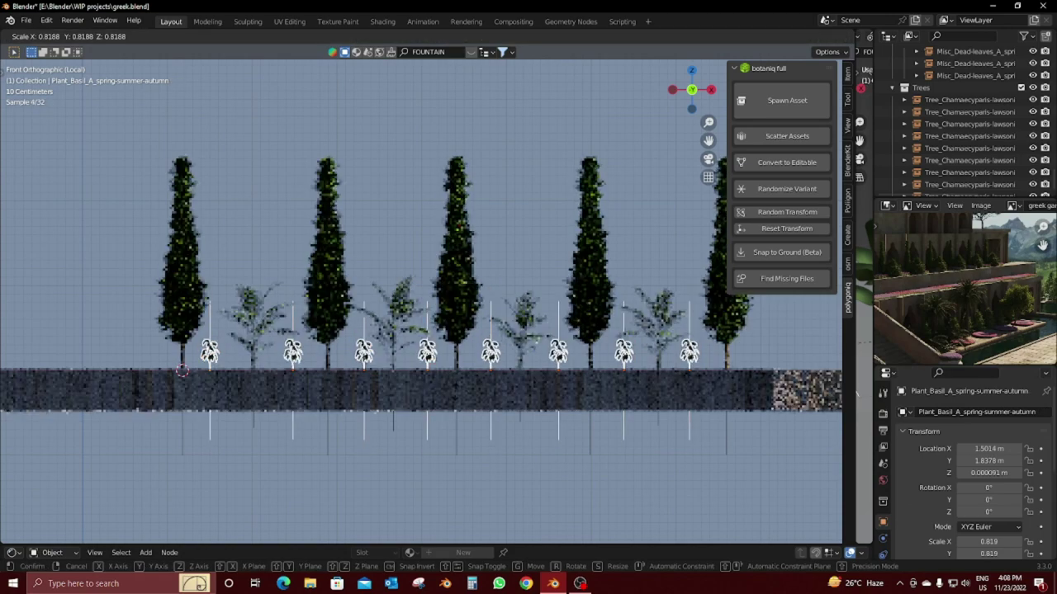
pyautogui.press('Escape')
pyautogui.scroll(-2, 526, 384)
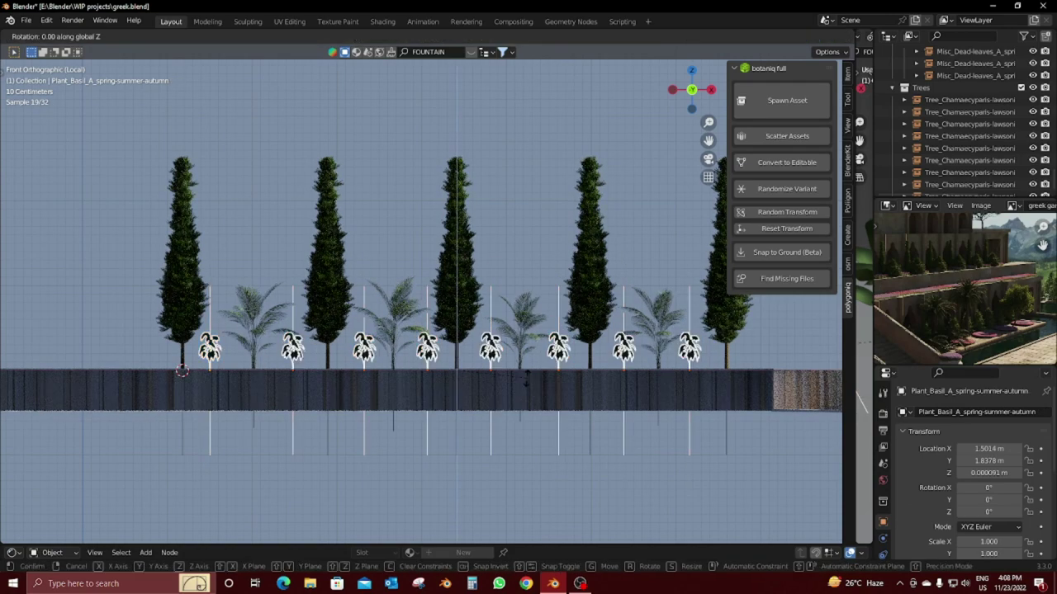
pyautogui.press('r')
pyautogui.press('z')
pyautogui.click(487, 362)
# Step: Duplicate the whole set of basil plants 9 m to the left along X
pyautogui.keyDown('shift'); pyautogui.moveTo(486, 362); pyautogui.dragTo(600, 387, button='middle'); pyautogui.keyUp('shift')
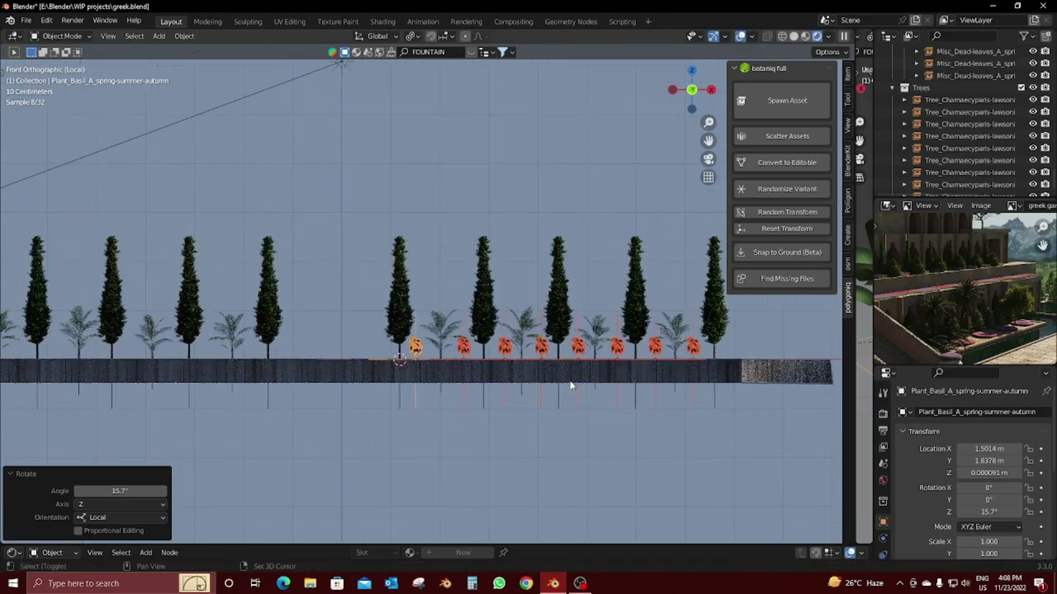
pyautogui.hotkey('shift', 'd')
pyautogui.press('x')
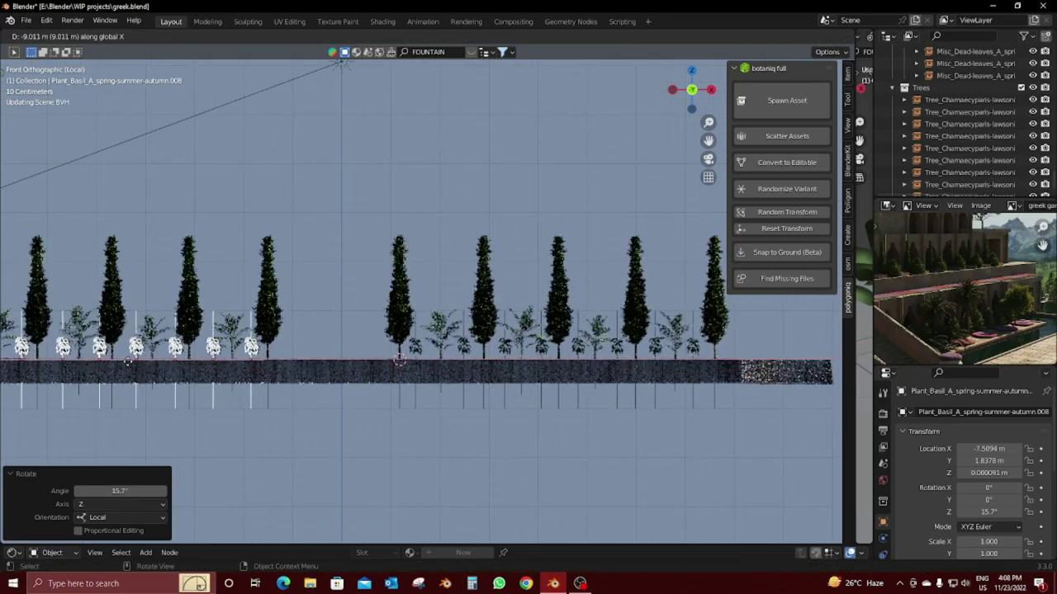
pyautogui.click(128, 361)
# Step: View the courtyard through the scene camera and leave local view
pyautogui.moveTo(128, 360)
pyautogui.mouseDown(button='middle')
pyautogui.moveTo(339, 379)
pyautogui.moveTo(520, 191)
pyautogui.mouseUp(button='middle')
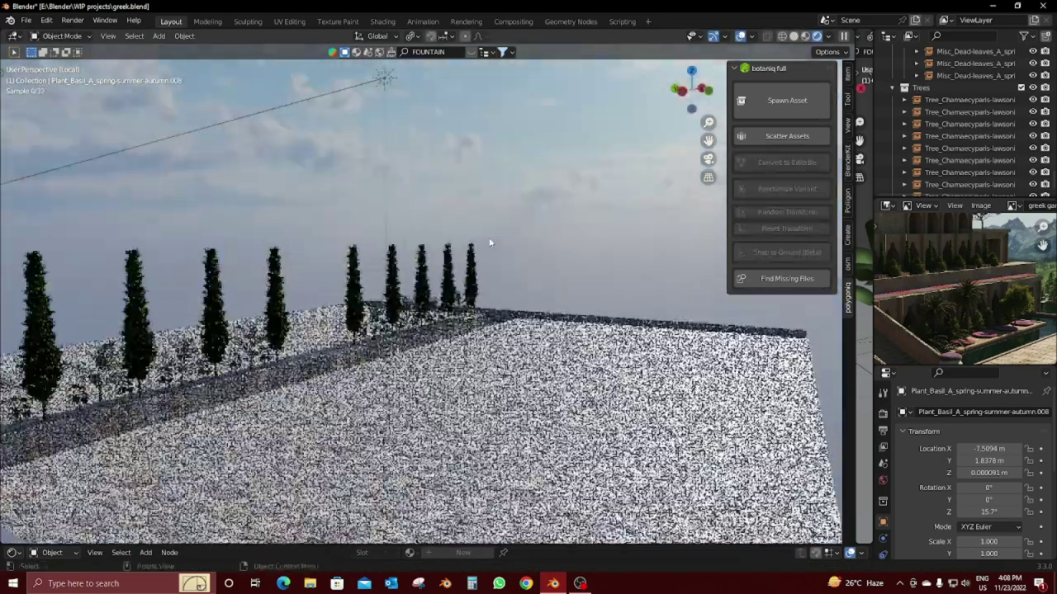
pyautogui.press('KP_0')
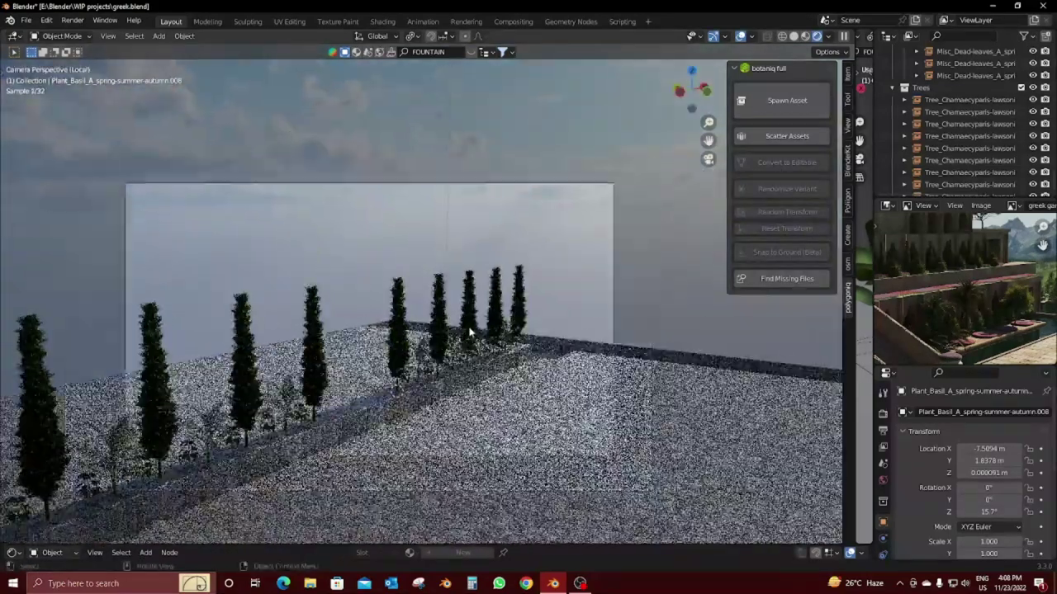
pyautogui.moveTo(469, 332); pyautogui.dragTo(446, 112, button='middle')
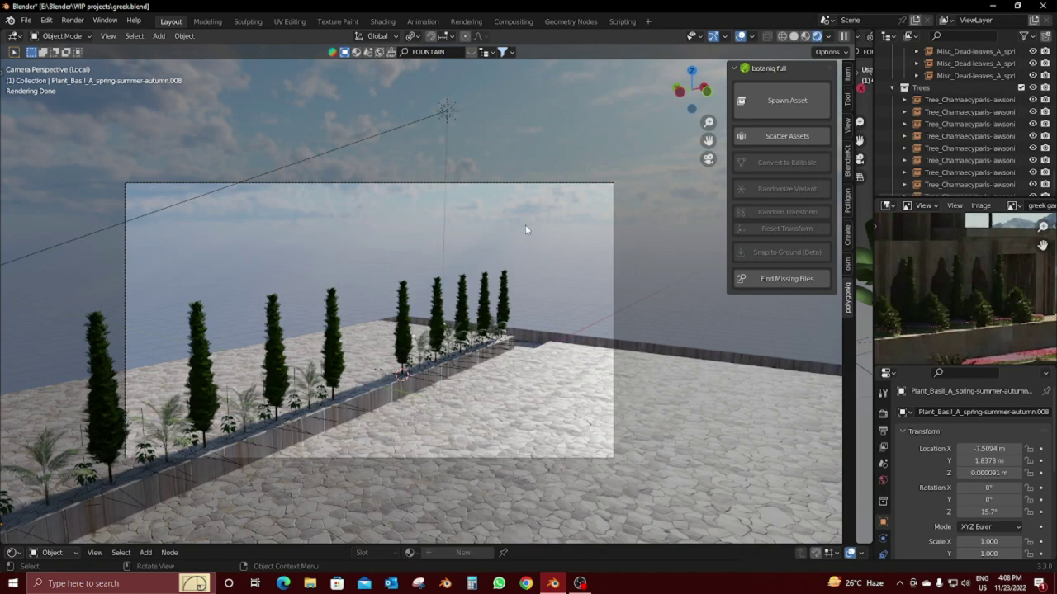
pyautogui.press('KP_Divide')
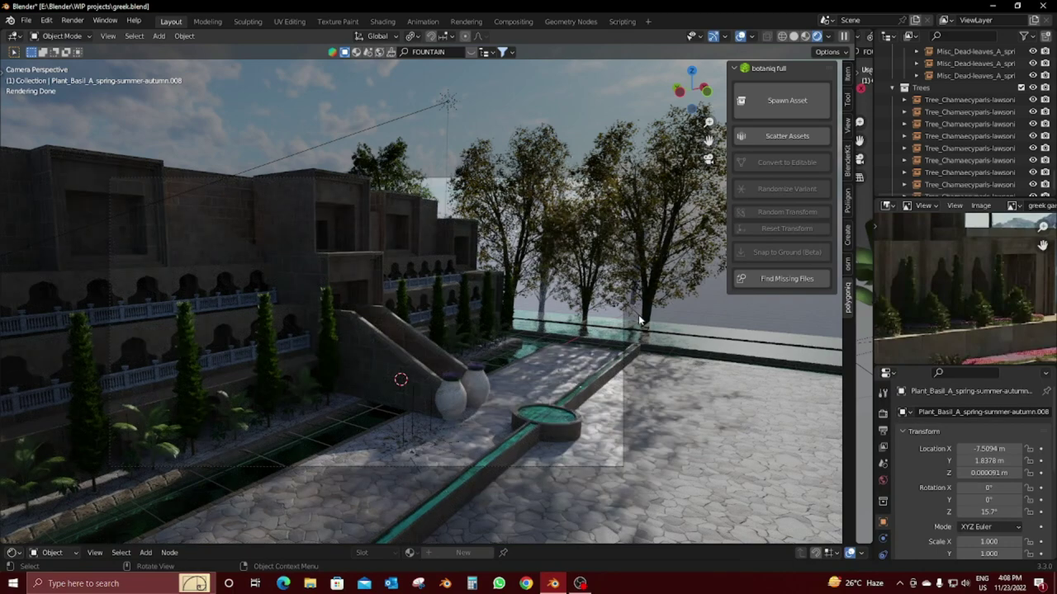
# Step: Browse the pots and shrubs categories in the asset spawner and spawn the Lilac shrub
pyautogui.click(788, 103)
pyautogui.click(777, 221)
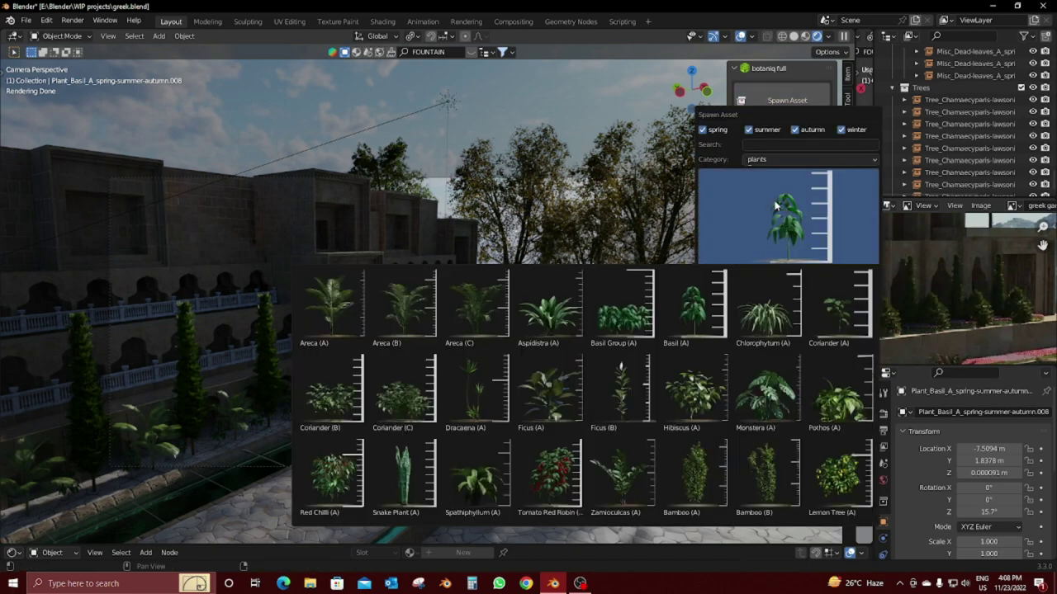
pyautogui.click(777, 160)
pyautogui.click(774, 251)
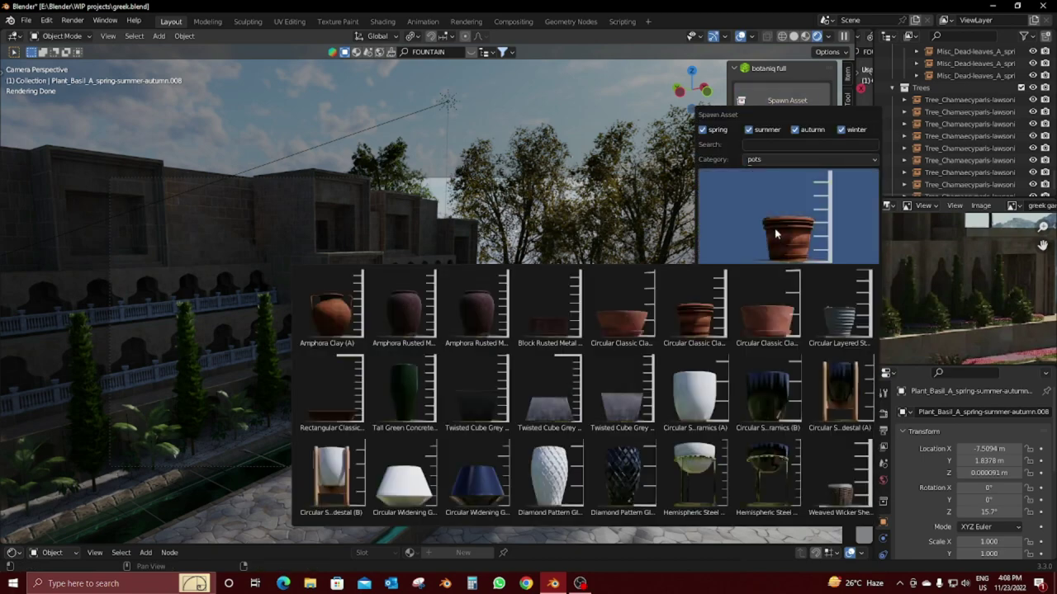
pyautogui.click(776, 234)
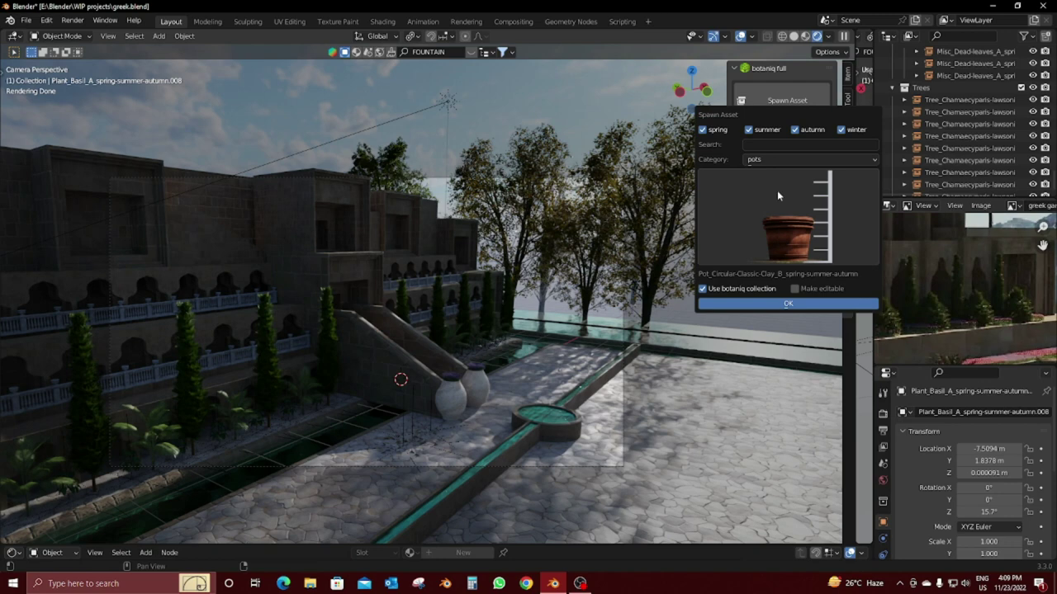
pyautogui.click(791, 160)
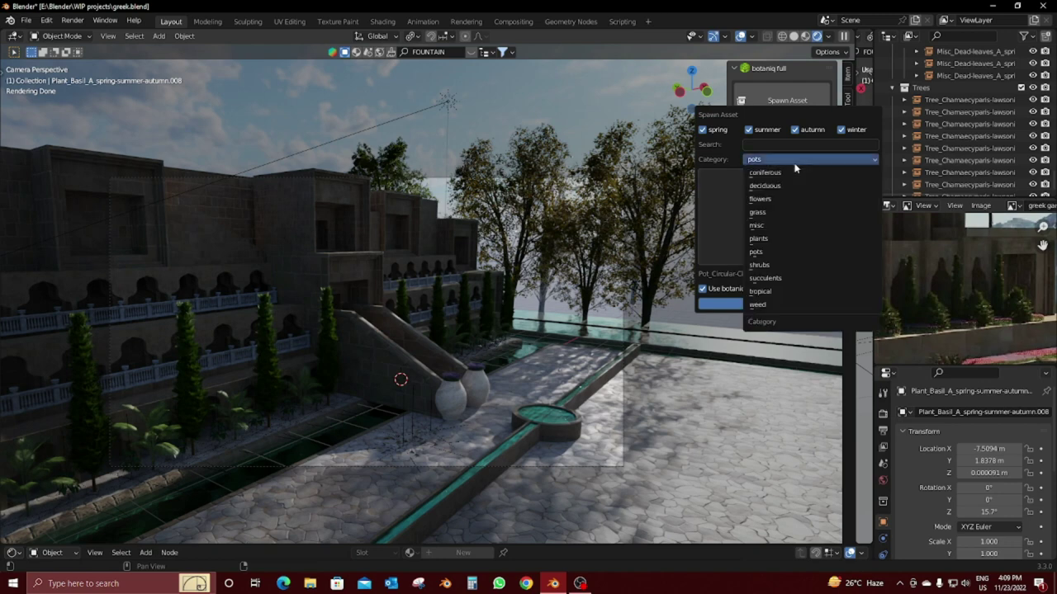
pyautogui.click(770, 266)
pyautogui.click(770, 237)
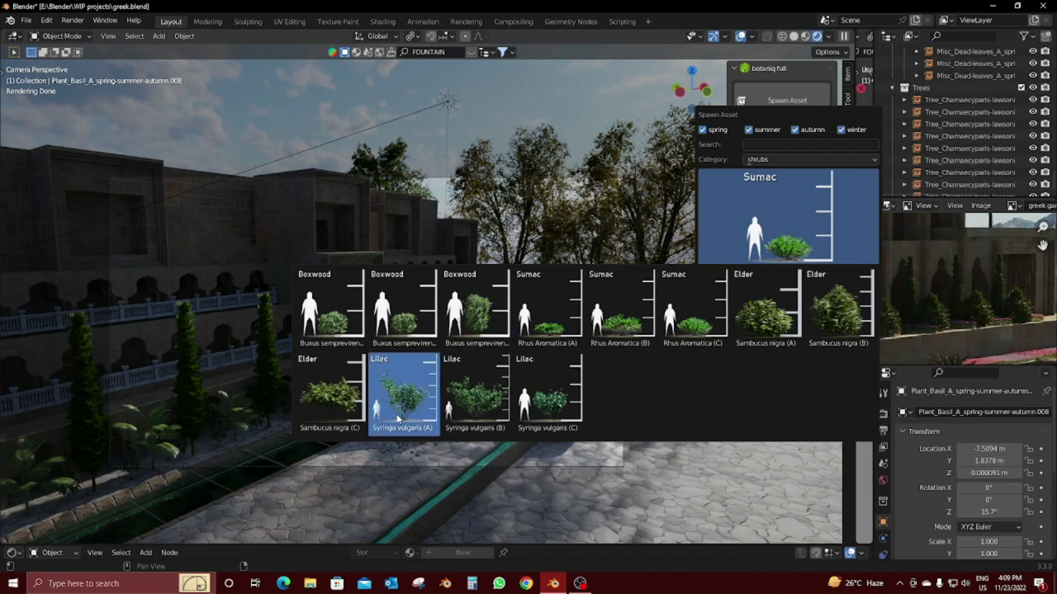
pyautogui.click(560, 415)
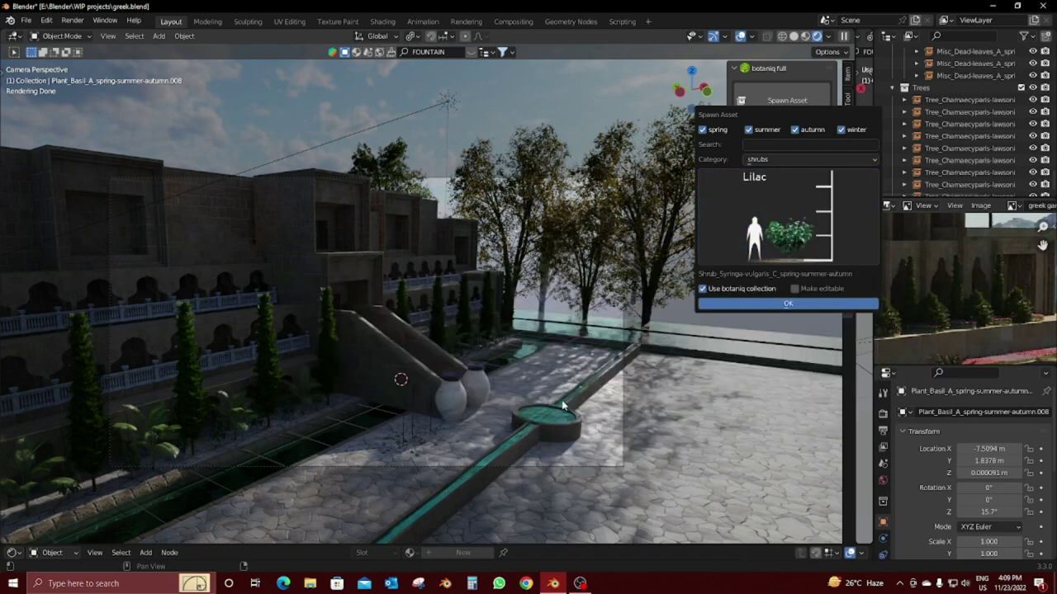
pyautogui.click(751, 304)
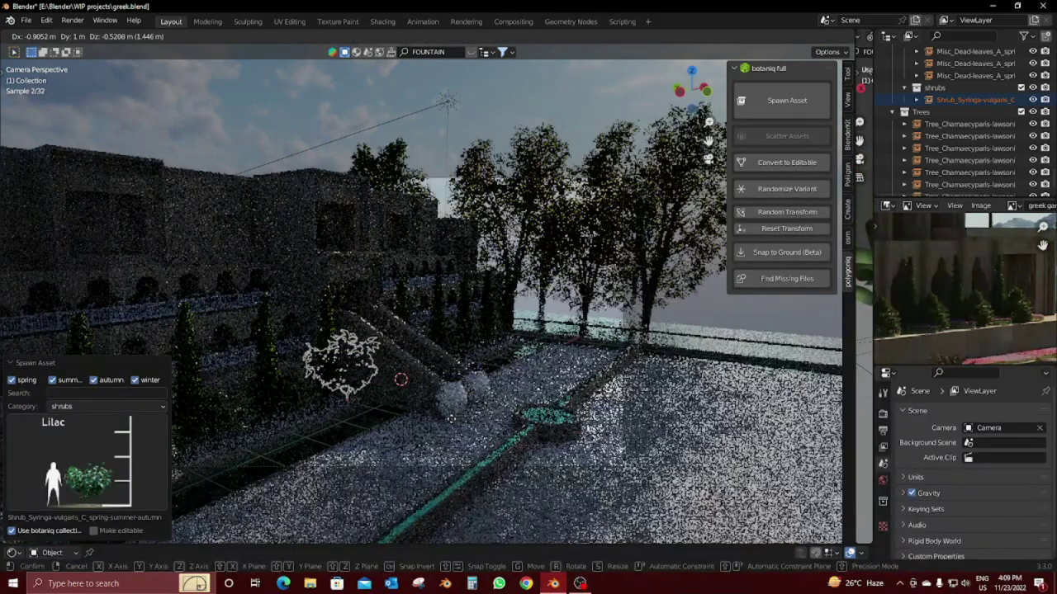
# Step: Place the Lilac in the planting bed and scale it to about 0.7, cancelling an X move
pyautogui.click(450, 418)
pyautogui.press('s')
pyautogui.click(462, 404)
pyautogui.scroll(4, 479, 394)
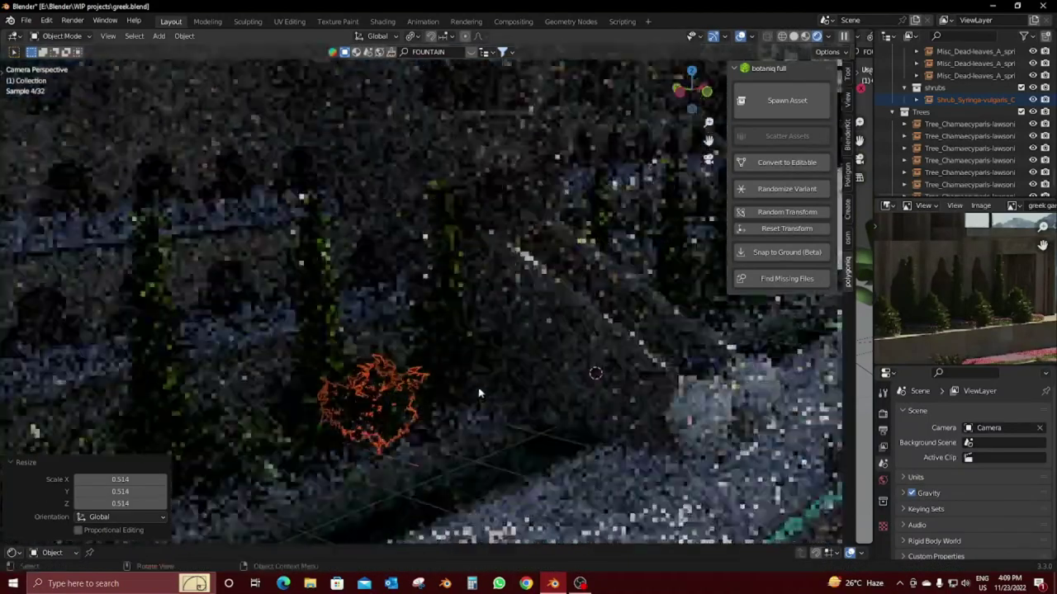
pyautogui.moveTo(479, 394); pyautogui.dragTo(606, 367, button='middle')
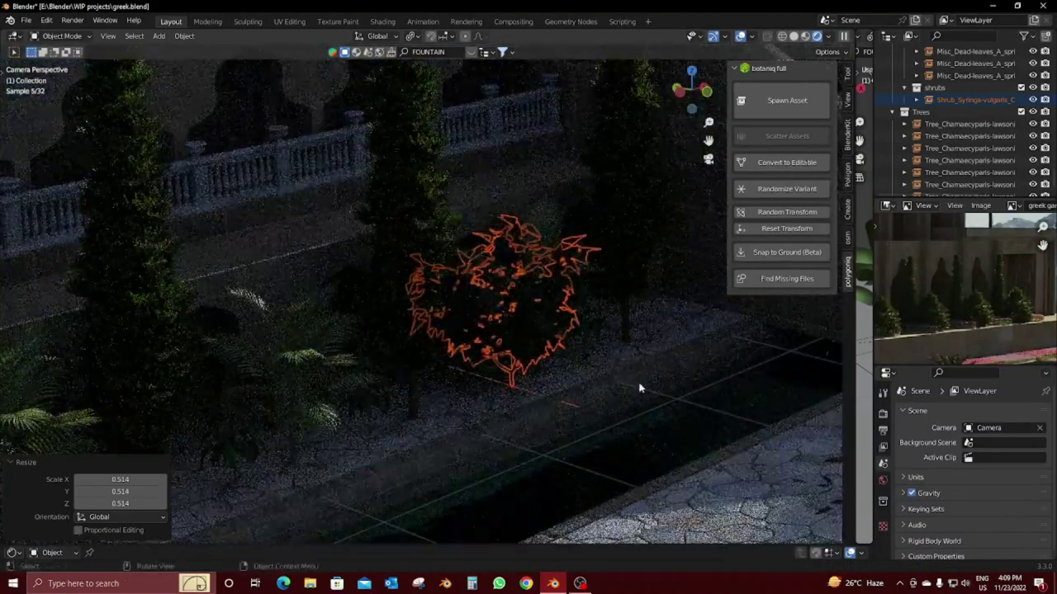
pyautogui.press('s')
pyautogui.click(592, 365)
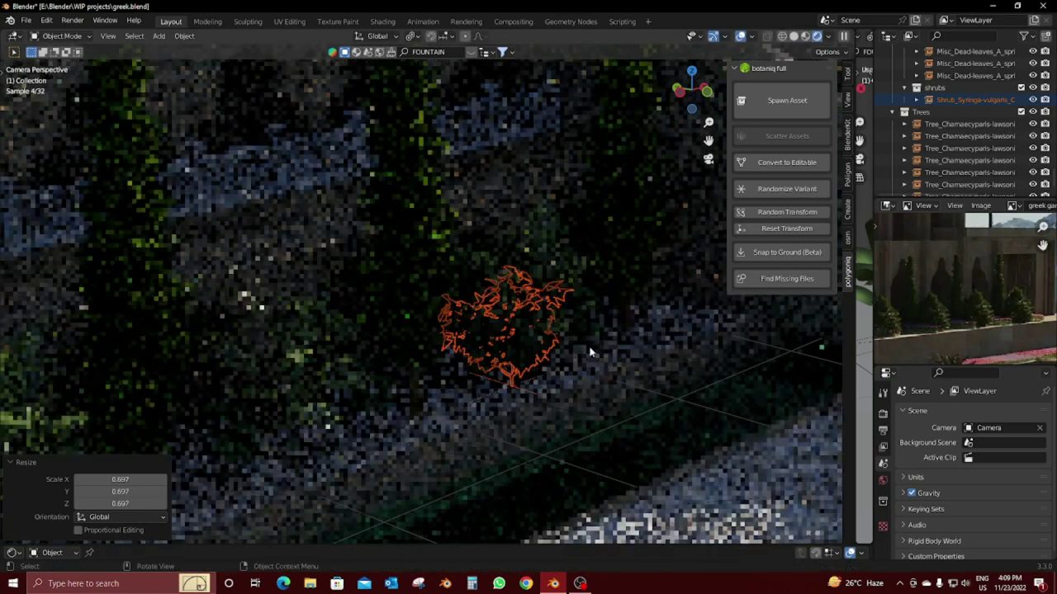
pyautogui.press('g')
pyautogui.press('x')
pyautogui.rightClick(450, 401)
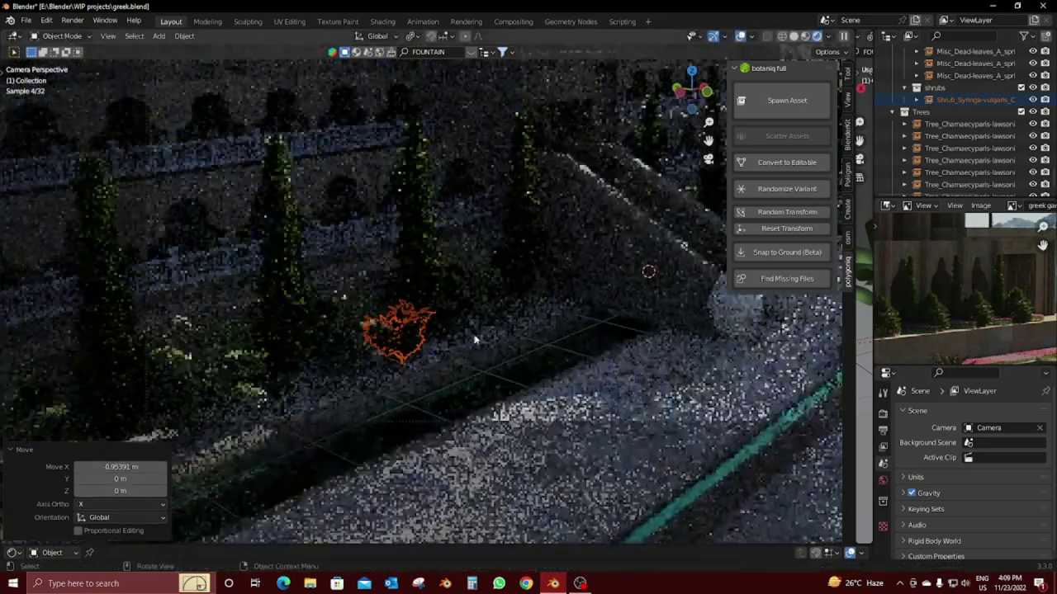
pyautogui.click(323, 394)
# Step: Isolate the ground plane and two cypresses in a see-through, solid-shaded top view
pyautogui.click(157, 440)
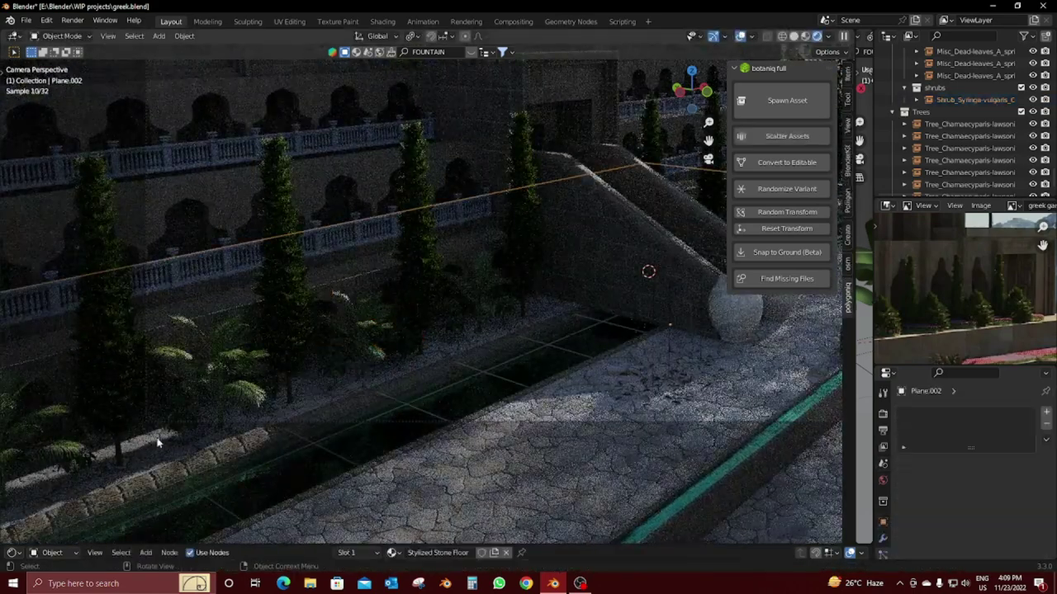
pyautogui.click(178, 428)
pyautogui.keyDown('shift'); pyautogui.click(290, 388); pyautogui.keyUp('shift')
pyautogui.press('KP_Divide')
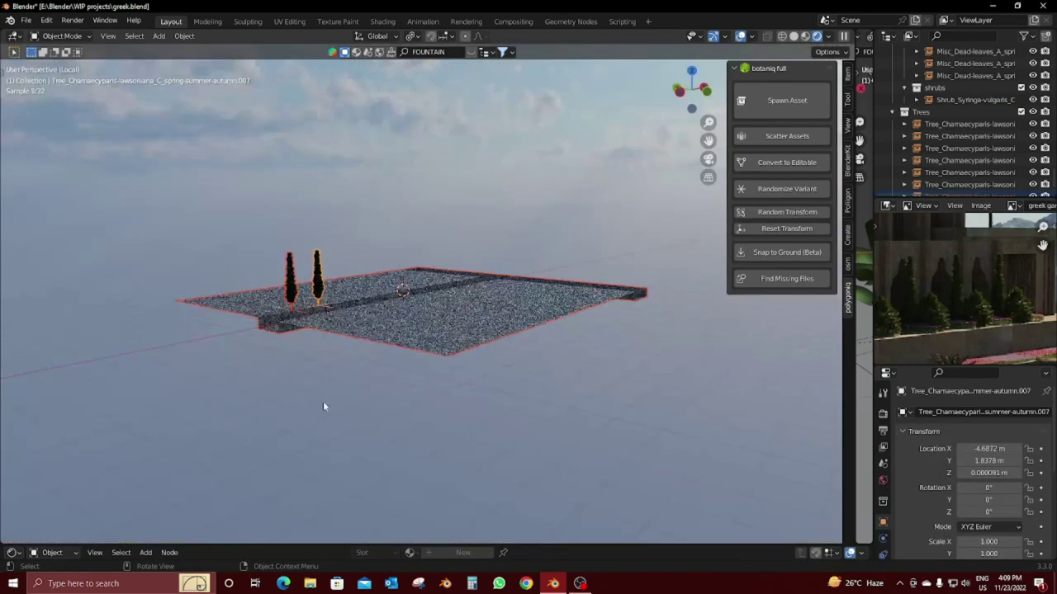
pyautogui.click(793, 37)
pyautogui.moveTo(341, 347); pyautogui.dragTo(397, 395, button='middle')
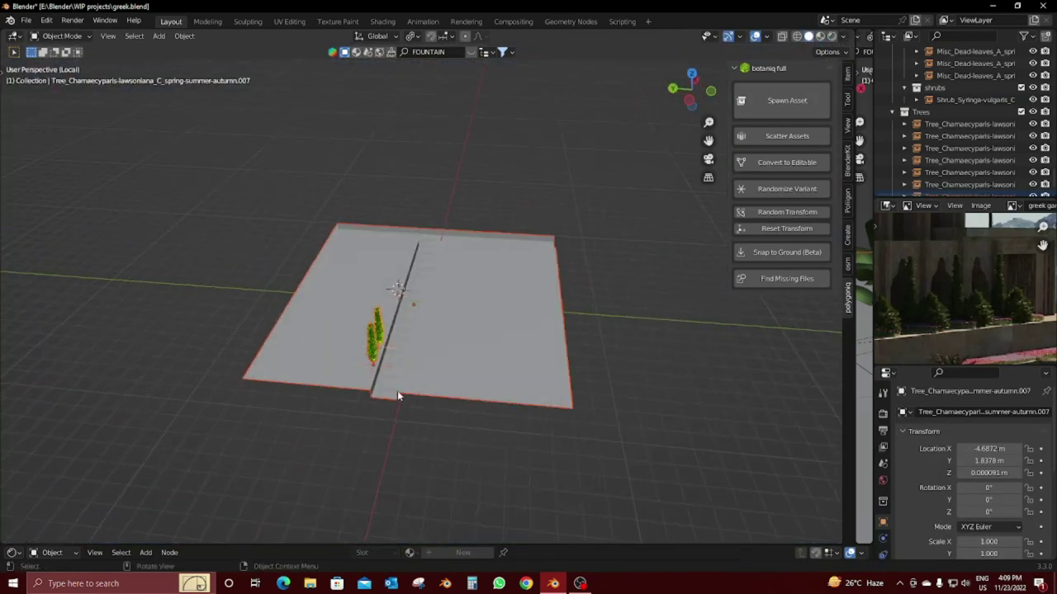
pyautogui.press('KP_7')
pyautogui.hotkey('alt', 'z')
pyautogui.scroll(1, 552, 272)
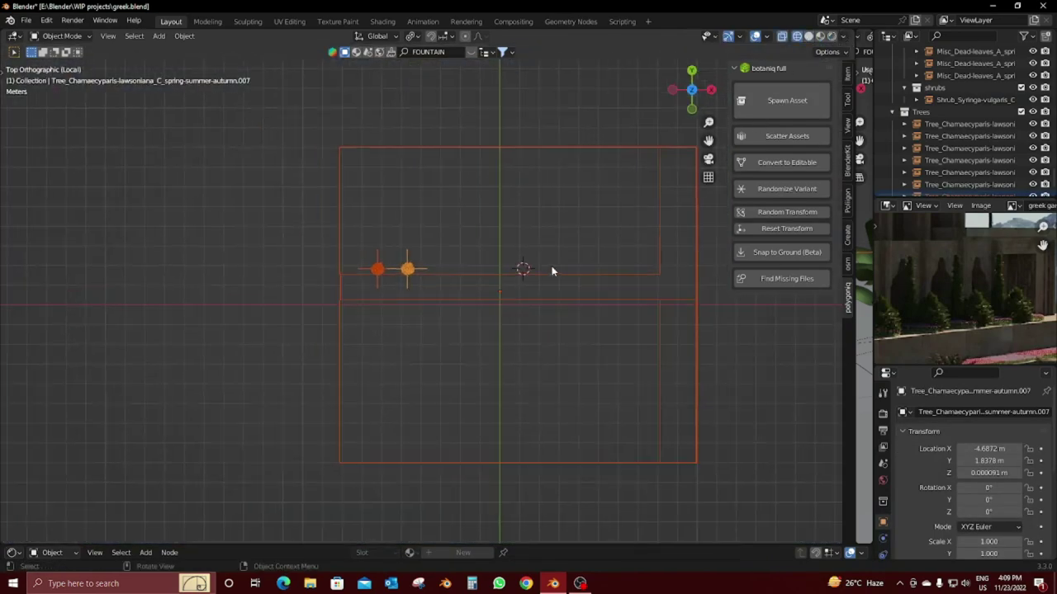
# Step: Knife-cut a line along the cypress row across the ground plane in Edit Mode
pyautogui.press('Tab')
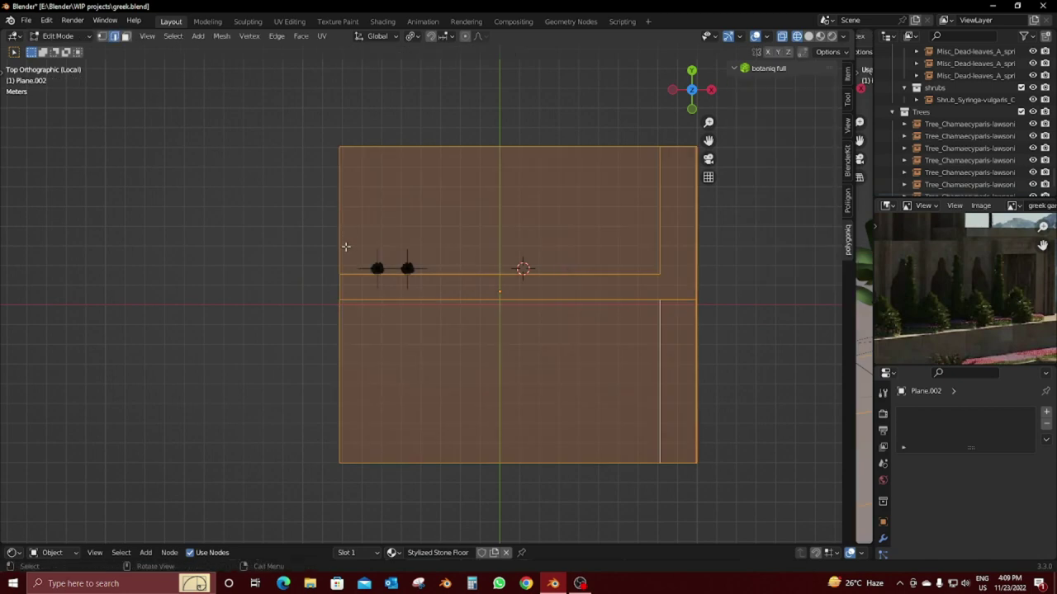
pyautogui.press('k')
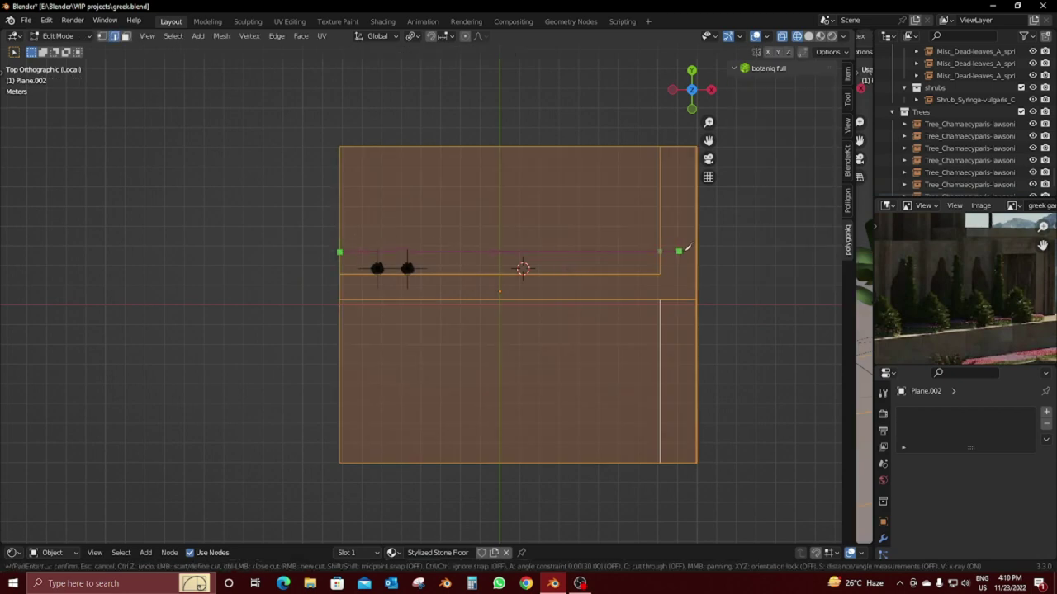
pyautogui.rightClick(665, 255)
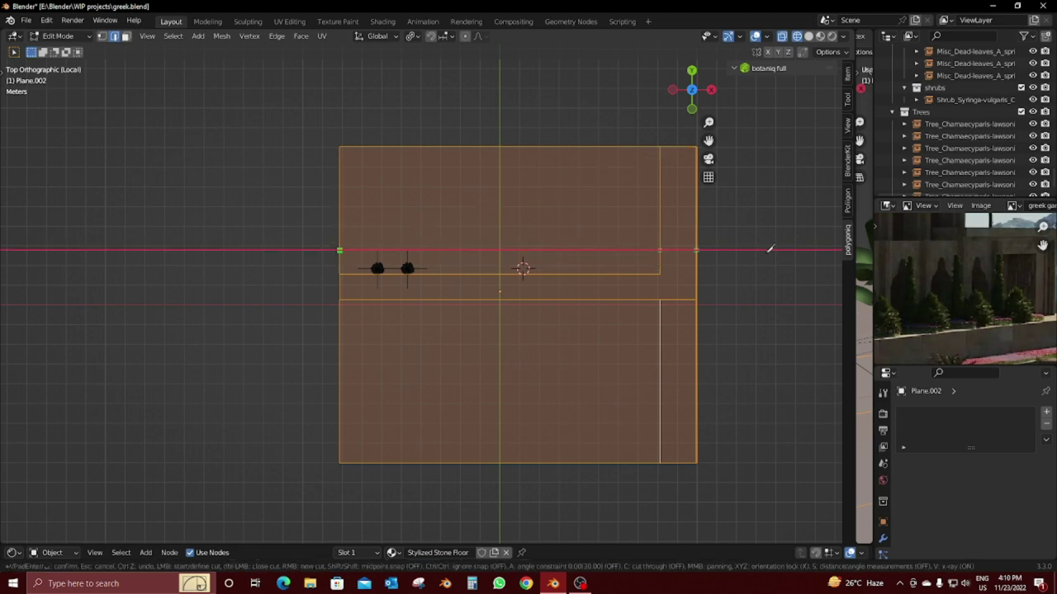
pyautogui.press('Return')
pyautogui.moveTo(764, 250)
pyautogui.mouseDown(button='middle')
pyautogui.moveTo(300, 388)
pyautogui.moveTo(325, 372)
pyautogui.mouseUp(button='middle')
pyautogui.hotkey('alt', 'z')
# Step: Move the cut geometry 3 m, split the strip off as Plane.007, and exit local view
pyautogui.press('g')
pyautogui.press('Return')
pyautogui.click(325, 371)
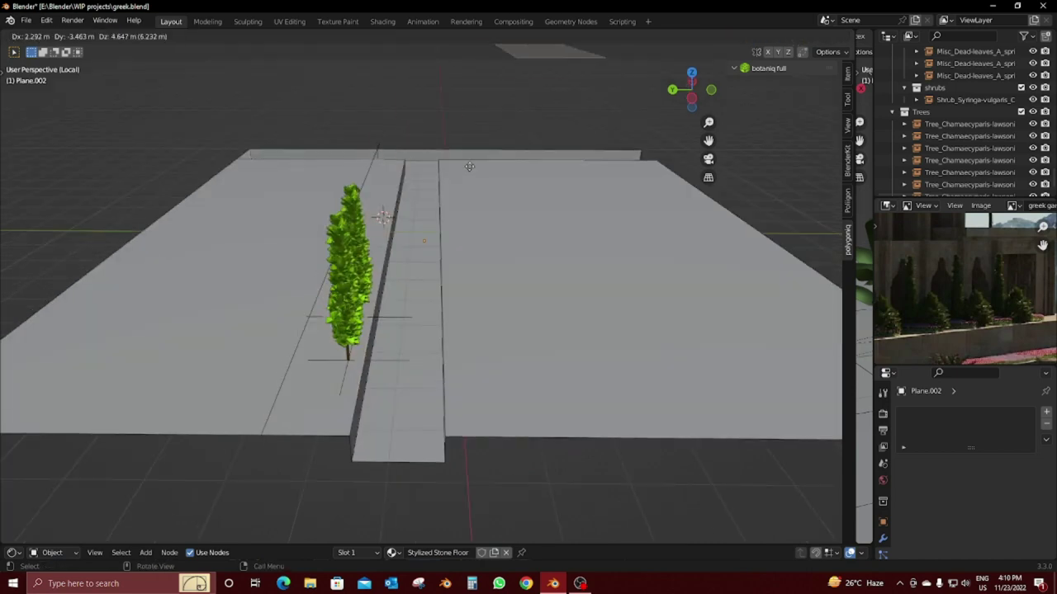
pyautogui.press('Tab')
pyautogui.press('KP_Divide')
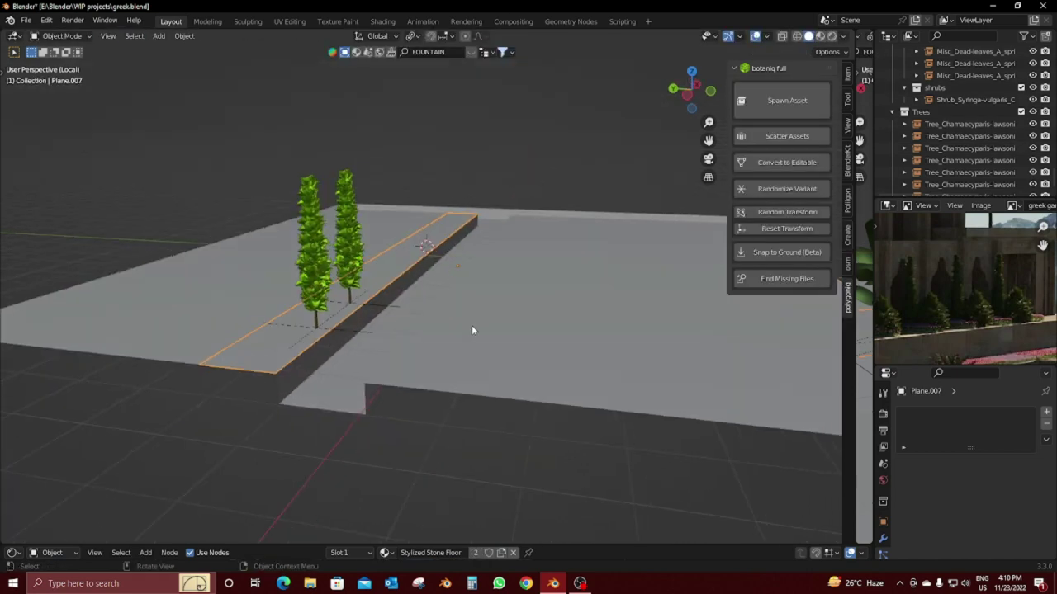
pyautogui.press('KP_0')
# Step: Search the BlenderKit Materials library for "dirt"
pyautogui.keyDown('ctrl'); pyautogui.scroll(4, 815, 162); pyautogui.keyUp('ctrl')
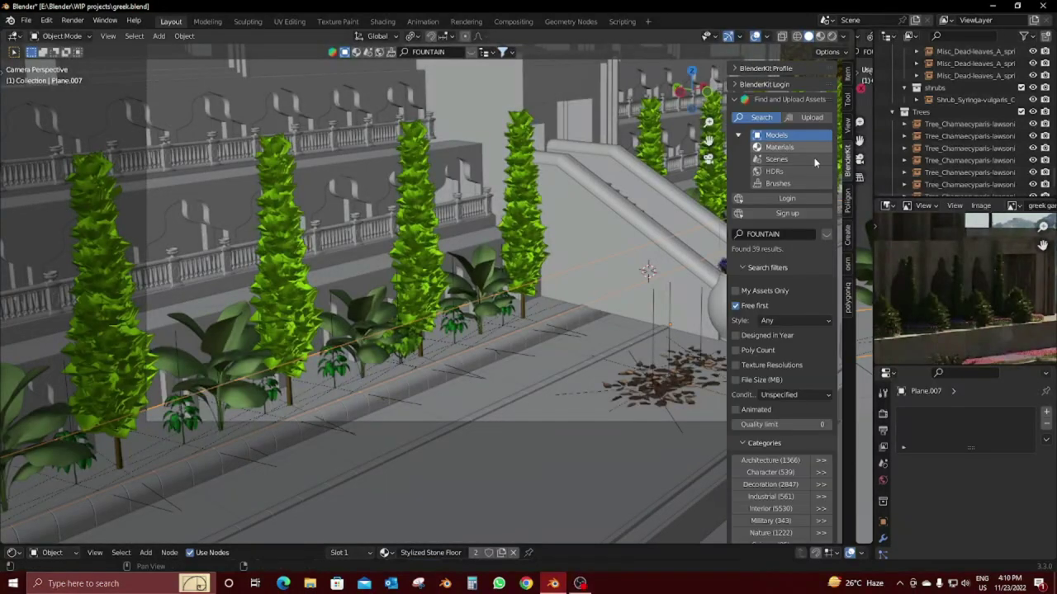
pyautogui.click(783, 147)
pyautogui.click(774, 236)
pyautogui.write('dir')
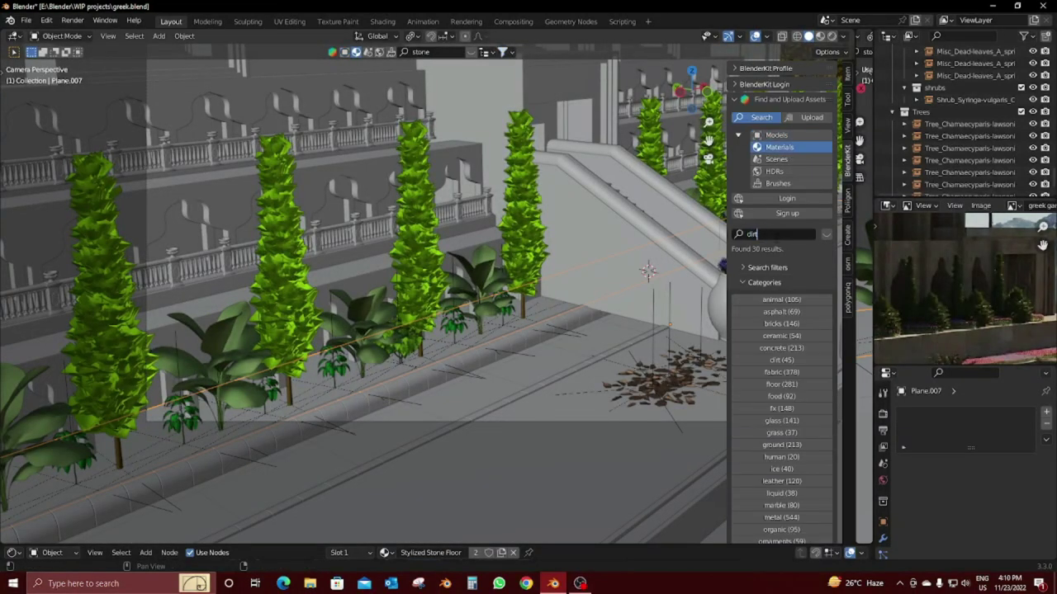
pyautogui.write('t')
pyautogui.press('Return')
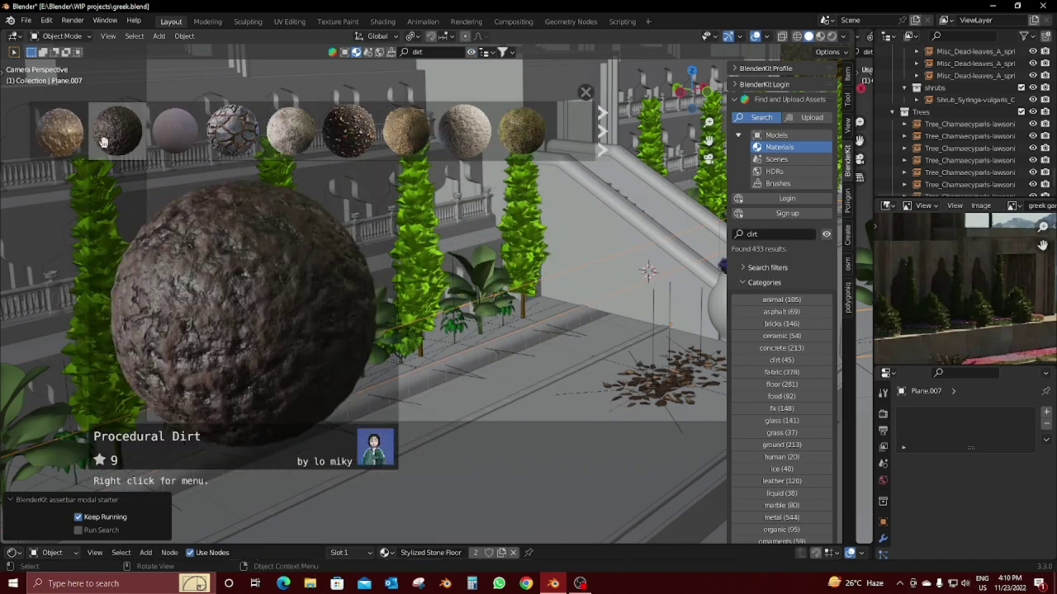
# Step: Drag Stylized stones with dirt onto the wall Cube and check it in local view
pyautogui.scroll(-2, 485, 142)
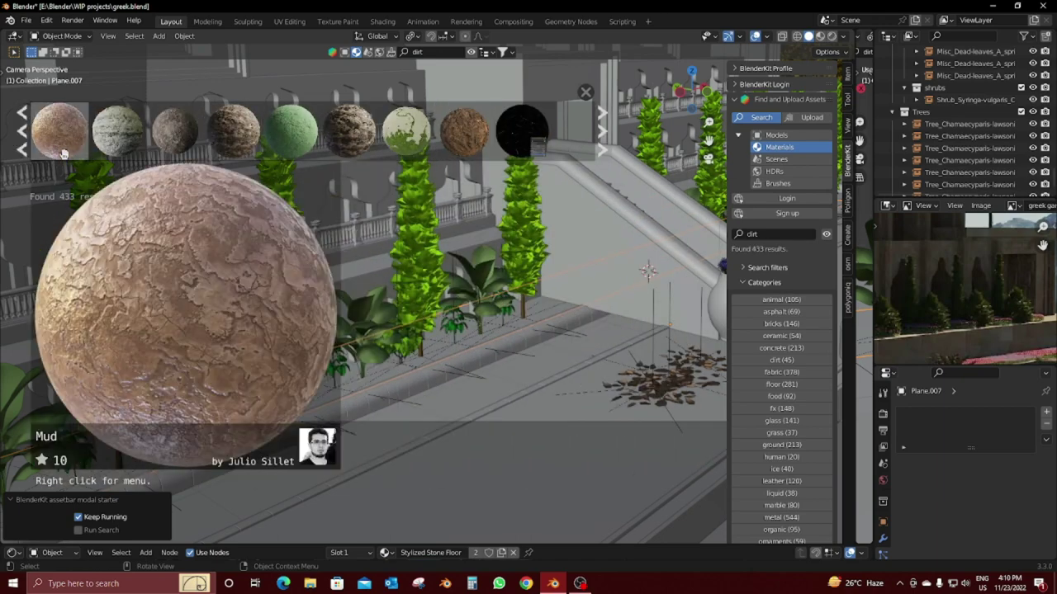
pyautogui.click(607, 132)
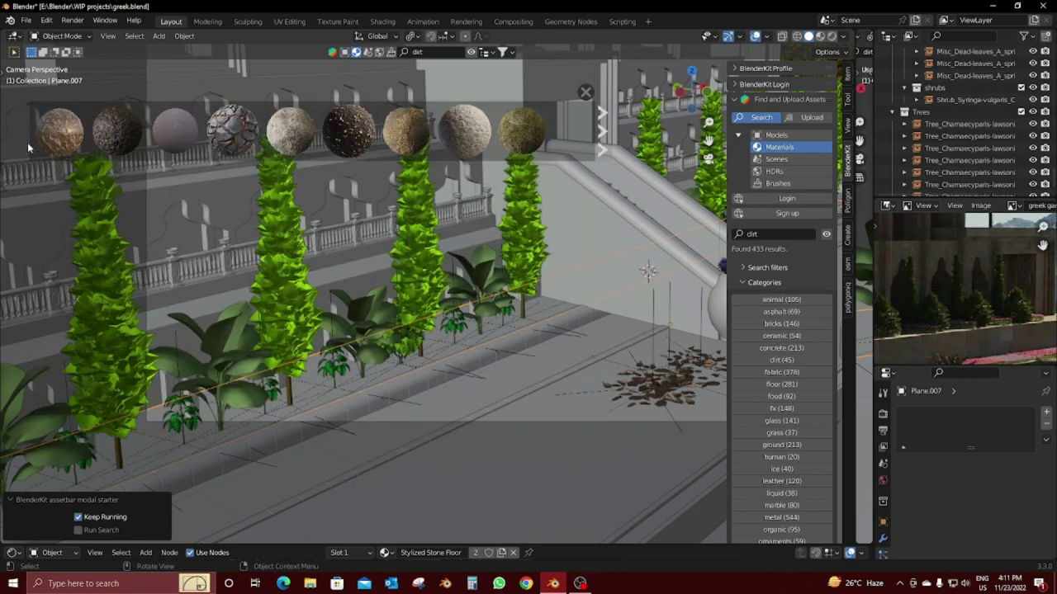
pyautogui.click(27, 142)
pyautogui.moveTo(232, 130)
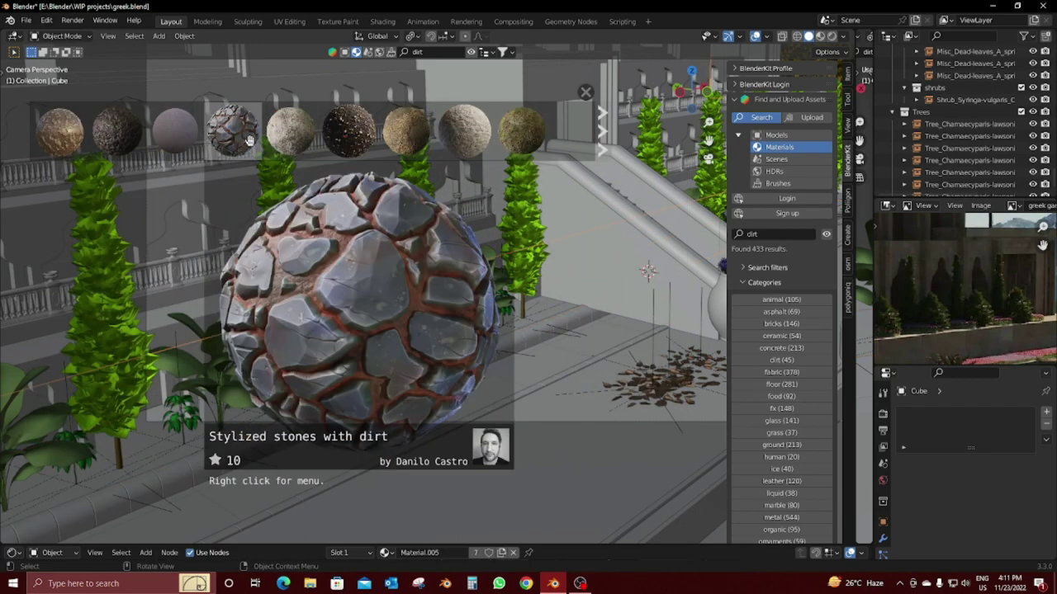
pyautogui.moveTo(249, 141); pyautogui.dragTo(846, 334)
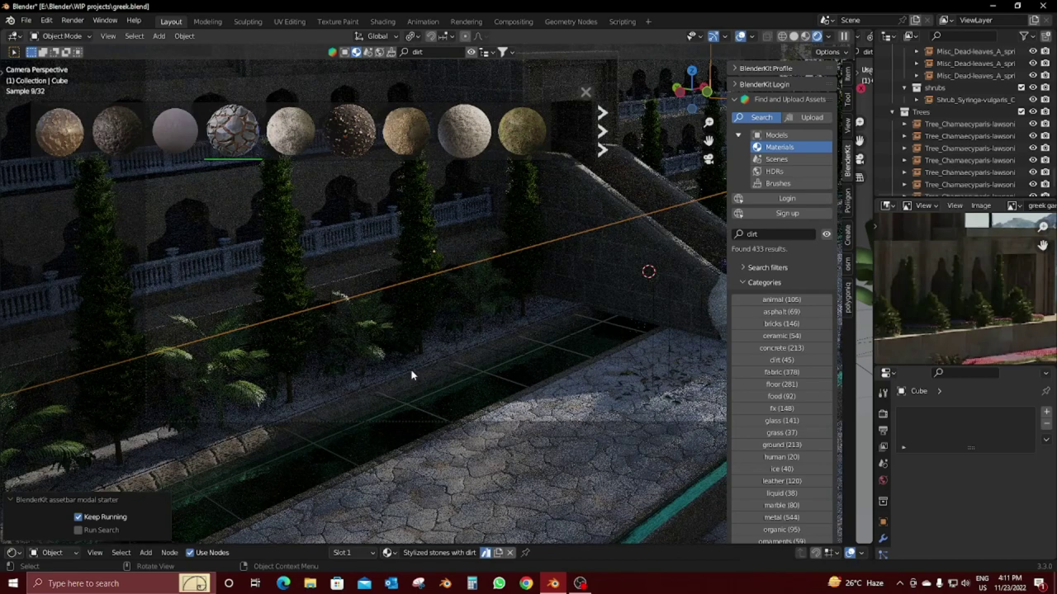
pyautogui.press('KP_Divide')
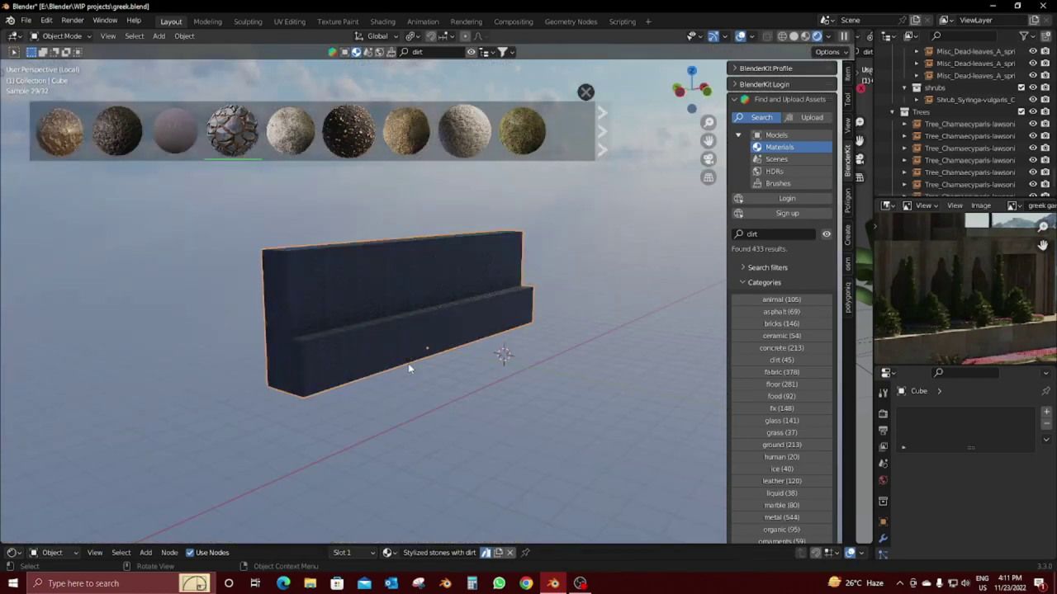
pyautogui.press('KP_Divide')
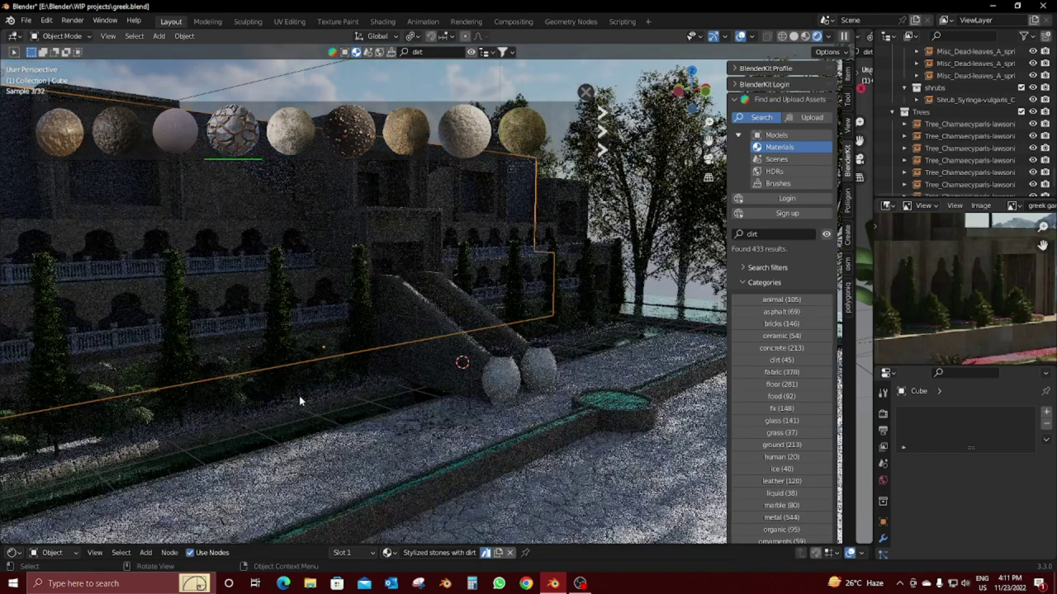
# Step: Link the stone-and-dirt material from Cube to the second wall block Cube.003
pyautogui.click(298, 395)
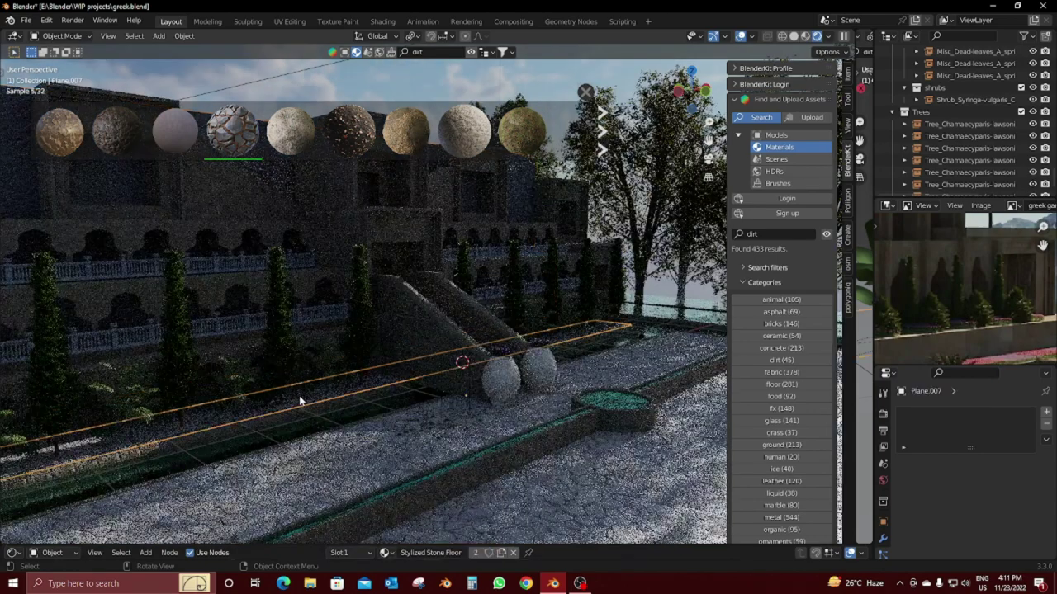
pyautogui.click(29, 195)
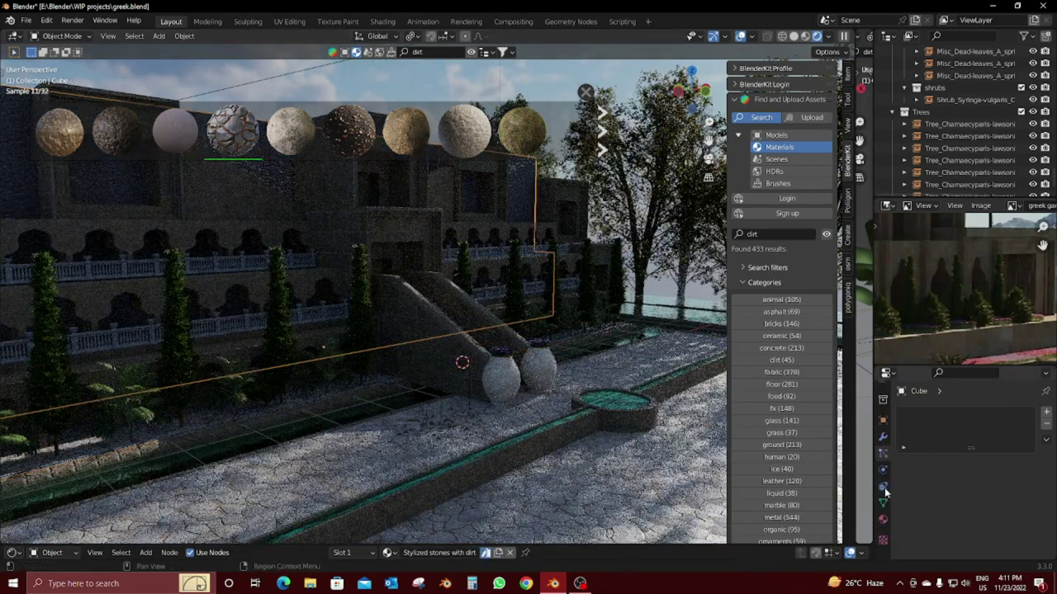
pyautogui.click(885, 519)
pyautogui.keyDown('shift'); pyautogui.click(394, 230); pyautogui.keyUp('shift')
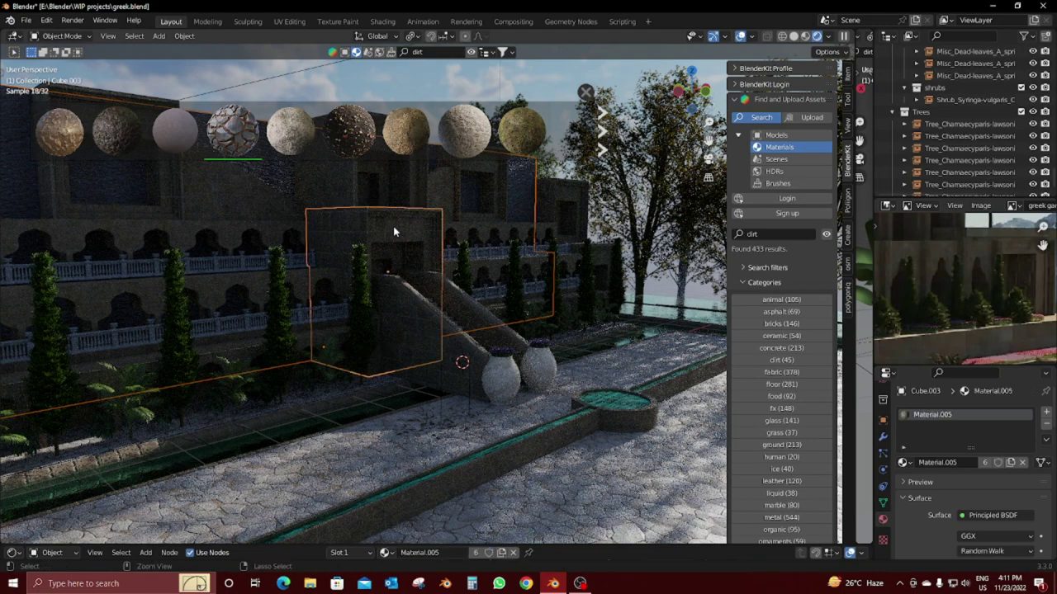
pyautogui.hotkey('ctrl', 'l')
pyautogui.click(394, 230)
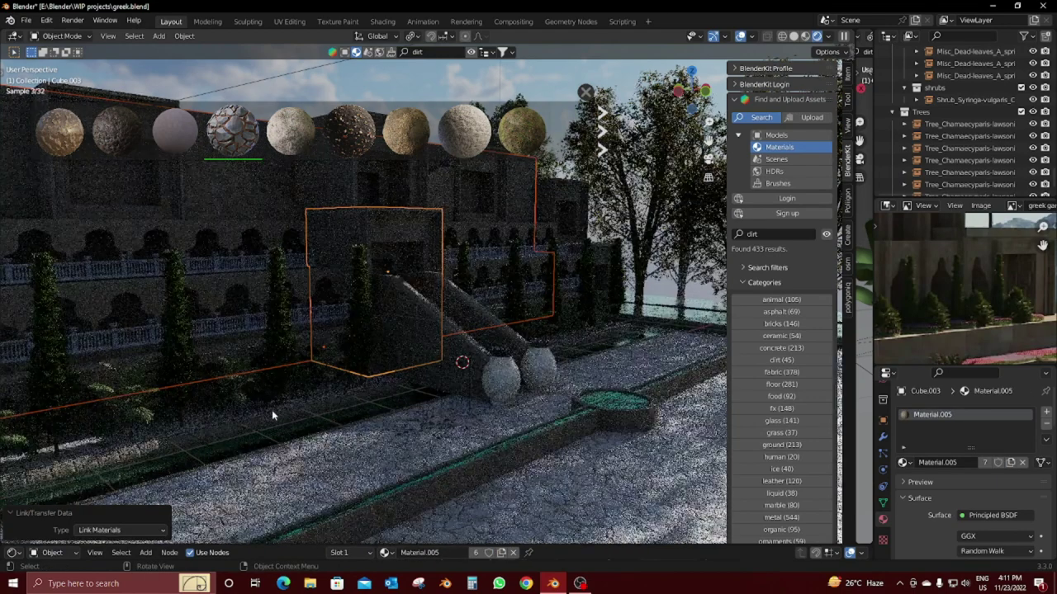
# Step: Isolate the narrow strip Plane.007 and apply BlenderKit's Dirt Ground material to it
pyautogui.click(272, 388)
pyautogui.click(280, 398)
pyautogui.click(357, 393)
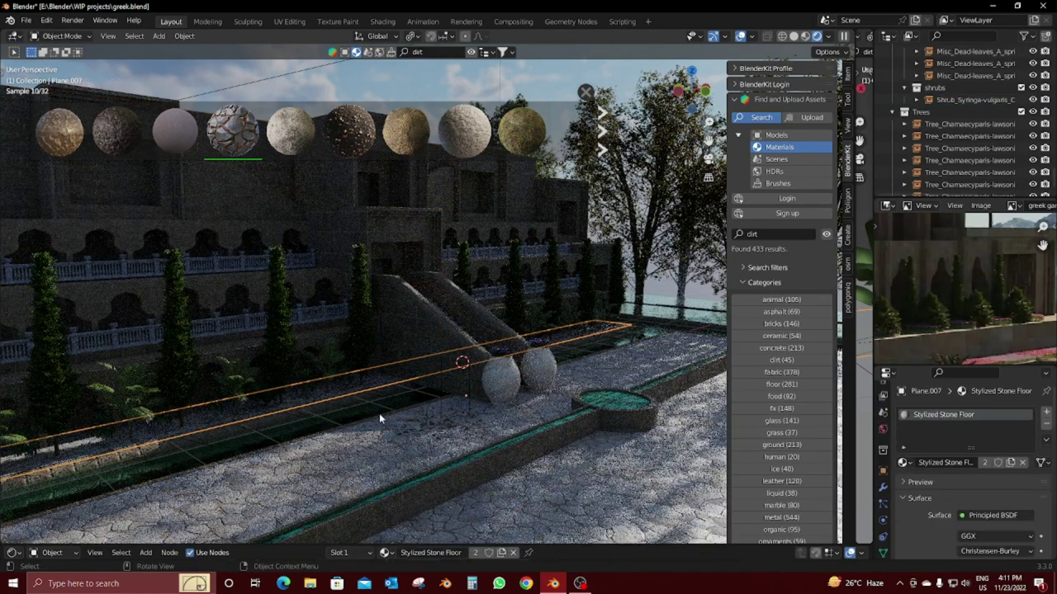
pyautogui.press('KP_Divide')
pyautogui.moveTo(406, 131)
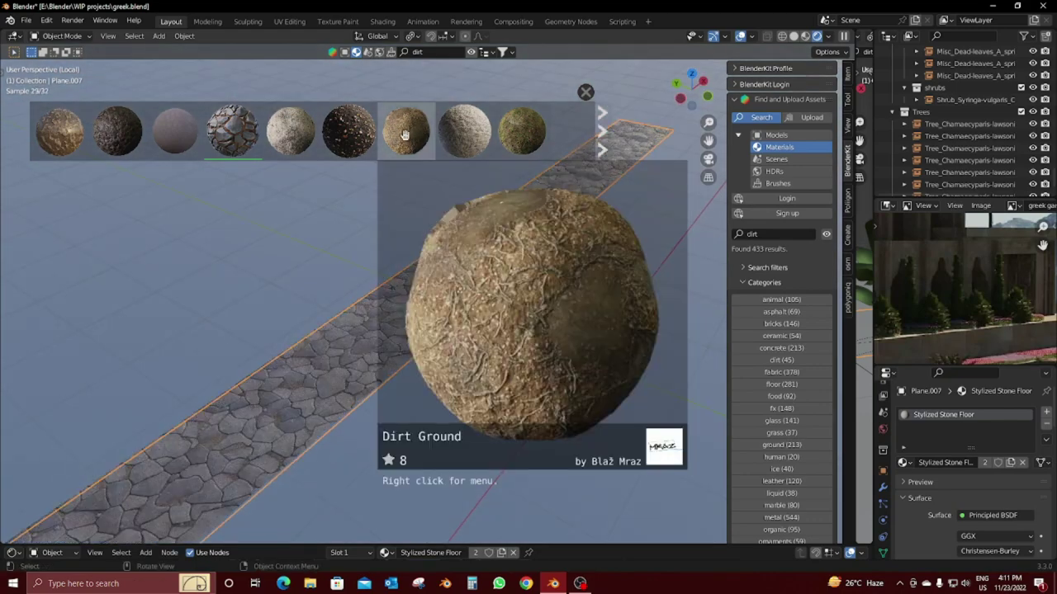
pyautogui.moveTo(522, 132); pyautogui.dragTo(544, 337)
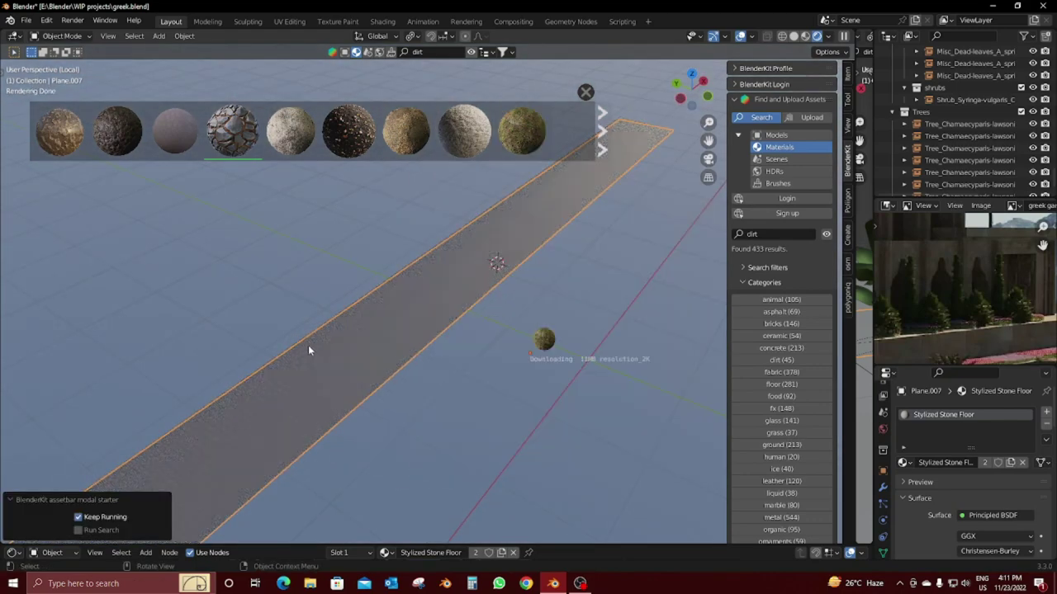
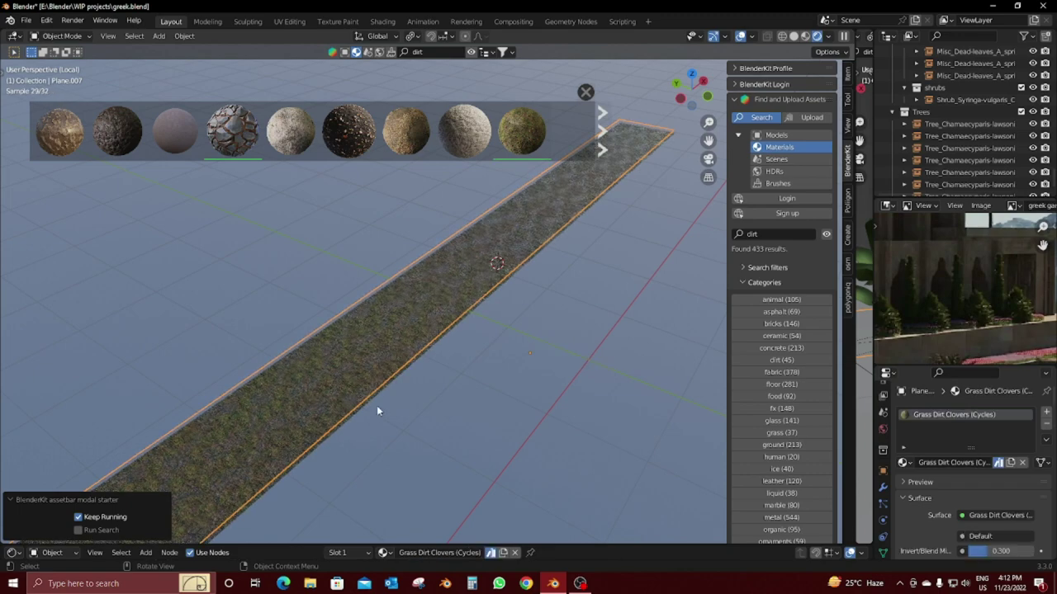
# Step: From top view, re-unwrap the grass strip's UVs with a Cube Projection instead of cylindrical
pyautogui.press('KP_7')
pyautogui.press('Tab')
pyautogui.press('u')
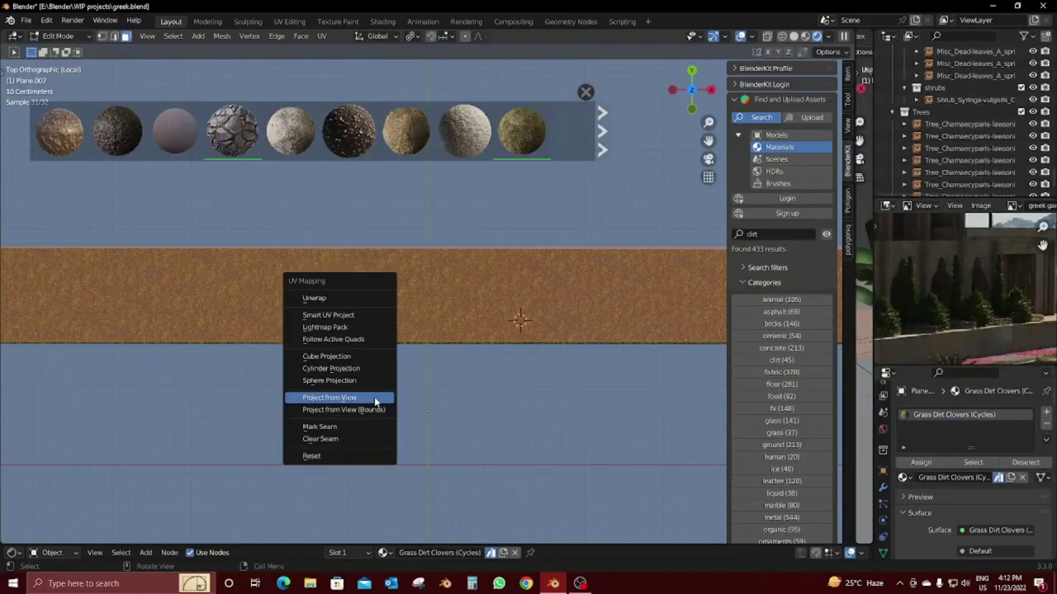
pyautogui.click(375, 400)
pyautogui.press('u')
pyautogui.click(337, 358)
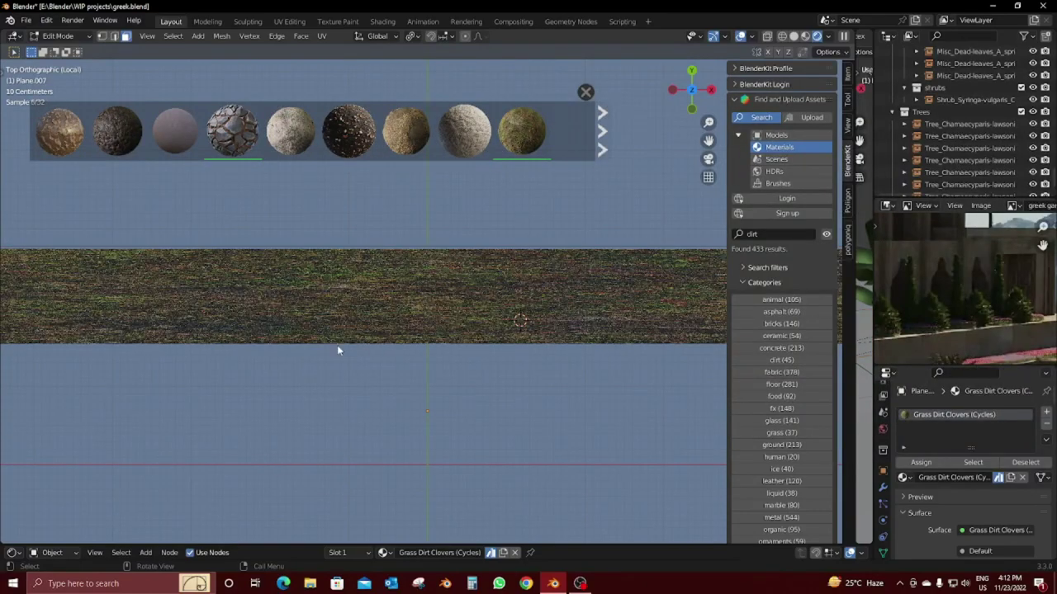
pyautogui.hotkey('ctrl', 'z')
pyautogui.press('u')
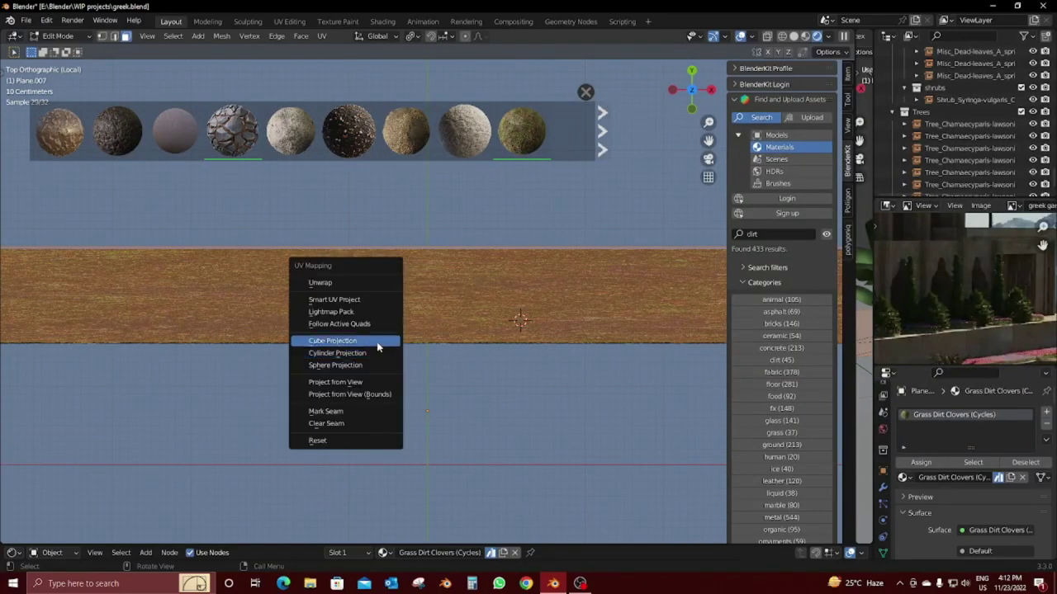
pyautogui.click(378, 348)
pyautogui.moveTo(394, 368)
pyautogui.mouseDown(button='middle')
pyautogui.moveTo(396, 396)
pyautogui.moveTo(444, 377)
pyautogui.mouseUp(button='middle')
pyautogui.press('Tab')
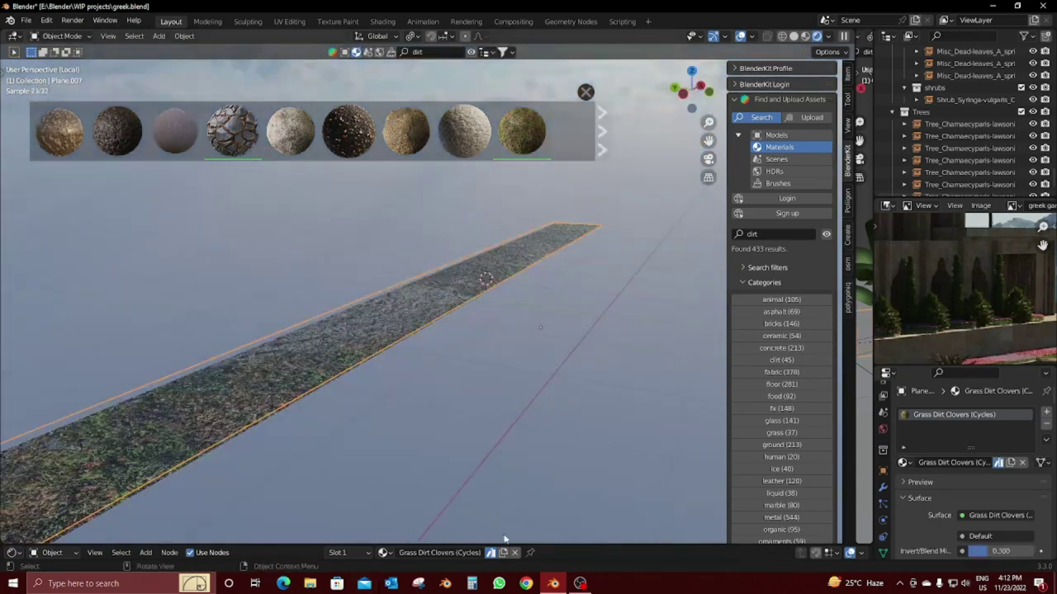
# Step: Split off a new area on the left and turn it into an Image Editor
pyautogui.moveTo(505, 539); pyautogui.dragTo(336, 358)
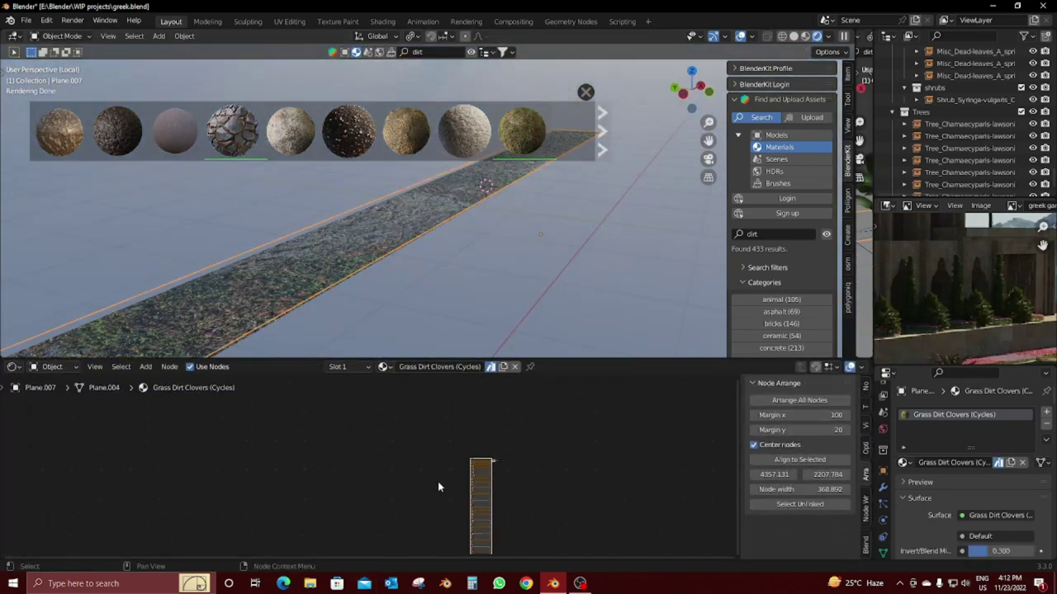
pyautogui.scroll(3, 442, 473)
pyautogui.scroll(3, 447, 465)
pyautogui.moveTo(404, 347)
pyautogui.mouseDown(button='middle')
pyautogui.moveTo(383, 307)
pyautogui.moveTo(382, 322)
pyautogui.mouseUp(button='middle')
pyautogui.moveTo(7, 30); pyautogui.dragTo(272, 47)
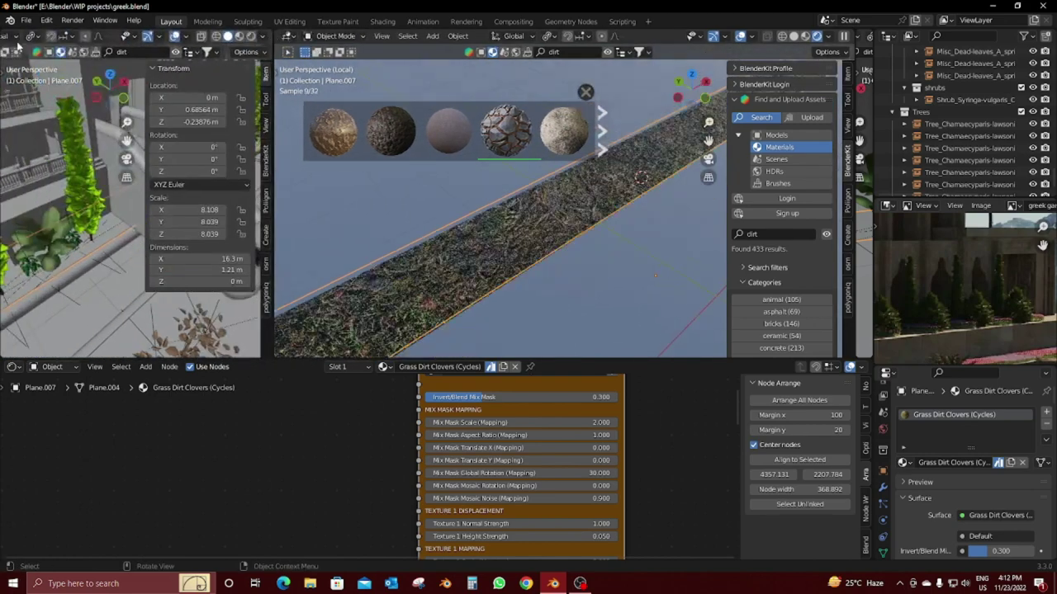
pyautogui.click(13, 36)
pyautogui.click(23, 100)
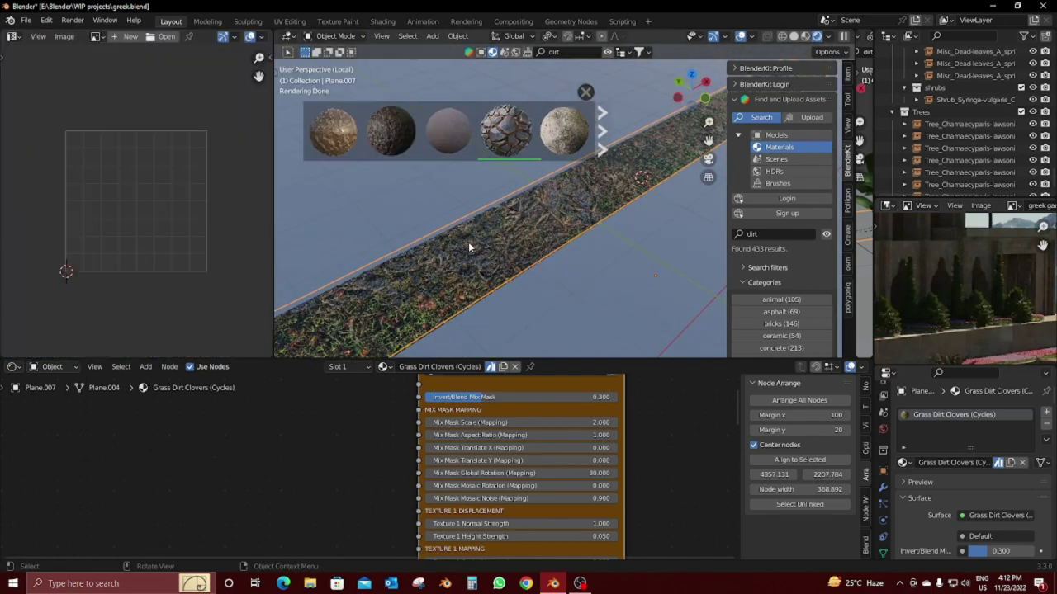
# Step: Scale the strip's UVs up about 3.3 times, stretch them along Y, then exit local view
pyautogui.press('Tab')
pyautogui.press('s')
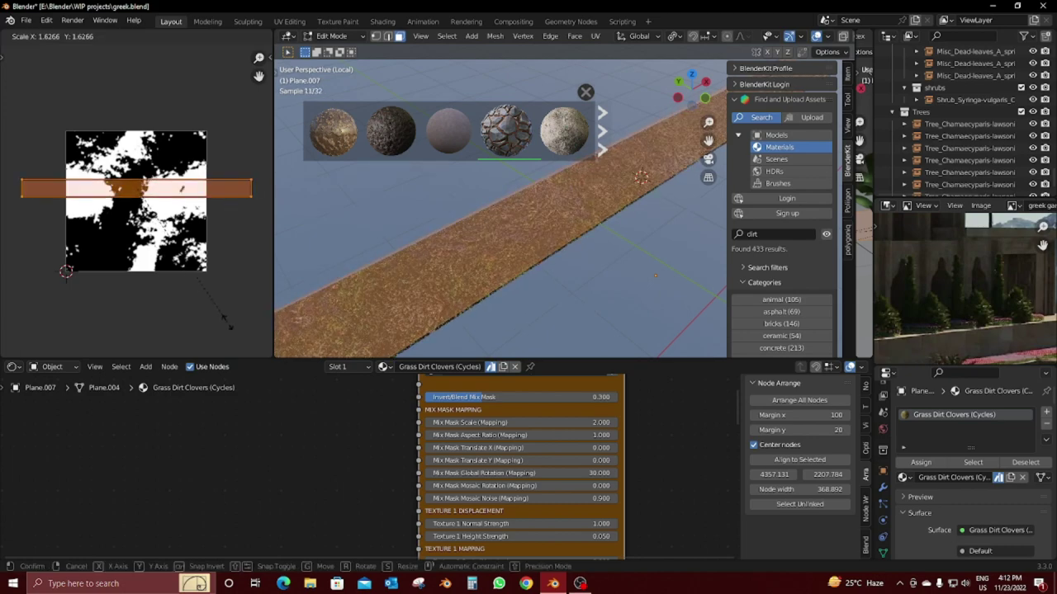
pyautogui.click(61, 112)
pyautogui.press('s')
pyautogui.press('y')
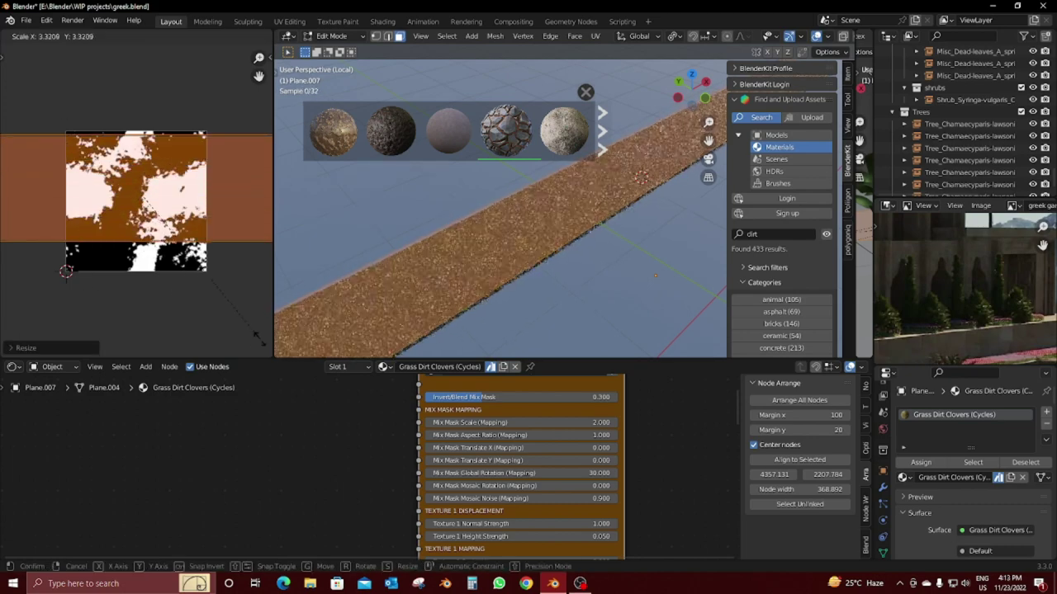
pyautogui.click(260, 344)
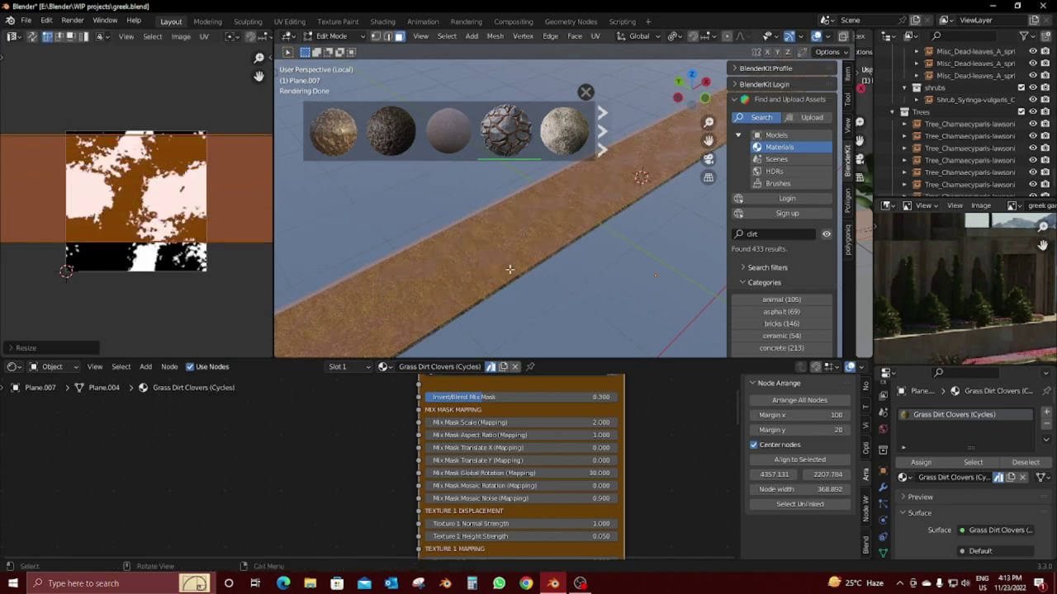
pyautogui.press('Tab')
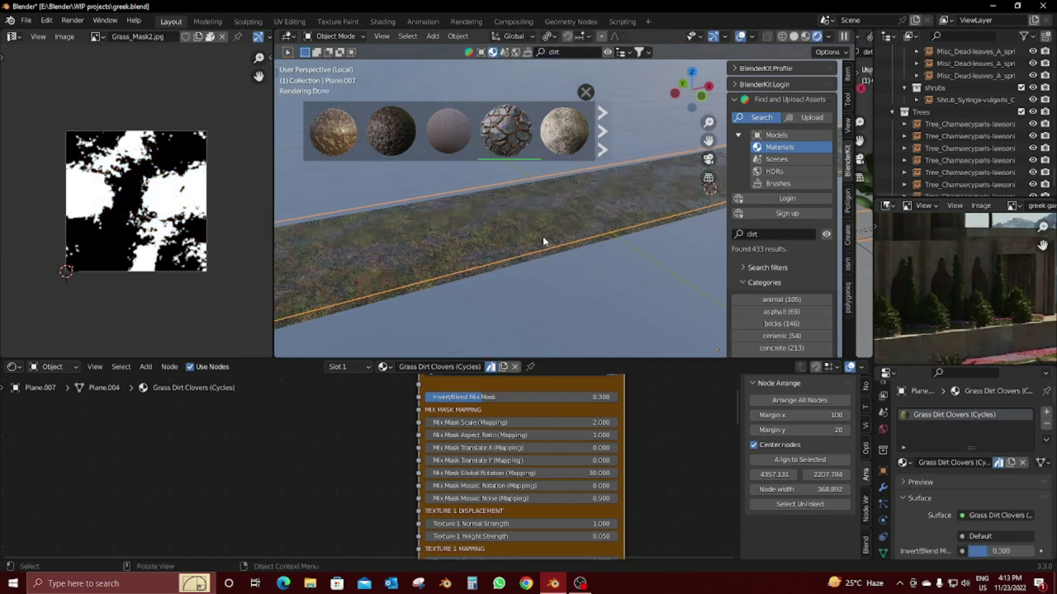
pyautogui.press('KP_Divide')
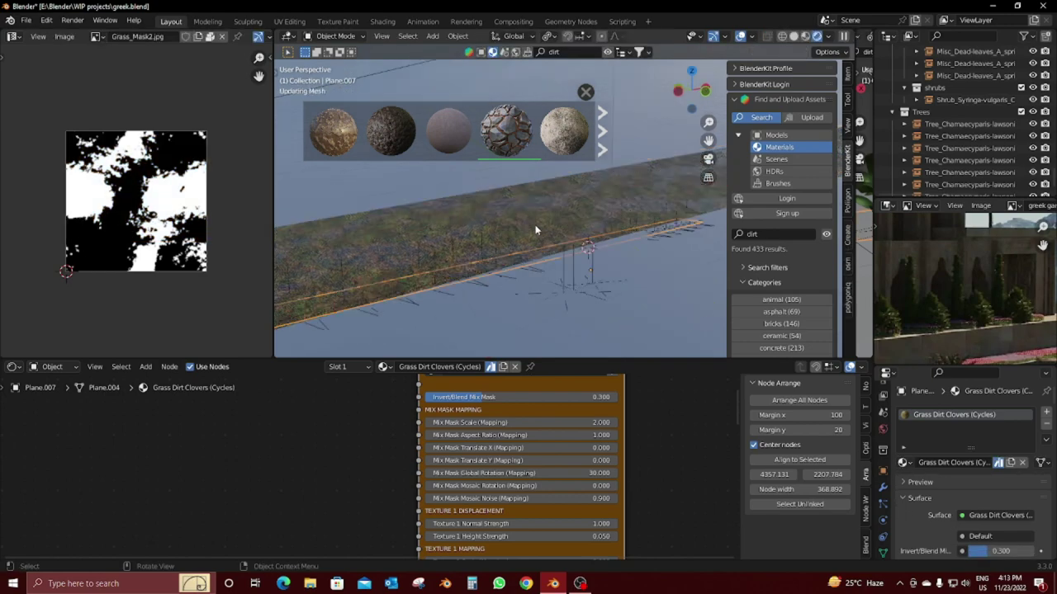
# Step: Raise the grass strip Plane.007 about 0.033 m along Z
pyautogui.moveTo(274, 213); pyautogui.dragTo(18, 213)
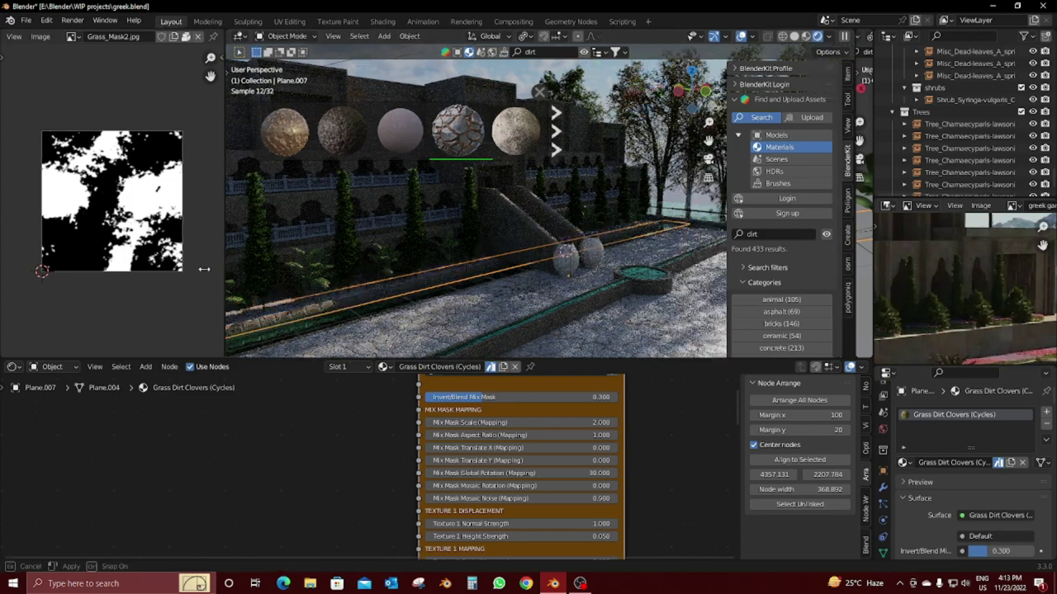
pyautogui.click(349, 303)
pyautogui.click(288, 311)
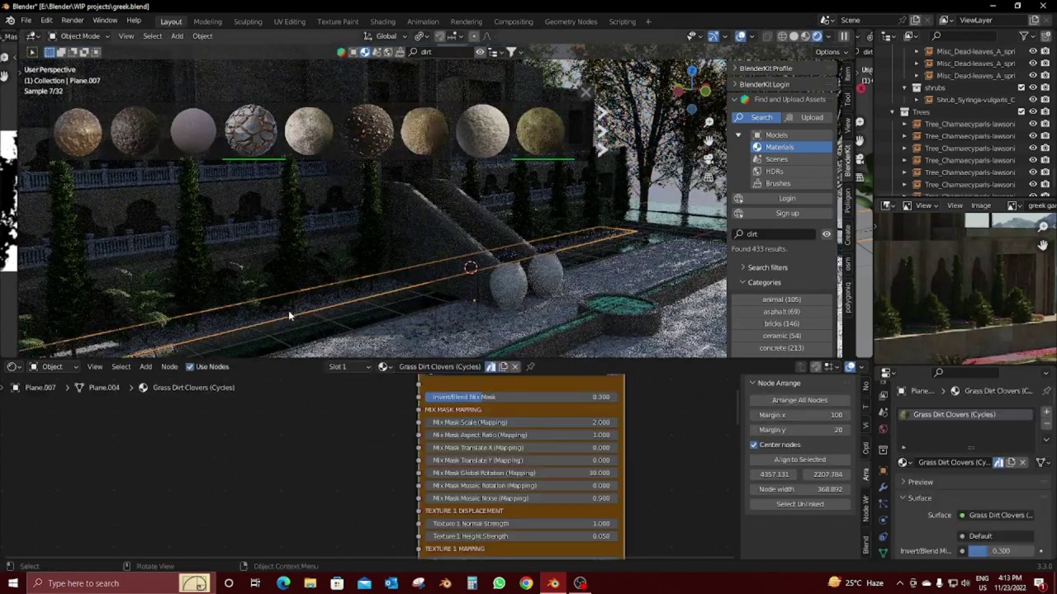
pyautogui.press('g')
pyautogui.press('z')
pyautogui.click(288, 310)
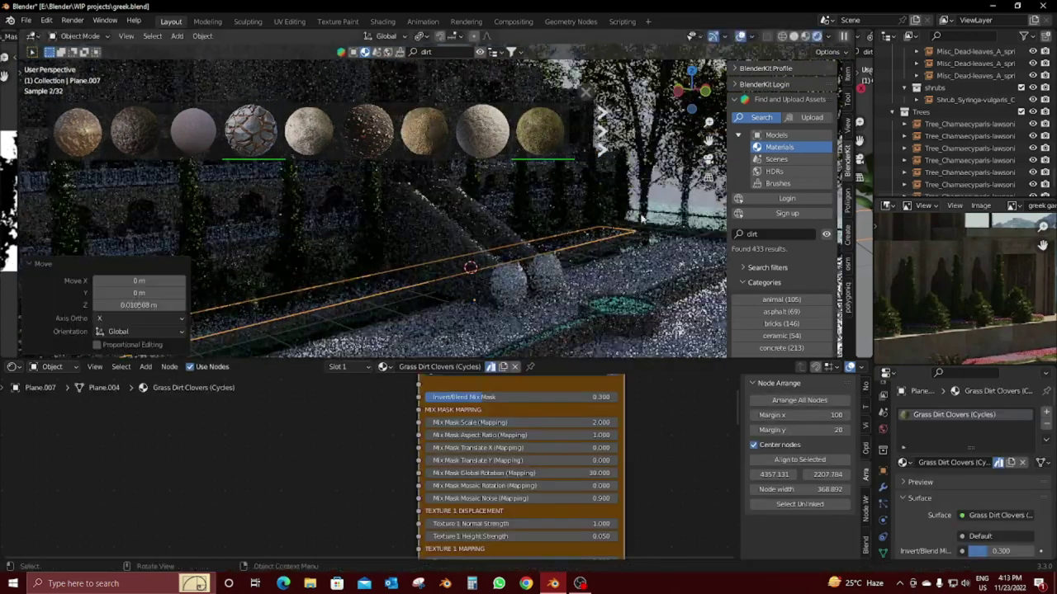
pyautogui.click(288, 320)
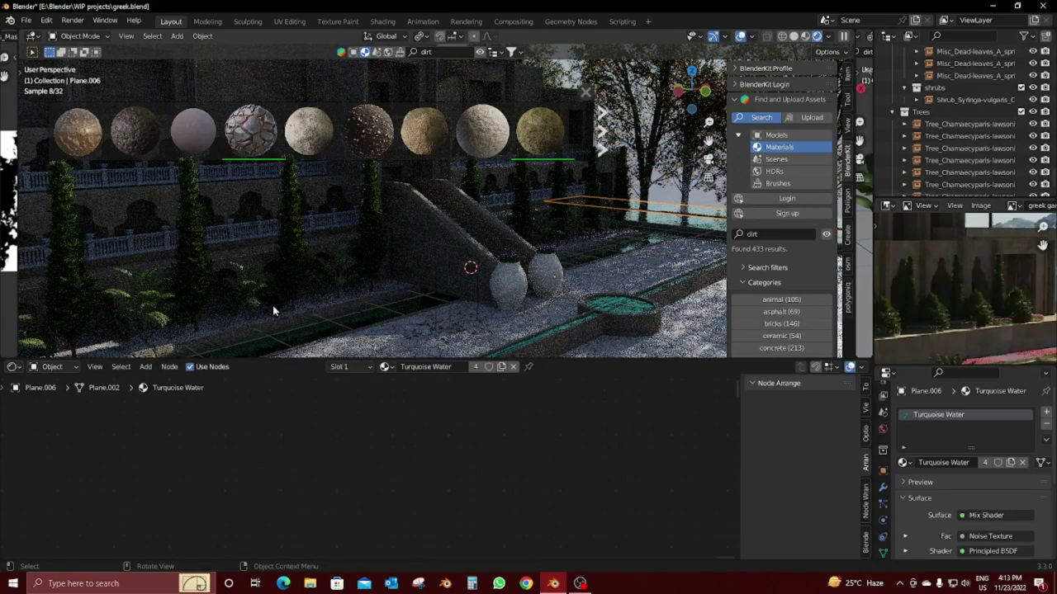
pyautogui.scroll(5, 275, 310)
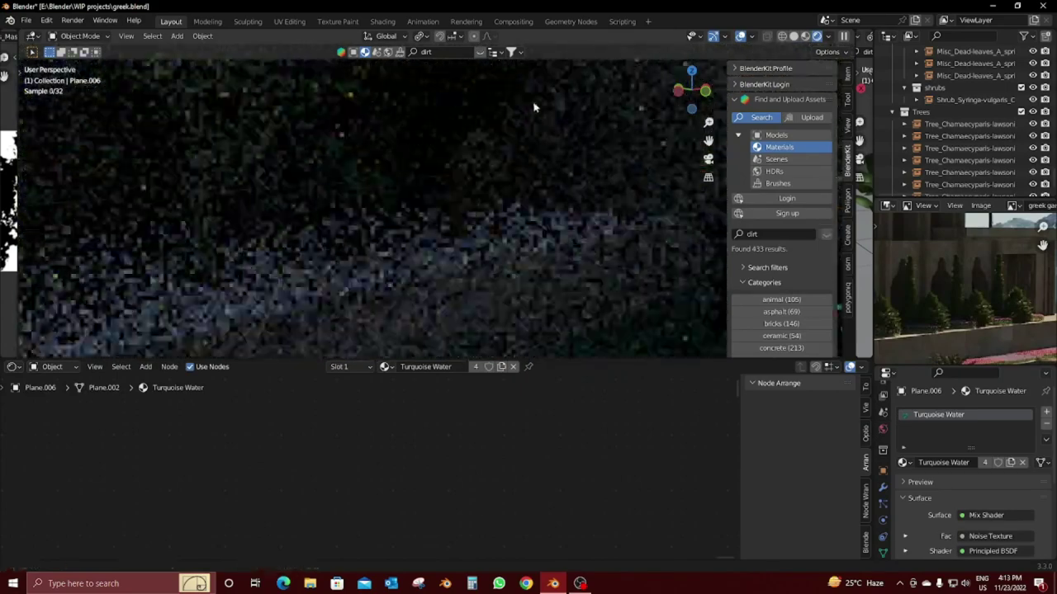
pyautogui.click(410, 311)
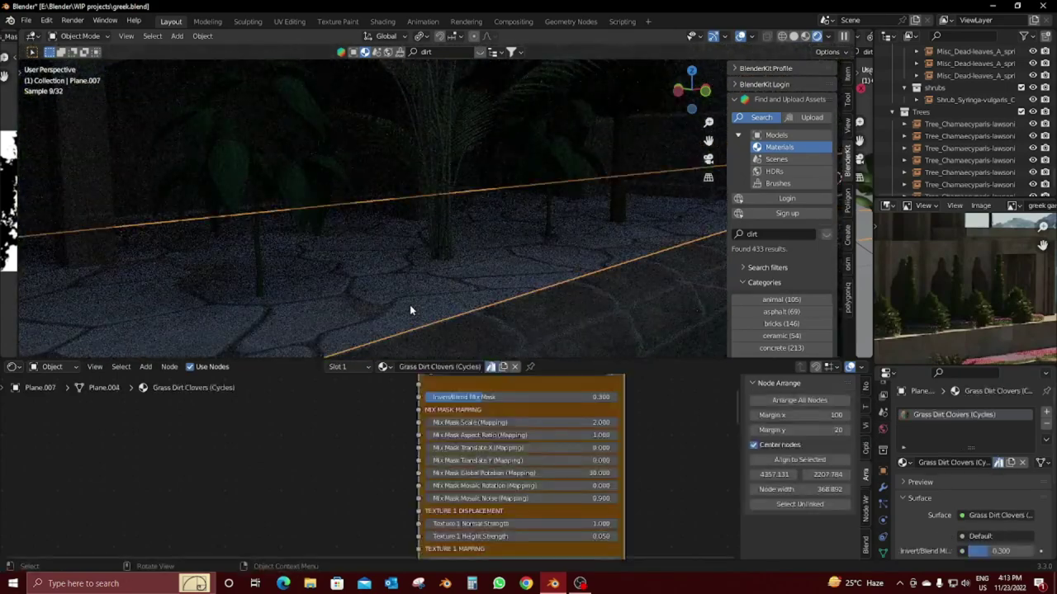
pyautogui.press('g')
pyautogui.press('z')
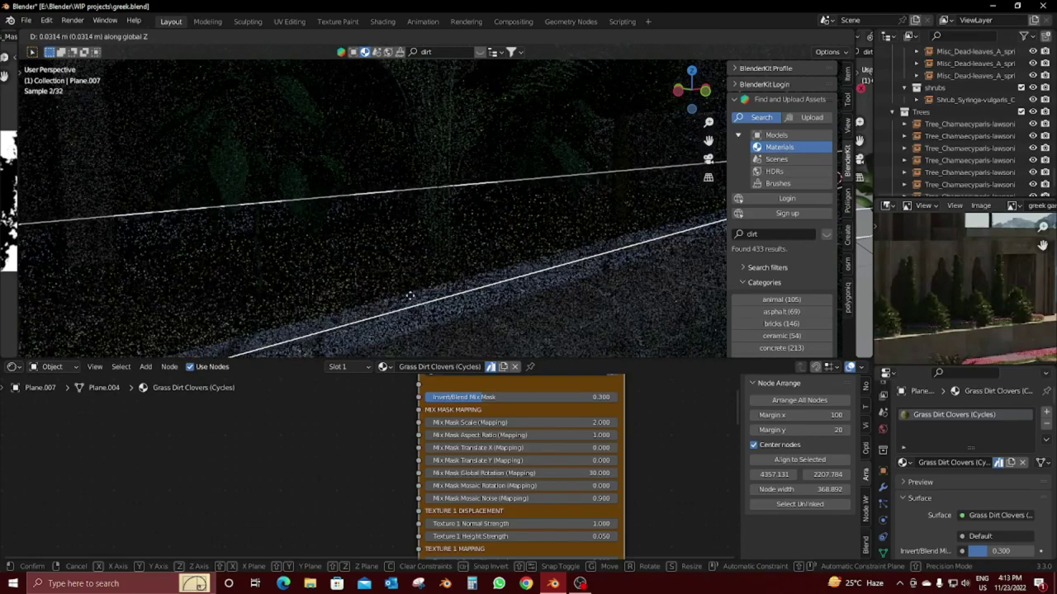
pyautogui.click(410, 297)
# Step: In camera view, adjust the stone pavement Plane.002's height along Z
pyautogui.scroll(-3, 428, 265)
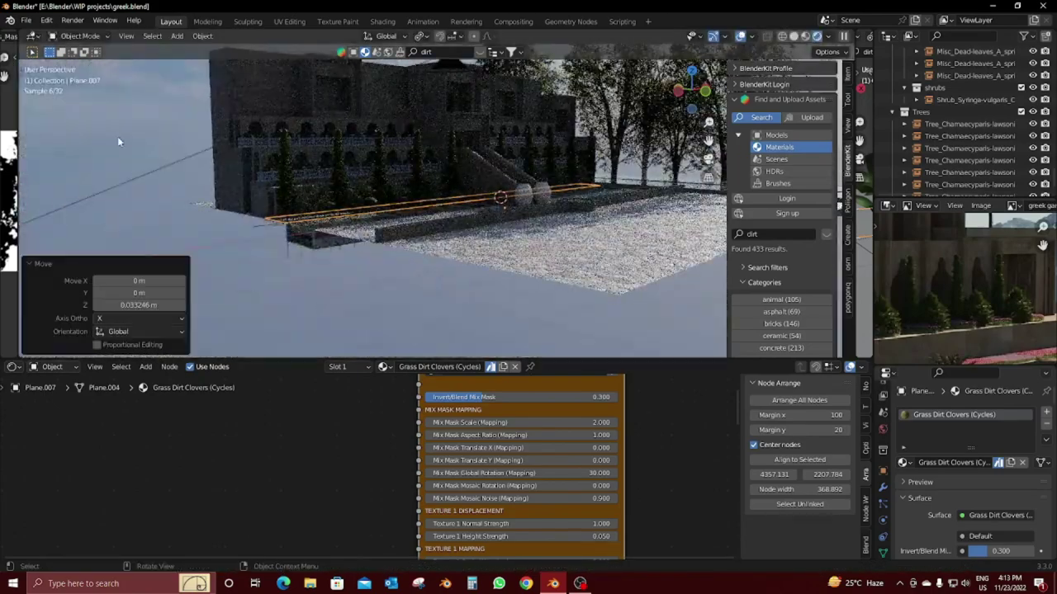
pyautogui.press('KP_0')
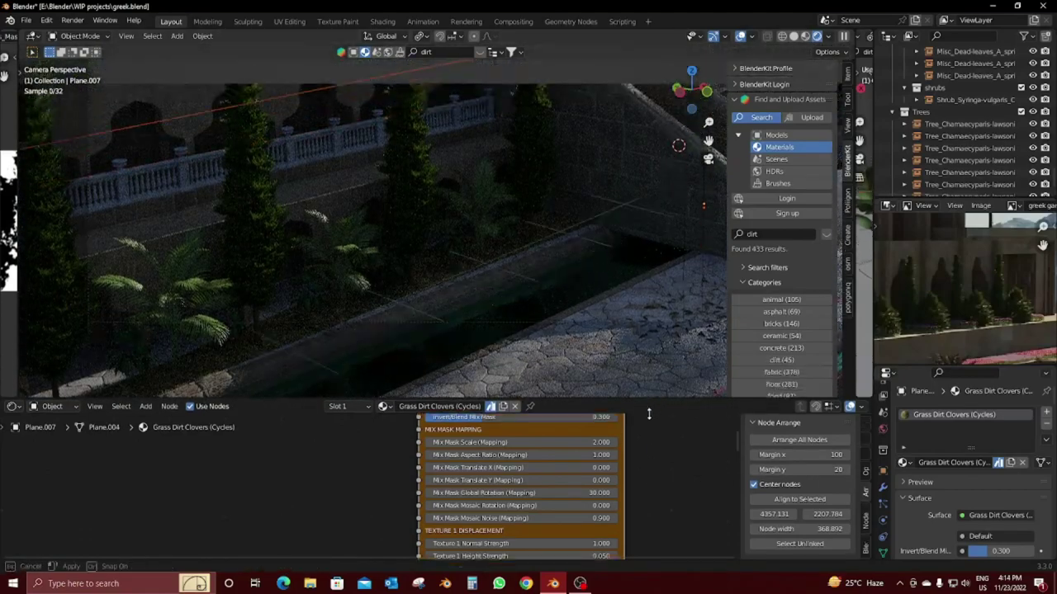
pyautogui.moveTo(656, 359); pyautogui.dragTo(640, 546)
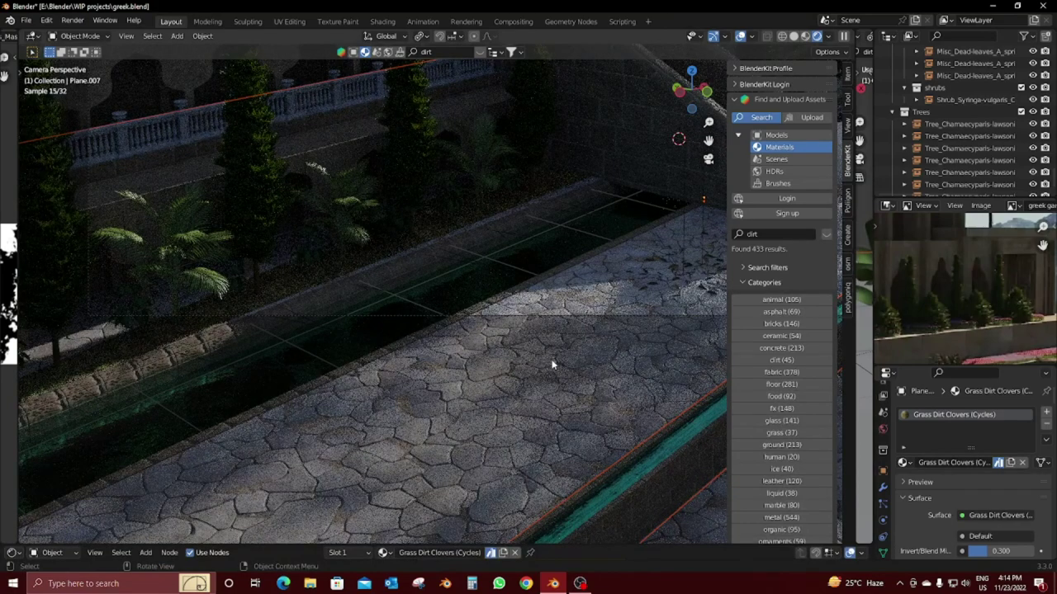
pyautogui.click(159, 345)
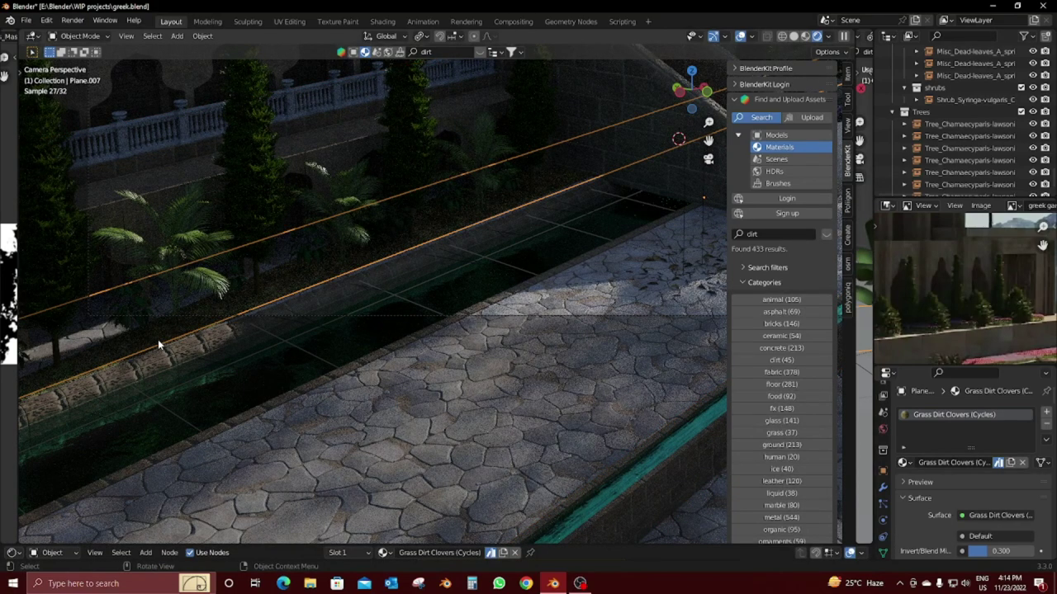
pyautogui.click(234, 468)
pyautogui.press('g')
pyautogui.press('z')
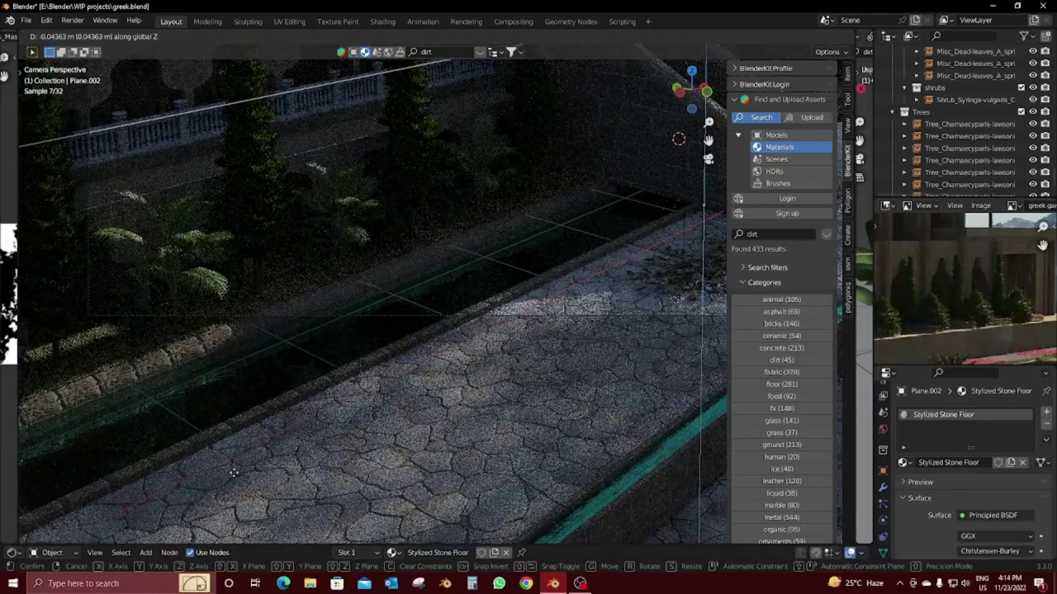
pyautogui.click(234, 472)
# Step: Reselect Plane.007 and open botaniq's Scatter Assets grass choices for it
pyautogui.click(227, 300)
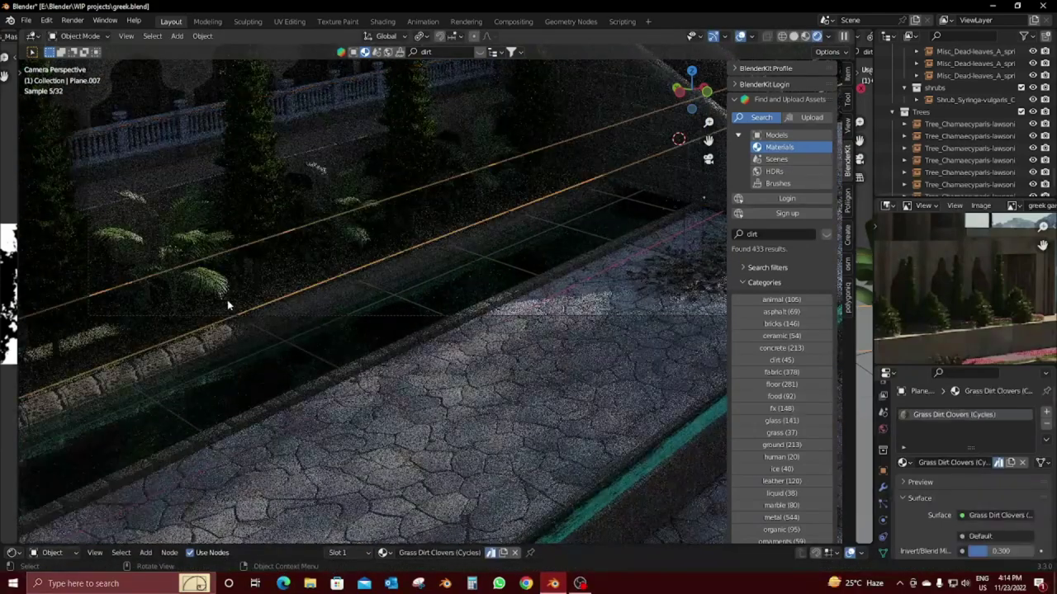
pyautogui.click(848, 298)
pyautogui.click(750, 132)
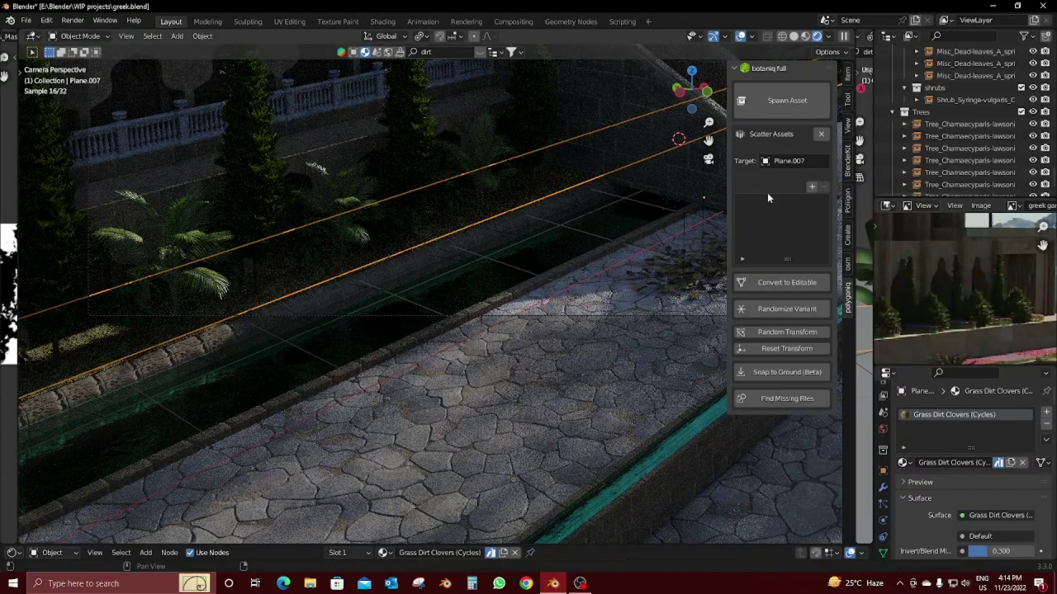
pyautogui.click(811, 188)
pyautogui.click(795, 312)
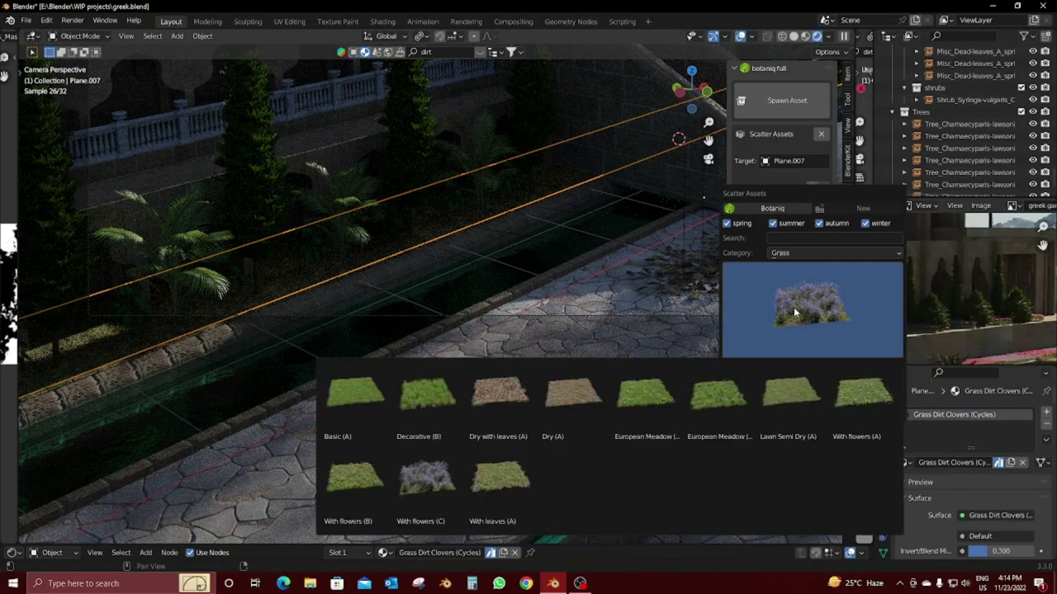
# Step: Scatter European Meadow (A) grass on Plane.007 and lower its scale to 0.278
pyautogui.click(628, 386)
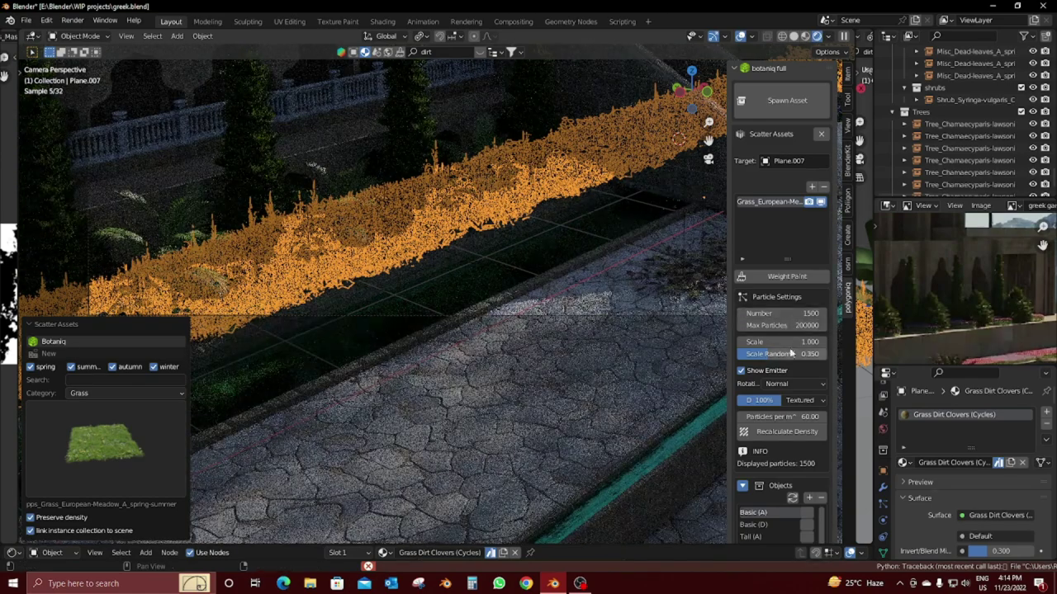
pyautogui.moveTo(791, 341); pyautogui.dragTo(726, 341)
pyautogui.scroll(-5, 462, 298)
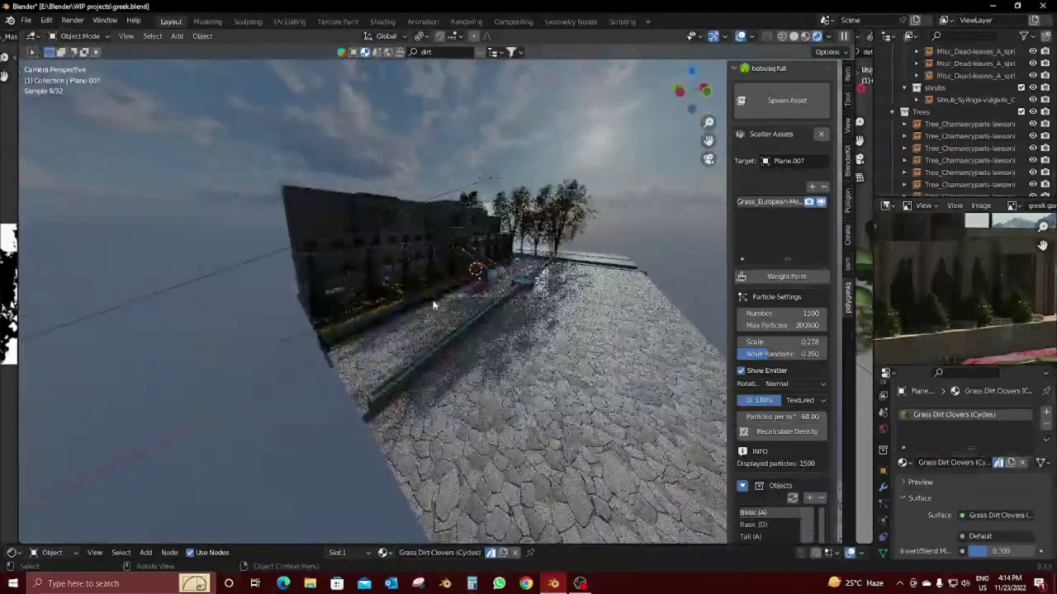
pyautogui.scroll(5, 499, 289)
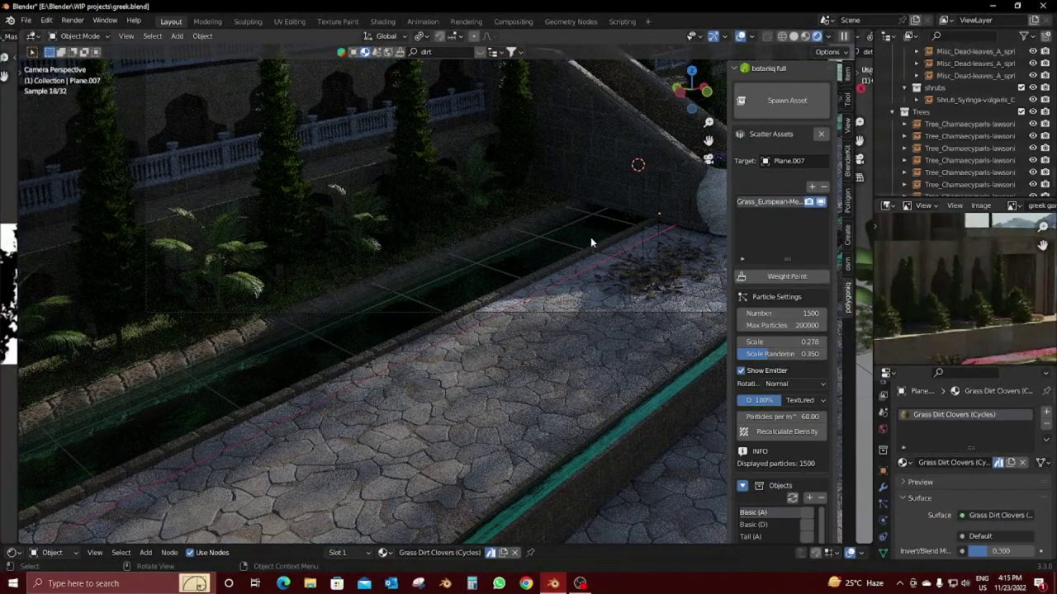
# Step: Select the dead-leaves patch, reframe on the stairs and vases, and hide the N sidebar
pyautogui.click(640, 244)
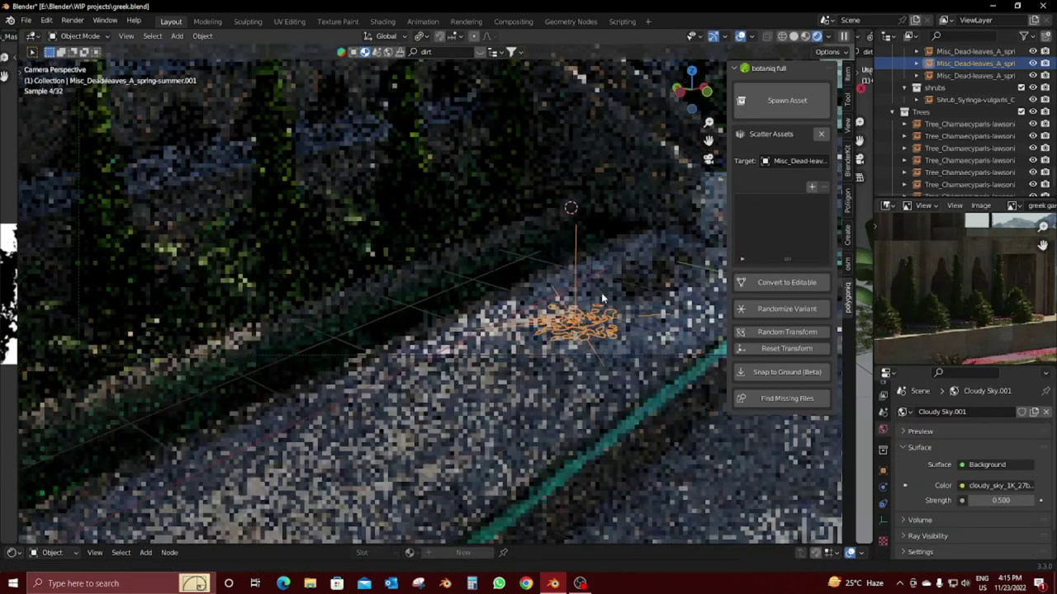
pyautogui.moveTo(660, 249); pyautogui.dragTo(496, 357, button='middle')
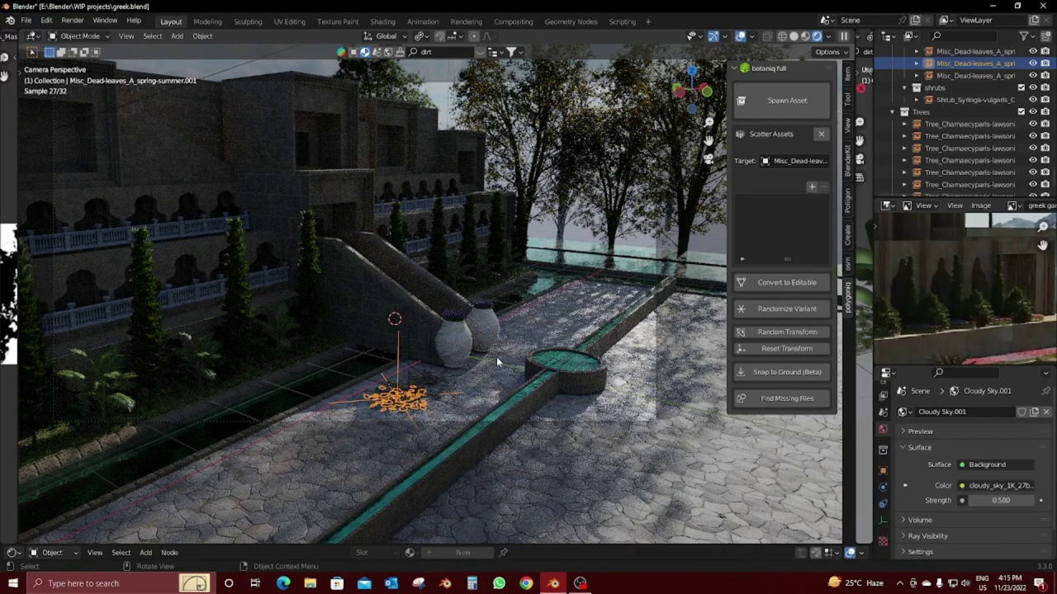
pyautogui.moveTo(496, 357); pyautogui.dragTo(539, 377, button='middle')
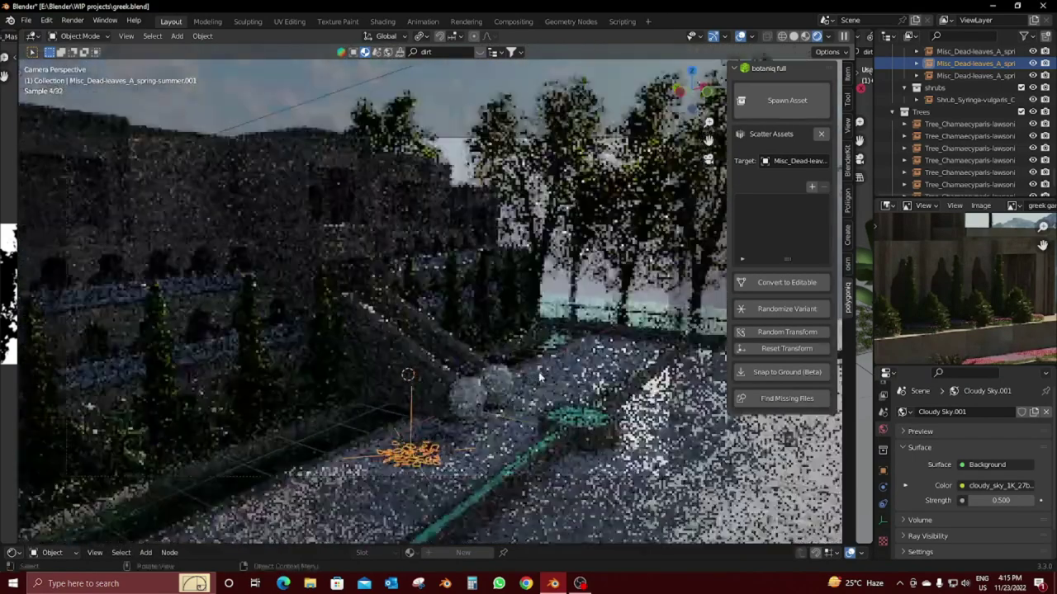
pyautogui.press('n')
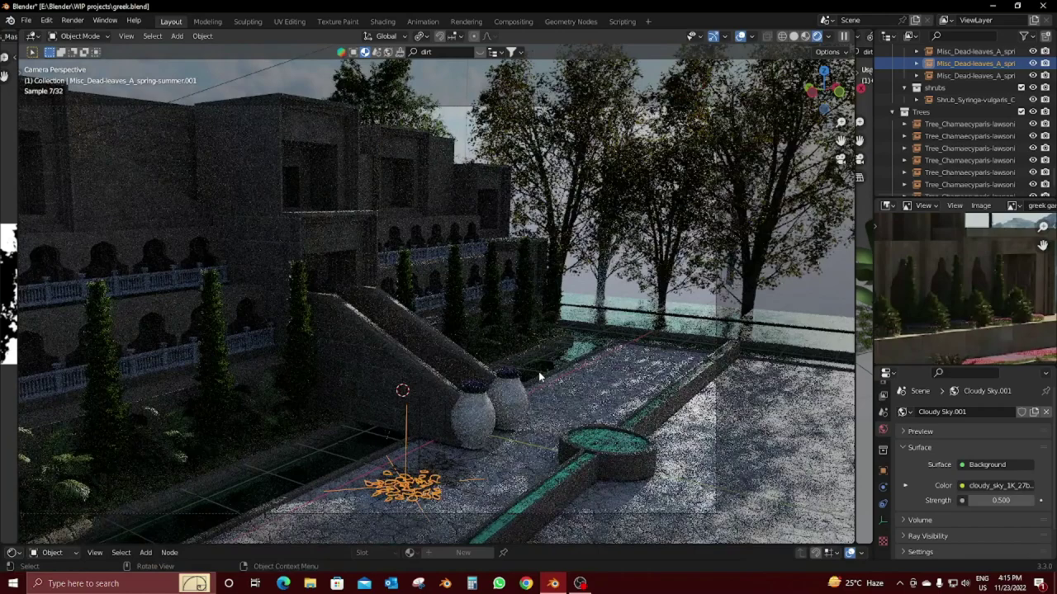
# Step: Move a copy of the Acer pseudoplatanus tree along X and lower it onto the ground
pyautogui.click(412, 117)
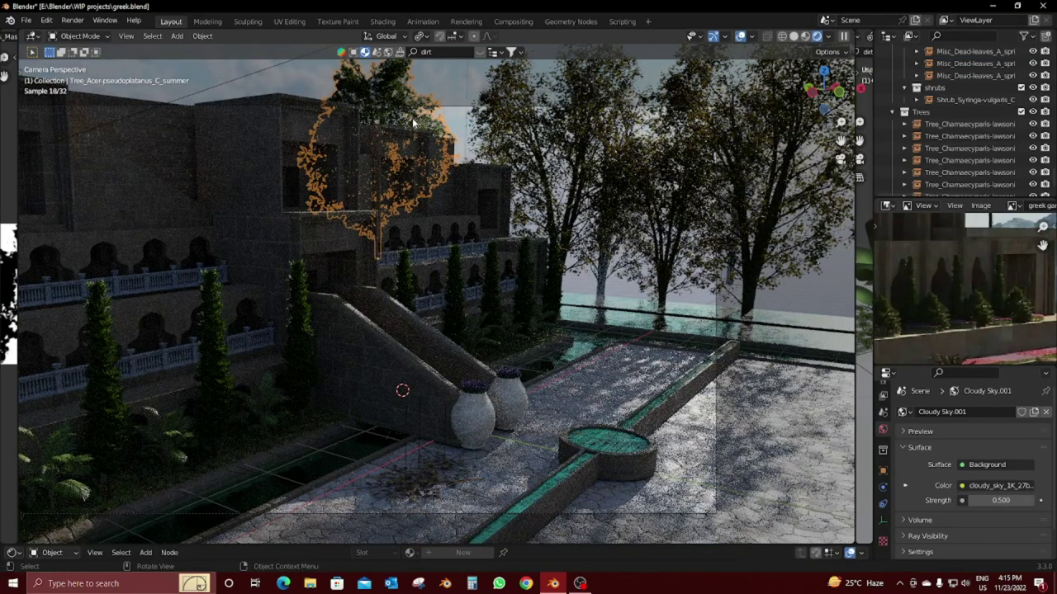
pyautogui.press('g')
pyautogui.press('x')
pyautogui.press('Return')
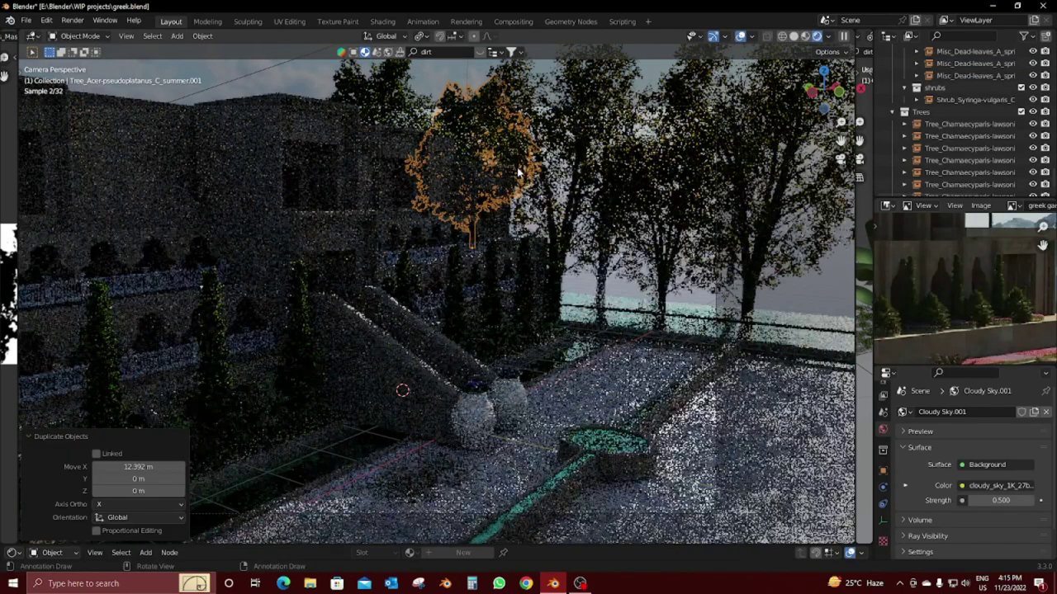
pyautogui.press('g')
pyautogui.press('y')
pyautogui.press('z')
pyautogui.press('Return')
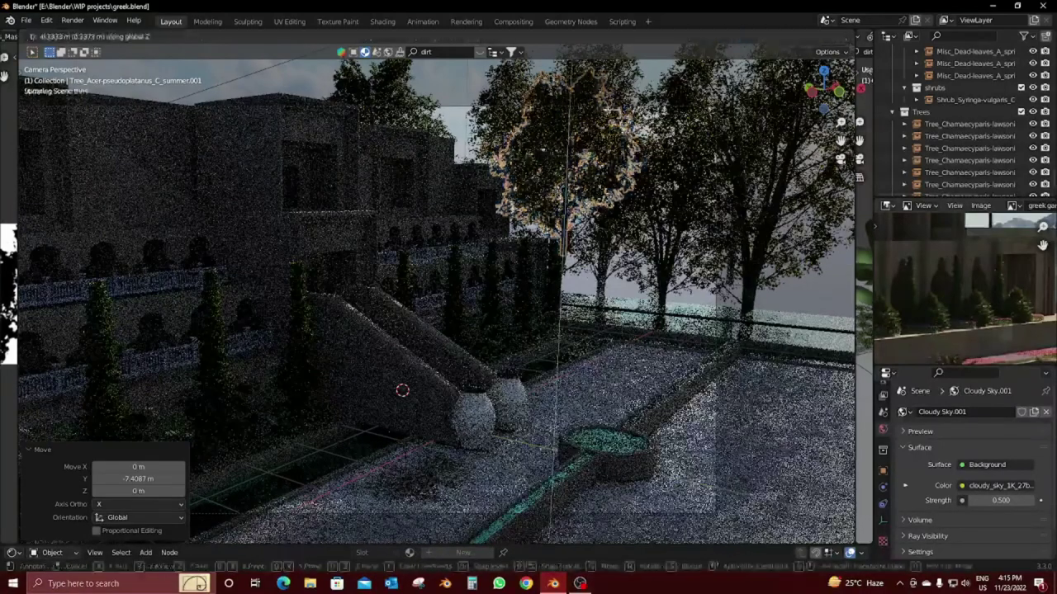
# Step: Add four more tree duplicates spaced along Y at the garden's back edge
pyautogui.hotkey('shift', 'd')
pyautogui.press('y')
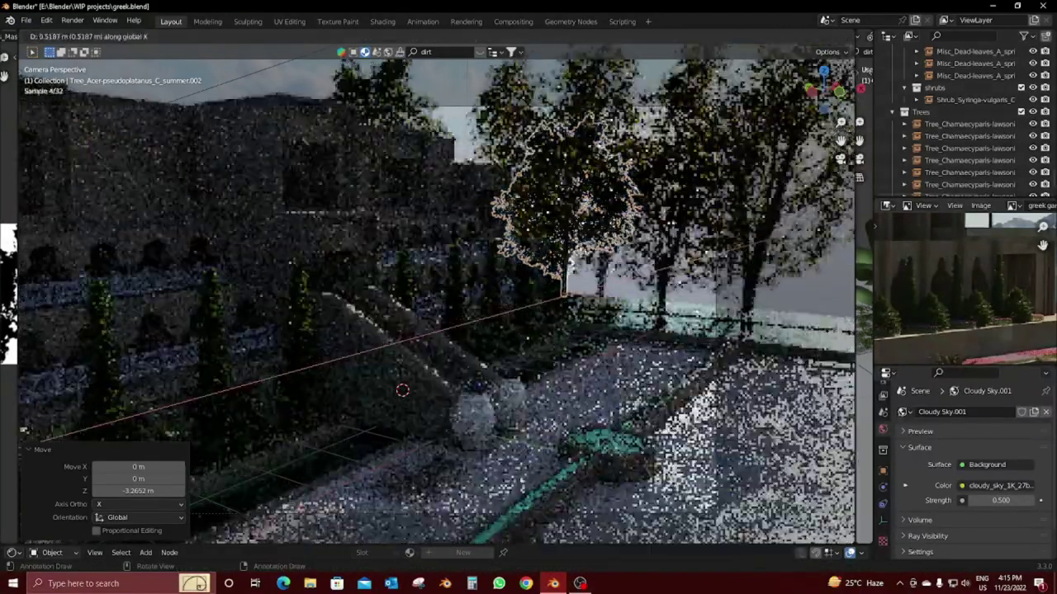
pyautogui.press('Return')
pyautogui.hotkey('shift', 'd')
pyautogui.press('y')
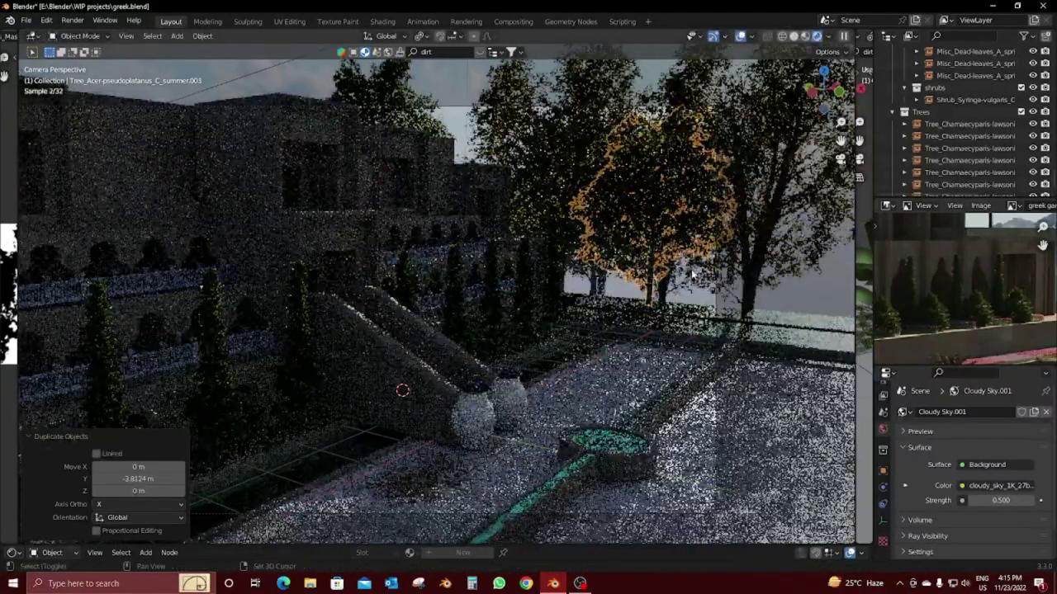
pyautogui.press('Return')
pyautogui.hotkey('shift', 'd')
pyautogui.press('y')
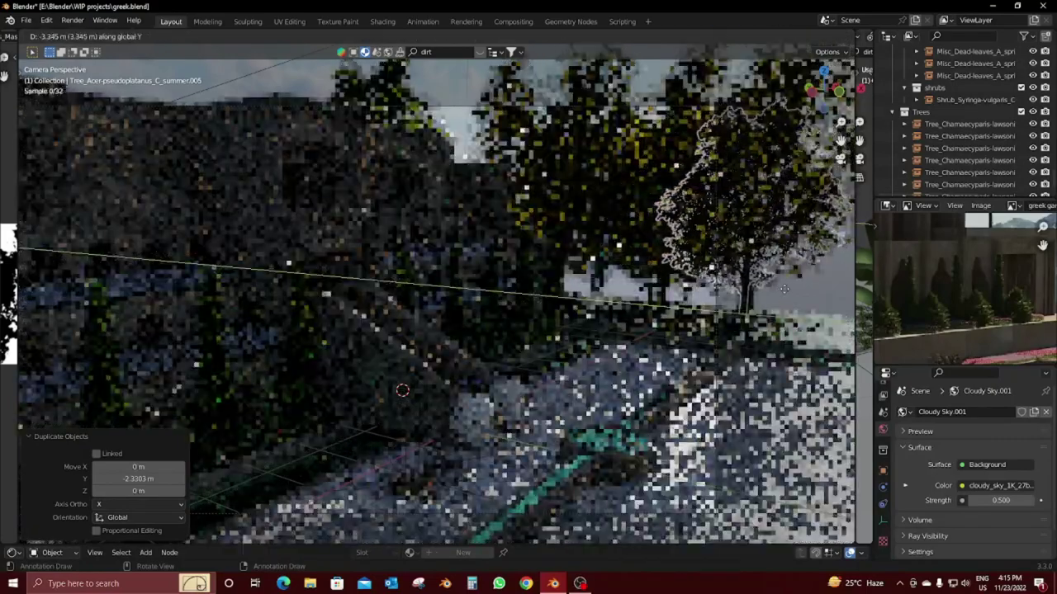
pyautogui.press('Return')
pyautogui.hotkey('shift', 'd')
pyautogui.press('y')
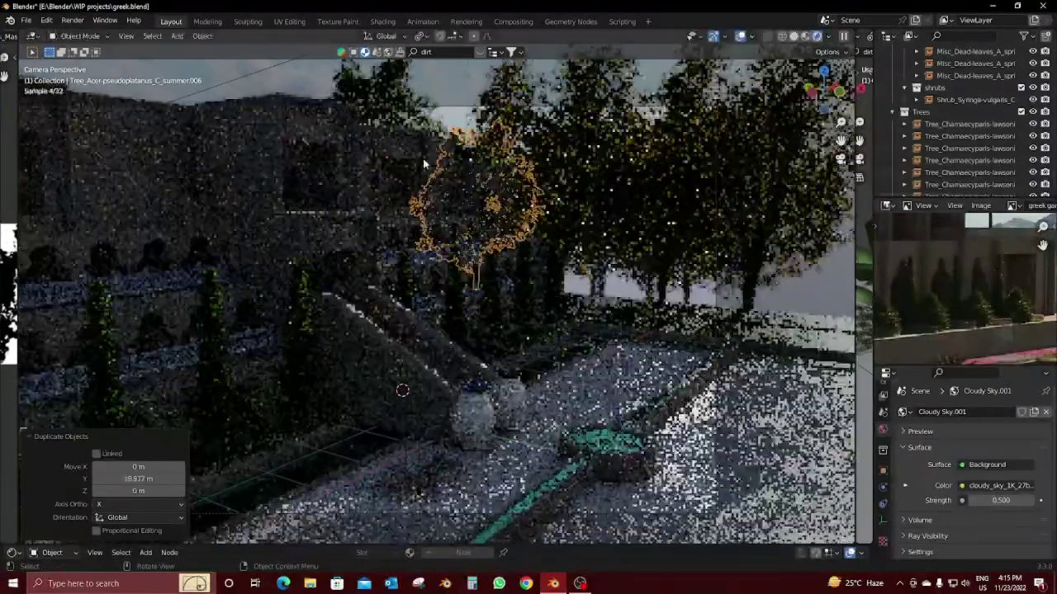
pyautogui.press('Return')
pyautogui.click(805, 300)
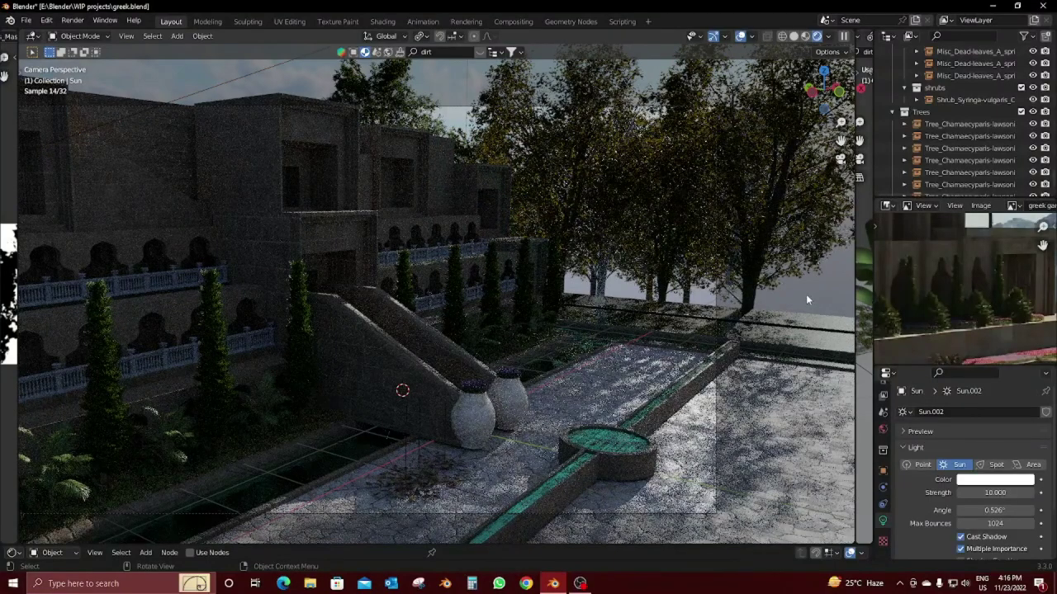
# Step: Select the fountain water object and frame its Turquoise Water node tree
pyautogui.moveTo(609, 327); pyautogui.dragTo(578, 405, button='middle')
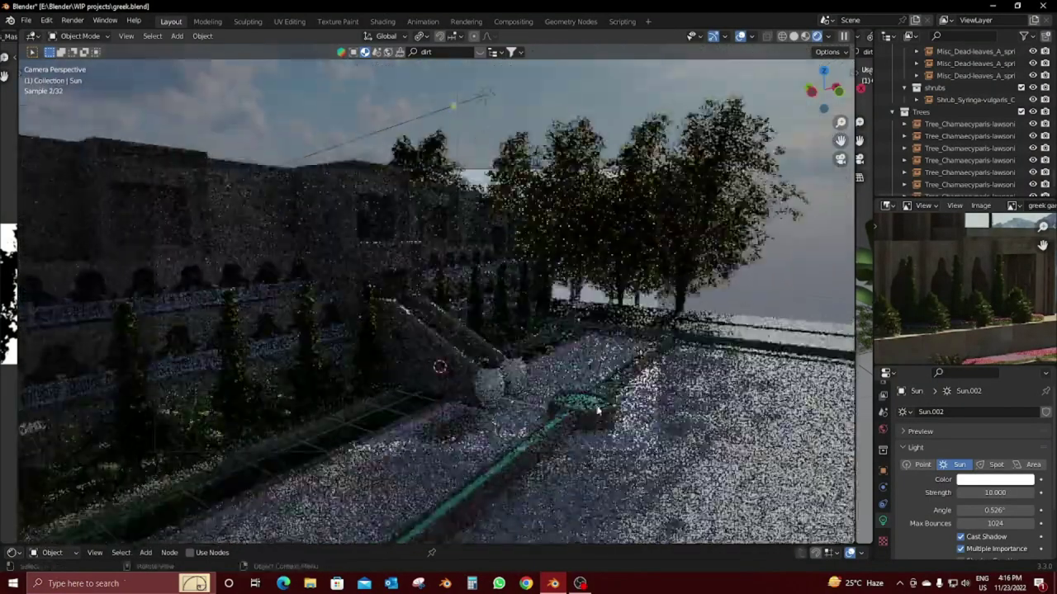
pyautogui.click(578, 404)
pyautogui.press('KP_Decimal')
pyautogui.moveTo(495, 547); pyautogui.dragTo(498, 346)
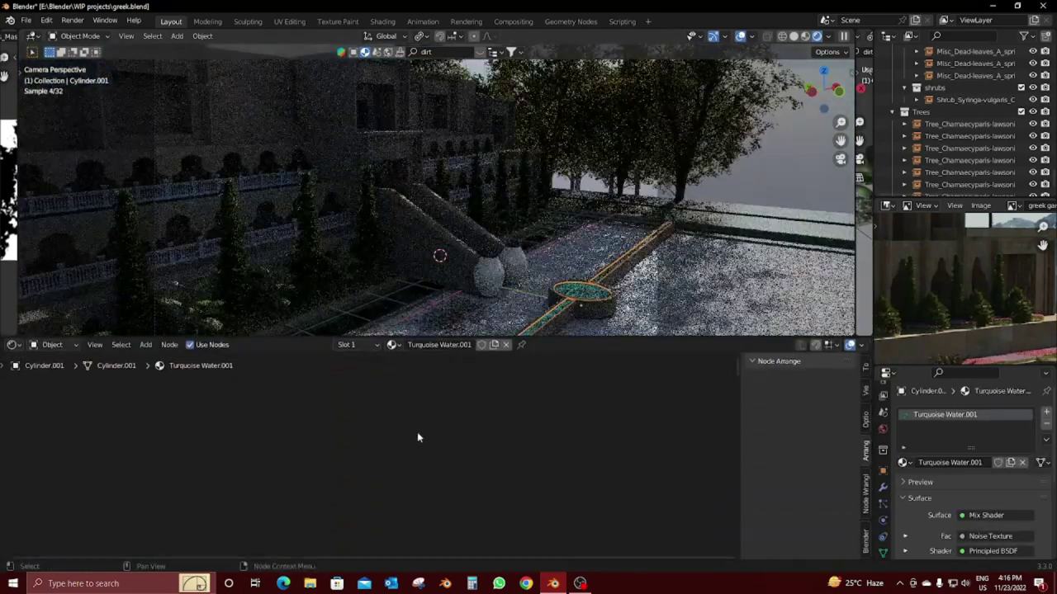
pyautogui.press('Home')
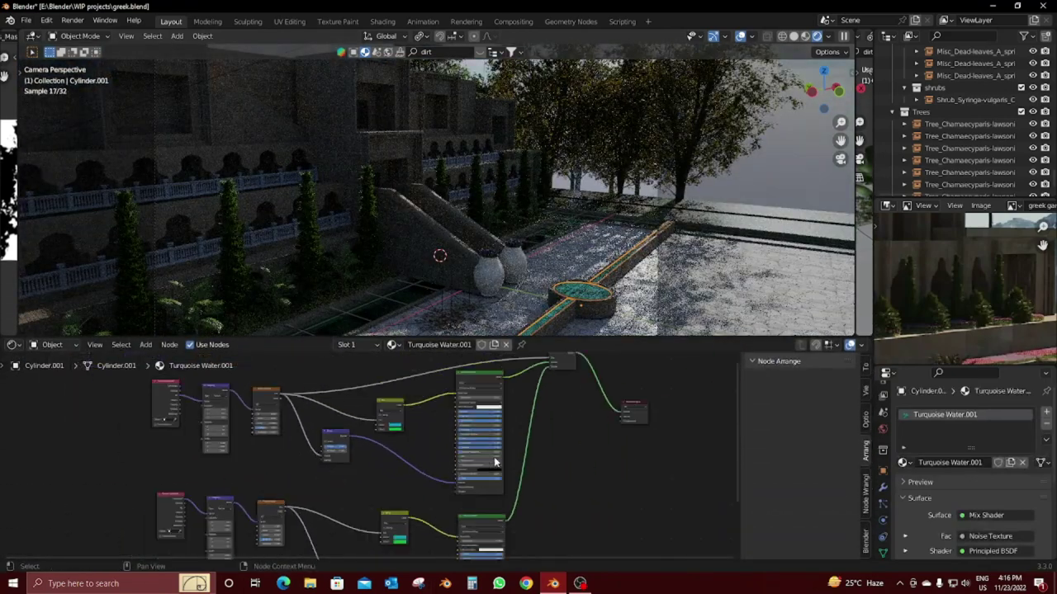
# Step: Delete the texture nodes, the Mix Shader and the leftover node from the water material
pyautogui.moveTo(207, 383); pyautogui.dragTo(404, 531)
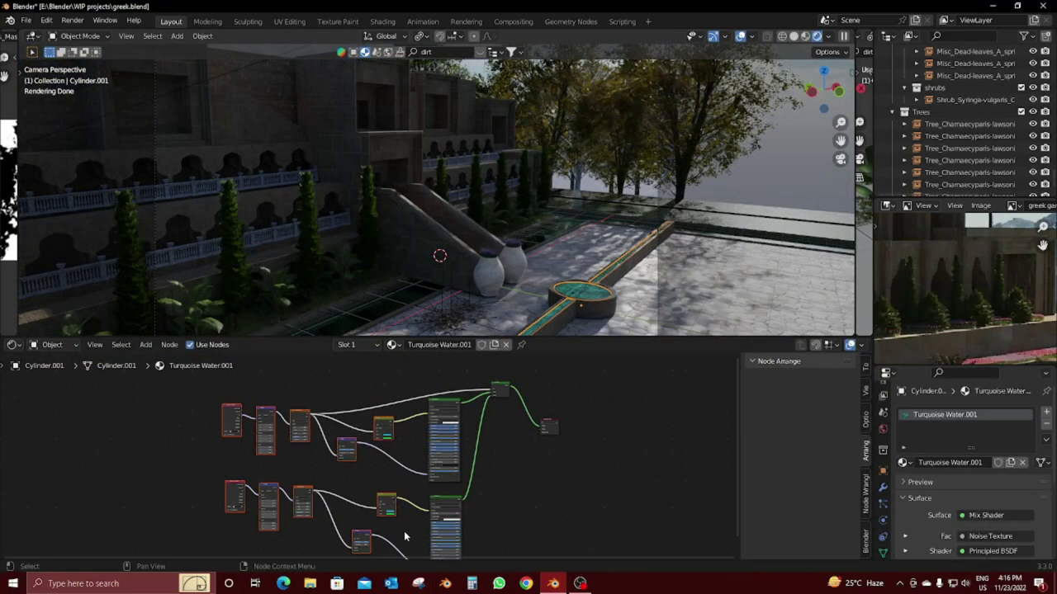
pyautogui.press('x')
pyautogui.click(499, 388)
pyautogui.hotkey('ctrl', 'x')
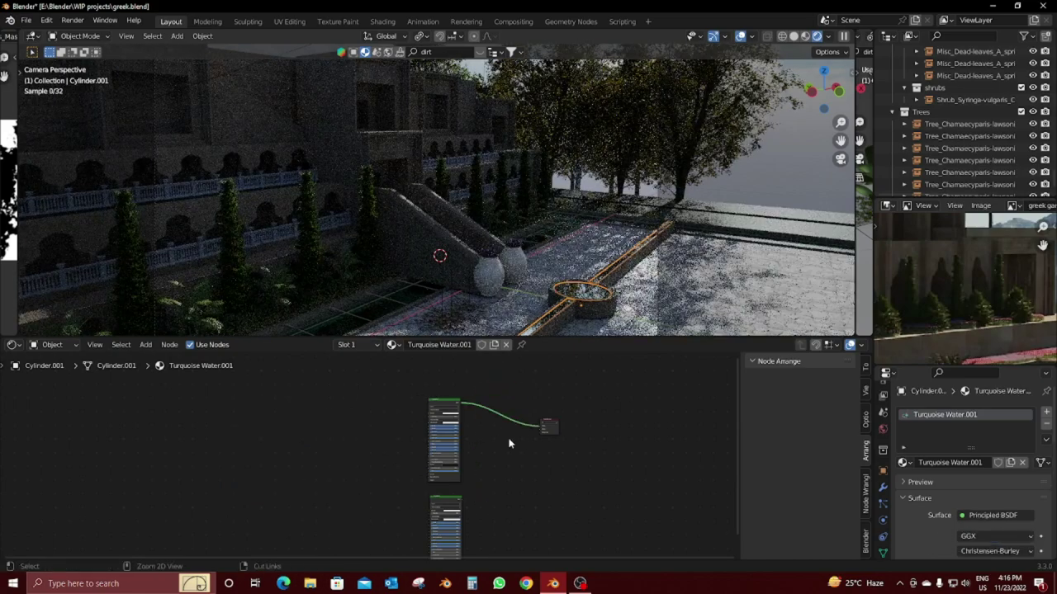
pyautogui.click(436, 498)
pyautogui.press('x')
pyautogui.scroll(2, 541, 490)
pyautogui.press('space')
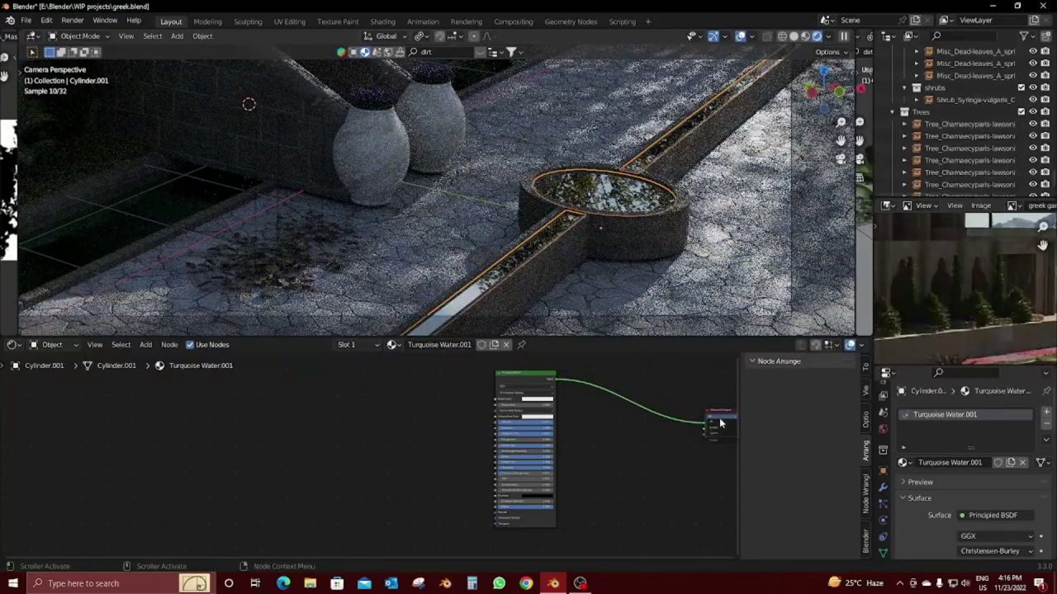
# Step: Connect the Principled BSDF to the output, make its base colour turquoise, and save greek.blend
pyautogui.moveTo(724, 422); pyautogui.dragTo(597, 411)
pyautogui.scroll(3, 598, 411)
pyautogui.click(602, 390)
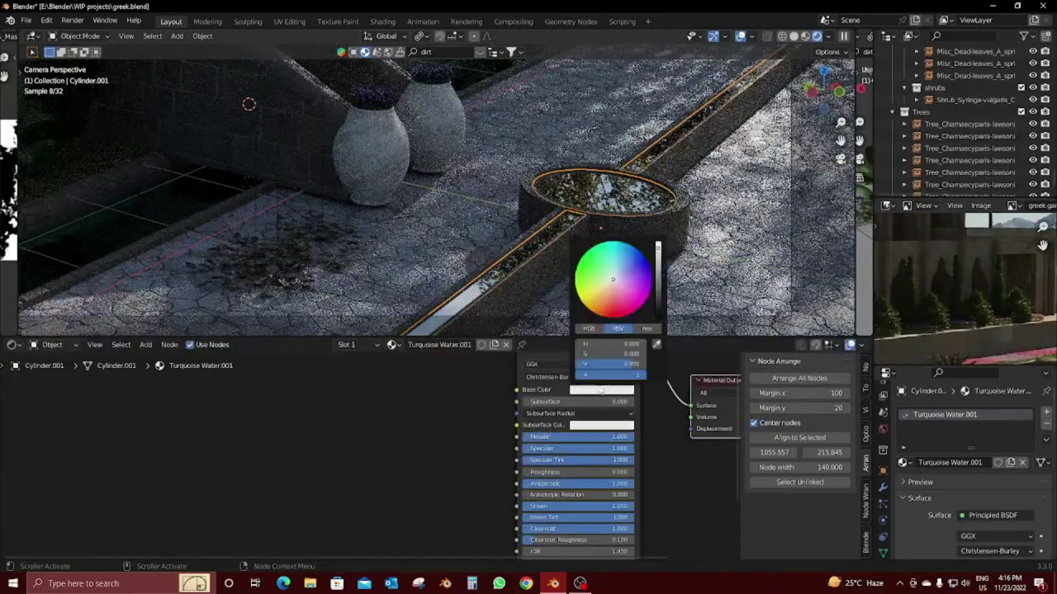
pyautogui.click(608, 268)
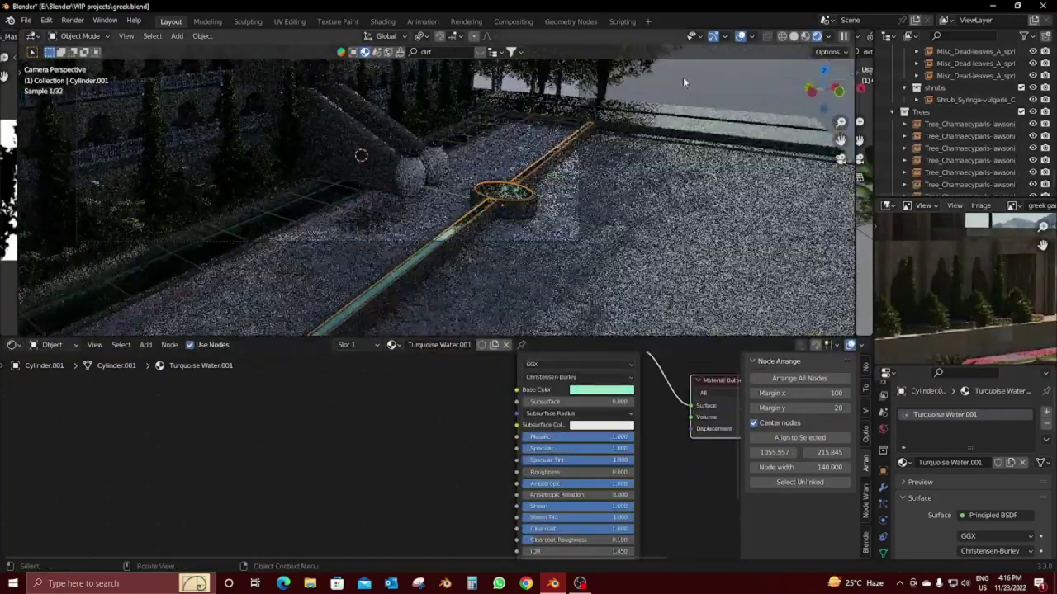
pyautogui.moveTo(495, 339); pyautogui.dragTo(491, 546)
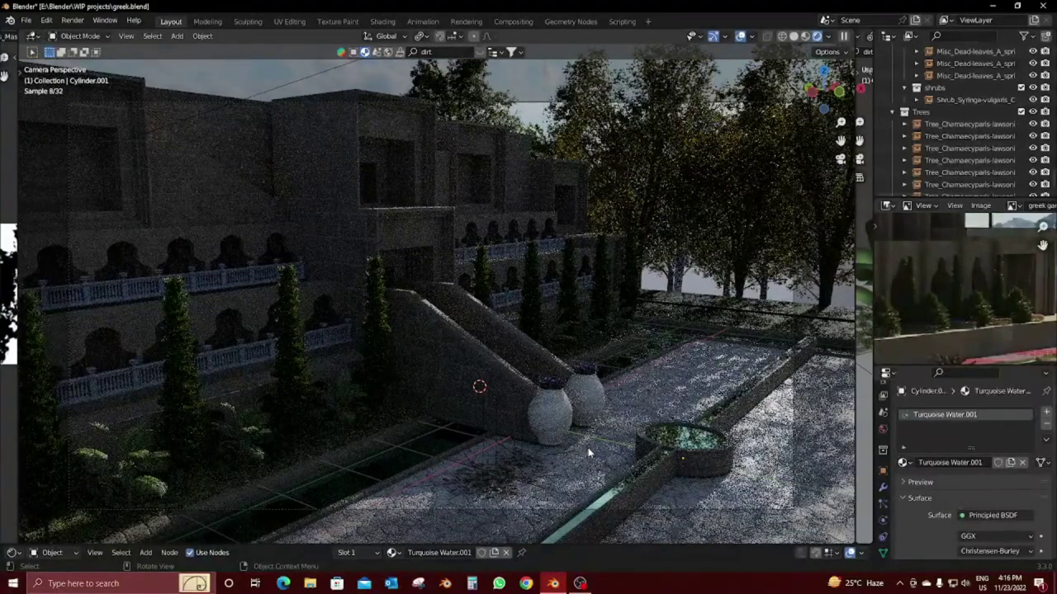
pyautogui.hotkey('ctrl', 's')
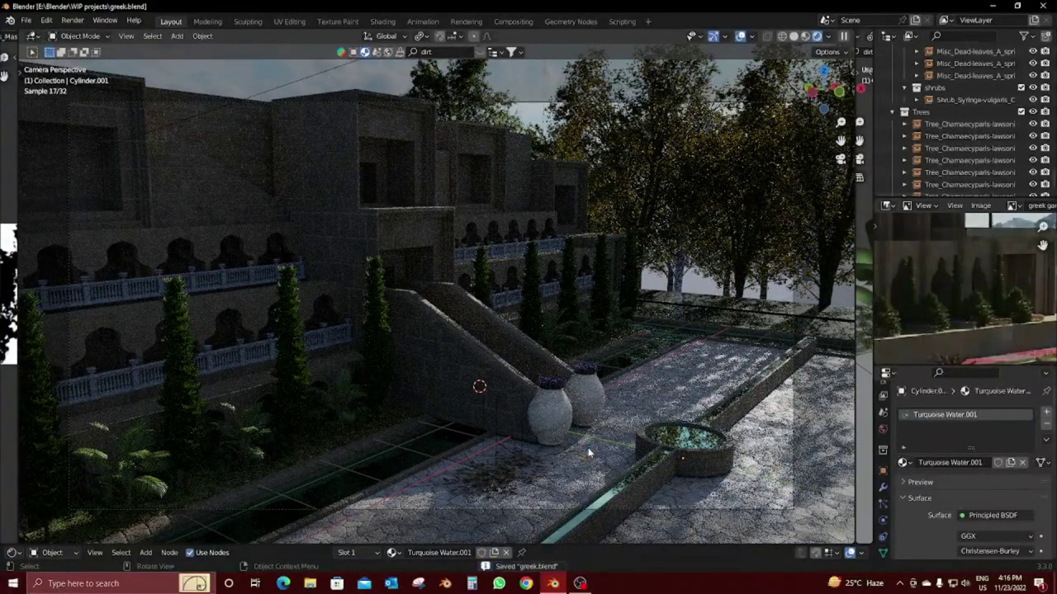